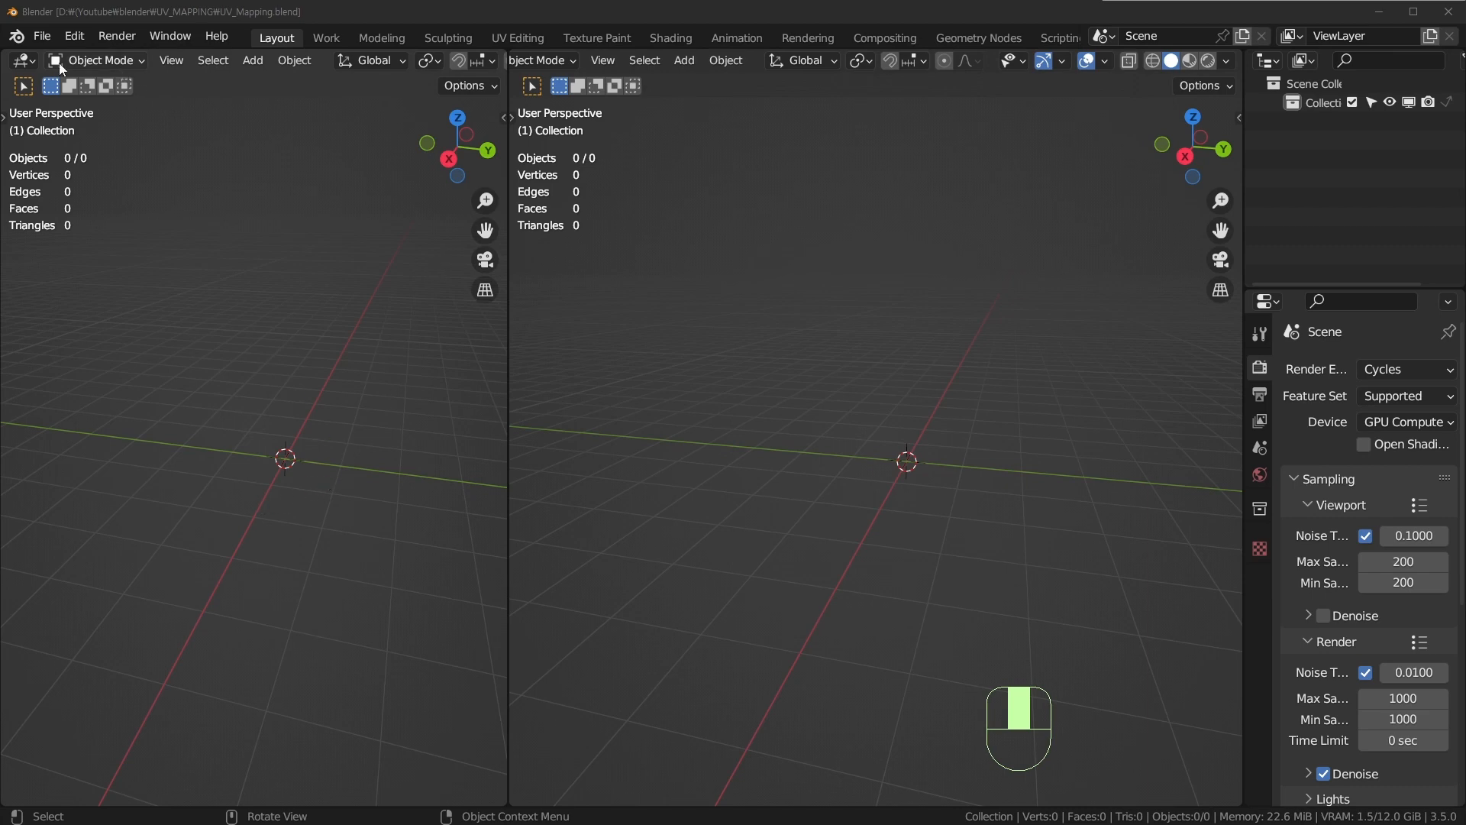
Step: Change the narrower of the two 3D viewports into a UV Editor showing the whole UV grid
click(23, 60)
click(47, 151)
scroll(167, 566, up, 4)
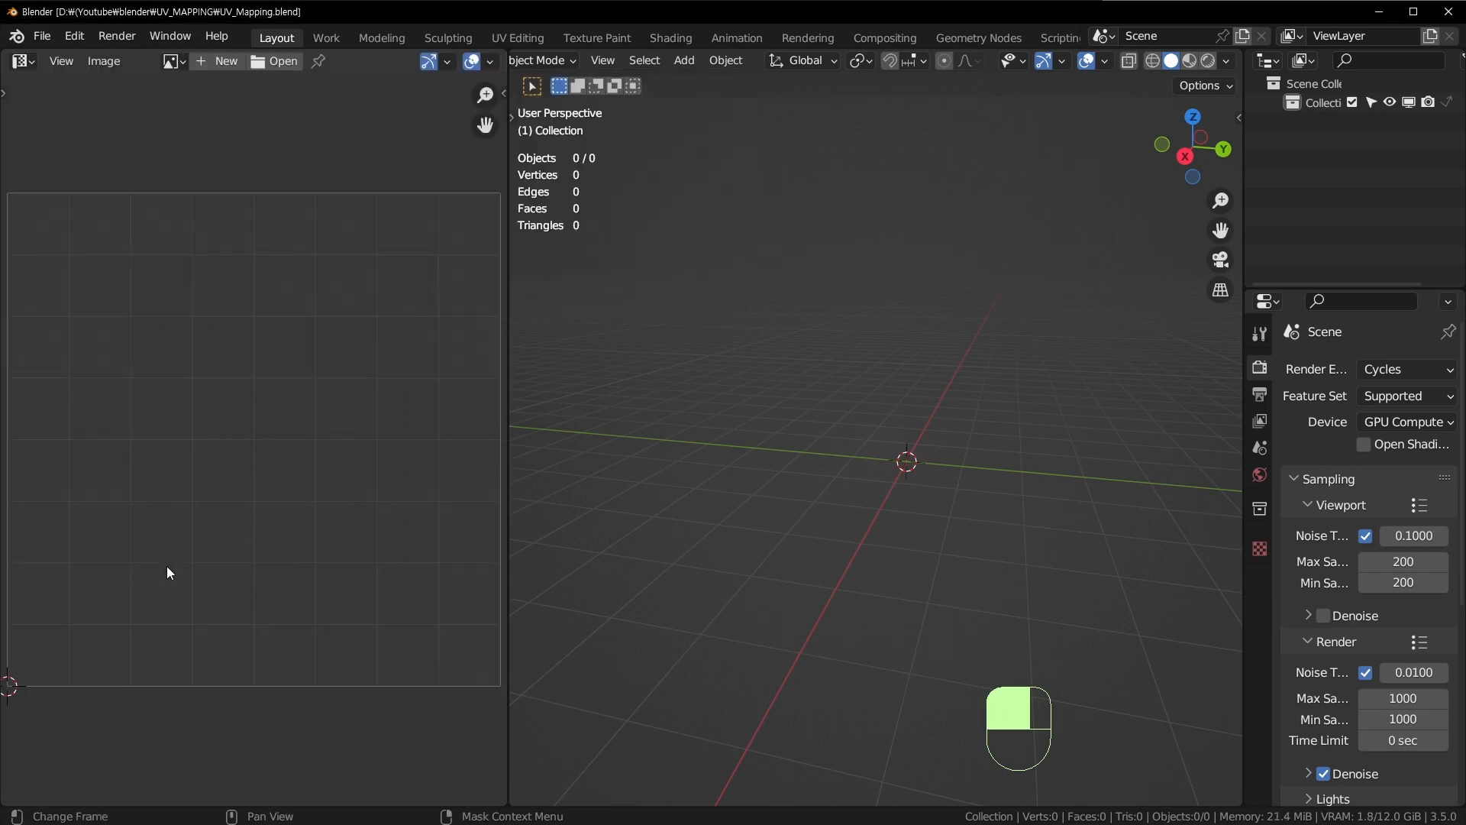
scroll(126, 587, down, 2)
scroll(185, 663, up, 1)
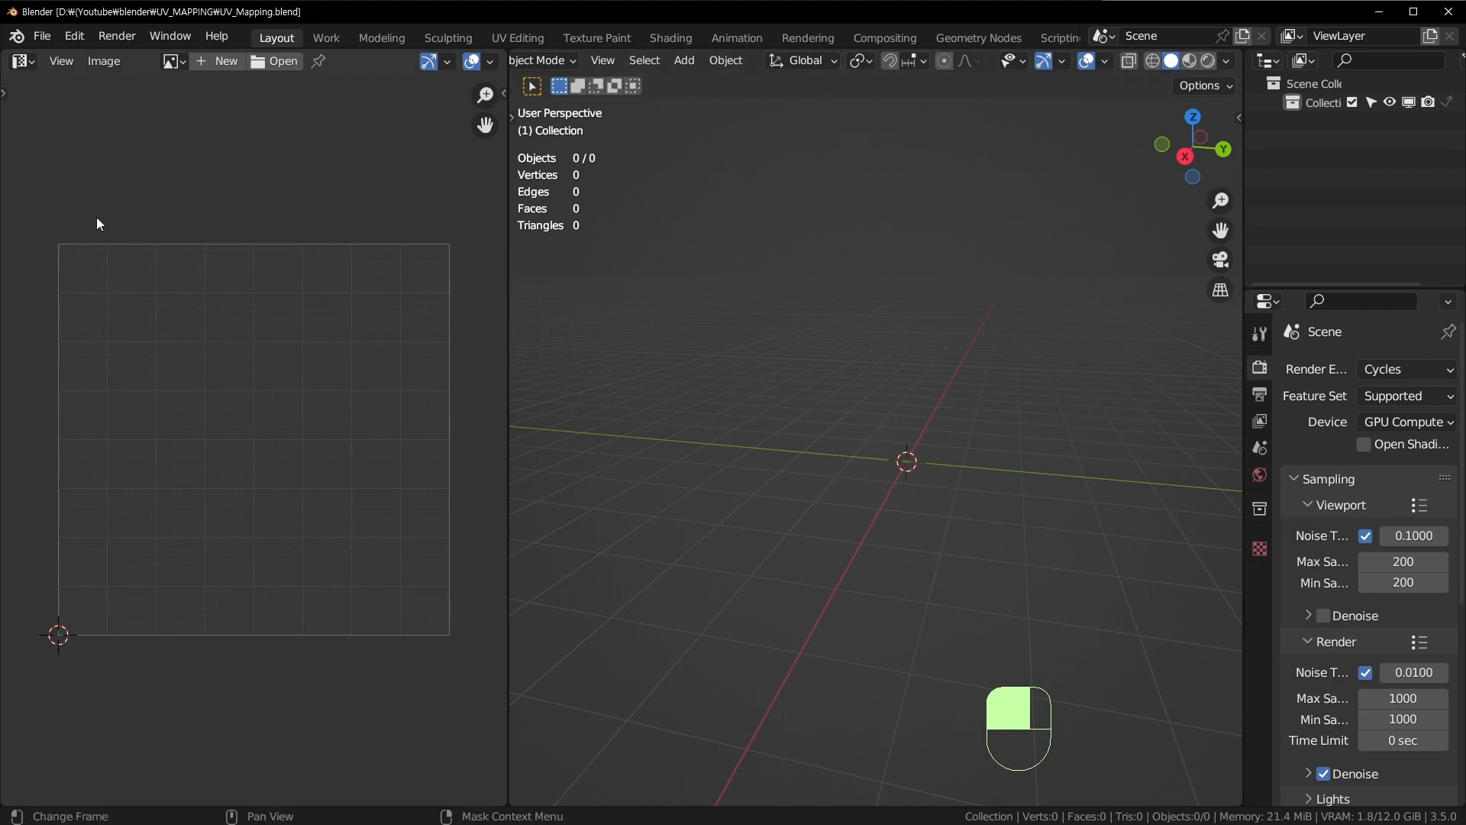
scroll(52, 503, up, 1)
ctrl+middle_drag(324, 510, 341, 509)
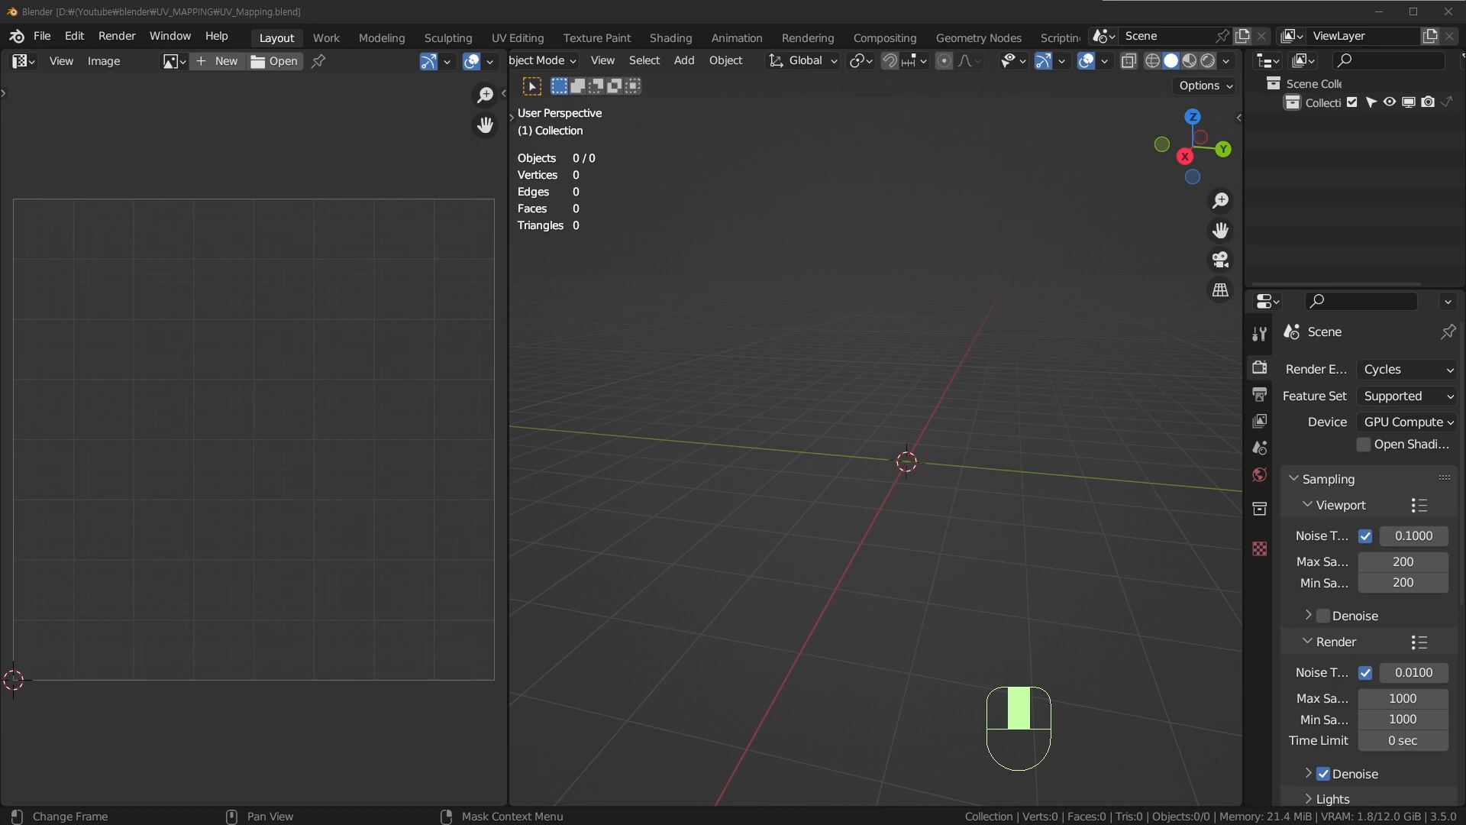
Step: Place the 3-D Model / UV Map / Texture diagram in the 3D viewport as a reference image and maximize that viewport
drag(788, 442, 788, 441)
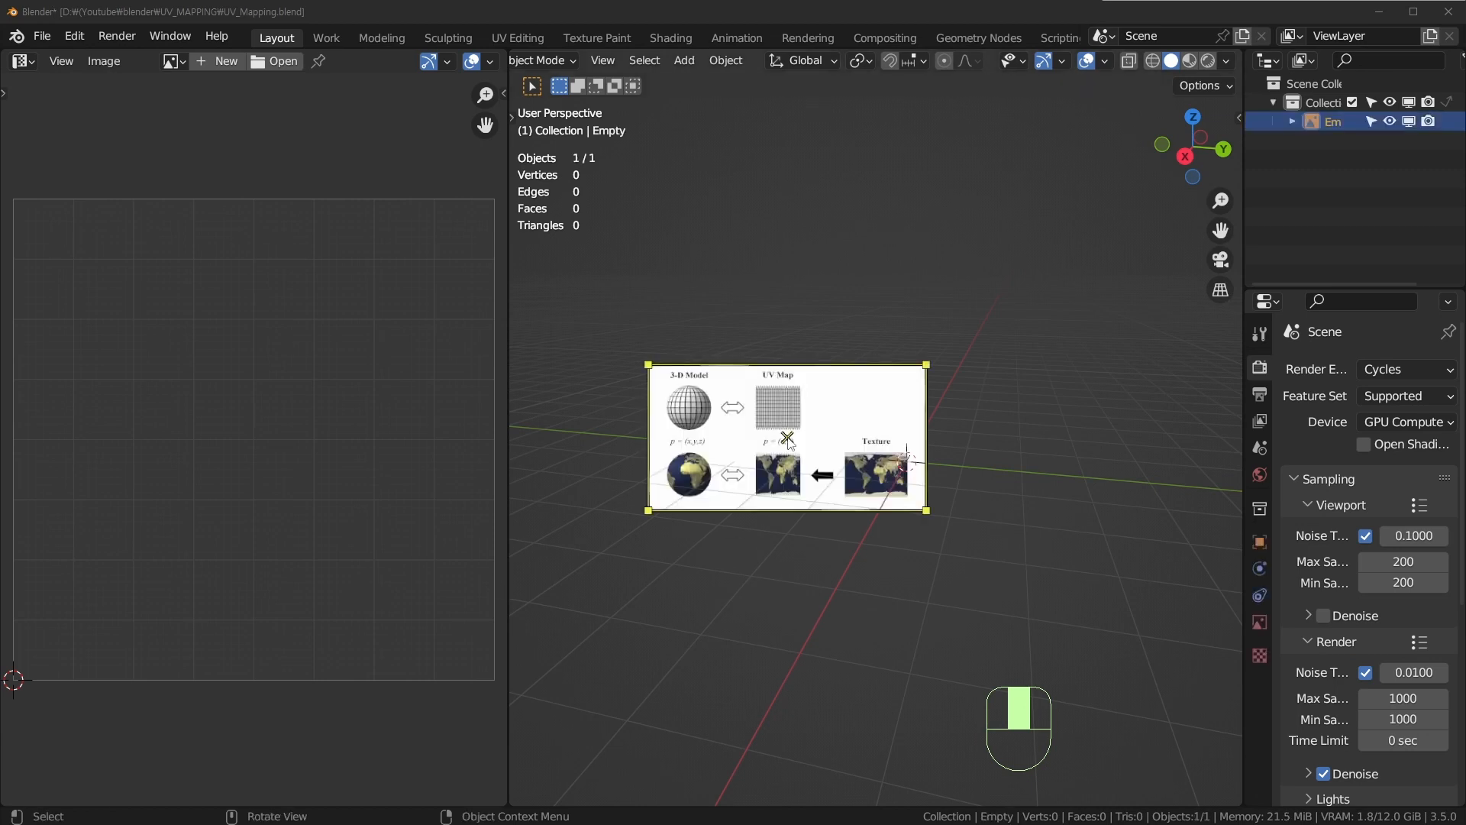
key(ctrl+space)
shift+middle_drag(673, 592, 772, 531)
scroll(771, 531, up, 1)
shift+middle_drag(514, 426, 554, 457)
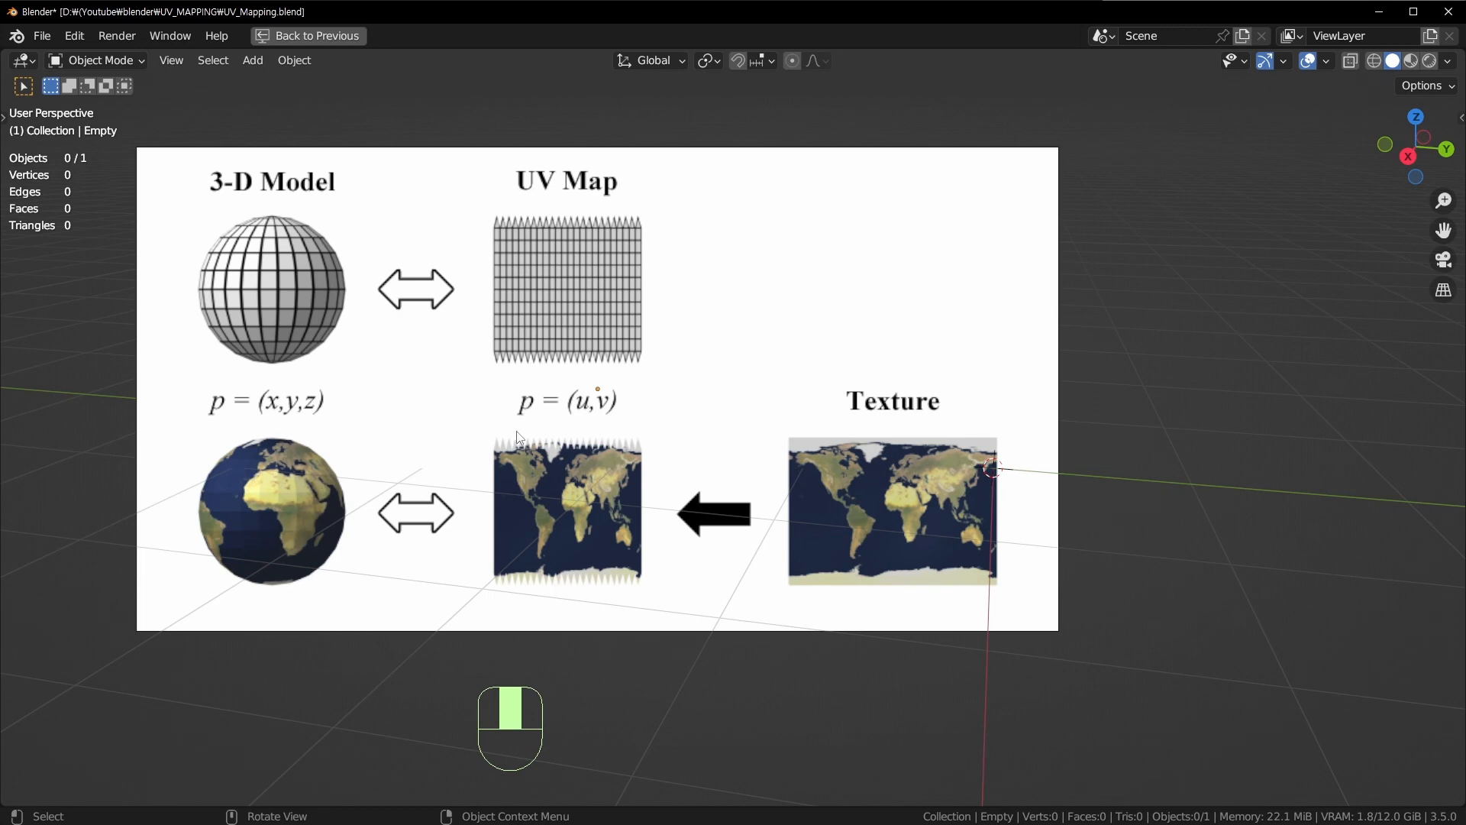
Step: Examine how the diagram relates the sphere model, its UV map and the world map texture
scroll(485, 560, up, 1)
scroll(492, 470, down, 1)
scroll(488, 486, up, 1)
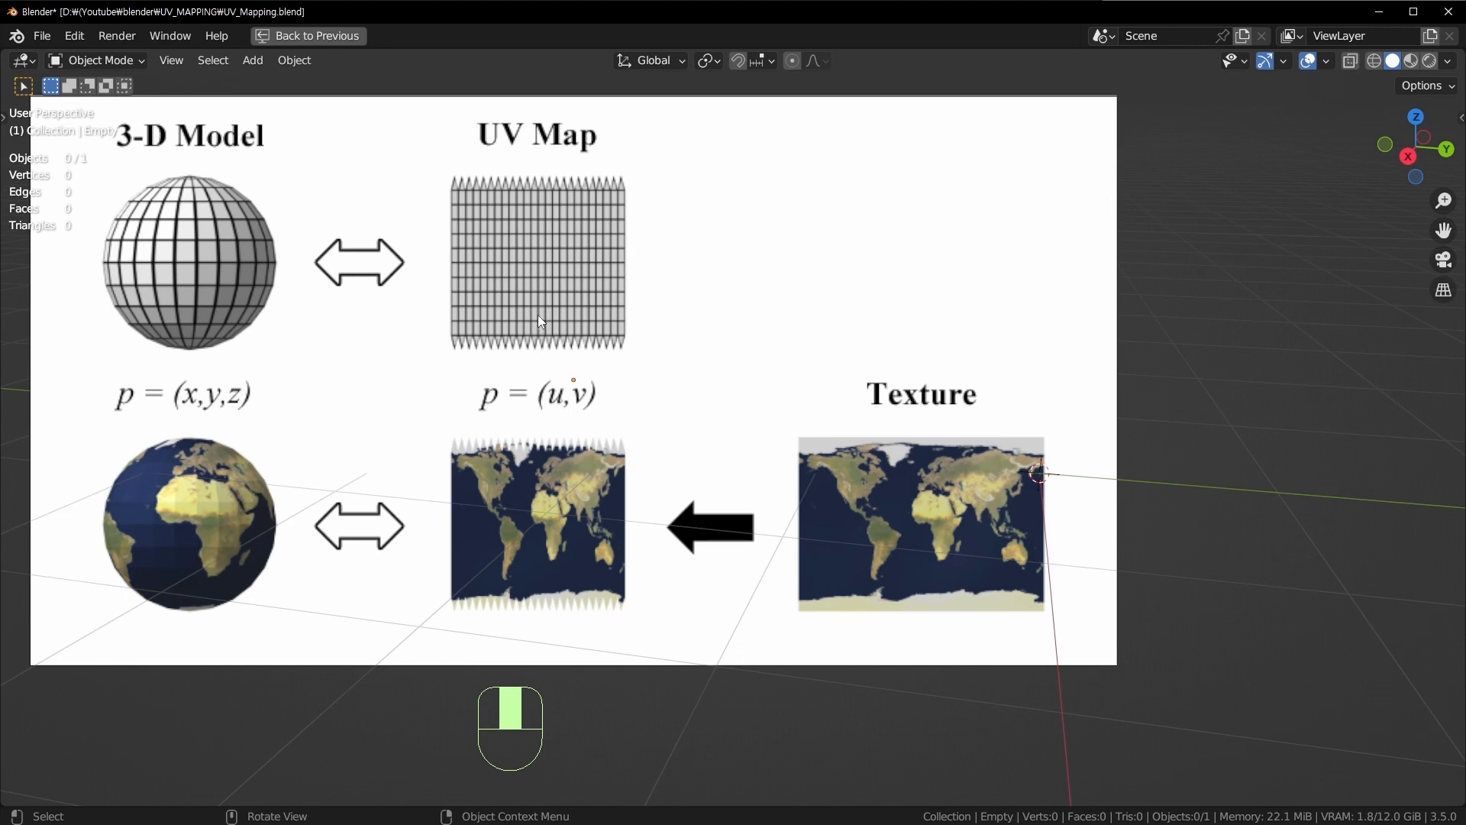
scroll(381, 487, up, 1)
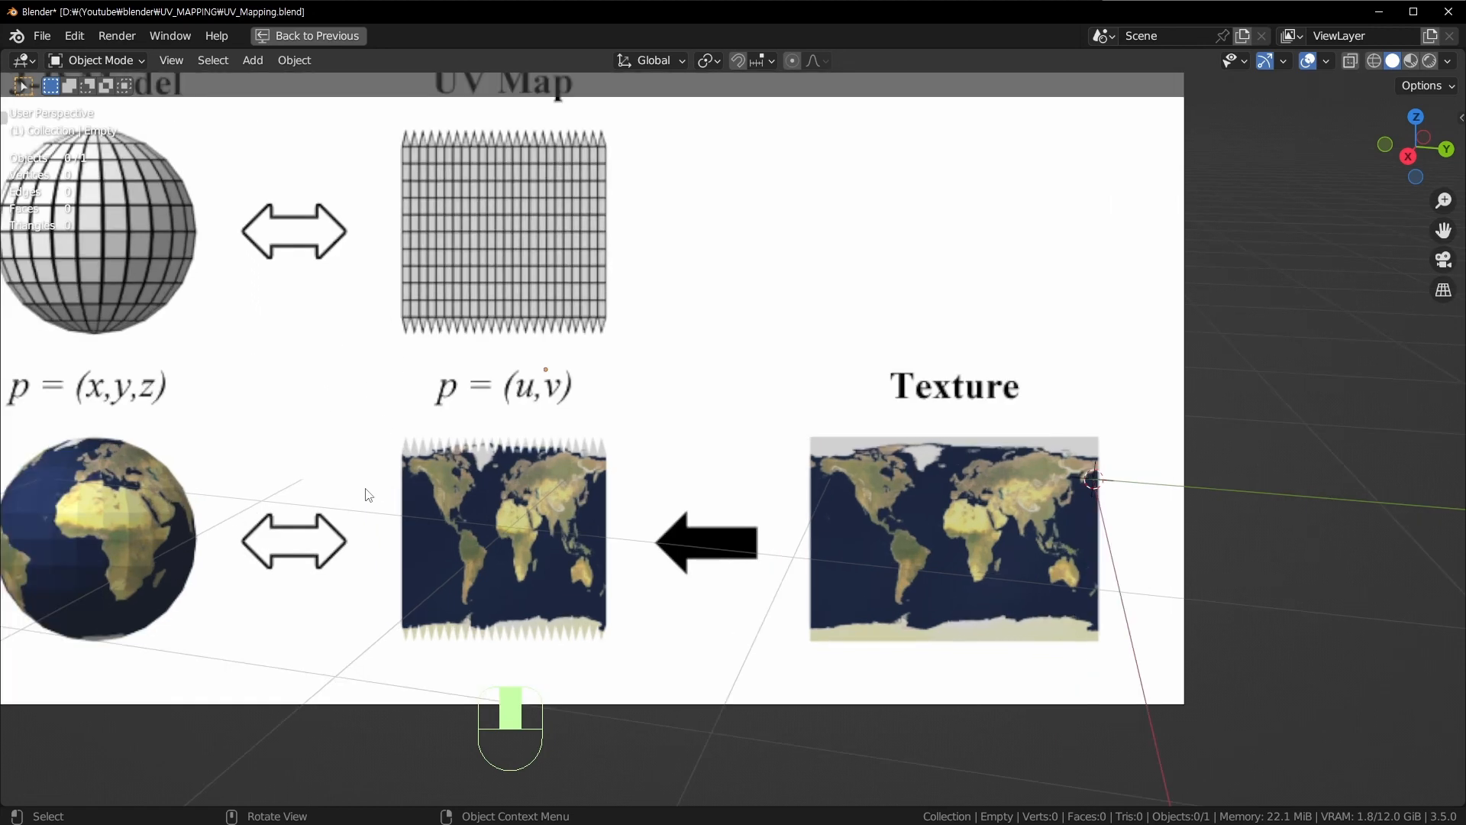
shift+middle_drag(368, 495, 530, 544)
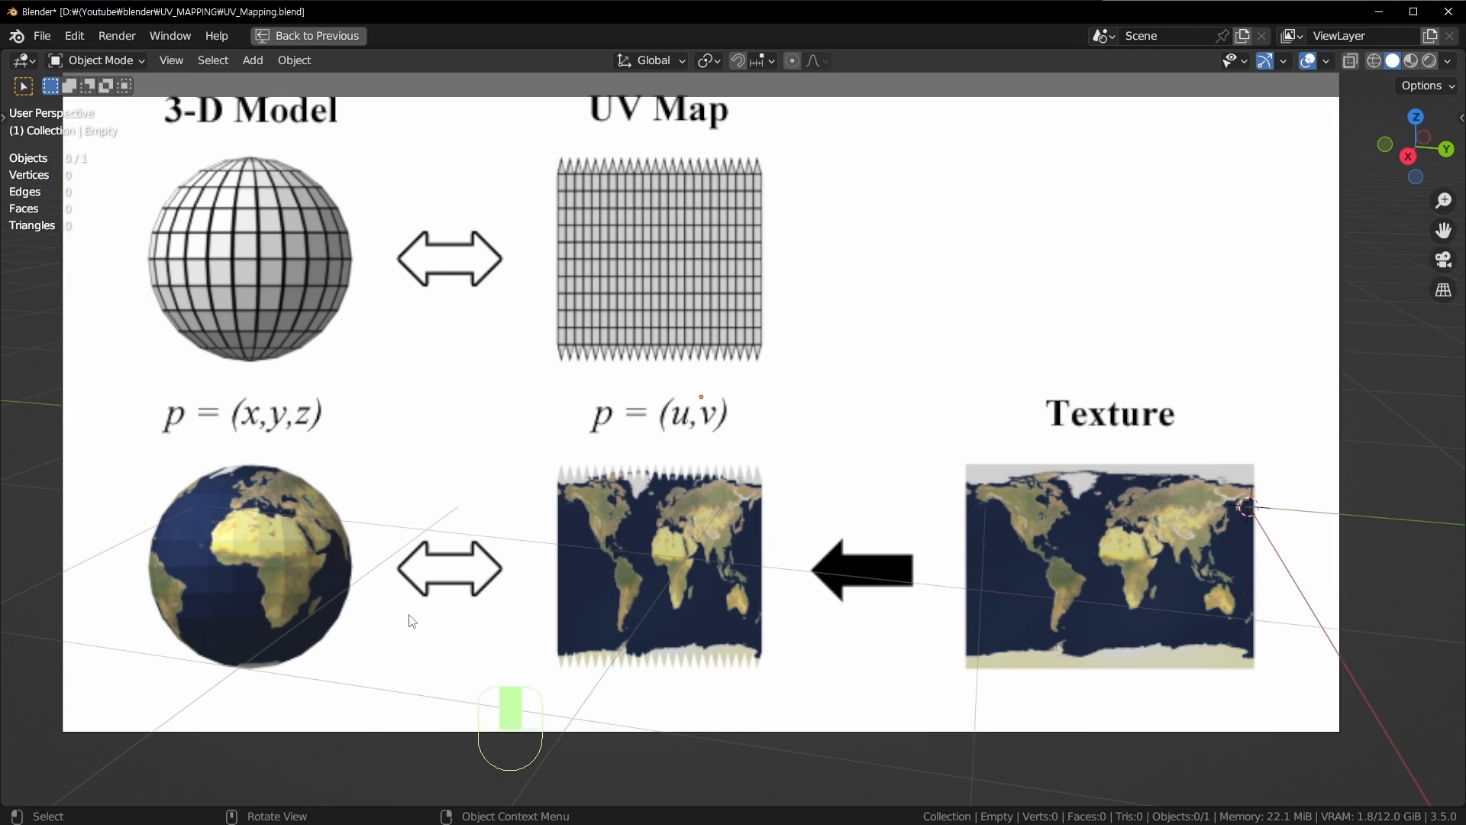
scroll(489, 519, down, 3)
scroll(501, 485, up, 2)
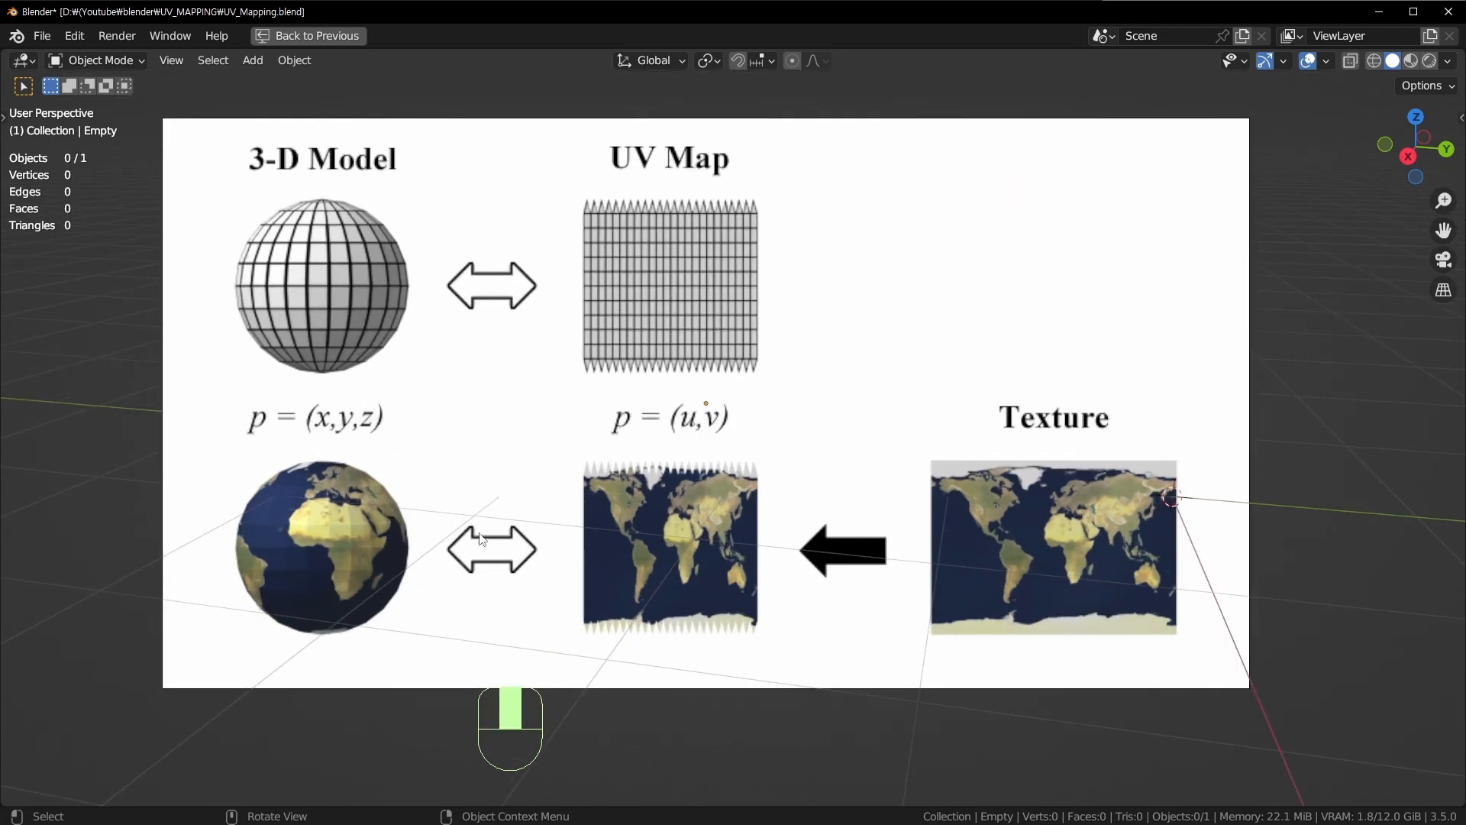
Step: Select the UV mapping diagram image and delete it from the scene
drag(992, 91, 1149, 246)
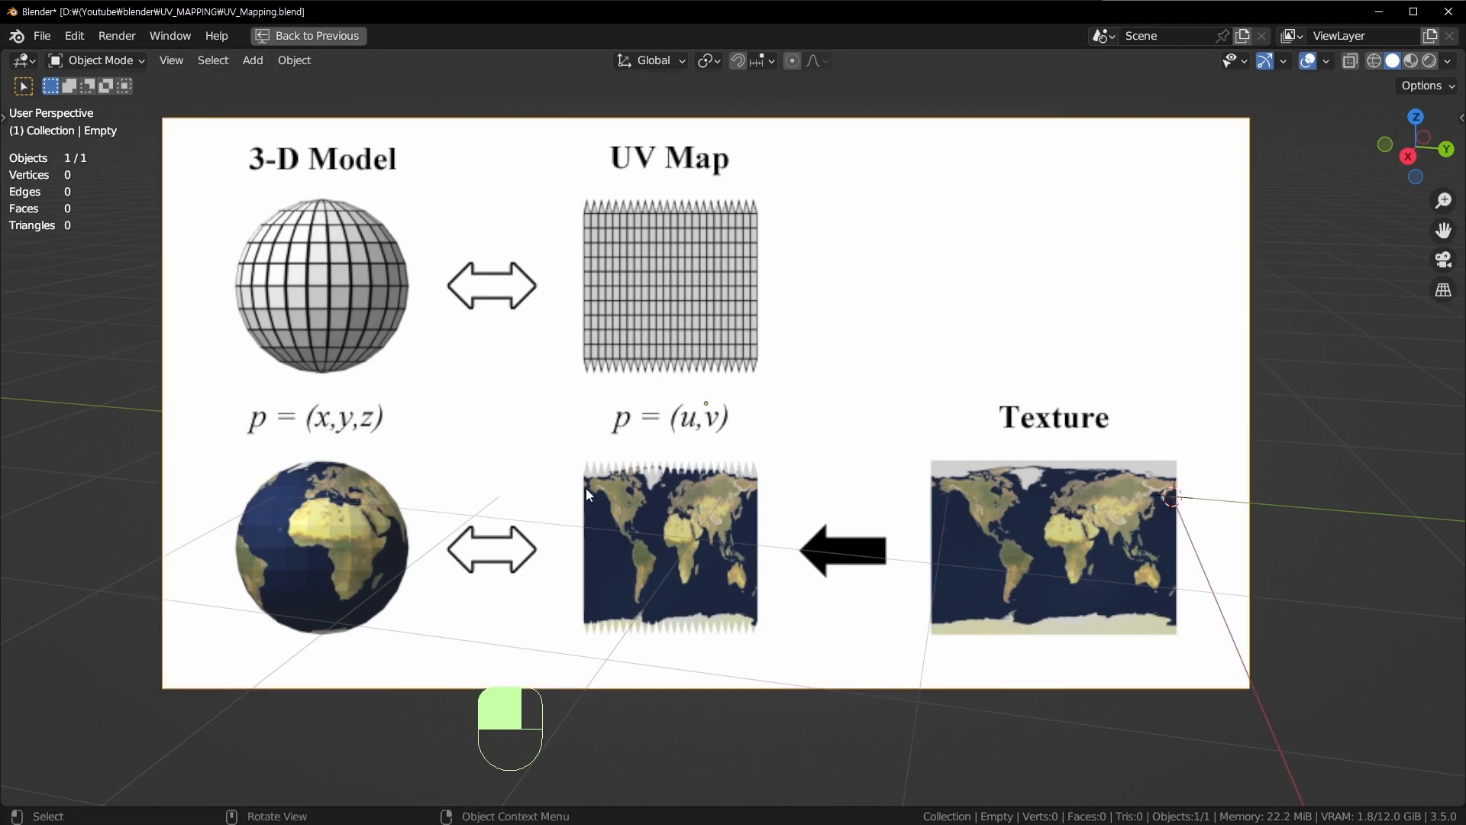
scroll(603, 515, up, 2)
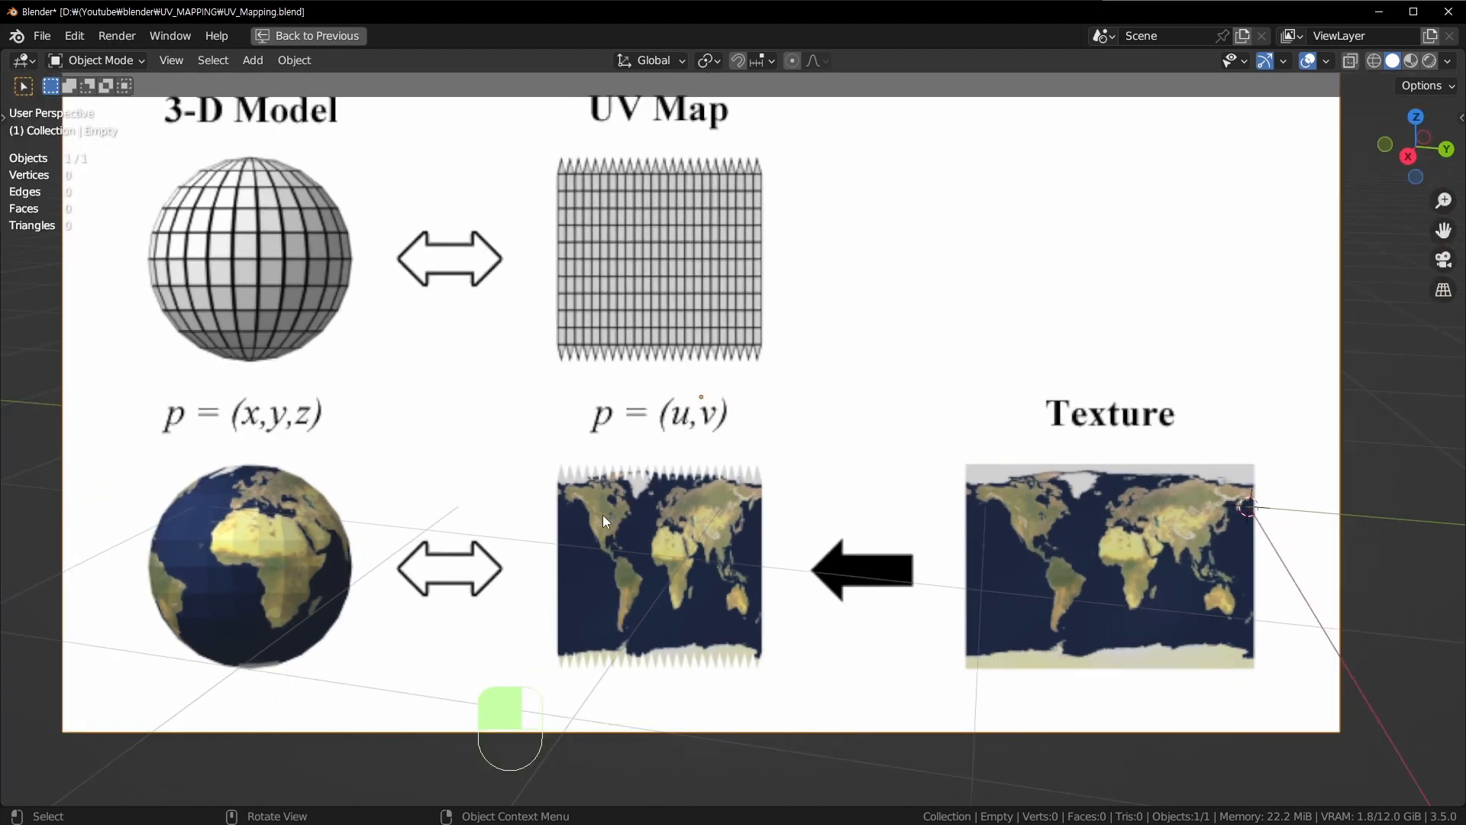
scroll(626, 523, down, 2)
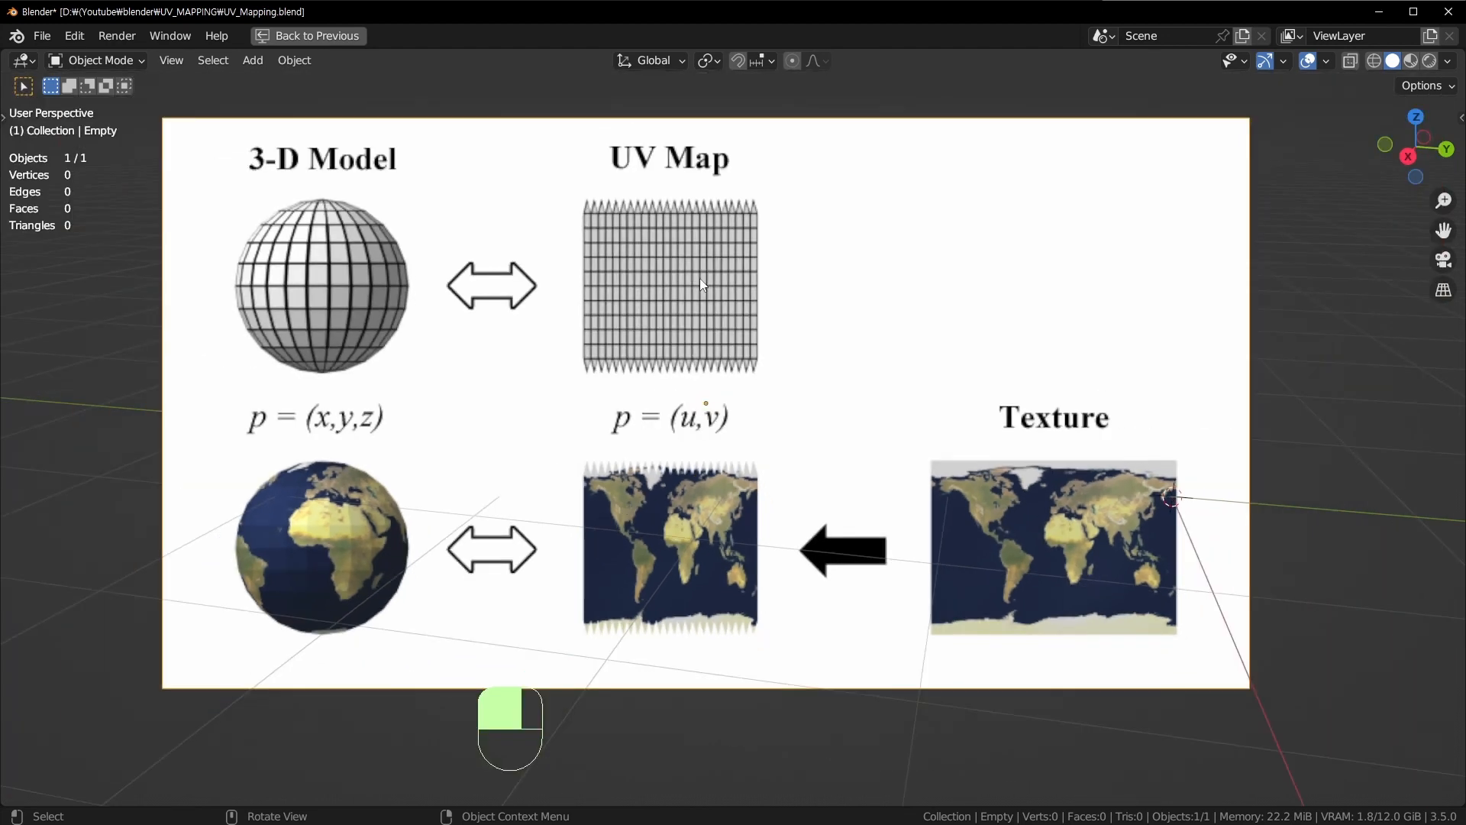
key(x)
click(613, 368)
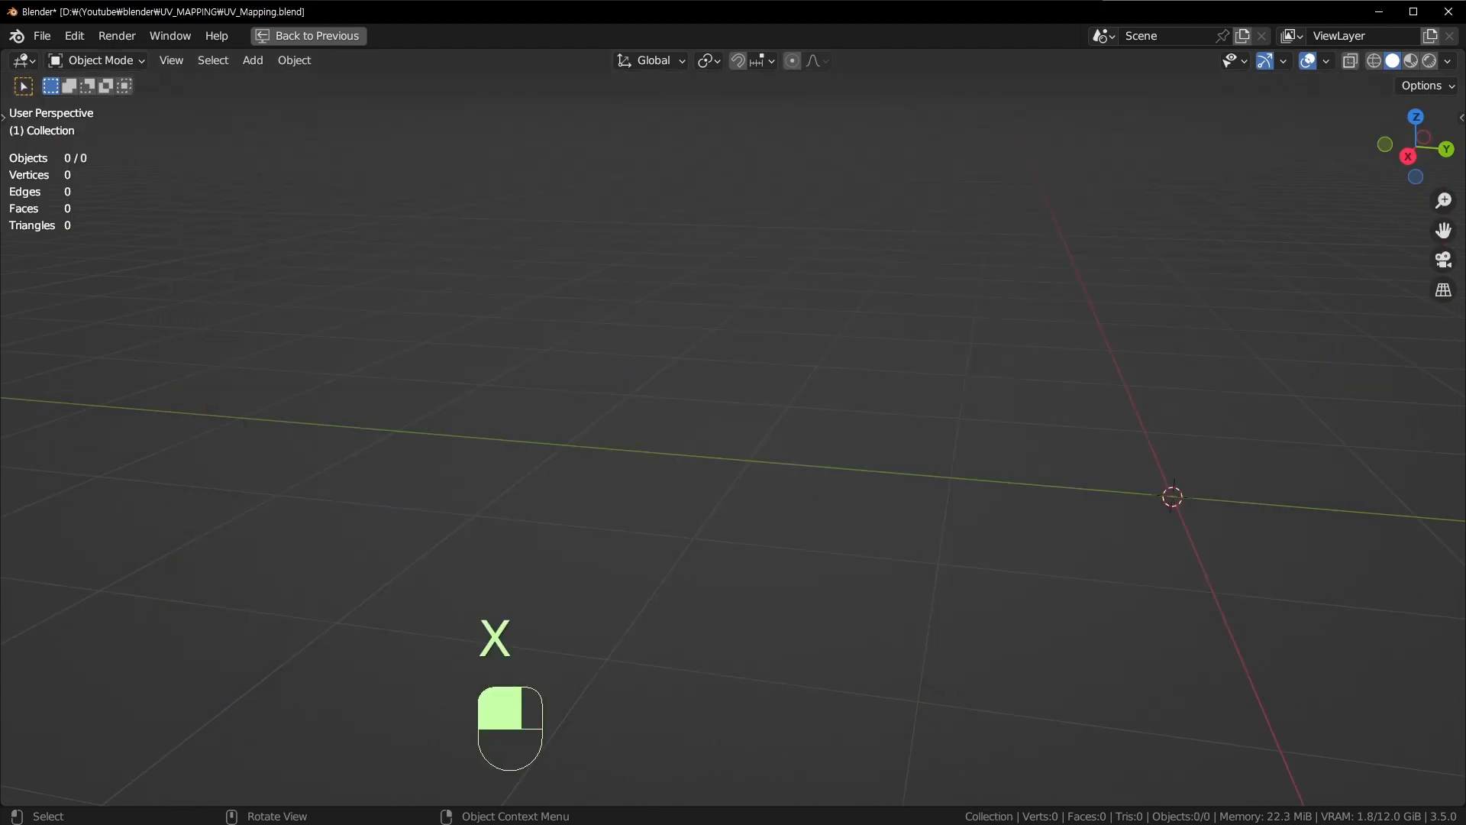
Step: Place the reference image of a cube unfolding into a checkered pattern in the 3D viewport
drag(677, 371, 682, 379)
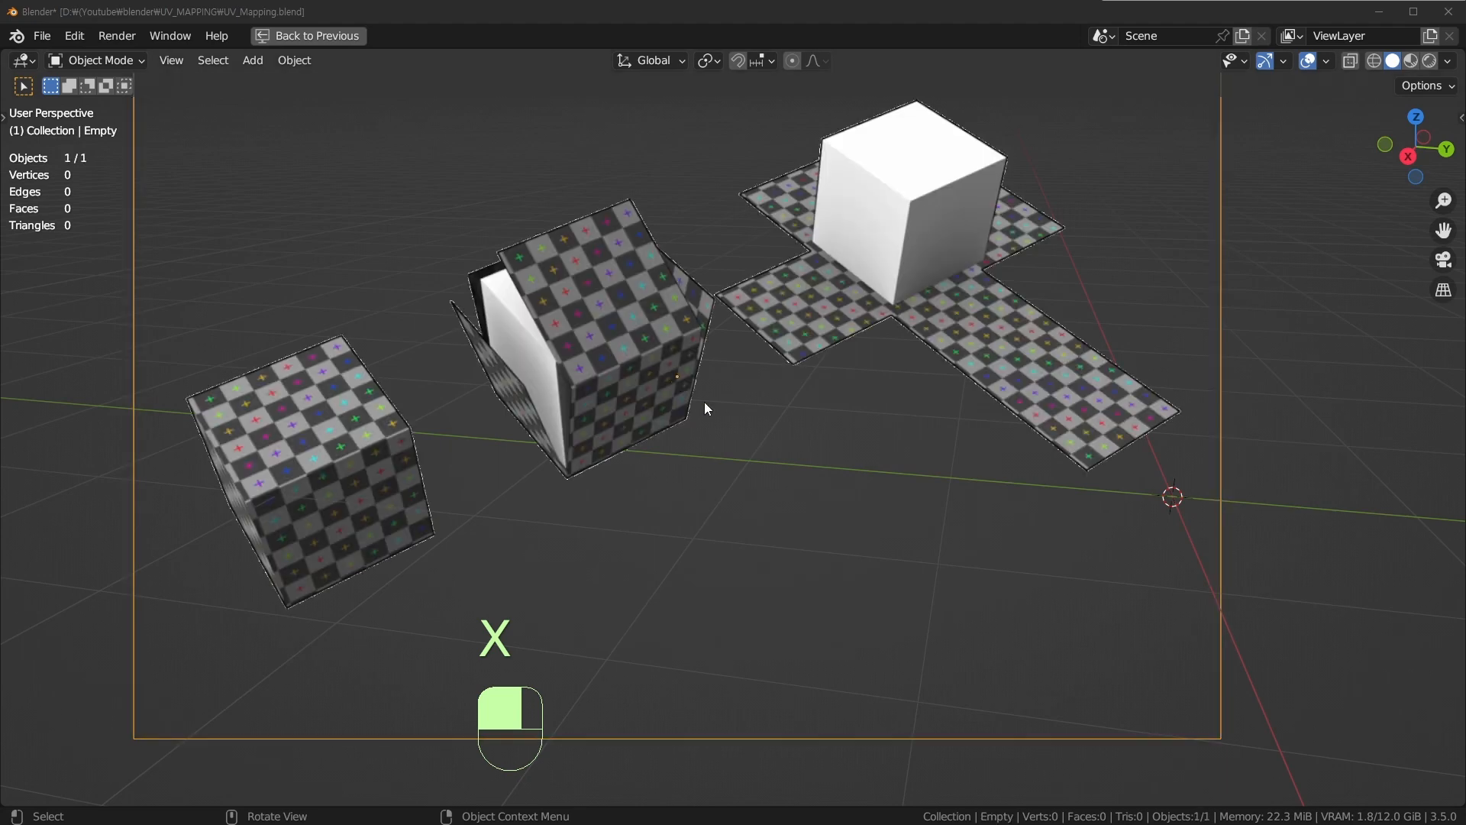
scroll(718, 424, down, 1)
mouse_move(721, 428)
middle_down()
mouse_move(713, 498)
mouse_move(706, 438)
middle_up()
scroll(705, 438, up, 1)
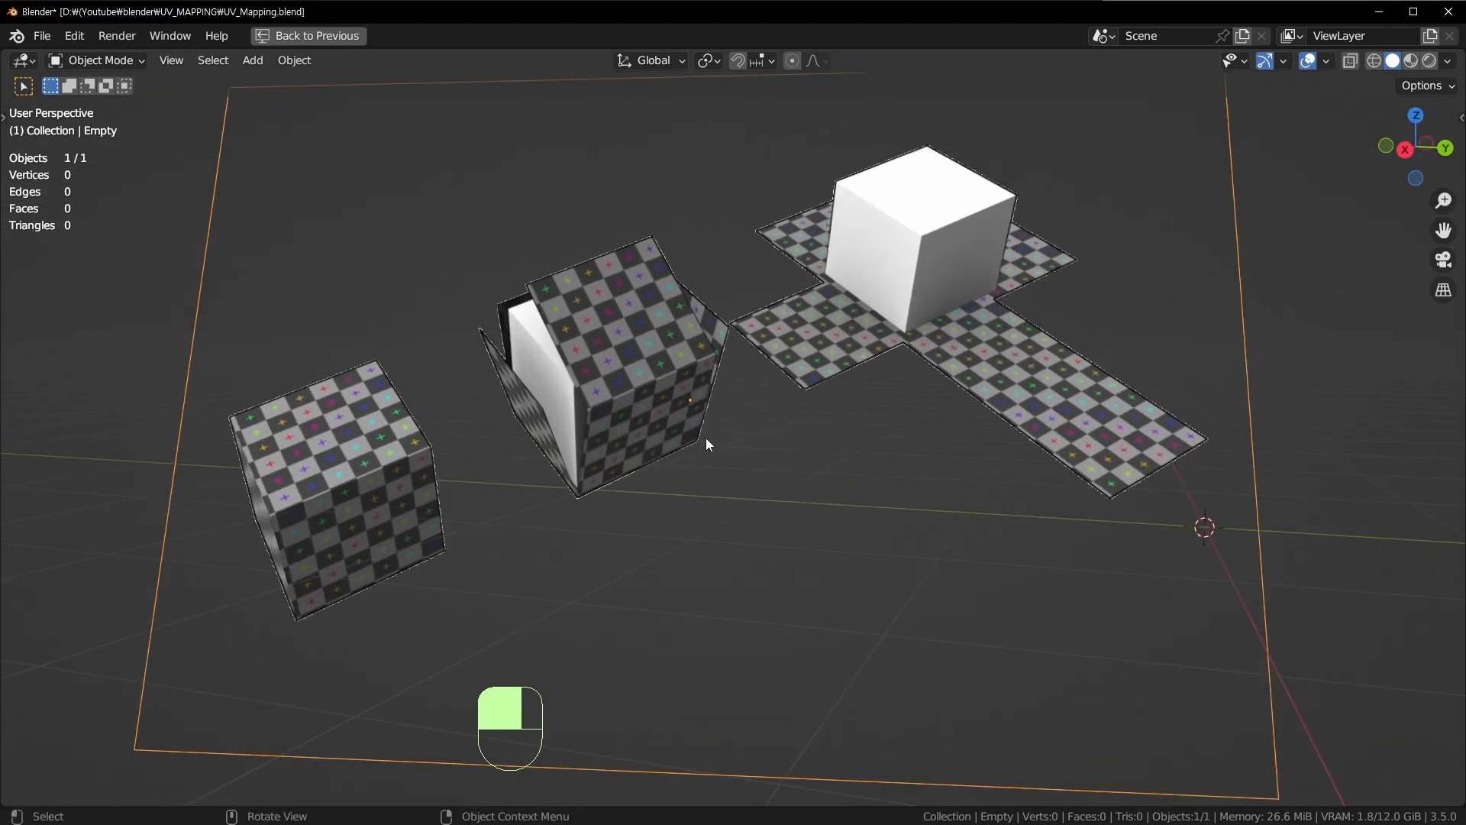
Step: Examine the image's three stages of the checkered cube, from closed cube to flat unfolded net
shift+middle_drag(767, 402, 745, 431)
scroll(589, 481, up, 1)
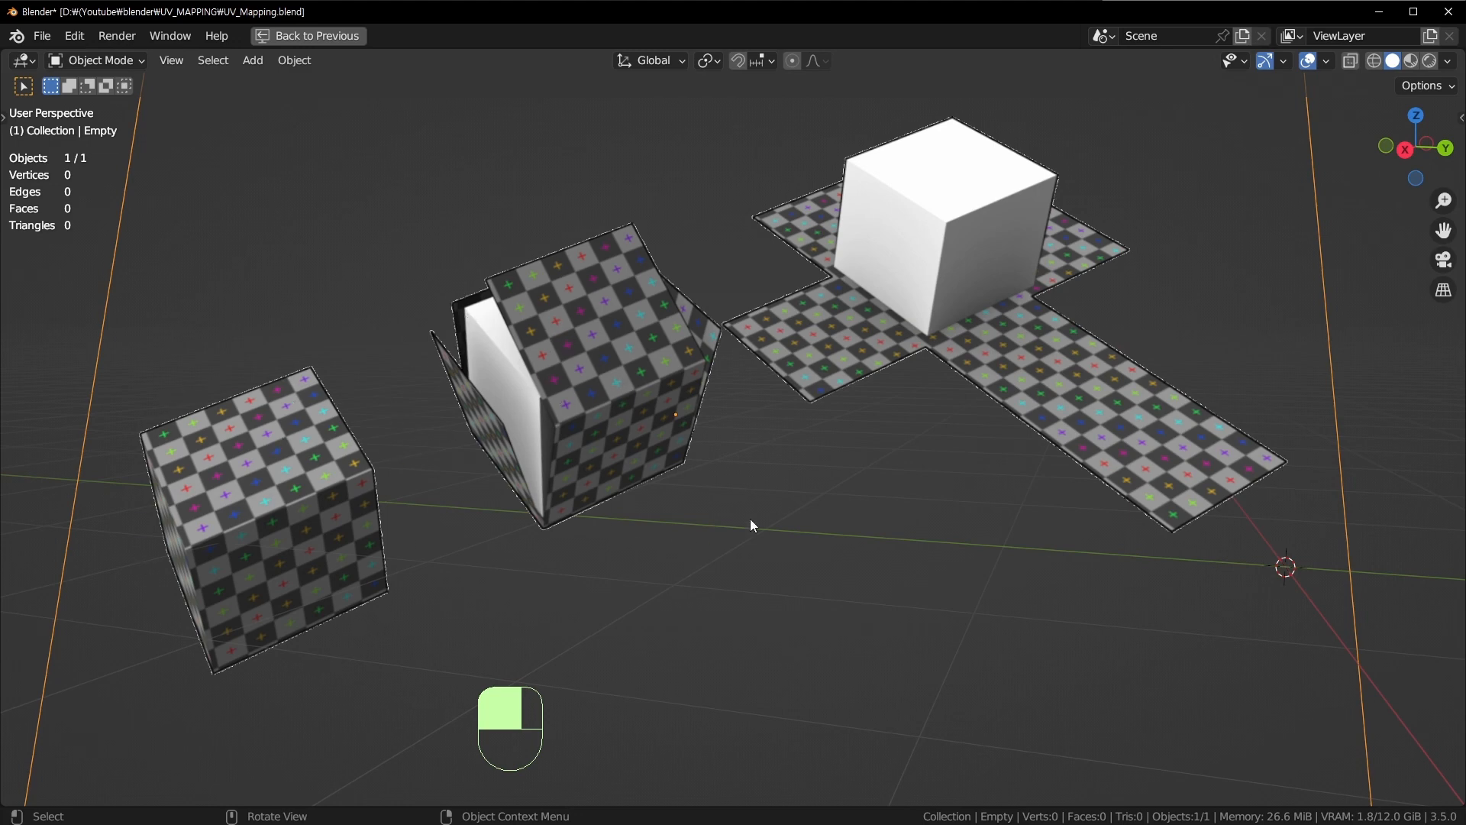
shift+middle_drag(752, 526, 673, 420)
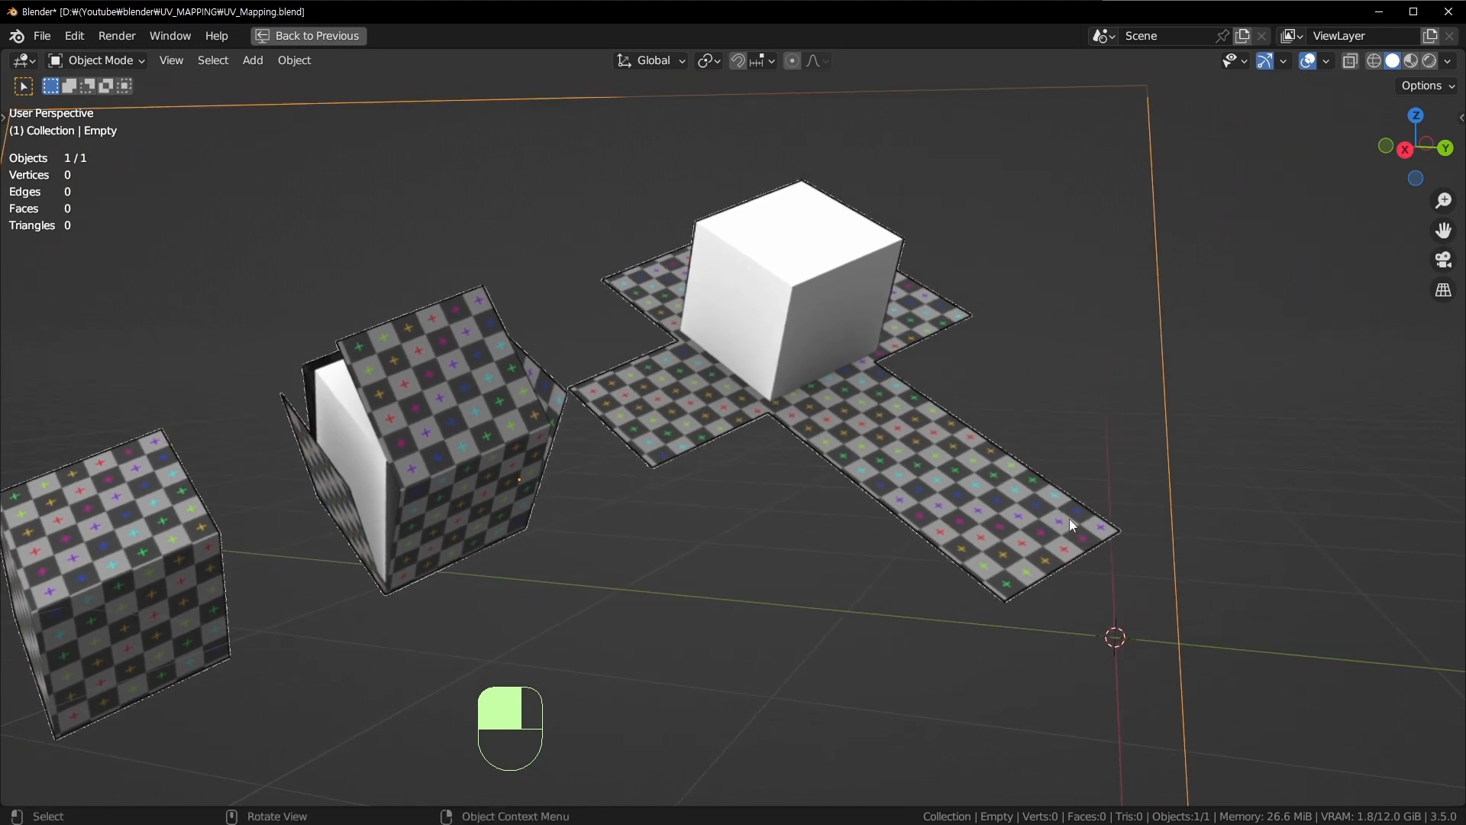
middle_drag(800, 391, 666, 254)
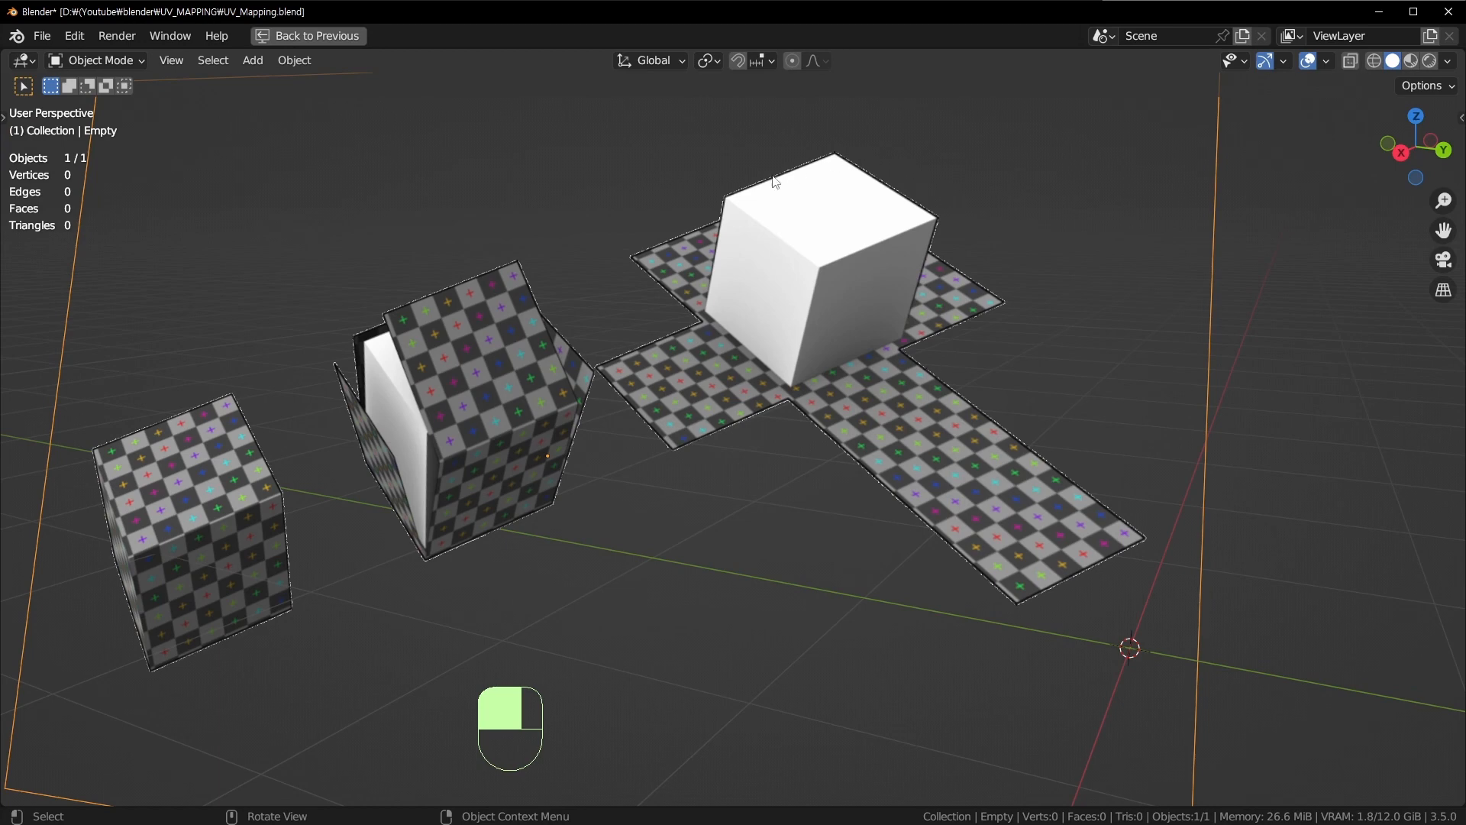
middle_drag(621, 487, 691, 477)
middle_drag(942, 531, 869, 545)
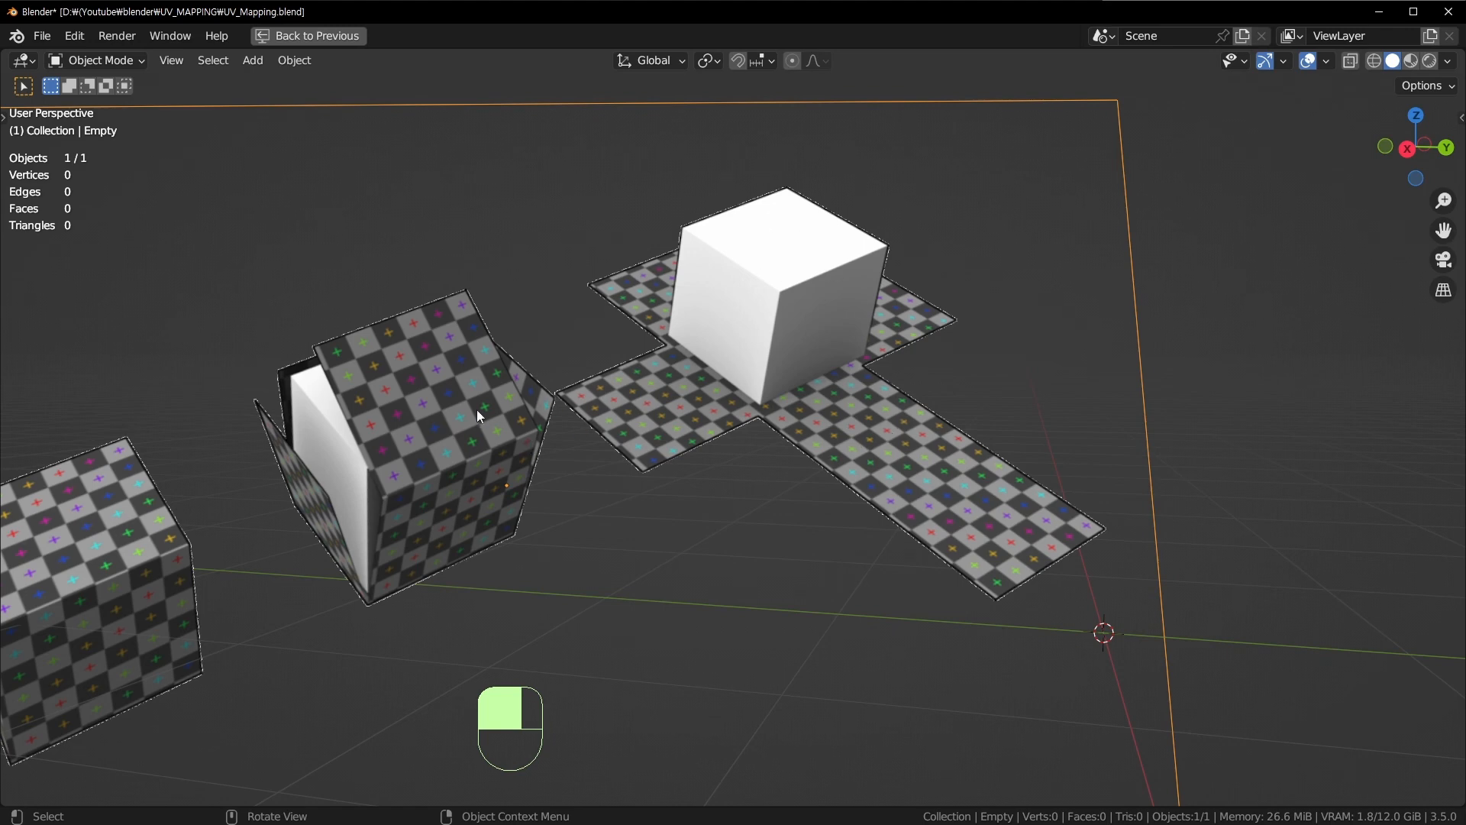
shift+middle_drag(588, 382, 594, 373)
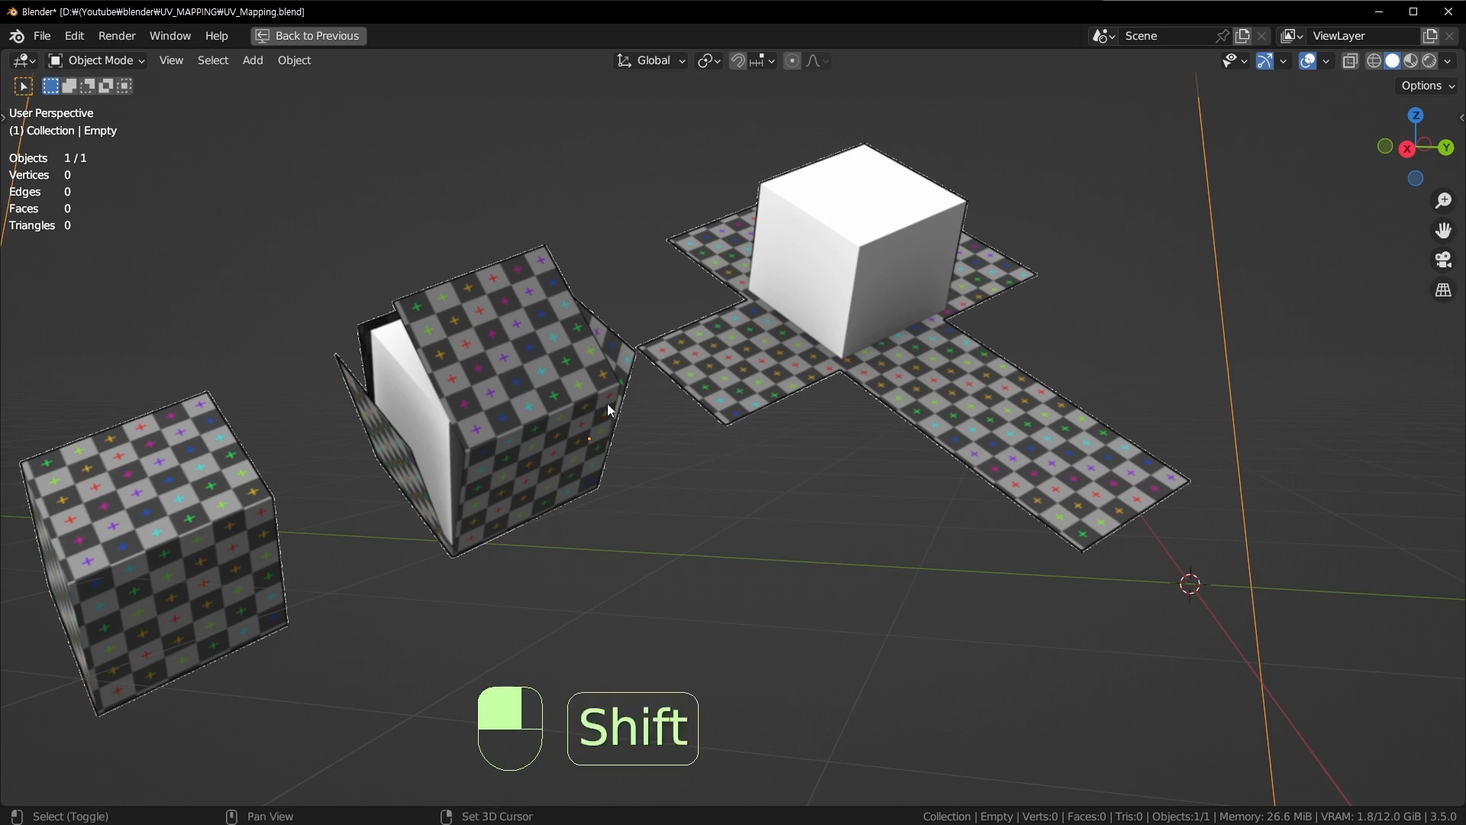
shift+middle_drag(596, 404, 658, 429)
scroll(649, 439, down, 2)
scroll(650, 439, up, 1)
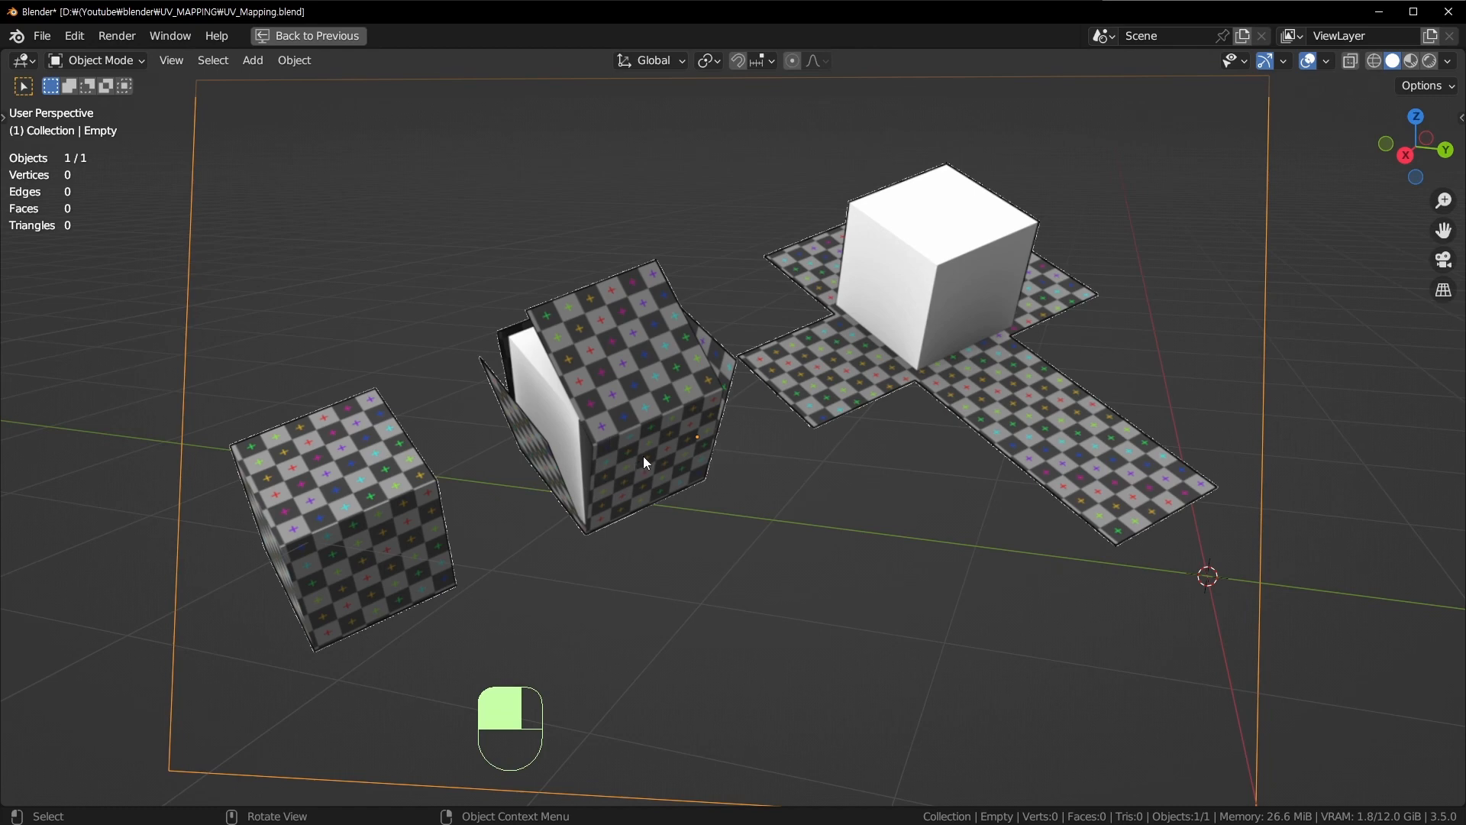
Step: Delete the cube unfolding image and restore the viewport to the split layout
key(x)
click(650, 401)
key(ctrl+space)
Step: Add a cube mesh at the world origin
middle_drag(745, 477, 570, 429)
middle_drag(829, 401, 1006, 159)
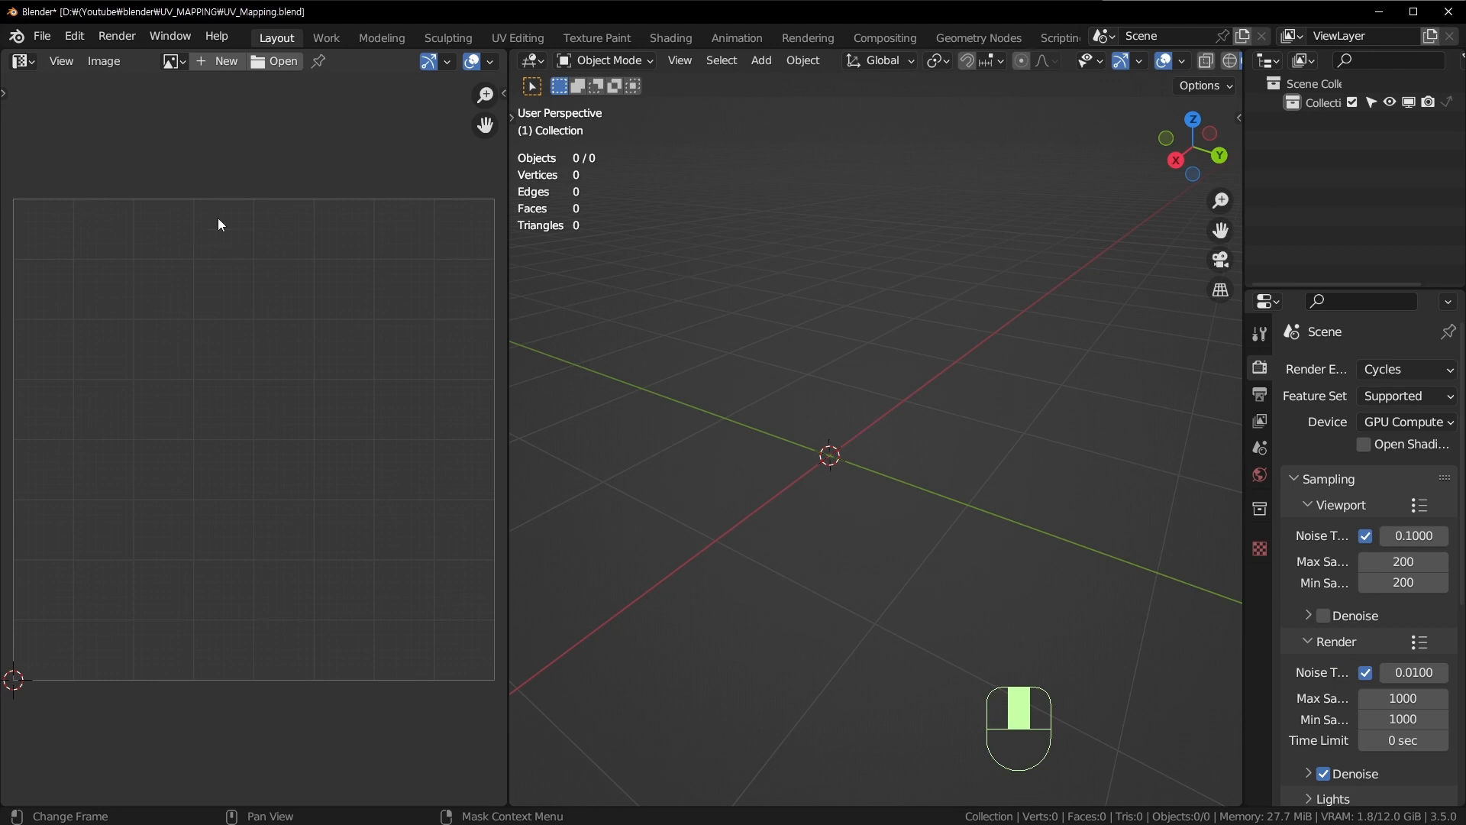
middle_drag(848, 468, 859, 485)
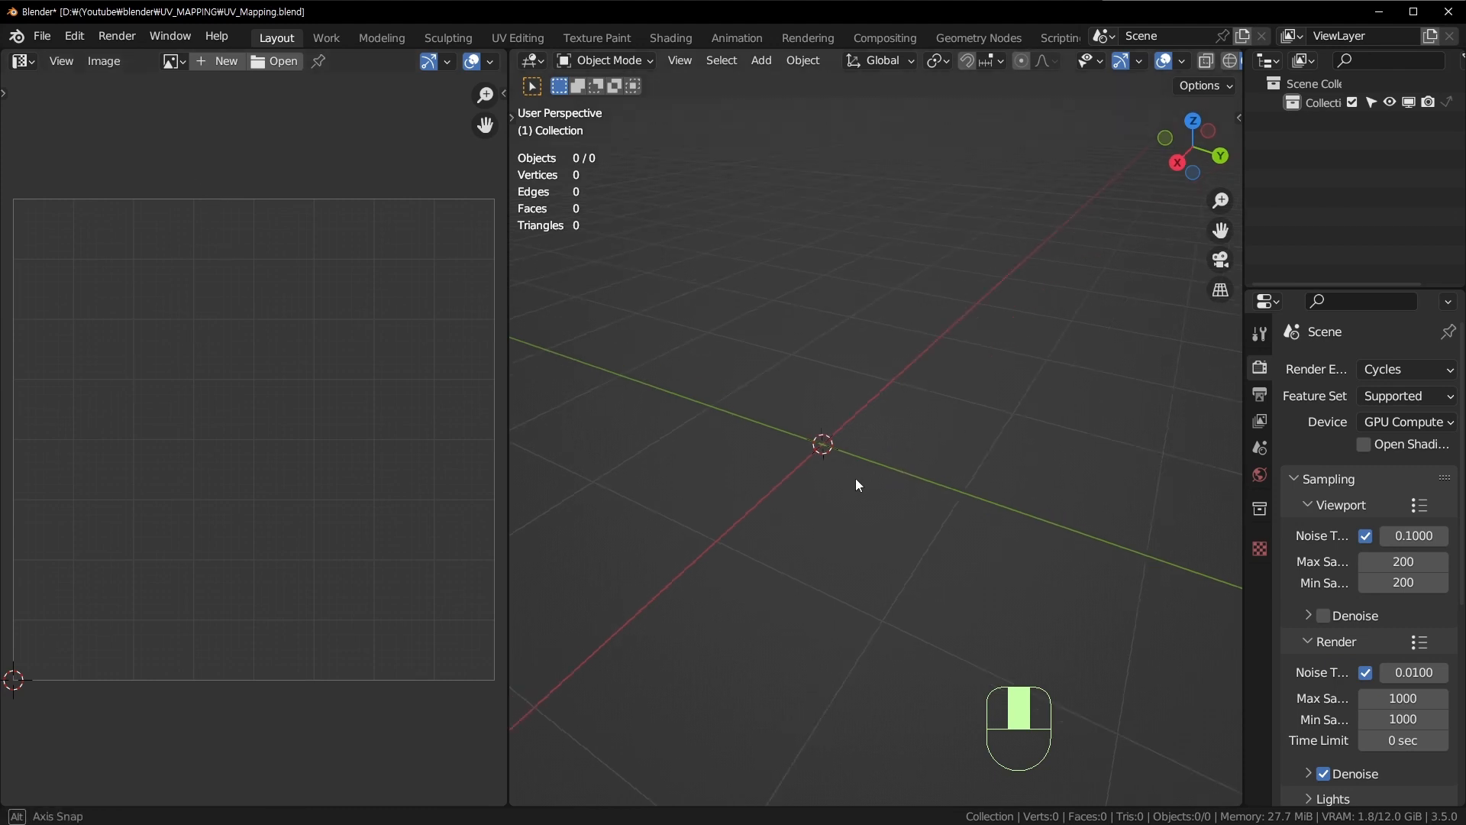
key(shift+a)
click(910, 415)
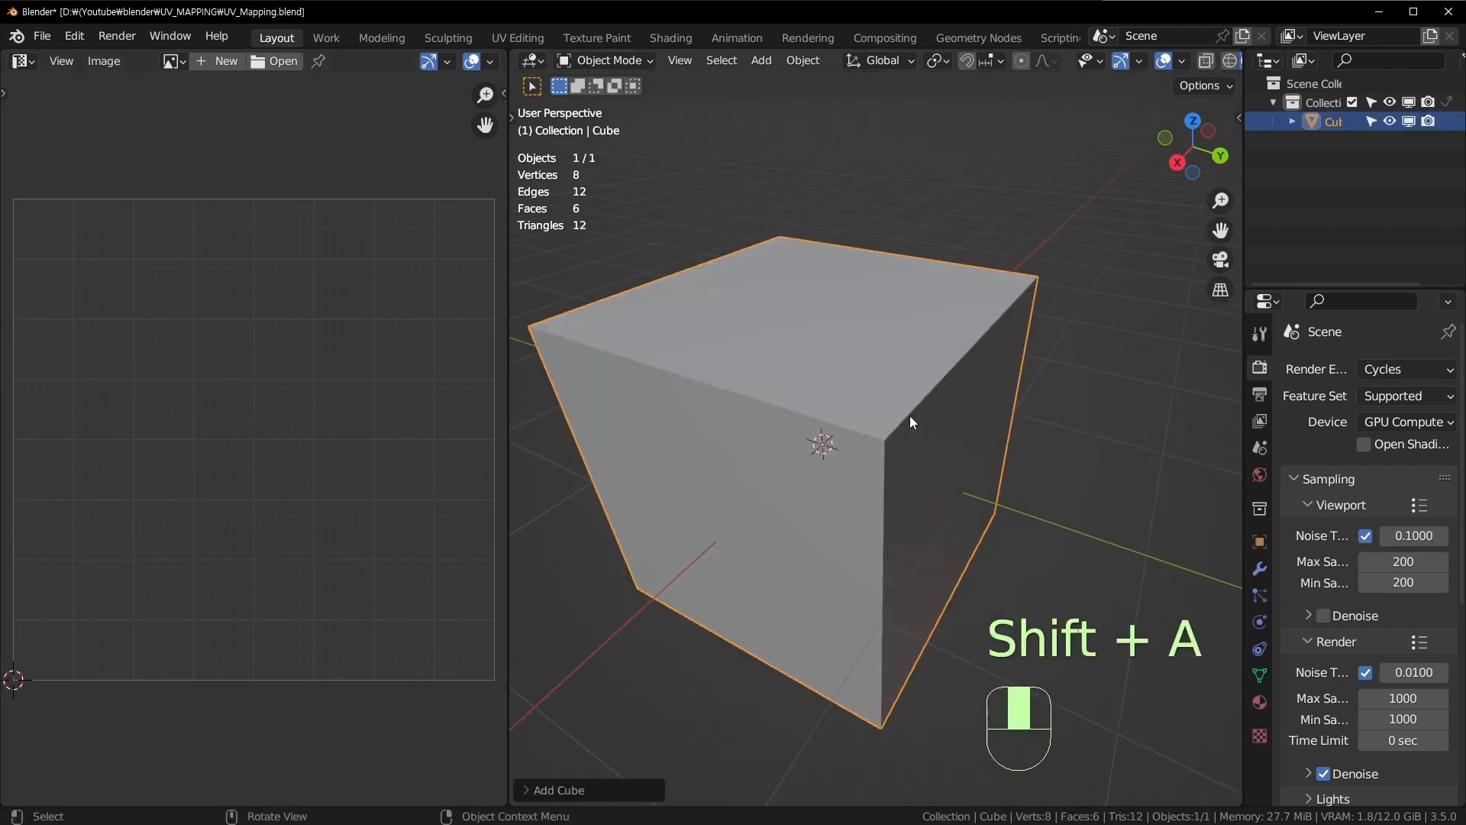
scroll(910, 416, down, 4)
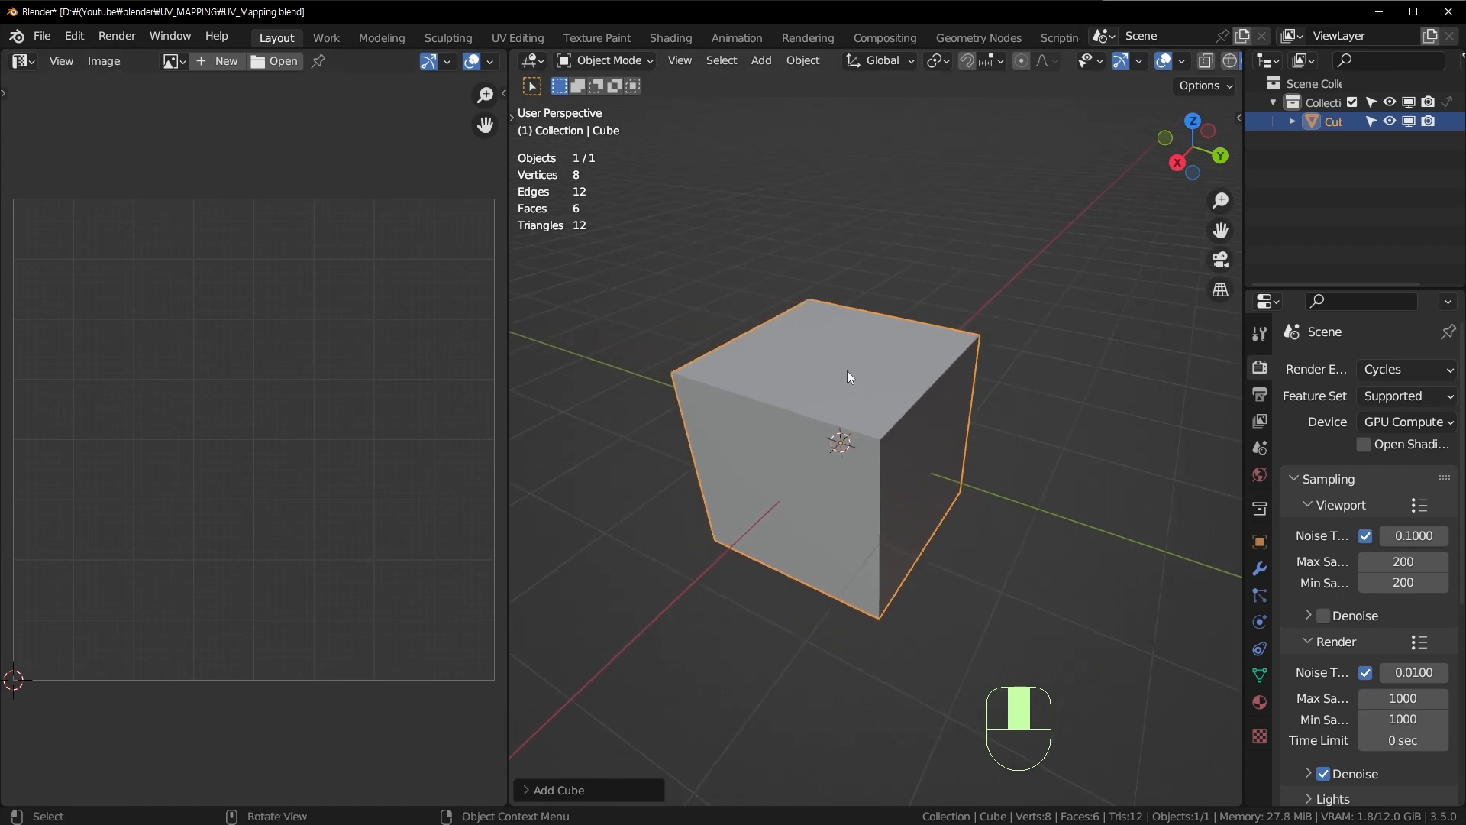
Step: Widen the UV editing area slightly and set its editor type to UV Editor
drag(507, 125, 512, 125)
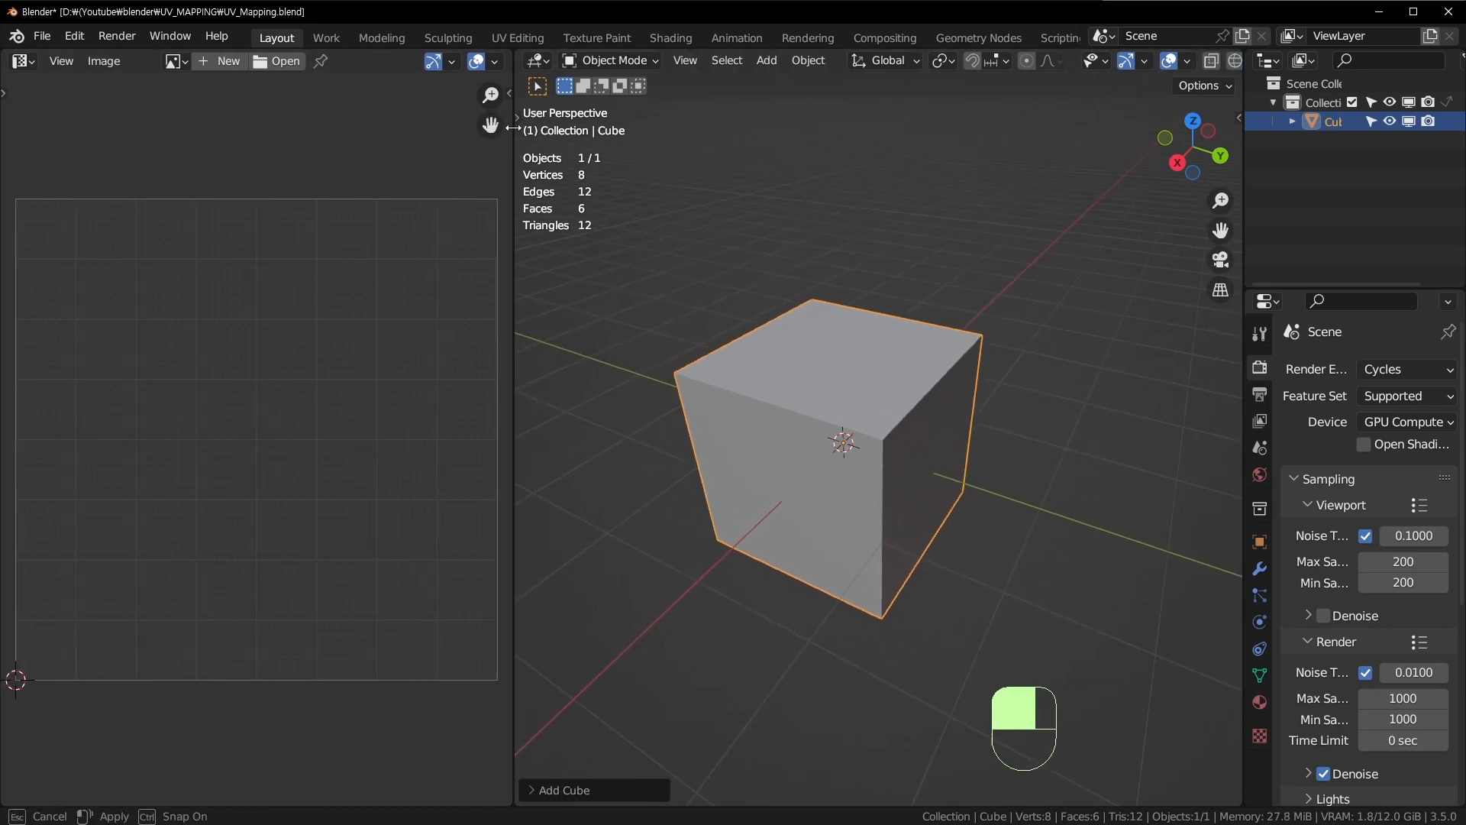
click(34, 60)
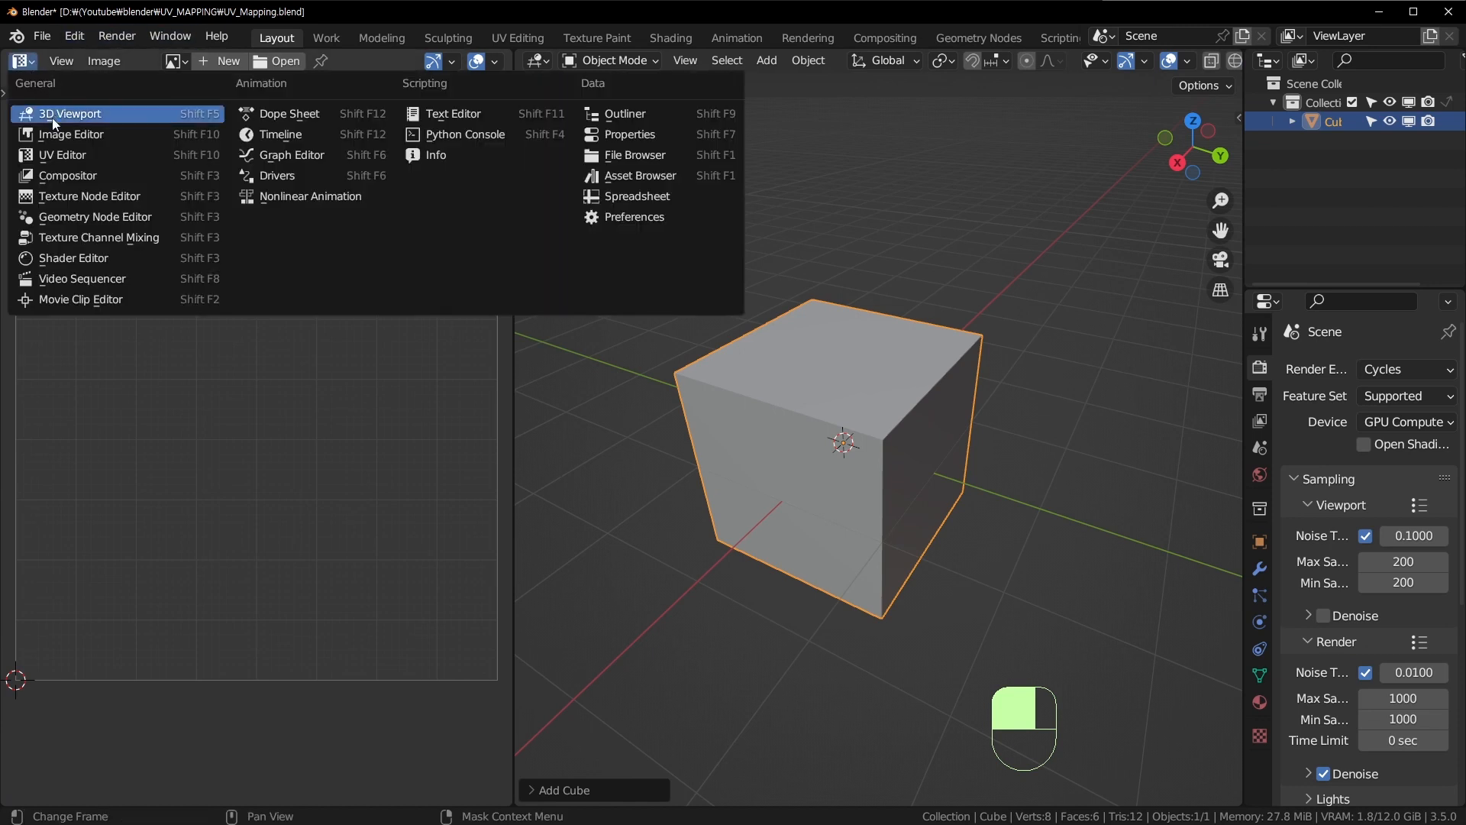
click(103, 152)
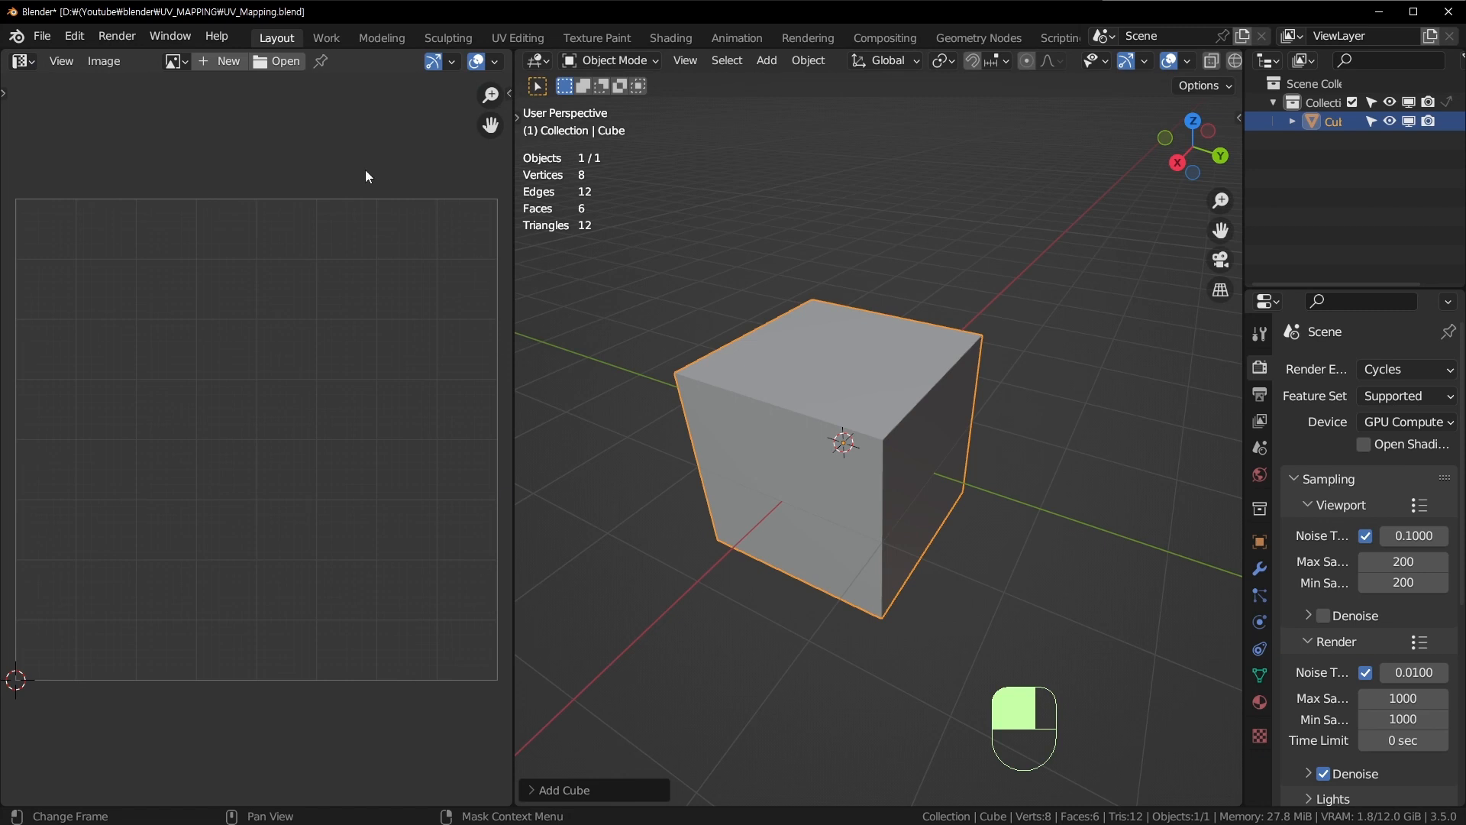
Step: Enter Edit Mode on the cube to display its unwrapped faces in the UV Editor
middle_drag(901, 447, 860, 479)
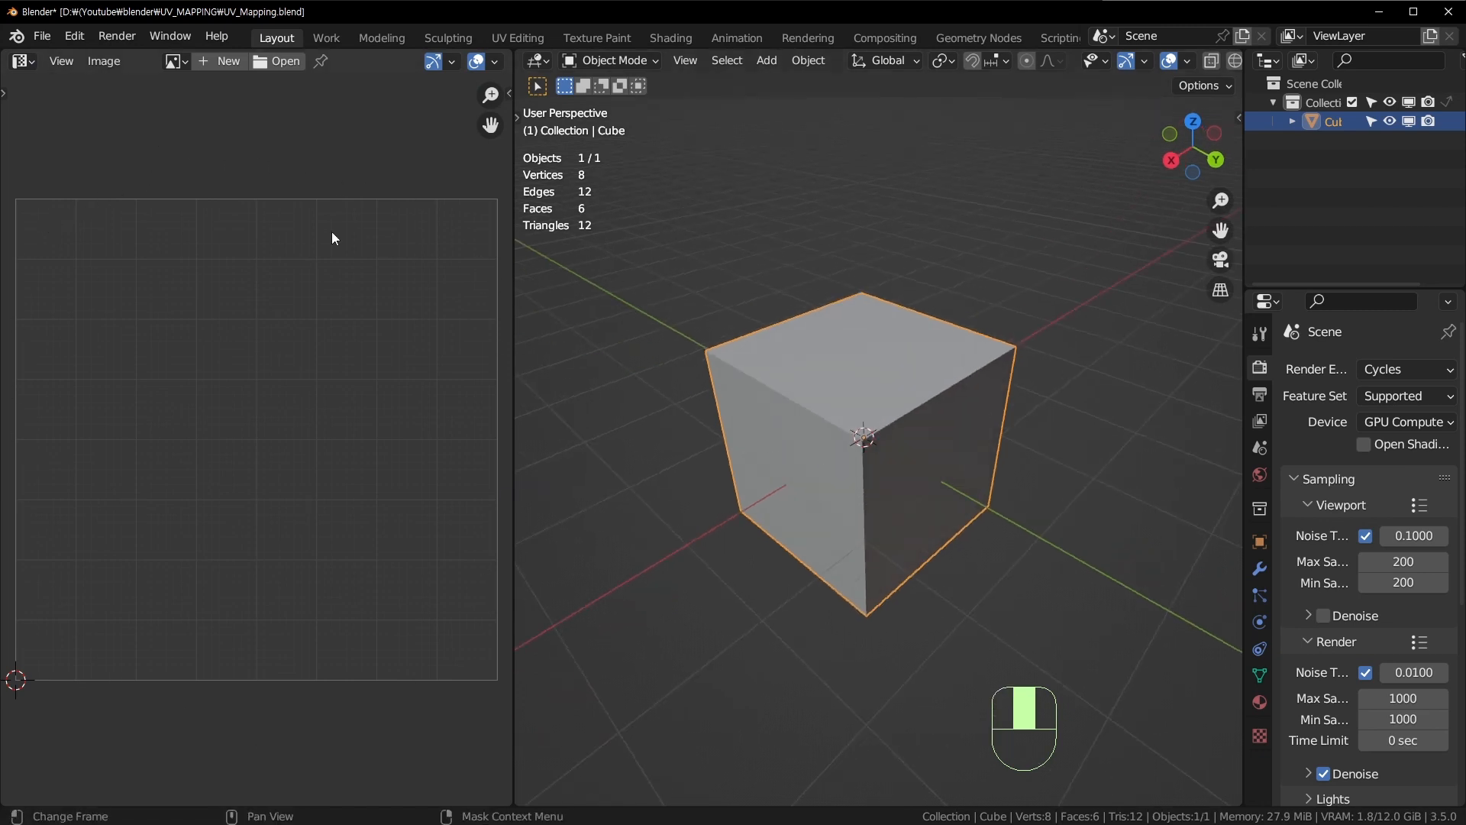
middle_drag(851, 402, 879, 387)
scroll(838, 409, up, 2)
key(Tab)
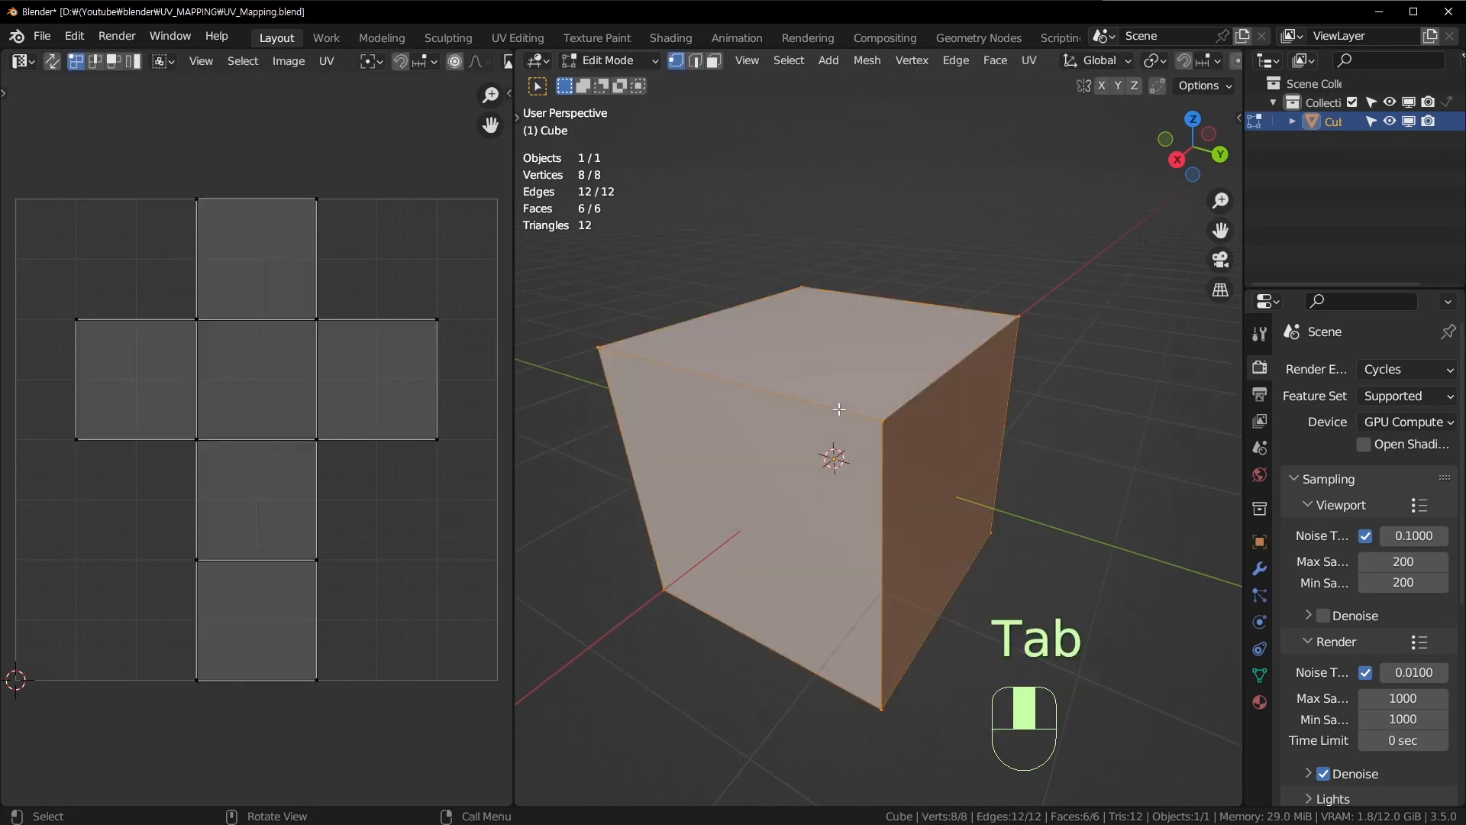
shift+middle_drag(727, 426, 823, 380)
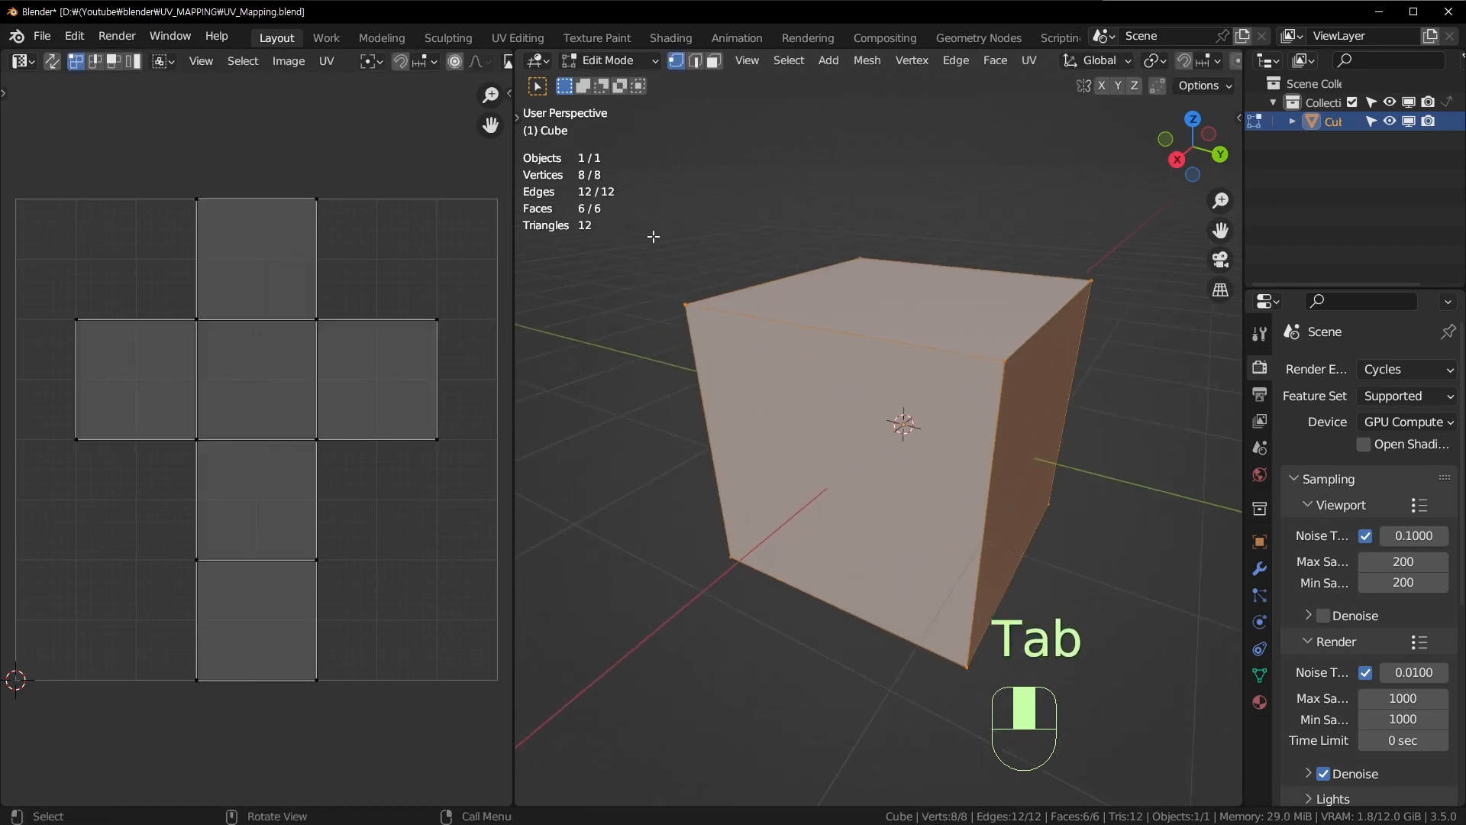
shift+middle_drag(707, 346, 665, 338)
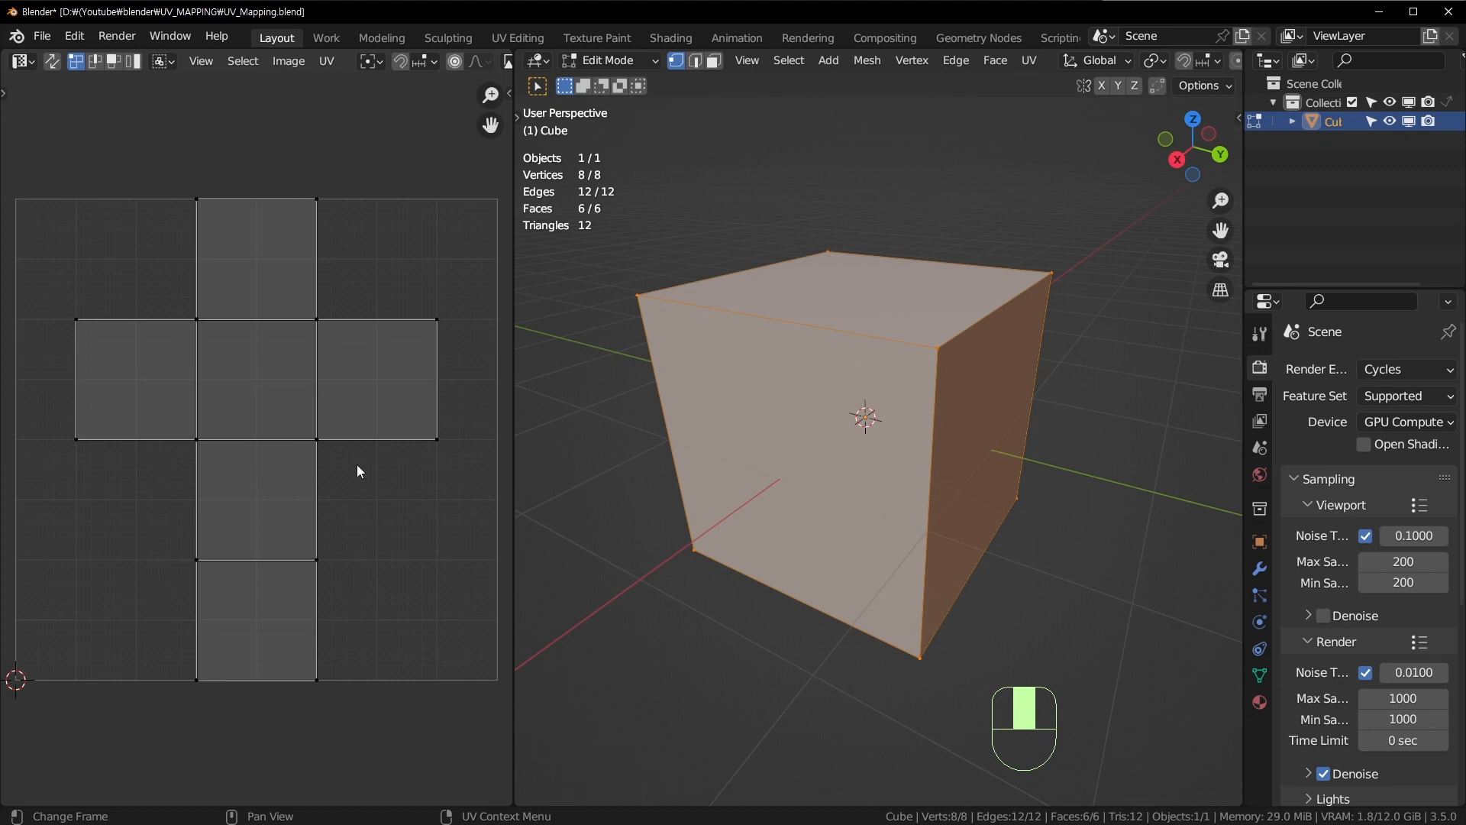
Step: In face select mode, select the cube's top face, +X face and +Y face in turn to compare their UV positions
key(3)
click(857, 292)
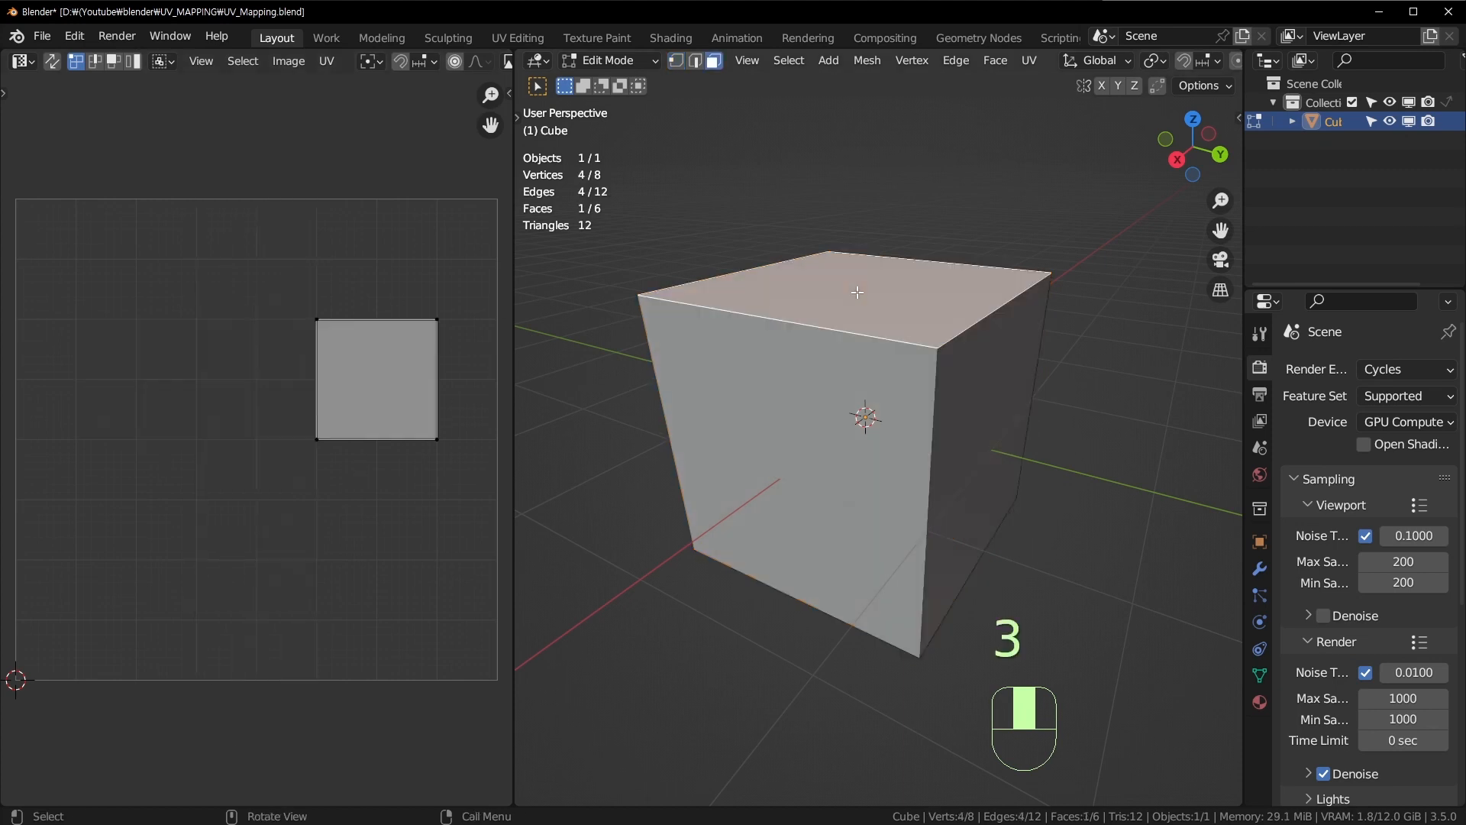
middle_drag(973, 355, 901, 361)
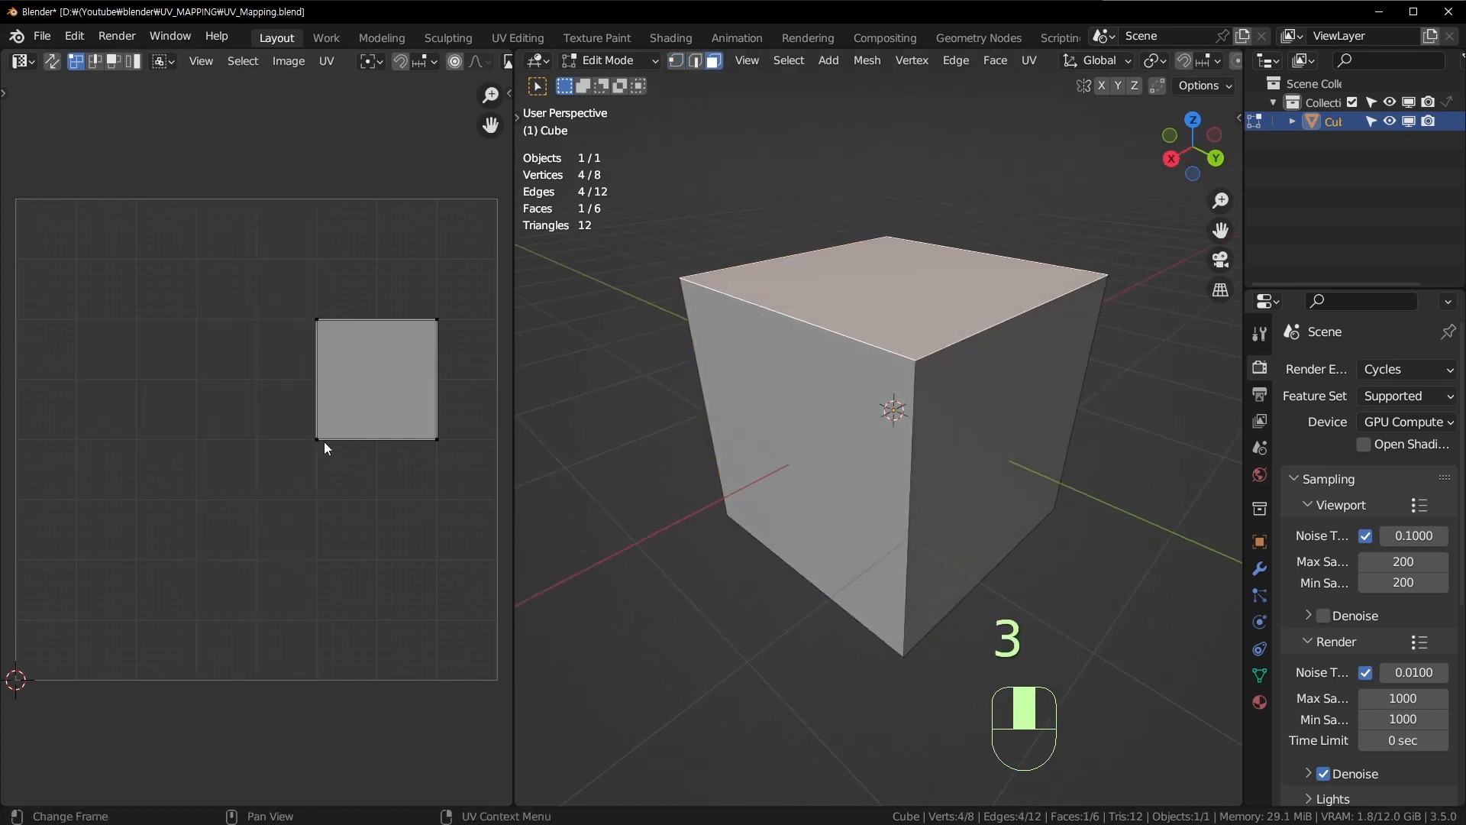
click(807, 421)
click(965, 417)
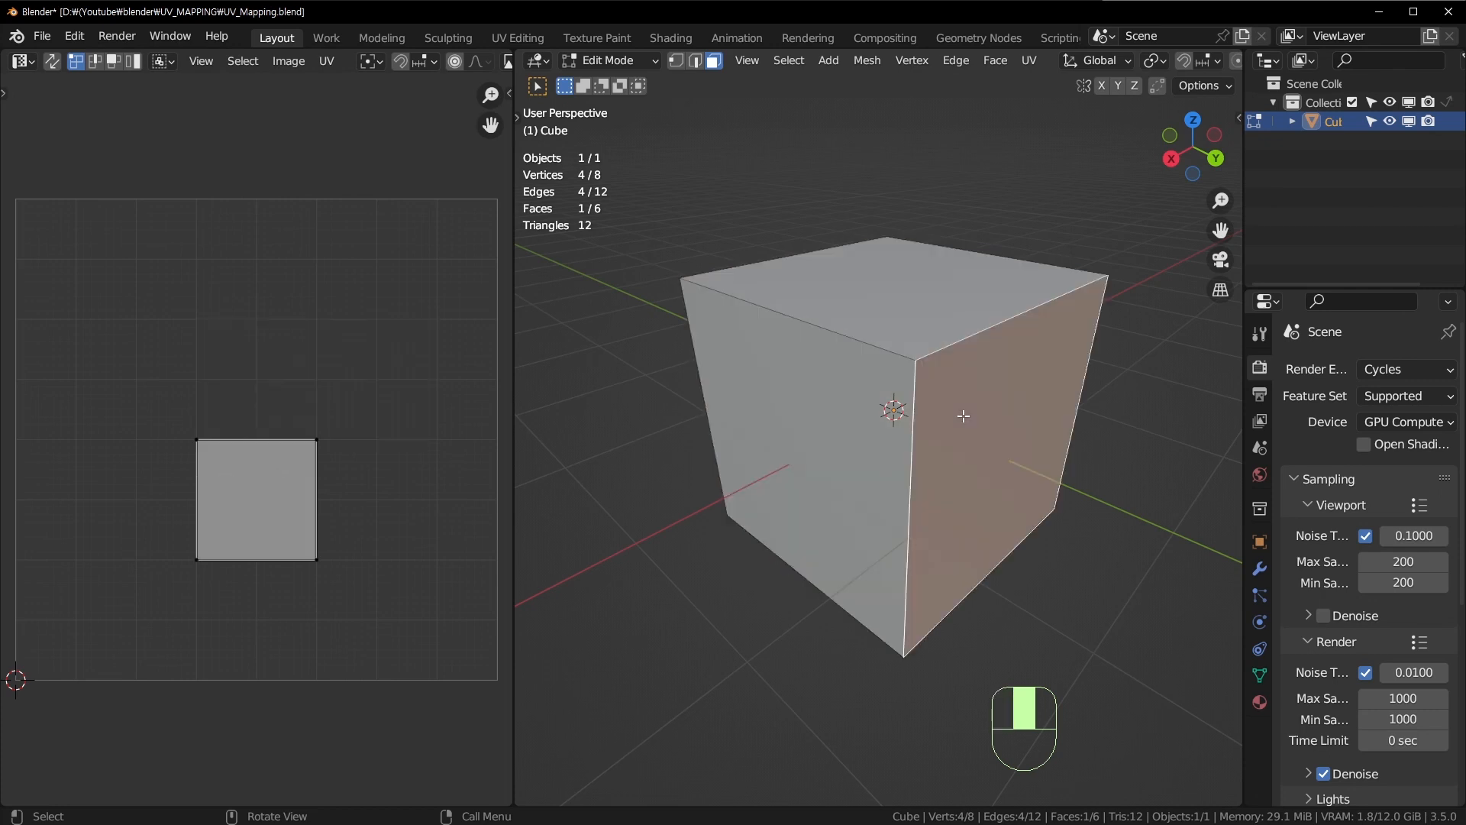
Step: Select several more of the cube's faces in turn, comparing each with its position in the UV layout
middle_drag(1027, 413, 997, 348)
click(694, 364)
click(972, 241)
middle_drag(972, 241, 977, 364)
click(939, 266)
Step: Return to Object Mode and delete the cube
key(Tab)
key(x)
click(976, 364)
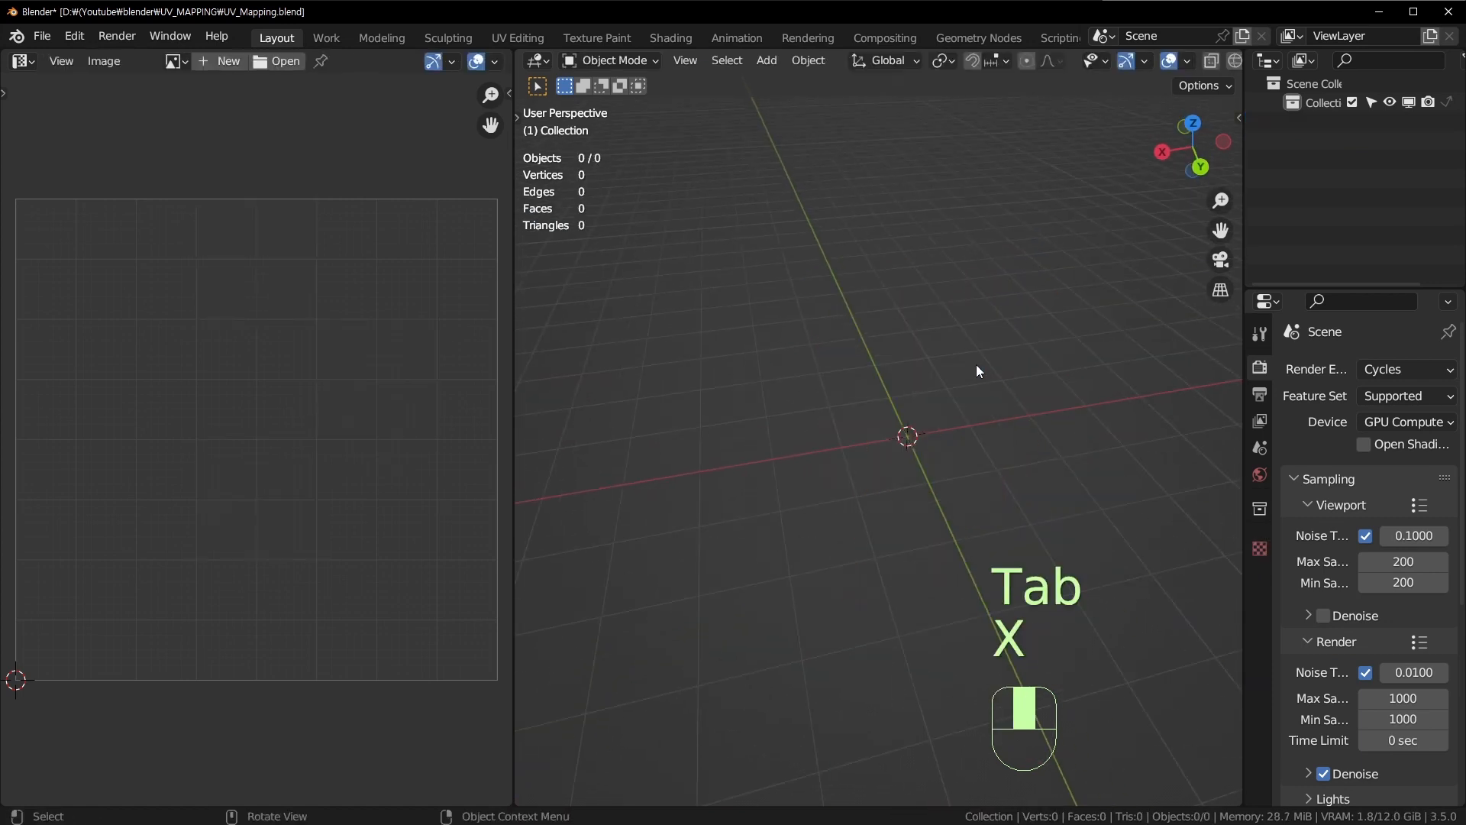
Step: Add a new cube mesh and move it along the global X axis, away from the world origin
key(shift+a)
click(1054, 383)
key(g)
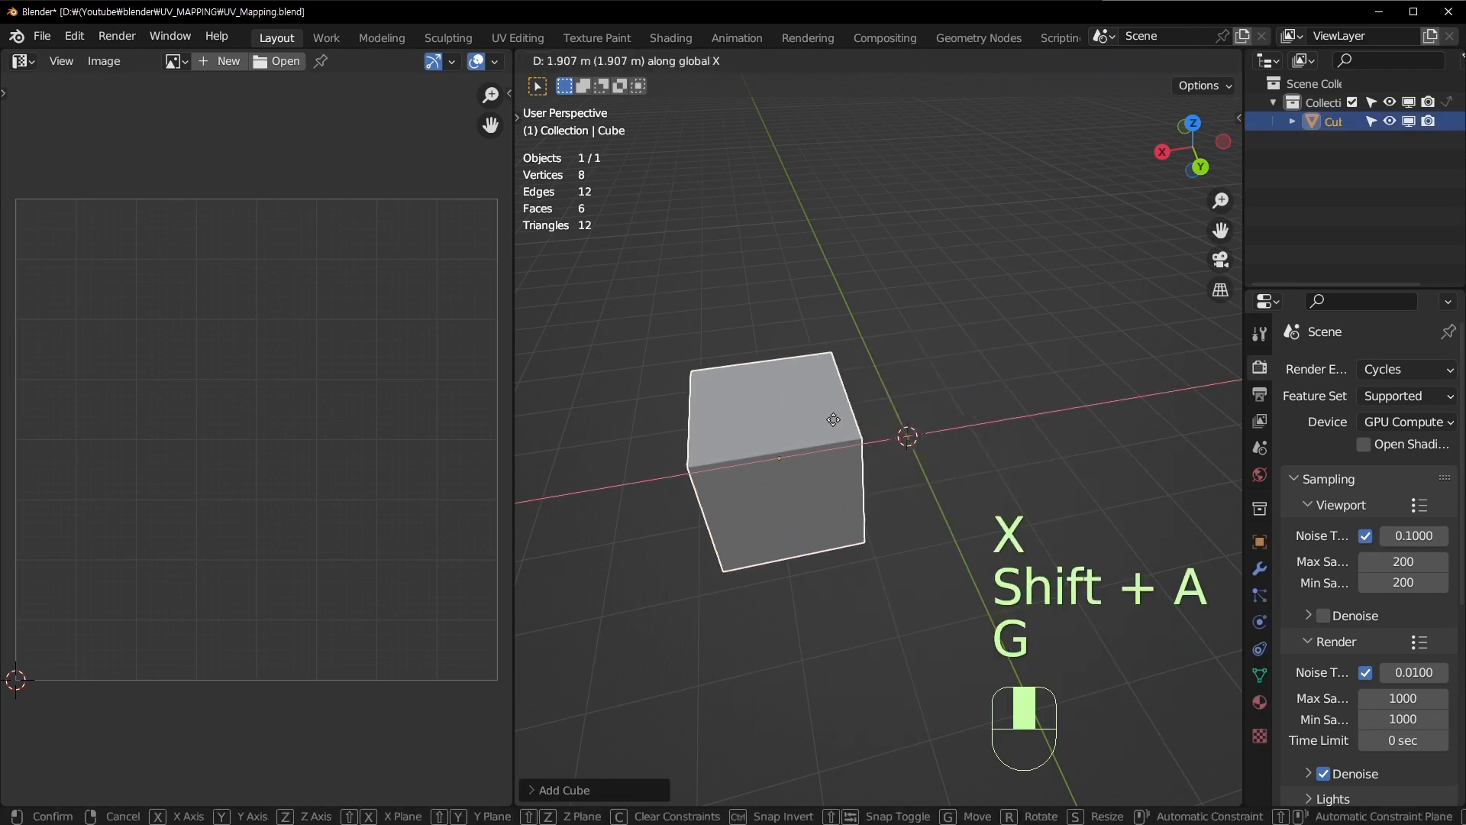
click(886, 427)
Step: Add a UV sphere at the world origin and enter Edit Mode on it to show its UV layout
key(shift+a)
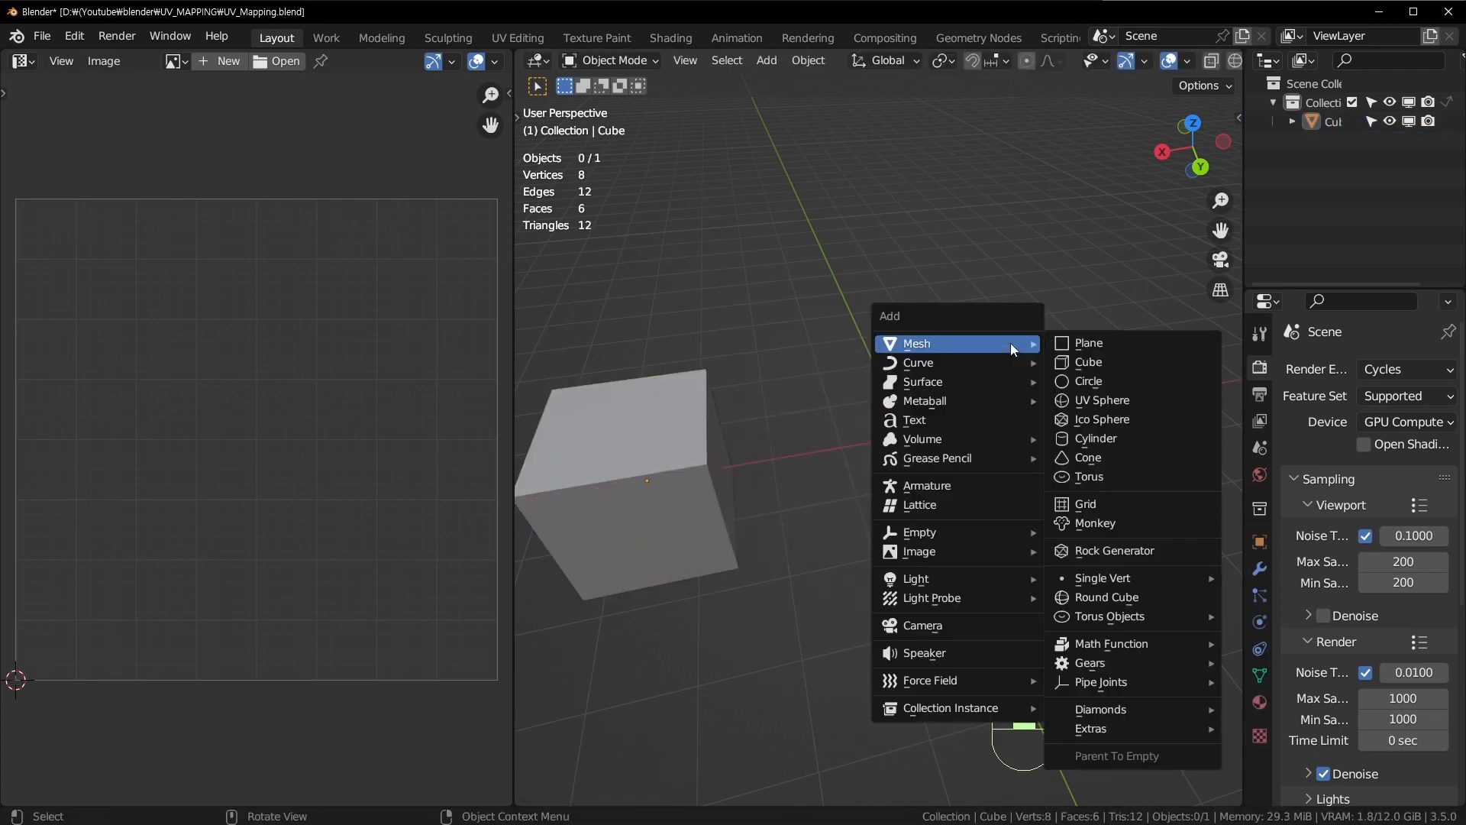
click(1111, 403)
scroll(1051, 423, up, 3)
middle_drag(1049, 423, 917, 519)
key(Tab)
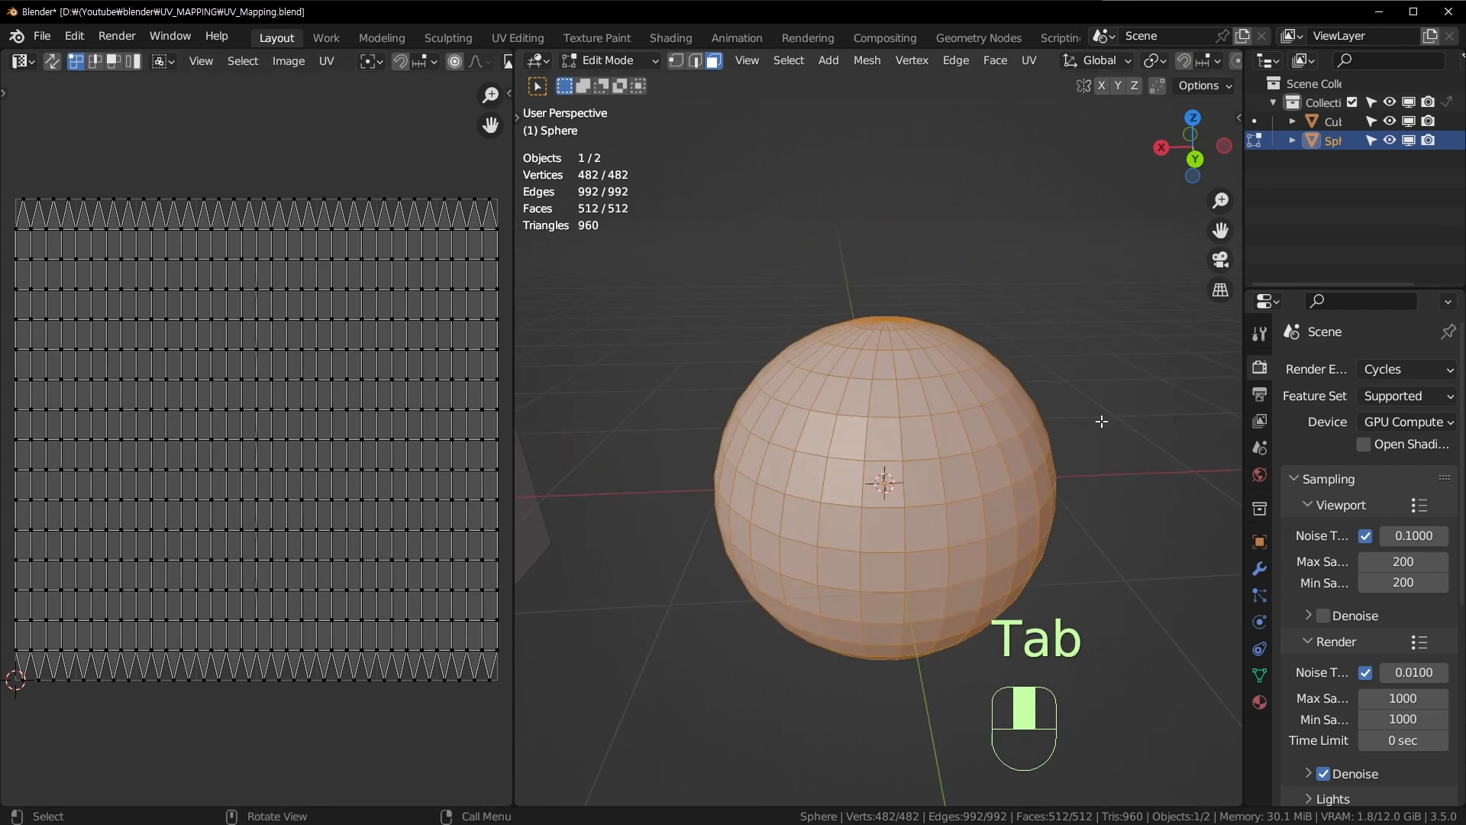
Step: In vertex select mode, select the sphere's top pole and grow the selection to the surrounding ring of triangles
click(865, 338)
scroll(865, 338, up, 3)
middle_drag(866, 339, 844, 335)
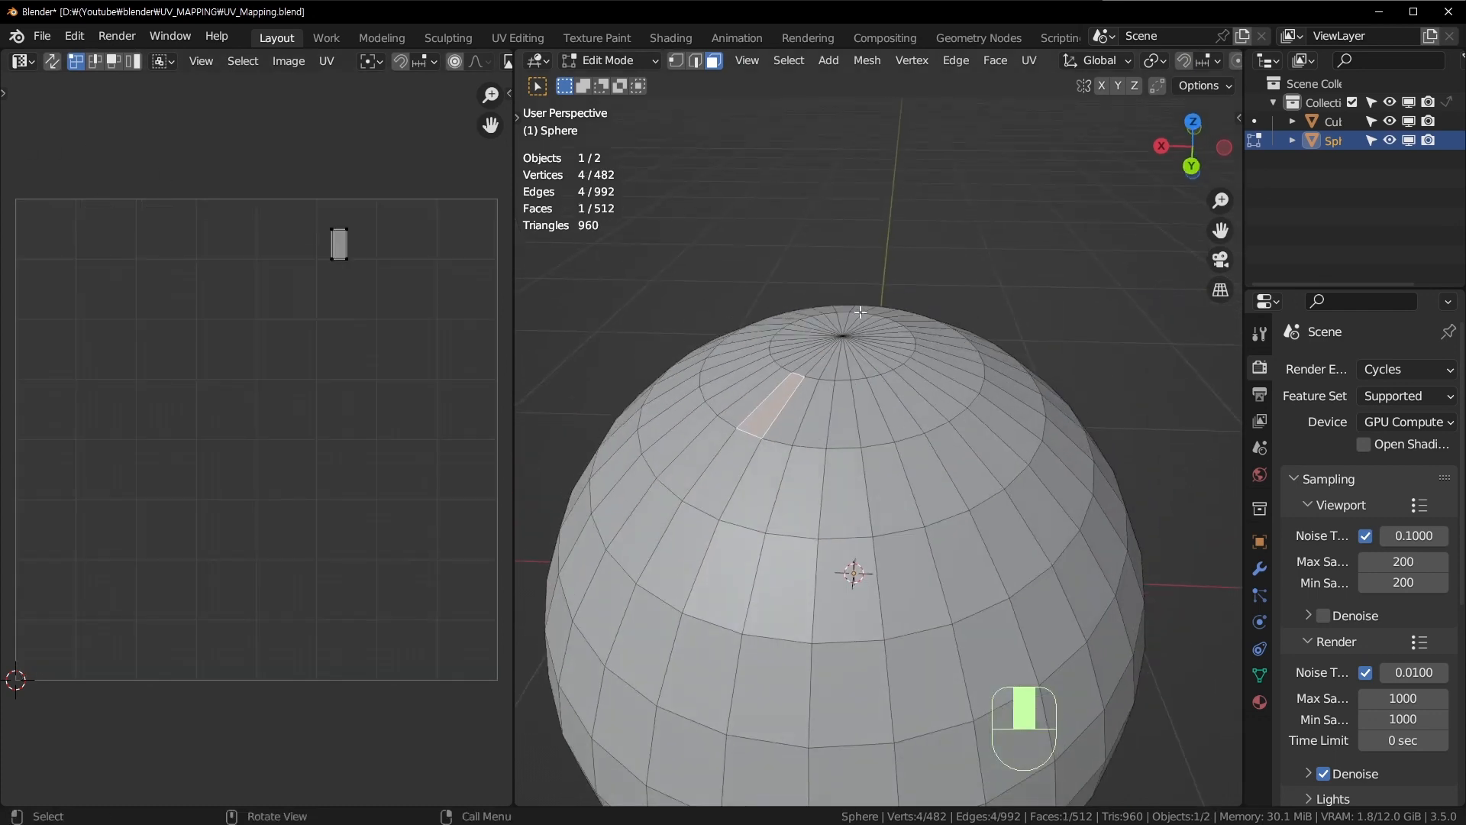
key(1)
key(ctrl+KP_Add)
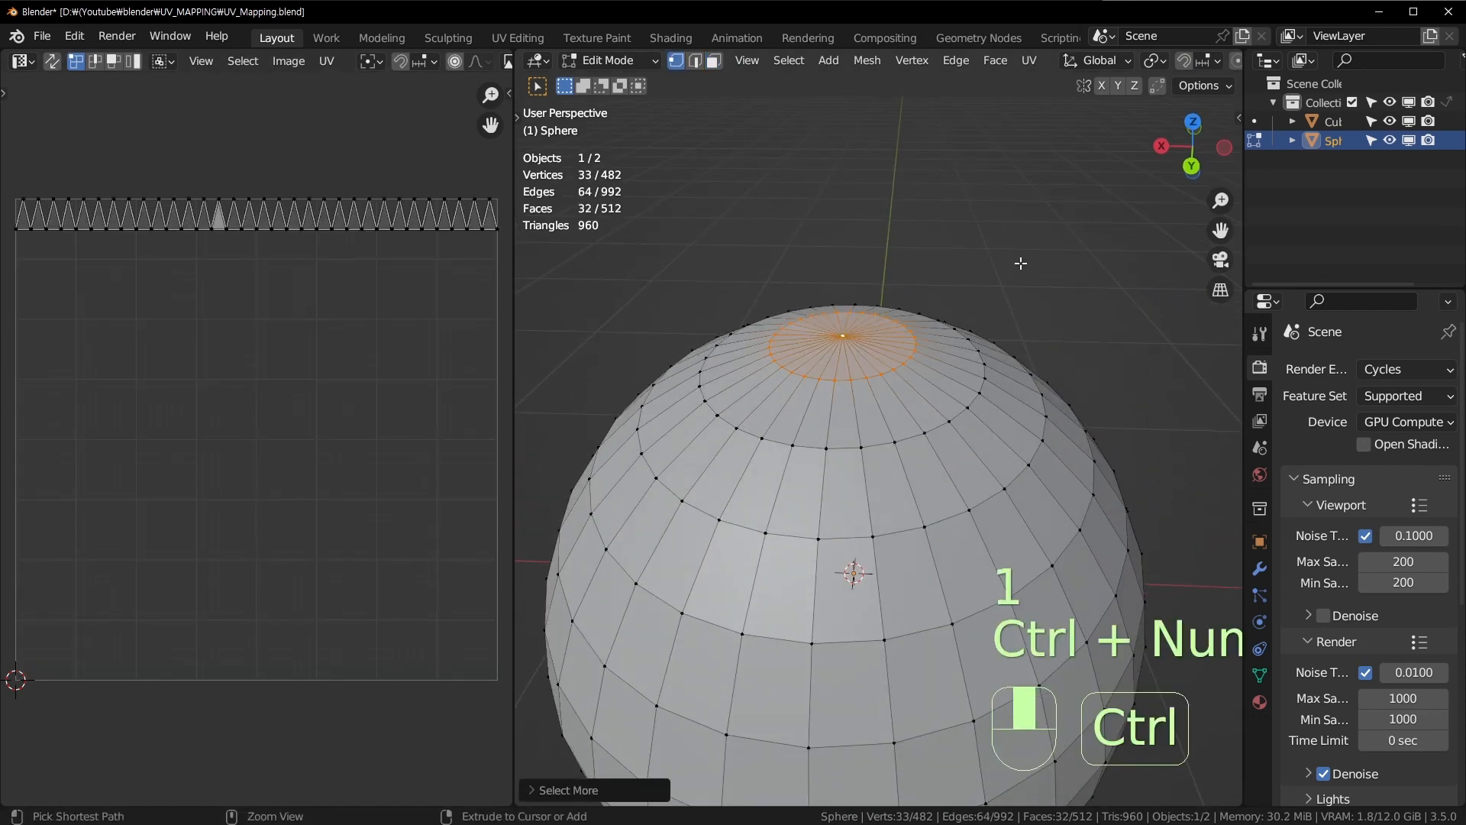
Step: In face select mode, select the four consecutive horizontal face loops below the sphere's top cap to compare their UV rows
key(3)
click(833, 413)
alt+click(888, 398)
alt+shift+click(941, 467)
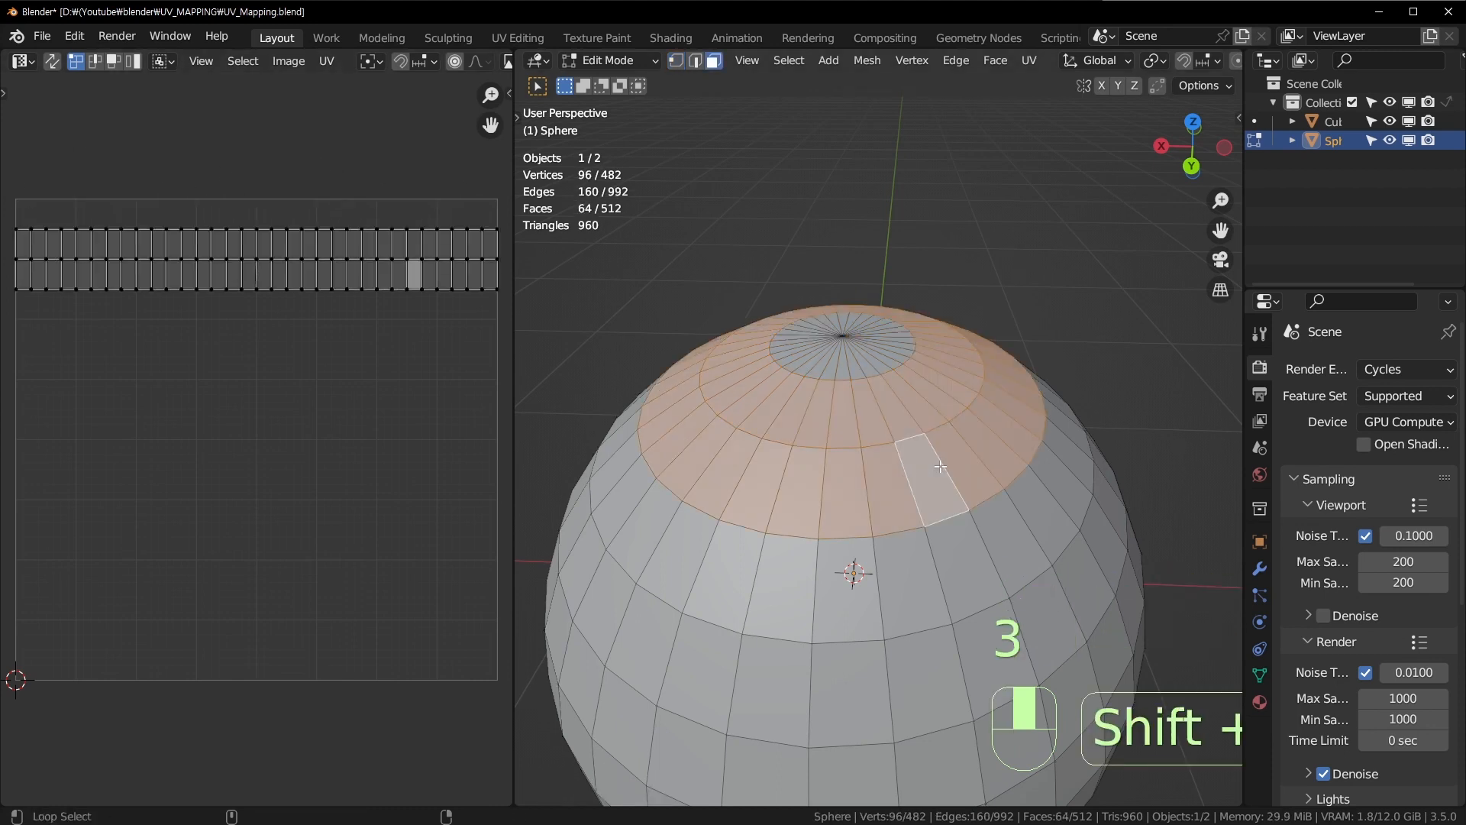
alt+shift+click(995, 557)
alt+shift+click(1008, 626)
scroll(972, 595, down, 5)
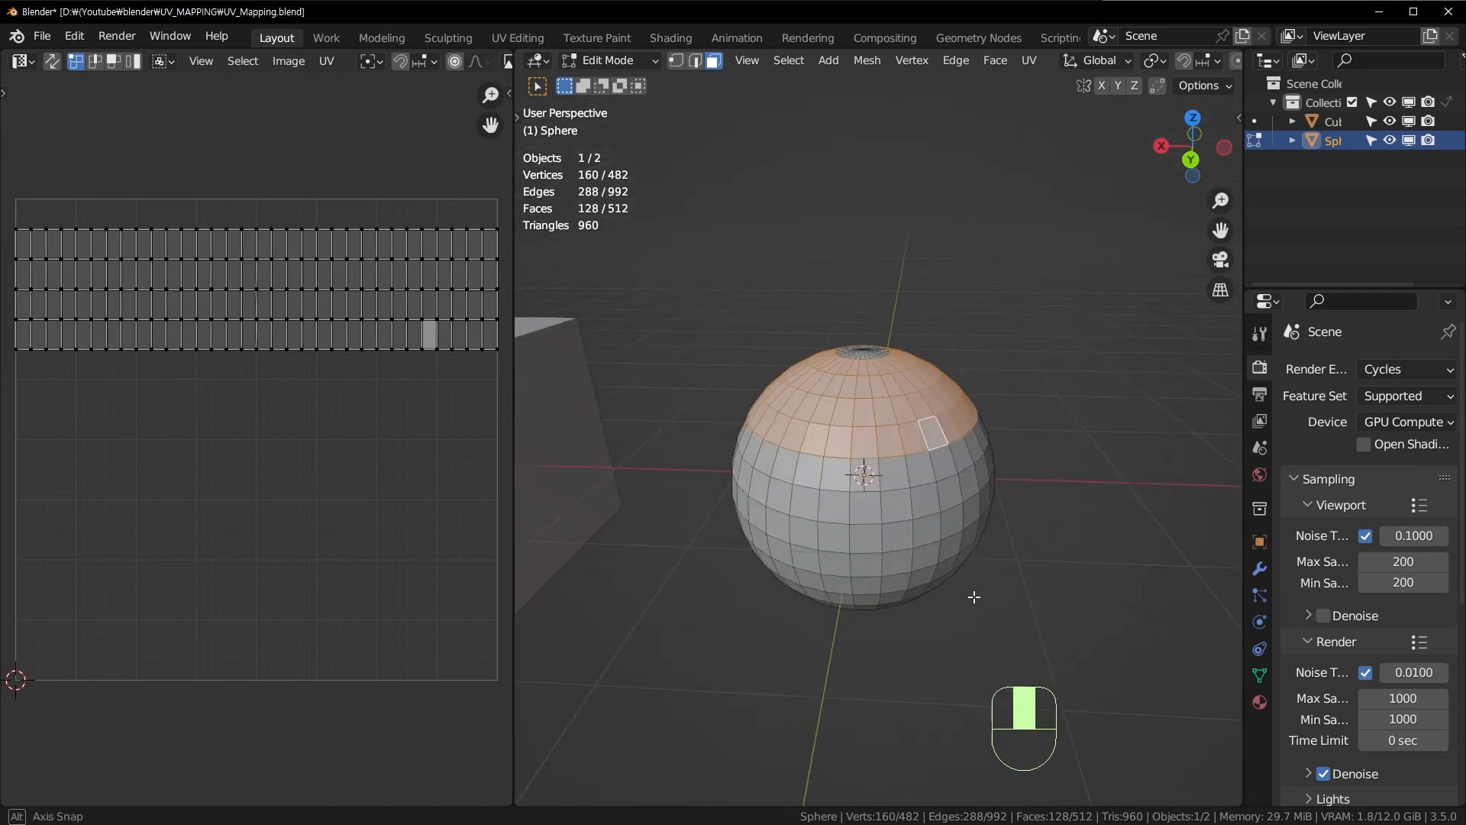
Step: Select all the sphere's faces and compare the triangles around its top pole with the top row of the UV layout
middle_drag(972, 595, 933, 375)
key(a)
scroll(933, 375, up, 3)
key(a)
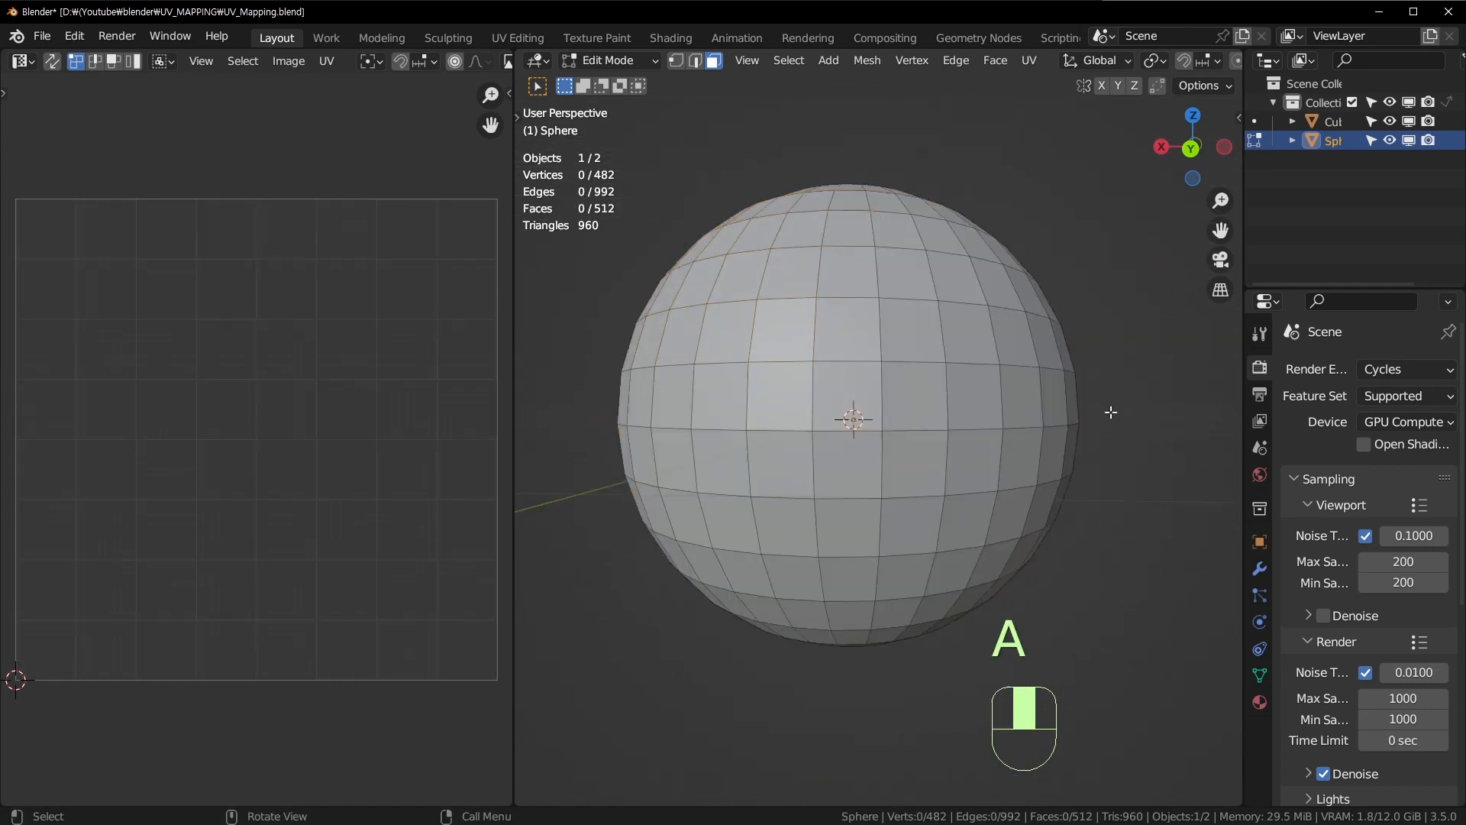
key(a)
middle_drag(848, 229, 890, 387)
scroll(854, 307, up, 5)
scroll(854, 307, down, 4)
scroll(909, 443, up, 3)
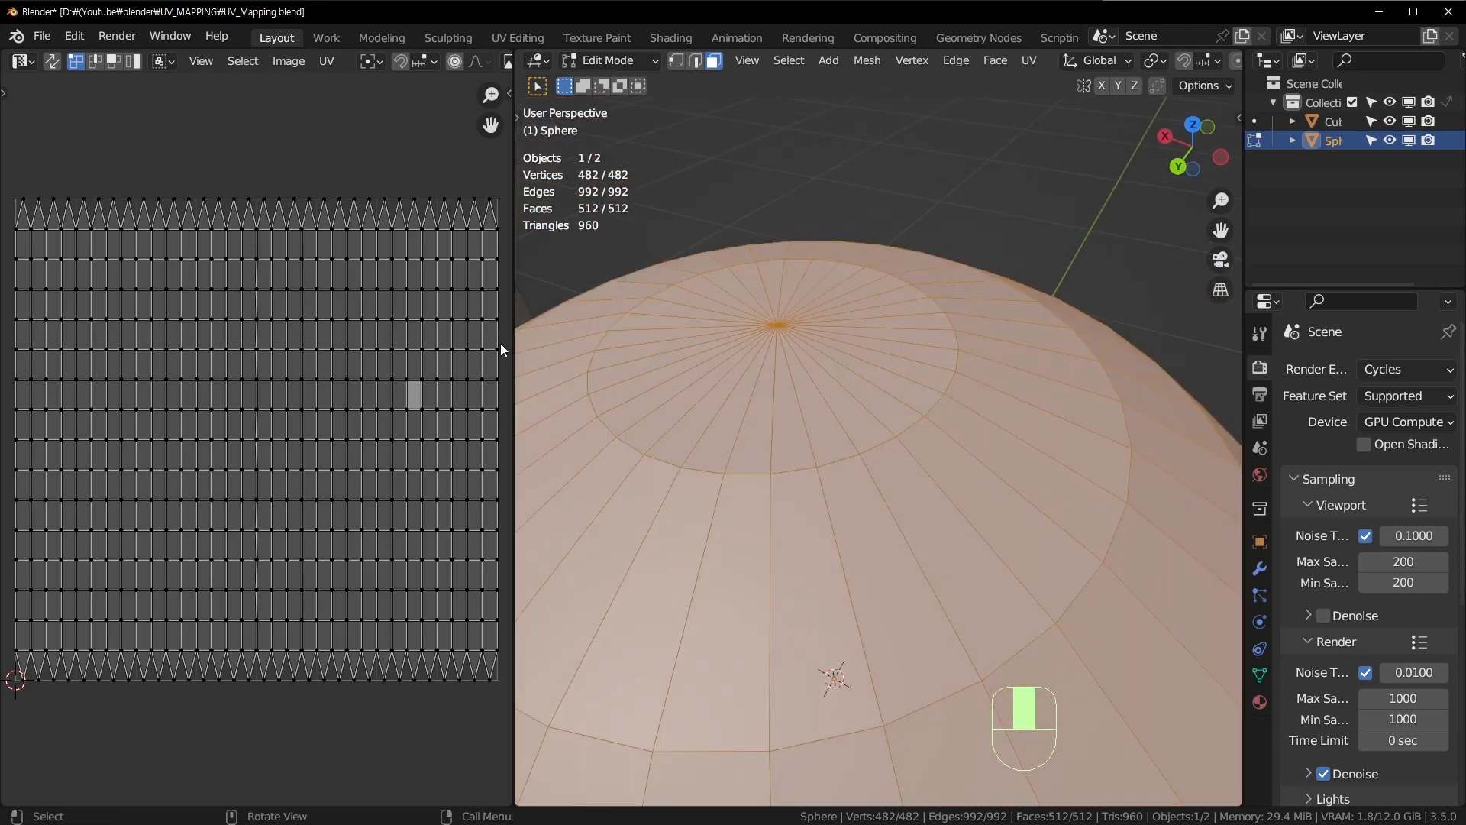
scroll(353, 176, up, 3)
shift+scroll(353, 176, down, 2)
scroll(212, 276, up, 2)
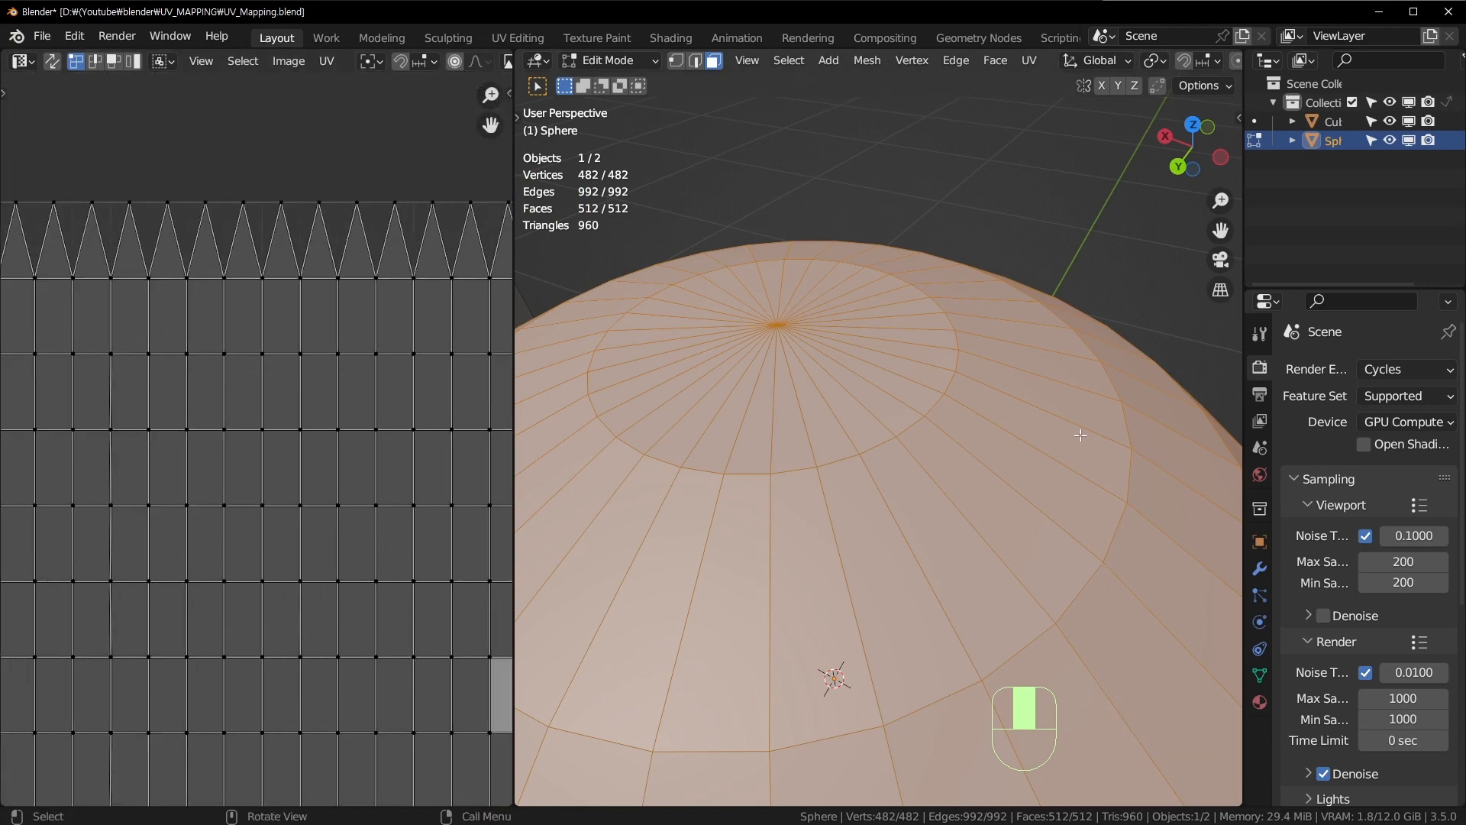
Step: Make a face in the second ring from the pole active, reselect all faces, and compare its shape with its UV rectangle
click(850, 530)
key(KP_Decimal)
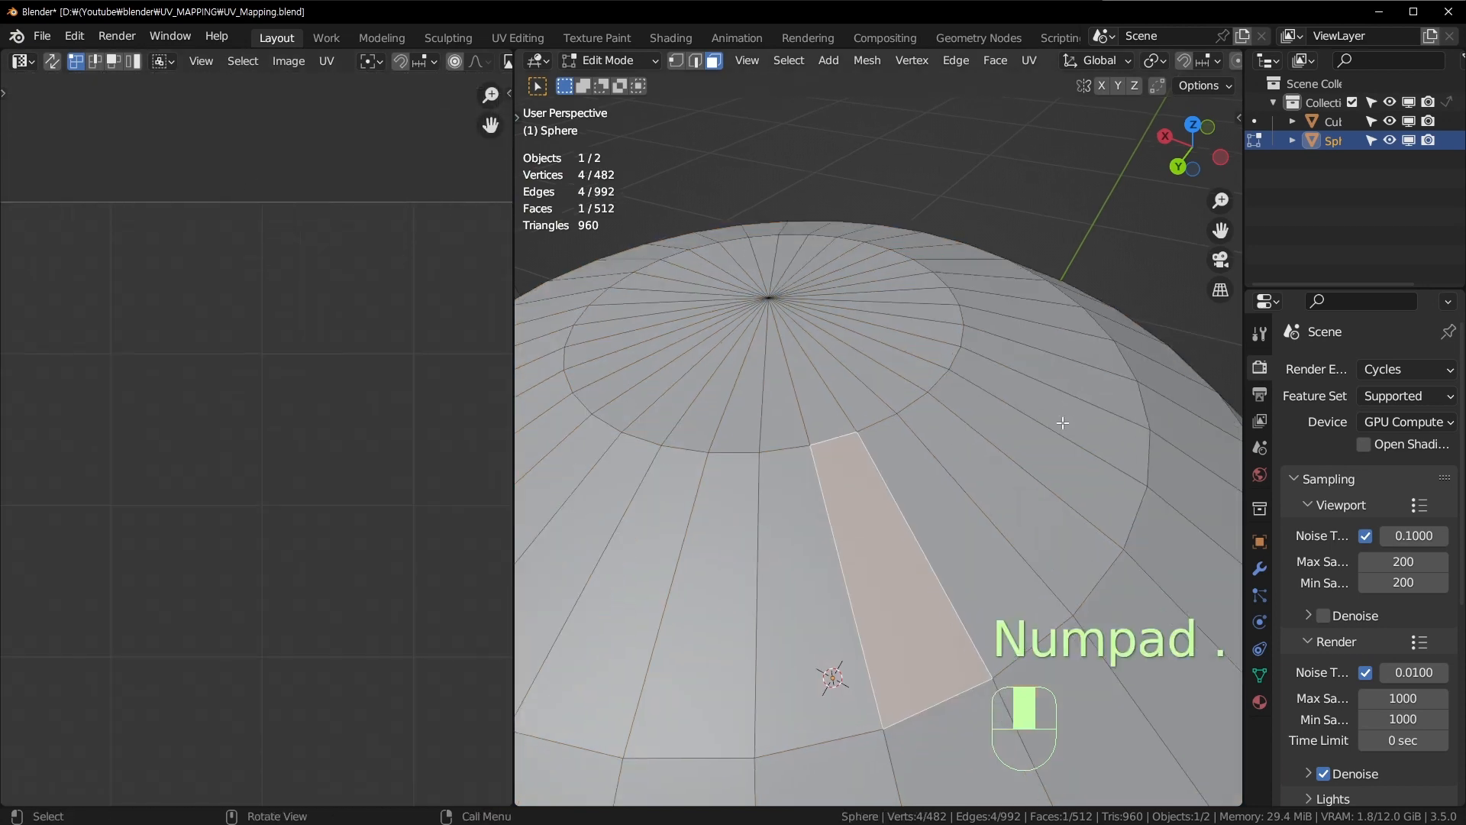
scroll(665, 252, down, 4)
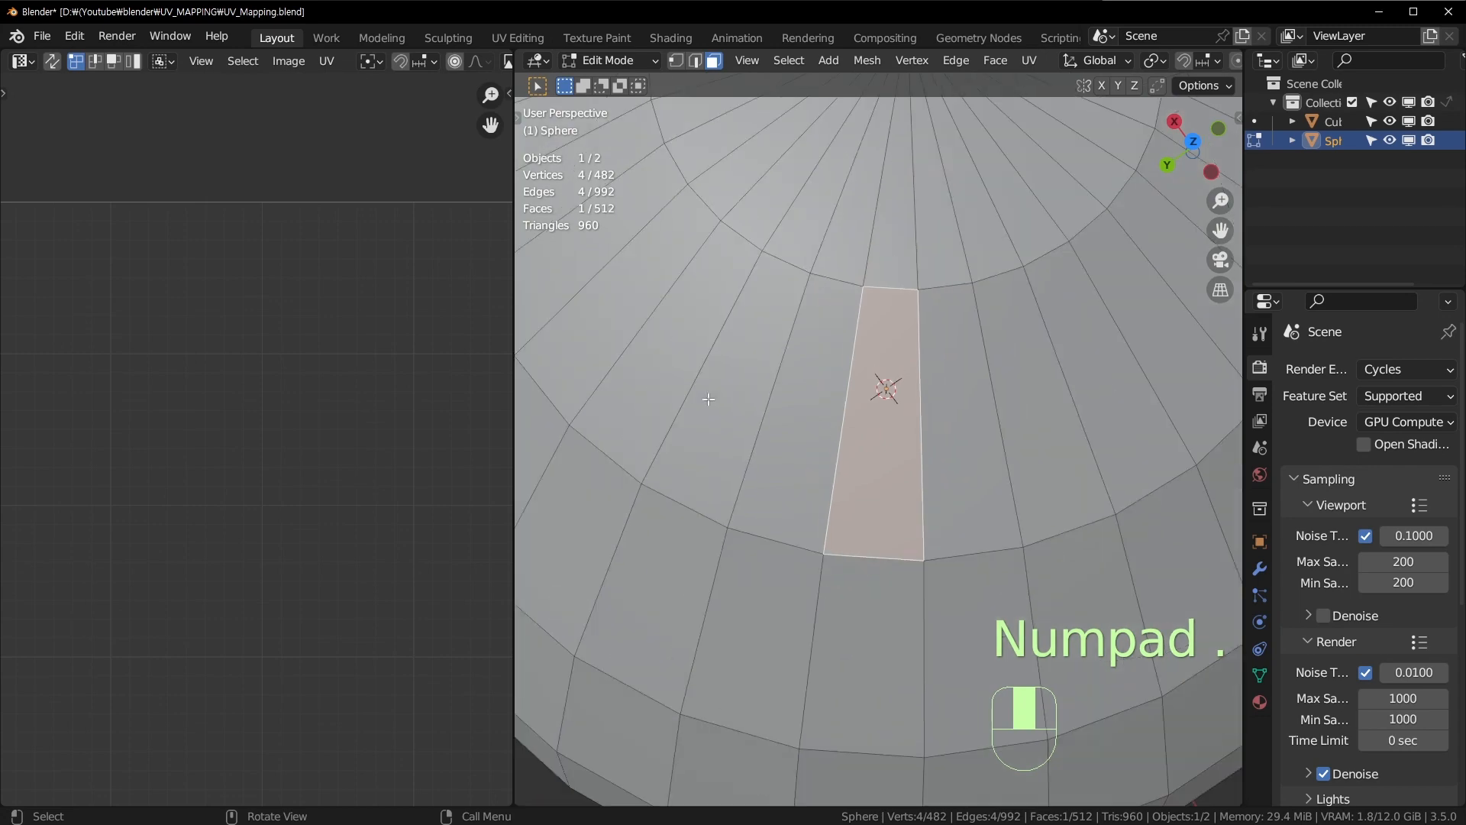
key(a)
shift+scroll(267, 369, down, 2)
scroll(350, 328, down, 4)
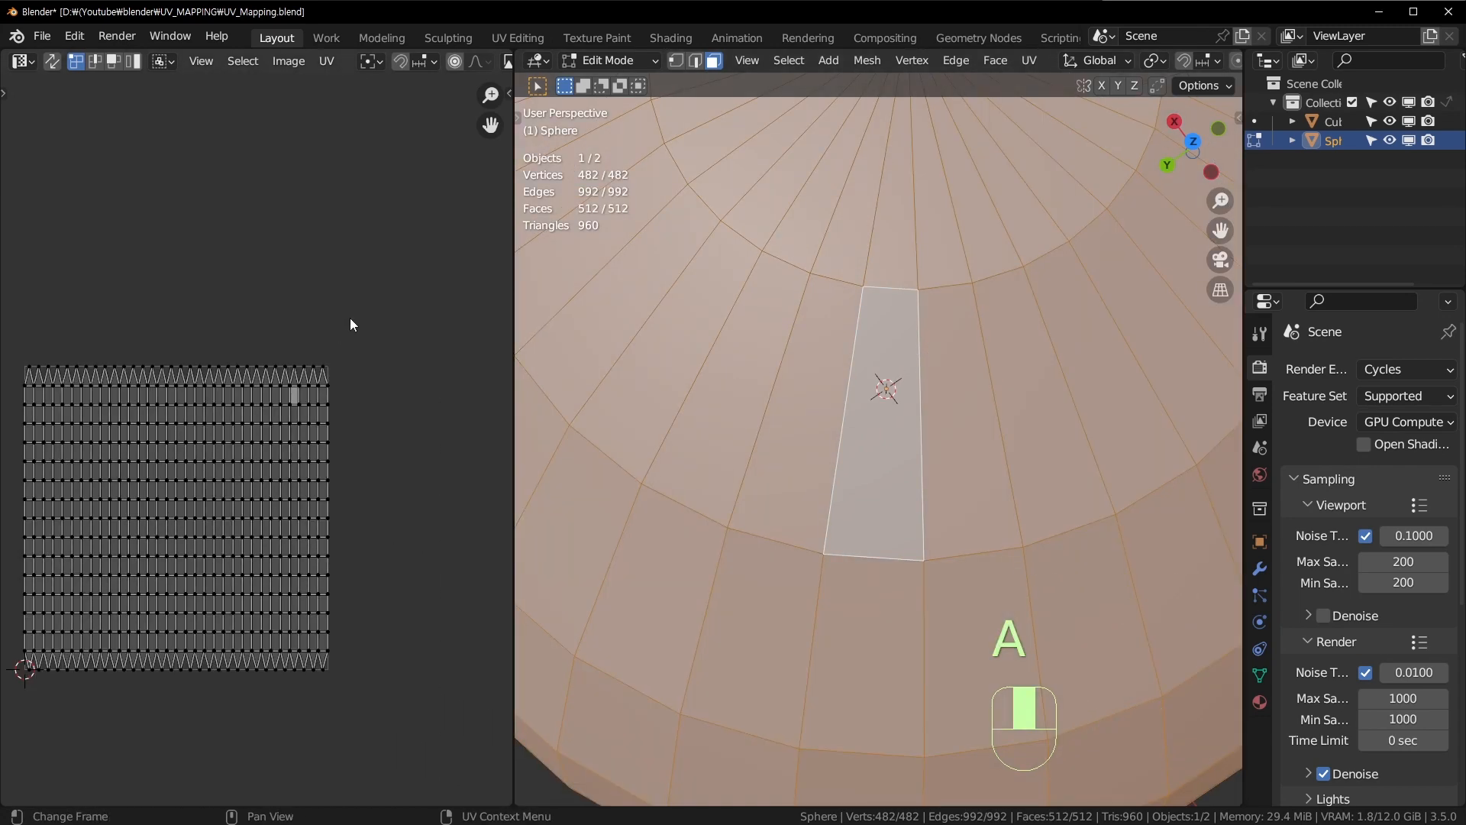
scroll(389, 336, up, 6)
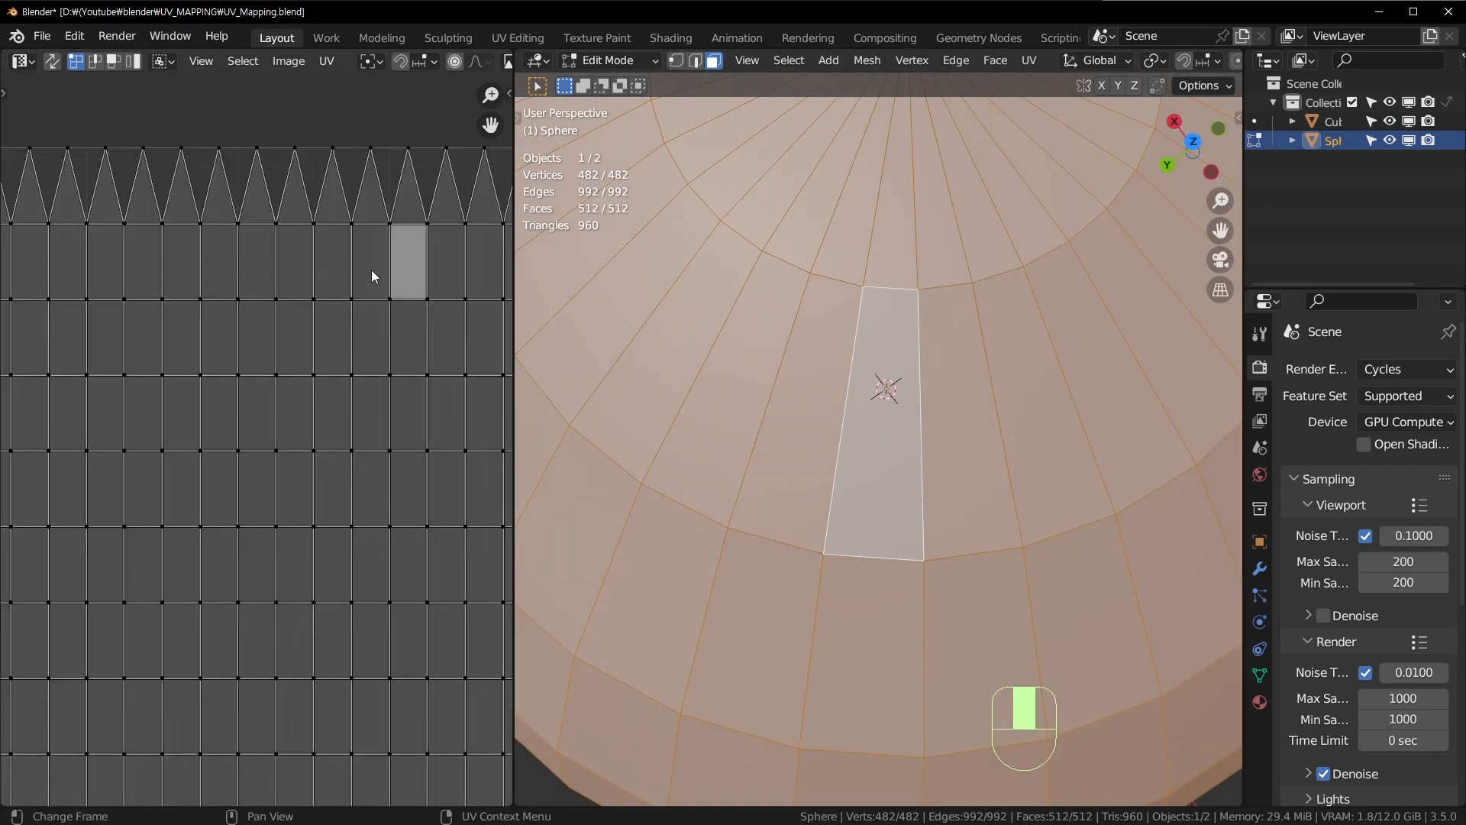
scroll(306, 298, up, 2)
Step: Examine the active face and the faces around the sphere's pole from several angles against the UV grid
middle_drag(792, 513, 843, 368)
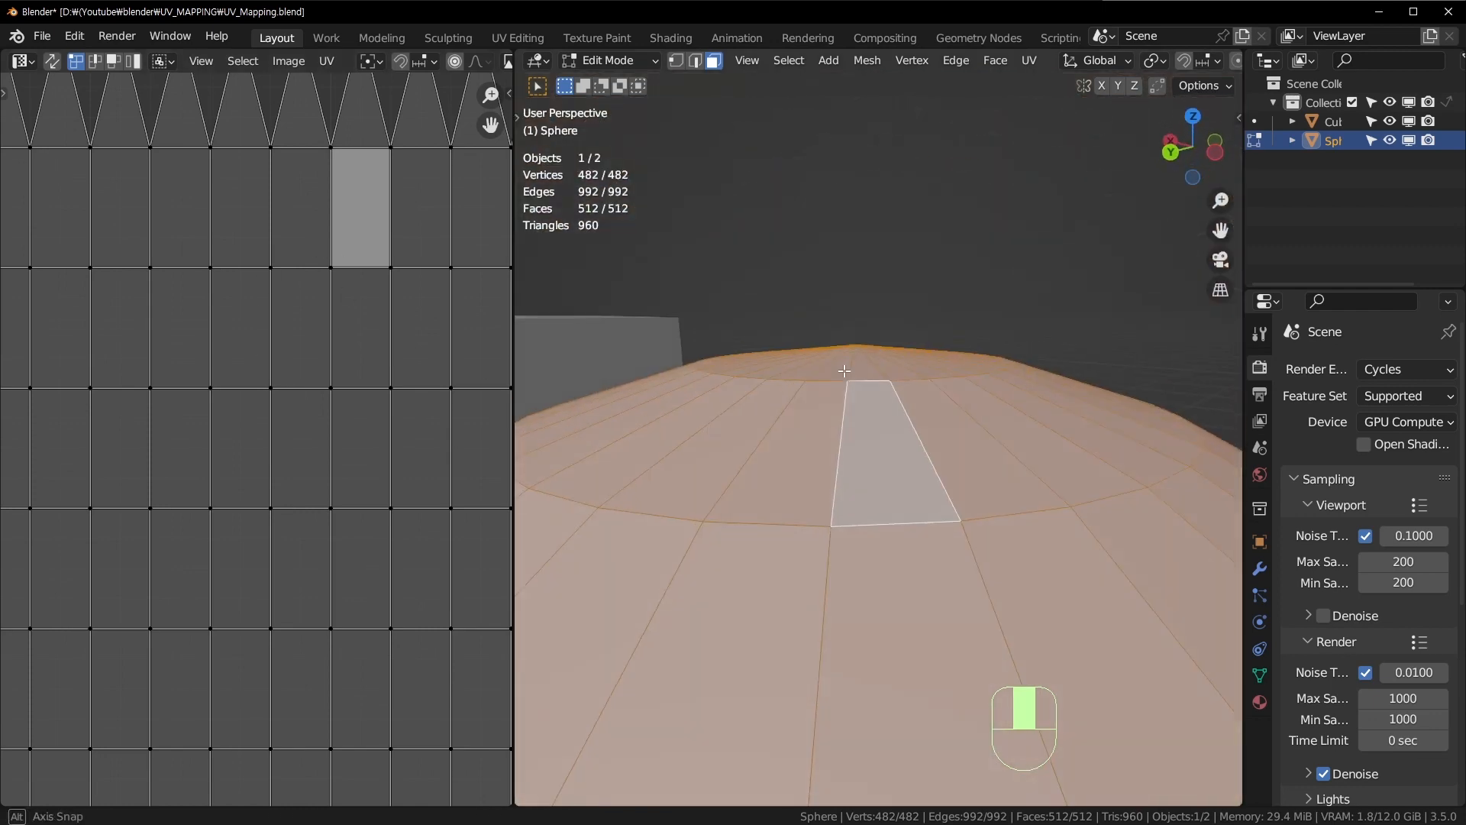
scroll(860, 488, down, 5)
shift+middle_drag(881, 609, 909, 214)
scroll(909, 213, up, 4)
scroll(909, 214, down, 5)
scroll(882, 378, up, 4)
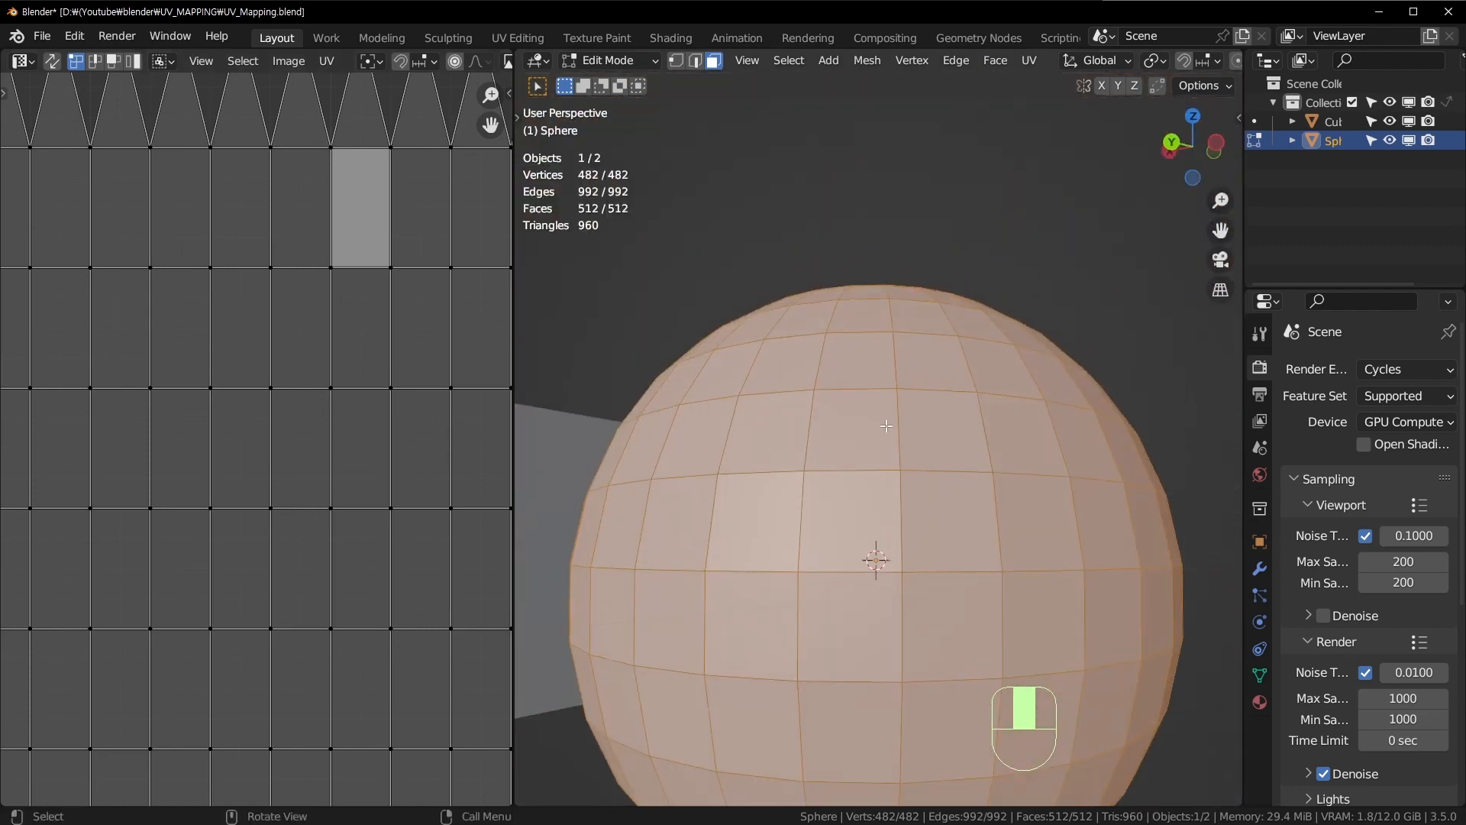
scroll(875, 368, down, 4)
middle_drag(847, 421, 889, 260)
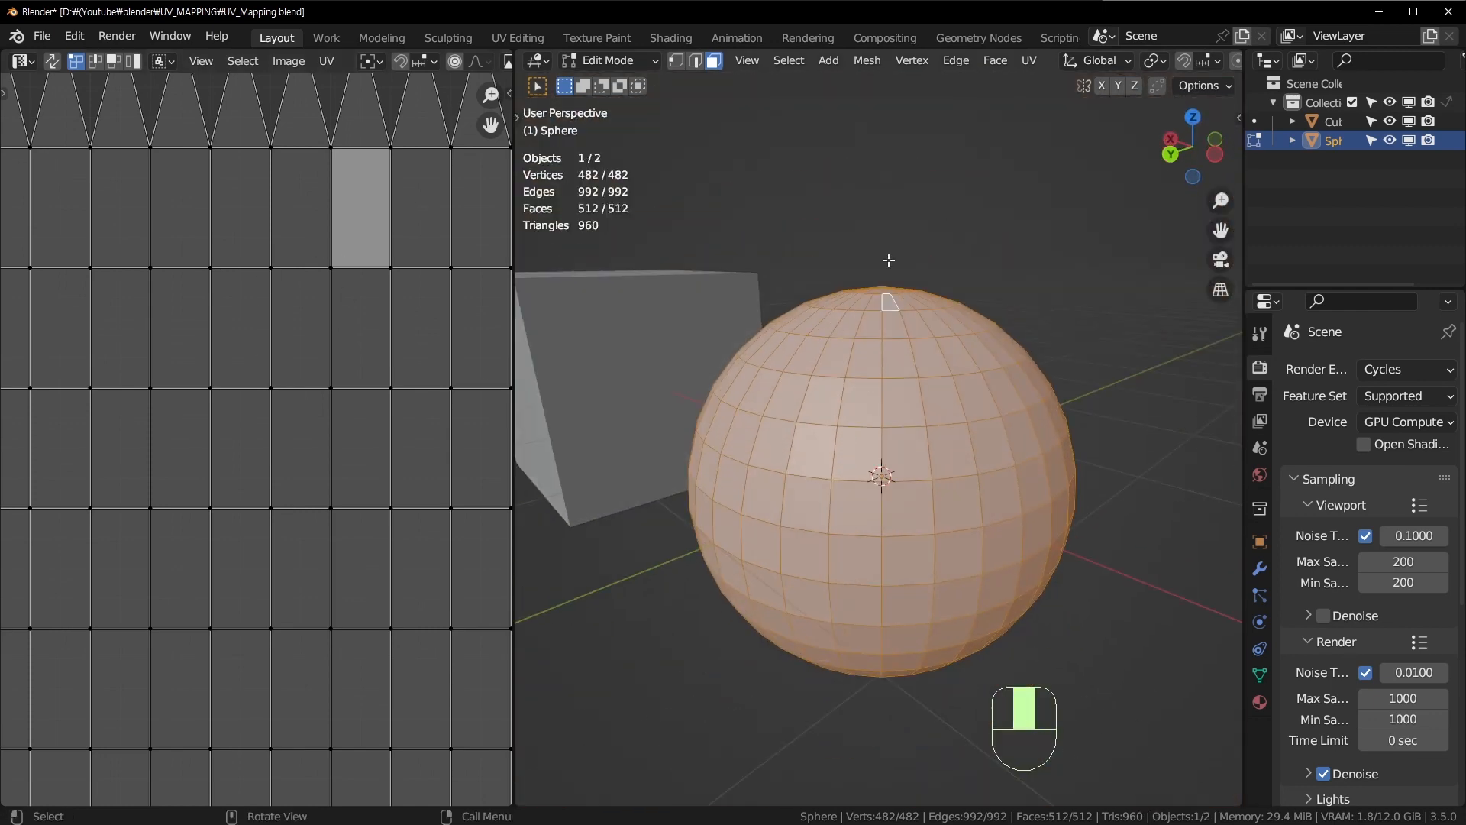
middle_drag(908, 419, 910, 498)
scroll(912, 488, up, 3)
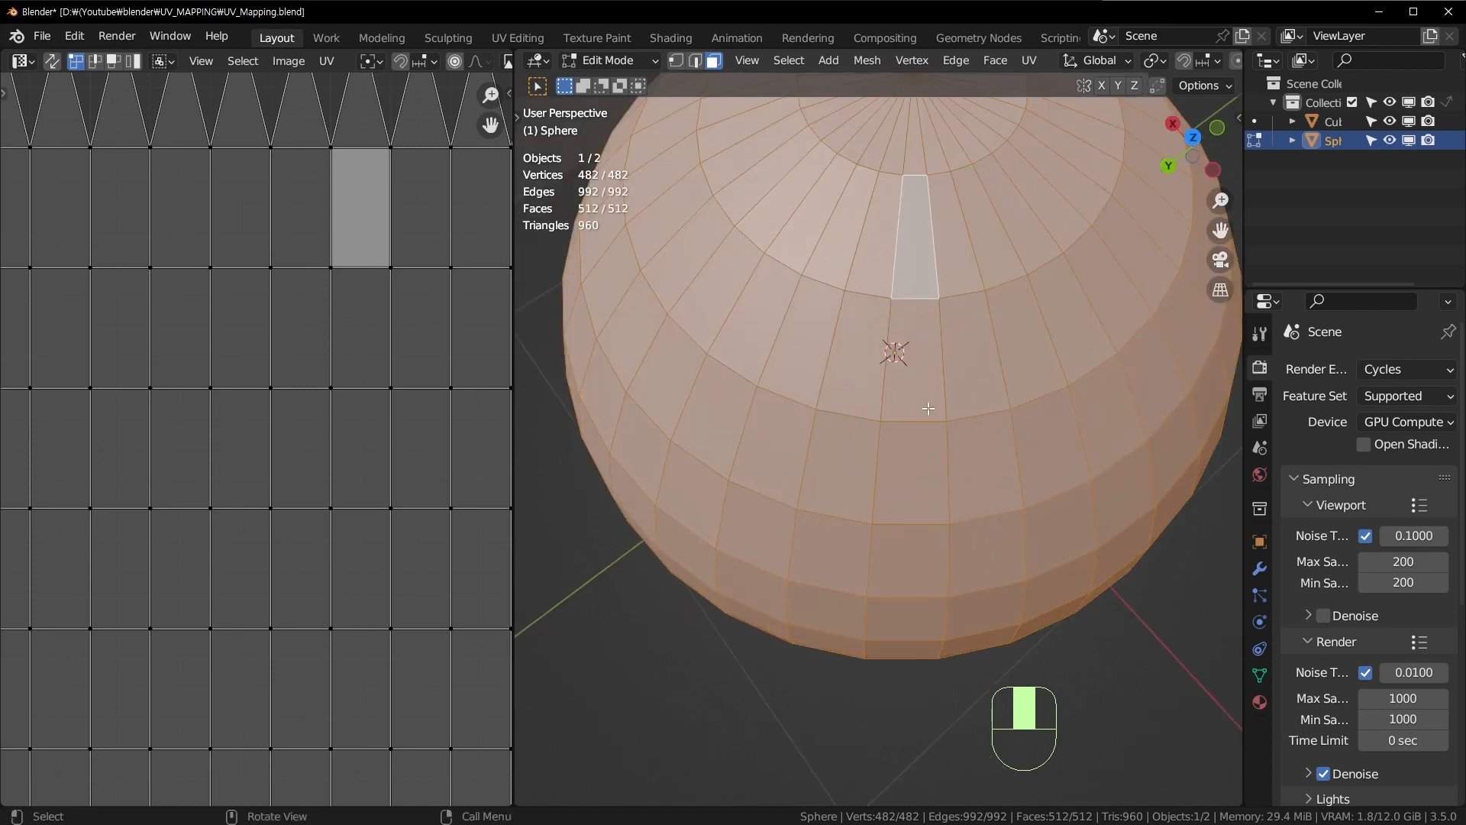
middle_drag(926, 406, 873, 466)
scroll(873, 466, up, 2)
middle_drag(873, 466, 738, 588)
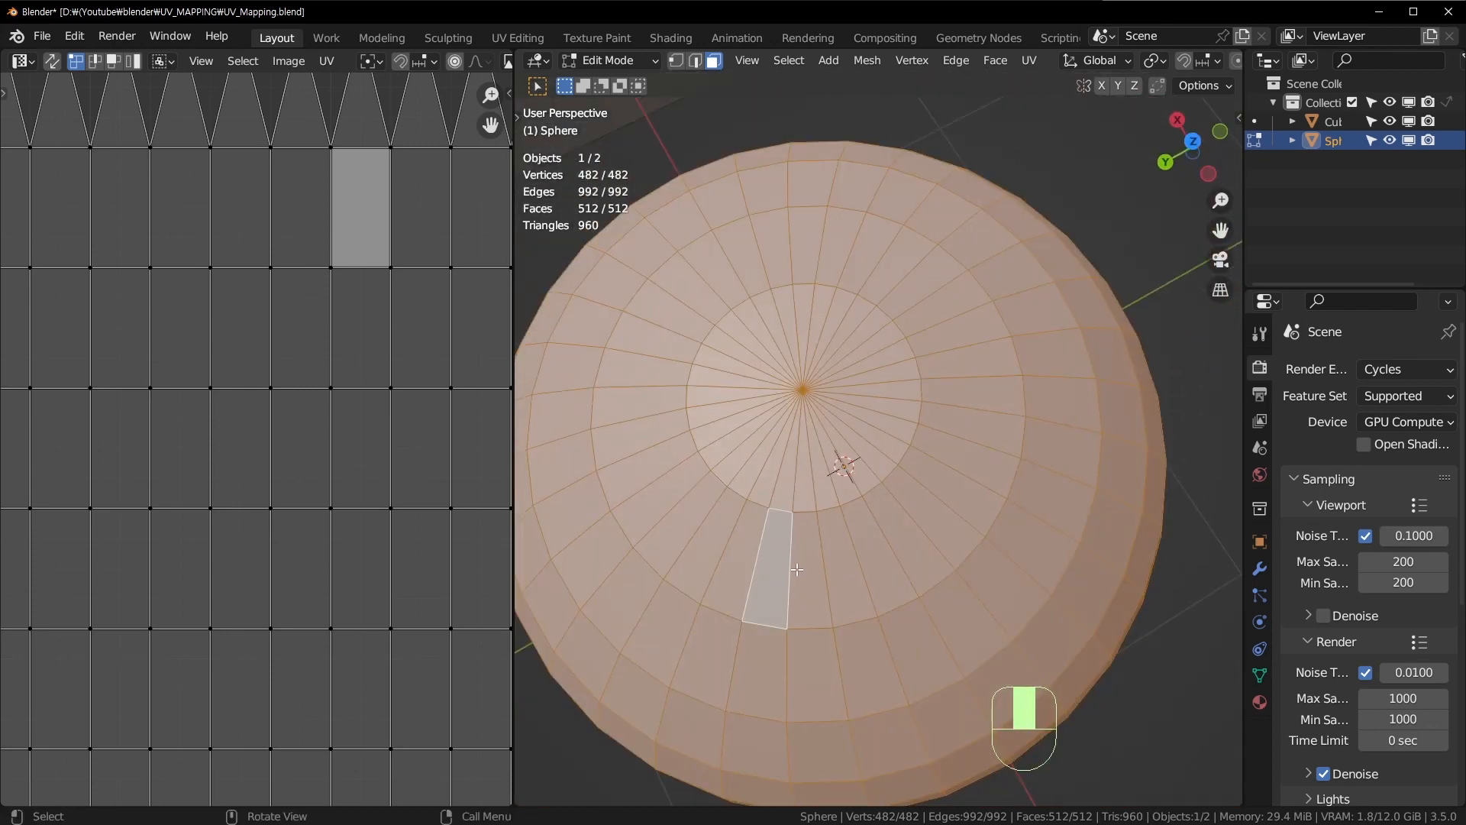
Step: Try moving the UV vertex at the active face's upper-right corner in the UV Editor, and undo the move
scroll(301, 326, down, 5)
shift+middle_drag(308, 323, 268, 428)
scroll(268, 428, up, 4)
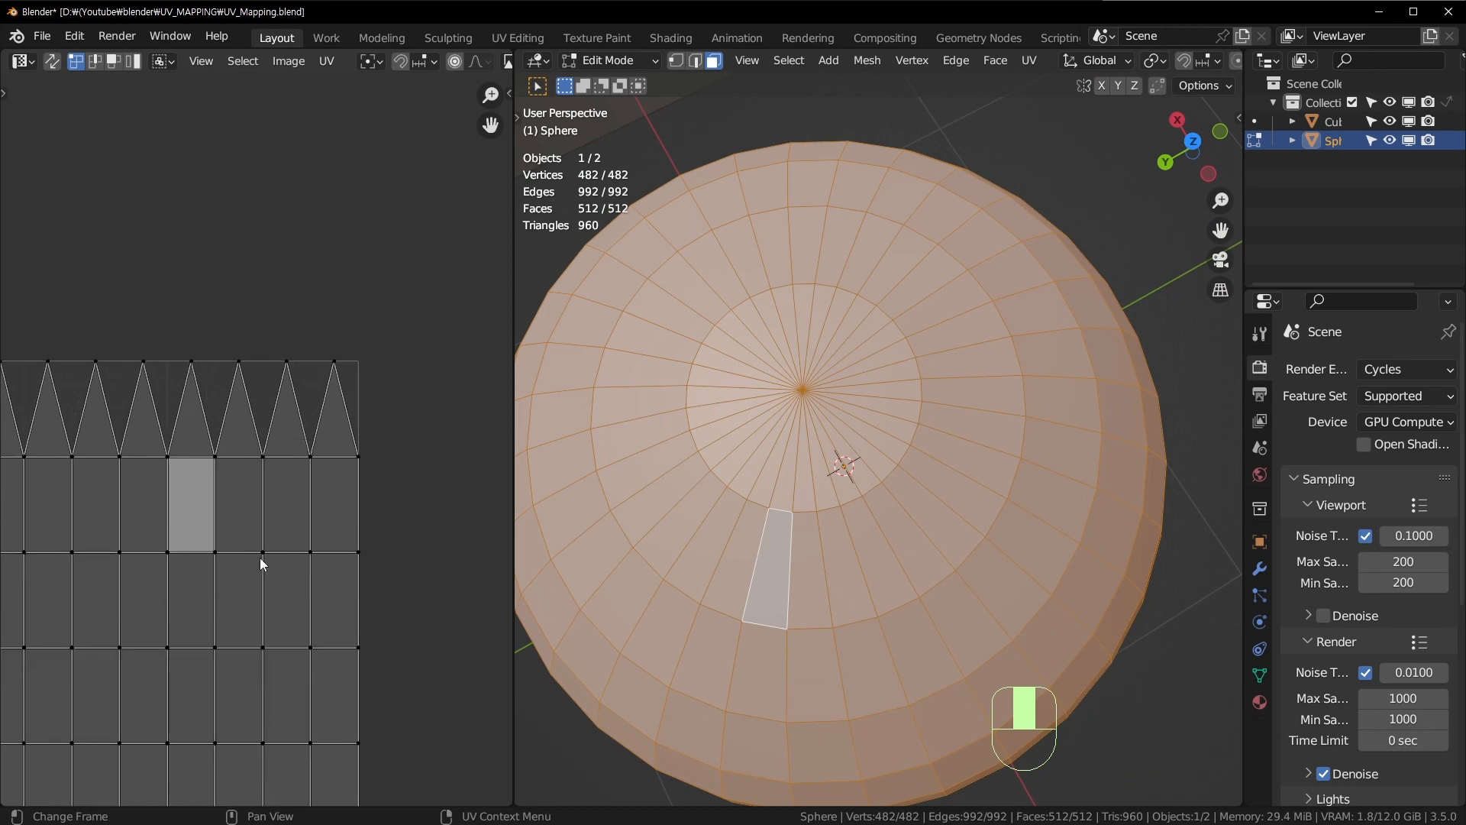
shift+middle_drag(262, 563, 354, 423)
scroll(382, 495, down, 3)
scroll(332, 320, up, 3)
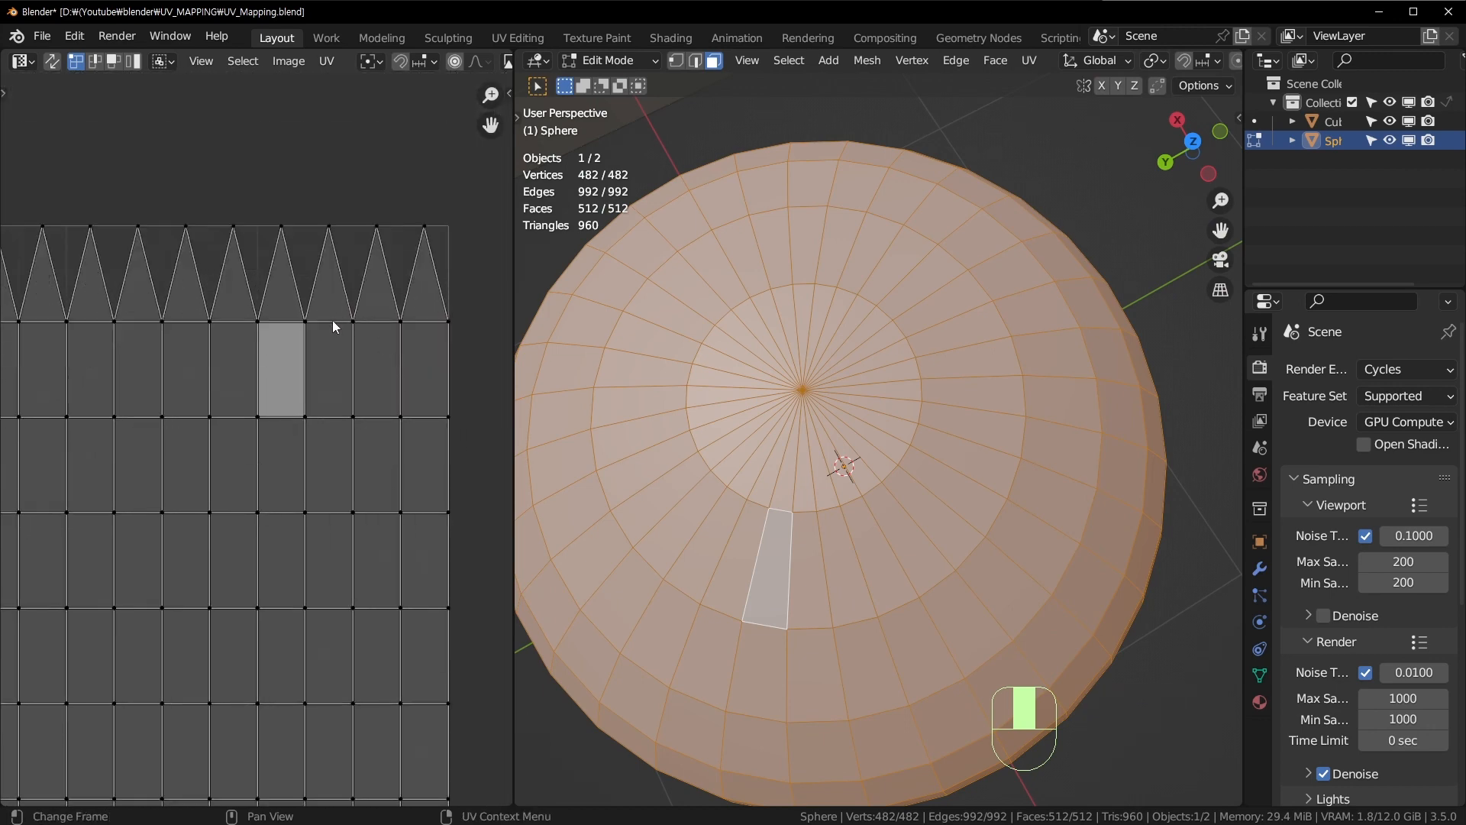
click(306, 324)
key(g)
click(329, 322)
key(ctrl+z)
scroll(444, 375, down, 3)
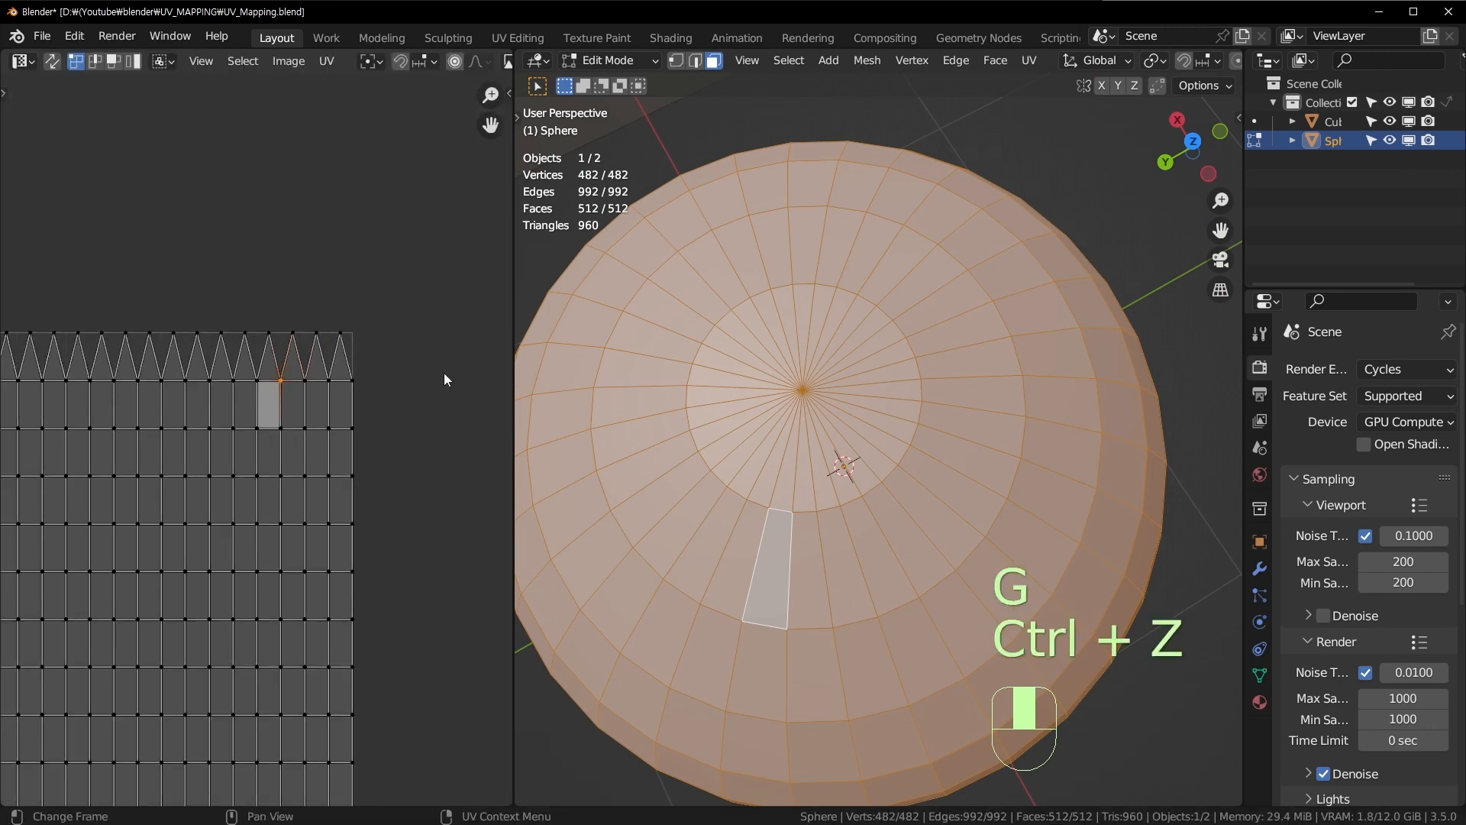
Step: Leave Edit Mode on the sphere and enter Edit Mode on the cube to display its UV layout
middle_drag(905, 509, 912, 412)
scroll(886, 527, down, 3)
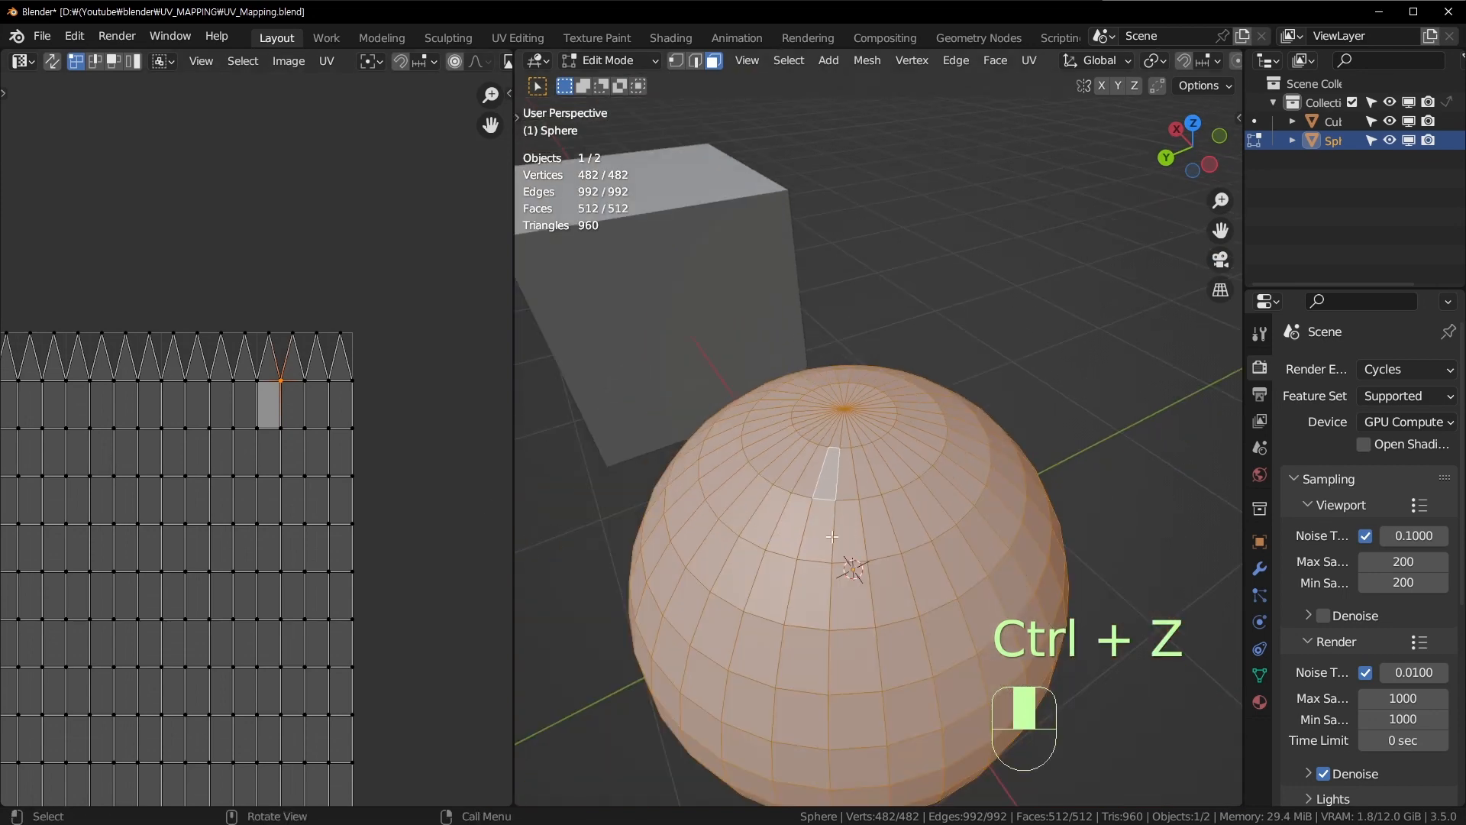
shift+middle_drag(263, 569, 404, 396)
shift+middle_drag(698, 414, 777, 363)
scroll(777, 363, down, 3)
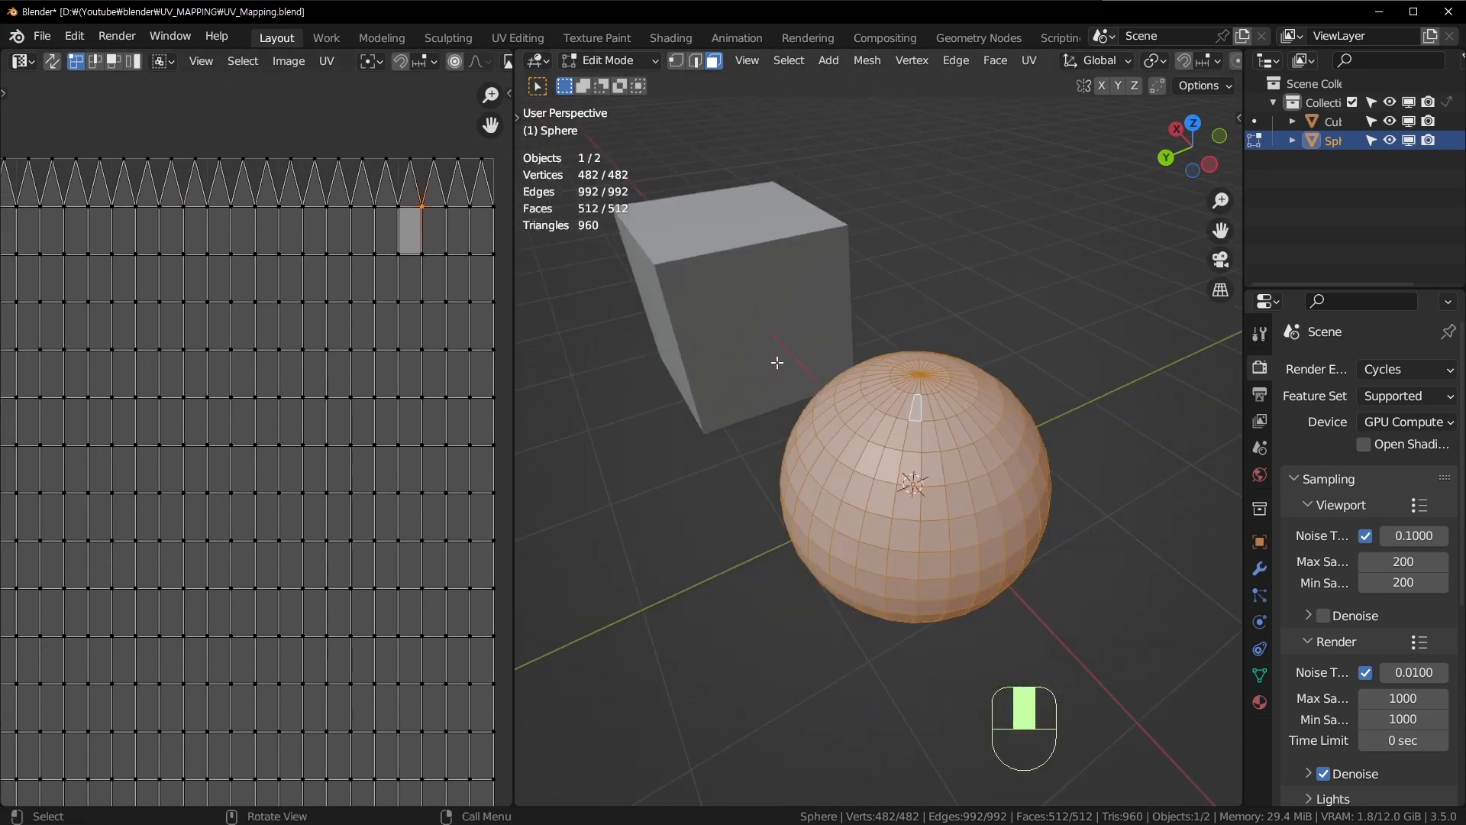
key(Tab)
click(704, 294)
key(Tab)
shift+middle_drag(711, 282, 1049, 402)
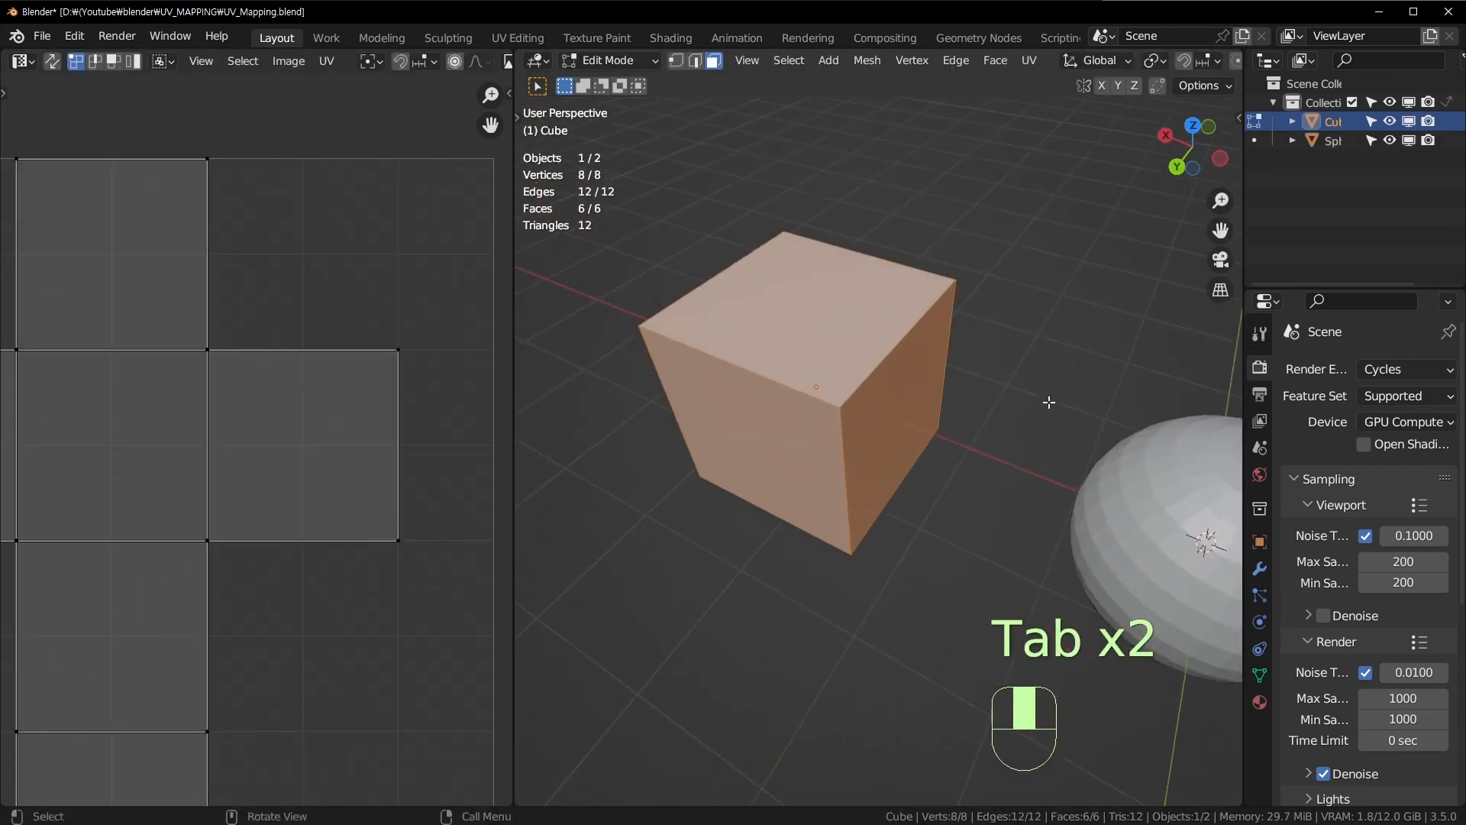
Step: In face select mode, select the cube's top face and +Y face in turn to compare their undistorted UV squares
key(3)
click(812, 311)
click(854, 324)
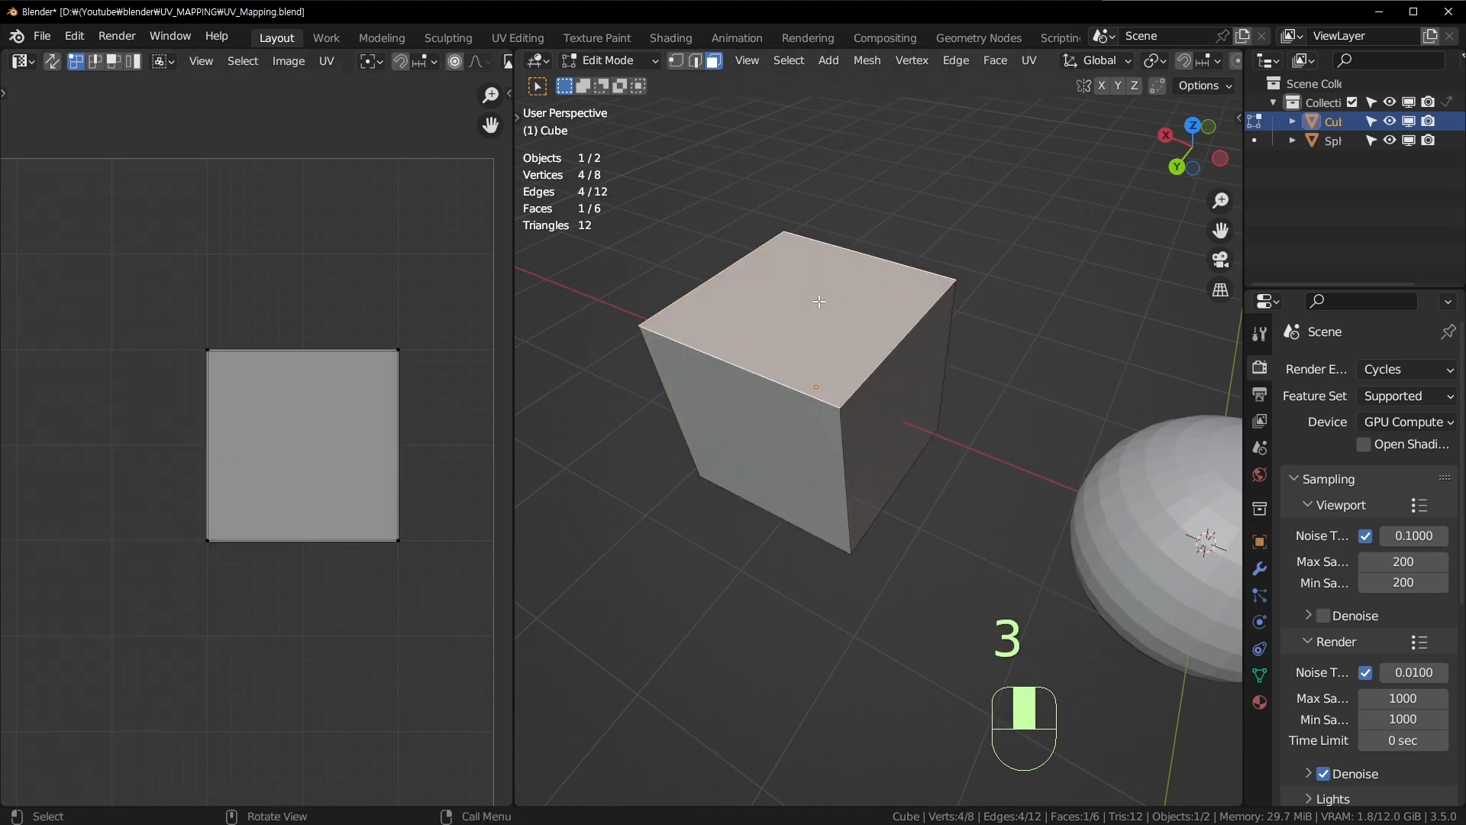
middle_drag(823, 298, 872, 358)
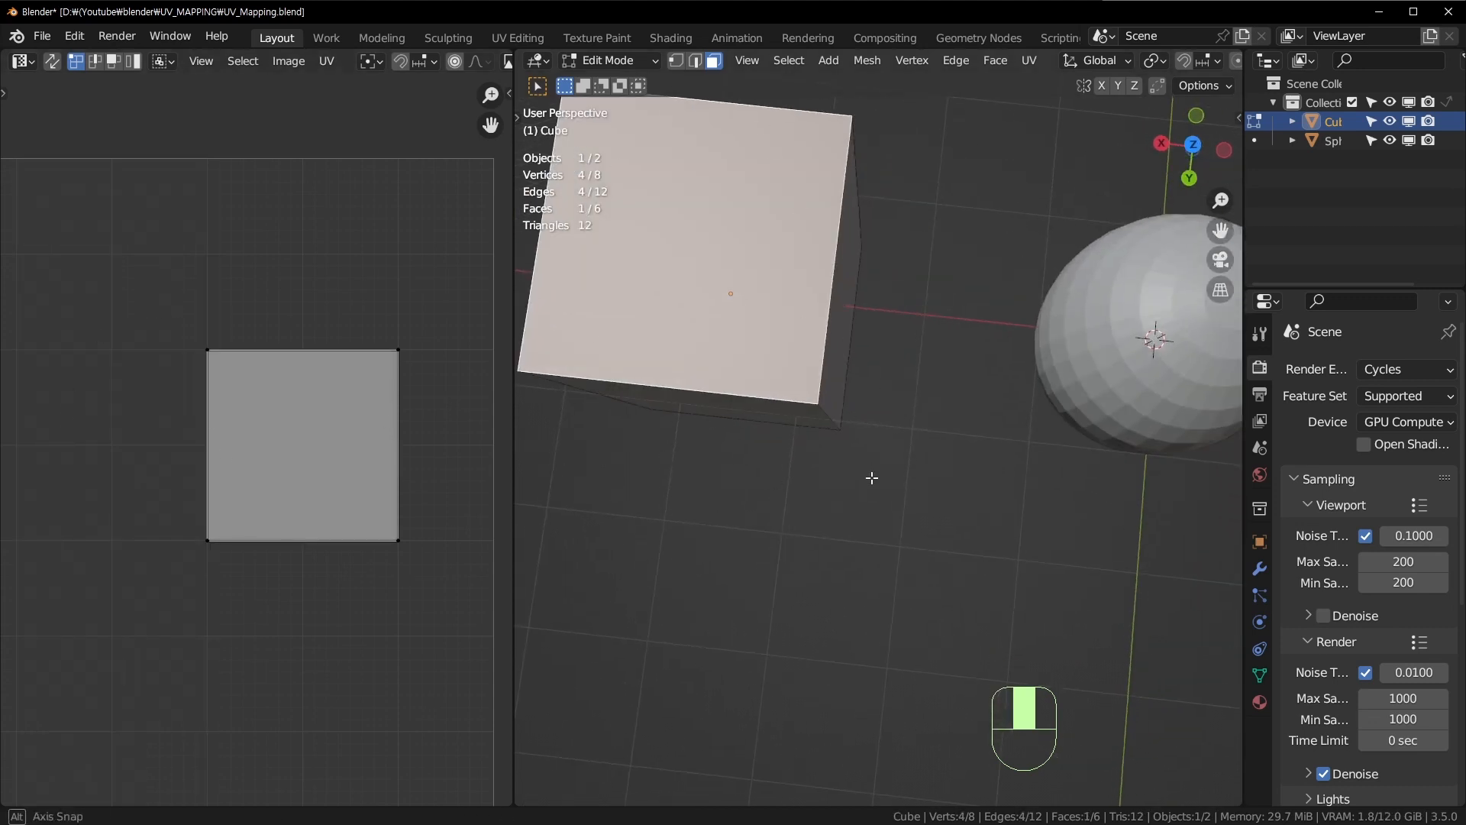
middle_drag(871, 478, 850, 375)
click(747, 502)
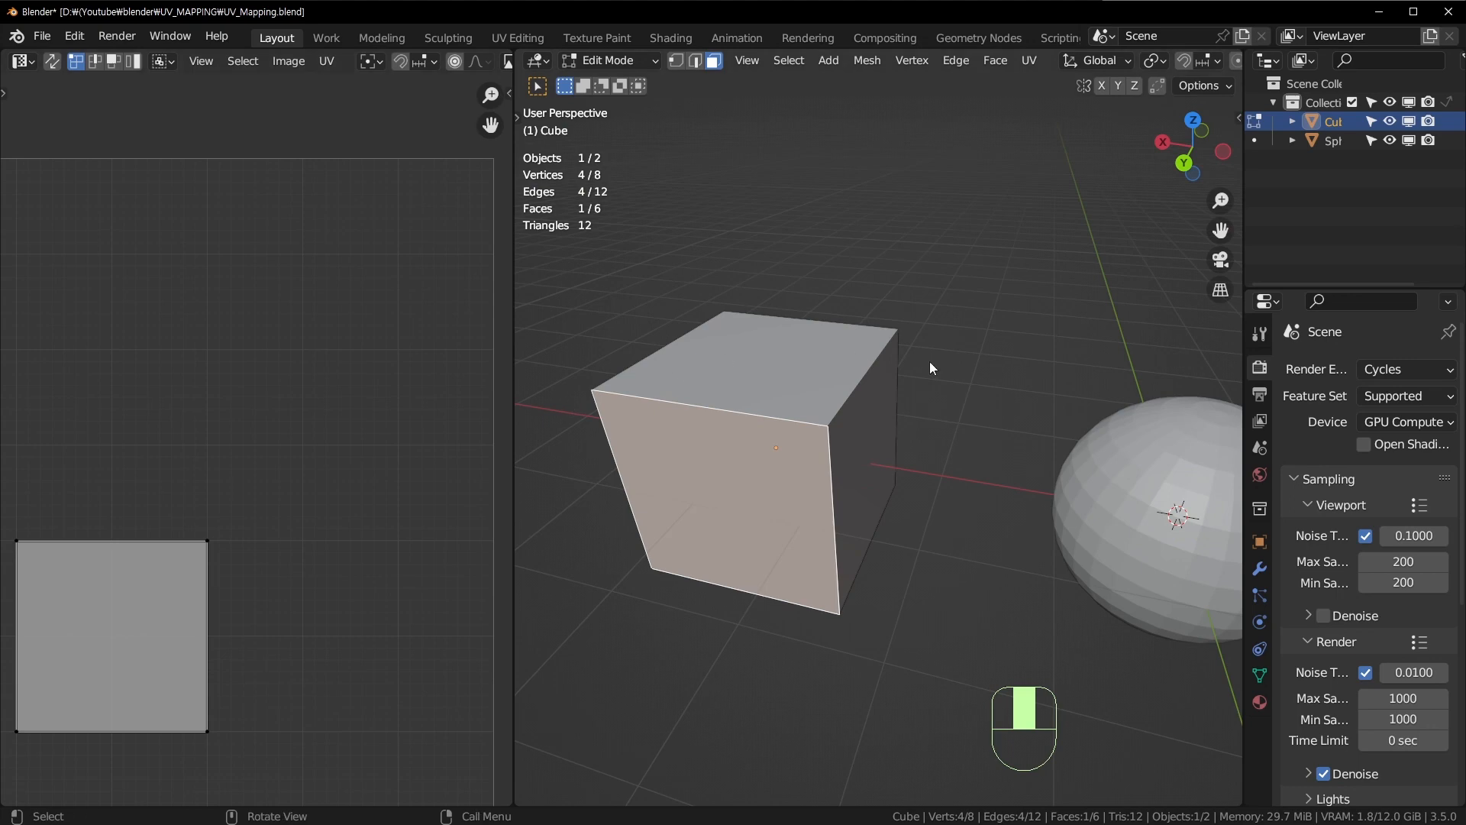
Step: Switch Edit Mode from the cube to the sphere and compare its surface with the upper rows and side edge of its UV layout
key(Tab)
click(1180, 484)
shift+middle_drag(1180, 485, 714, 419)
scroll(803, 422, up, 2)
key(Tab)
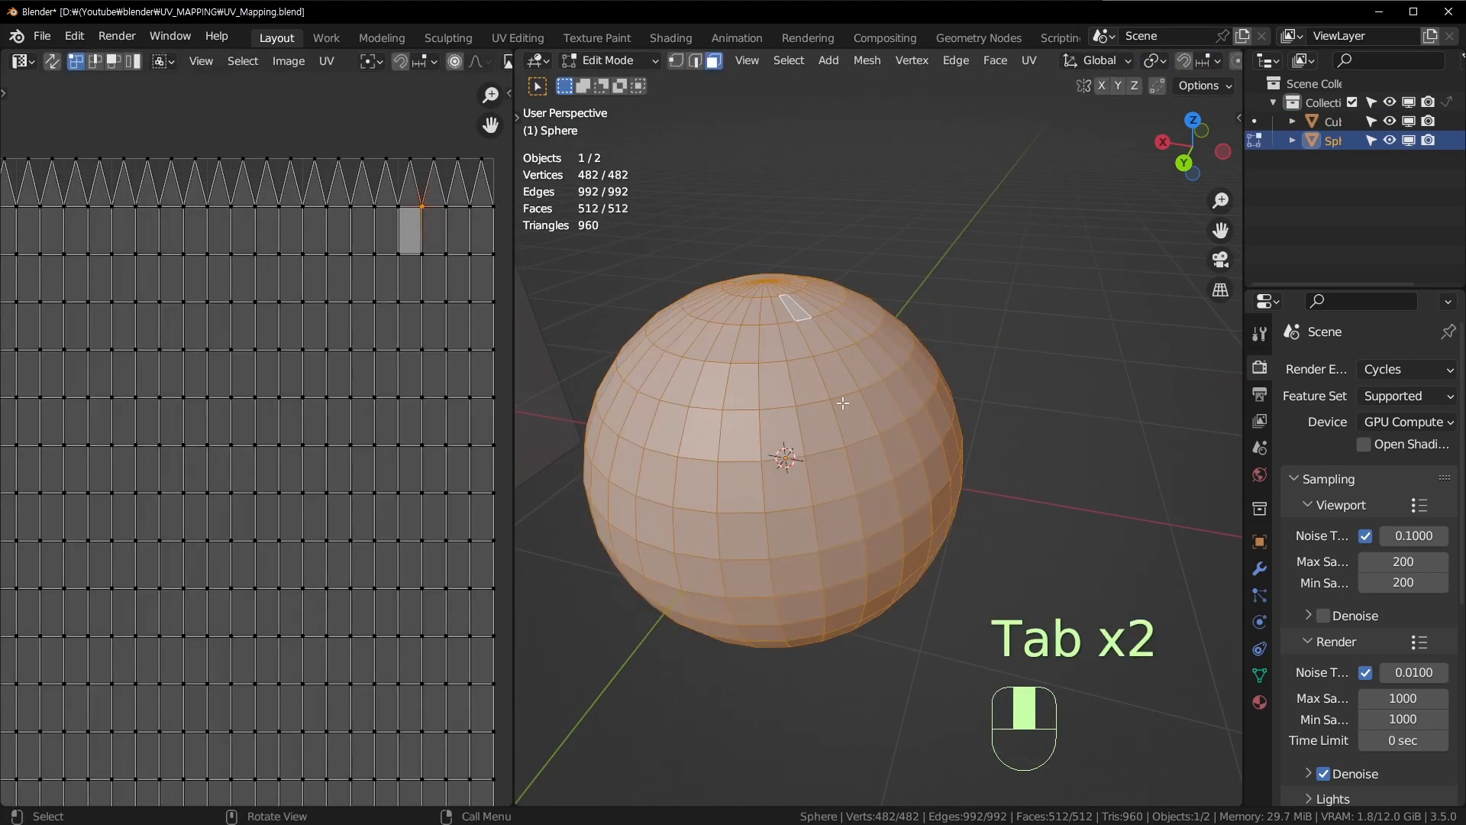
scroll(840, 405, up, 3)
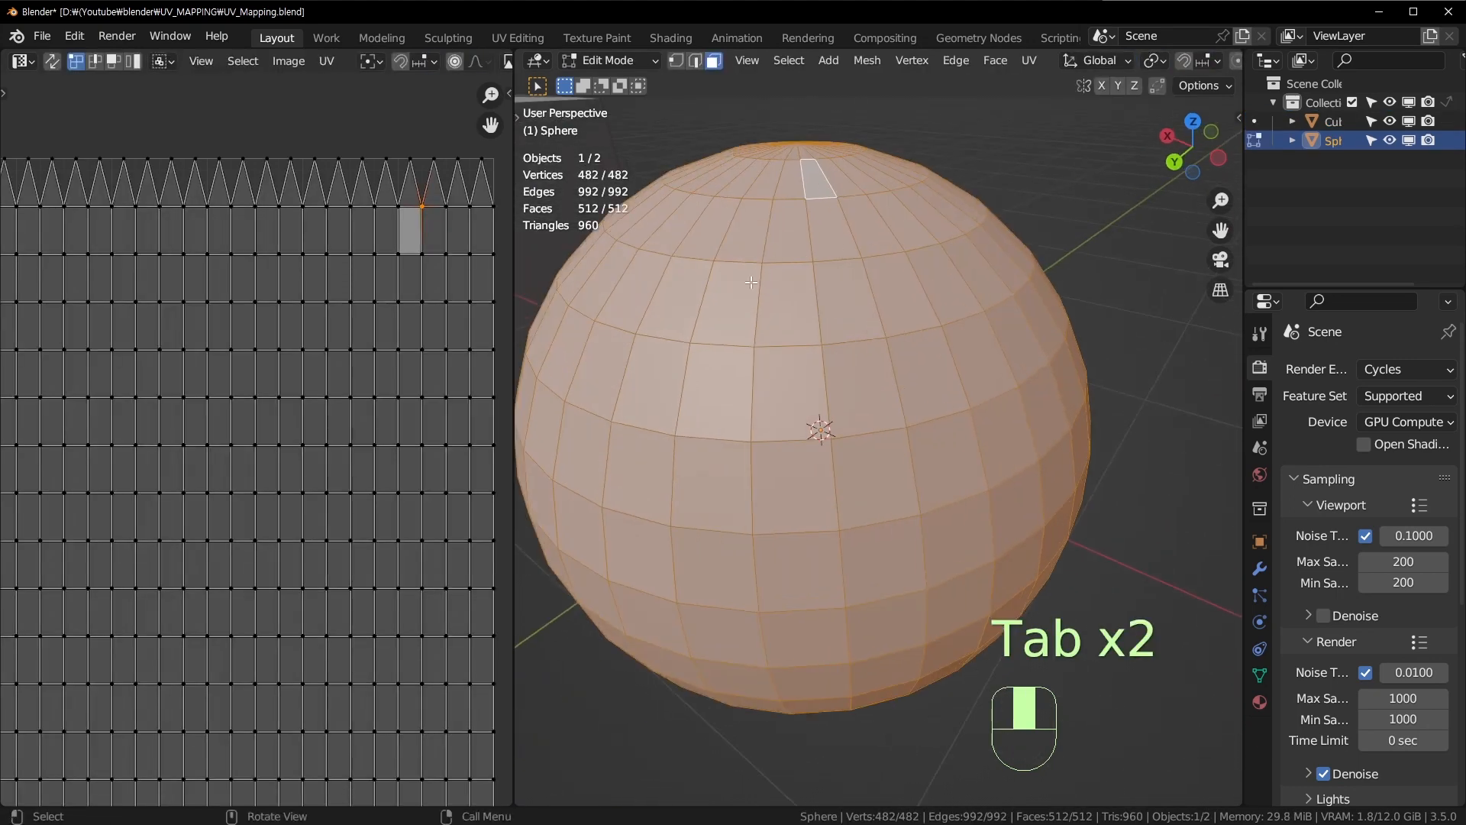
middle_drag(737, 581, 741, 632)
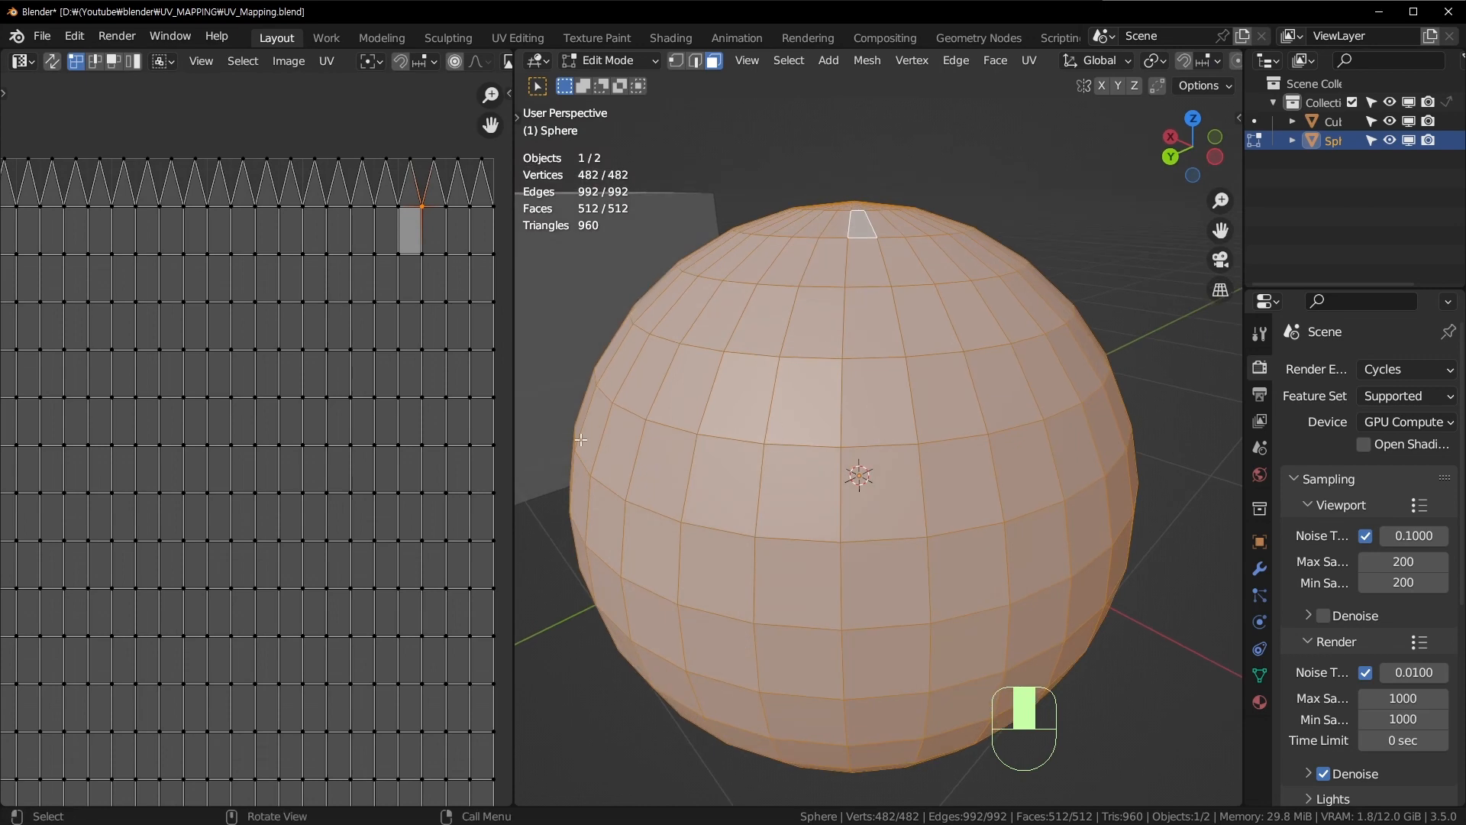
scroll(310, 362, down, 4)
scroll(259, 356, up, 3)
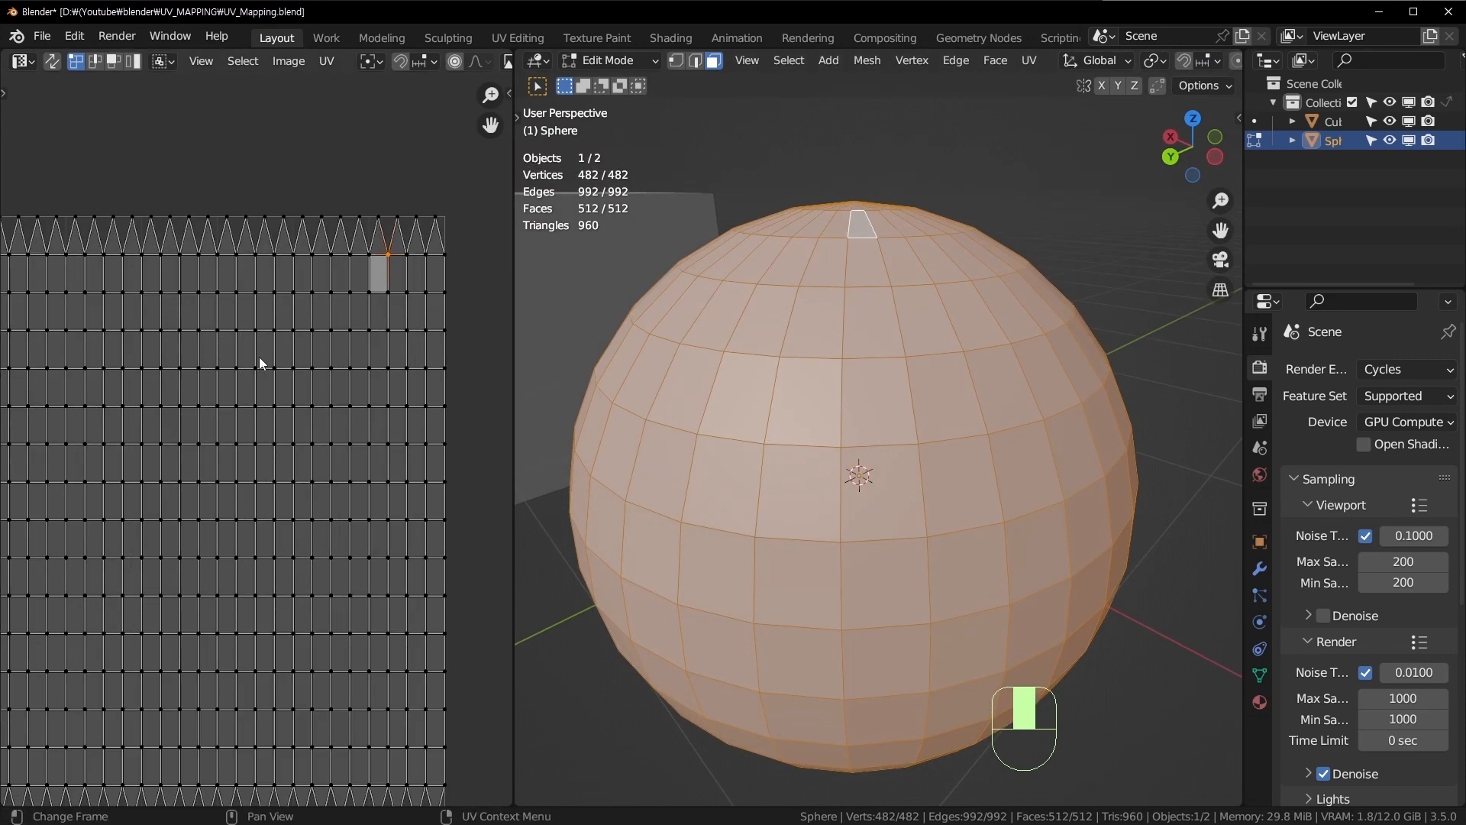
scroll(294, 397, down, 2)
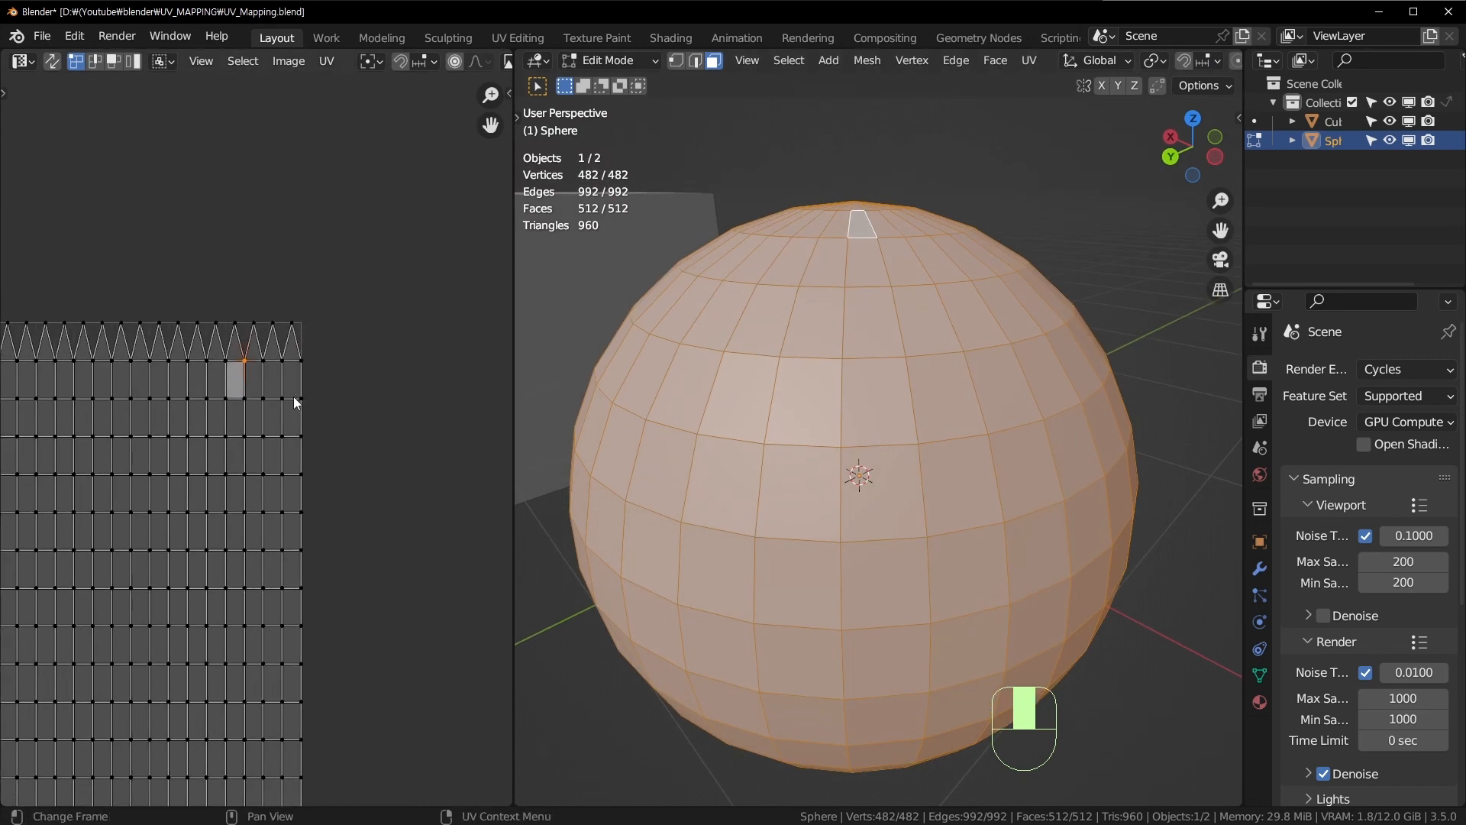
scroll(294, 378, up, 5)
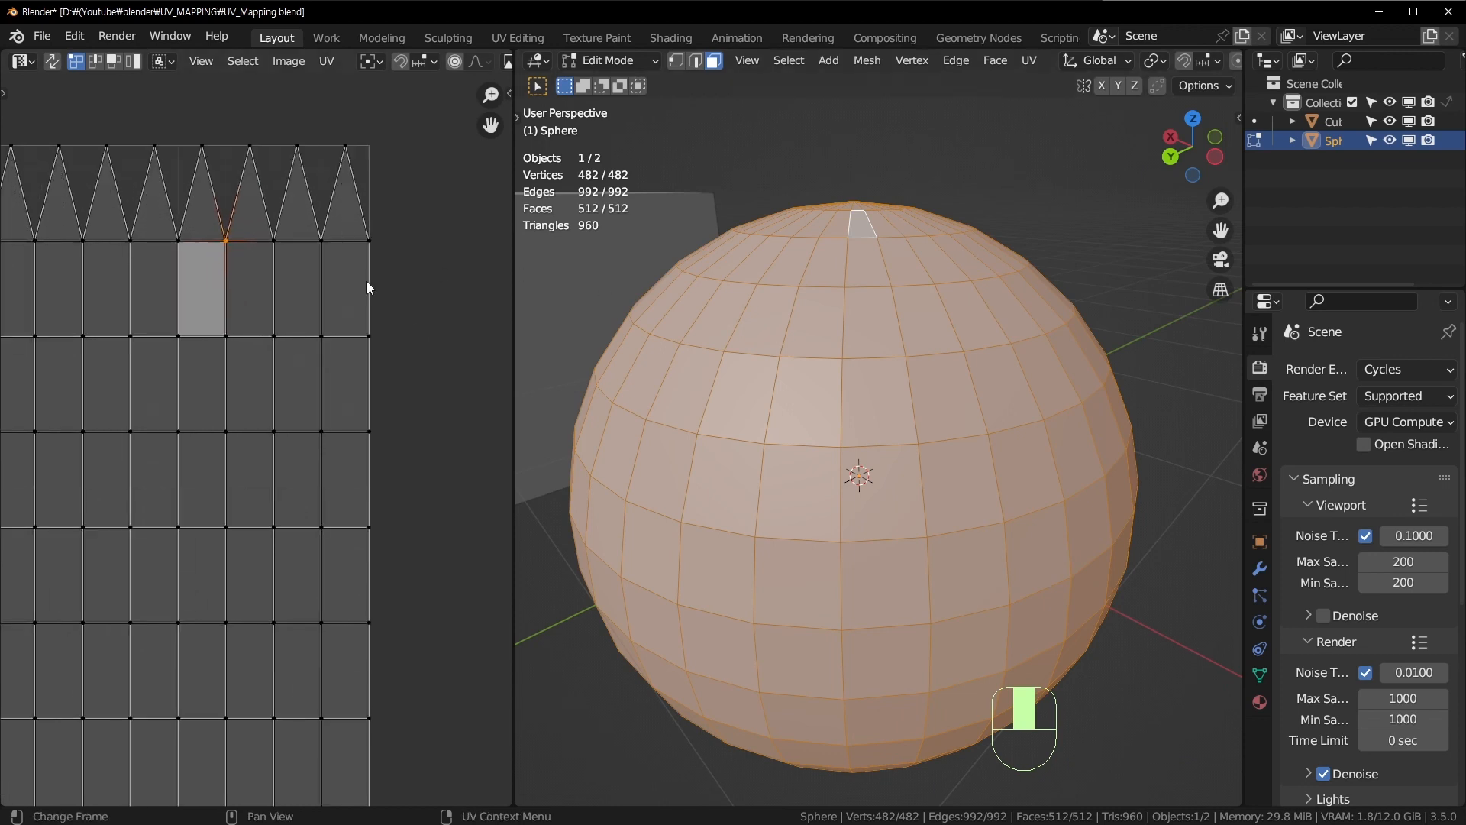
Step: Select two faces on the sphere's upper half in turn and compare their tapered shapes with their rectangles in the UV Editor
scroll(367, 281, down, 4)
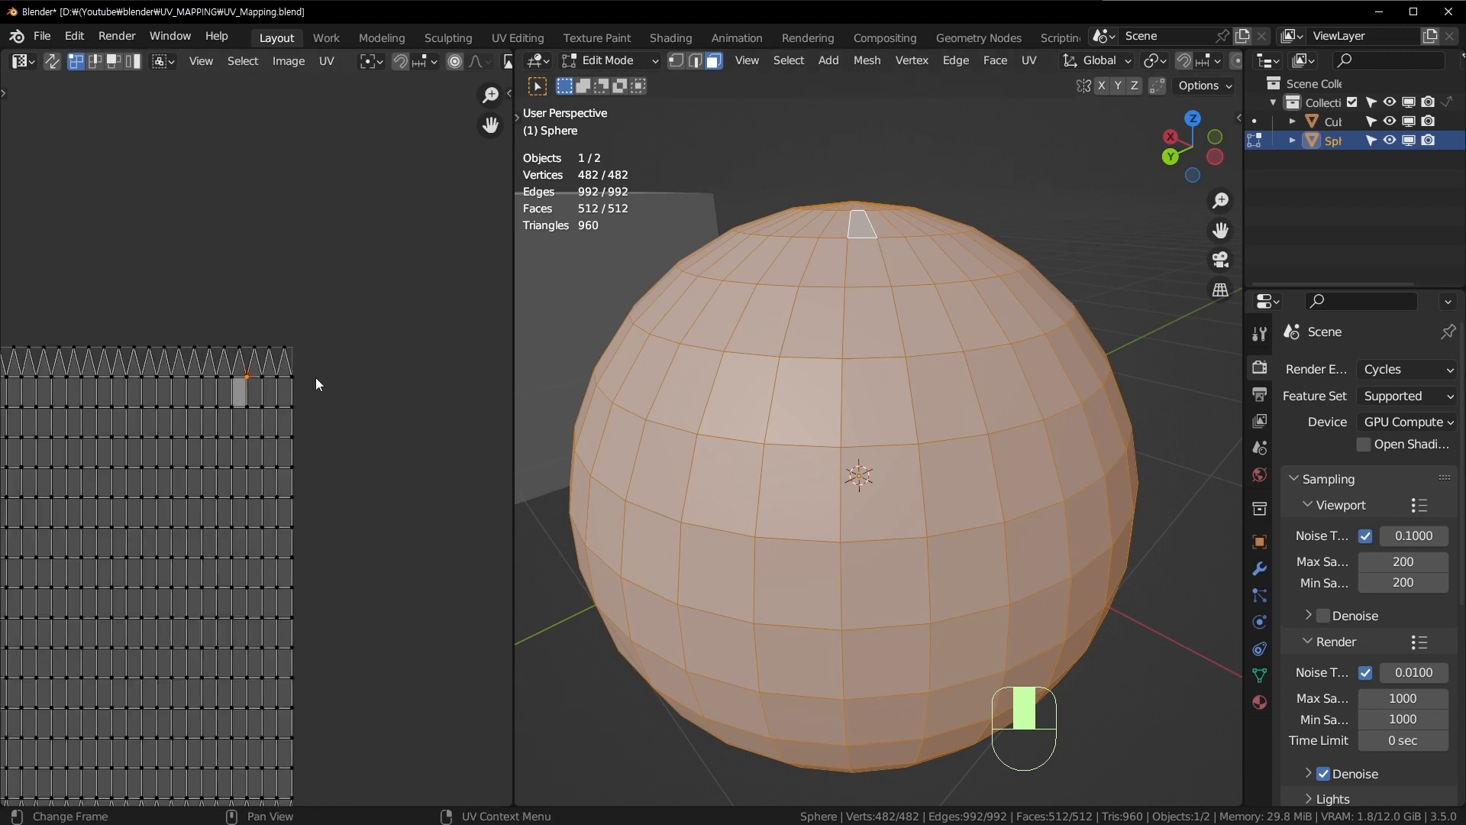
scroll(846, 322, up, 2)
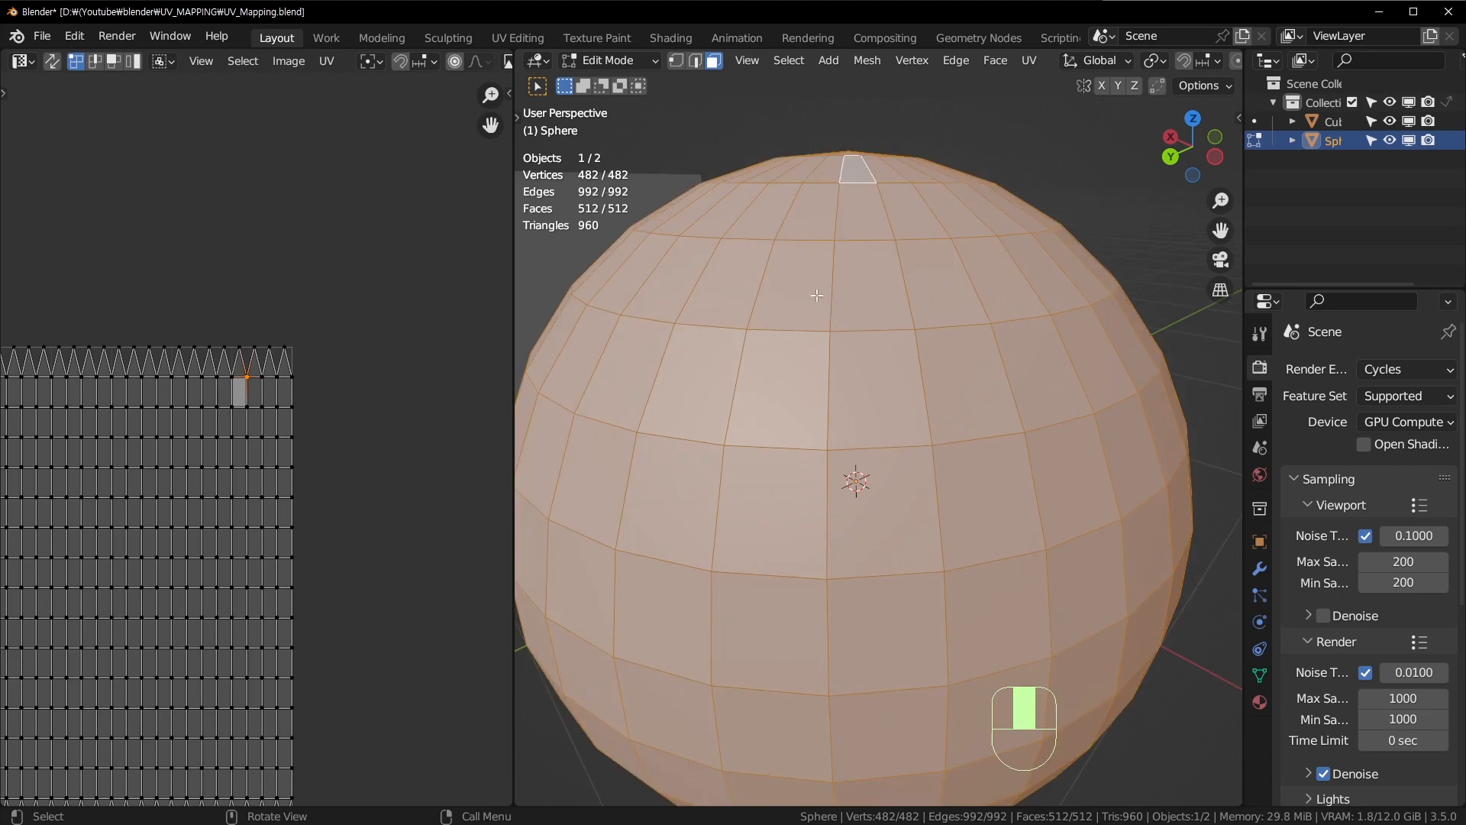
click(790, 258)
middle_drag(790, 258, 796, 389)
shift+middle_drag(795, 390, 798, 640)
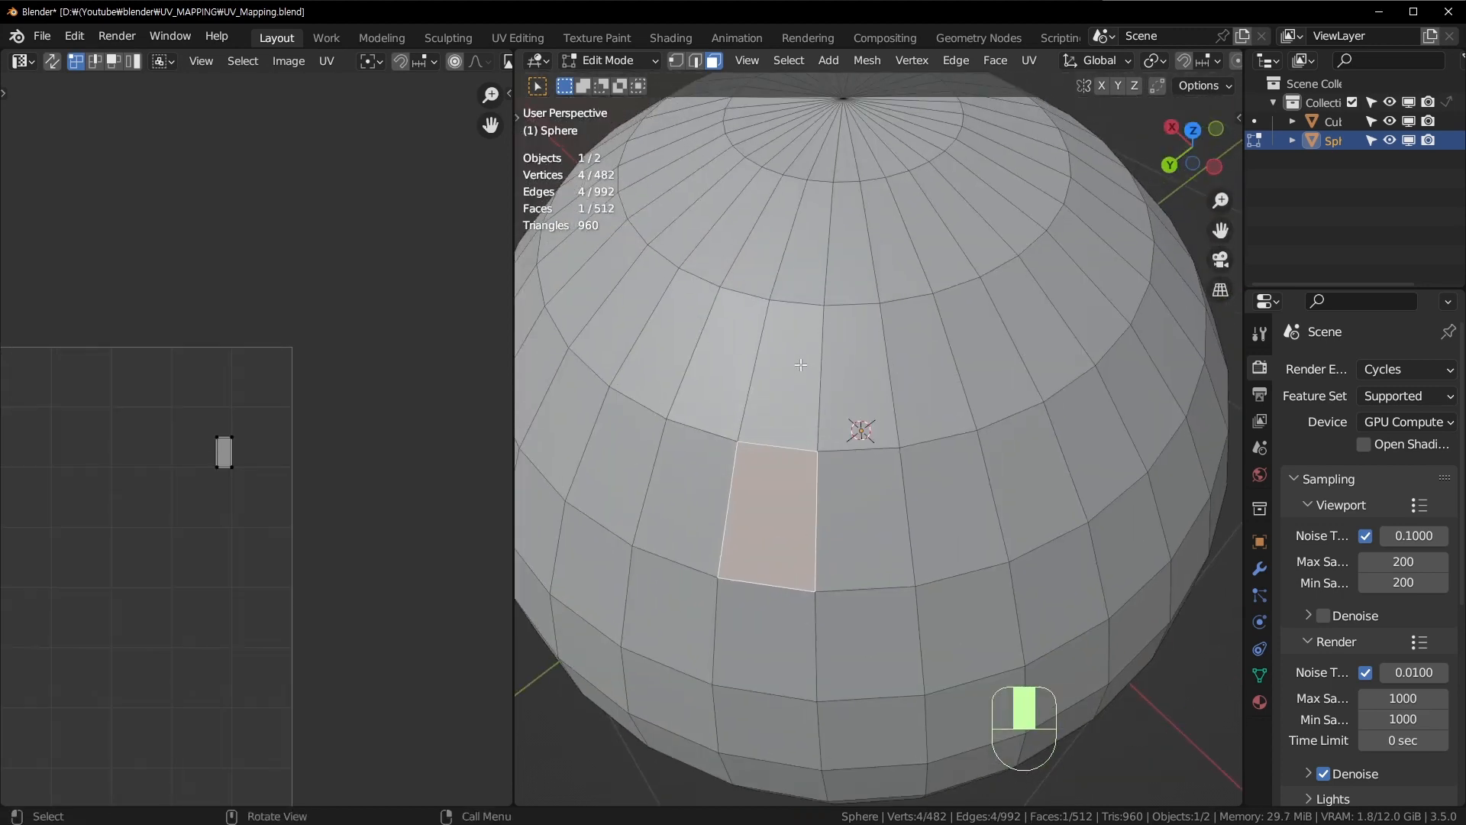
click(789, 269)
scroll(230, 374, up, 7)
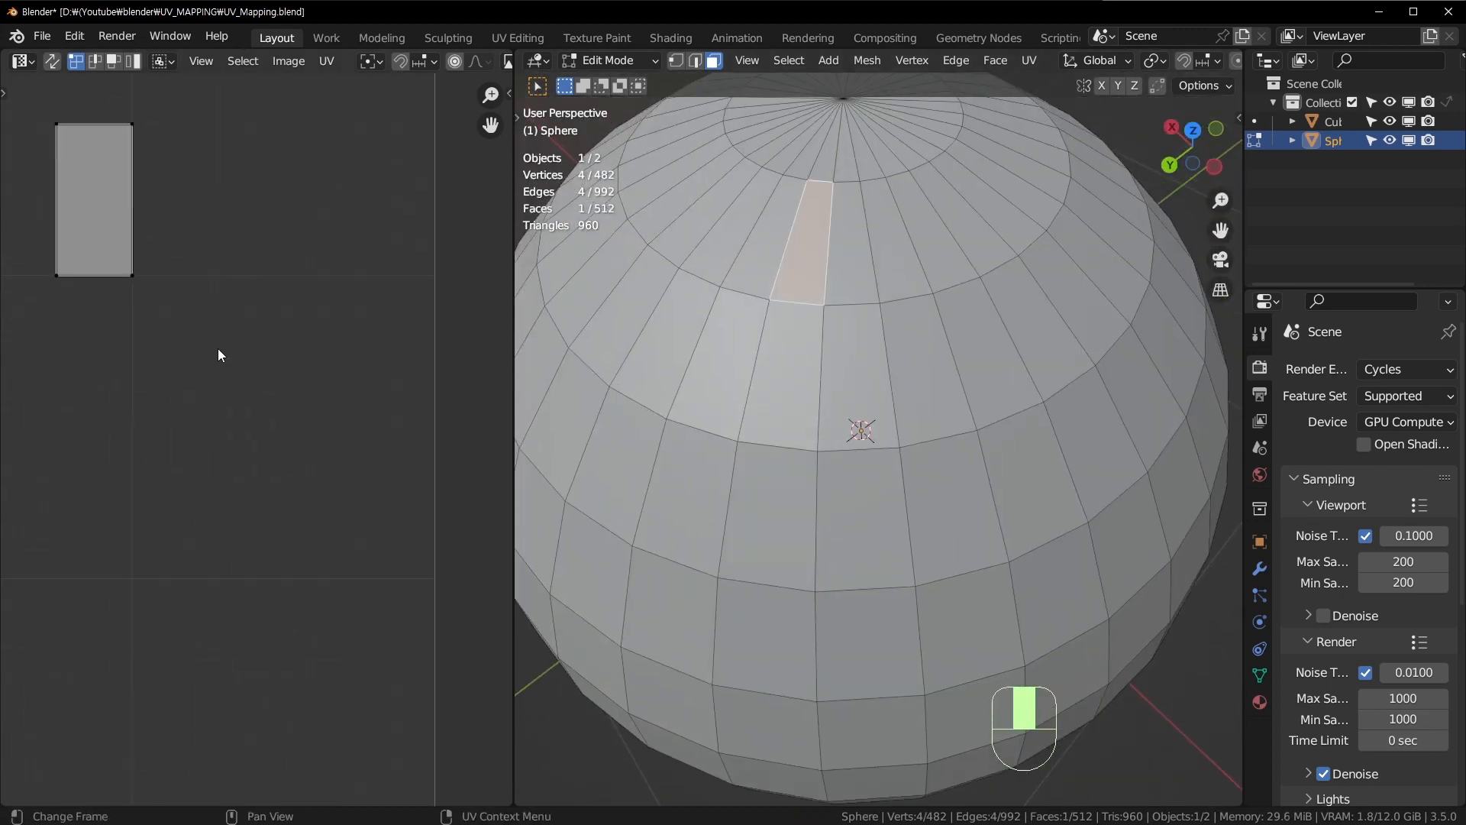
shift+middle_drag(145, 161, 276, 424)
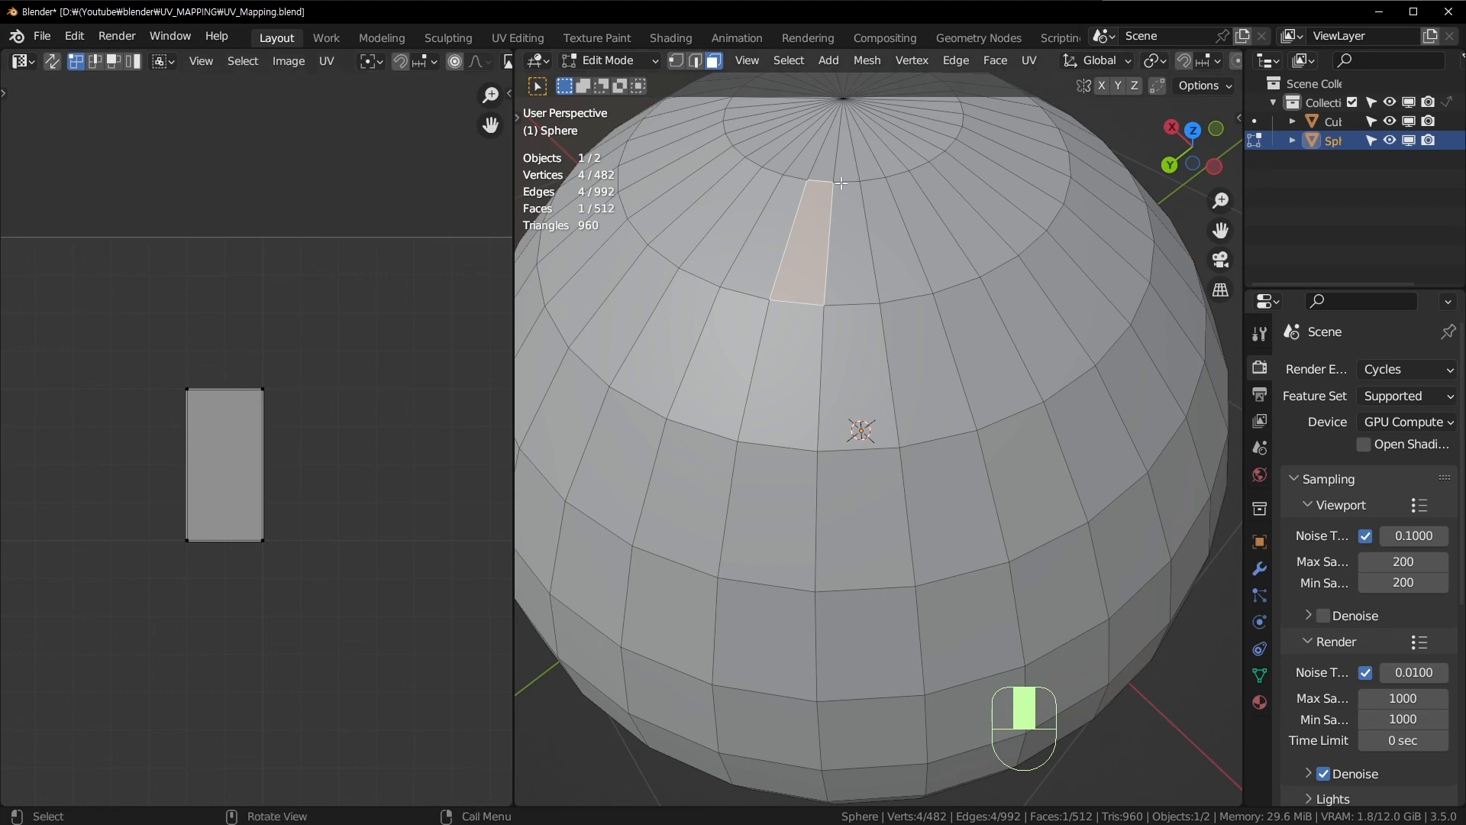
Step: Select all of the sphere's faces, then select its entire layout in the UV Editor
scroll(420, 409, down, 3)
key(Tab)
key(Tab)
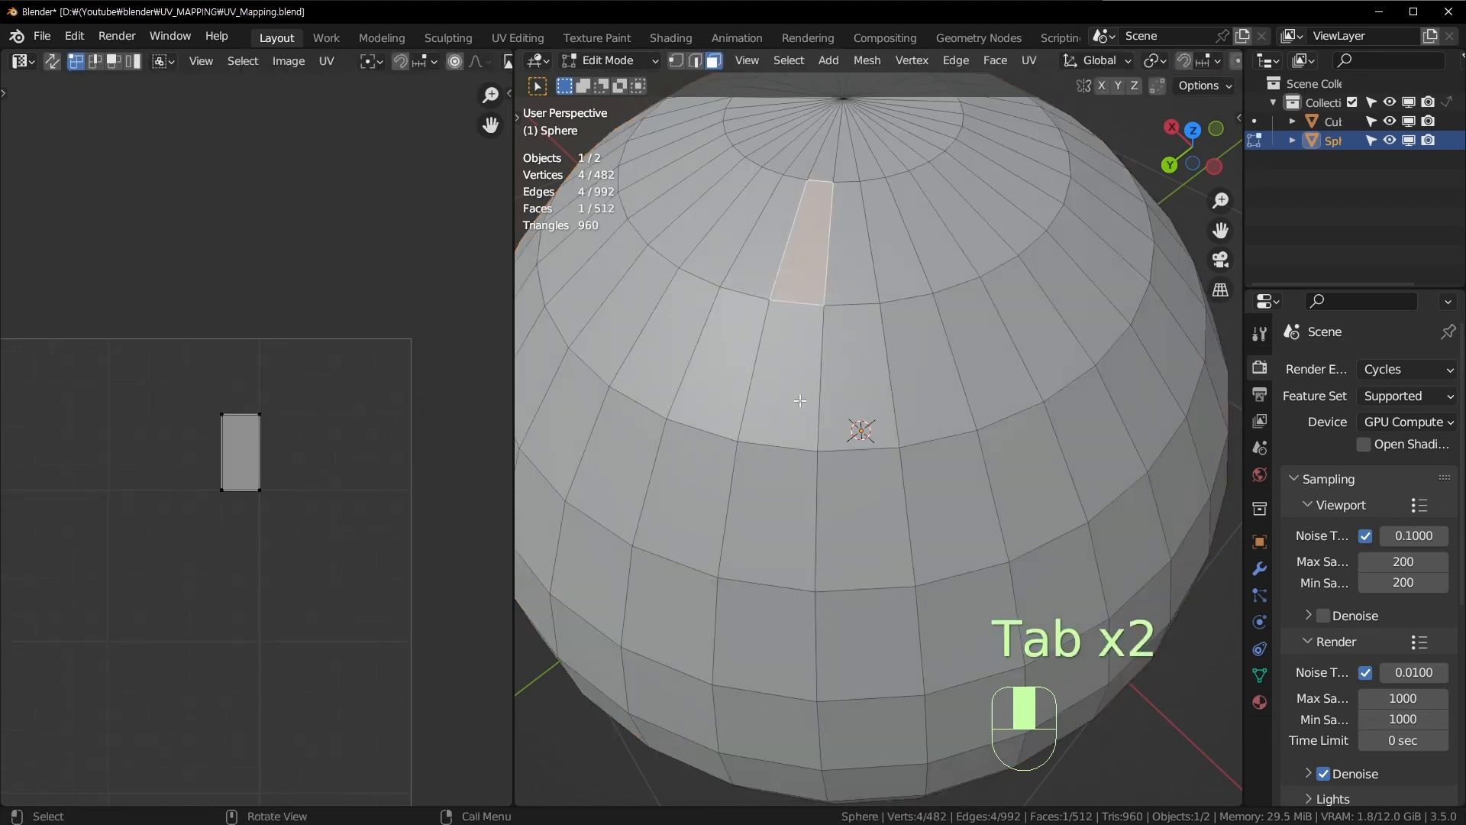
key(a)
shift+middle_drag(232, 587, 370, 459)
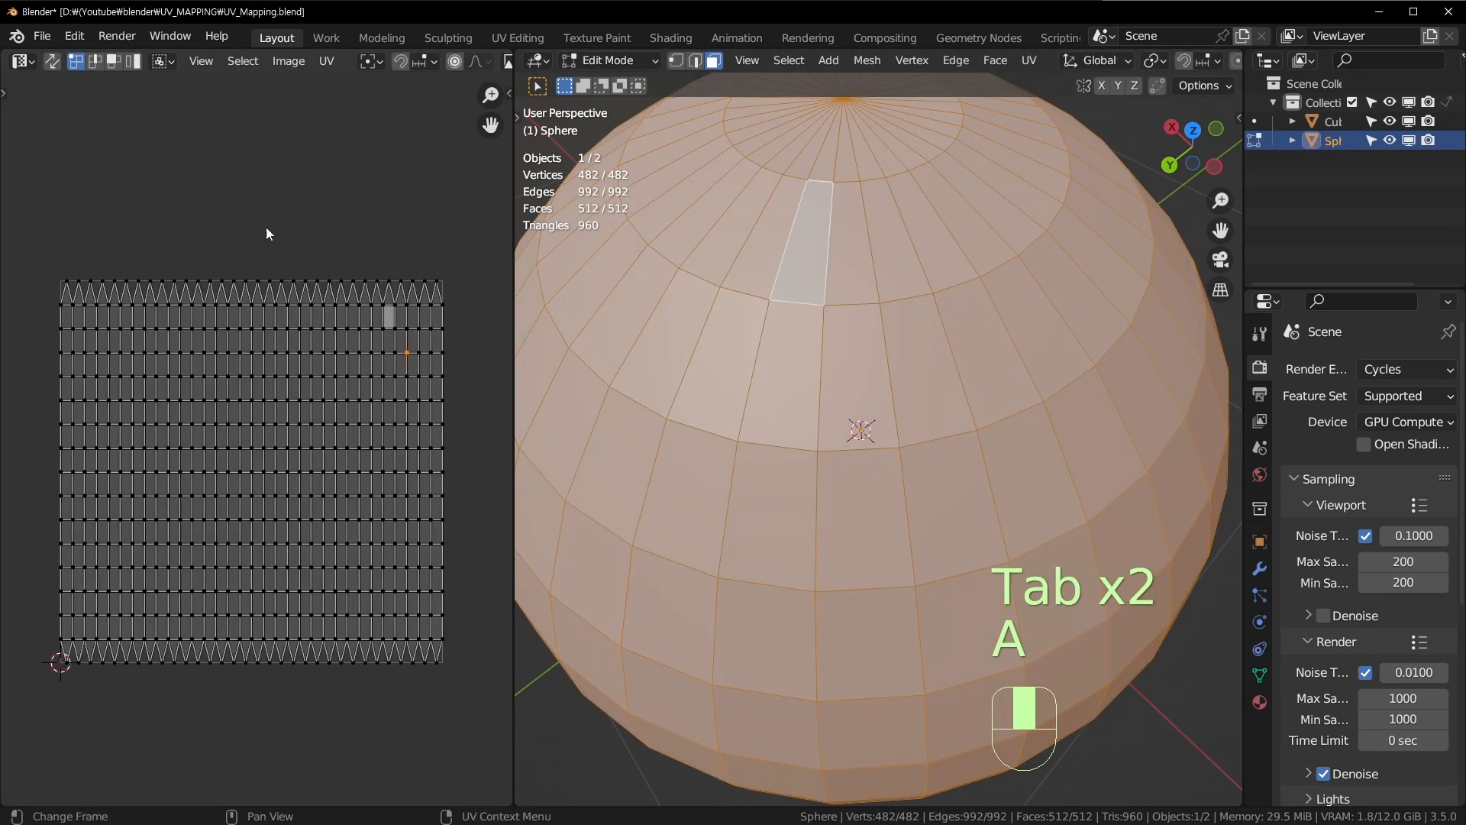
drag(34, 218, 492, 721)
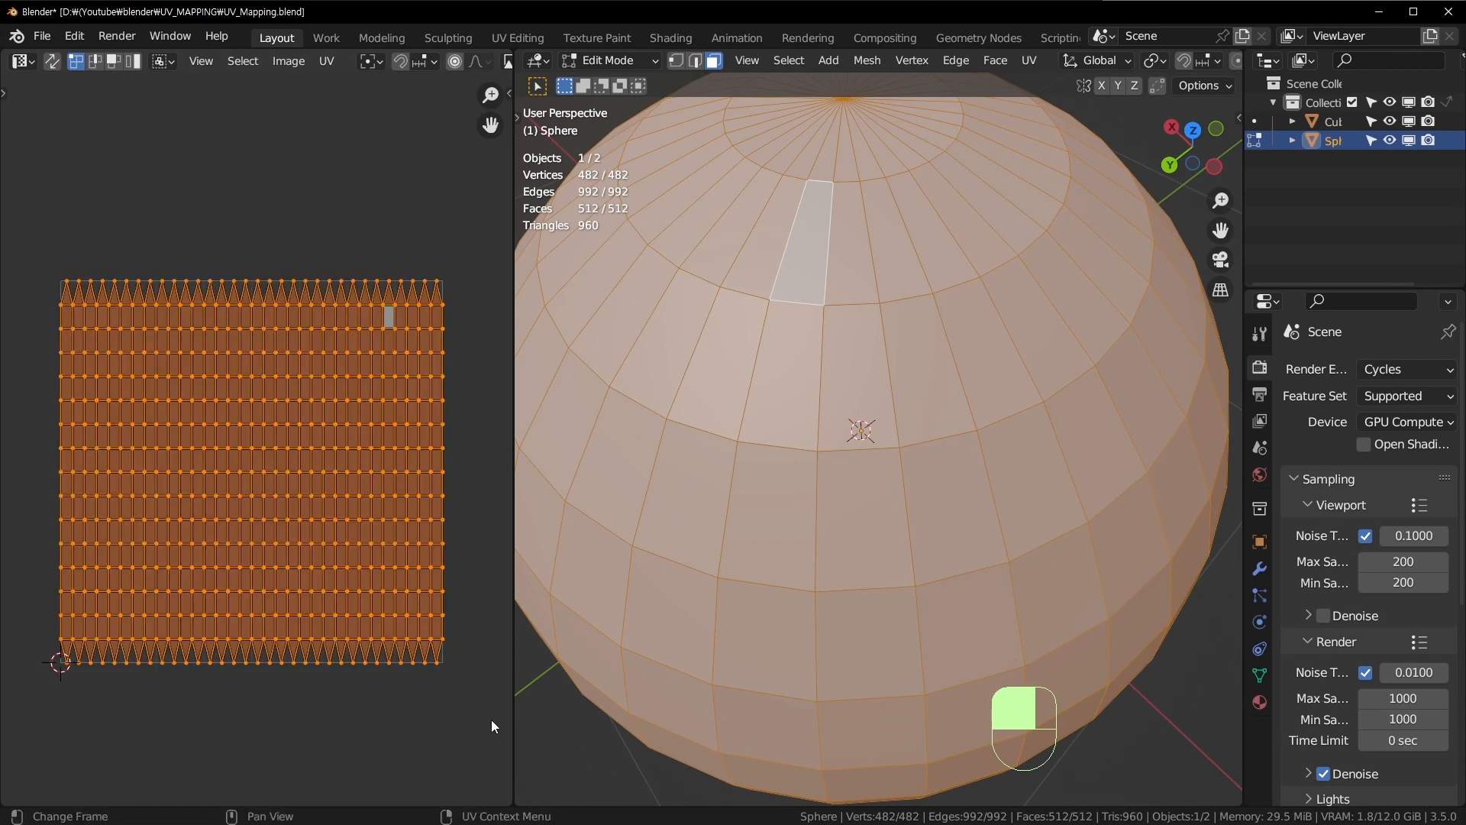
click(492, 720)
Step: Select single faces near the sphere's upper pole one after another to locate their rectangles in the UV layout
click(859, 378)
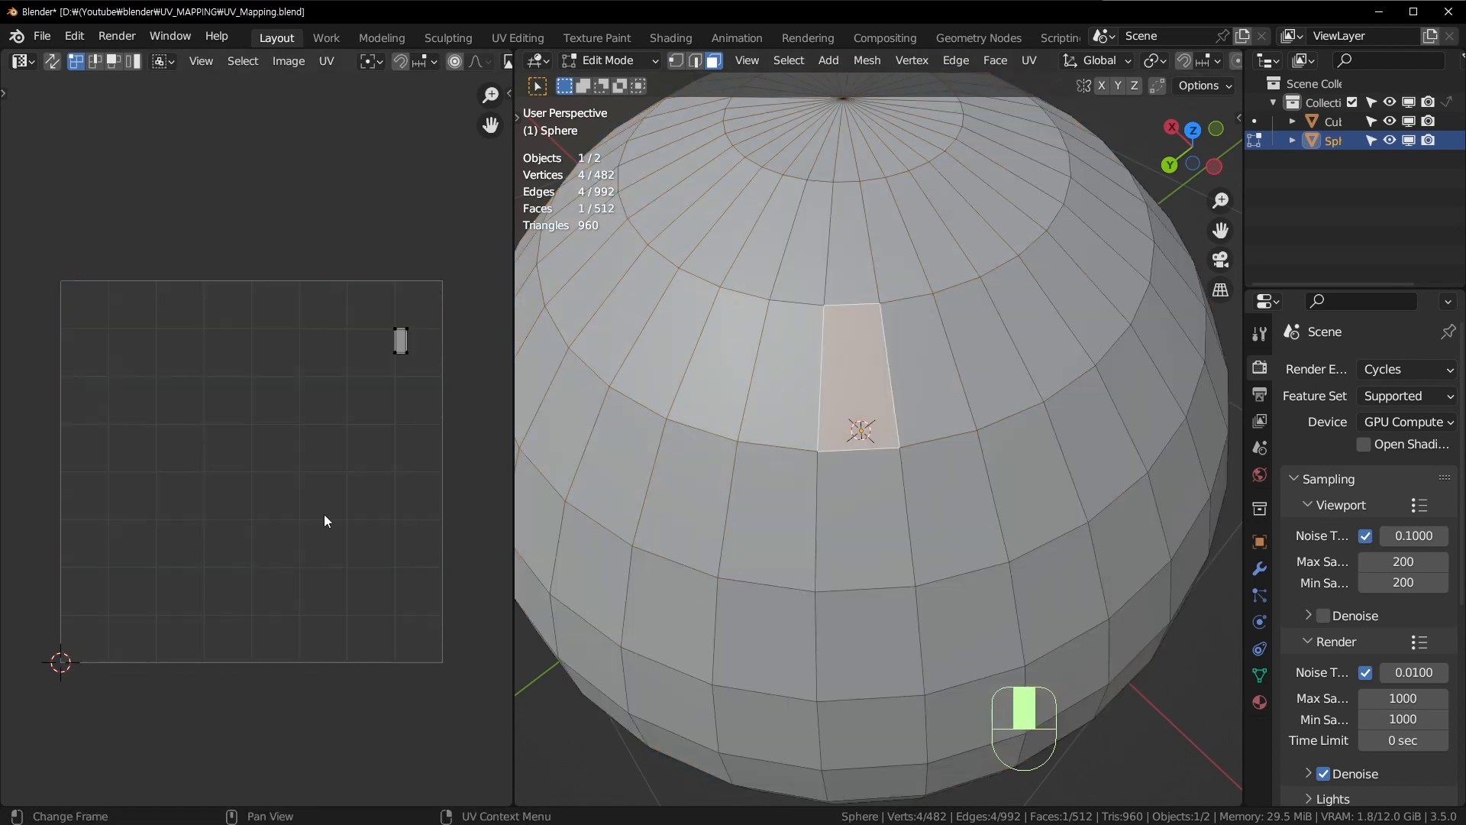
click(1002, 279)
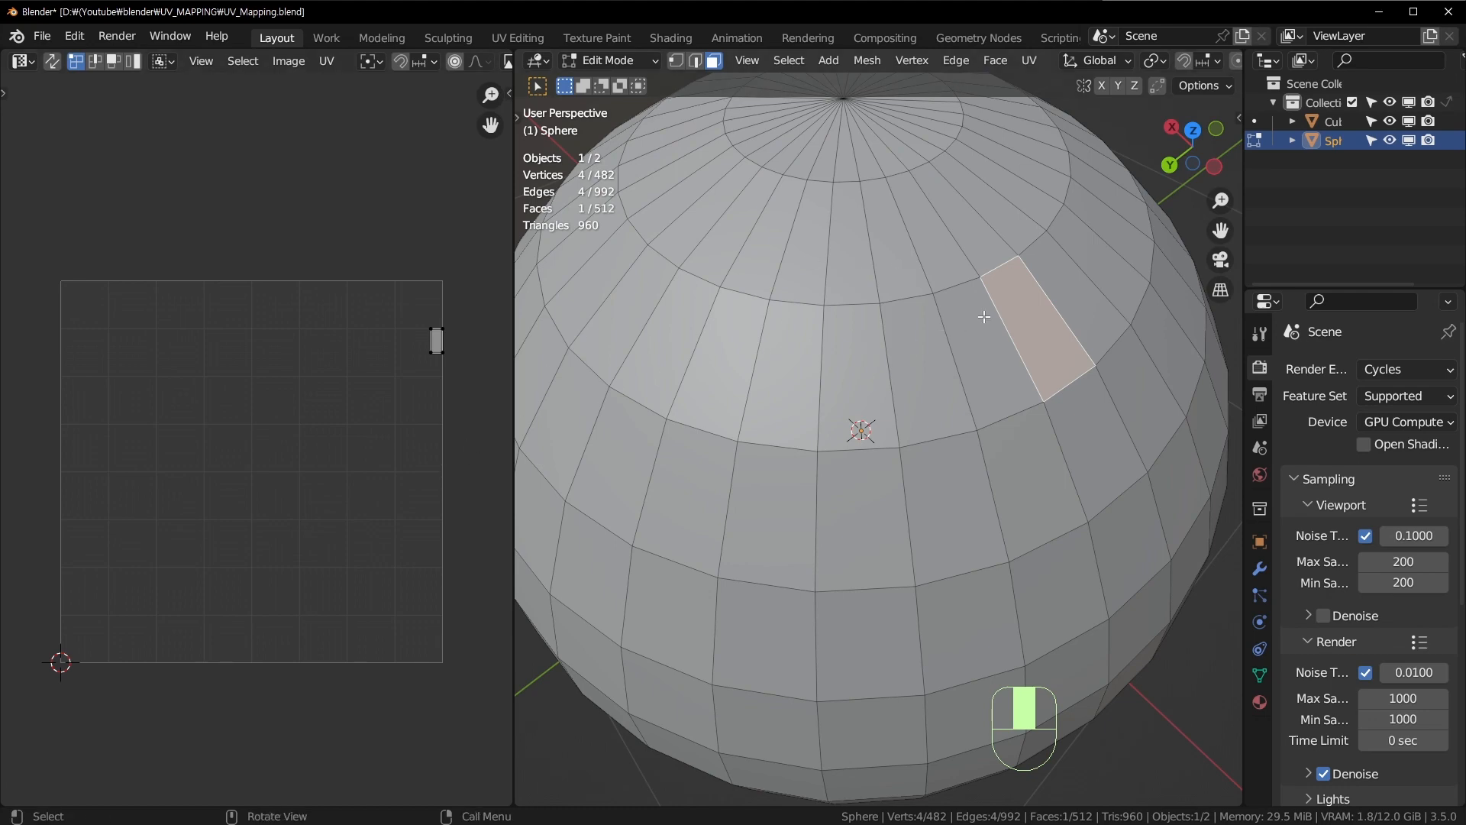
click(894, 298)
Step: Leave Edit Mode on the sphere and delete it from the scene
scroll(895, 298, down, 3)
key(Tab)
middle_drag(890, 500, 974, 462)
scroll(858, 540, down, 4)
key(x)
click(937, 365)
Step: Add a Monkey mesh and enter Edit Mode on it to display its UV layout
key(shift+a)
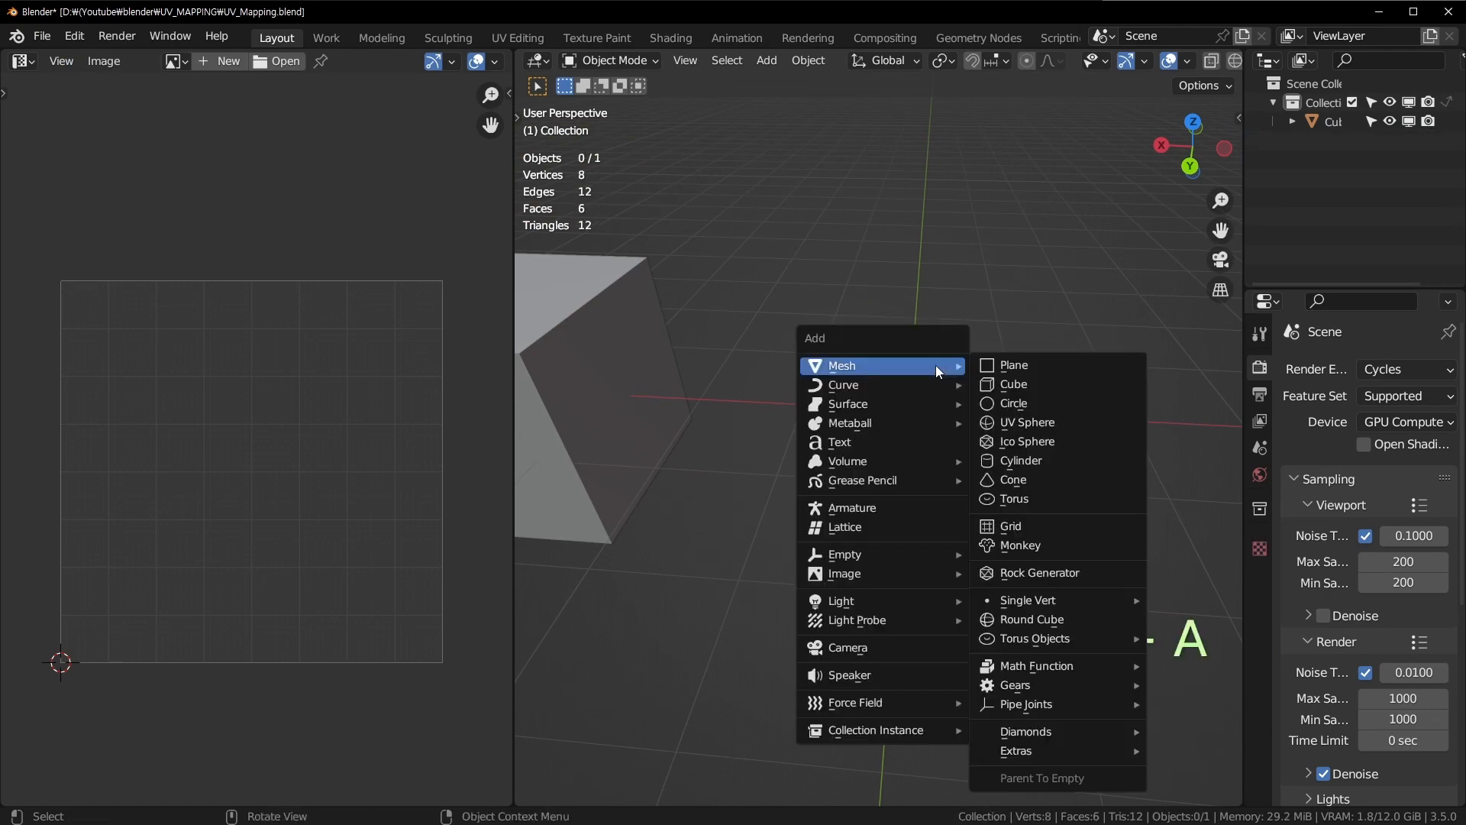
click(1046, 542)
key(Tab)
middle_drag(687, 427, 591, 414)
middle_drag(825, 575, 802, 514)
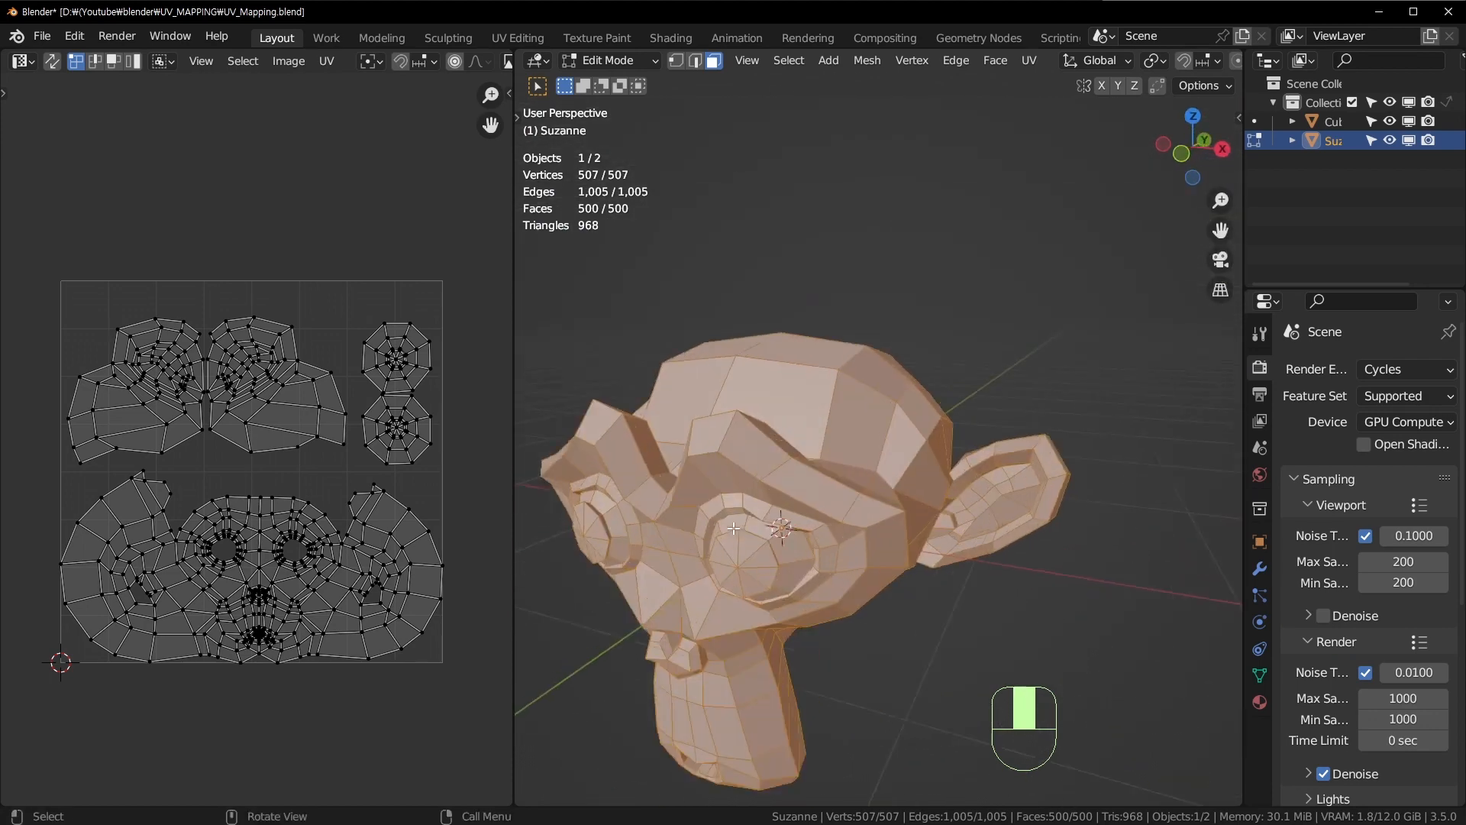
Step: Examine how the monkey's head, eyes and ears correspond to the islands of its layout in the UV Editor
scroll(798, 513, up, 3)
shift+middle_drag(195, 471, 233, 442)
scroll(232, 443, up, 3)
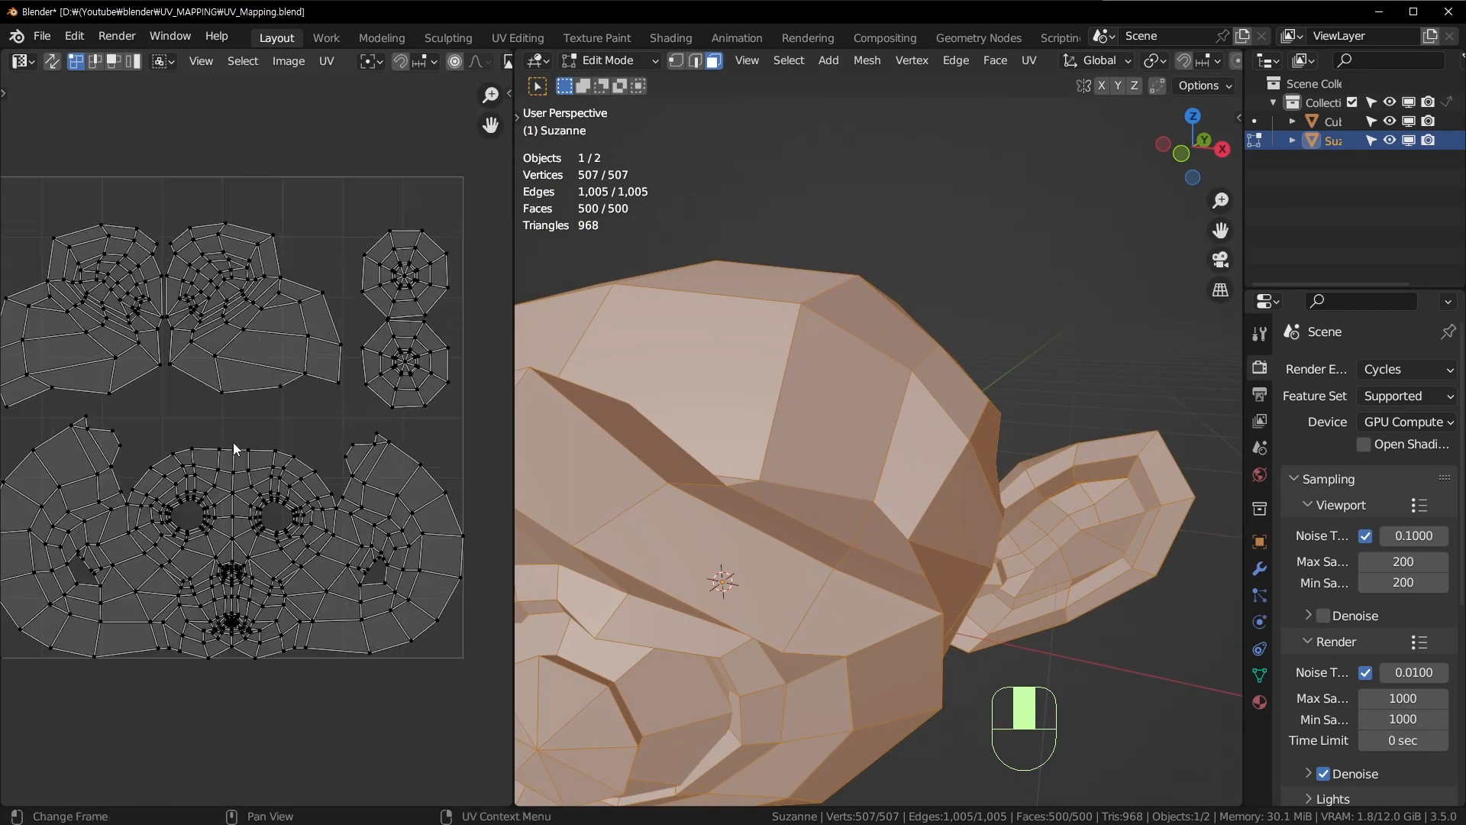
scroll(1003, 415, down, 5)
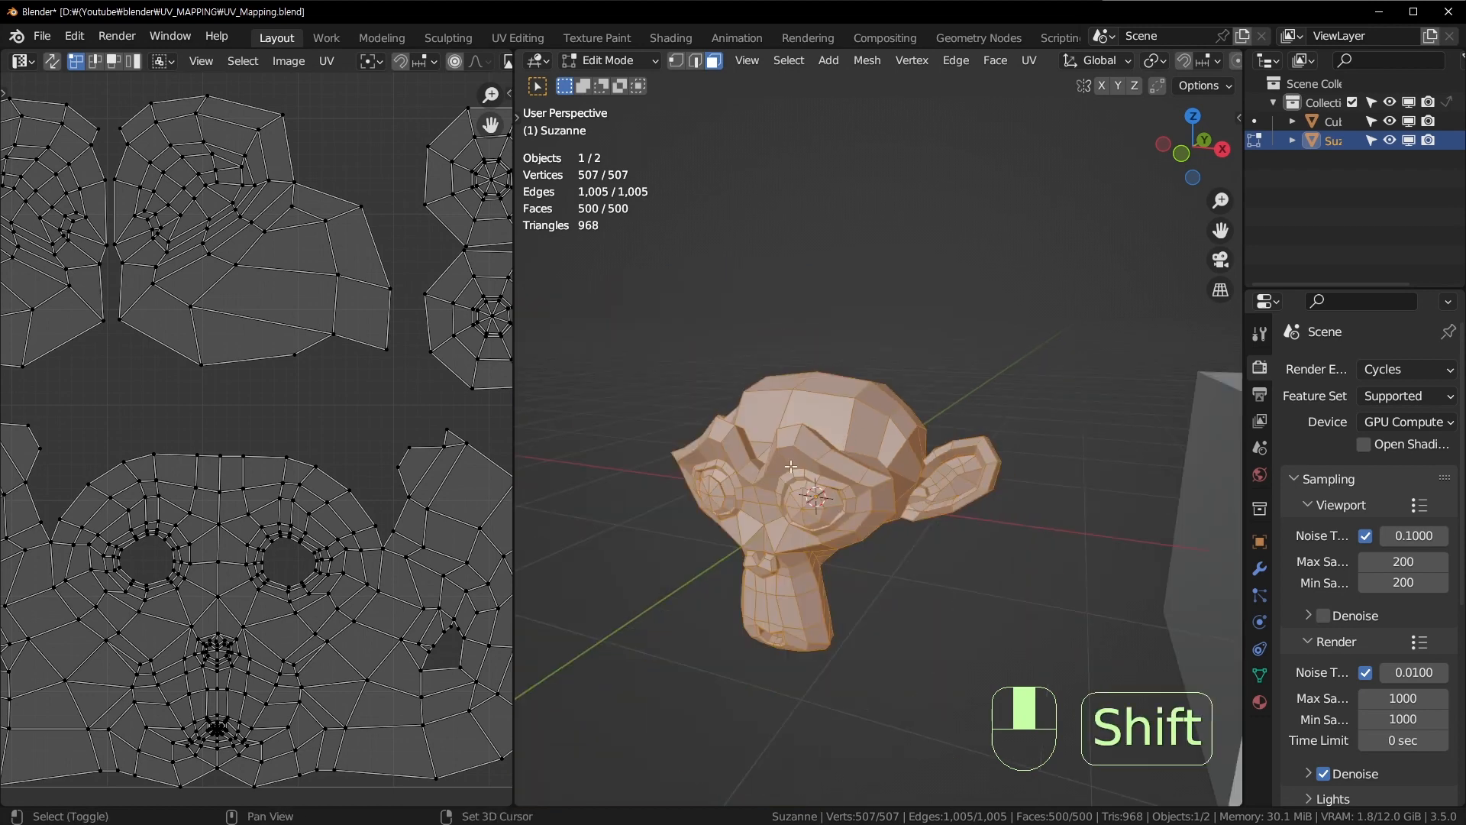
scroll(319, 414, down, 2)
shift+middle_drag(291, 424, 322, 428)
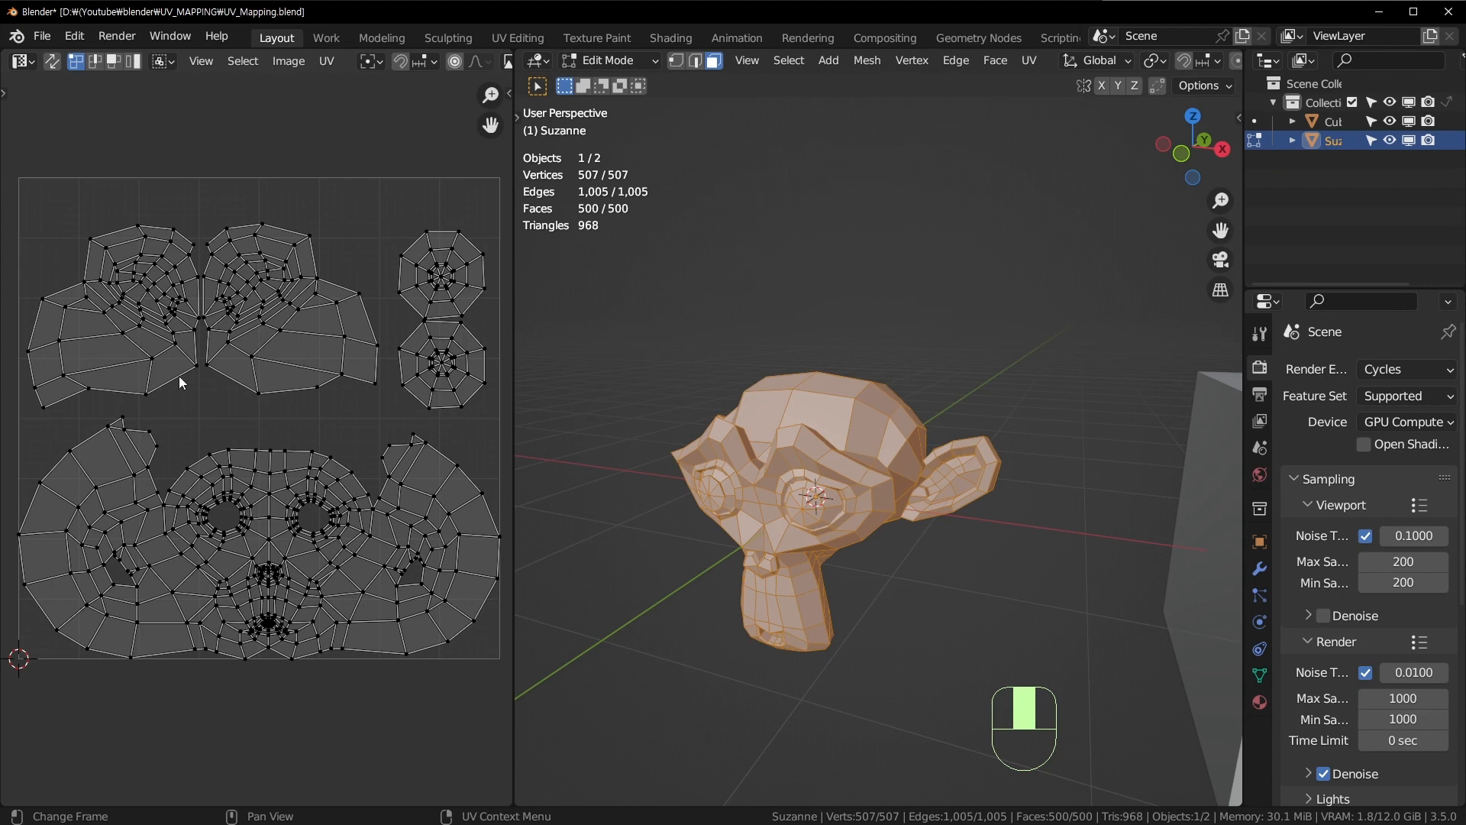
scroll(953, 507, up, 3)
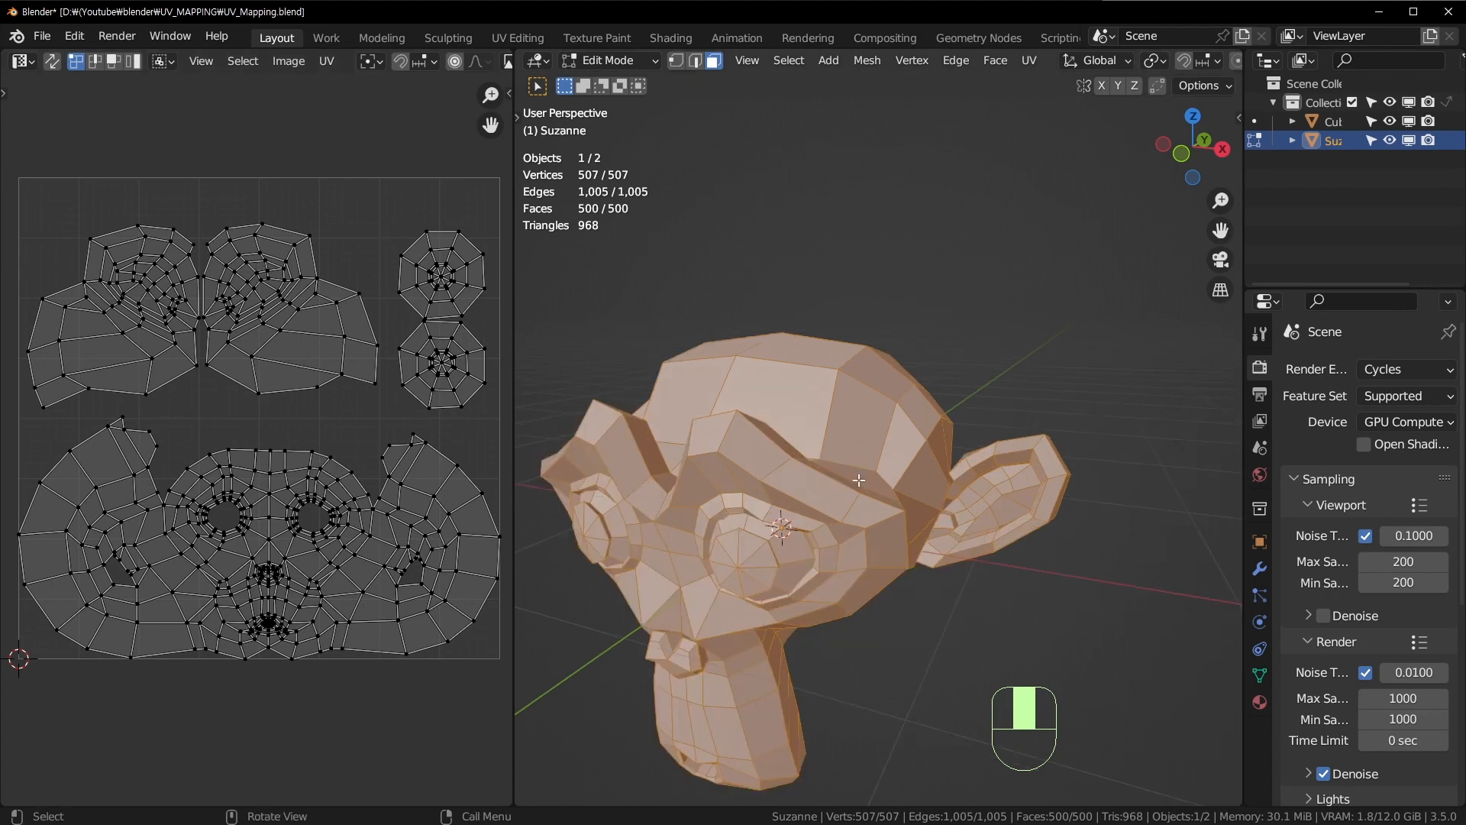
middle_drag(832, 409, 843, 452)
scroll(844, 456, up, 1)
shift+middle_drag(777, 592, 815, 437)
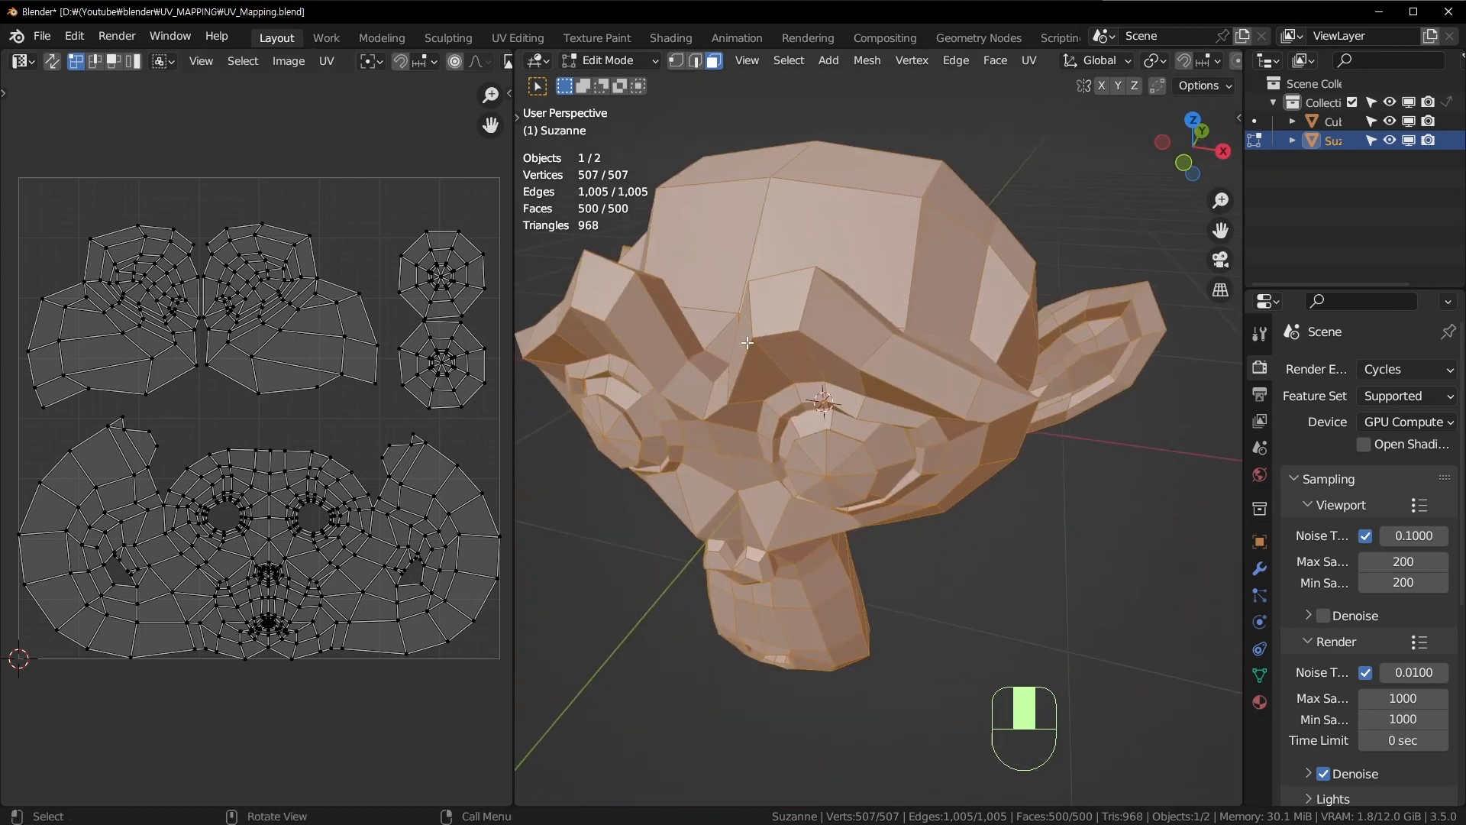
scroll(747, 343, up, 2)
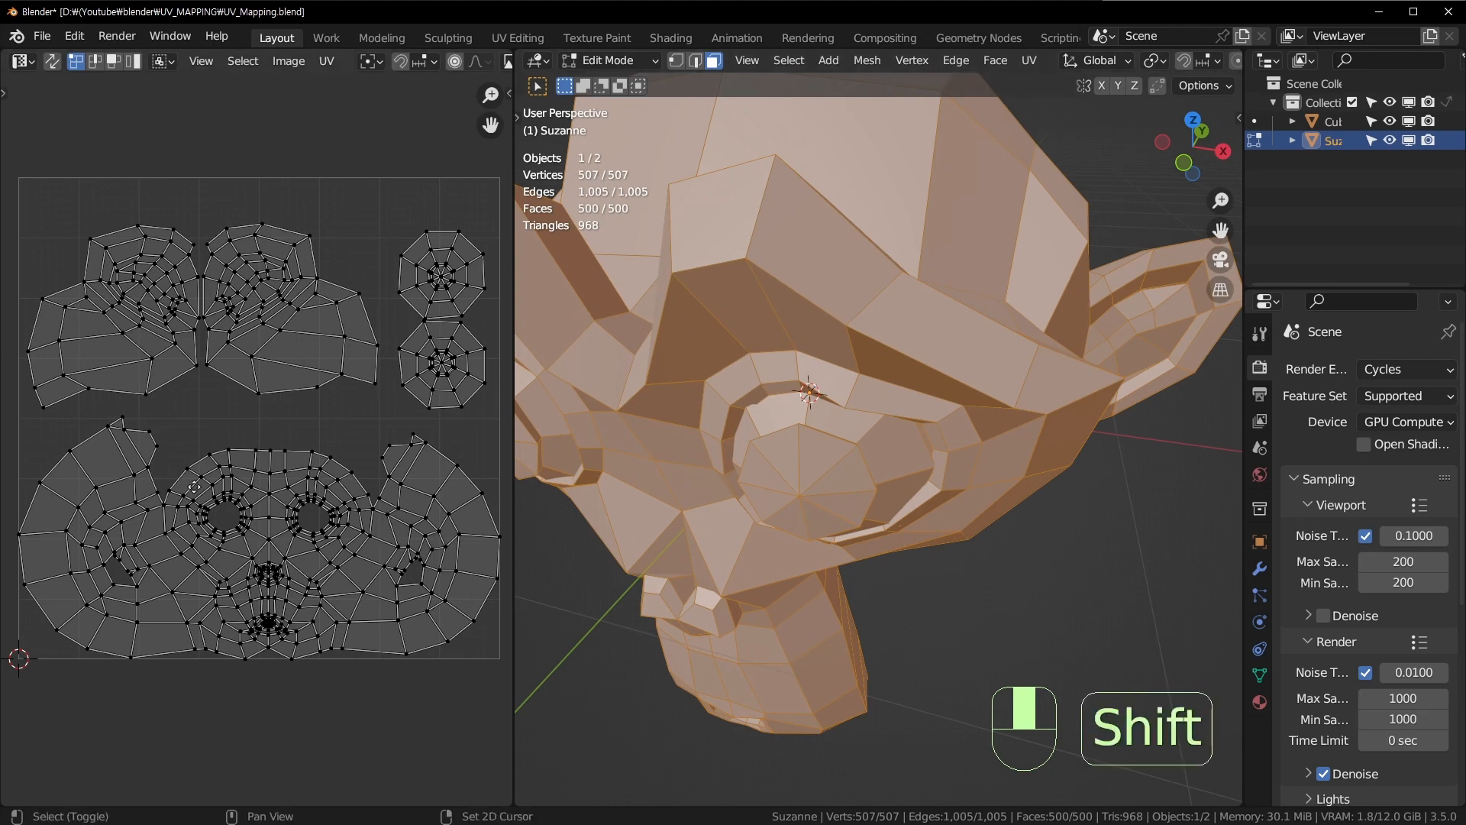
scroll(225, 433, up, 7)
scroll(223, 436, down, 4)
shift+middle_drag(142, 448, 315, 425)
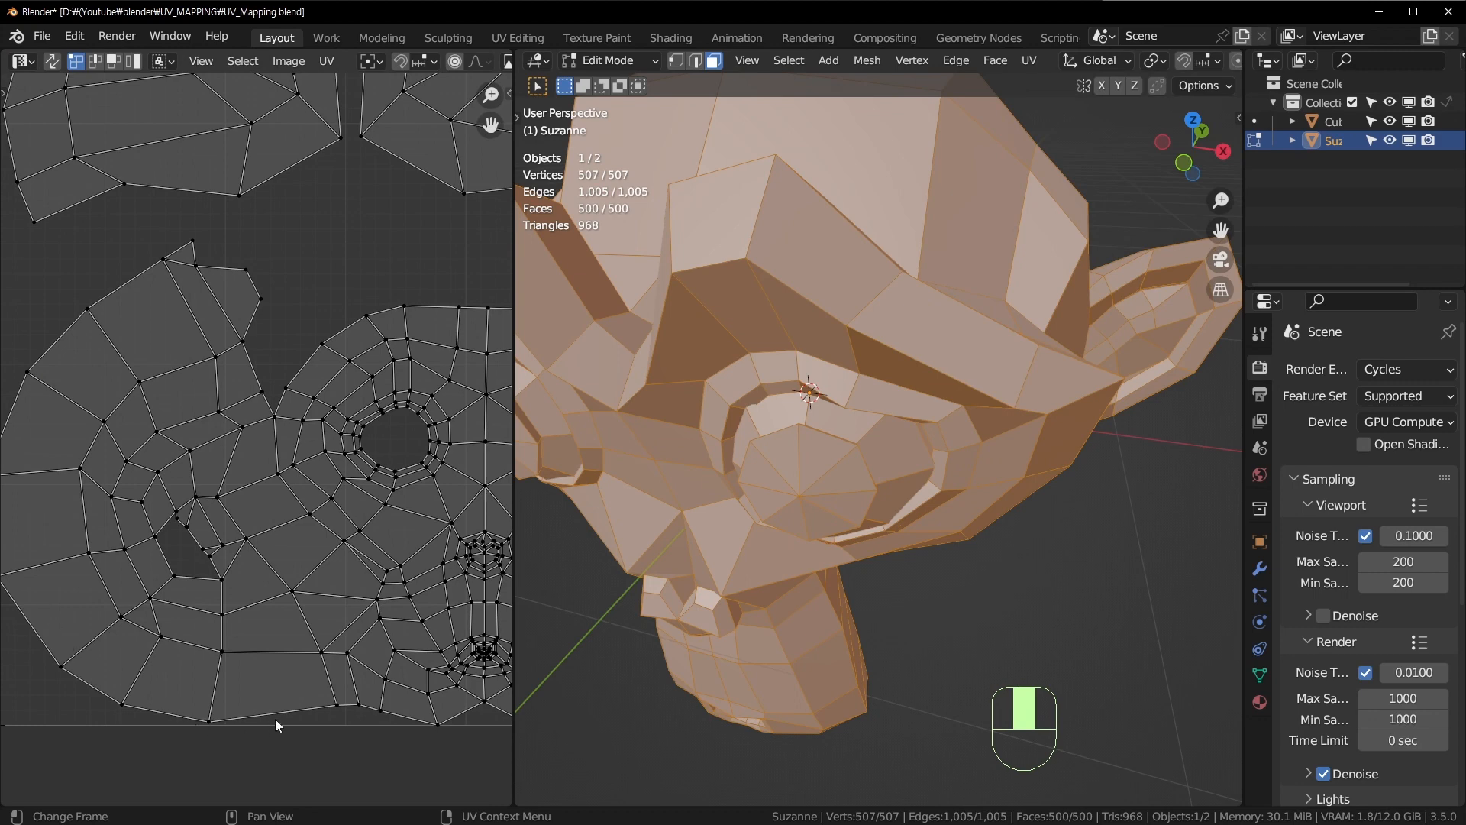
Step: In face select mode, select a face between the monkey's eyes, then select everything to locate it within the UV layout
middle_drag(733, 206, 765, 263)
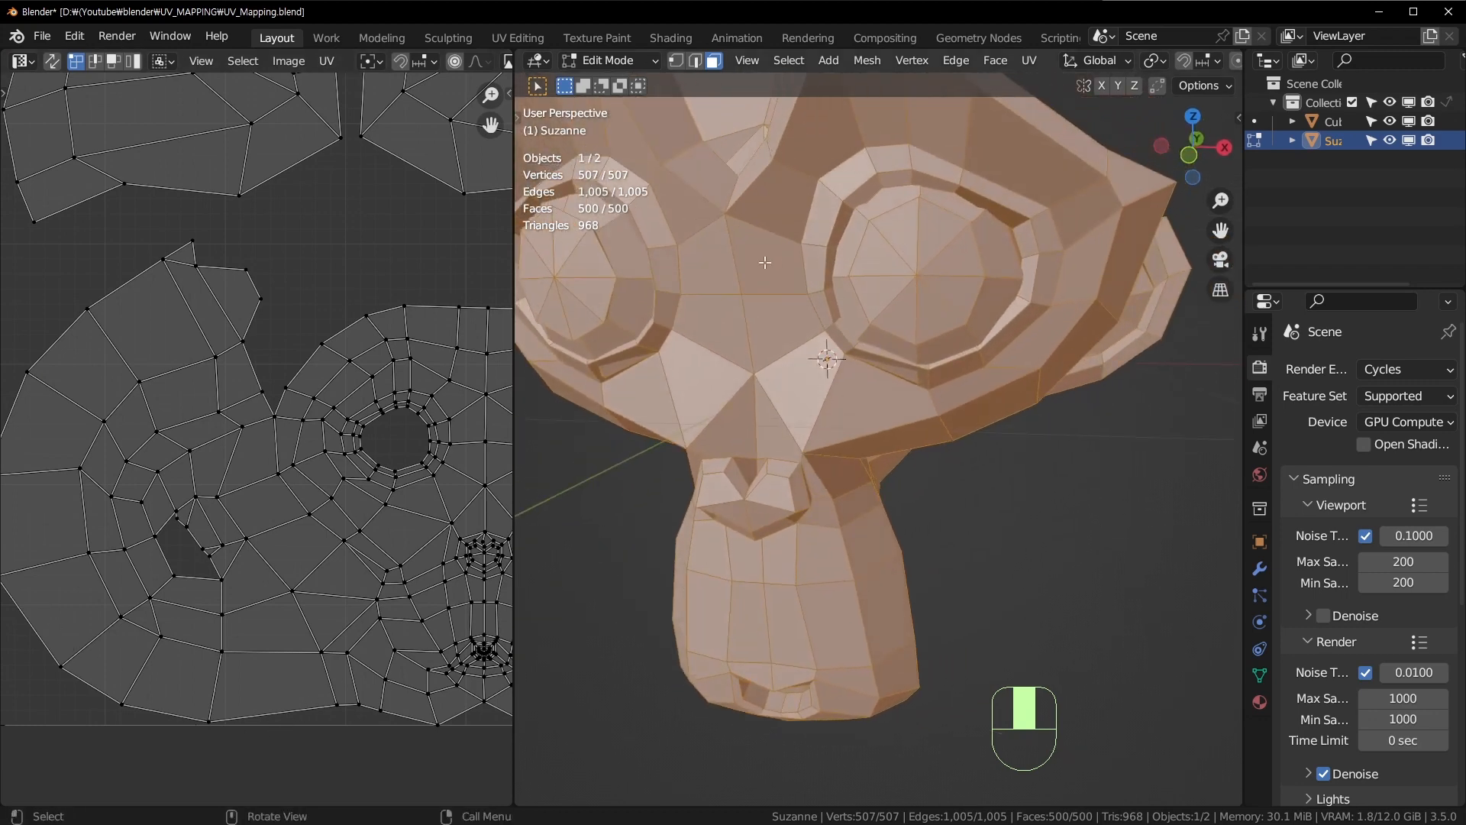
key(3)
click(761, 263)
shift+middle_drag(261, 450, 185, 453)
key(a)
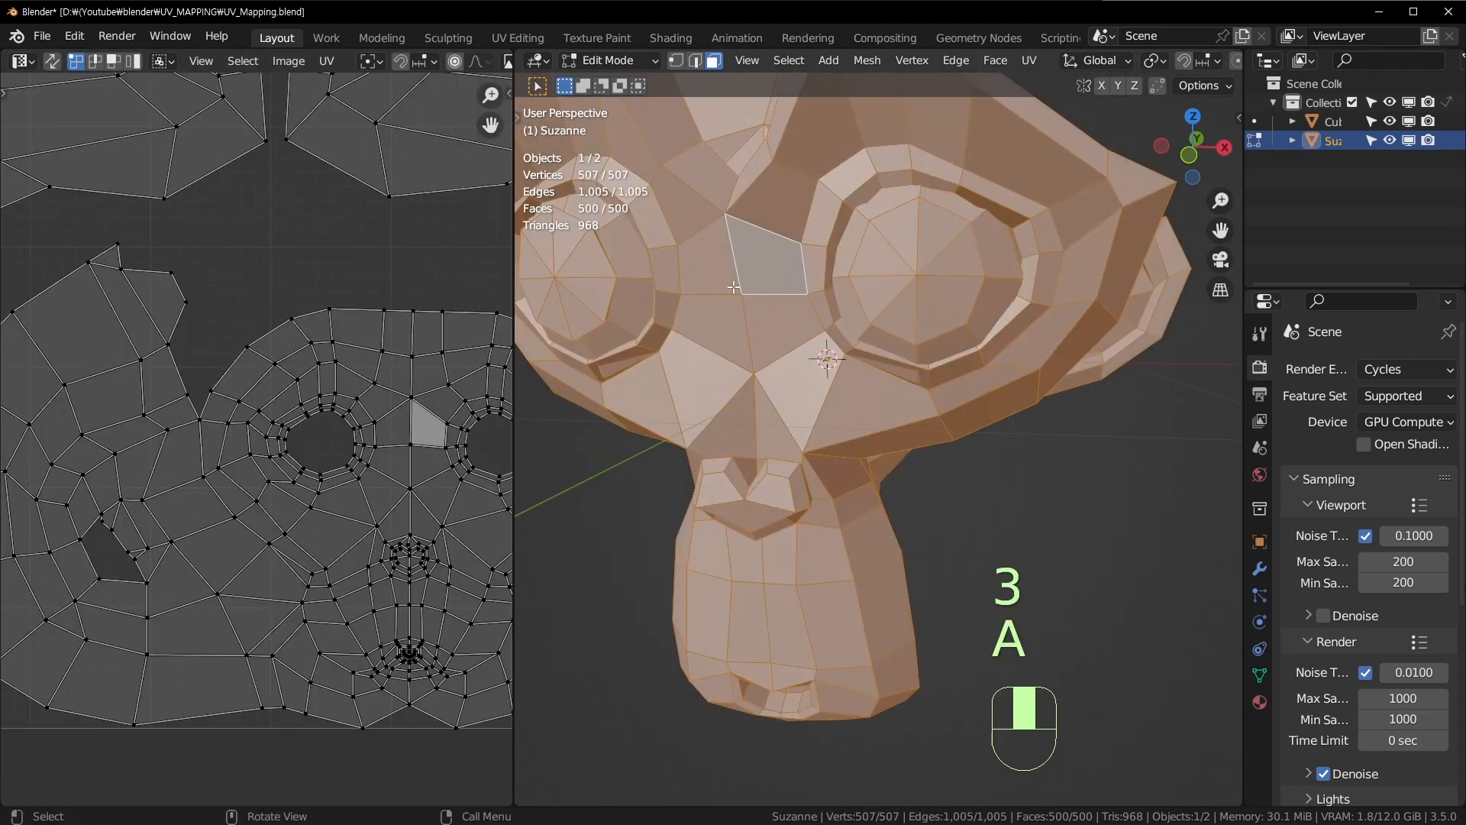
Step: Select a face on the monkey's cheek, then select everything and compare it with the surrounding islands in the UV Editor
middle_drag(734, 475, 851, 273)
click(922, 326)
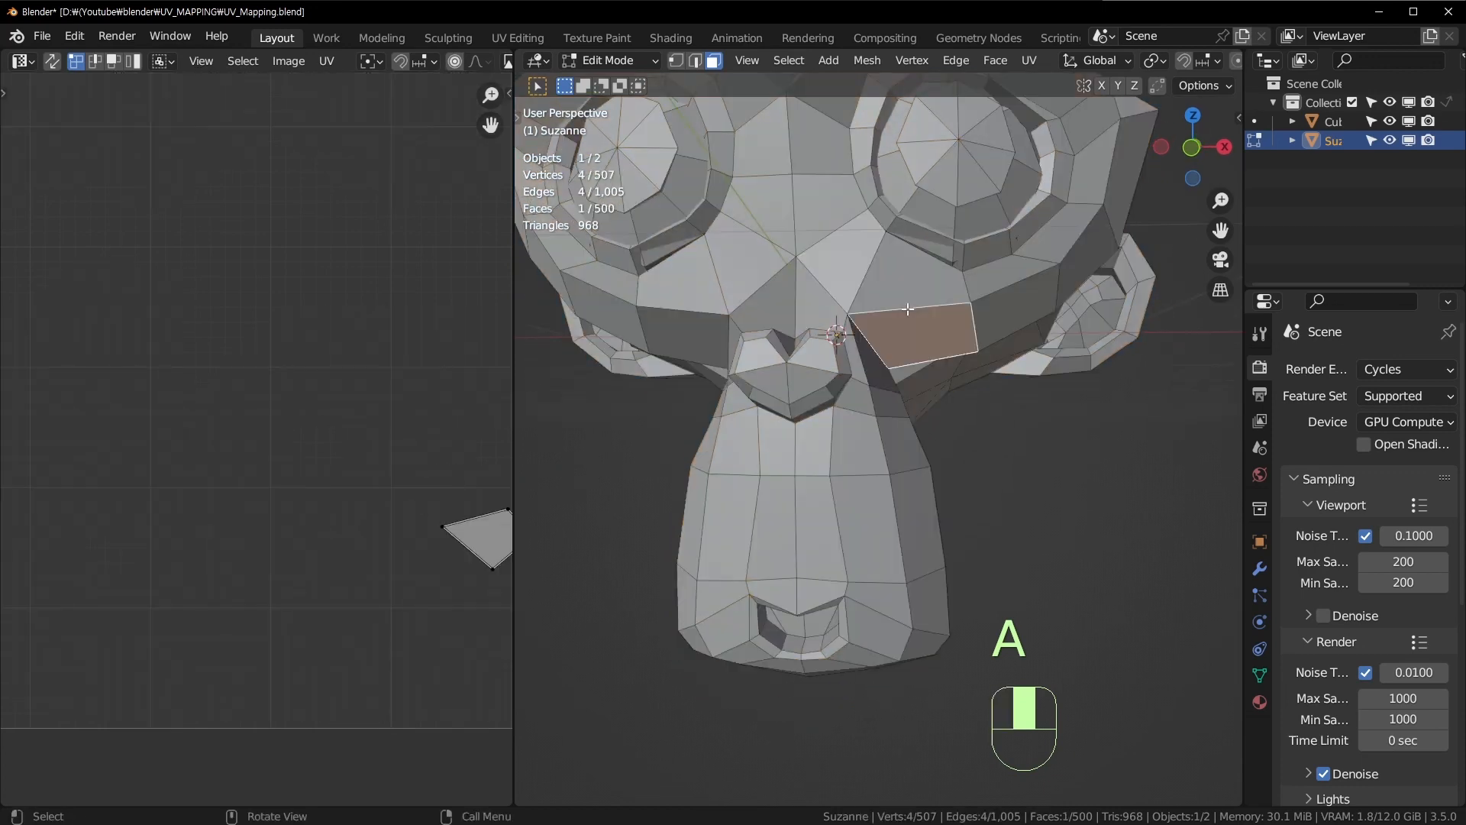
key(a)
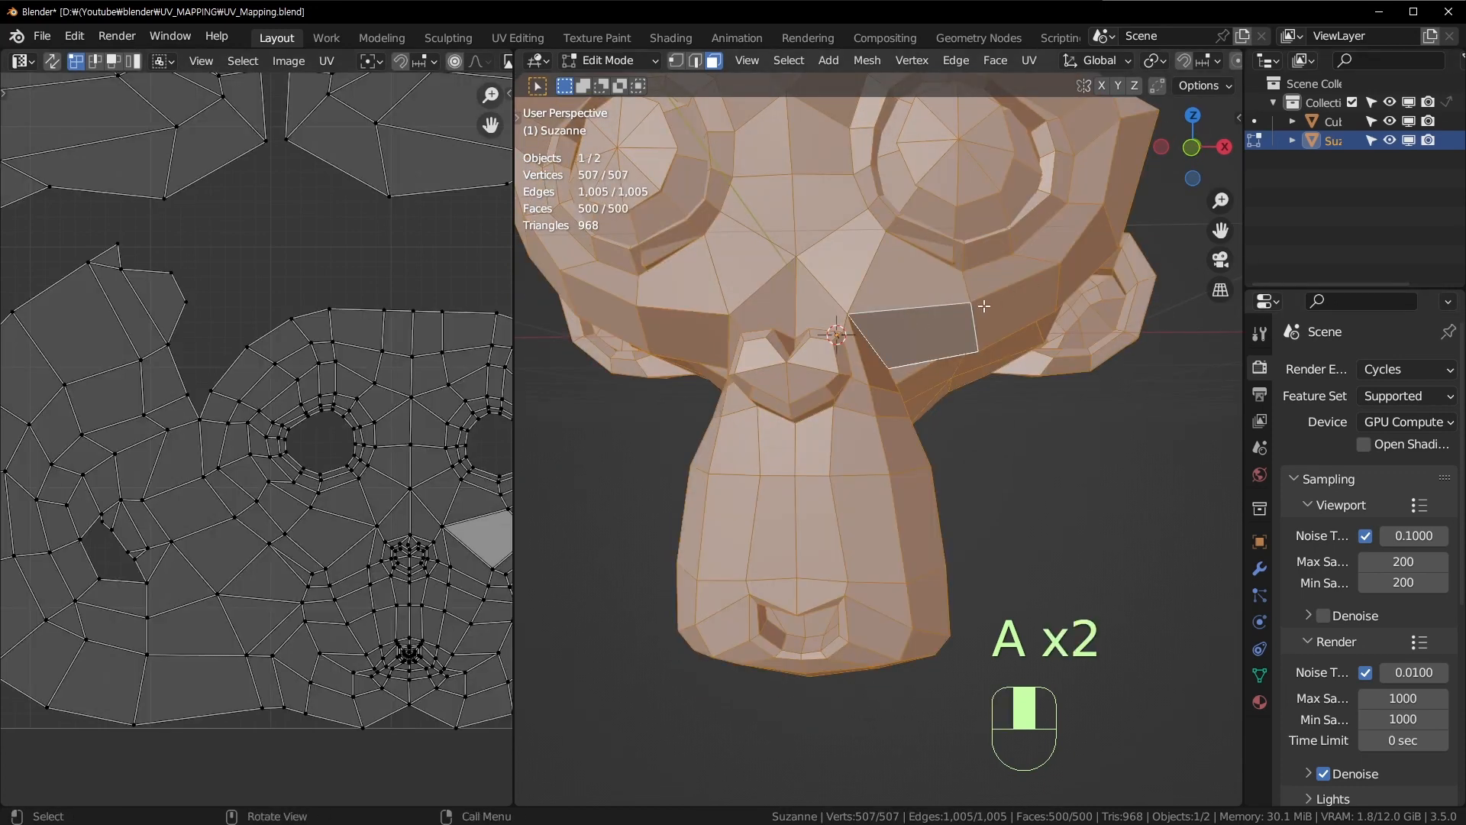
shift+middle_drag(180, 228, 227, 556)
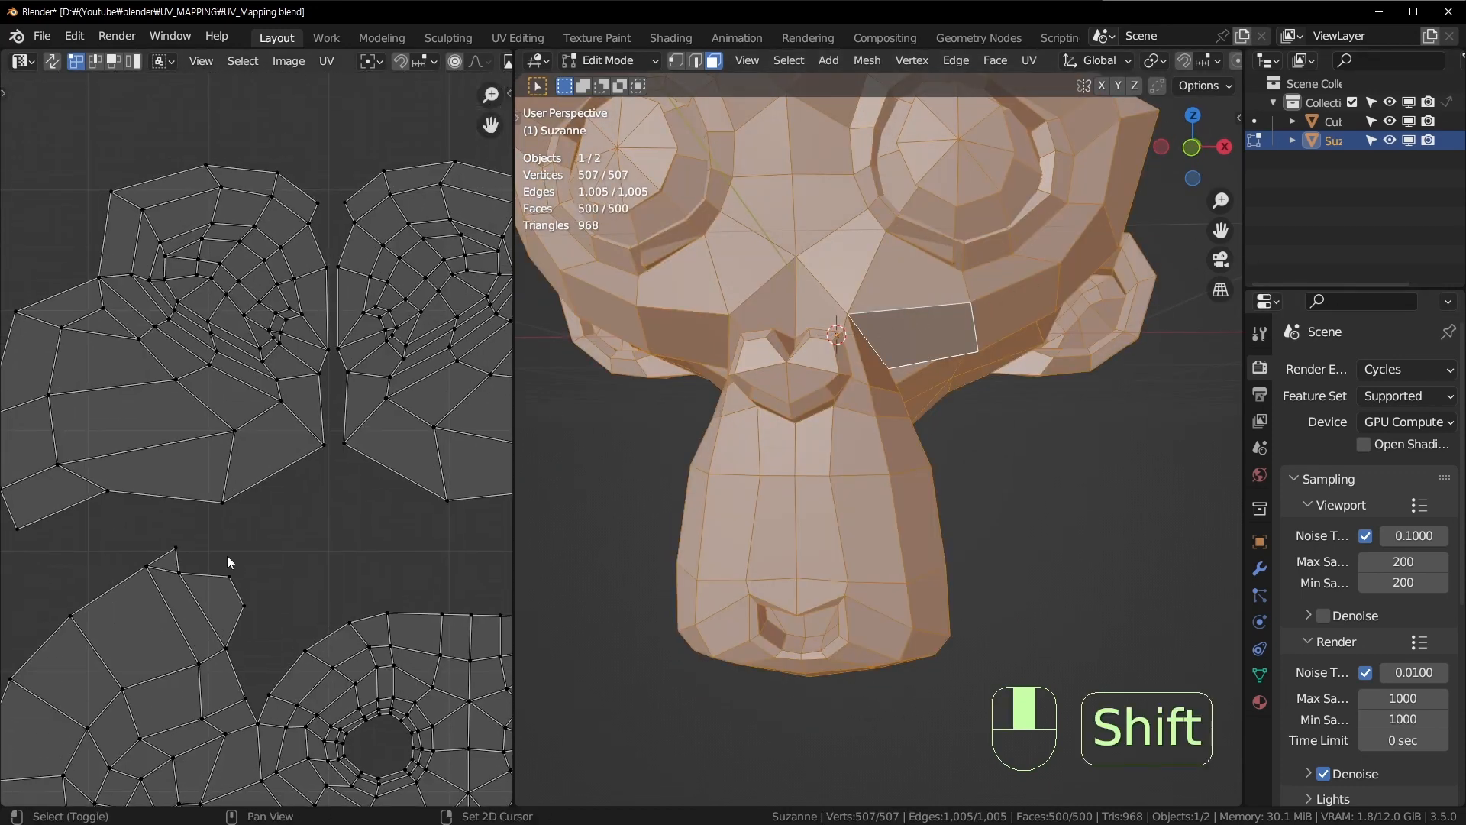
middle_drag(385, 637, 323, 626)
shift+middle_drag(272, 353, 466, 520)
Step: Select the faces around the bridge of the monkey's nose one by one, then select everything to locate the last one in the UV layout
click(663, 276)
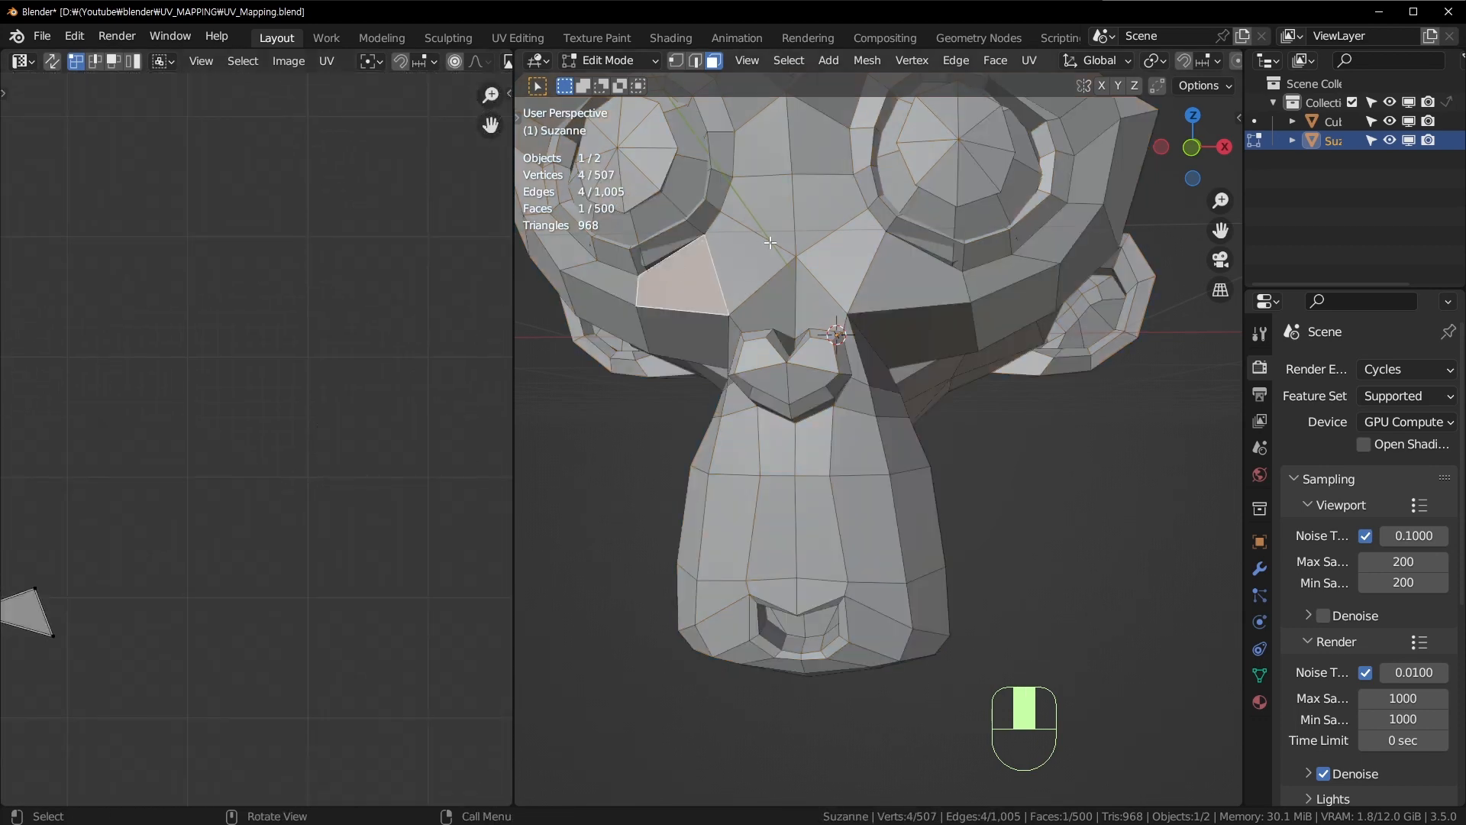
click(768, 246)
click(786, 194)
click(820, 207)
click(846, 261)
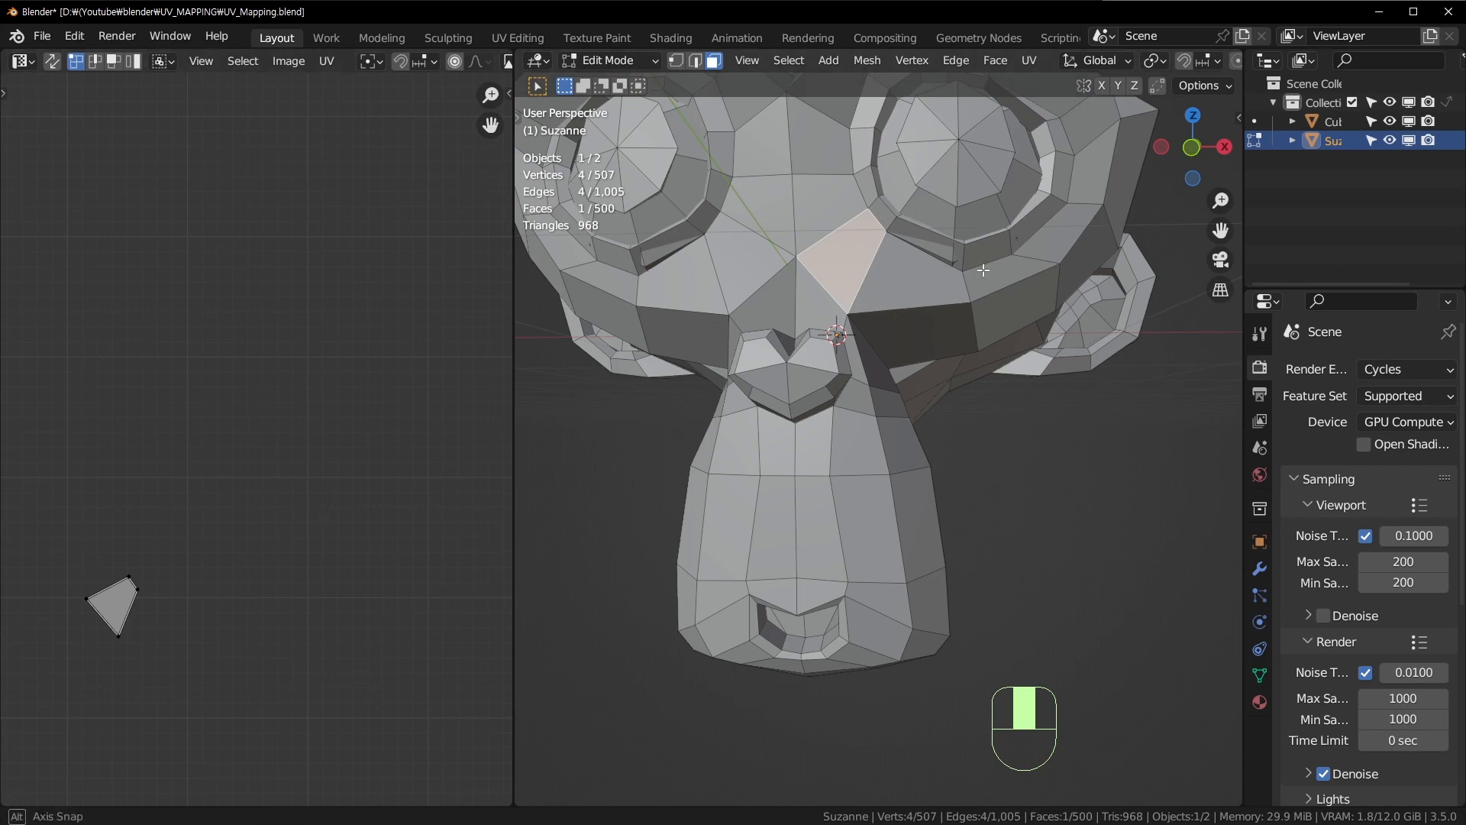
middle_drag(764, 336, 882, 314)
scroll(868, 333, down, 4)
key(a)
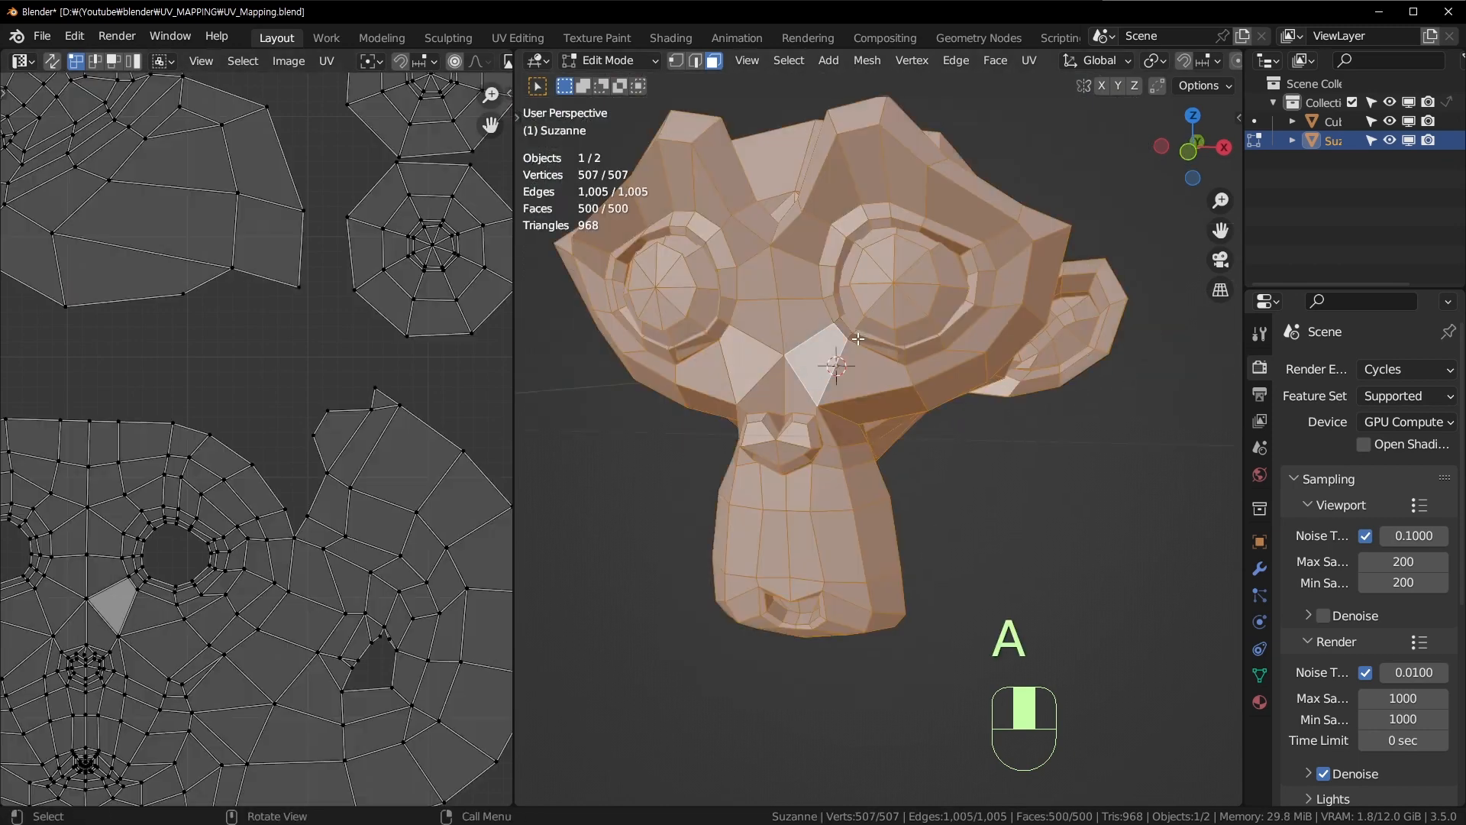
Step: Select the face between the monkey's eyes again, then select everything and compare its position with the complete UV layout
scroll(278, 424, down, 3)
scroll(276, 367, up, 1)
scroll(249, 378, up, 2)
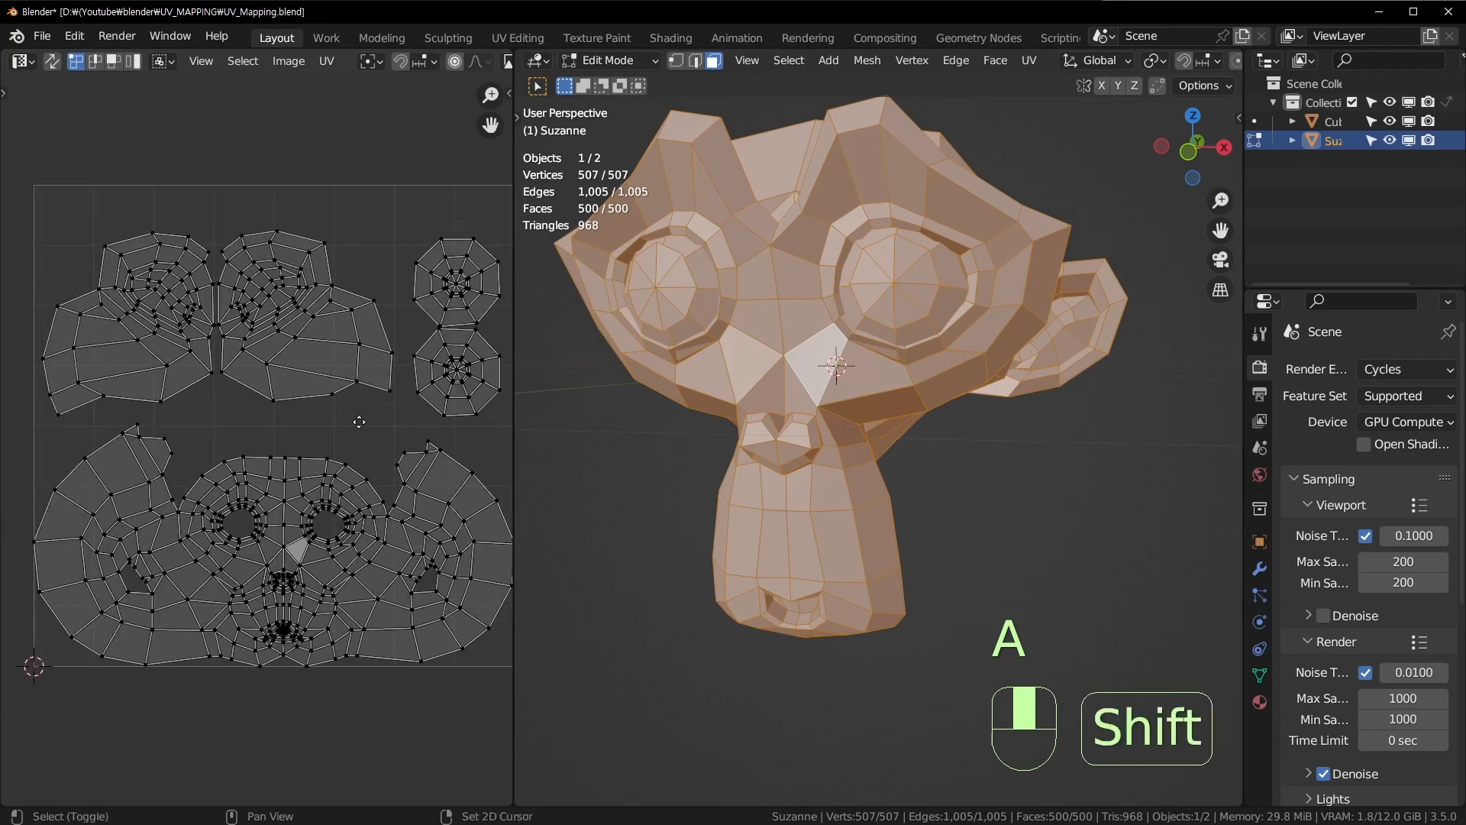
click(806, 324)
key(a)
Step: Examine the monkey's head from the front, side and above, and compare it with the face, ear and eye islands in the UV Editor
middle_drag(826, 263, 811, 285)
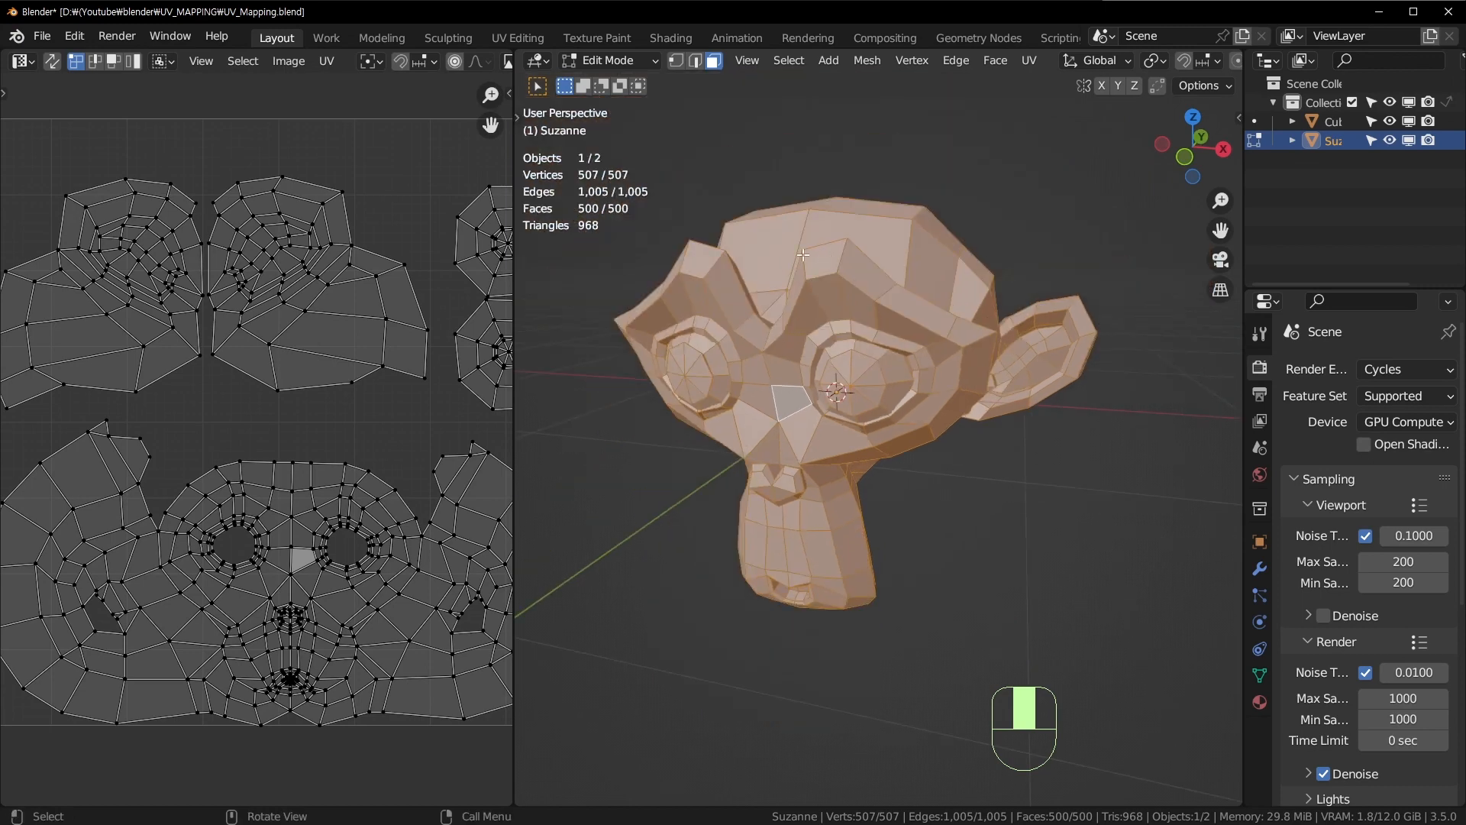
middle_drag(860, 526, 805, 229)
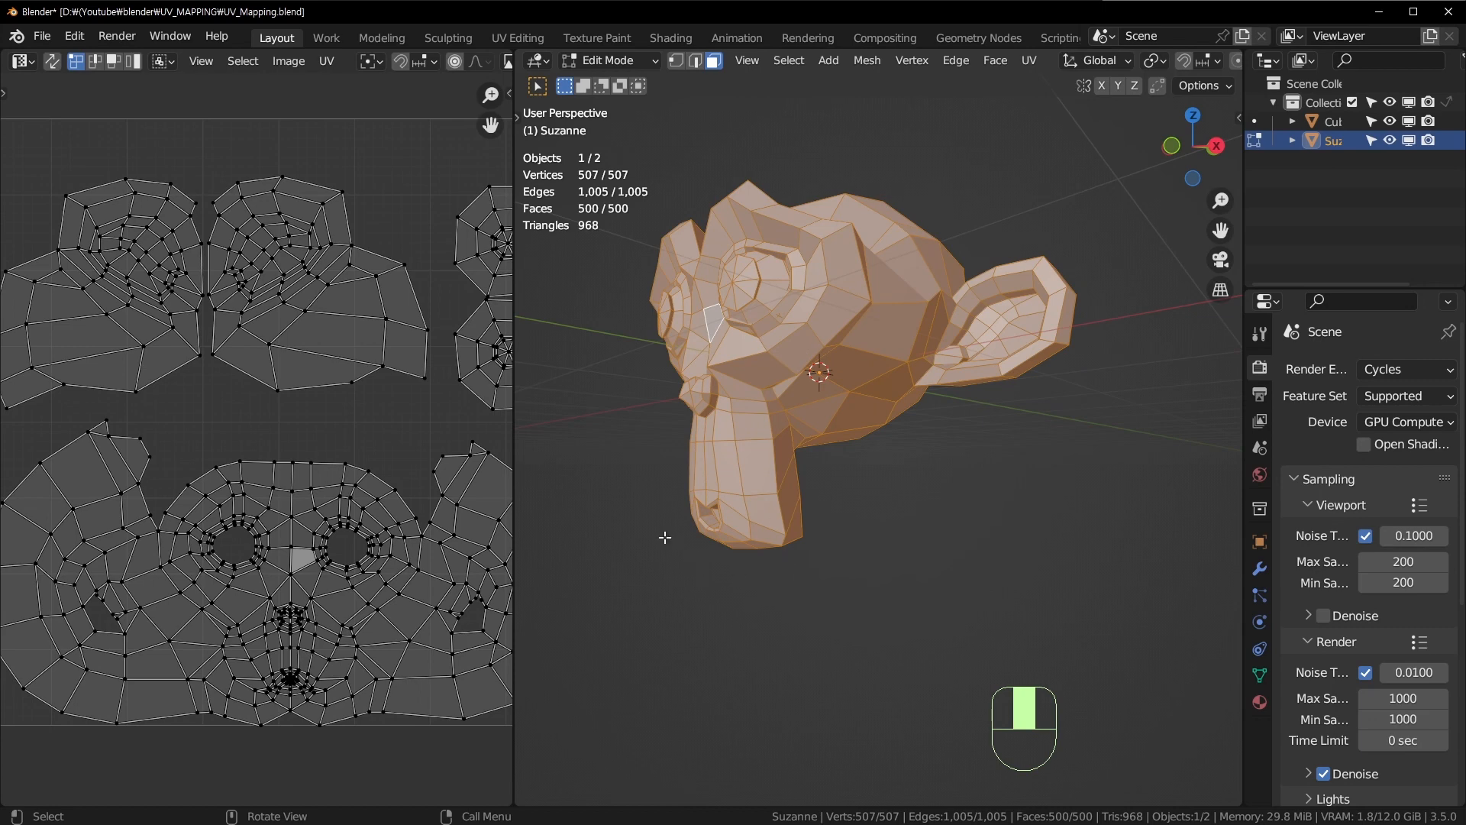
middle_drag(665, 534, 793, 481)
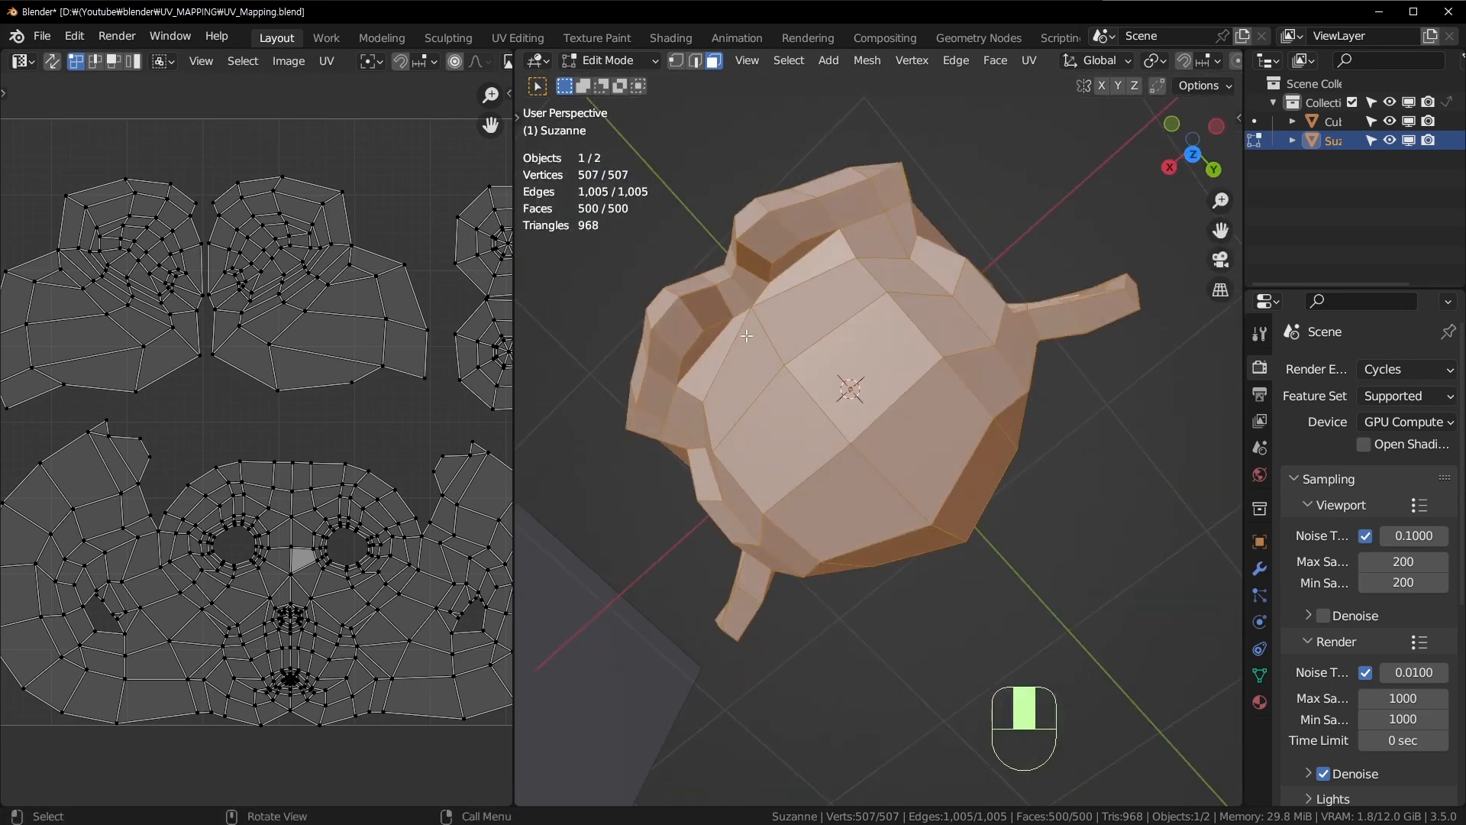
middle_drag(746, 336, 879, 321)
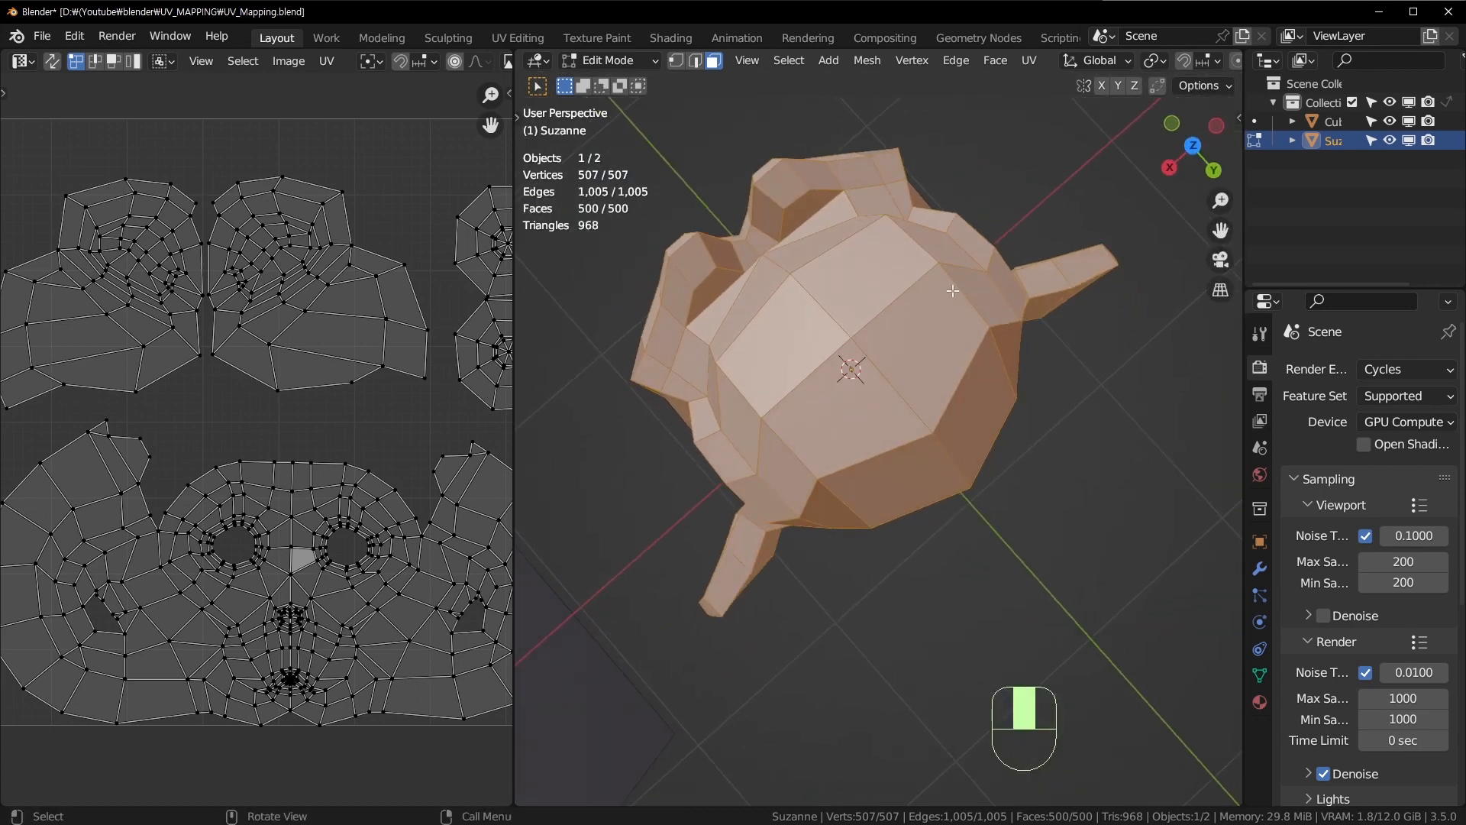
middle_drag(806, 388, 657, 427)
scroll(268, 565, down, 3)
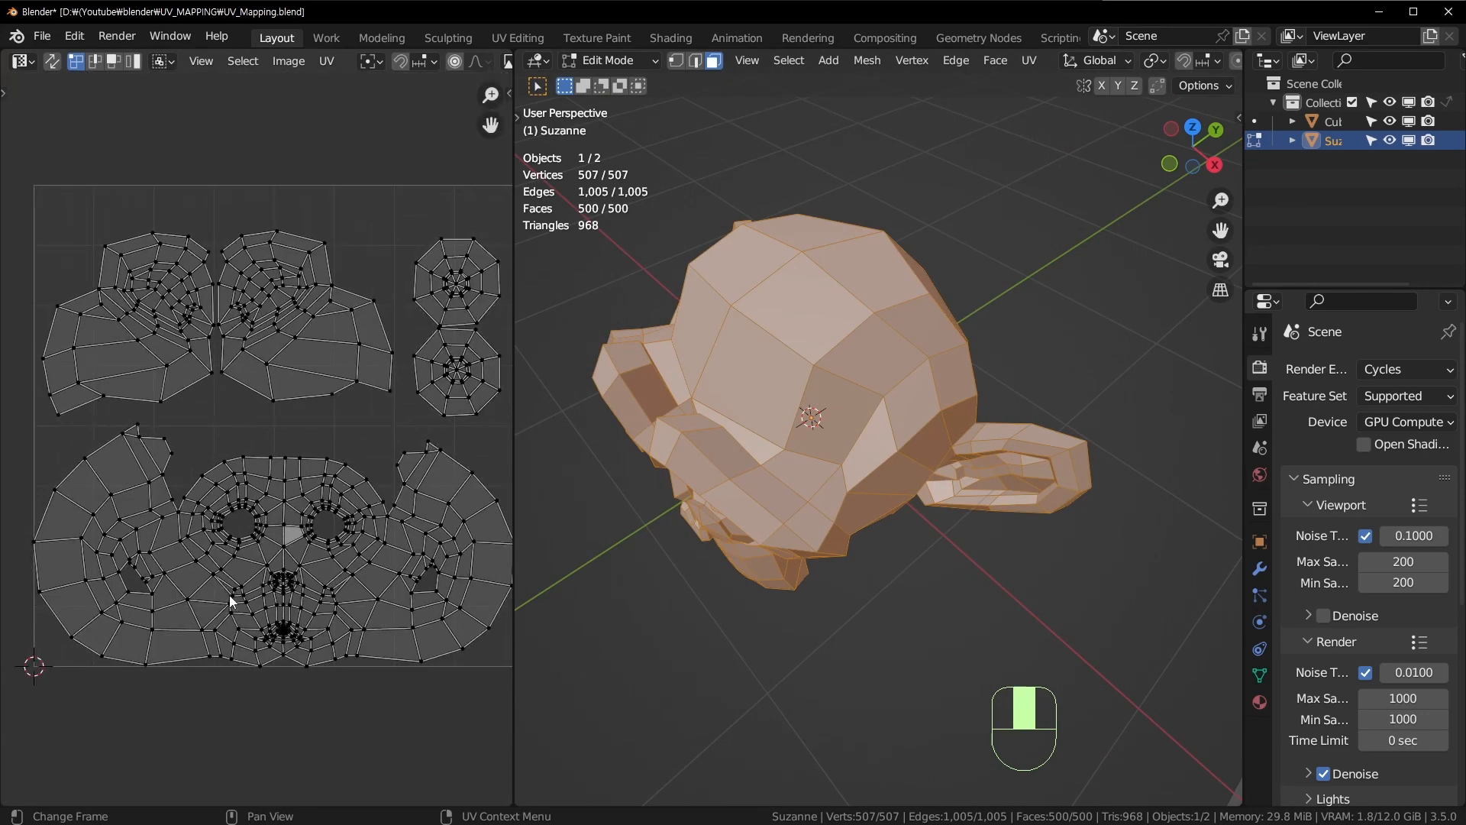
scroll(93, 611, up, 2)
shift+middle_drag(93, 611, 318, 479)
scroll(318, 480, up, 3)
scroll(322, 475, down, 4)
shift+middle_drag(360, 310, 265, 527)
scroll(322, 480, down, 1)
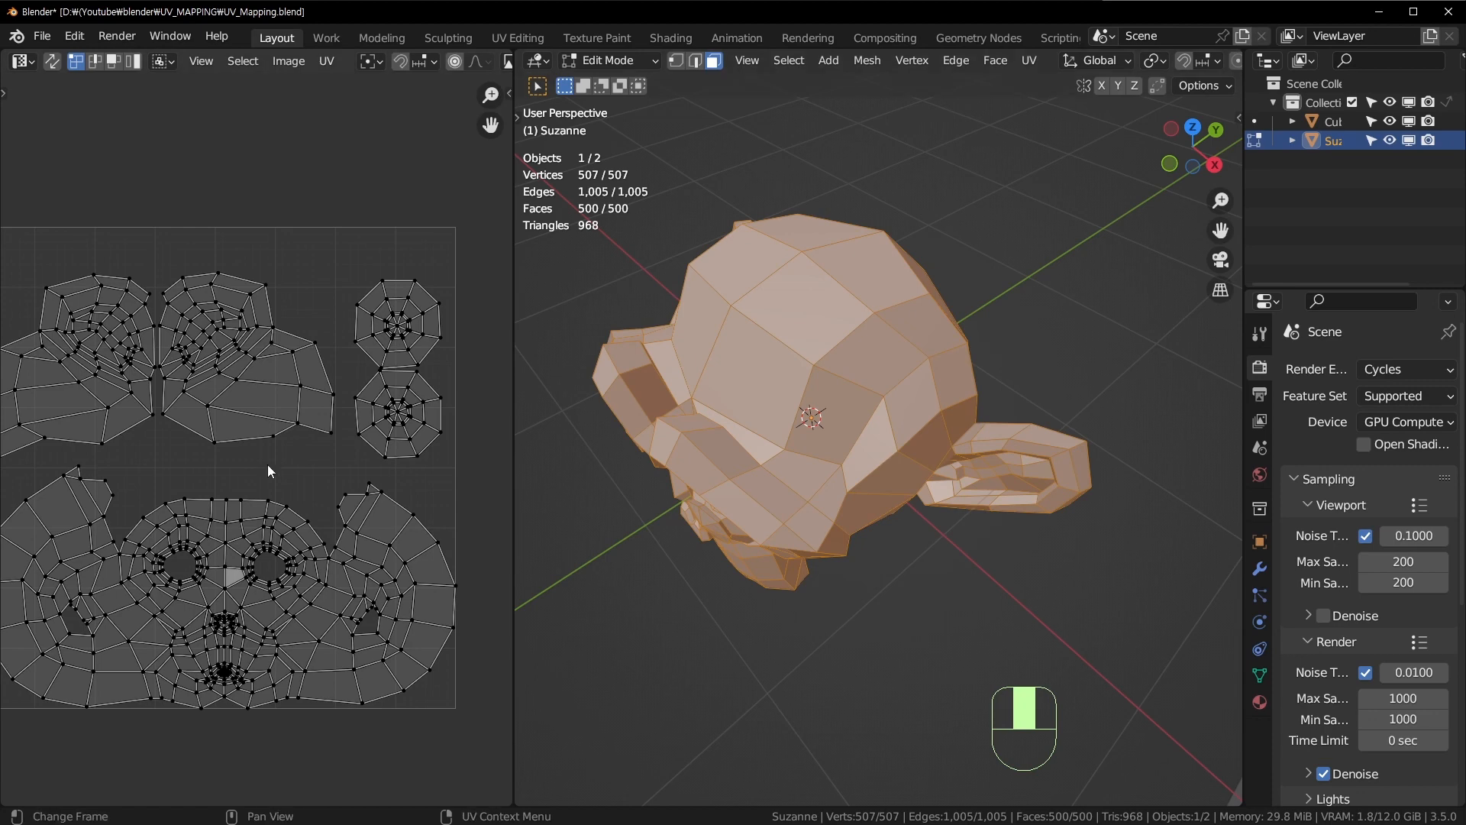
scroll(267, 464, up, 1)
shift+middle_drag(190, 492, 295, 446)
scroll(283, 450, down, 1)
Step: Leave Edit Mode on the monkey and delete it from the scene
middle_drag(809, 427, 1020, 439)
key(Tab)
scroll(903, 405, down, 3)
key(x)
click(851, 397)
Step: Move the cube along the X axis so that it sits close to the world origin
scroll(999, 449, down, 2)
key(g)
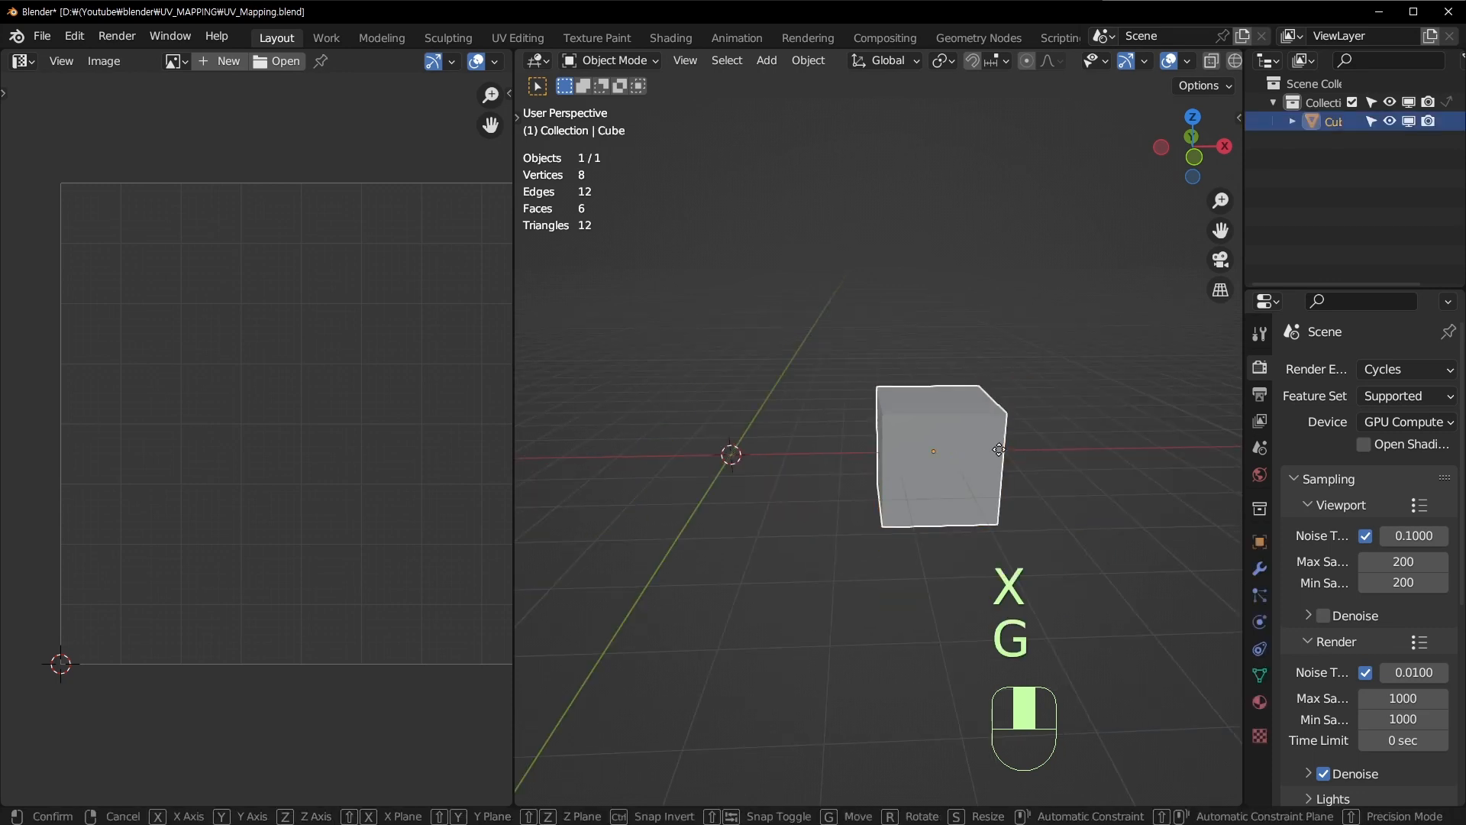
click(814, 433)
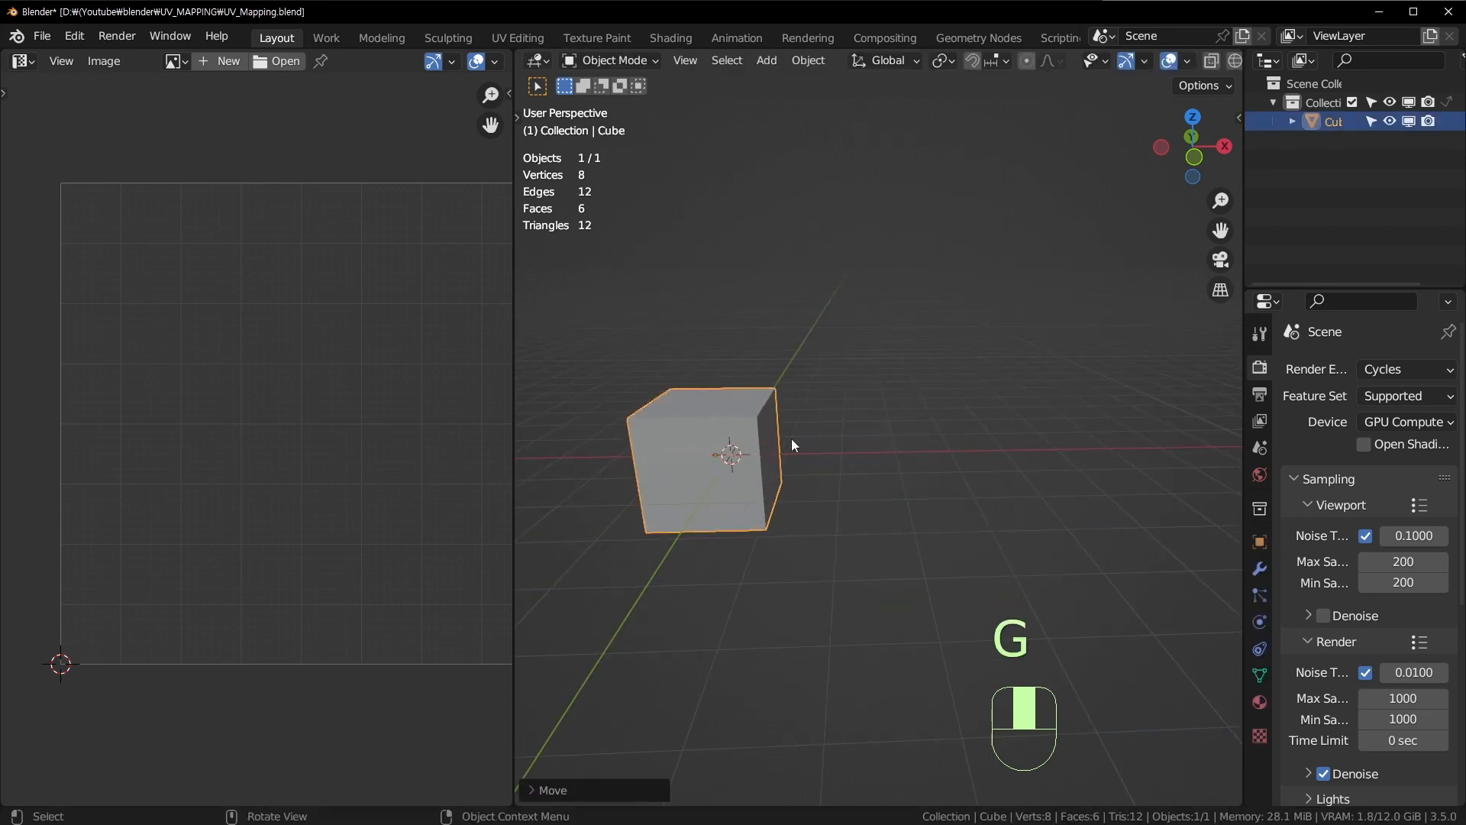
scroll(767, 454, up, 5)
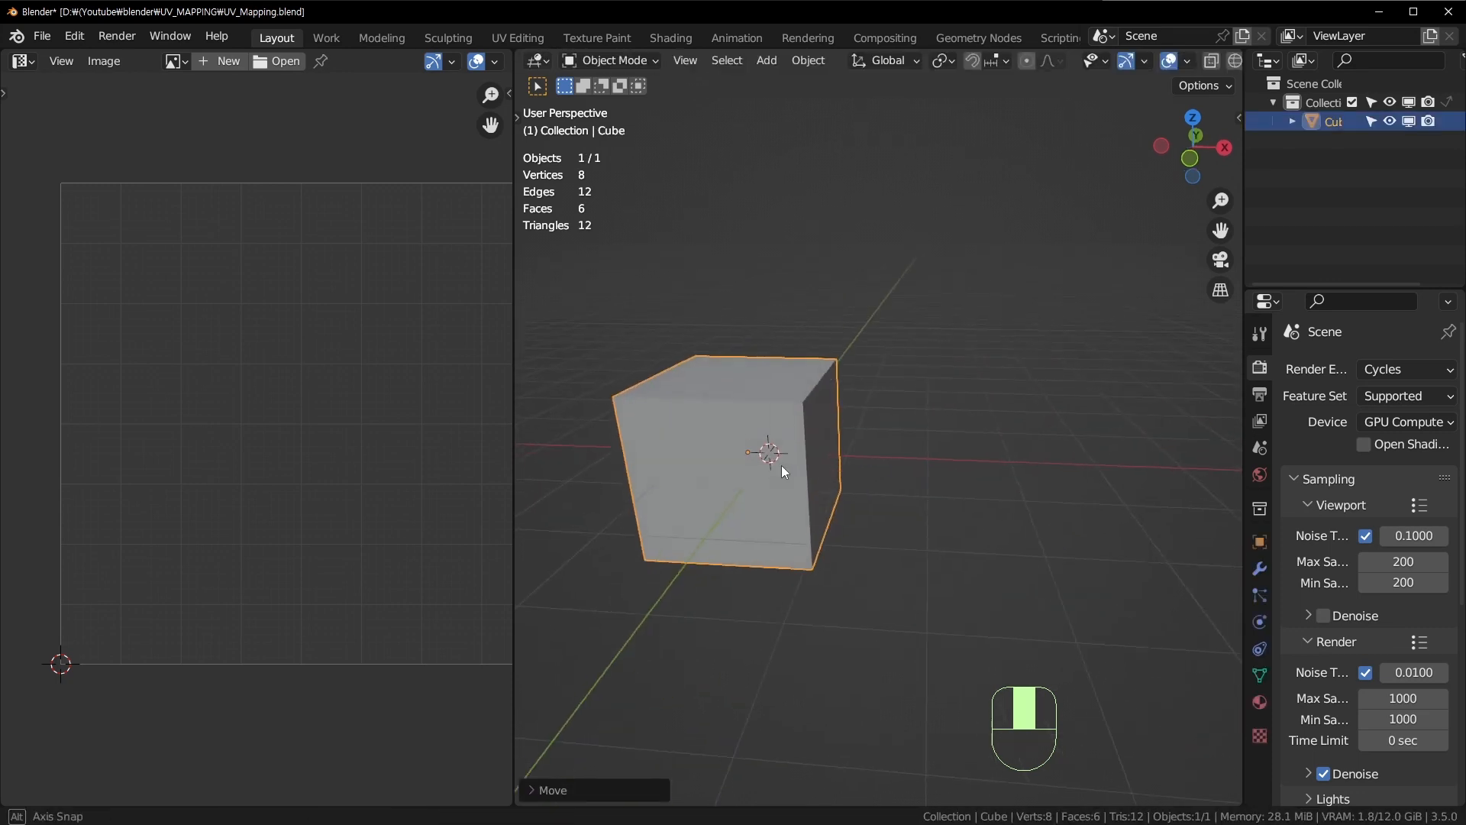
shift+middle_drag(809, 451, 896, 419)
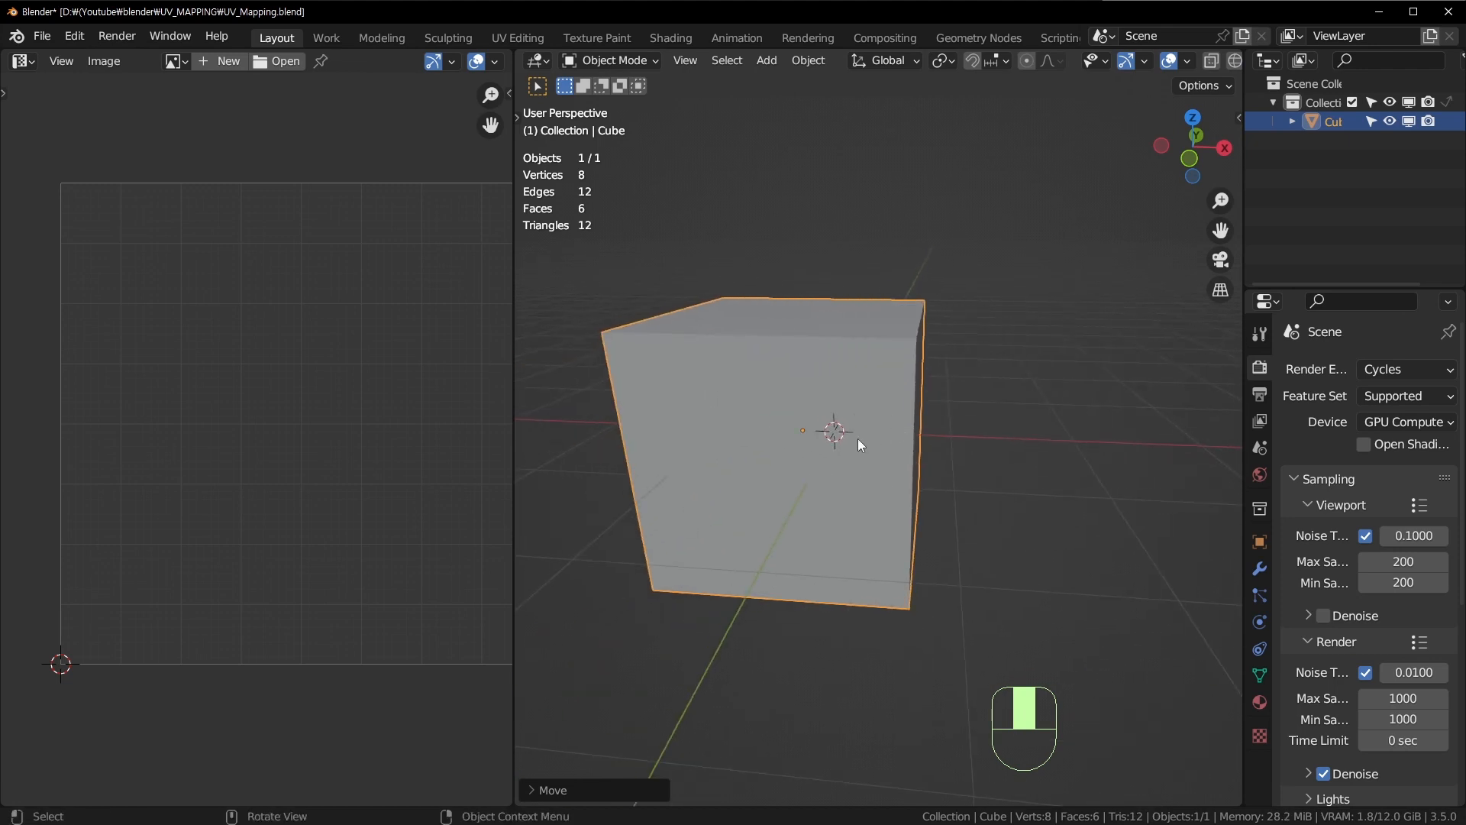
middle_drag(368, 315, 327, 318)
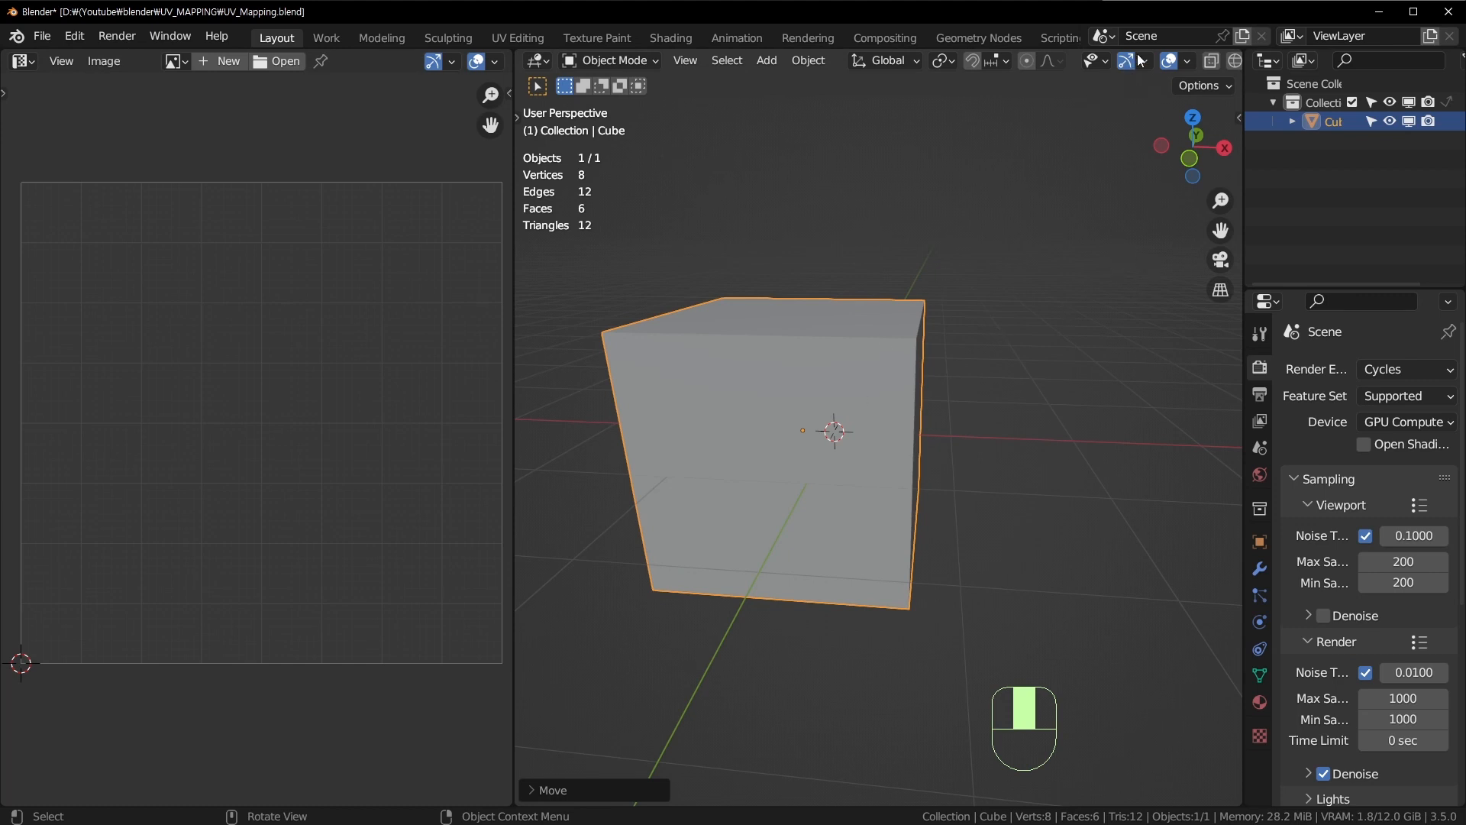
scroll(917, 61, right, 3)
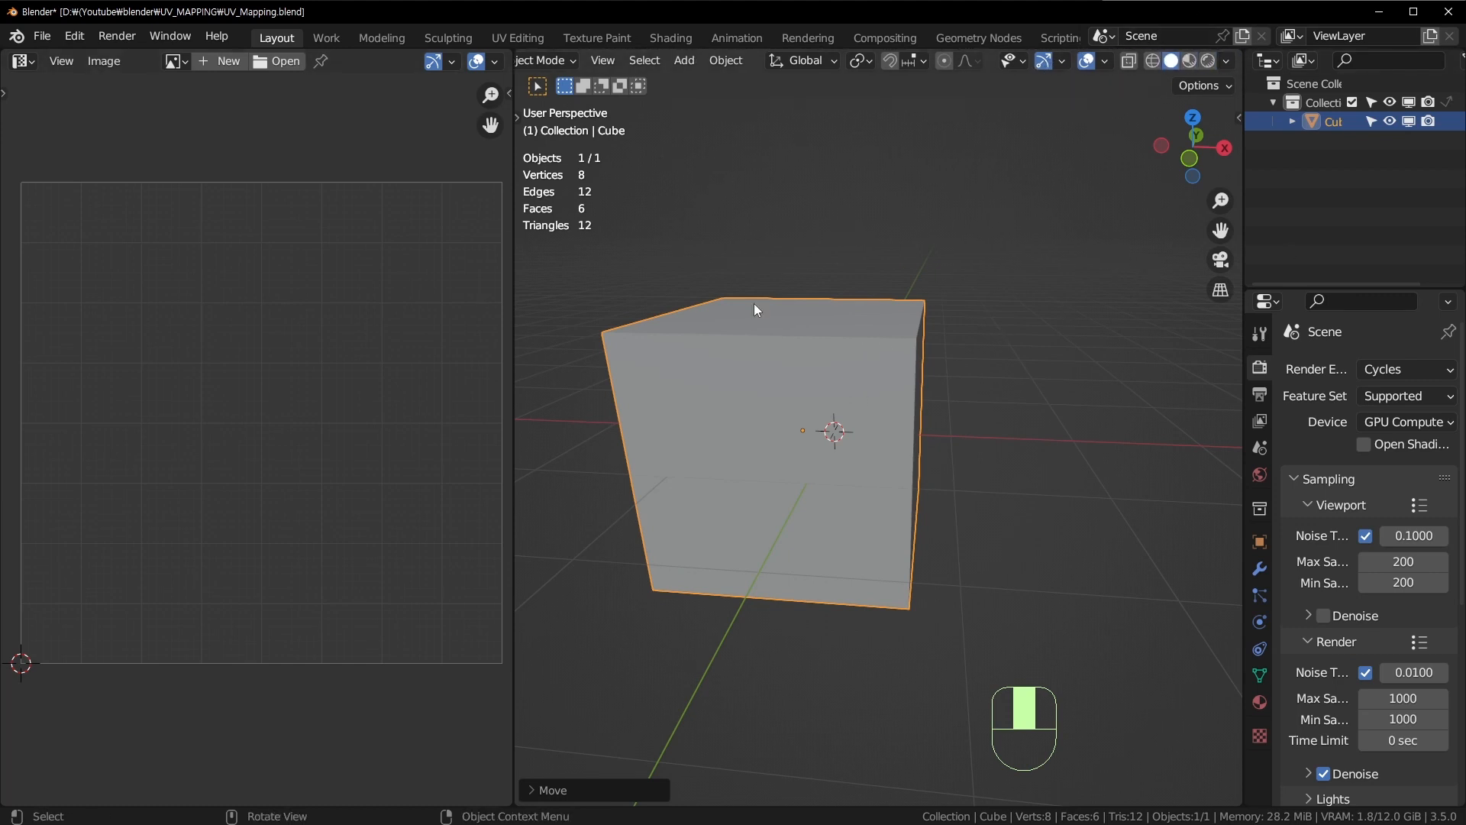
Step: Select all faces of the cube in Edit Mode, compare them with the unfolded UV layout, and return to Object Mode
middle_drag(756, 311, 824, 369)
key(Tab)
middle_drag(781, 446, 511, 452)
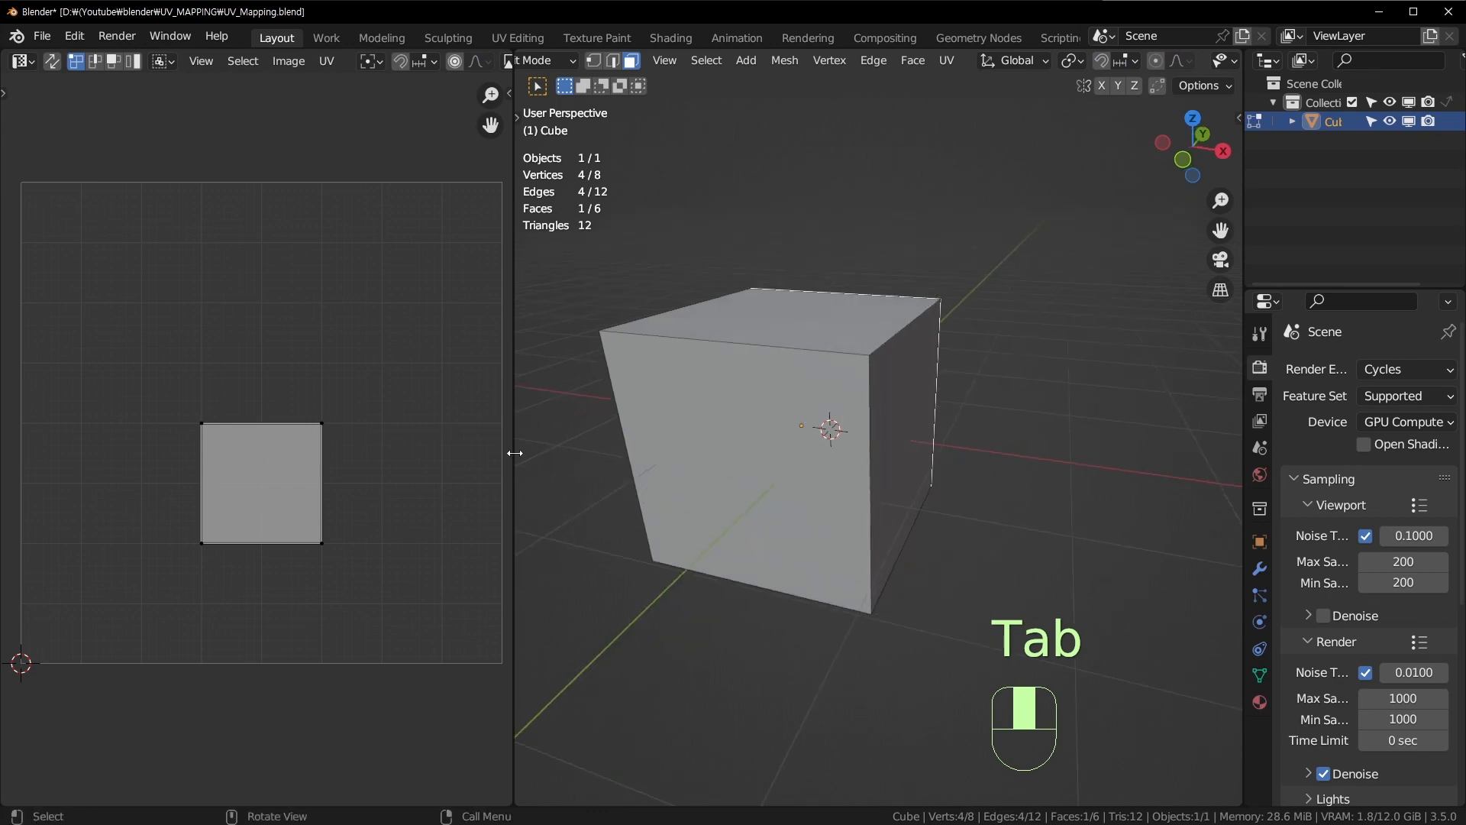
key(a)
middle_drag(867, 414, 731, 372)
scroll(825, 370, up, 5)
middle_drag(859, 349, 892, 443)
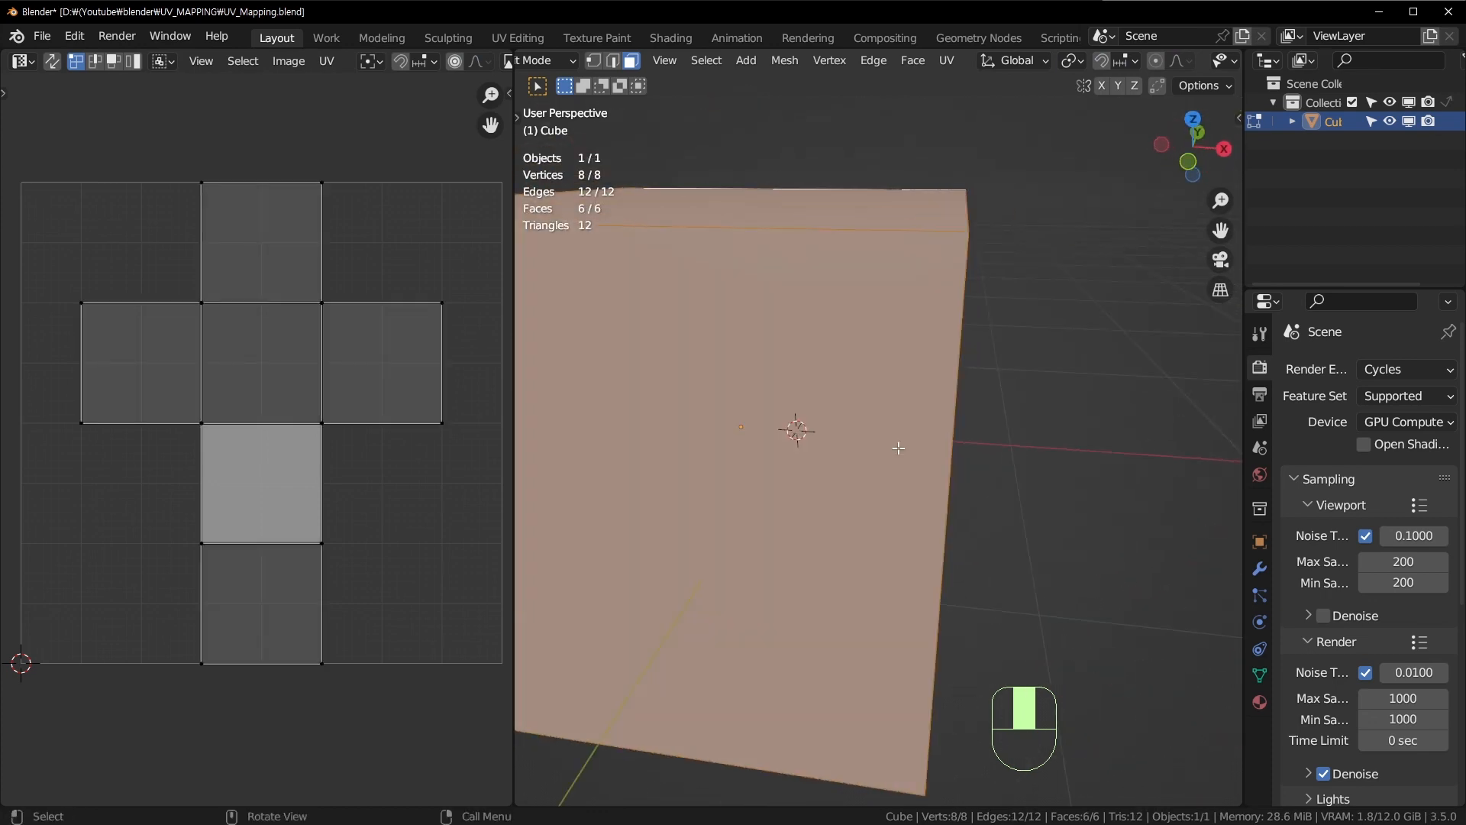
key(Tab)
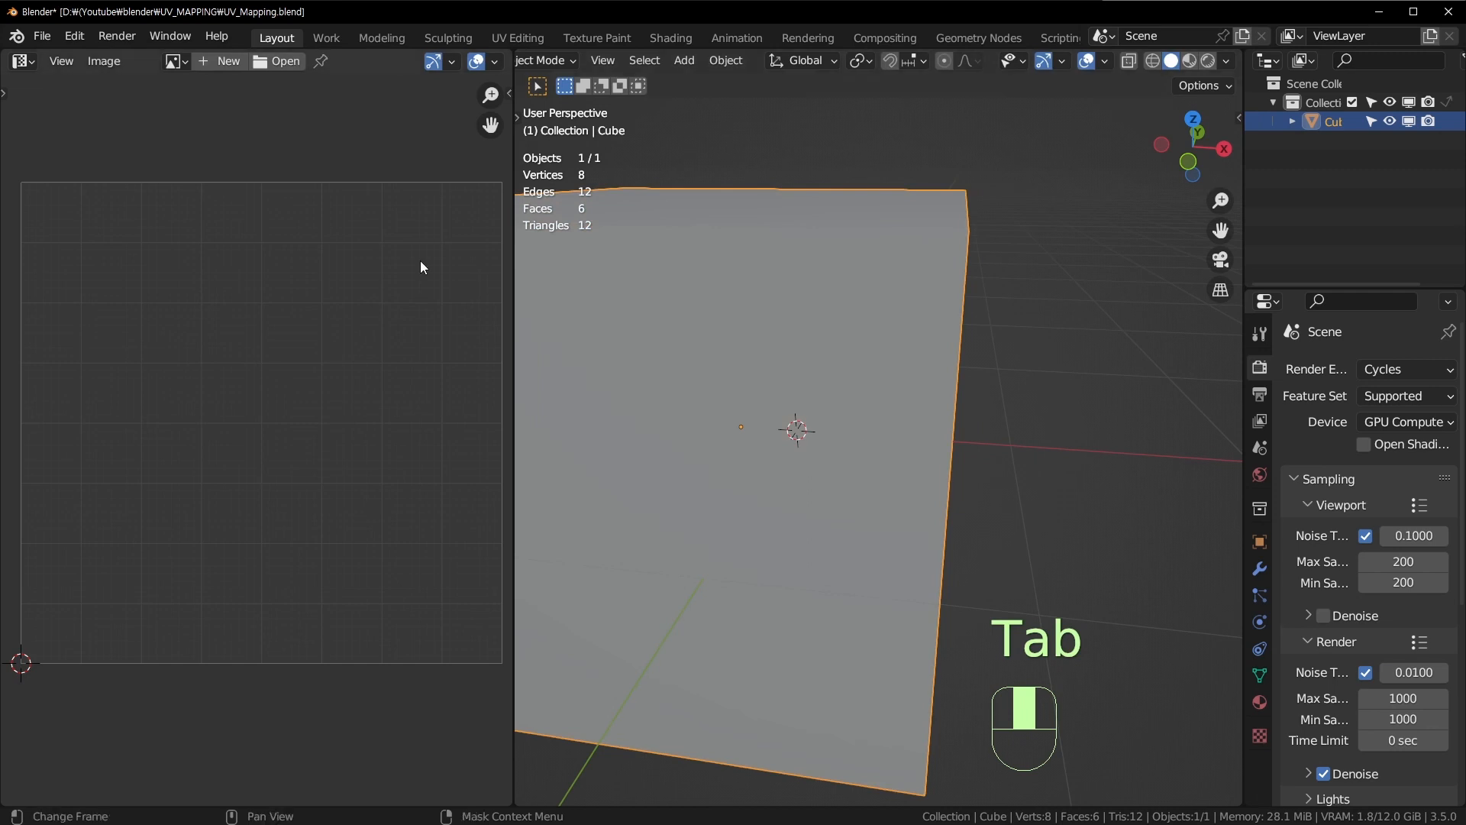
click(230, 63)
click(261, 90)
text(U)
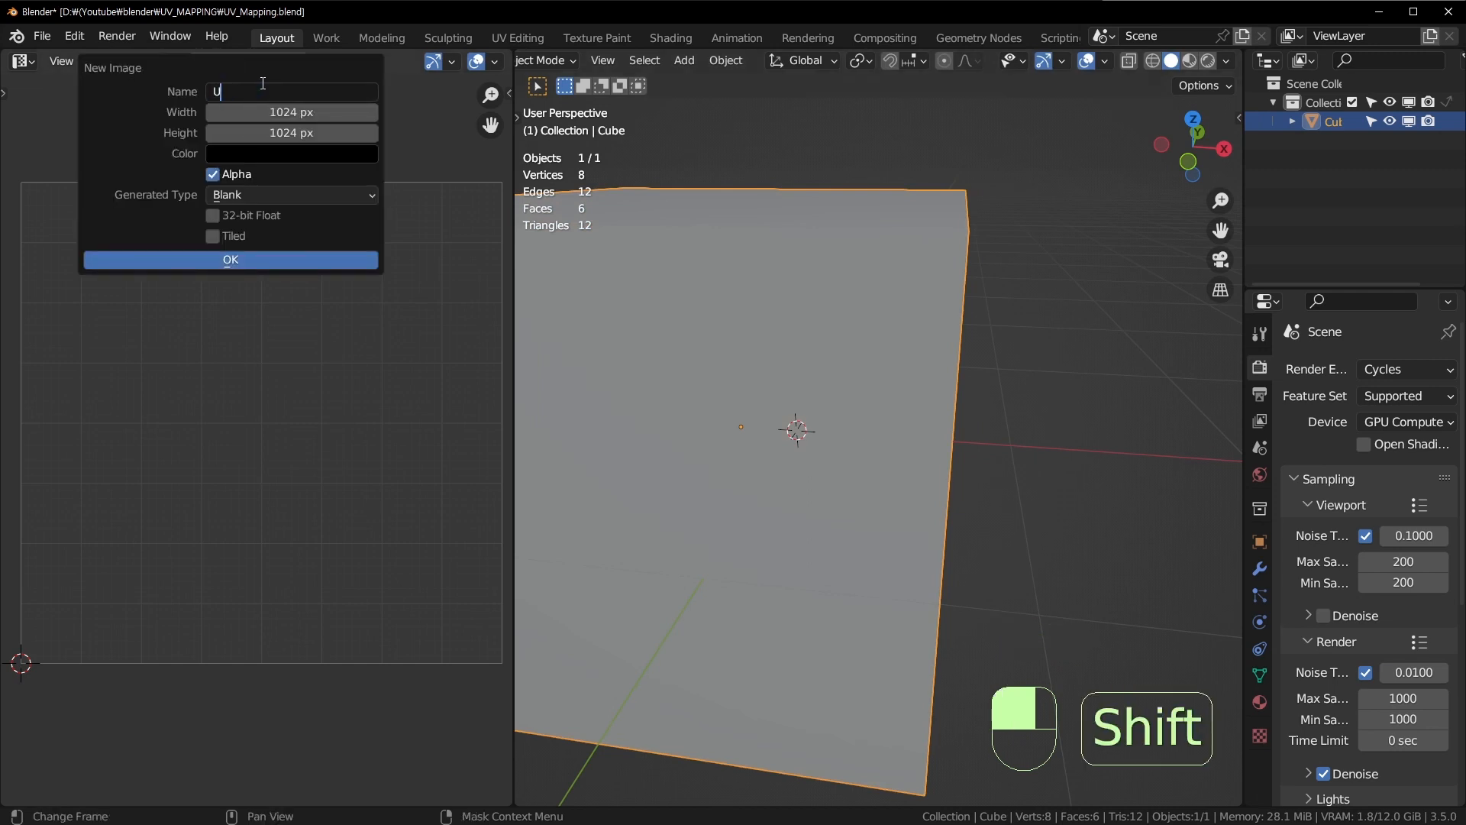
text(v_Checker)
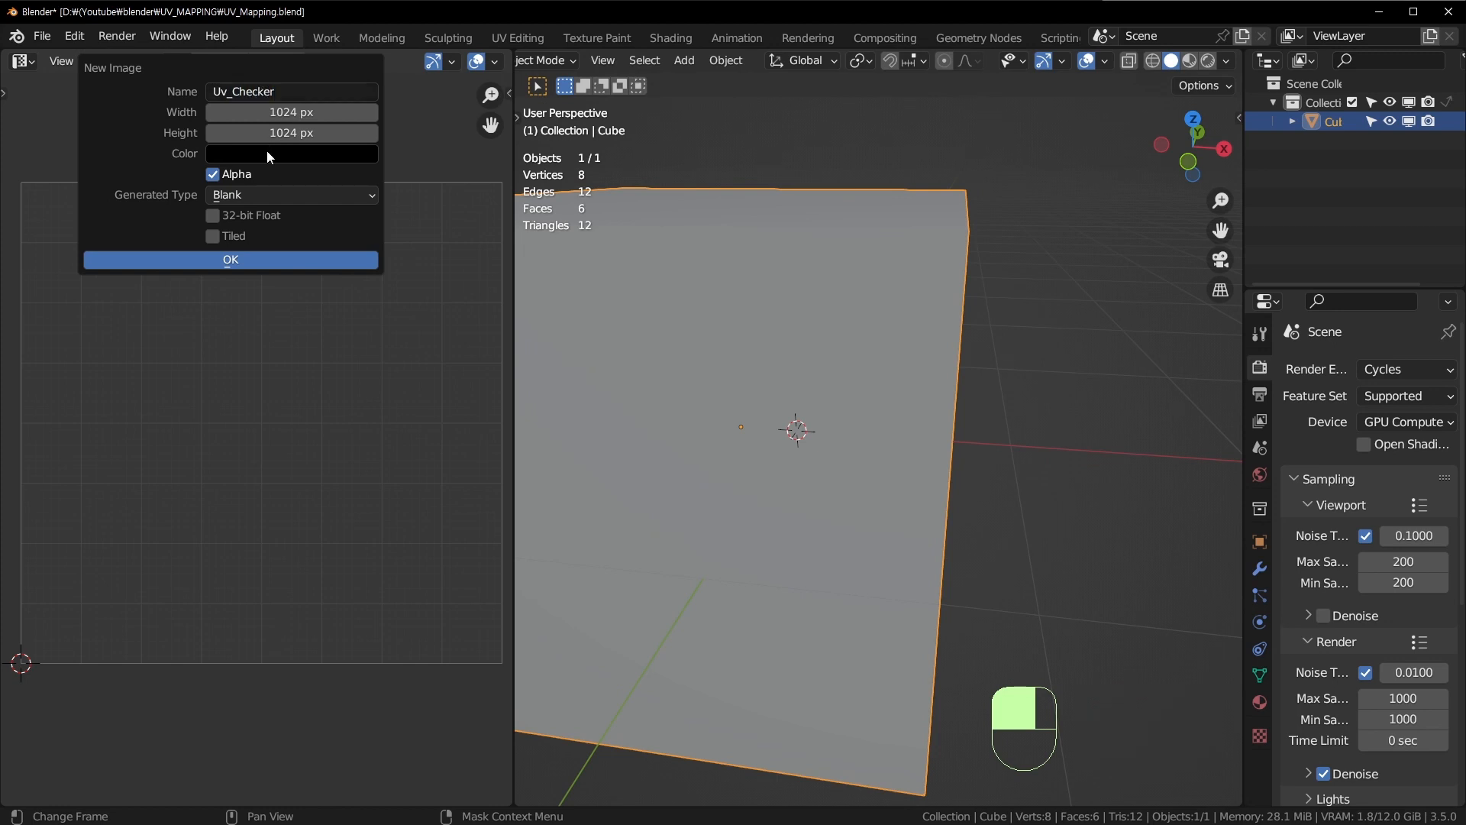
click(268, 152)
click(263, 195)
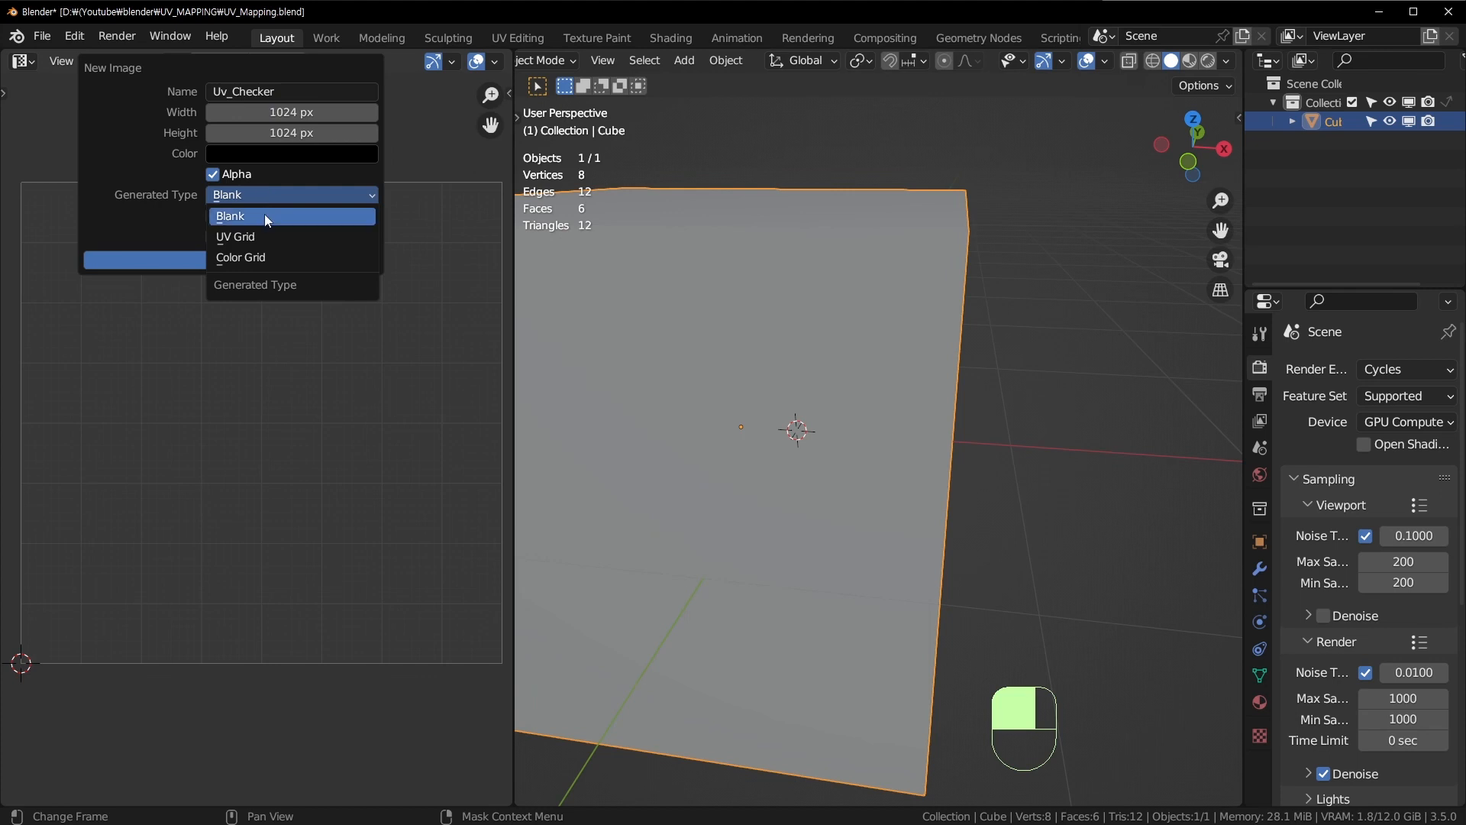
click(264, 216)
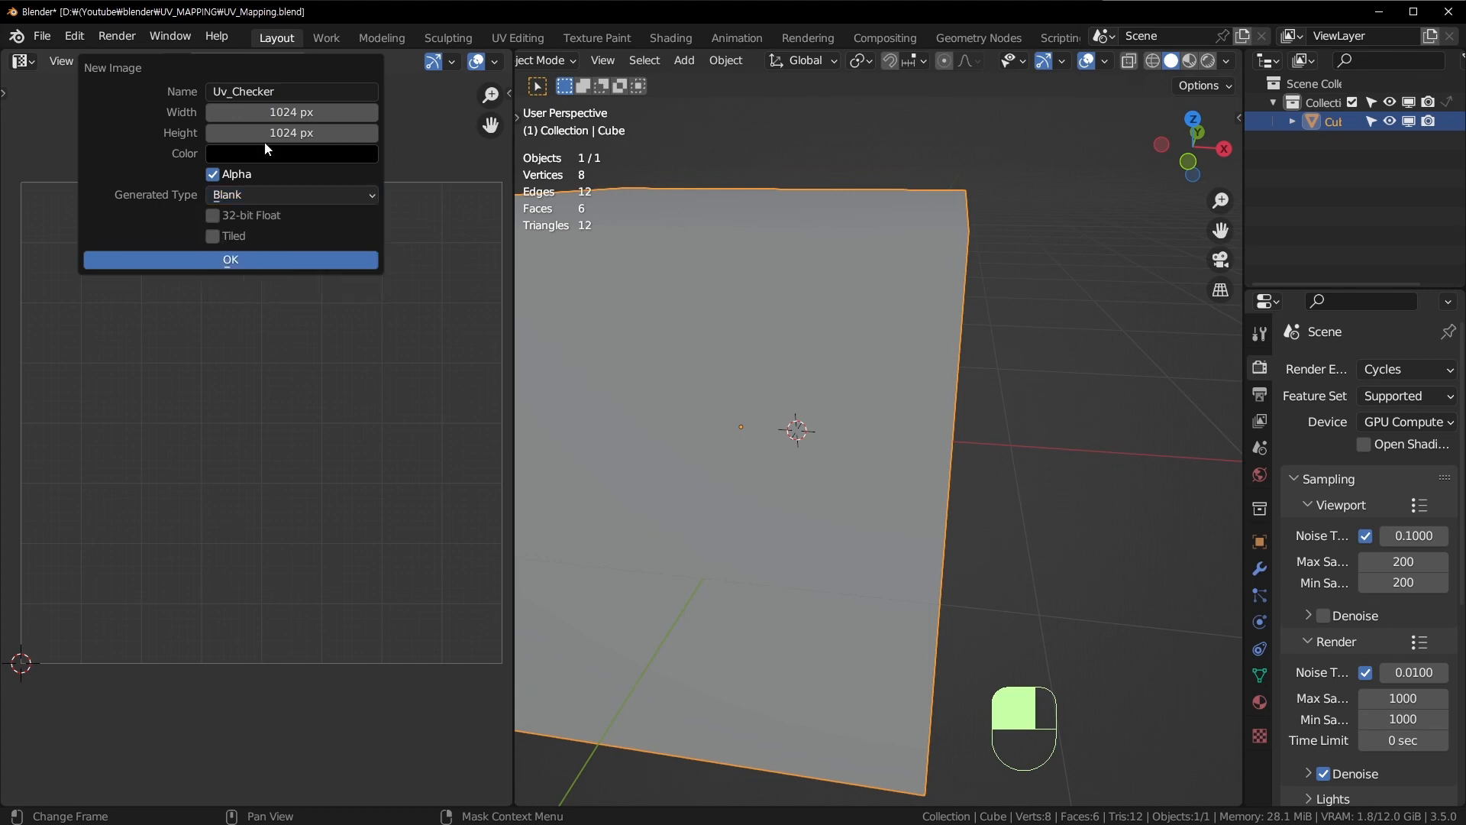
click(278, 191)
click(258, 237)
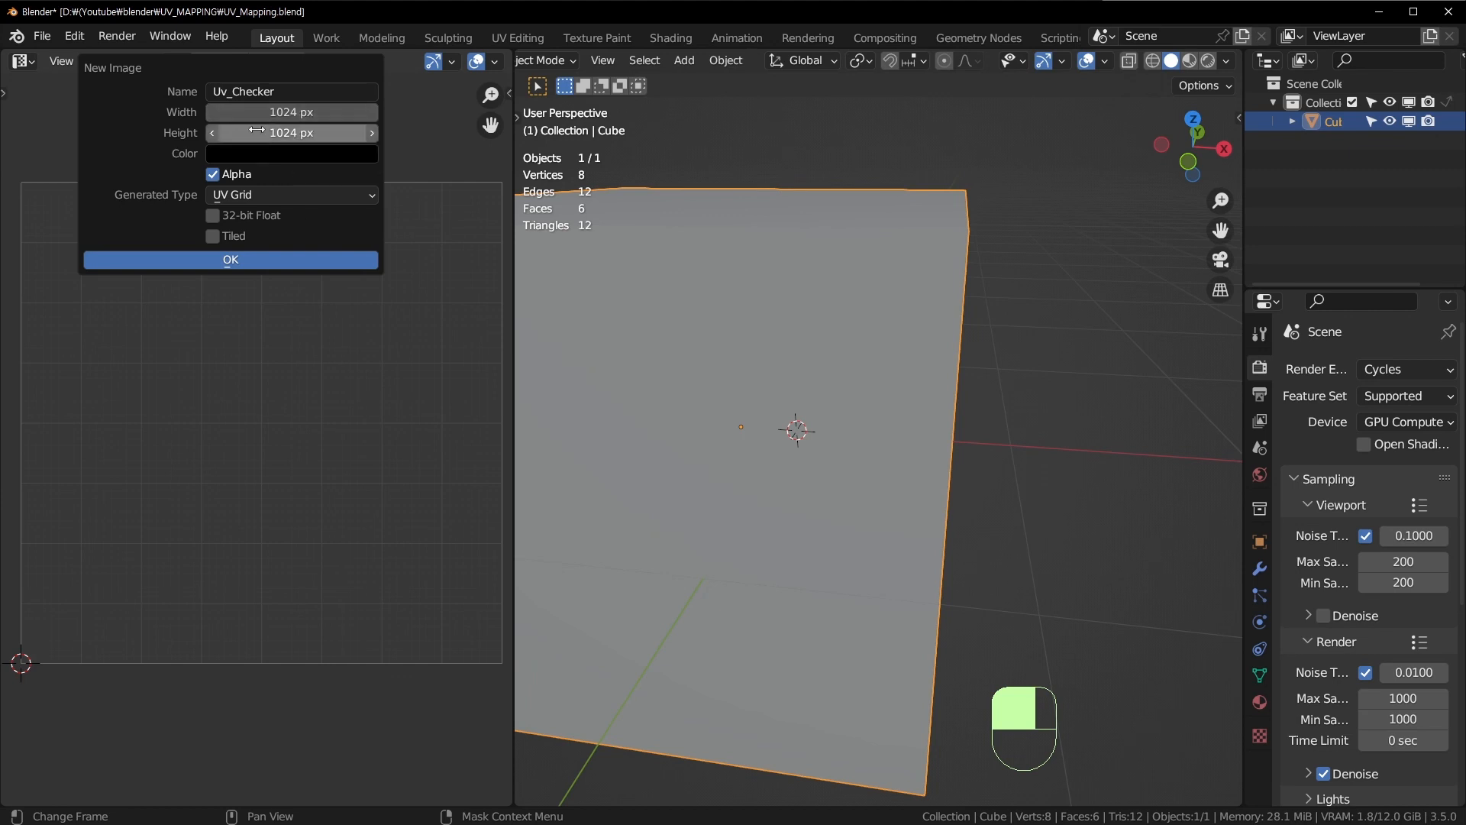
click(319, 109)
click(311, 110)
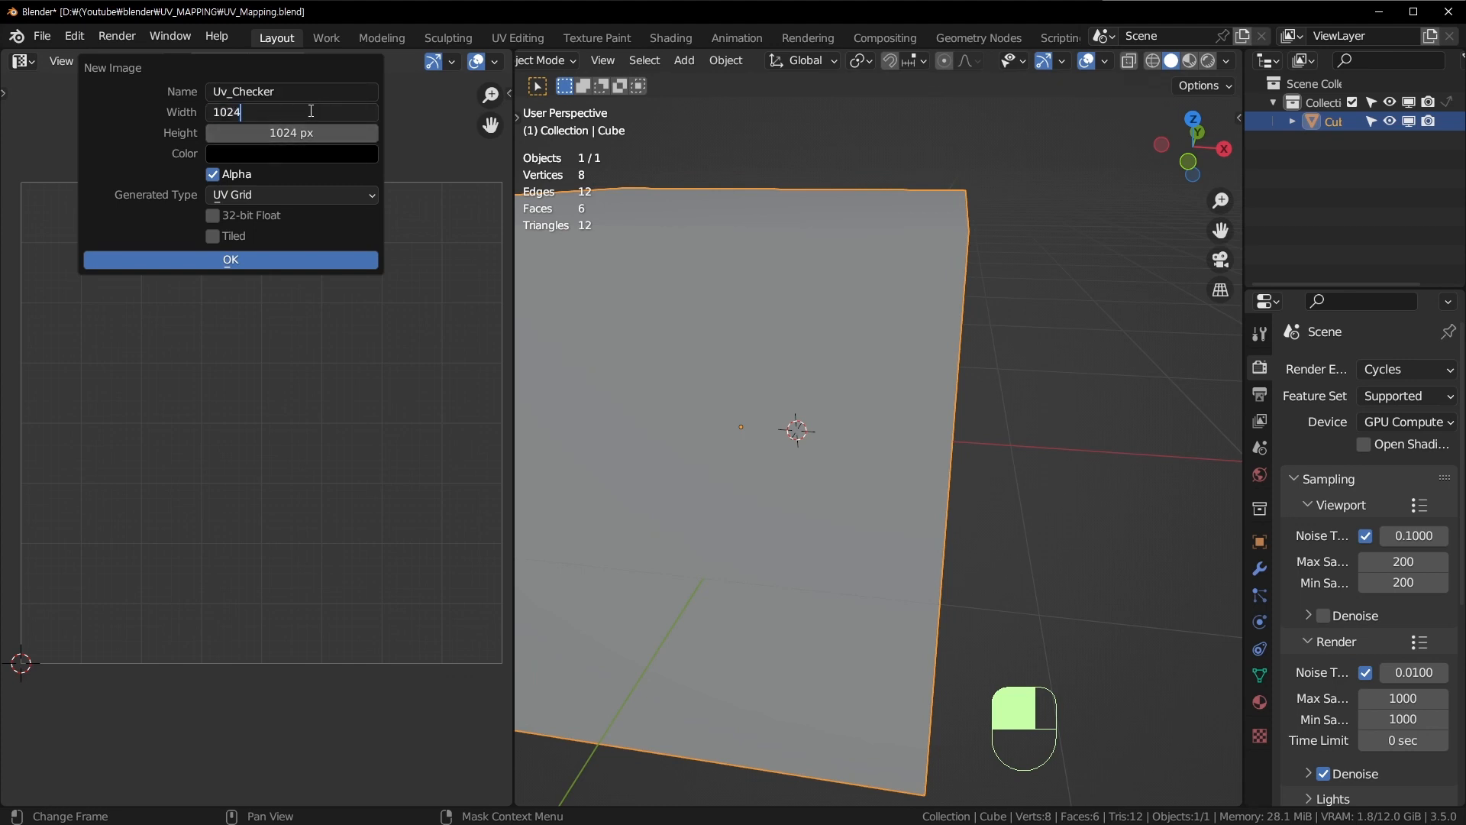
click(164, 134)
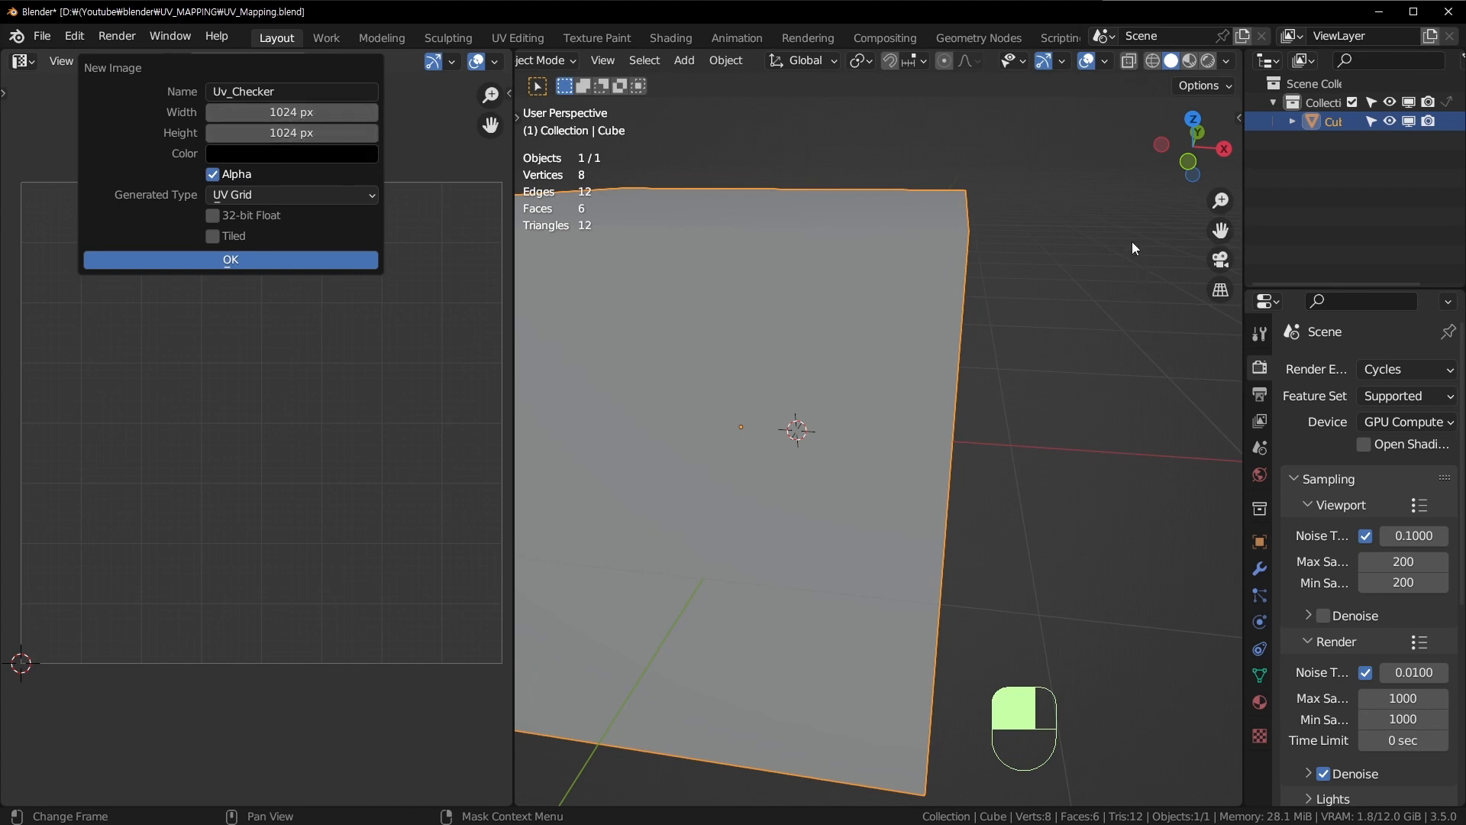
click(916, 367)
Step: Create a new image named UV_Checker with the UV Grid generated type
click(226, 60)
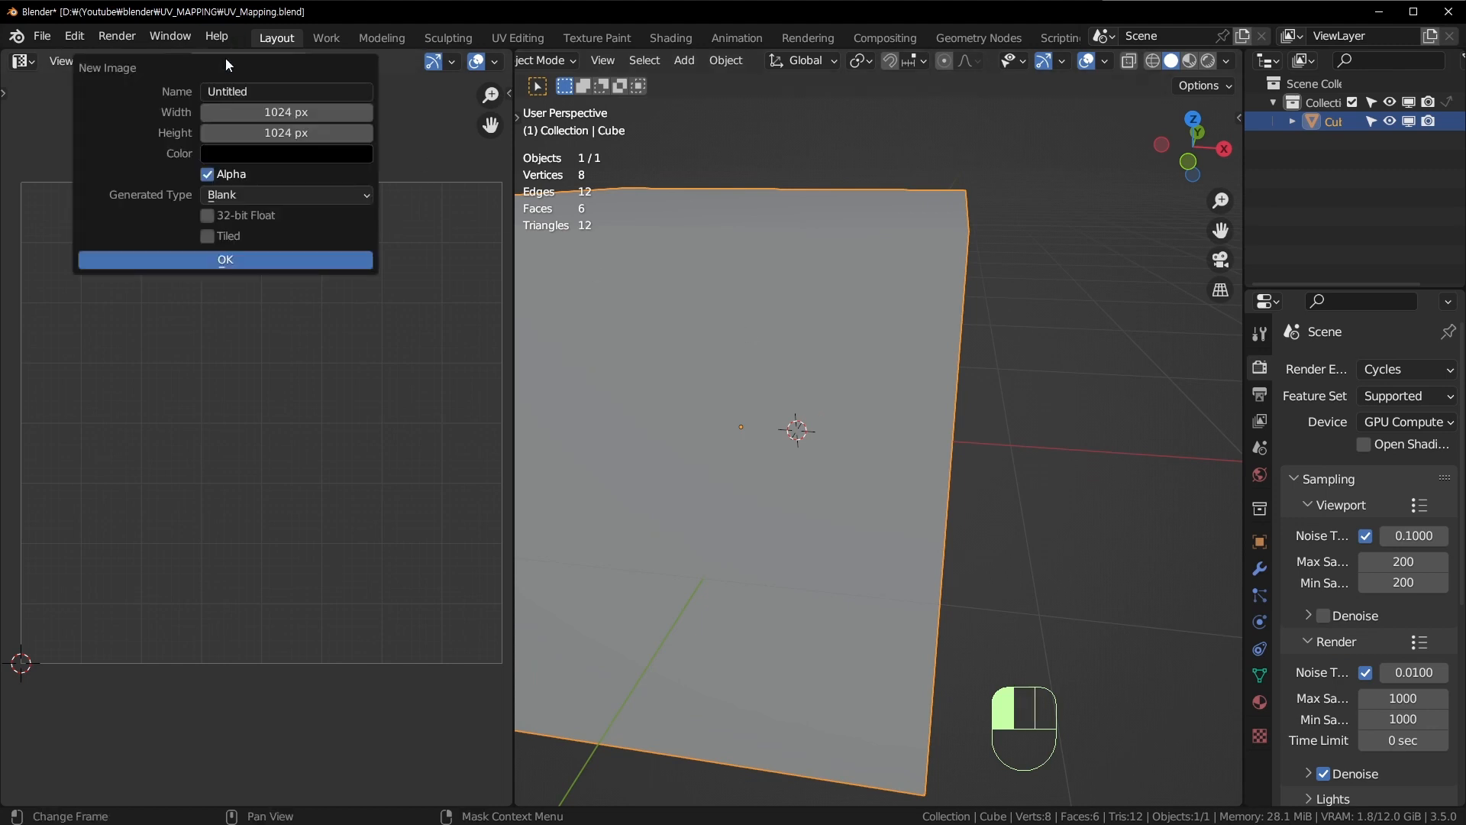
click(307, 94)
text(Uv)
text(V)
text(_Checker)
click(252, 195)
click(249, 239)
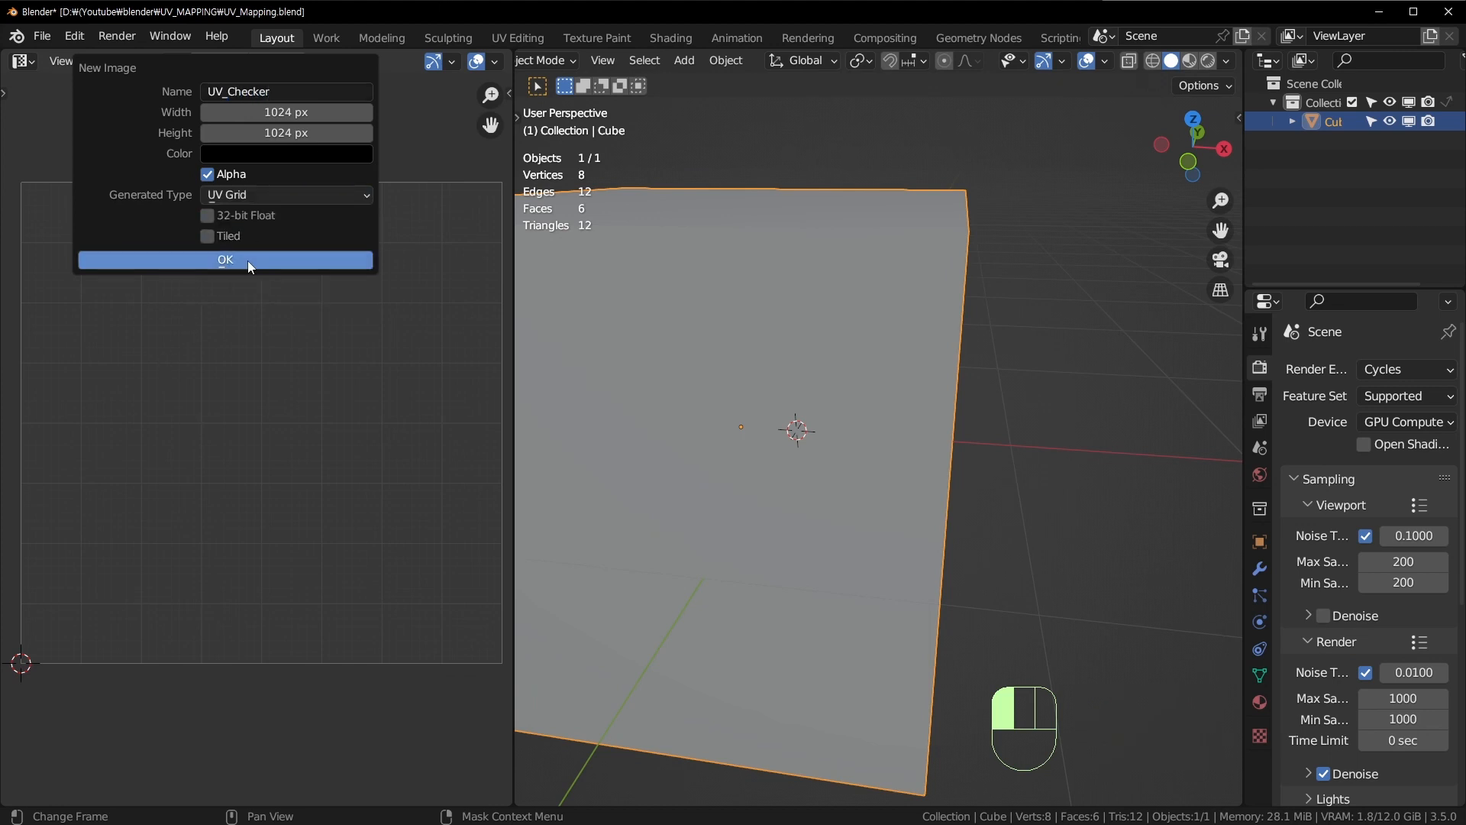
click(225, 260)
Step: Save the checker image as UV_Checker.png in the UV_MAPPING folder
scroll(258, 255, down, 4)
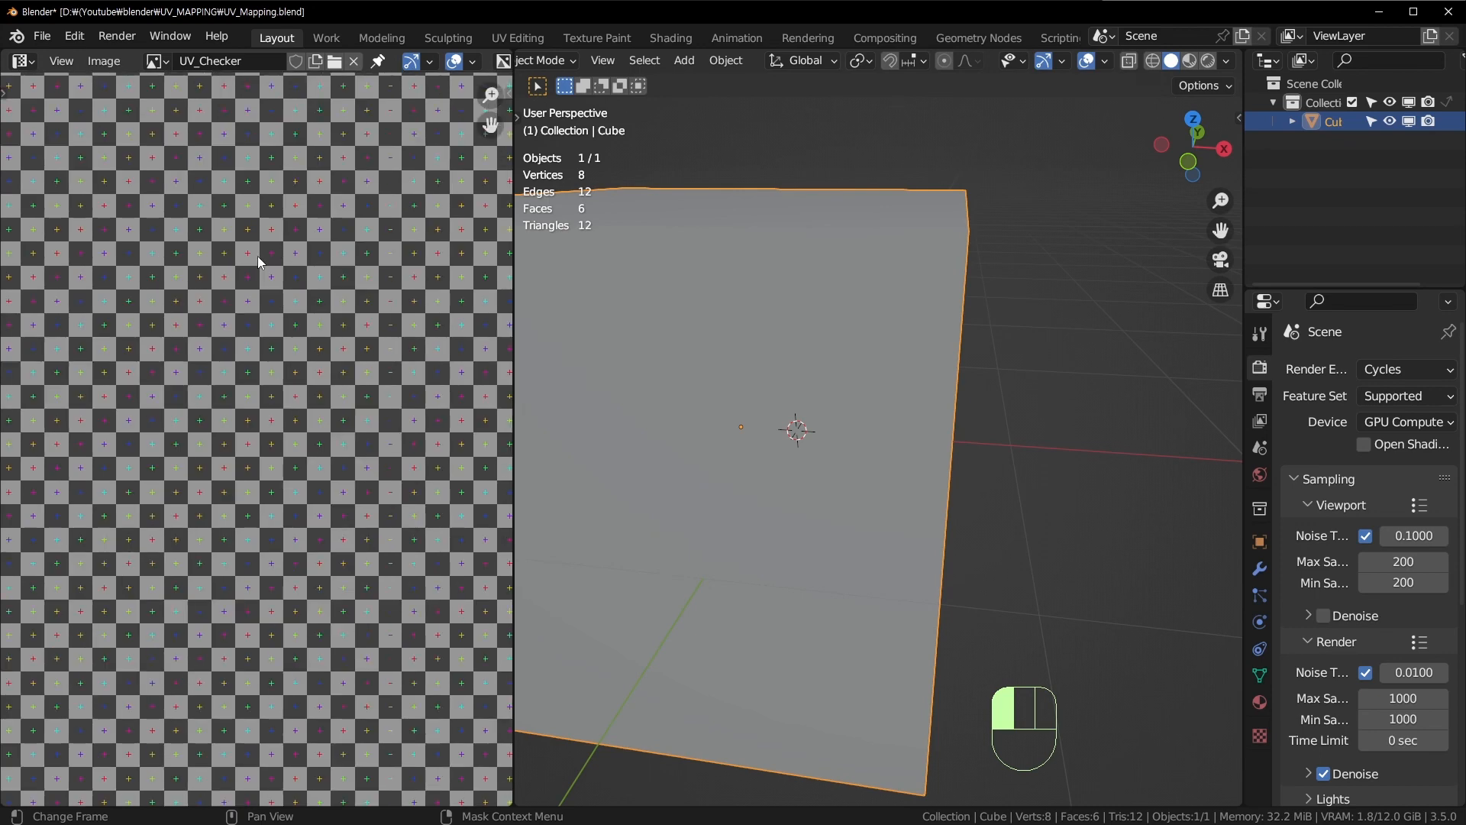
scroll(244, 263, down, 2)
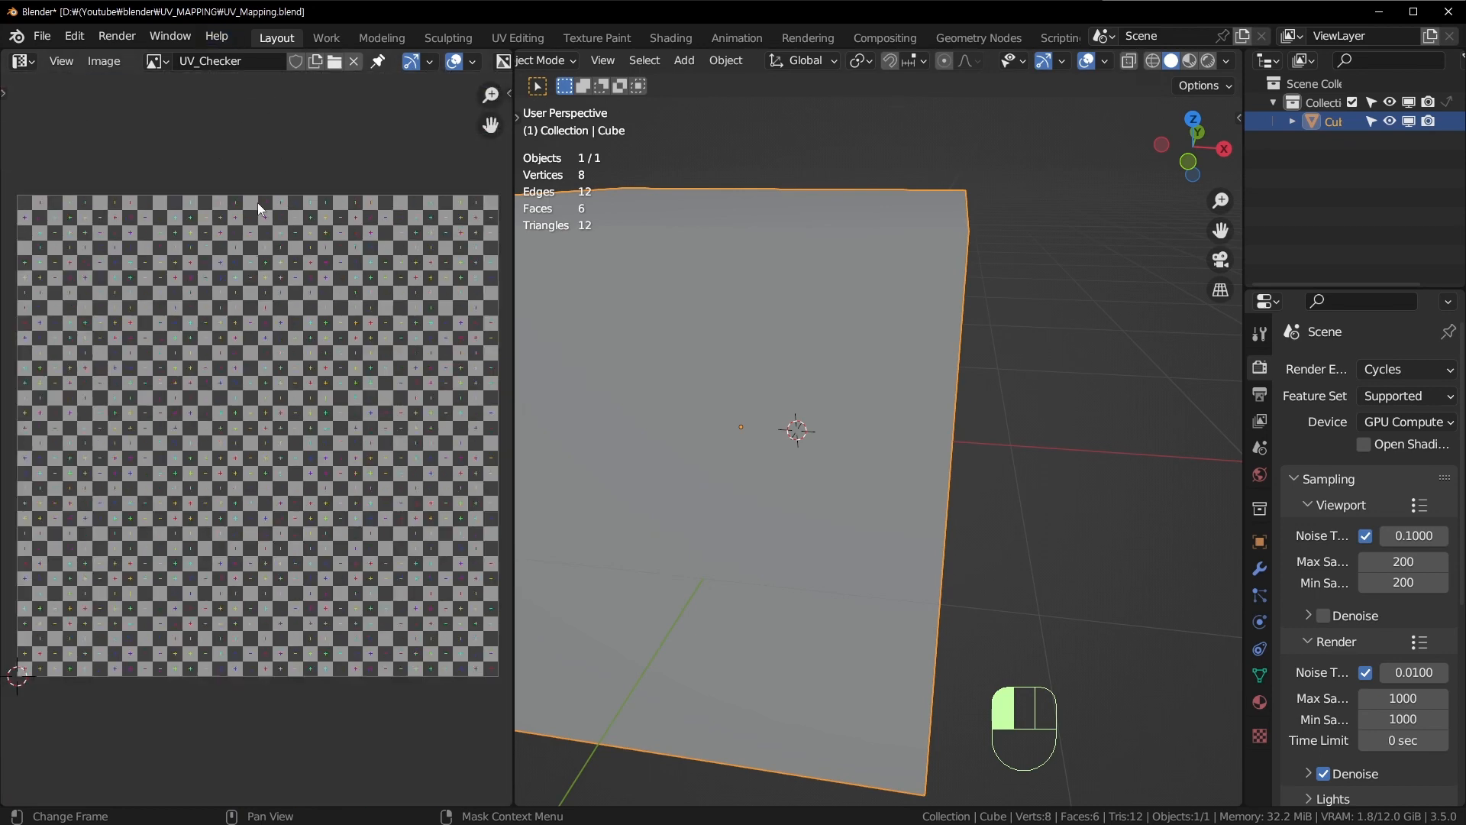
click(104, 60)
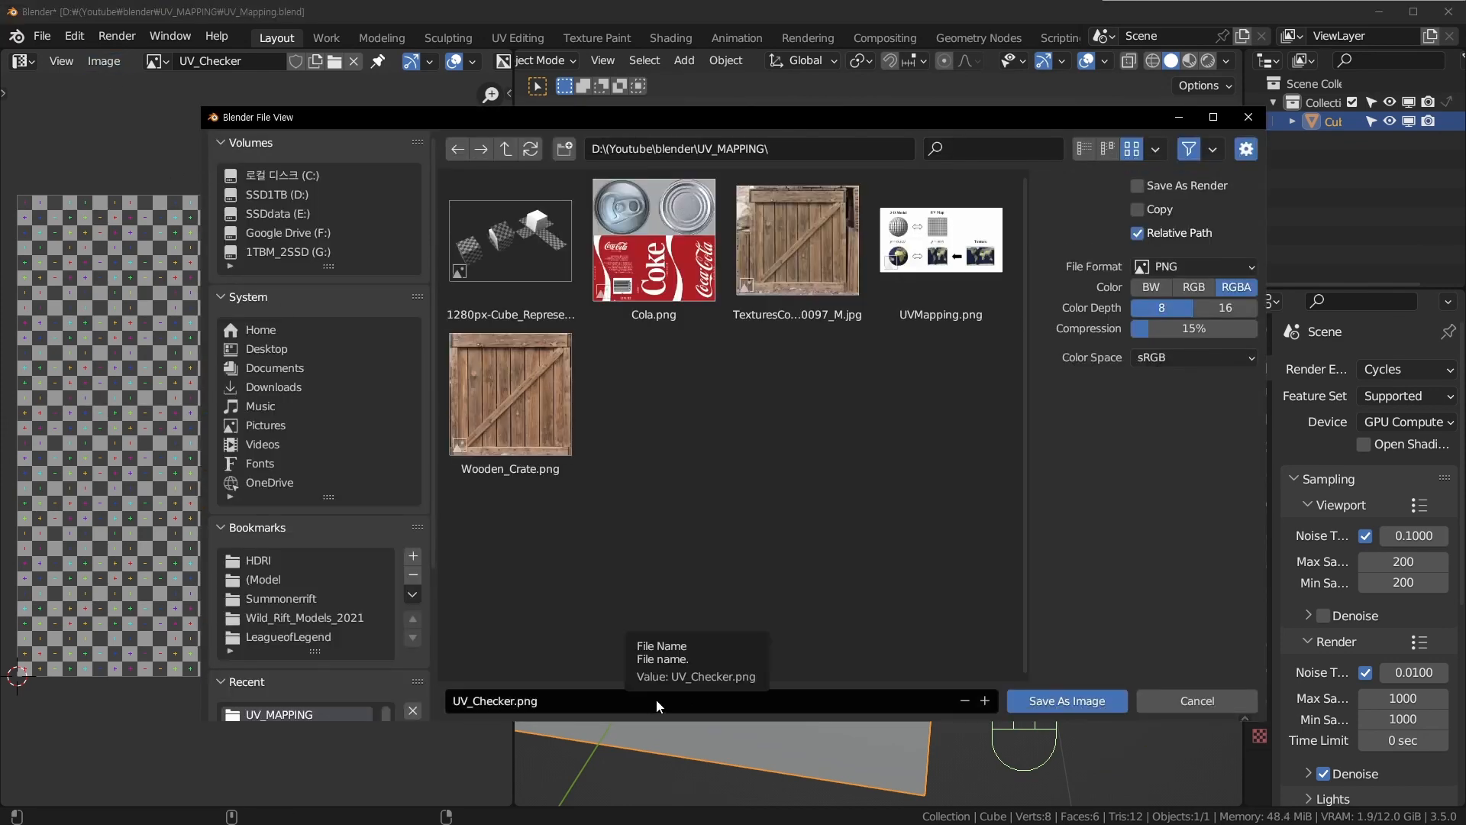
click(1067, 701)
key(alt+s)
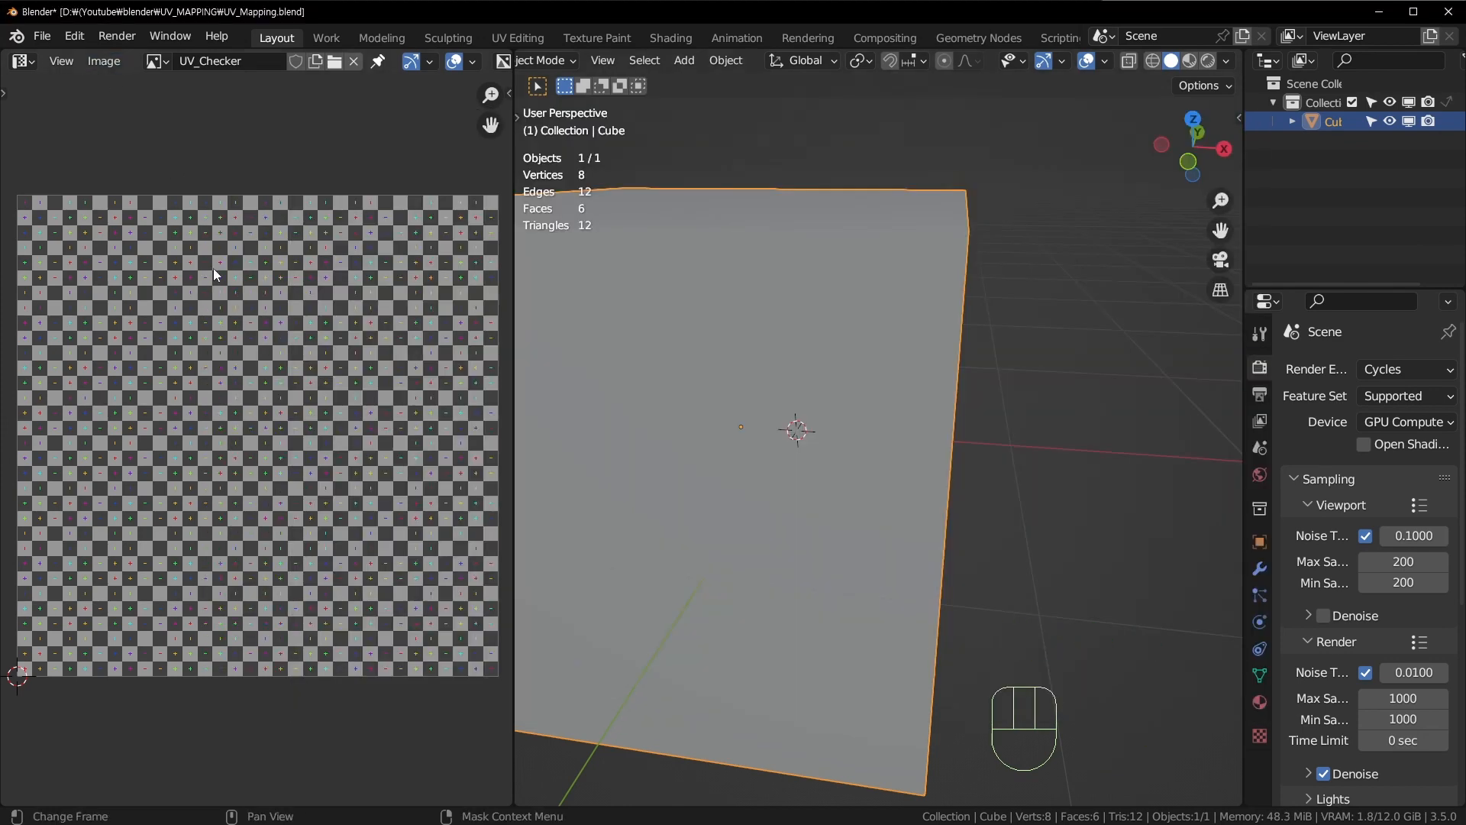
Step: Inspect the checker pattern up close, and give the cube a new material named Uv_checker
scroll(251, 305, up, 7)
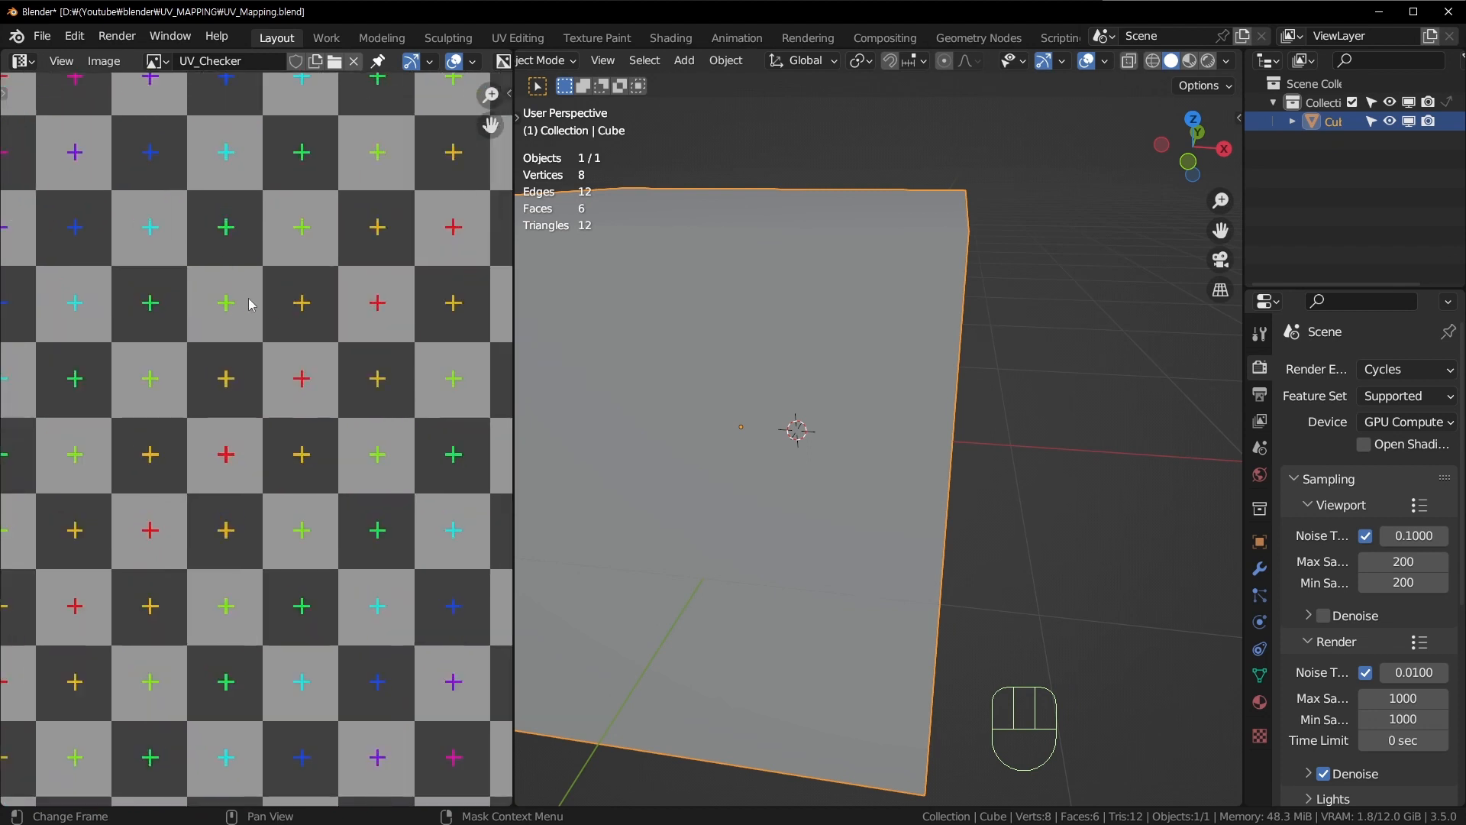
scroll(249, 299, up, 4)
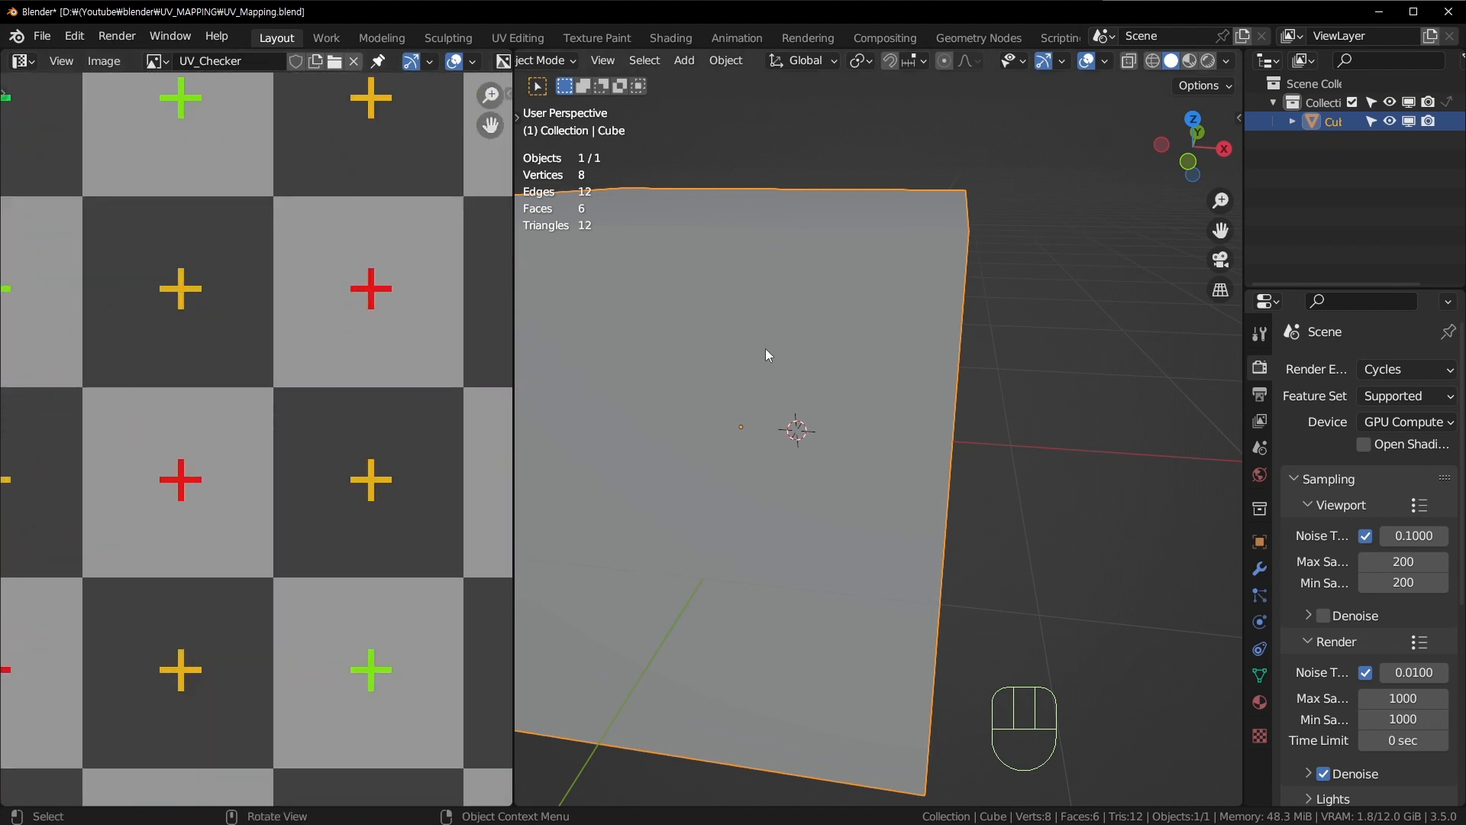
middle_drag(765, 349, 494, 295)
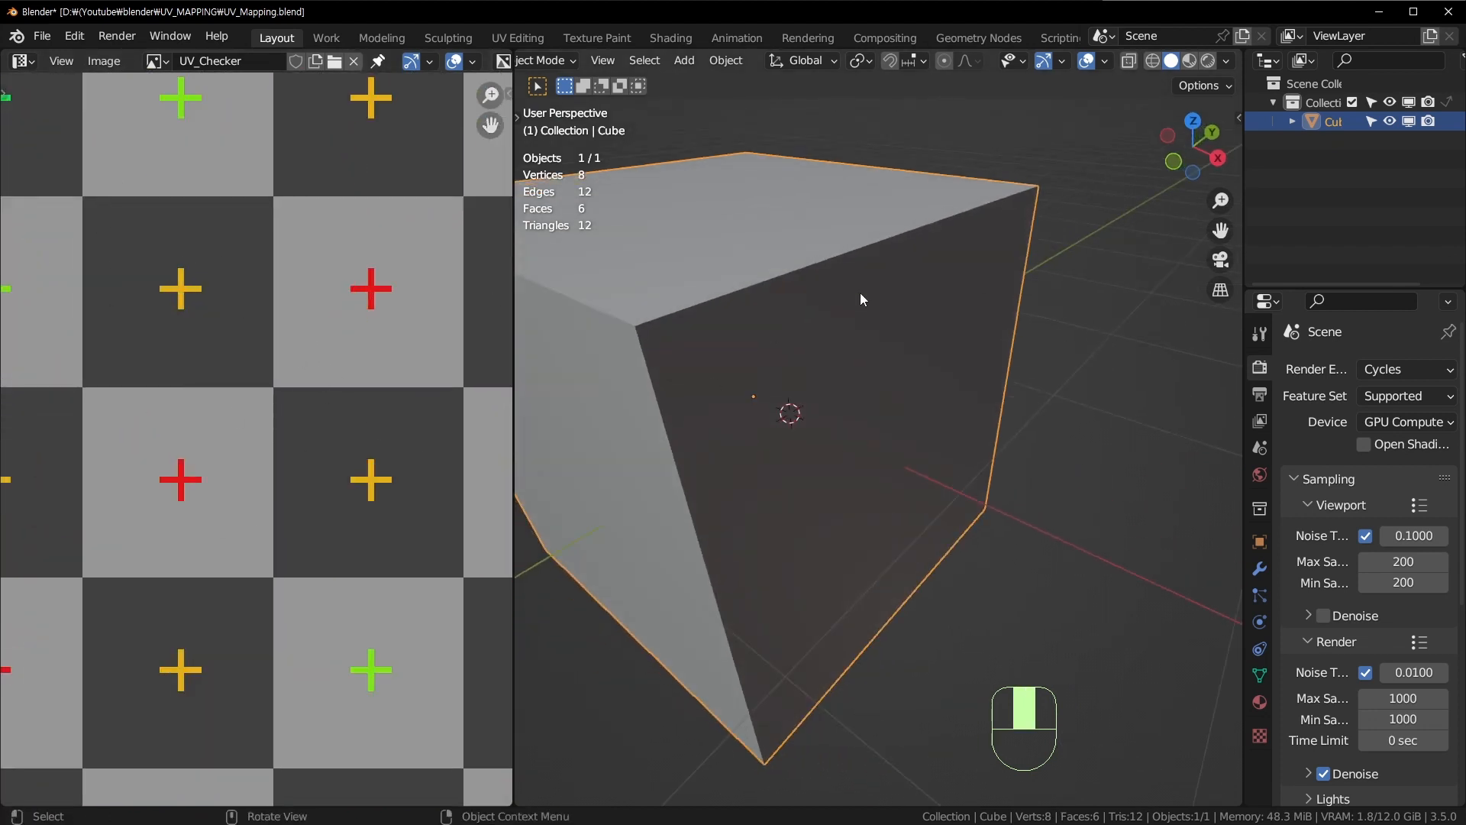
scroll(312, 440, down, 13)
scroll(312, 440, up, 2)
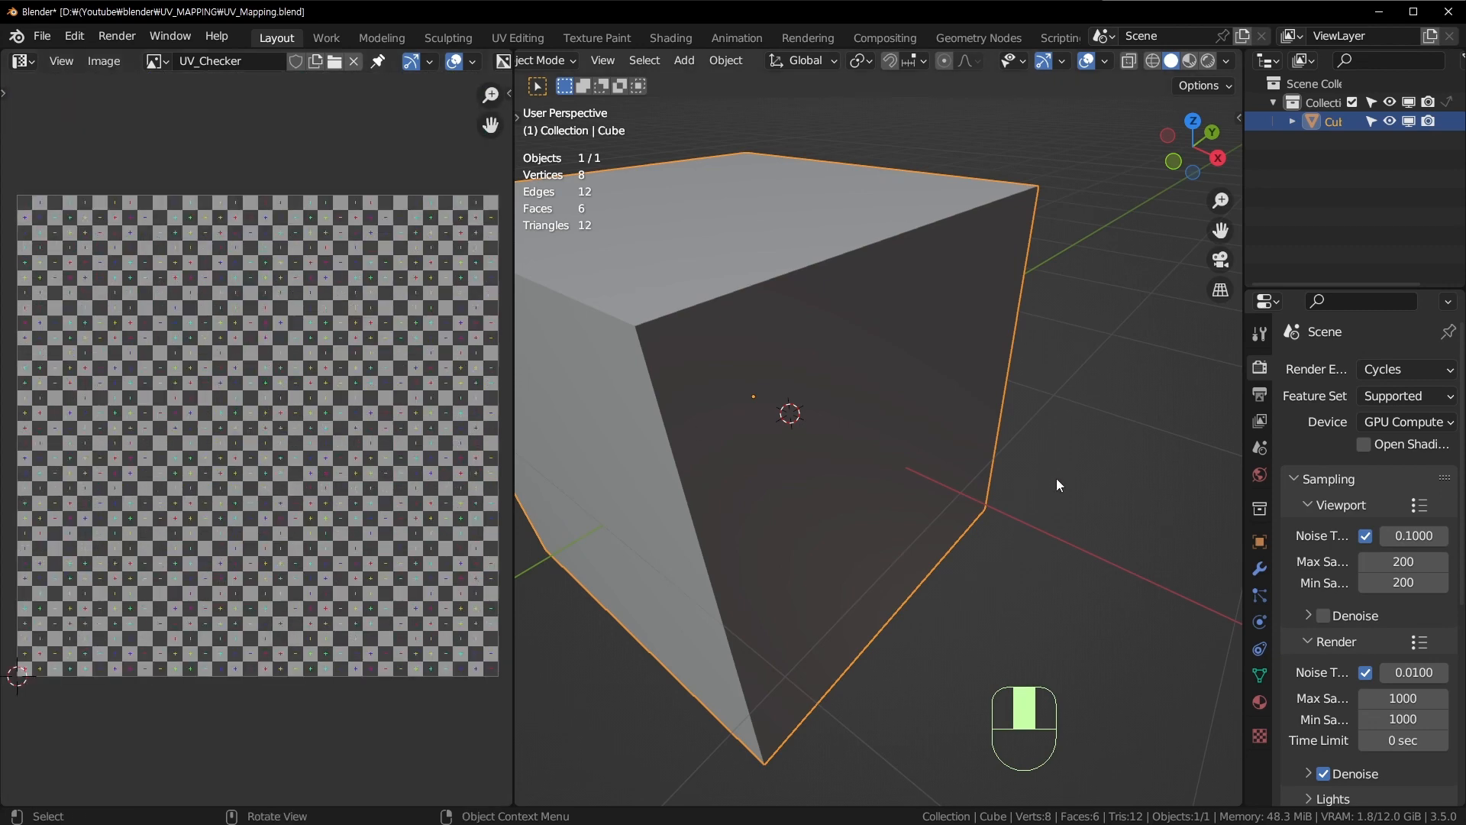
click(1259, 702)
middle_drag(1143, 634, 1077, 469)
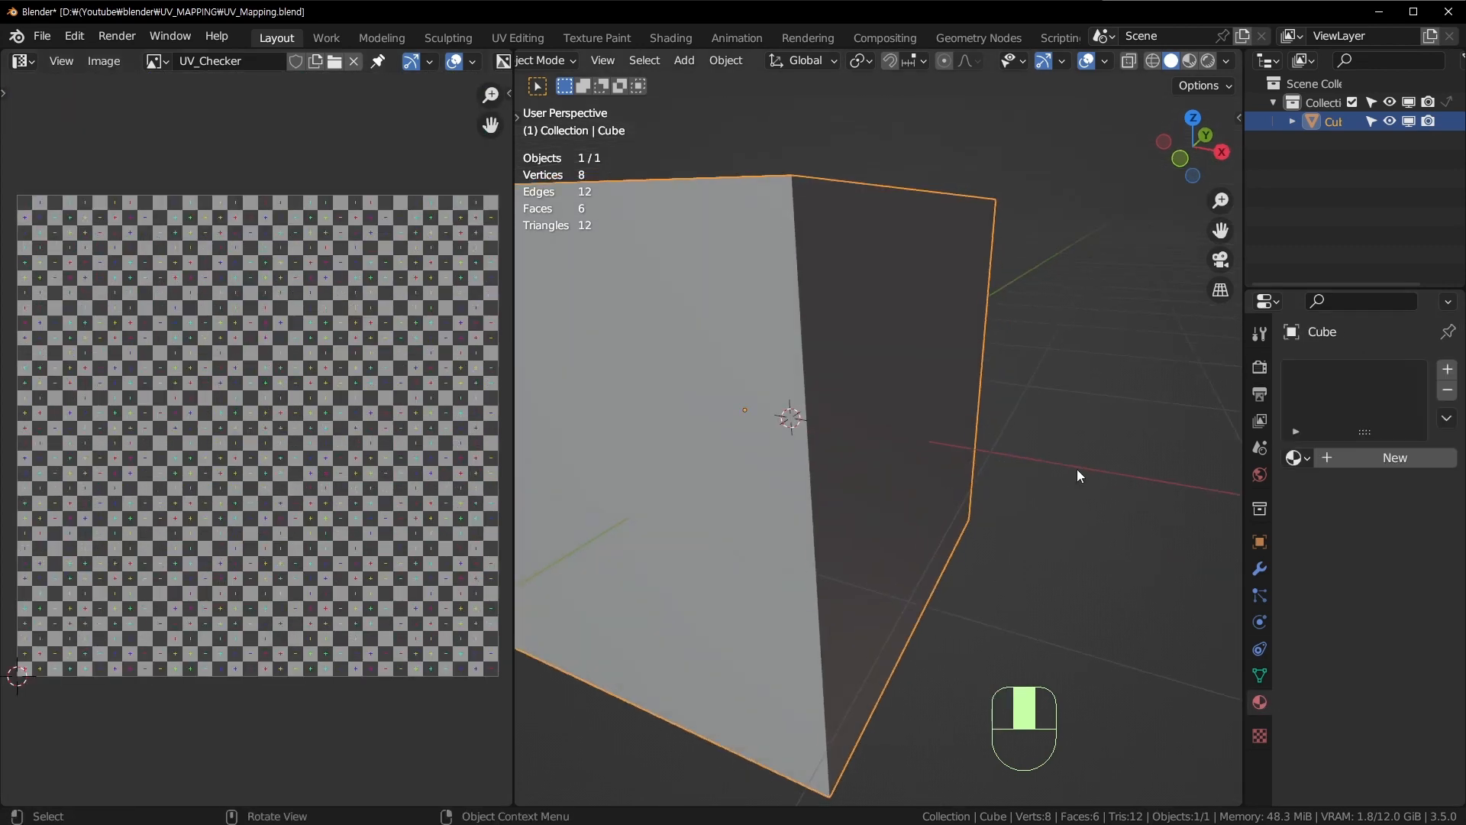
click(1331, 456)
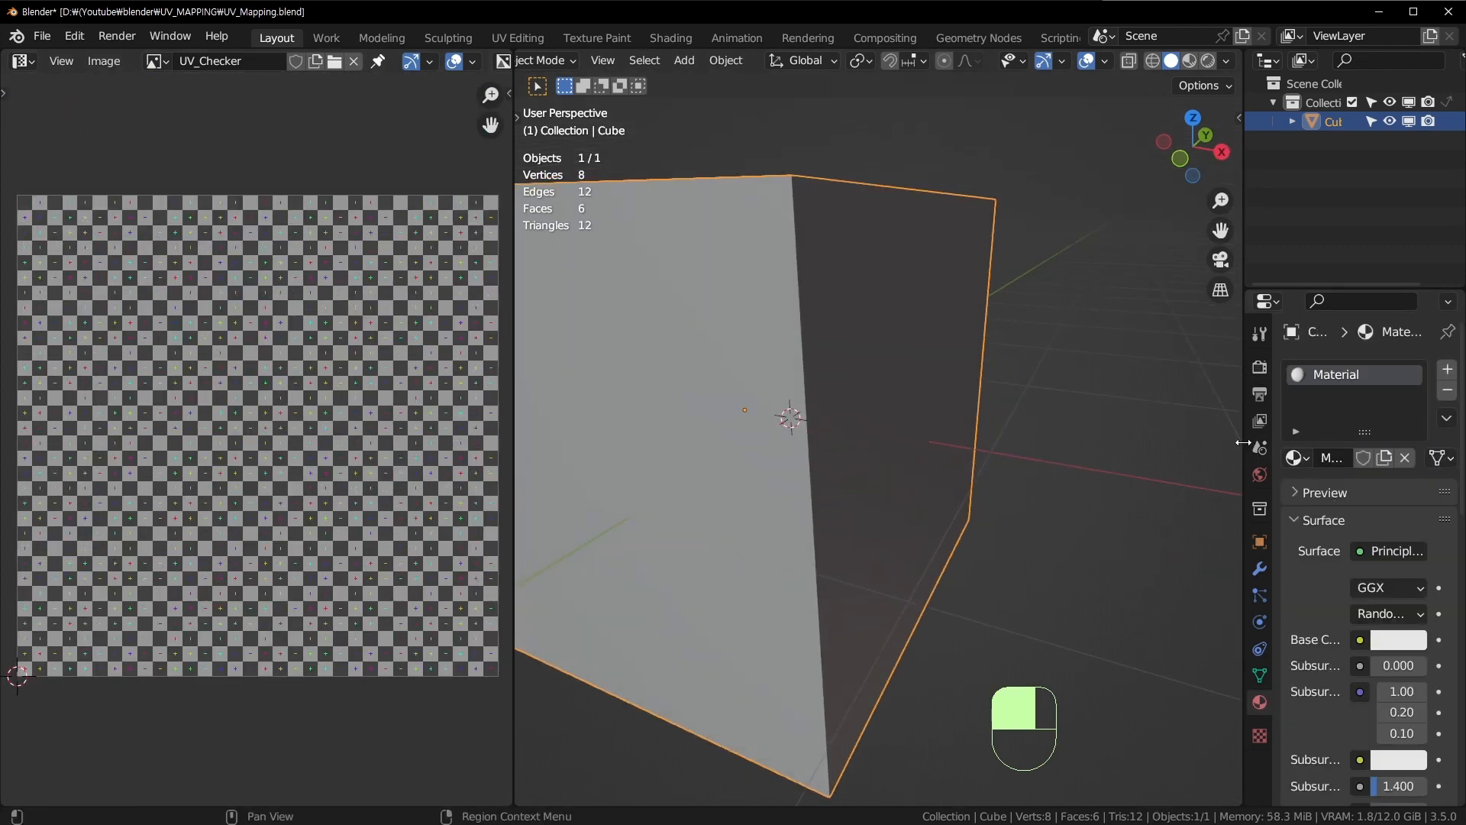
drag(1243, 443, 1124, 458)
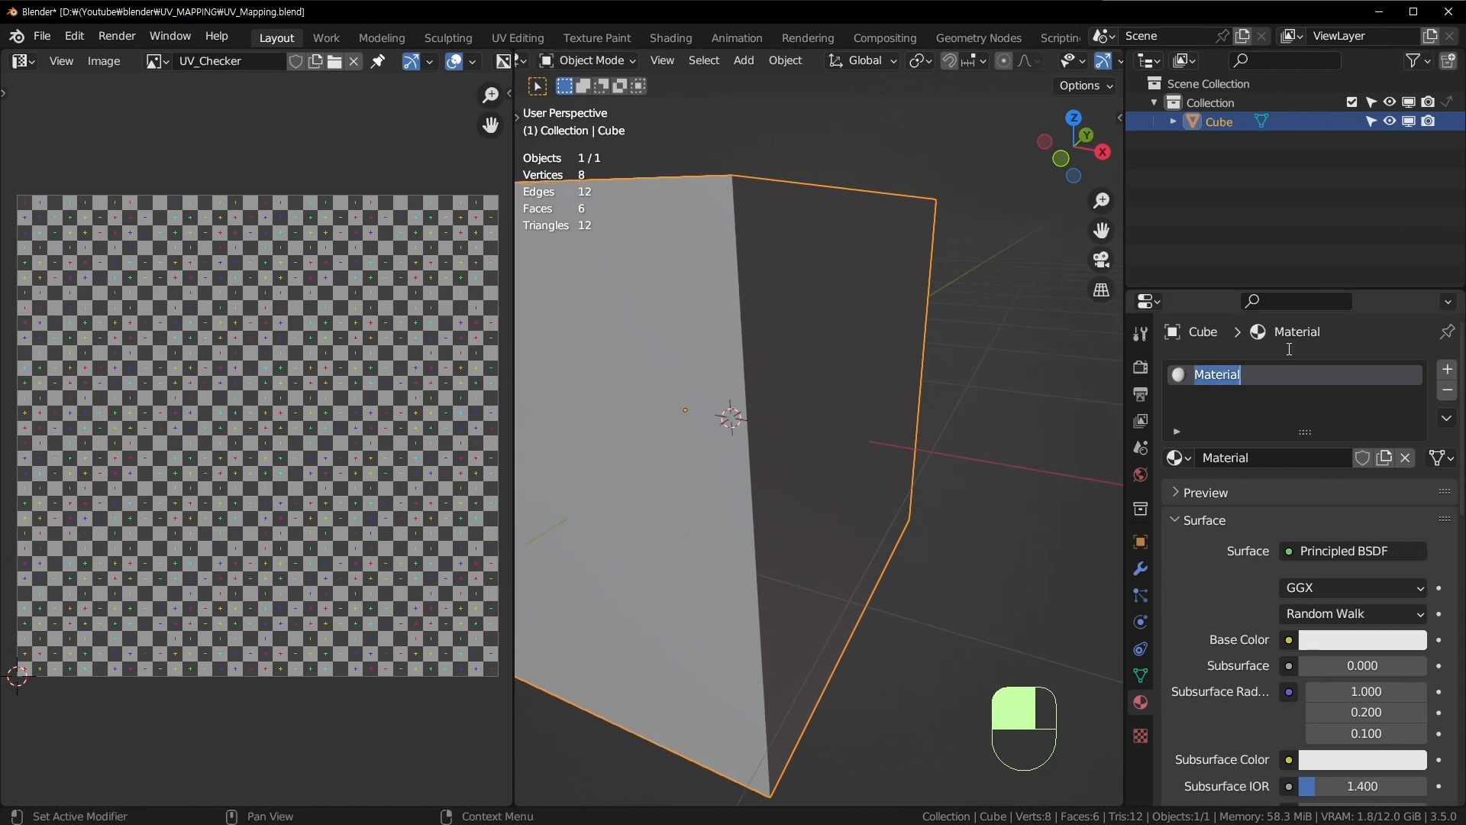
text(Uv_checker)
key(Return)
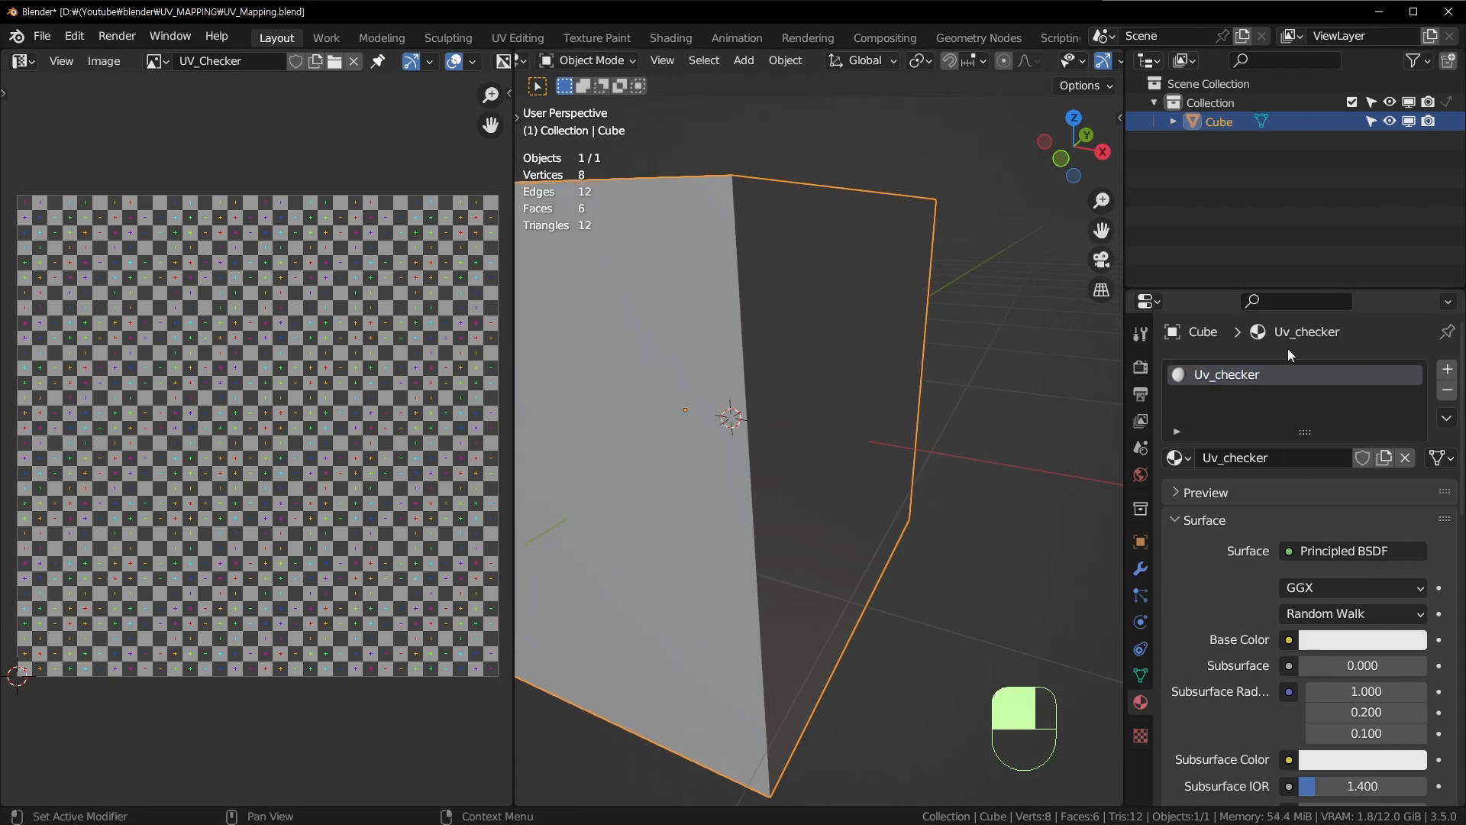
Step: Assign an Image Texture to the material's Base Color and load the existing UV_Checker image into it
click(1291, 640)
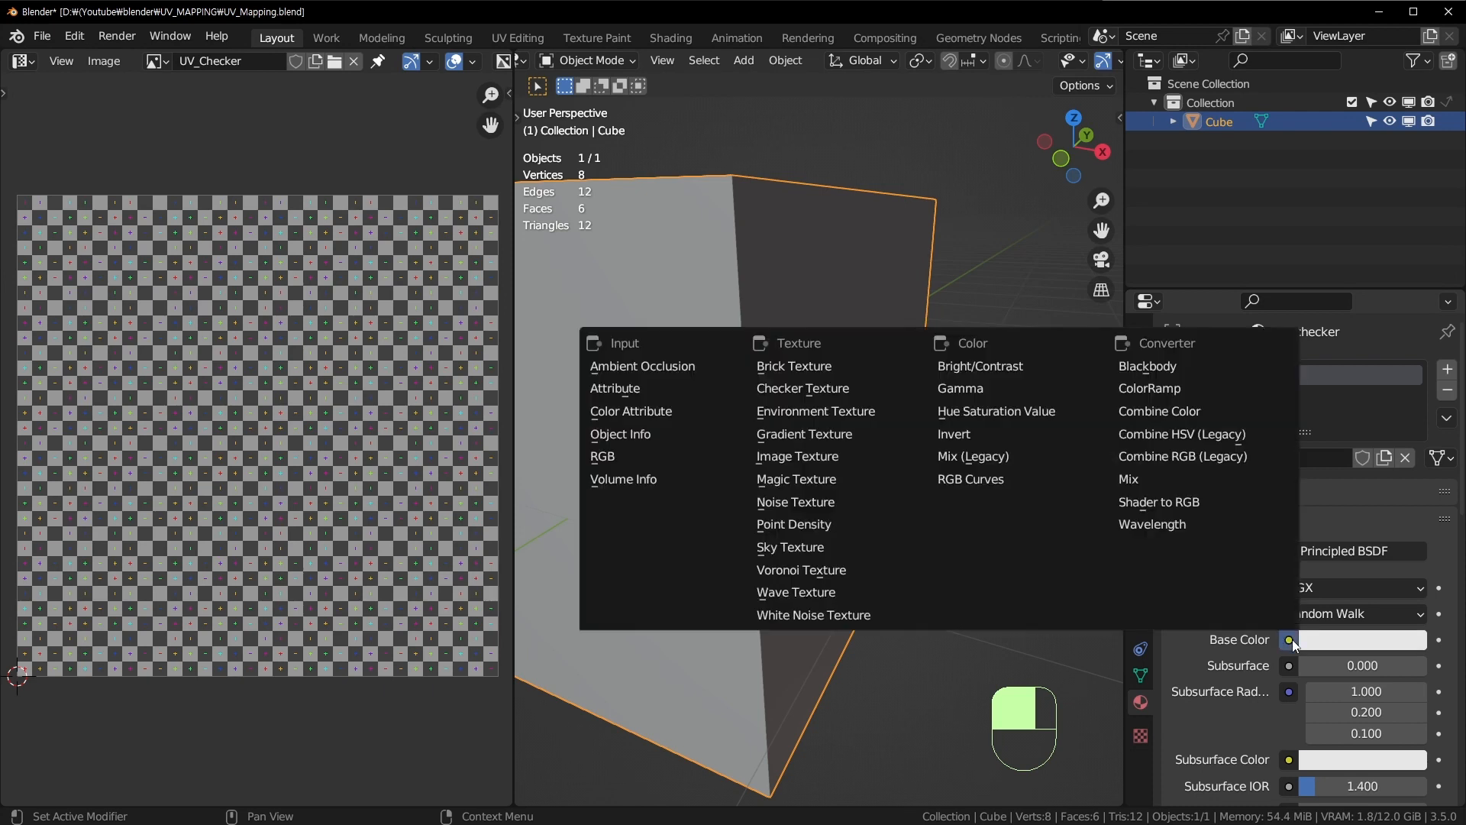
click(841, 456)
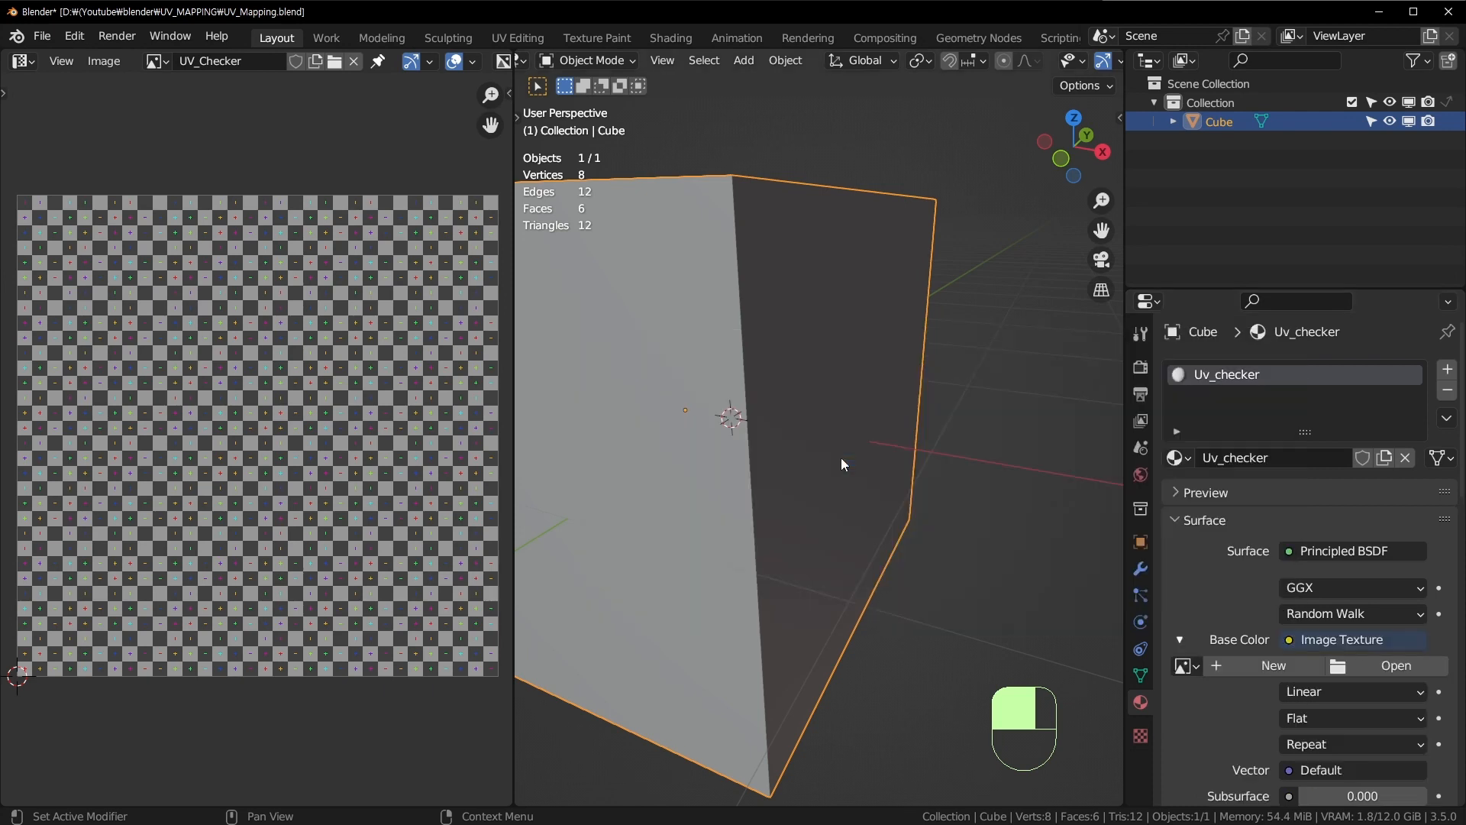
click(1187, 666)
click(1043, 491)
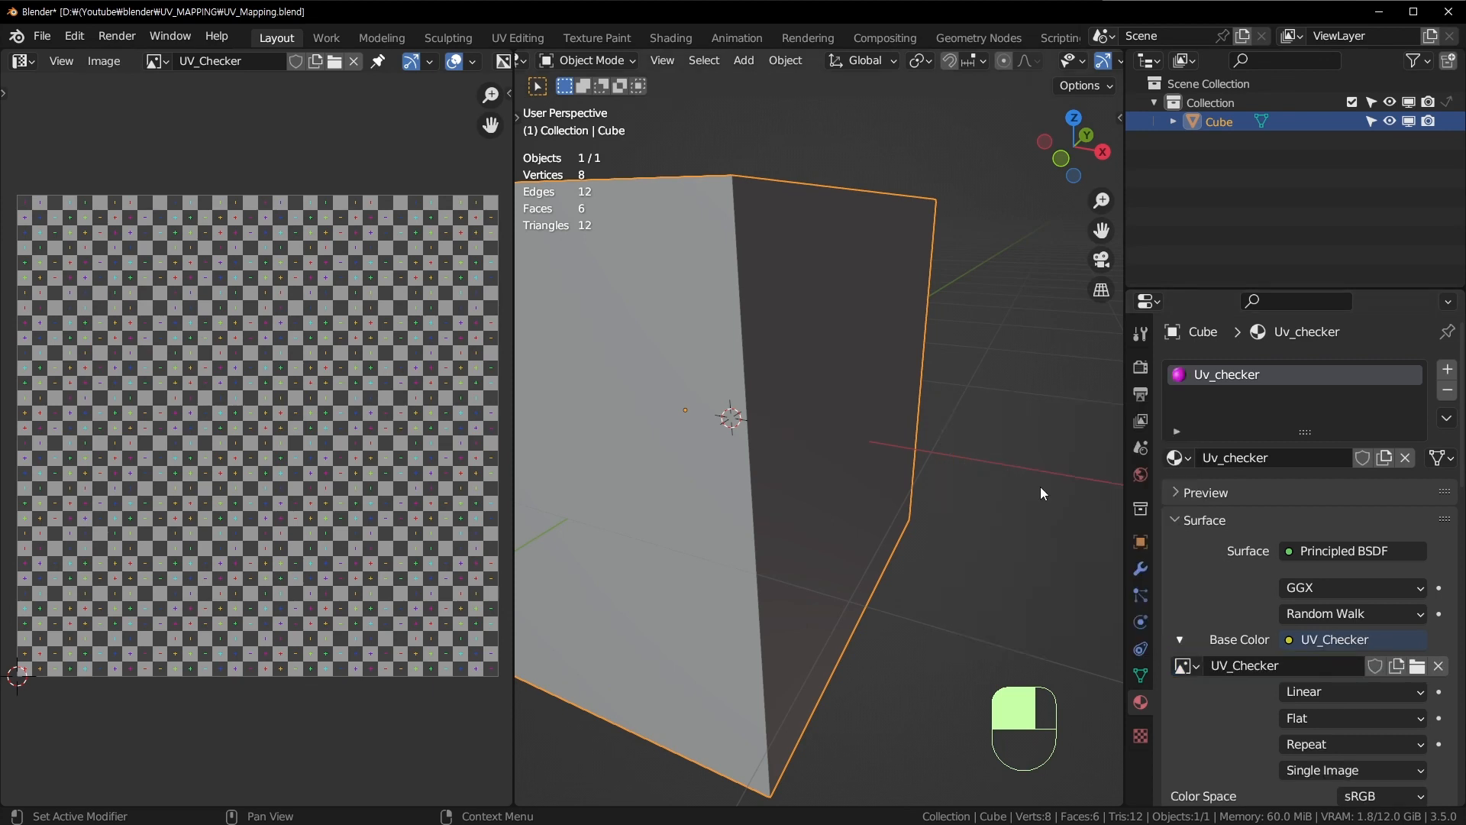
middle_drag(955, 534, 993, 427)
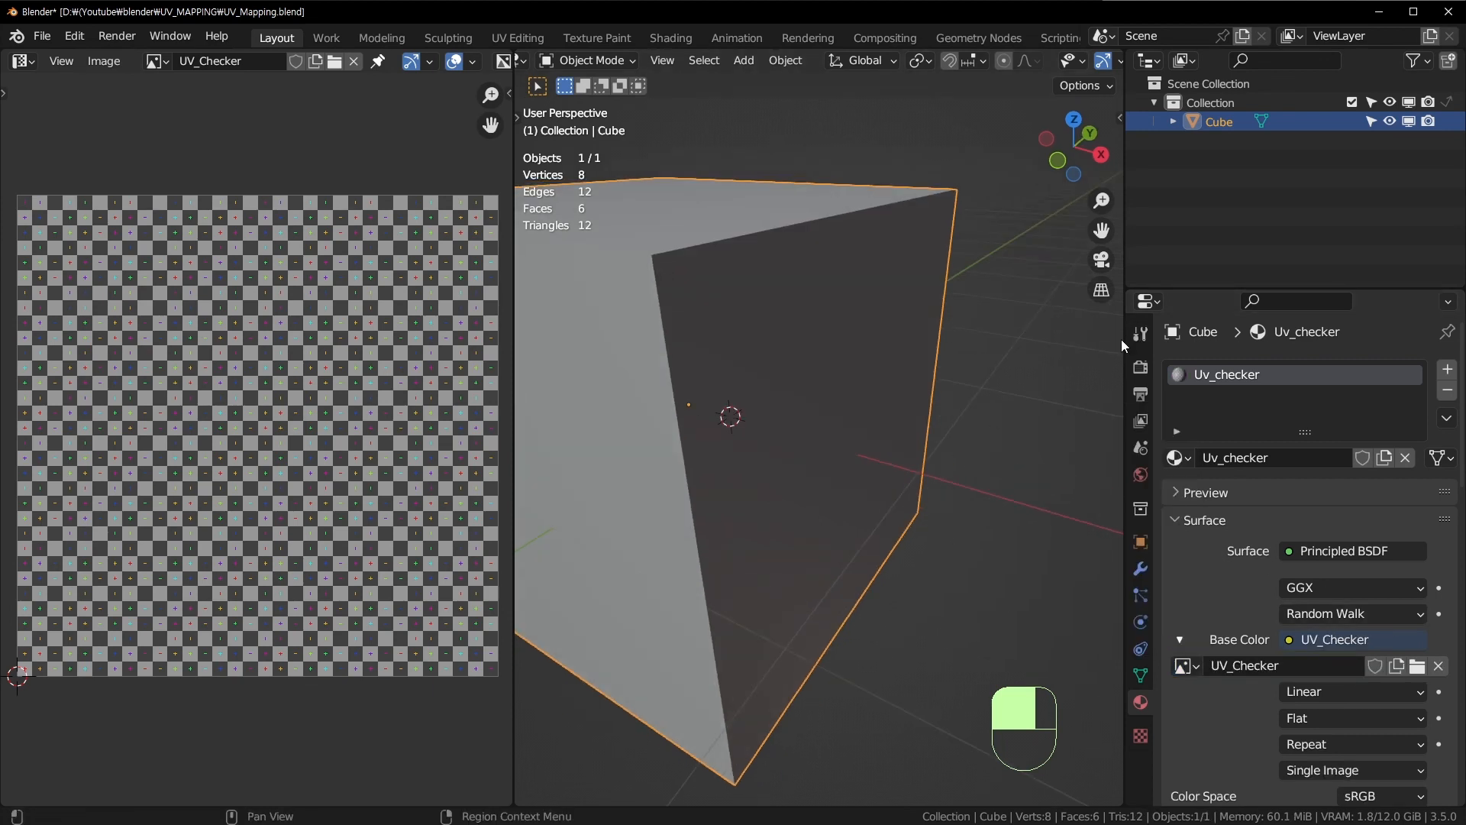
drag(1125, 339, 1245, 339)
middle_drag(955, 440, 947, 363)
scroll(950, 391, down, 2)
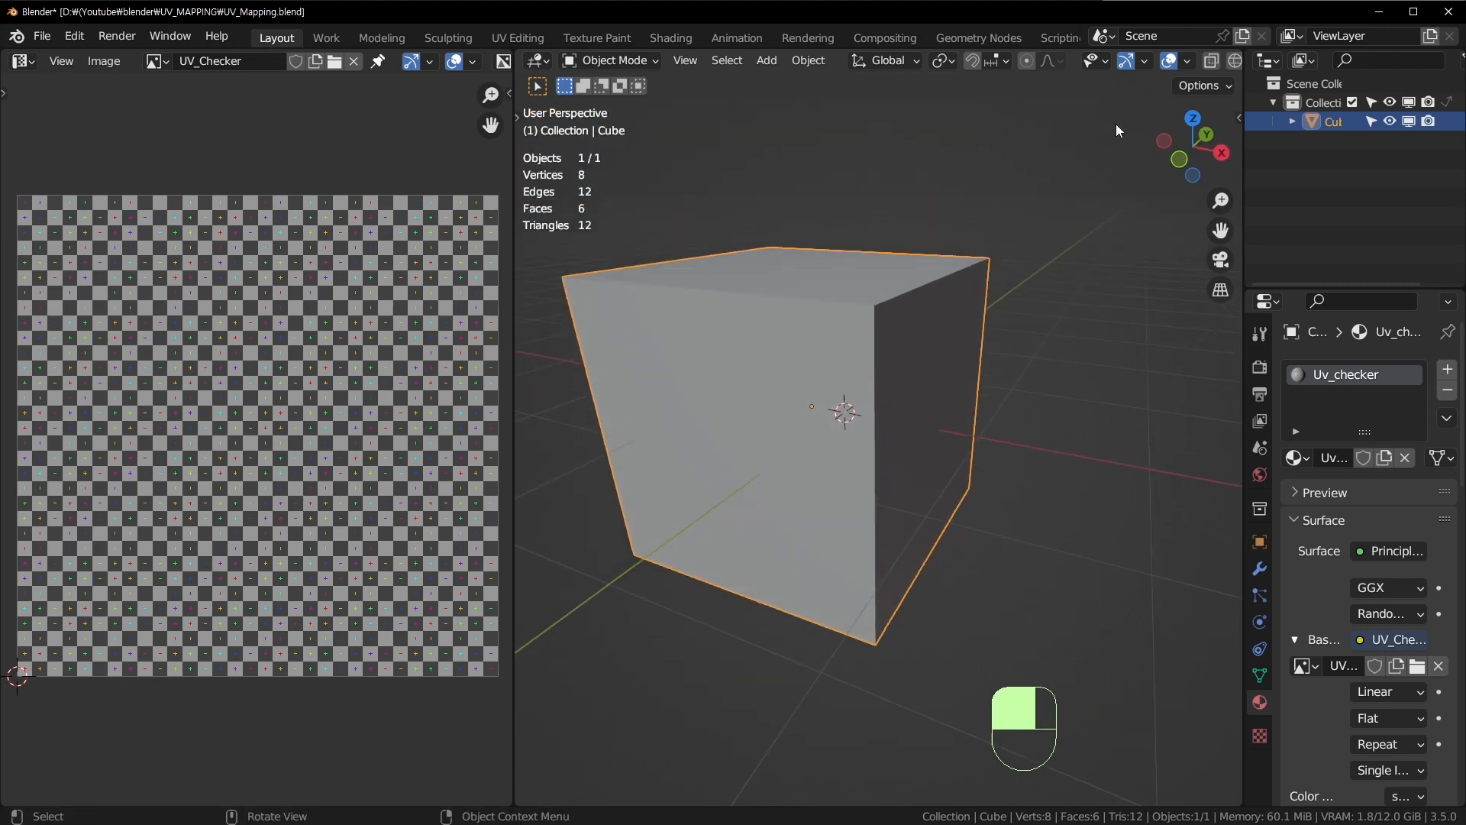
Step: Set the viewport shading to Material Preview and view the checker texture on the cube
key(z)
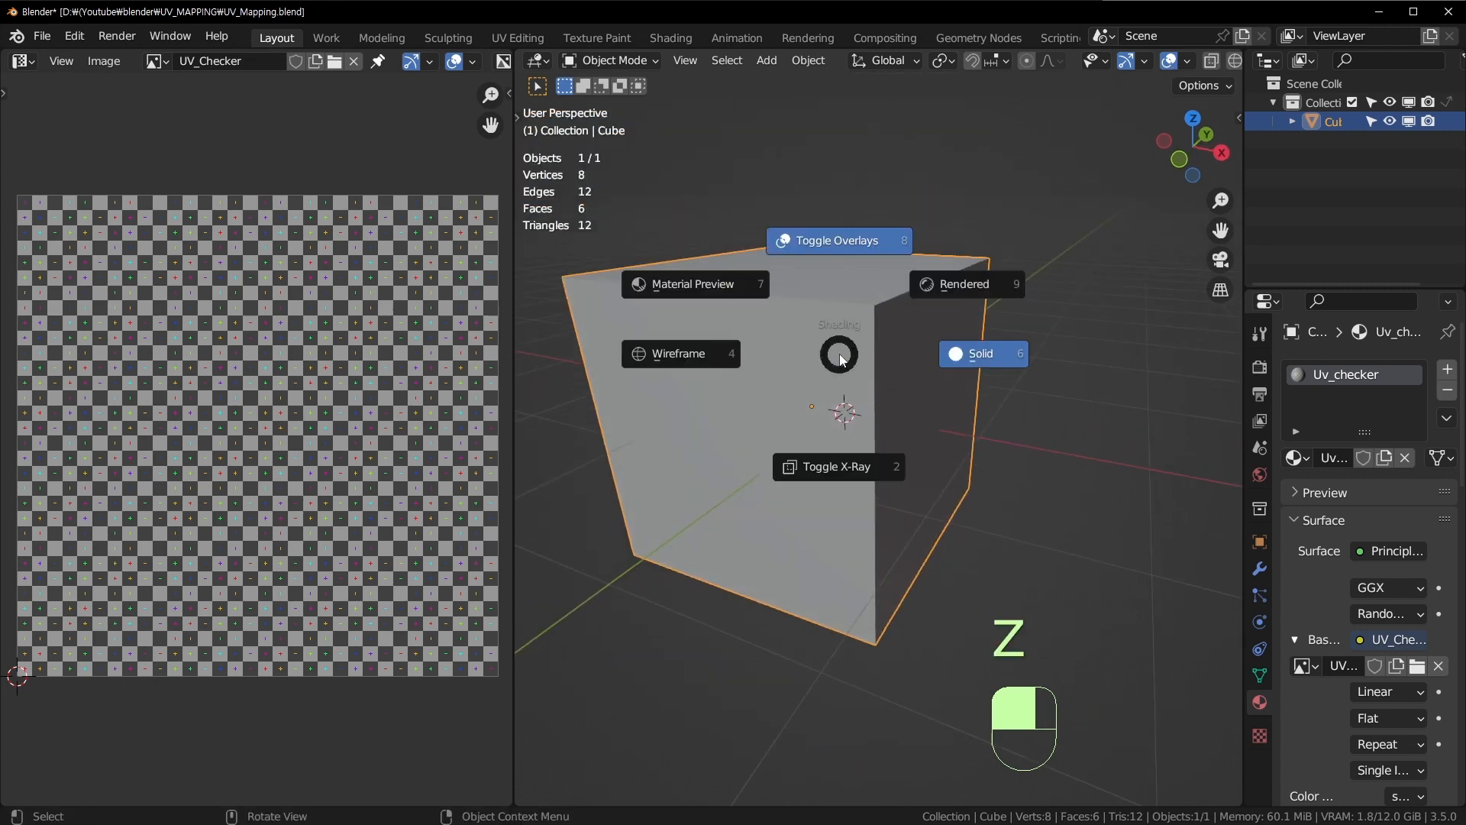
click(724, 285)
mouse_move(1003, 368)
middle_down()
mouse_move(973, 420)
mouse_move(1013, 476)
middle_up()
scroll(1013, 475, up, 2)
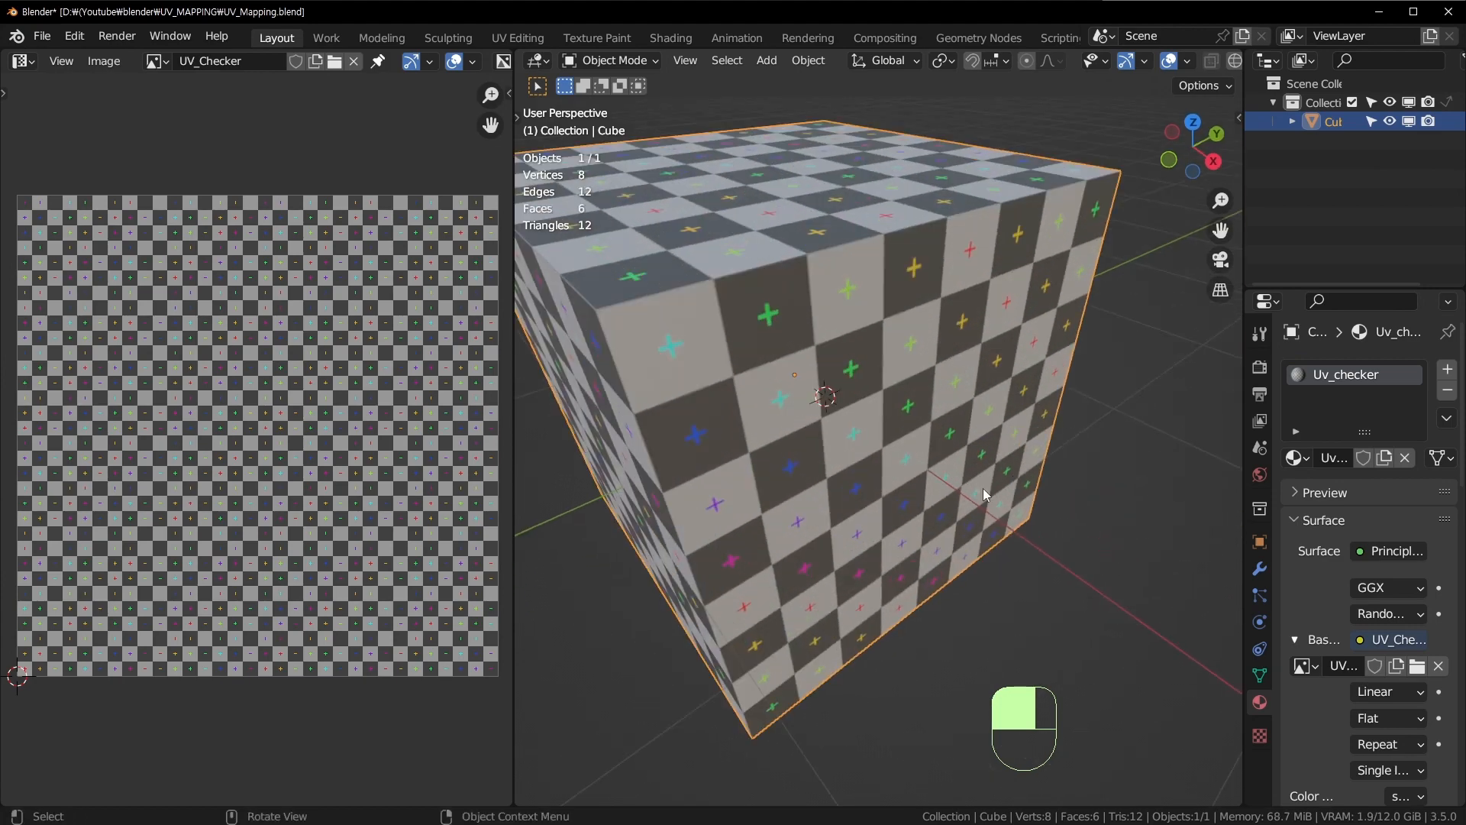
key(ctrl+space)
mouse_move(972, 540)
middle_down()
mouse_move(855, 552)
mouse_move(947, 529)
middle_up()
key(ctrl+space)
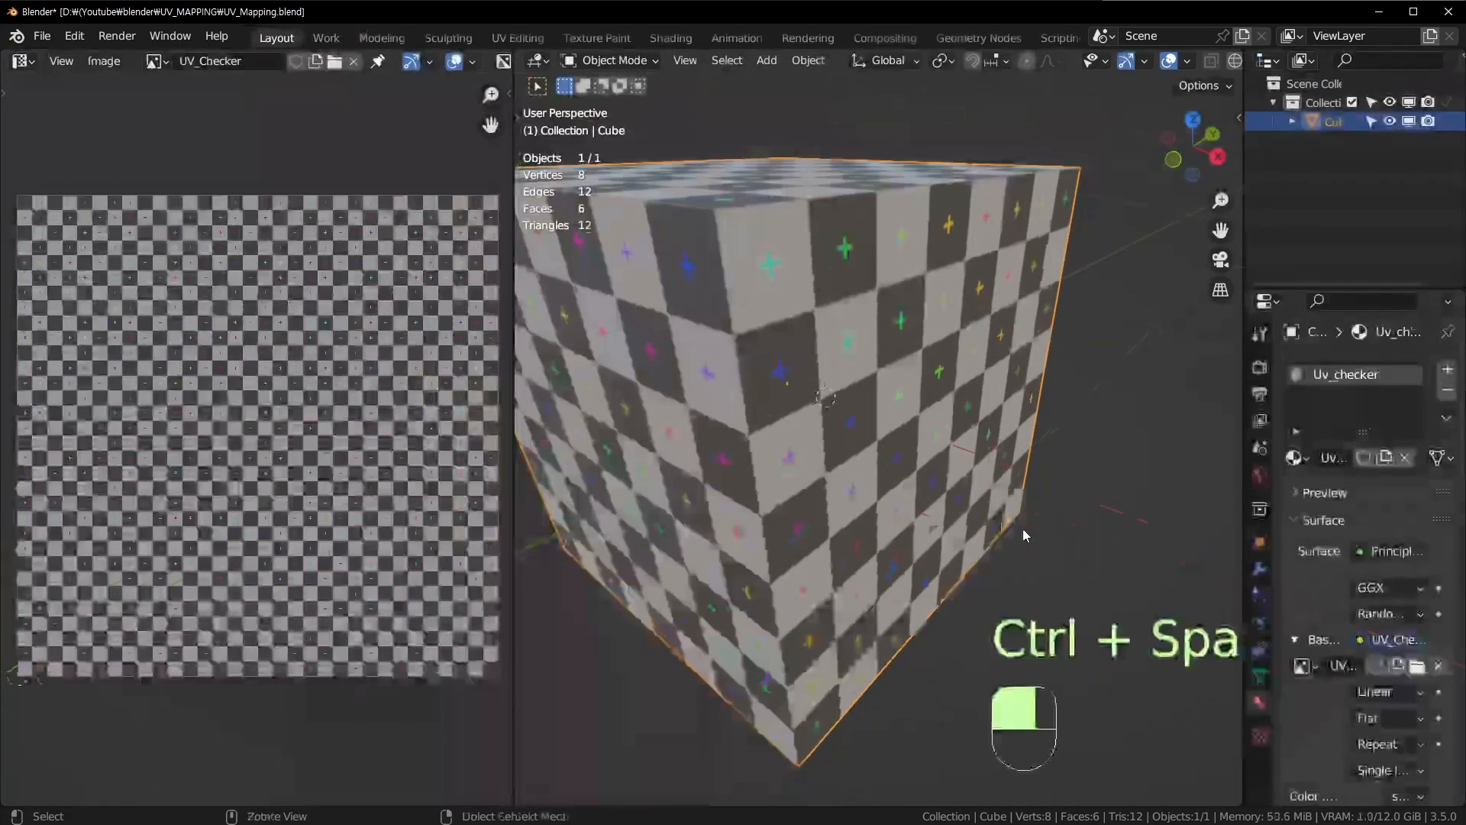
Step: In Edit Mode with face selection, pick individual faces of the UV layout and examine how they overlay the checker image
key(Tab)
key(3)
click(260, 497)
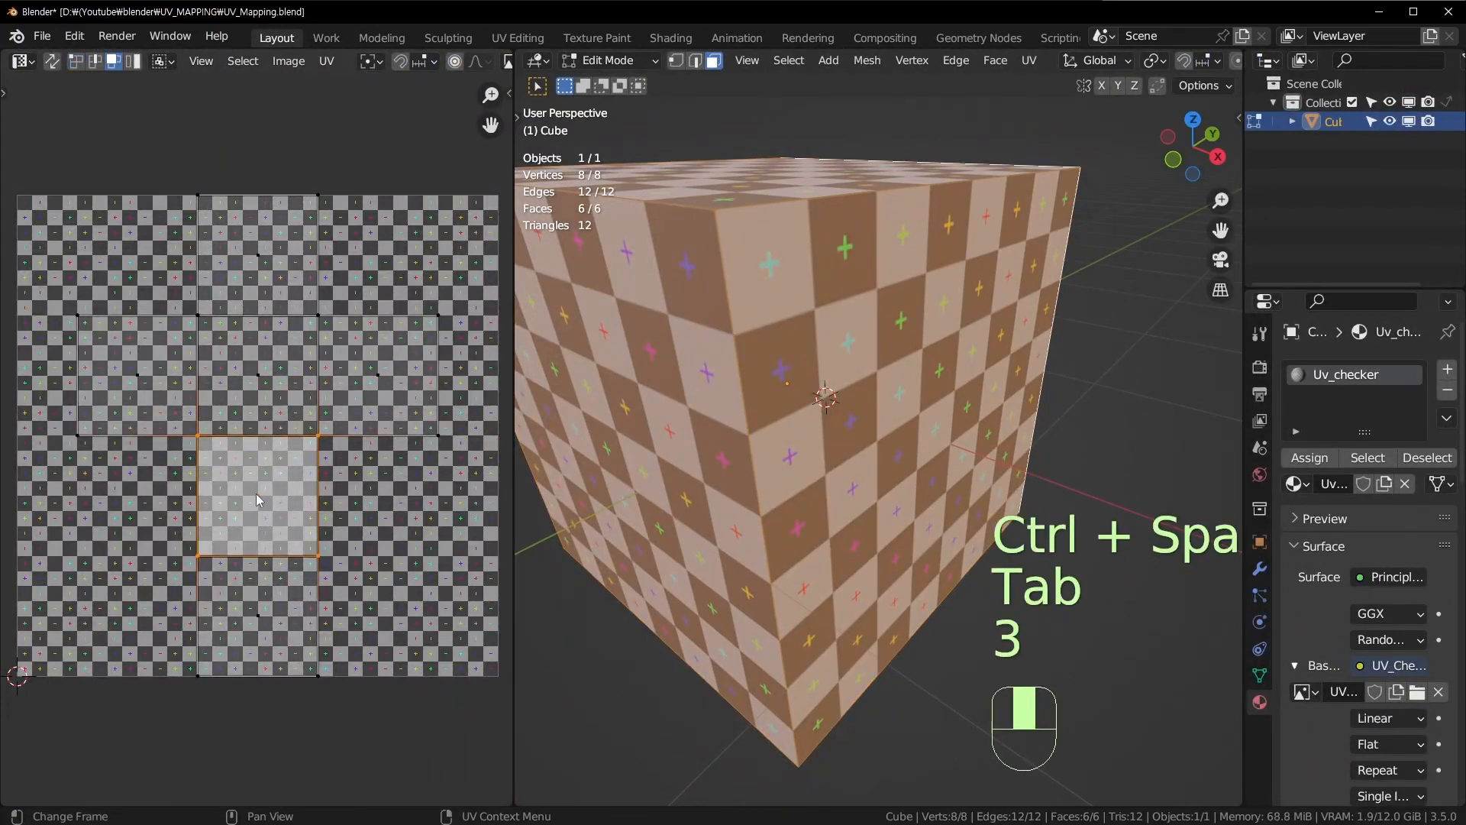
scroll(264, 497, up, 2)
scroll(303, 357, down, 4)
scroll(143, 298, up, 2)
scroll(149, 294, up, 1)
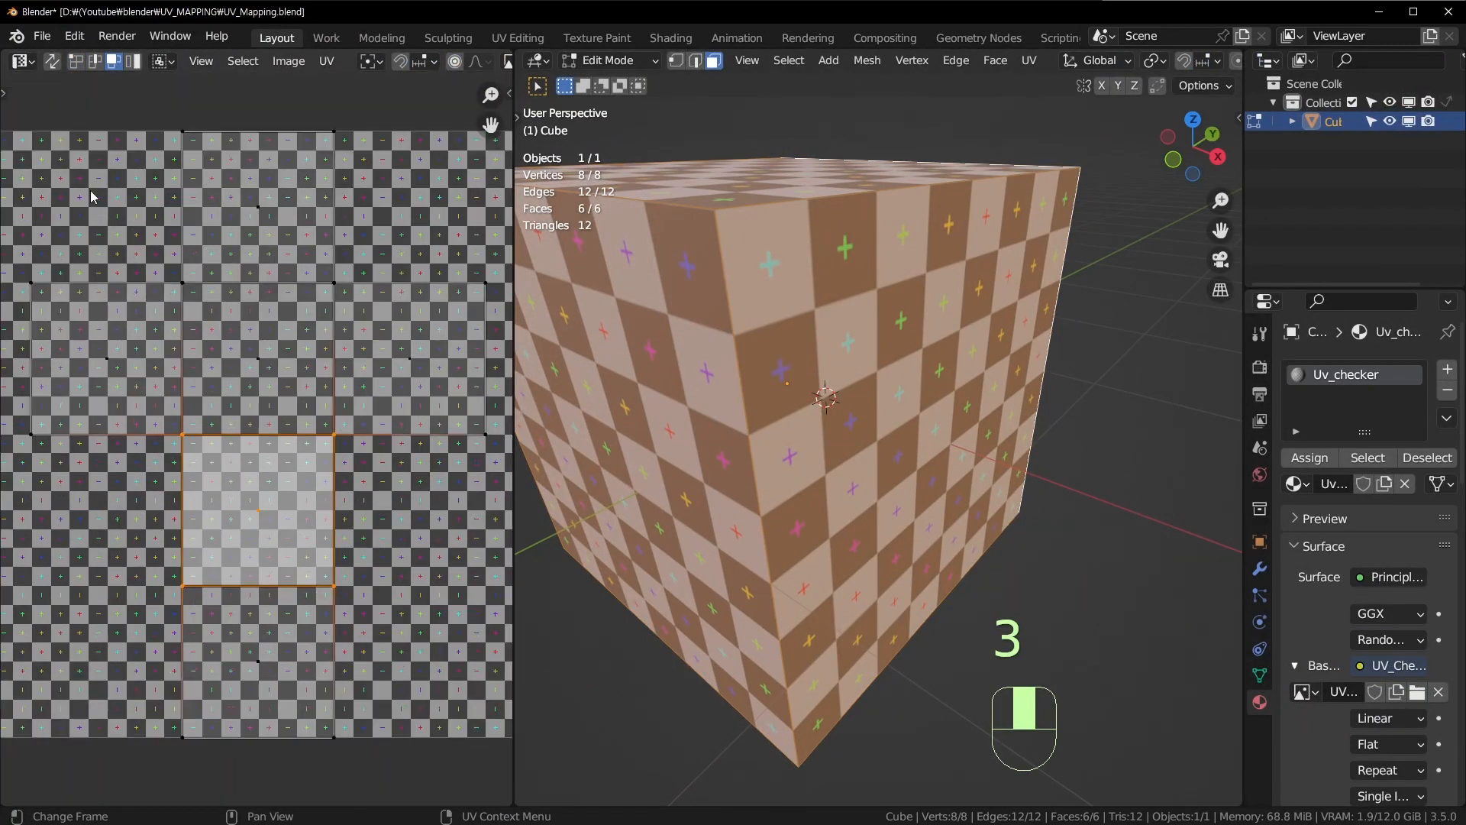
click(175, 356)
click(272, 250)
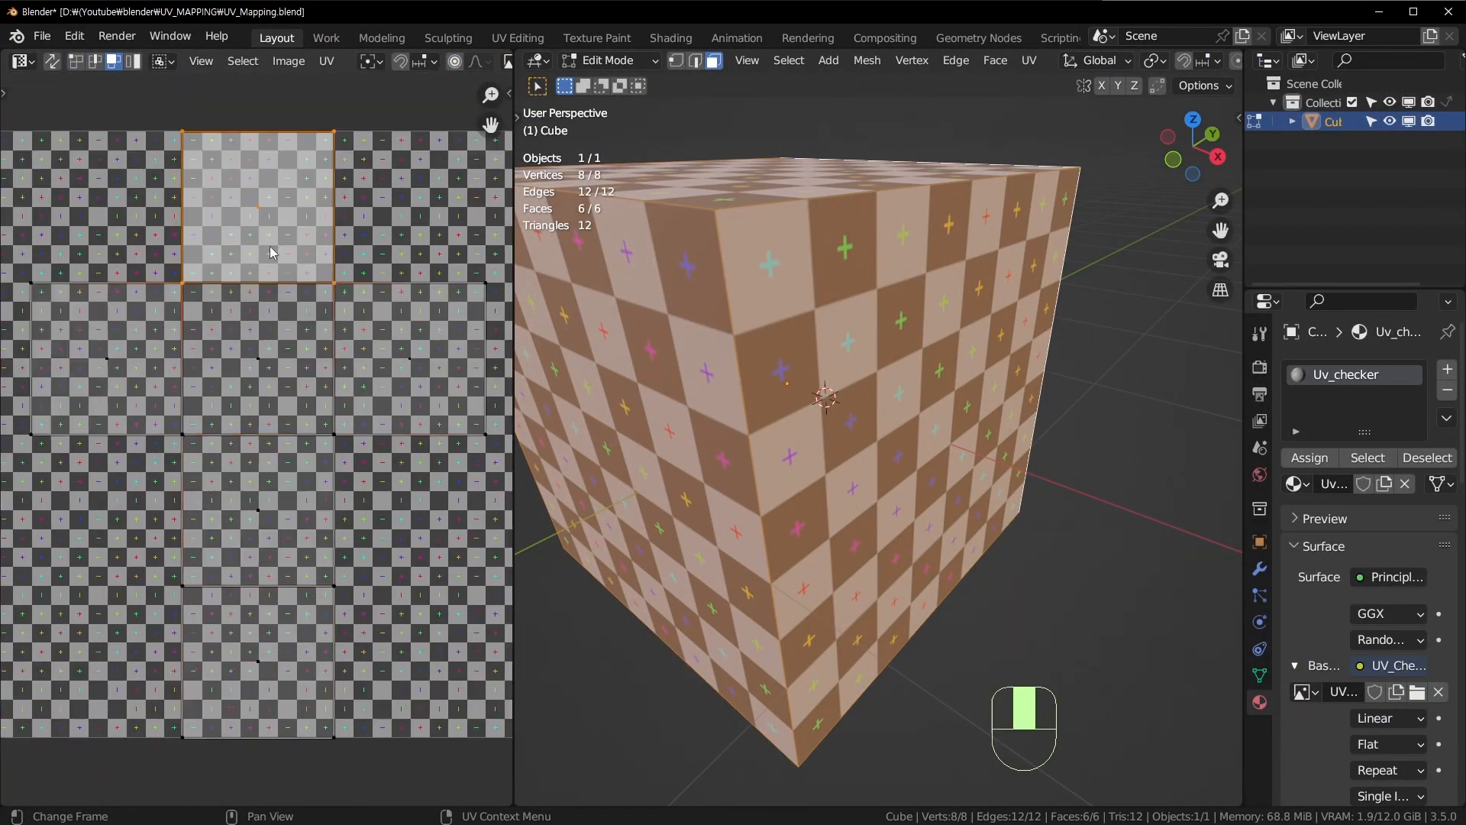
Step: Unlink the UV_Checker image from the UV editor and examine the cube's UV layout without it in Edit Mode
key(Tab)
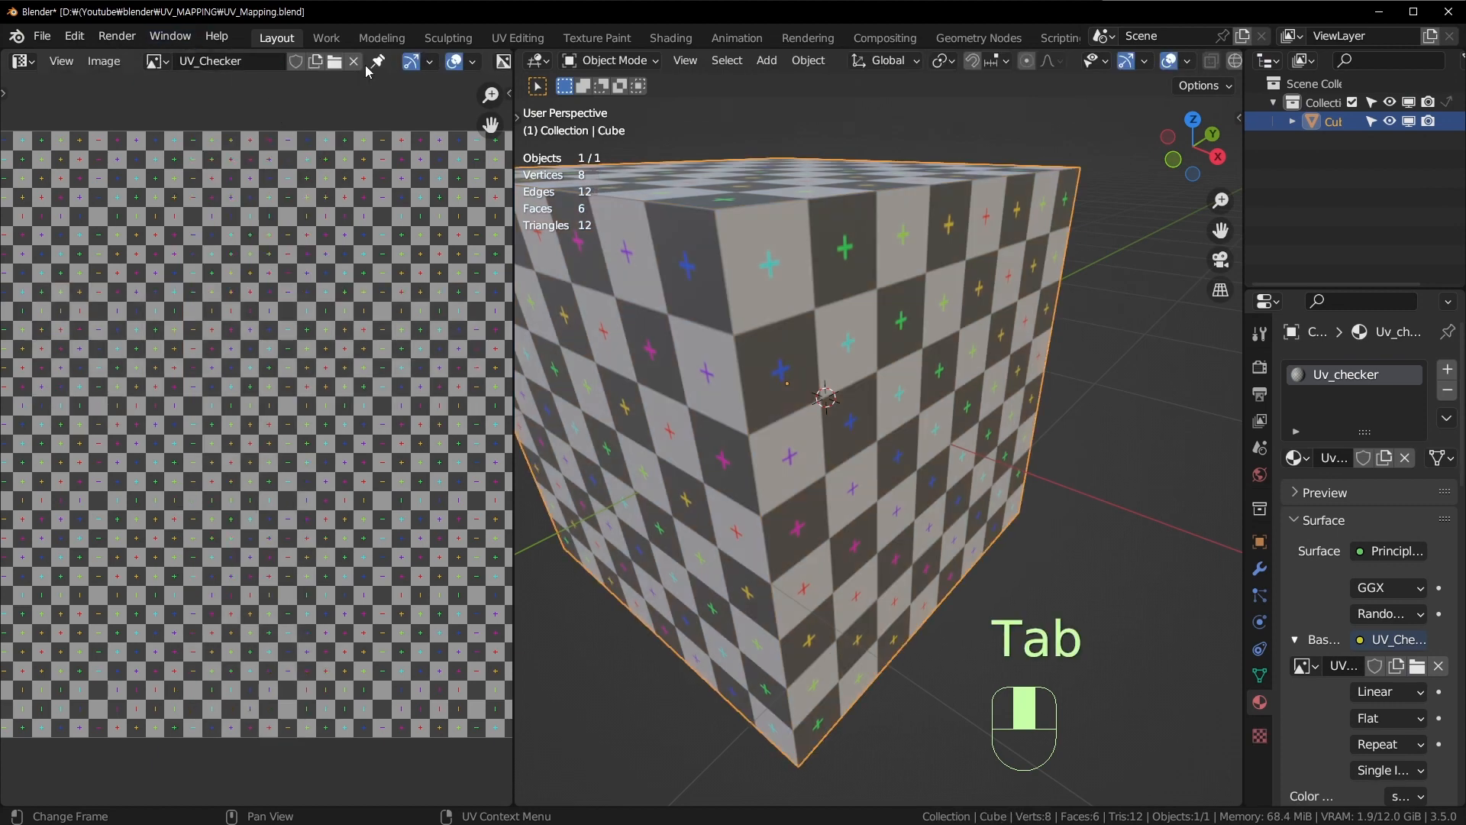
click(151, 59)
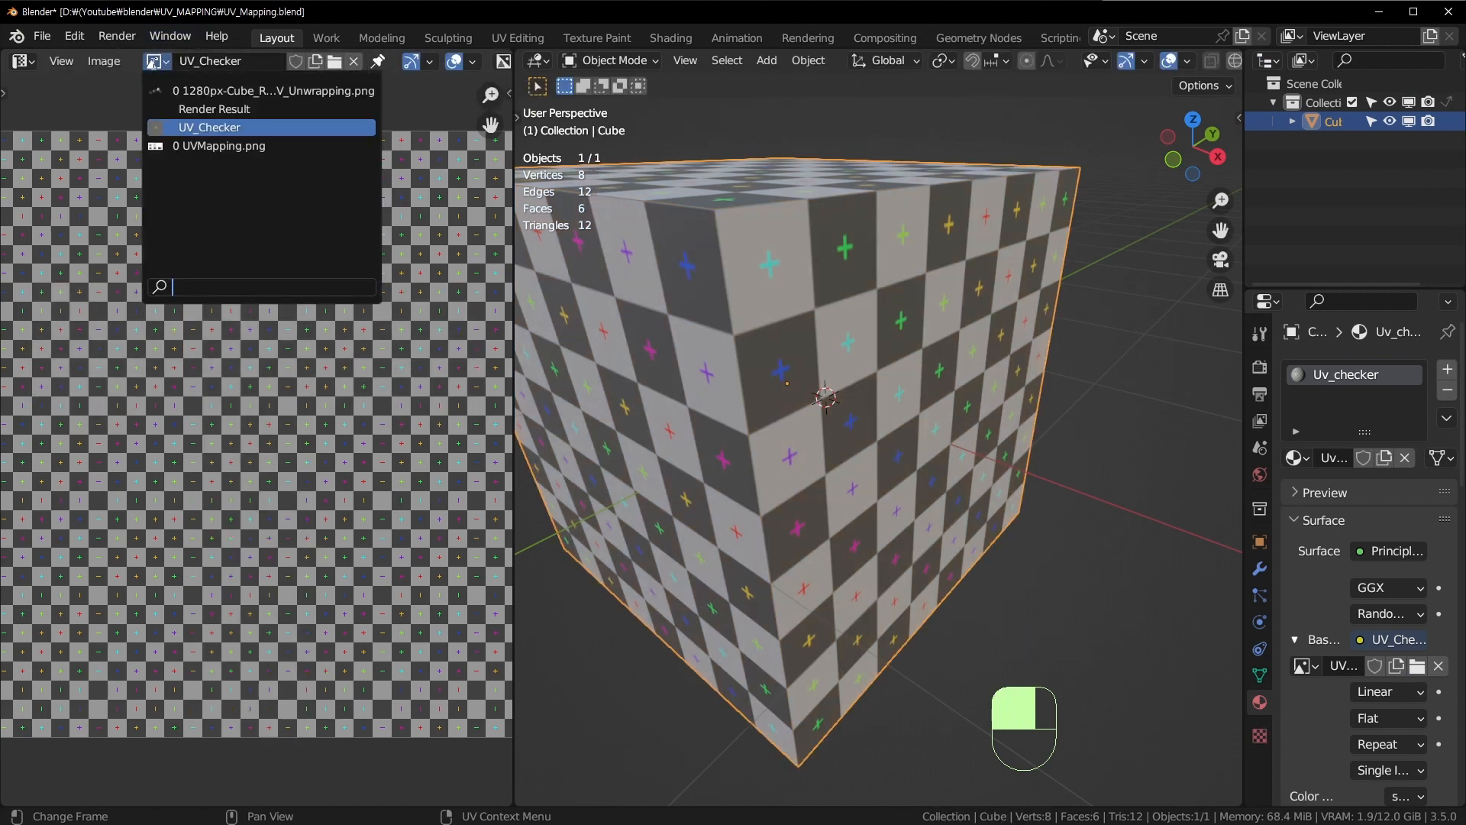
click(354, 61)
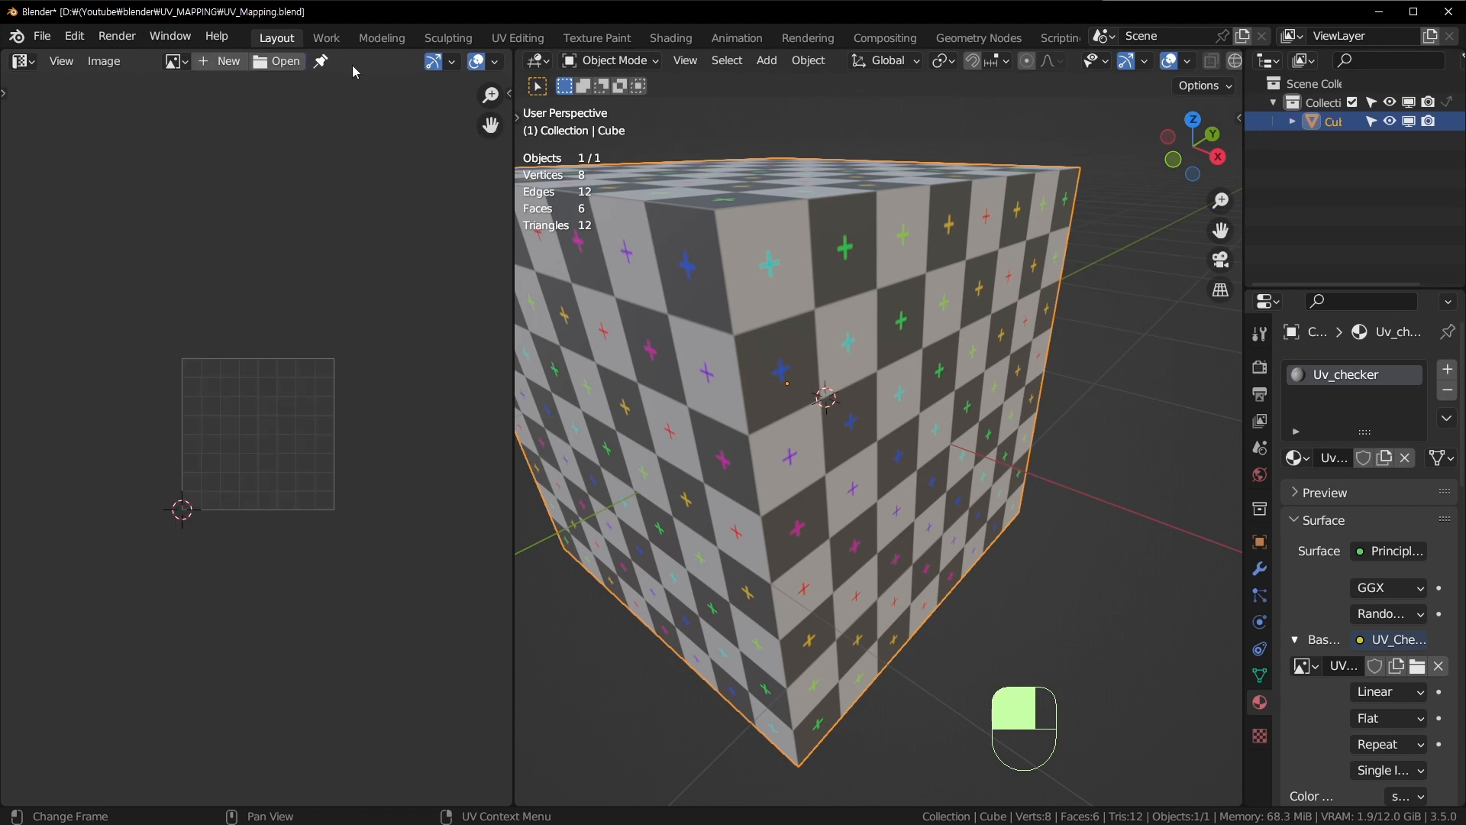
key(Tab)
scroll(544, 395, up, 3)
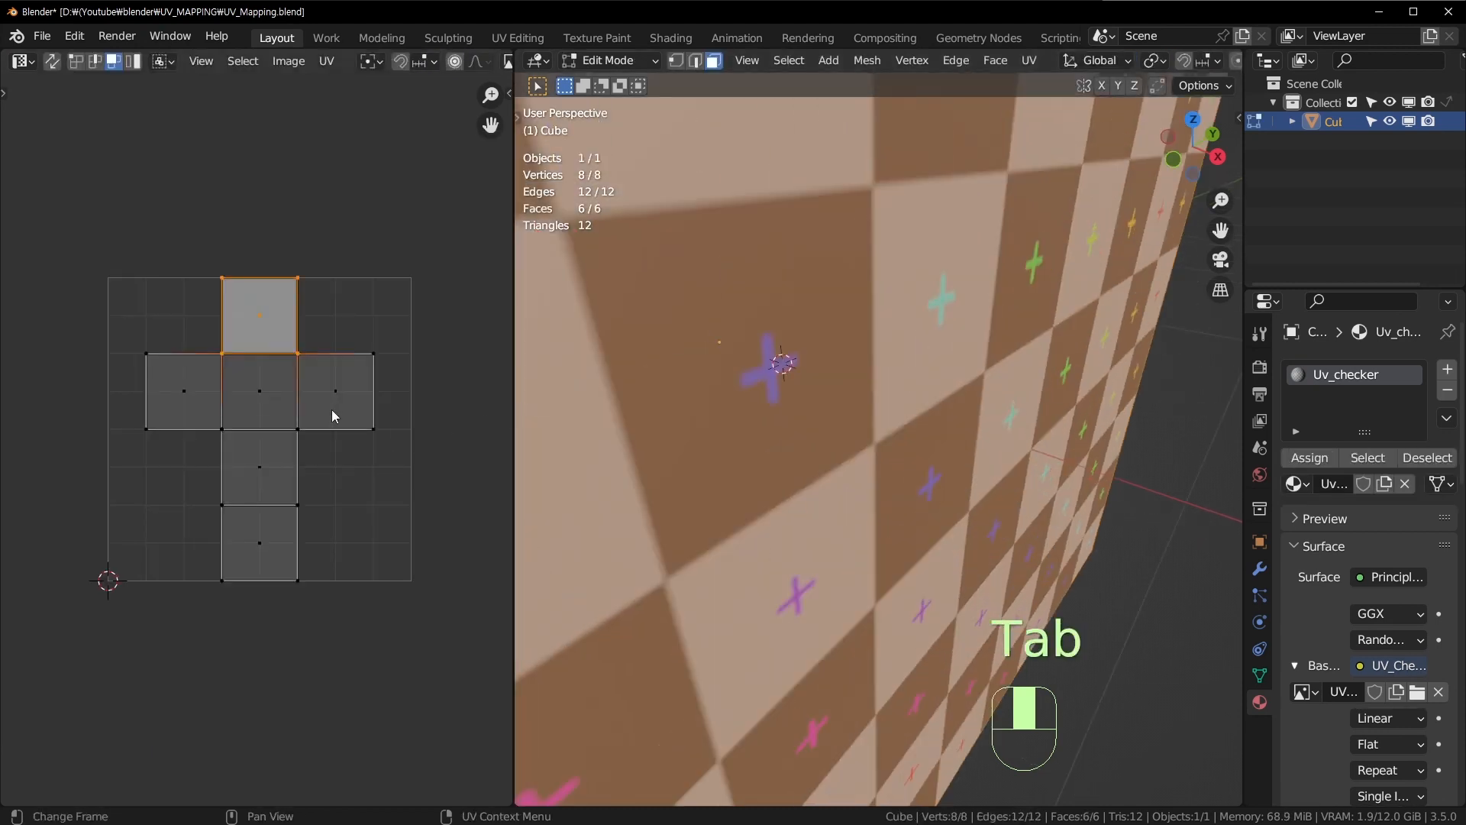
scroll(324, 413, up, 4)
scroll(324, 413, down, 3)
scroll(1025, 386, up, 3)
scroll(1000, 398, down, 6)
scroll(999, 397, down, 2)
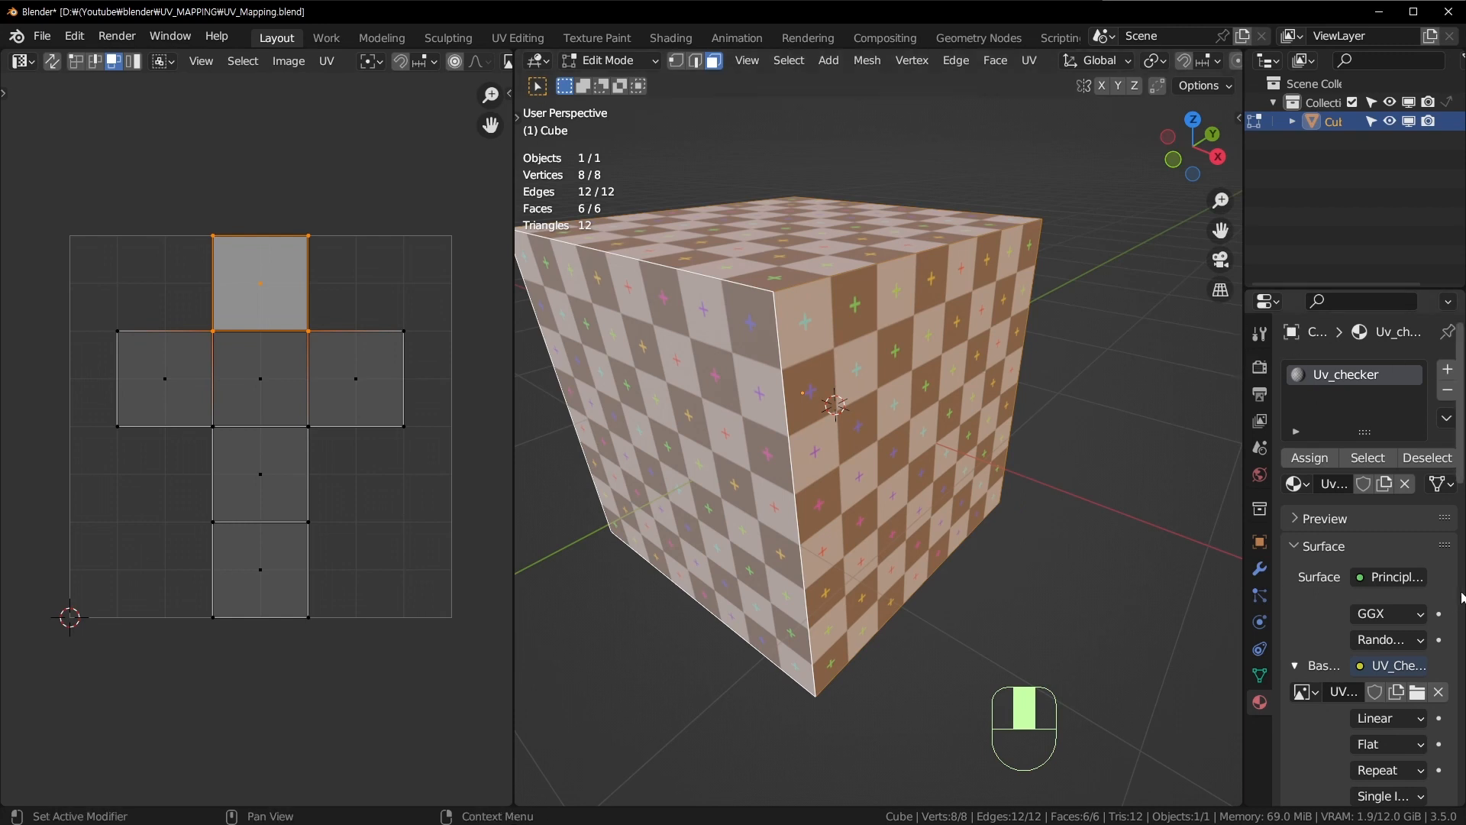
scroll(240, 260, up, 1)
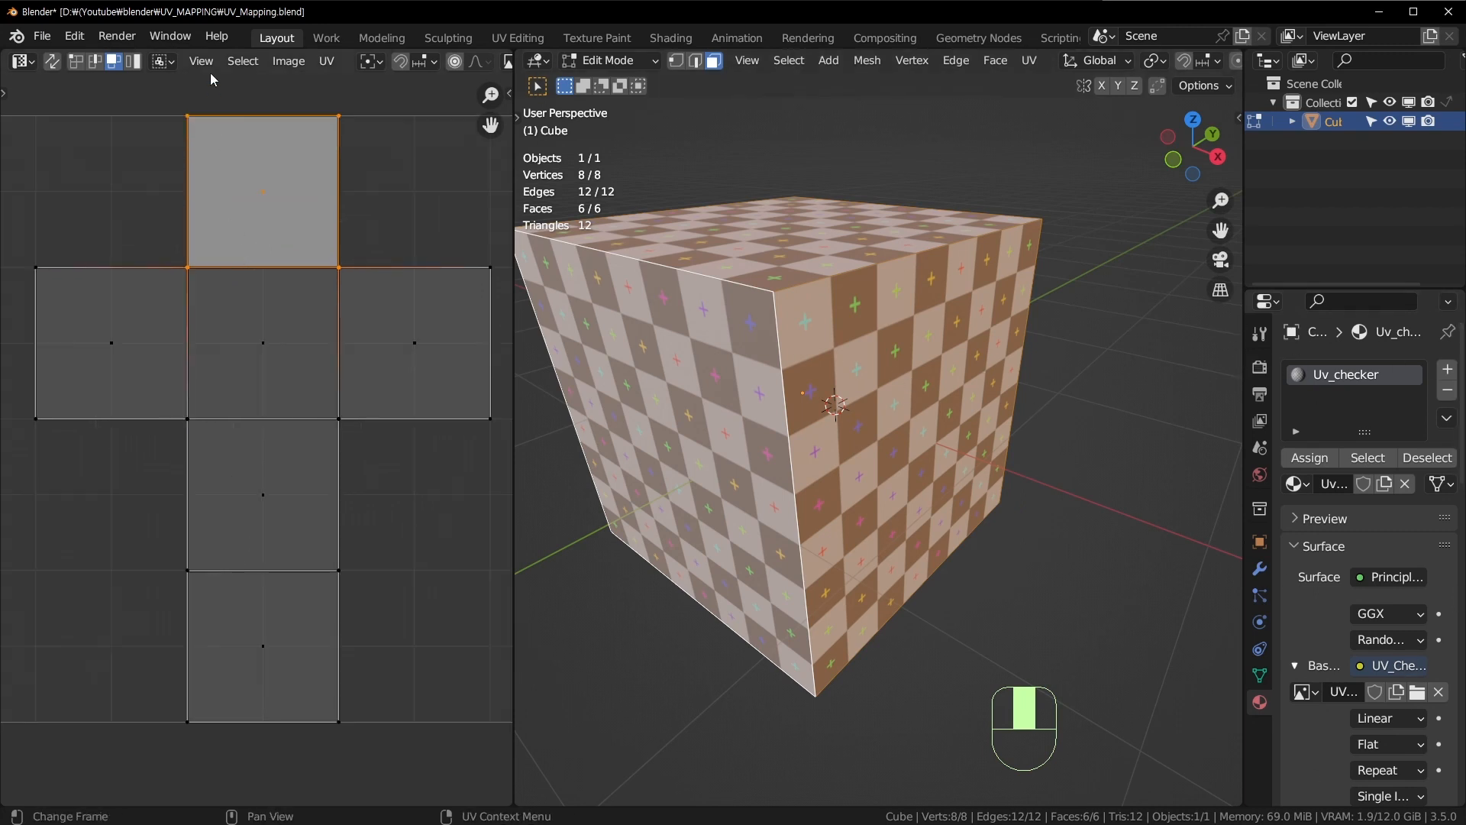
Step: In Object Mode, display the UV_Checker image and the Render Result in the image editor, and unlink the image again
key(Tab)
click(191, 62)
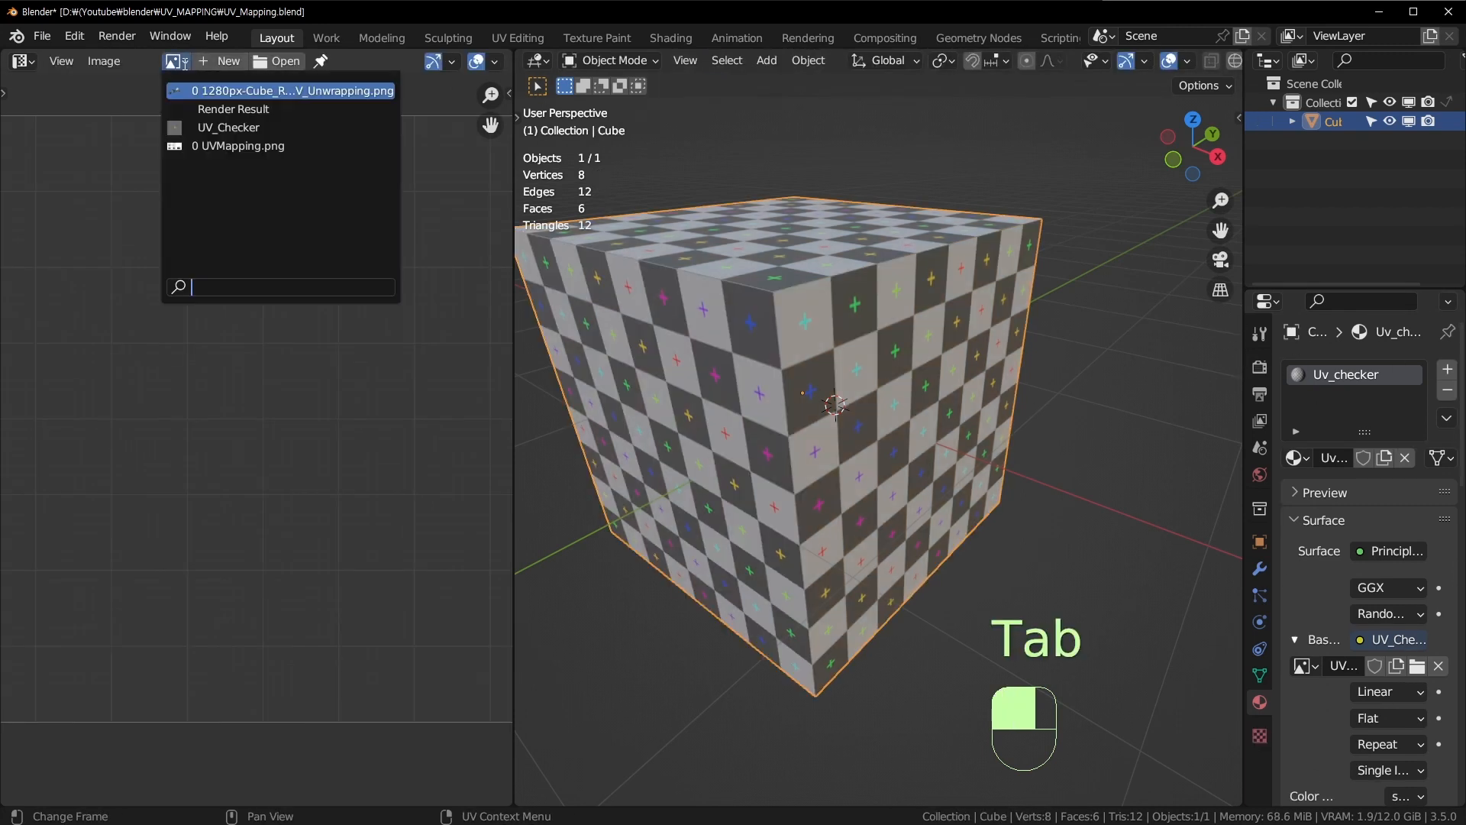
click(203, 129)
click(158, 61)
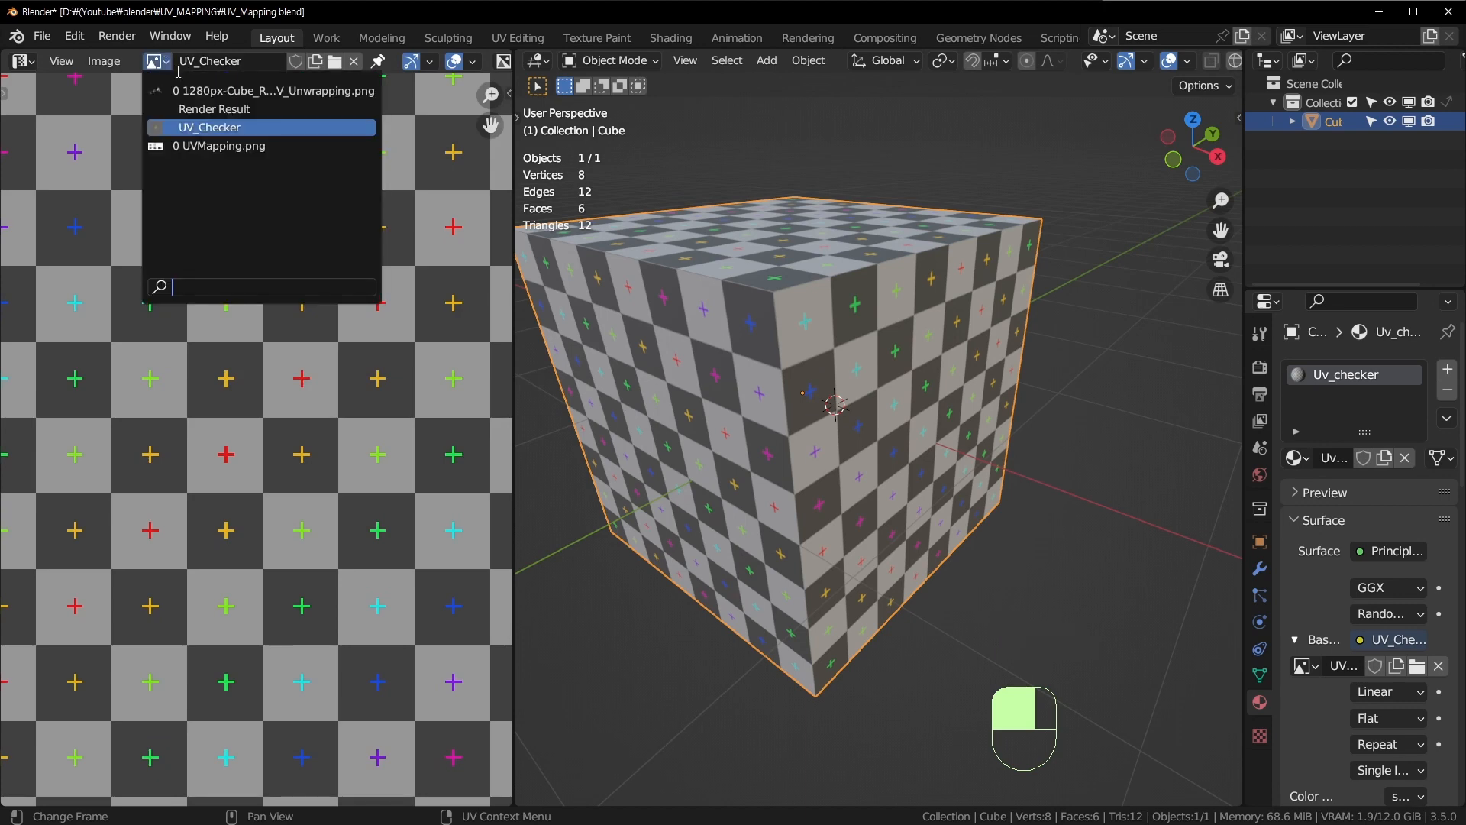
click(237, 111)
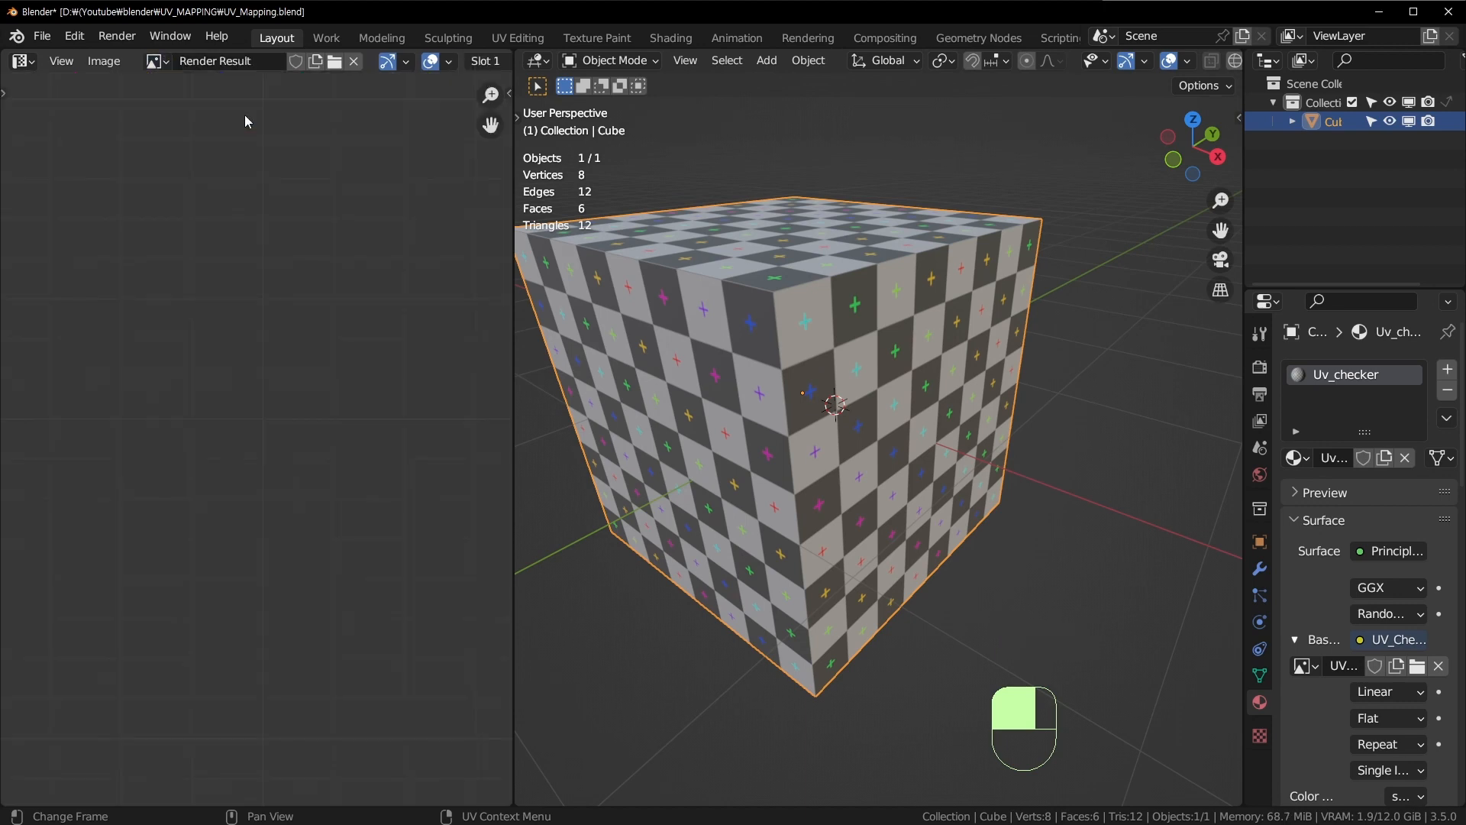
click(163, 67)
click(356, 61)
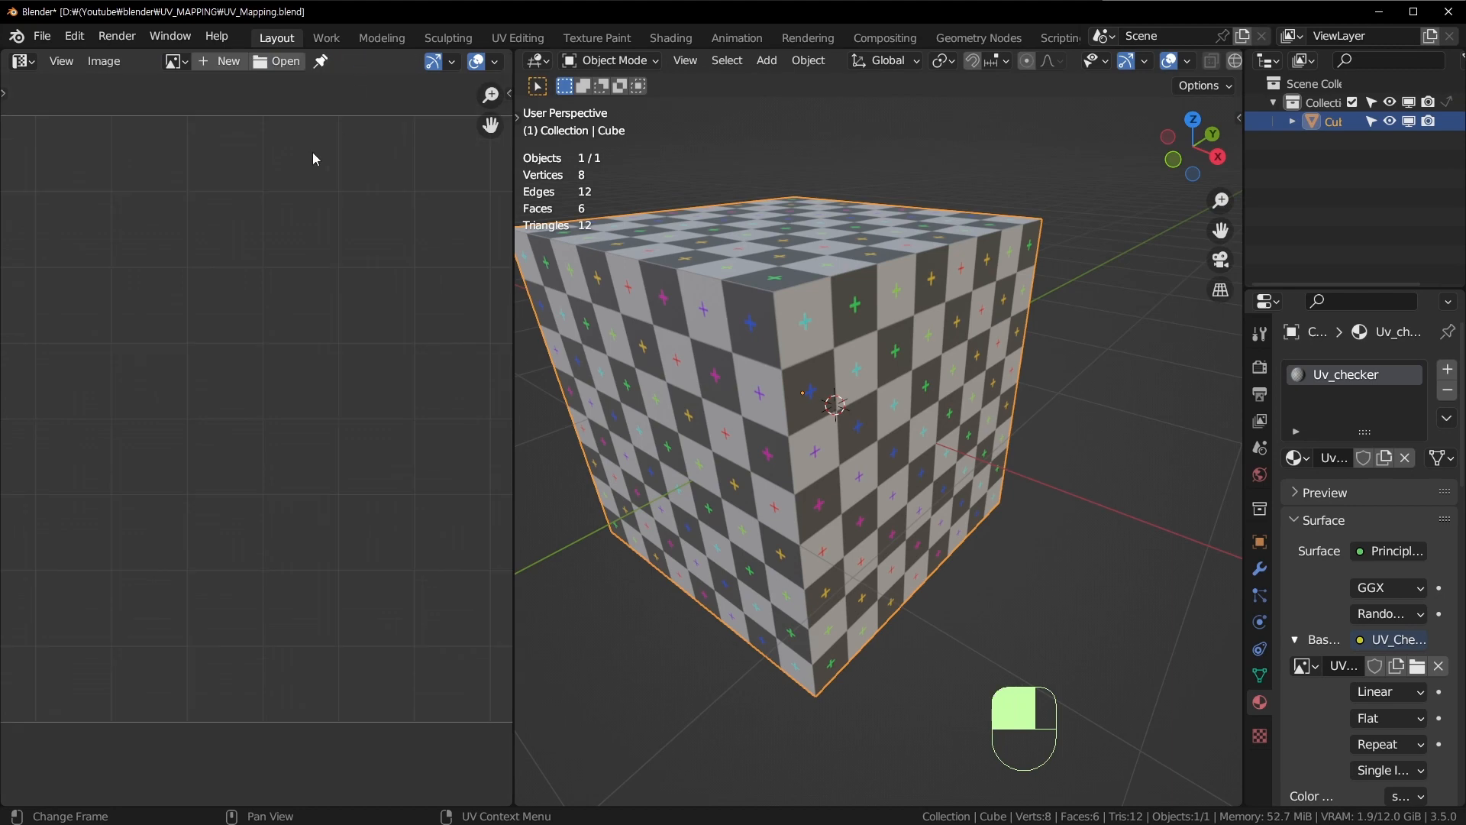
Step: In Edit Mode, compare the UV layout of a single selected side face with that of all selected faces
key(Tab)
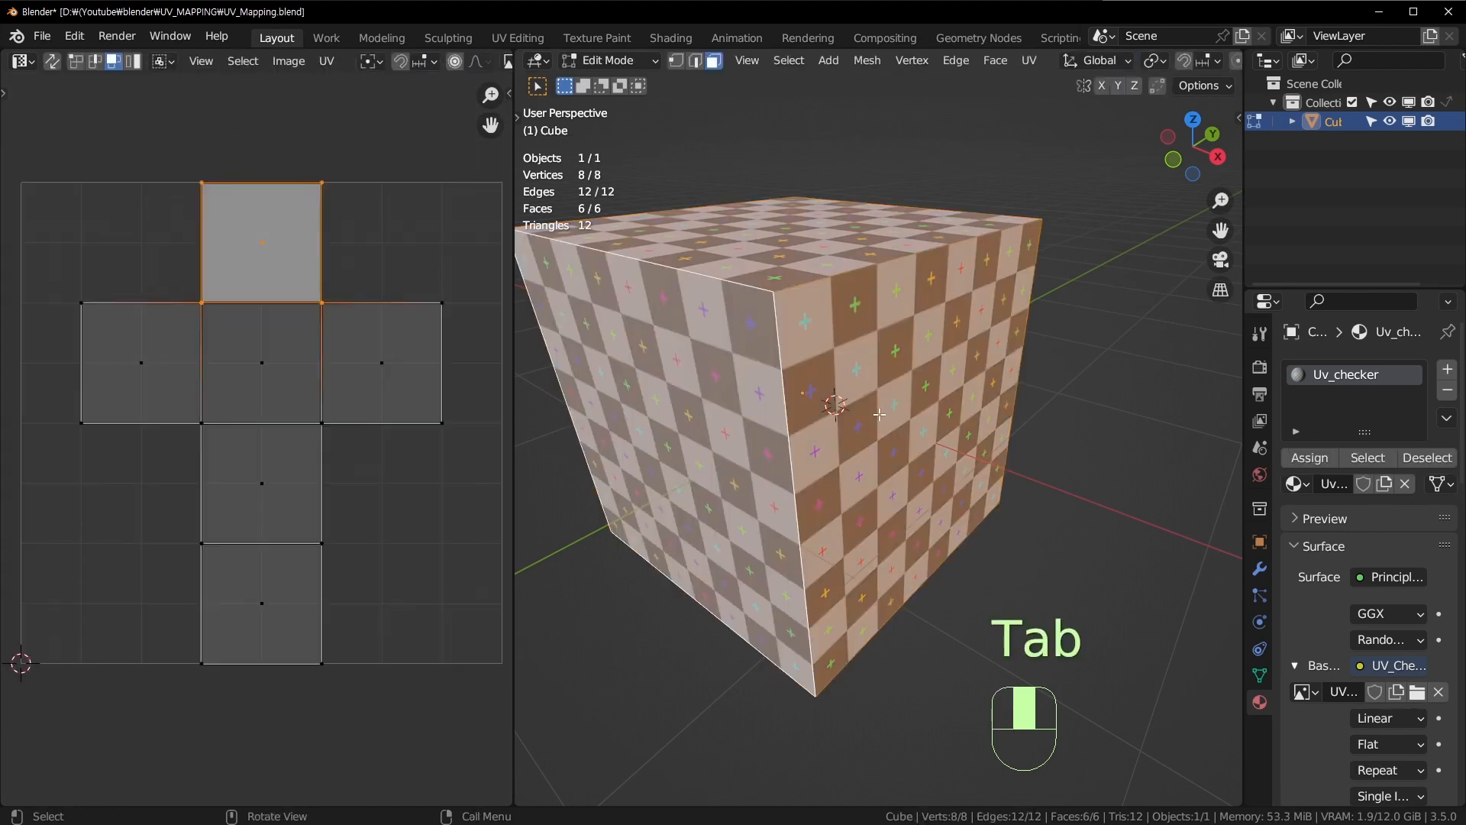
click(880, 414)
key(3)
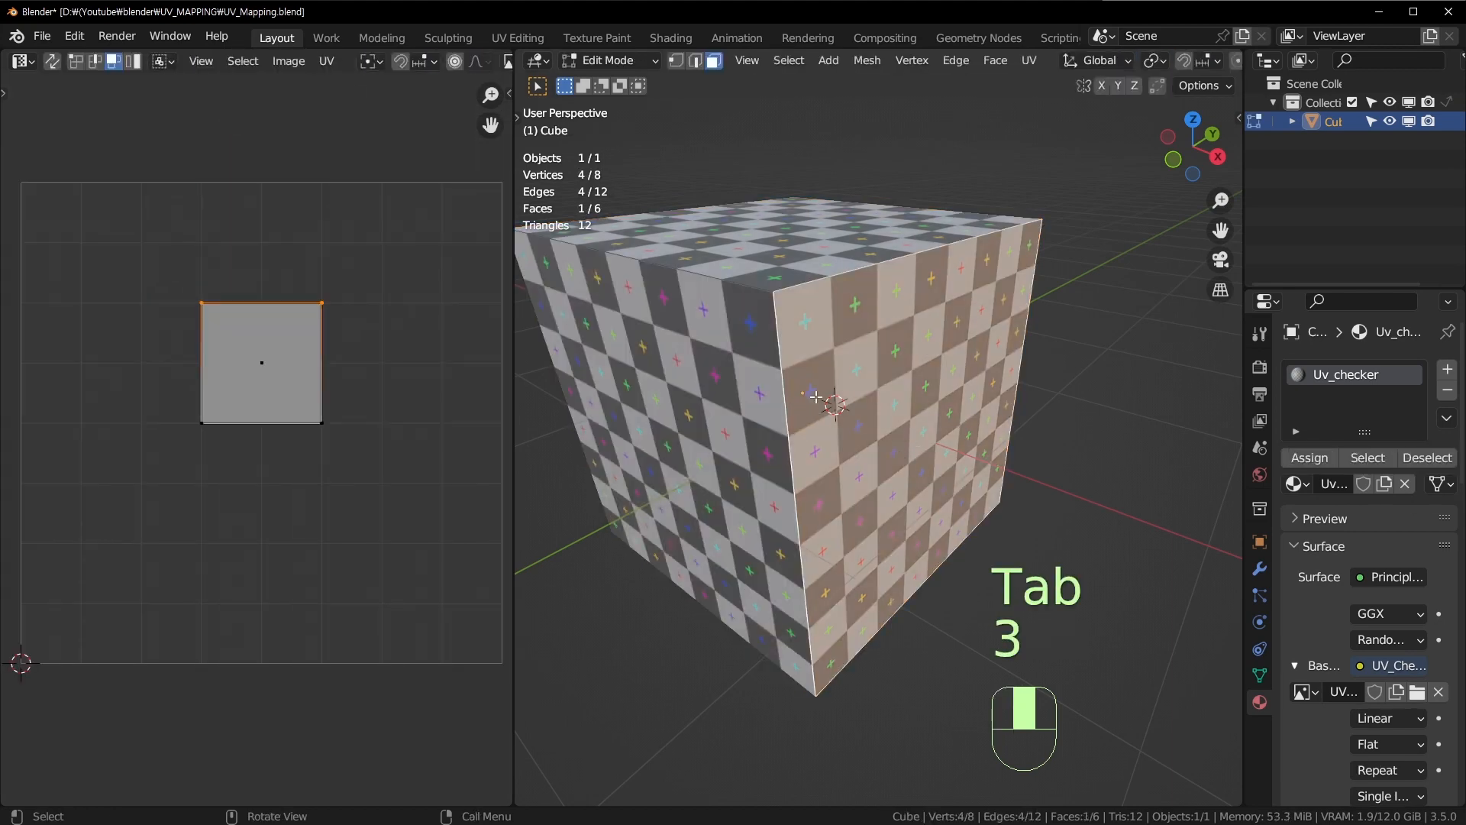
key(a)
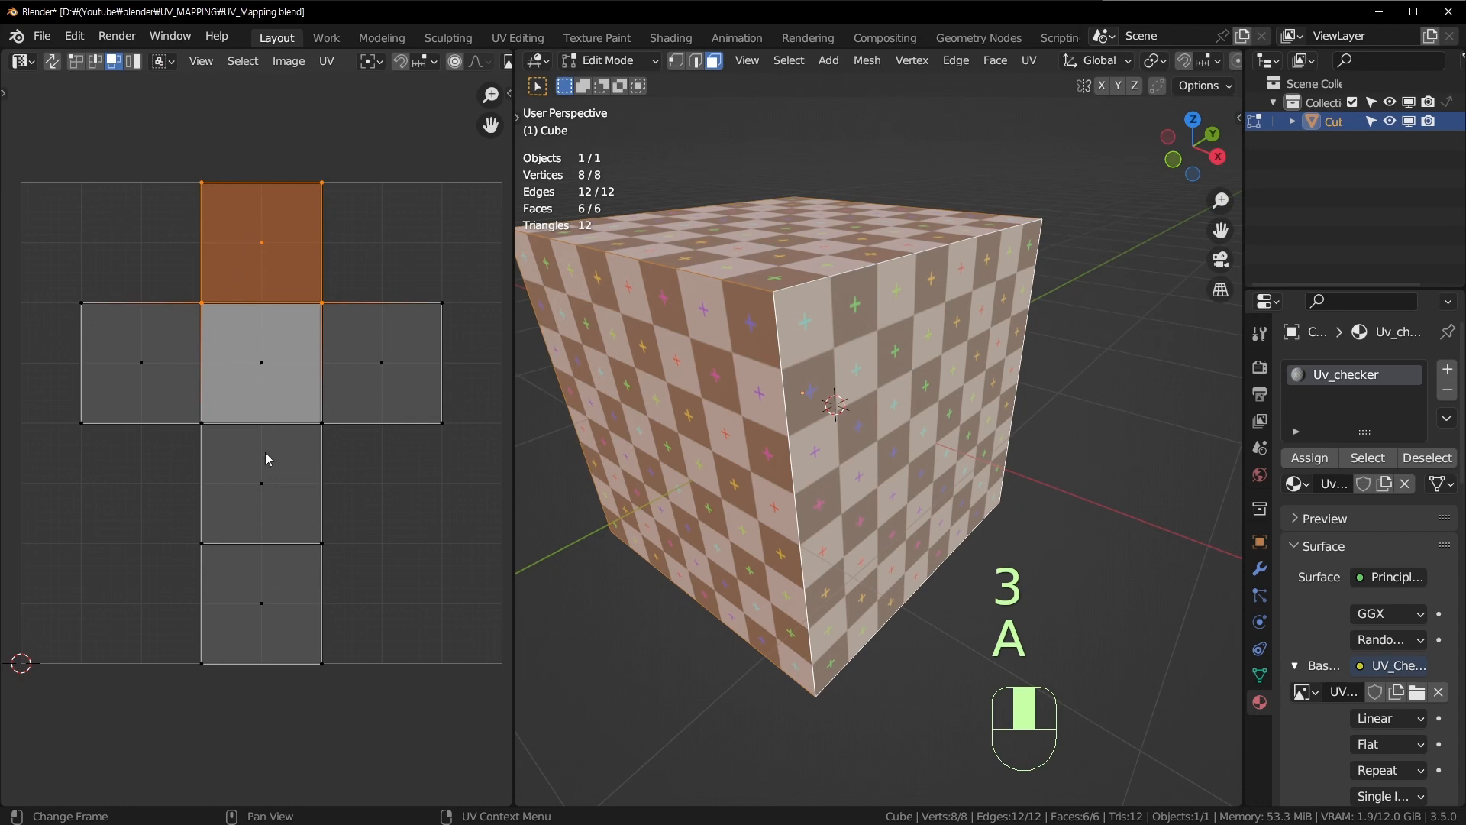
scroll(305, 286, up, 2)
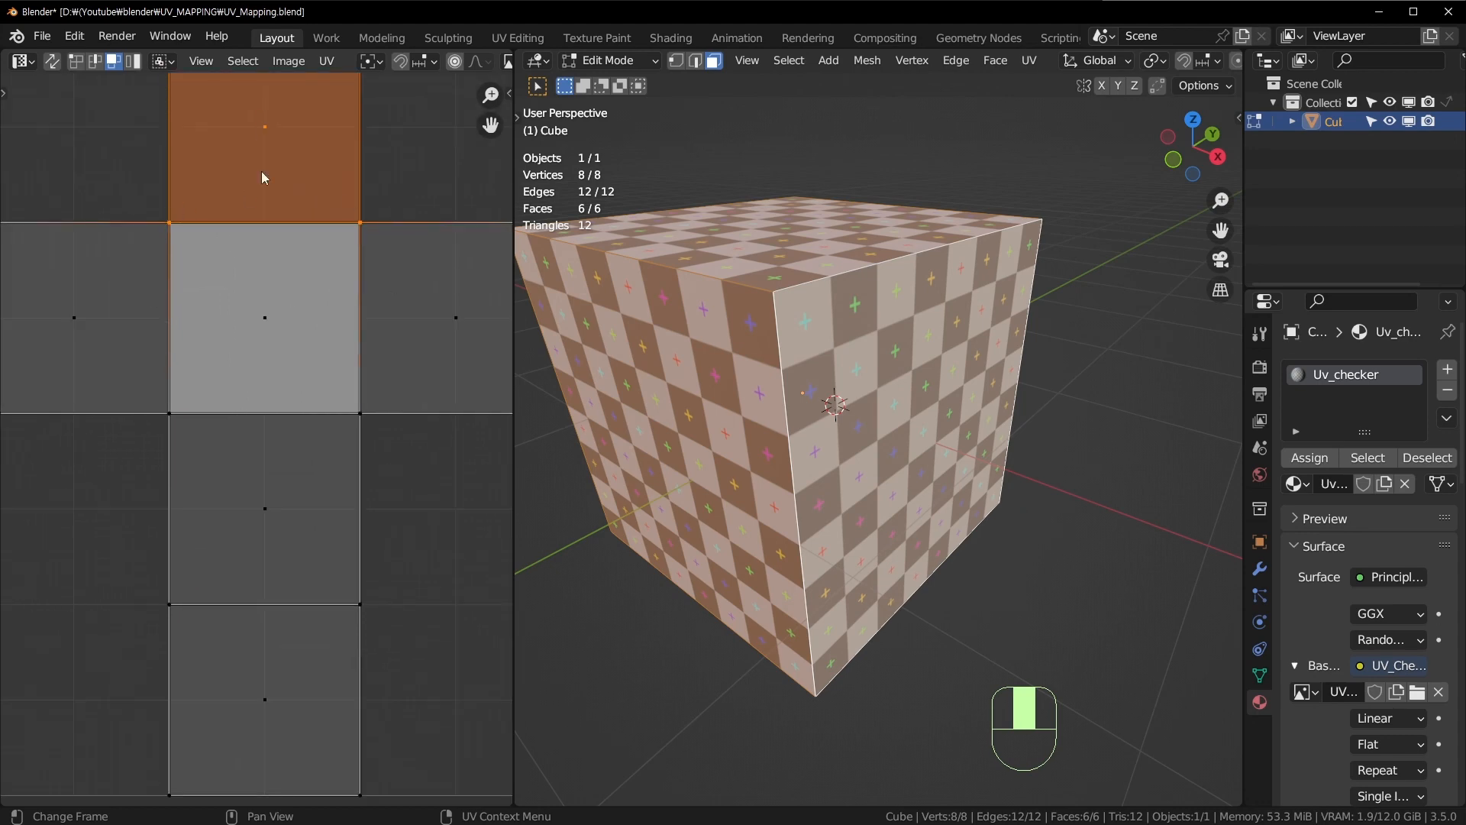
Step: Load the UV_Checker image into the image editor from Object Mode and show it behind the UV layout in Edit Mode
key(Tab)
click(174, 61)
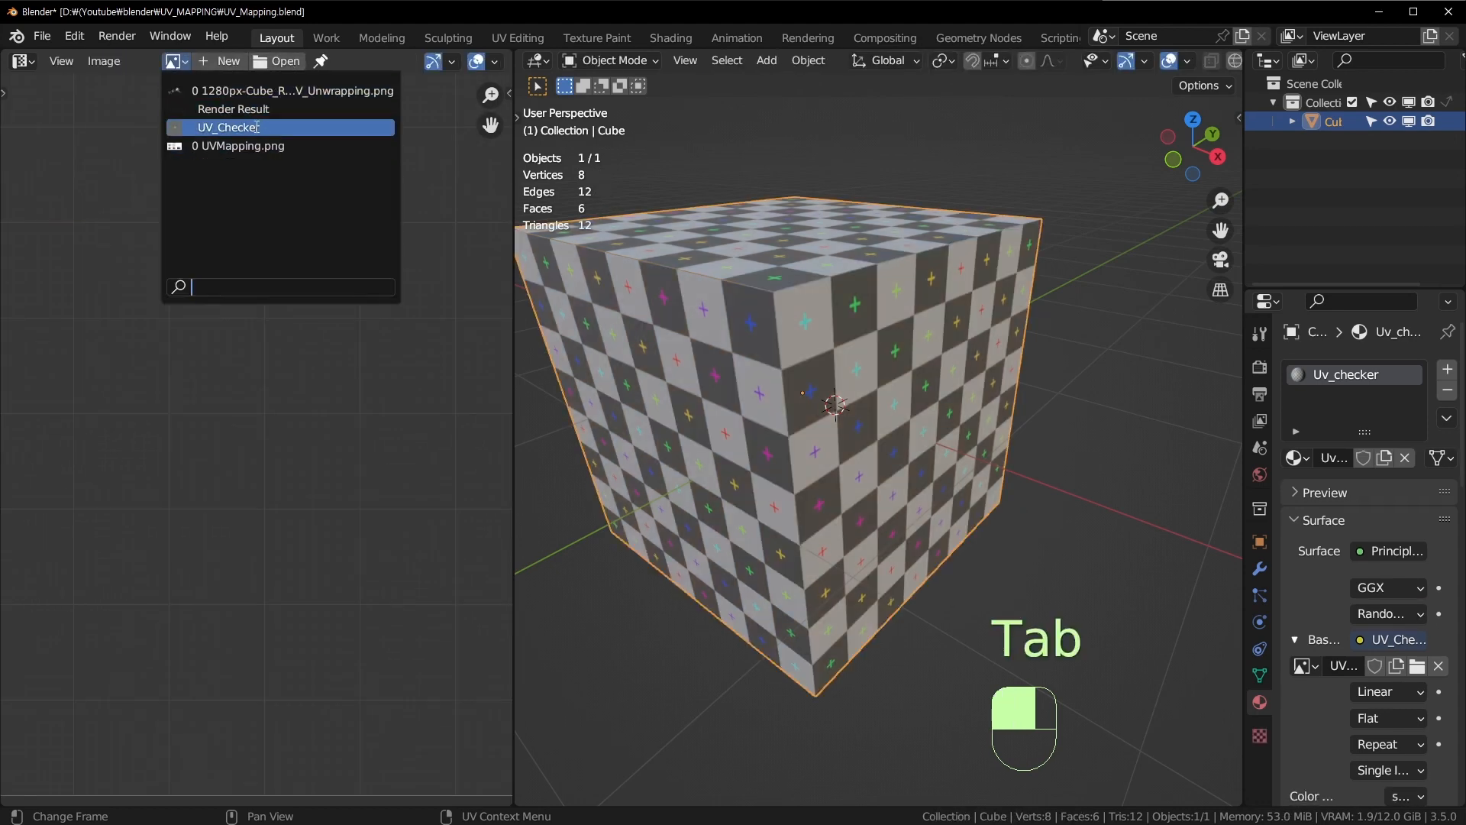
click(229, 128)
key(Tab)
scroll(382, 364, down, 5)
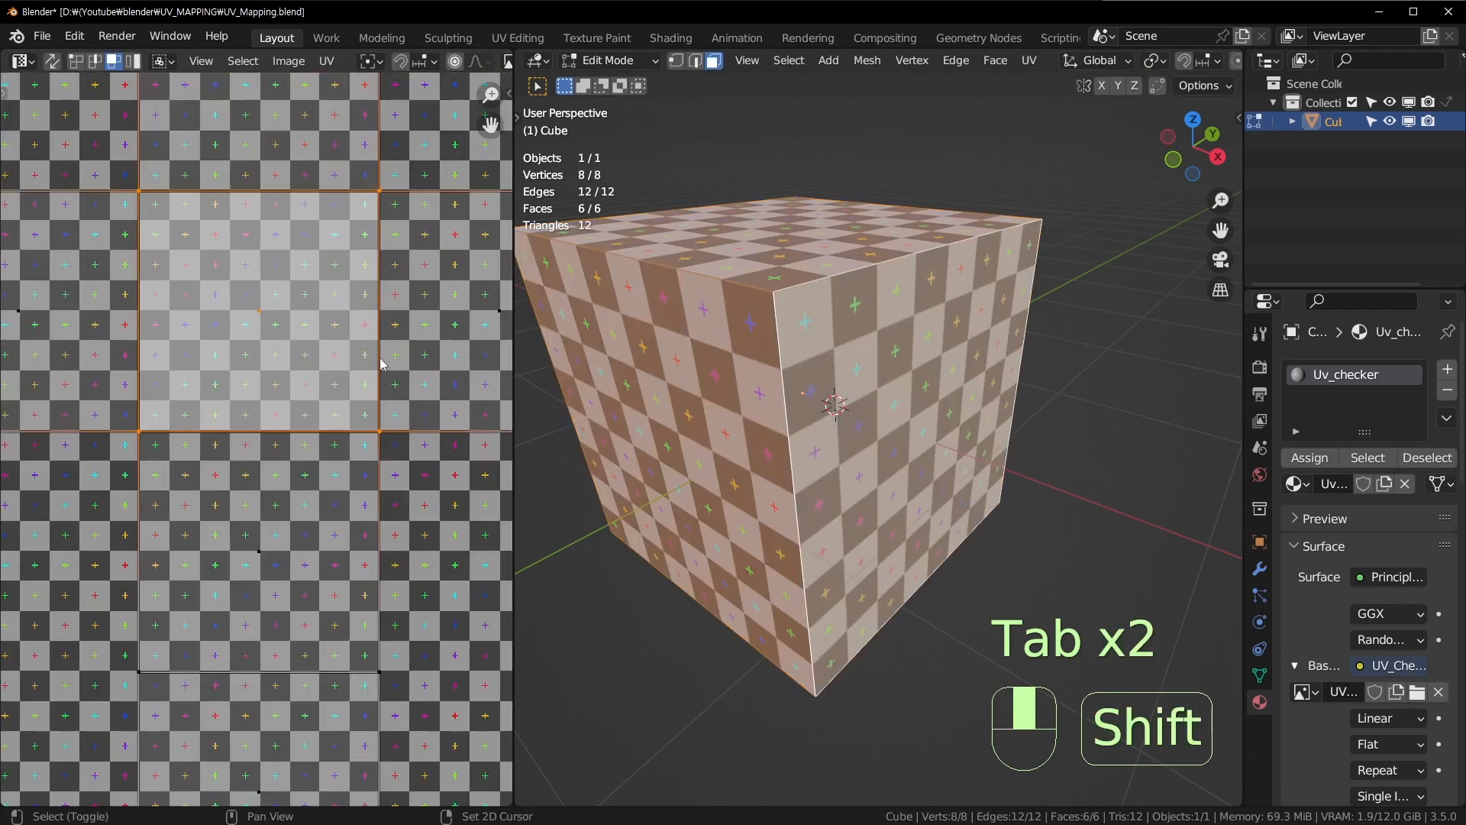
middle_drag(381, 364, 432, 341)
scroll(324, 384, down, 3)
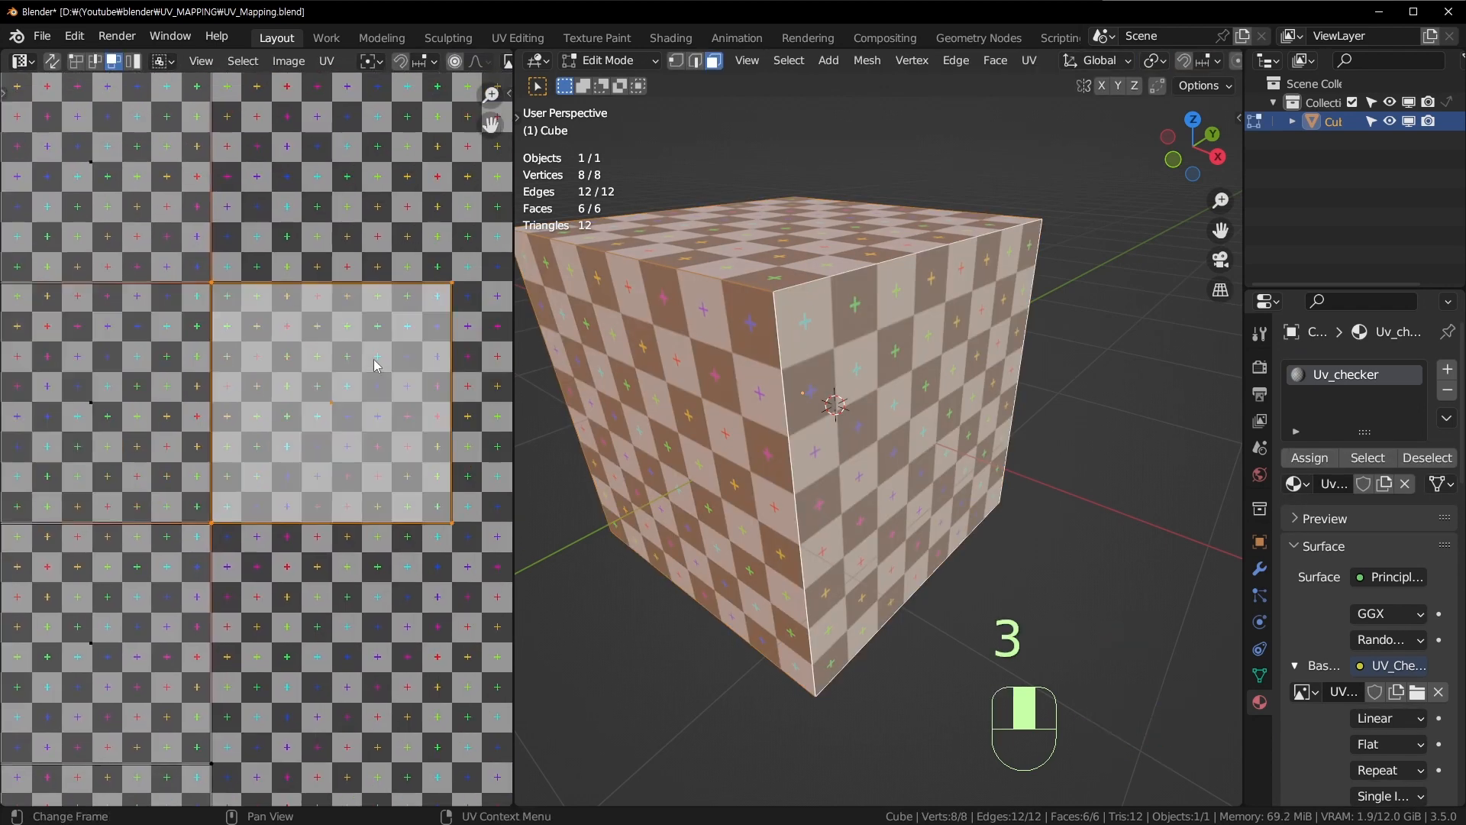
Step: Select a side face and the top face of the cube, and compare the top face's checker pattern with its UV area
click(174, 344)
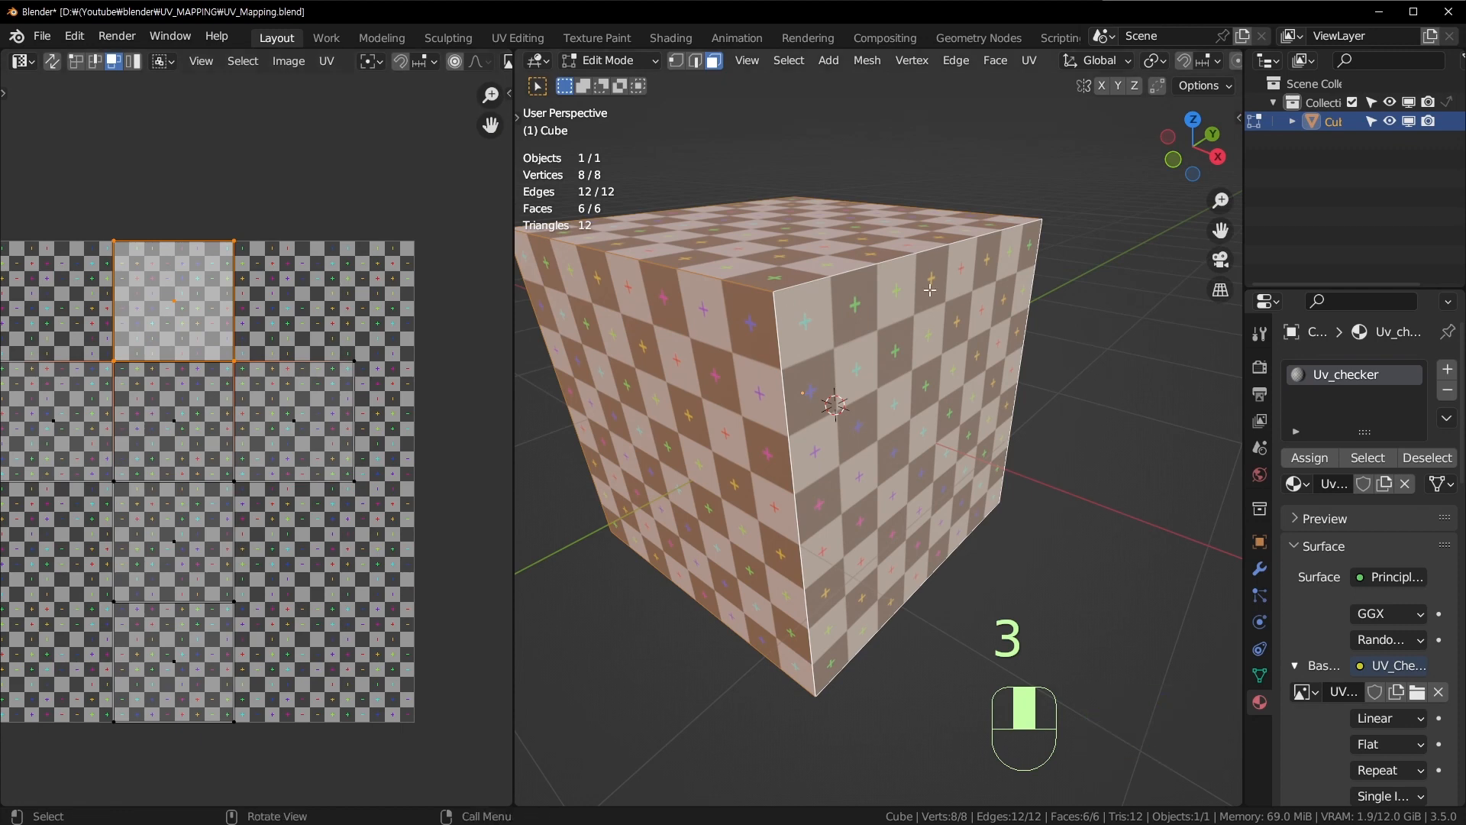
click(960, 430)
click(867, 257)
middle_drag(814, 238, 687, 397)
scroll(359, 405, up, 3)
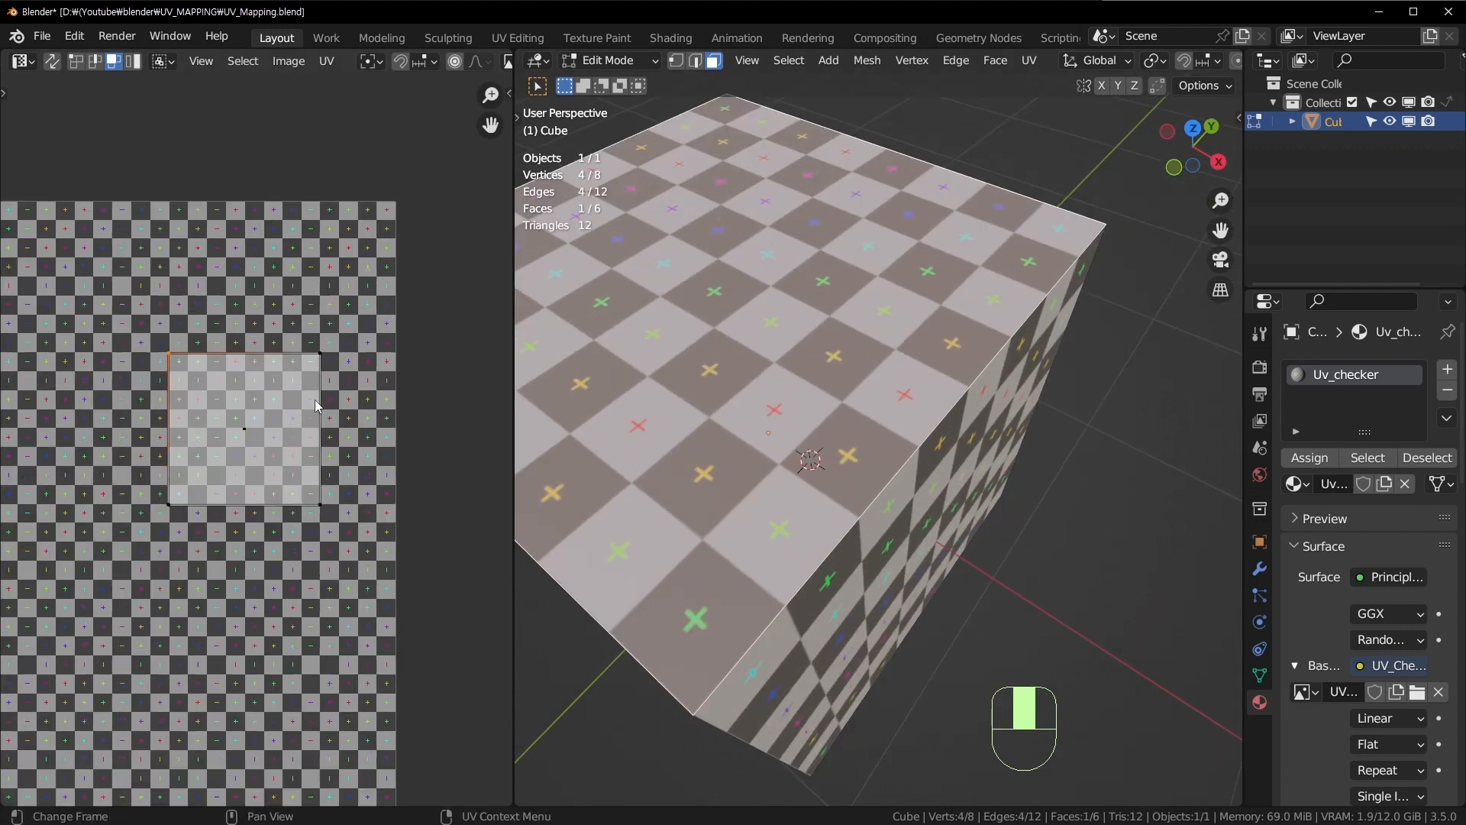
middle_drag(825, 382, 846, 445)
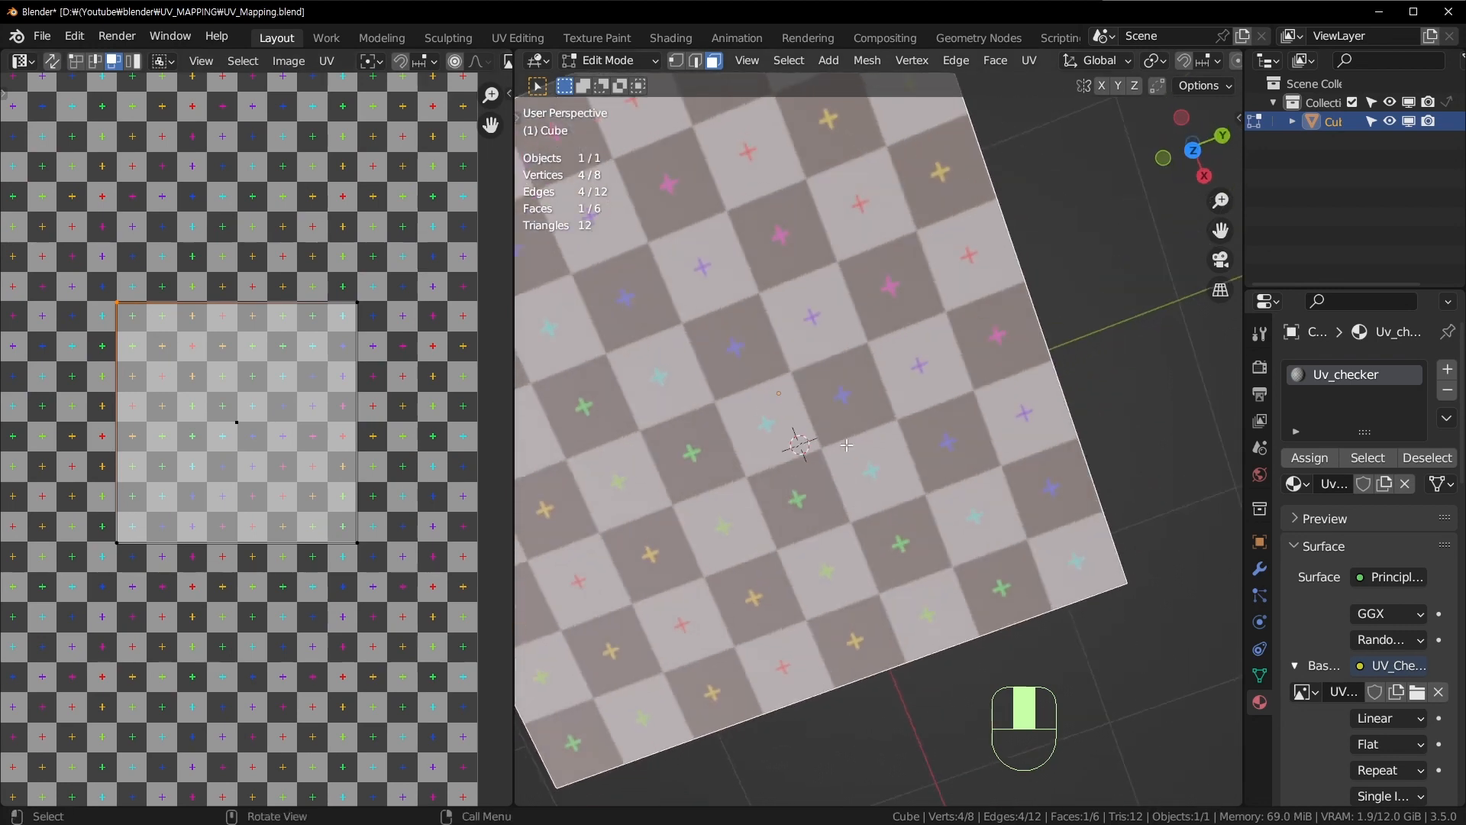
scroll(970, 462, down, 3)
middle_drag(923, 333, 964, 334)
key(Tab)
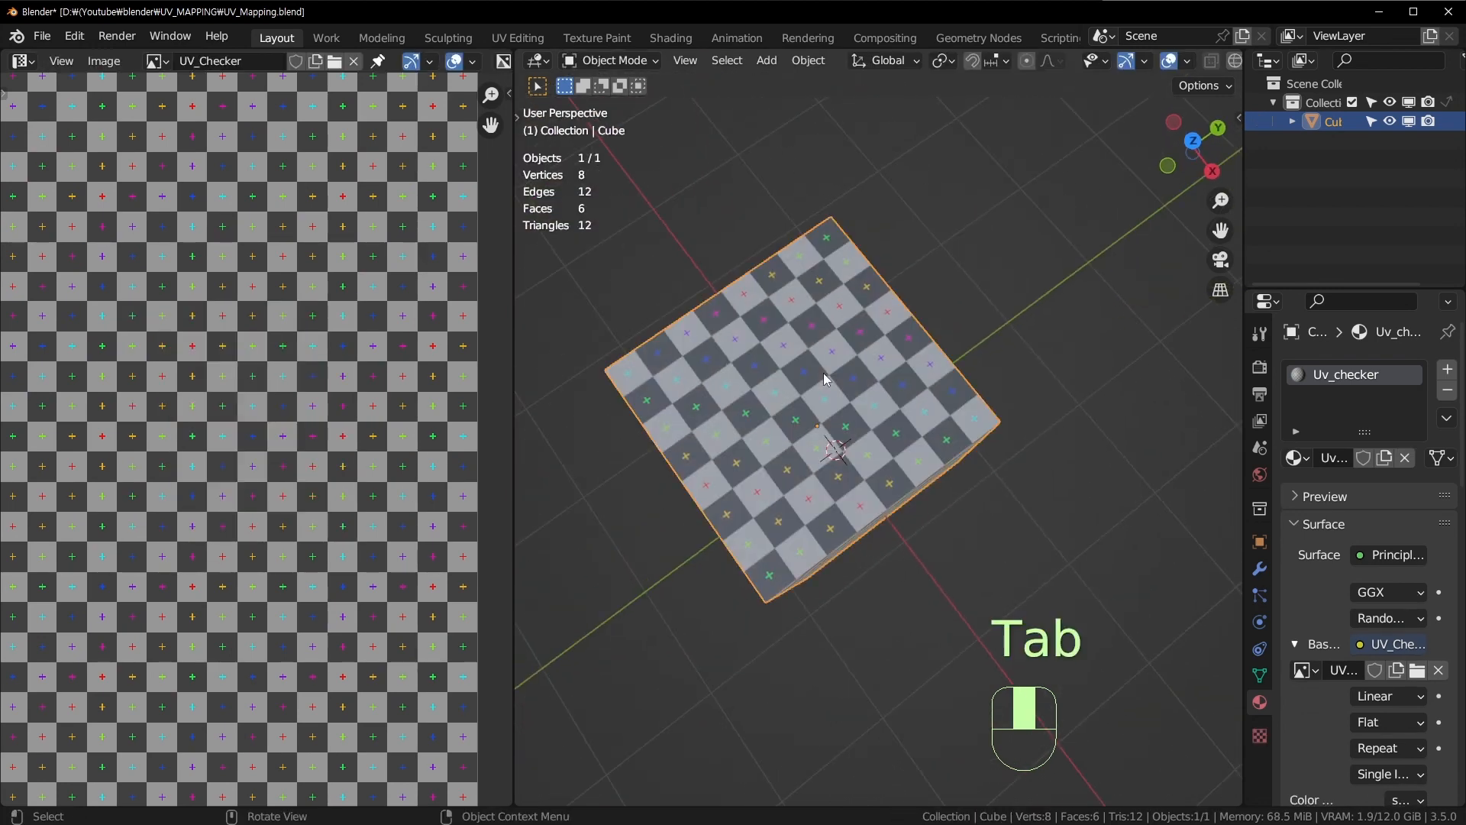
Step: In vertex selection and top view, move the top face's corner vertex at negative X, positive Y diagonally outward
key(Tab)
middle_drag(899, 385, 920, 206)
key(1)
click(920, 206)
key(KP_7)
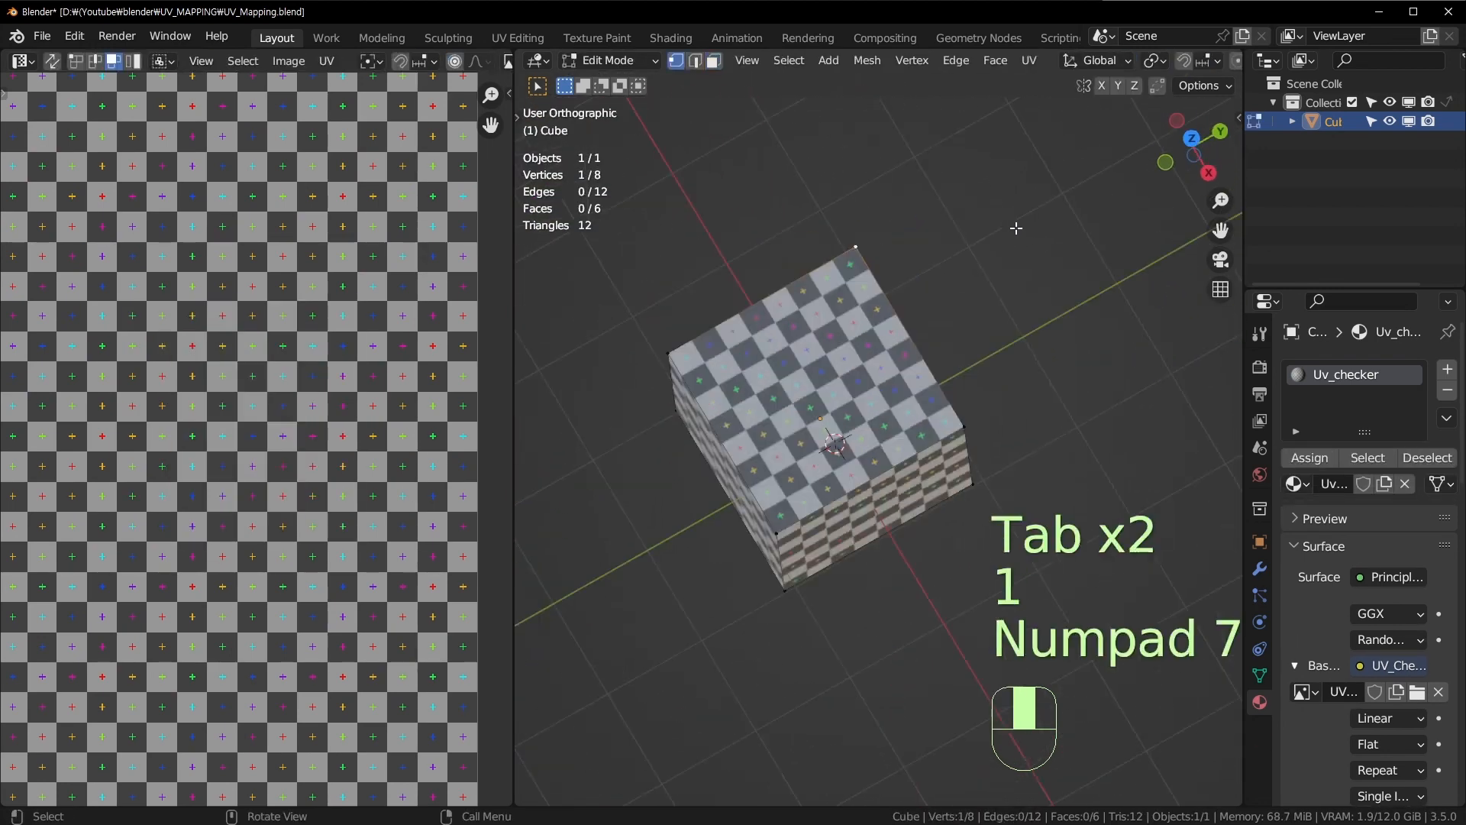
key(g)
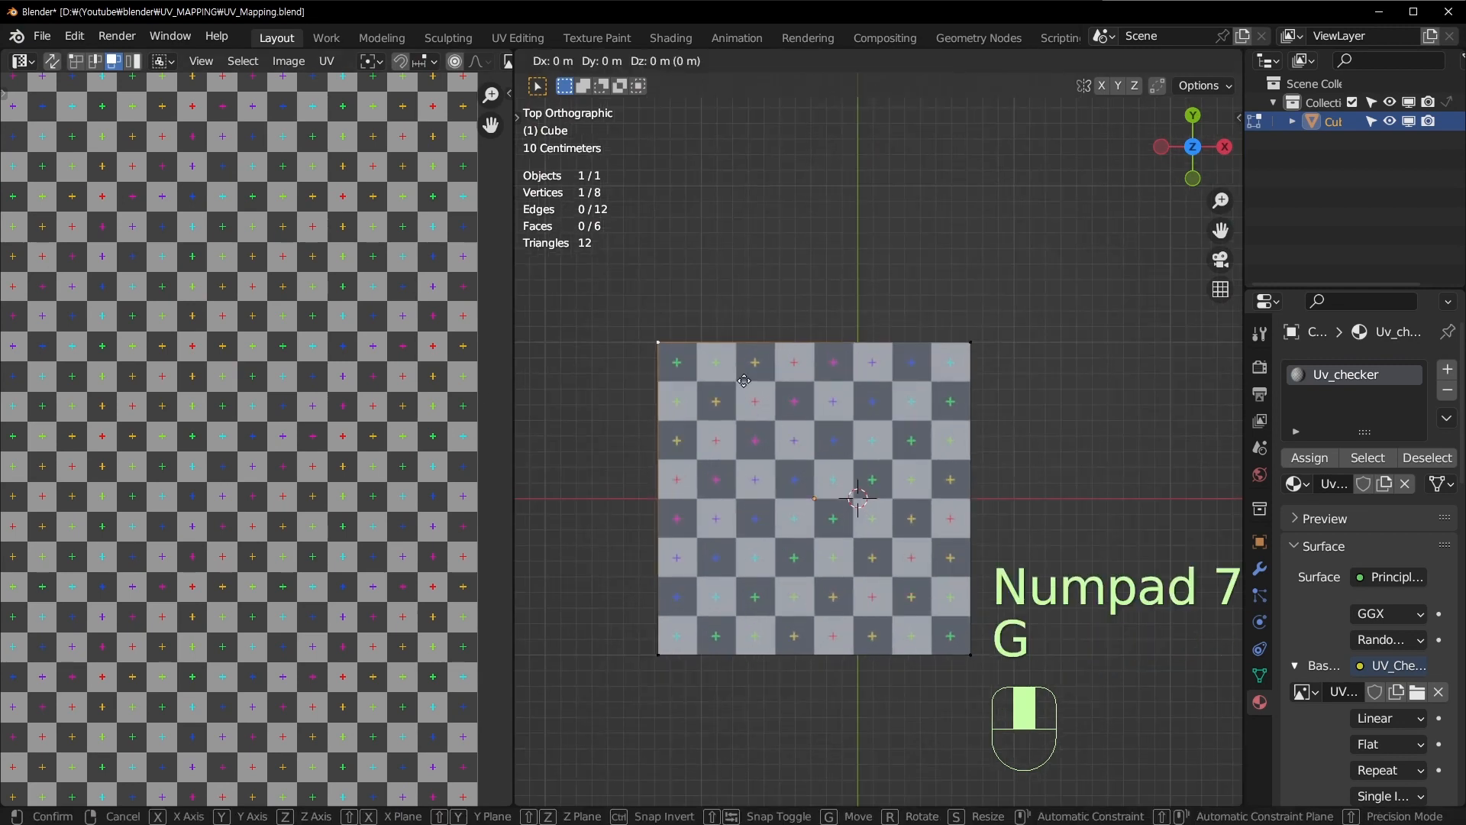
click(629, 330)
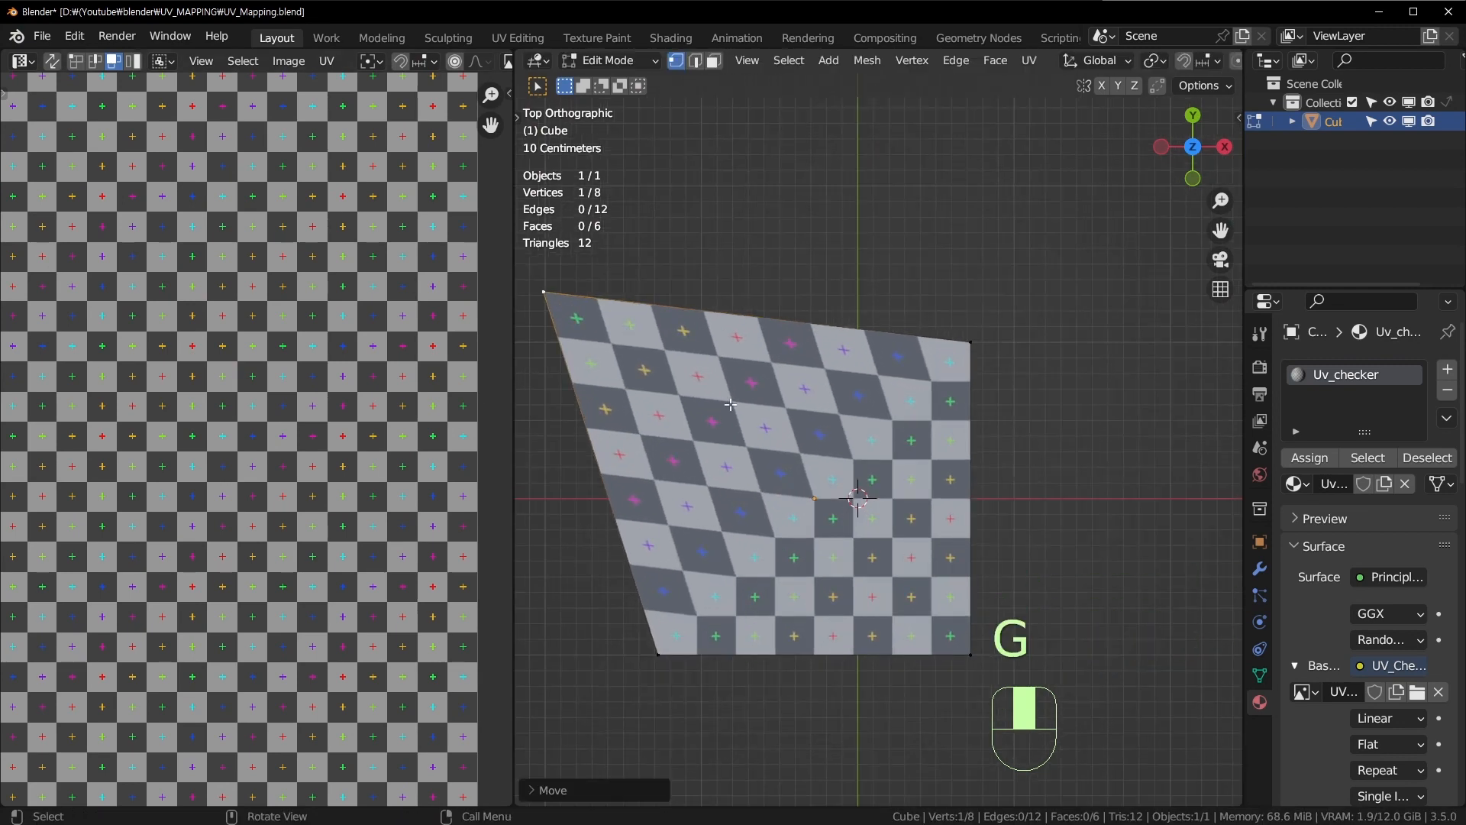
Step: Inspect the distorted checker from the side, and pull the same corner vertex much farther out in top view
middle_drag(731, 405, 915, 203)
key(KP_7)
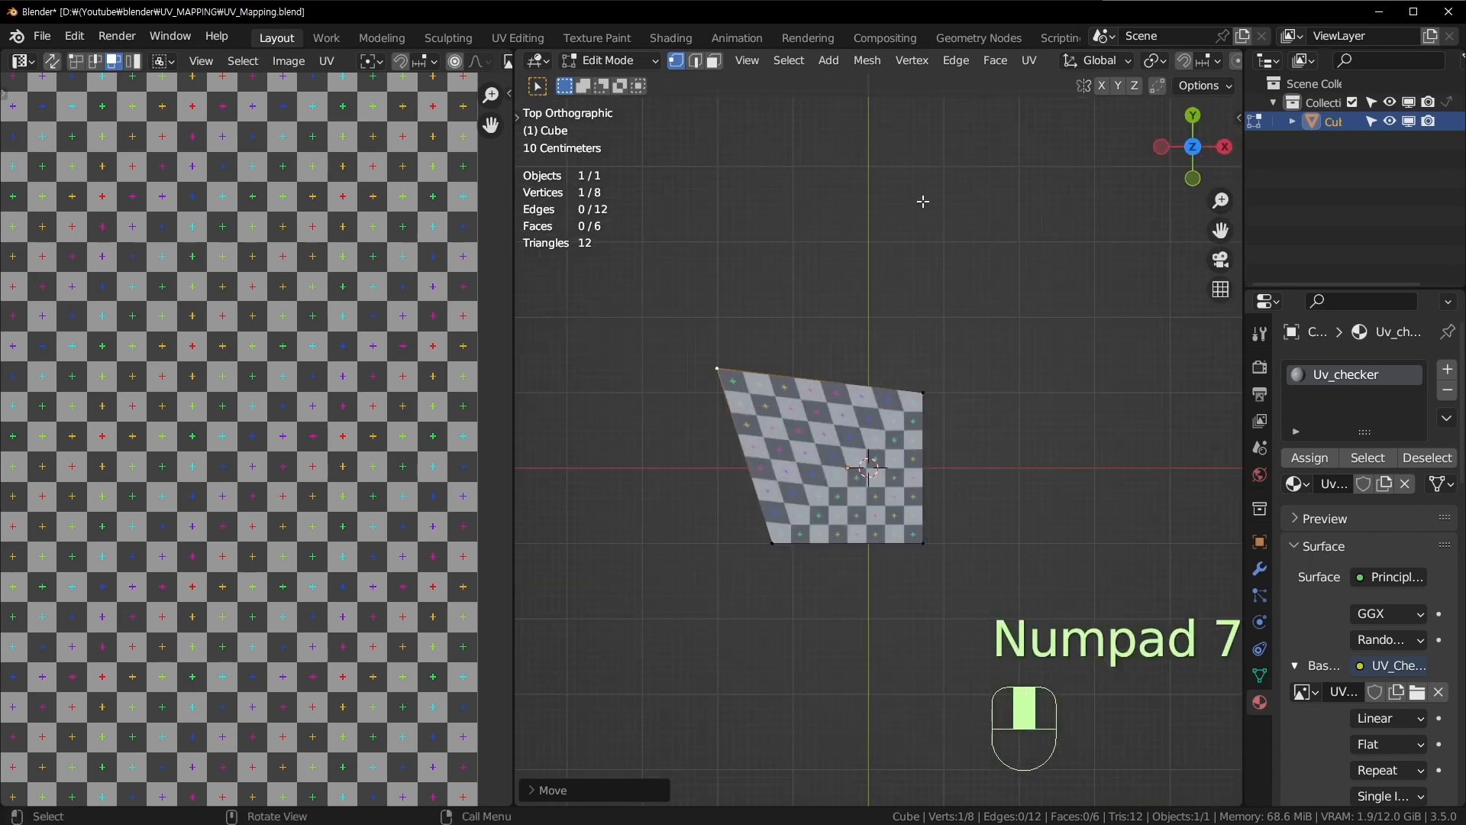
key(g)
click(749, 448)
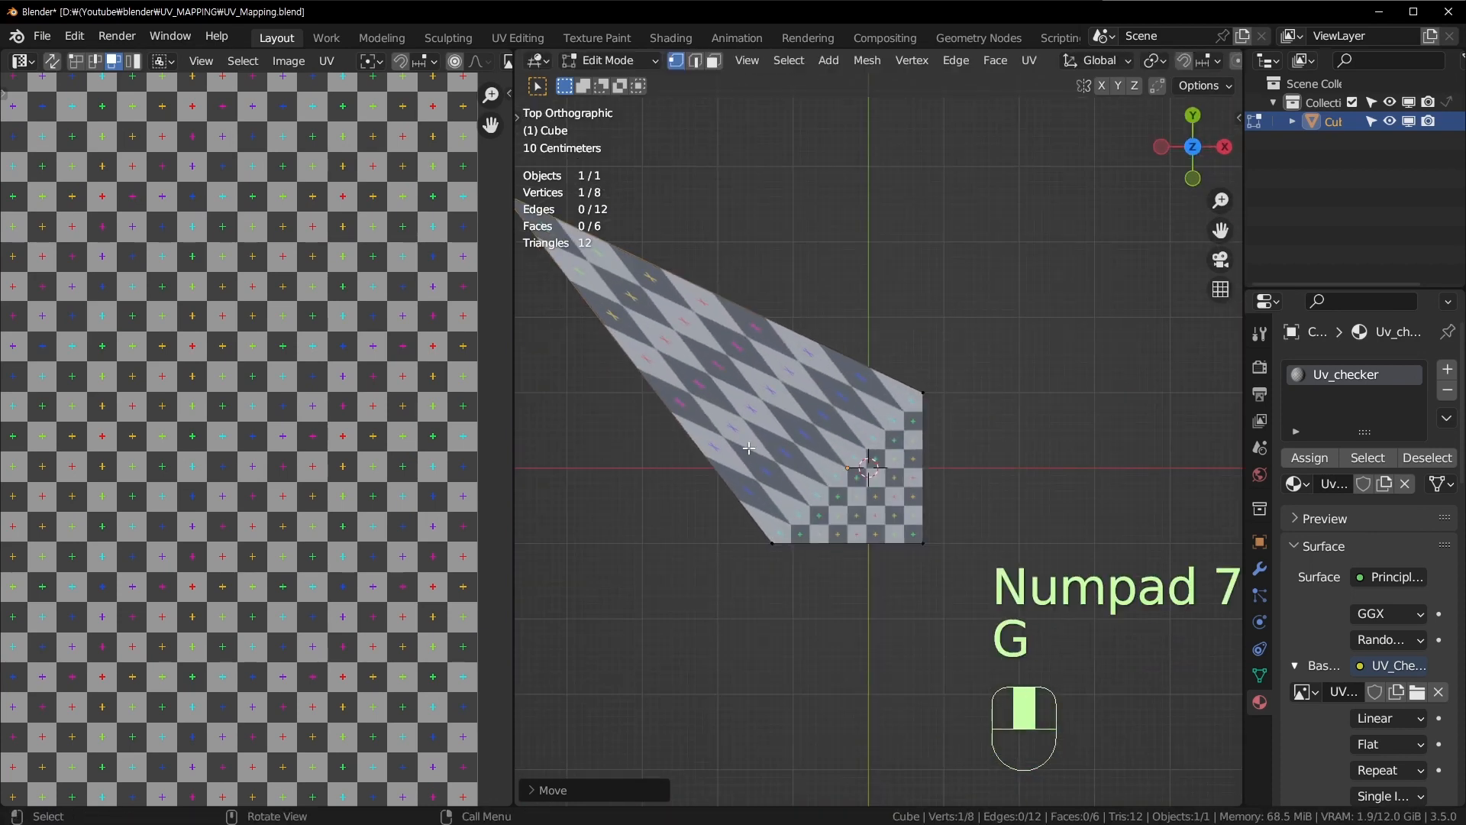
Step: Undo both corner vertex moves and view the cube from the front
key(ctrl+z)
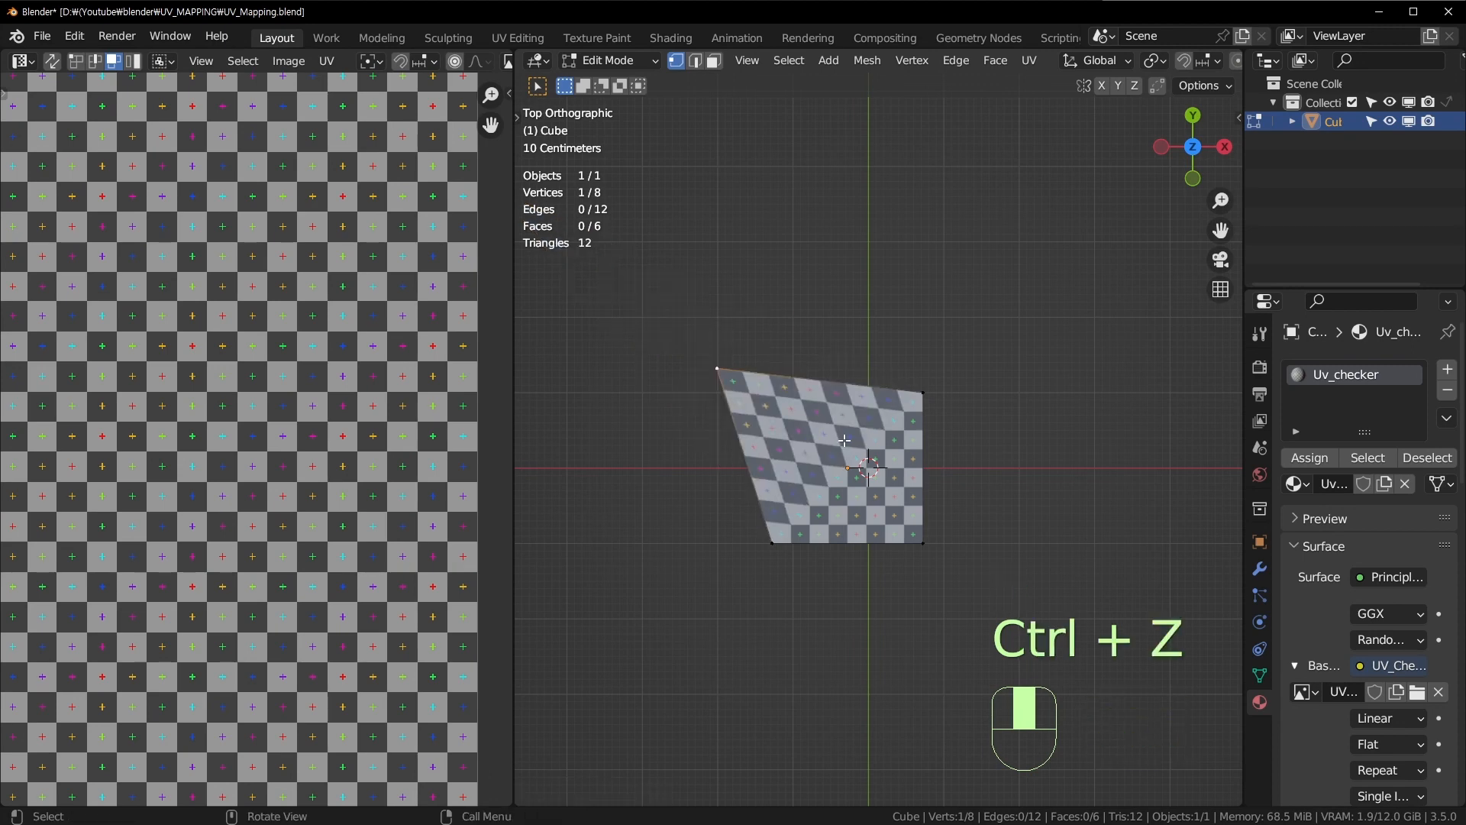
key(ctrl+z)
middle_drag(871, 557, 928, 236)
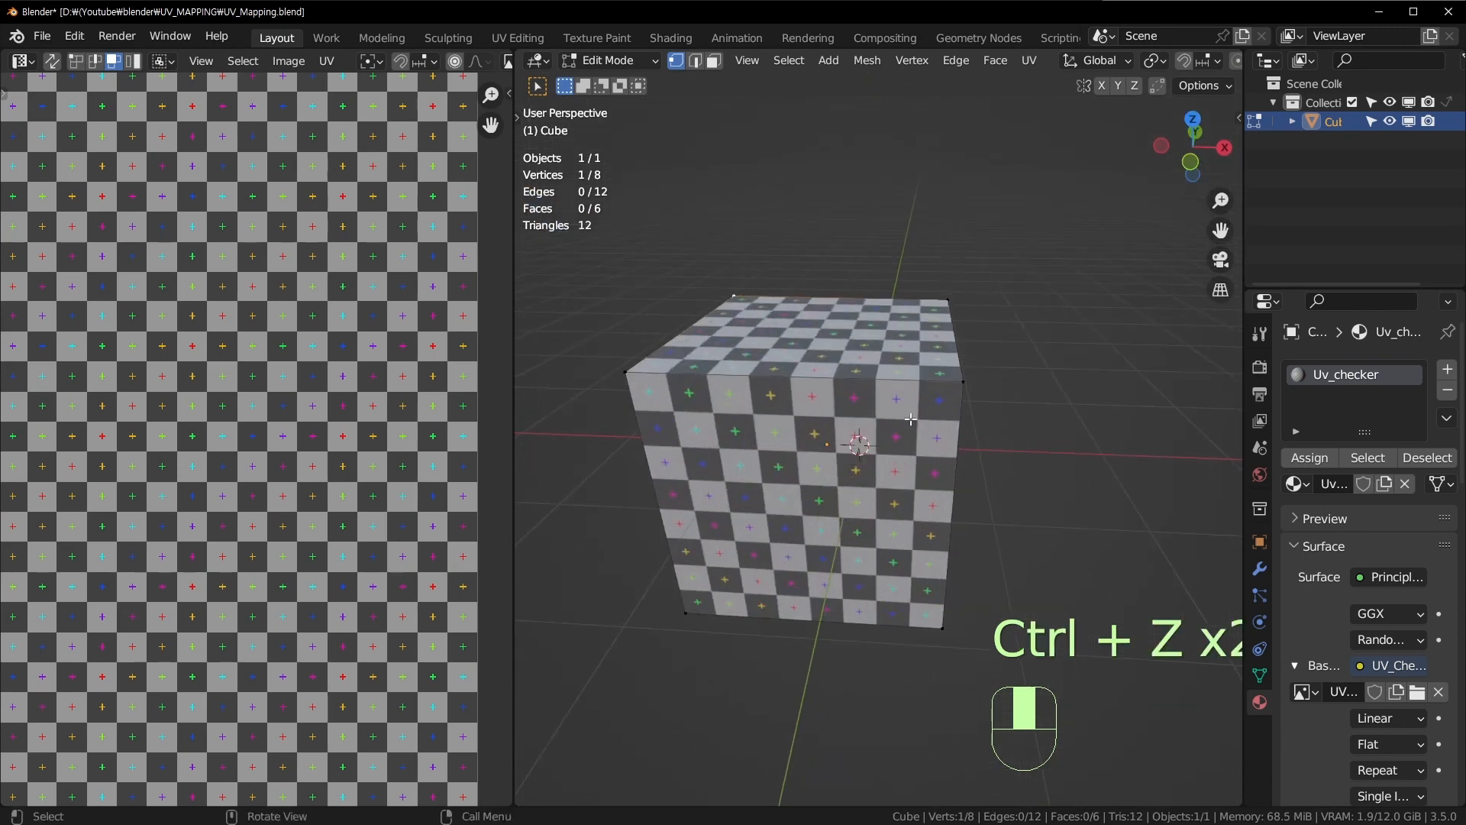
middle_drag(910, 419, 970, 369)
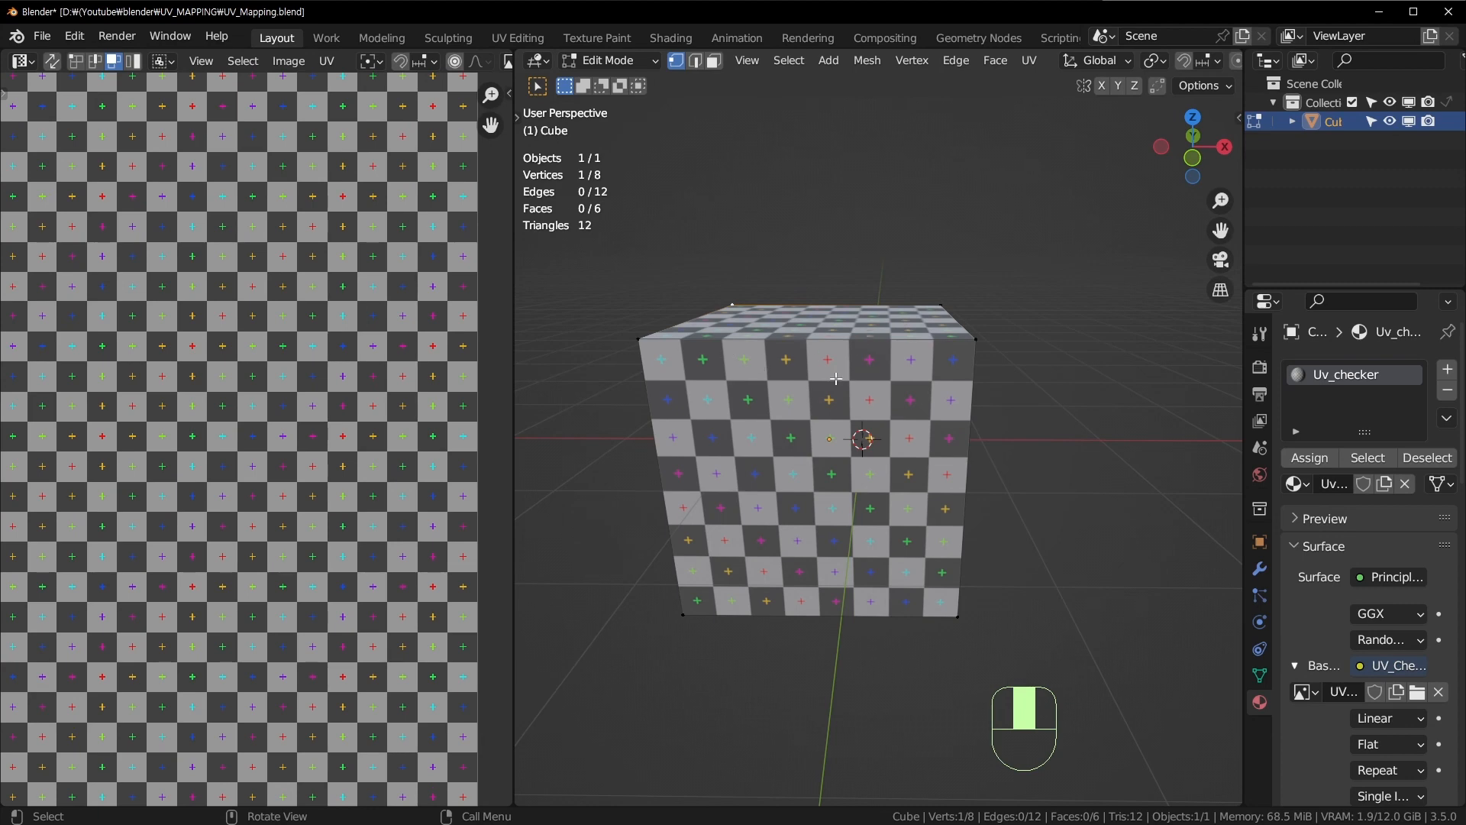
Step: Pull the top face's corner vertex at negative X, positive Y outward again, and undo the move
middle_drag(836, 379, 854, 391)
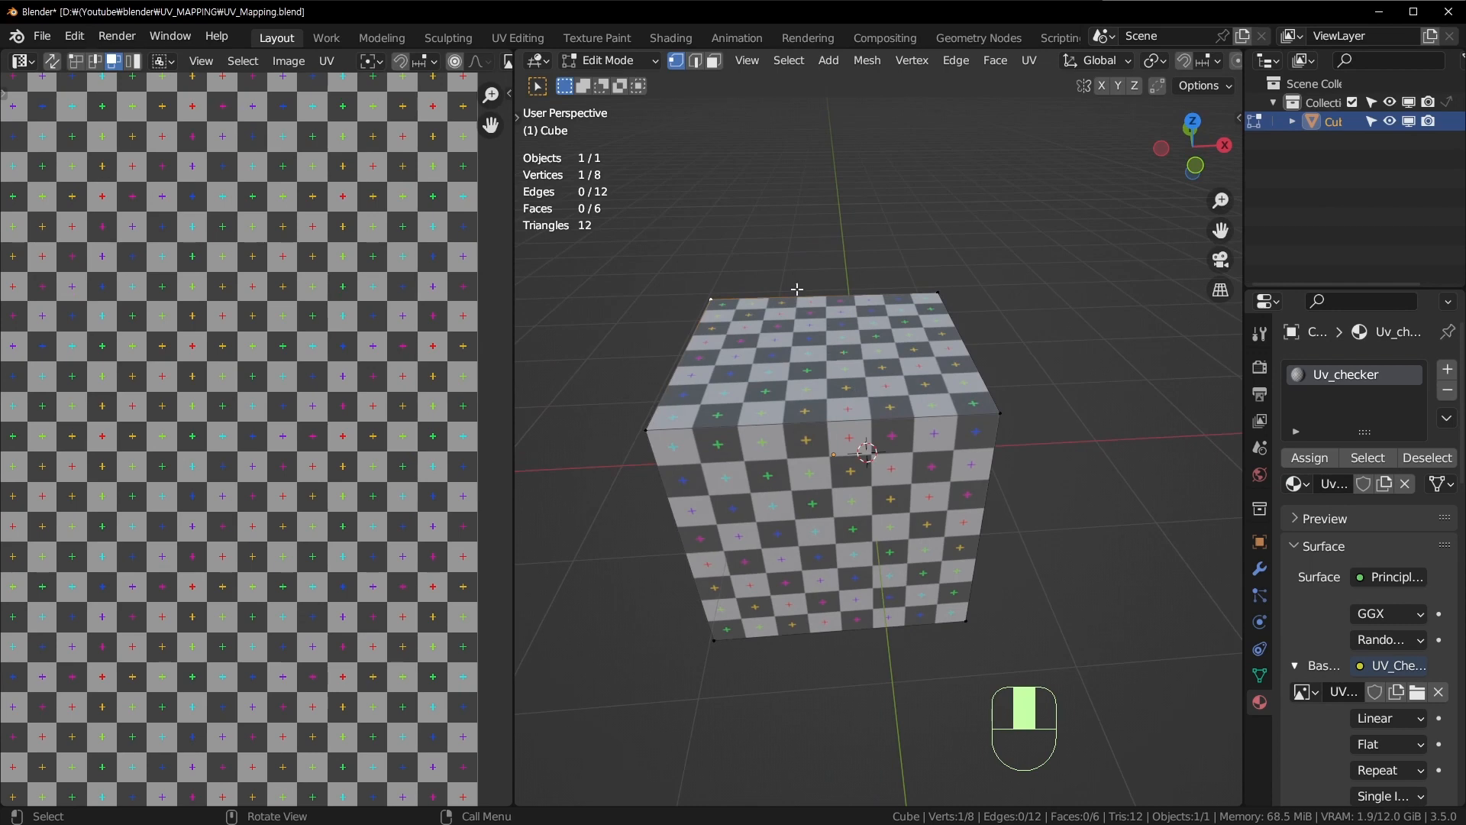
key(g)
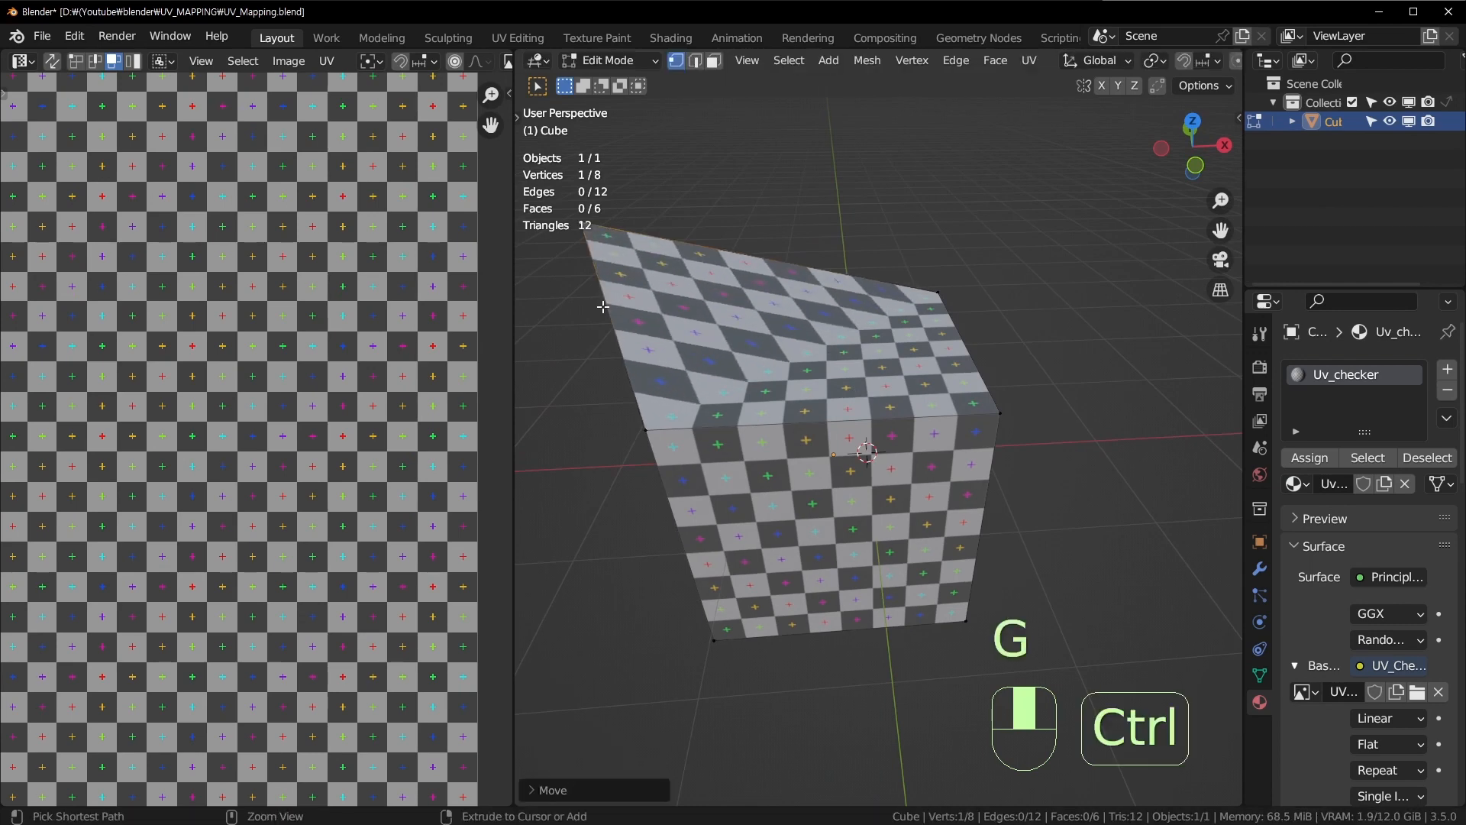
key(ctrl+z)
Step: Select the cube's entire mesh and the square forming the right arm of its cross-shaped UV layout
key(a)
scroll(370, 381, up, 2)
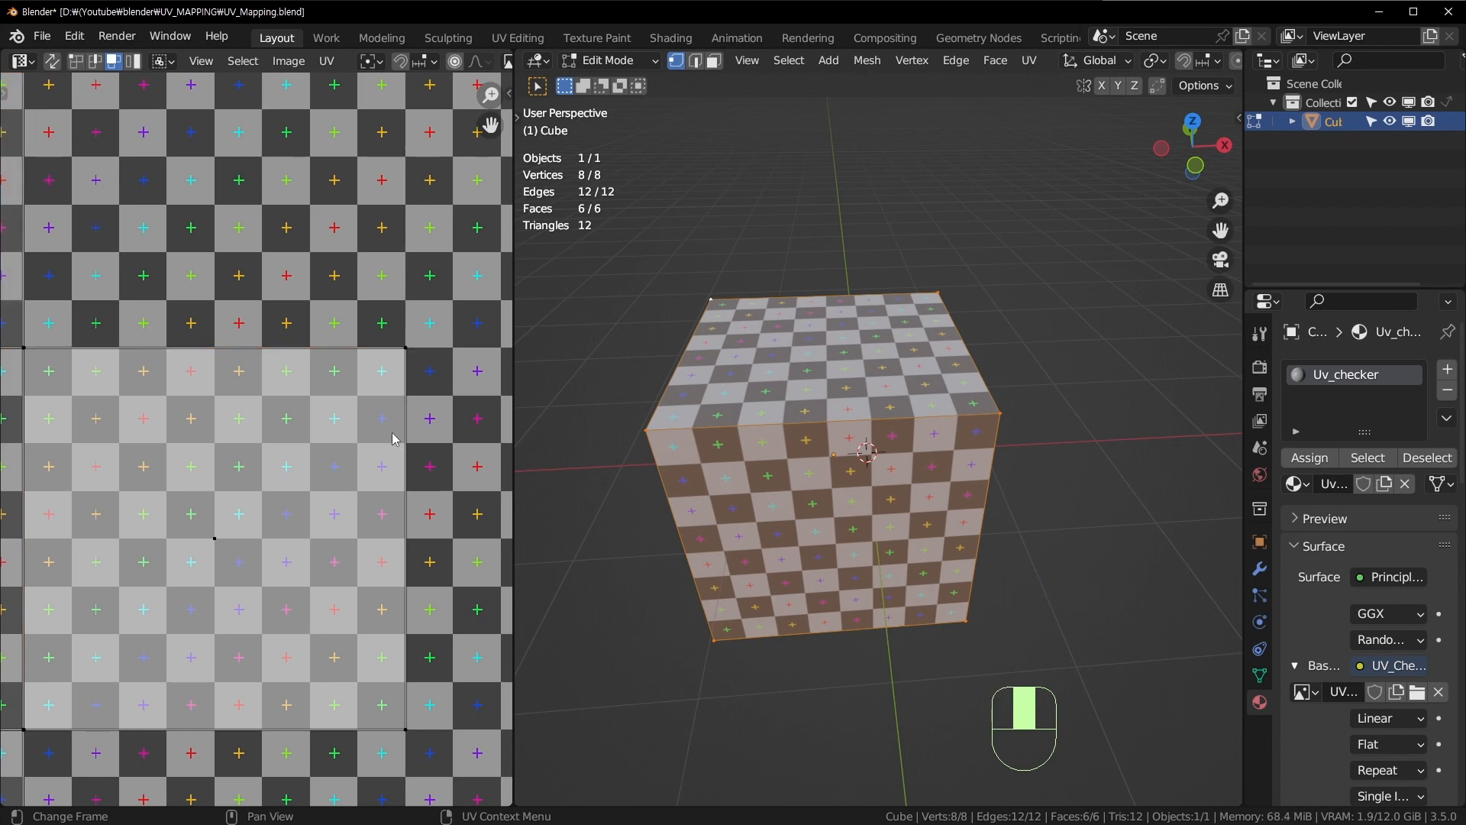
key(a)
scroll(404, 359, down, 1)
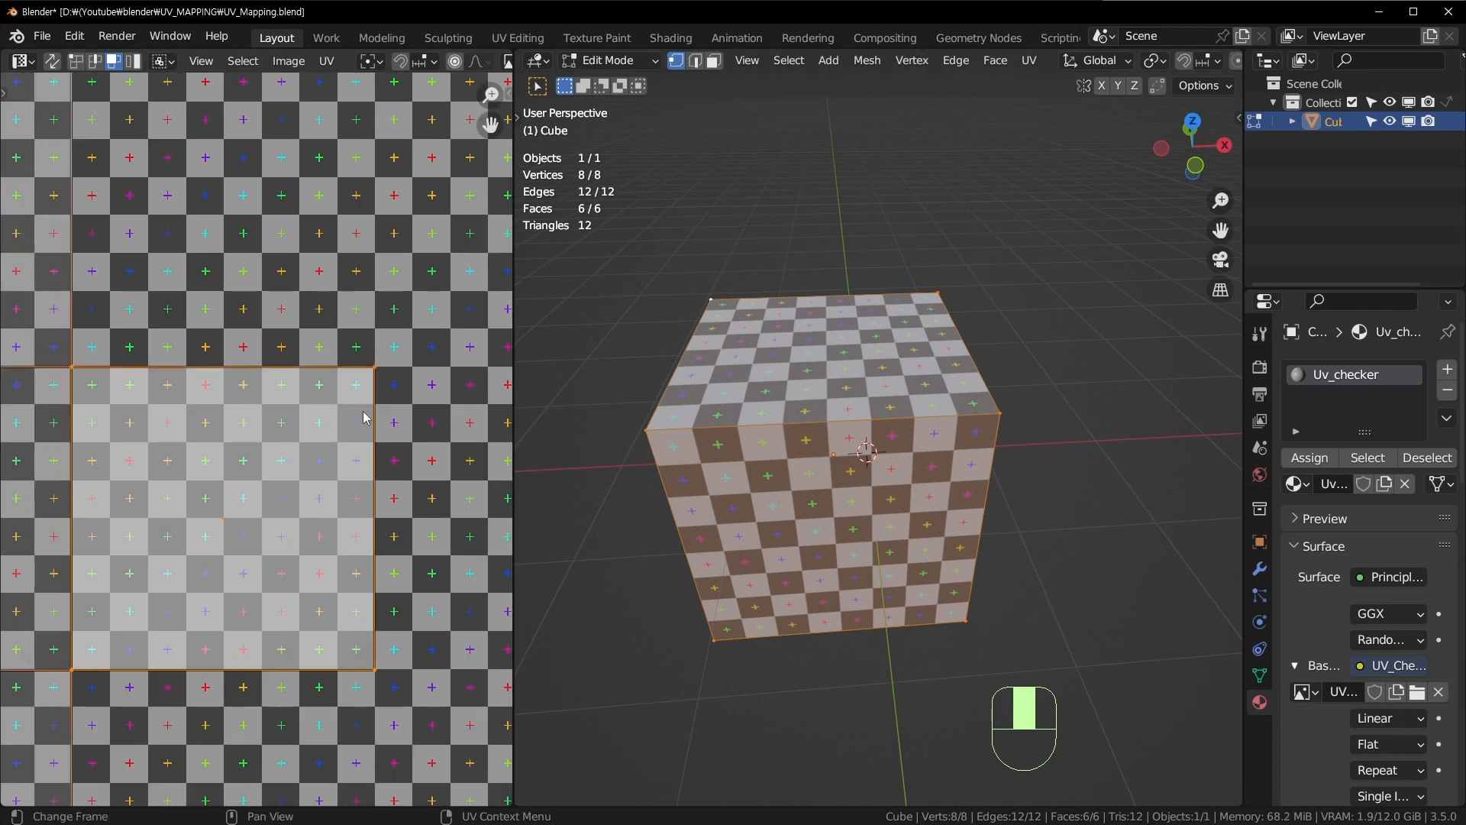
Step: Move the selected UV square sideways, inspect the skewed checker on the cube, and undo the move
key(g)
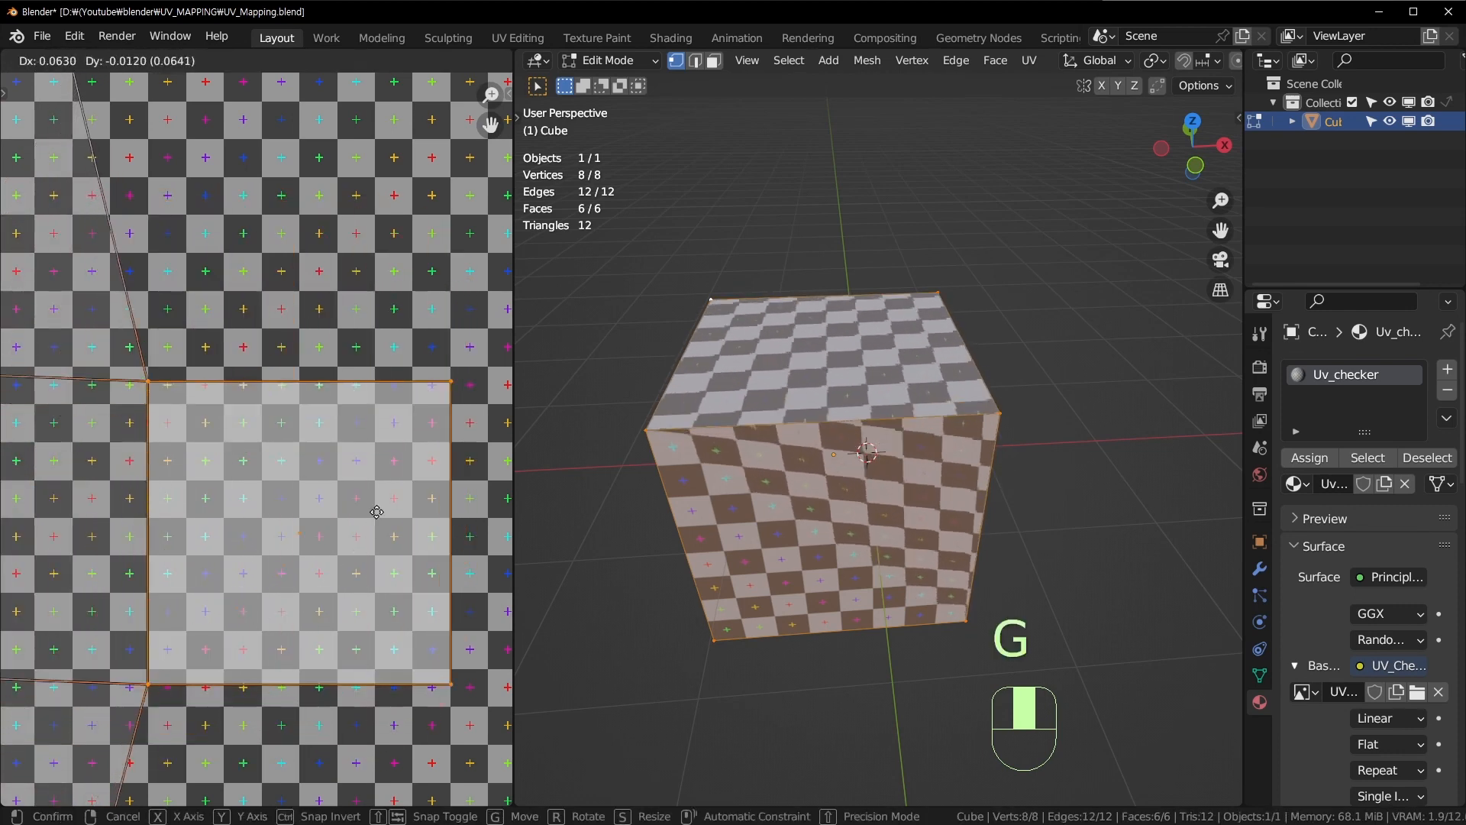
click(384, 413)
middle_drag(1031, 633, 966, 595)
shift+middle_drag(221, 434, 253, 409)
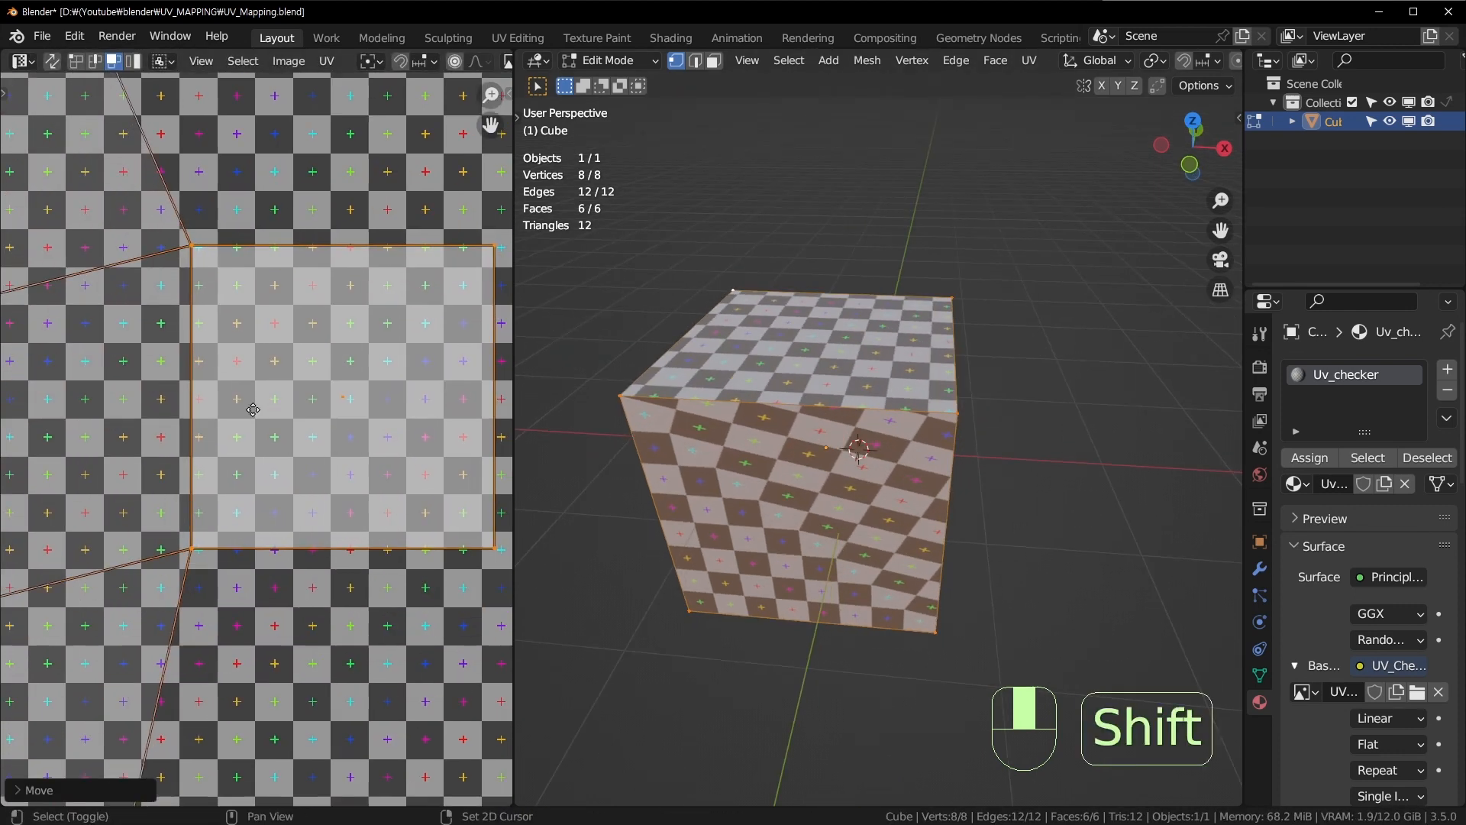
scroll(297, 394, down, 3)
key(ctrl+z)
scroll(324, 424, up, 2)
shift+middle_drag(300, 483, 353, 426)
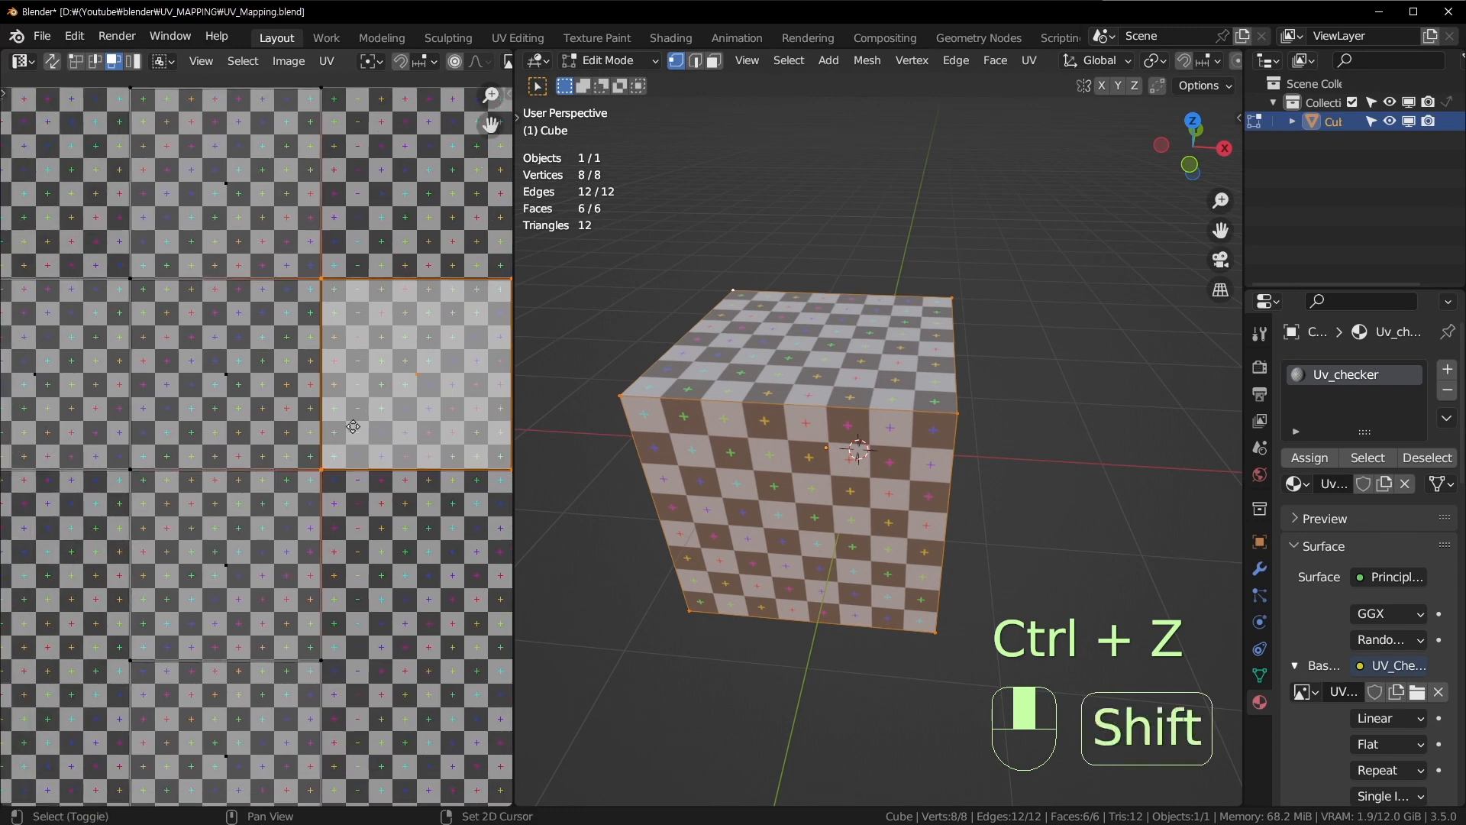
Step: Shift the same UV square farther away from the layout twice, view the distortion from another side, and undo each move
key(g)
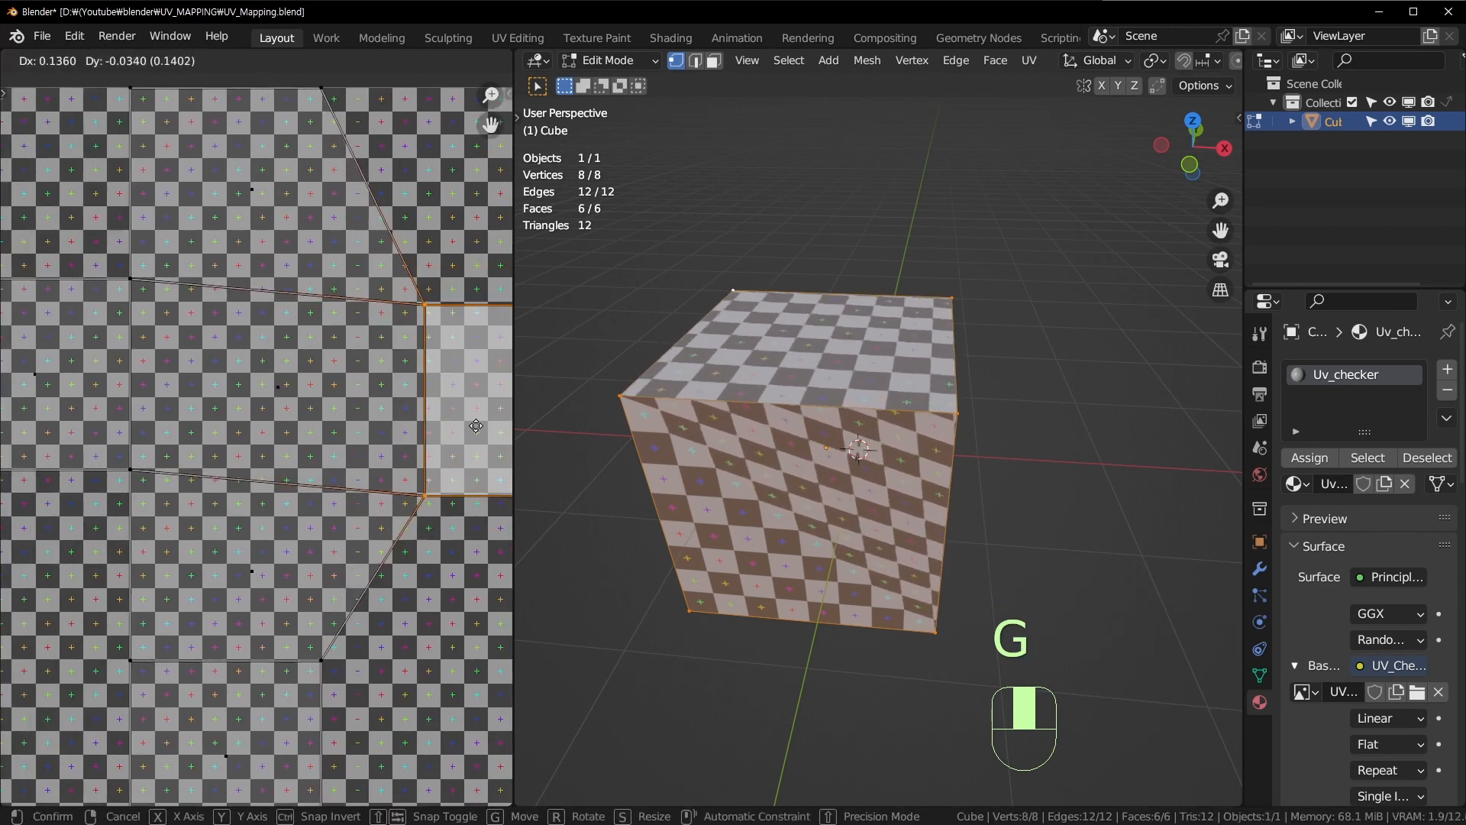
click(891, 447)
middle_drag(833, 495, 790, 485)
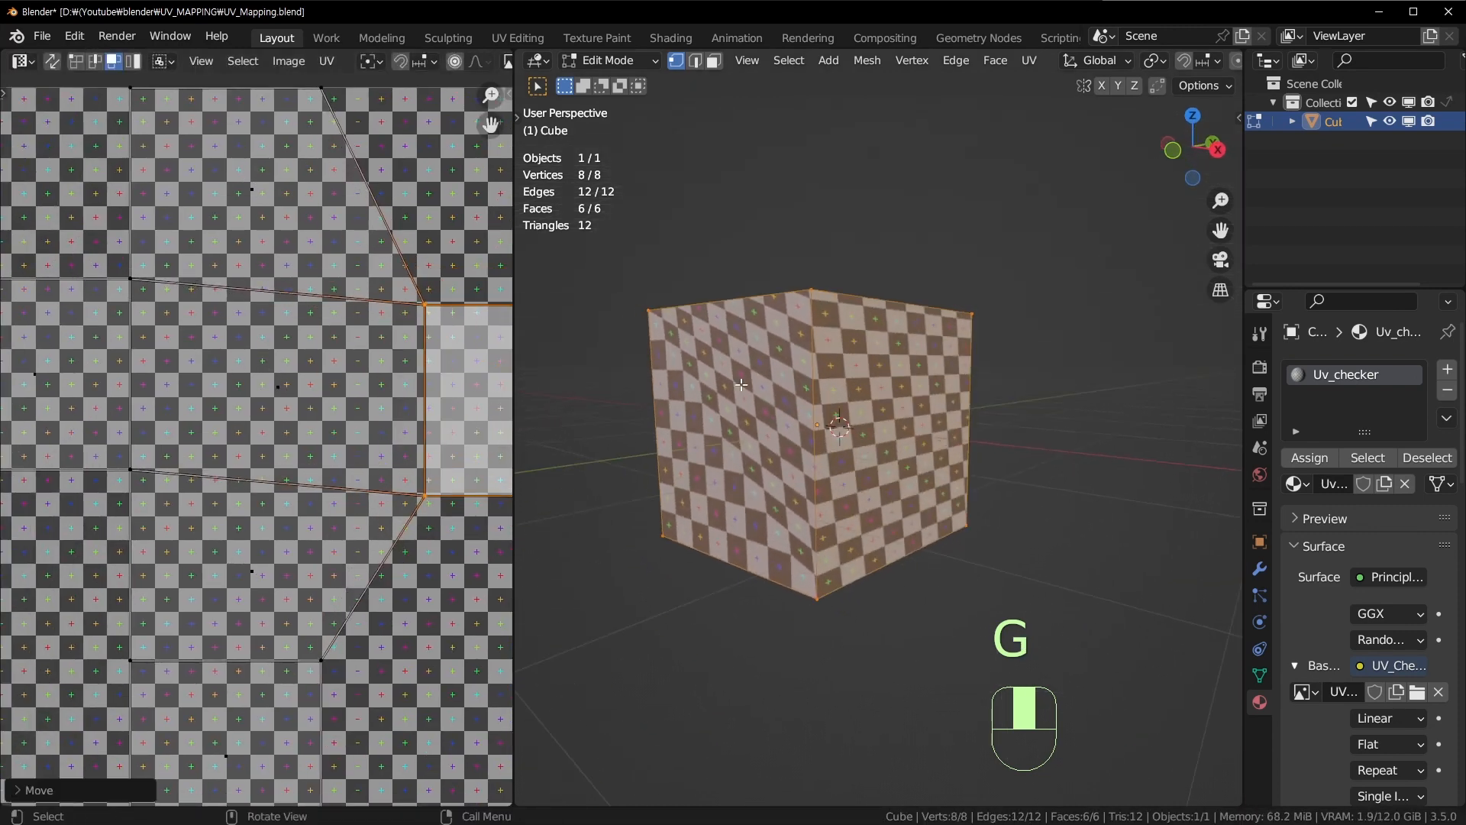
key(ctrl+z)
key(g)
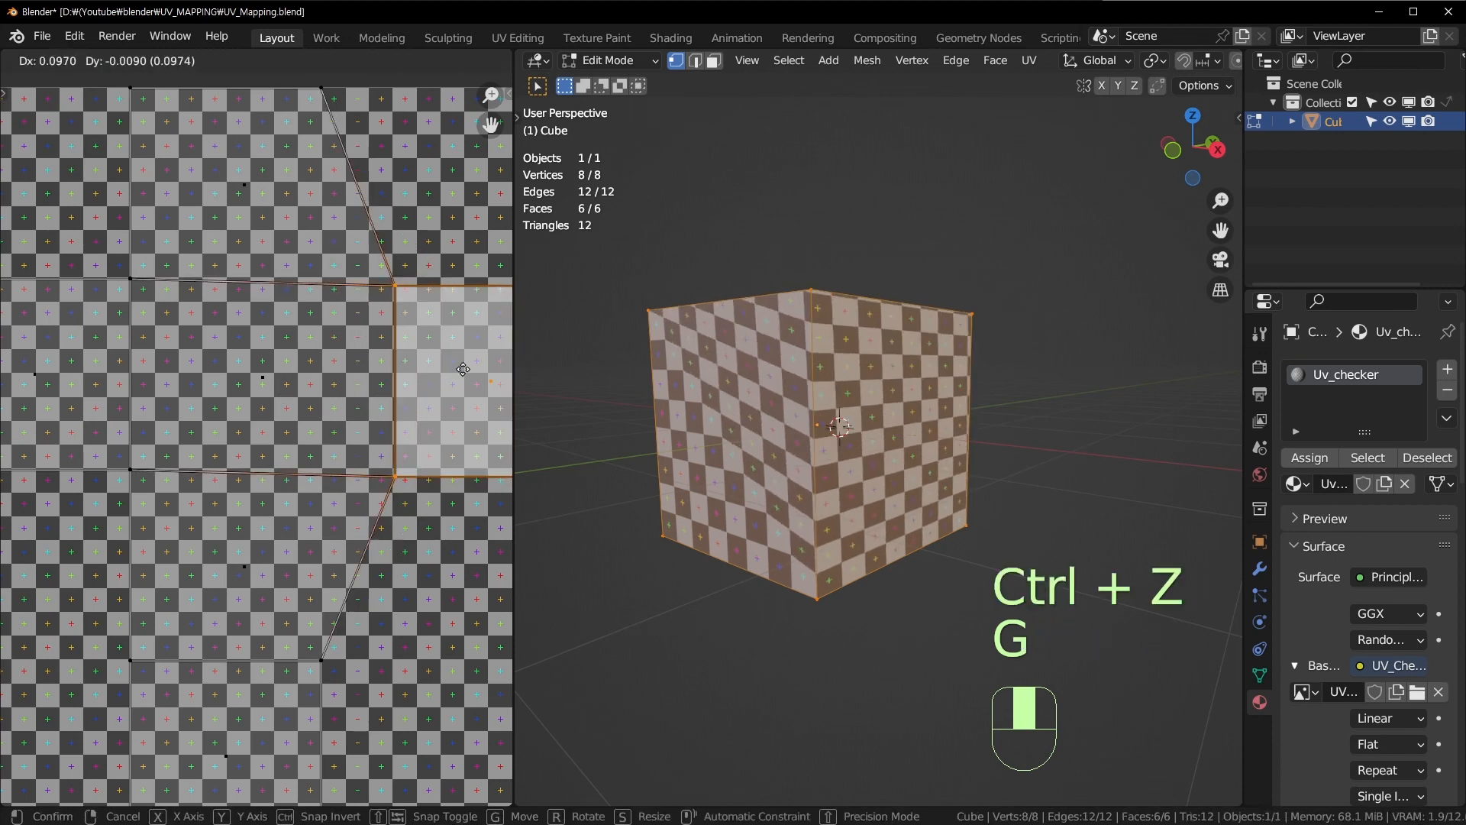
key(ctrl+z)
Step: Select all of the cube's UVs and scale the layout down until each face spans about three and a half checker squares
scroll(428, 386, down, 3)
key(a)
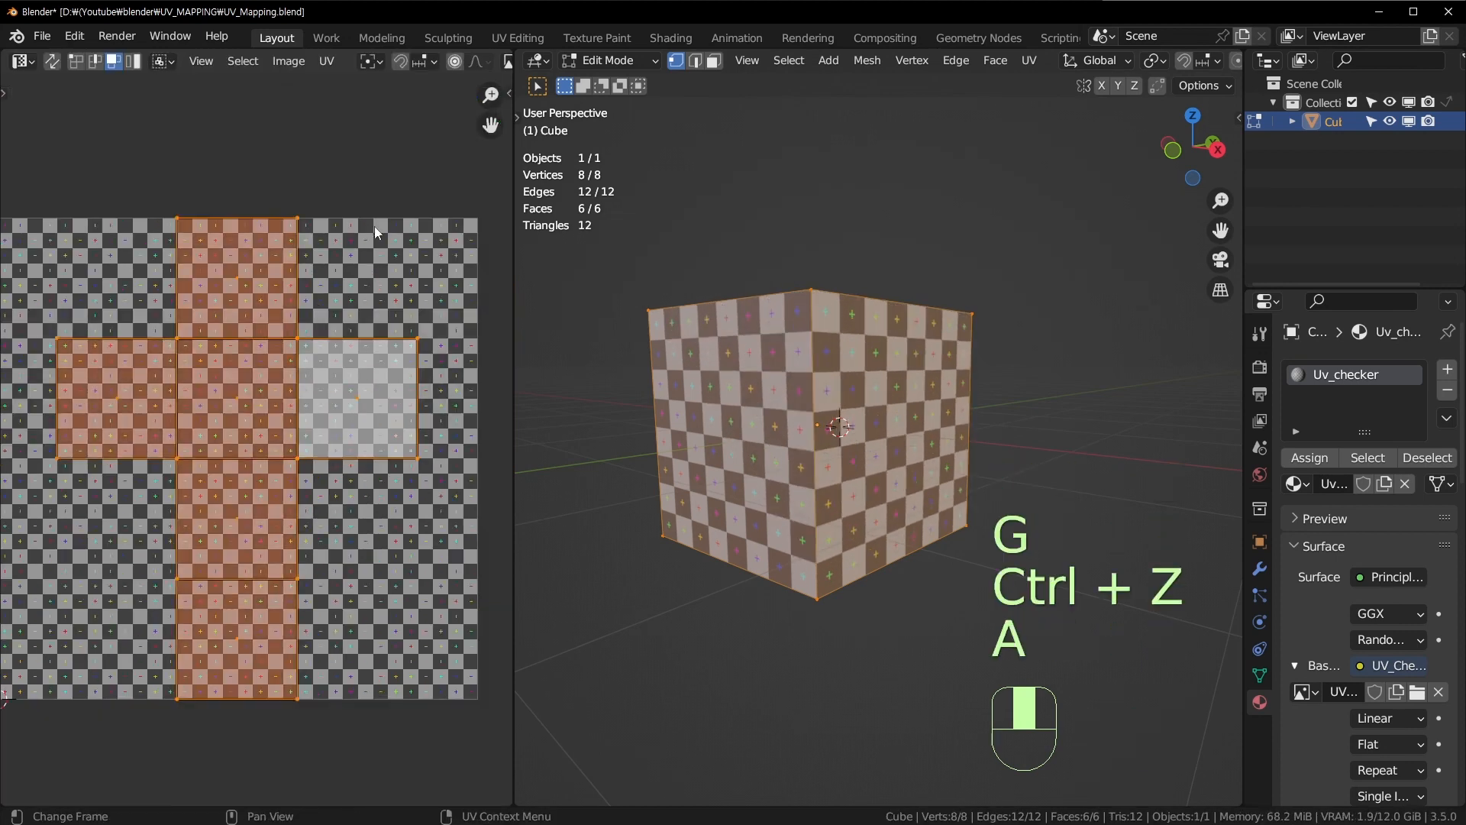
key(a)
key(s)
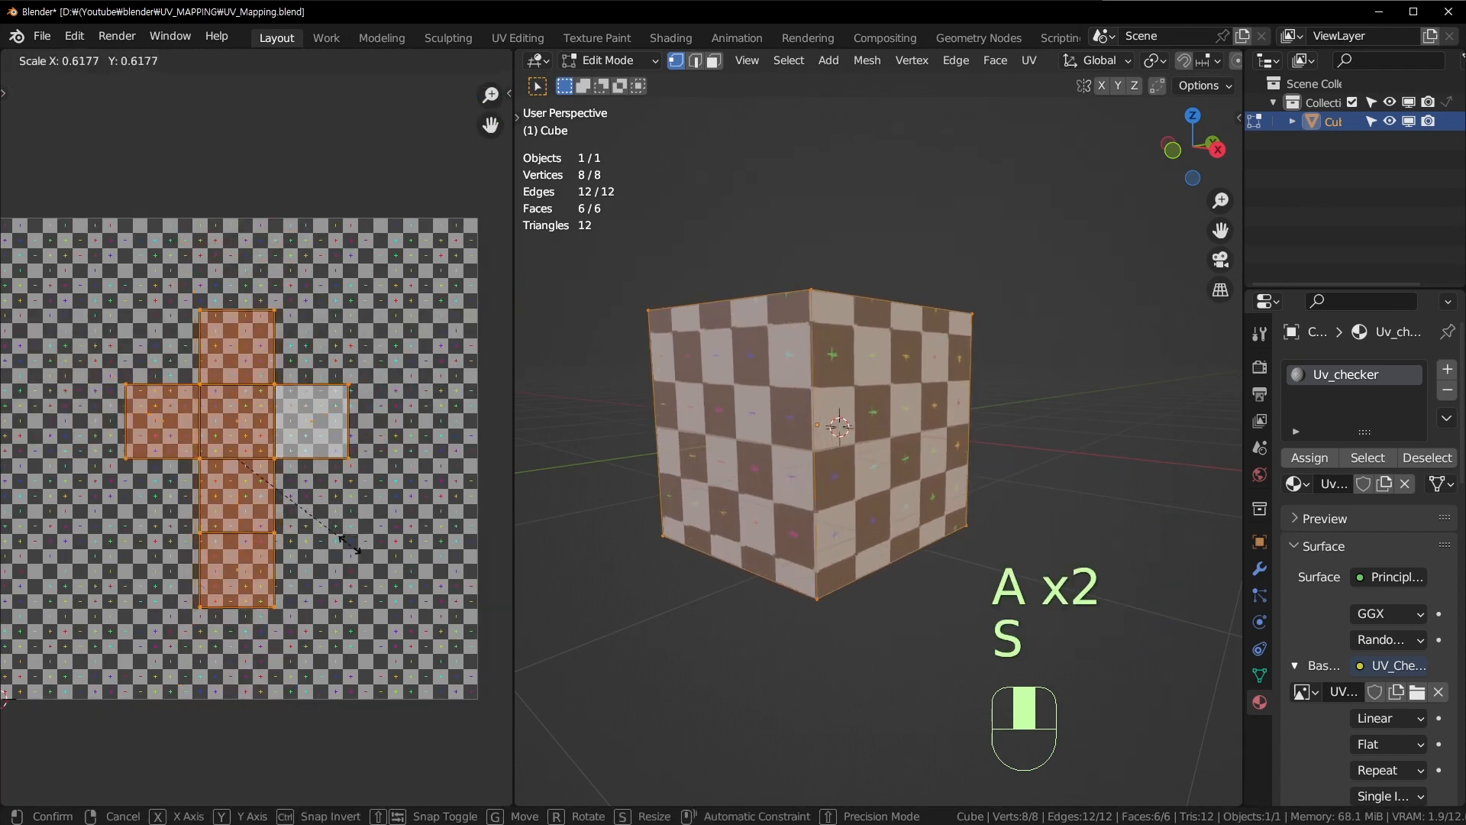
click(367, 578)
scroll(367, 578, up, 3)
scroll(367, 578, up, 5)
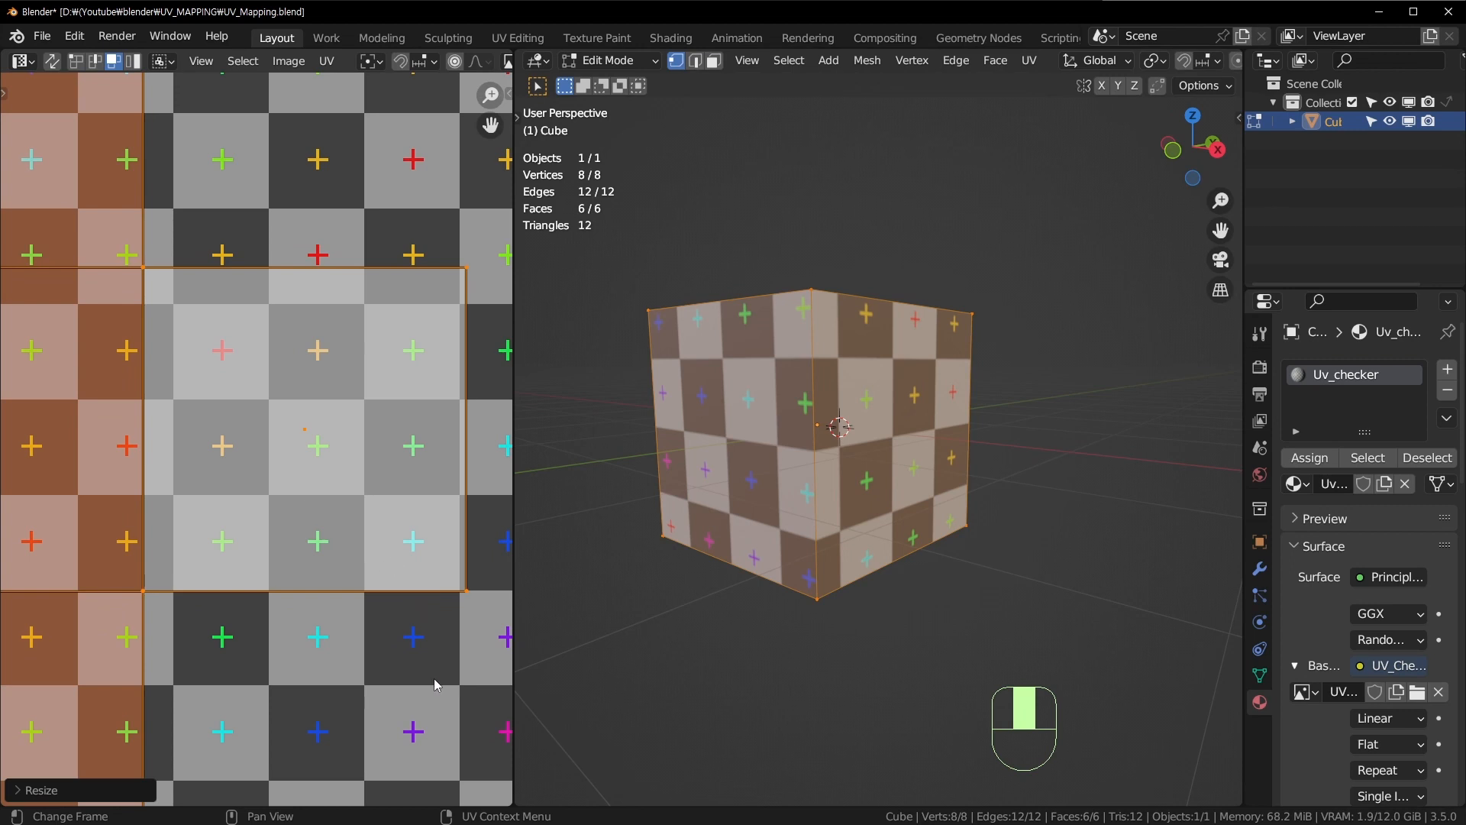
Step: Scale the UV layout down to about three checker squares per face, and compare it with the cube's side and top faces
key(s)
click(366, 556)
middle_drag(366, 556, 316, 538)
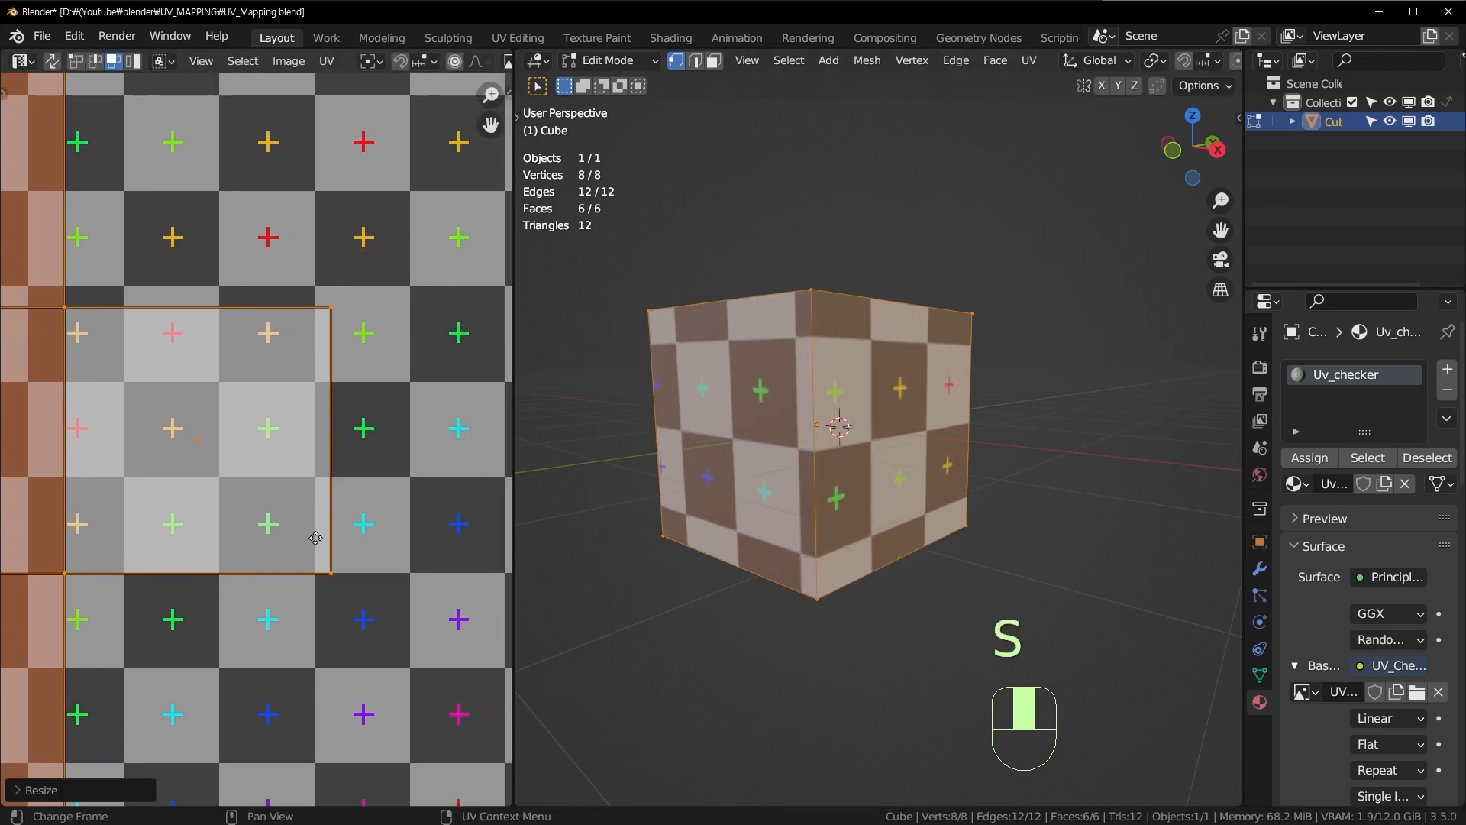
middle_drag(948, 440, 864, 464)
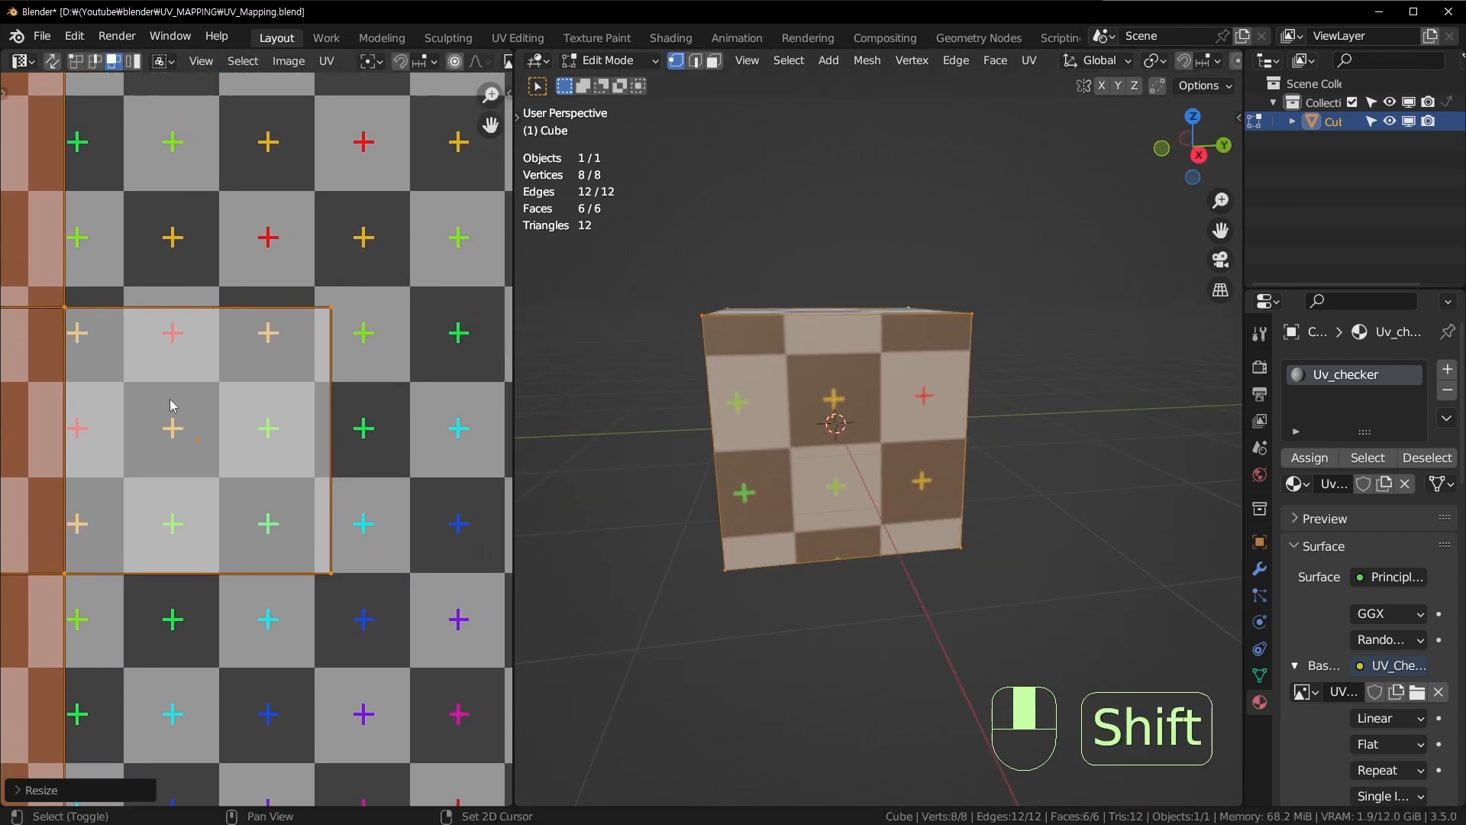
middle_drag(171, 406, 115, 366)
middle_drag(771, 413, 811, 489)
middle_drag(412, 491, 349, 570)
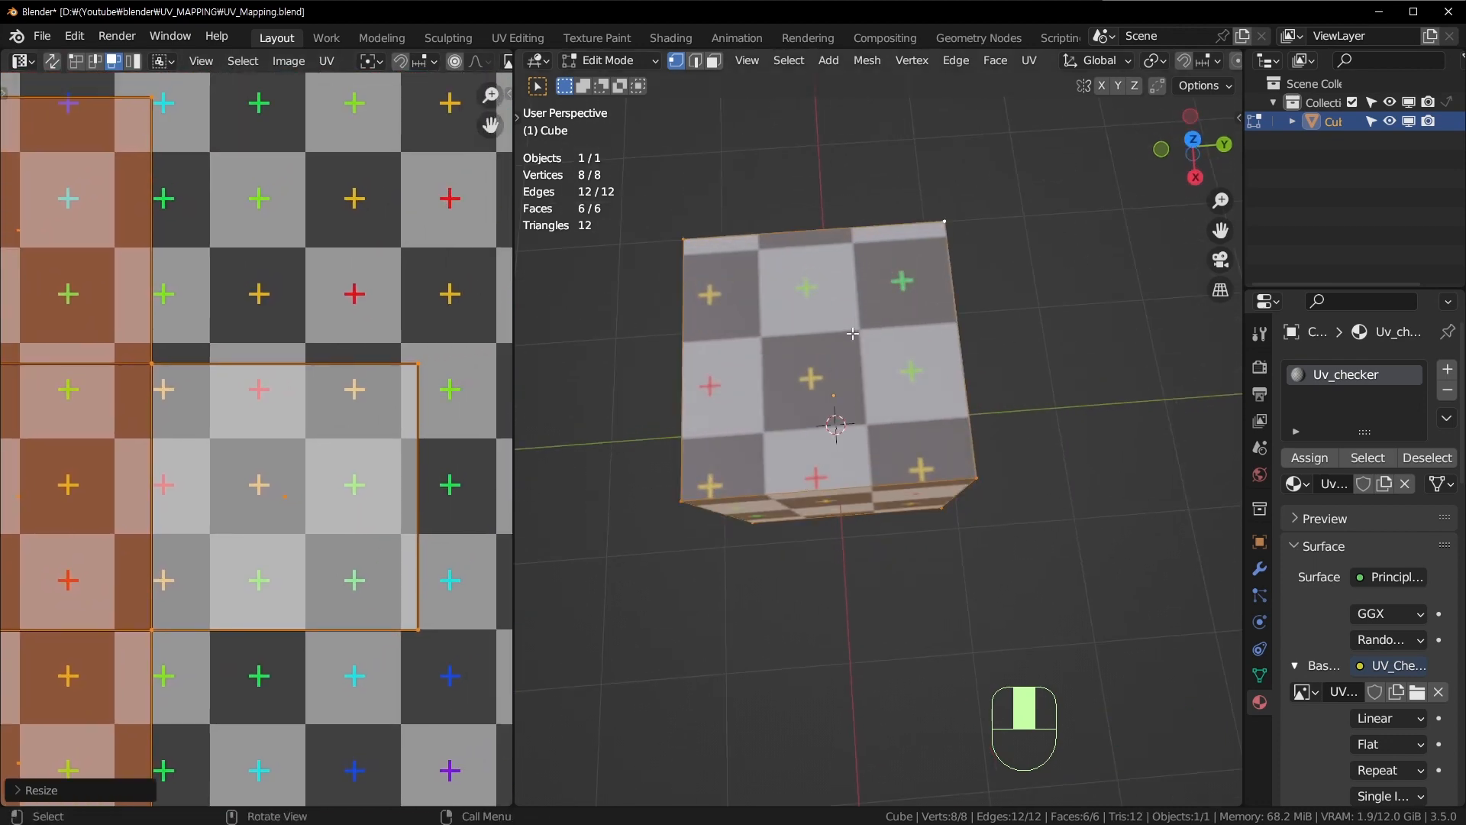
middle_drag(795, 458, 899, 340)
middle_drag(904, 367, 915, 391)
shift+middle_drag(916, 390, 961, 378)
Step: Shrink the UV layout to about two checker squares per face, and enlarge it again to fill the texture's full height
key(s)
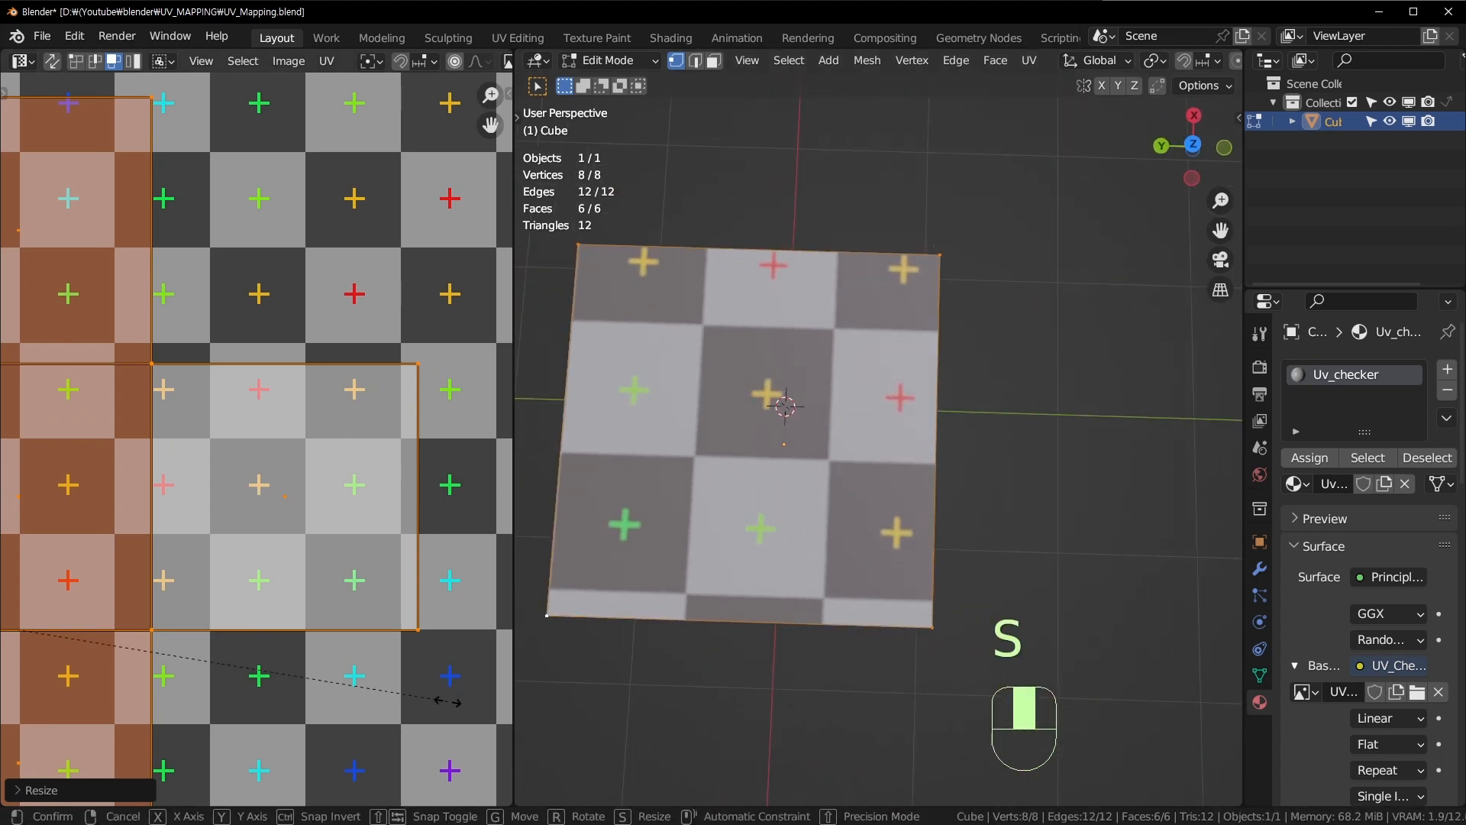
click(325, 632)
scroll(315, 629, down, 1)
scroll(315, 628, down, 5)
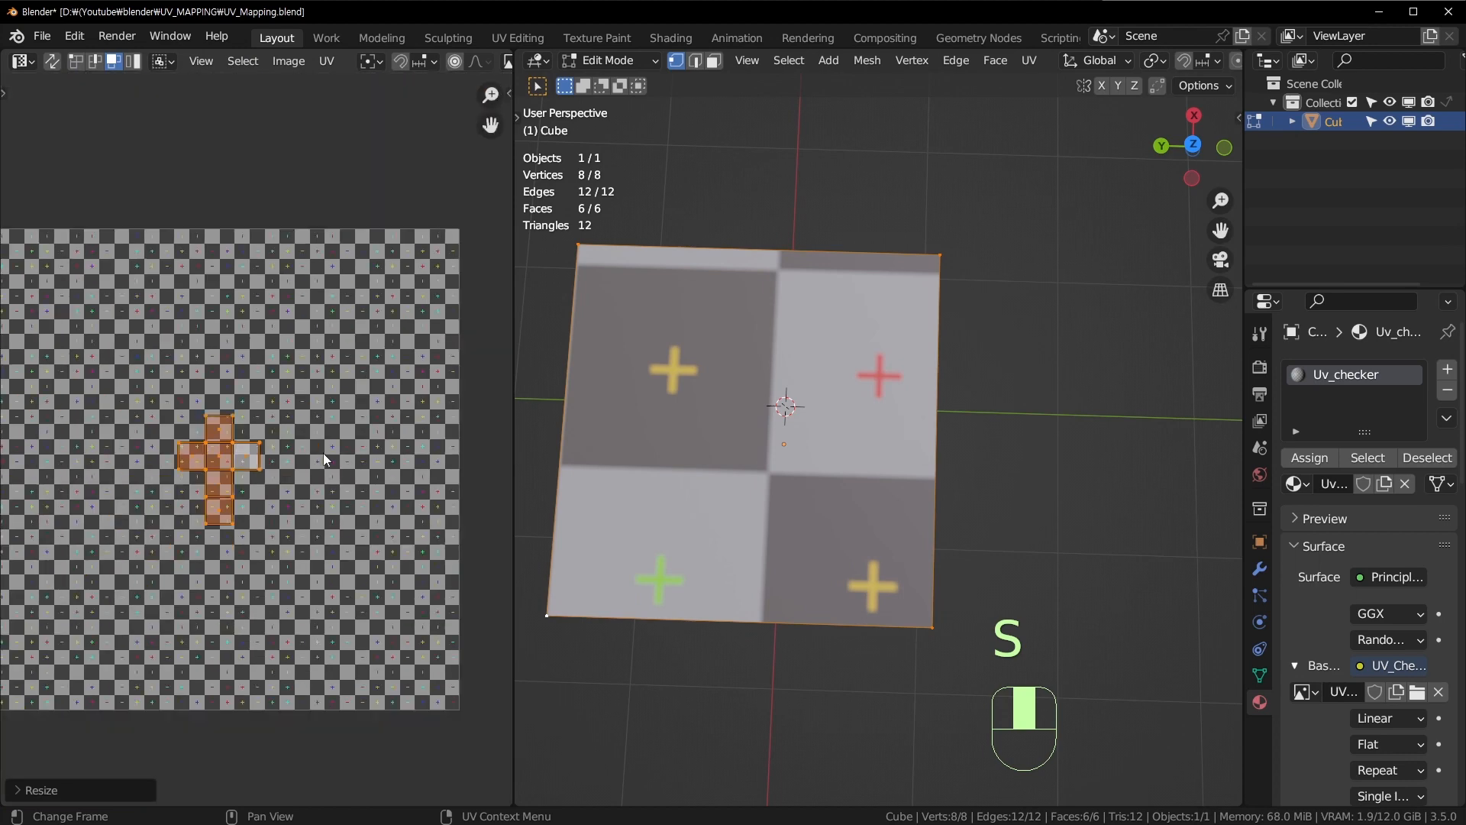
key(s)
click(121, 90)
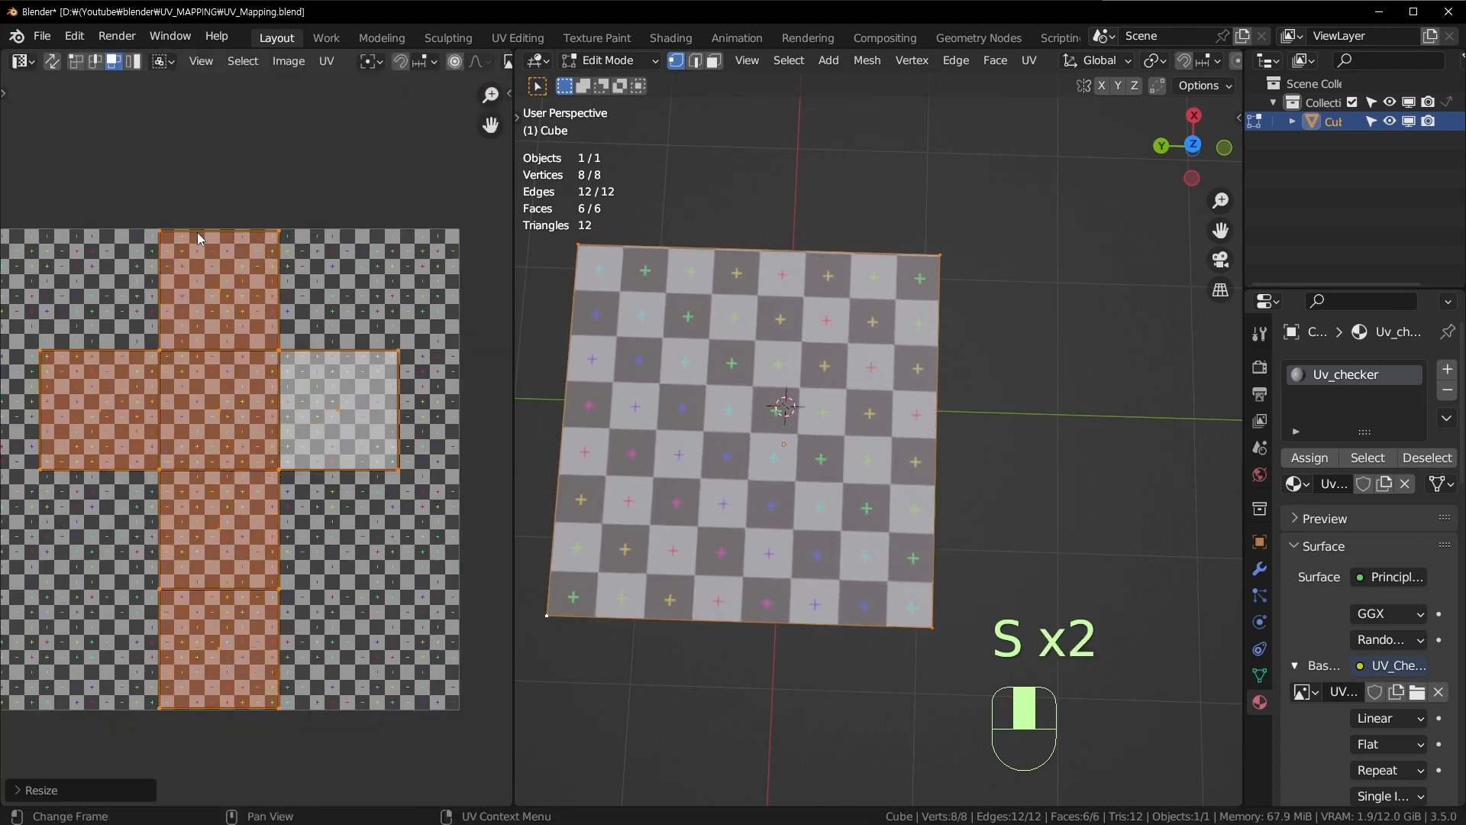
scroll(374, 545, down, 4)
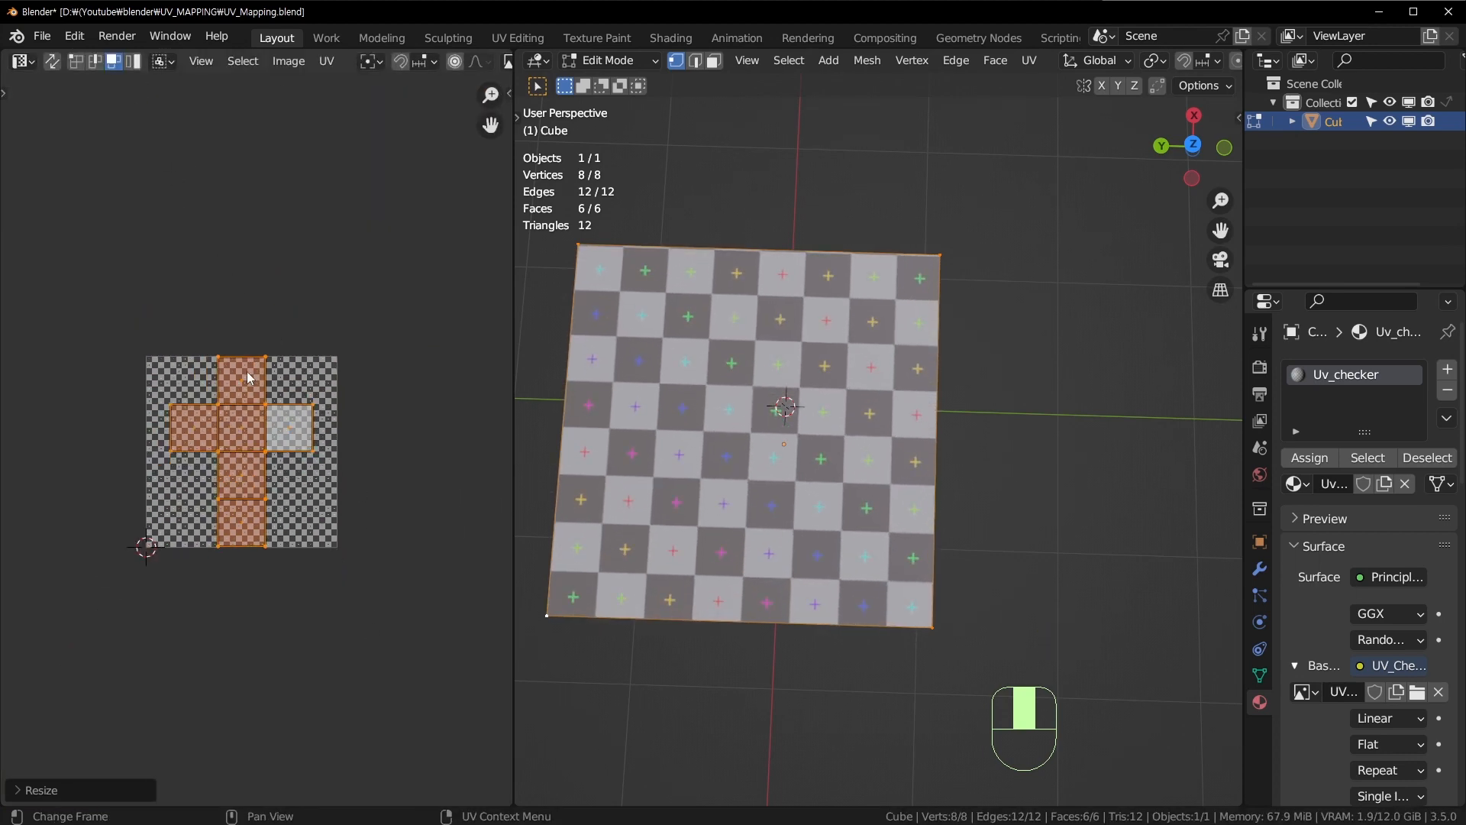
shift+middle_drag(175, 355, 112, 368)
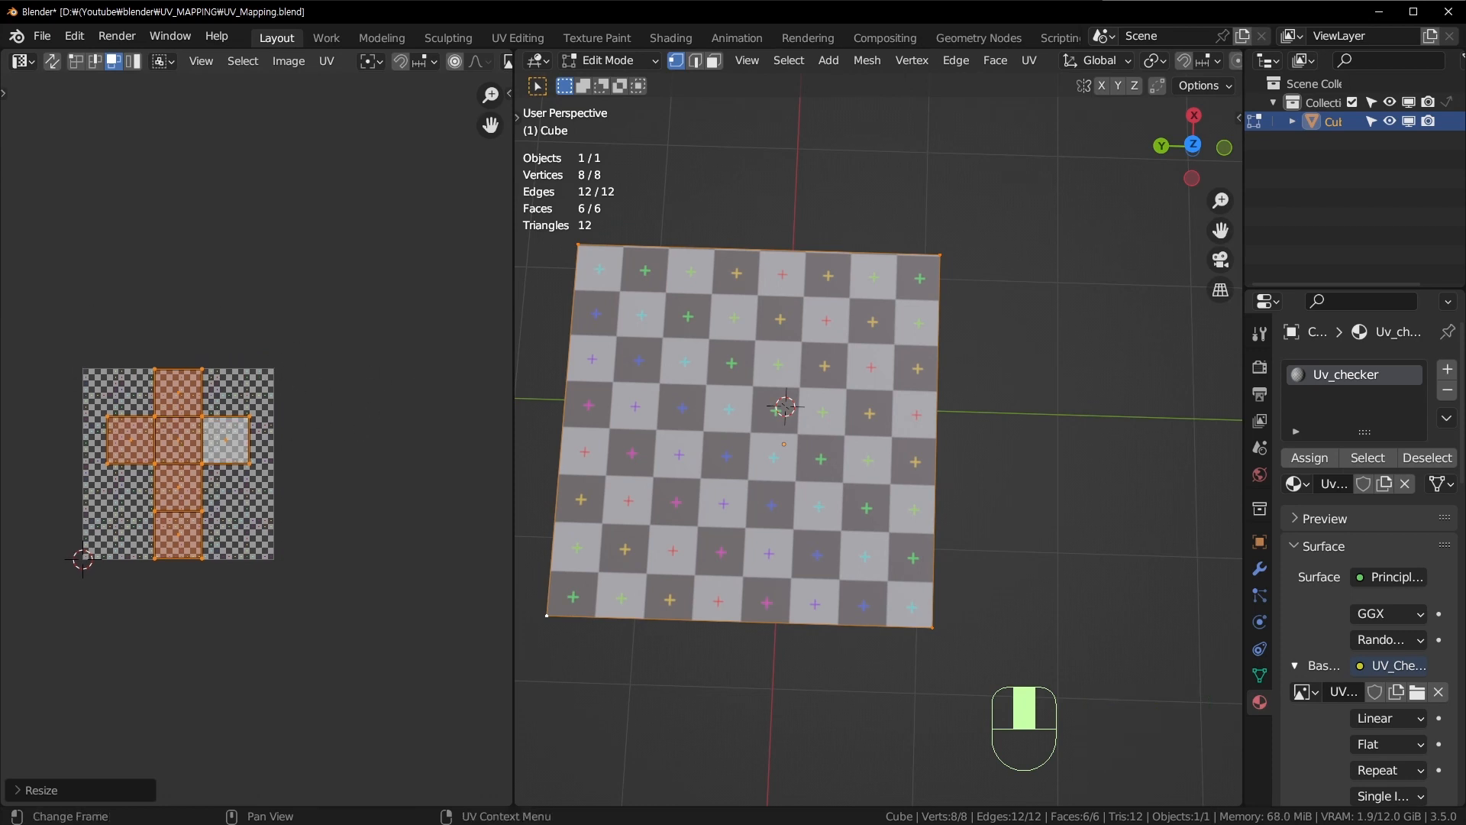
Step: Enlarge the UV layout until one face exceeds the whole texture, place that face over the texture, and inspect the cube's dense checker
key(s)
click(264, 447)
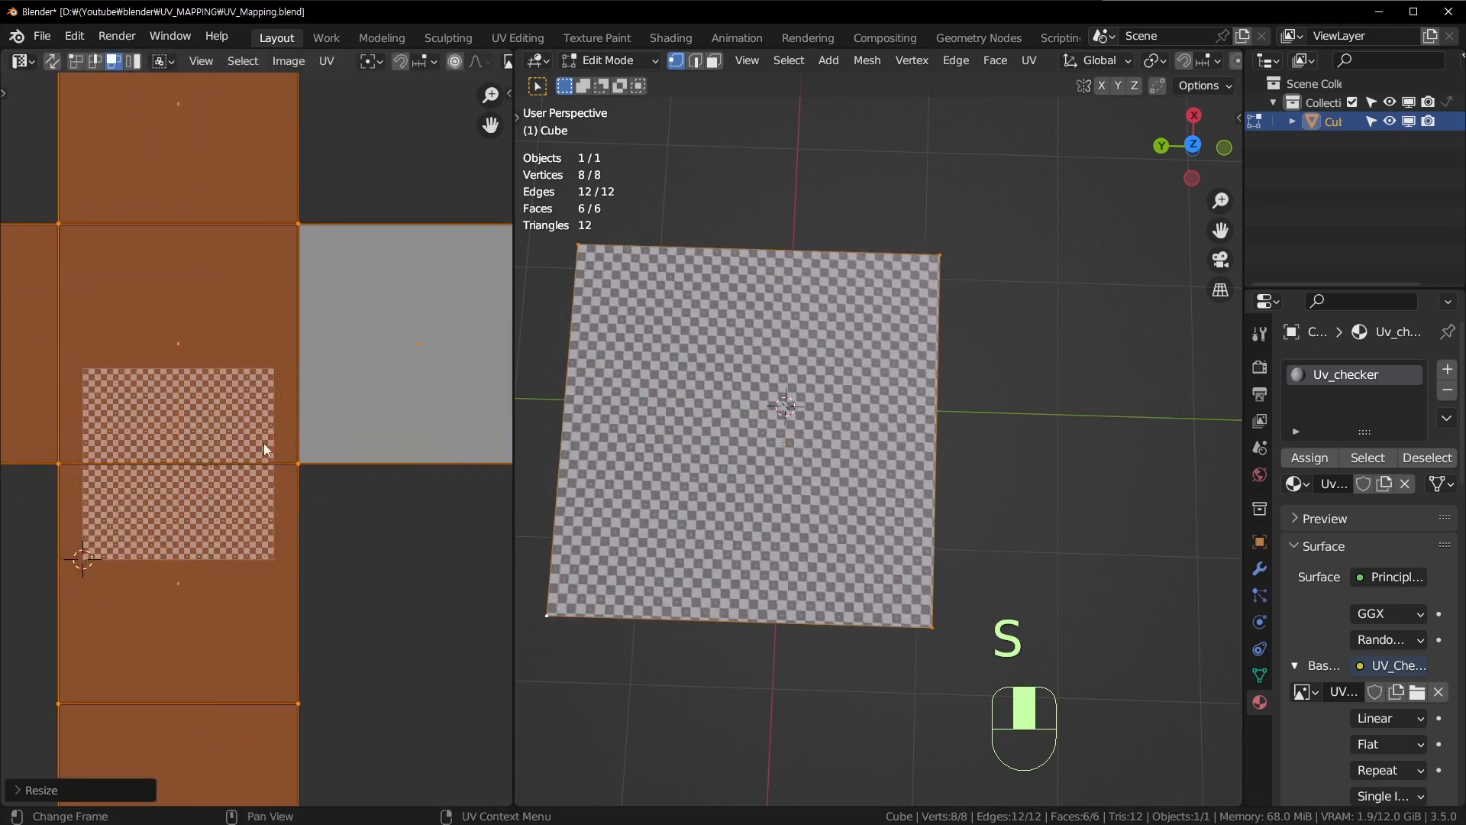
key(g)
click(174, 399)
scroll(160, 407, up, 3)
shift+middle_drag(178, 378, 275, 323)
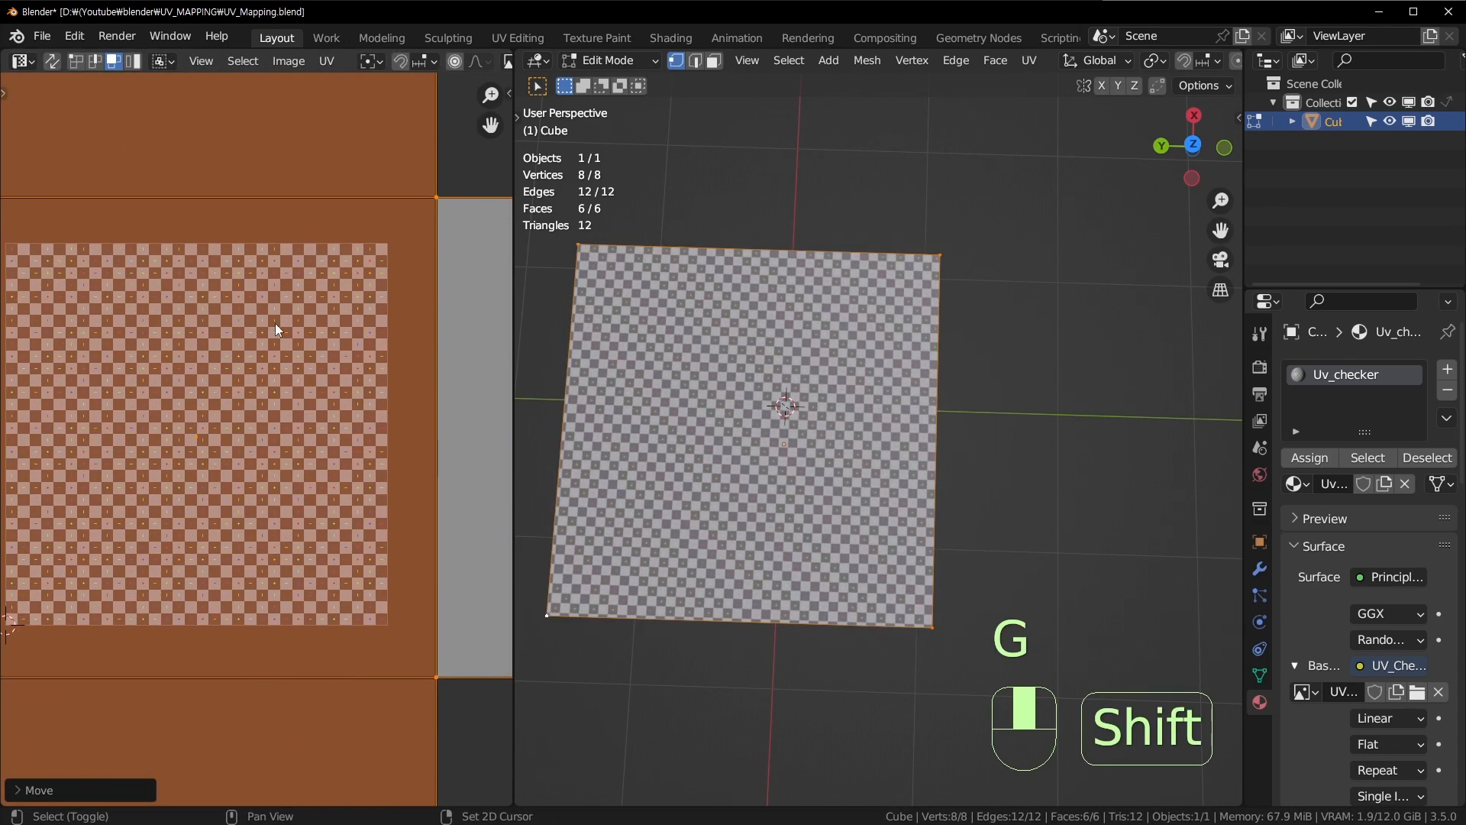
shift+middle_drag(166, 319, 310, 277)
middle_drag(1051, 377, 679, 397)
scroll(848, 332, up, 5)
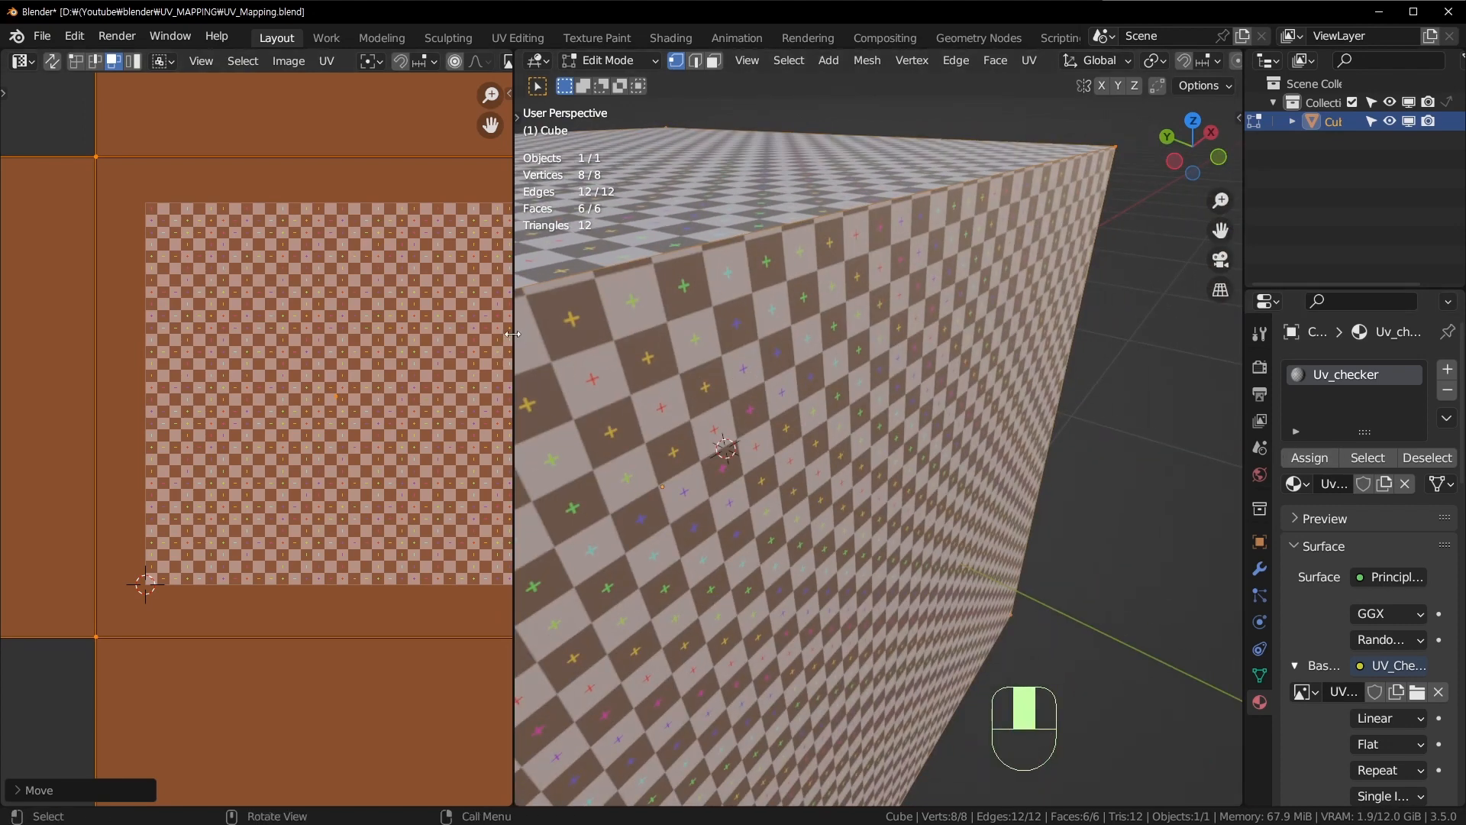
Step: Widen the UV editor and scale and move the whole UV layout so it sits small inside the checker texture
drag(517, 333, 642, 336)
scroll(446, 367, down, 4)
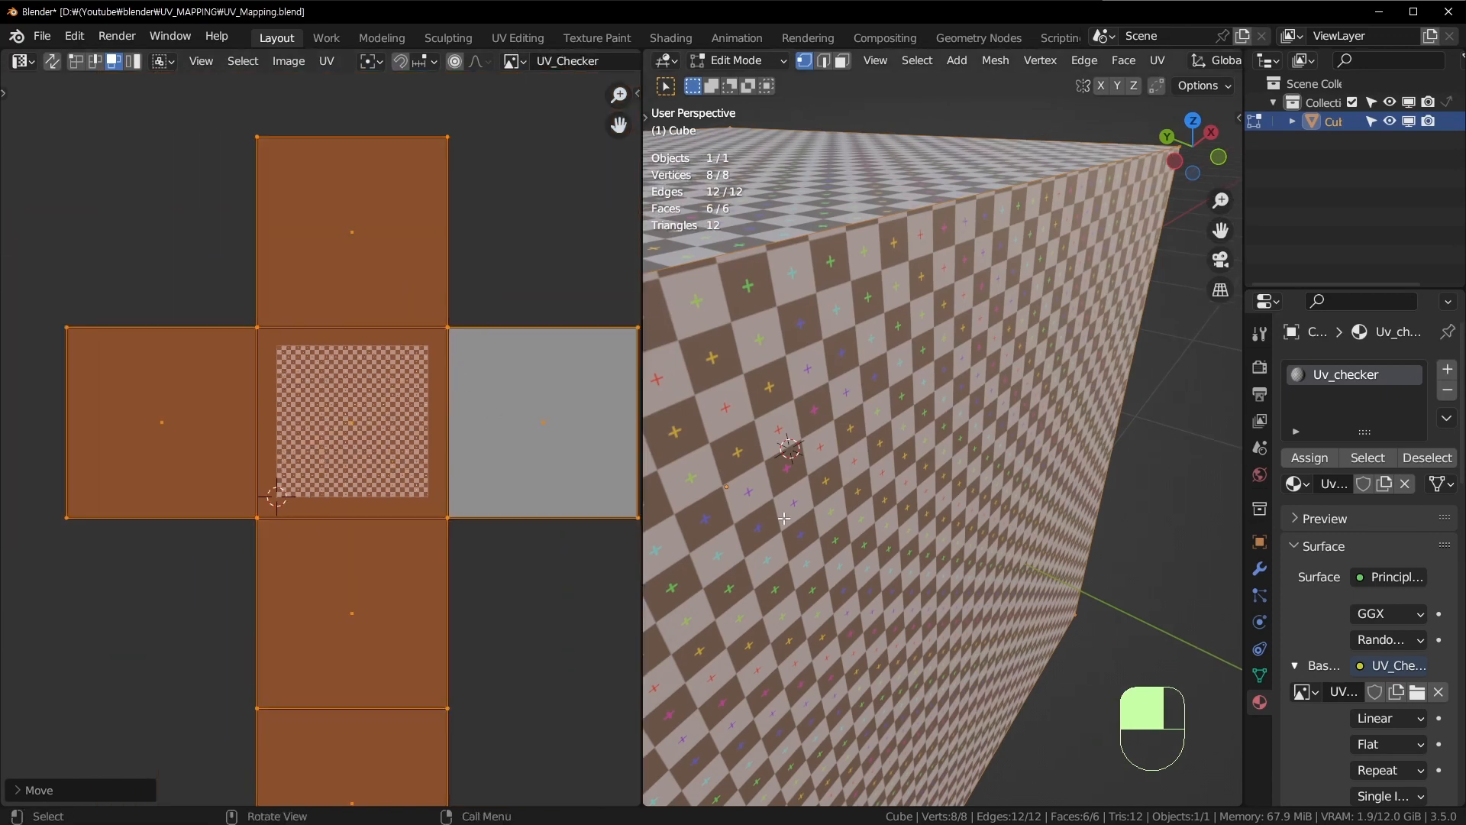
middle_drag(543, 462, 473, 482)
key(s)
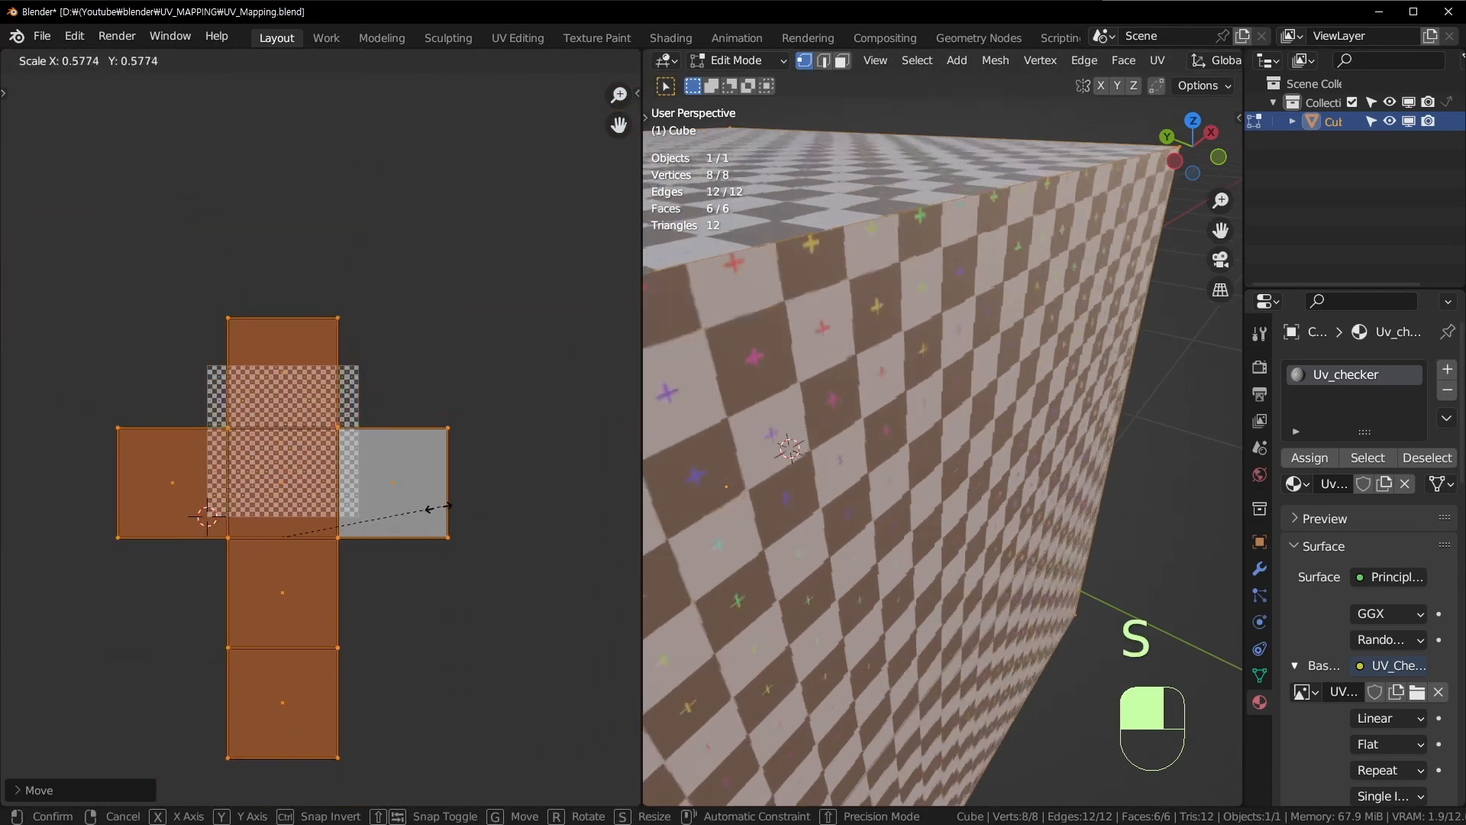
key(g)
key(s)
click(350, 470)
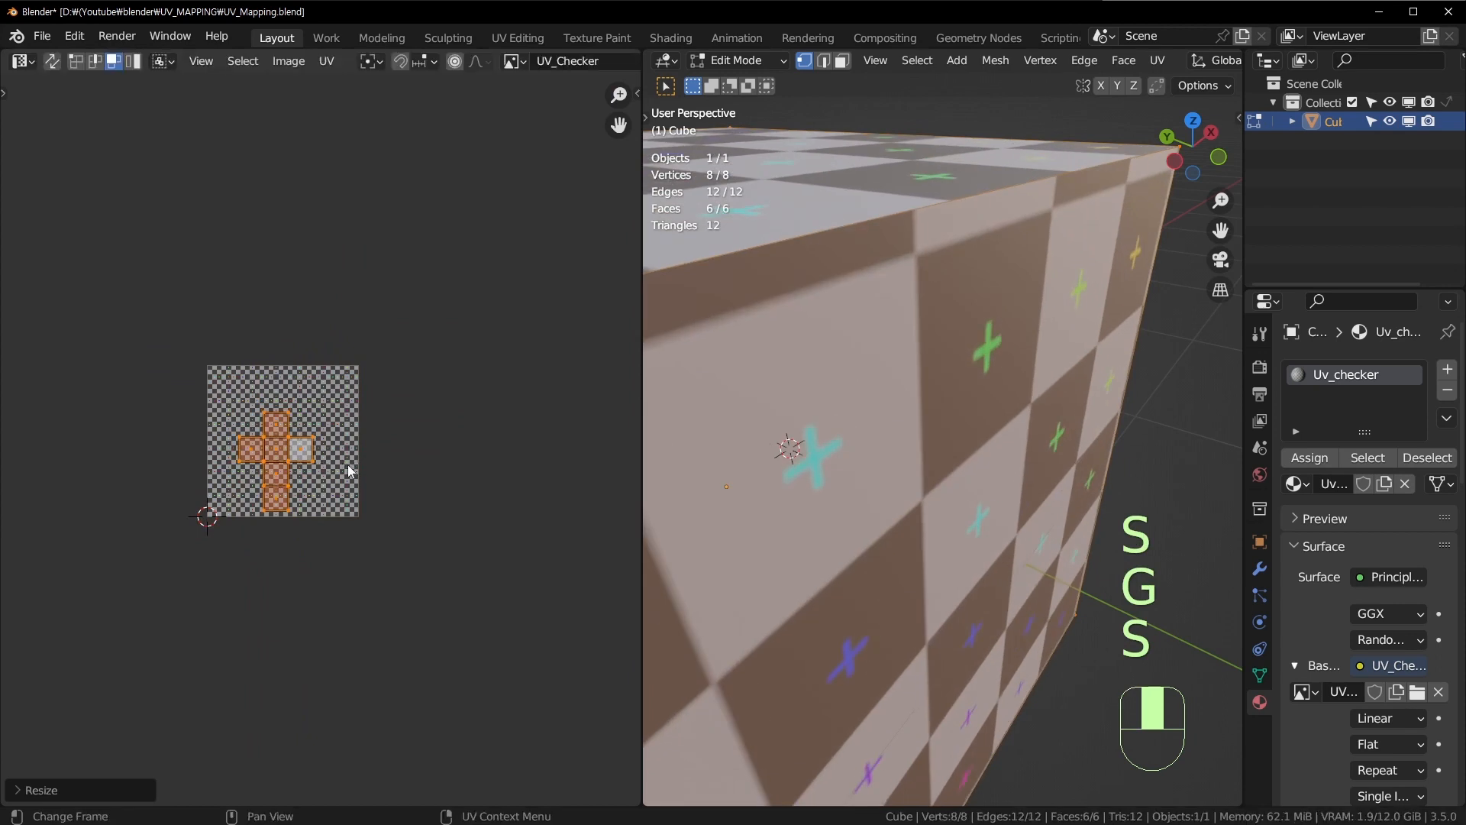
scroll(194, 273, up, 4)
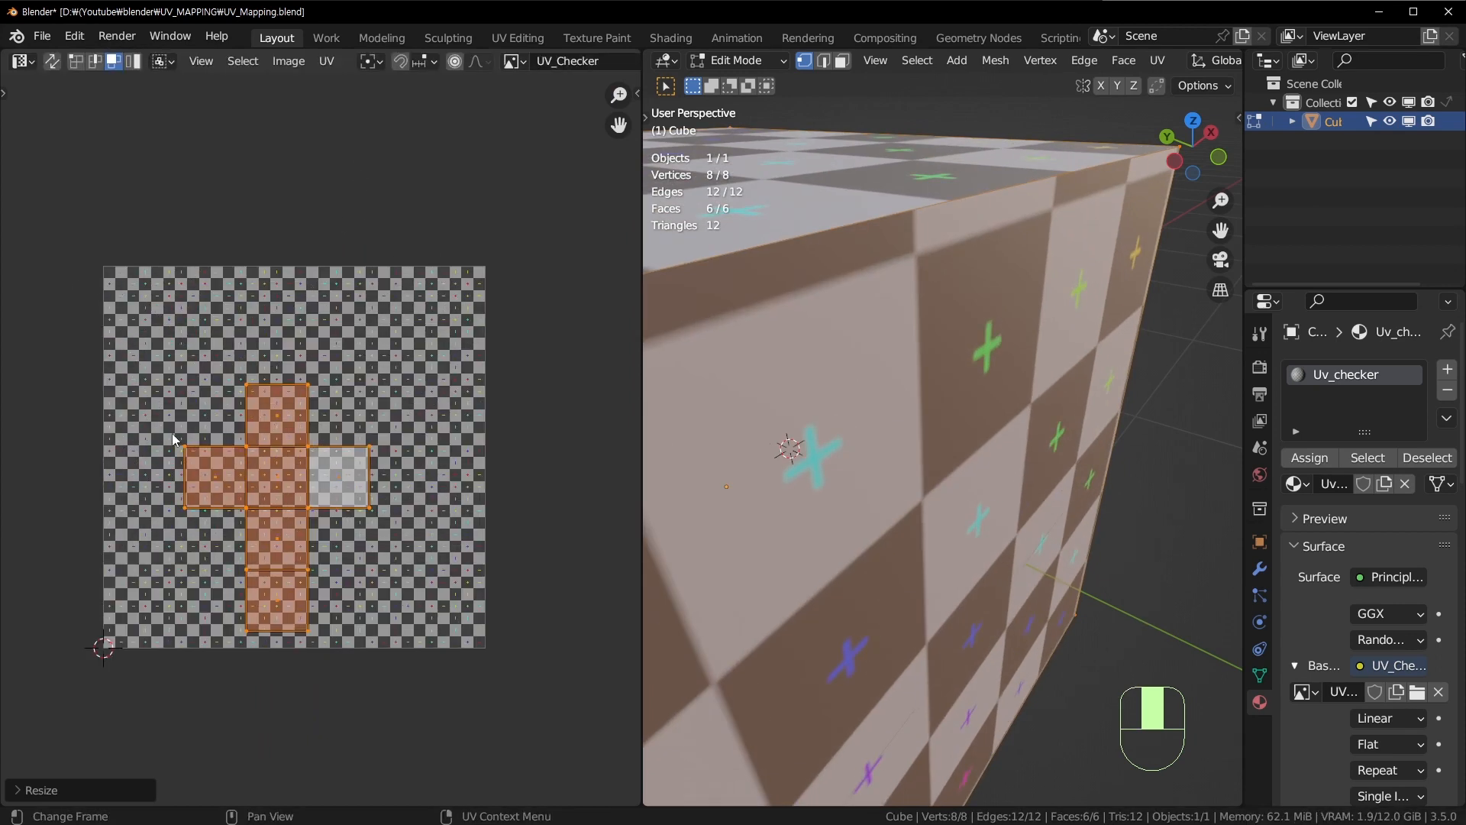
Step: Enlarge the UV layout beyond the texture bounds, shrink it back inside the texture, and check the pattern on the cube's top
scroll(416, 481, down, 3)
key(s)
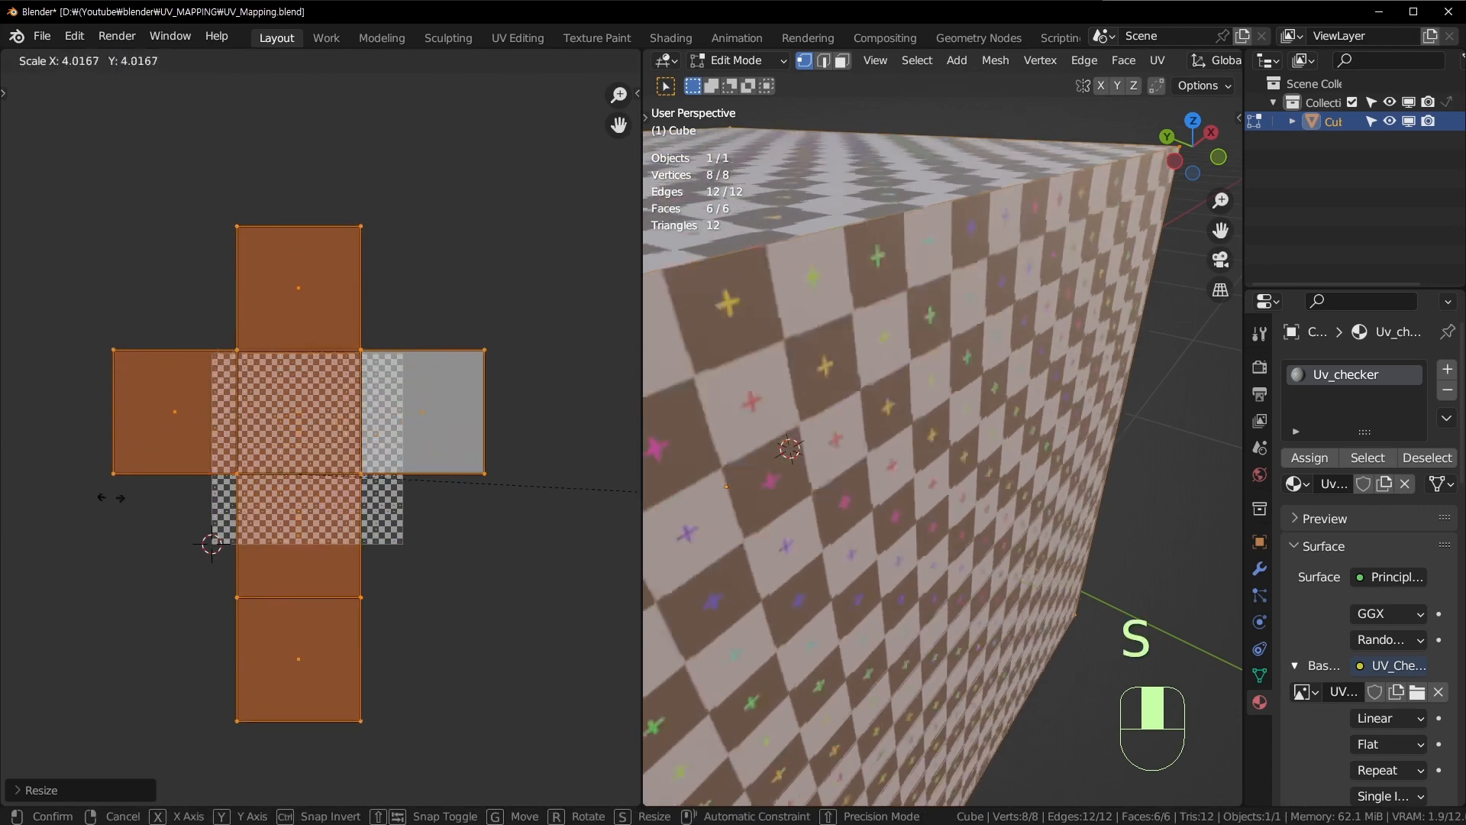
click(195, 505)
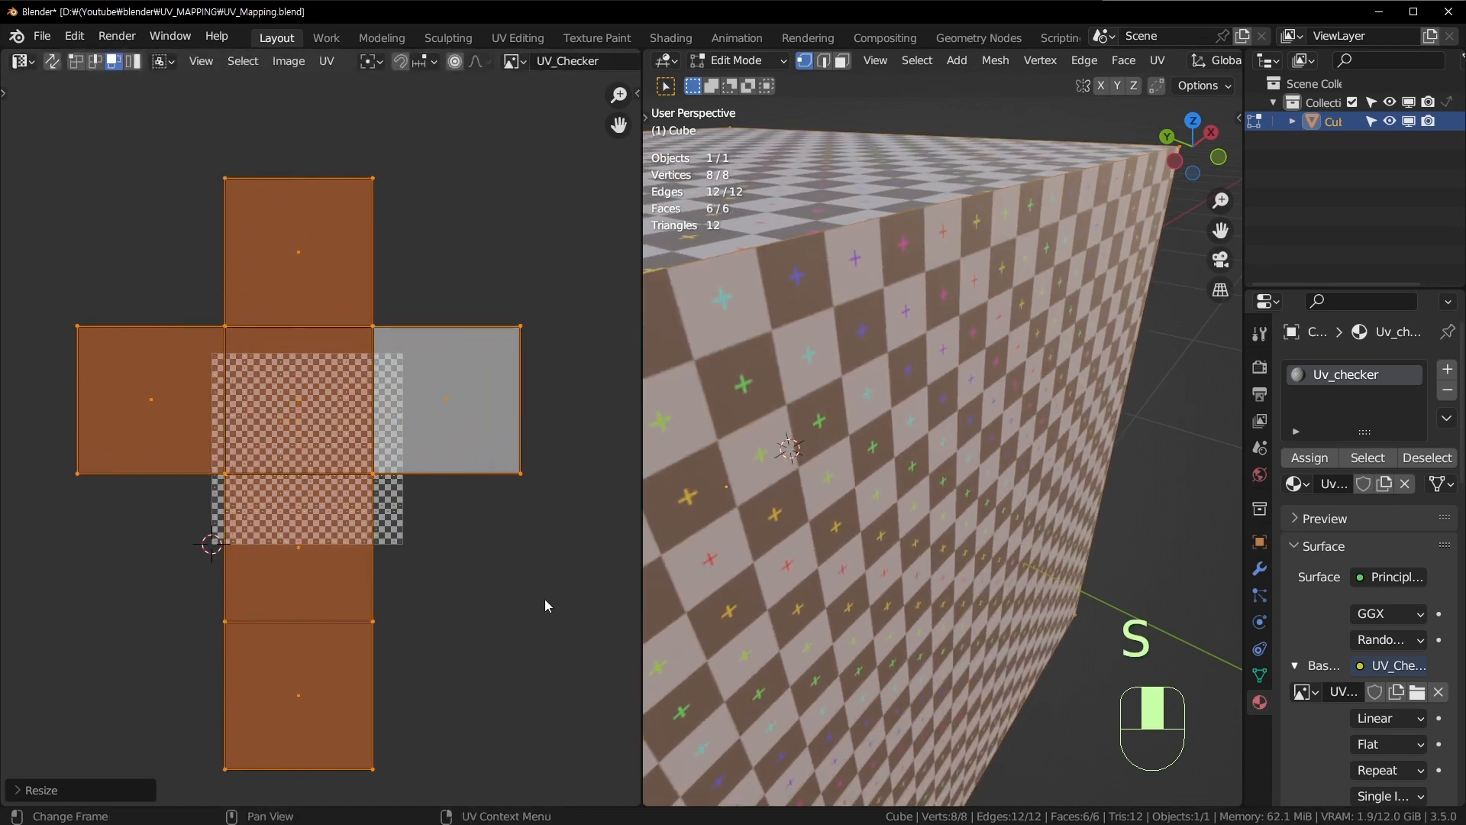
key(s)
click(311, 537)
middle_drag(866, 283, 860, 335)
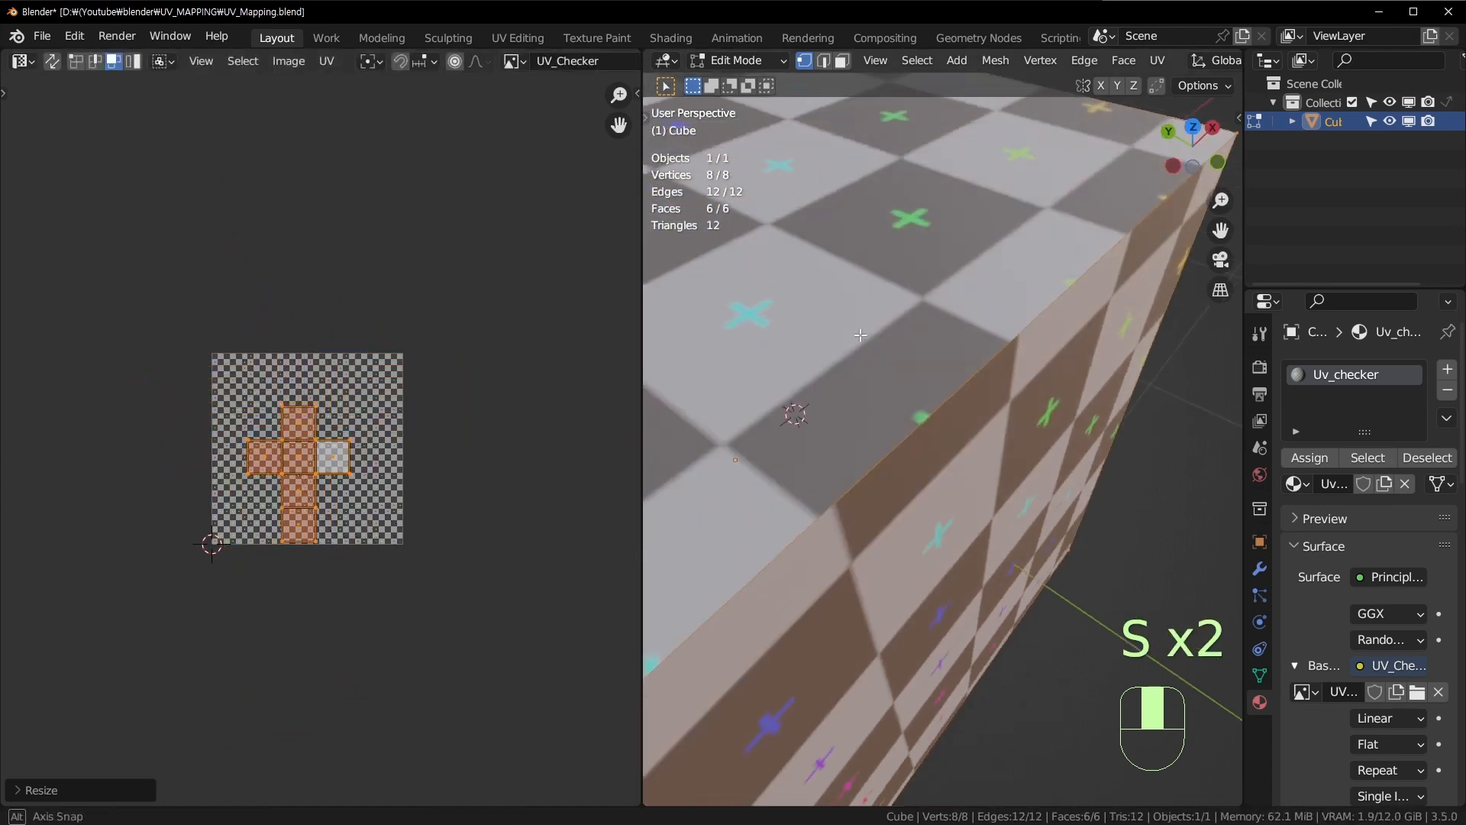
Step: Reposition the UV layout and scale it up to nearly the texture's full height, and view the cube's corner
scroll(364, 597, up, 4)
key(g)
key(s)
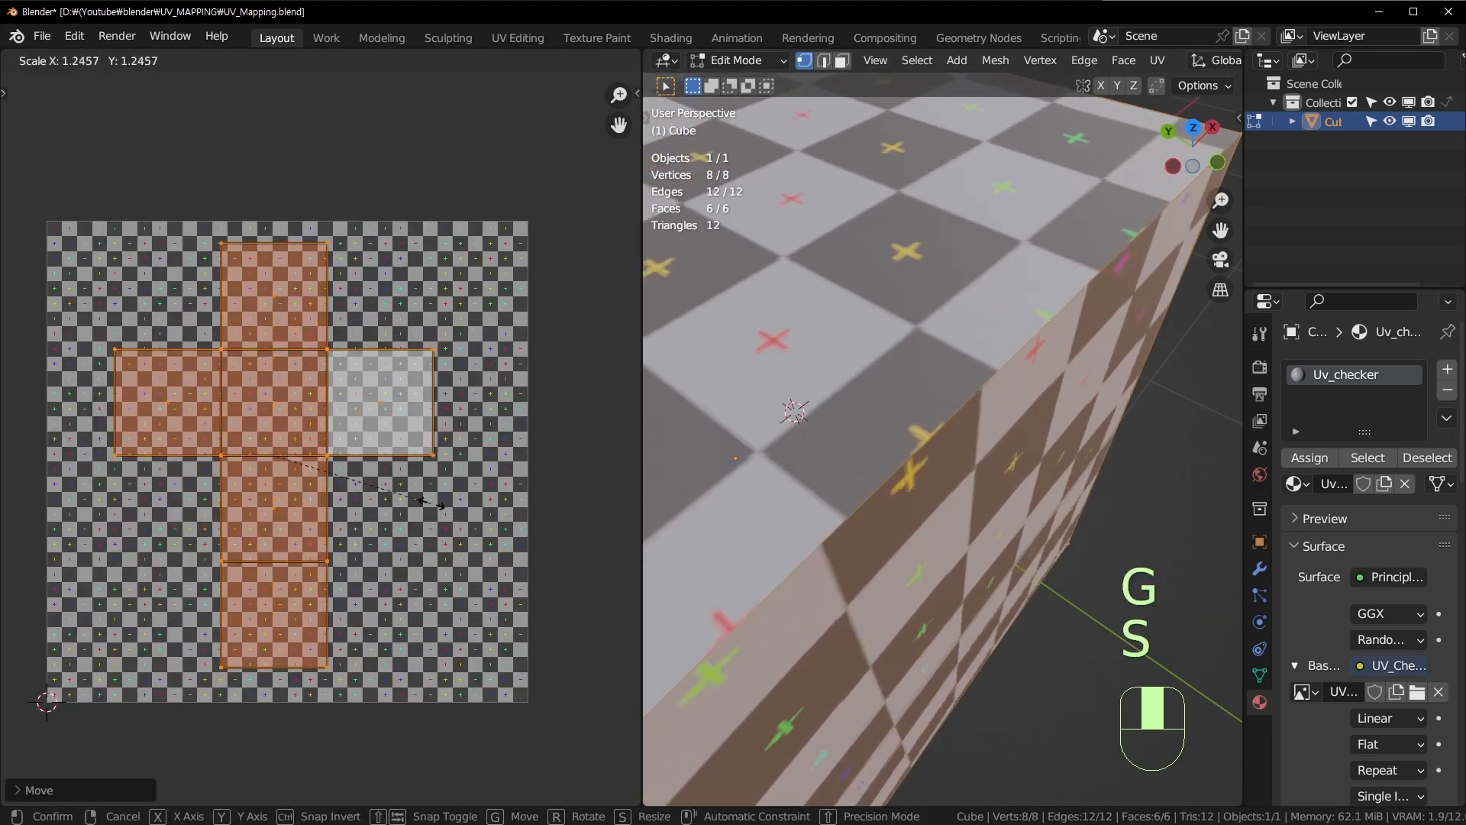
click(474, 512)
key(s)
click(468, 511)
scroll(943, 383, up, 2)
middle_drag(878, 394, 892, 367)
scroll(896, 405, down, 4)
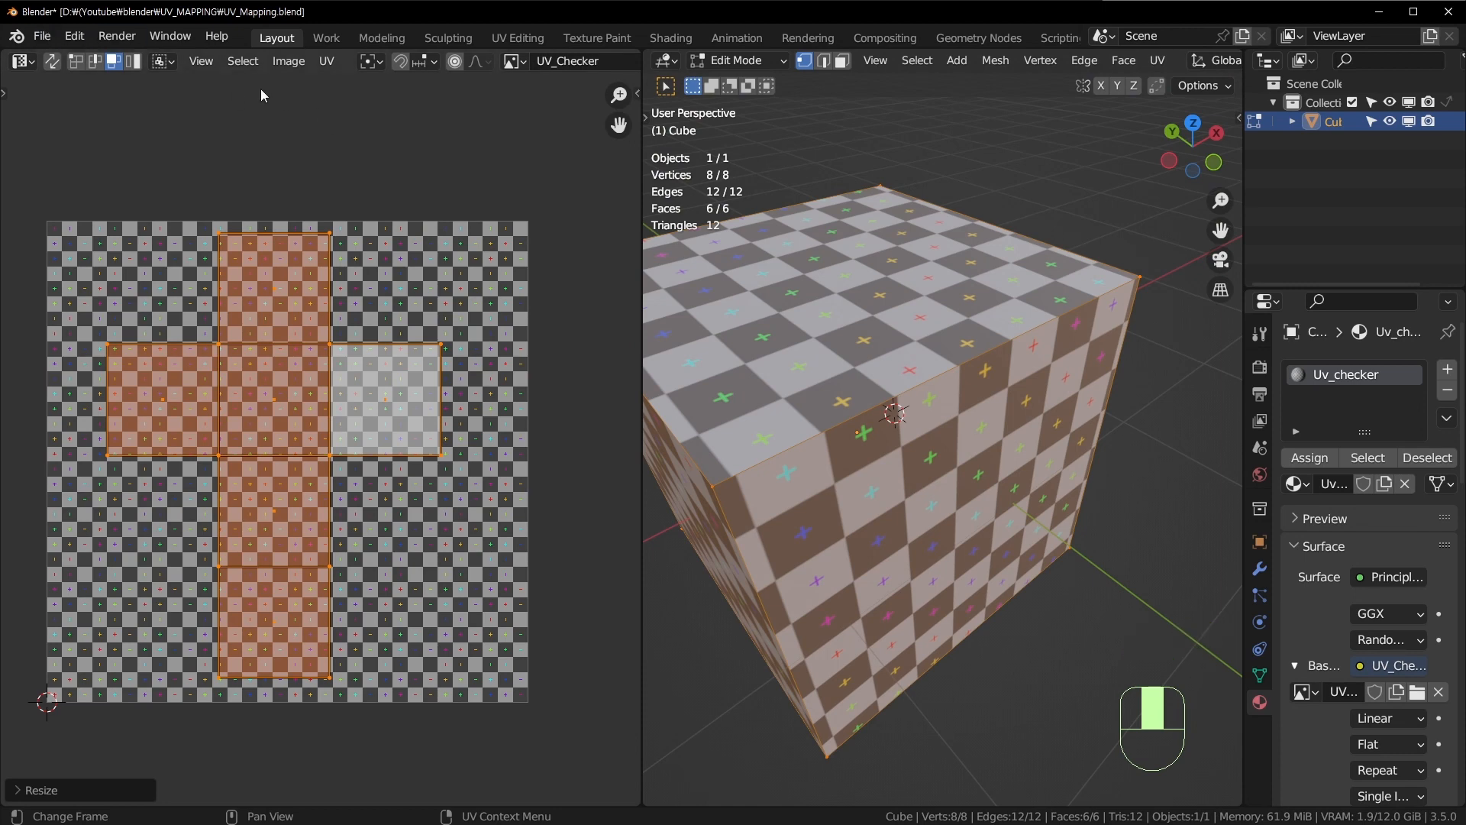
Step: In Object Mode, unlink the UV_Checker image from the image editor, and return to Edit Mode
key(Tab)
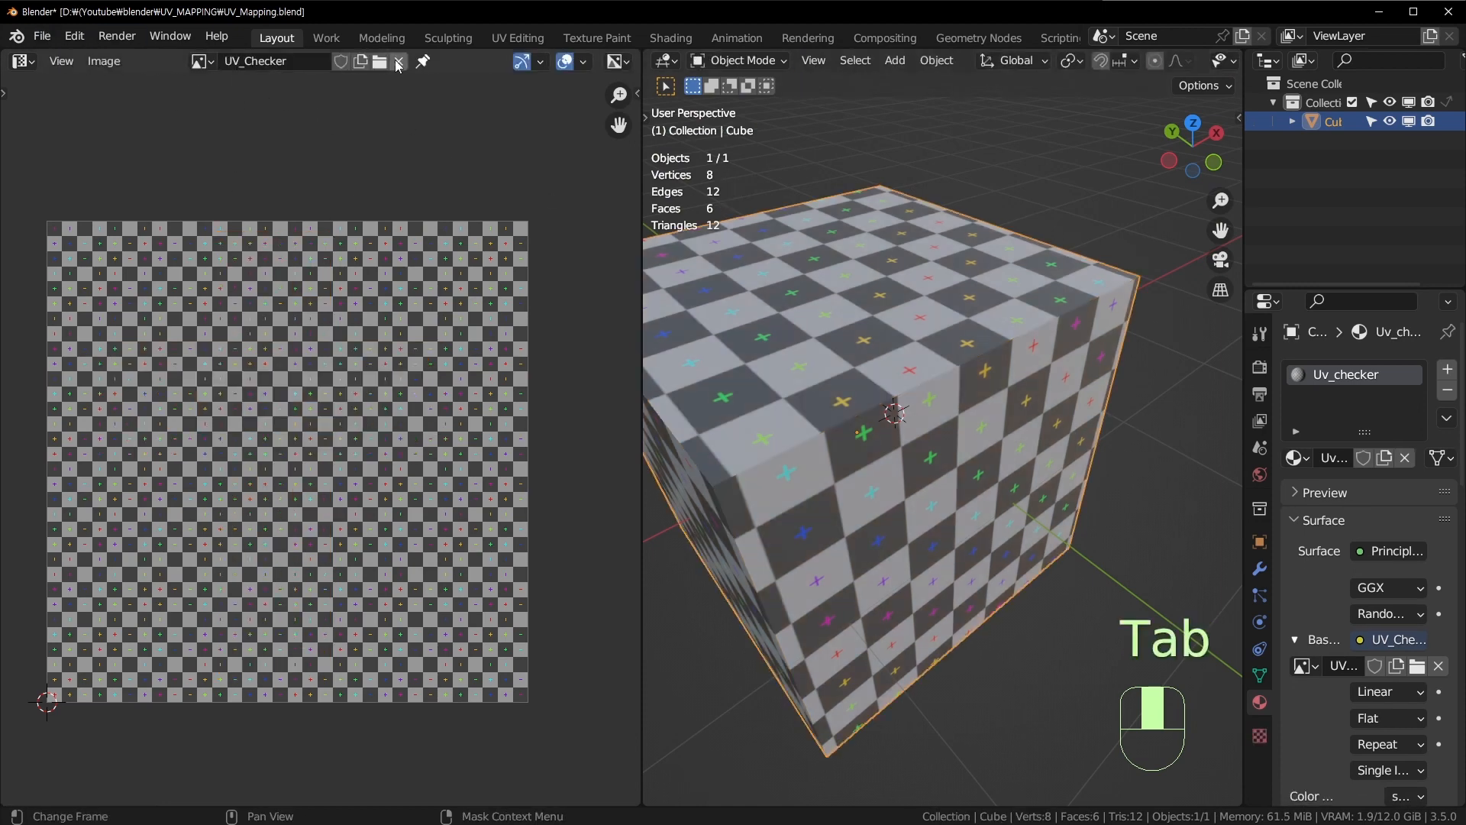
click(399, 62)
key(Tab)
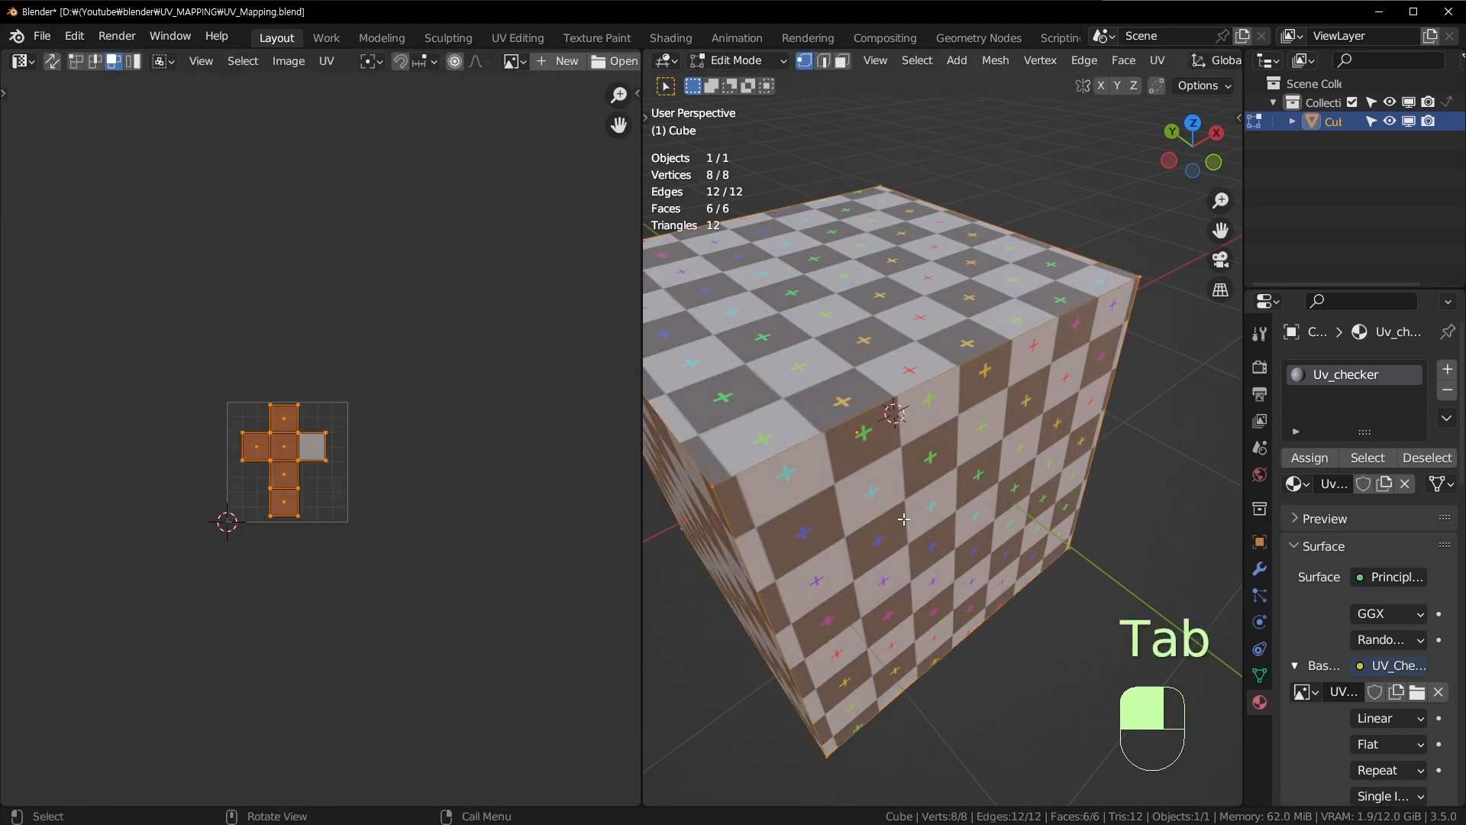
Step: Switch the cube to Object Mode and back to Edit Mode to compare what the UV editor displays
scroll(449, 593, up, 4)
scroll(322, 439, up, 2)
shift+middle_drag(242, 502, 380, 421)
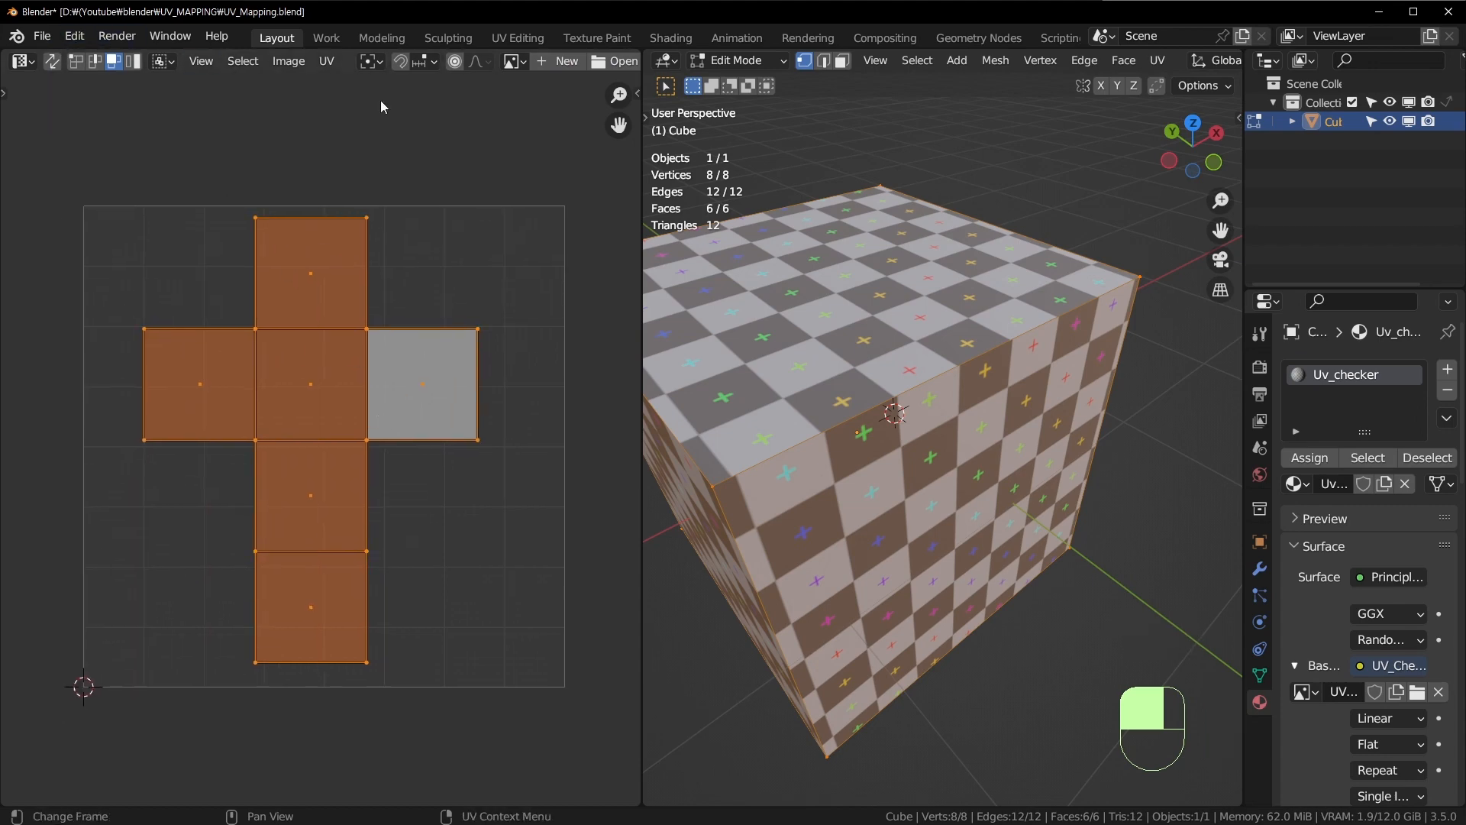
key(Tab)
click(926, 416)
scroll(926, 417, down, 3)
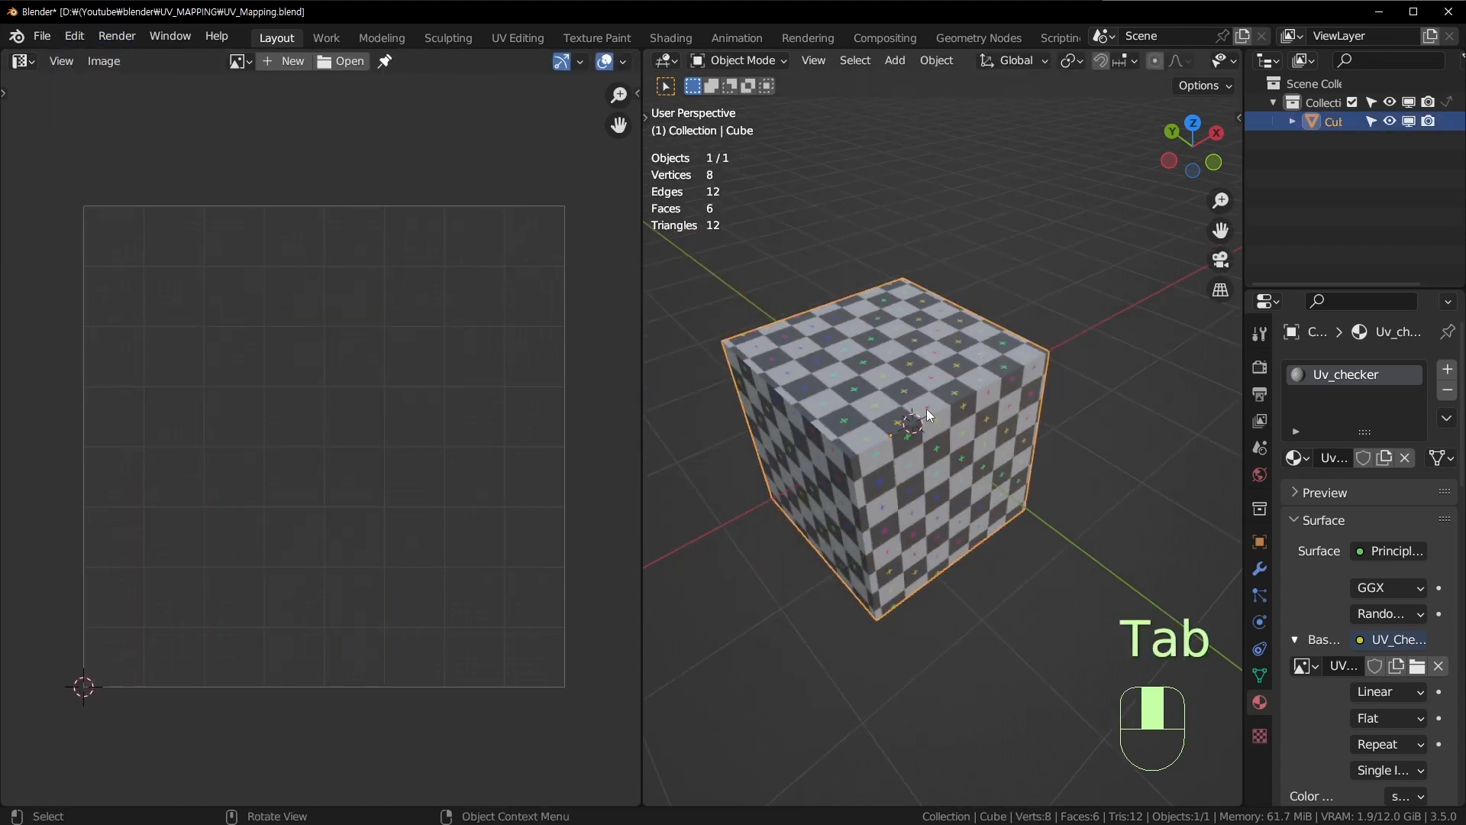
key(Tab)
Step: Clear the selection, enable face select mode and pick individual cube faces to view their UVs, ending on a side face
click(974, 702)
middle_drag(953, 413, 960, 602)
key(3)
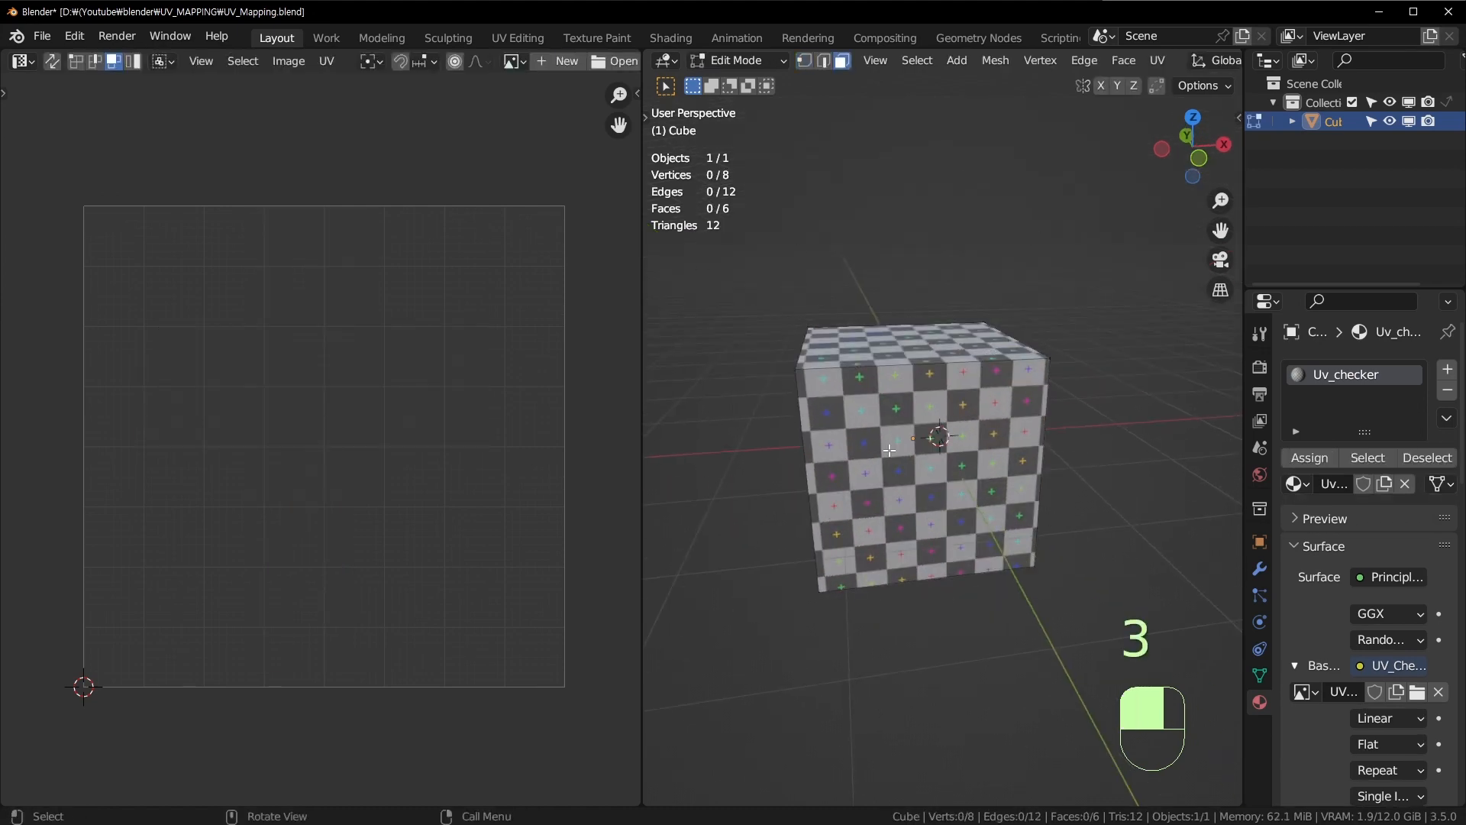
click(917, 364)
click(874, 338)
middle_drag(874, 338, 974, 308)
click(833, 401)
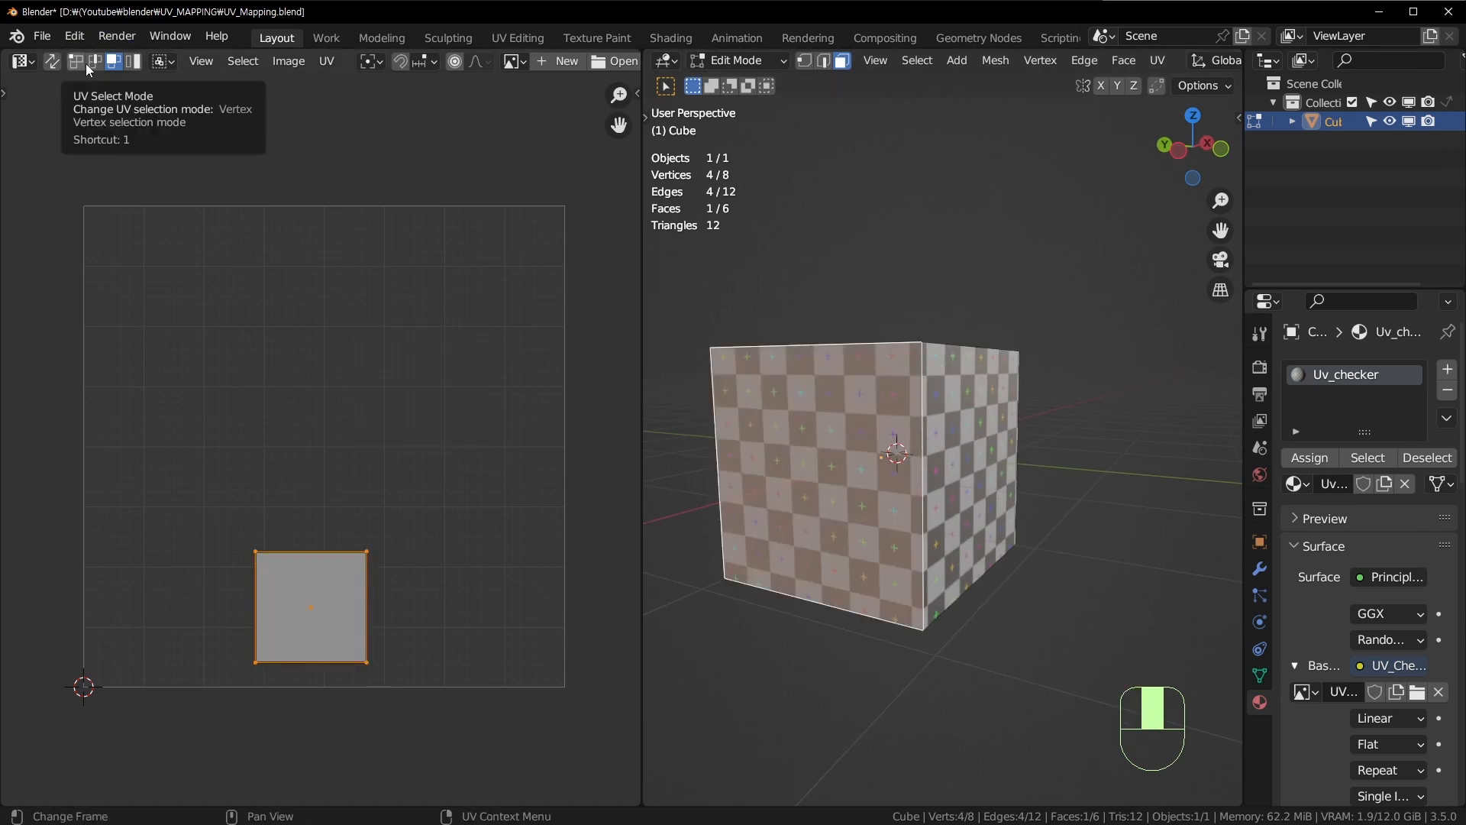
Step: Cycle the UV selection mode through vertex, edge and face
key(1)
key(1)
key(2)
key(3)
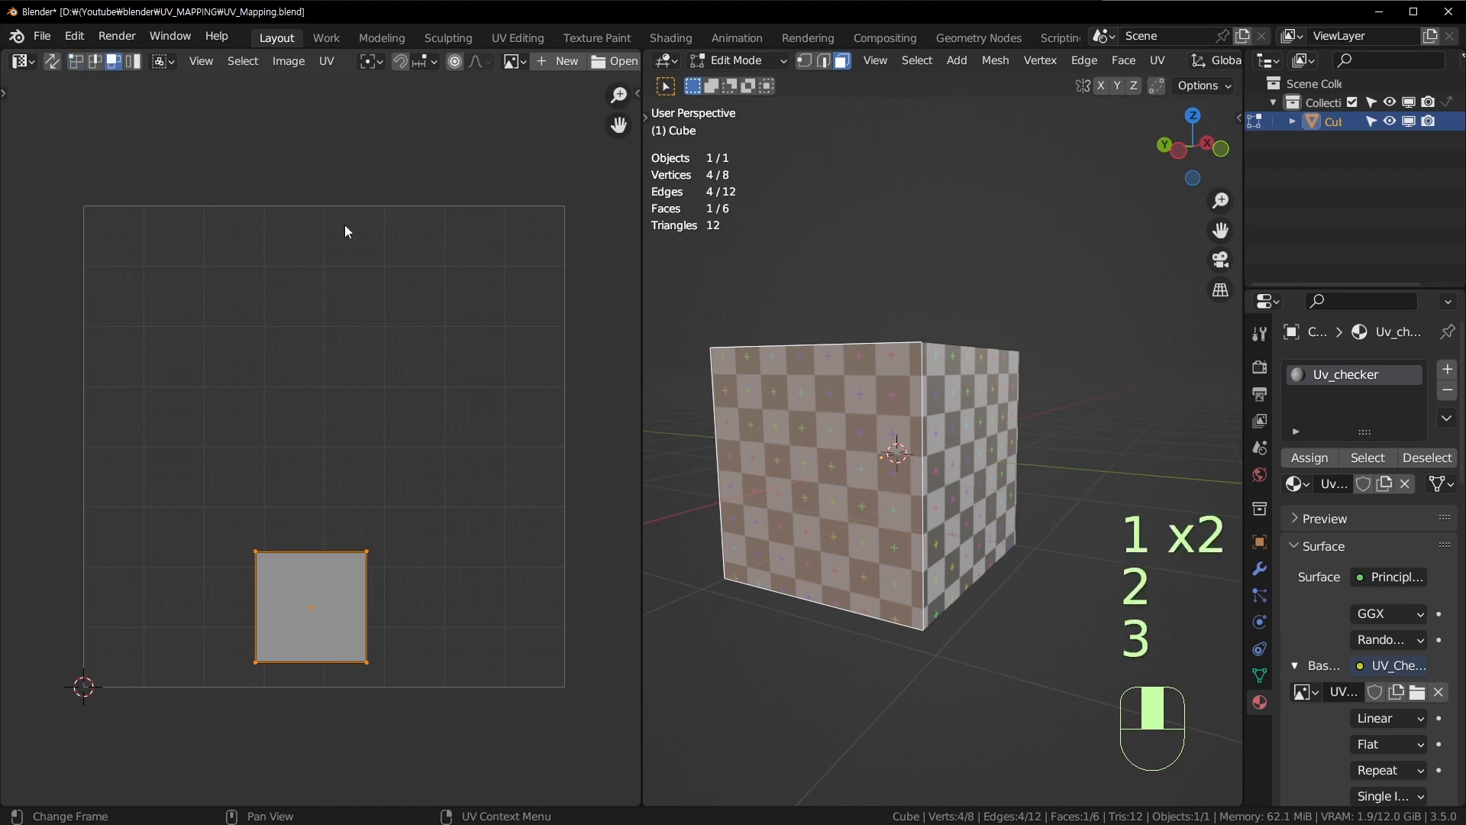
key(1)
key(2)
key(3)
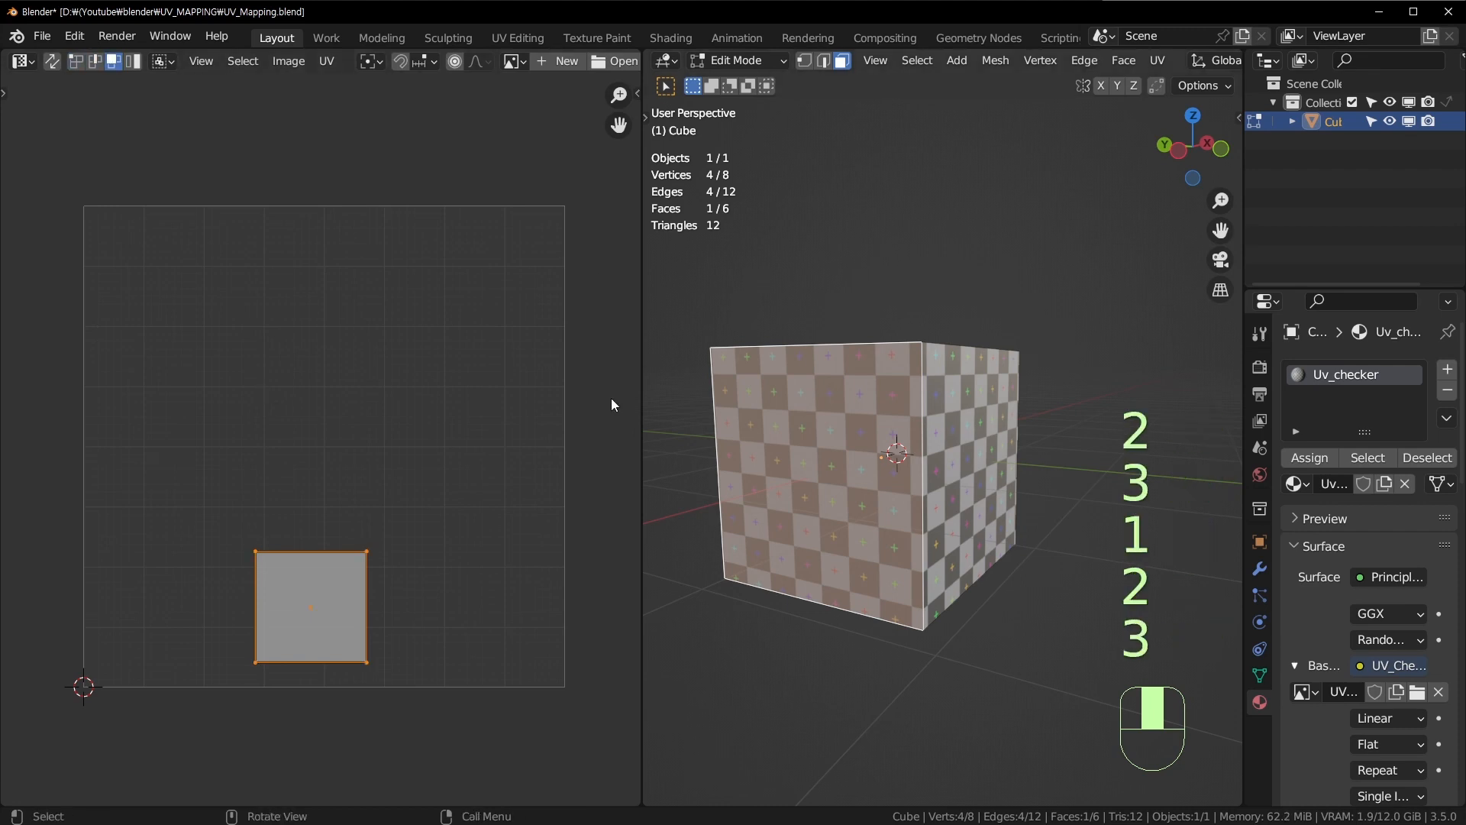
Step: Select the UV square's upper-left vertex, its upper edge and its face, using the matching UV selection mode for each
key(1)
key(1)
click(263, 563)
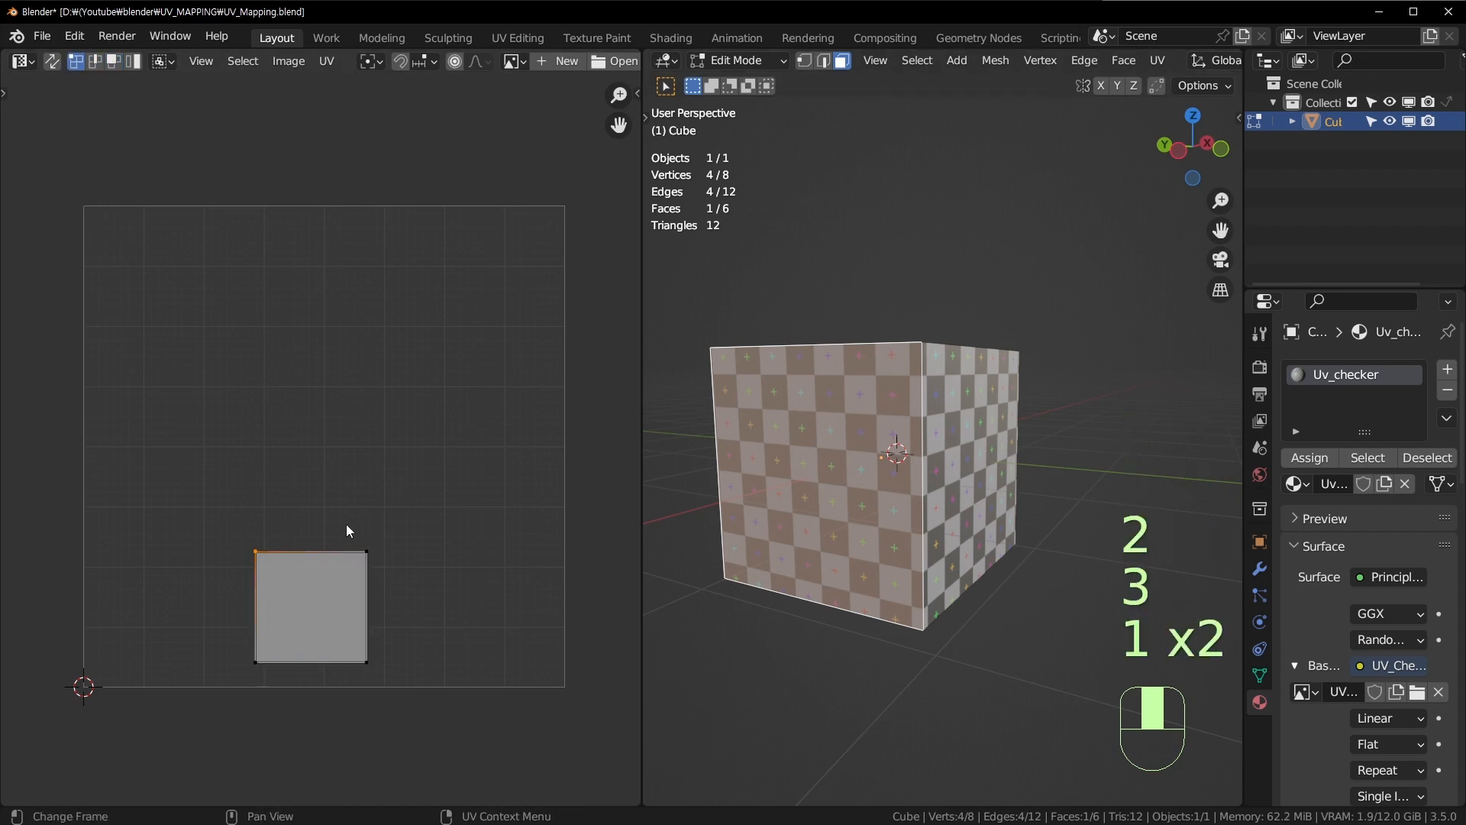
scroll(388, 680, up, 3)
scroll(388, 679, down, 3)
key(2)
click(307, 548)
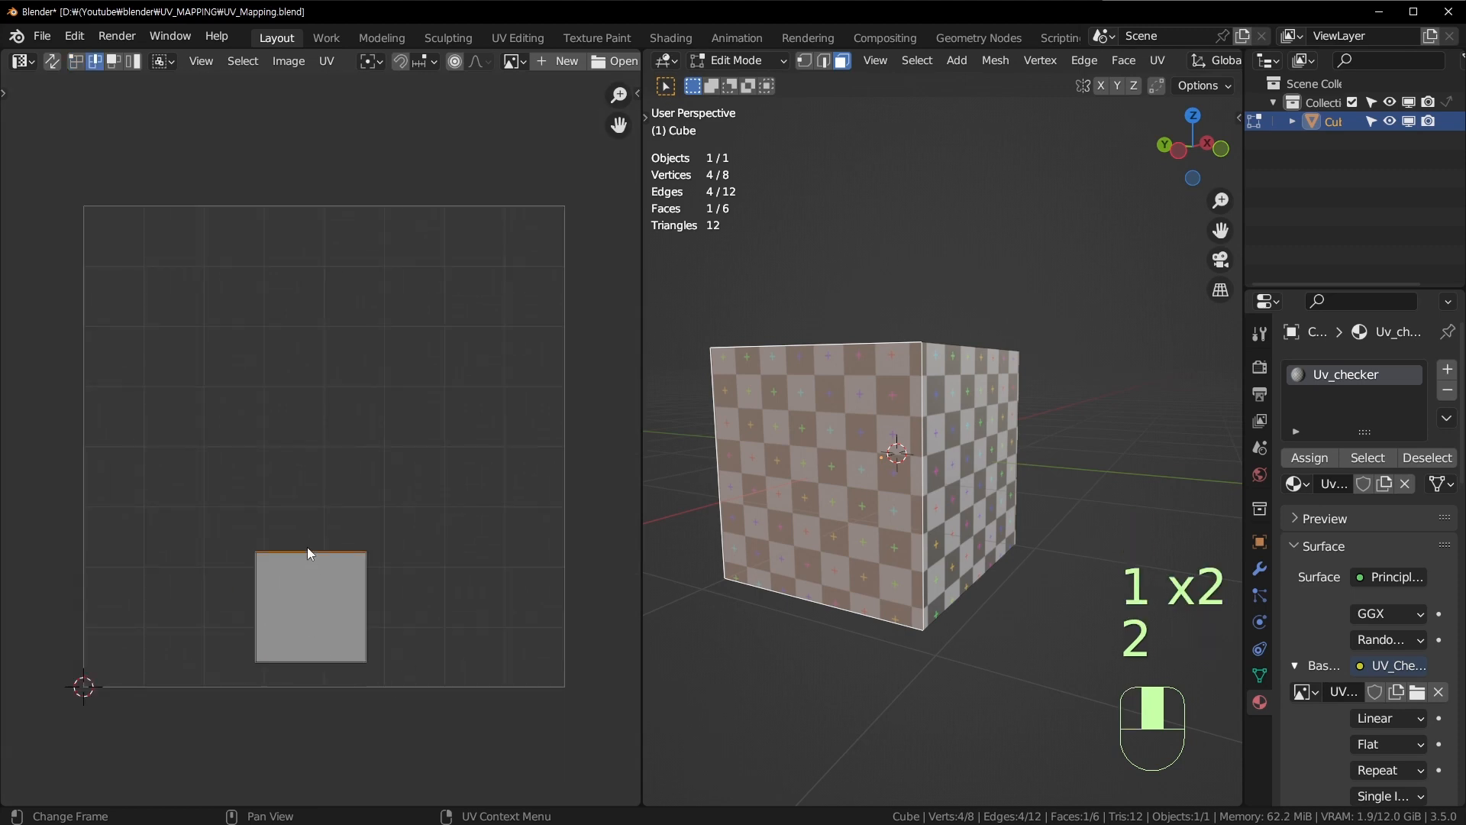
key(3)
click(300, 599)
Step: Move the selected UV face and undo the move
key(g)
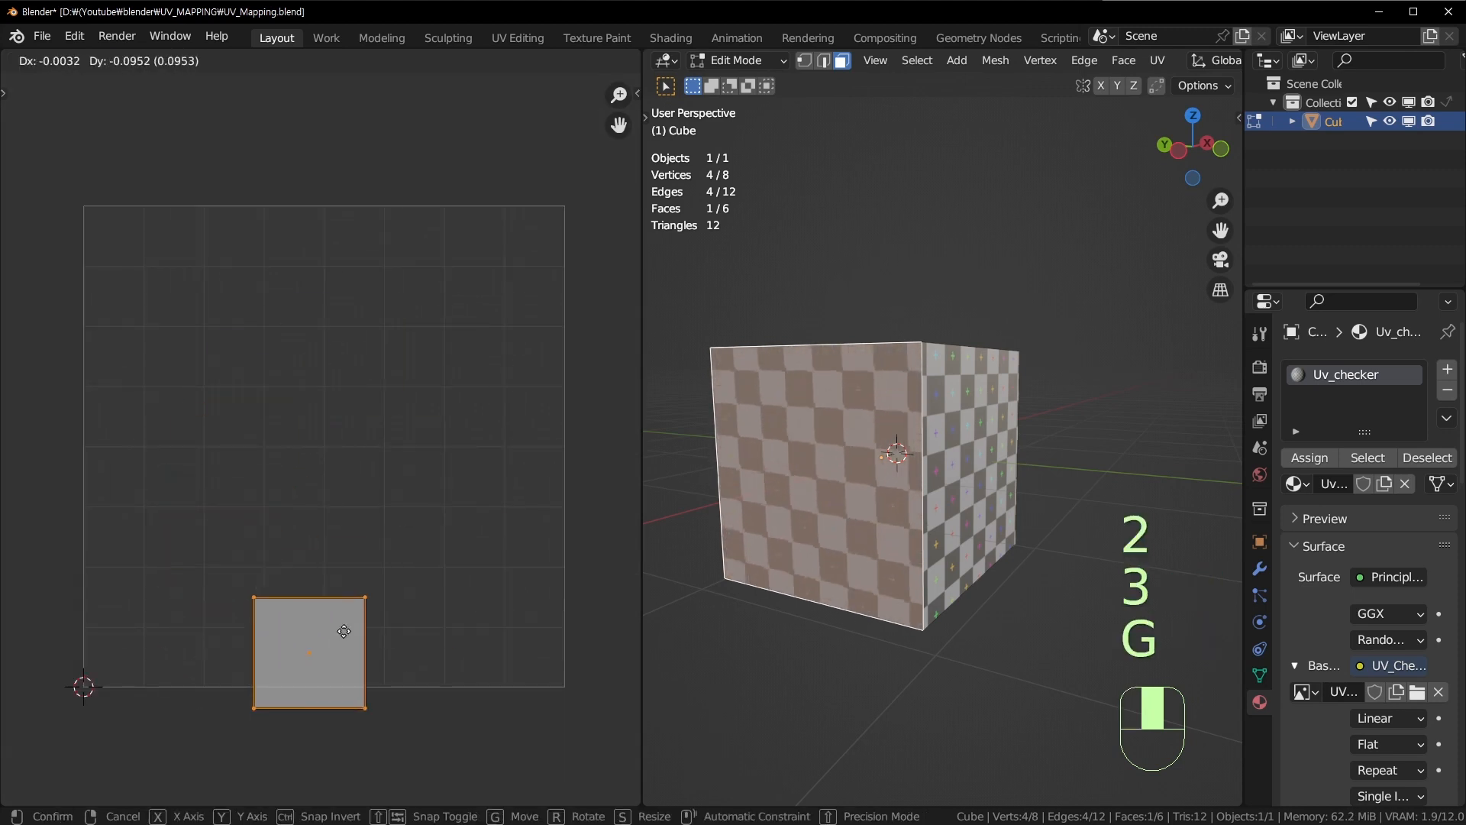
click(329, 479)
key(ctrl+z)
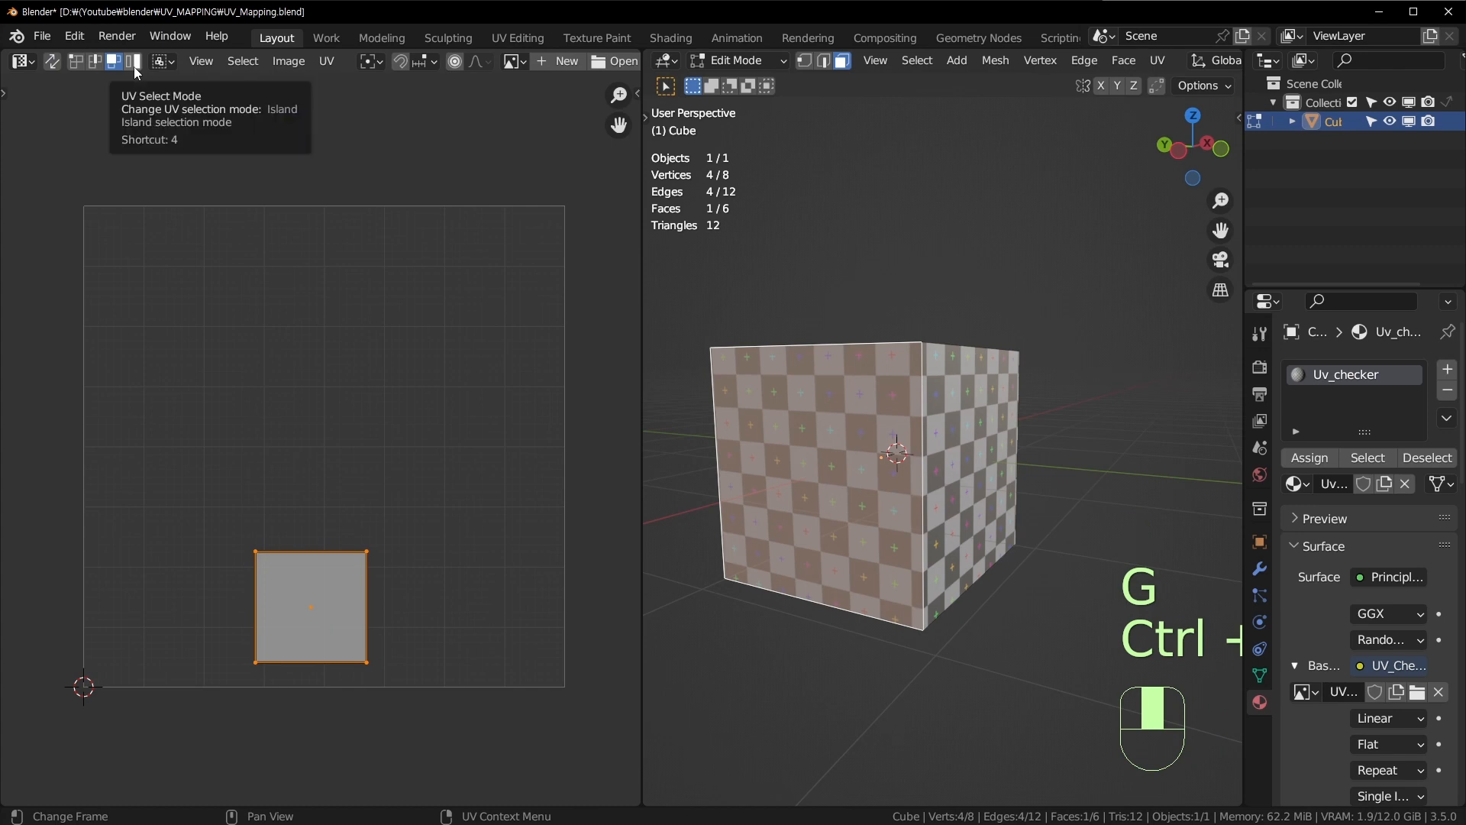
Step: Select all faces of the cube, enable island selection mode in the UV editor and select the whole UV island
key(4)
click(333, 569)
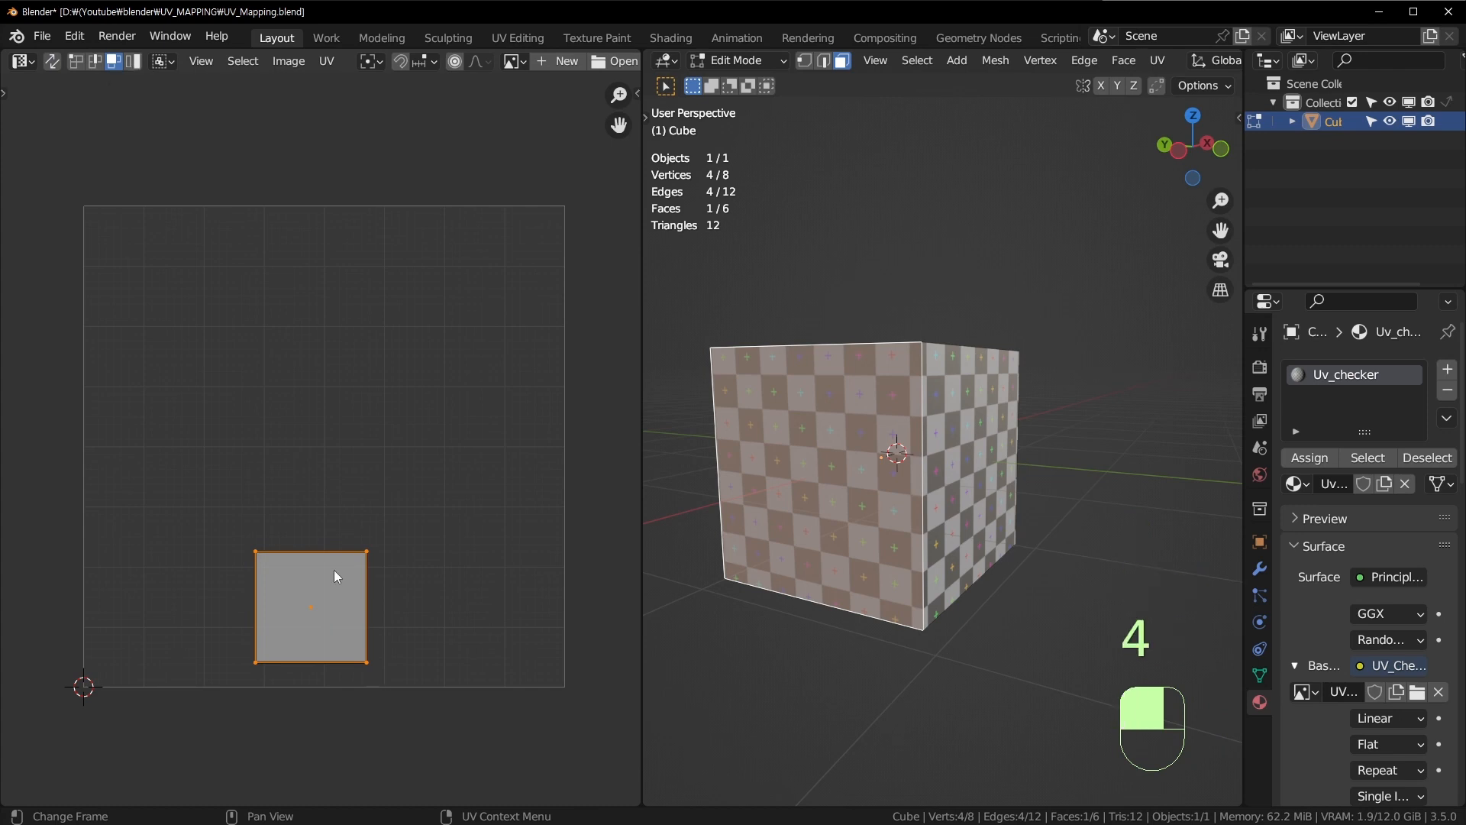
click(385, 438)
click(941, 402)
key(a)
click(401, 278)
click(323, 391)
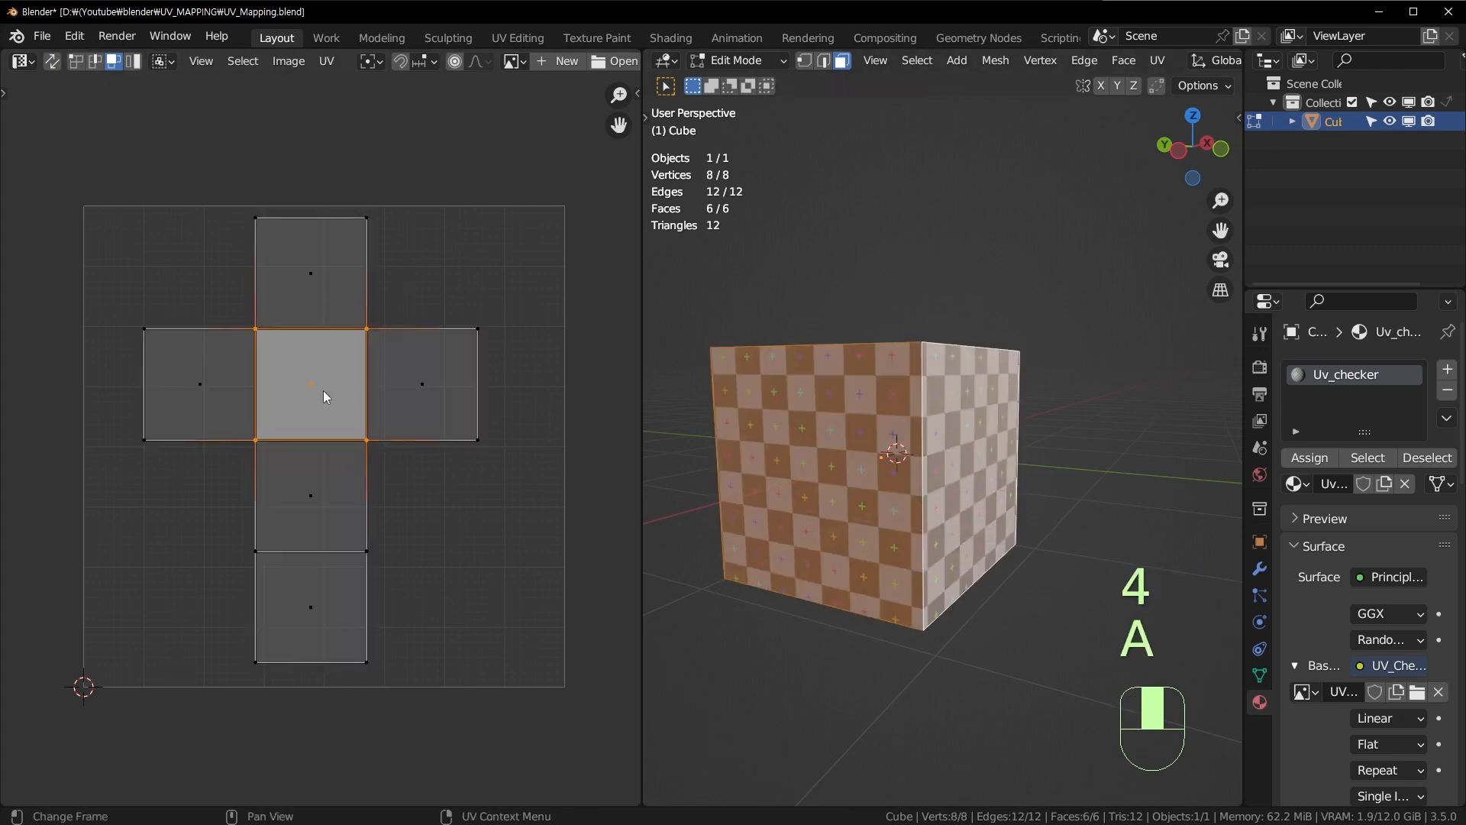
click(135, 64)
click(309, 360)
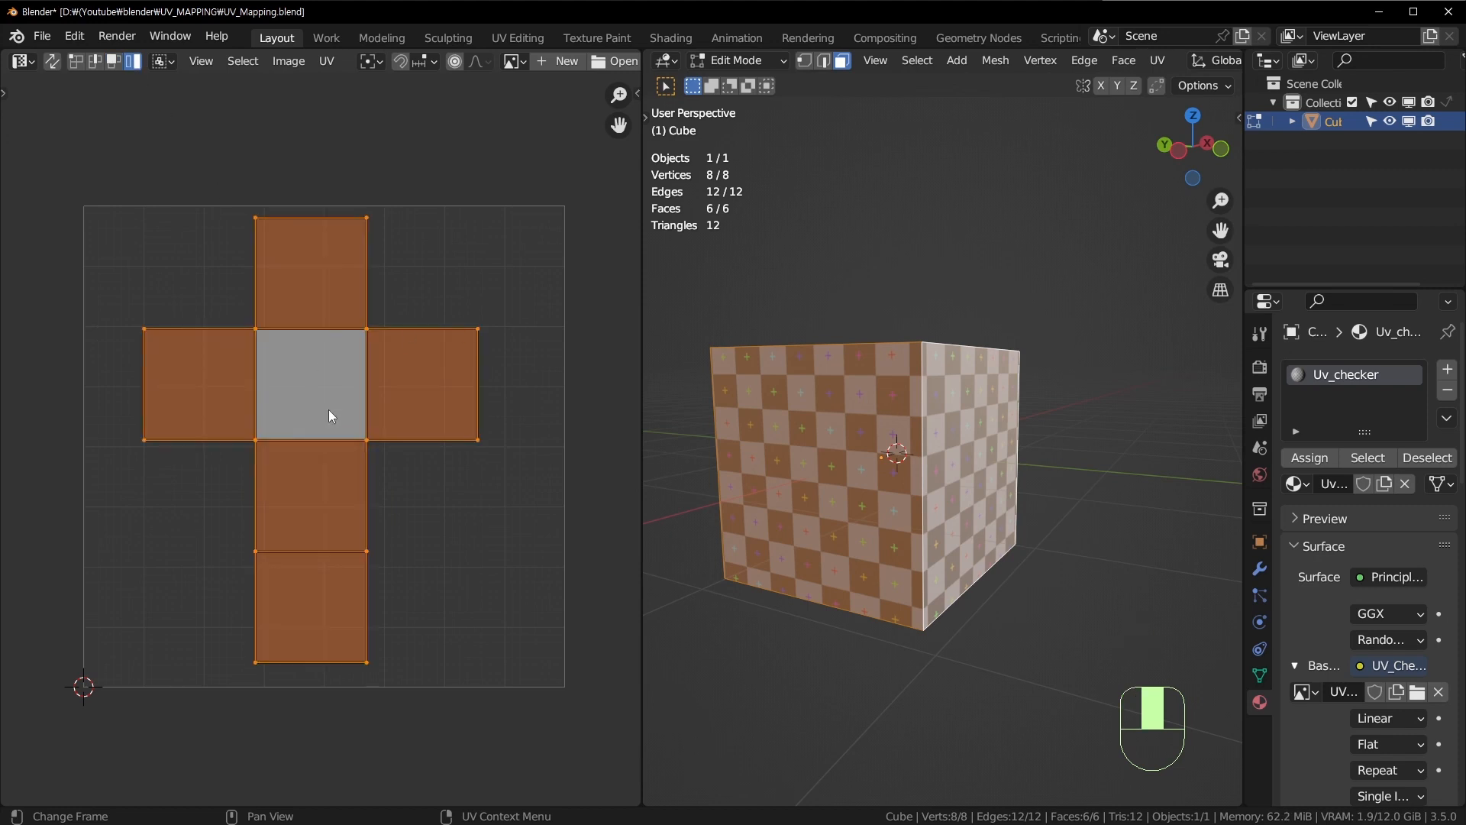
Step: Move the entire UV island and undo the move
key(g)
click(455, 332)
key(ctrl+z)
Step: Deselect all of the cube's faces and toggle UV Sync Selection on and off to compare the displayed UVs
click(1070, 415)
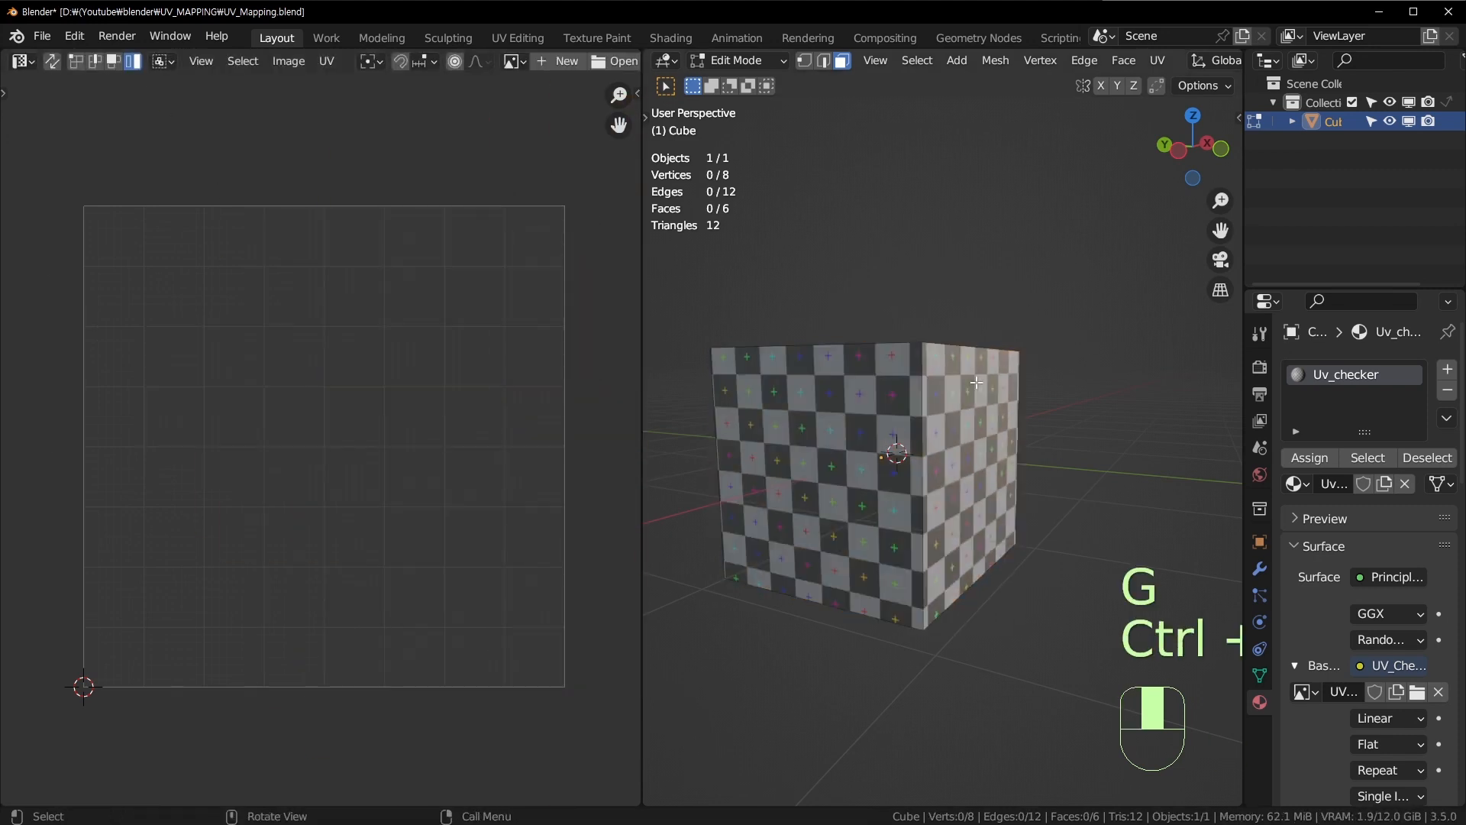
middle_drag(921, 372, 908, 412)
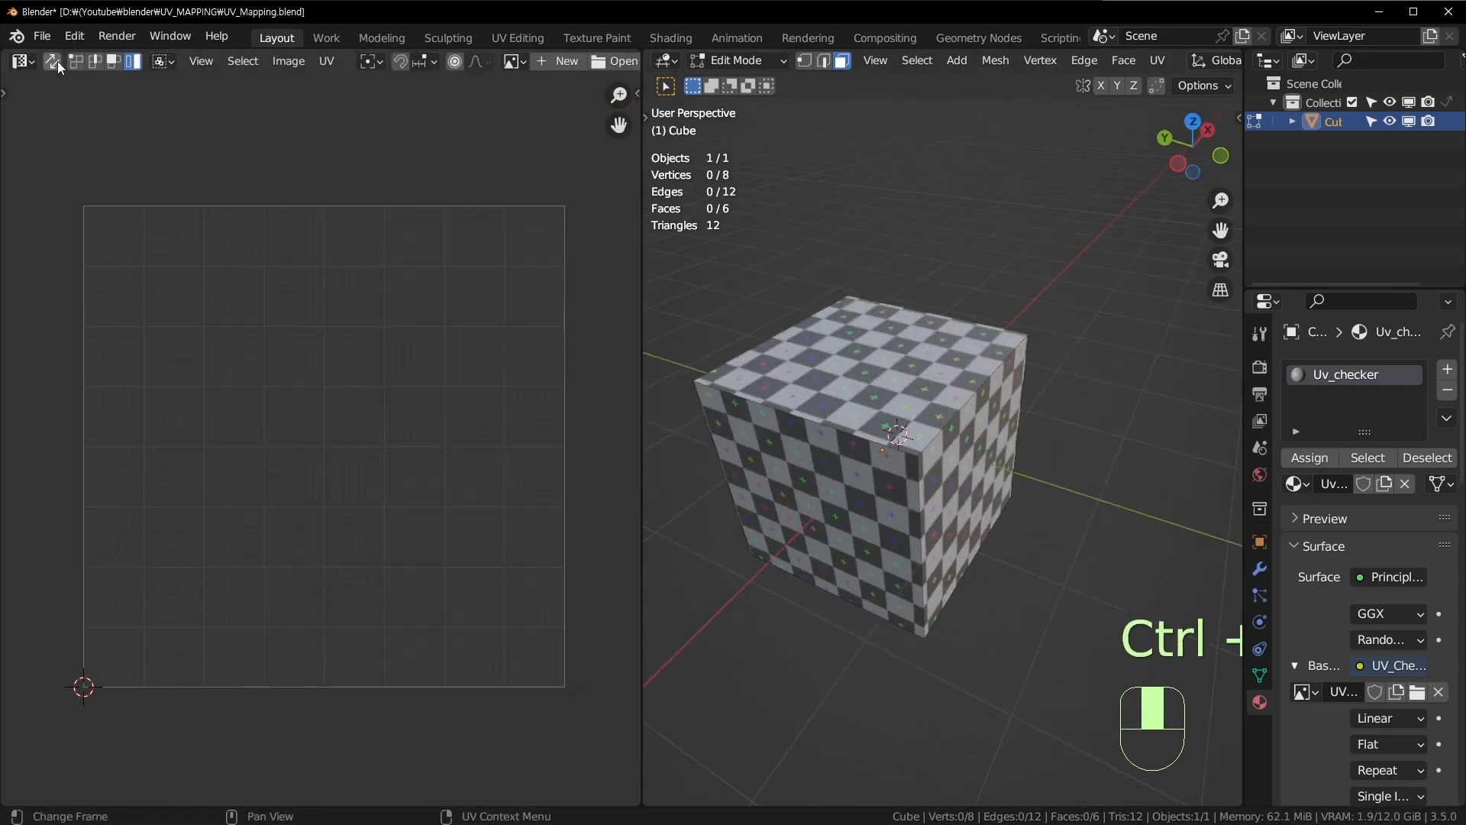
click(57, 61)
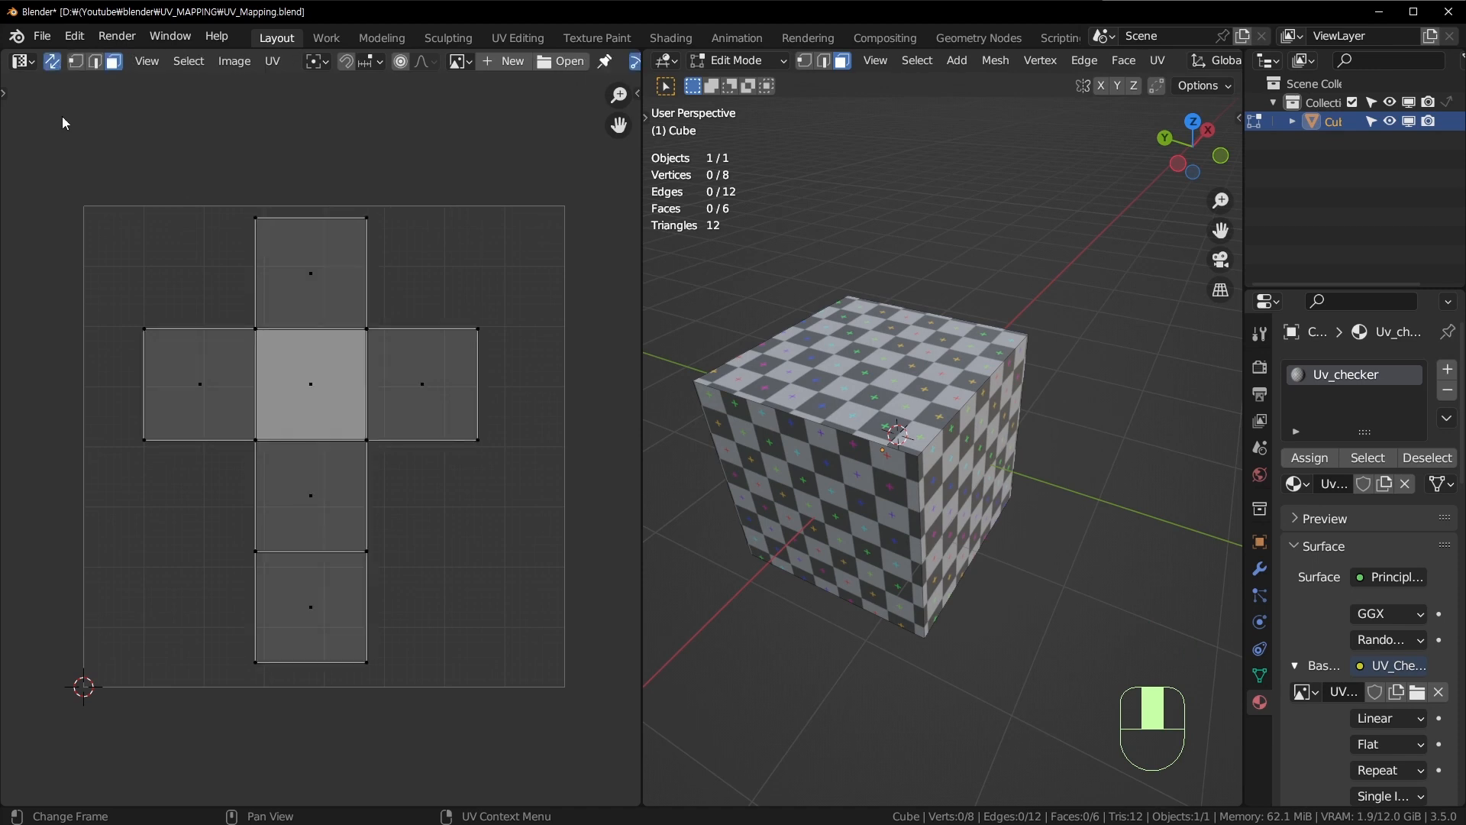
click(52, 63)
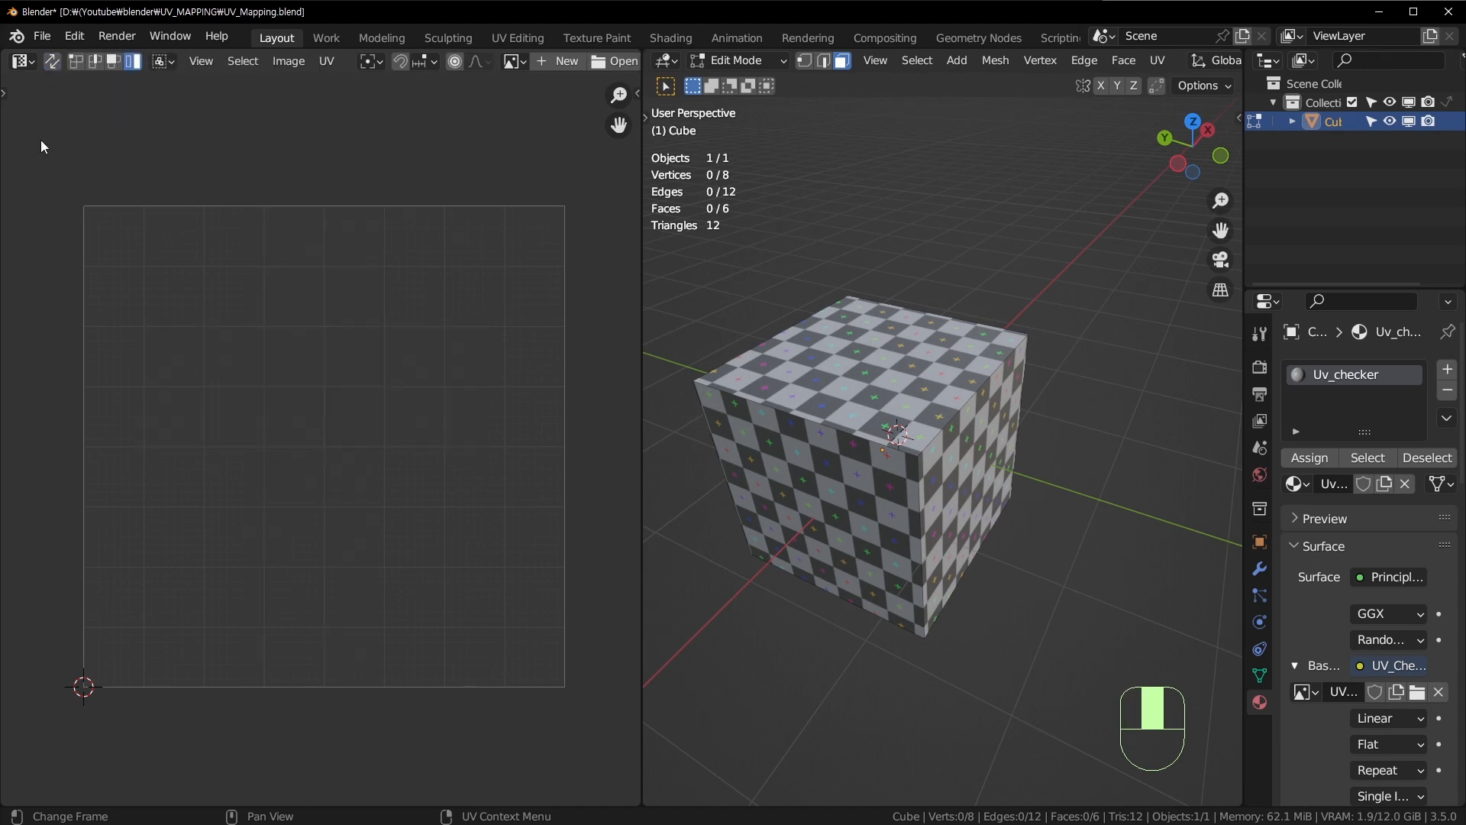
click(51, 63)
click(53, 66)
click(54, 62)
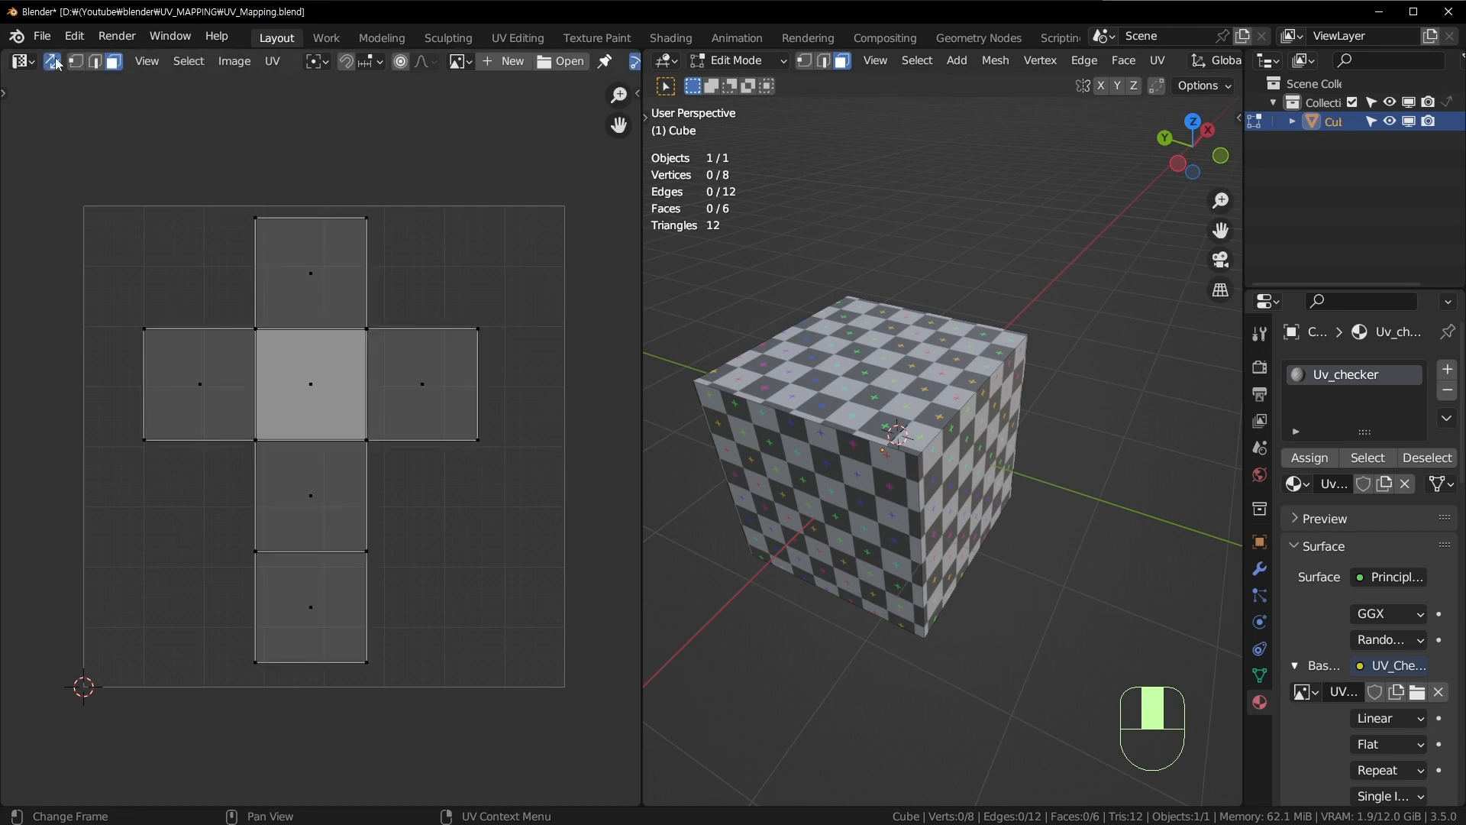
click(55, 61)
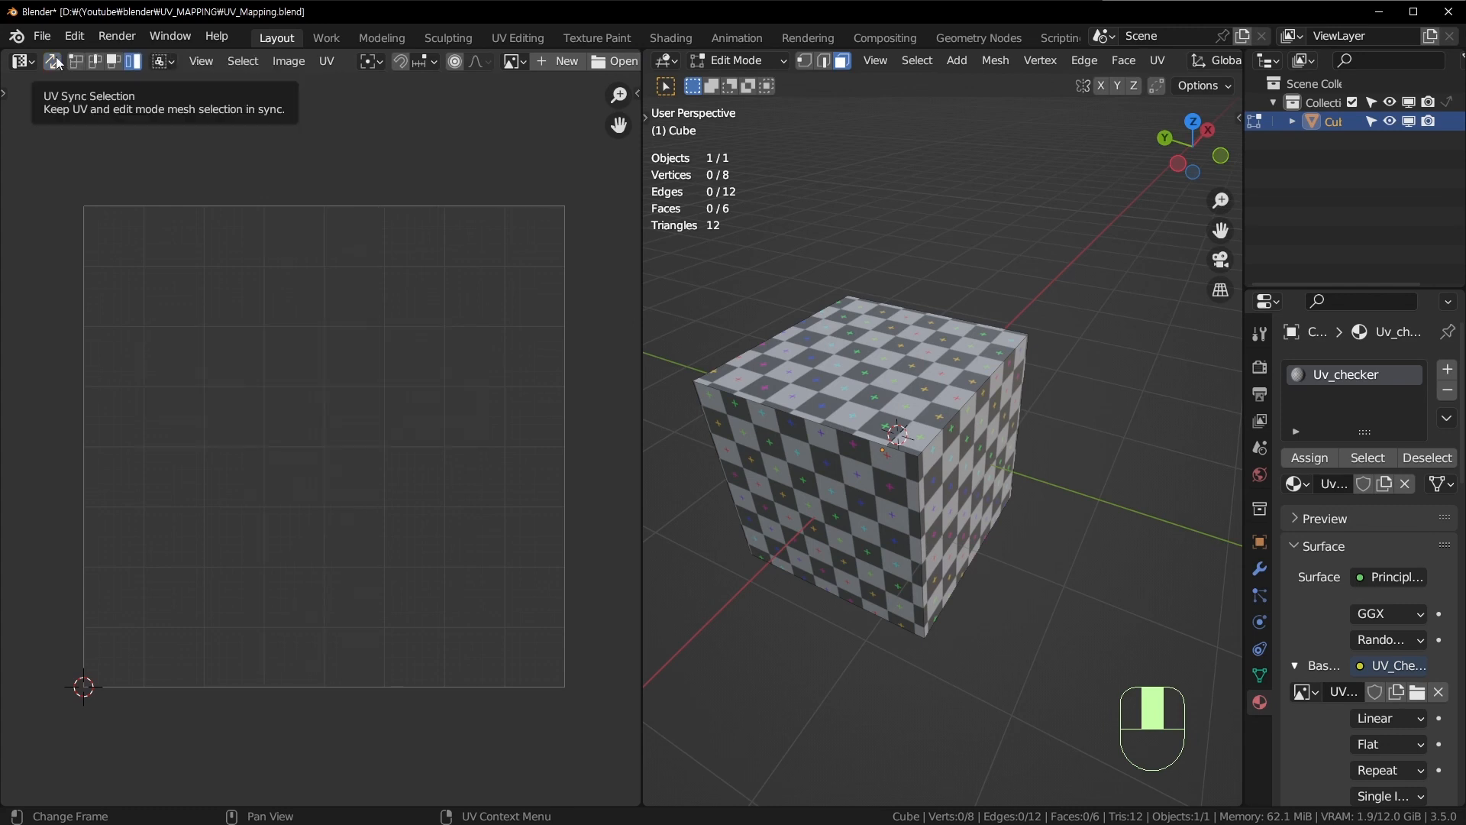
Step: With UV Sync Selection off, compare the UVs shown for single cube faces and for all faces, ending on the top face
click(940, 388)
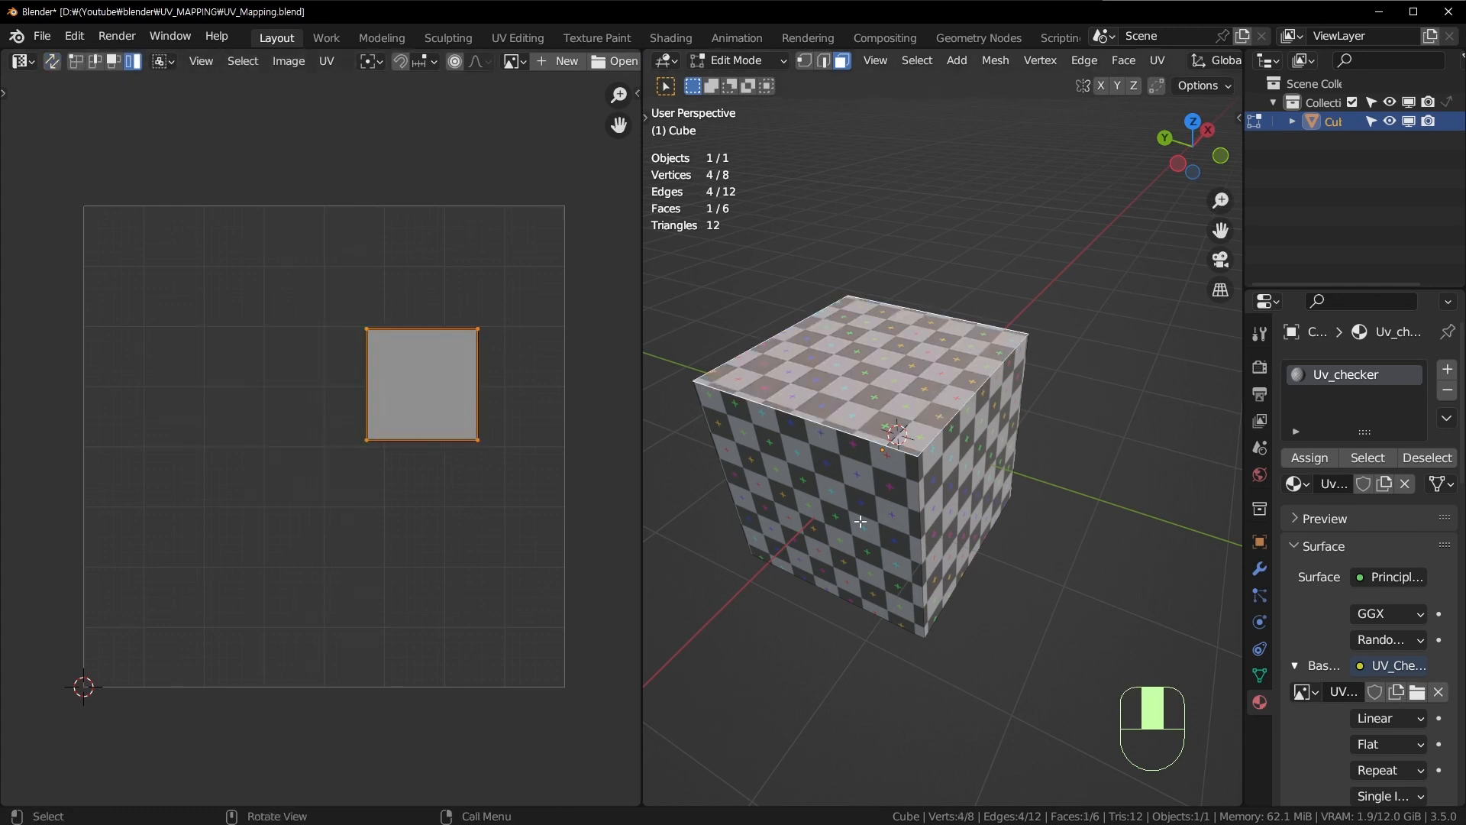
middle_drag(991, 539, 996, 491)
click(1102, 396)
click(886, 376)
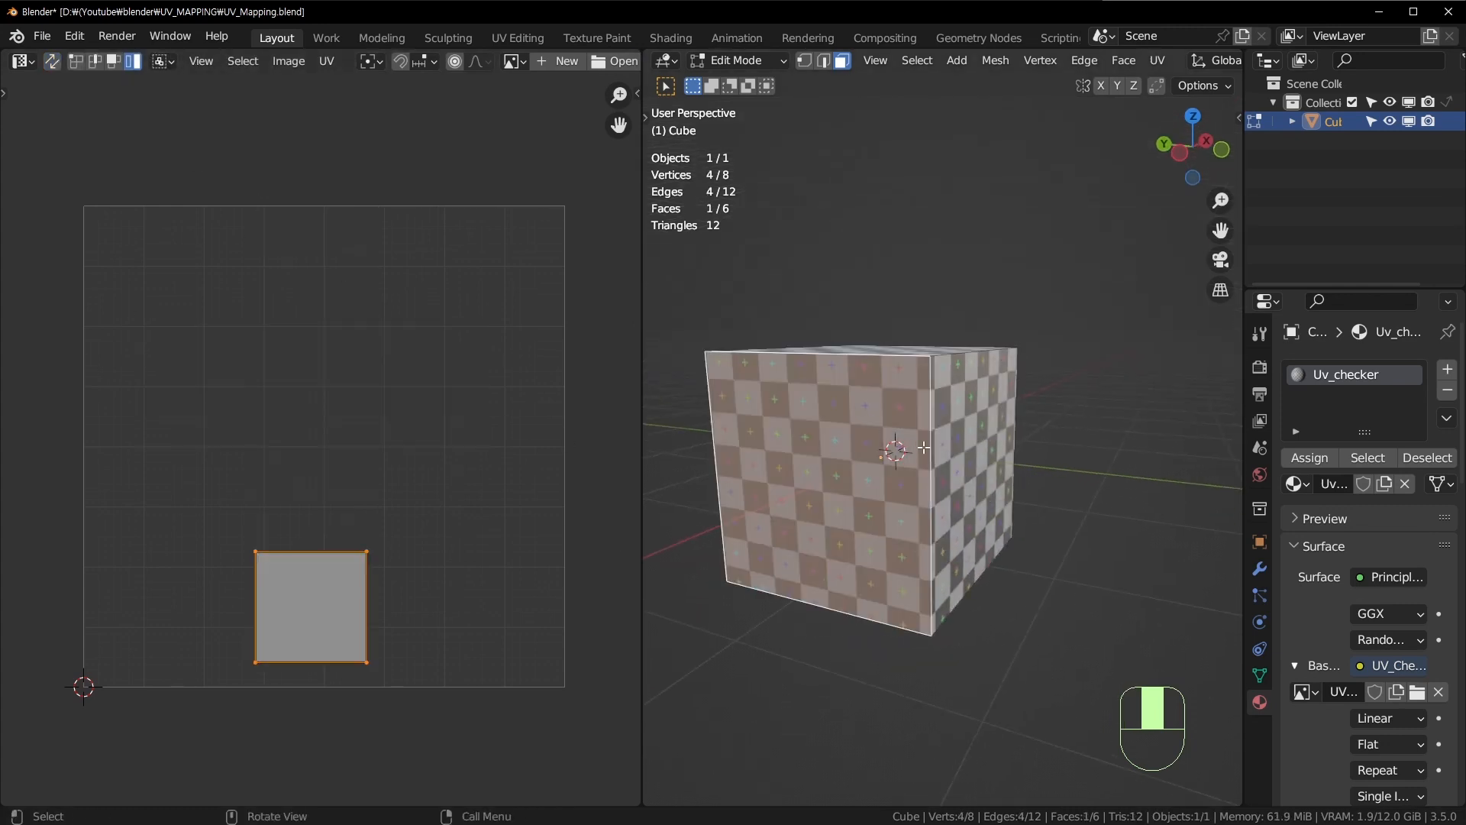
middle_drag(975, 425, 980, 467)
key(a)
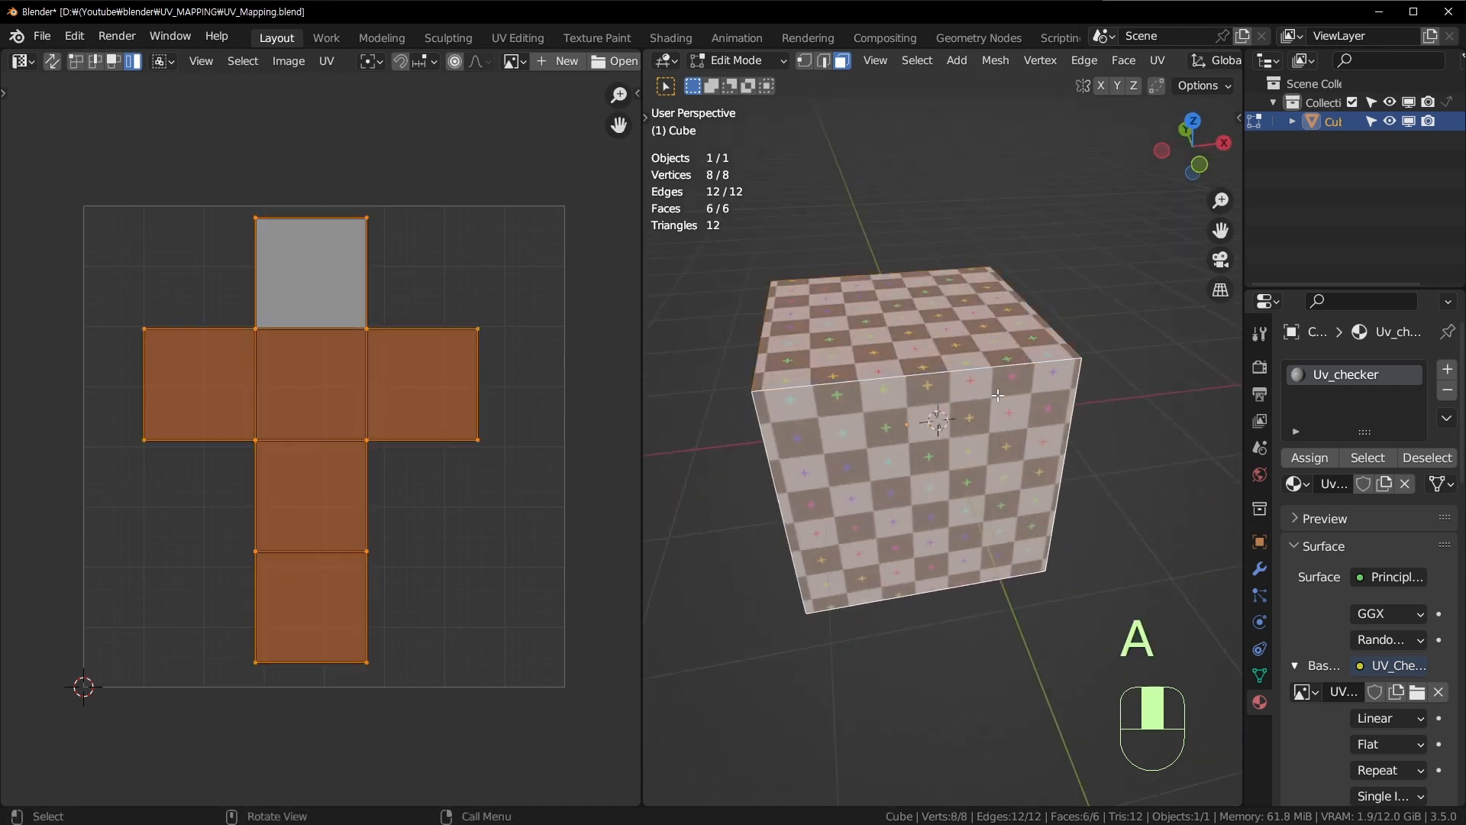
click(901, 486)
click(914, 353)
middle_drag(805, 441, 857, 432)
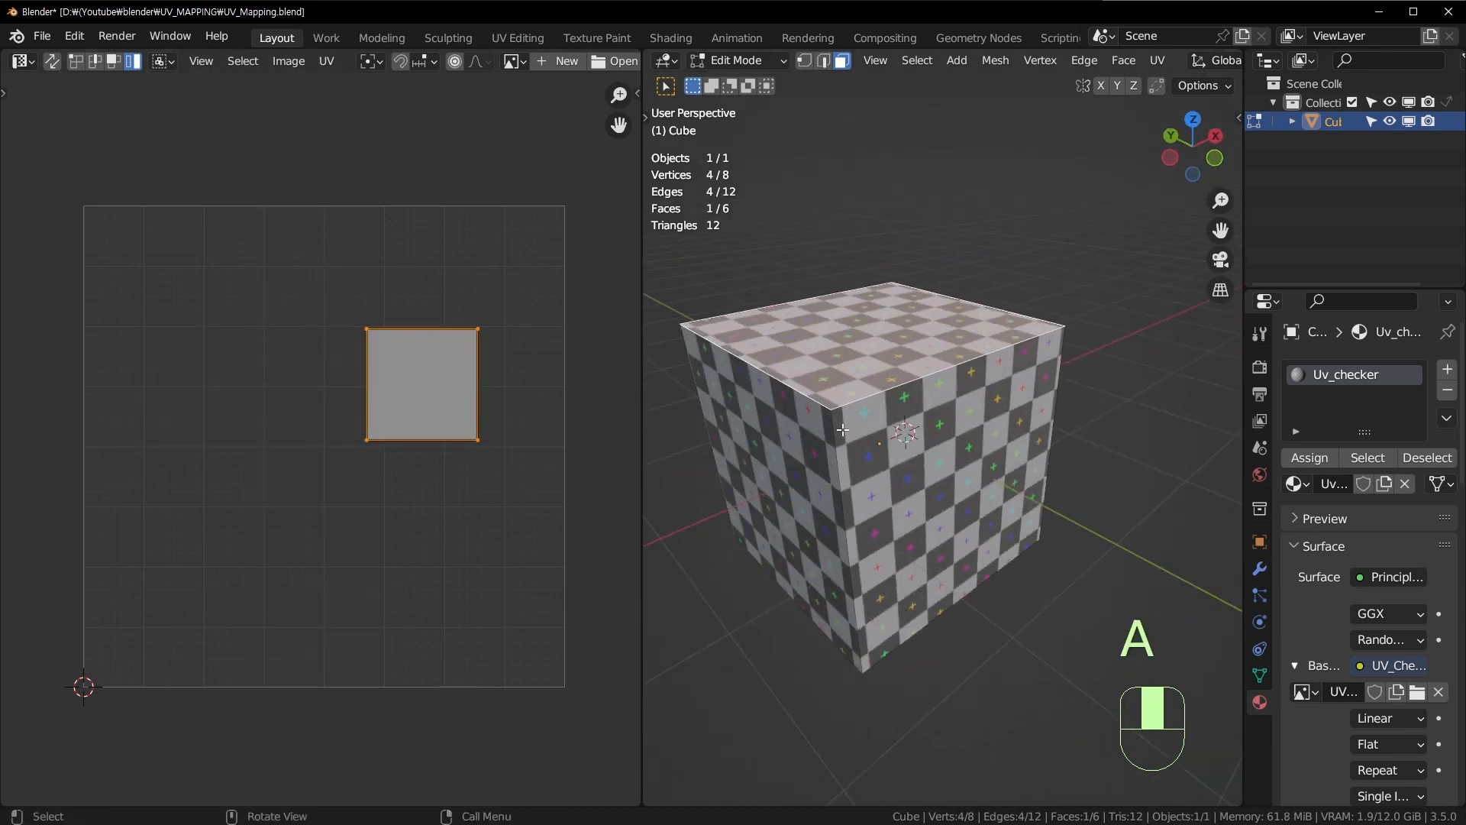
Step: Enable UV Sync Selection, leave and re-enter Edit Mode, and select the cube's top face through its UV square
click(54, 63)
middle_drag(1069, 504, 1135, 530)
key(Tab)
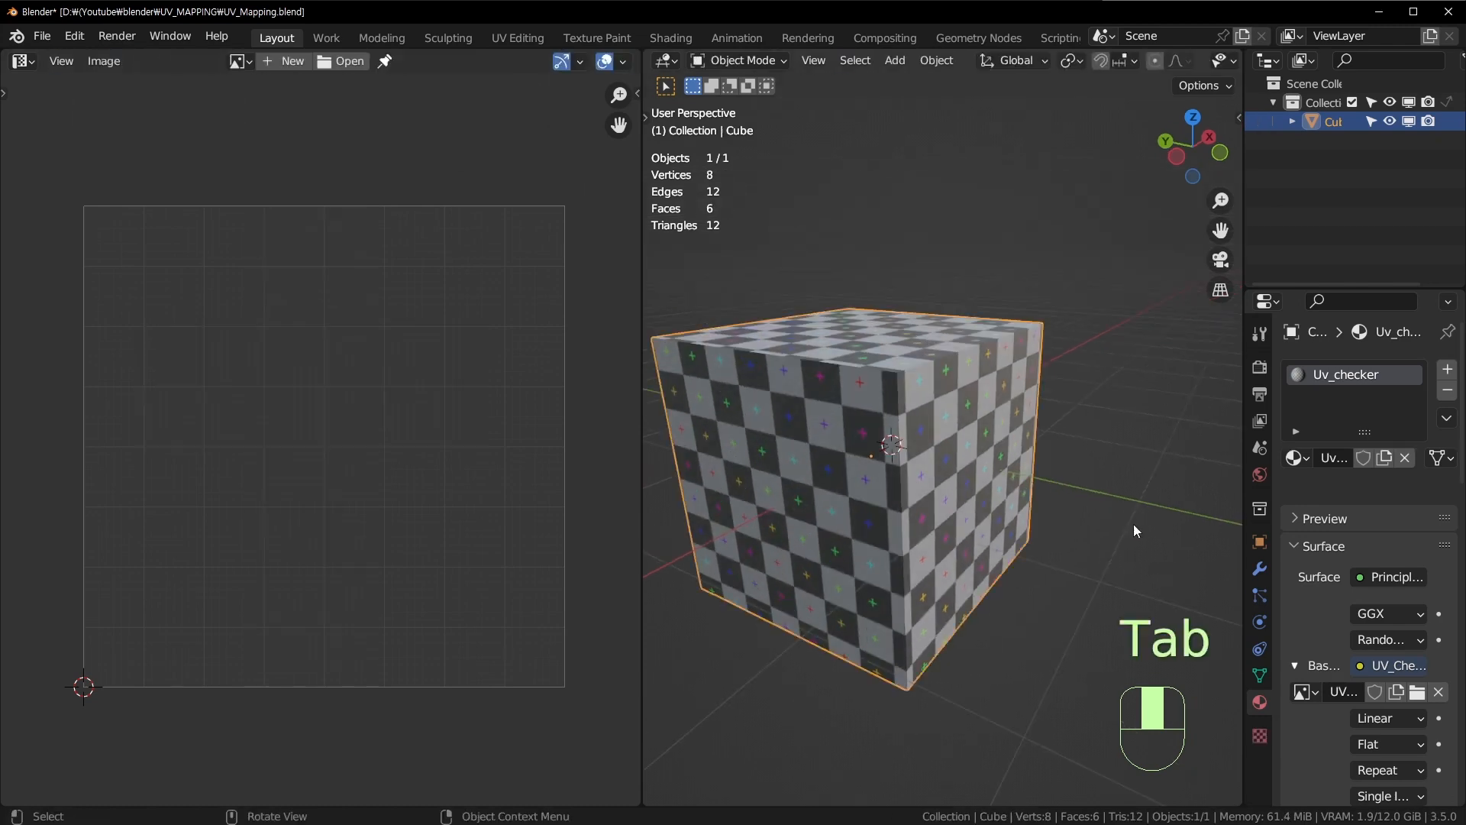
key(Tab)
click(889, 416)
middle_drag(889, 417, 986, 489)
click(458, 351)
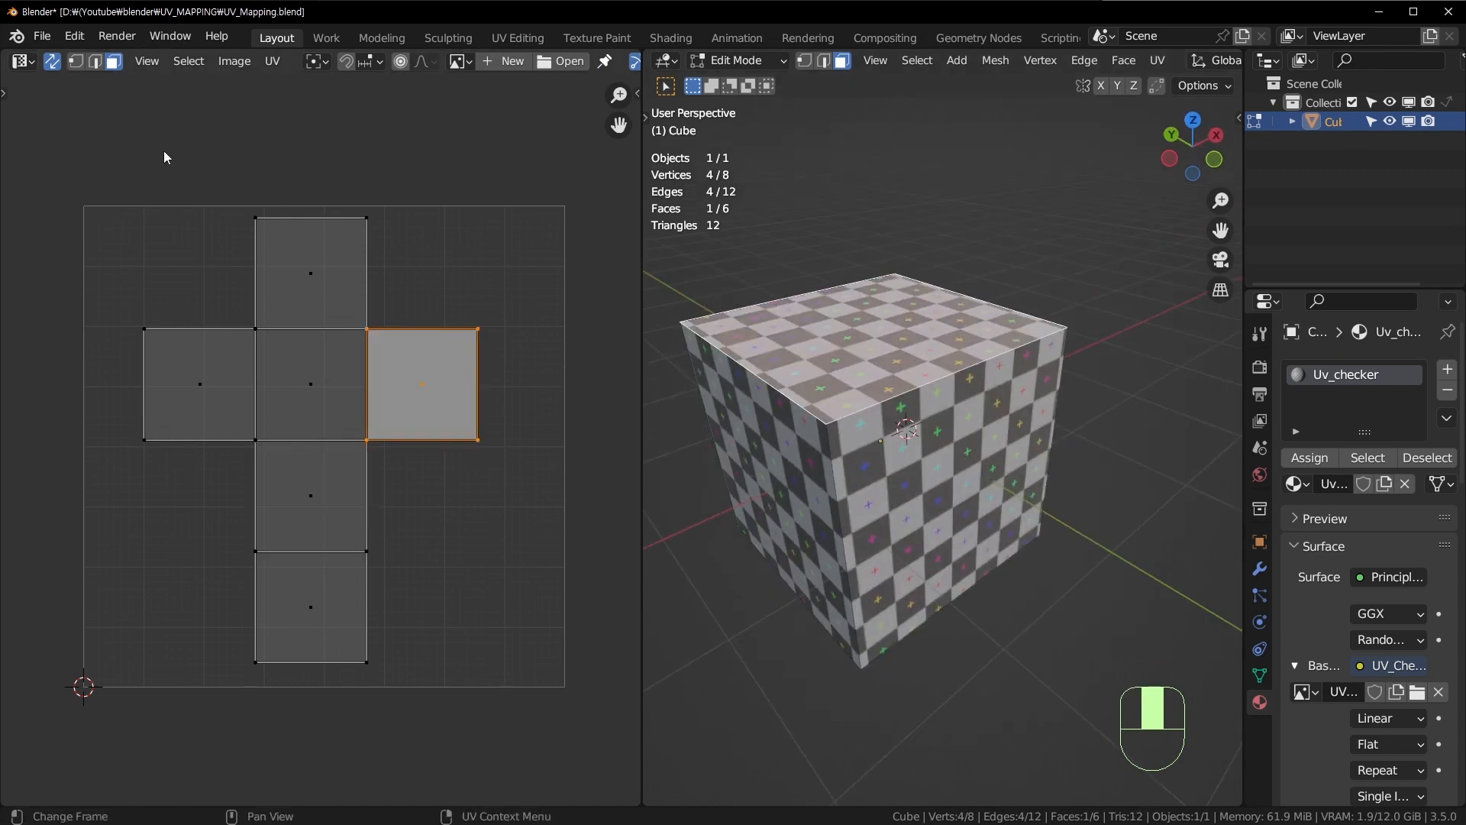
Step: Try vertex select mode with sync on, return to face mode and pick several faces, ending with the cube's top face
click(77, 63)
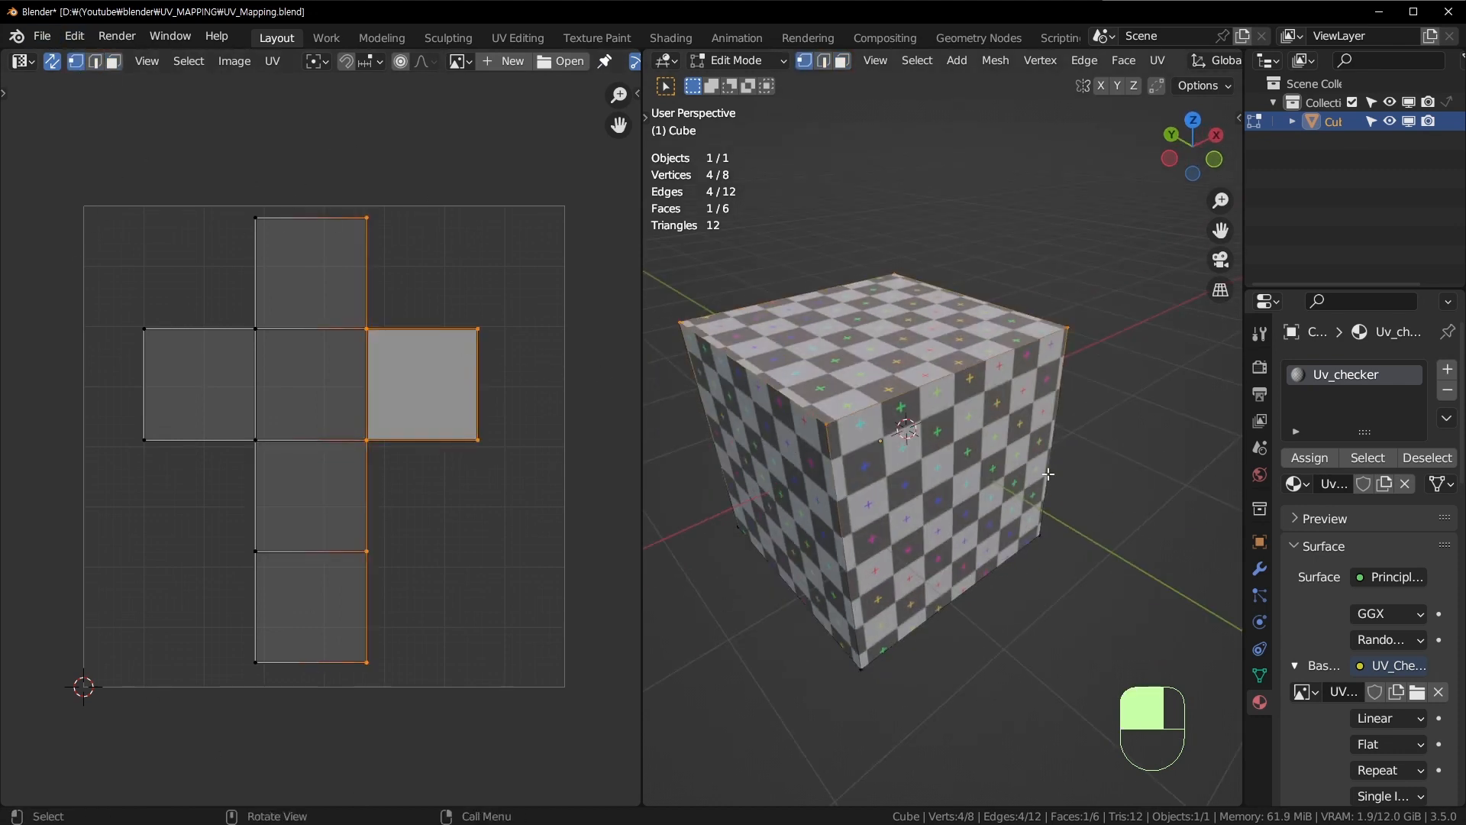
click(1071, 706)
key(3)
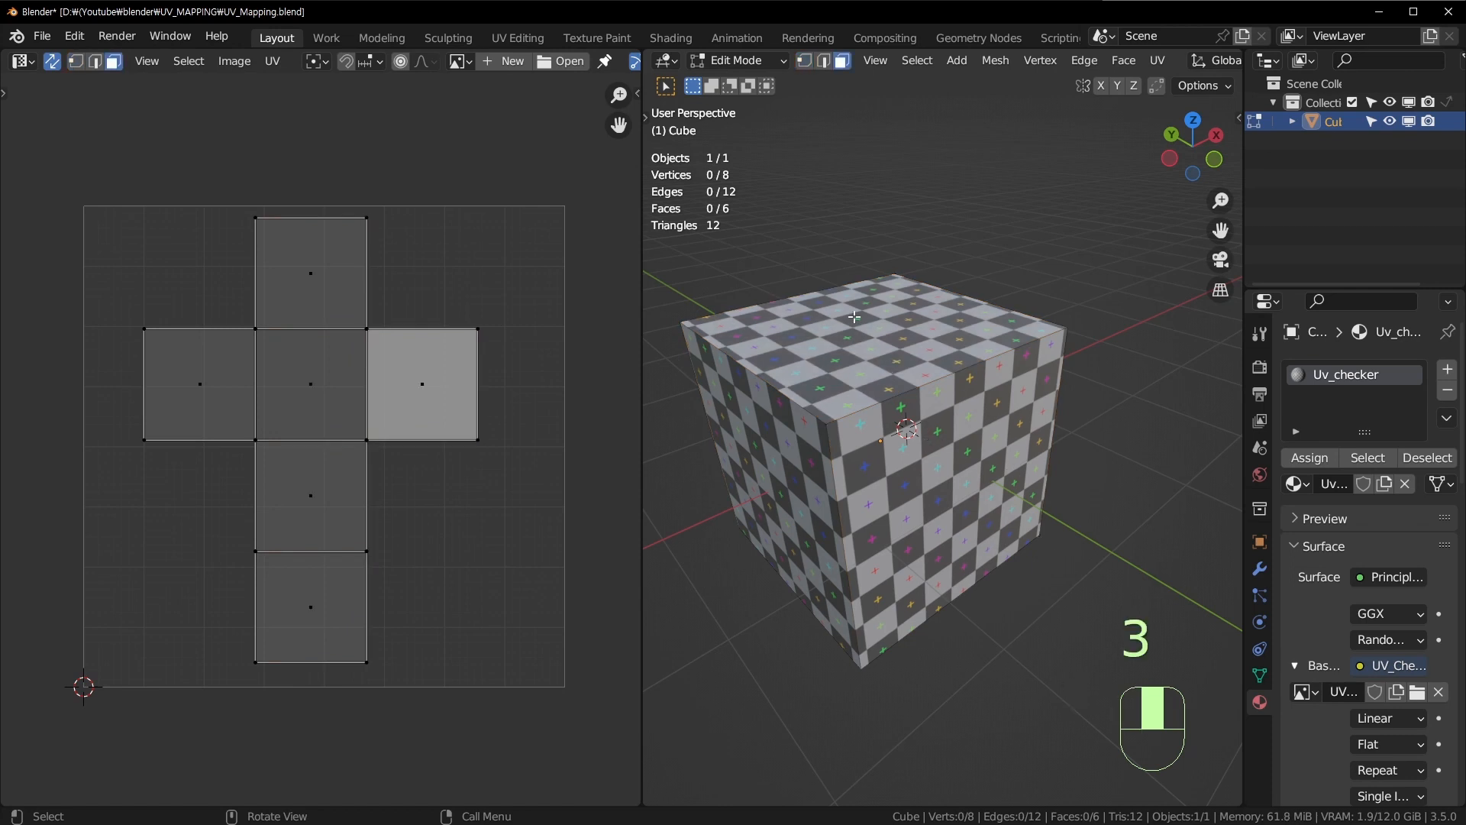
click(311, 273)
click(311, 607)
click(423, 384)
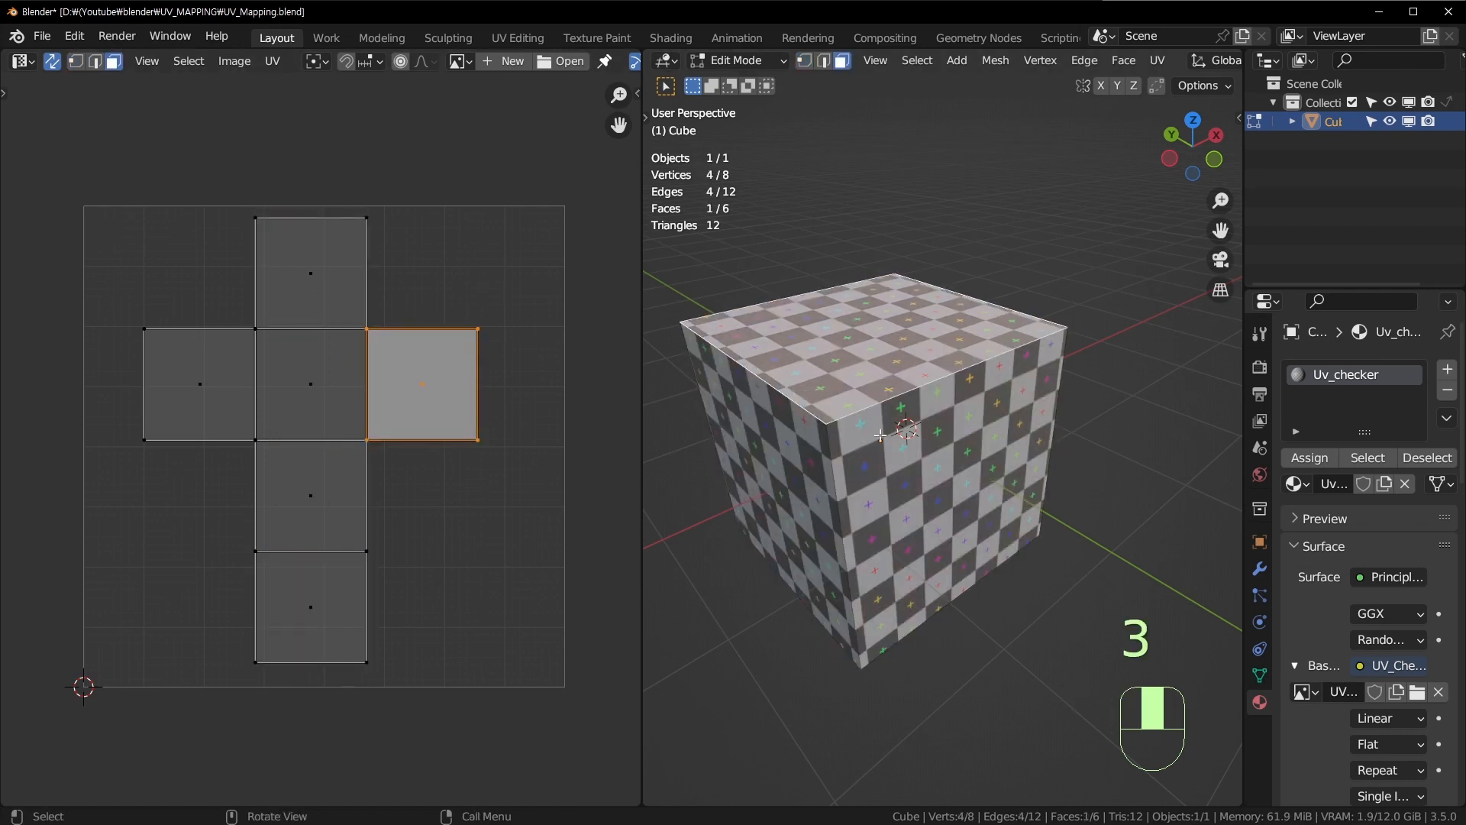
Step: Turn UV Sync Selection off, select all faces, turn sync back on and select only the cube's top face
click(52, 63)
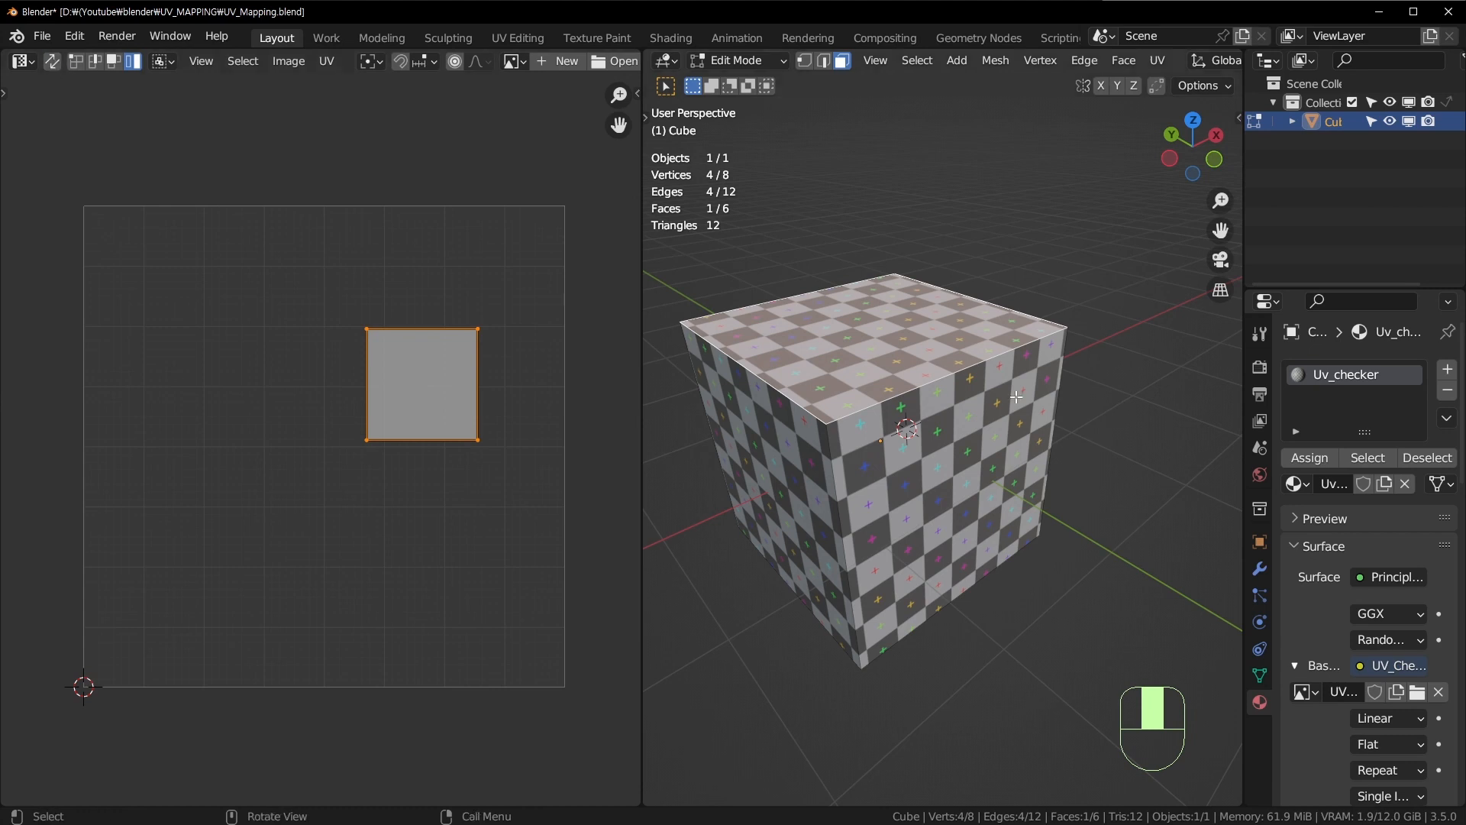
key(a)
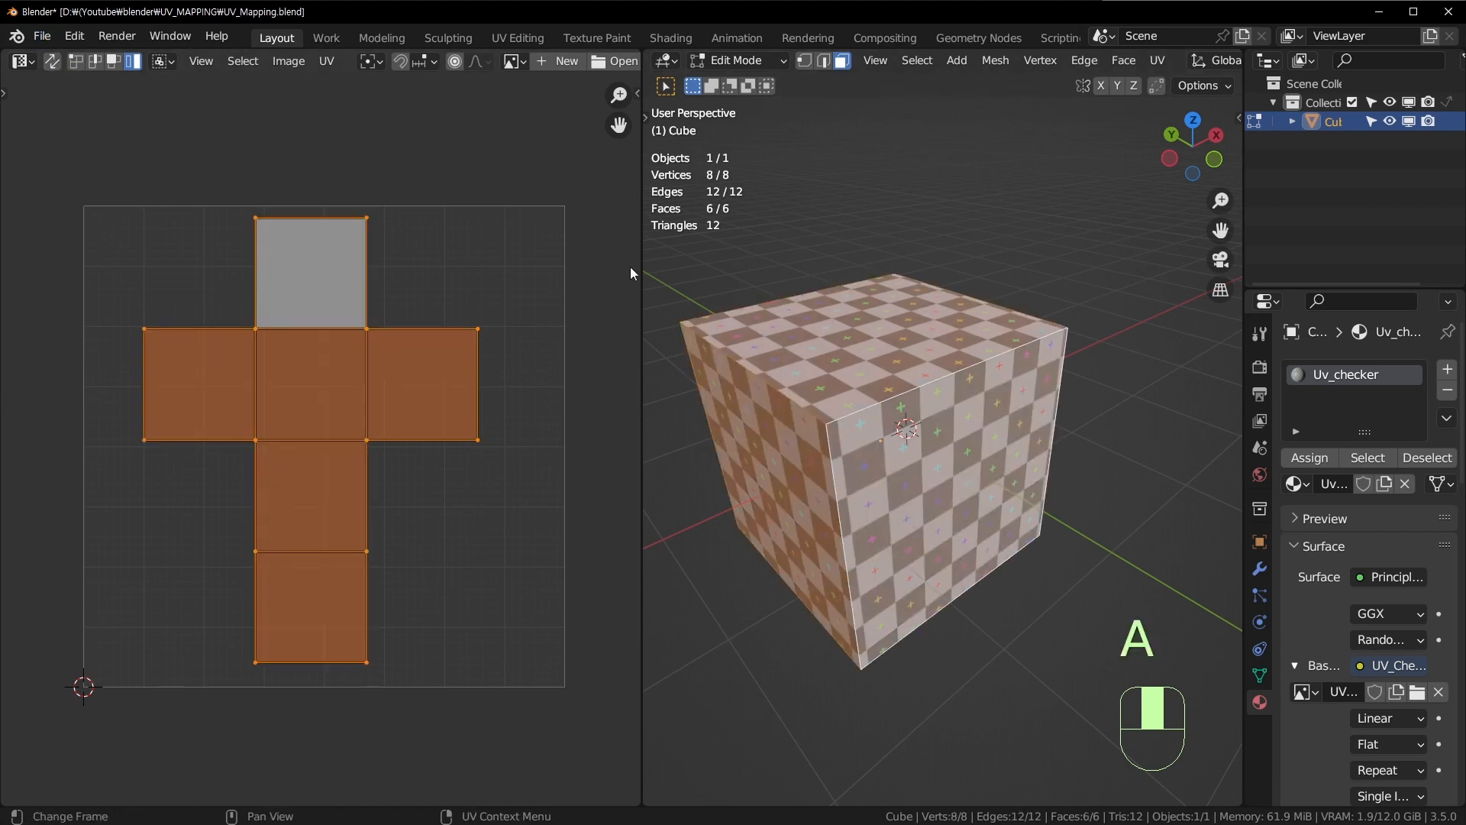
click(53, 61)
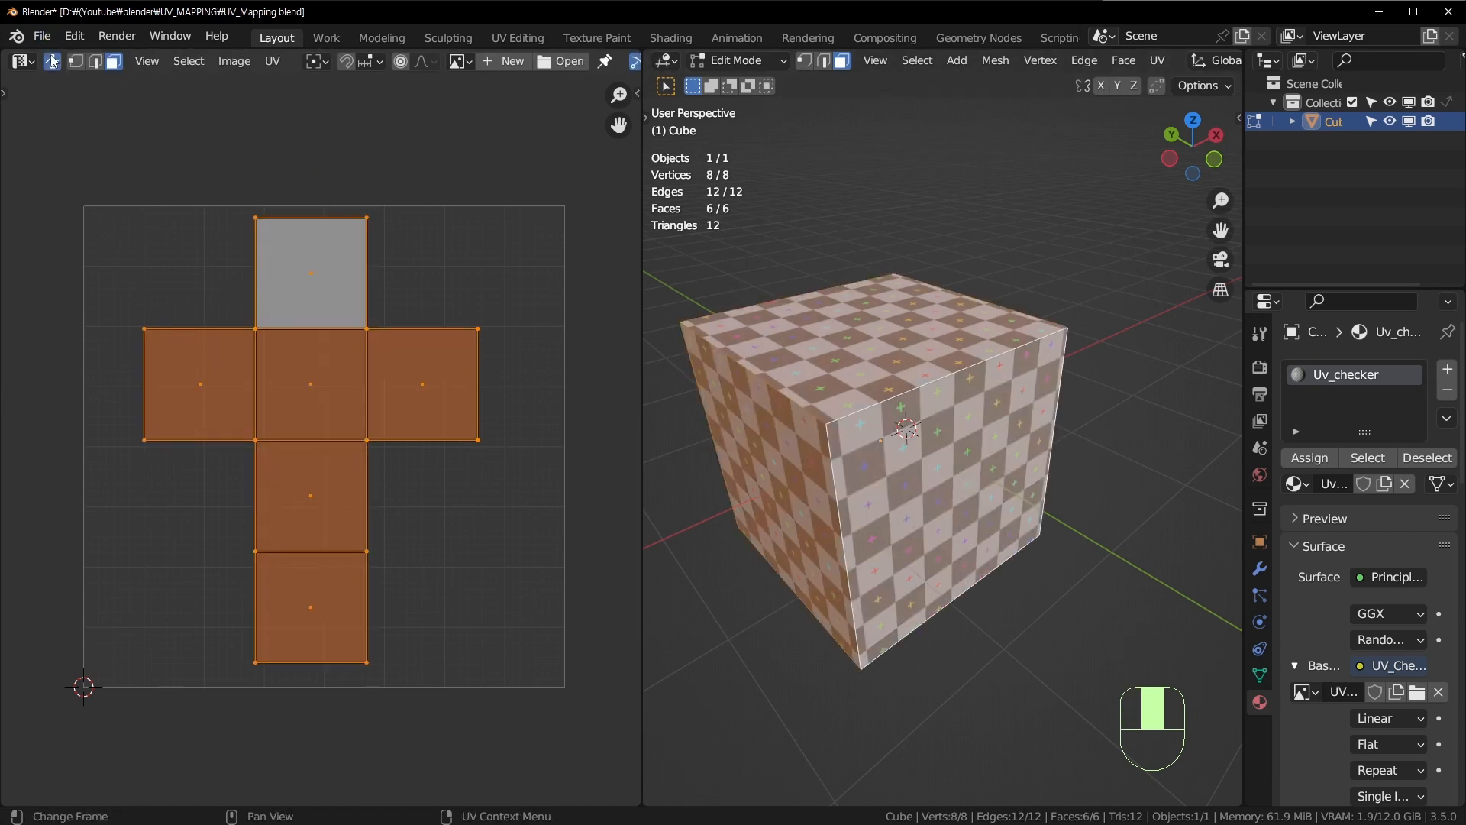
click(872, 375)
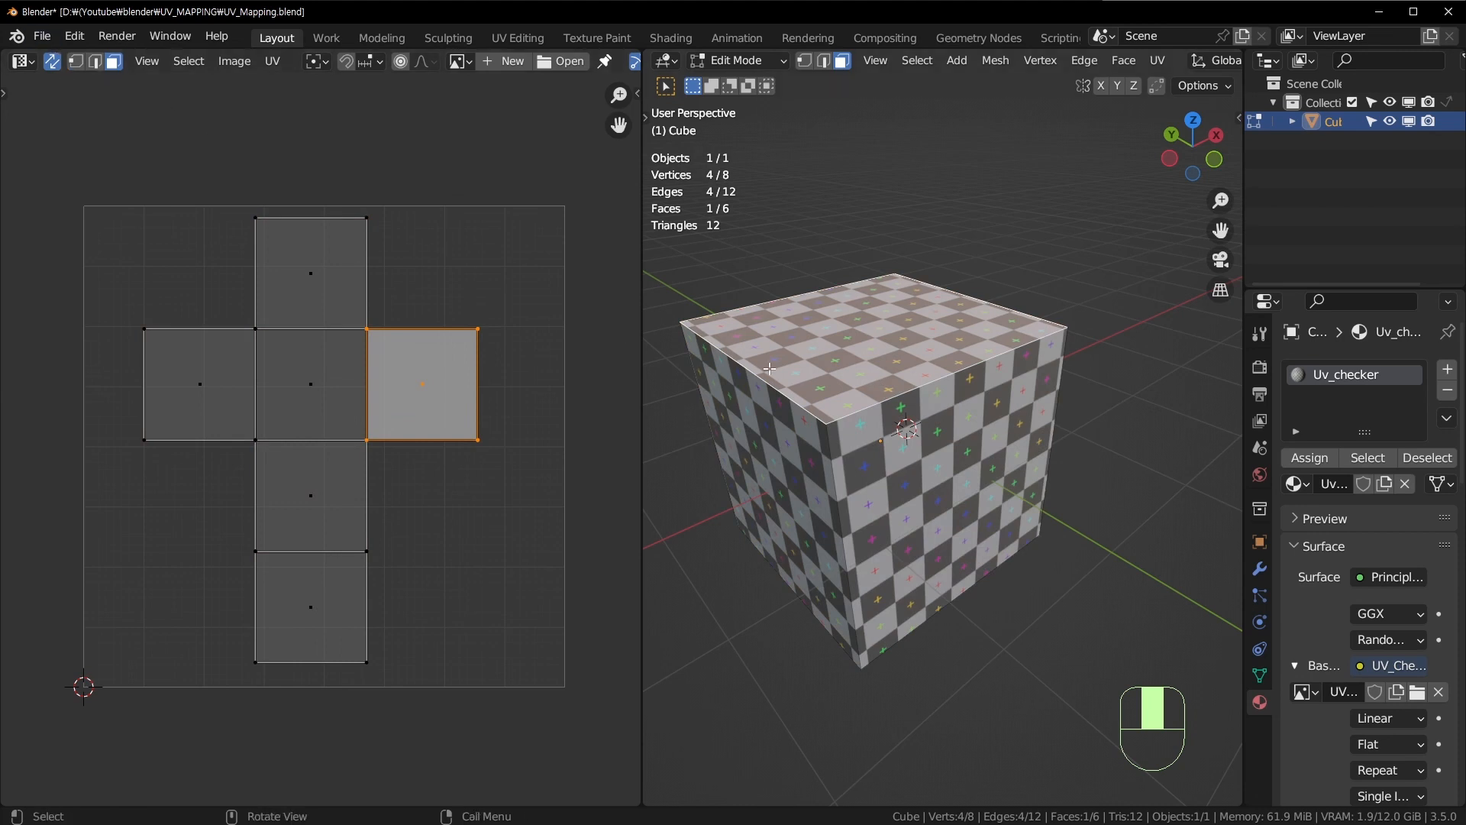
middle_drag(909, 535, 967, 539)
click(967, 538)
click(386, 397)
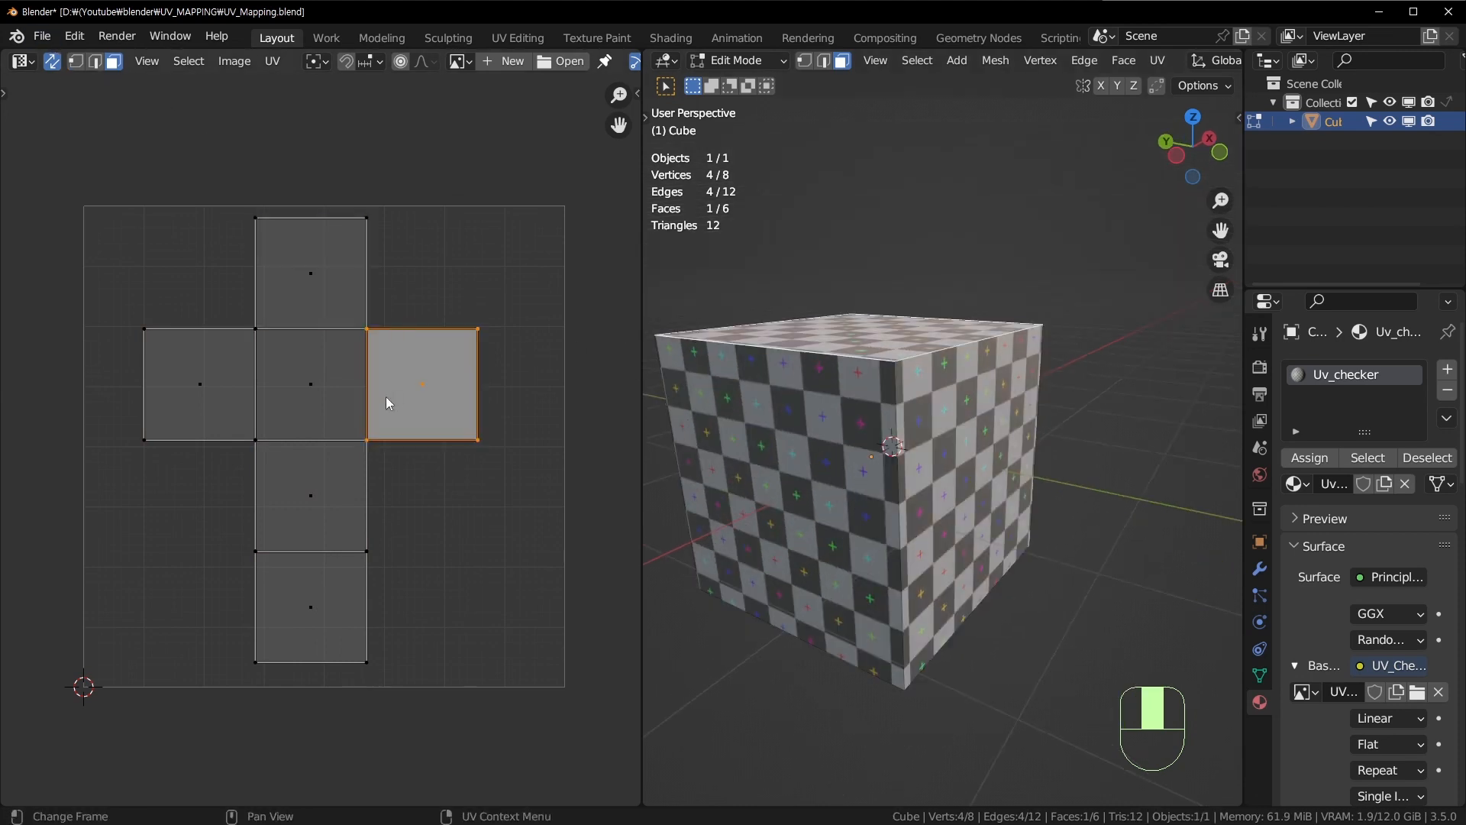
Step: Switch to vertex select mode with sync on and select the outer upper corner of the top face's UV square
scroll(397, 401, up, 2)
click(375, 458)
middle_drag(764, 497, 556, 343)
key(1)
click(569, 266)
ctrl+scroll(535, 306, right, 2)
shift+scroll(534, 305, up, 2)
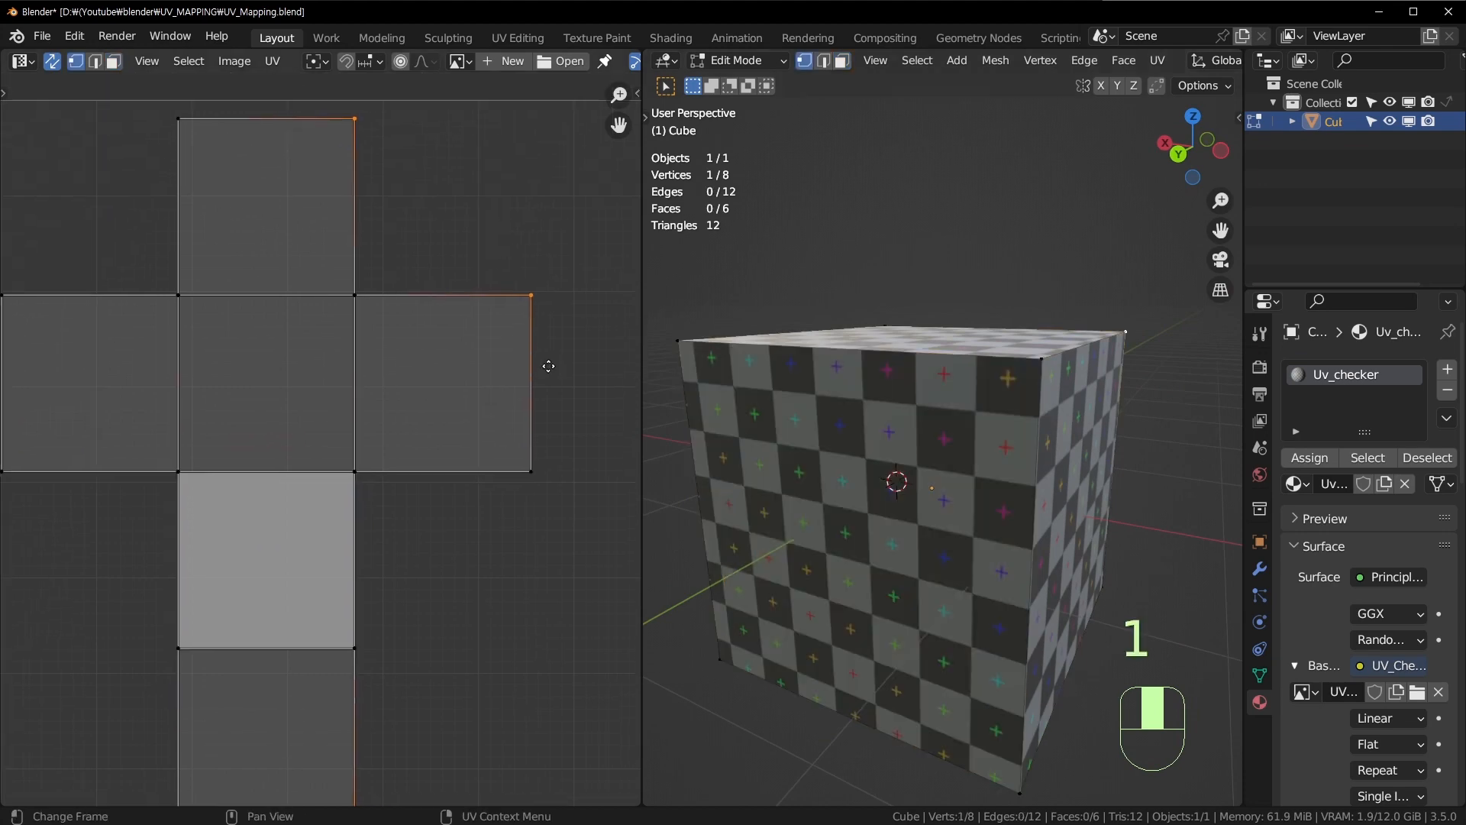
Step: Try moving the selected corner vertex horizontally in the UV layout with UV Sync Selection on, and abandon the move
middle_drag(560, 354, 499, 392)
middle_drag(840, 382, 865, 489)
scroll(865, 494, up, 2)
key(g)
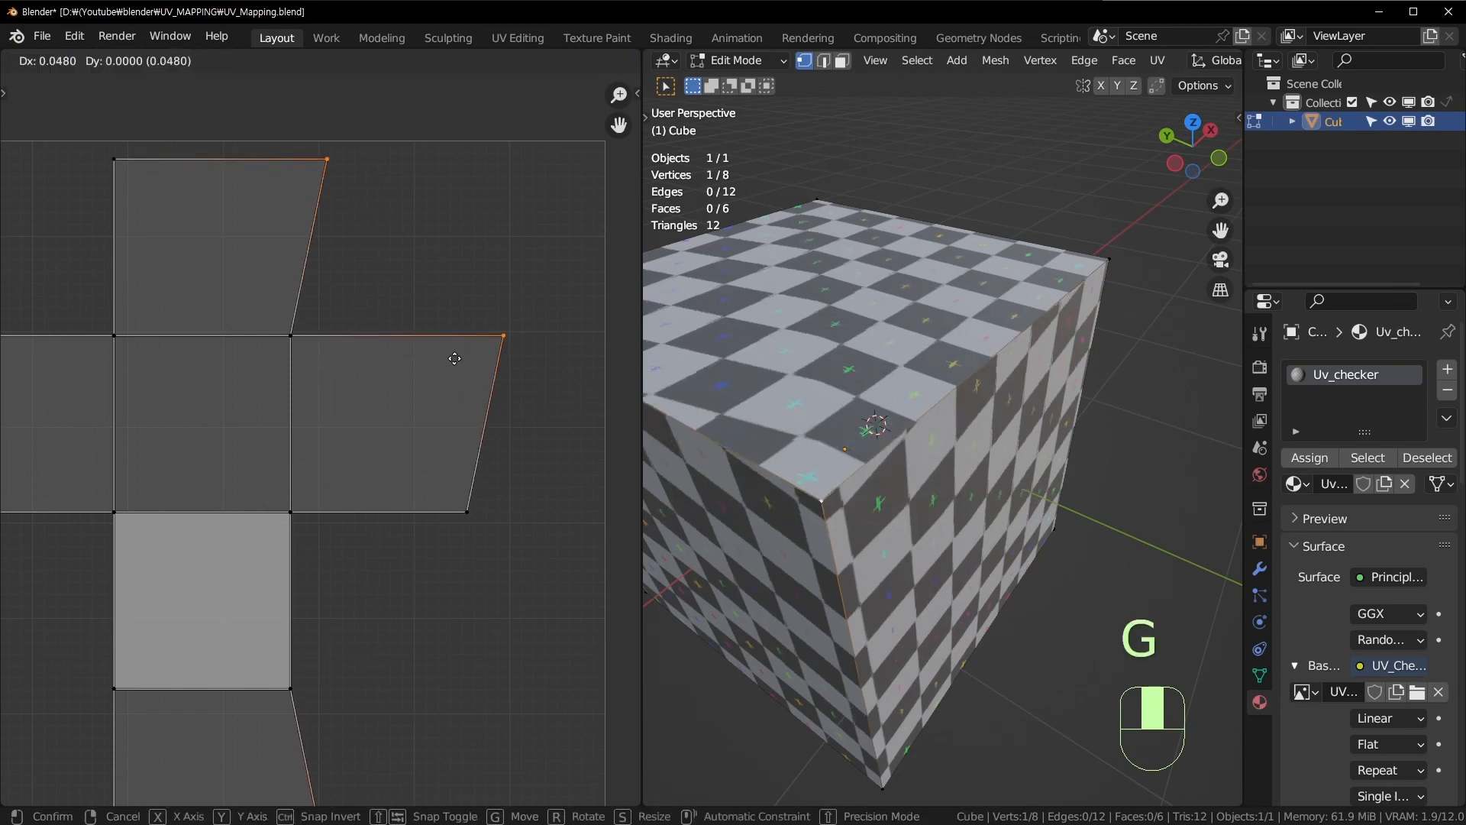
click(473, 330)
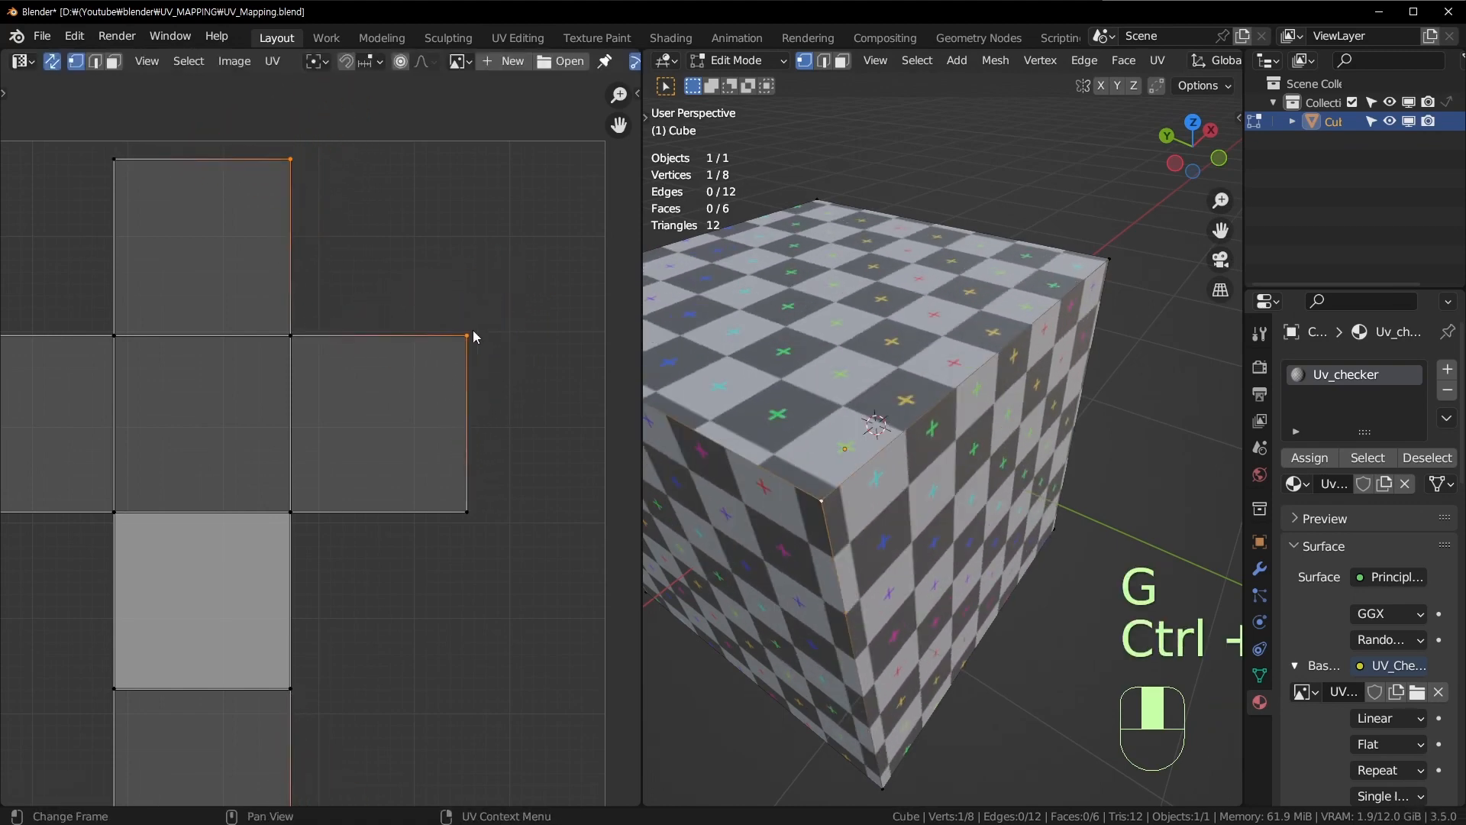
ctrl+middle_drag(474, 330, 428, 260)
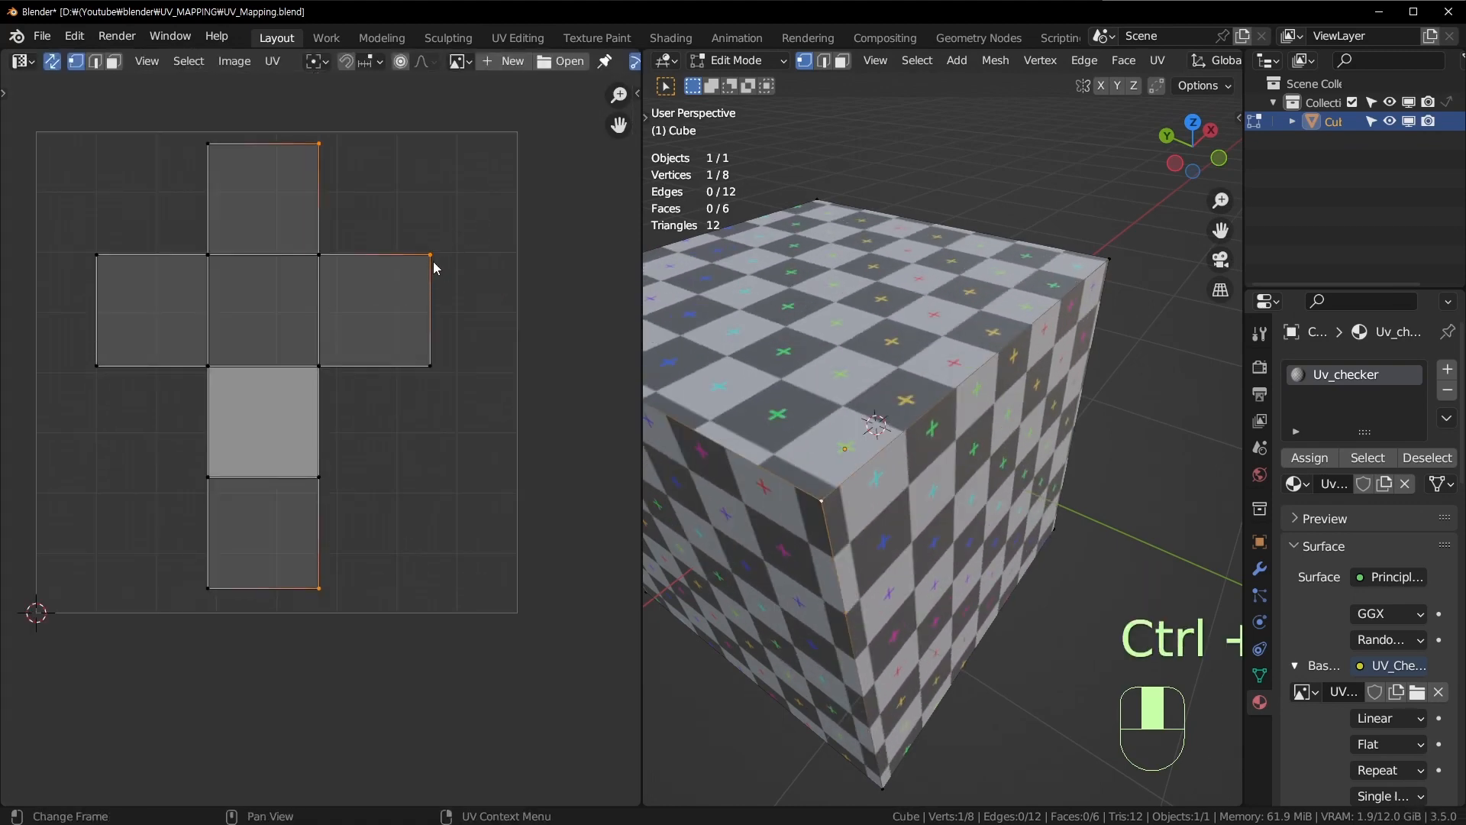
middle_drag(773, 608, 765, 404)
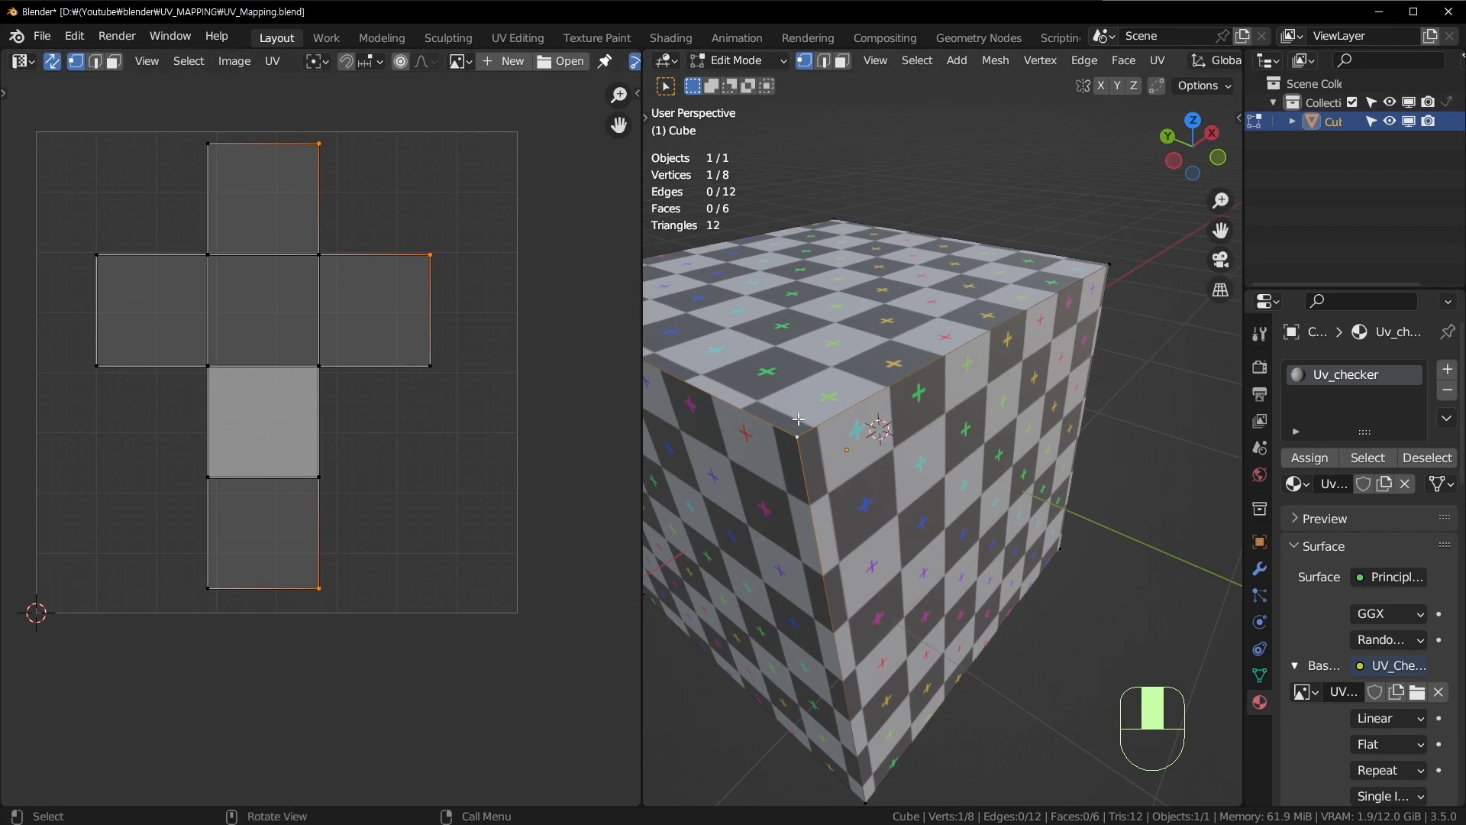
Step: In face select mode, try moving the top face's UV square away from the layout twice, cancelling each move
key(3)
click(398, 336)
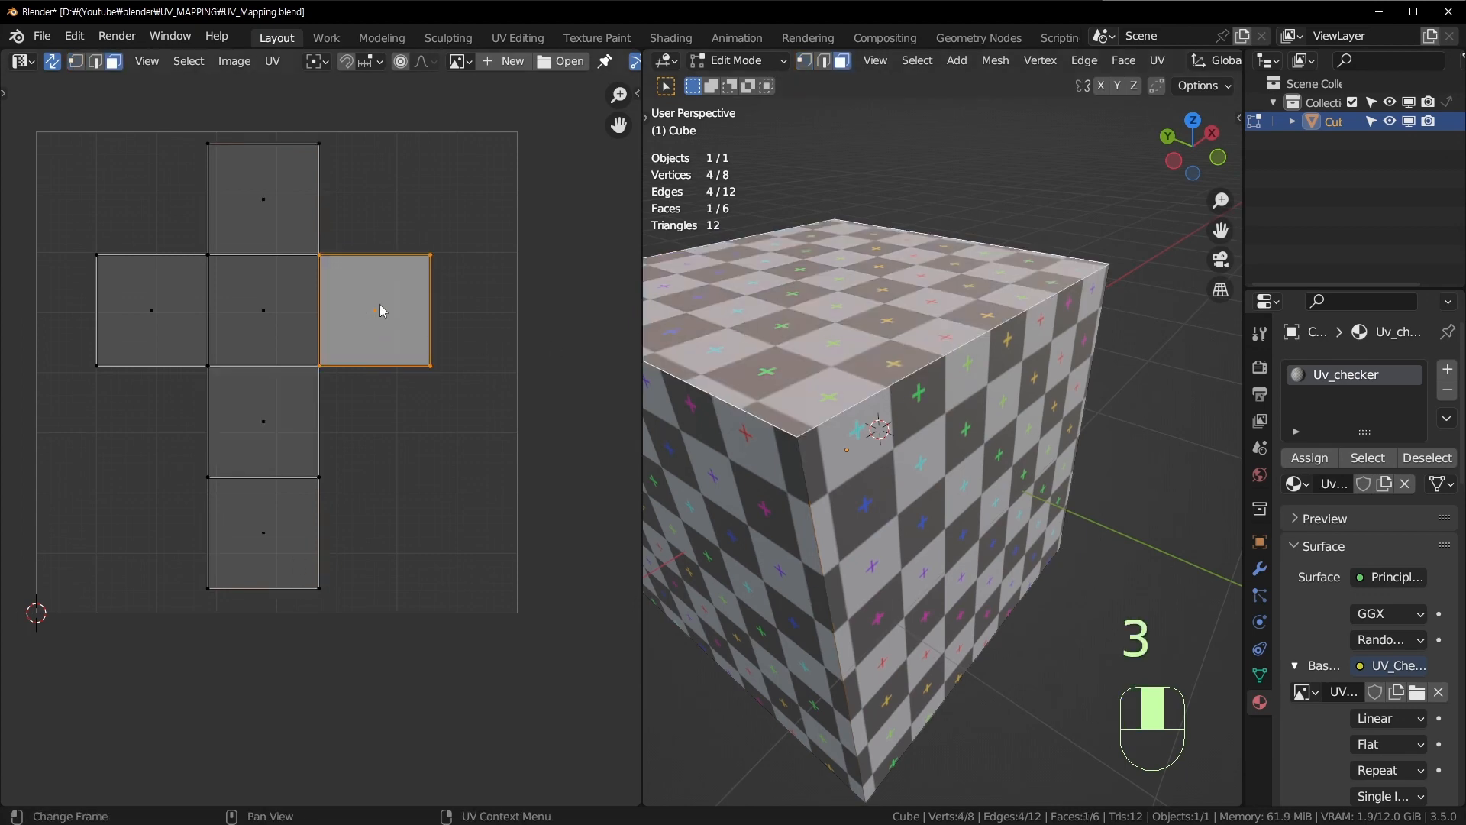
key(g)
right_click(465, 316)
ctrl+middle_drag(465, 316, 381, 239)
key(g)
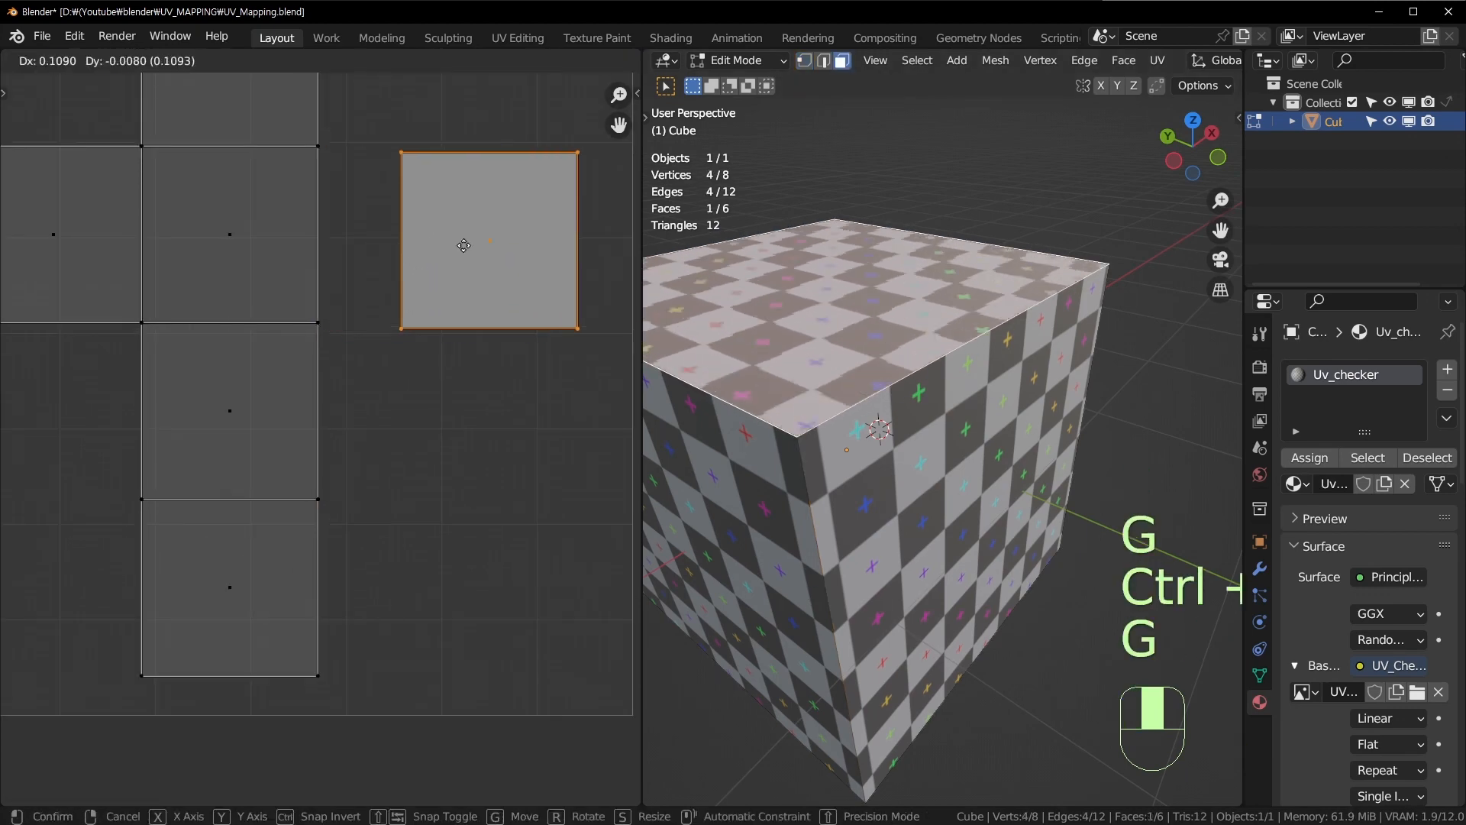
click(382, 241)
Step: In edge select mode, try moving the upper edge of the top face's UV square, and undo the move
key(2)
click(485, 319)
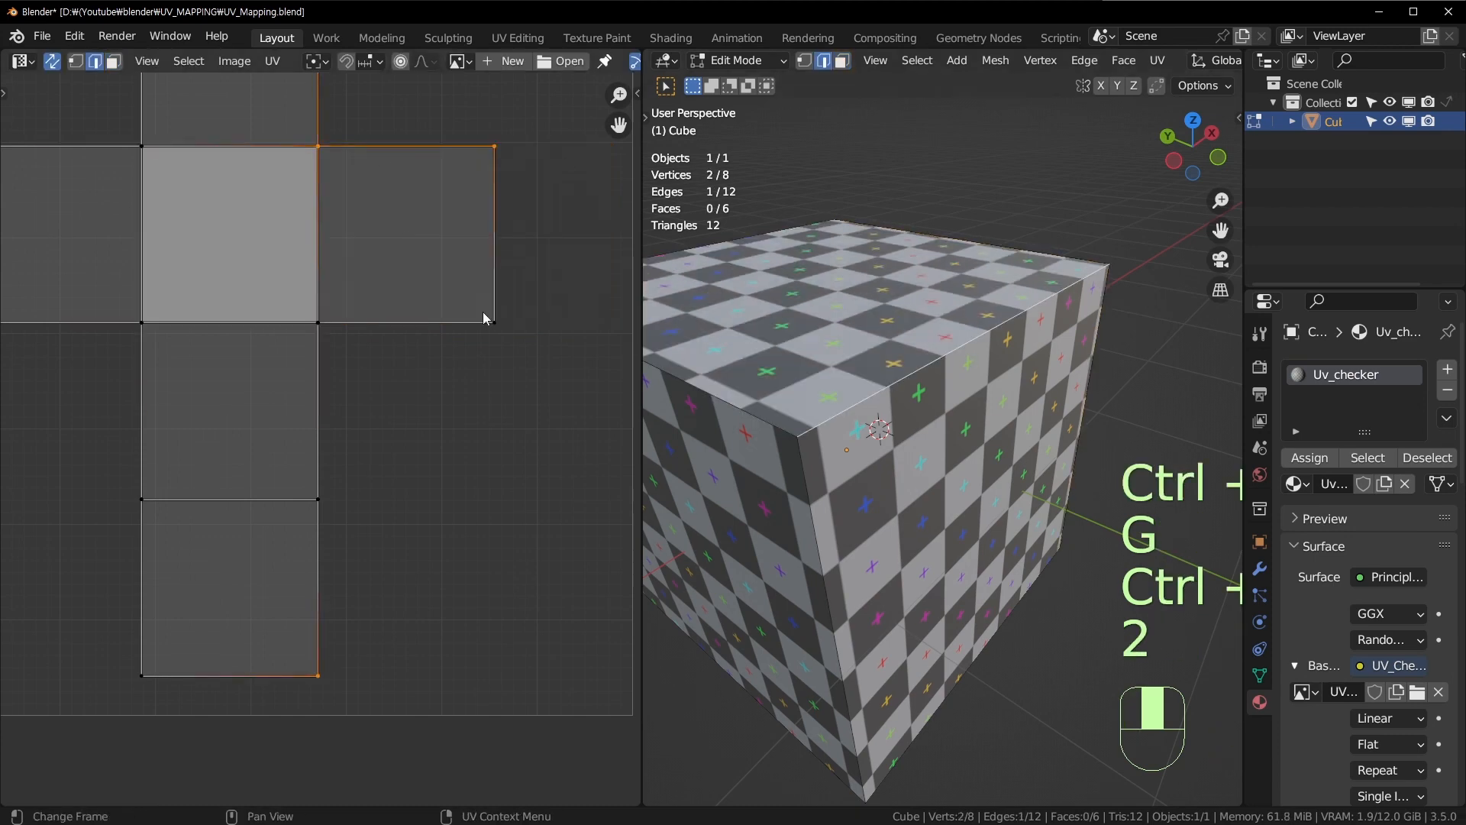
middle_drag(485, 319, 470, 497)
key(g)
click(448, 369)
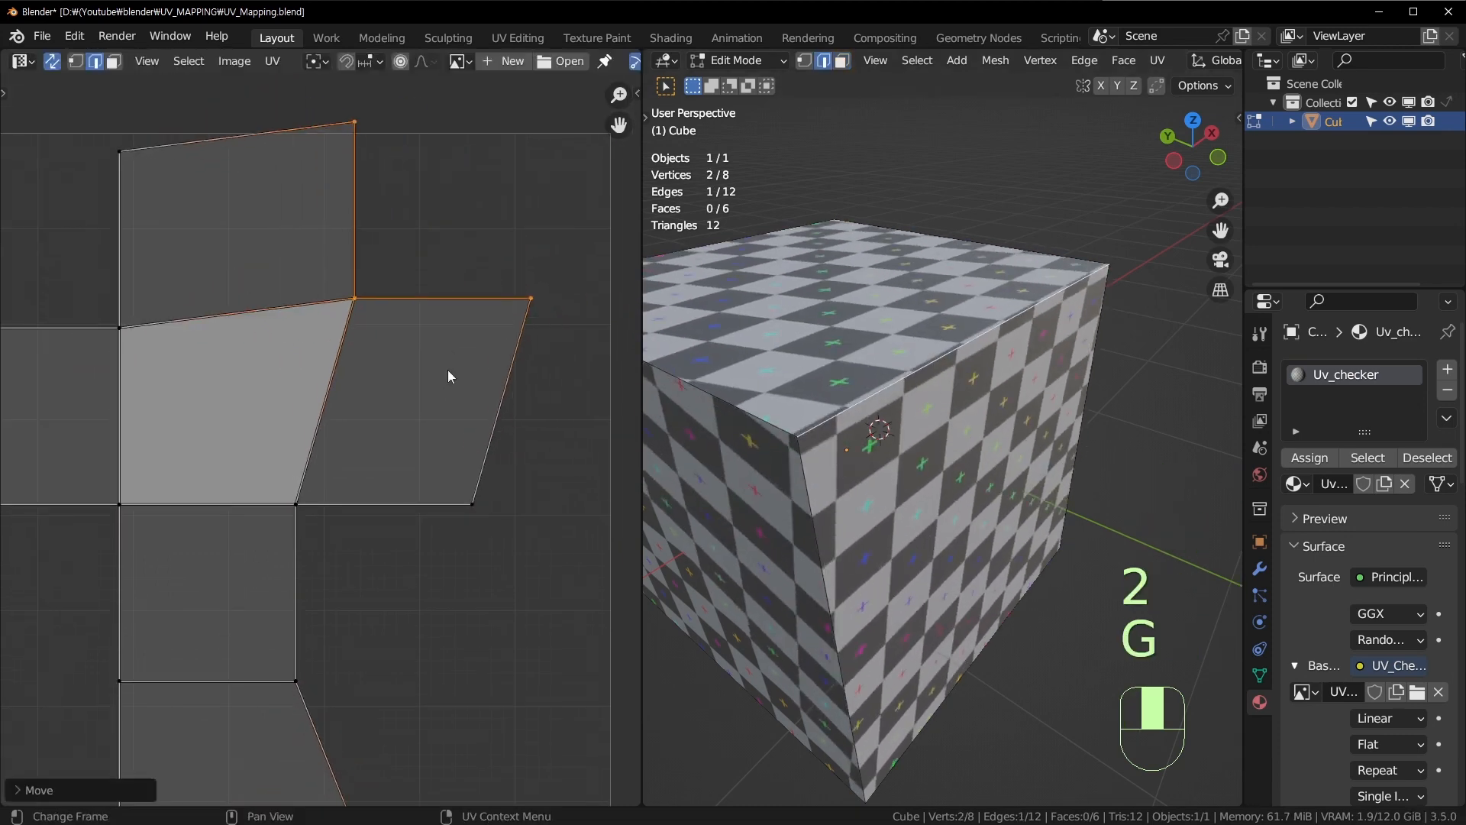
key(ctrl+z)
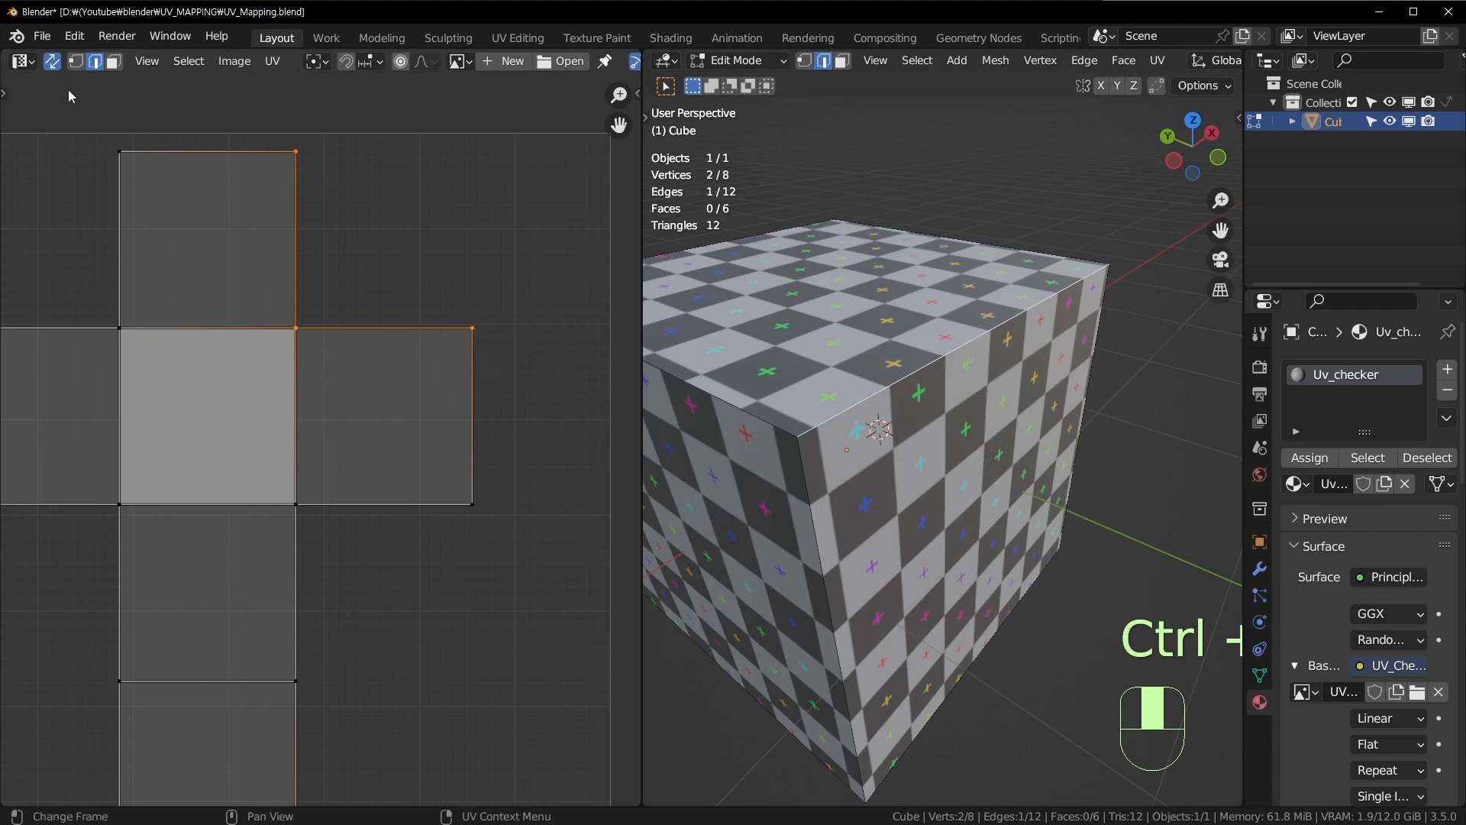
Step: Turn UV Sync Selection off, select the whole cube mesh, and pick the top face's outer upper UV corner in vertex mode
click(53, 62)
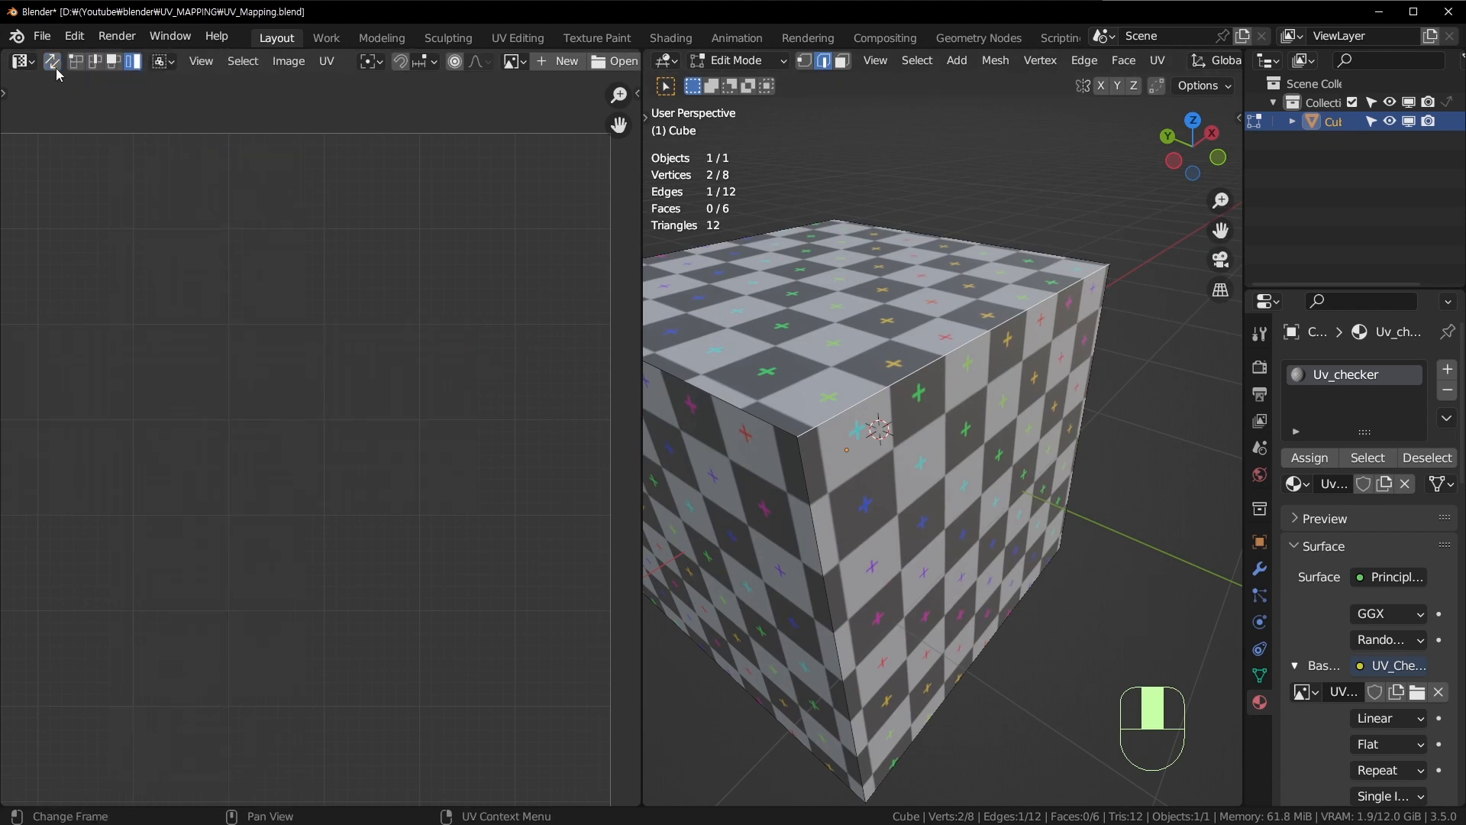
key(a)
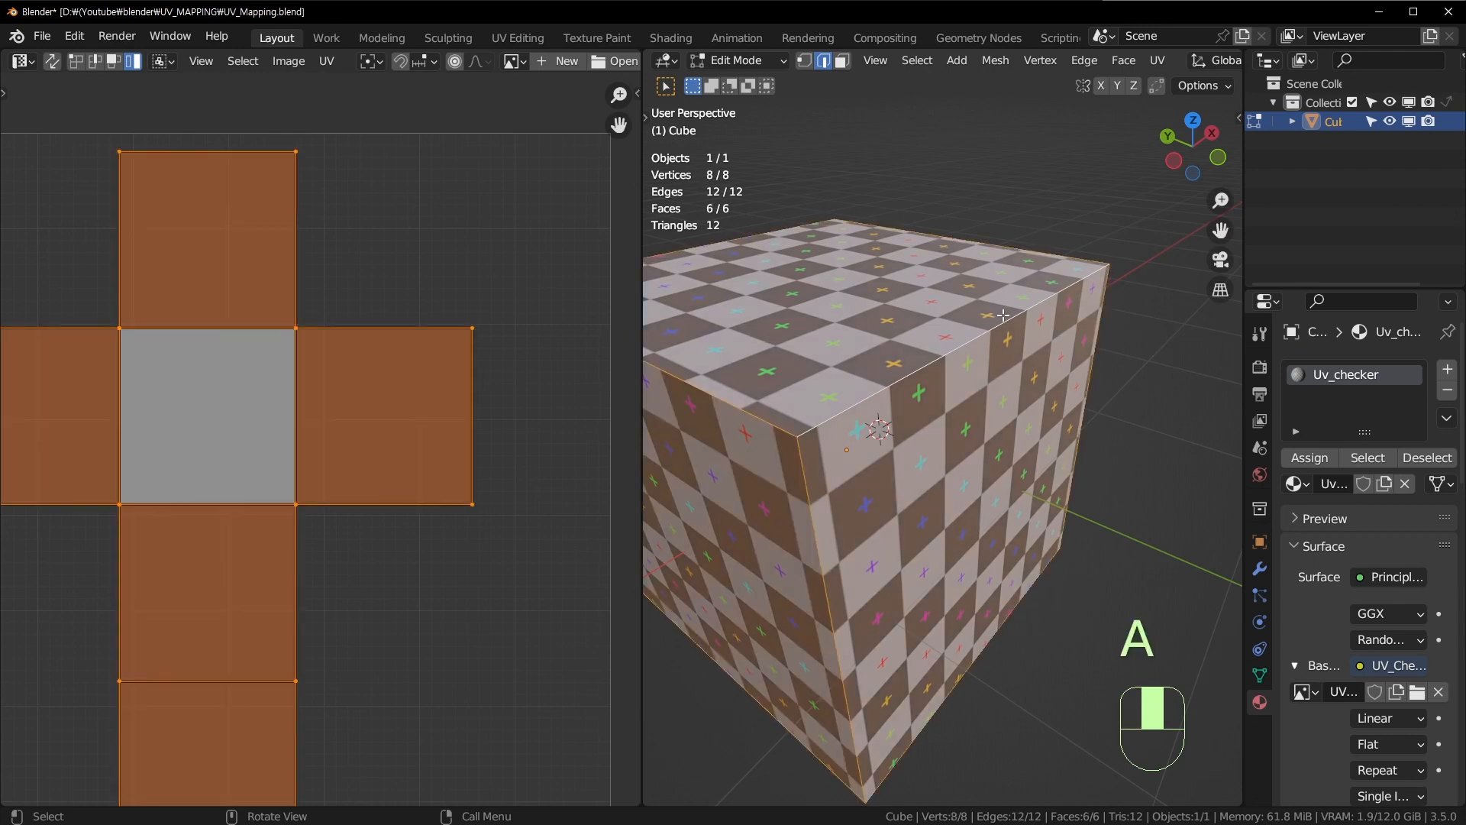
key(1)
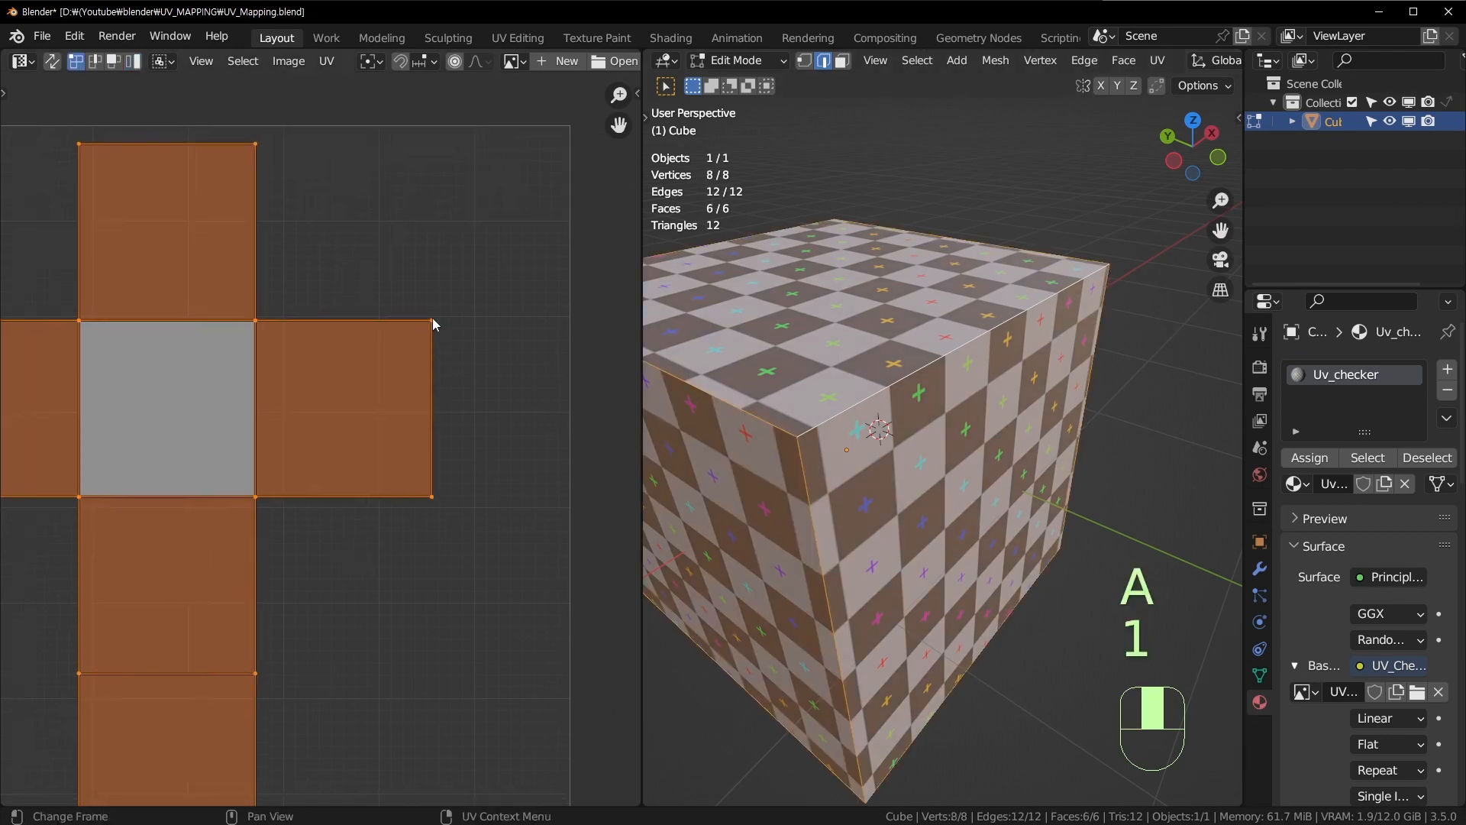
click(433, 320)
Step: Try moving the single UV corner outward and upward to distort only the top face's texture, and undo the moves
key(g)
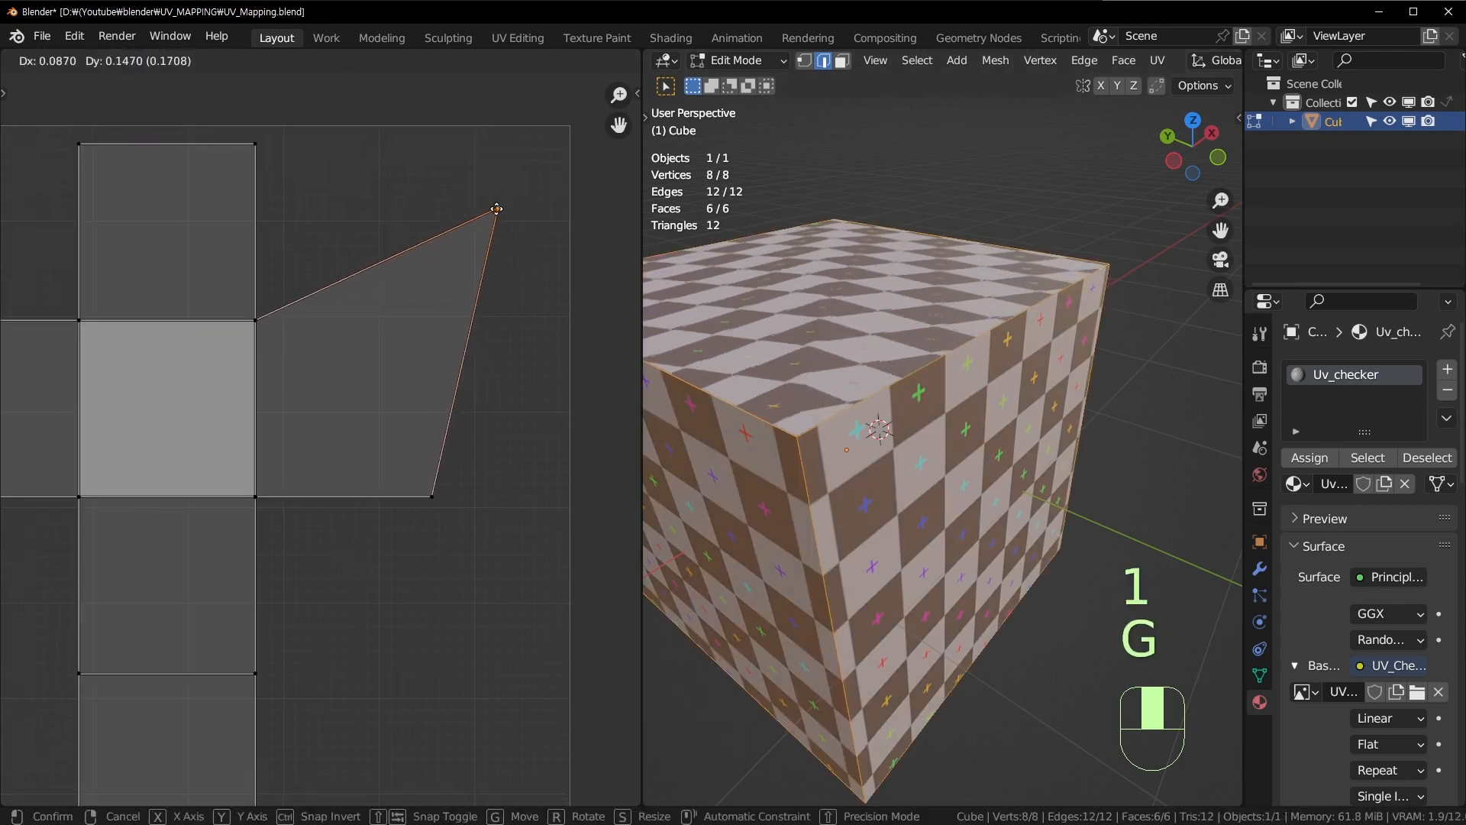
click(466, 299)
middle_drag(780, 329, 780, 399)
key(g)
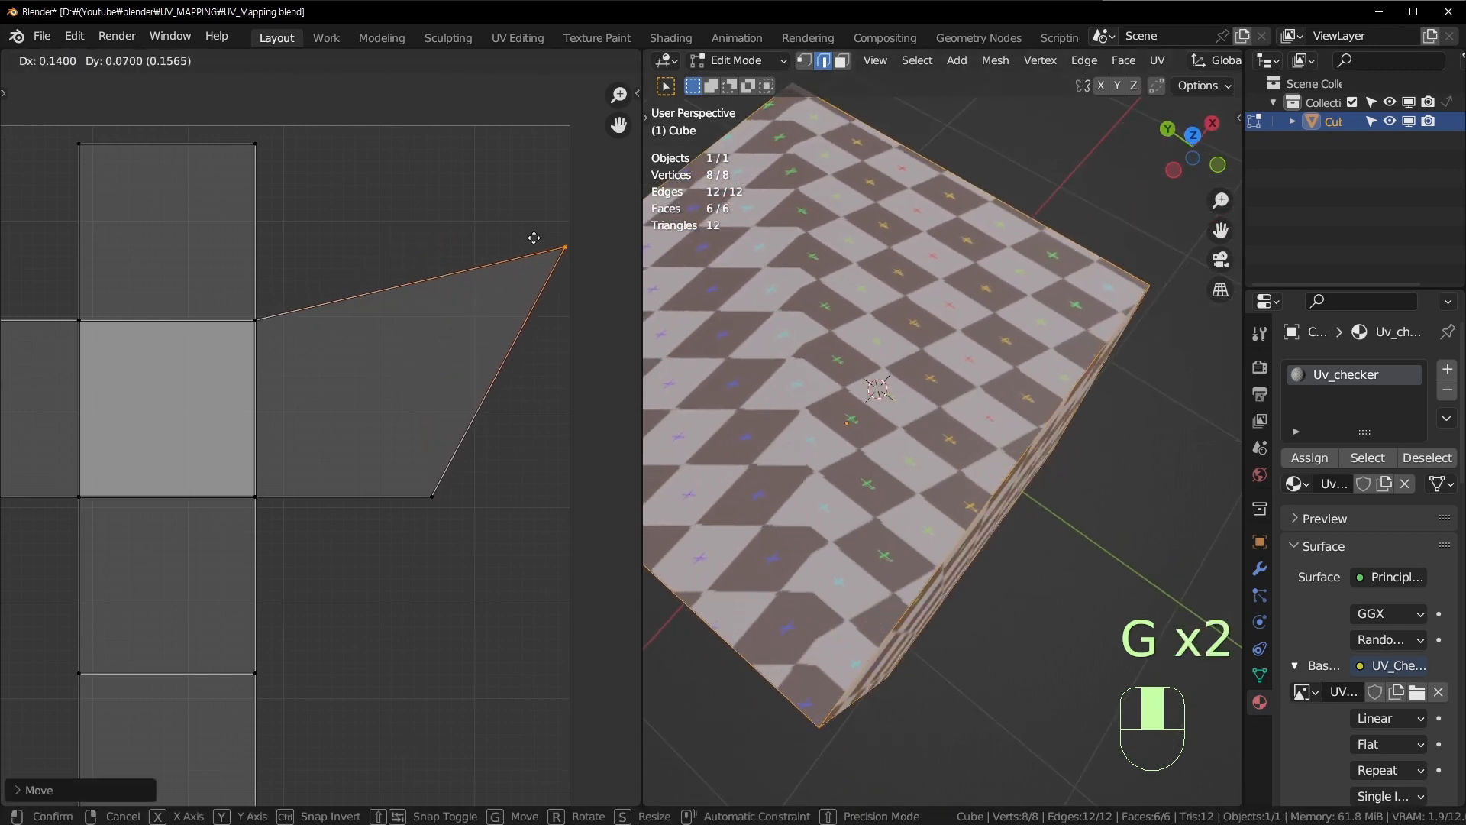
click(540, 237)
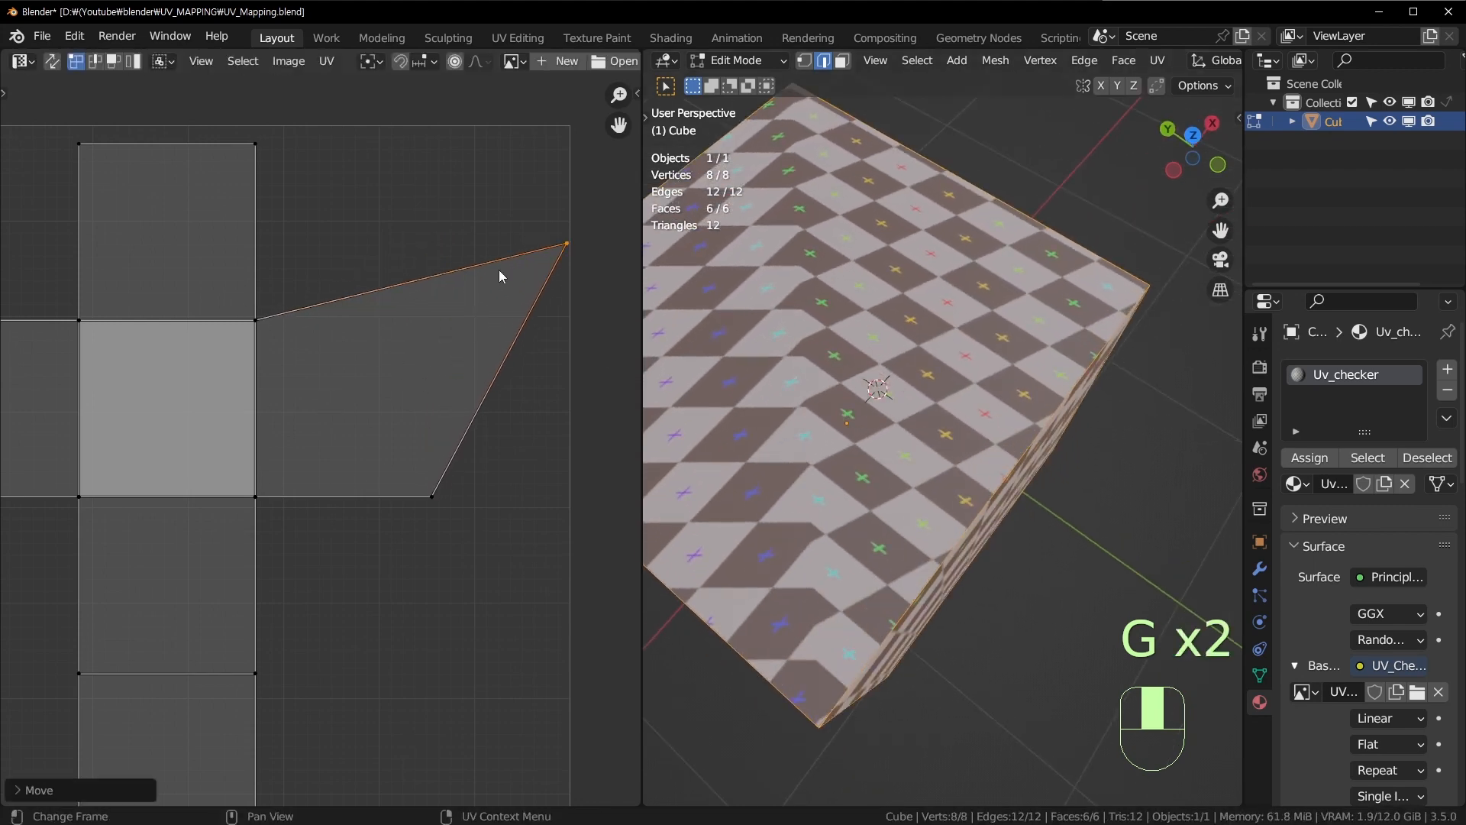
middle_drag(911, 402, 865, 413)
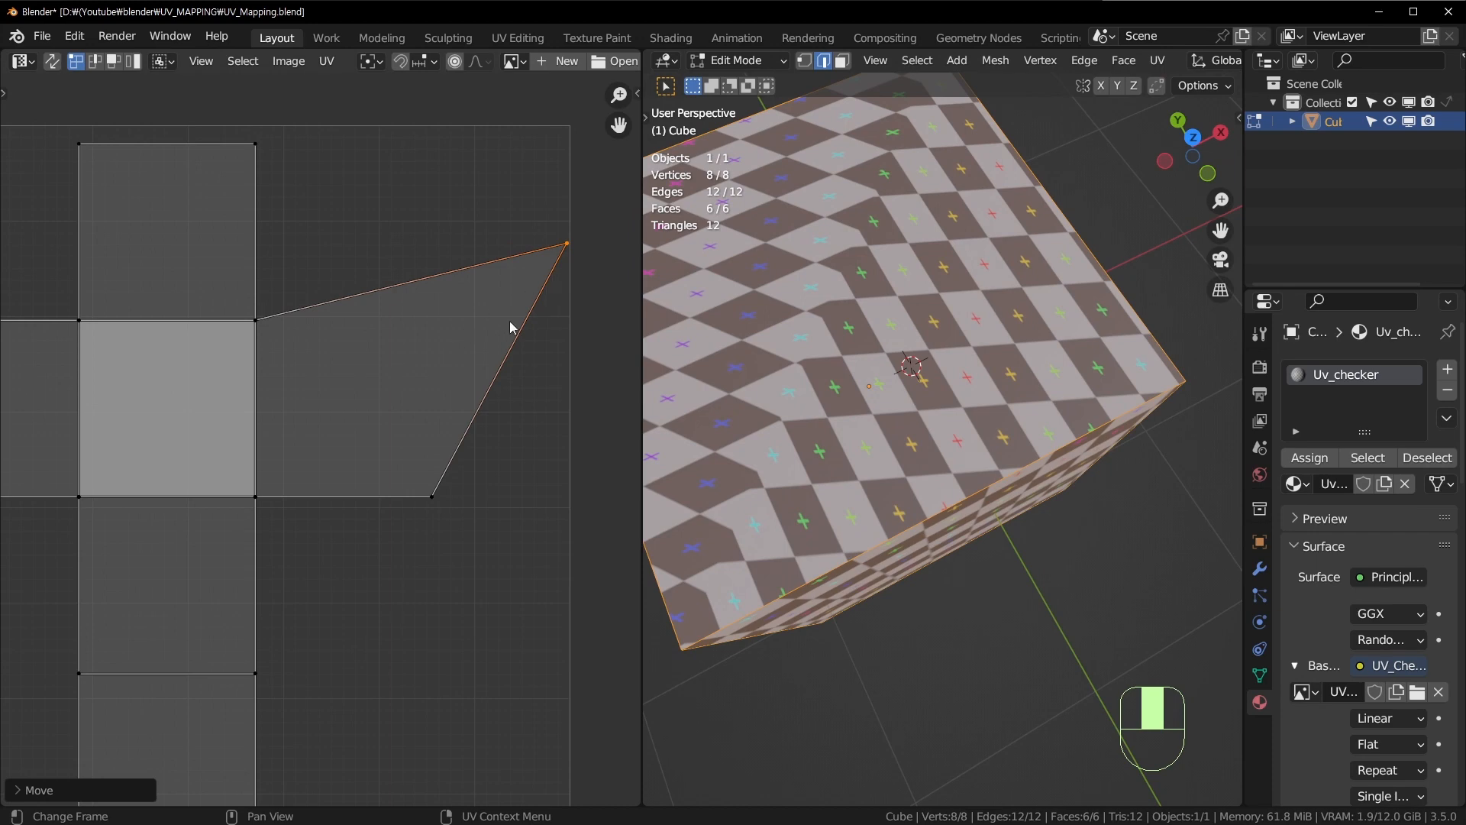
key(ctrl+z)
key(ctrl+z)
Step: Return to Object Mode and move the cube aside, clear of the 3D cursor
middle_drag(925, 490, 1012, 422)
scroll(966, 437, down, 4)
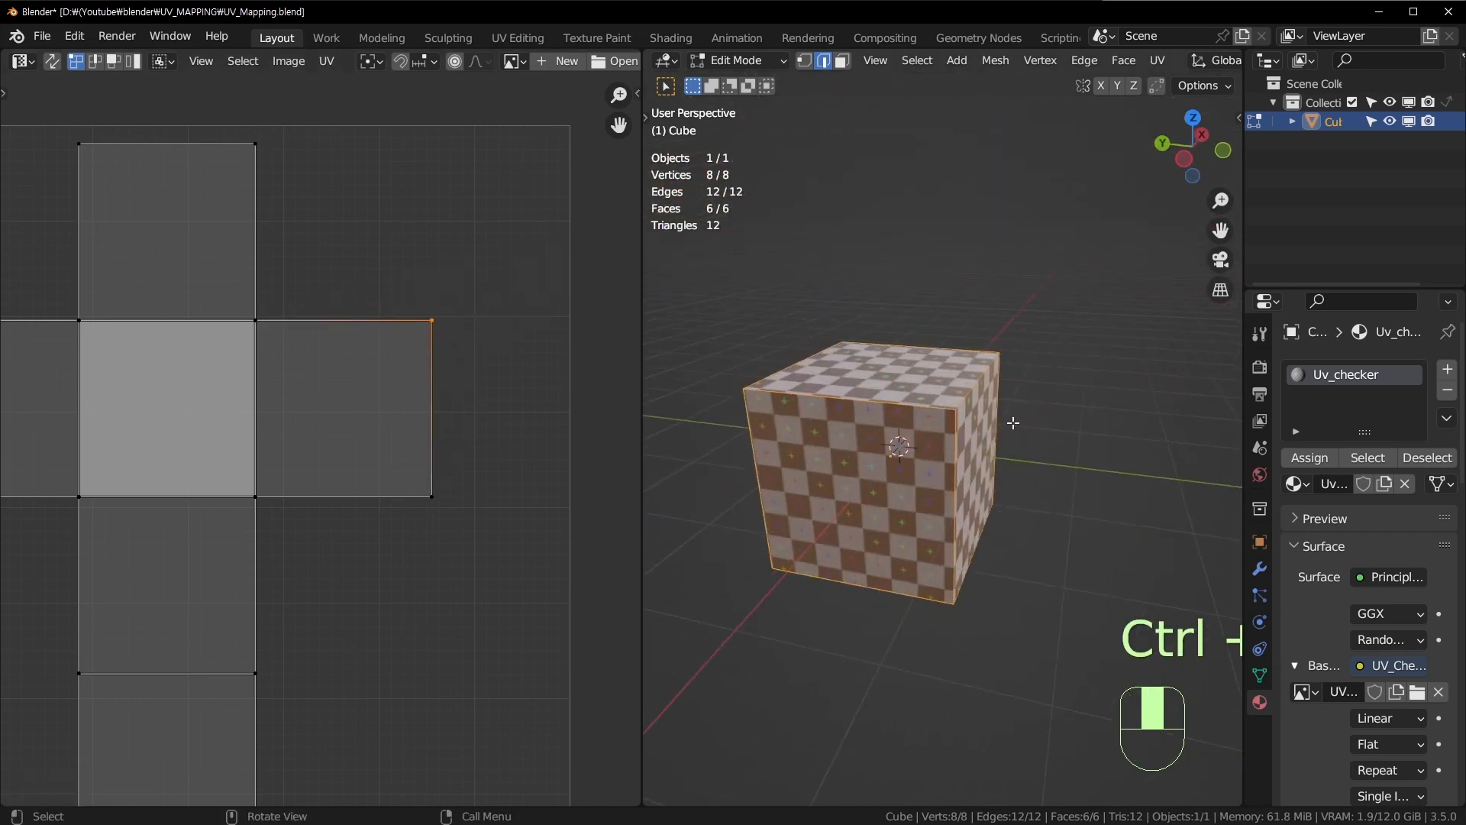
key(Tab)
key(g)
click(851, 428)
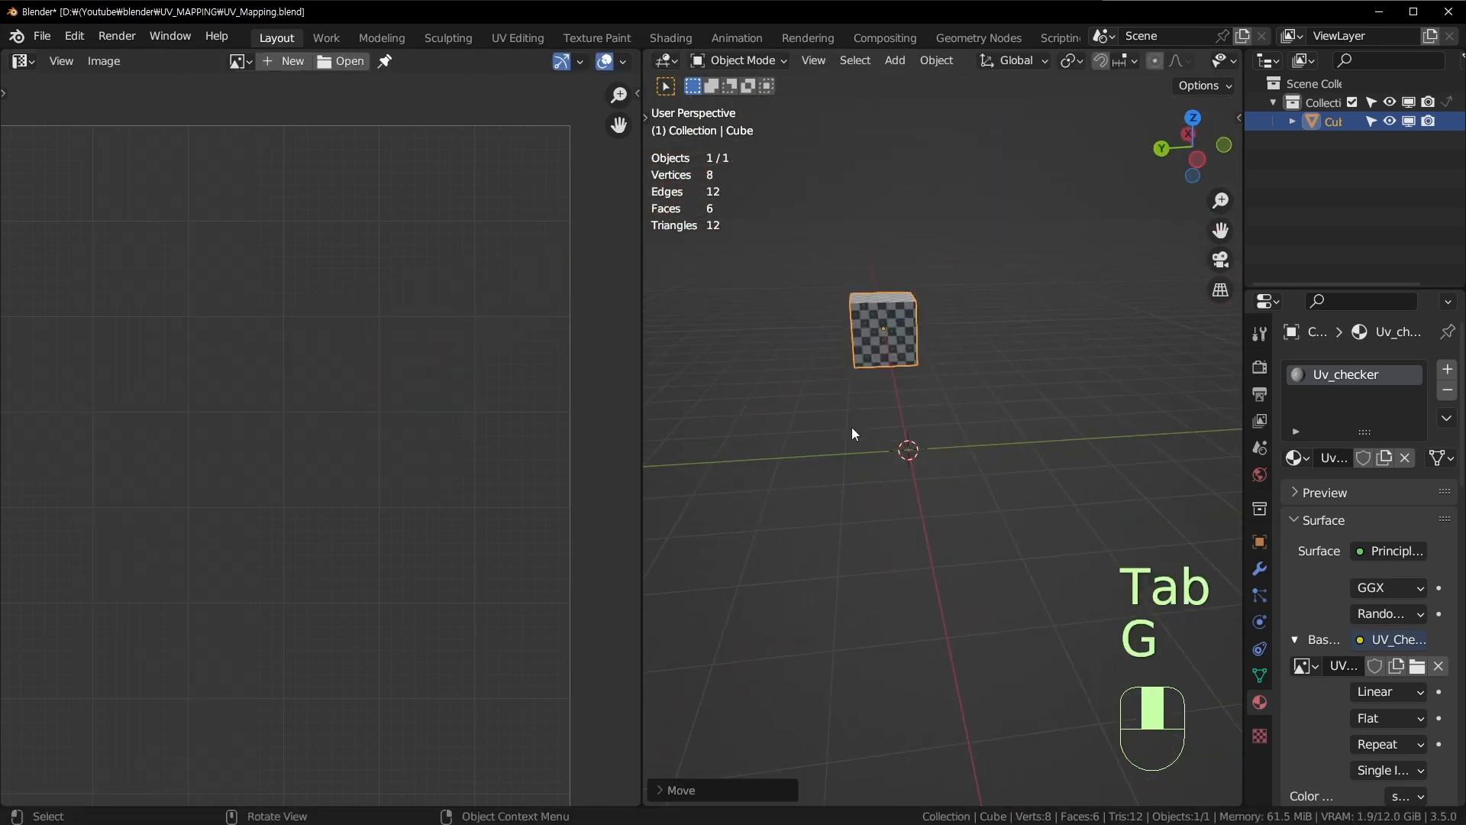
middle_drag(852, 429, 975, 374)
key(g)
click(963, 420)
middle_drag(961, 425, 986, 424)
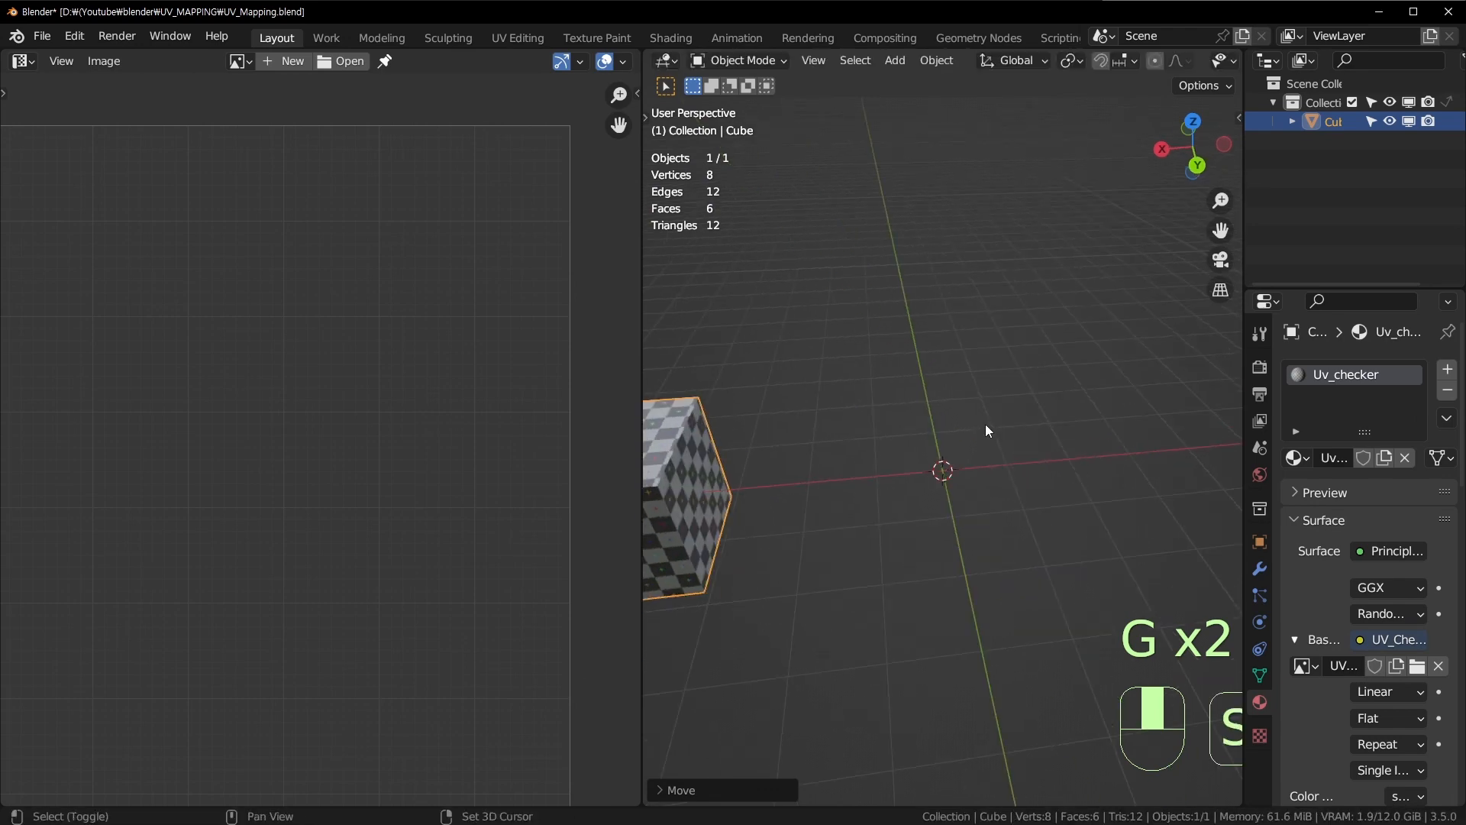
Step: Add a cylinder mesh and assign it the existing Uv_checker material
key(shift+a)
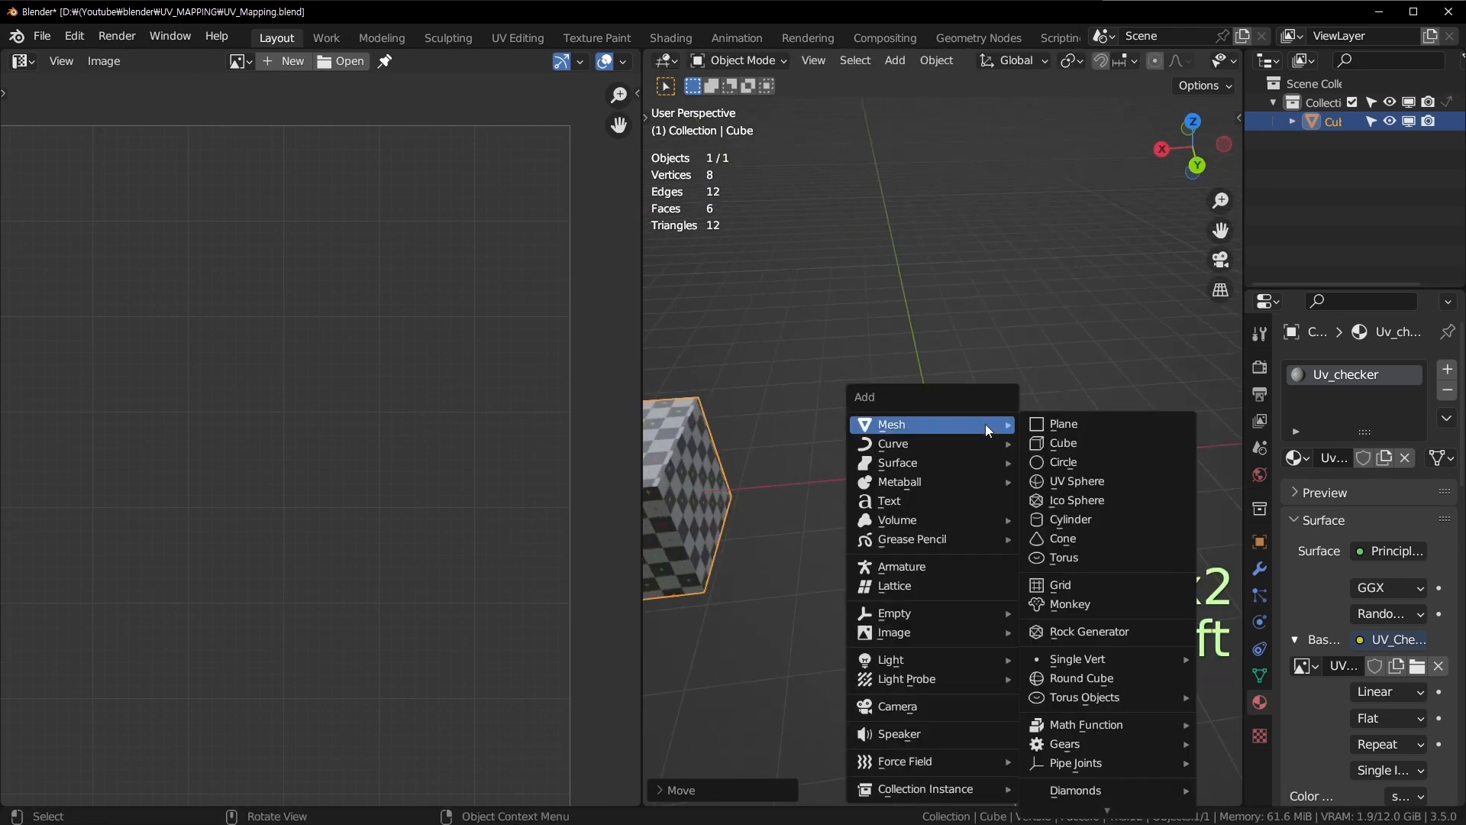
click(1088, 518)
middle_drag(1056, 521, 1007, 527)
scroll(1007, 527, up, 3)
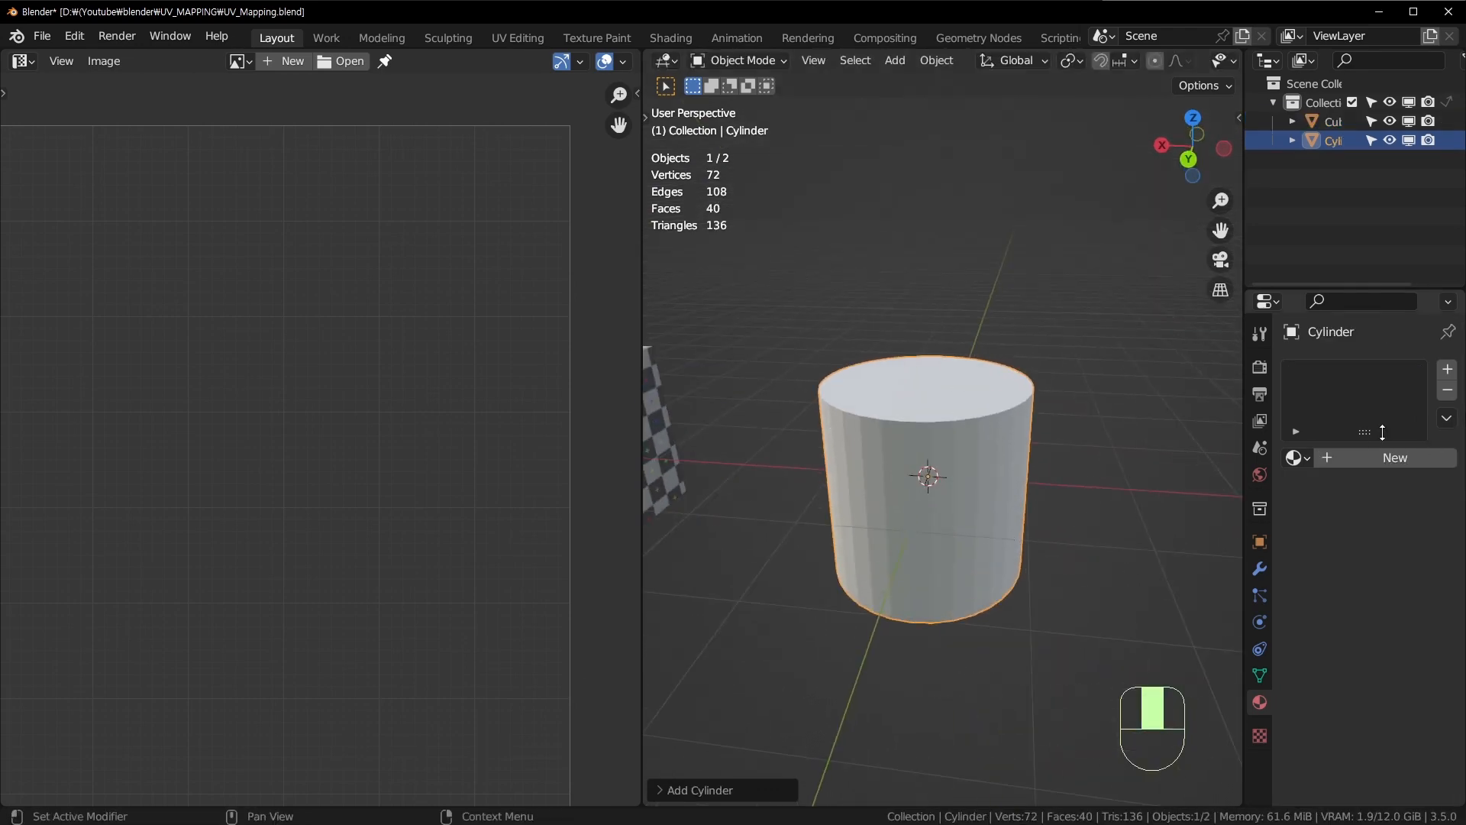
click(1298, 458)
click(1229, 488)
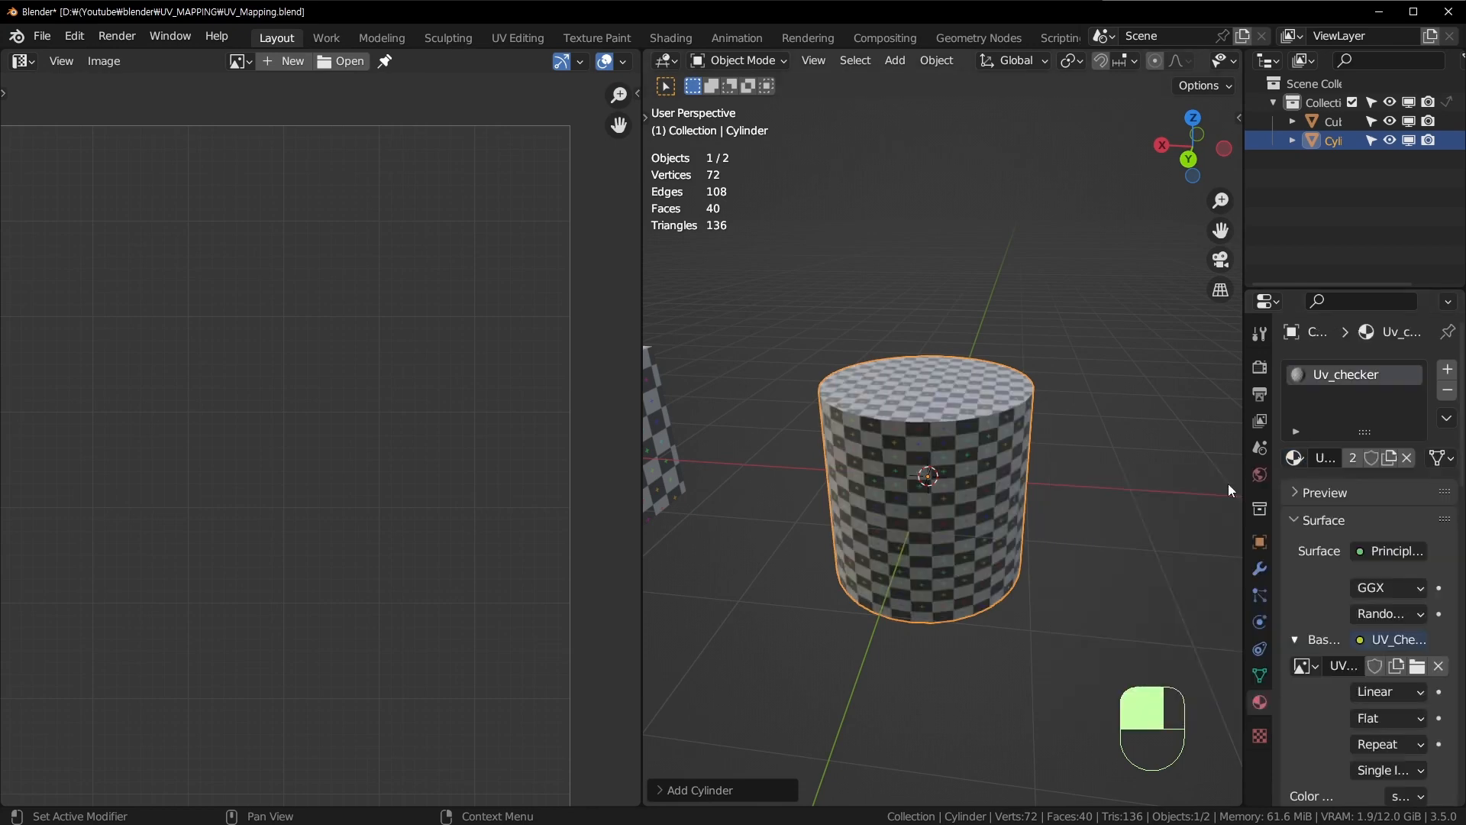
Step: Enter Edit Mode on the cylinder and compare its full UV layout with the texture on its side and top cap
middle_drag(886, 522, 950, 461)
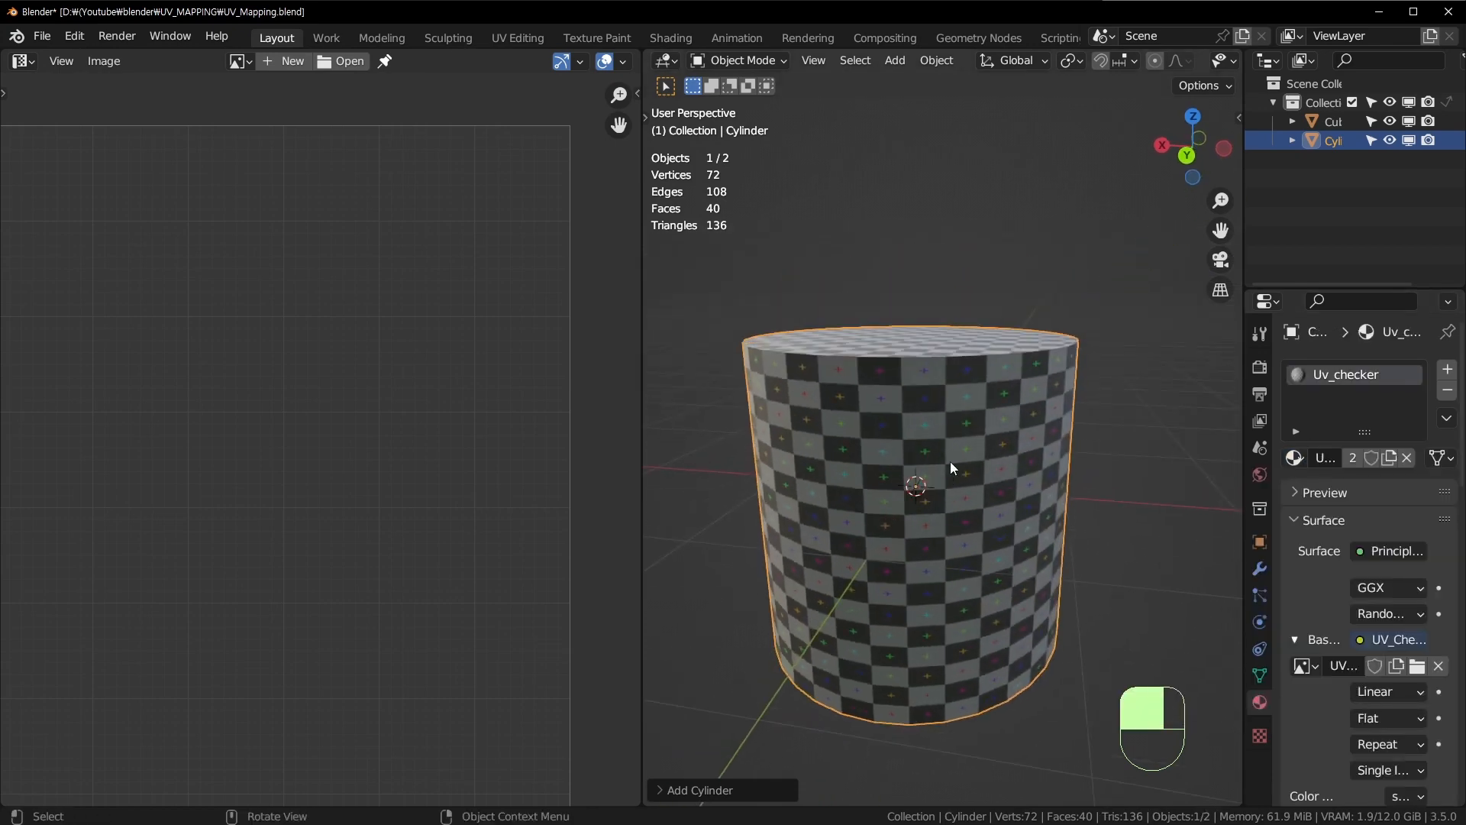
key(Tab)
scroll(326, 441, up, 2)
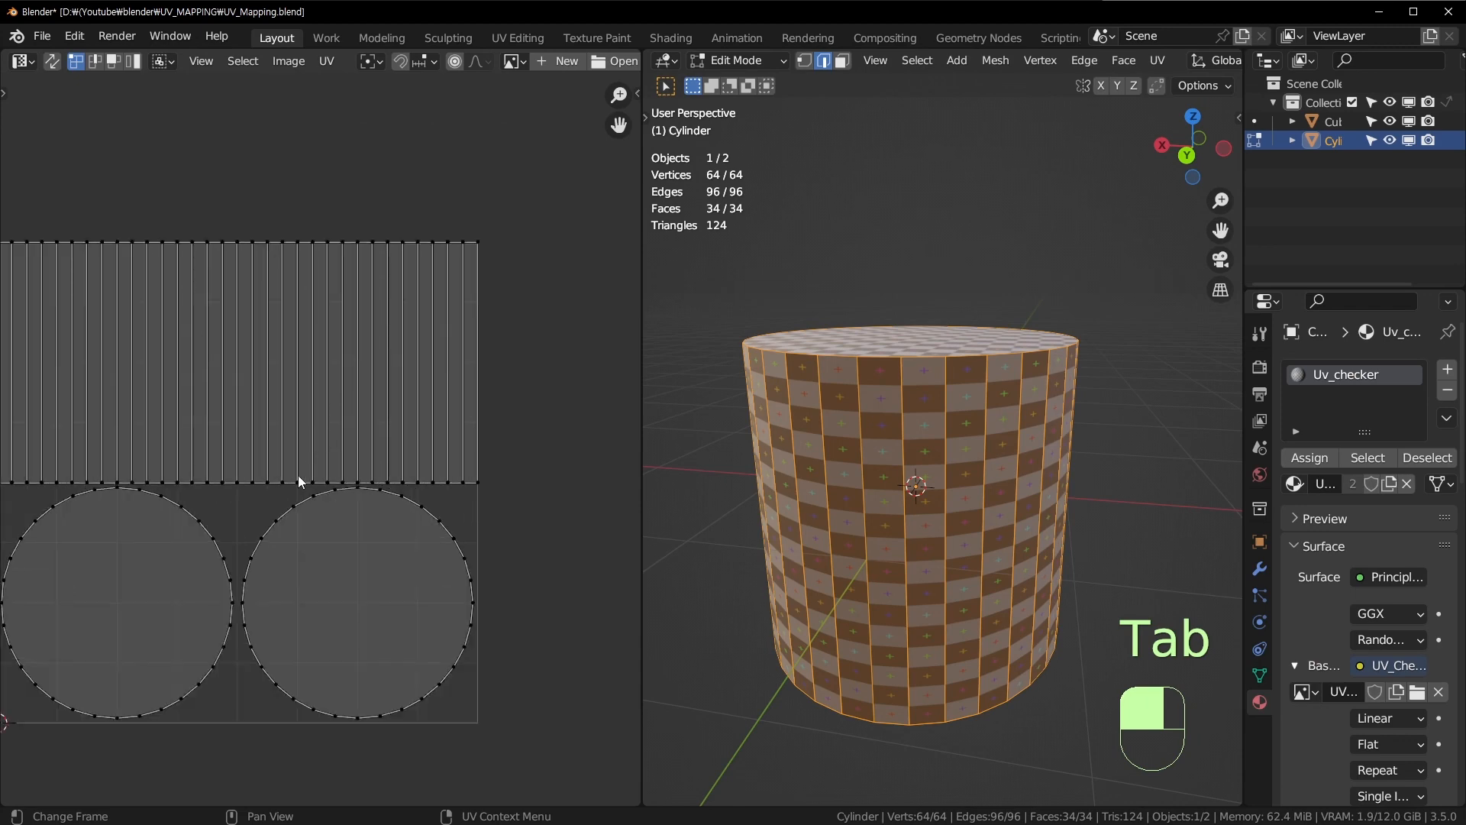
middle_drag(315, 547, 479, 457)
middle_drag(871, 458, 982, 518)
scroll(982, 518, up, 2)
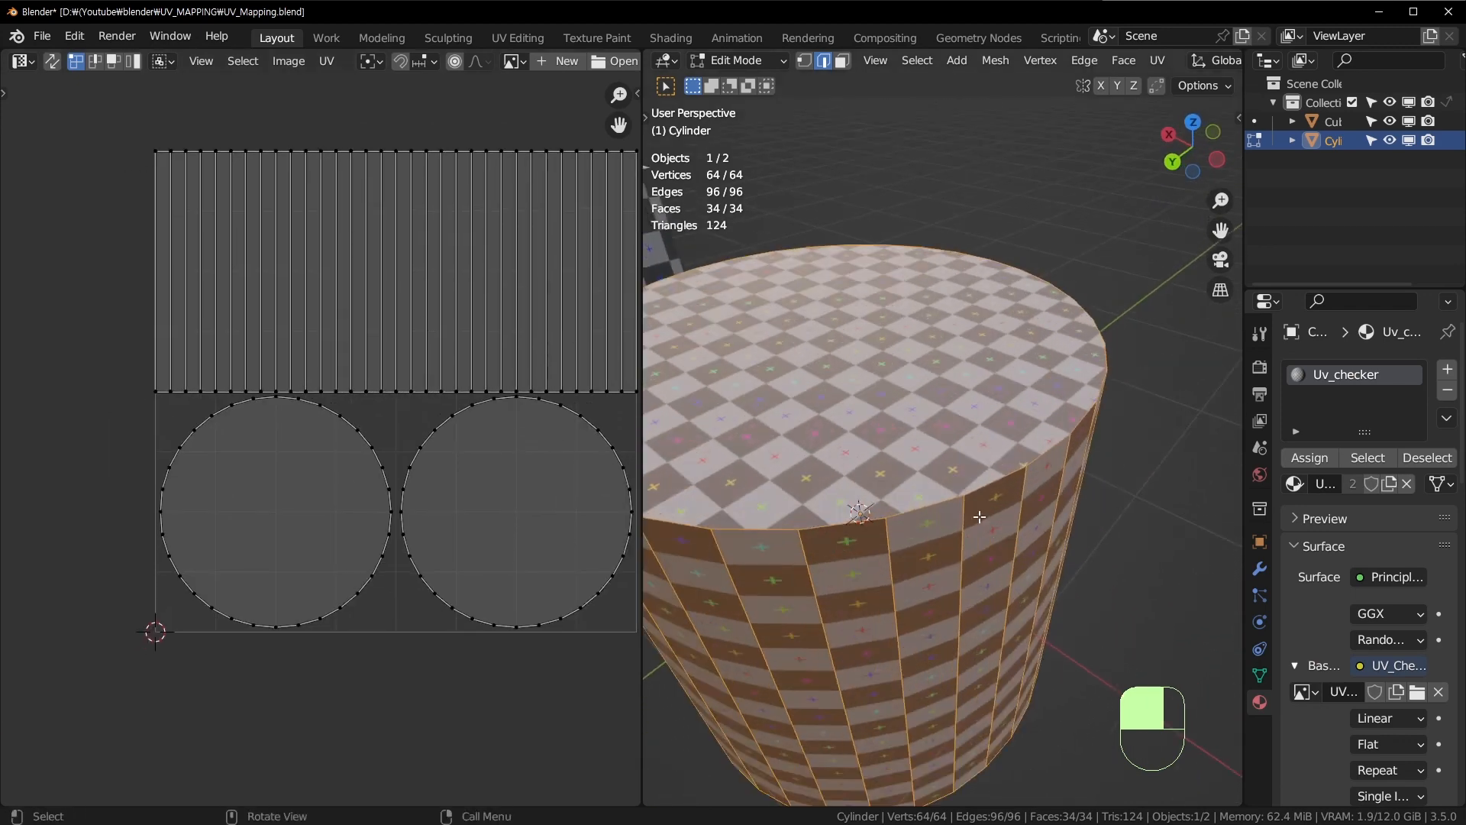
middle_drag(960, 575, 1021, 637)
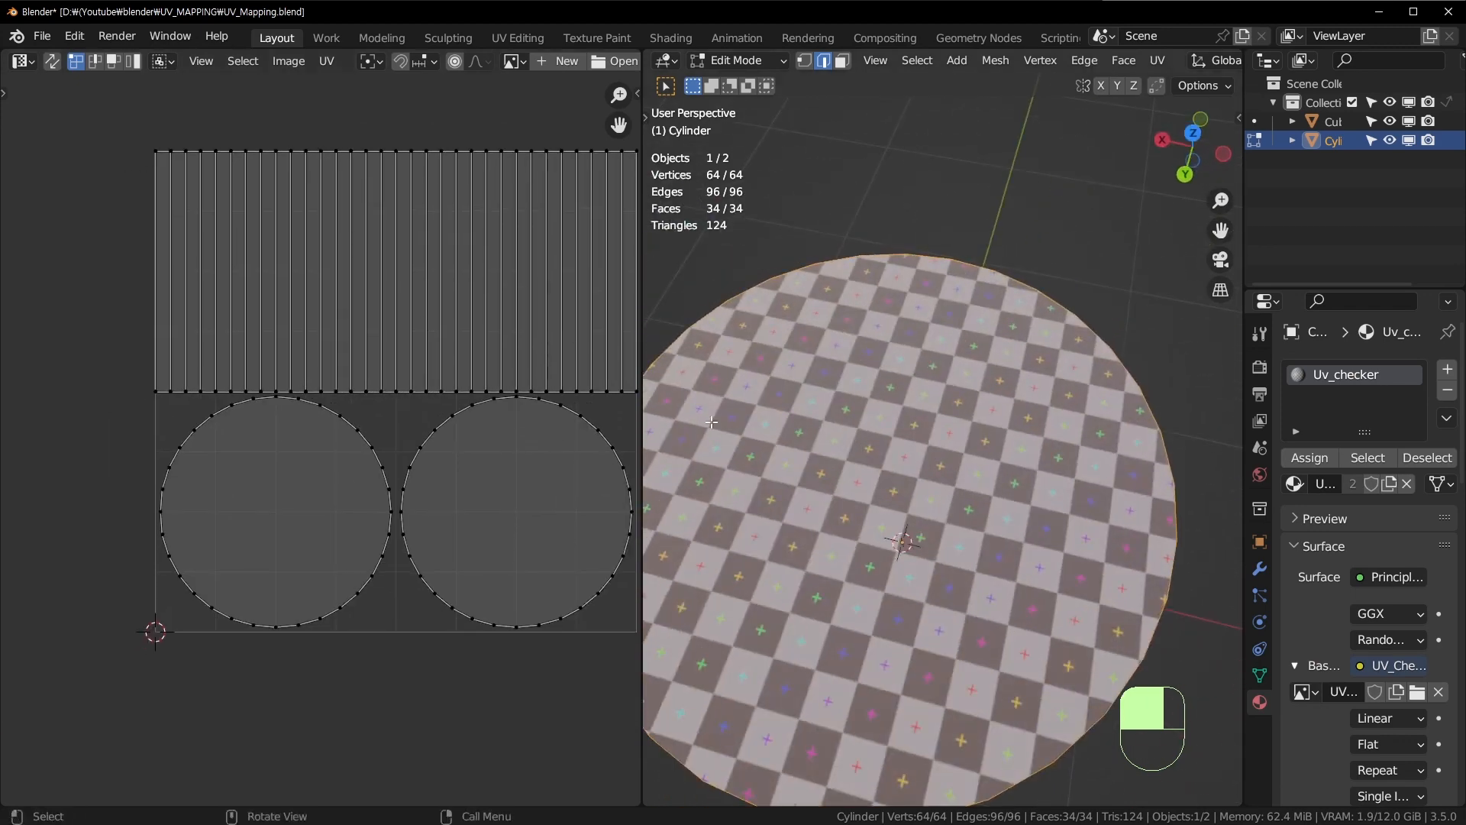
Step: In face select mode, show the UV circles of the cylinder's top cap and bottom cap one after the other
click(302, 520)
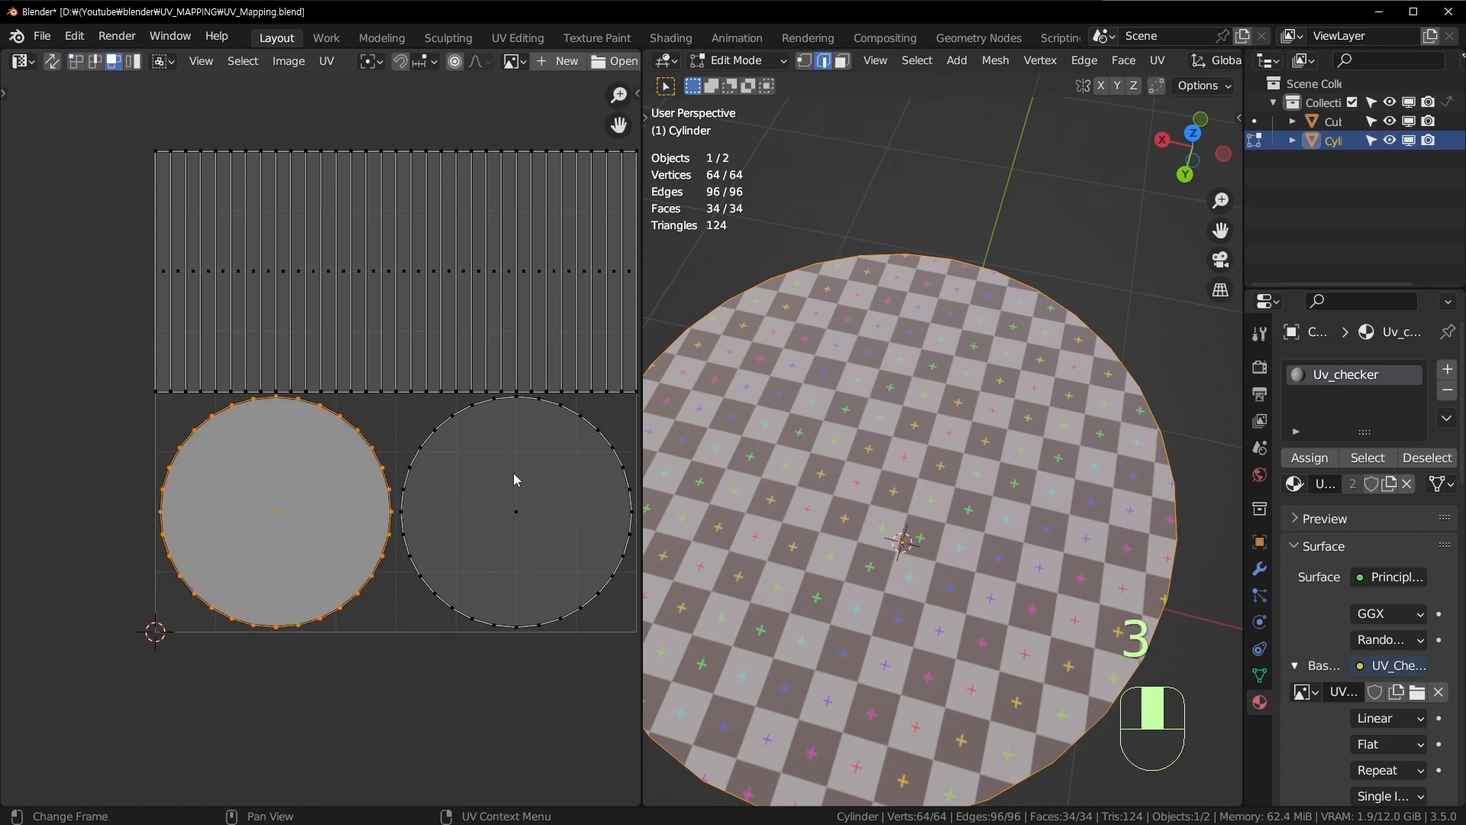
middle_drag(998, 567, 1011, 504)
scroll(1000, 500, down, 3)
click(795, 337)
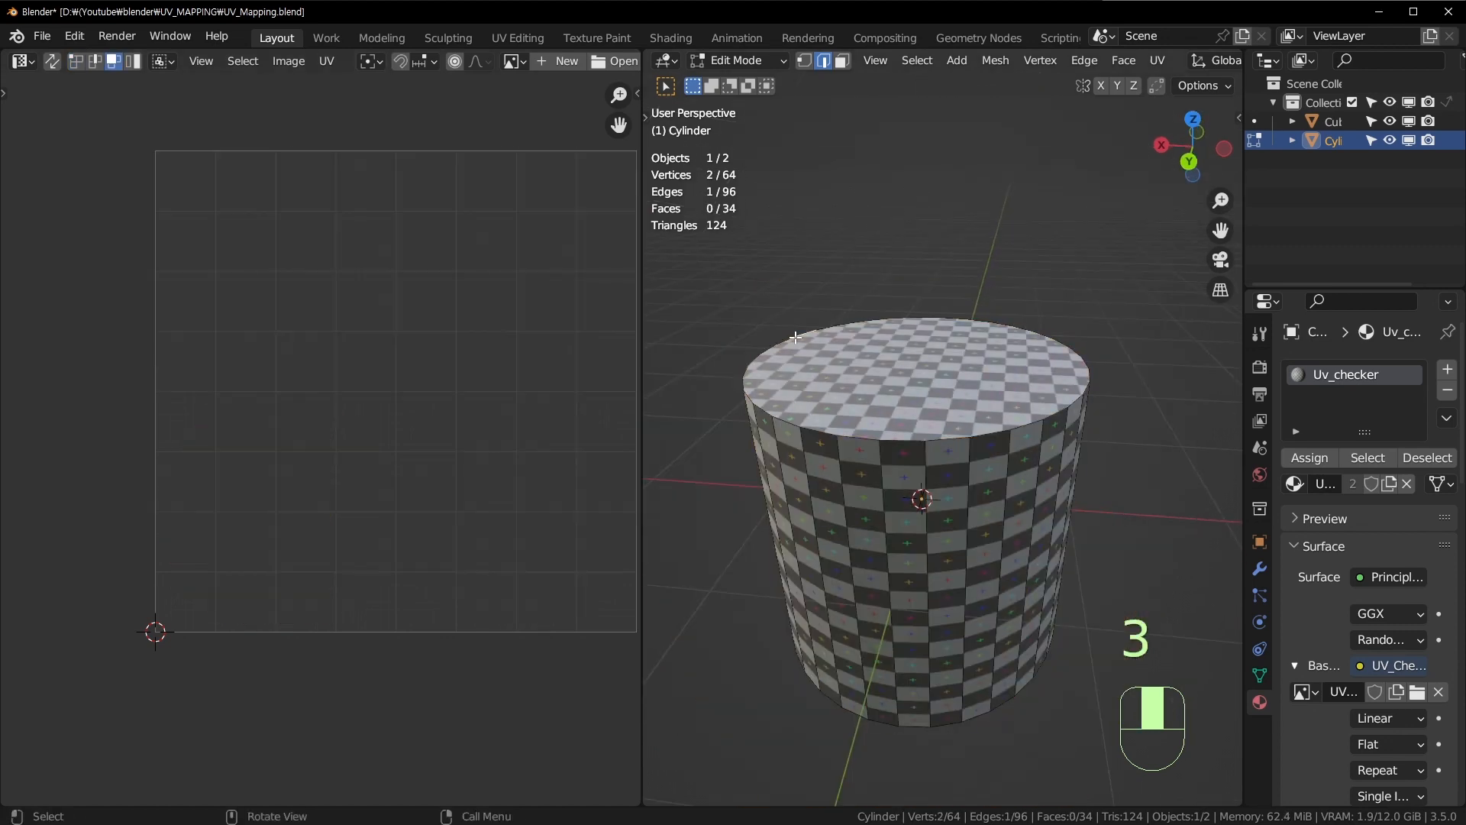
key(3)
click(892, 382)
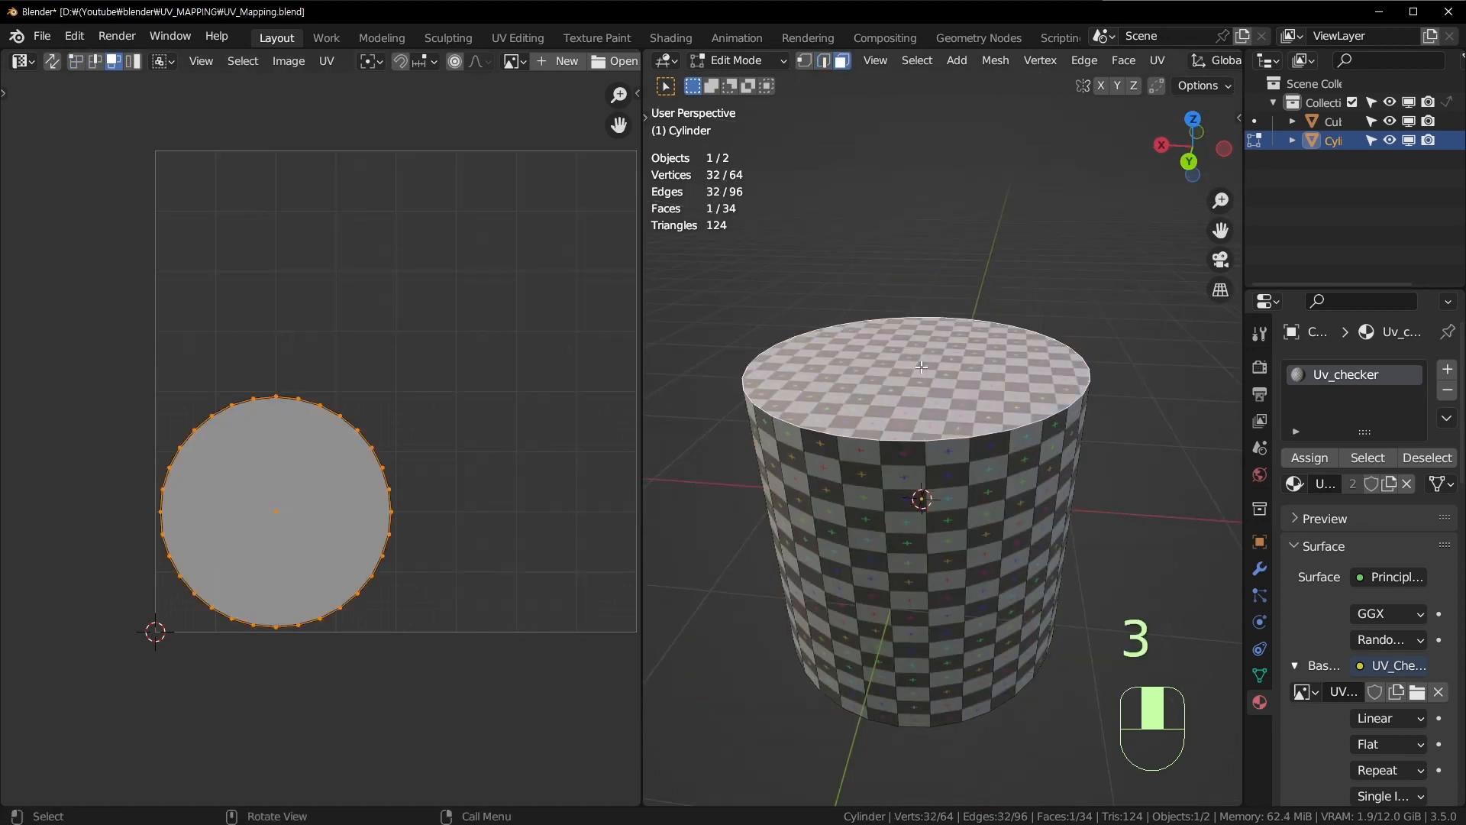
middle_drag(1077, 580, 1069, 366)
click(967, 469)
middle_drag(1077, 294, 1022, 475)
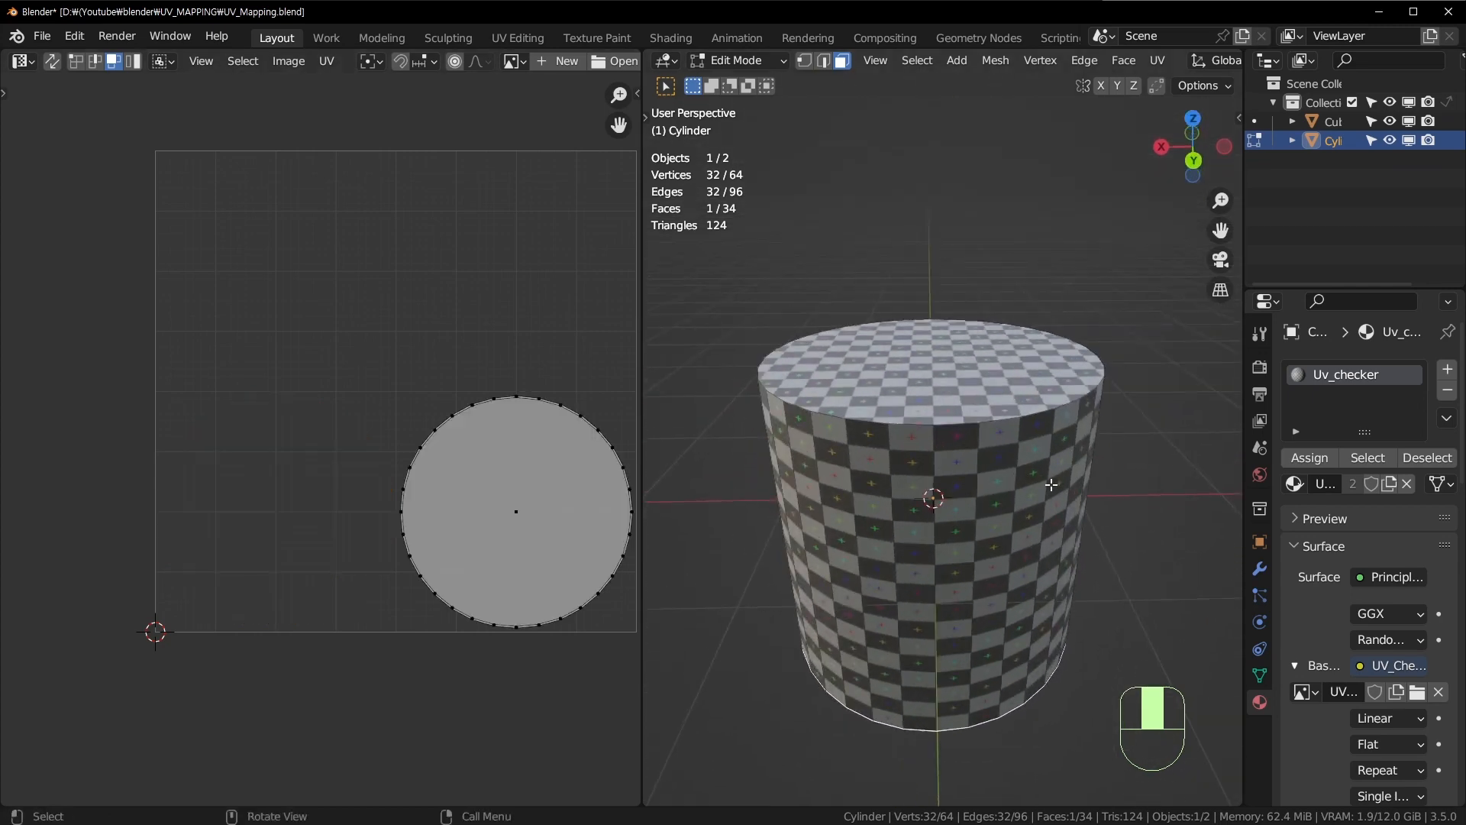
Step: Select all the cylinder's faces and select the linked UV island of its side strips
key(a)
click(377, 281)
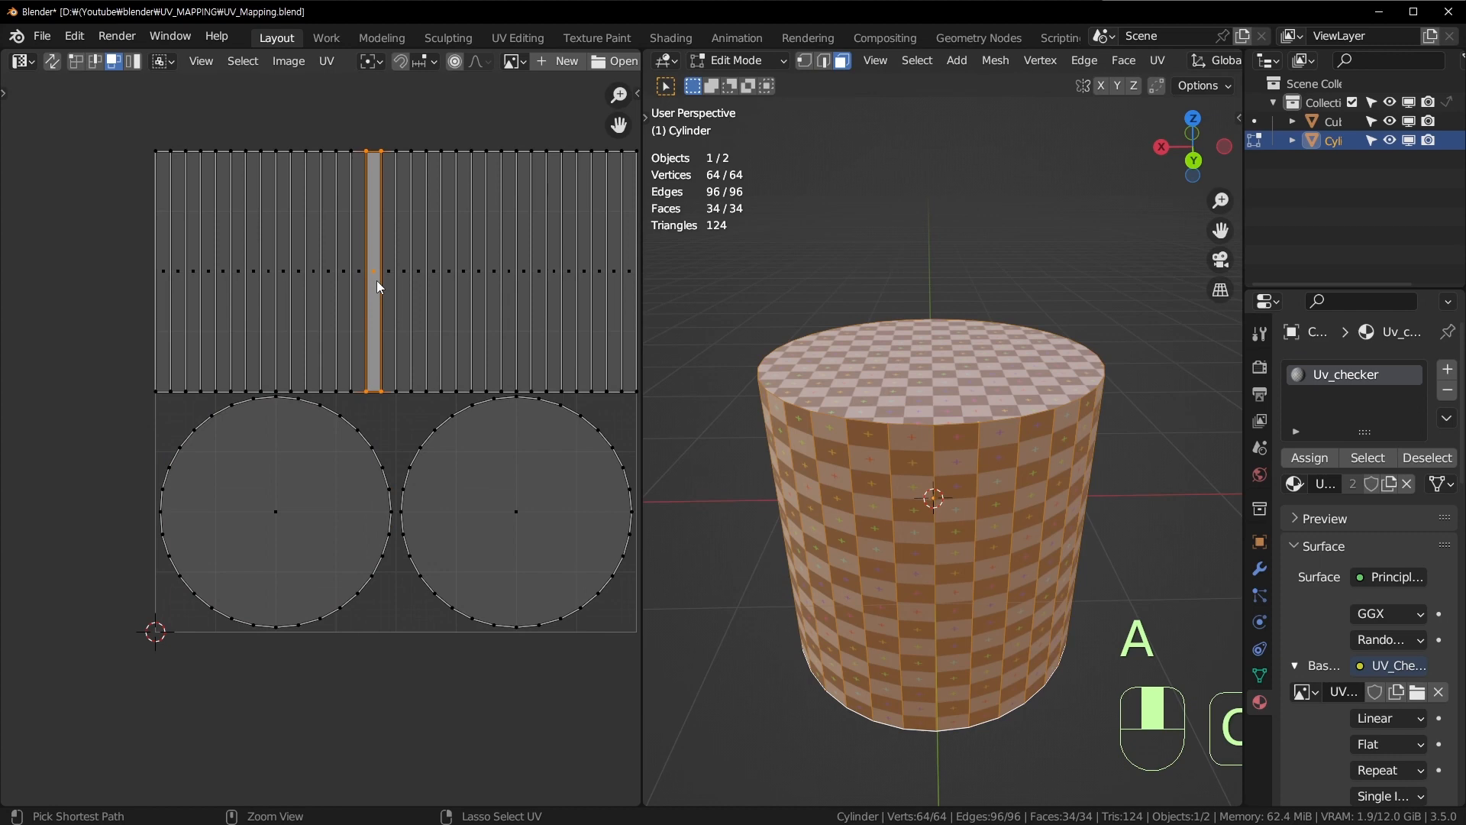
key(ctrl+l)
shift+middle_drag(466, 291, 414, 320)
Step: Try moving the side UV island upward away from the cap circles, and undo the move
key(g)
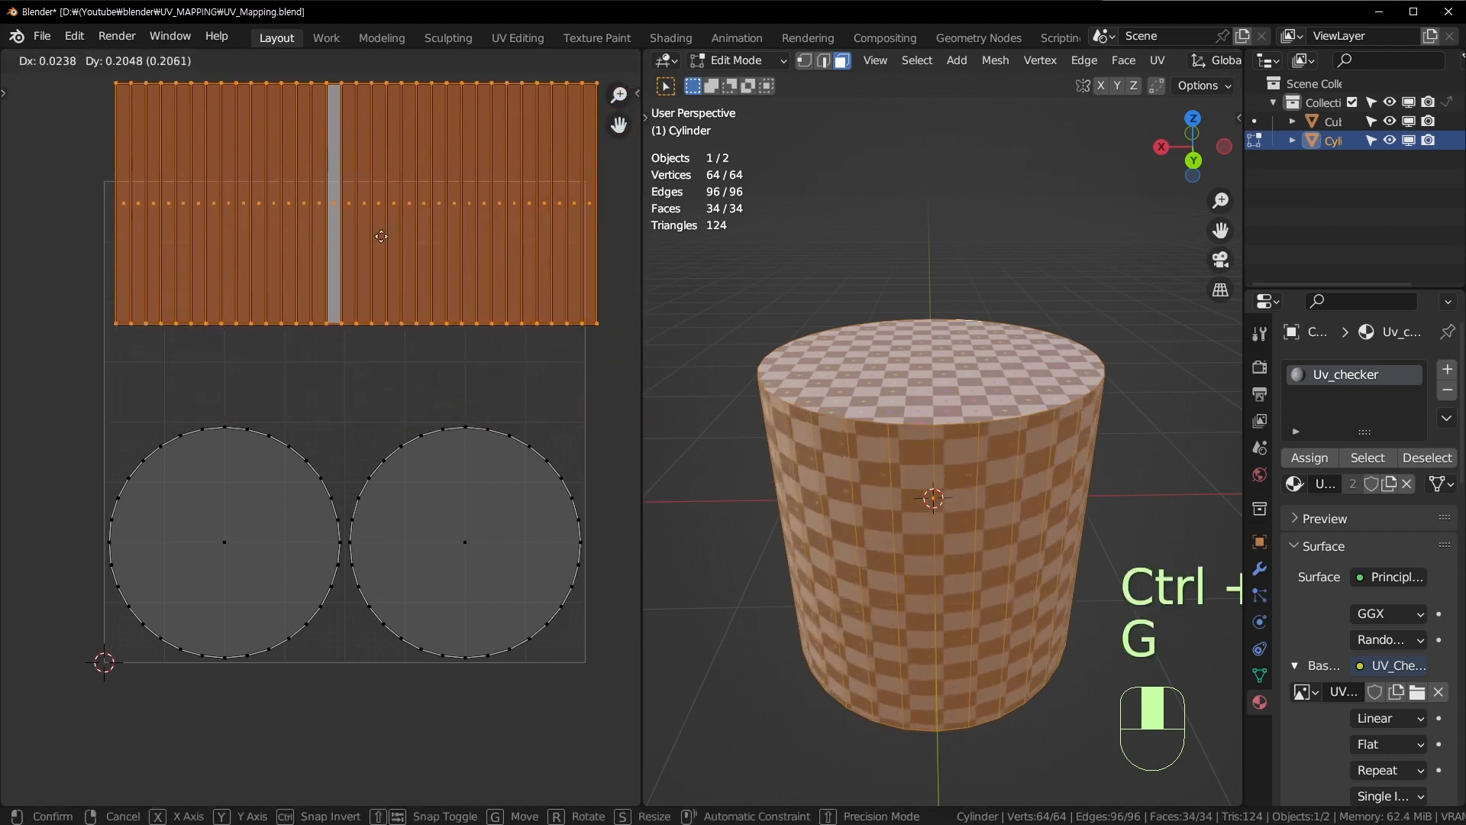
click(410, 264)
key(ctrl+z)
Step: Examine how evenly the checker squares lie on the cylinder's side compared with those on its top cap
middle_drag(1001, 549, 992, 486)
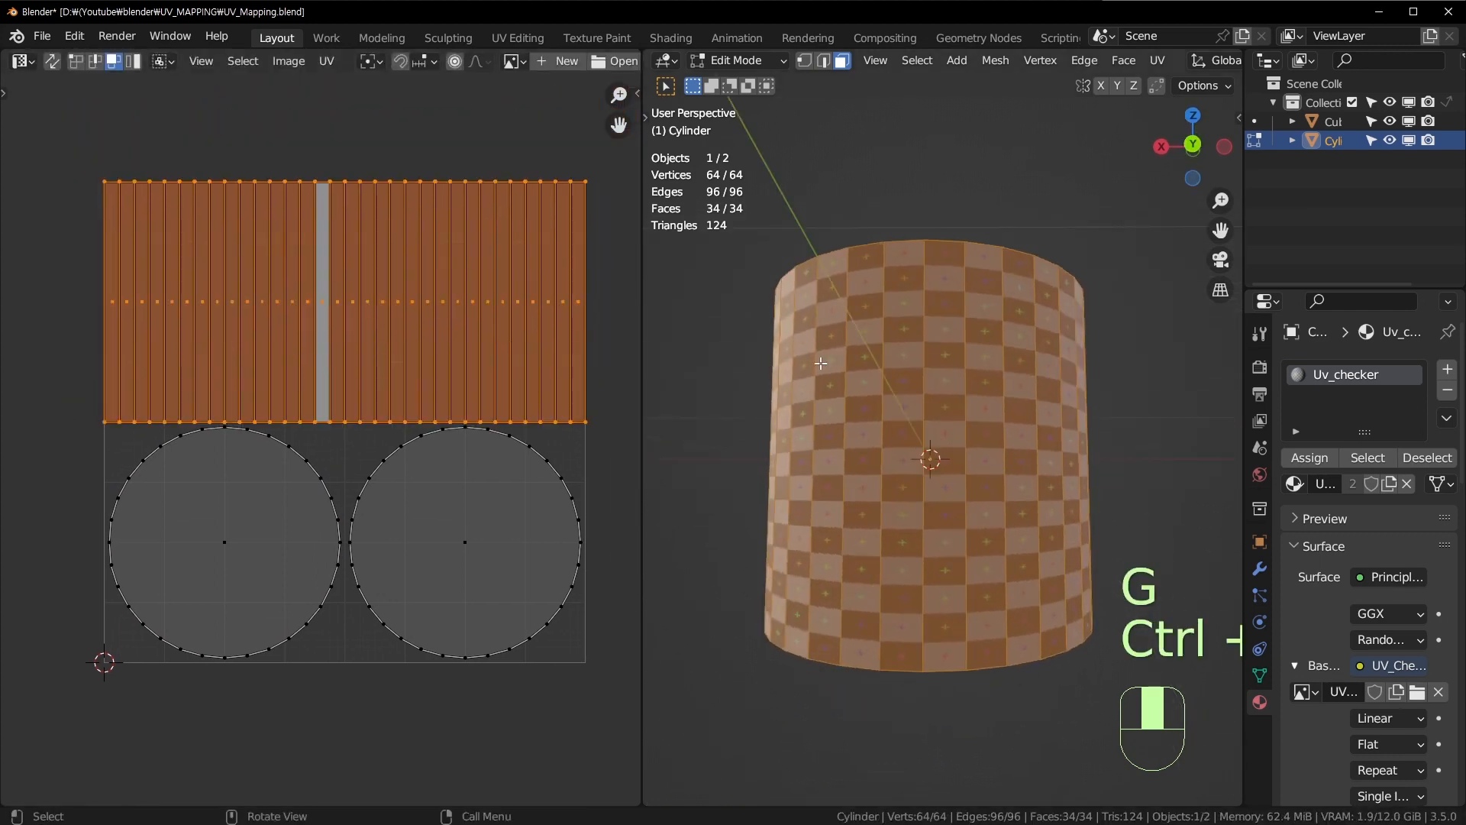
scroll(550, 355, up, 2)
shift+middle_drag(956, 412, 956, 428)
middle_drag(955, 428, 946, 470)
scroll(946, 470, up, 4)
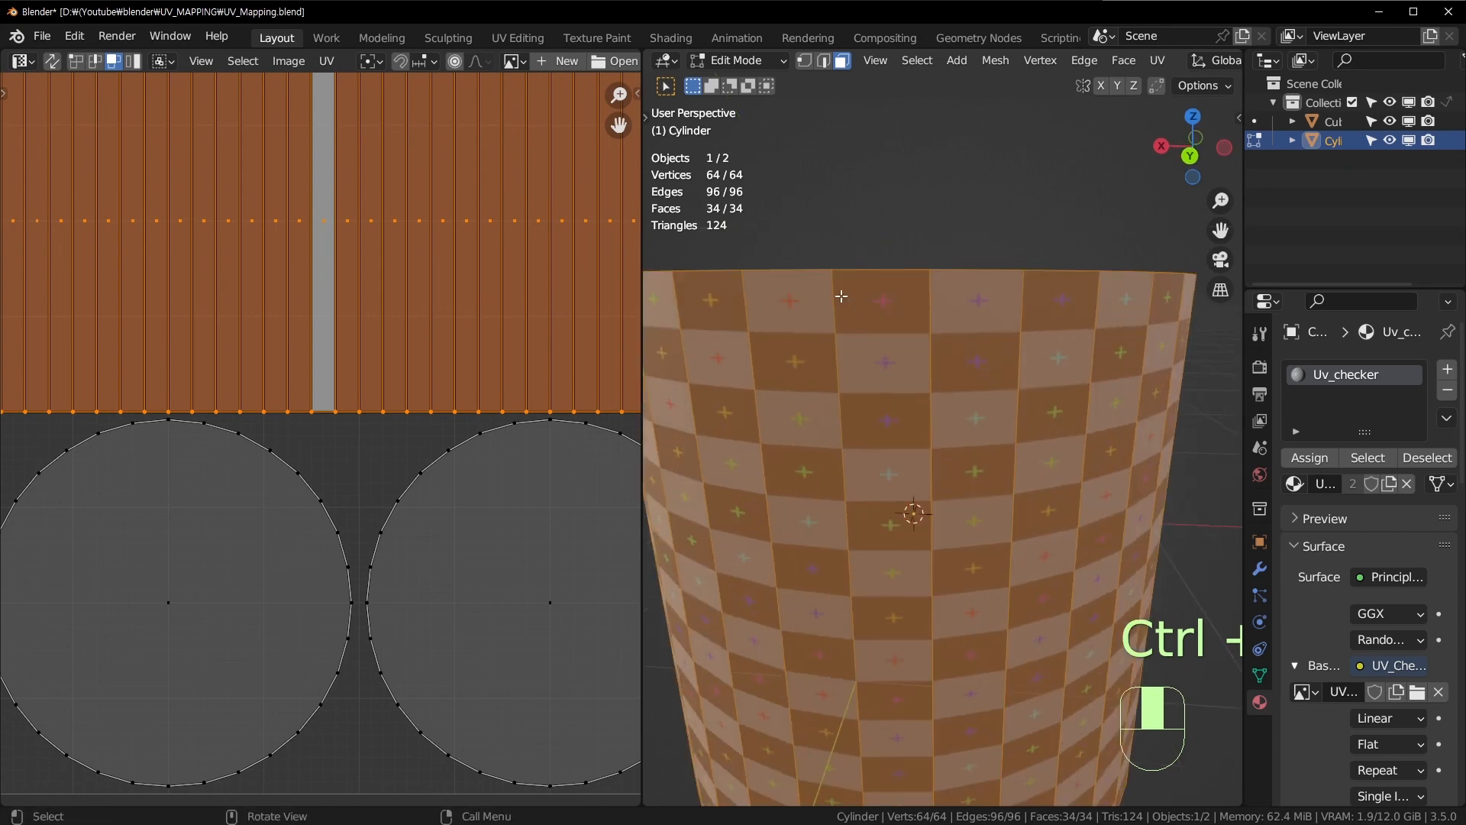
scroll(924, 328, down, 3)
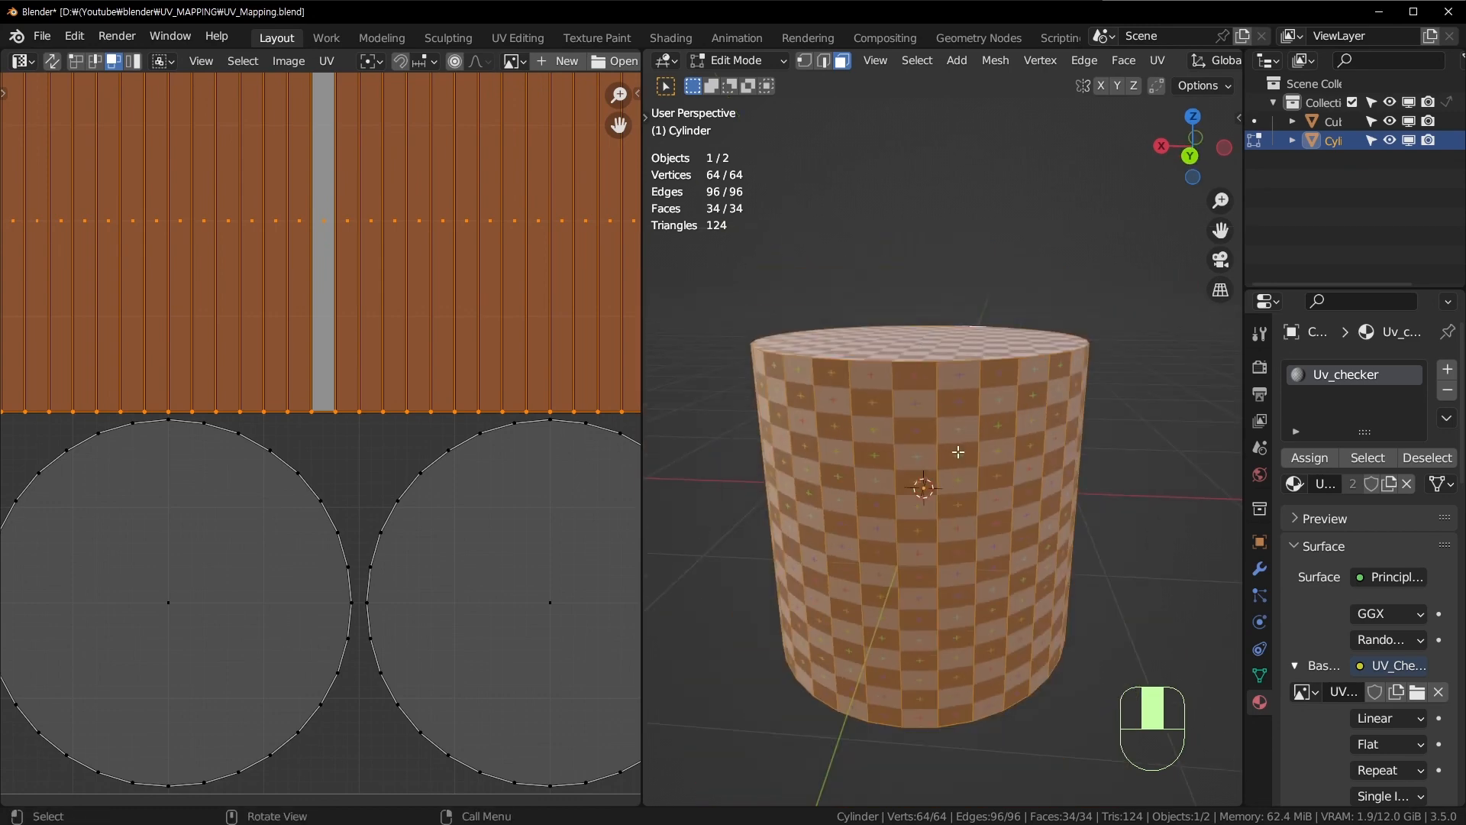
scroll(956, 443, up, 3)
middle_drag(953, 432, 947, 521)
scroll(947, 523, up, 2)
scroll(915, 436, up, 2)
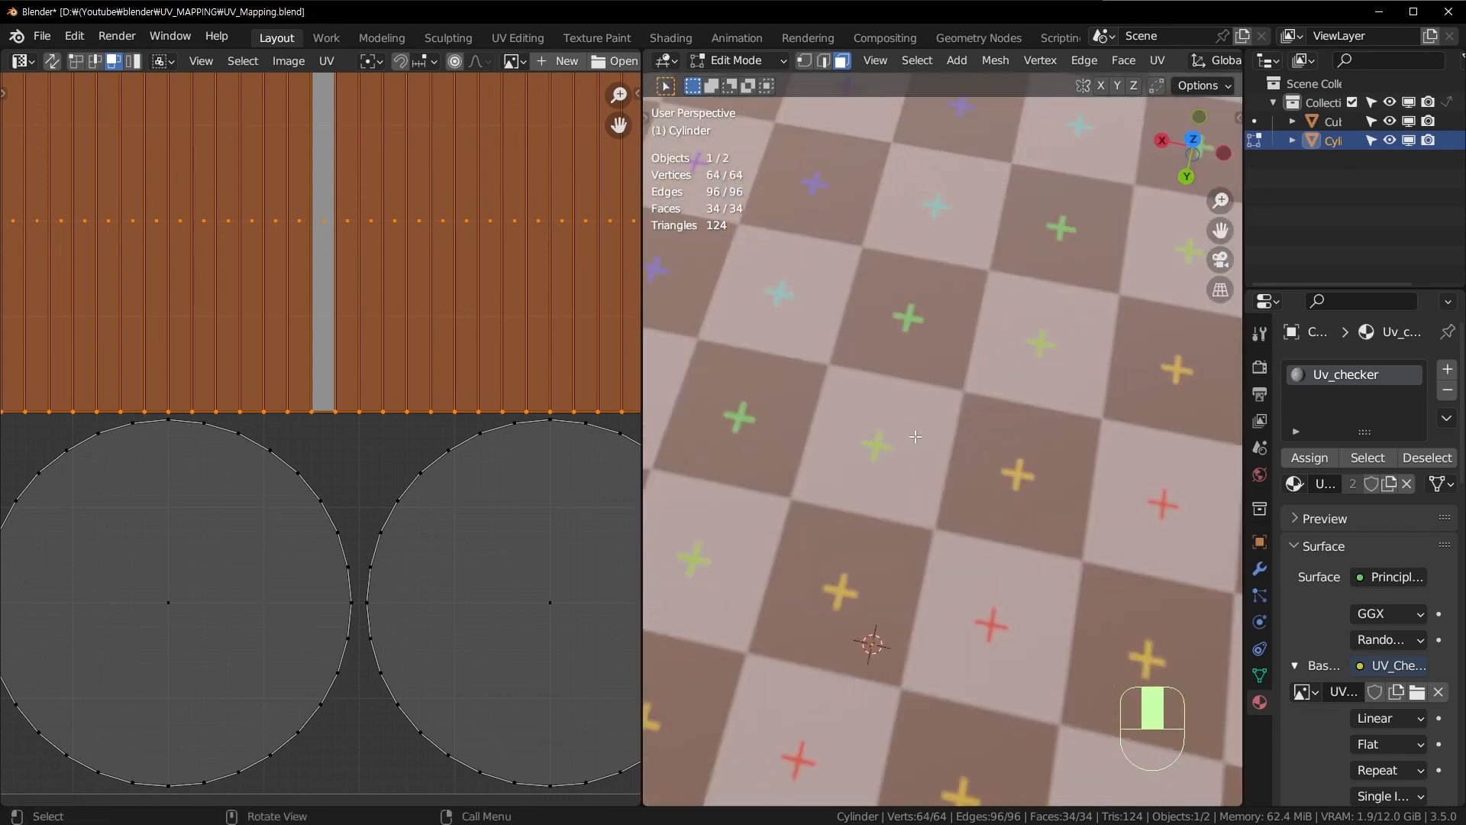
scroll(1049, 490, down, 7)
middle_drag(962, 565, 955, 458)
Step: Display the UV_Checker image behind the cylinder's UV layout and compare its squares with the texture on the side faces
middle_drag(297, 128, 294, 173)
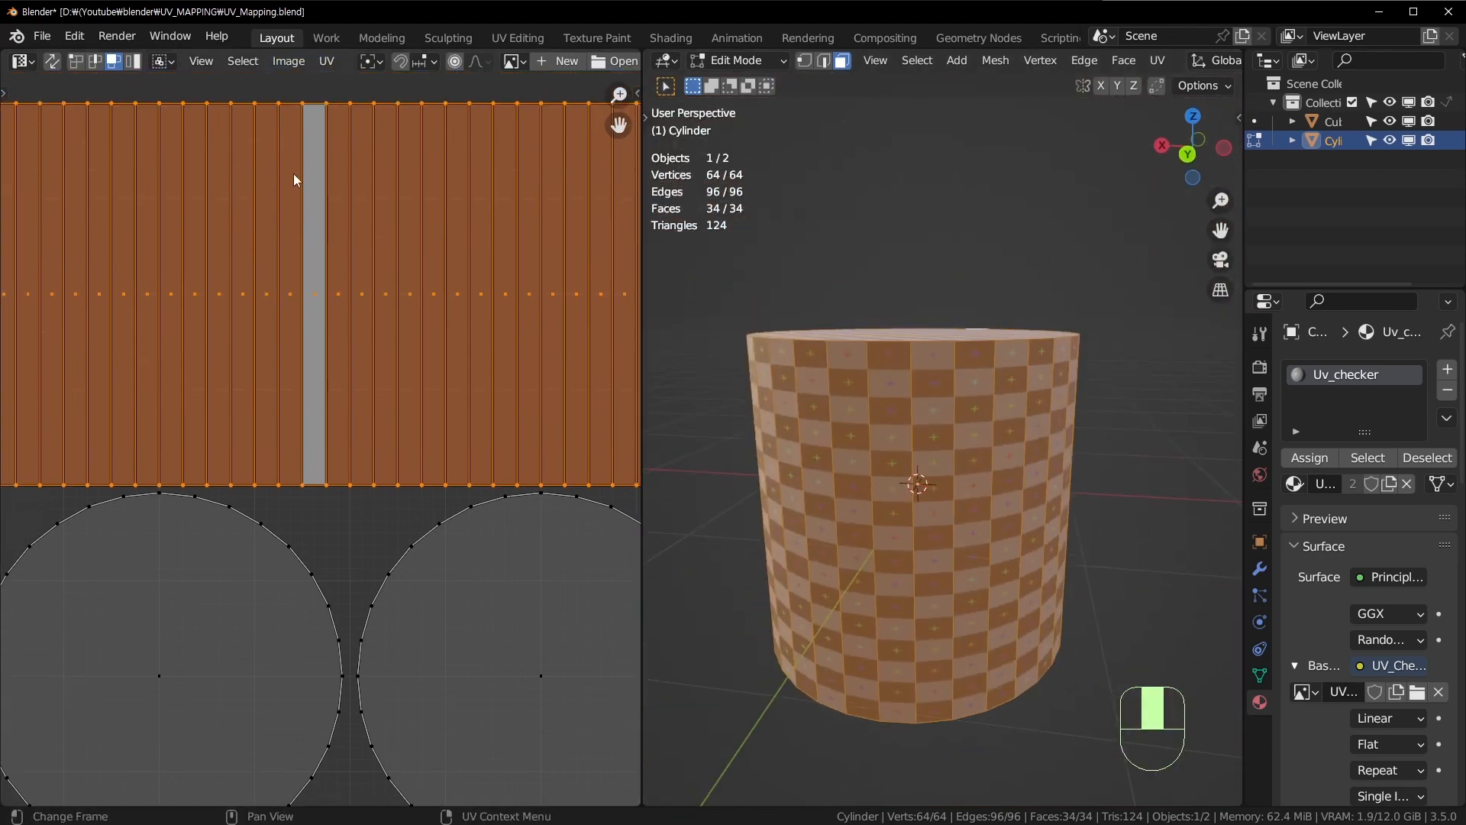
key(Tab)
click(239, 61)
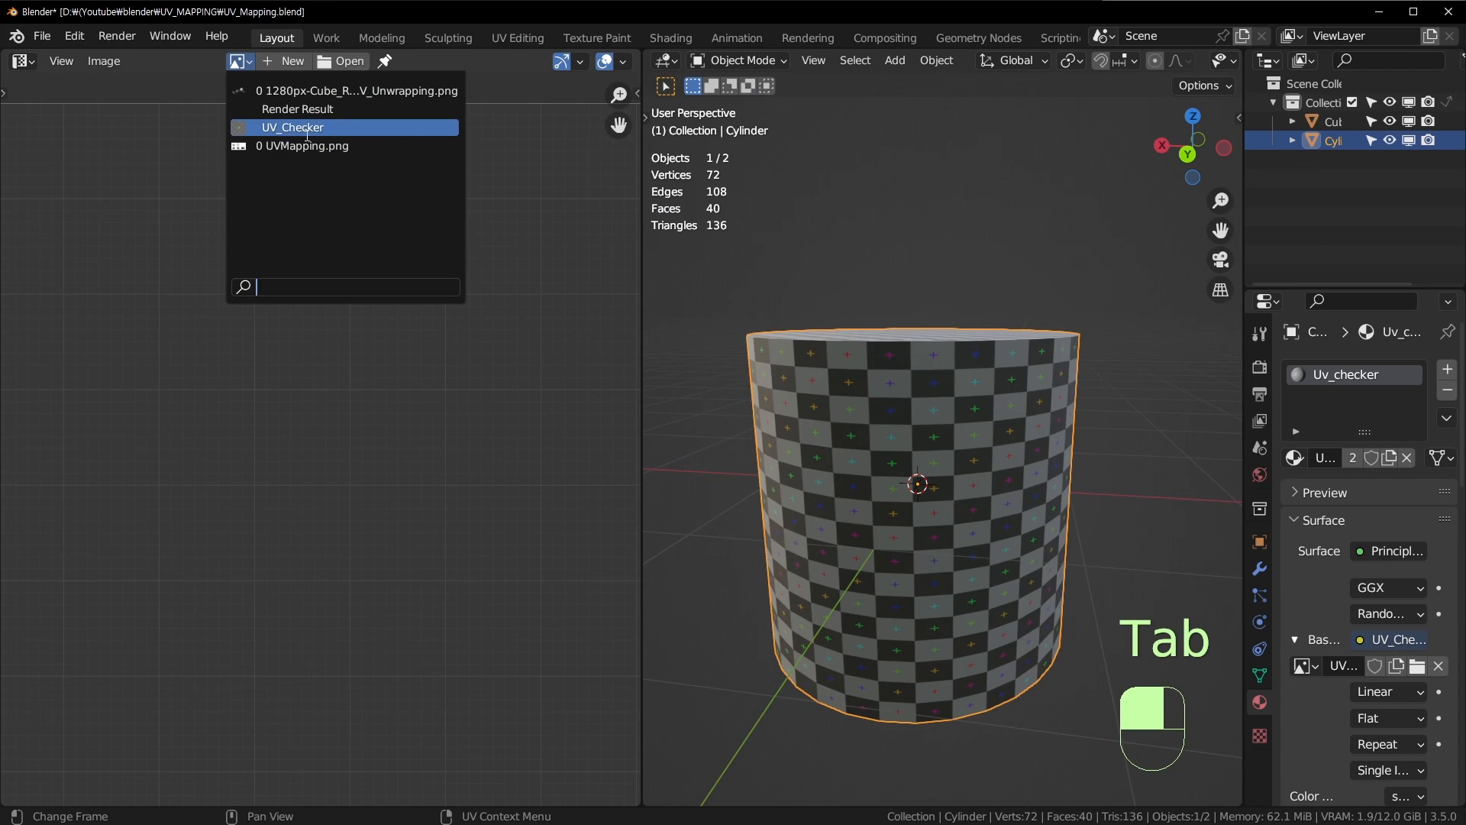
click(298, 124)
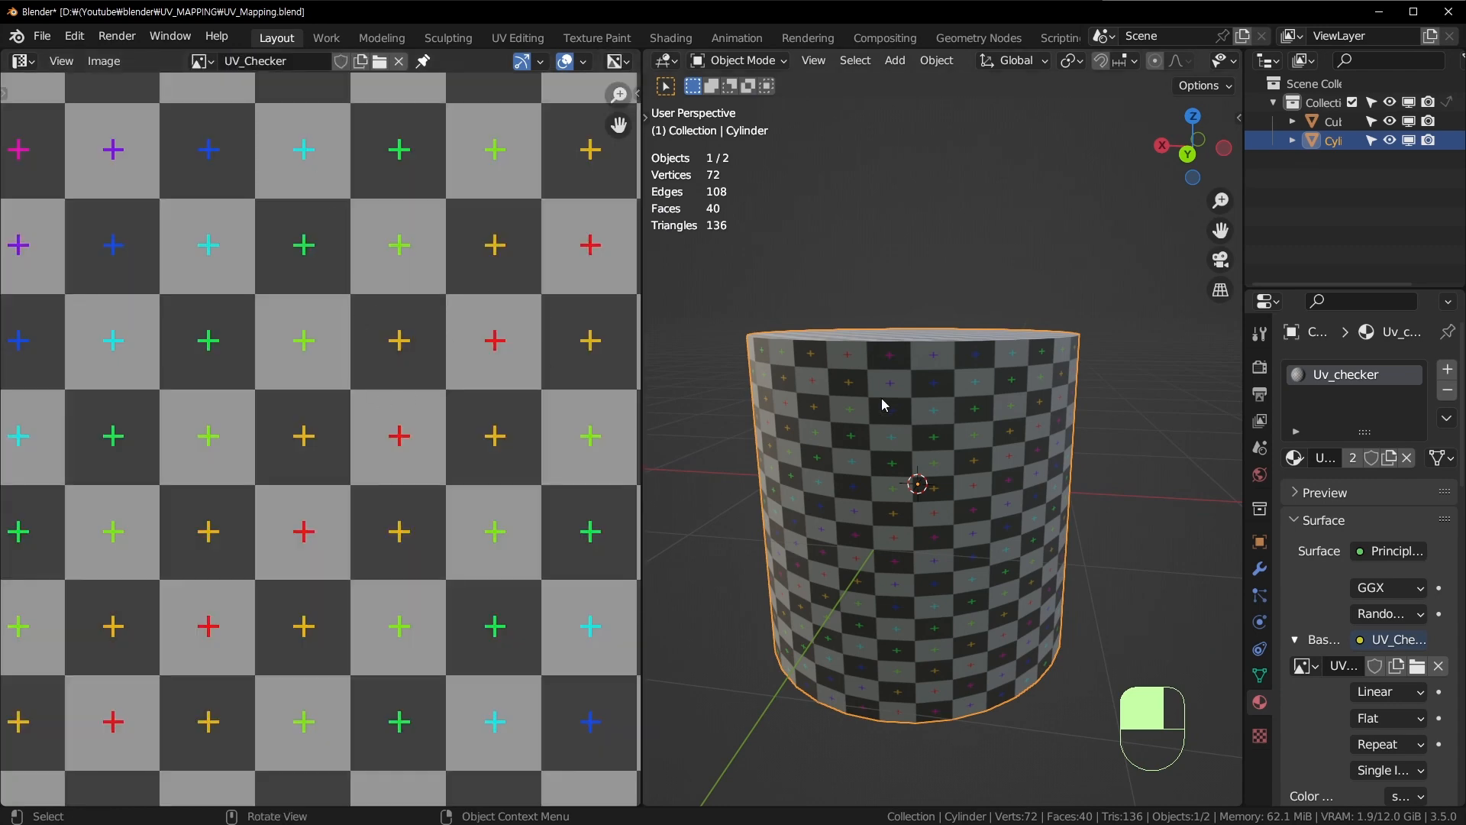
key(Tab)
scroll(913, 475, down, 2)
scroll(912, 475, up, 10)
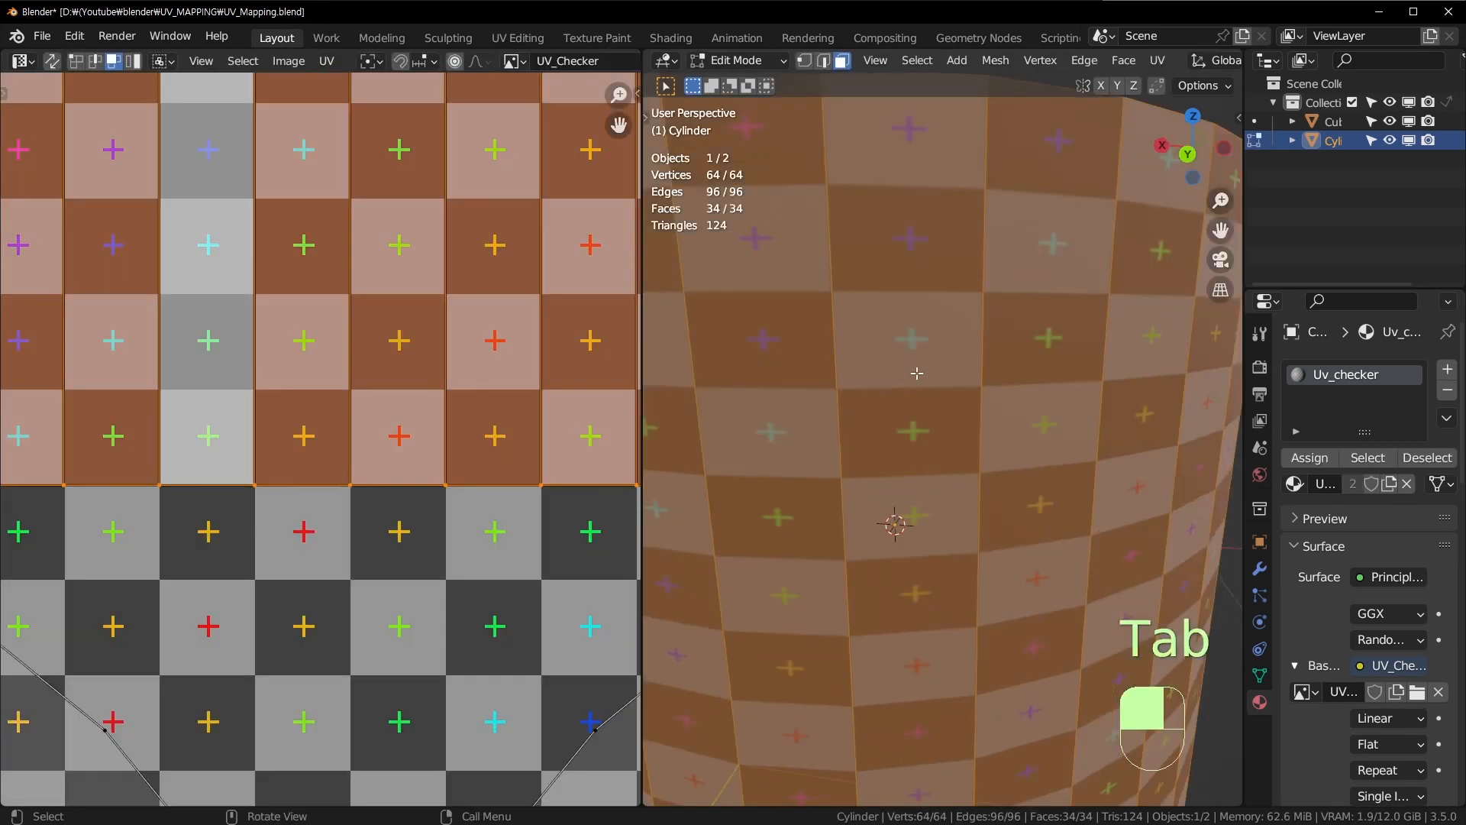
scroll(917, 372, down, 7)
scroll(372, 320, down, 5)
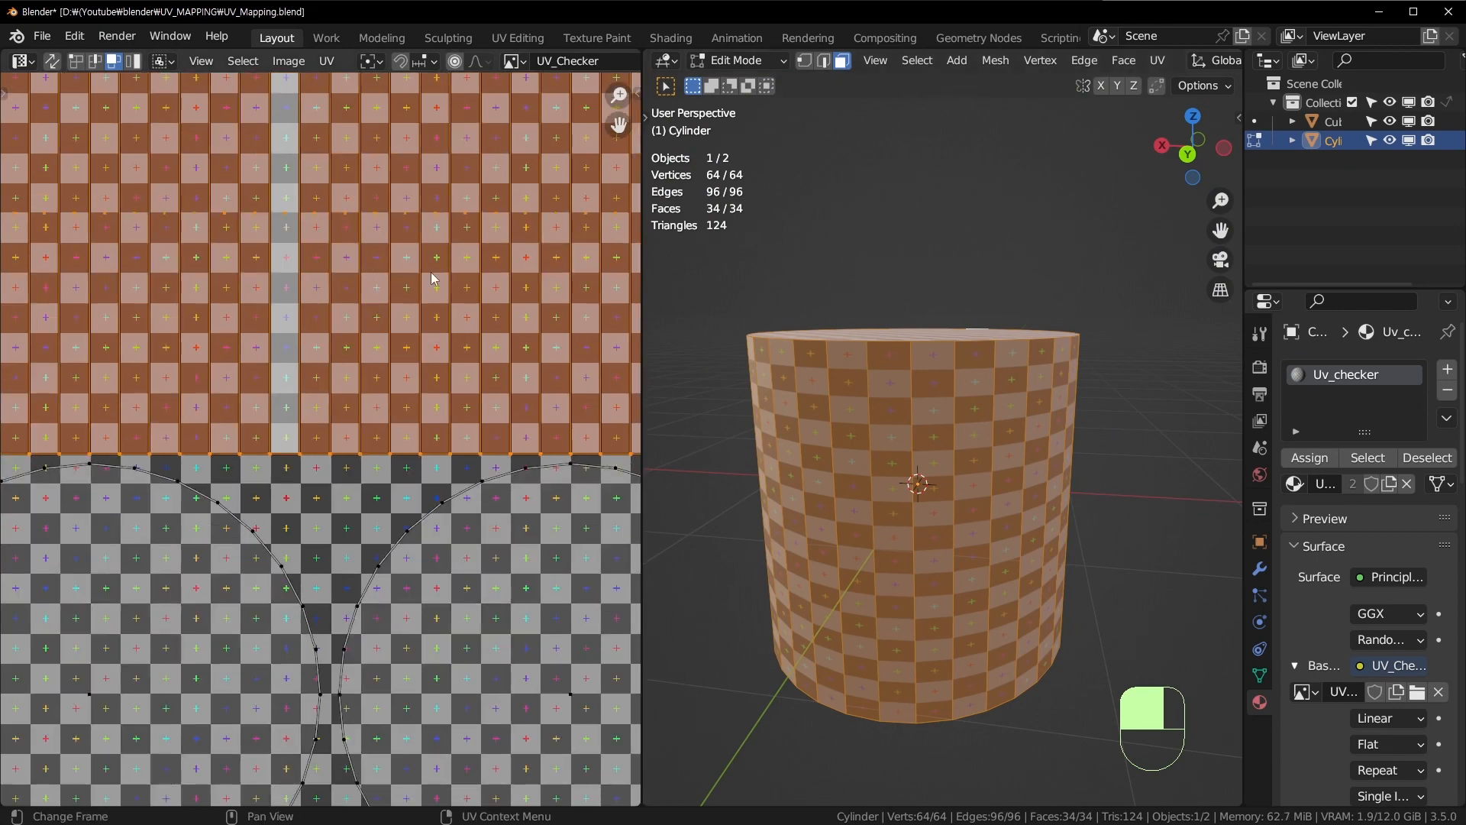
Step: Scale the UV island of the cylinder's side strips to about 0.64 along Y, comparing the squares on the model
shift+middle_drag(497, 253, 478, 348)
mouse_move(595, 276)
shift+middle_down()
mouse_move(515, 365)
mouse_move(290, 377)
mouse_move(341, 329)
shift+middle_up()
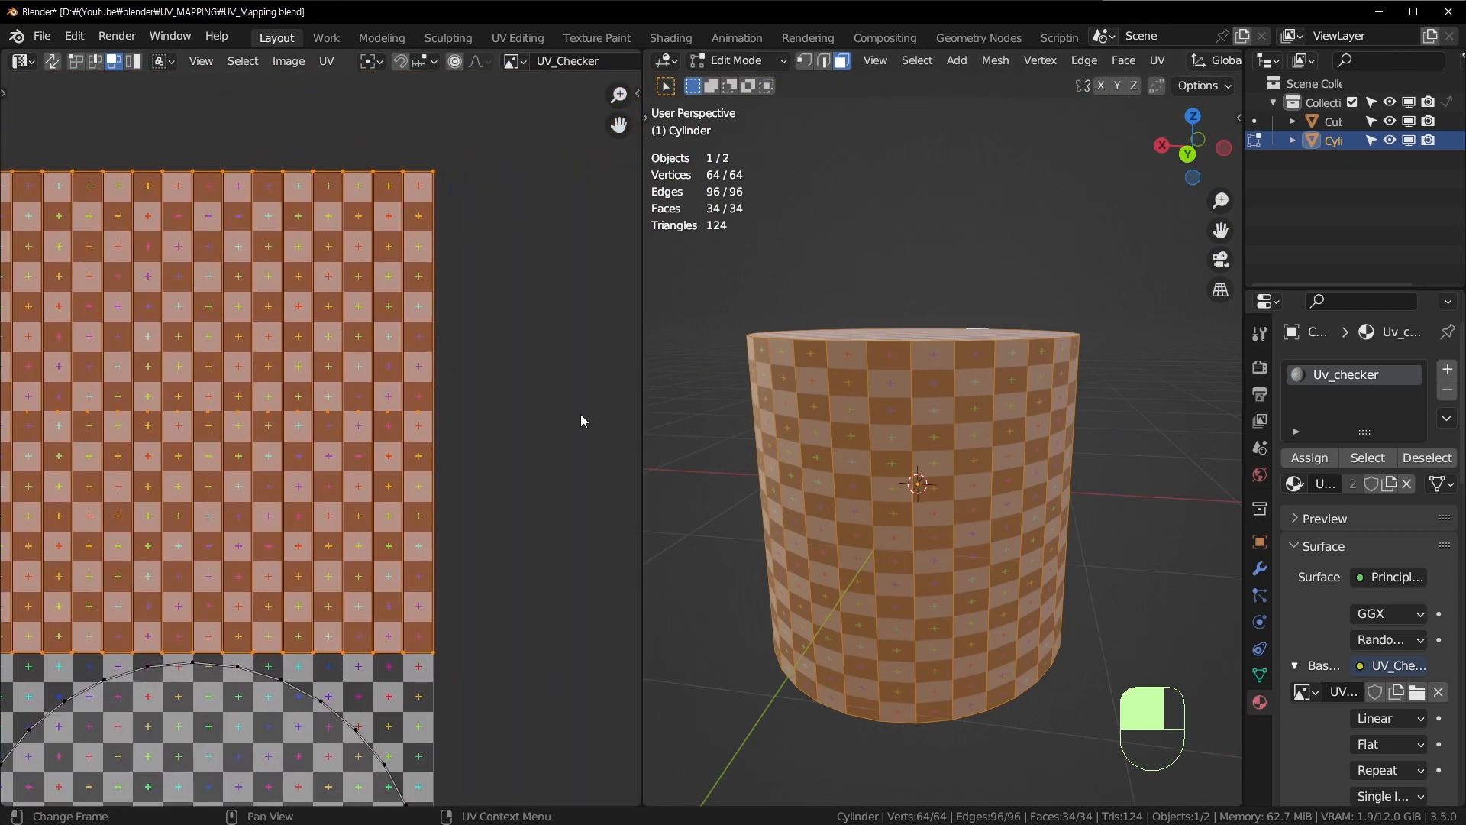
scroll(935, 420, up, 2)
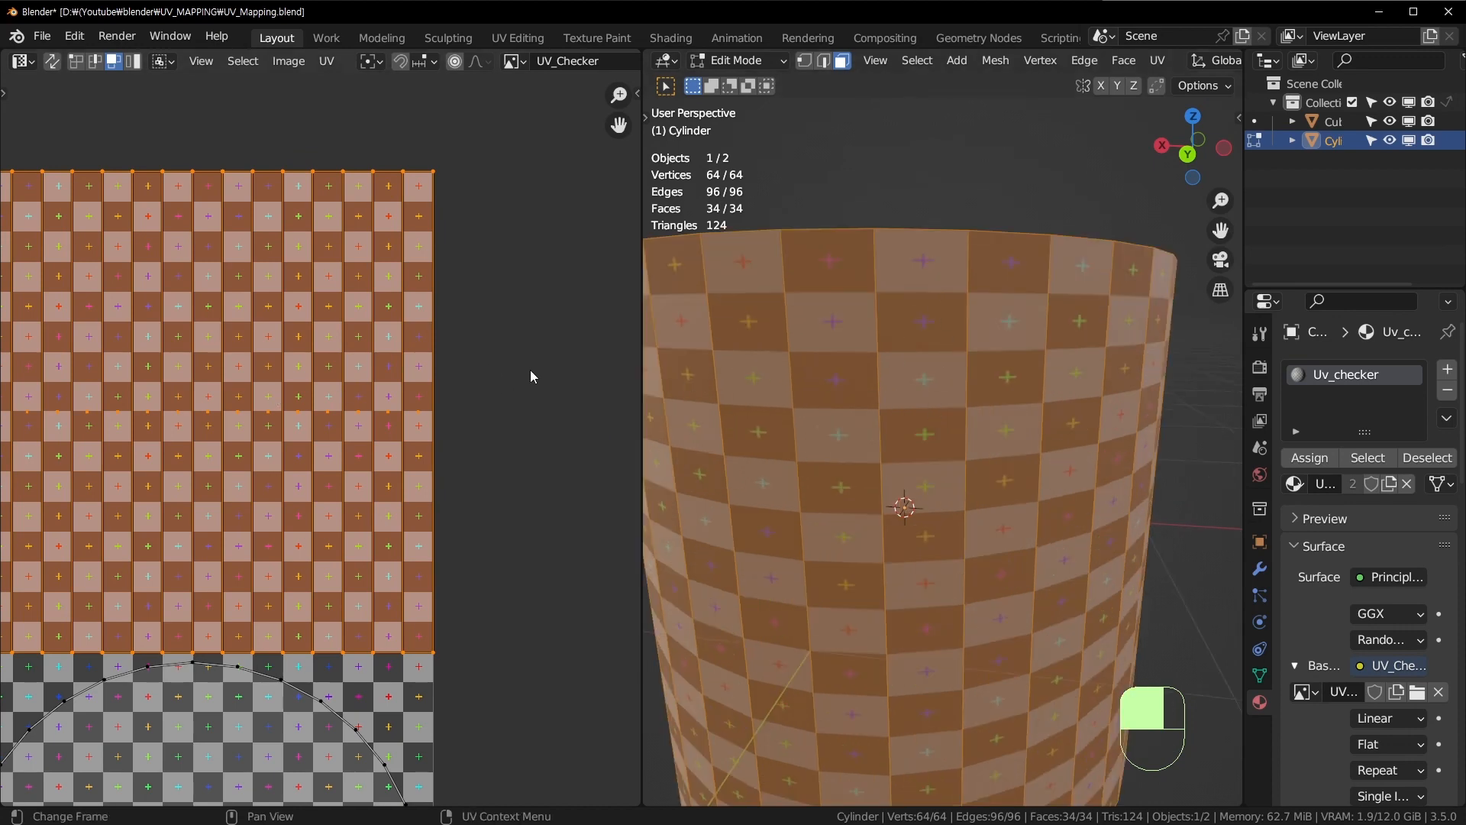
key(s)
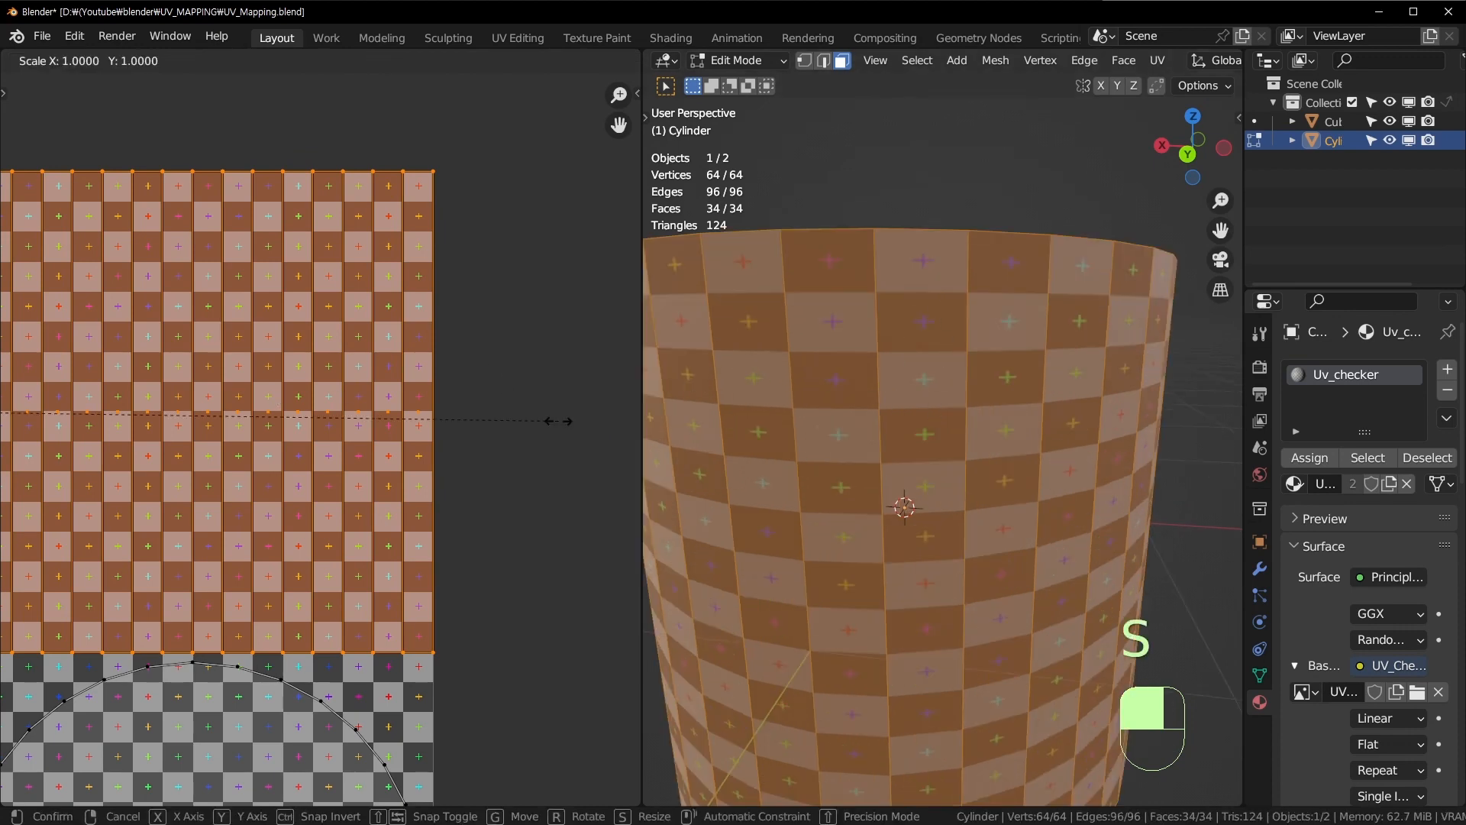
key(y)
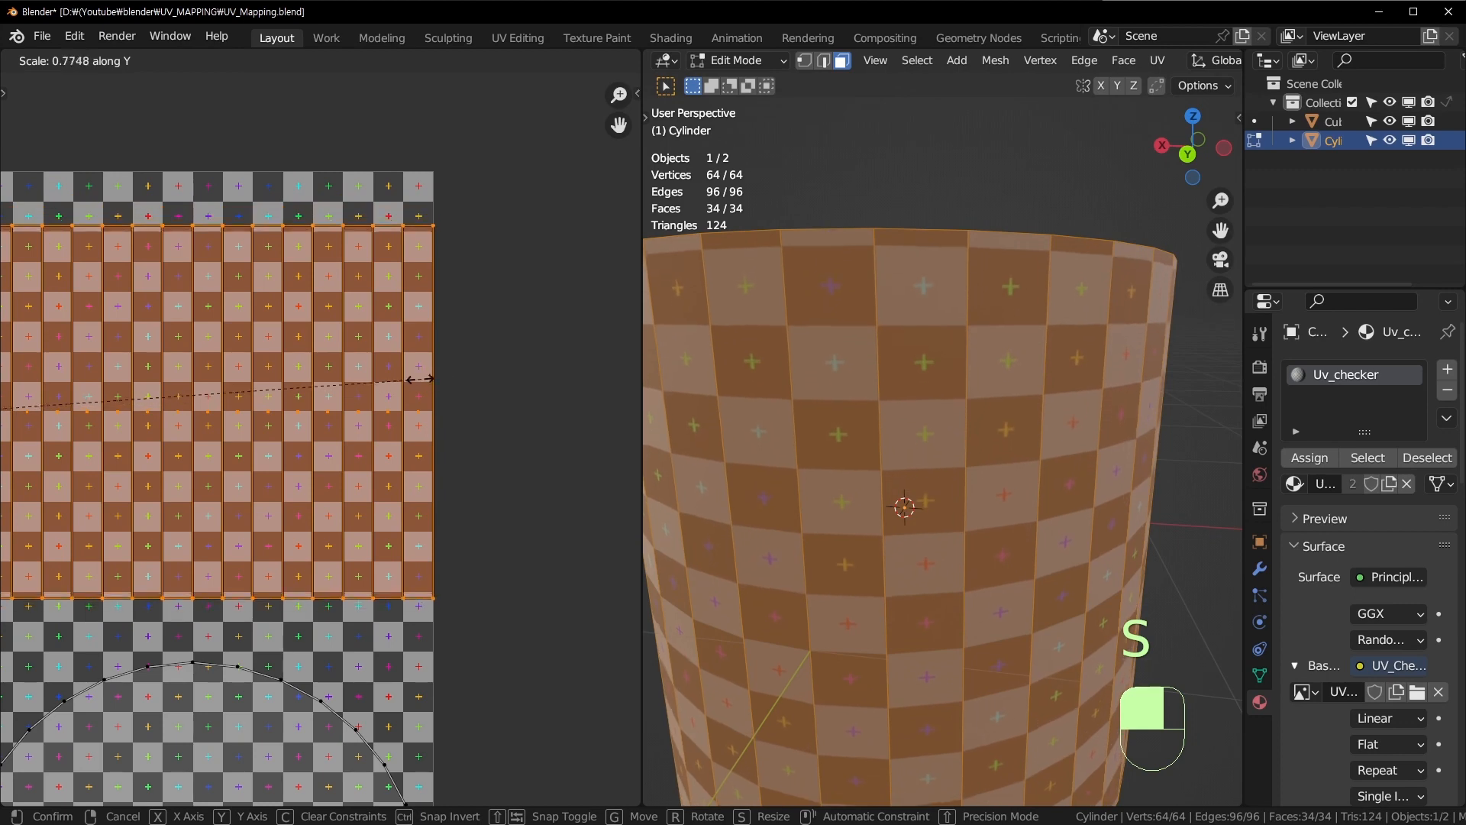
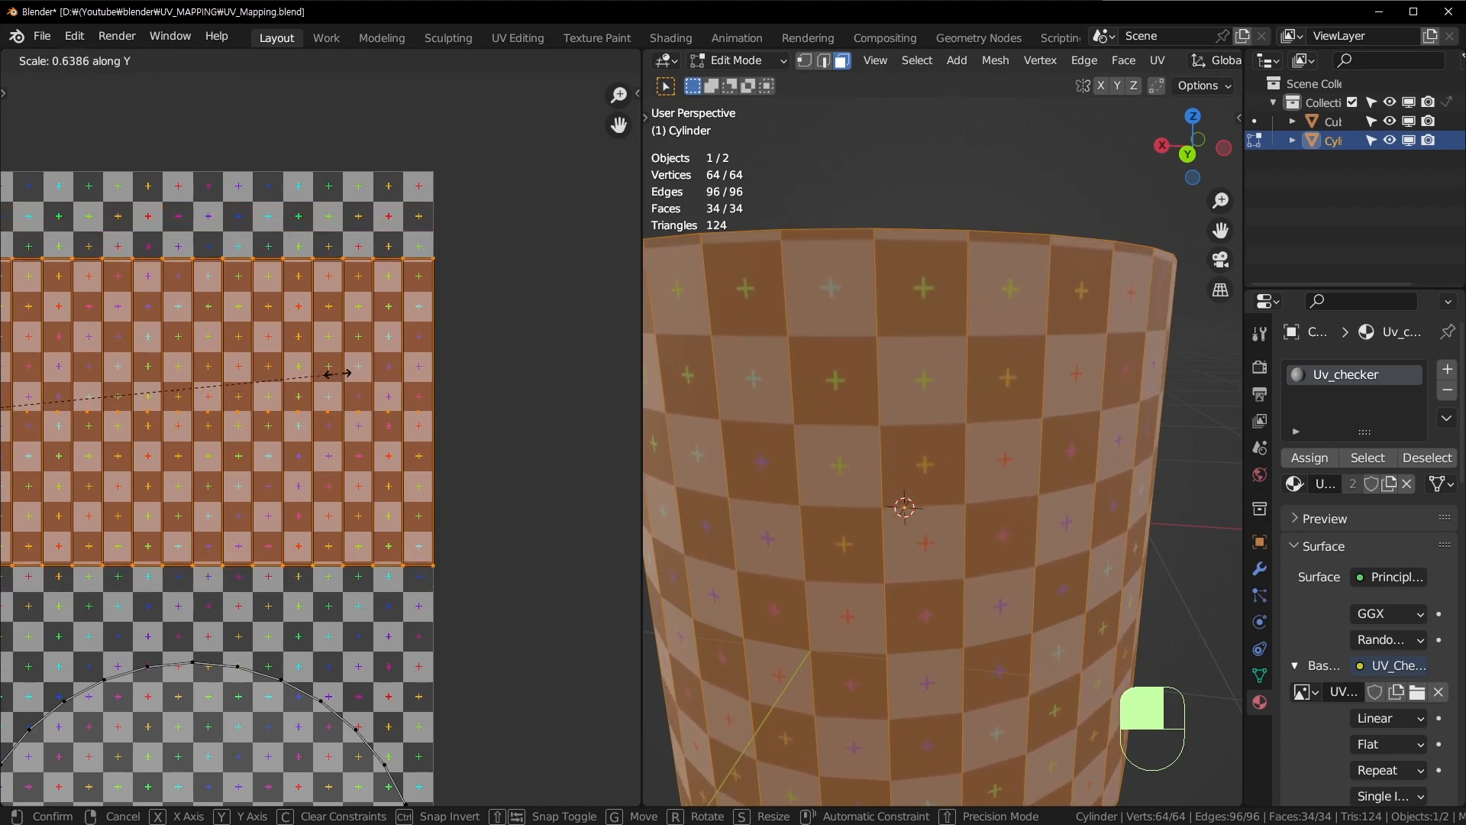
click(341, 376)
scroll(340, 382, down, 2)
middle_drag(342, 382, 432, 345)
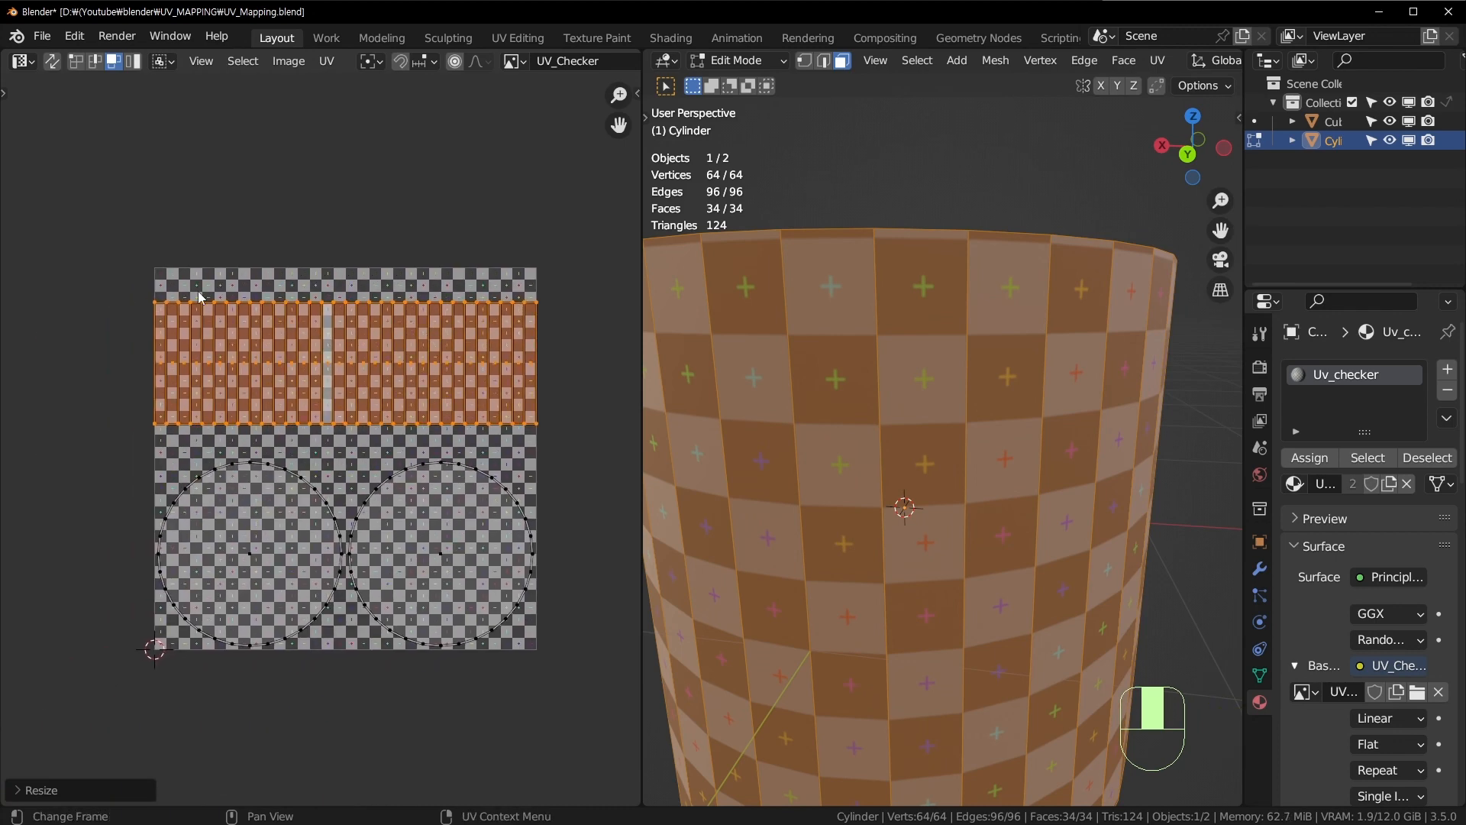
Step: Remove the UV_Checker image from the UV editor's background and return to Edit Mode on the cylinder
middle_drag(313, 365, 168, 301)
key(Tab)
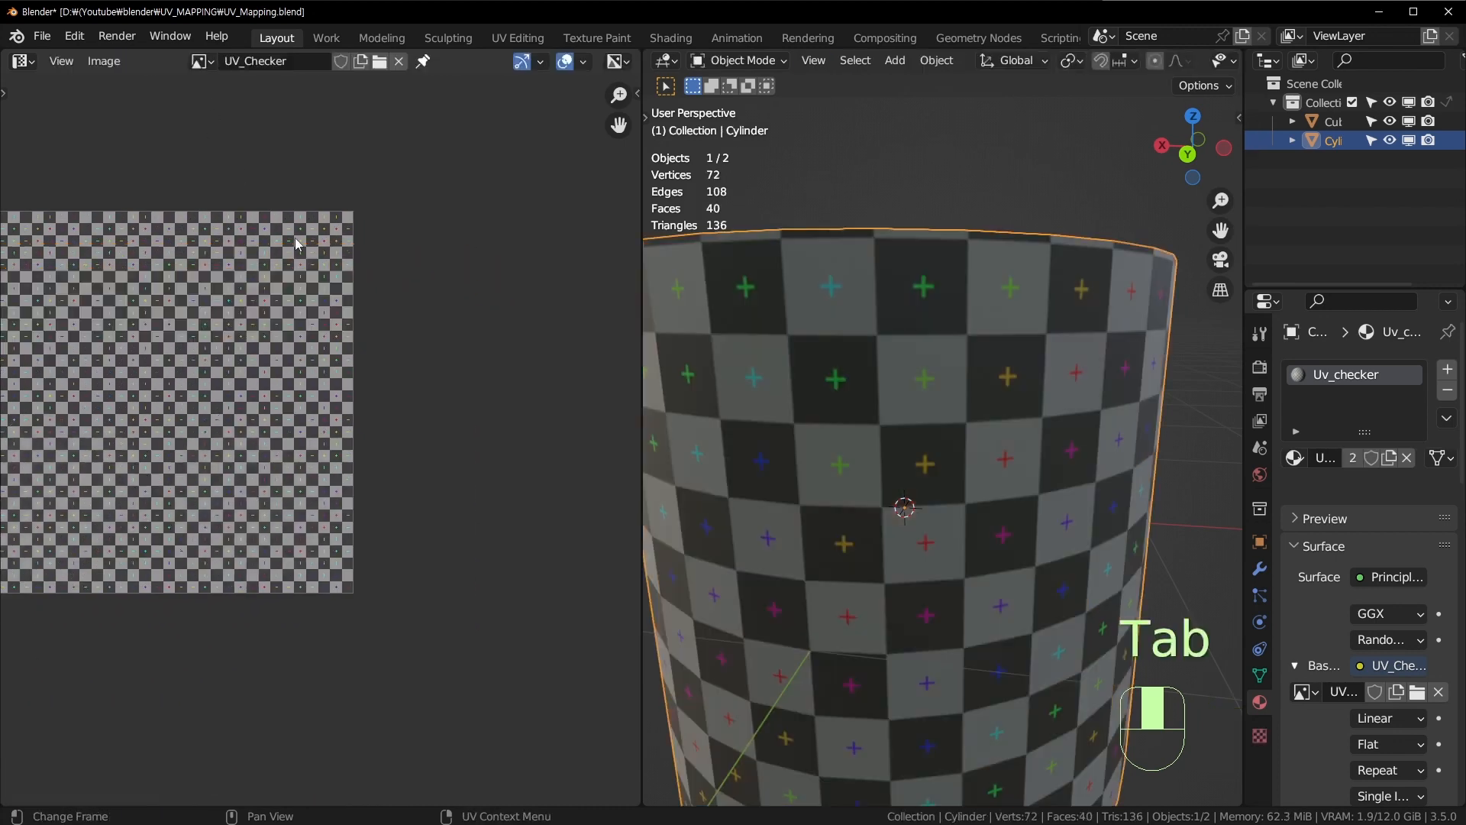
click(399, 62)
key(Tab)
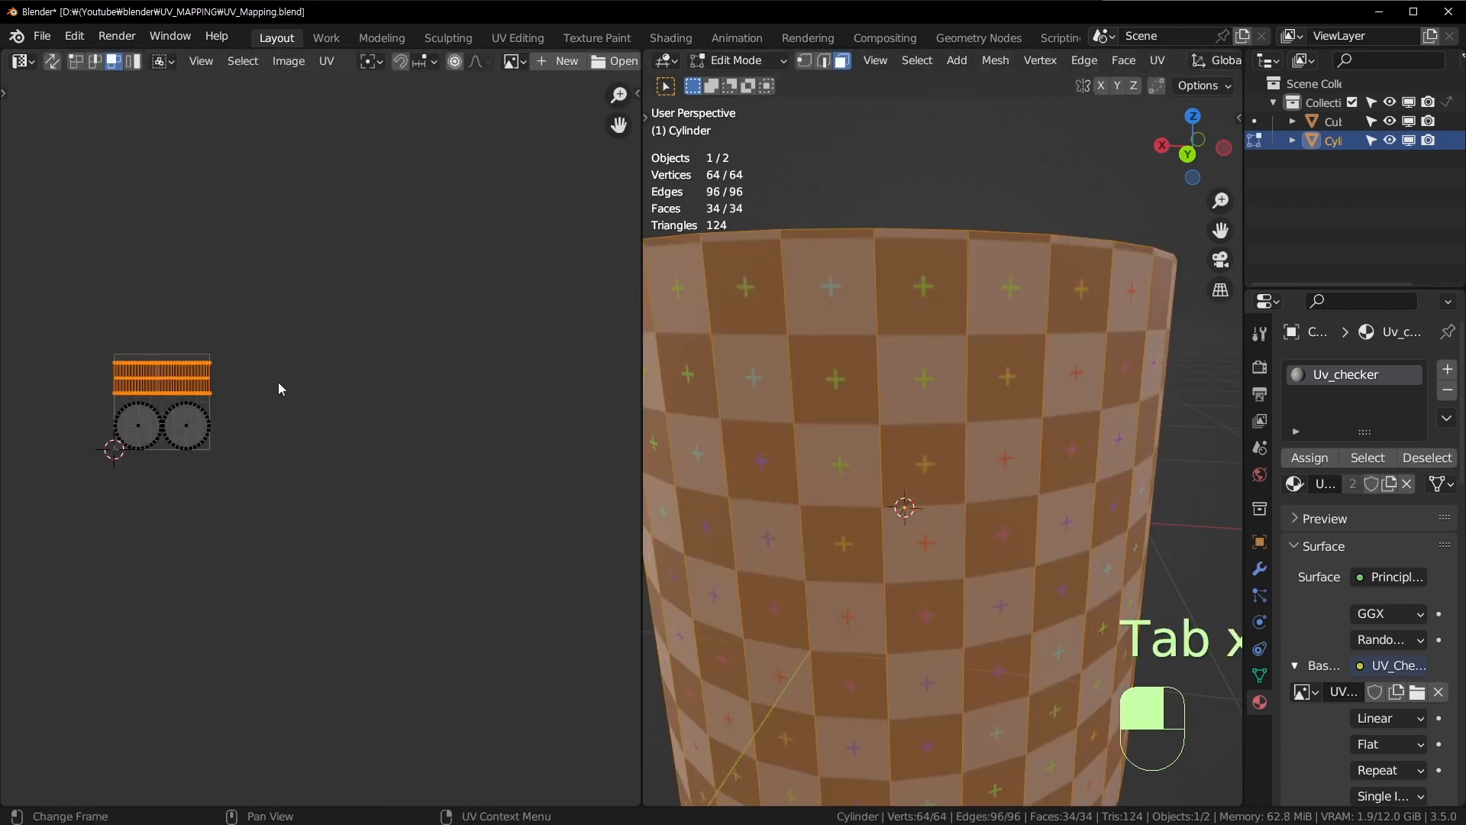
Step: Move the side UV island horizontally across the UV square and place it back above the cap circles
scroll(260, 383, up, 2)
scroll(254, 383, up, 2)
shift+middle_drag(104, 275, 418, 404)
scroll(177, 306, up, 1)
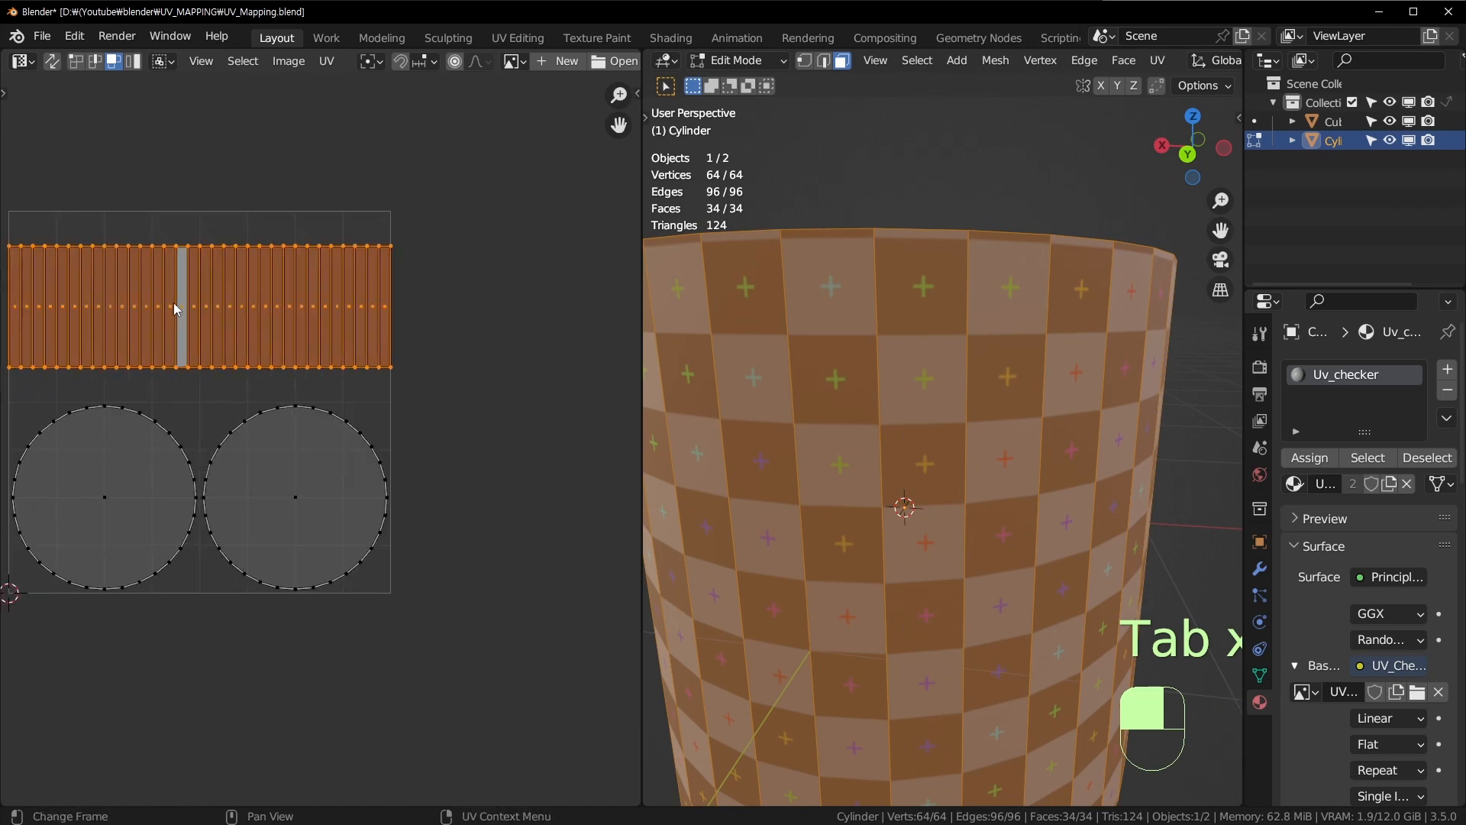
shift+middle_drag(218, 315, 124, 353)
key(g)
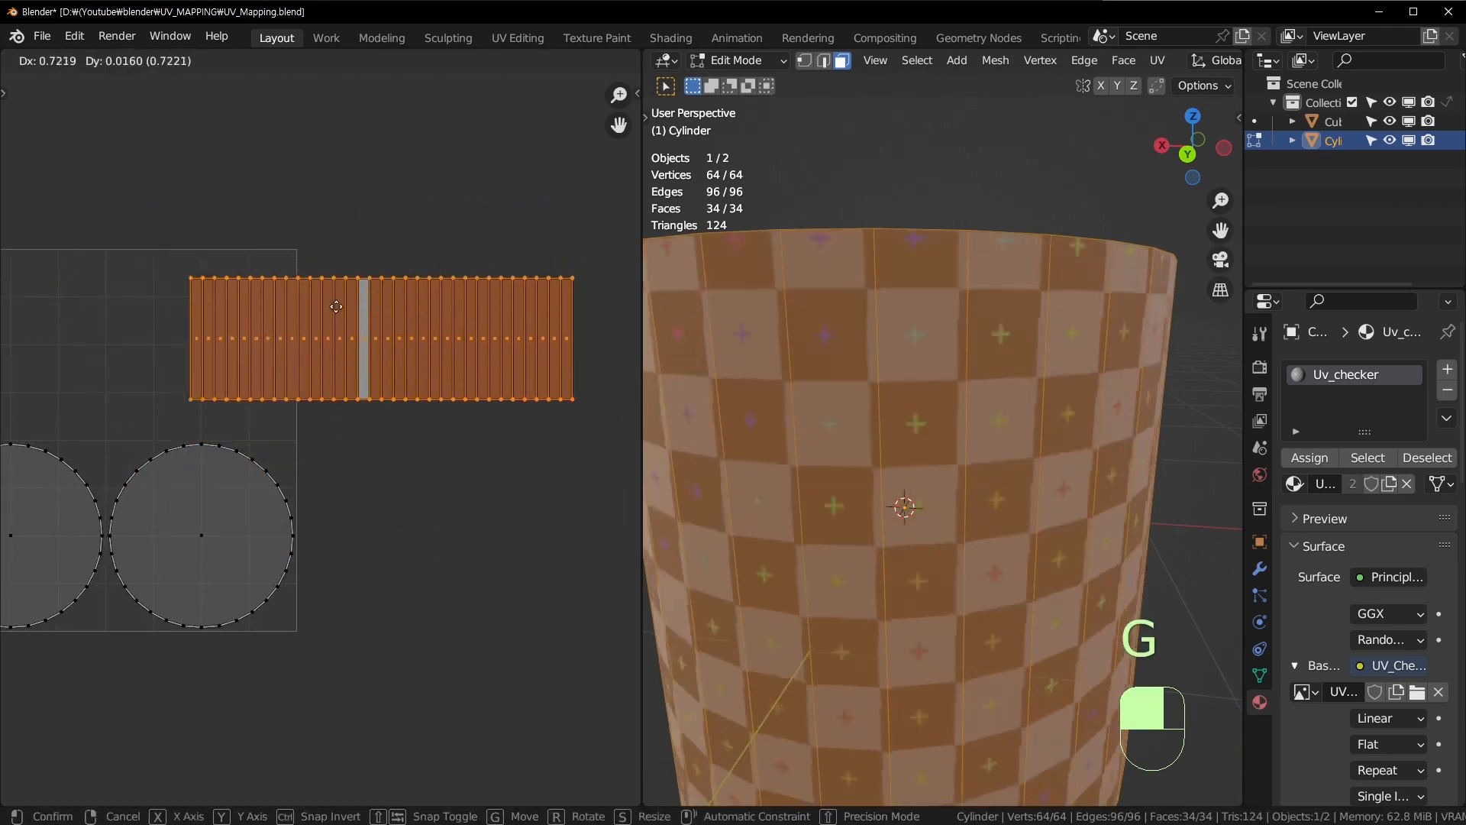
click(58, 305)
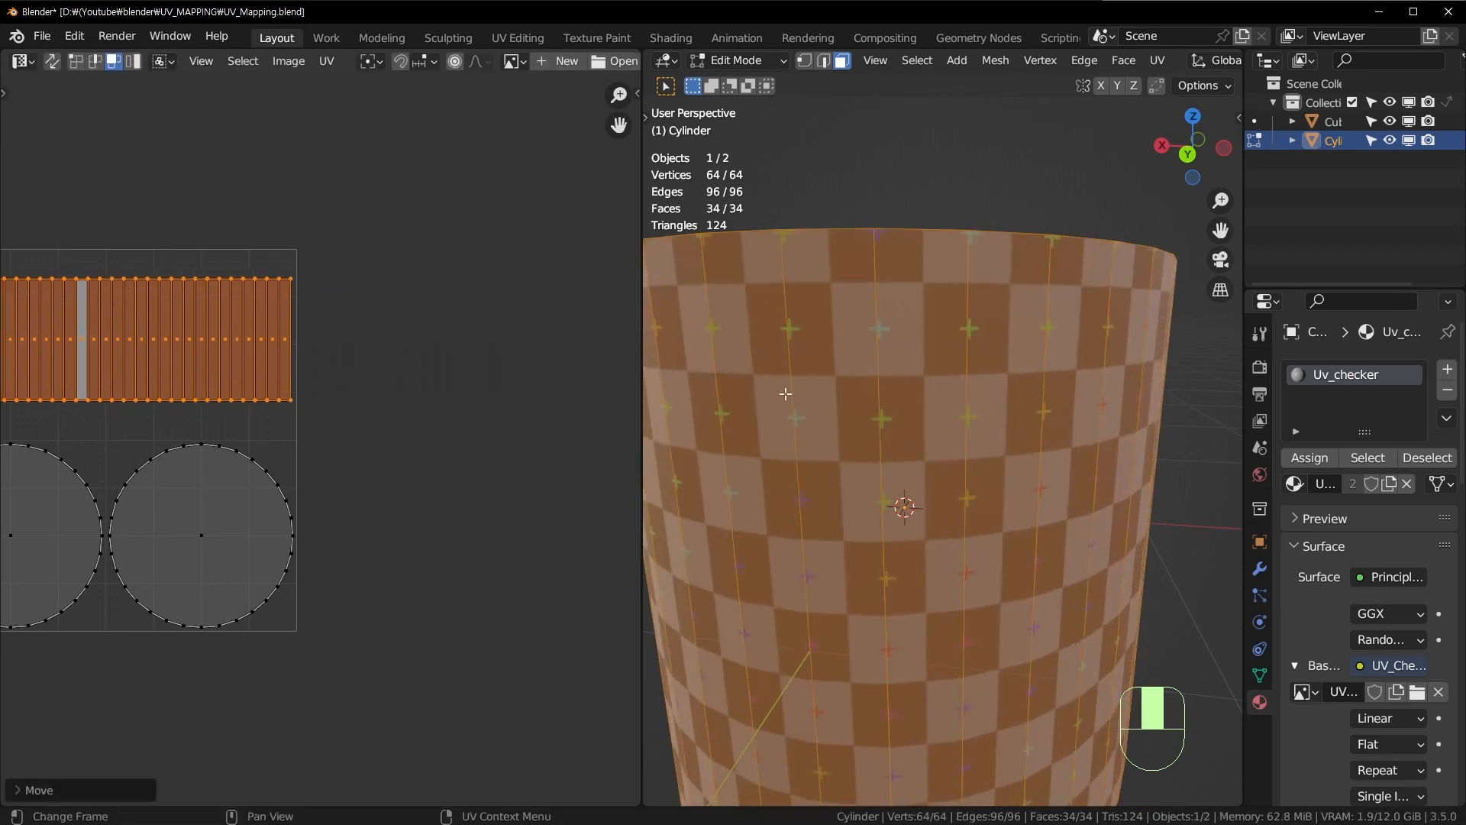
Step: Shift the side UV island slightly right and up, and check the texture where the side meets the top cap
middle_drag(786, 392, 986, 479)
scroll(987, 479, down, 3)
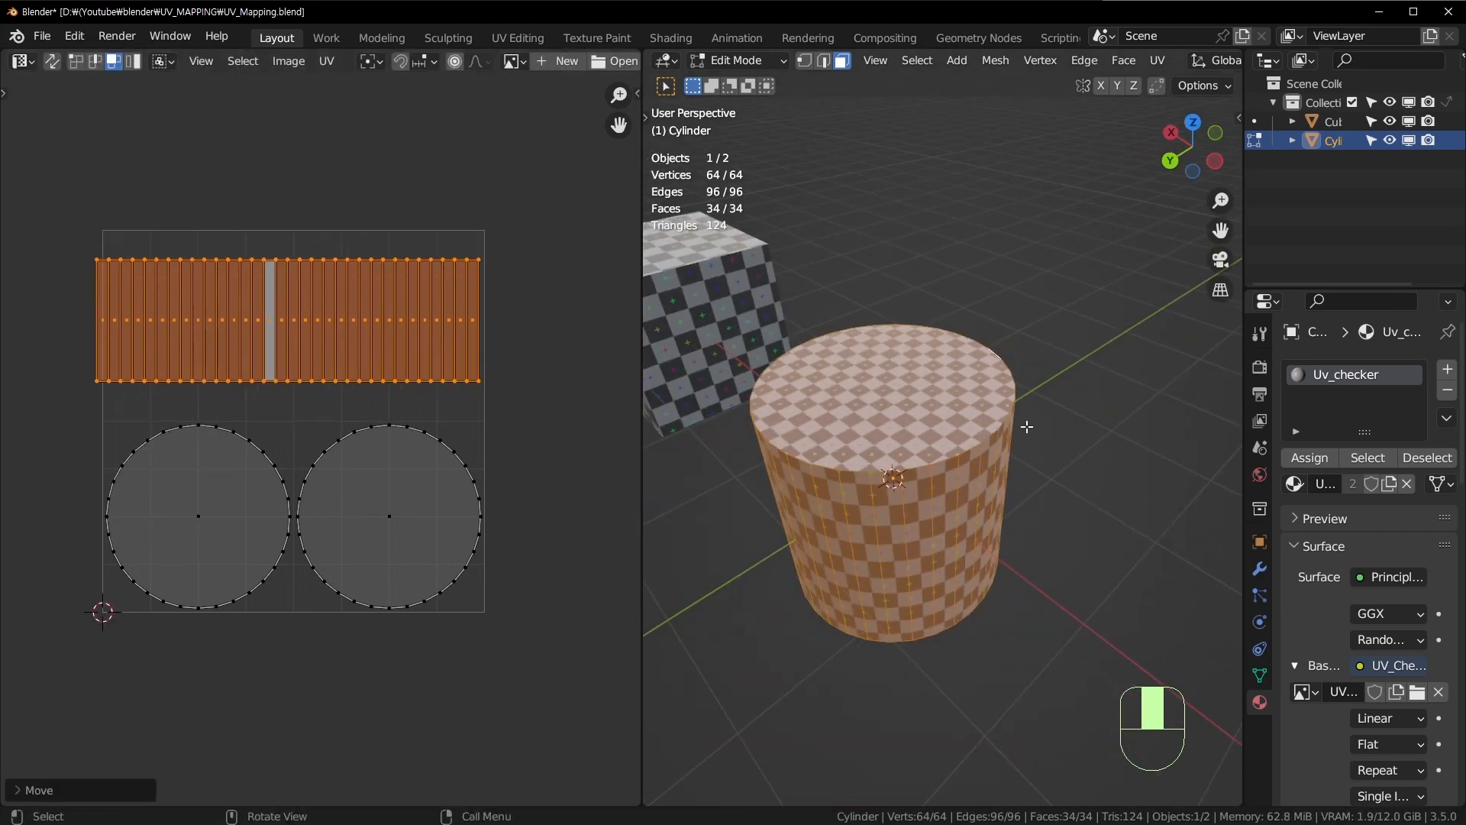
middle_drag(803, 441, 901, 428)
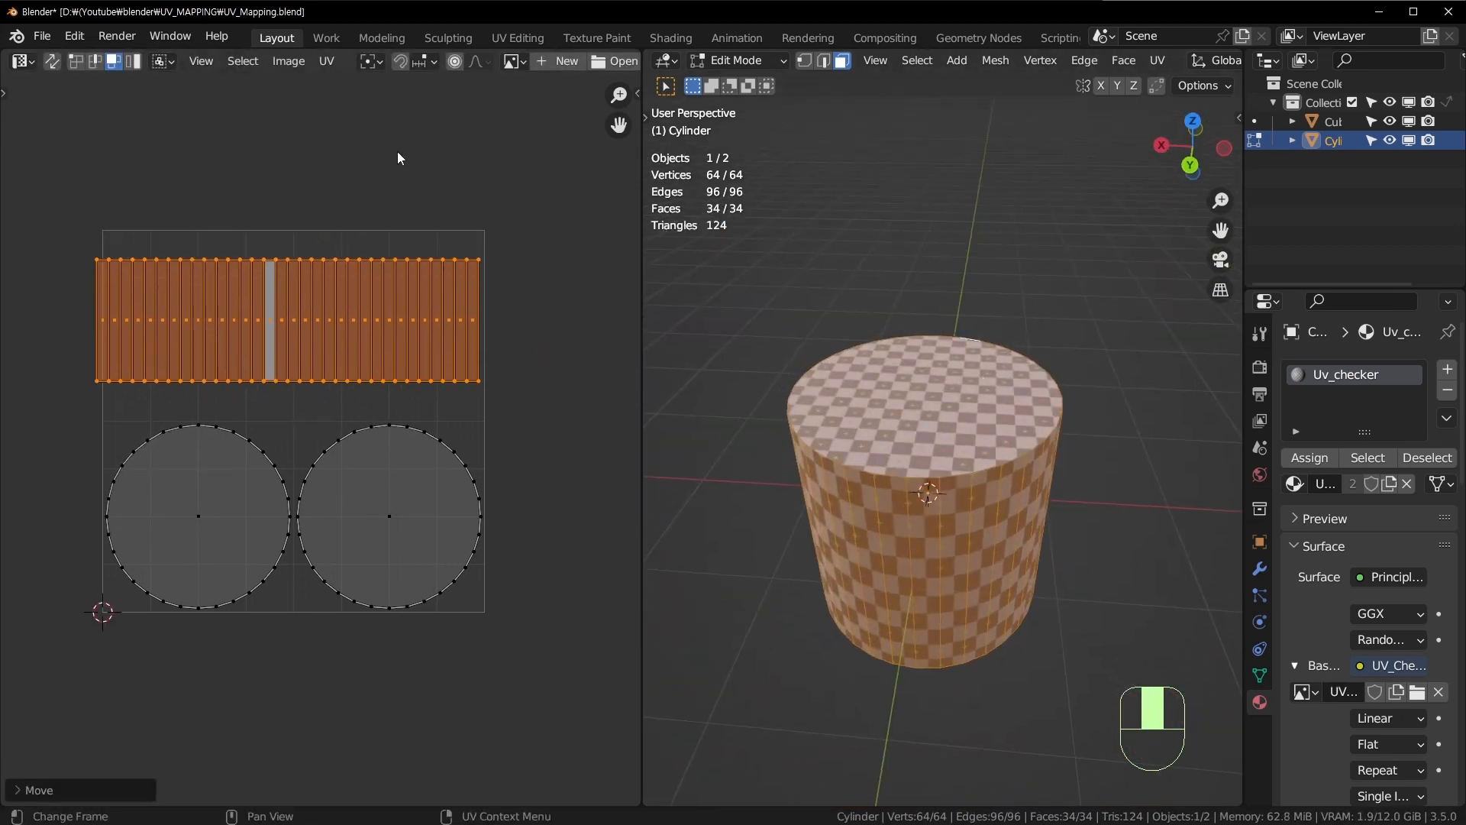
key(g)
click(366, 306)
scroll(979, 512, up, 4)
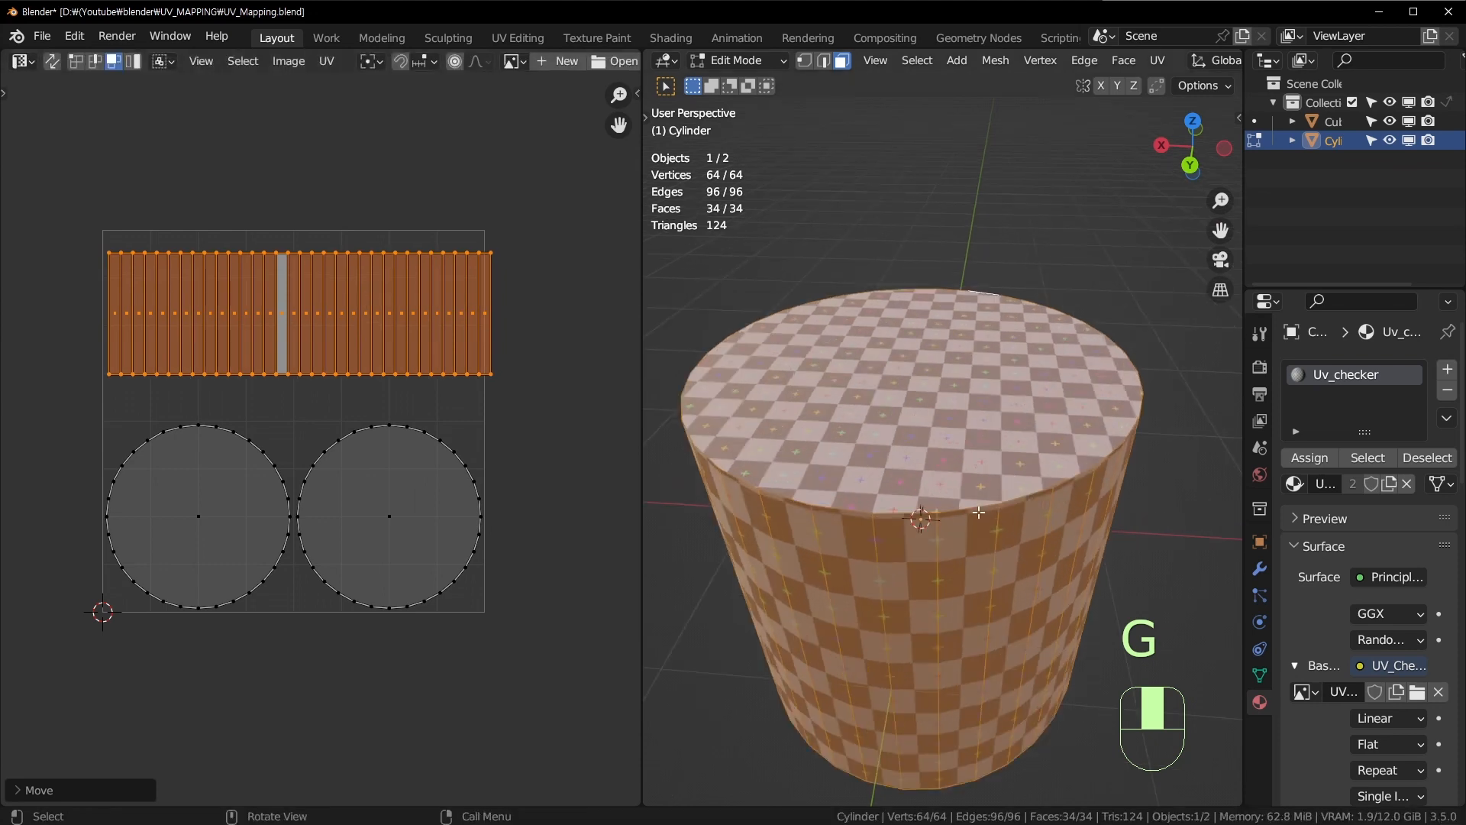
Step: Show the UVs of the cylinder's top cap face and those of a single side face one after the other
click(836, 502)
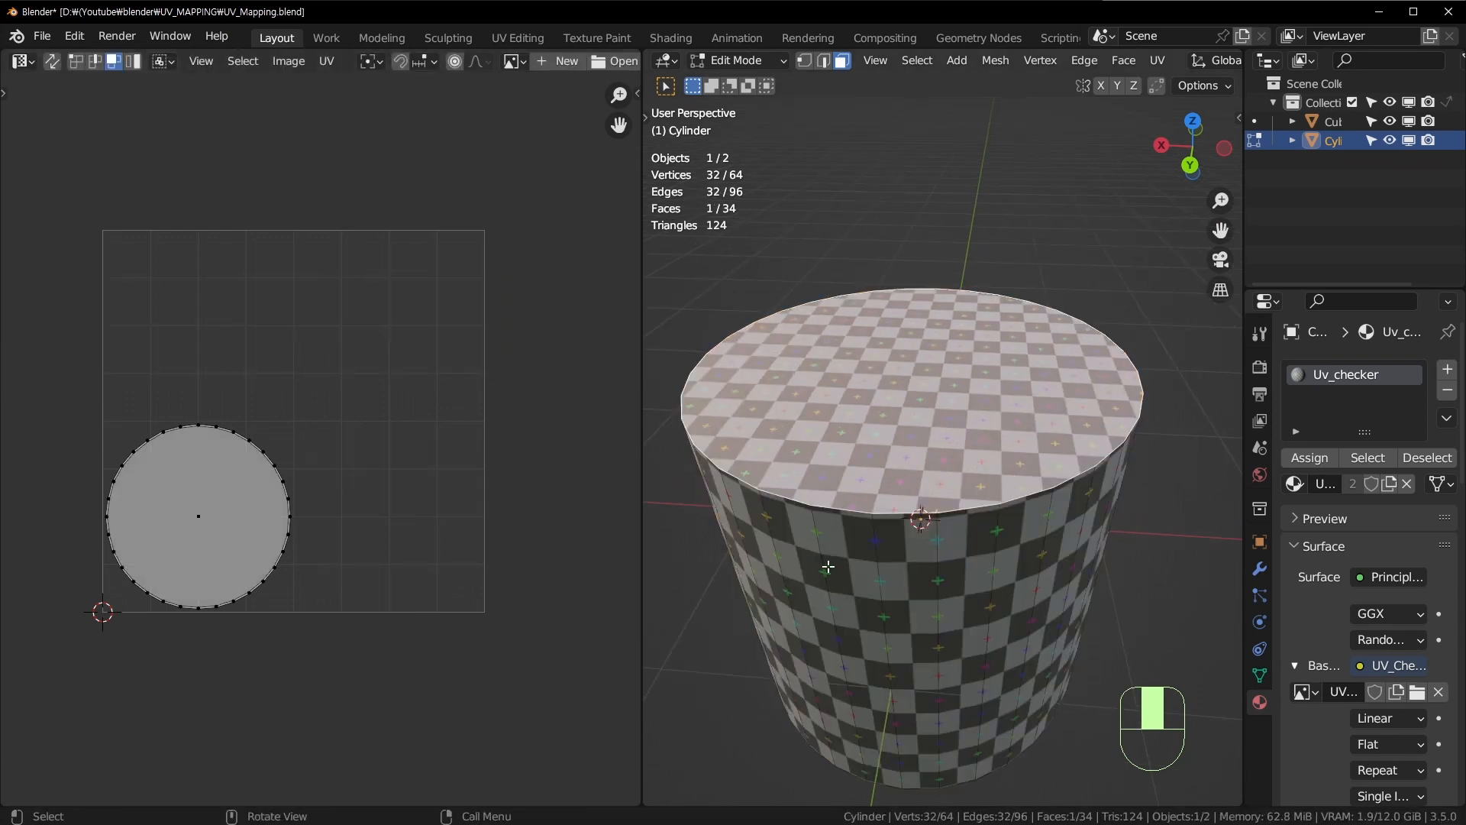
scroll(981, 471, down, 4)
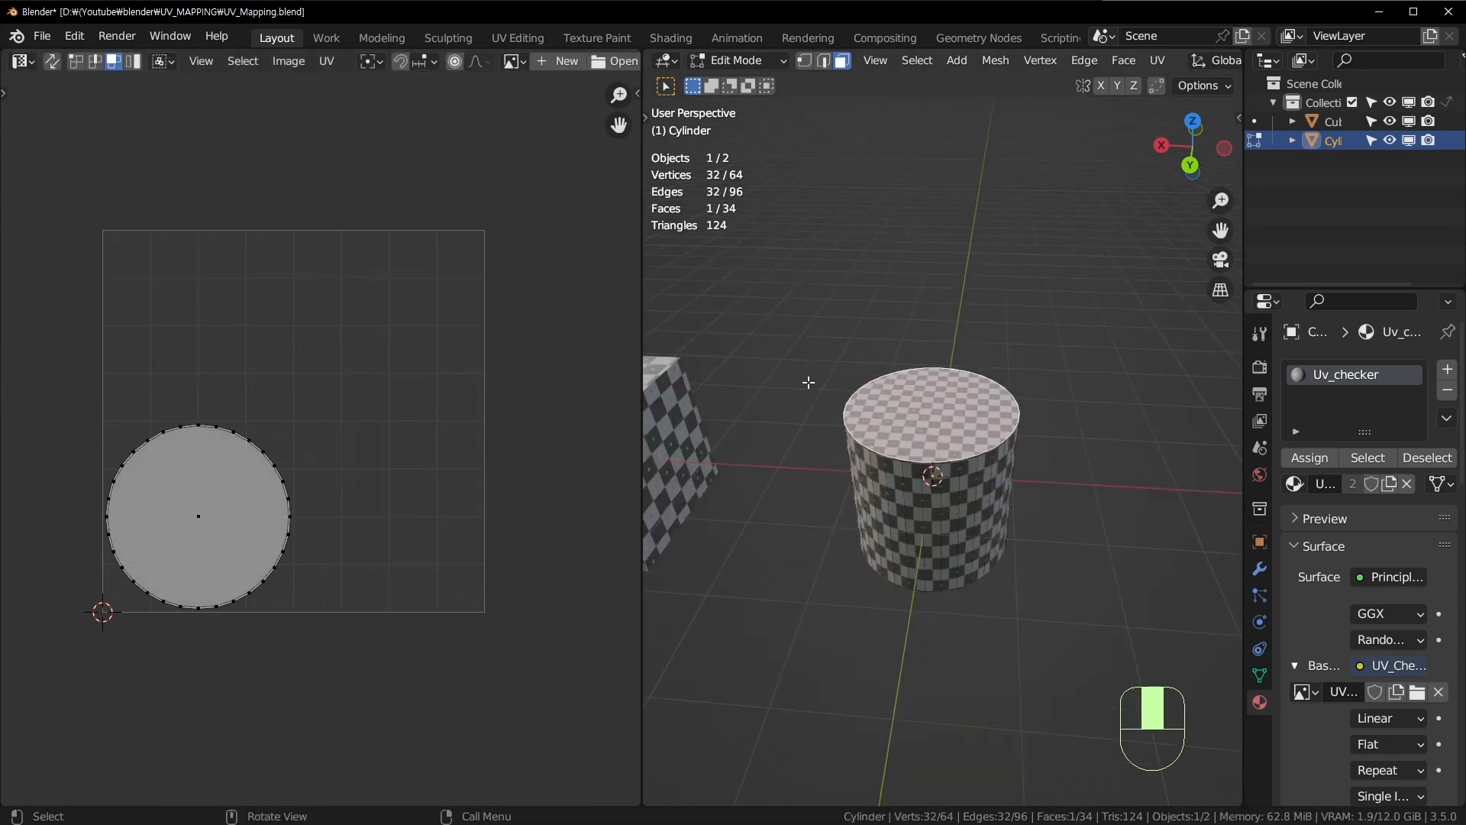
click(880, 470)
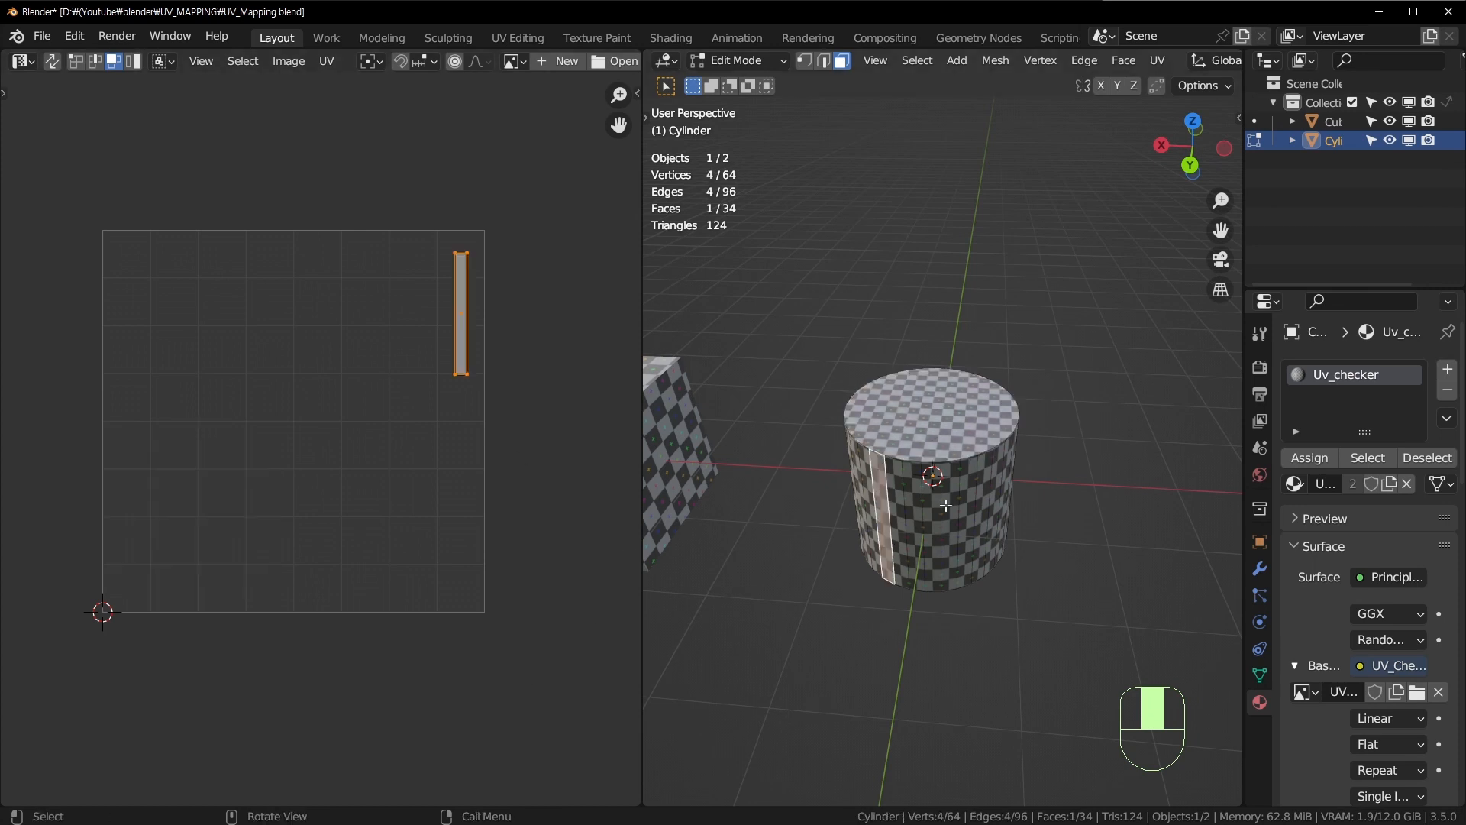
click(951, 504)
Step: Leave Edit Mode and delete the cylinder
key(Tab)
key(x)
click(947, 453)
Step: Add a UV sphere and assign the existing Uv_checker material to it
key(shift+a)
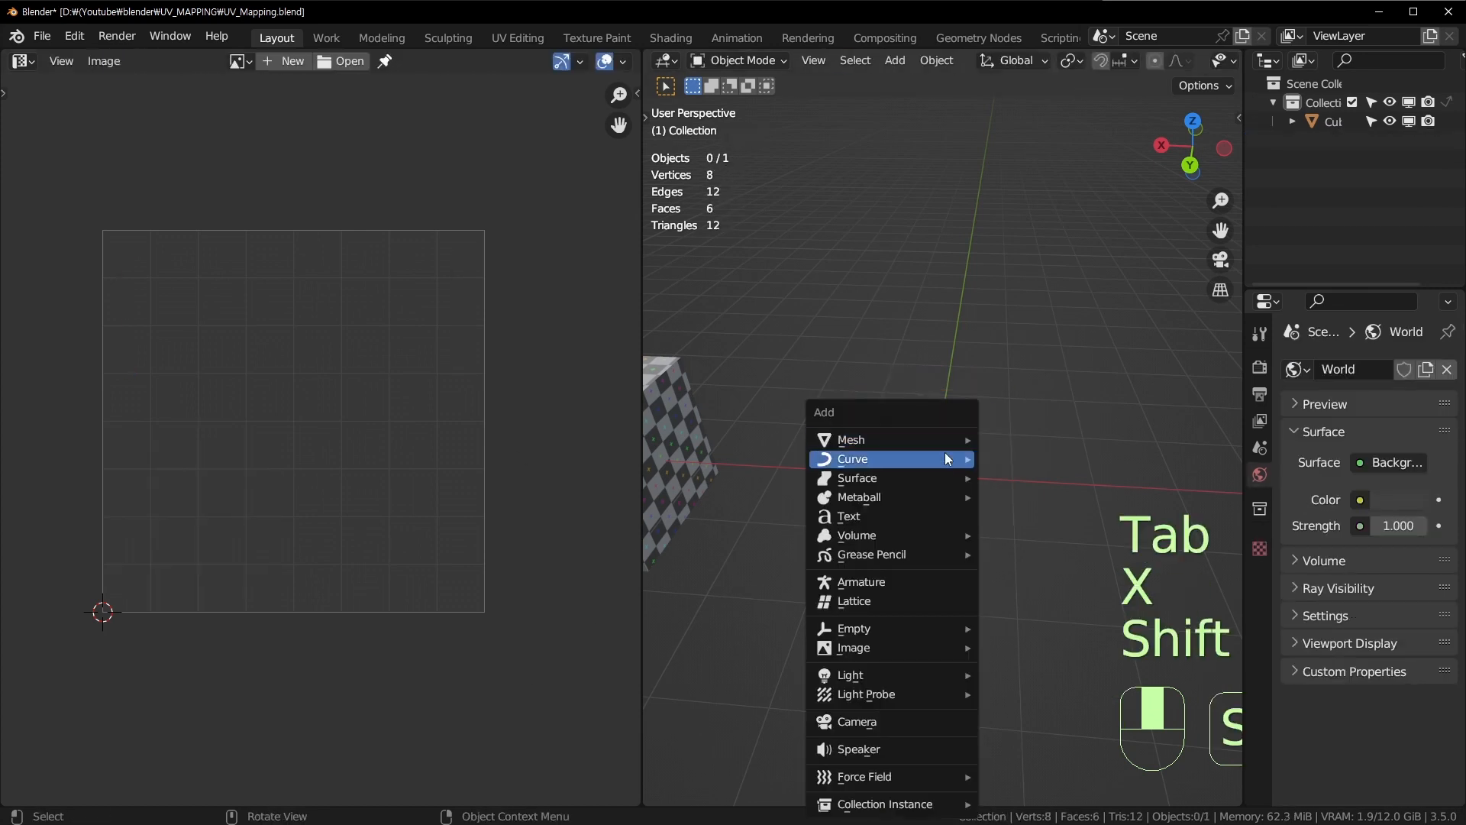
mouse_move(926, 441)
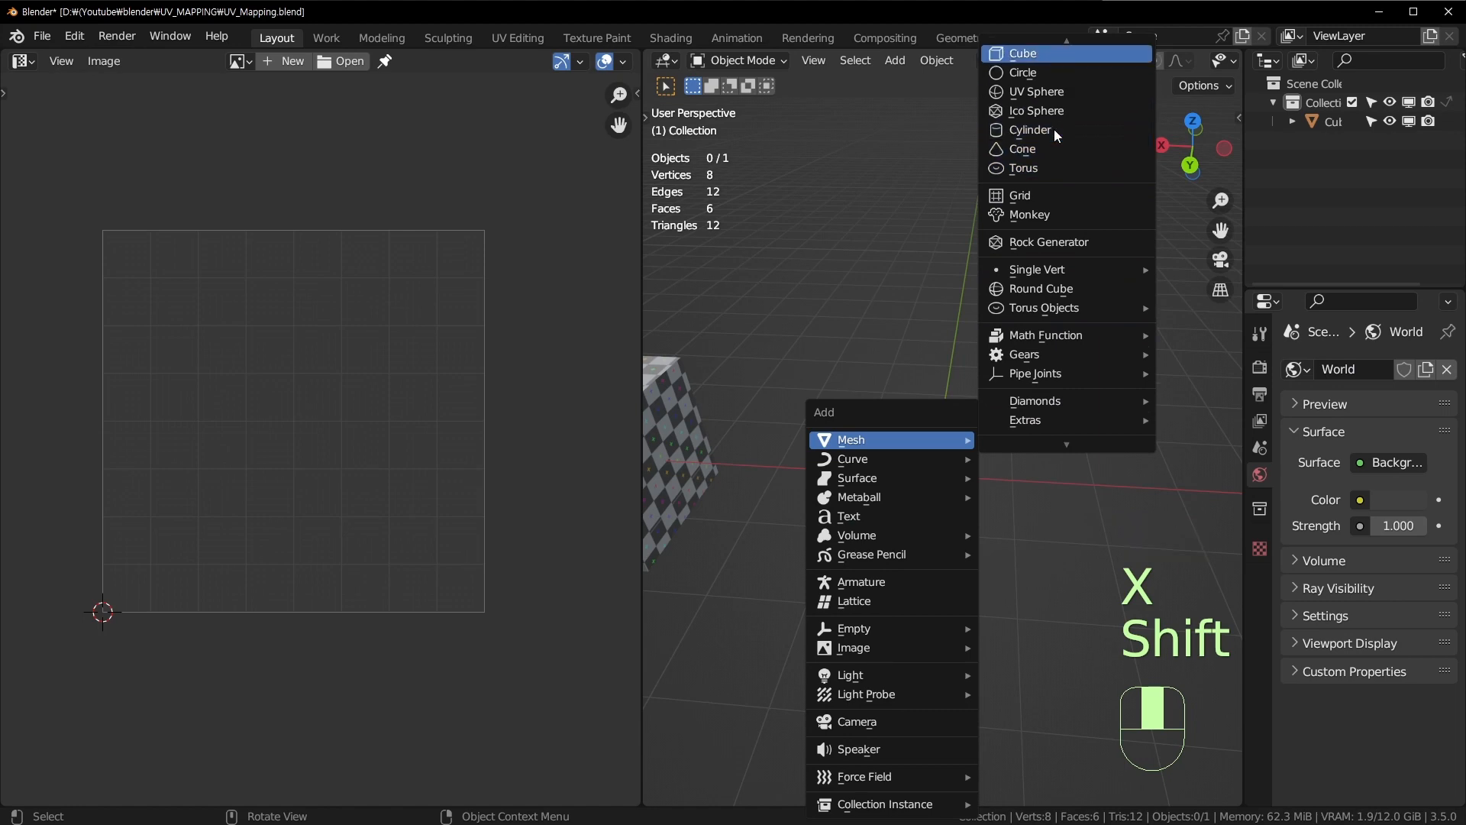
click(1071, 93)
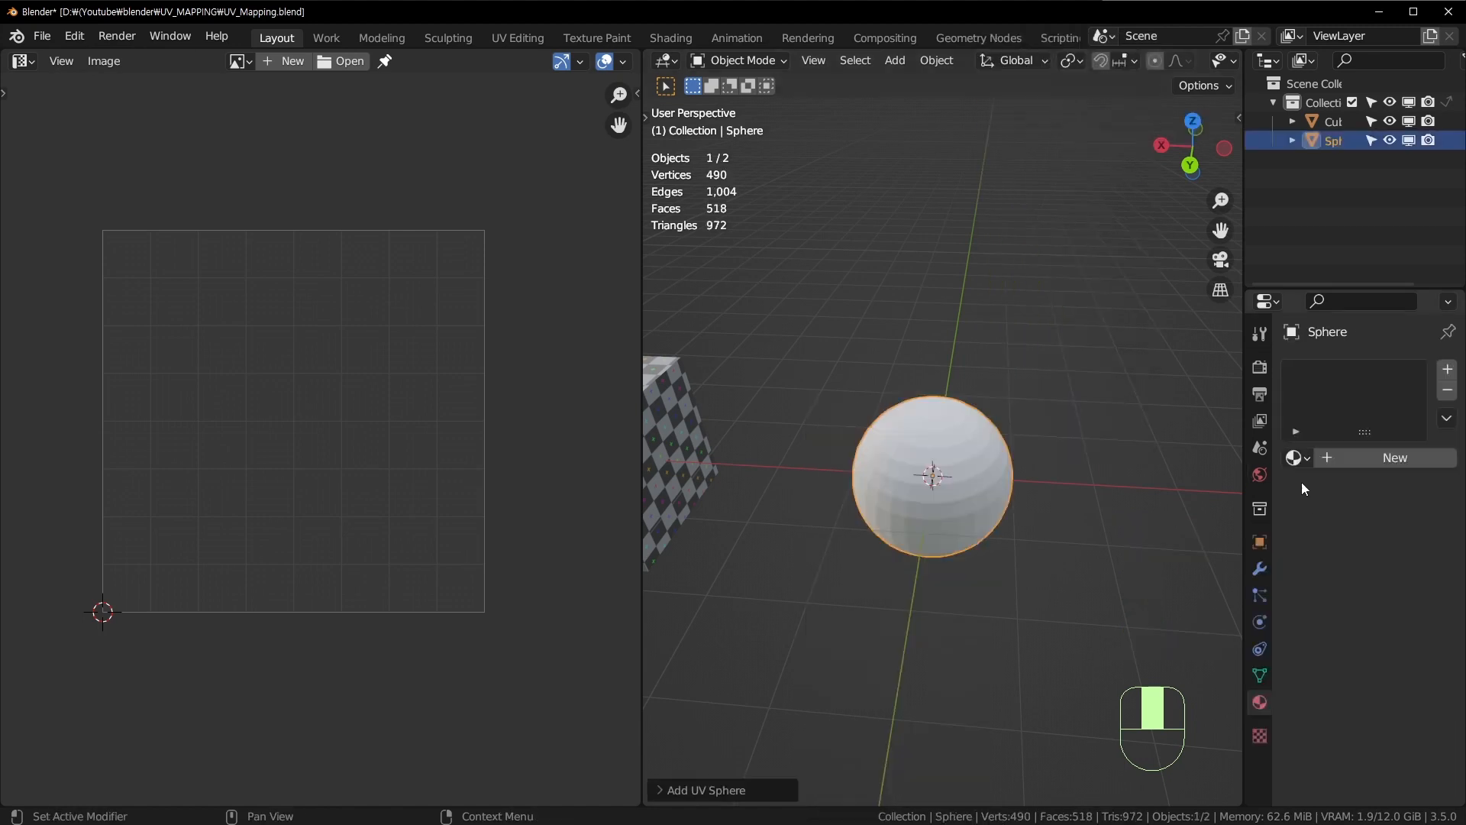
click(1307, 456)
click(1223, 495)
Step: Enter Edit Mode on the sphere, select all its faces and compare the UV layout with the texture around the pole
scroll(951, 480, up, 5)
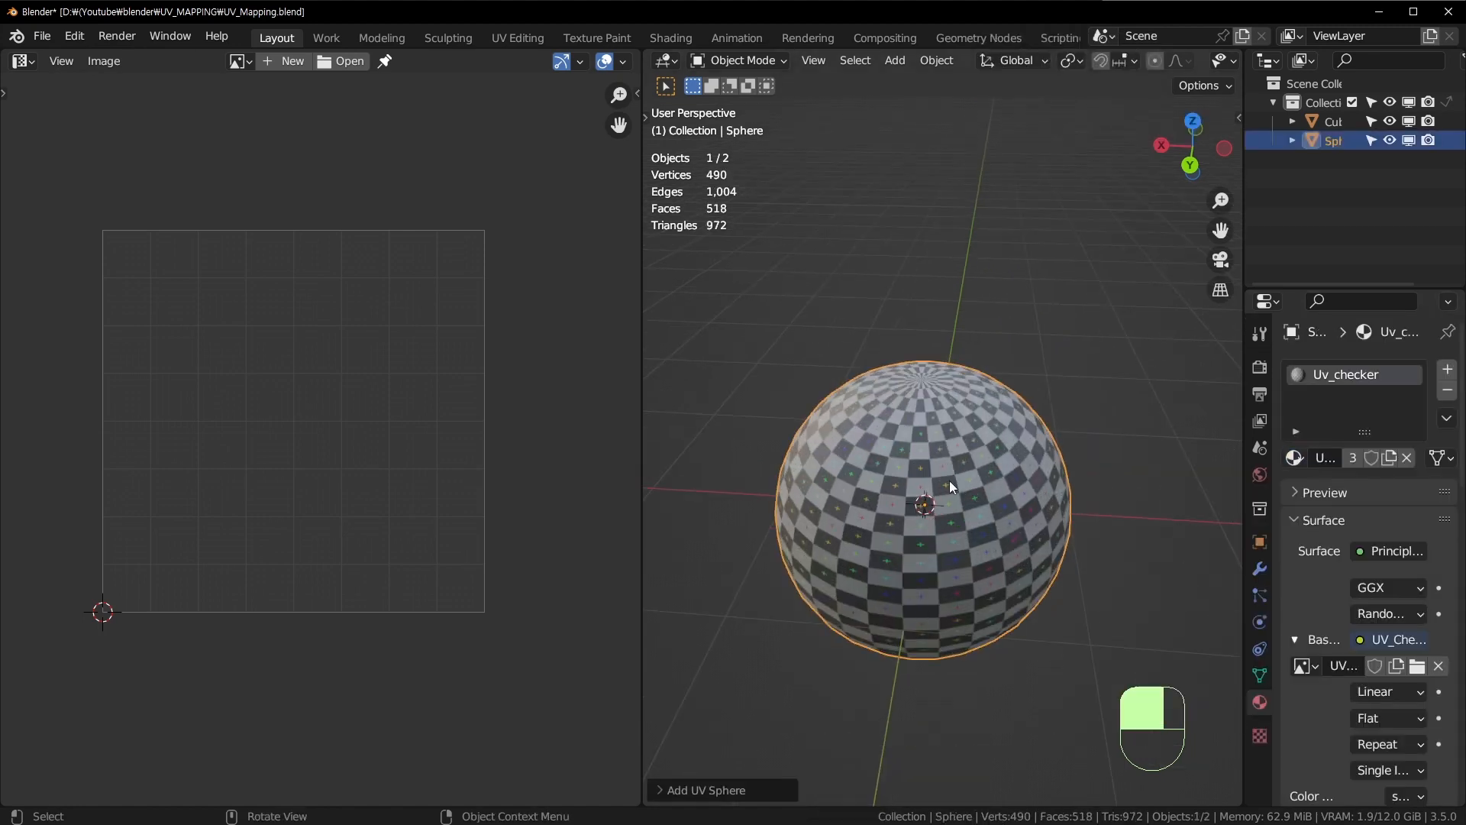
key(Tab)
key(a)
middle_drag(950, 480, 796, 309)
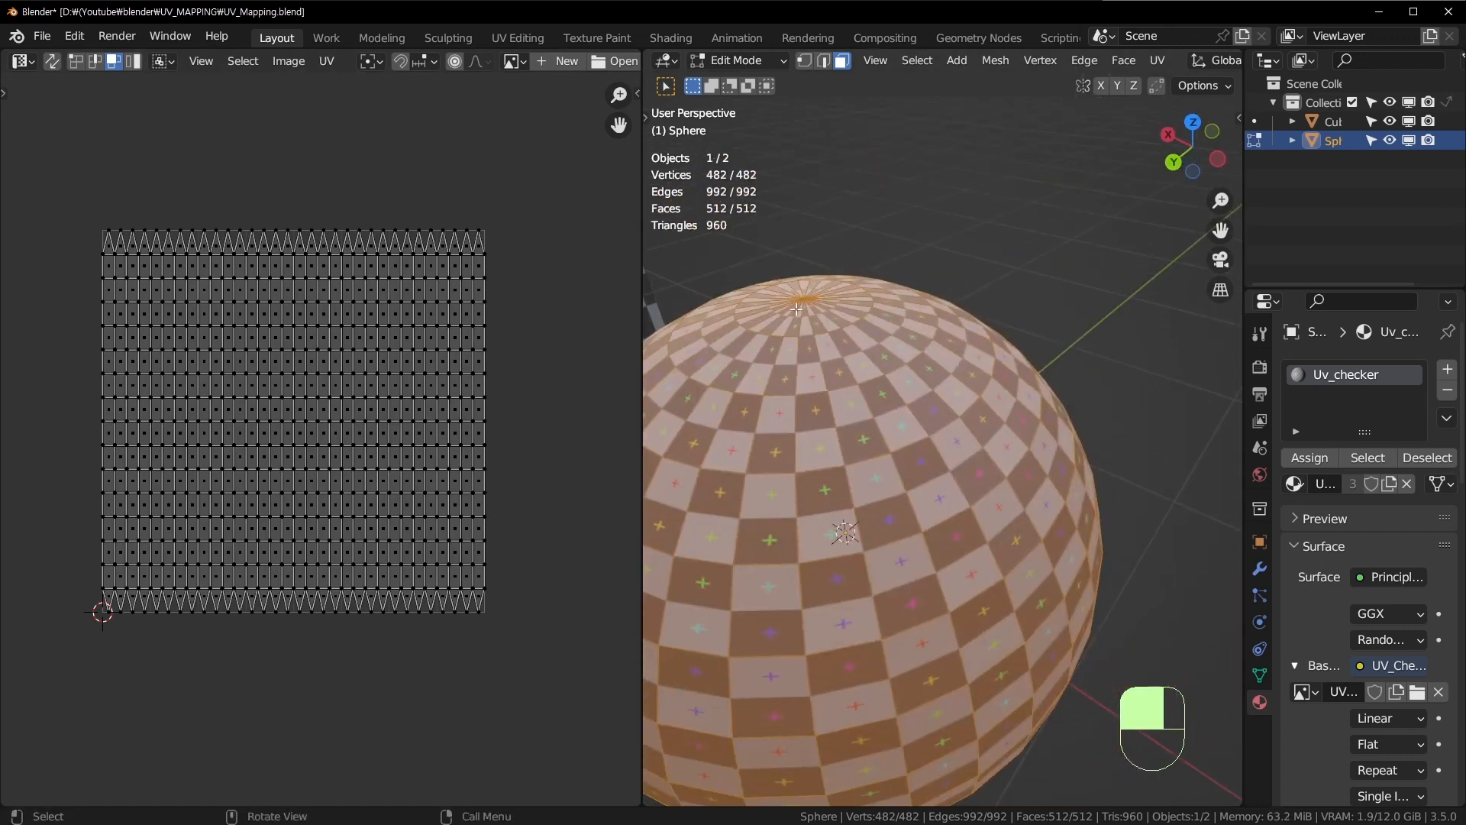
scroll(851, 476, down, 1)
middle_drag(851, 476, 944, 465)
scroll(944, 465, up, 3)
scroll(944, 465, down, 3)
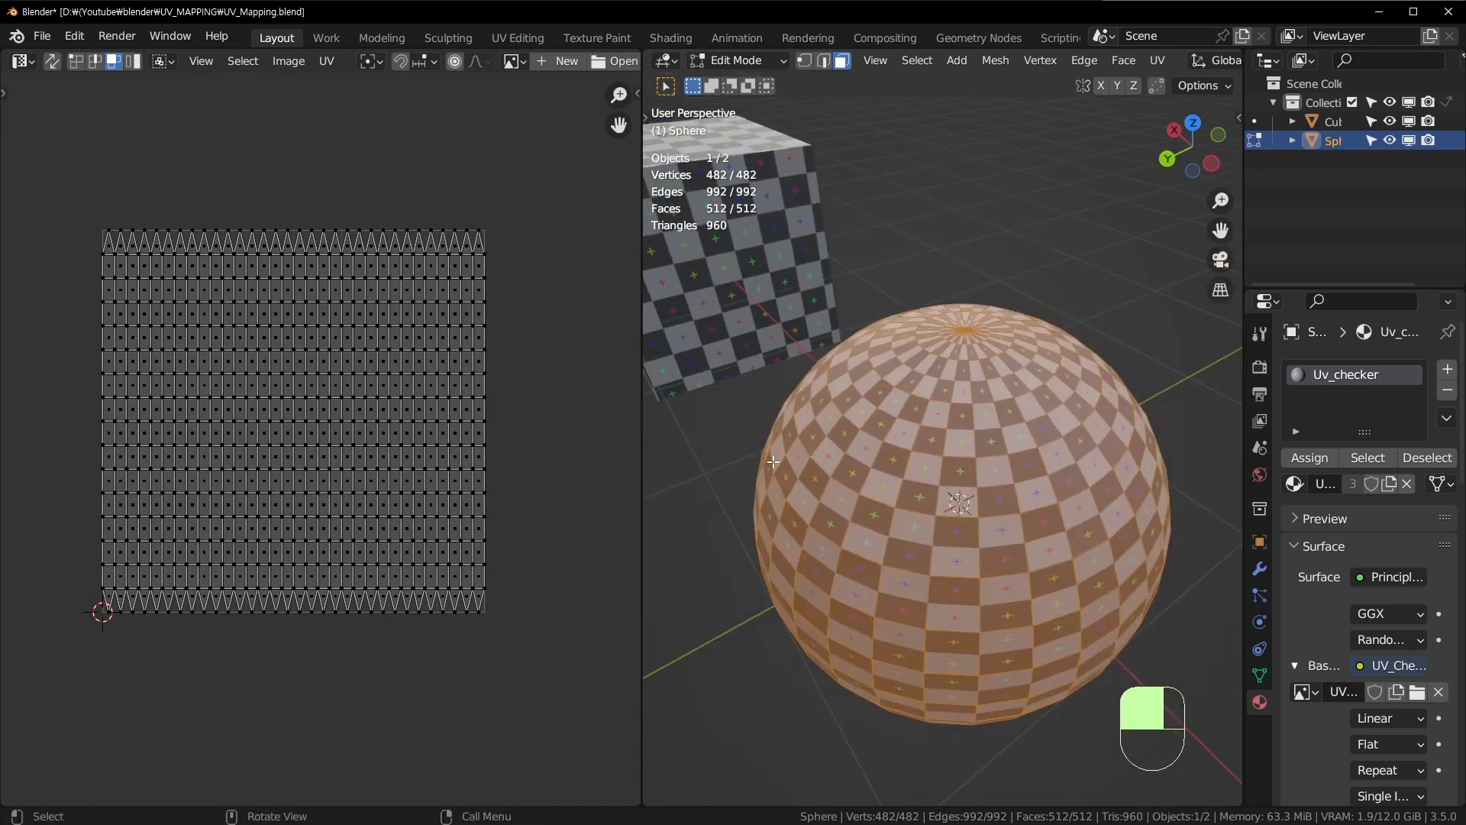
Step: Widen the 3D viewport and examine the checker texture on the cube and around the sphere from several angles
drag(645, 345, 493, 337)
shift+middle_drag(611, 363, 878, 485)
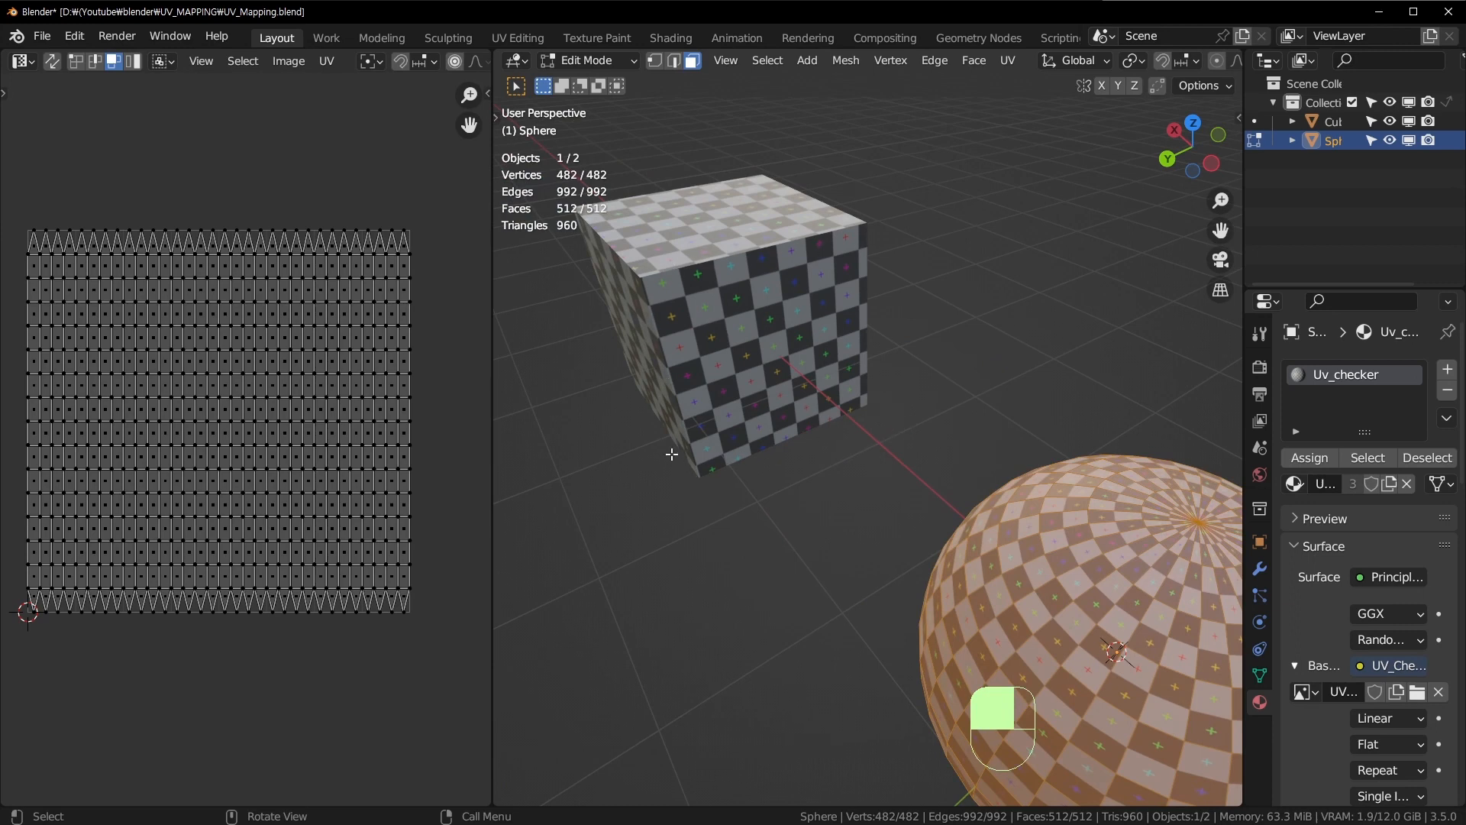
middle_drag(695, 462, 786, 452)
shift+middle_drag(936, 474, 776, 406)
scroll(1069, 565, up, 2)
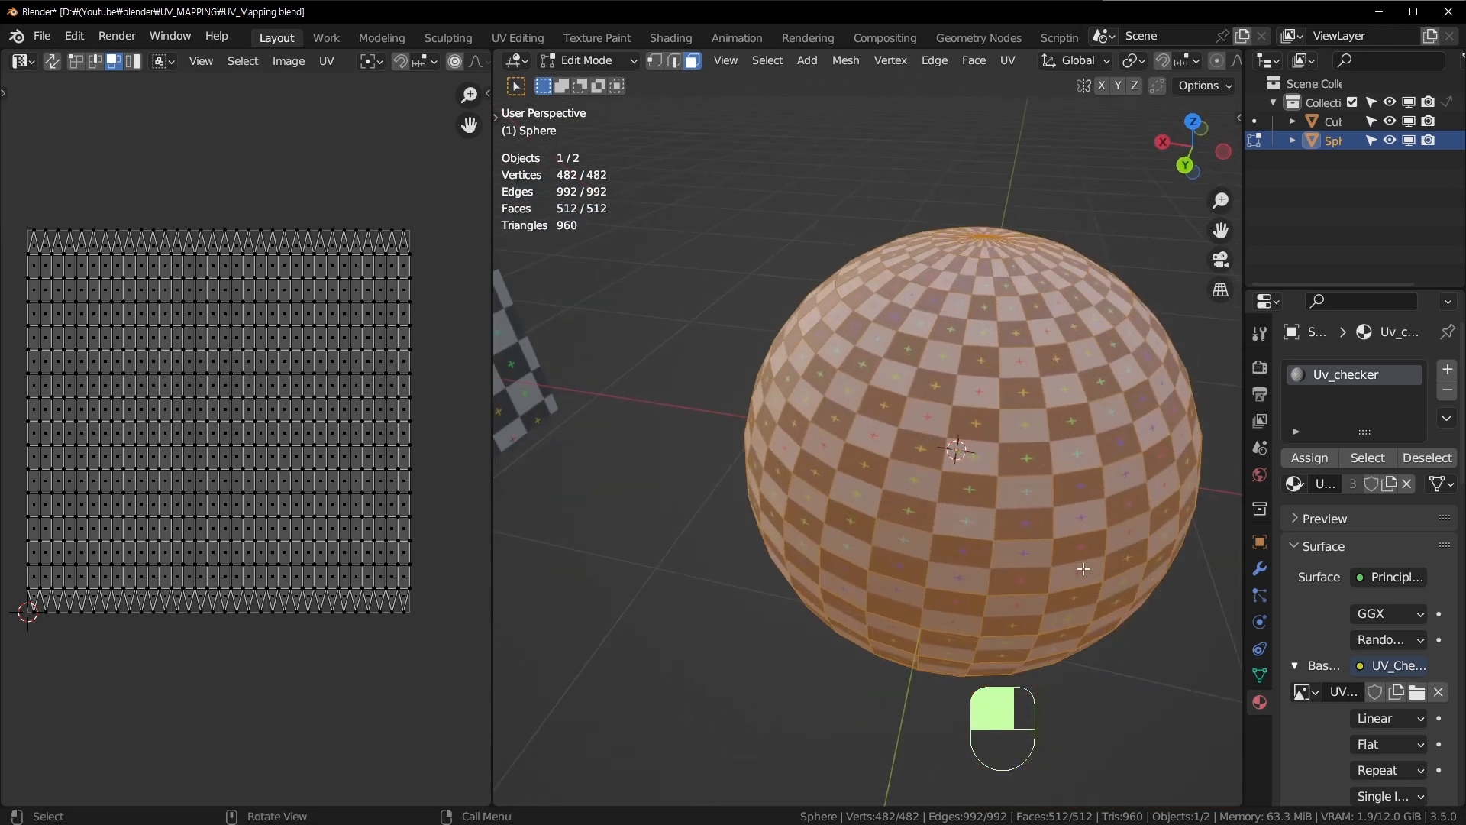
shift+middle_drag(1039, 575, 731, 641)
scroll(731, 642, up, 1)
scroll(731, 641, up, 1)
middle_drag(695, 420, 959, 479)
middle_drag(945, 611, 889, 548)
scroll(821, 423, down, 5)
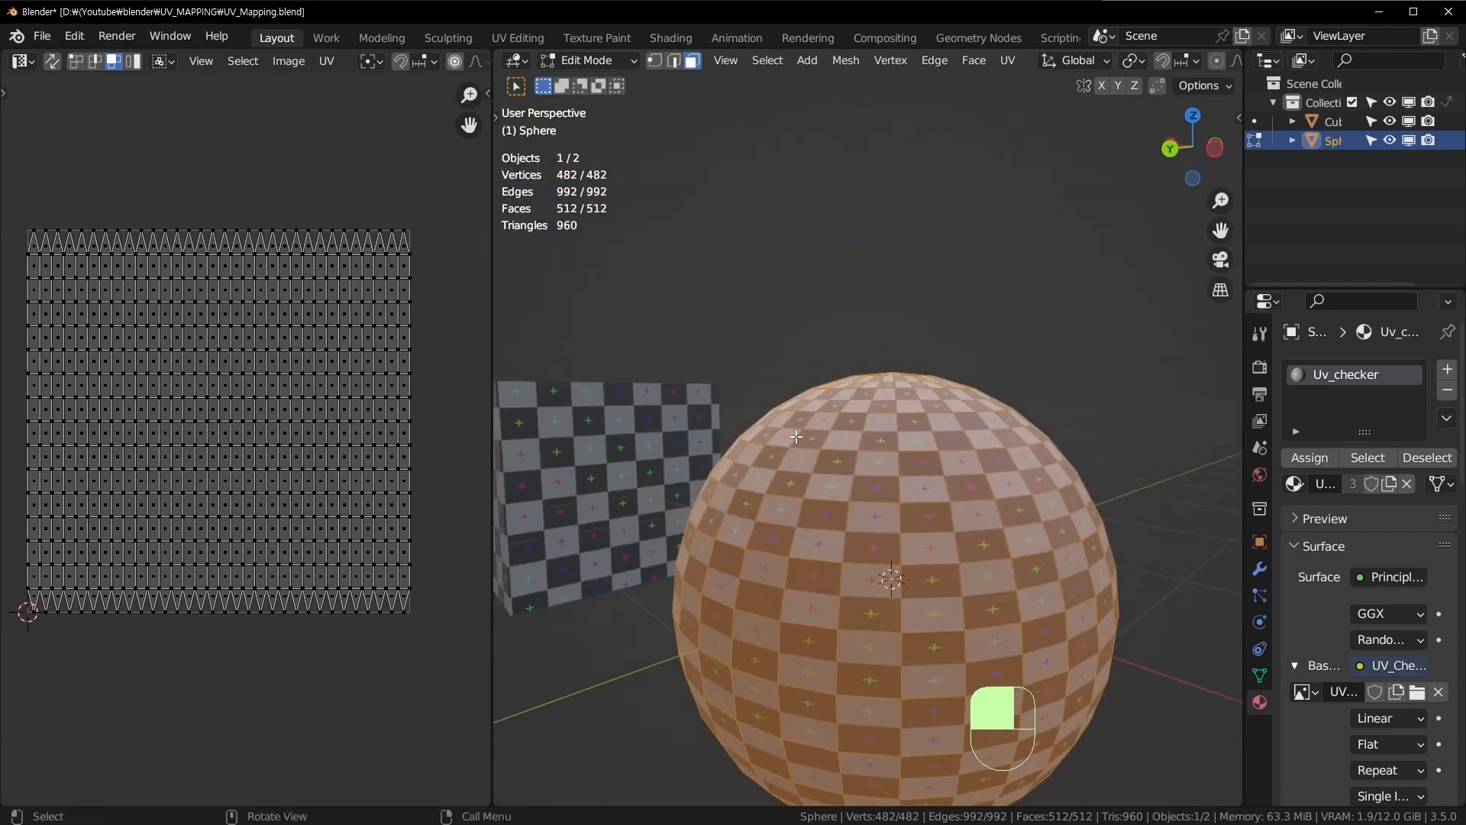
Step: Select the vertex at the sphere's upper pole and examine the checker texture converging around it
scroll(723, 537, up, 4)
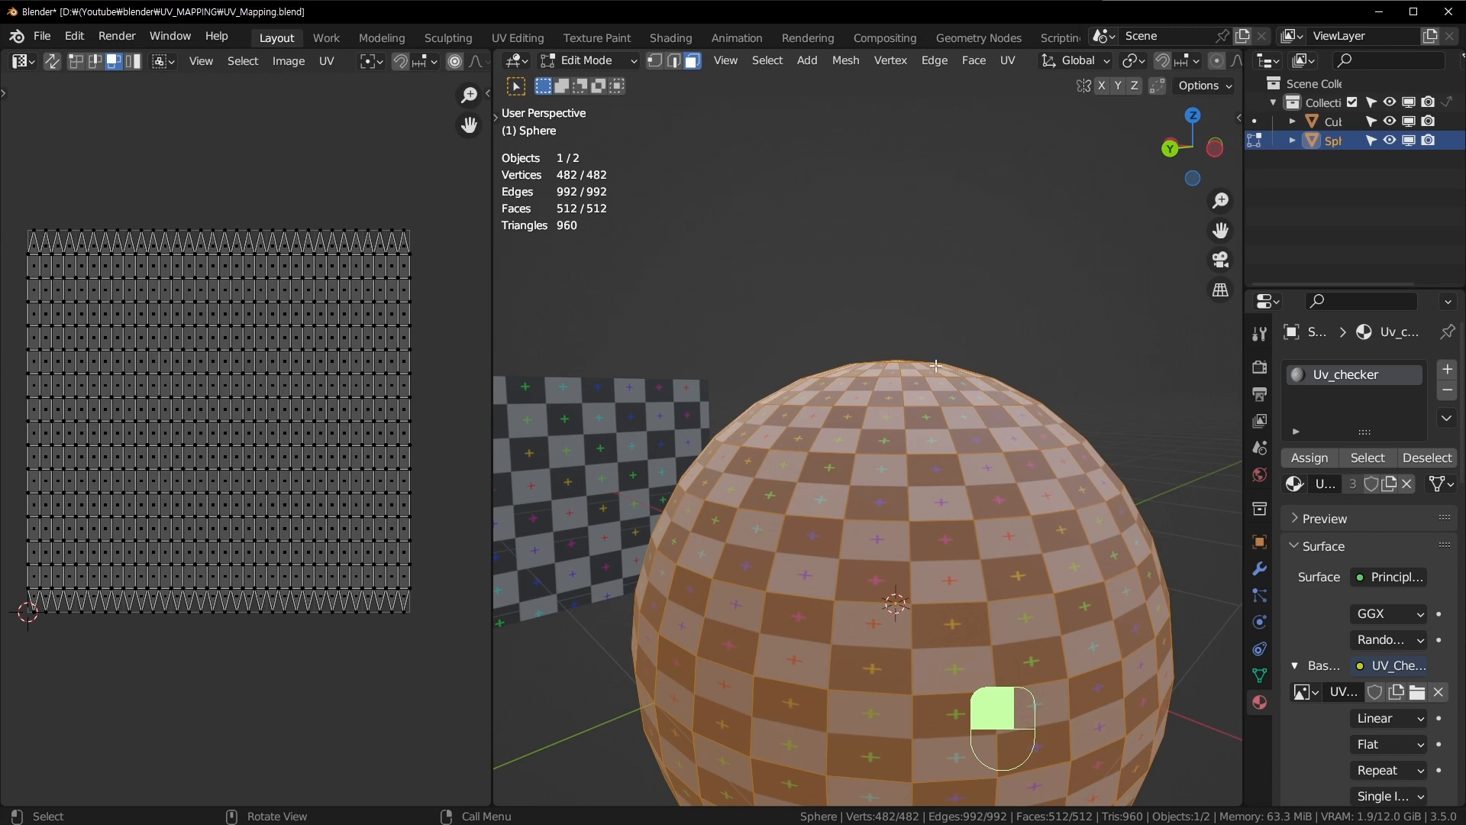
middle_drag(936, 366, 909, 407)
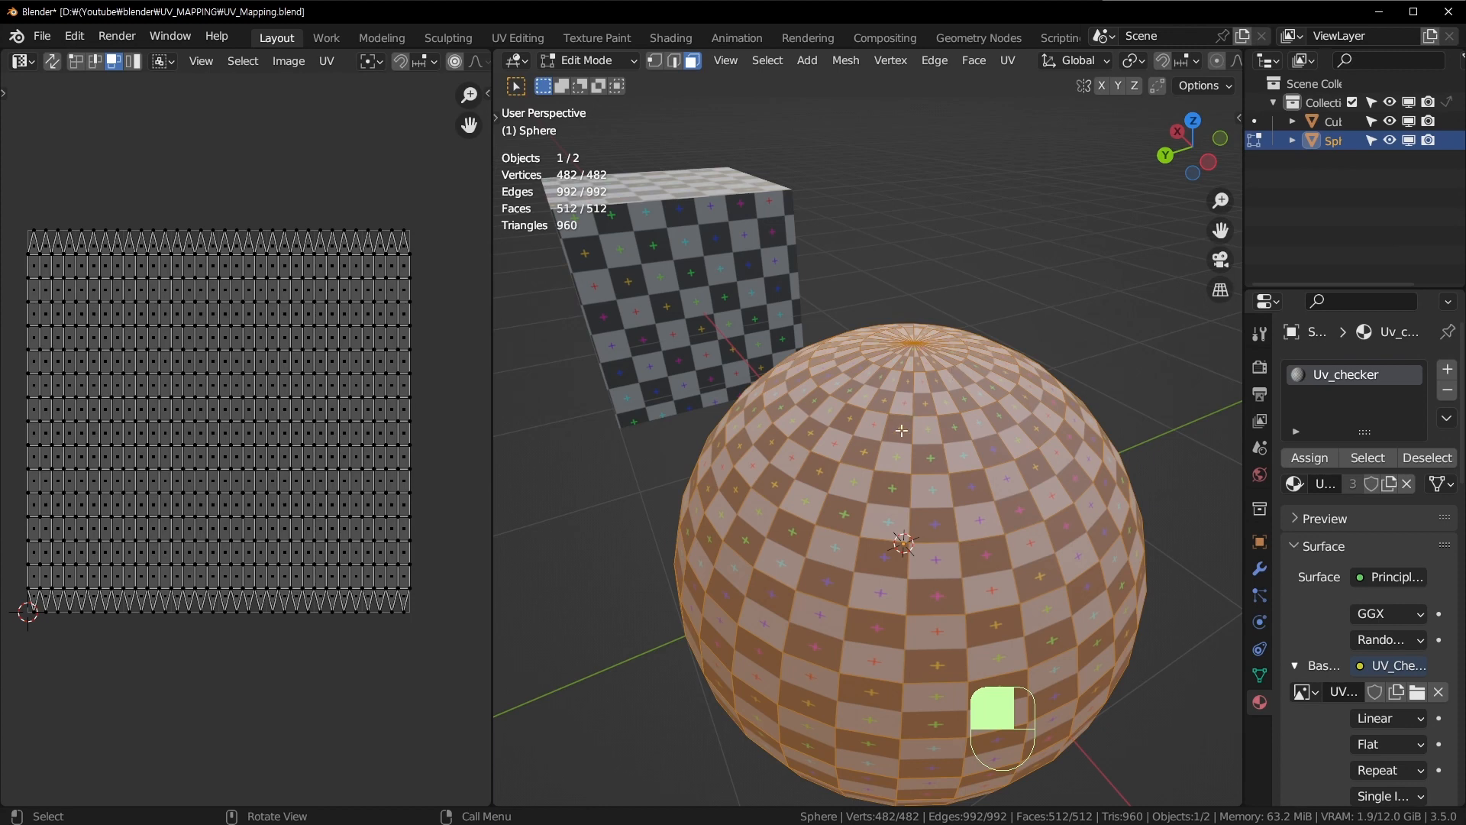
middle_drag(875, 449, 917, 433)
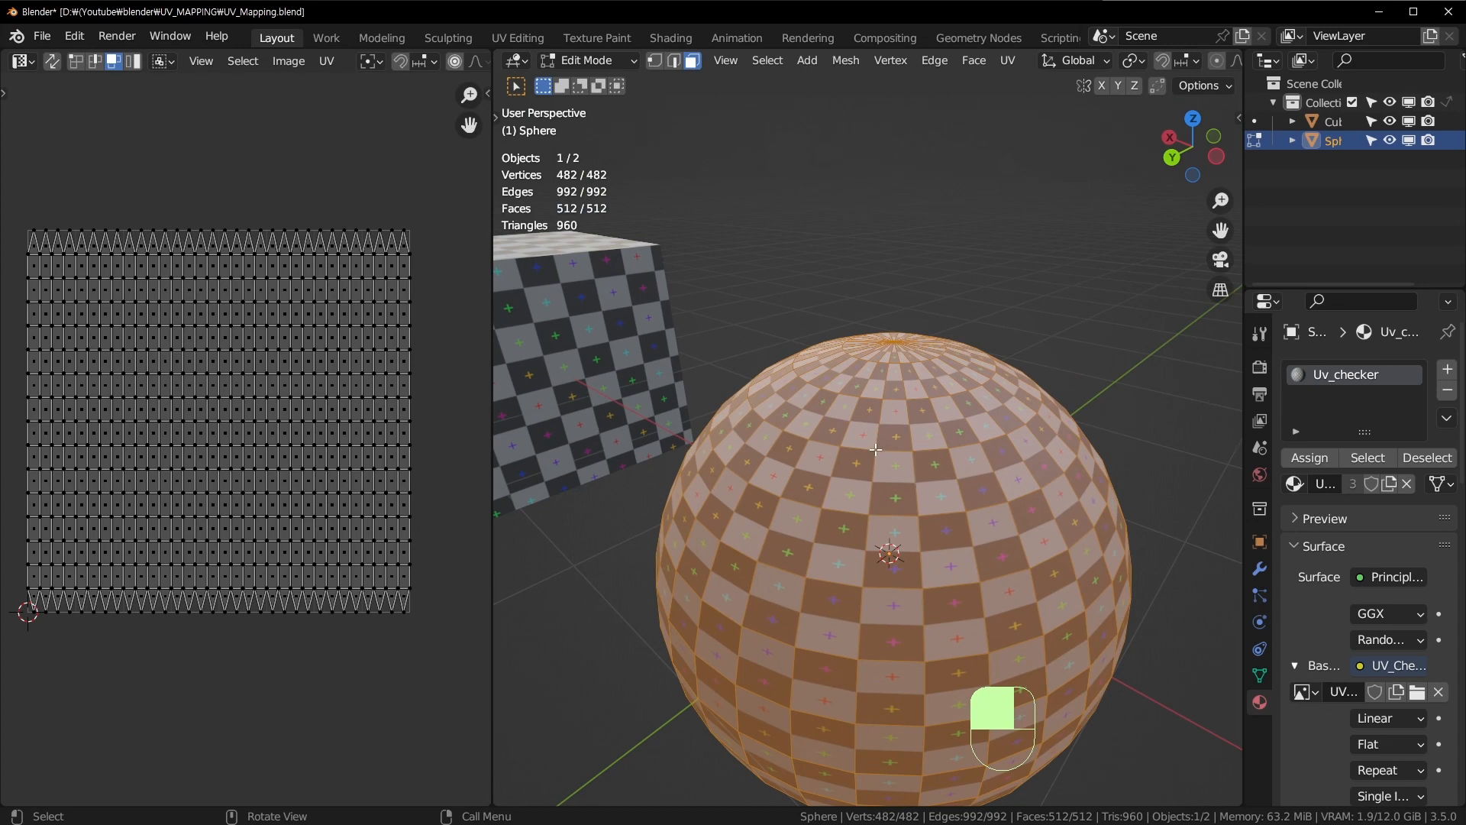
middle_drag(926, 421, 895, 426)
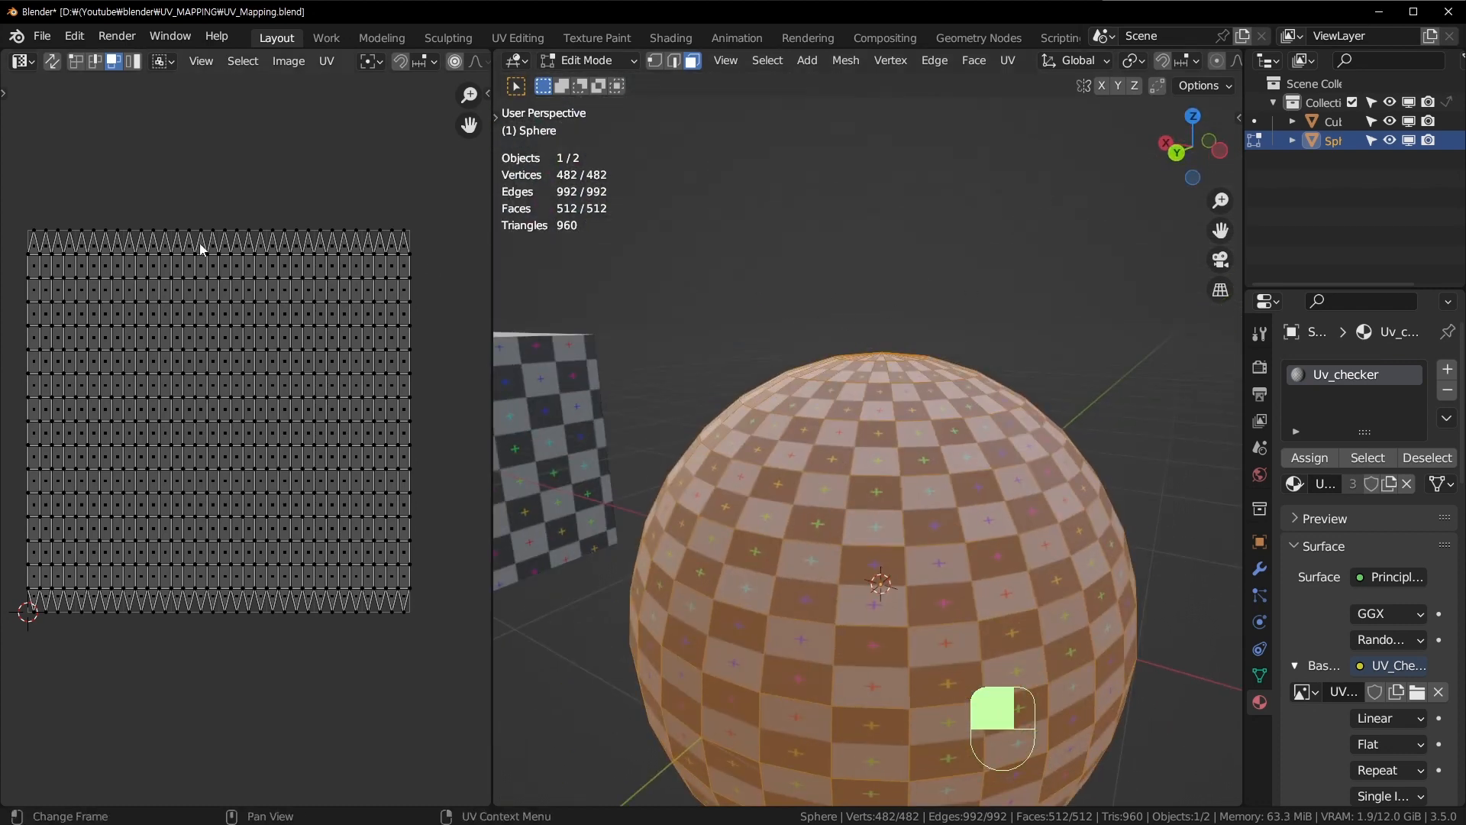
middle_drag(895, 458, 818, 466)
key(1)
click(907, 252)
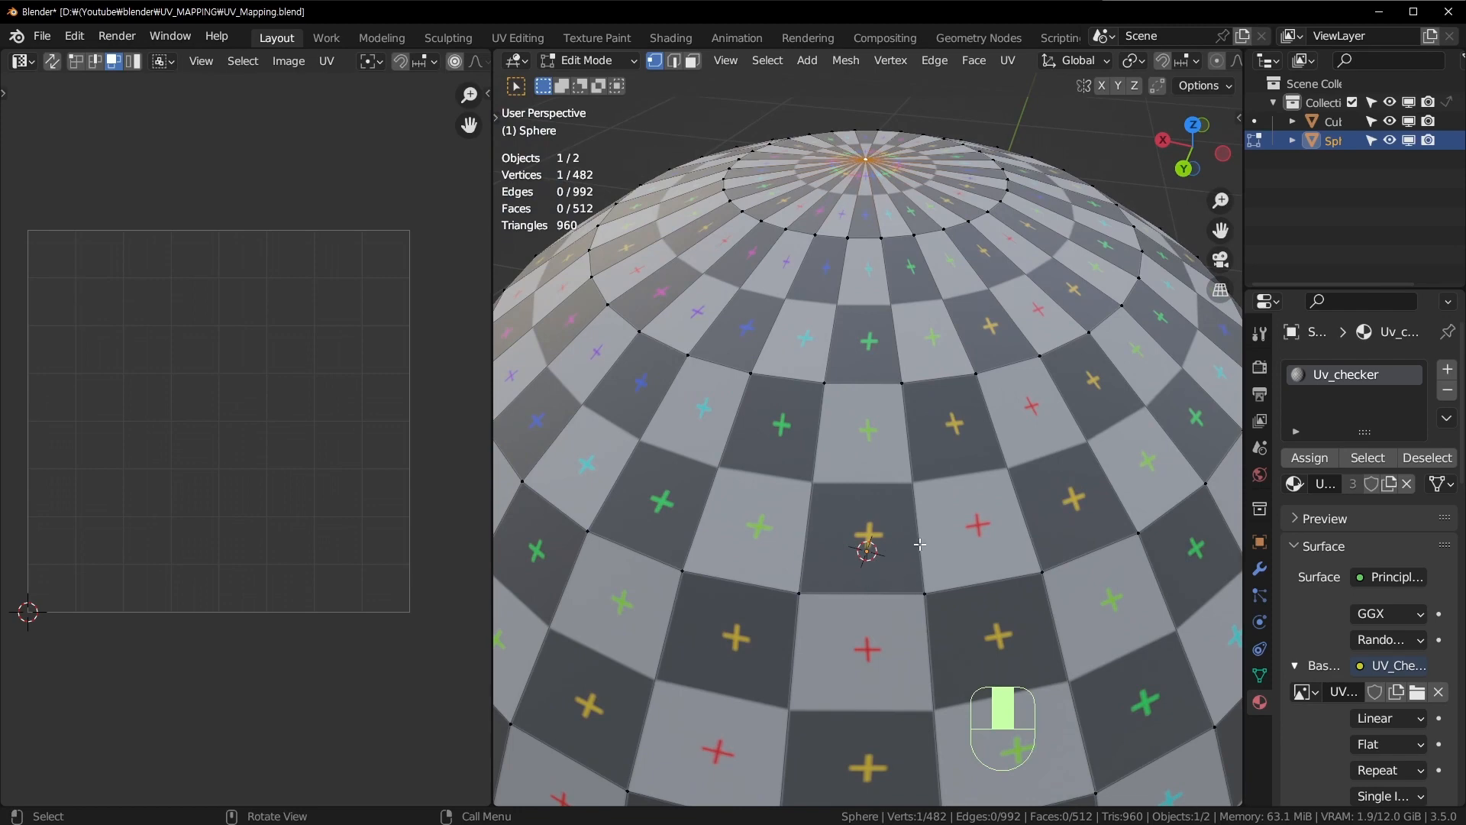
middle_drag(813, 539, 916, 539)
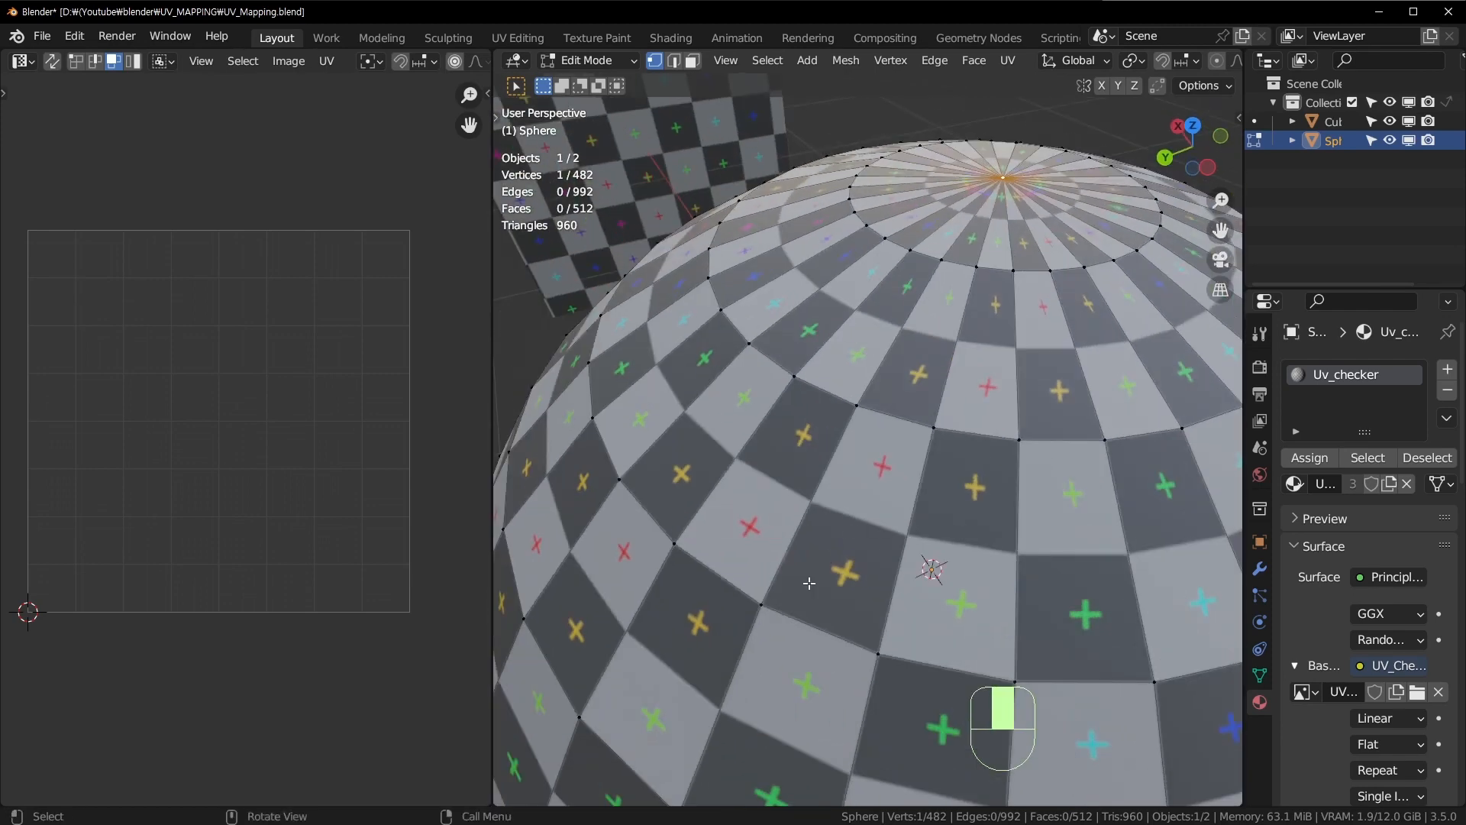
middle_drag(809, 583, 896, 446)
Step: Return the sphere to Object Mode and display the UV_Checker image in the image editor
key(Tab)
key(Tab)
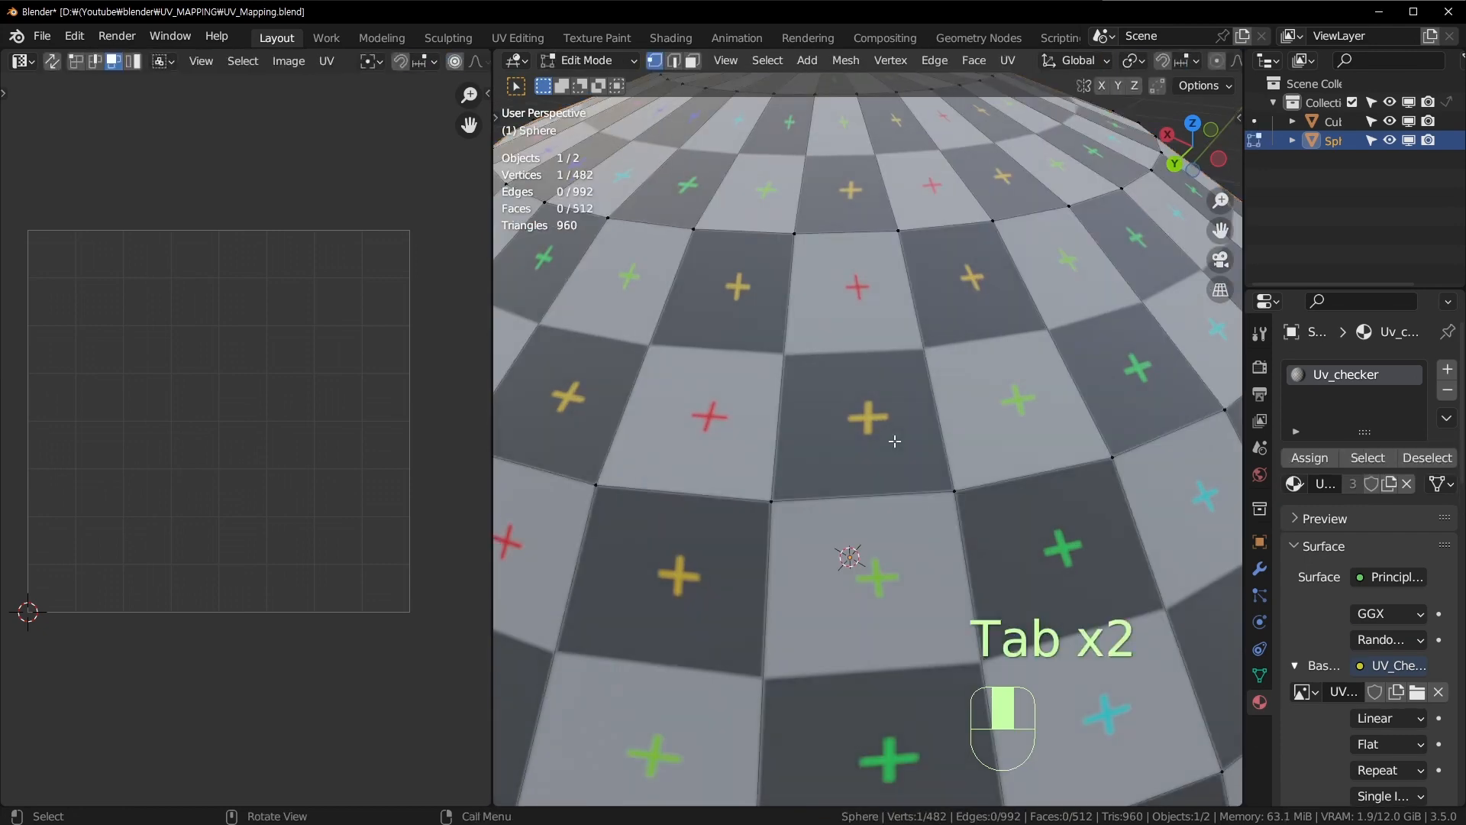
key(a)
key(Tab)
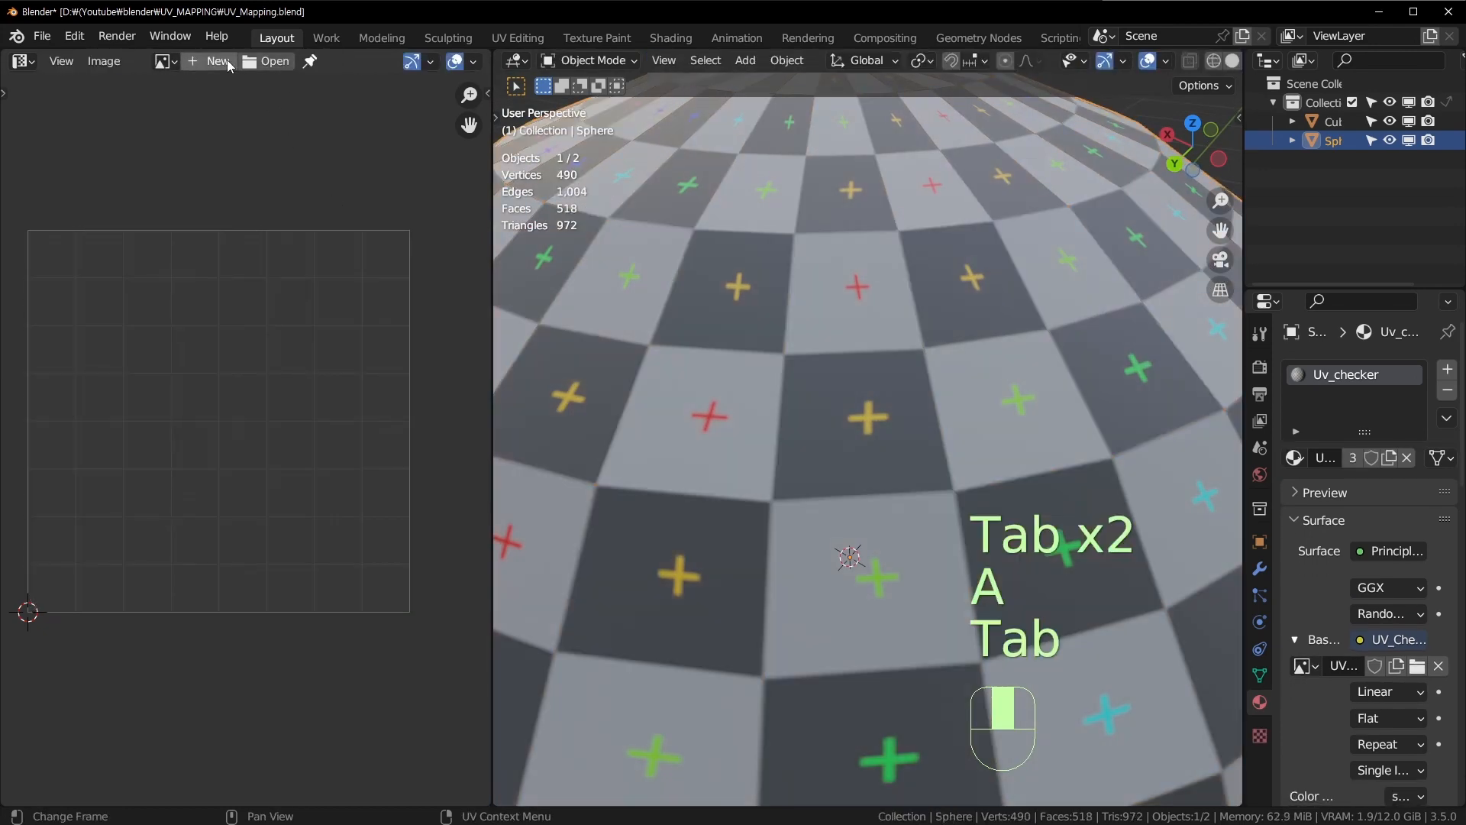
click(162, 60)
click(220, 144)
click(162, 61)
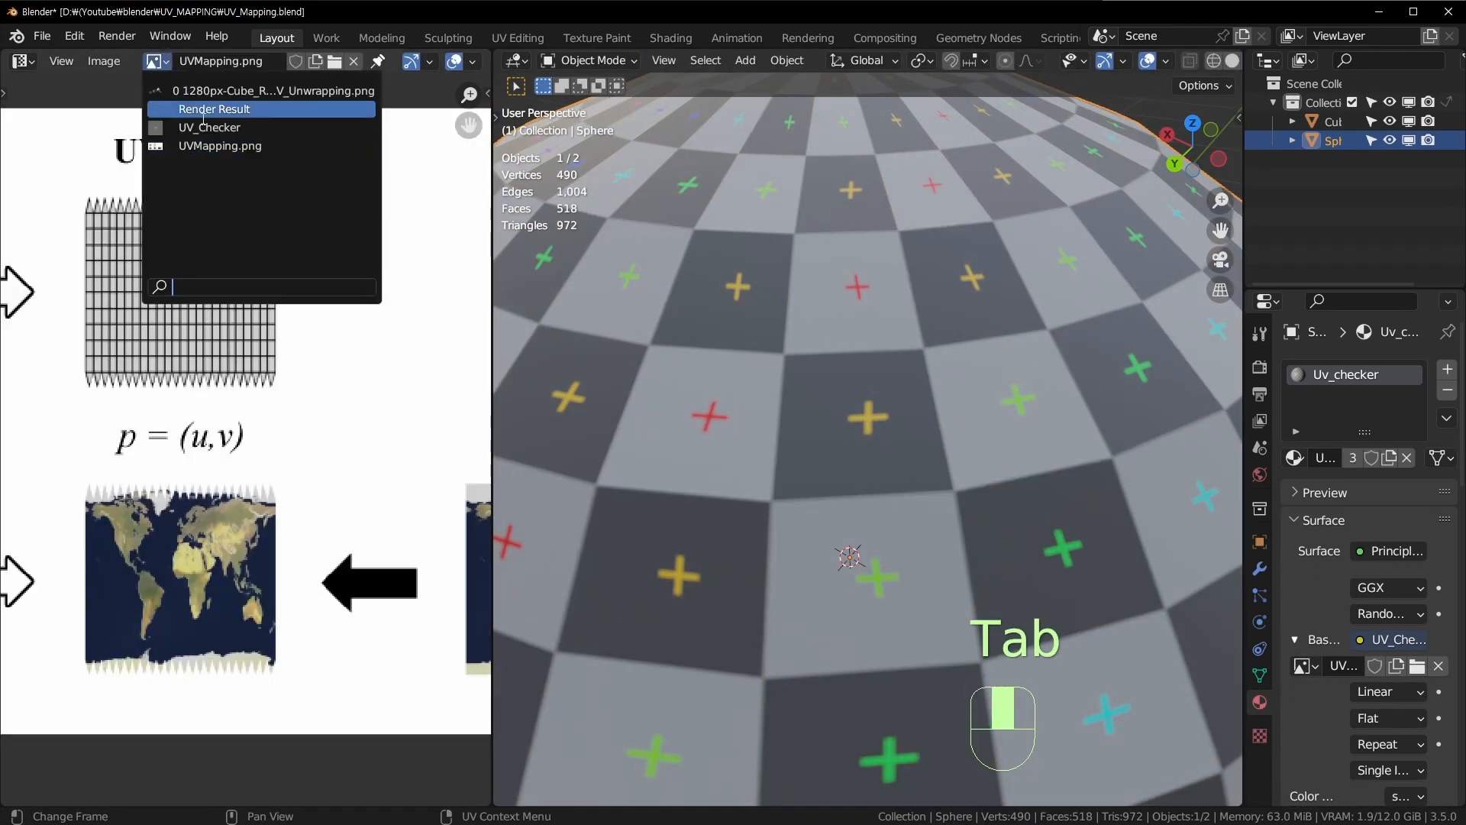
click(208, 127)
scroll(304, 469, up, 3)
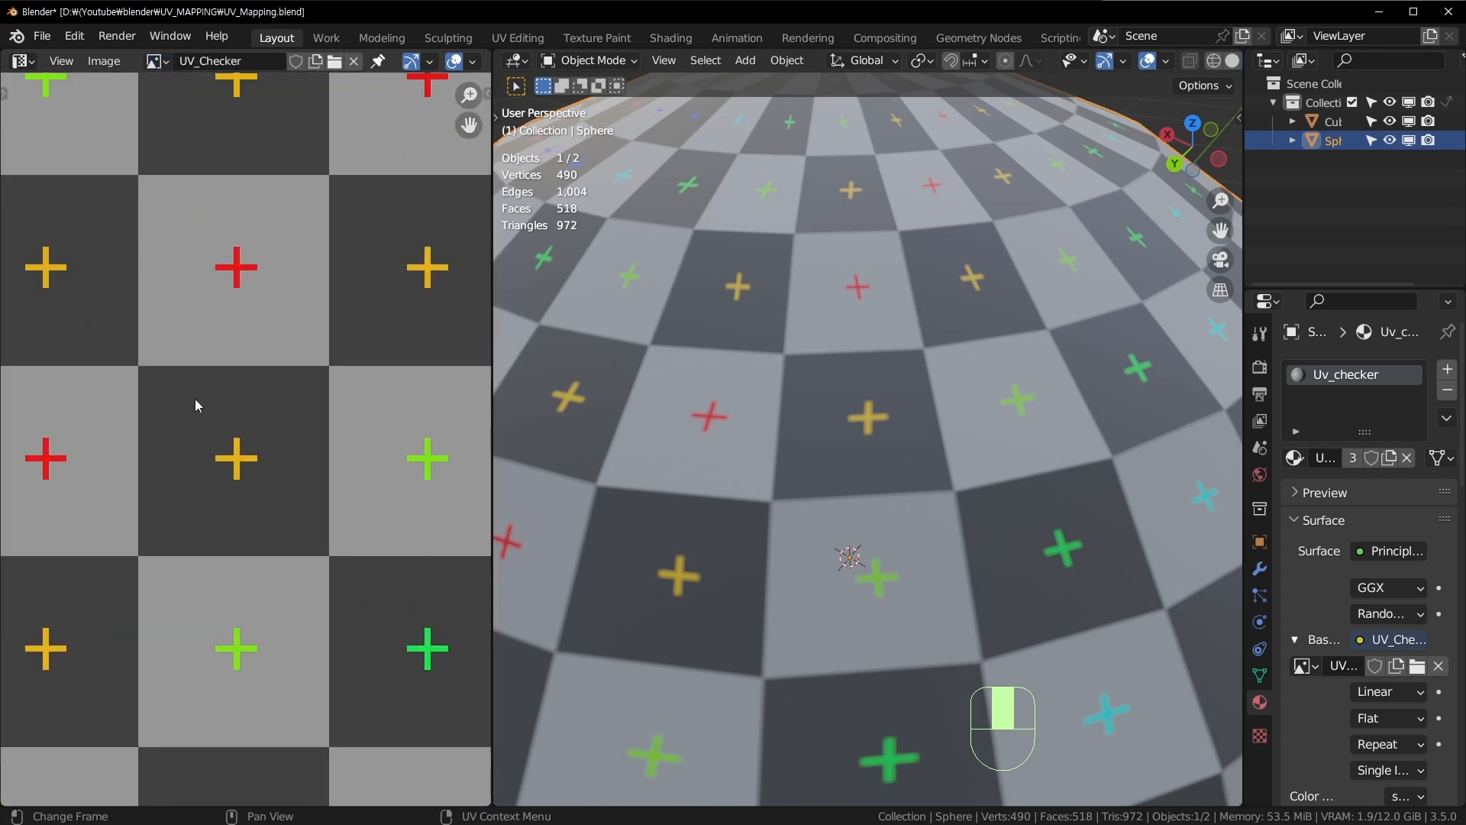
Step: Compare the checker squares on the sphere's side with those in the flat UV_Checker image
shift+middle_drag(726, 627, 390, 416)
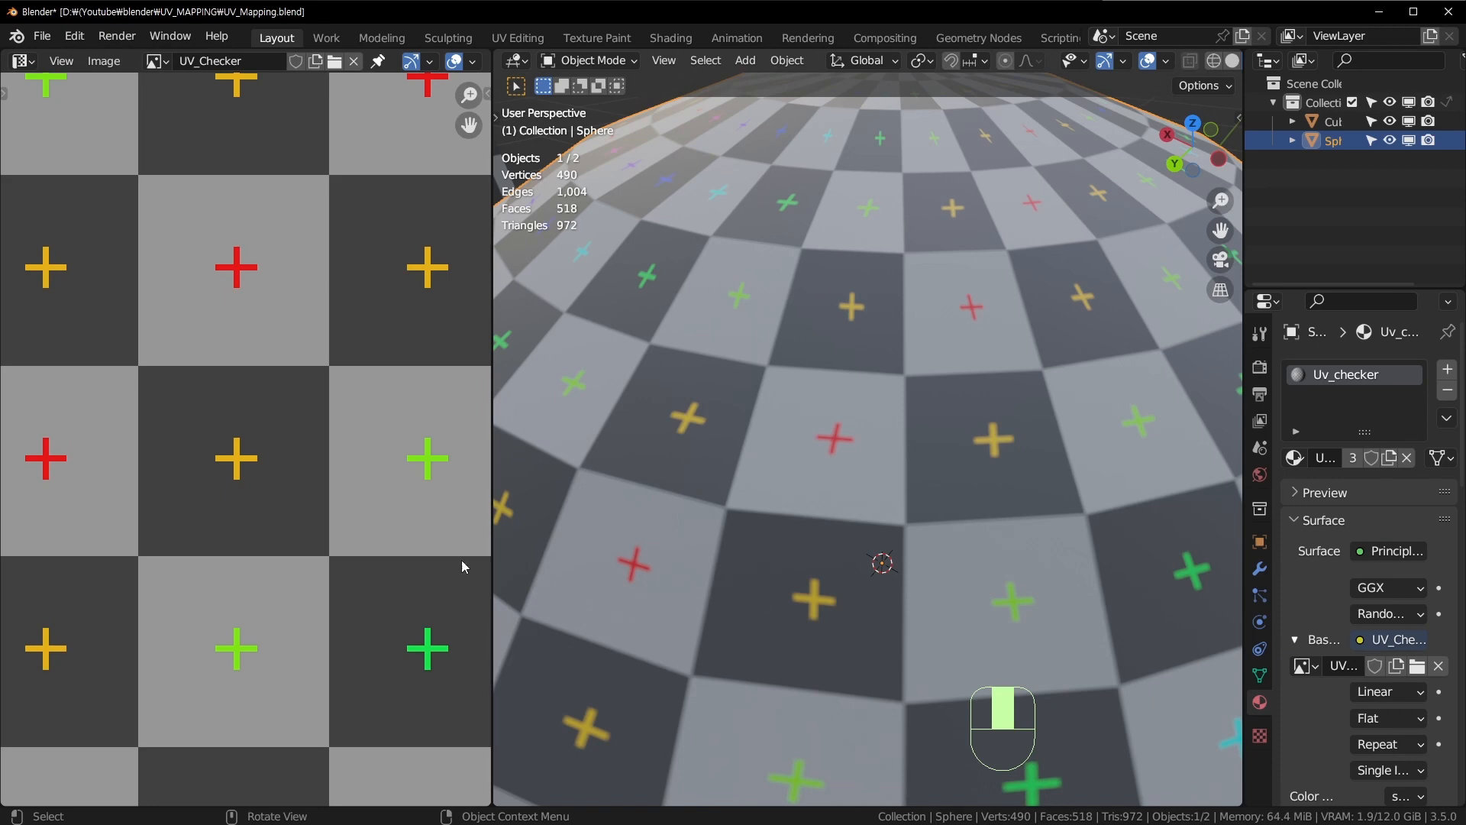
scroll(771, 534, down, 5)
middle_drag(772, 539, 805, 532)
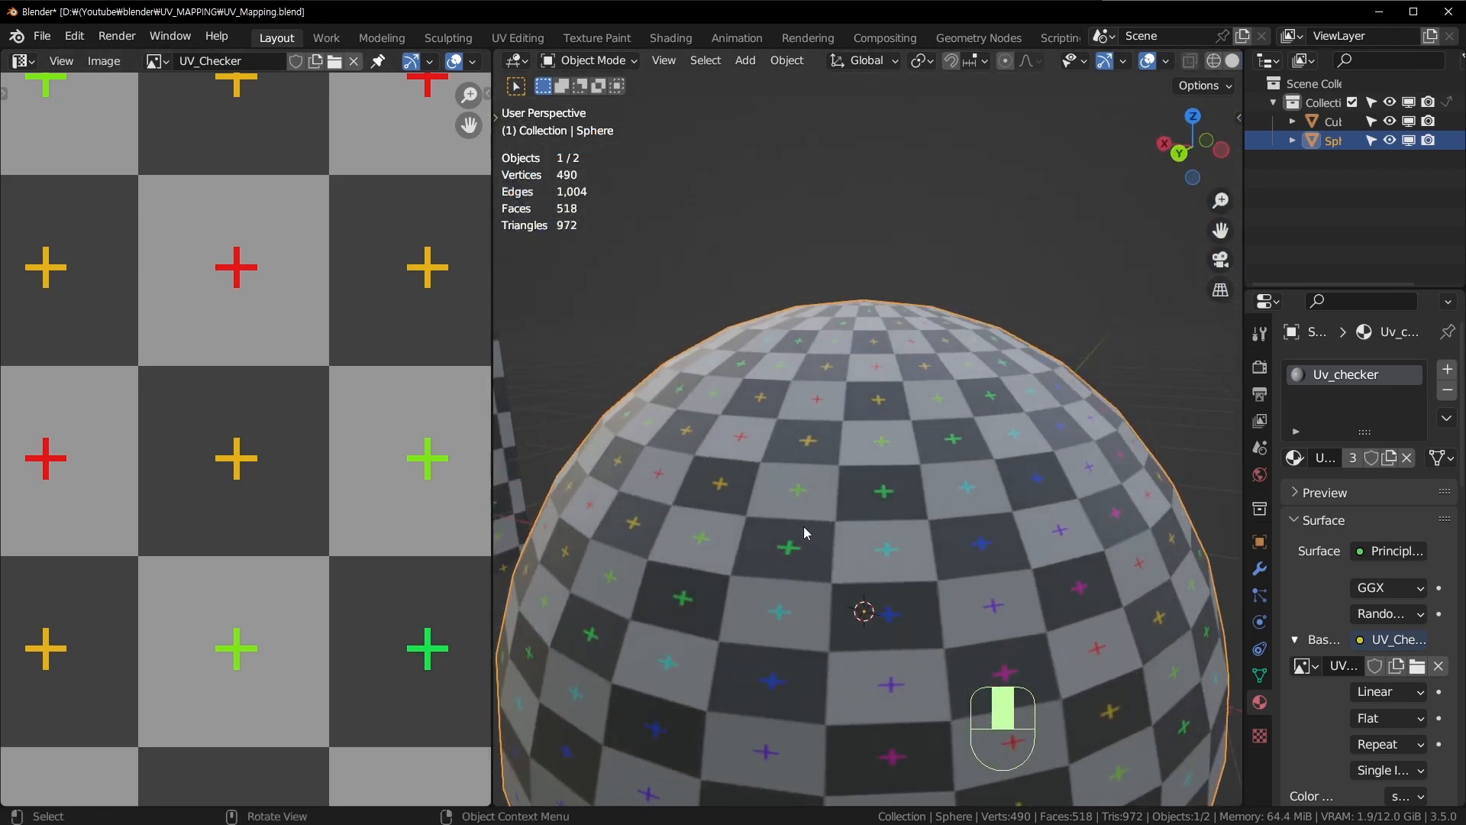
shift+middle_drag(746, 678, 768, 504)
middle_drag(832, 450, 821, 561)
scroll(767, 472, up, 3)
shift+middle_drag(756, 516, 718, 313)
scroll(196, 381, down, 7)
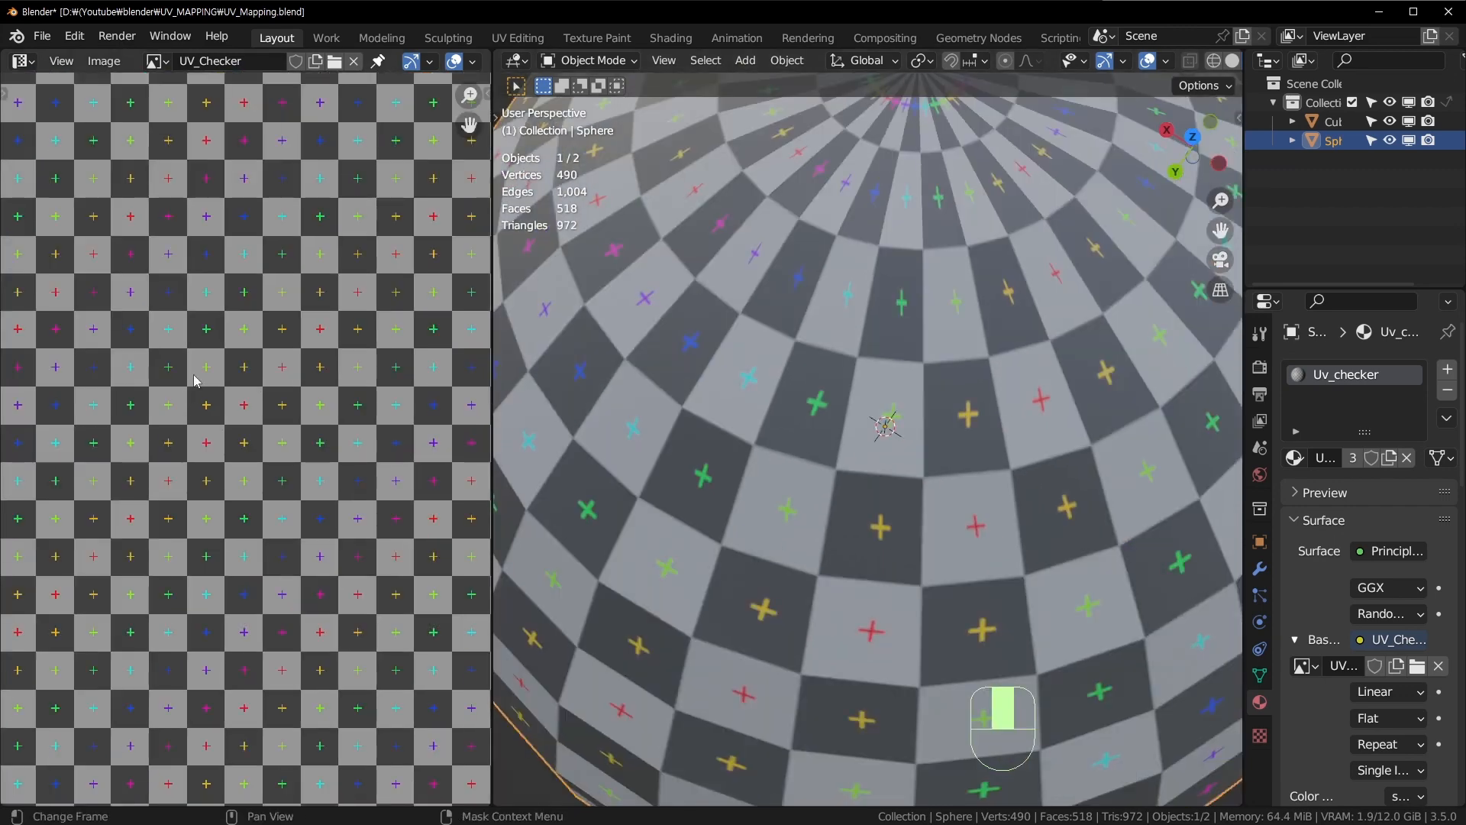
scroll(194, 375, down, 4)
middle_drag(74, 214, 91, 209)
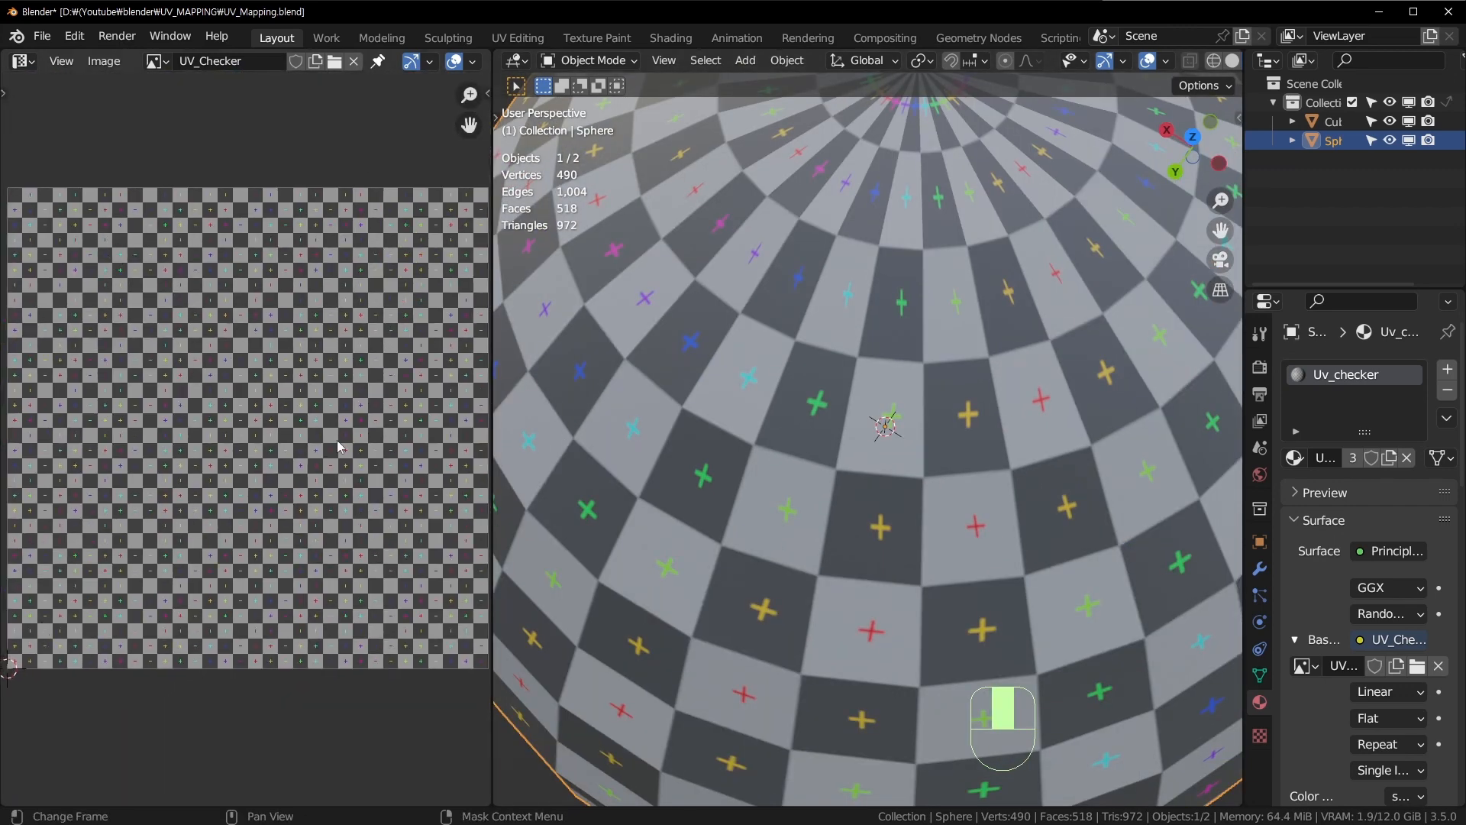
Step: Examine the texture distortion around the sphere's pole against its middle area and the neighbouring cube
shift+middle_drag(846, 262, 778, 441)
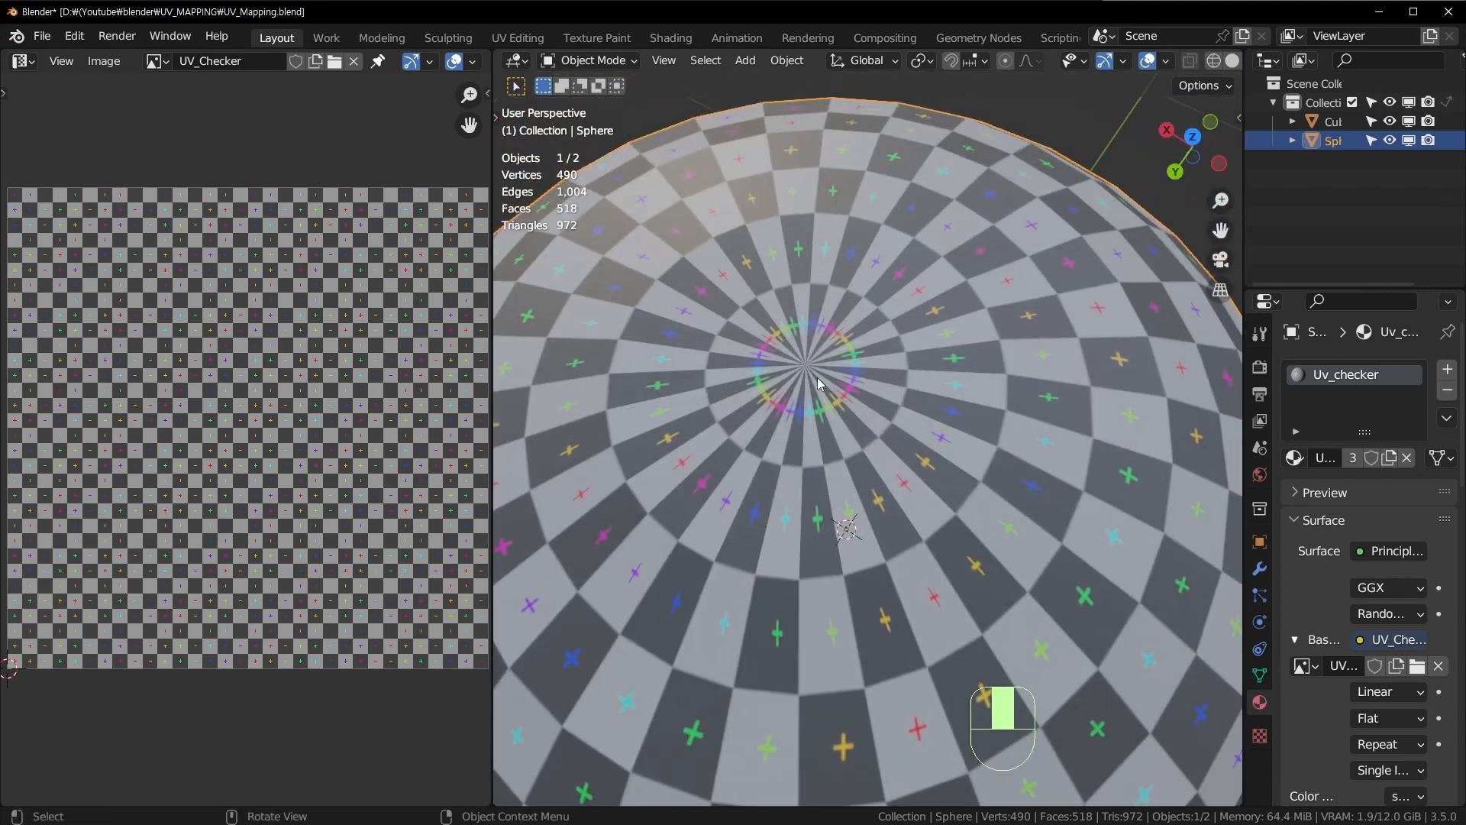
middle_drag(940, 550, 916, 412)
middle_drag(946, 263, 942, 375)
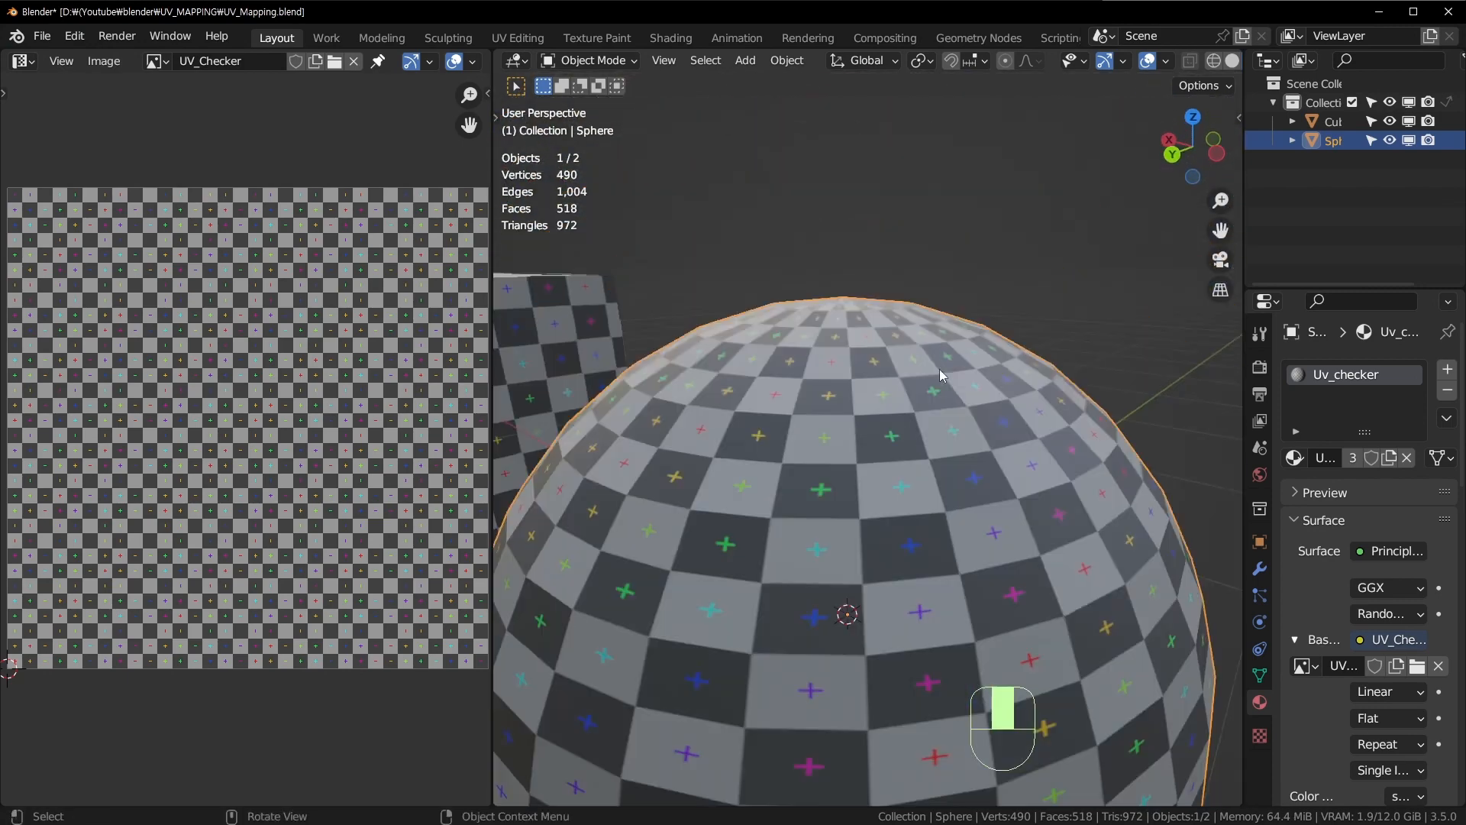
scroll(942, 375, down, 6)
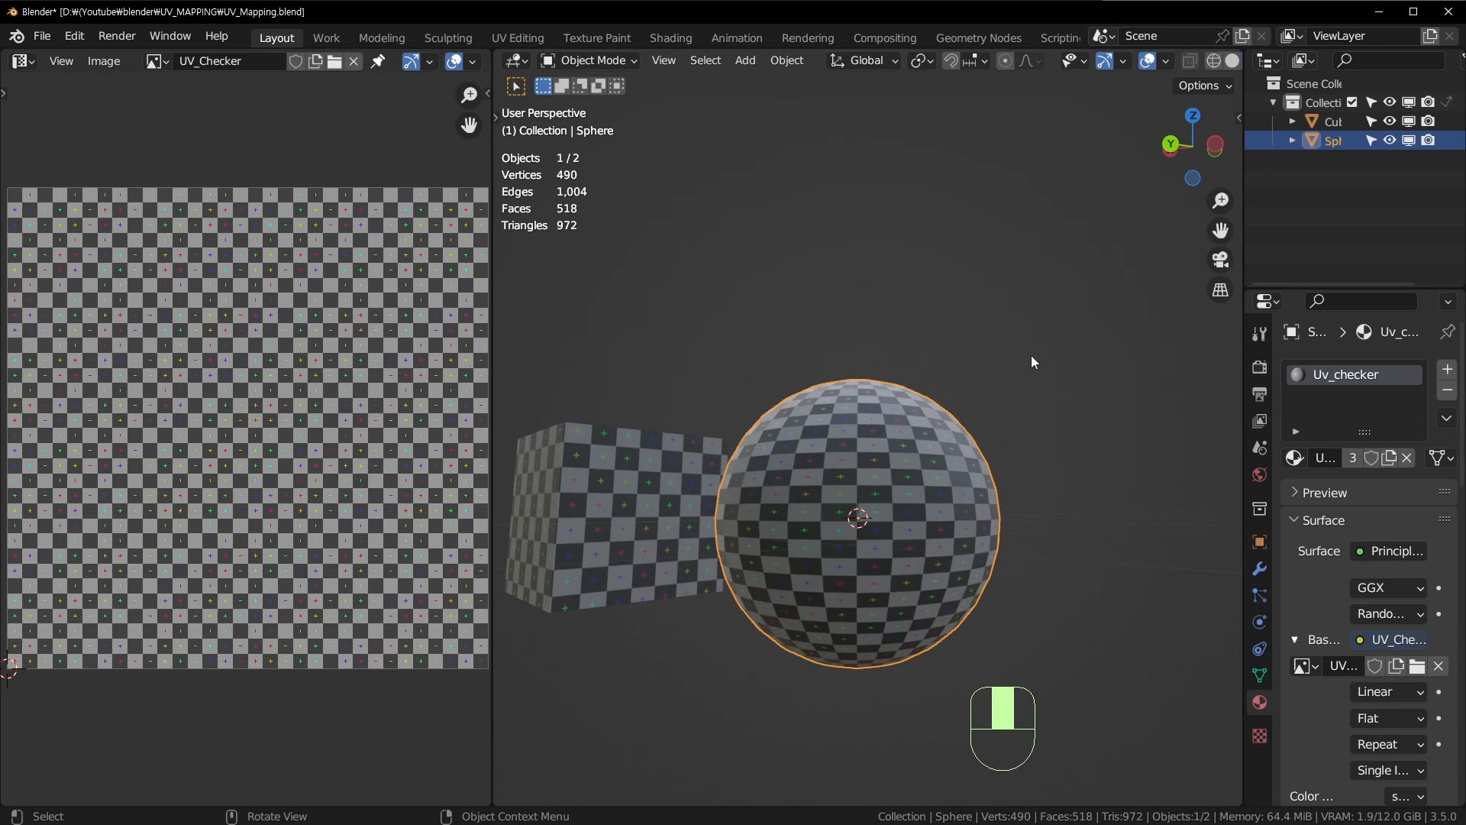
middle_drag(860, 453, 874, 415)
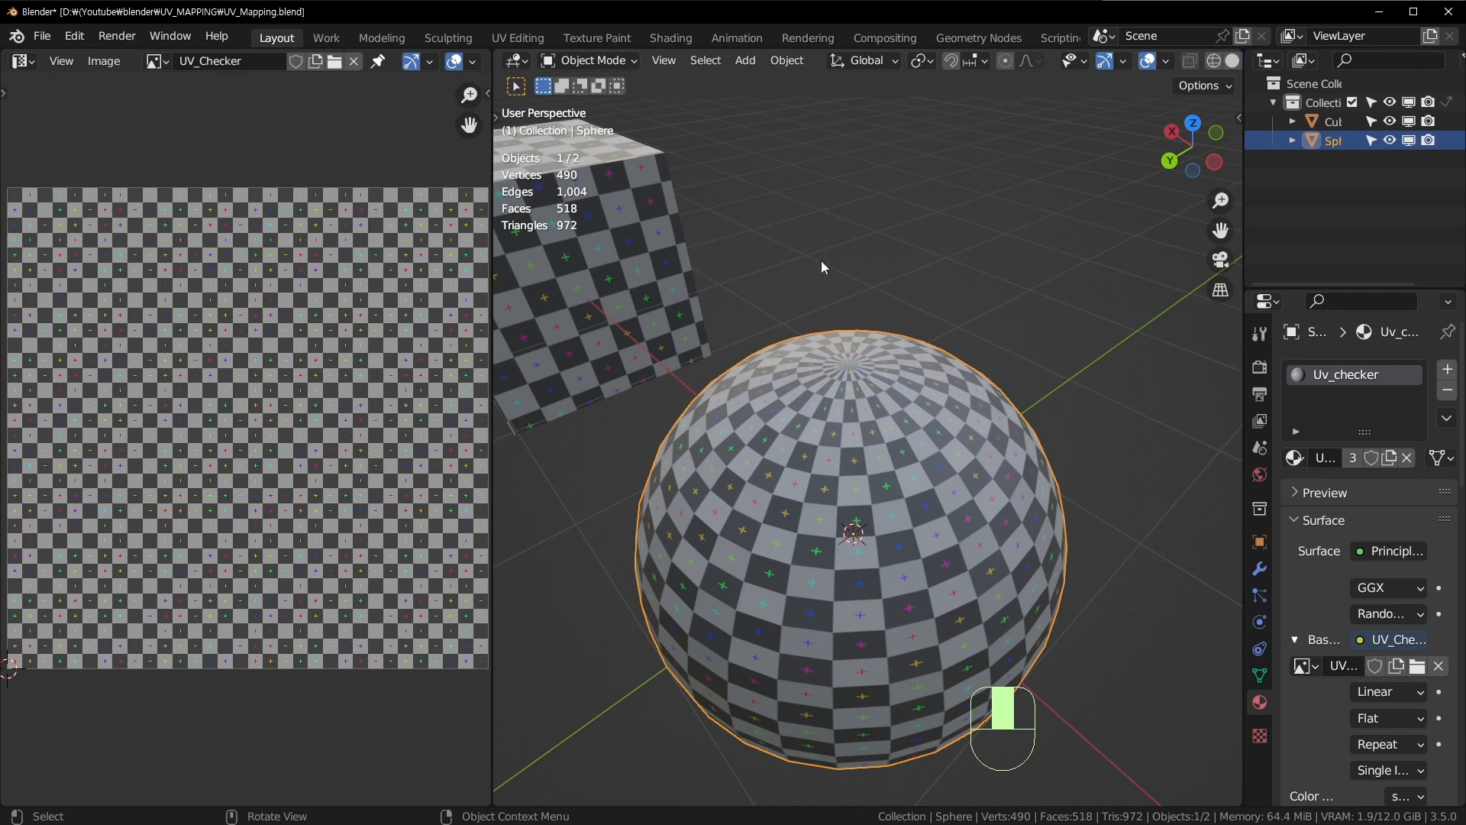
middle_drag(738, 401, 851, 420)
scroll(825, 420, down, 6)
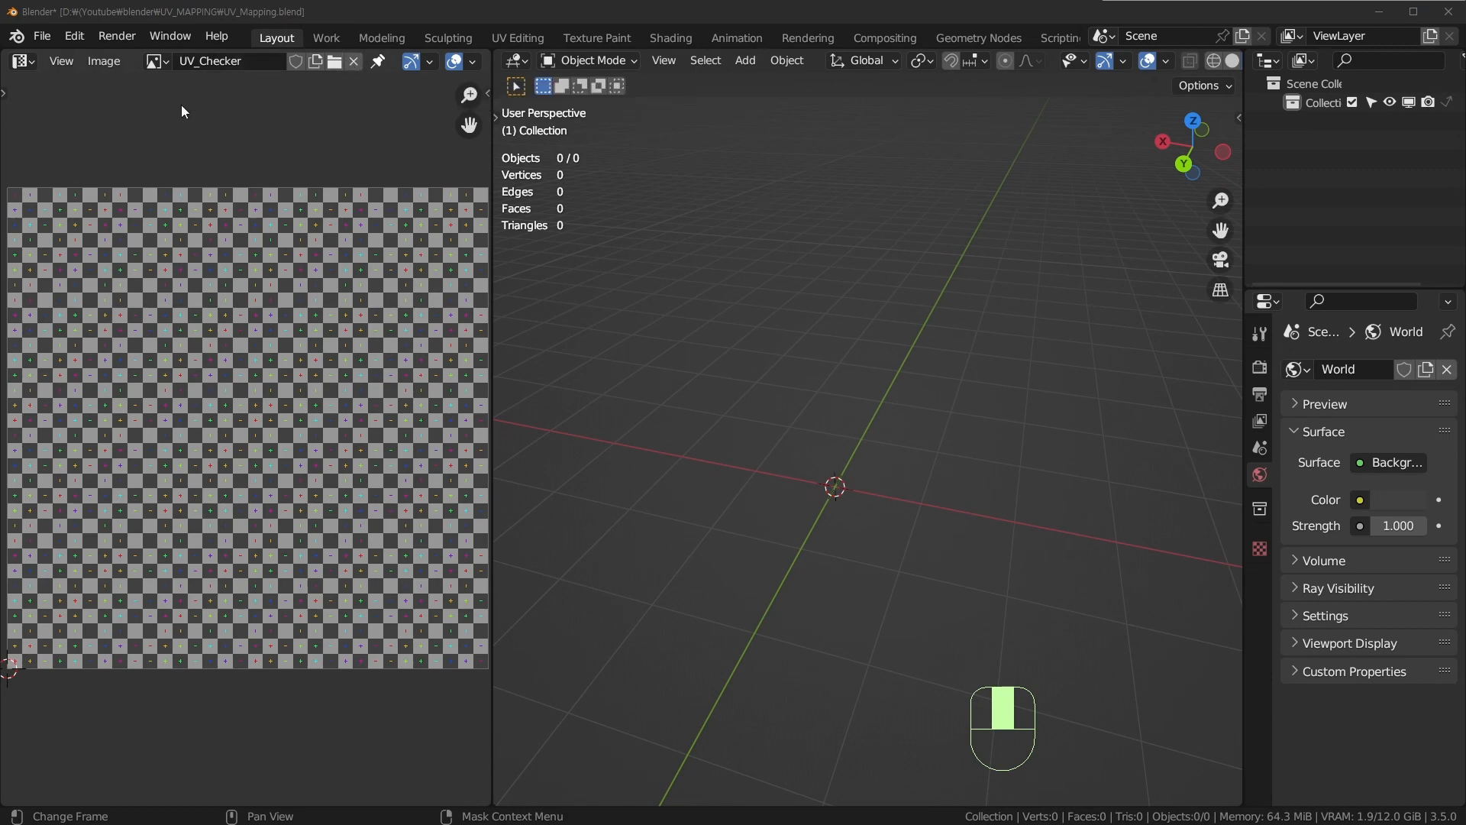
Step: Unlink the UV_Checker image from the image editor
click(354, 61)
scroll(289, 395, up, 2)
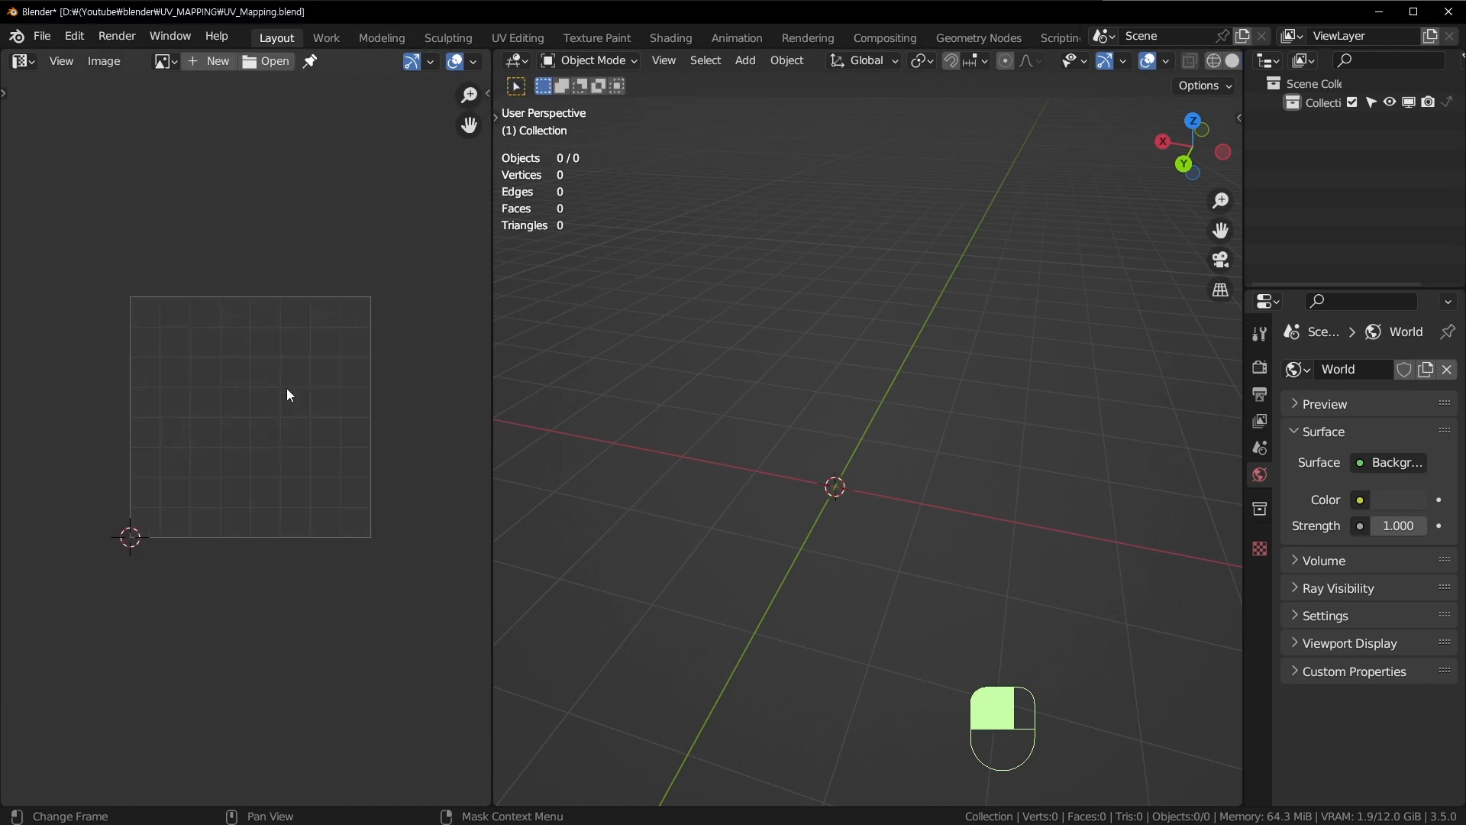
scroll(290, 395, up, 2)
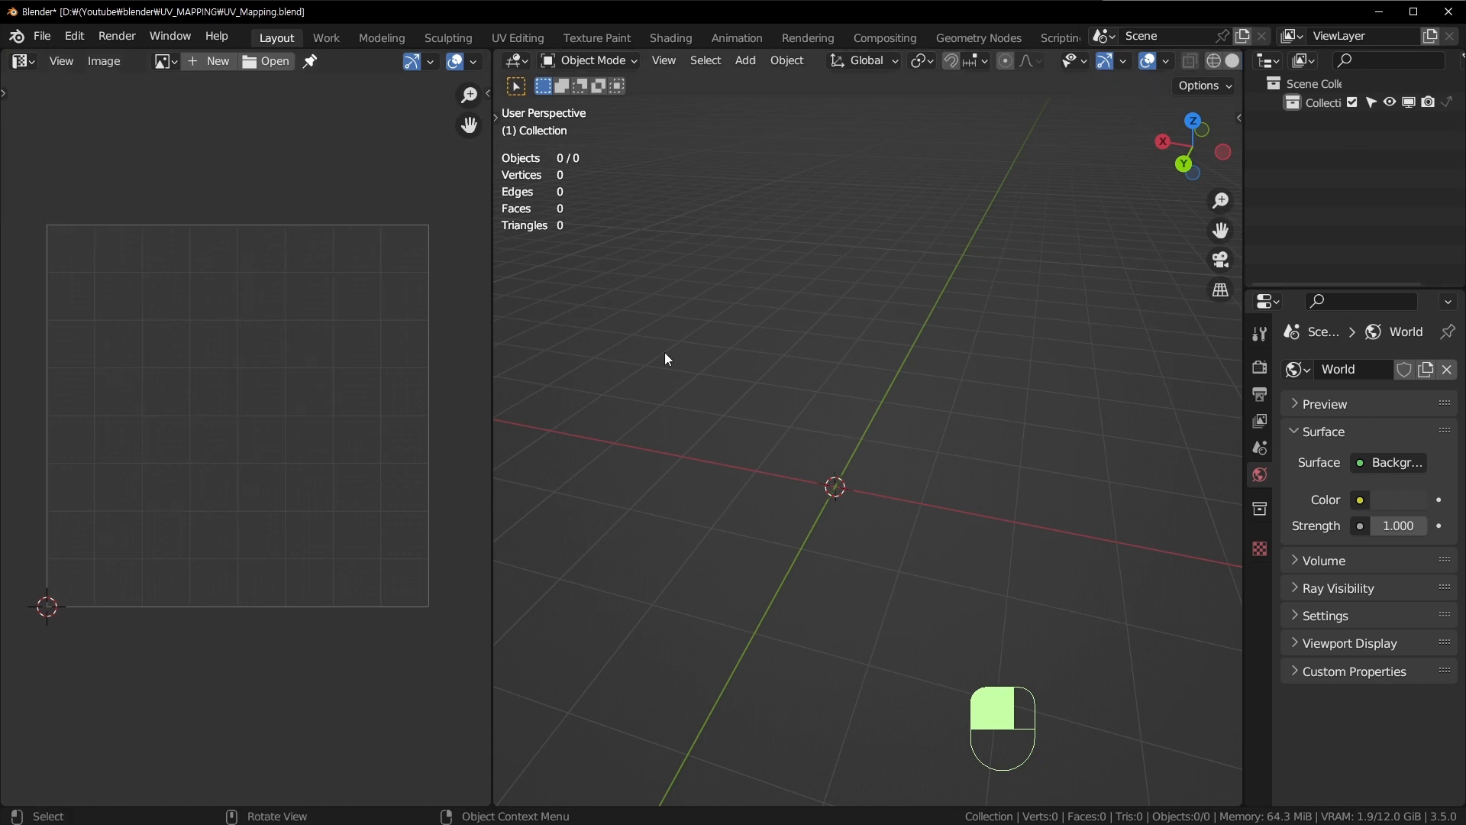
Step: Add a cube mesh to the empty scene and enter Edit Mode with its UV layout in view
middle_drag(882, 449, 878, 446)
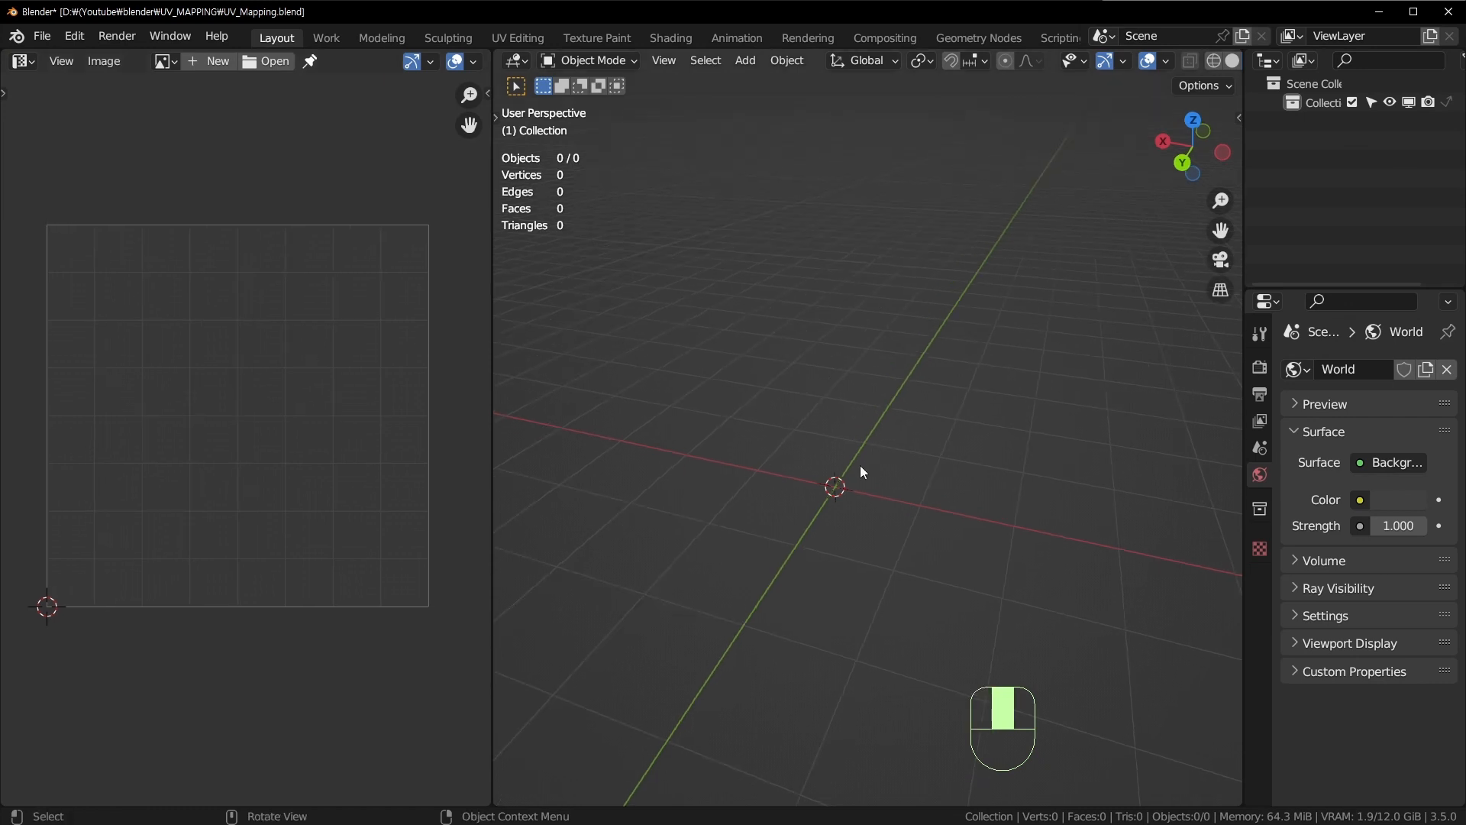
key(shift+a)
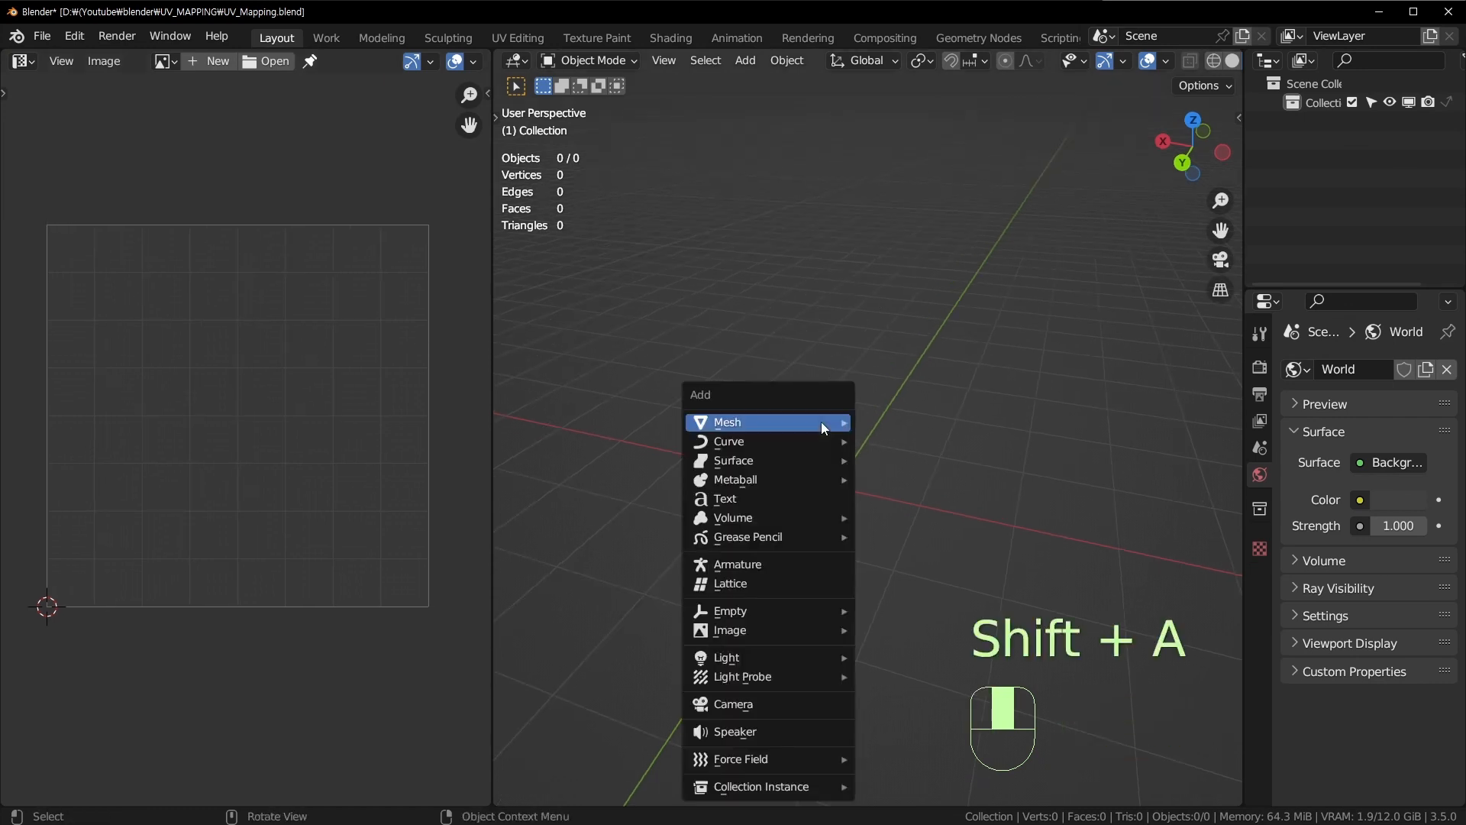
mouse_move(822, 422)
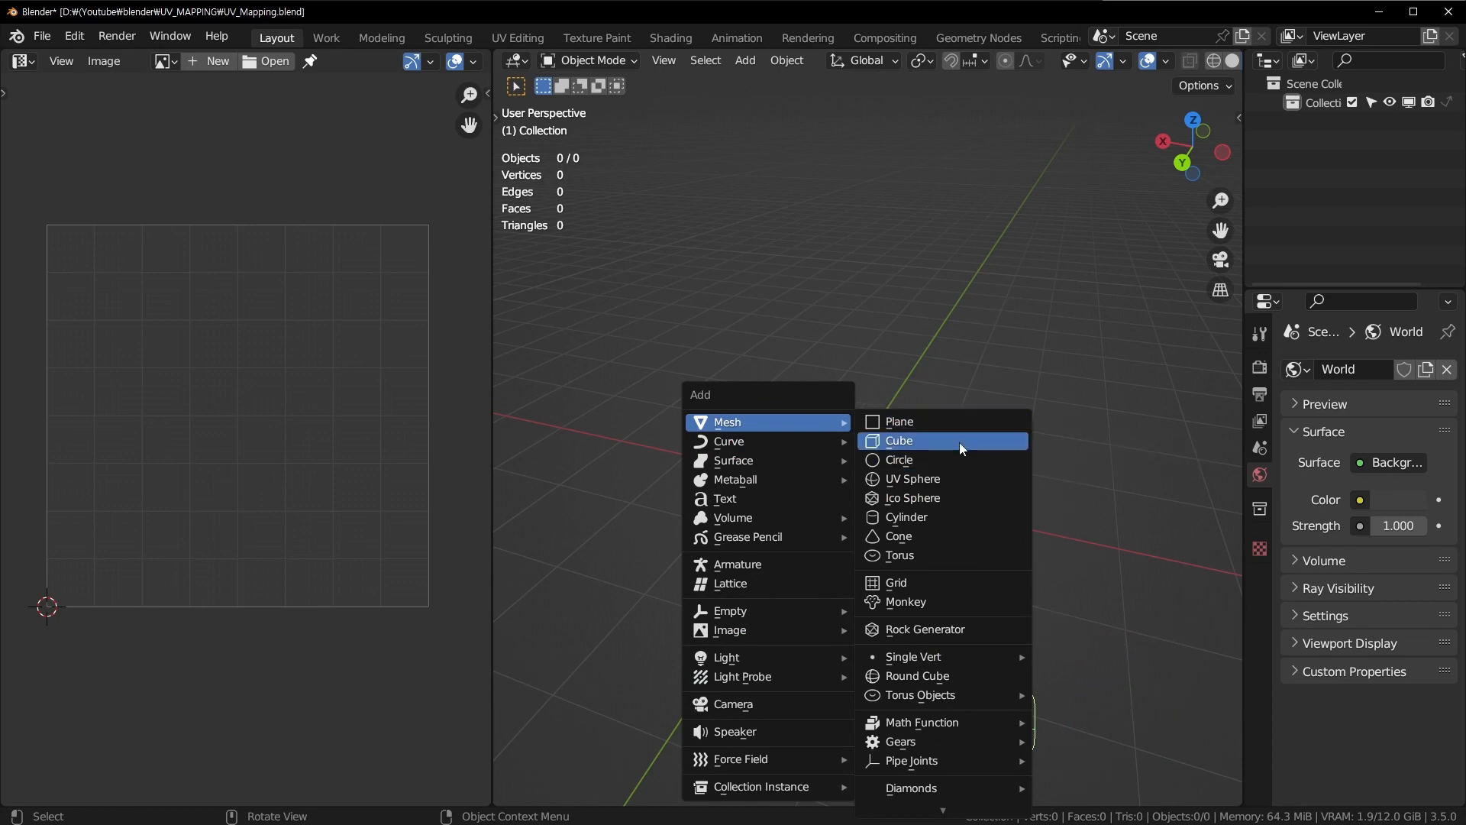
click(959, 442)
key(Tab)
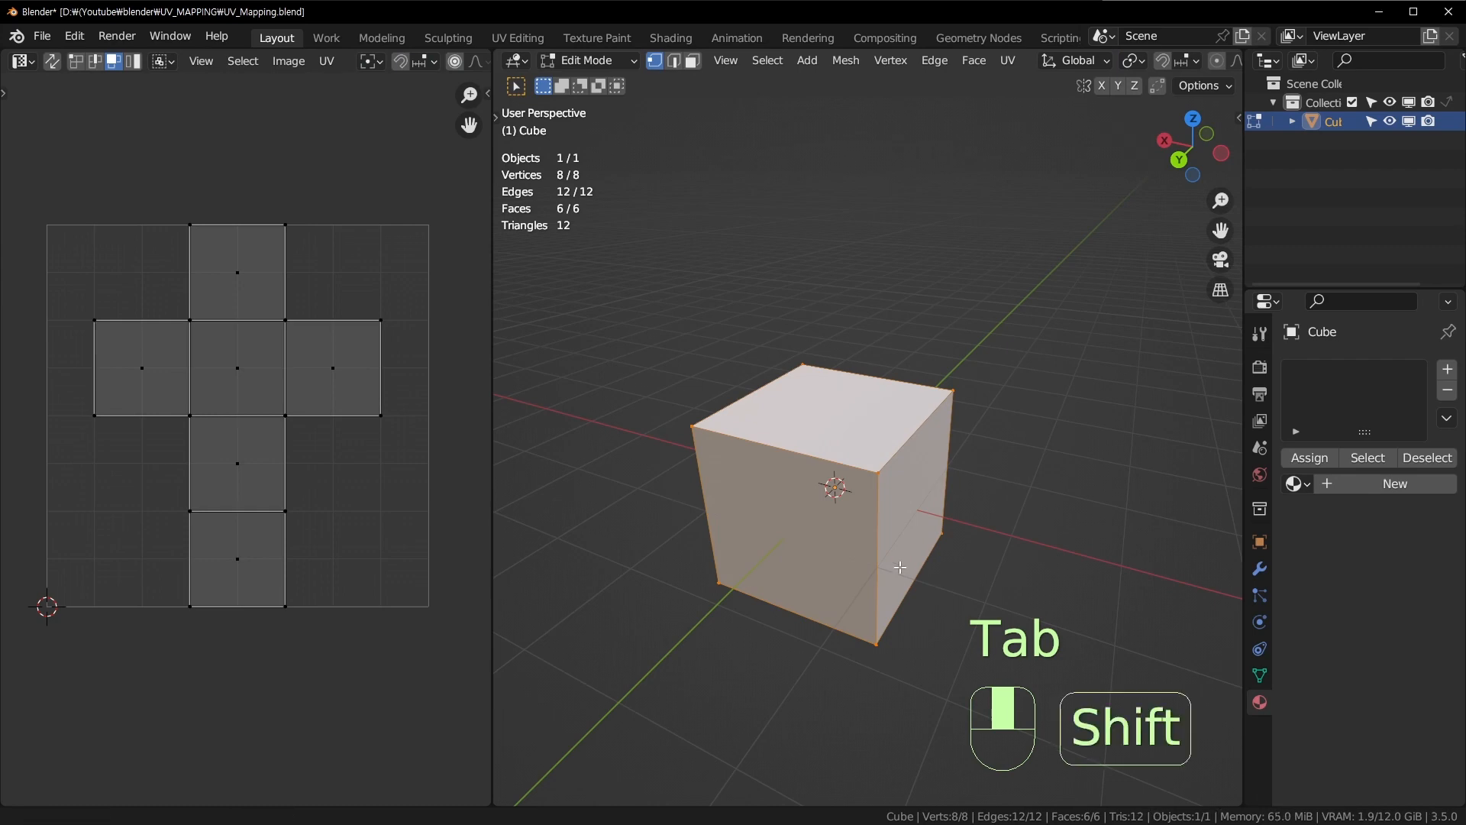
shift+middle_drag(901, 567, 796, 528)
scroll(787, 520, up, 3)
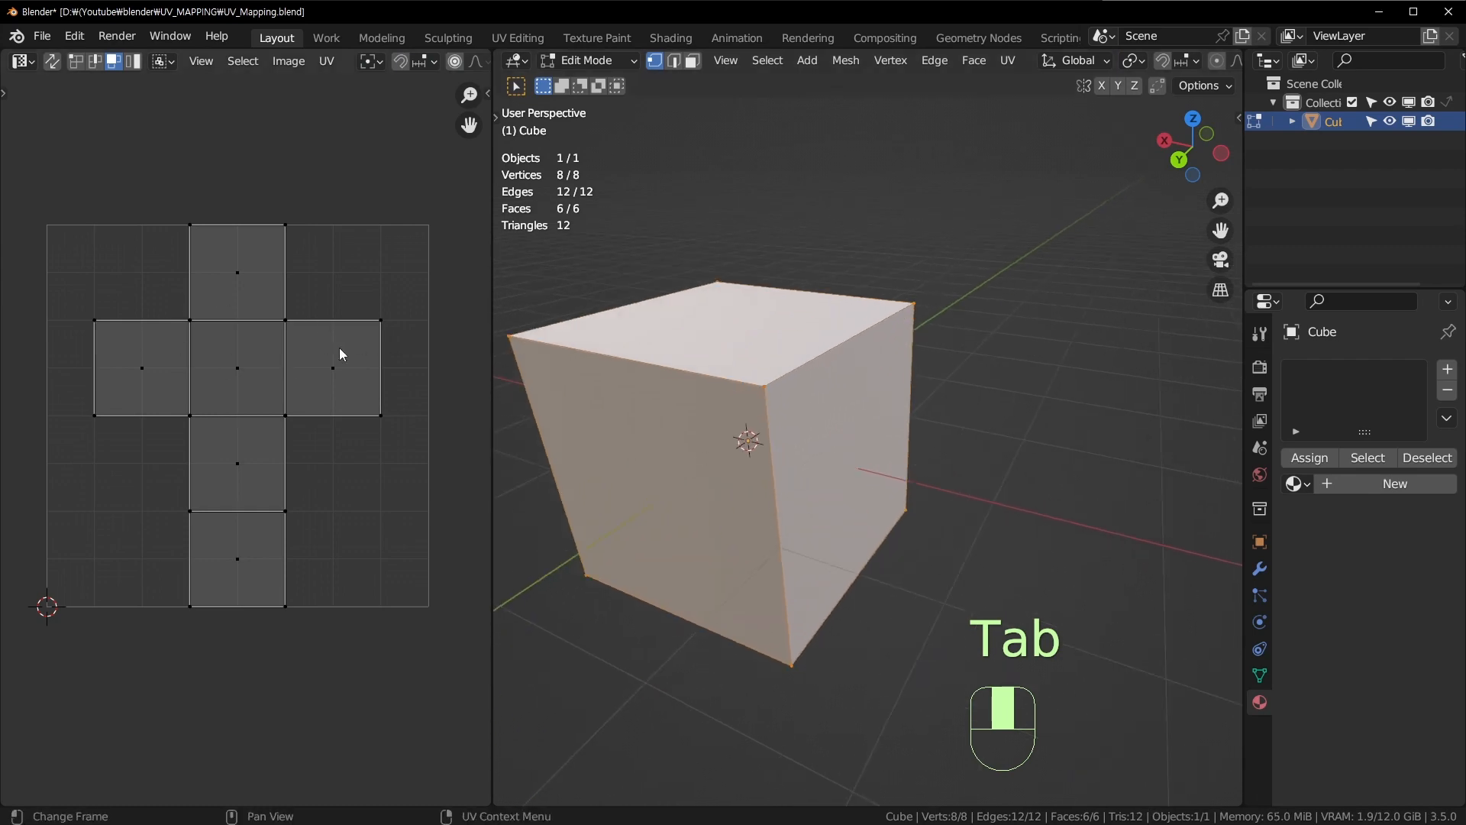
shift+middle_drag(341, 354, 395, 376)
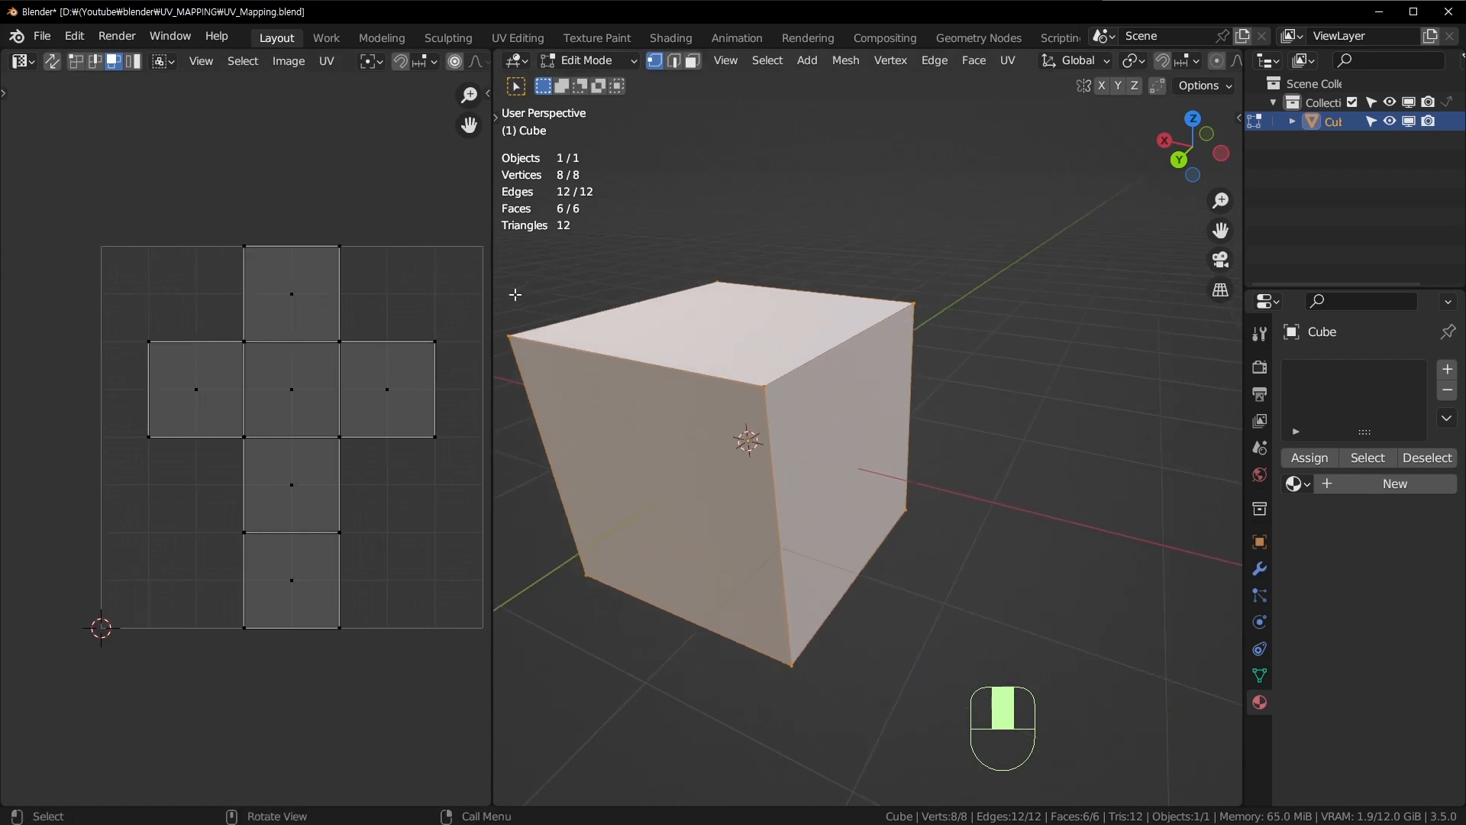
shift+middle_drag(760, 444, 844, 471)
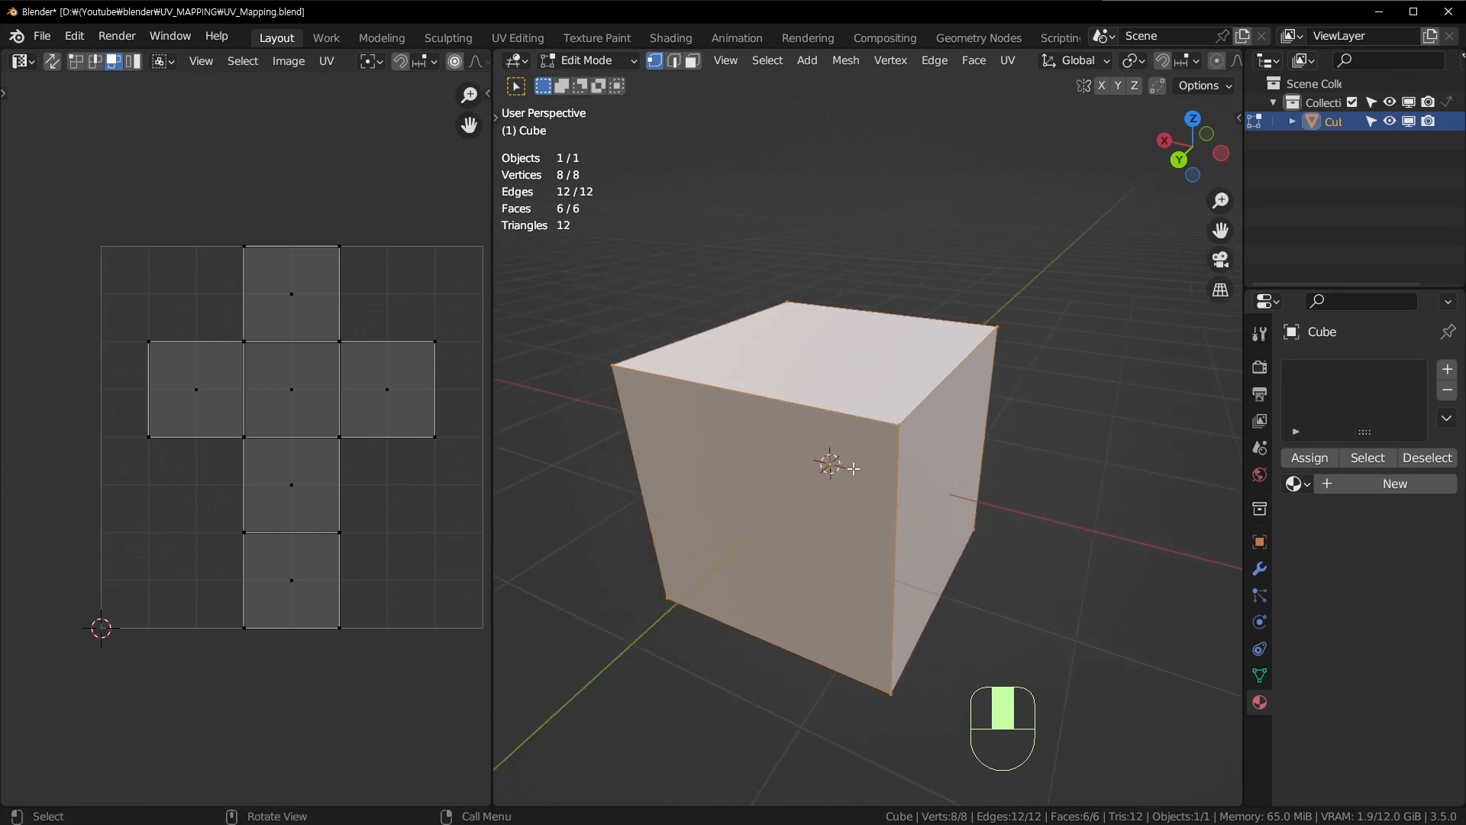
Step: Select the whole cube and reset its UV projection
key(a)
key(a)
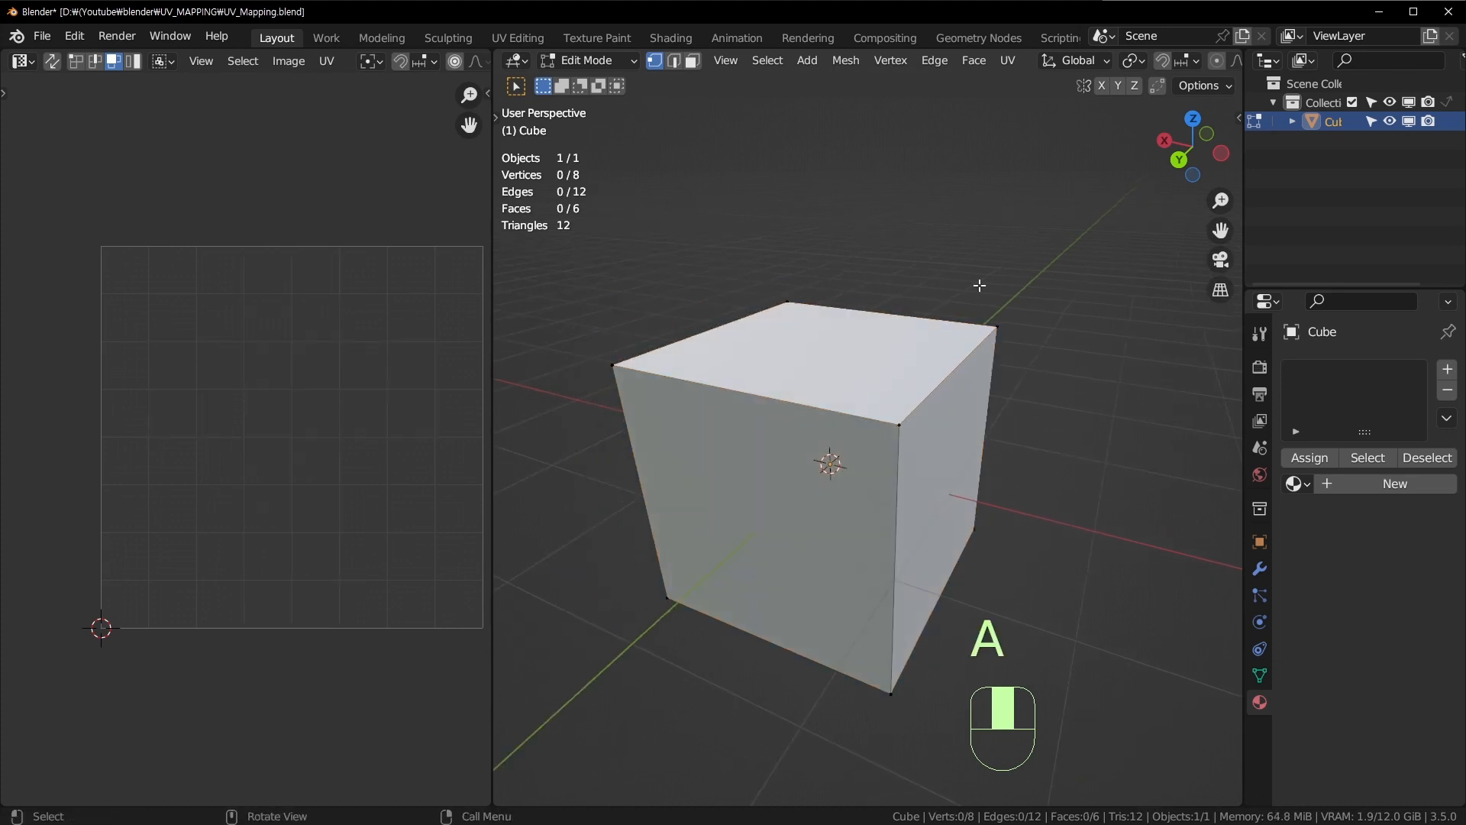
key(a)
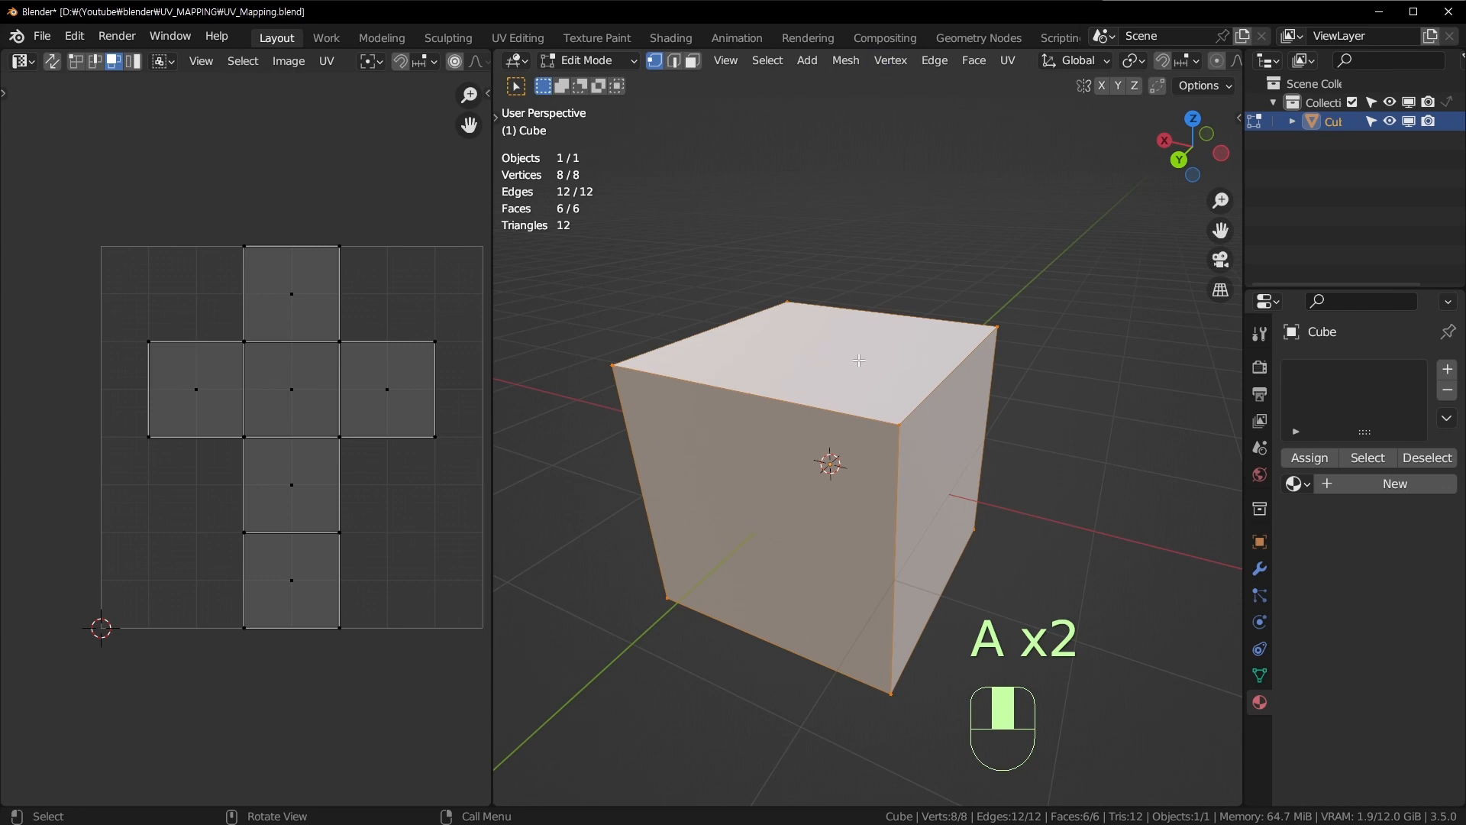
click(327, 61)
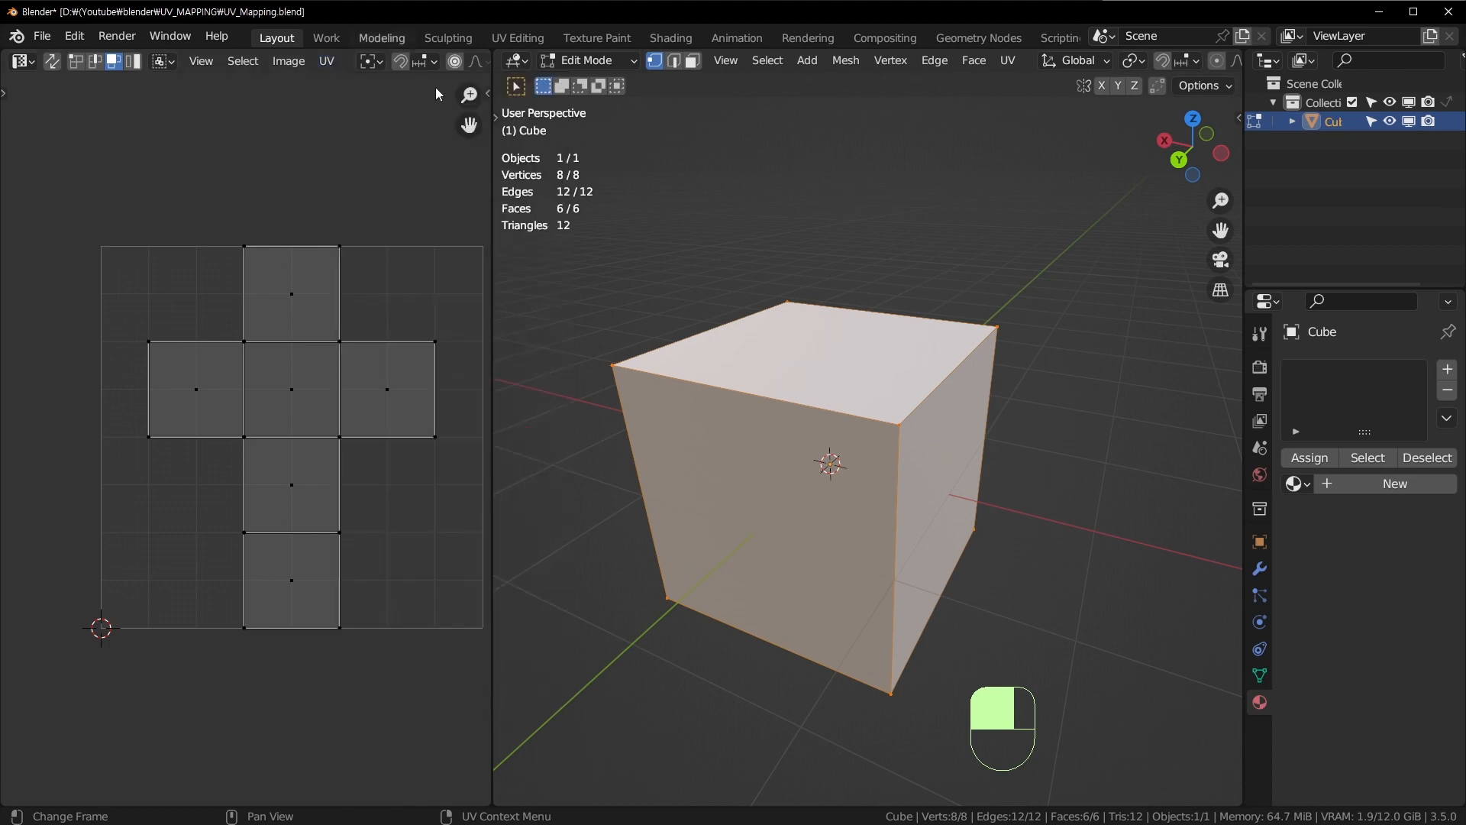
middle_drag(748, 438, 770, 429)
middle_drag(848, 468, 830, 460)
middle_drag(1109, 282, 1088, 273)
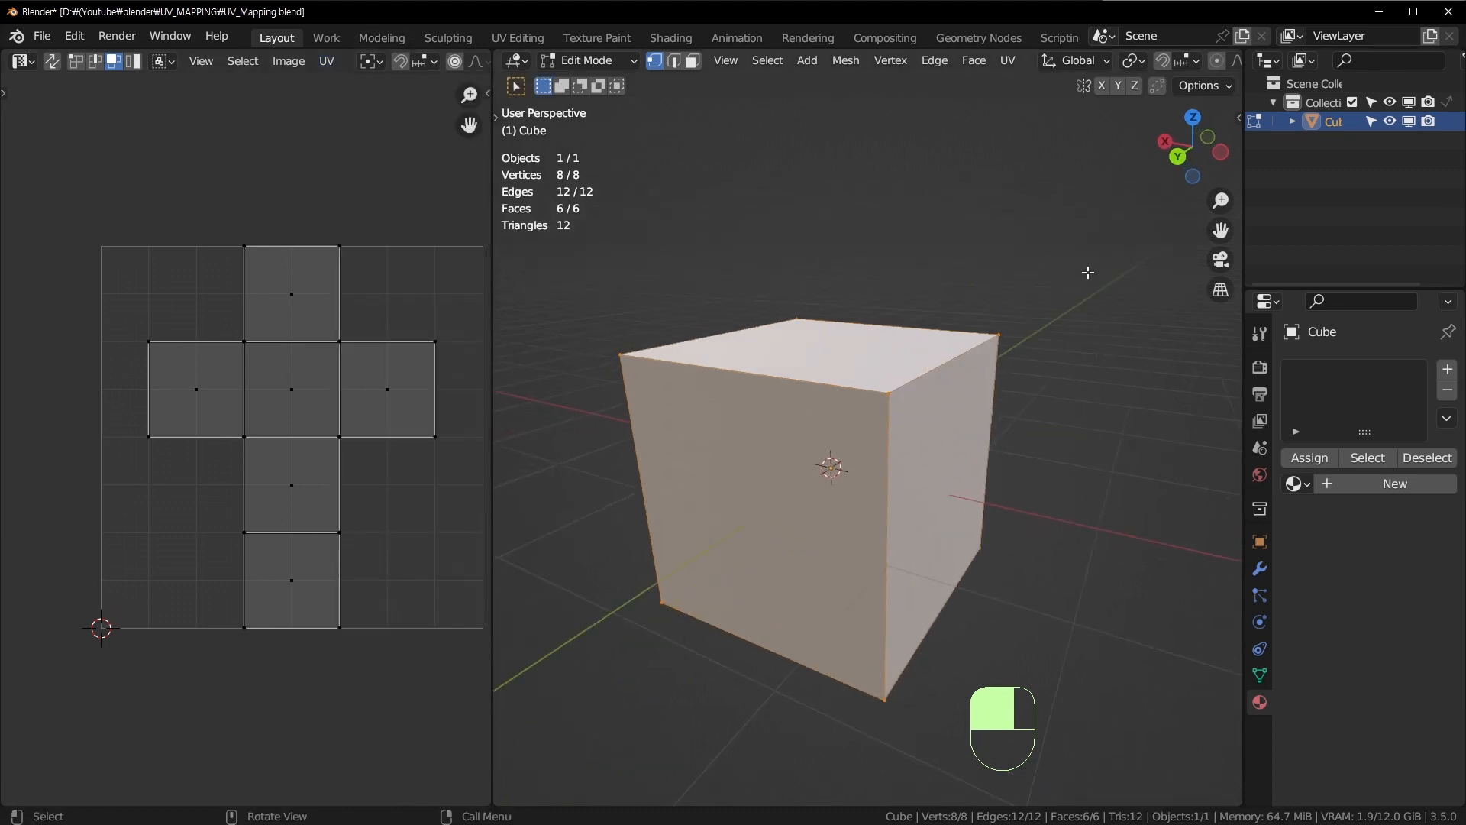
scroll(886, 415, up, 1)
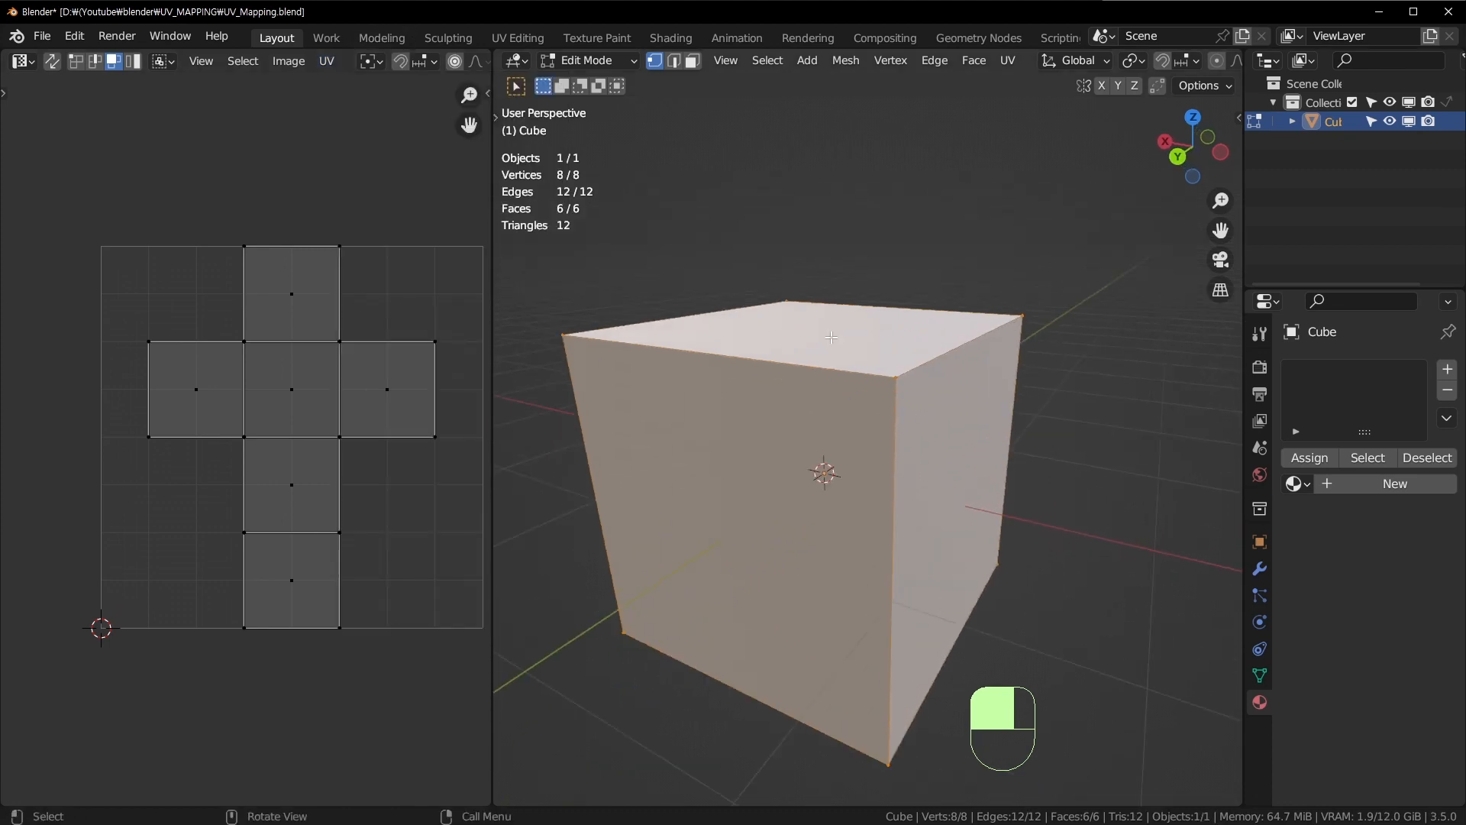
key(u)
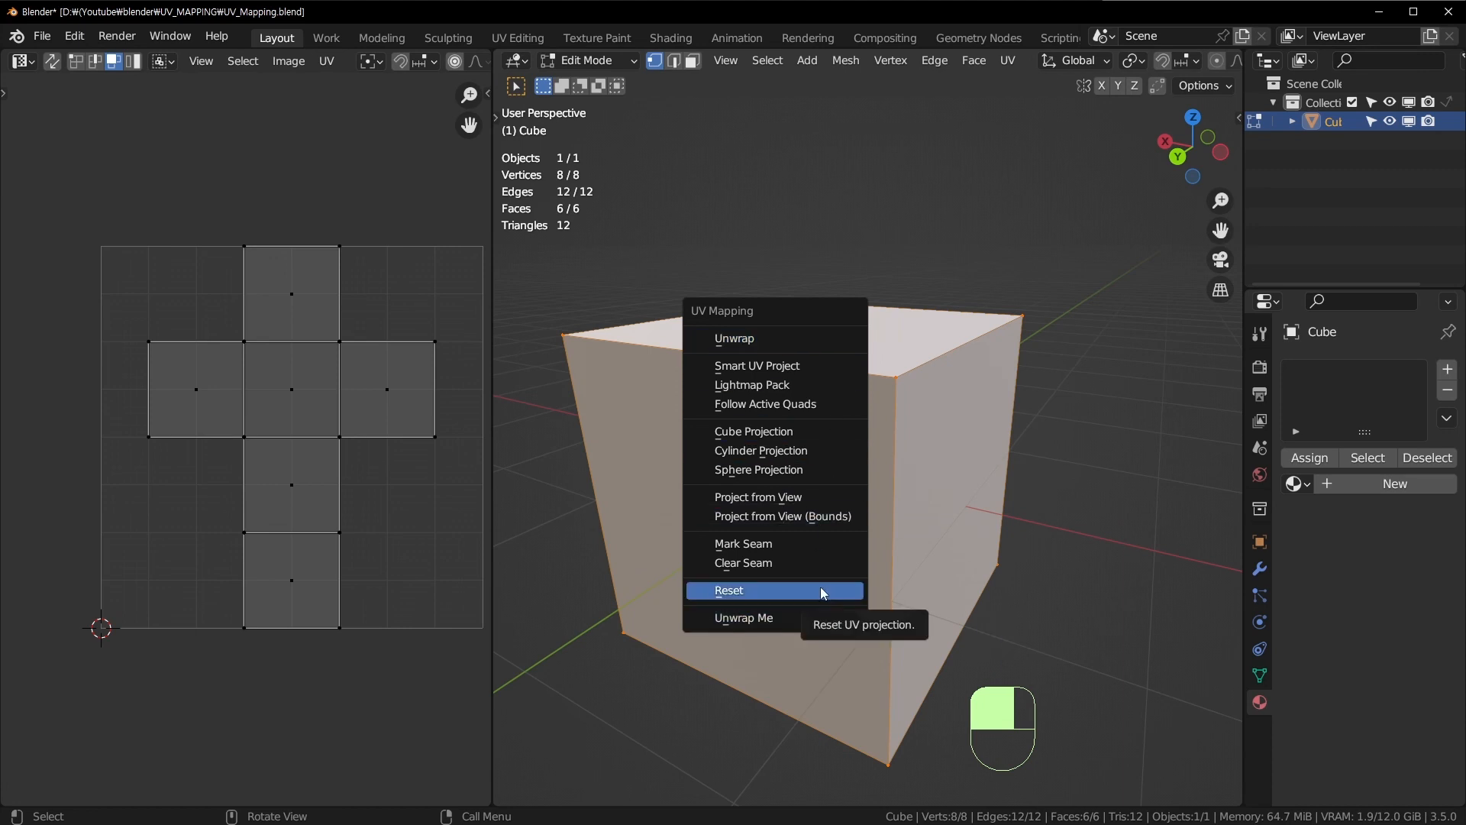
click(799, 593)
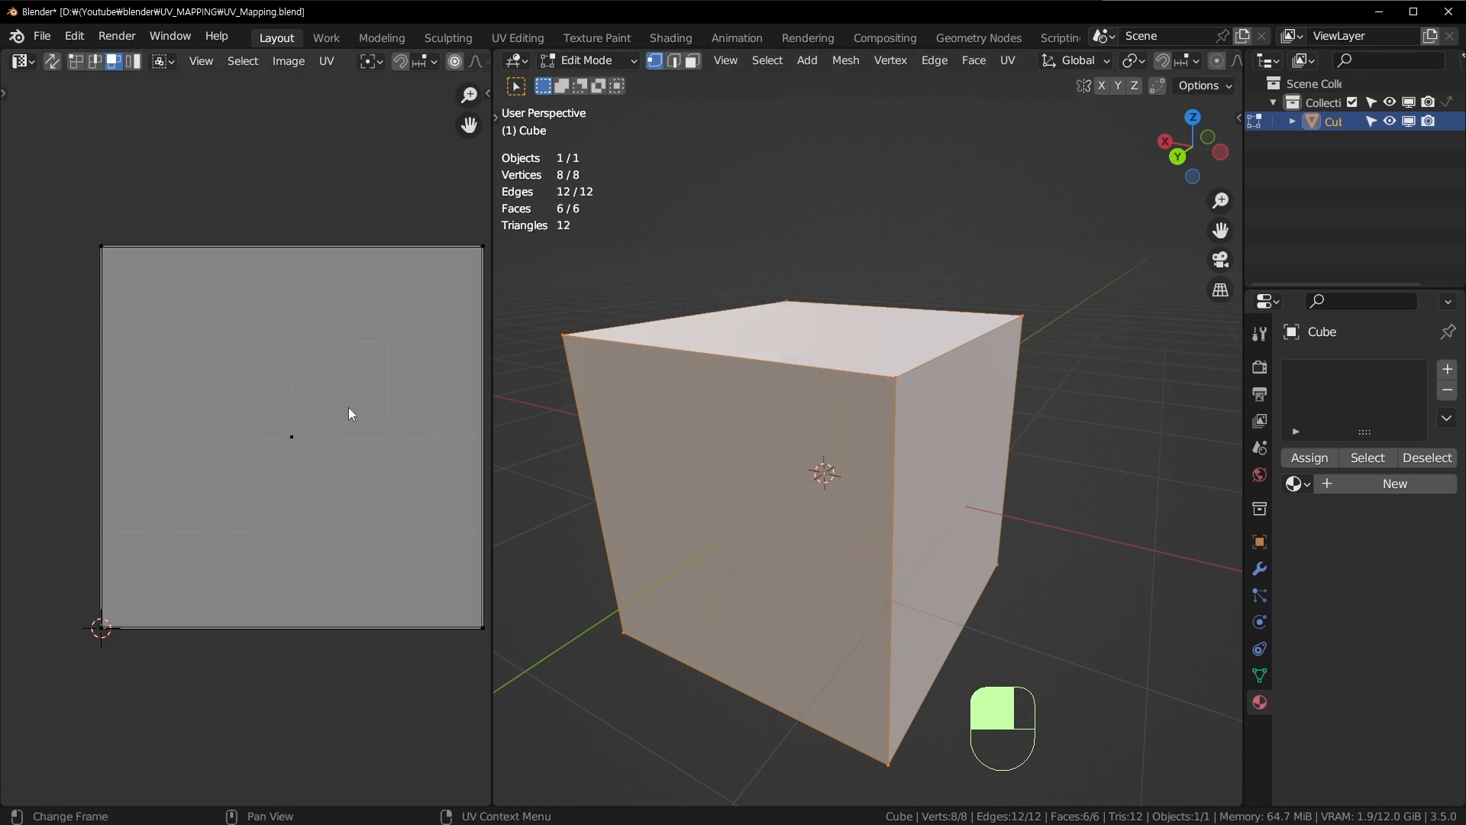
Step: Select all of the cube's UVs and scale them to 0 so they collapse into a single point
key(a)
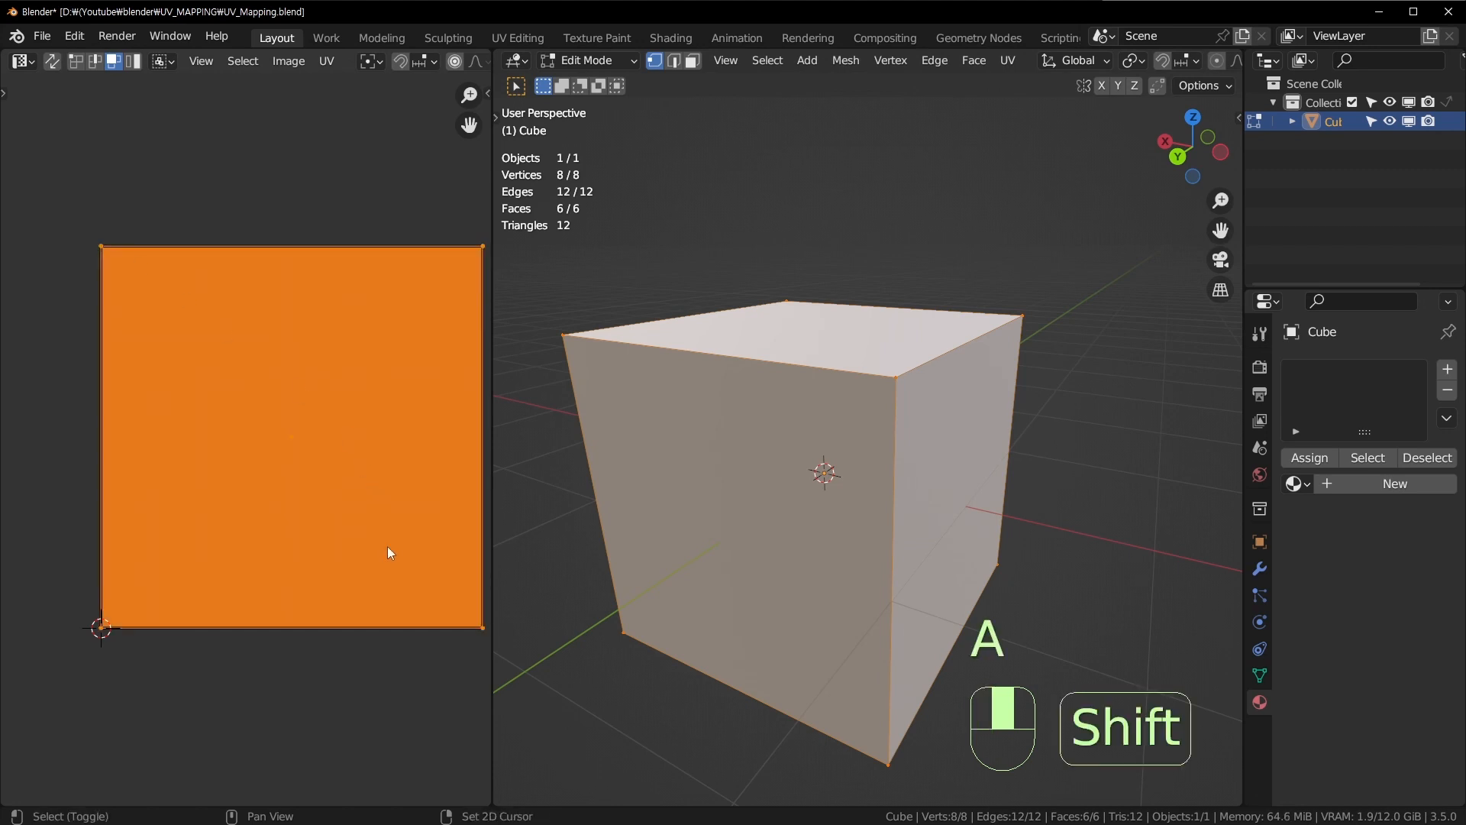
shift+middle_drag(388, 547, 374, 609)
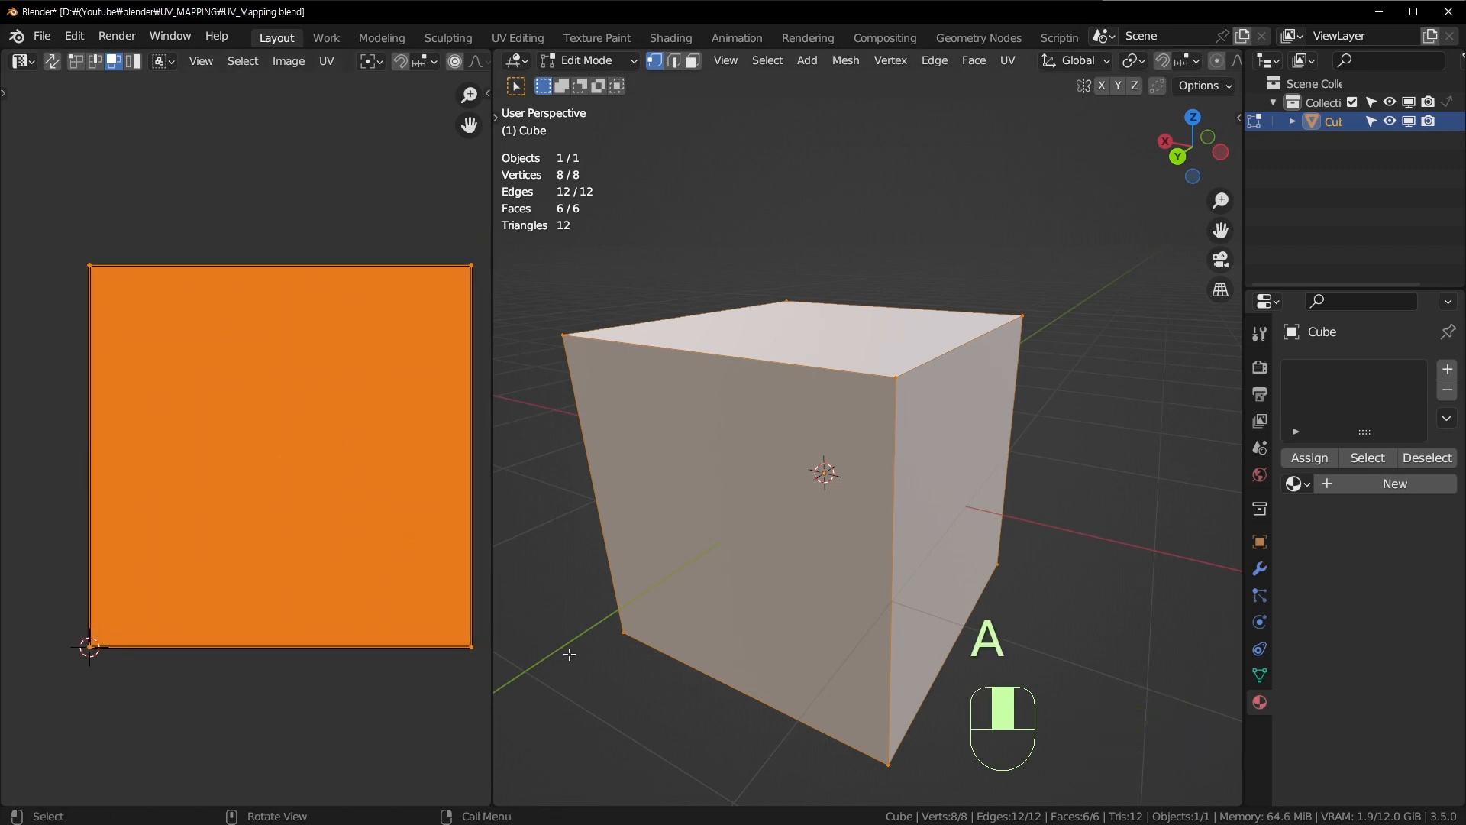
key(s)
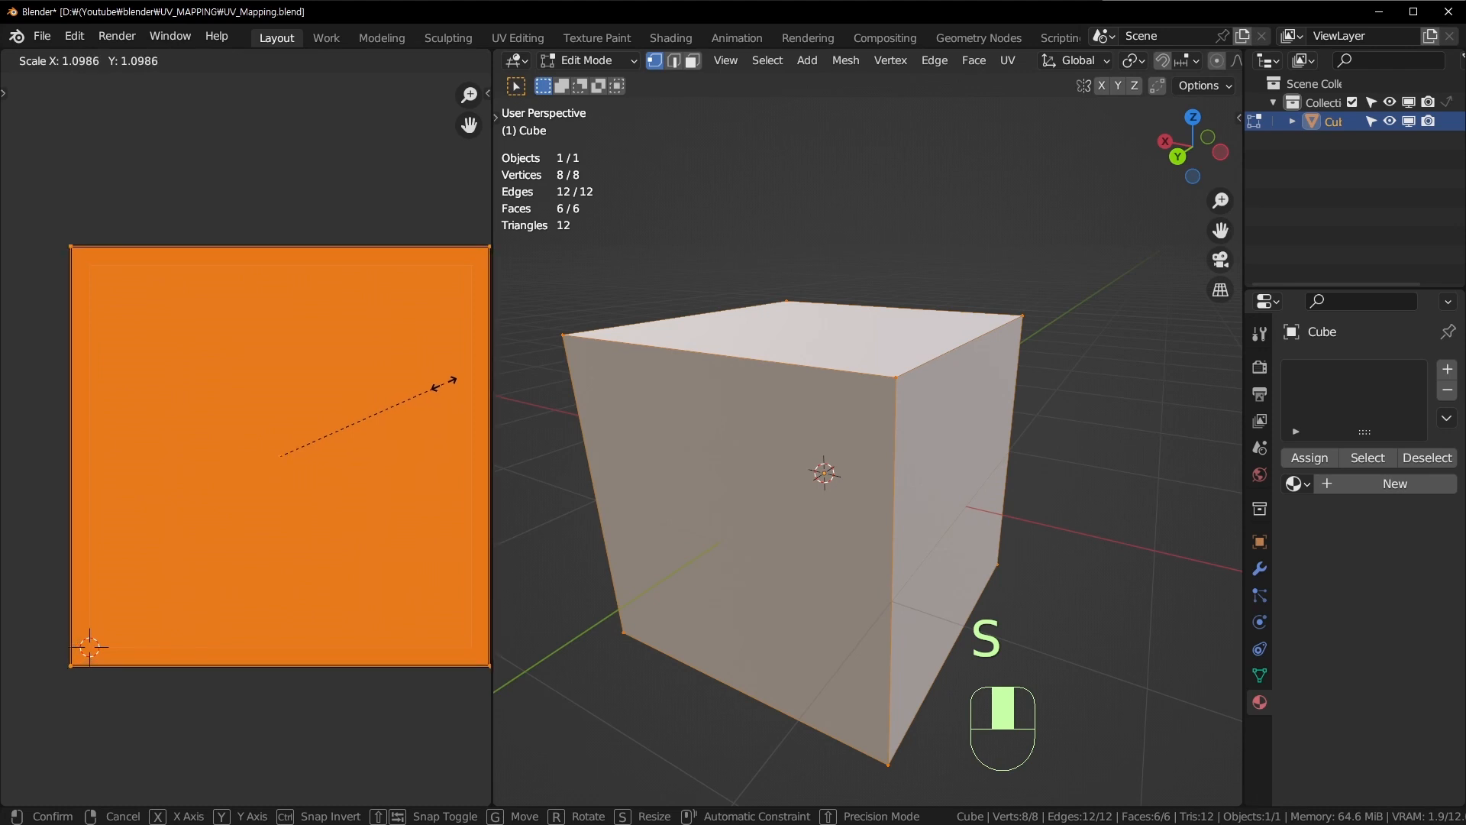
click(404, 422)
key(s)
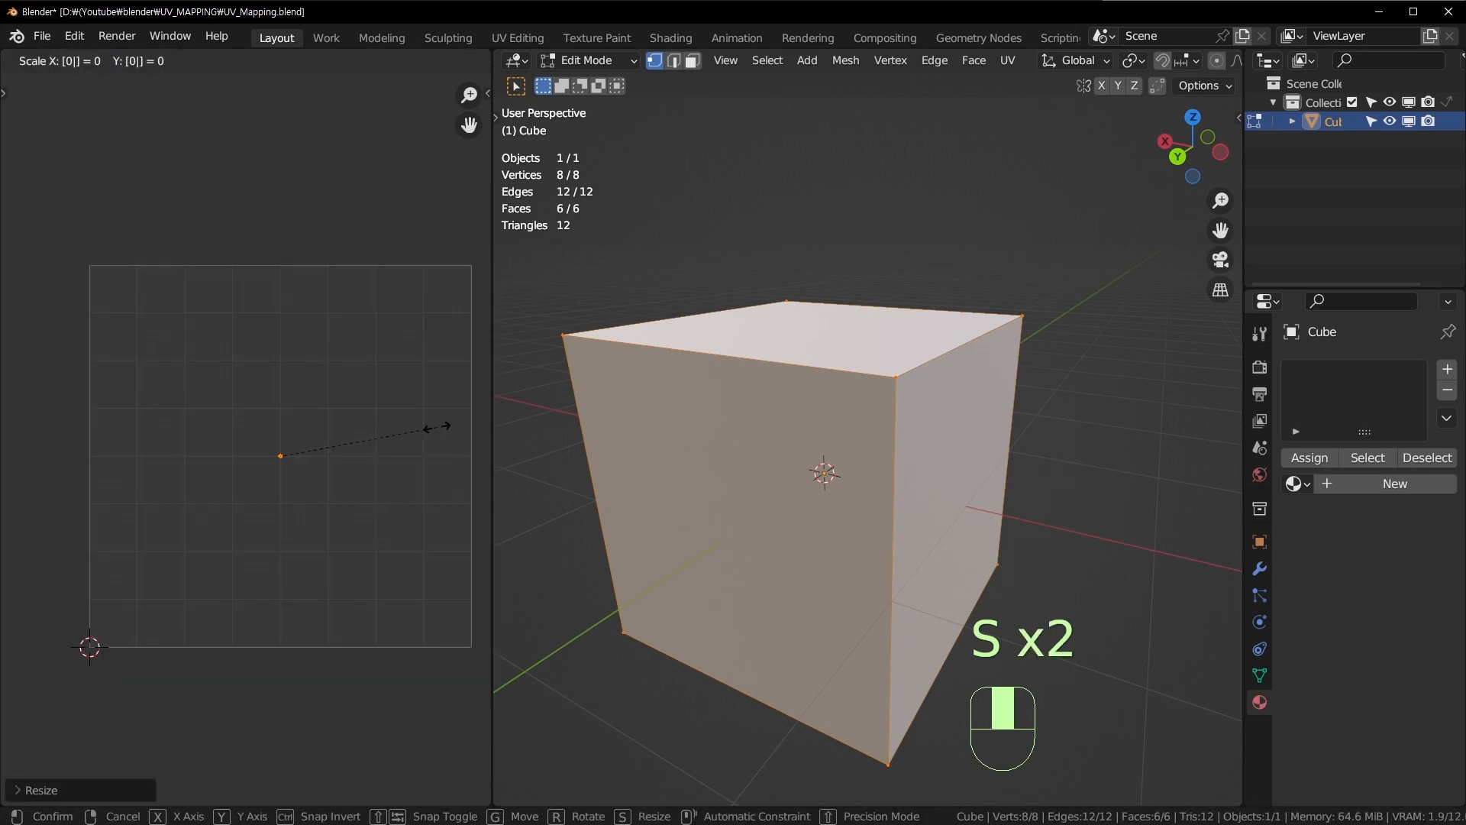
click(438, 428)
Step: Move the collapsed UV point outside the UV grid, just beyond the lower part of its left edge
key(g)
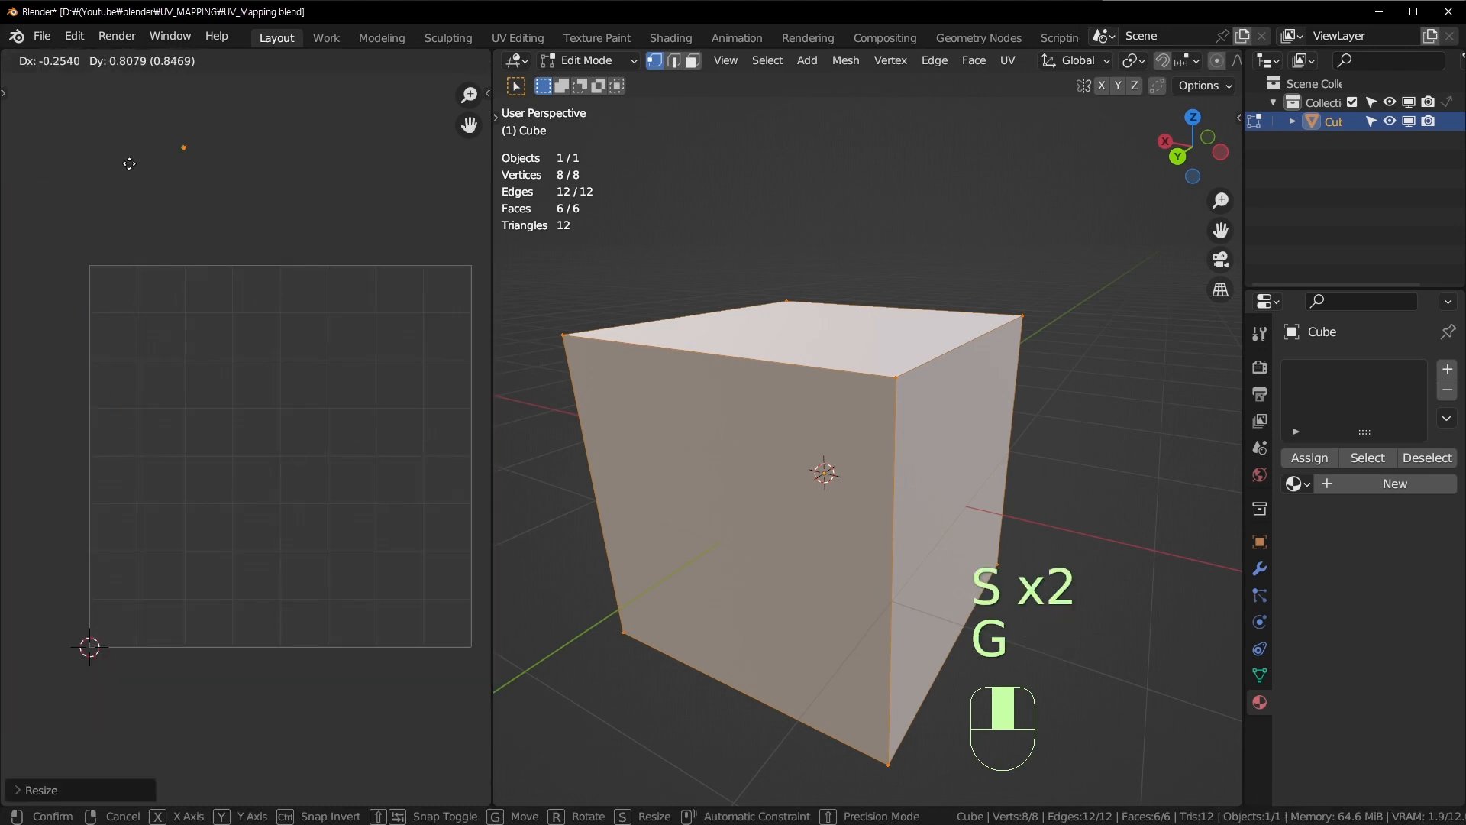
click(56, 441)
key(g)
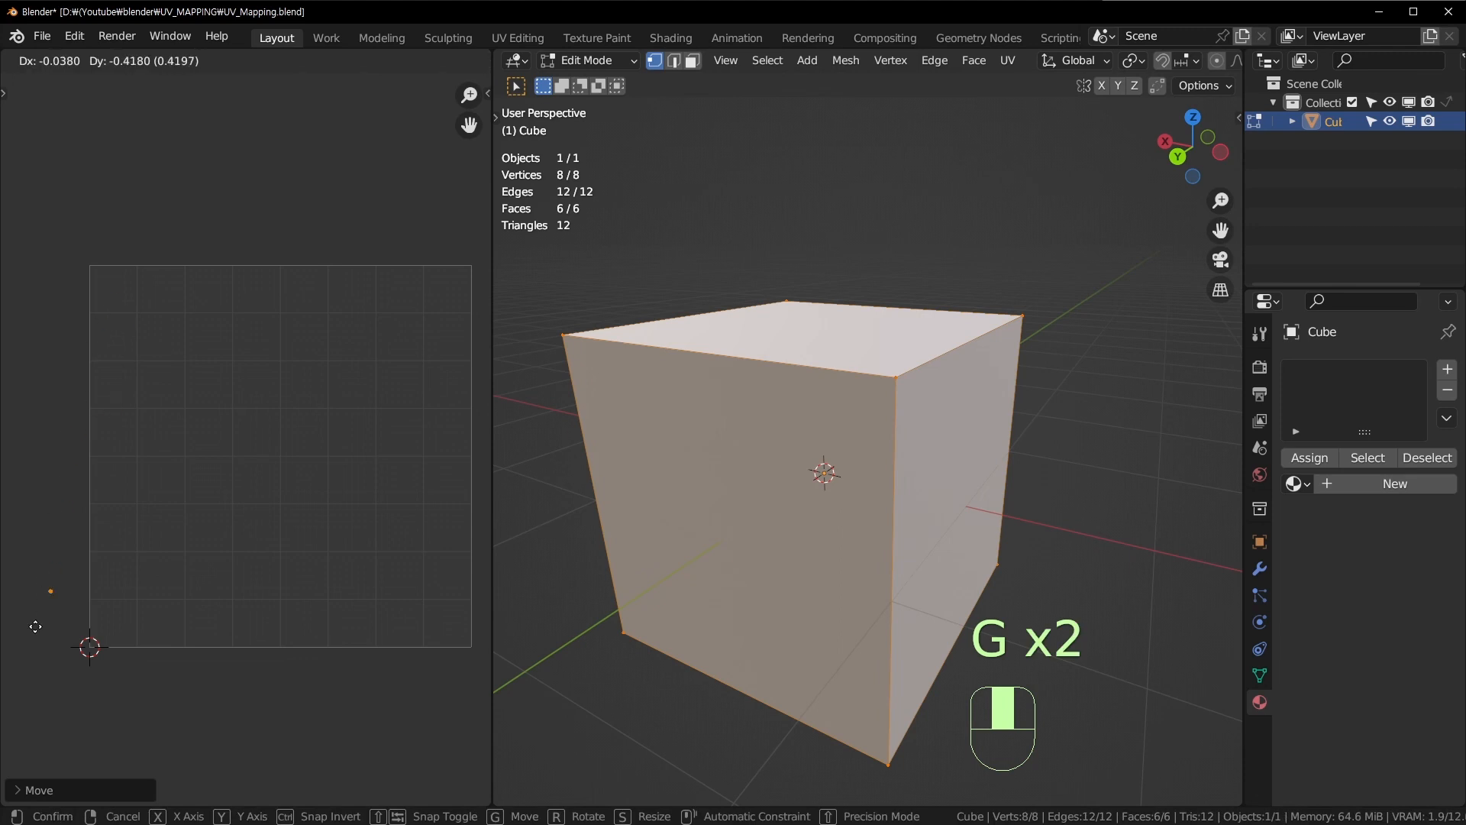
click(65, 583)
Step: Leave Edit Mode and assign the existing Uv_checker material to the cube
middle_drag(880, 393, 889, 402)
key(Tab)
click(1298, 457)
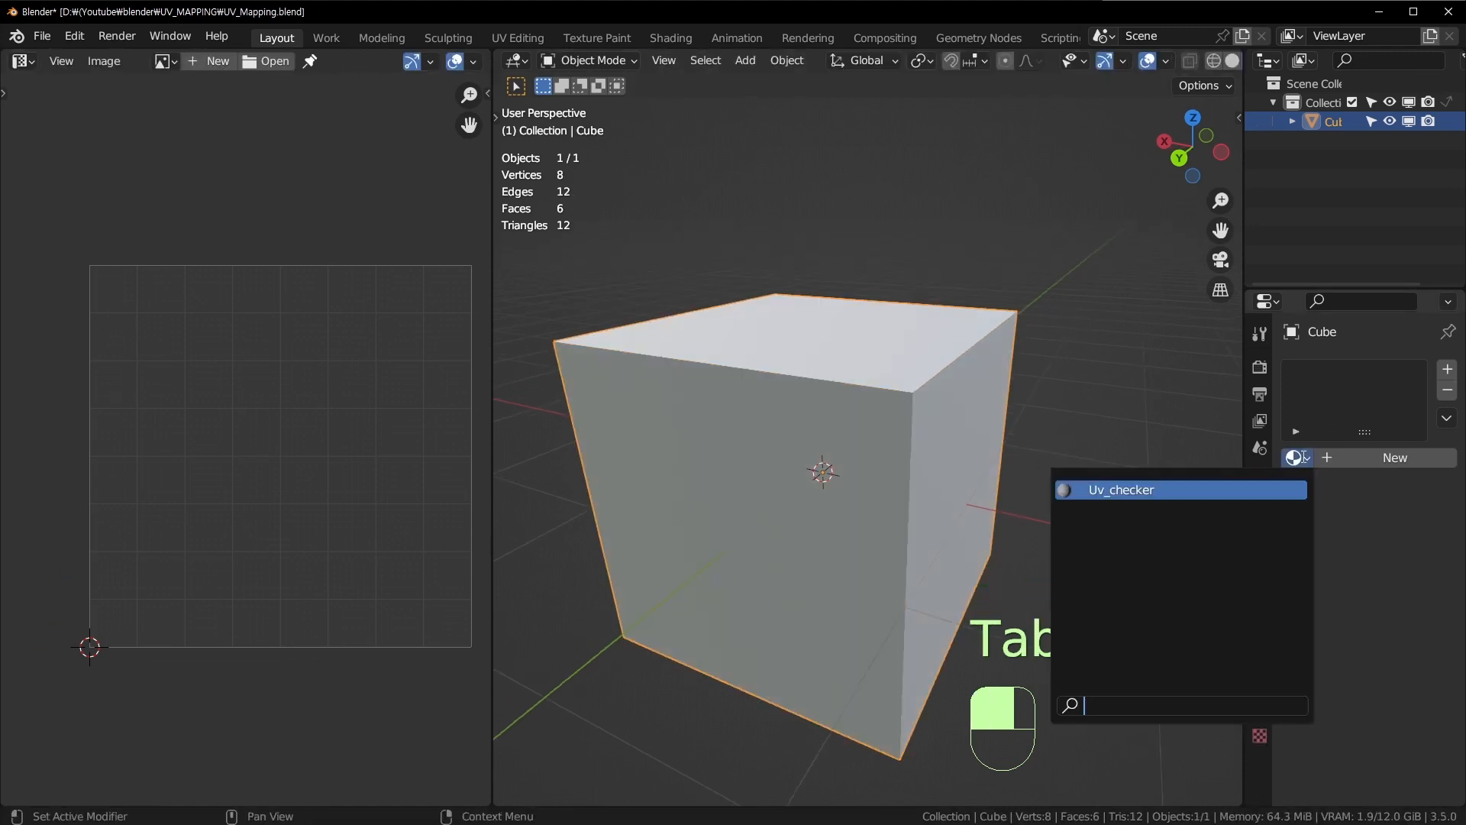
click(1214, 490)
middle_drag(1216, 480, 757, 356)
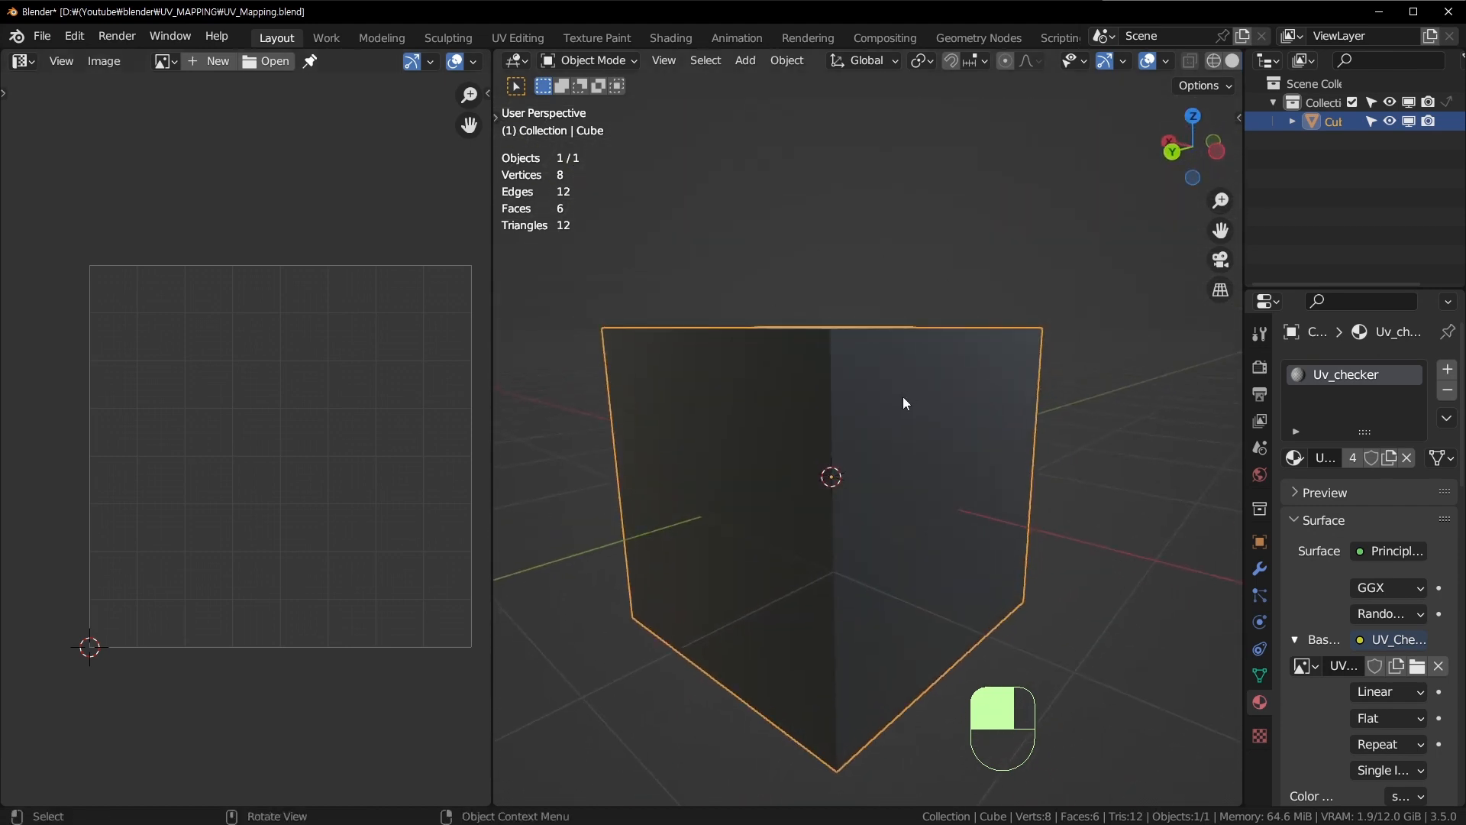
Step: Return the cube to Edit Mode, enable edge selection and select one edge of its top face
key(Tab)
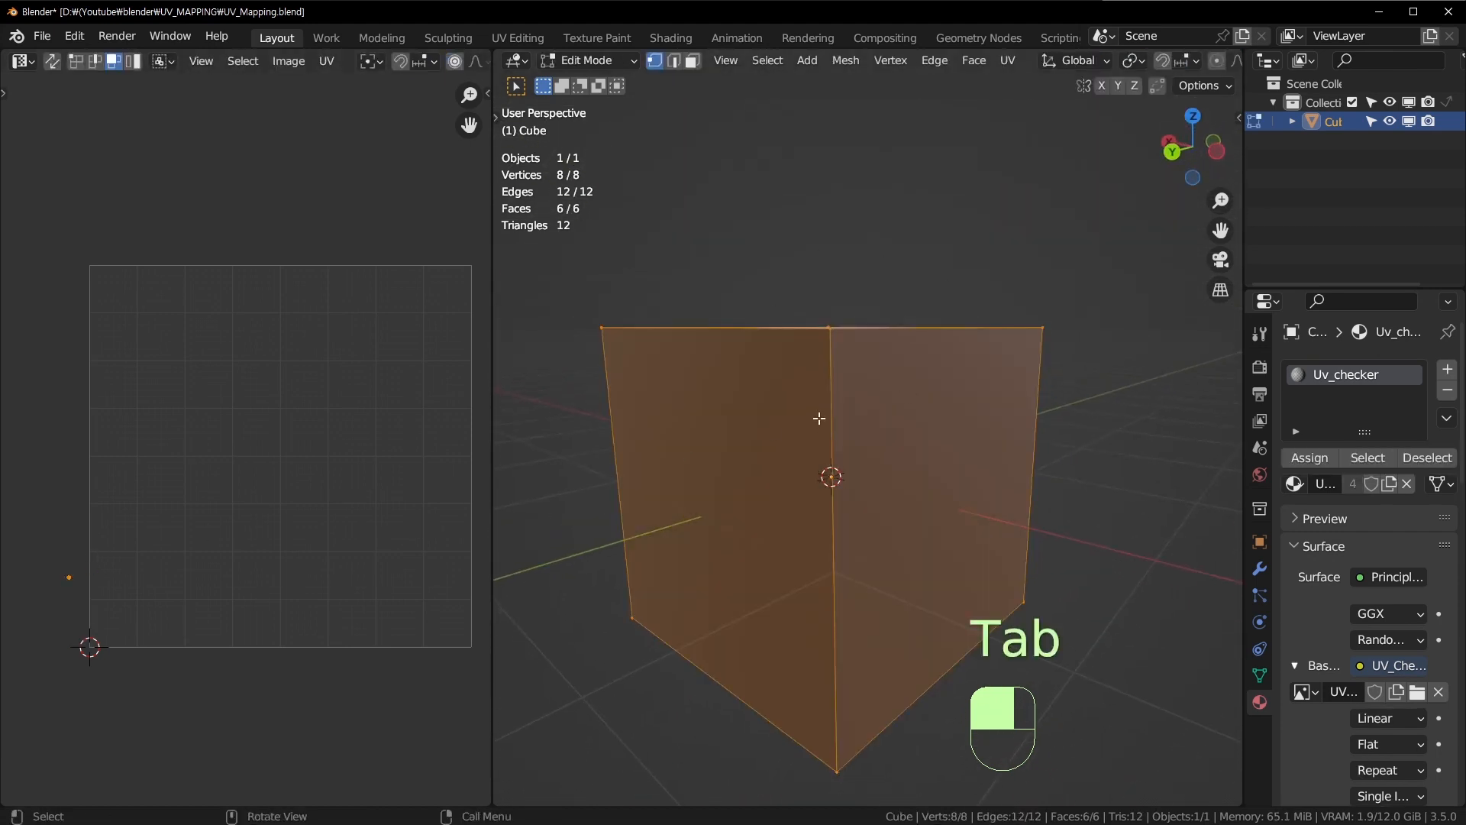
middle_drag(805, 440, 899, 377)
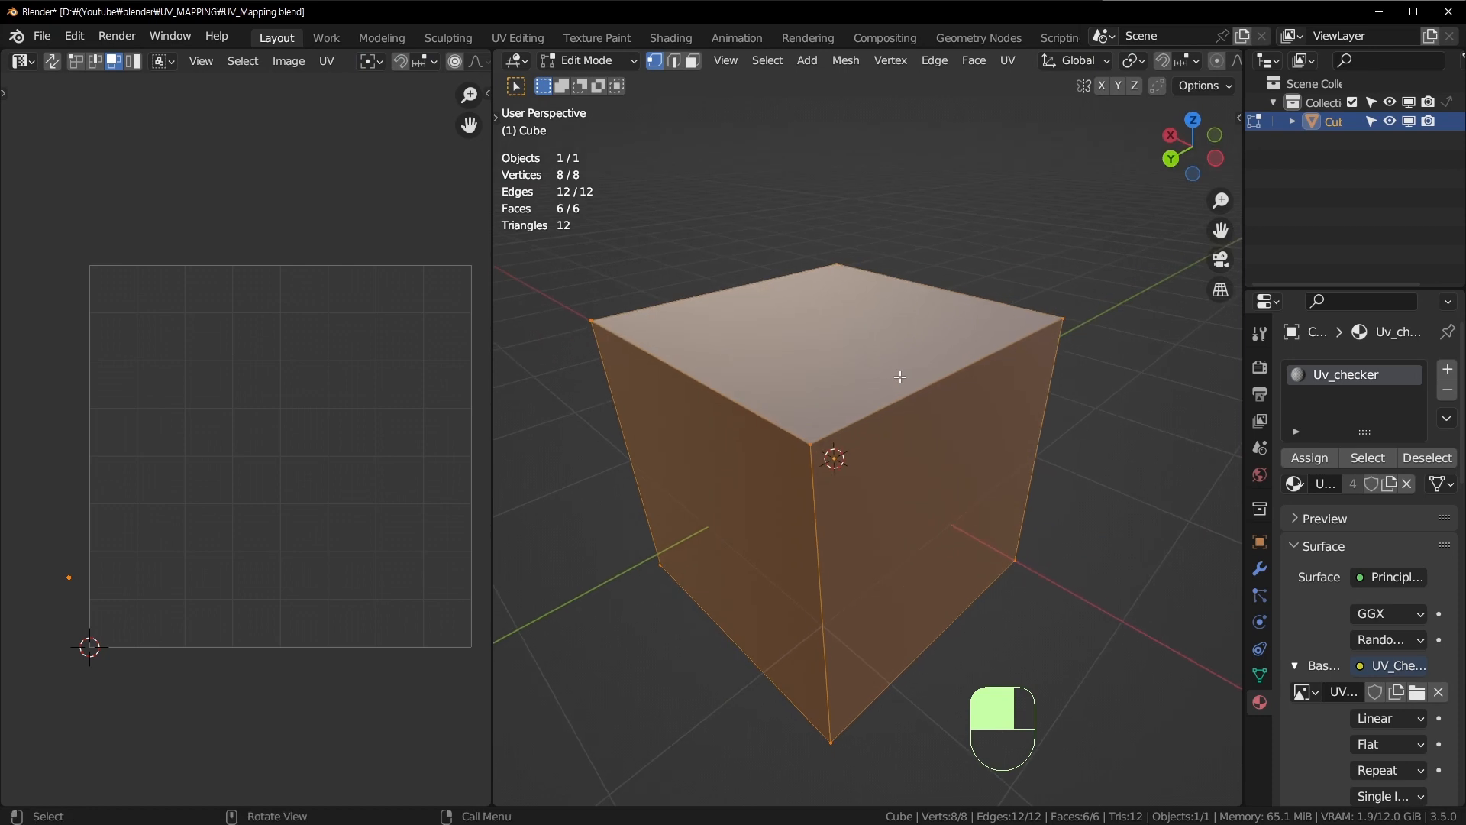
key(2)
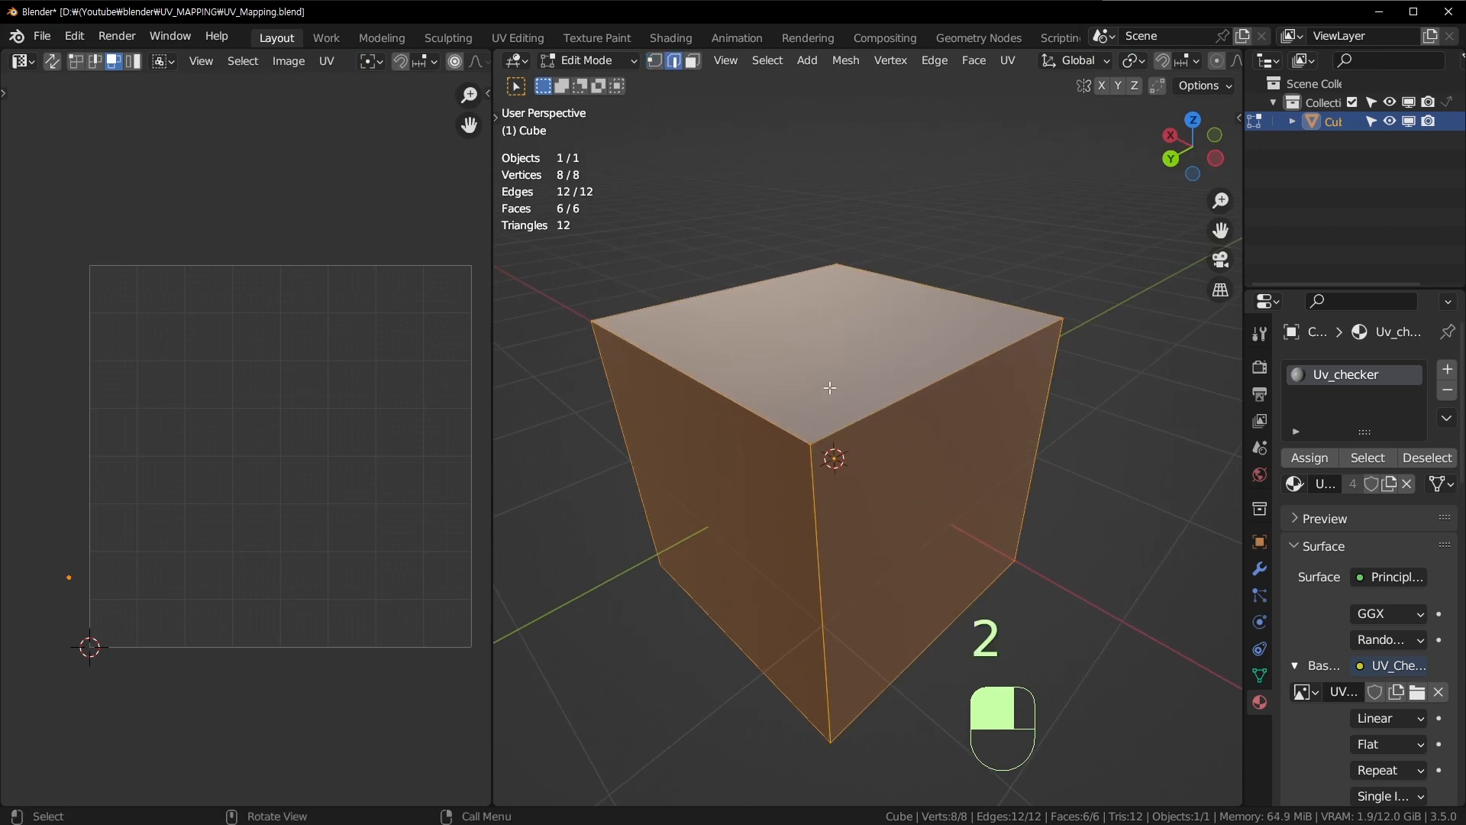
click(803, 387)
scroll(803, 387, up, 4)
scroll(803, 388, down, 4)
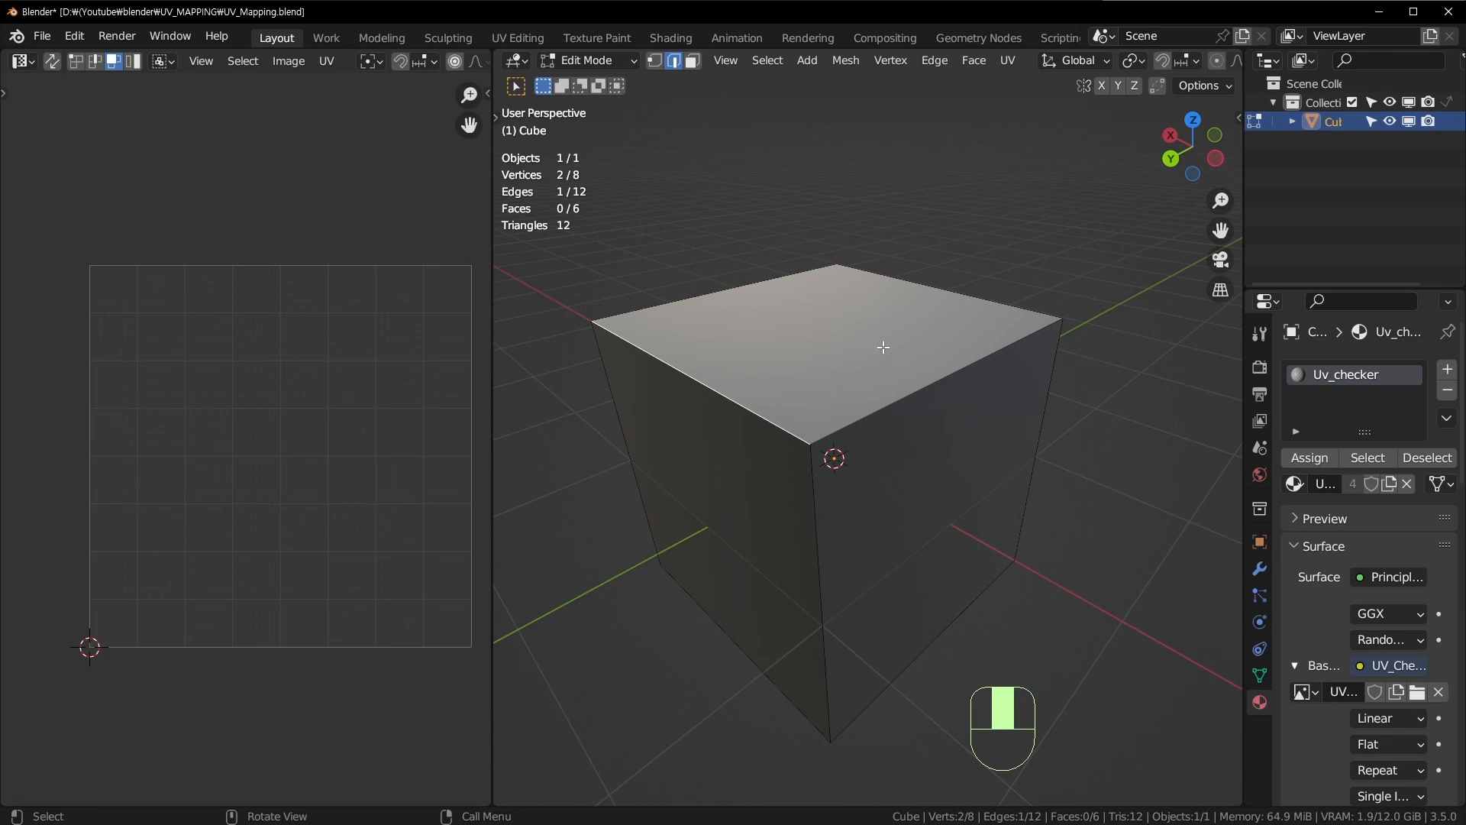
Step: Look at the selected edge from several angles and select the cube's top face in face selection mode
middle_drag(884, 347, 883, 346)
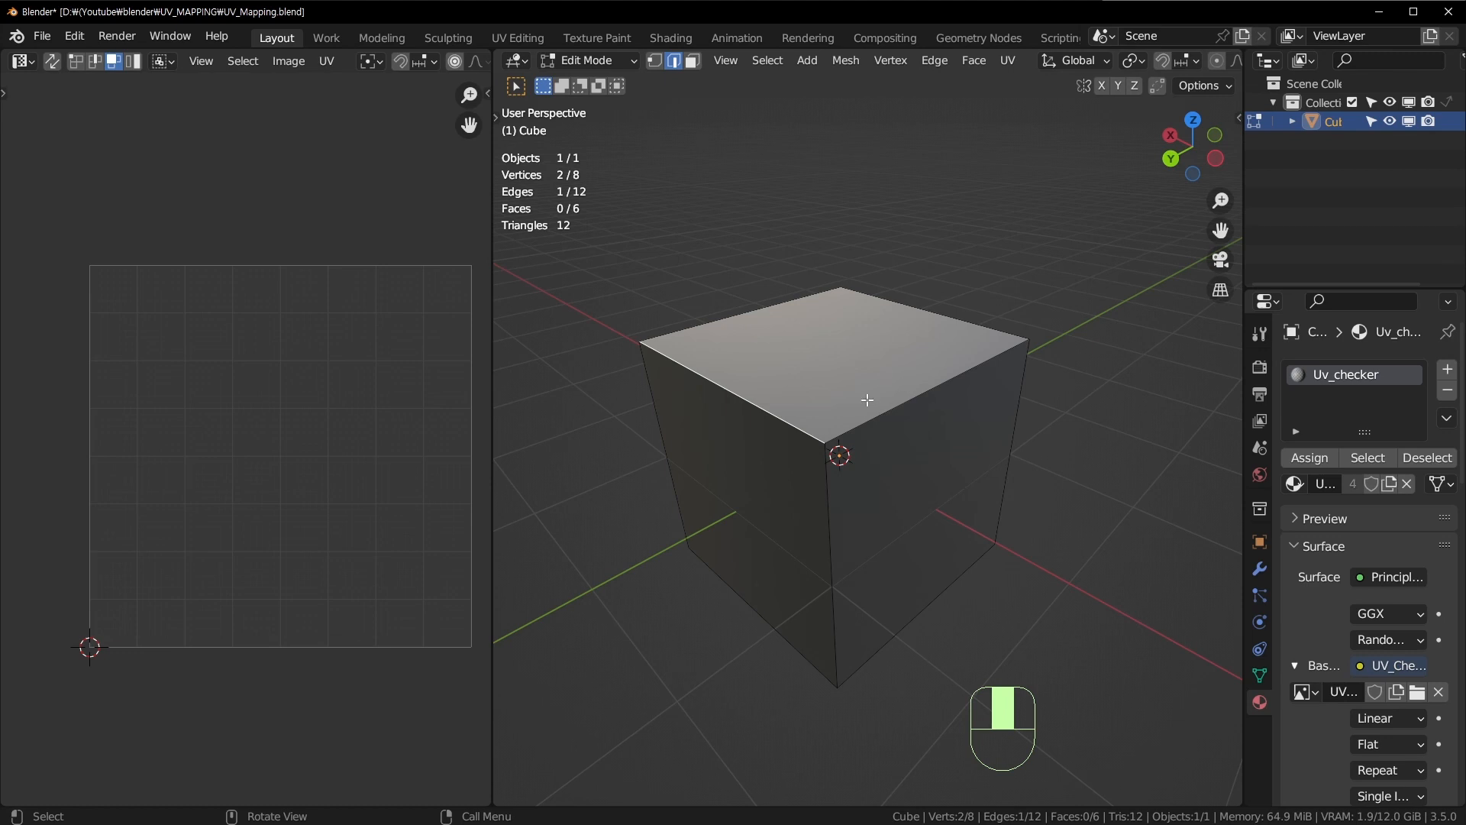
mouse_move(868, 401)
middle_down()
mouse_move(853, 408)
mouse_move(847, 385)
mouse_move(843, 415)
mouse_move(884, 386)
mouse_move(855, 407)
middle_up()
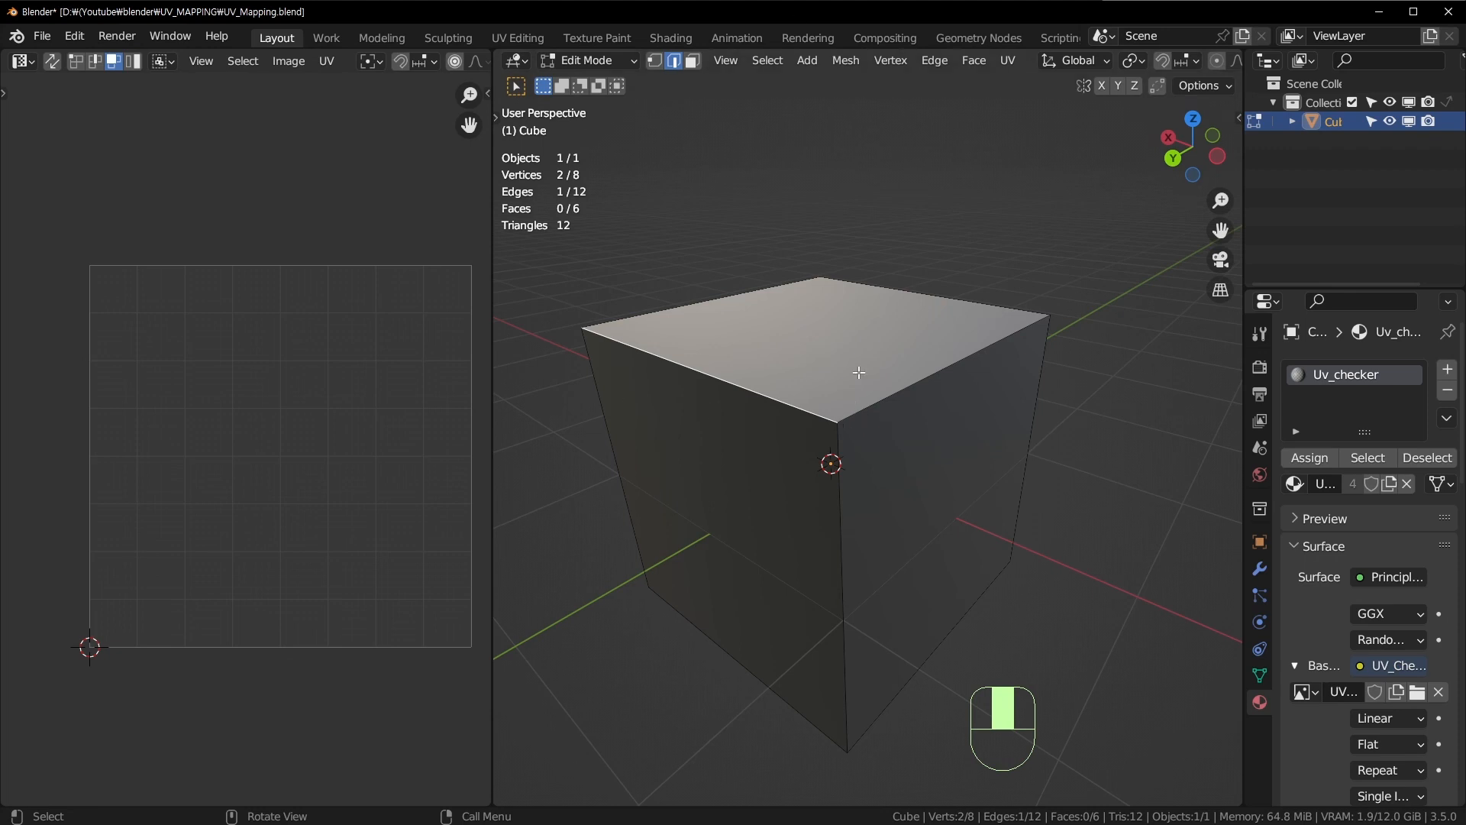
middle_drag(859, 372, 823, 387)
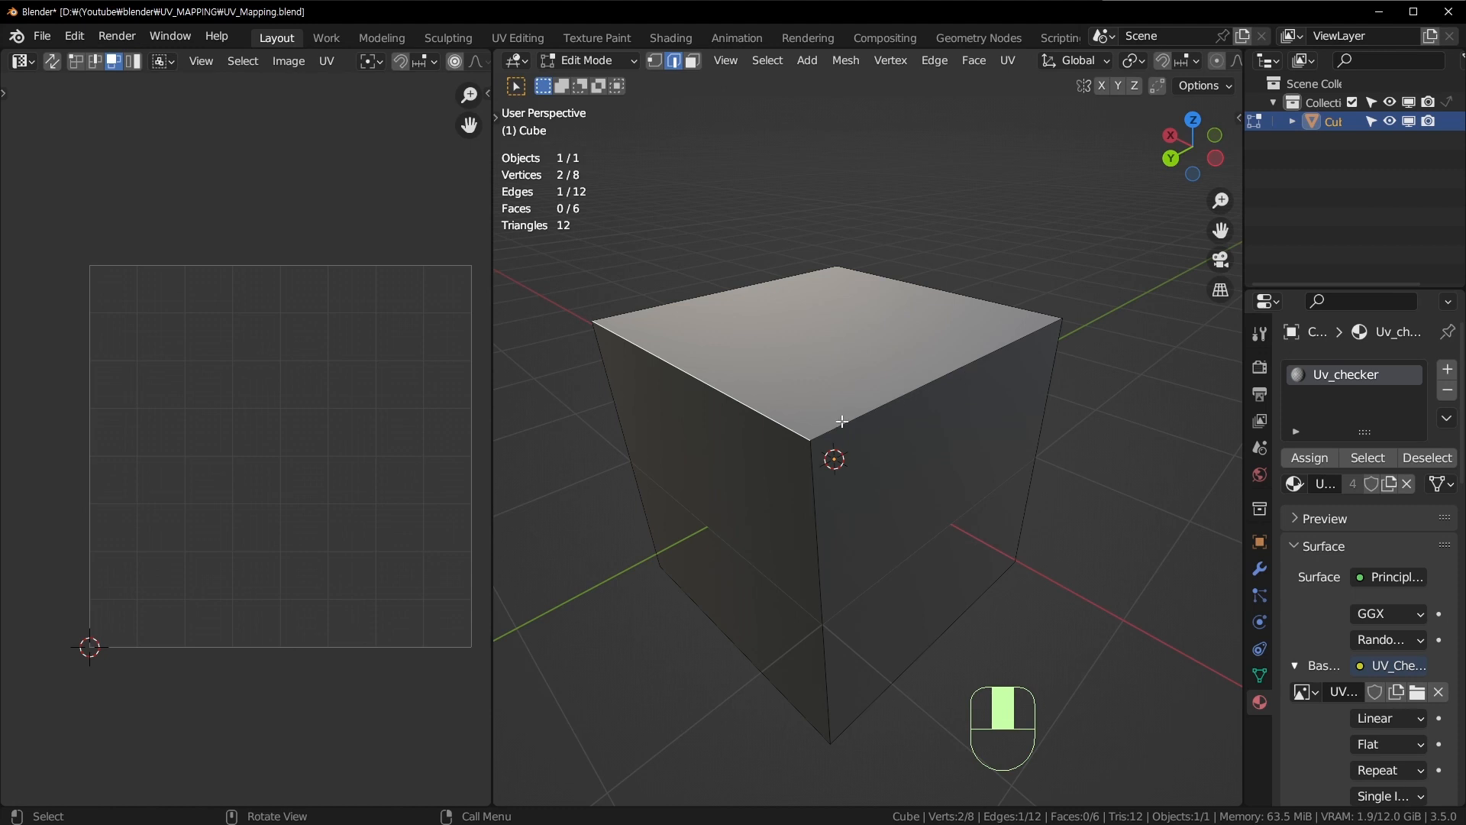
middle_drag(1057, 341, 720, 409)
middle_drag(1061, 187, 887, 367)
key(3)
click(714, 393)
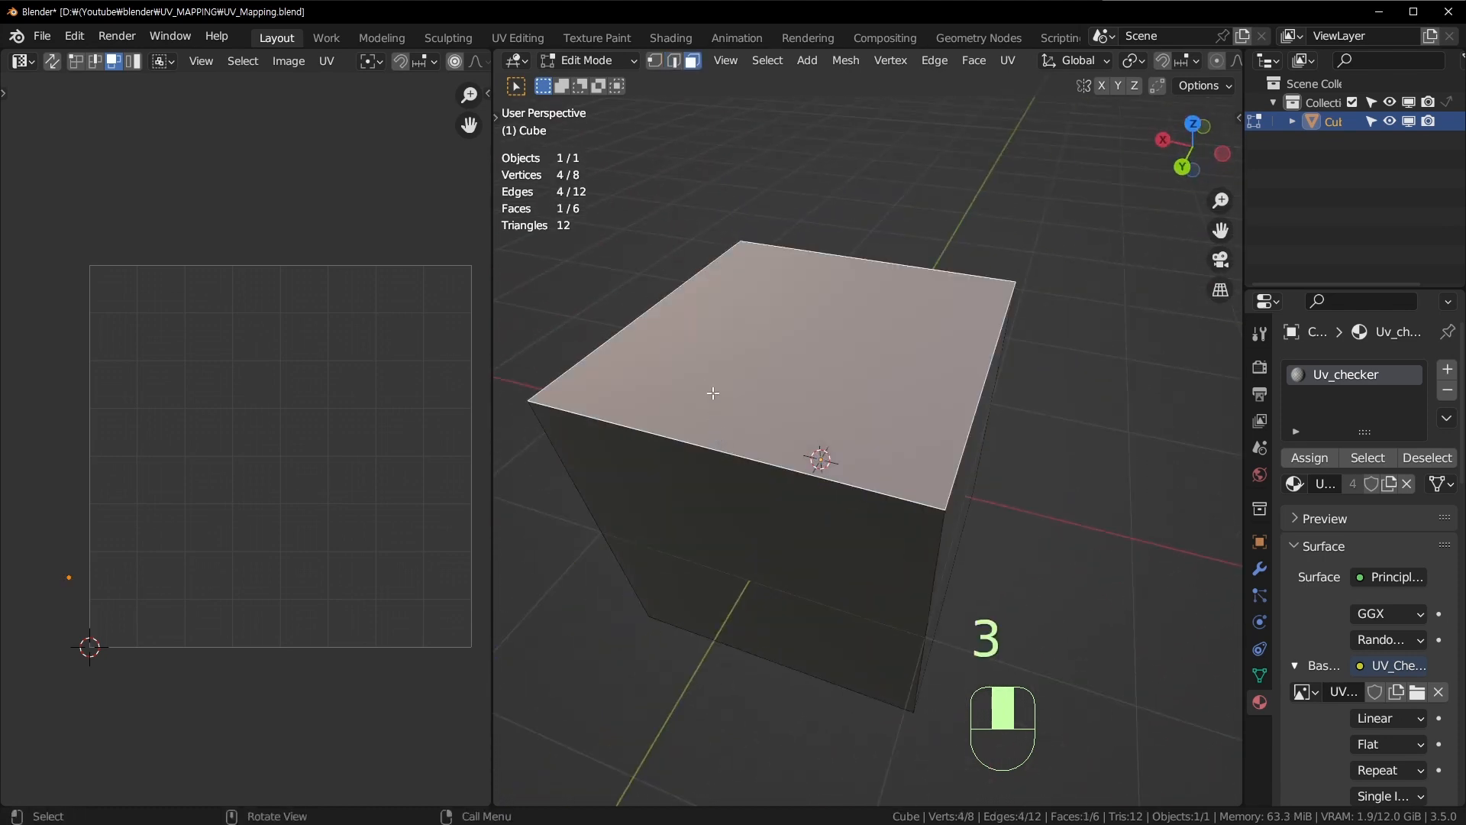
Step: Mark three edges of the cube's top face as seams, leaving only the edge on the -X side unmarked
key(2)
click(754, 458)
middle_drag(754, 458, 822, 413)
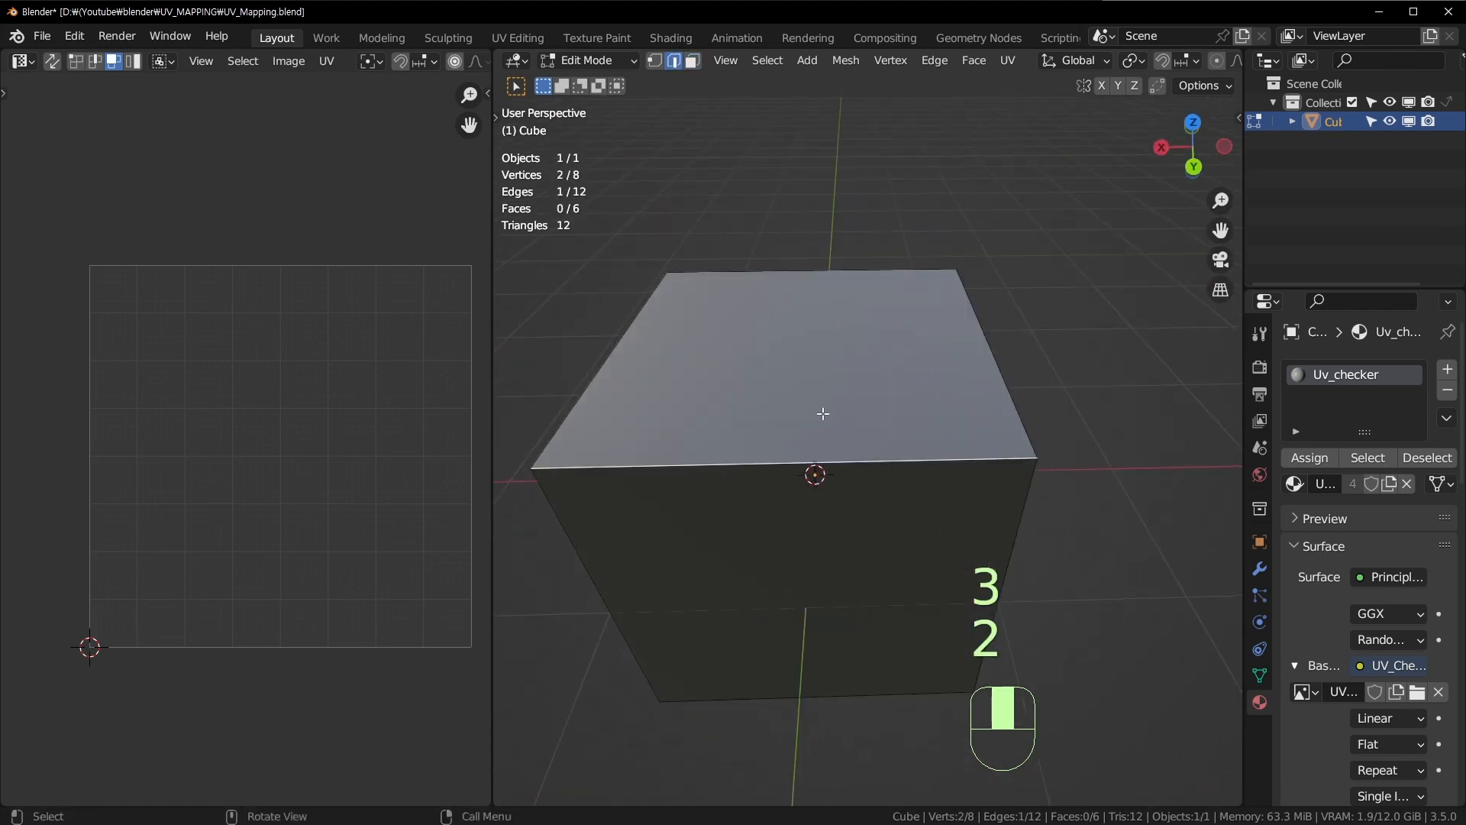
shift+click(604, 365)
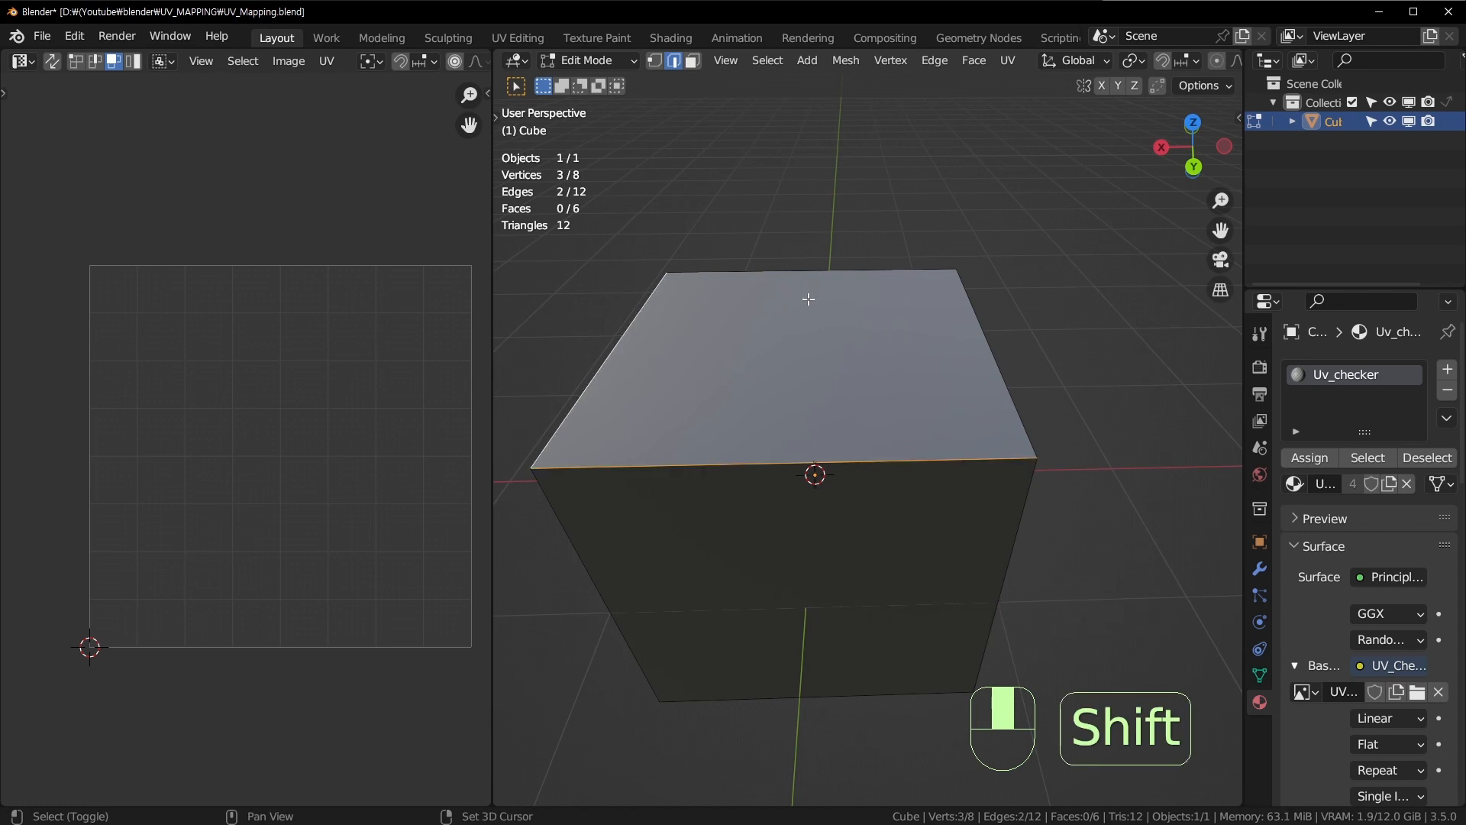
middle_drag(726, 336, 1088, 456)
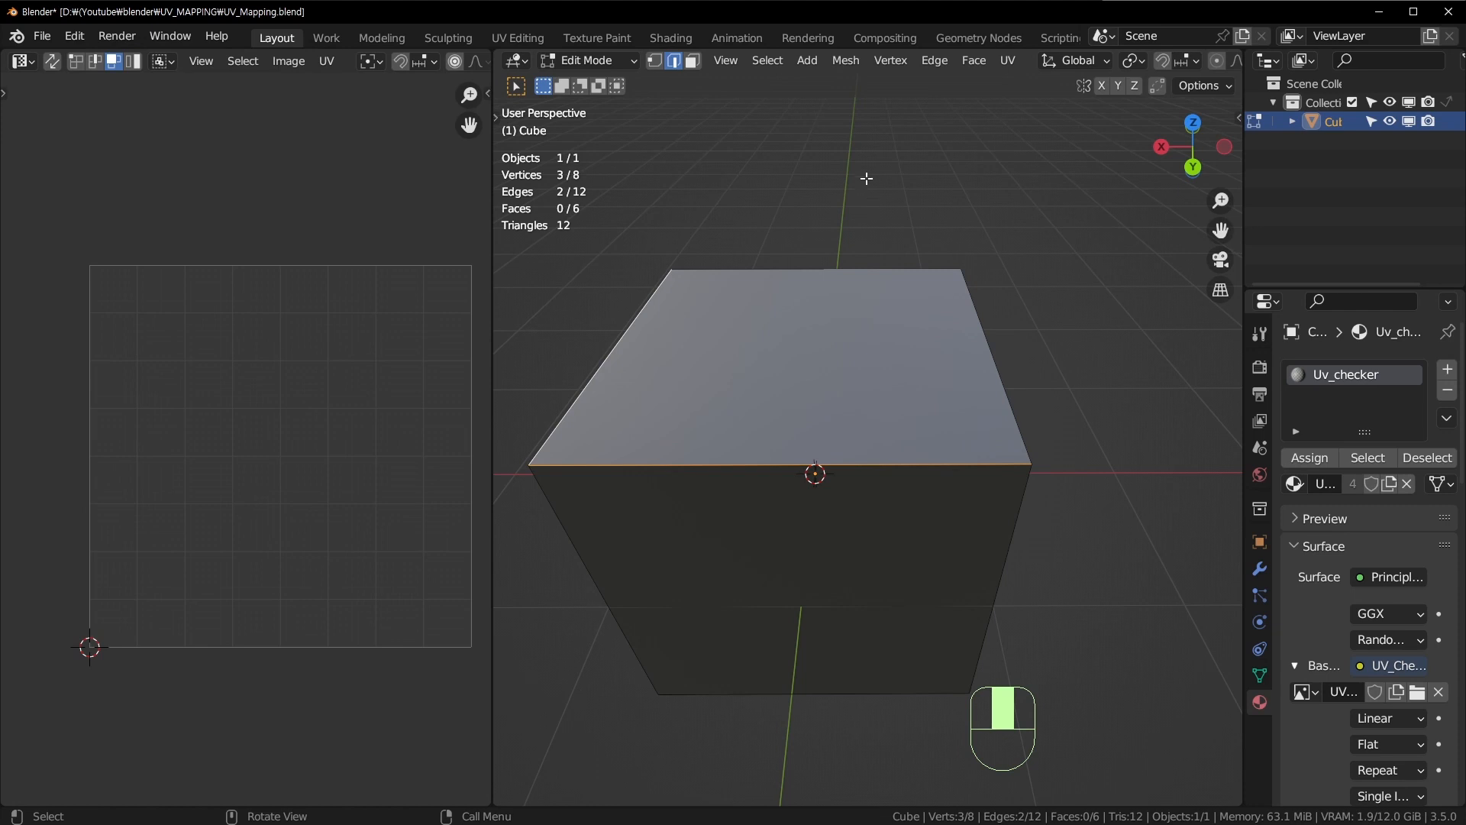
key(shift)
shift+click(797, 272)
middle_drag(835, 275, 871, 357)
middle_drag(695, 414, 701, 414)
key(u)
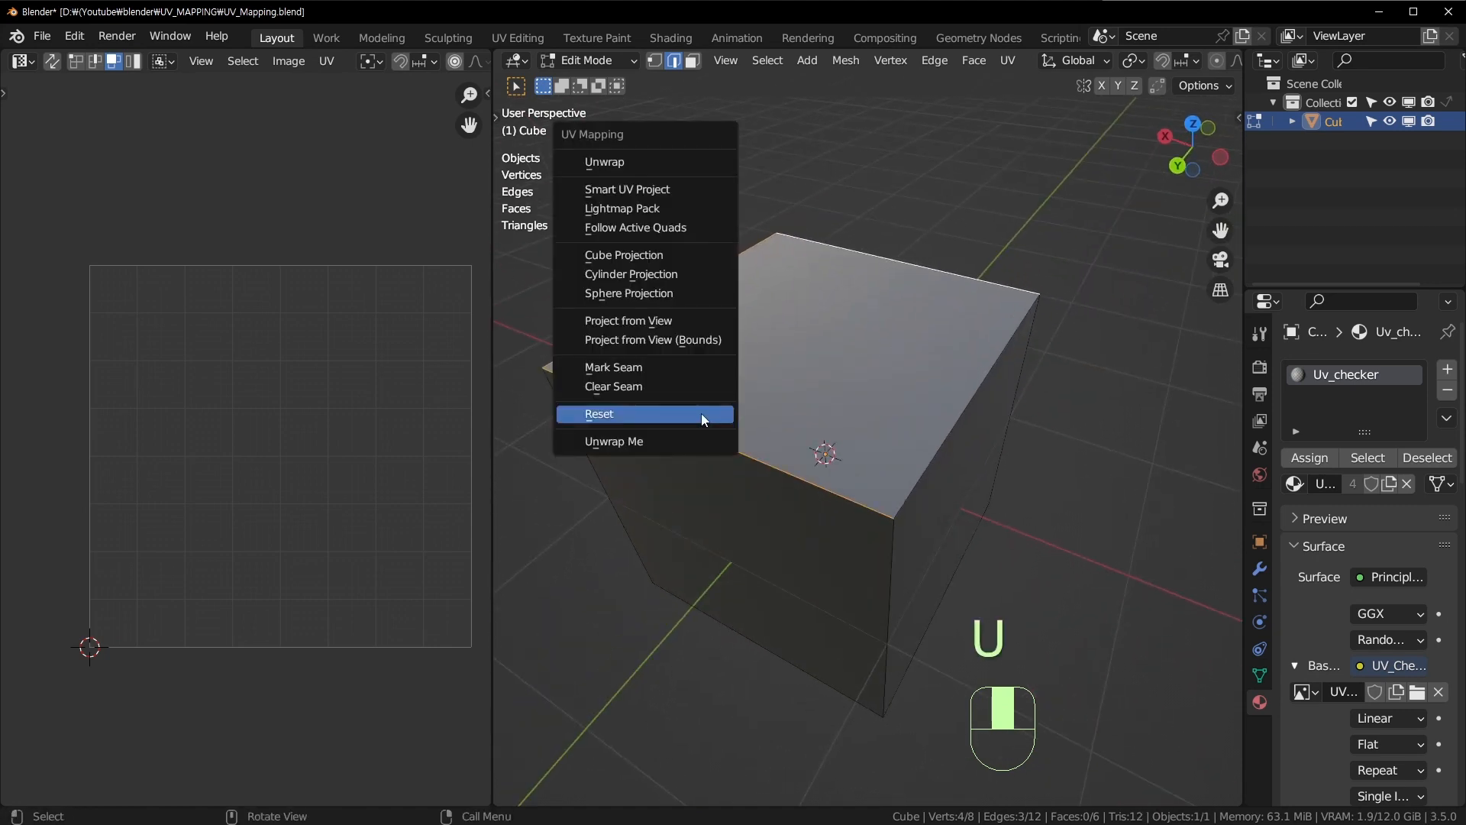
click(659, 372)
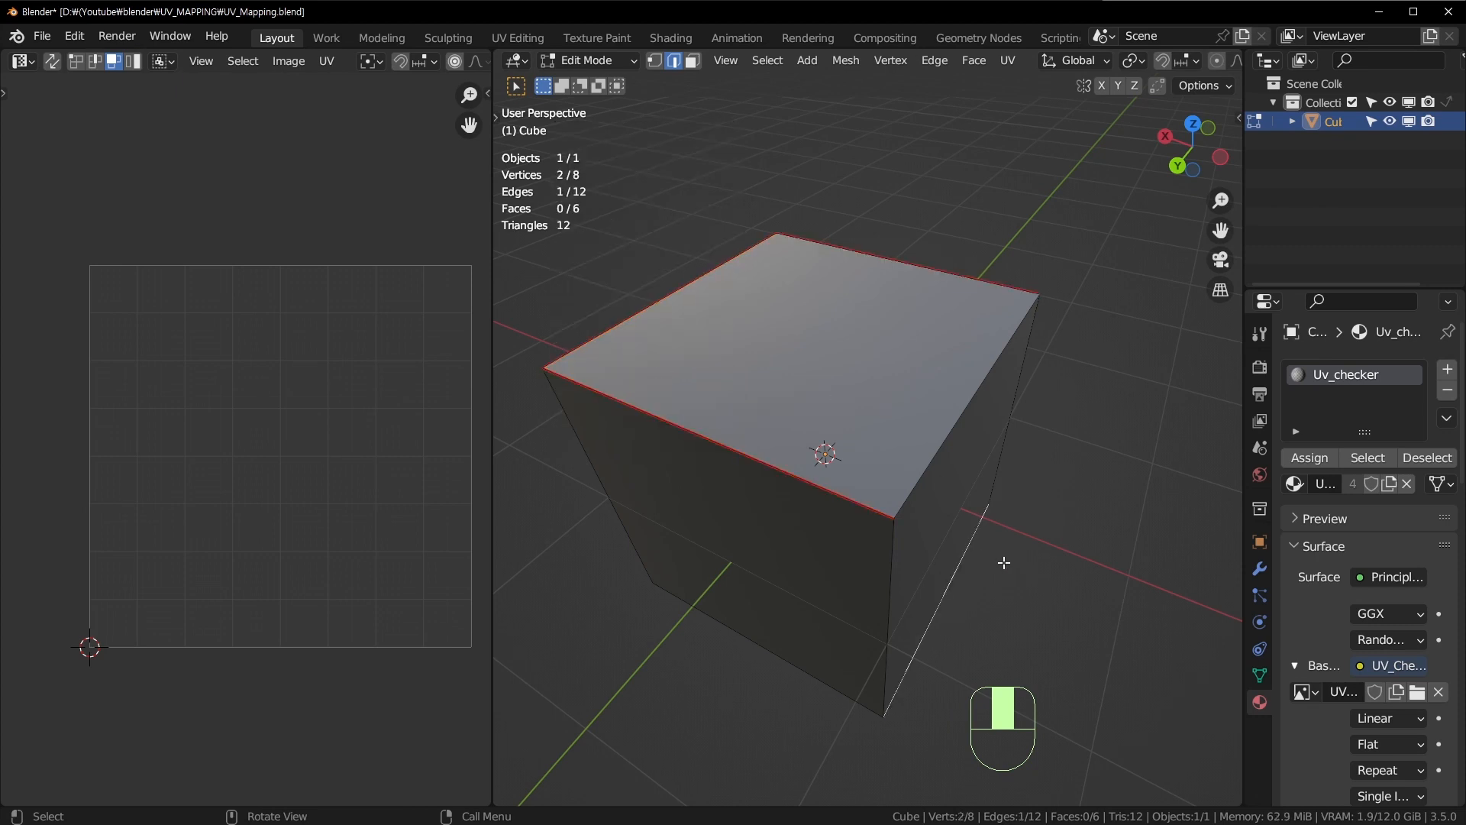
Step: Mark the two vertical edges of the cube's -X side face as seams
middle_drag(825, 580, 948, 449)
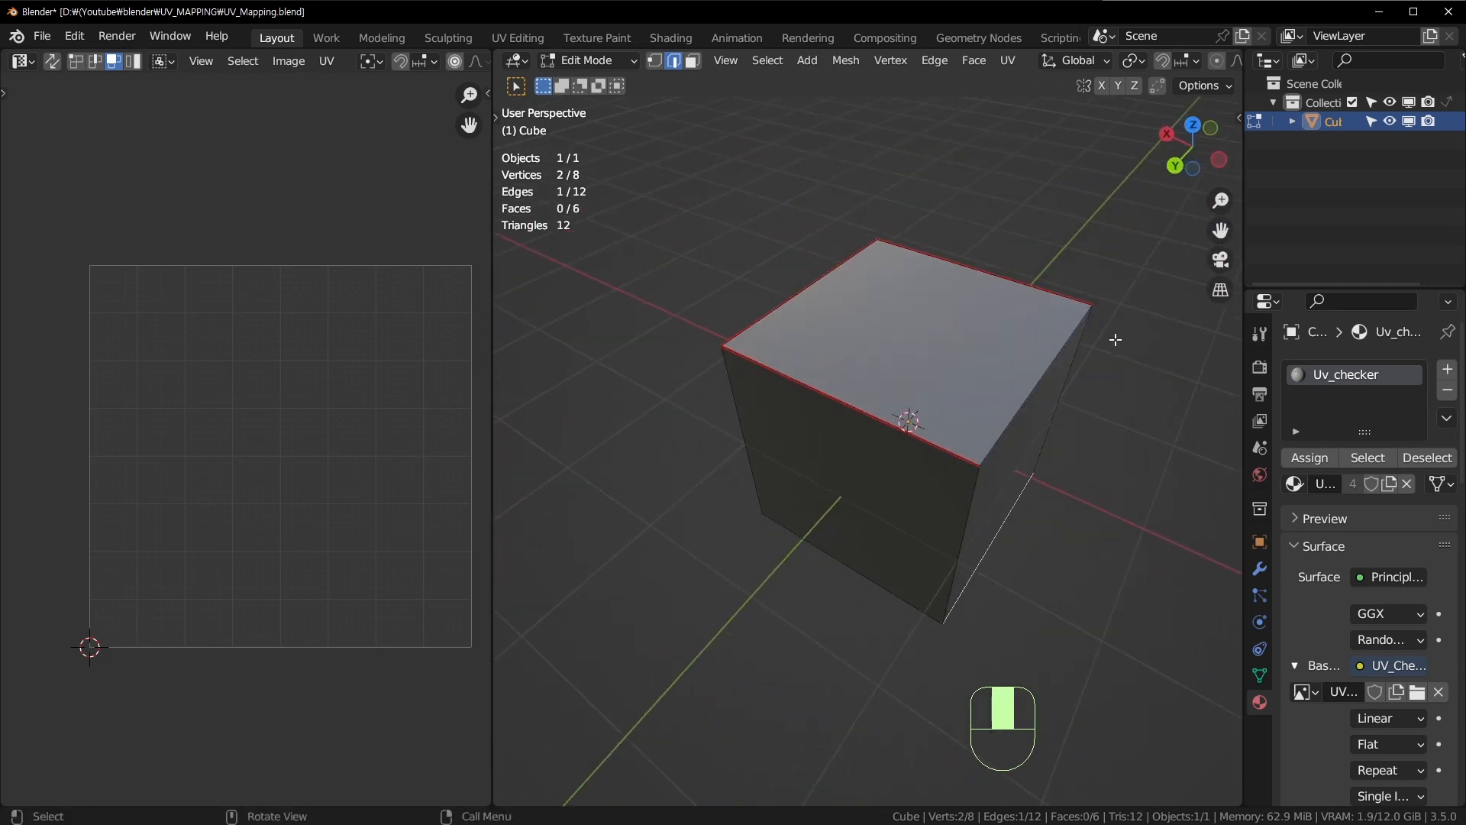
scroll(1115, 339, up, 2)
middle_drag(750, 259, 916, 415)
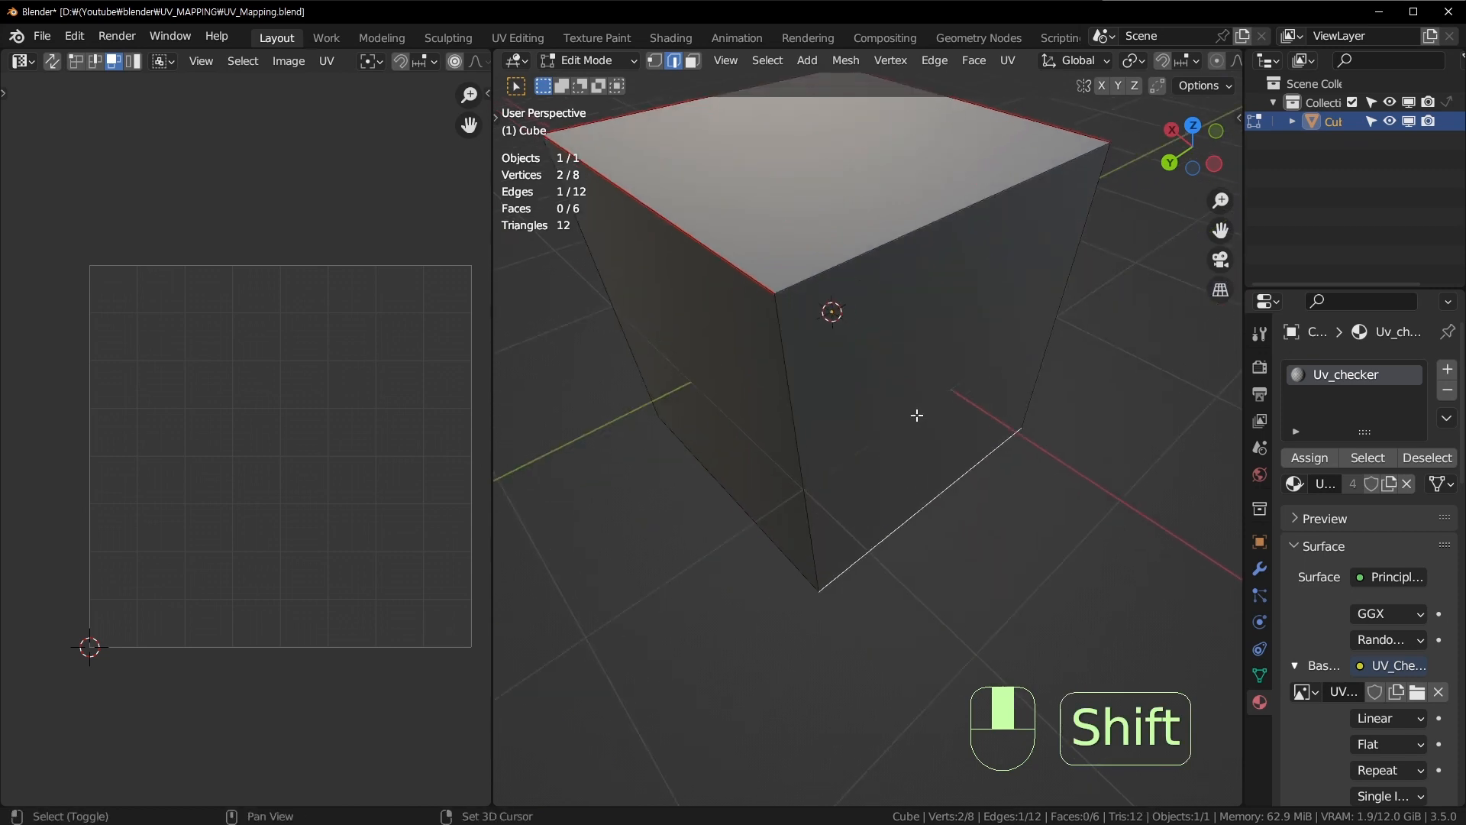
click(797, 380)
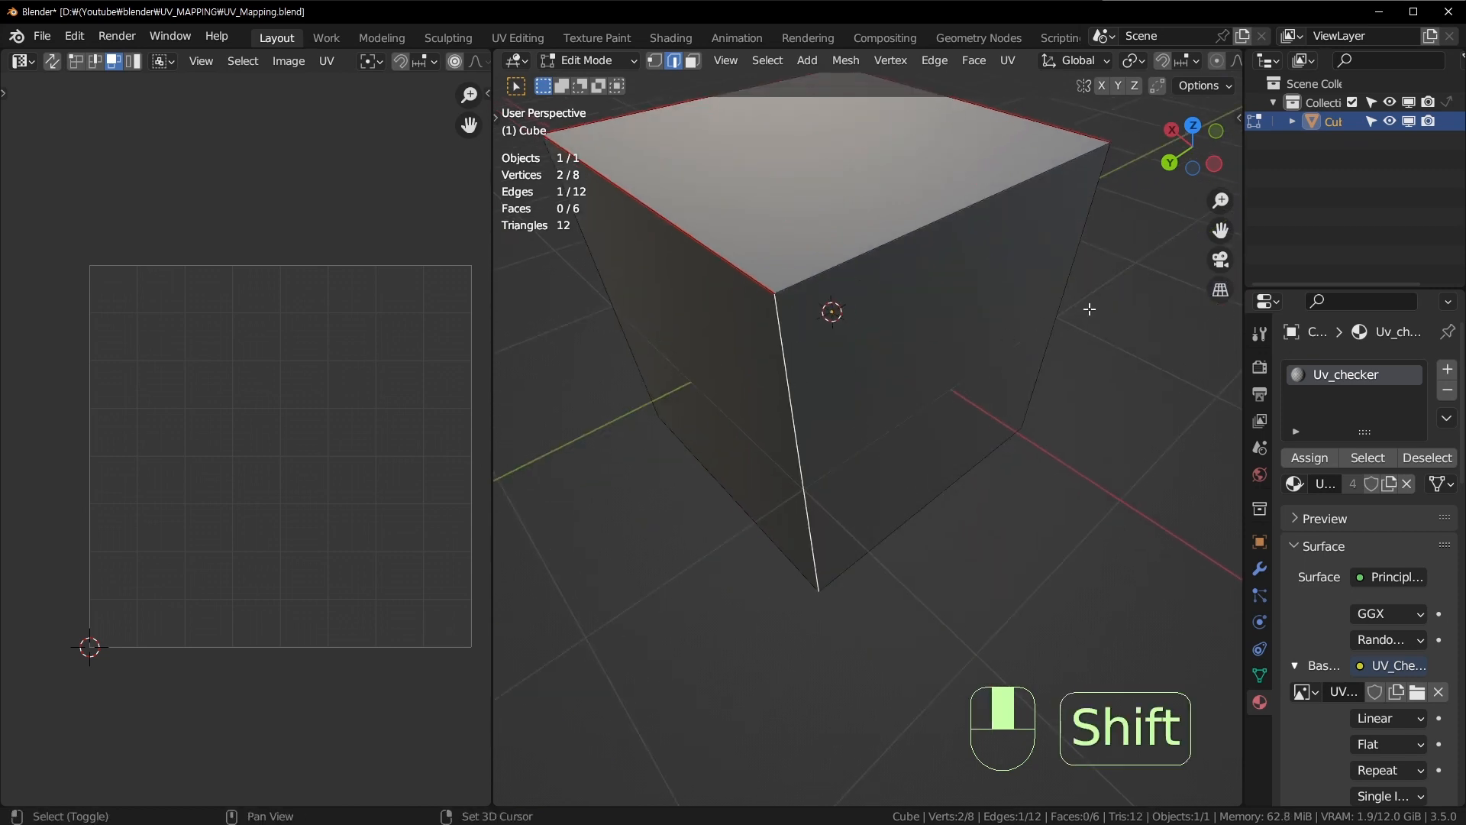
shift+click(1074, 279)
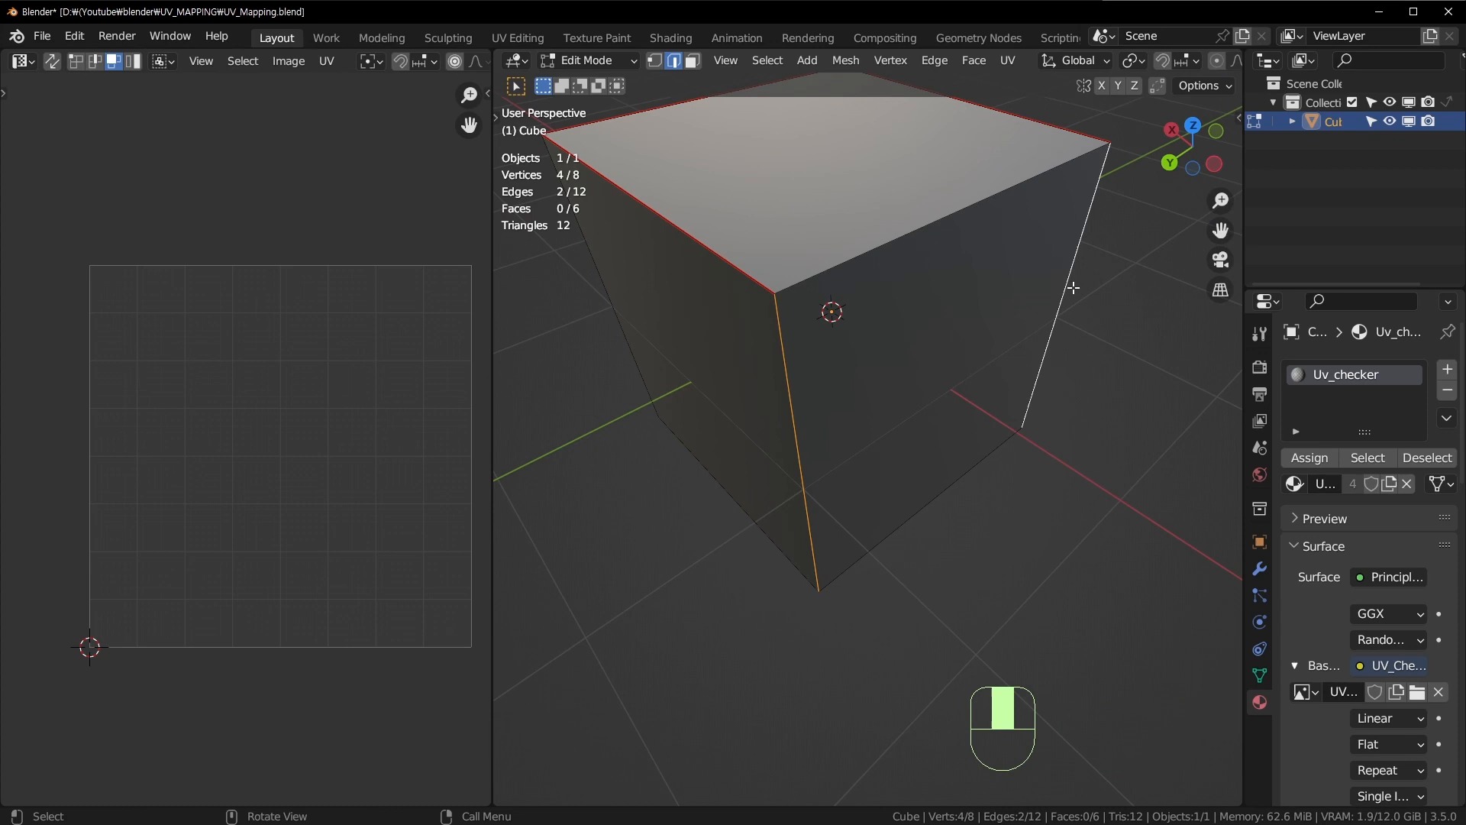
key(u)
click(946, 354)
middle_drag(901, 581, 896, 520)
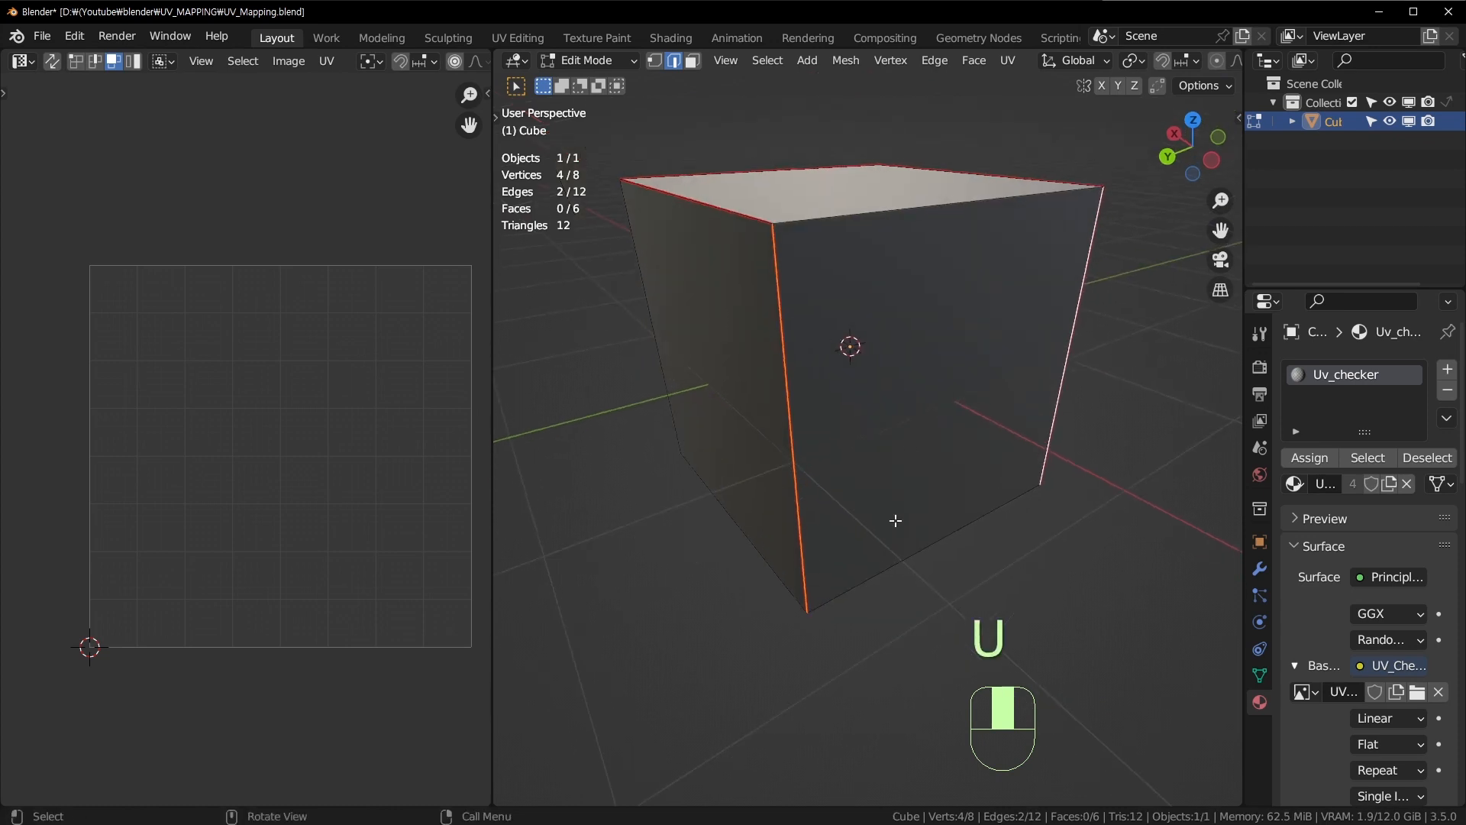
Step: Mark the two vertical edges of the opposite +X side face as seams
middle_drag(781, 172, 973, 234)
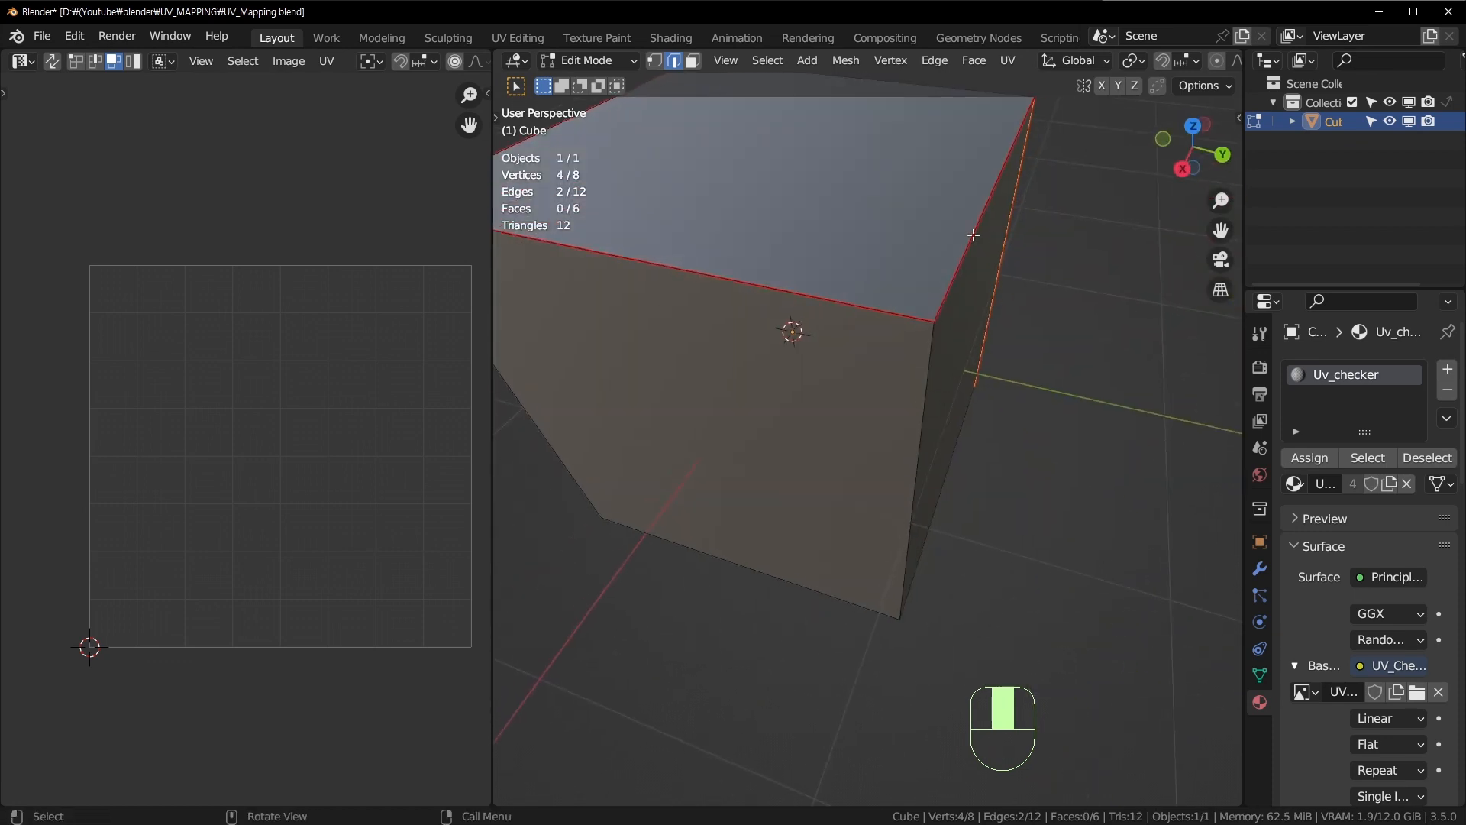
middle_drag(947, 343, 759, 331)
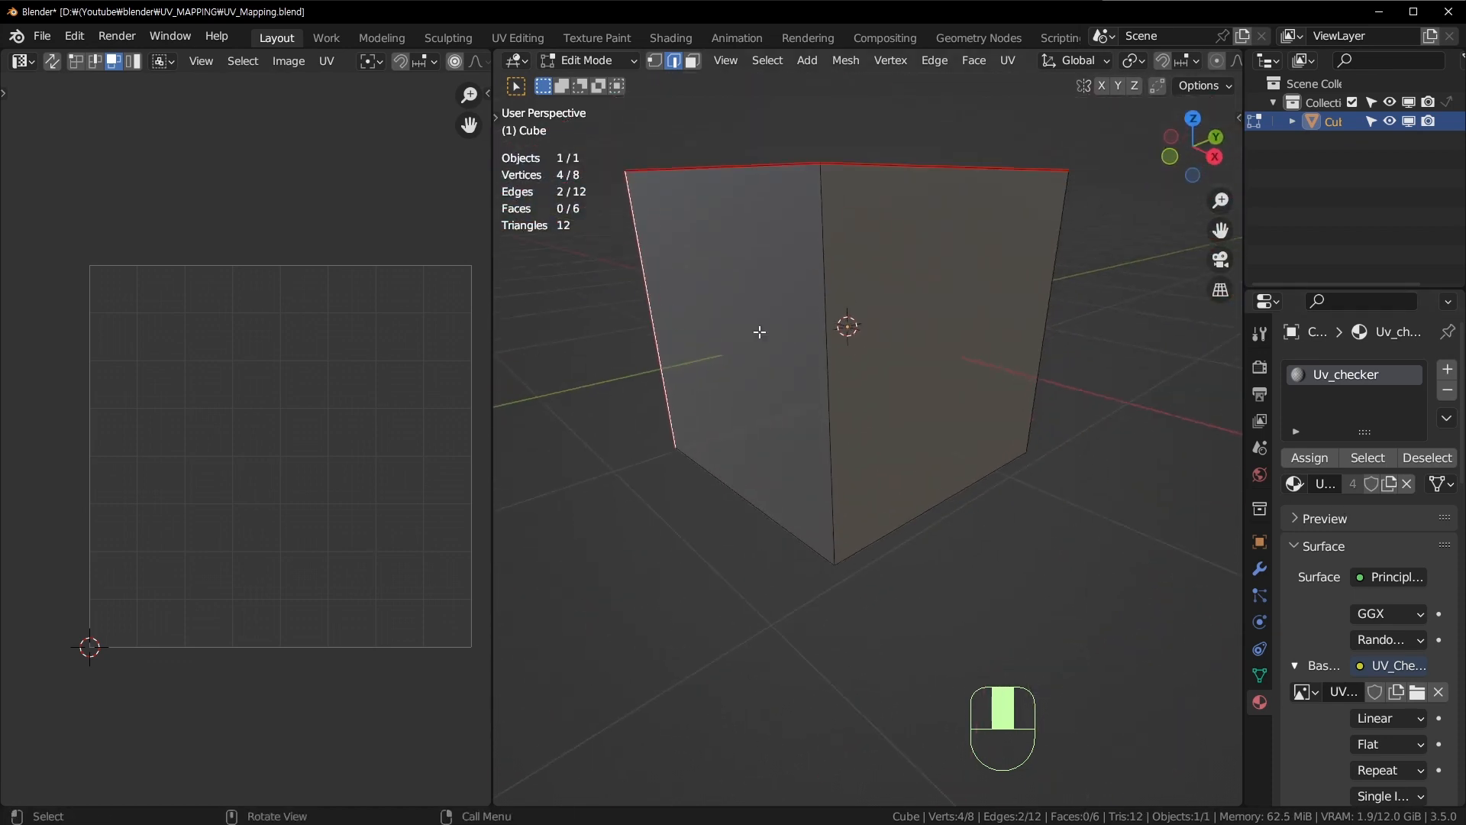
click(726, 320)
middle_drag(701, 211, 919, 266)
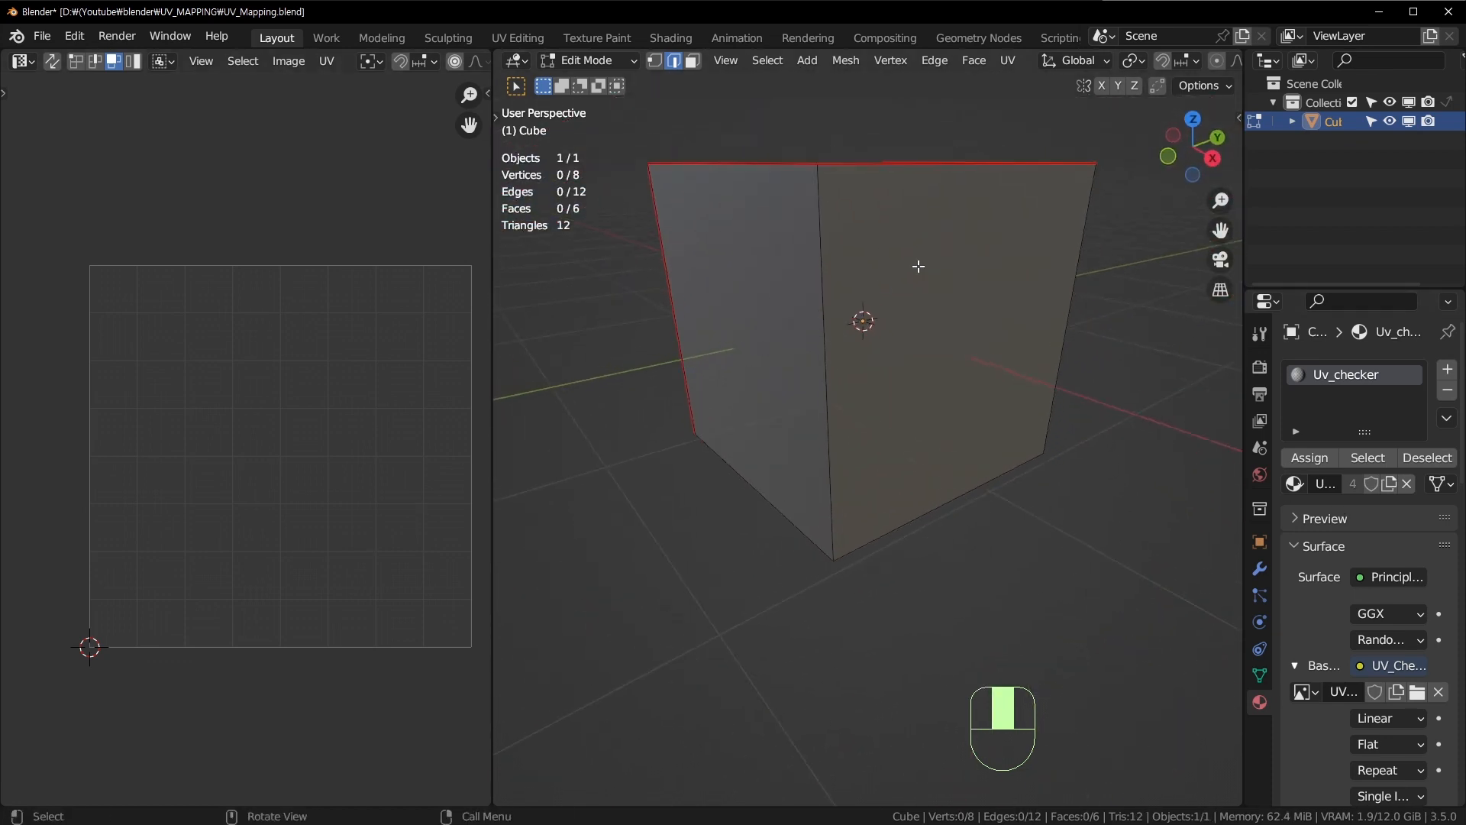
click(810, 290)
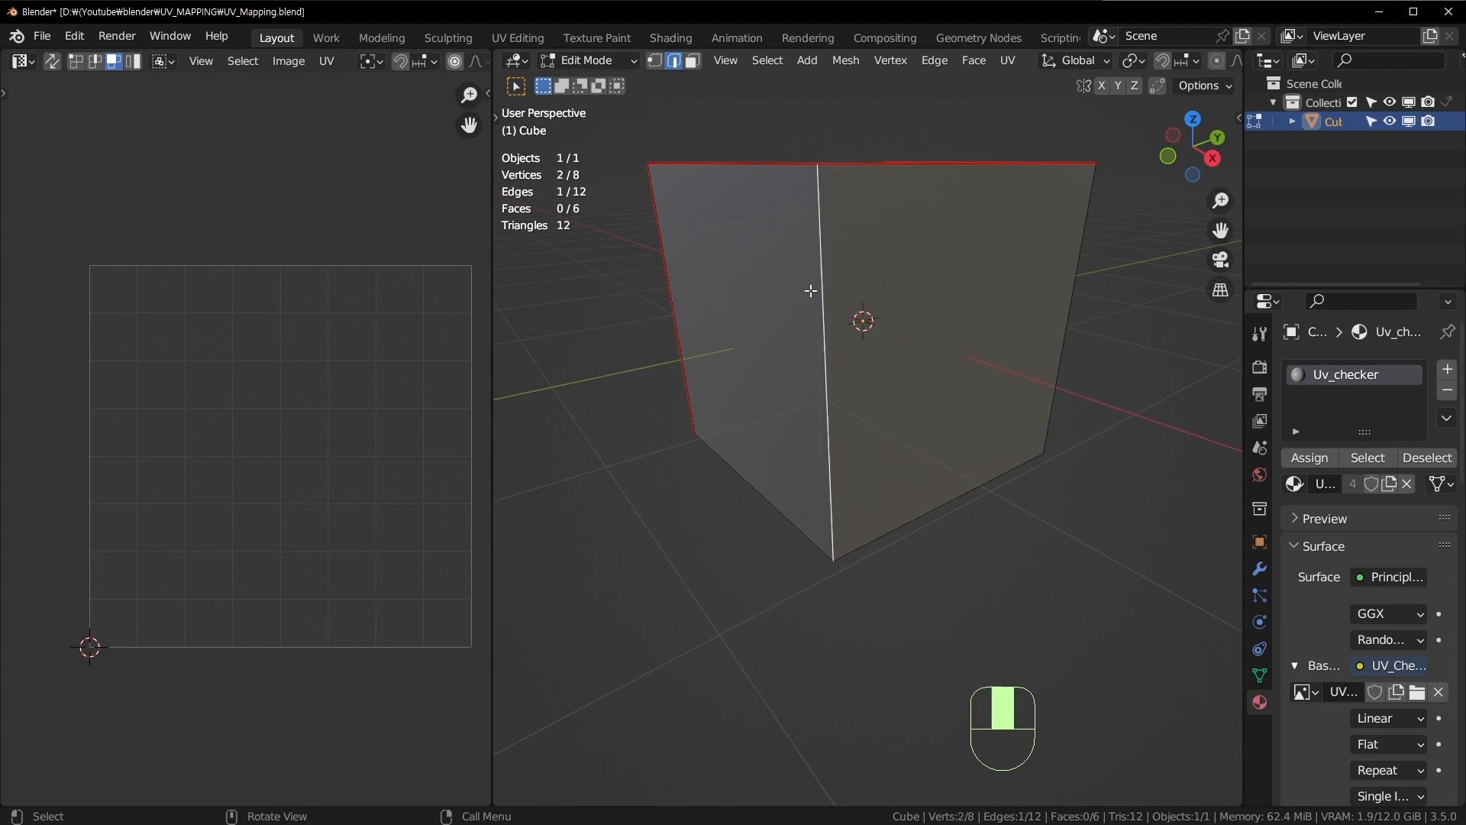
shift+click(1087, 229)
middle_drag(1087, 230, 894, 330)
key(u)
click(805, 403)
Step: Check the seams around the cube, including its underside, and select the whole mesh to start unwrapping it
click(857, 425)
middle_drag(821, 439, 786, 422)
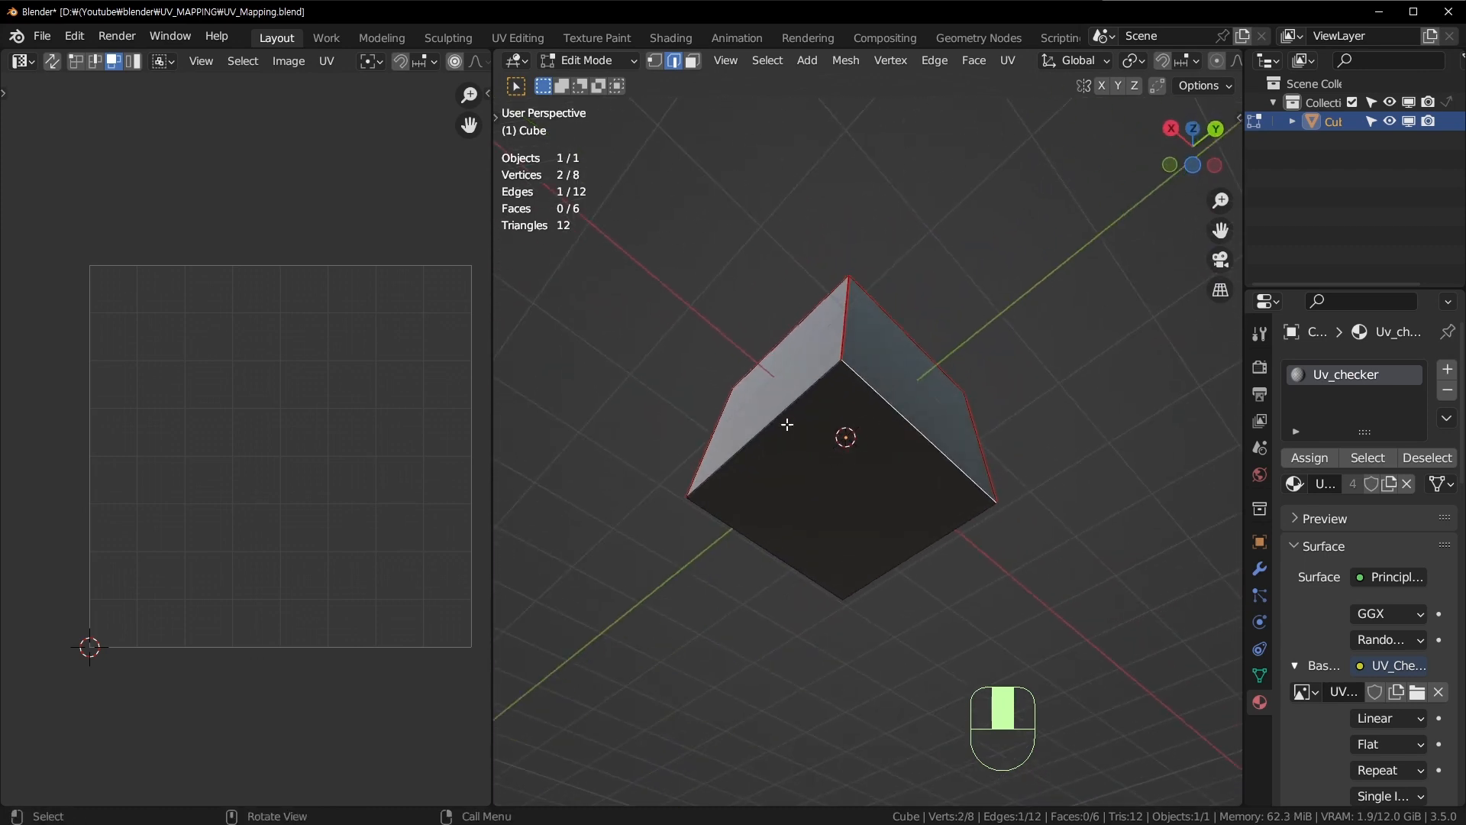
middle_drag(874, 402, 860, 367)
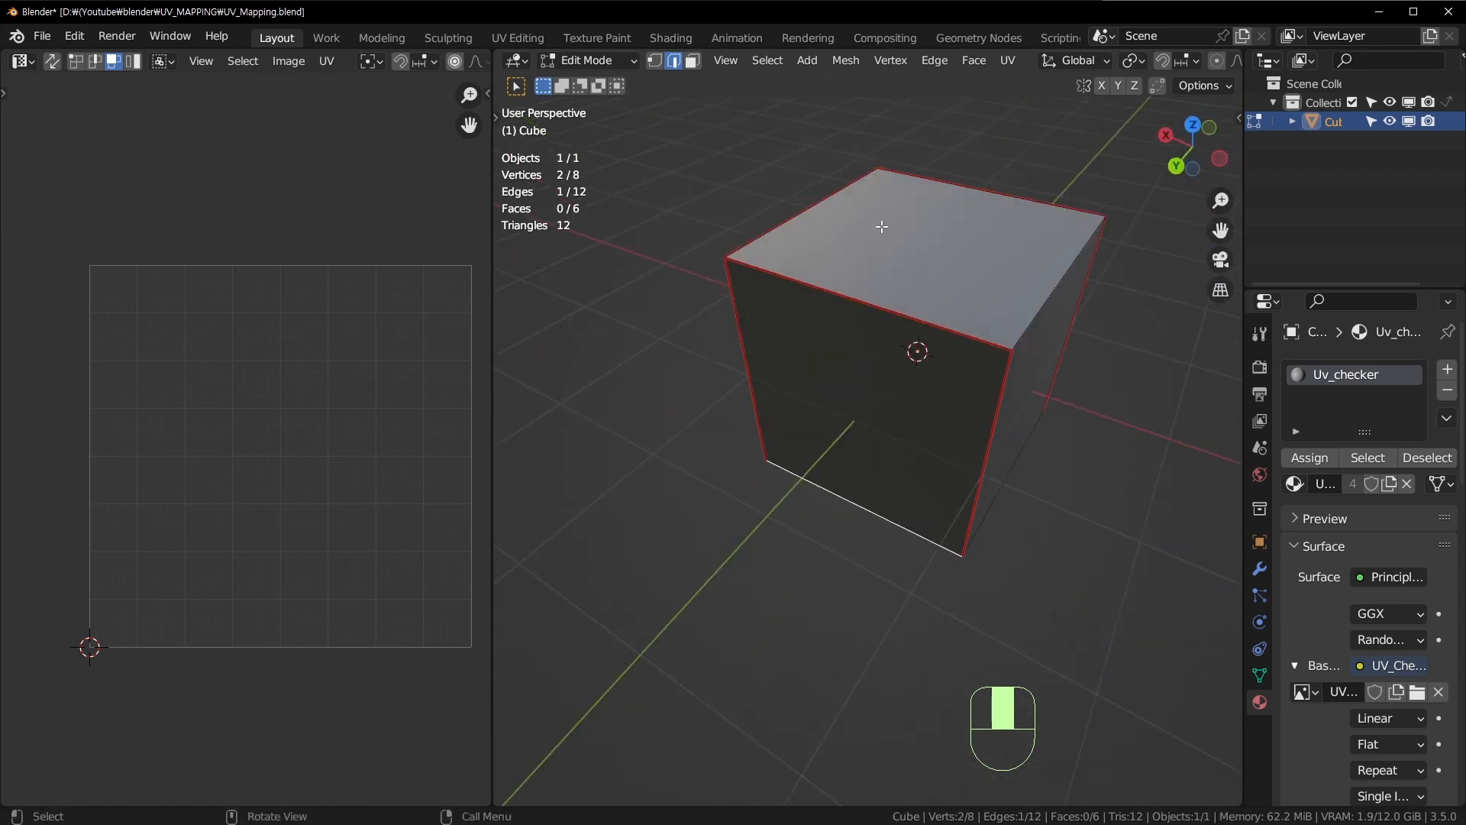
middle_drag(879, 496, 879, 285)
middle_drag(658, 508, 942, 347)
key(a)
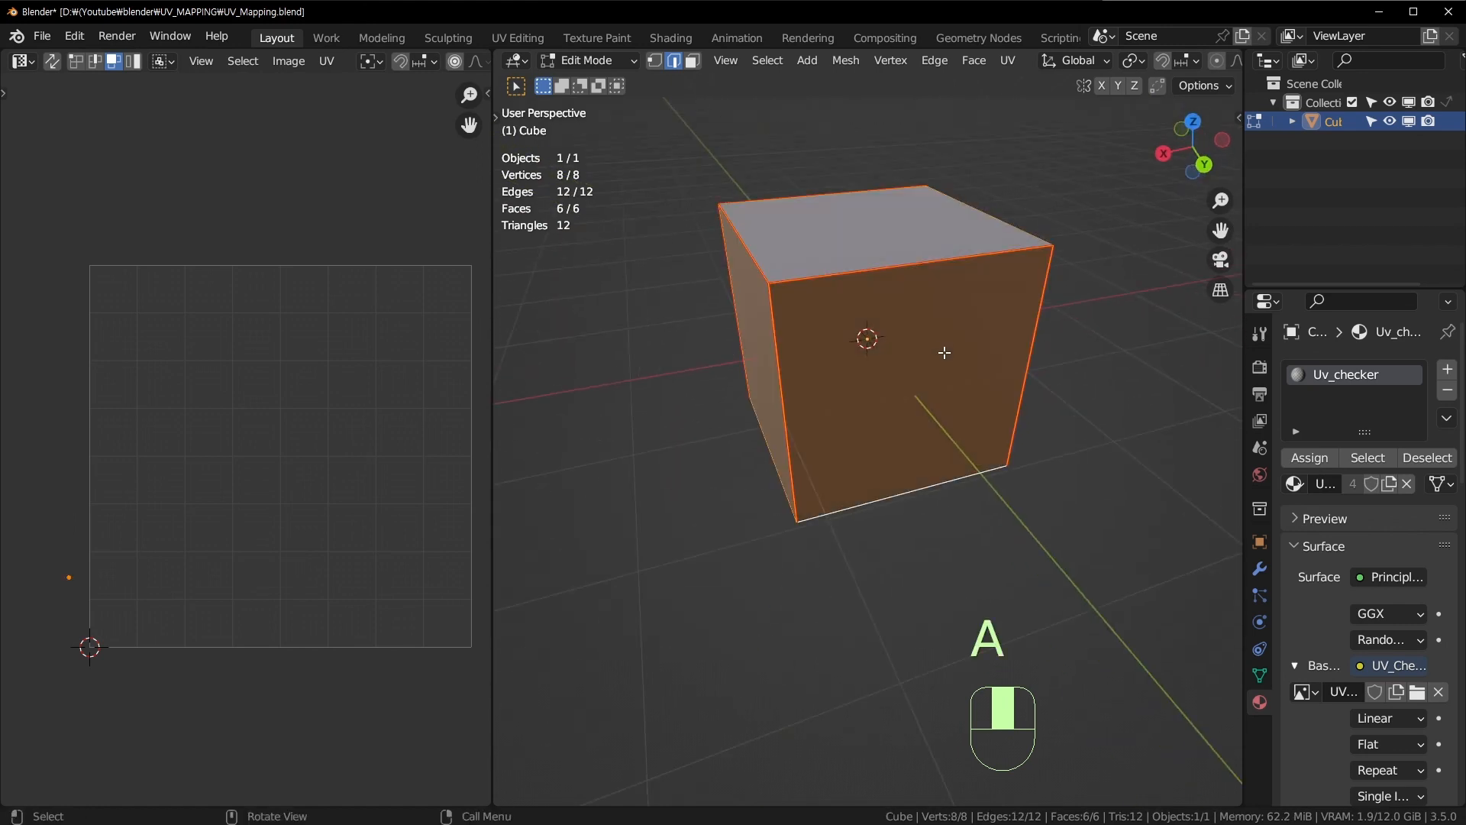
key(u)
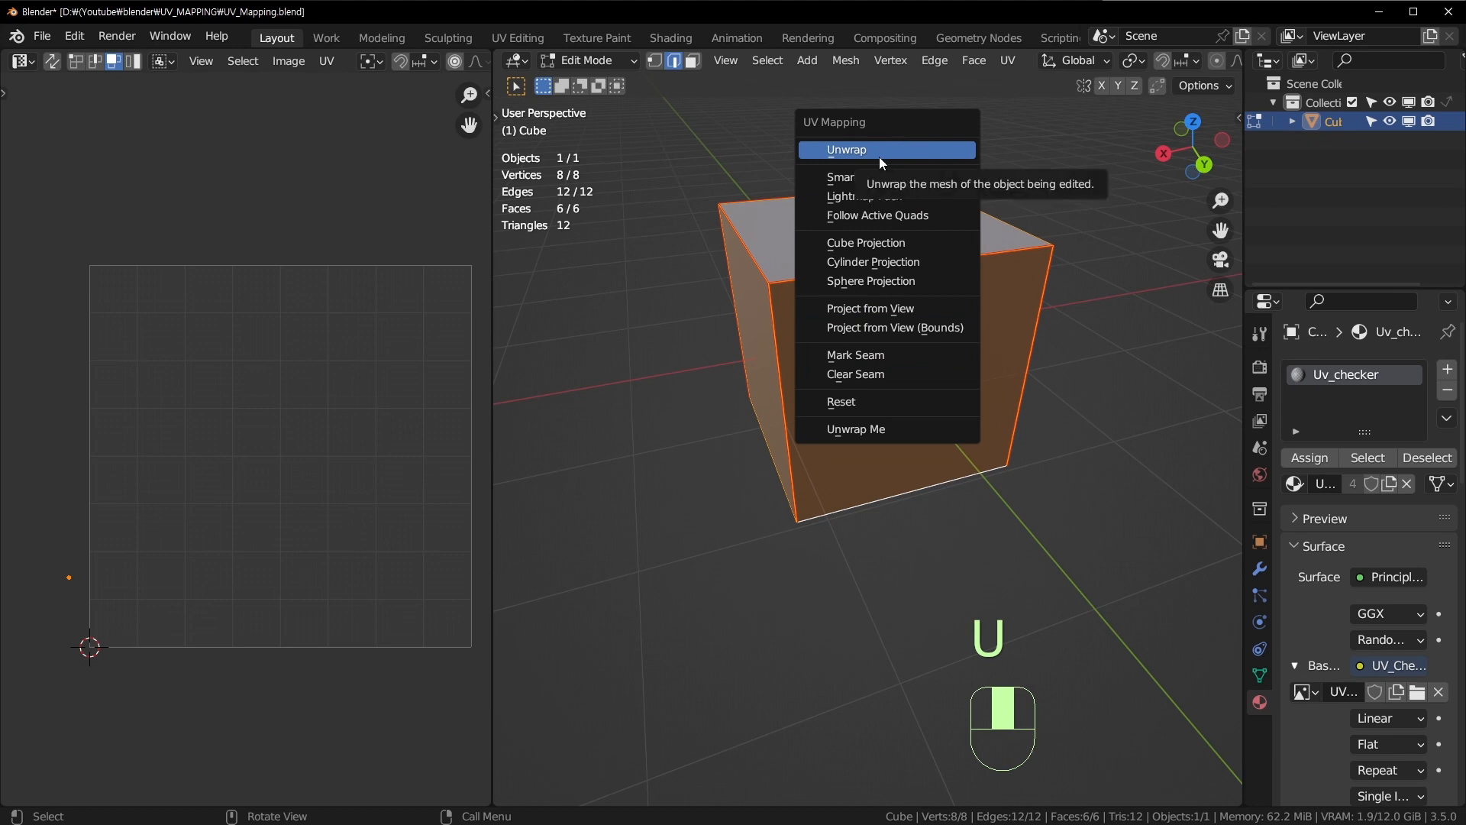
Step: Unwrap all faces of the cube along its existing seams
click(882, 162)
scroll(207, 350, up, 2)
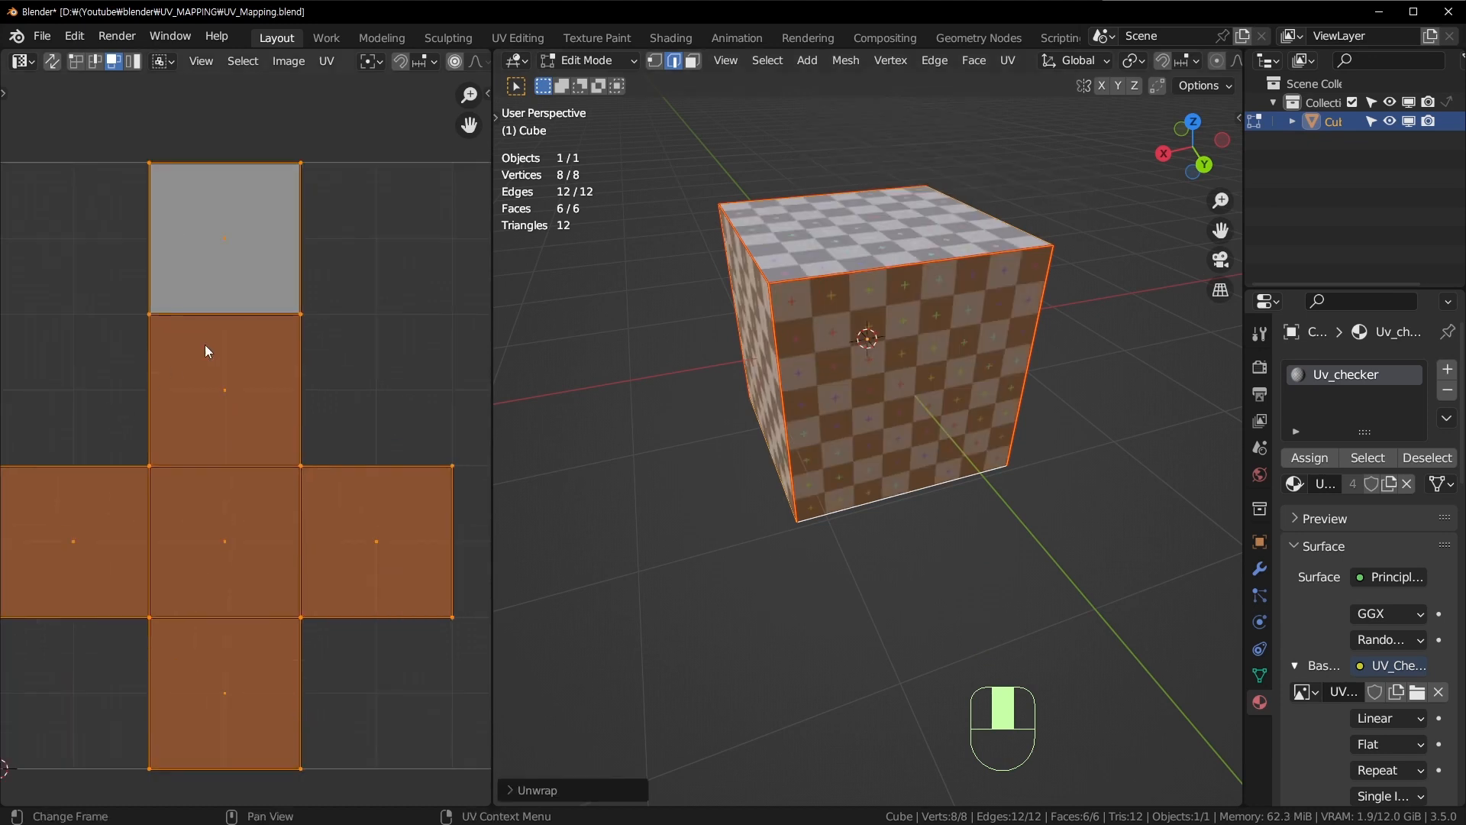
shift+middle_drag(121, 612, 218, 553)
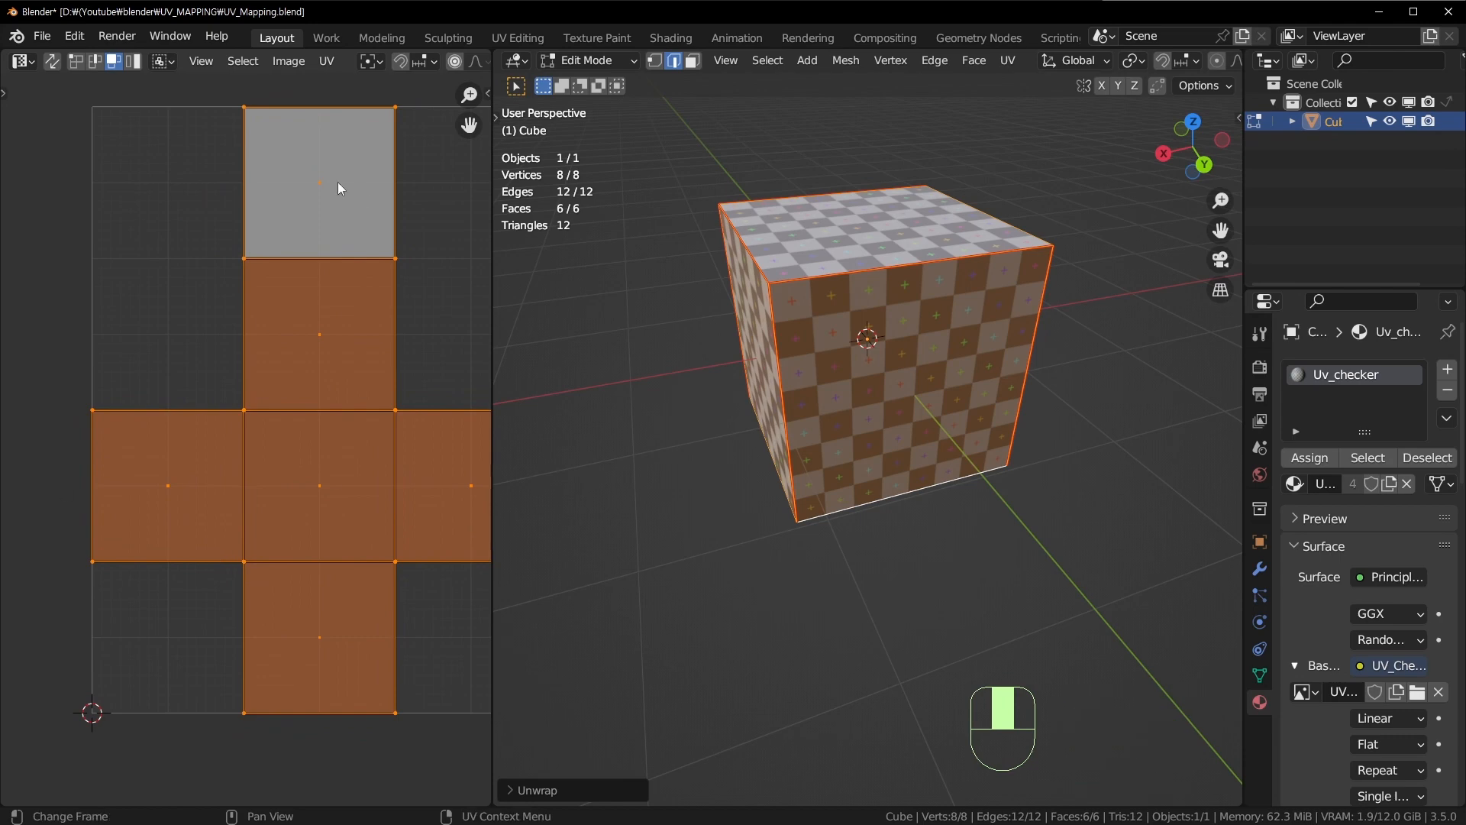
Step: Mark the remaining unmarked edge of the cube's top face as a seam
middle_drag(821, 328, 917, 328)
click(657, 318)
middle_drag(658, 317, 819, 335)
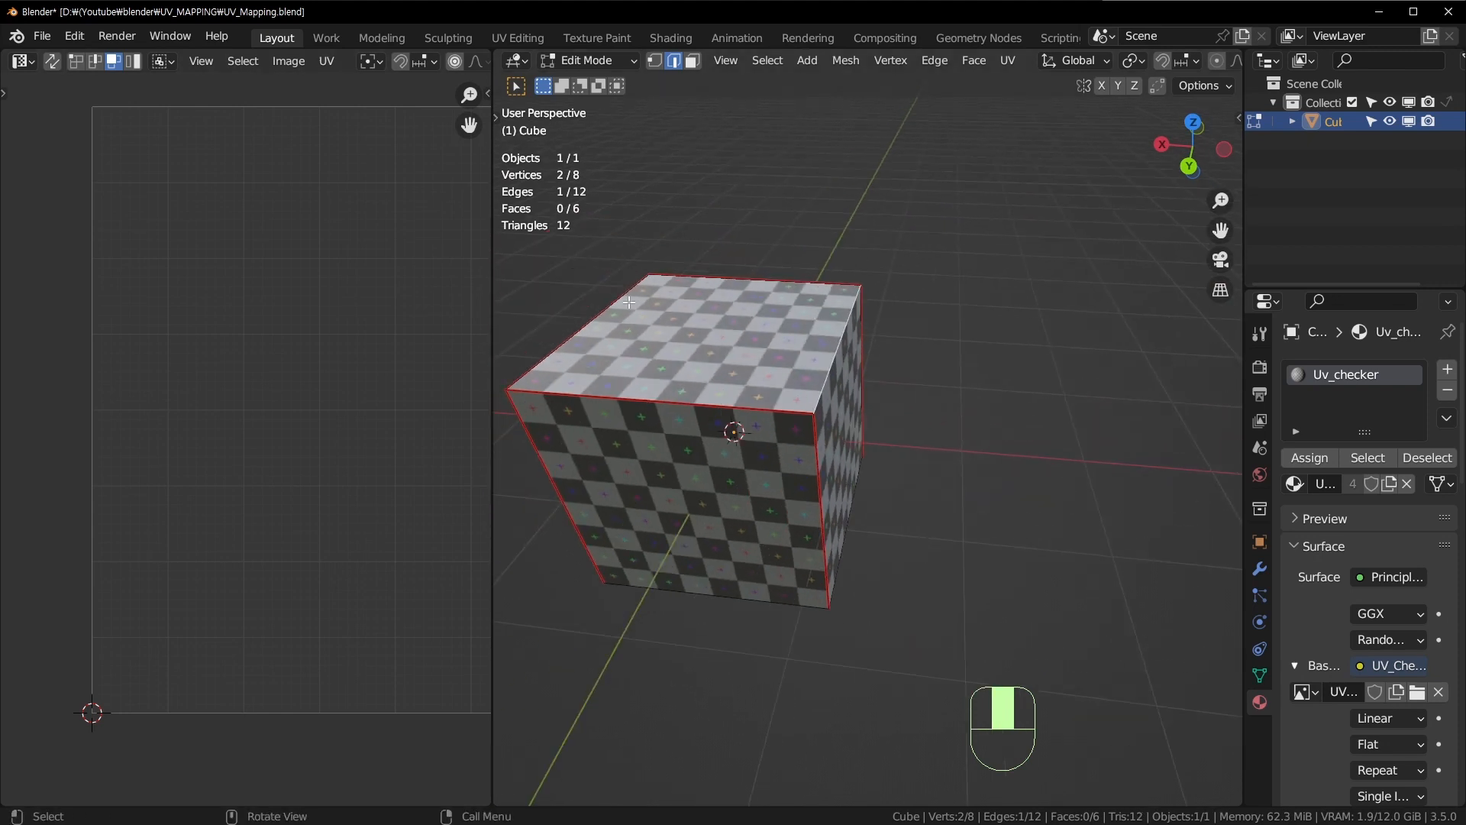
middle_drag(873, 370, 838, 370)
key(u)
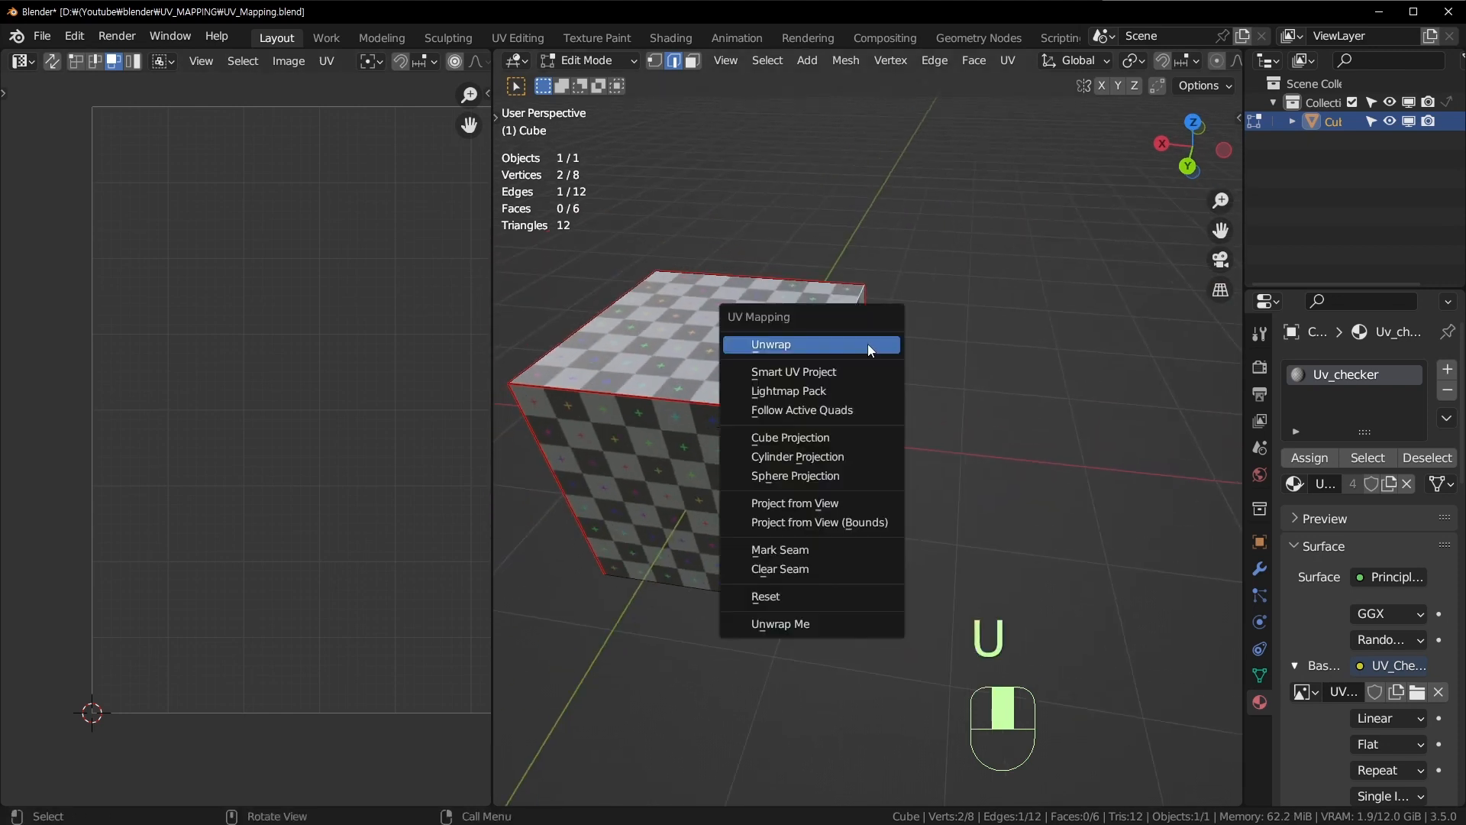
click(791, 548)
Step: Select the whole cube, unwrap it again with the fully seamed top face, and check the checker pattern on its sides
key(a)
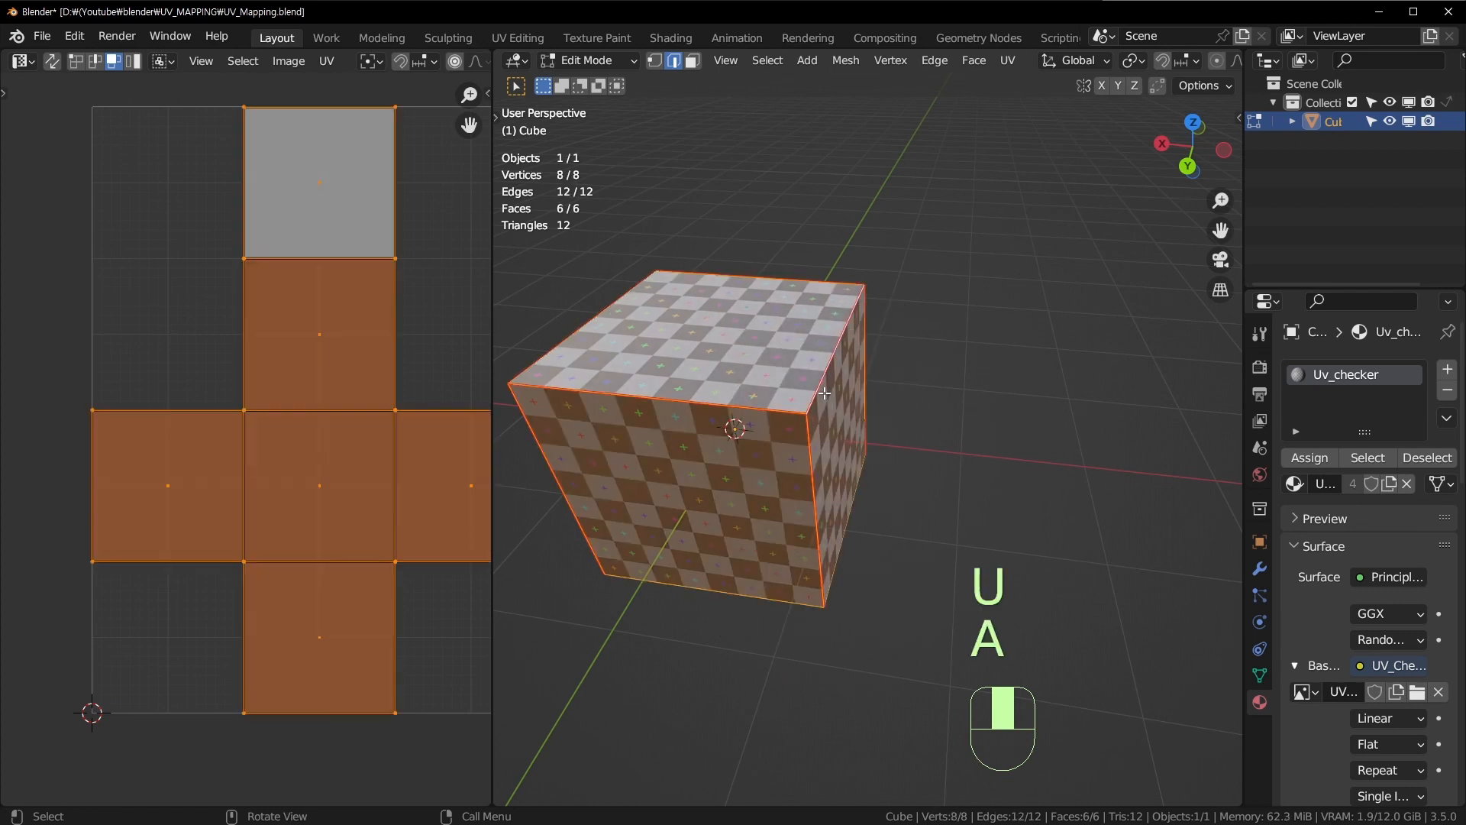
key(u)
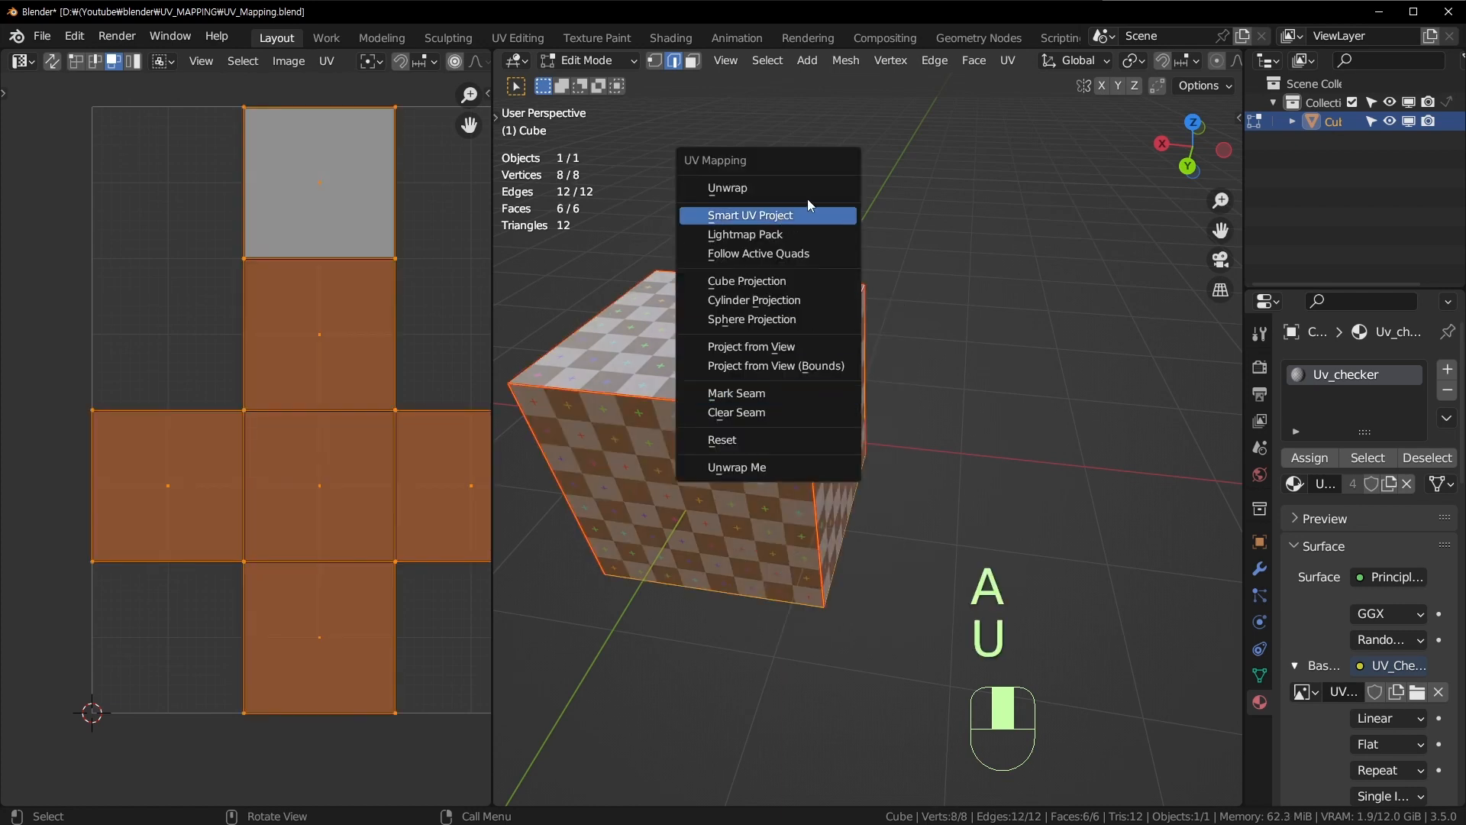
click(802, 188)
scroll(289, 498, down, 3)
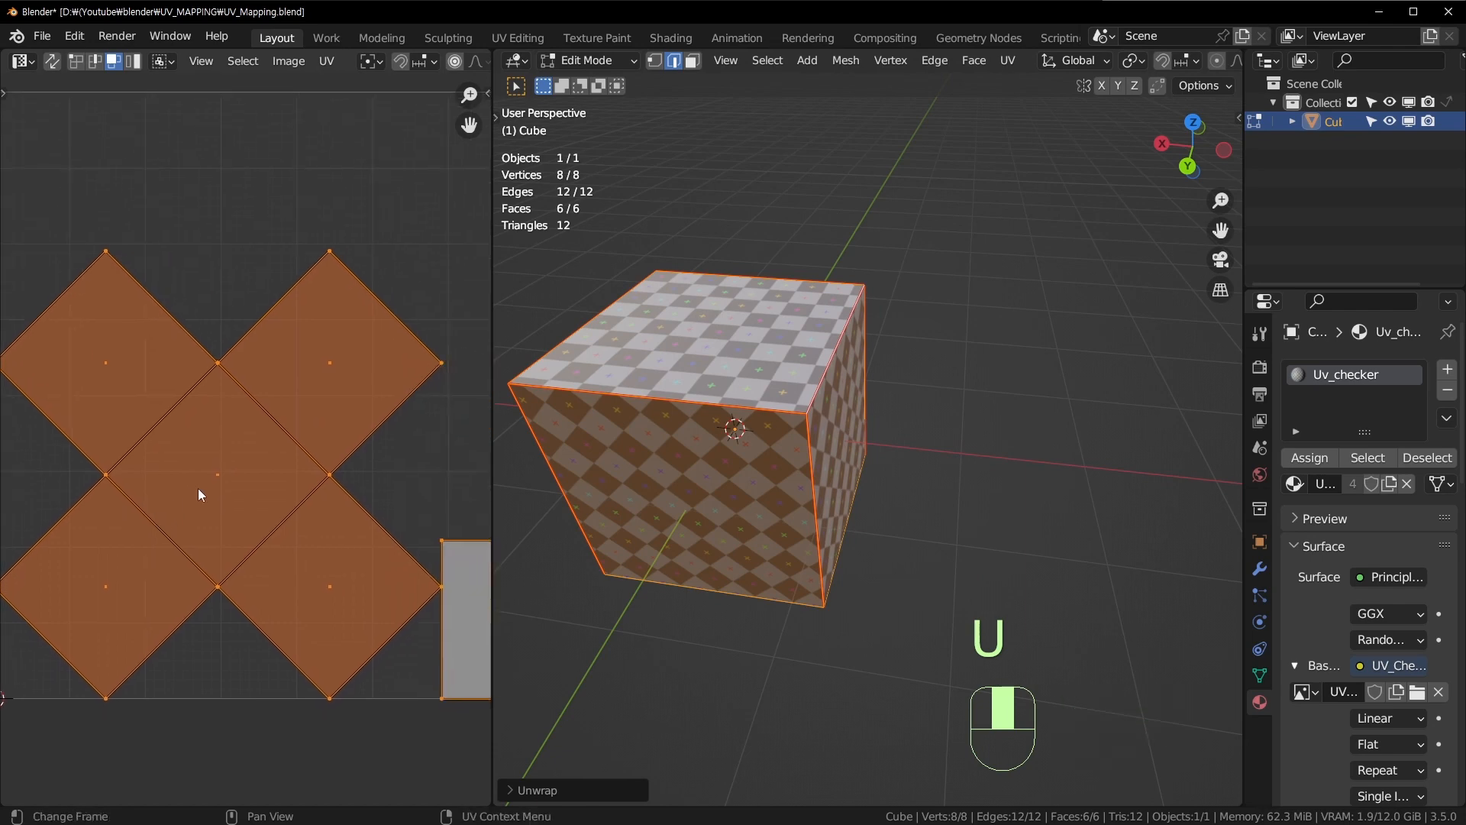
middle_drag(875, 555, 868, 378)
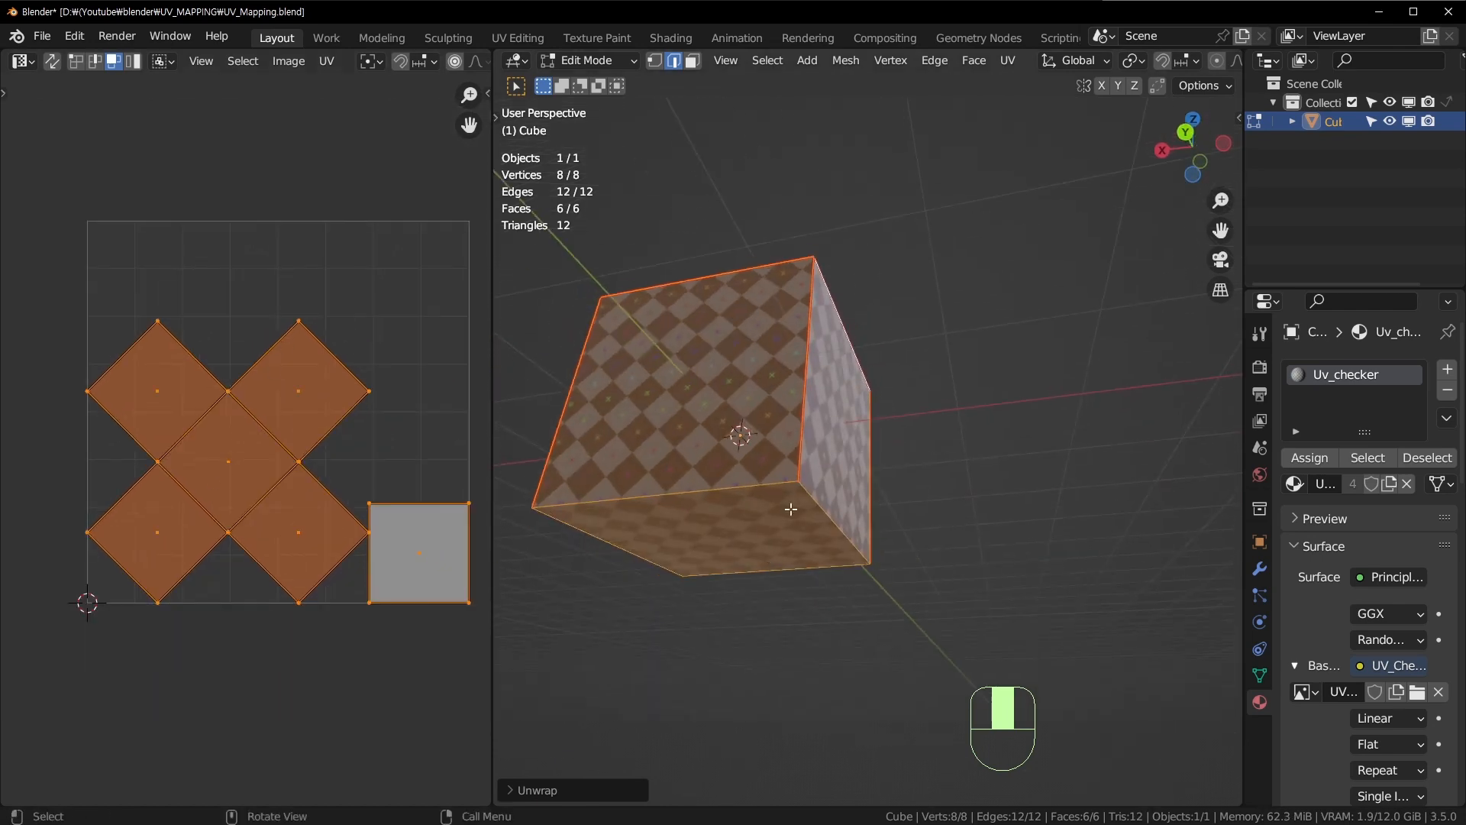
middle_drag(790, 509, 737, 510)
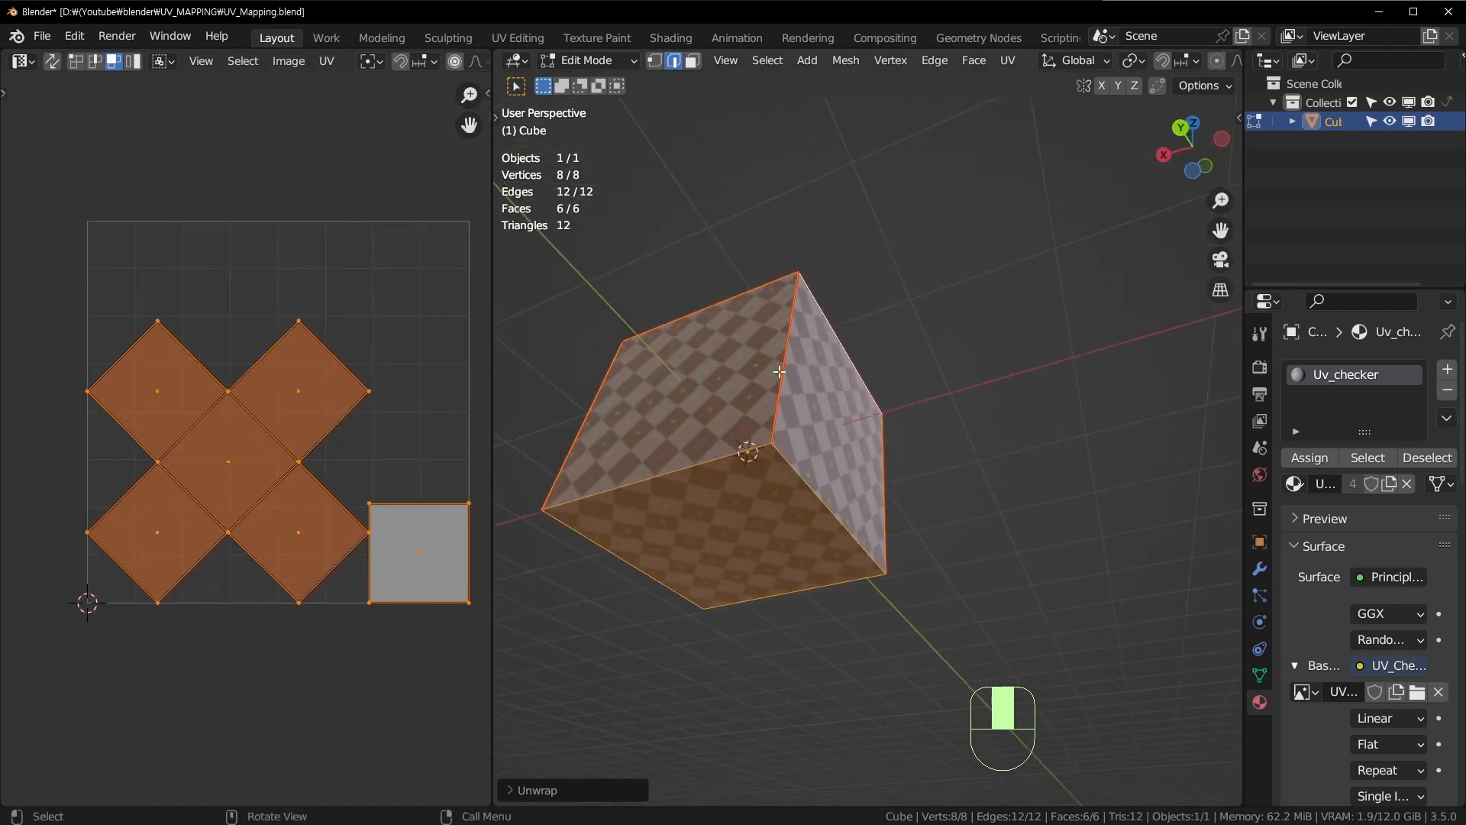
middle_drag(779, 372, 596, 465)
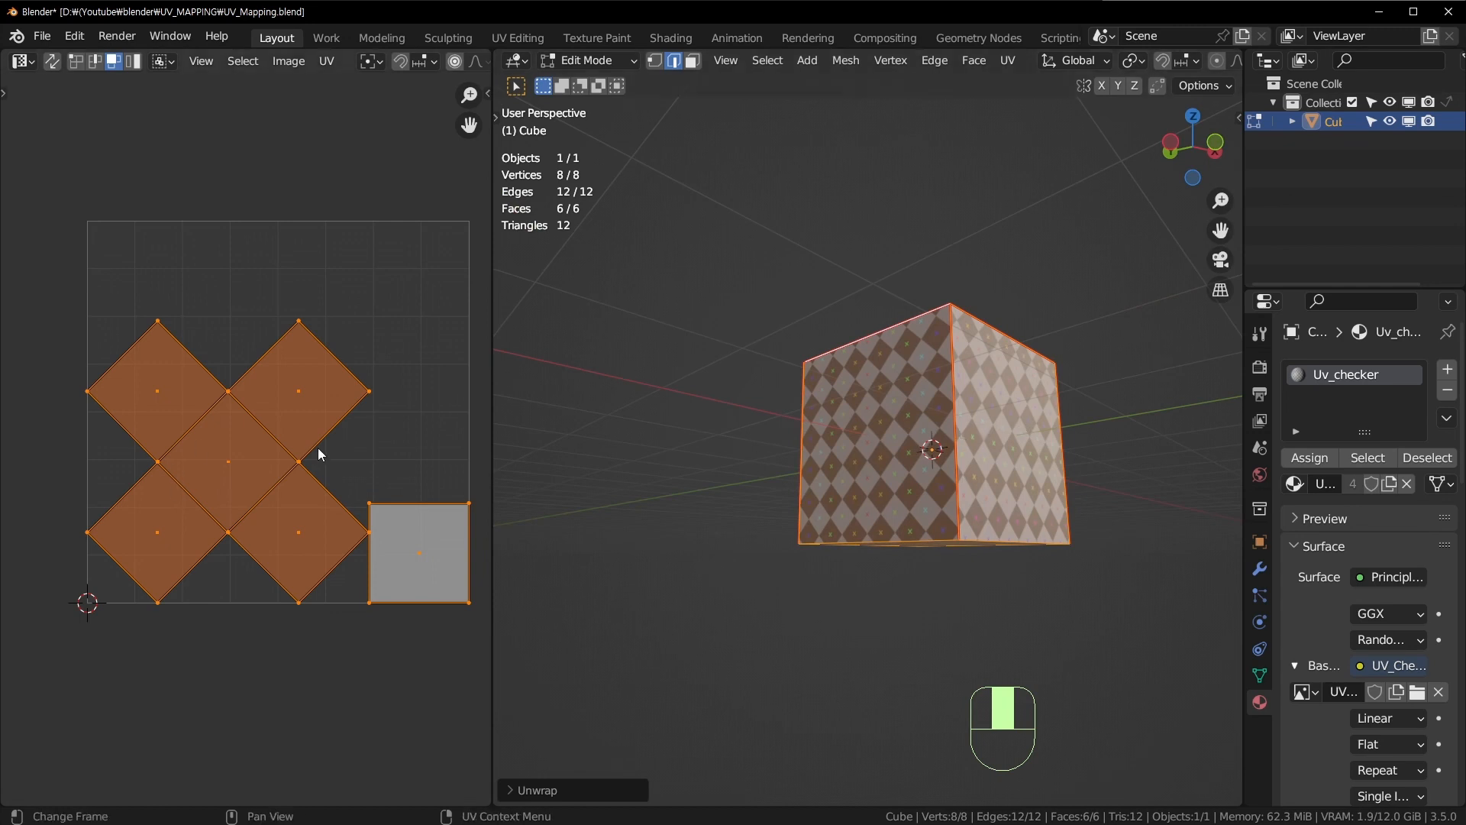
Step: Move the separate square UV island to the upper part of the UV space and undo the move
shift+middle_drag(318, 448, 135, 397)
scroll(190, 556, up, 3)
click(137, 602)
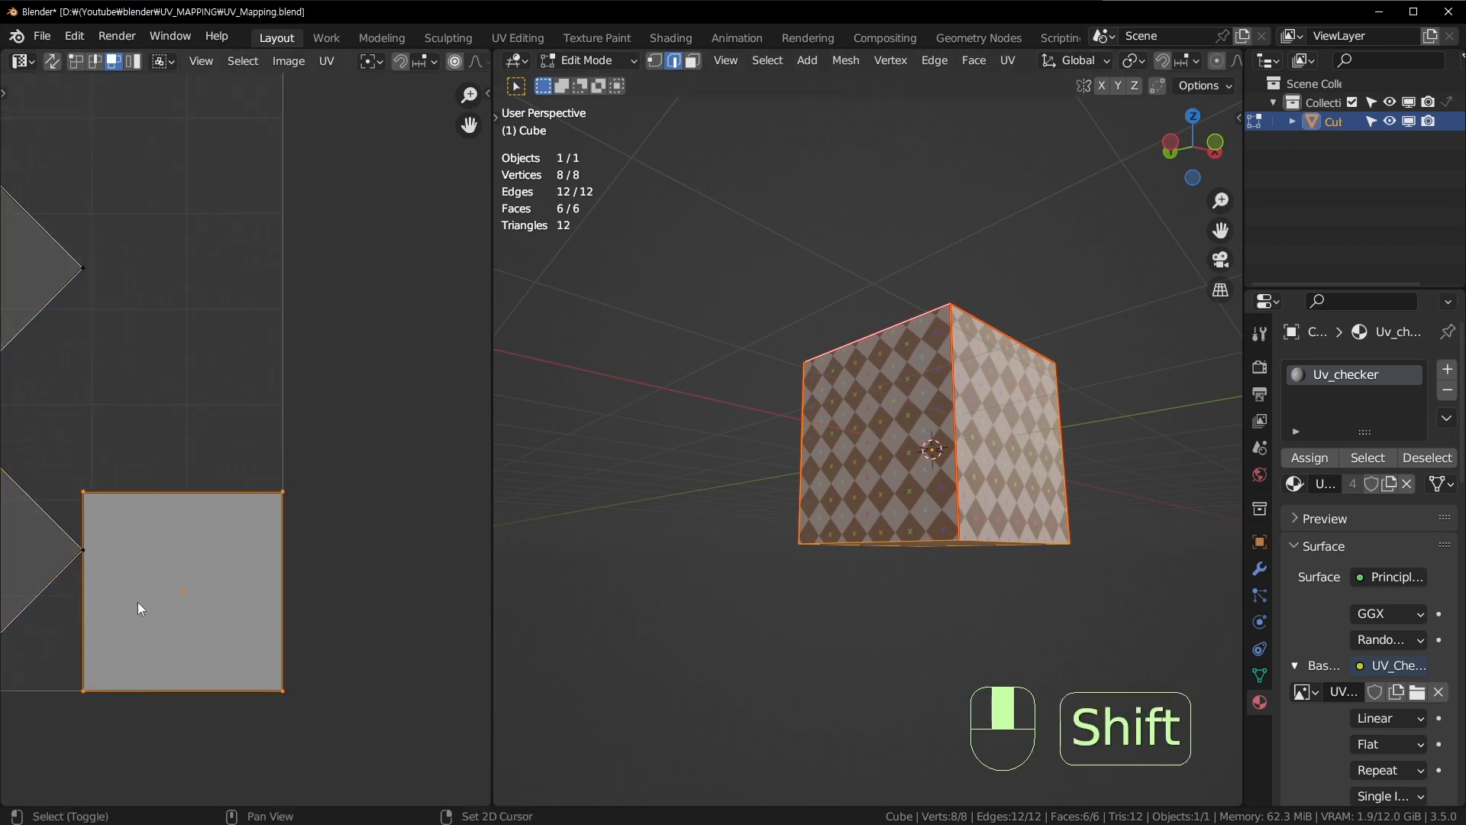
middle_drag(139, 604, 288, 541)
scroll(288, 541, down, 4)
middle_drag(275, 462, 308, 500)
key(g)
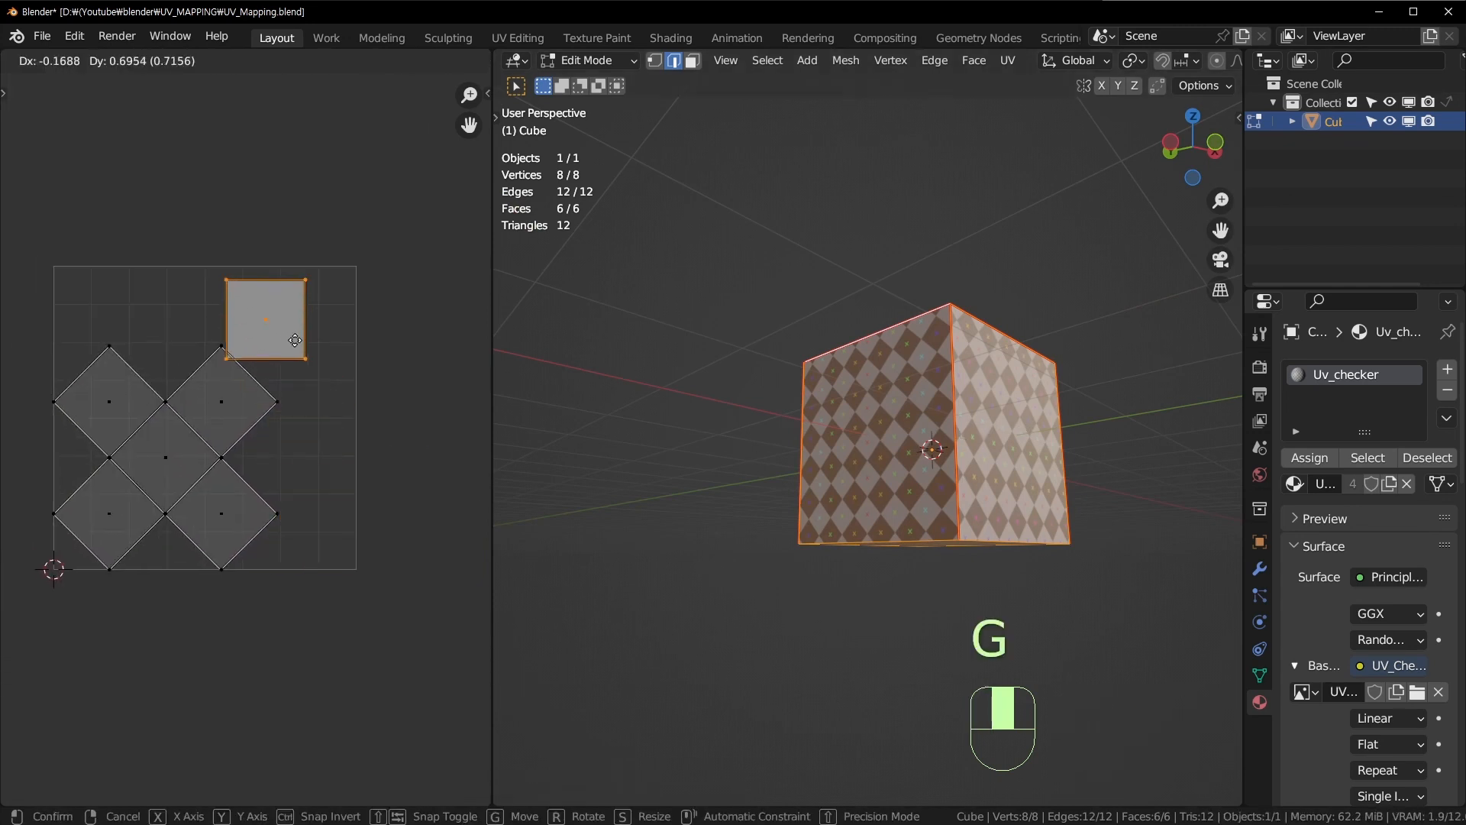
click(306, 344)
key(ctrl+z)
Step: Select the faces of the cross-shaped UV island one after another to examine how they connect
click(198, 501)
shift+middle_drag(199, 502, 280, 461)
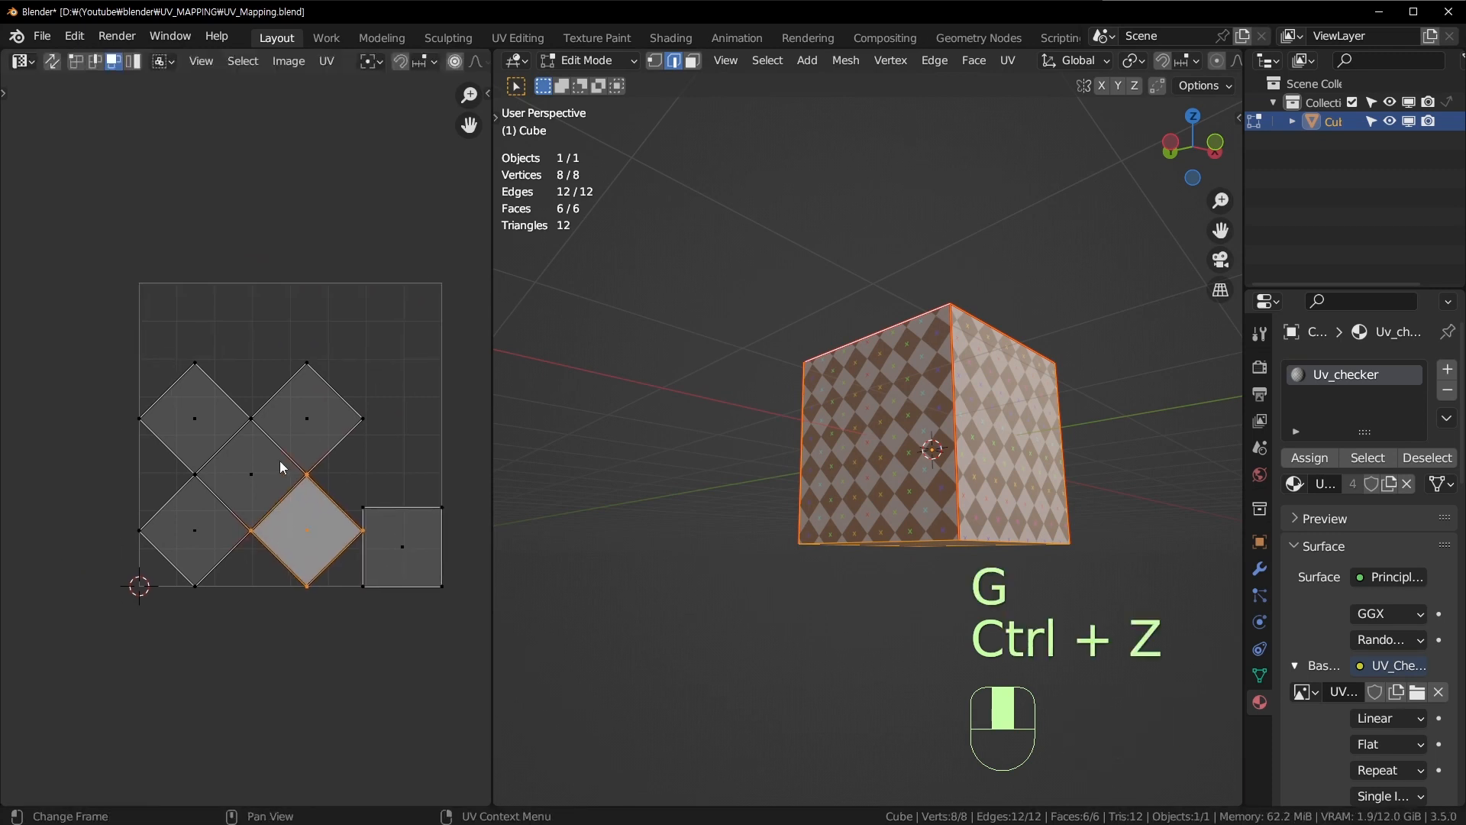
click(260, 469)
click(191, 431)
click(300, 431)
click(300, 508)
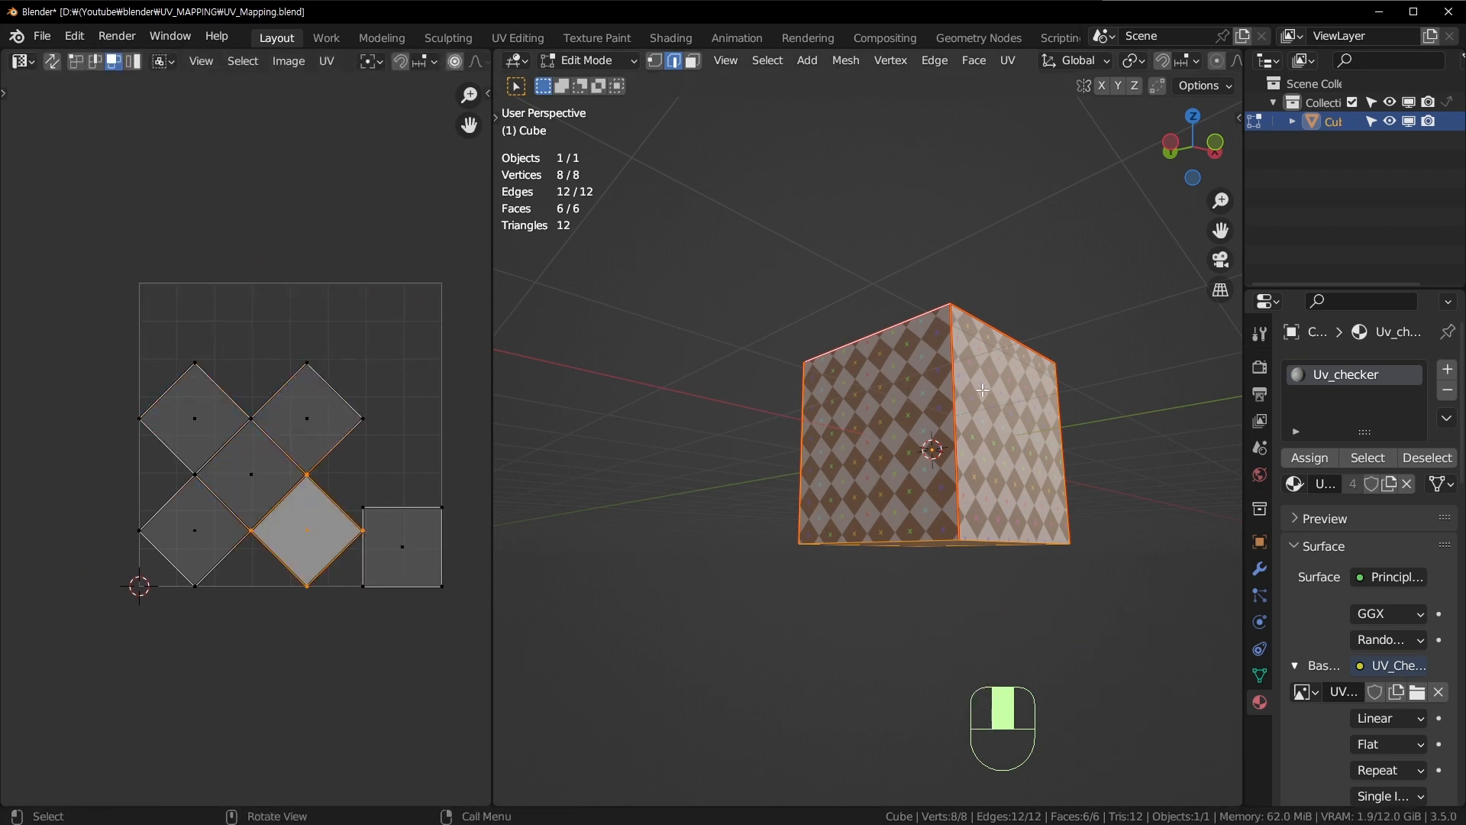
Step: Select three edges around the cube's top face and mark them as seams
middle_drag(983, 391, 739, 395)
click(662, 348)
shift+click(654, 351)
shift+click(785, 324)
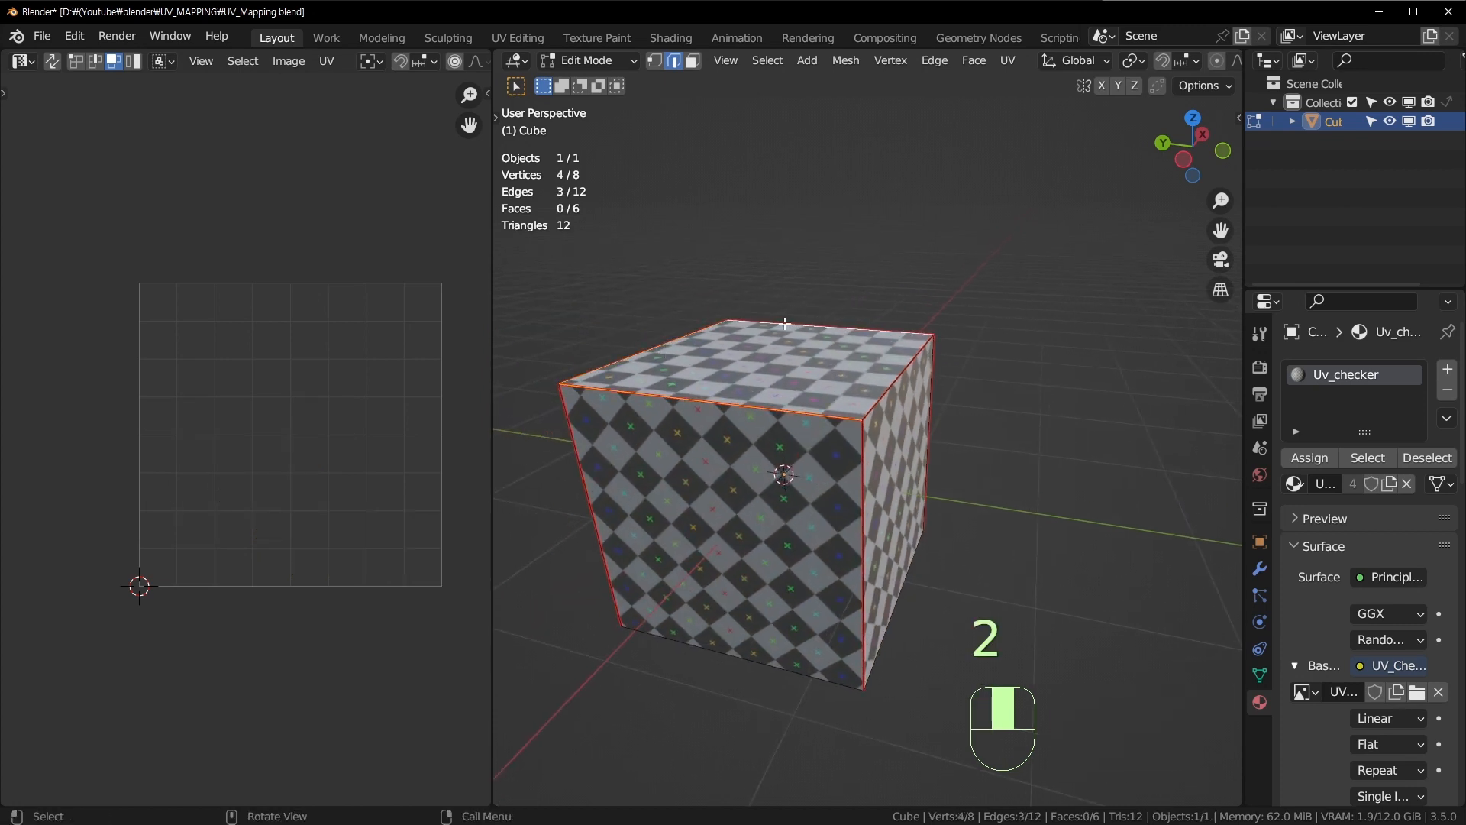
key(u)
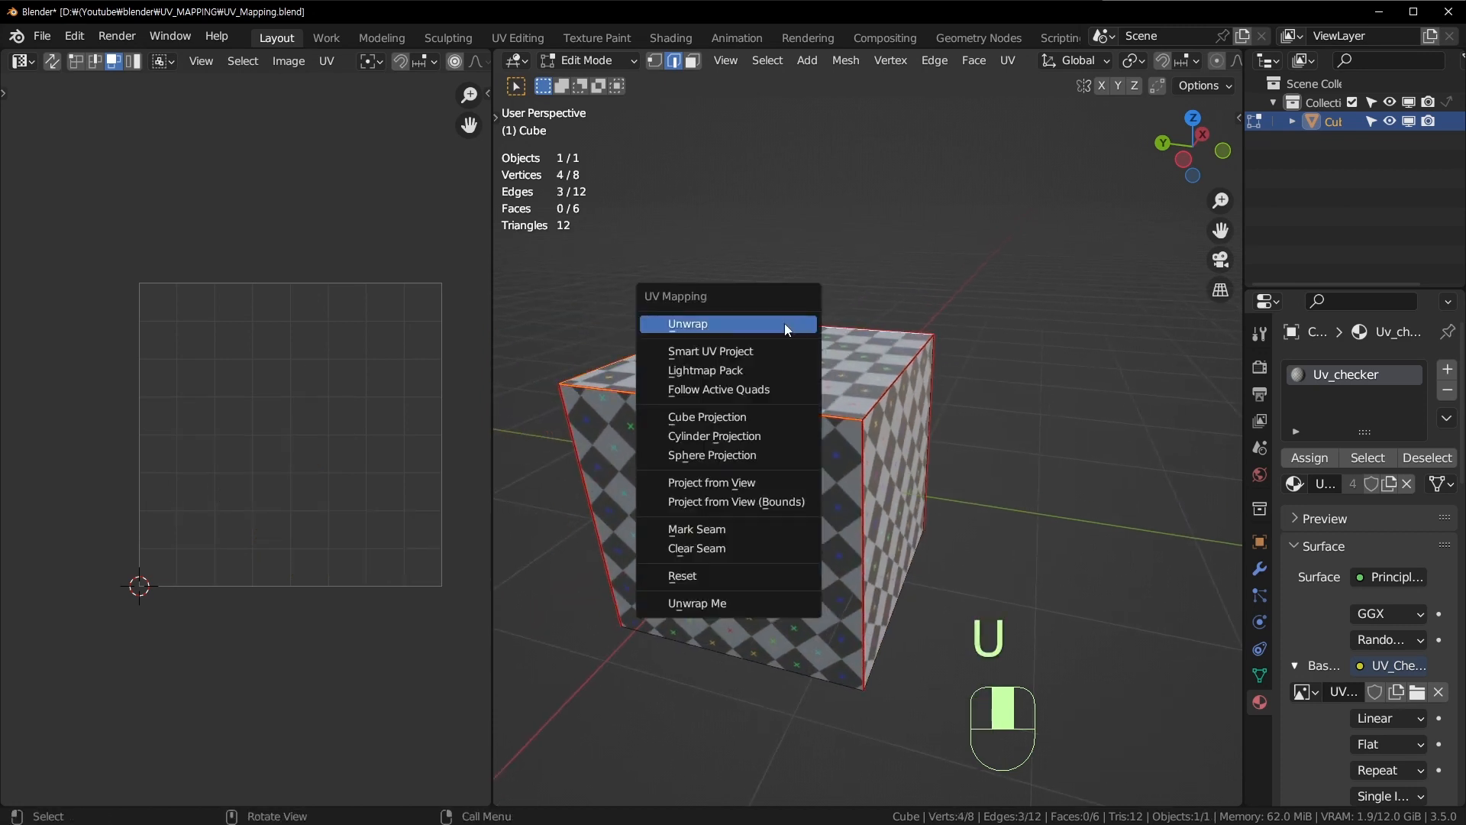
click(768, 537)
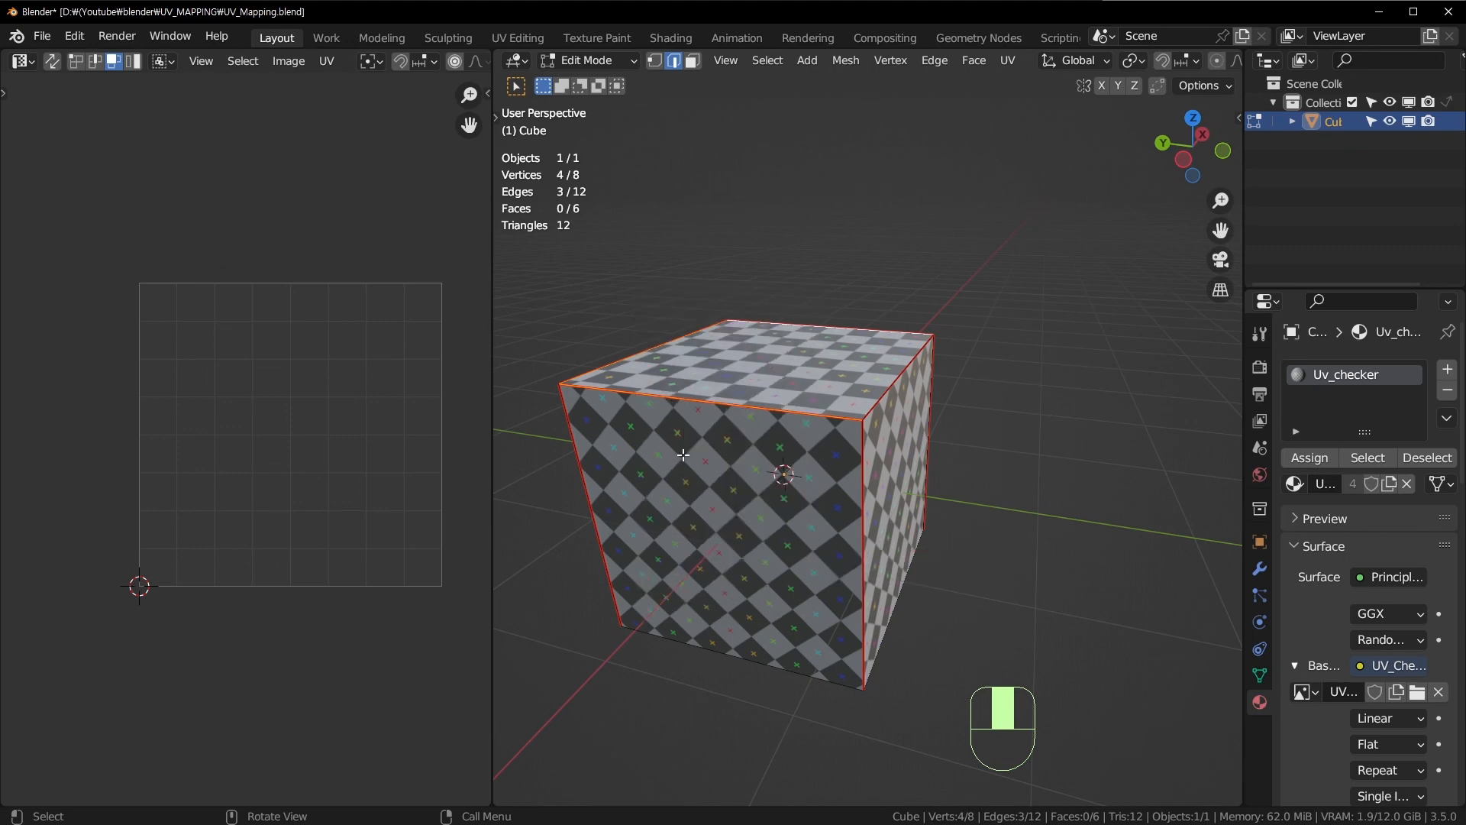
Step: Select the entire cube, clear all of its seams, and deselect the geometry
middle_drag(683, 456, 744, 406)
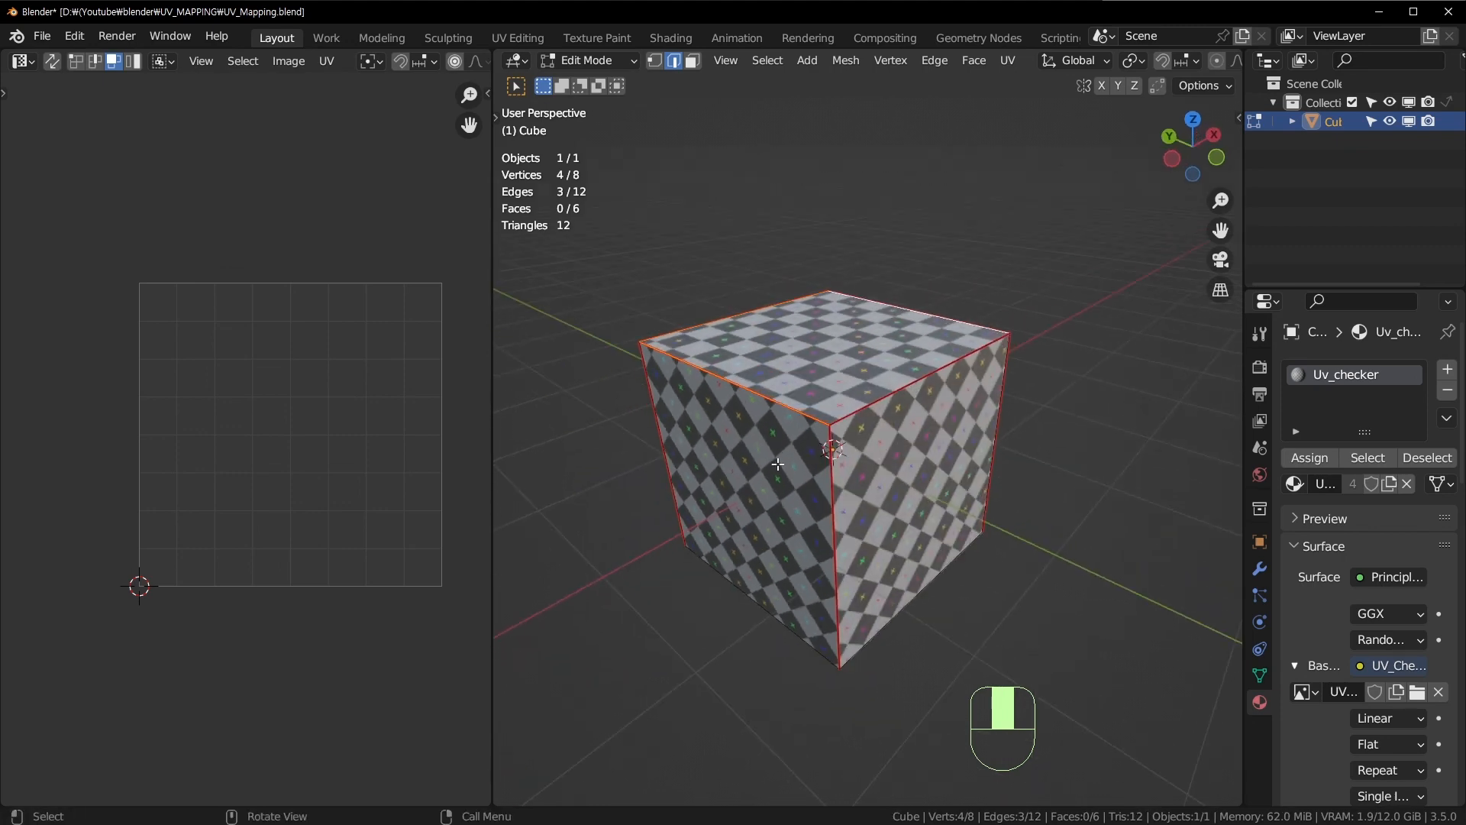
middle_drag(778, 465, 1006, 387)
middle_drag(899, 456, 840, 431)
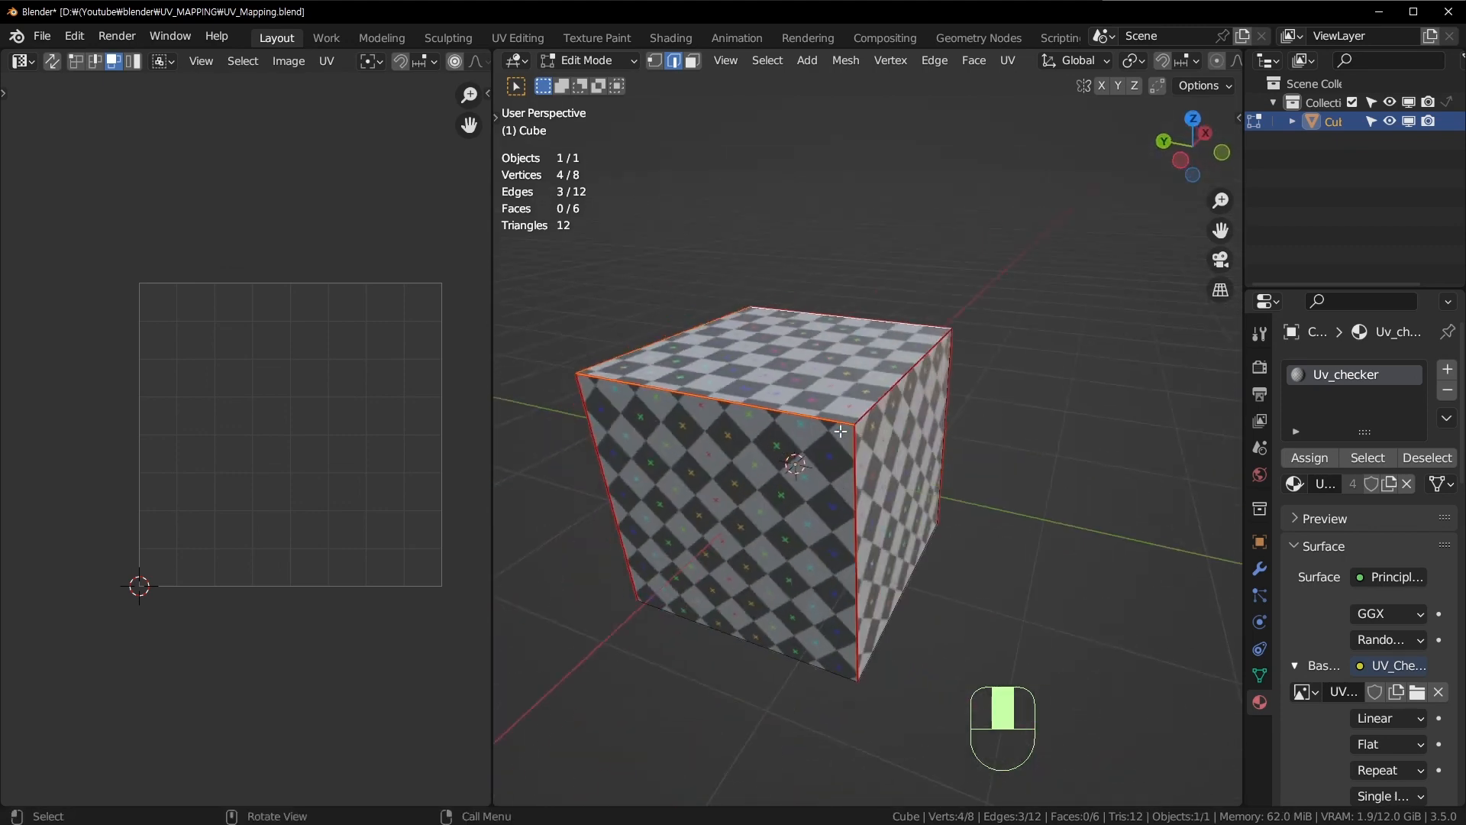
middle_drag(928, 419, 875, 428)
key(a)
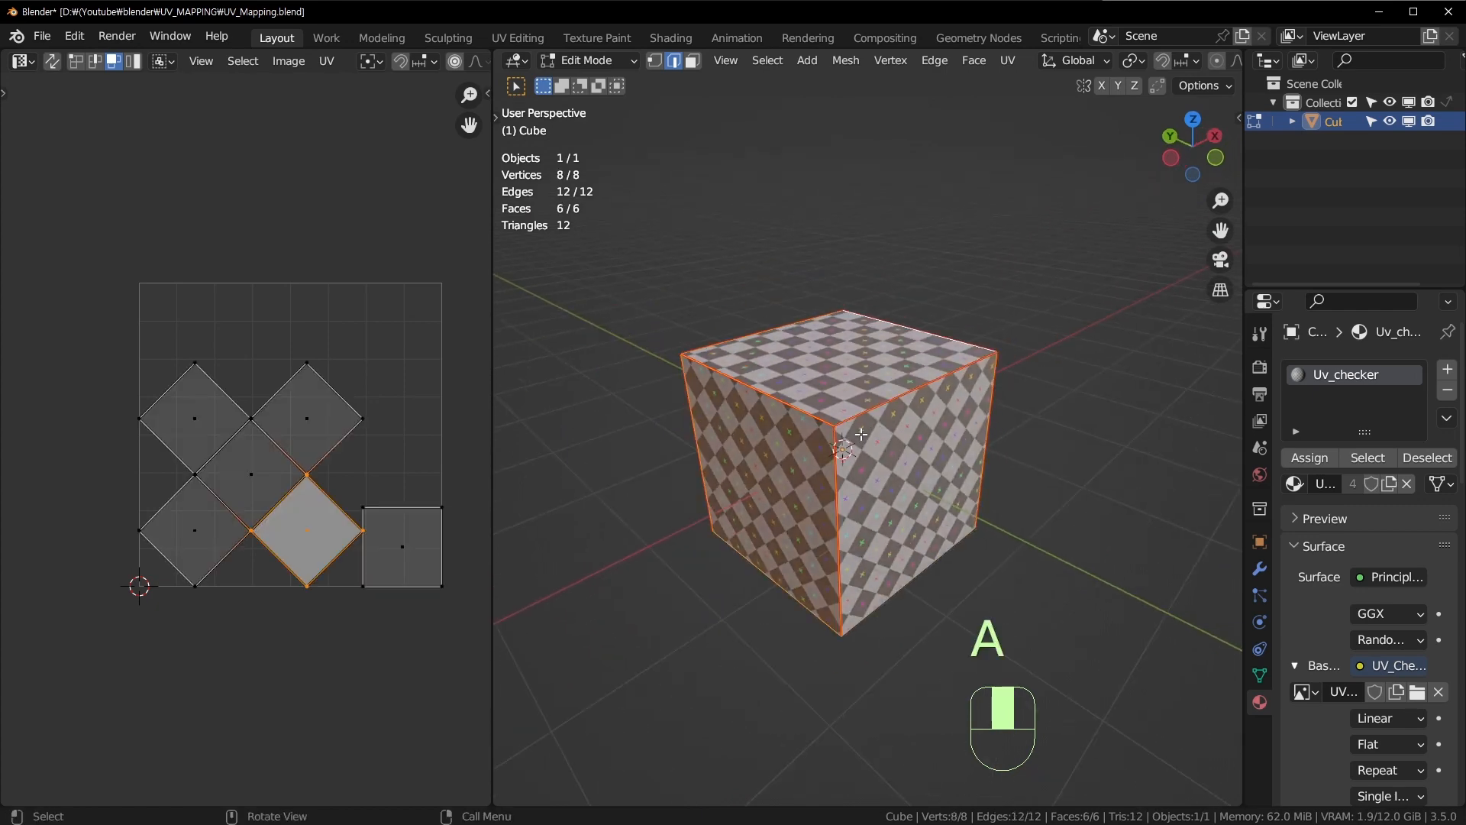
key(u)
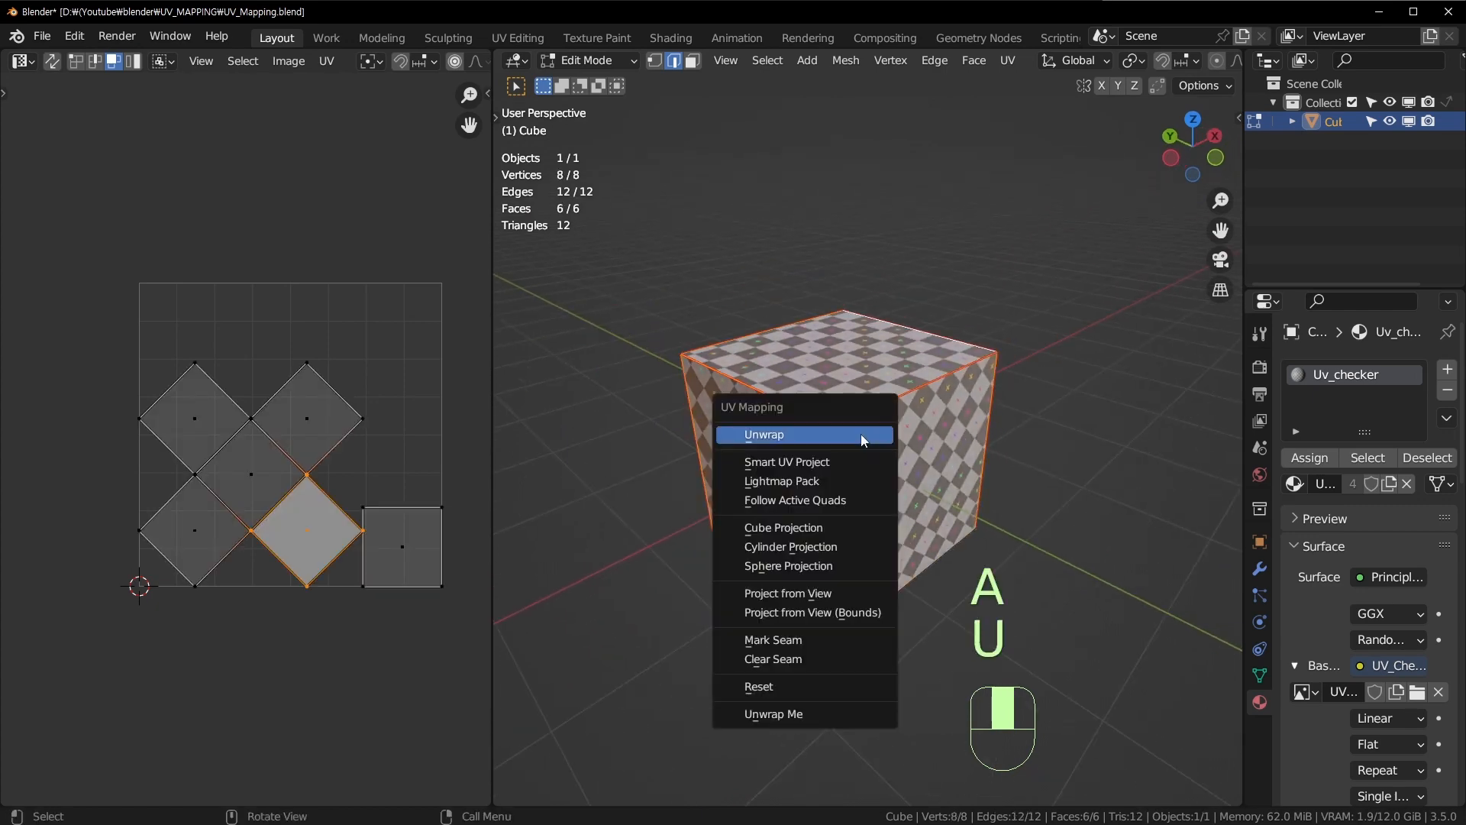
click(847, 657)
middle_drag(838, 581, 956, 501)
click(956, 501)
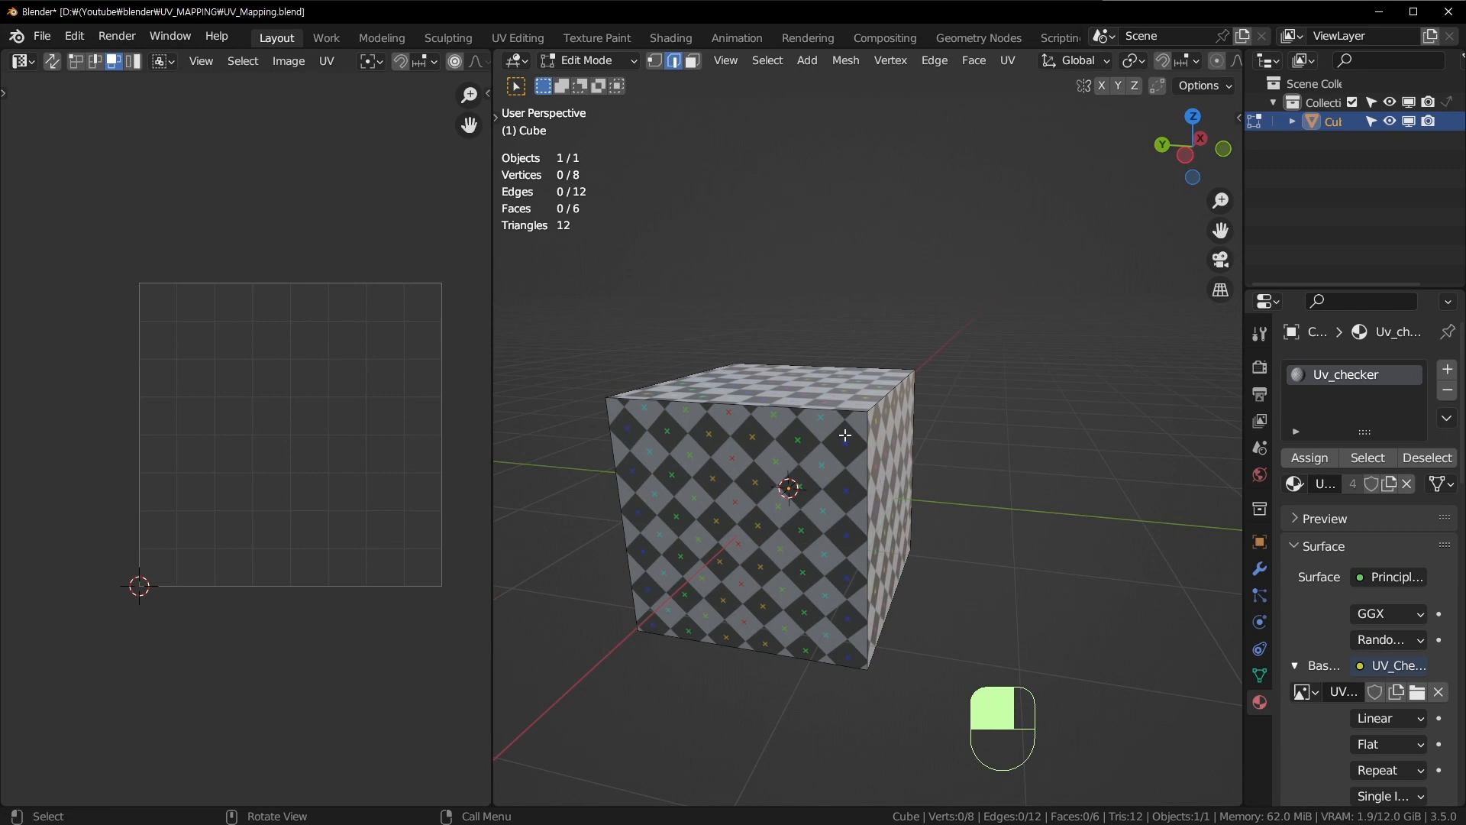
Step: Select the whole cube and unwrap it without any seams, running the unwrap twice
key(a)
scroll(878, 402, up, 2)
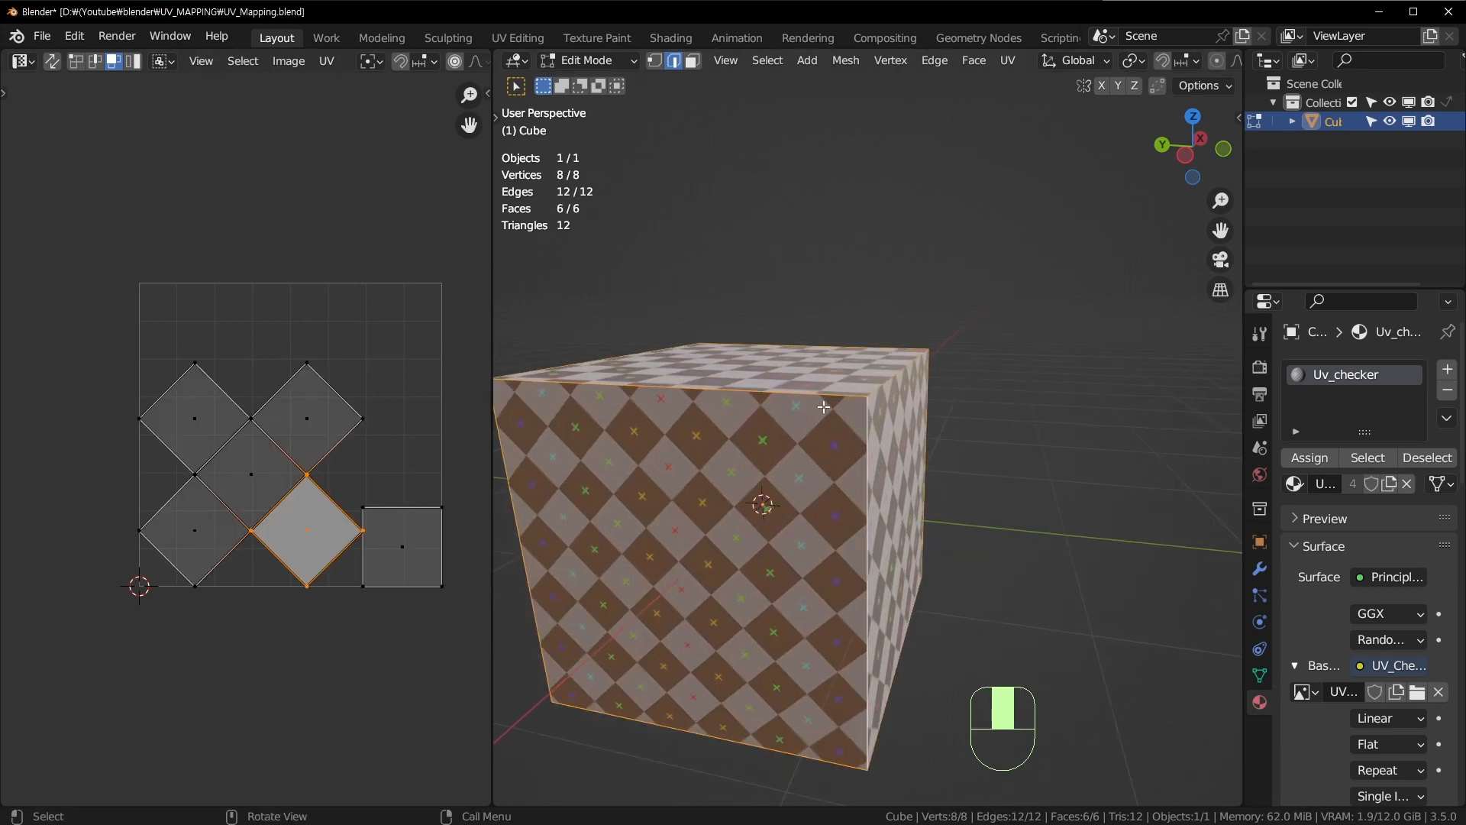
key(u)
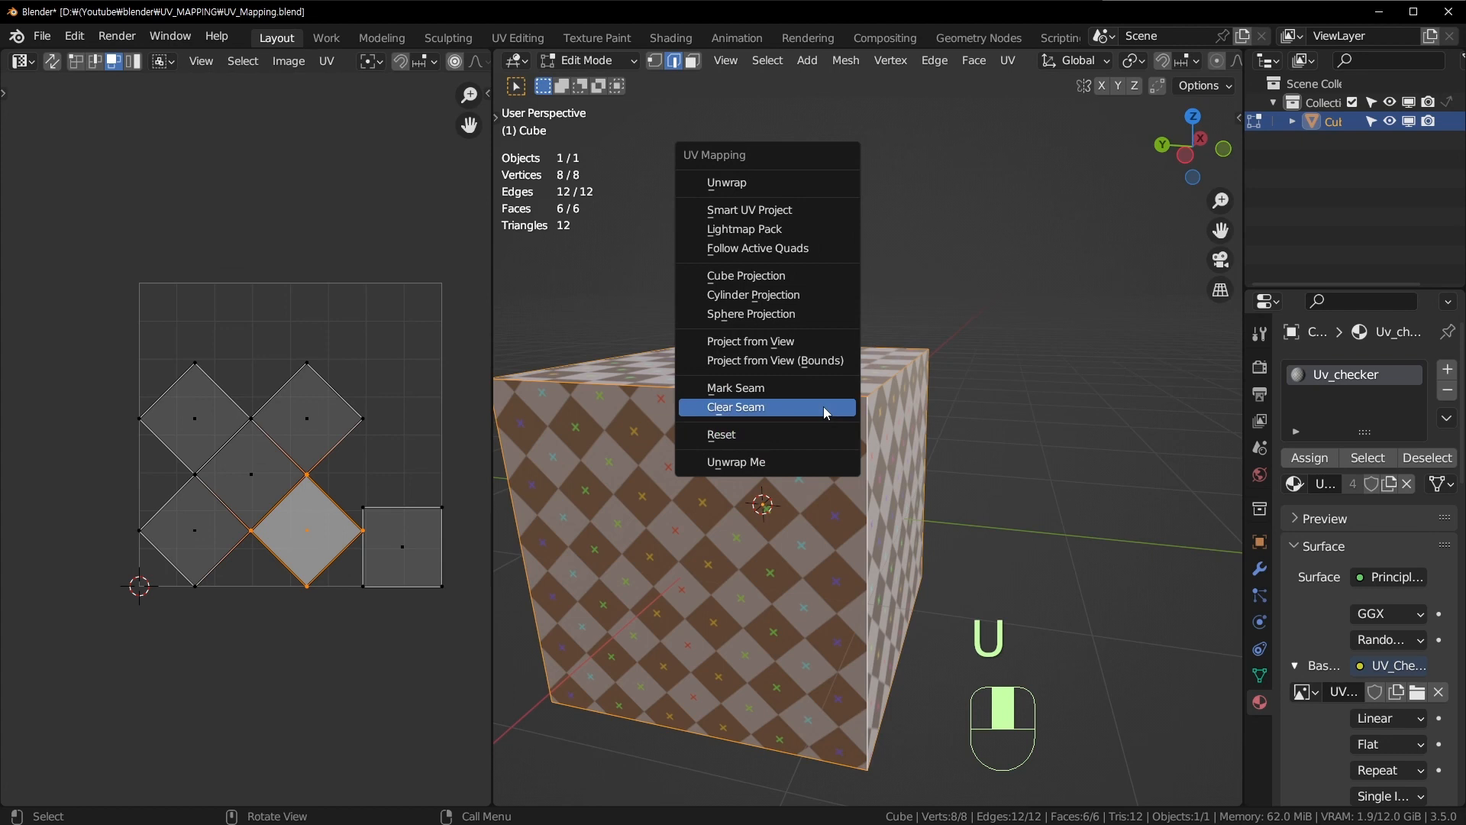
click(738, 194)
middle_drag(774, 266, 933, 409)
key(a)
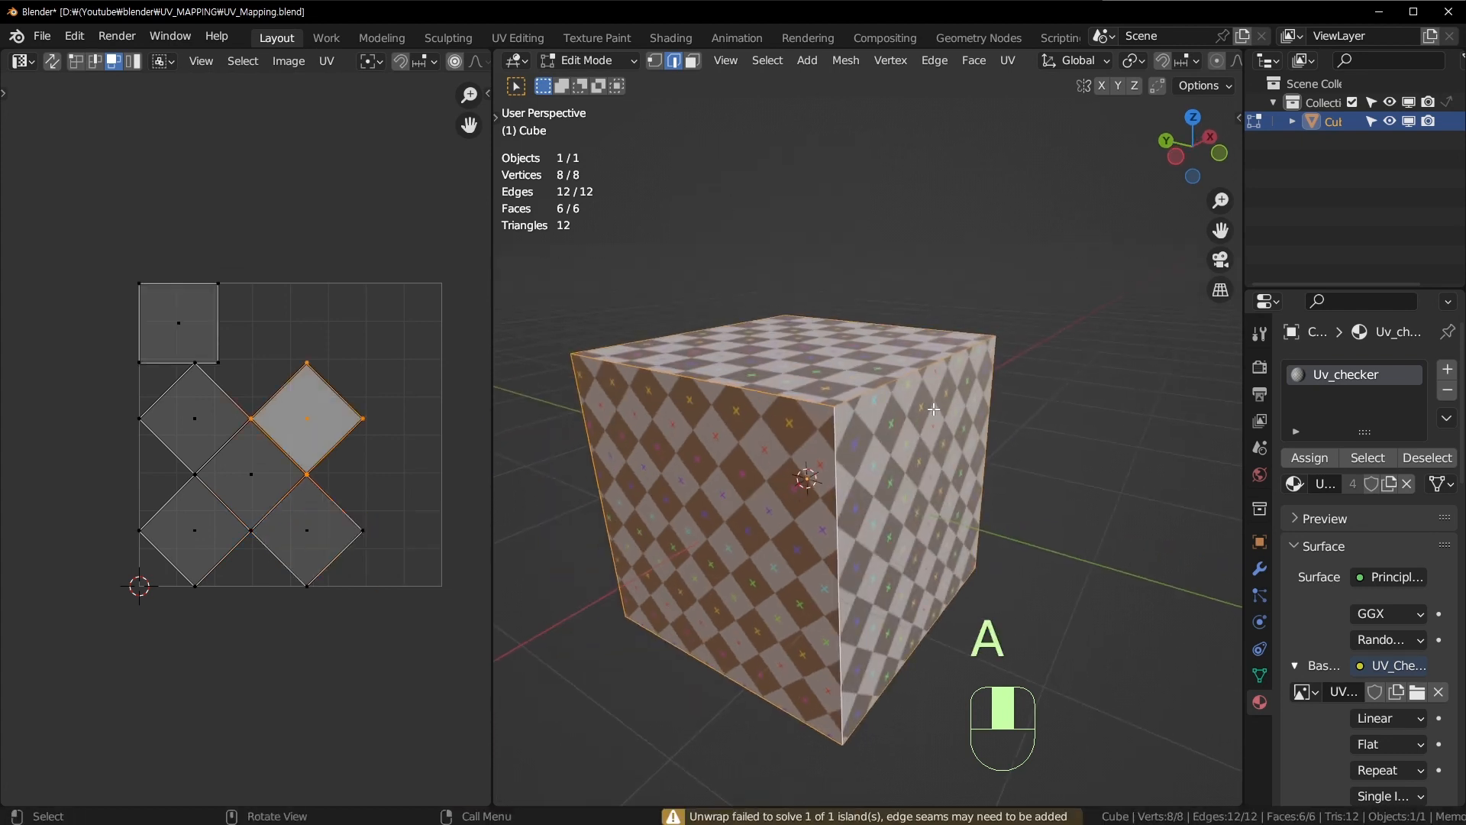
key(a)
key(a)
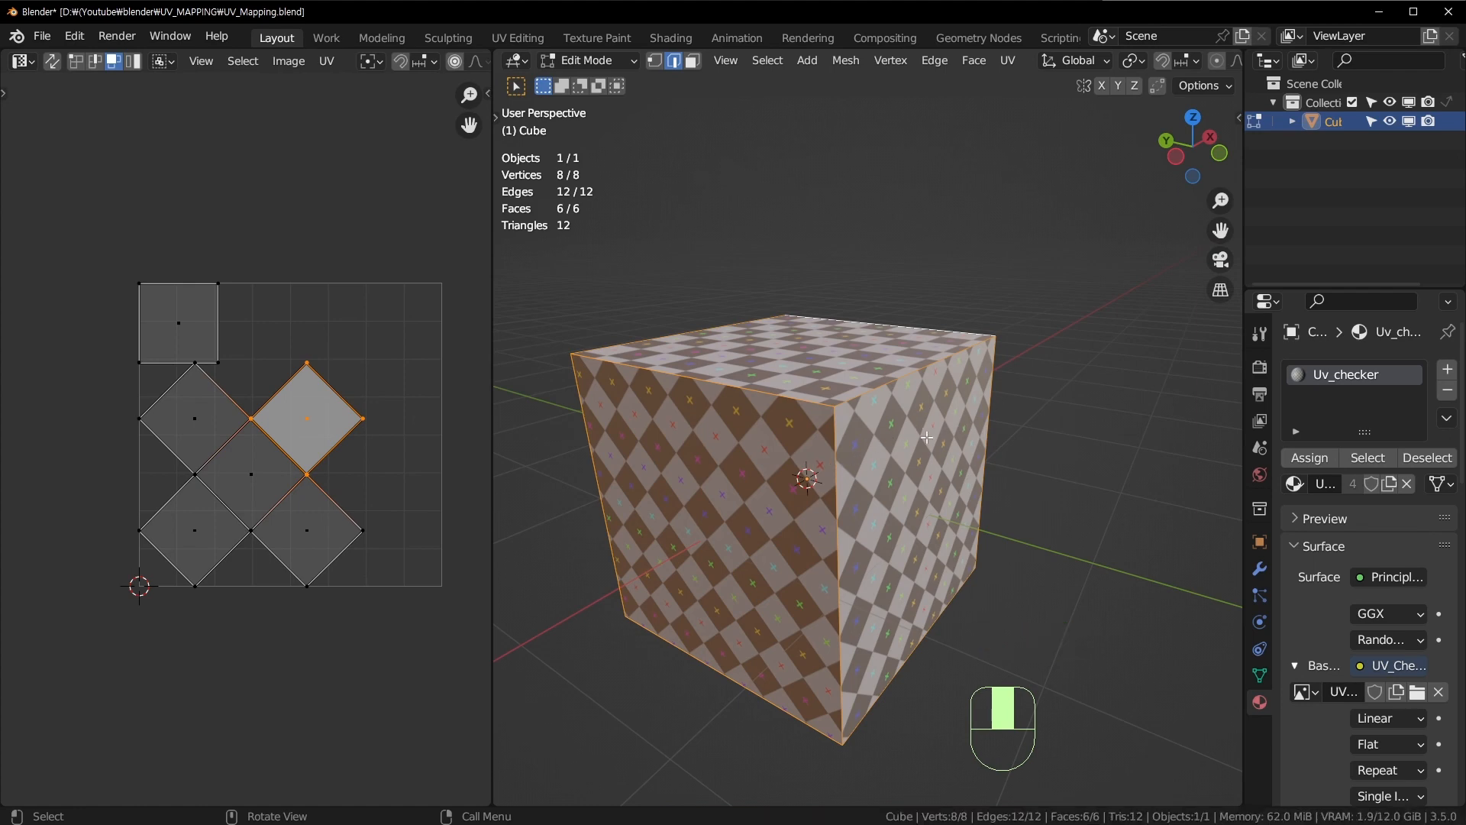
key(u)
click(900, 423)
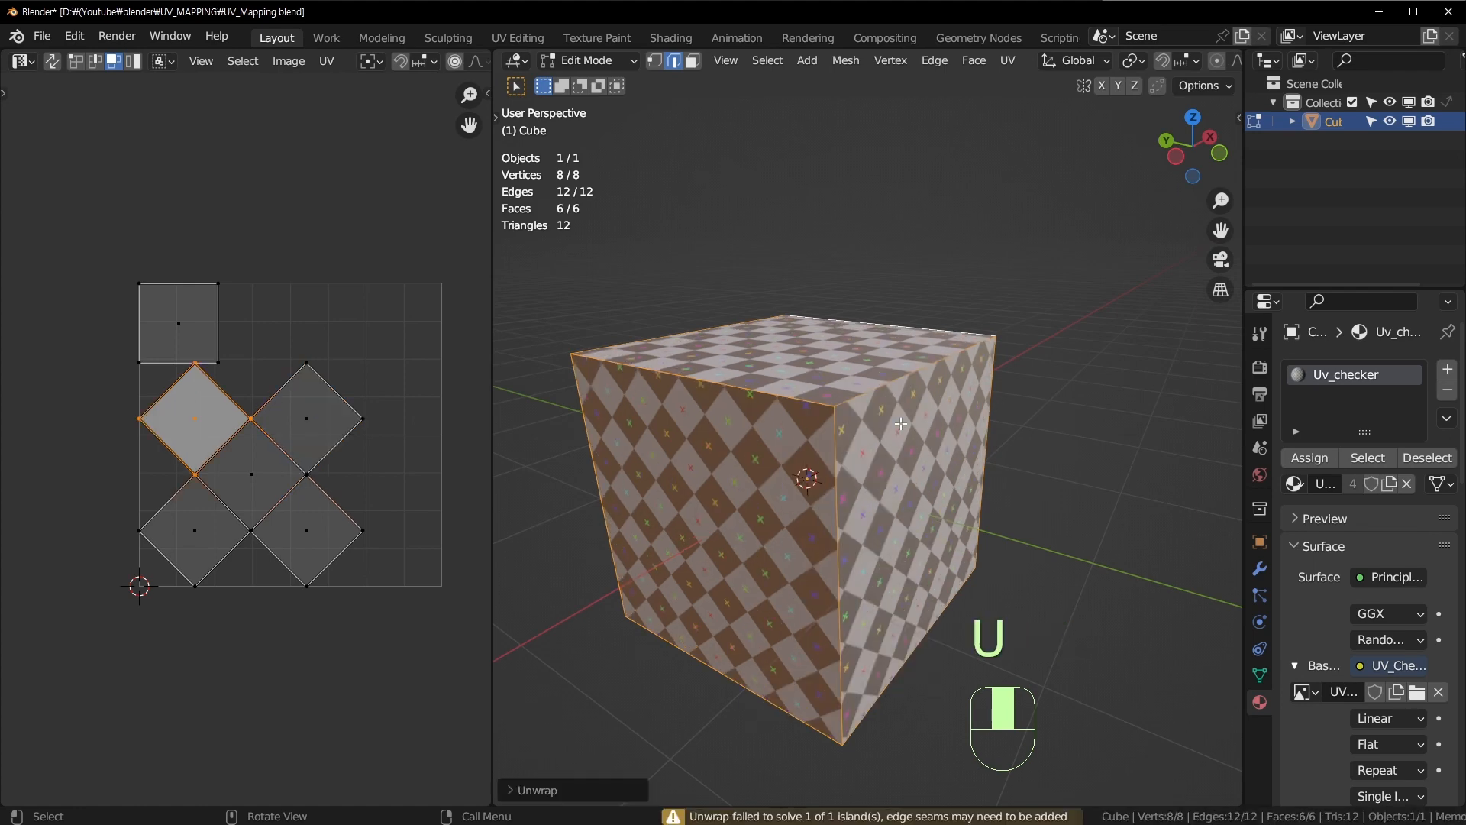
Step: Reset the cube's UVs and unwrap the seamless cube again
key(u)
click(860, 670)
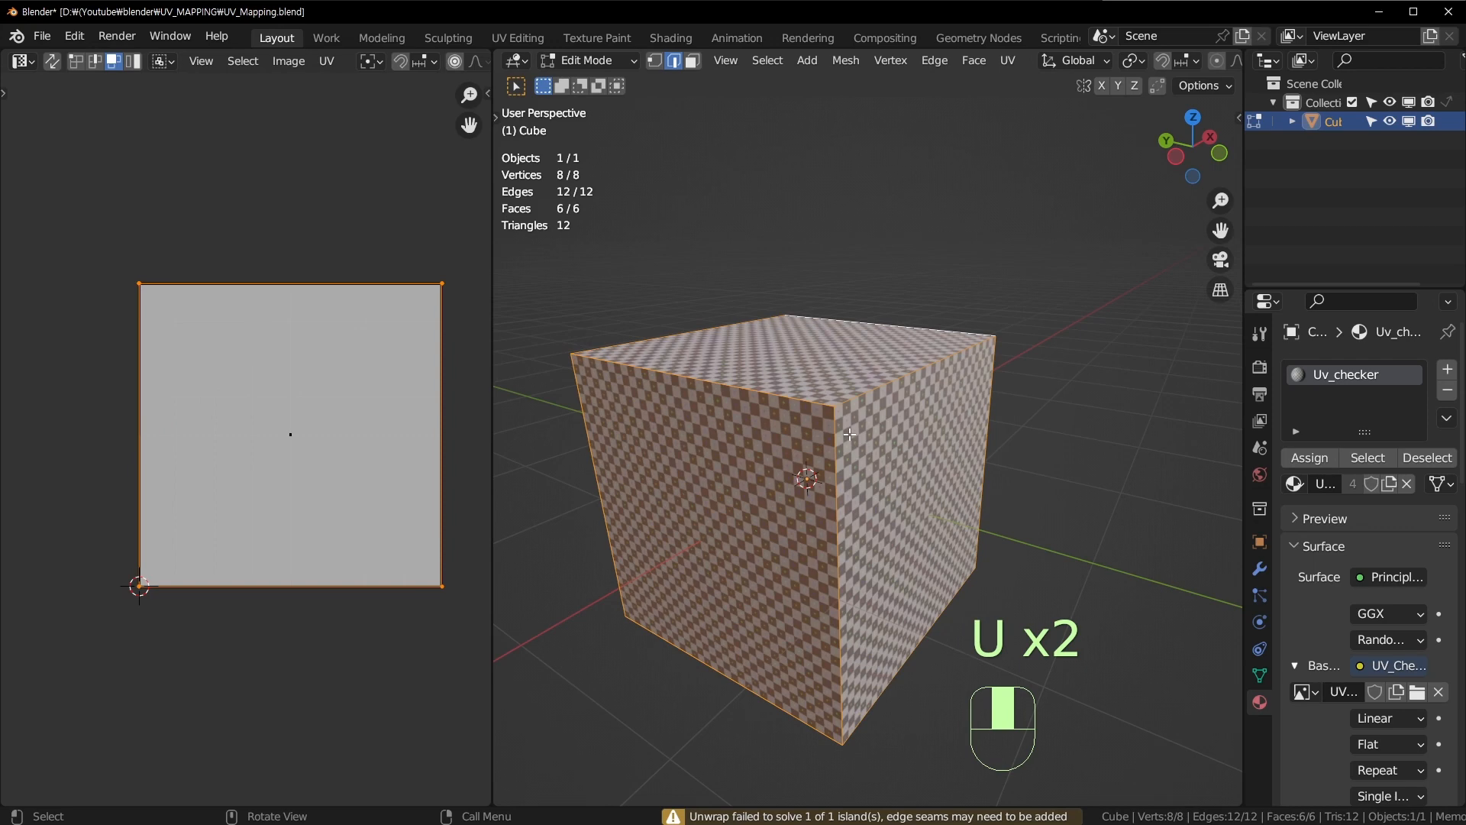
key(u)
click(828, 185)
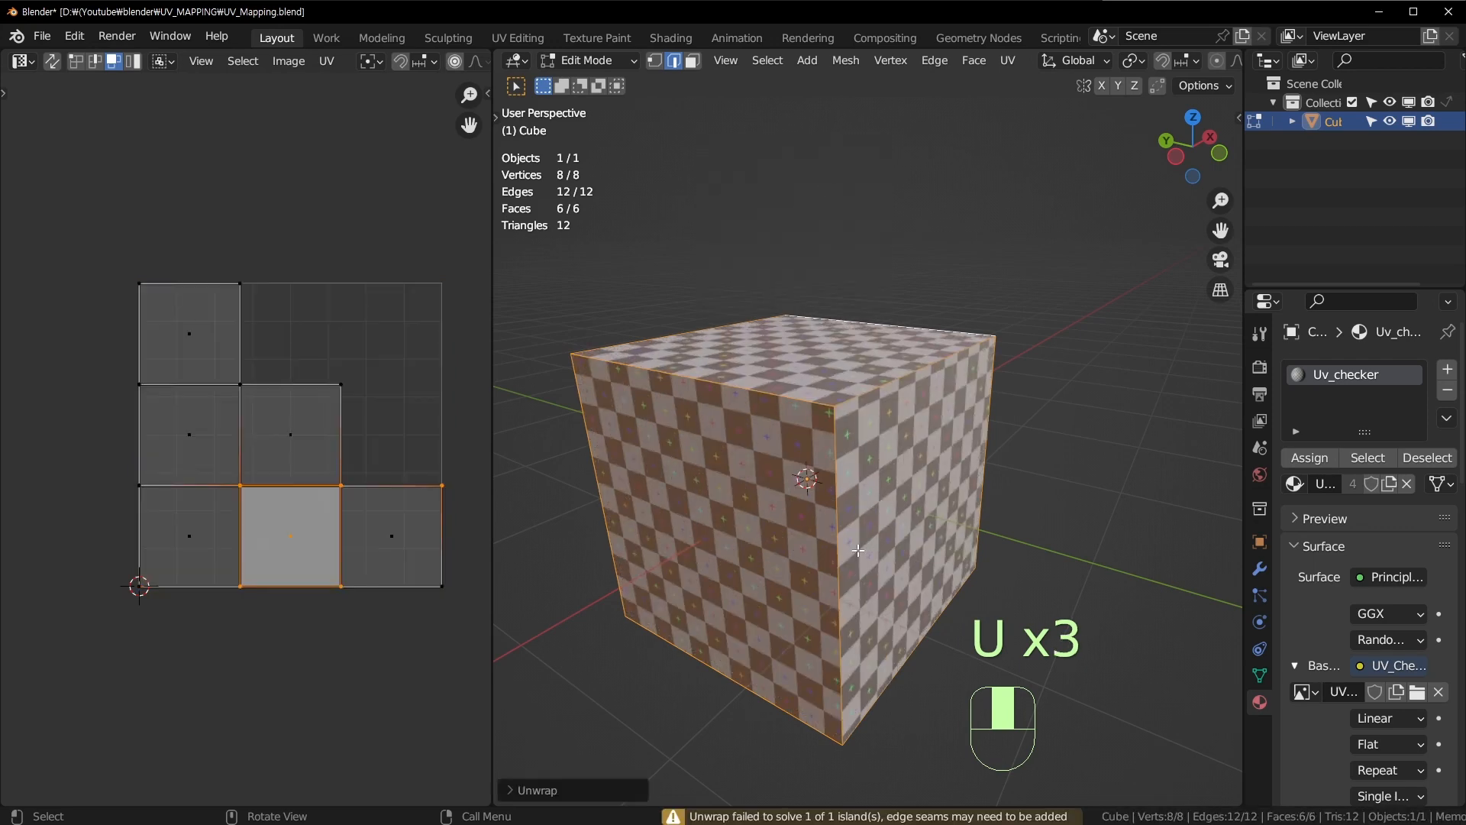
Step: Select individual faces in the new UV layout and examine the checker pattern on the cube's sides
middle_drag(859, 550, 711, 583)
click(186, 348)
click(196, 428)
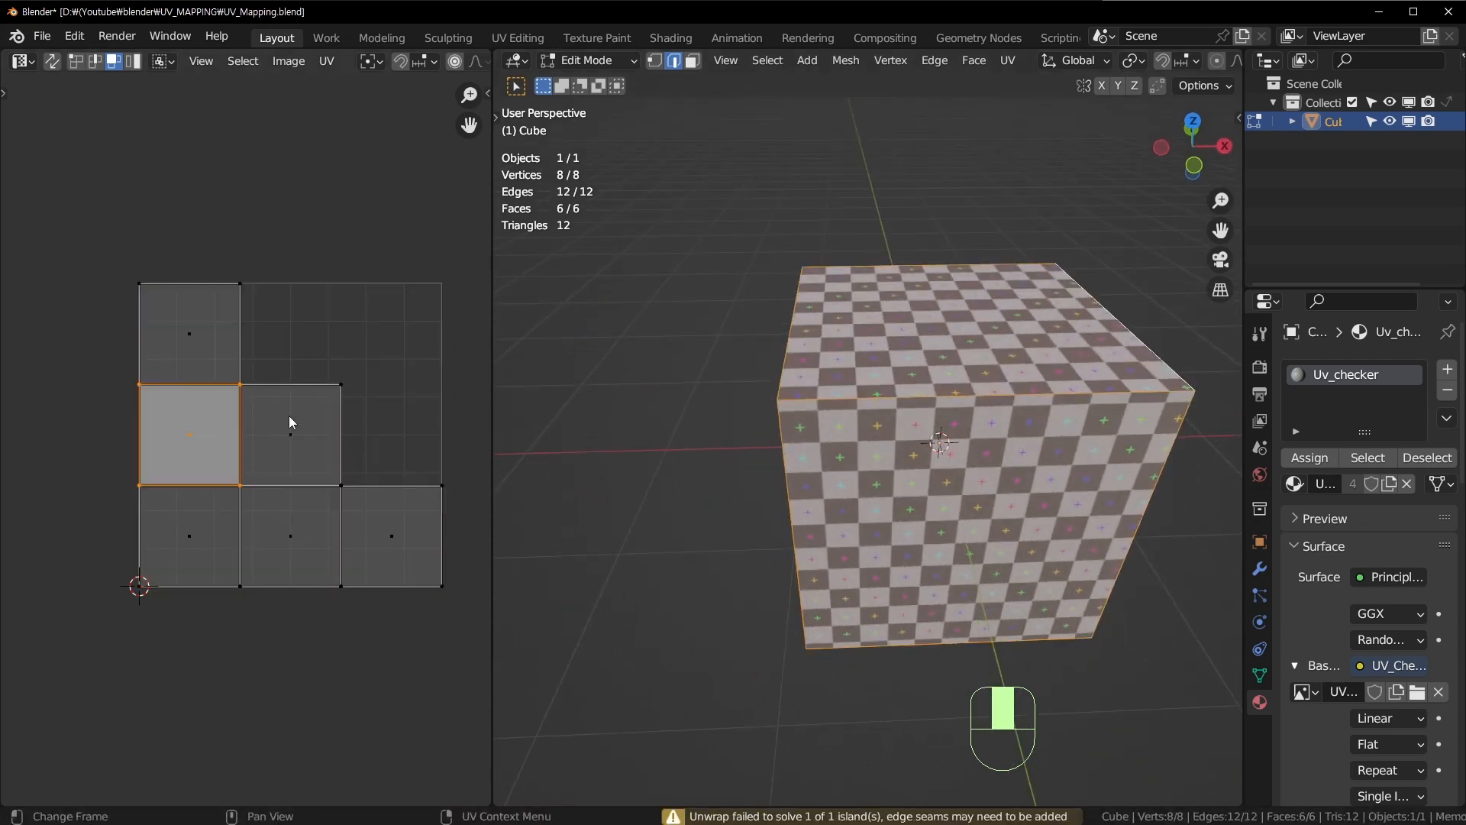
click(289, 422)
click(386, 510)
middle_drag(955, 382, 698, 392)
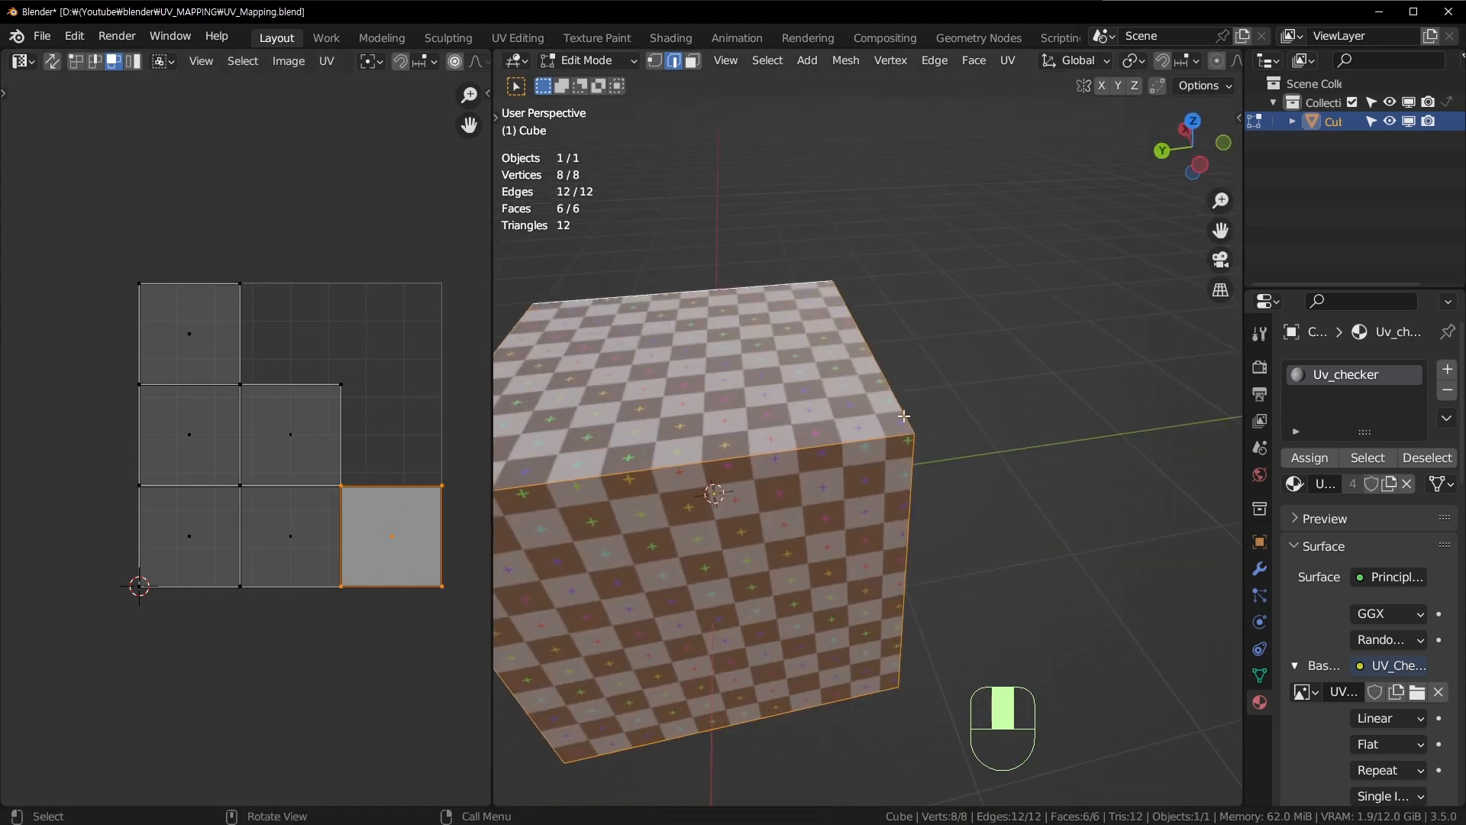
scroll(904, 416, down, 1)
middle_drag(904, 416, 810, 436)
scroll(836, 476, down, 3)
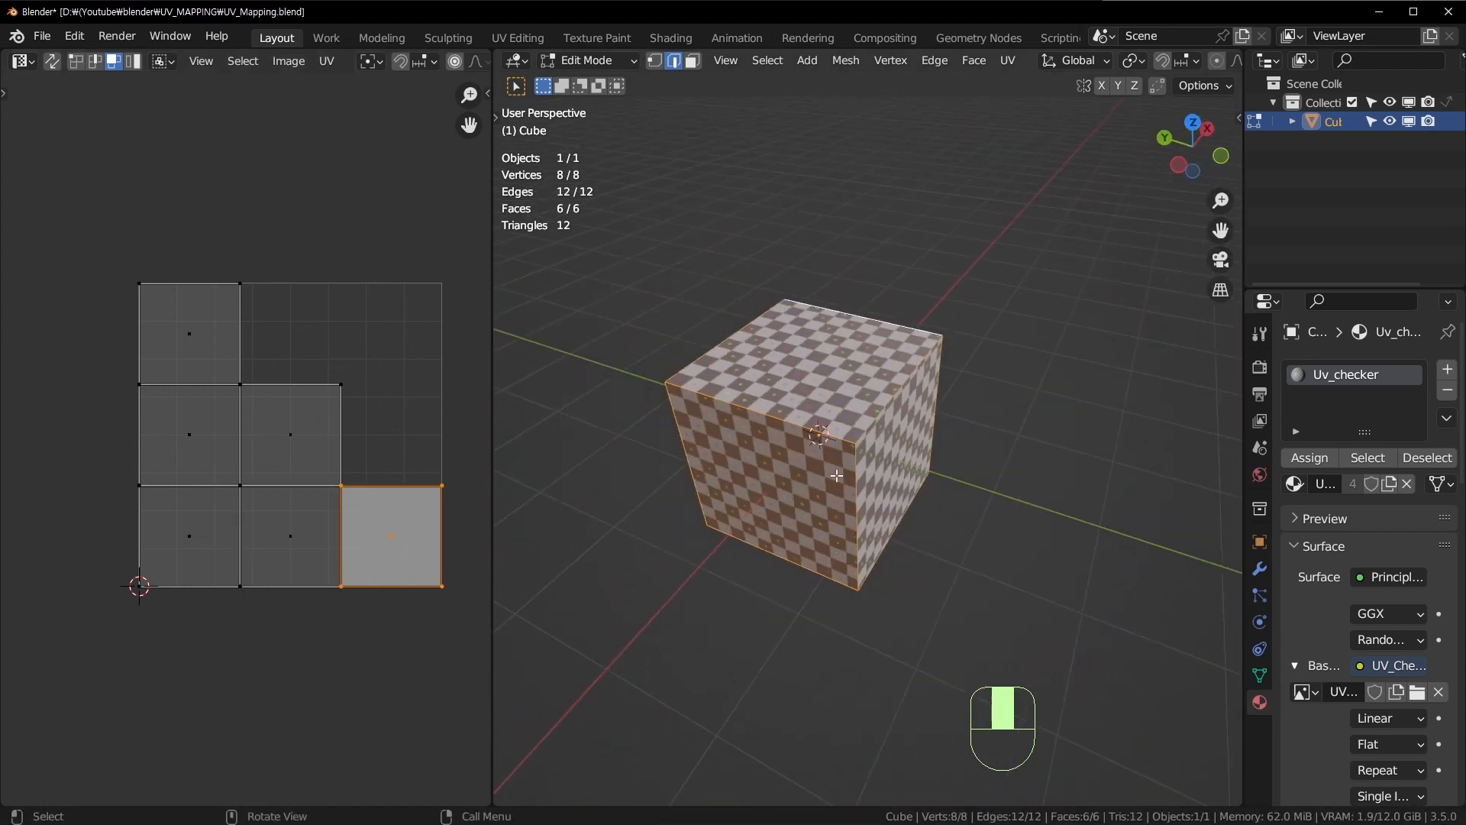
Step: Leave mesh editing and delete the cube from the scene
key(Tab)
key(x)
click(886, 447)
Step: Add a mesh cylinder to the scene and assign the existing Uv_checker material to it
key(shift+a)
mouse_move(832, 436)
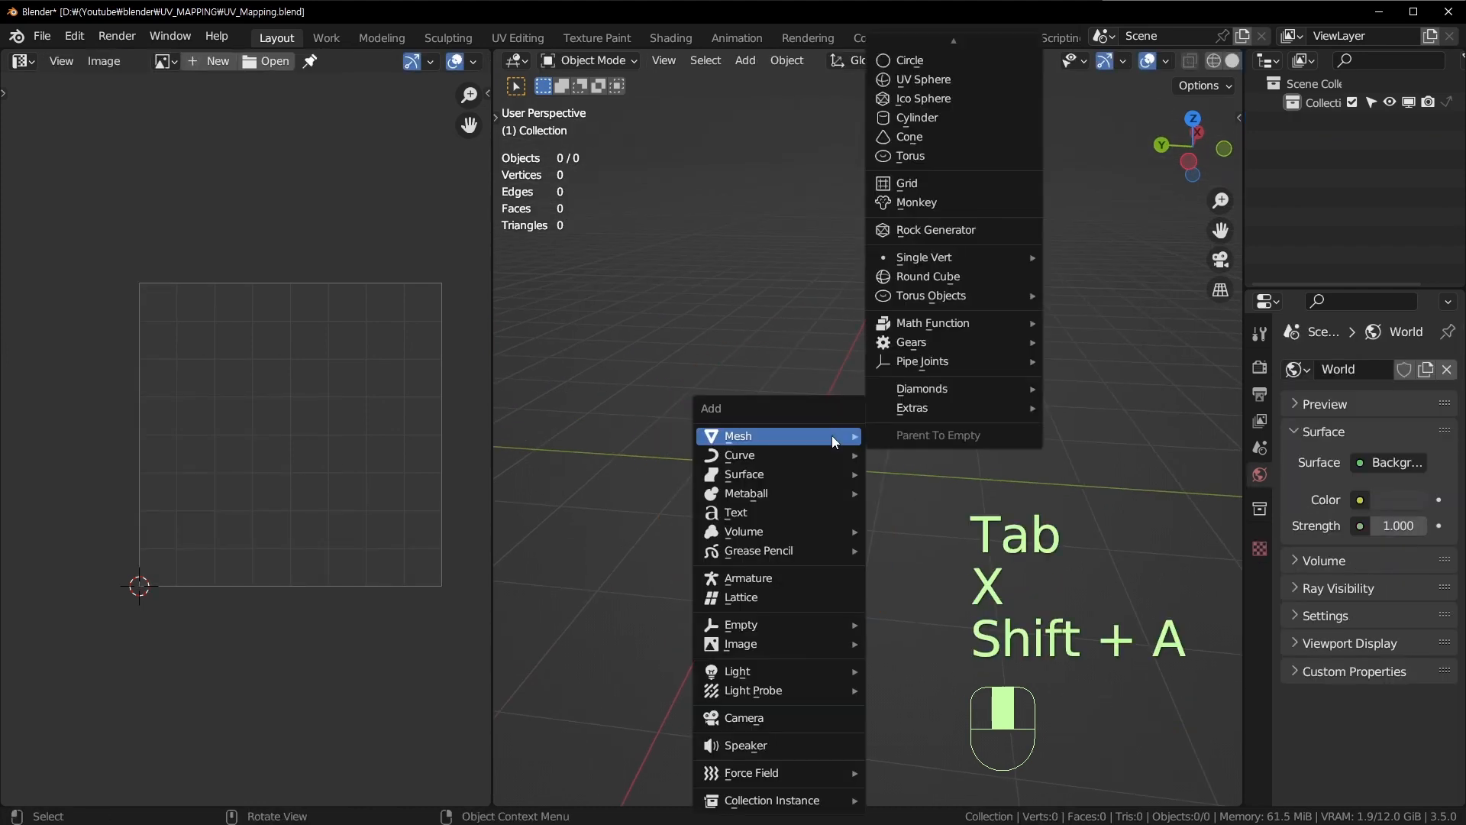
click(956, 119)
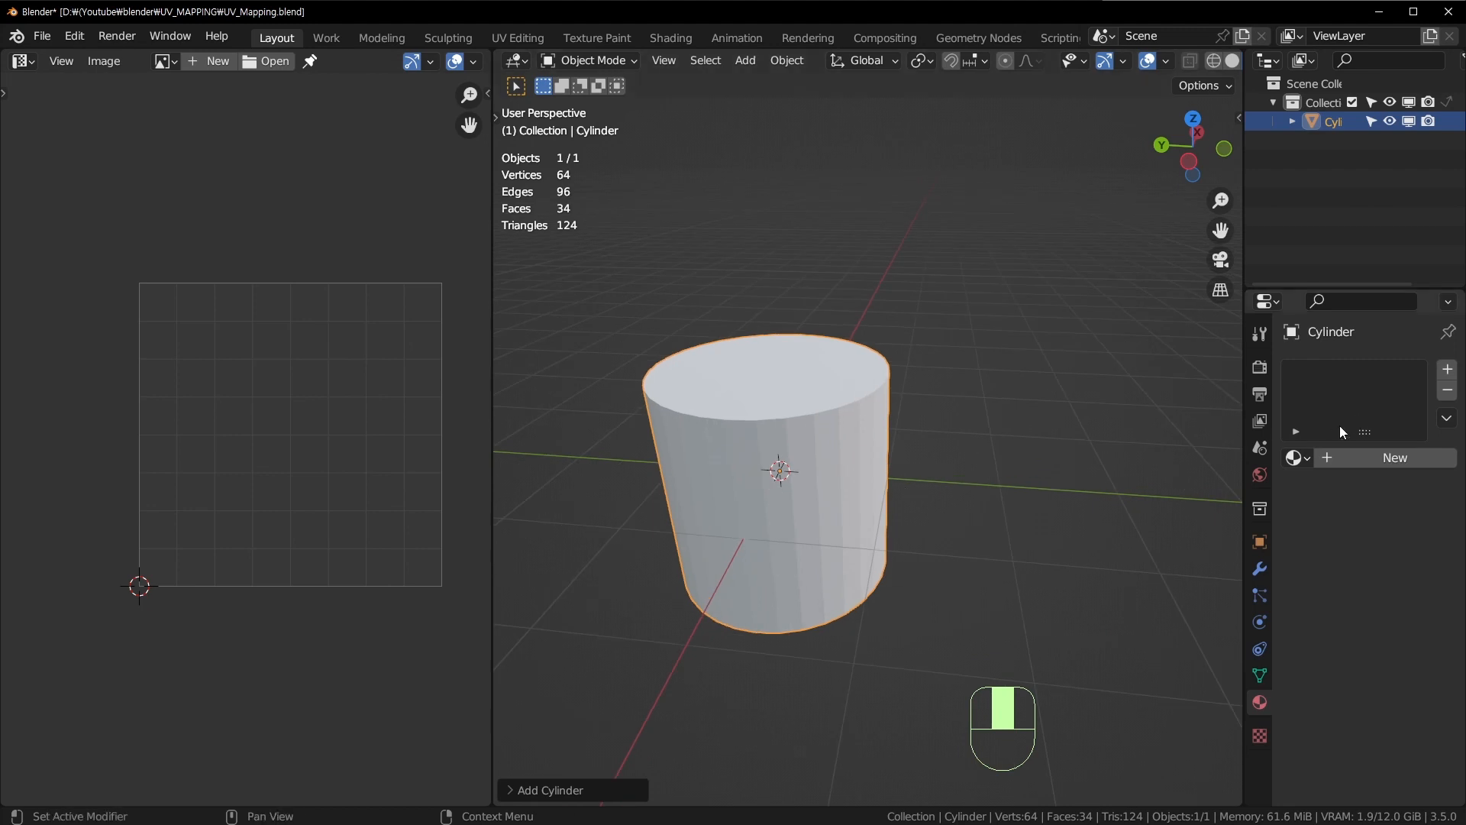
click(1295, 457)
click(1246, 488)
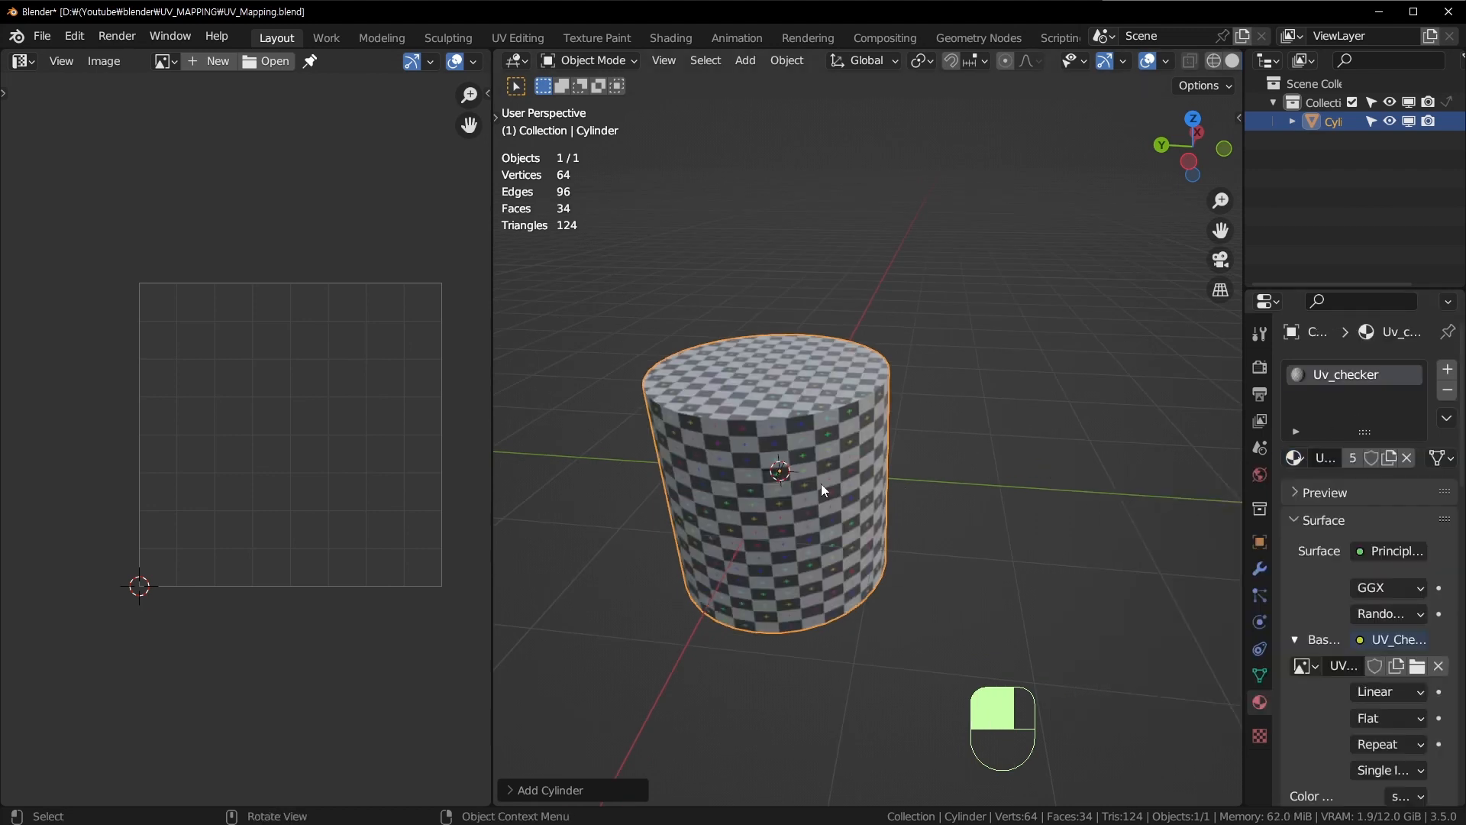
Step: Start editing the cylinder's mesh and reset the UVs of all its faces
key(Tab)
scroll(812, 483, up, 2)
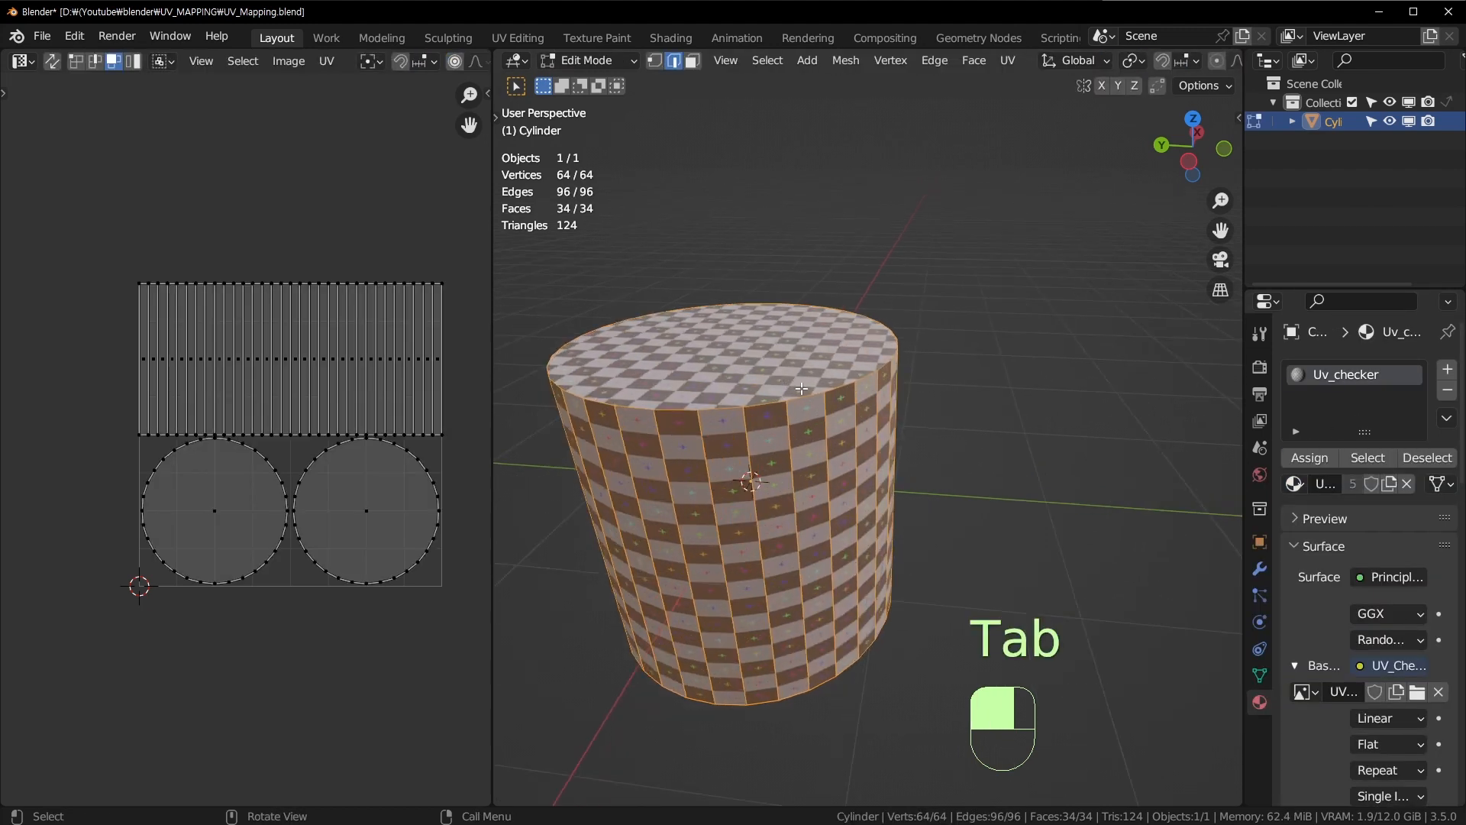
key(a)
key(u)
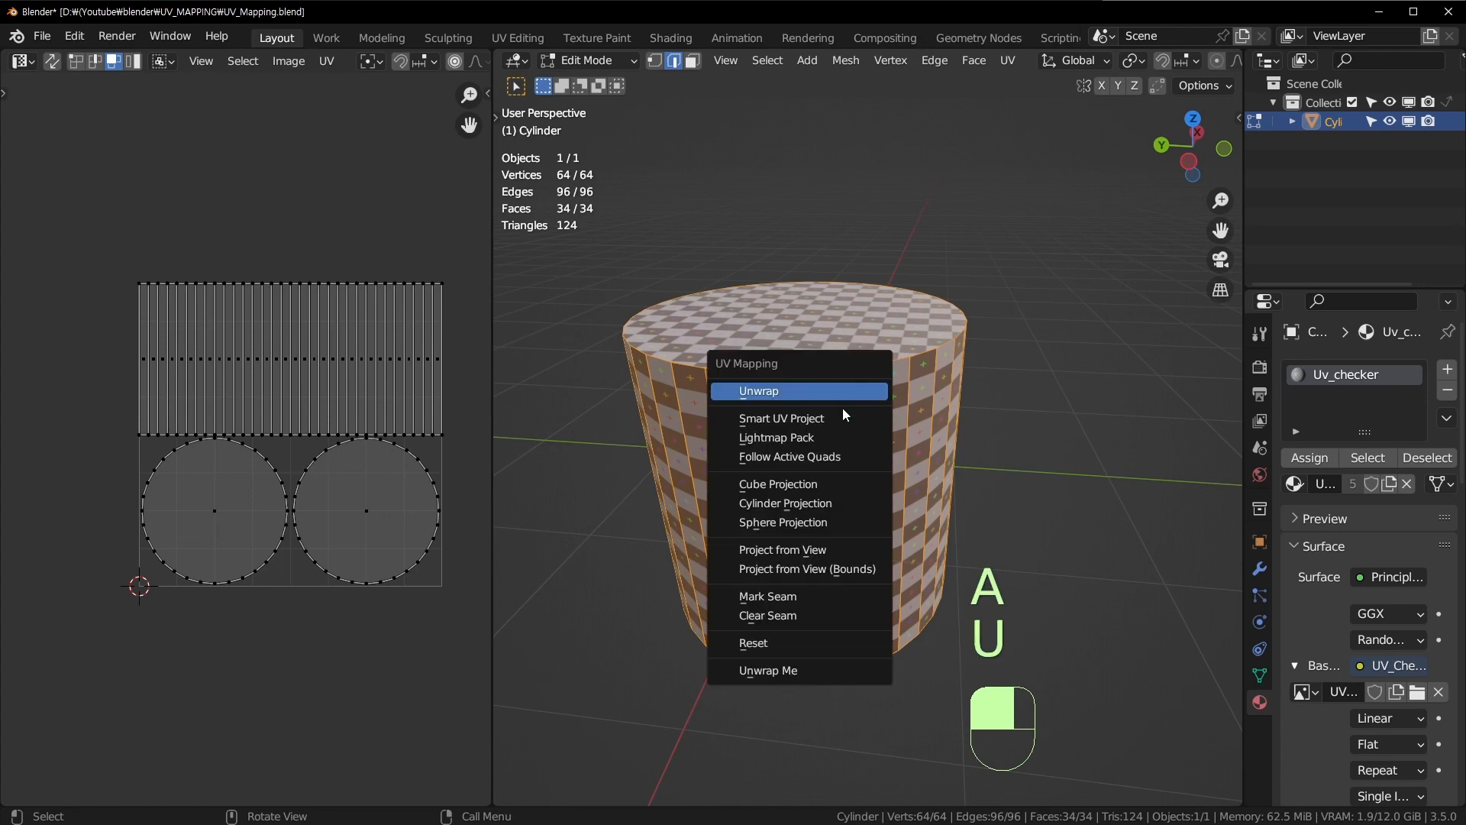
click(781, 658)
Step: Move all the cylinder's UVs aside in the UV layout and collapse them to a single point with a scale of 0
key(a)
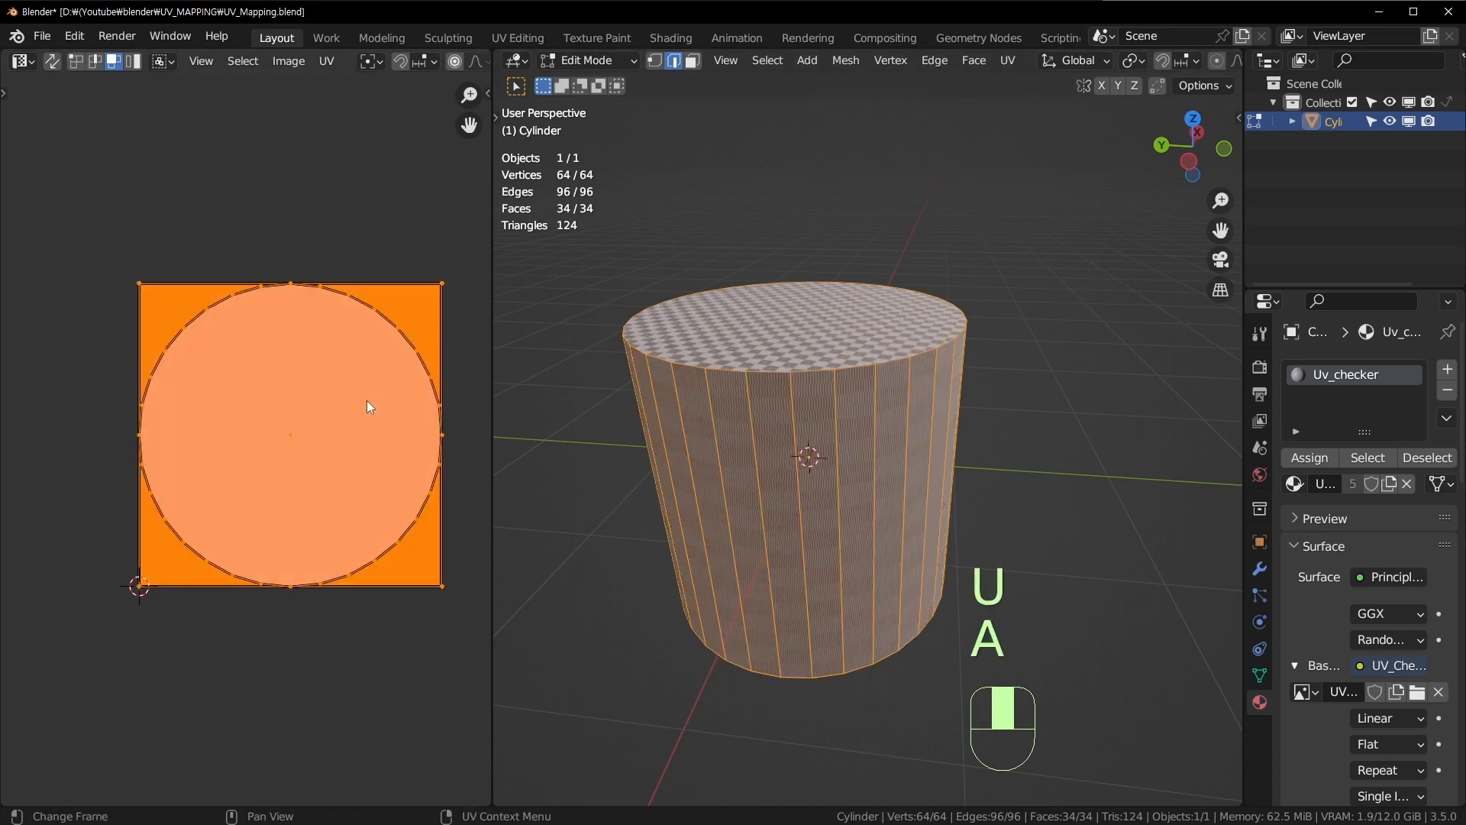
key(g)
click(136, 397)
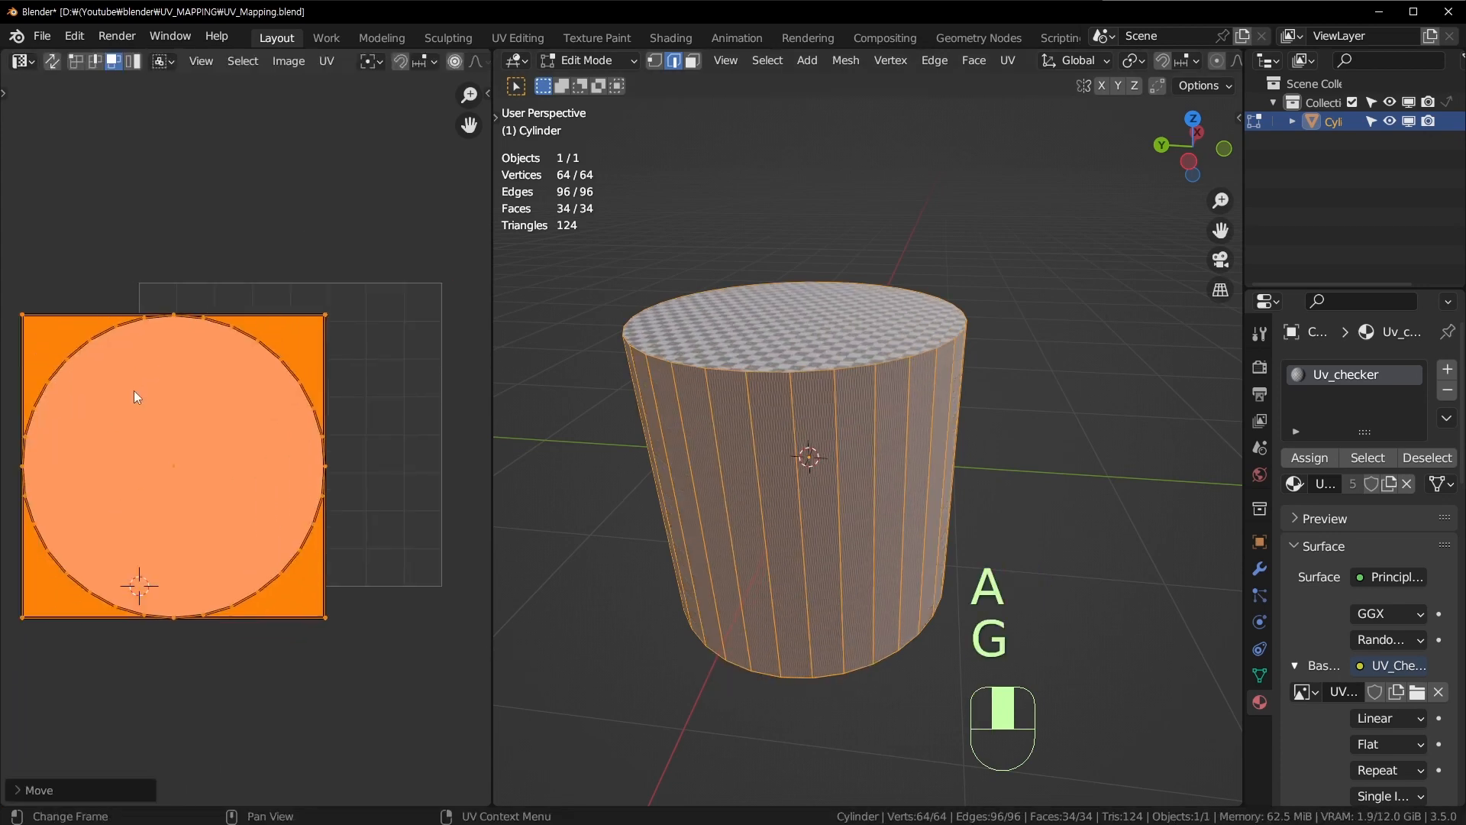
key(s)
key(0)
click(171, 421)
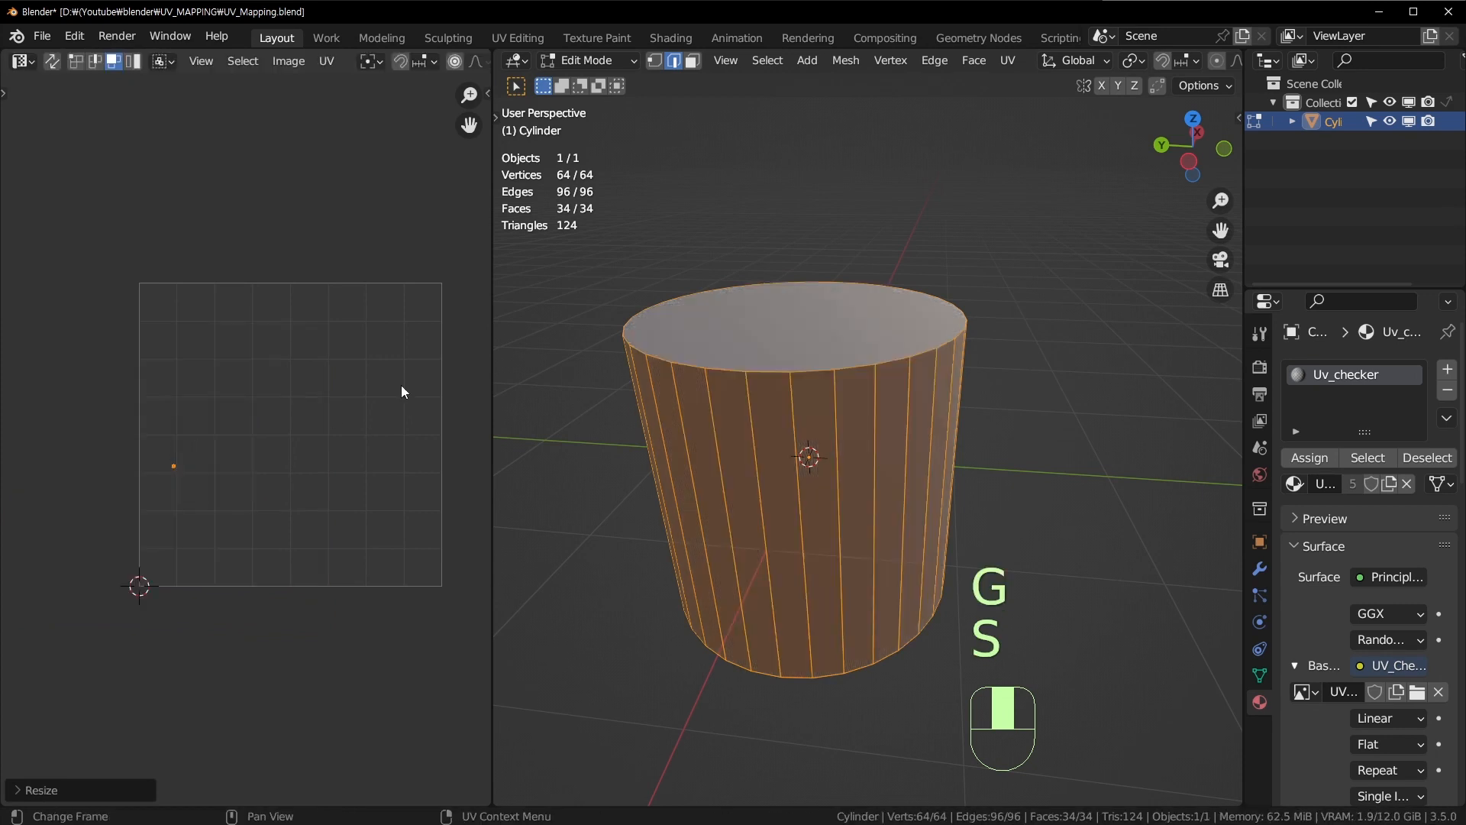
Step: Select the edge loop around the cylinder's top rim and mark it as a seam
key(Tab)
middle_drag(875, 409, 654, 442)
key(Tab)
key(2)
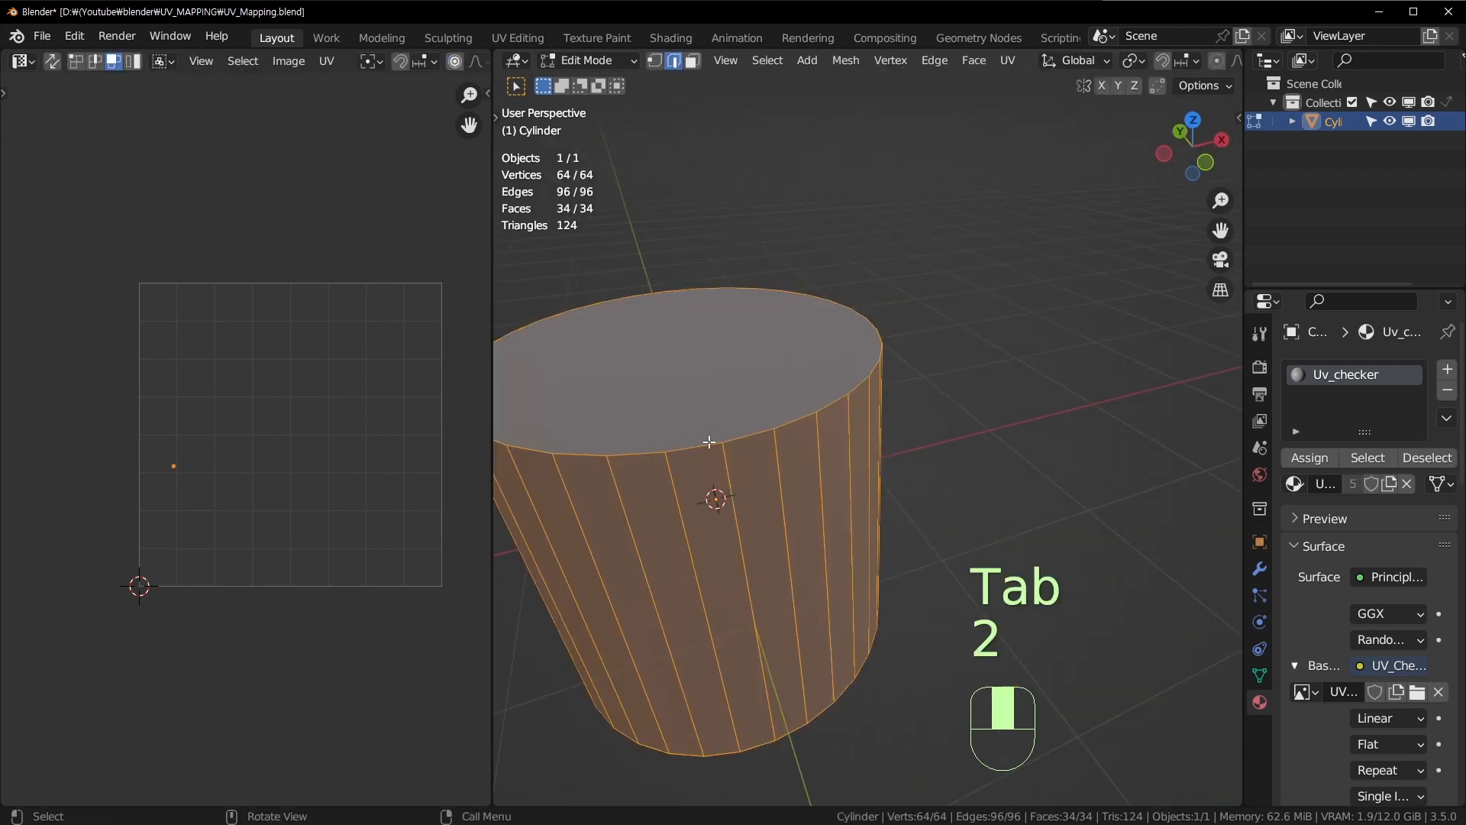
alt+click(704, 442)
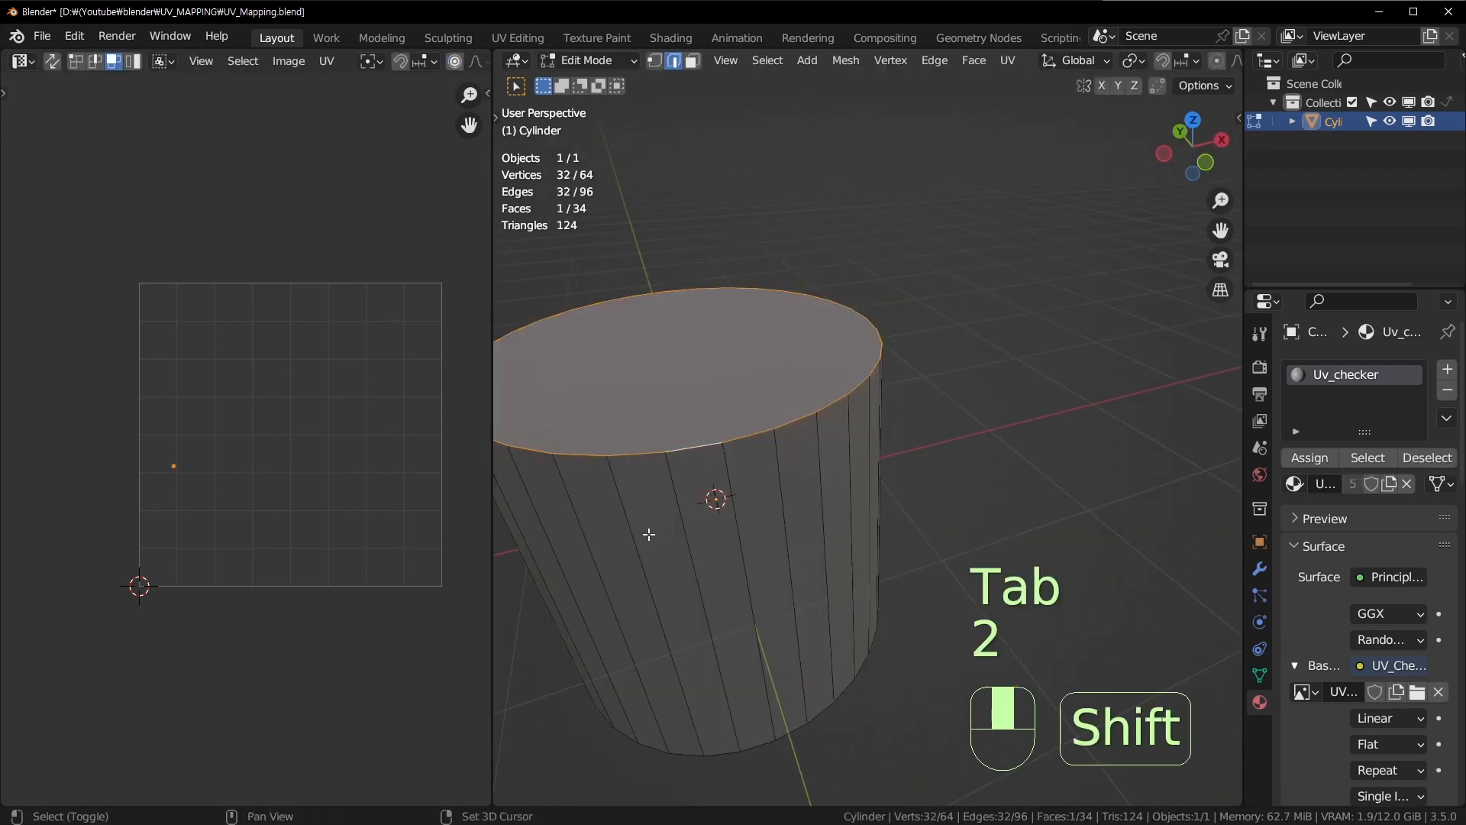
shift+middle_drag(649, 534, 763, 522)
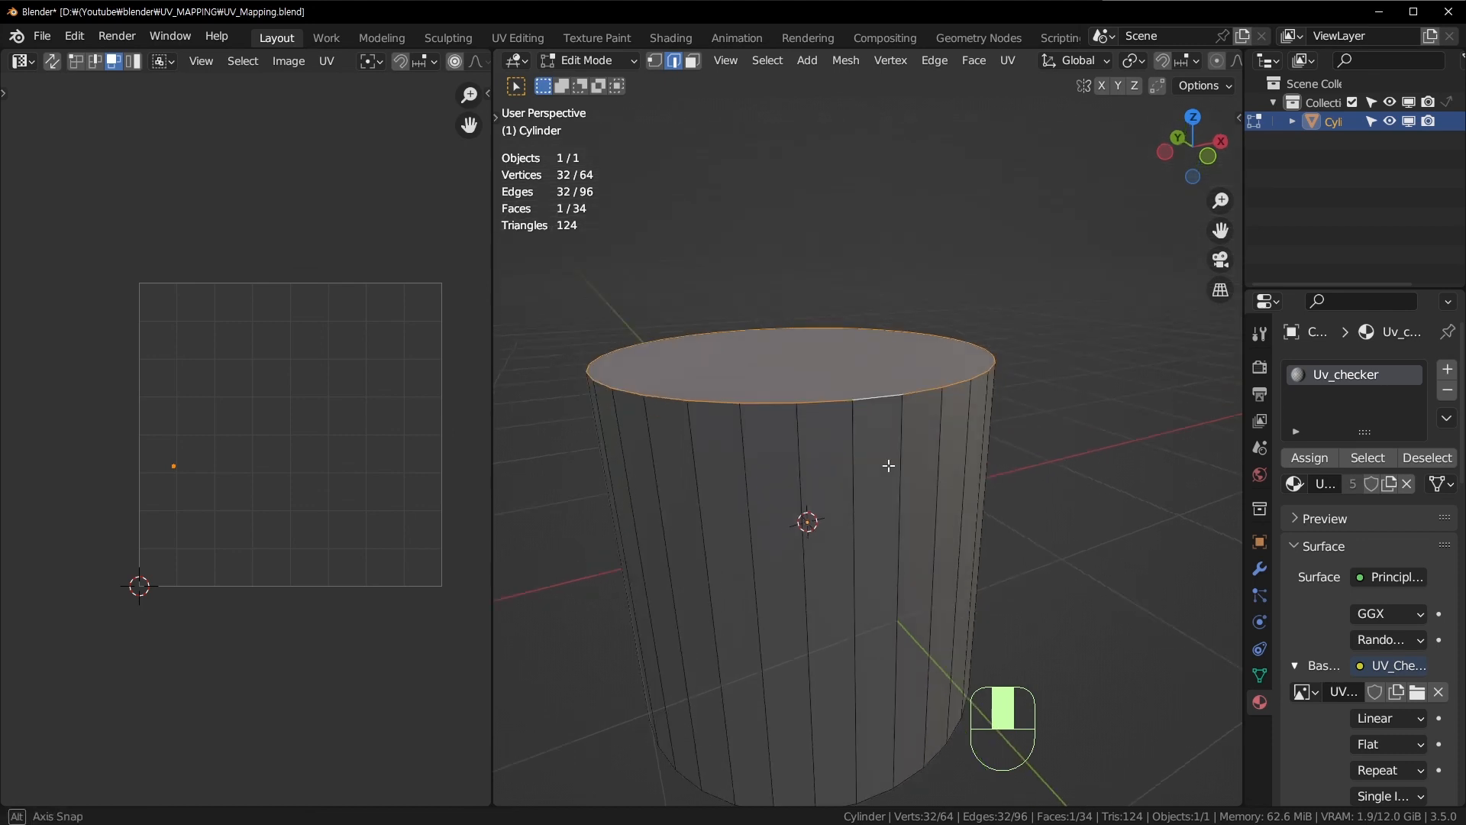
middle_drag(886, 465, 841, 380)
key(u)
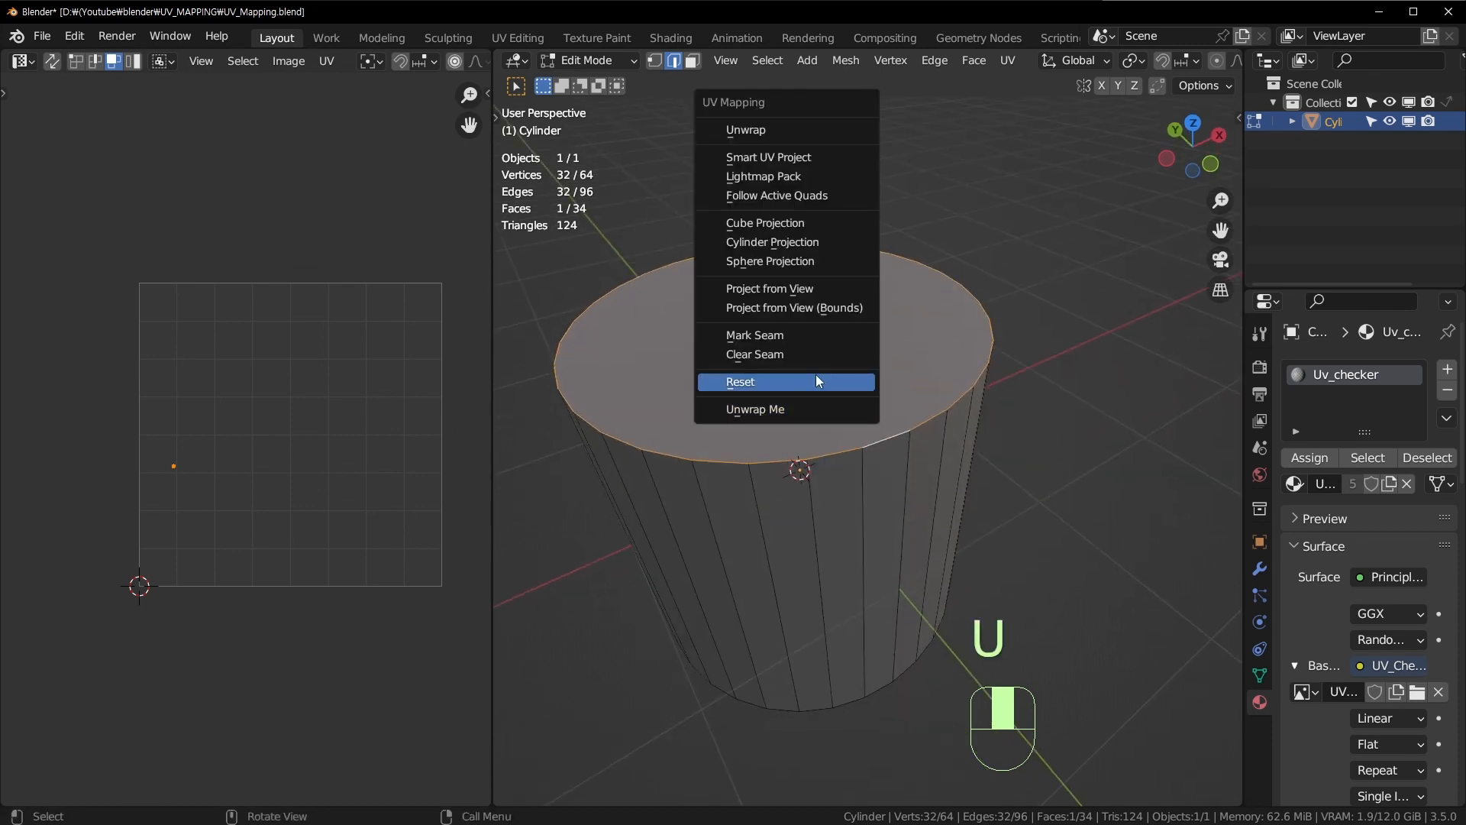
click(845, 338)
middle_drag(878, 570, 877, 524)
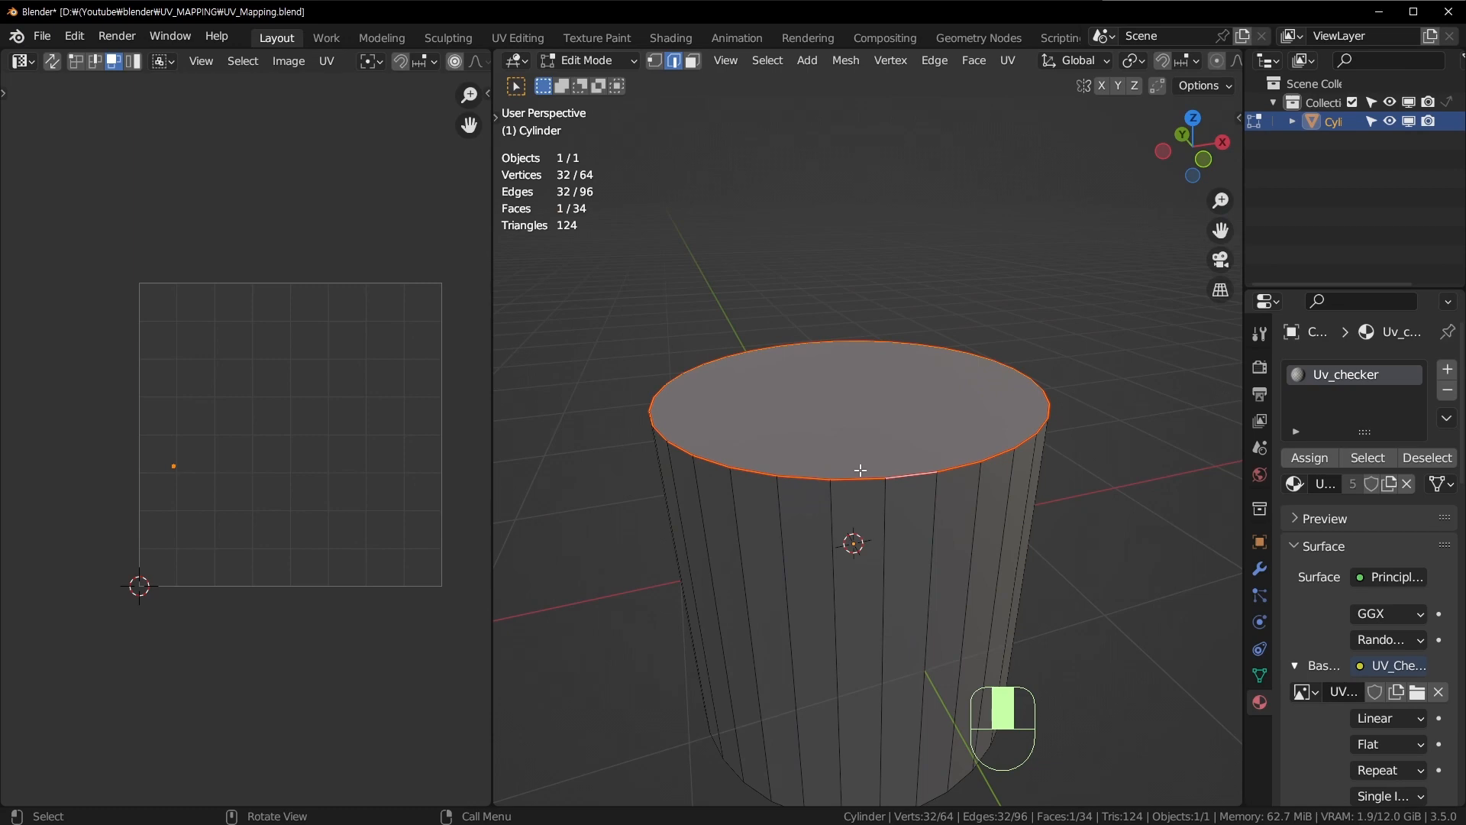
Step: Unwrap the whole cylinder using the seam around its top rim
key(a)
key(u)
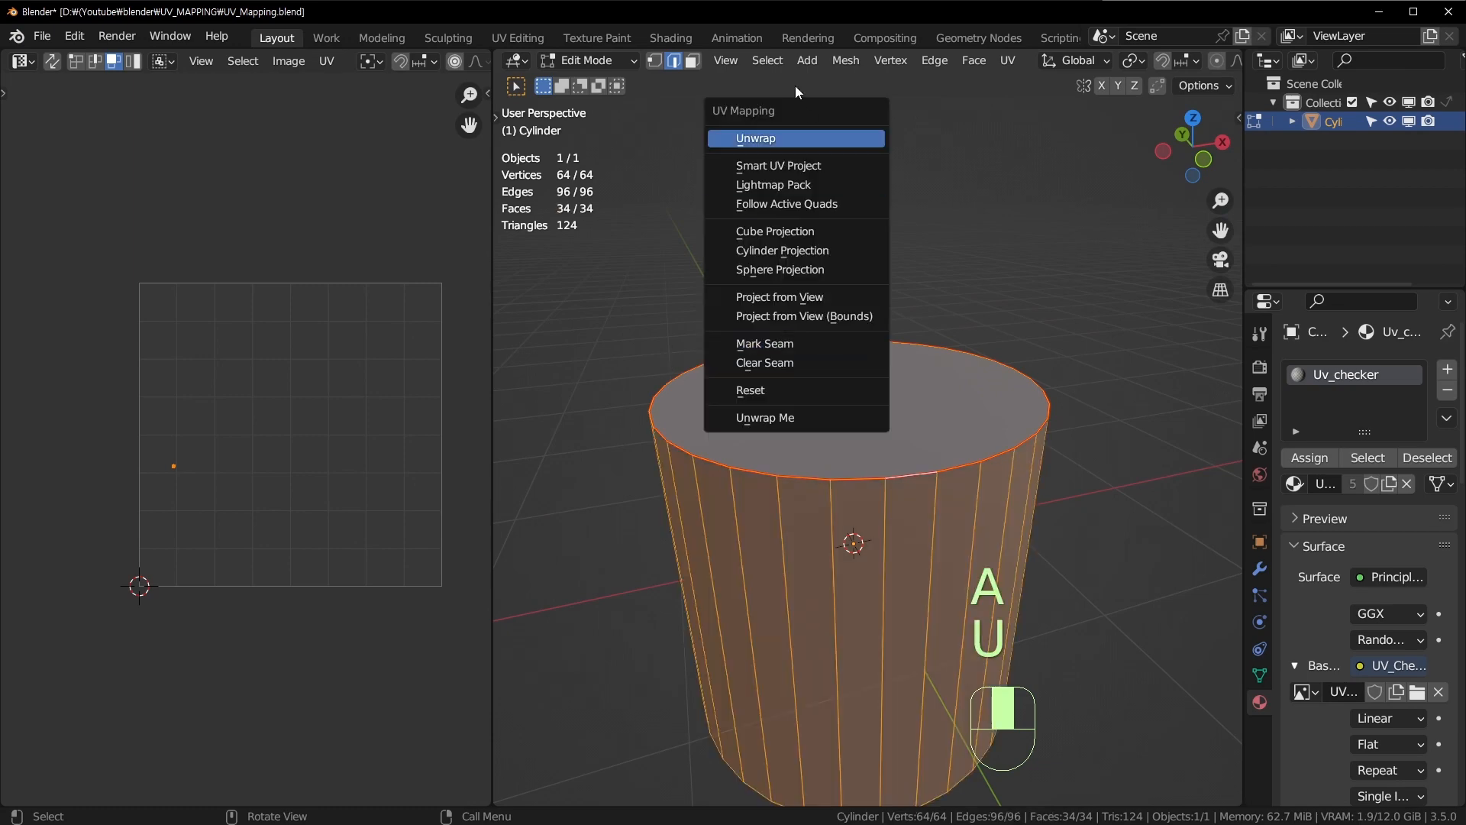
click(756, 139)
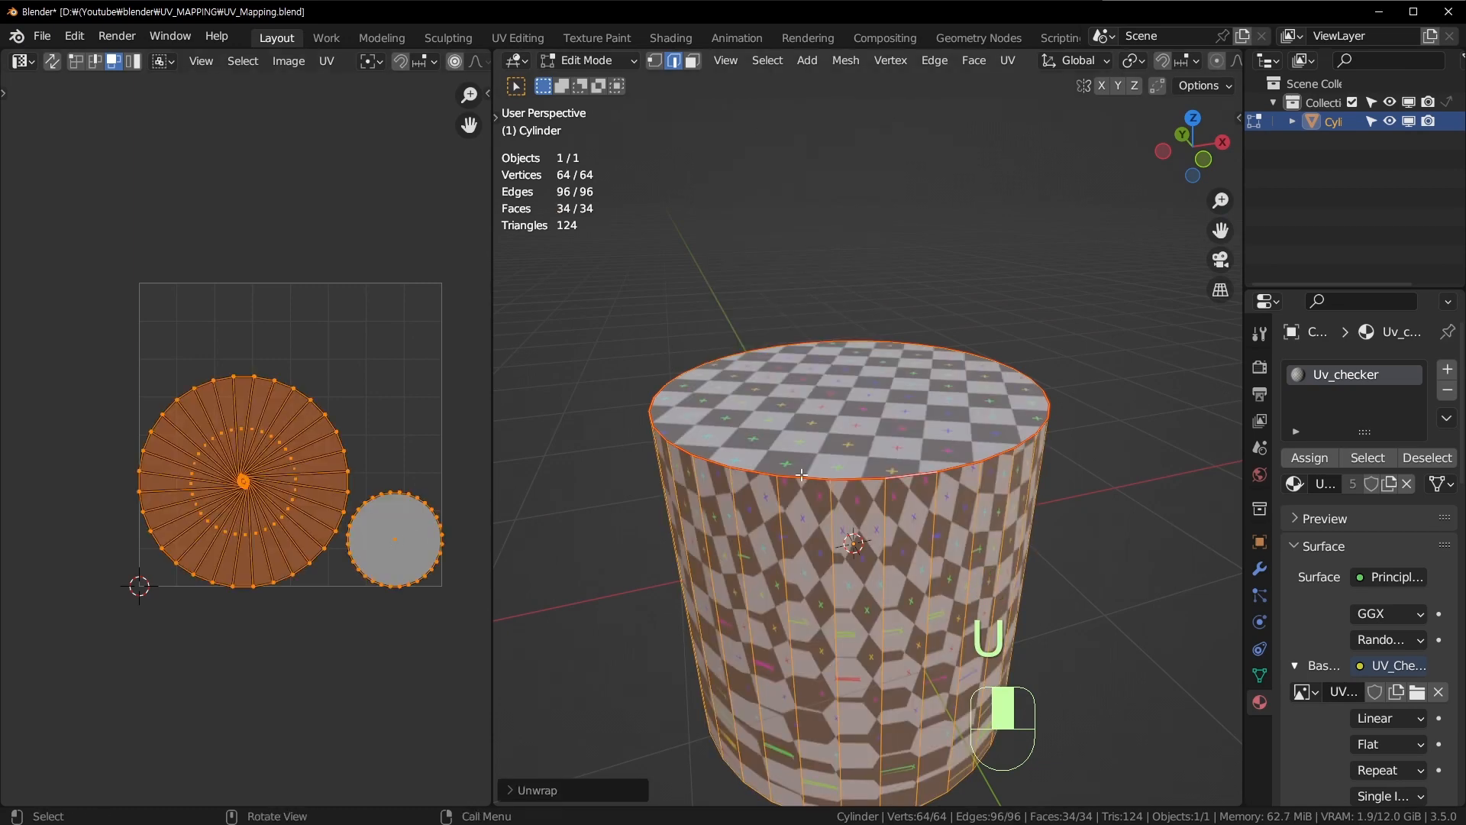
Step: Examine the new UV islands and select a single side face to locate it in the layout, ending with the whole mesh selected
scroll(424, 571, up, 3)
shift+middle_drag(387, 626, 261, 499)
key(3)
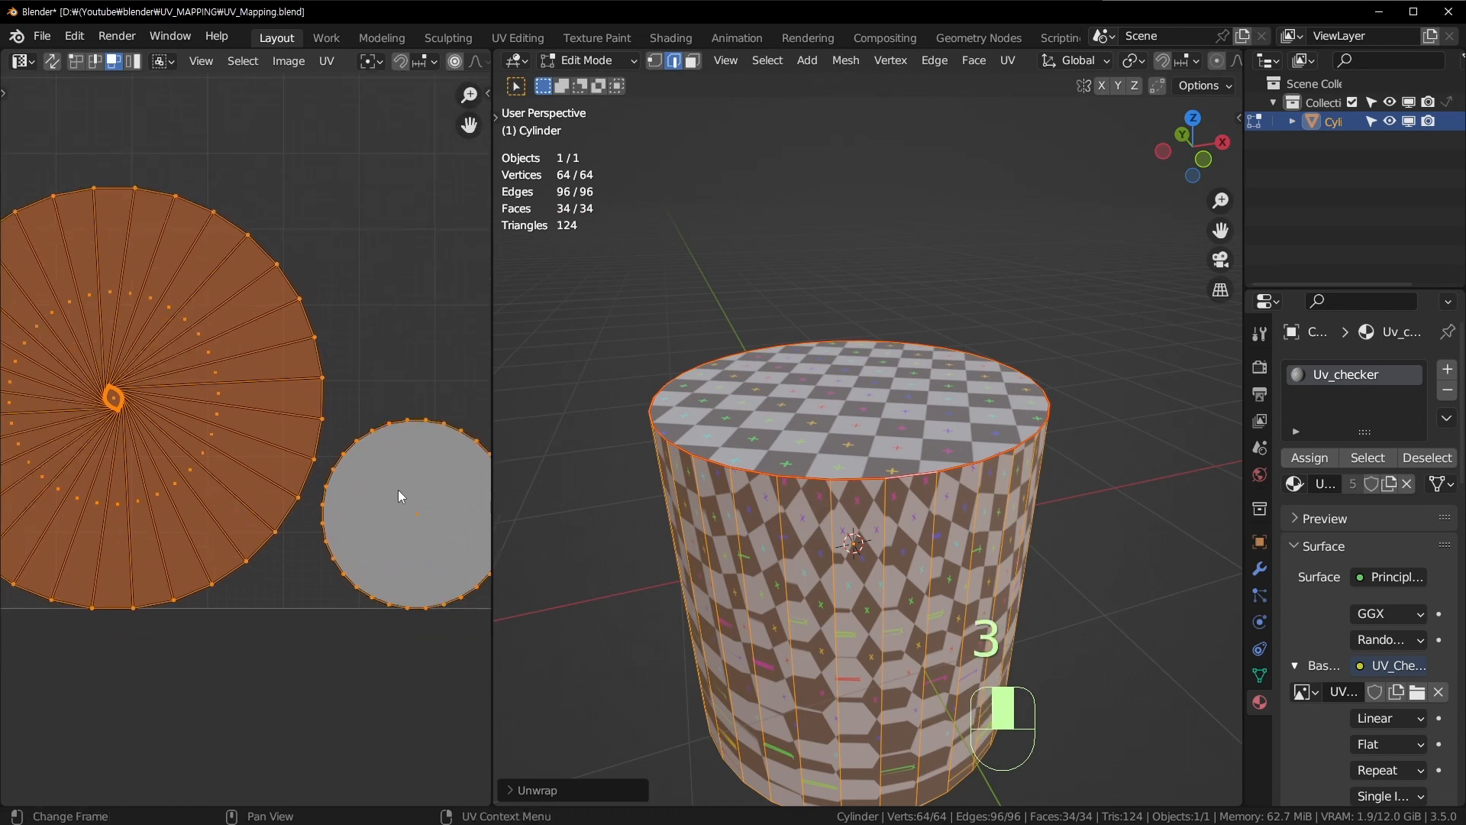
shift+middle_drag(227, 447, 473, 422)
scroll(450, 413, up, 3)
middle_drag(443, 305, 245, 426)
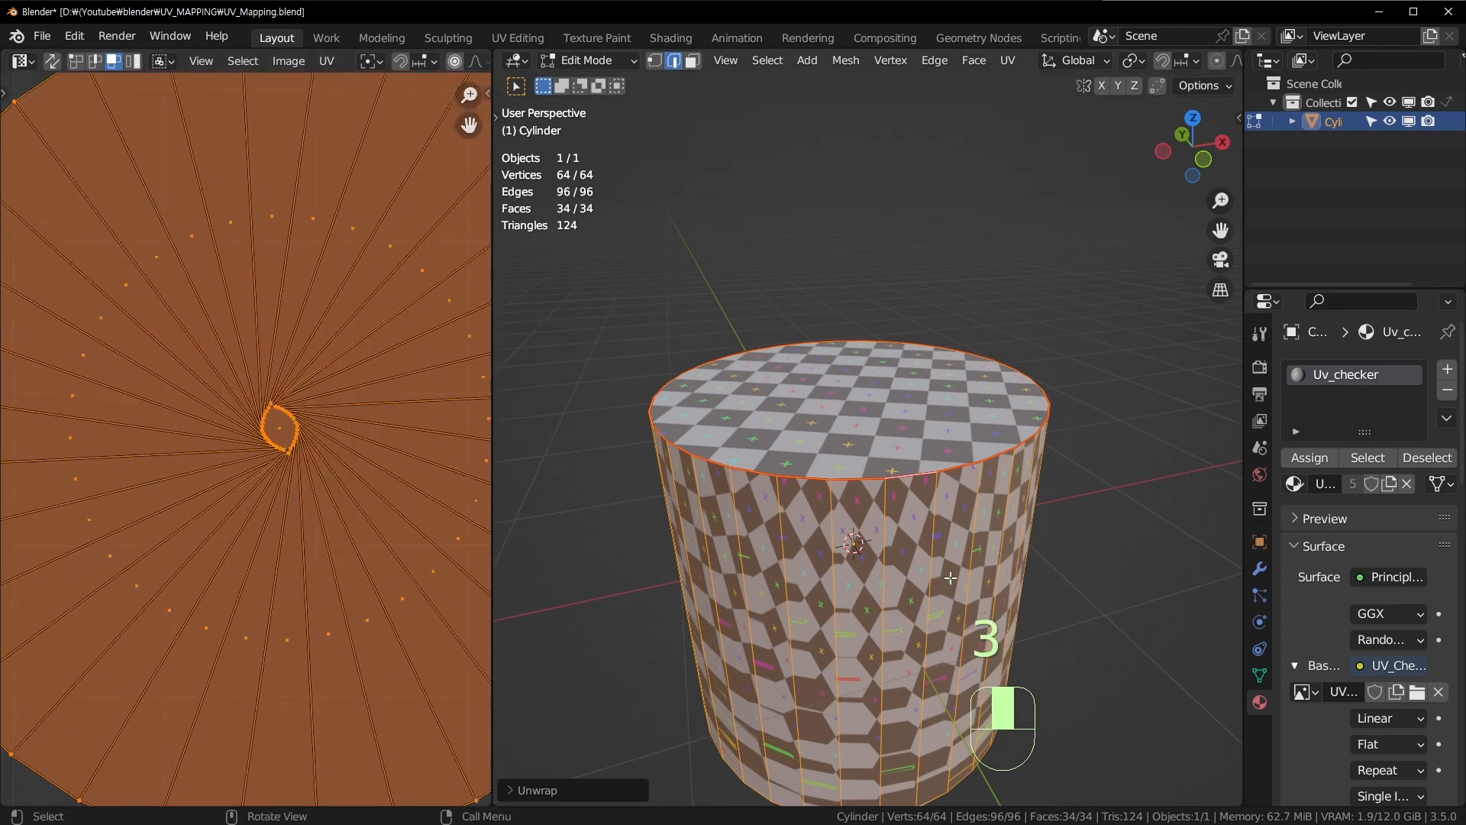
click(959, 618)
scroll(936, 623, up, 1)
key(3)
scroll(817, 565, down, 3)
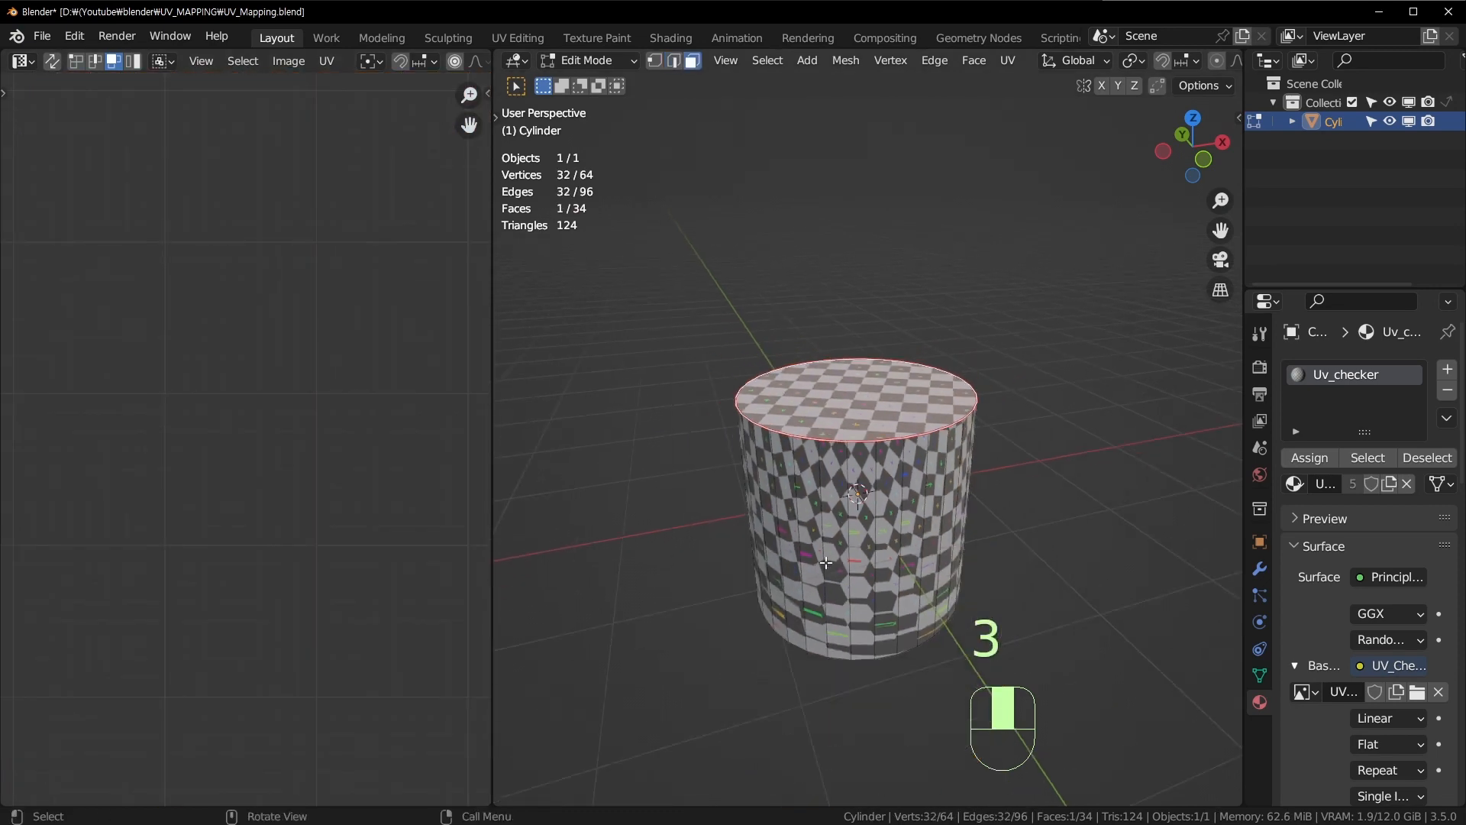
click(809, 569)
key(a)
shift+middle_drag(282, 522, 236, 527)
scroll(236, 527, down, 3)
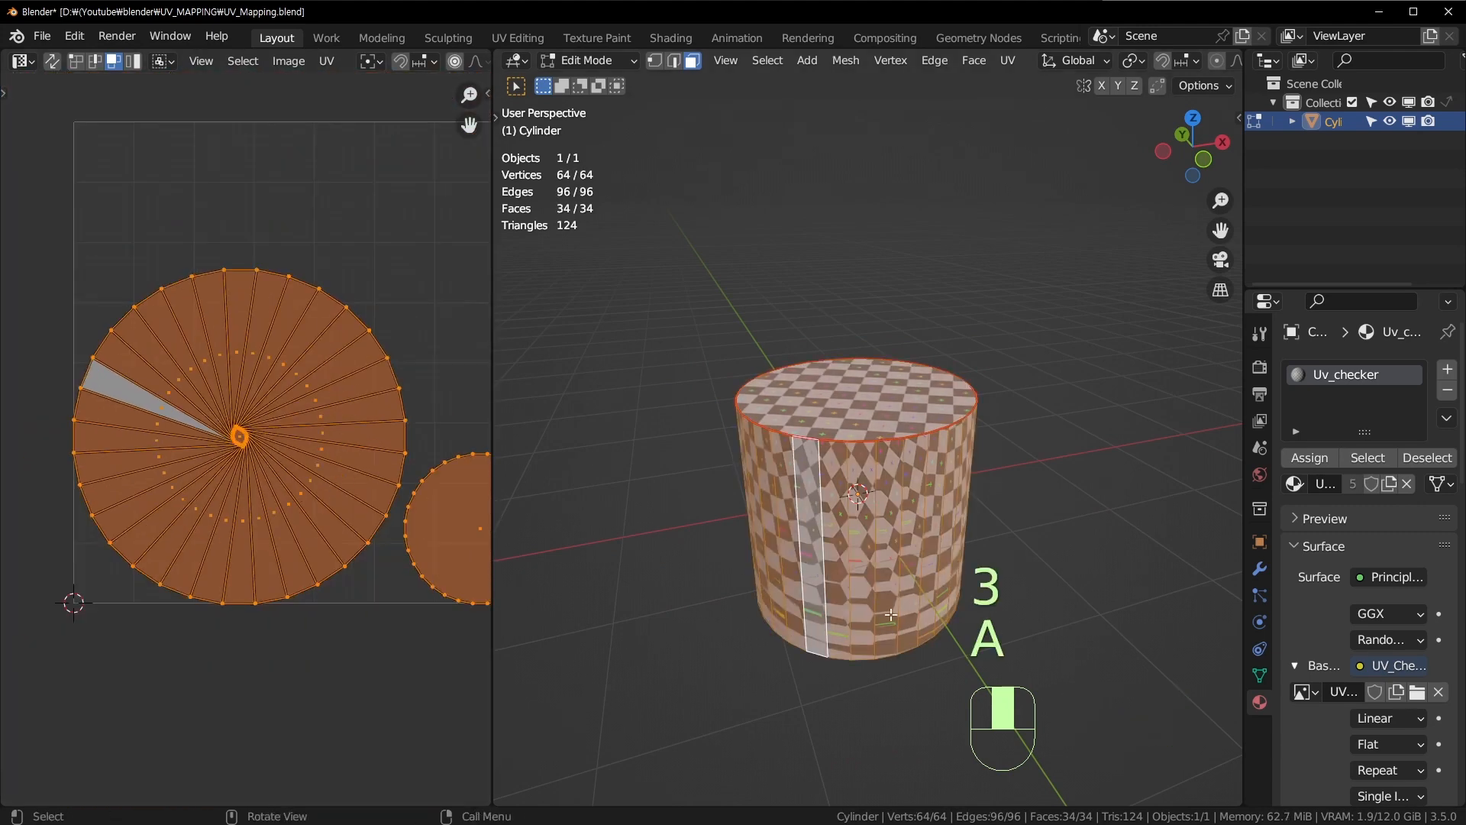
Step: Examine the checker pattern on the cylinder's sides and base, and the centre of the radial island in the enlarged UV editor
middle_drag(855, 627, 867, 533)
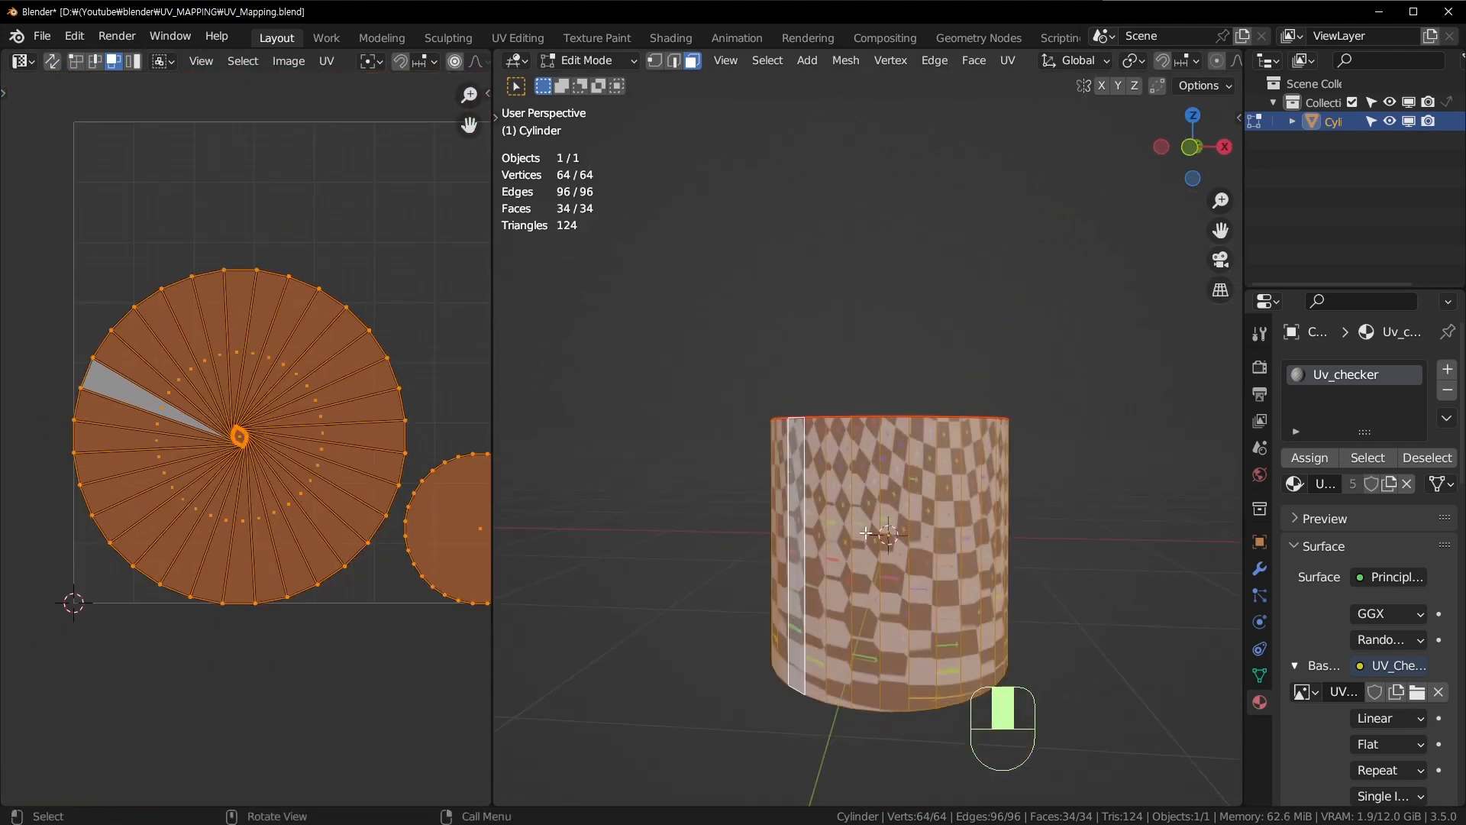
middle_drag(1008, 504, 906, 536)
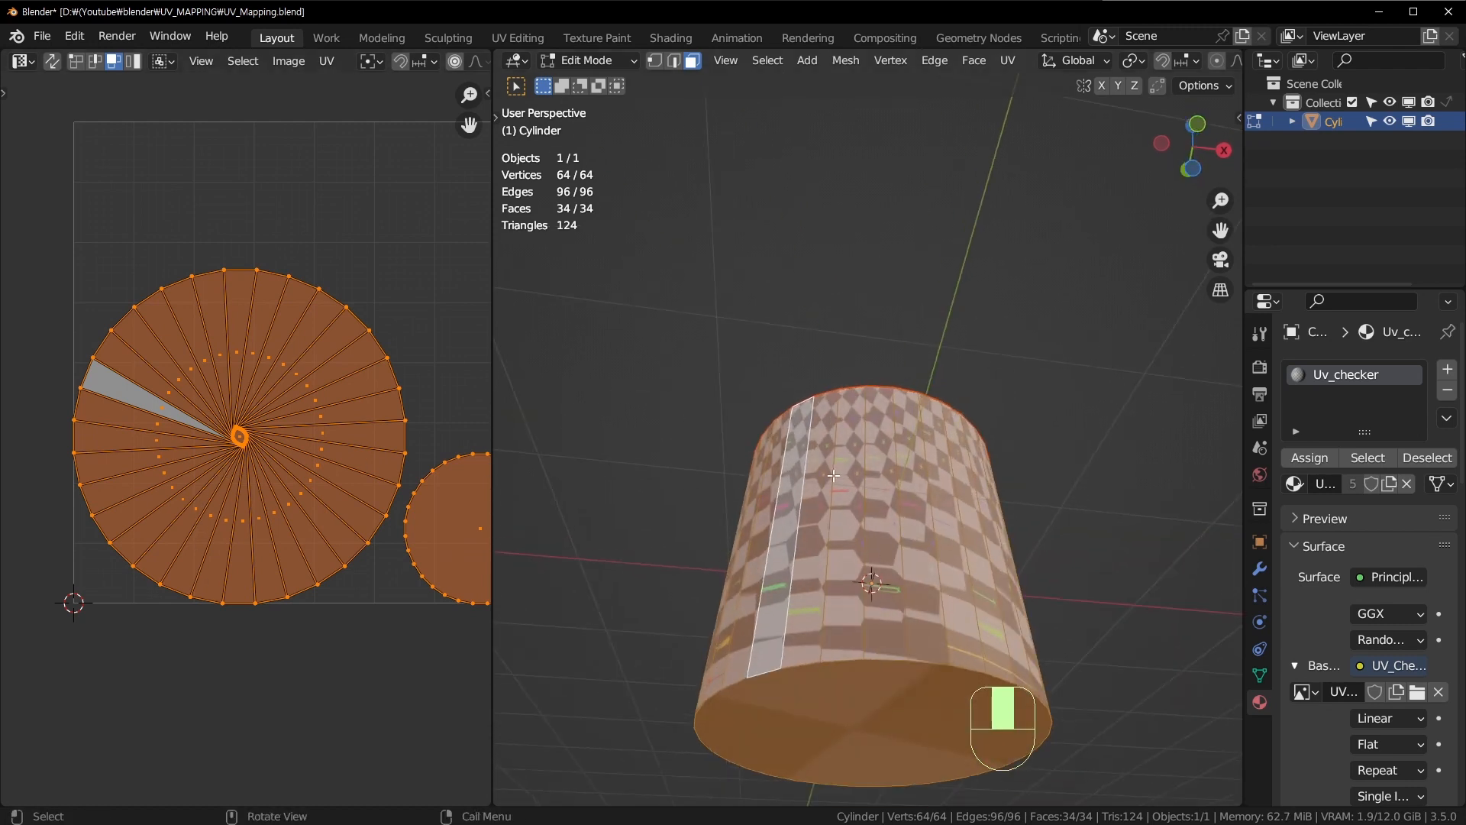
middle_drag(833, 475, 881, 394)
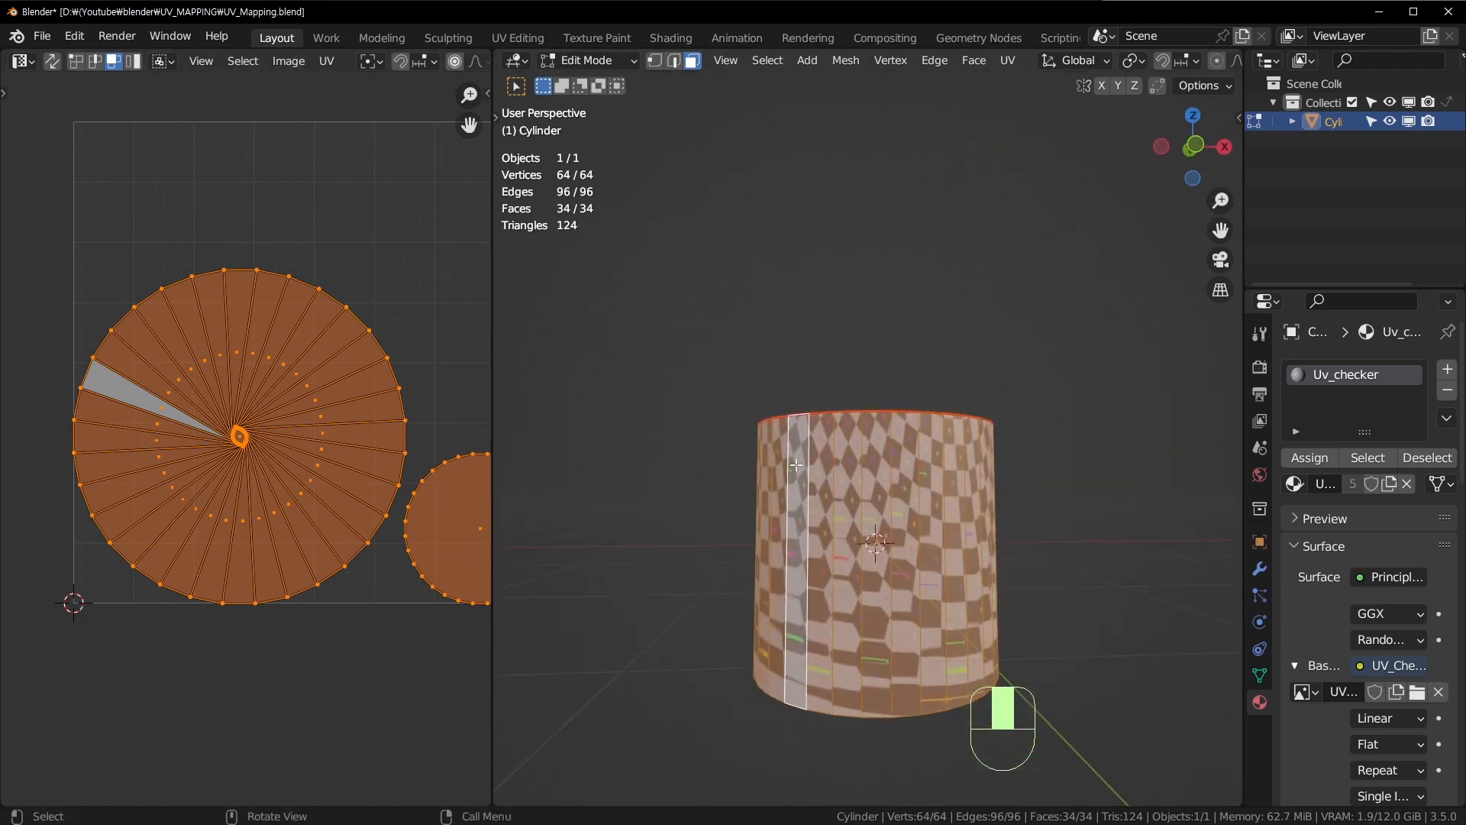
scroll(321, 504, up, 4)
key(ctrl+alt+space)
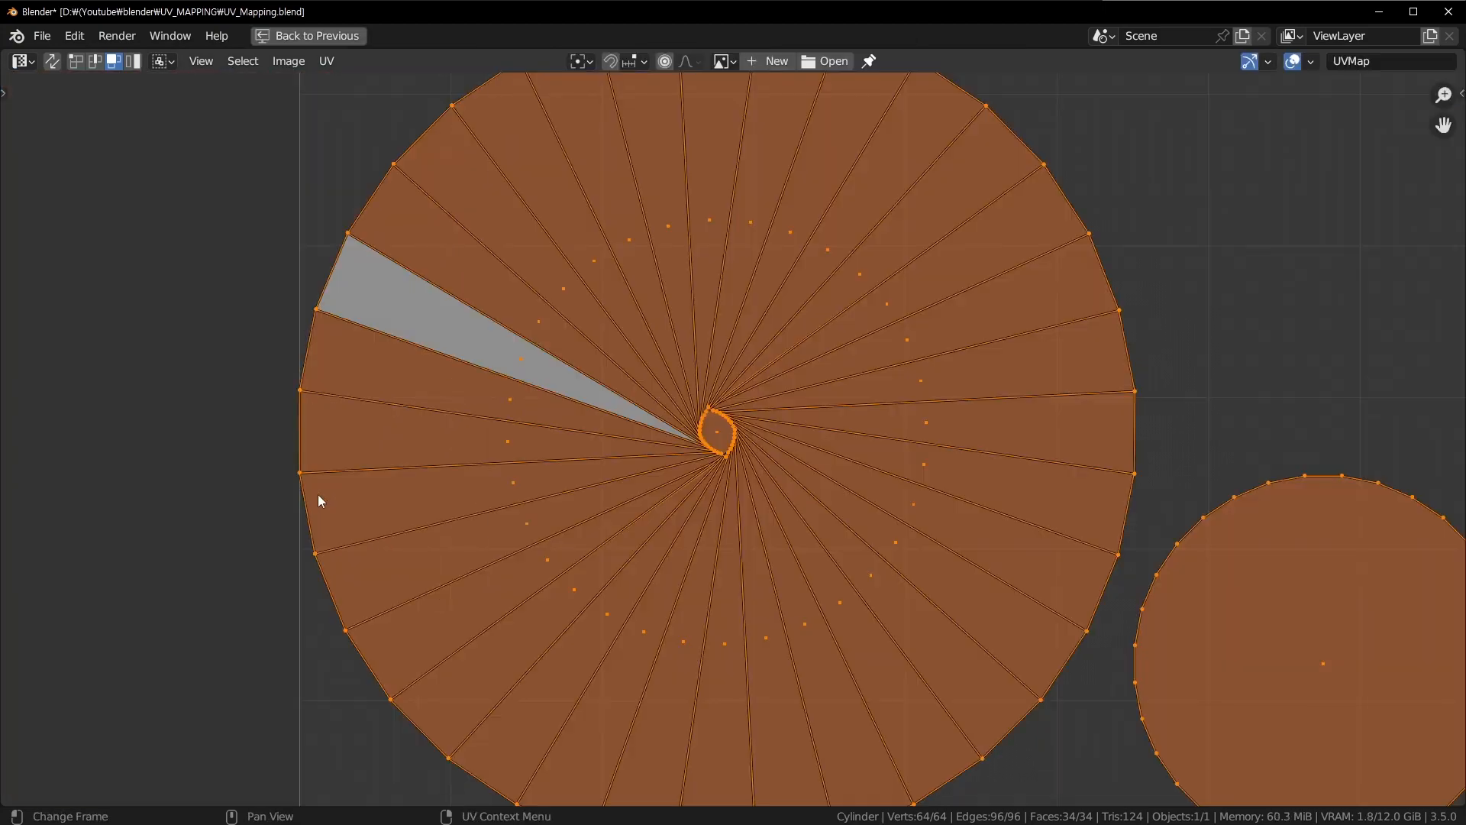
scroll(774, 450, down, 1)
scroll(778, 456, up, 4)
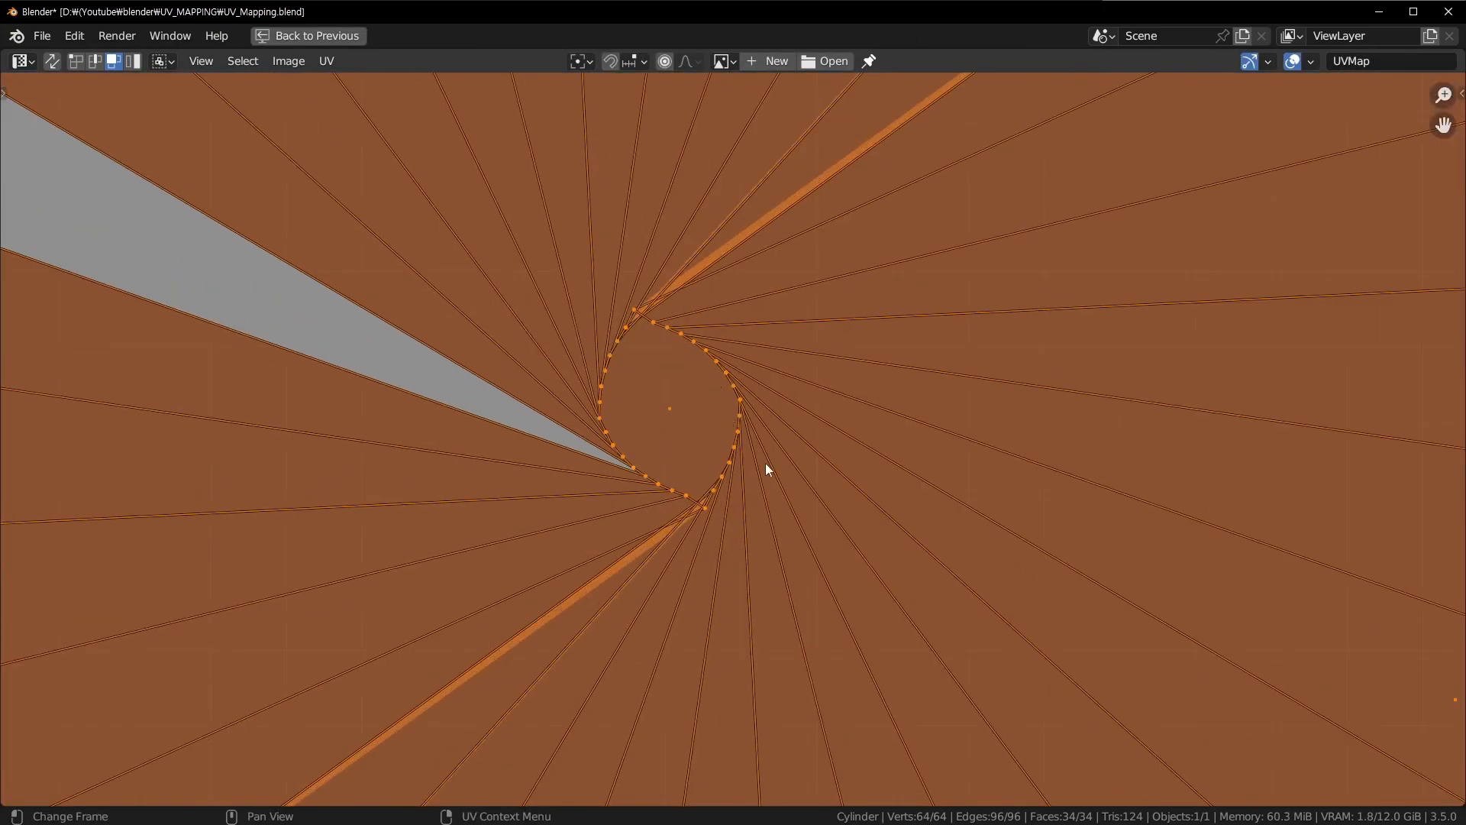
scroll(808, 317, down, 8)
scroll(543, 216, up, 4)
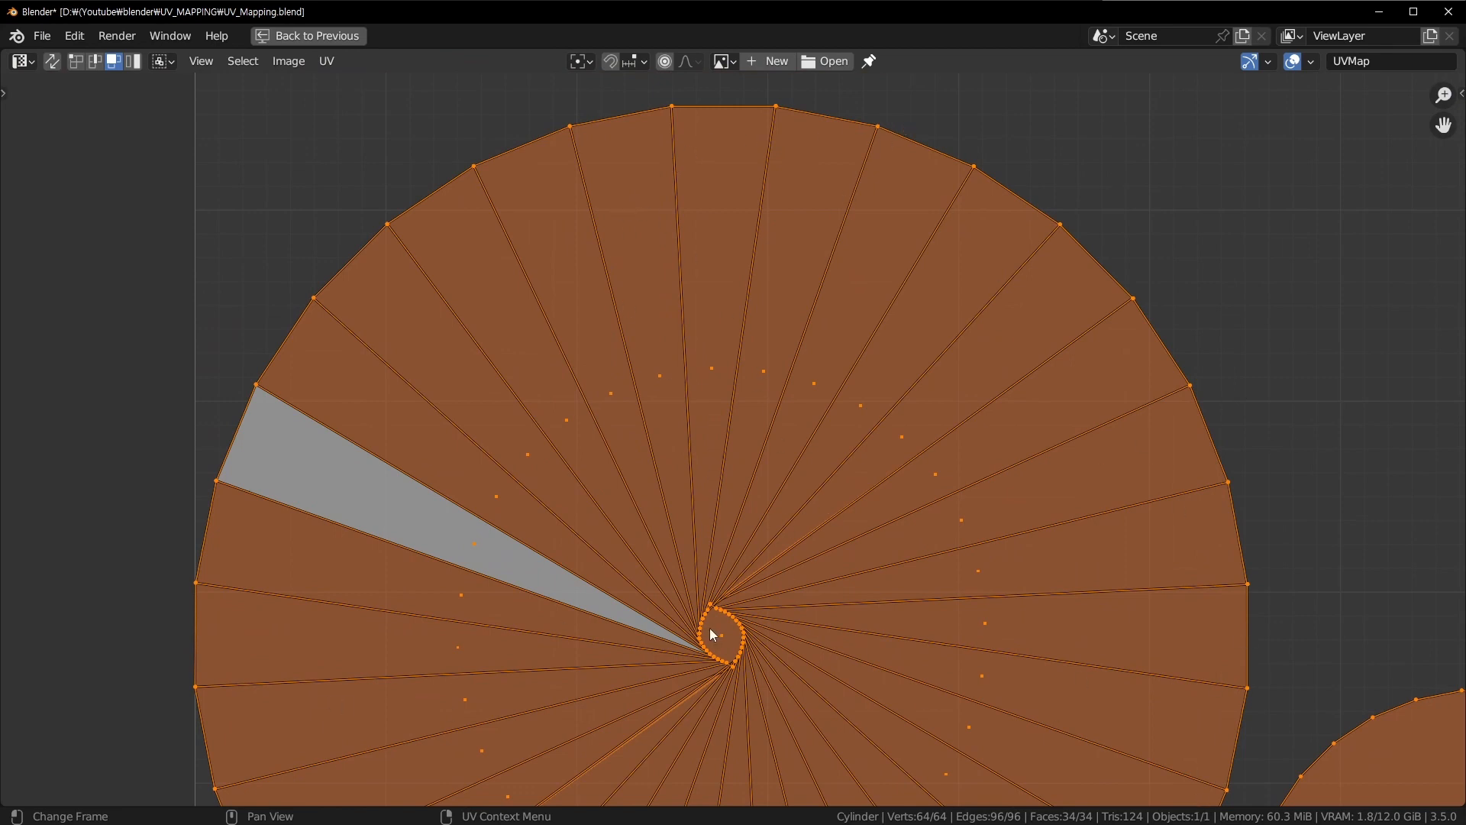
middle_drag(850, 616, 812, 445)
shift+middle_drag(769, 541, 702, 388)
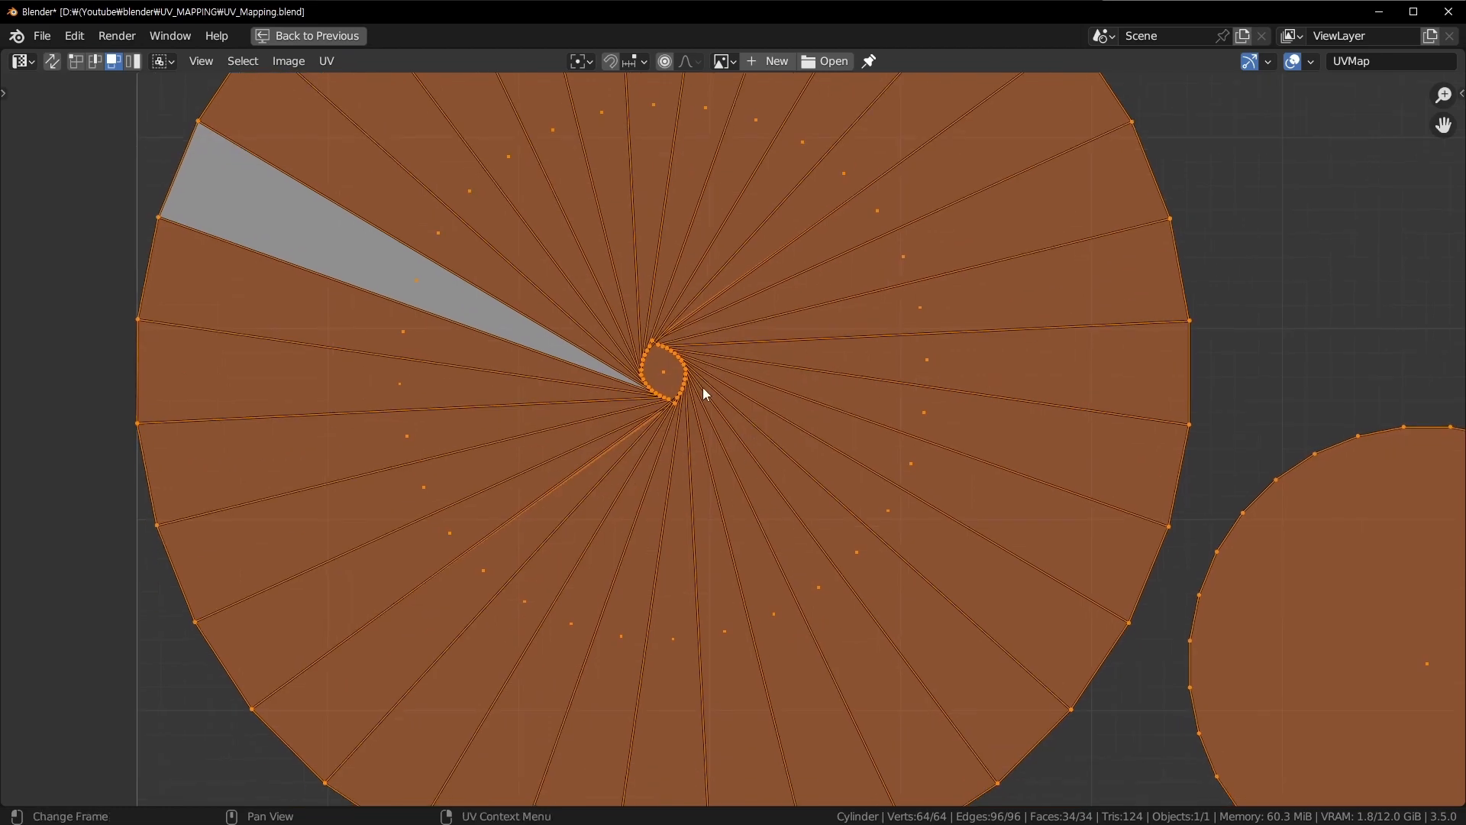
scroll(671, 358, up, 4)
key(ctrl+space)
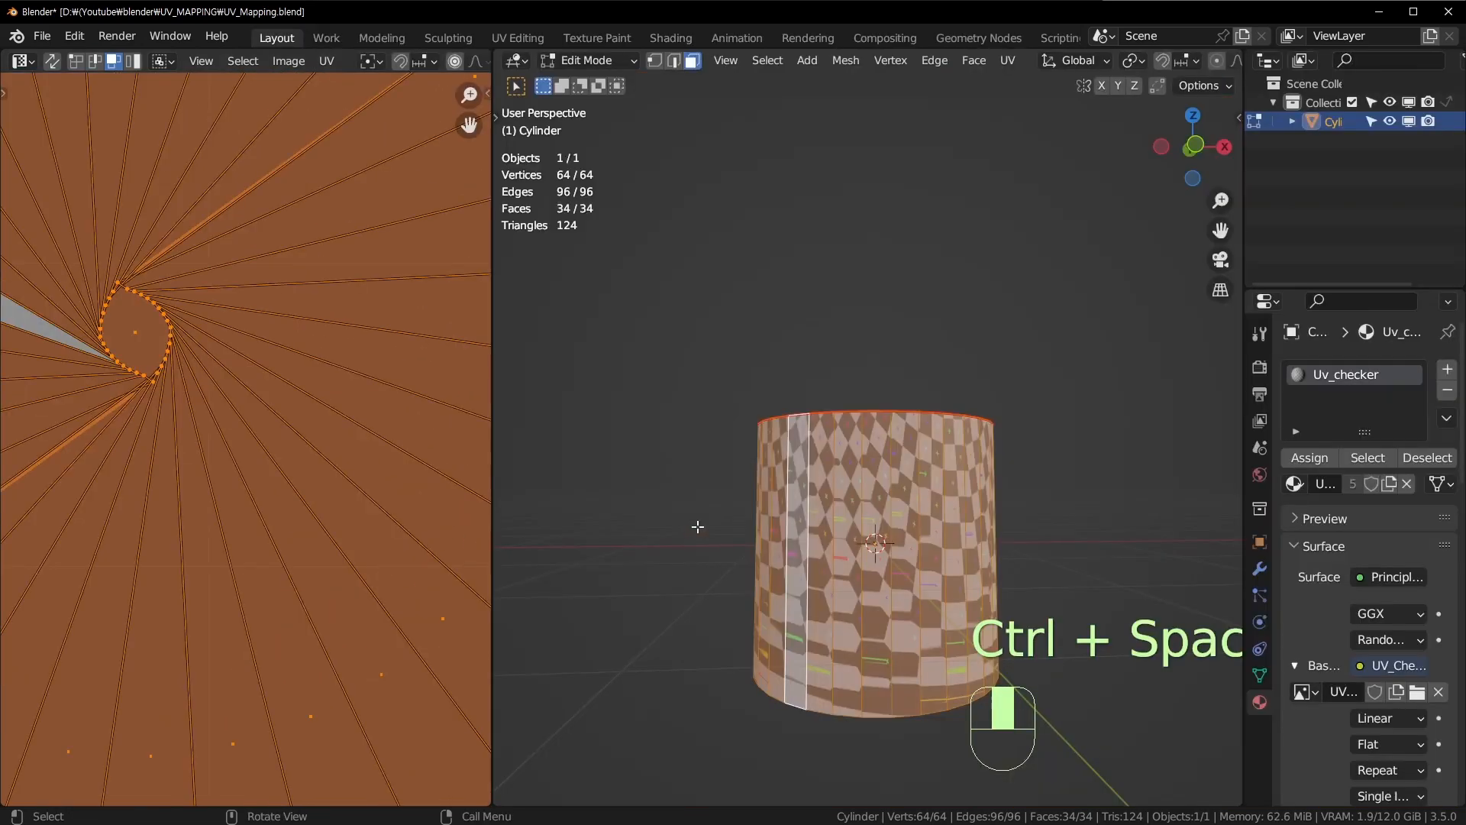
Step: Compare the checker pattern along the cylinder's side wall with the full UV layout in the enlarged UV editor
middle_drag(936, 471, 935, 518)
shift+middle_drag(935, 518, 886, 389)
scroll(855, 359, up, 3)
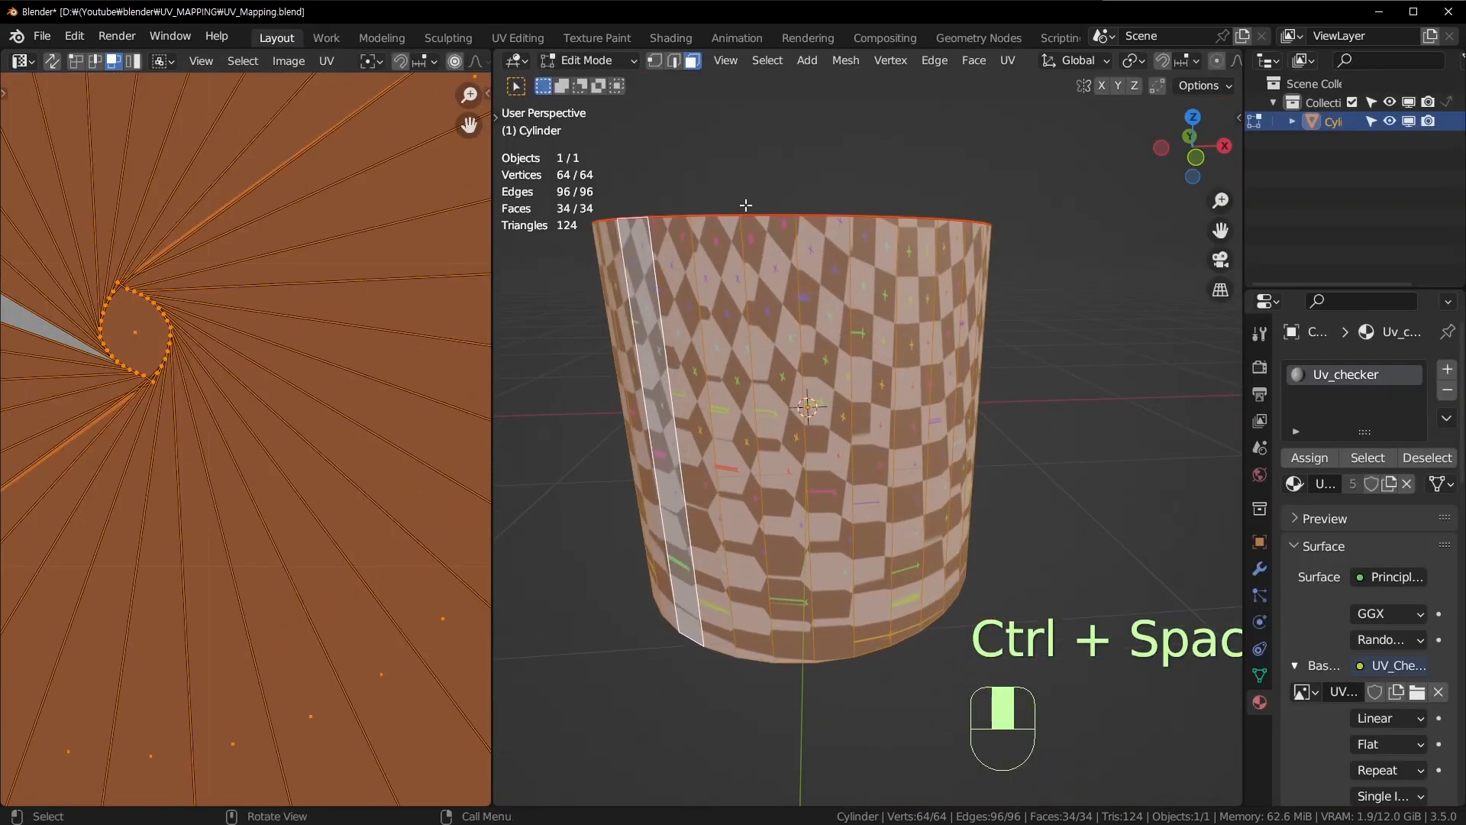
middle_drag(756, 601, 714, 378)
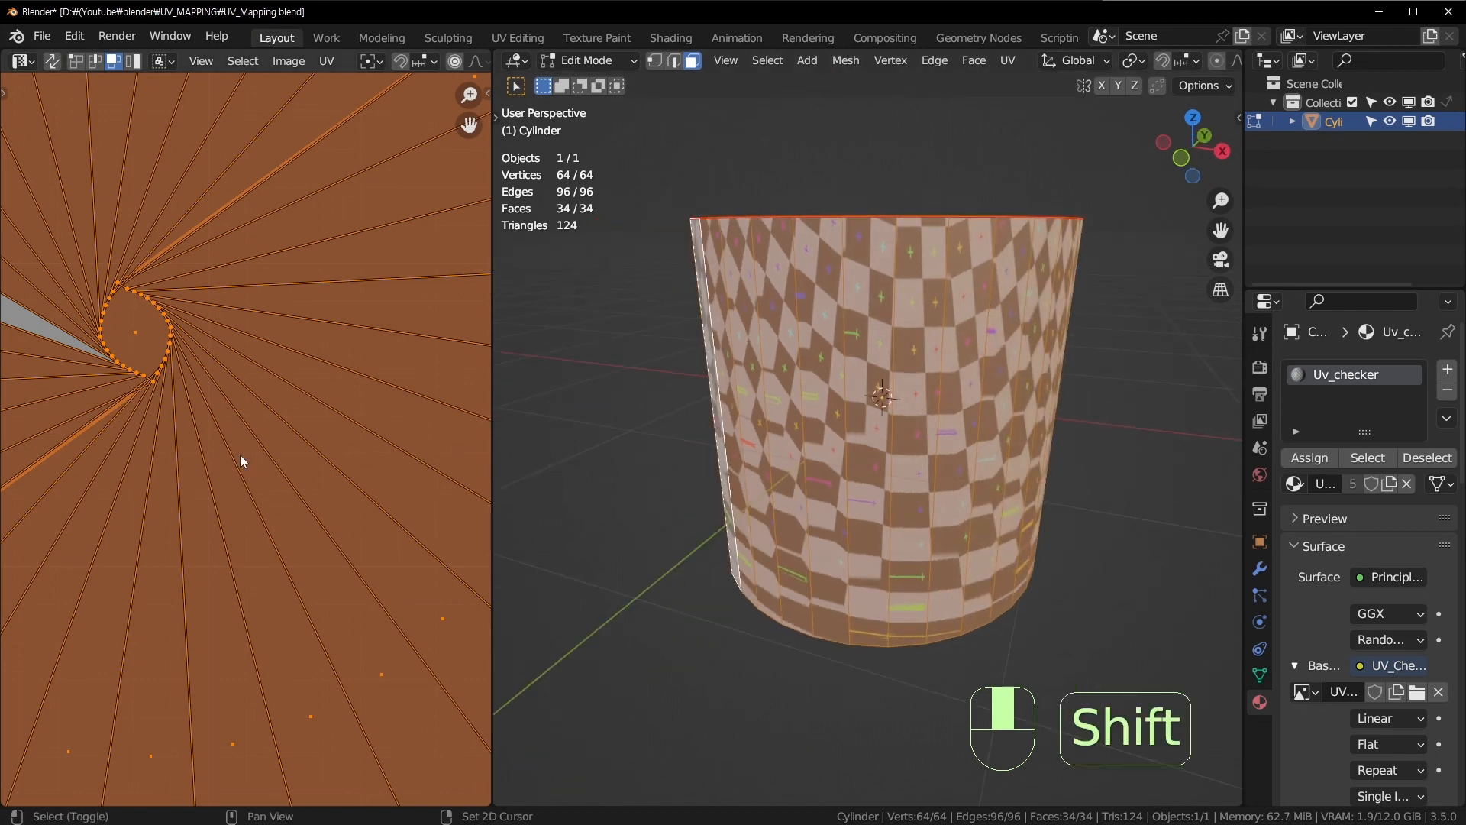
key(ctrl+space)
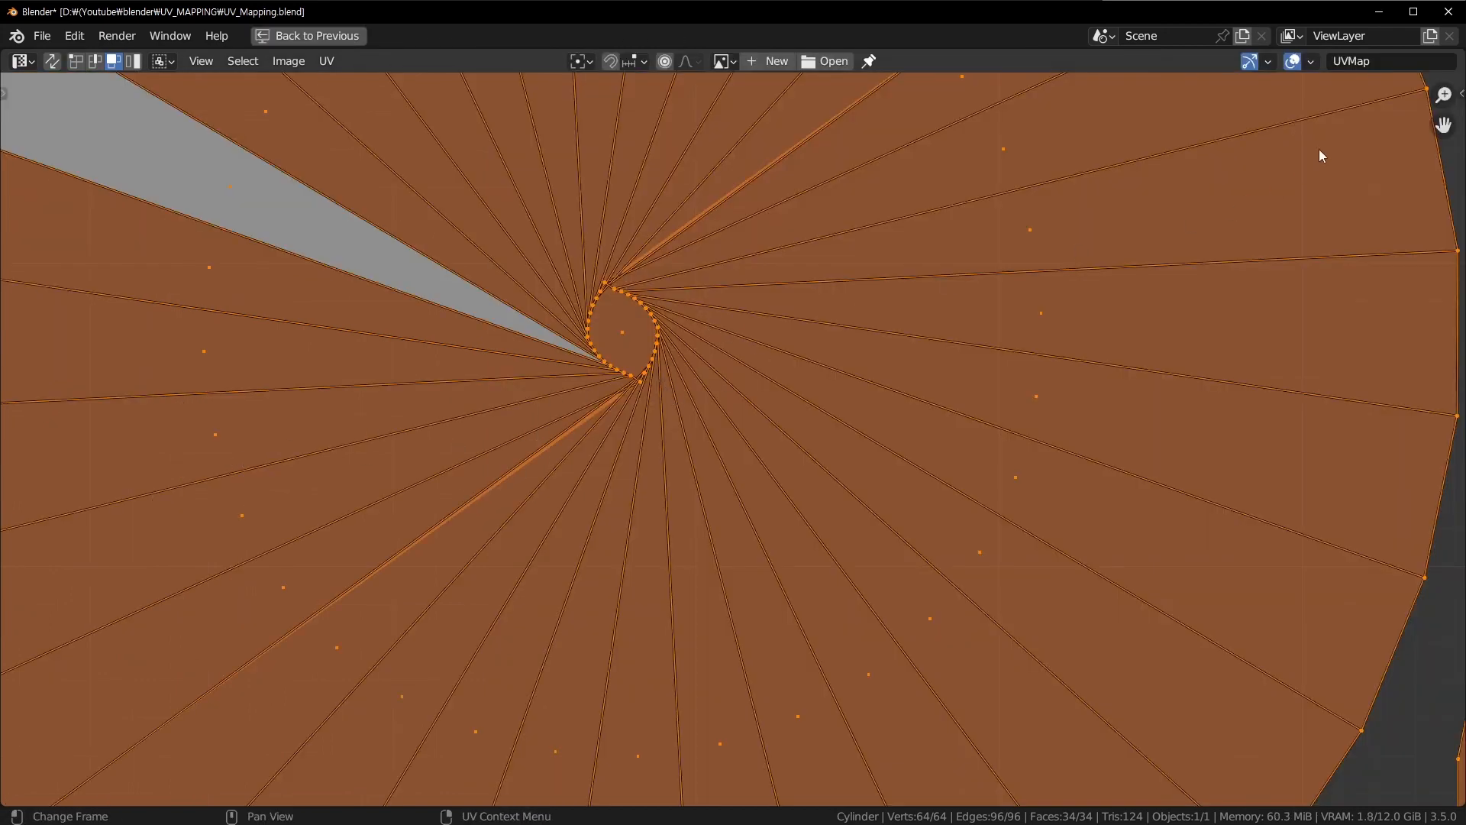
scroll(913, 407, down, 5)
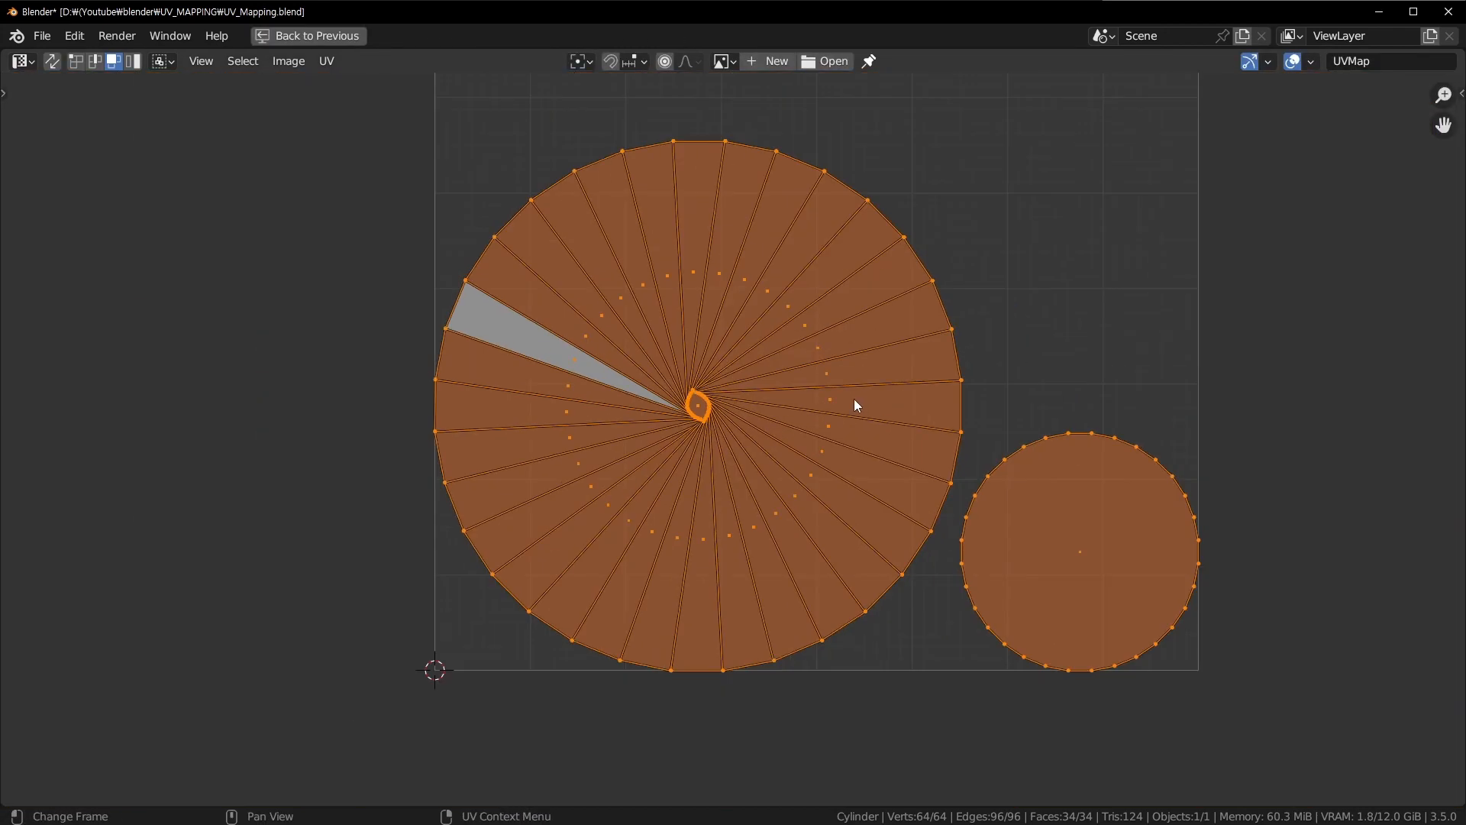
scroll(858, 403, up, 3)
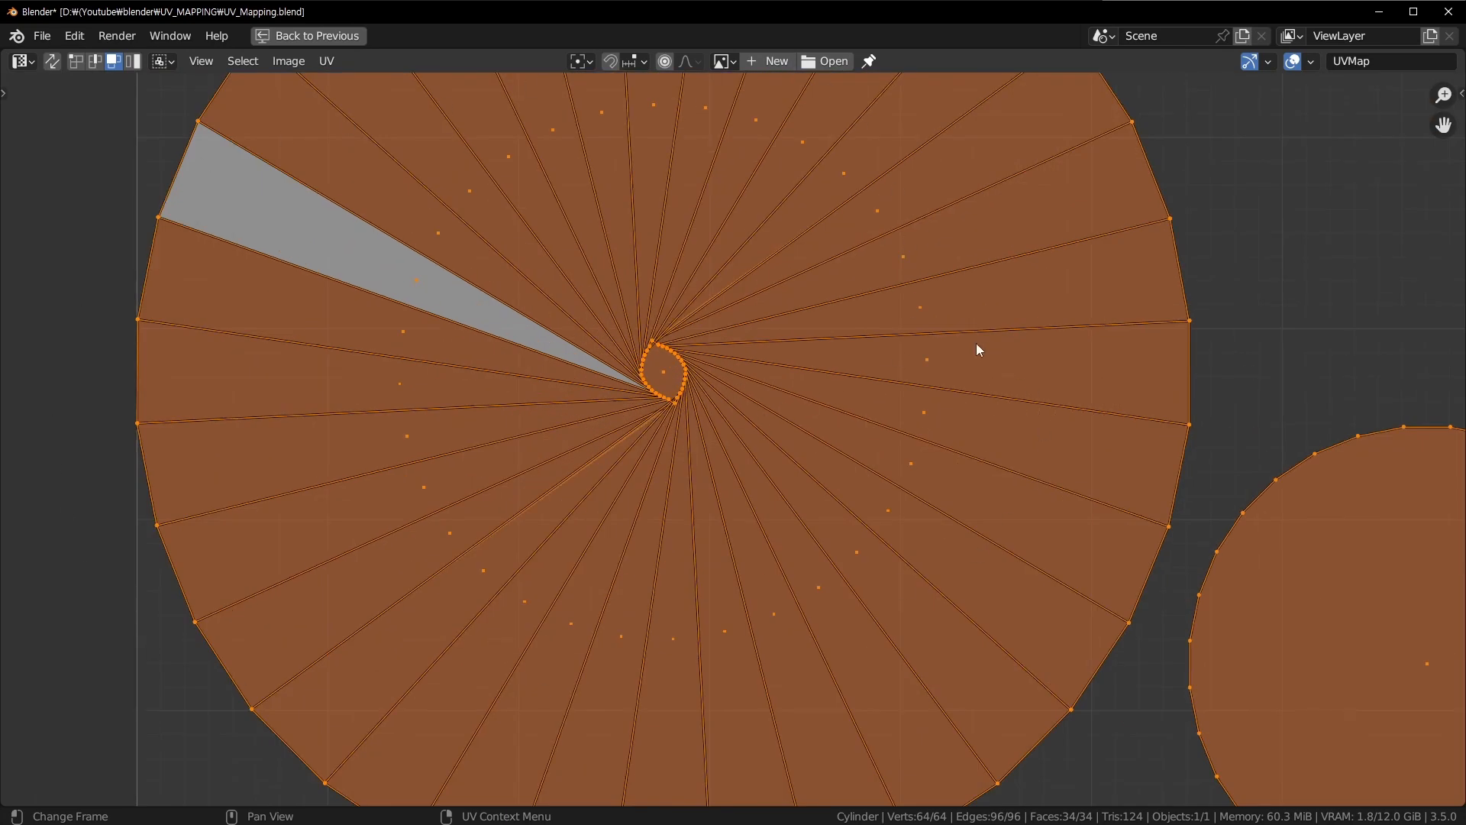
scroll(748, 195, down, 3)
scroll(746, 379, up, 4)
key(ctrl+space)
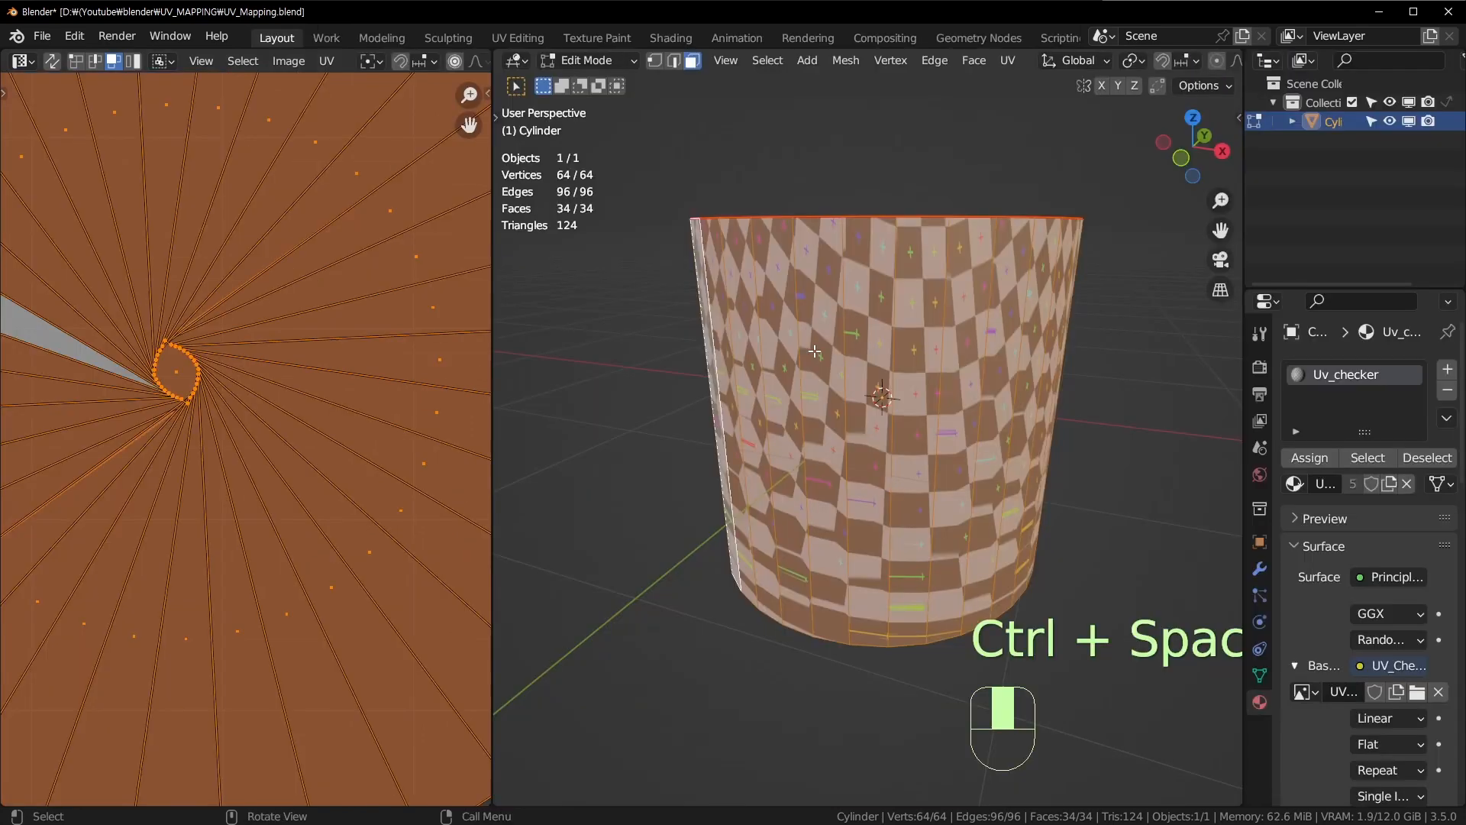
Step: Select the edge loop around the cylinder's bottom rim and mark it as a seam
middle_drag(814, 351, 871, 459)
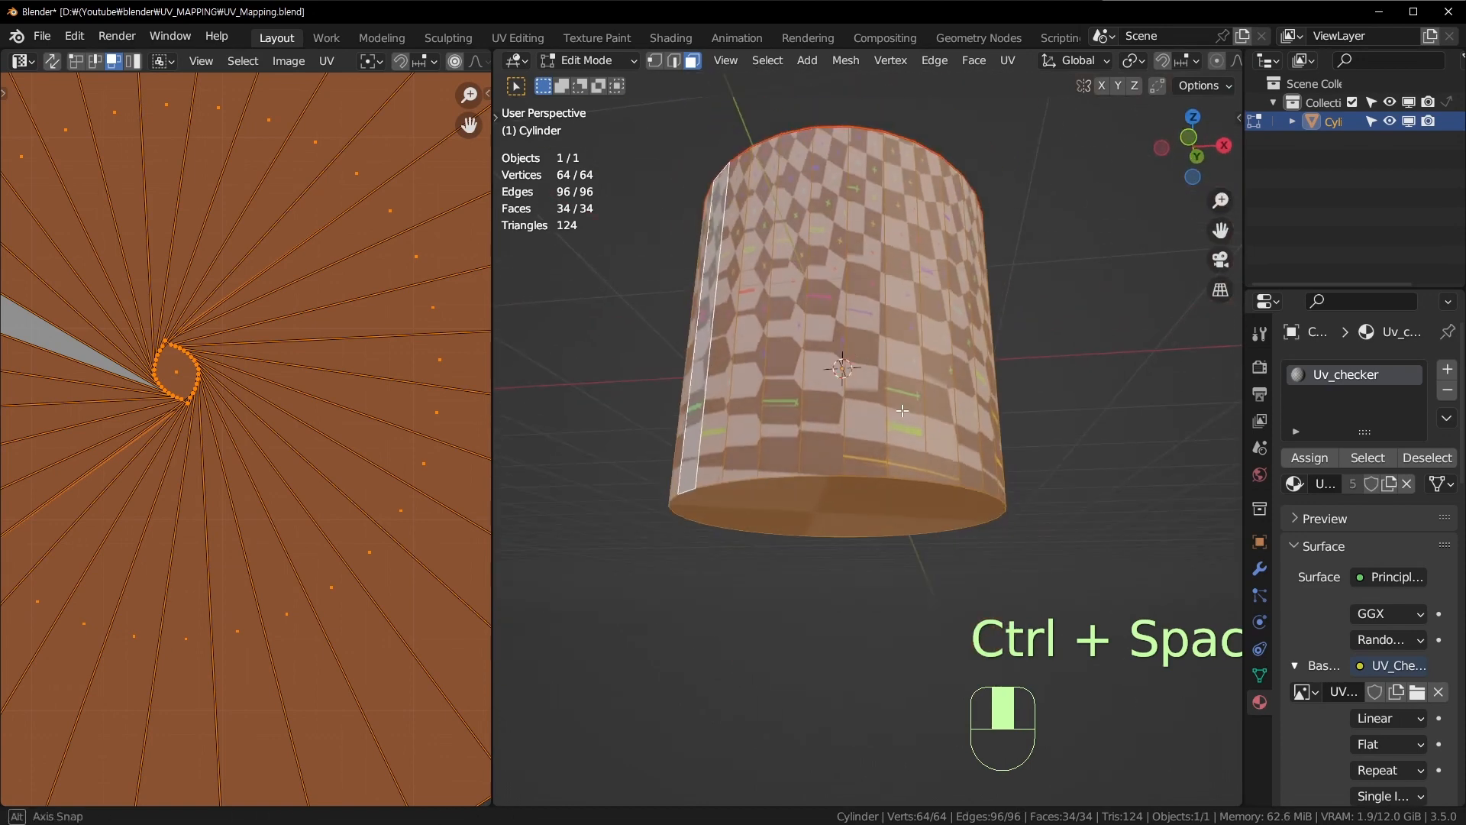
key(2)
alt+click(869, 470)
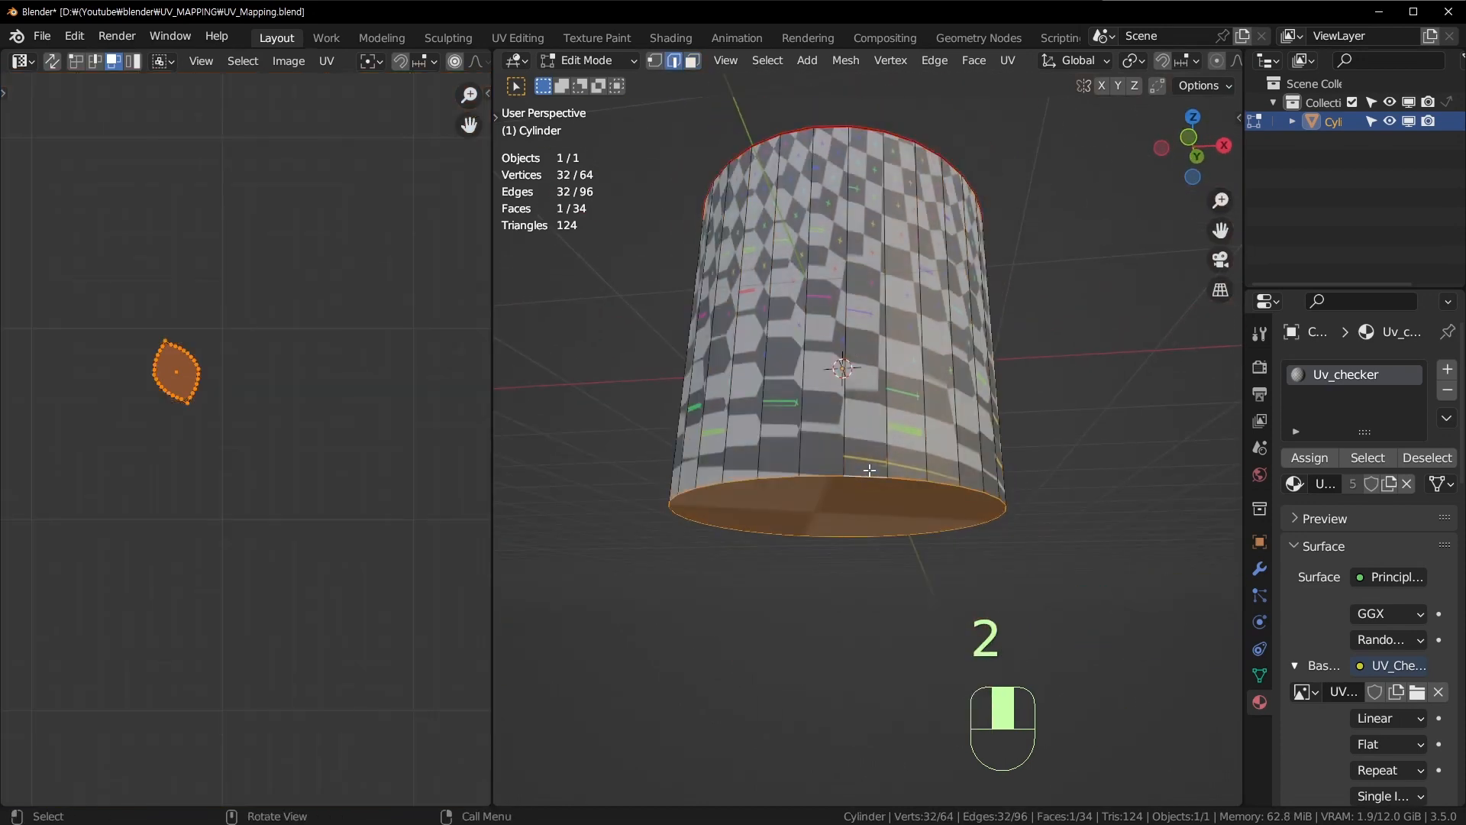
key(u)
click(822, 676)
Step: Unwrap the whole cylinder with seams on both rims and inspect the centre of the side wall's UV island
middle_drag(822, 677, 811, 269)
key(a)
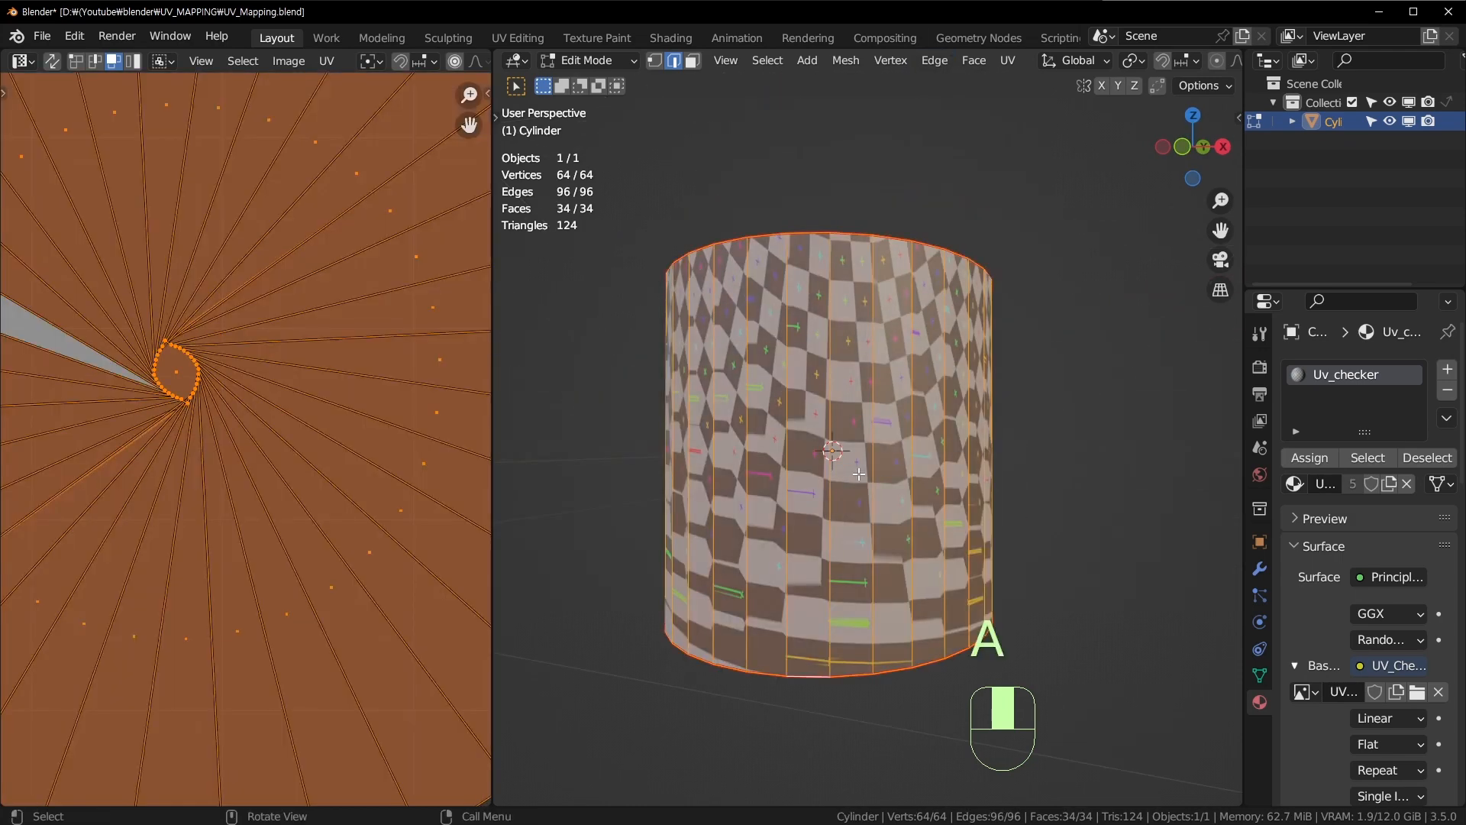
key(u)
click(811, 269)
scroll(249, 461, down, 3)
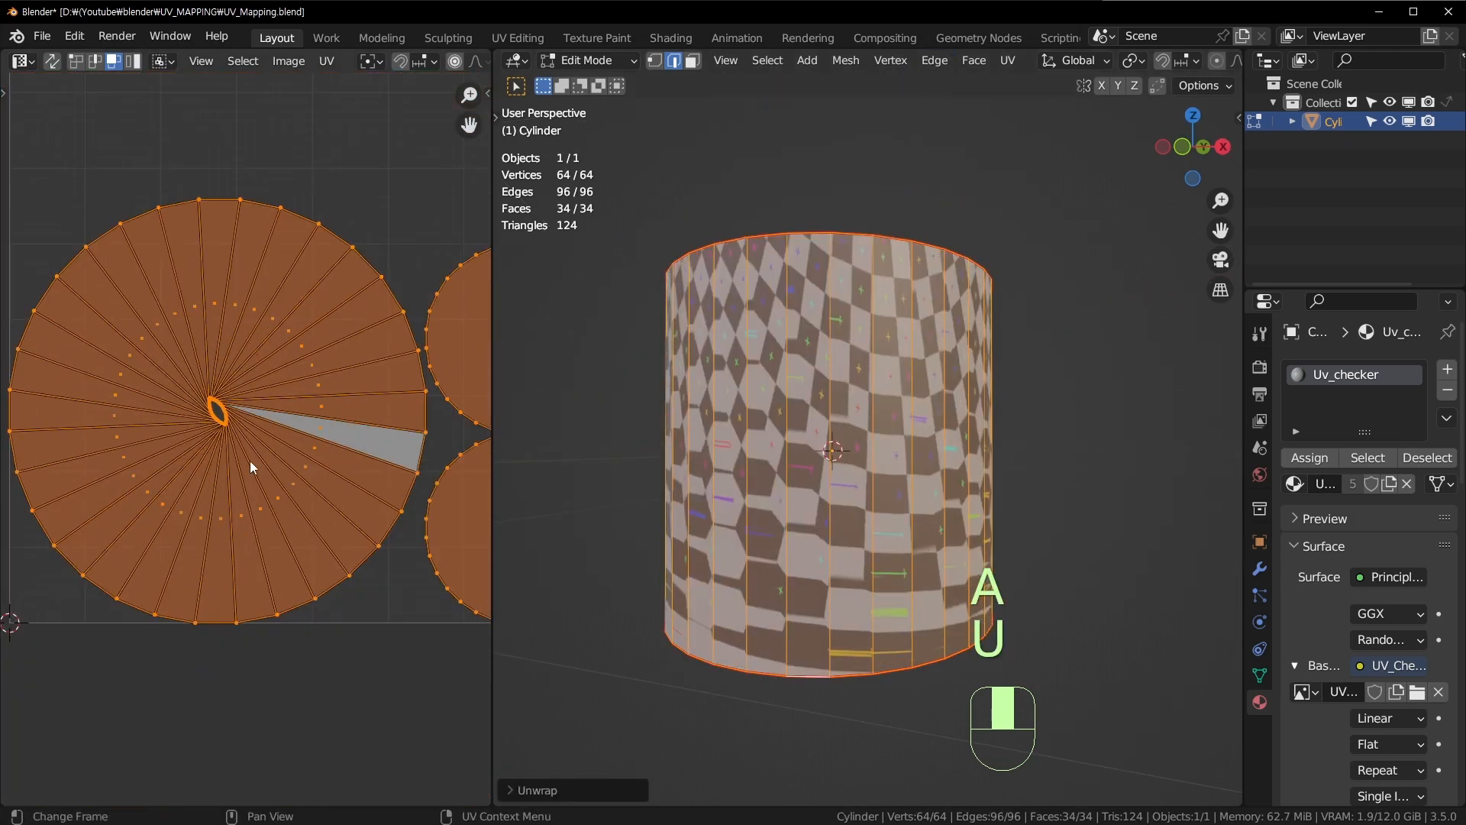
scroll(188, 348, up, 5)
scroll(255, 497, down, 4)
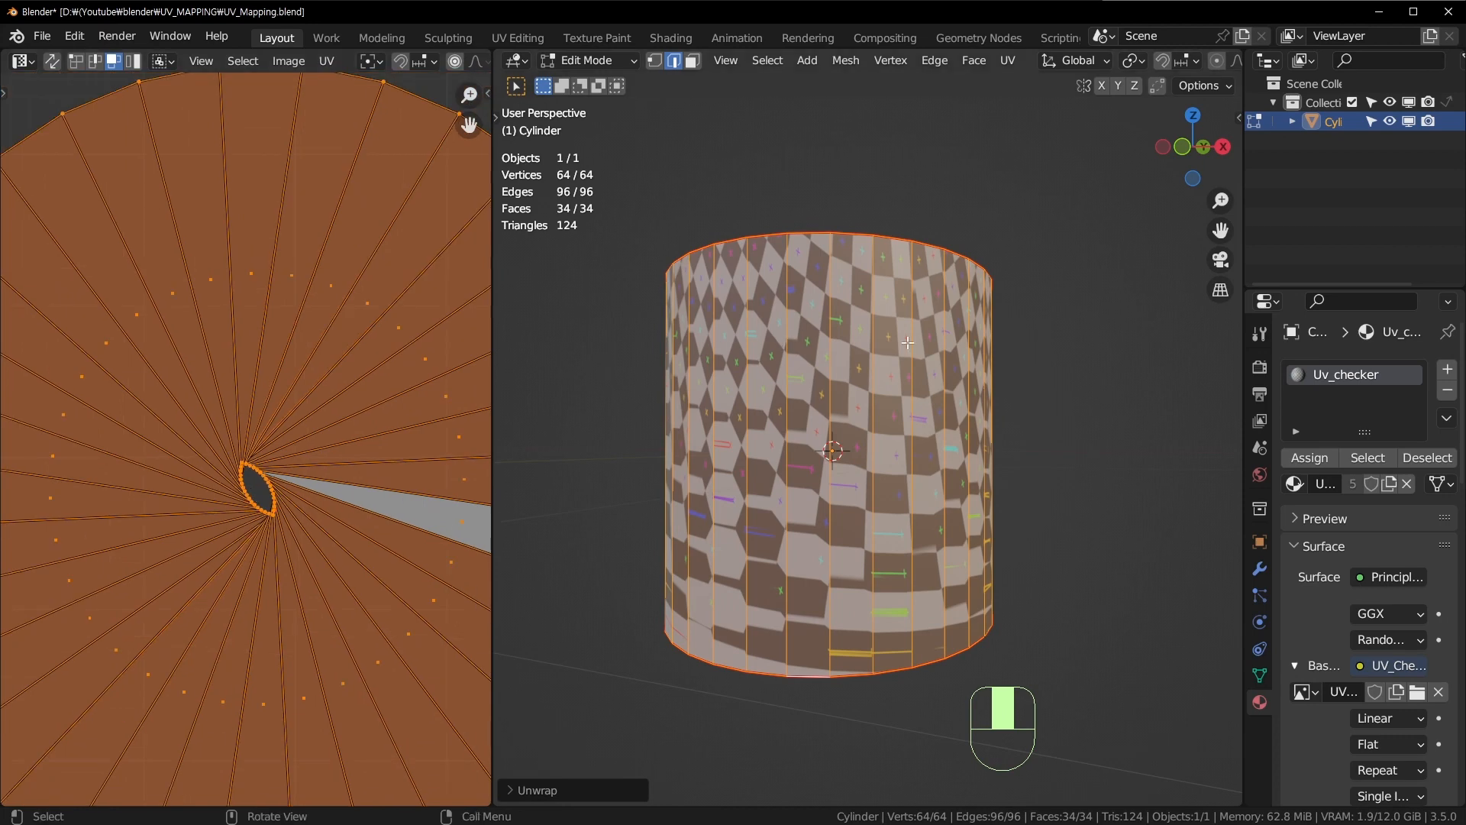
Step: Examine the checker pattern on the cylinder's side wall and top cap alongside the side wall's UV island
middle_drag(878, 428, 948, 359)
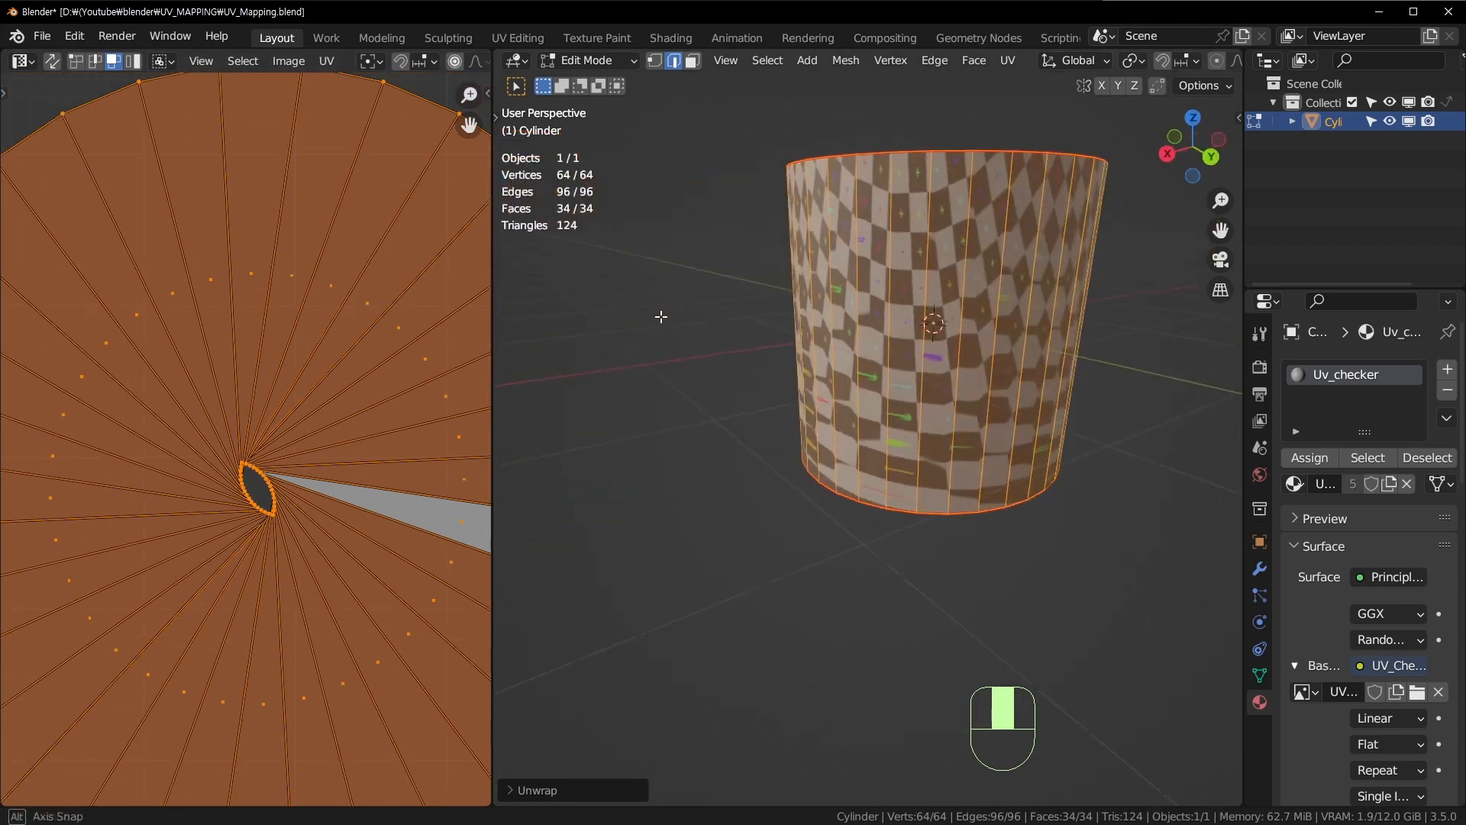
shift+middle_drag(1100, 356, 981, 332)
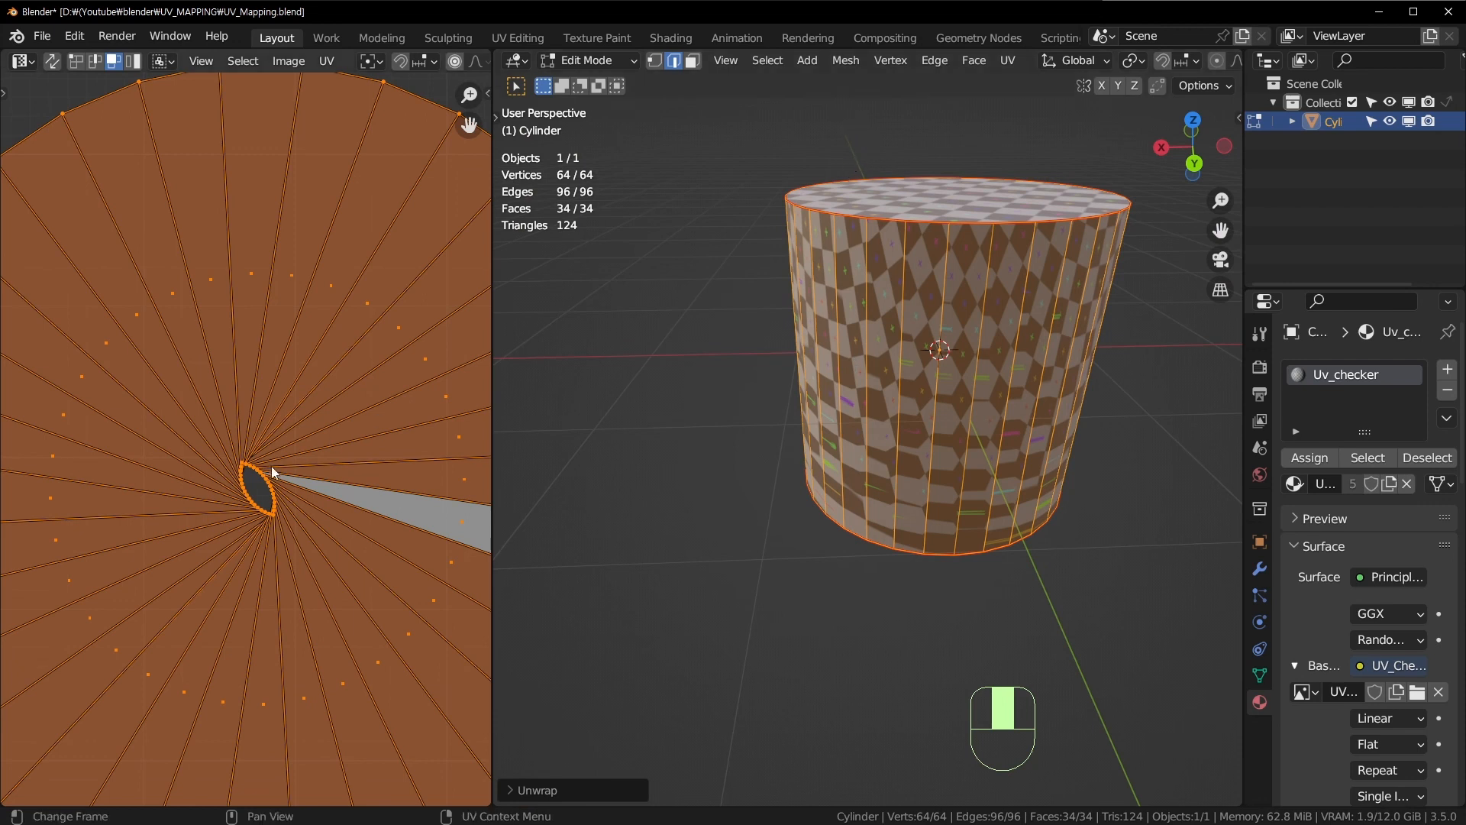
scroll(260, 477, down, 1)
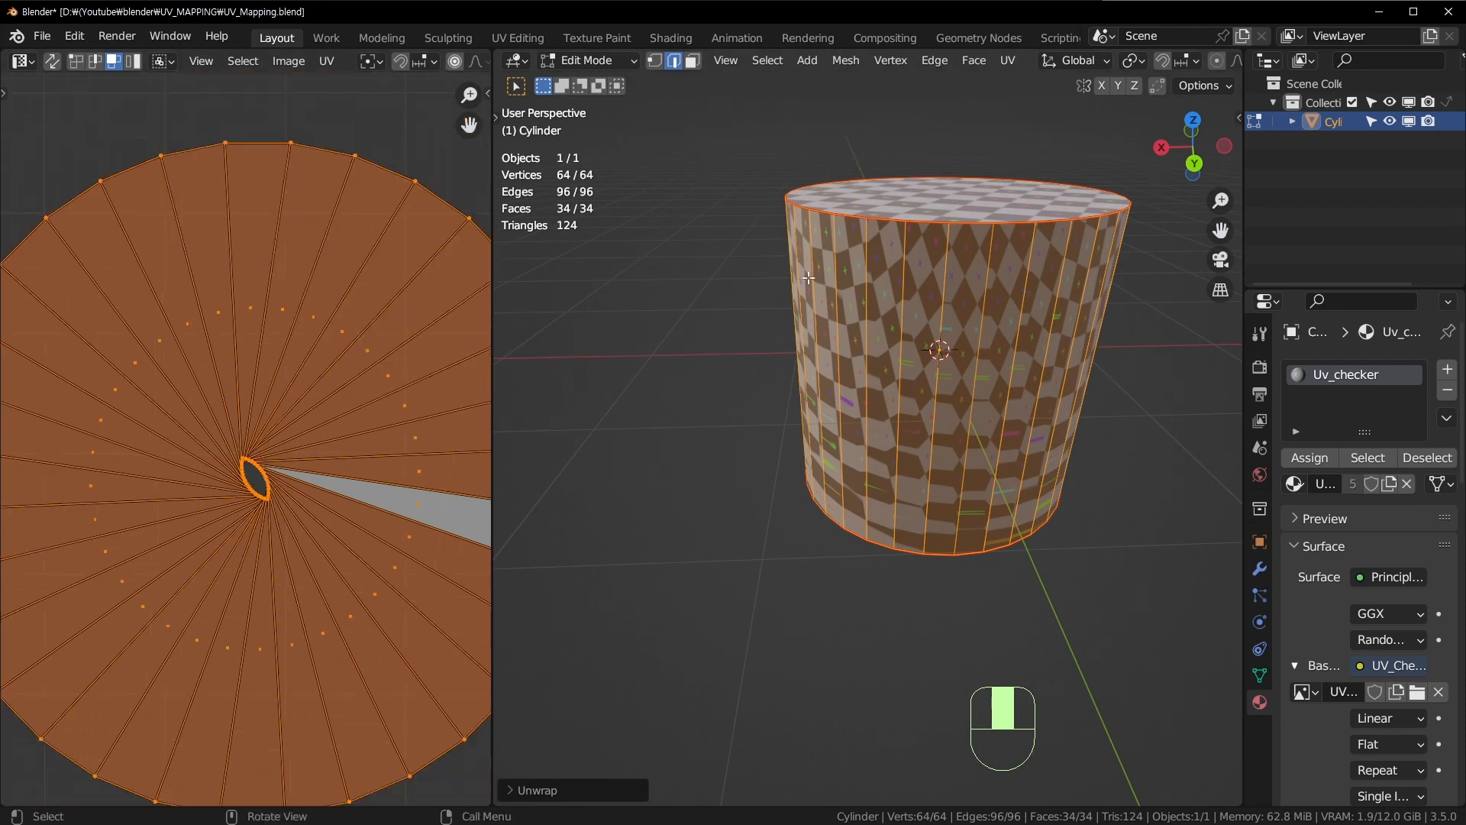
middle_drag(873, 493, 886, 463)
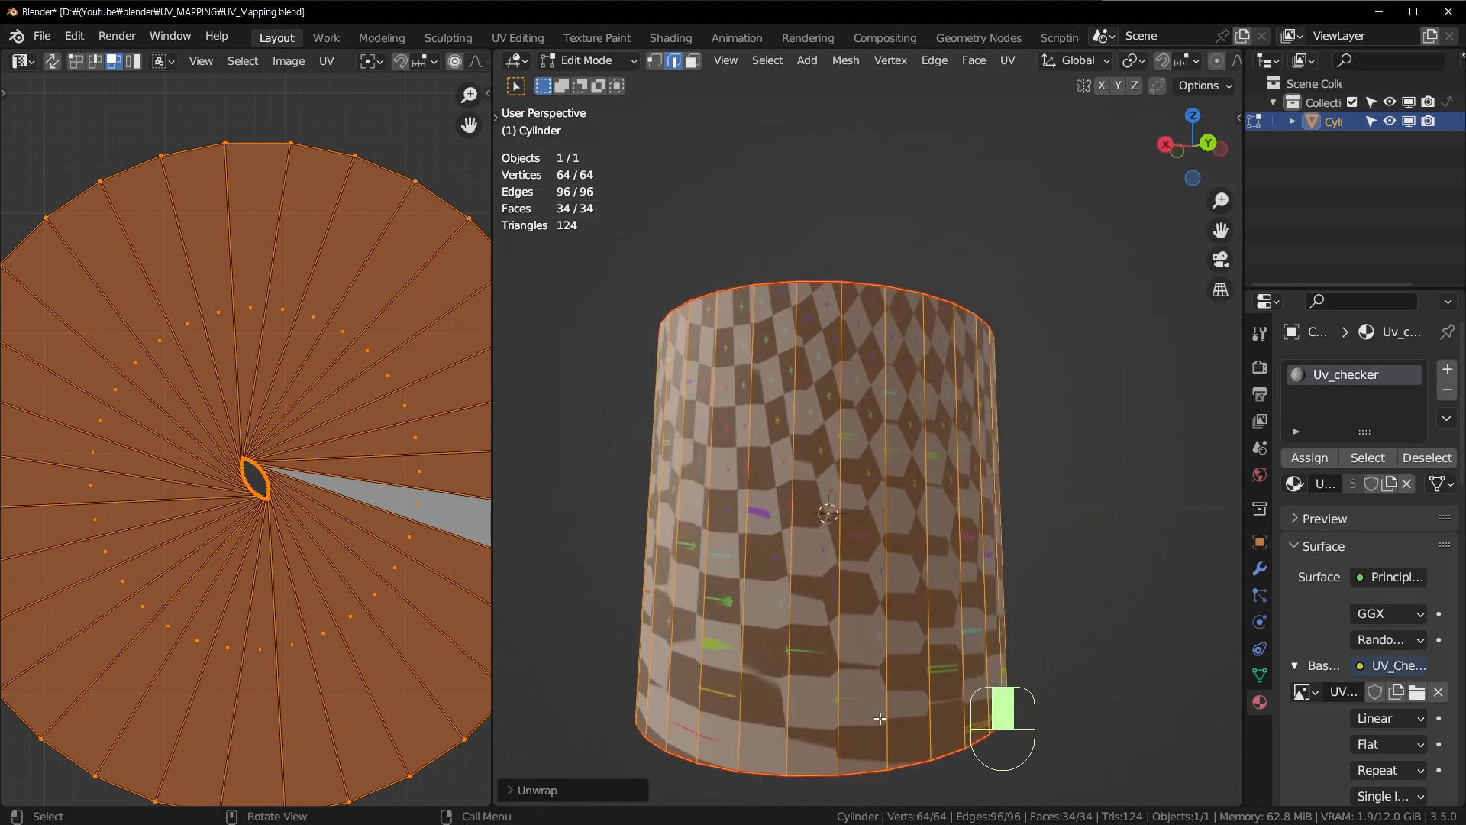
middle_drag(838, 386, 926, 295)
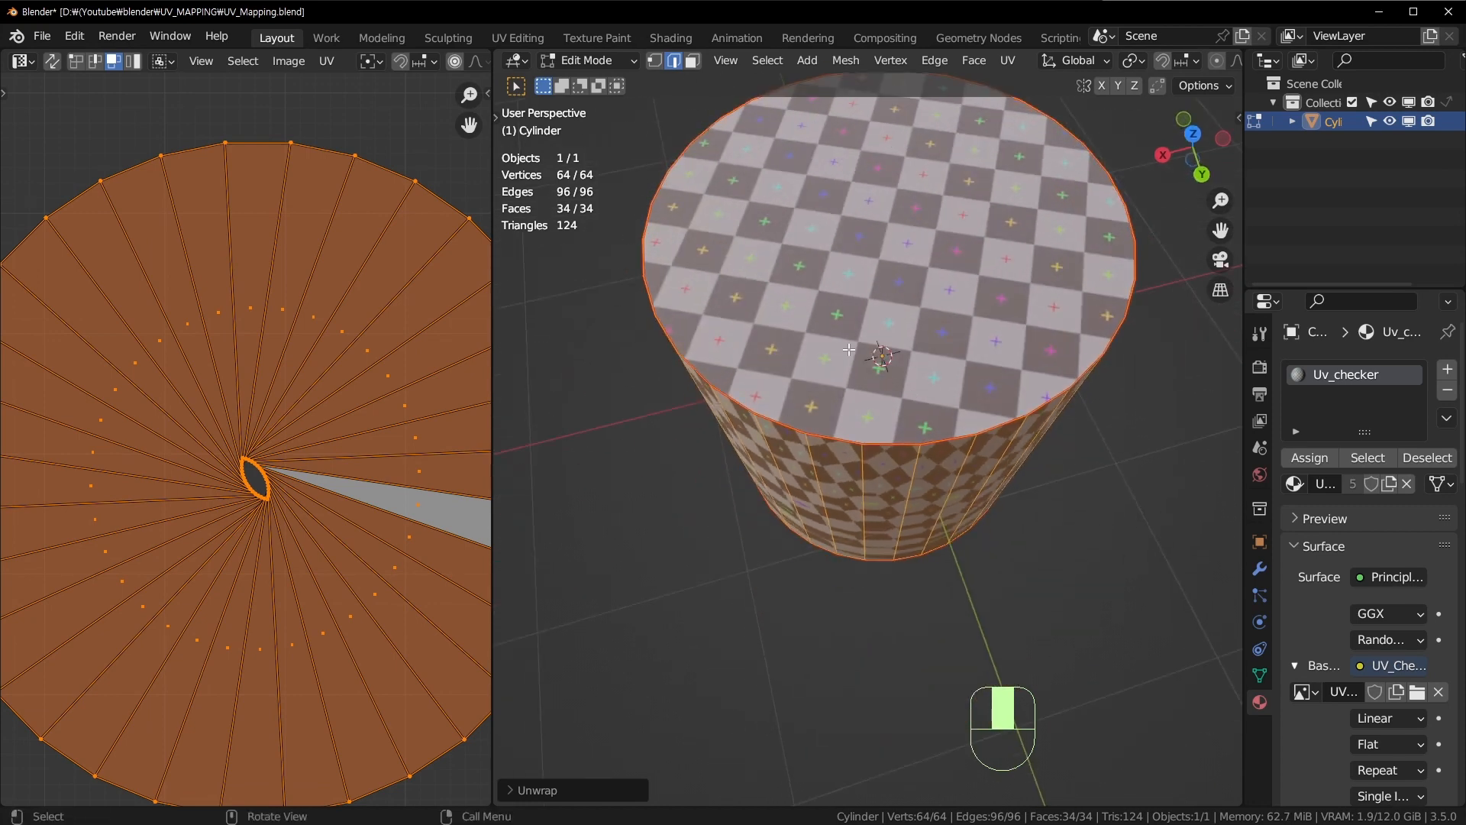
middle_drag(893, 589, 911, 390)
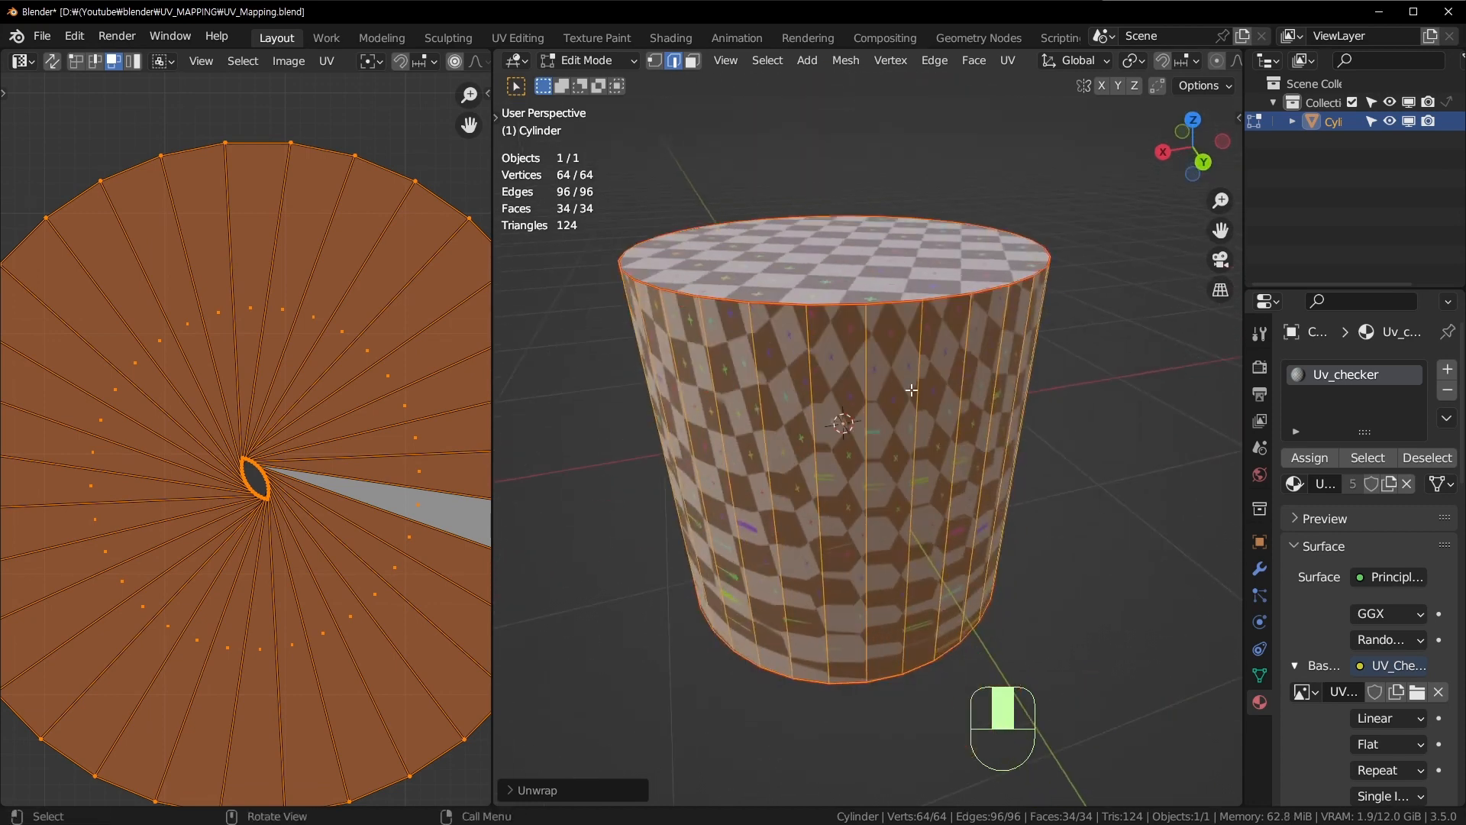
Step: Select one vertical edge on the cylinder's side wall, running from the top rim to the bottom rim, and mark it as a seam
key(2)
click(869, 413)
key(KP_Decimal)
middle_drag(993, 424, 754, 363)
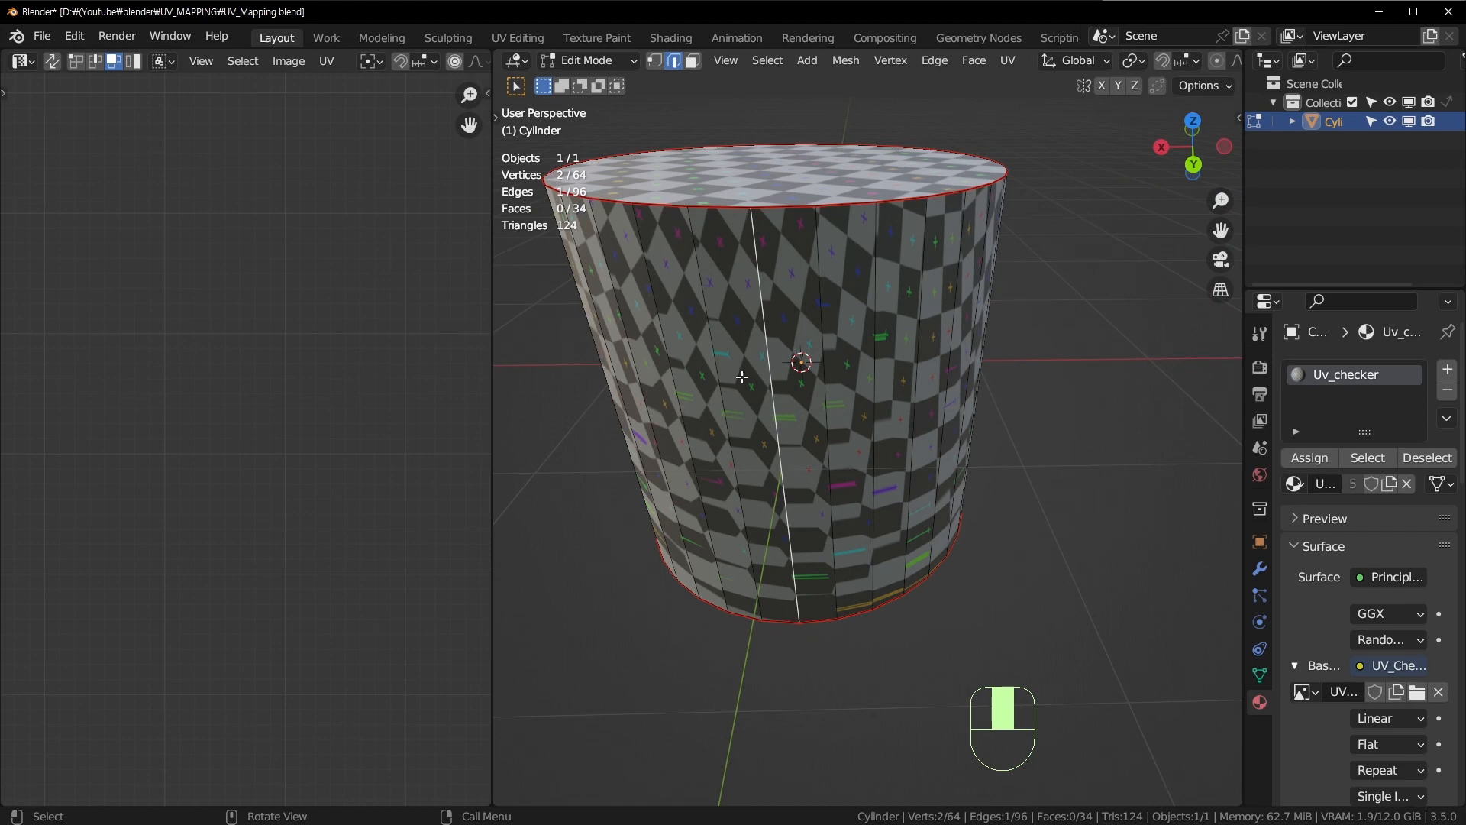
click(868, 343)
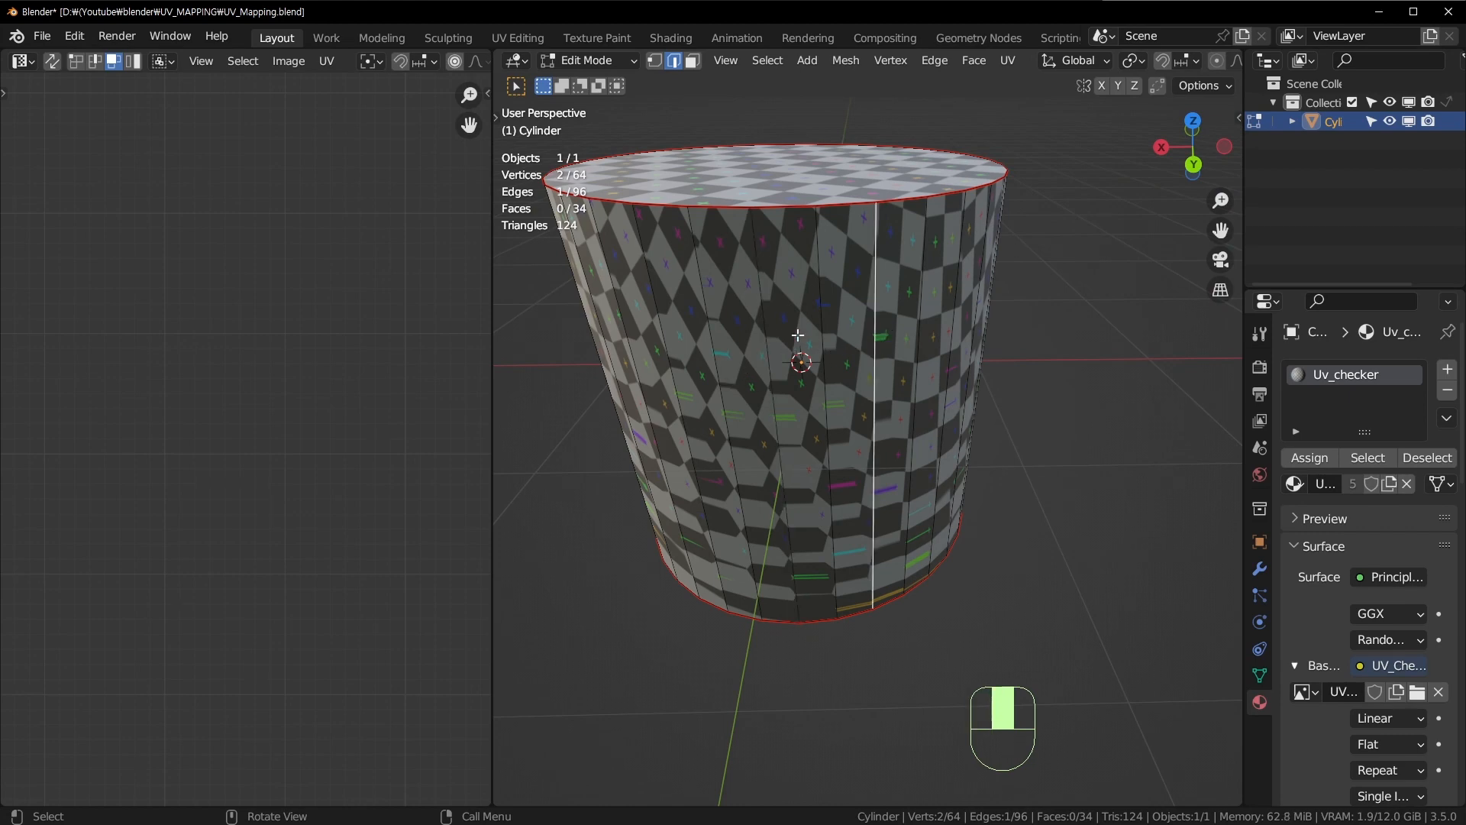
click(757, 324)
middle_drag(758, 352, 787, 359)
key(u)
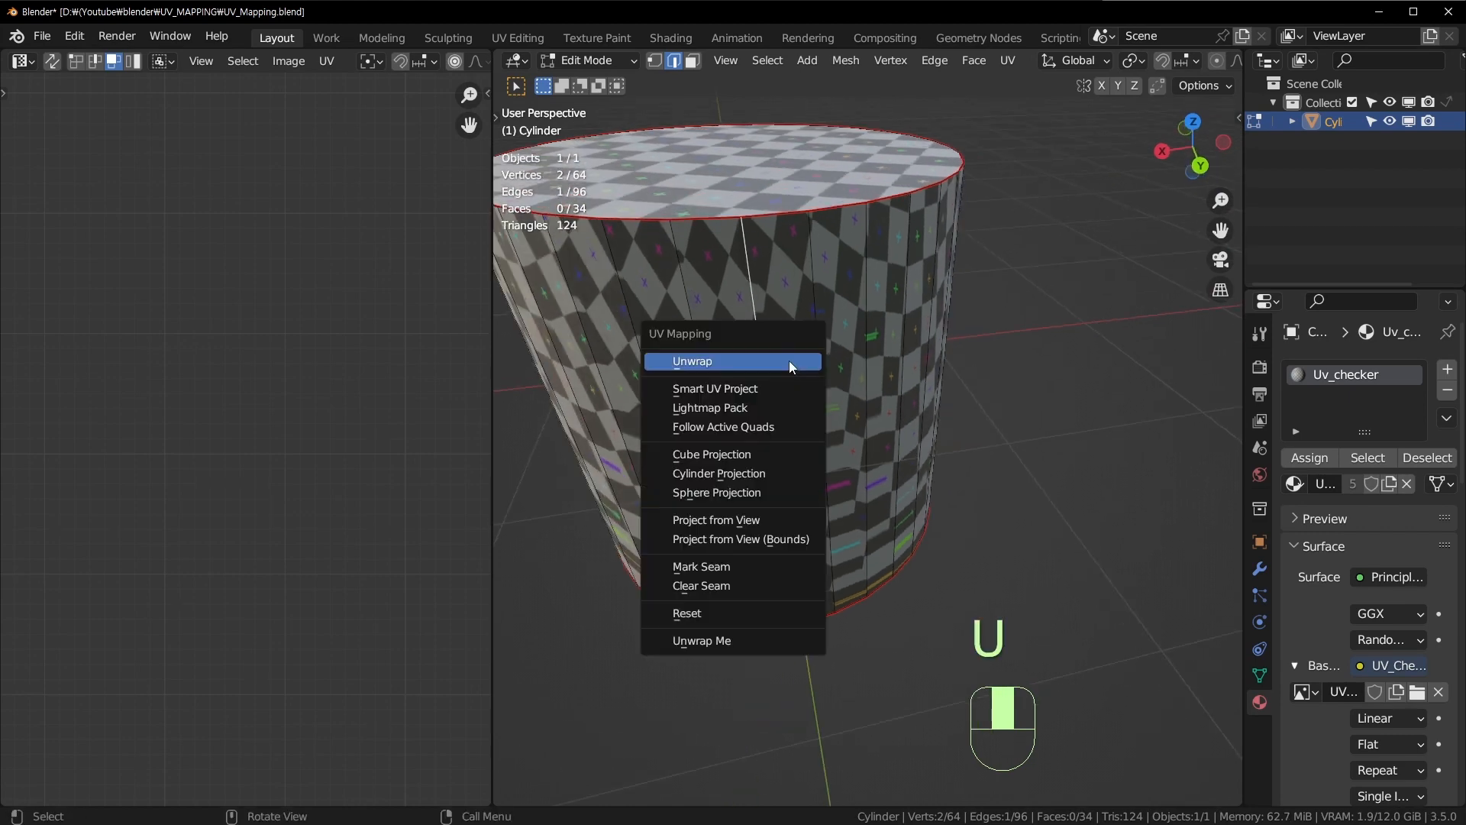
click(715, 569)
middle_drag(715, 574, 884, 485)
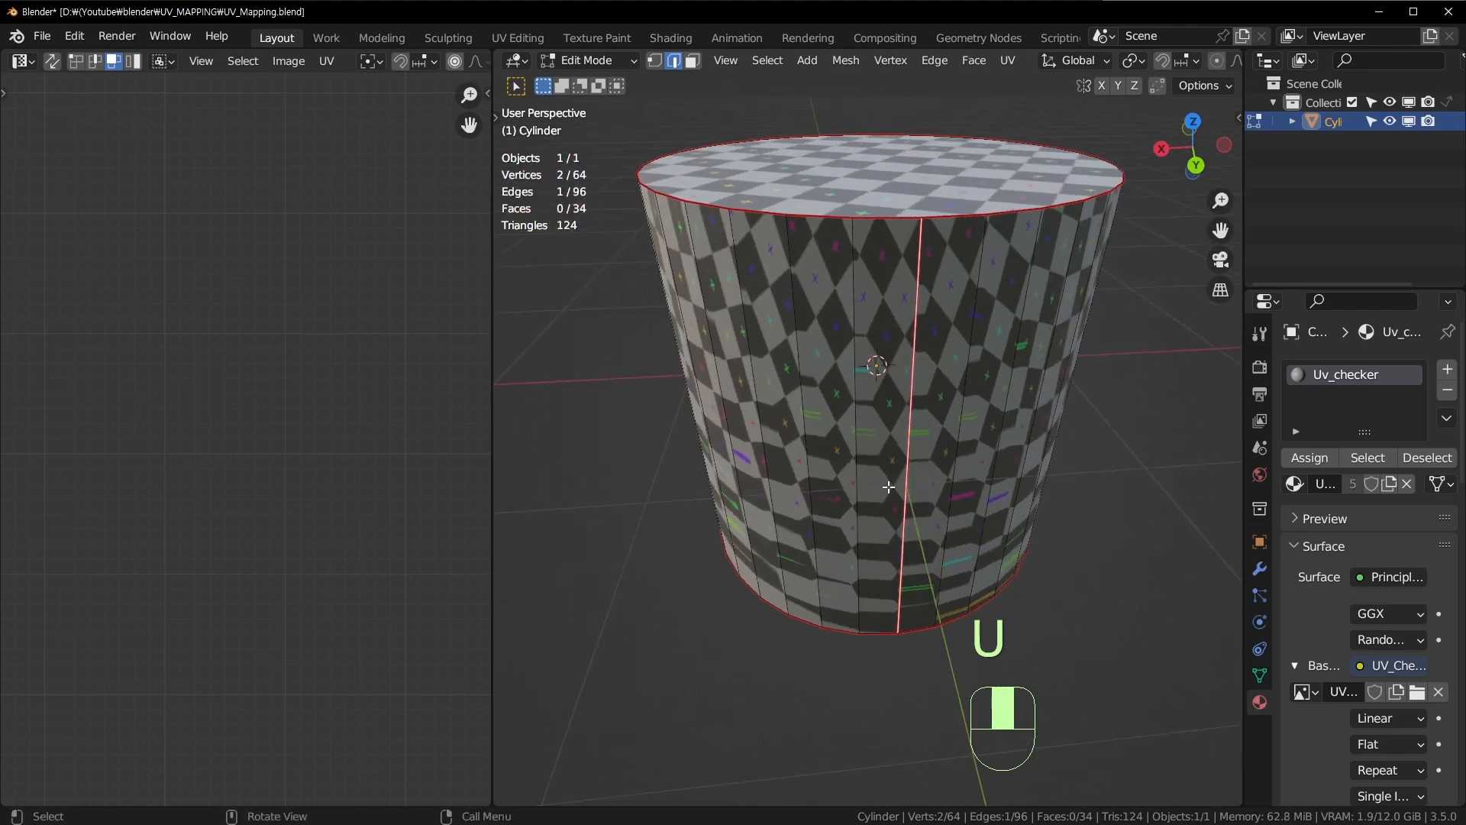
Step: Unwrap the whole cylinder with the vertical seam included and inspect the side wall and cap islands in the UV editor
key(a)
key(u)
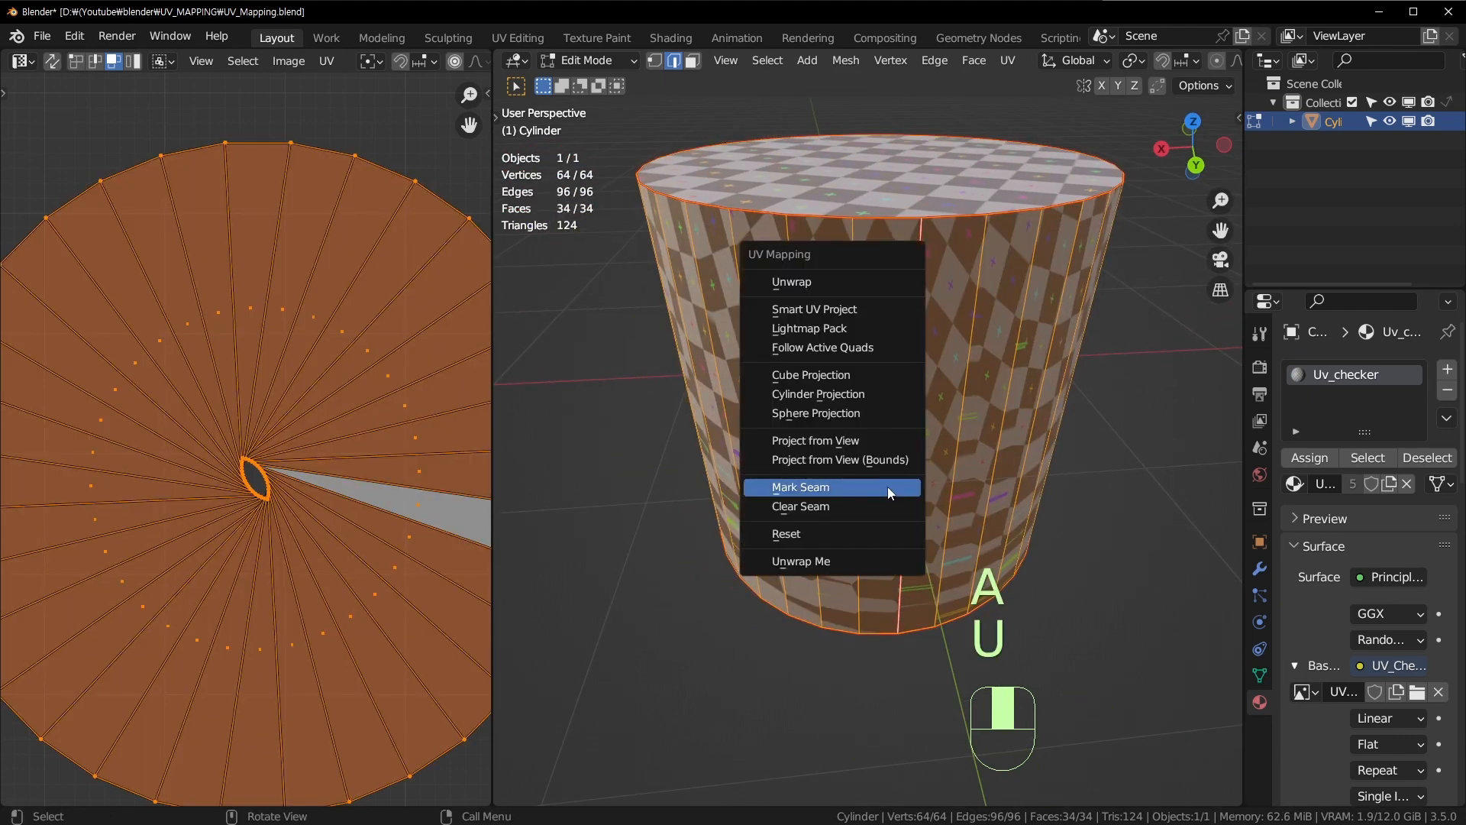
click(889, 285)
shift+middle_drag(254, 504, 340, 507)
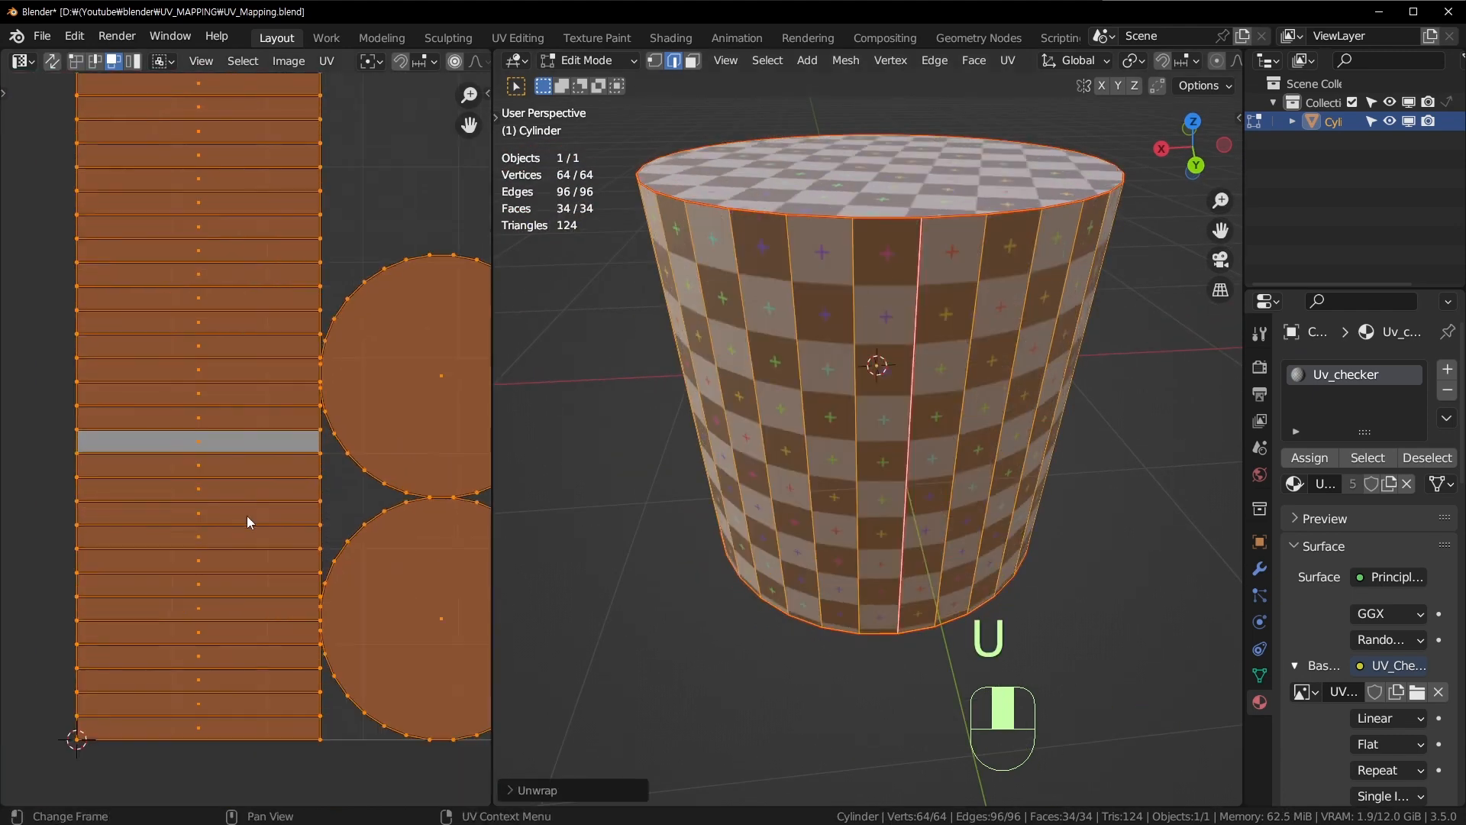
shift+scroll(168, 283, up, 6)
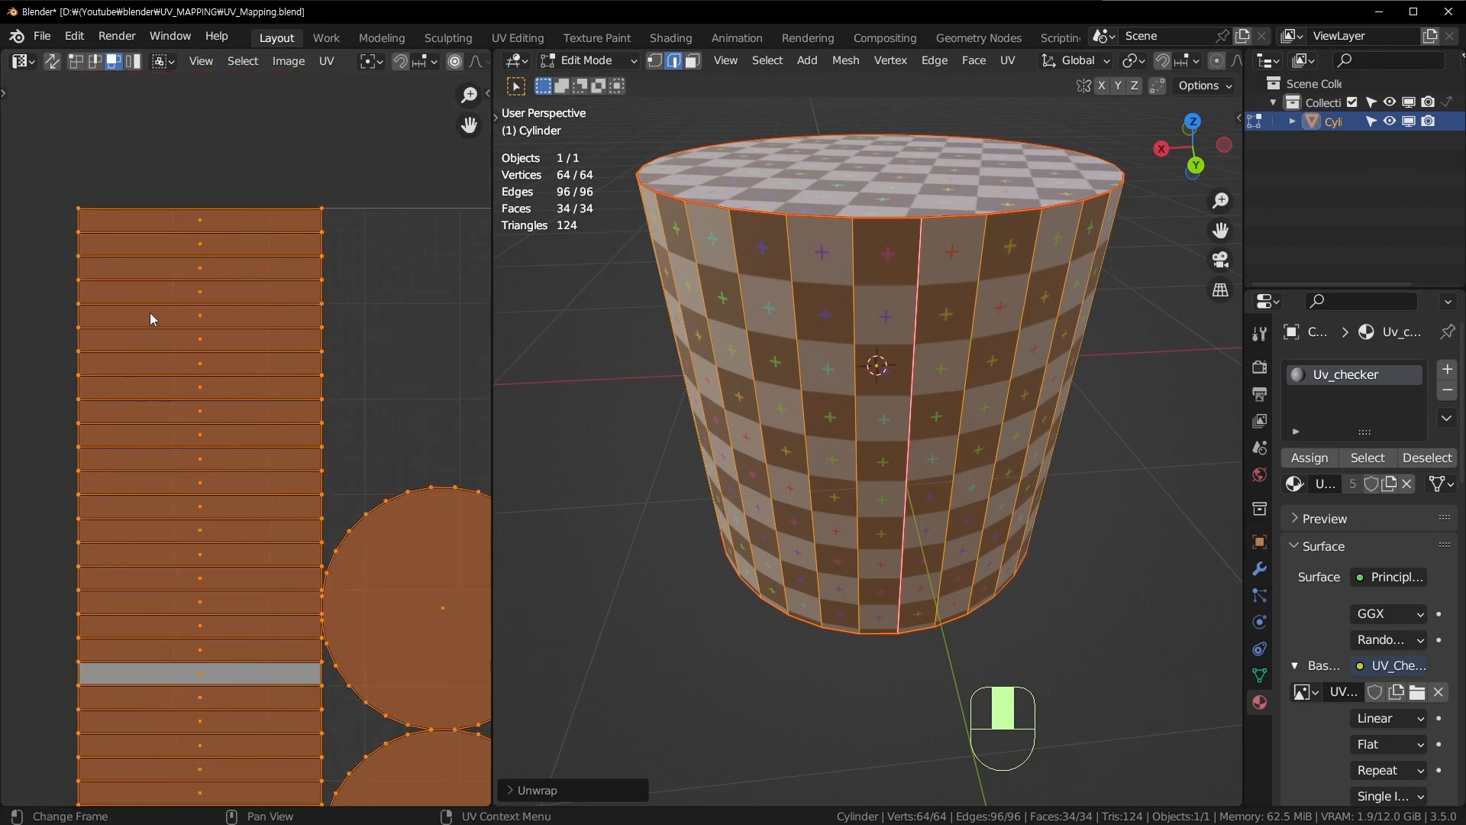
shift+middle_drag(398, 699, 207, 313)
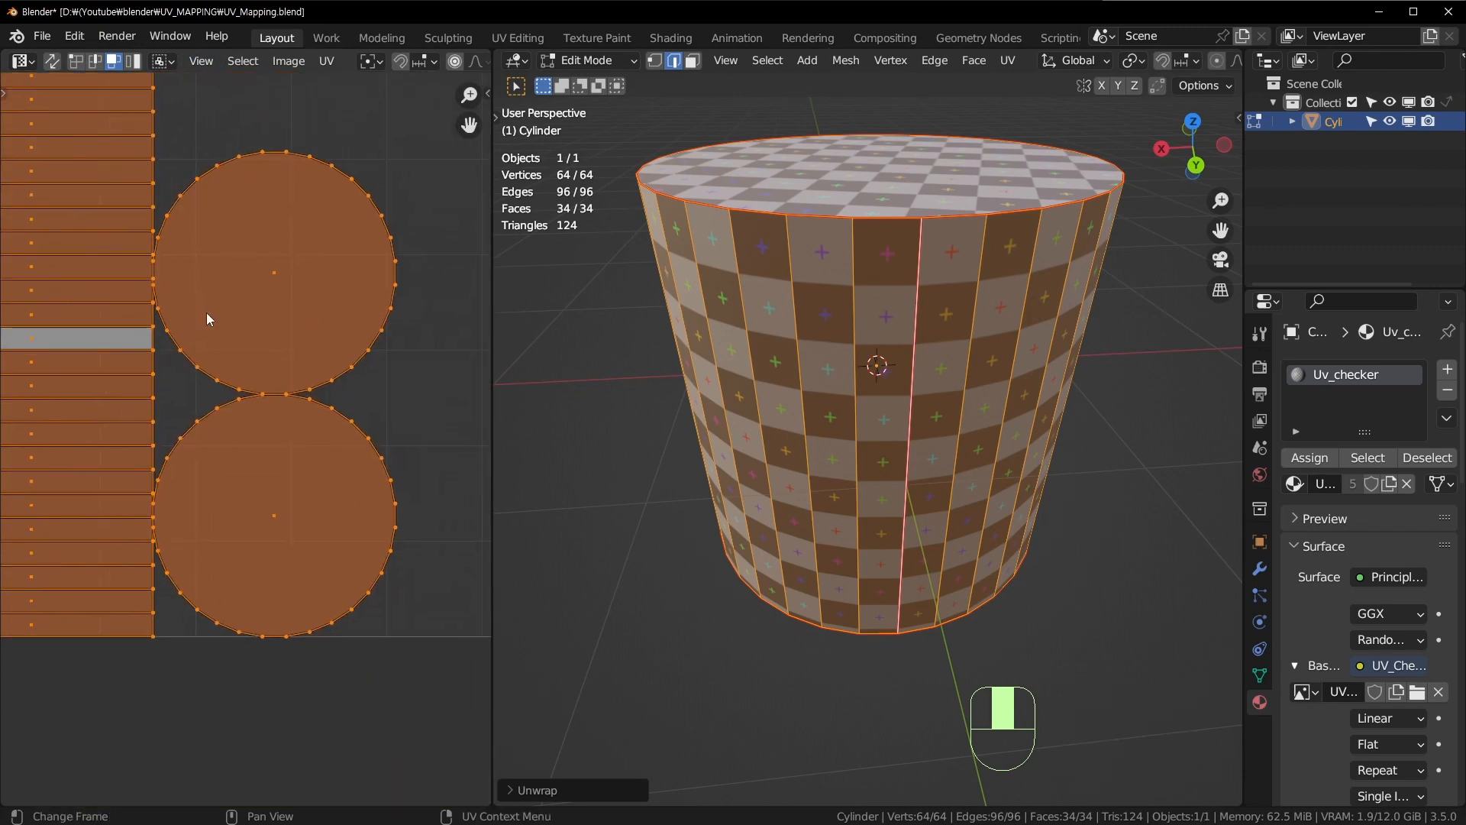
Step: Switch to Object Mode and examine the checker pattern on the cylinder's side wall and top cap up close
middle_drag(950, 330, 909, 290)
key(Tab)
scroll(1012, 419, up, 6)
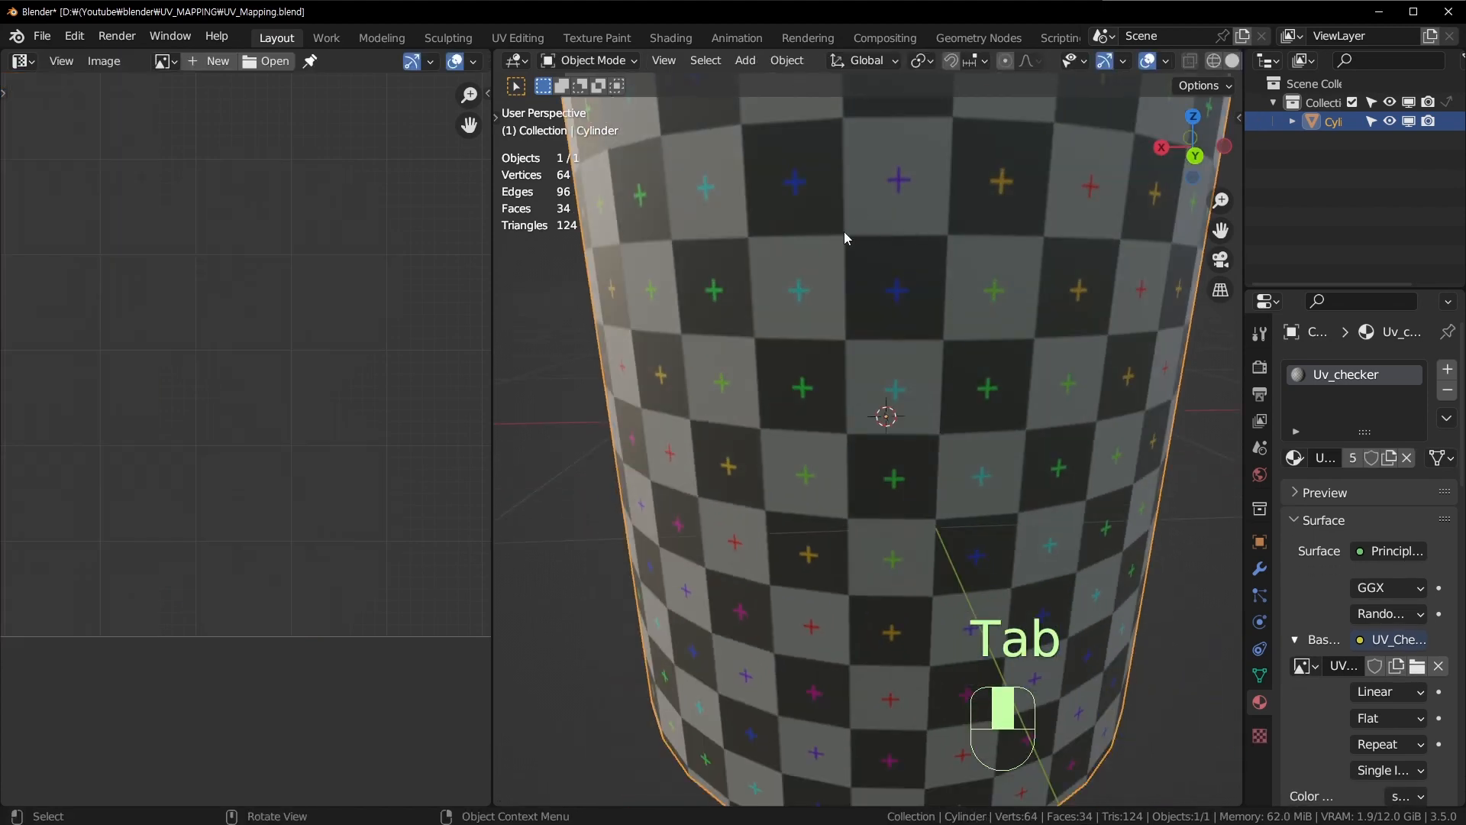
mouse_move(951, 322)
shift+middle_down()
mouse_move(920, 337)
mouse_move(944, 340)
shift+middle_up()
middle_drag(951, 343, 901, 382)
shift+middle_drag(876, 325, 825, 363)
middle_drag(847, 328, 828, 424)
scroll(825, 504, down, 2)
middle_drag(877, 498, 859, 569)
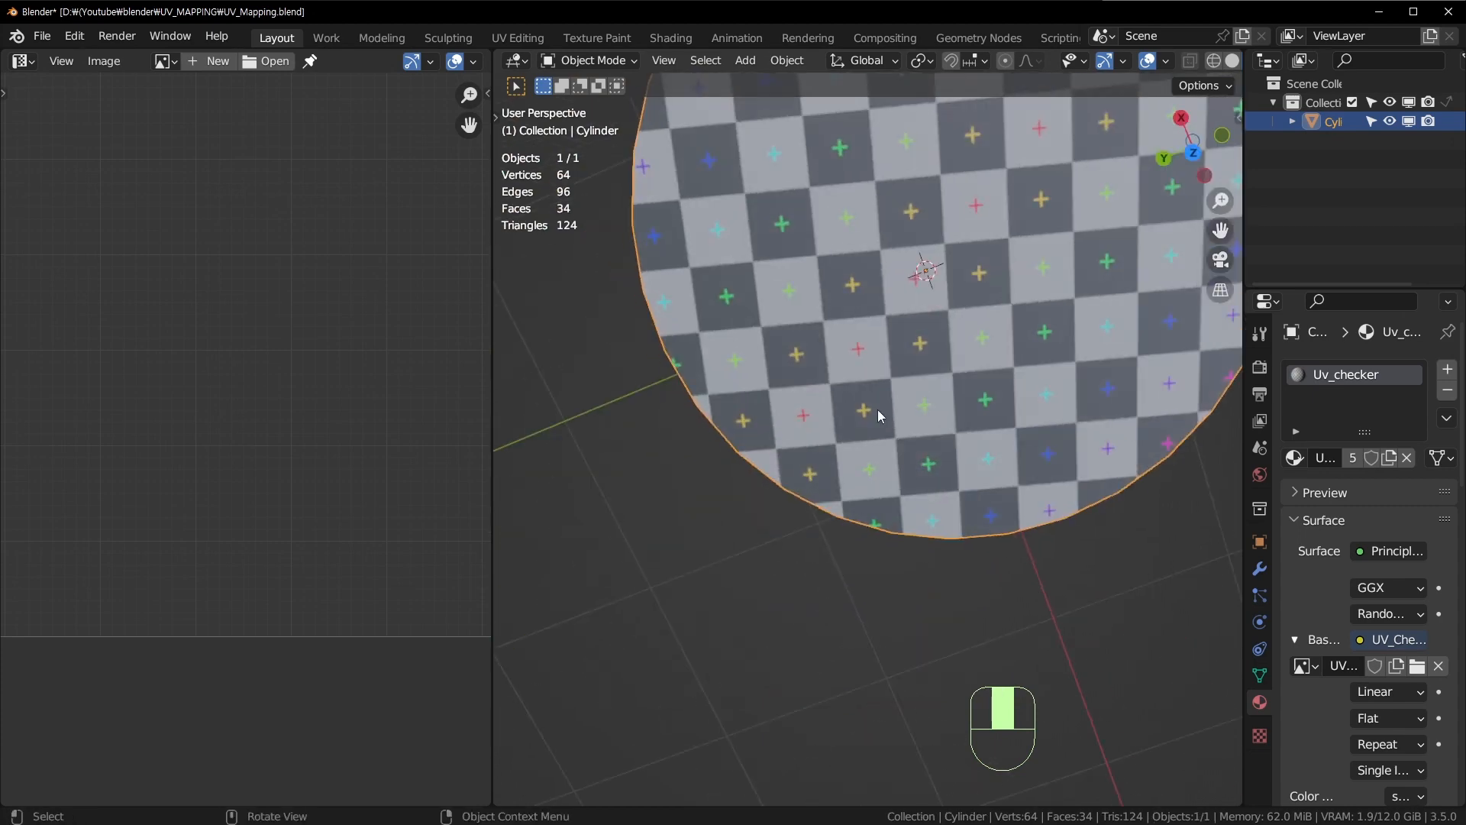
middle_drag(829, 454, 941, 464)
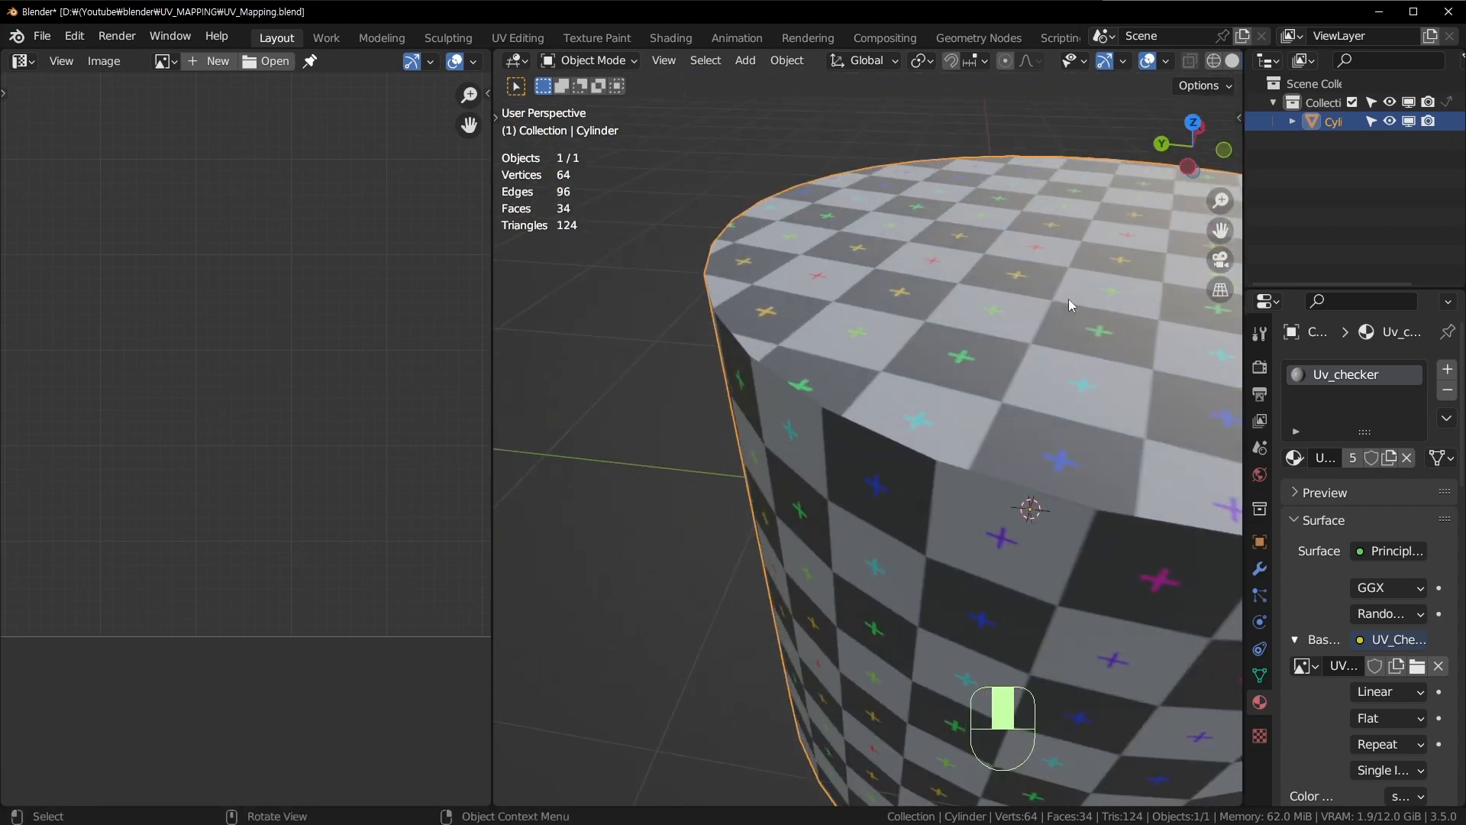
Step: Inspect the shape of the checker squares along the cylinder's side wall, both close up and at full height
middle_drag(1070, 300, 1006, 347)
scroll(863, 458, up, 2)
shift+middle_drag(886, 469, 933, 375)
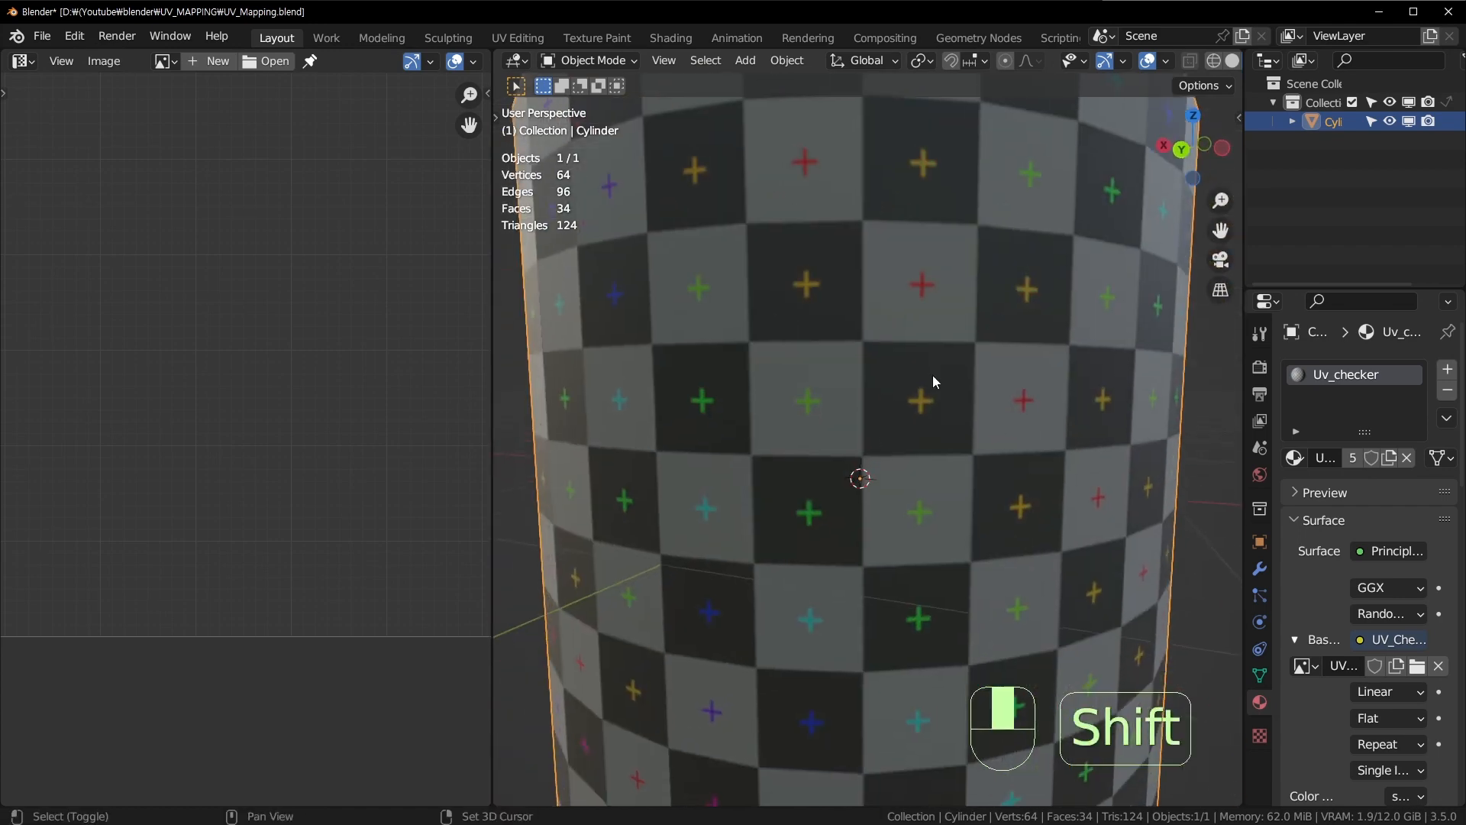
shift+middle_drag(958, 501, 938, 439)
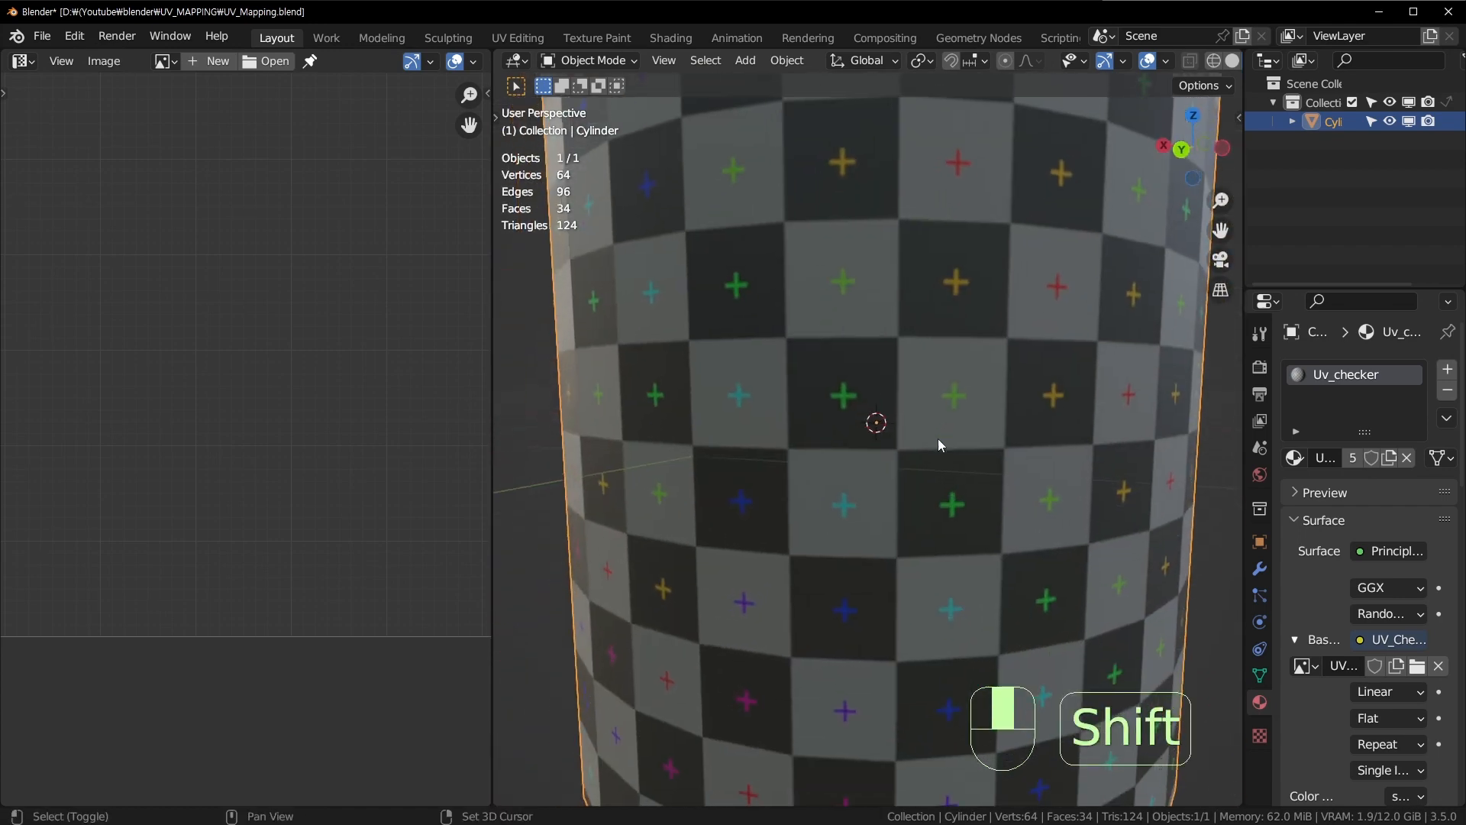
scroll(920, 355, down, 2)
scroll(850, 383, up, 3)
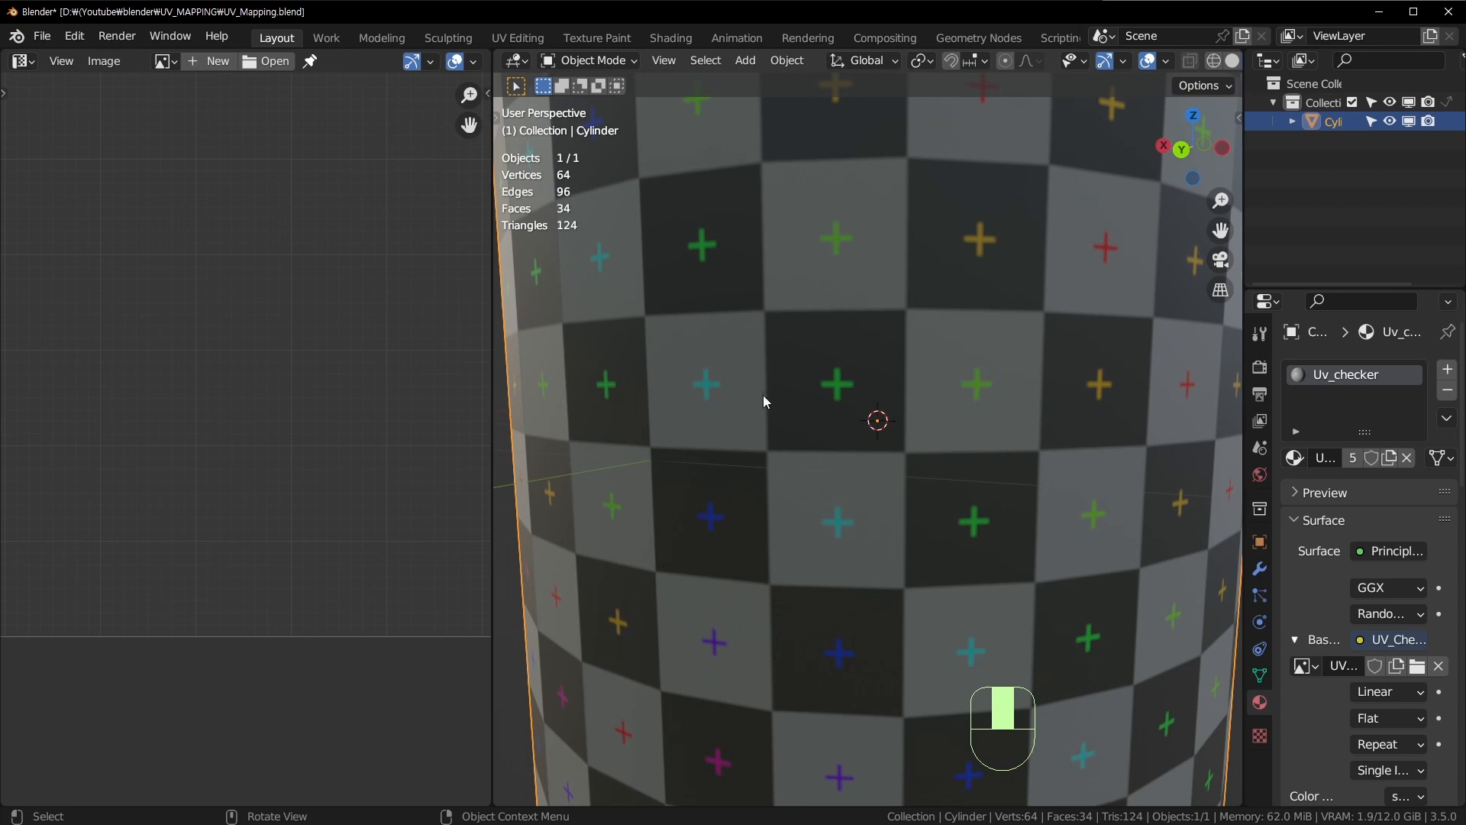
scroll(827, 471, down, 3)
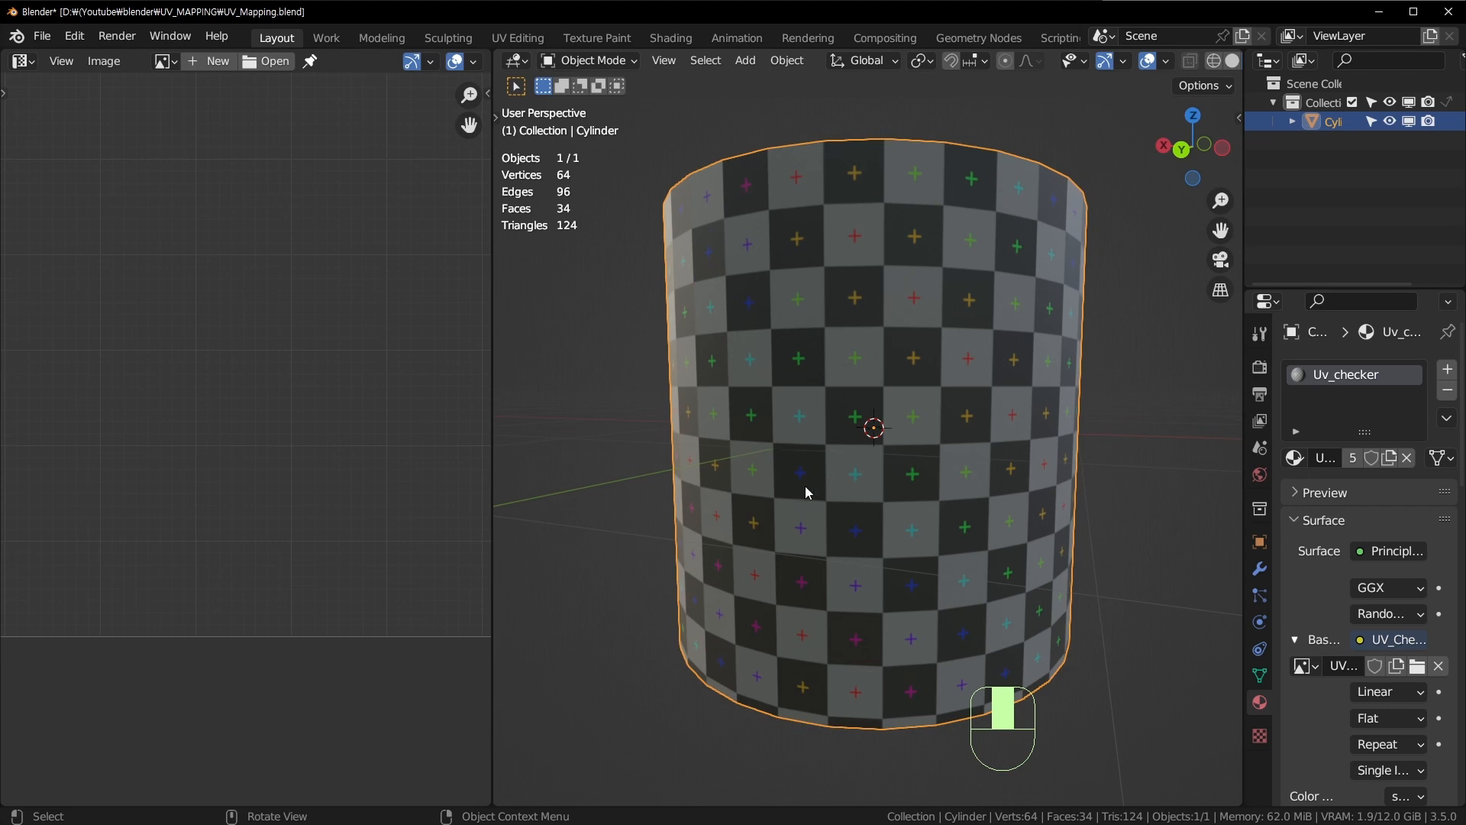
Step: Return to Edit Mode and review the seams on the top rim, bottom rim and vertical side edge by selecting them individually
middle_drag(808, 493, 838, 209)
key(Tab)
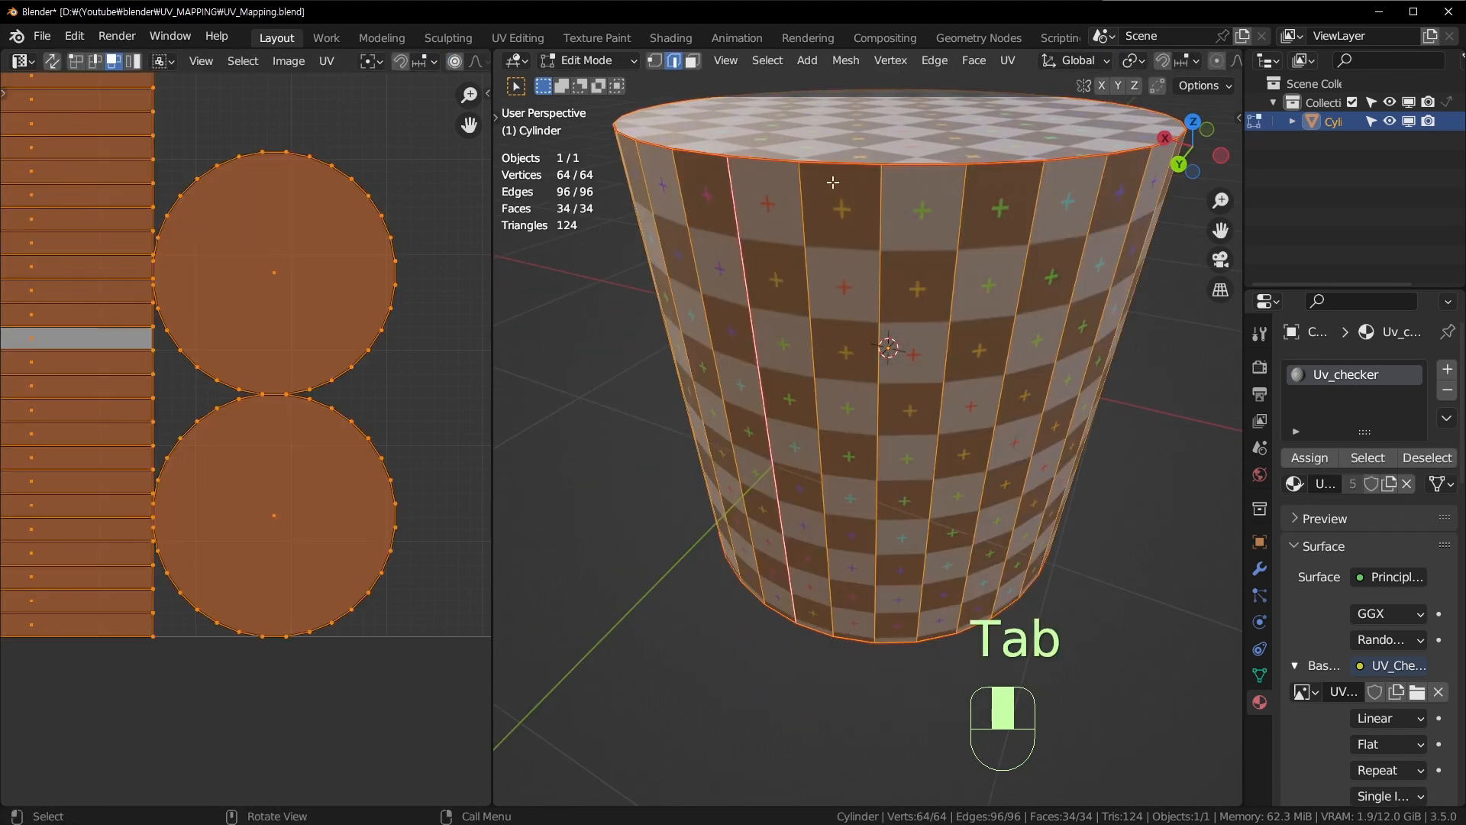
click(877, 162)
click(863, 639)
click(735, 174)
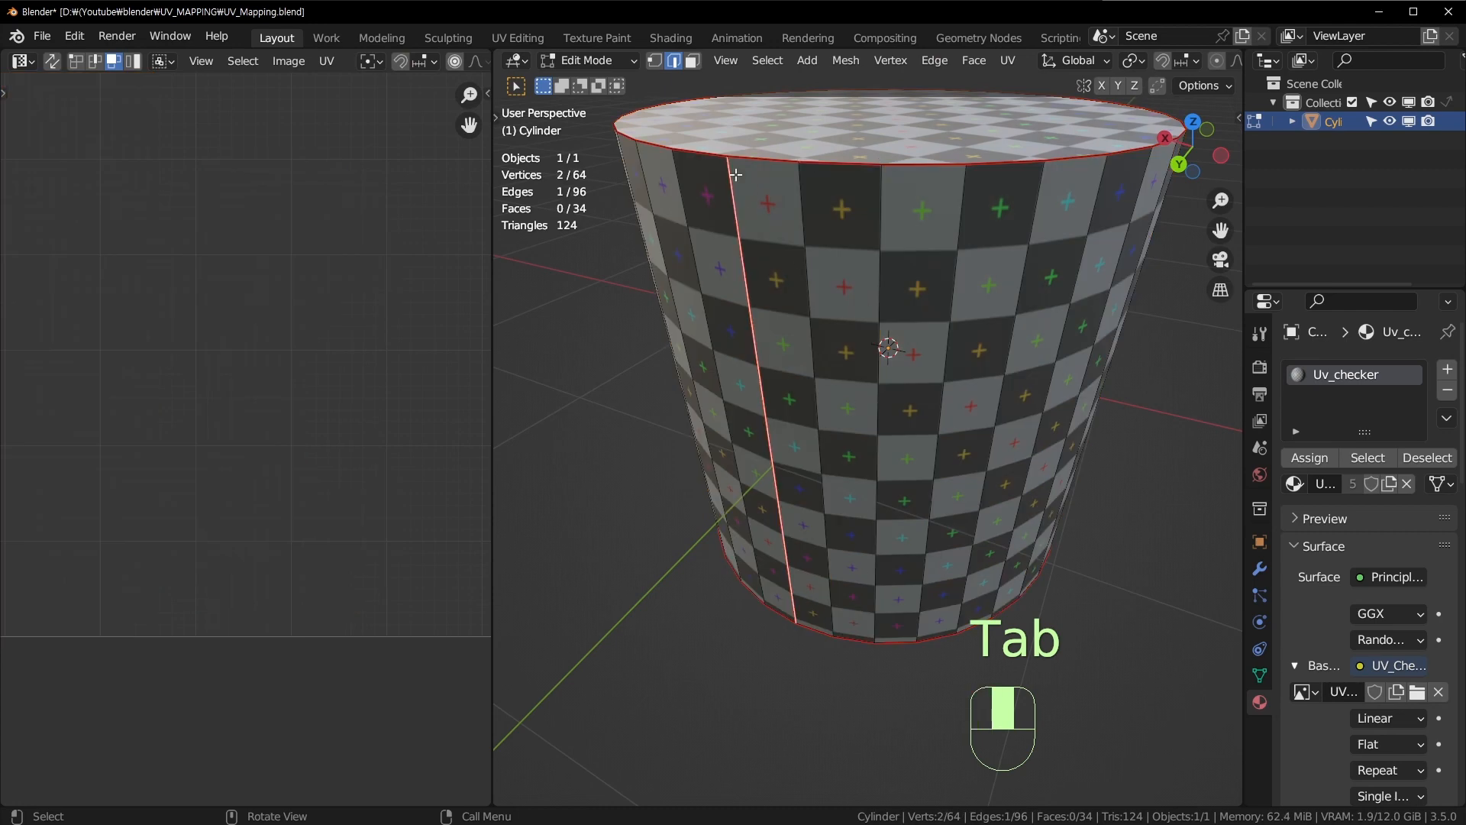
mouse_move(735, 174)
middle_down()
mouse_move(810, 168)
mouse_move(752, 175)
middle_up()
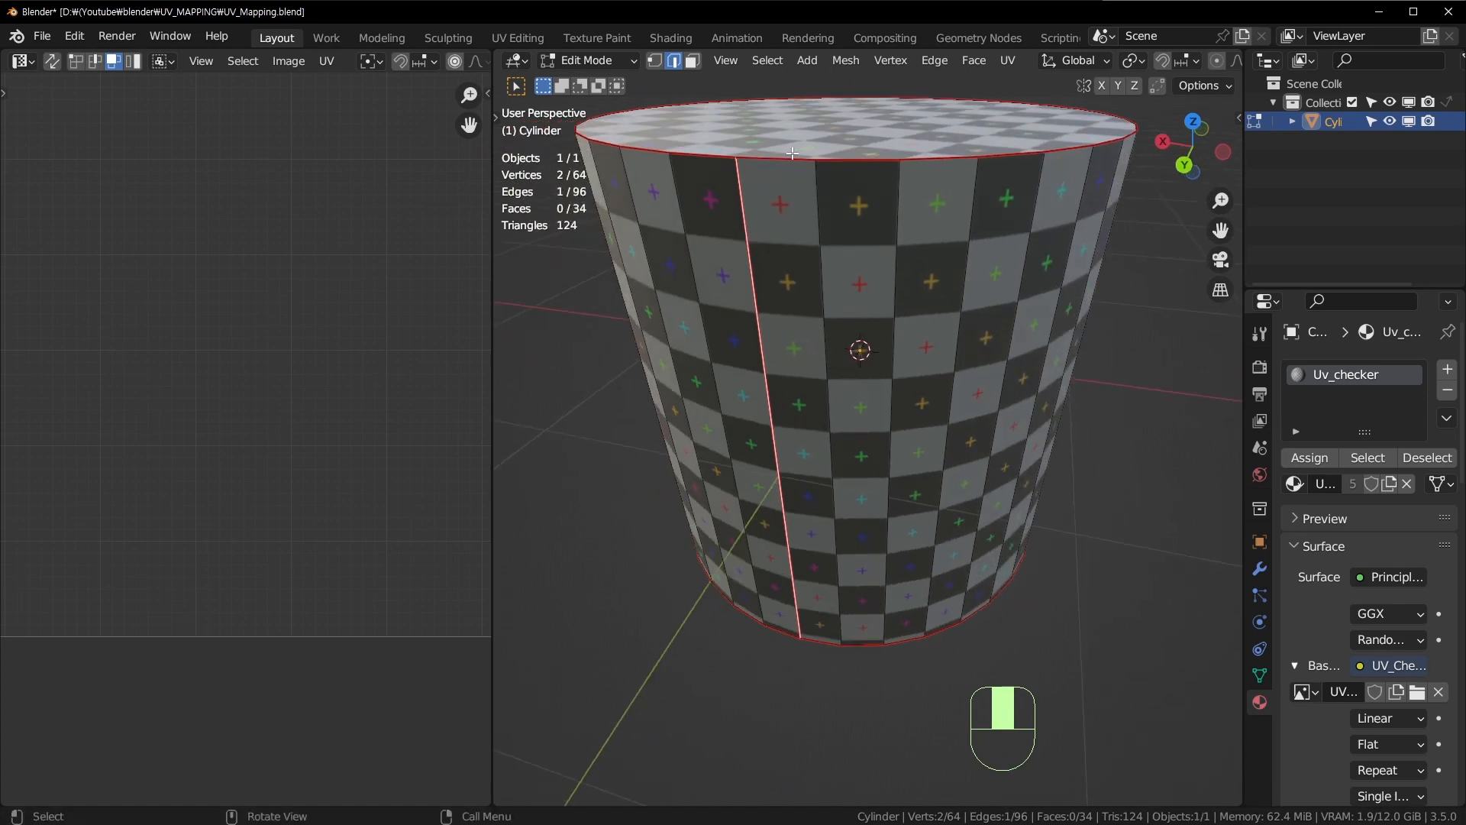
shift+middle_drag(882, 283, 857, 432)
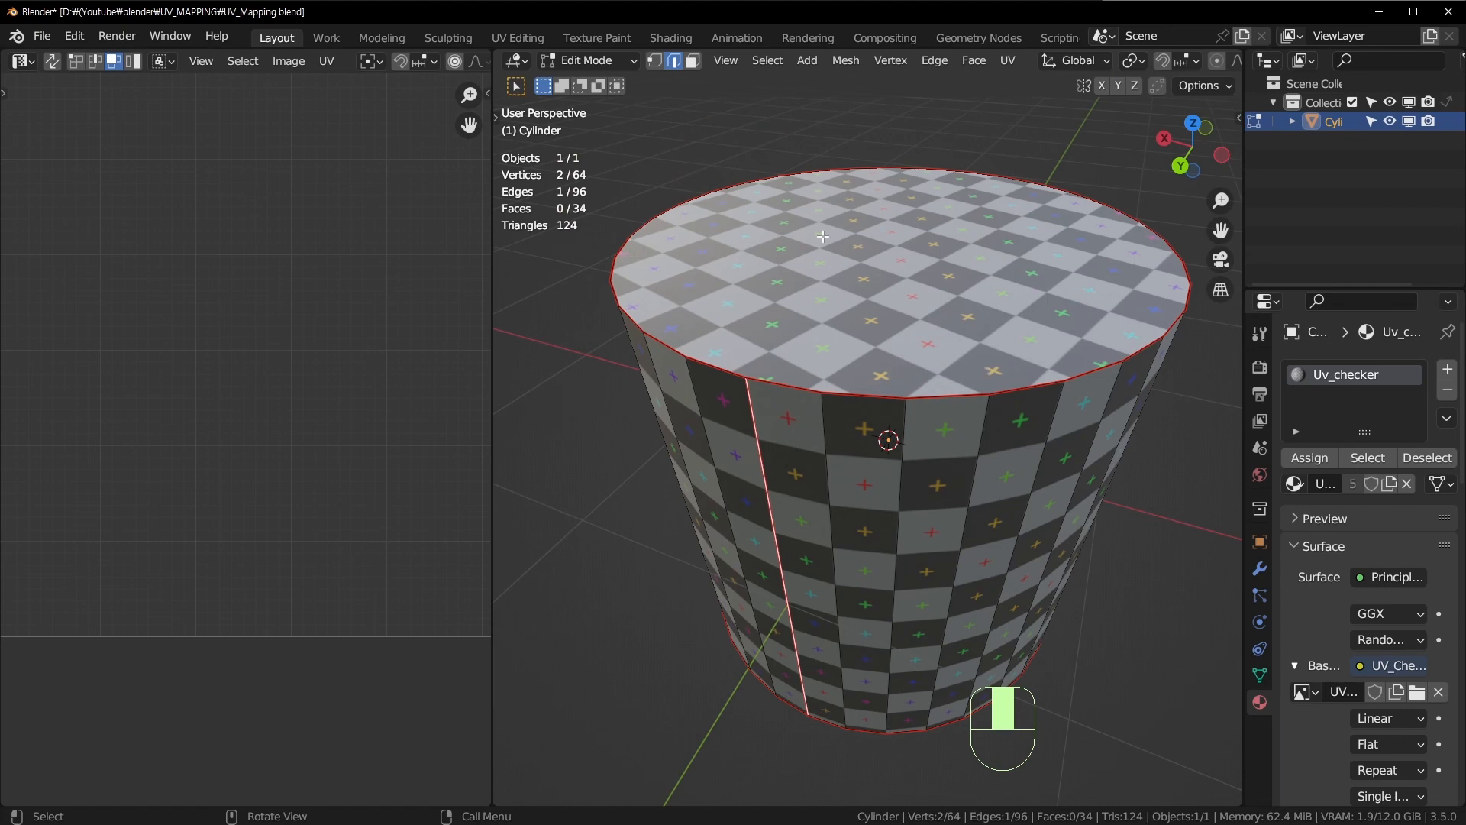
click(839, 312)
click(680, 352)
shift+middle_drag(815, 417, 829, 484)
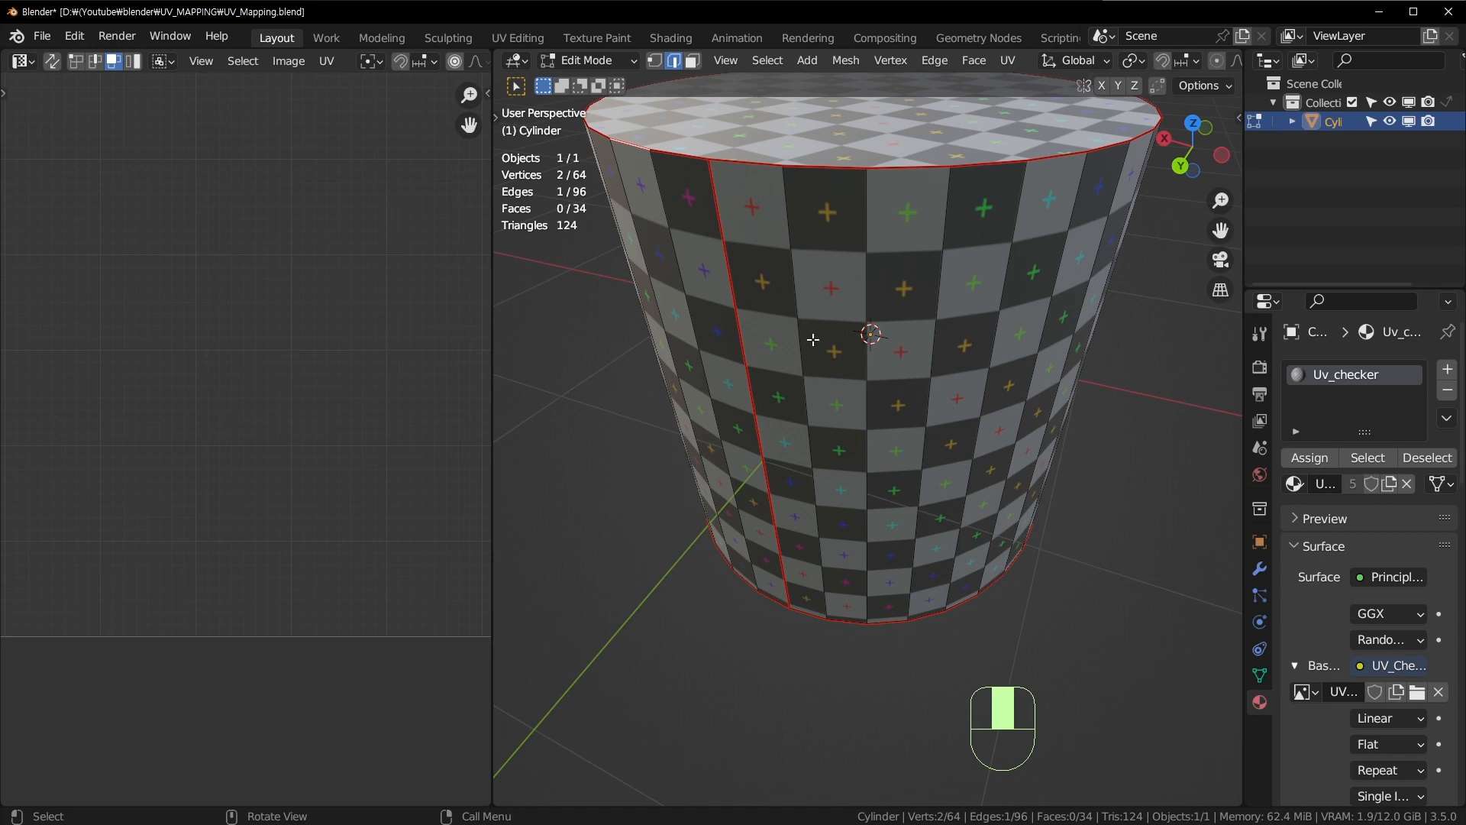
Step: Compare the vertical seam edge with other vertical edges on the side wall by selecting each, ending on the seam edge
key(Tab)
key(Tab)
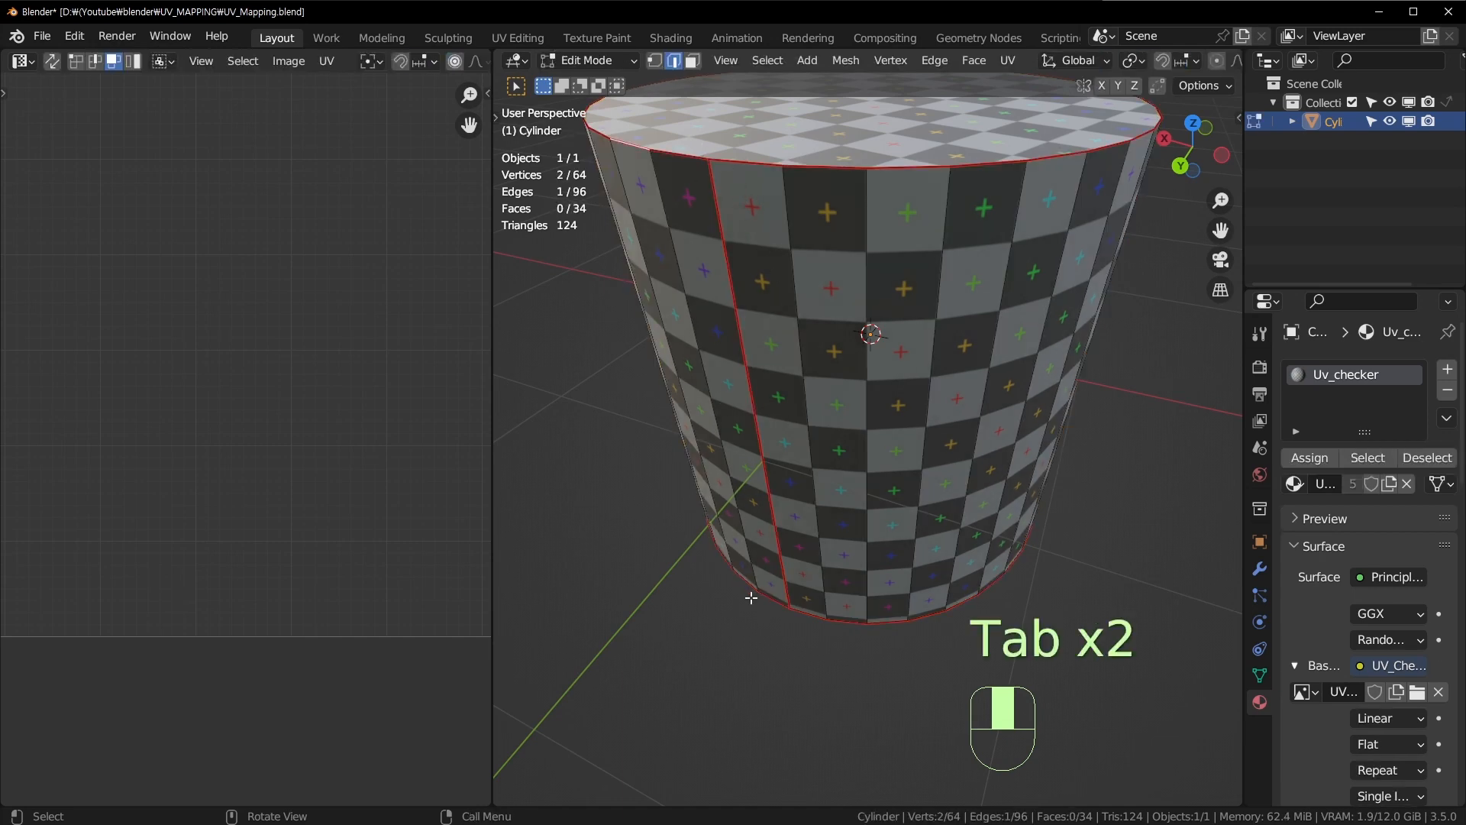
click(718, 189)
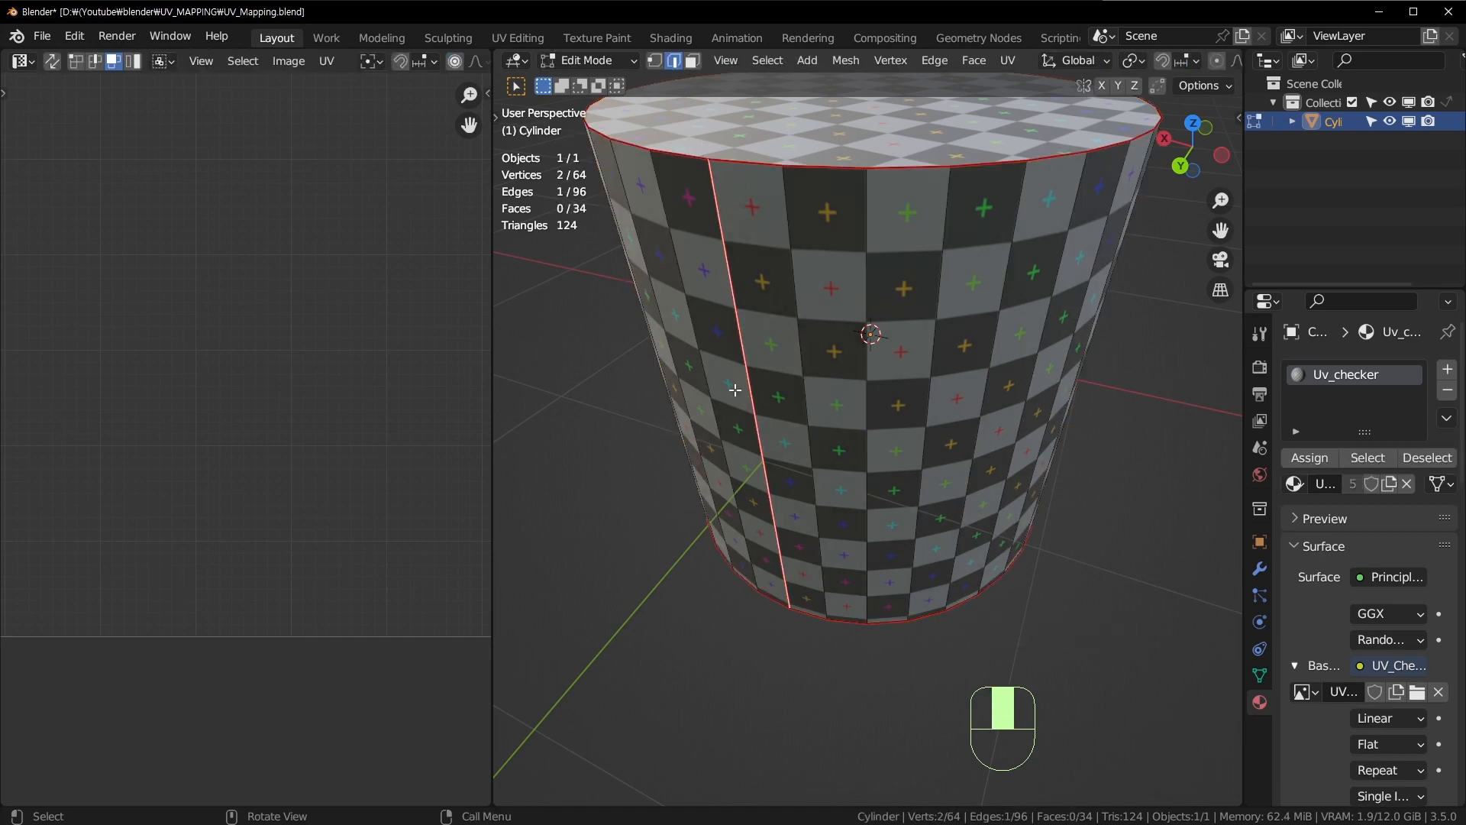
shift+click(1070, 179)
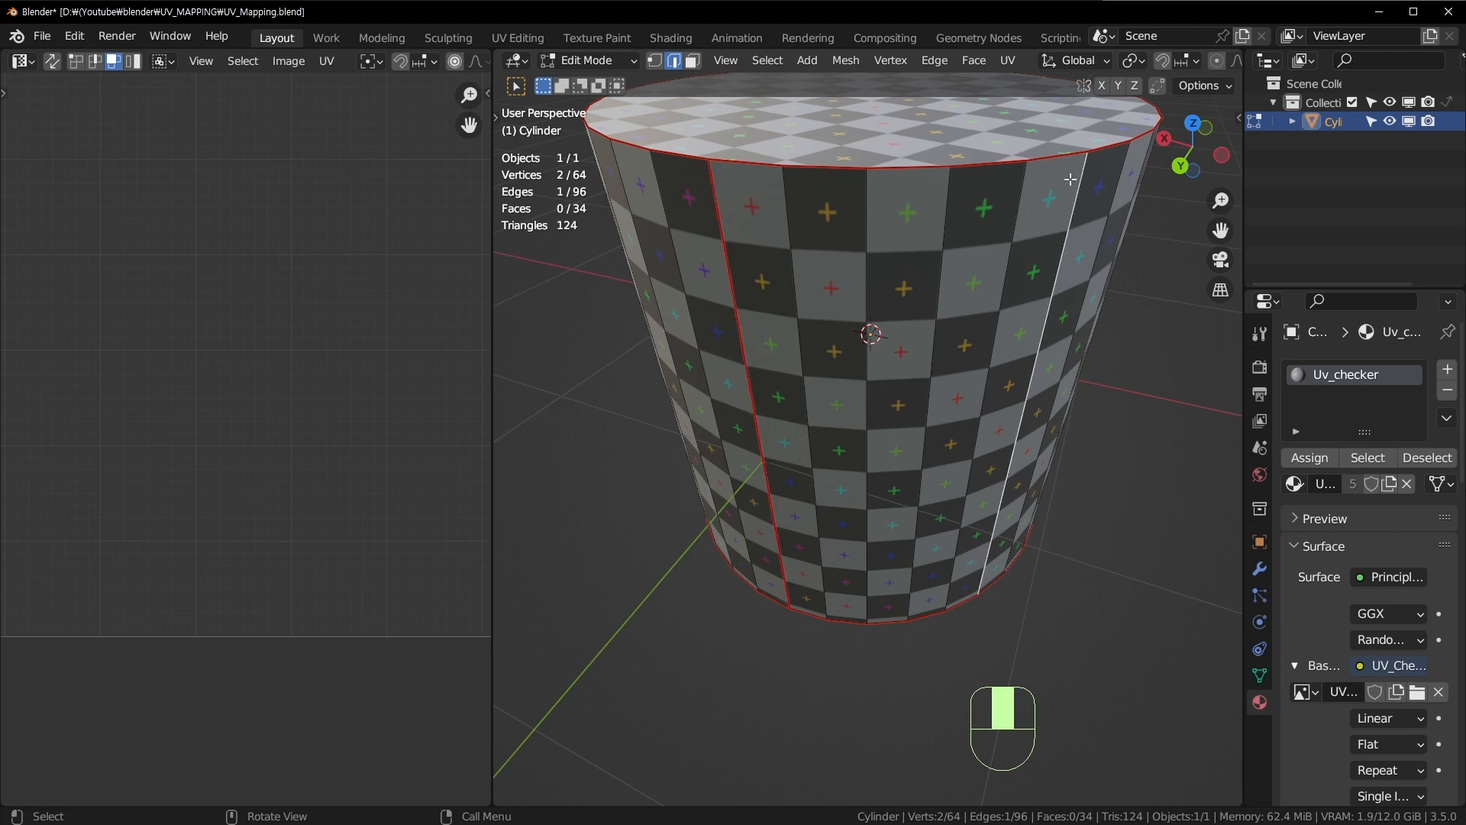
click(776, 294)
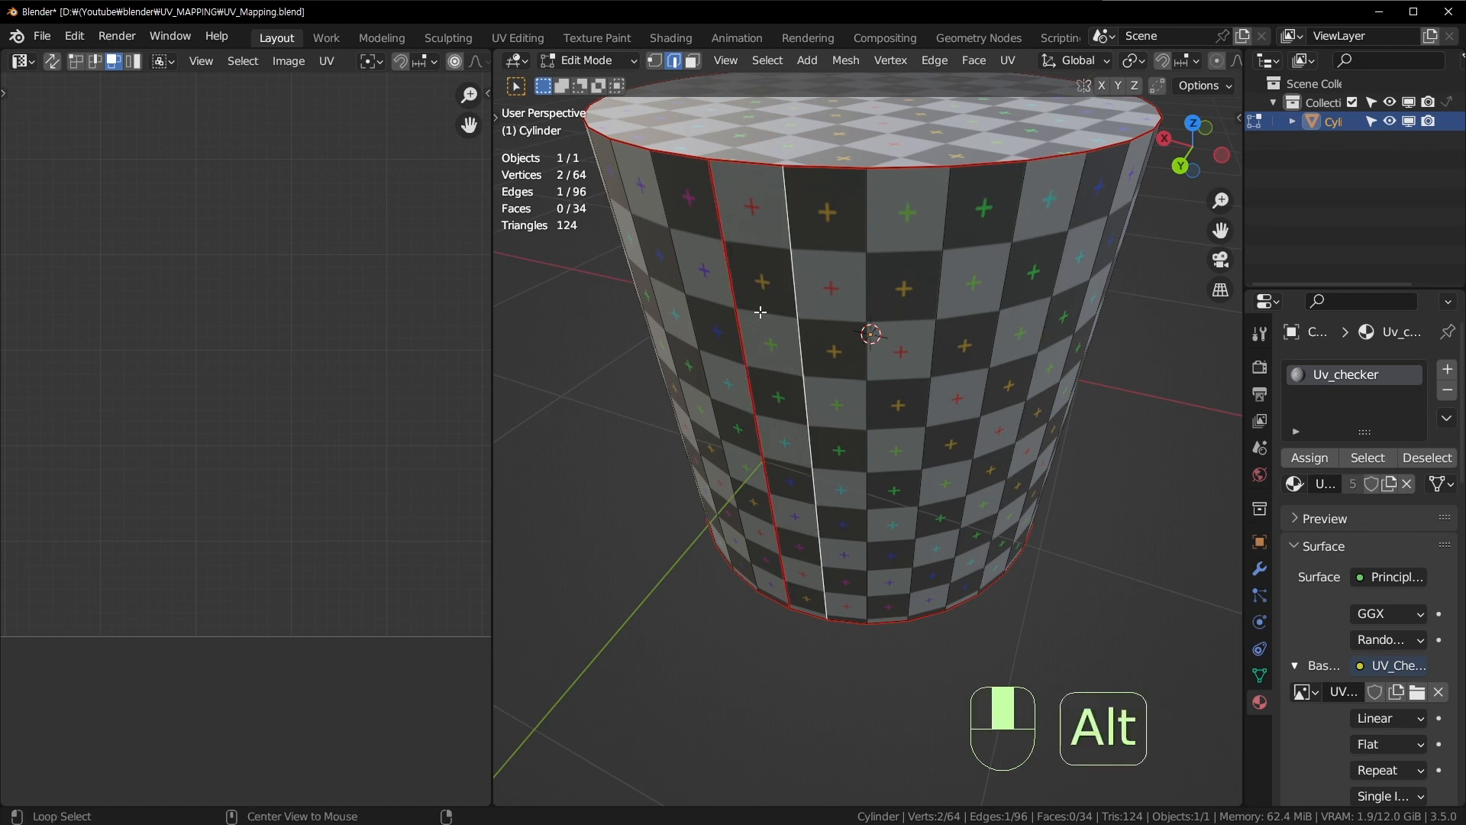
alt+click(761, 314)
middle_drag(761, 314, 871, 350)
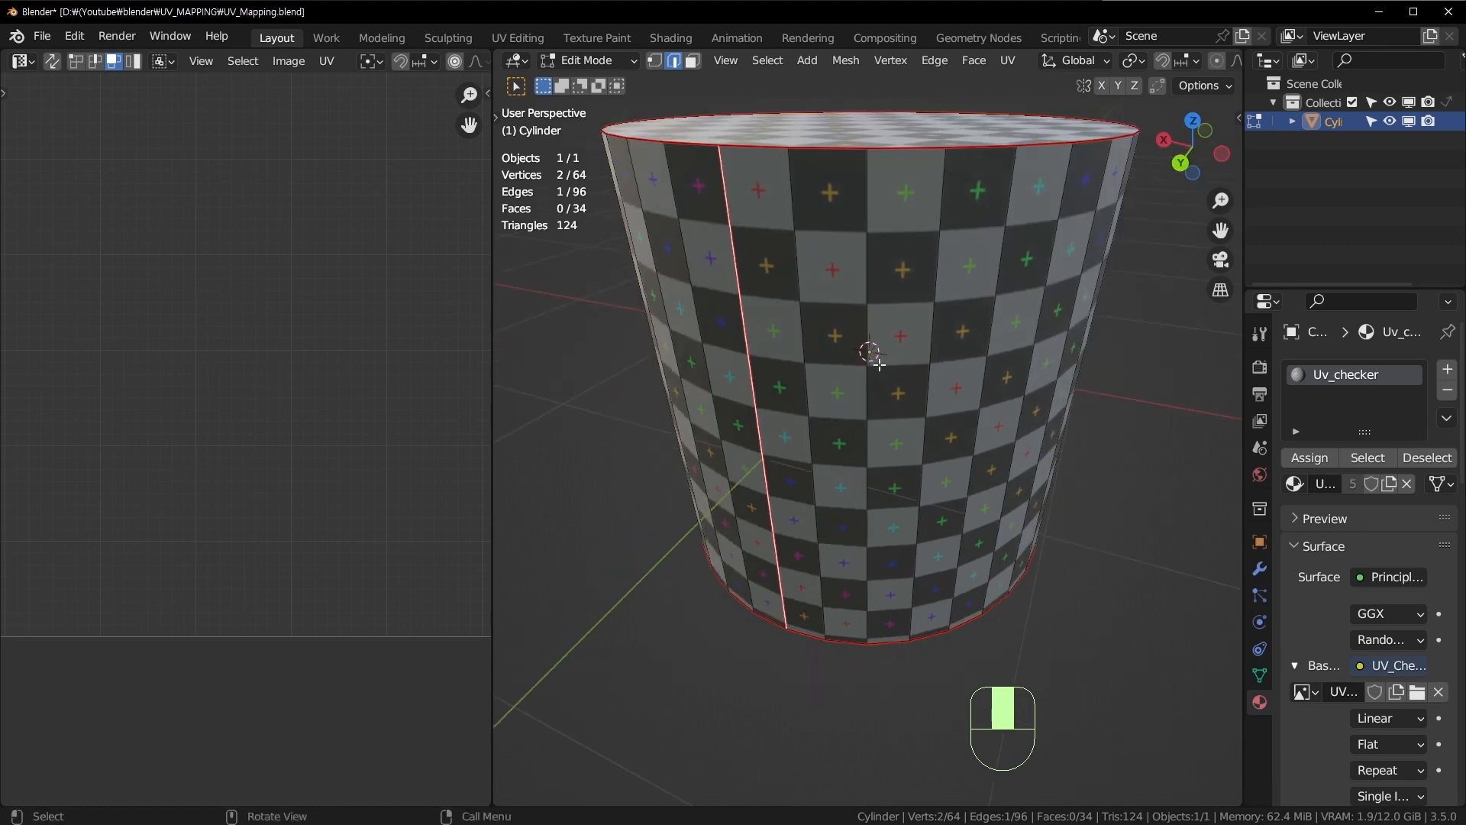
Step: Select the whole cylinder and review its full UV layout beside the model
key(Tab)
key(Tab)
scroll(838, 334, down, 2)
key(a)
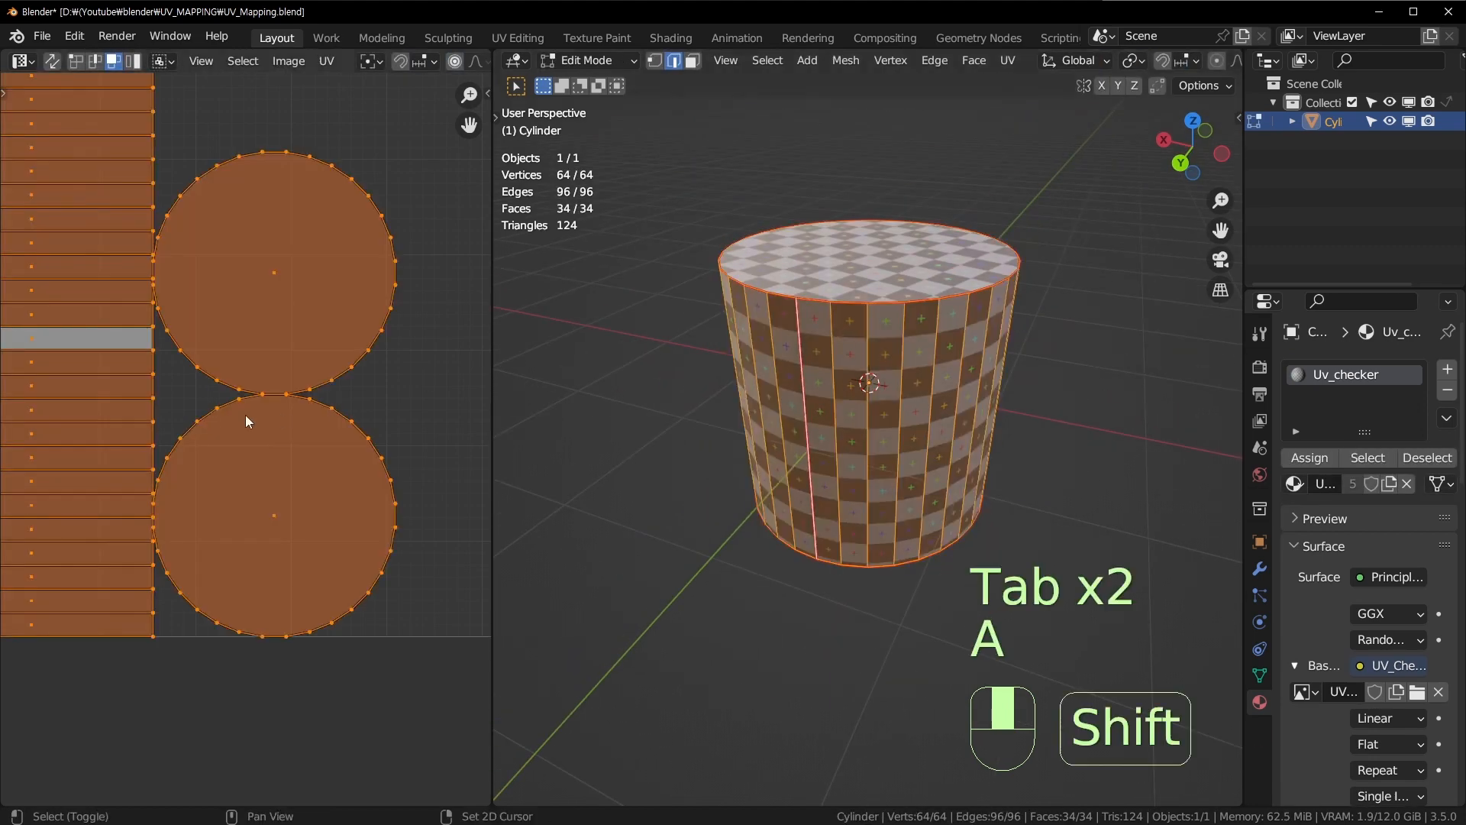
shift+middle_drag(245, 416, 388, 596)
scroll(383, 465, down, 1)
shift+middle_drag(383, 465, 379, 464)
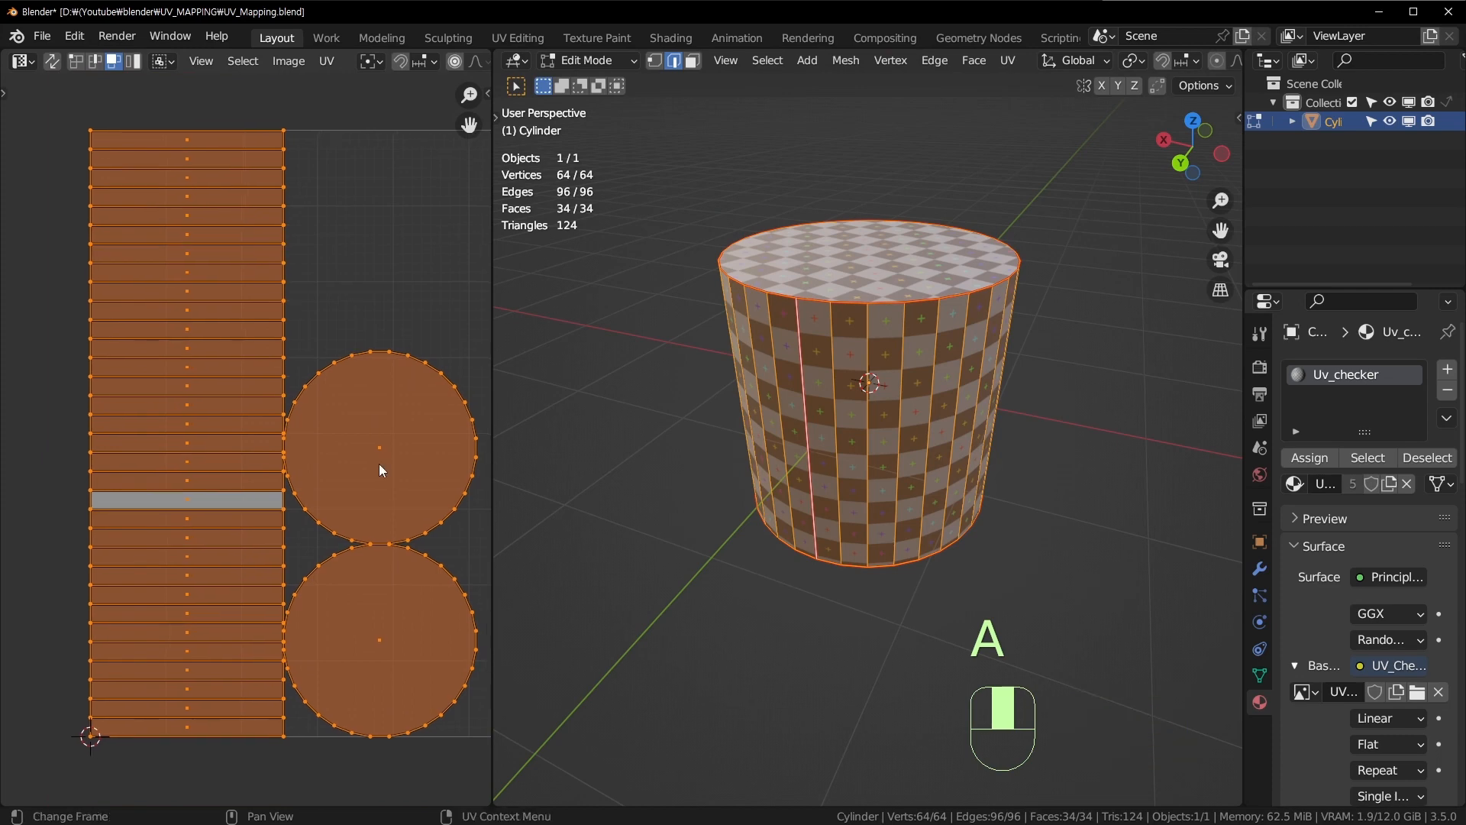
Step: Select both circular cap islands in the UV editor using face selection
key(3)
click(378, 467)
shift+click(368, 649)
shift+middle_drag(345, 635, 237, 606)
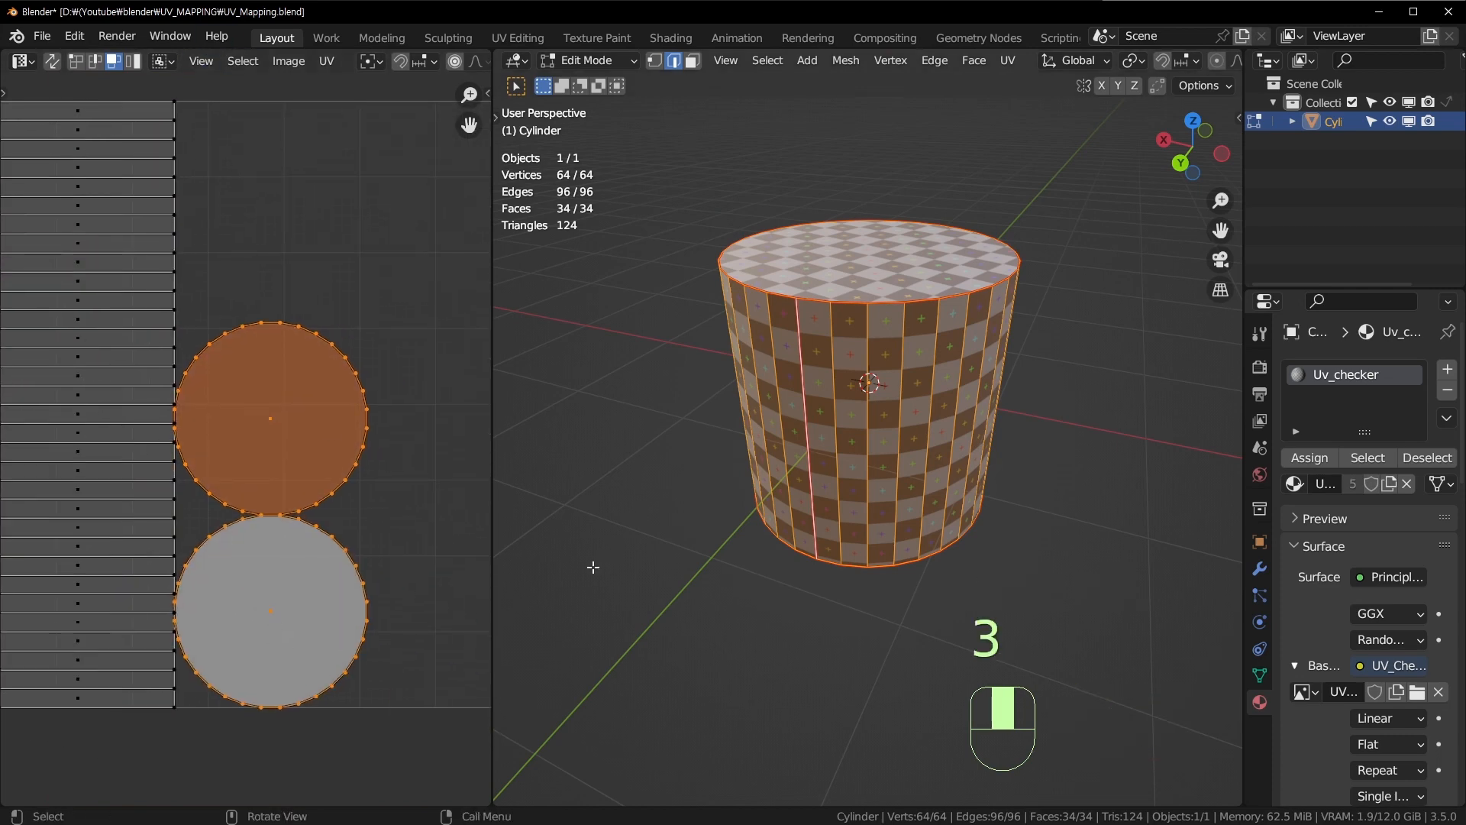
shift+middle_drag(347, 426, 271, 412)
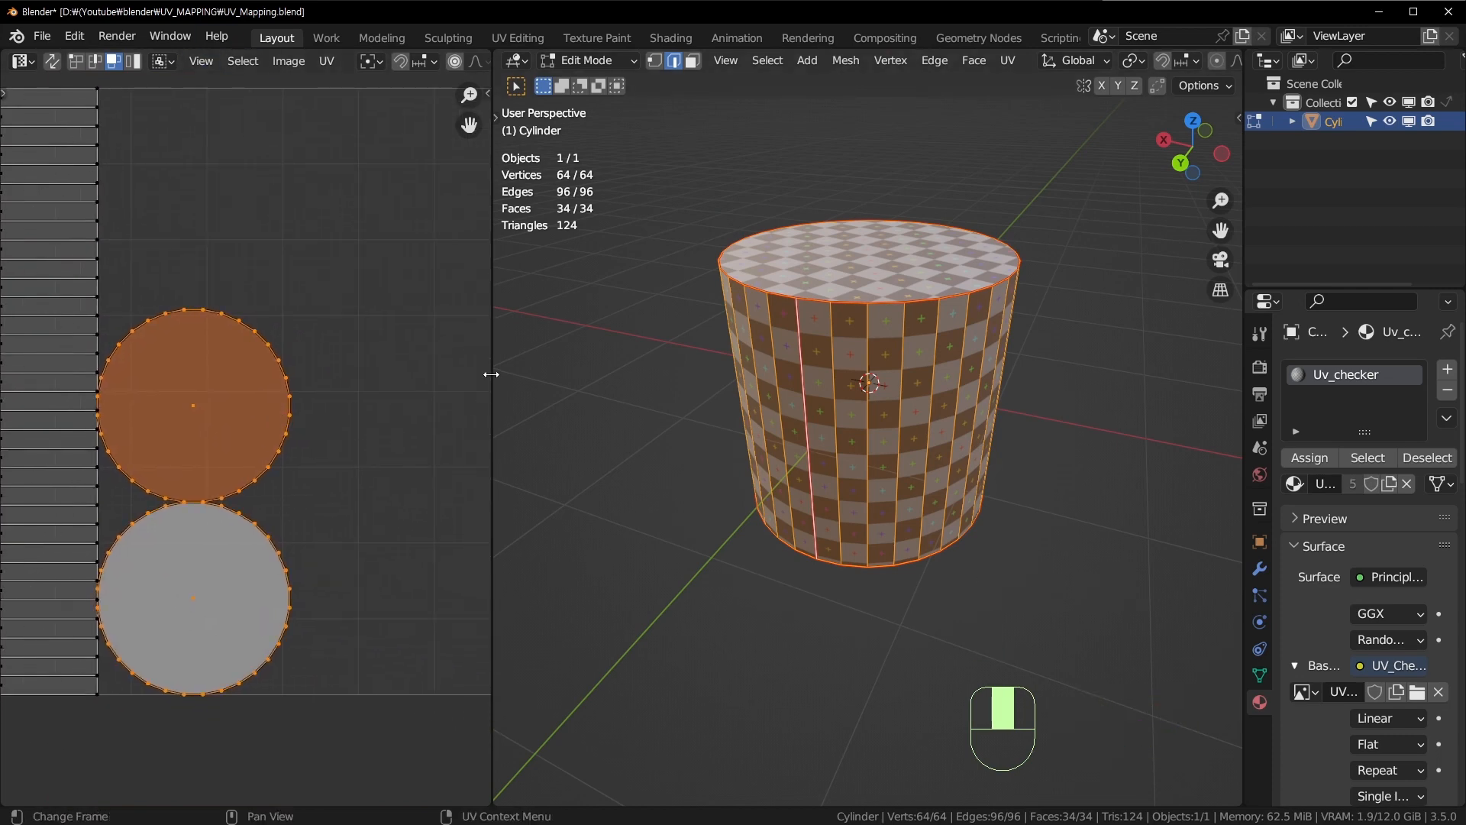
Step: Select the whole cylinder in face selection mode so its full UV layout is shown
scroll(928, 287, up, 2)
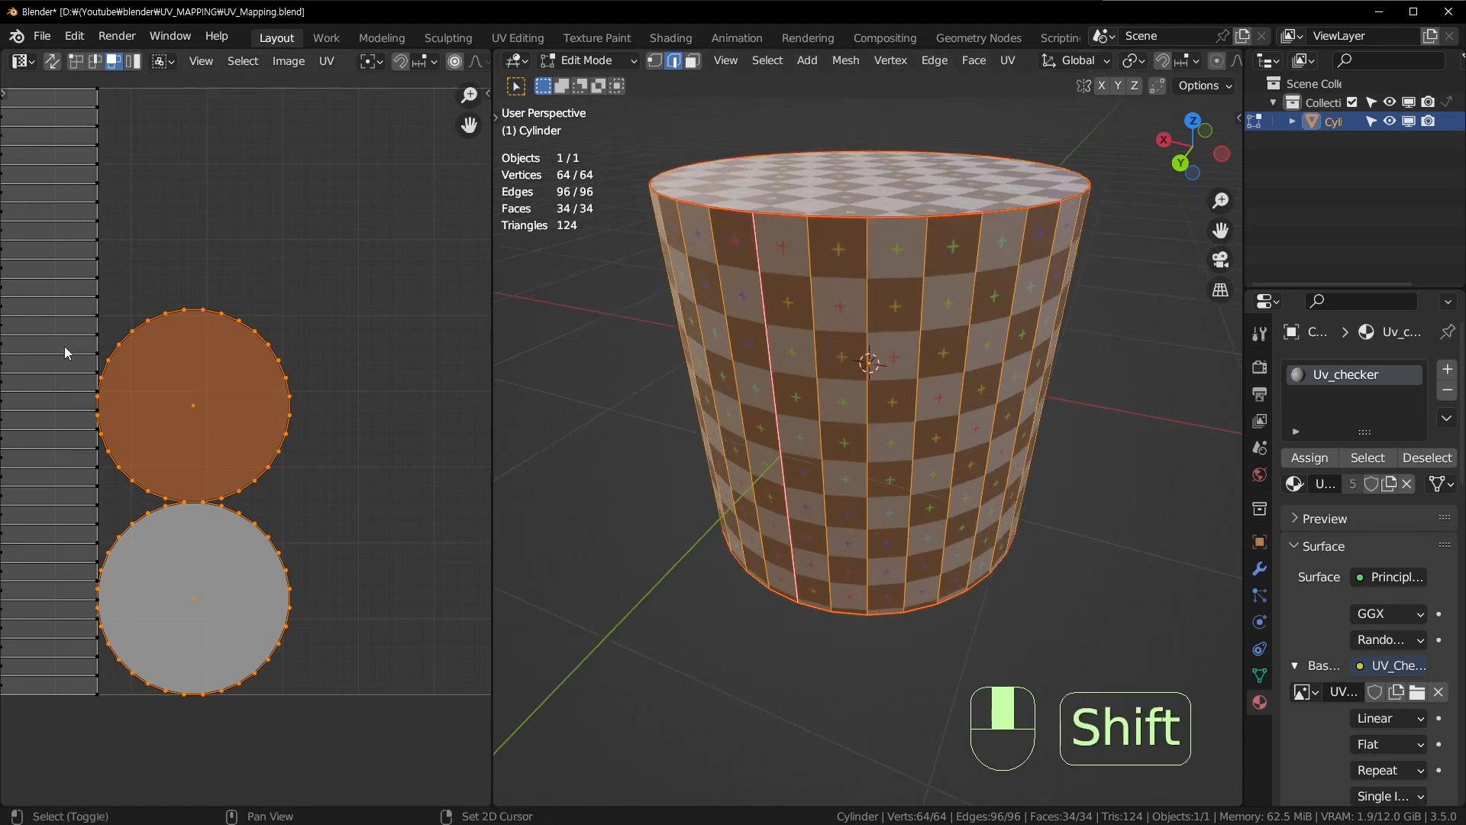
shift+middle_drag(66, 350, 194, 339)
click(850, 176)
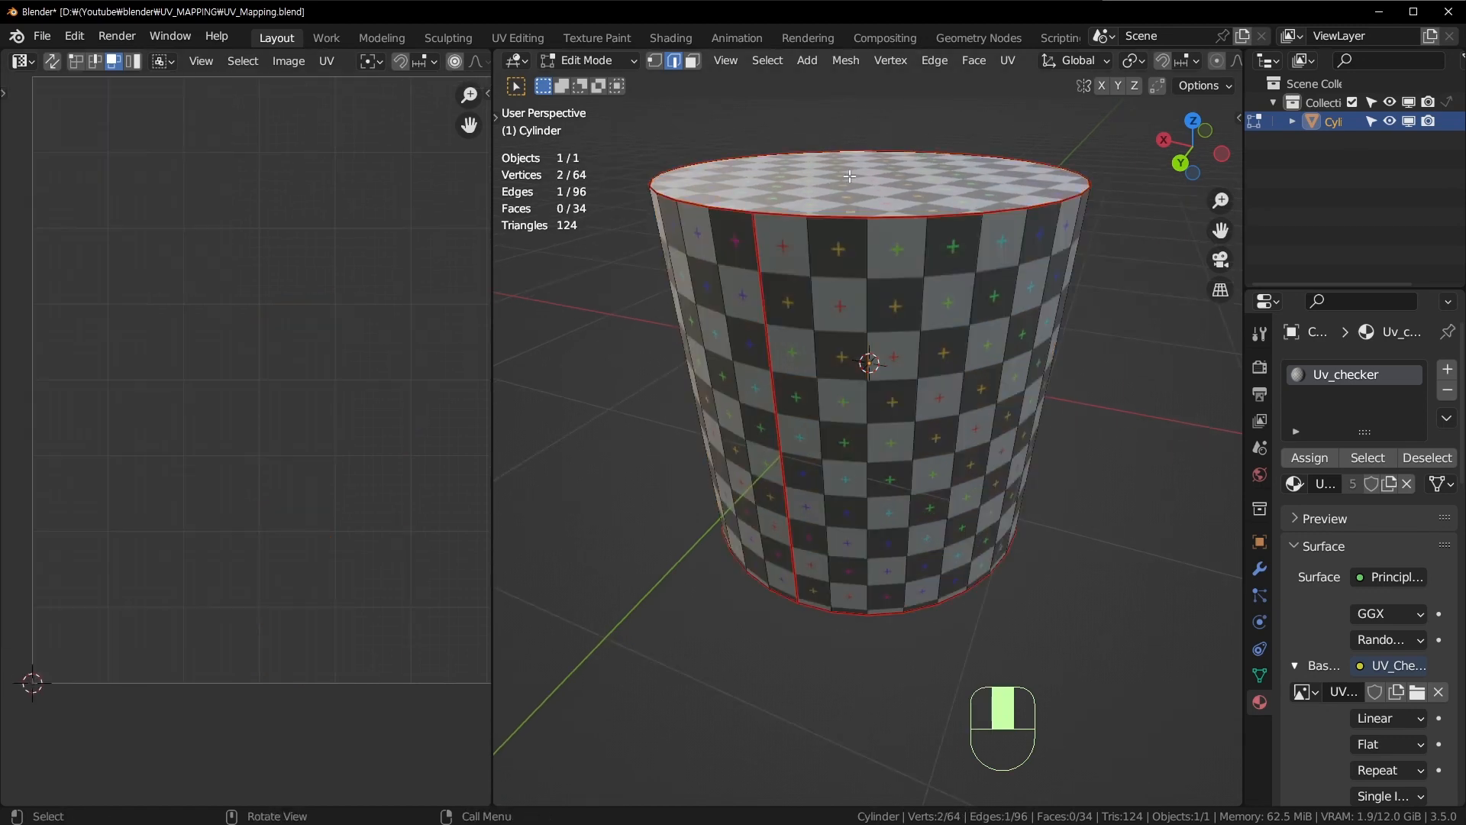
key(a)
key(3)
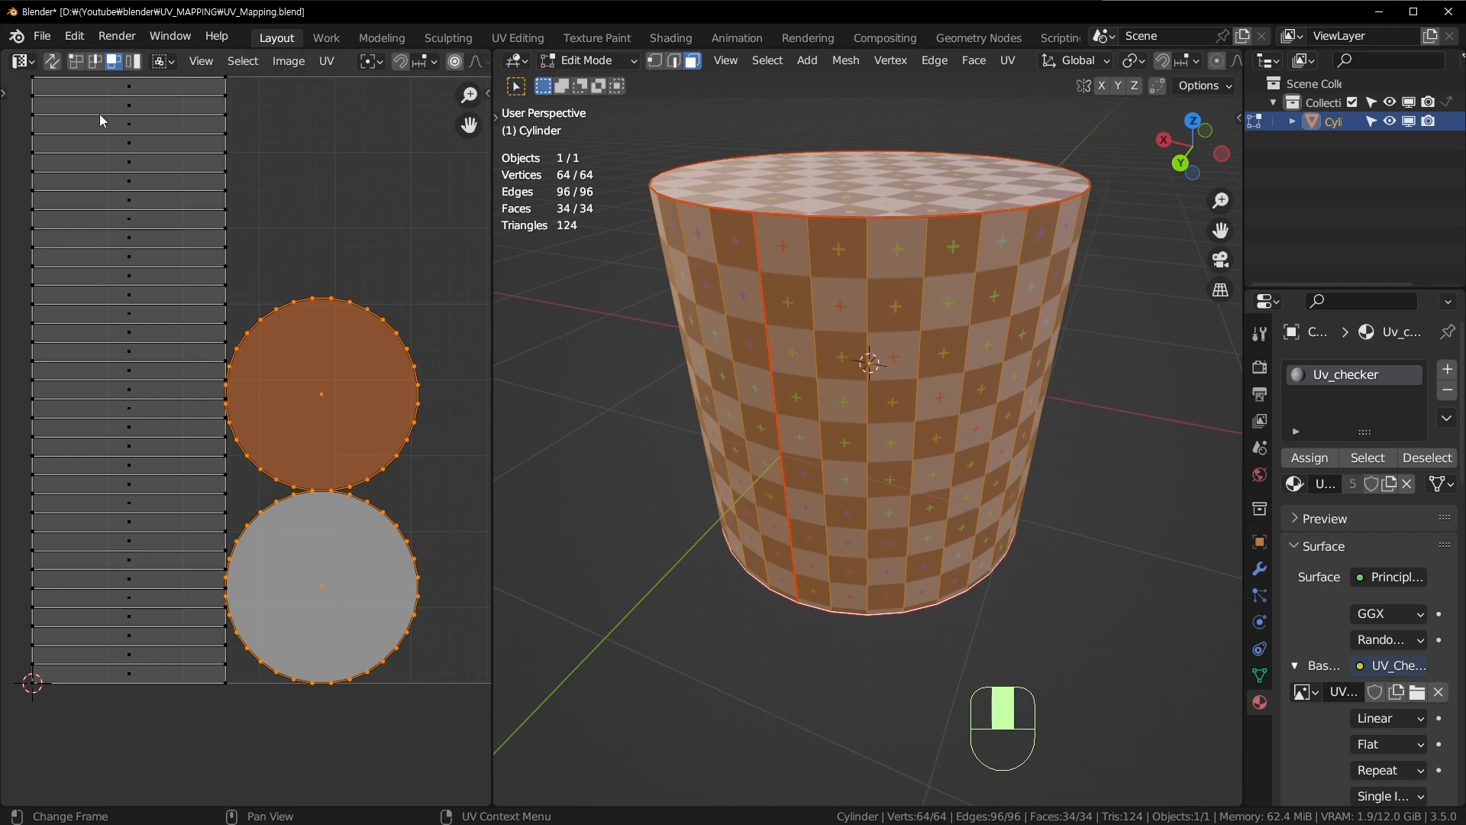
Step: Select every side-wall face of the rectangular strip island in the UV editor
click(91, 86)
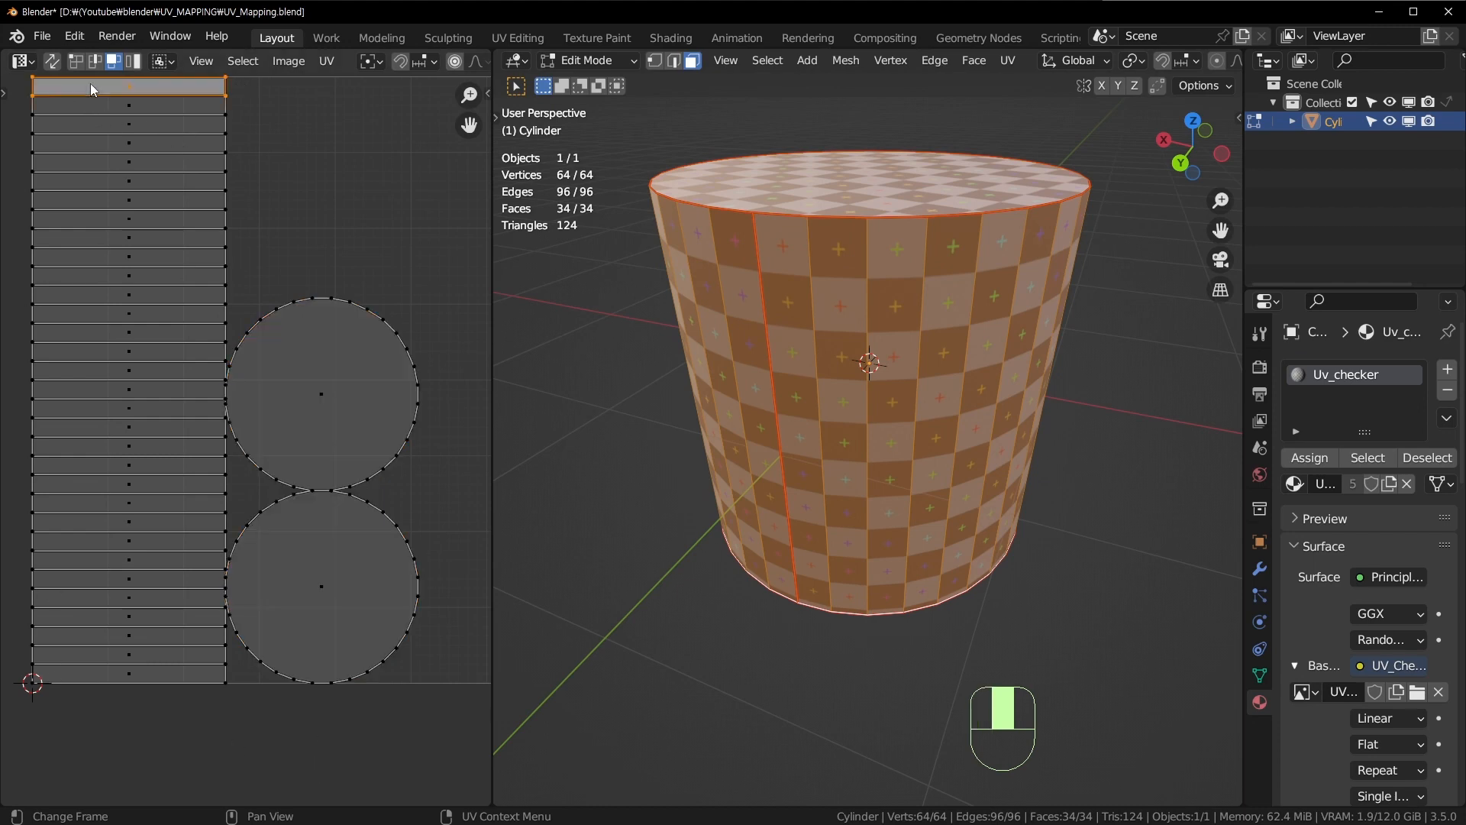
shift+click(132, 657)
ctrl+shift+click(147, 105)
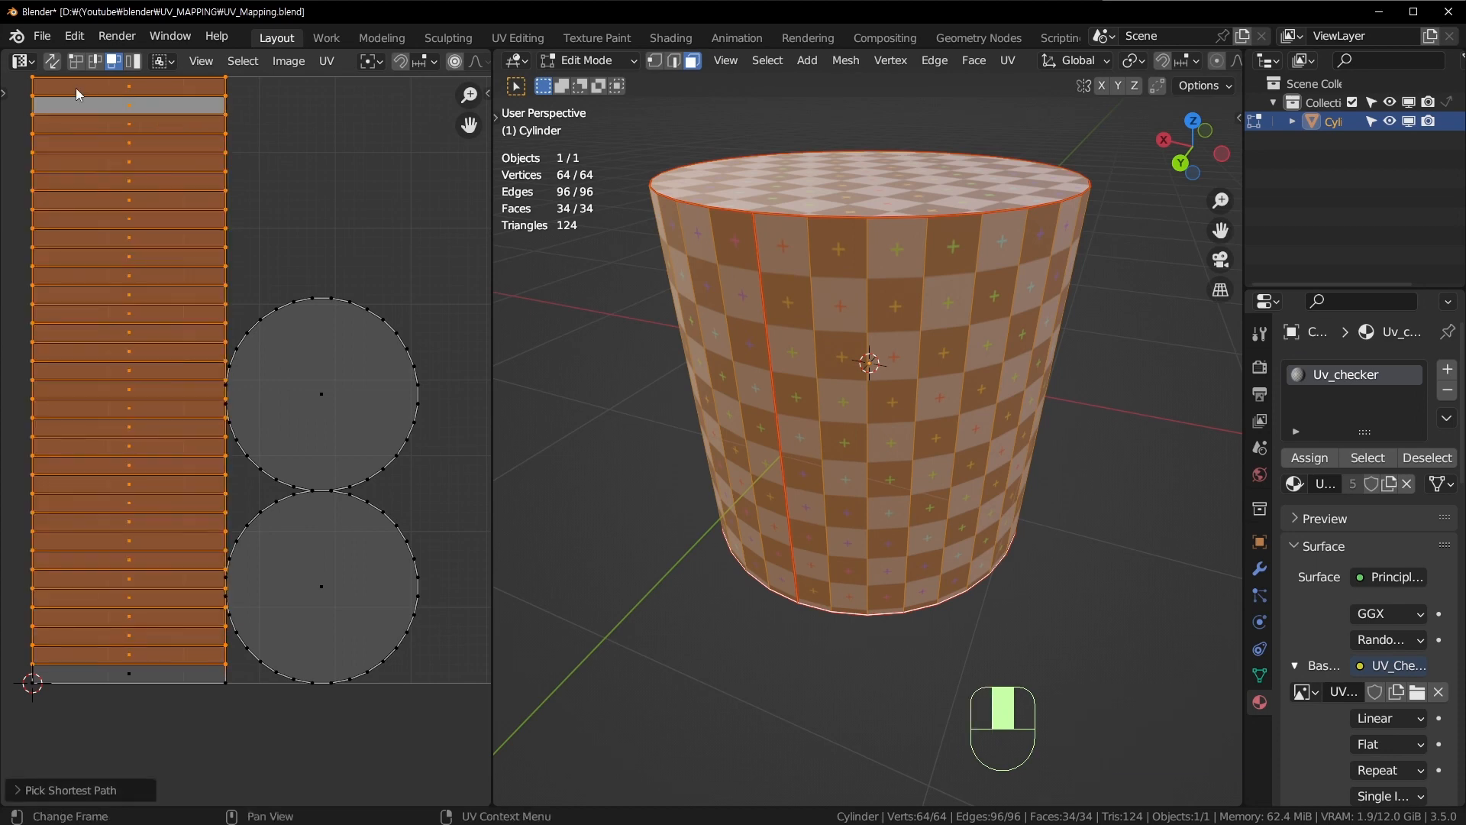
shift+click(156, 676)
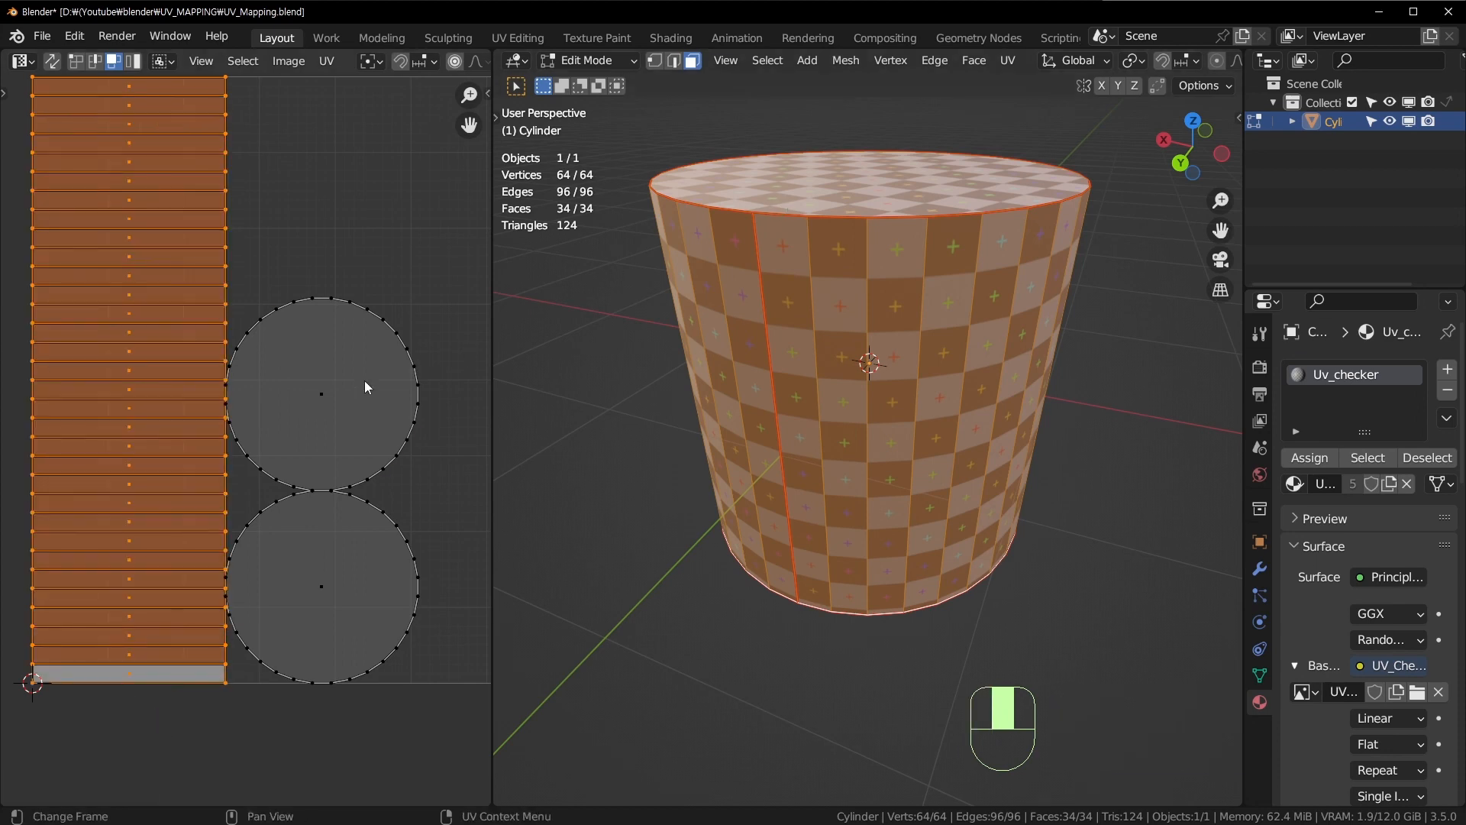
Step: Match the circular islands to the model by selecting each one and the top cap face, and reselect the whole cylinder
click(318, 558)
click(351, 345)
click(752, 186)
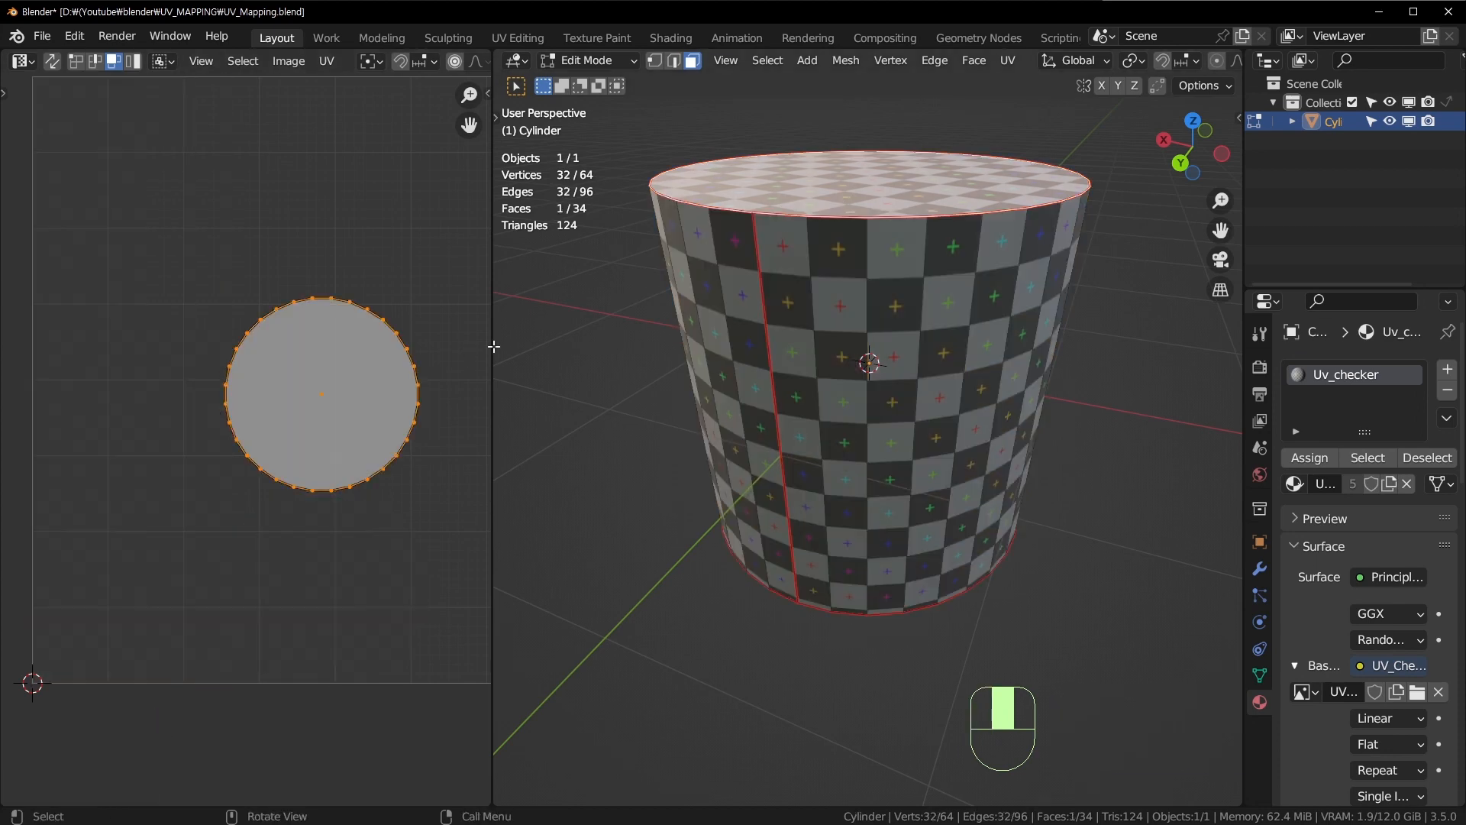
key(a)
key(a)
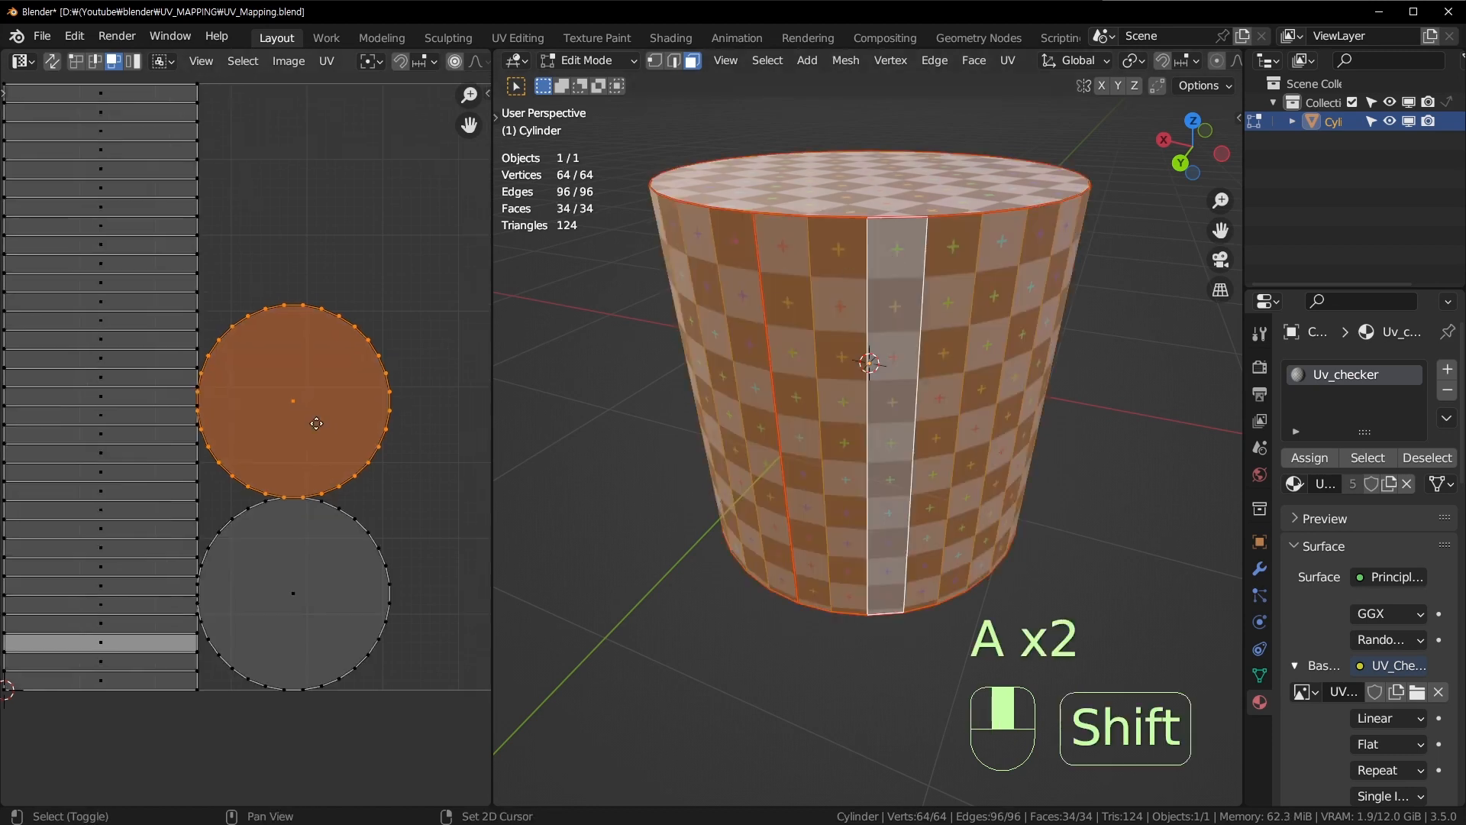
shift+middle_drag(352, 419, 299, 429)
scroll(300, 432, down, 2)
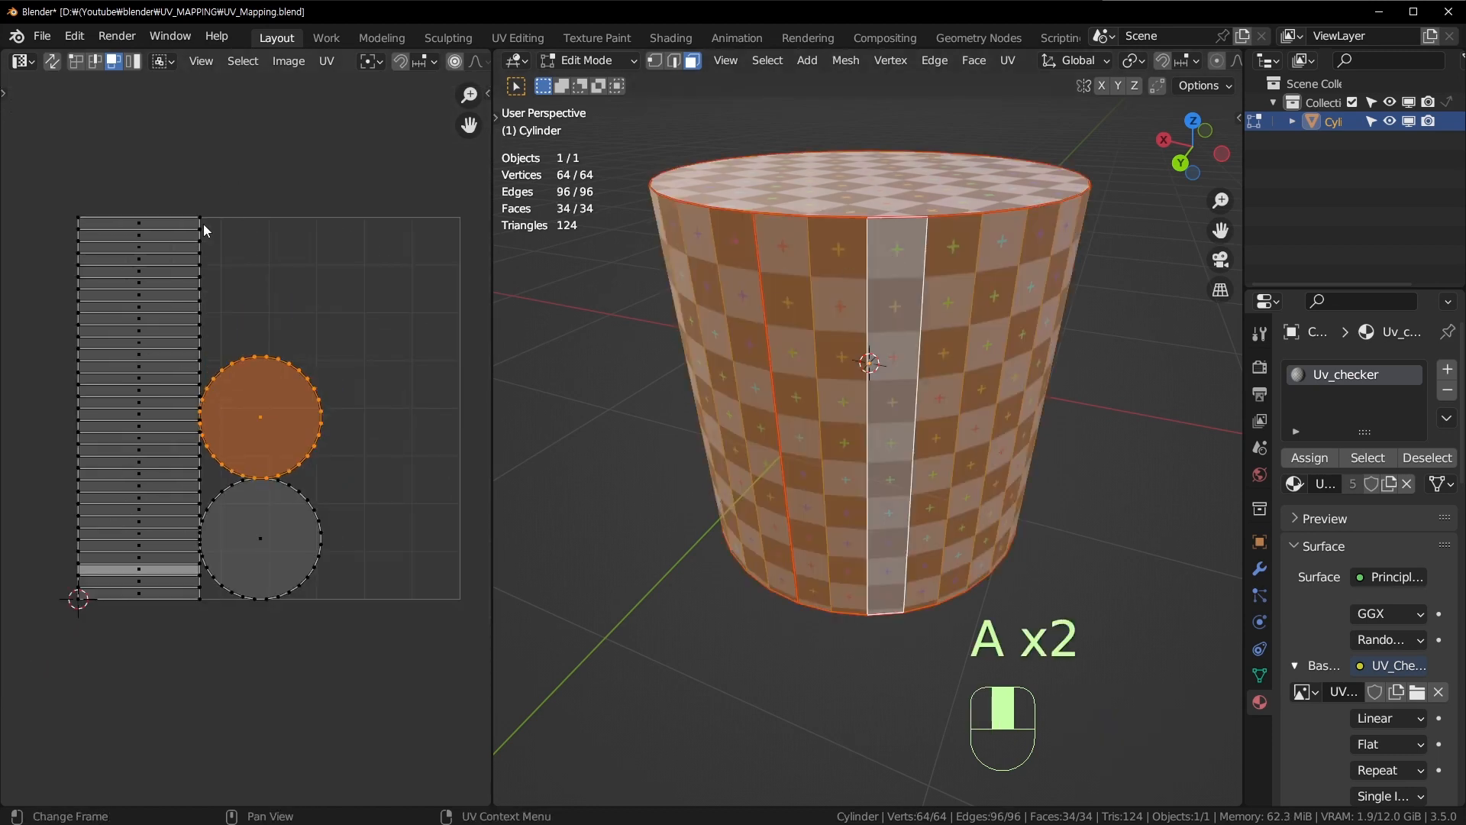
scroll(203, 223, up, 1)
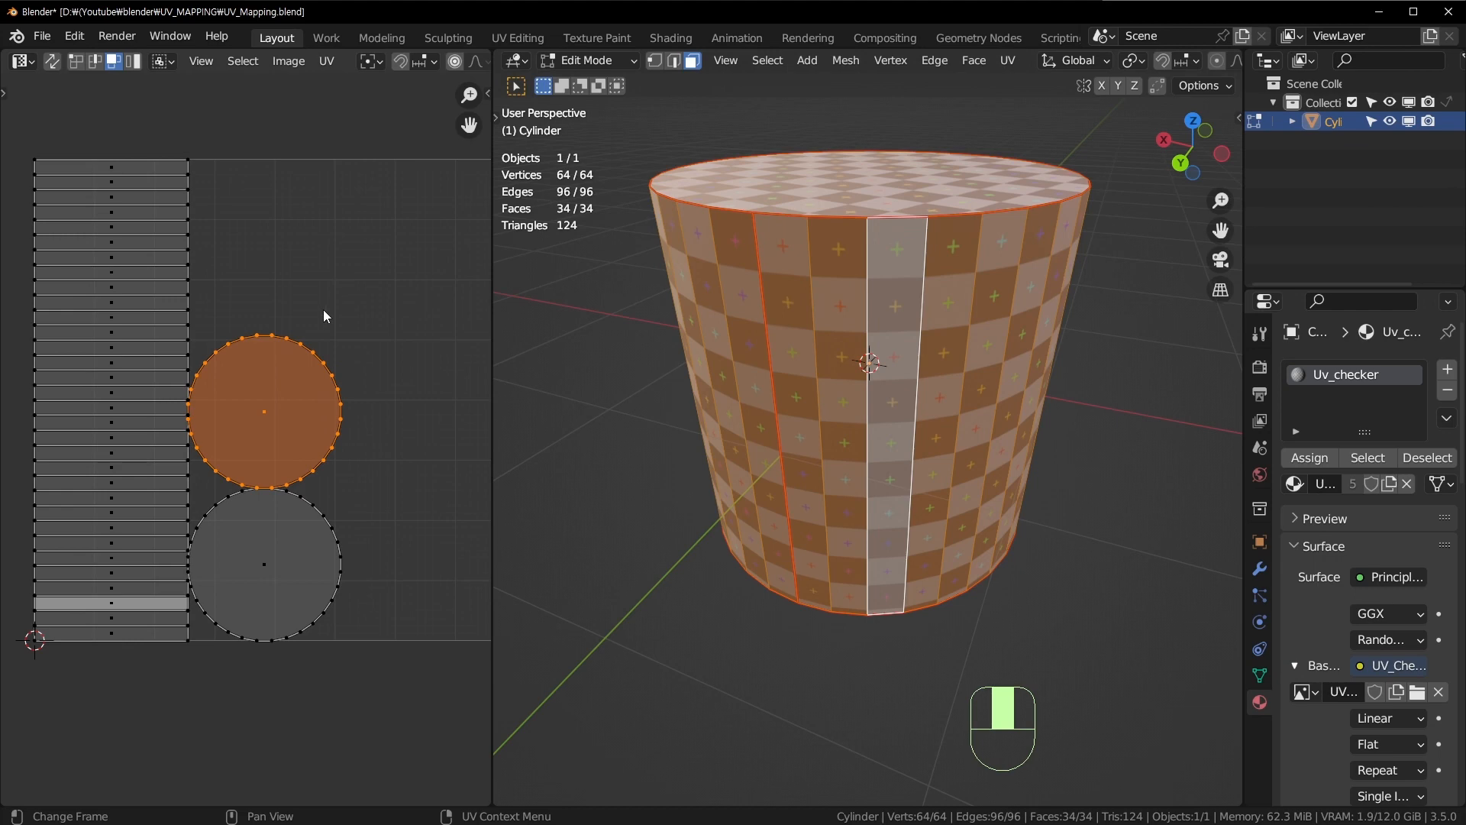
shift+middle_drag(346, 365, 326, 370)
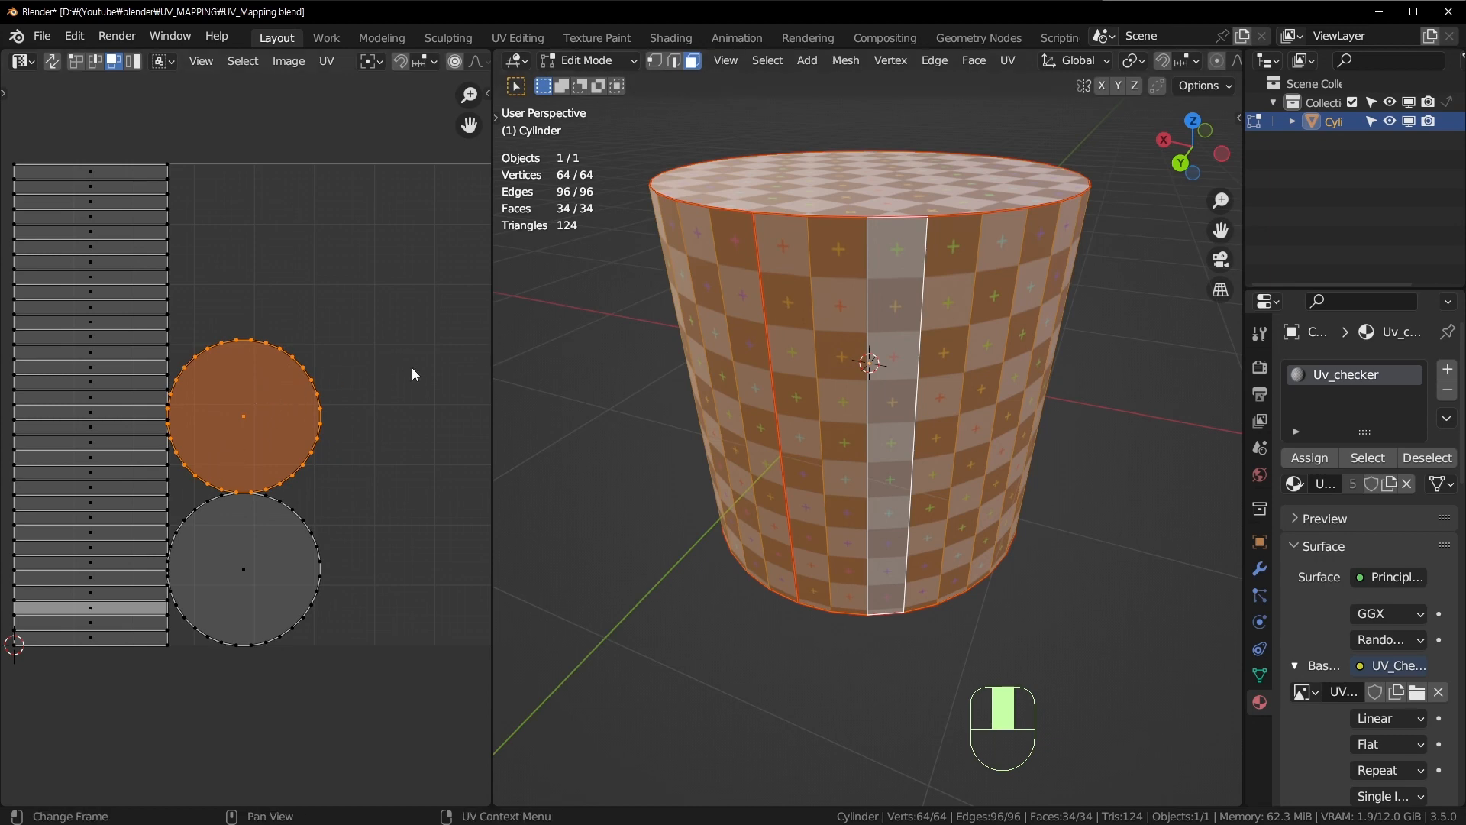
Step: Select both circular cap islands, enlarge them together and move them clear of the side-wall strip
middle_drag(908, 229, 877, 363)
scroll(853, 375, up, 1)
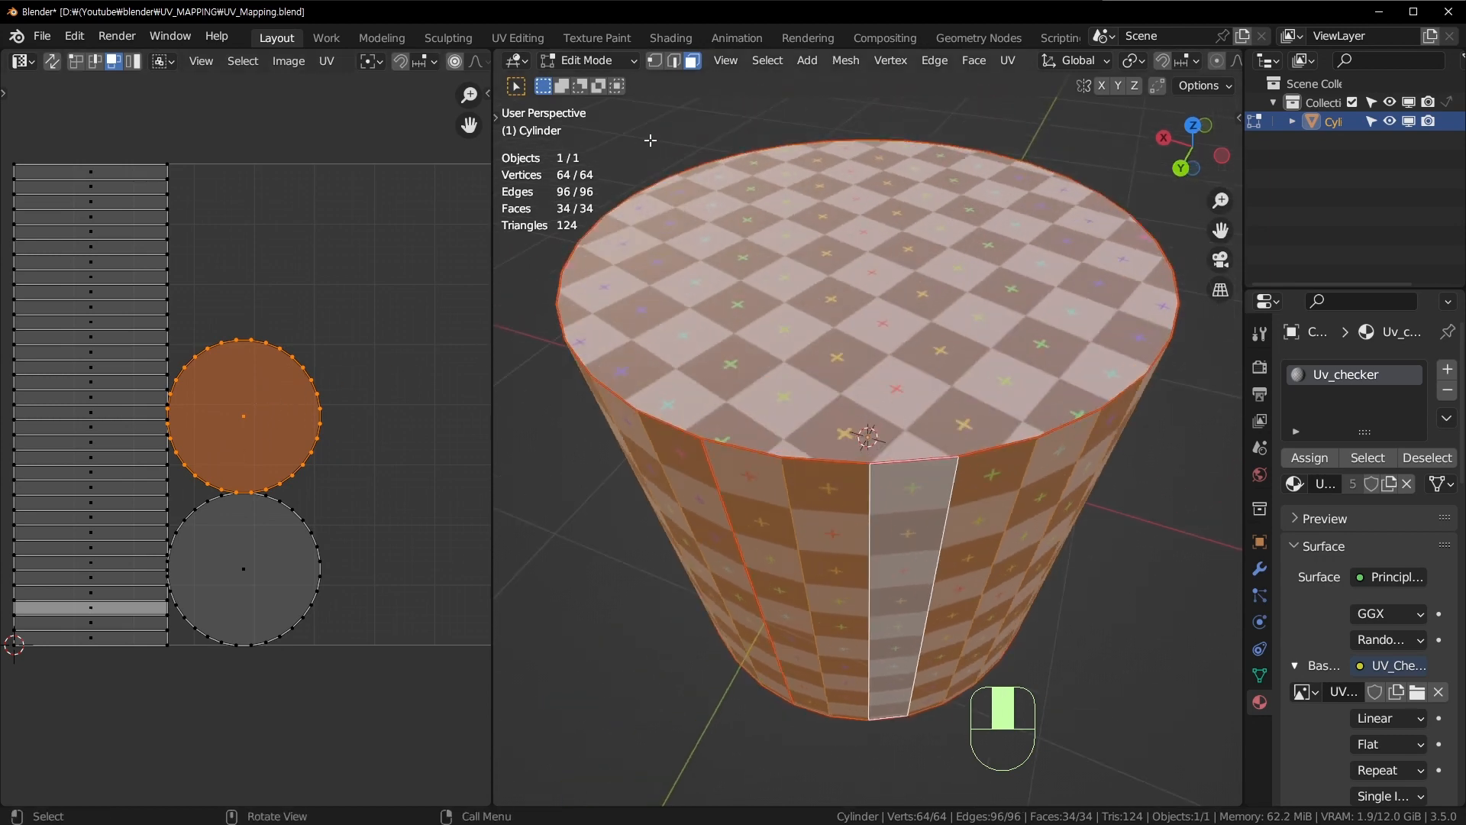
click(275, 421)
shift+click(264, 551)
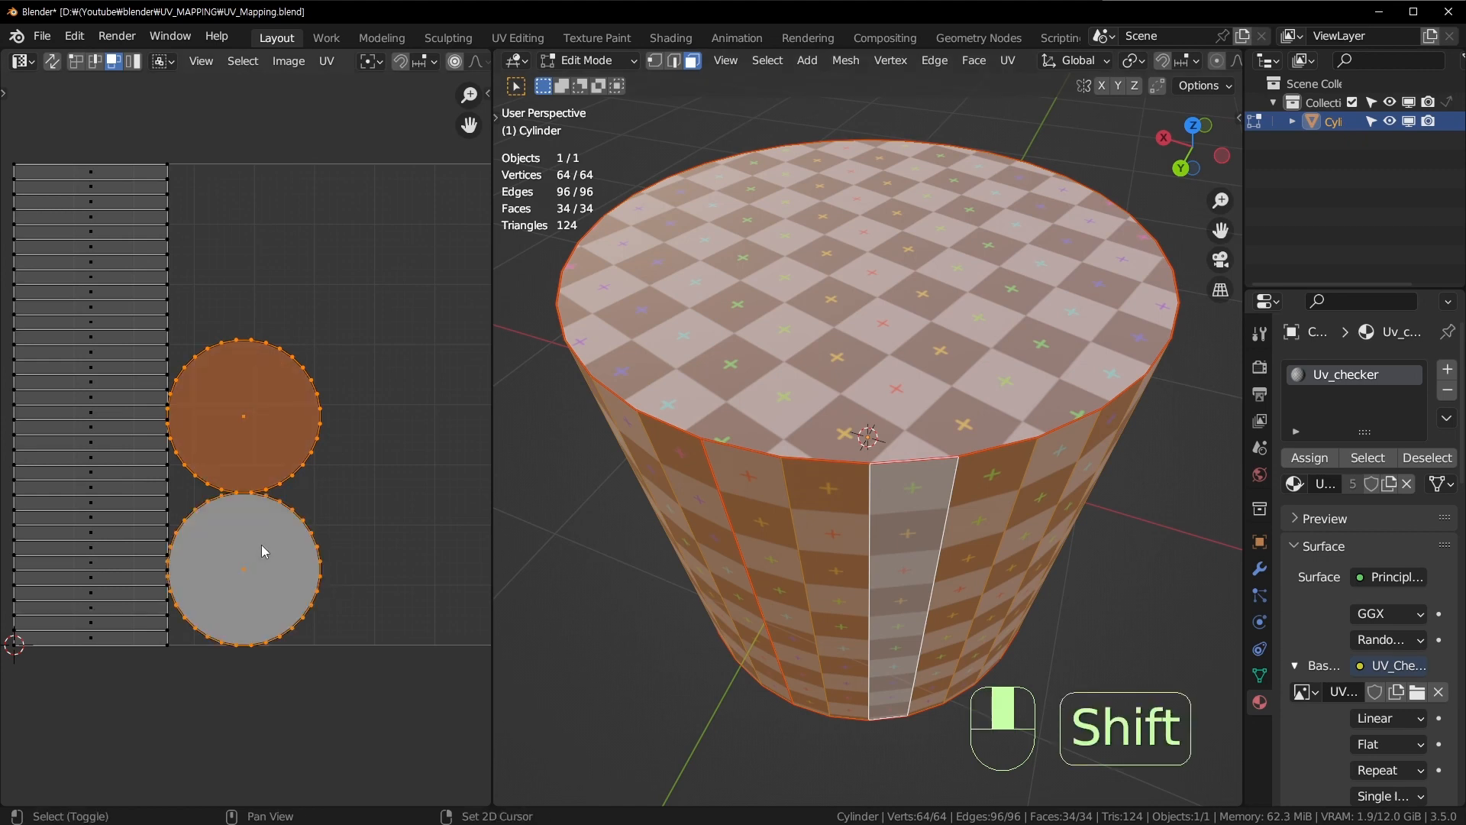
middle_drag(264, 551, 328, 489)
key(s)
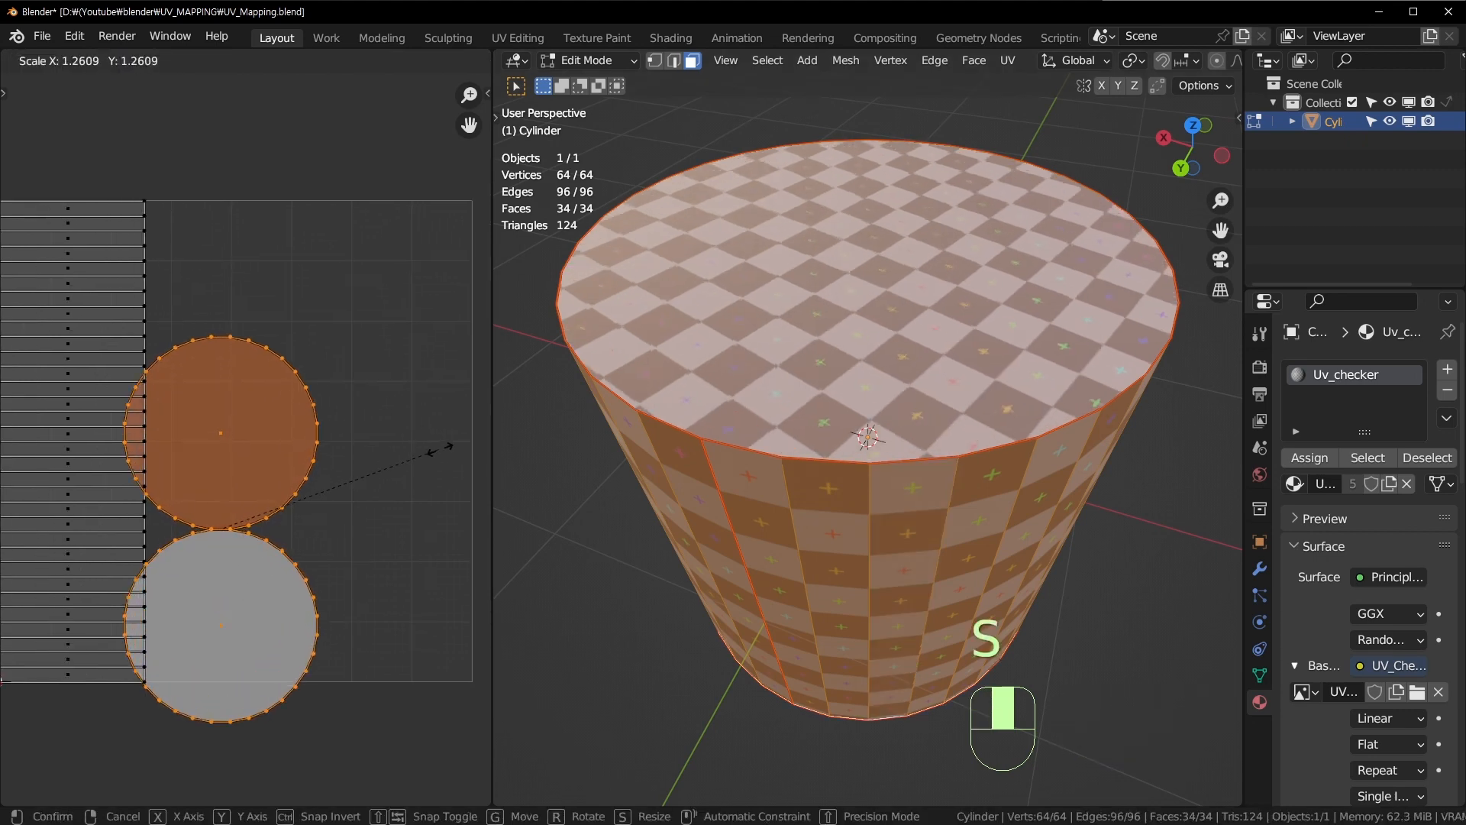
click(12, 427)
key(g)
click(91, 361)
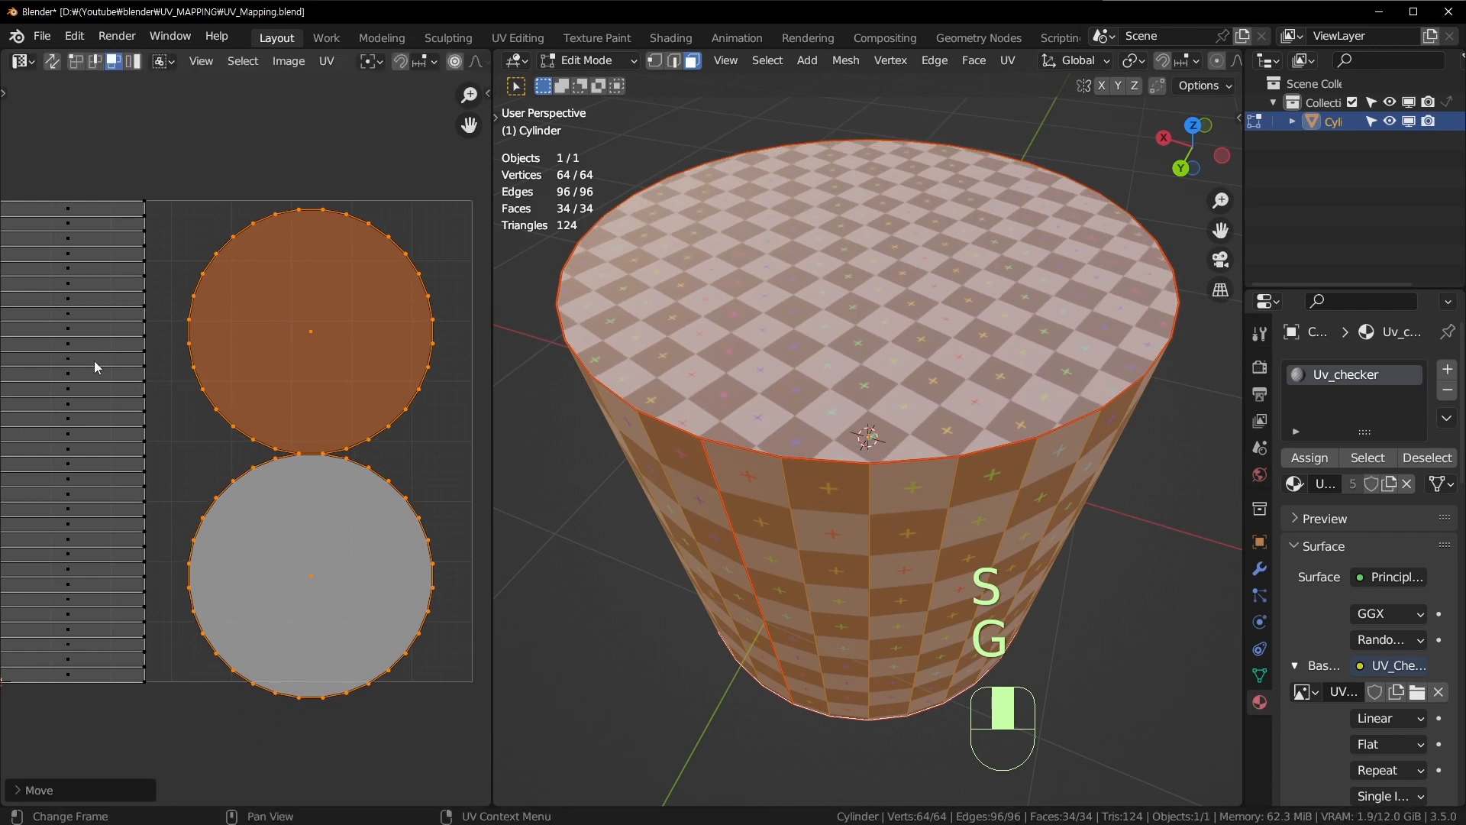
key(s)
click(383, 434)
key(ctrl+z)
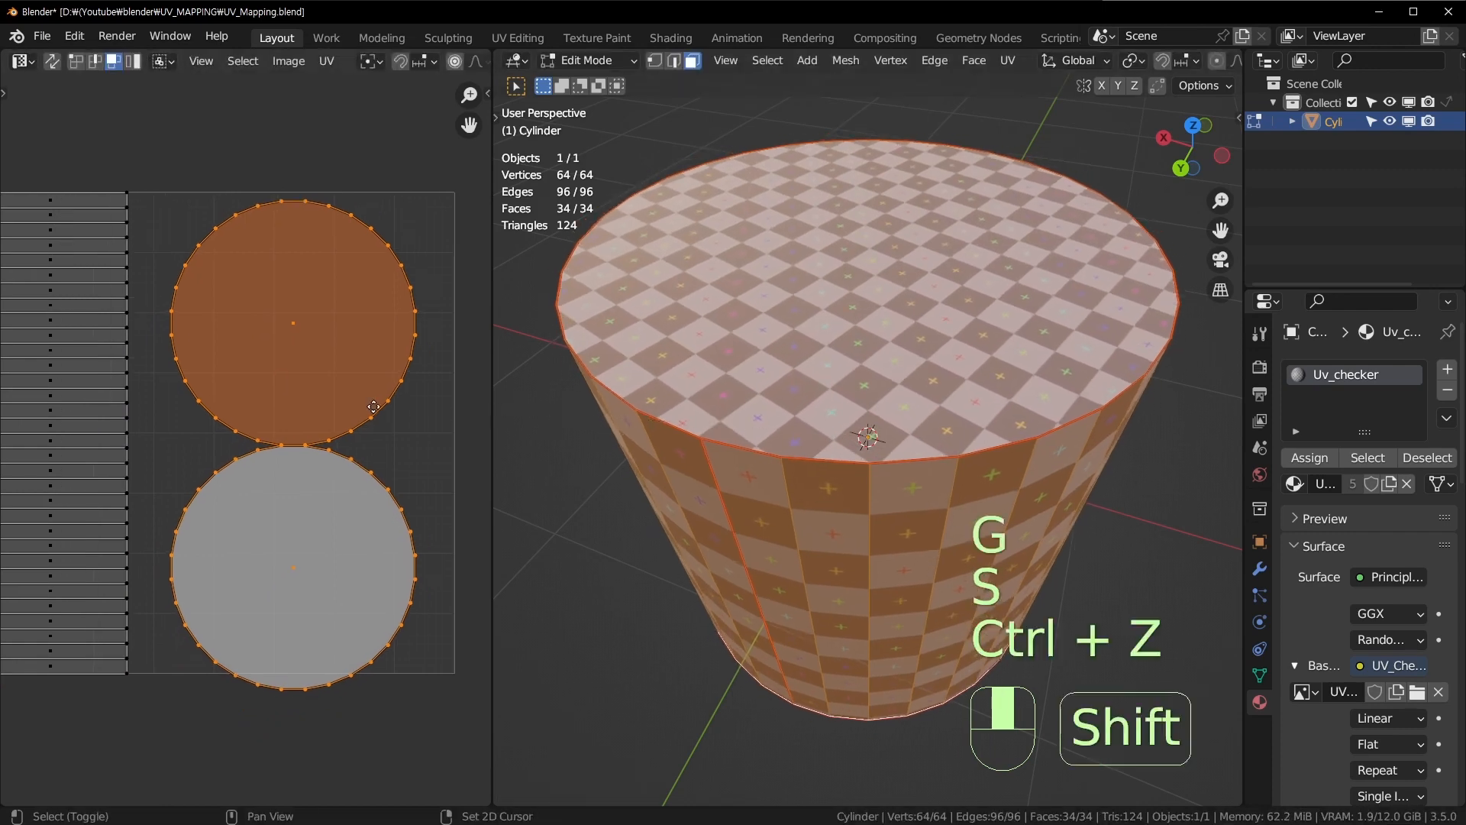
Step: Shrink both cap islands slightly and move them next to the strip, inside the UV square
key(s)
key(g)
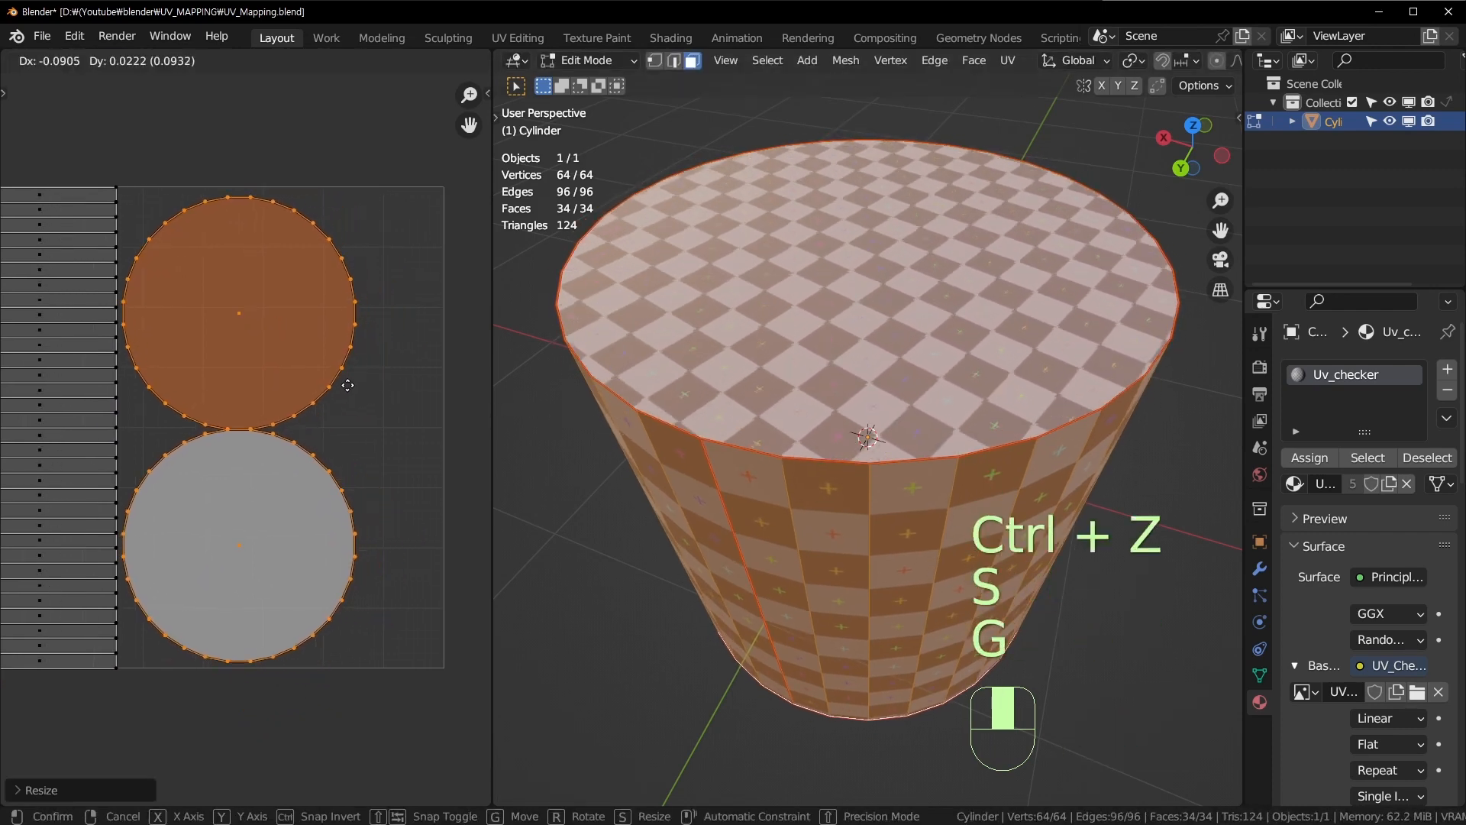
key(g)
shift+click(255, 330)
Step: Move only the upper cap island away from the strip, close to the far edge of the UV square
click(232, 314)
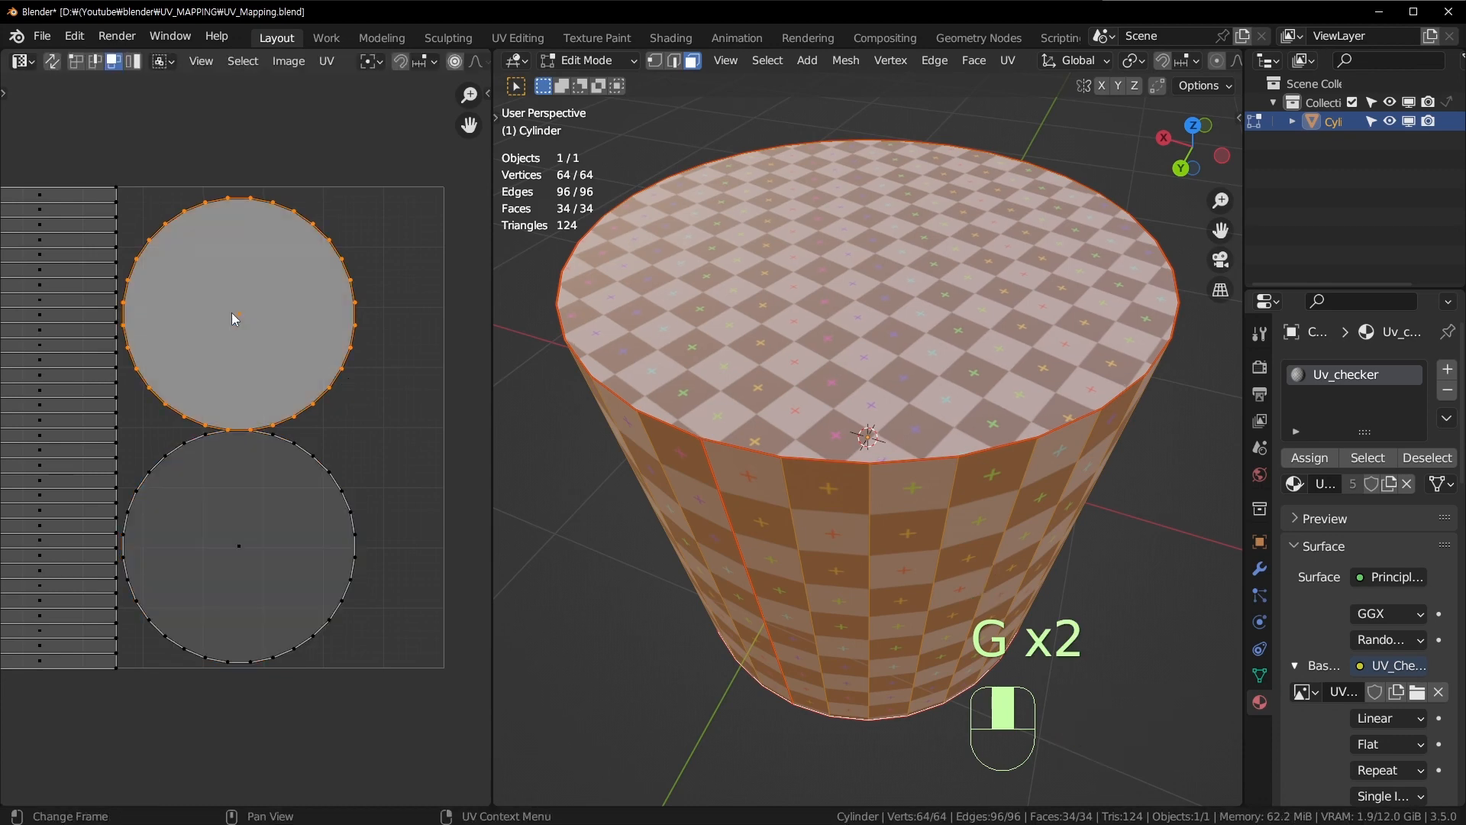
key(g)
click(360, 324)
key(g)
shift+click(339, 341)
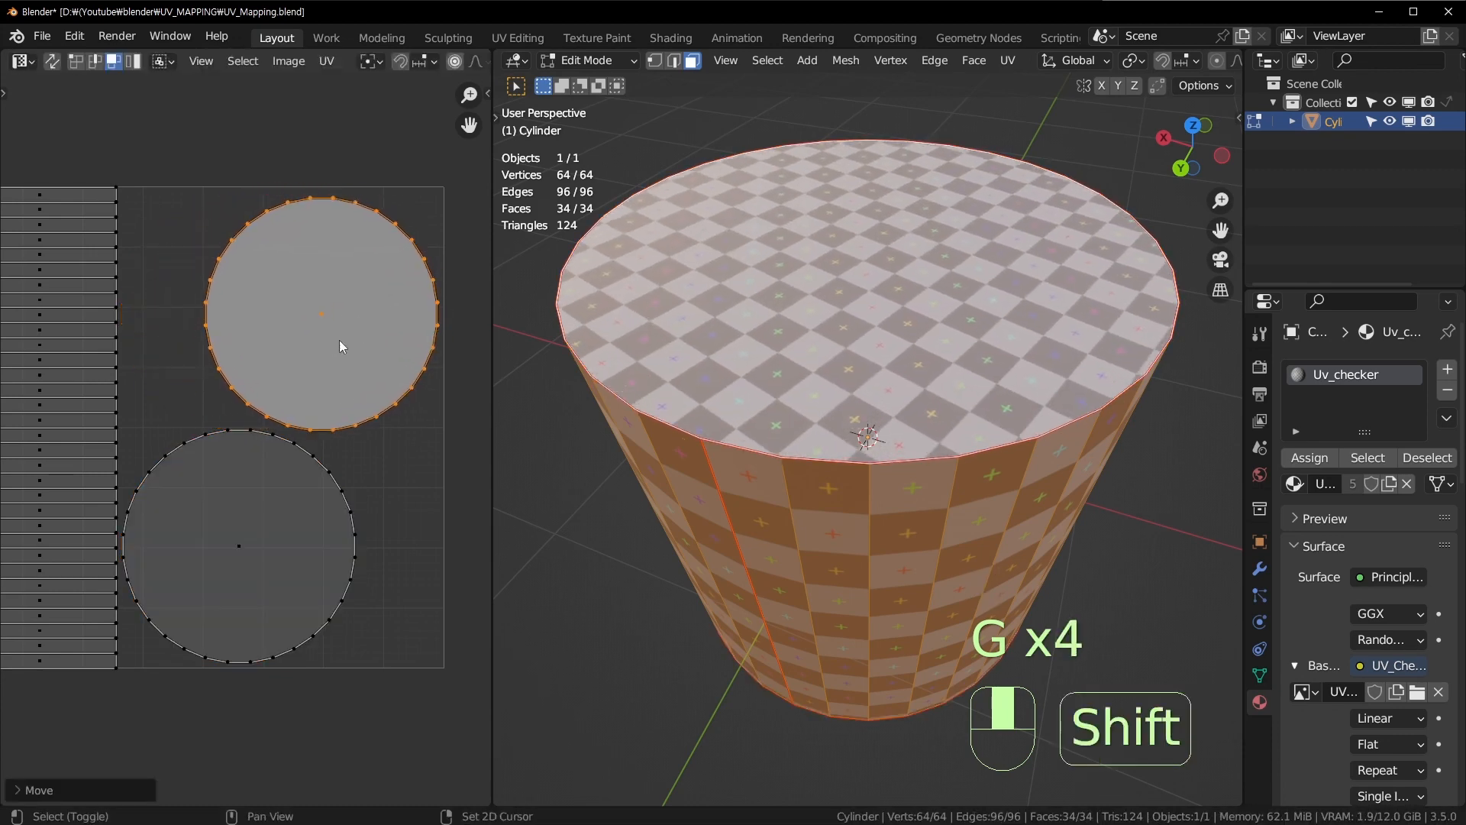
key(s)
click(470, 315)
key(ctrl+z)
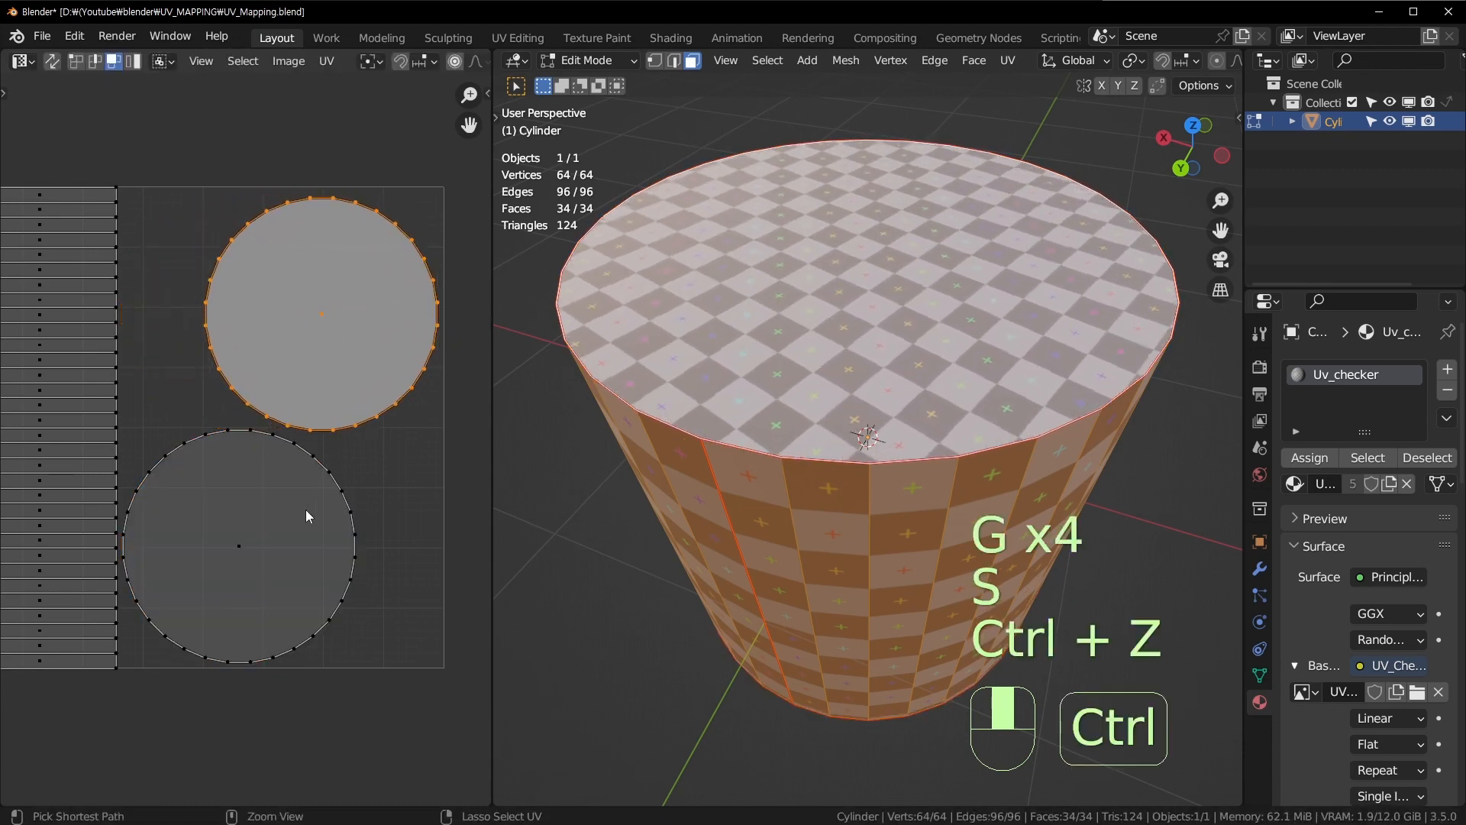
Step: Enlarge the upper and lower cap islands slightly one by one, and nudge the lower one clear of the strip
key(s)
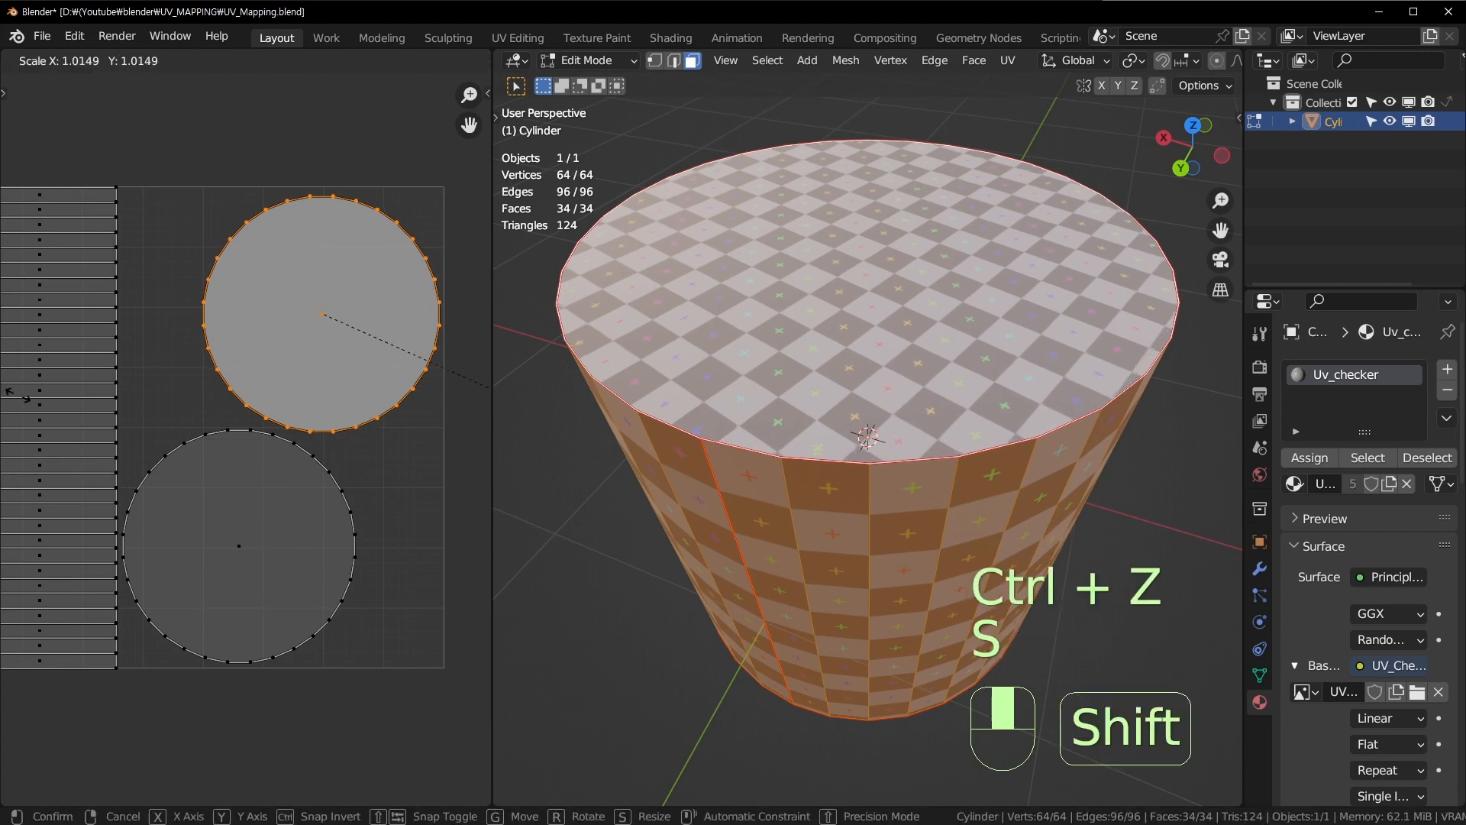
right_click(40, 396)
click(205, 502)
key(s)
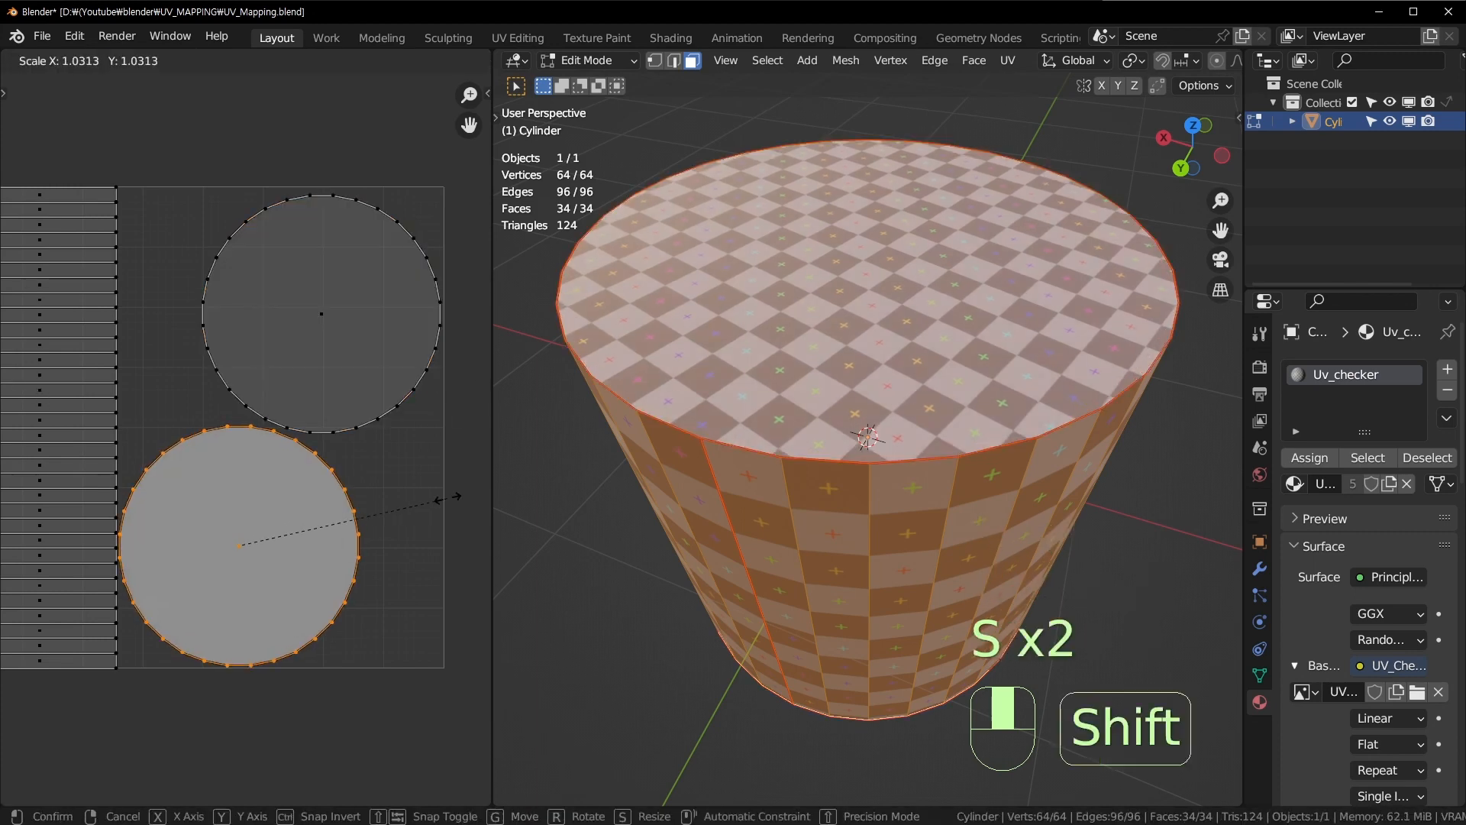
key(g)
shift+click(454, 498)
Step: Select the cylinder's bottom face to identify its UV island, and reselect the whole mesh
middle_drag(729, 471, 737, 431)
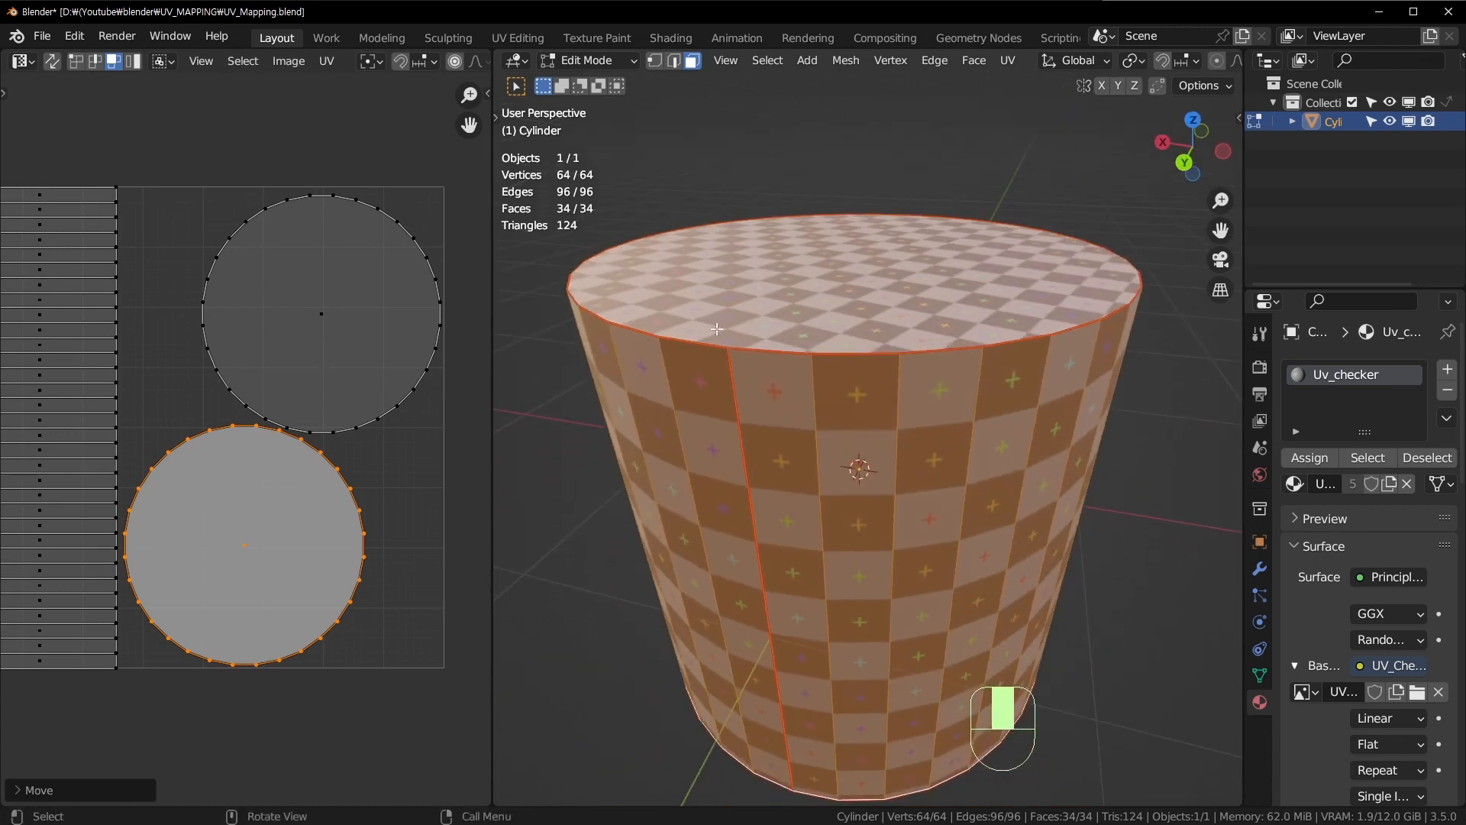
mouse_move(232, 512)
shift+middle_down()
mouse_move(345, 485)
mouse_move(236, 497)
shift+middle_up()
middle_drag(771, 603, 724, 333)
scroll(778, 527, down, 3)
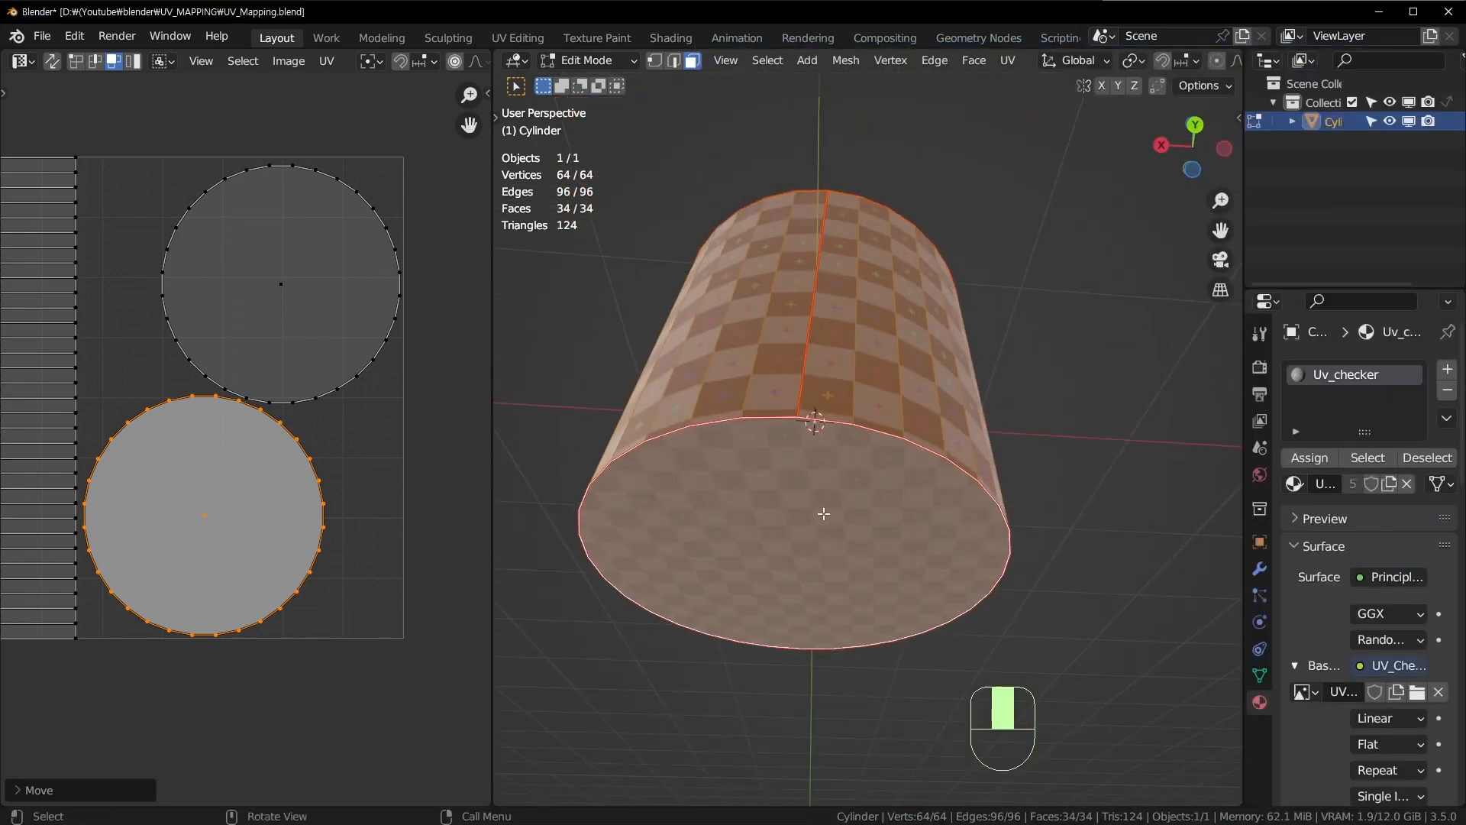
key(3)
click(894, 497)
middle_drag(818, 559, 1033, 471)
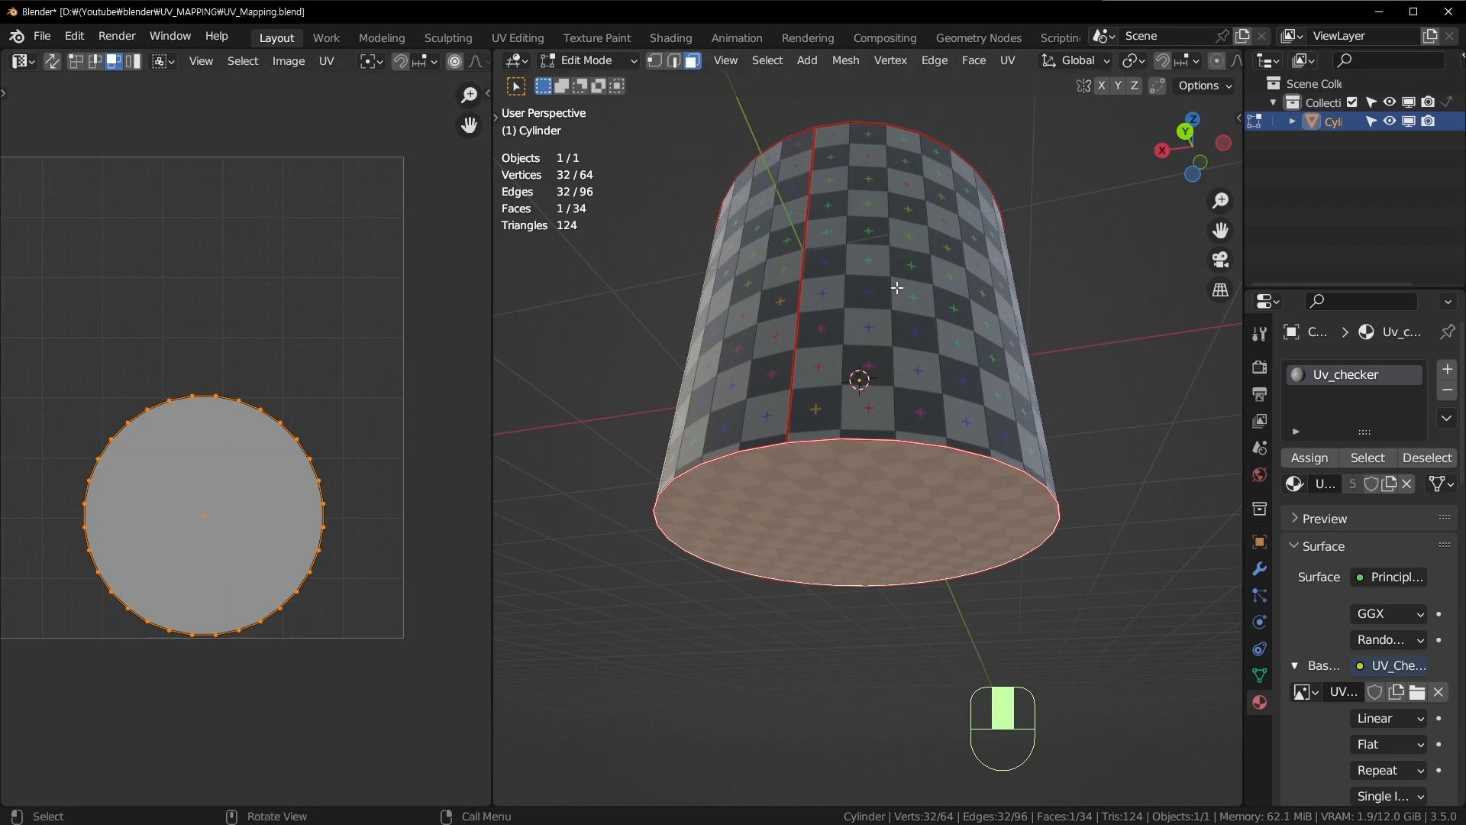
key(a)
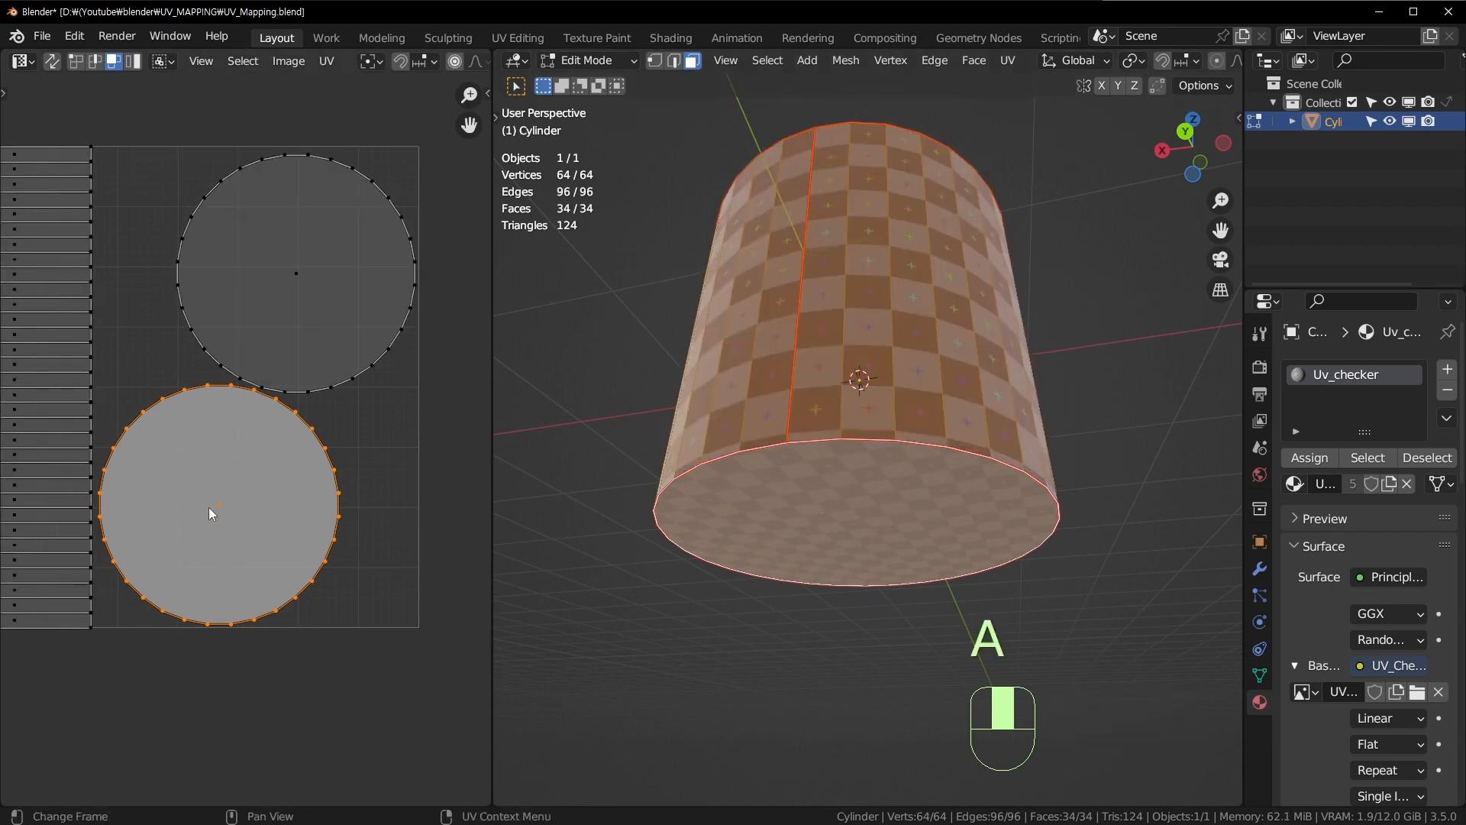
Step: Scale the bottom cap's island down to about 0.2 and place it in the UV square's empty lower corner
key(s)
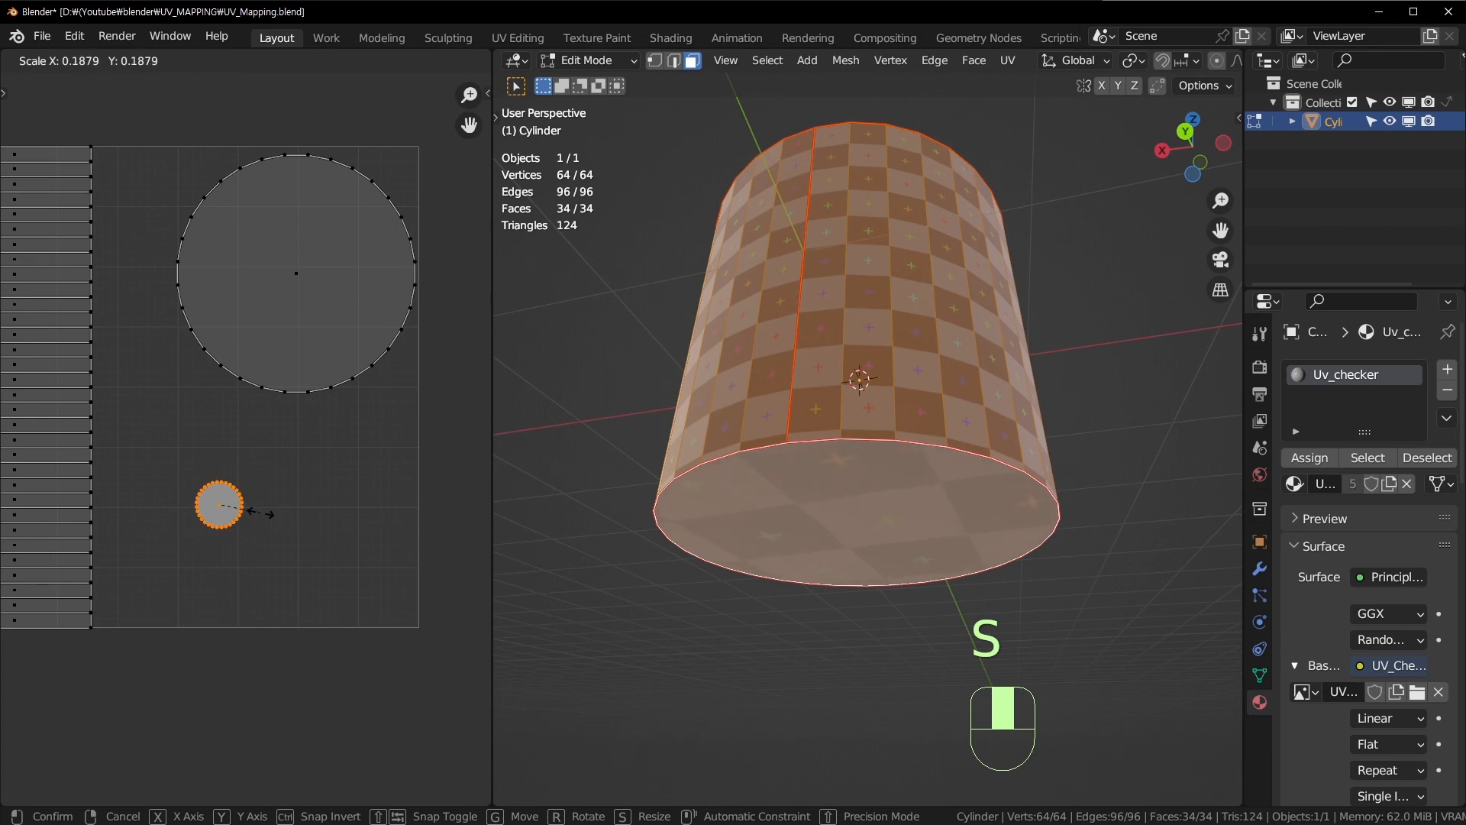
click(290, 515)
key(g)
click(423, 599)
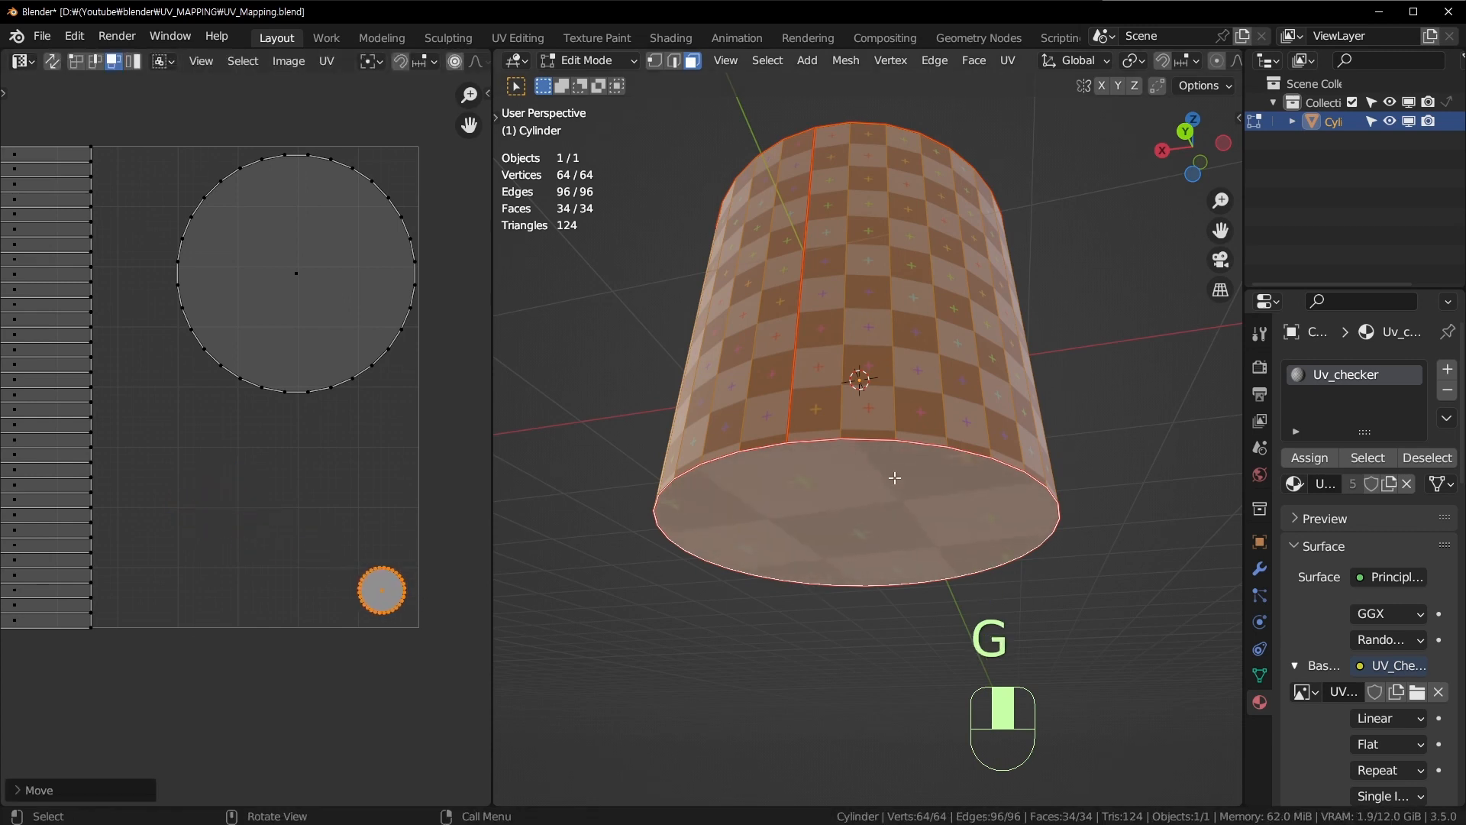
Step: Shrink the bottom cap's island further while viewing the checker pattern on the bottom face
middle_drag(901, 529, 783, 597)
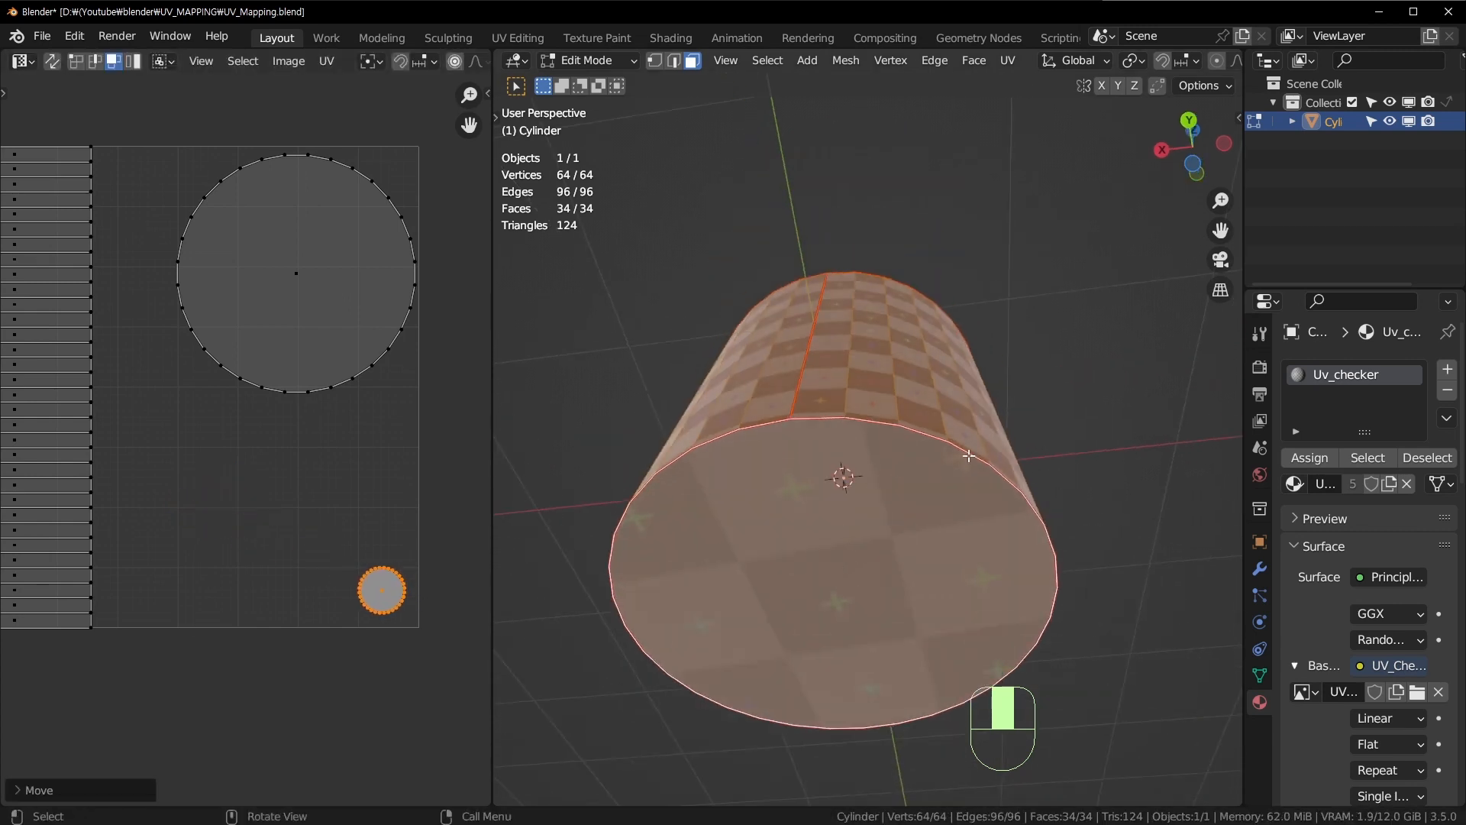
scroll(416, 563, up, 2)
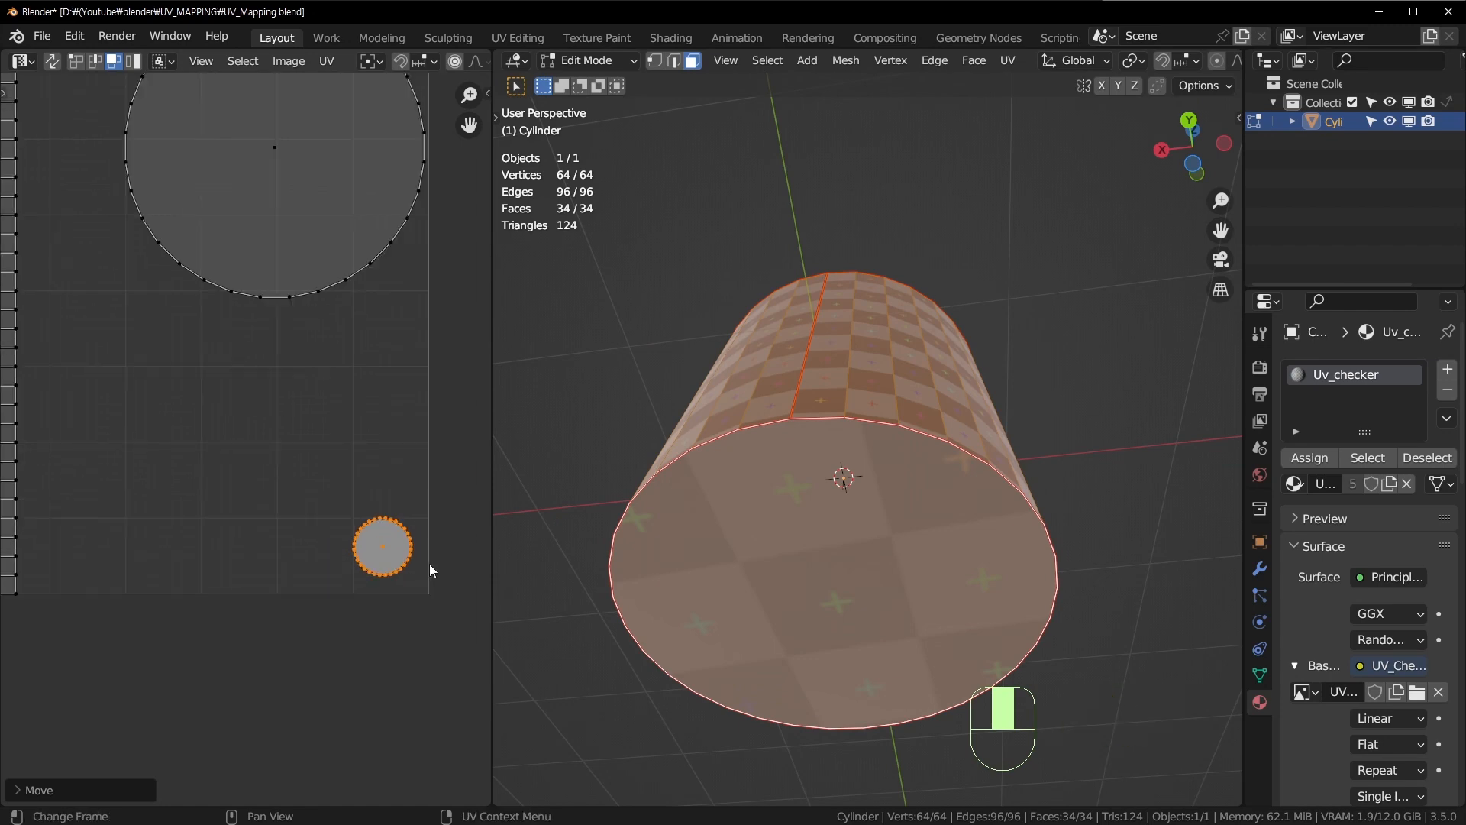
key(s)
click(429, 569)
key(shift+Home)
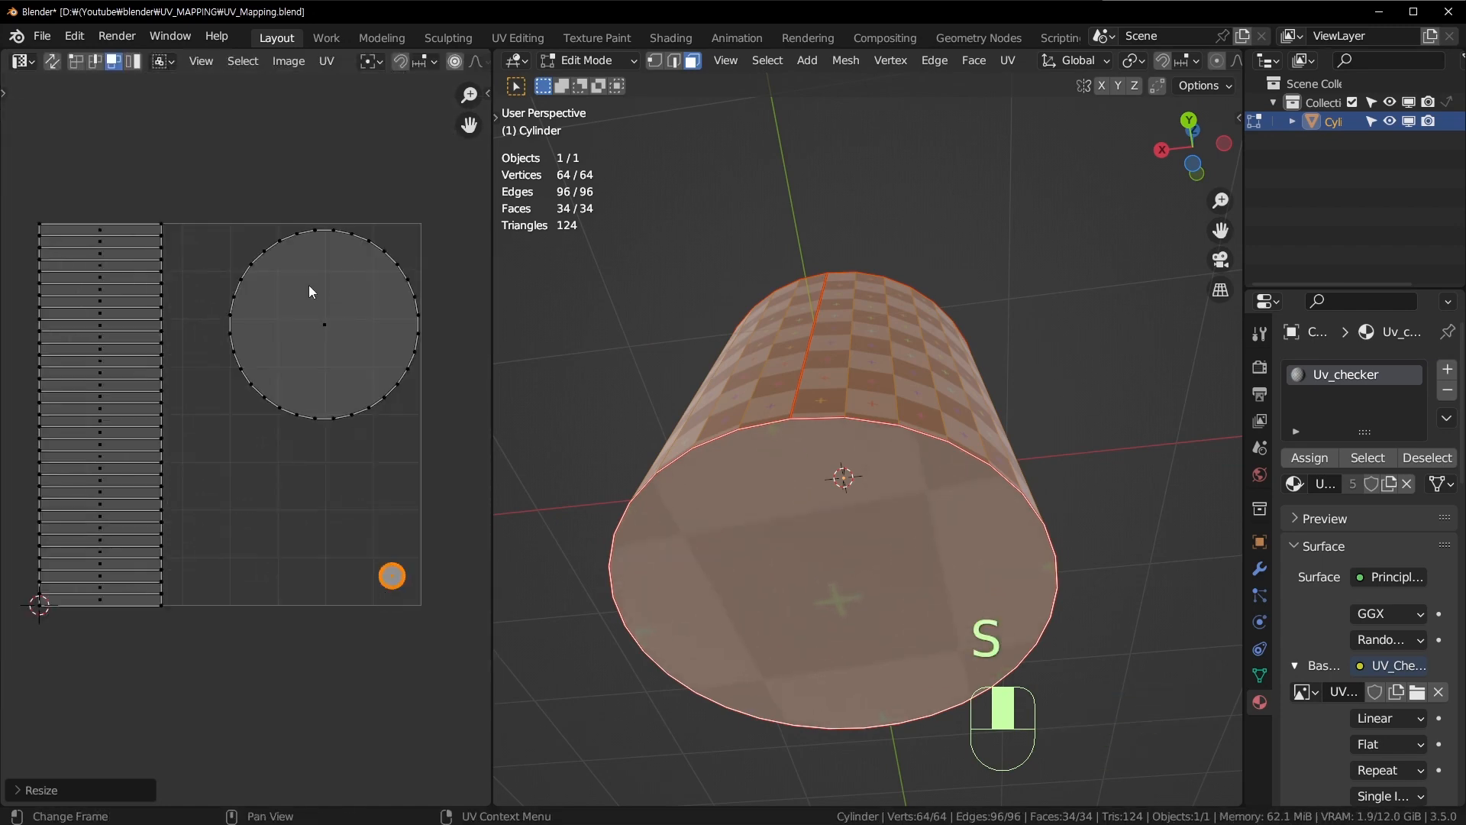
Step: Select the top cap's island, scale it up by about 1.25 and position it in the free space beside the strip
click(302, 315)
middle_drag(840, 534, 916, 344)
middle_drag(792, 340, 794, 336)
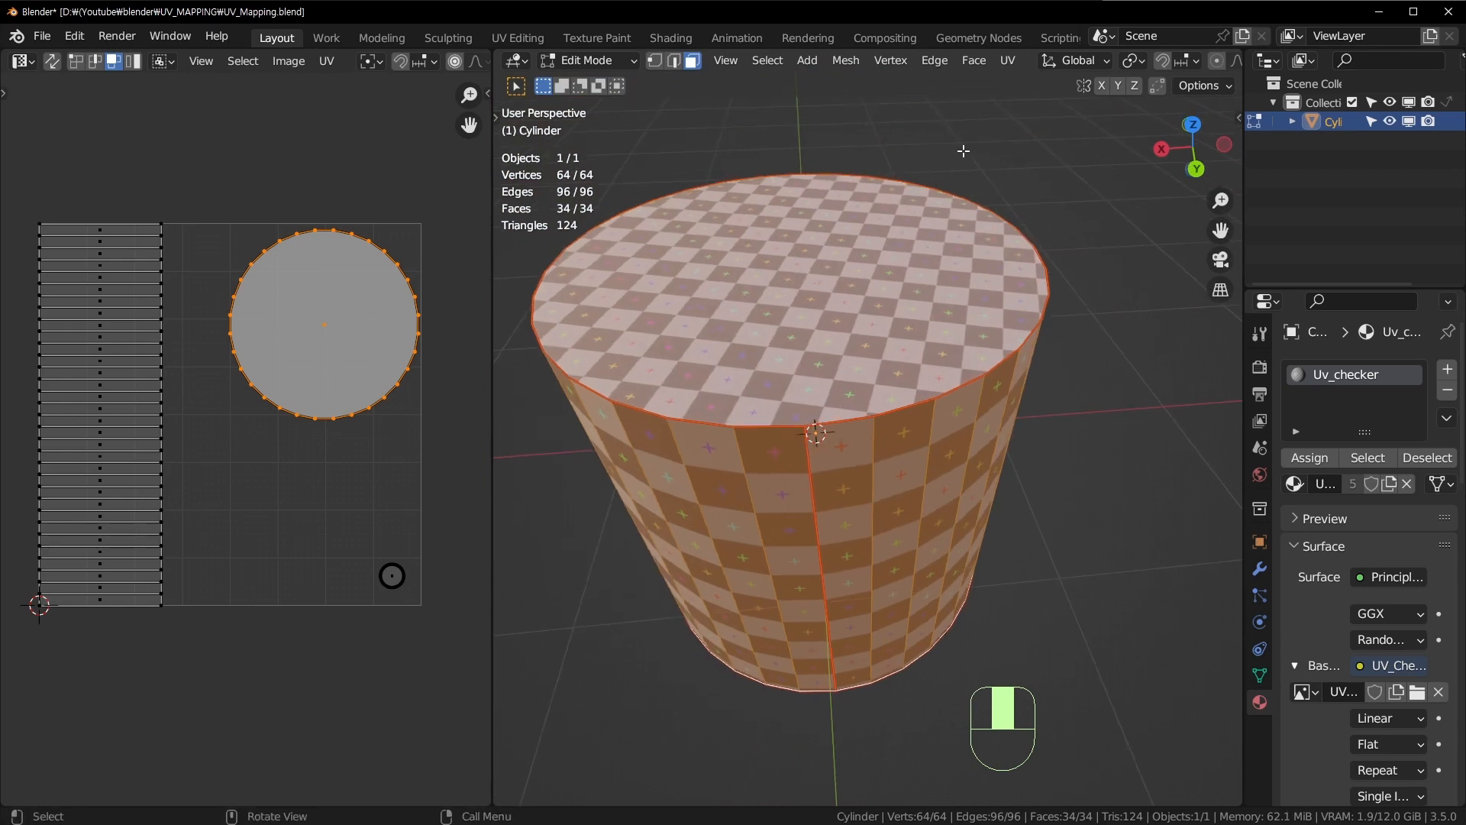
shift+middle_drag(324, 341, 294, 349)
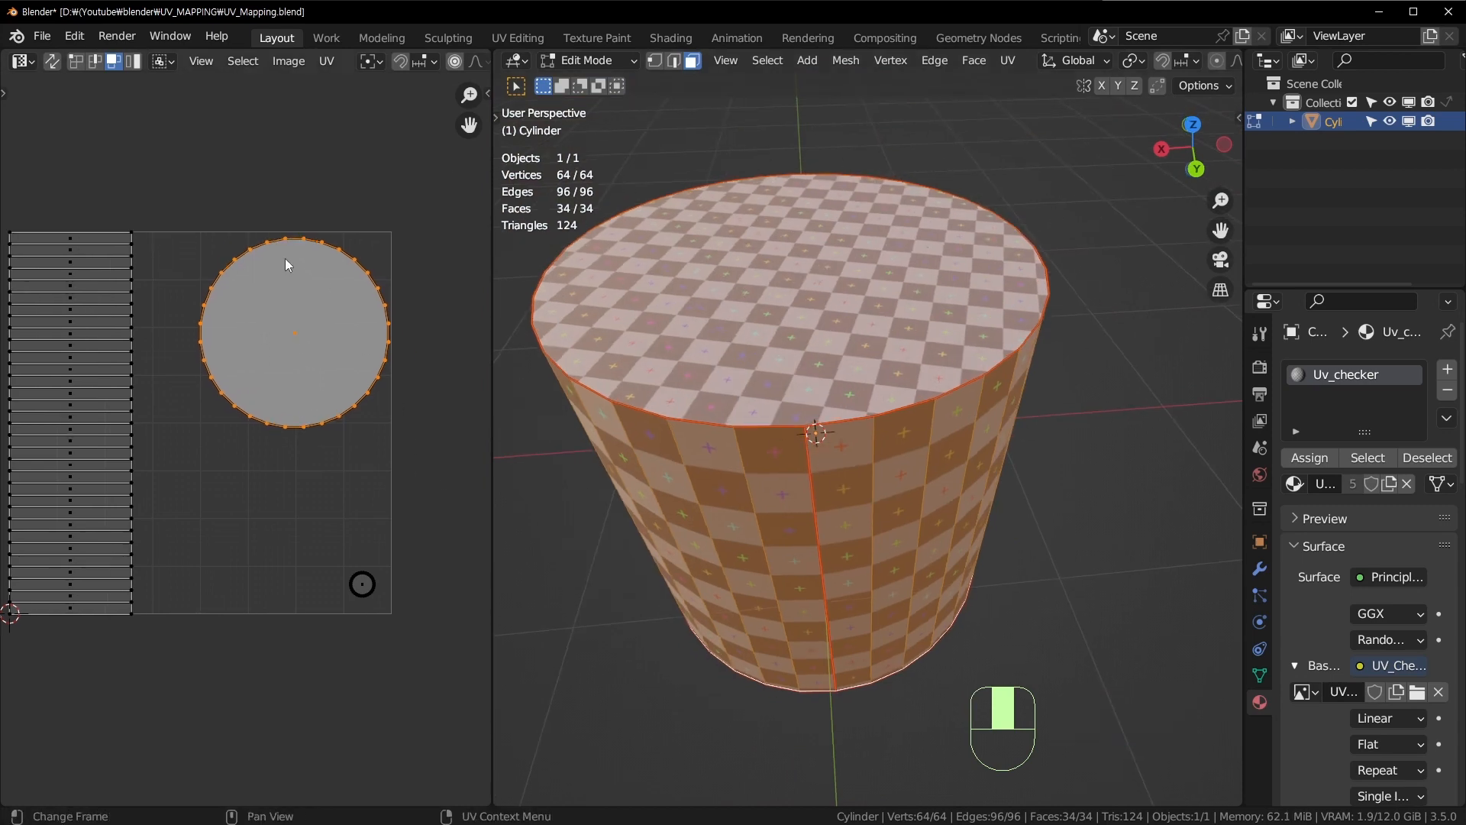
shift+middle_drag(286, 259, 286, 270)
key(g)
click(381, 441)
key(s)
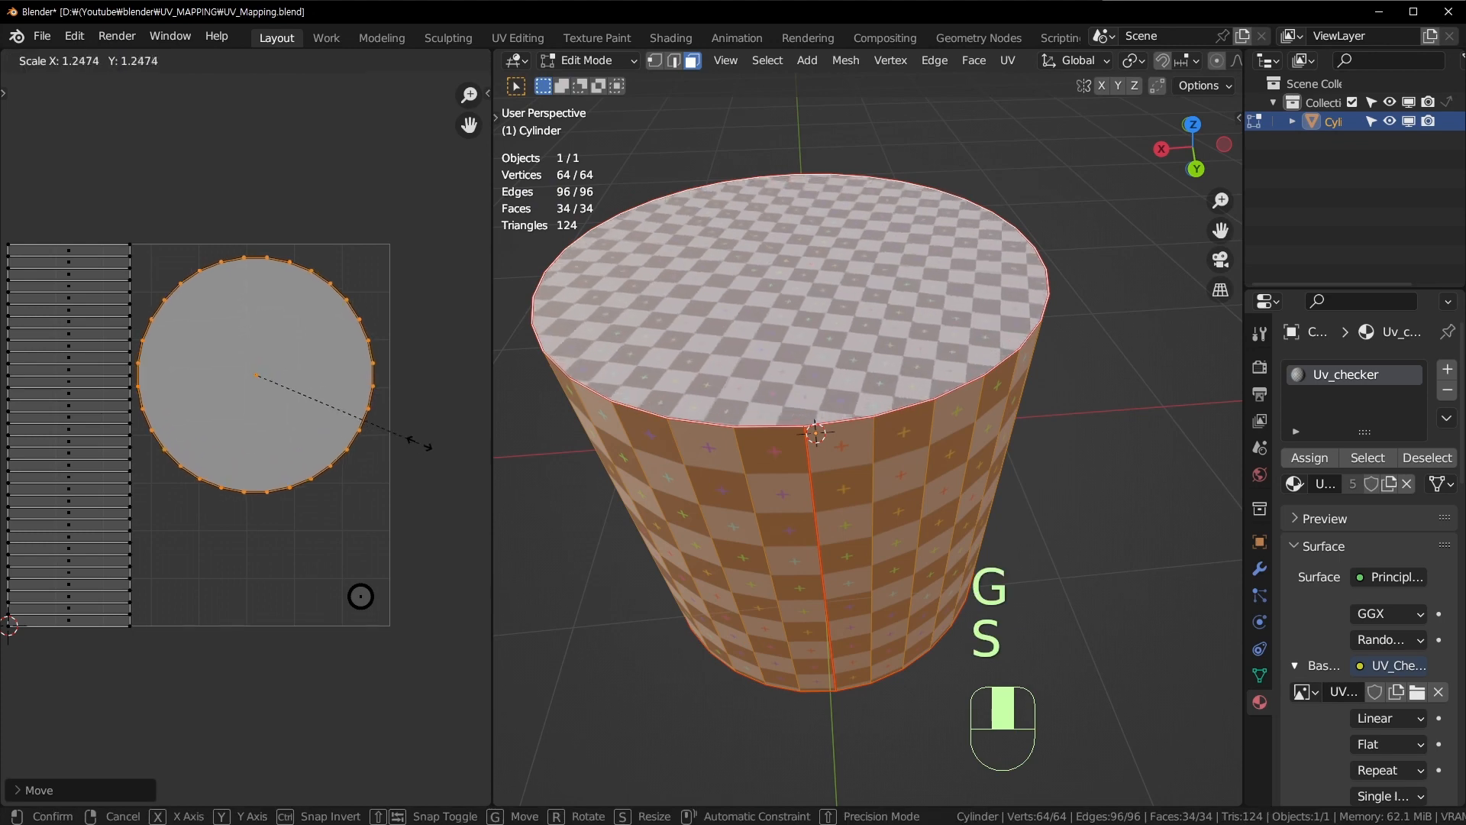
click(420, 443)
scroll(321, 397, up, 2)
key(g)
click(363, 379)
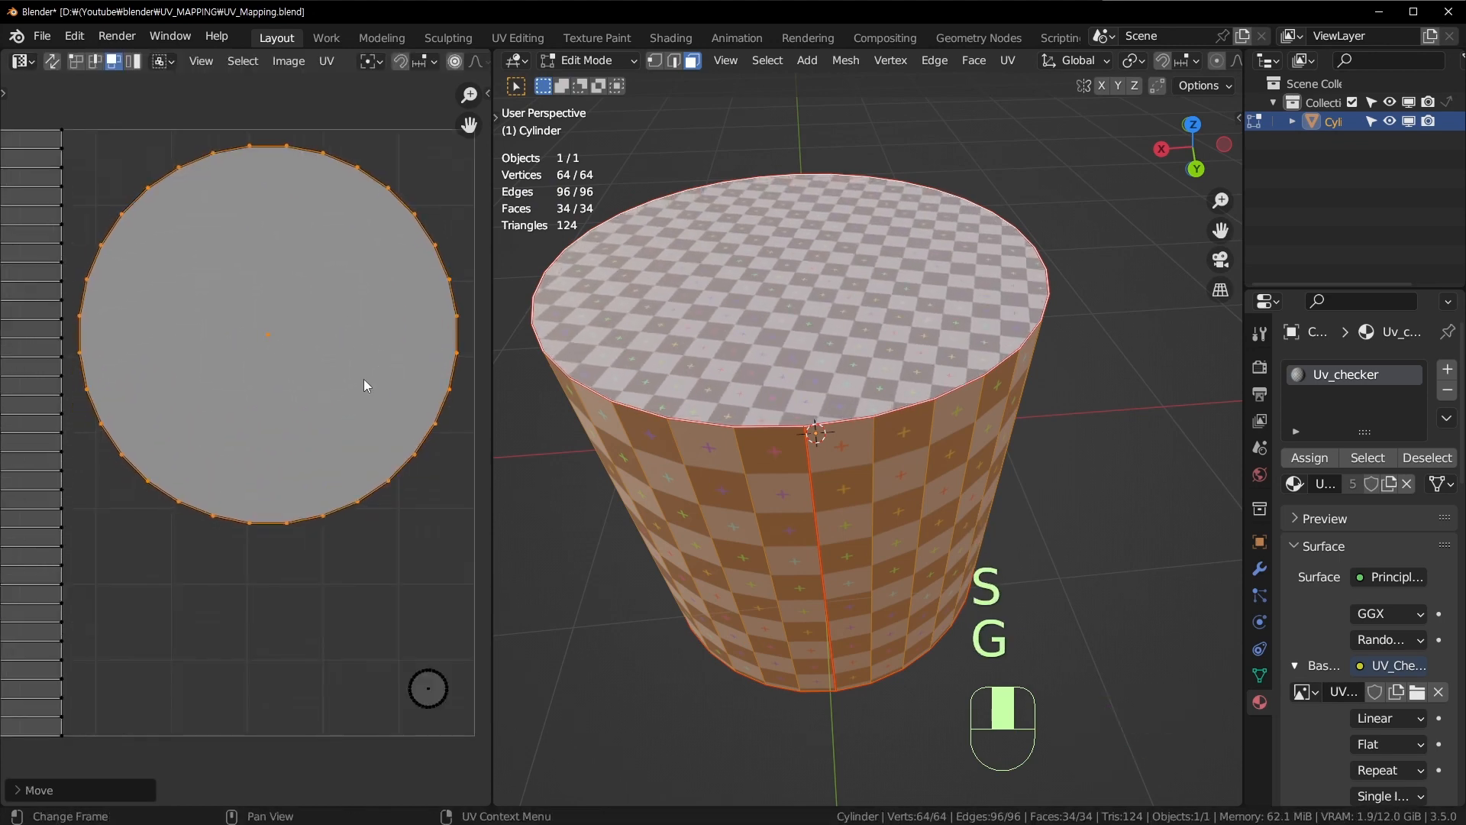
Step: Adjust the top cap's island in size and position so it fills the upper space between the strip and the UV square's border
shift+middle_drag(391, 401, 367, 407)
key(g)
key(s)
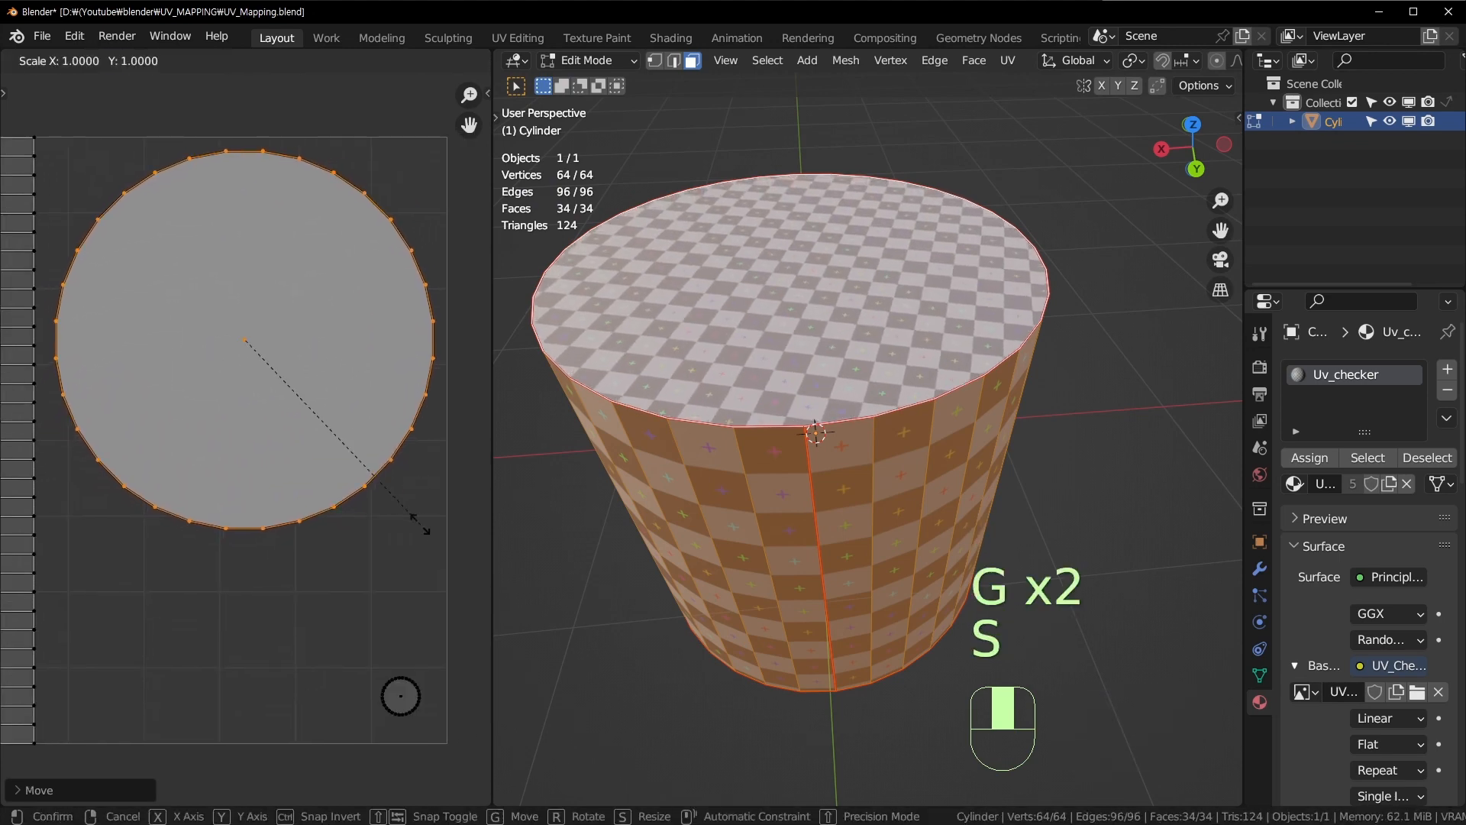
click(99, 558)
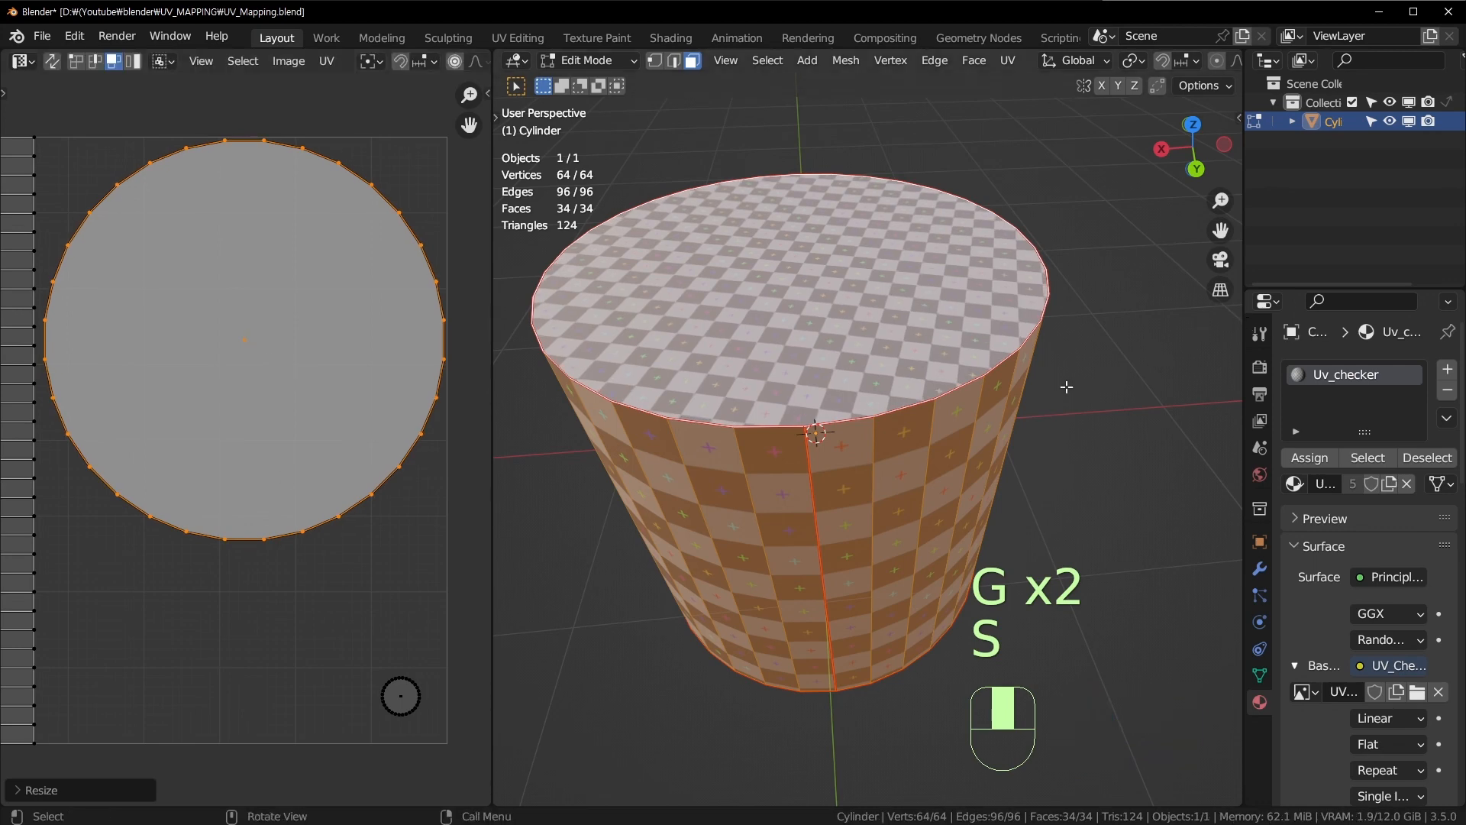
middle_drag(1067, 387, 697, 416)
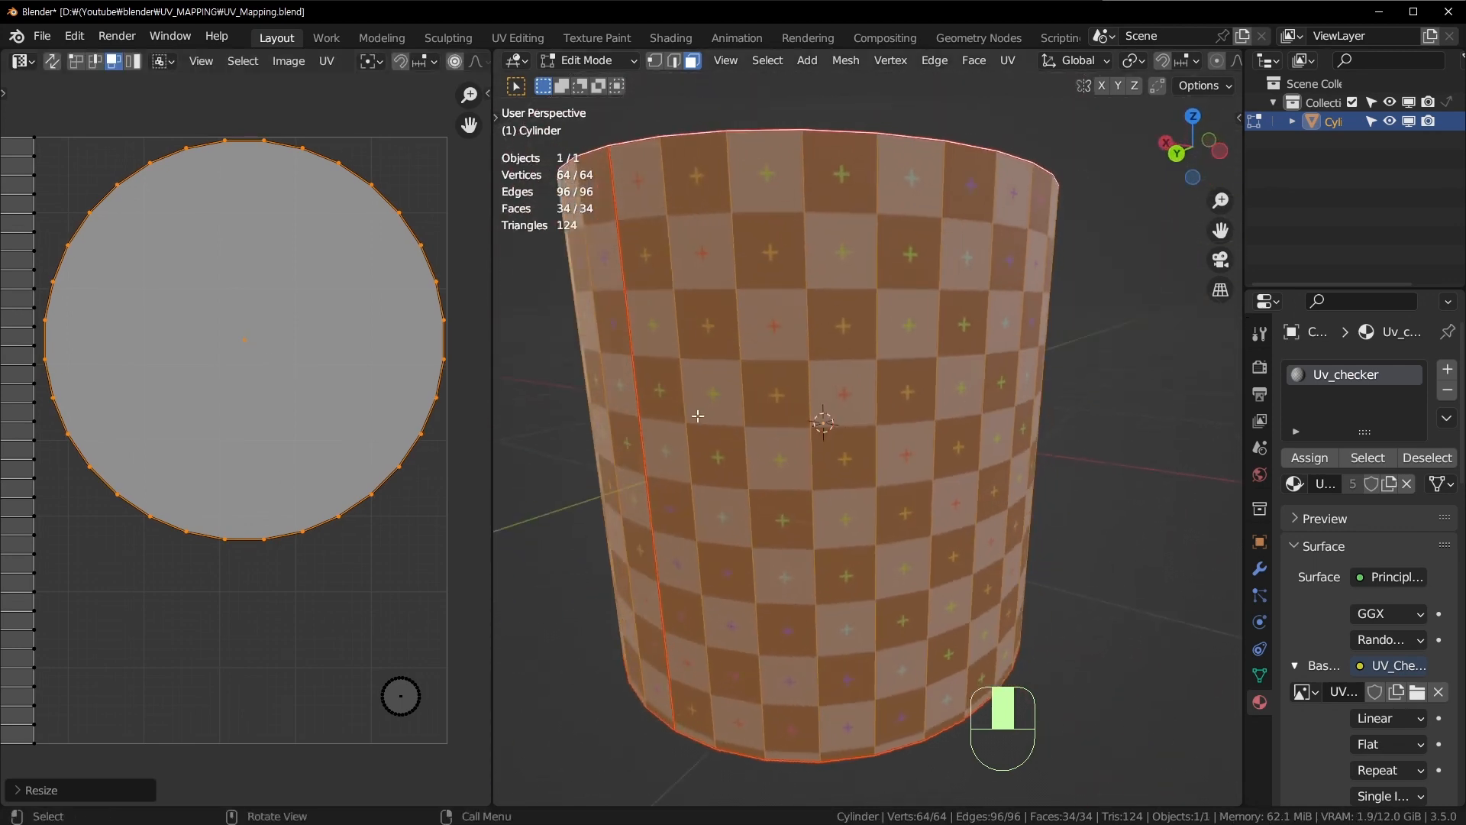
shift+middle_drag(196, 341, 189, 392)
key(s)
shift+click(396, 429)
key(g)
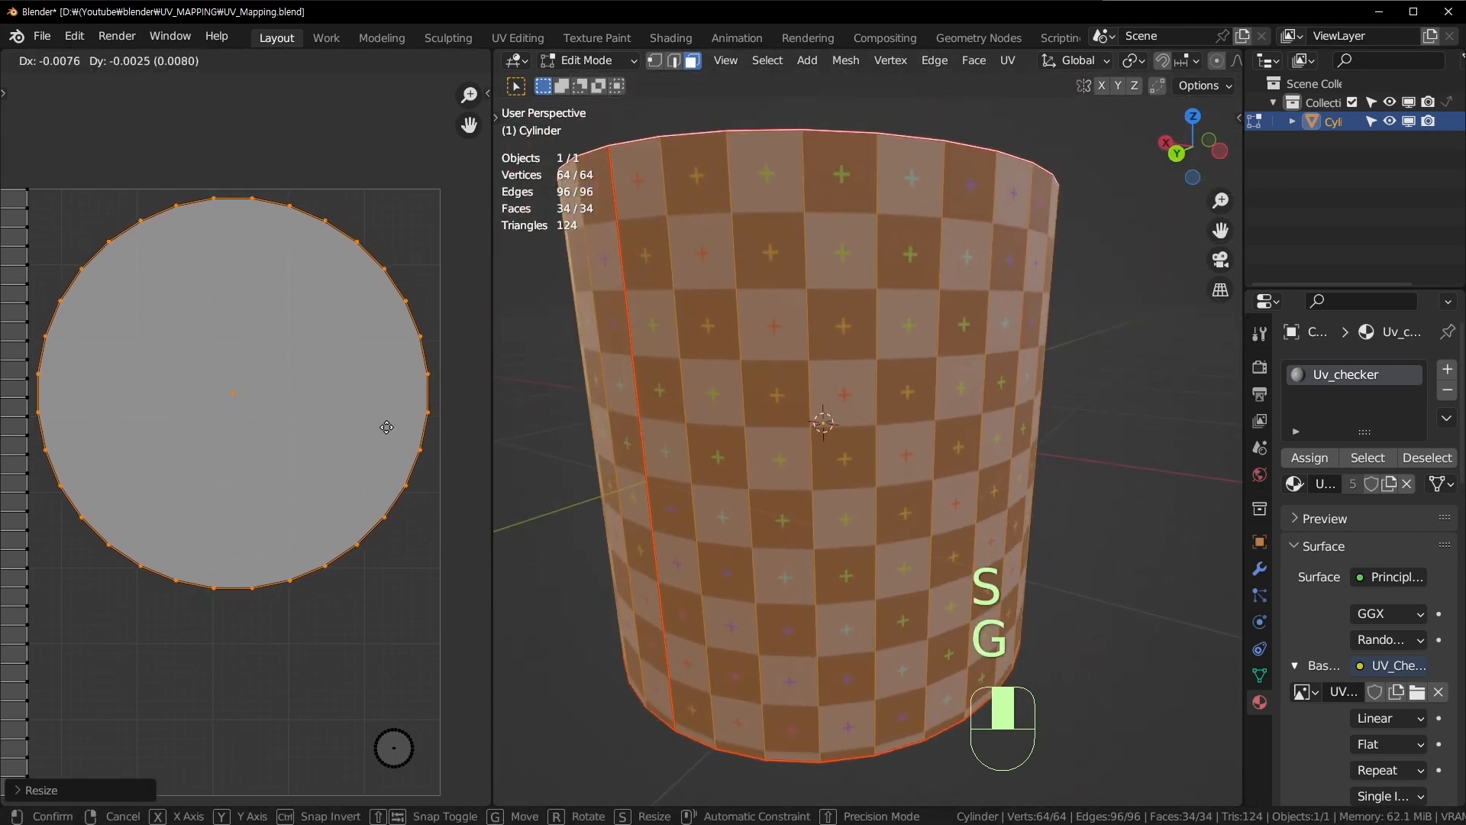
click(387, 427)
shift+middle_drag(278, 426, 359, 353)
scroll(204, 394, down, 3)
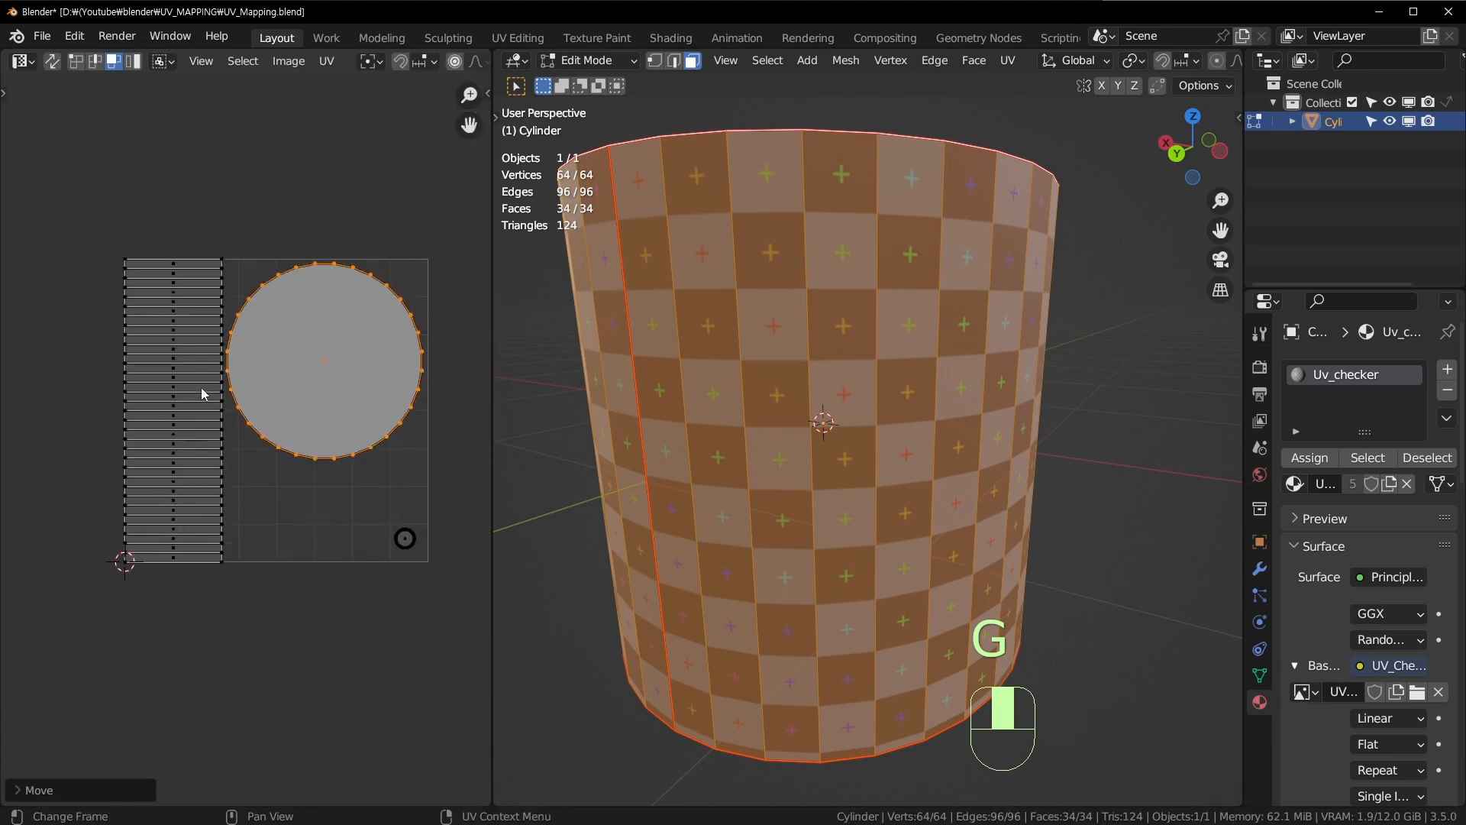
Step: Select the bottom cap's island, scale it up slightly and move it within the empty space below the top cap's island
key(a)
drag(386, 526, 457, 611)
key(s)
click(410, 583)
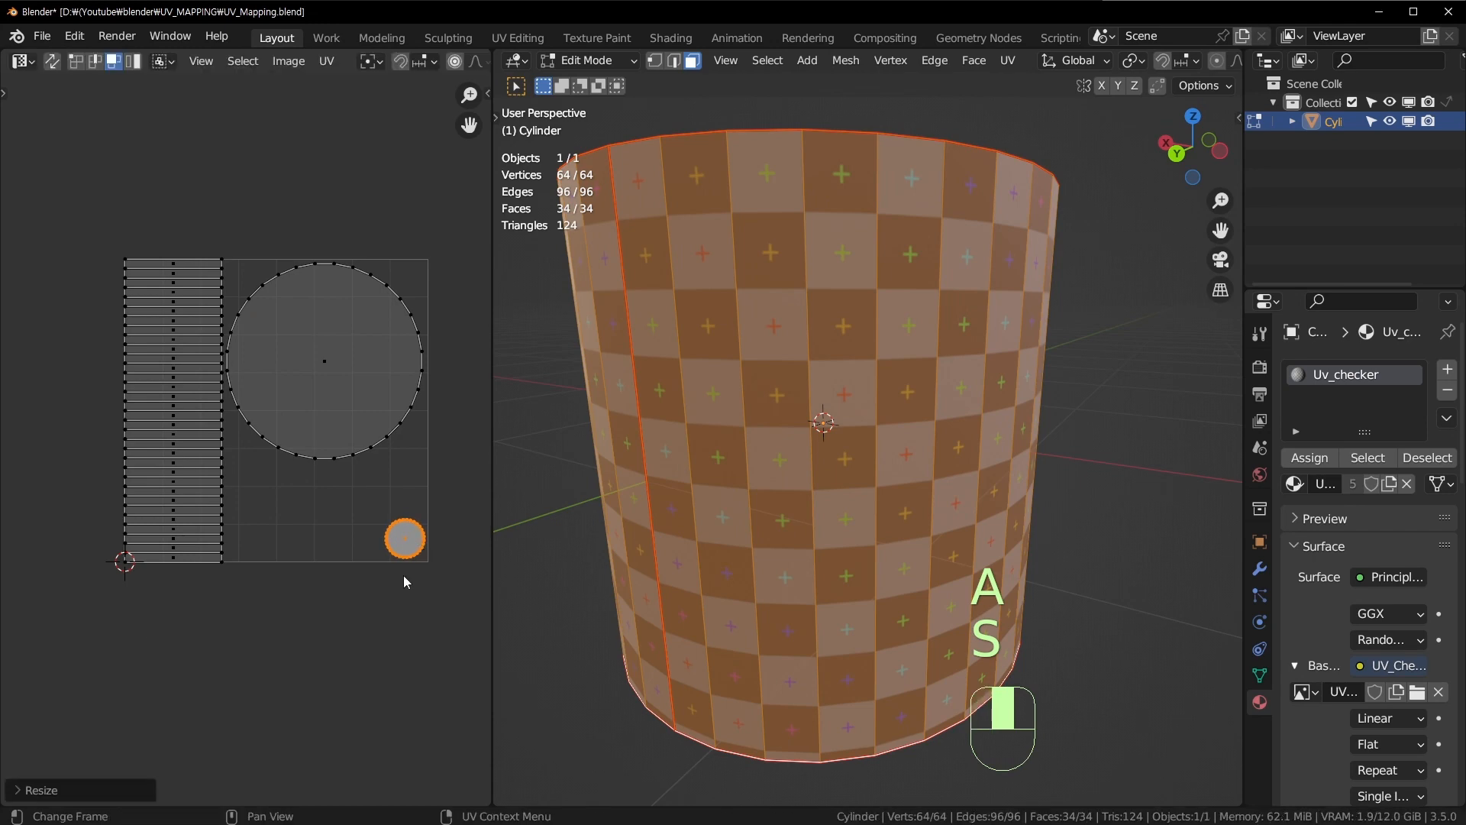
key(g)
click(364, 528)
scroll(387, 534, up, 2)
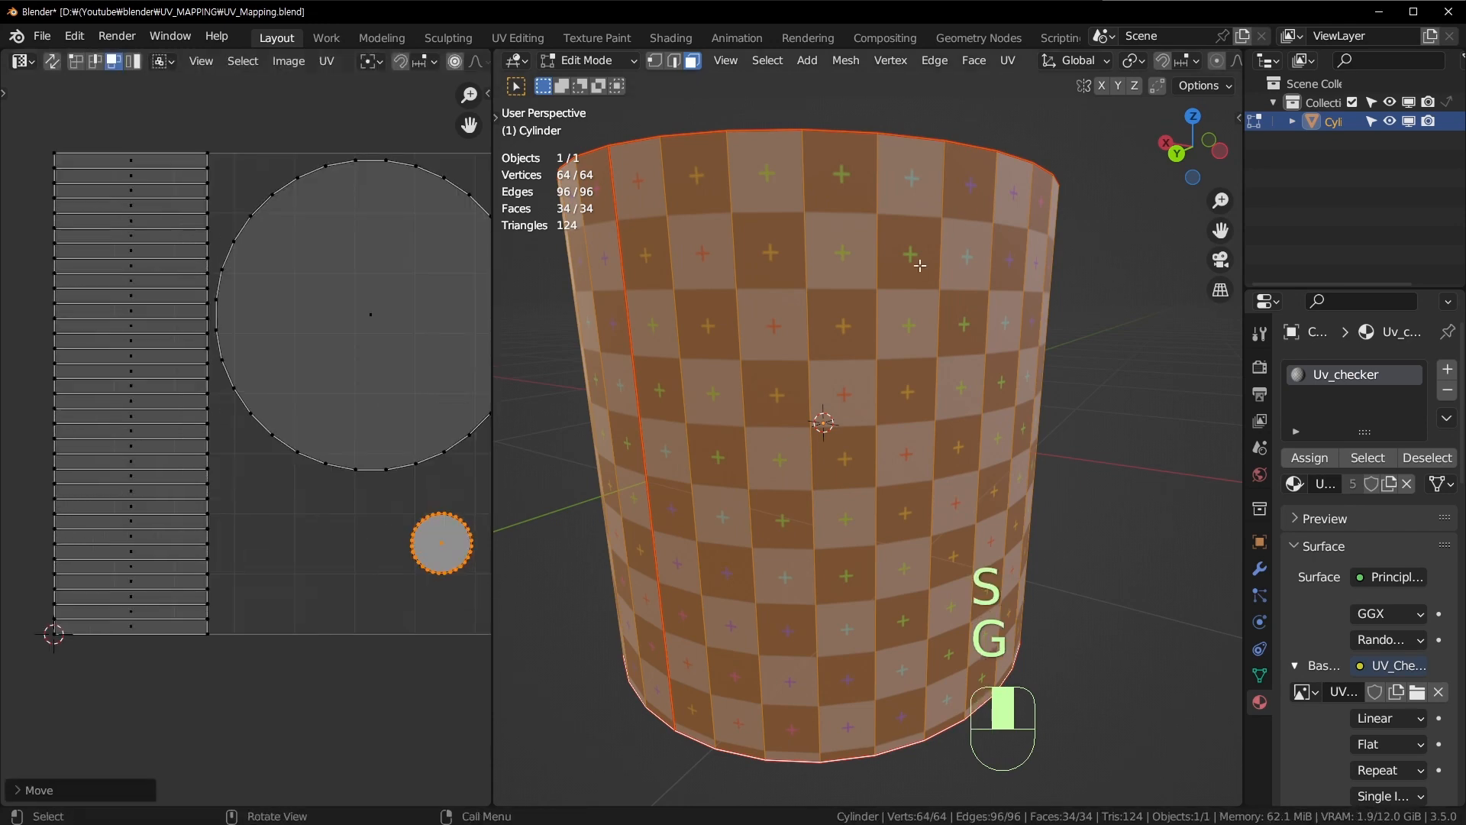
scroll(920, 265, down, 5)
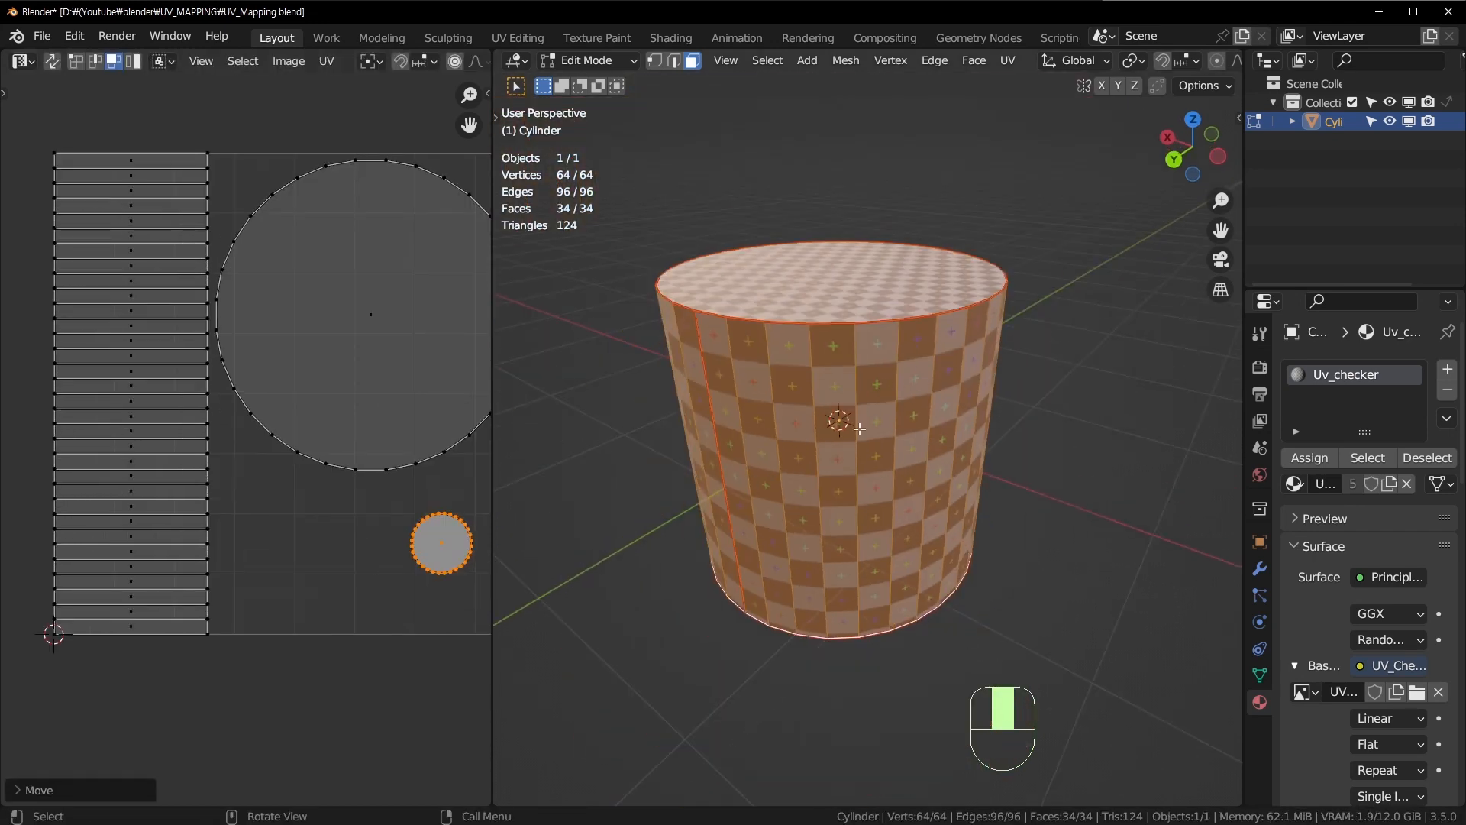
Step: Try moving the bottom cap's island and undo the move
key(g)
click(810, 412)
key(ctrl+z)
shift+middle_drag(355, 548, 234, 547)
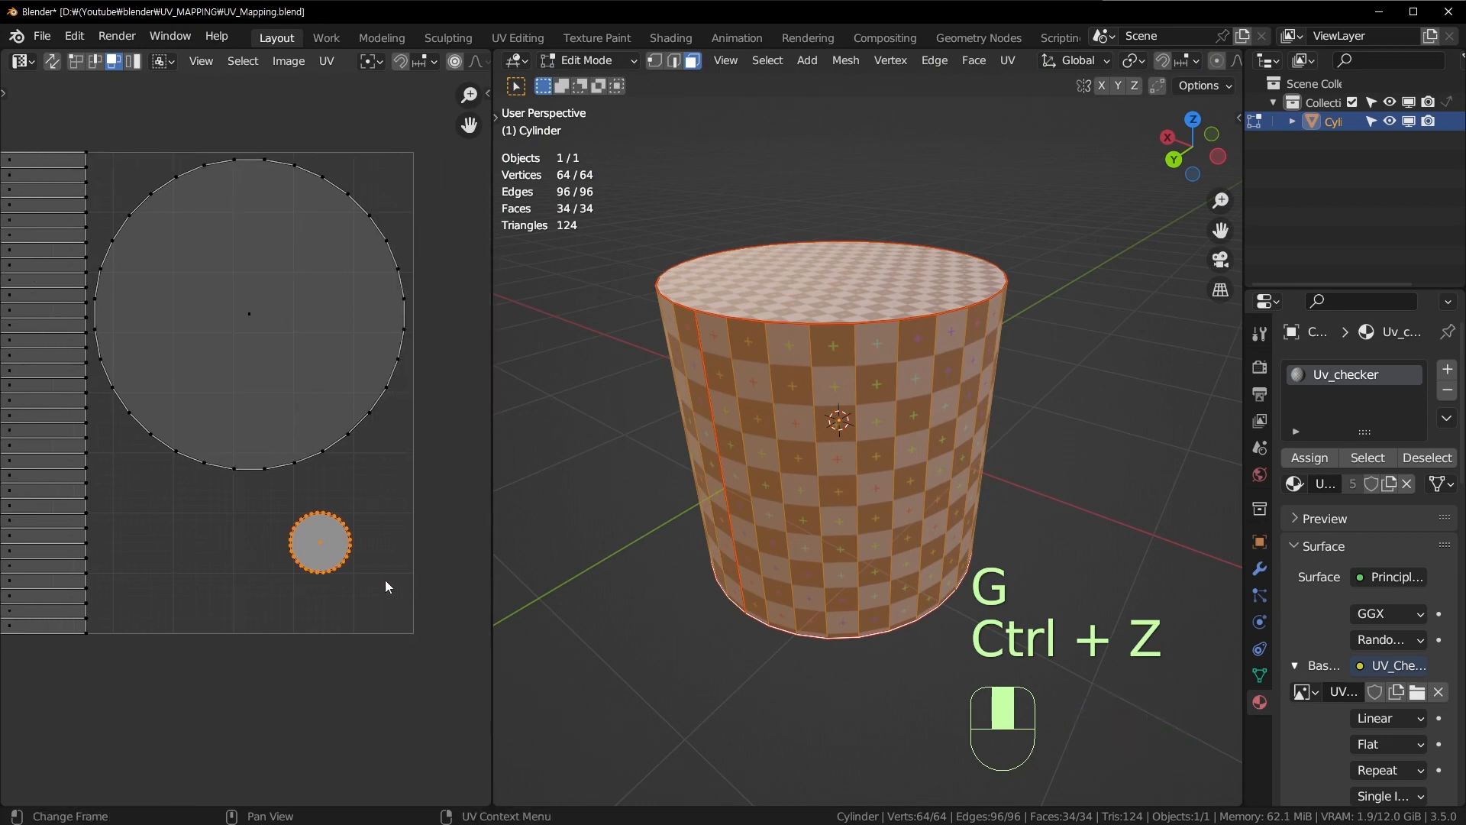
key(g)
key(ctrl+z)
Step: Reselect the bottom cap's island and try scaling and rotating it, undoing each transform
key(s)
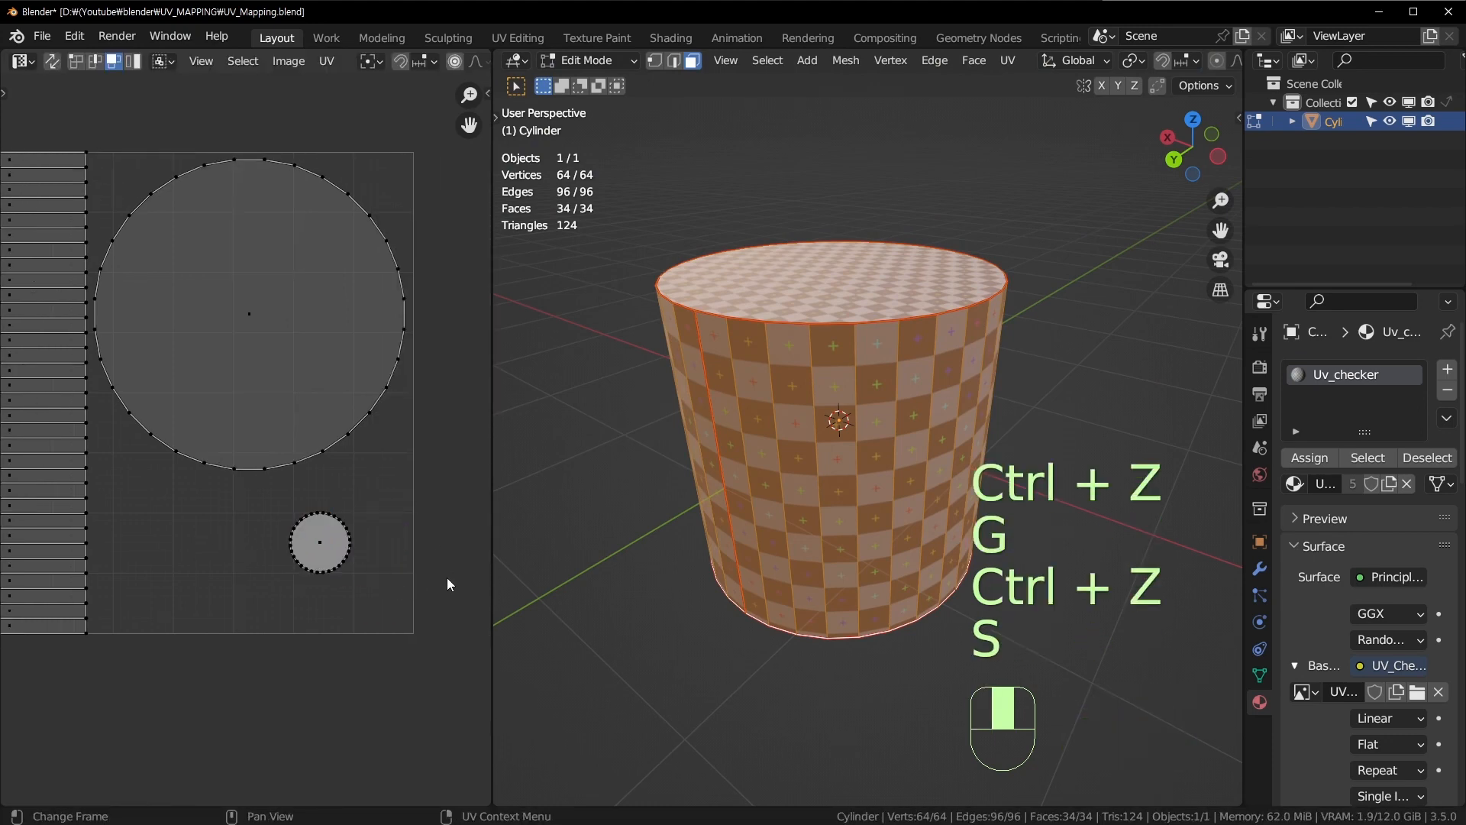
click(388, 576)
key(a)
click(307, 527)
drag(256, 503, 434, 660)
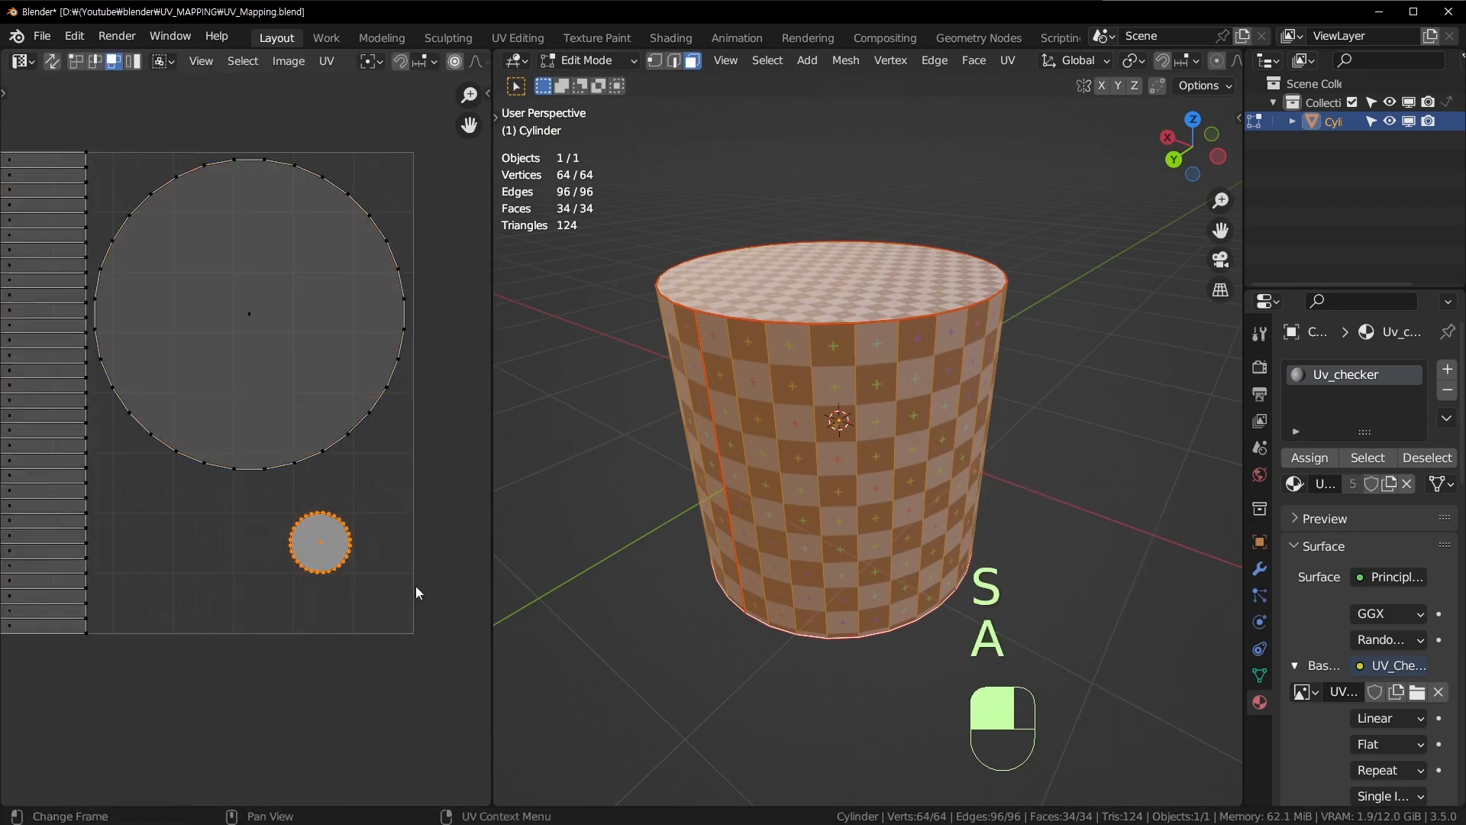
key(s)
key(ctrl+z)
key(r)
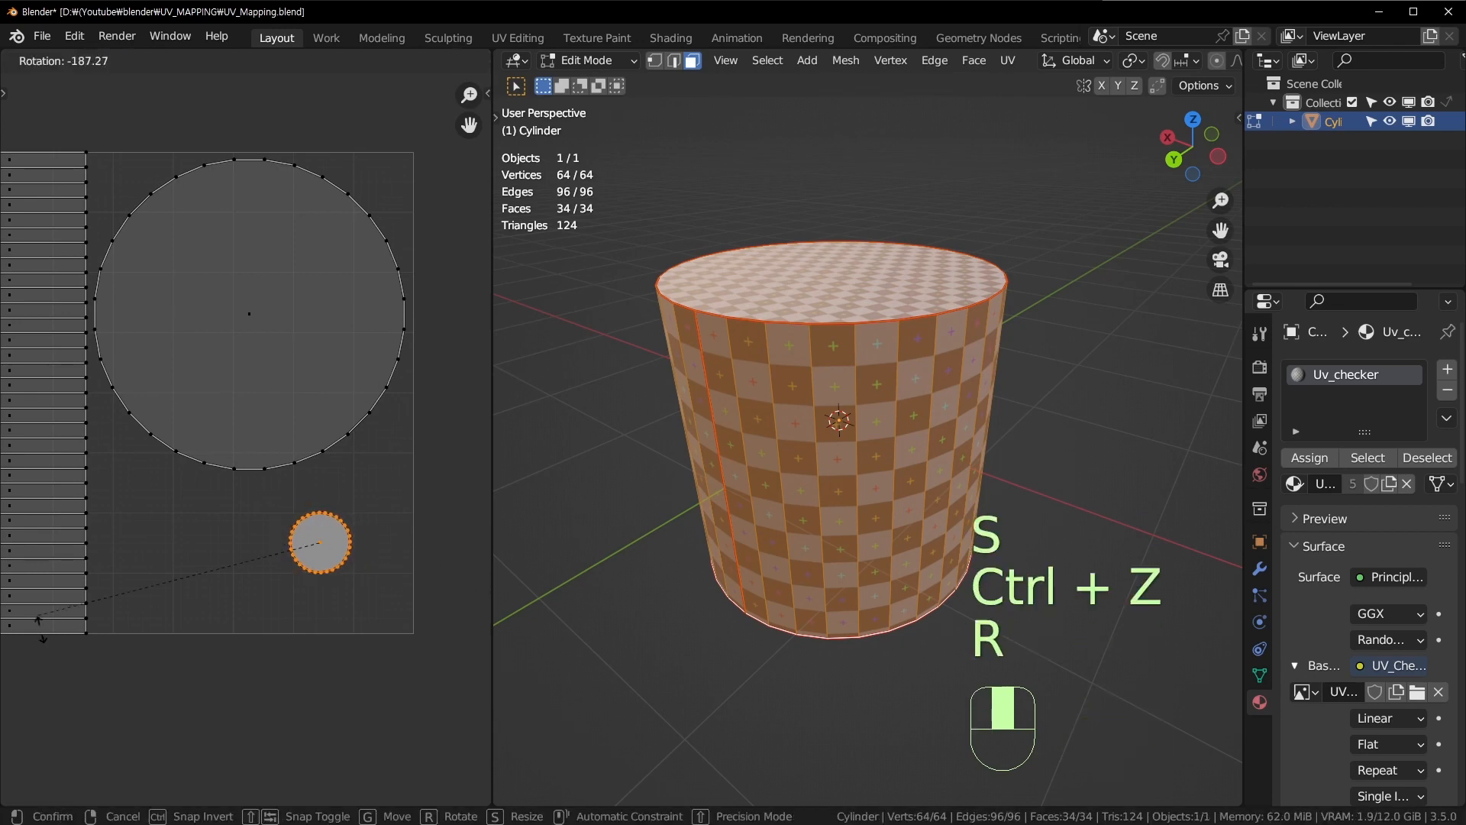
key(ctrl+z)
shift+middle_drag(318, 506, 386, 530)
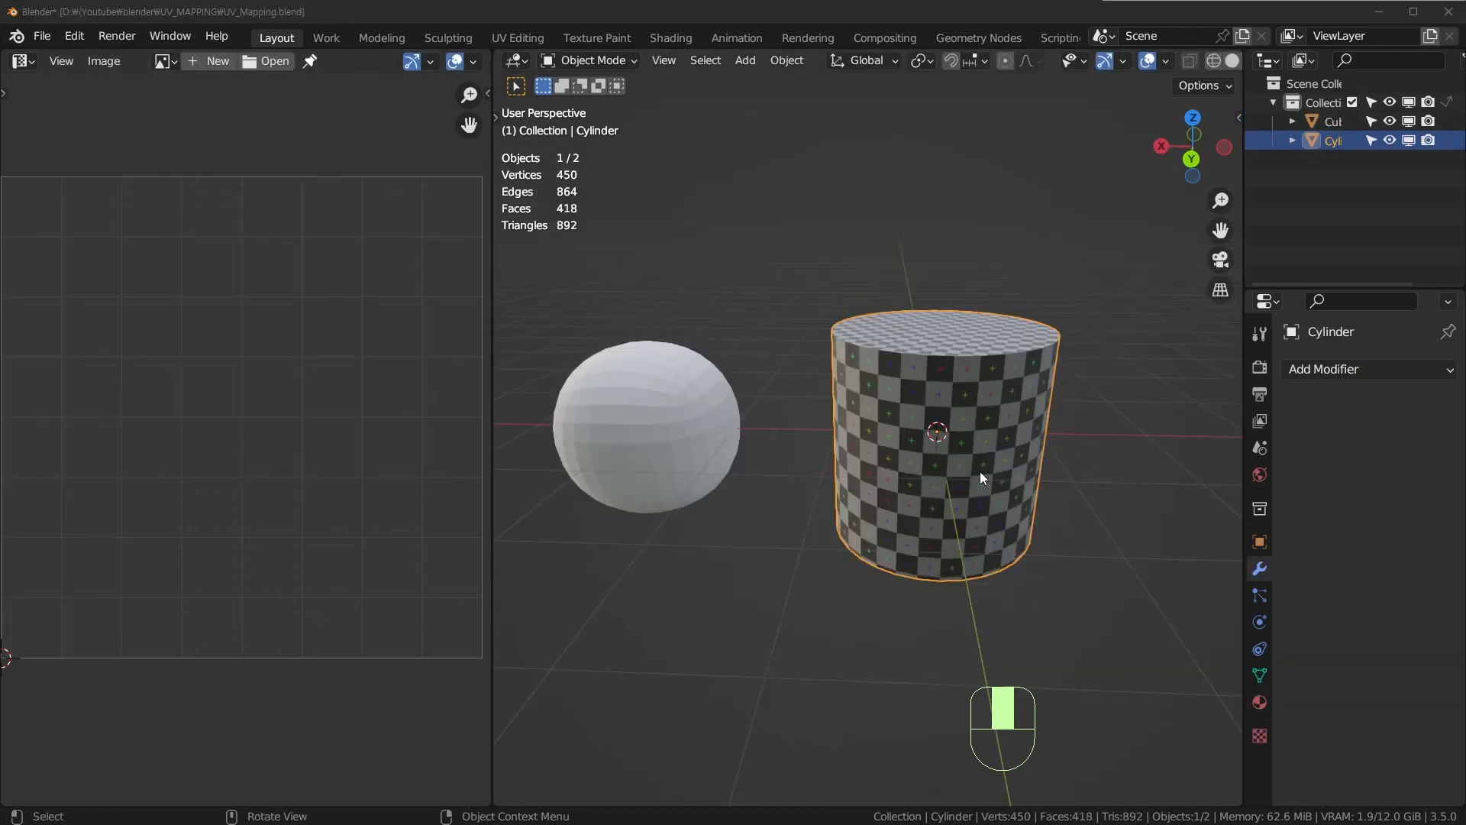
Step: Enter Edit Mode on the cylinder and unwrap all its faces using Smart UV Project with a 66° angle limit and scaled margins
click(954, 481)
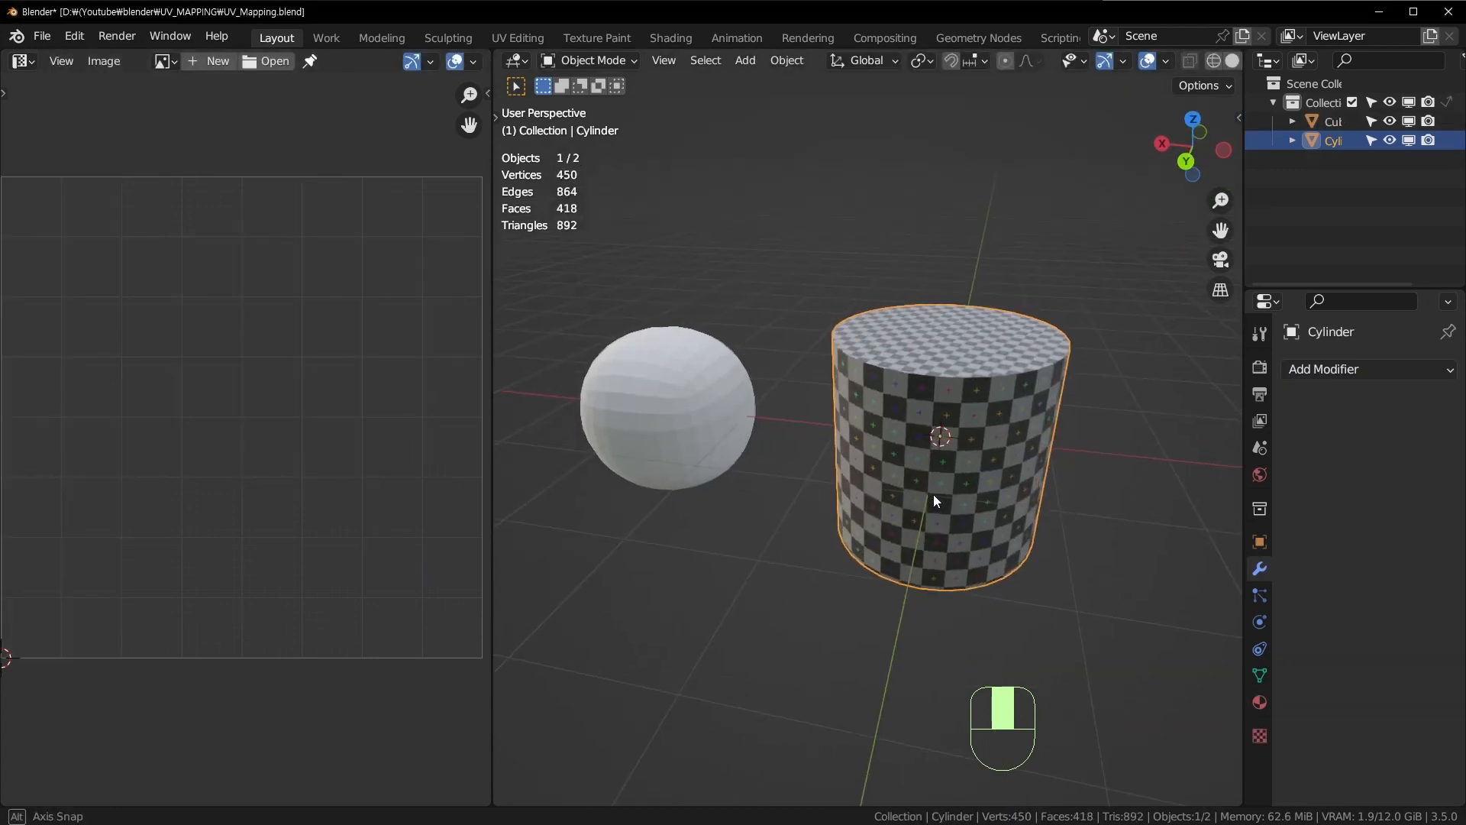
key(Tab)
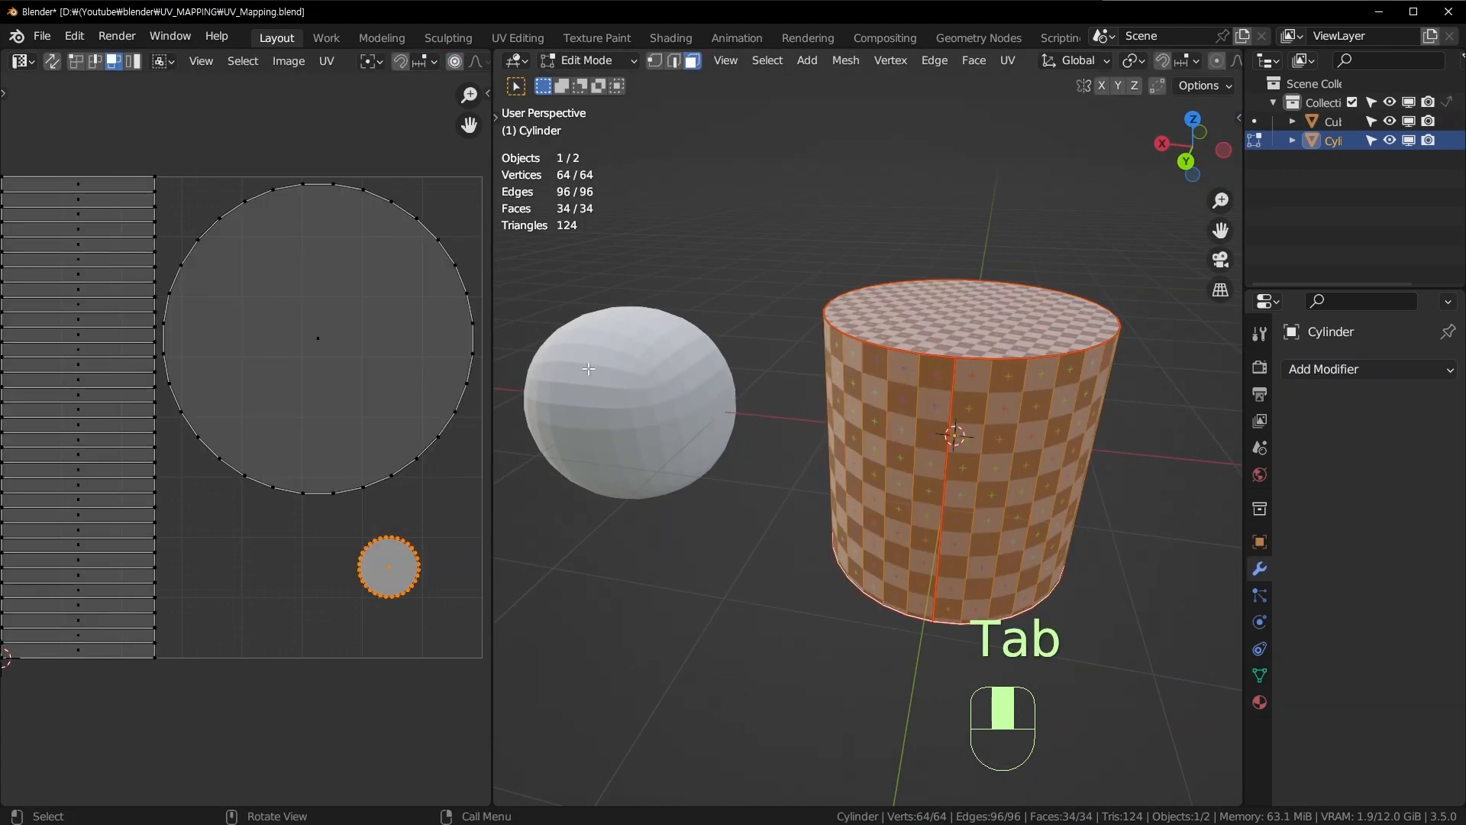
shift+middle_drag(779, 360, 835, 412)
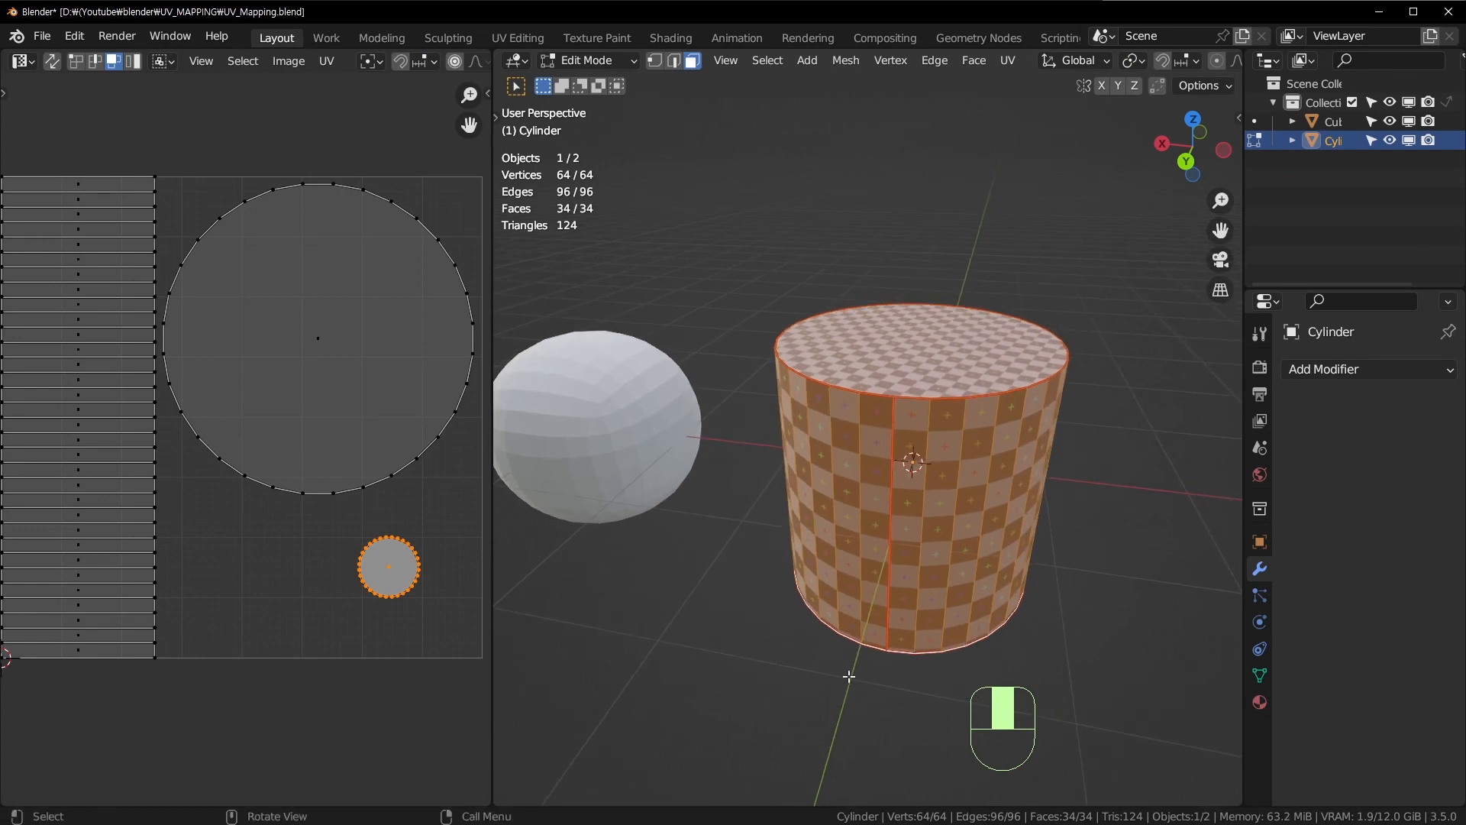
middle_drag(870, 403, 896, 383)
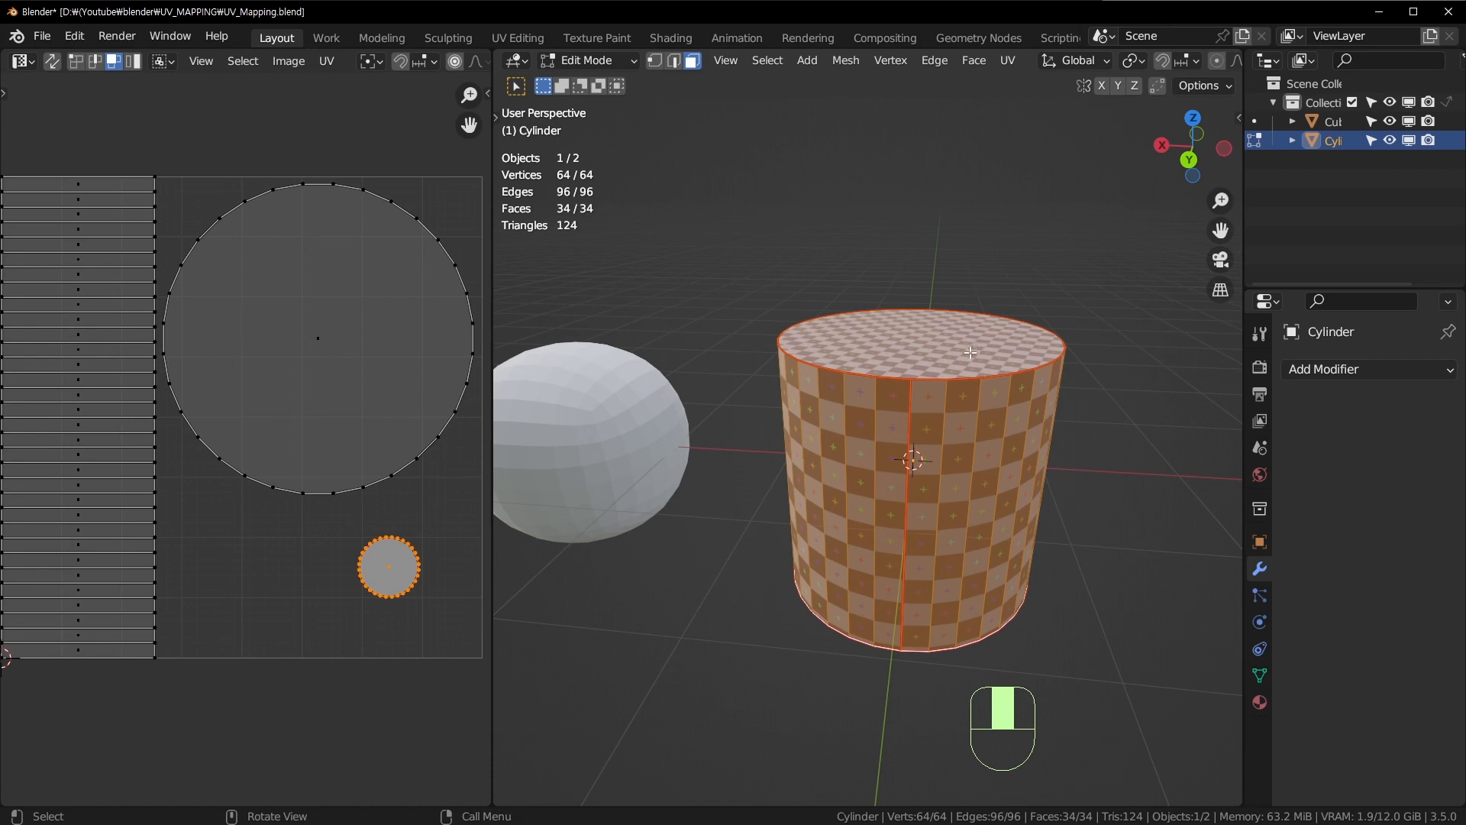
middle_drag(904, 404, 918, 404)
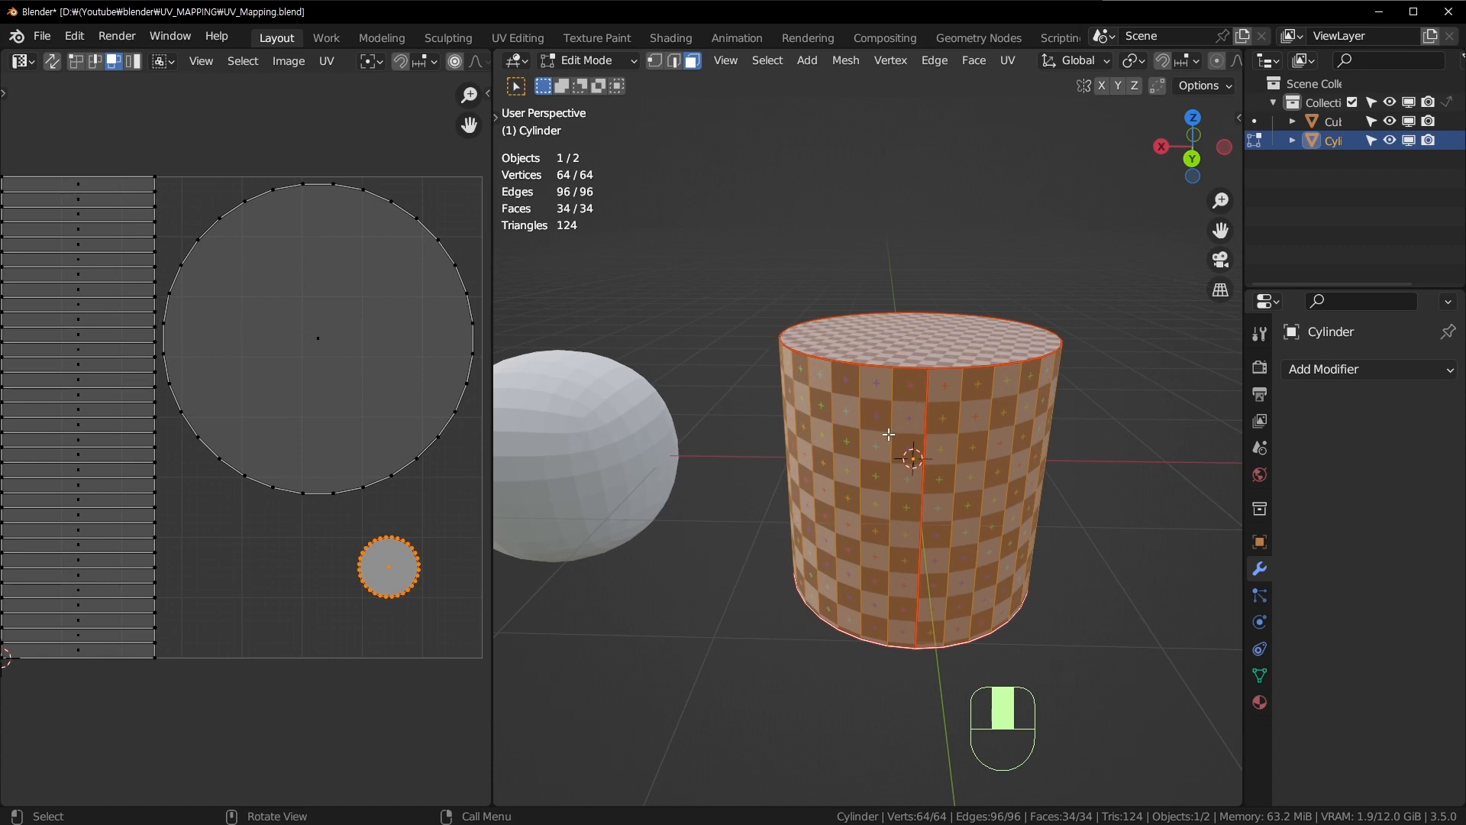
key(u)
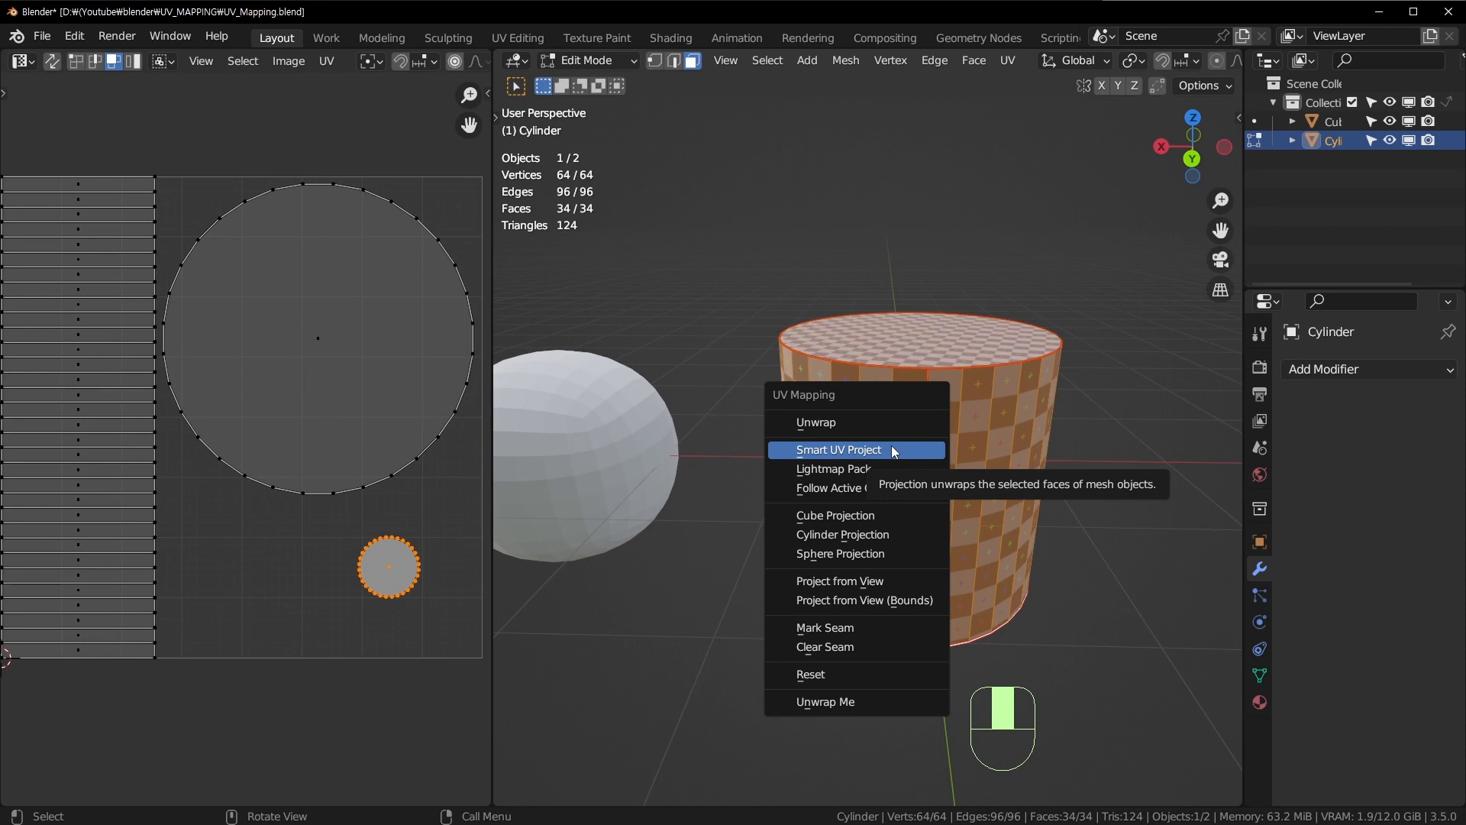
click(896, 451)
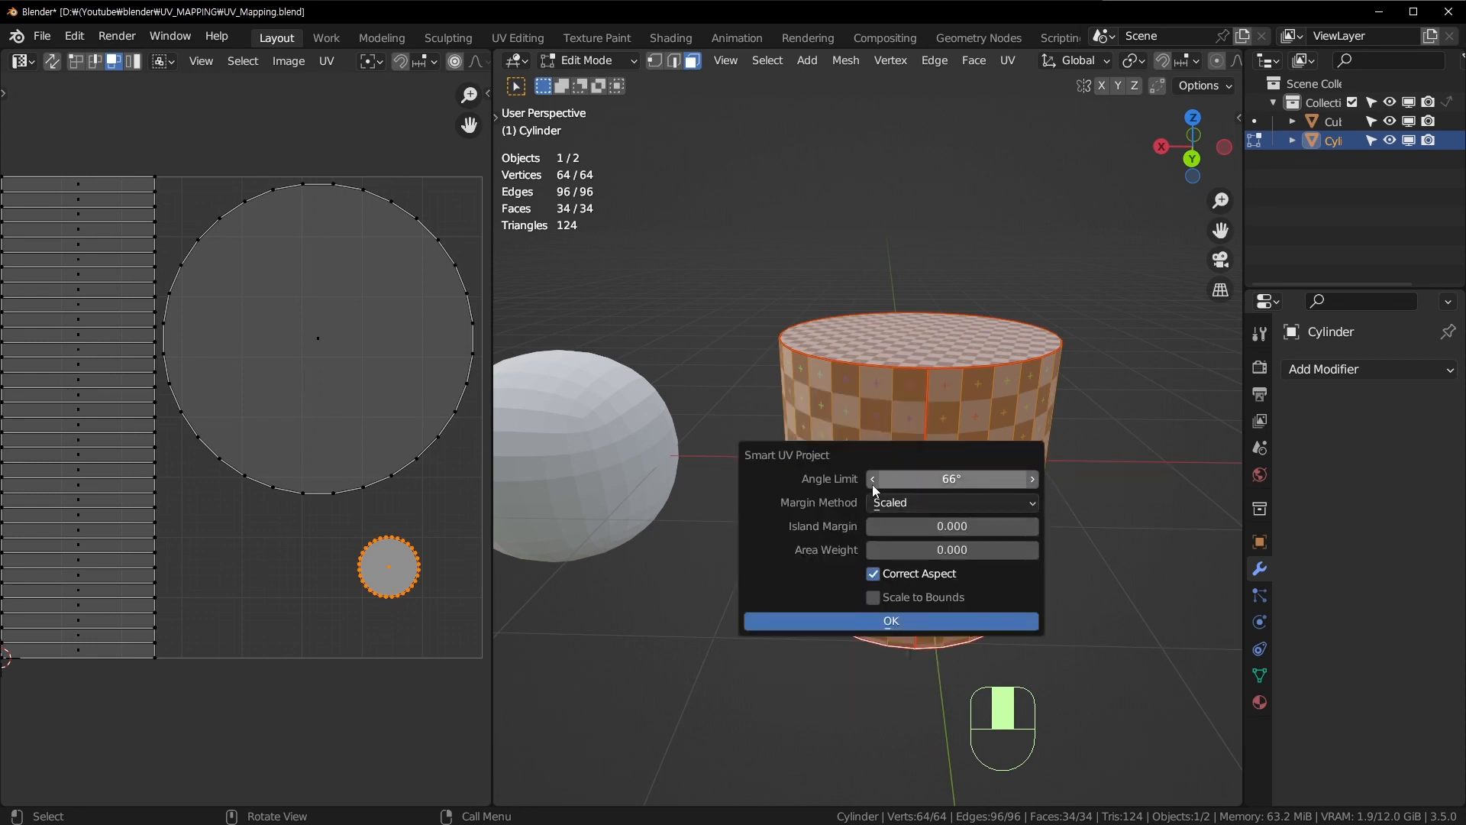
click(966, 617)
middle_drag(180, 398, 200, 466)
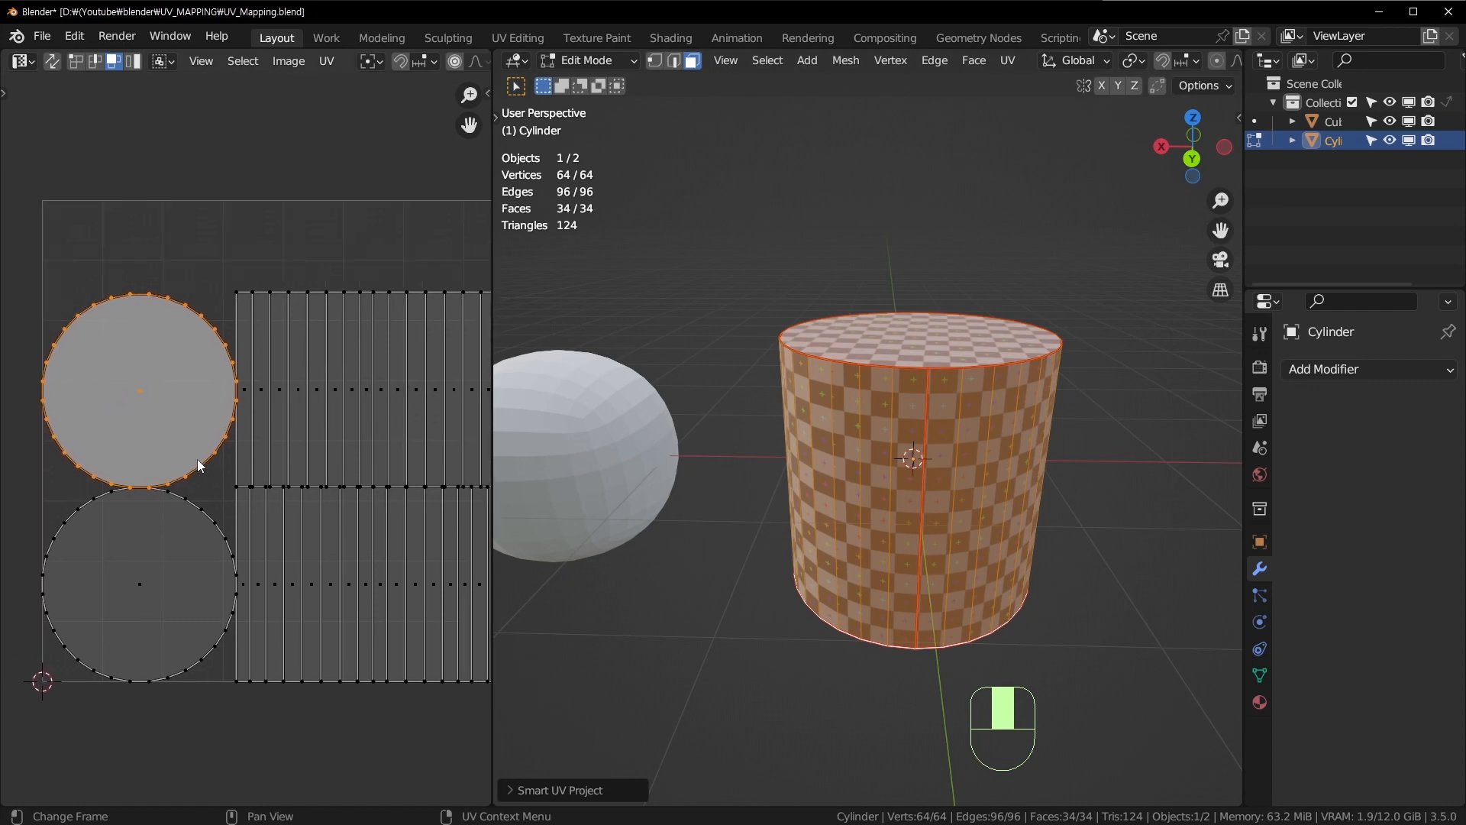
scroll(163, 397, up, 5)
scroll(205, 358, down, 7)
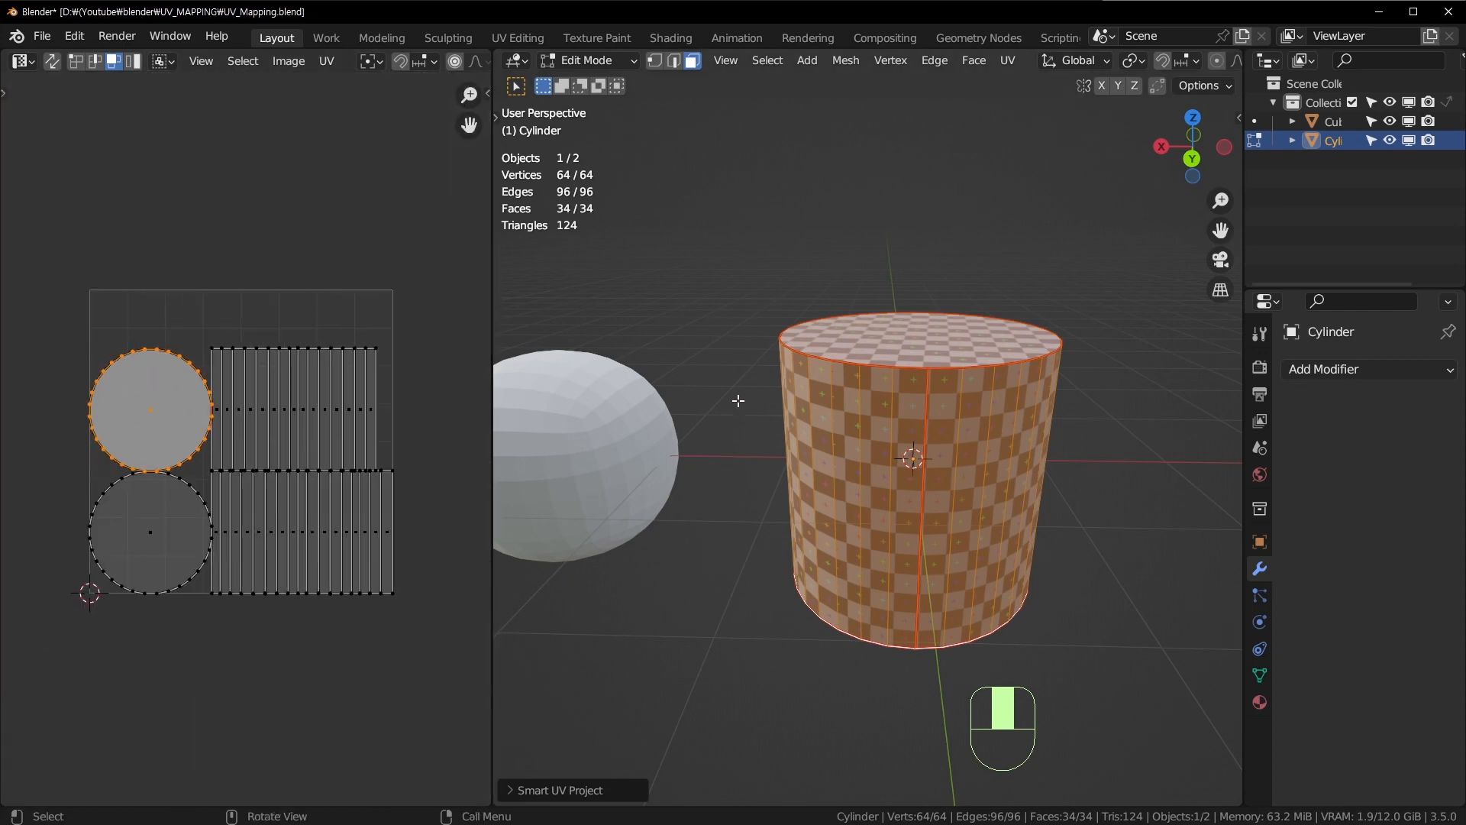
Step: Leave the cylinder's Edit Mode and open the neighbouring sphere's mesh for editing
key(Tab)
click(620, 443)
shift+middle_drag(620, 444, 843, 521)
key(Tab)
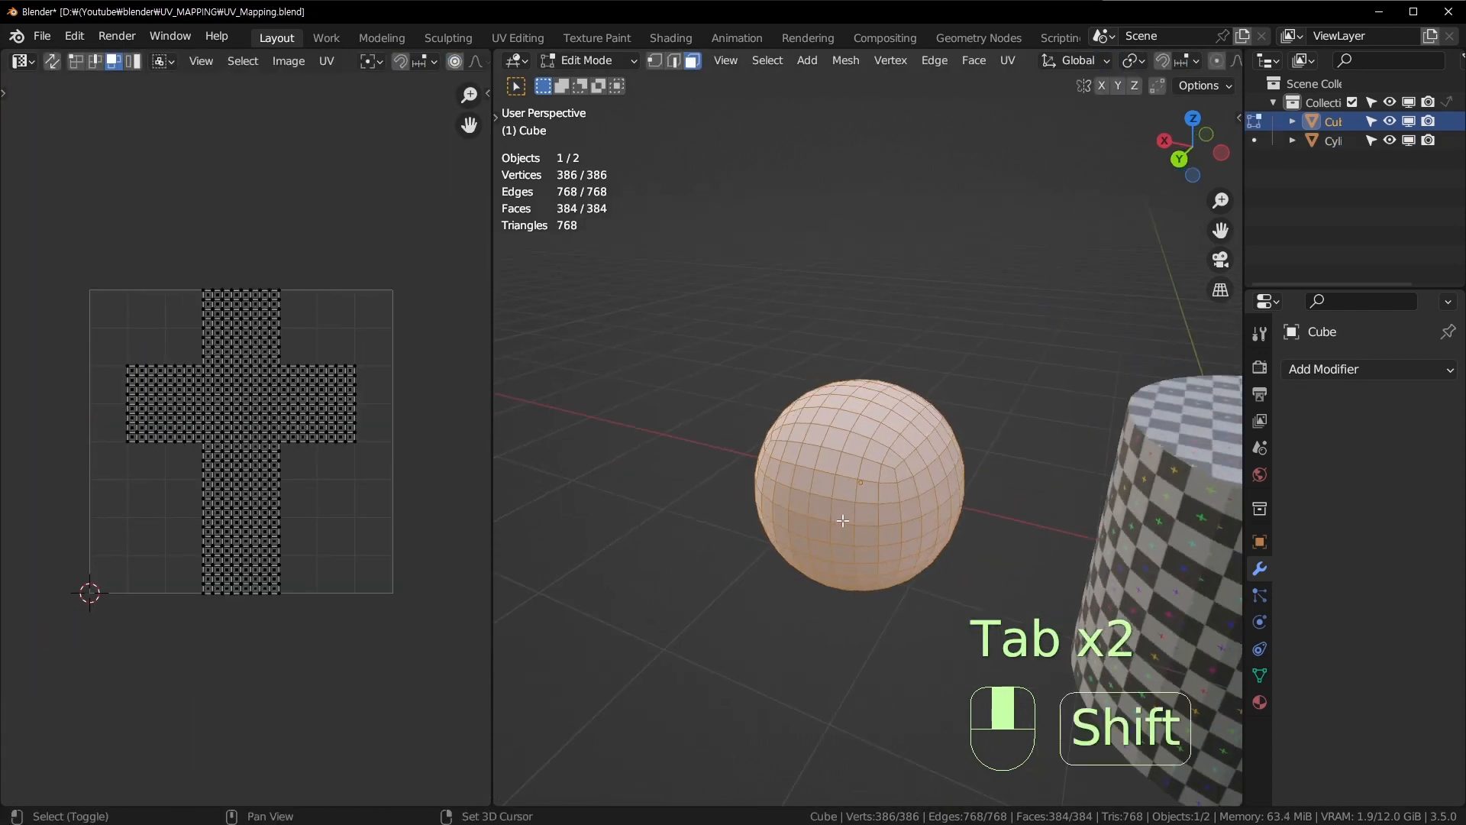
scroll(844, 508, up, 3)
middle_drag(917, 486, 850, 467)
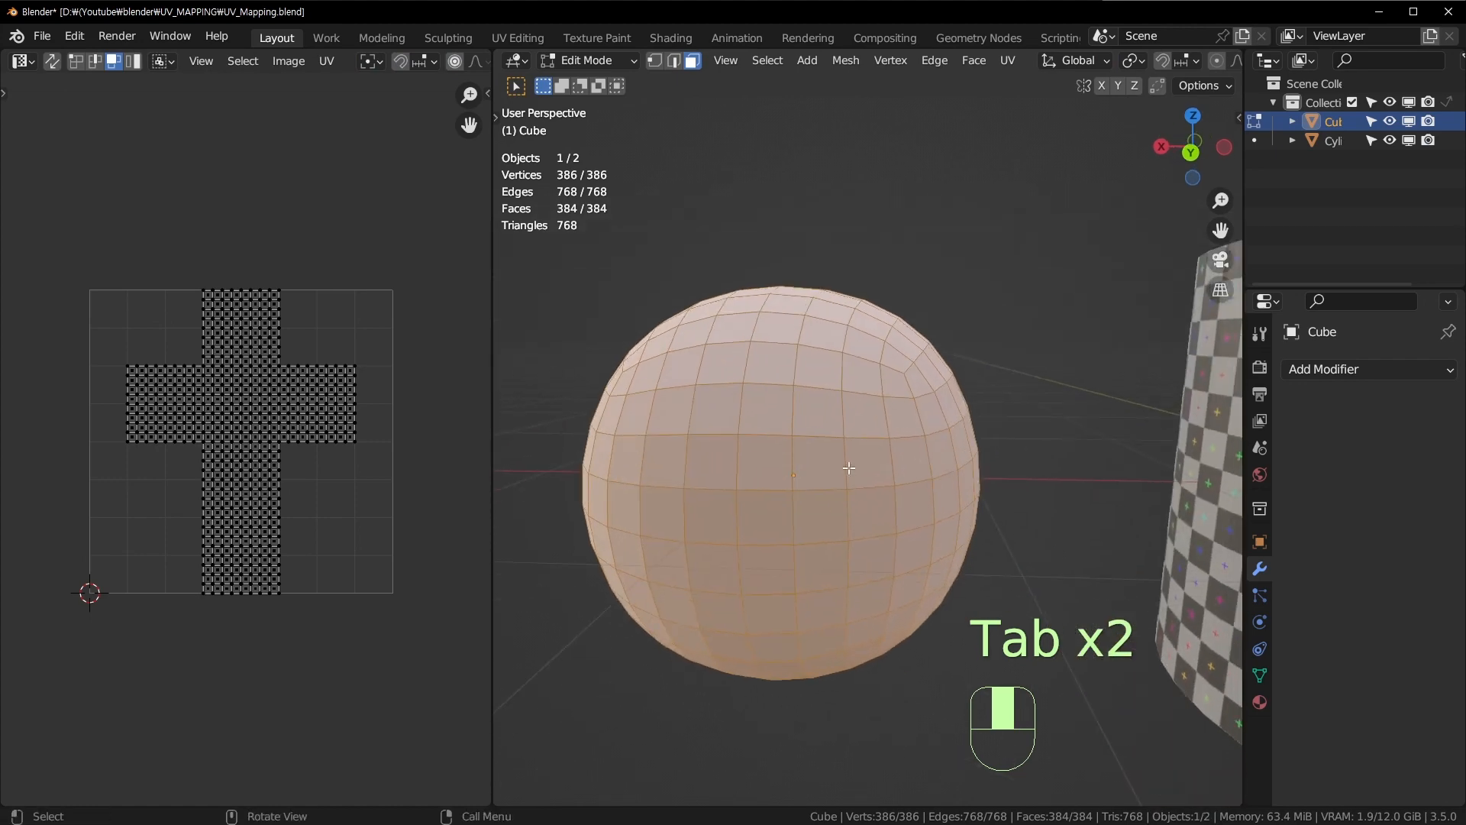
Step: Unwrap all of the sphere's faces using Smart UV Project with its default settings and inspect the islands
key(u)
click(849, 467)
click(802, 645)
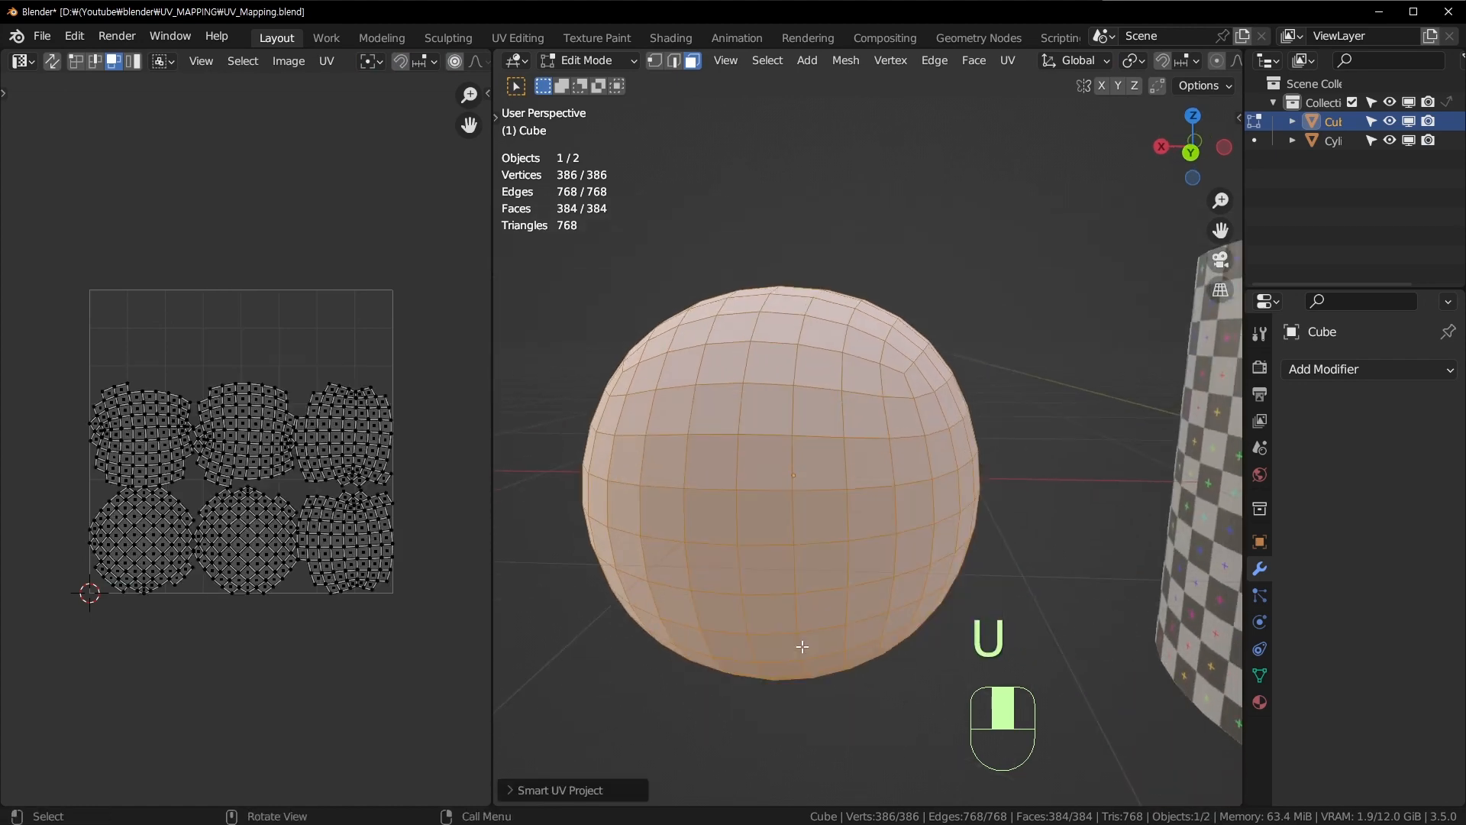
scroll(255, 414, up, 5)
scroll(364, 424, up, 3)
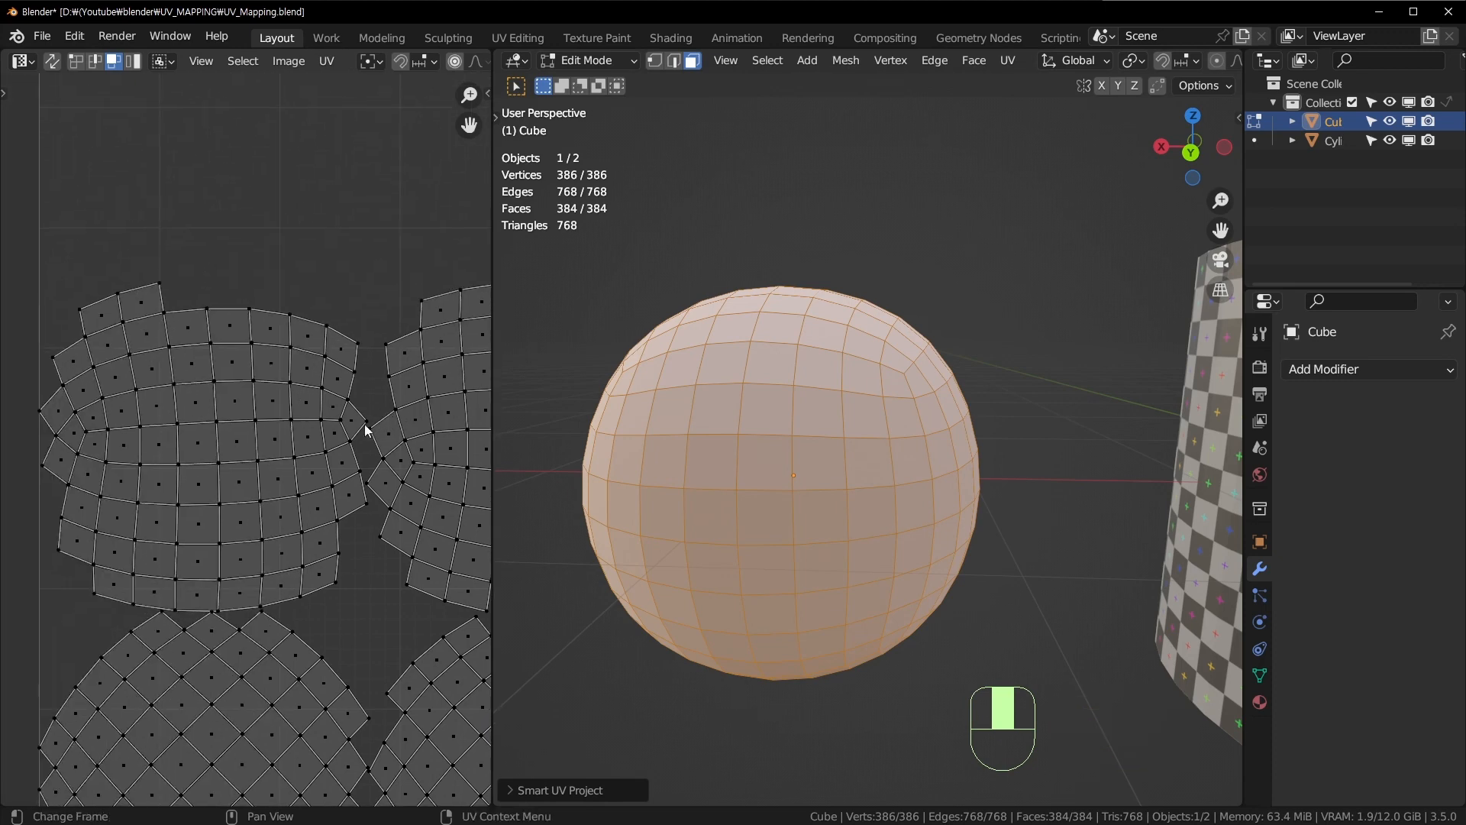
scroll(310, 472, up, 5)
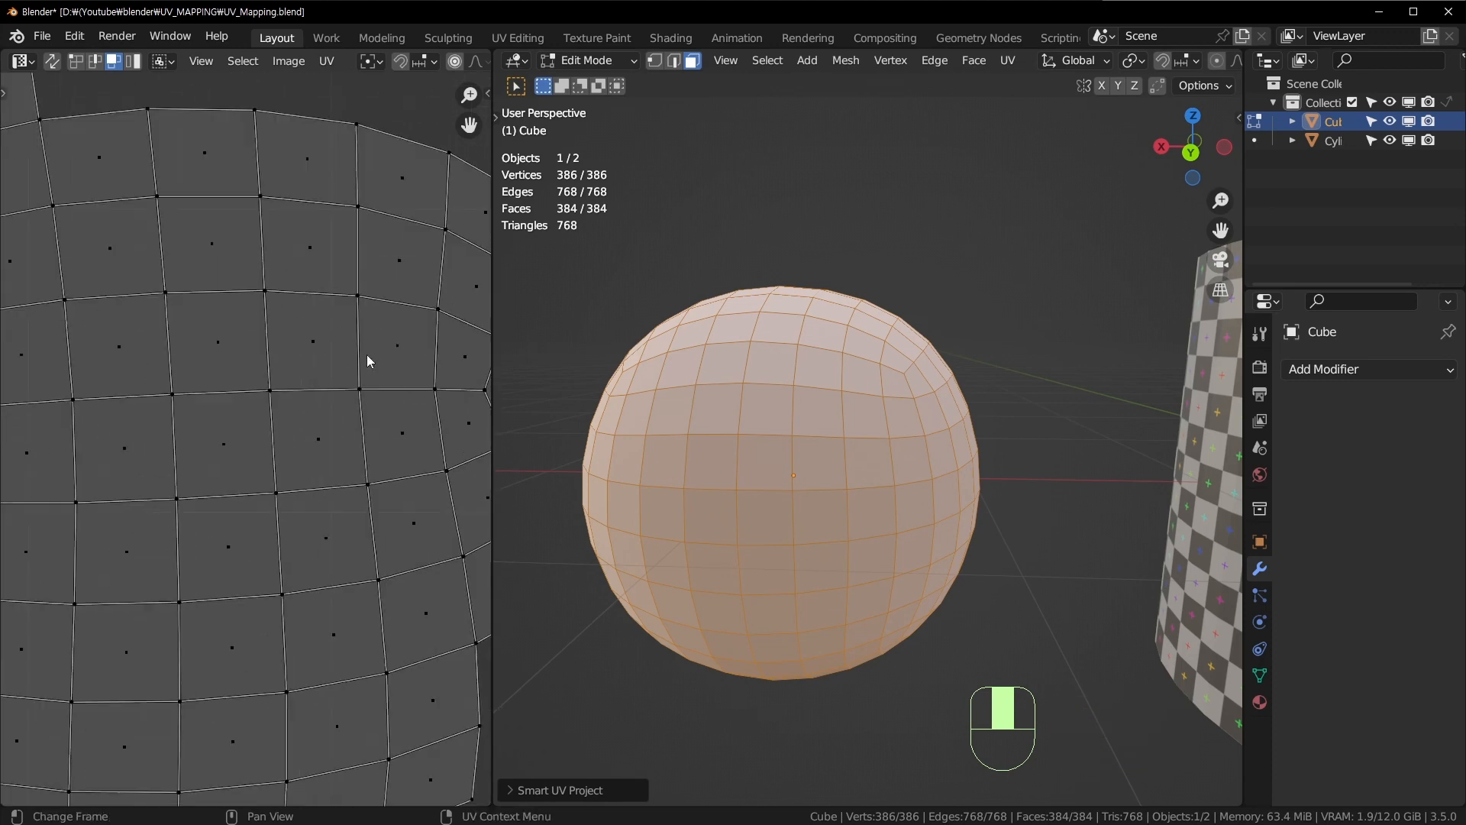
scroll(318, 635, down, 10)
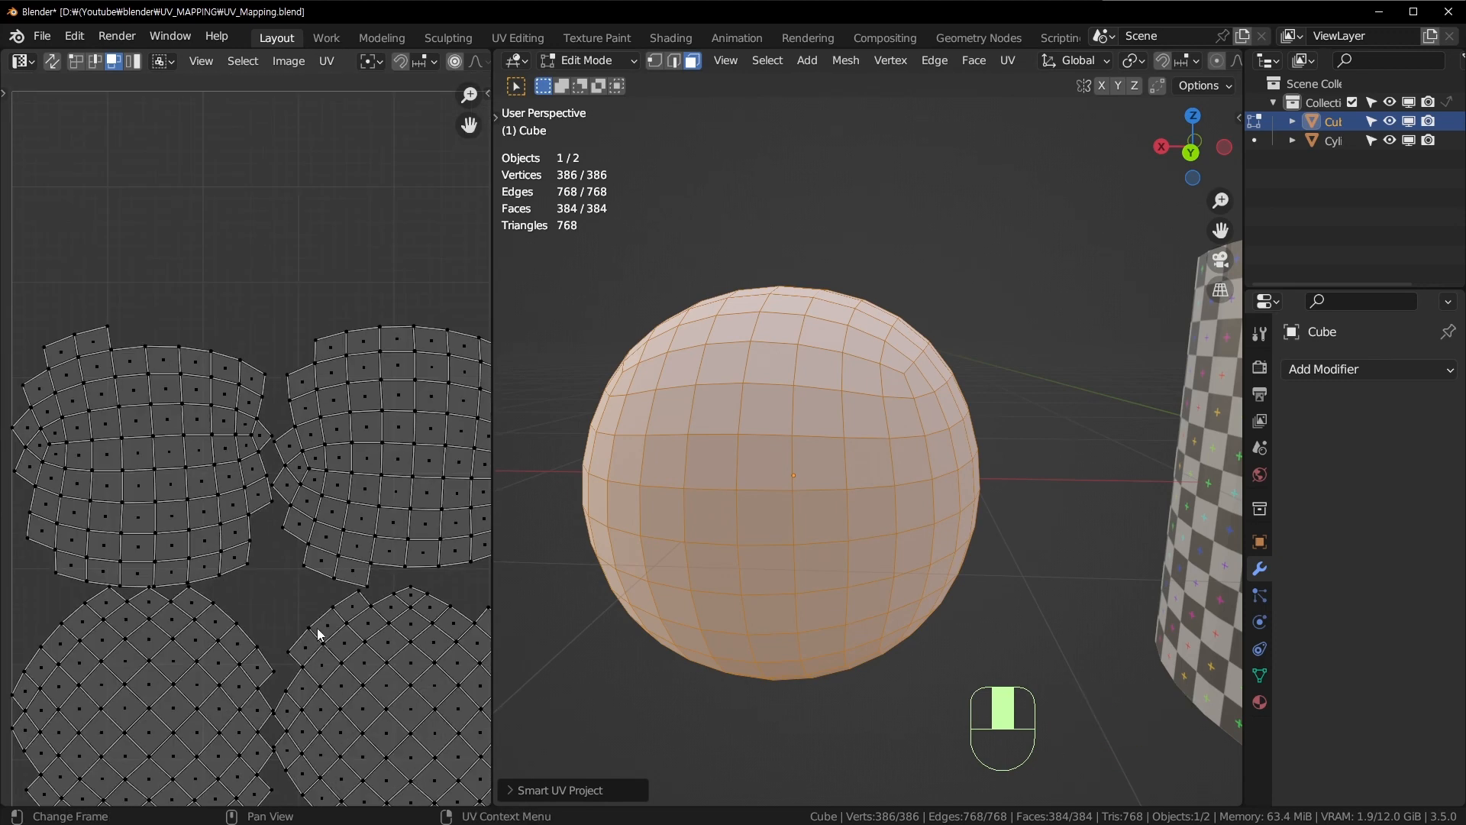
Step: Try an 89° angle limit for the sphere's Smart UV Project, and settle on 78.6°
click(541, 794)
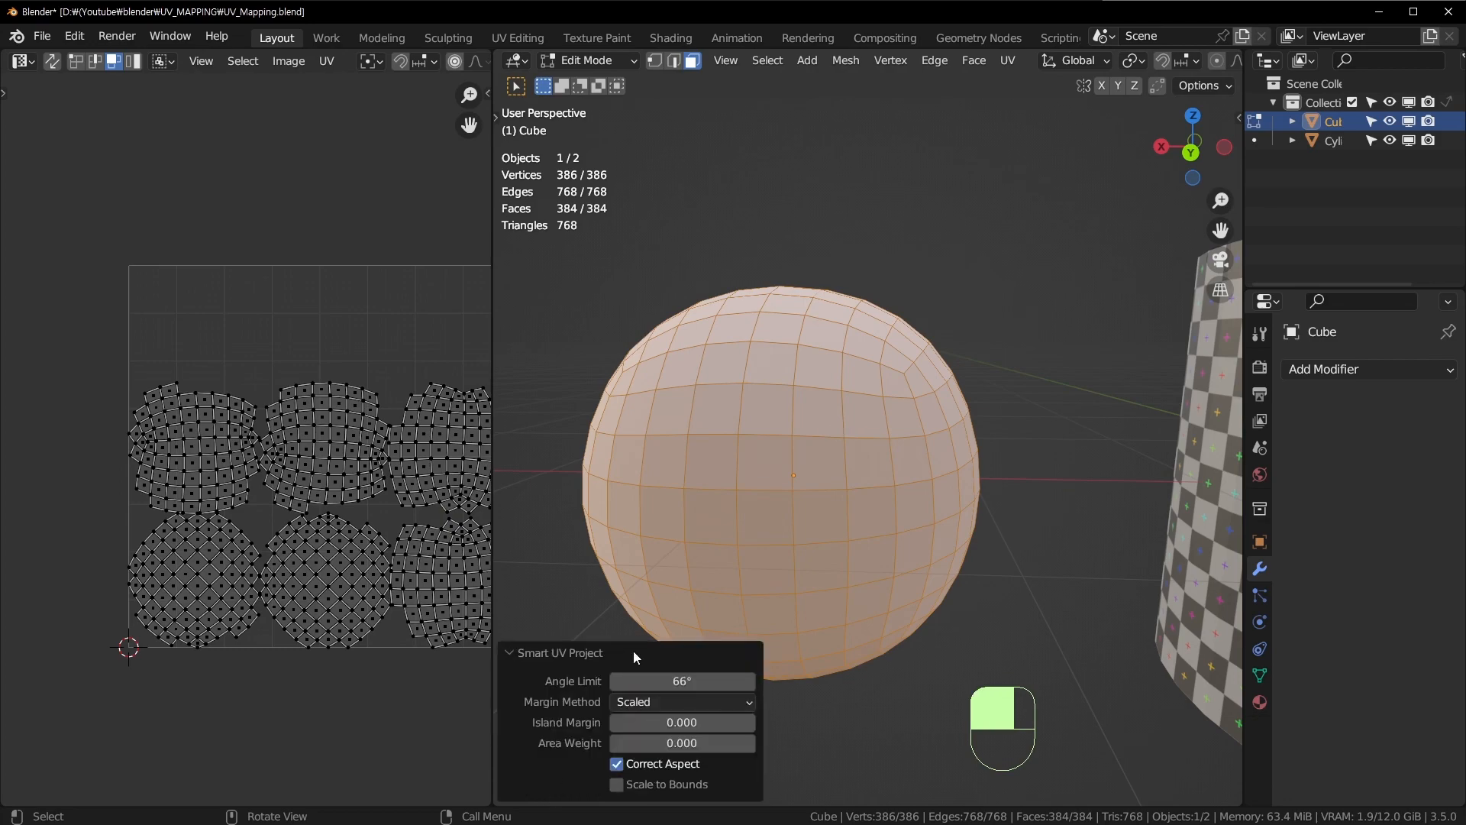
mouse_move(672, 681)
mouse_down()
mouse_move(692, 681)
mouse_move(584, 681)
mouse_move(691, 681)
mouse_up()
shift+middle_drag(413, 530, 292, 532)
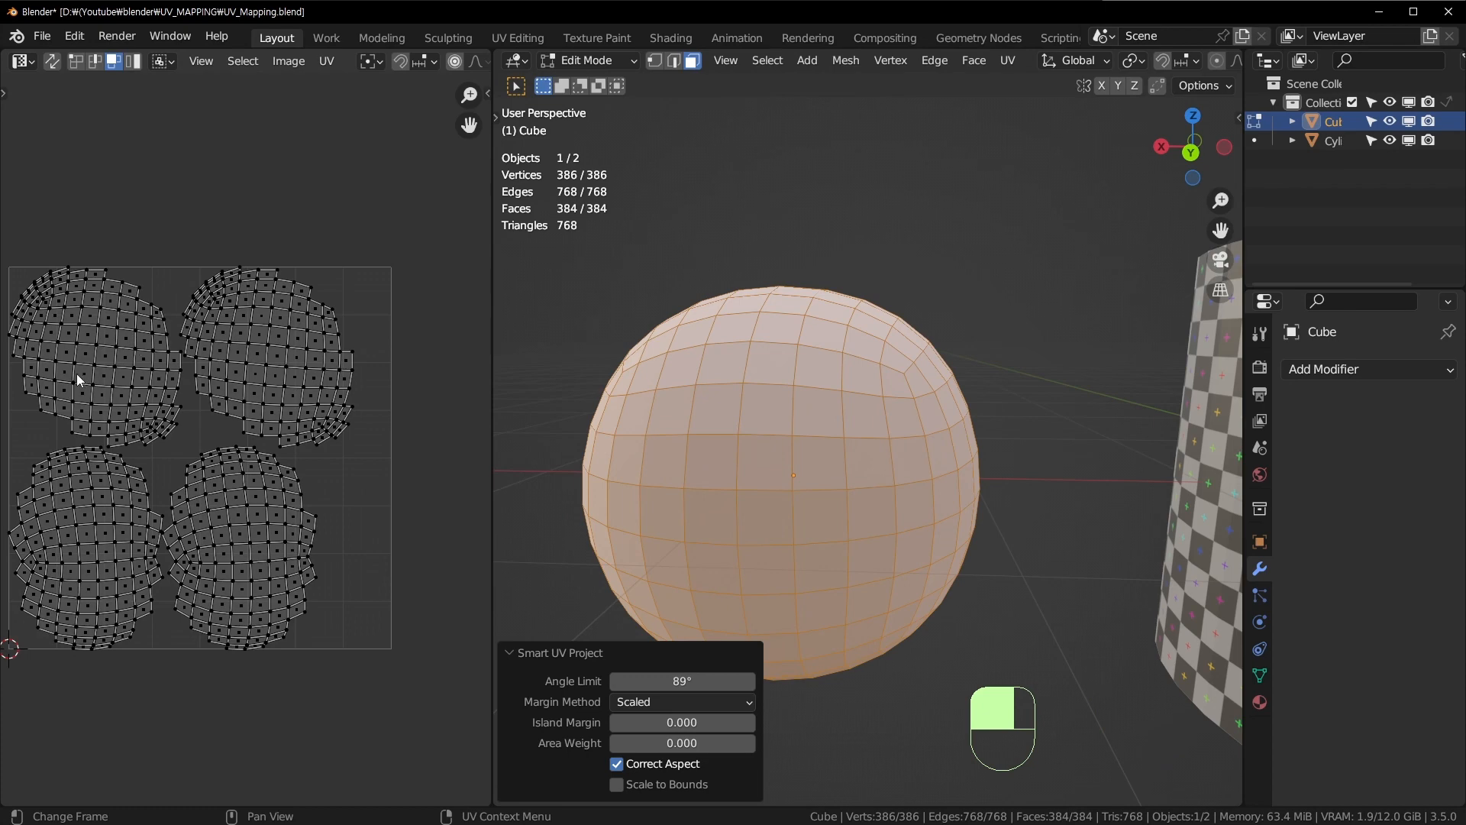
drag(688, 680, 676, 681)
middle_drag(928, 481, 916, 509)
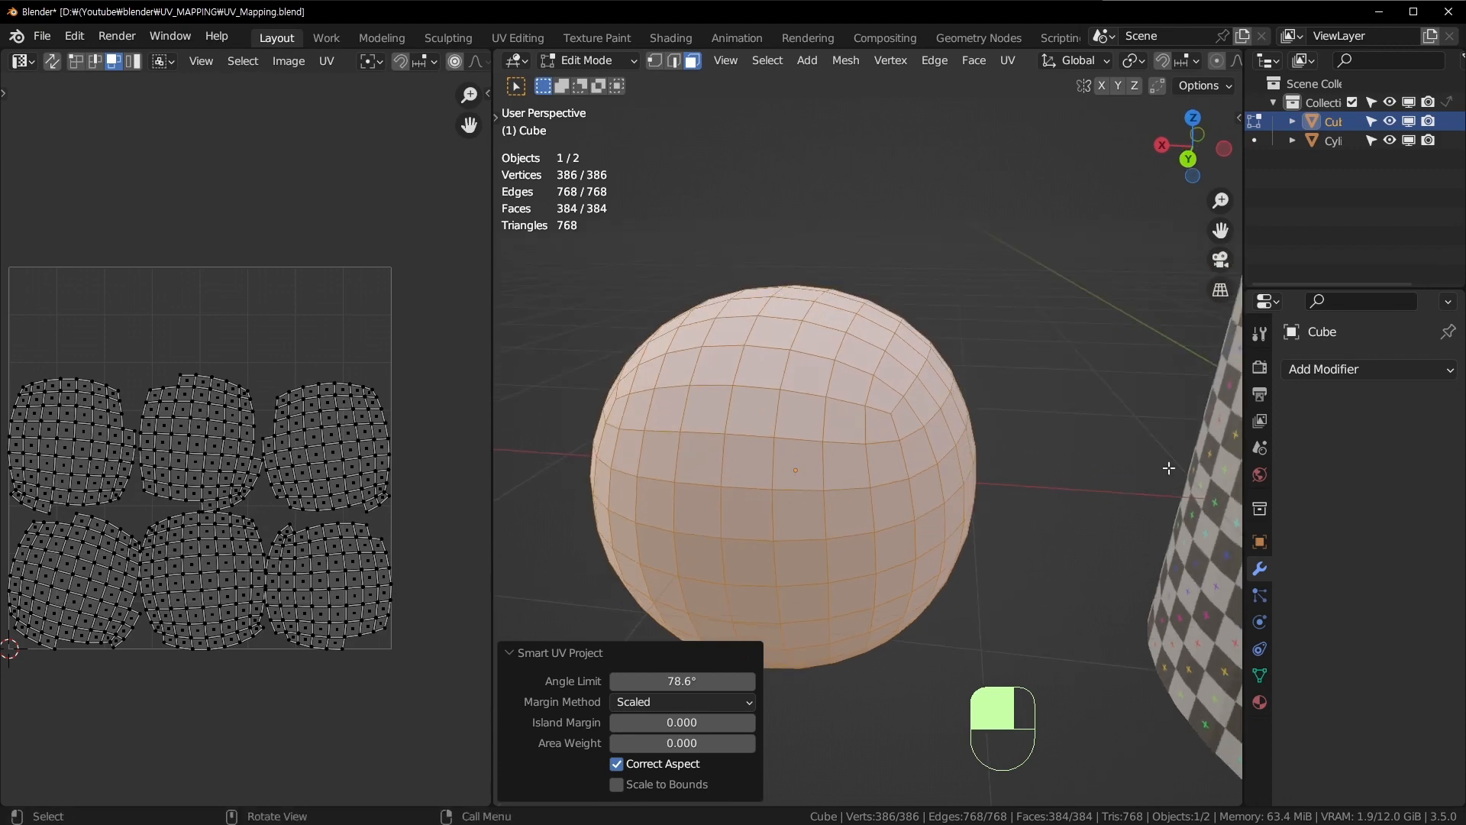
Step: Return to Object Mode and assign the existing Uv_checker material to the sphere
key(Tab)
key(Tab)
click(1261, 702)
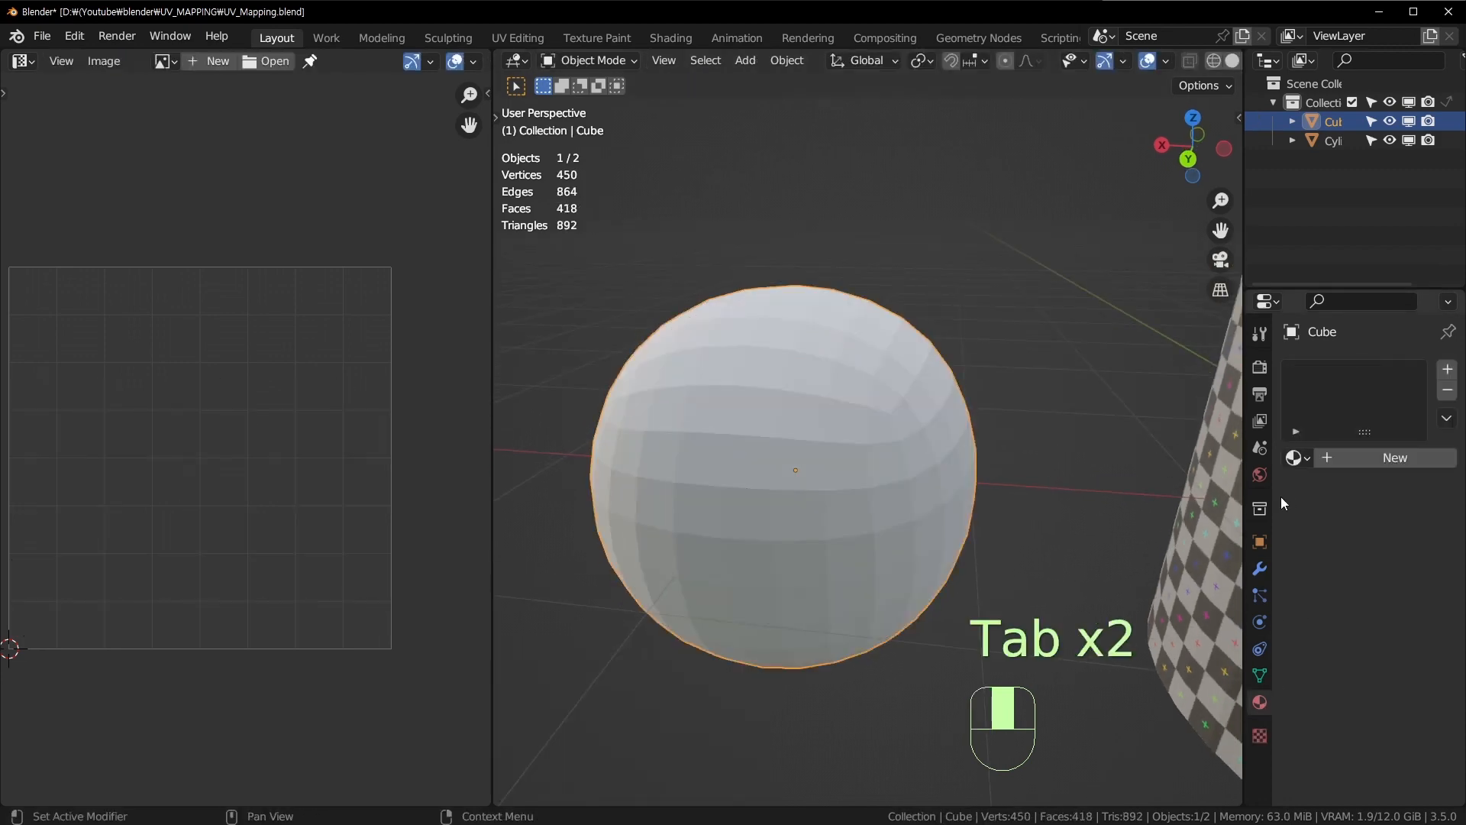
click(1293, 458)
click(1245, 494)
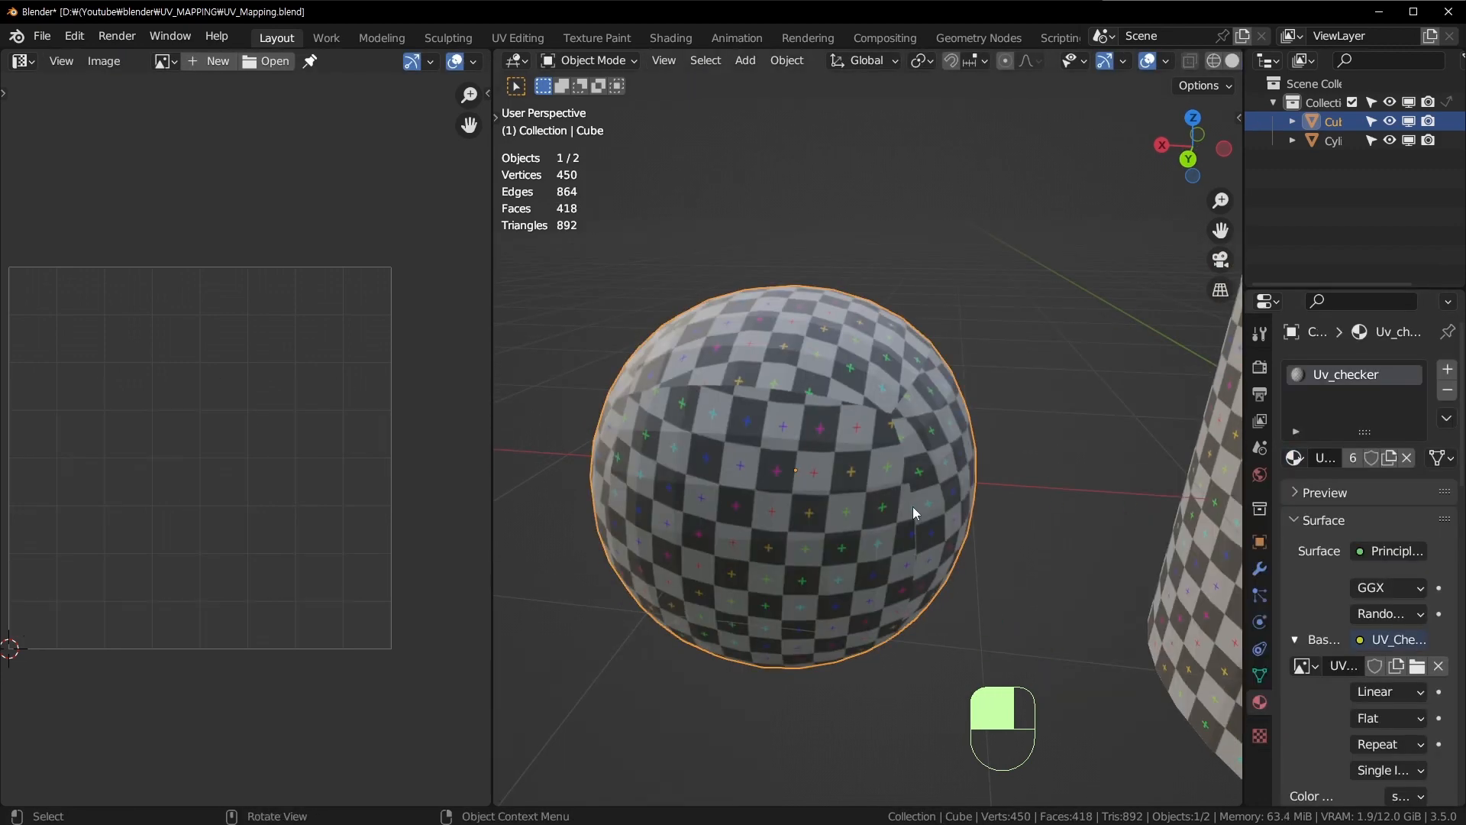
Step: Examine the checker pattern where the sphere's islands meet, and select all its faces in Edit Mode
middle_drag(914, 506, 765, 537)
scroll(722, 370, up, 5)
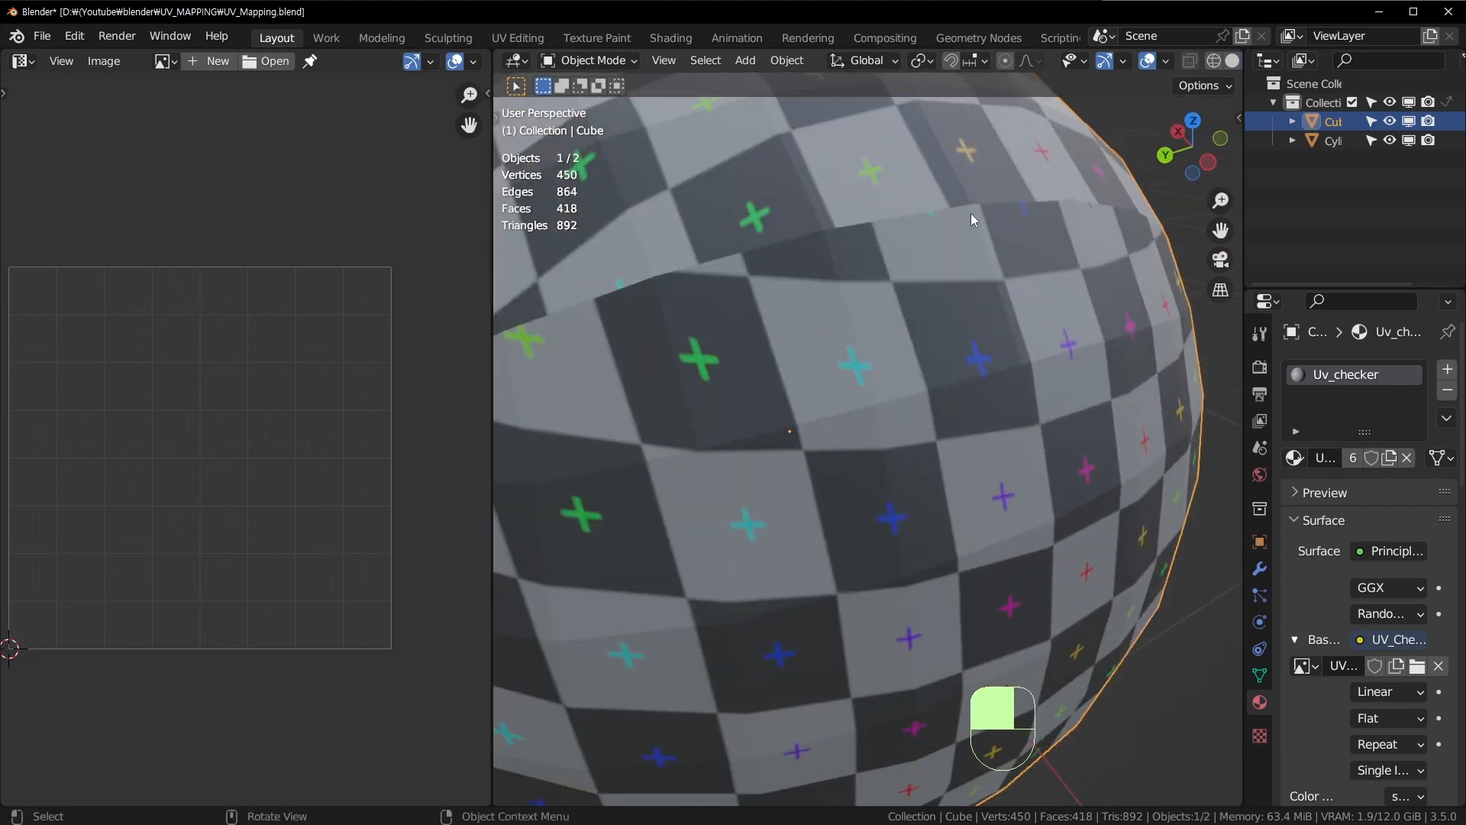
shift+middle_drag(972, 219, 882, 273)
key(Tab)
key(a)
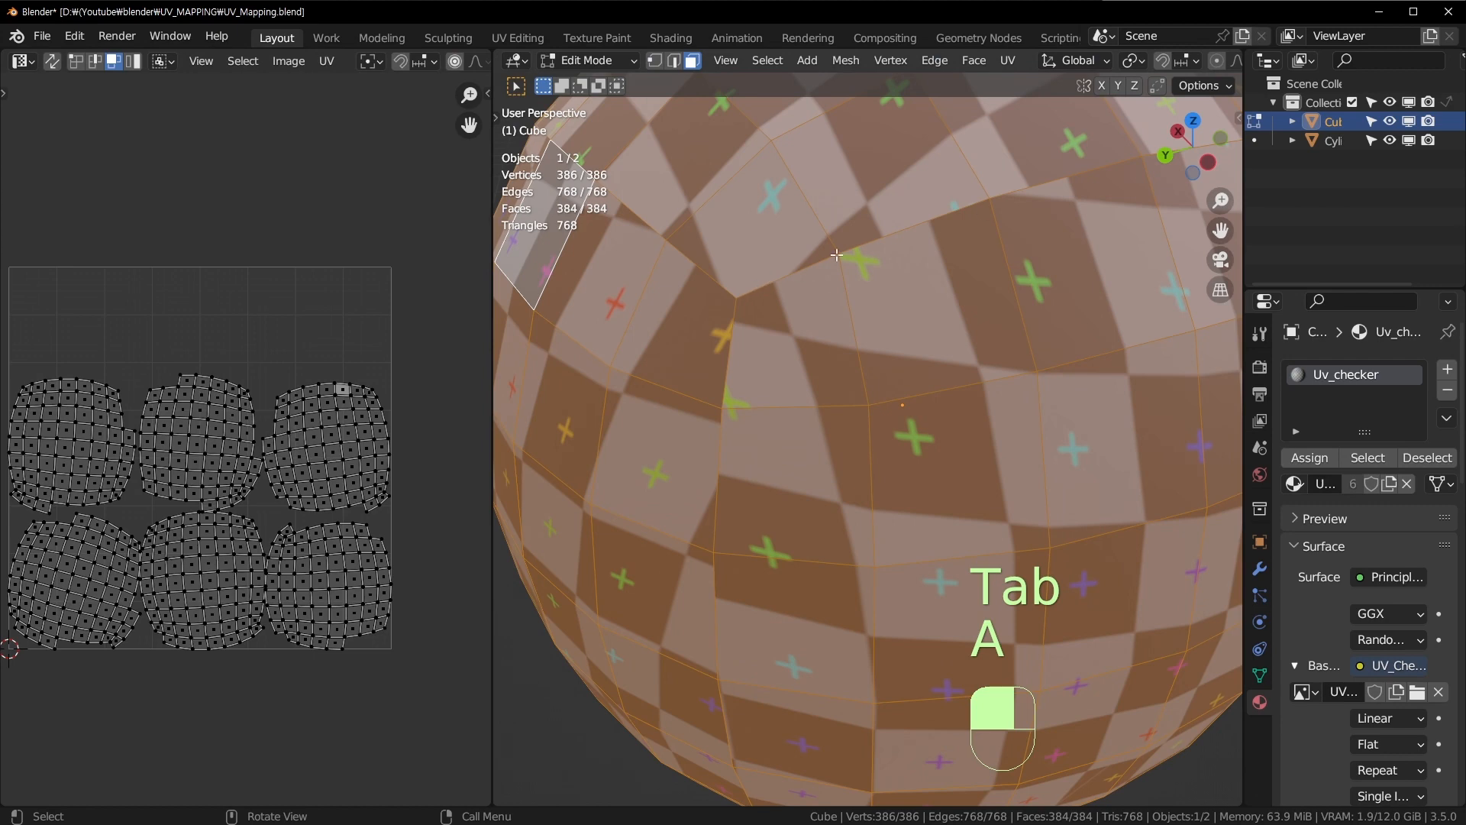
Step: Examine the gaps and outlines of the sphere's UV islands alongside the checker breaks where the islands meet
shift+middle_drag(921, 246, 959, 262)
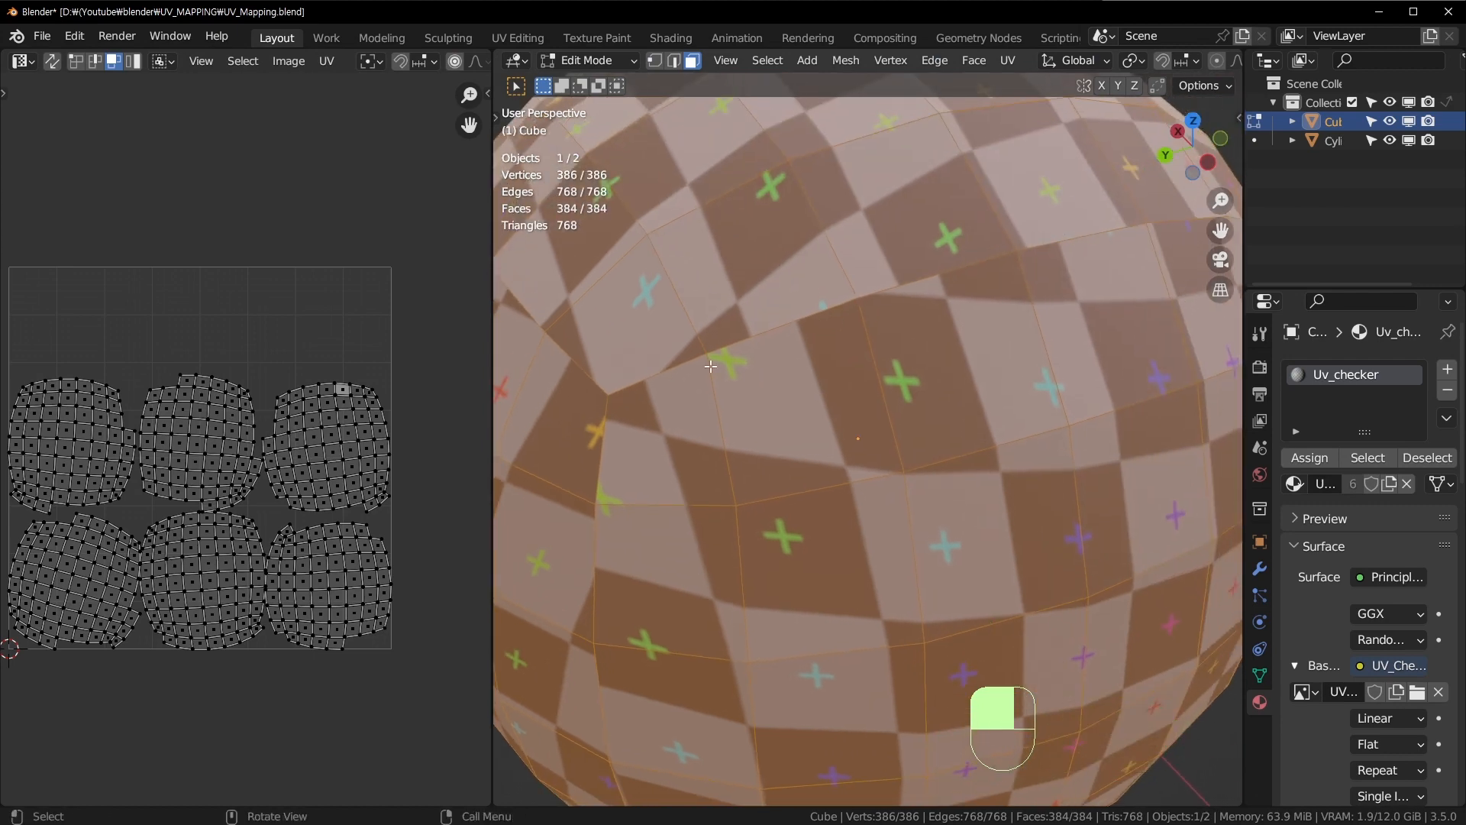
shift+middle_drag(710, 366, 720, 397)
scroll(255, 452, up, 8)
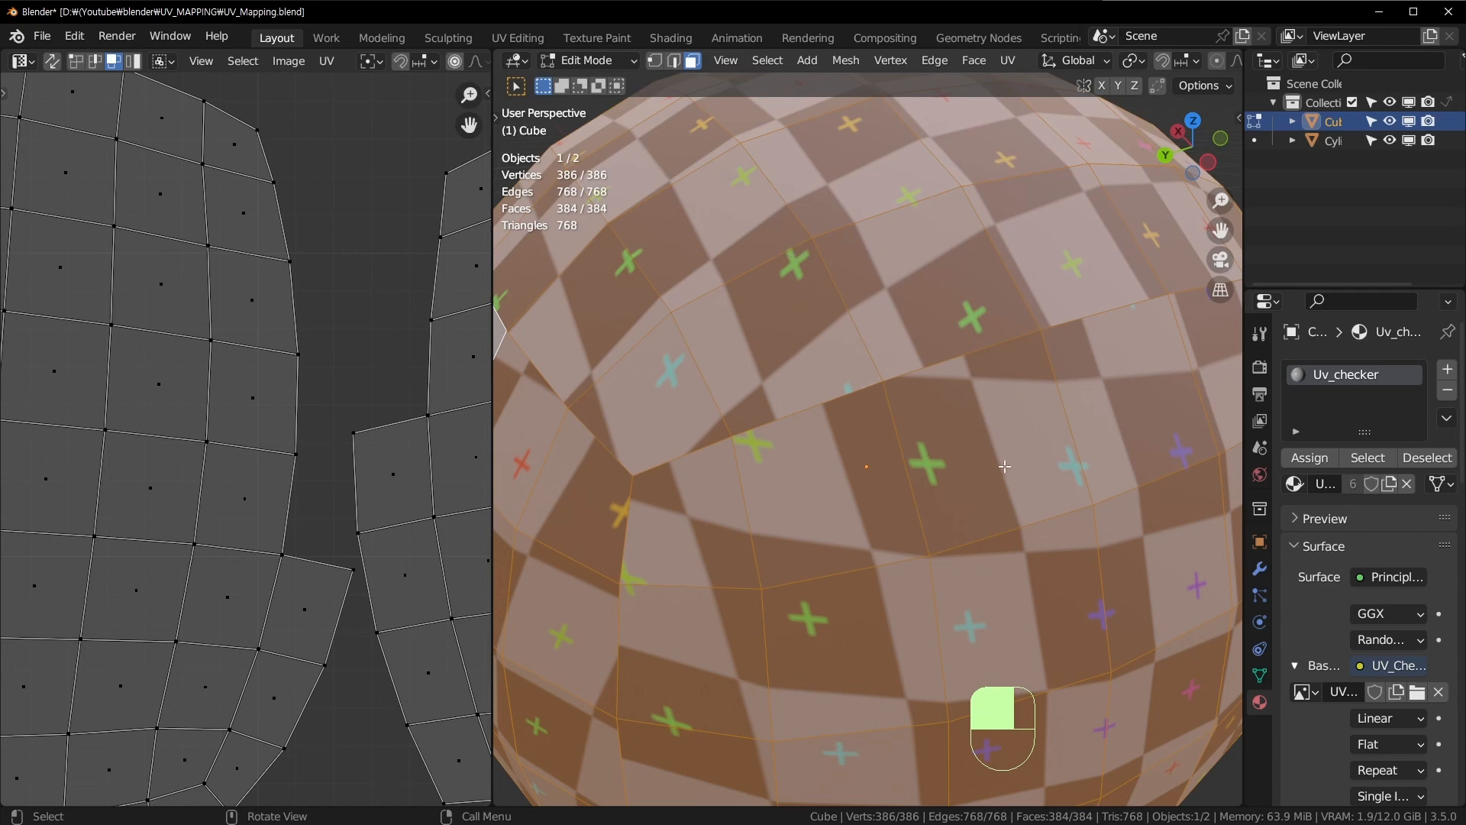
scroll(260, 489, down, 2)
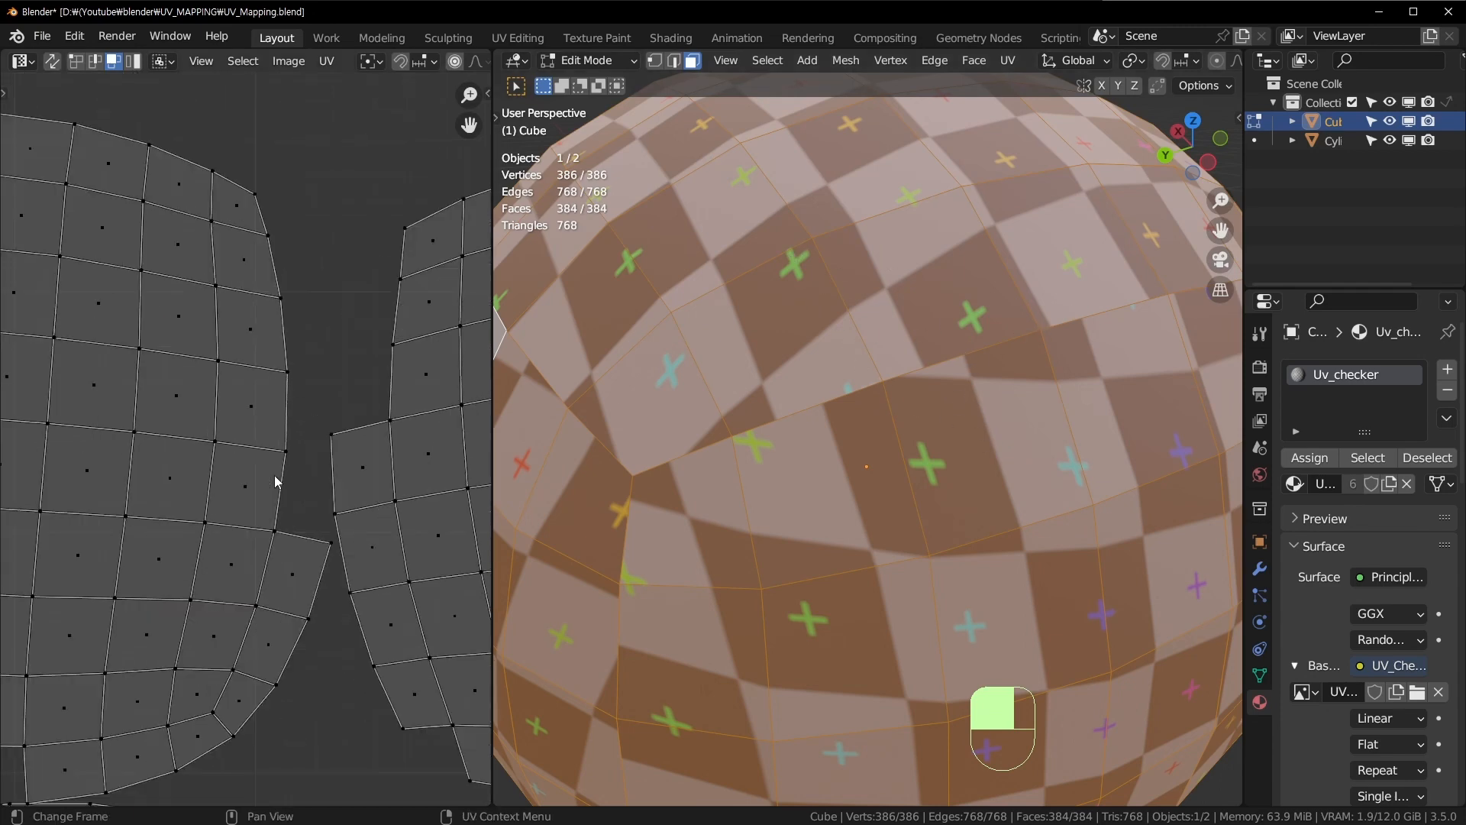
scroll(287, 480, up, 2)
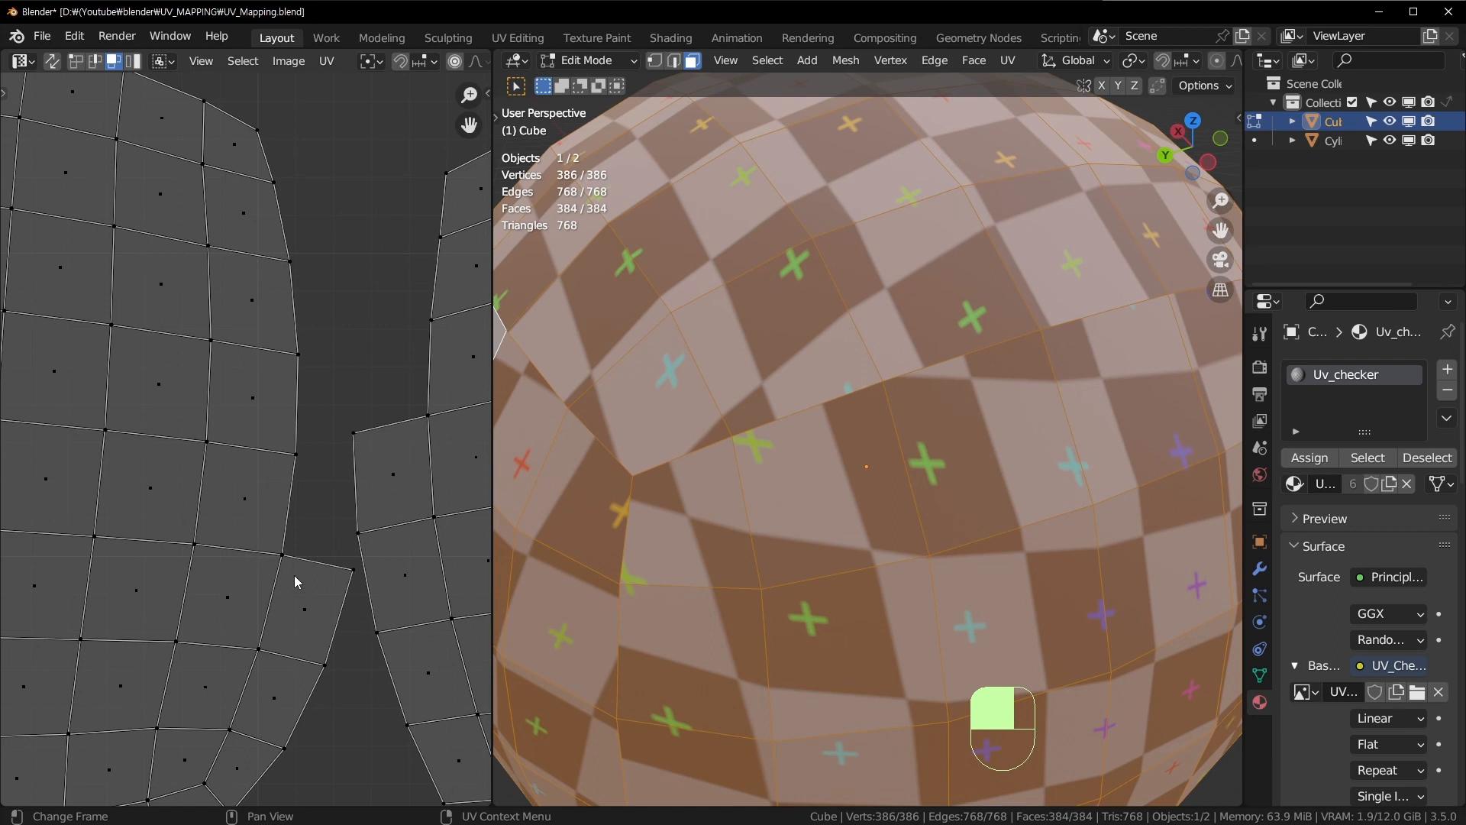
scroll(288, 530, down, 8)
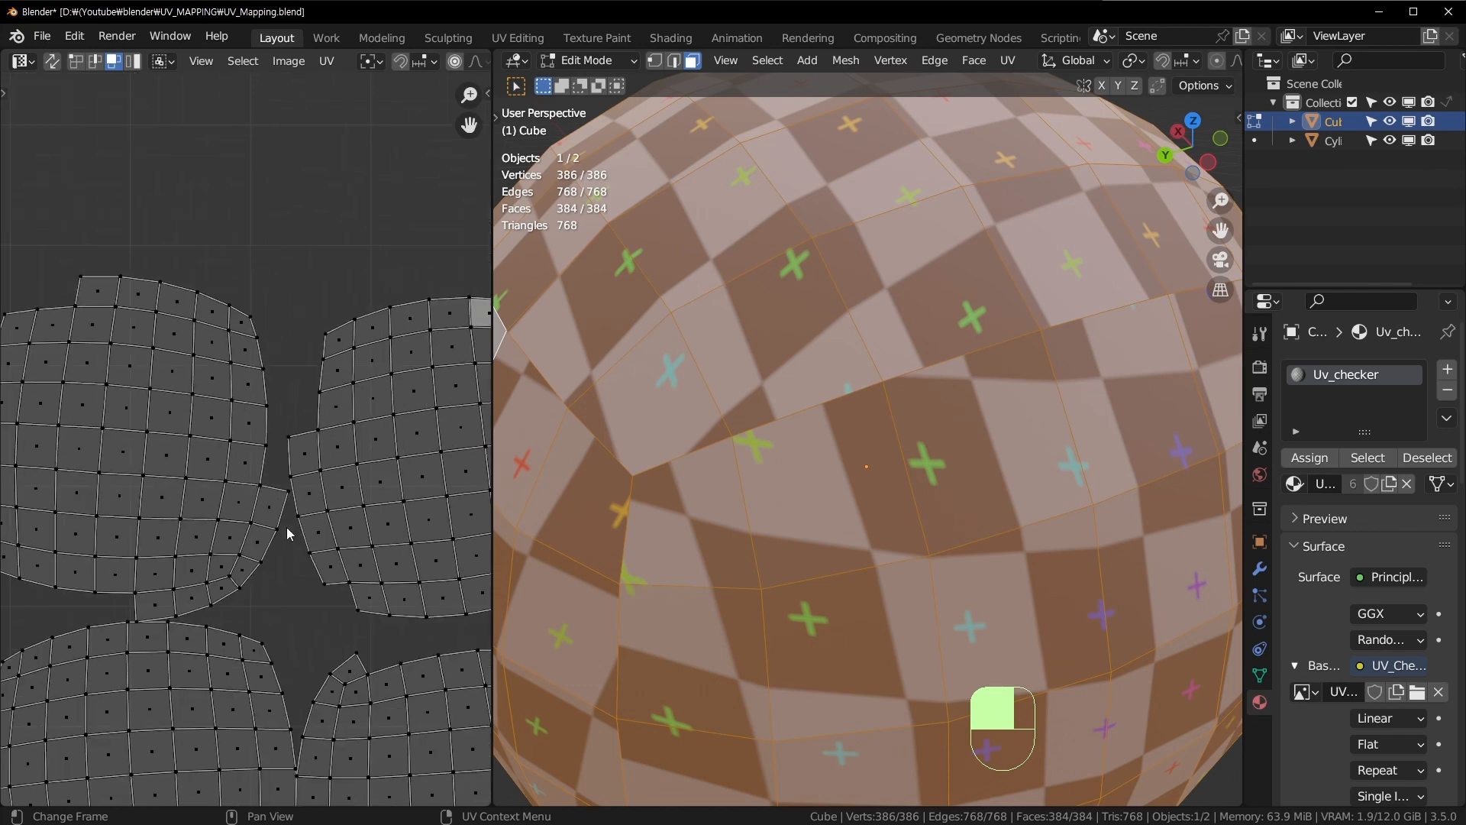
scroll(304, 517, up, 3)
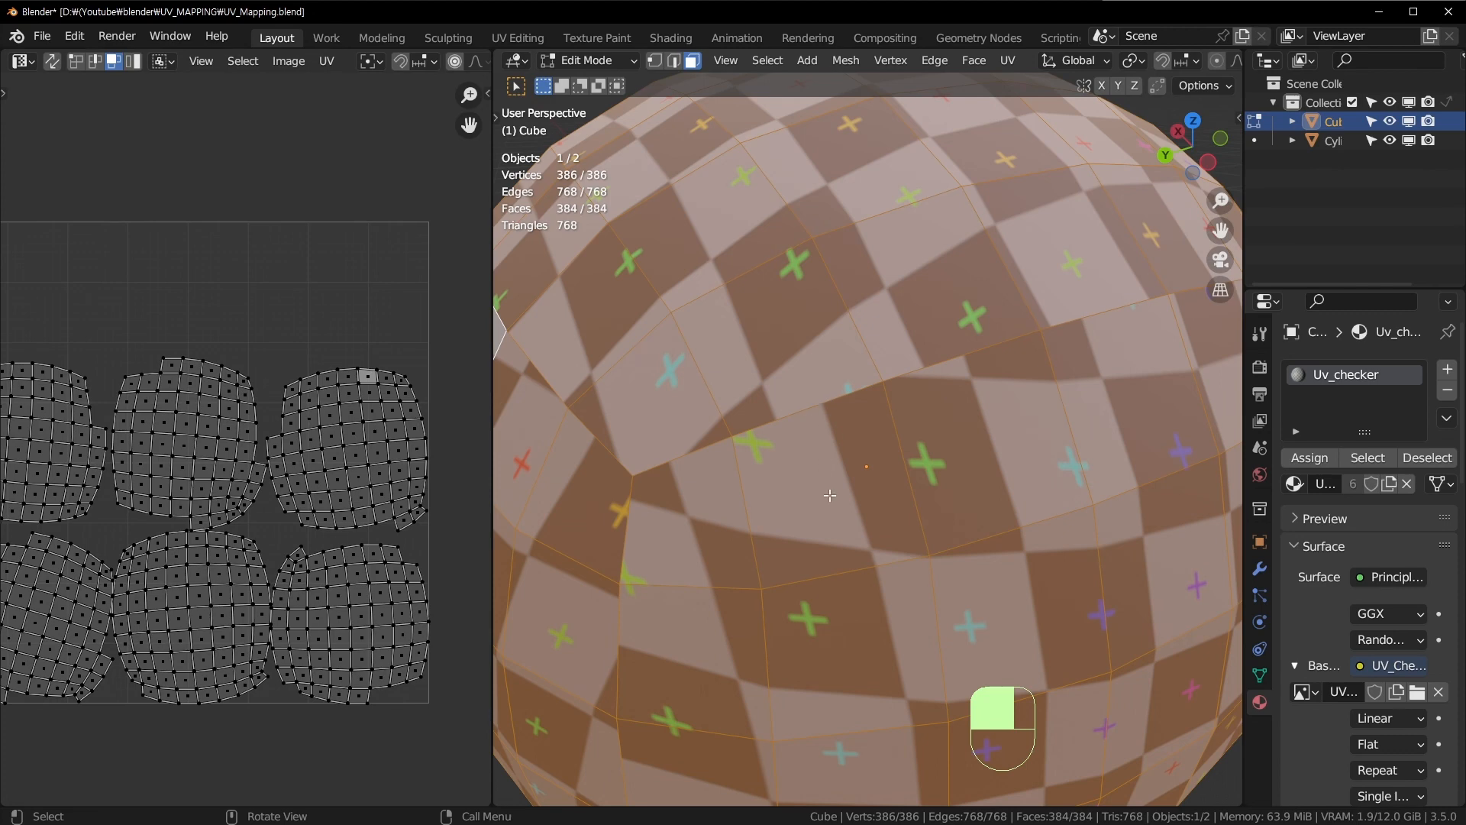
scroll(732, 421, down, 3)
middle_drag(732, 421, 793, 436)
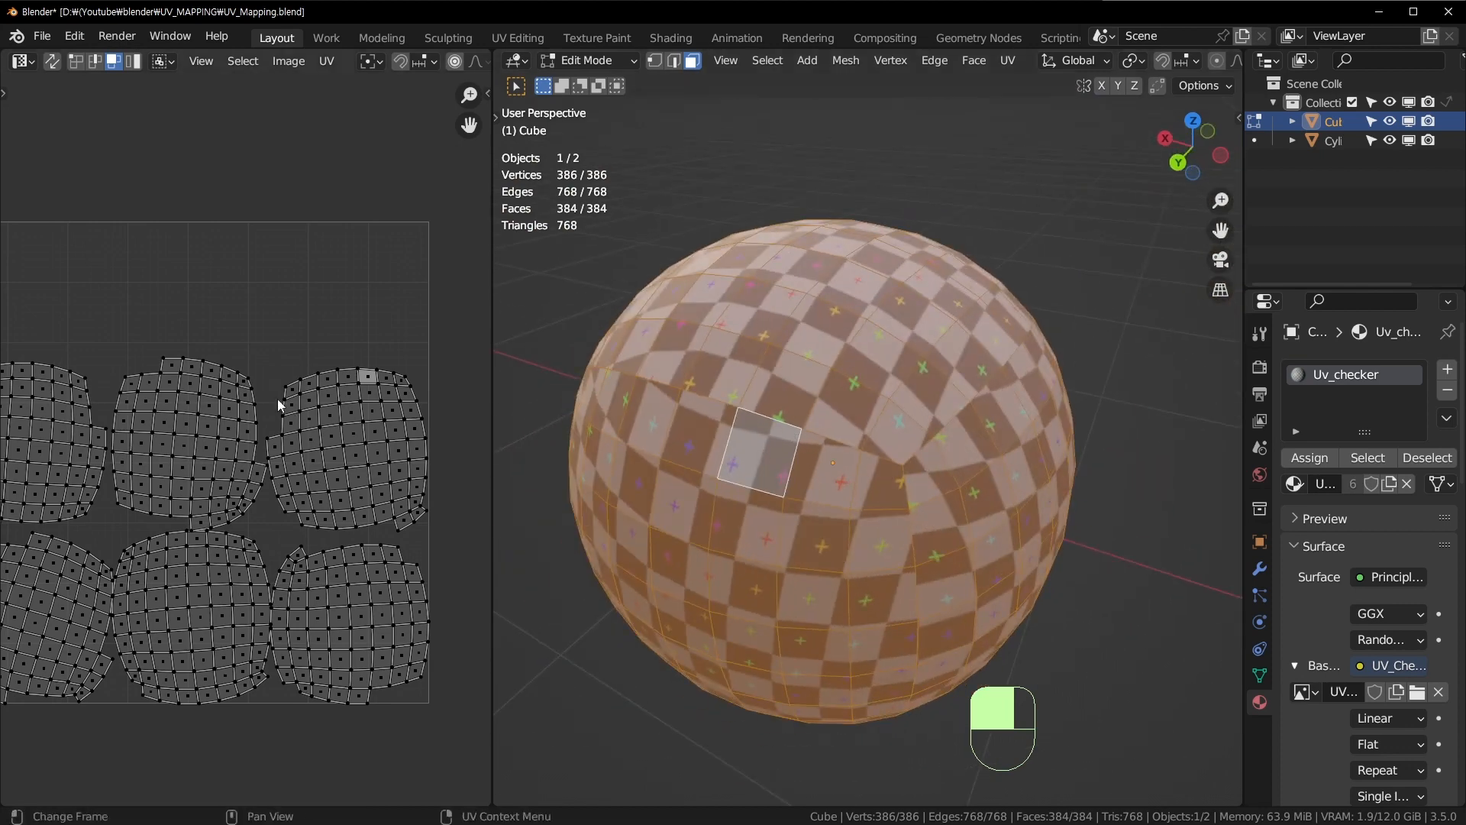
Step: Review the sphere's full island layout, and inspect the checker seams in Object Mode
middle_drag(212, 373, 296, 312)
middle_drag(168, 407, 148, 398)
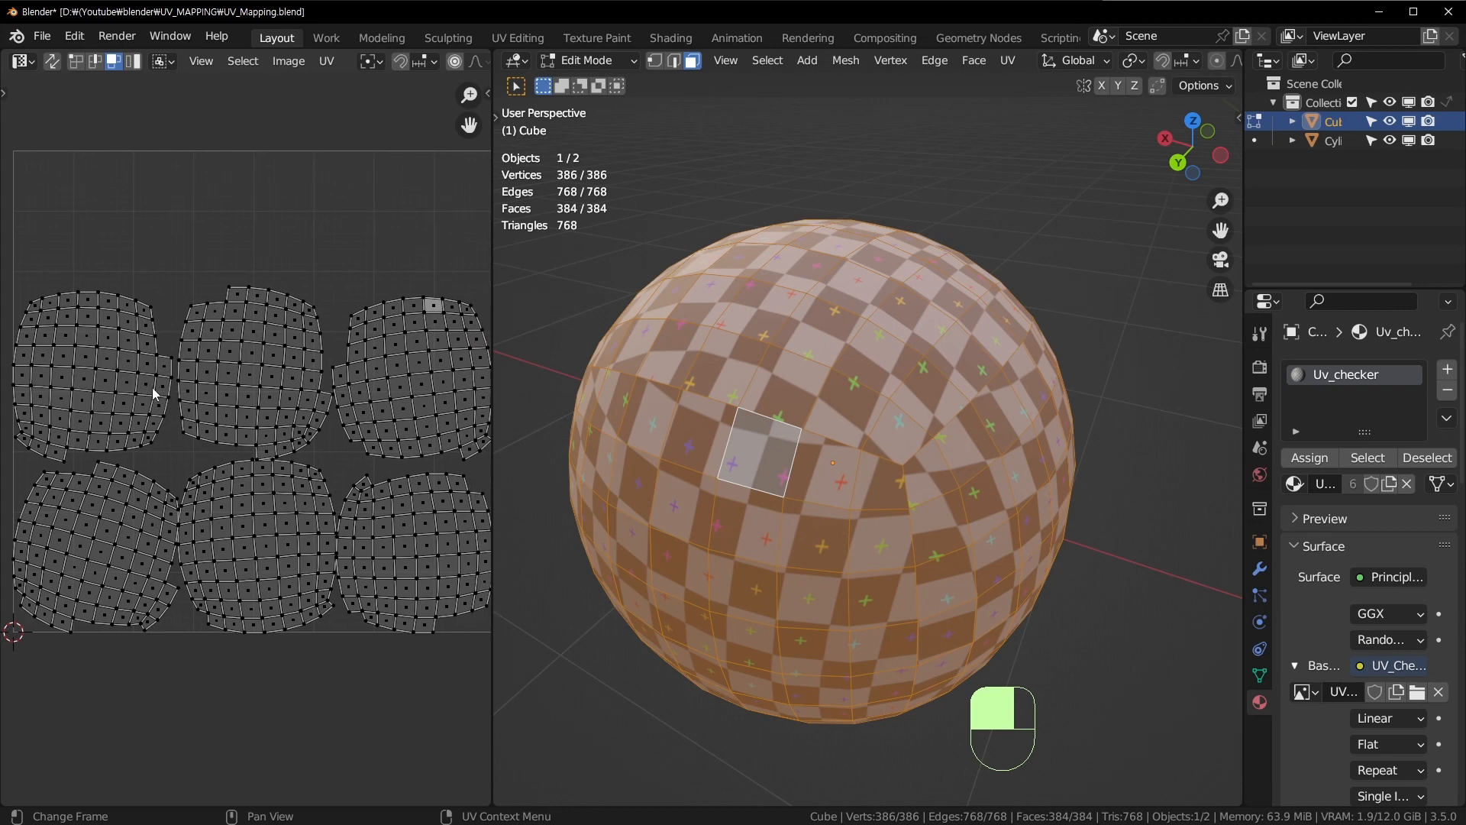
middle_drag(787, 488, 736, 513)
key(Tab)
scroll(699, 536, up, 1)
scroll(753, 493, up, 4)
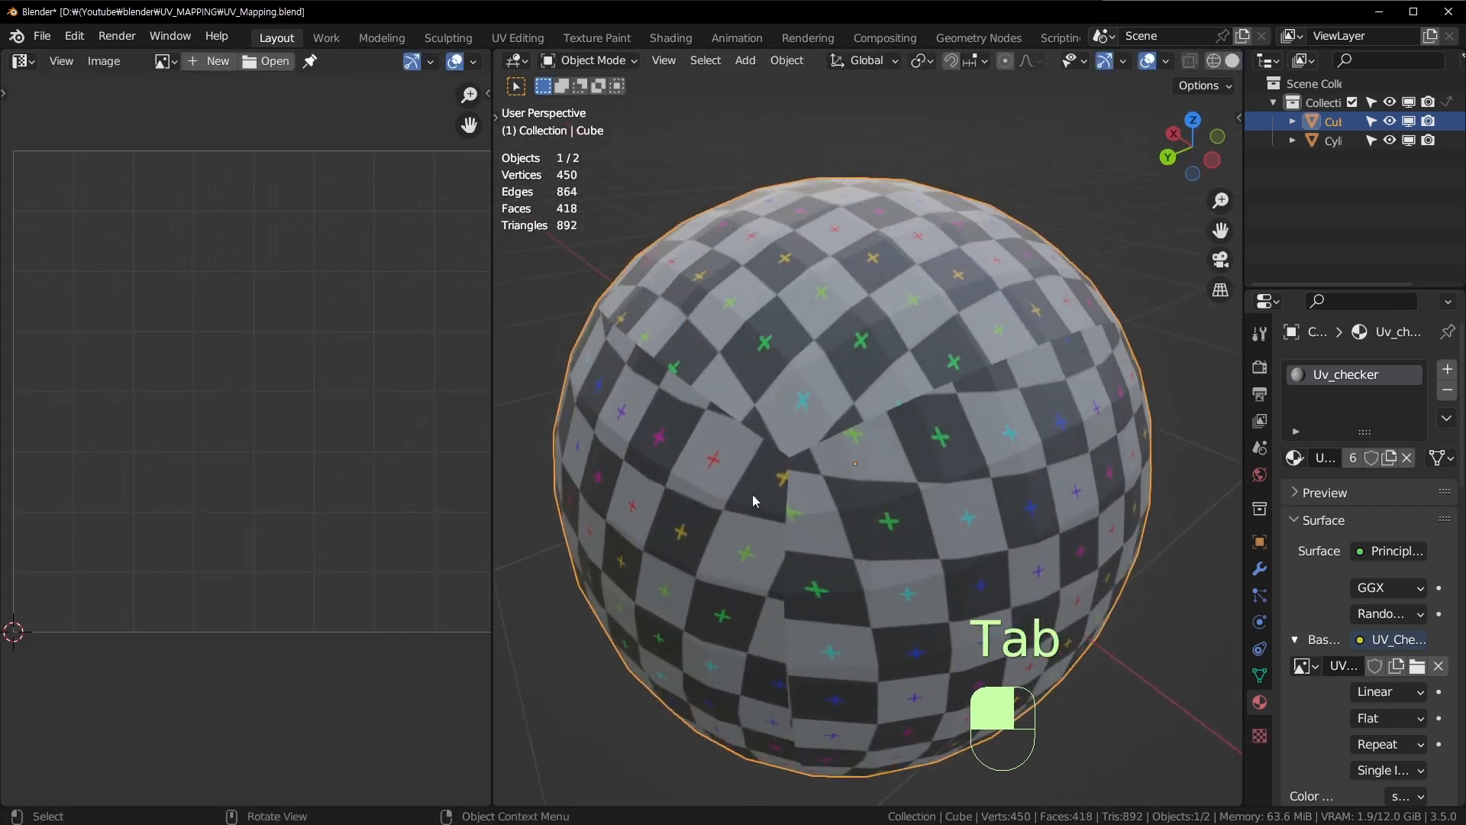
Step: Select two neighbouring faces across an island seam in Edit Mode to compare their positions in the UV layout
key(Tab)
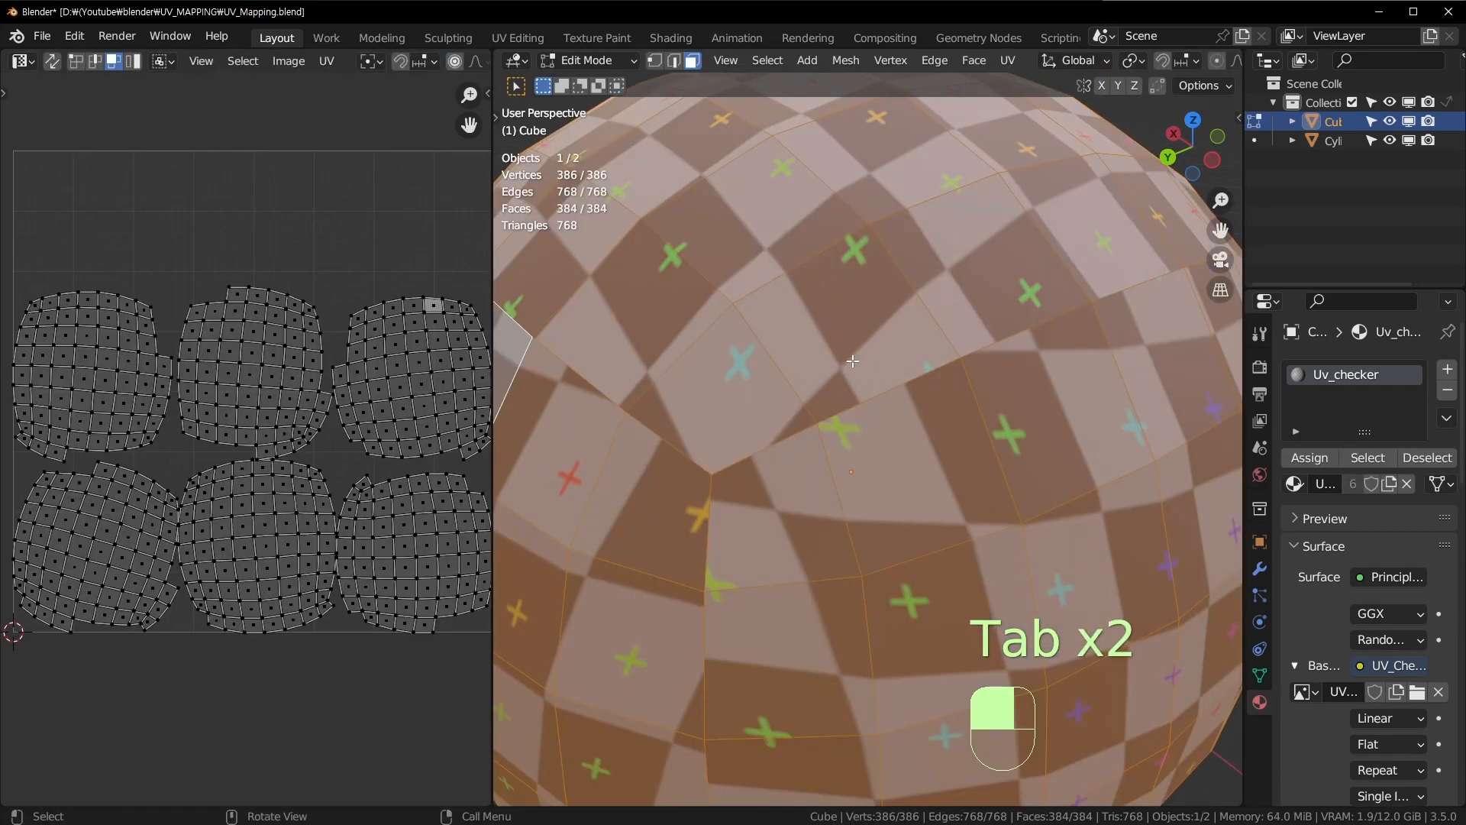
click(837, 318)
click(919, 461)
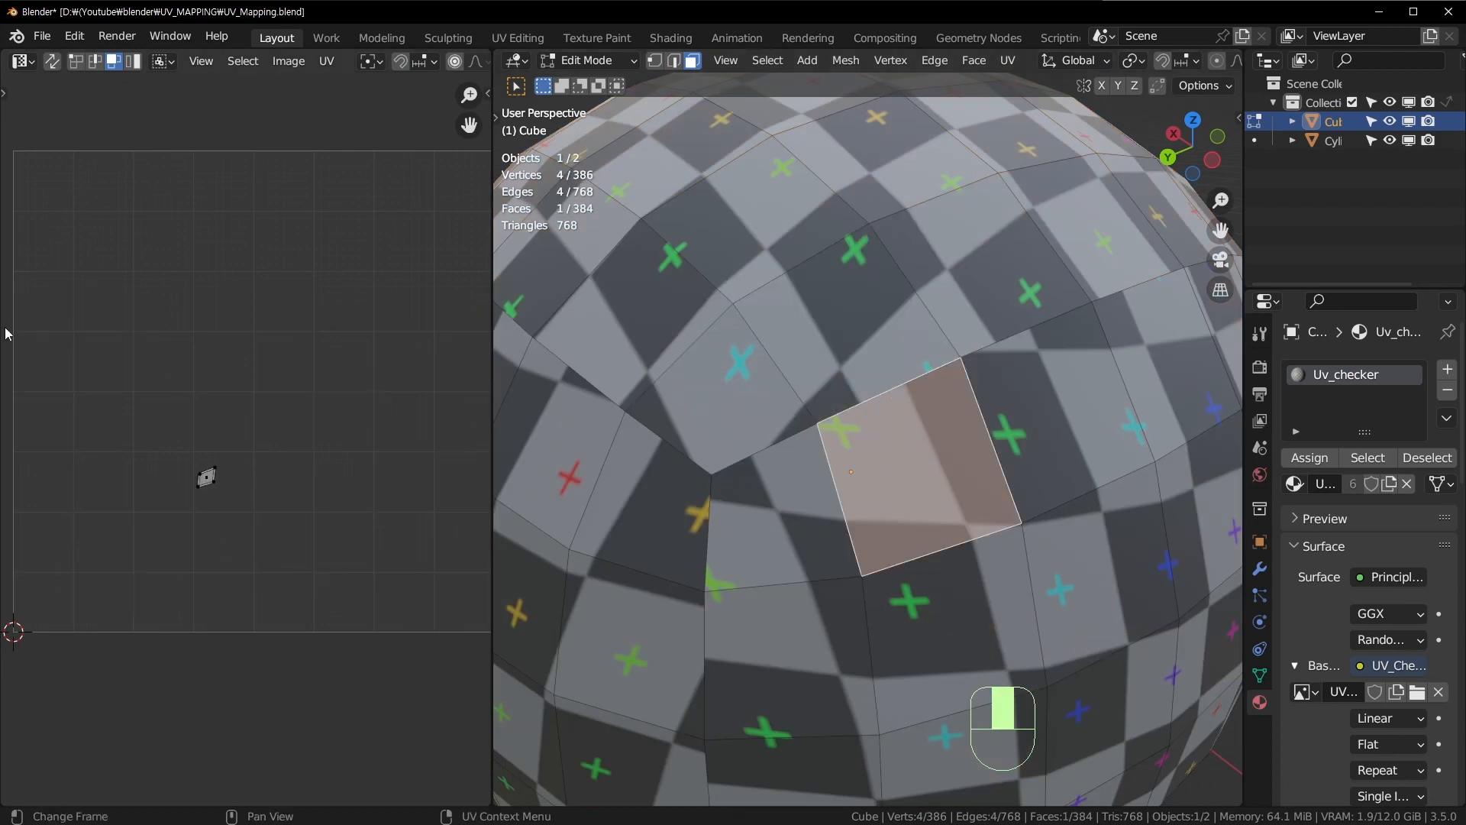
click(853, 322)
shift+click(946, 479)
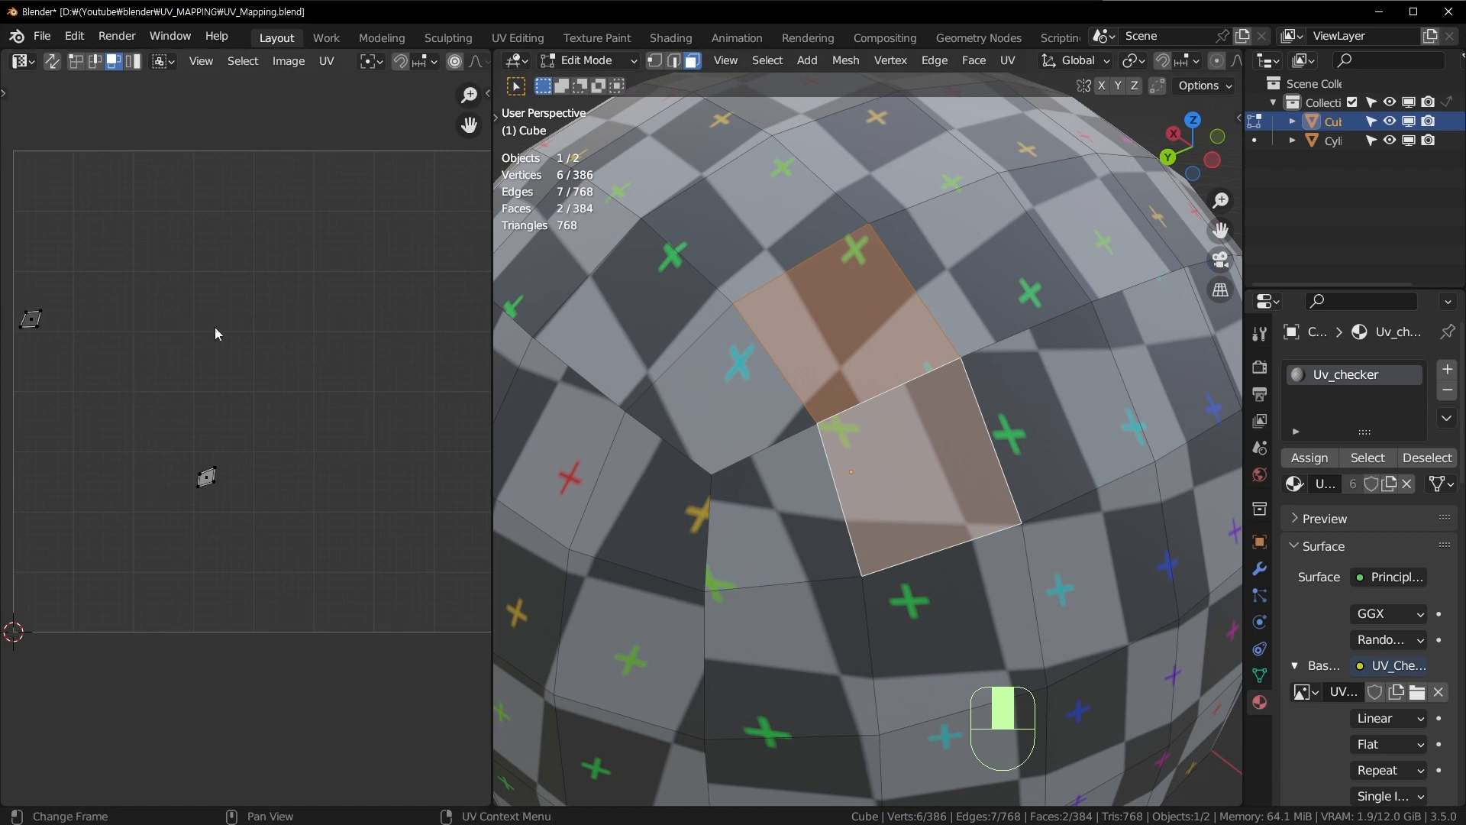
Step: Check the seam junction in Object Mode, and reselect all the sphere's faces in Edit Mode
key(Tab)
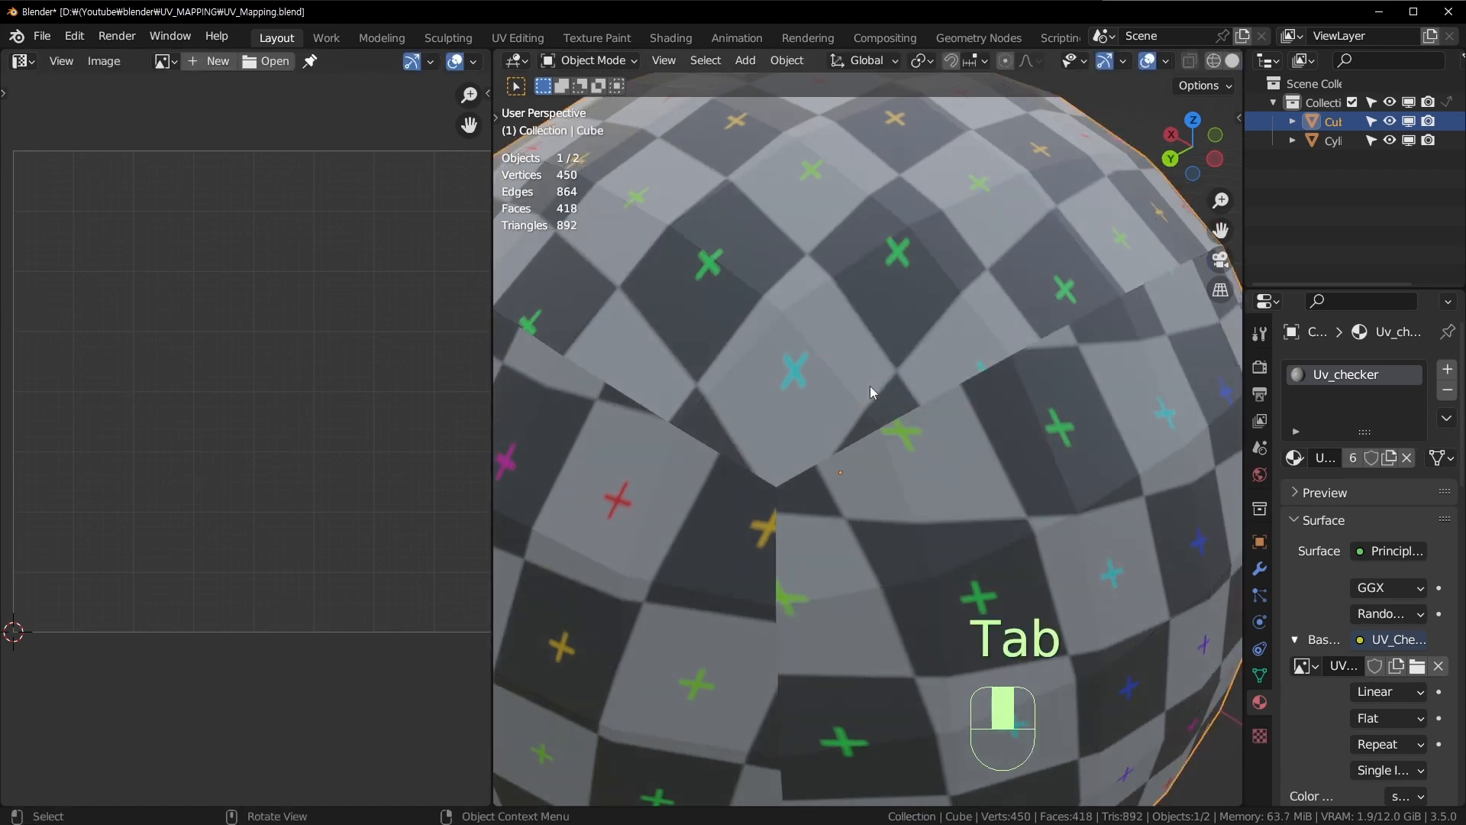
key(Tab)
key(a)
scroll(428, 323, down, 1)
scroll(833, 476, down, 6)
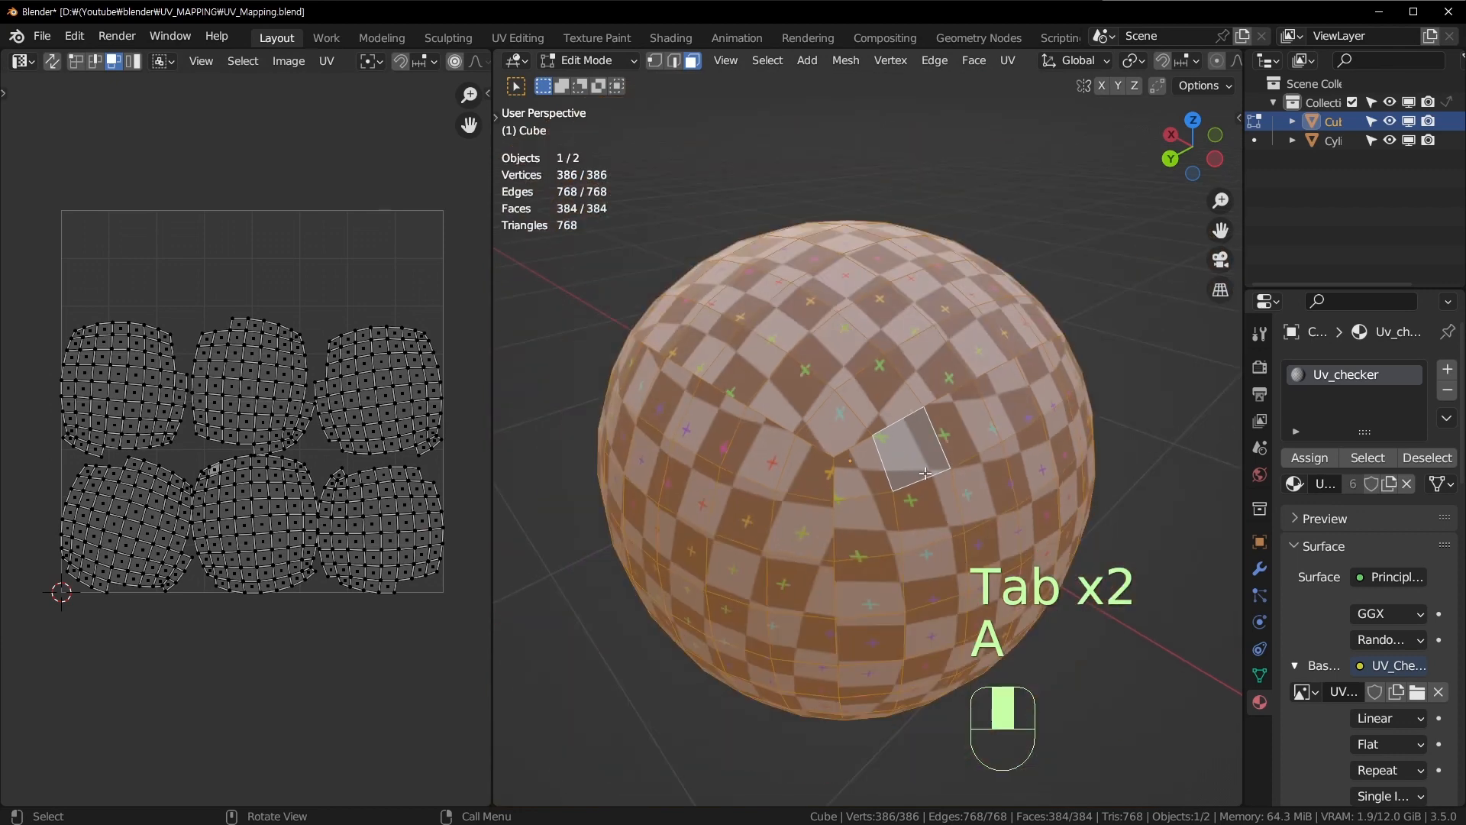
Step: Inspect the checker pattern along the seams around the sphere, and return to Object Mode
scroll(833, 476, up, 6)
shift+middle_drag(806, 486, 968, 329)
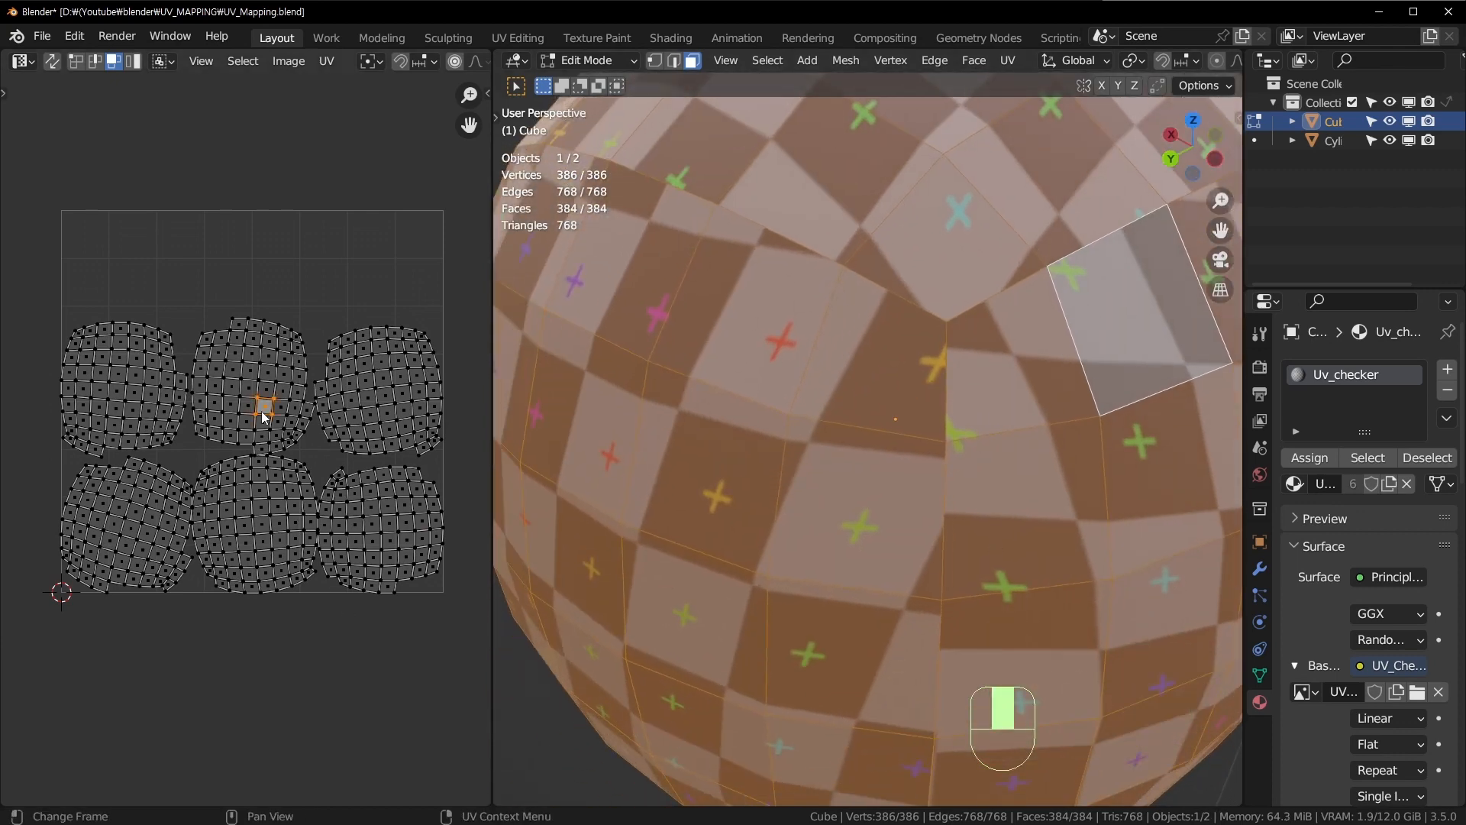
scroll(863, 359, down, 2)
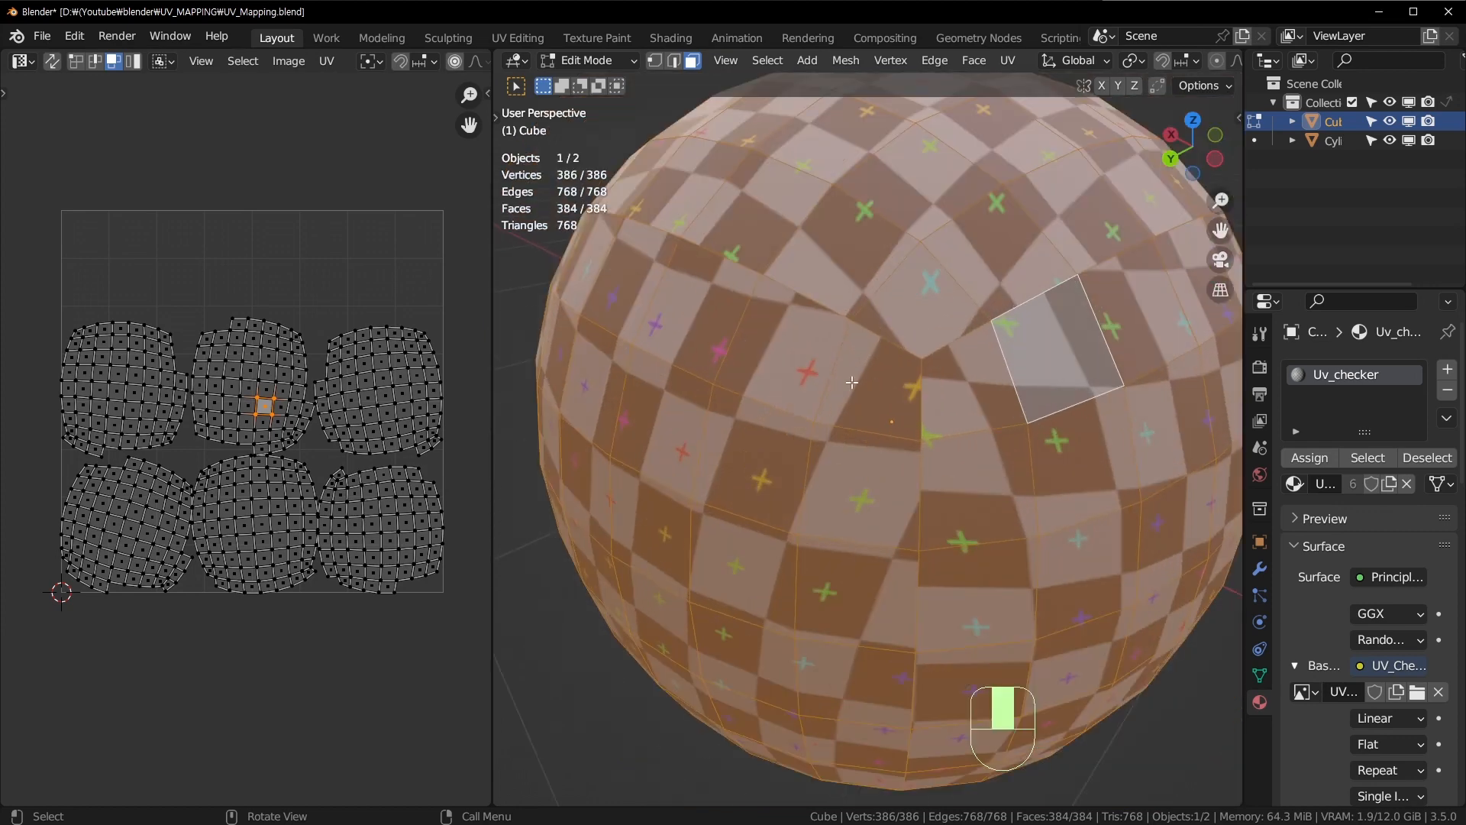
middle_drag(889, 520, 903, 378)
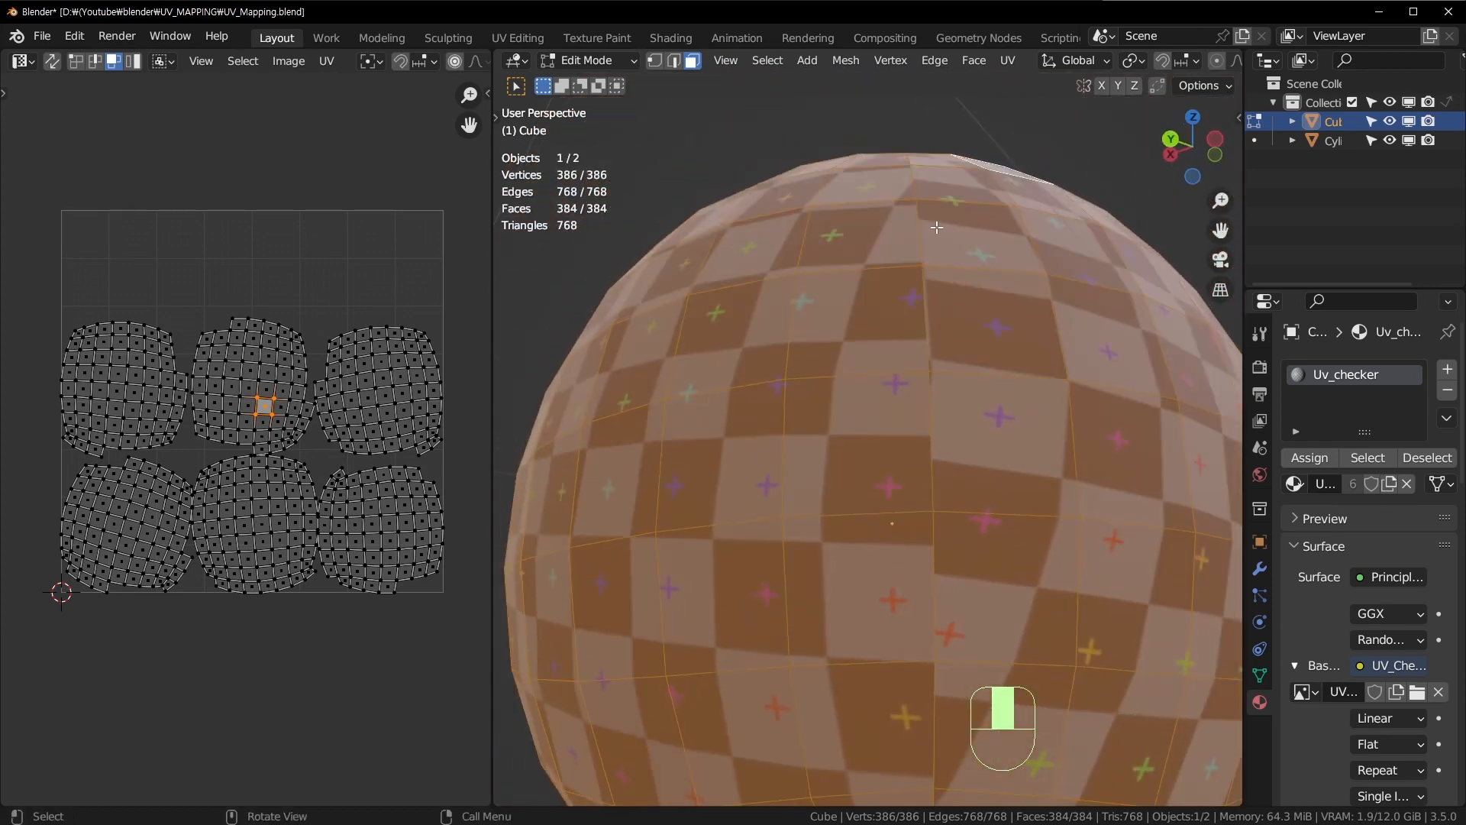
middle_drag(921, 305, 921, 399)
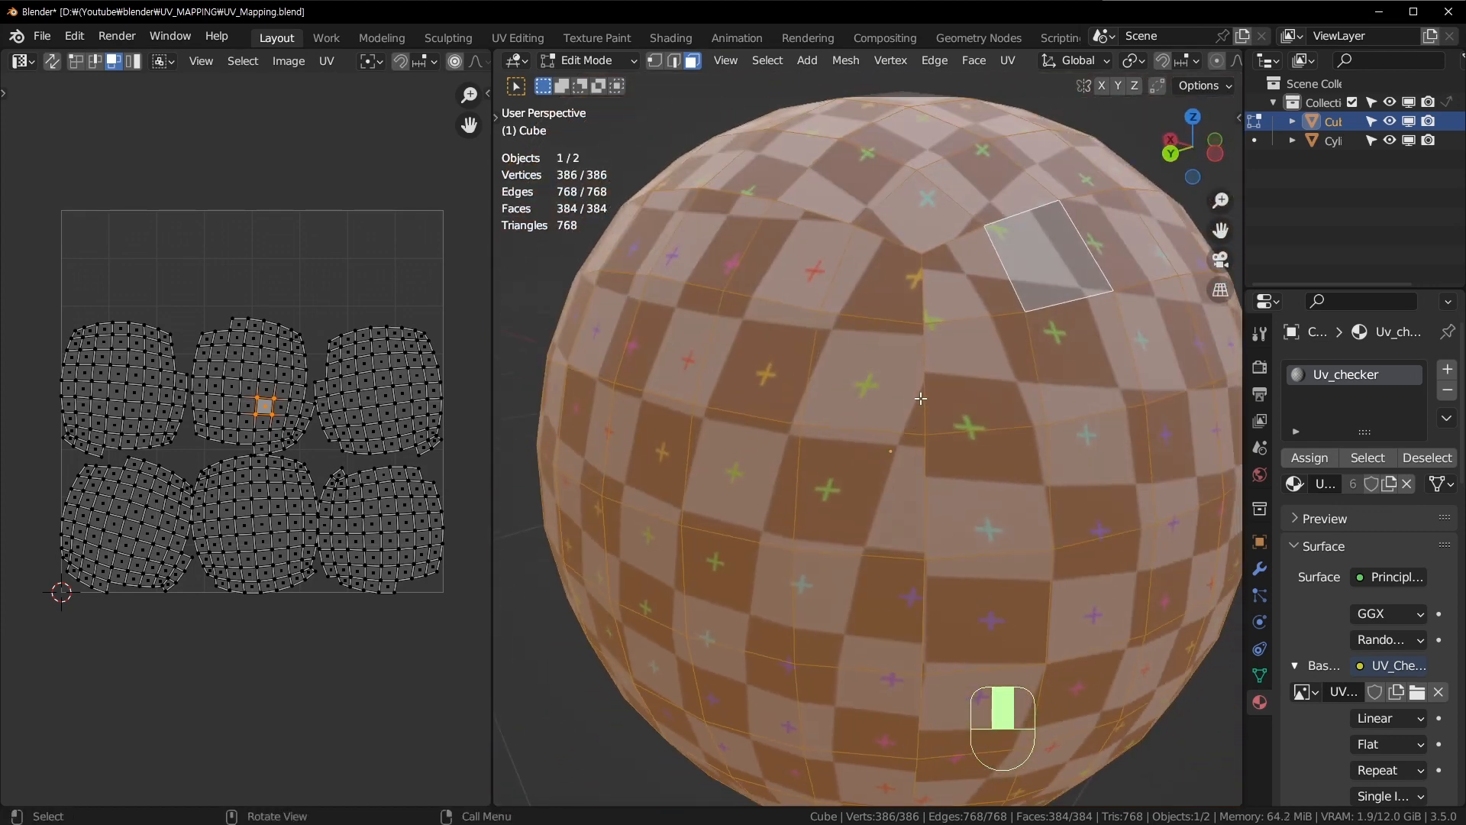
middle_drag(980, 291, 1010, 379)
scroll(1010, 379, down, 4)
middle_drag(915, 430, 801, 383)
key(Tab)
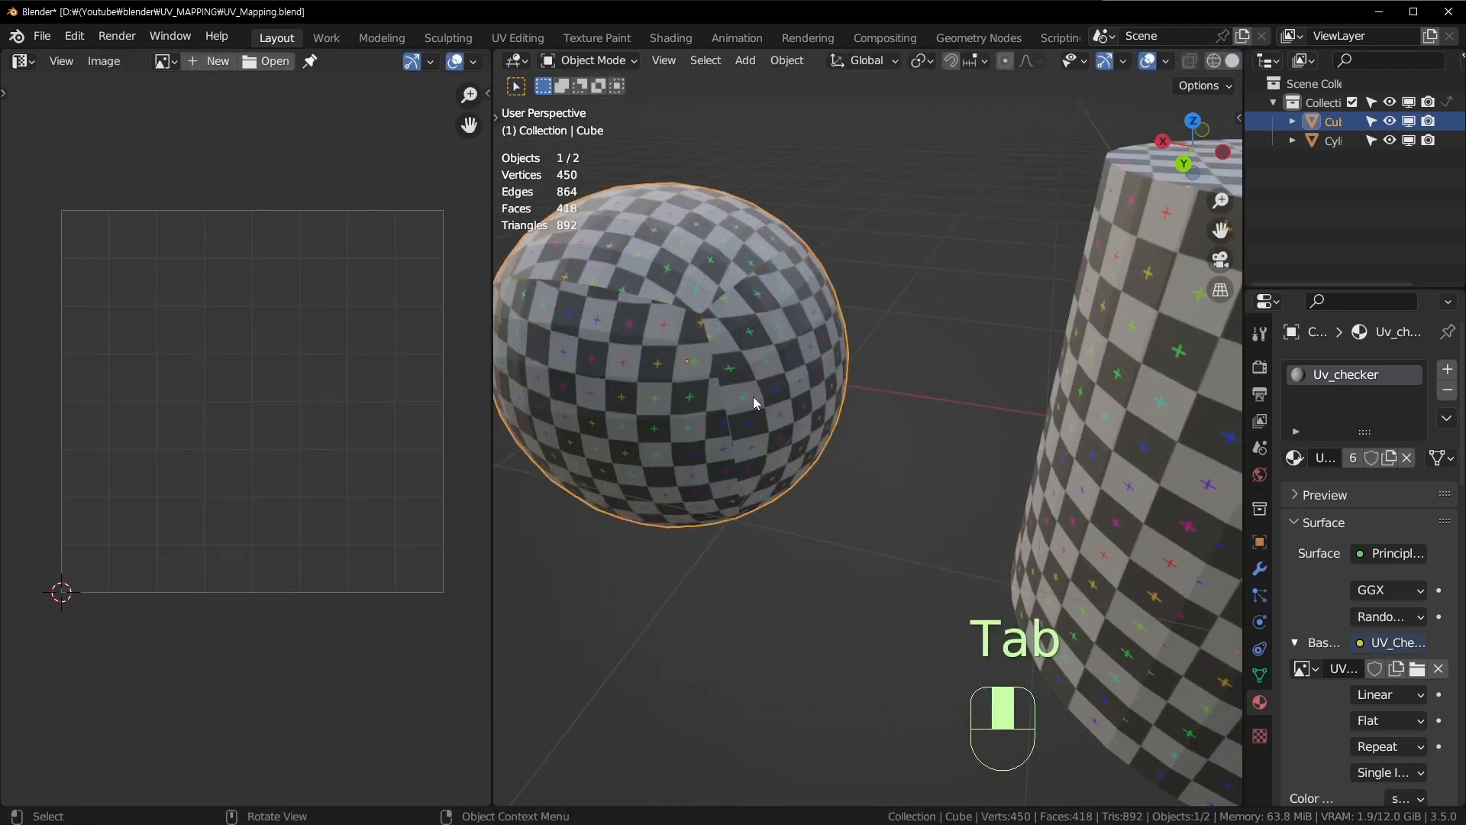
Step: View the sphere beside the cylinder, and reopen the sphere in Edit Mode to examine its island seams
scroll(827, 312, down, 3)
shift+middle_drag(900, 356, 814, 446)
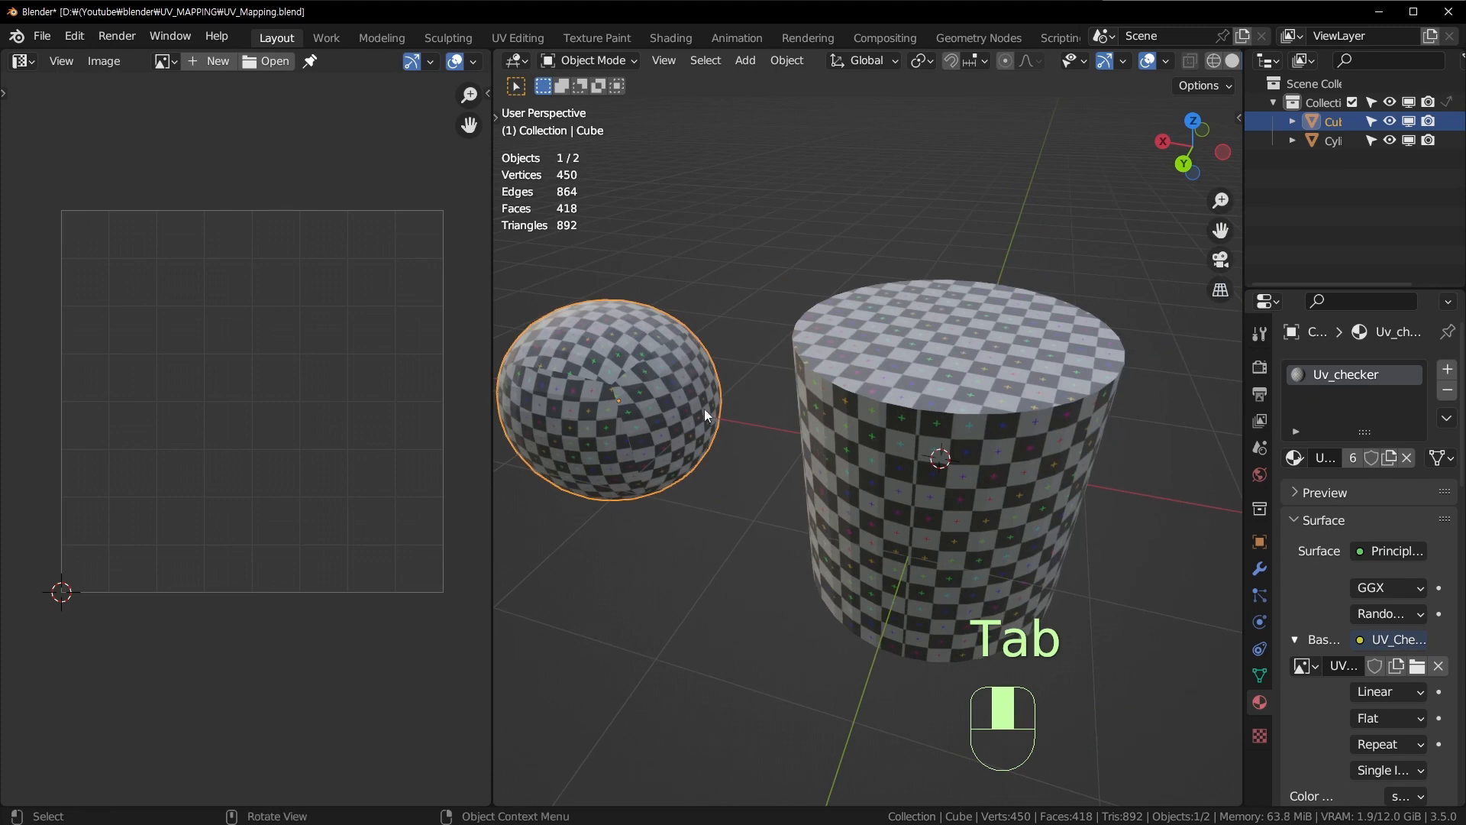
click(874, 420)
click(666, 429)
key(Tab)
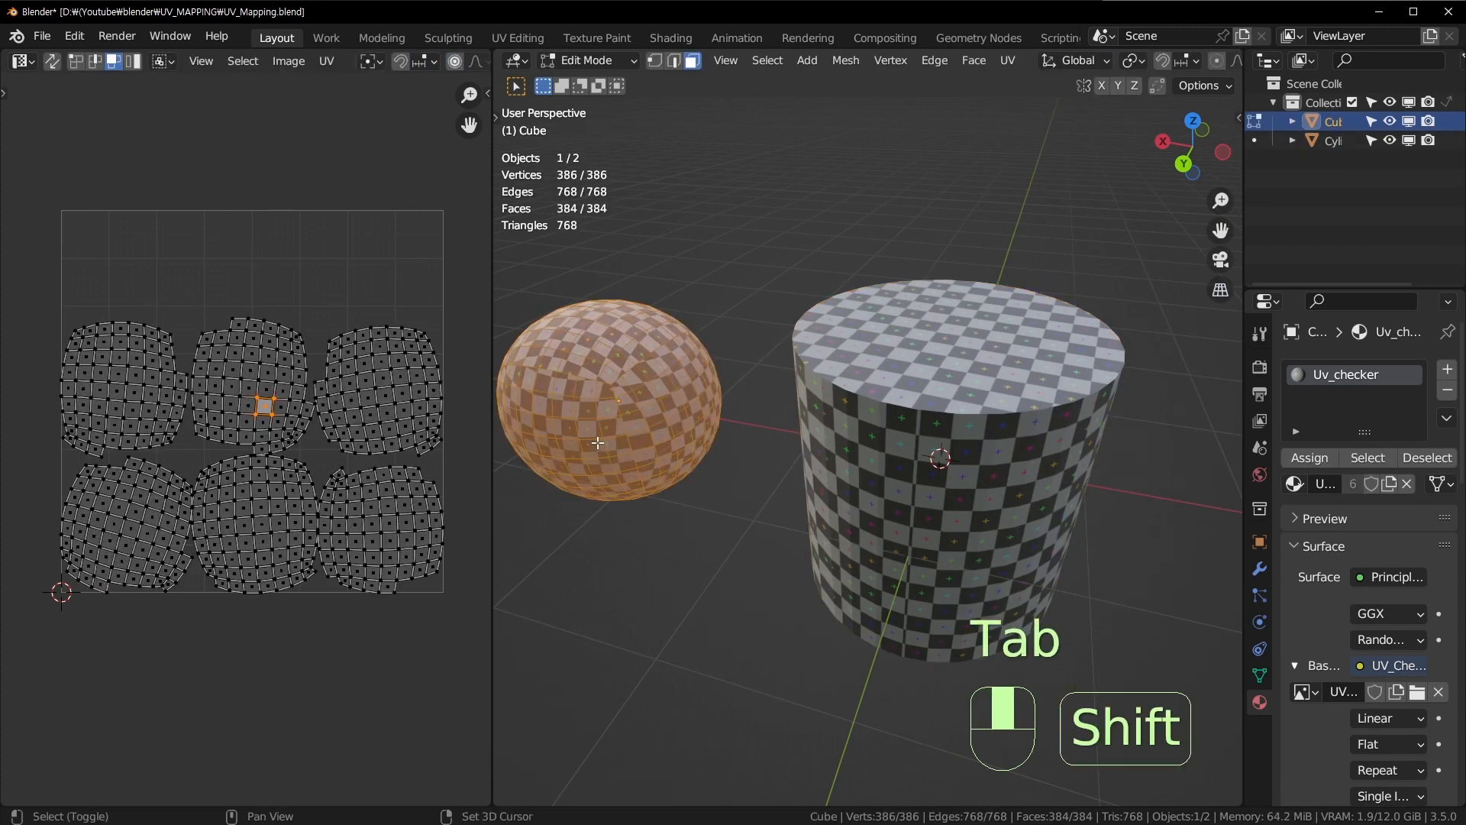
shift+middle_drag(666, 428, 652, 507)
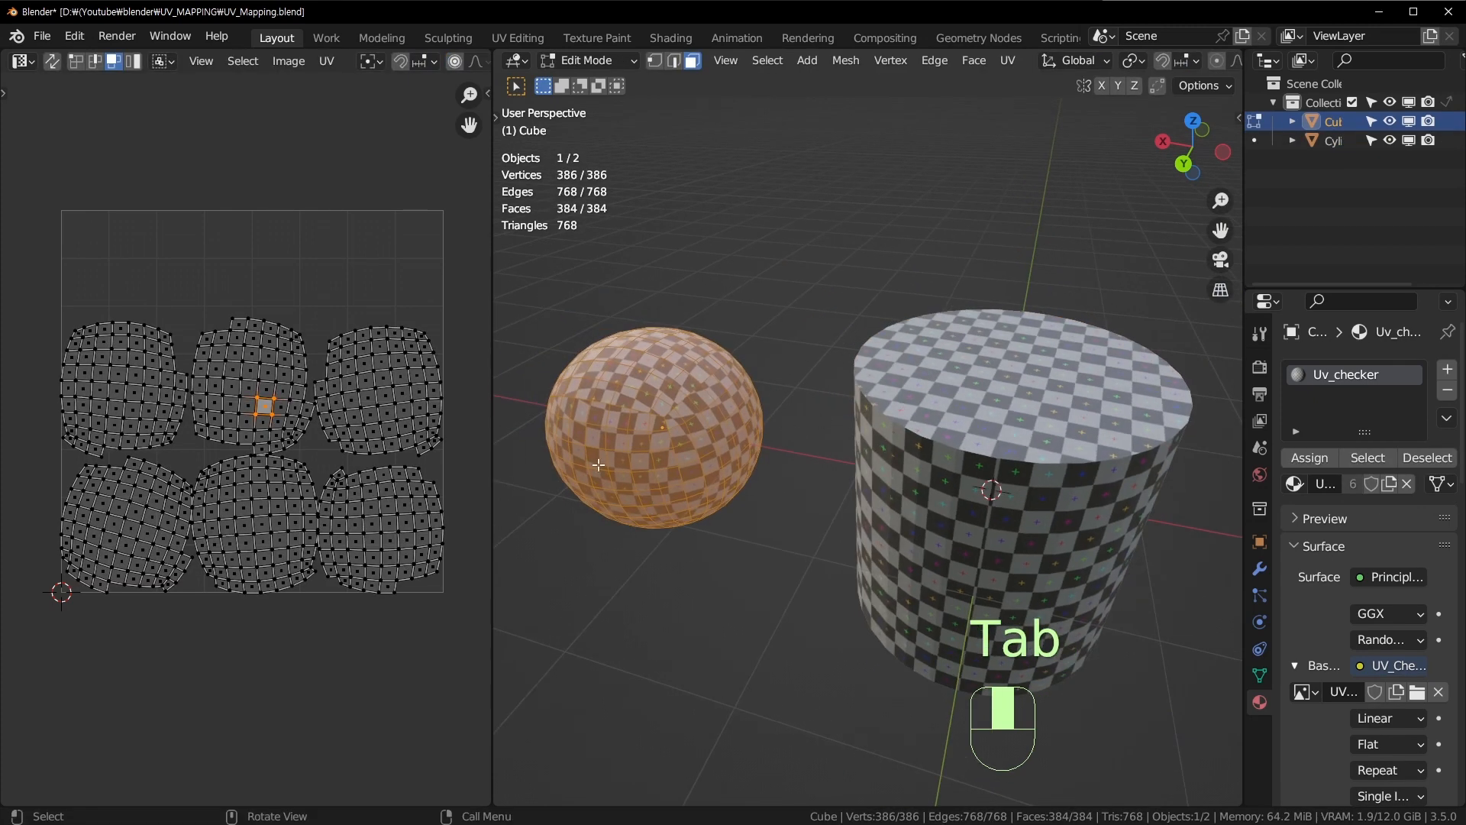
shift+middle_drag(649, 255, 649, 271)
scroll(714, 380, up, 5)
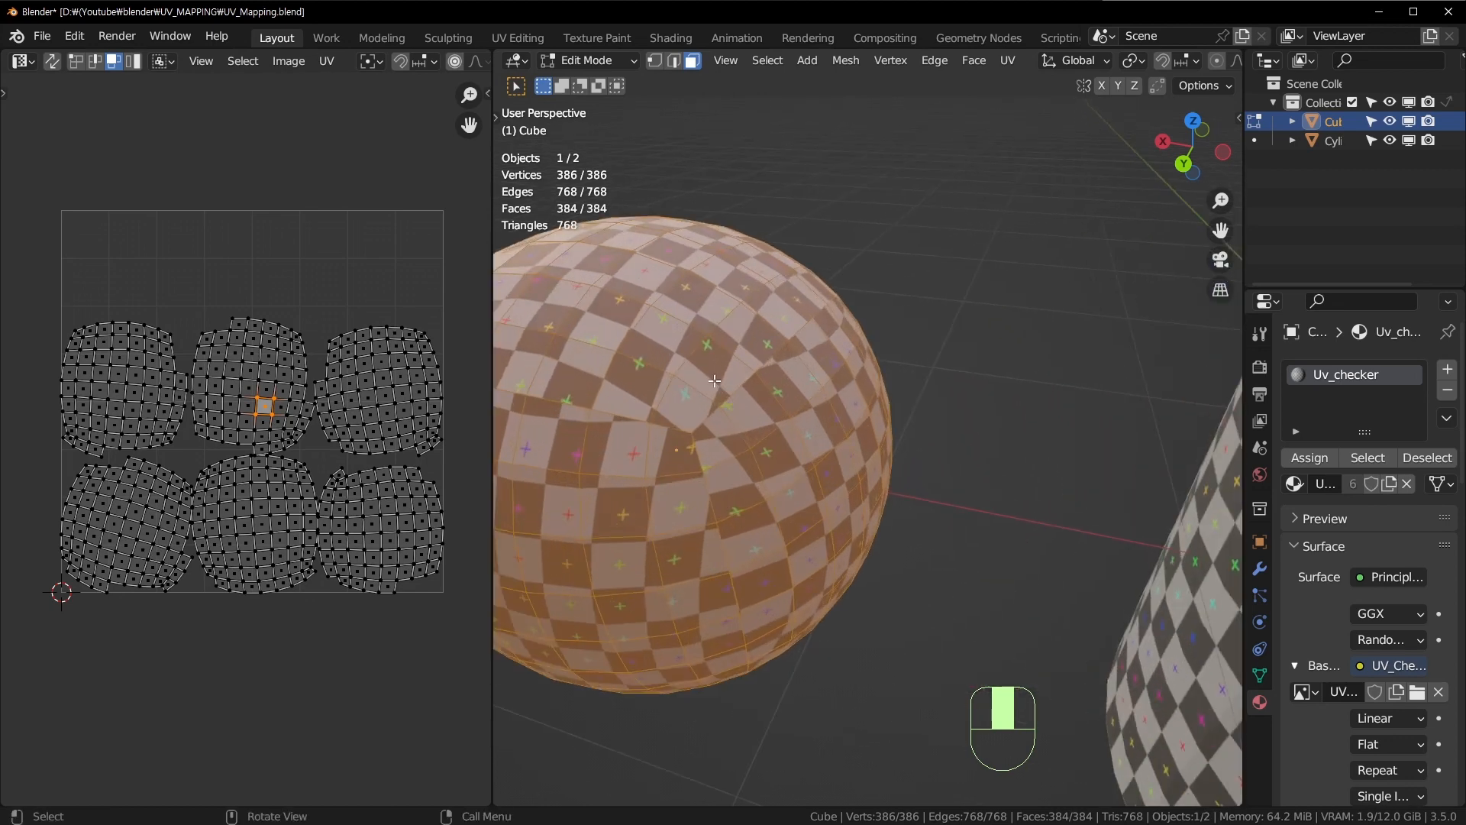
scroll(693, 334, down, 3)
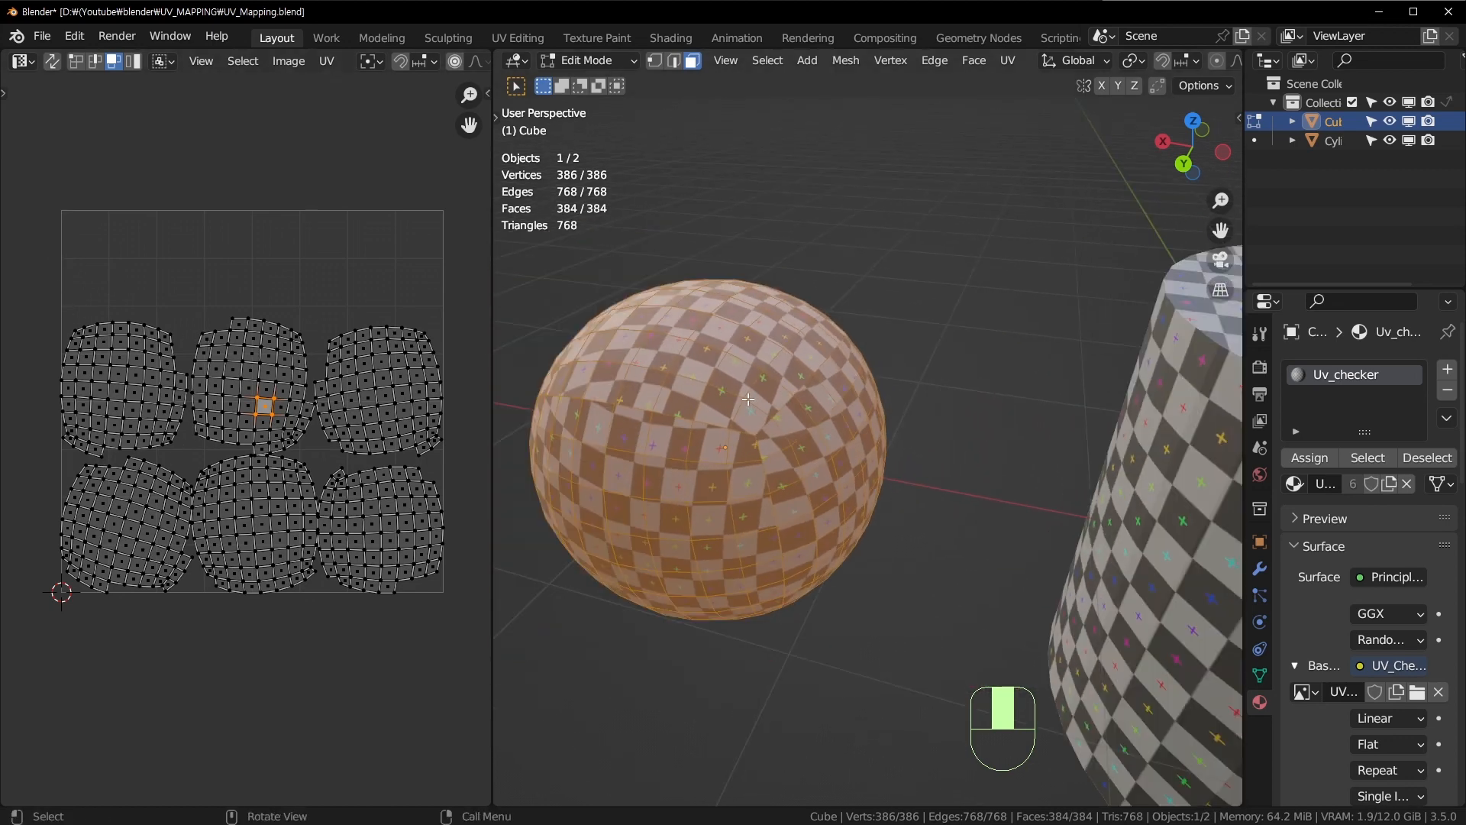
Step: Compare the sphere's checker pattern with the pattern on the cylinder's side and top
middle_drag(746, 411, 956, 453)
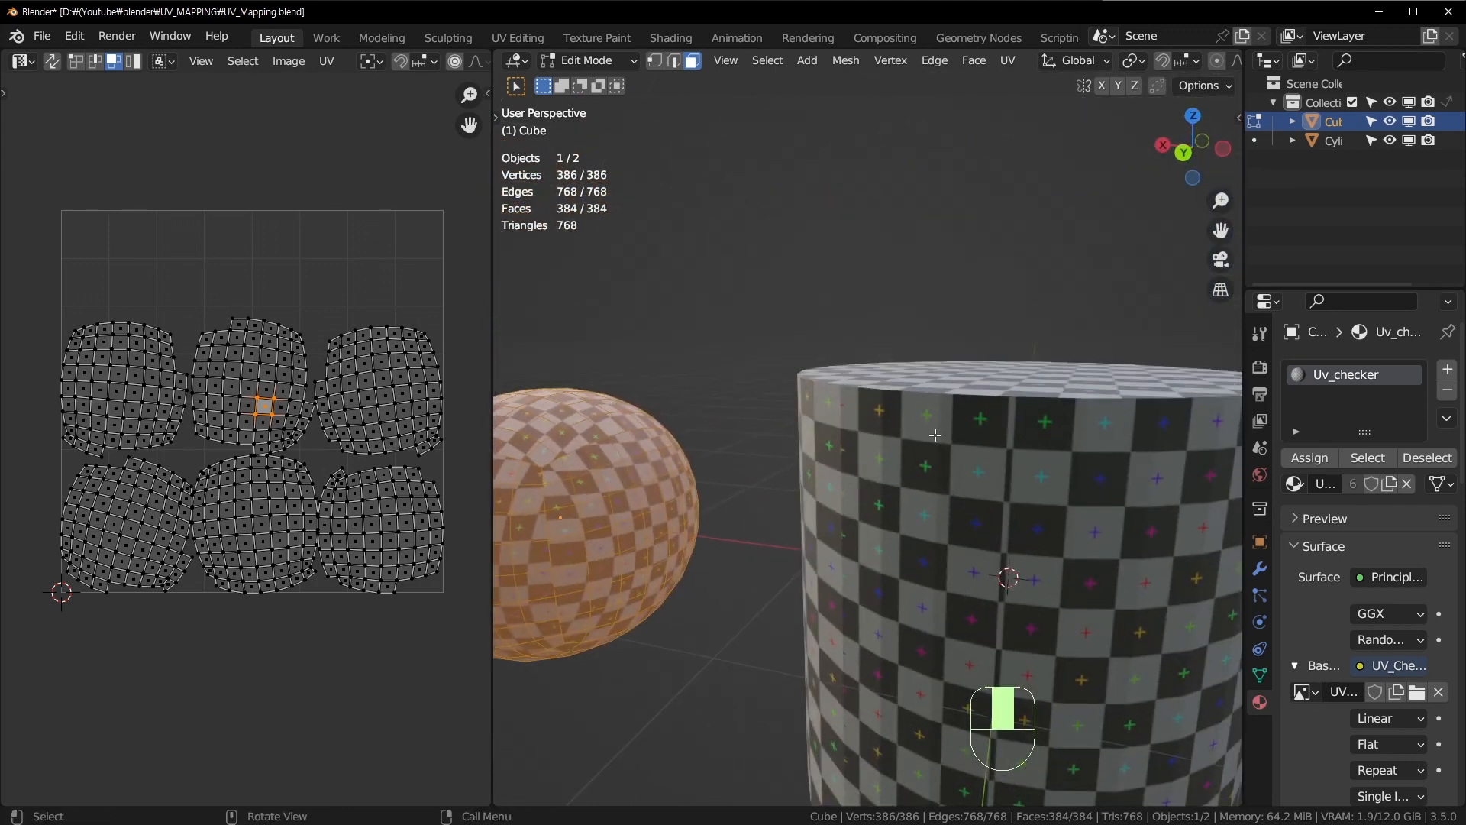
scroll(800, 519, down, 4)
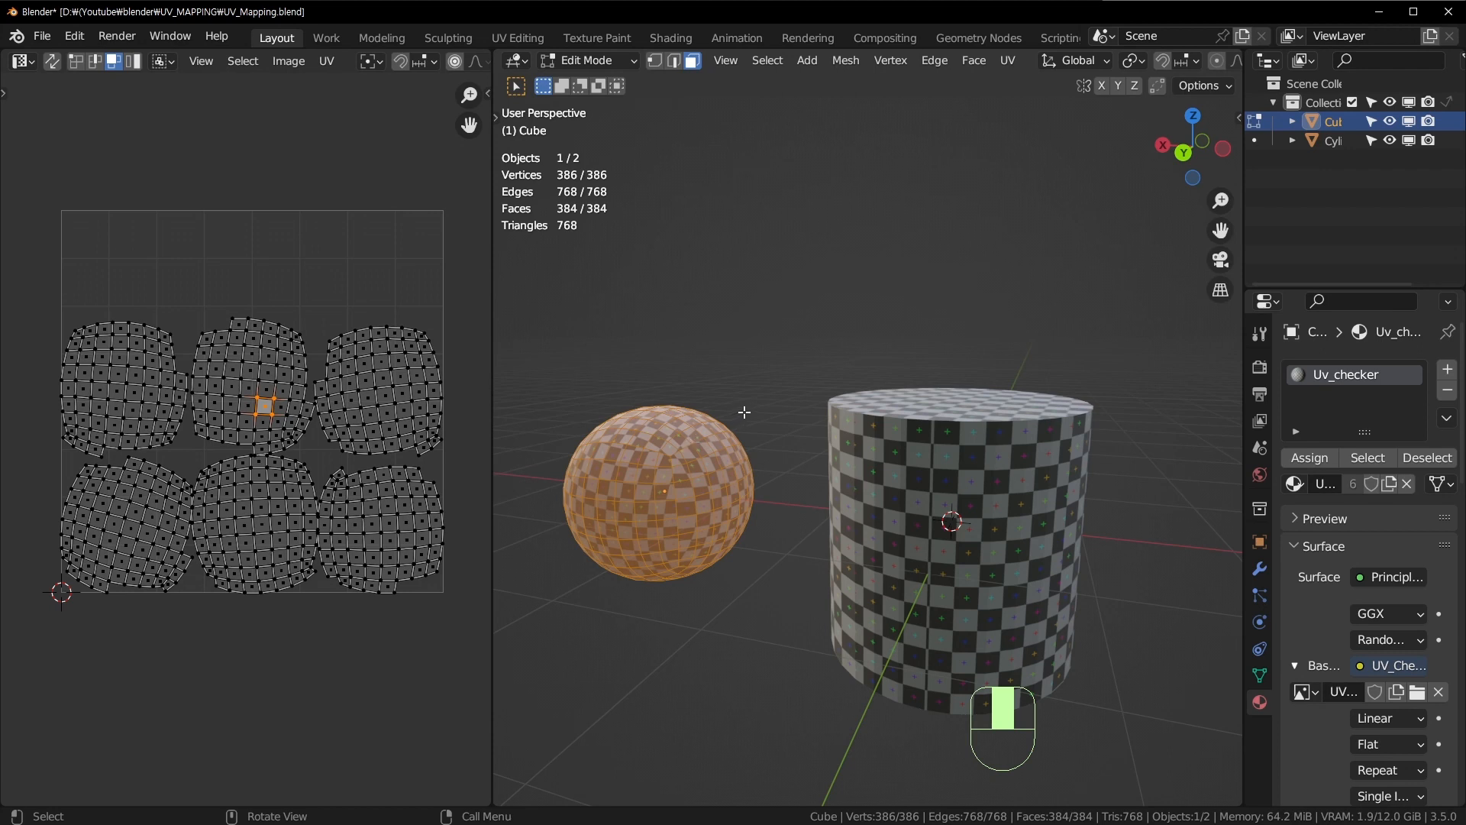
scroll(761, 404, up, 5)
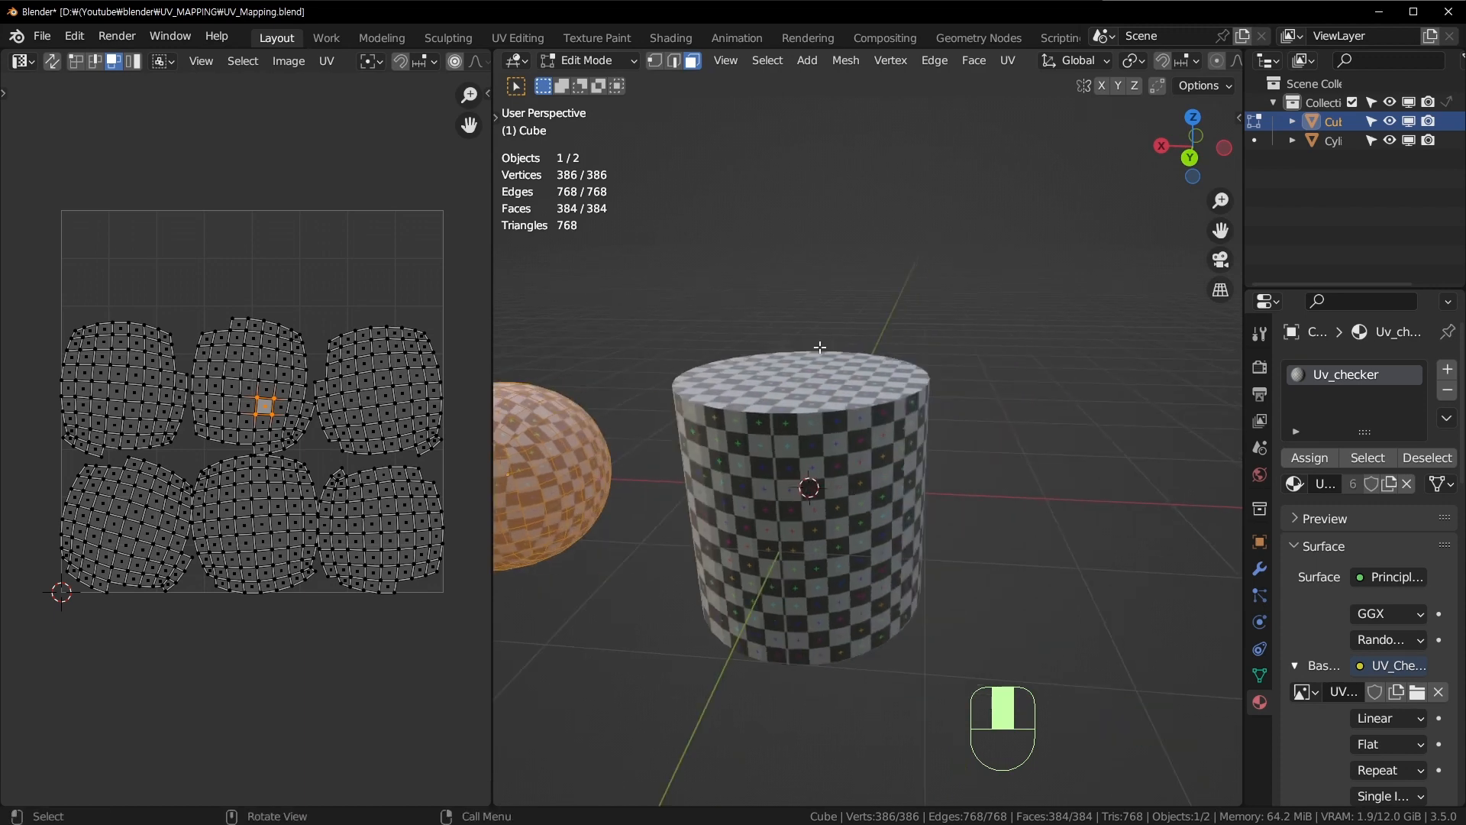
shift+middle_drag(745, 374, 926, 336)
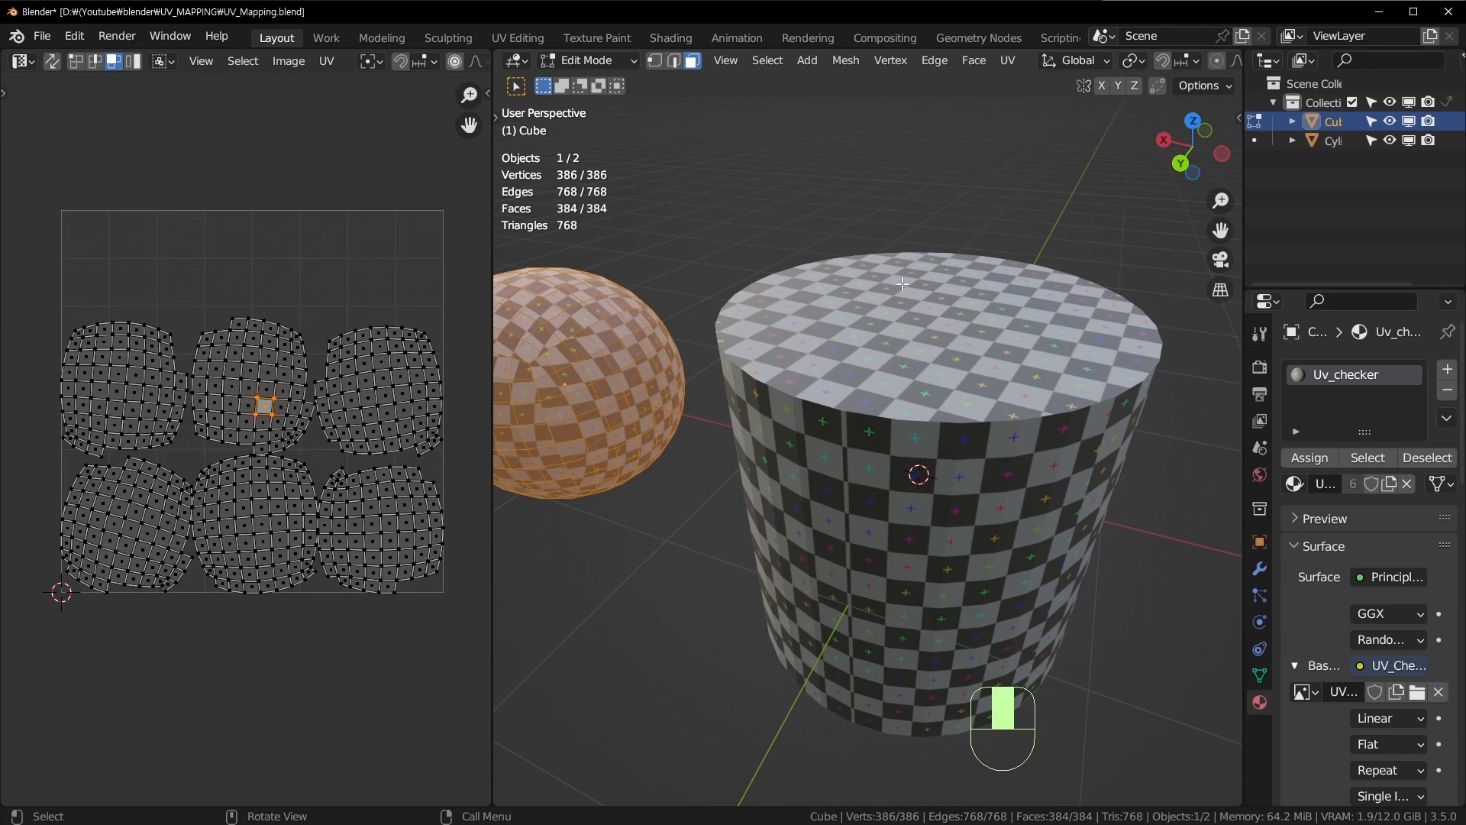
middle_drag(902, 284, 881, 469)
scroll(876, 425, up, 2)
Step: Return to Object Mode, delete the sphere, and select the cylinder
key(Tab)
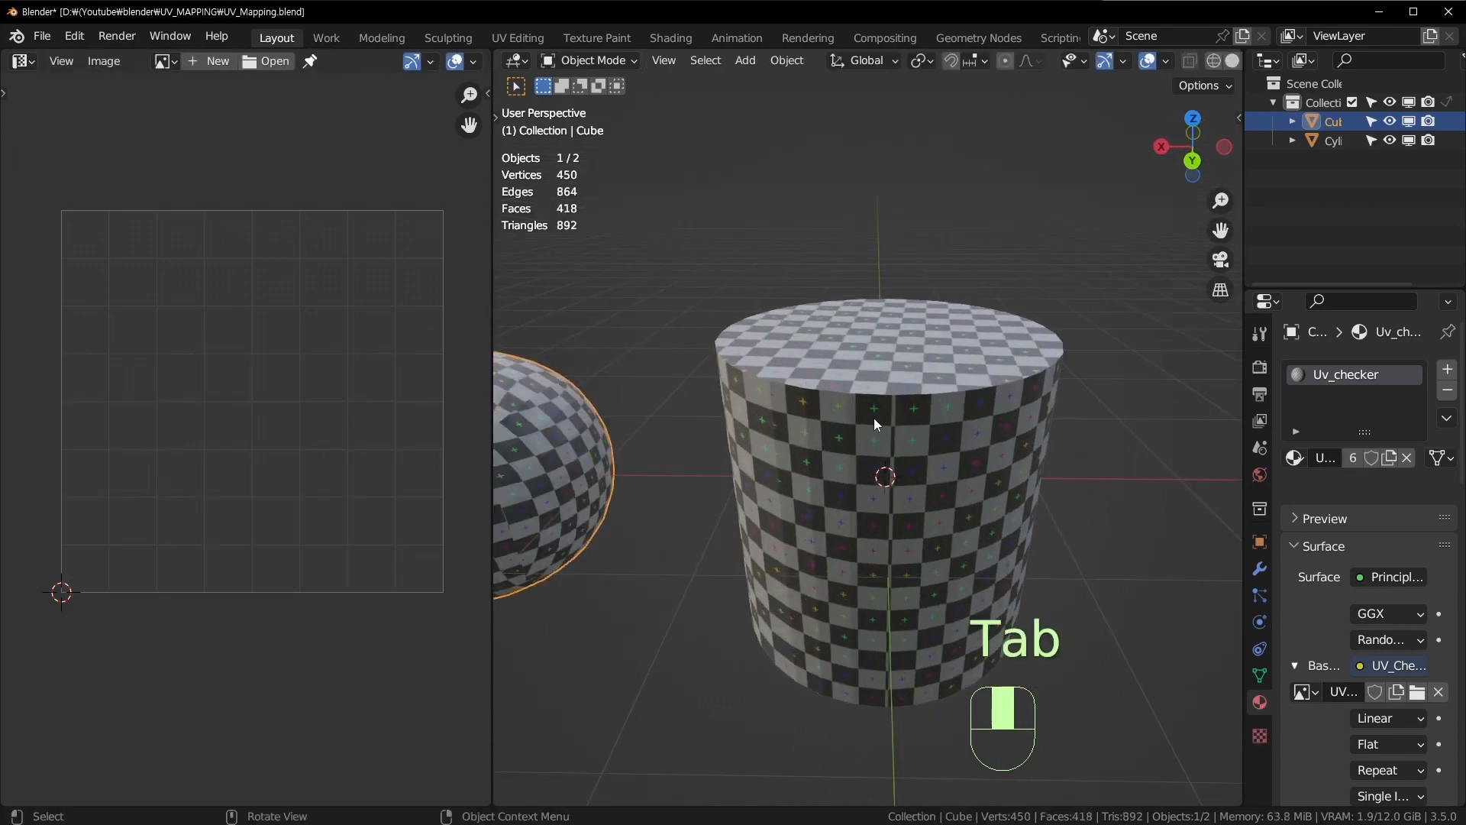
click(856, 412)
click(582, 434)
key(x)
click(580, 435)
click(873, 402)
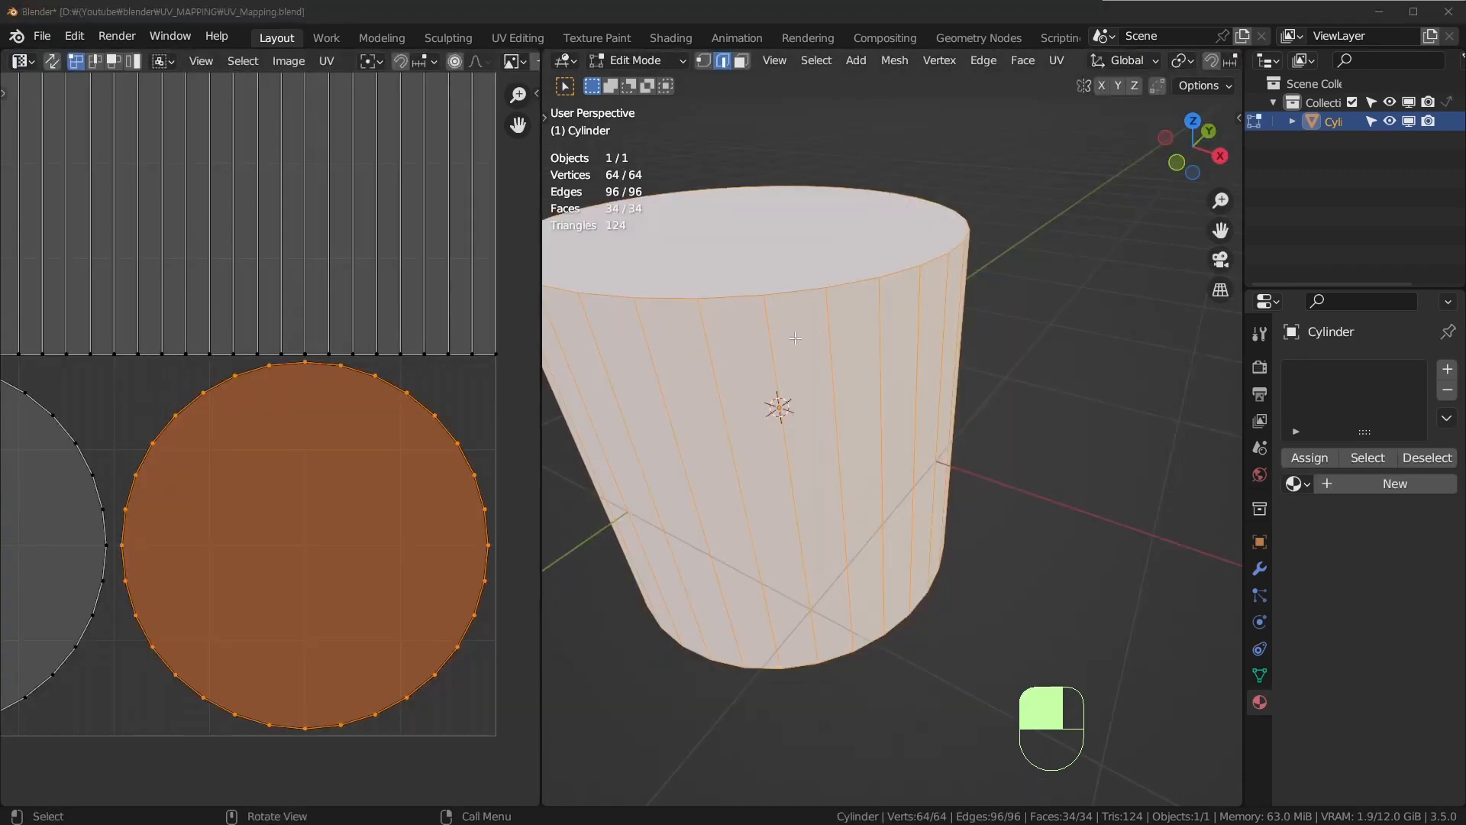
Step: Review the UV editing operations available for the cylinder's islands, including the Merge options
middle_drag(794, 340, 819, 405)
click(326, 63)
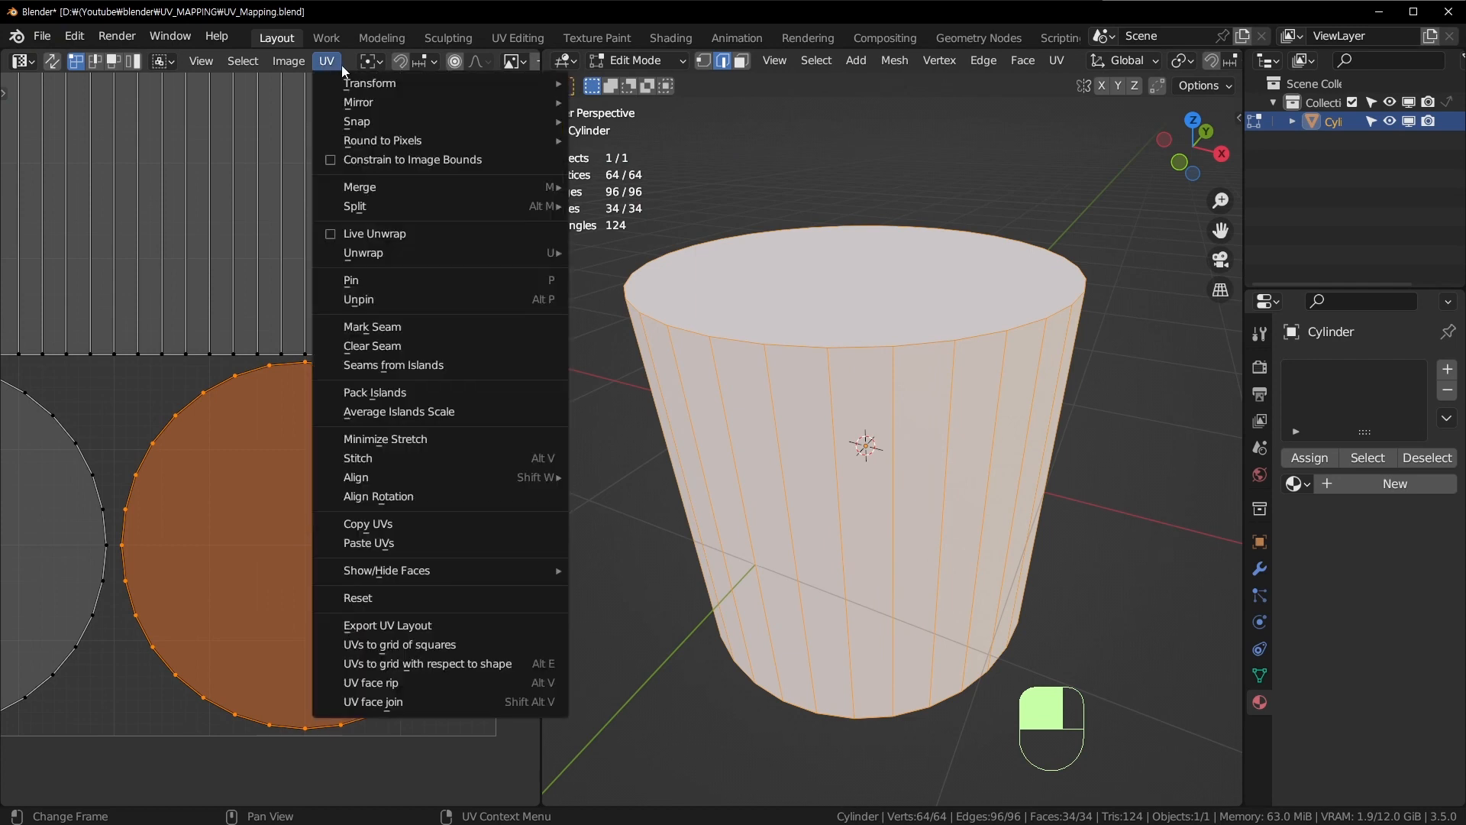
mouse_move(336, 79)
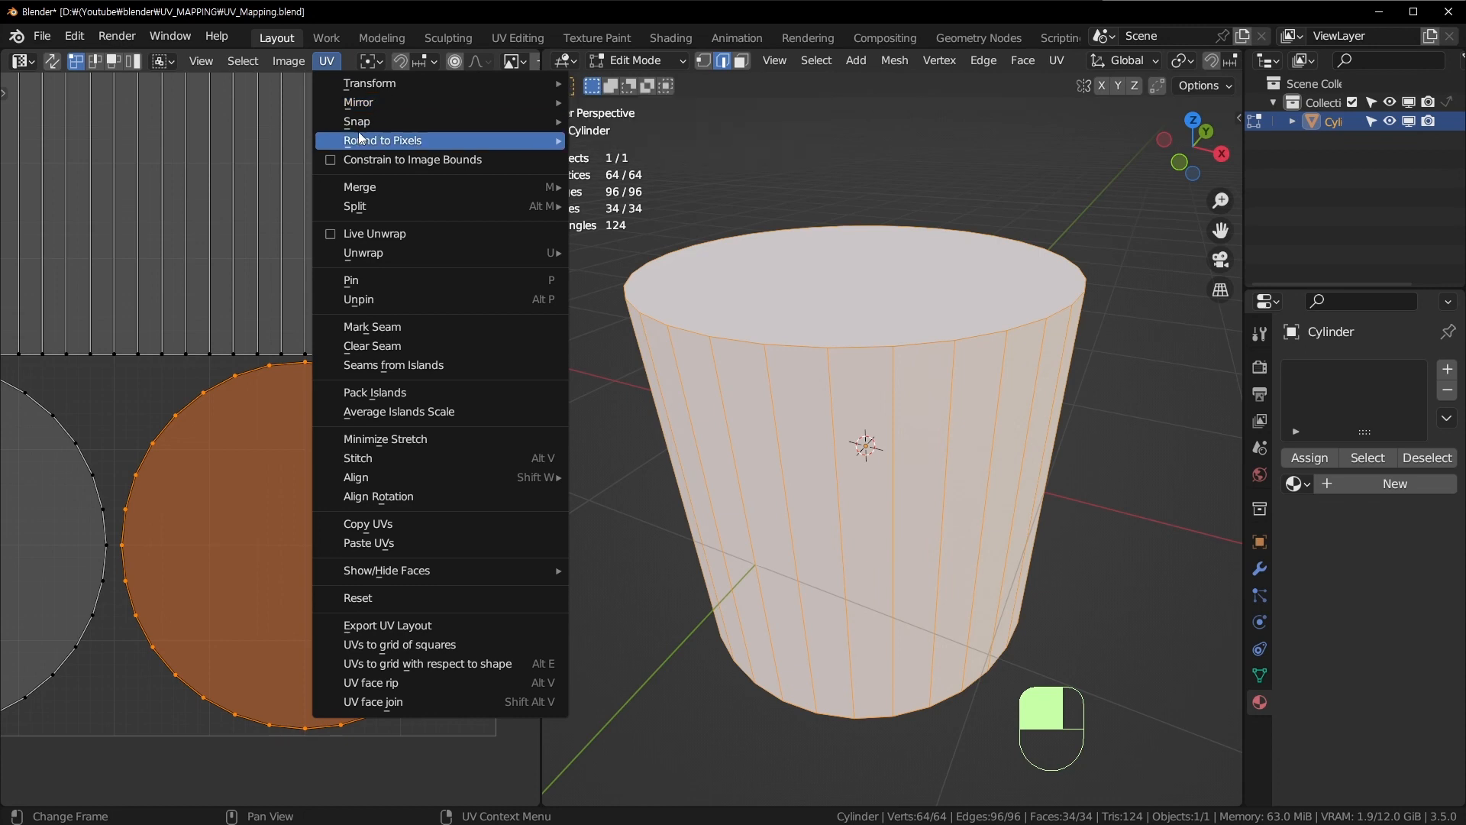
mouse_move(375, 122)
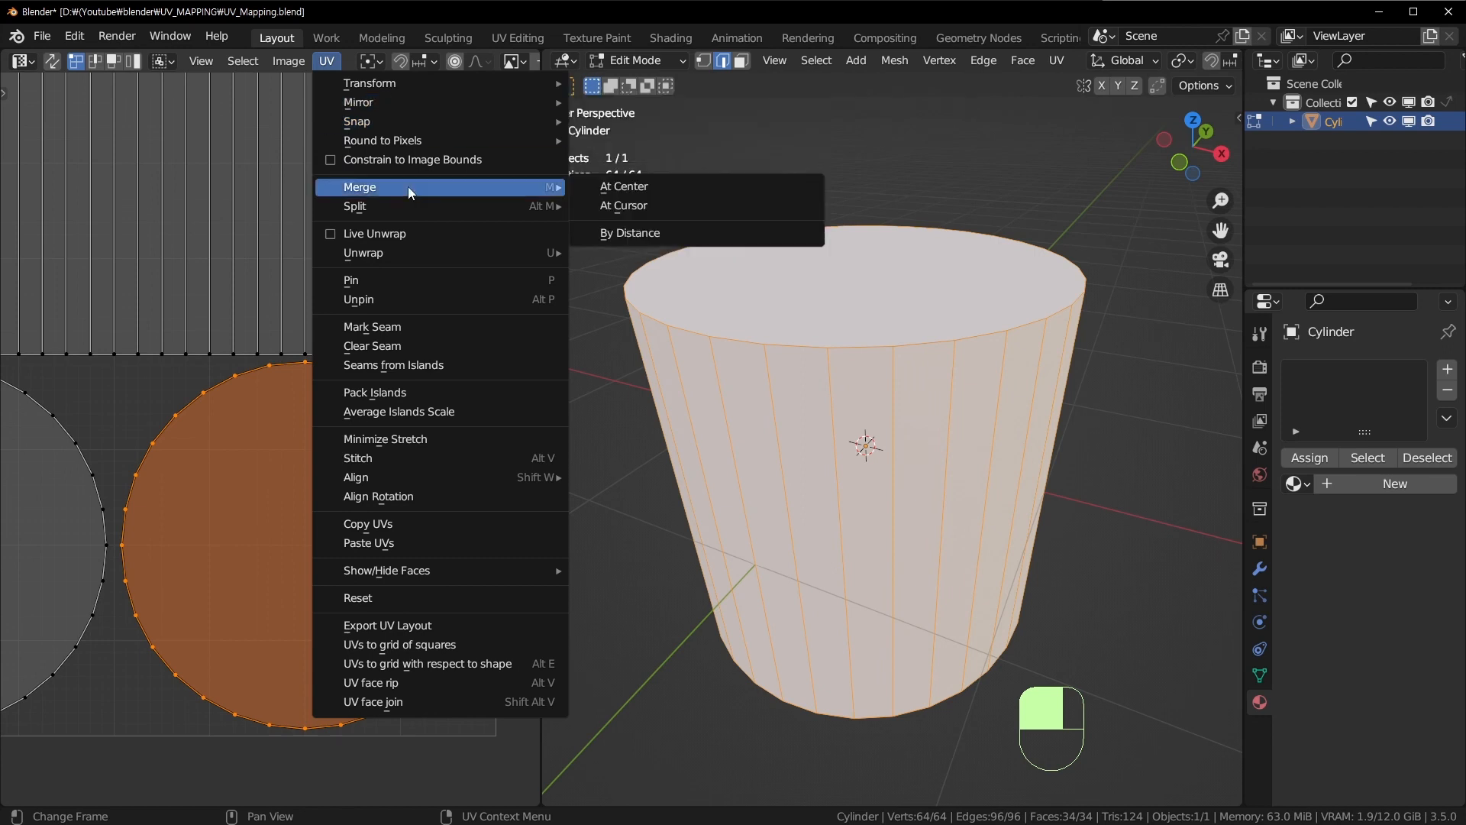
Step: Merge a lower vertex of the side strip with the nearby circle island vertex At Center
click(235, 376)
scroll(266, 382, up, 2)
shift+middle_drag(447, 453, 331, 442)
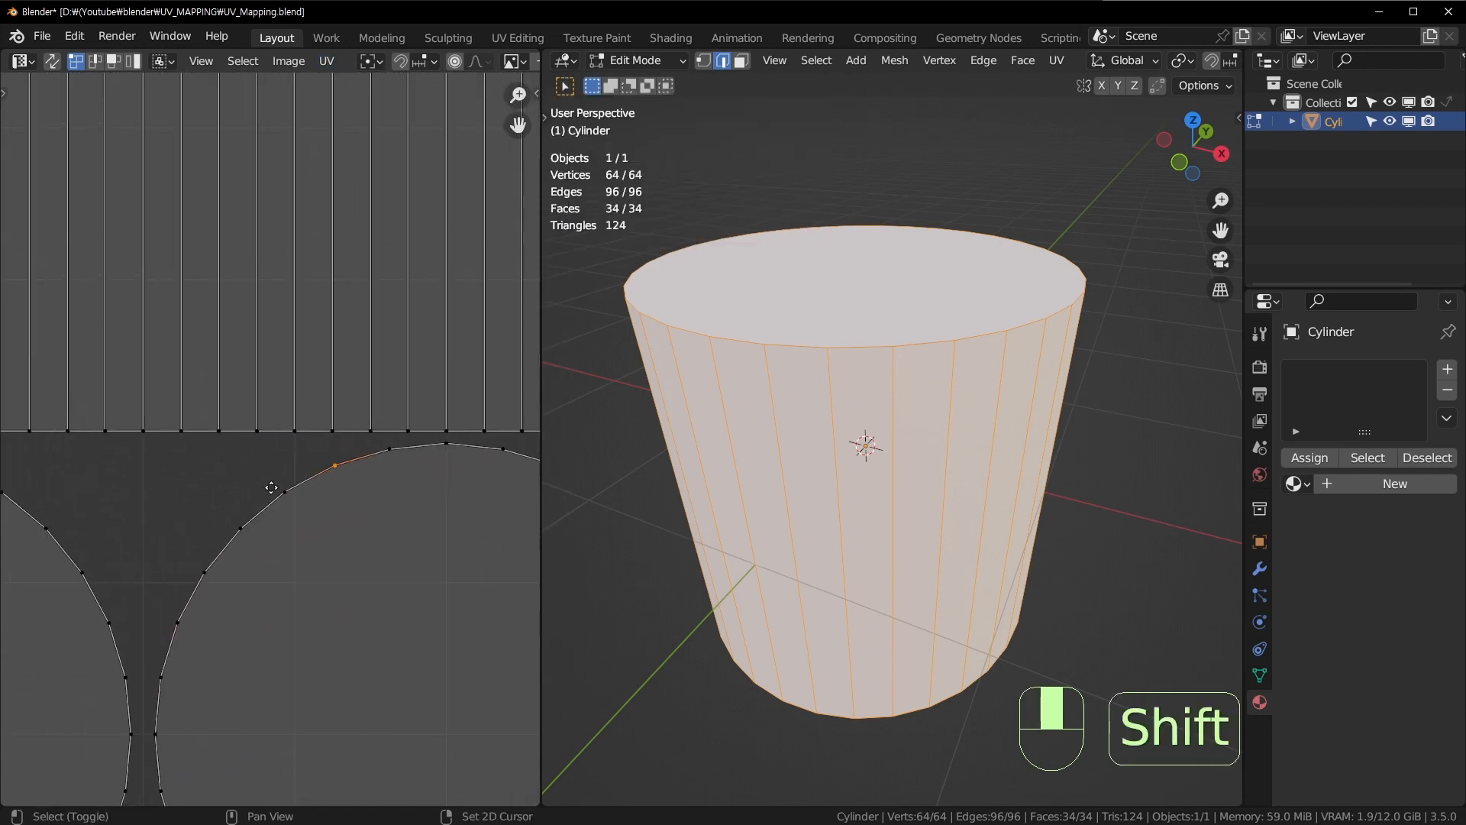
click(360, 431)
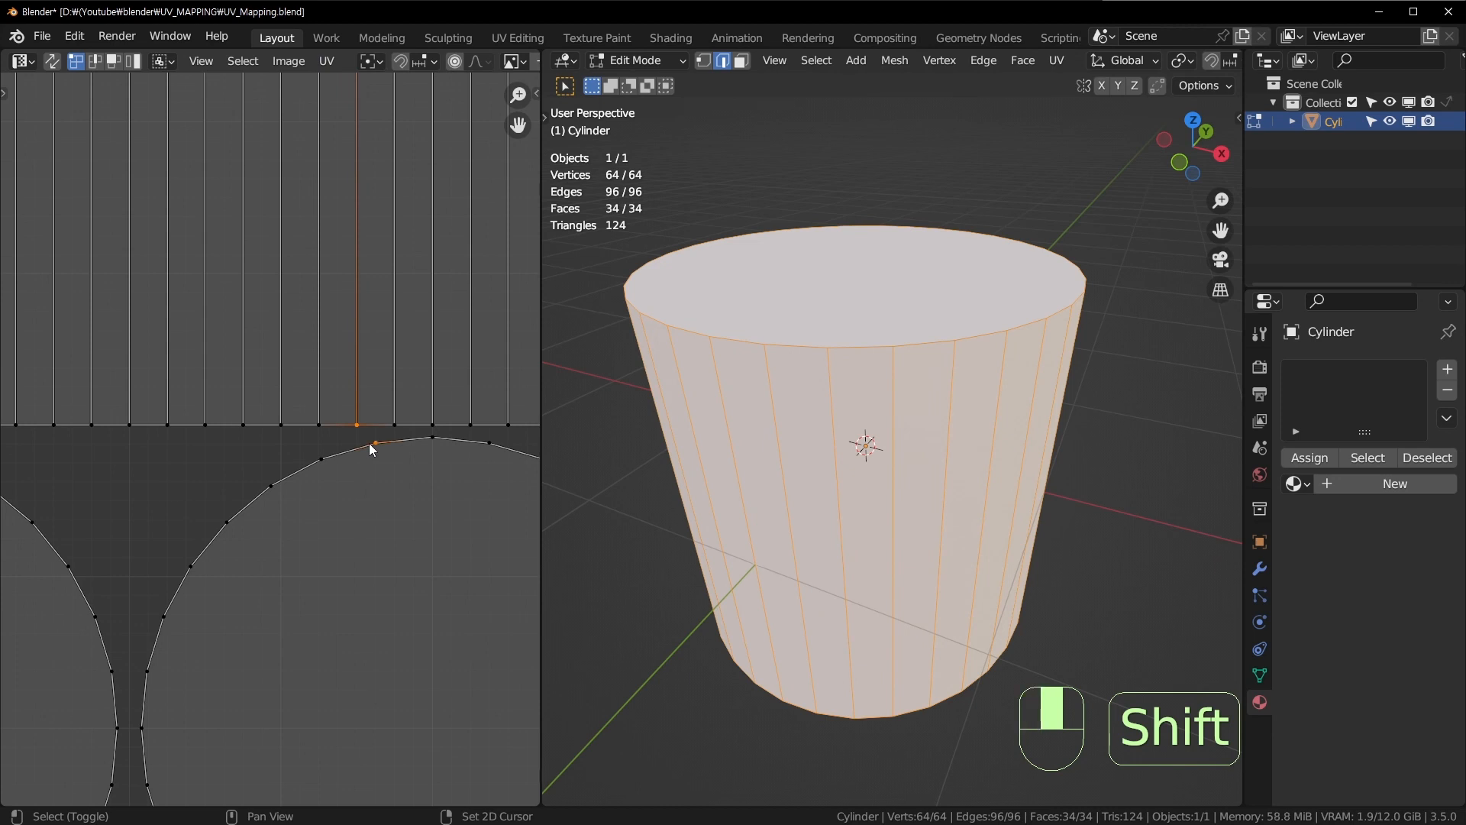
key(m)
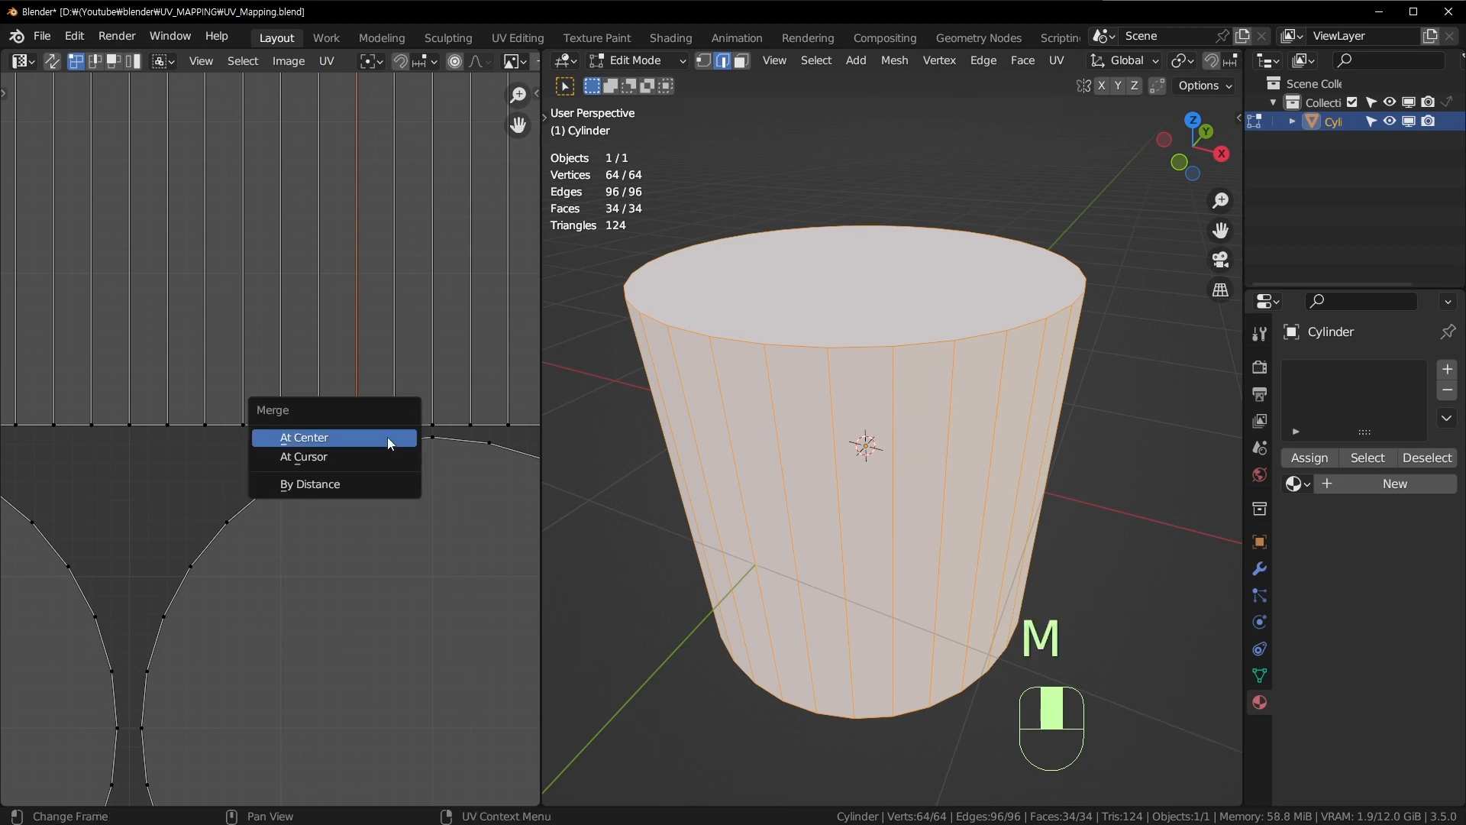
click(389, 437)
Step: Merge the next pair of strip and circle vertices in the UV layout At Center
click(430, 435)
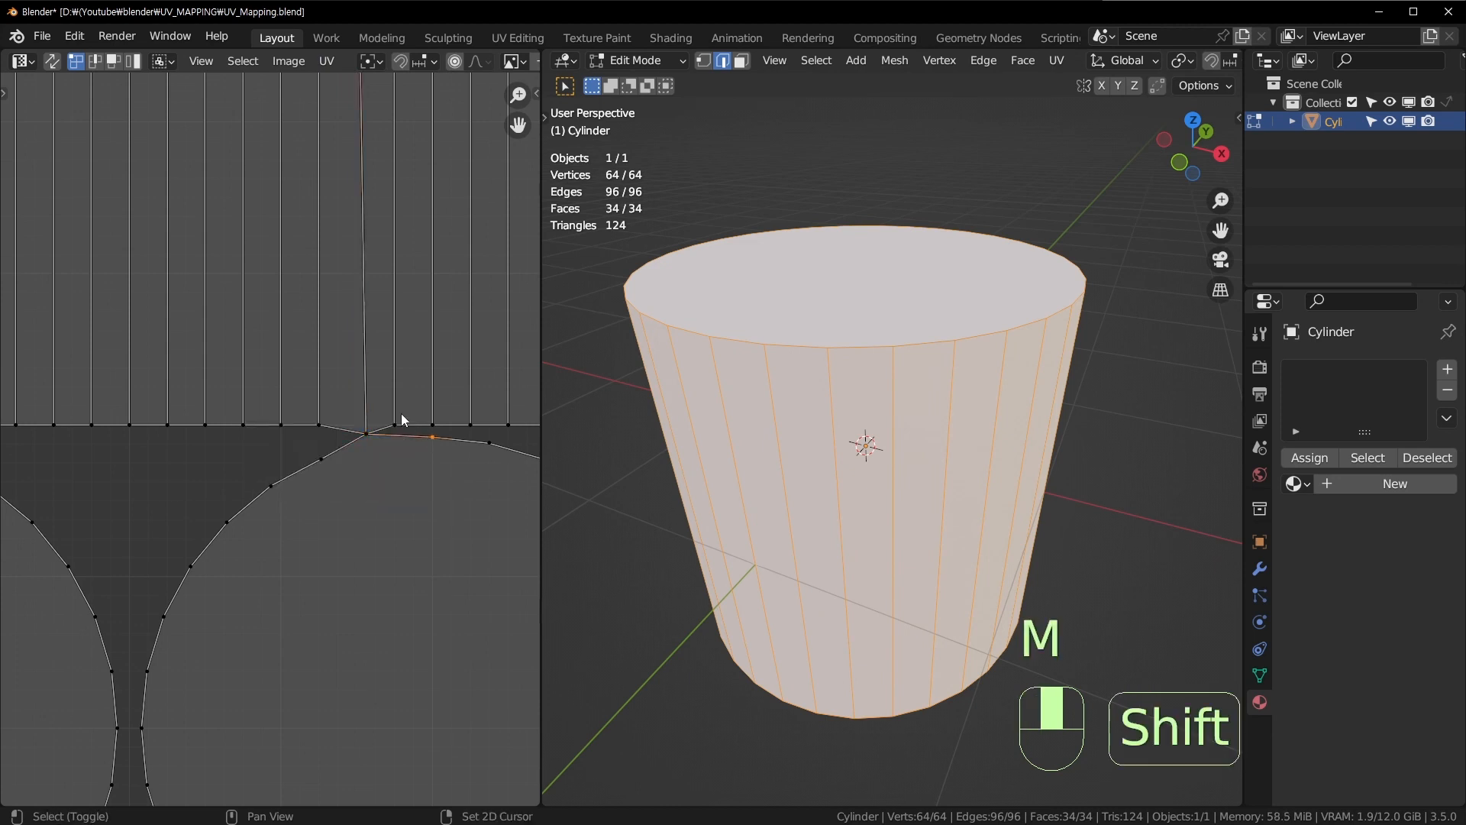
shift+click(393, 422)
key(m)
click(393, 418)
Step: Undo both vertex merges between the side strip and the circle island
scroll(426, 437, down, 5)
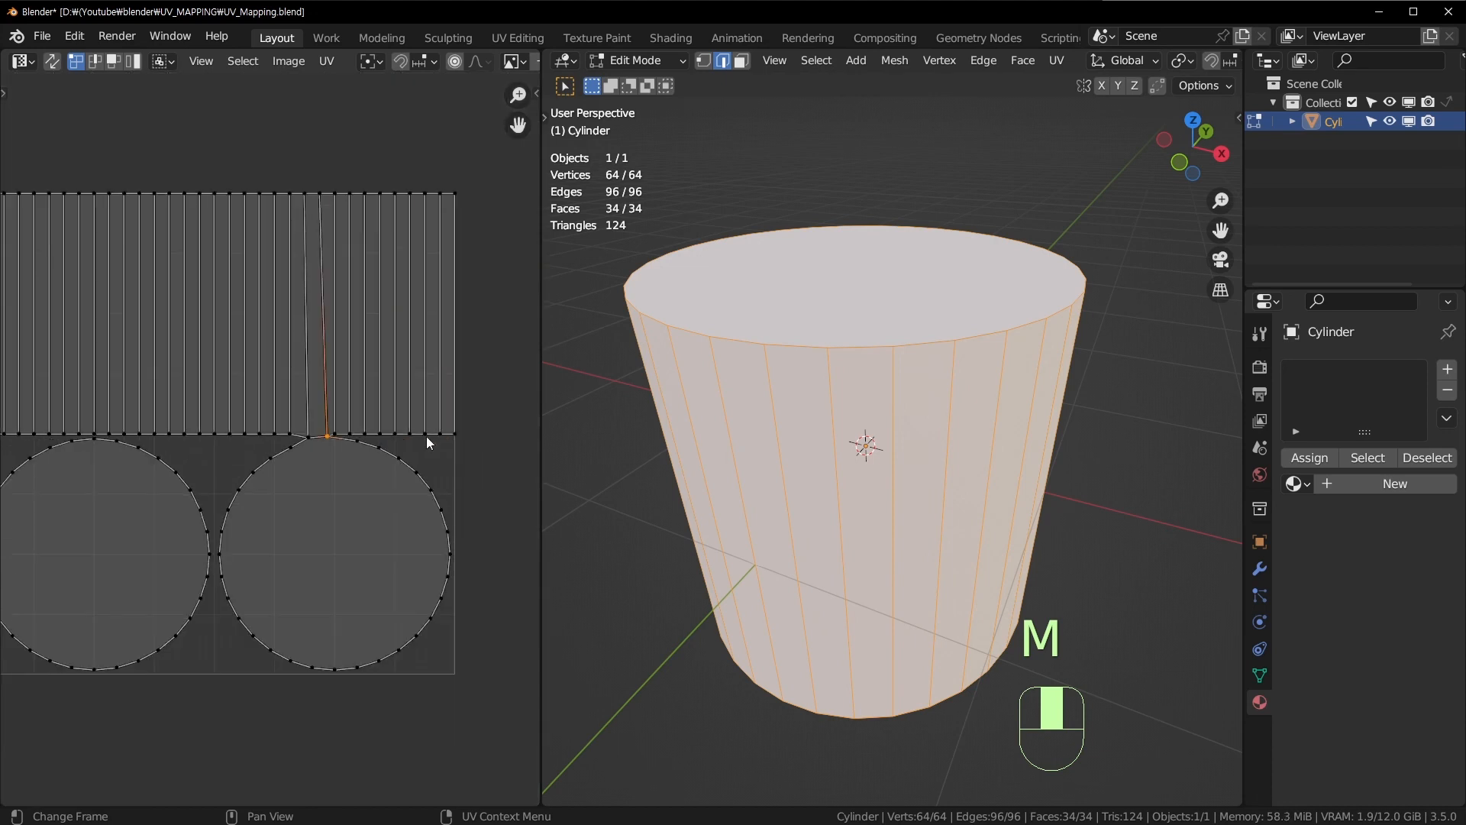
scroll(388, 448, up, 2)
key(ctrl+z)
key(ctrl+z)
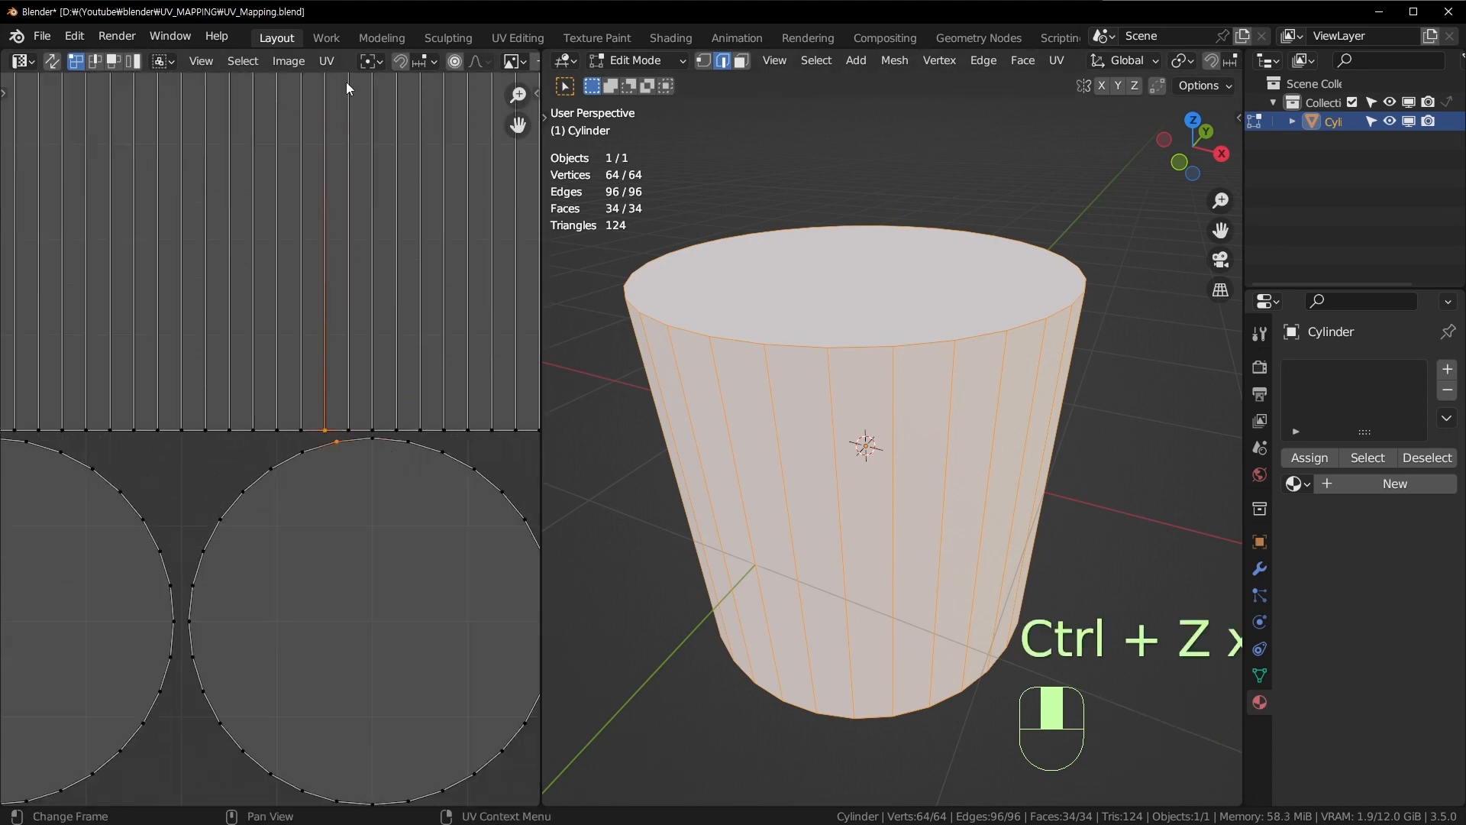
Step: Switch UV selection to edges, select a short border edge of the circle island, and review the UV operations
click(337, 61)
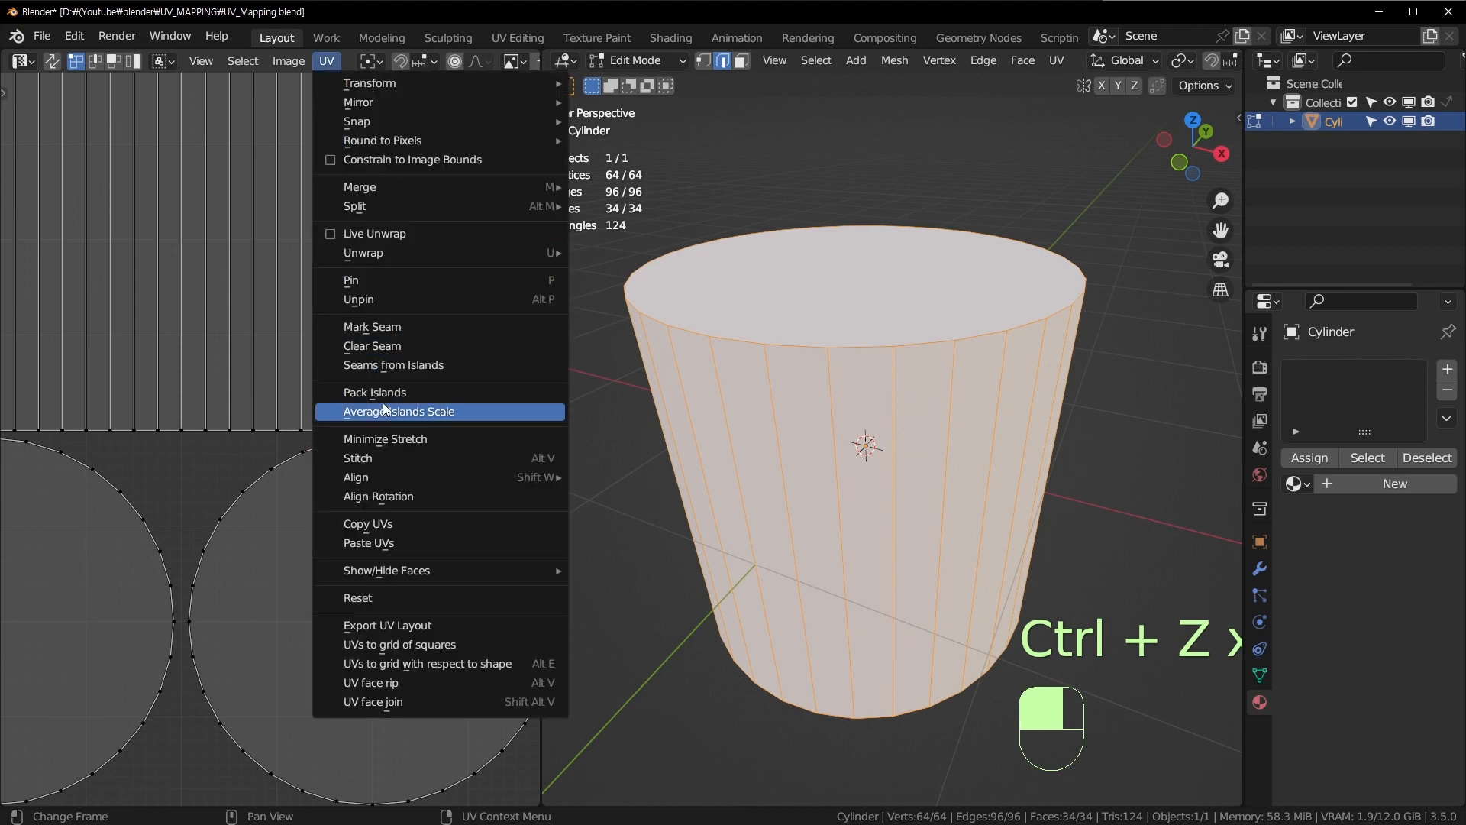
click(359, 414)
key(2)
click(315, 451)
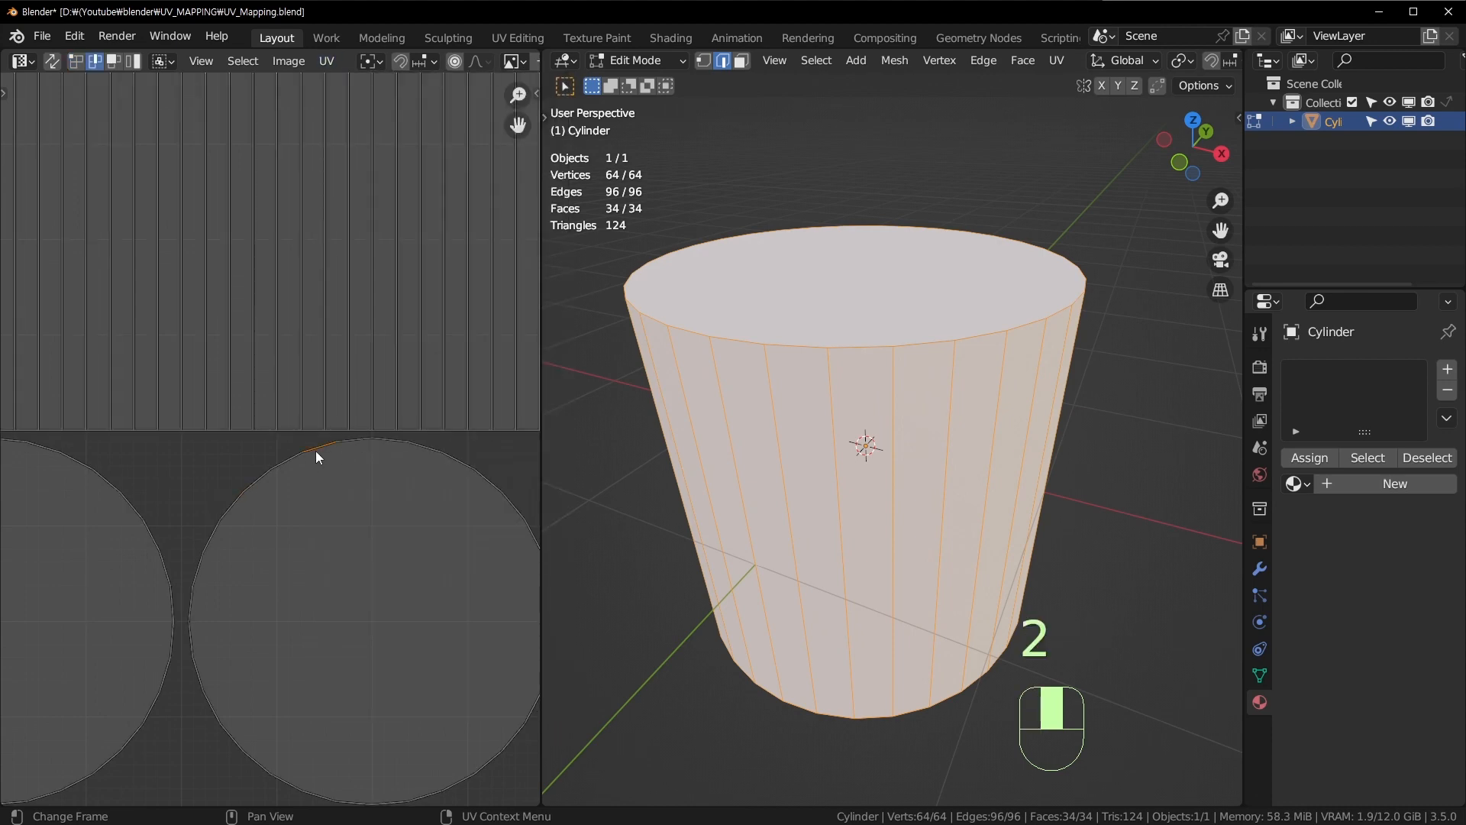
scroll(315, 451, up, 2)
click(335, 61)
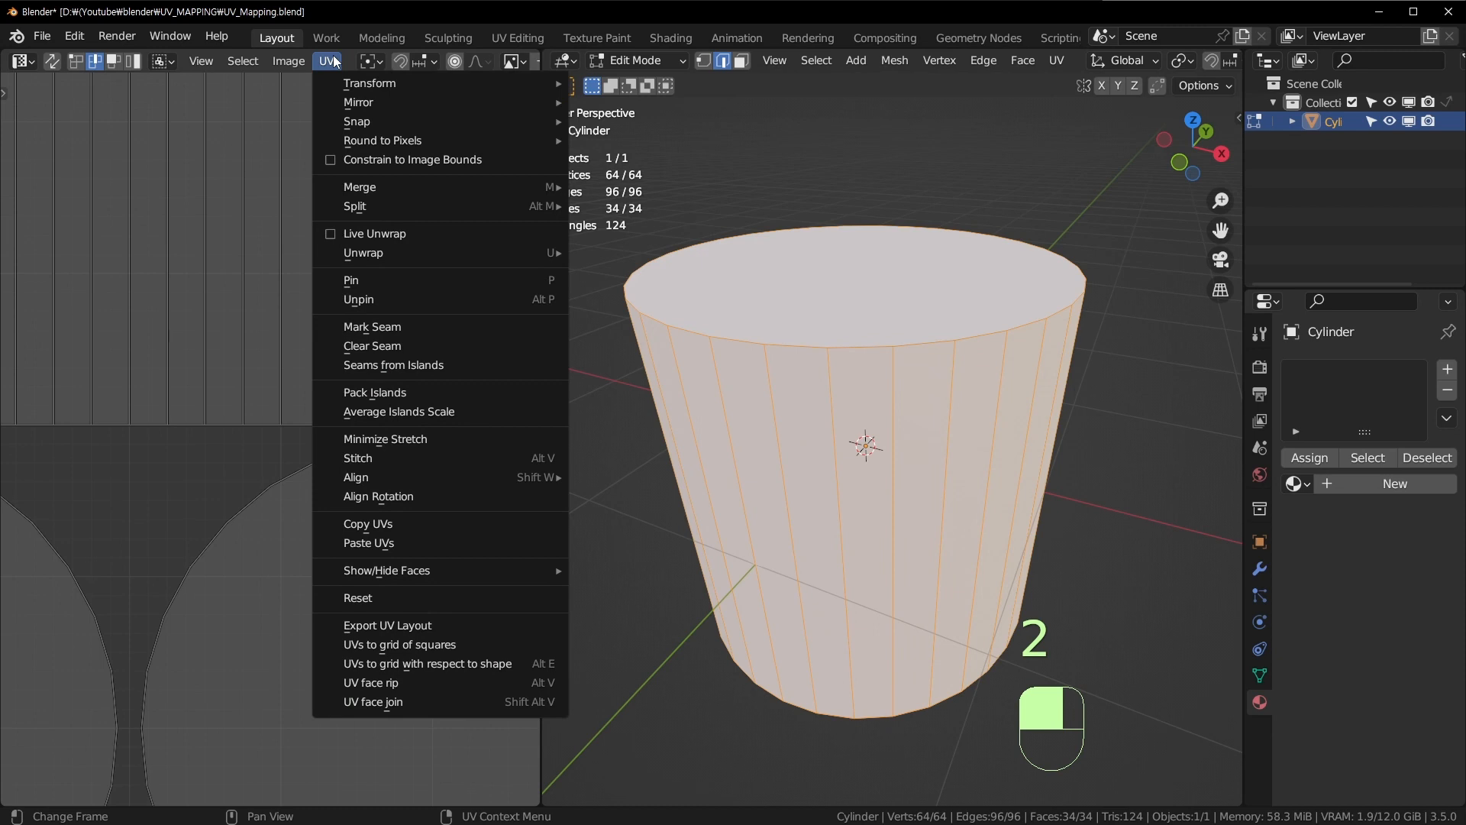
Step: Mark seams on the cylinder's top and bottom rim loops and one vertical side edge
scroll(788, 381, down, 1)
key(2)
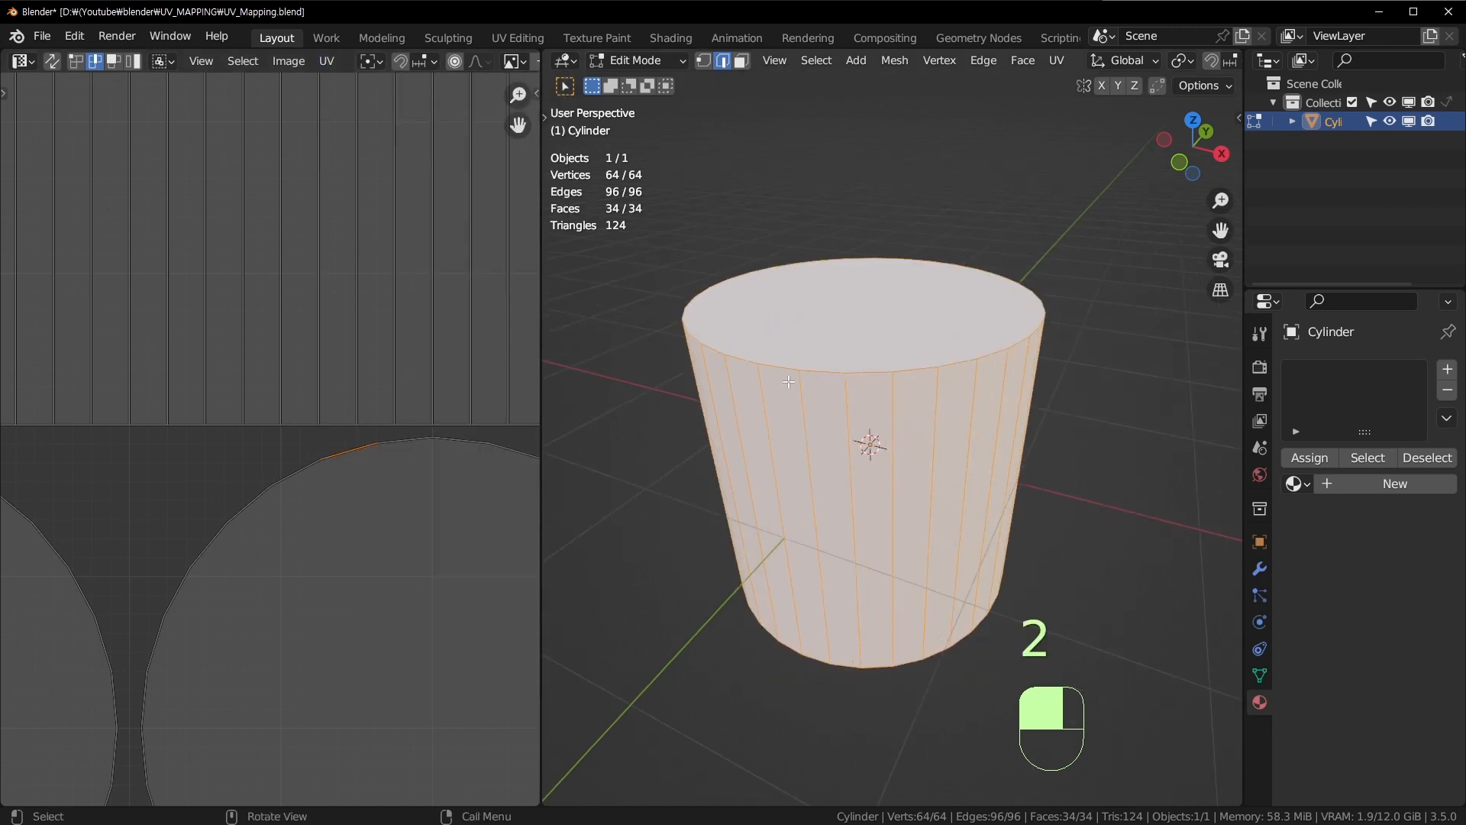
click(821, 372)
alt+click(821, 372)
alt+shift+click(848, 667)
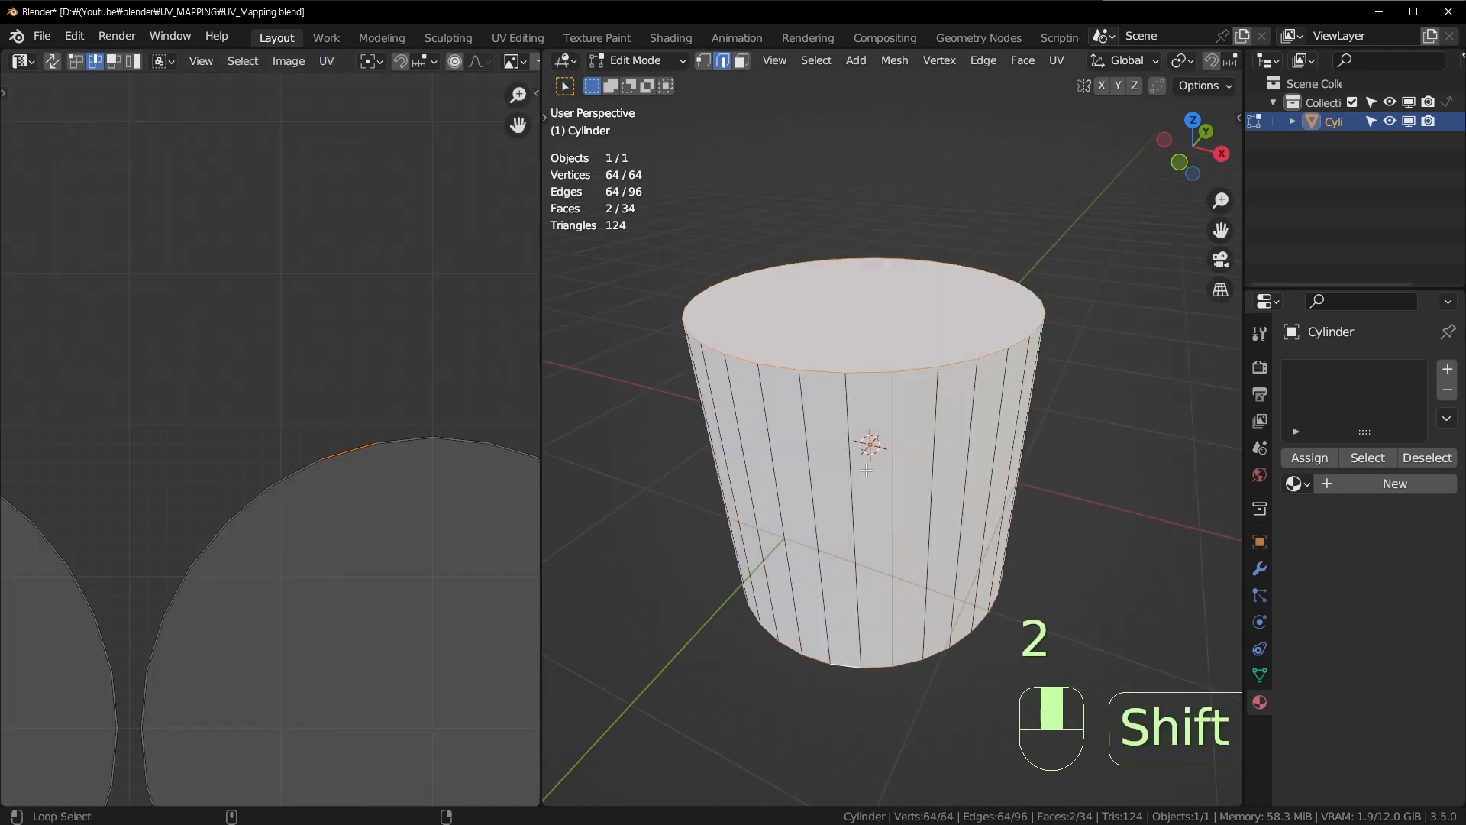
shift+click(850, 463)
key(u)
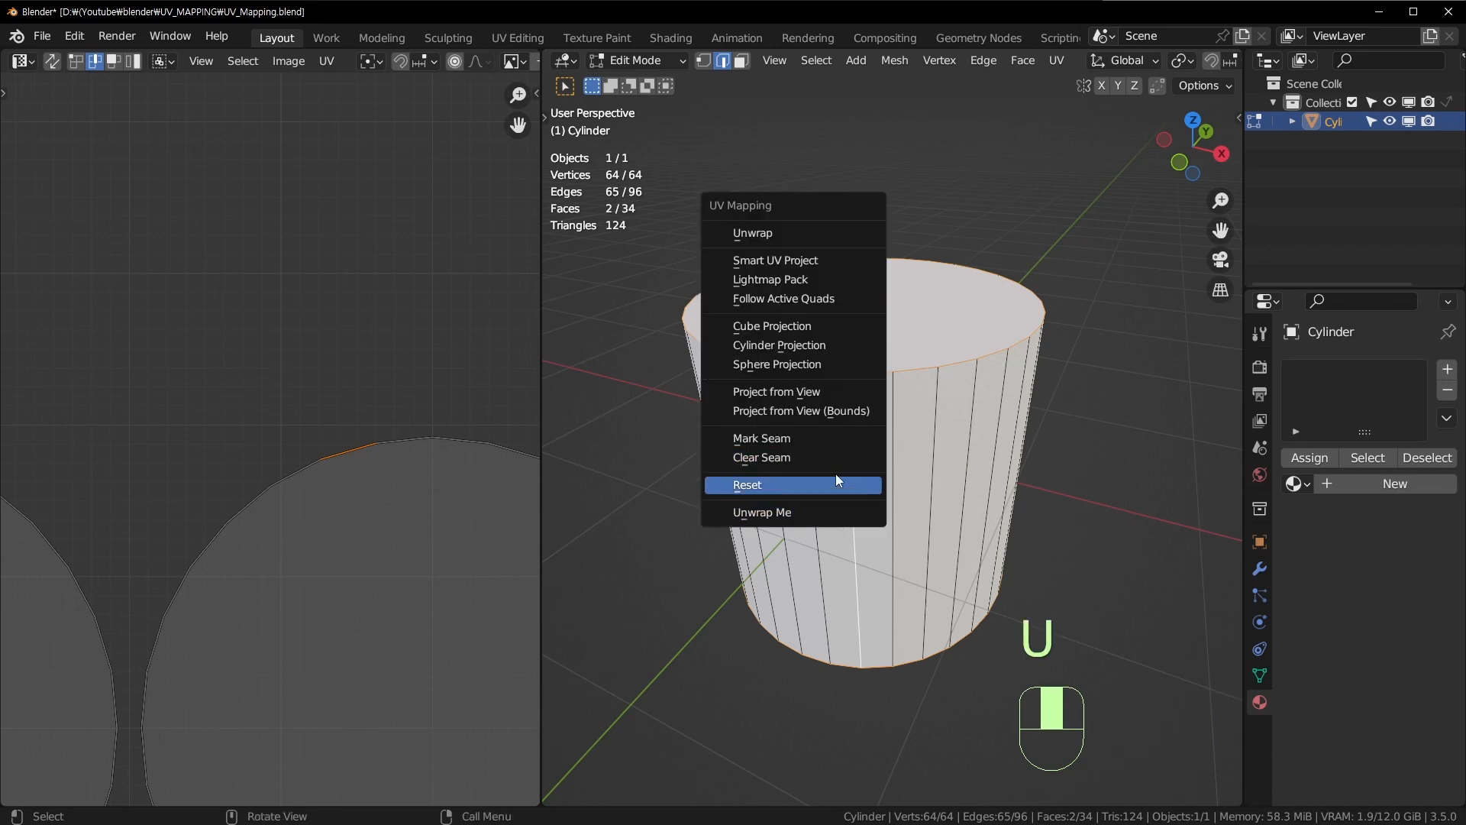
click(845, 437)
Step: Assign the existing Uv_checker material to the cylinder in Object Mode, and return to Edit Mode
key(Tab)
click(1296, 458)
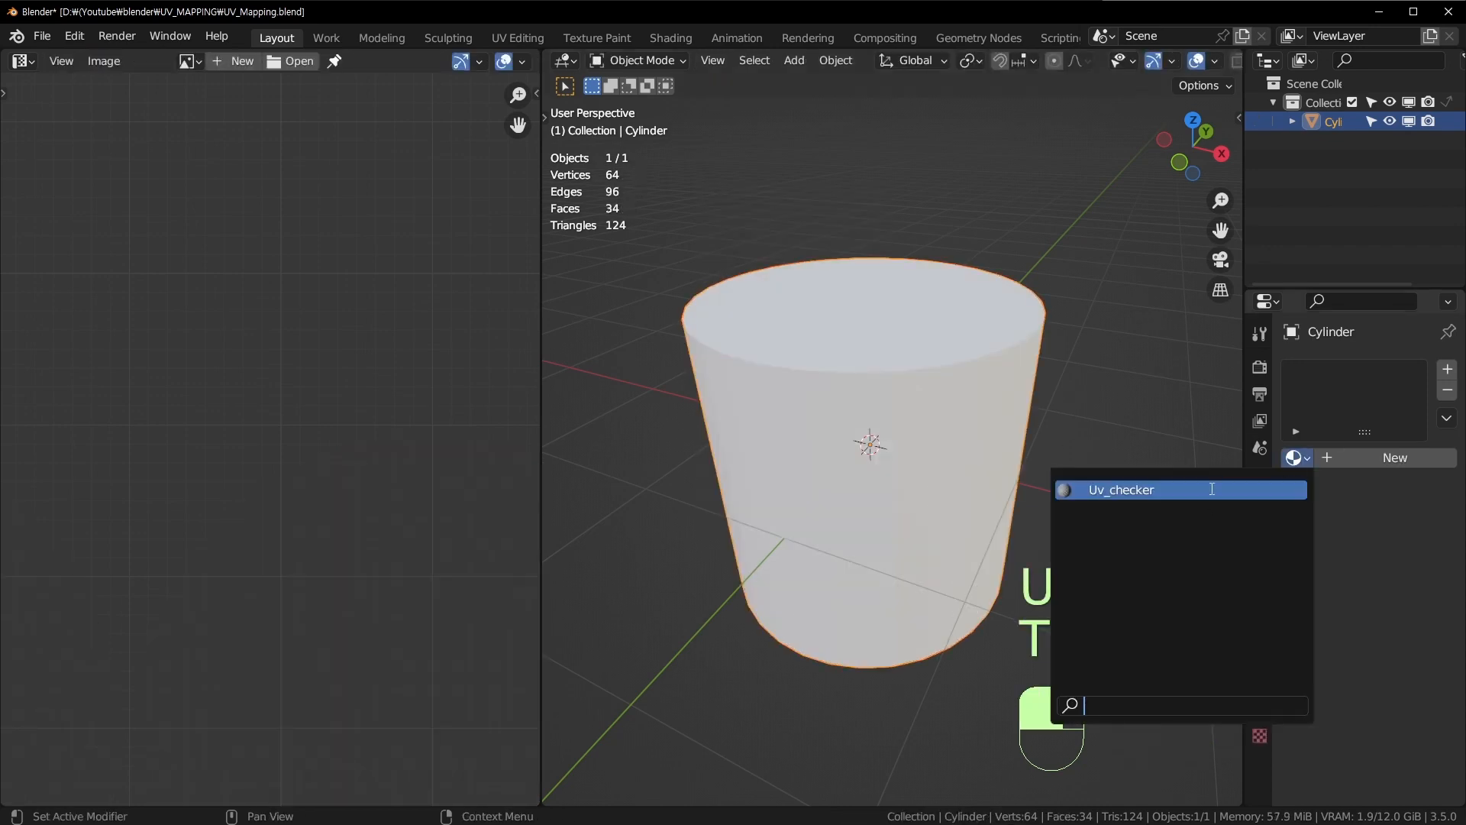
click(1212, 489)
key(Tab)
Step: Select the whole cylinder and unwrap it along the marked seams
key(a)
key(u)
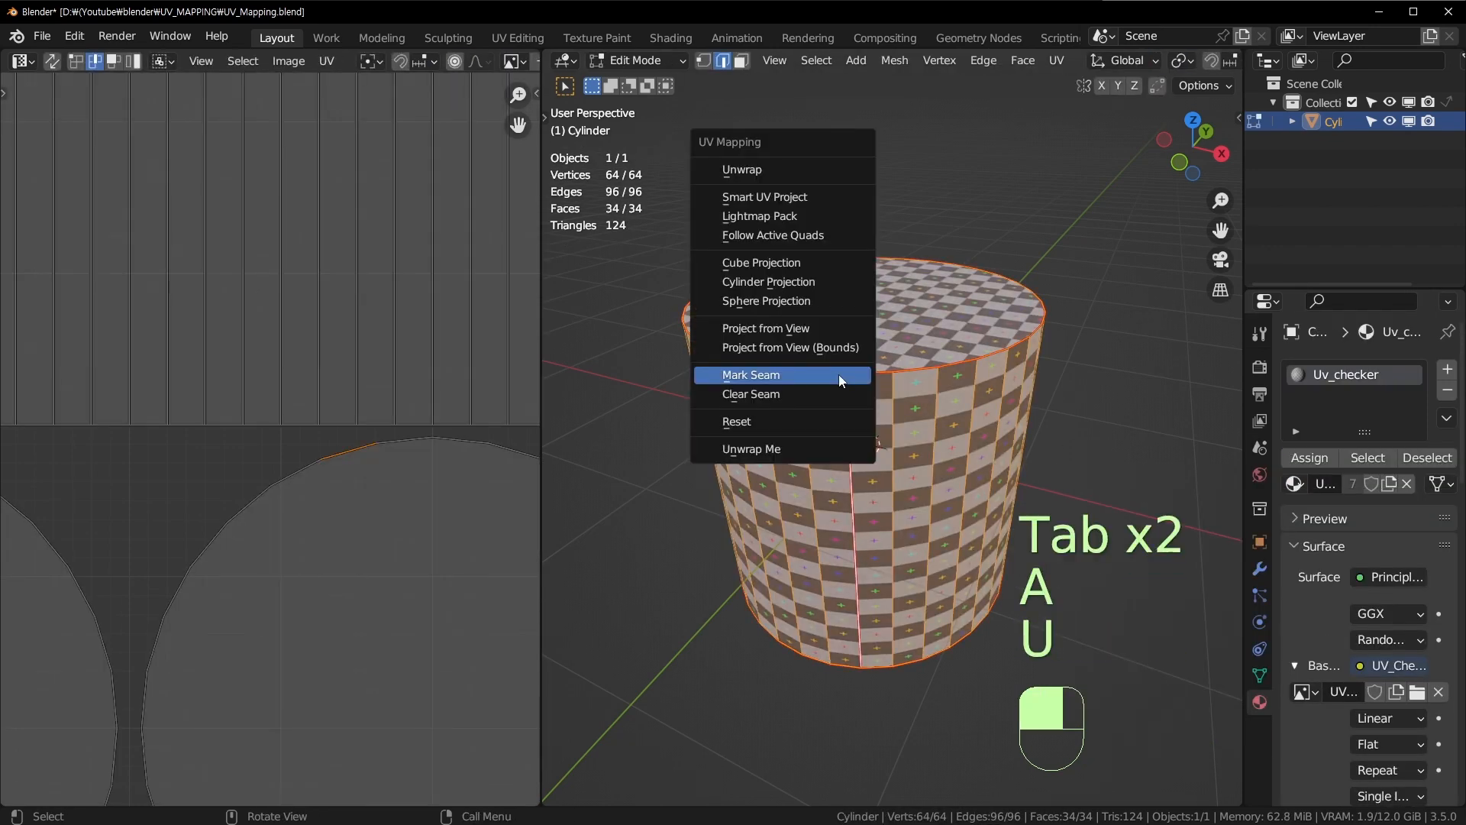
click(785, 168)
scroll(366, 448, up, 3)
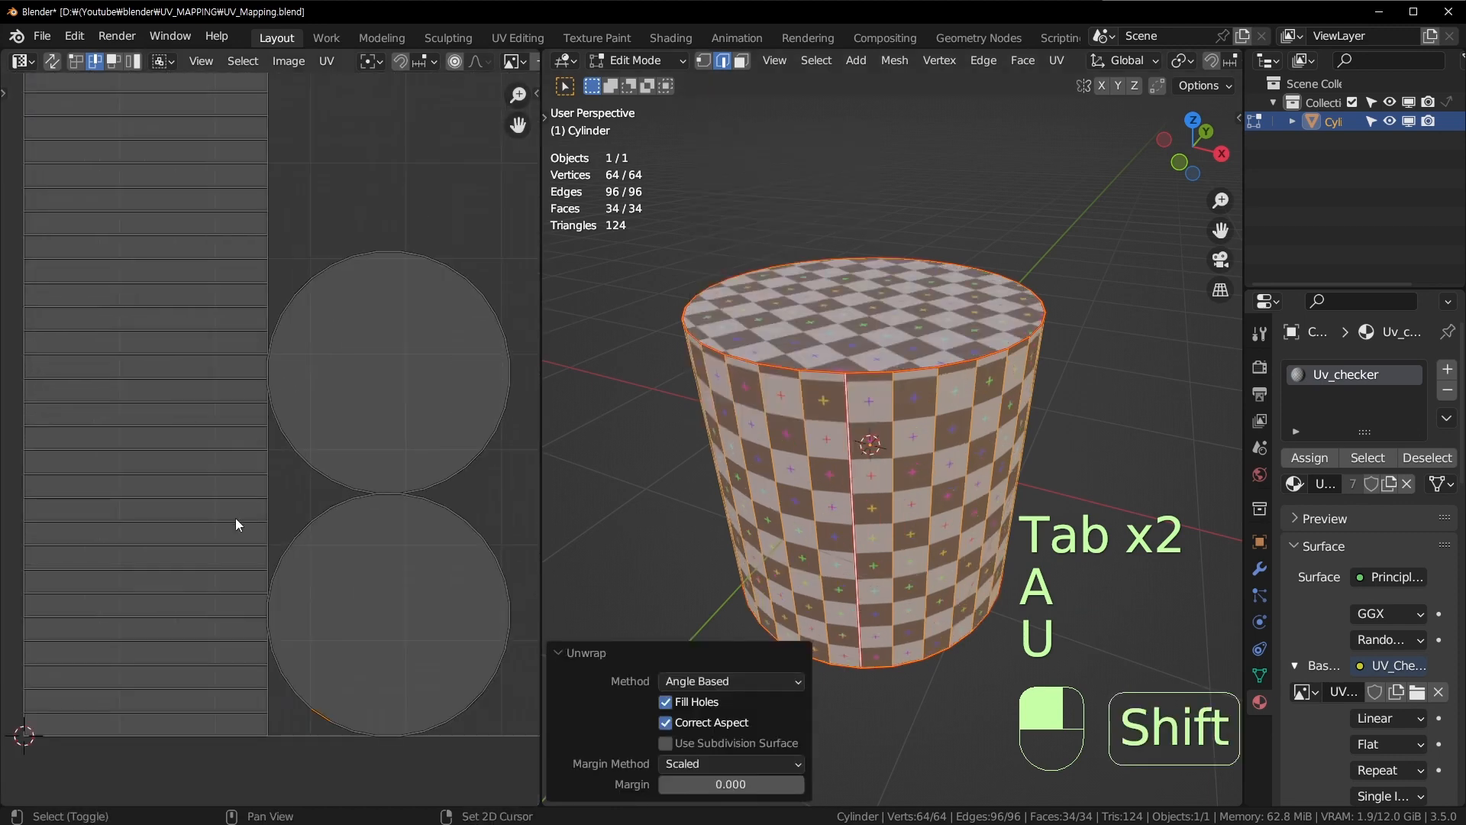
Step: Examine the checker pattern across the cylinder's top rim, and select a border edge of the upper circle island
scroll(306, 449, up, 8)
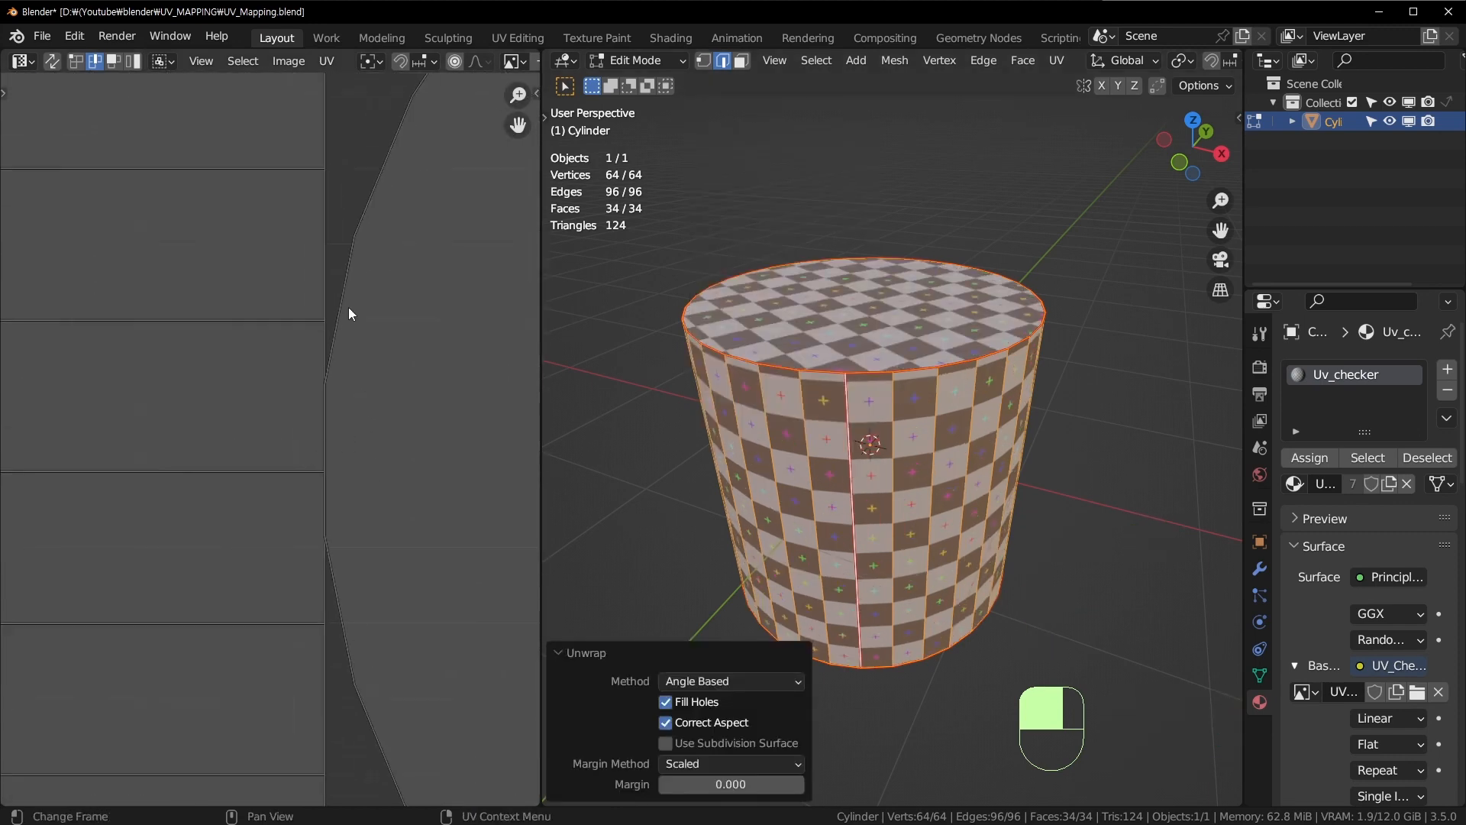
click(350, 281)
scroll(810, 252, up, 5)
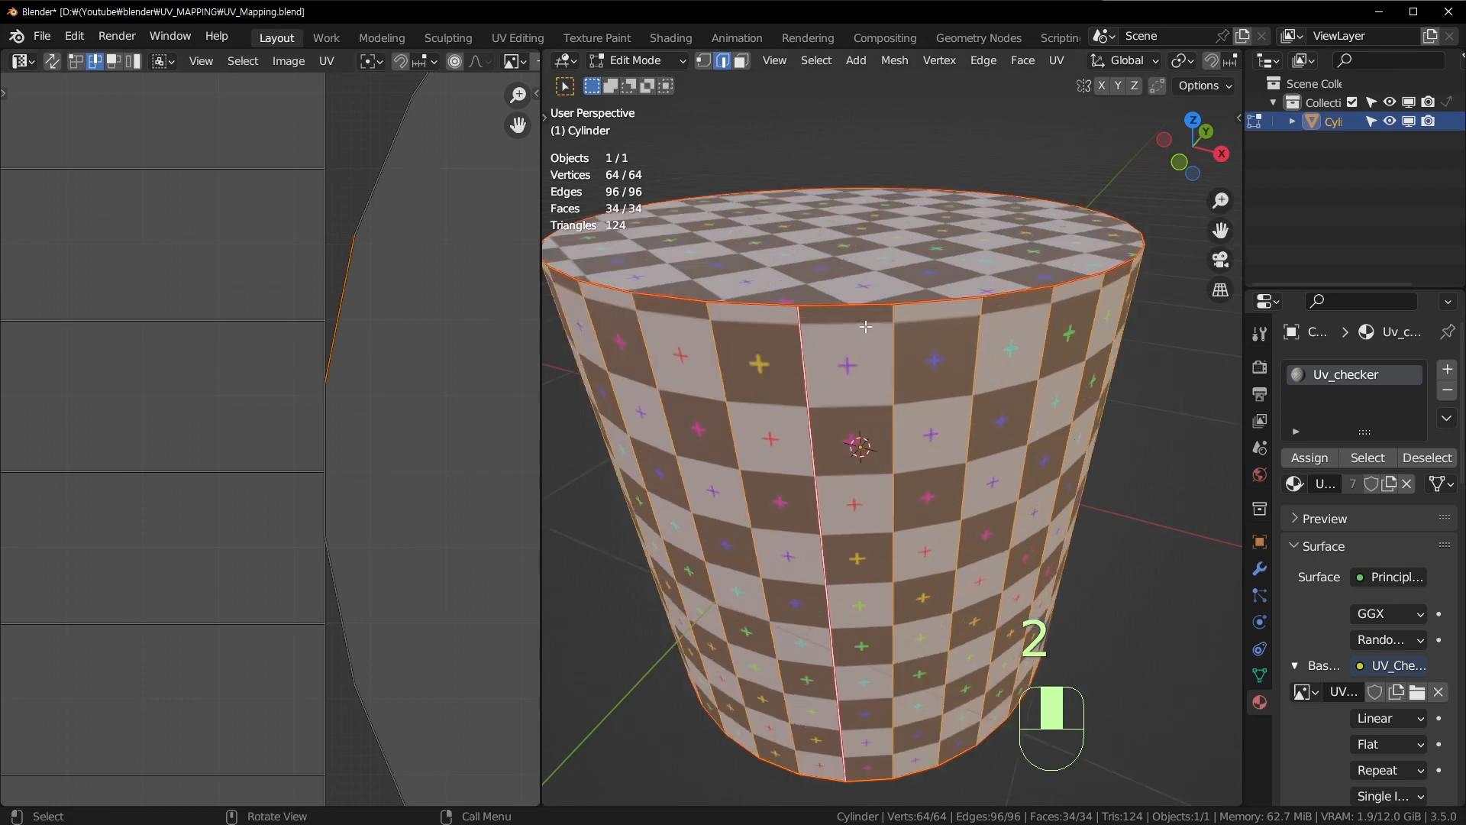
middle_drag(817, 224, 806, 281)
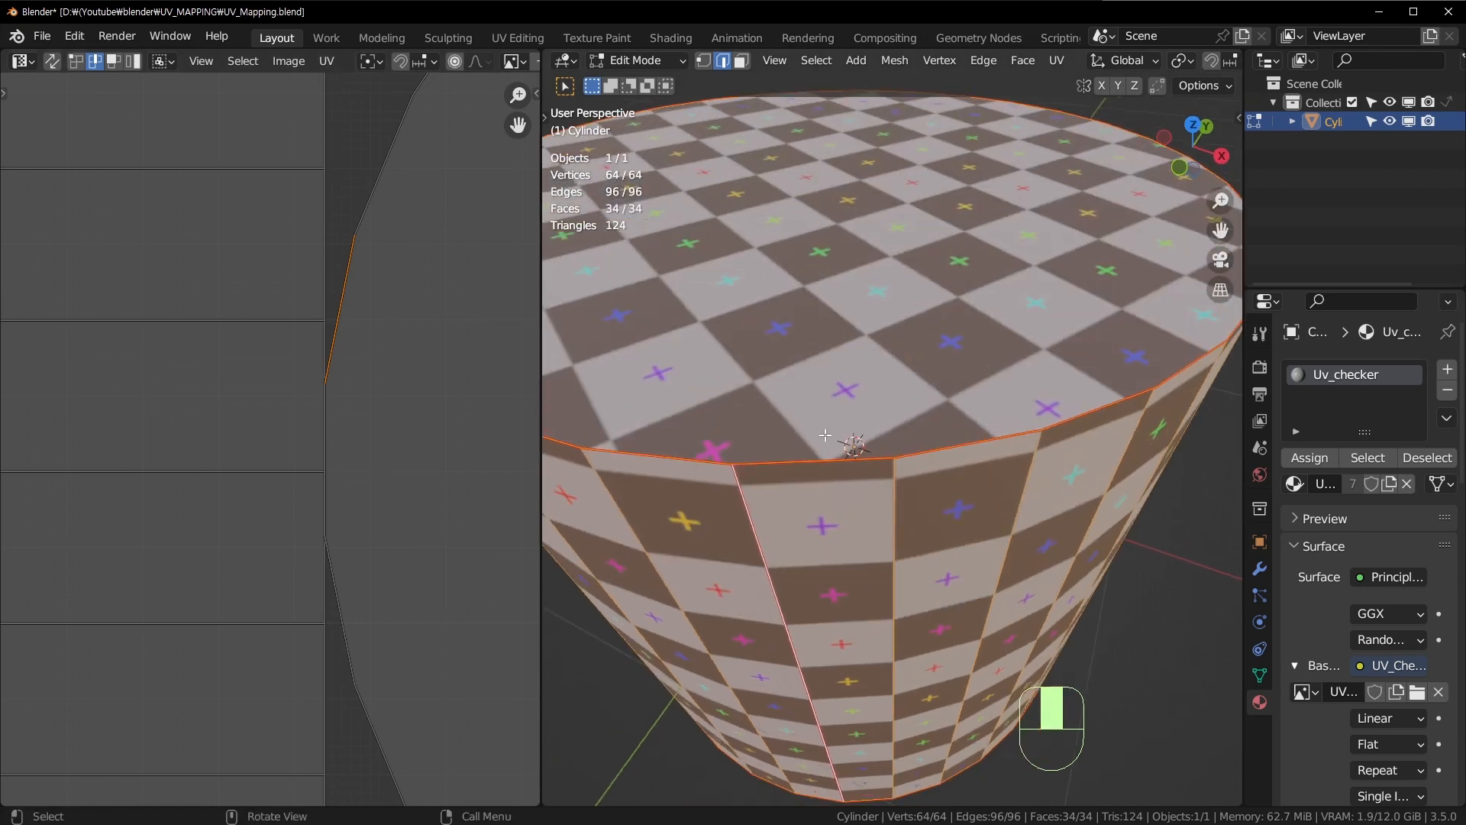
scroll(321, 333, down, 9)
shift+middle_drag(374, 296, 327, 412)
scroll(267, 194, up, 2)
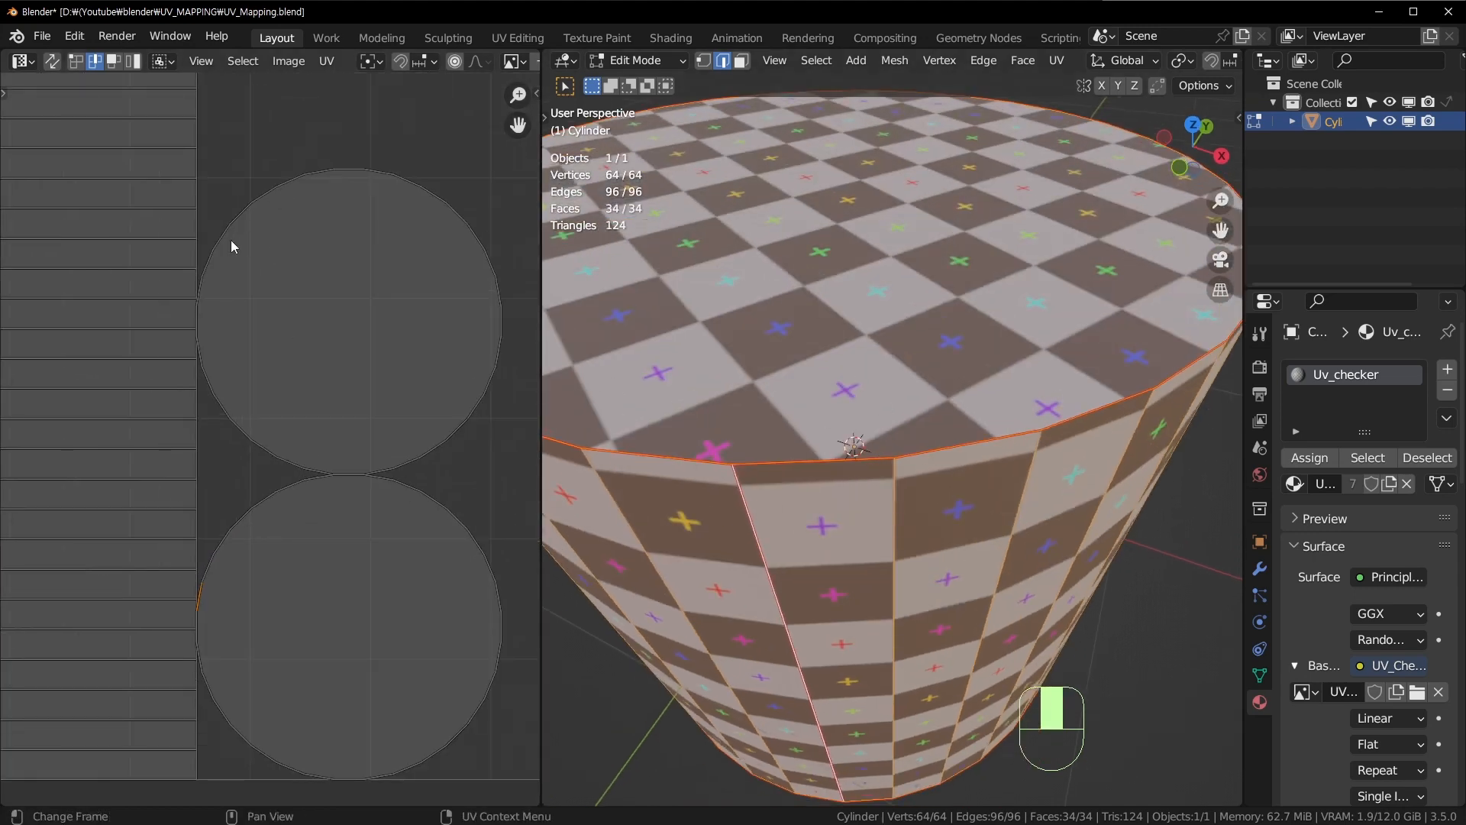
shift+middle_drag(229, 239, 281, 398)
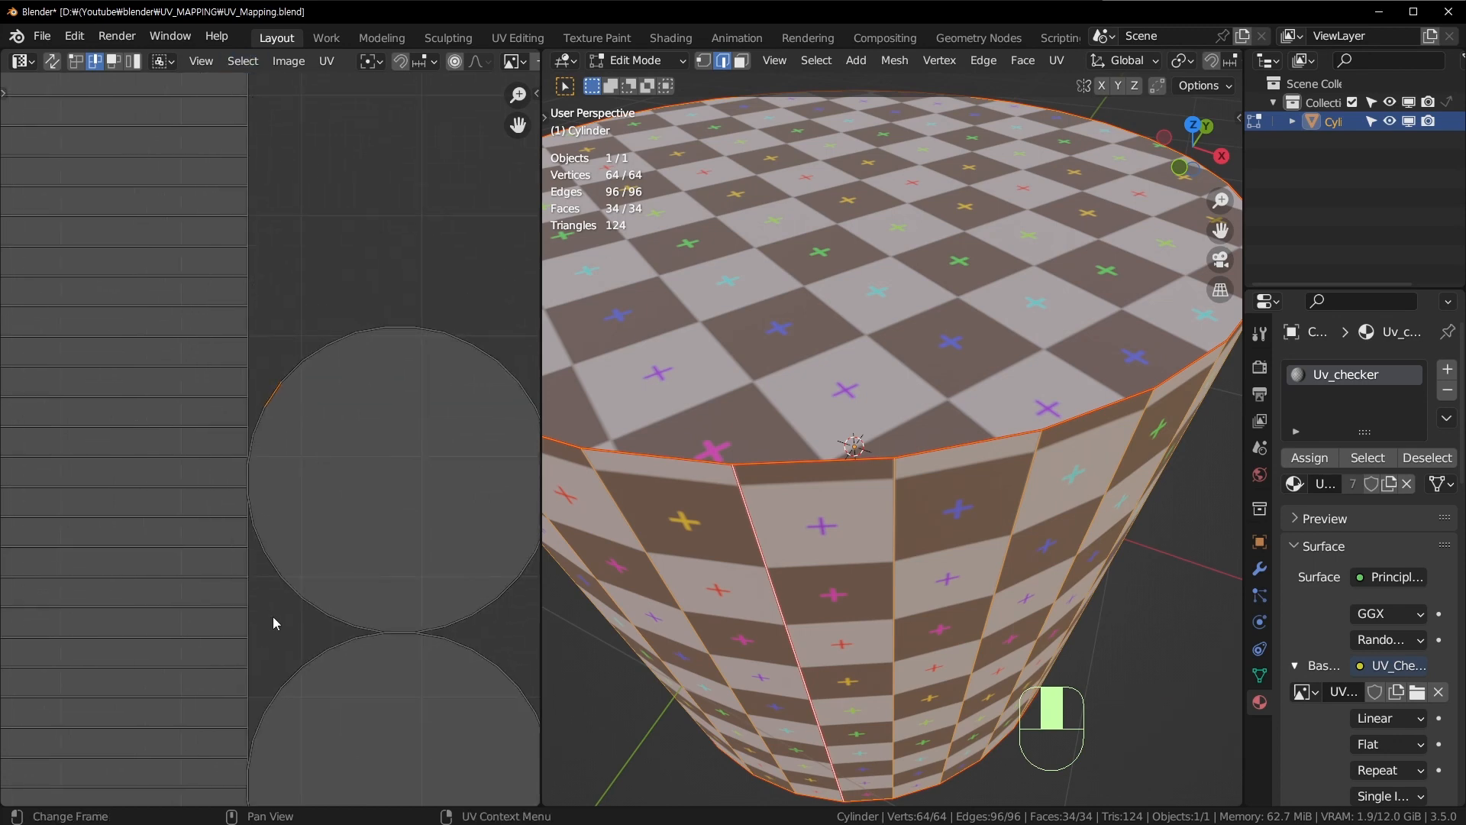
Step: Stitch the upper circle island to the side strip, and check the joined edge by selecting its vertex
click(327, 62)
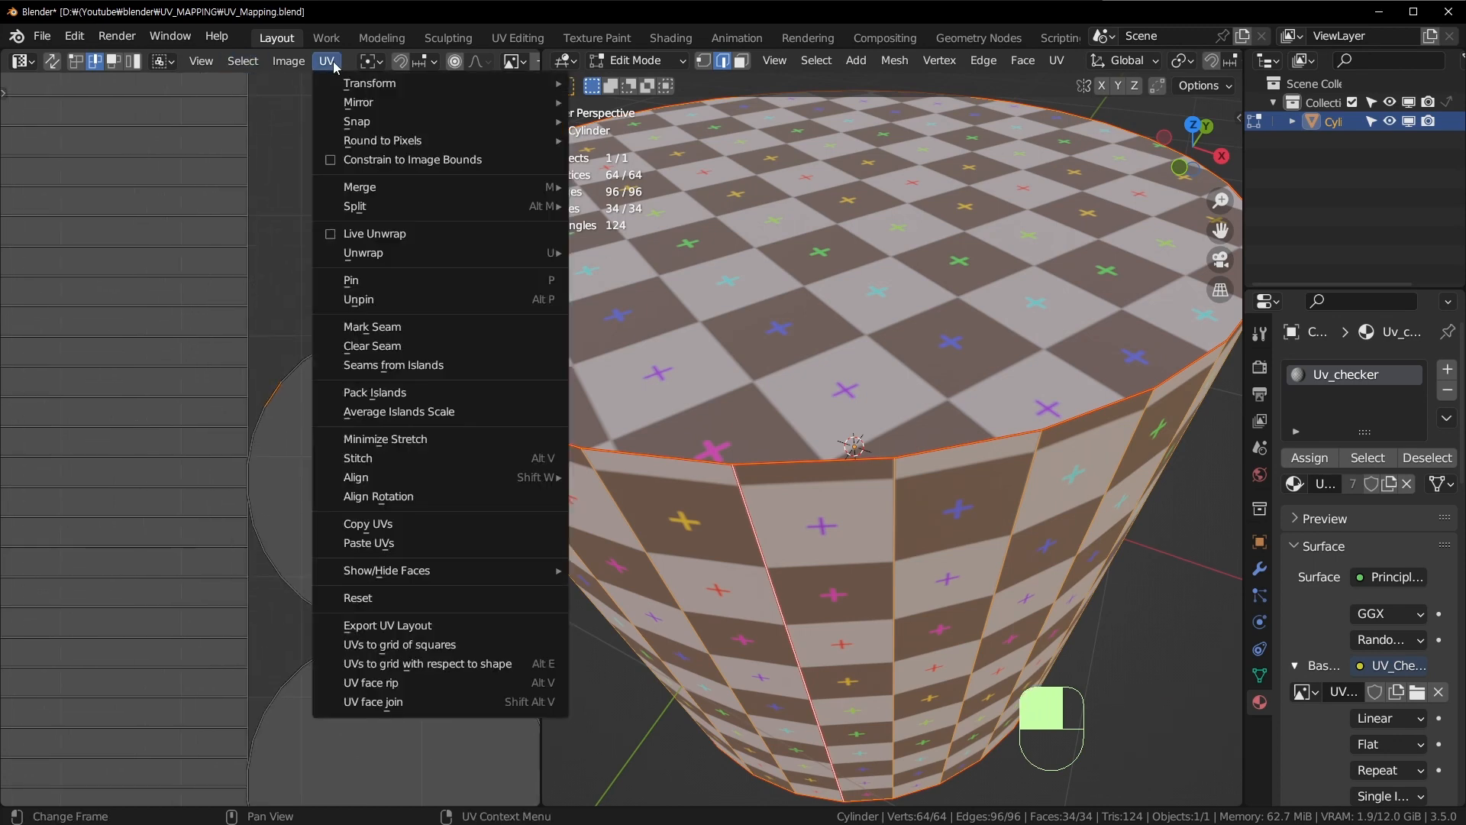
click(451, 459)
scroll(448, 458, down, 4)
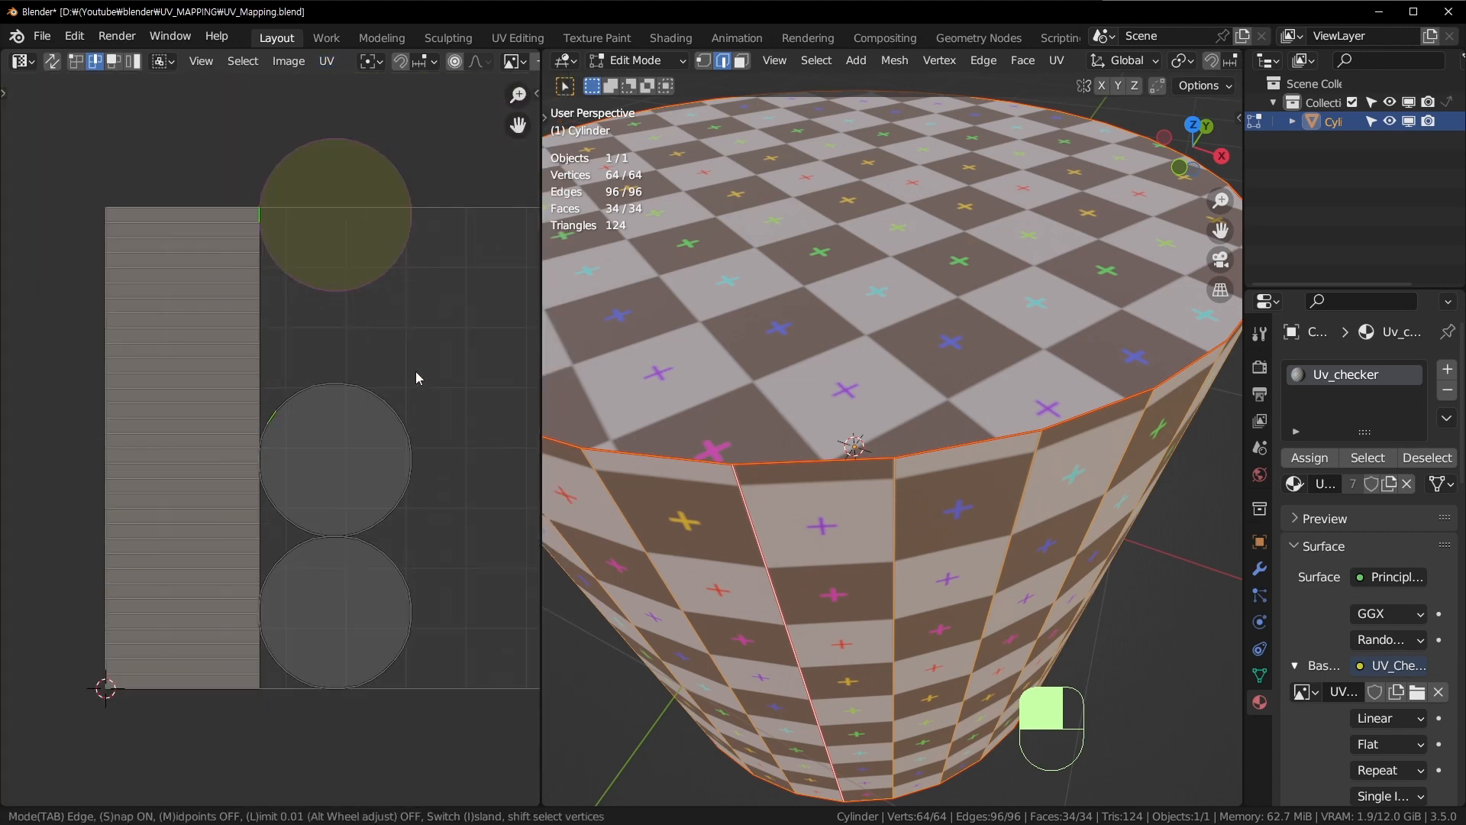
shift+scroll(350, 391, up, 3)
shift+middle_drag(349, 391, 368, 458)
scroll(318, 577, up, 3)
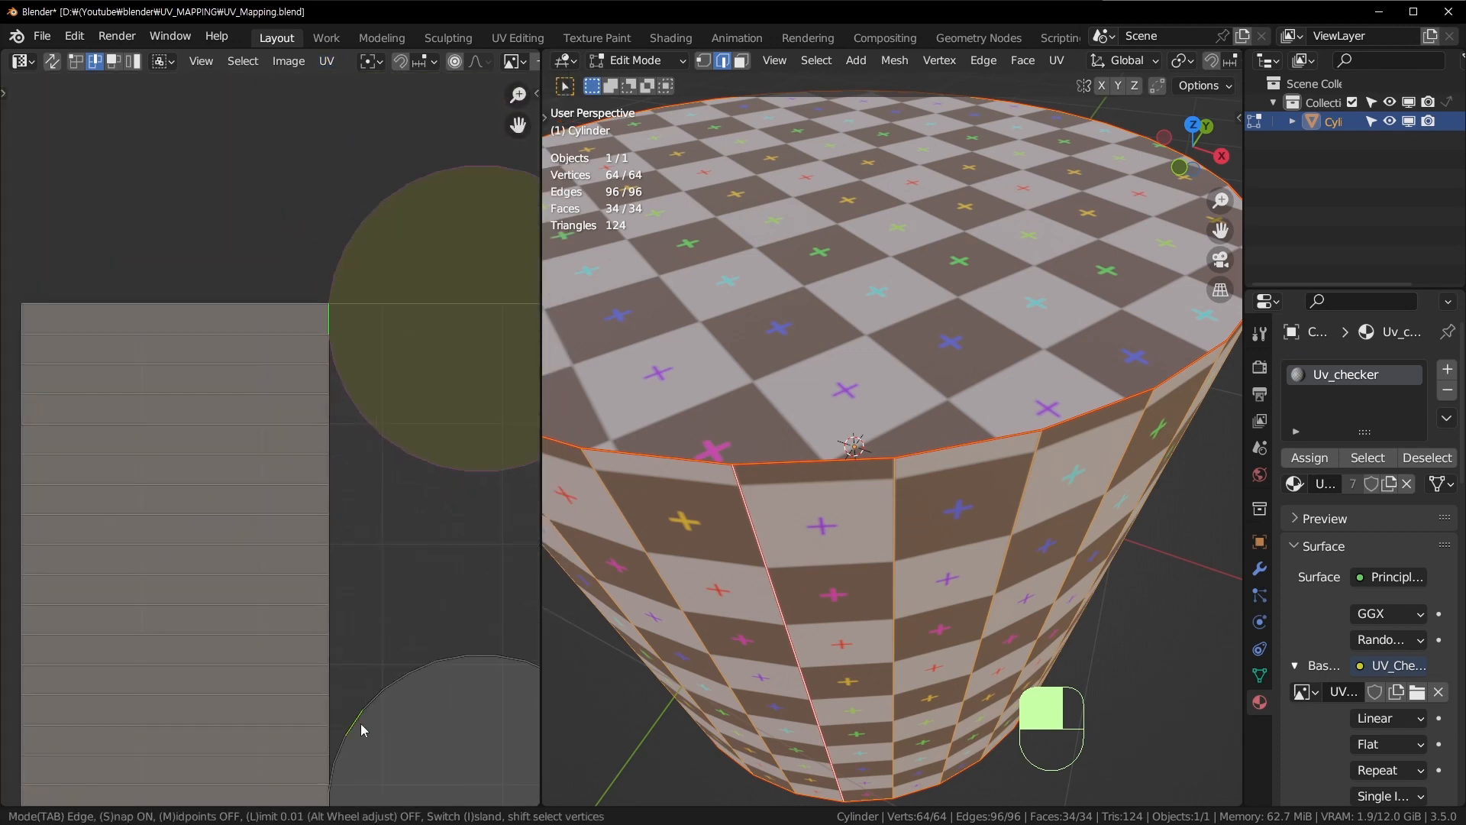
scroll(331, 327, up, 5)
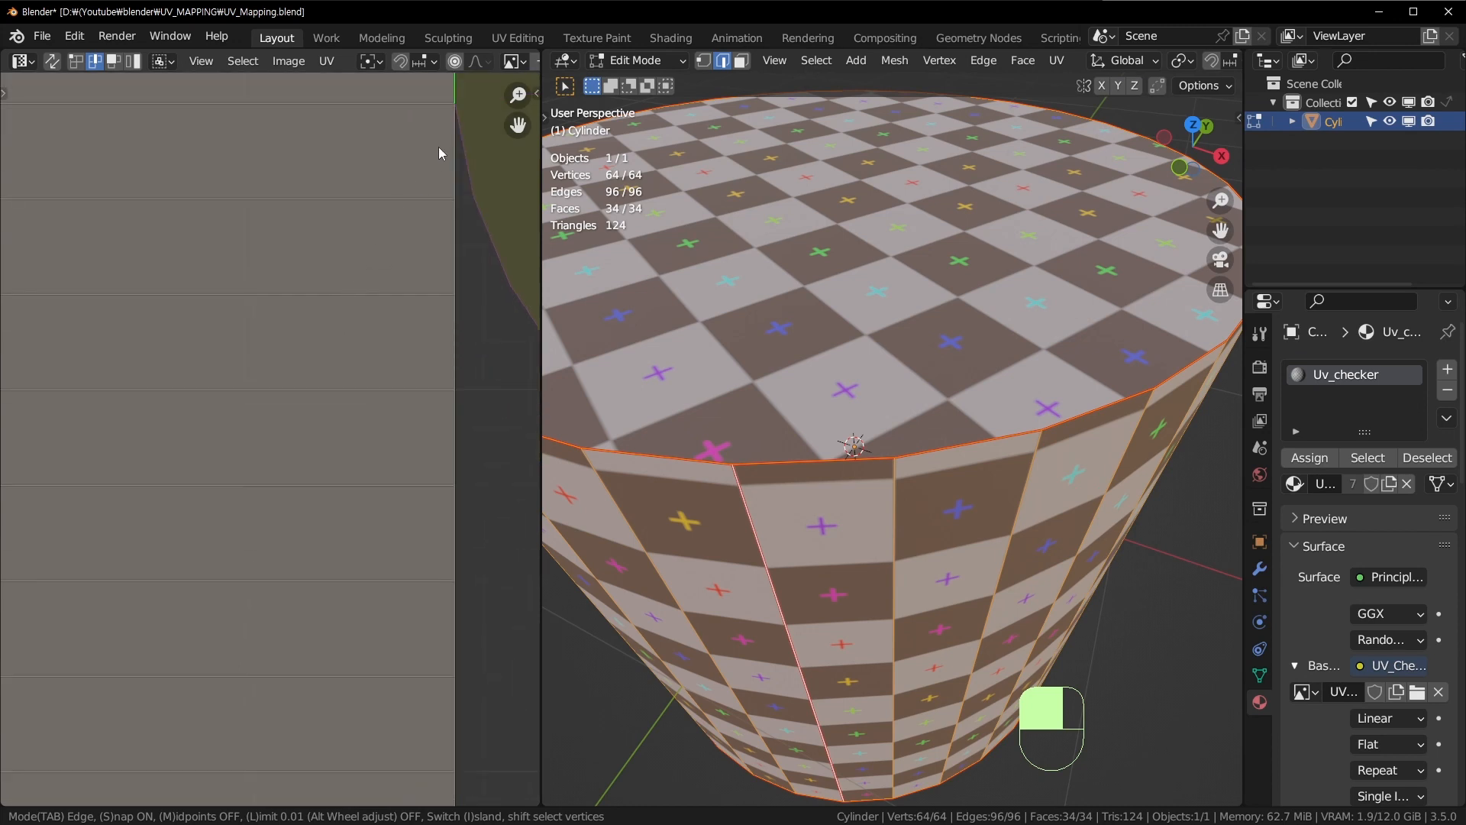
shift+middle_drag(439, 149, 313, 474)
shift+middle_drag(360, 350, 301, 381)
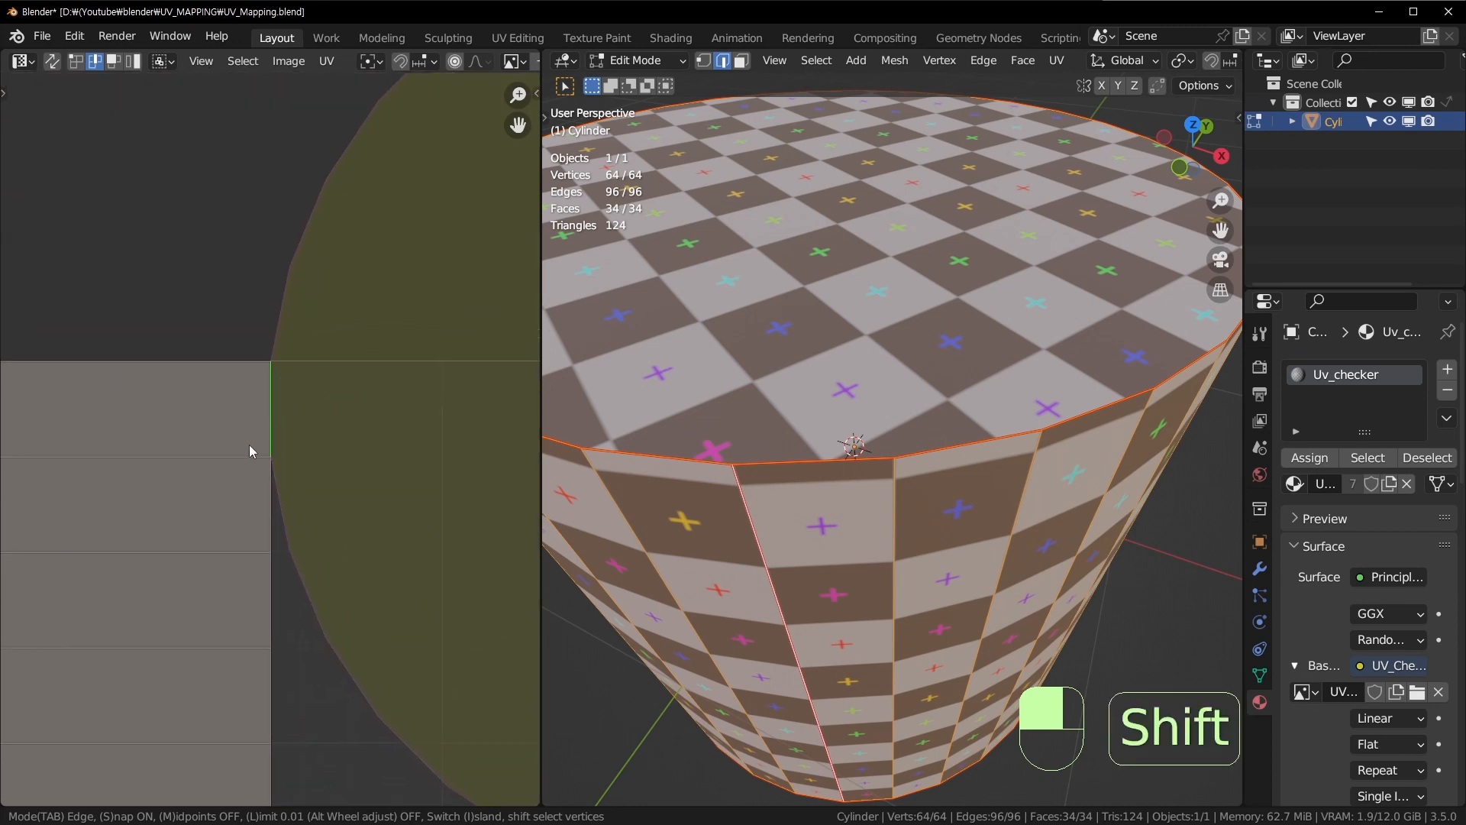
click(276, 399)
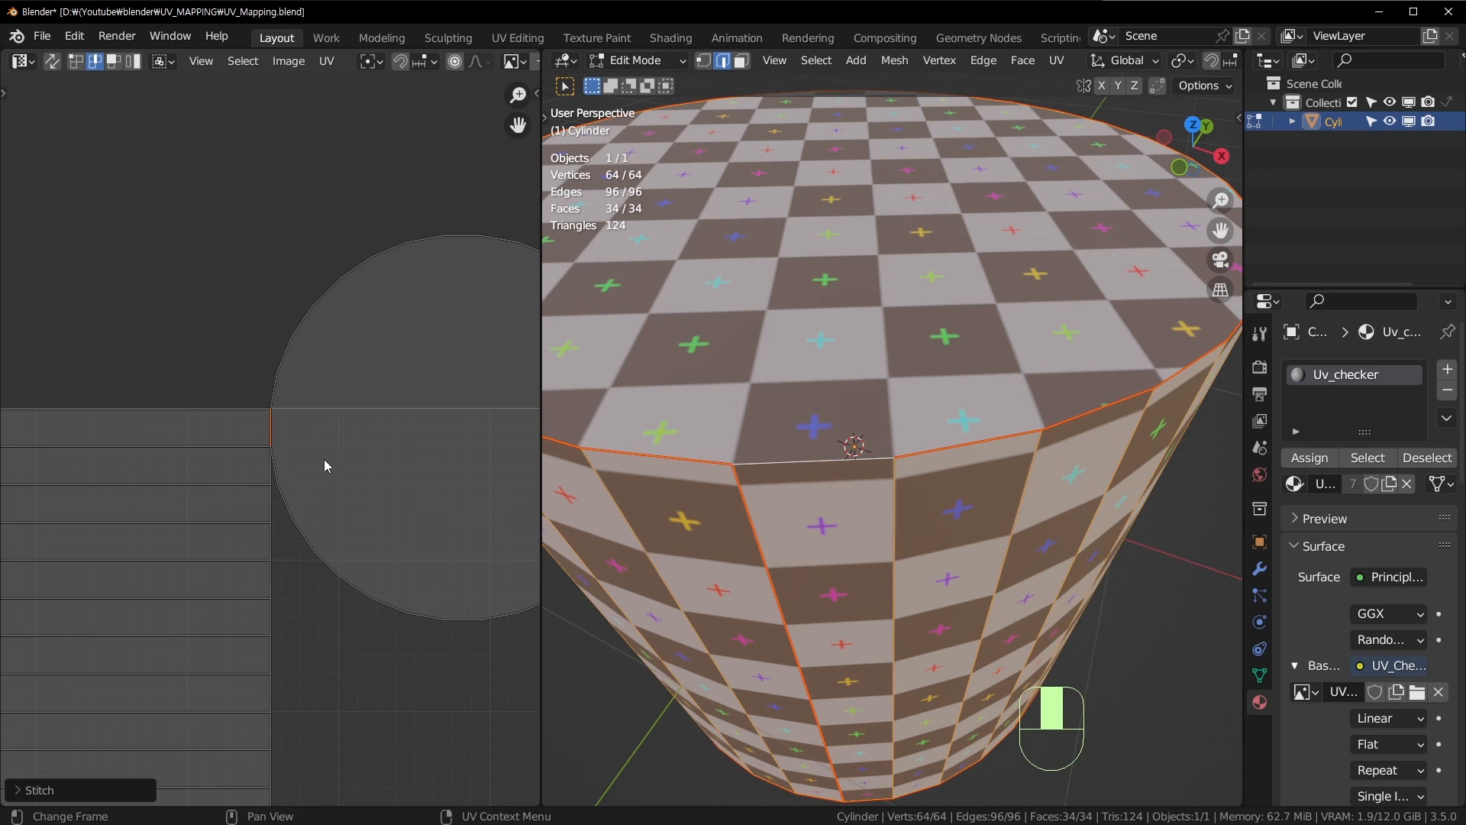
key(1)
click(283, 448)
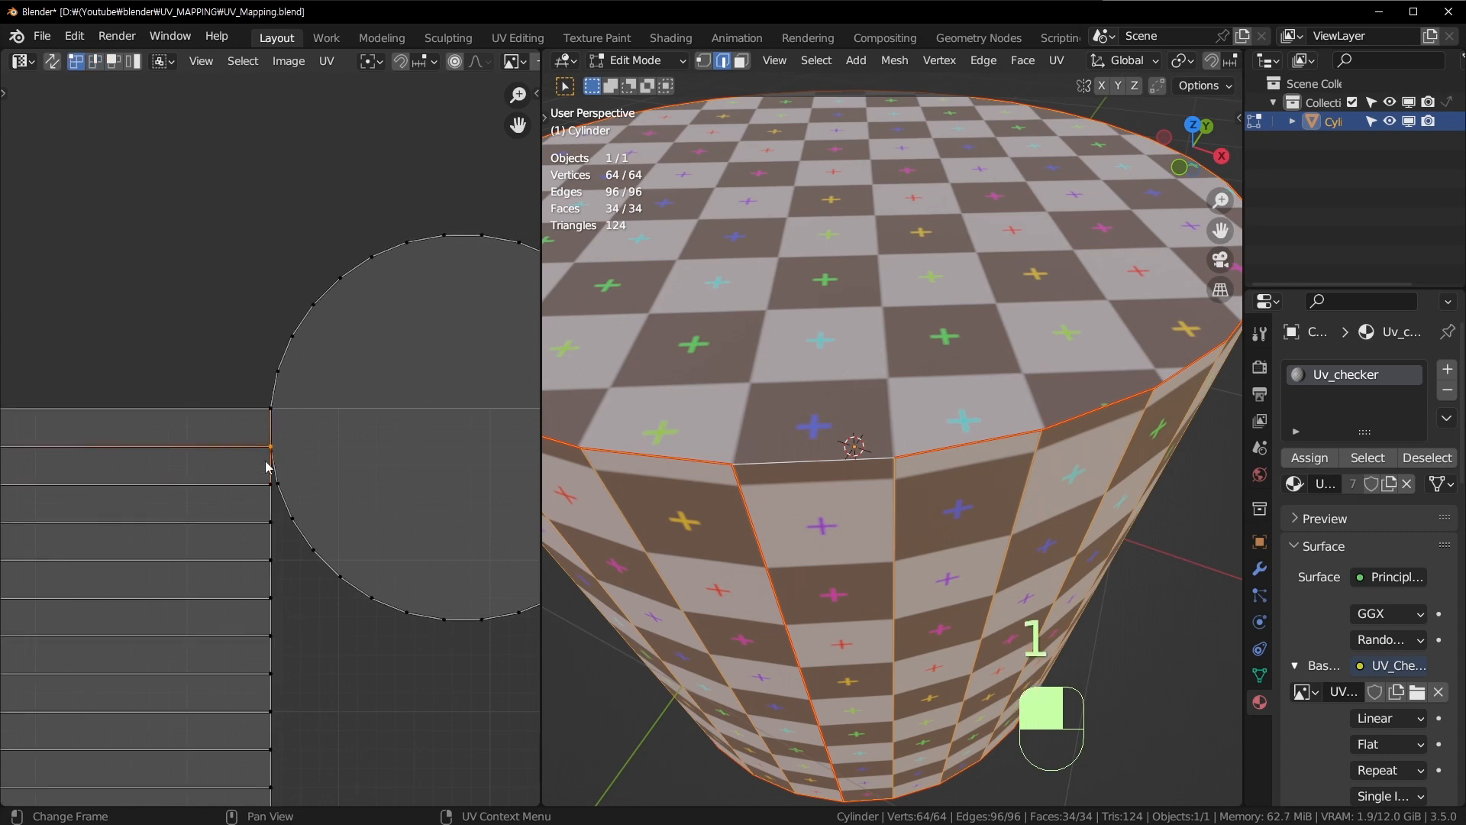
Step: Select a border edge of the remaining circle island in edge selection and stitch that island to the side strip
scroll(290, 447, down, 4)
shift+middle_drag(331, 641, 289, 409)
scroll(279, 520, up, 2)
key(2)
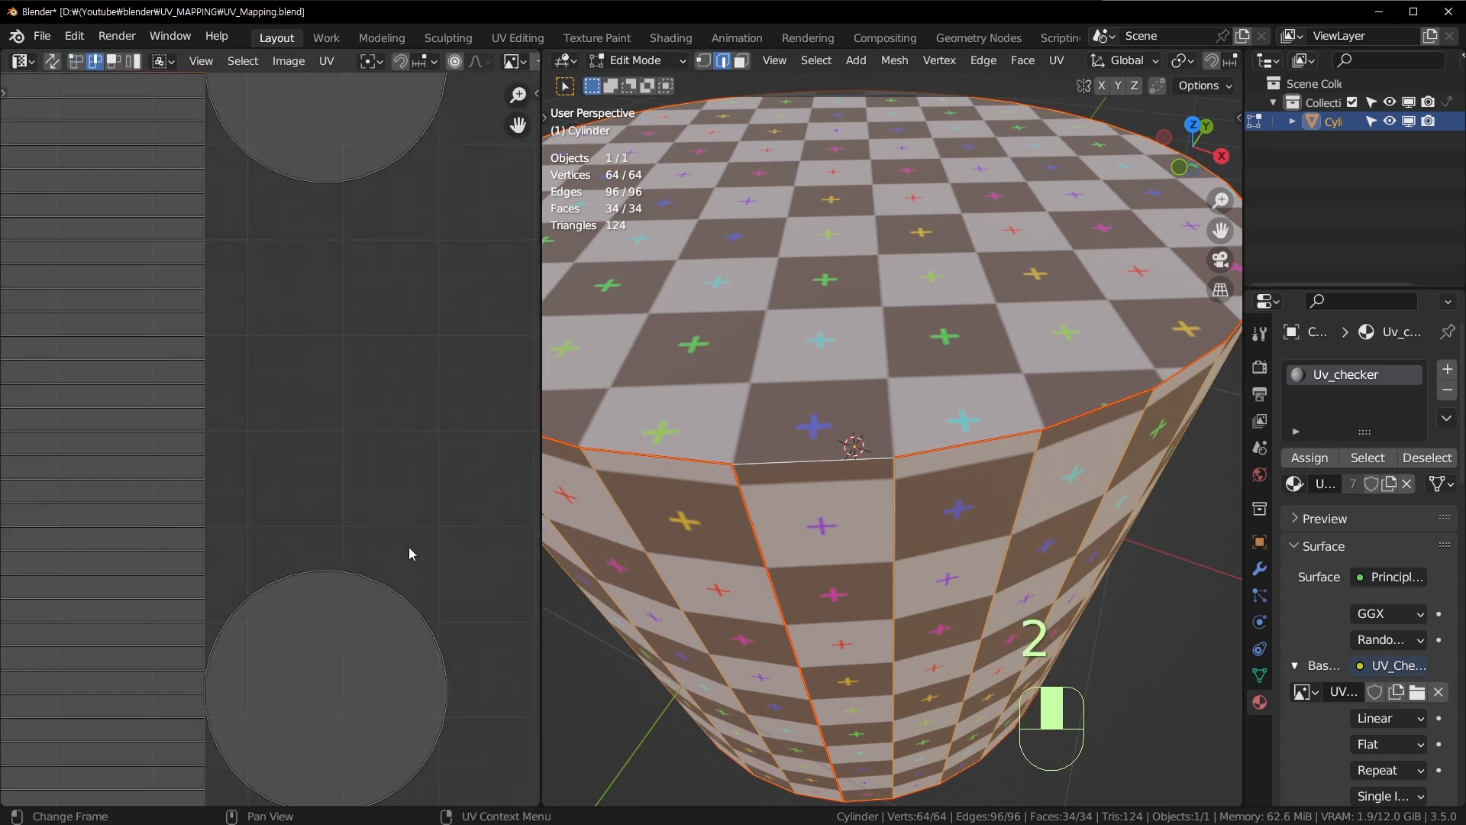
click(327, 61)
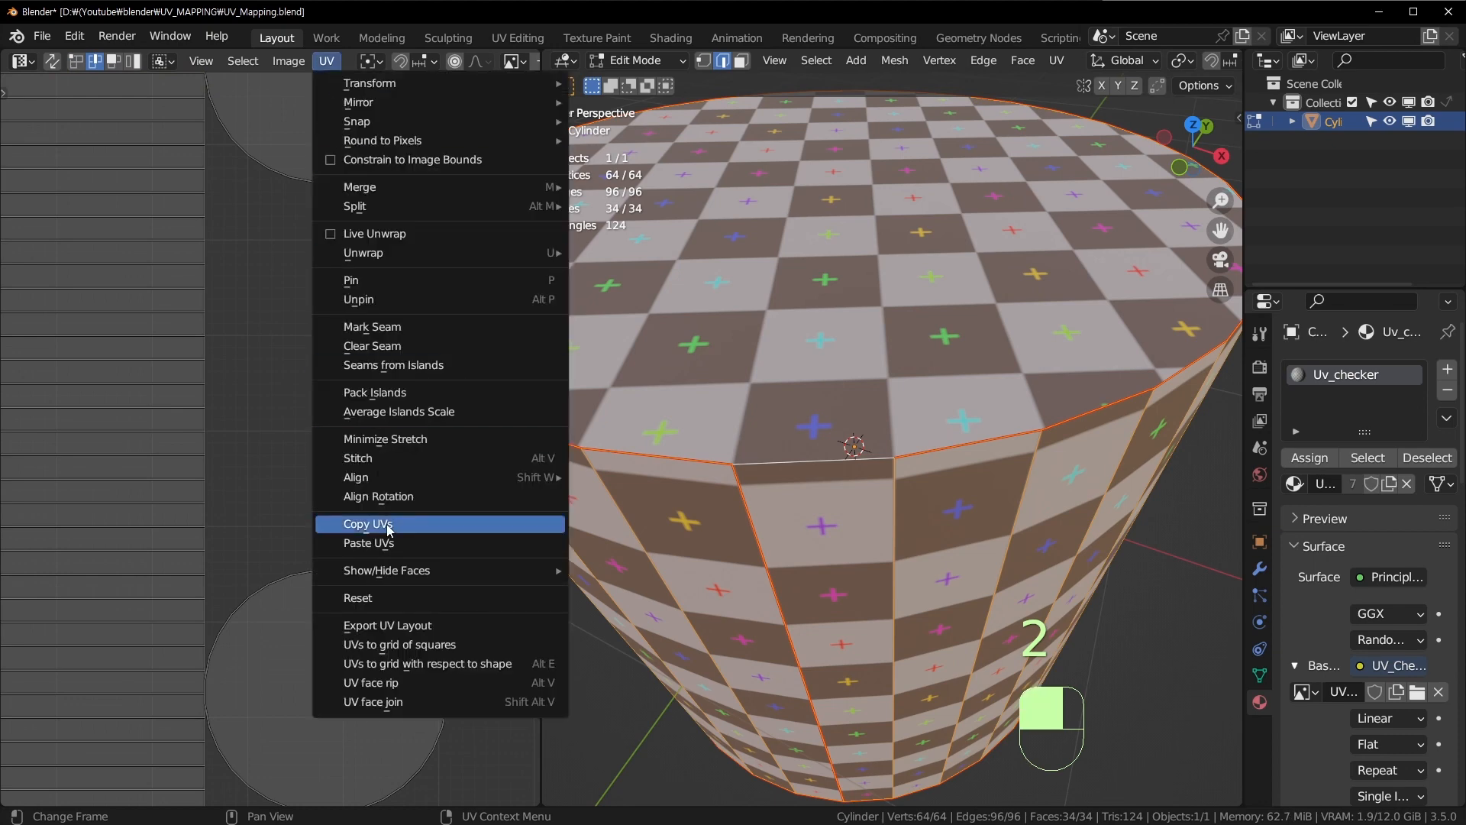
click(409, 458)
middle_drag(327, 465, 457, 83)
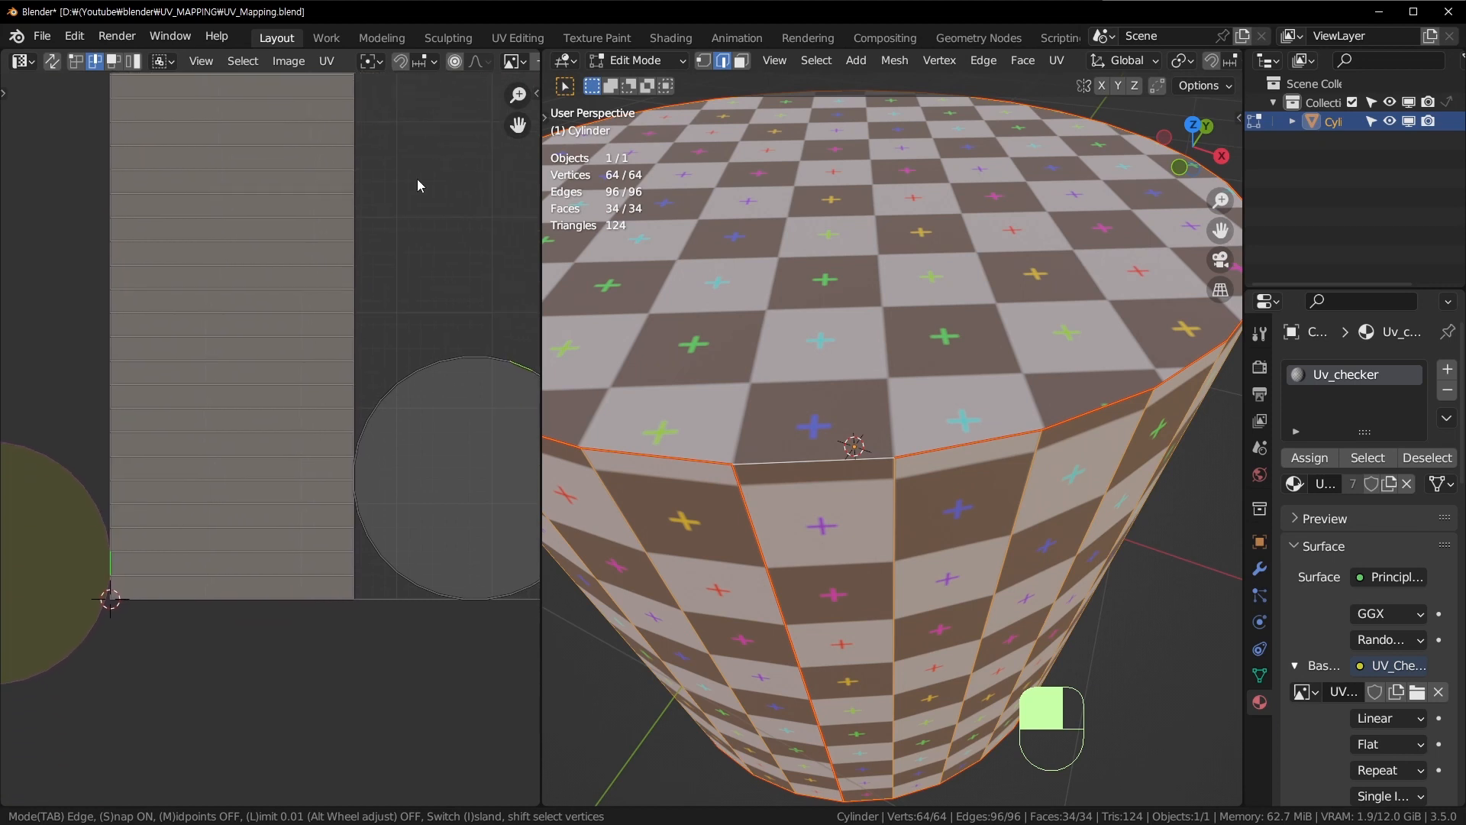
shift+middle_drag(115, 468, 318, 444)
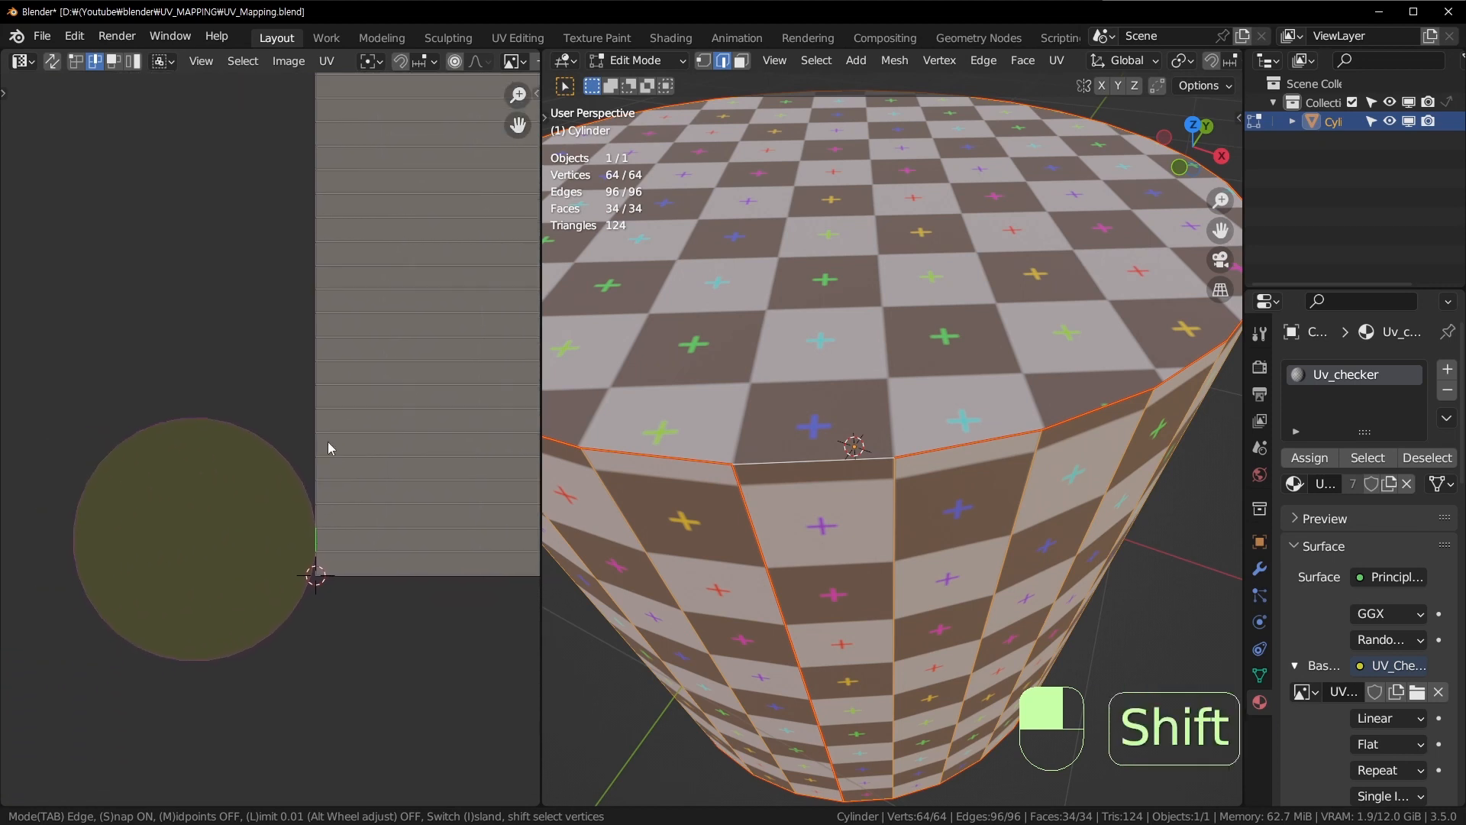
shift+middle_drag(241, 471, 444, 556)
shift+middle_drag(396, 371, 285, 616)
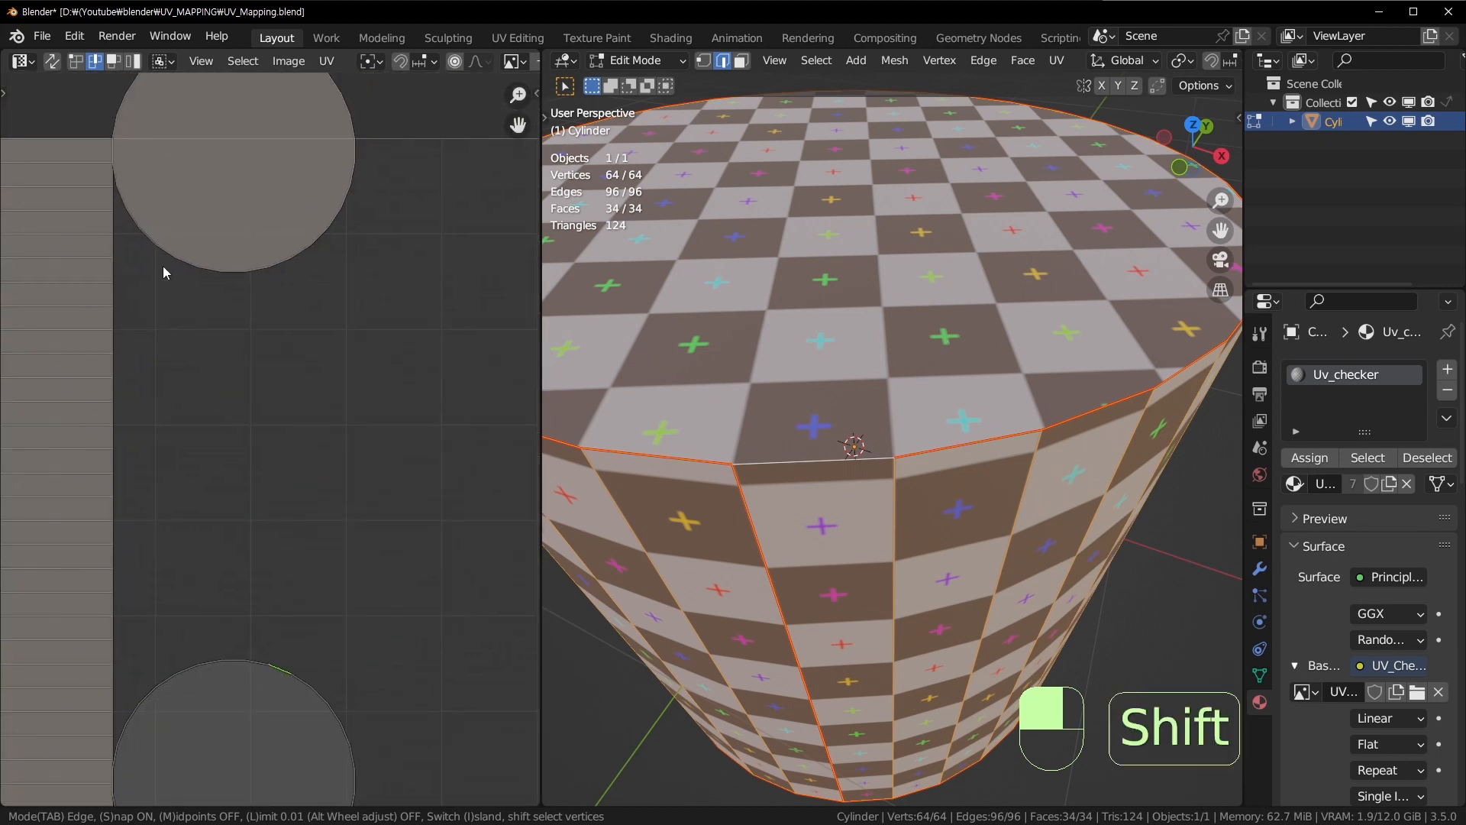
shift+middle_drag(165, 268, 304, 400)
click(366, 429)
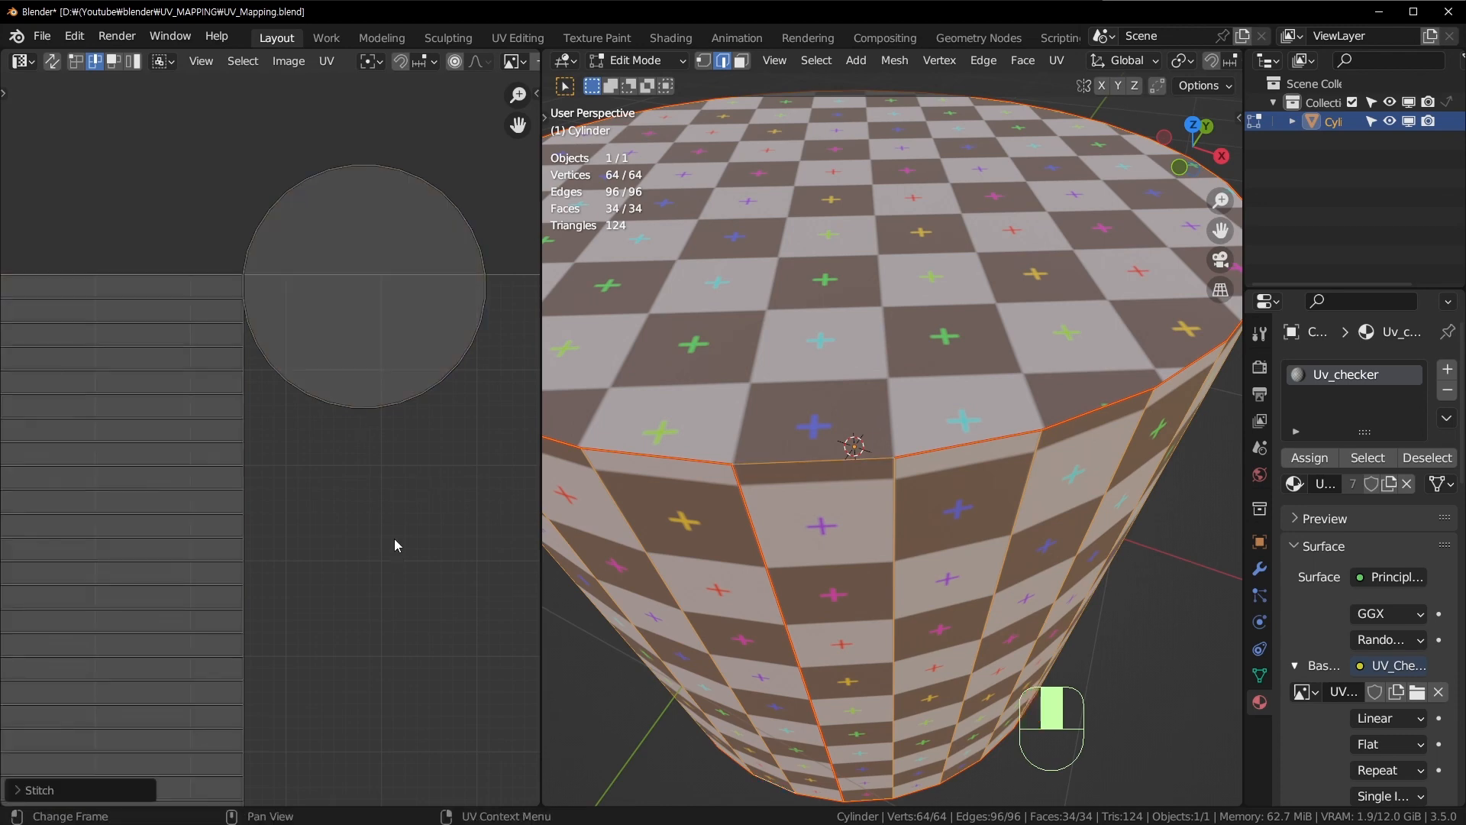
Step: Select all the stitched UV islands, try rotating them together, and undo the rotation
click(333, 61)
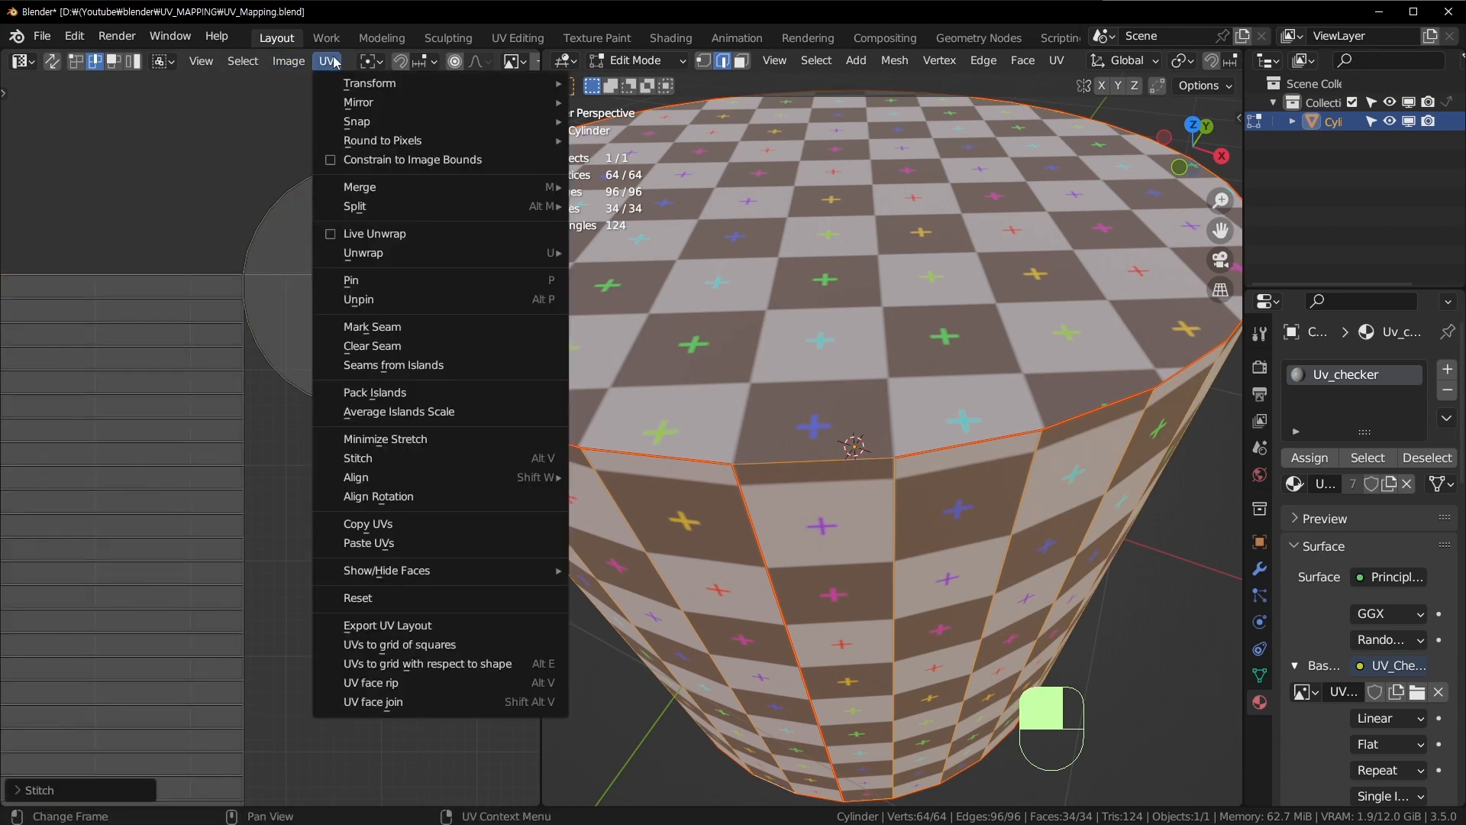
scroll(314, 441, down, 3)
key(a)
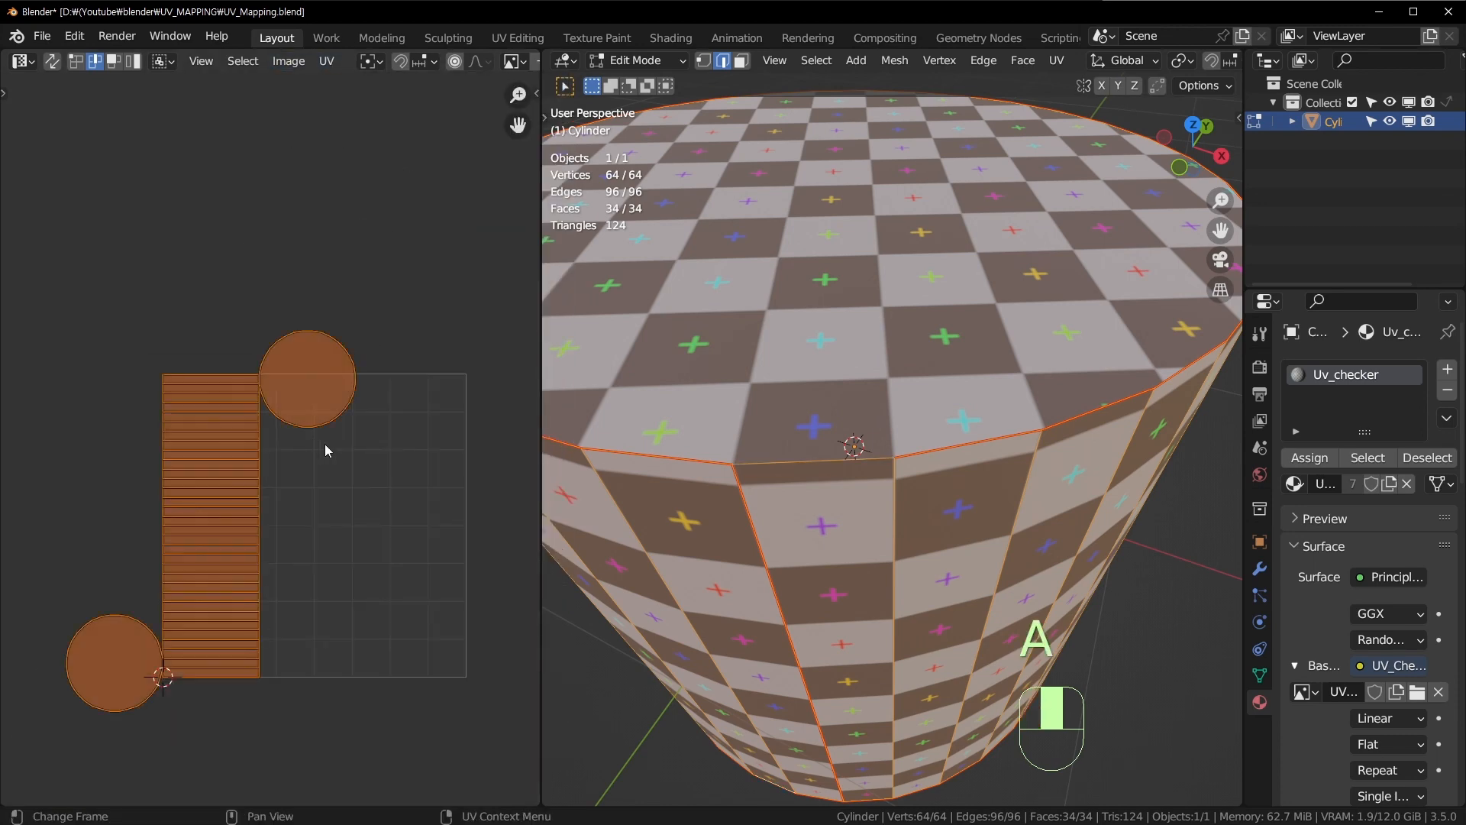
key(r)
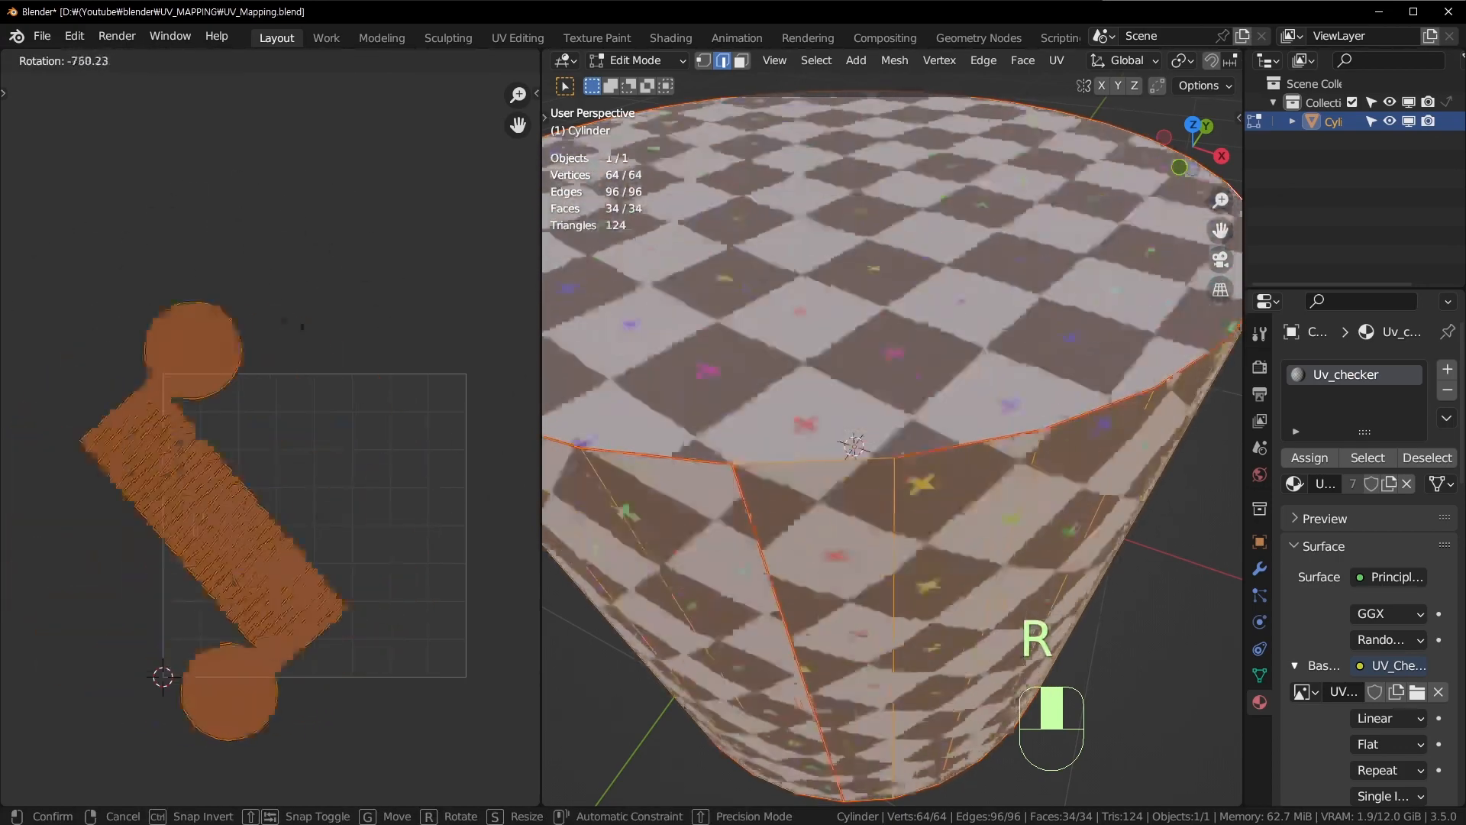
key(ctrl+z)
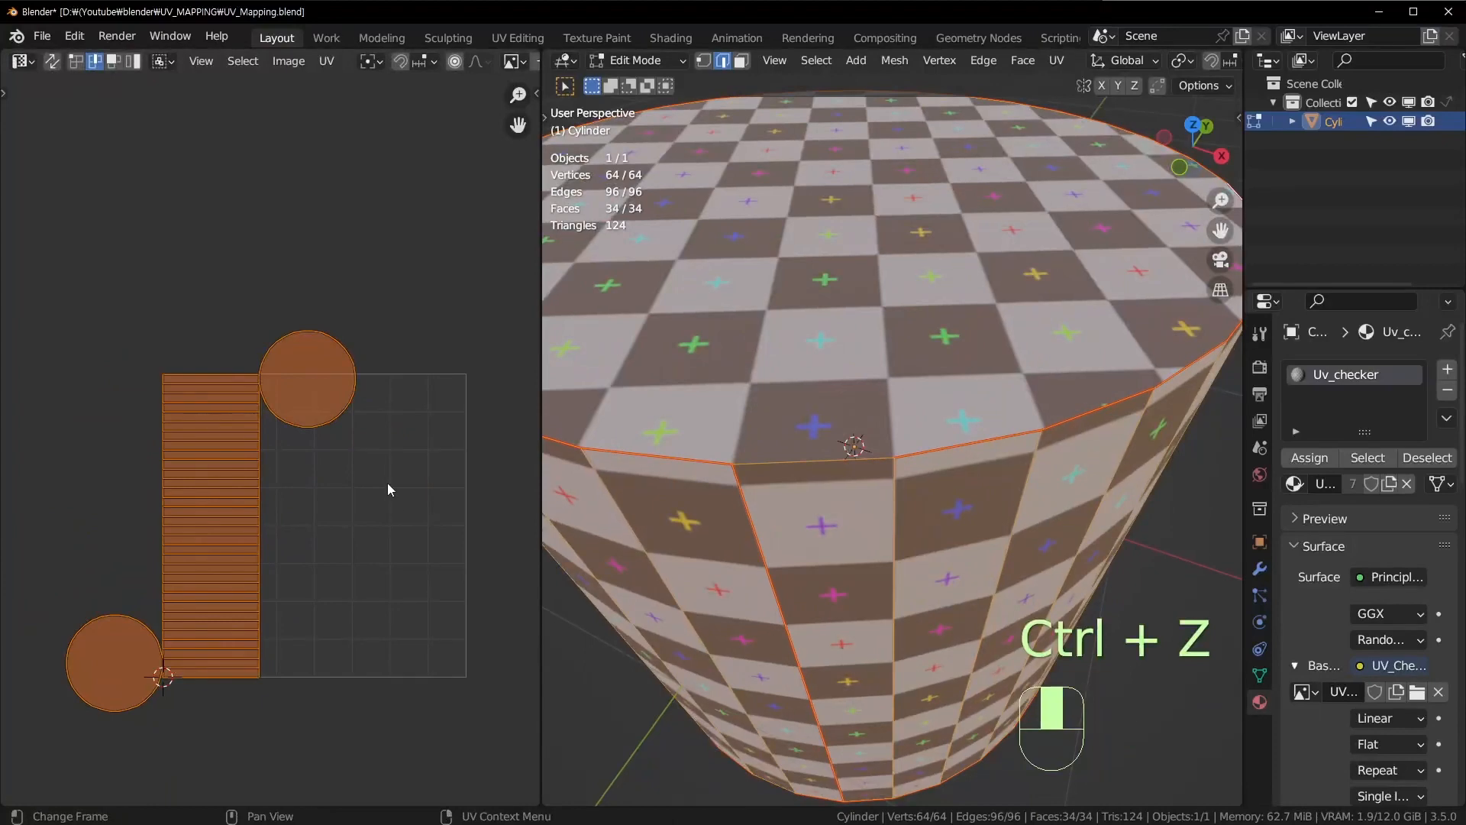
Step: Return to Object Mode, view the checker-textured cylinder from the side, and delete it from the scene
key(Tab)
scroll(870, 347, down, 5)
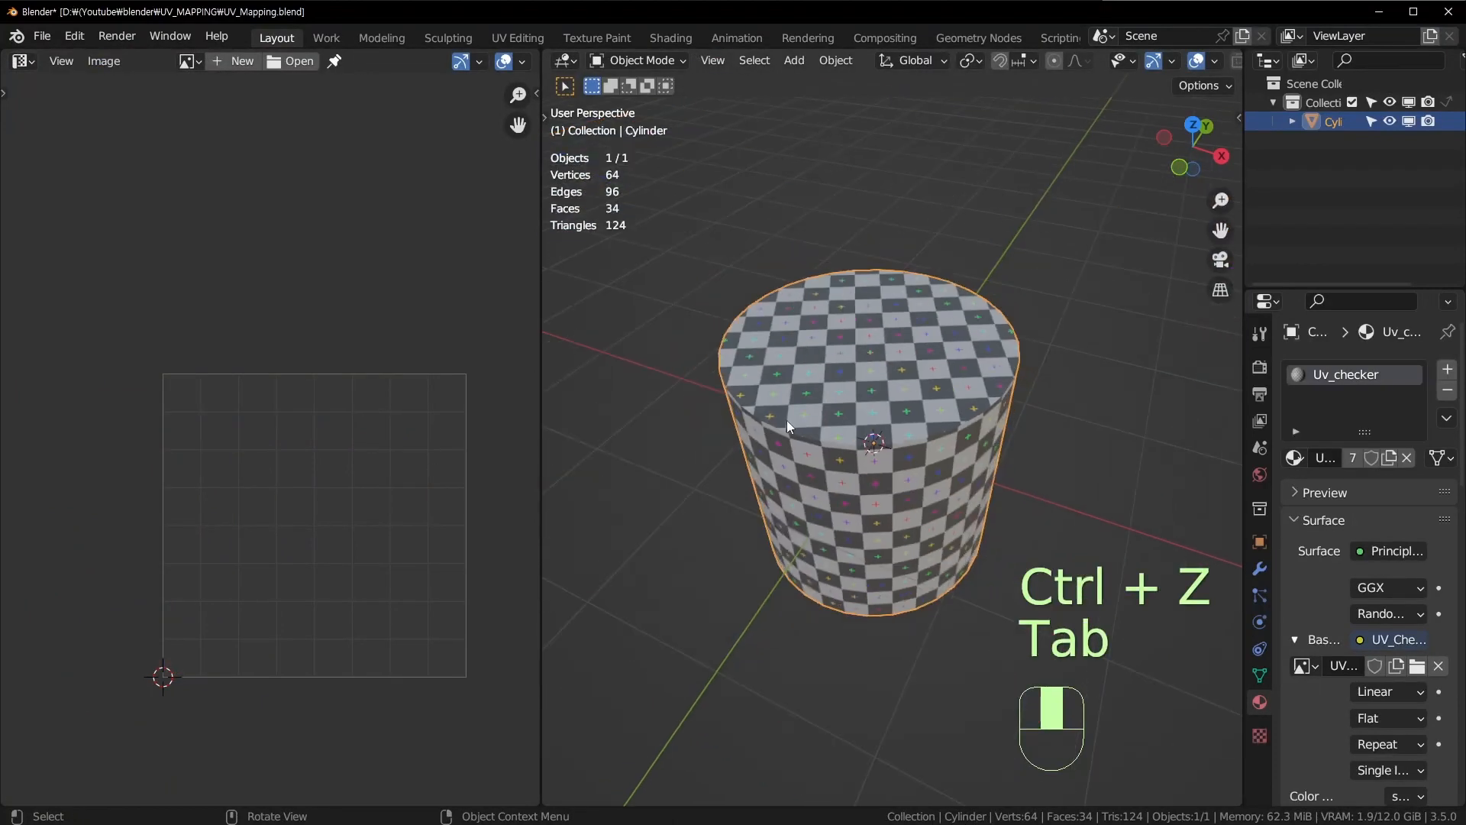
middle_drag(934, 168, 833, 434)
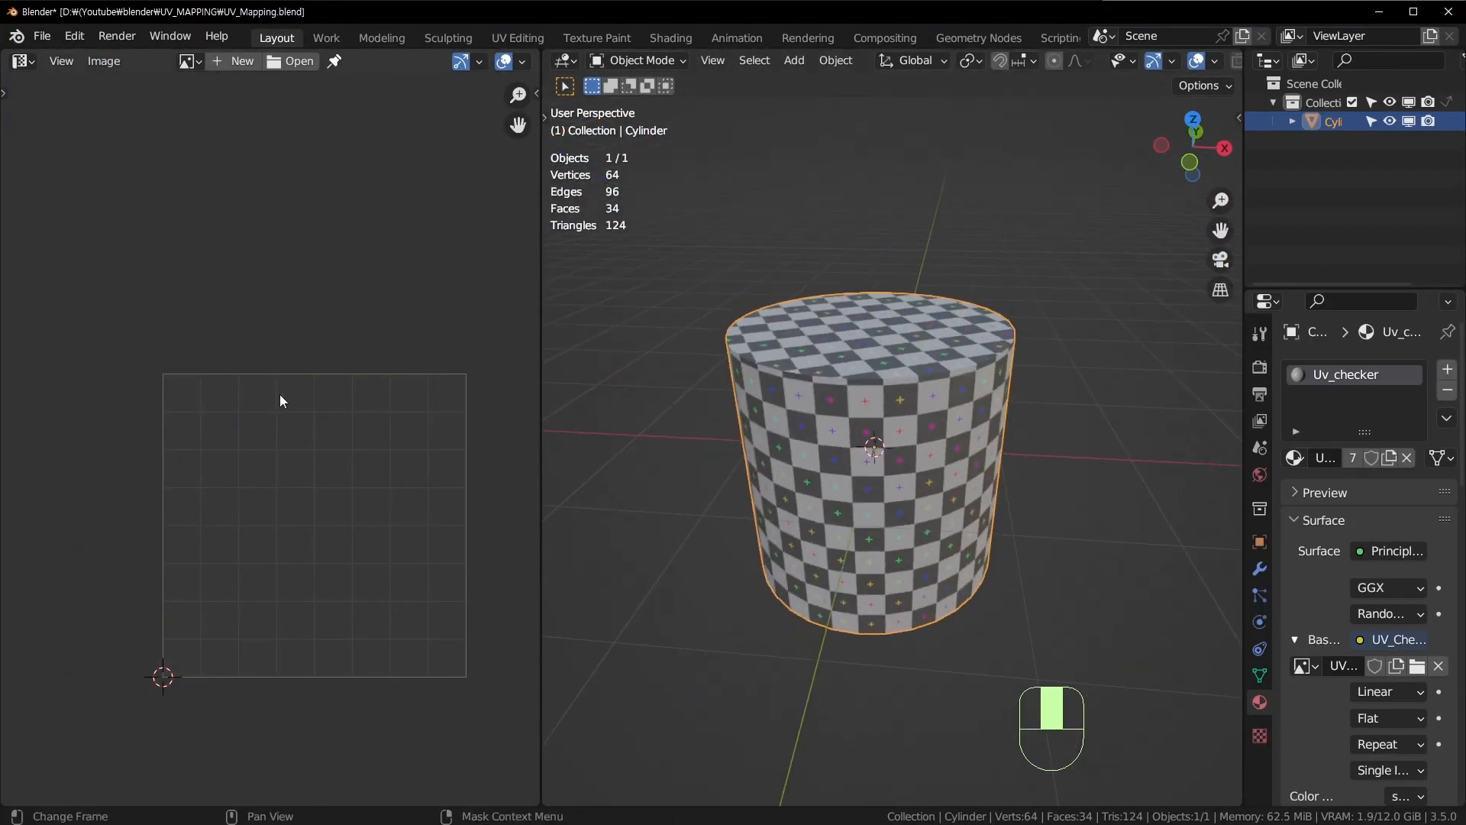
shift+middle_drag(905, 470, 798, 365)
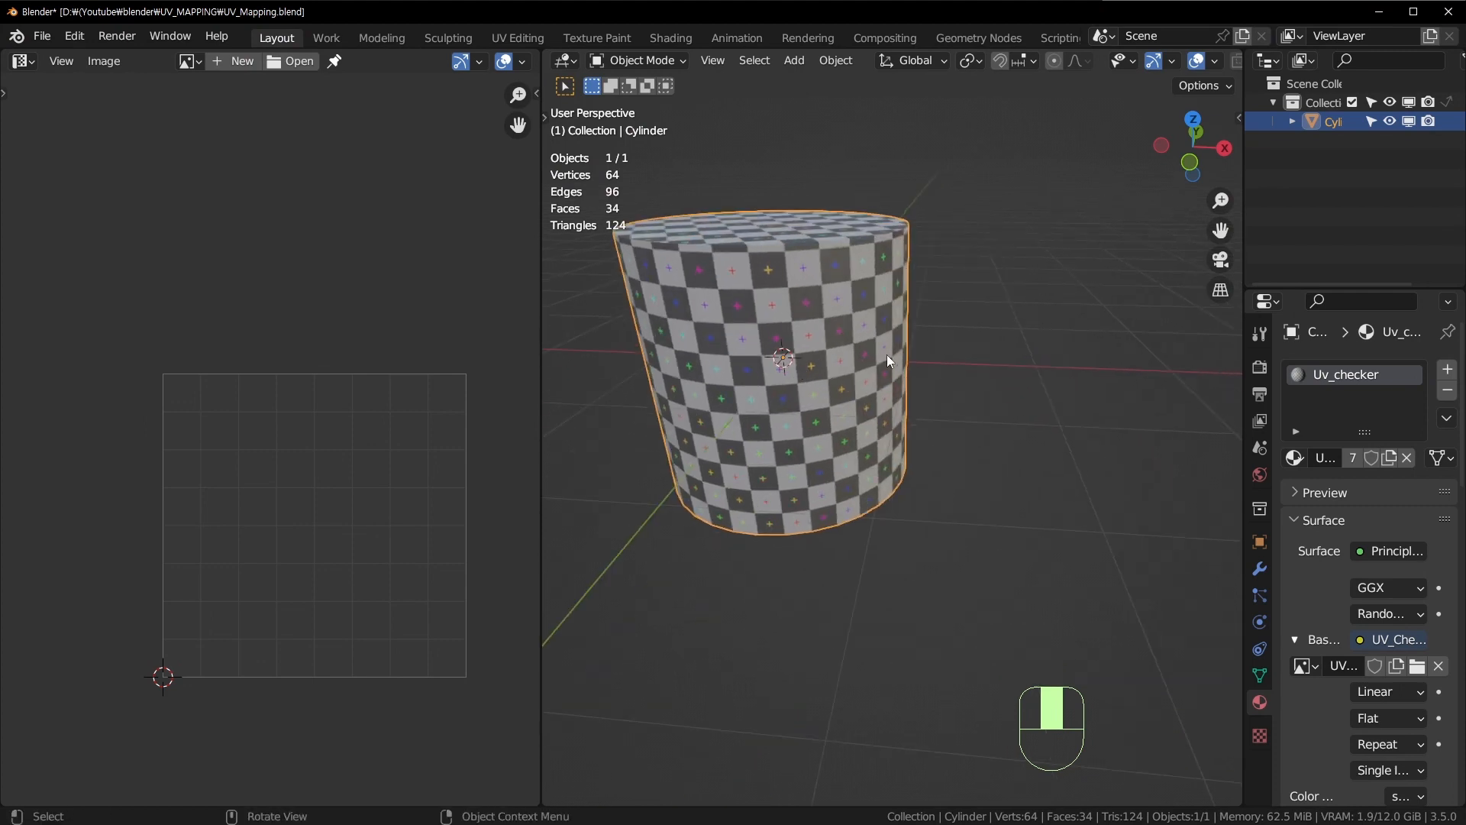
mouse_move(887, 355)
shift+middle_down()
mouse_move(937, 333)
mouse_move(890, 340)
shift+middle_up()
key(x)
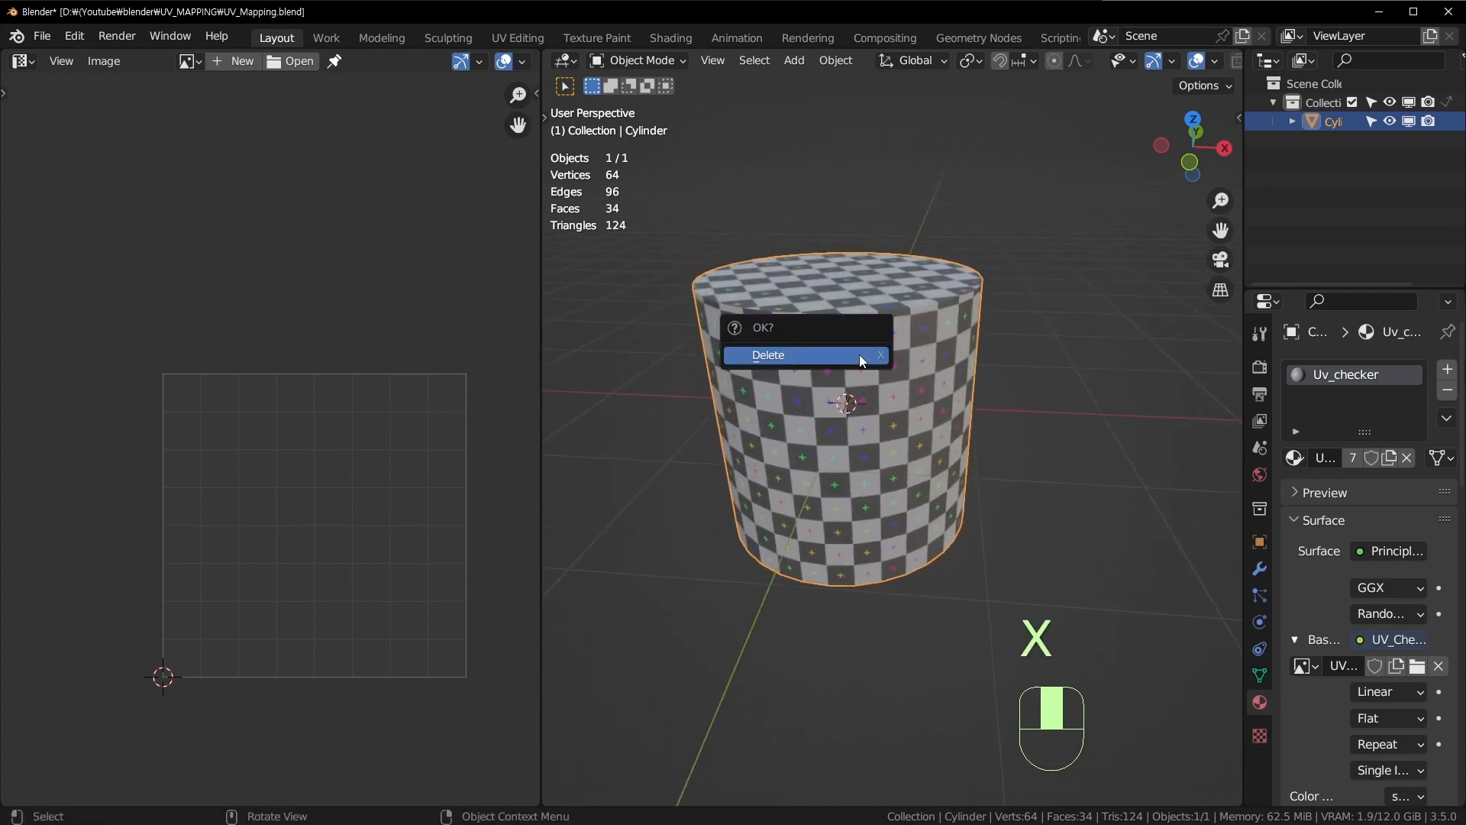
click(769, 354)
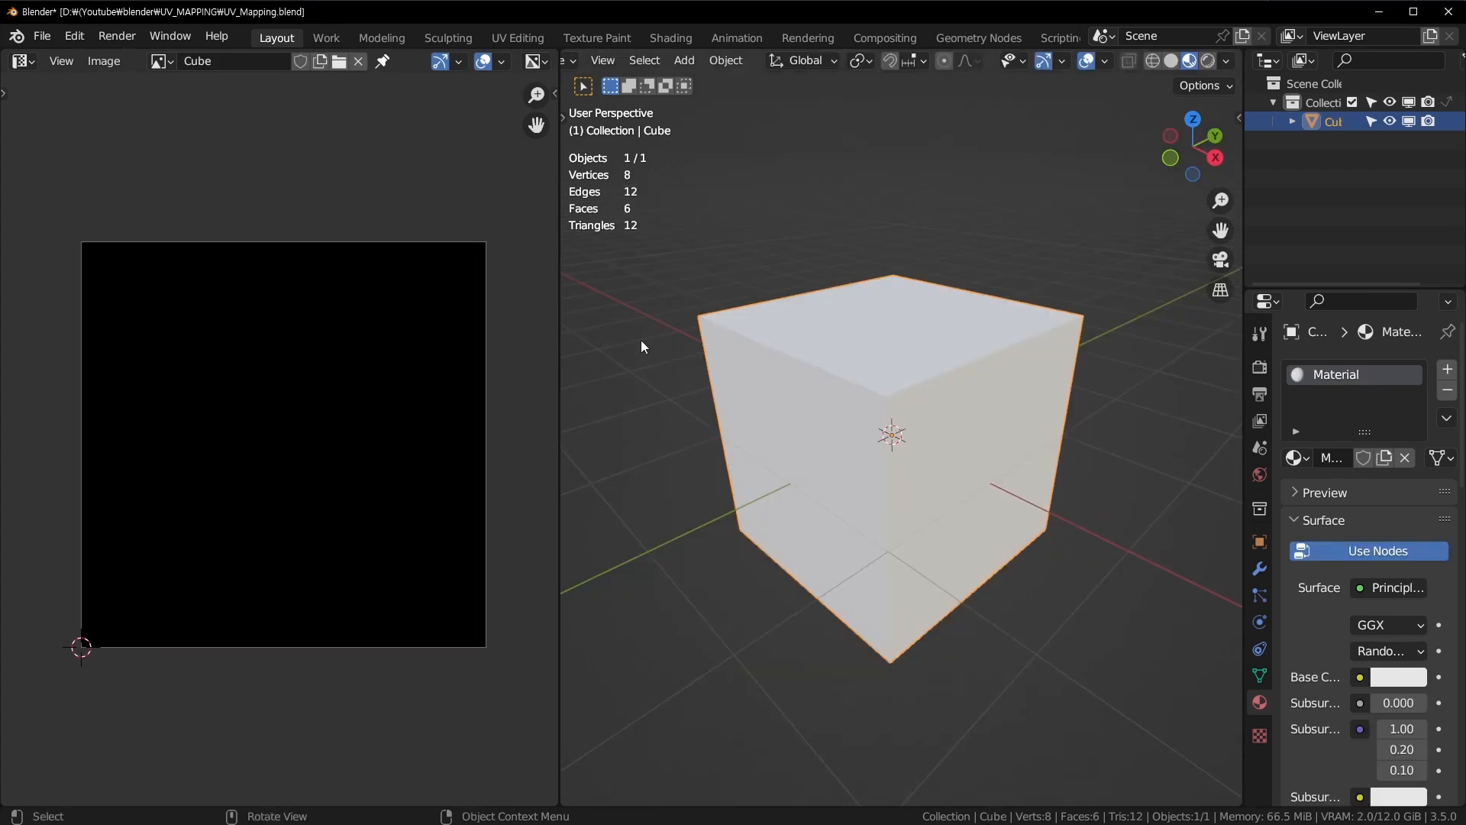
Step: Enter Edit Mode on the cube with vertex selection, and compare its faces with the cross-shaped UV layout
key(Tab)
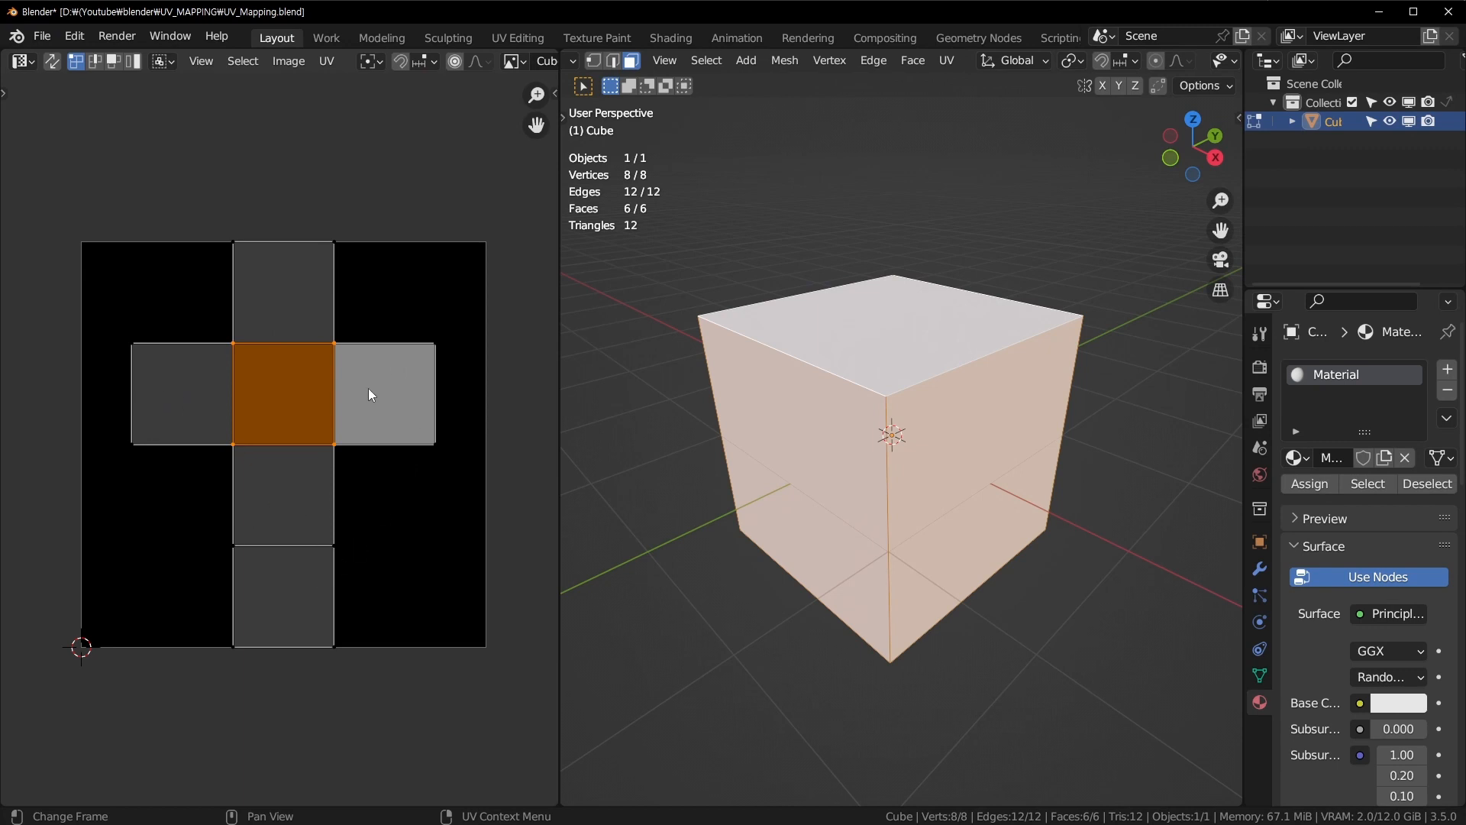
scroll(368, 389, up, 2)
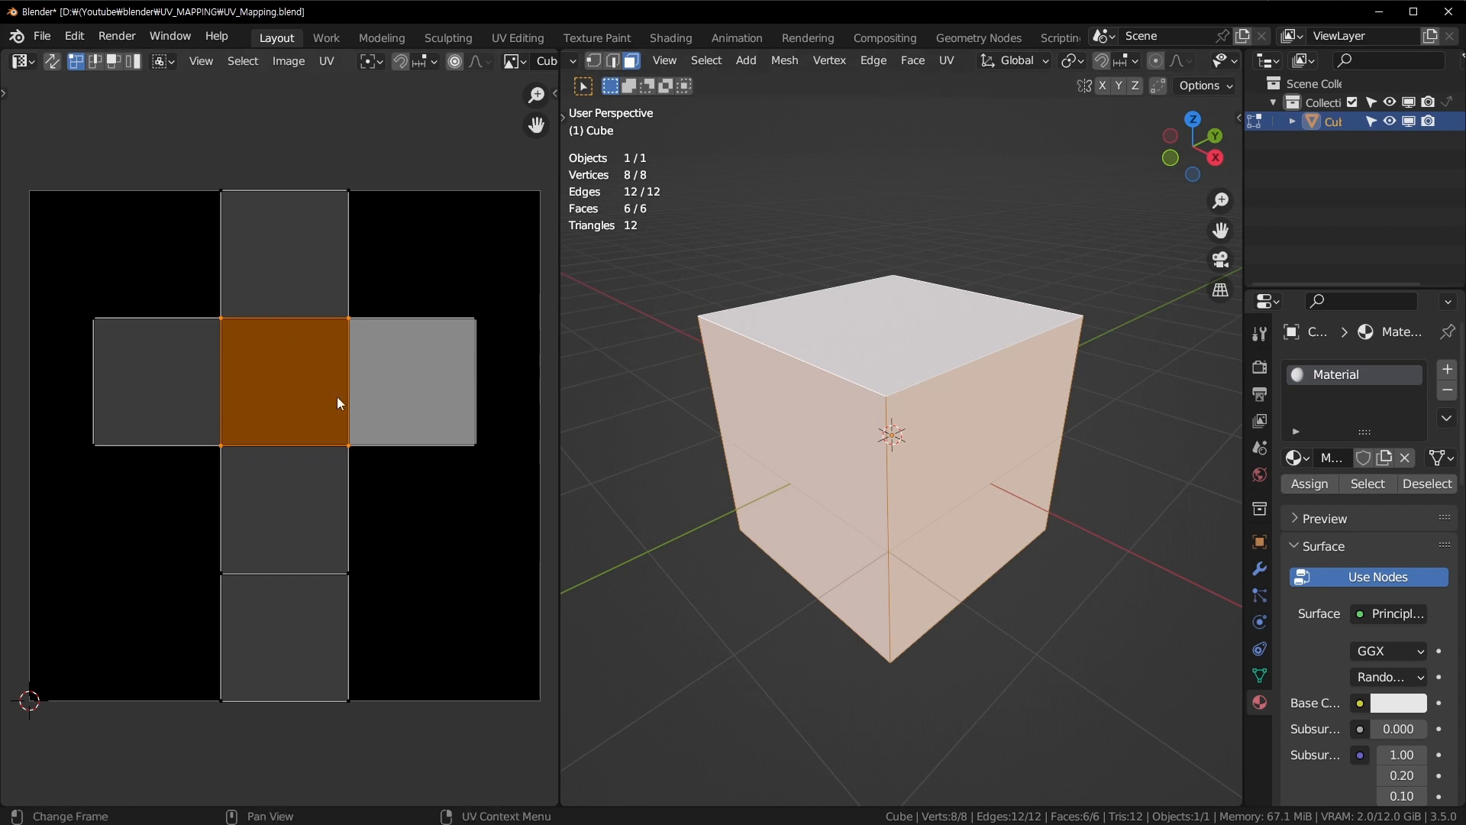
key(1)
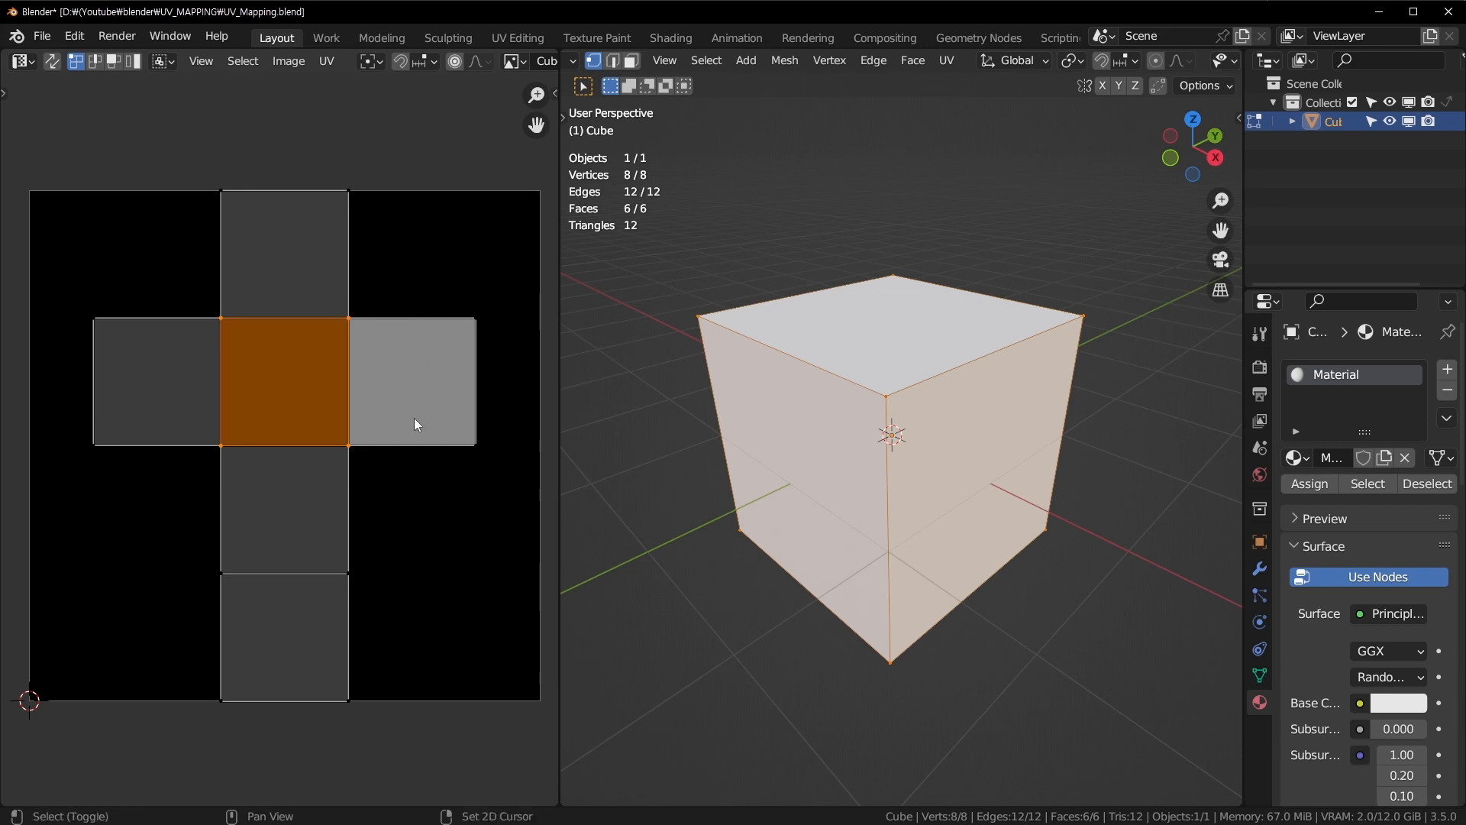
middle_drag(414, 419, 399, 409)
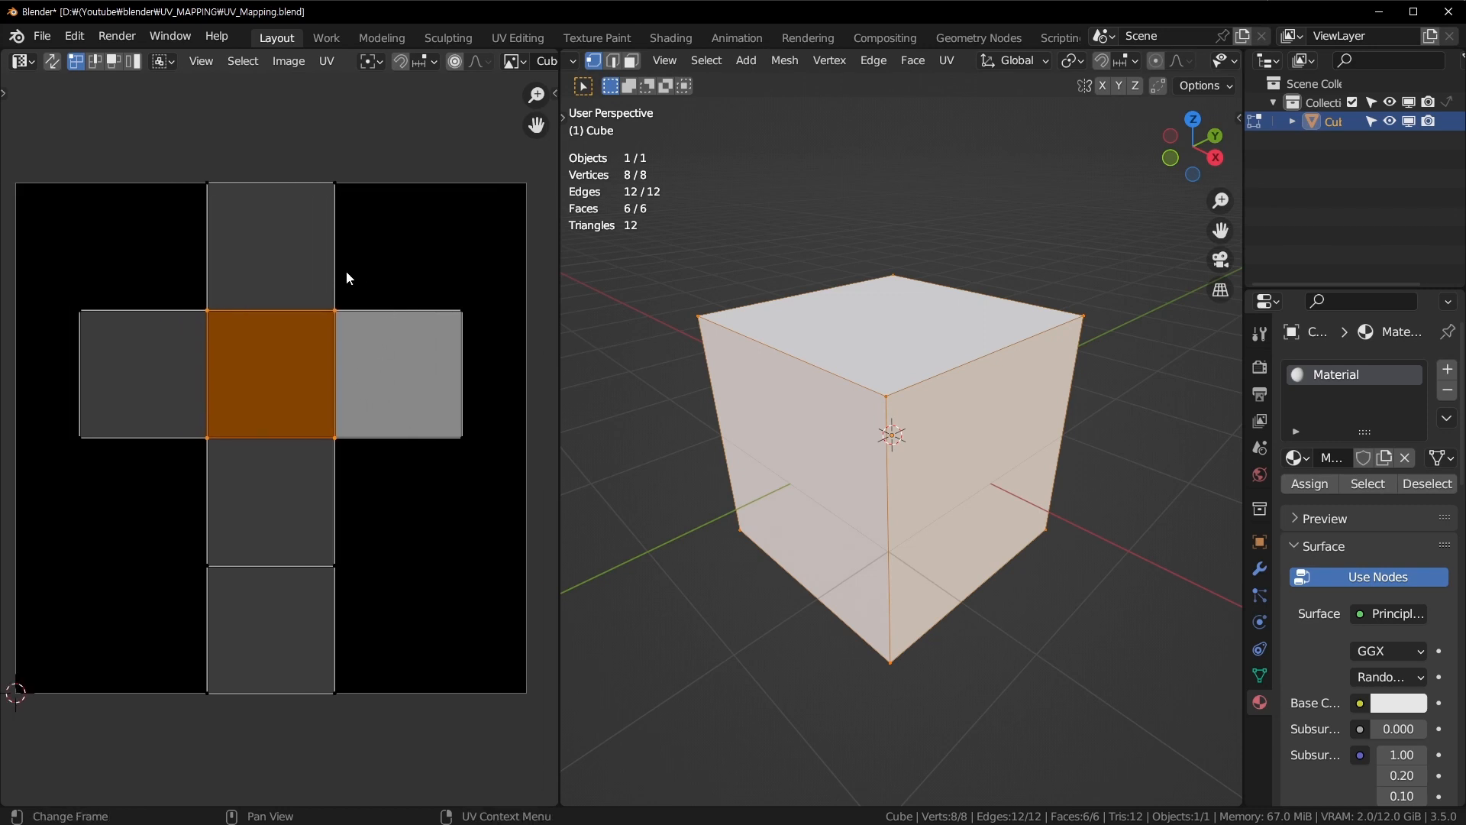
scroll(908, 320, up, 2)
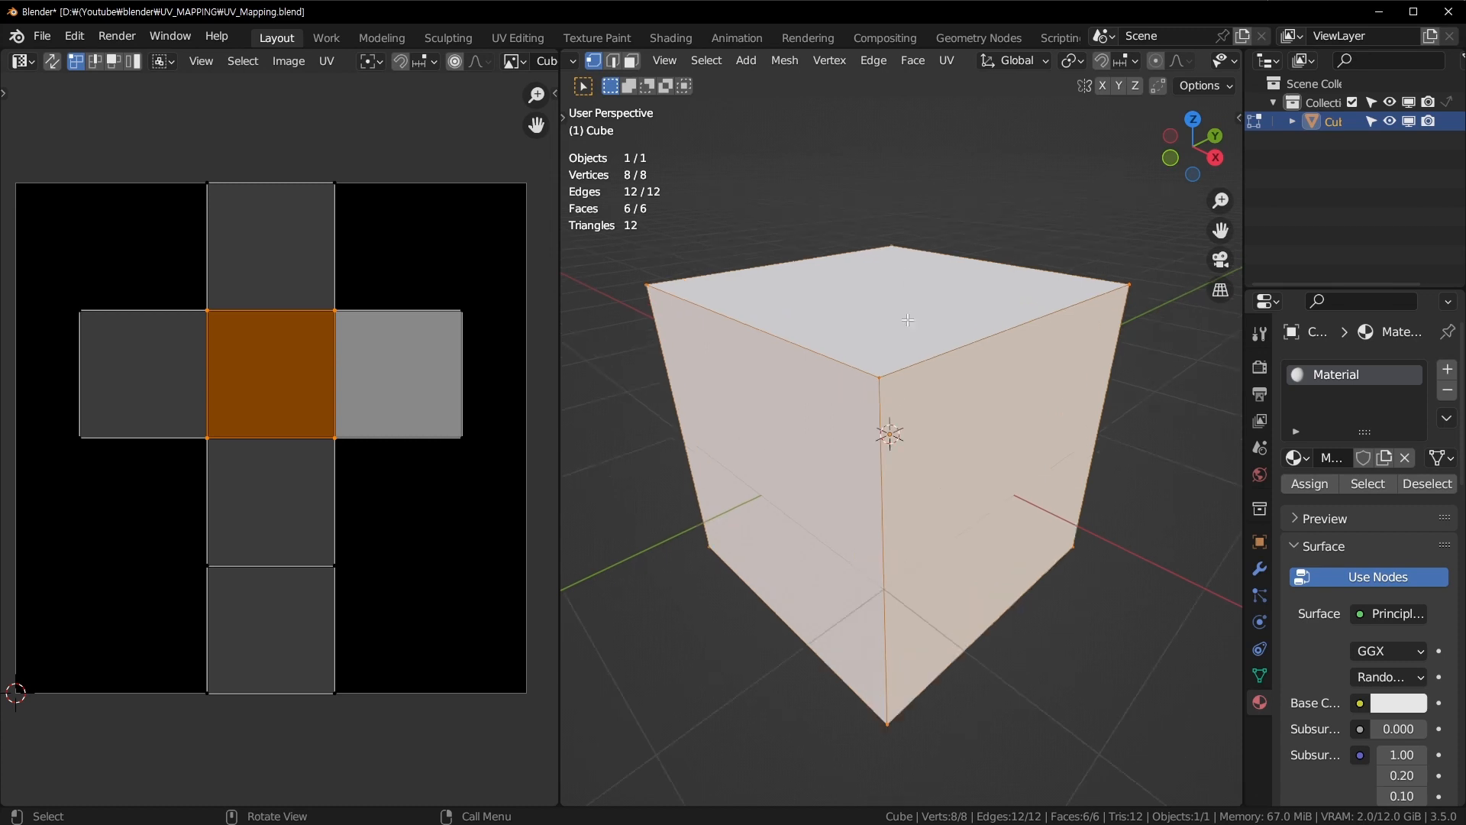
middle_drag(1111, 475, 1039, 449)
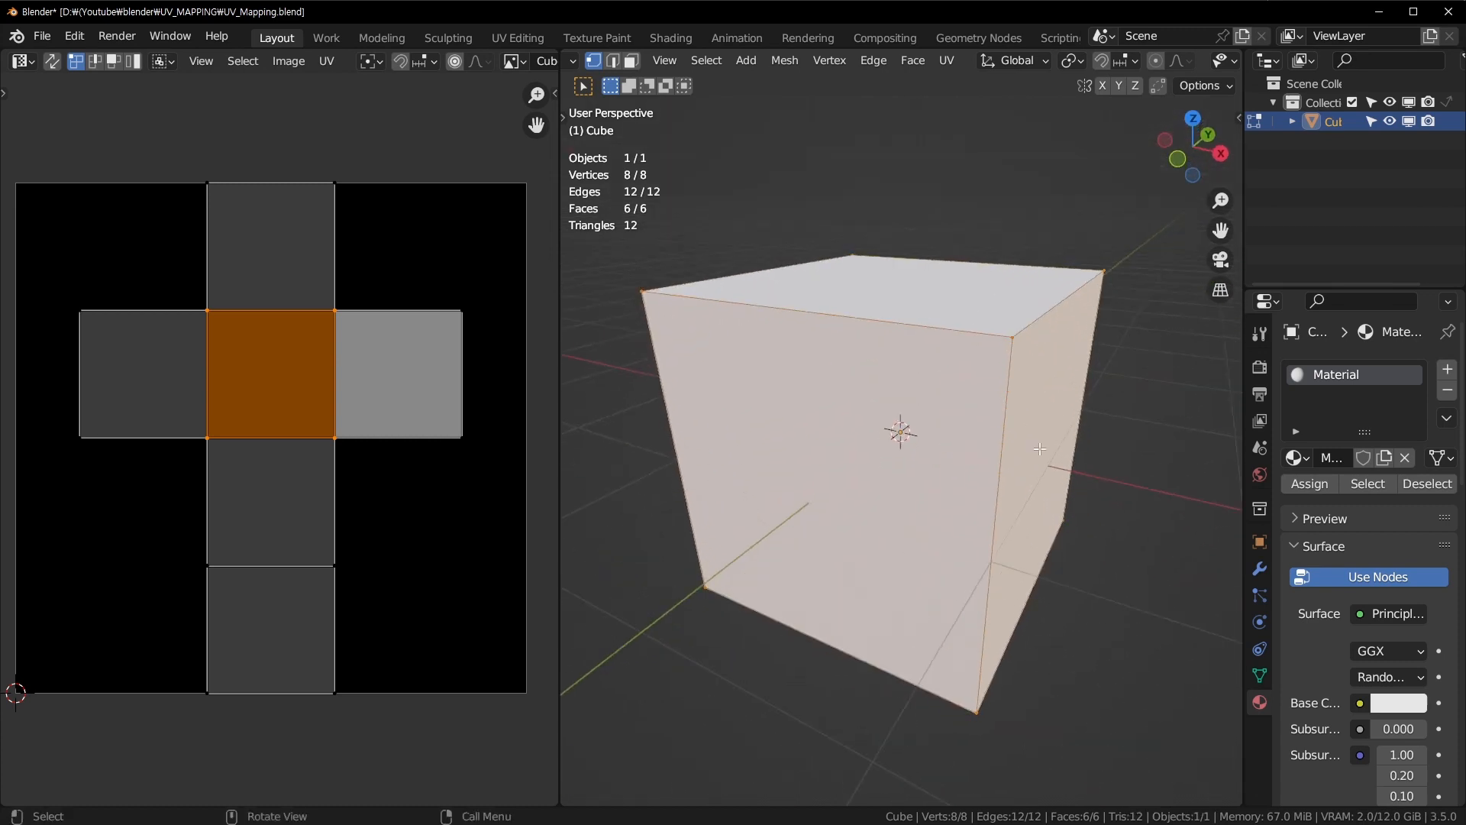
middle_drag(1066, 498, 1048, 461)
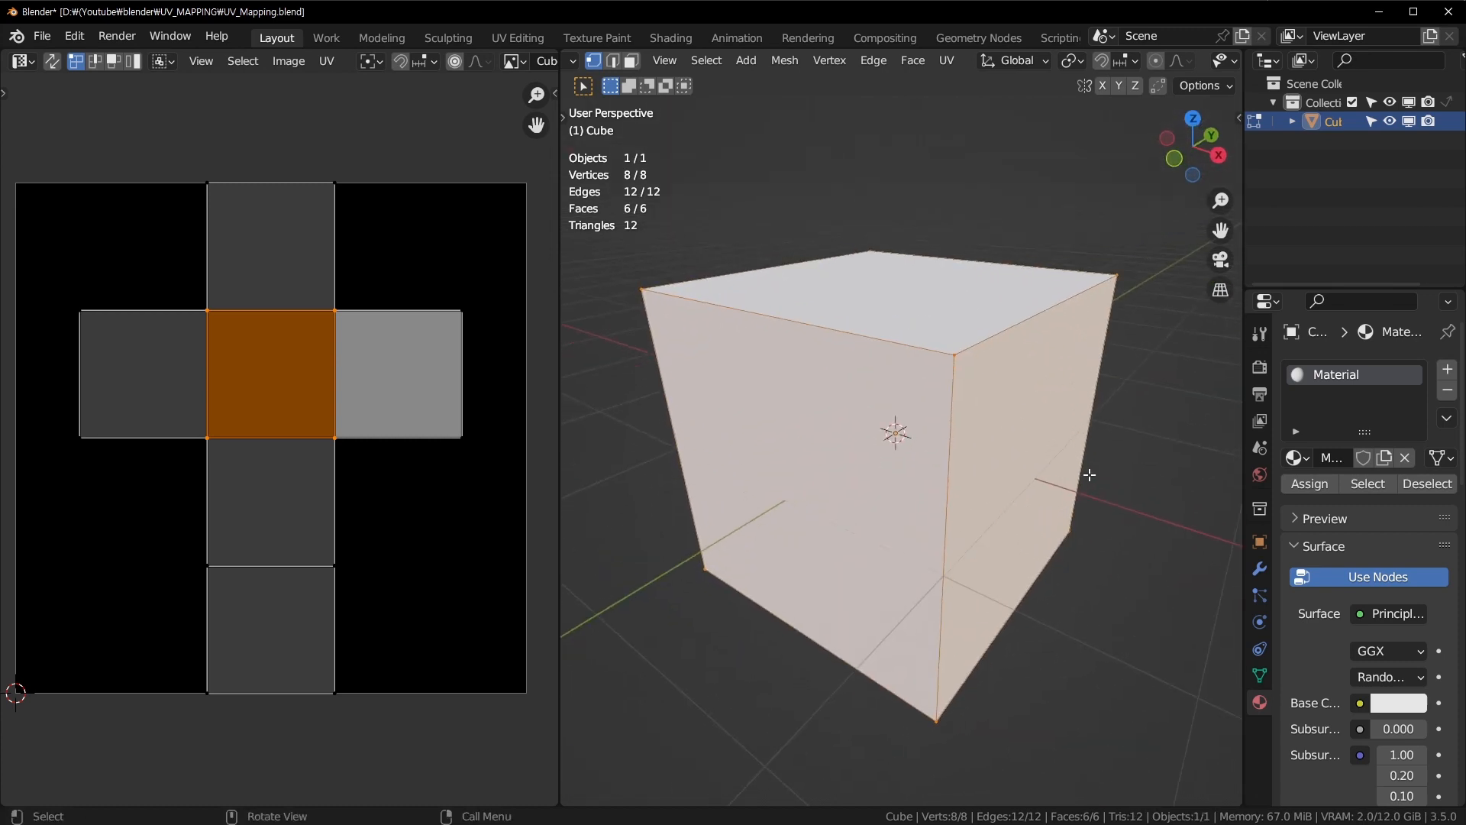
middle_drag(1013, 350, 899, 399)
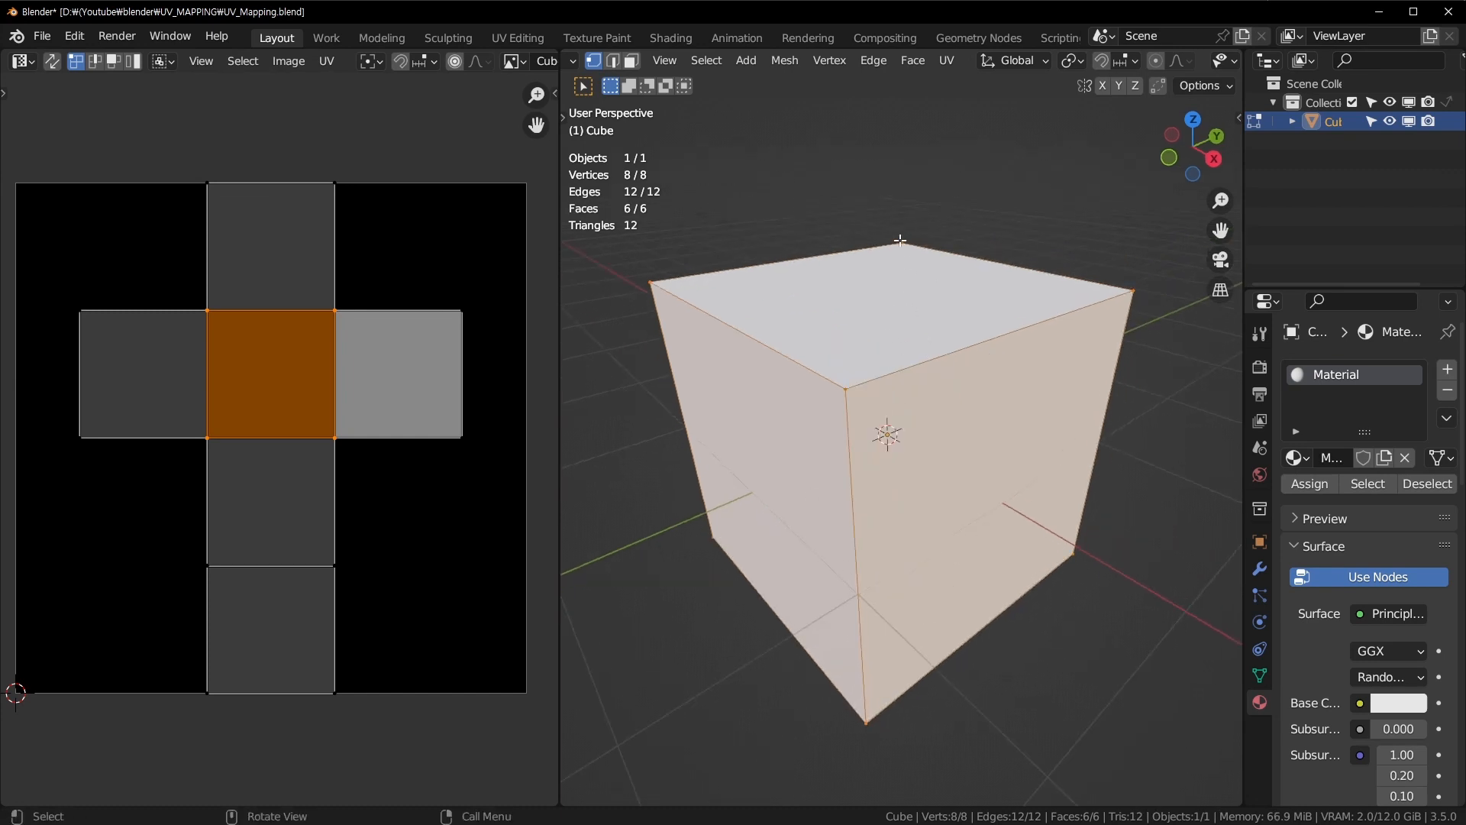
Step: Switch the UV layout to face selection, pick individual faces of the cross, and select all of its faces
click(310, 292)
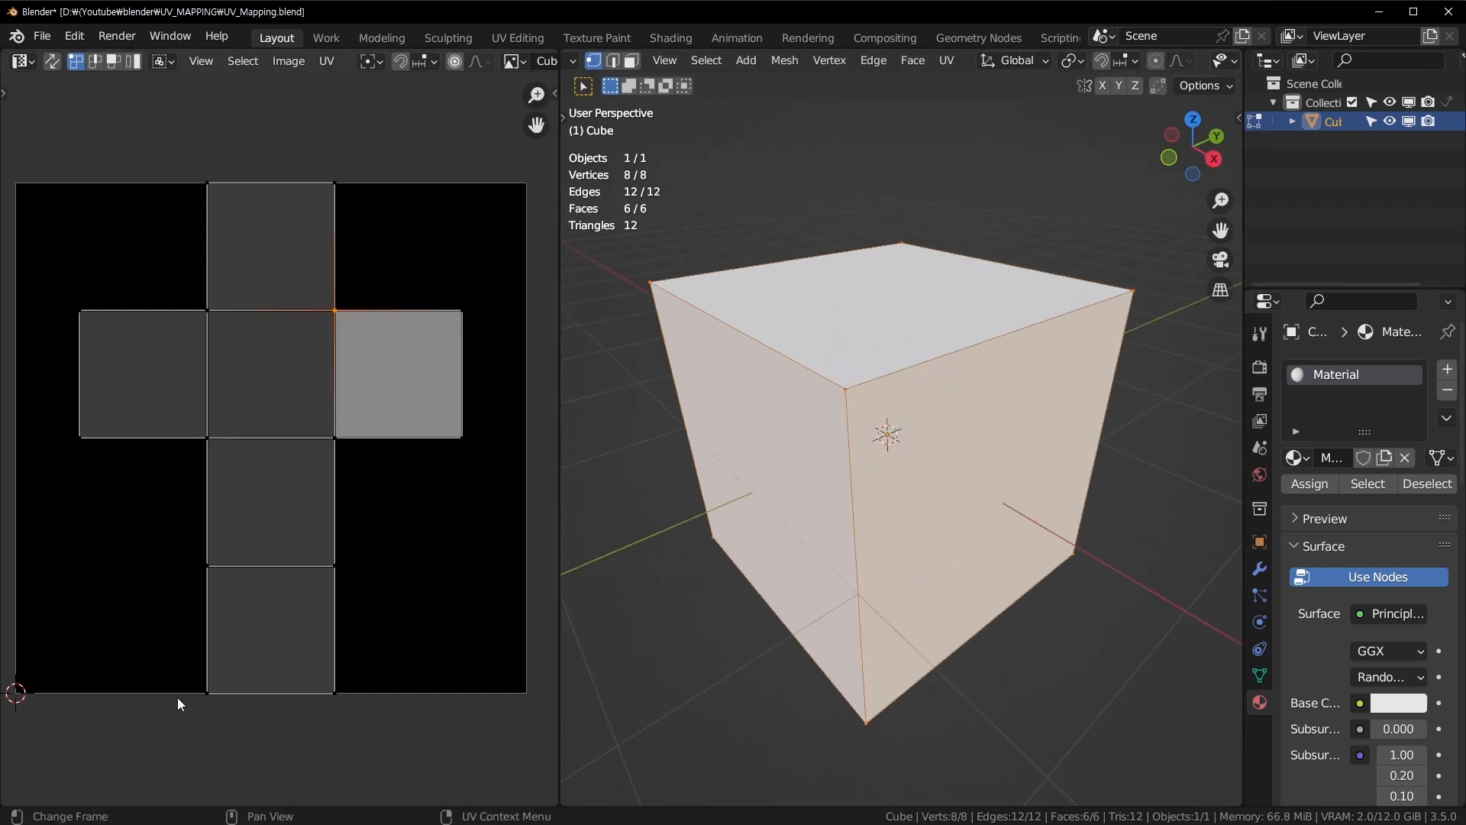
key(a)
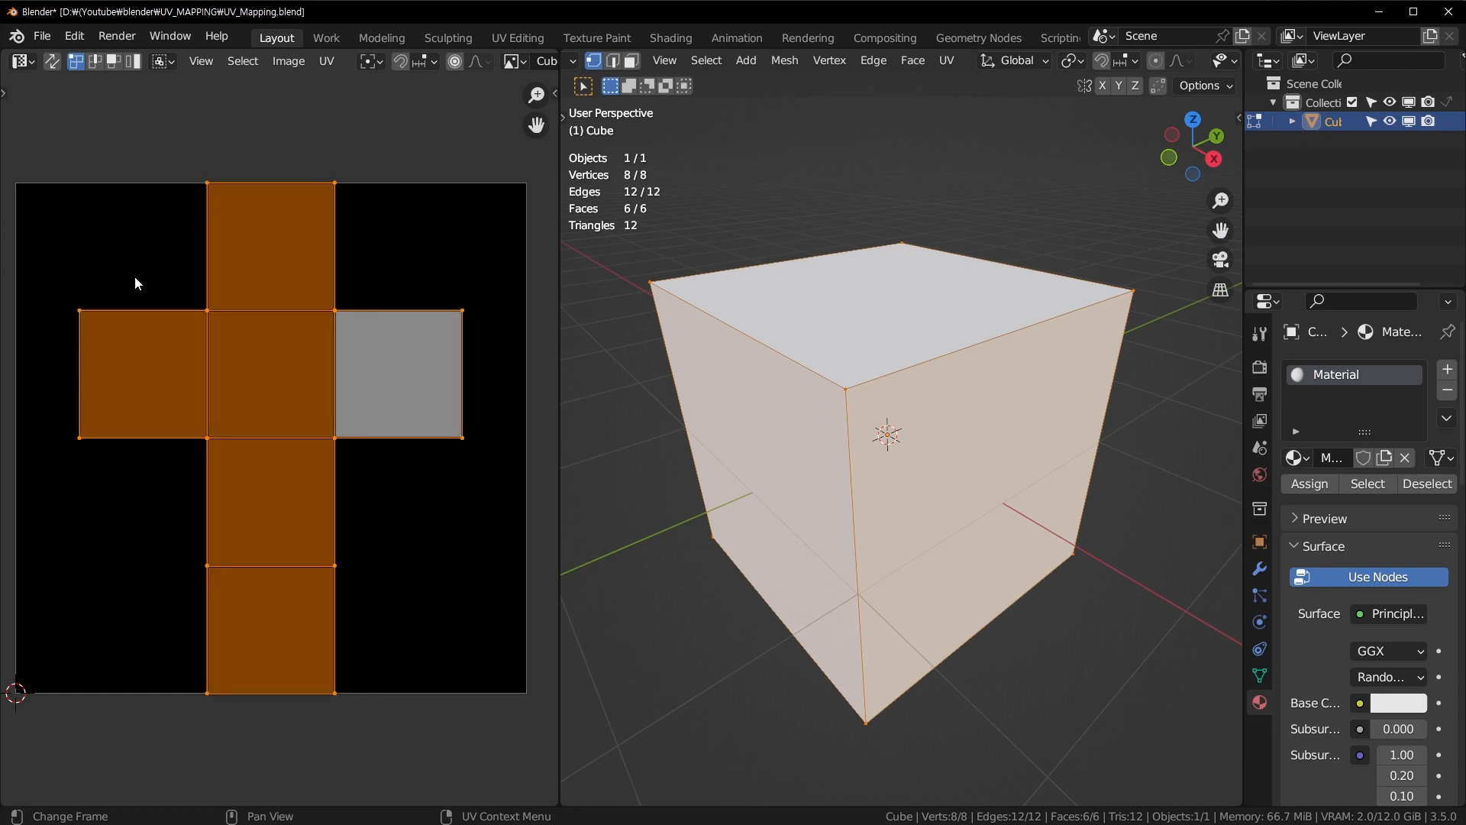
key(3)
click(261, 265)
click(313, 344)
click(397, 375)
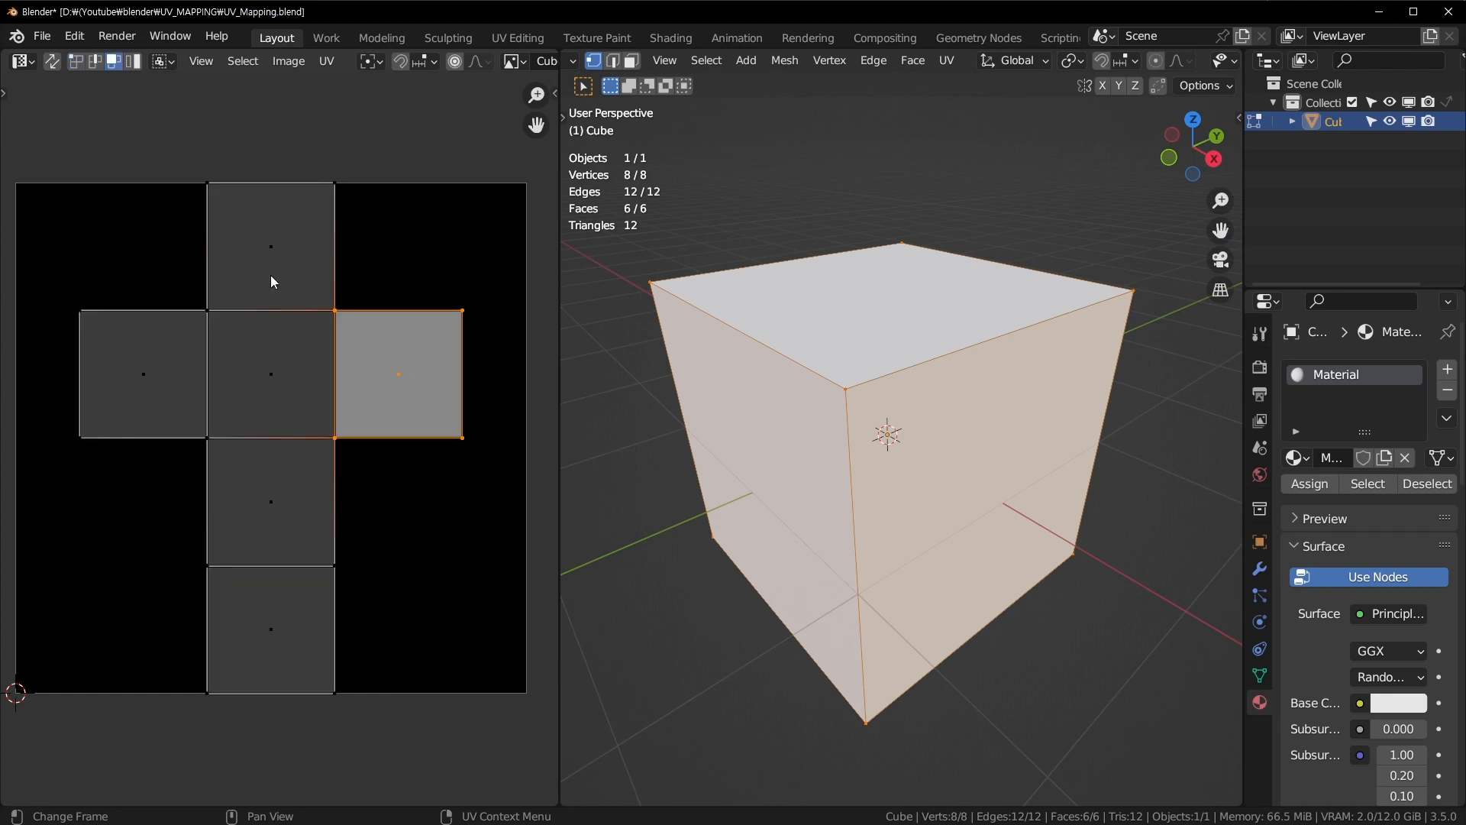
key(a)
Step: Start exporting the UV layout into the texture folder, with All UVs enabled and a fill opacity of 0.00
click(327, 61)
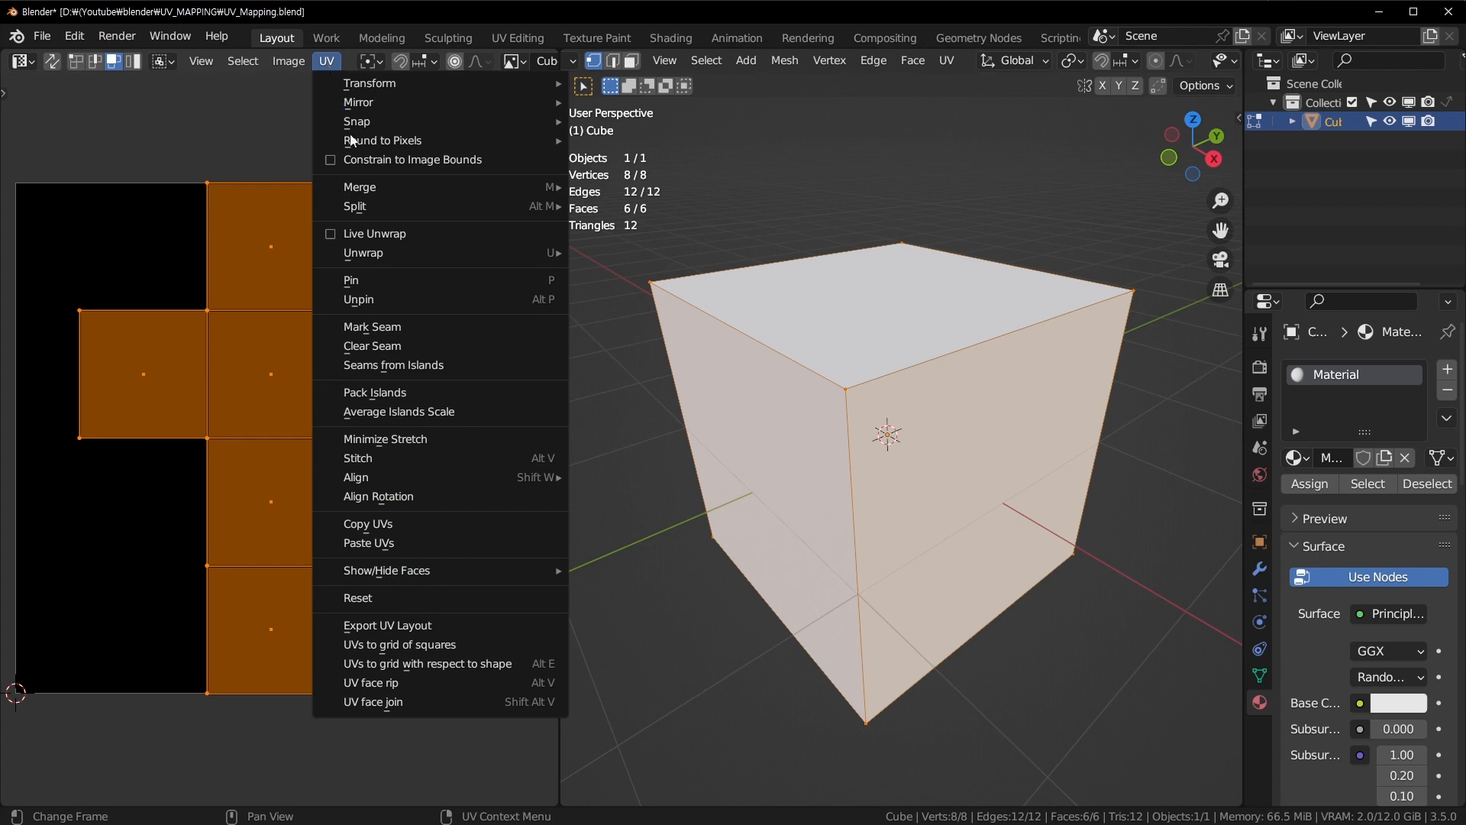
click(407, 631)
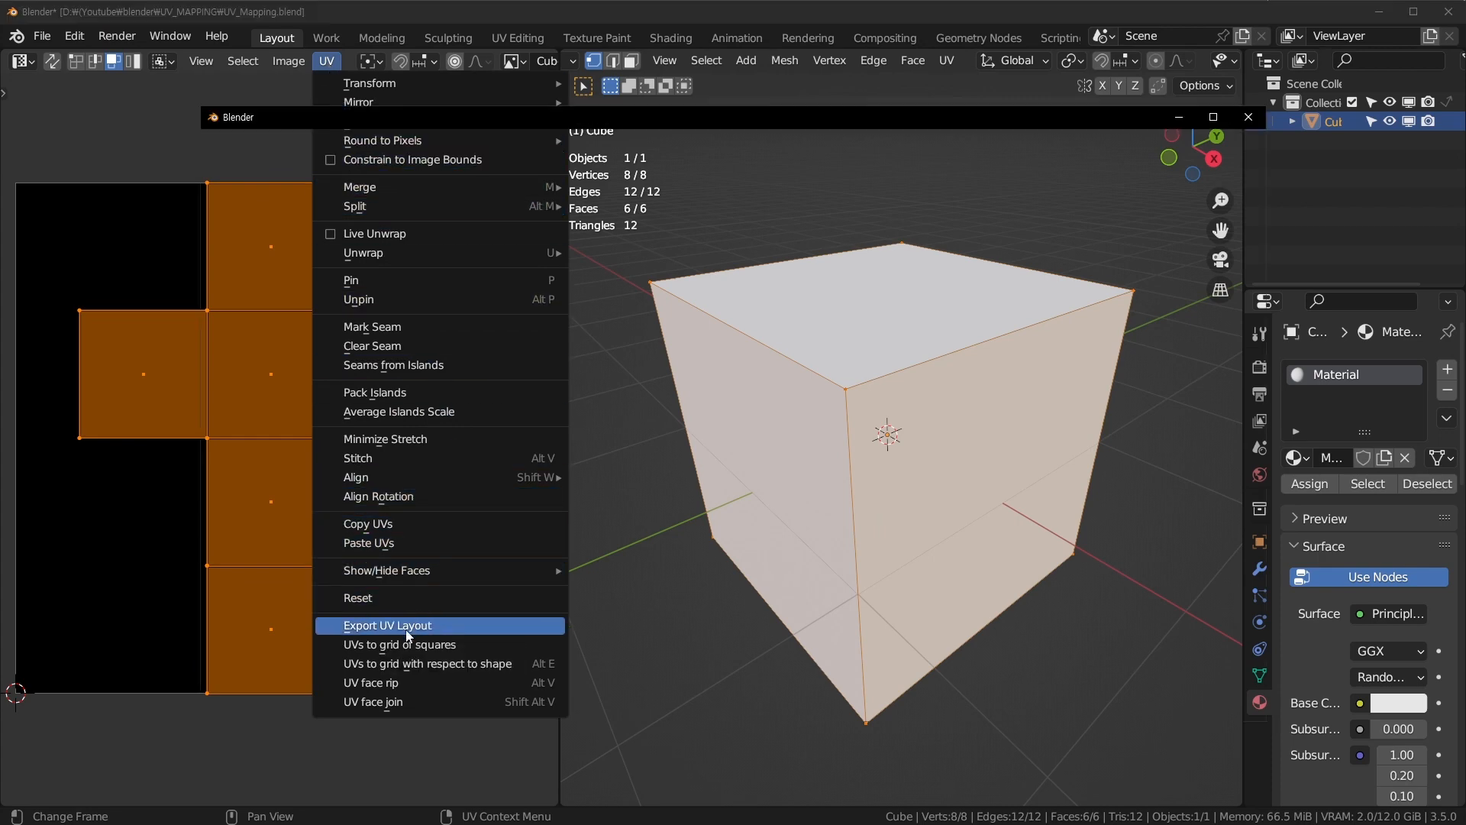
drag(622, 113, 250, 94)
double_click(493, 226)
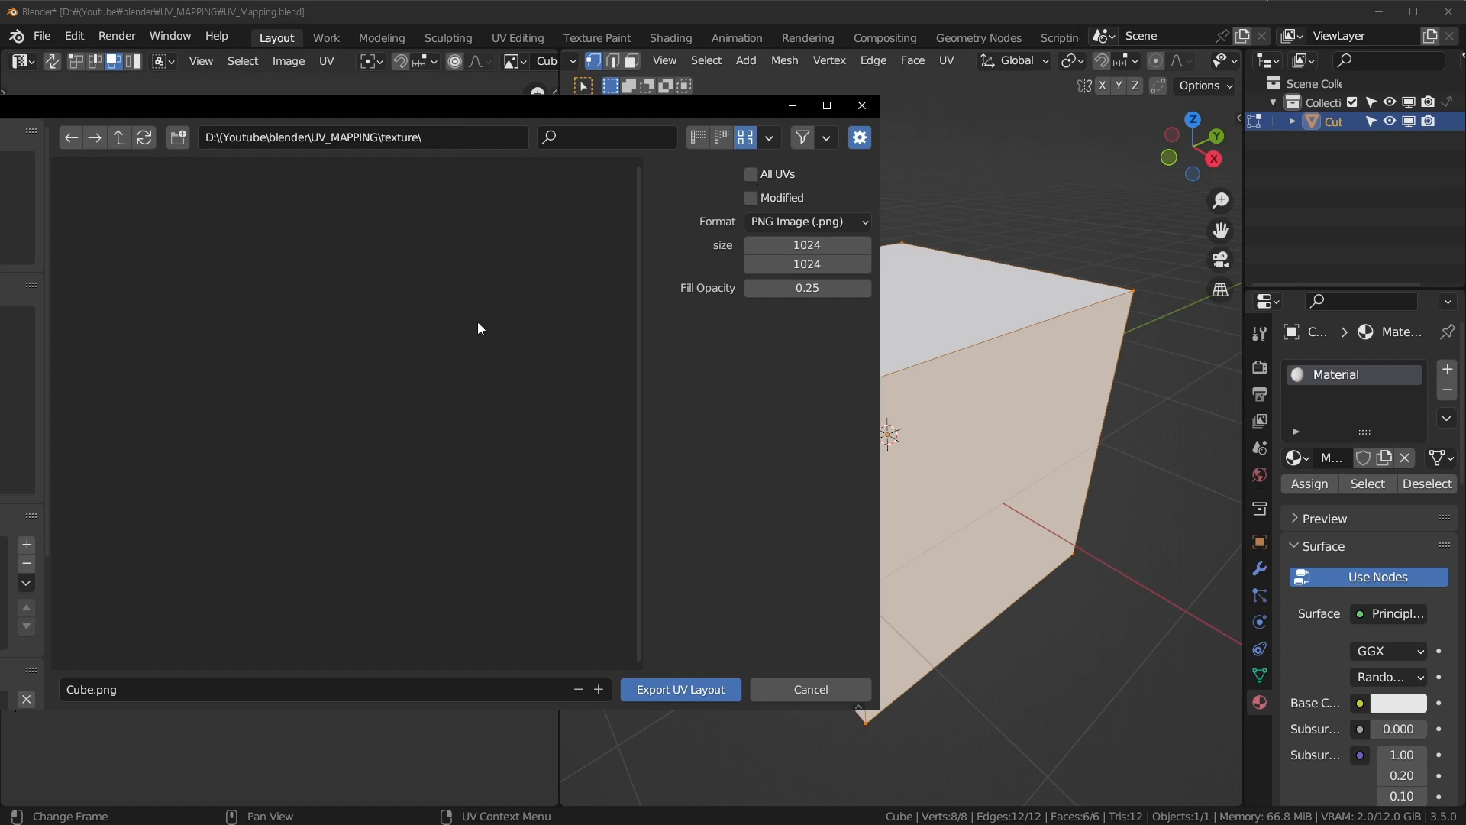
click(752, 174)
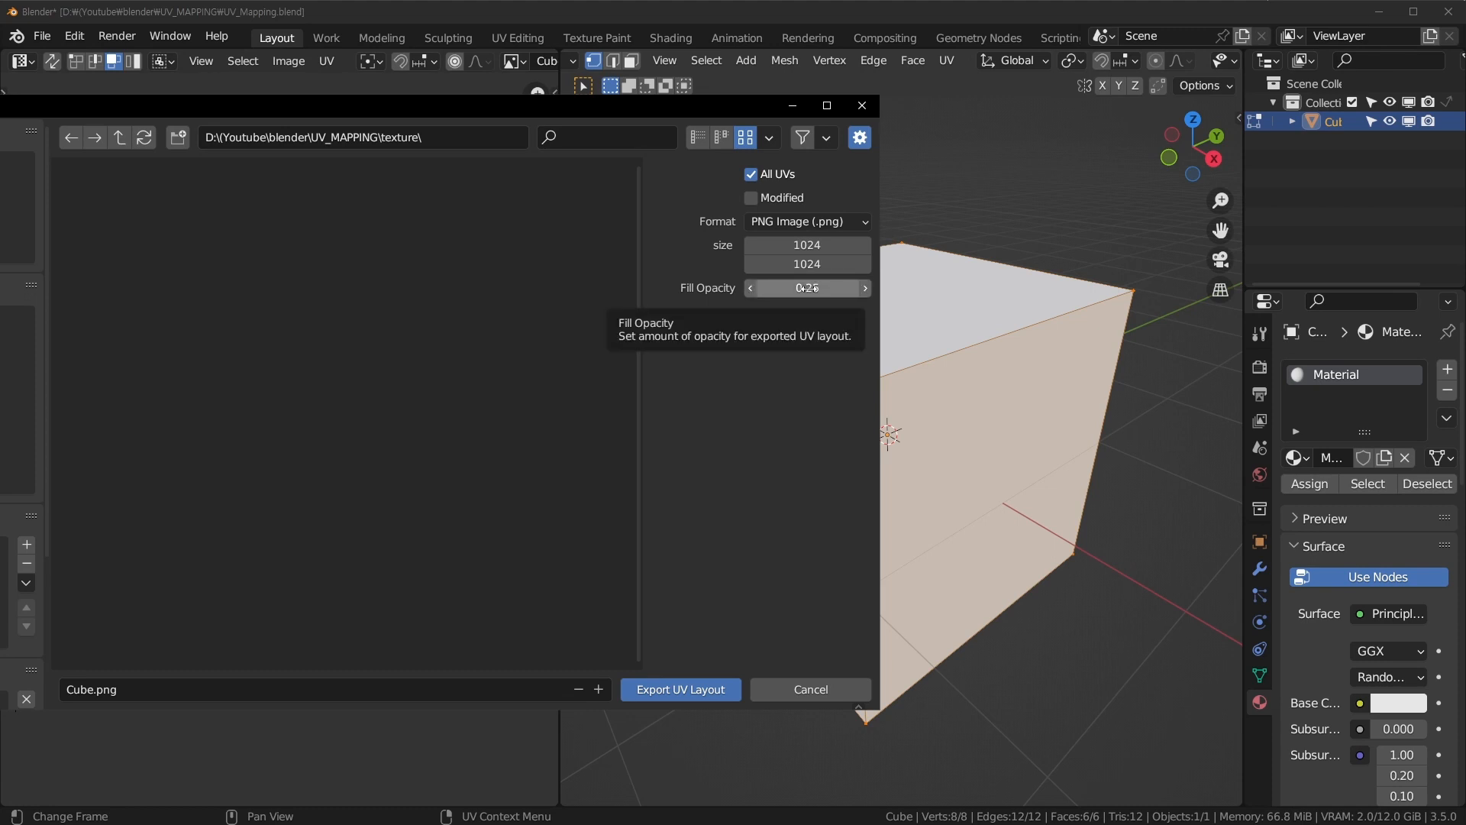
drag(807, 287, 756, 288)
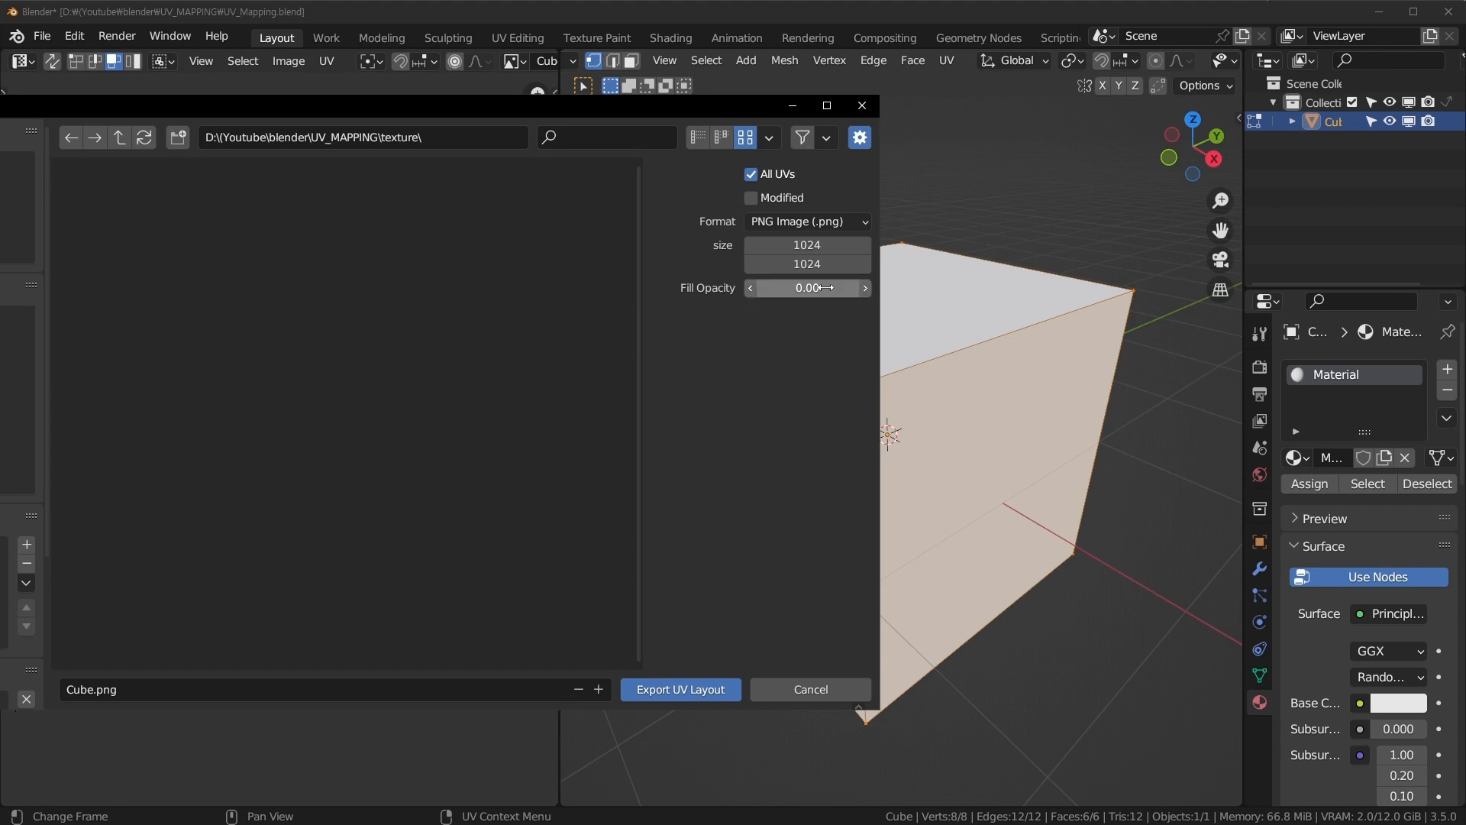
Step: Name the file Cube_UV.png and export the UV layout
click(155, 687)
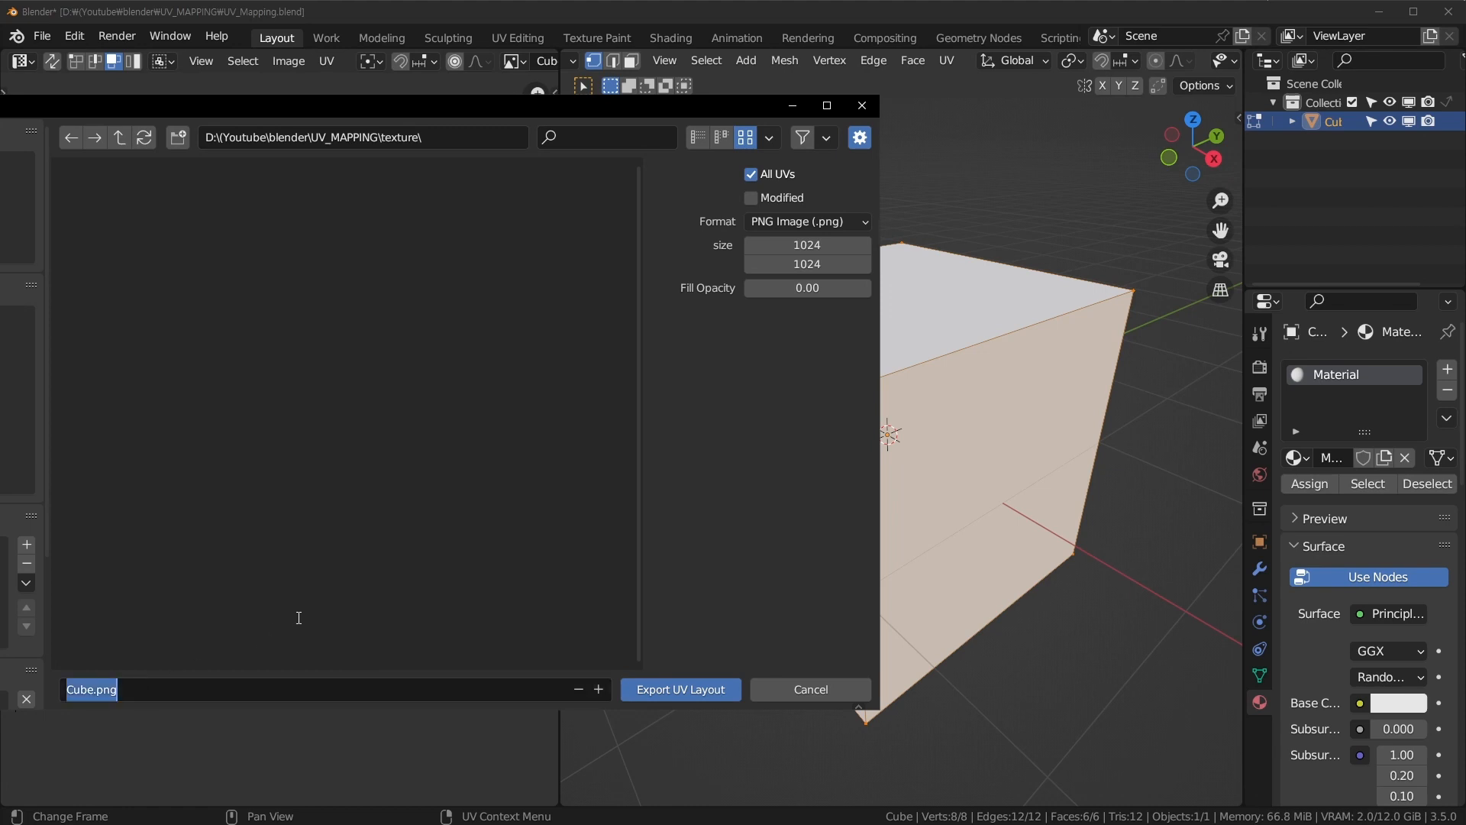
text(UV)
text(Cube_)
key(Return)
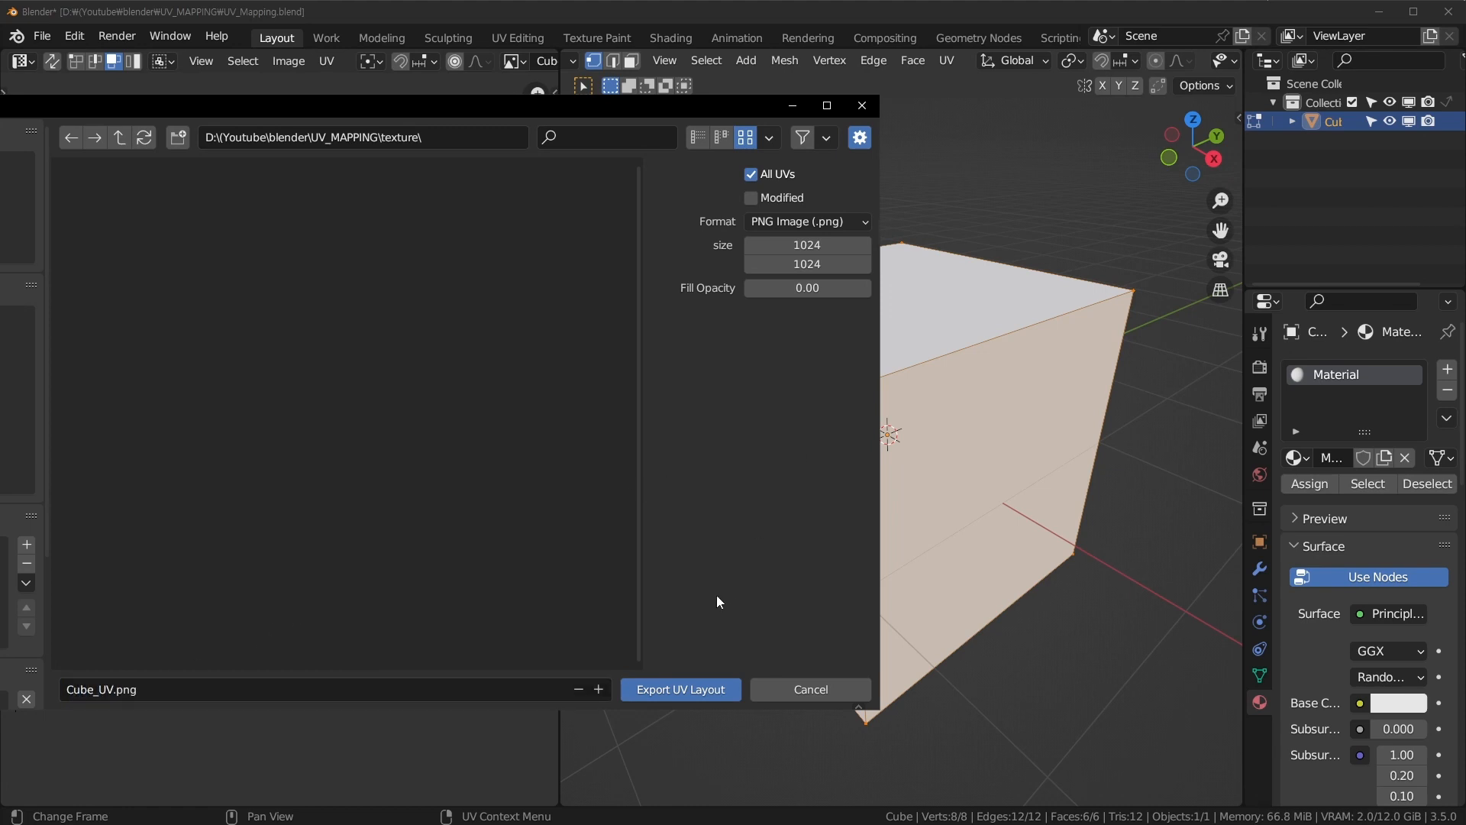
click(674, 689)
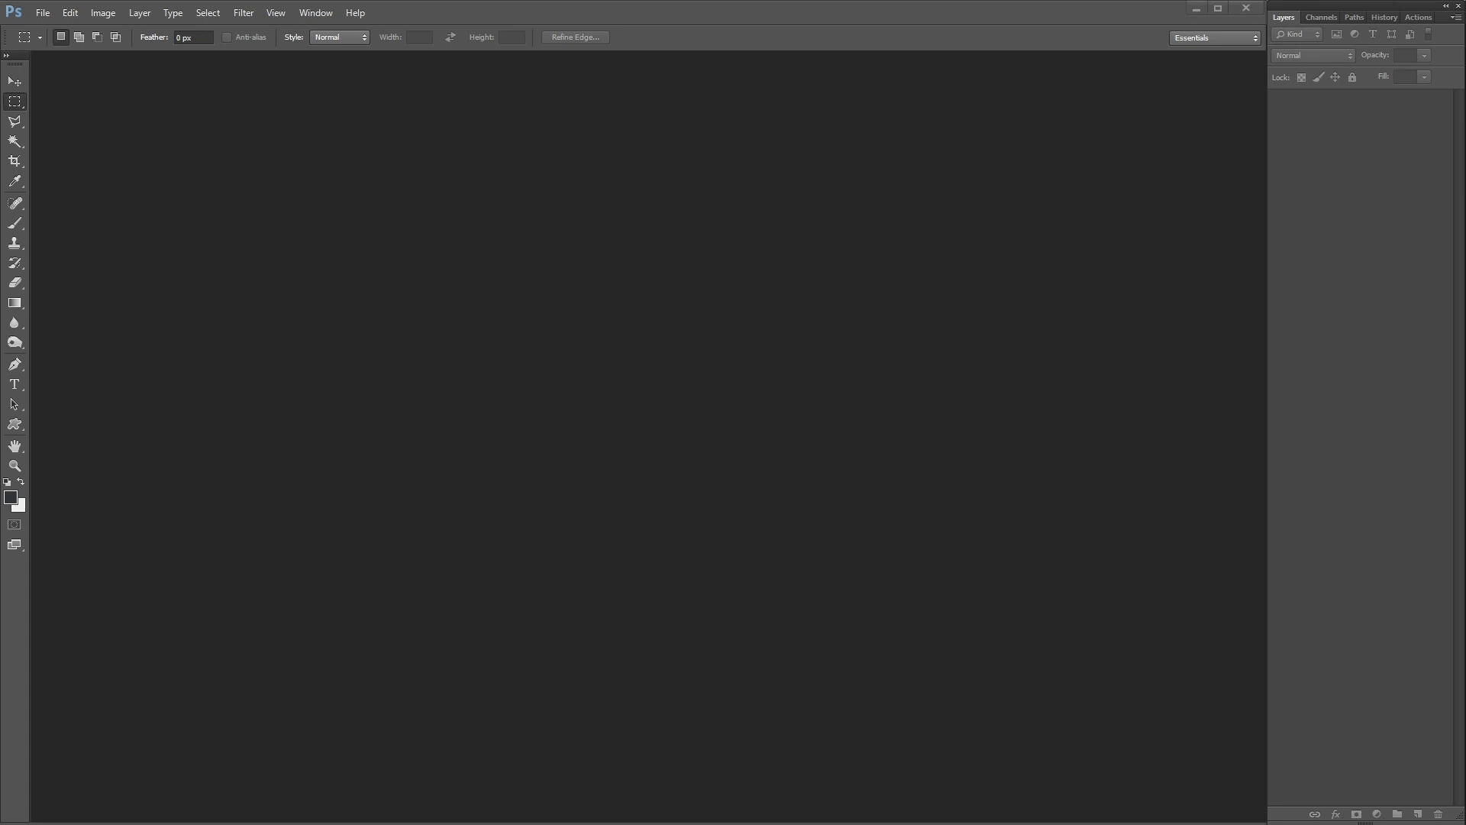
Step: Switch to Photoshop, open Cube_UV.png, and examine the outlines of the cube's UV layout up close
drag(507, 460, 684, 369)
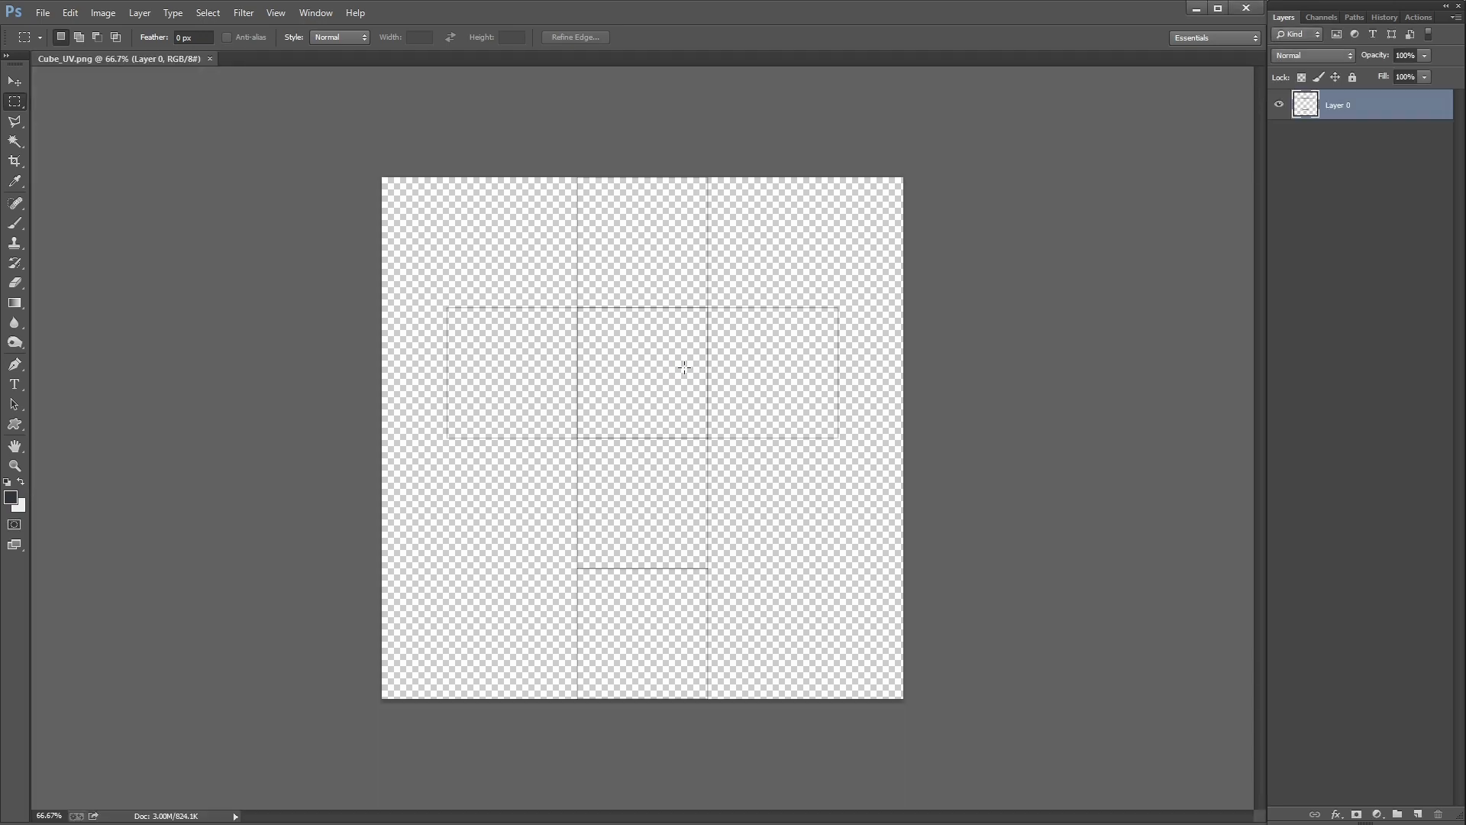
key(ctrl+1)
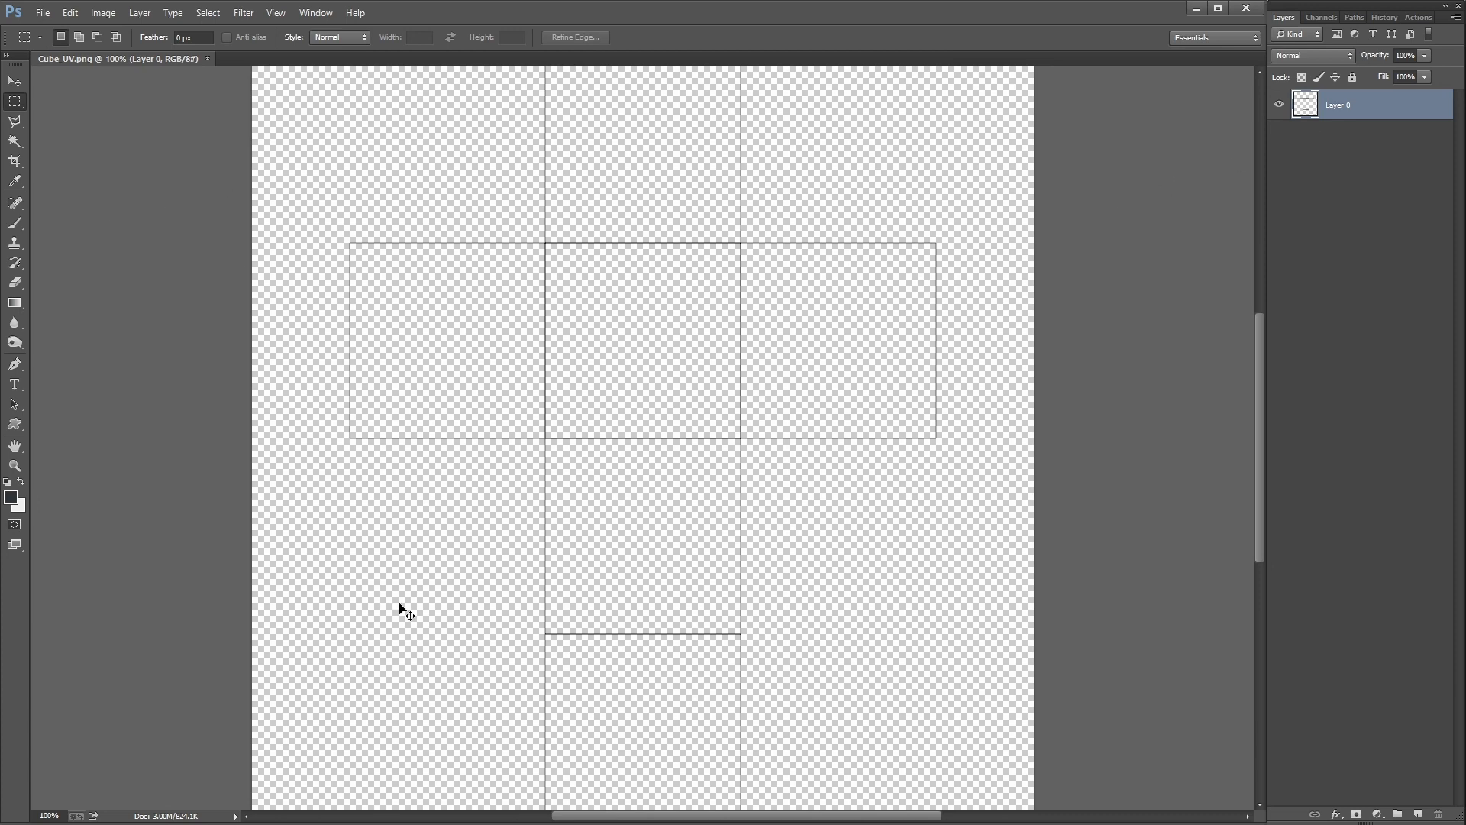
key(ctrl+plus)
drag(485, 239, 522, 637)
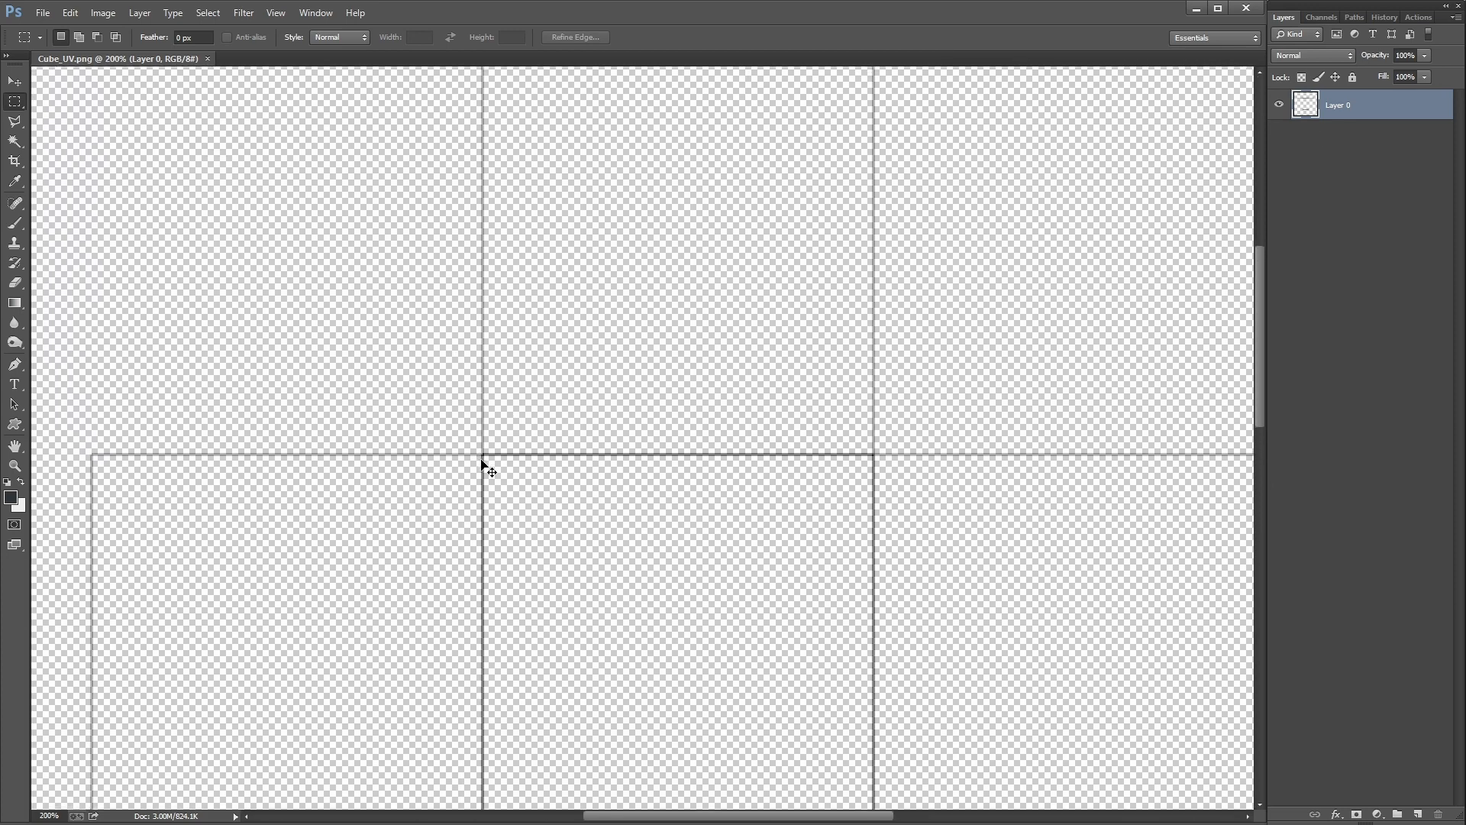
key(ctrl+plus)
scroll(422, 458, up, 10)
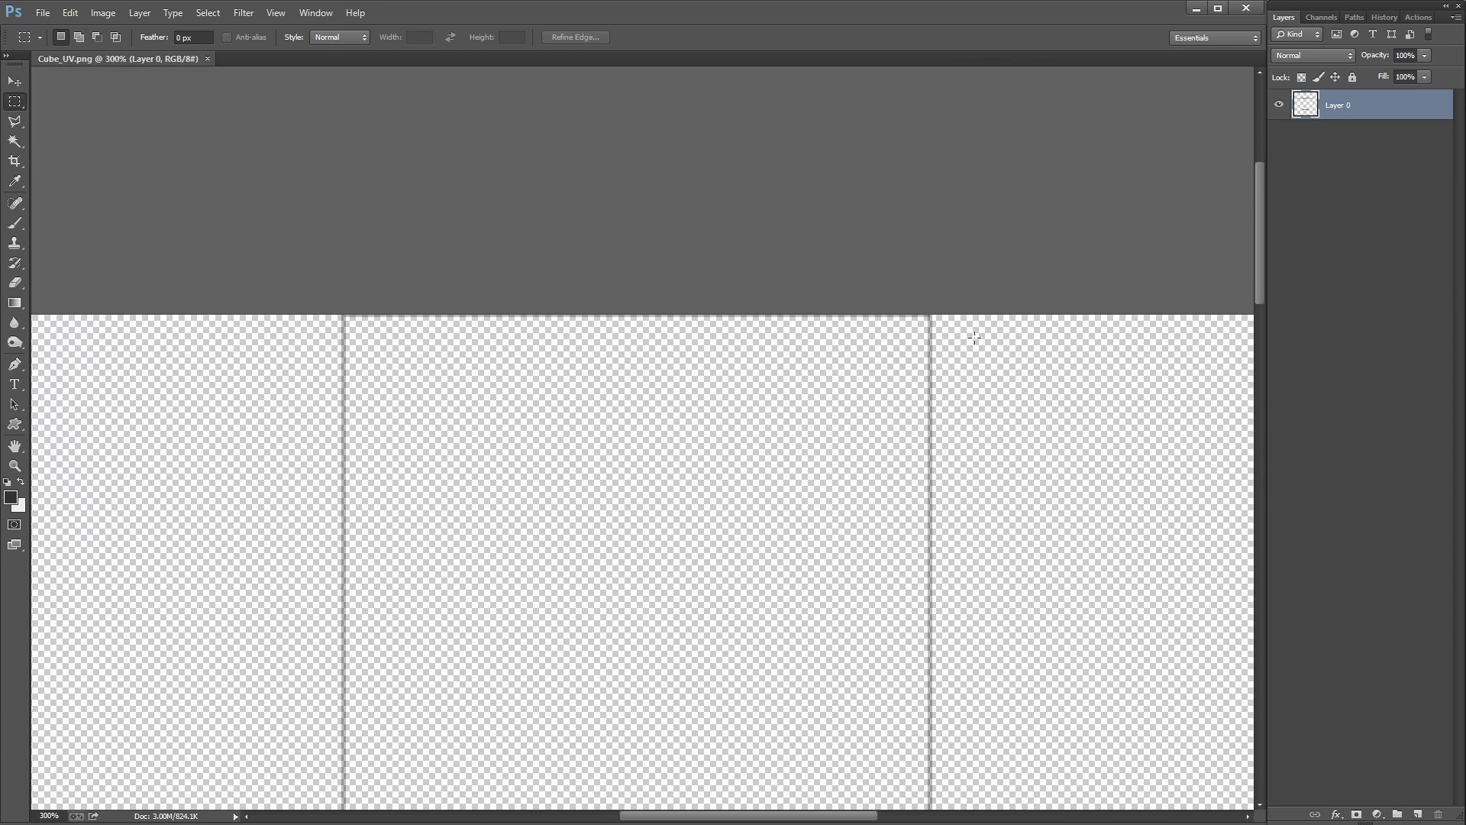
scroll(855, 305, down, 6)
key(ctrl+1)
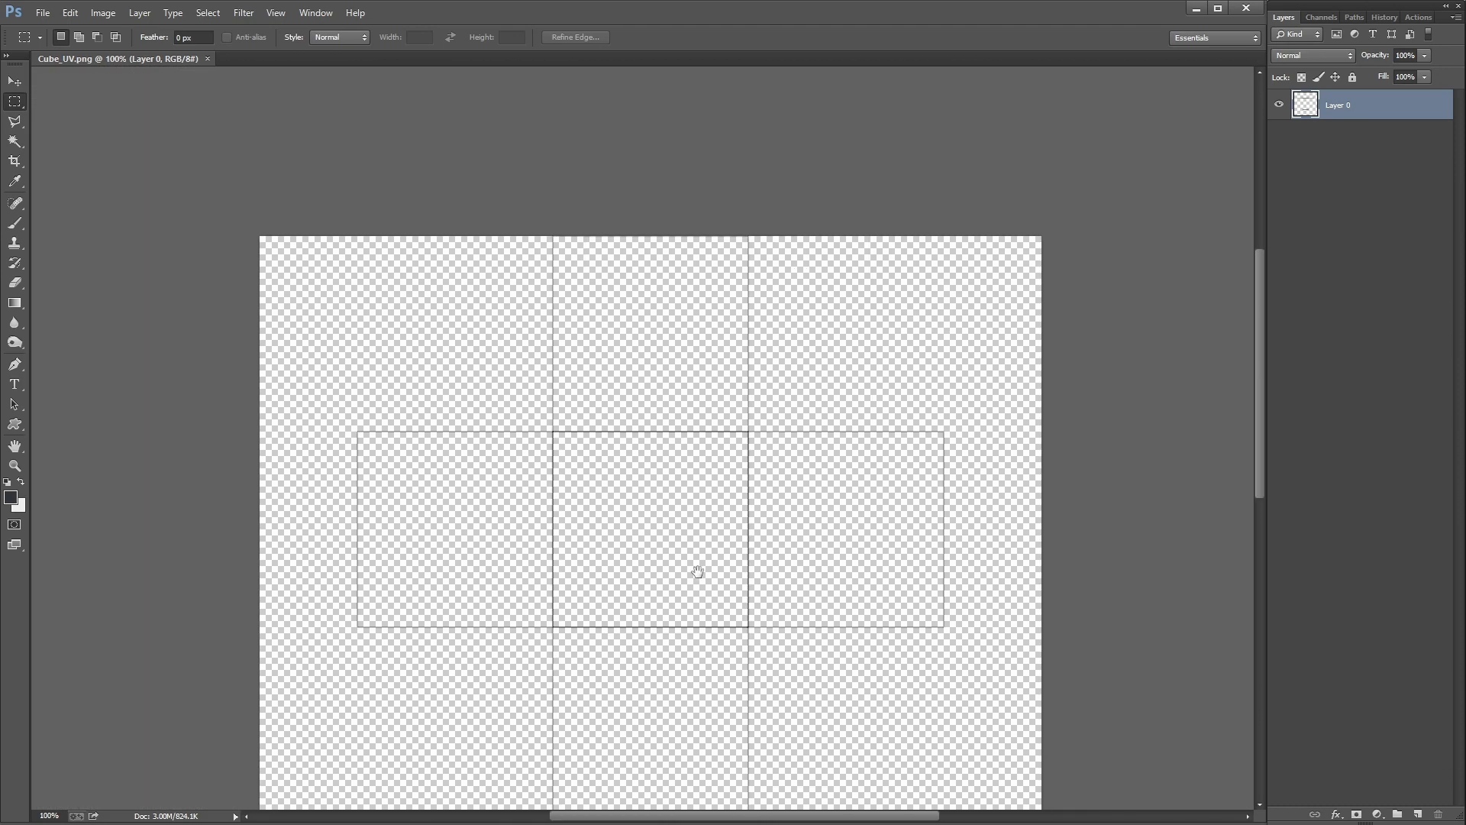
drag(697, 572, 660, 357)
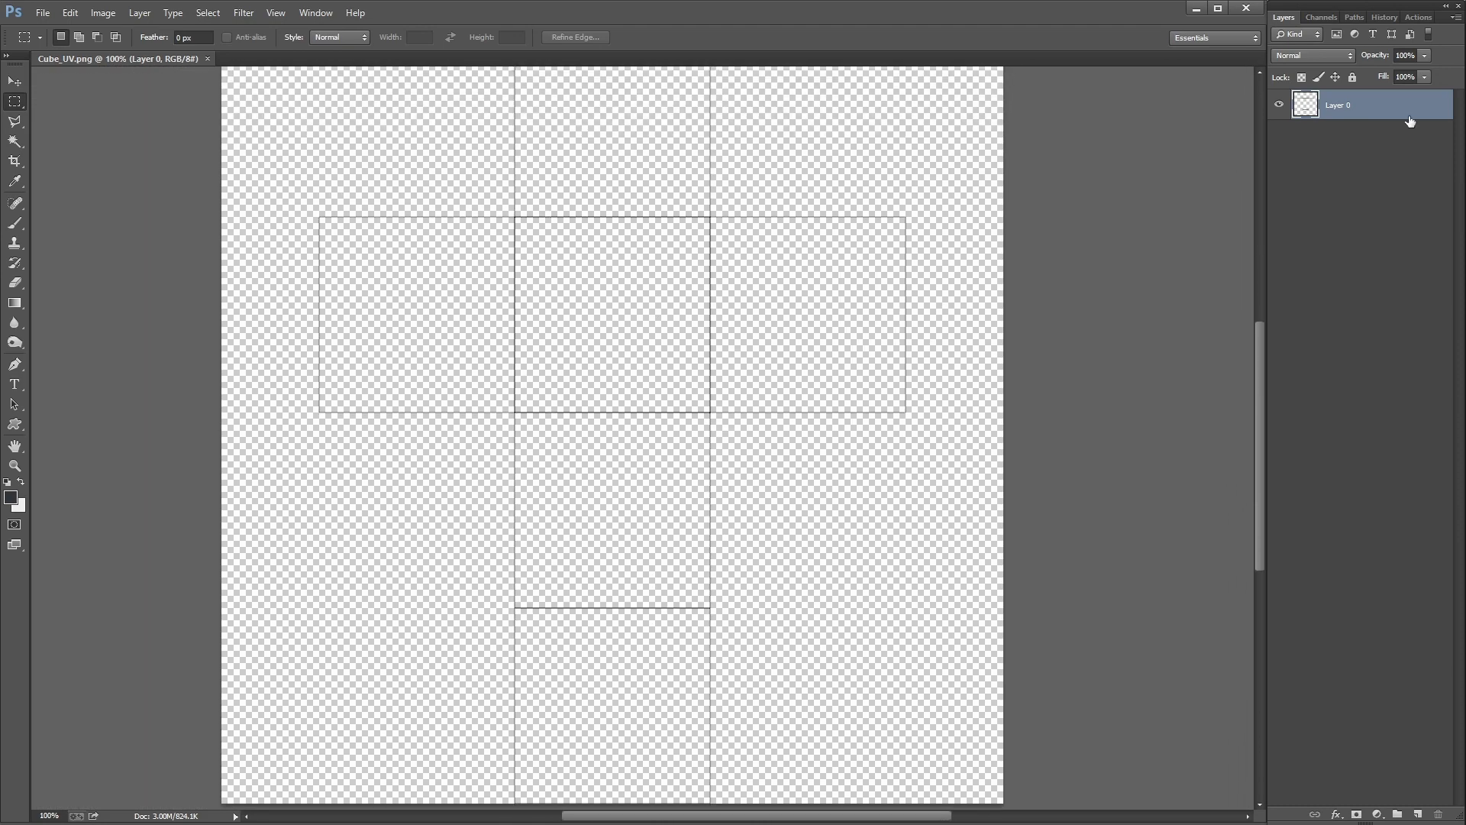
Step: Rename the layer holding the cube's UV outlines to UV and lock it
double_click(1344, 115)
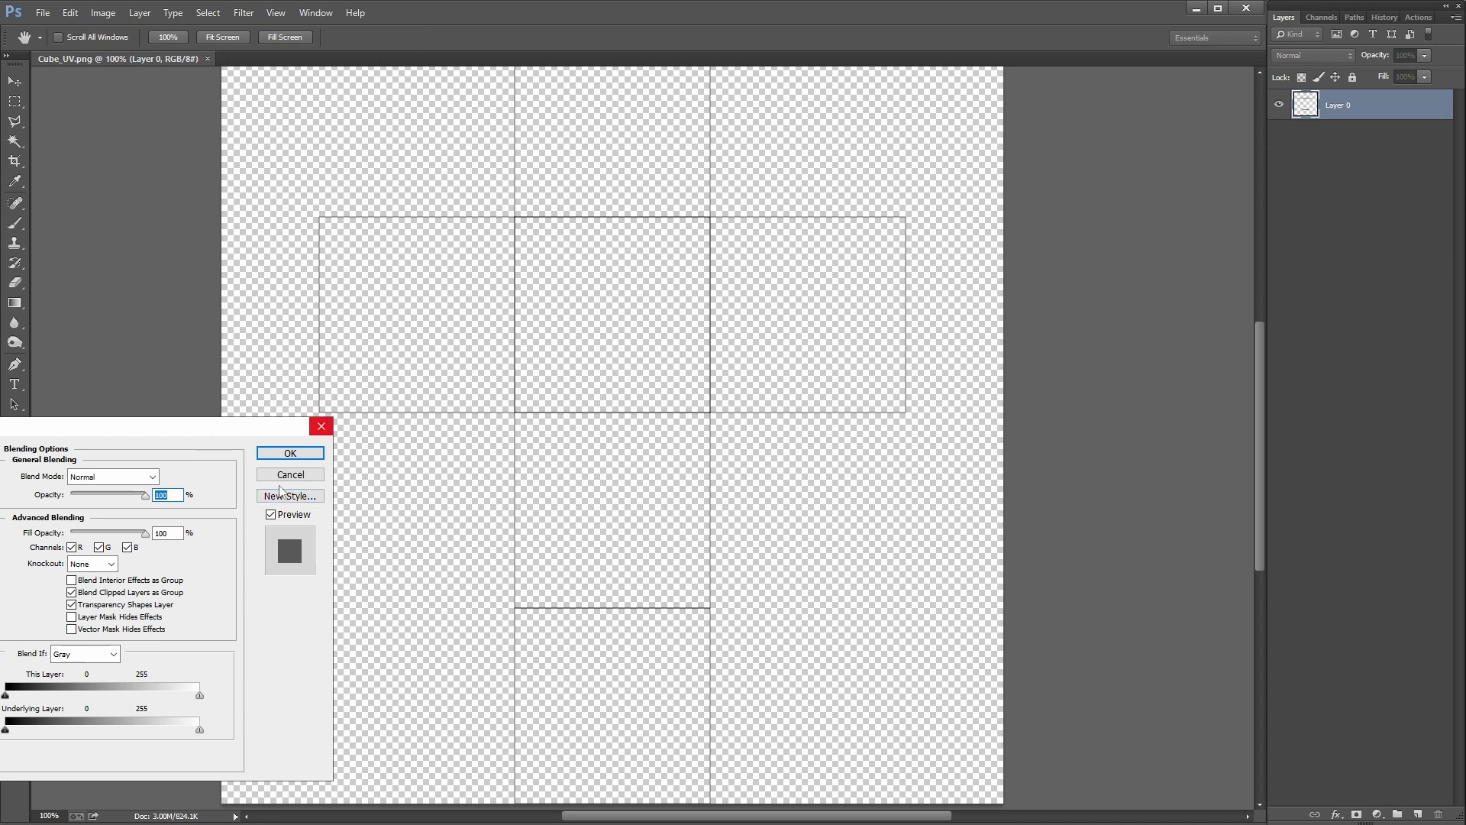
click(320, 426)
double_click(1341, 106)
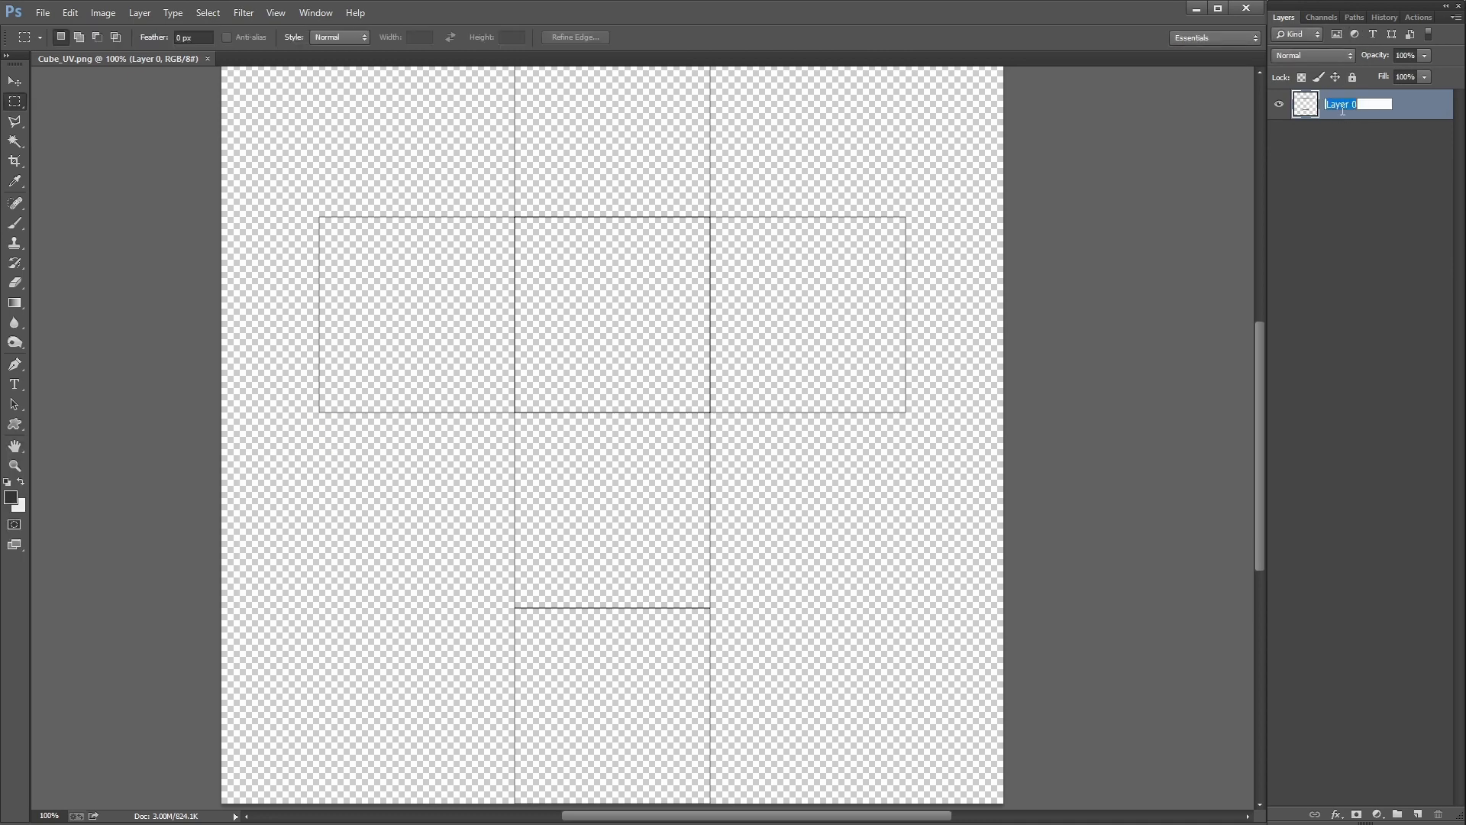
text(UV)
key(Return)
click(1280, 106)
click(1283, 107)
click(1352, 77)
Step: Add a new layer beneath the UV layer and fill it with the dark foreground colour
click(1418, 814)
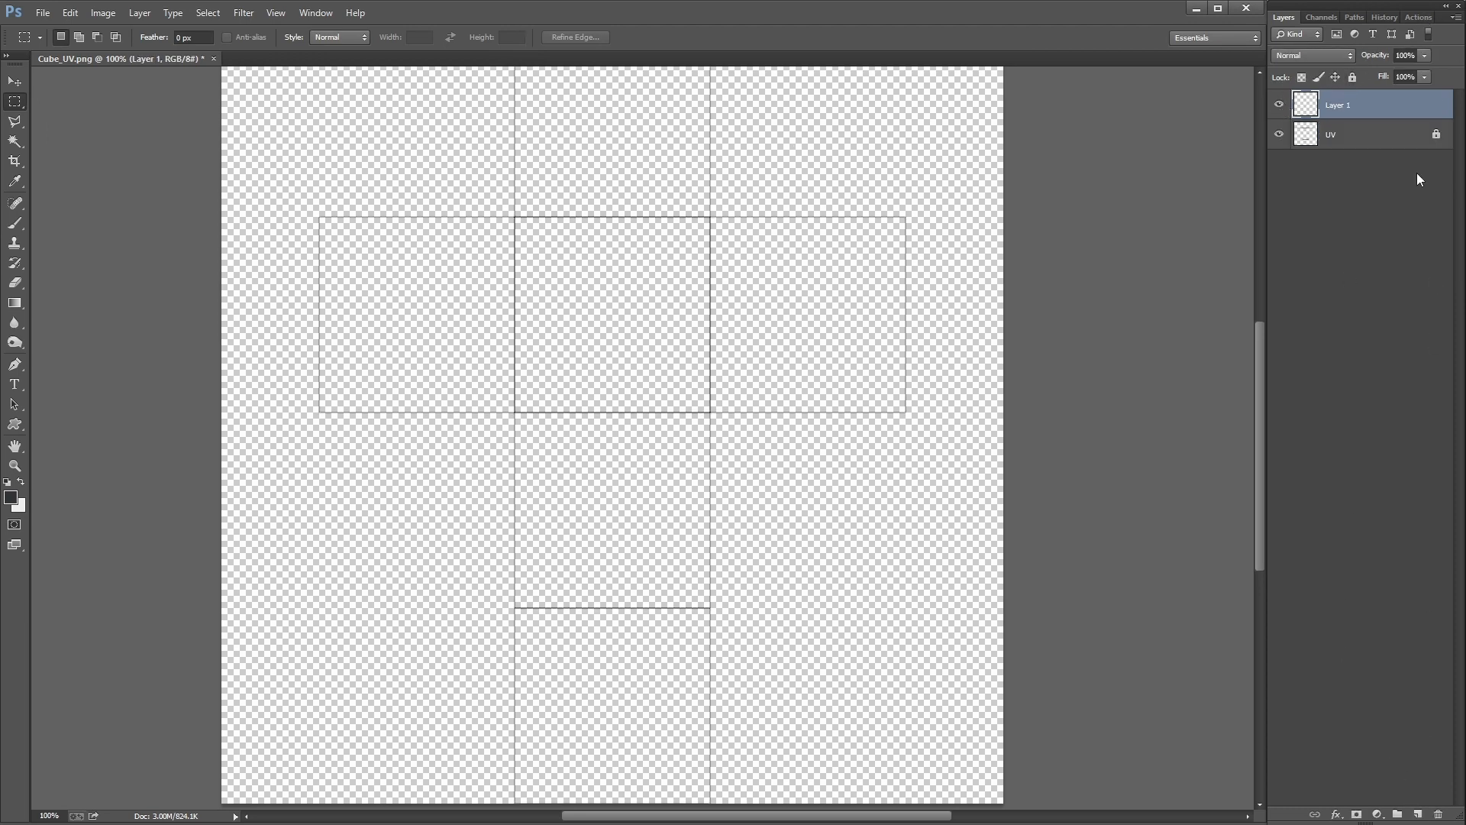
drag(1318, 90, 1330, 165)
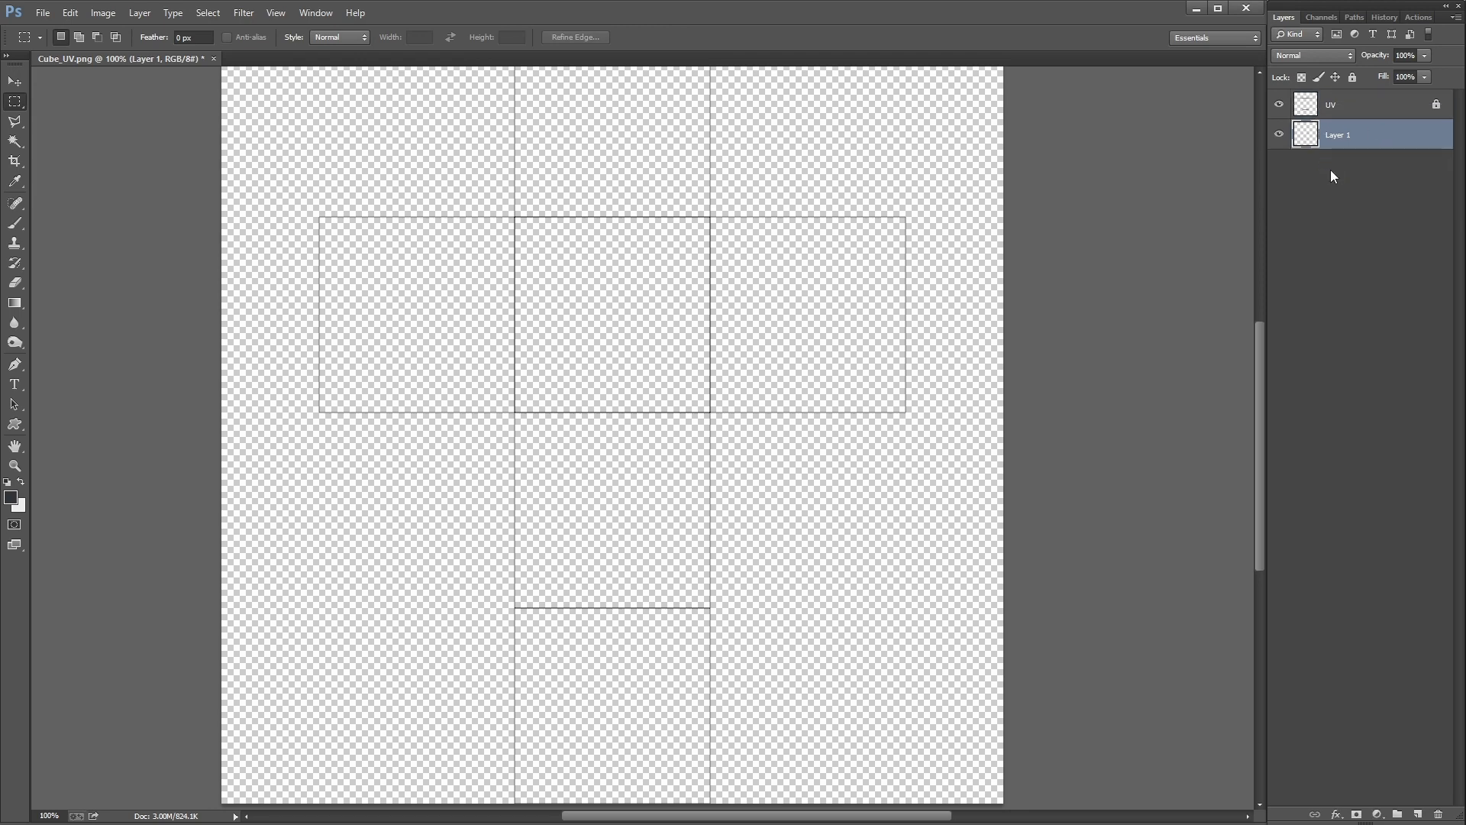
key(alt+BackSpace)
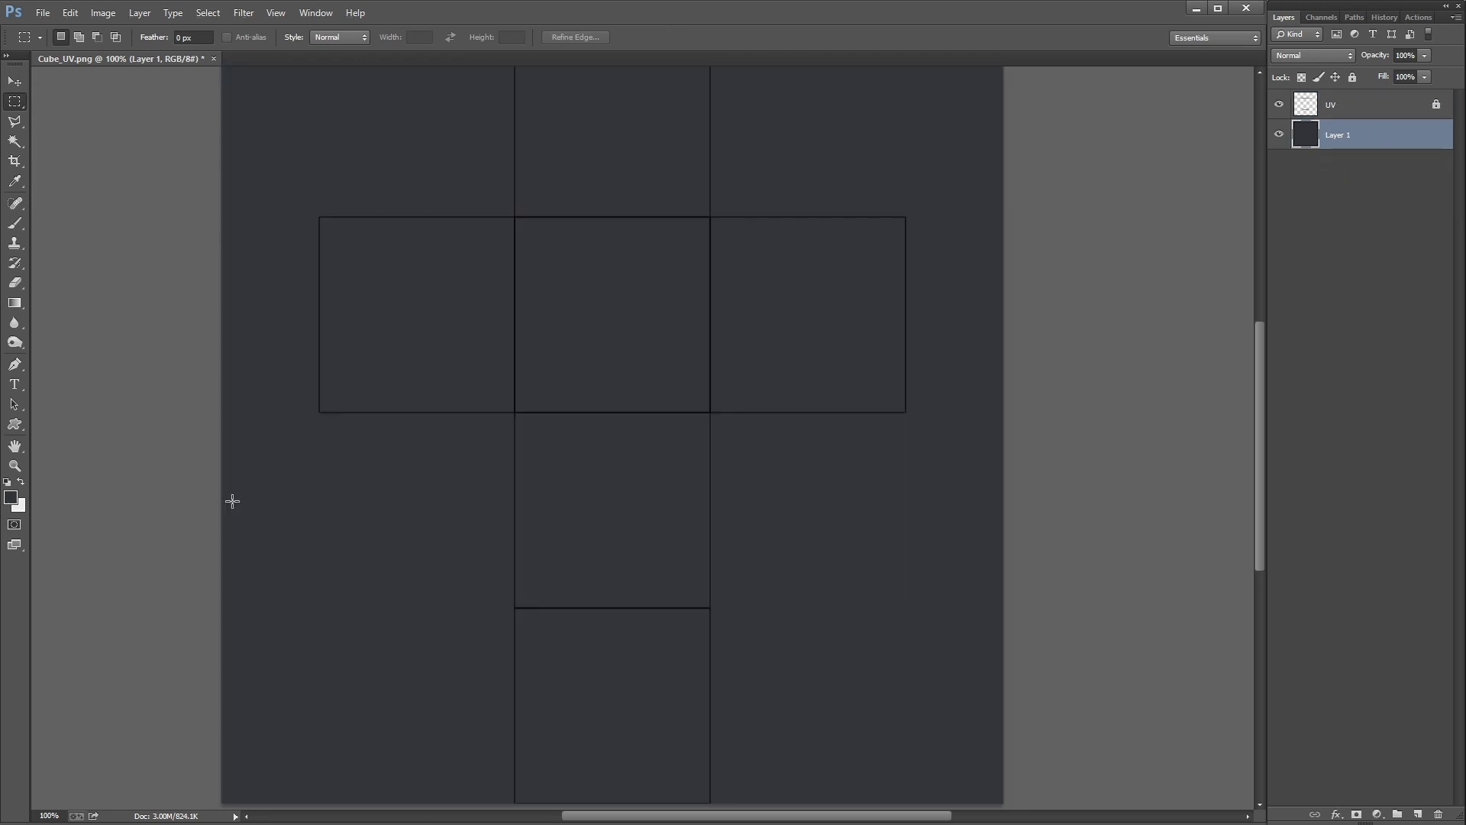
Step: Add a layer above the dark fill and paint an orange-red 1 in the uppermost square with a 15 px brush
click(1417, 814)
scroll(733, 341, up, 2)
key(b)
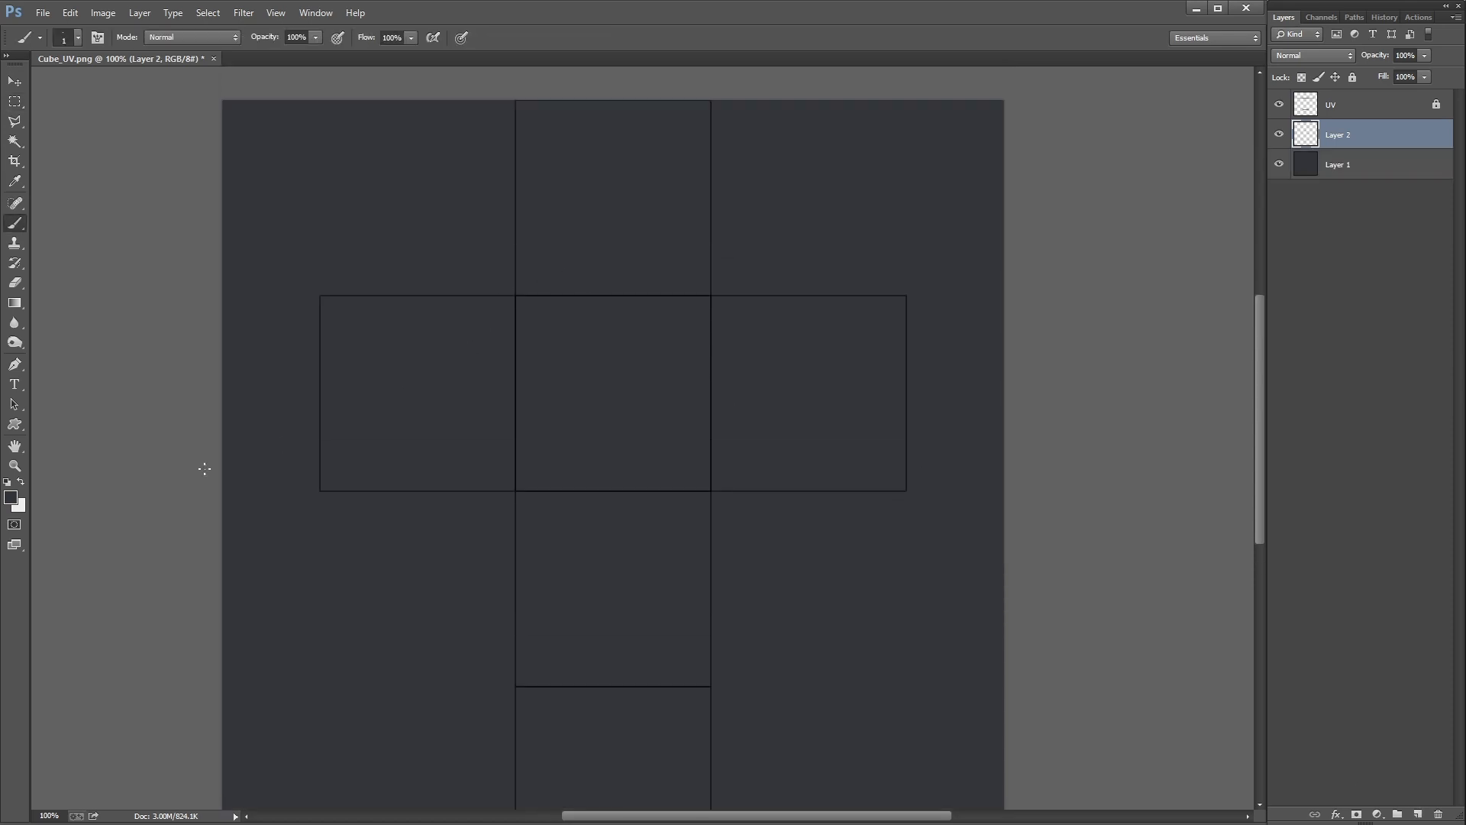
alt+shift+right_drag(479, 419, 649, 268)
key(bracketright)
key(bracketright)
key(bracketright)
key(bracketright)
key(bracketright)
key(bracketright)
key(bracketright)
key(bracketright)
key(bracketright)
key(bracketright)
key(bracketright)
key(bracketright)
key(bracketleft)
key(bracketleft)
mouse_move(604, 143)
mouse_down()
mouse_move(592, 151)
mouse_move(619, 261)
mouse_move(653, 240)
mouse_up()
key(bracketleft)
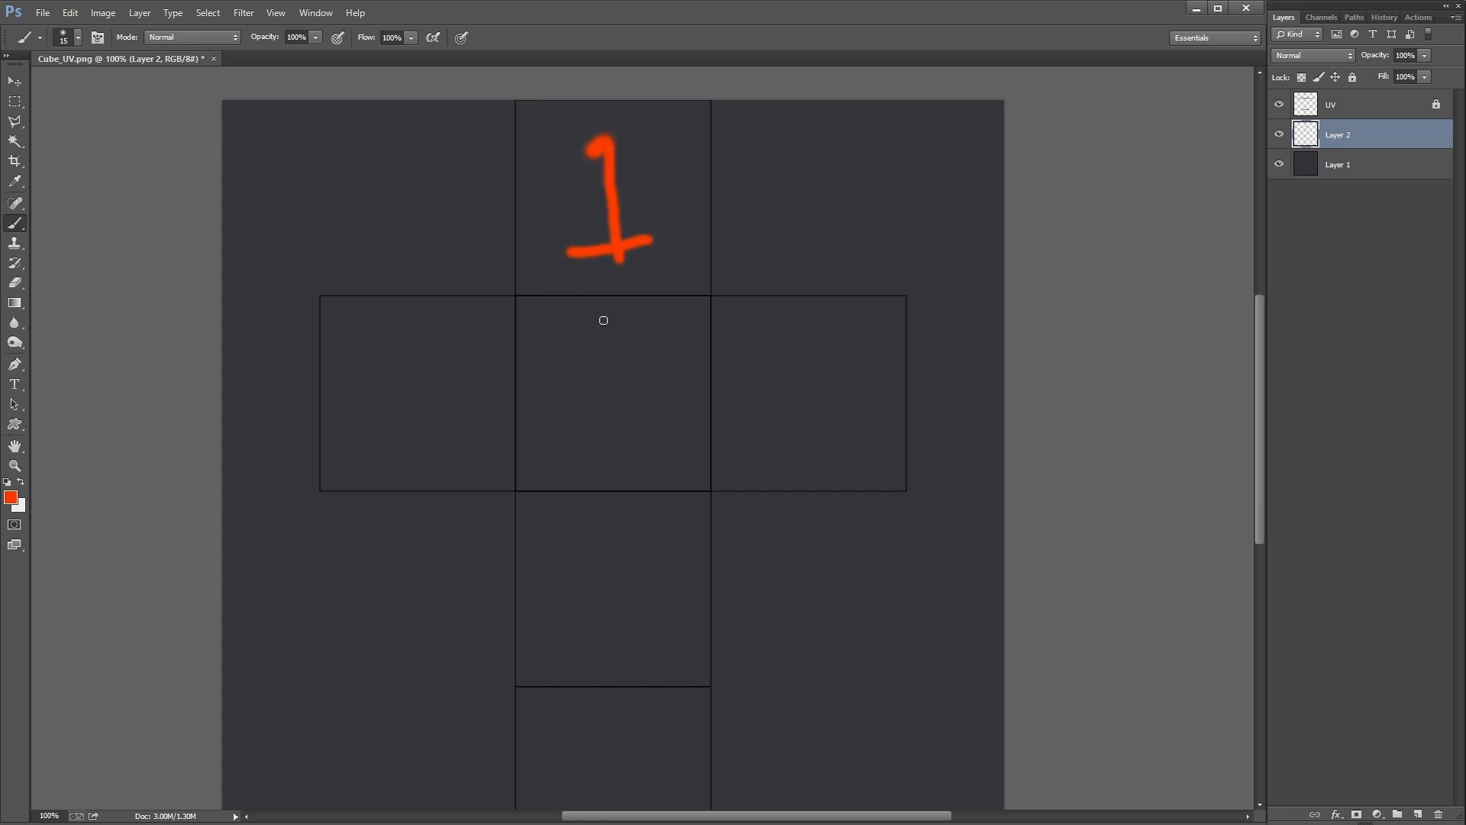
Step: Paint a yellow 2, a green 3 and an orange-red 4 in the three squares across the UV cross
alt+shift+right_drag(626, 360, 629, 353)
mouse_move(575, 345)
mouse_down()
mouse_move(639, 381)
mouse_move(657, 445)
mouse_up()
mouse_move(685, 369)
alt+shift+right_down()
mouse_move(793, 416)
mouse_move(763, 471)
alt+shift+right_up()
mouse_move(379, 334)
mouse_down()
mouse_move(415, 363)
mouse_move(435, 437)
mouse_move(388, 452)
mouse_up()
alt+shift+right_drag(734, 356, 692, 252)
mouse_move(841, 330)
mouse_down()
mouse_move(782, 401)
mouse_move(875, 397)
mouse_move(831, 467)
mouse_up()
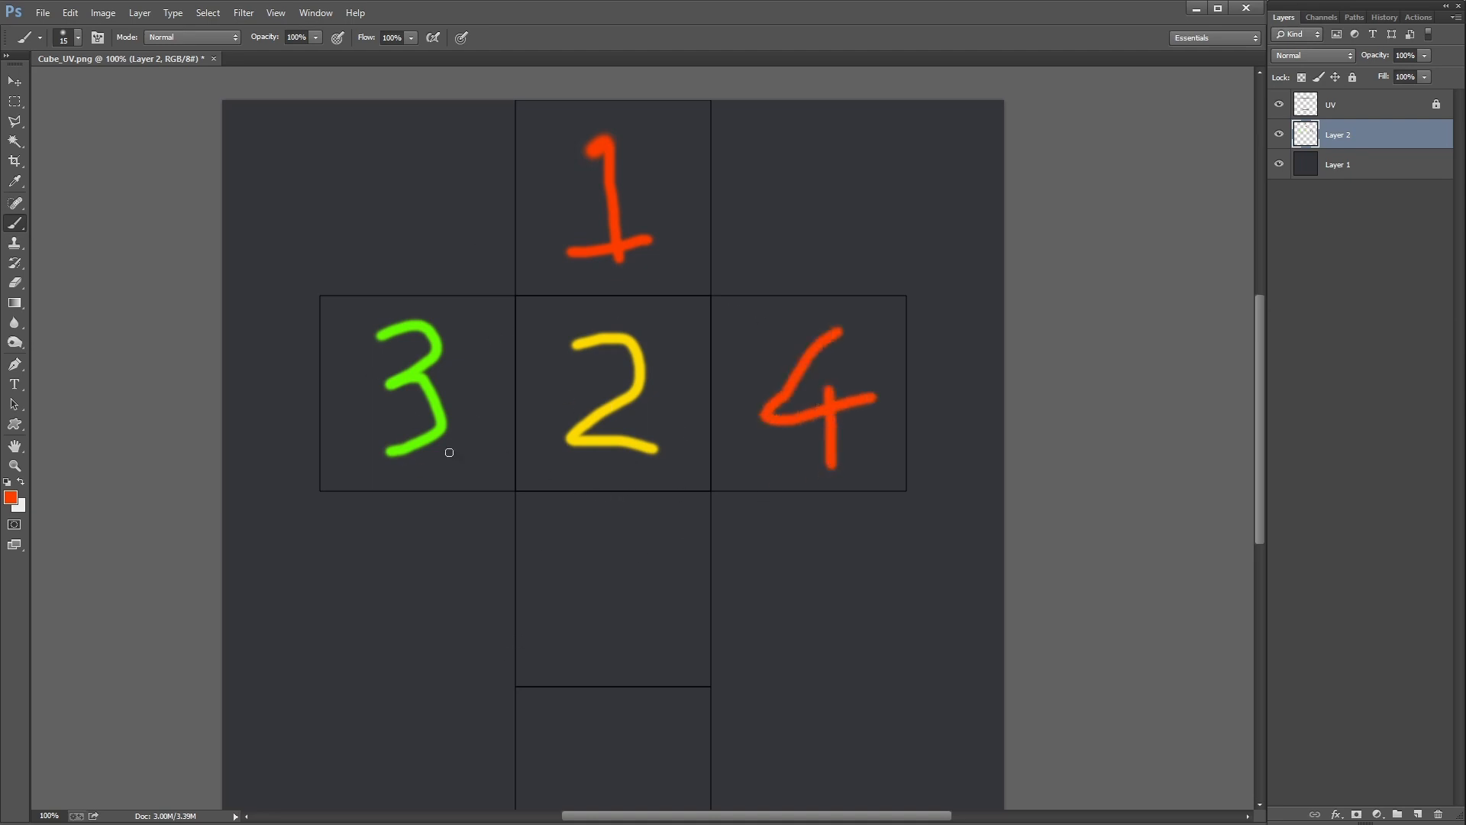
Step: Paint a pink 5 and a yellow 6 in the two lower squares of the UV cross
drag(590, 597, 550, 517)
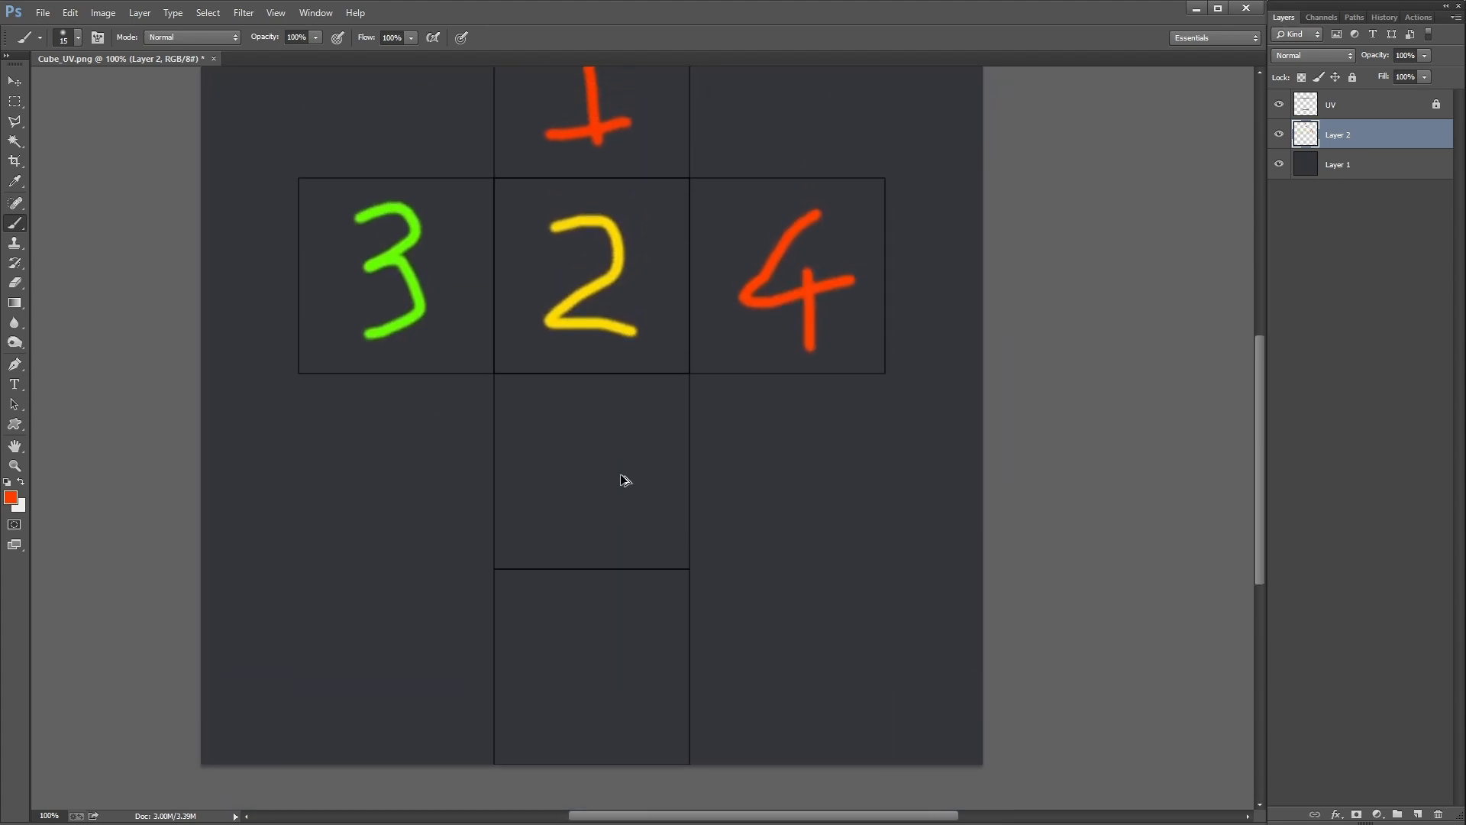
alt+shift+right_drag(623, 481, 462, 406)
mouse_move(585, 440)
mouse_down()
mouse_move(574, 518)
mouse_move(639, 430)
mouse_up()
scroll(596, 537, down, 4)
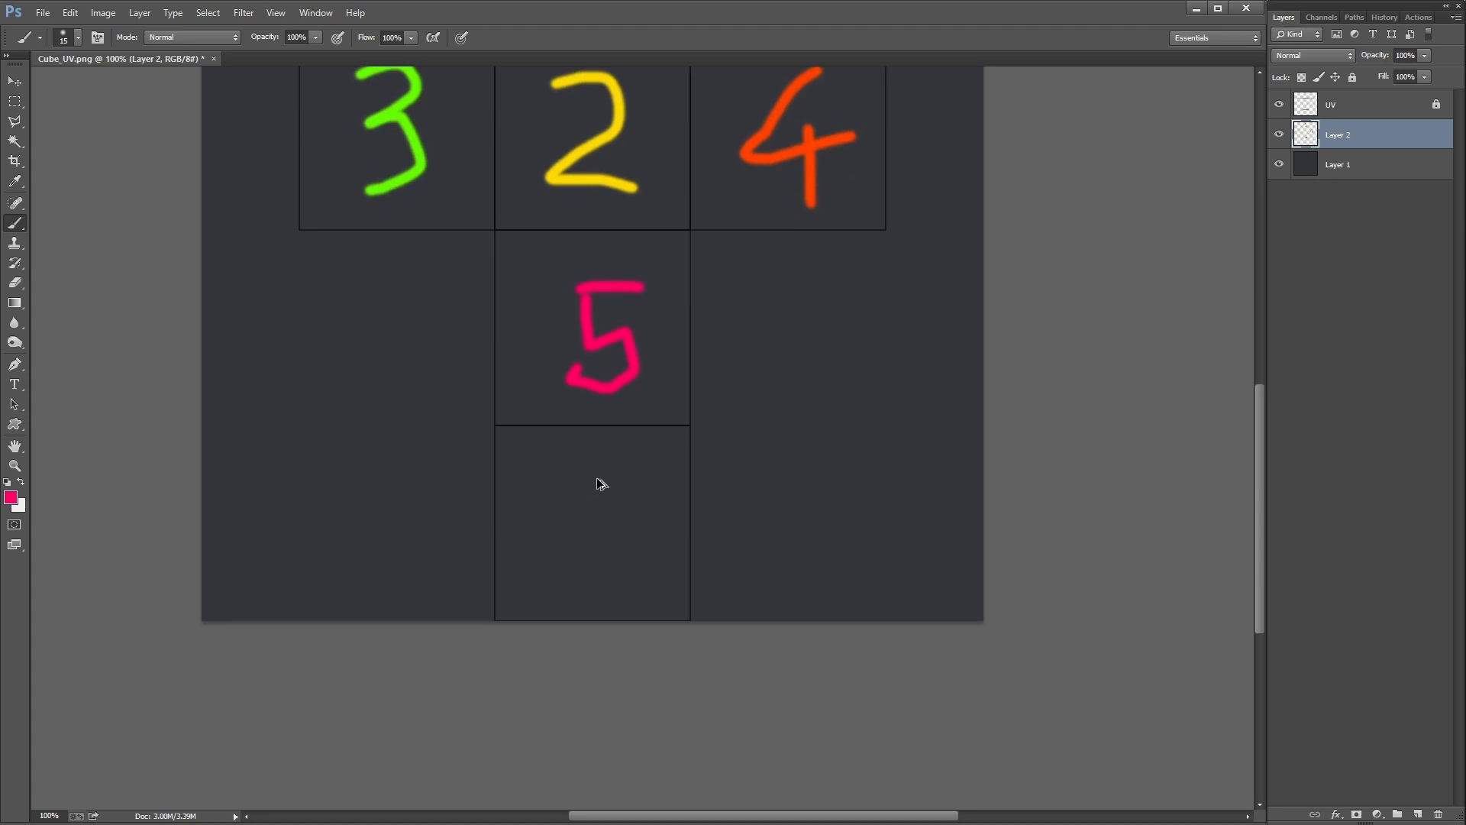
mouse_move(599, 484)
alt+shift+right_down()
mouse_move(399, 723)
mouse_move(573, 484)
mouse_move(632, 460)
alt+shift+right_up()
mouse_move(611, 475)
mouse_down()
mouse_move(566, 533)
mouse_move(620, 536)
mouse_move(573, 527)
mouse_up()
drag(652, 396, 653, 648)
drag(397, 392, 406, 384)
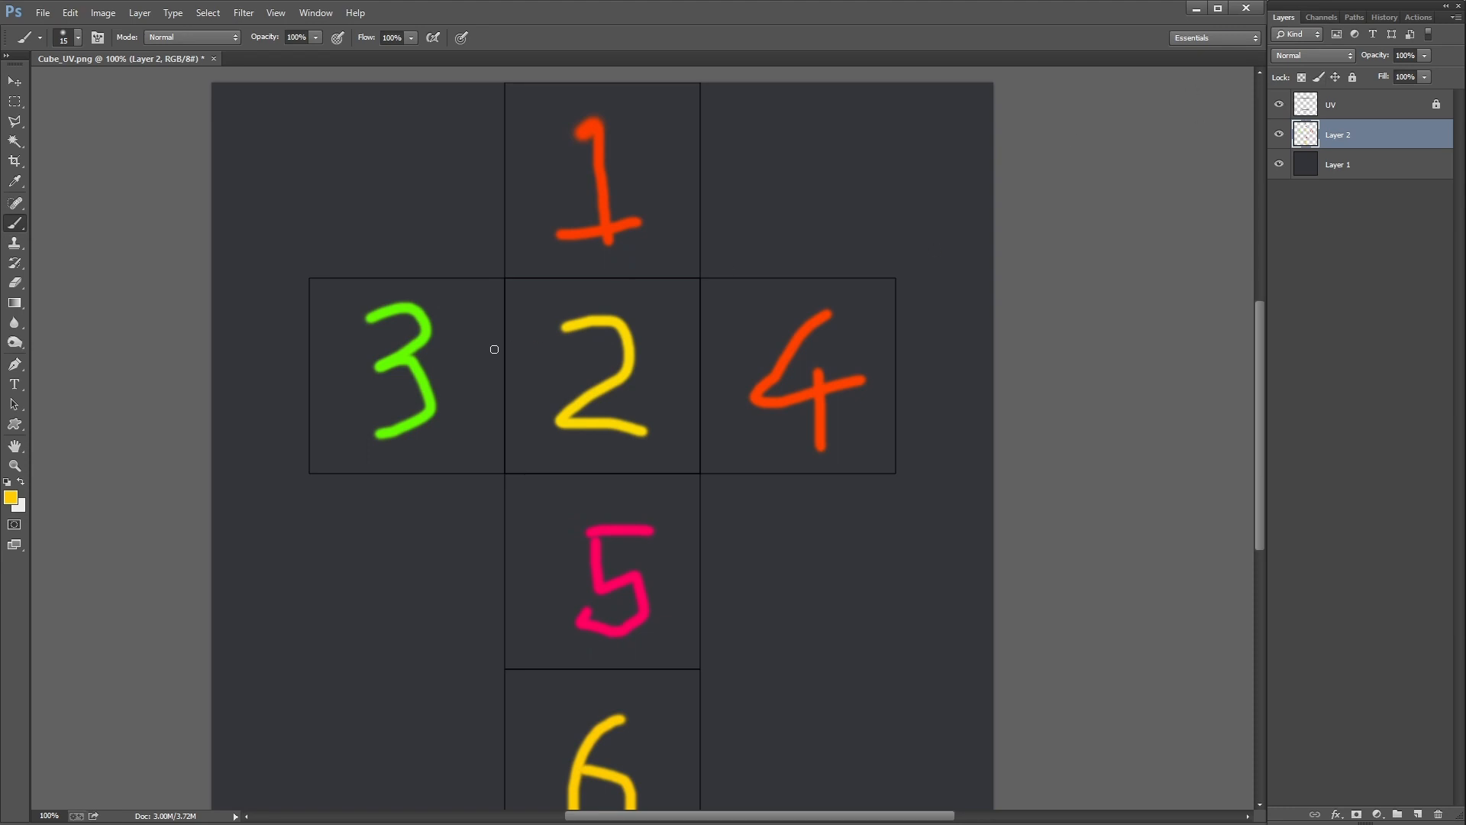
Step: Hide the UV layer and save the document as Cube_UV.psd in the texture folder with Maximize Compatibility
click(1280, 108)
key(m)
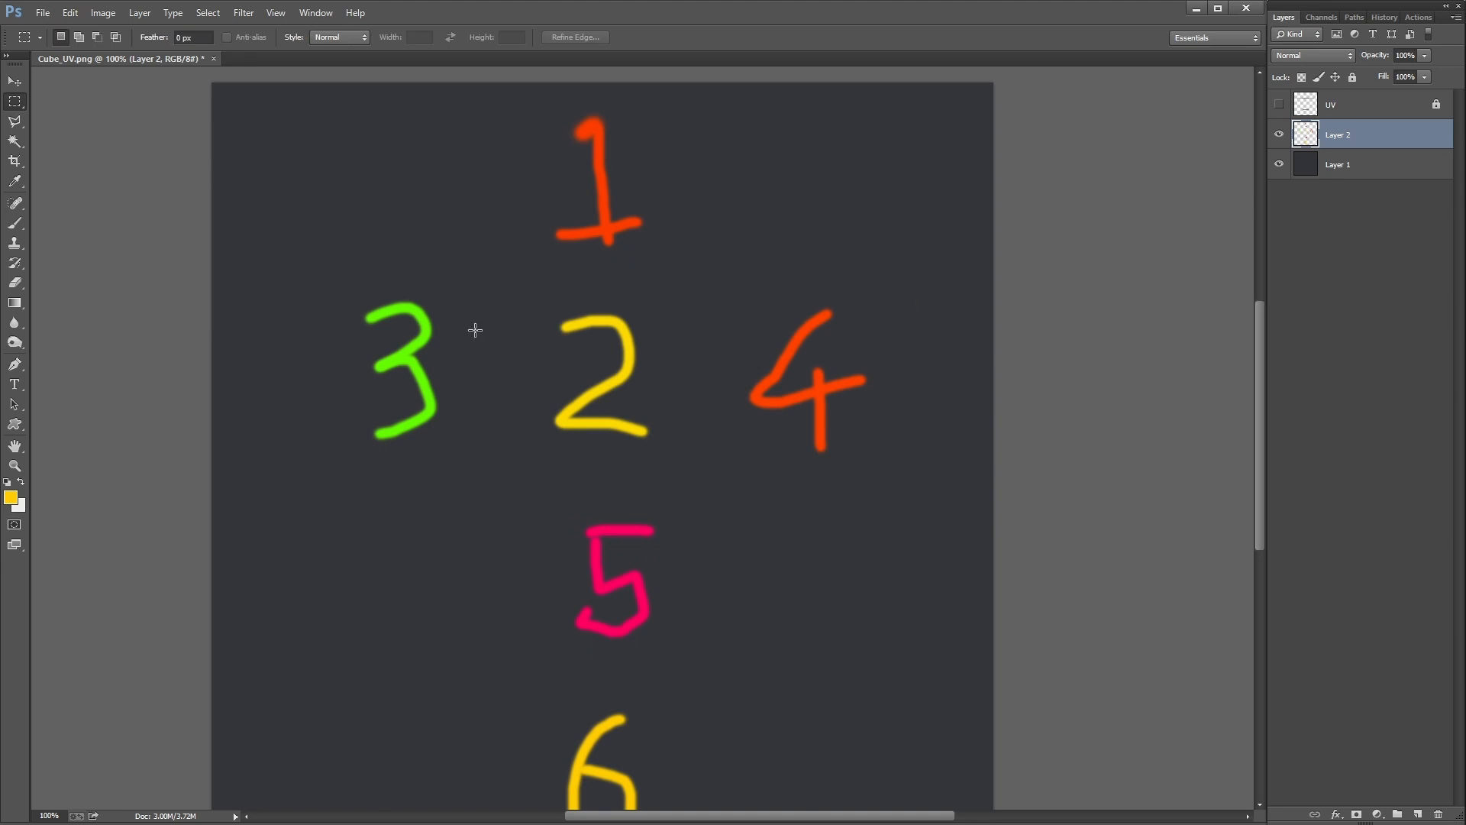
key(ctrl+shift+s)
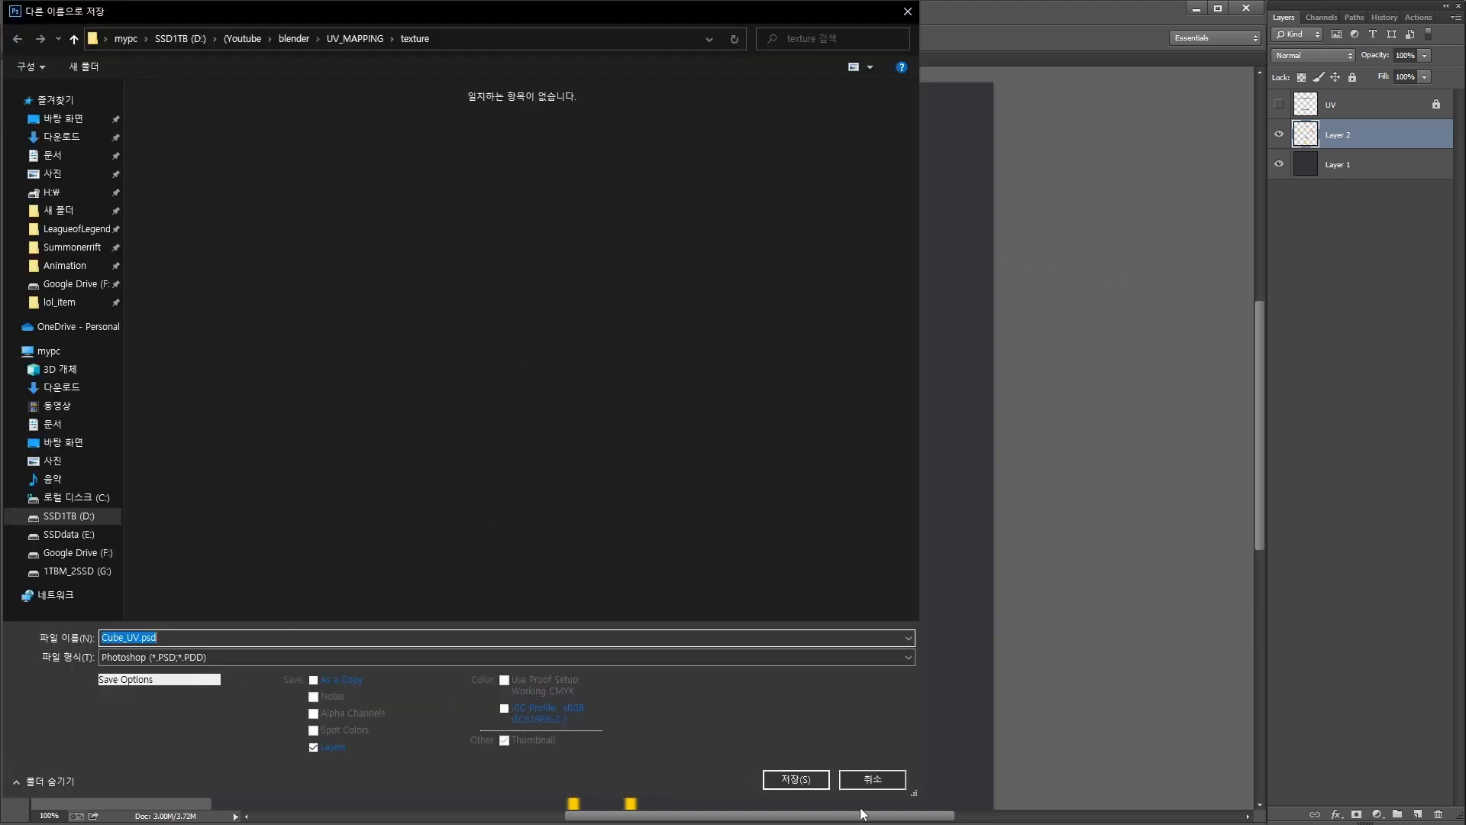
click(814, 781)
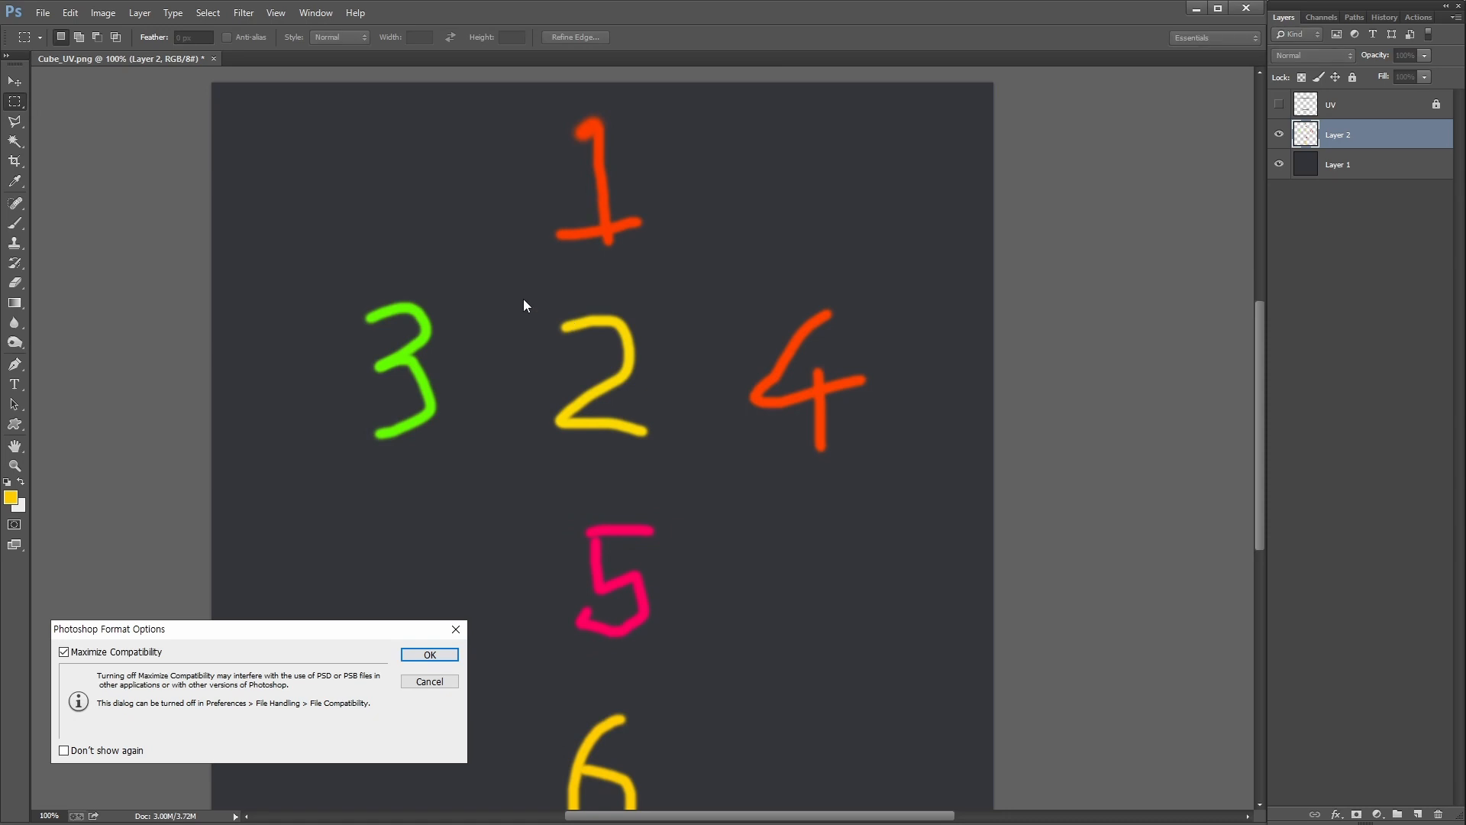
click(433, 656)
Step: Save a PNG copy of the numbered artwork as Cube_Texture.png with smallest compression and no interlacing
key(ctrl+shift+s)
click(295, 658)
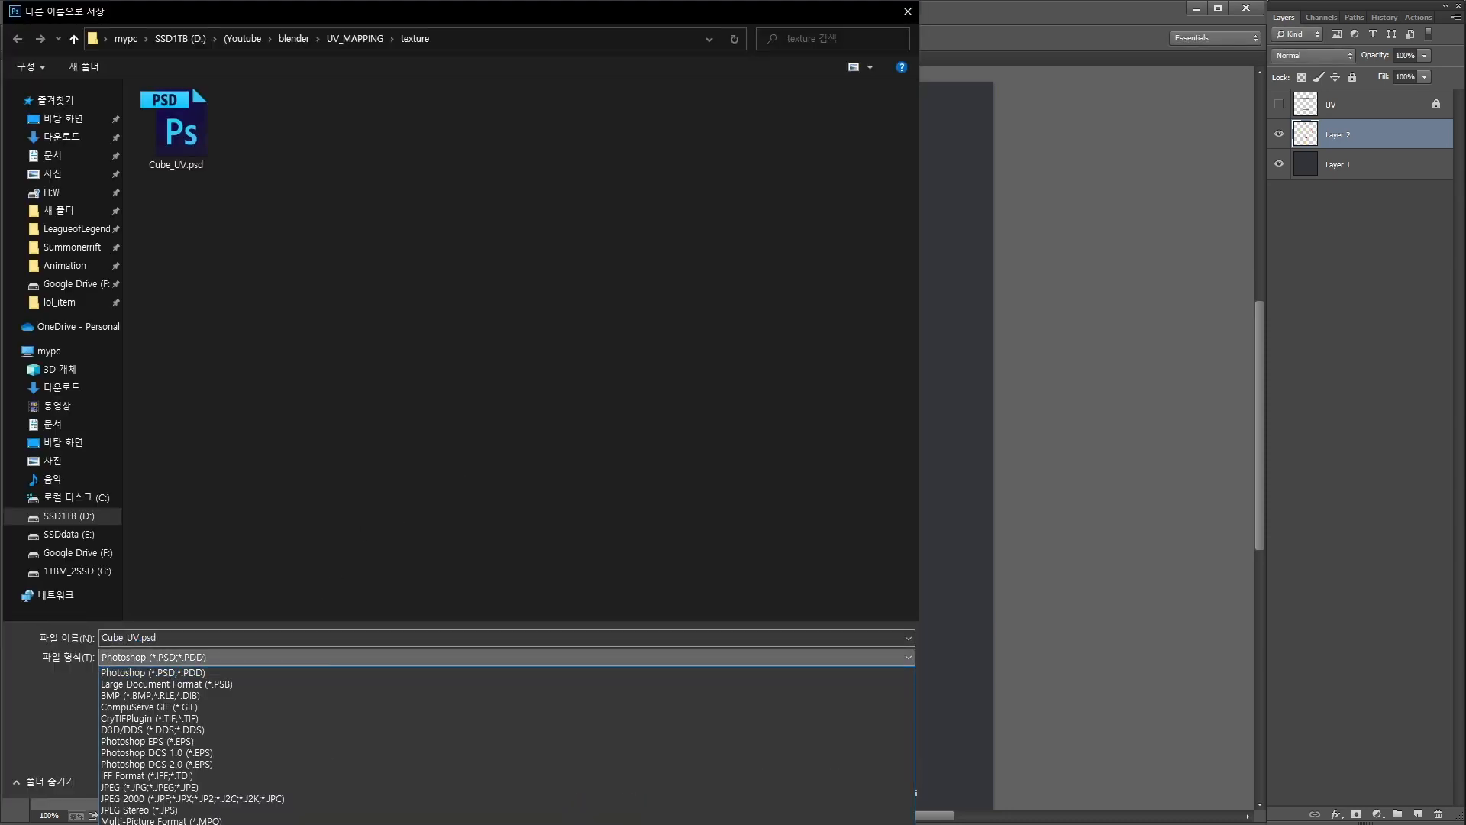
click(343, 824)
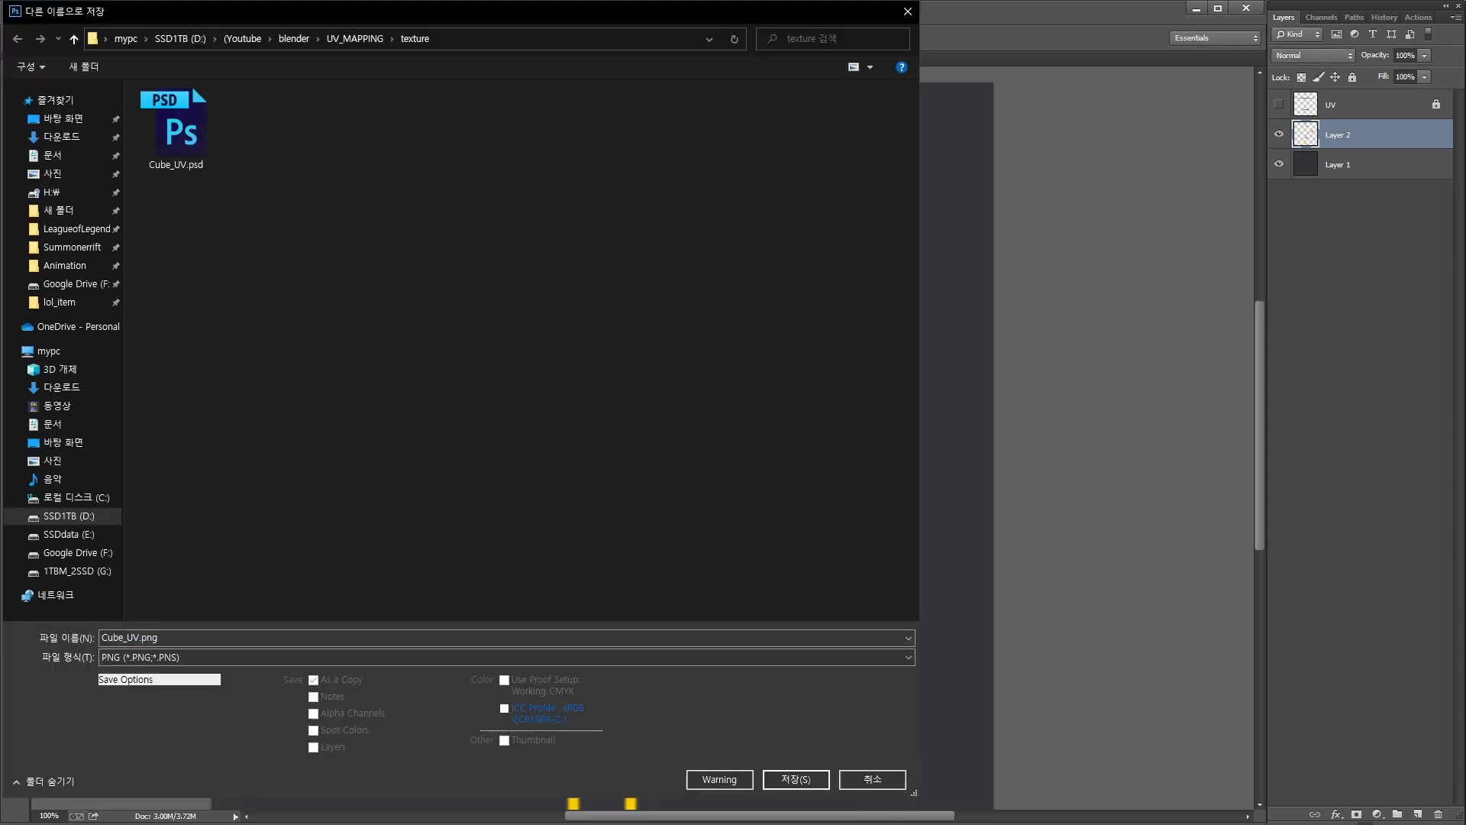
click(129, 637)
click(136, 639)
key(BackSpace)
key(Delete)
text(Texture)
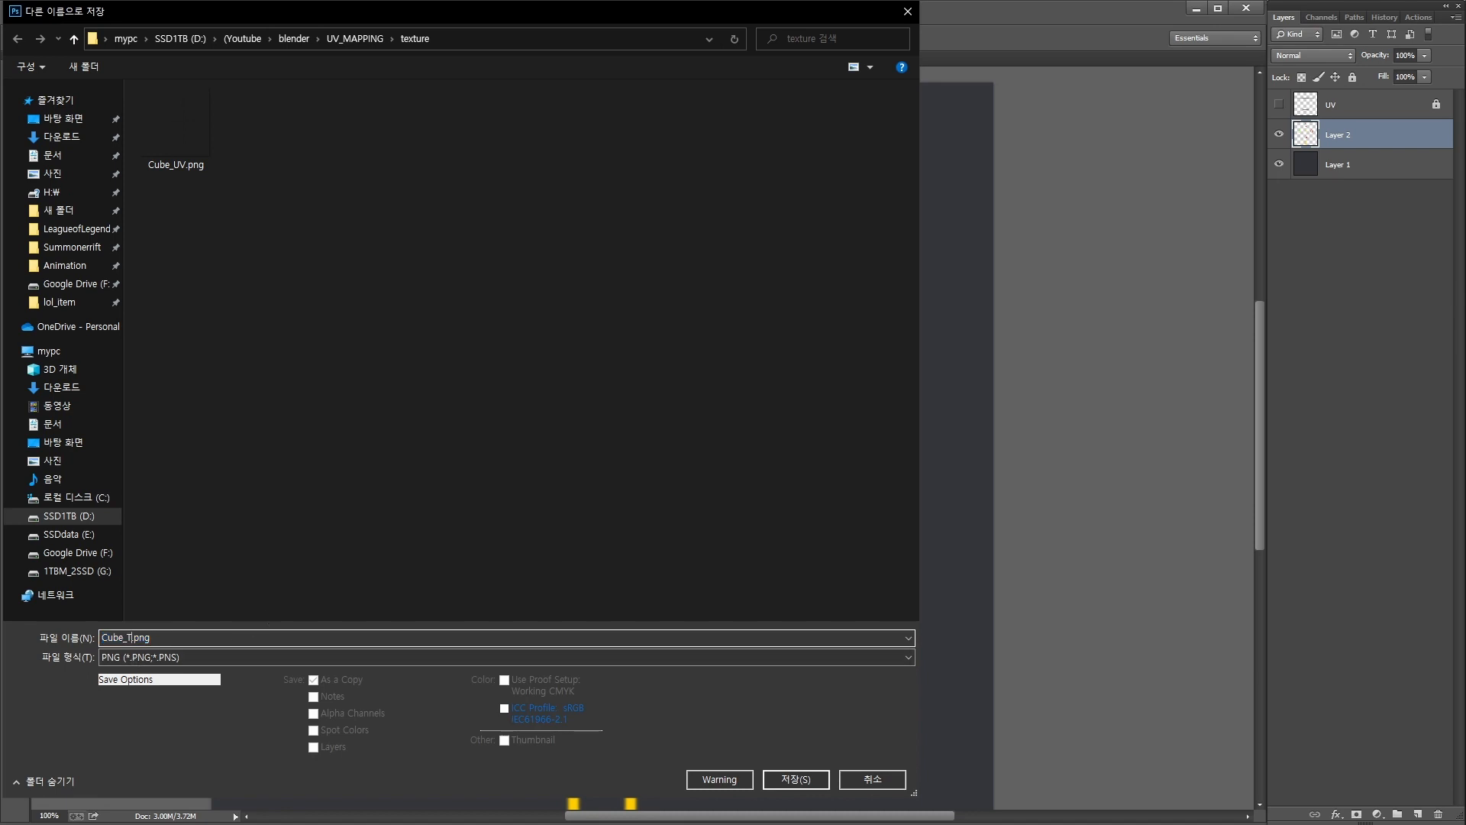
click(482, 419)
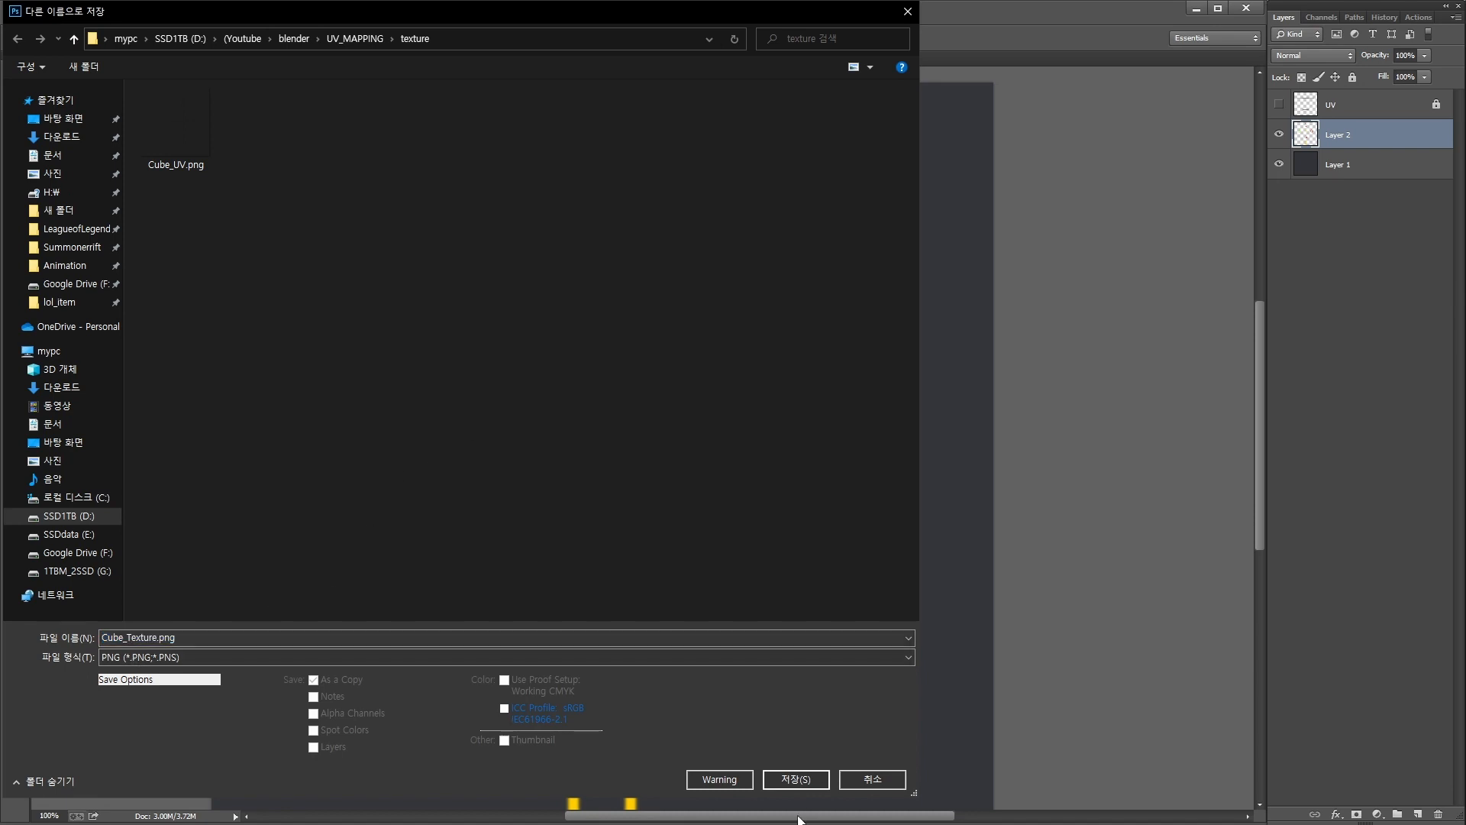
click(799, 779)
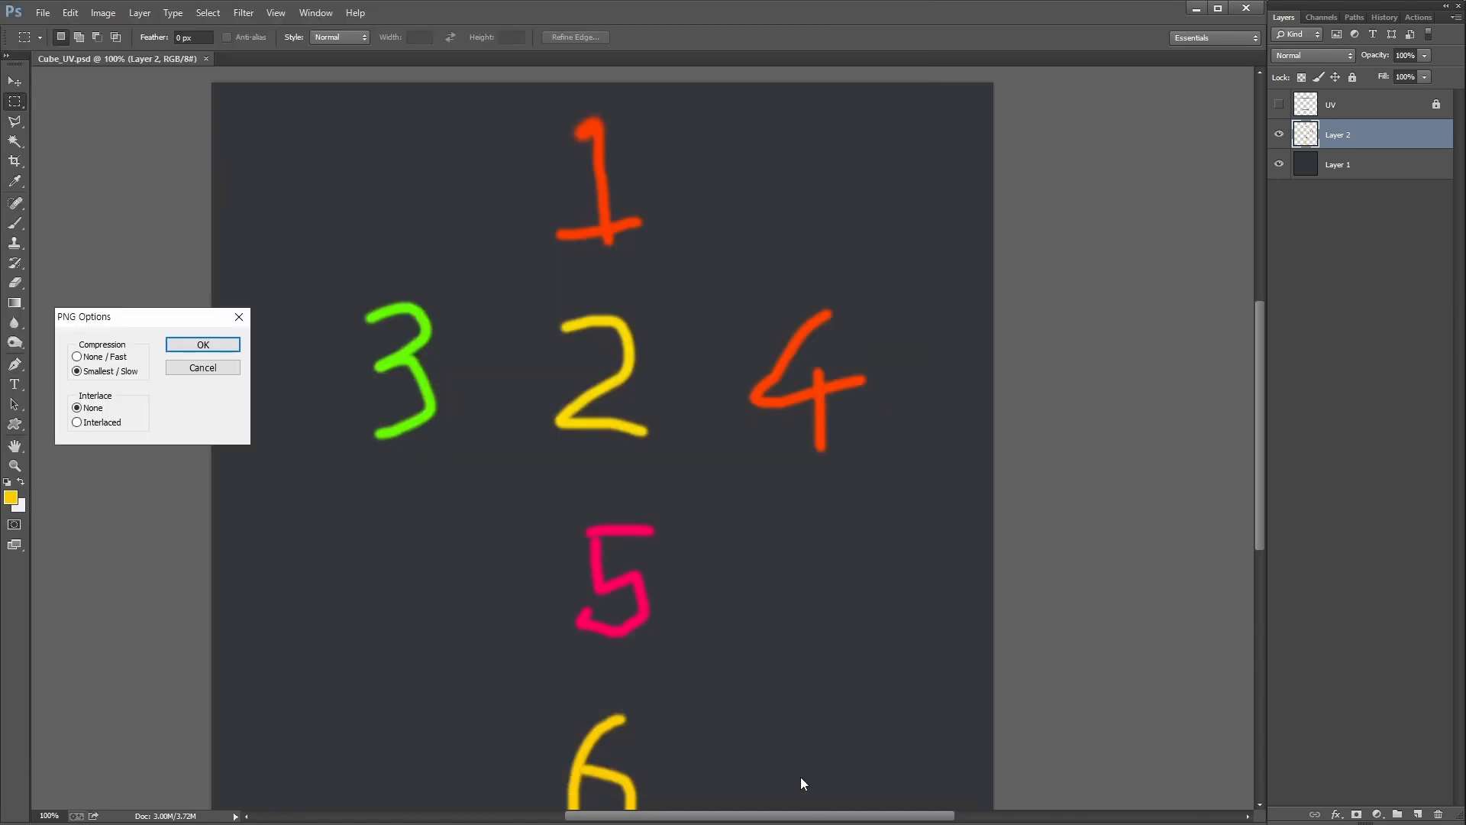
click(203, 344)
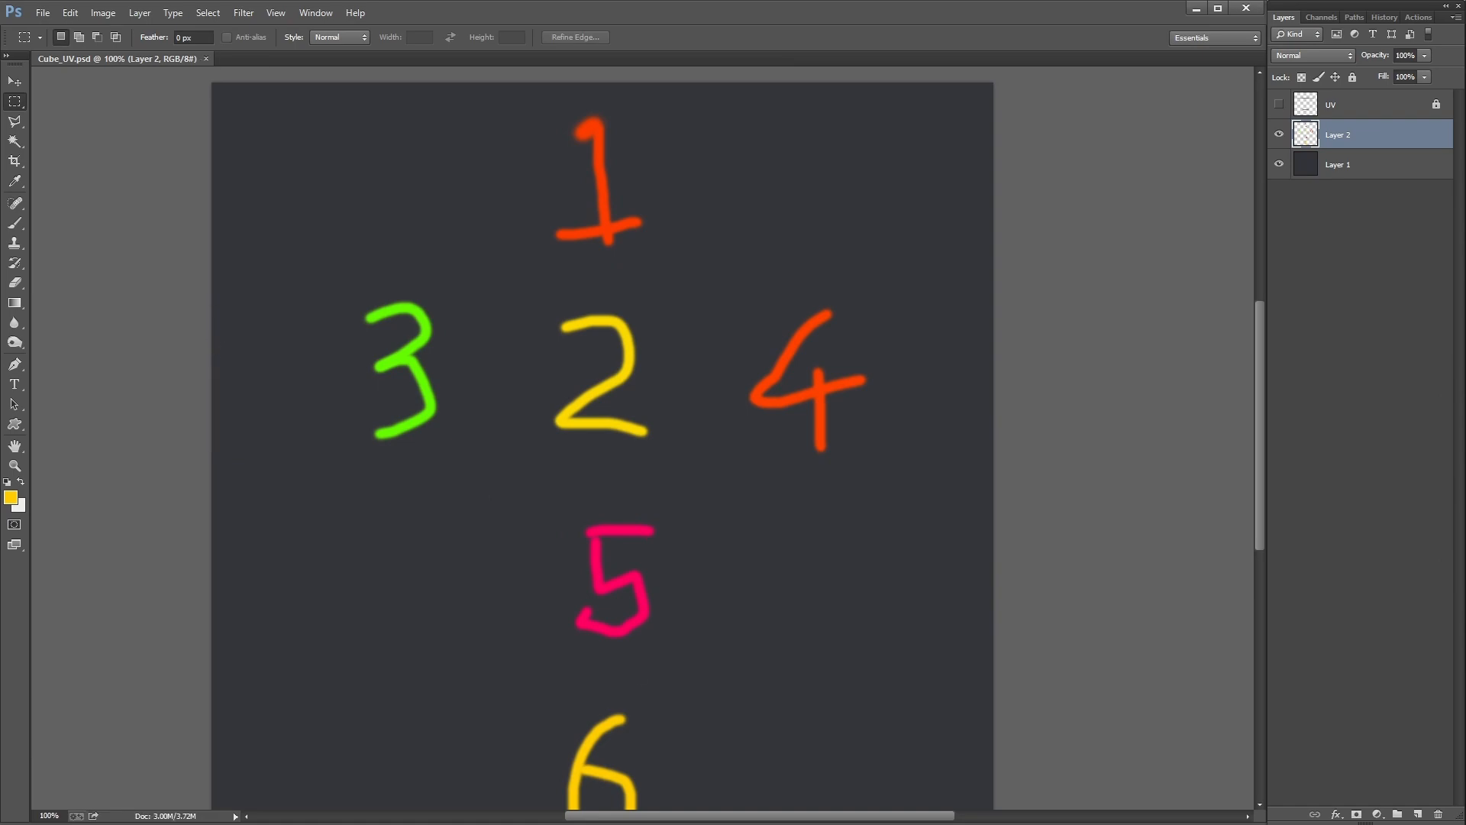
Step: Switch to Blender, leave Edit Mode, and open Cube_Texture.png from the texture folder in the image editor
key(alt+Tab)
key(Tab)
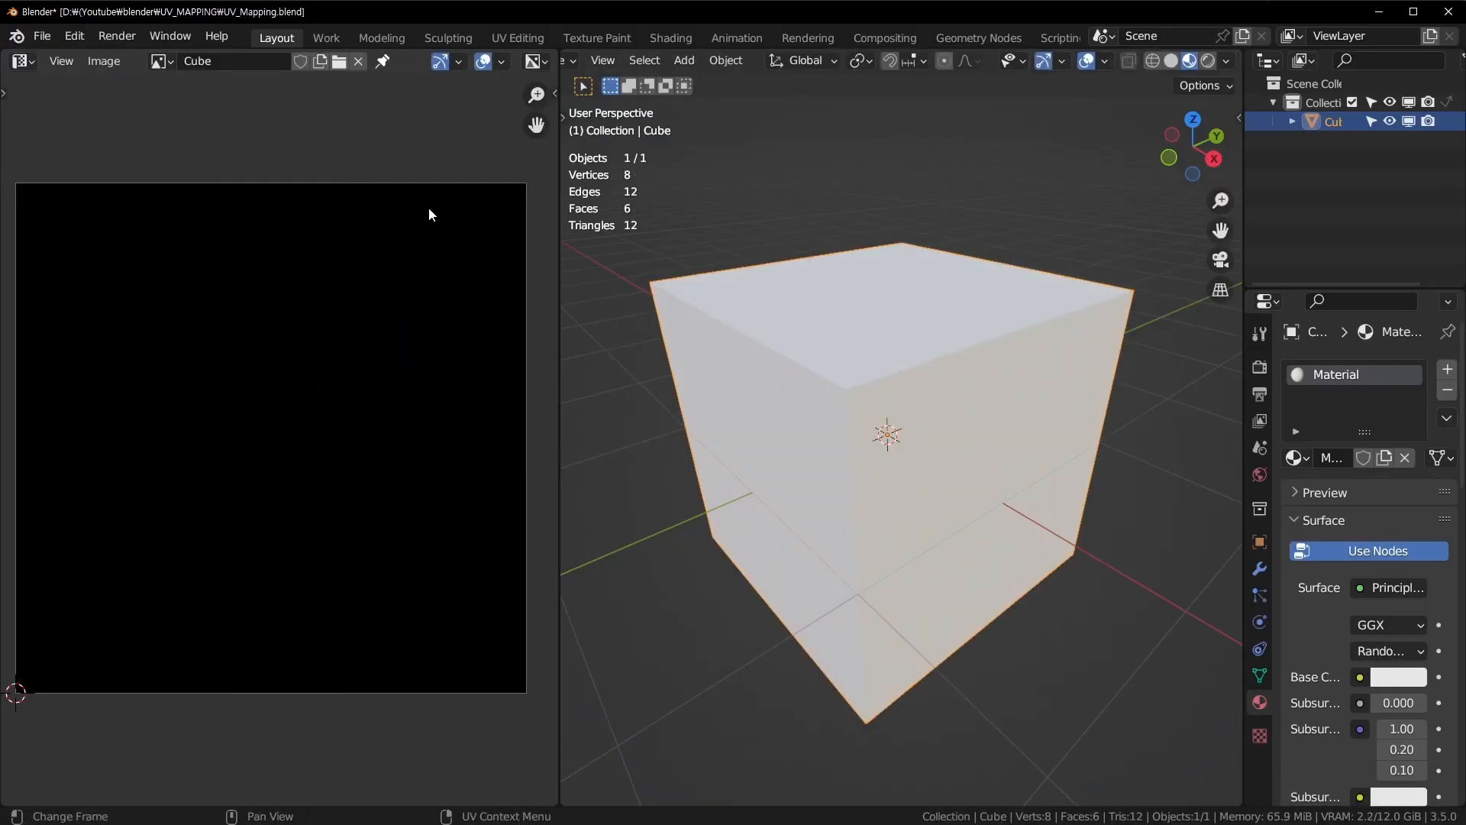
click(339, 61)
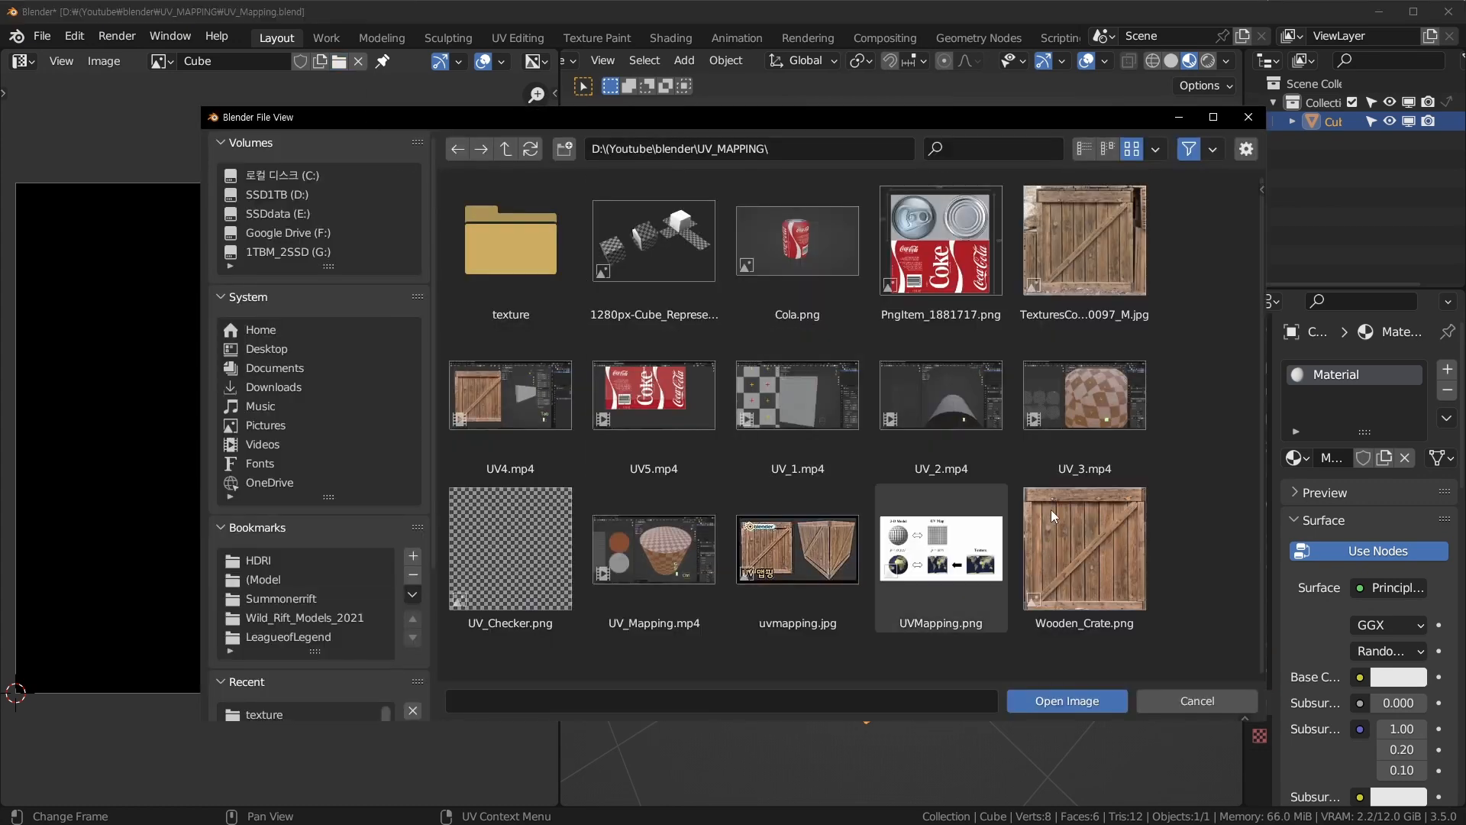
click(478, 252)
double_click(478, 247)
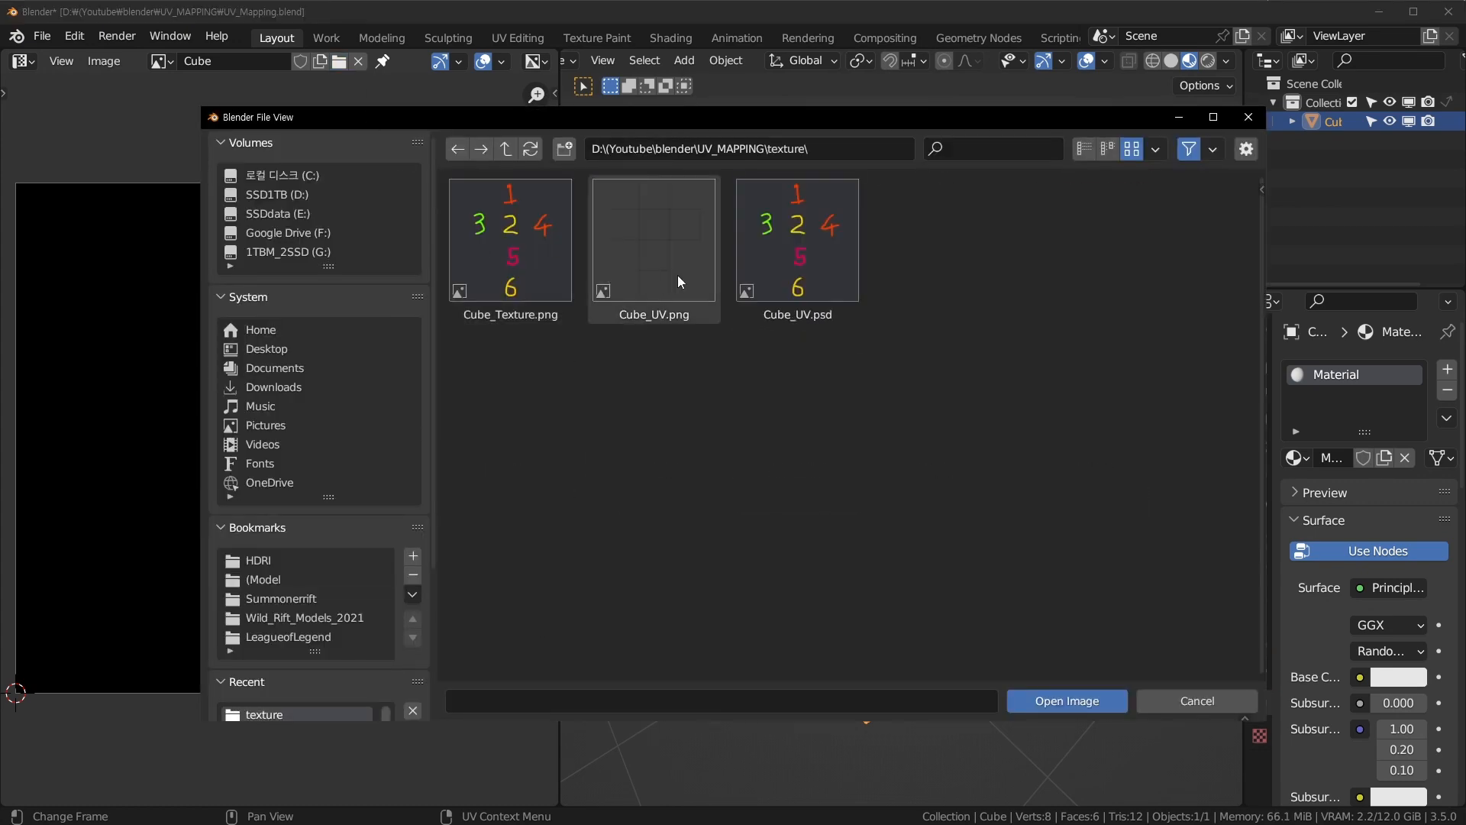
click(543, 231)
double_click(543, 230)
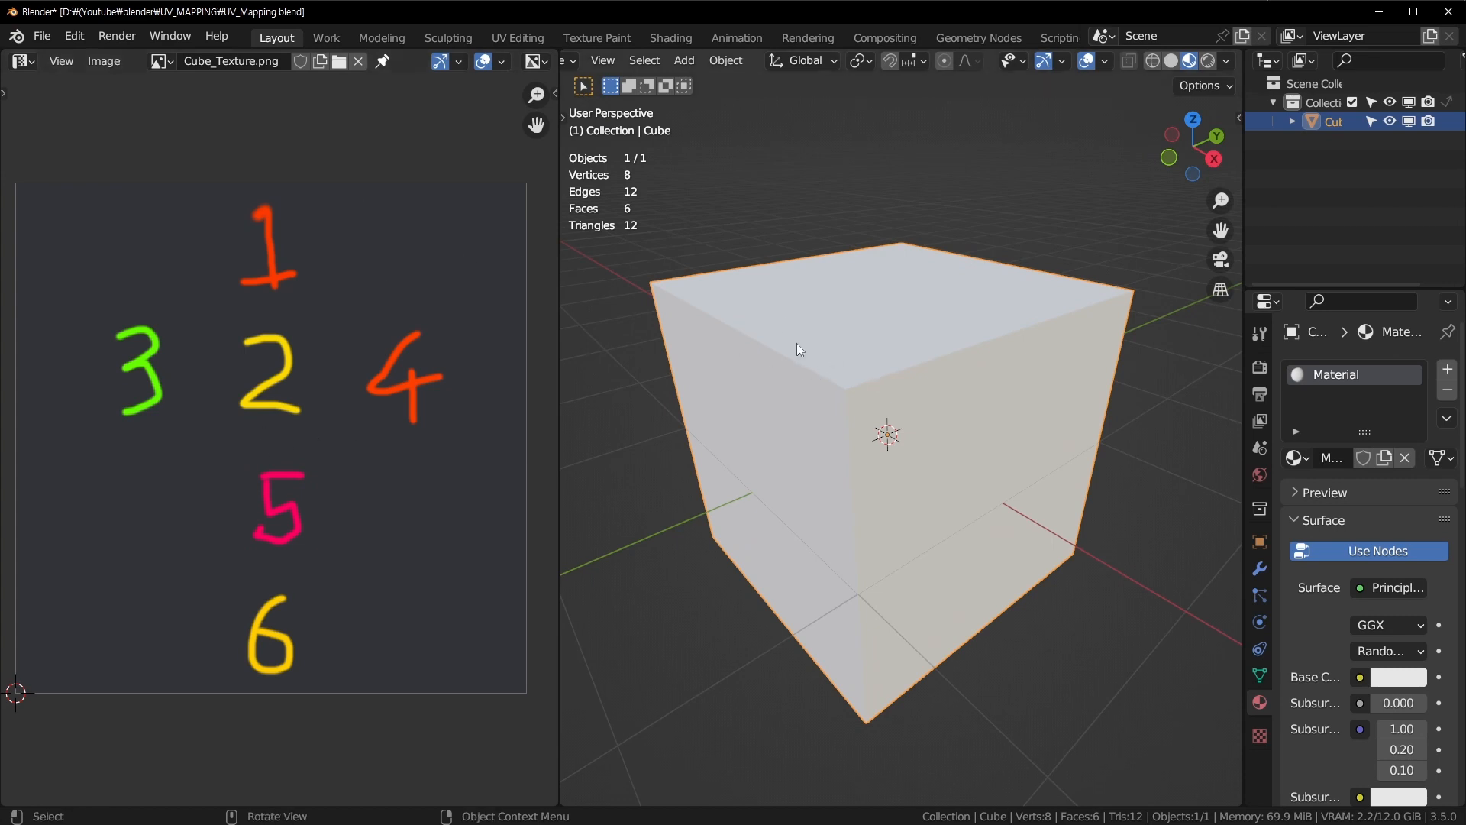
Step: Link an Image Texture to the cube material's Base Color and assign Cube_Texture.png to it
click(1361, 677)
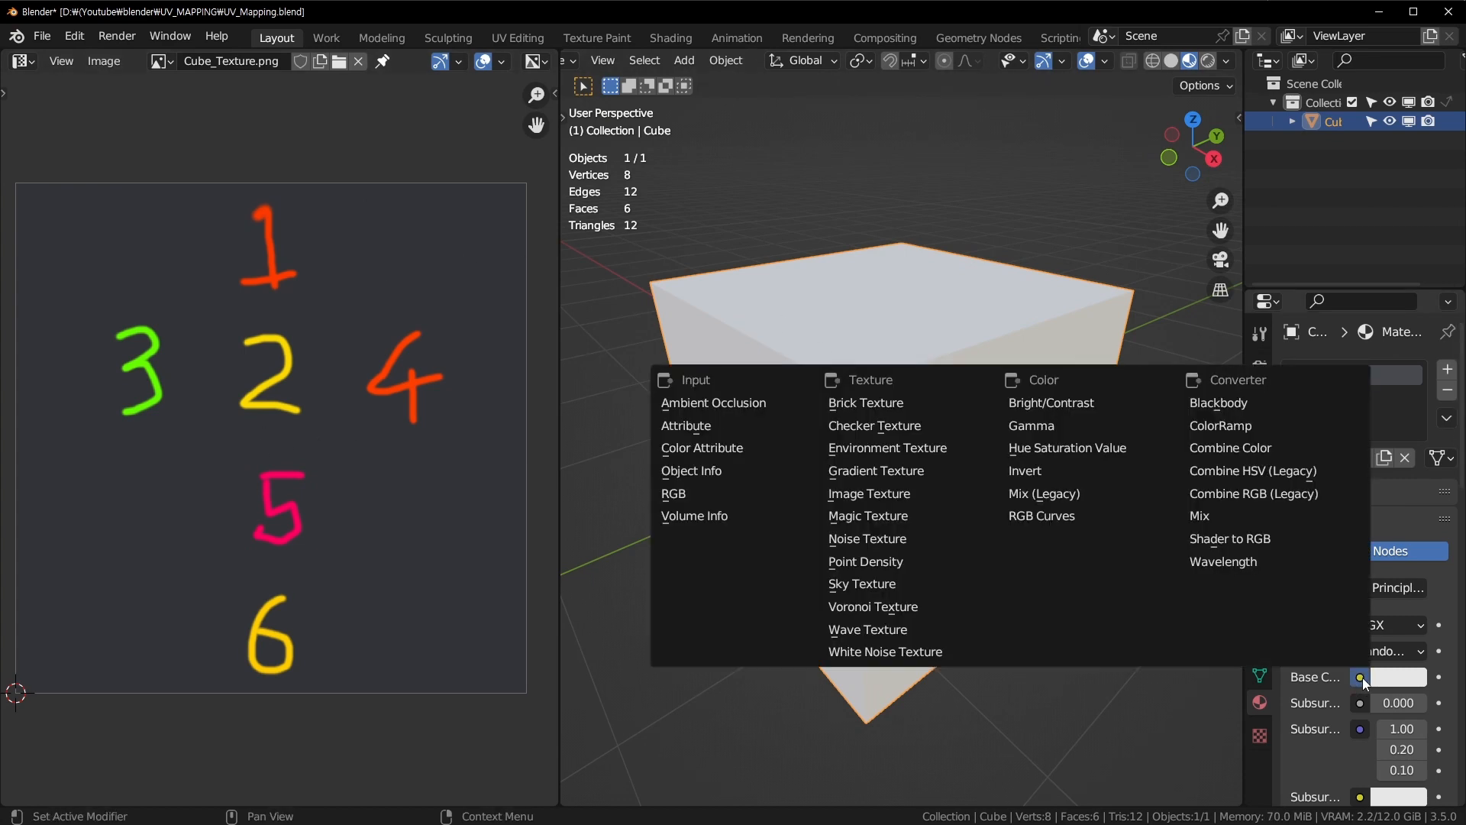
click(869, 494)
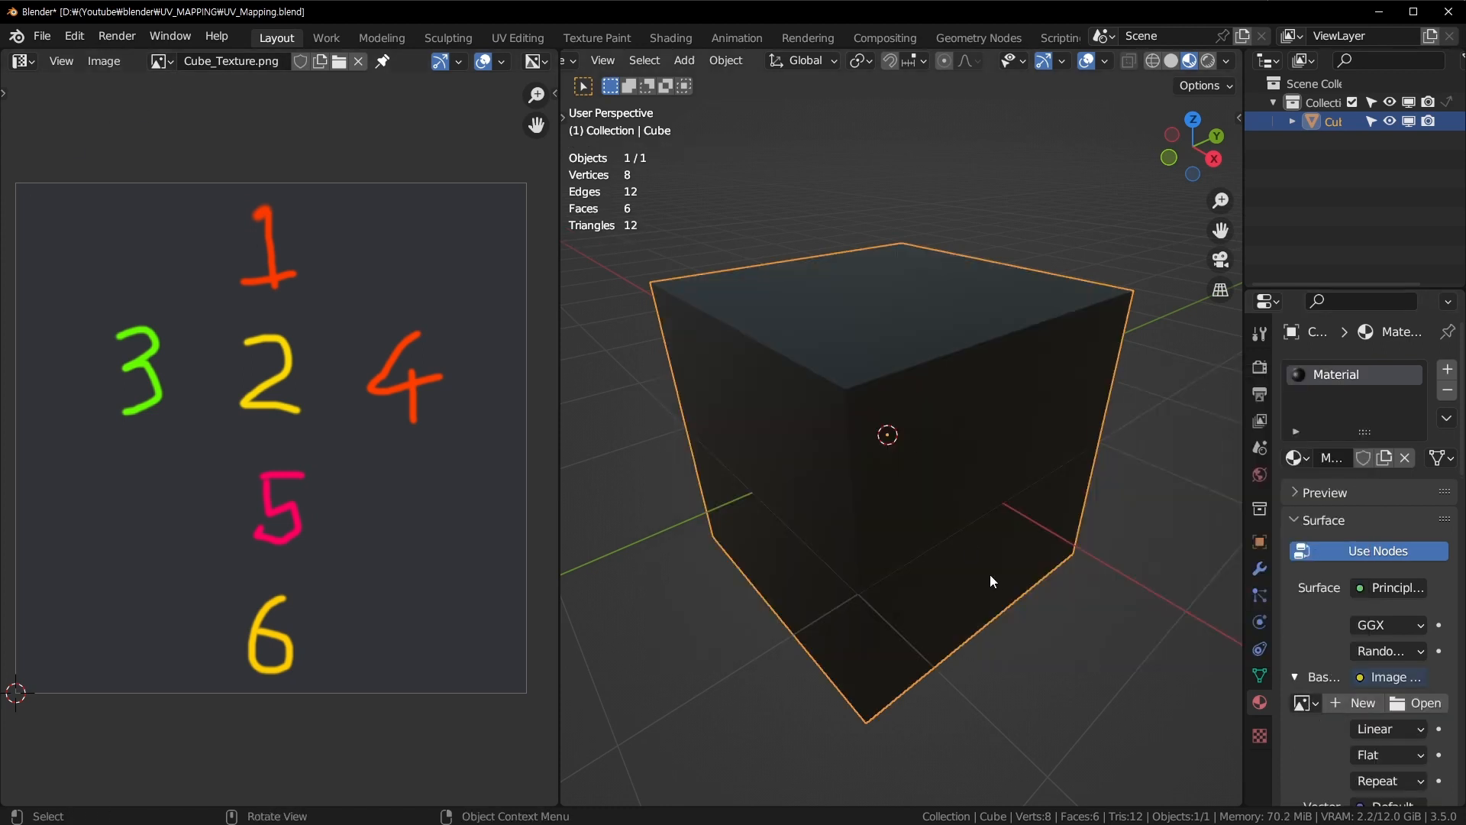
click(1306, 702)
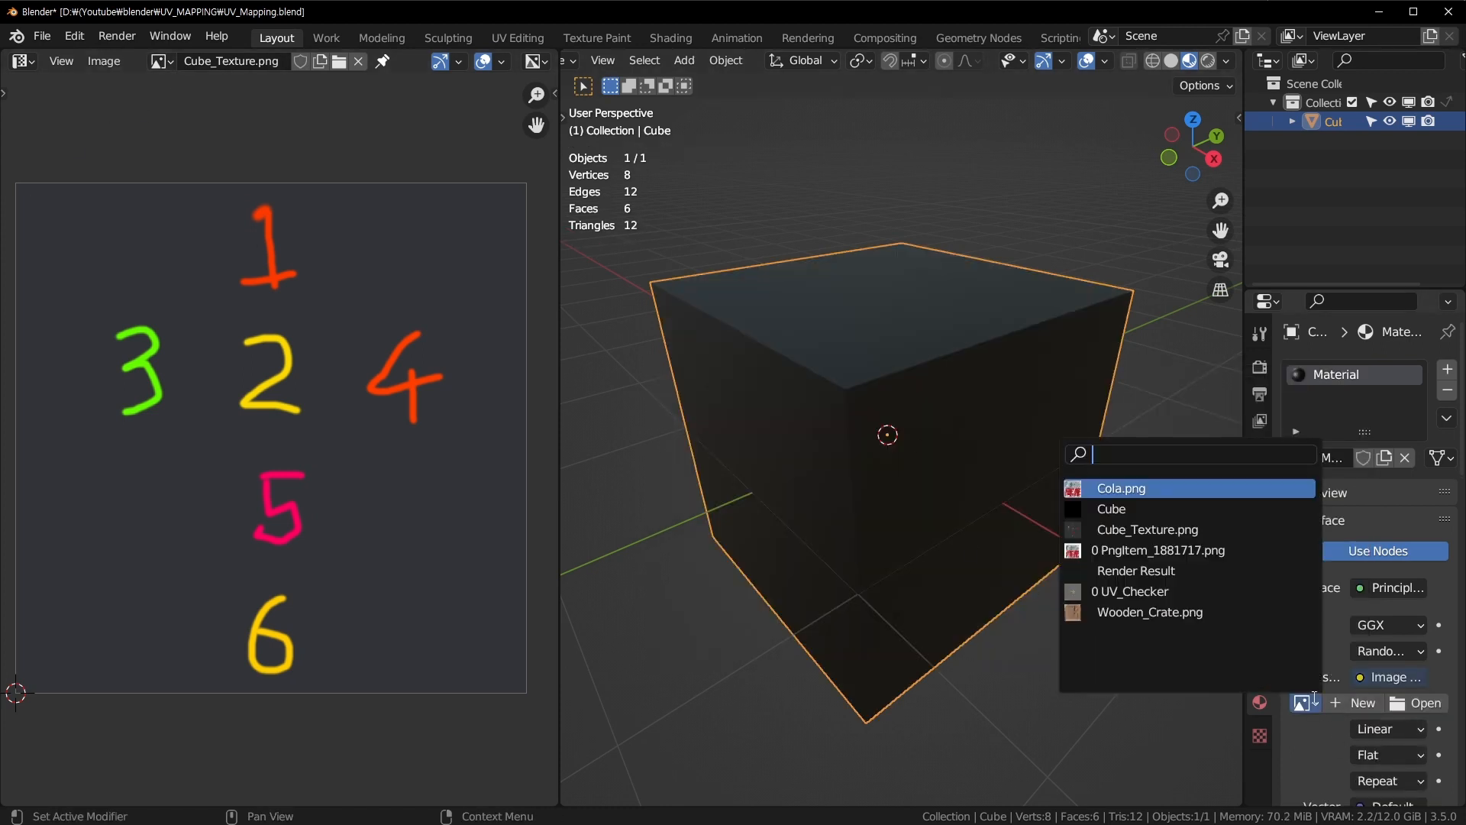
click(1220, 527)
click(1098, 644)
Step: Put the cube in Edit Mode, enable UV sync selection, and select only the face numbered 1 in face mode
middle_drag(1098, 644, 1060, 545)
middle_drag(1001, 556, 993, 461)
click(911, 431)
key(Tab)
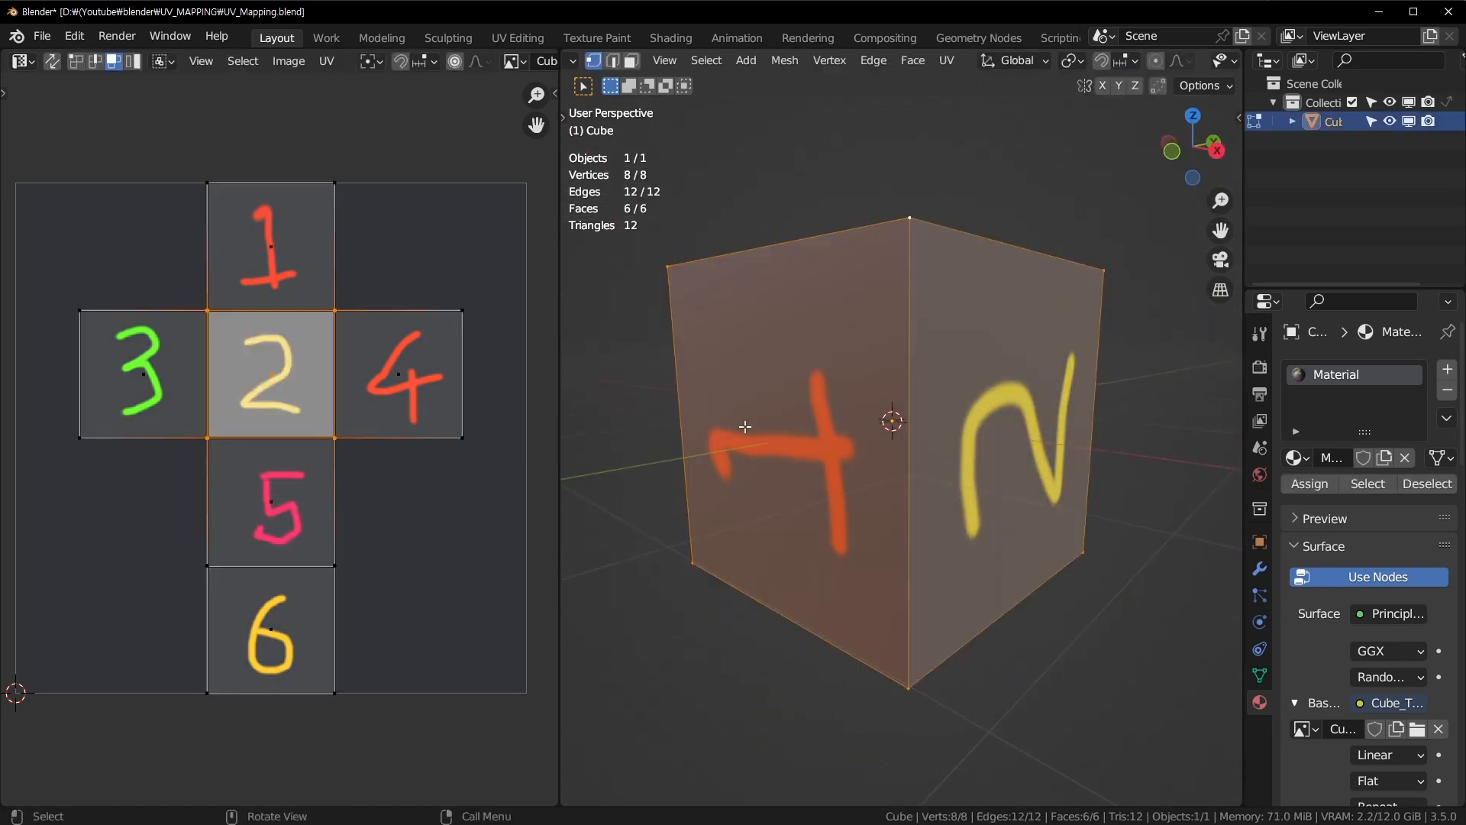
middle_drag(232, 276, 246, 392)
click(281, 360)
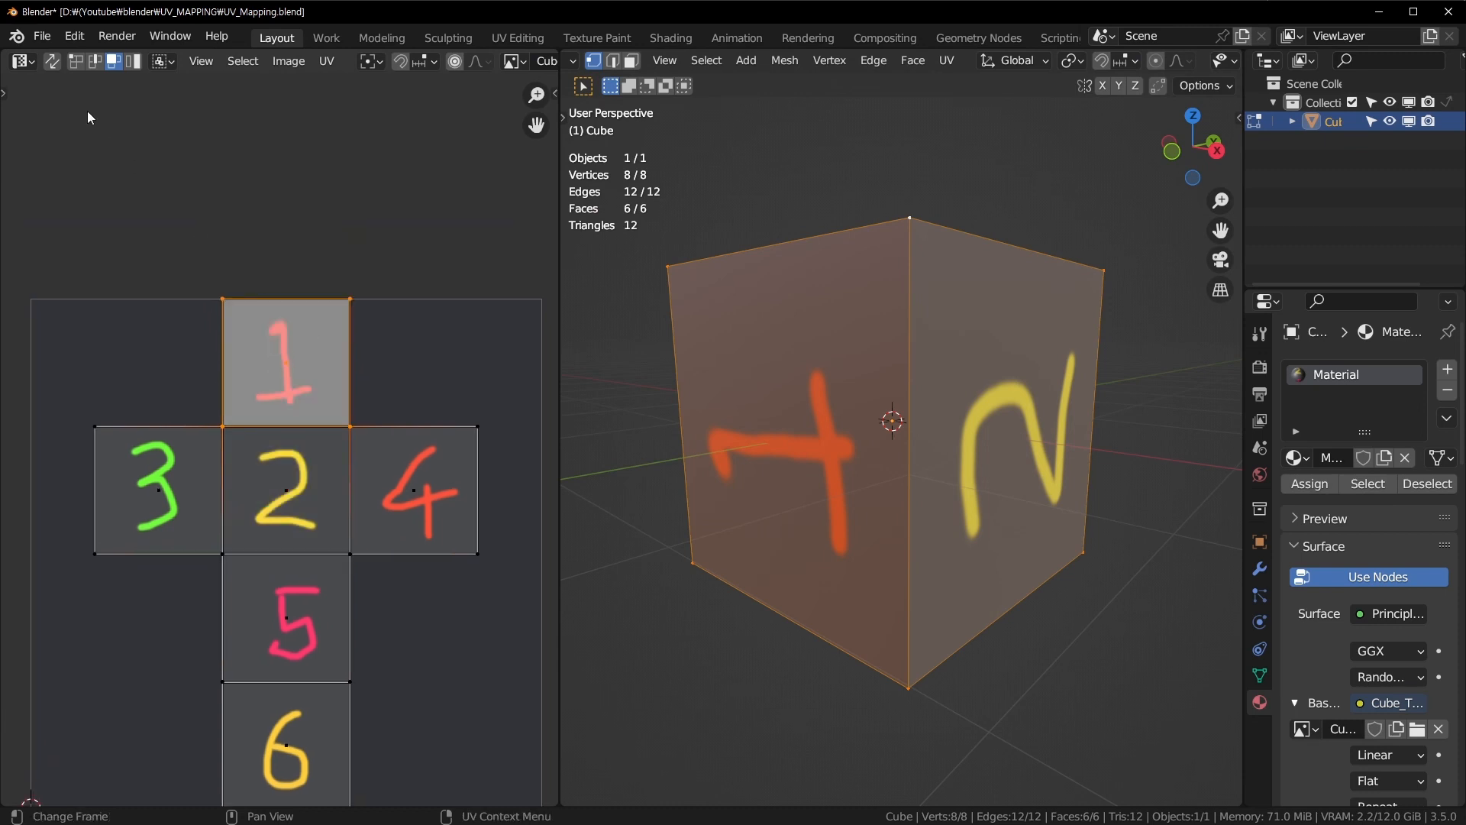
click(51, 61)
key(alt+a)
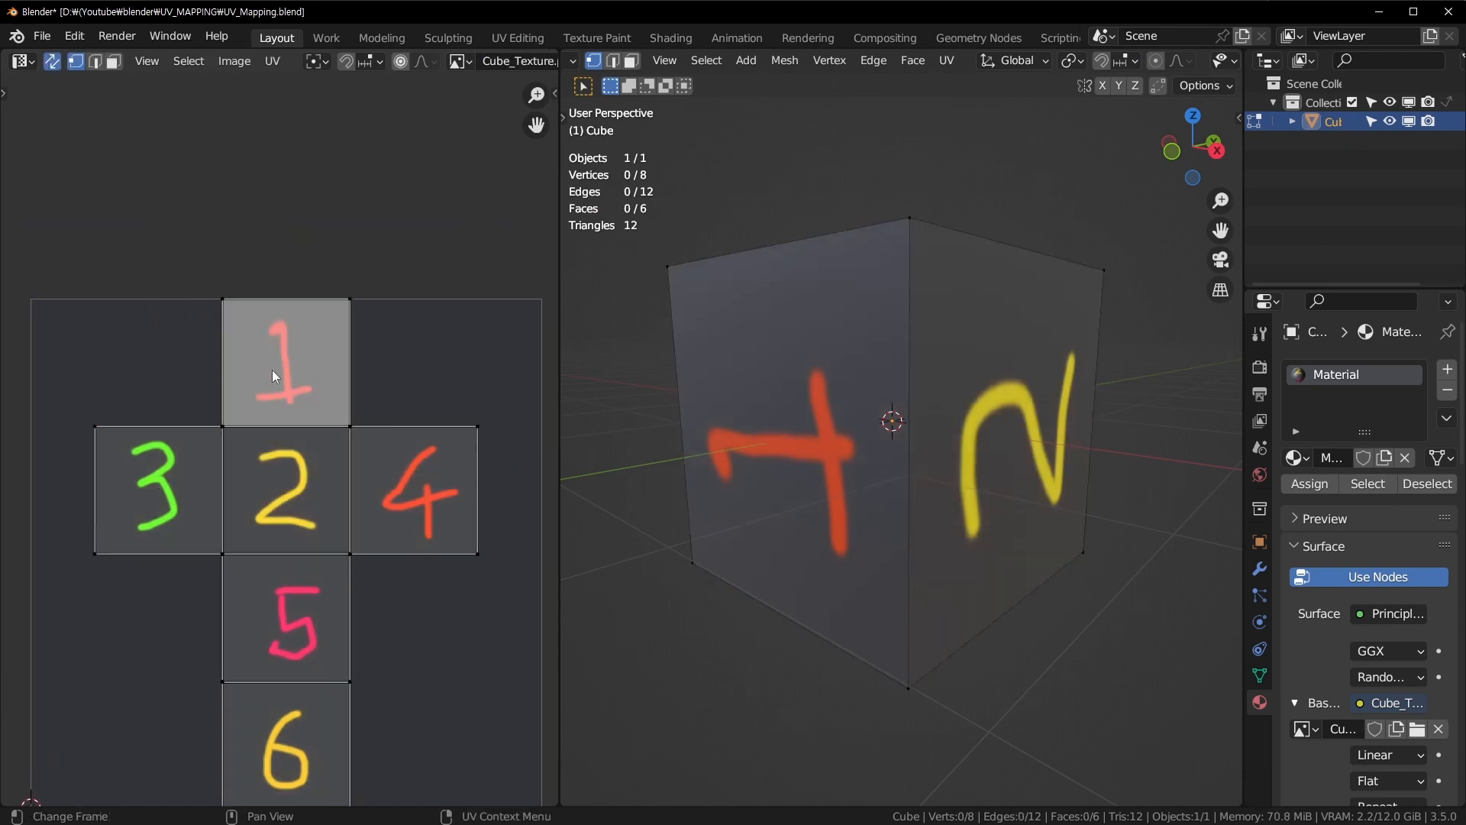
key(3)
click(309, 372)
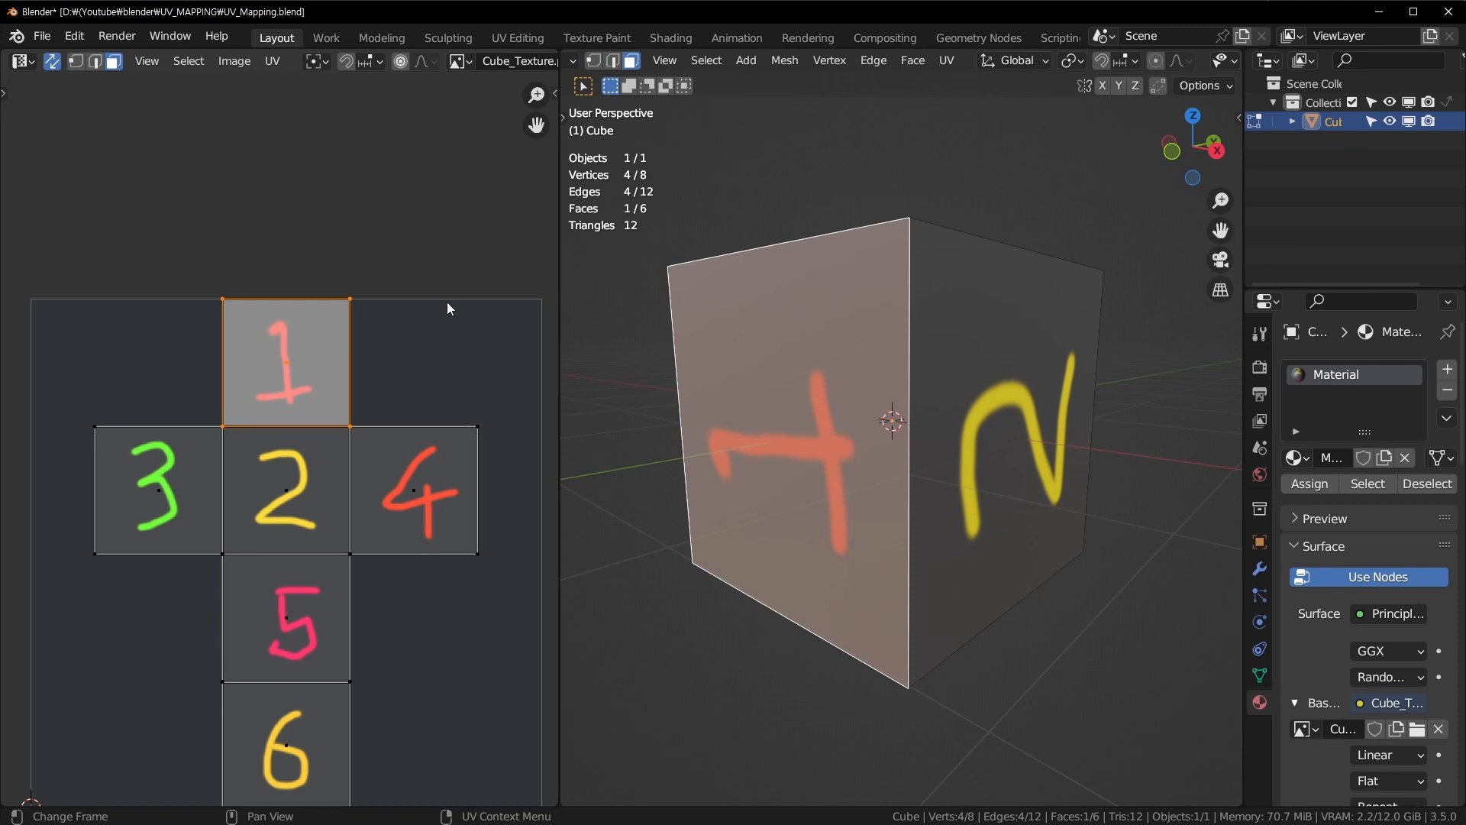
Step: Rotate the UV faces numbered 1 and 2 by -90° each so their digits stand upright on the cube
key(r)
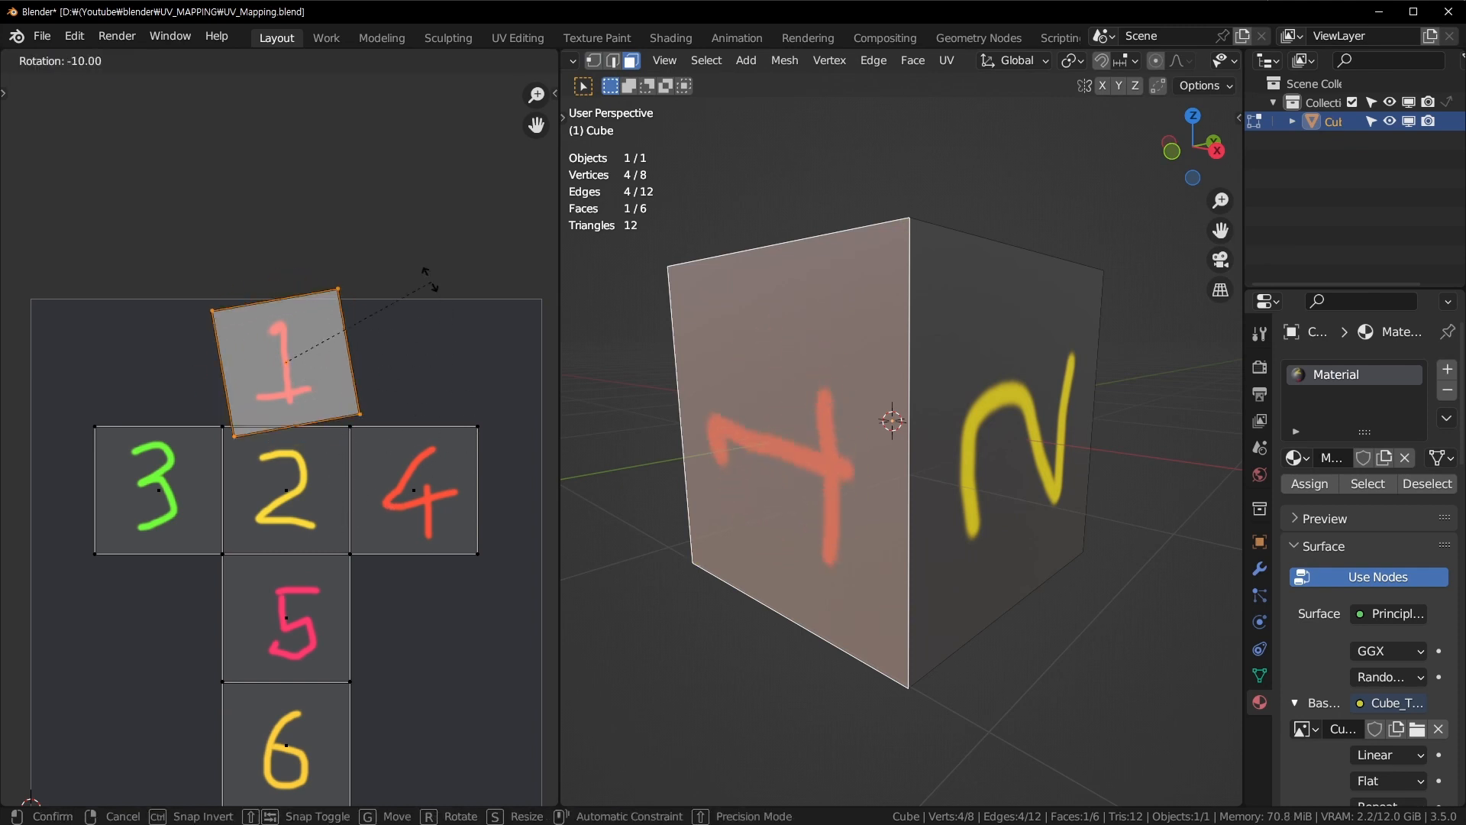
click(199, 140)
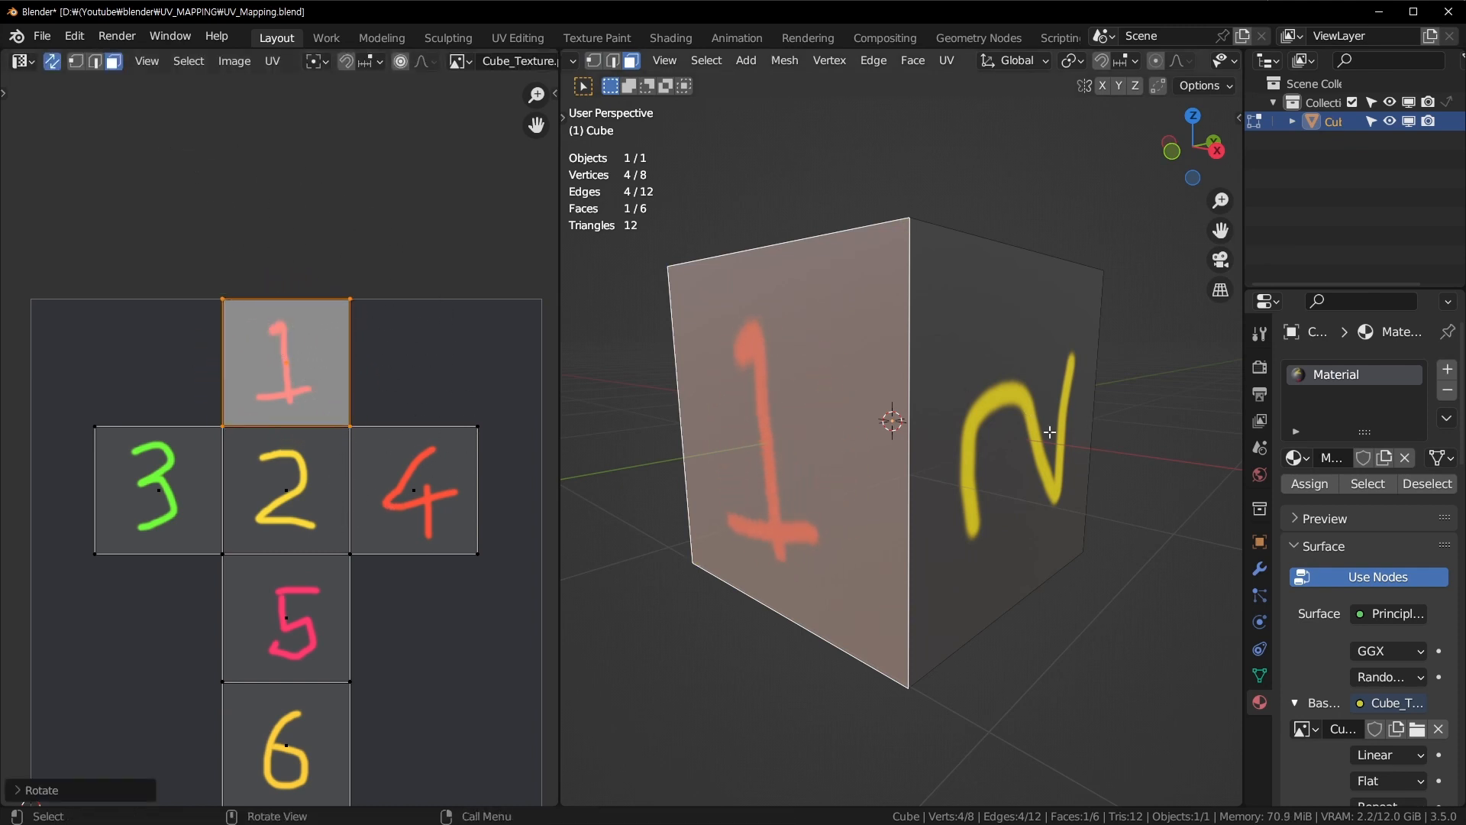
click(986, 402)
key(r)
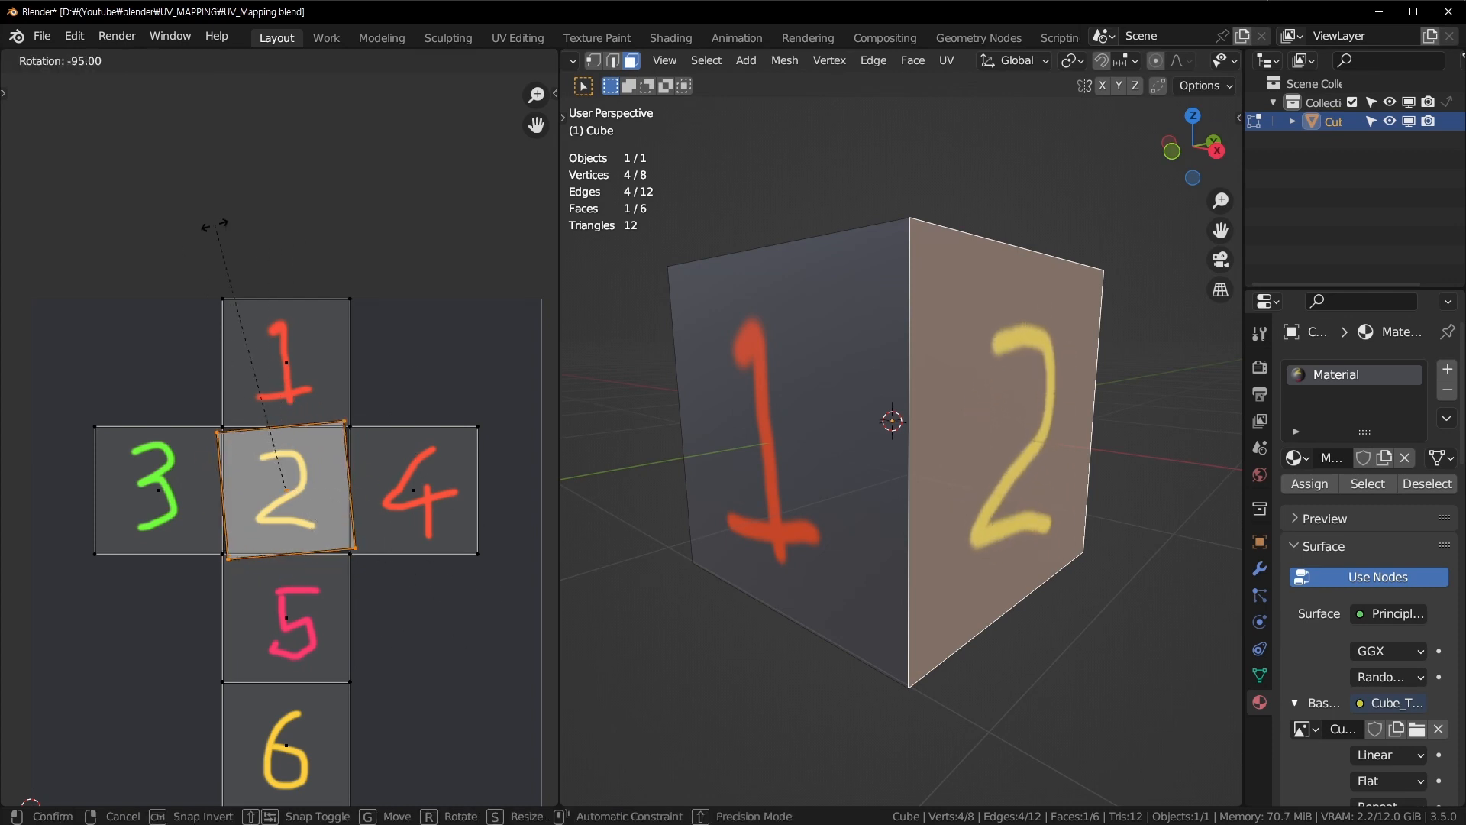
click(244, 223)
Step: Rotate the UV faces numbered 5 and 6 by -90° each so their digits stand upright on the cube
middle_drag(943, 248, 839, 336)
click(839, 336)
middle_drag(1027, 576, 878, 489)
click(891, 406)
middle_drag(346, 628, 299, 533)
key(r)
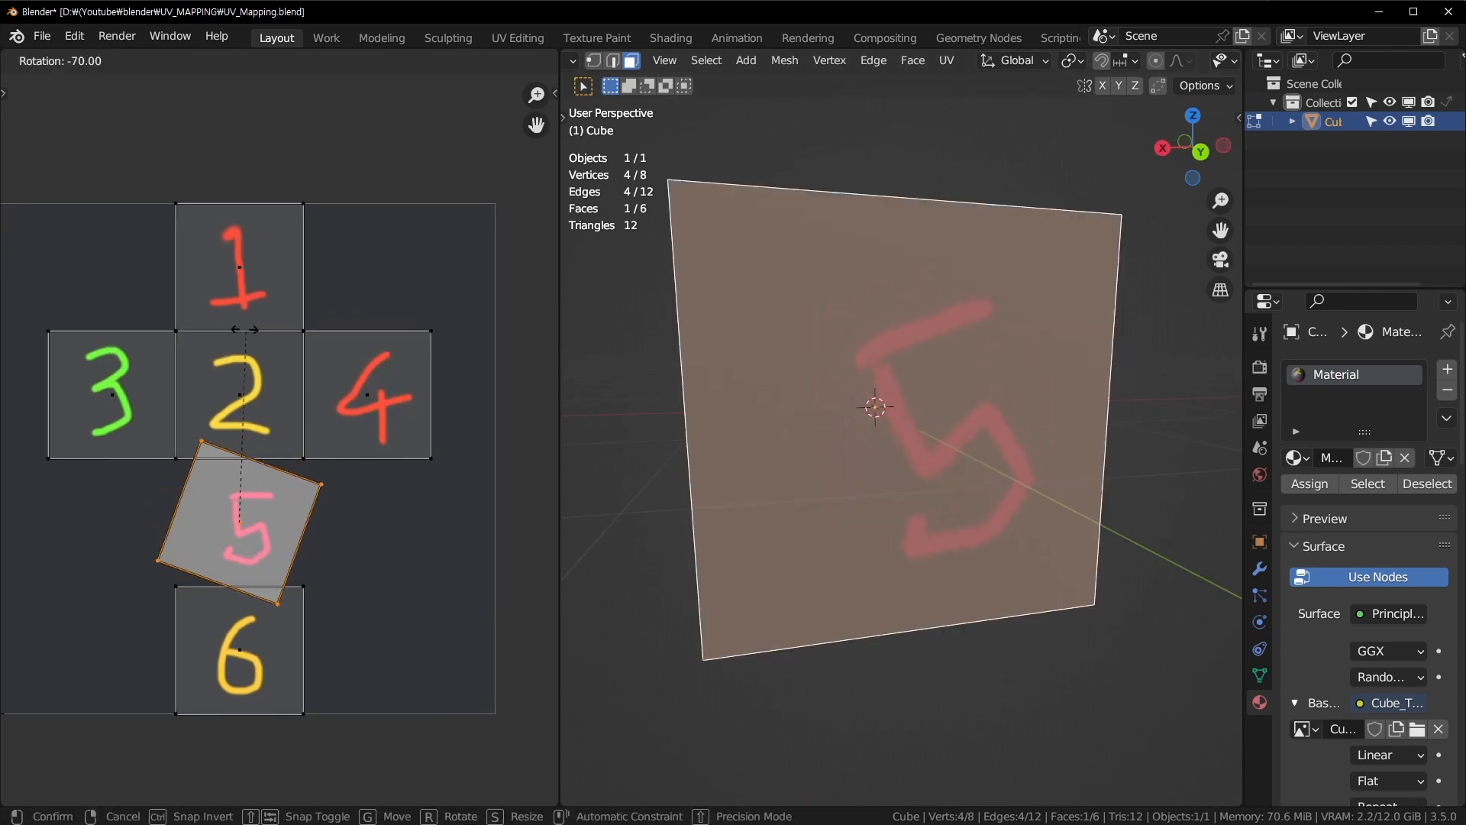
click(229, 386)
middle_drag(878, 458, 747, 418)
click(747, 418)
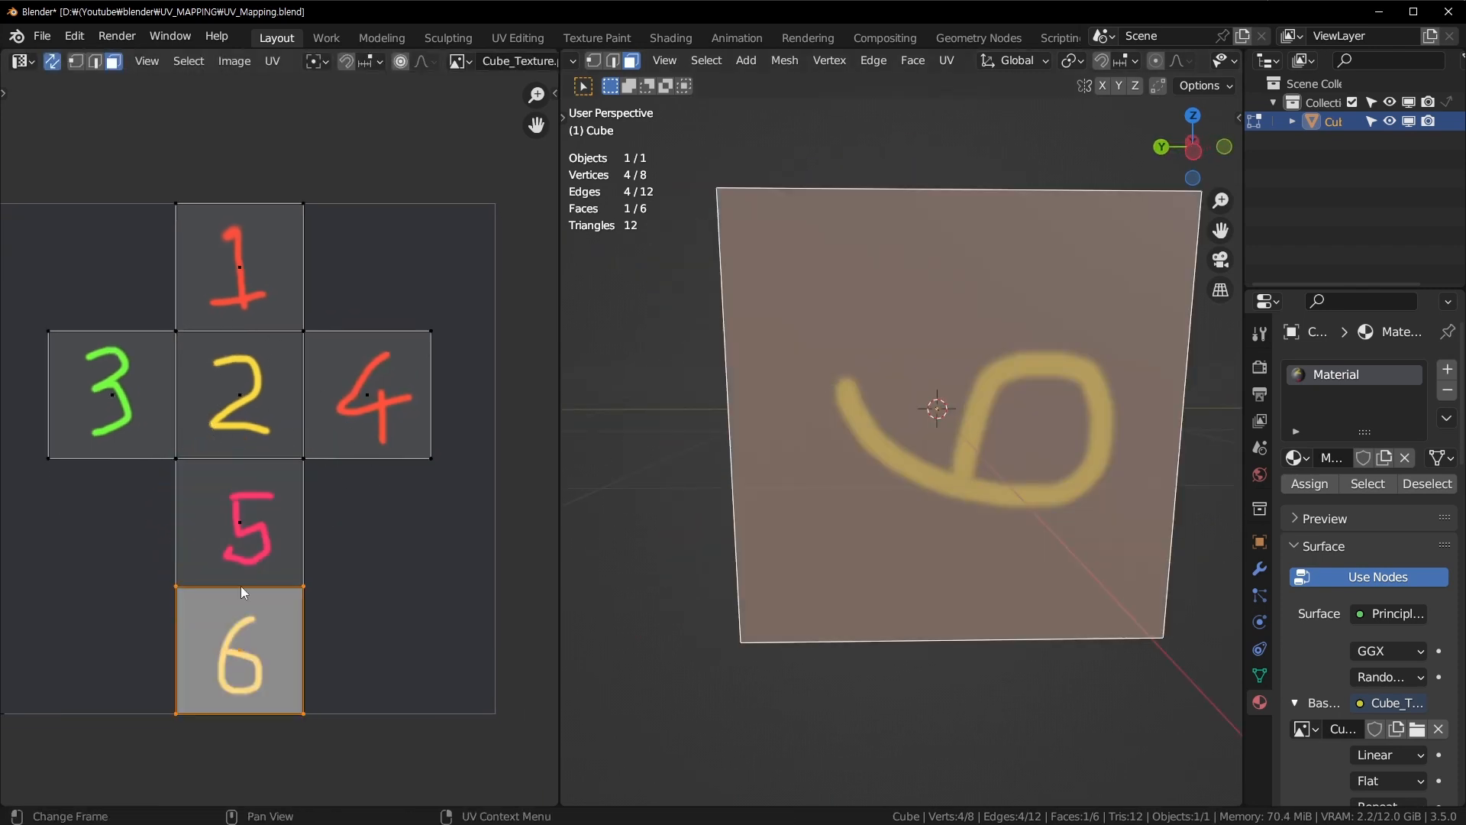
key(r)
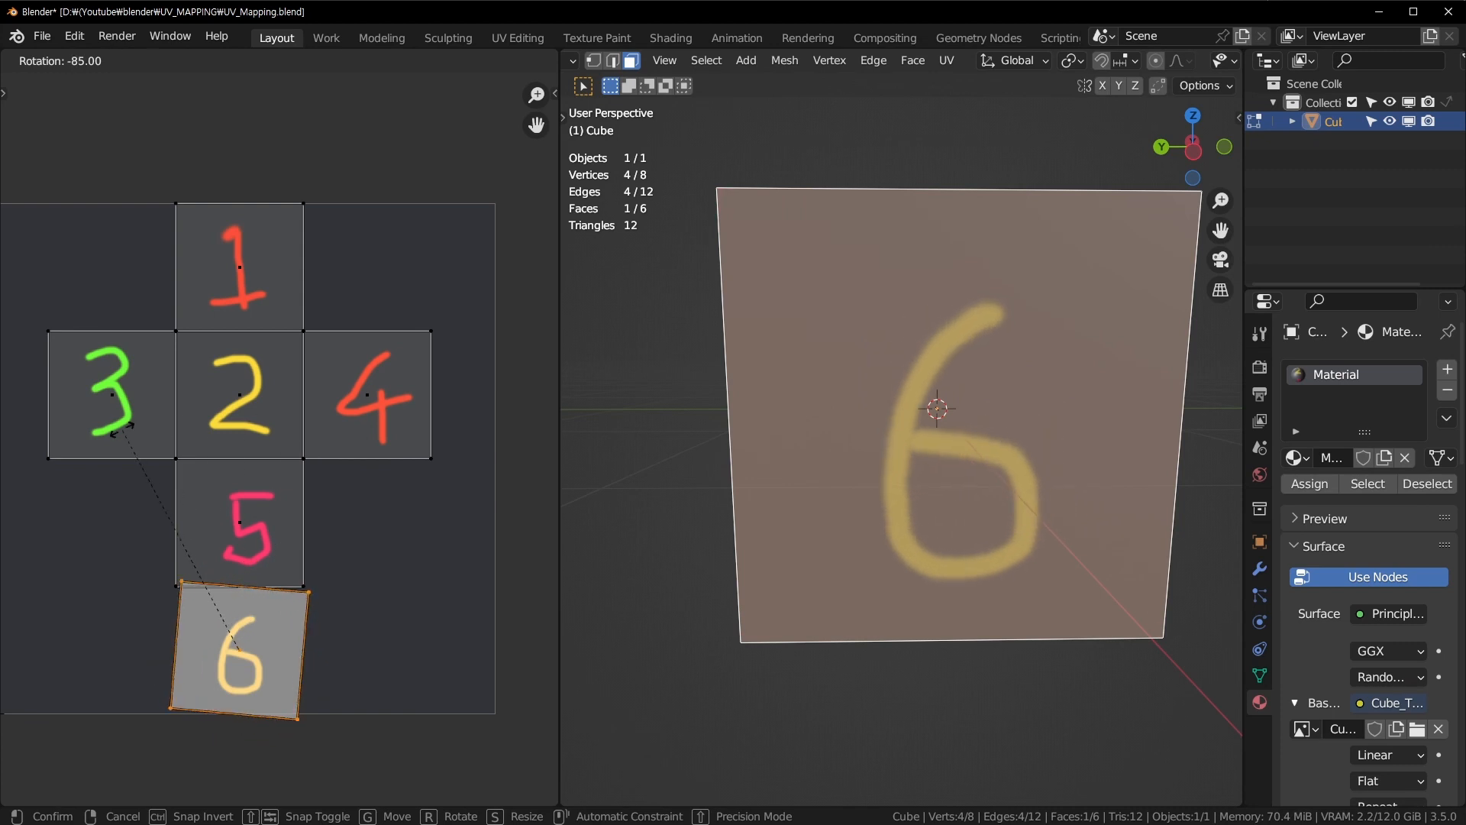
click(300, 426)
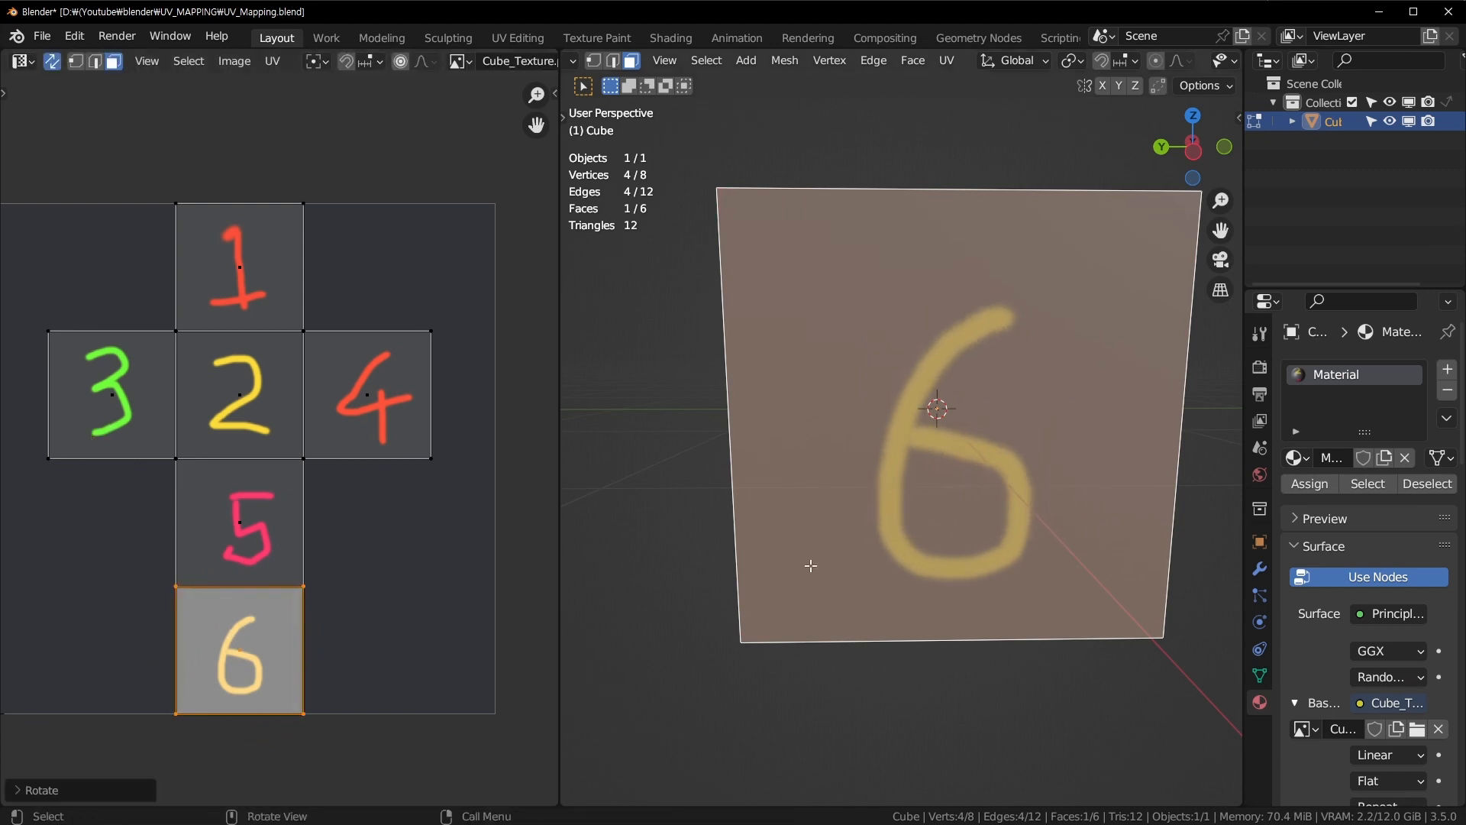
Step: Leave Edit Mode and examine the orientation of the numbers around the textured cube
middle_drag(812, 566, 870, 505)
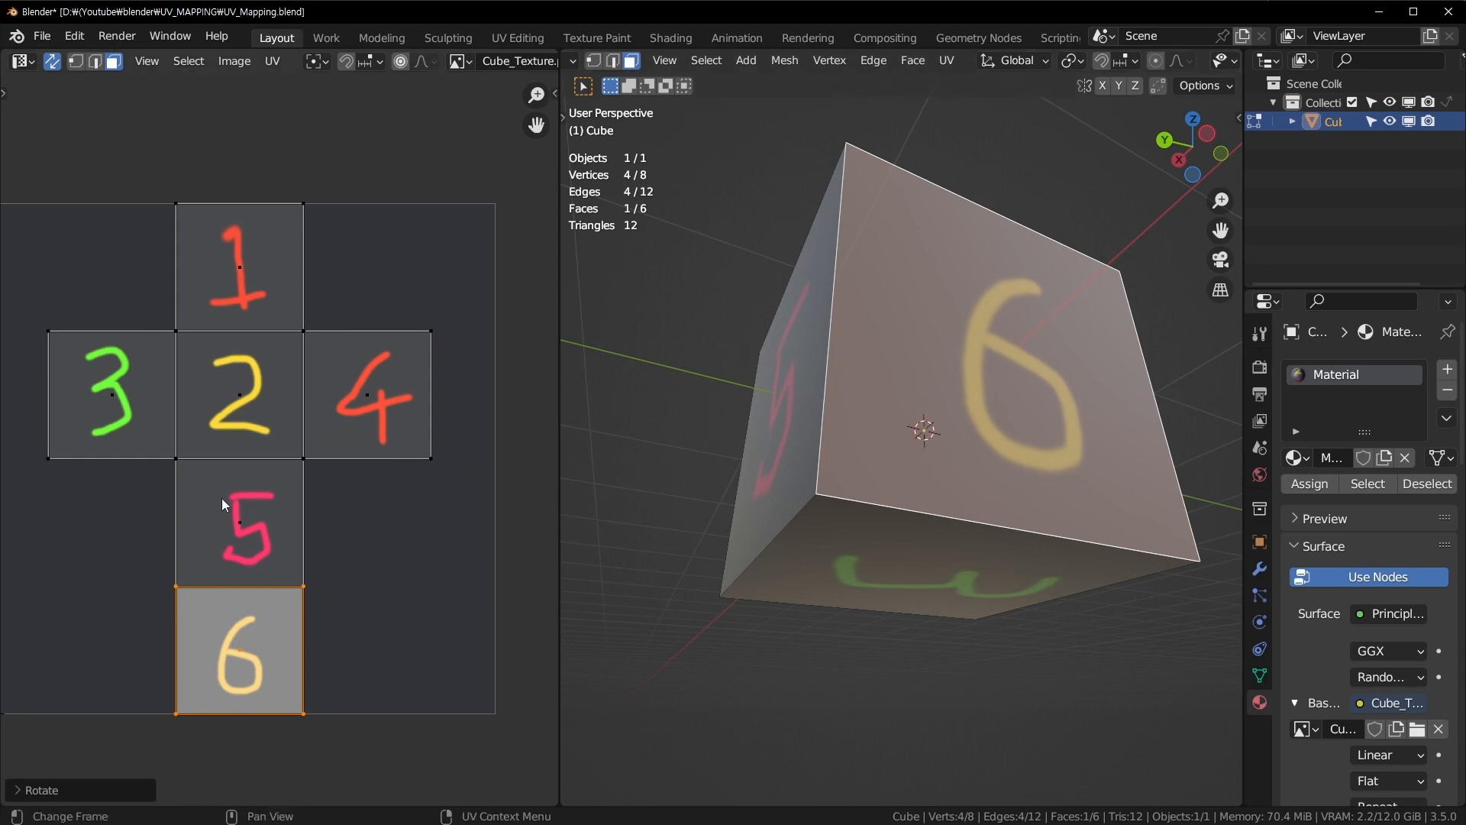
middle_drag(875, 443, 874, 458)
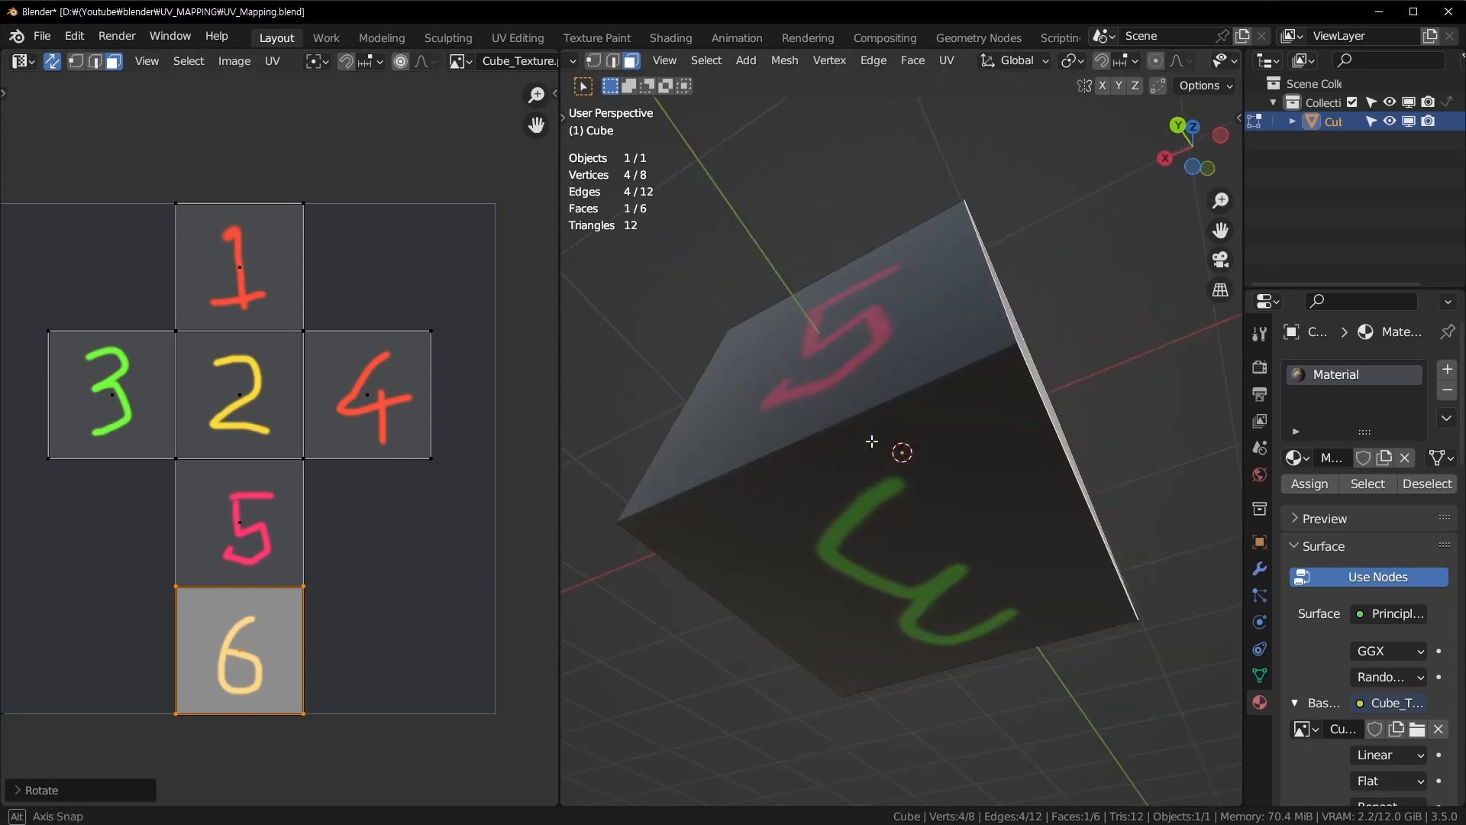
middle_drag(864, 564, 840, 451)
scroll(983, 474, down, 5)
key(Tab)
click(1073, 663)
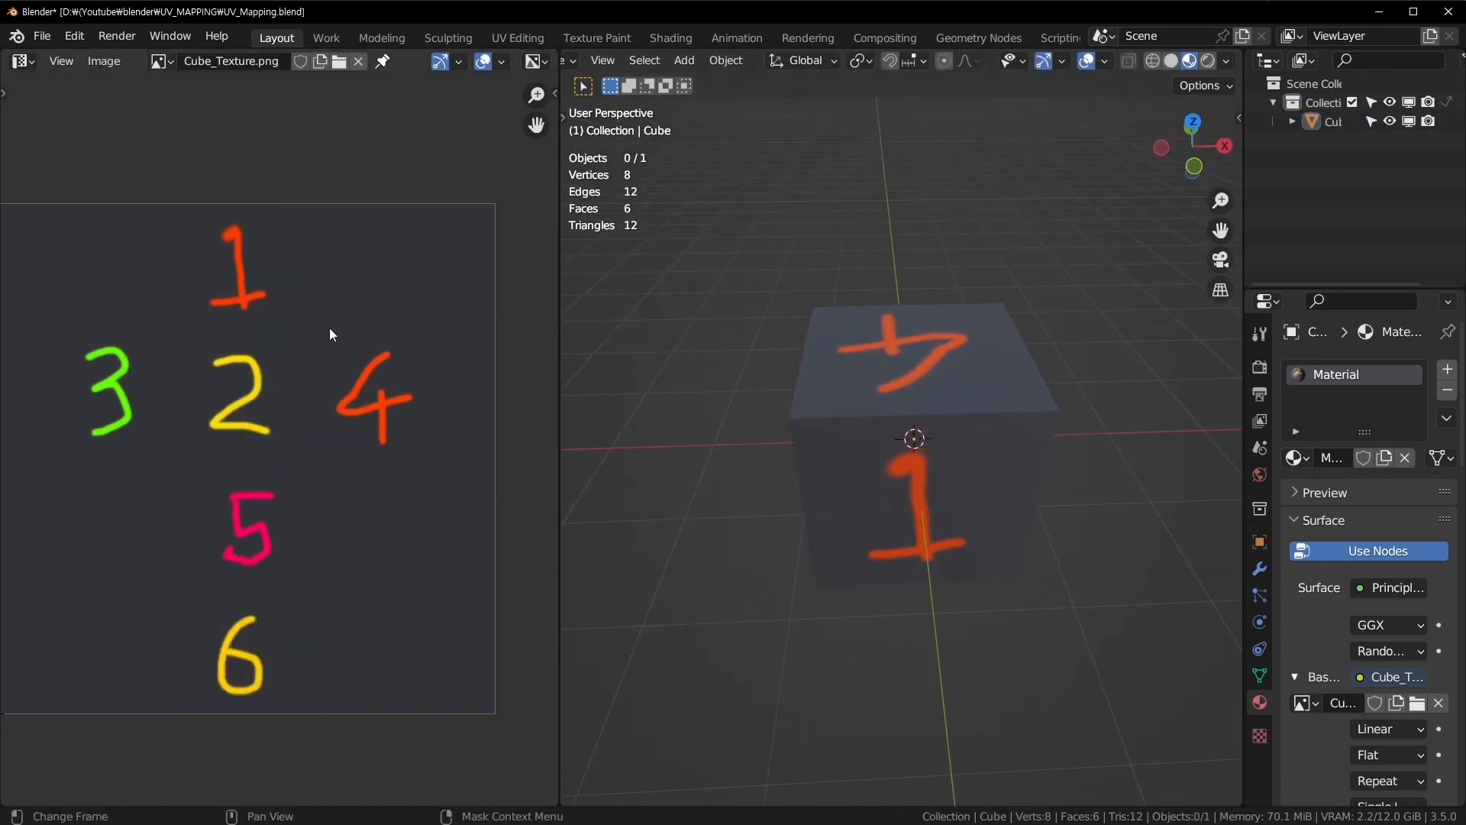
middle_drag(802, 496, 905, 519)
click(961, 369)
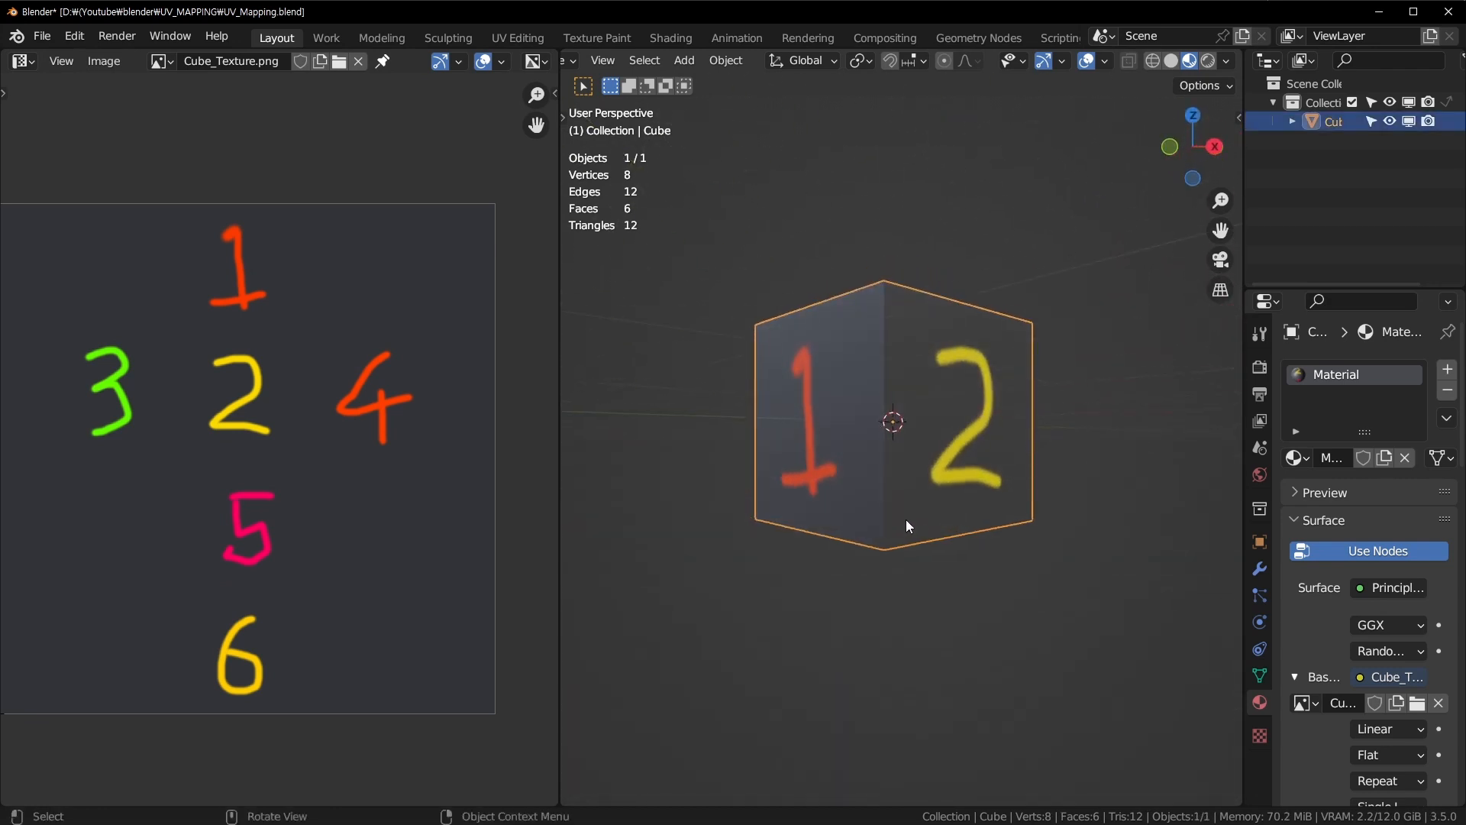
scroll(906, 520, up, 2)
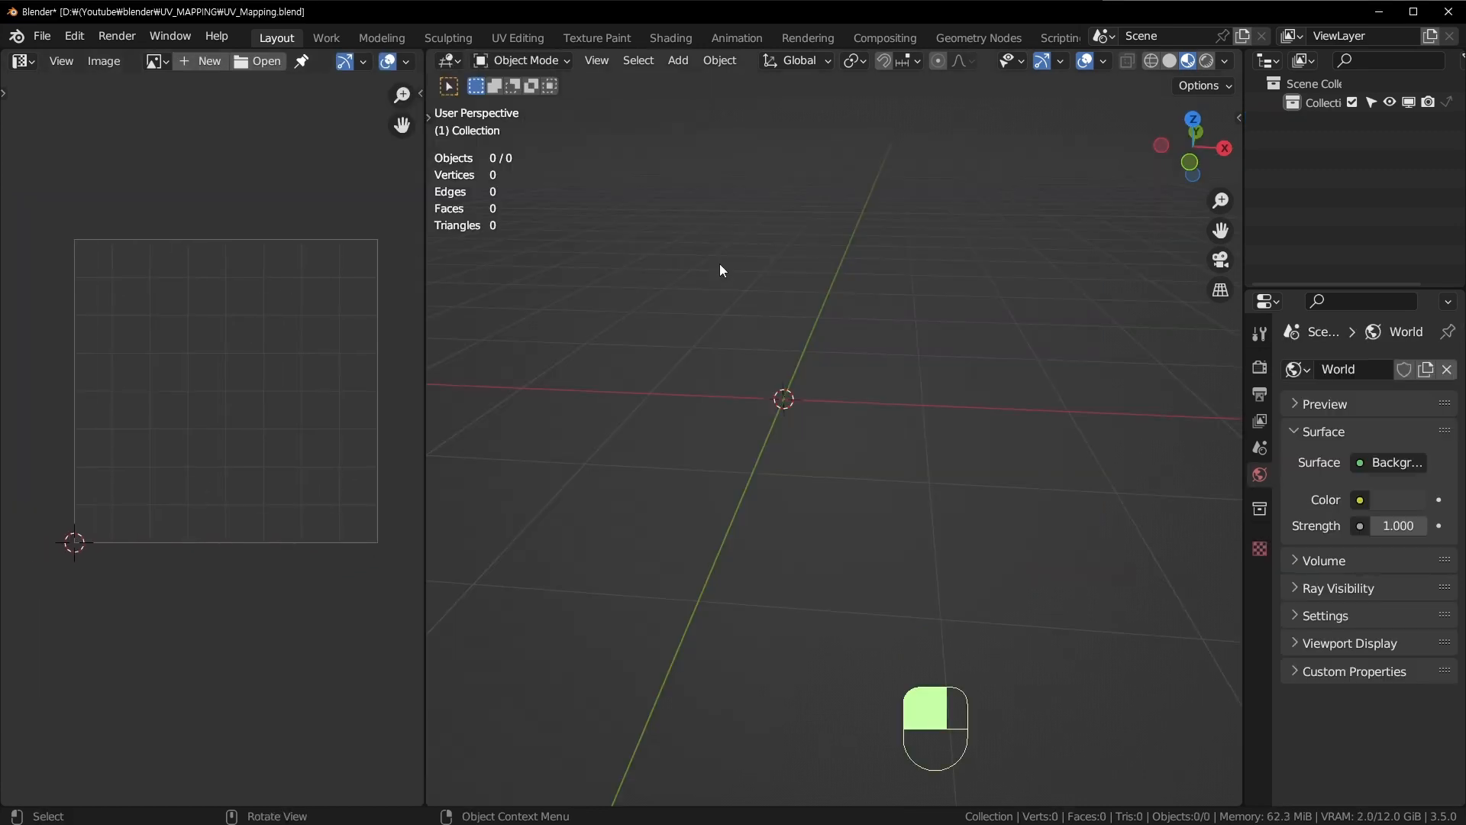
Step: Add a new mesh cube to the empty scene
key(shift+a)
mouse_move(754, 351)
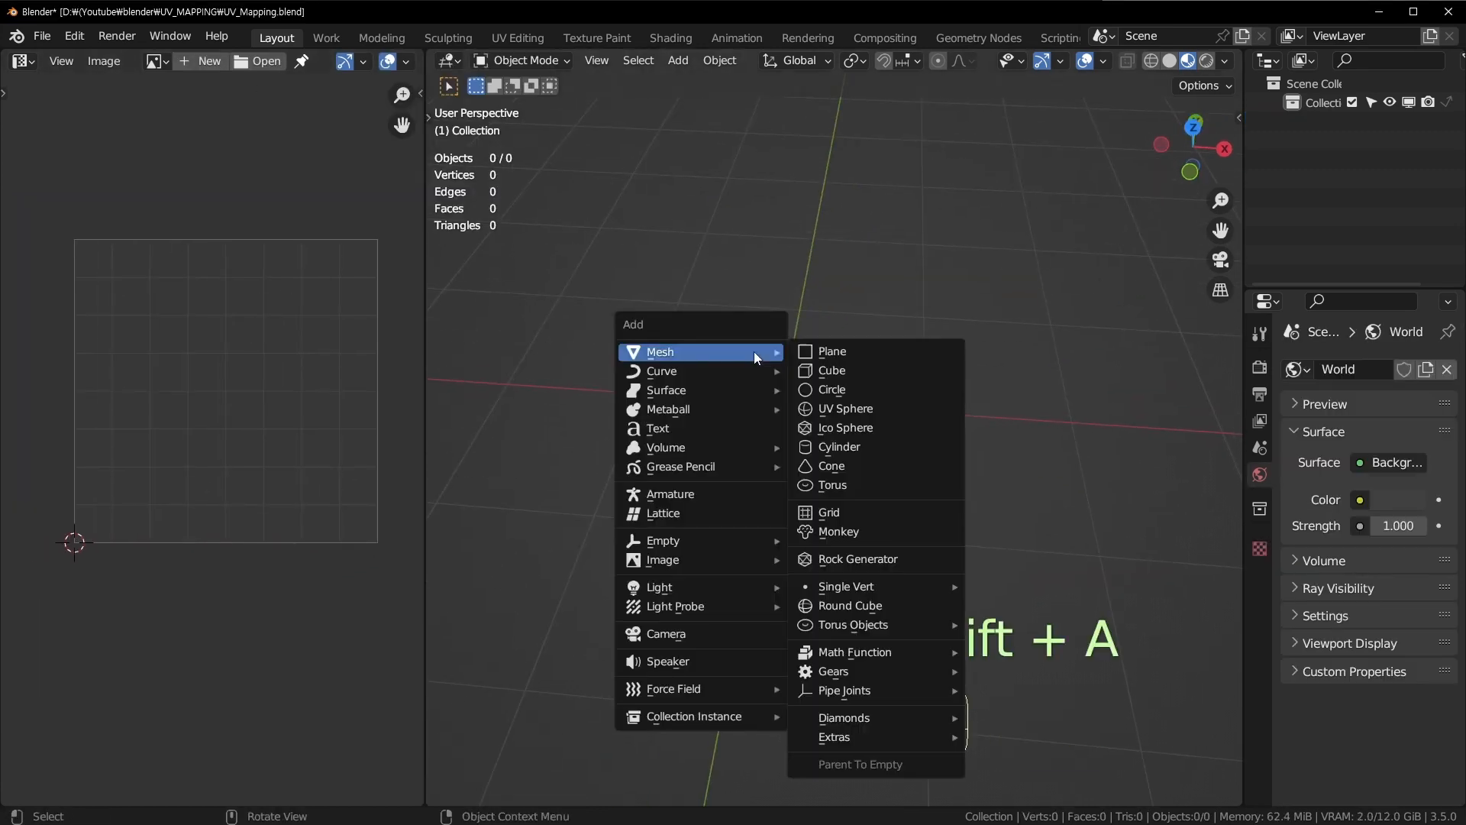
click(902, 369)
middle_drag(849, 450, 833, 462)
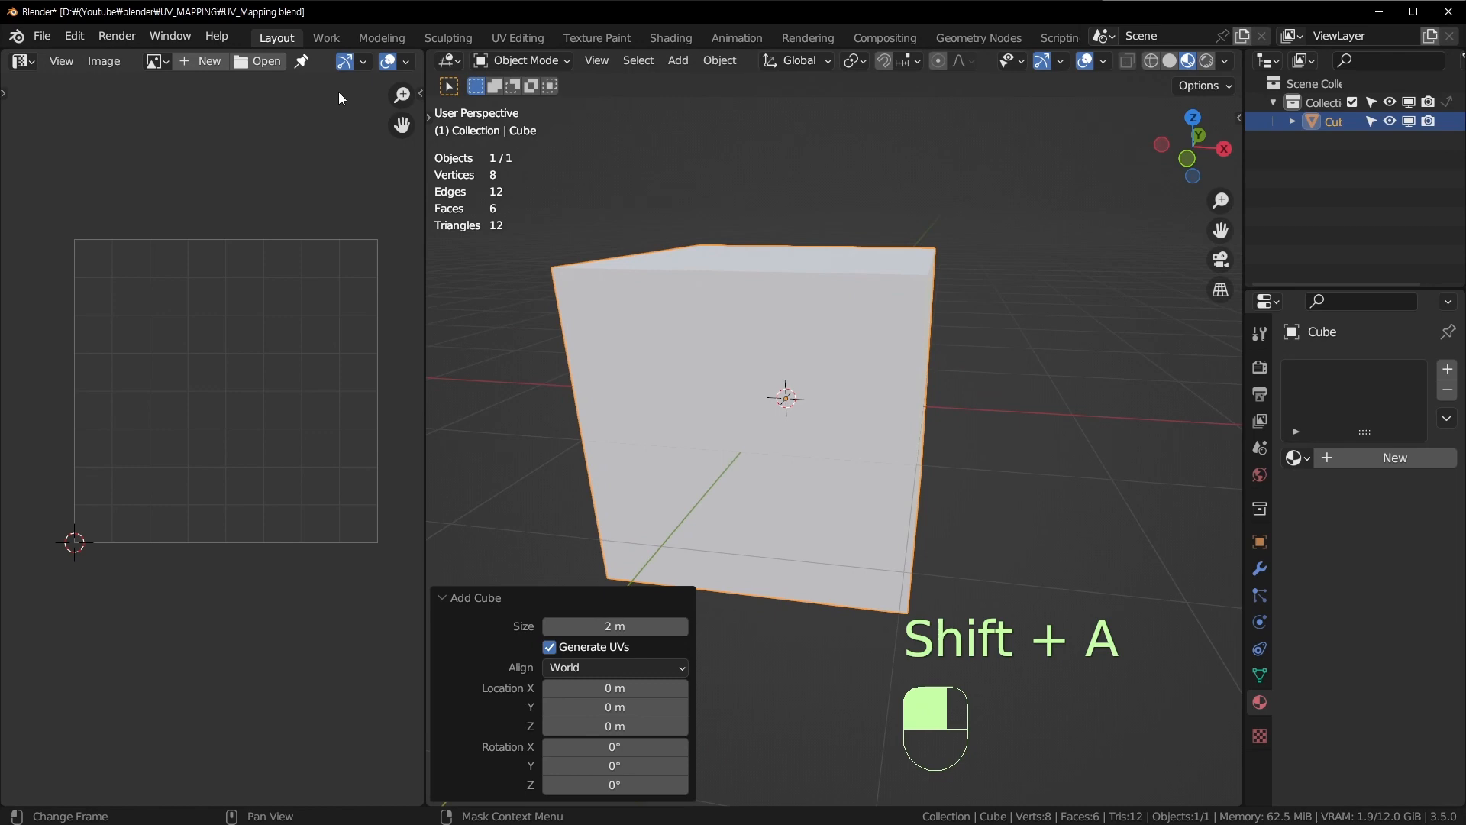
Step: Open Wooden_Crate.png in the image editor and widen that editor to fit the crate texture
click(272, 61)
double_click(544, 387)
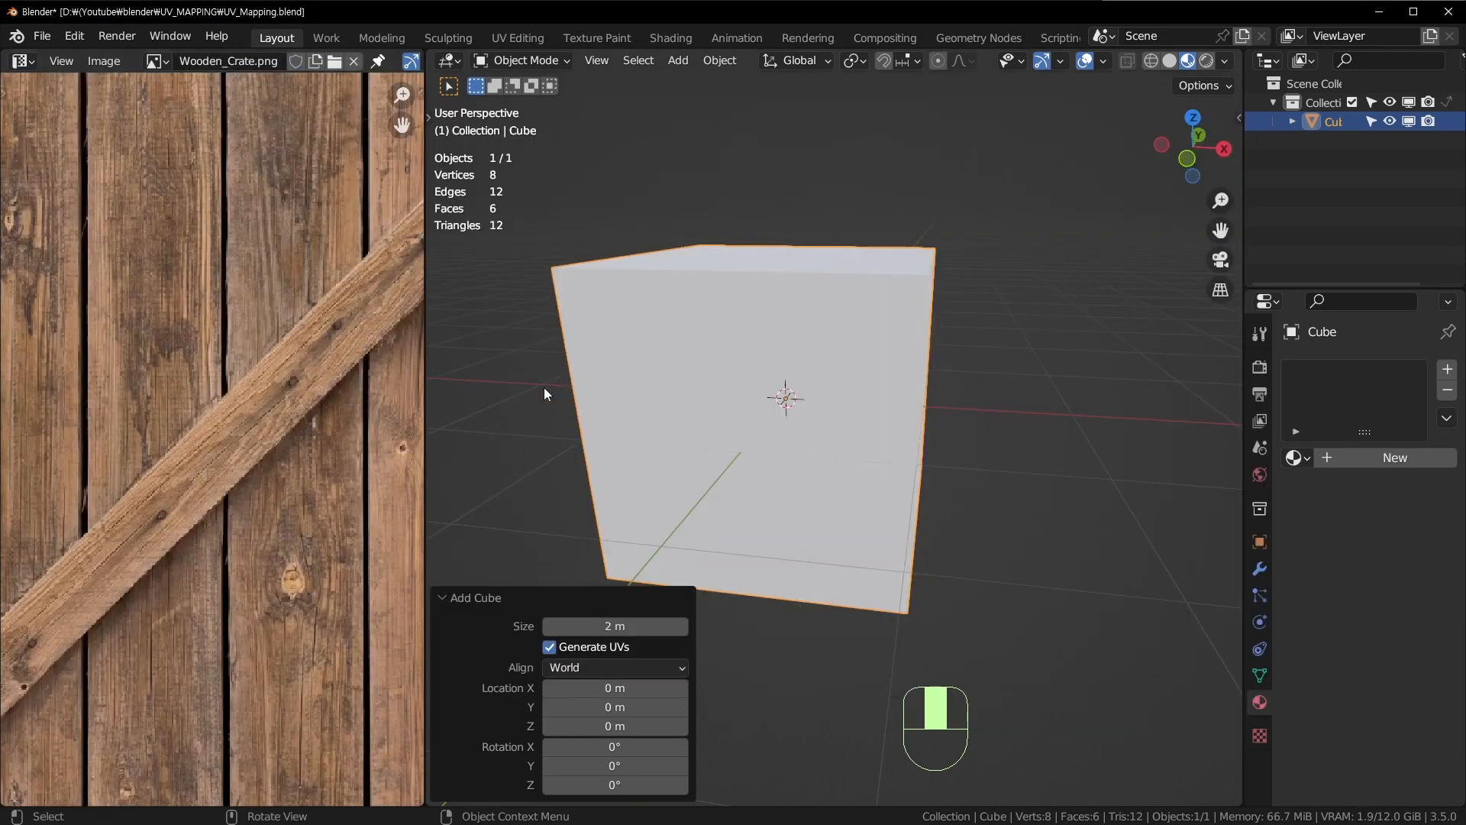
scroll(287, 351, down, 4)
scroll(264, 364, up, 4)
scroll(304, 350, down, 2)
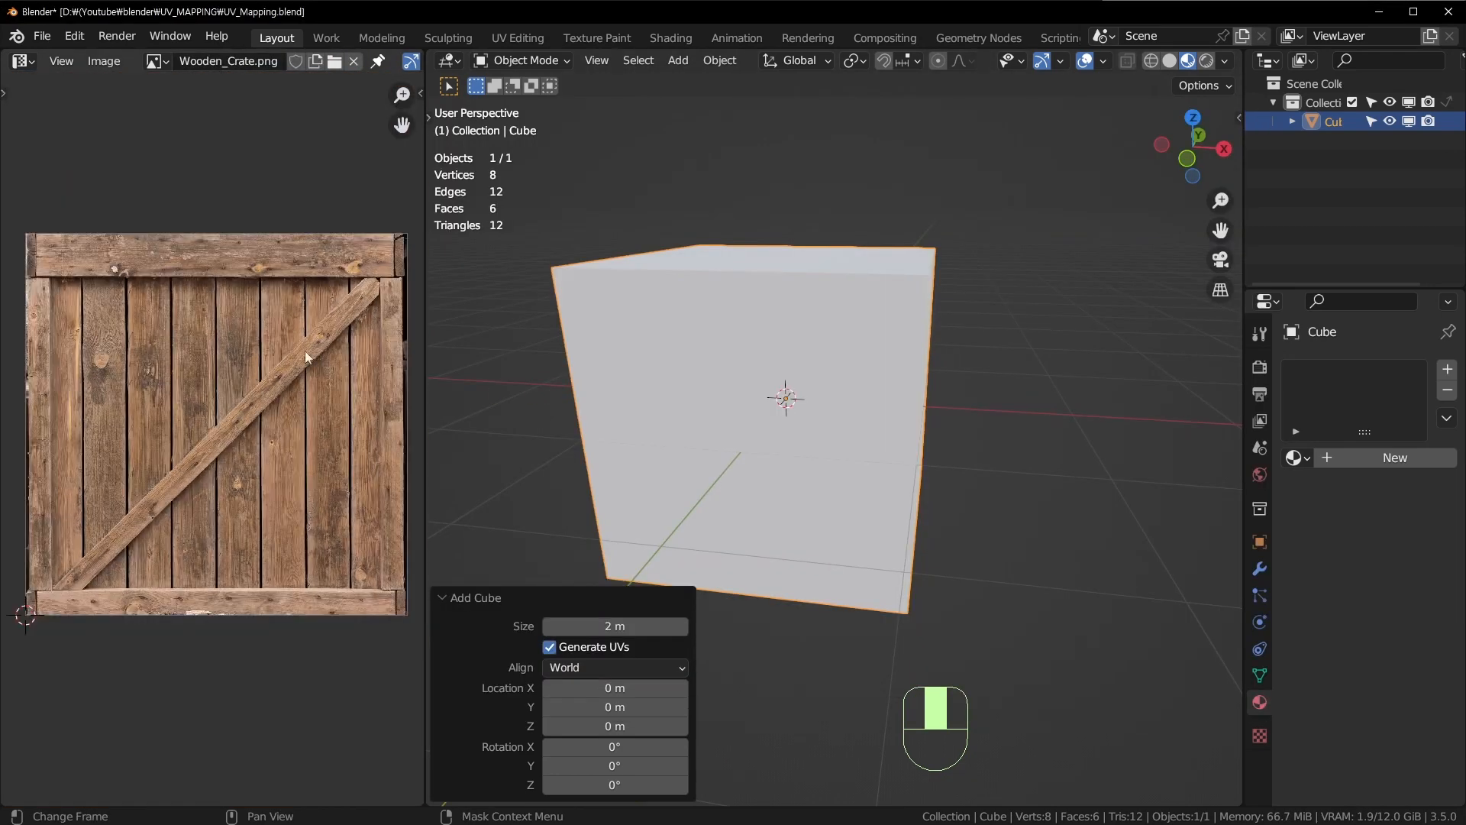
drag(426, 311, 471, 310)
scroll(200, 403, up, 1)
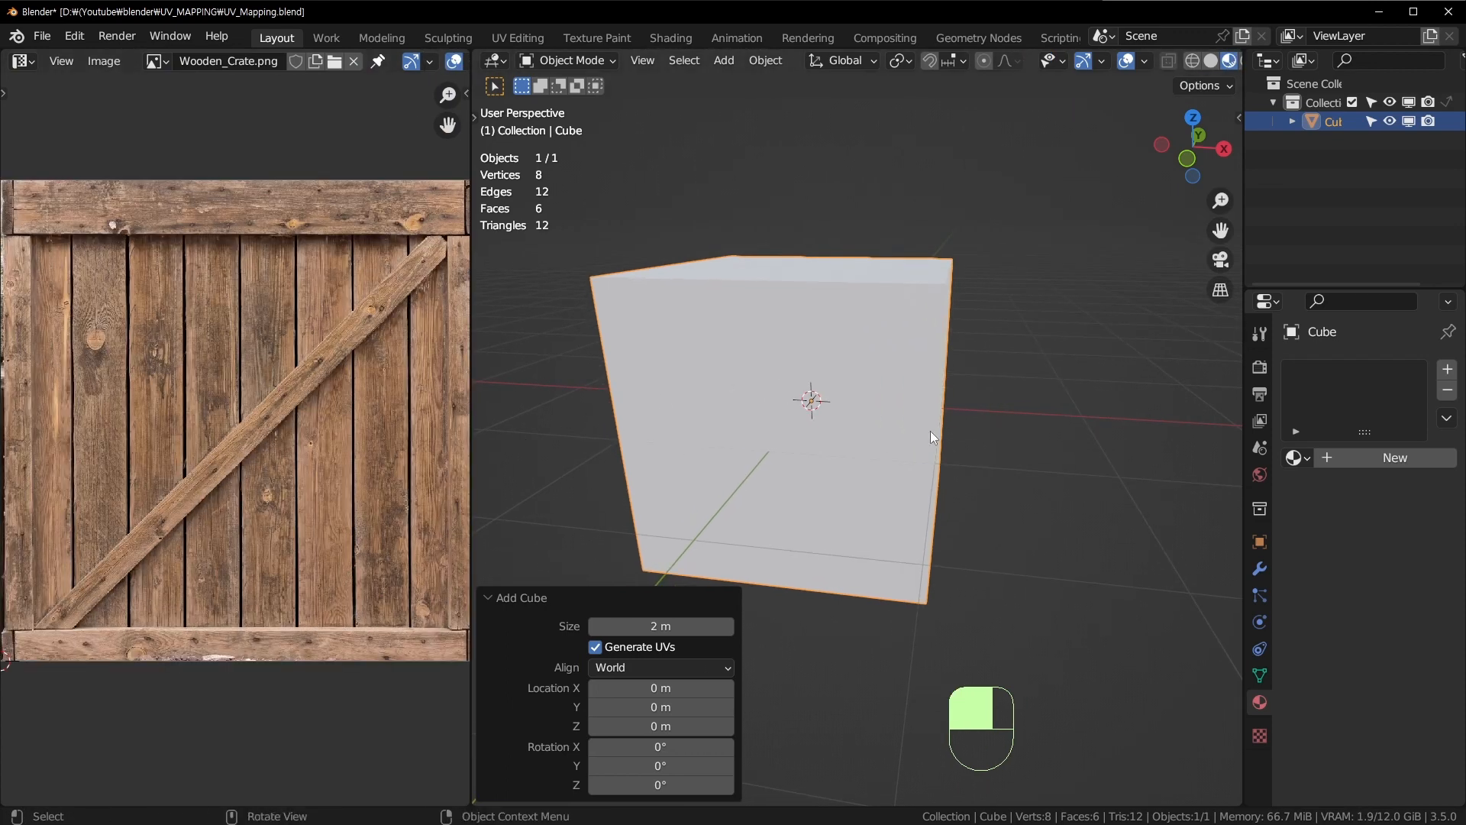
Step: In Edit Mode, select the whole cube, mark all its edges as seams, and unwrap it
mouse_move(807, 387)
middle_down()
mouse_move(698, 405)
mouse_move(775, 356)
mouse_move(811, 378)
mouse_move(794, 389)
middle_up()
key(a)
key(Tab)
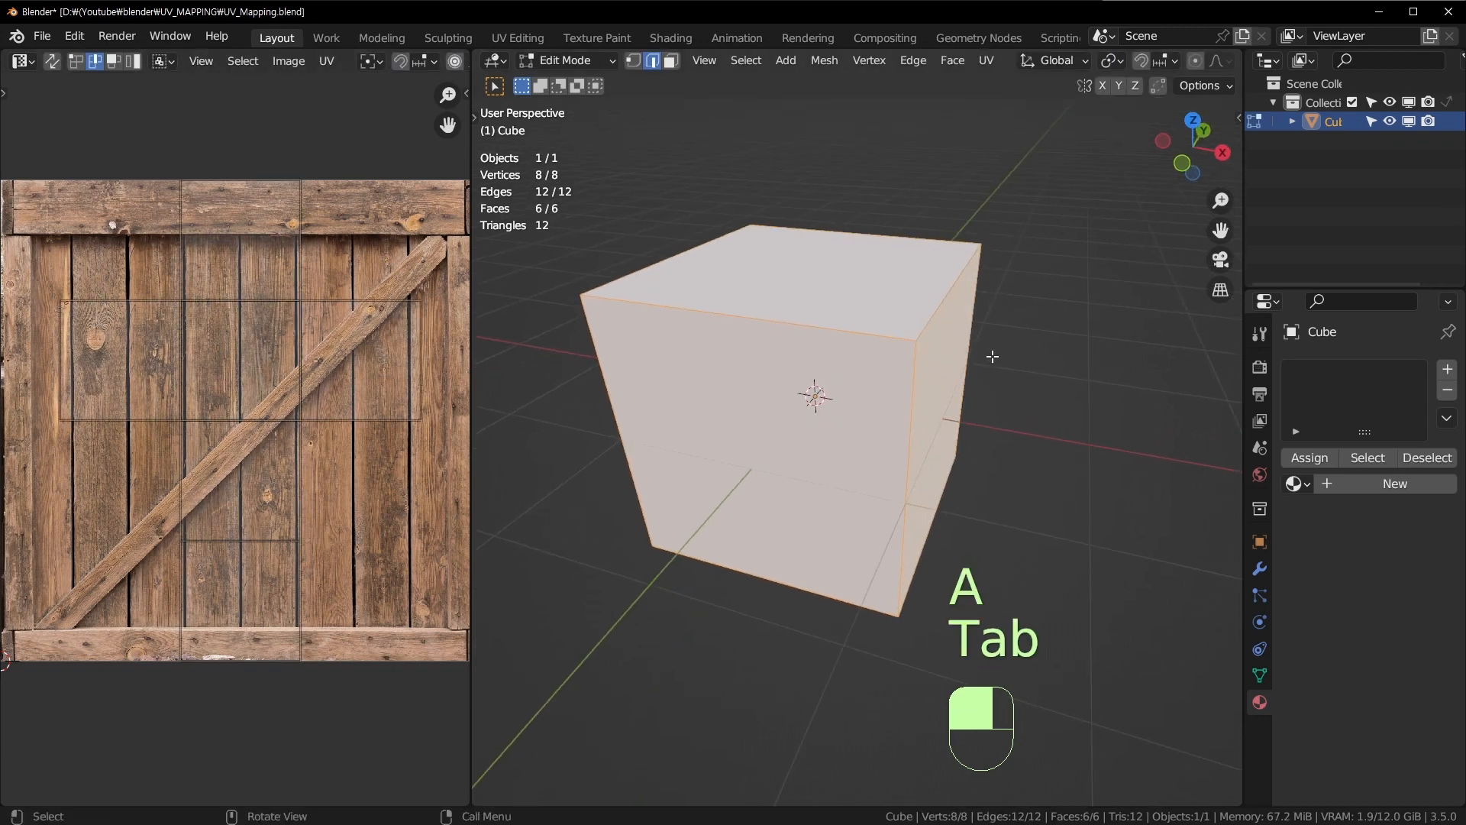
key(a)
key(u)
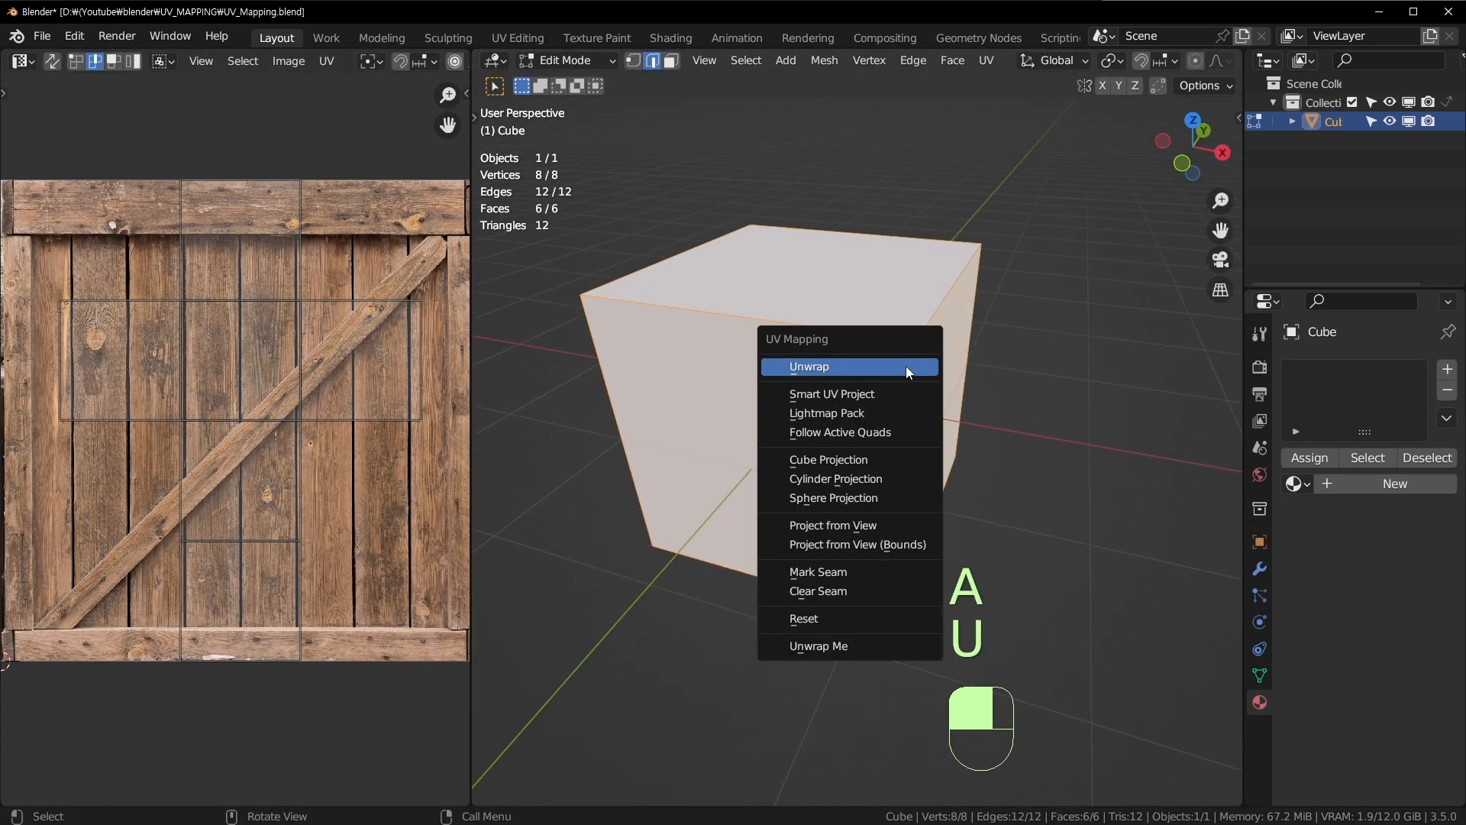
click(876, 571)
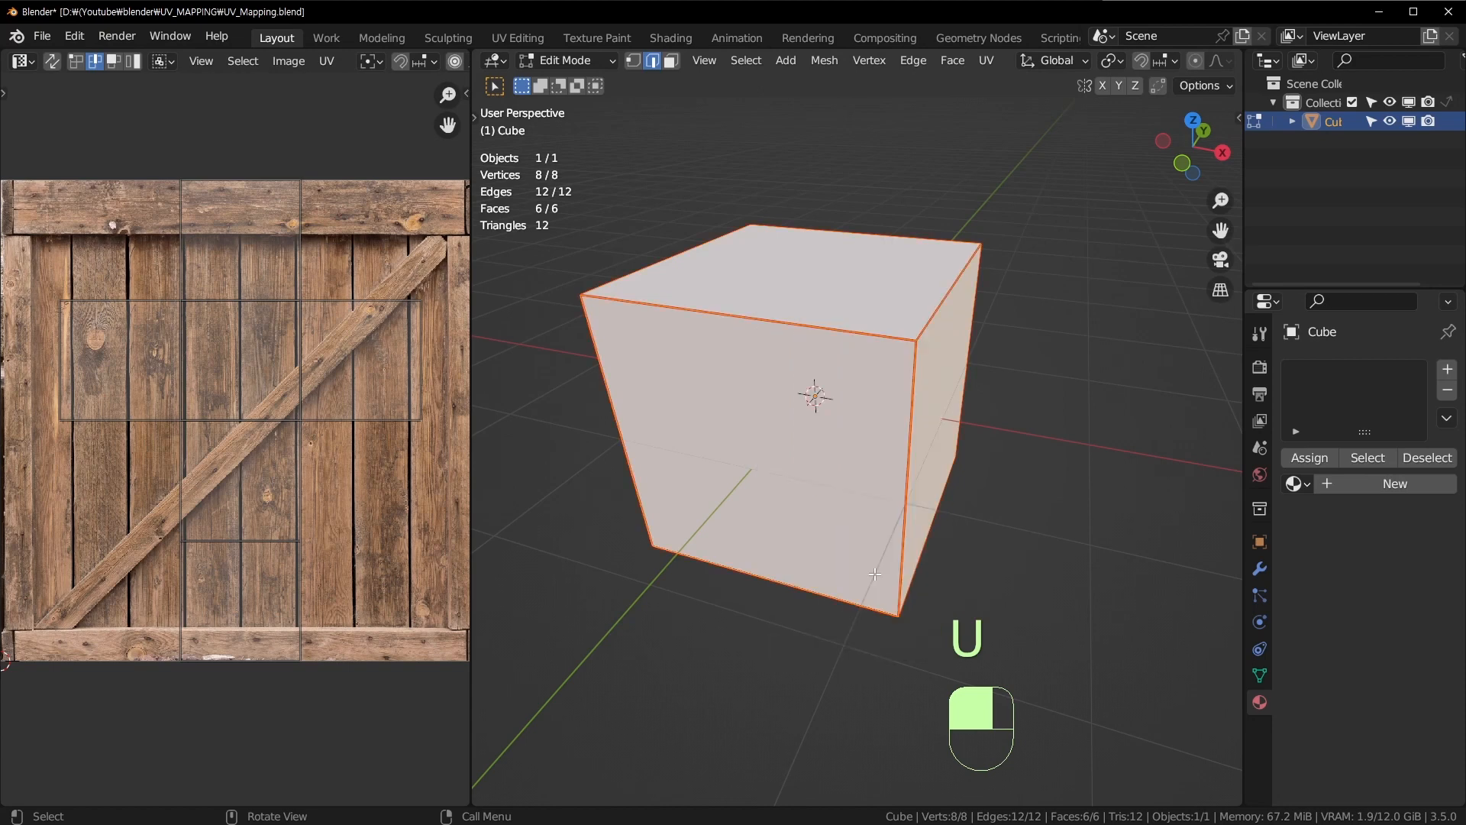
middle_drag(926, 495, 873, 394)
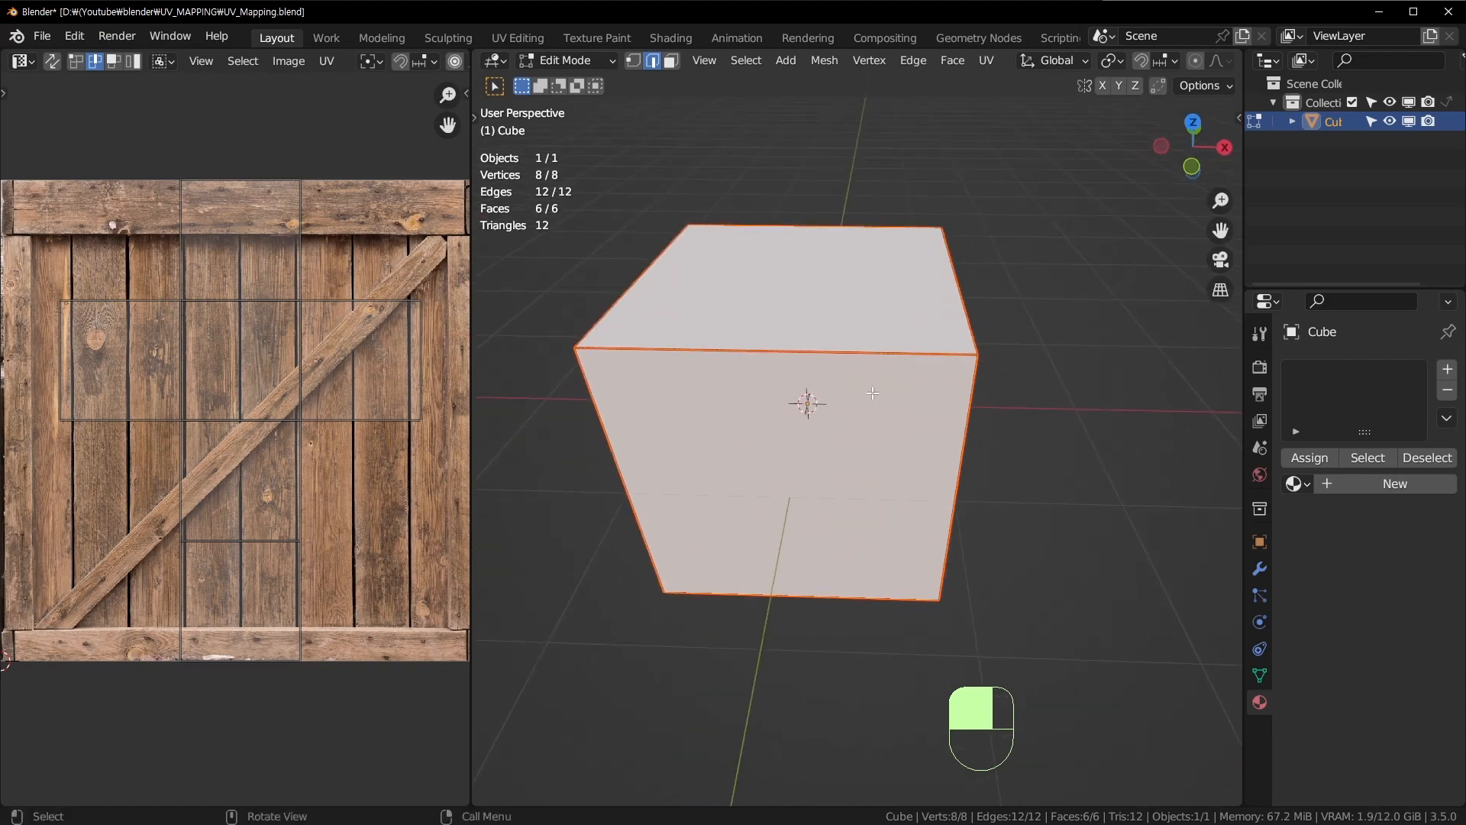
key(u)
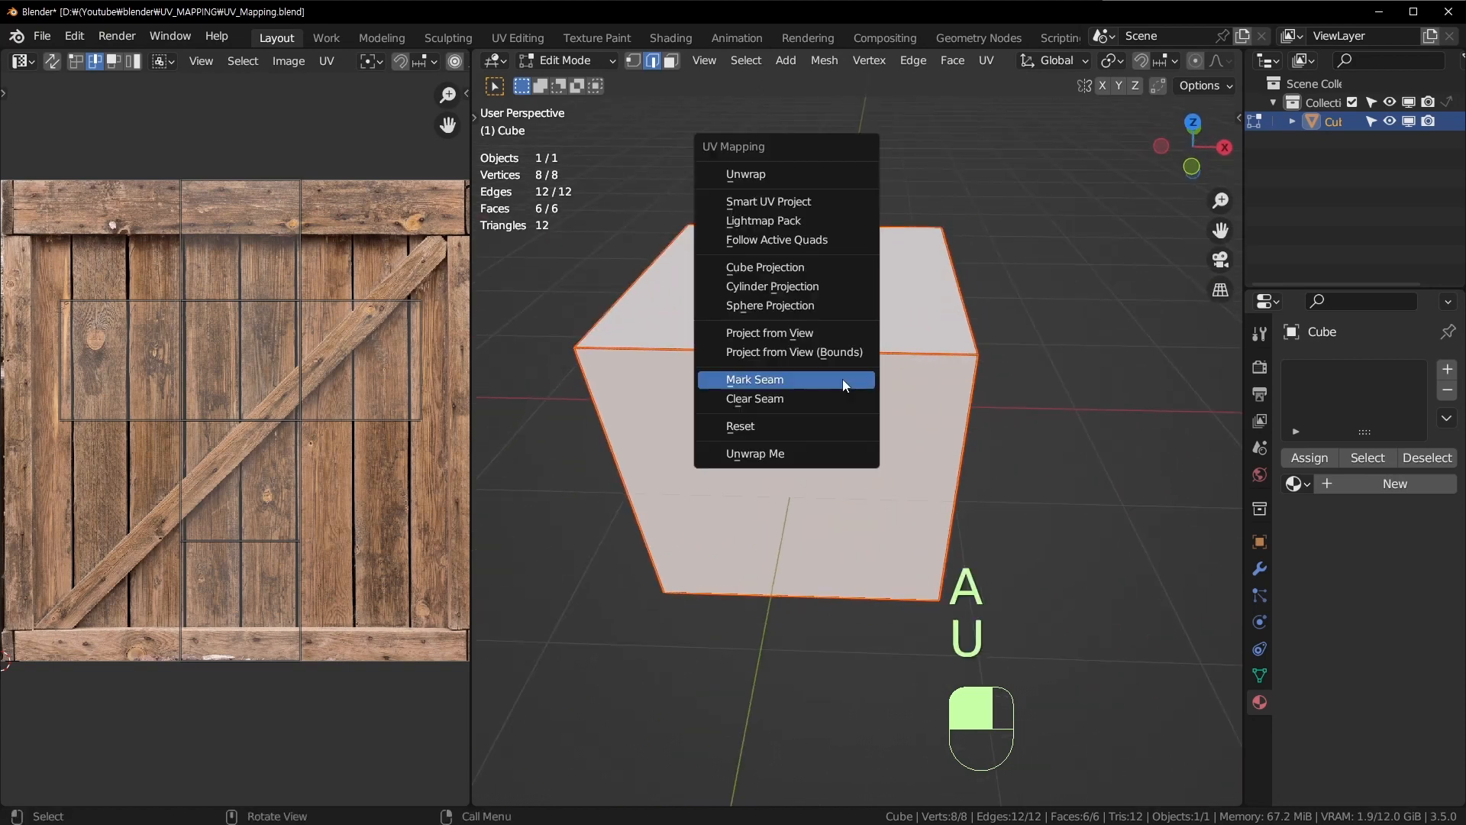
click(813, 182)
Step: Leave Edit Mode and give the cube a new material named Wood_Crate
key(Tab)
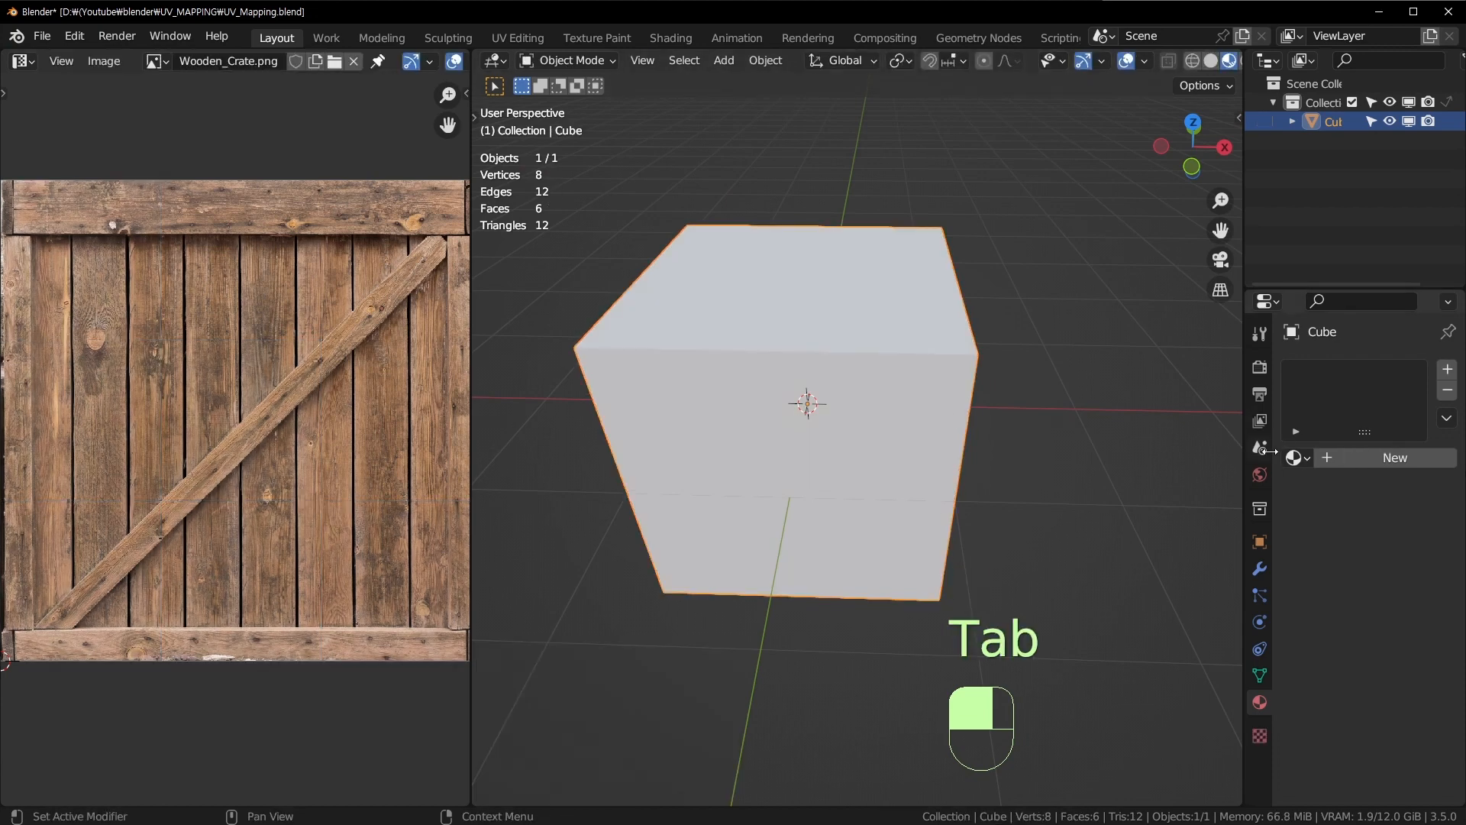
click(1324, 459)
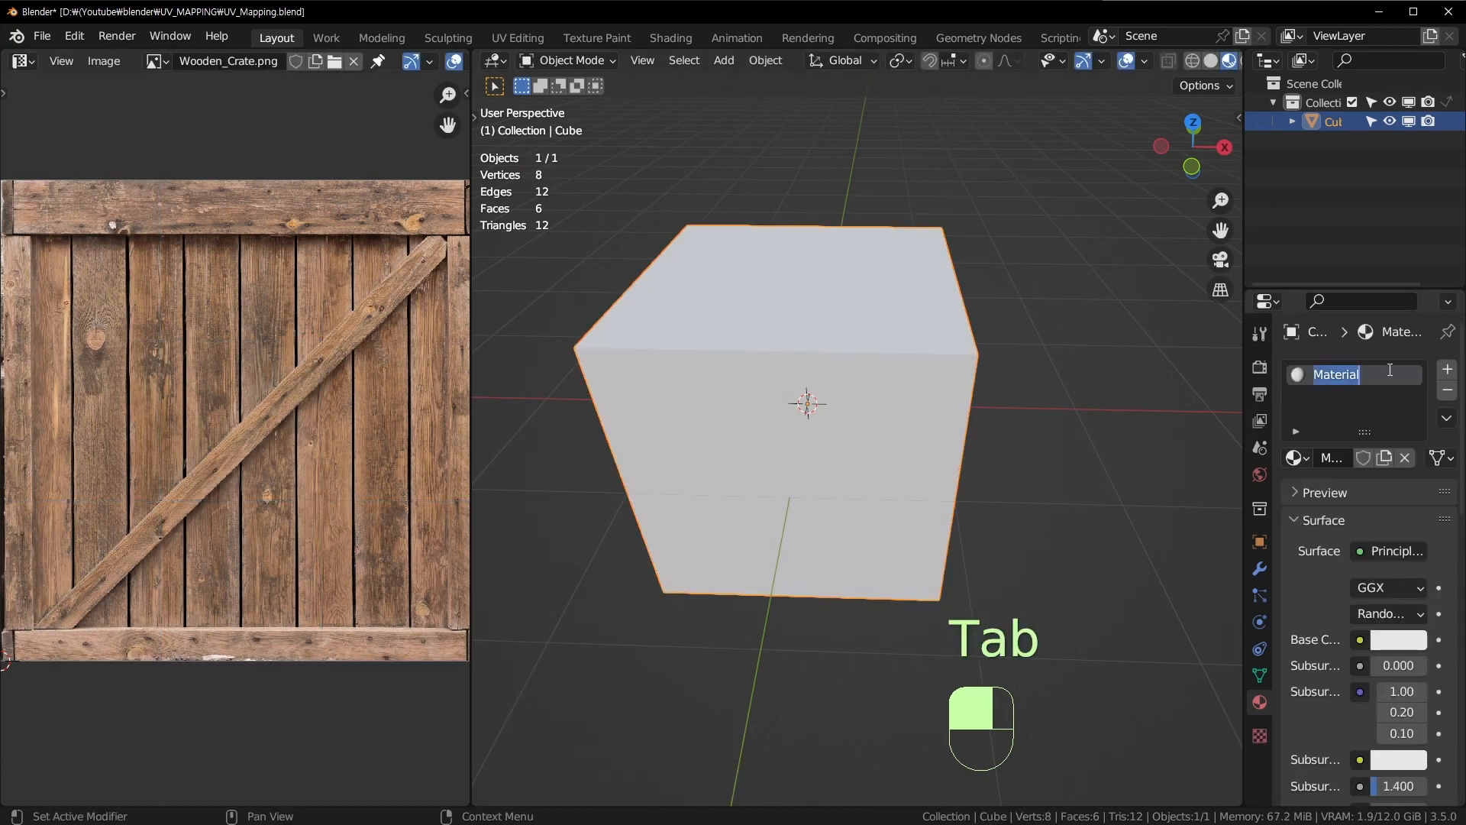
text(Wood_Crate)
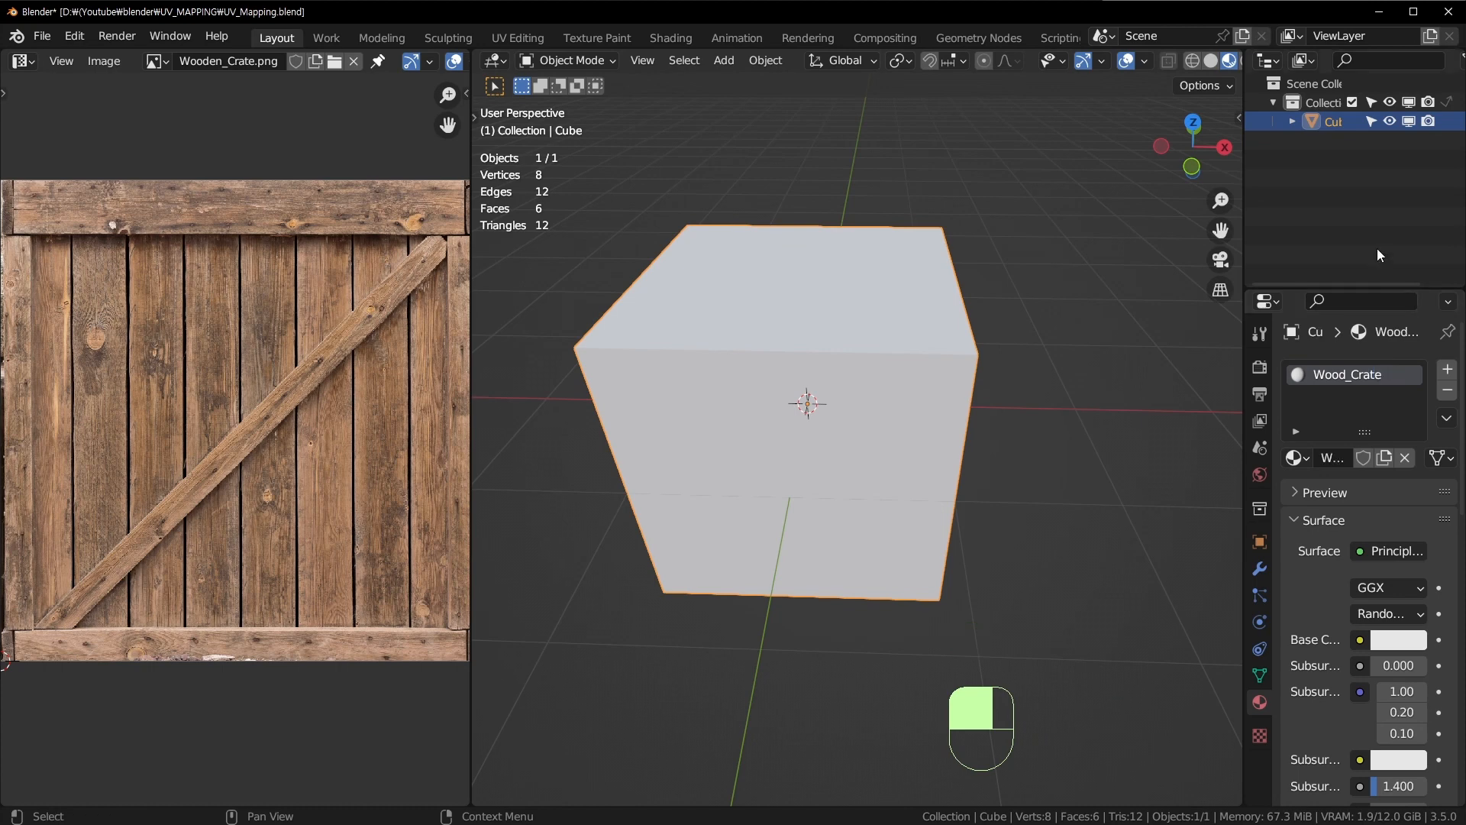
Step: Link an Image Texture to the Wood_Crate material's Base Color and assign Wooden_Crate.png to it
click(1364, 641)
click(878, 457)
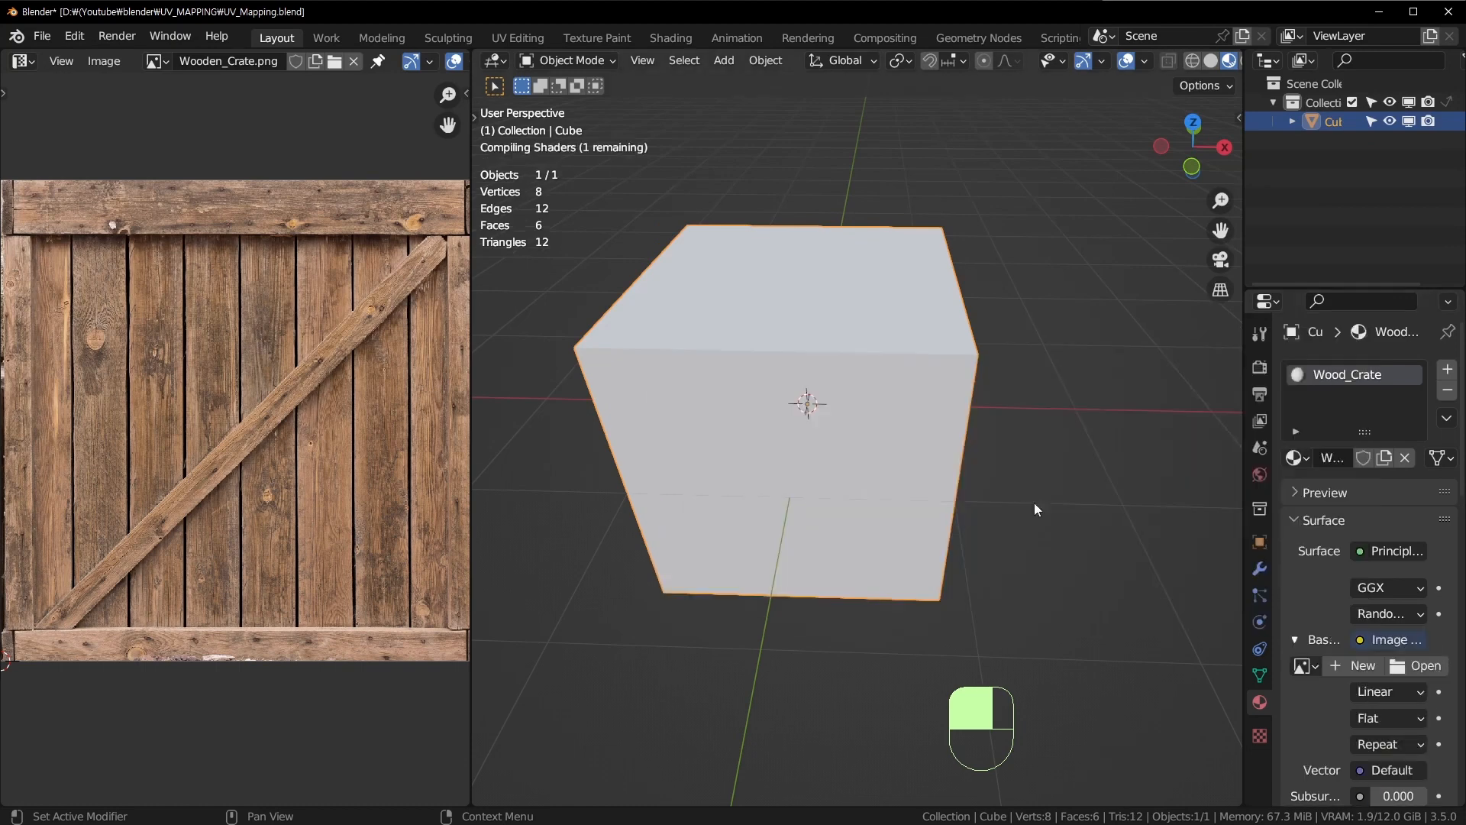
click(1302, 664)
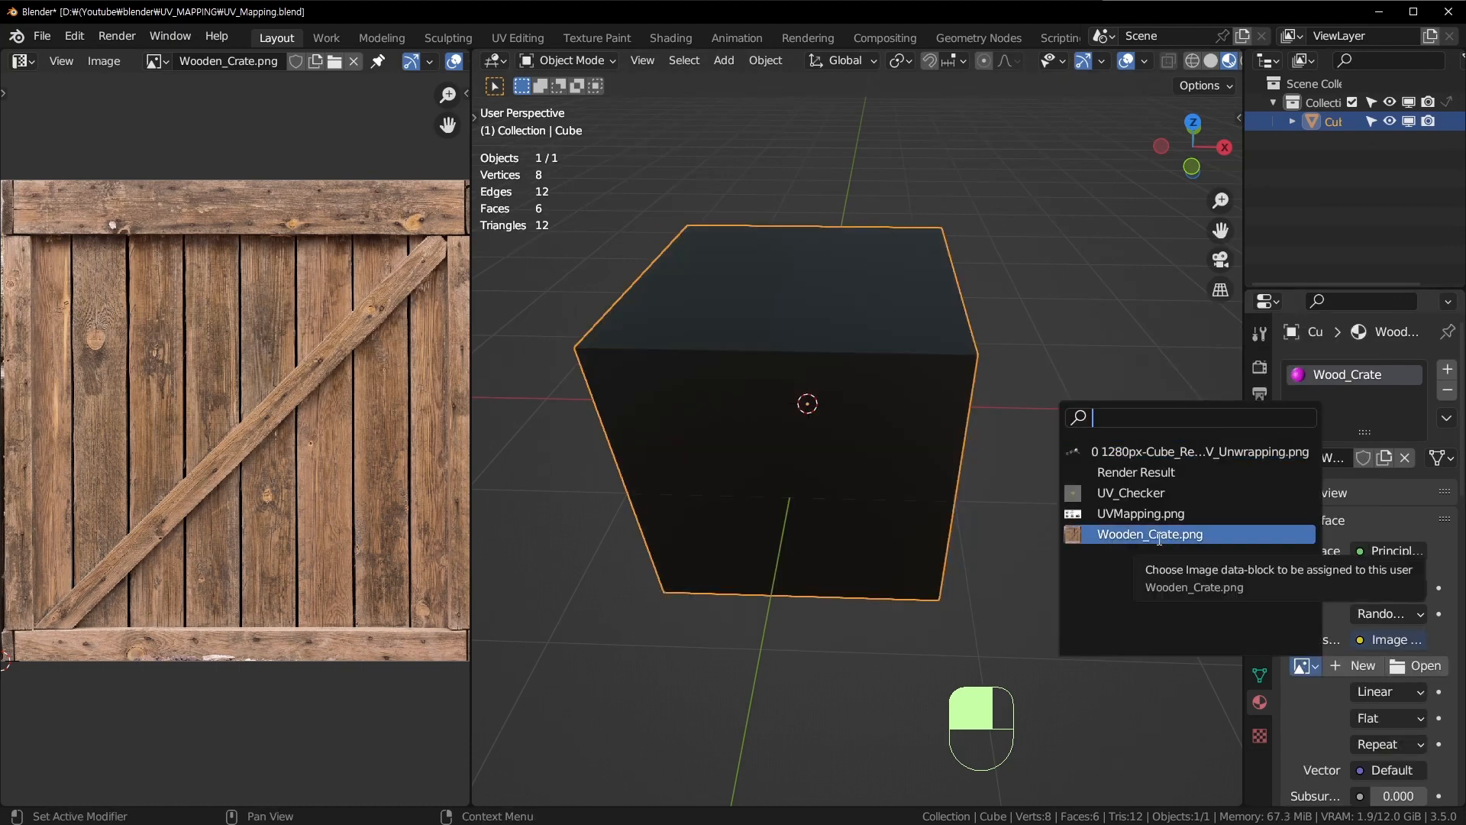
click(1160, 534)
Step: Put the cube in Edit Mode and select only its front face in face mode
middle_drag(1158, 538, 957, 443)
scroll(865, 496, up, 2)
key(Tab)
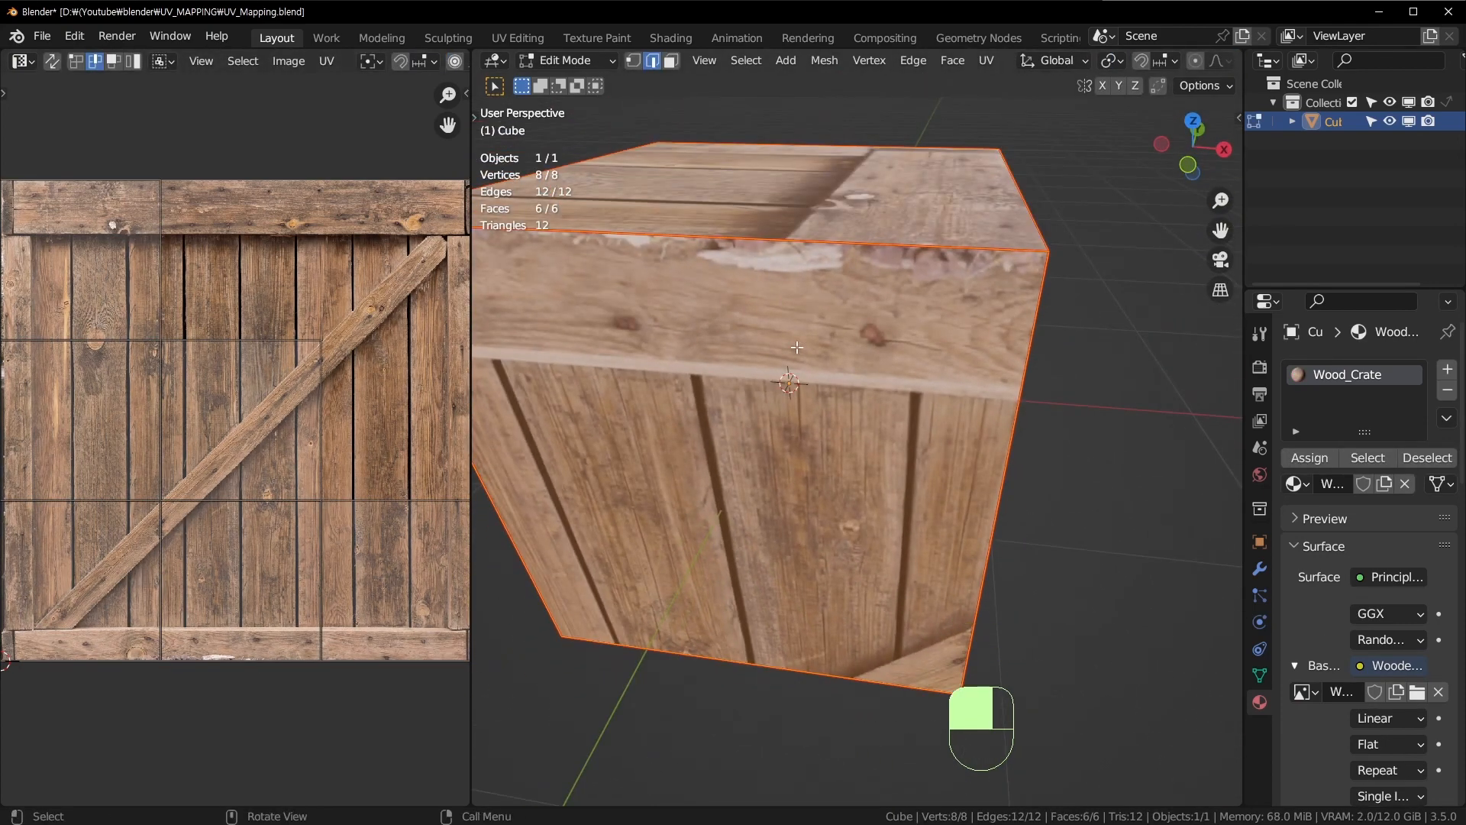
scroll(861, 361, down, 3)
key(3)
click(731, 444)
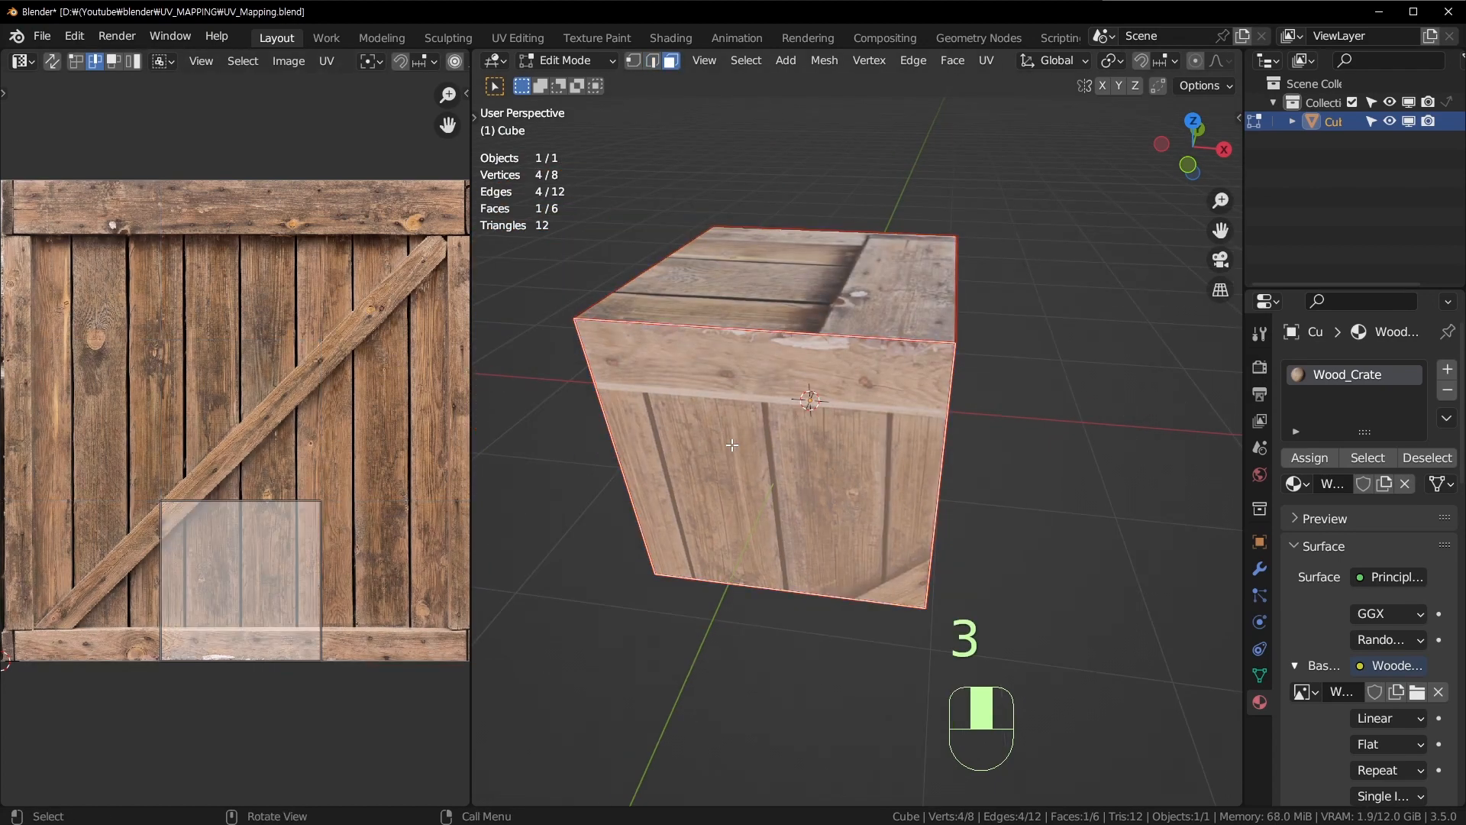
Step: Try moving the front face's UVs with the UV editor in vertex selection mode, and undo the move
key(1)
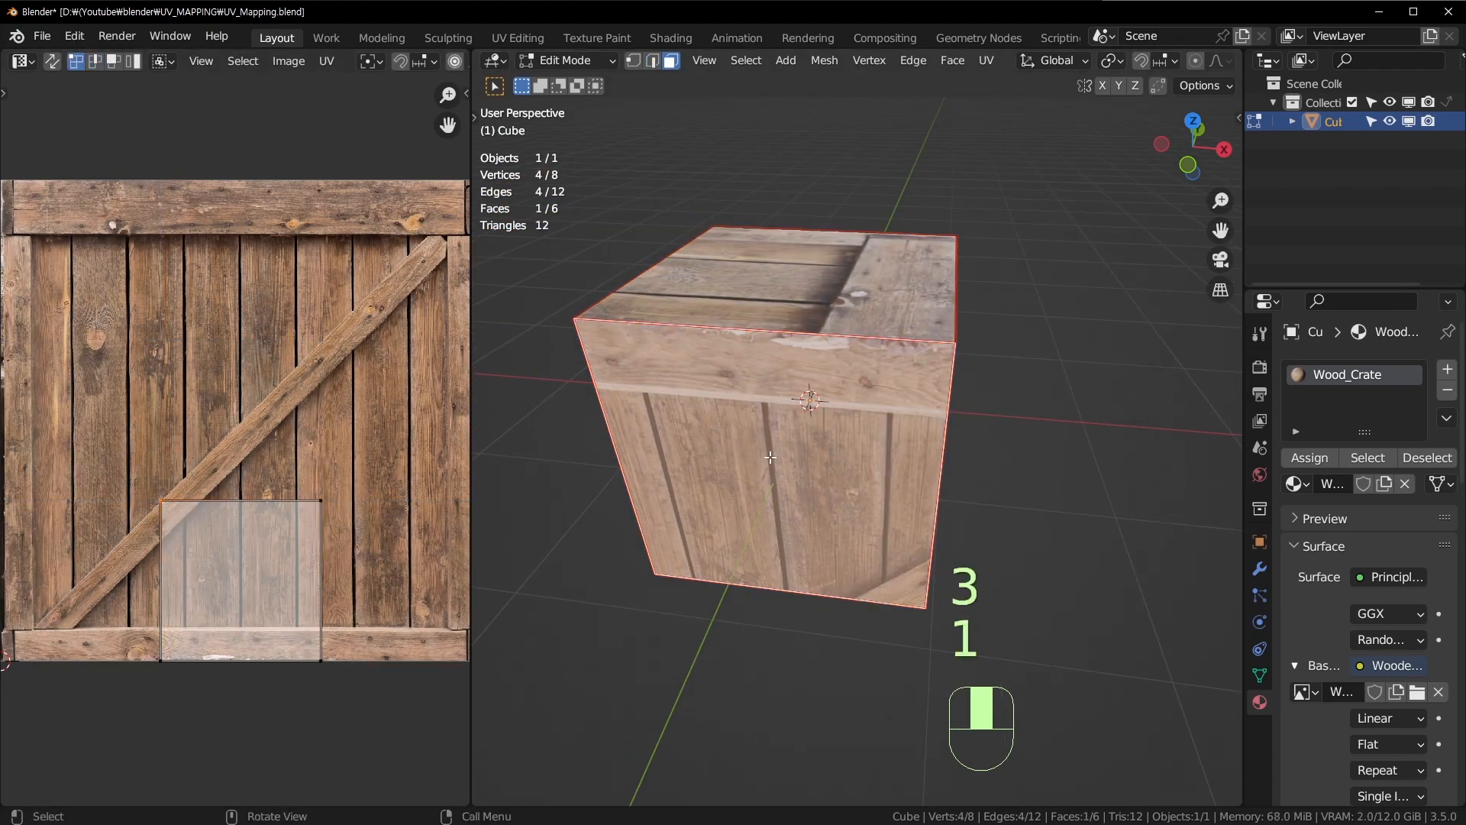
key(g)
click(204, 501)
key(ctrl+z)
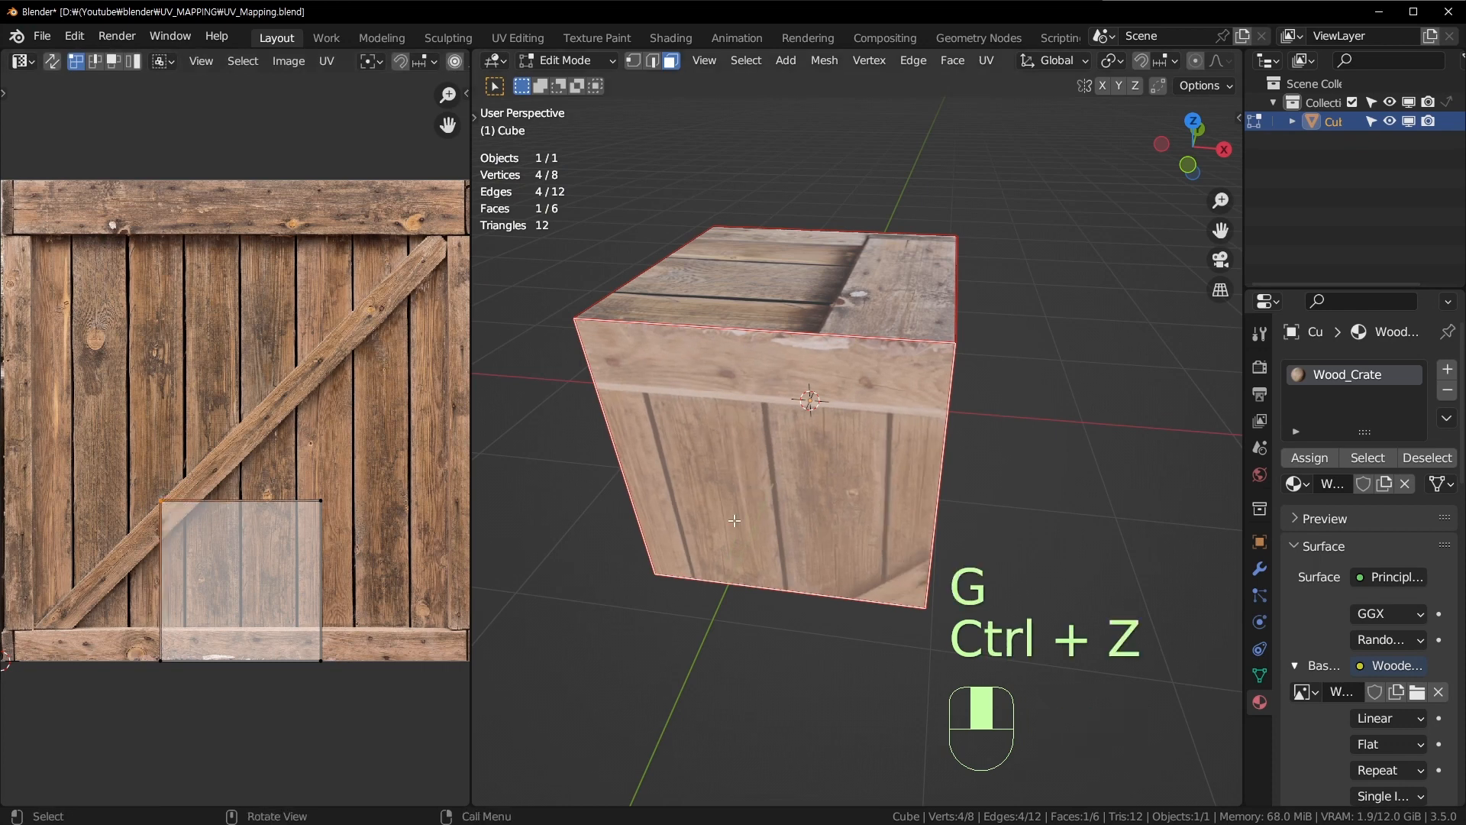
Step: Select all UVs of the front face and unwrap it on its own so it fills the crate texture
key(3)
middle_drag(635, 537, 741, 443)
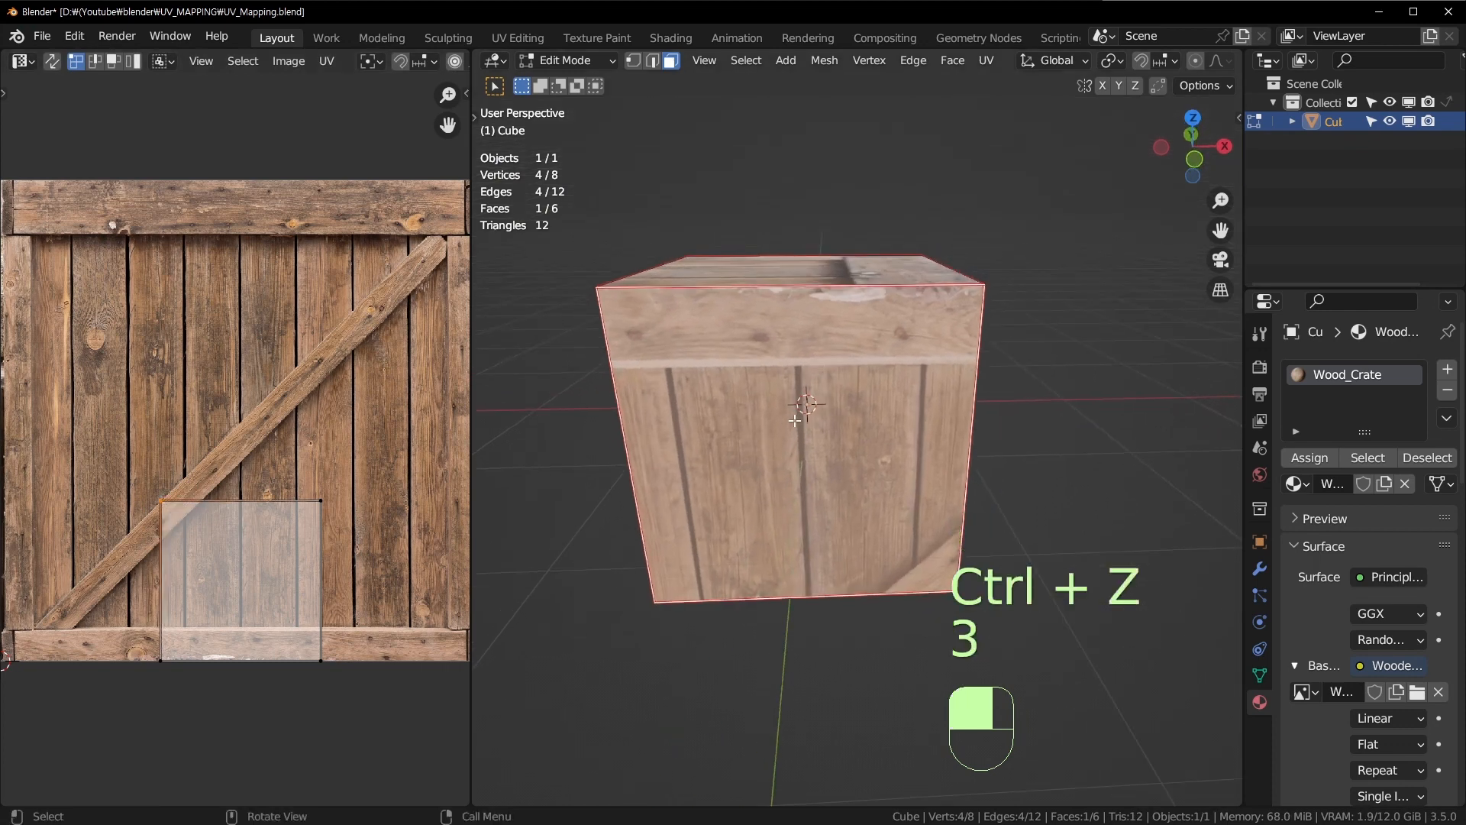
key(u)
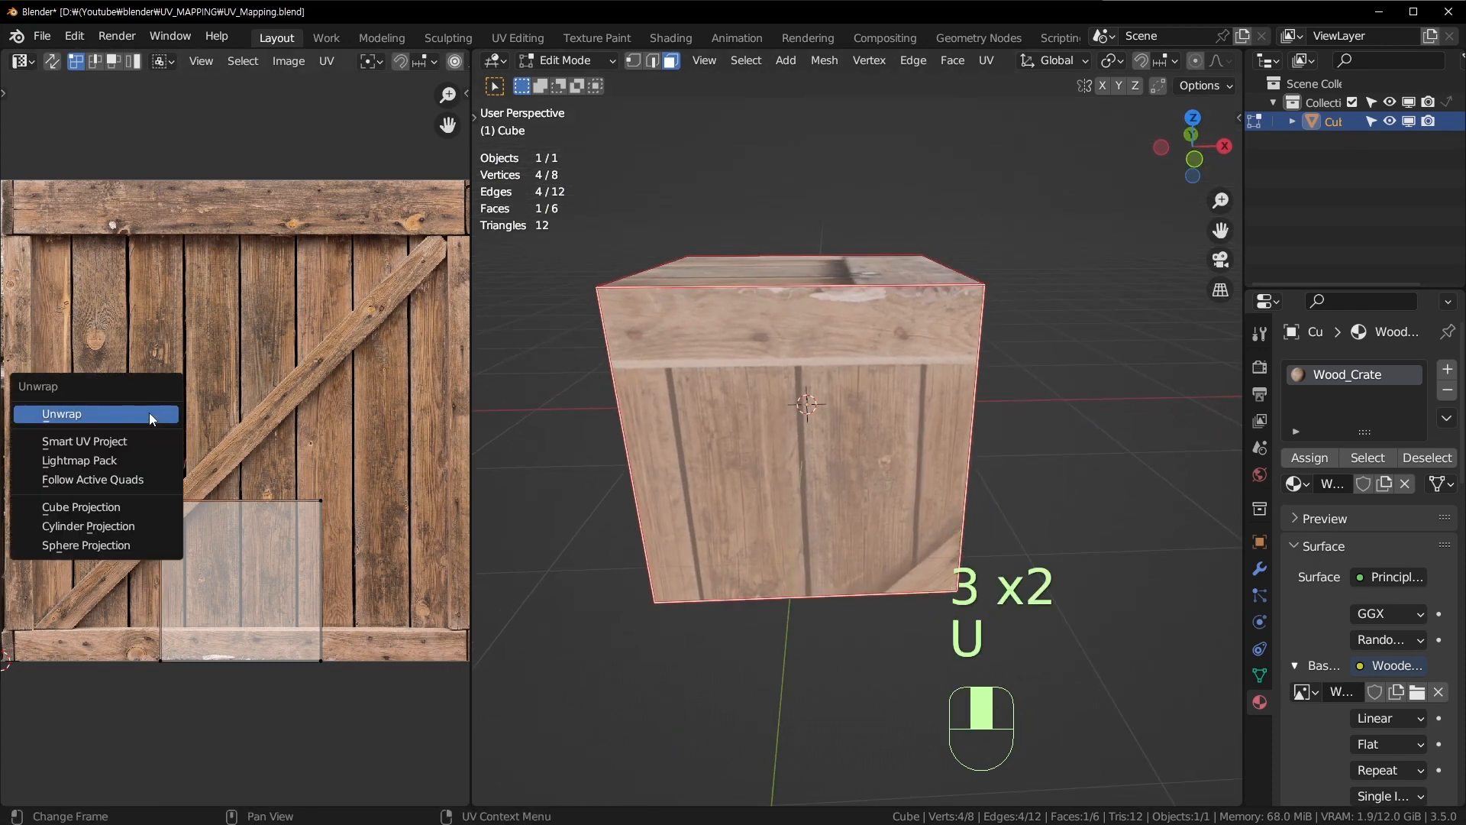
click(149, 412)
key(3)
click(909, 401)
middle_drag(161, 577, 205, 556)
key(a)
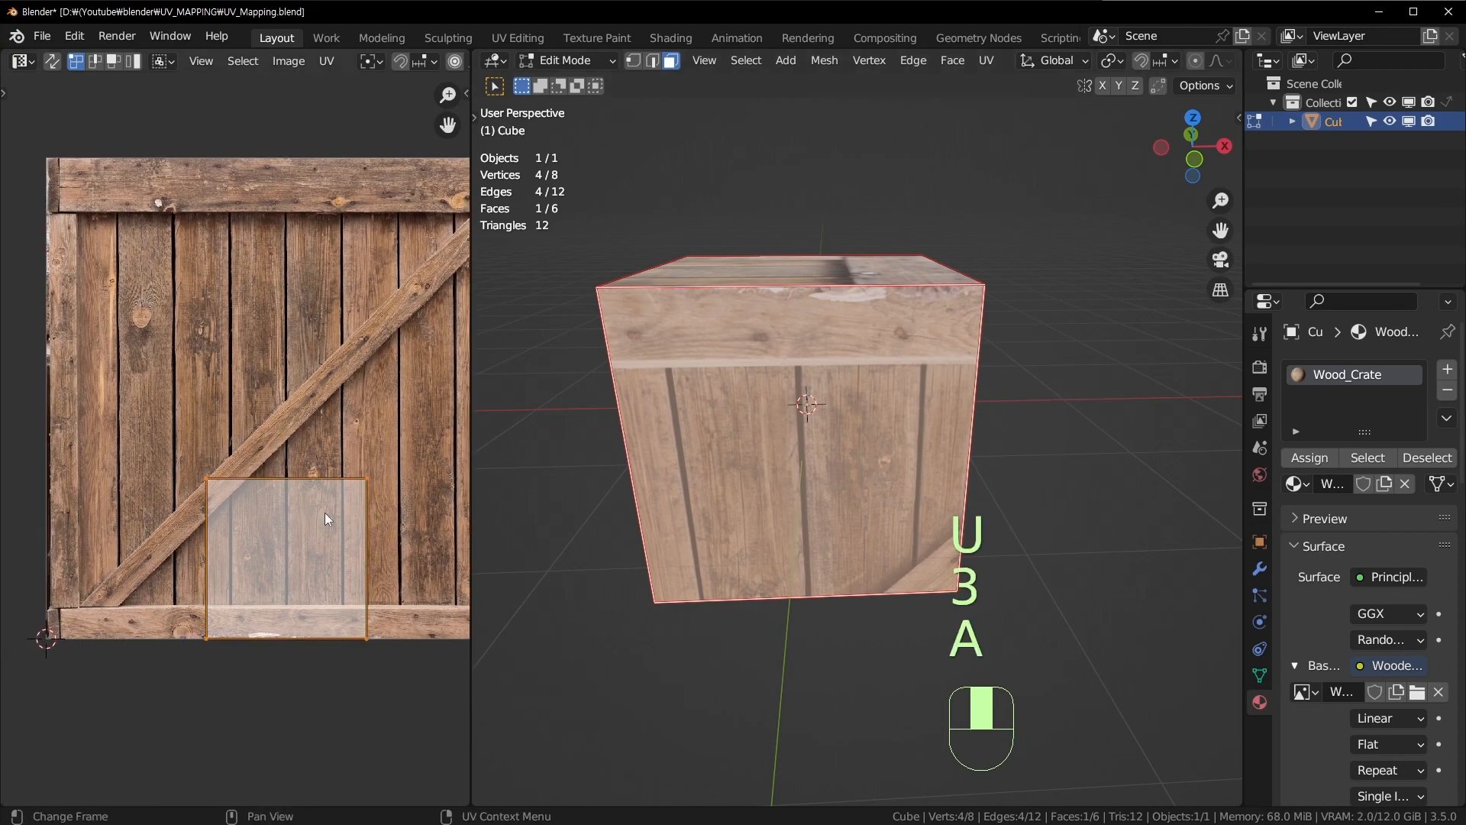
middle_drag(336, 508, 298, 528)
key(u)
click(298, 529)
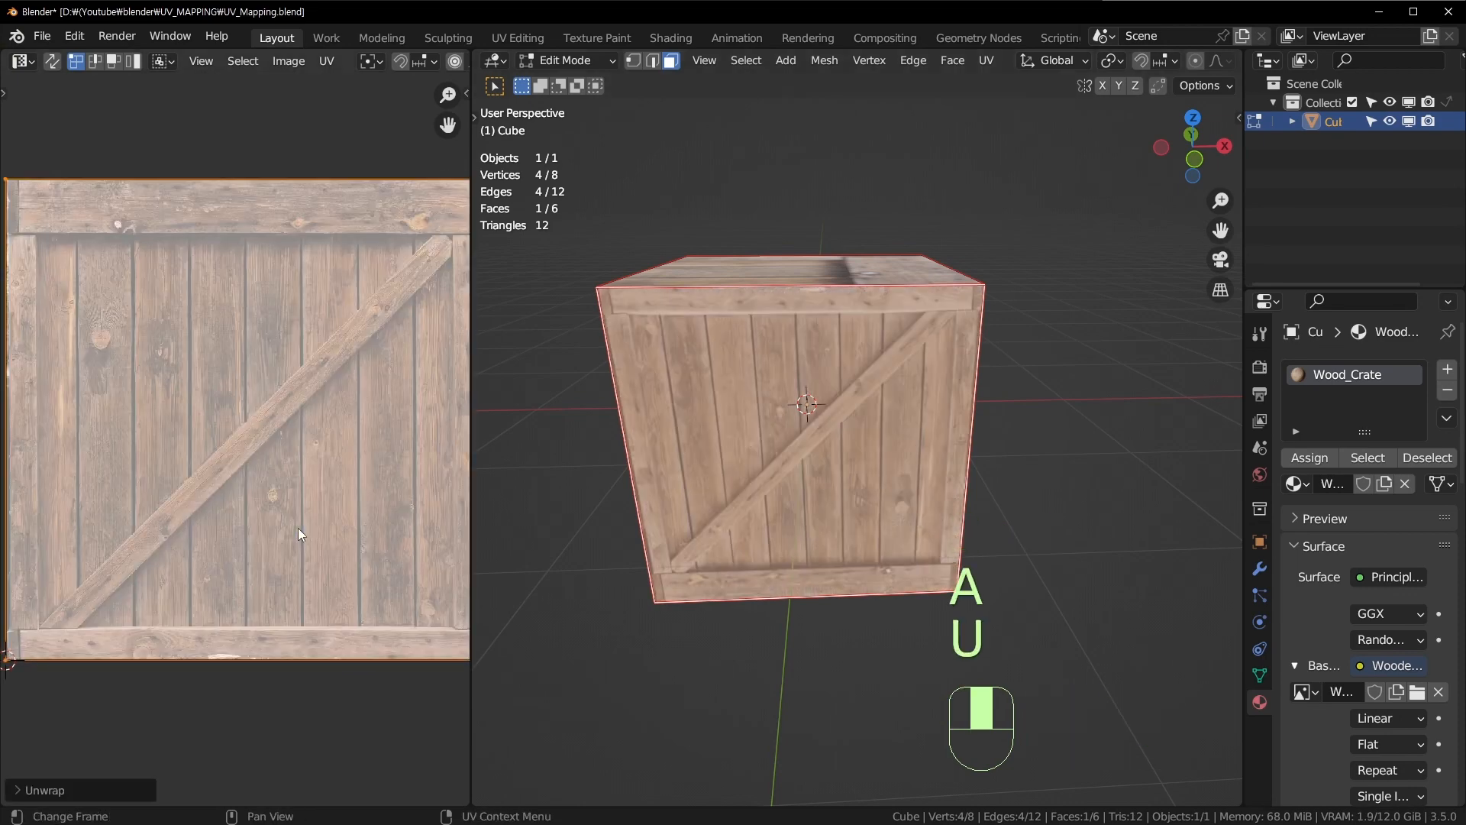
Step: Rotate the front face's UVs until the wide plank of the crate texture runs along the face's upper edge
middle_drag(830, 436, 818, 405)
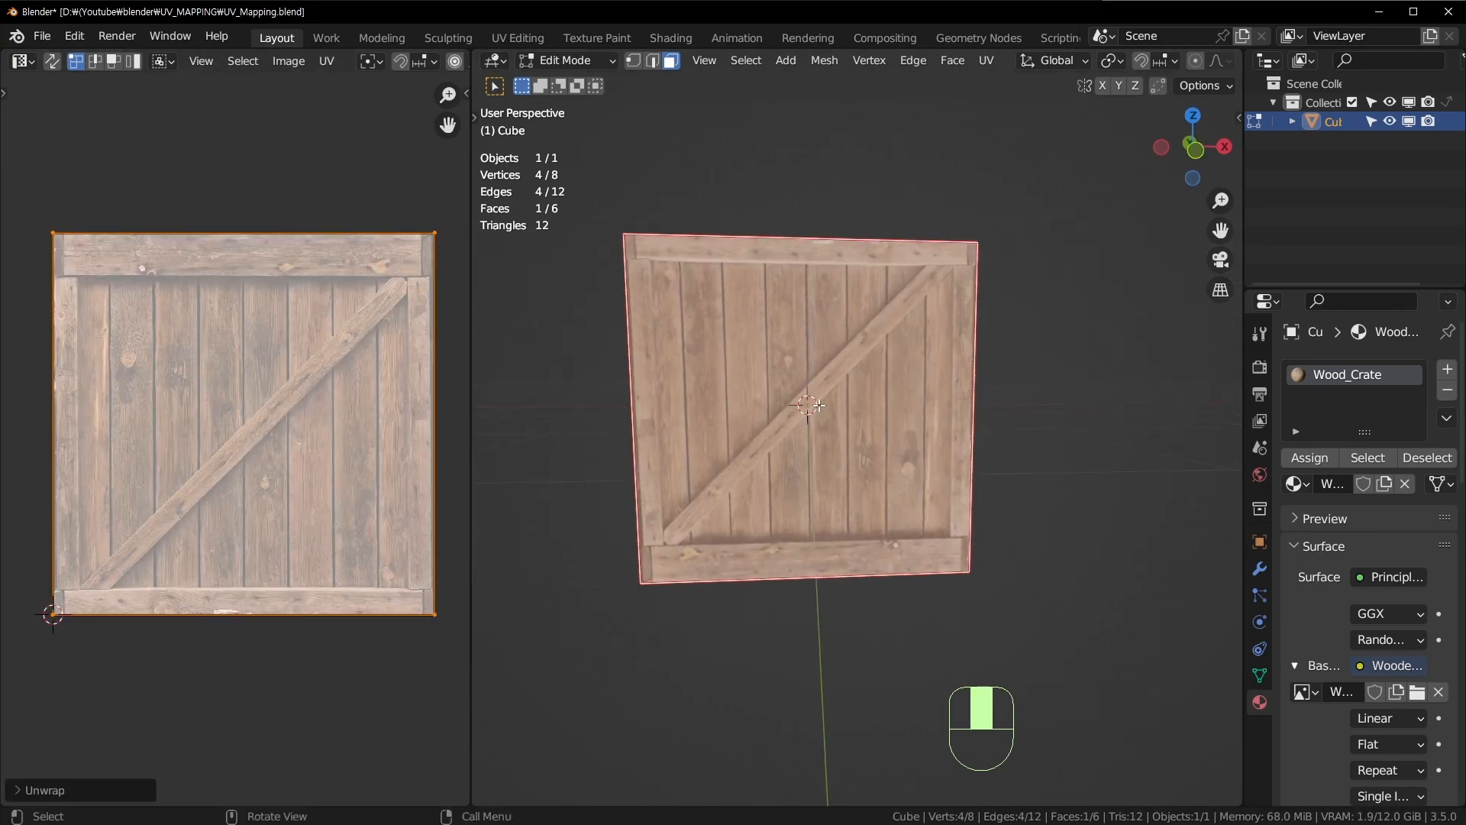
middle_drag(299, 346, 291, 348)
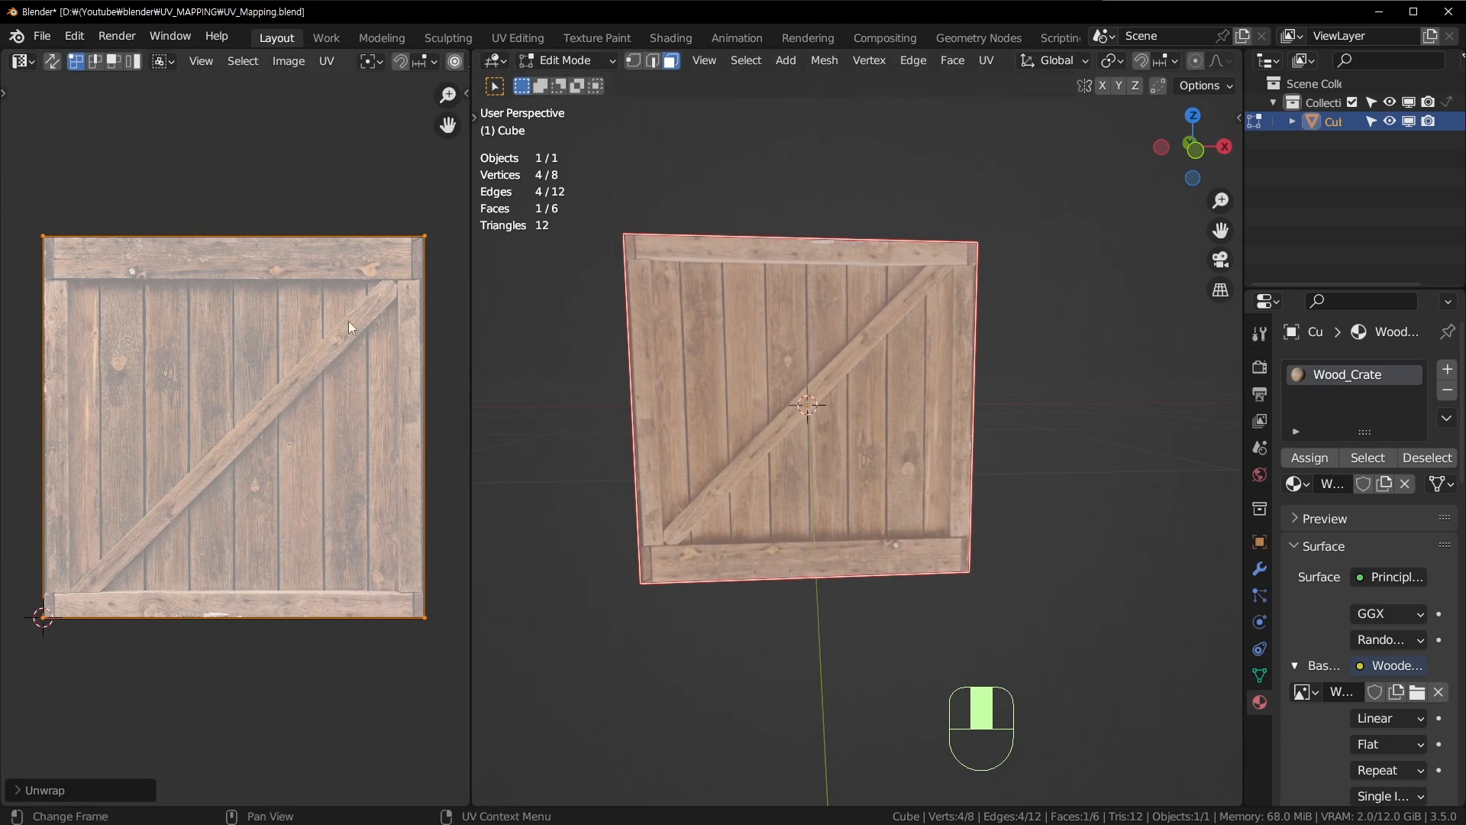
key(r)
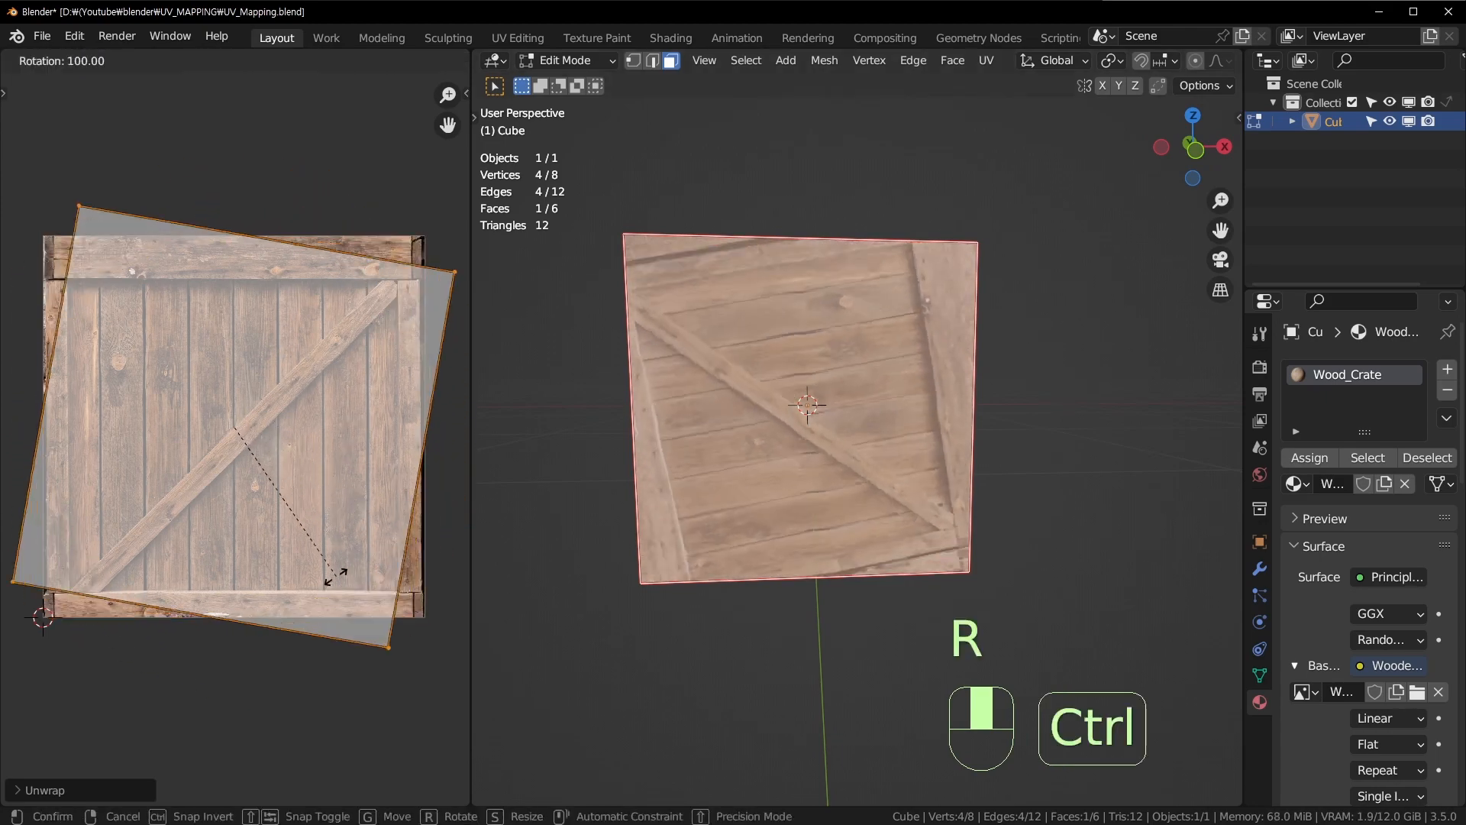
click(102, 552)
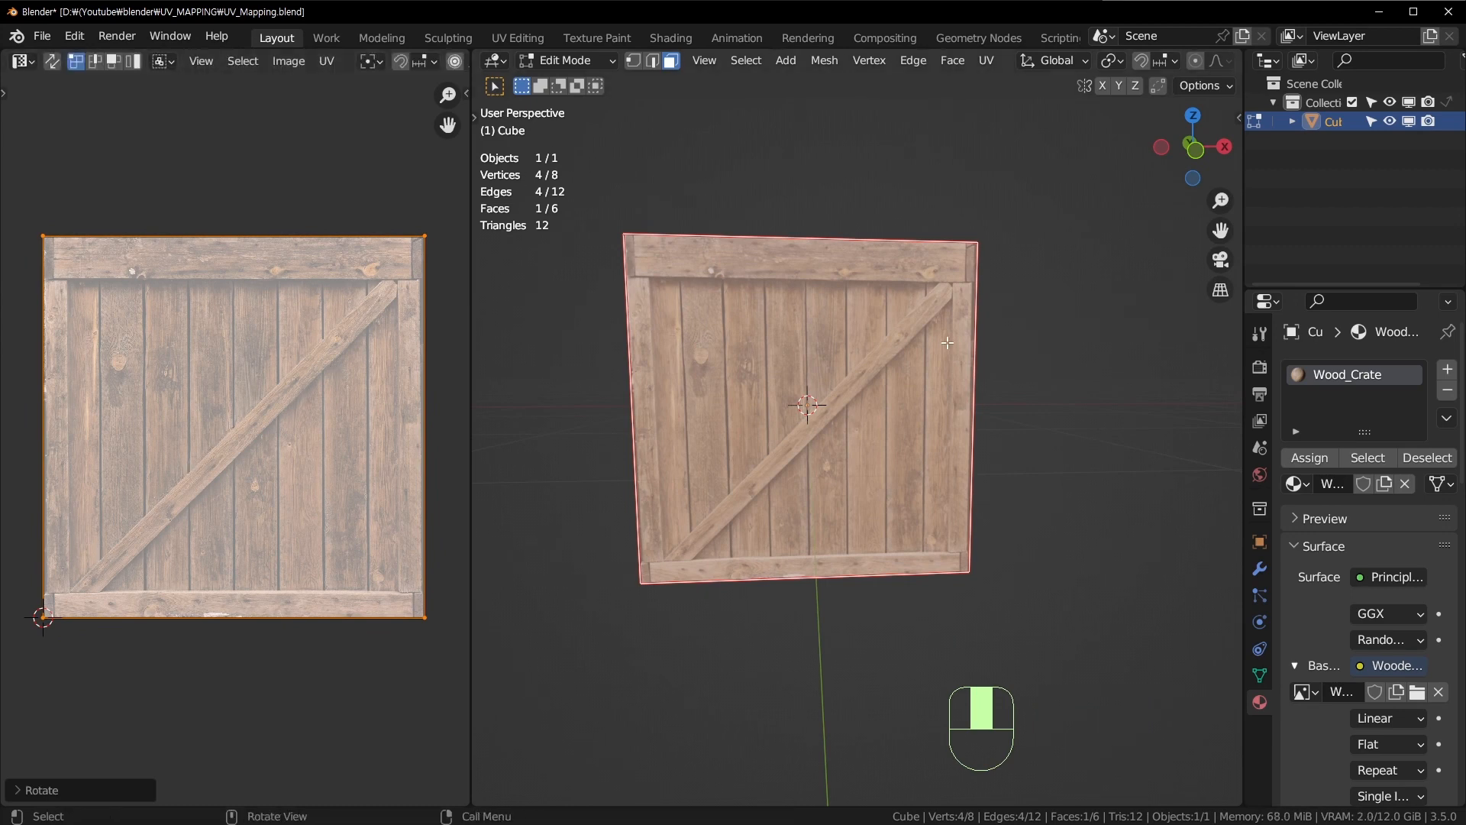
middle_drag(947, 343, 989, 379)
scroll(961, 395, up, 3)
middle_drag(892, 405, 1008, 401)
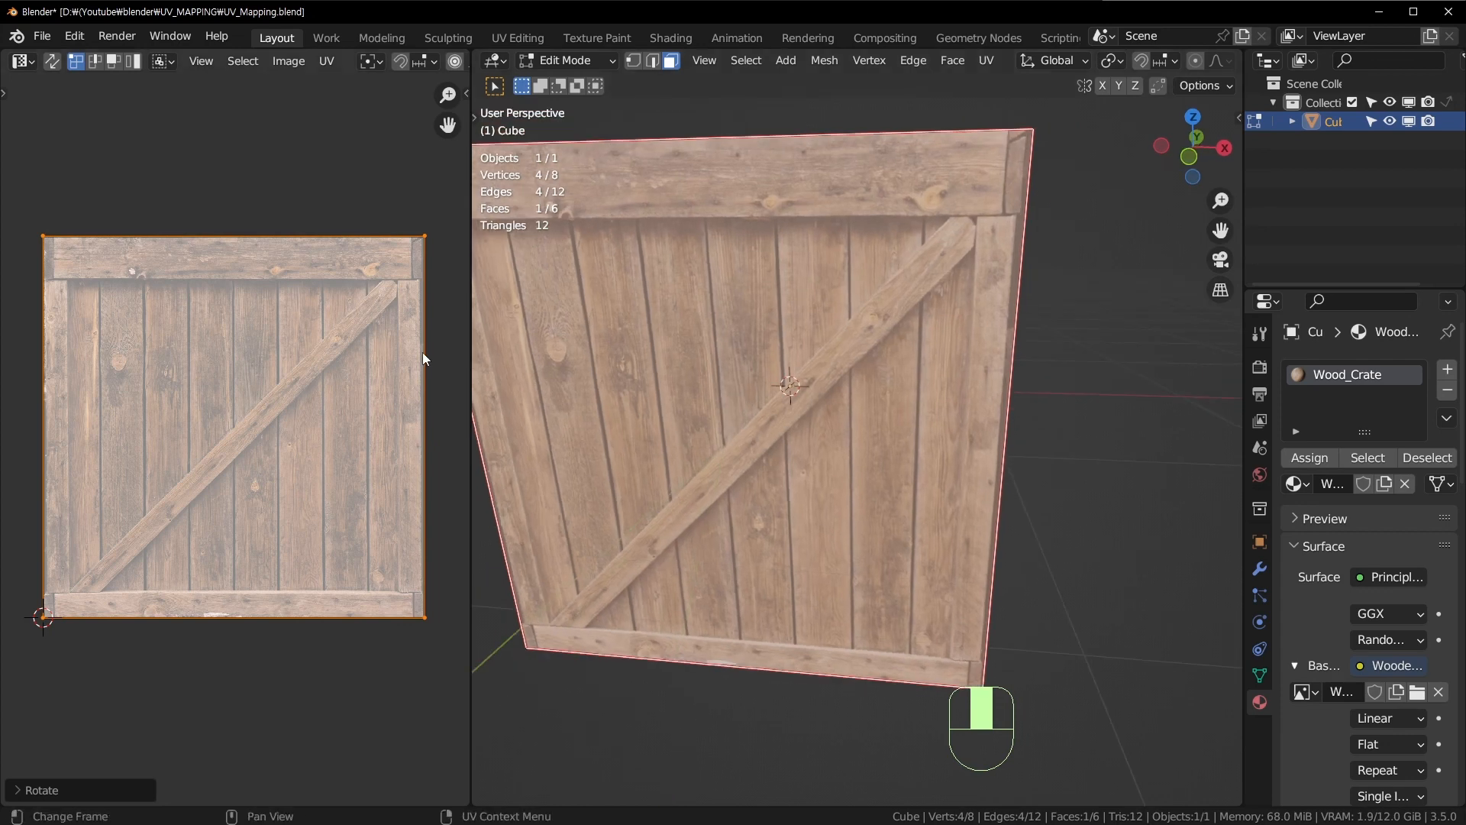
Step: Scale down the front face's UVs and move them inside the crate's outer frame planks
key(s)
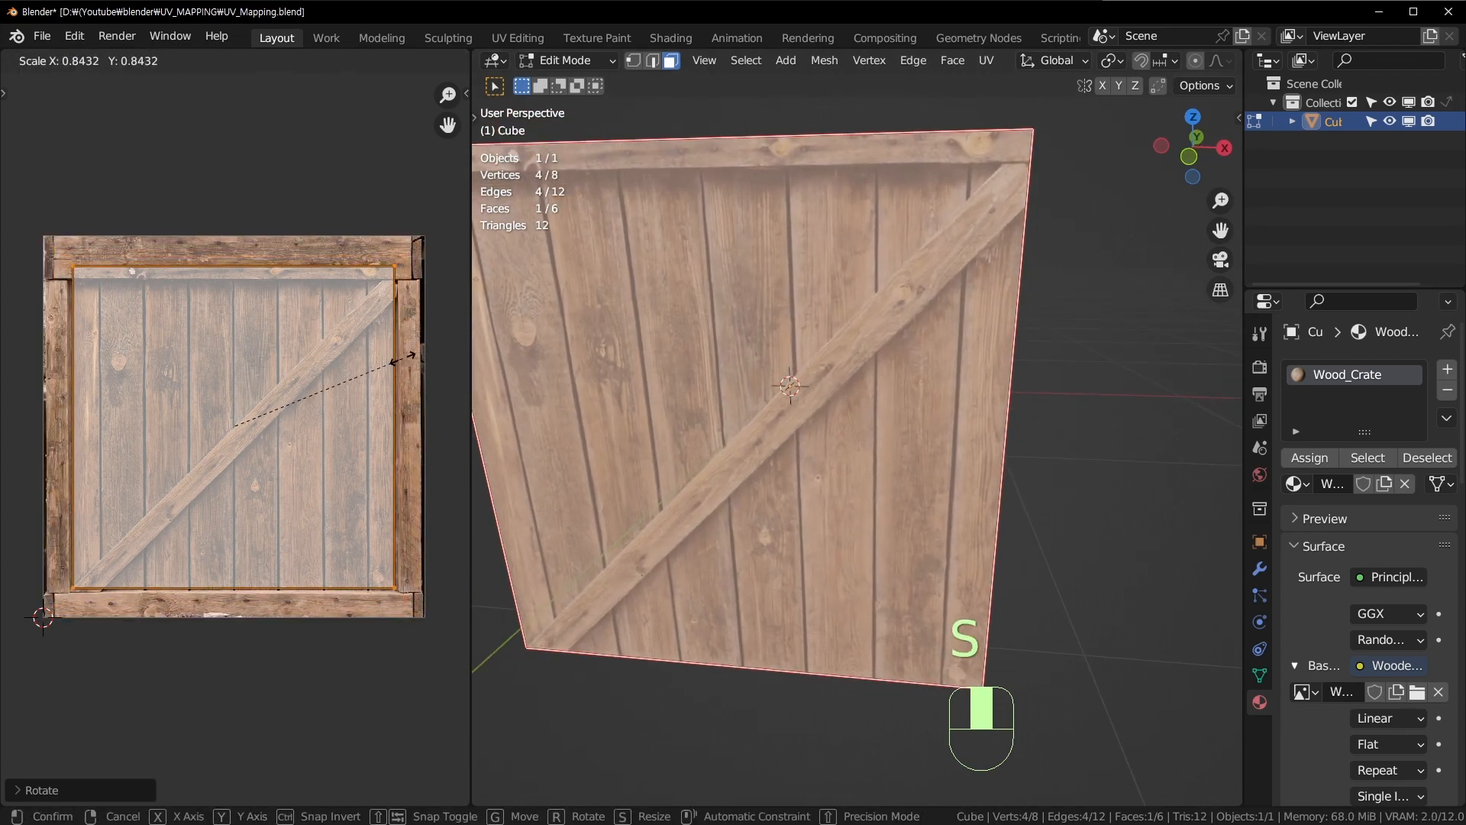
click(391, 419)
key(g)
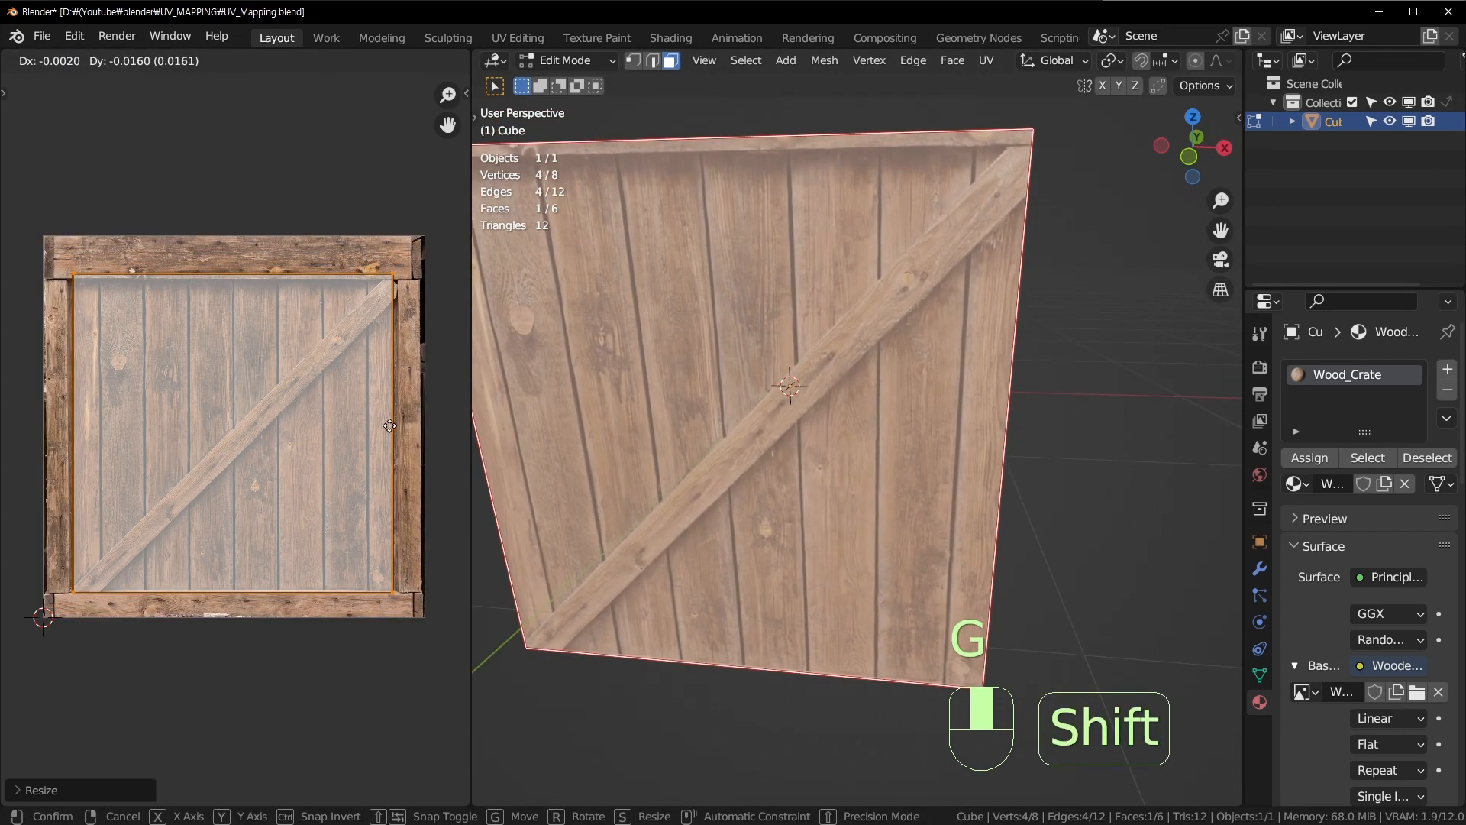
click(391, 425)
key(s)
click(410, 419)
key(ctrl+z)
Step: Widen the UV editor, then enlarge the front face's UVs slightly and reposition them against the crate's inner frame
scroll(397, 424, up, 1)
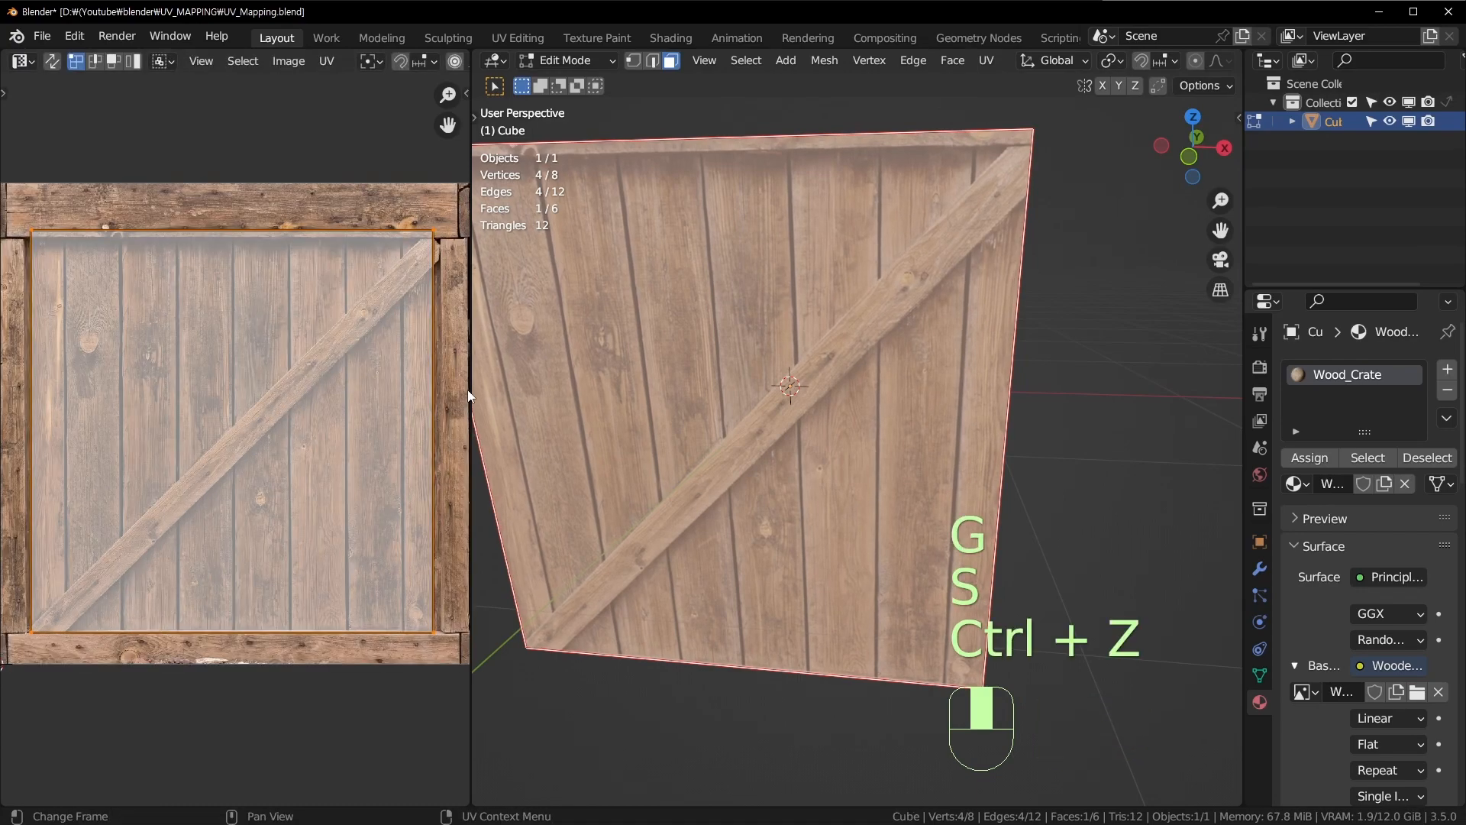
drag(474, 387, 748, 359)
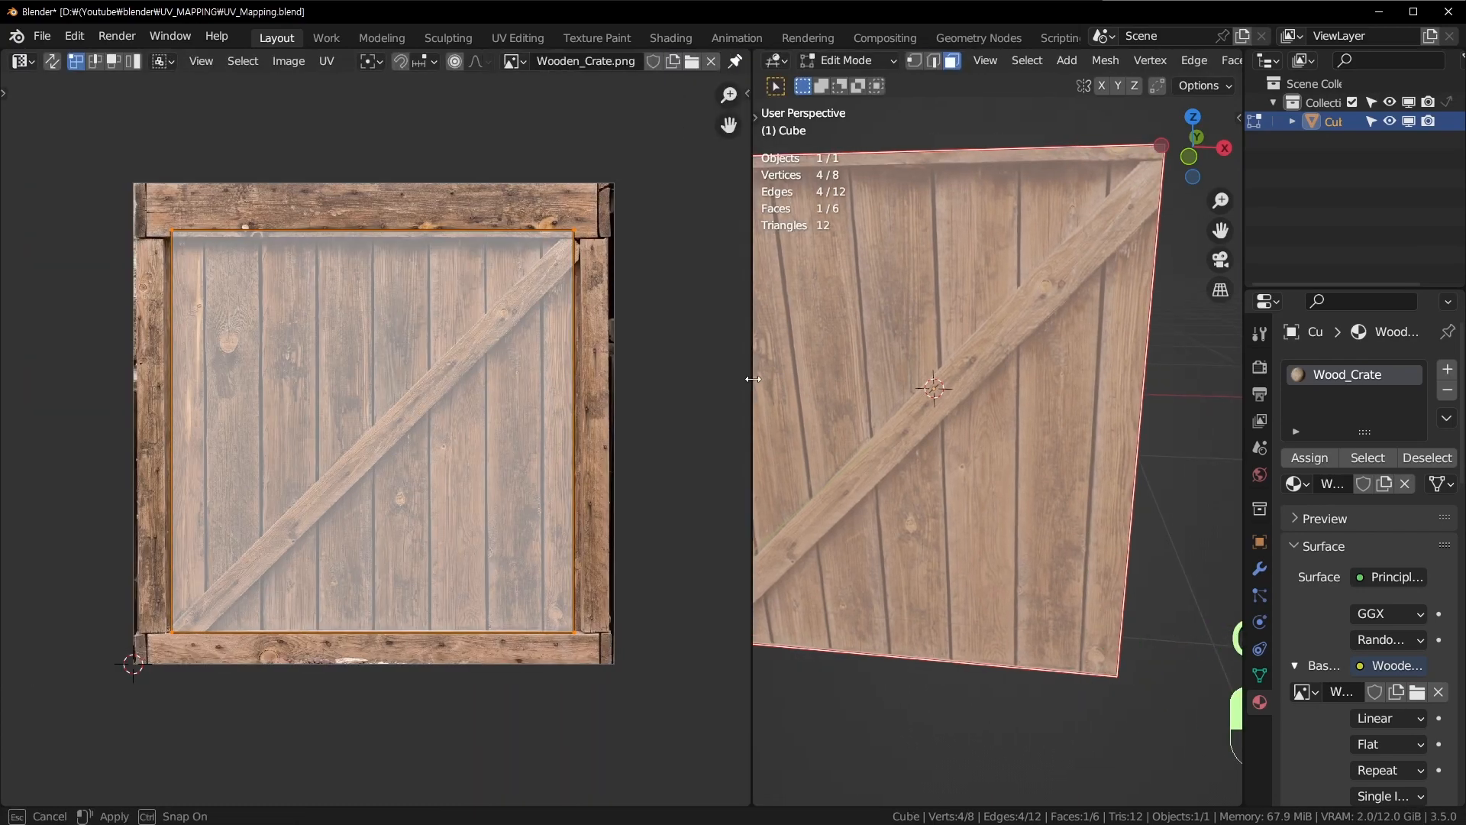
scroll(656, 347, up, 1)
key(s)
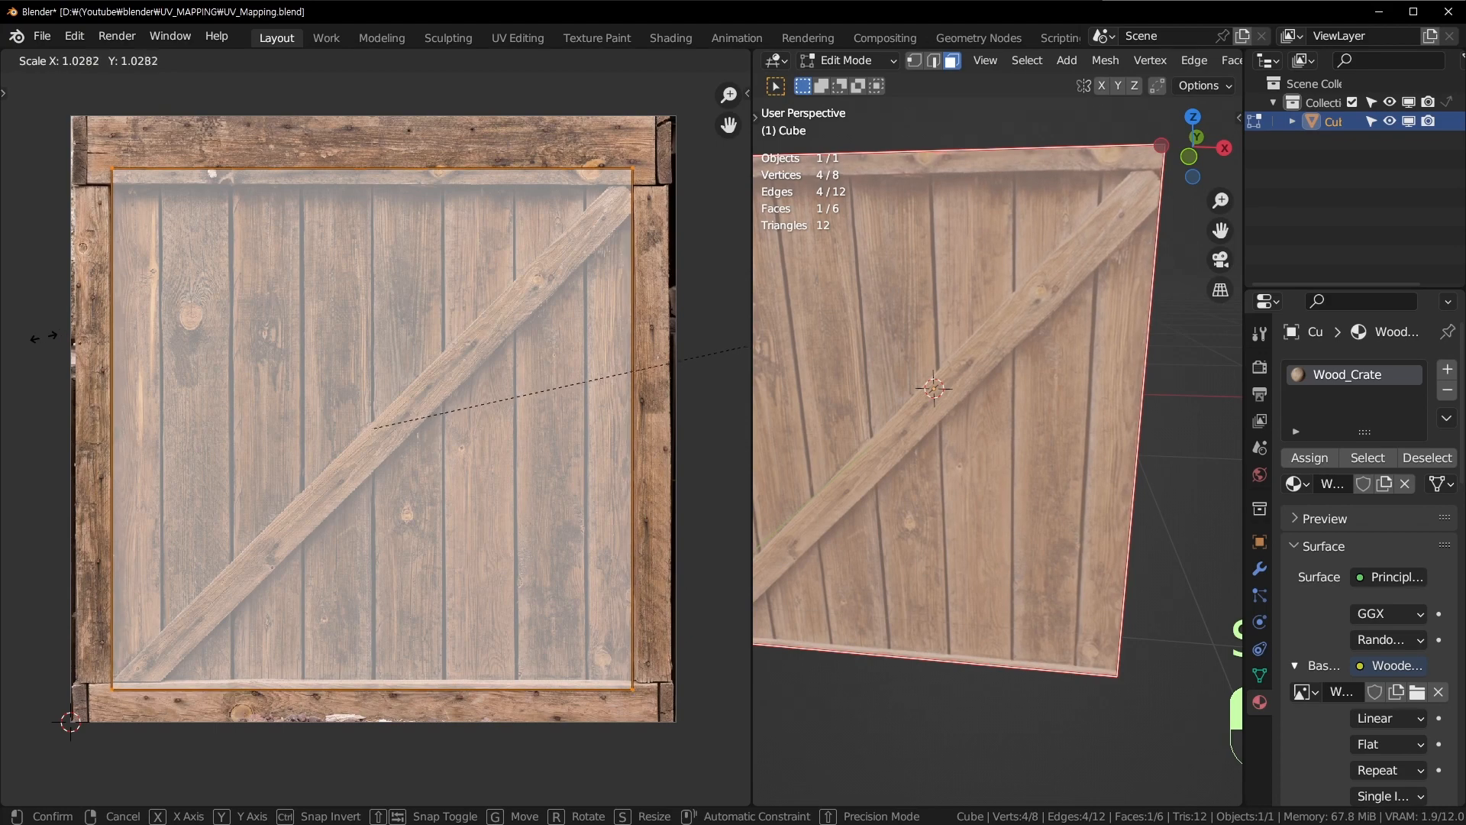
click(13, 344)
key(g)
click(15, 295)
Step: Move the upper edge of the front face's UVs down along Y to the underside of the wide plank
drag(88, 136, 663, 196)
key(g)
key(y)
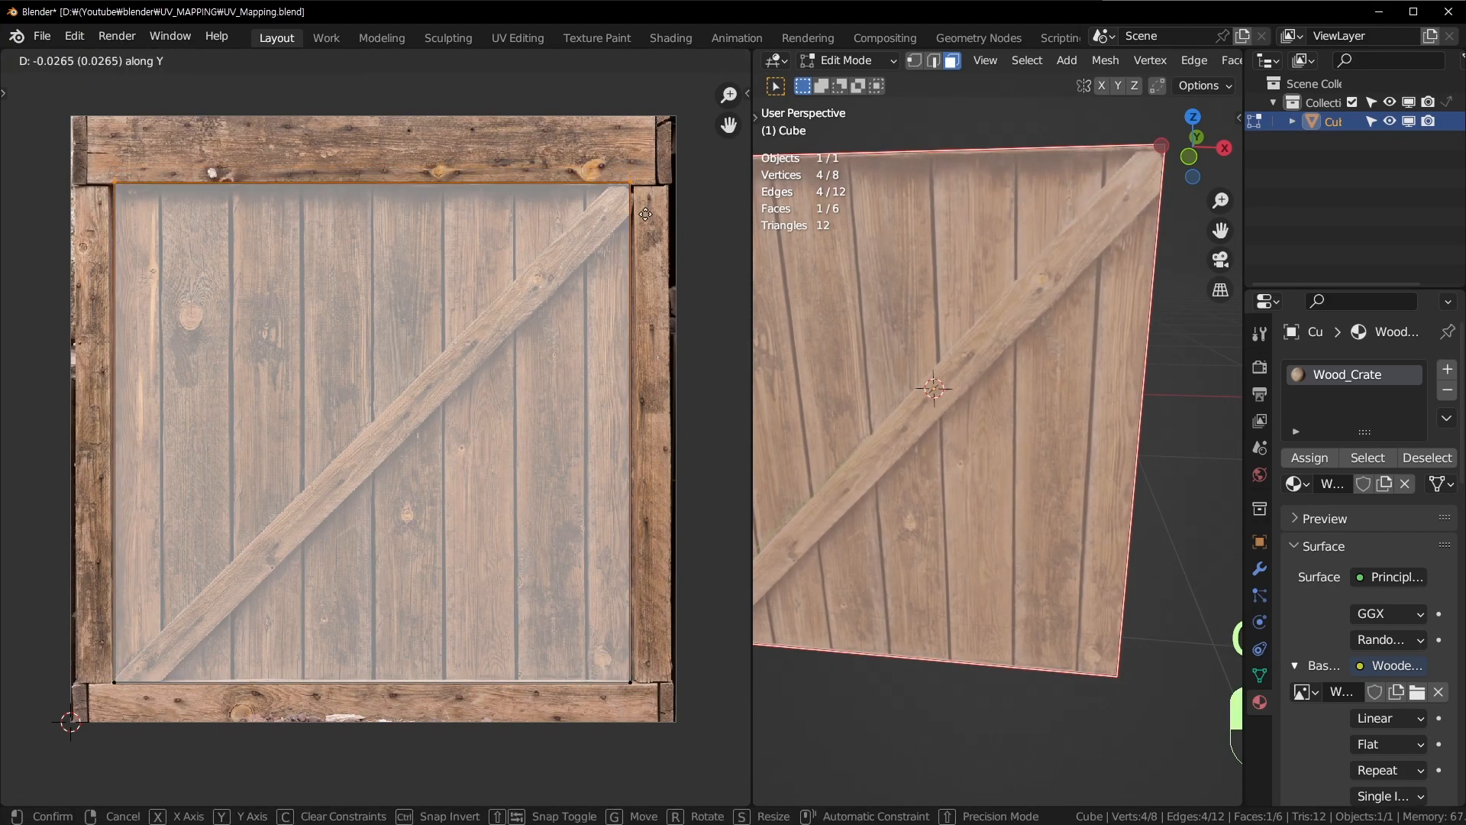
click(642, 218)
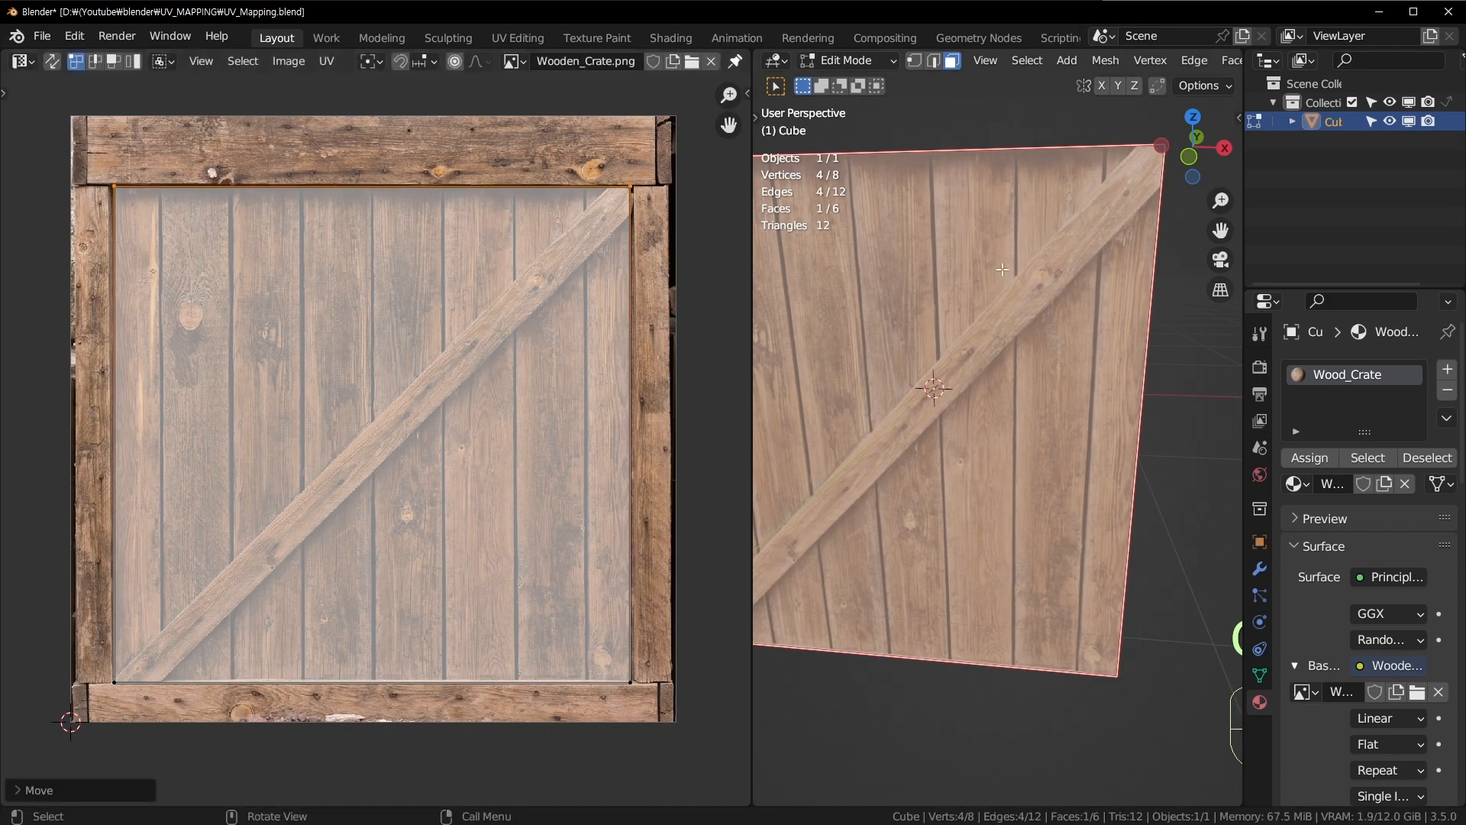
Step: Select only the cube's +X side face in Edit Mode and unwrap it on its own
key(Tab)
scroll(1065, 275, down, 5)
click(1175, 547)
middle_drag(1175, 548, 1066, 553)
scroll(1065, 535, up, 4)
click(1070, 452)
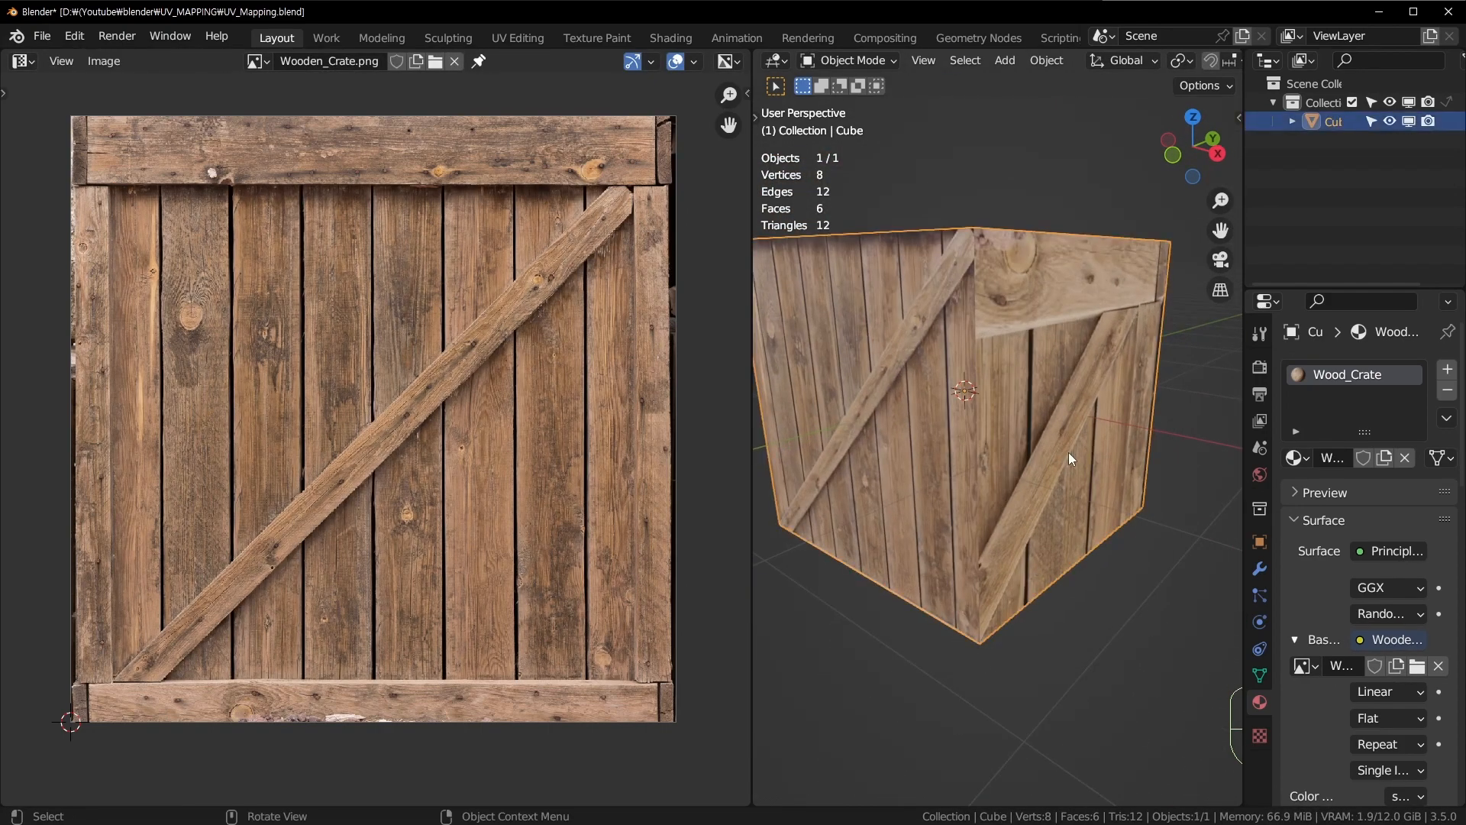
key(Tab)
scroll(1139, 436, down, 2)
click(1092, 411)
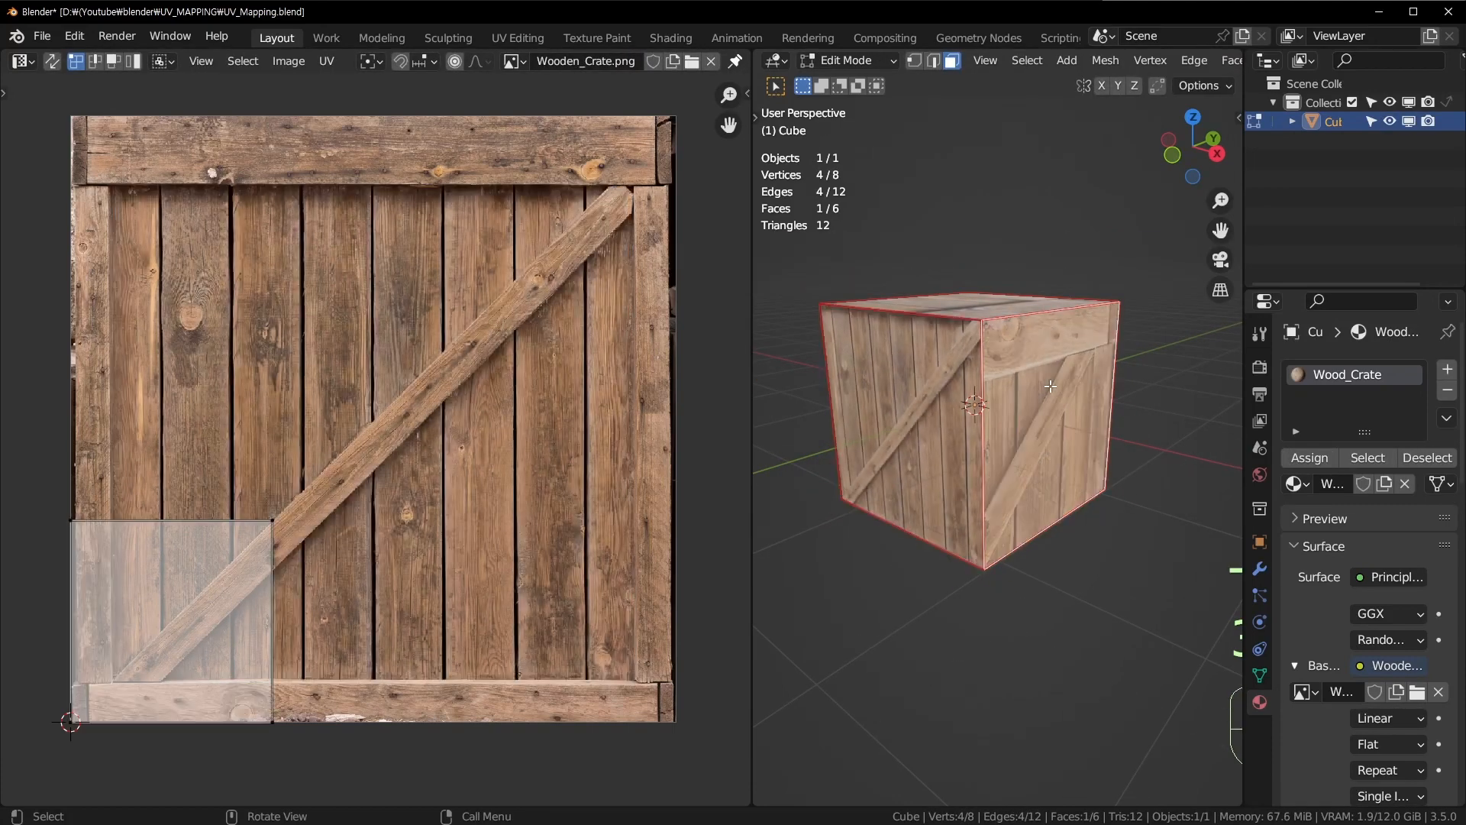
shift+middle_drag(399, 440, 354, 449)
key(a)
key(u)
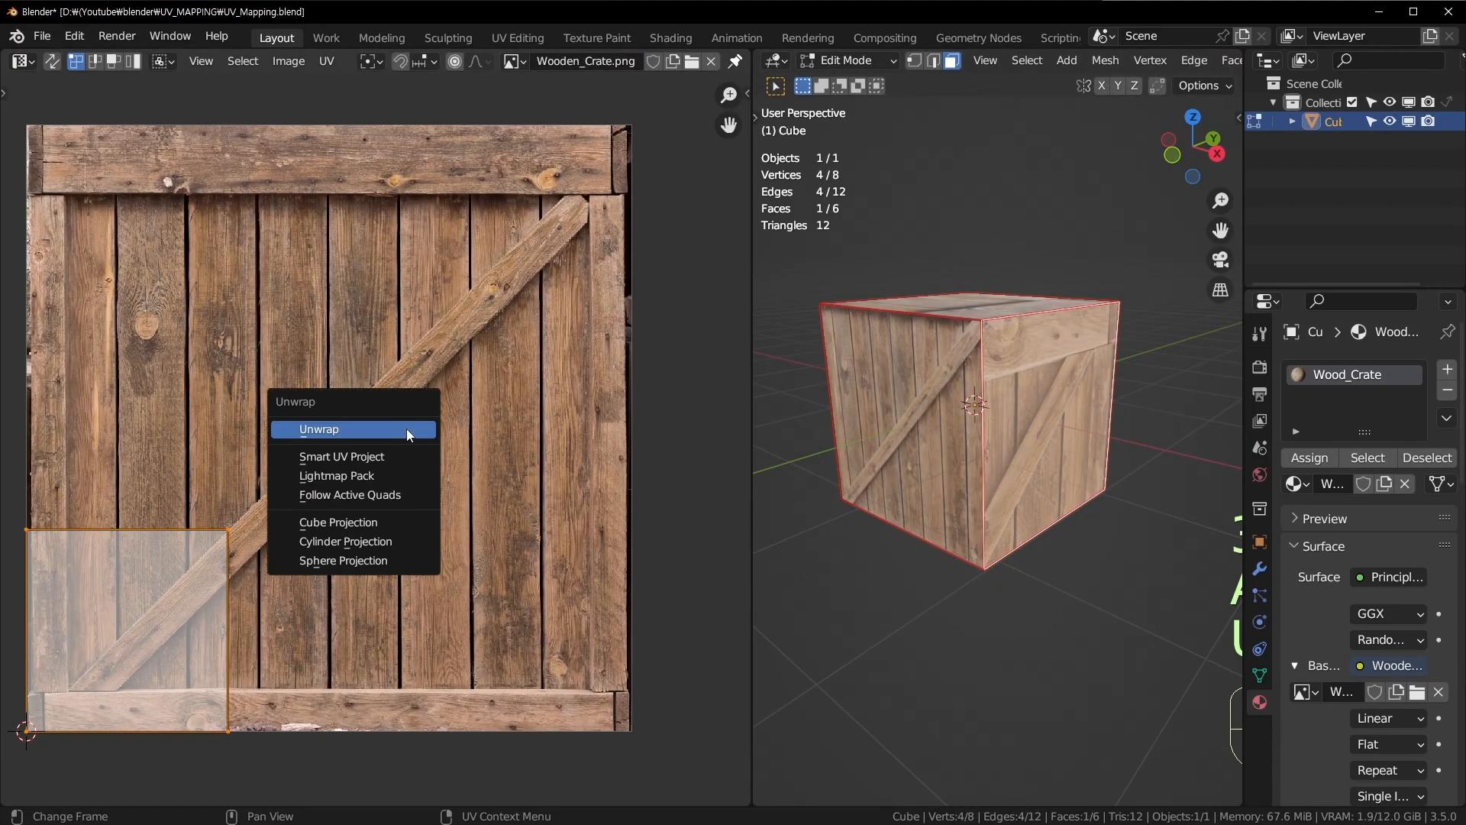
click(406, 429)
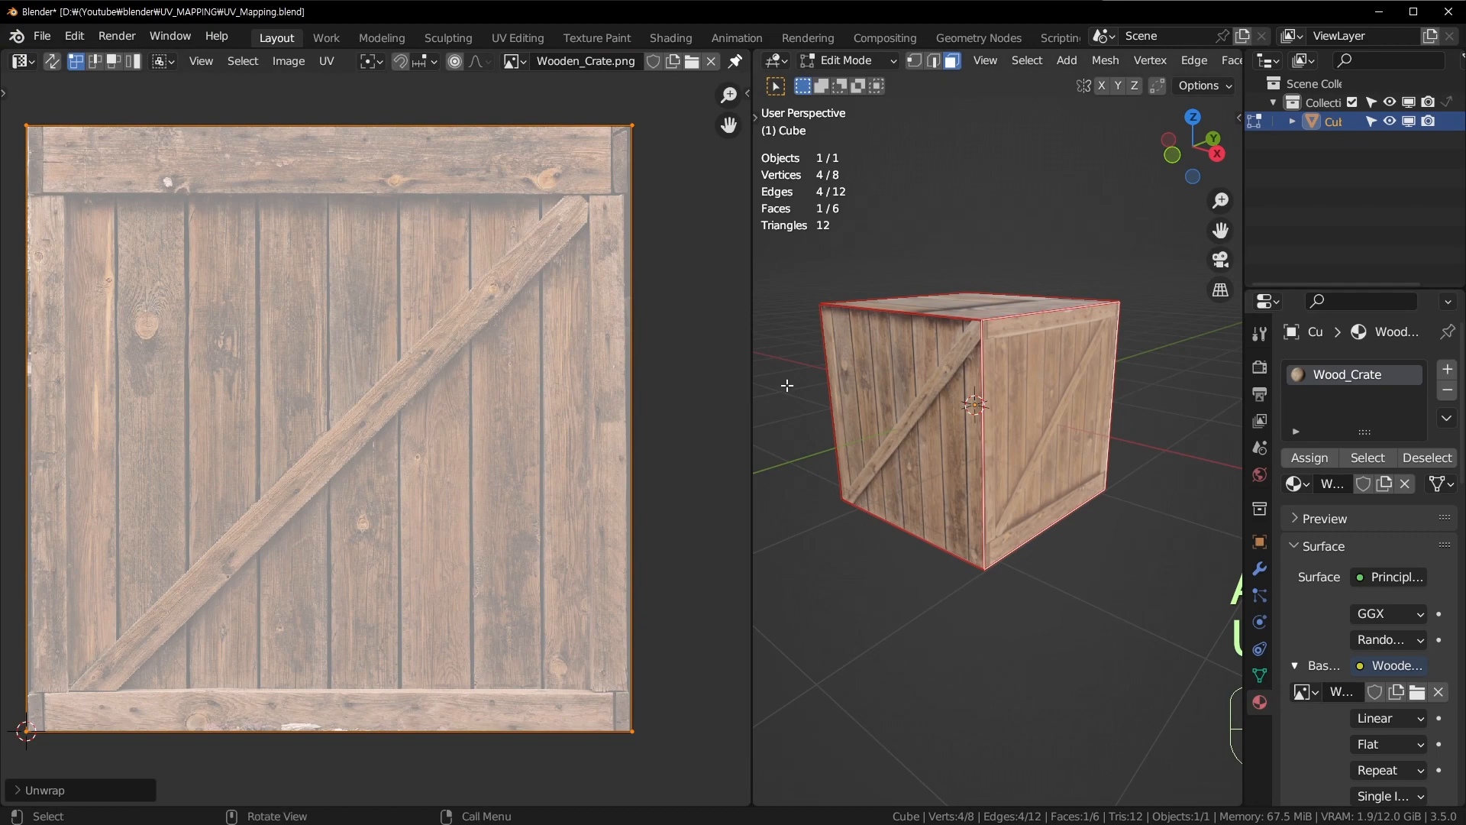
Step: Rotate the +X face's UVs 90 degrees, then scale them down and place them inside the crate's outer frame
key(r)
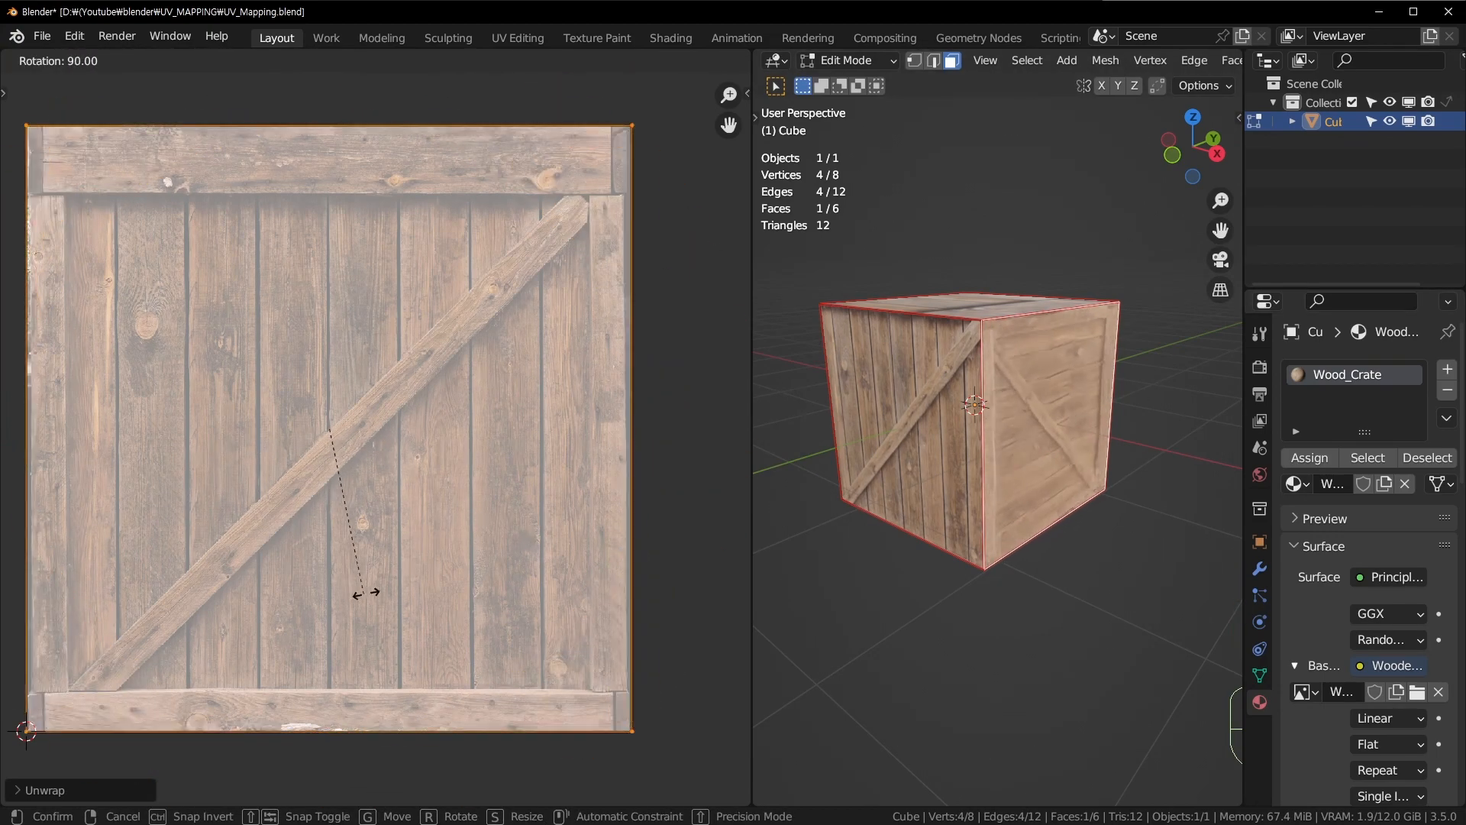
click(367, 593)
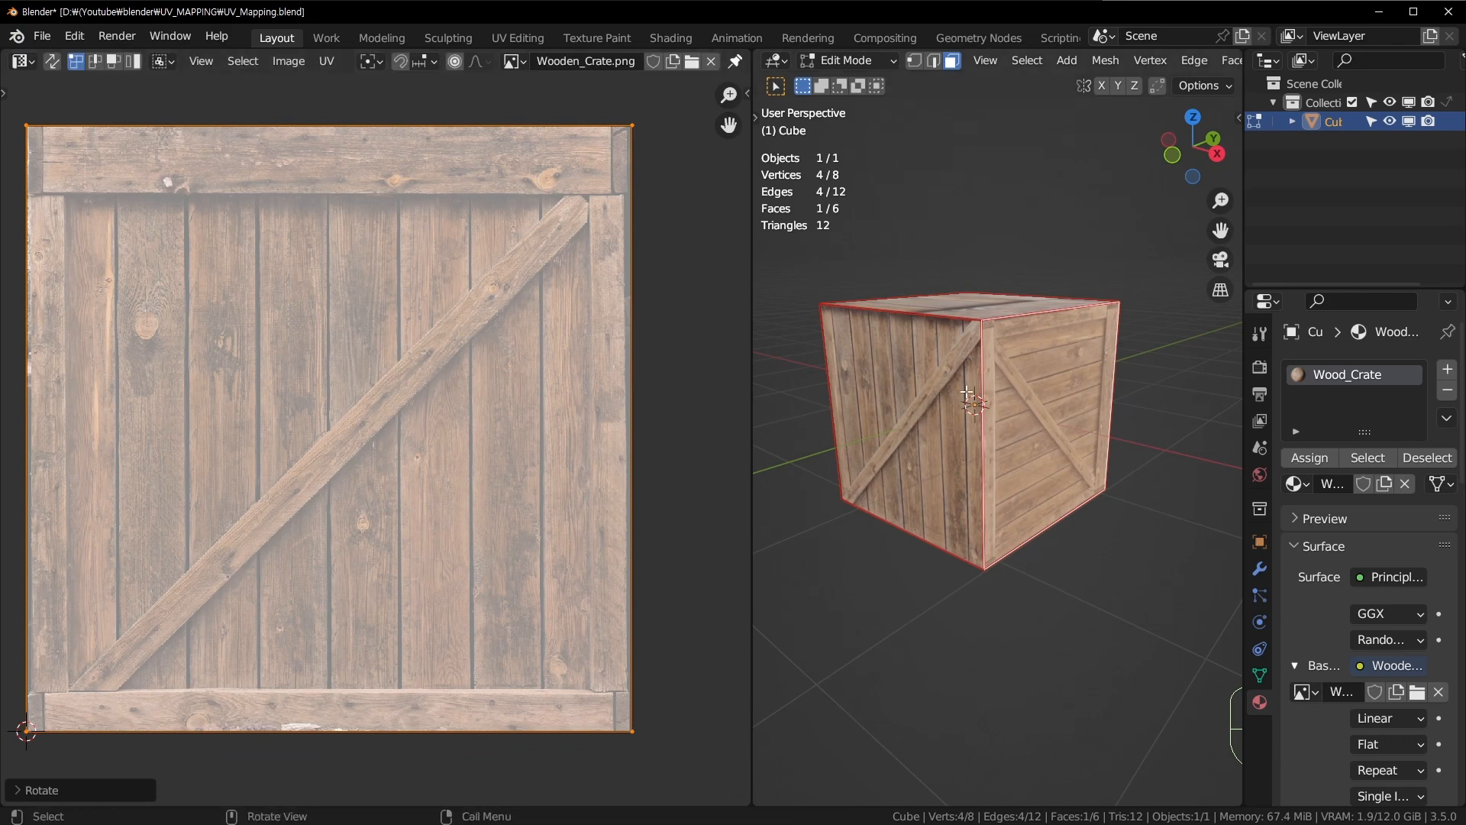
key(s)
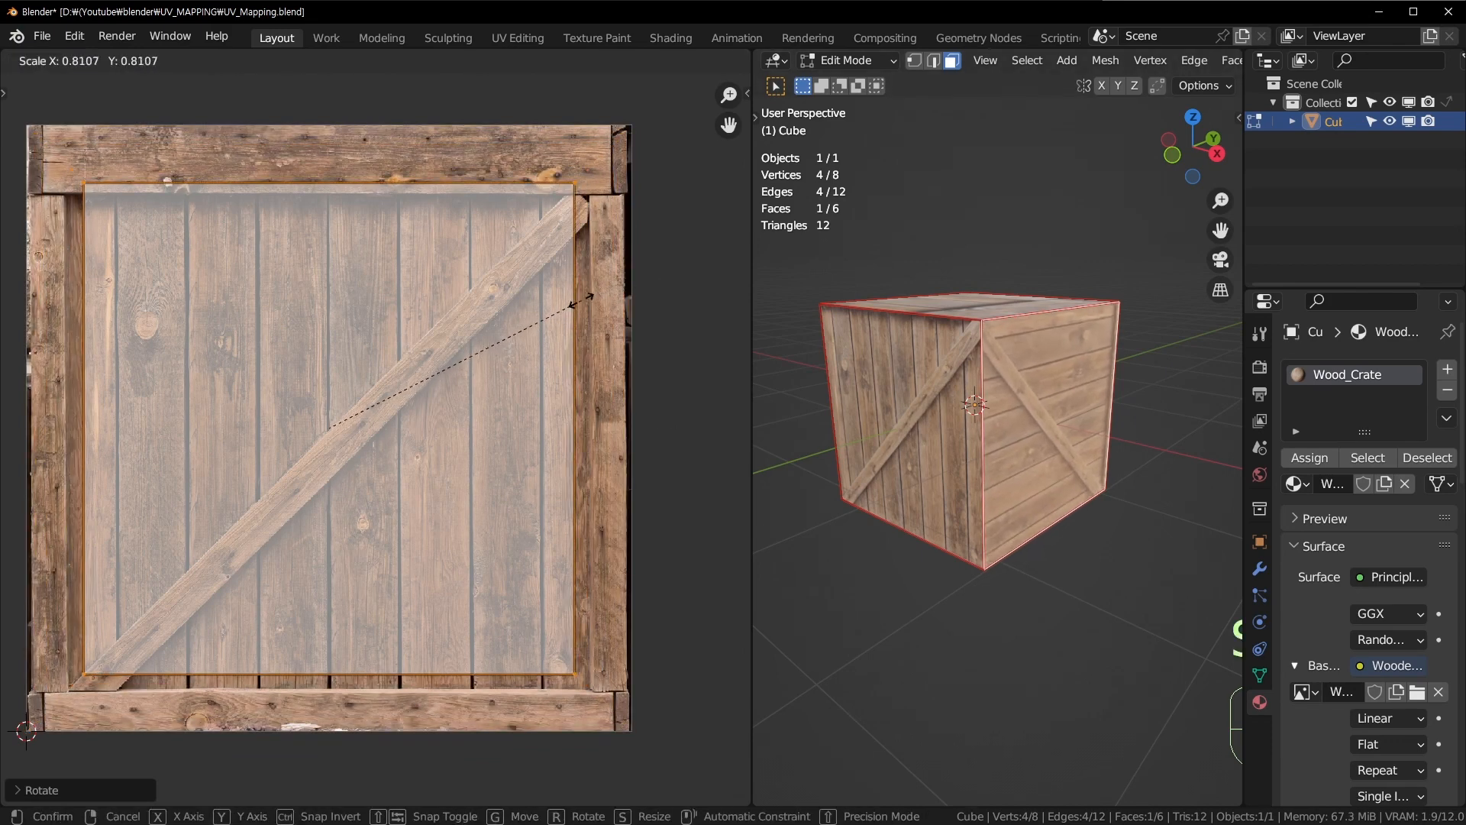
click(589, 298)
key(g)
click(582, 388)
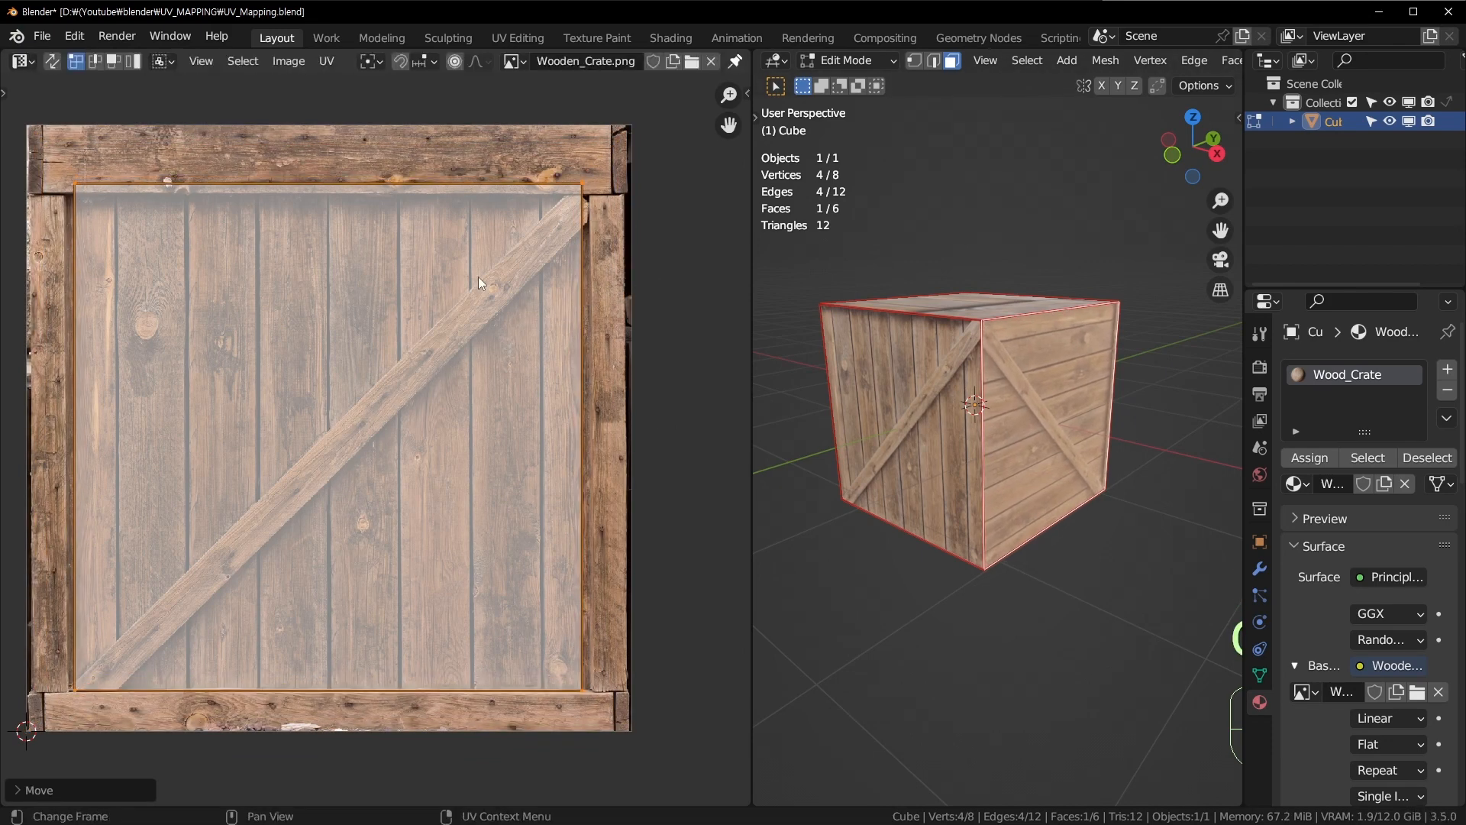
key(g)
click(529, 185)
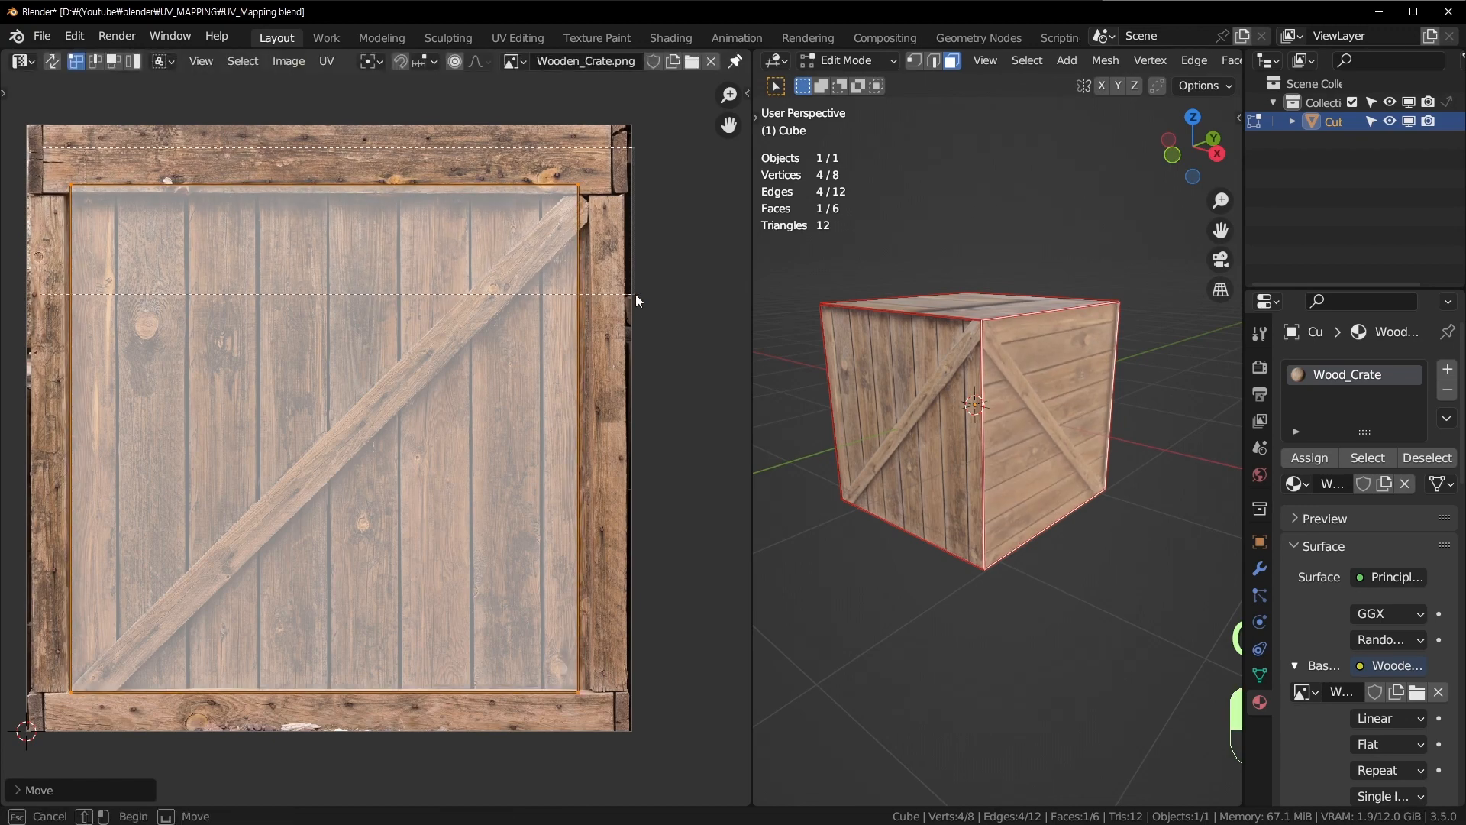
Step: Align the upper and right edges of the +X face's UVs with the inner borders of the crate frame
key(g)
click(520, 236)
drag(533, 146, 653, 694)
key(g)
key(x)
shift+click(28, 680)
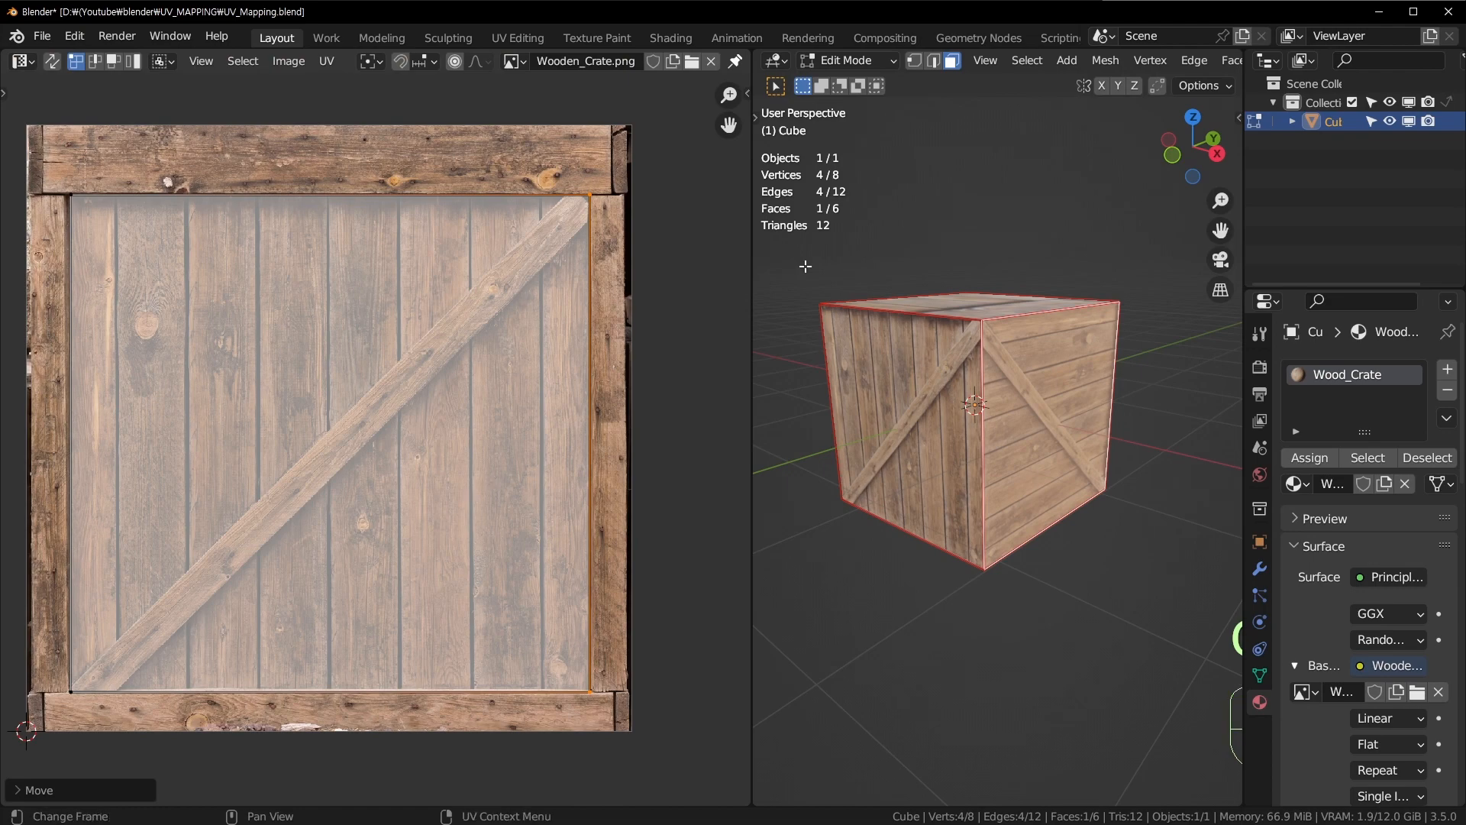
Step: Select only the cube's back (+Y) face in Edit Mode and unwrap it on its own
key(Tab)
middle_drag(1025, 486, 1024, 644)
click(1023, 644)
middle_drag(1092, 613, 958, 594)
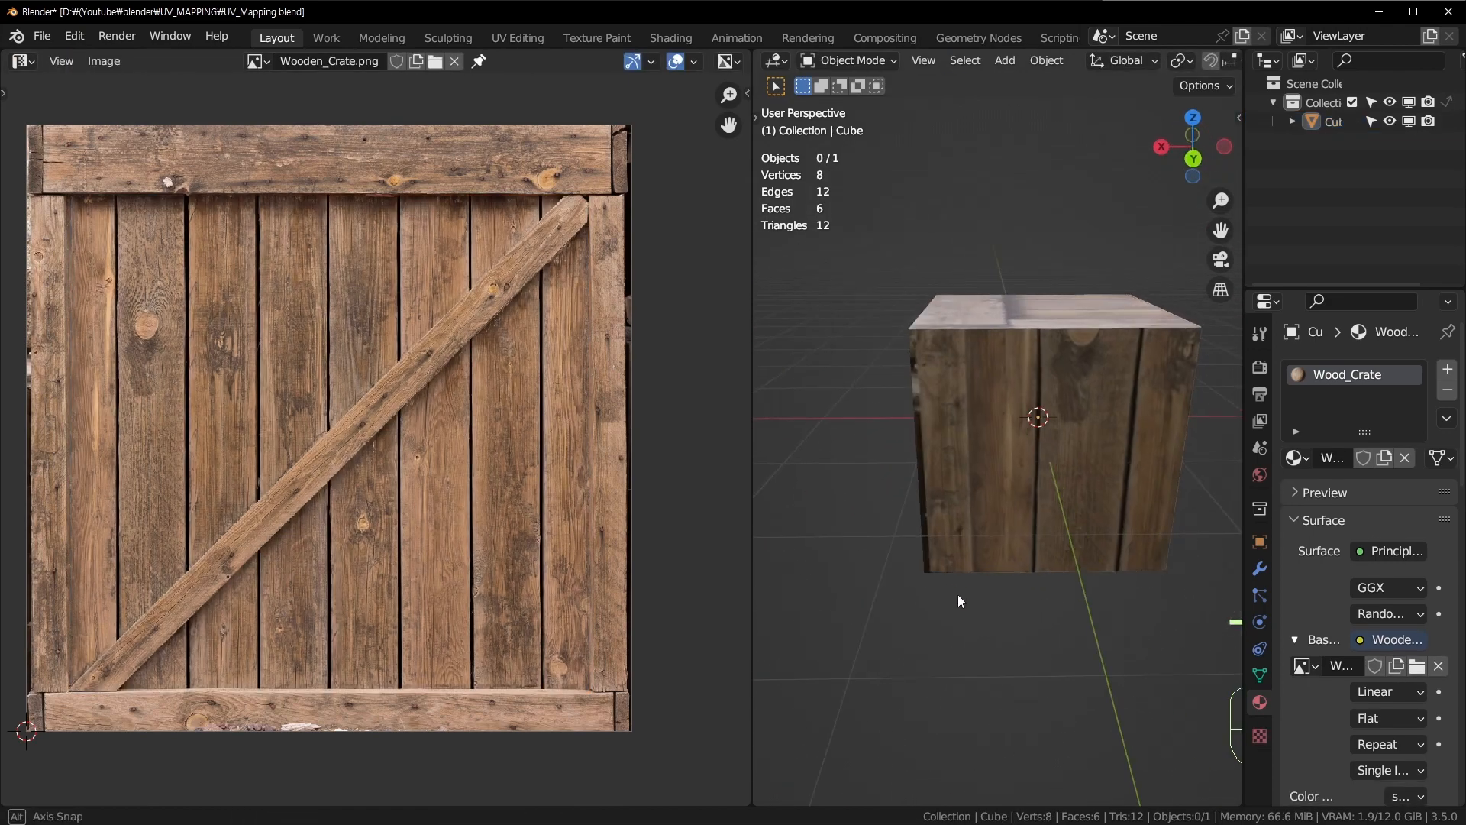
click(1094, 425)
key(Tab)
key(3)
click(1035, 444)
middle_drag(932, 445, 1016, 449)
key(a)
key(u)
click(437, 425)
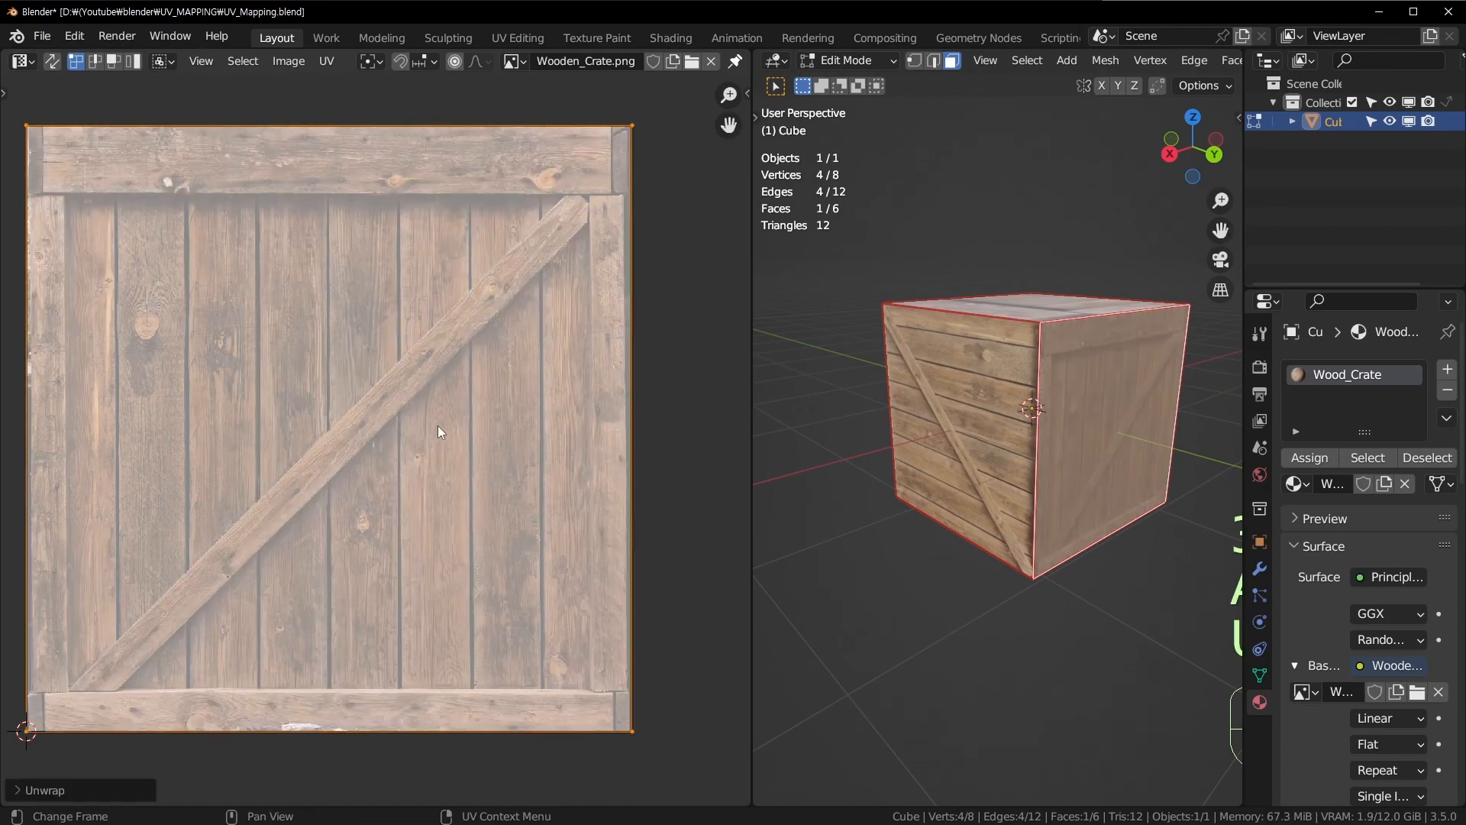
Step: Scale down the back face's UVs and move them inside the crate's outer frame planks
key(s)
click(569, 401)
key(g)
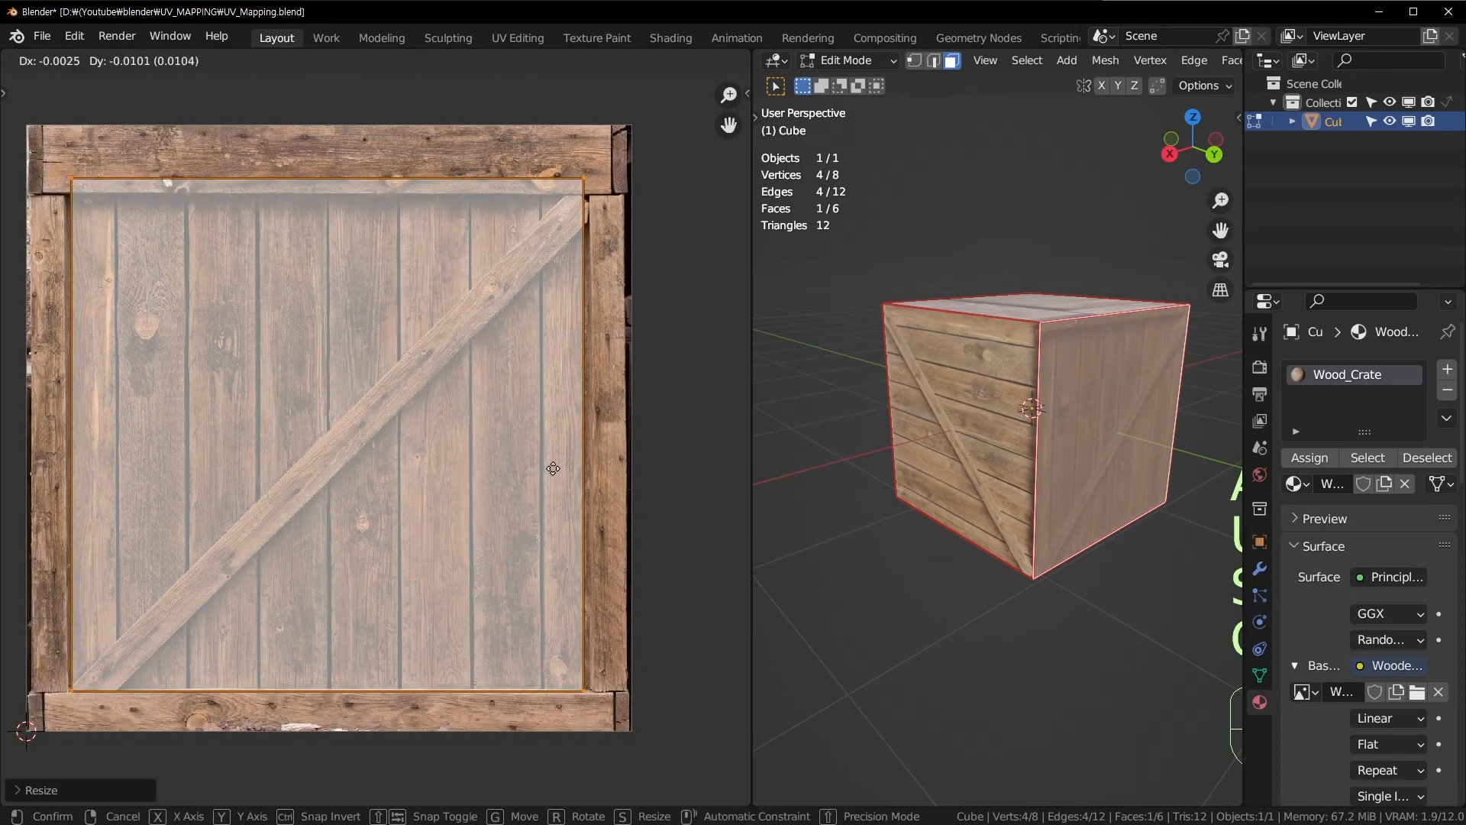
click(554, 467)
Step: Move the upper edge of the back face's UVs along Y to the underside of the crate's wide plank
drag(57, 155, 626, 236)
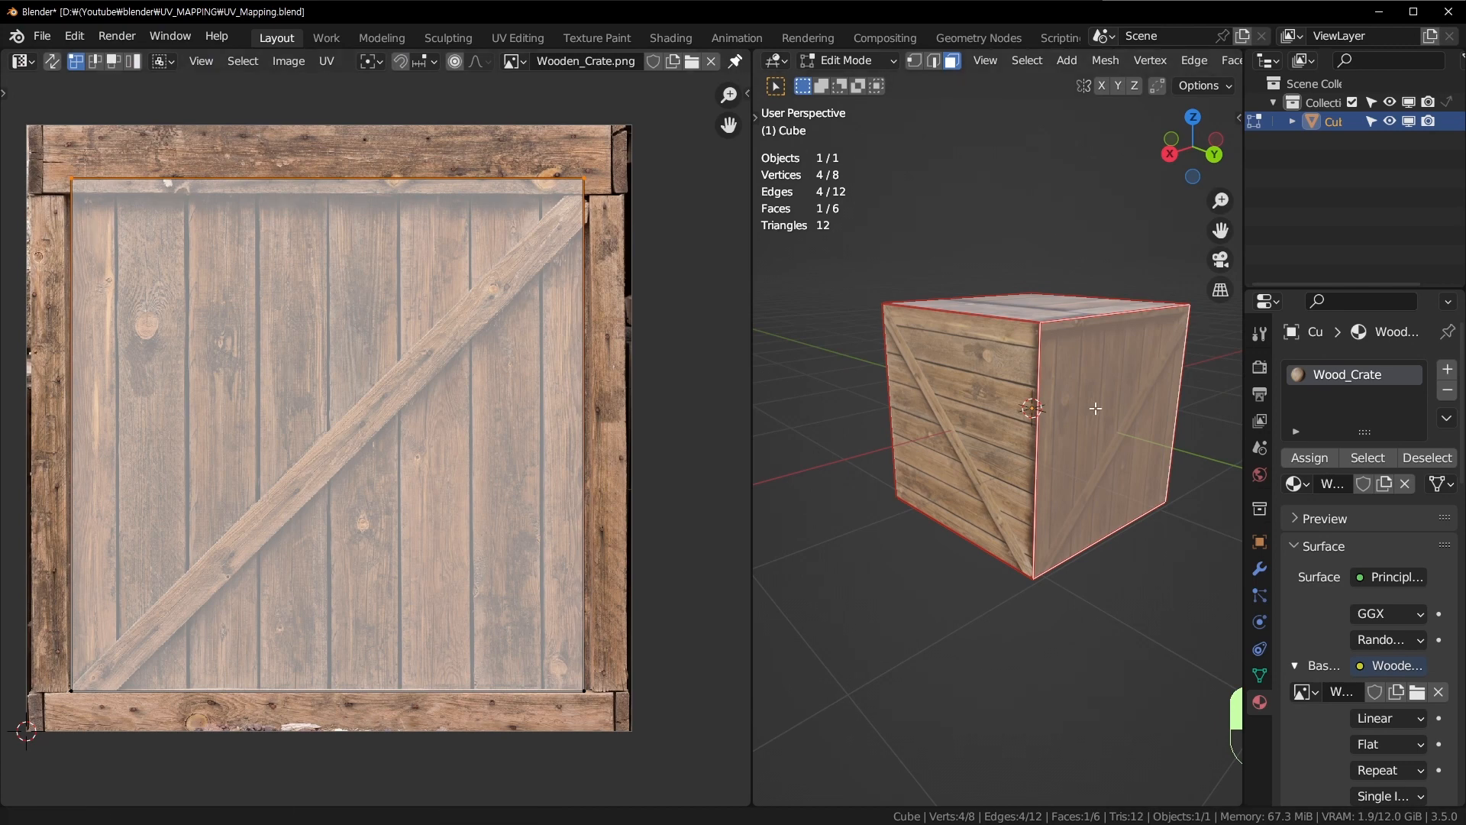
middle_drag(955, 382, 987, 432)
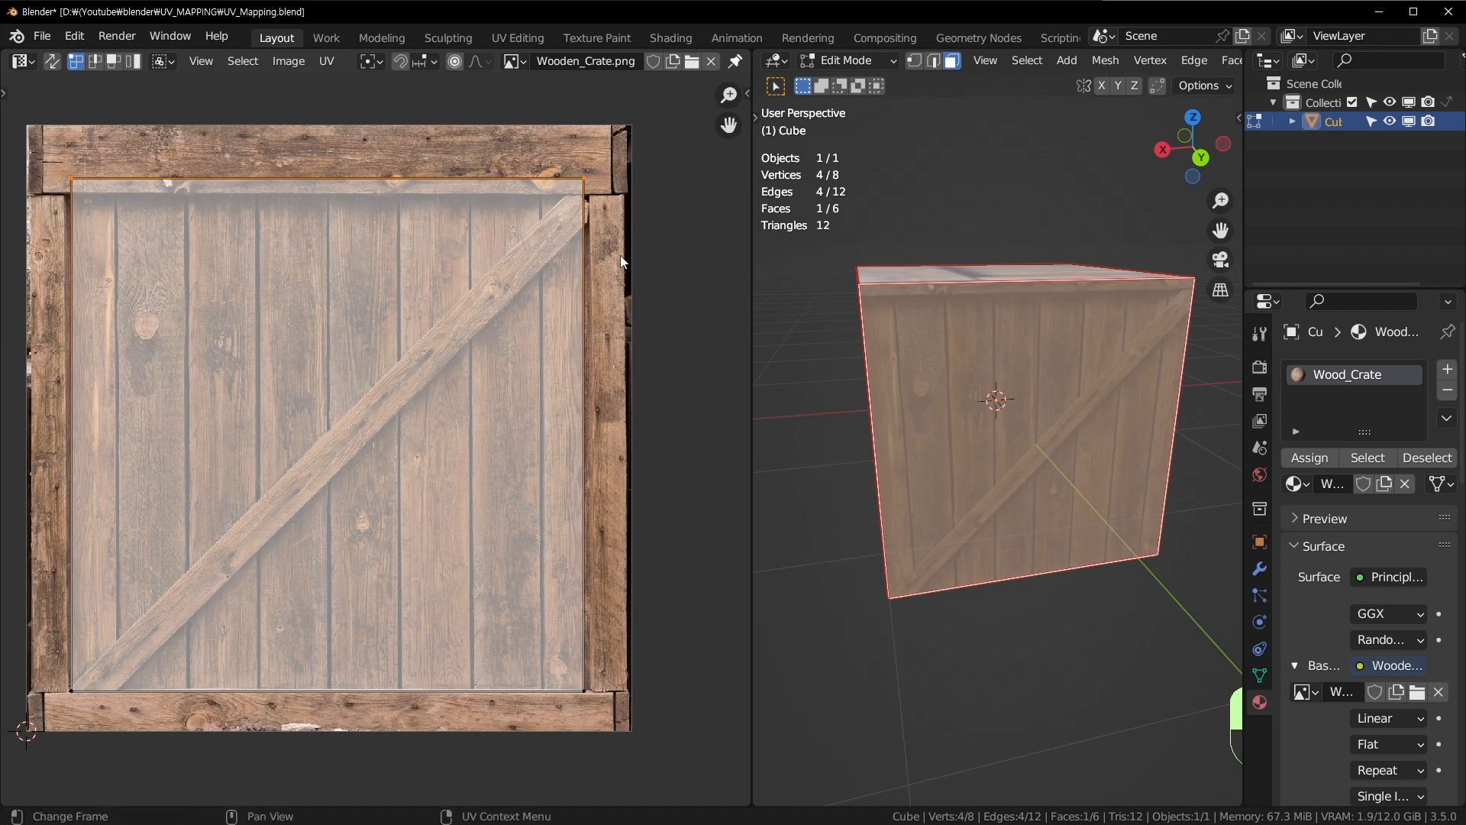
key(g)
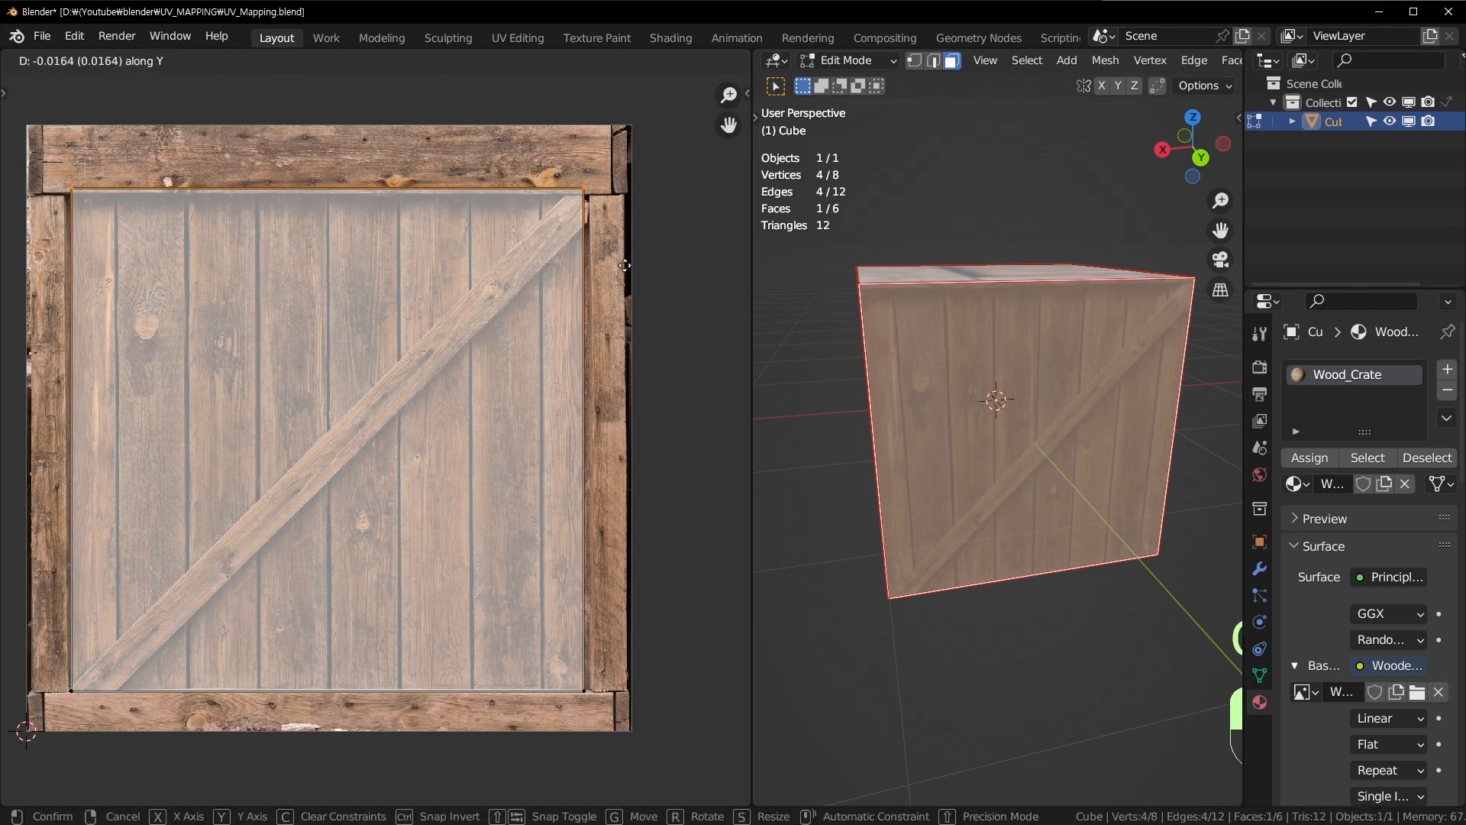
click(624, 267)
scroll(990, 317, up, 4)
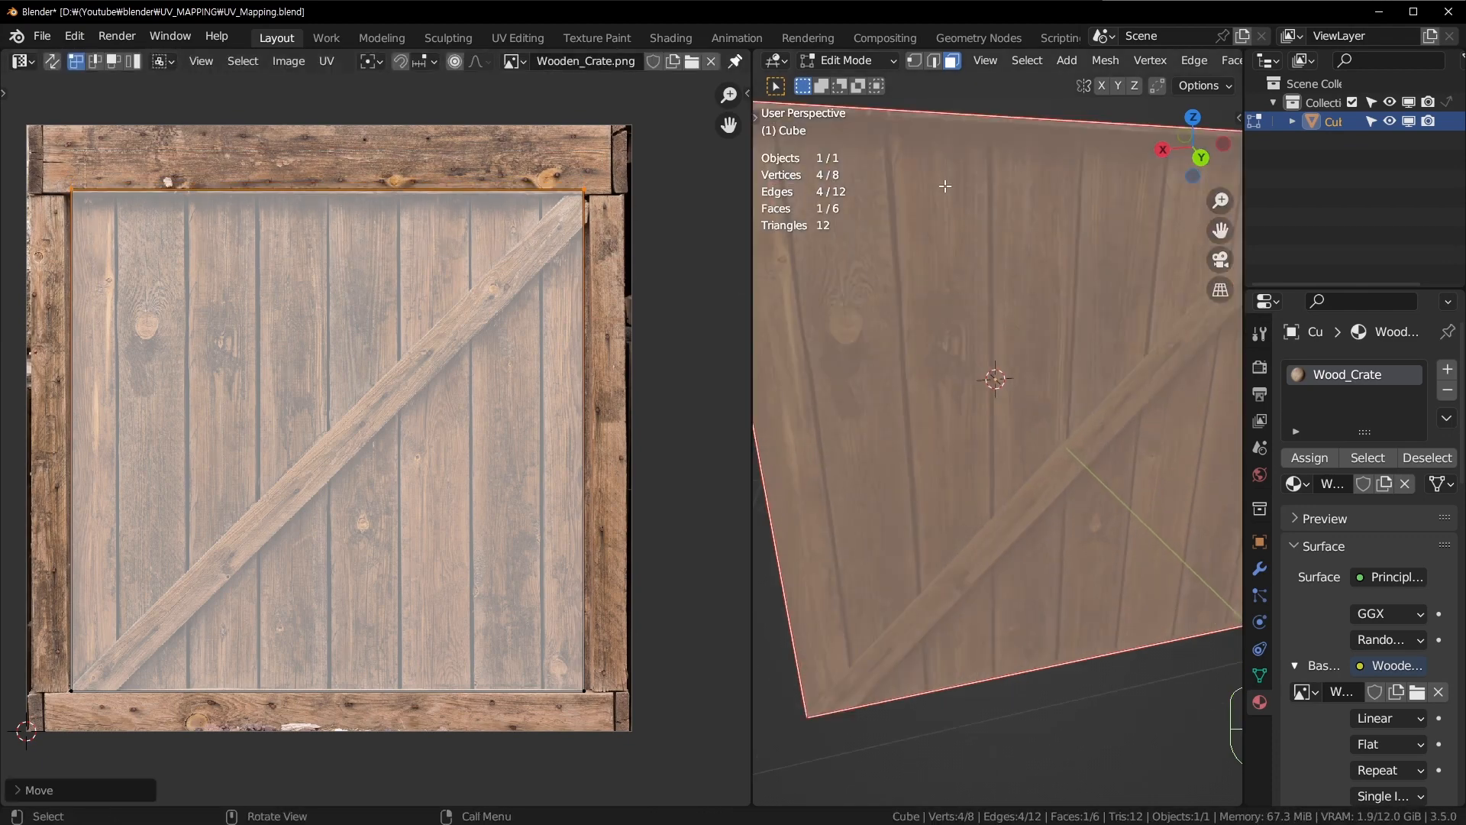
scroll(940, 211, down, 3)
key(g)
key(y)
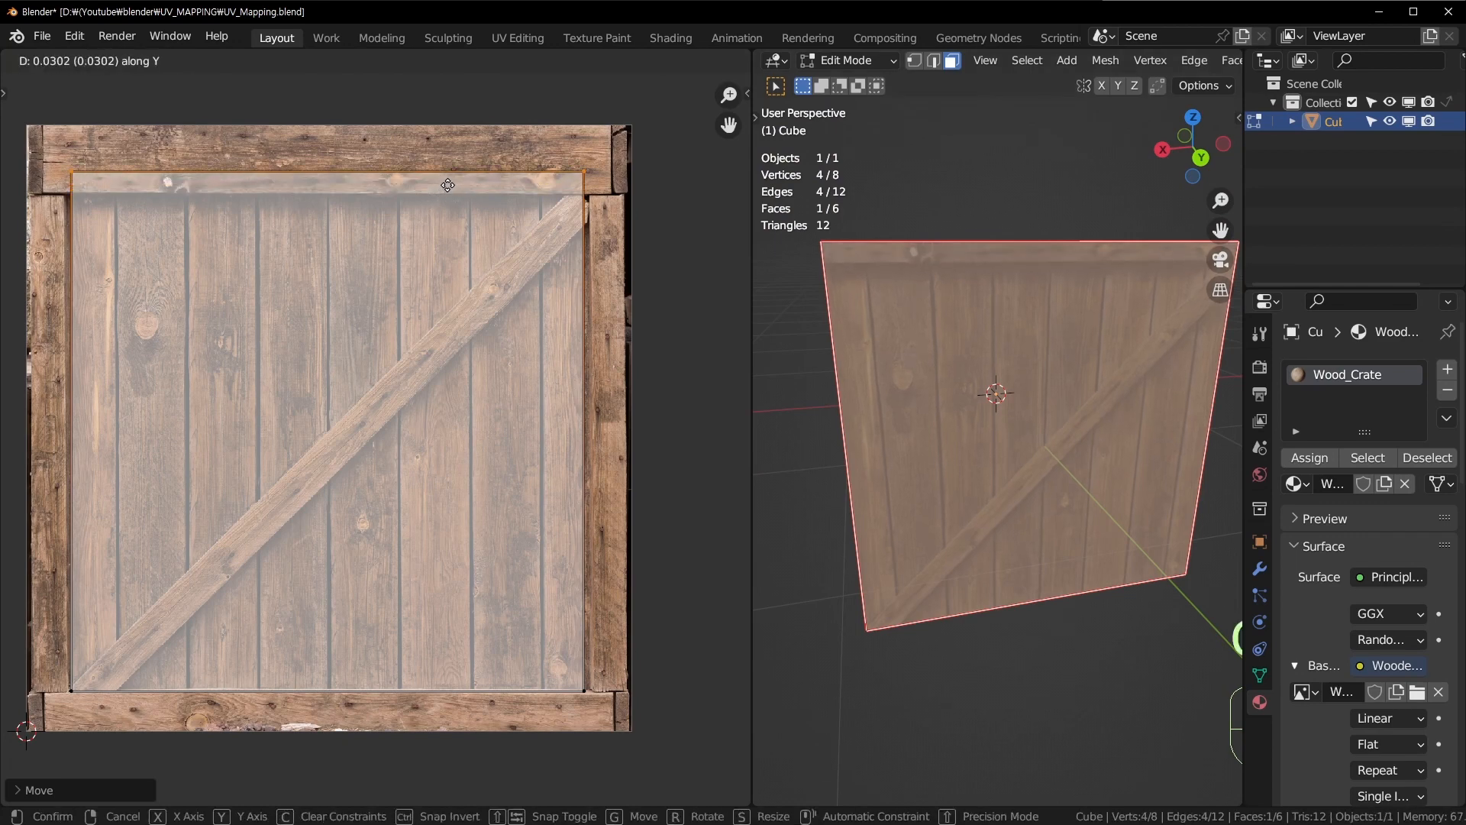
click(443, 208)
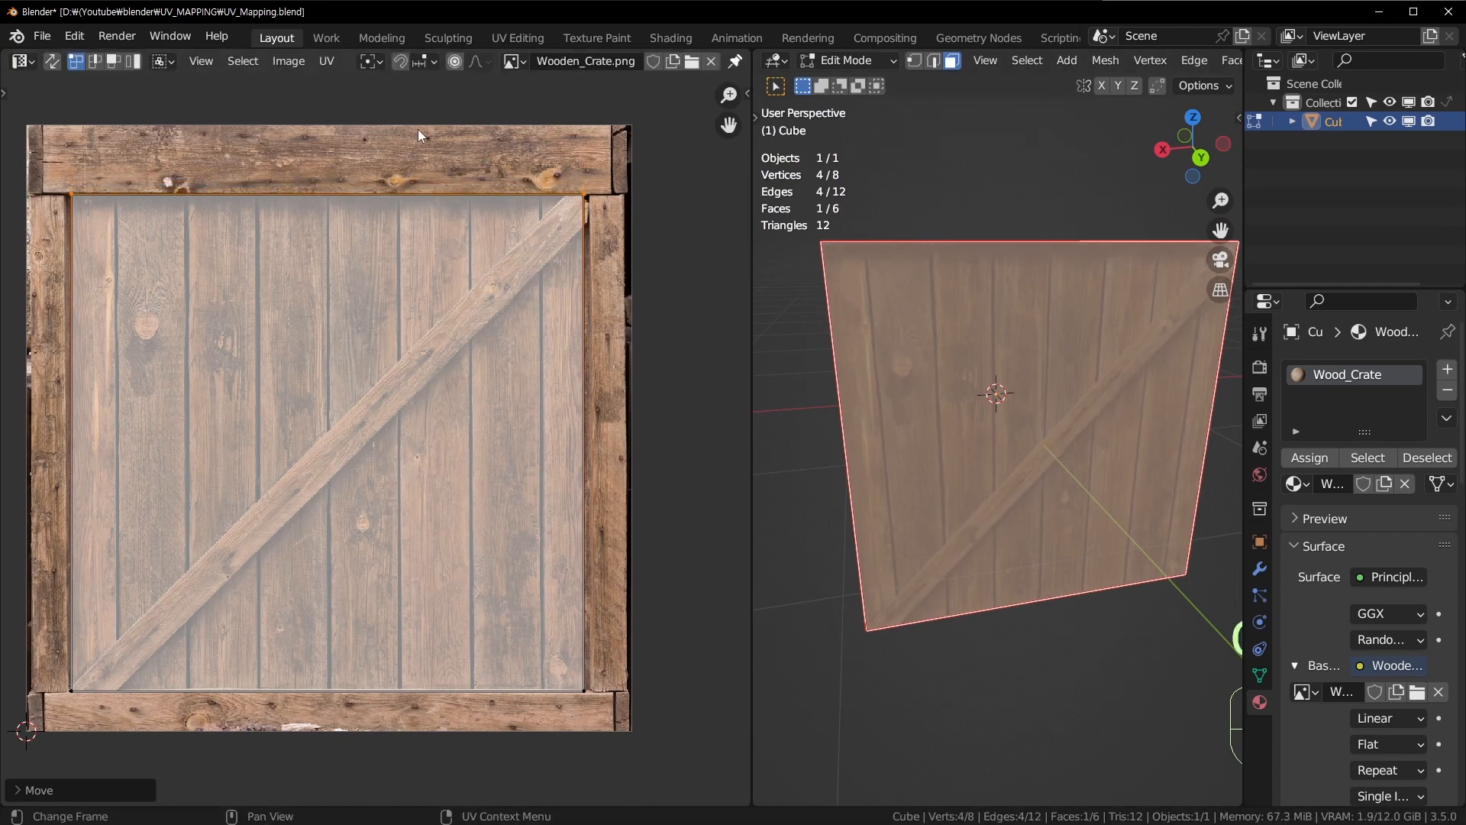
Step: Move the right edge of the back face's UVs along X to the inner side of the frame plank
drag(418, 130, 635, 718)
key(g)
key(x)
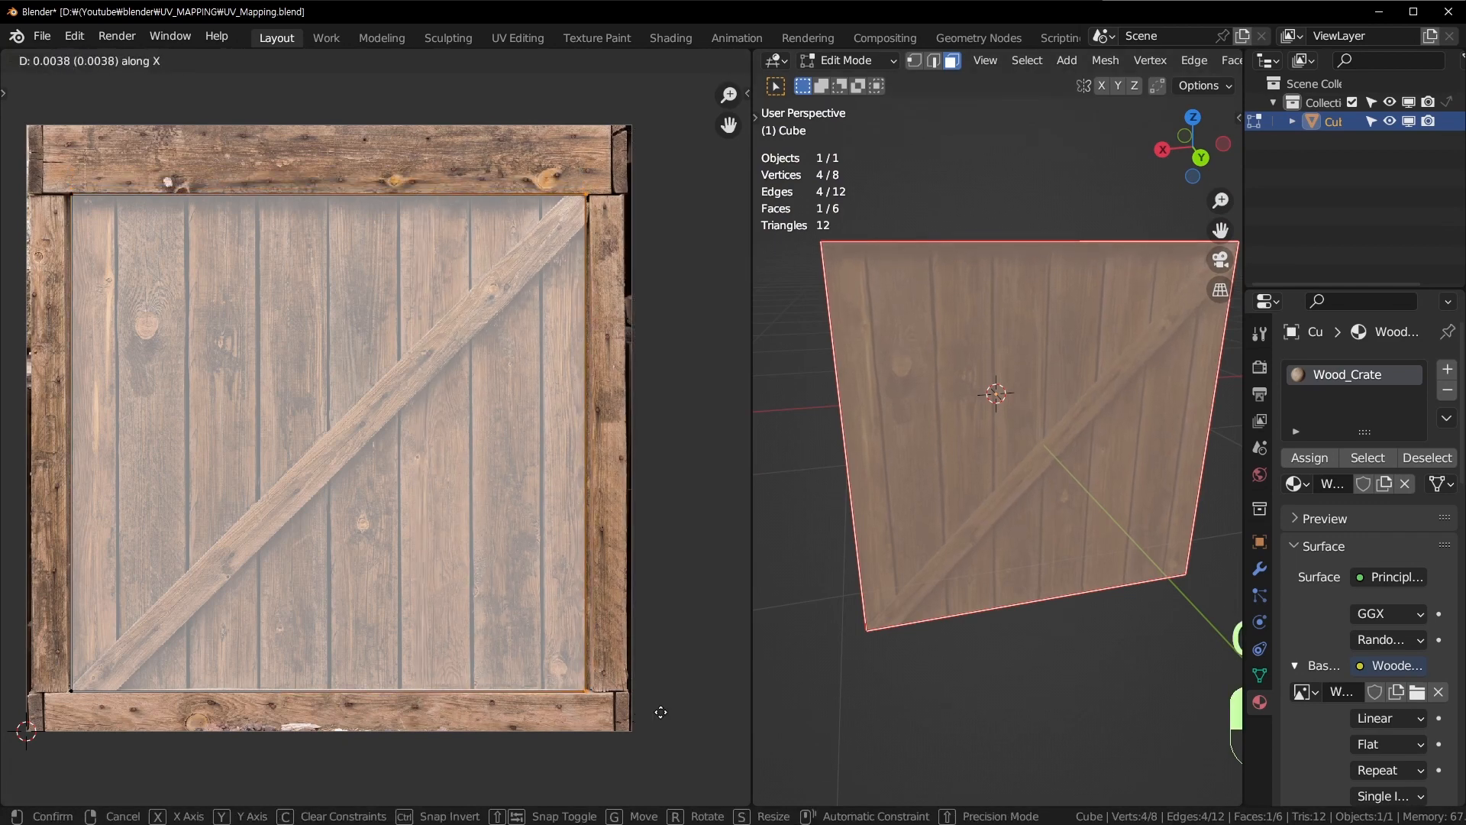
click(666, 711)
Step: Select only the cube's top face in Edit Mode and unwrap it on its own
key(Tab)
middle_drag(1022, 440, 987, 452)
key(Tab)
click(910, 413)
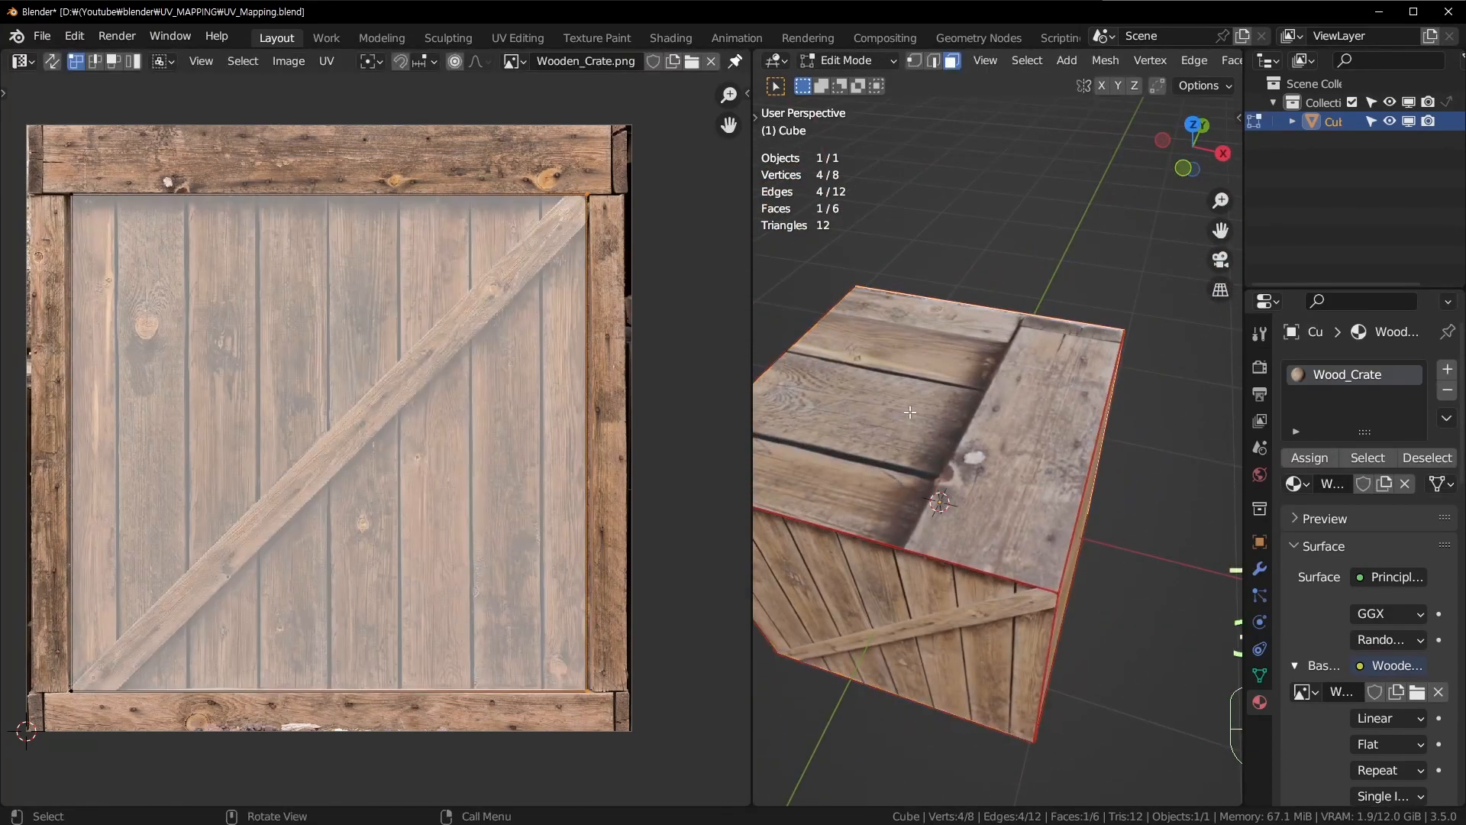
click(911, 413)
middle_drag(266, 293, 266, 303)
key(u)
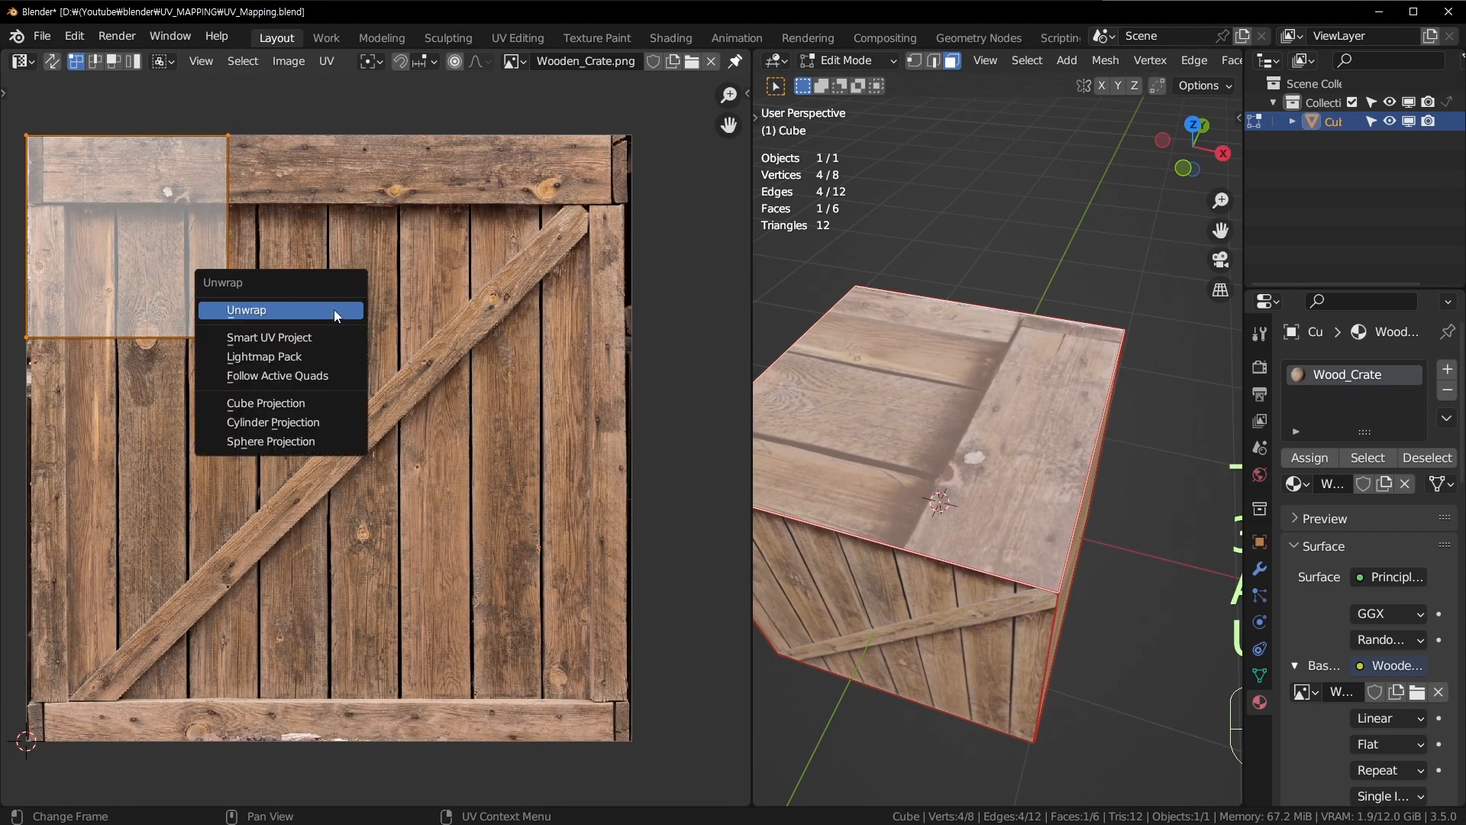
click(336, 312)
Step: Shrink the top face's UVs to a small square and move it onto the planks below the diagonal beam
key(s)
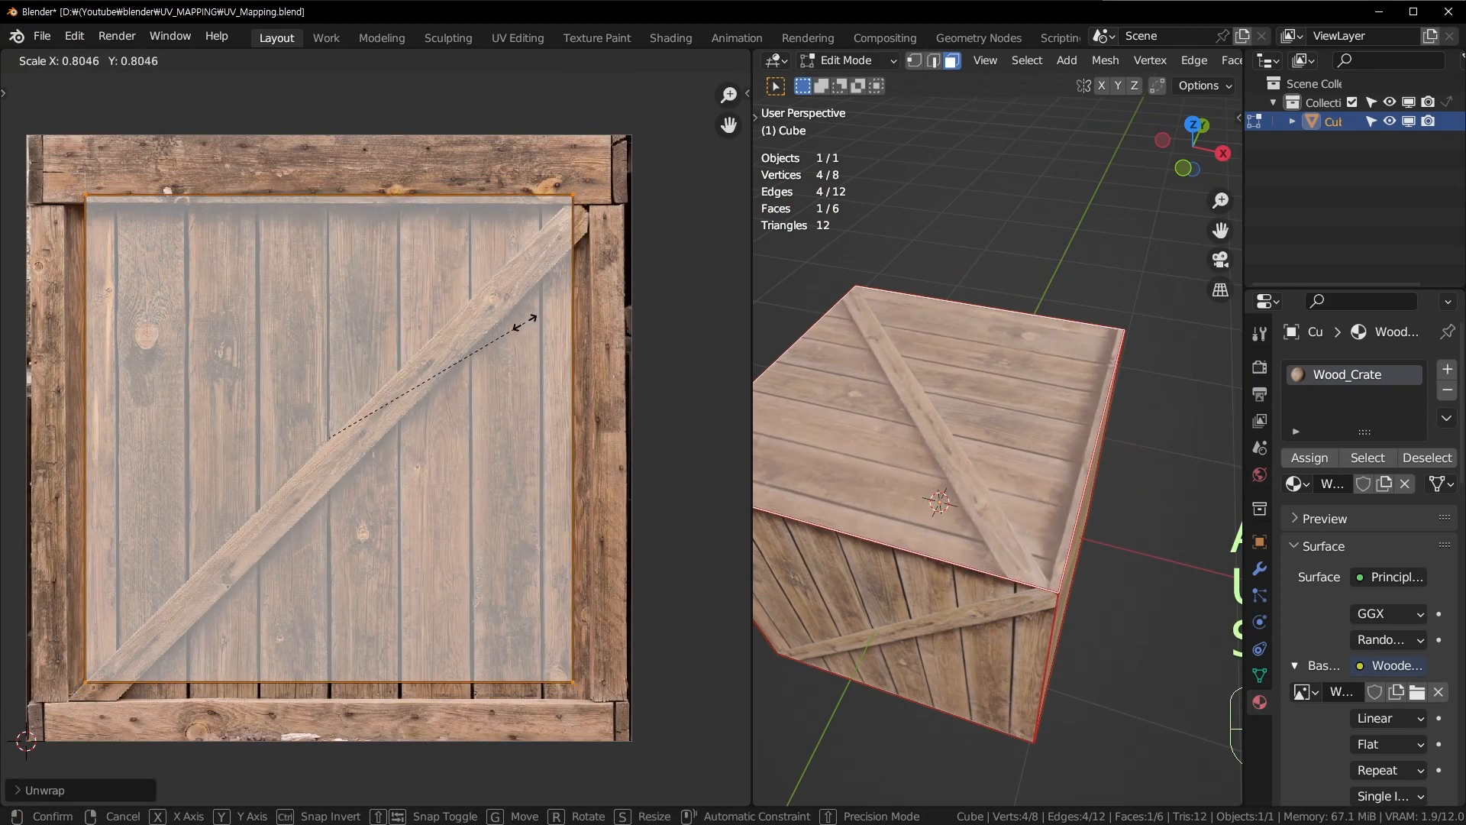
click(511, 445)
key(g)
right_click(510, 457)
key(s)
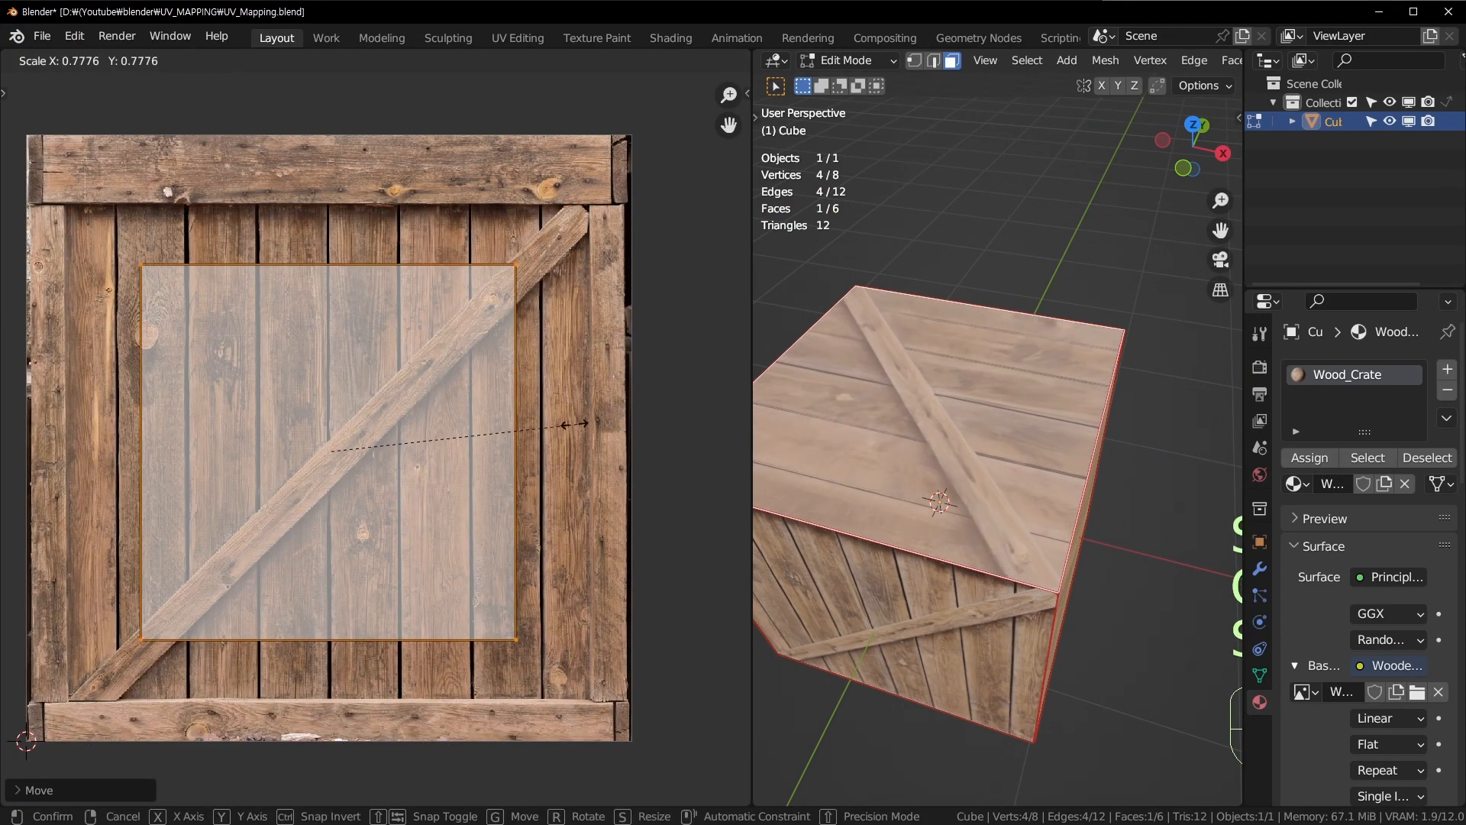
click(479, 431)
key(g)
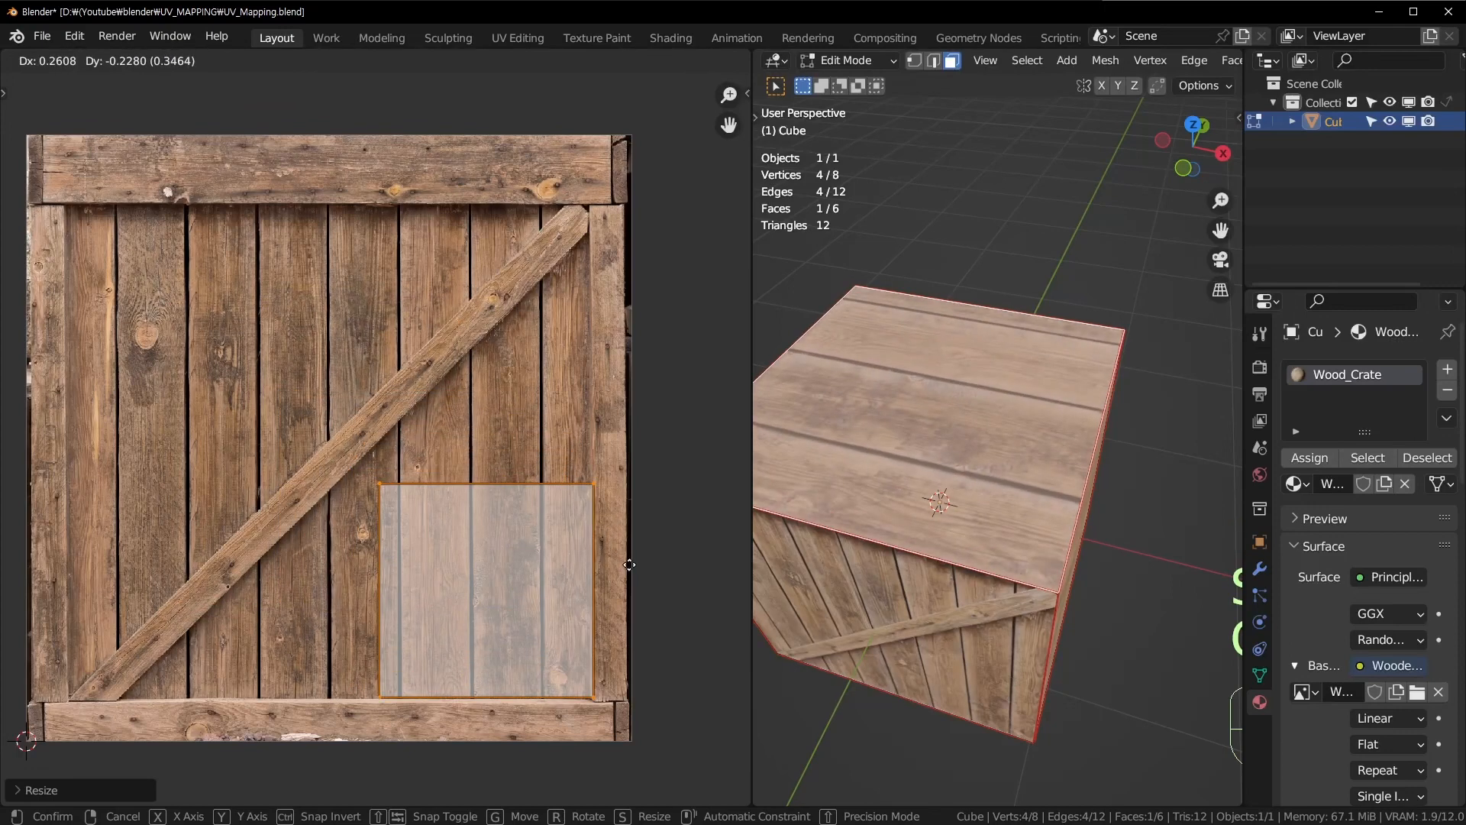
Step: Move and scale the top face's UV island until it fits the inner planks of the crate image
click(433, 443)
key(s)
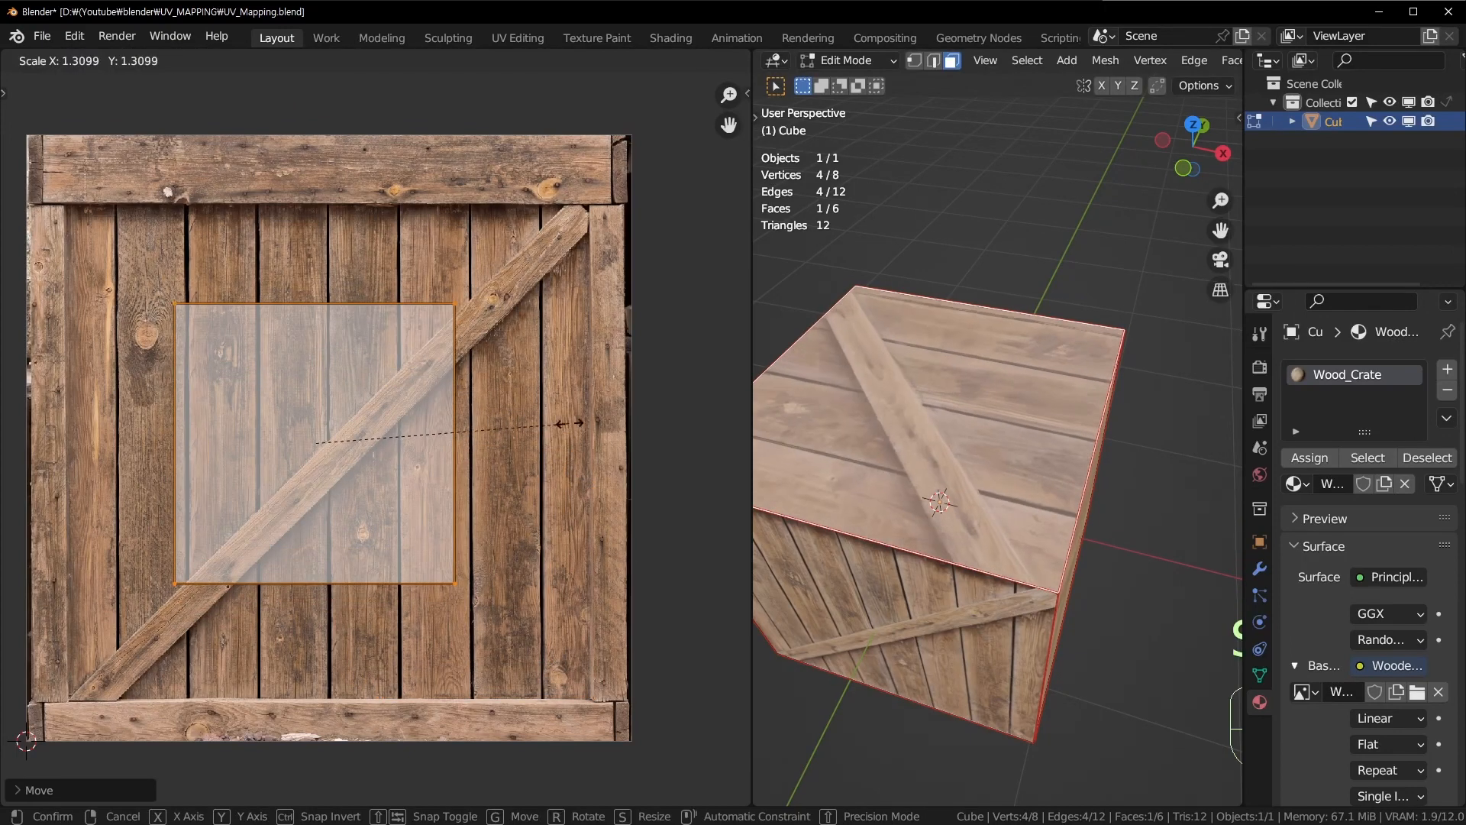
click(39, 434)
key(g)
key(s)
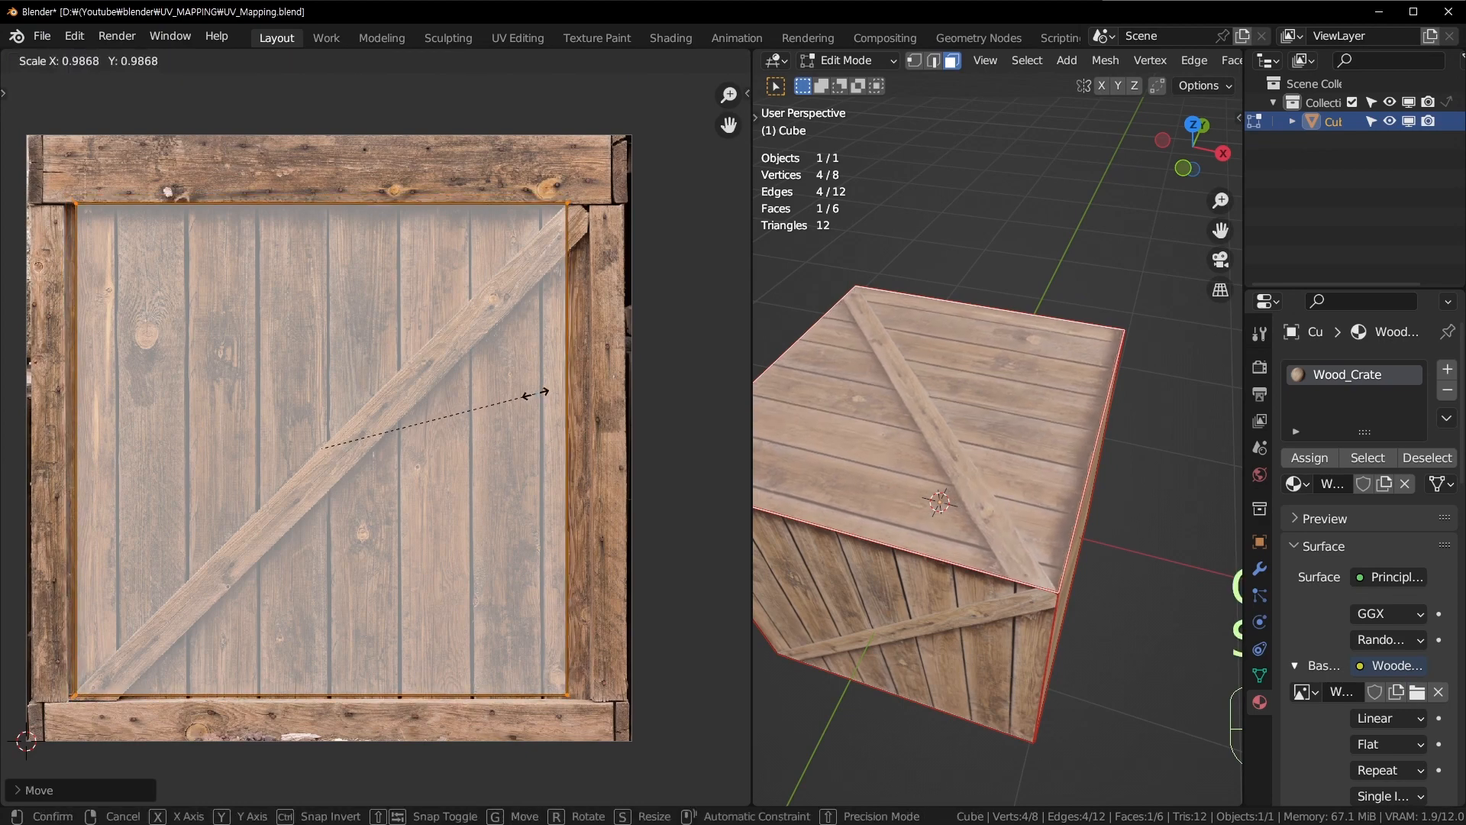
click(524, 398)
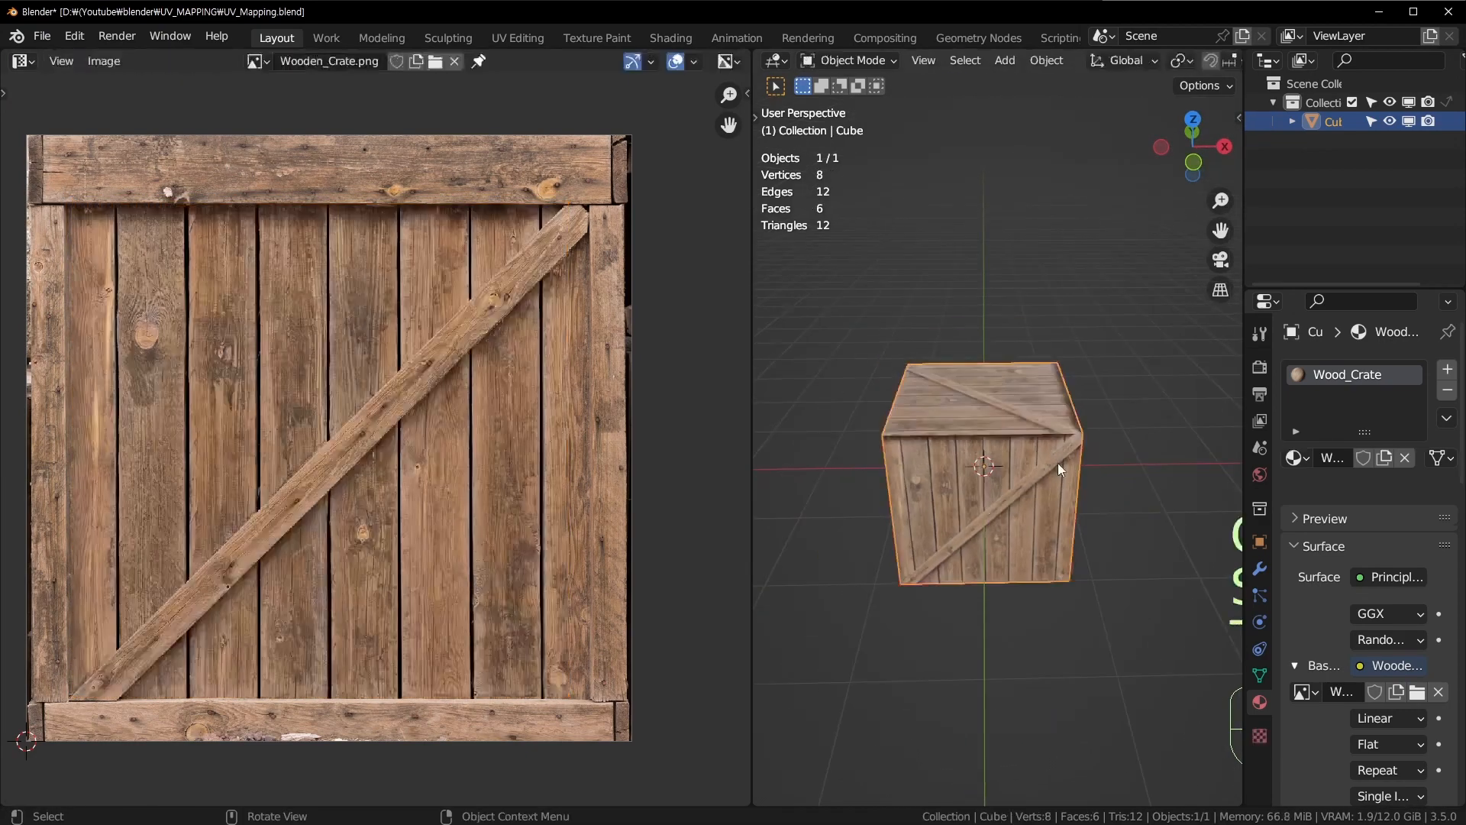
Step: Unwrap the crate's side face that lacks the full diagonal brace
mouse_move(1057, 463)
middle_down()
mouse_move(1186, 467)
mouse_move(1051, 470)
middle_up()
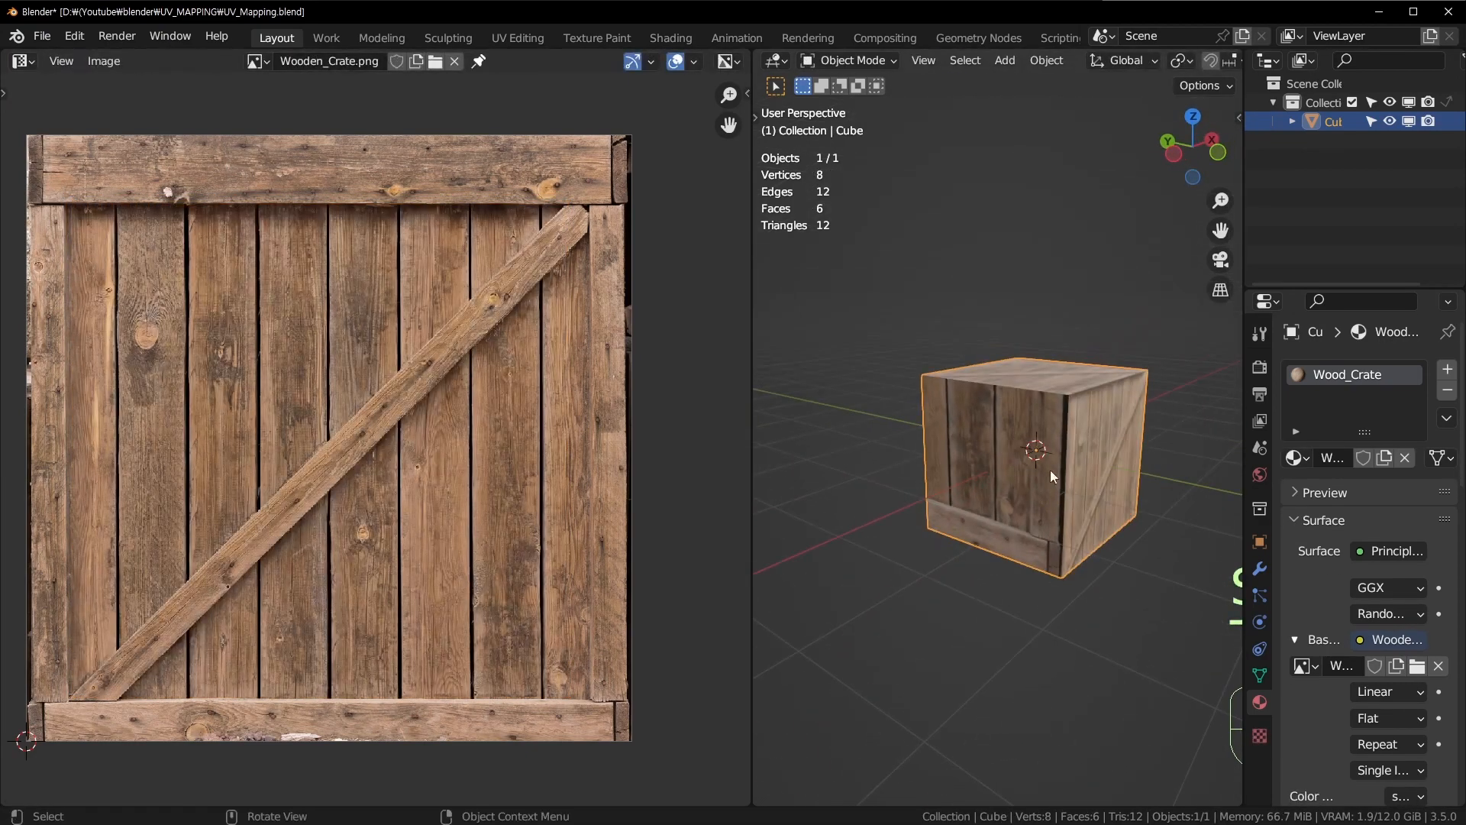
key(Tab)
key(u)
click(168, 369)
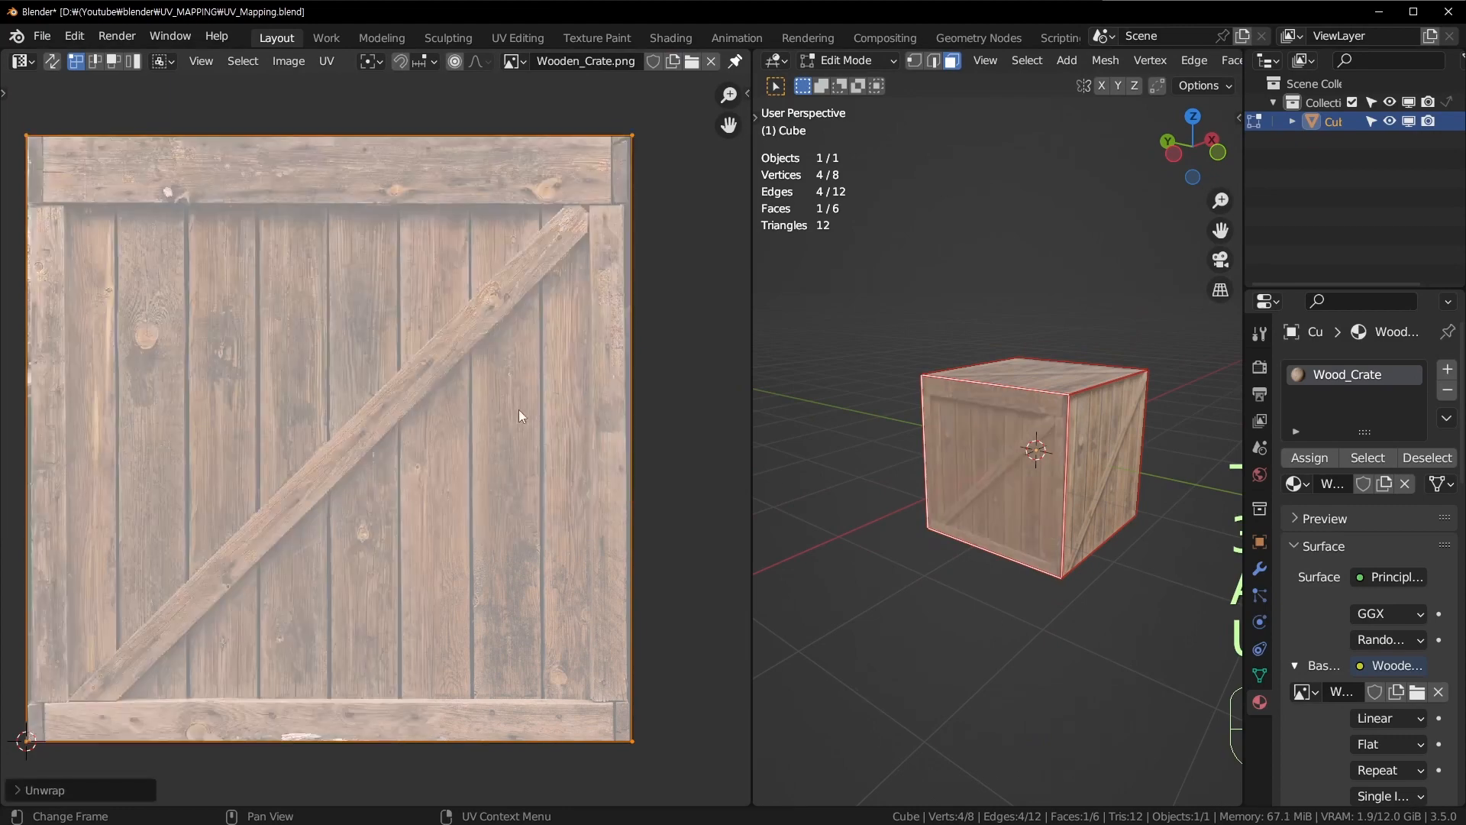
Step: Scale and move that side face's UV island to span the inner planks between the image's side borders
key(s)
click(502, 418)
key(g)
click(556, 469)
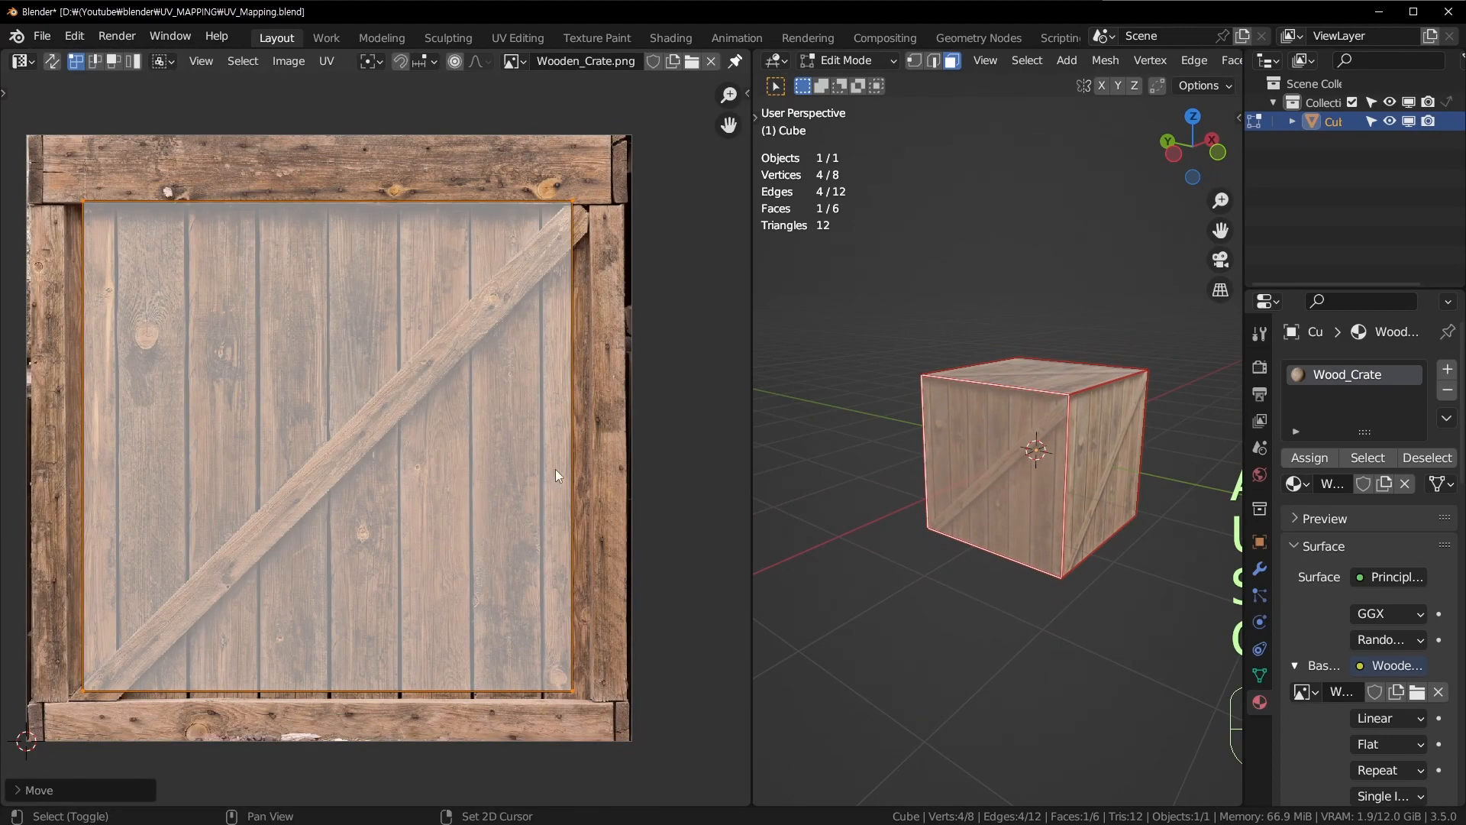
key(s)
click(706, 422)
key(s)
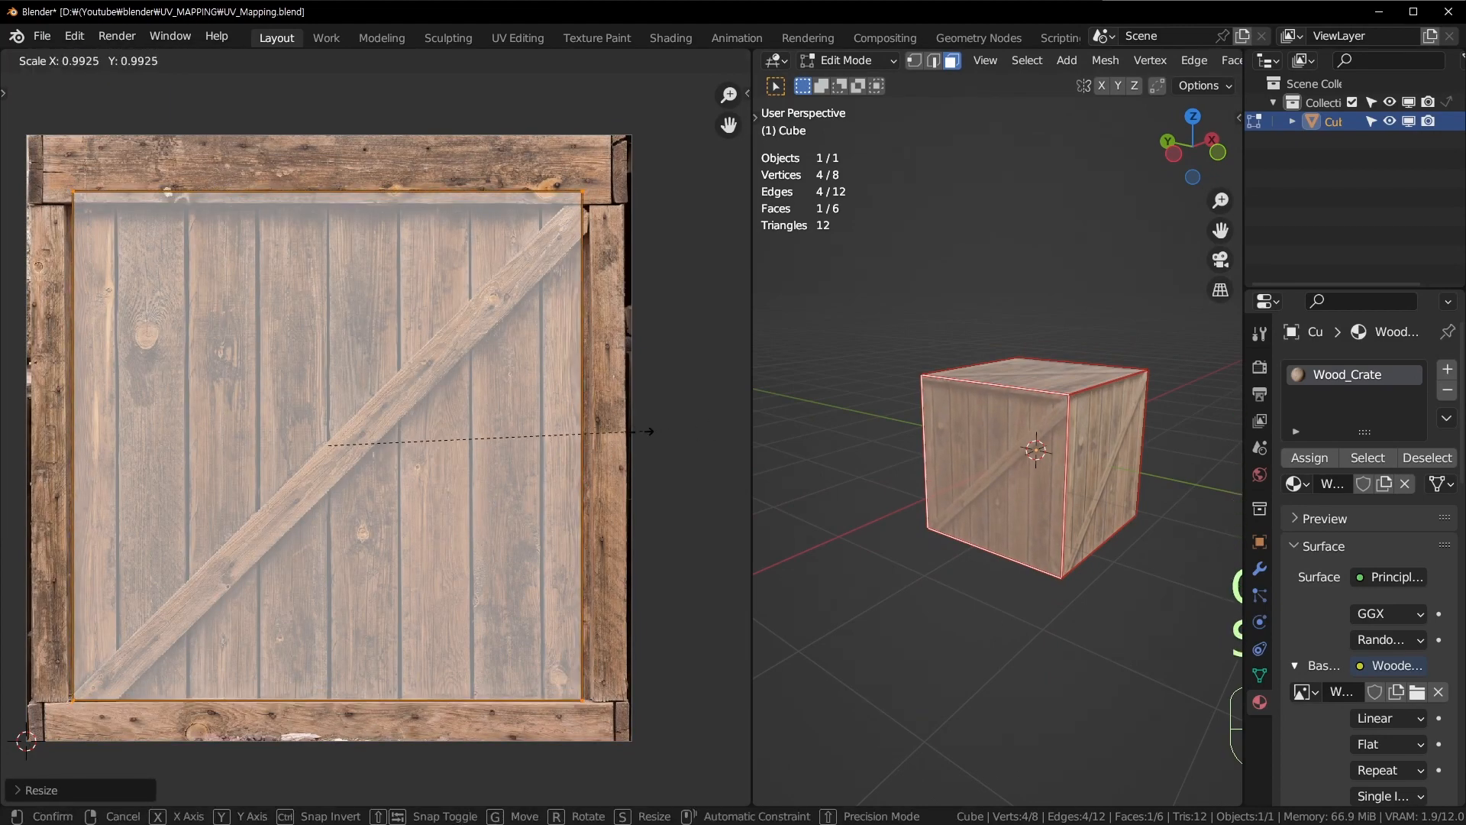
click(661, 433)
Step: Lower the UV island's upper edge along Y to the underside of the image's top border plank, and leave Edit Mode
drag(554, 271, 631, 259)
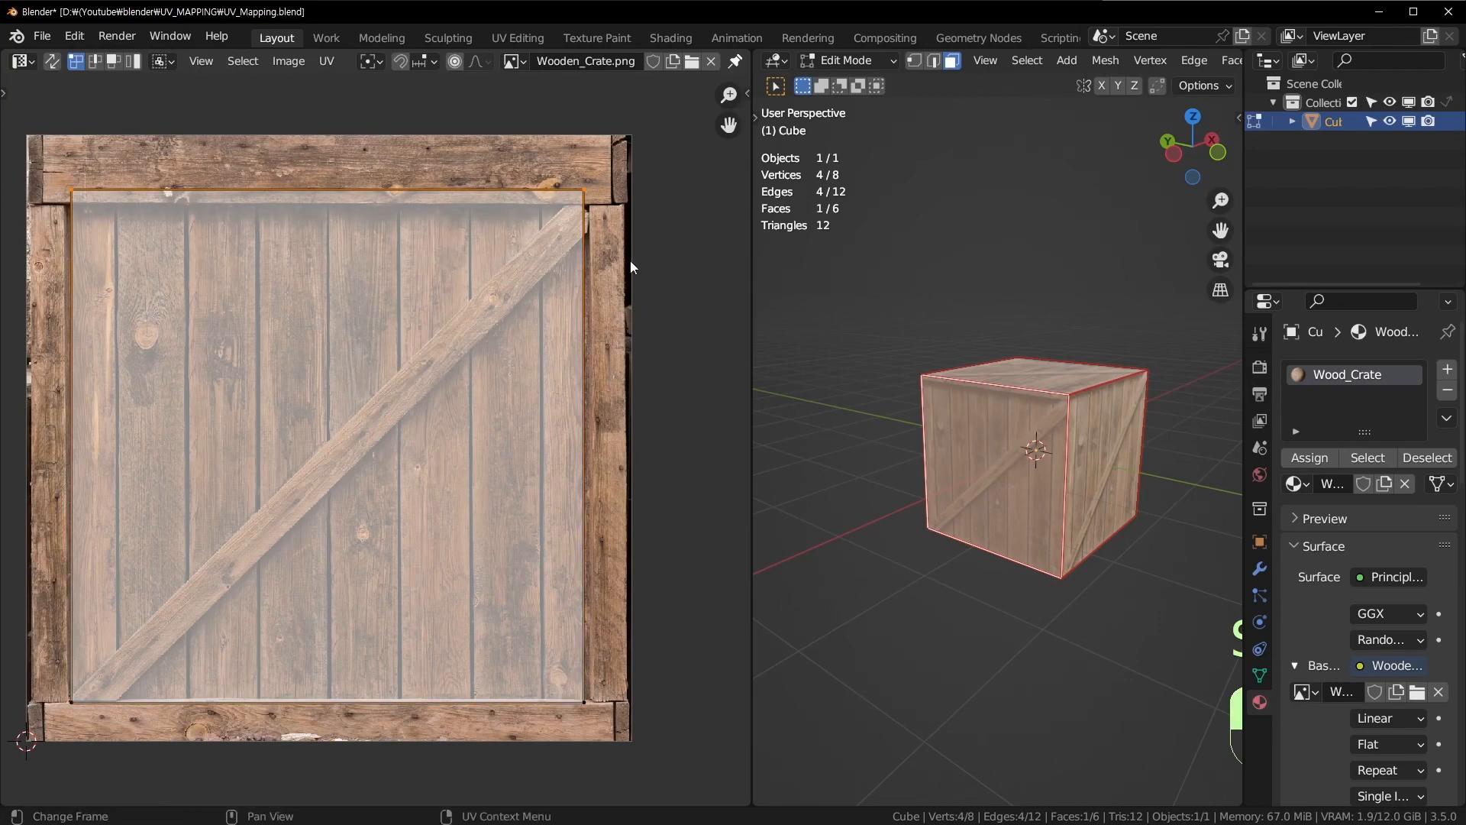
key(g)
key(y)
key(Return)
key(Tab)
Step: Widen the 3D viewport by narrowing the UV editor beside it
middle_drag(1079, 461, 831, 483)
drag(751, 390, 672, 389)
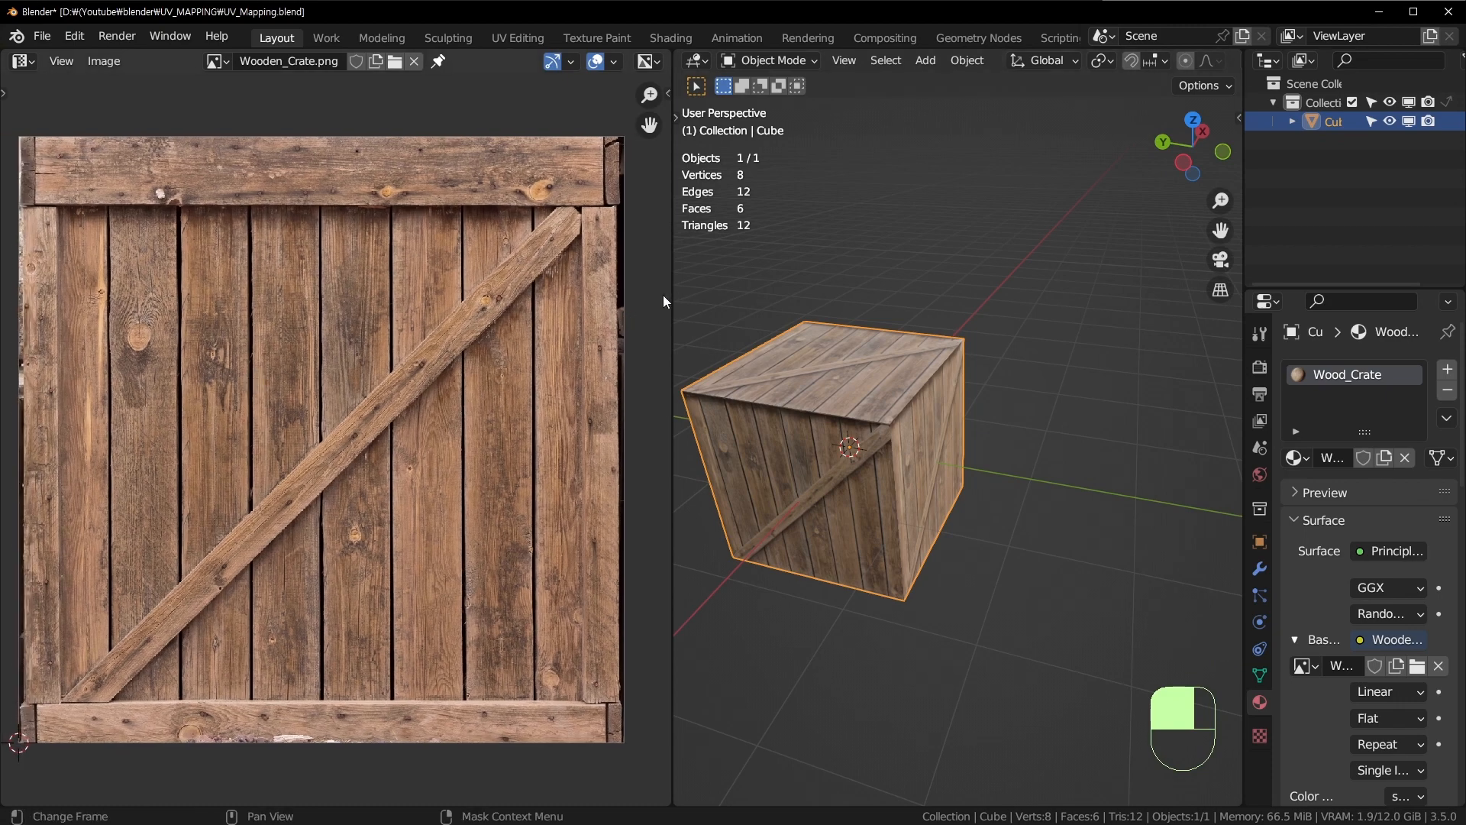
drag(672, 295, 621, 292)
Step: Examine the crate's faces from several sides in Edit Mode and compare their UV islands with the image's border planks
key(Tab)
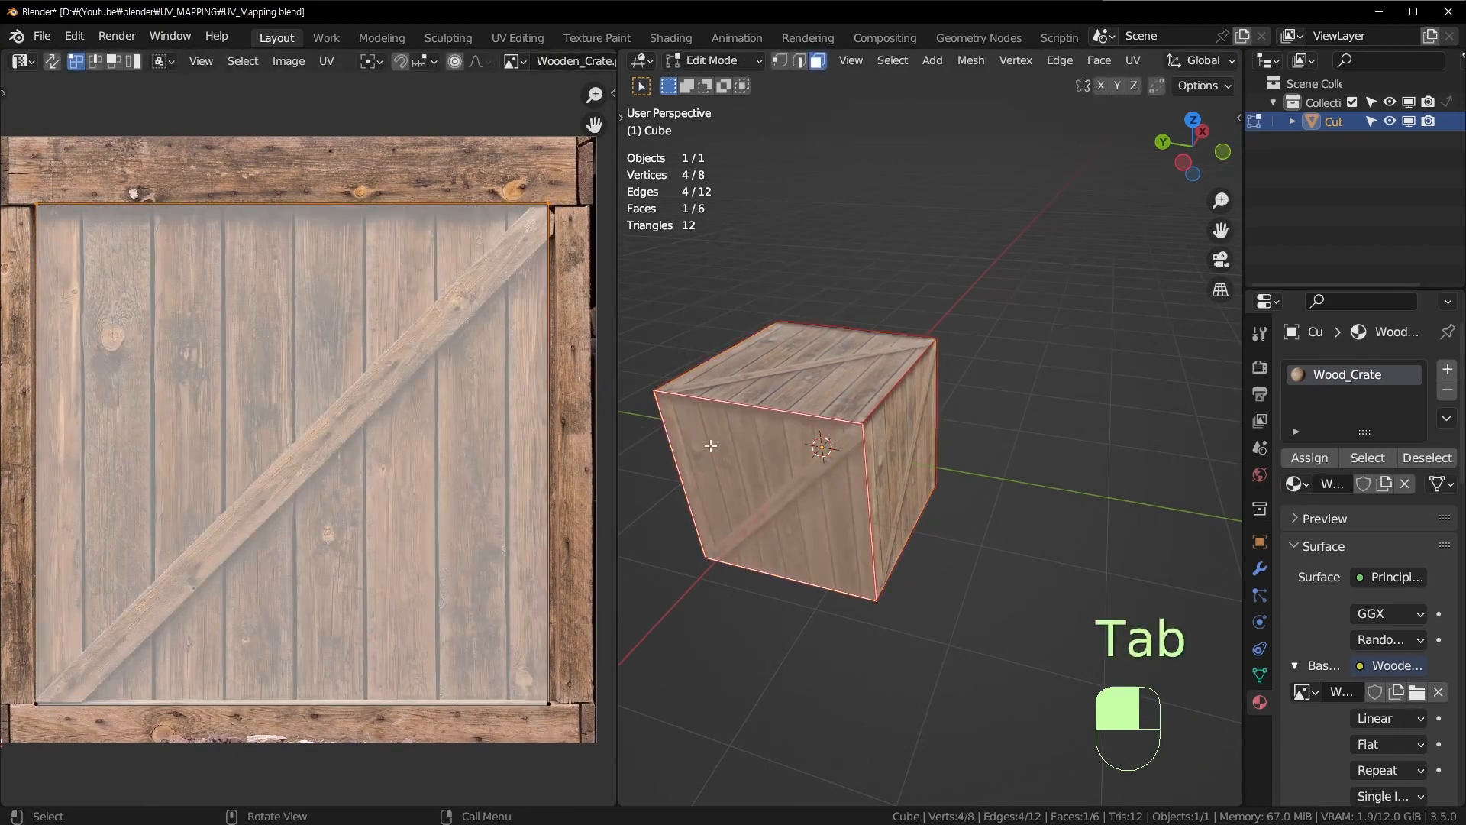
key(a)
scroll(40, 280, up, 1)
middle_drag(794, 428, 842, 391)
click(710, 389)
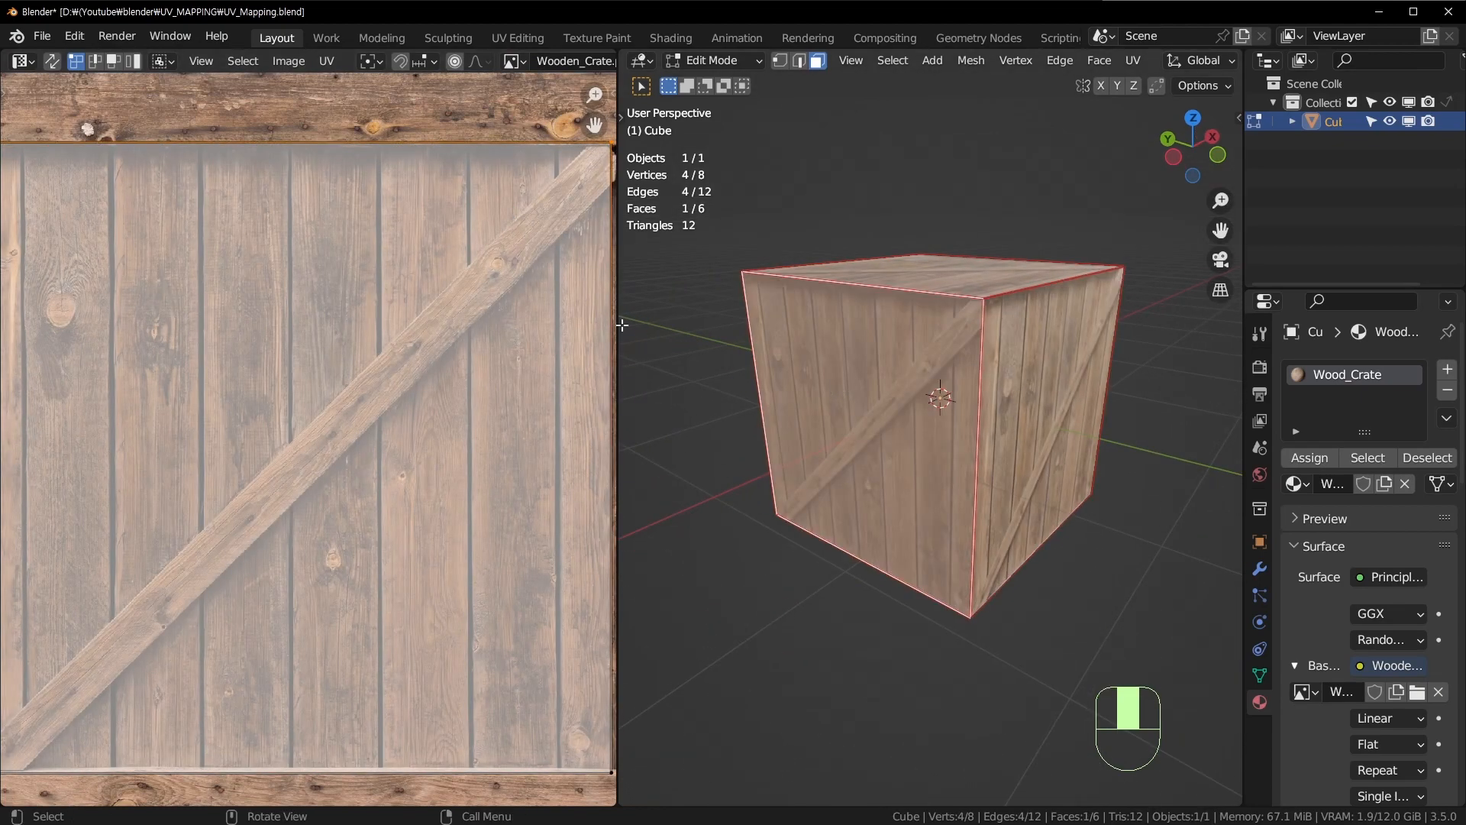
scroll(554, 349, down, 1)
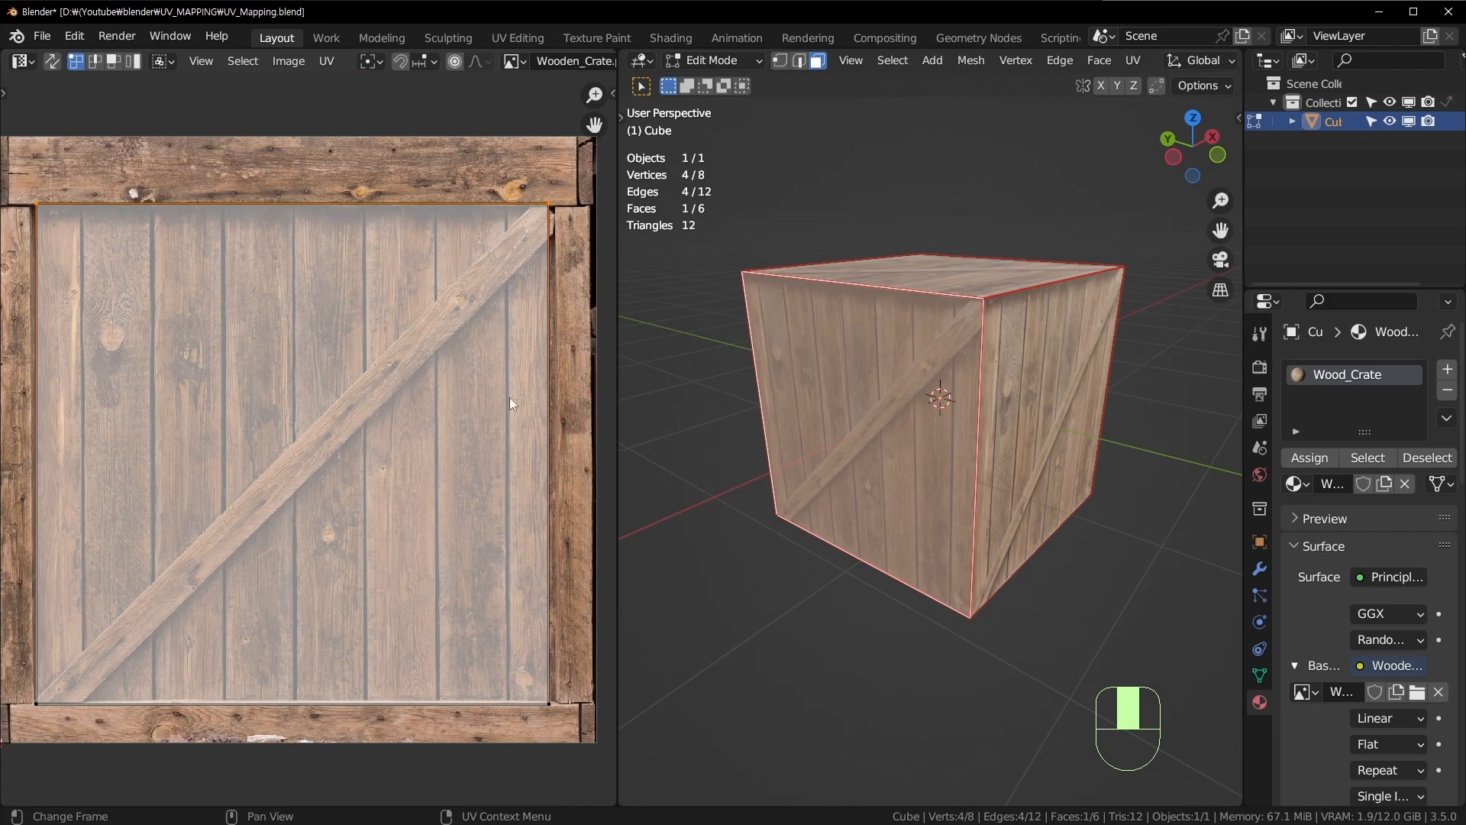
middle_drag(54, 319, 225, 273)
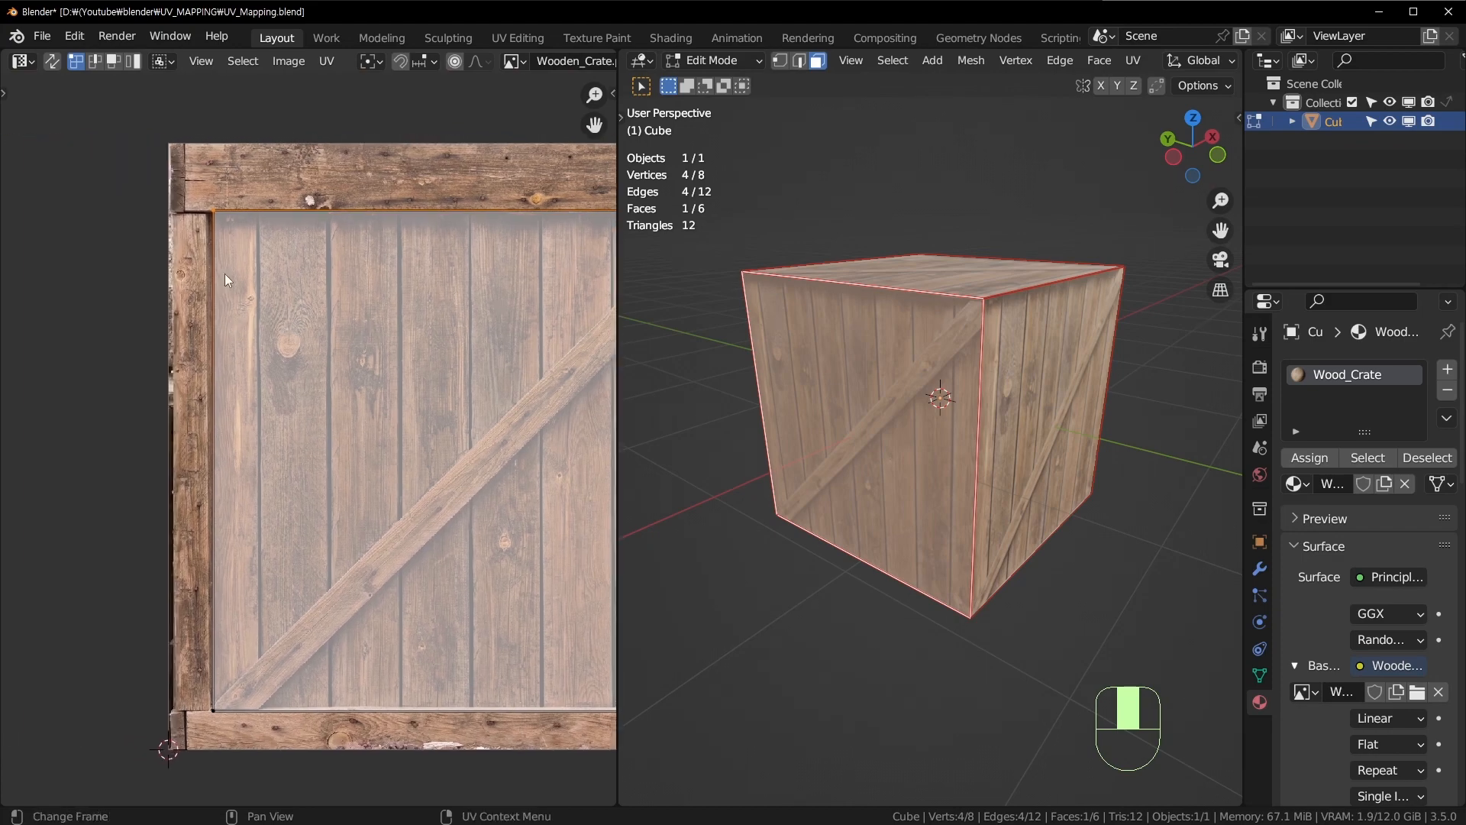
middle_drag(225, 690, 246, 334)
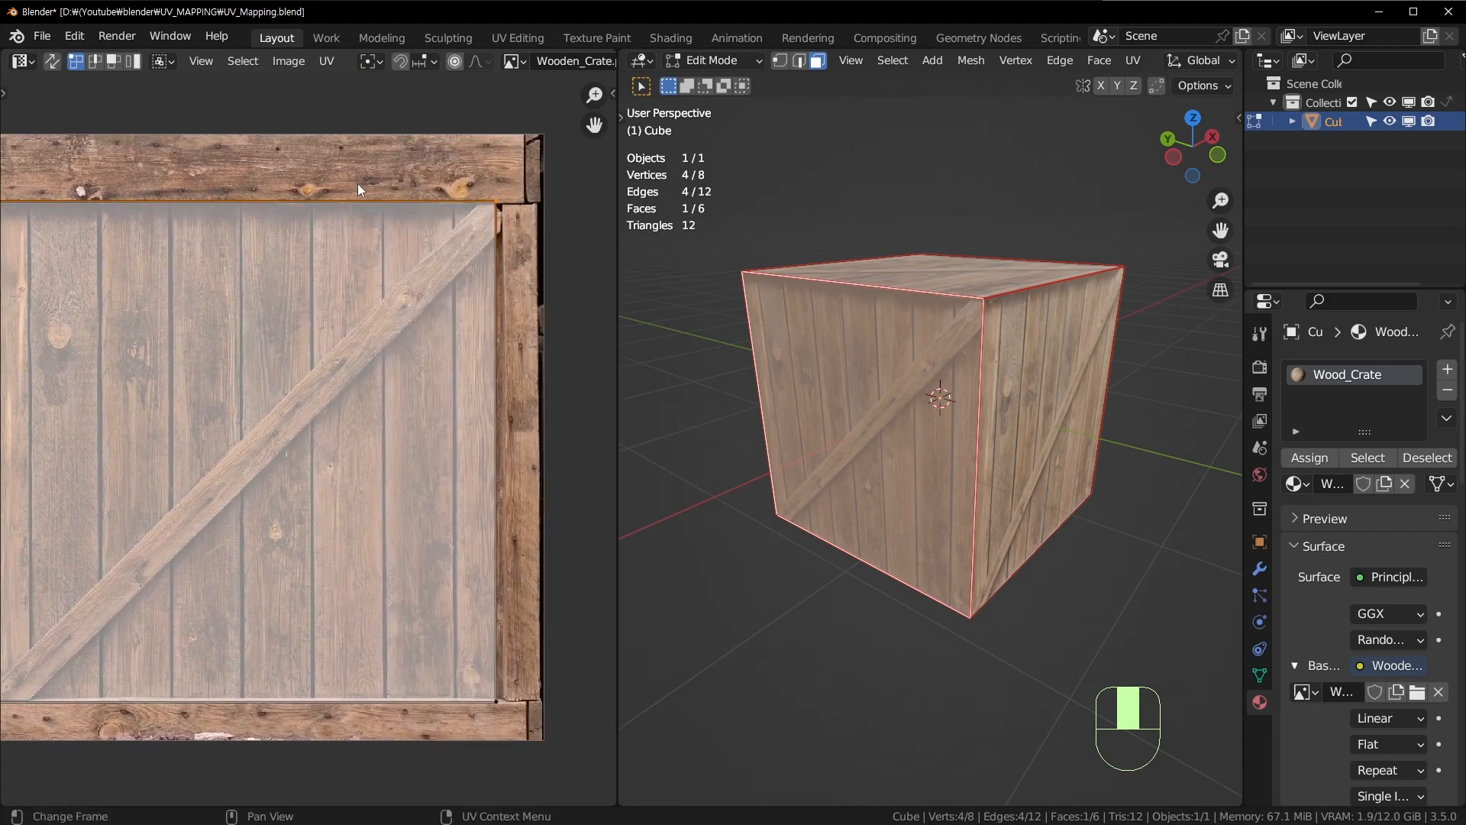
middle_drag(947, 311, 785, 511)
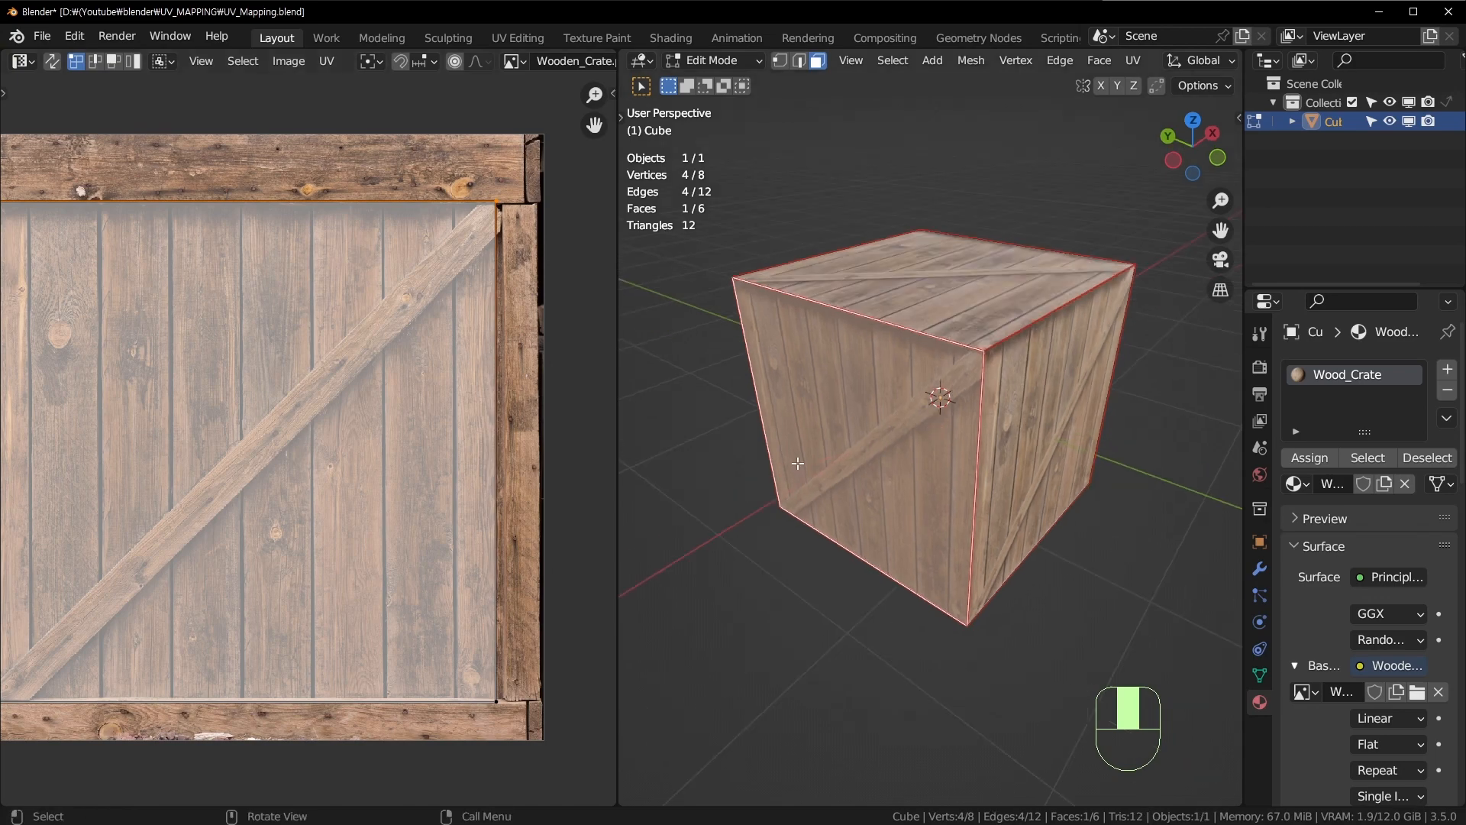
middle_drag(259, 157, 303, 168)
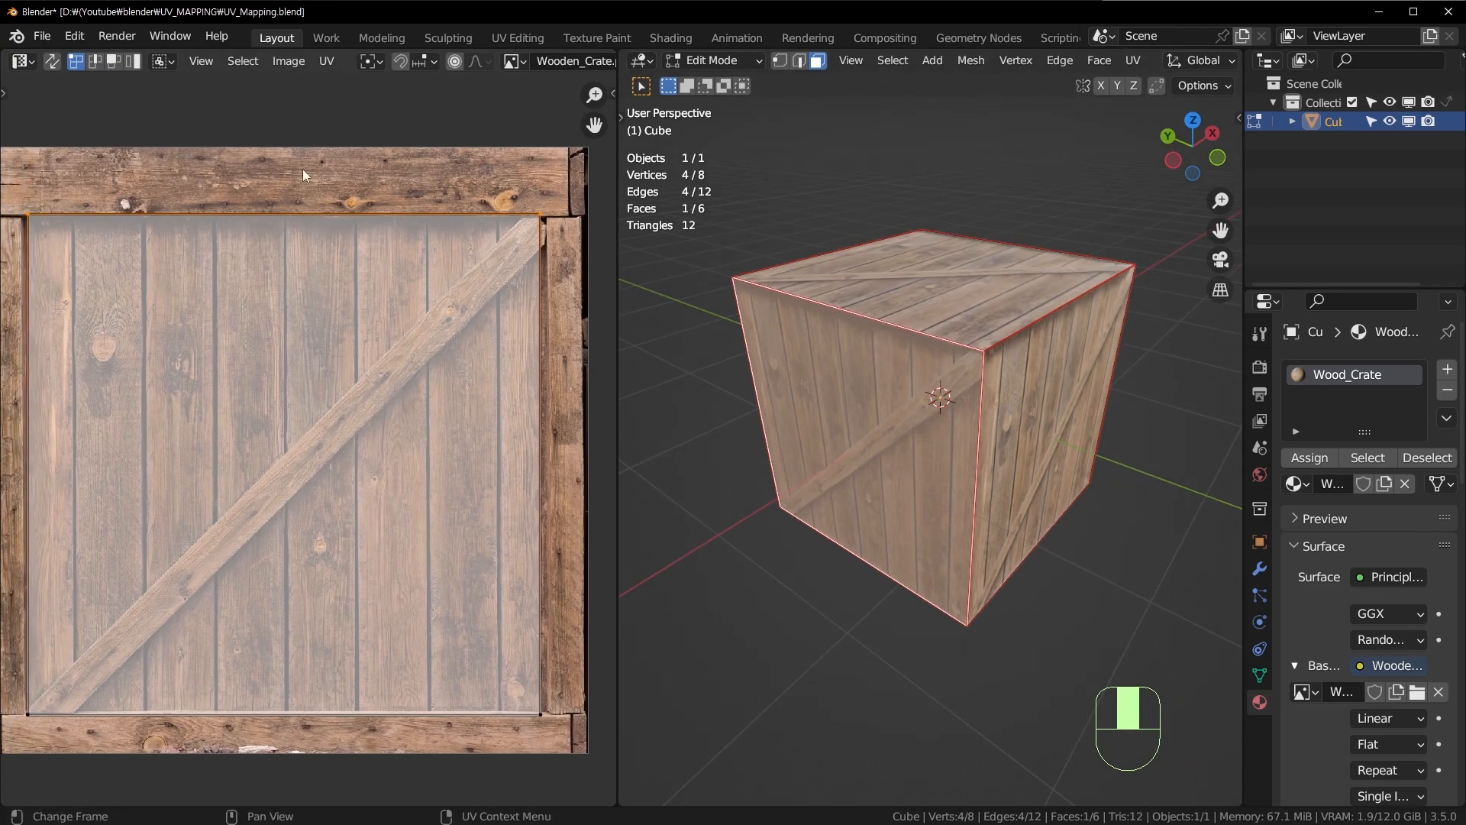
click(847, 306)
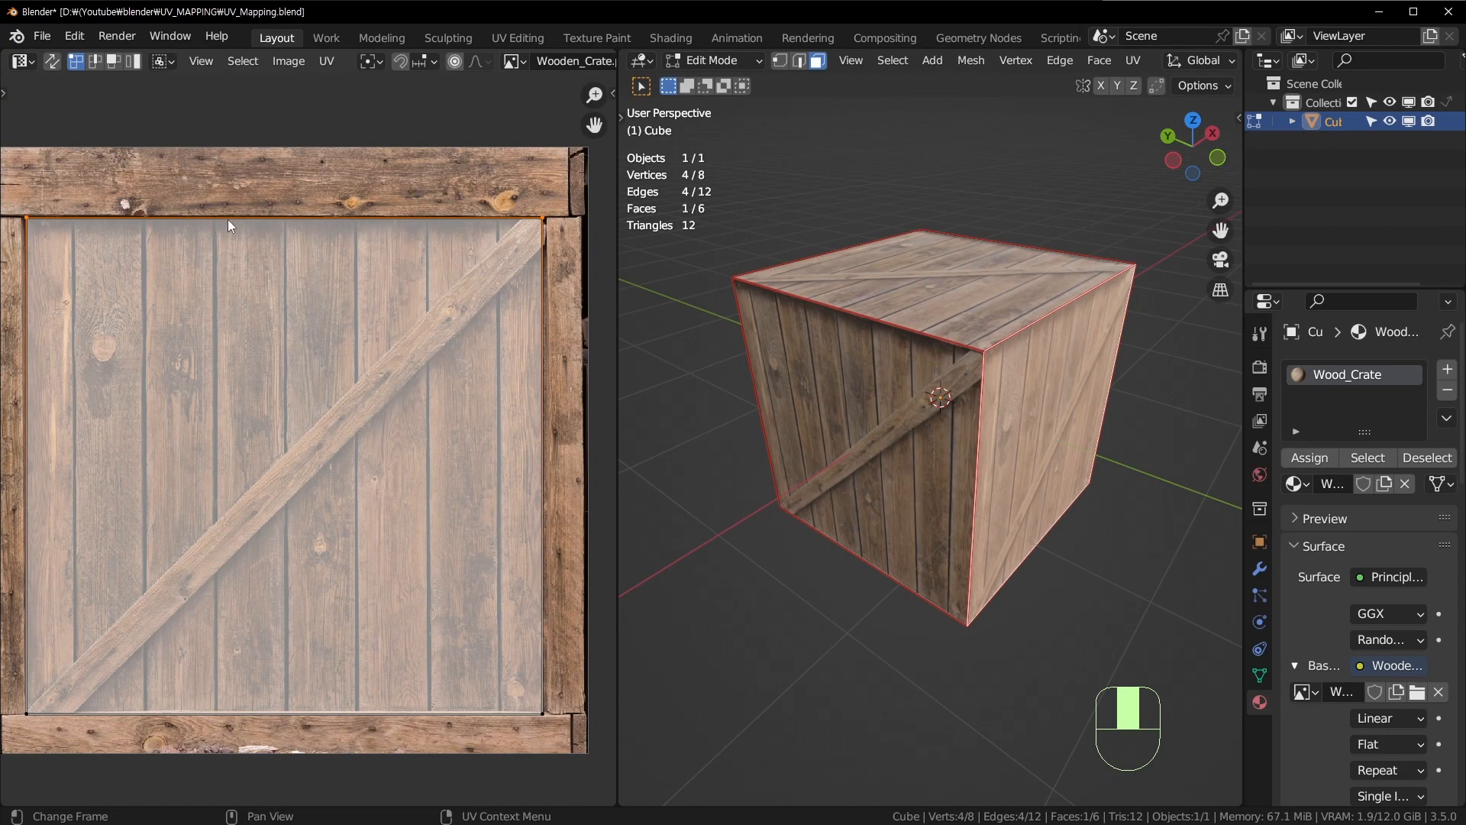
middle_drag(953, 400, 986, 351)
middle_drag(474, 409, 581, 385)
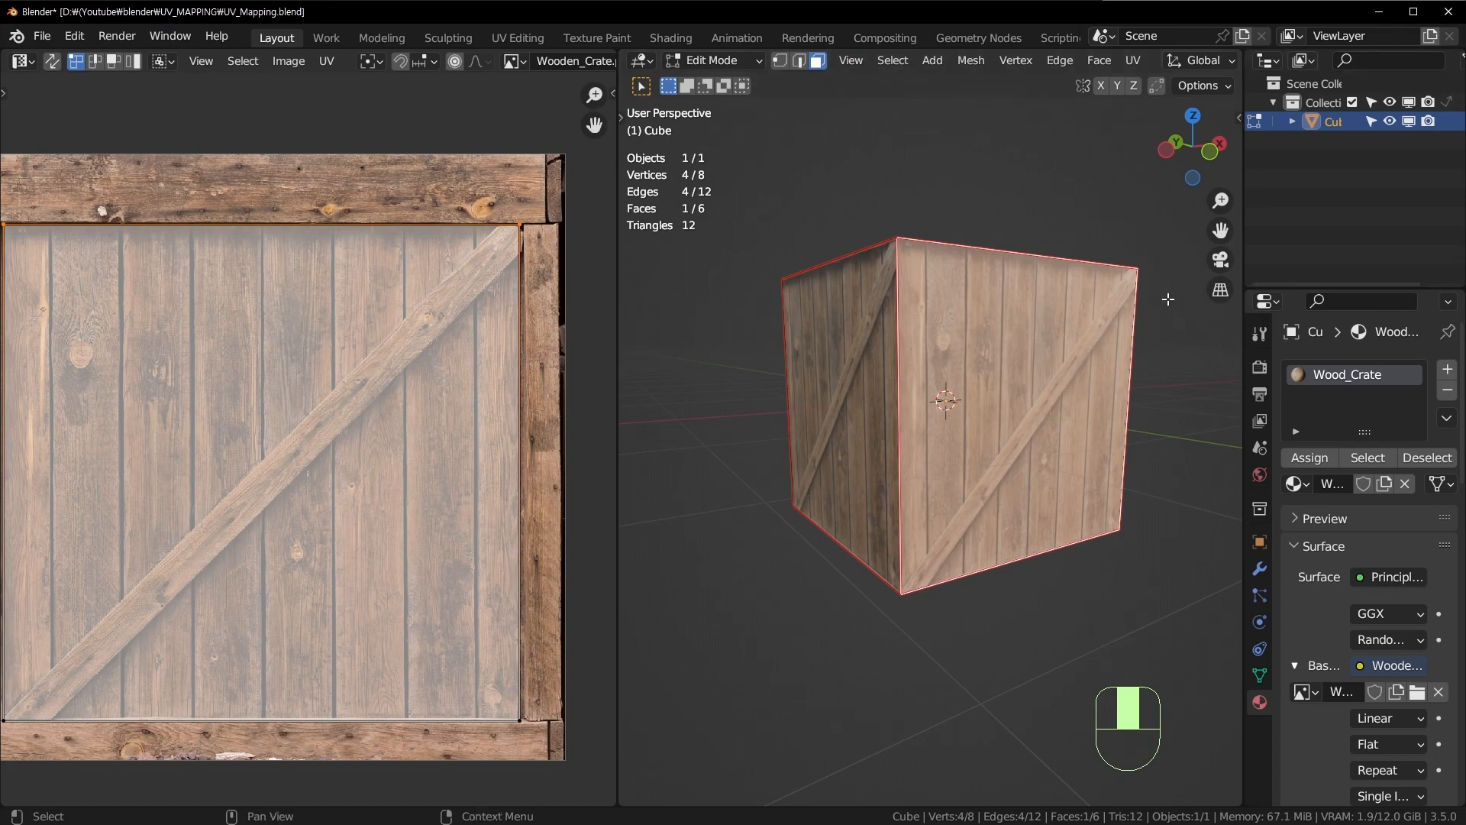
middle_drag(1168, 300, 1023, 322)
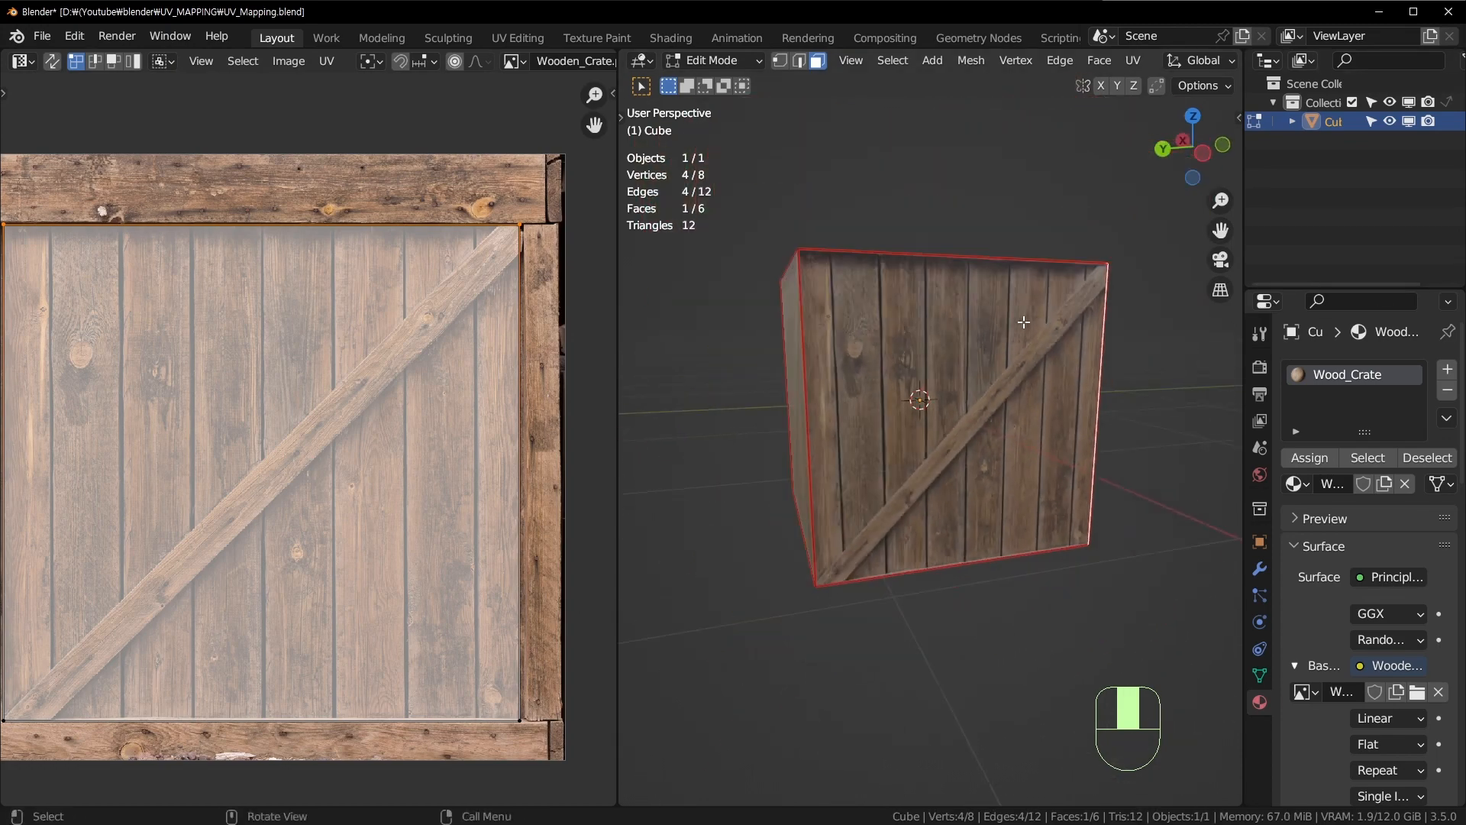
middle_drag(275, 311, 93, 213)
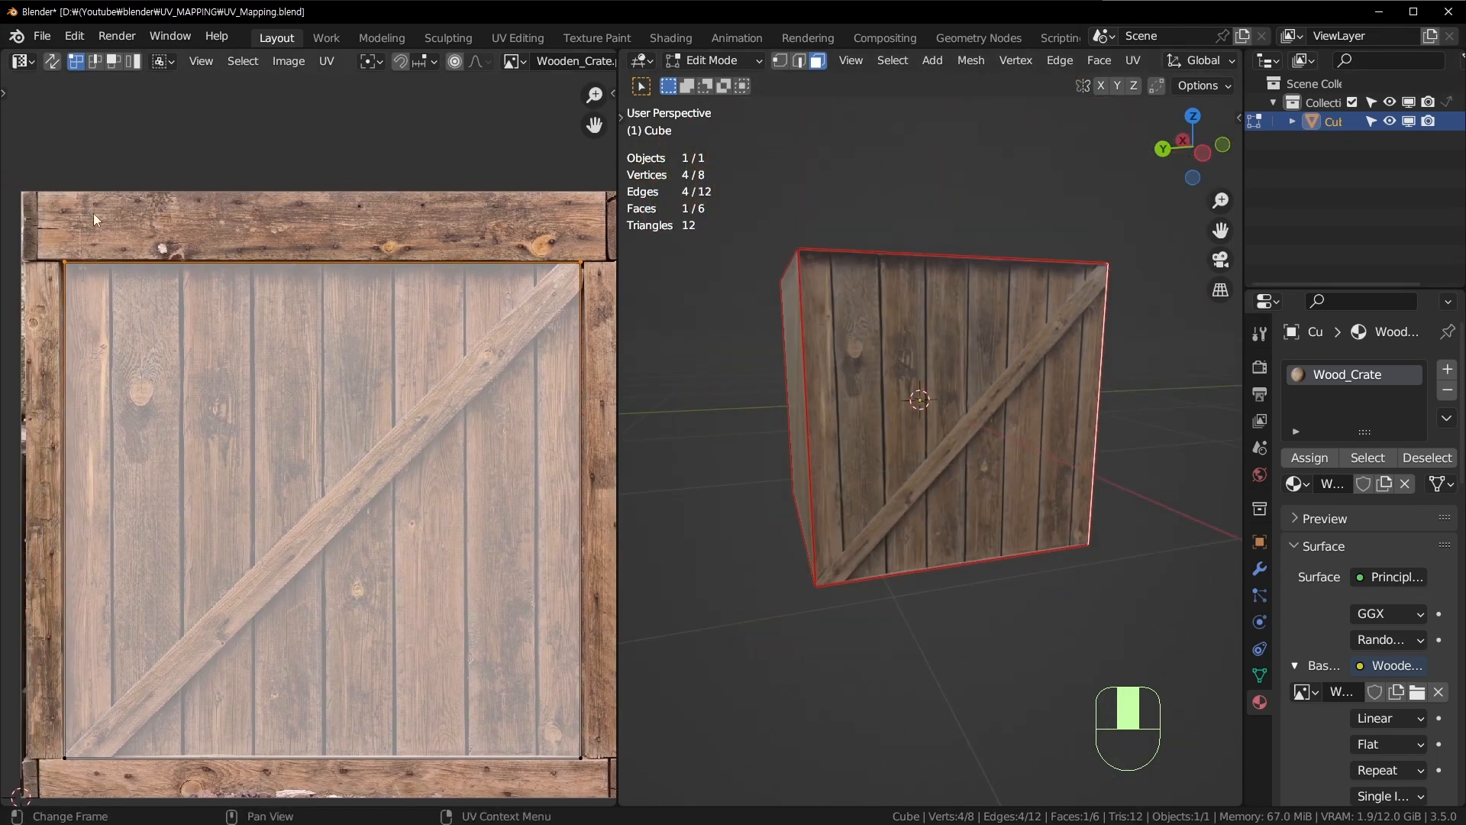
key(Tab)
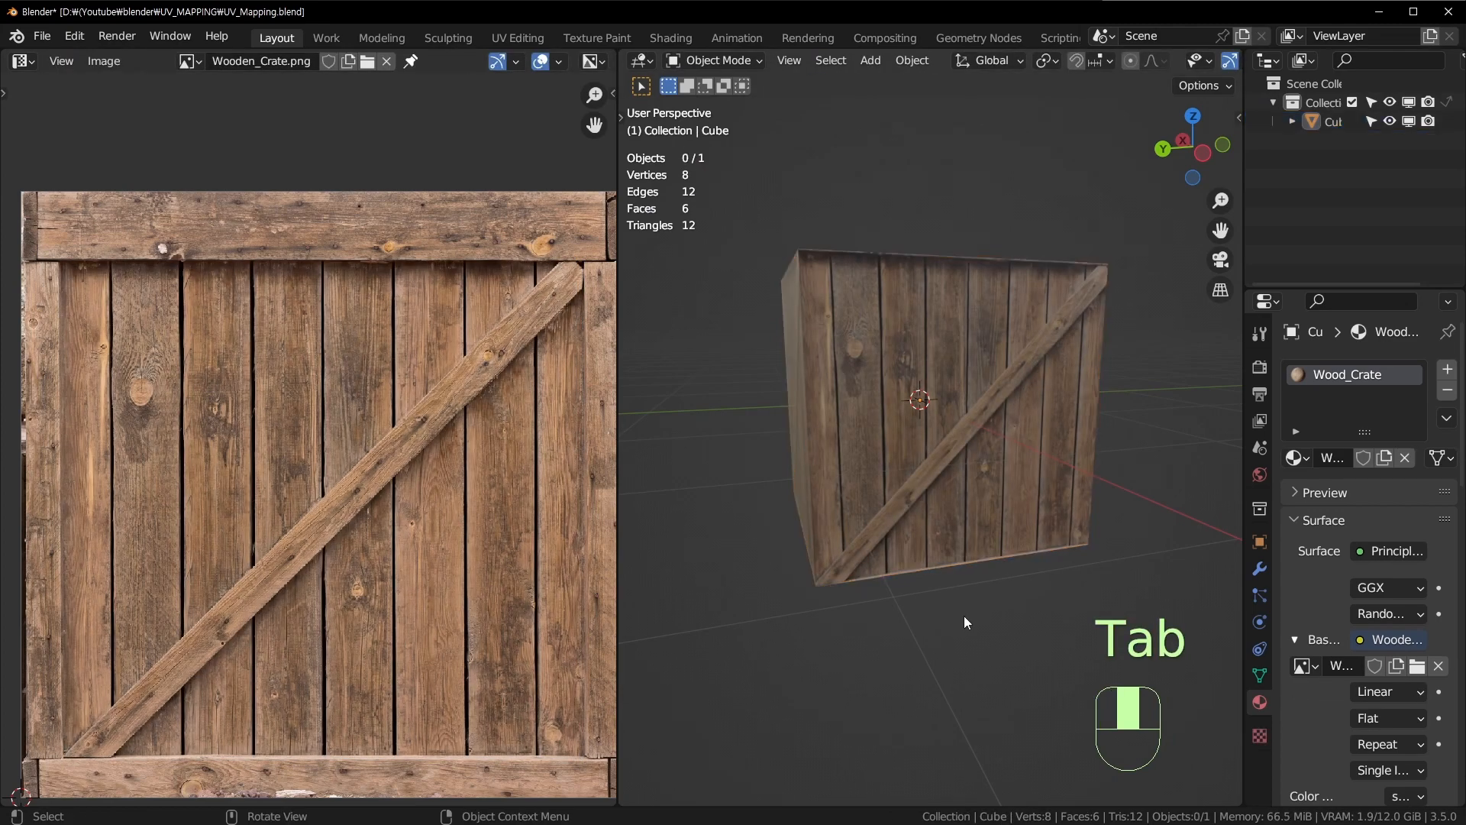
Step: Add a new 2 m cube mesh to the scene in Object Mode
middle_drag(963, 616, 1074, 498)
key(shift+a)
mouse_move(1056, 438)
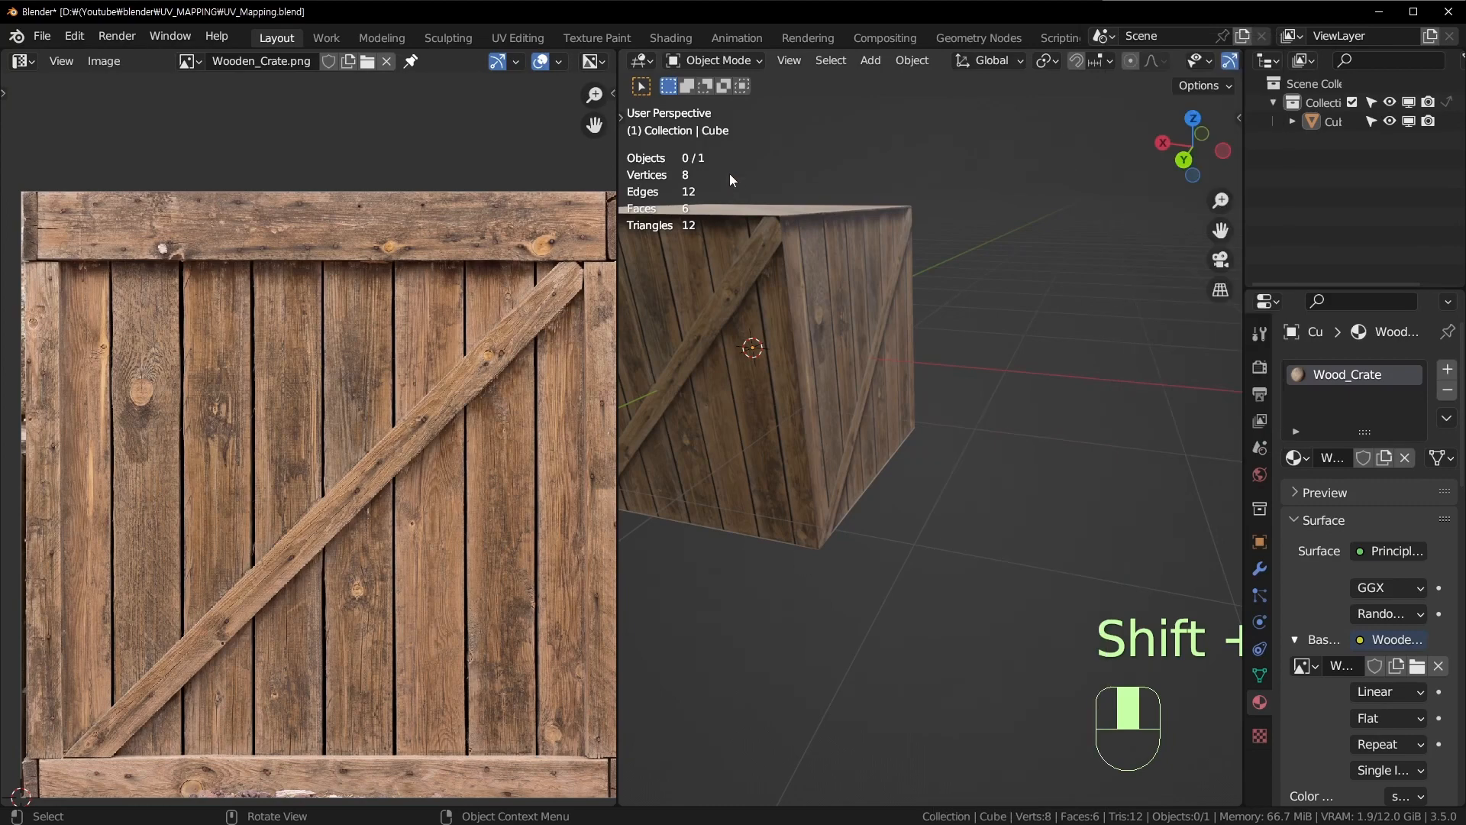
key(shift+a)
mouse_move(730, 173)
click(886, 200)
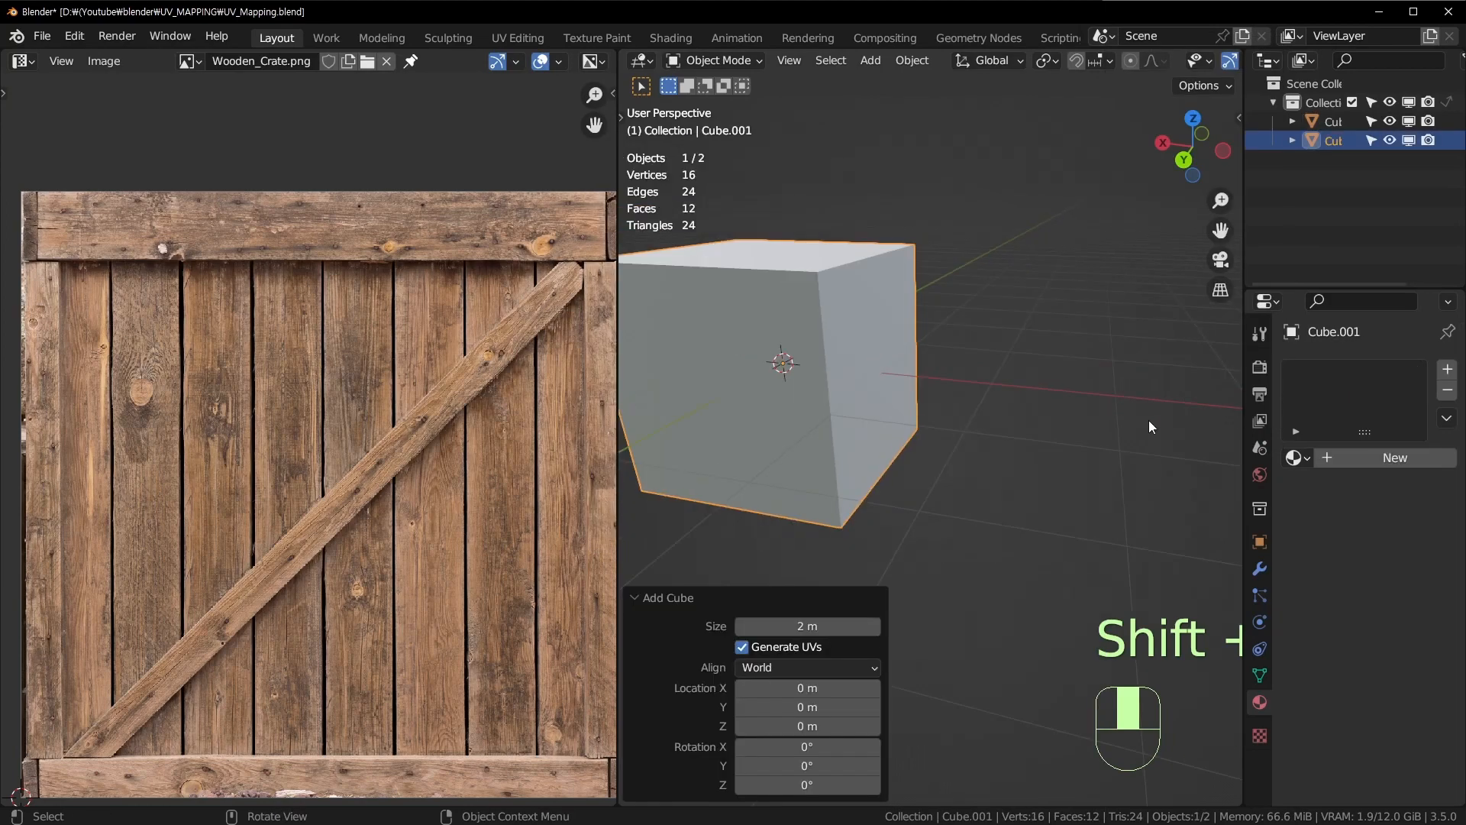
Step: Move the new cube about 2.47 m in the negative X direction, so it stands beside the crate
key(s)
click(986, 409)
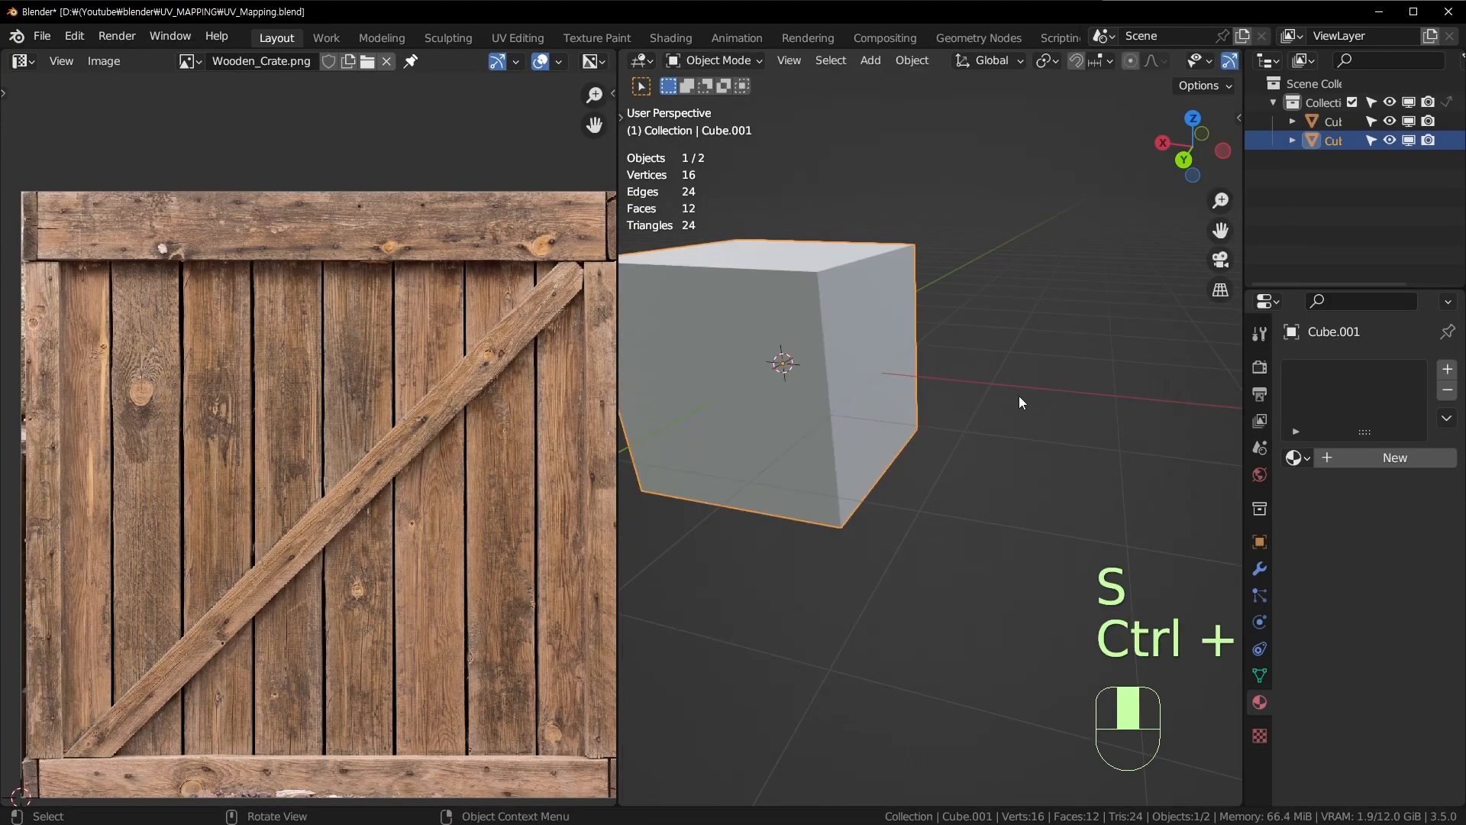
ctrl+middle_drag(998, 409, 947, 416)
key(g)
middle_click(985, 425)
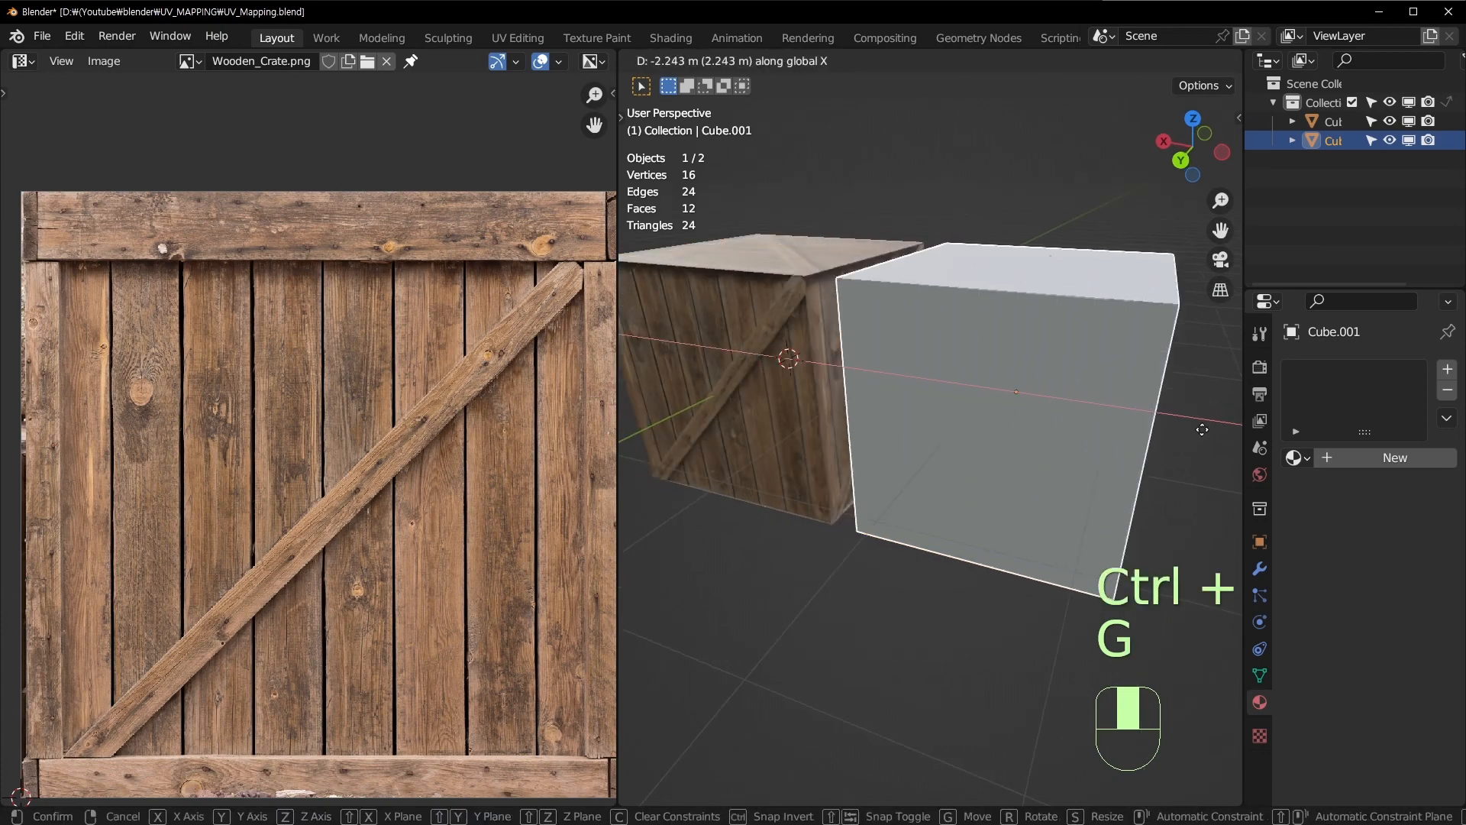
click(1204, 436)
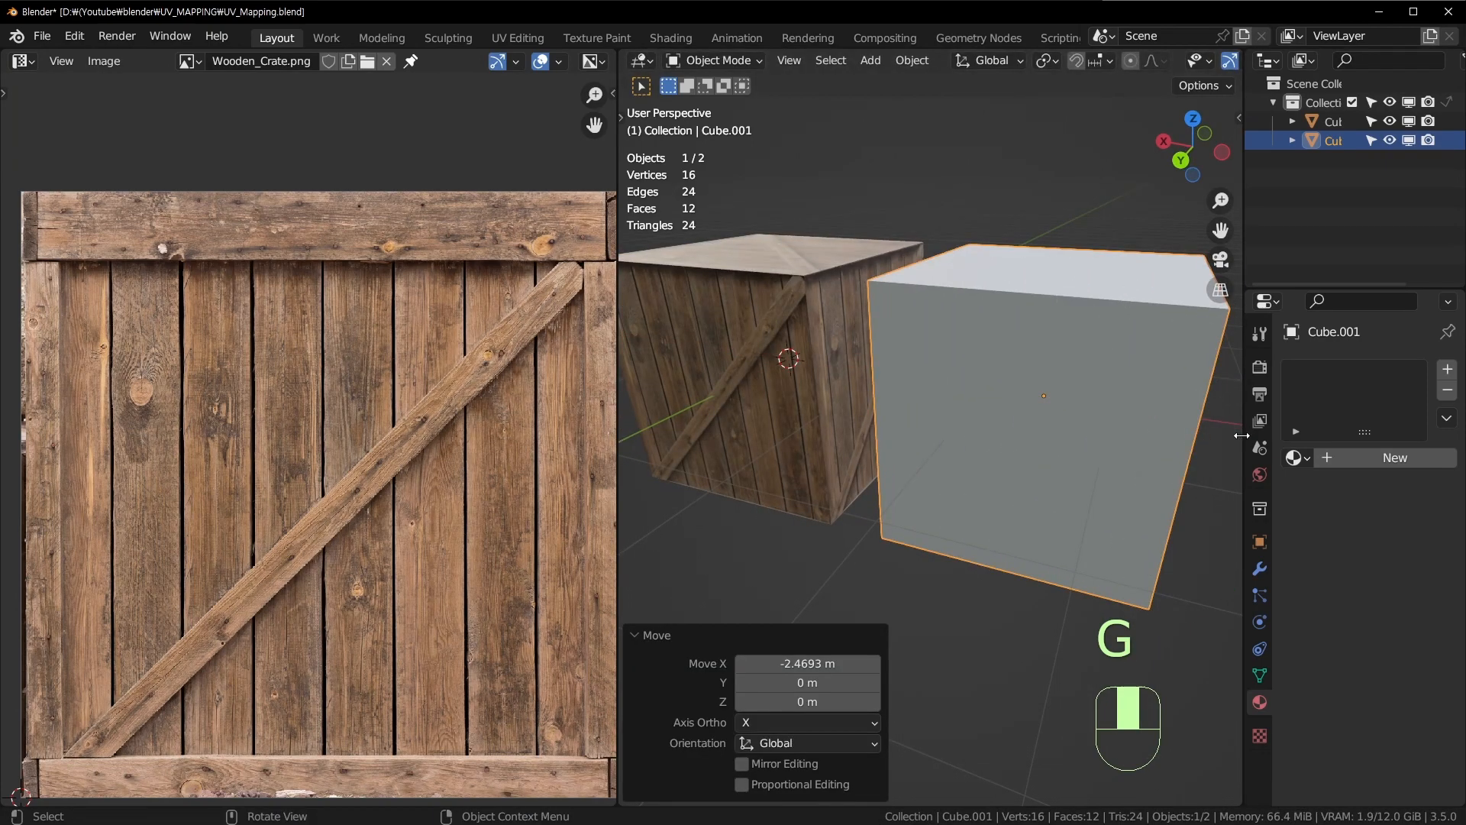
Step: Scale the new cube down along X in several passes to turn it into a thin upright slab
key(s)
middle_click(1180, 463)
click(1053, 449)
scroll(1199, 450, down, 1)
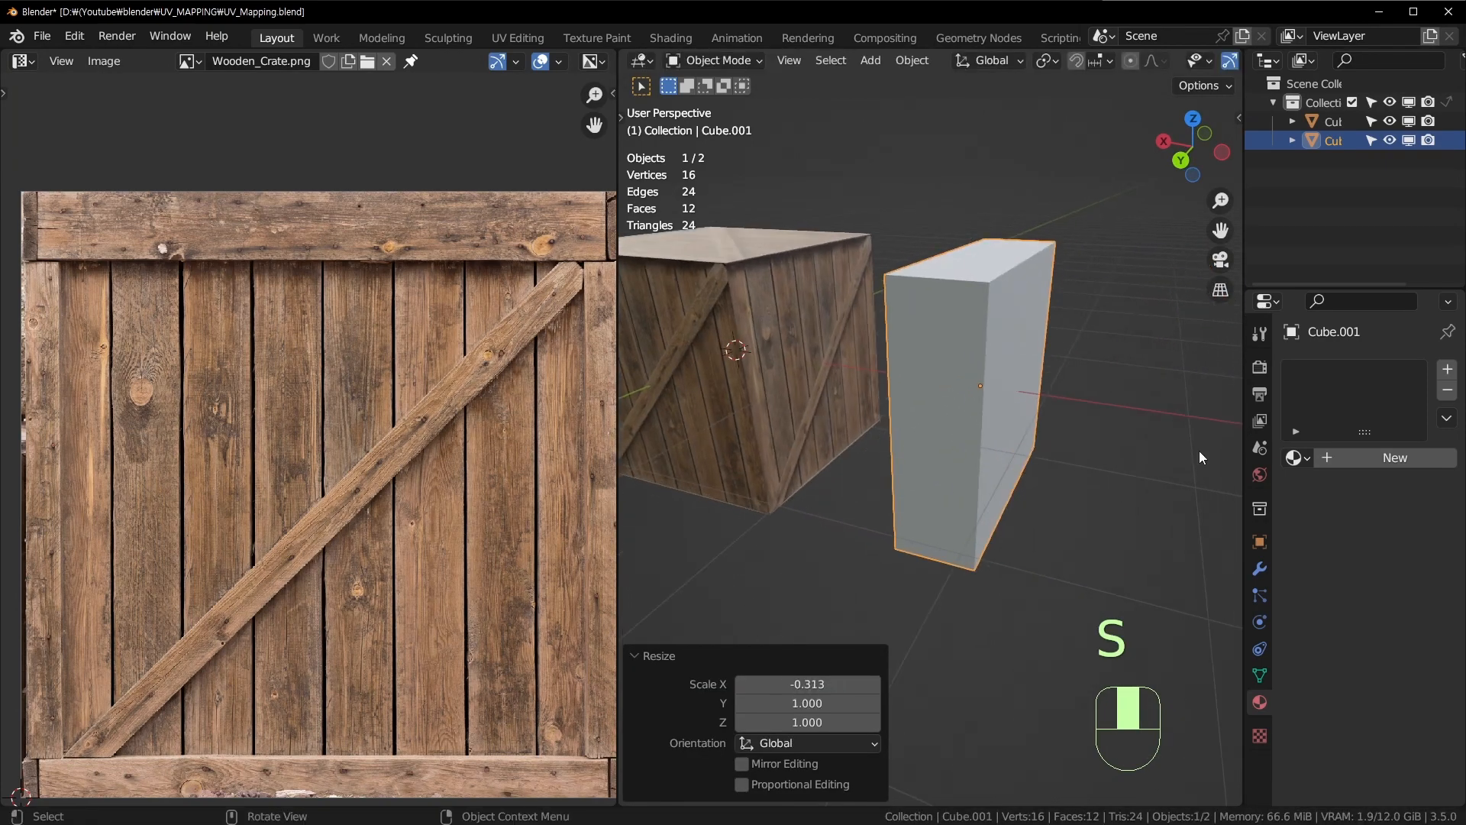
key(s)
middle_click(1145, 443)
click(1102, 437)
key(s)
click(1074, 438)
Step: Assign the Wood_Crate material to the slab and thin it further along X
click(1299, 457)
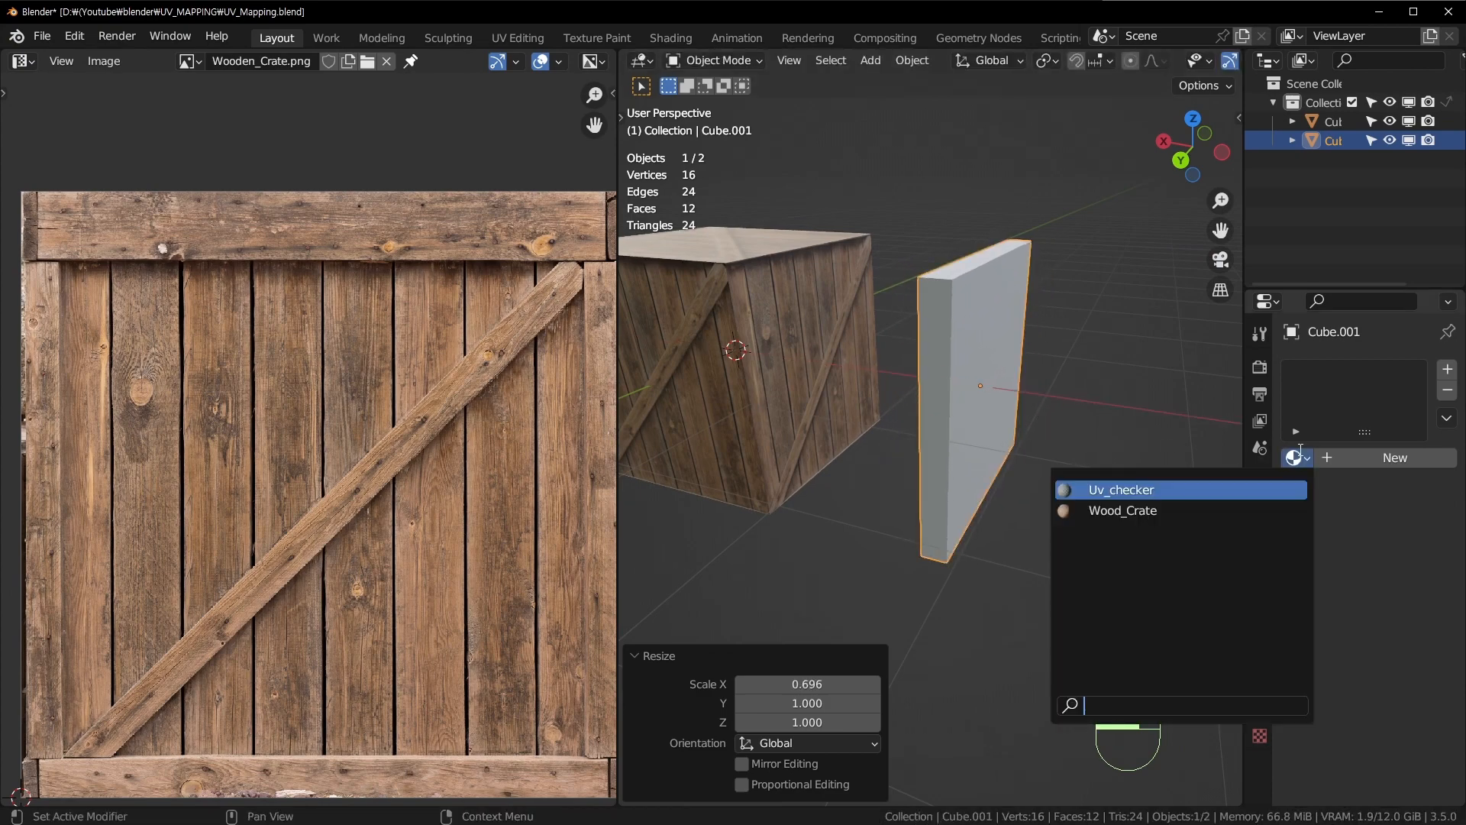
click(1176, 510)
key(s)
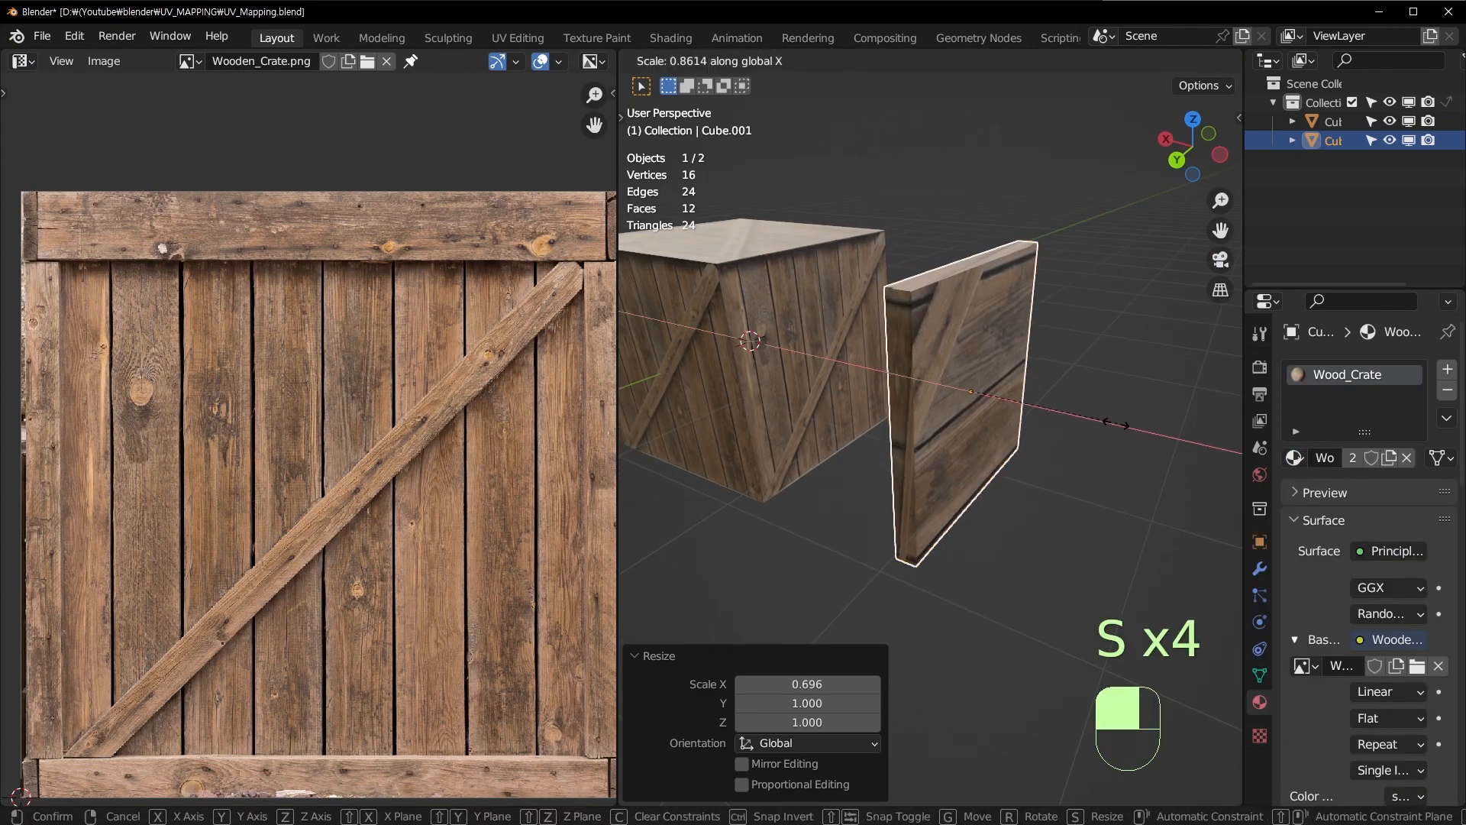
click(1025, 417)
Step: Delete the slab's large face that faces the crate
middle_drag(1012, 420, 1100, 413)
key(Tab)
key(3)
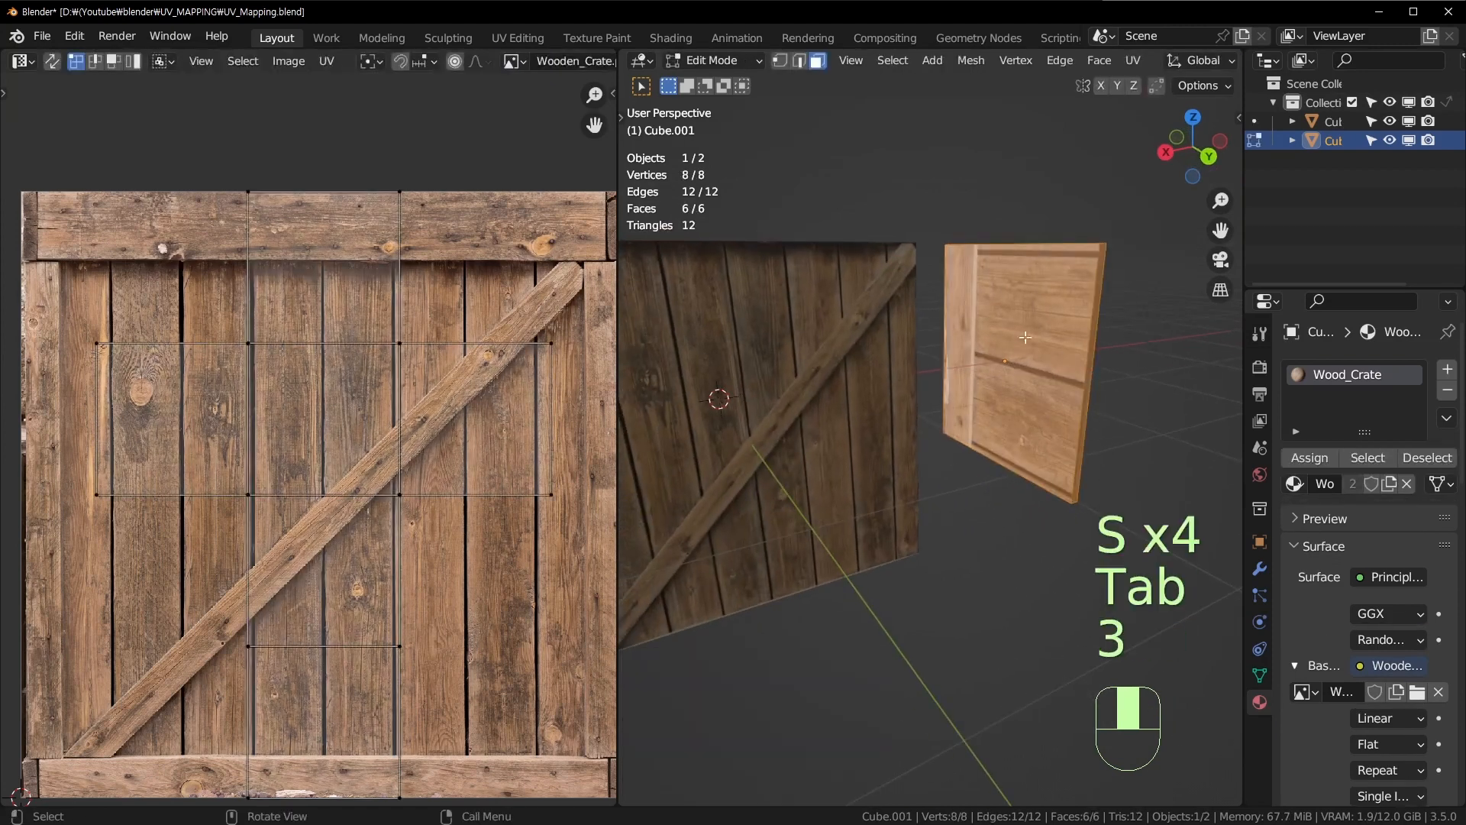
click(1023, 336)
key(x)
click(993, 382)
middle_drag(993, 382, 952, 397)
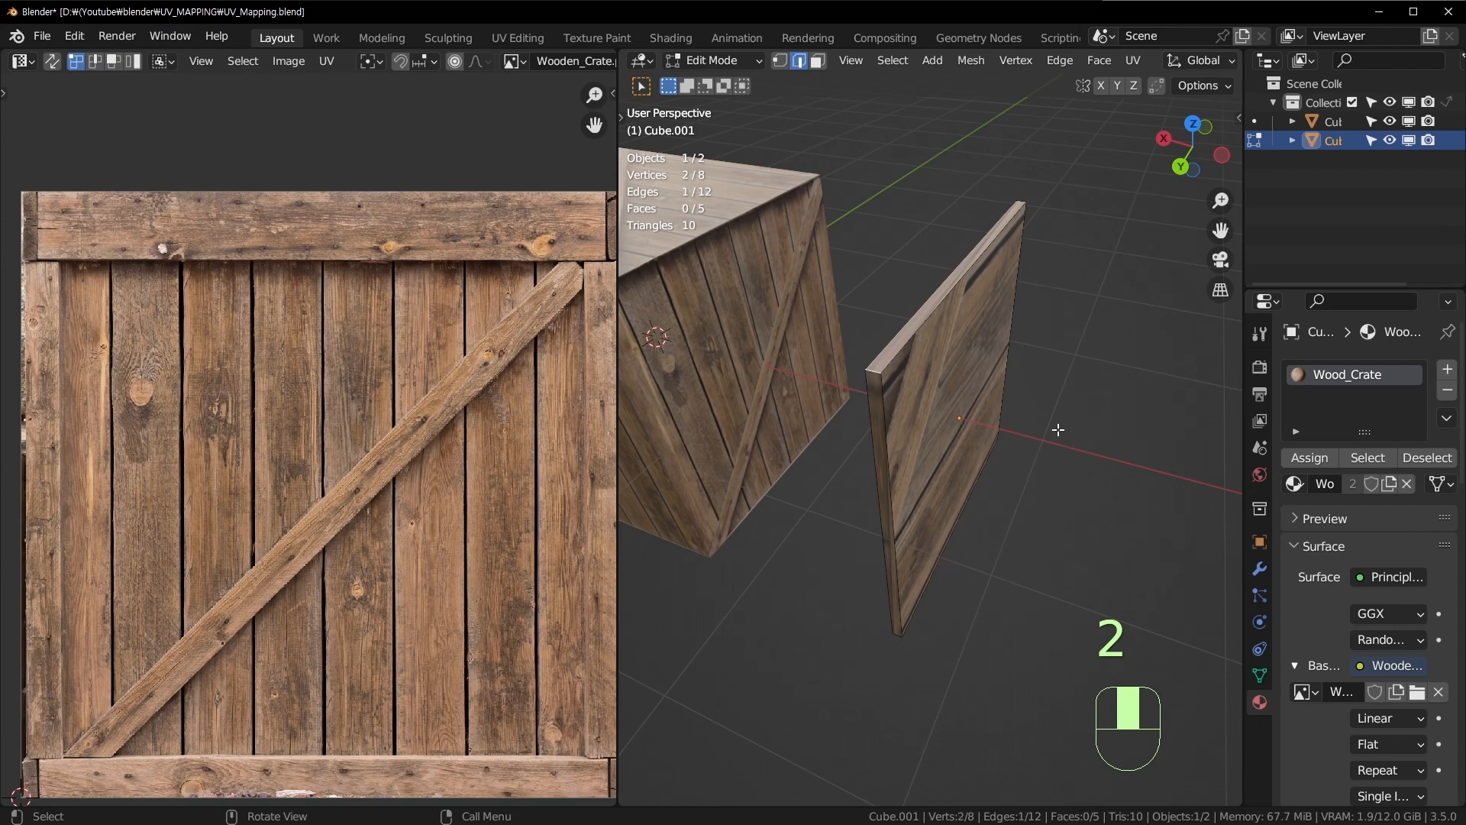
Step: In front orthographic view with X-ray, raise the slab's bottom vertices about 1.51 m along Z to shorten it
middle_drag(1058, 430, 1061, 400)
key(Tab)
key(KP_5)
key(KP_5)
key(KP_5)
key(KP_1)
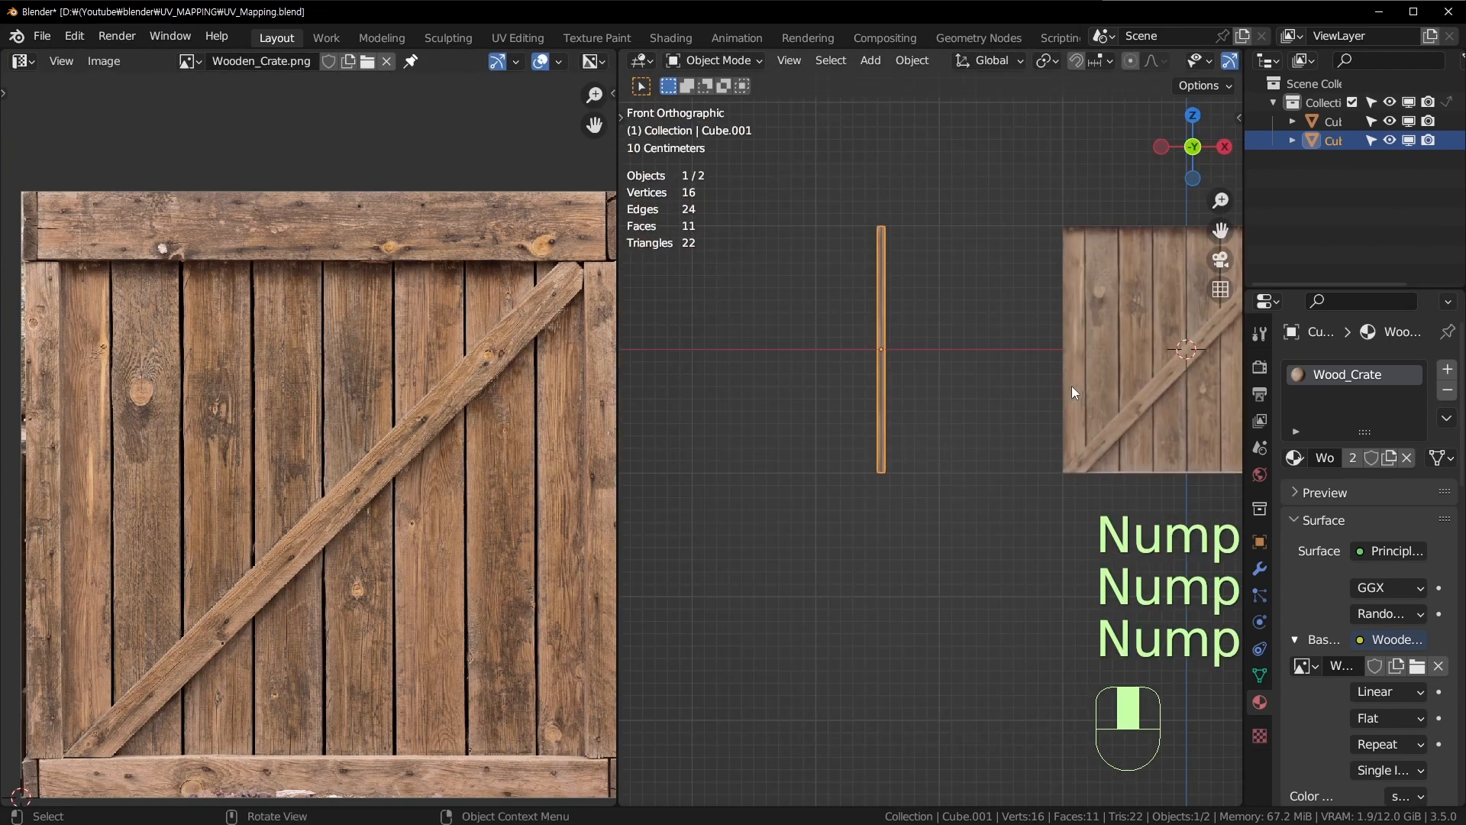
key(Tab)
key(1)
key(alt+z)
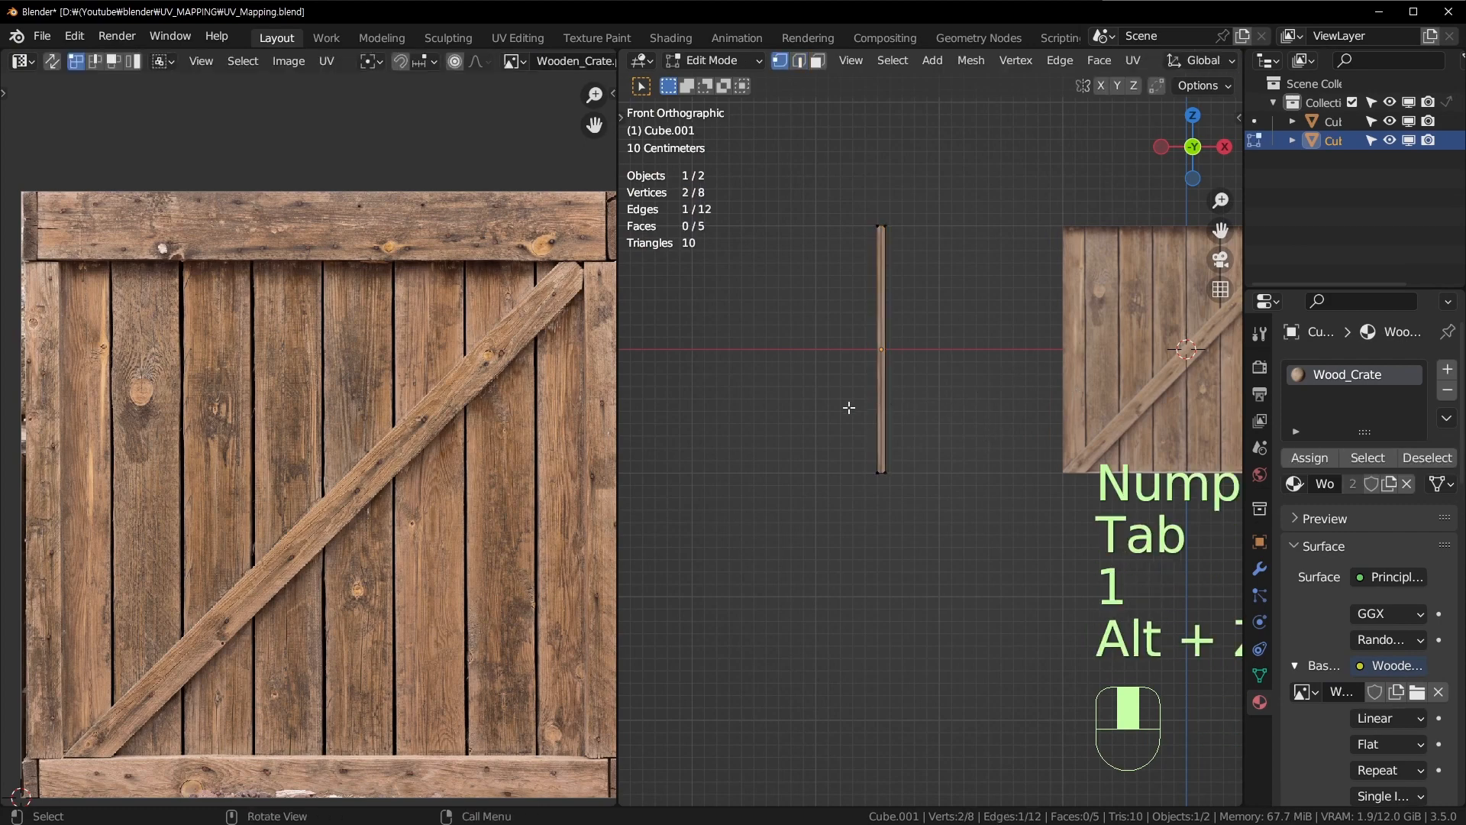
drag(820, 413, 956, 500)
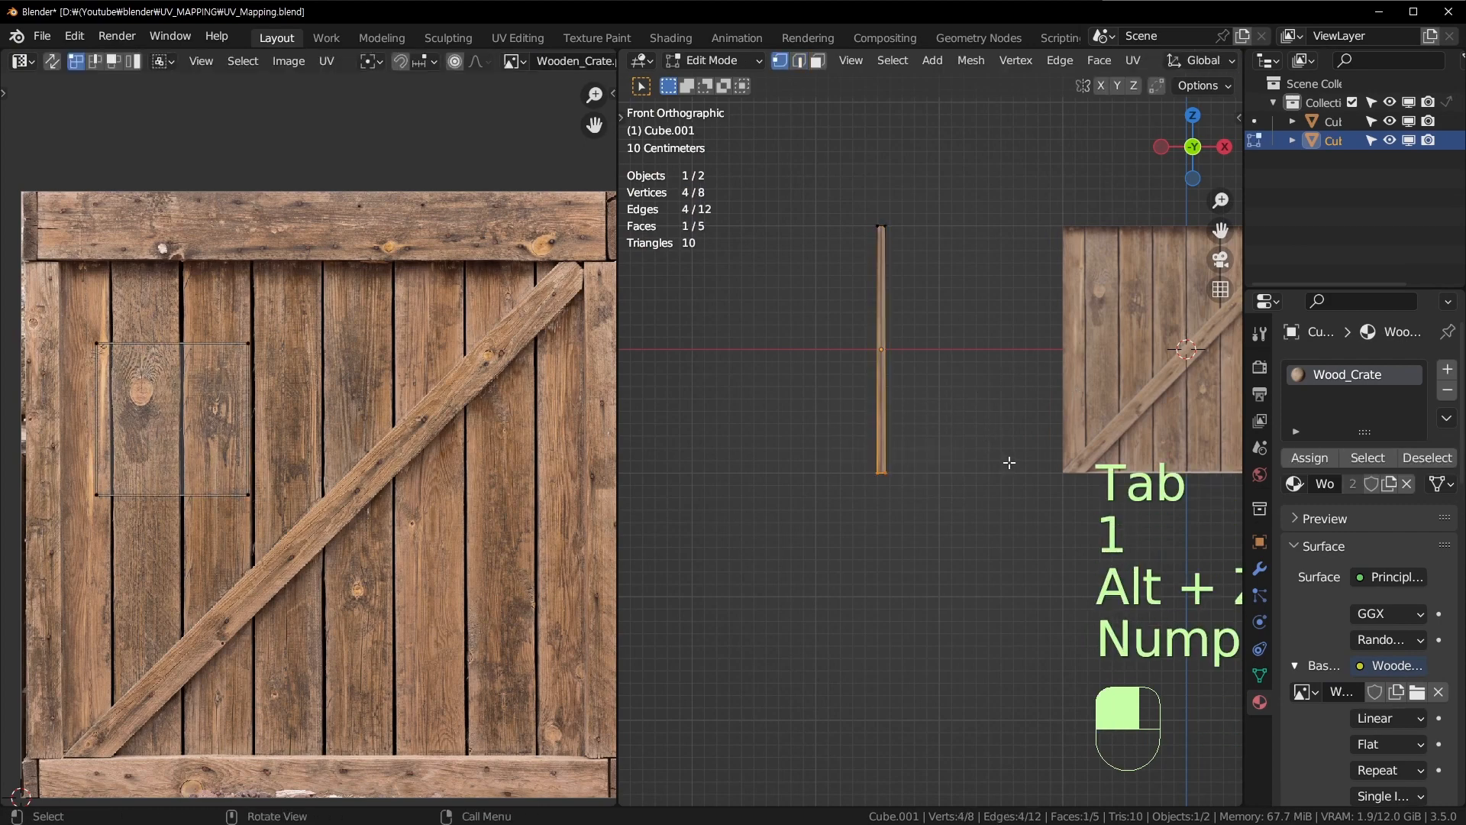
key(g)
key(z)
click(1012, 281)
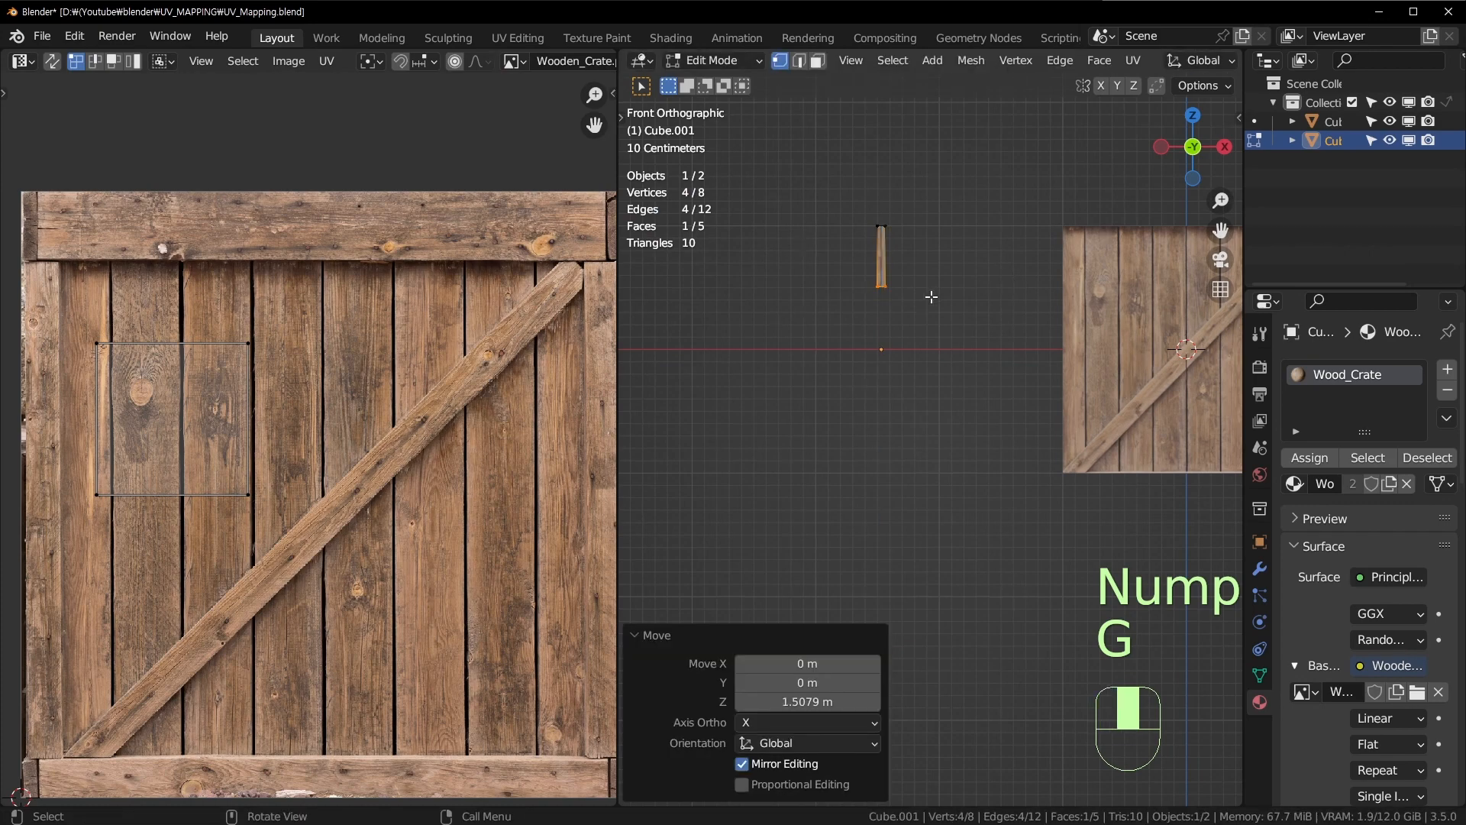
Step: Move the slab about 1.44 m along X so it sits against the crate's side
middle_drag(930, 298, 929, 382)
key(Tab)
key(g)
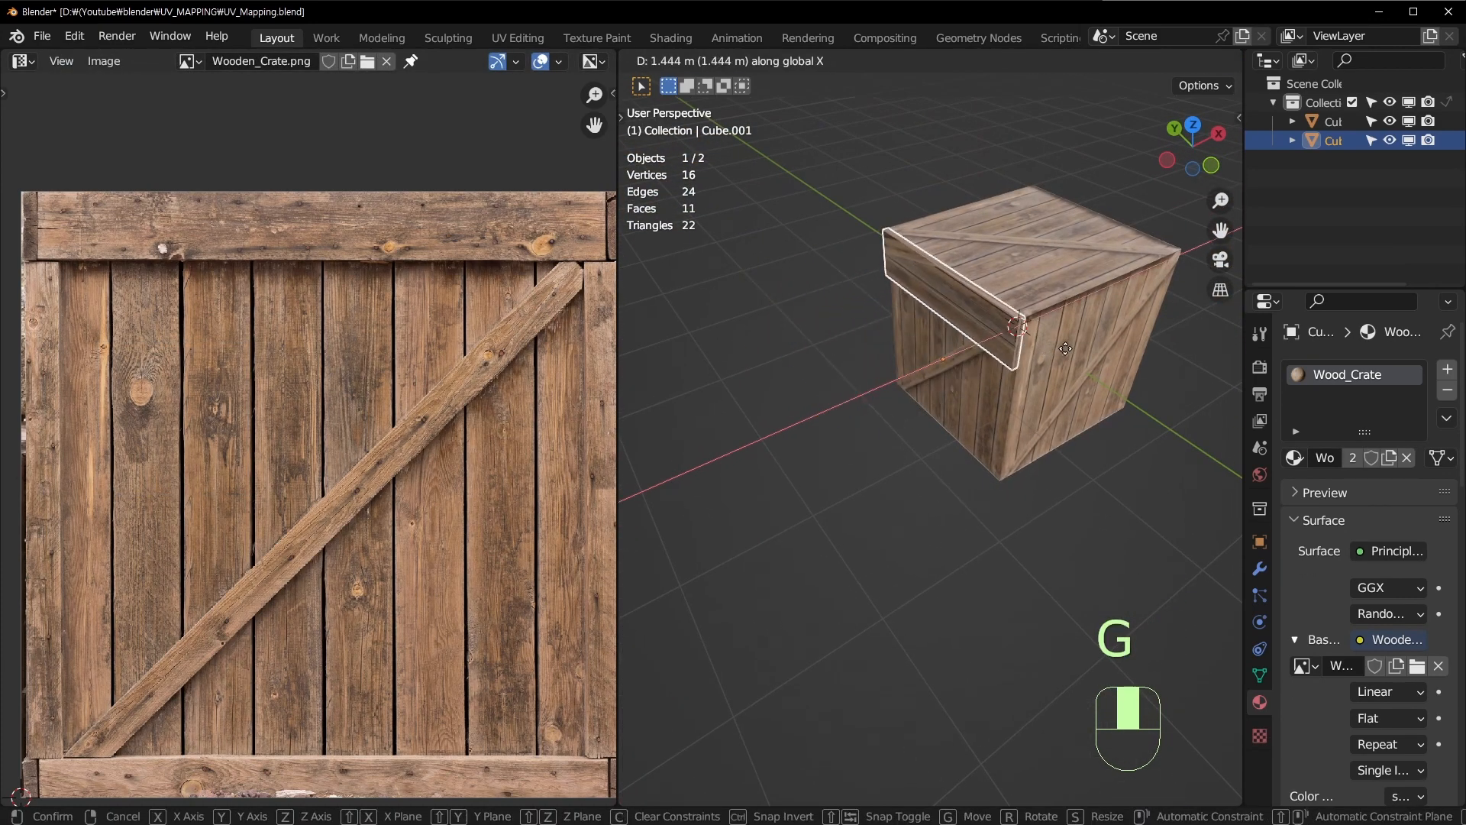
click(1070, 347)
Step: Fine-tune the slab's X position against the crate and remove its Wood_Crate material slot
scroll(1024, 365, up, 2)
key(KP_Decimal)
middle_drag(1108, 345, 795, 306)
mouse_move(969, 459)
middle_down()
mouse_move(954, 505)
mouse_move(997, 471)
mouse_move(960, 471)
mouse_move(975, 464)
middle_up()
scroll(997, 471, up, 2)
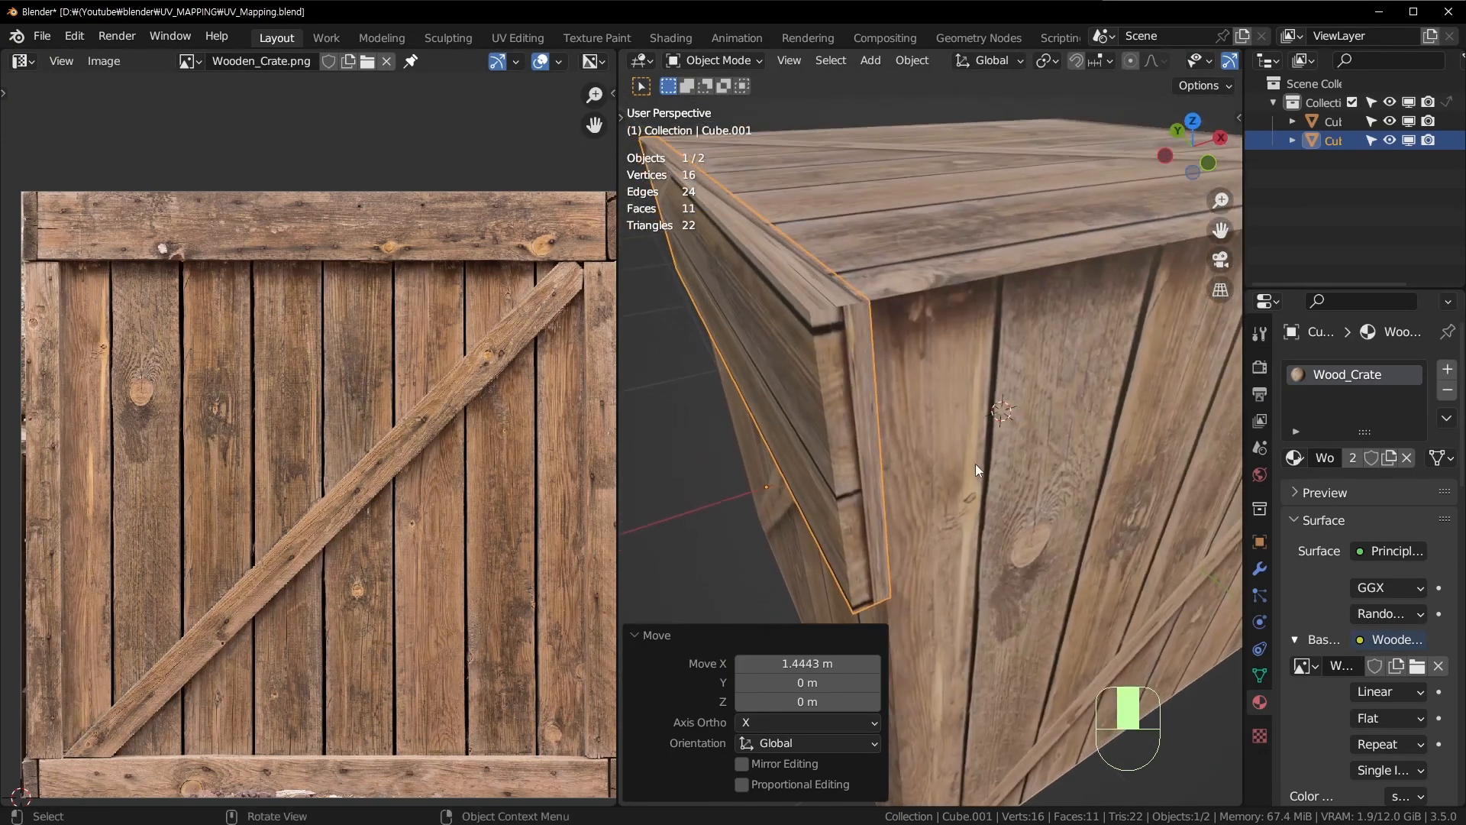
key(g)
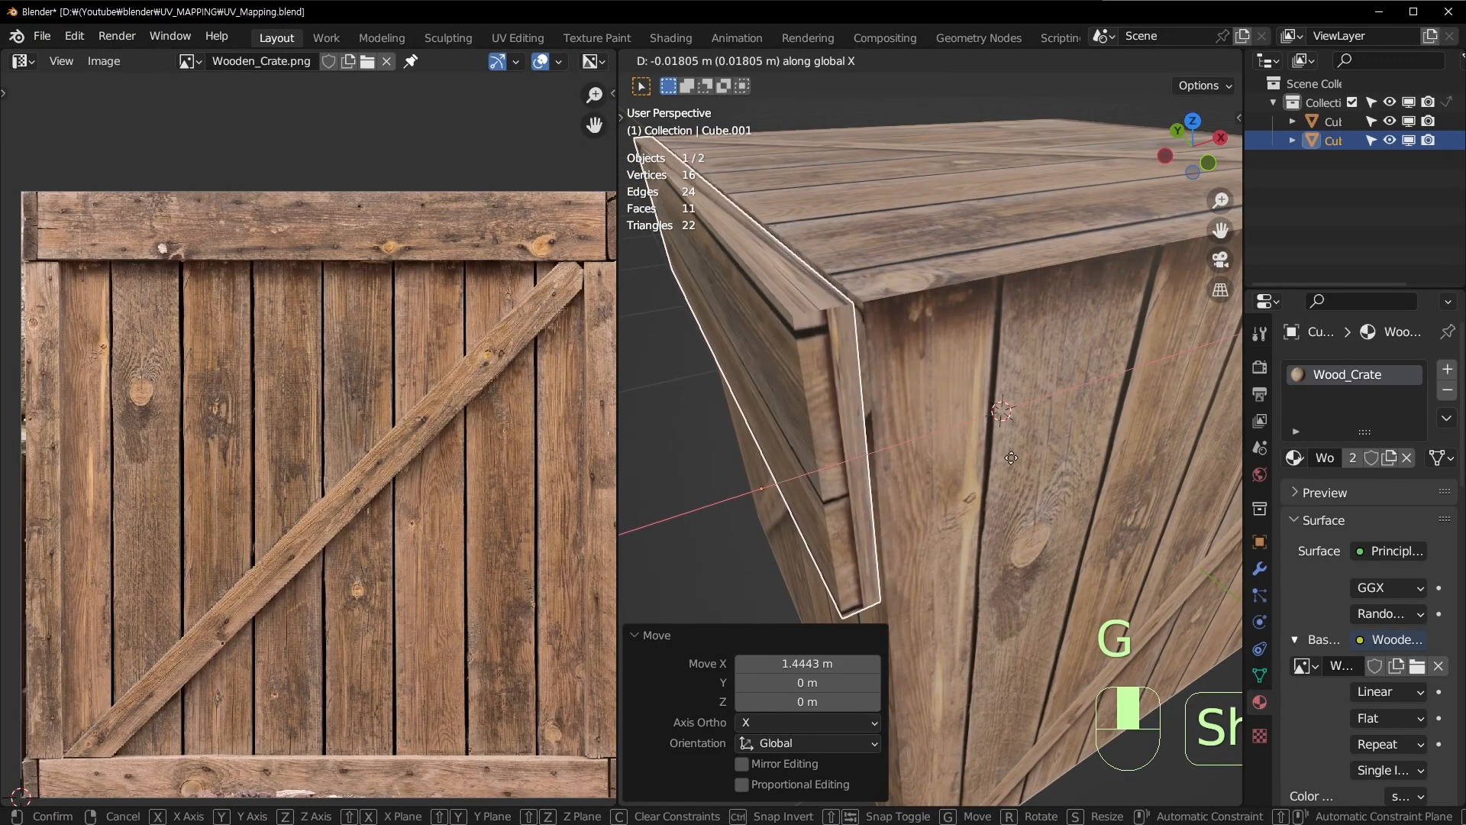
click(1051, 449)
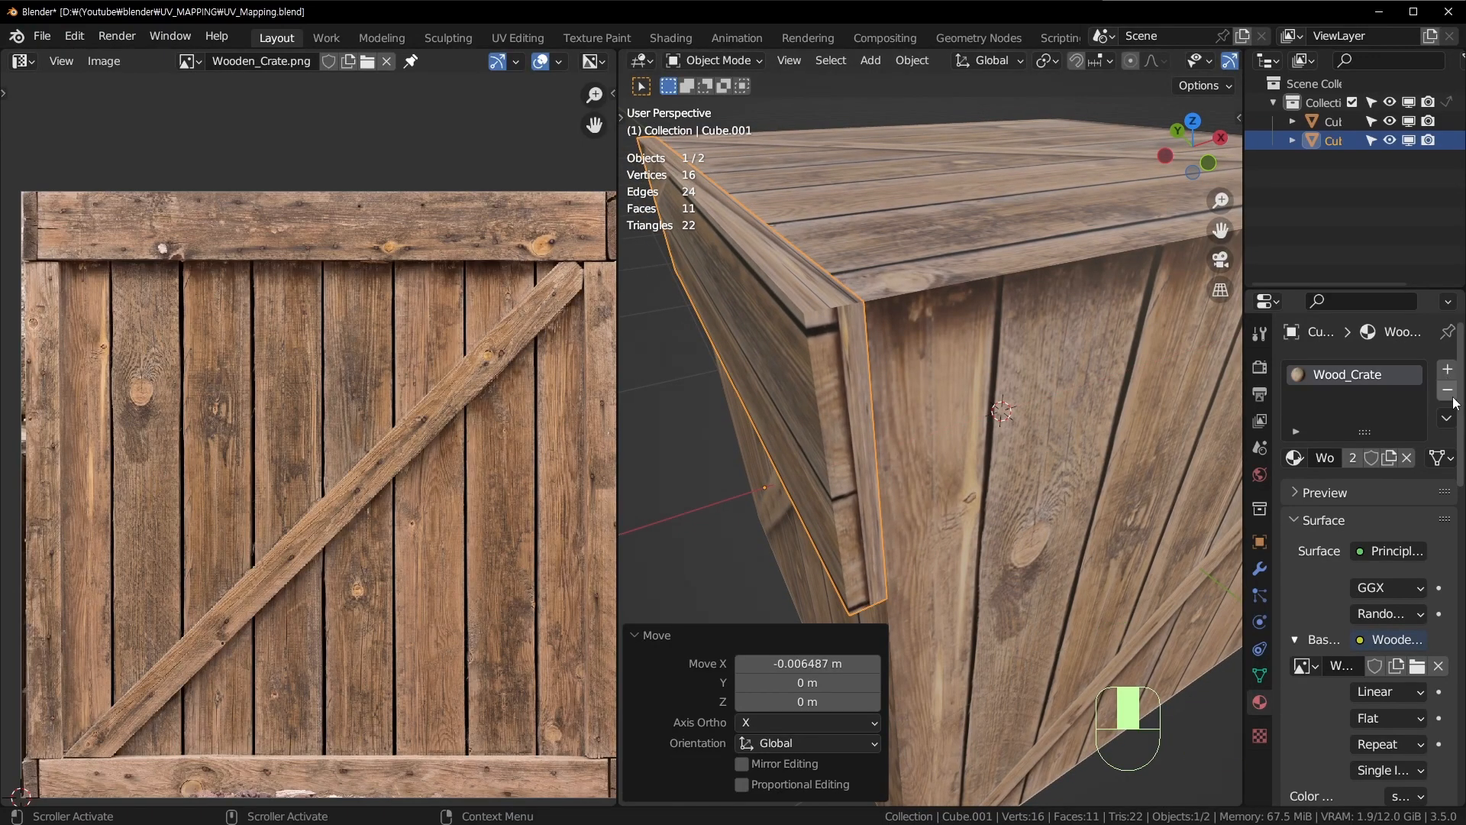
click(1447, 390)
key(g)
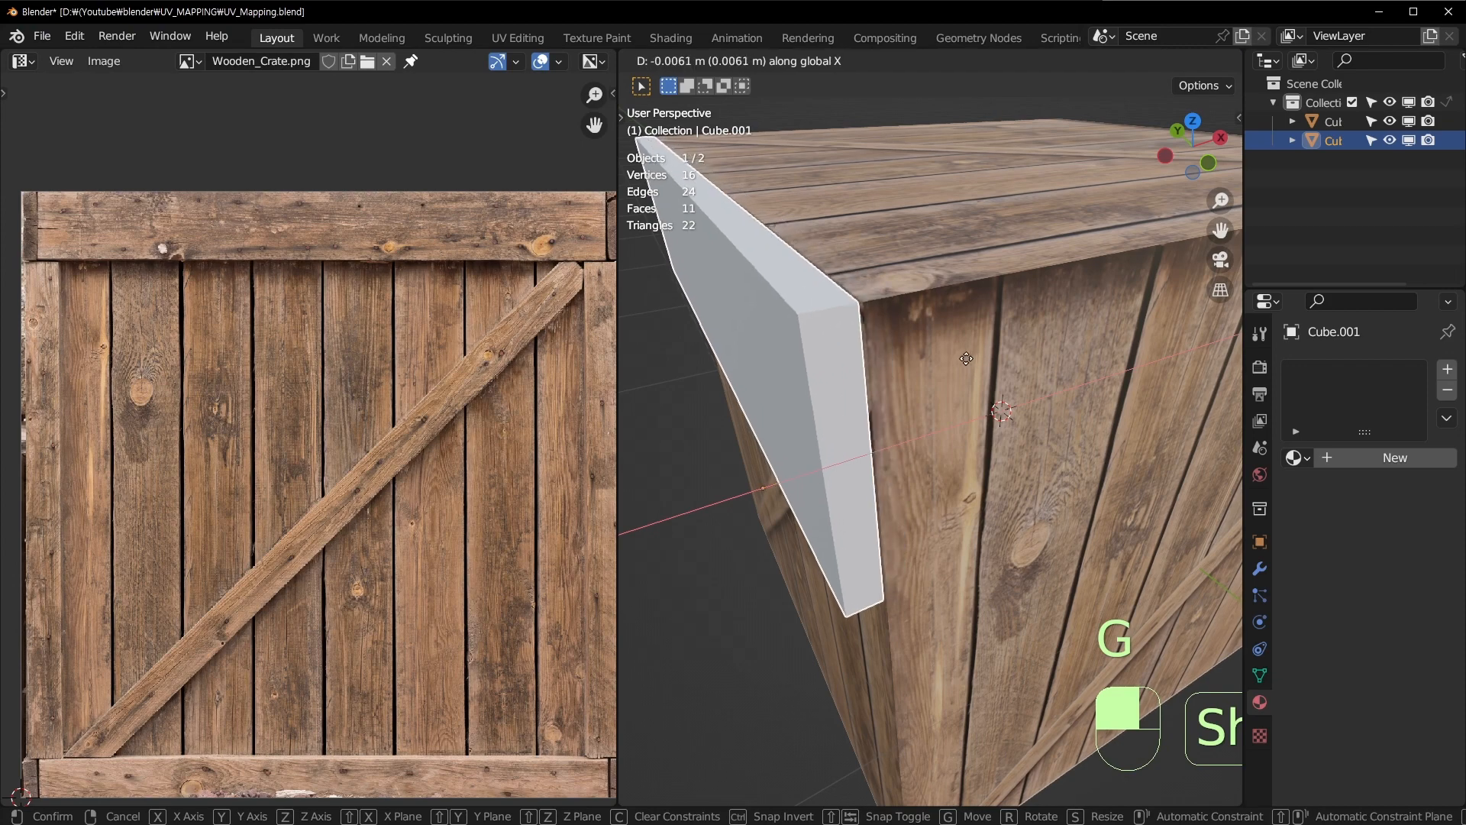
click(804, 309)
Step: Mark all edges of the slab as UV seams
middle_drag(855, 469, 740, 267)
key(Tab)
key(2)
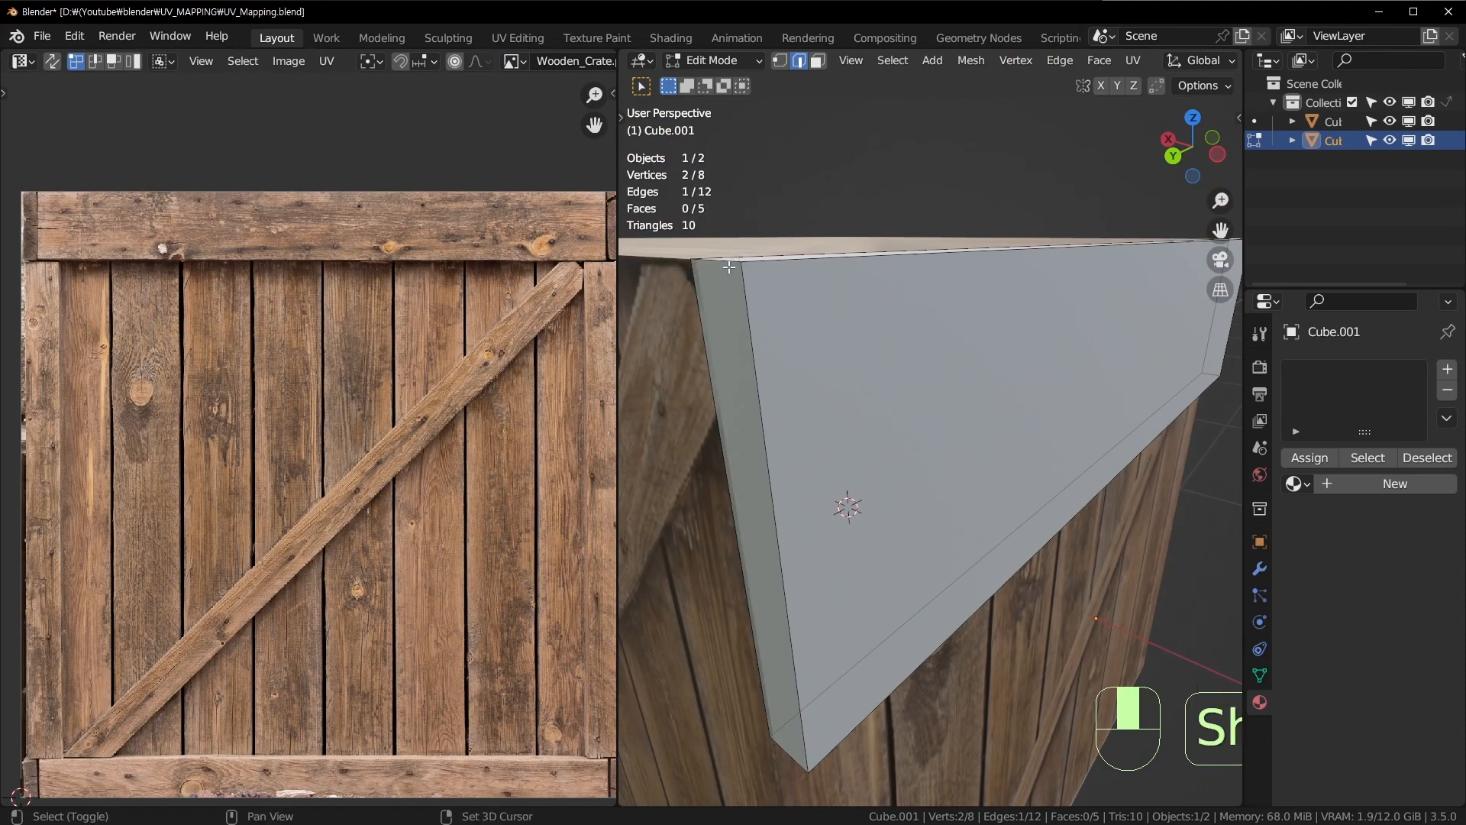
key(a)
middle_drag(836, 479, 884, 482)
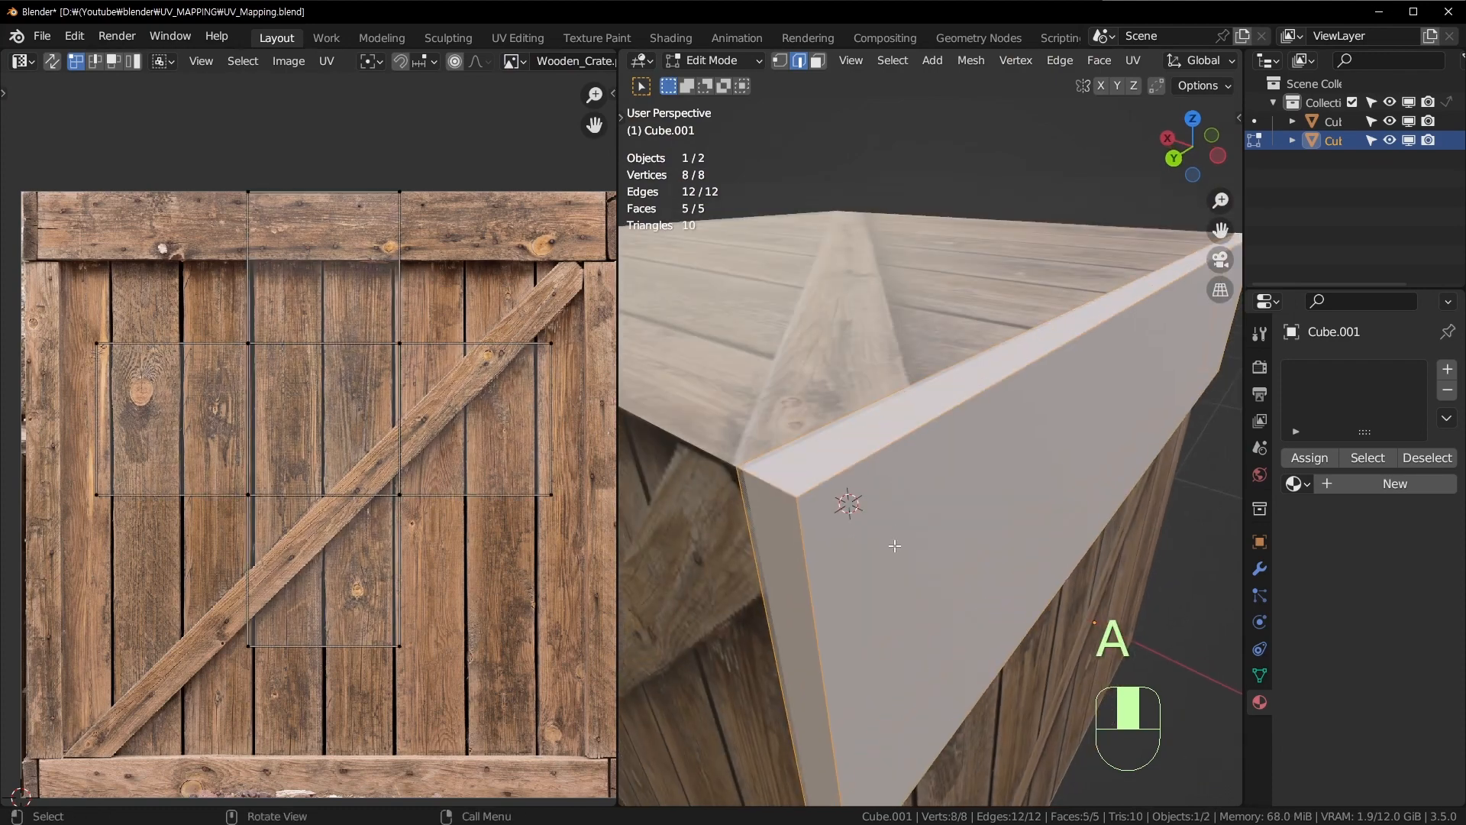
key(u)
click(837, 727)
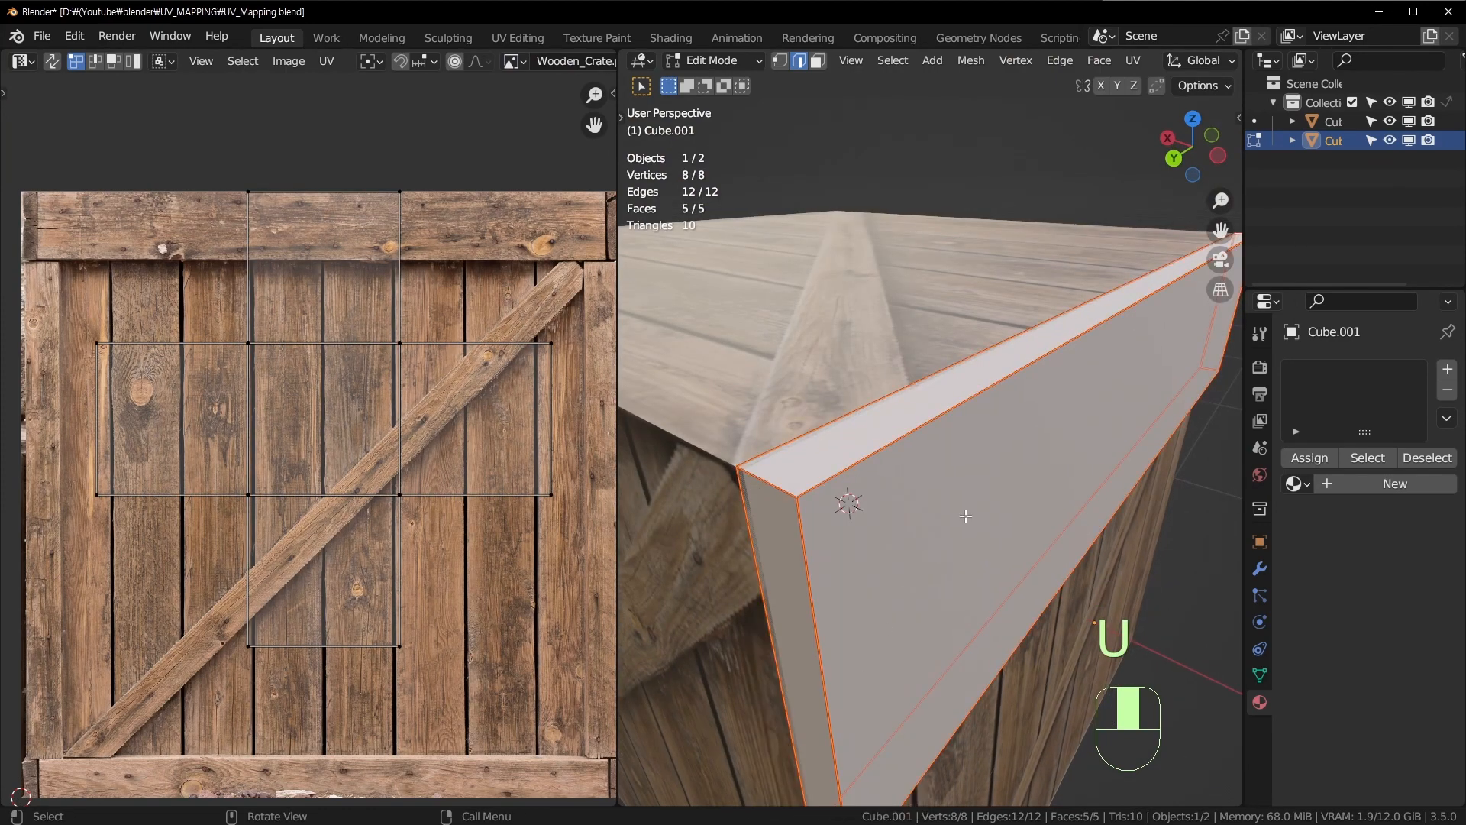
Step: Unwrap all faces of the slab with the Angle Based method
middle_drag(837, 727, 1178, 416)
key(u)
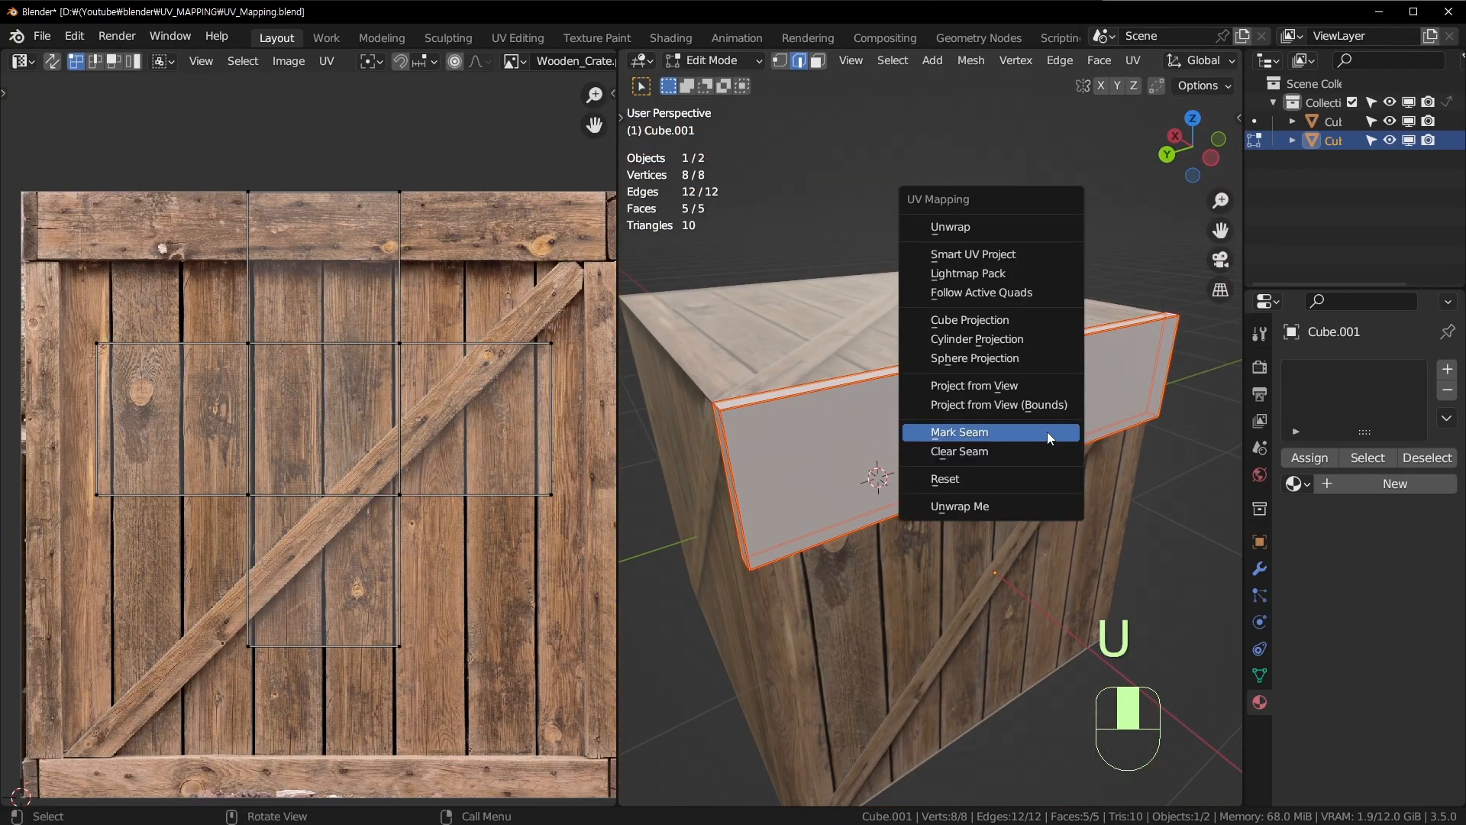
click(1003, 230)
middle_drag(989, 405, 978, 437)
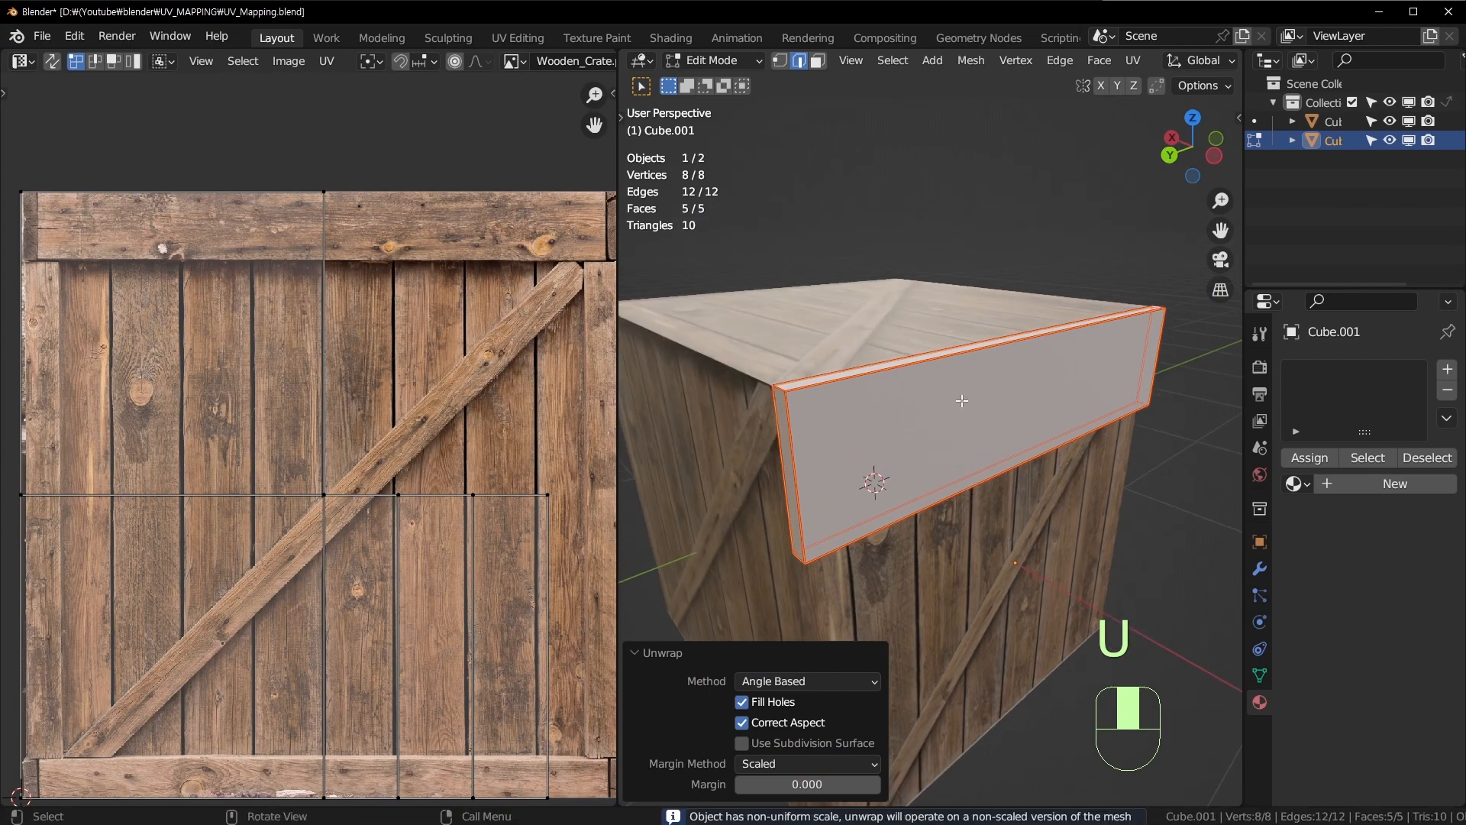
Step: Isolate the slab by hiding the crate, keeping the slab in Edit Mode
key(Tab)
key(Tab)
shift+middle_drag(382, 604, 427, 488)
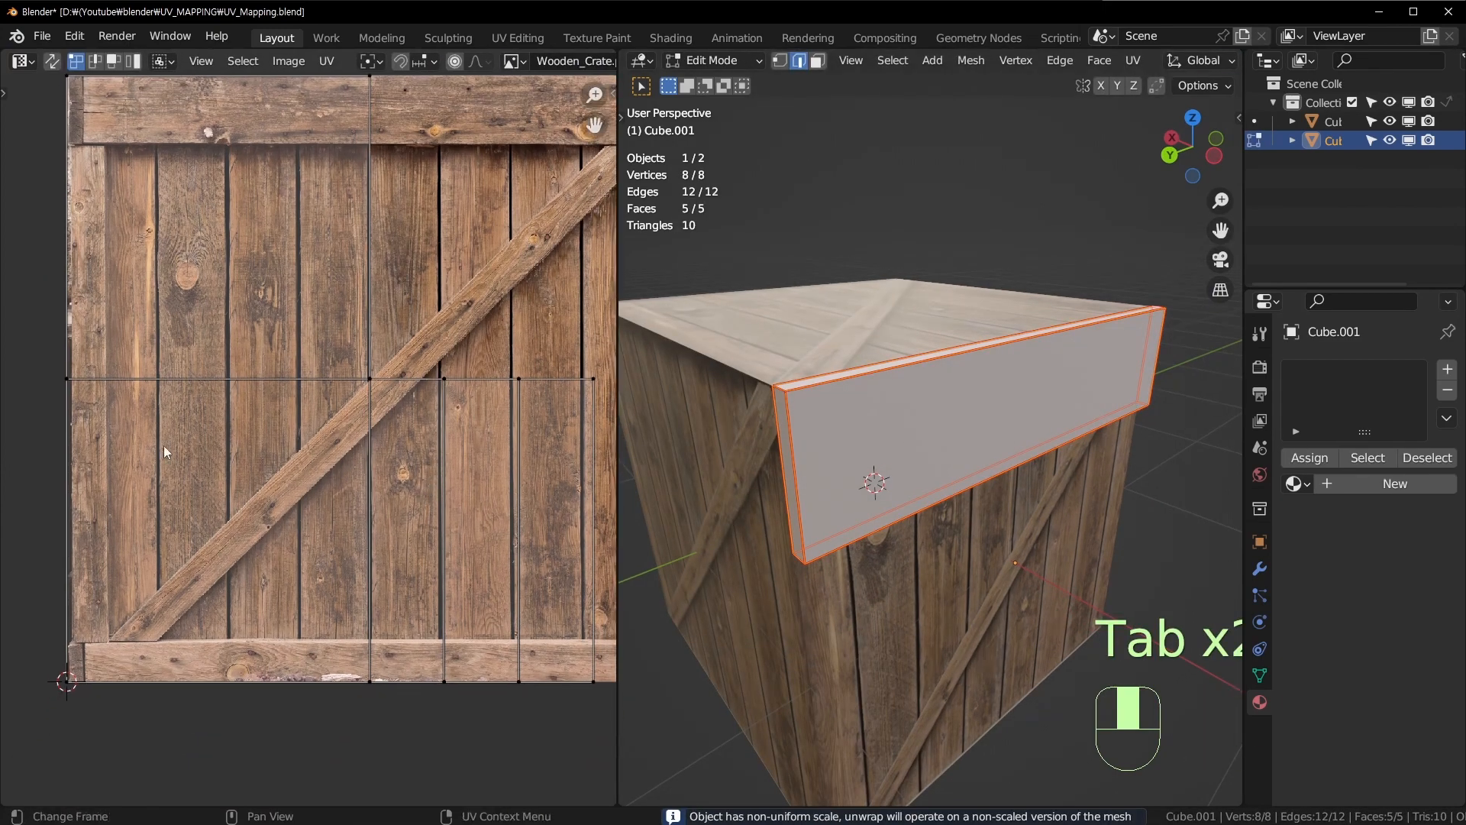
middle_drag(982, 434, 938, 407)
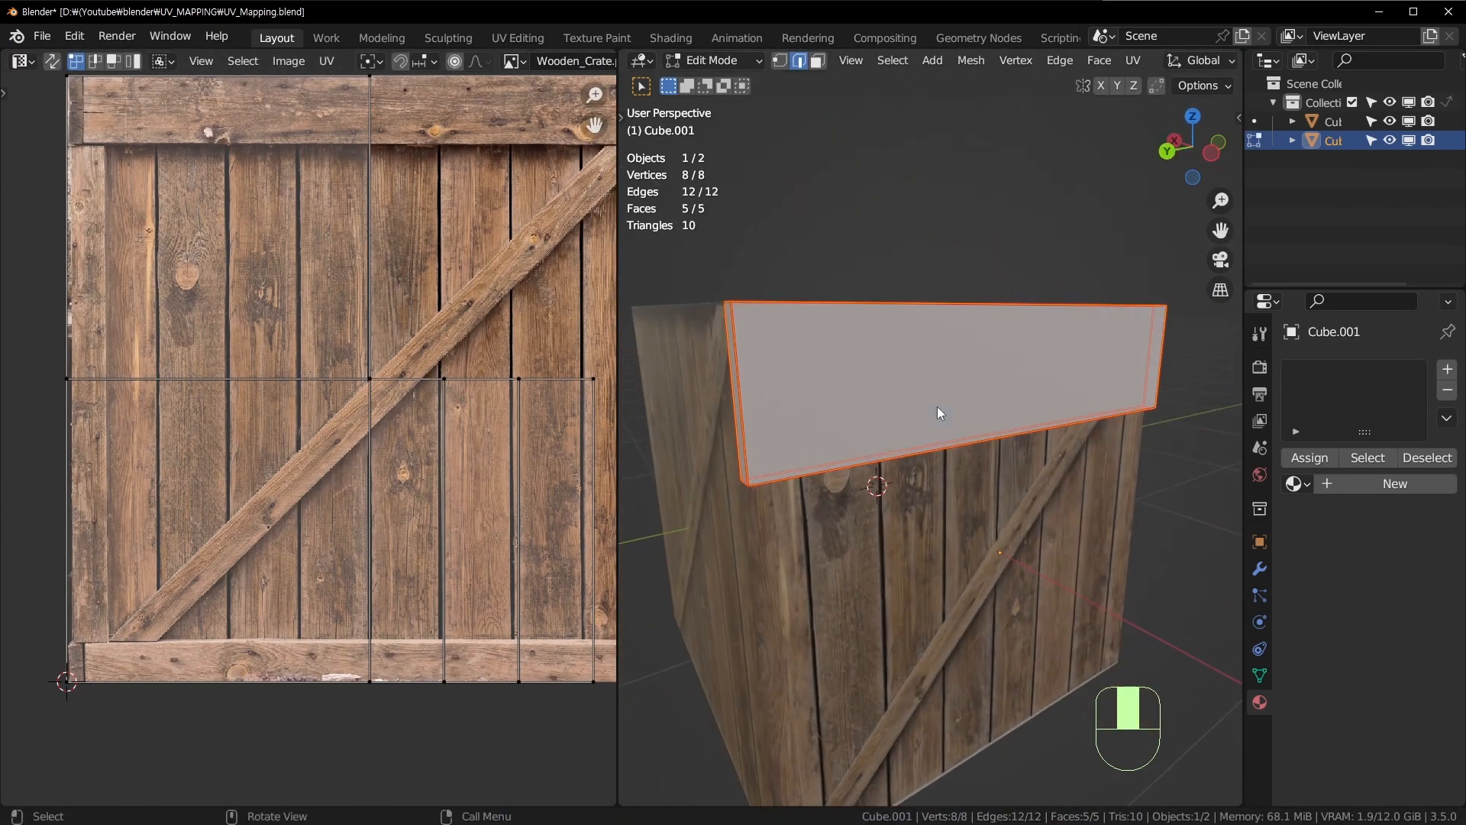
key(Tab)
key(shift+h)
key(Tab)
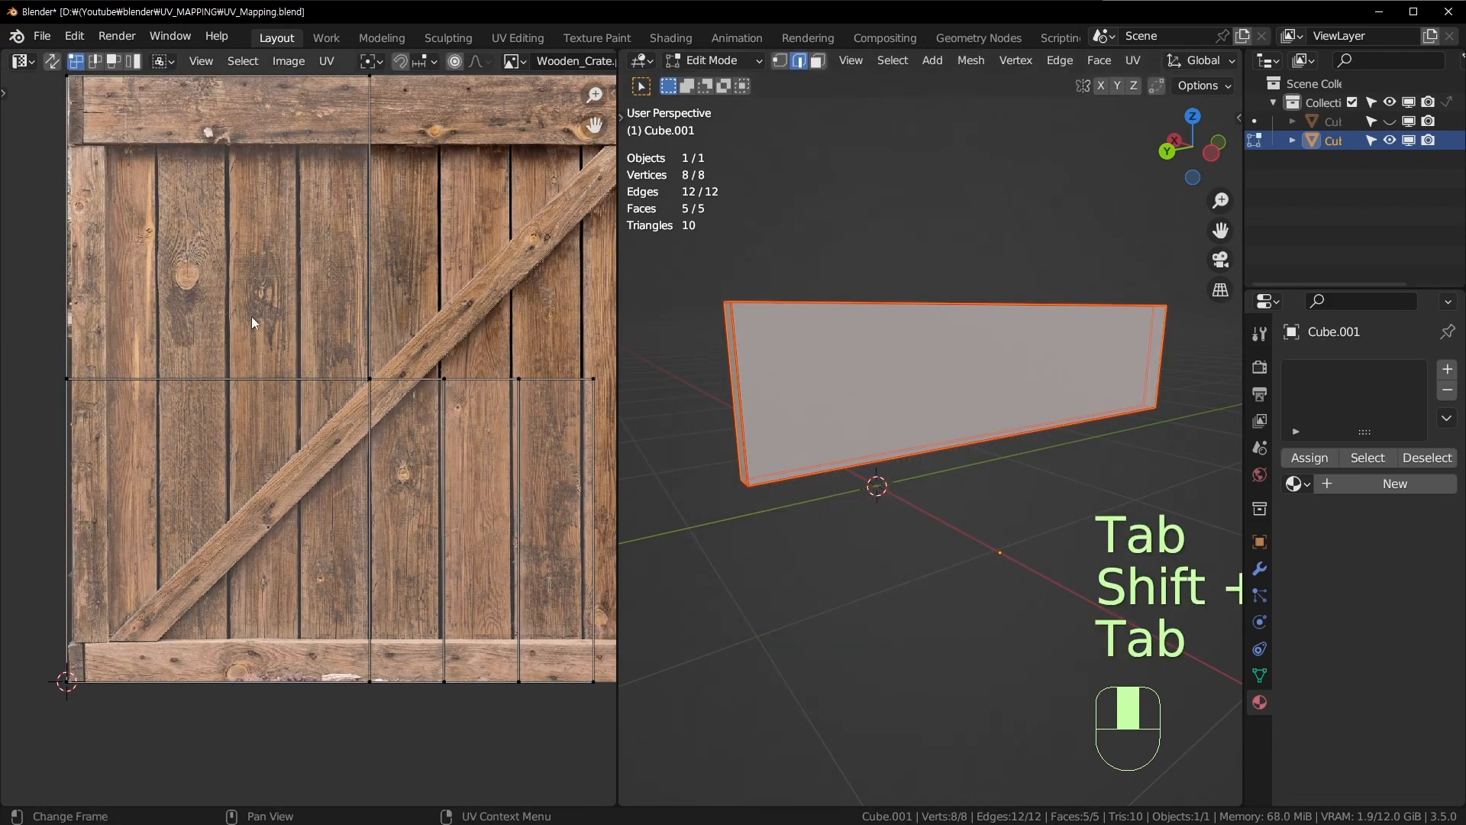
Step: Examine the slab's UV islands one by one in face selection mode and compare them with the mesh
key(3)
click(233, 250)
click(245, 507)
middle_drag(1054, 427, 1134, 371)
click(417, 451)
click(486, 459)
click(565, 443)
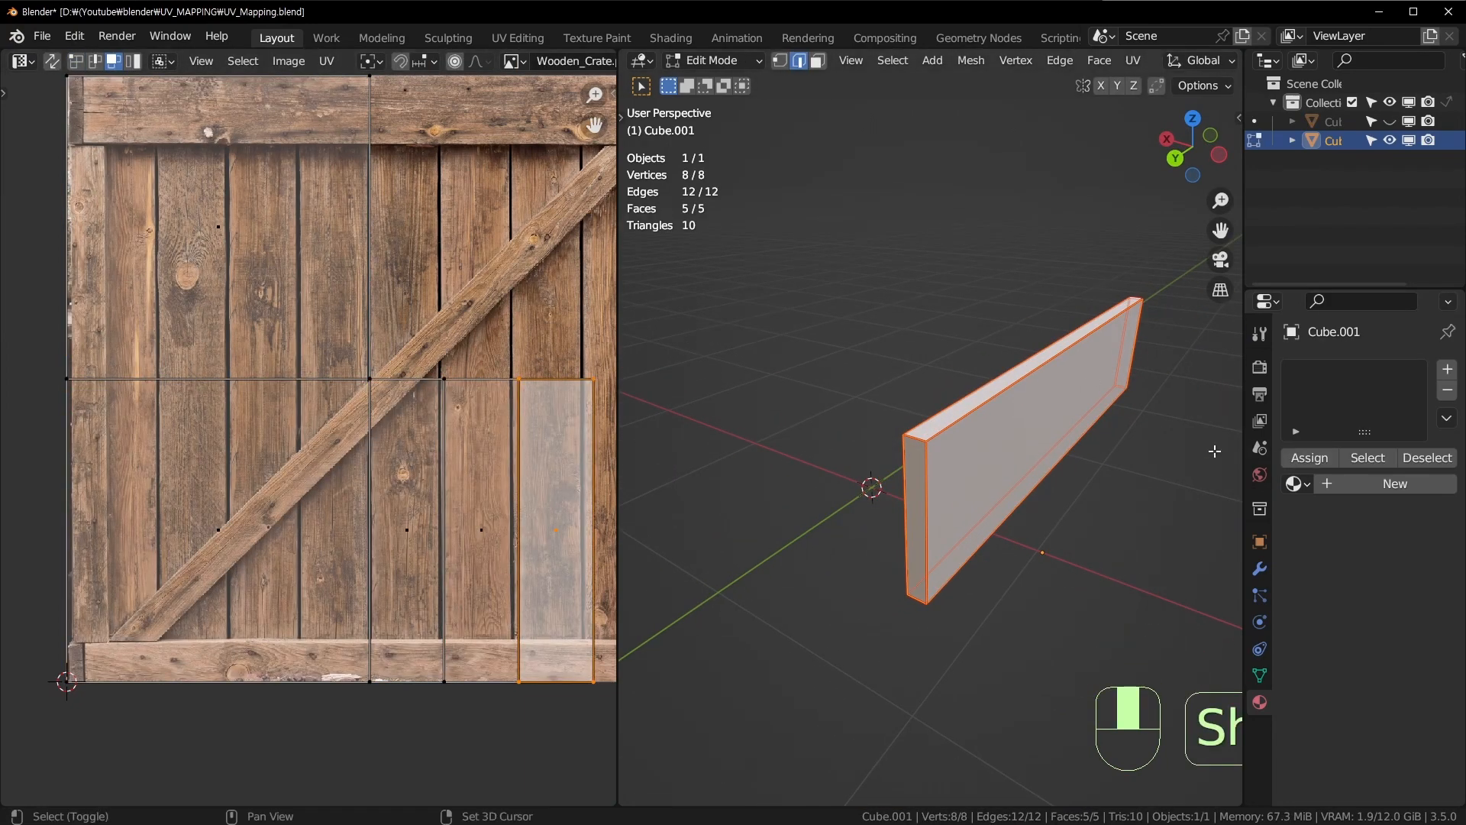
middle_drag(1214, 451, 1019, 446)
Step: Display the slab's transform values in Object Mode and check its scale
key(Tab)
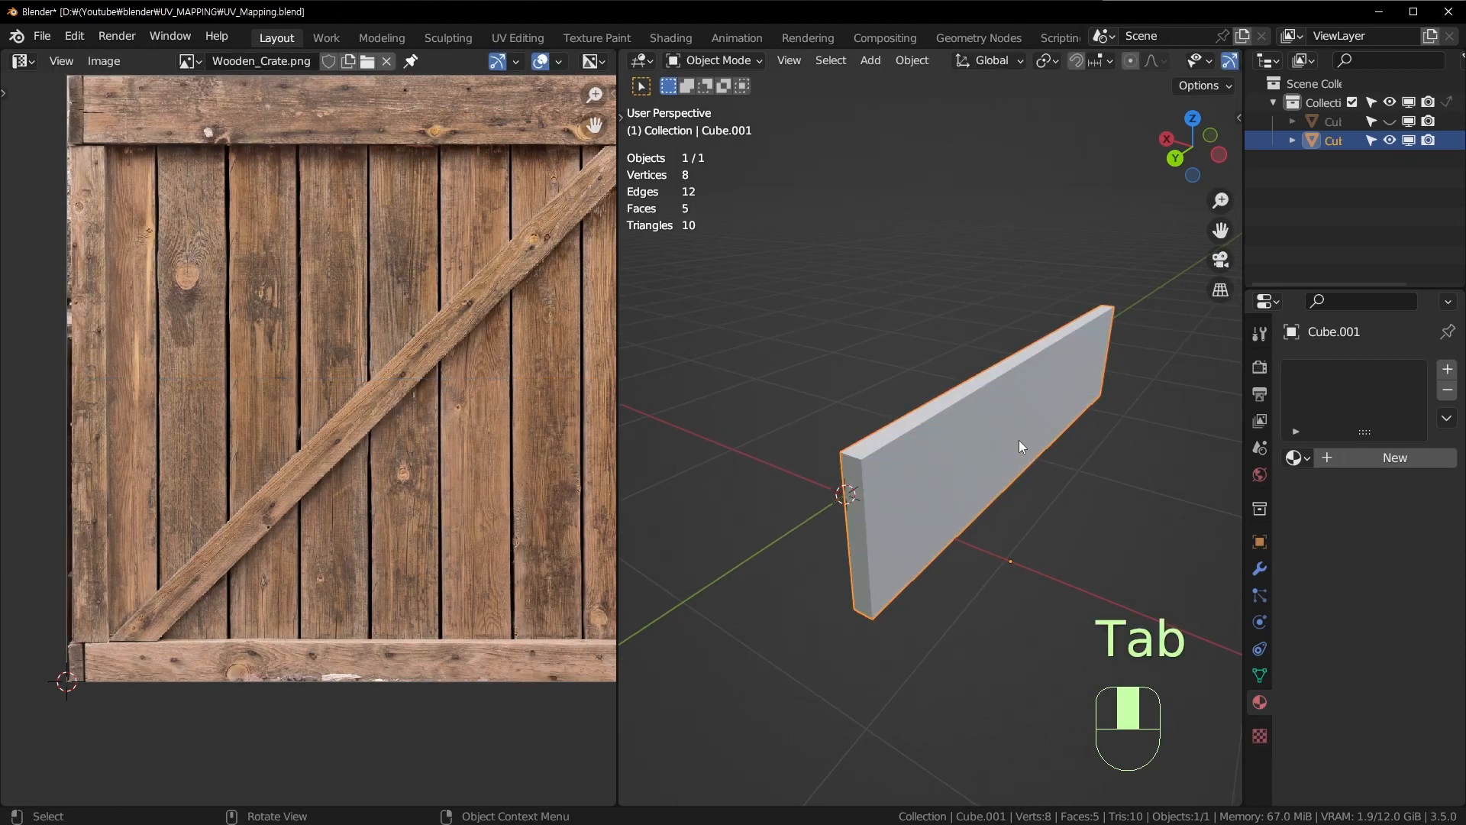
key(n)
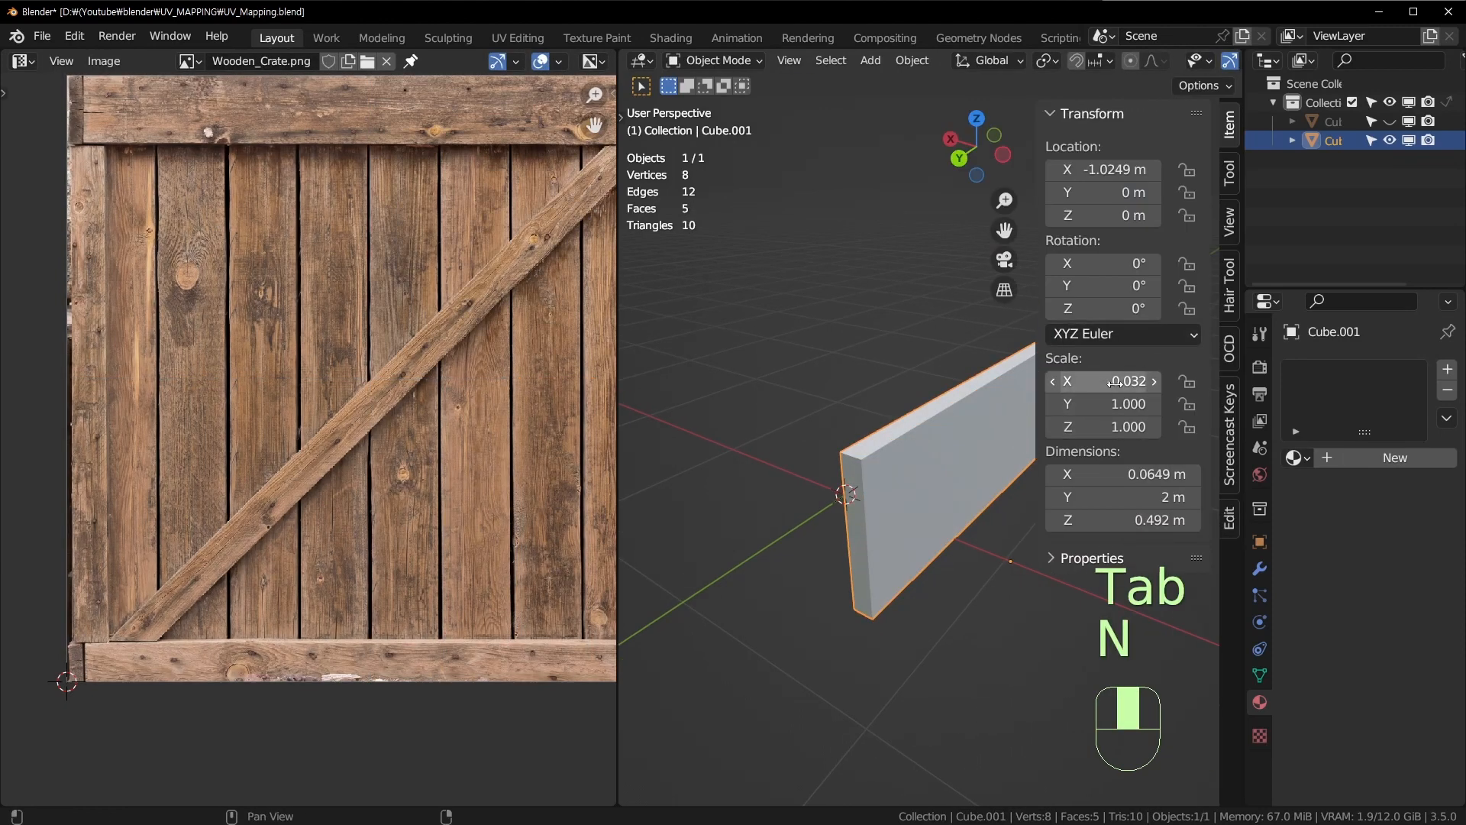
shift+middle_drag(887, 411, 831, 424)
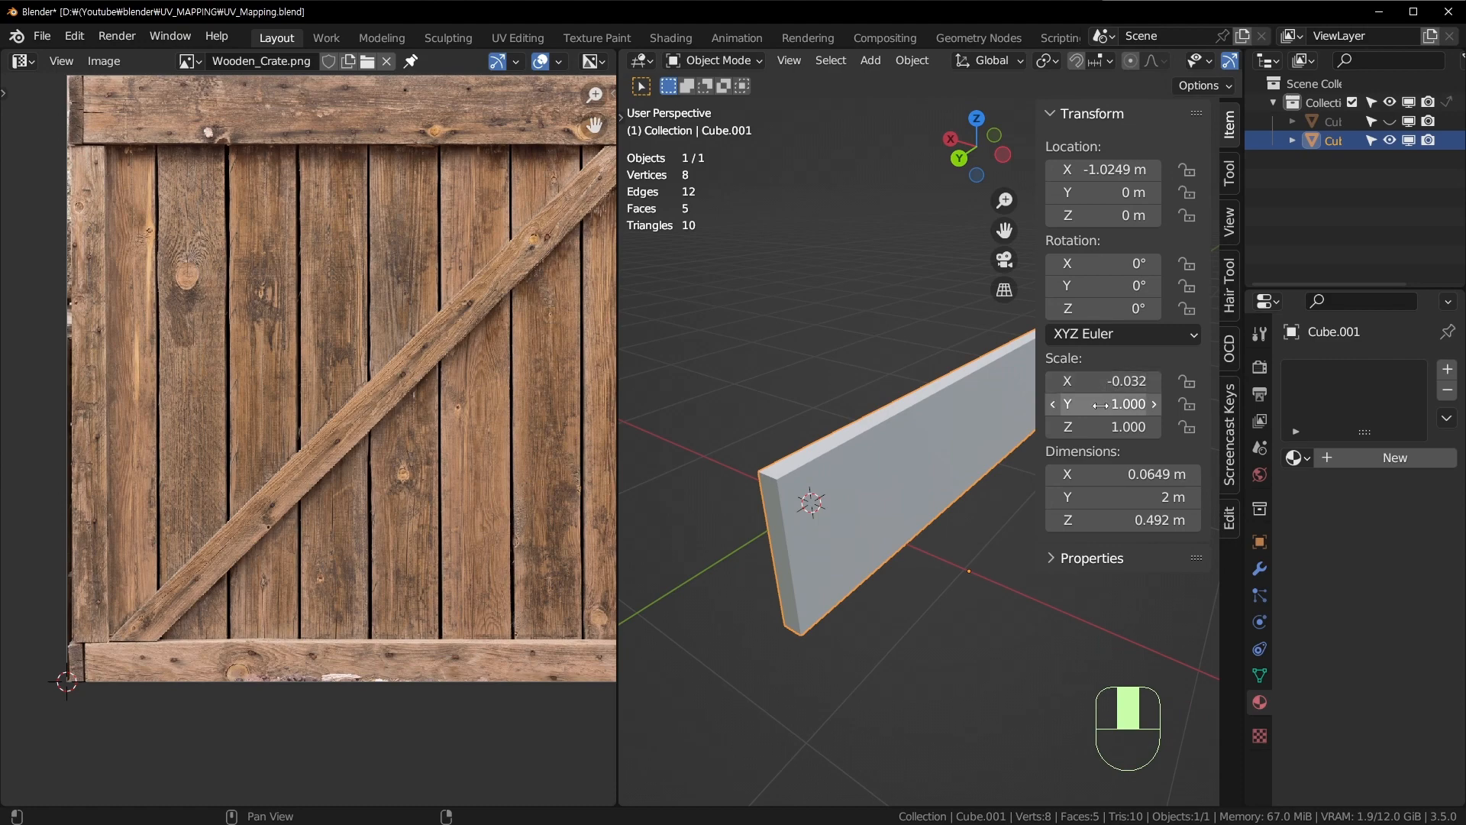
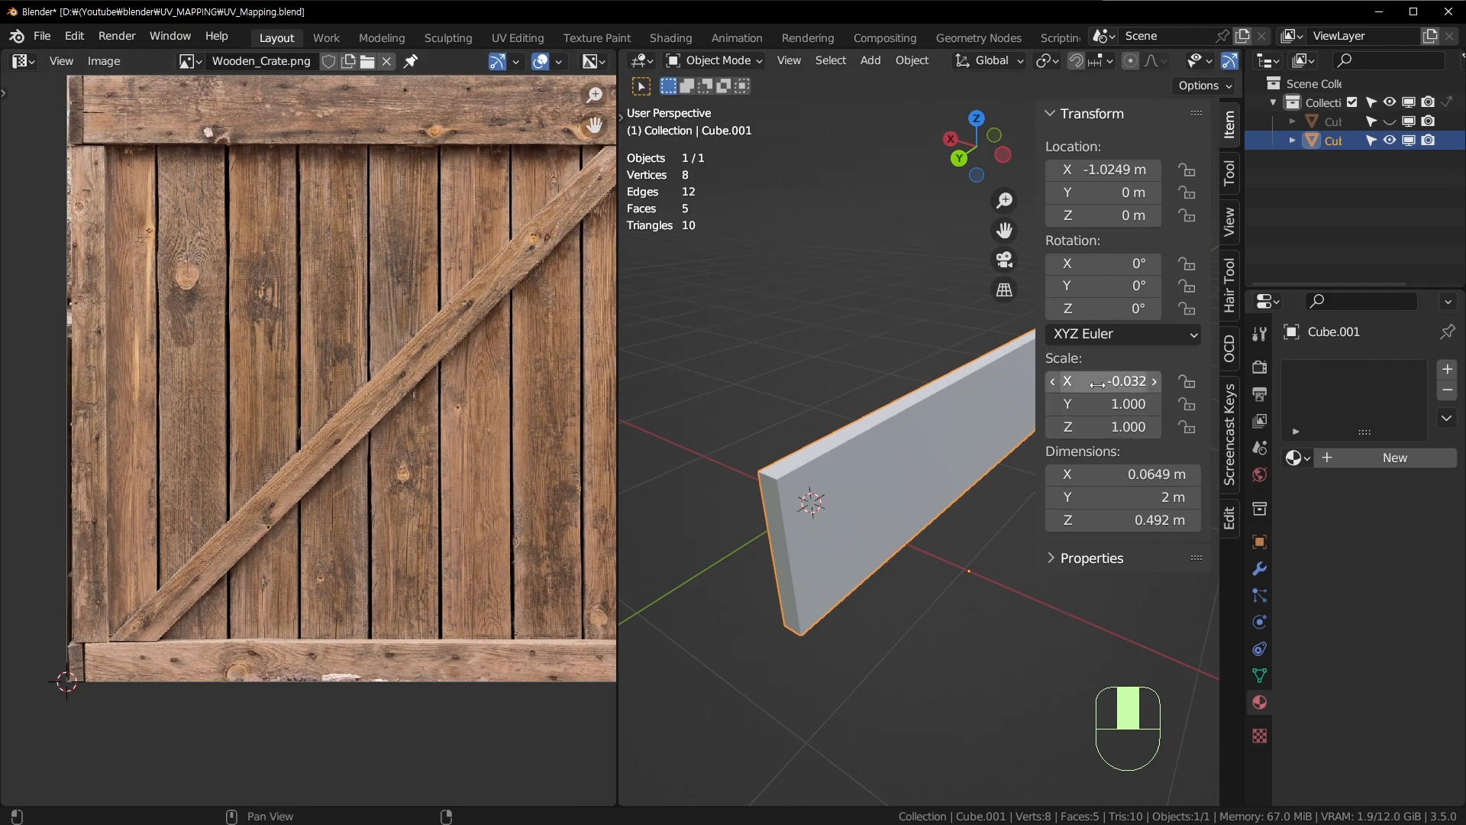
Step: Compare the UV islands of the slab's narrow and large faces with the real face proportions
key(Tab)
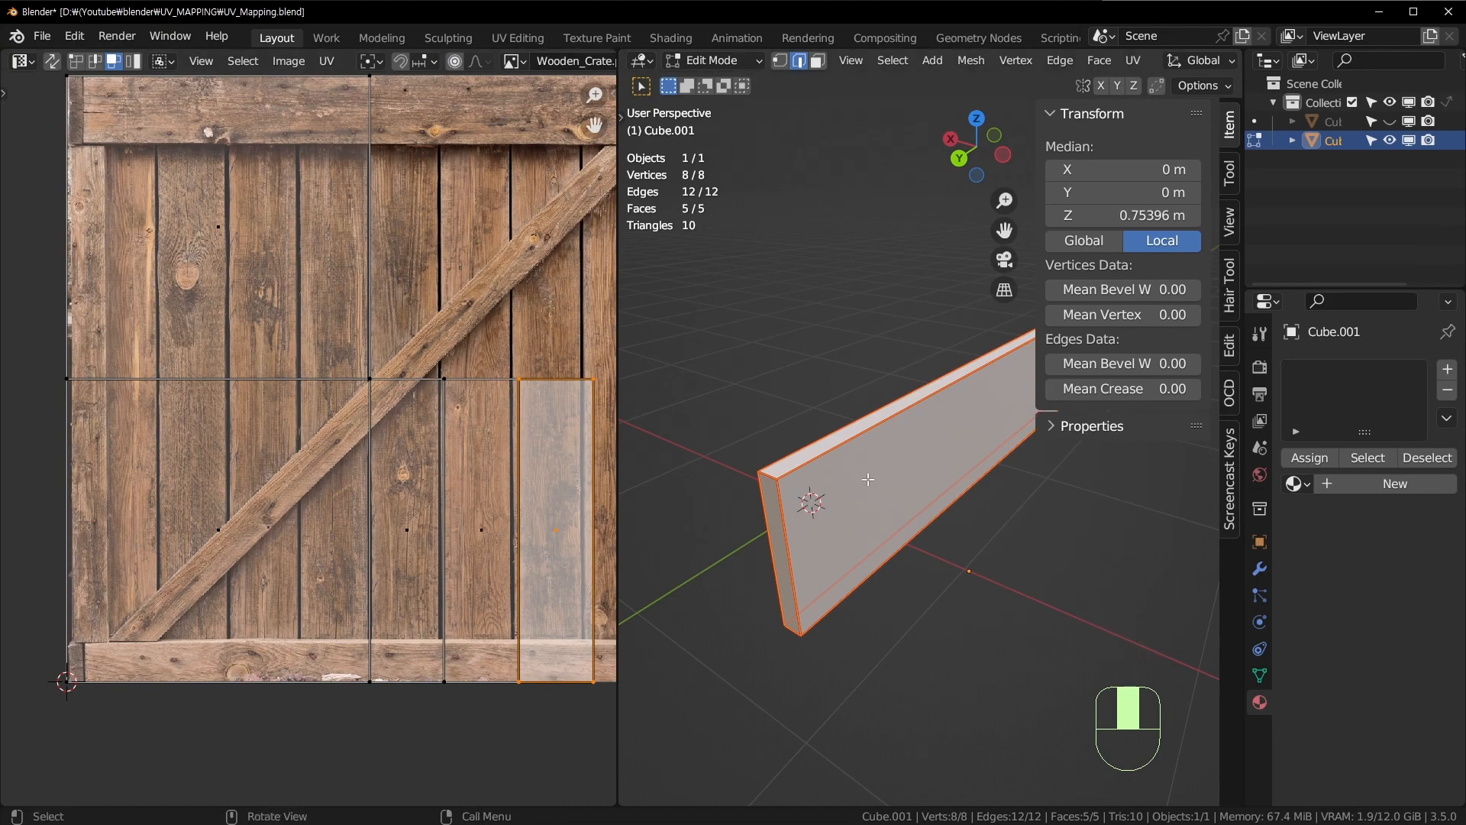
middle_drag(945, 472, 901, 354)
scroll(484, 452, up, 3)
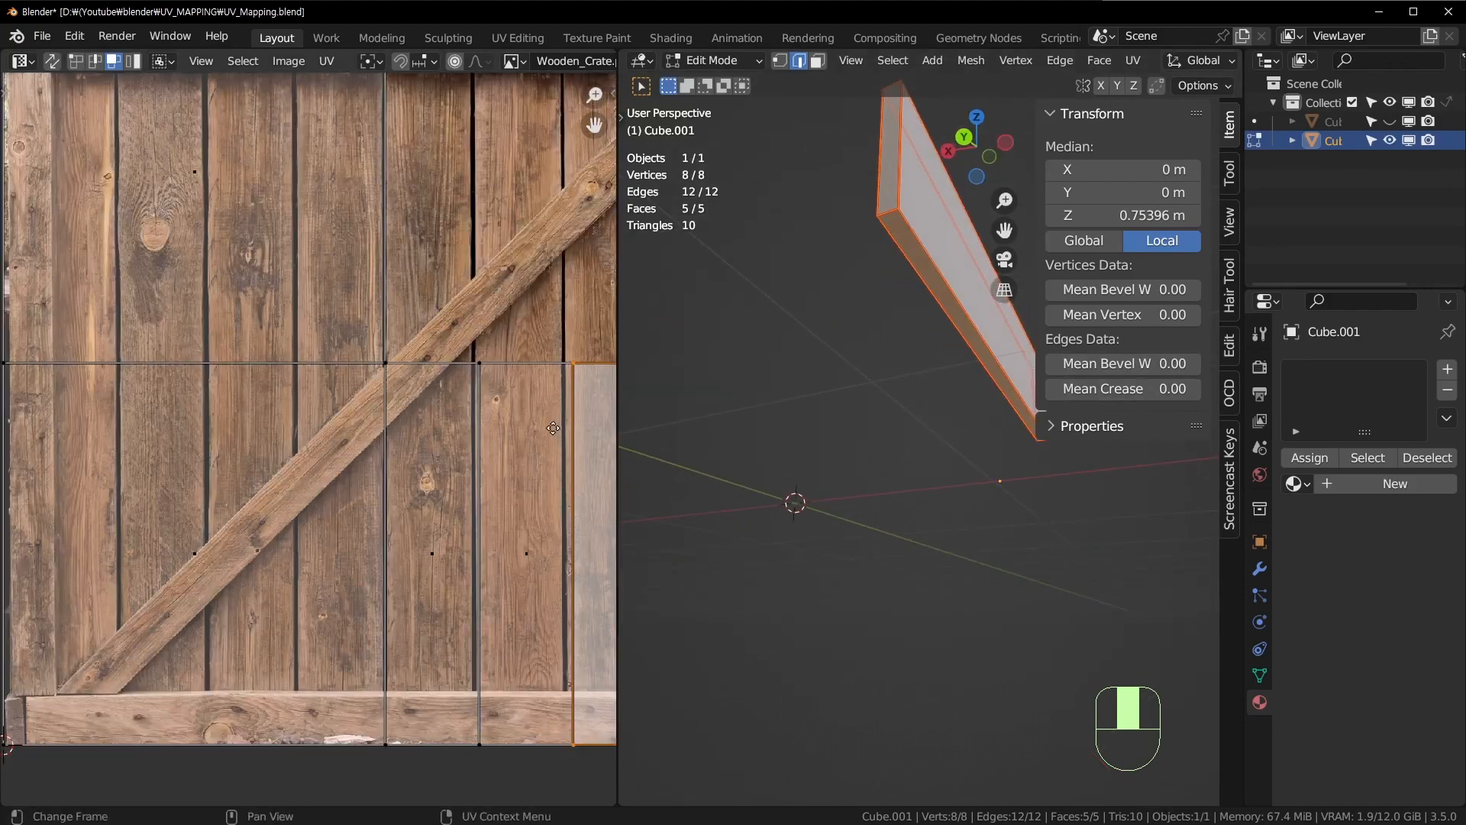
scroll(484, 451, down, 1)
click(464, 550)
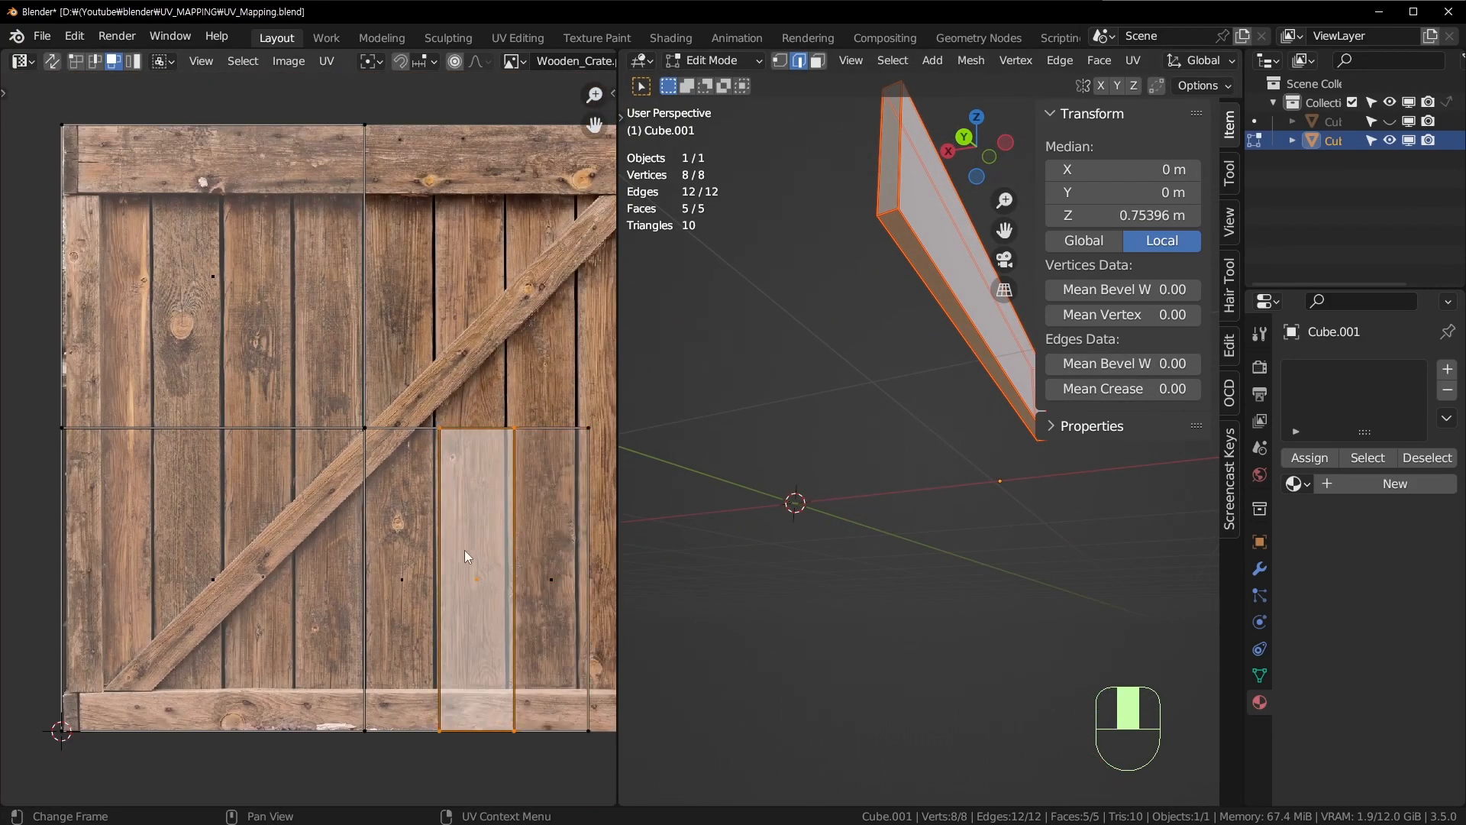
click(427, 564)
click(206, 263)
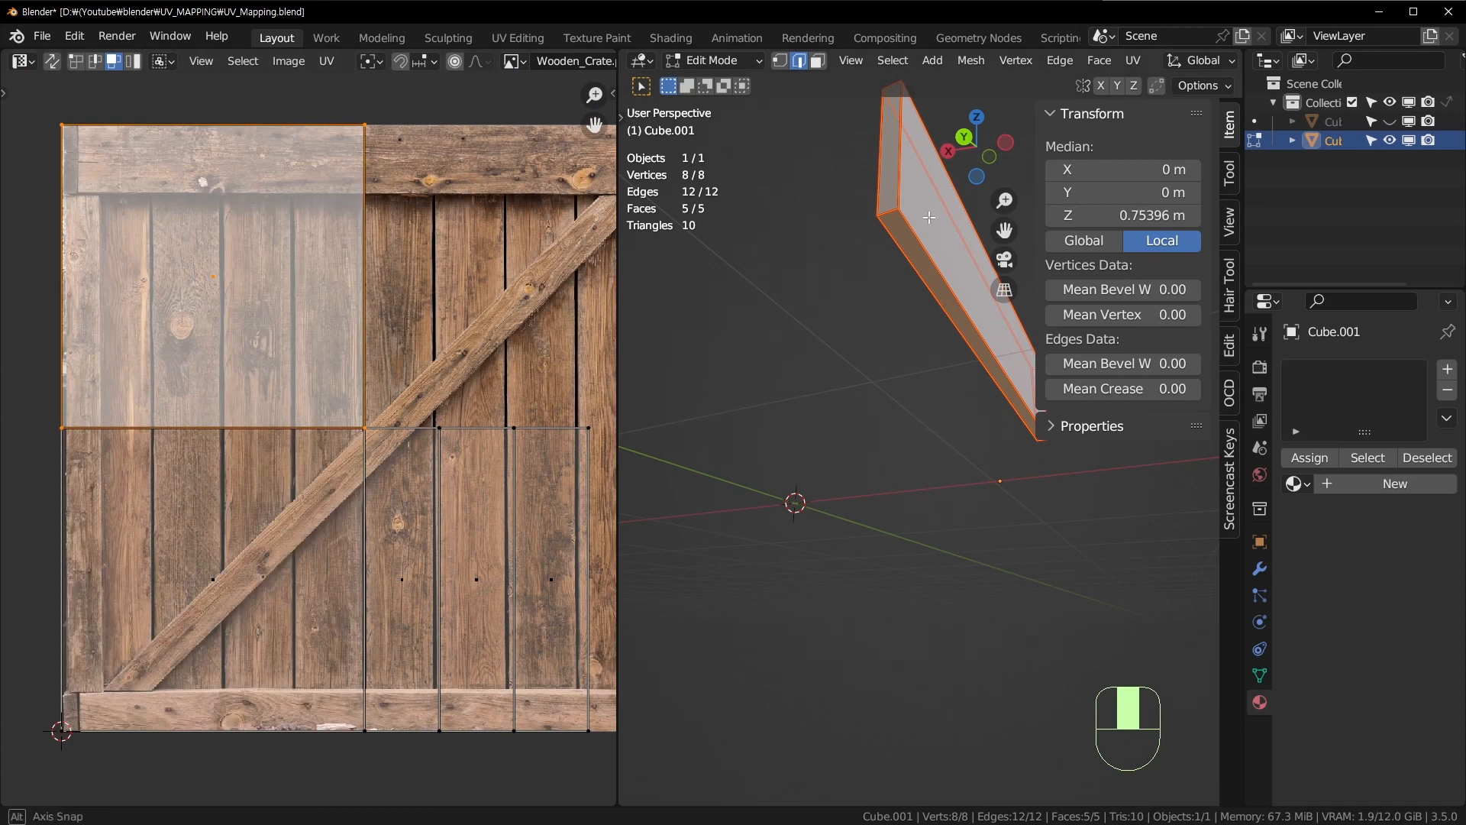
Step: Apply the slab's scale in Object Mode
key(Tab)
middle_drag(910, 353, 929, 308)
key(ctrl+a)
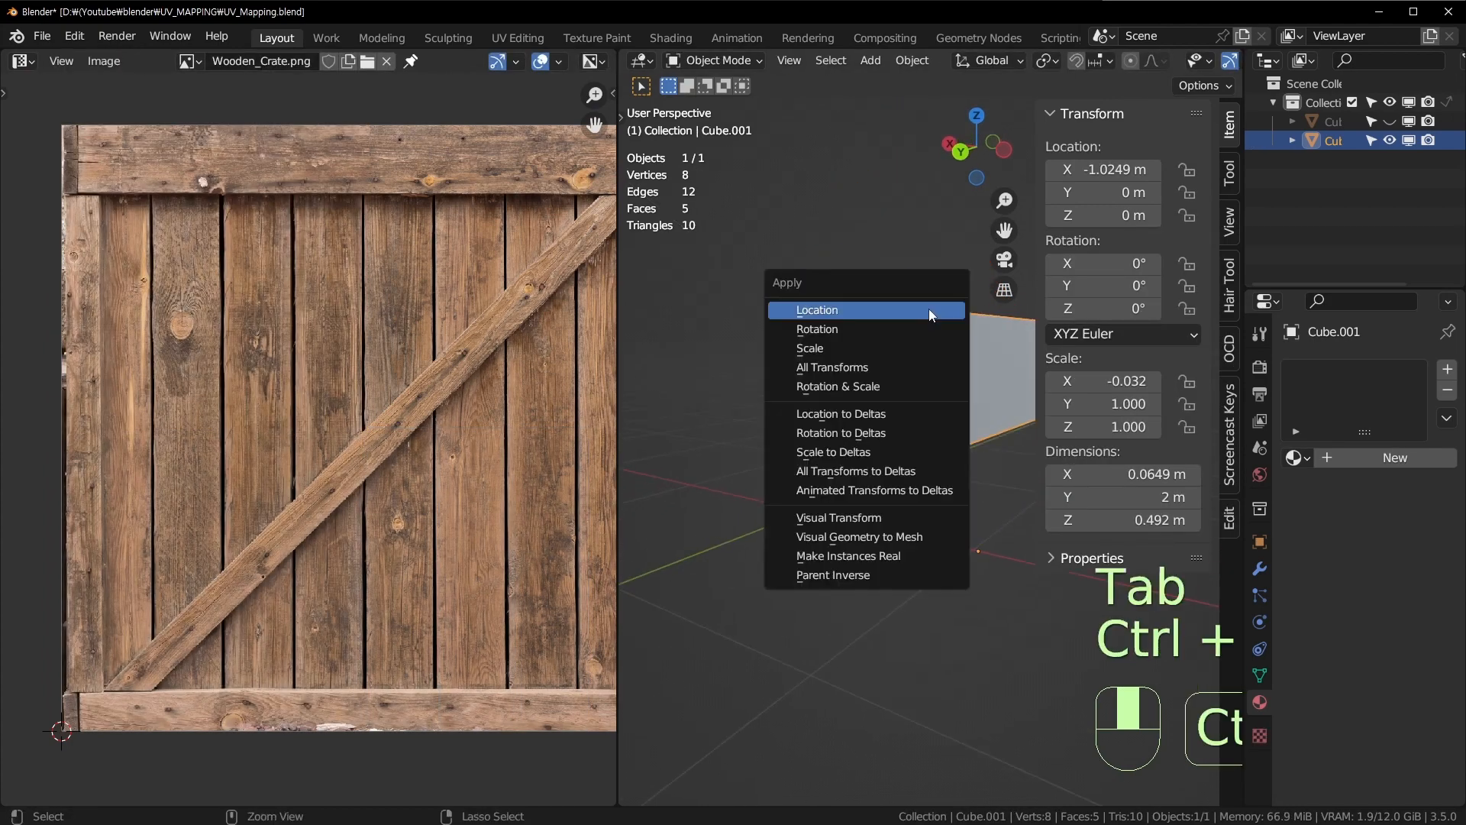
click(899, 349)
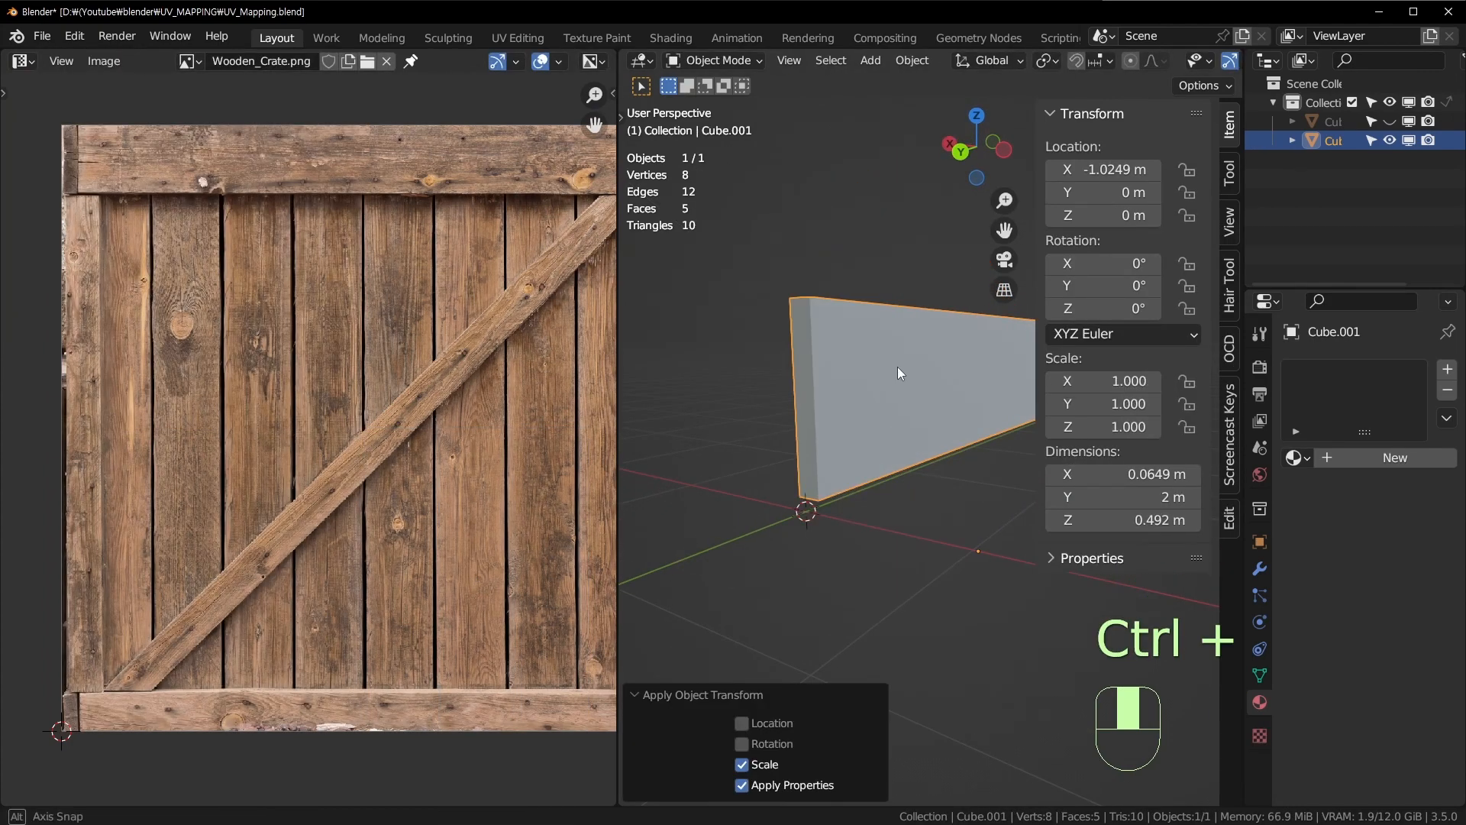
Step: Unwrap all faces of the slab with its applied scale and check the large face's UV island
middle_drag(896, 367, 932, 410)
key(Tab)
key(a)
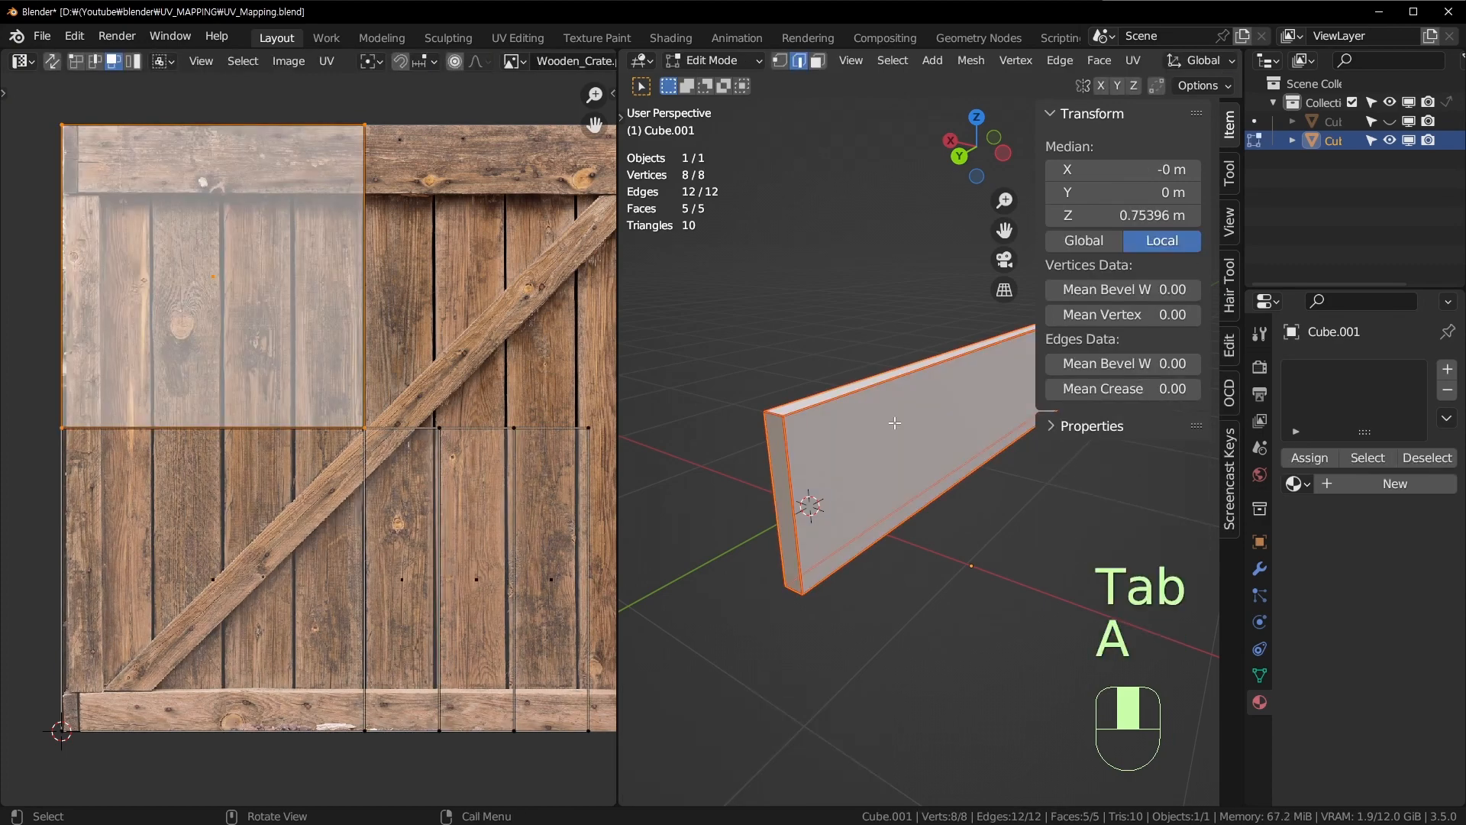
key(u)
click(835, 418)
scroll(174, 510, down, 1)
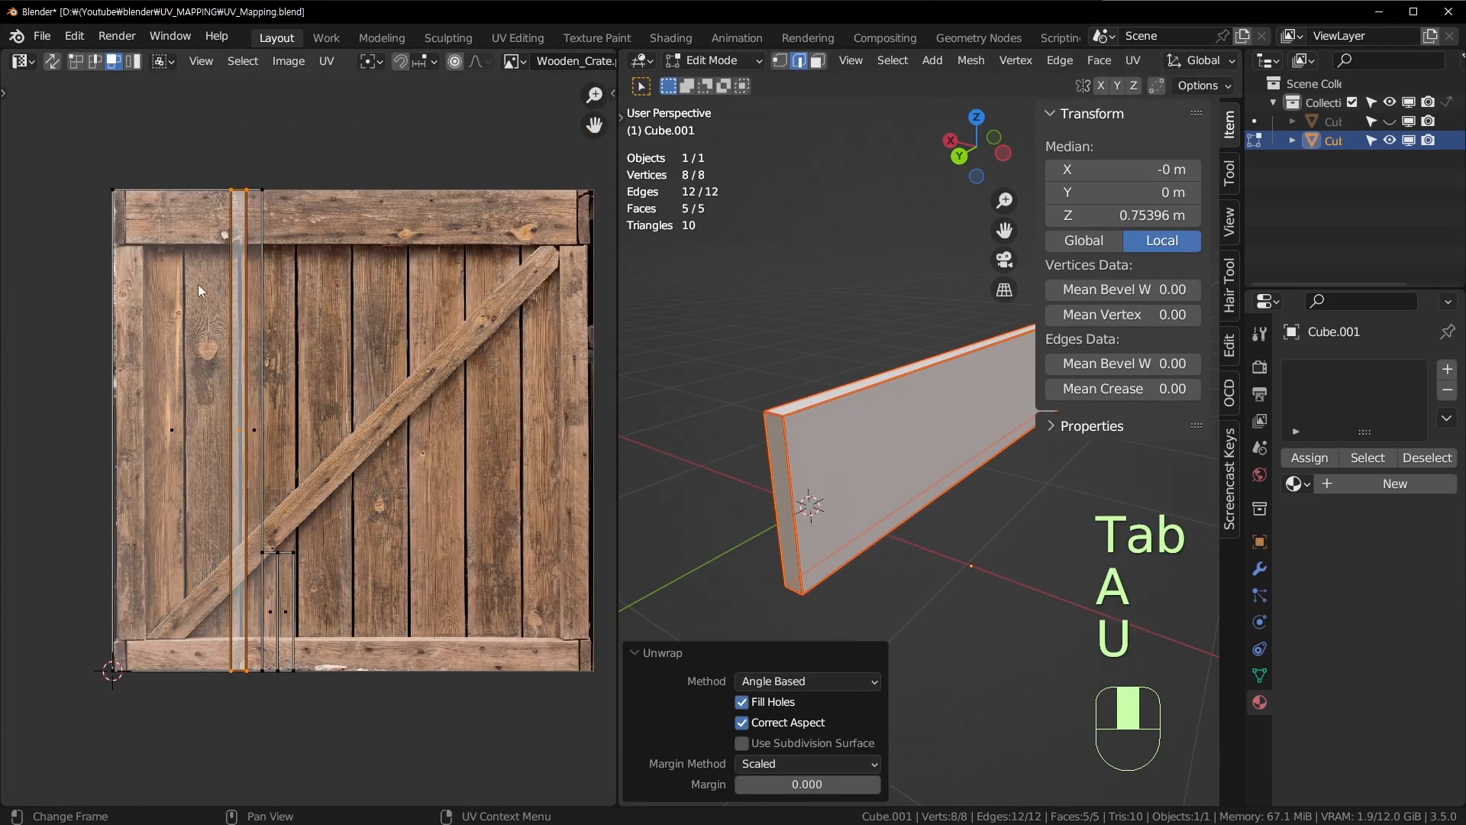
key(a)
click(167, 402)
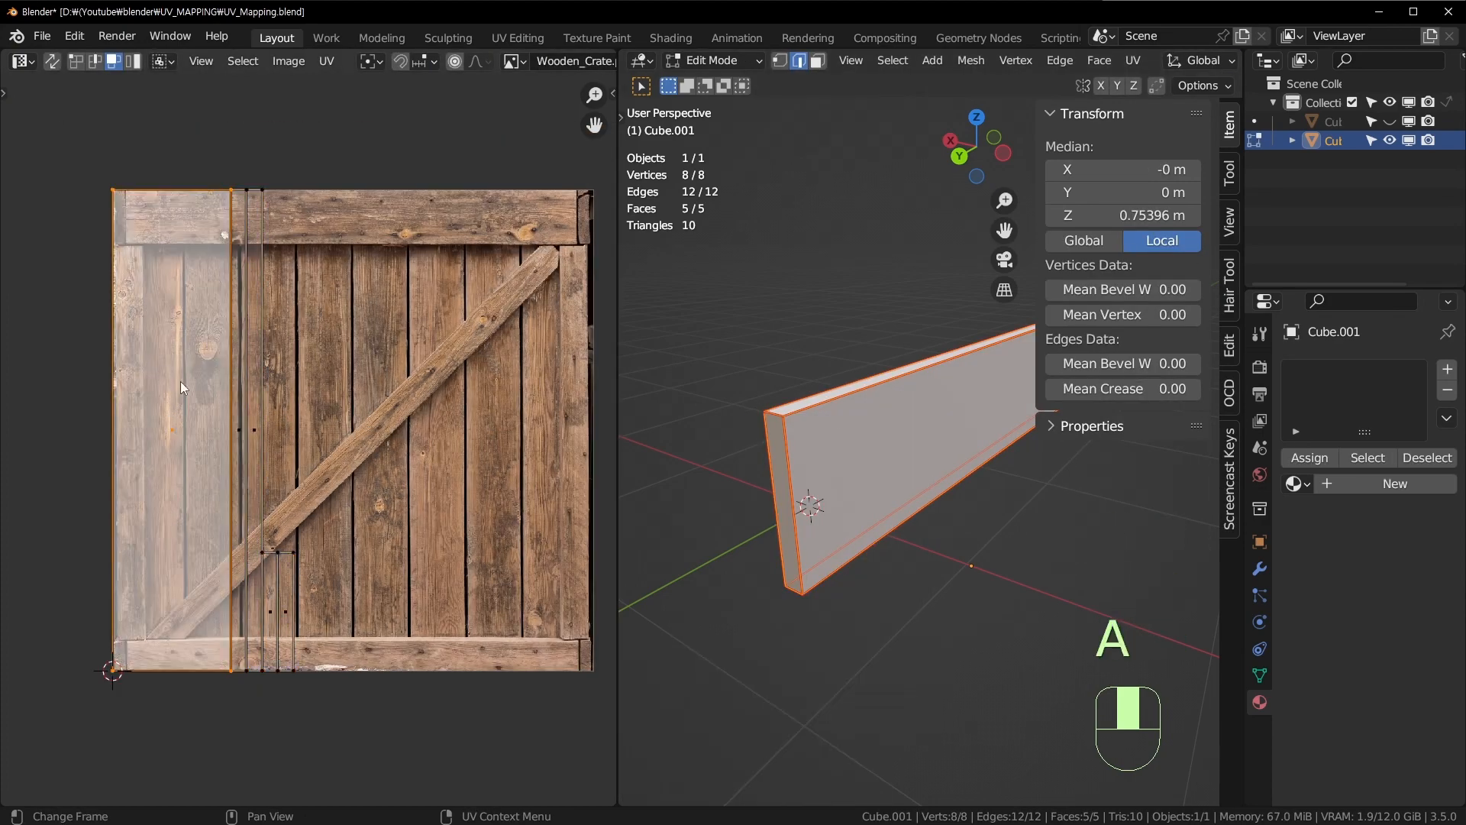
middle_drag(967, 469, 954, 474)
Step: Unhide the crate, switch mesh editing to face selection and select only the slab
key(Tab)
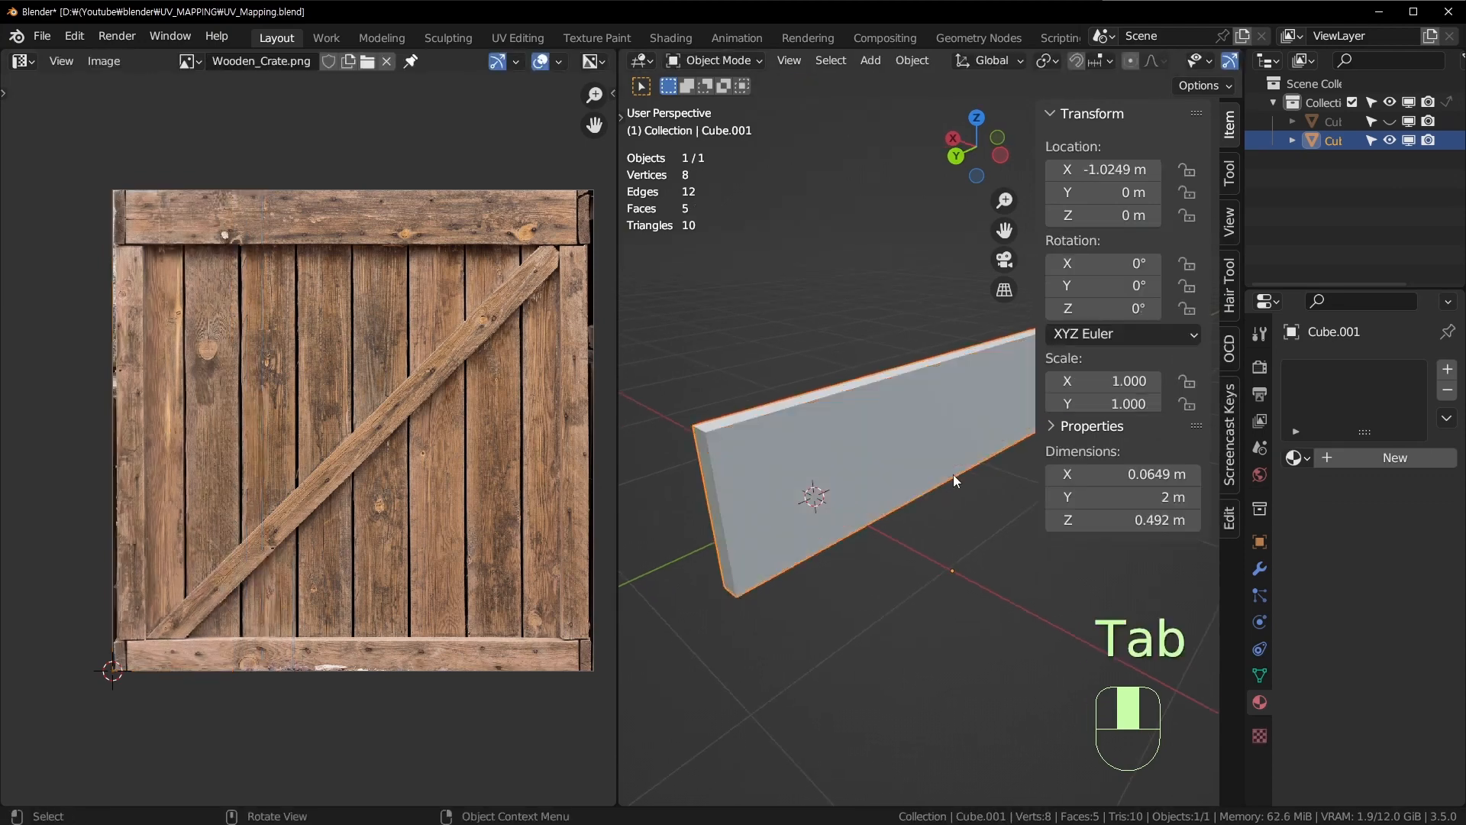
key(alt+h)
shift+middle_drag(975, 595, 895, 382)
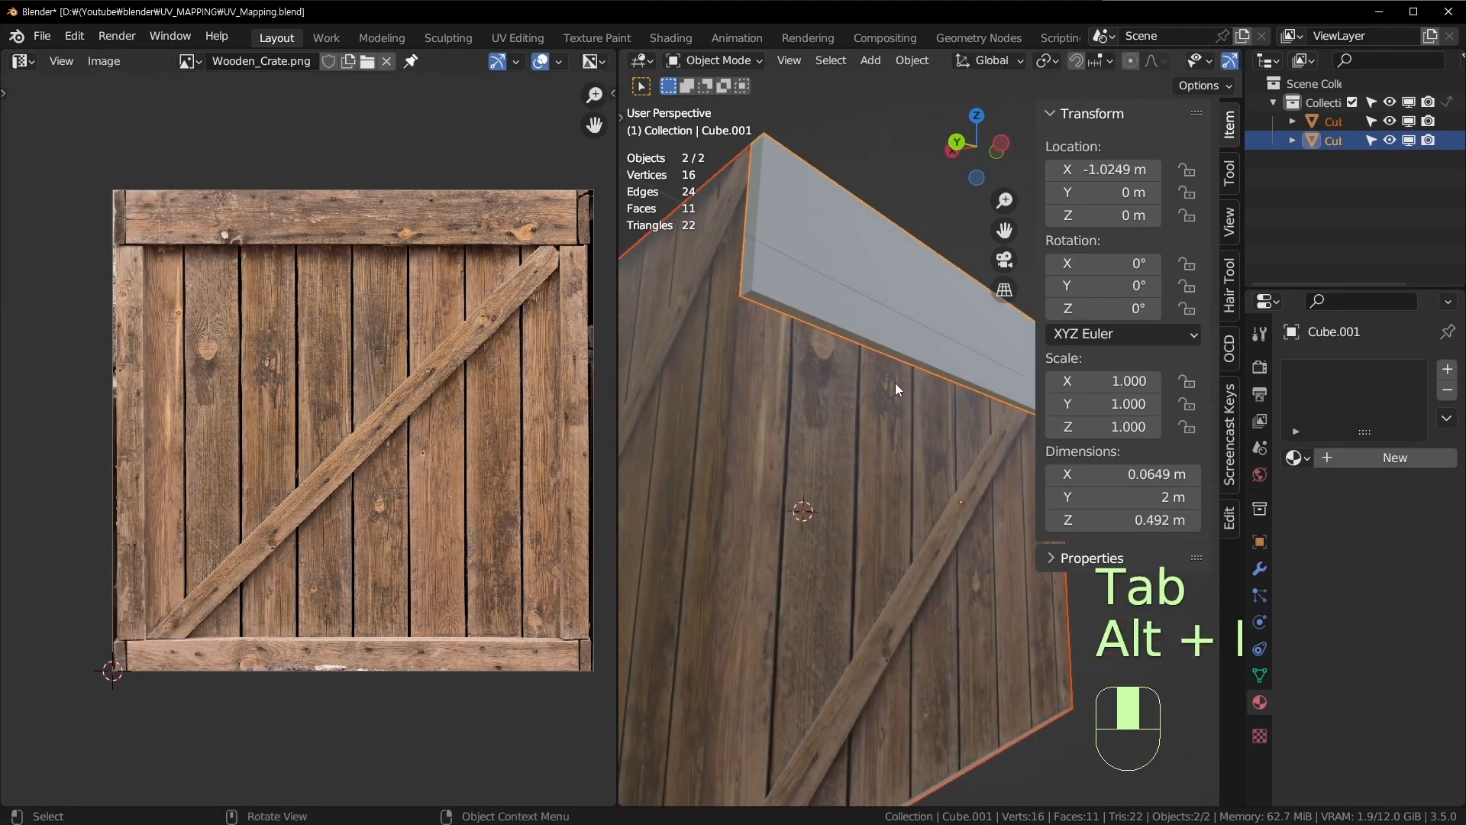
key(Tab)
key(3)
key(Tab)
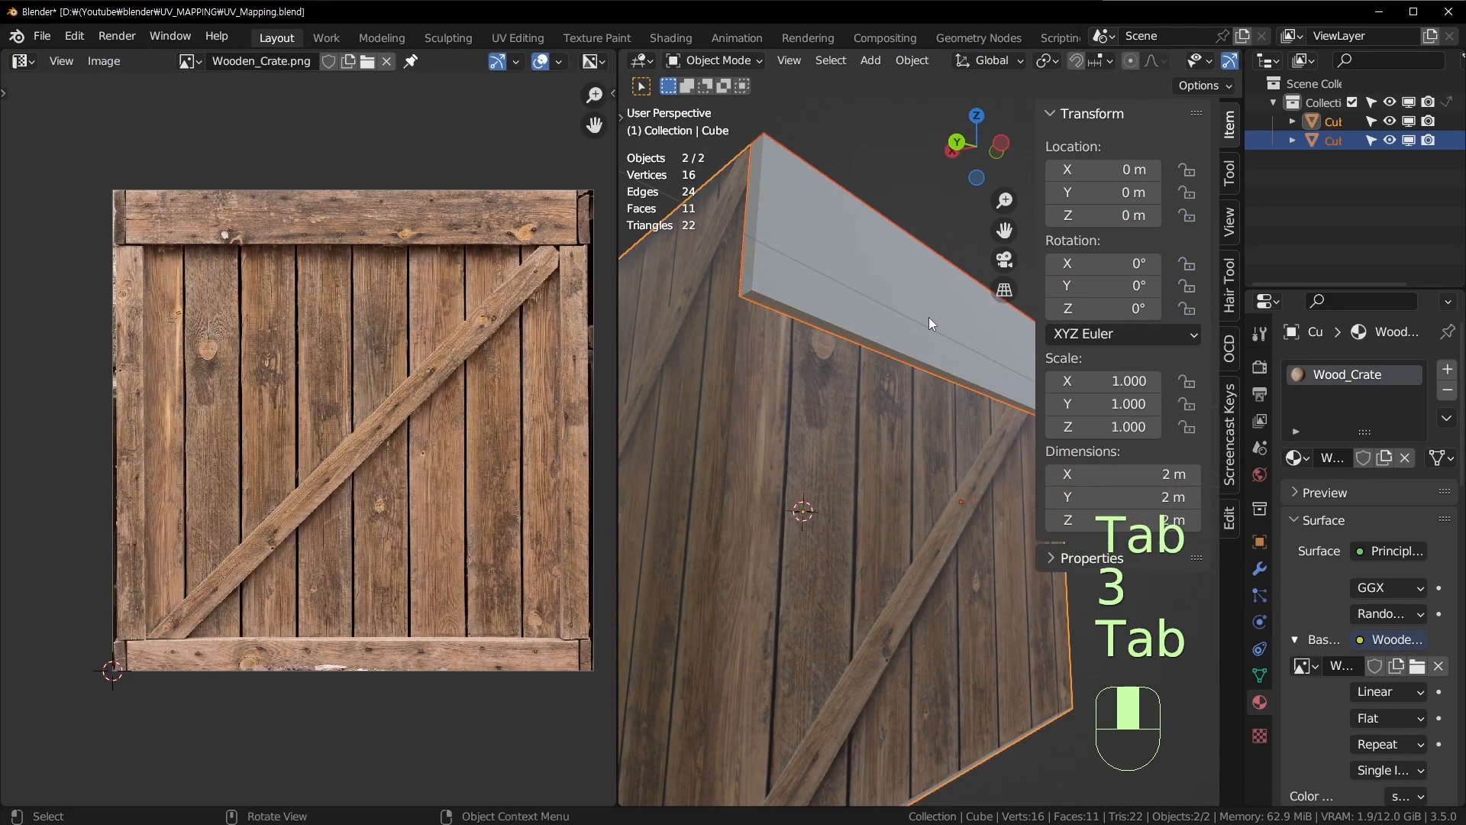
click(942, 315)
Step: Raise the slab's bottom face about 0.15 m along Z
key(Tab)
click(964, 376)
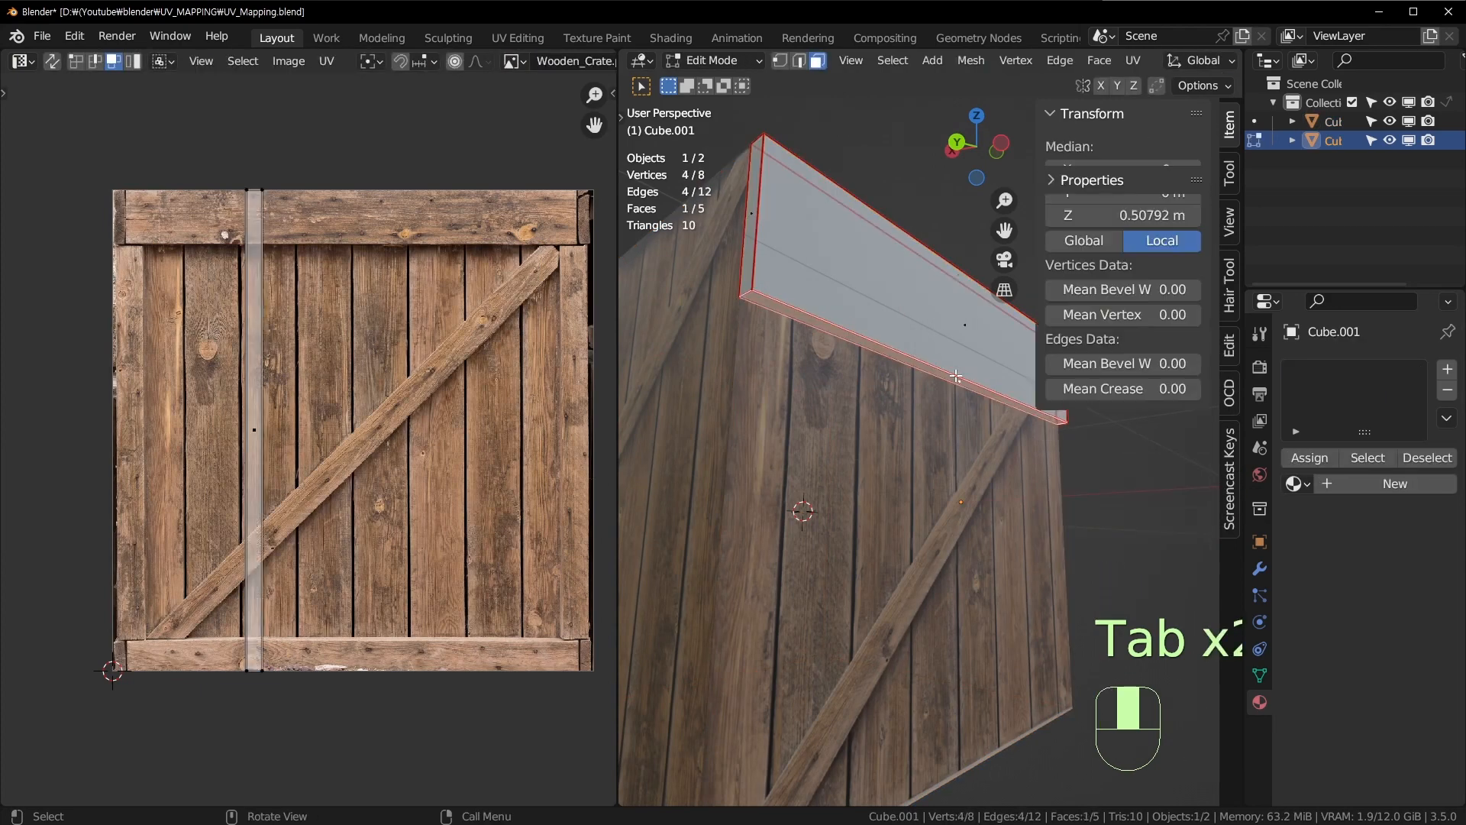
key(g)
key(z)
click(1040, 420)
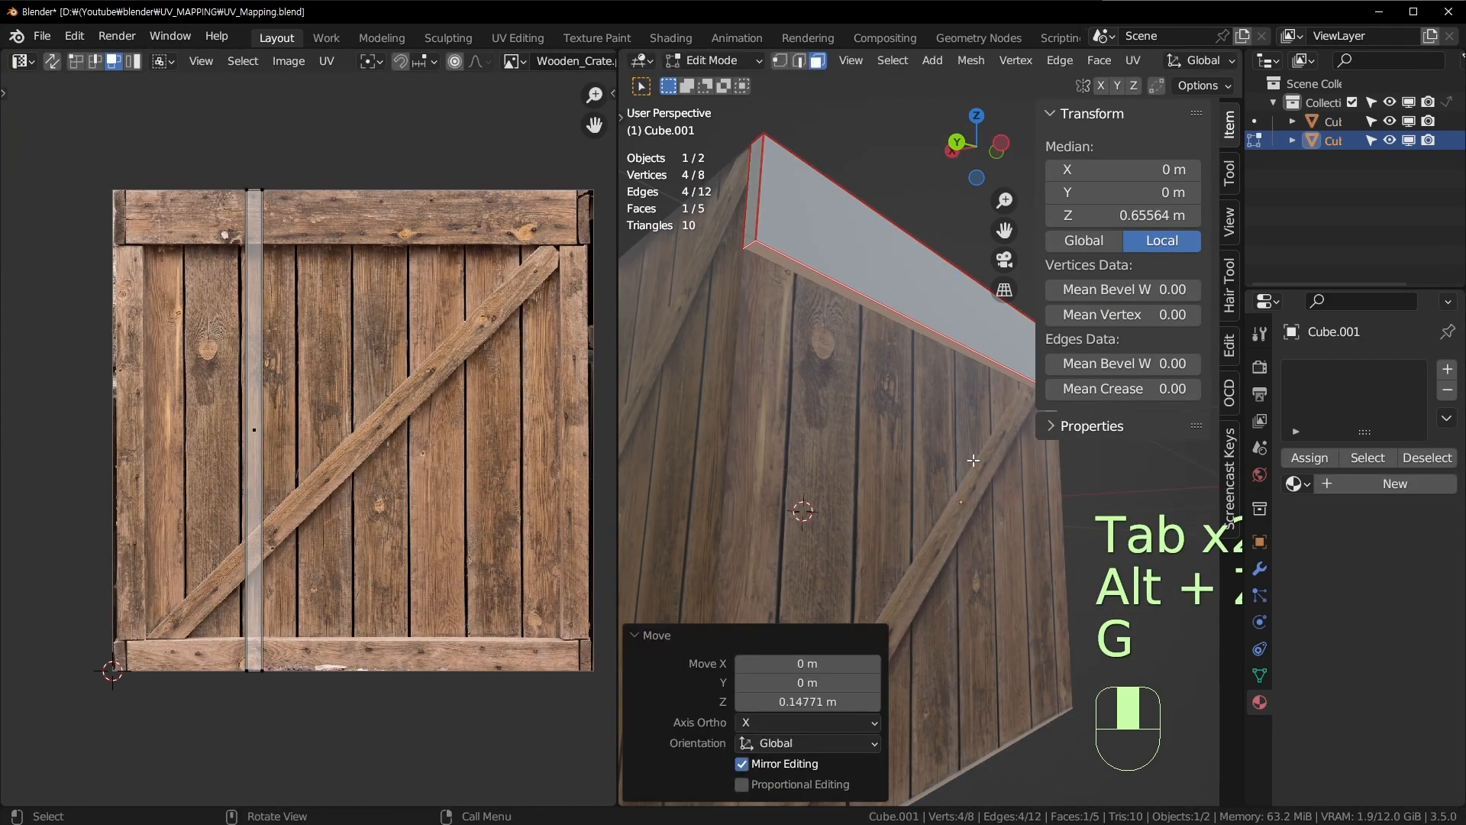
Step: Adjust the slab's bottom face along Z in several passes until the slab is about 0.29 m tall
middle_drag(972, 458, 909, 426)
key(g)
key(z)
click(918, 509)
scroll(919, 508, down, 1)
key(g)
key(z)
click(917, 483)
key(g)
key(z)
click(851, 435)
Step: Select all faces of the shortened slab and unwrap them with the Angle Based method
key(Tab)
key(a)
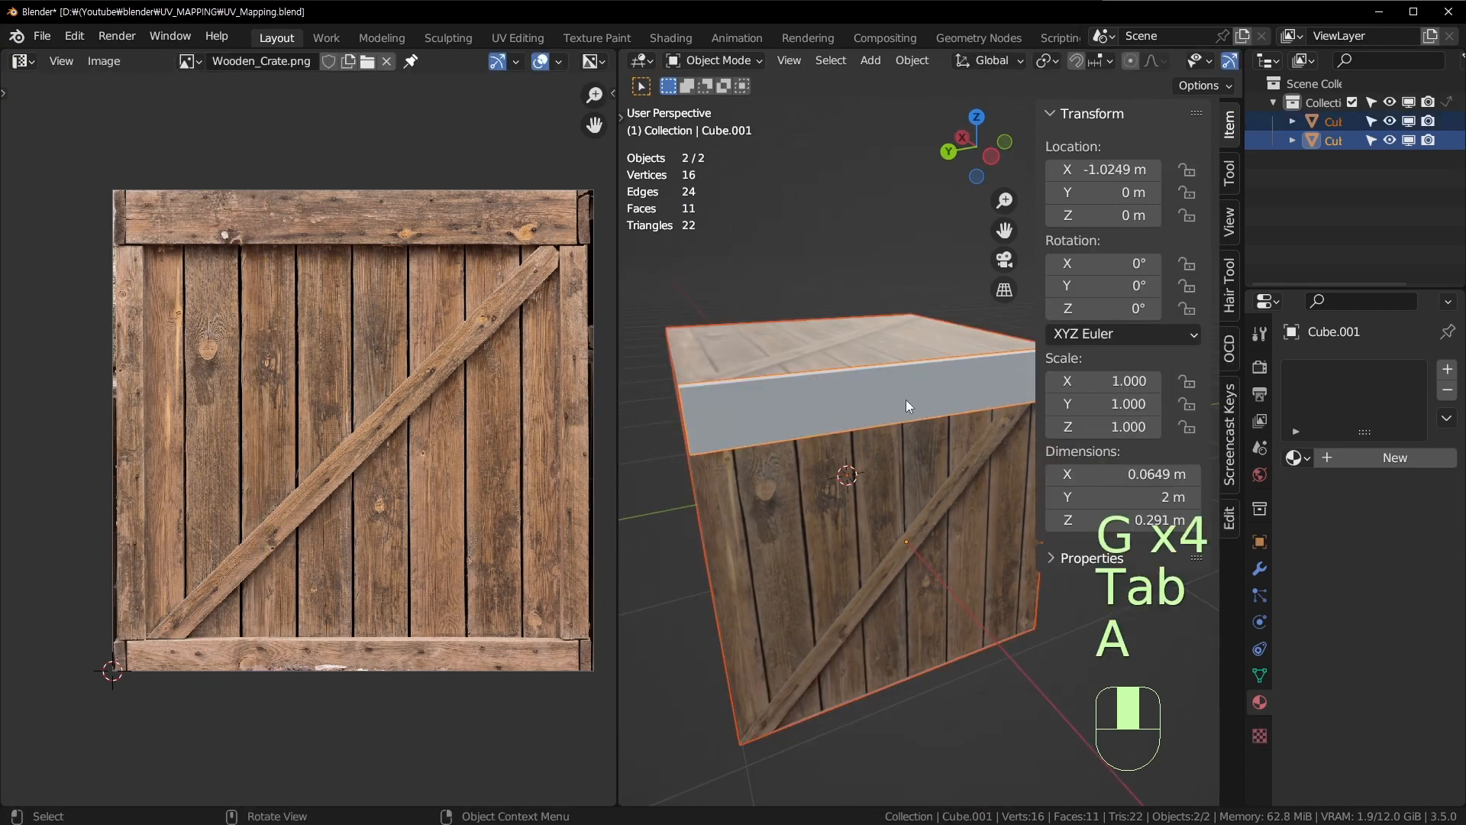
key(Tab)
key(a)
key(Tab)
key(n)
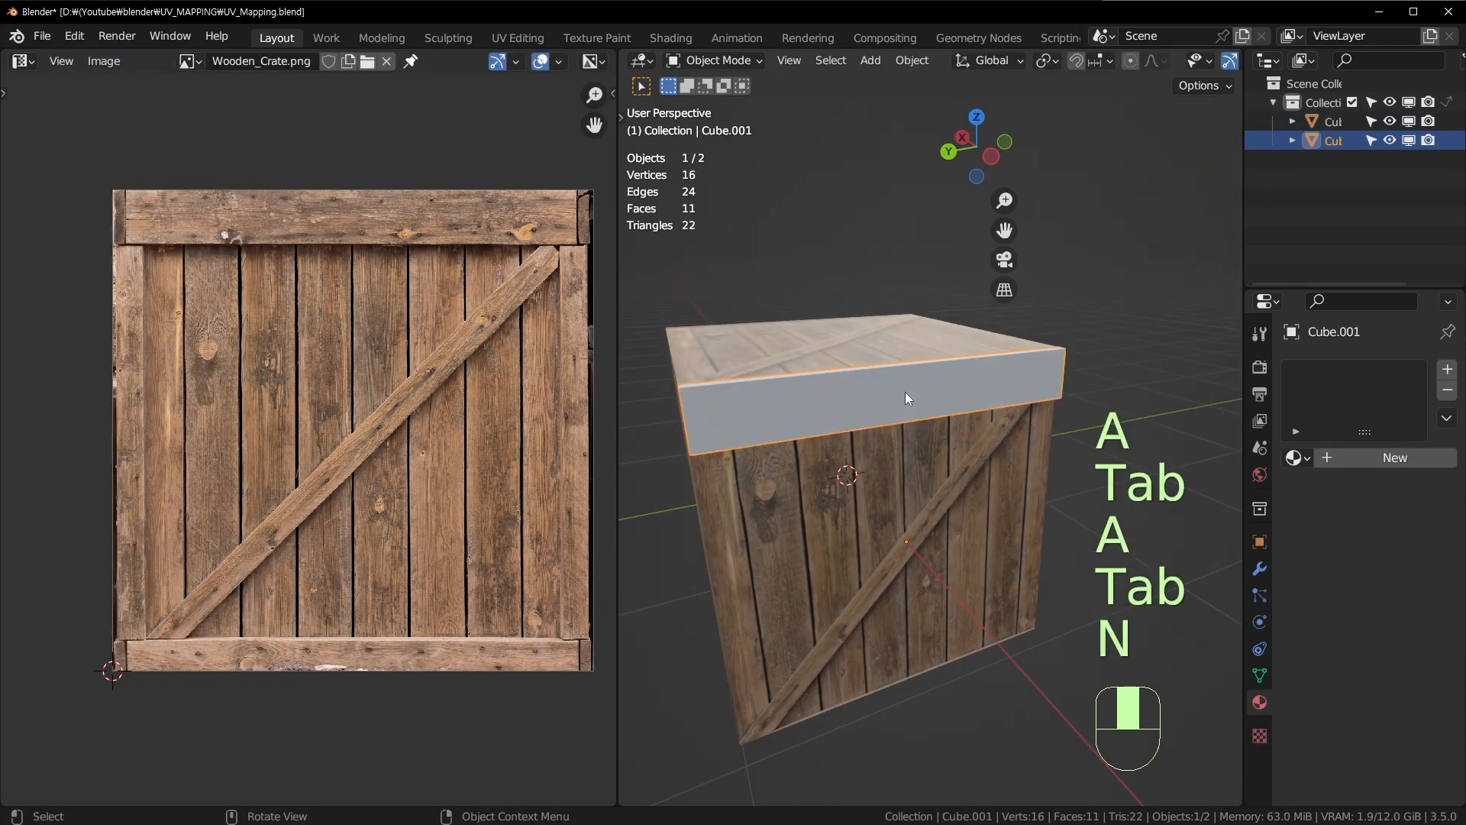
key(Tab)
scroll(905, 392, up, 2)
key(u)
click(905, 392)
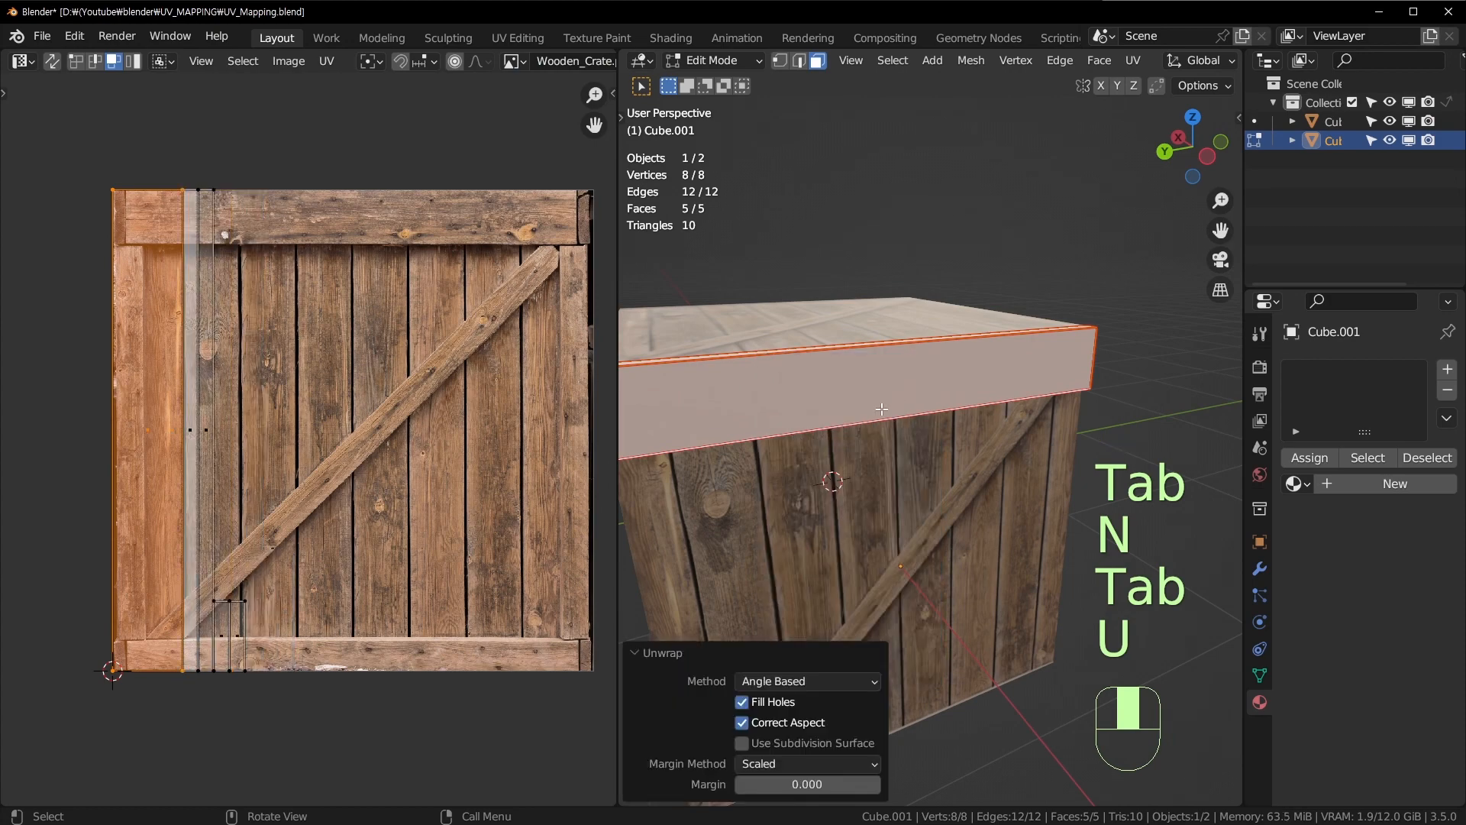
Step: Select the slab's large front face and assign the existing Wood_Crate material to the slab
shift+middle_drag(281, 312, 358, 313)
middle_drag(949, 392, 983, 380)
key(3)
click(907, 357)
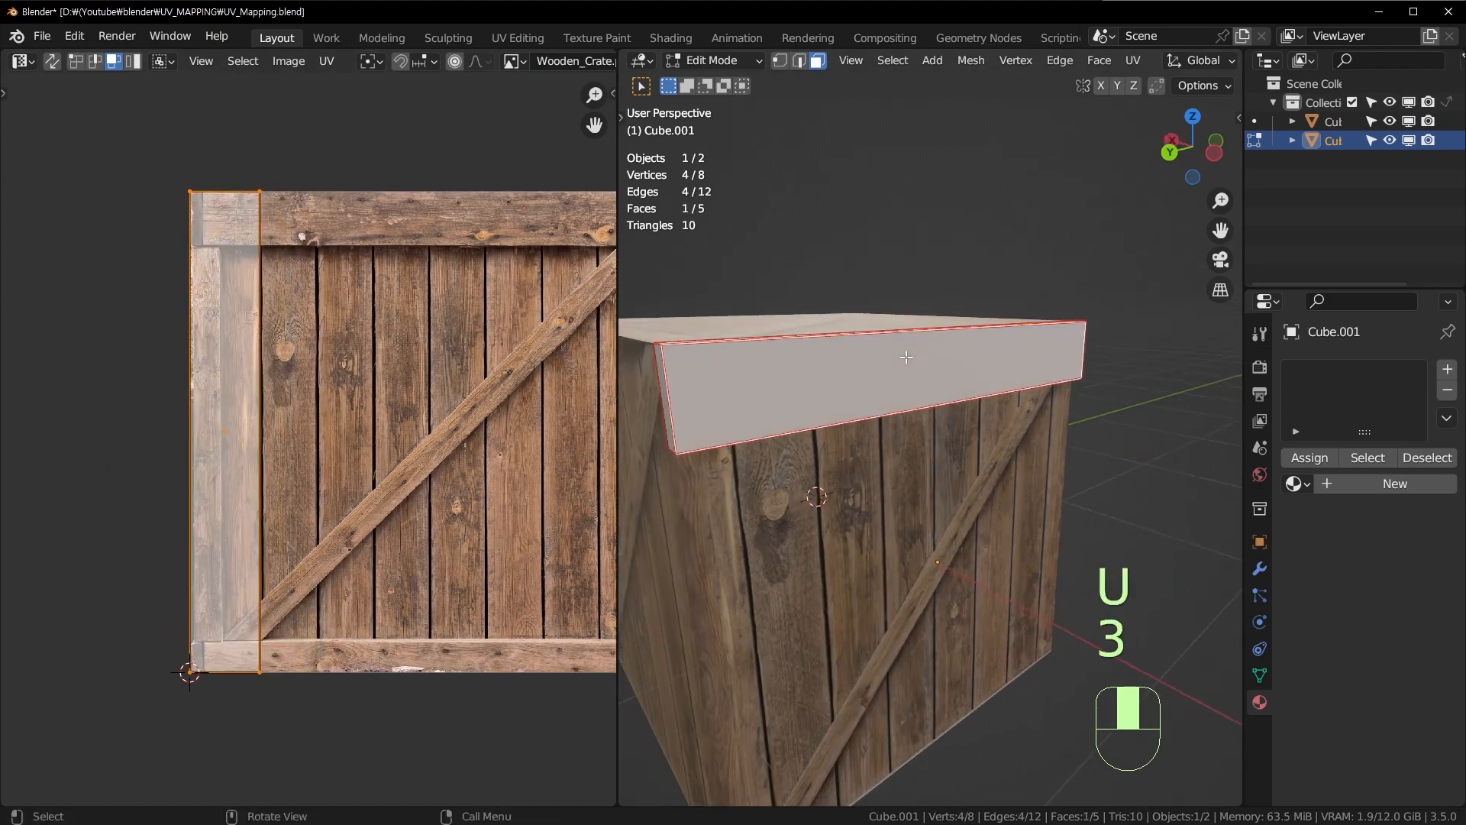
key(Tab)
click(1297, 484)
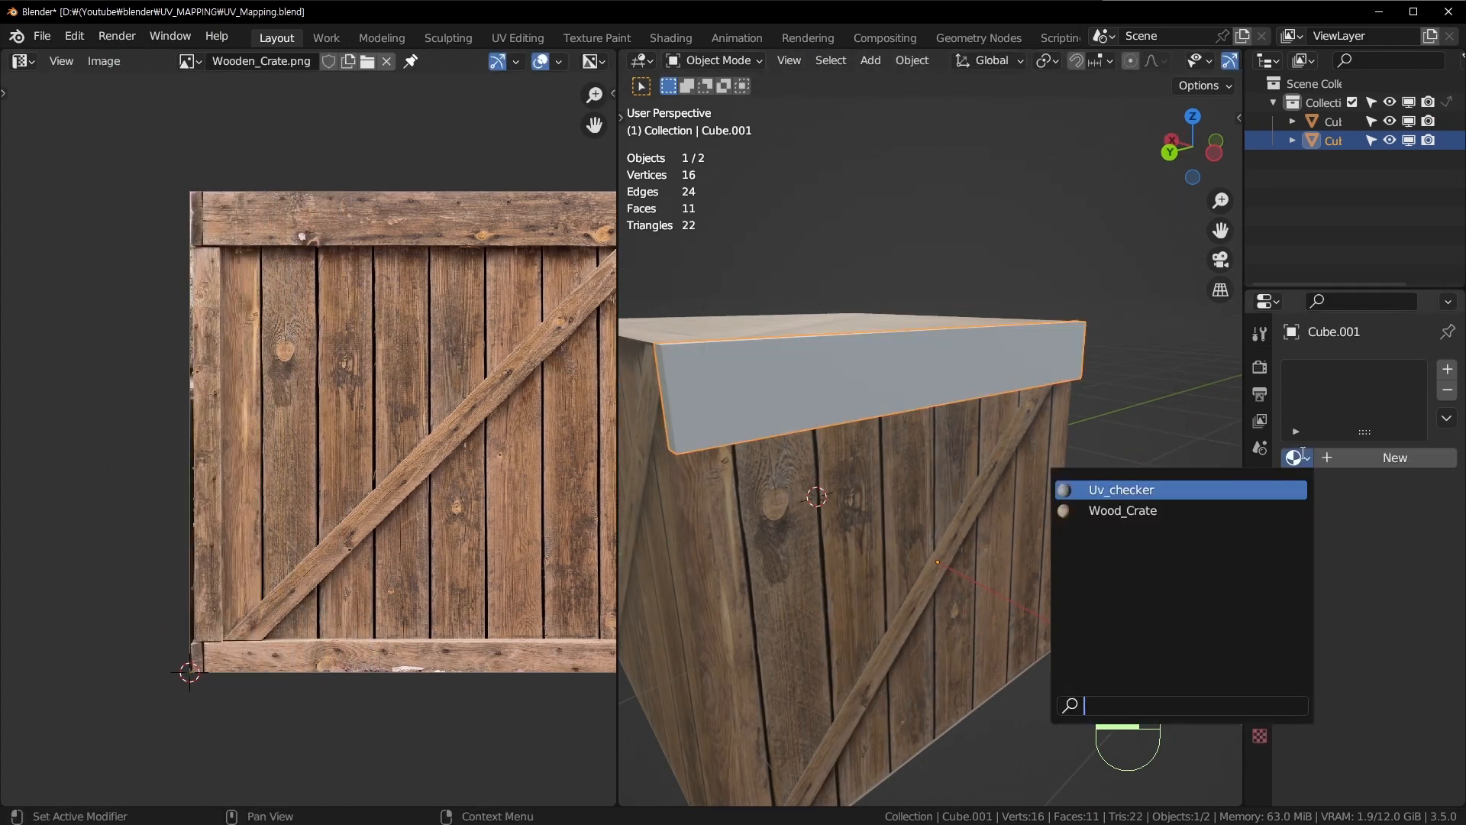
click(1190, 515)
Step: Rotate the front face's UV island to horizontal and move it over the texture's top plank
key(Tab)
middle_drag(888, 394, 886, 363)
scroll(886, 362, up, 1)
shift+middle_drag(531, 394, 476, 409)
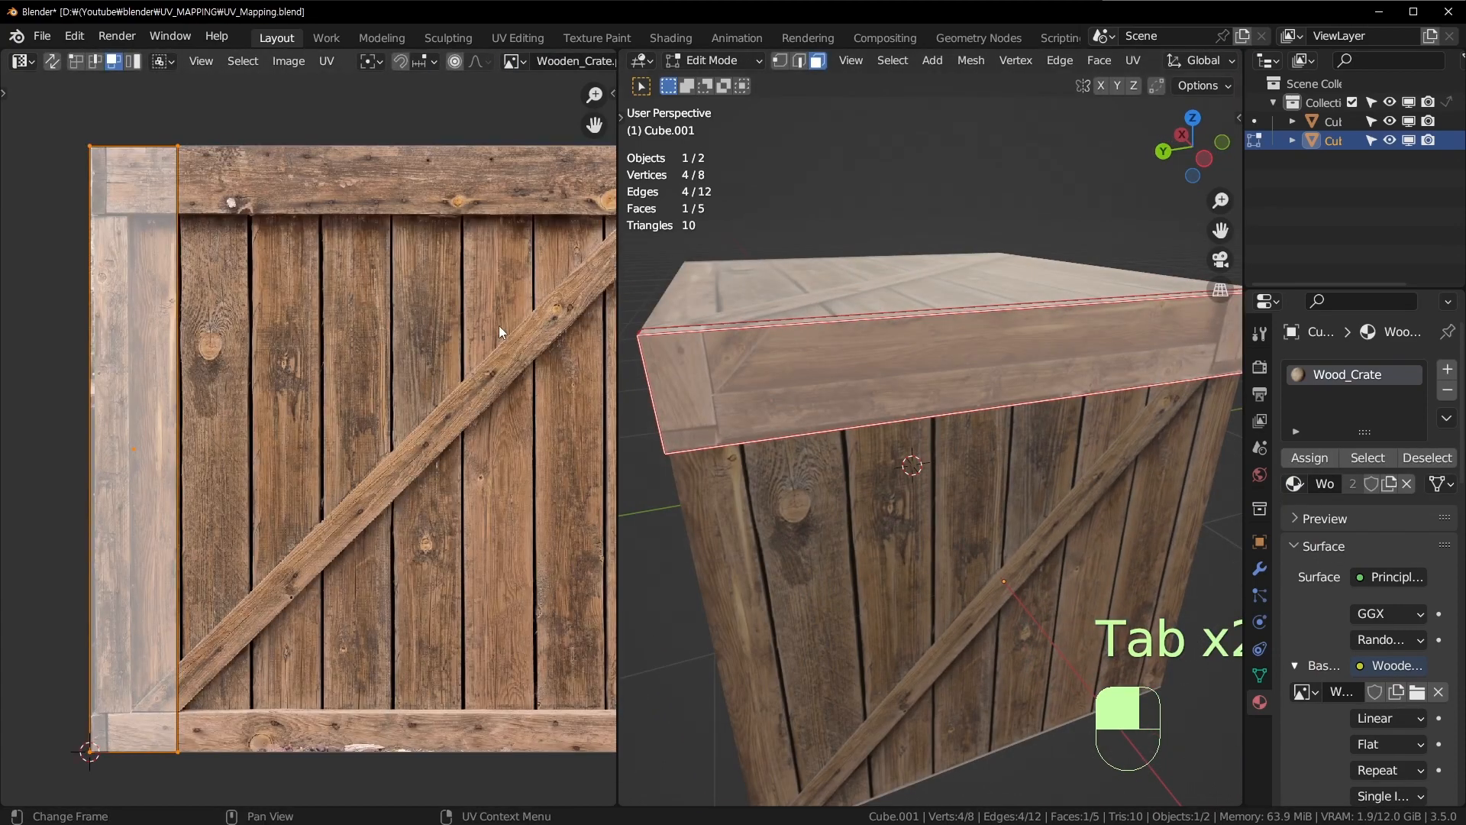
key(r)
click(166, 401)
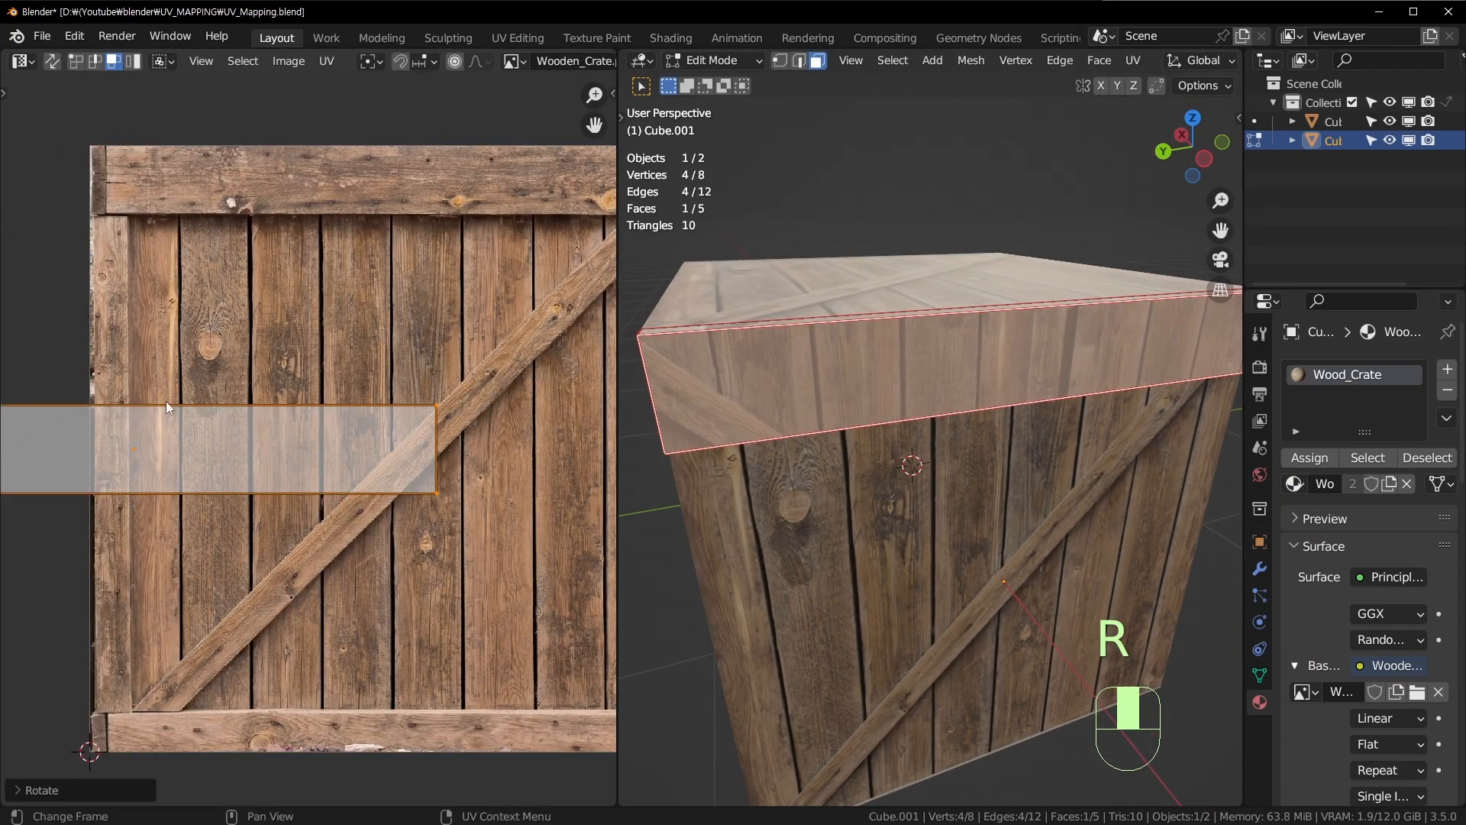
key(g)
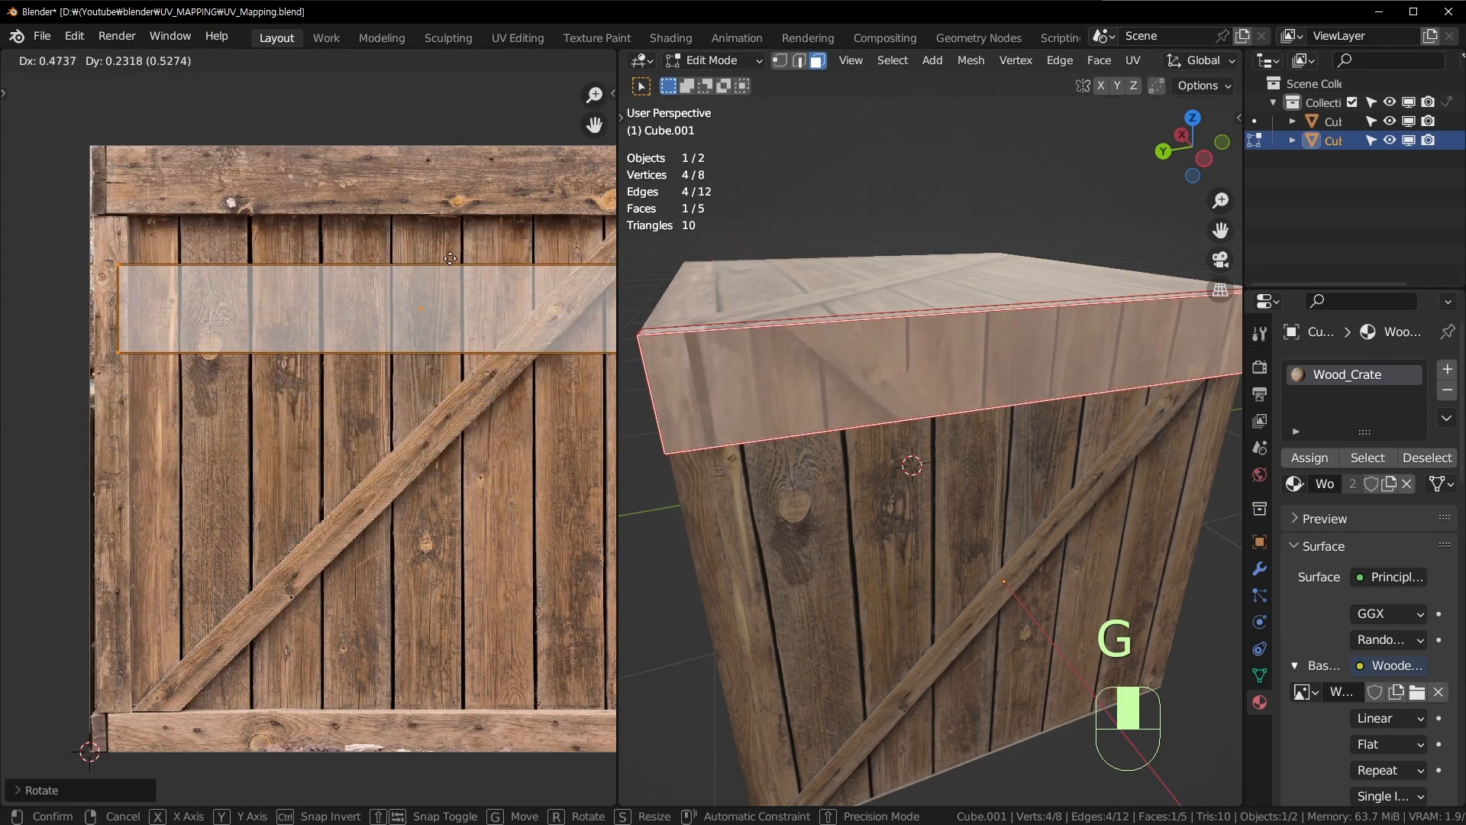
click(445, 165)
Step: In an enlarged UV editor, shrink the front face's island and align its upper edge with the texture's top plank
key(ctrl+space)
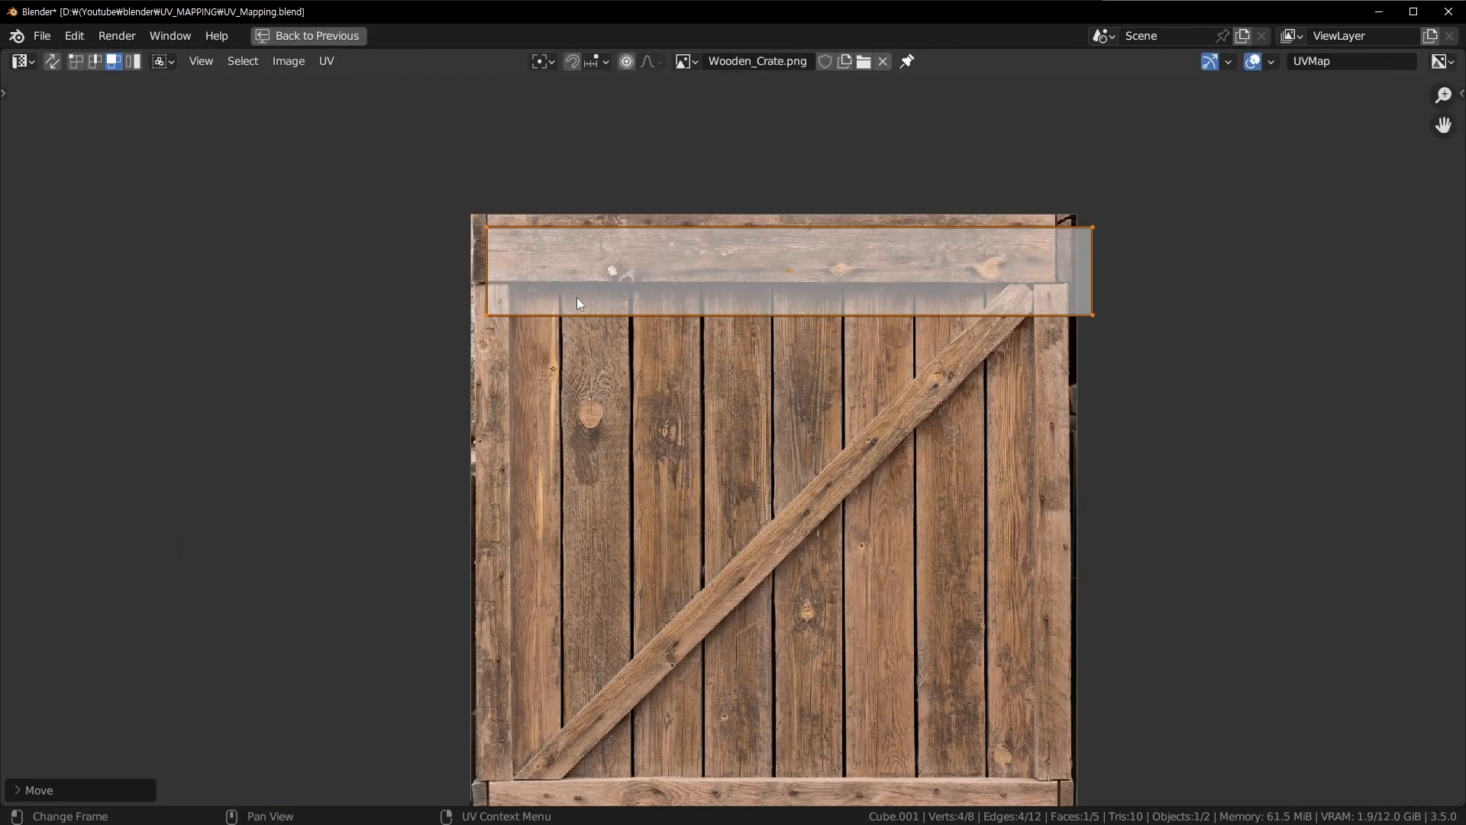
scroll(737, 410, up, 2)
key(g)
click(978, 303)
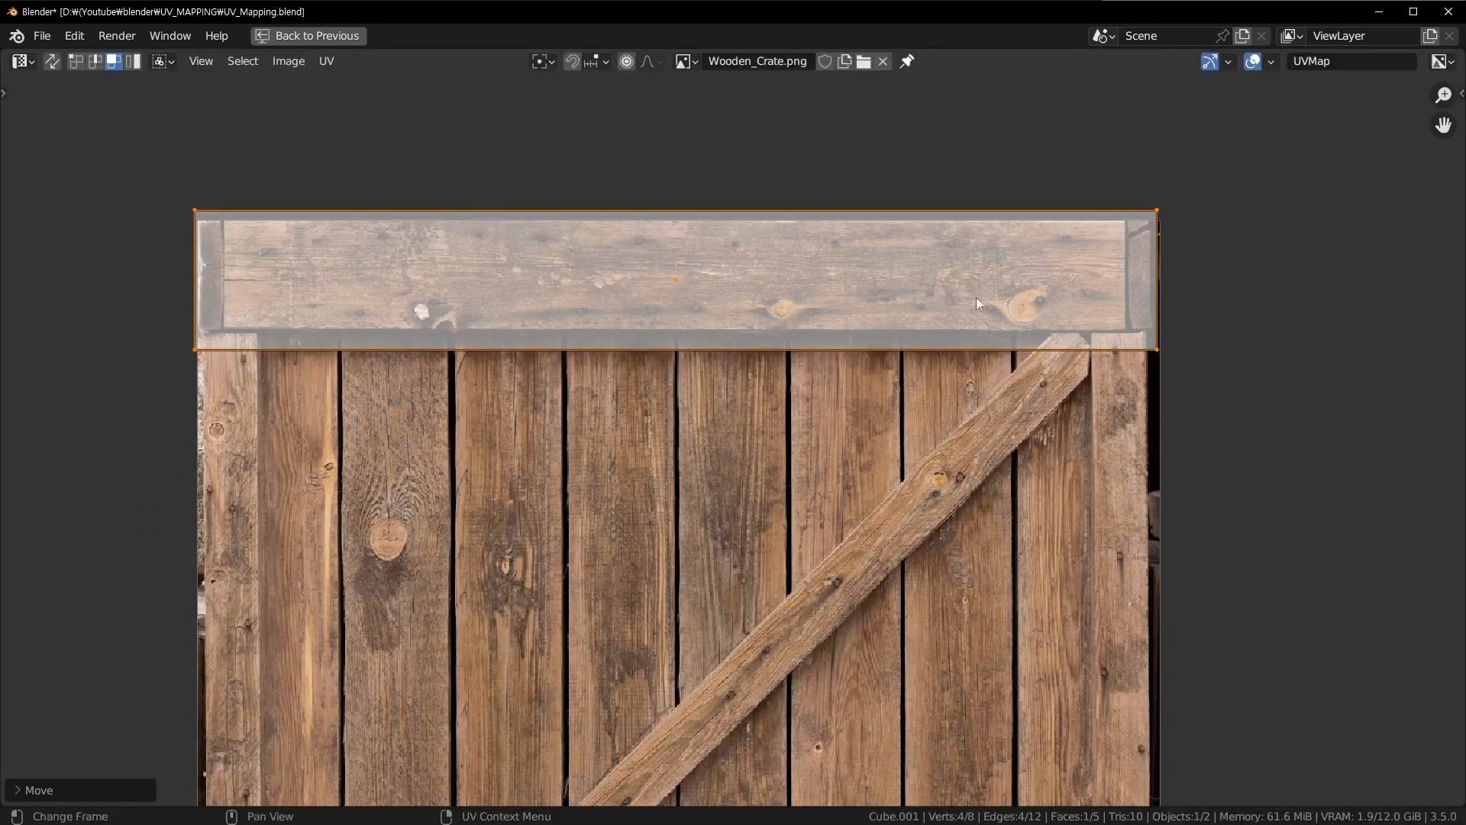
key(s)
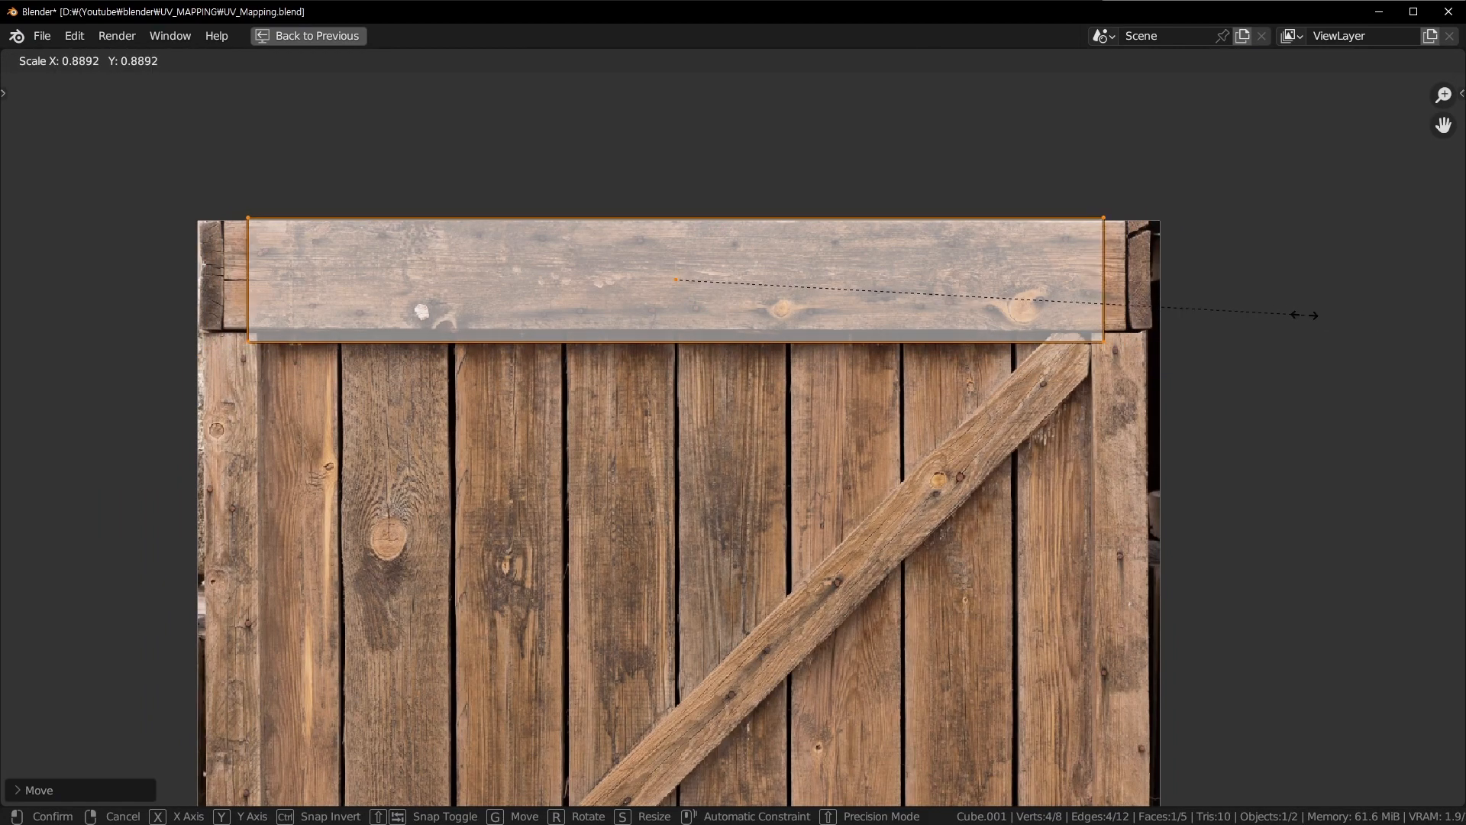
click(1286, 317)
key(g)
click(1274, 351)
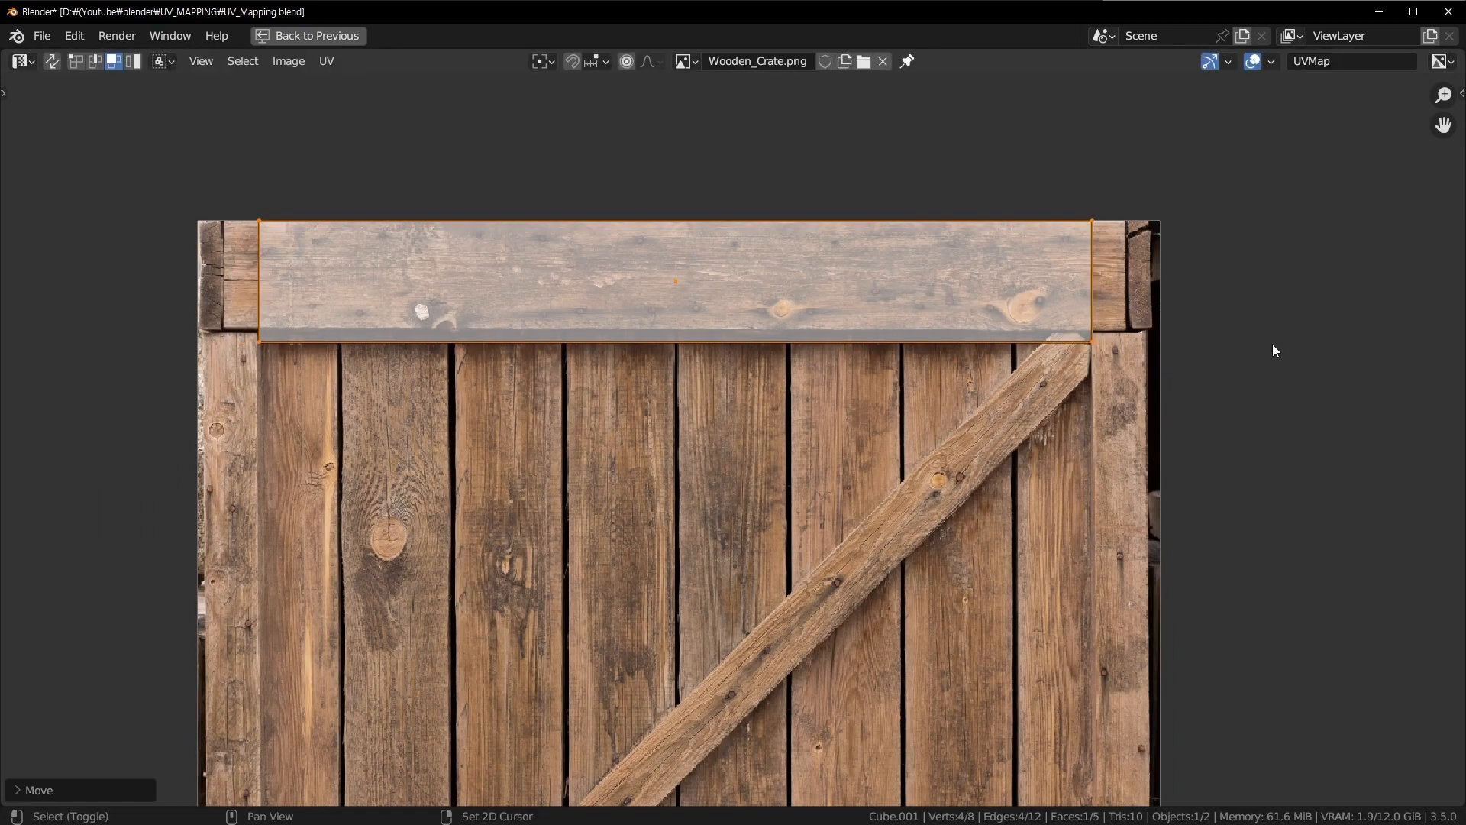
Step: Move the island's lower UV edge up along Y to the bottom edge of the texture's top plank
drag(1141, 317, 1203, 446)
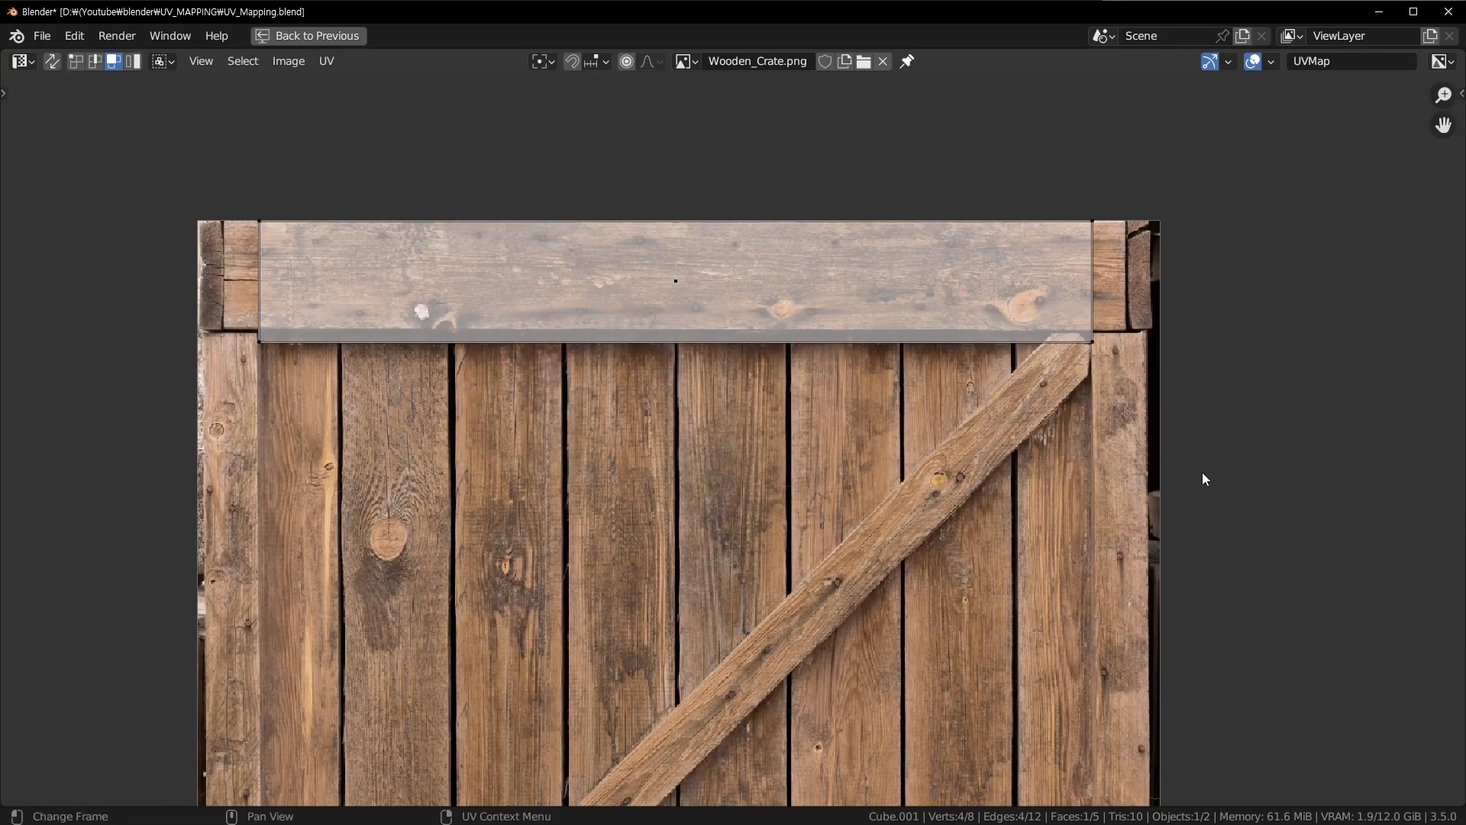
drag(197, 330, 200, 332)
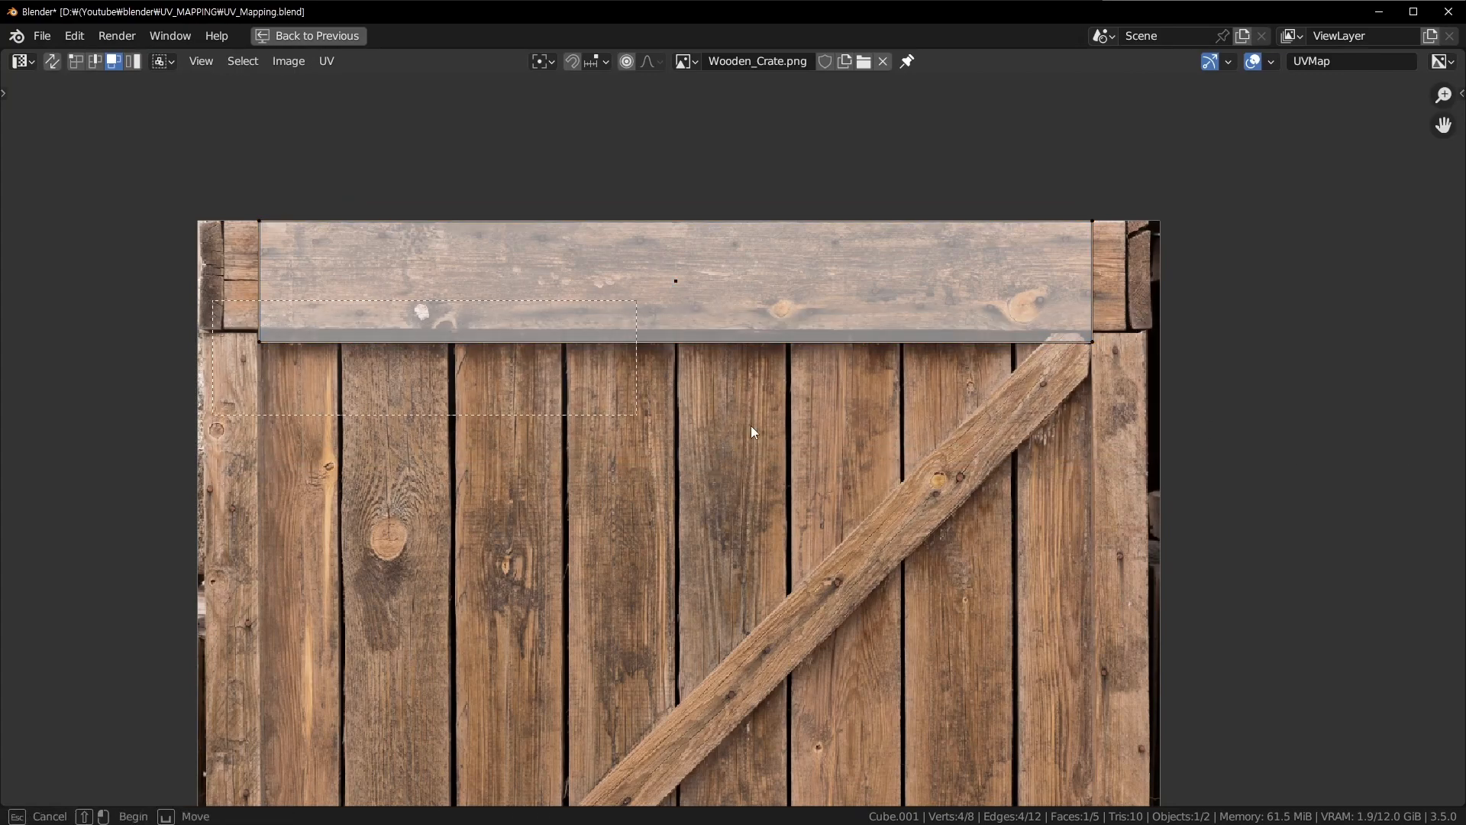
click(1089, 347)
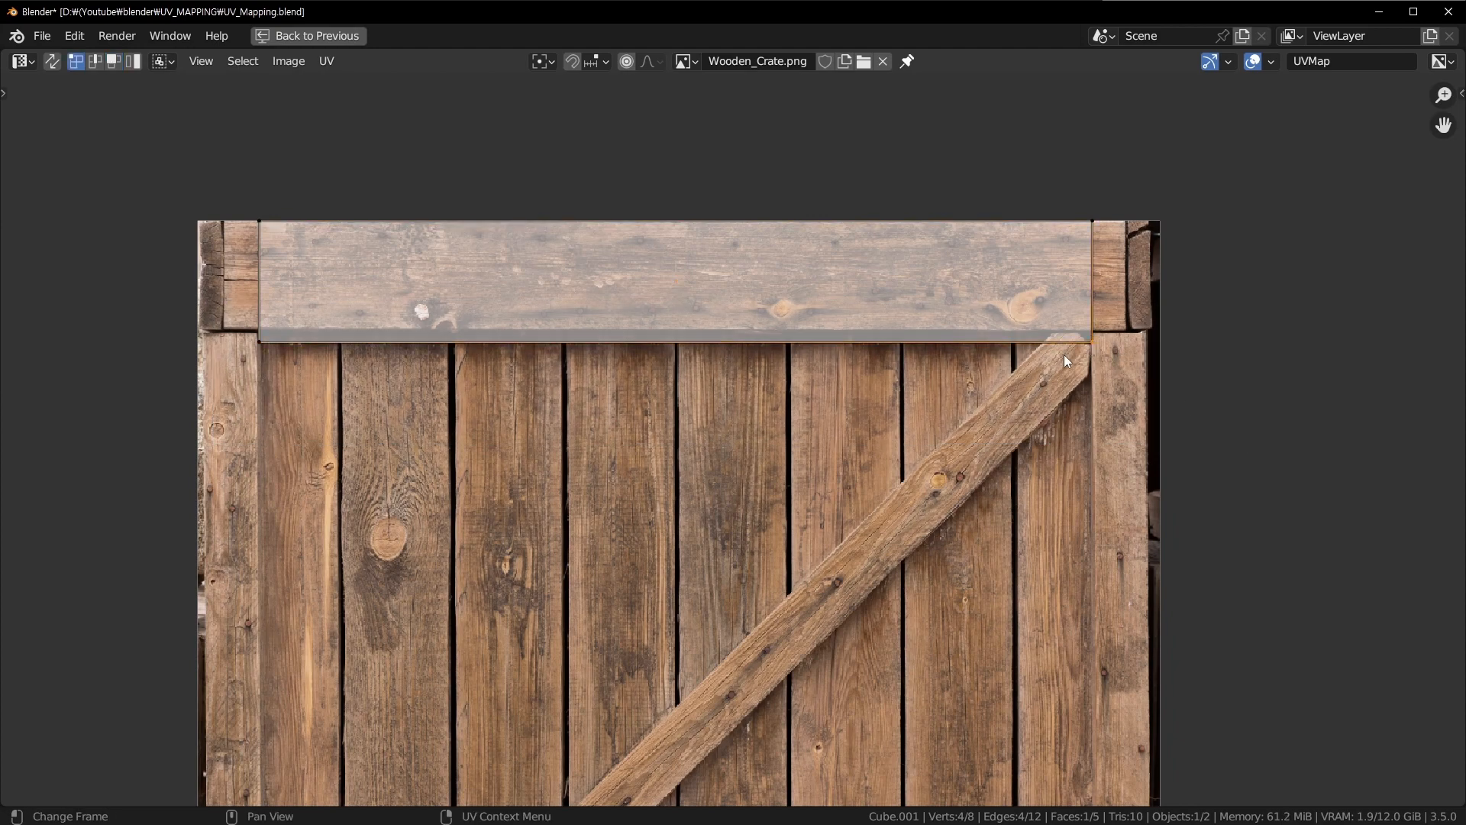
key(g)
key(y)
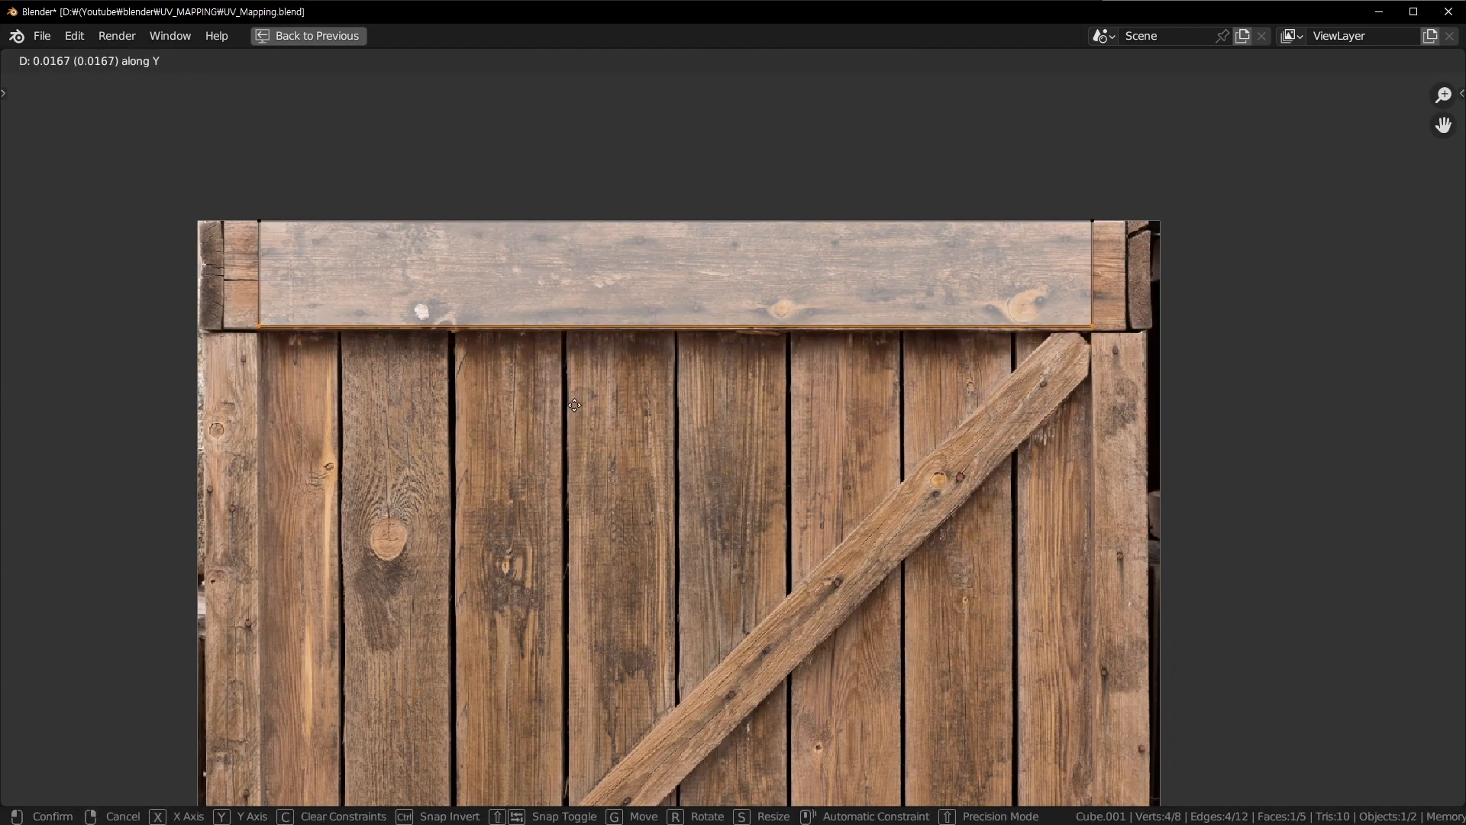
key(Return)
Step: Move the island's left and right UV edges outward along X to the plank's ends and restore the split layout
drag(213, 165, 371, 336)
key(g)
key(x)
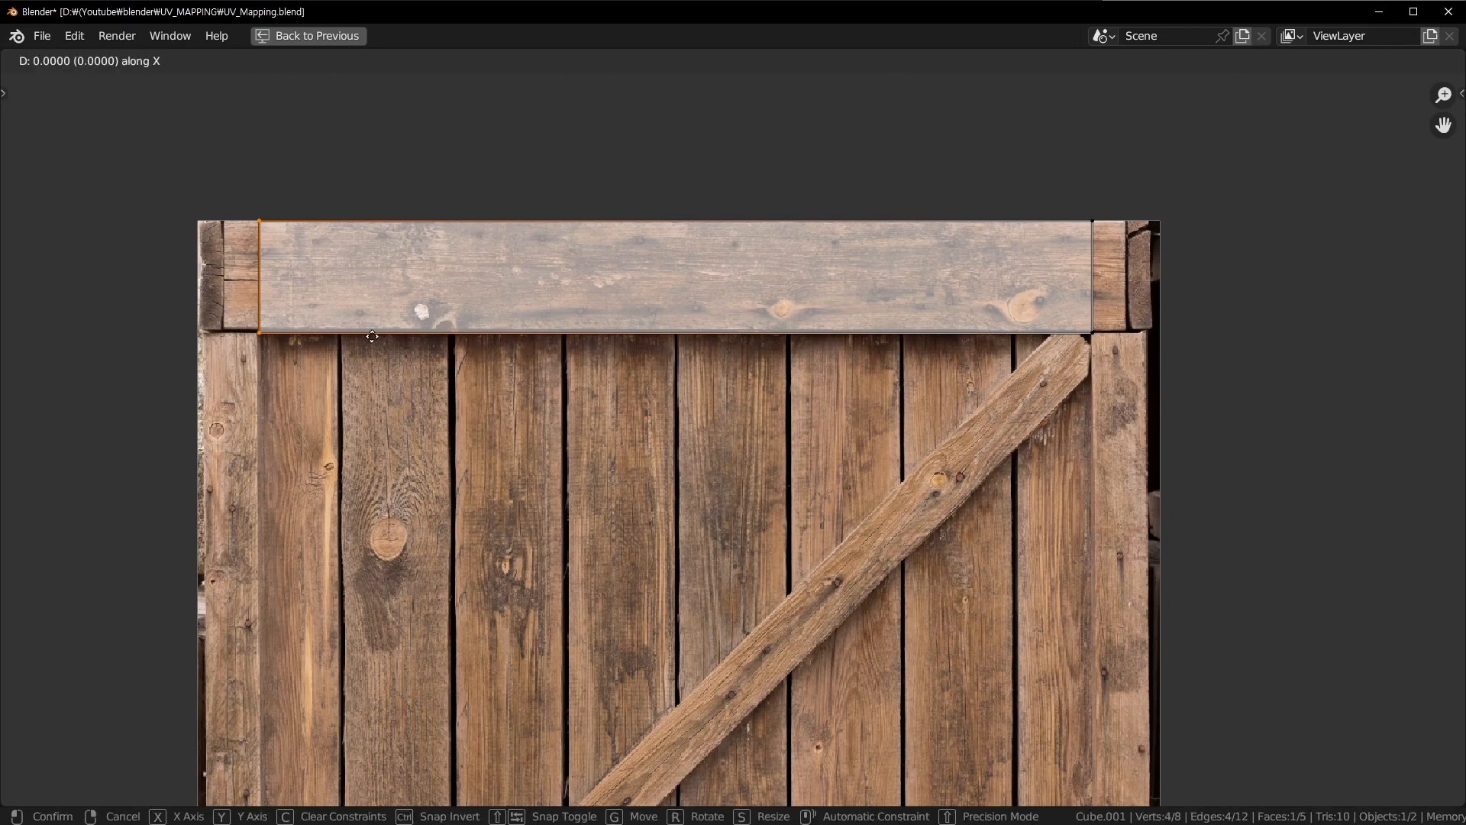
key(Return)
drag(1008, 170, 1207, 426)
key(g)
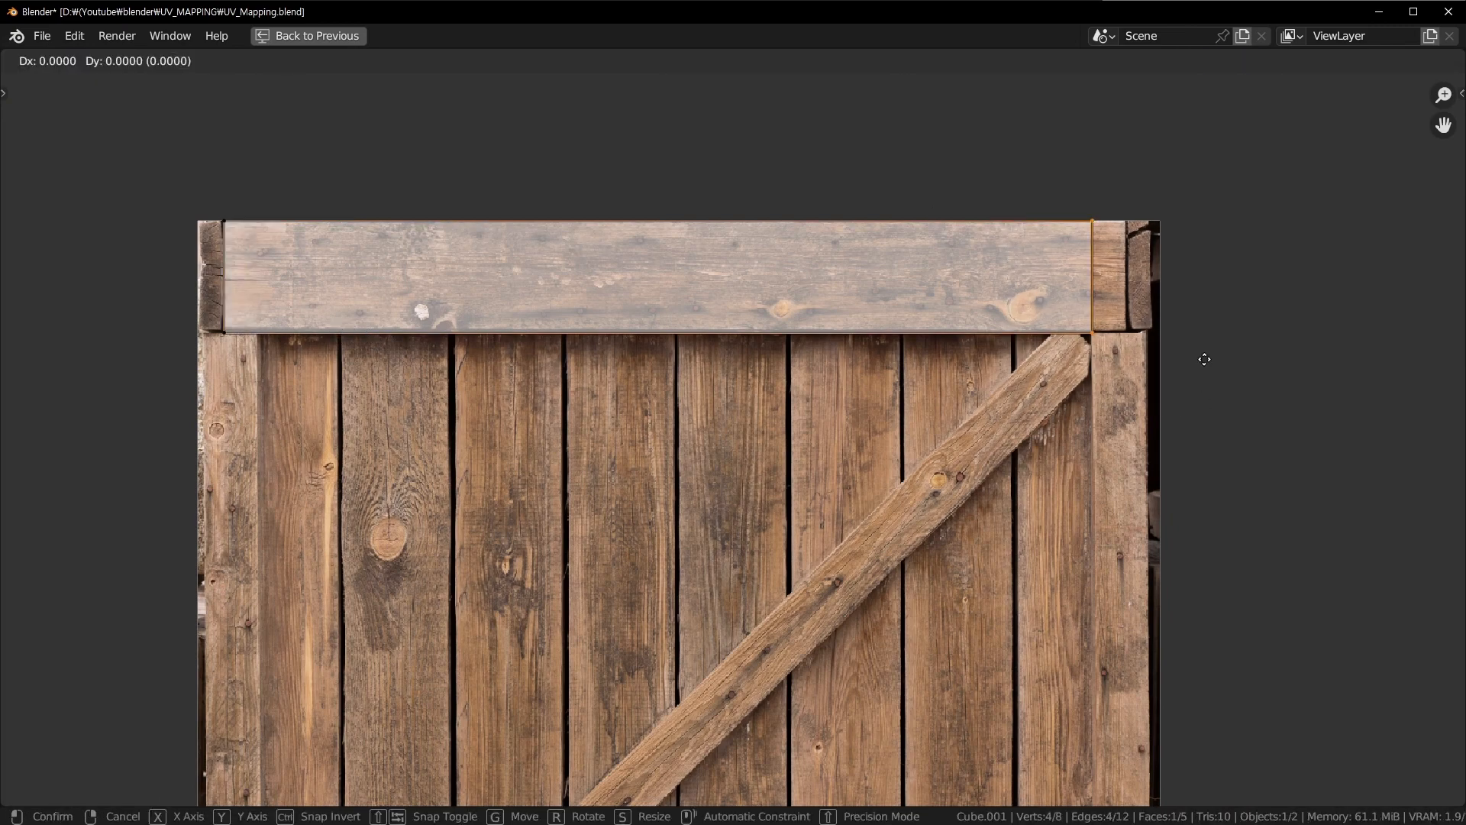
key(x)
key(Return)
key(Tab)
key(ctrl+space)
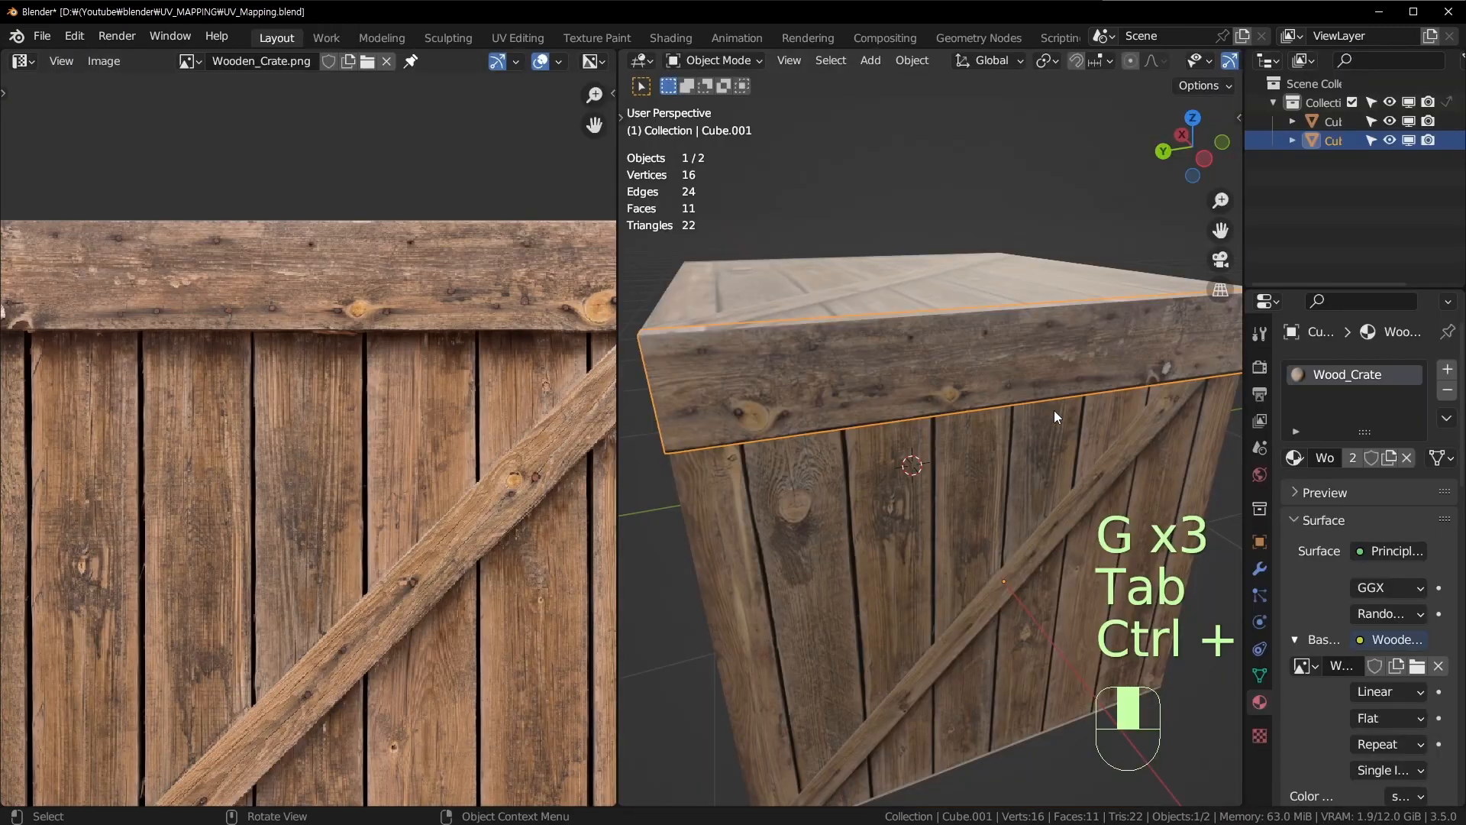
Step: Scale down the UV strip of the slab's narrow top face and place it over the texture's left vertical plank
middle_drag(1054, 411, 1006, 223)
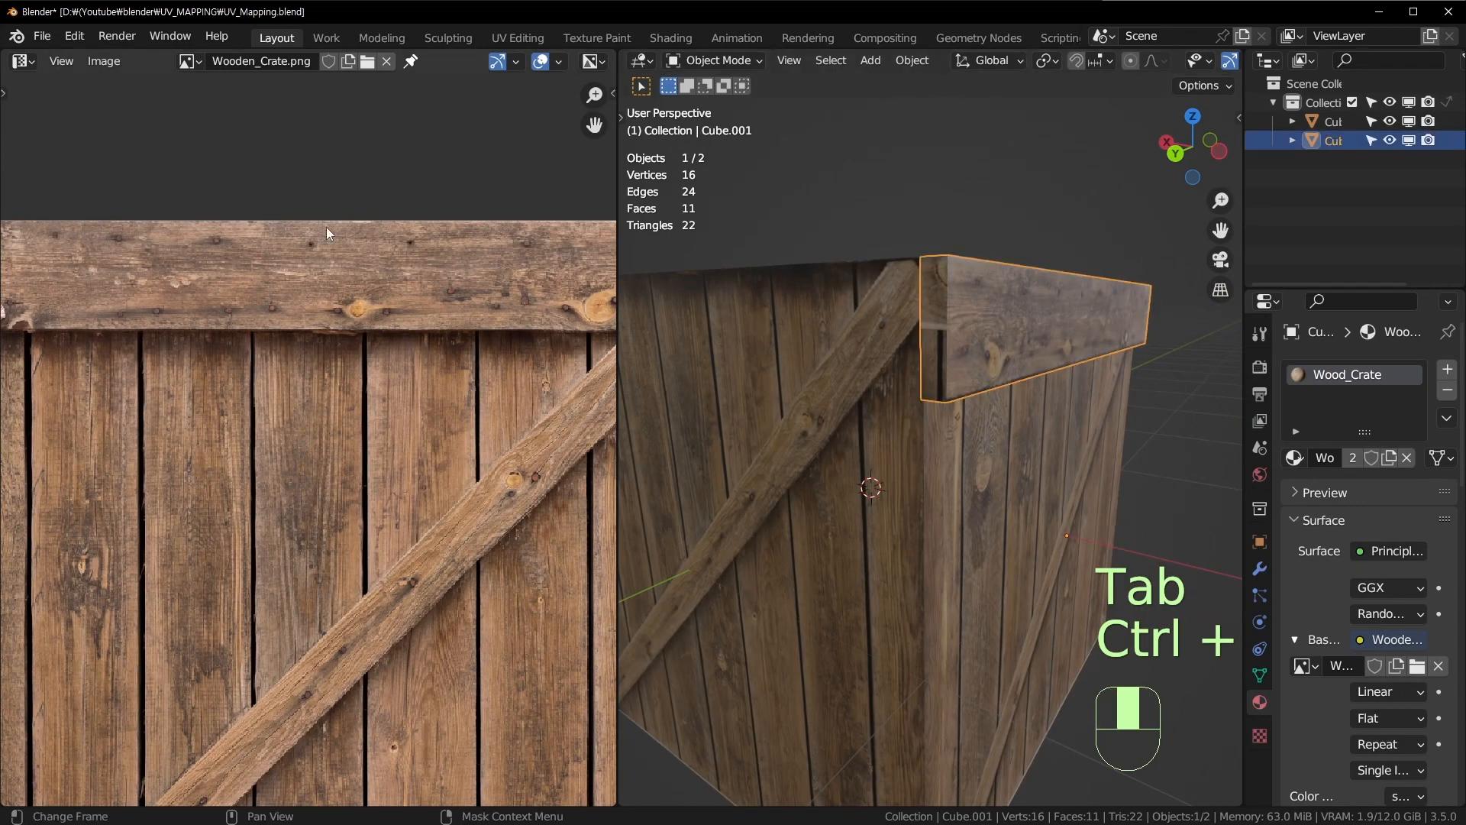
scroll(341, 333, down, 2)
middle_drag(1078, 387, 863, 397)
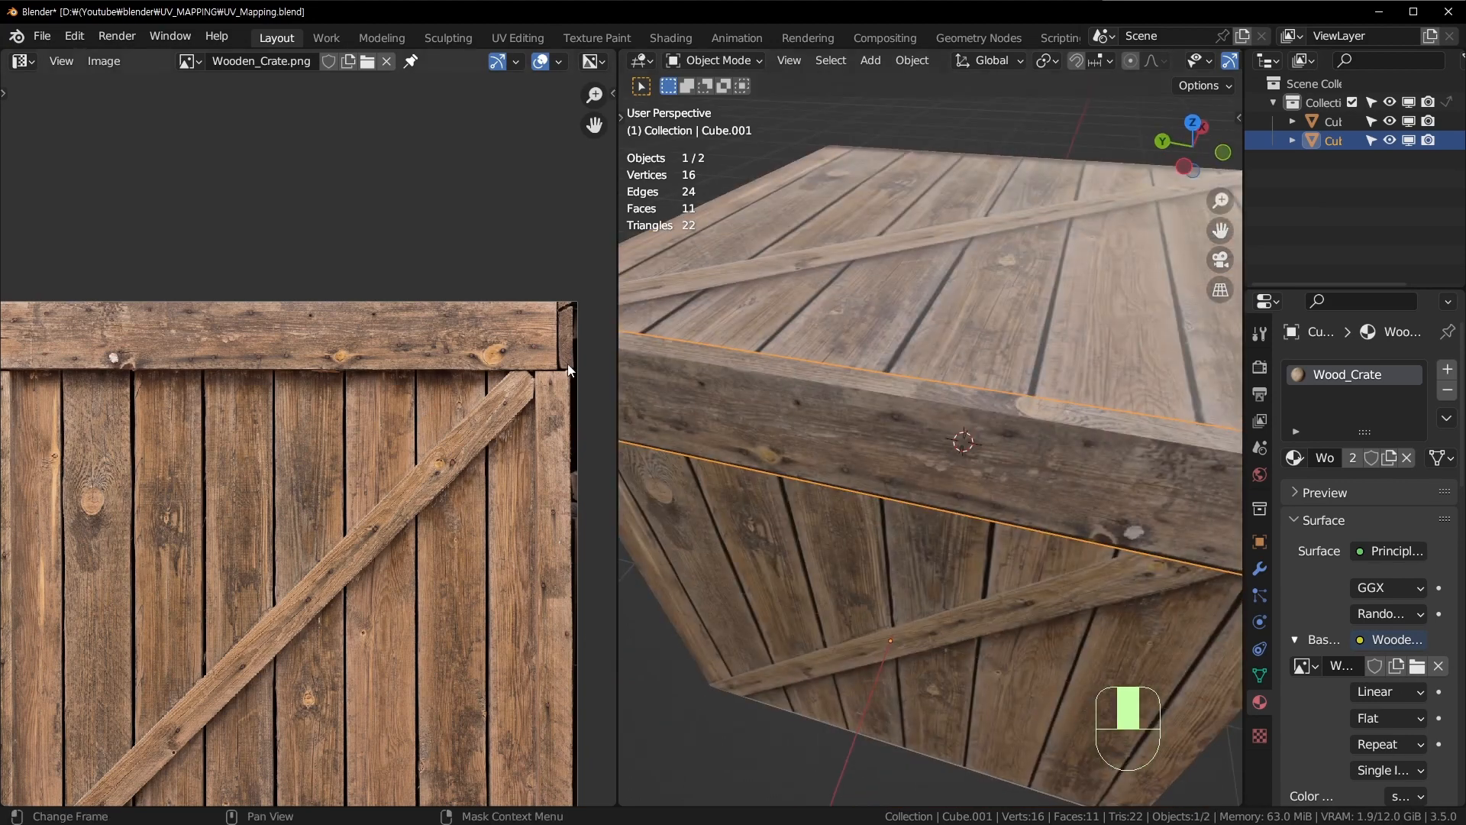
key(Tab)
key(3)
middle_drag(205, 583, 292, 453)
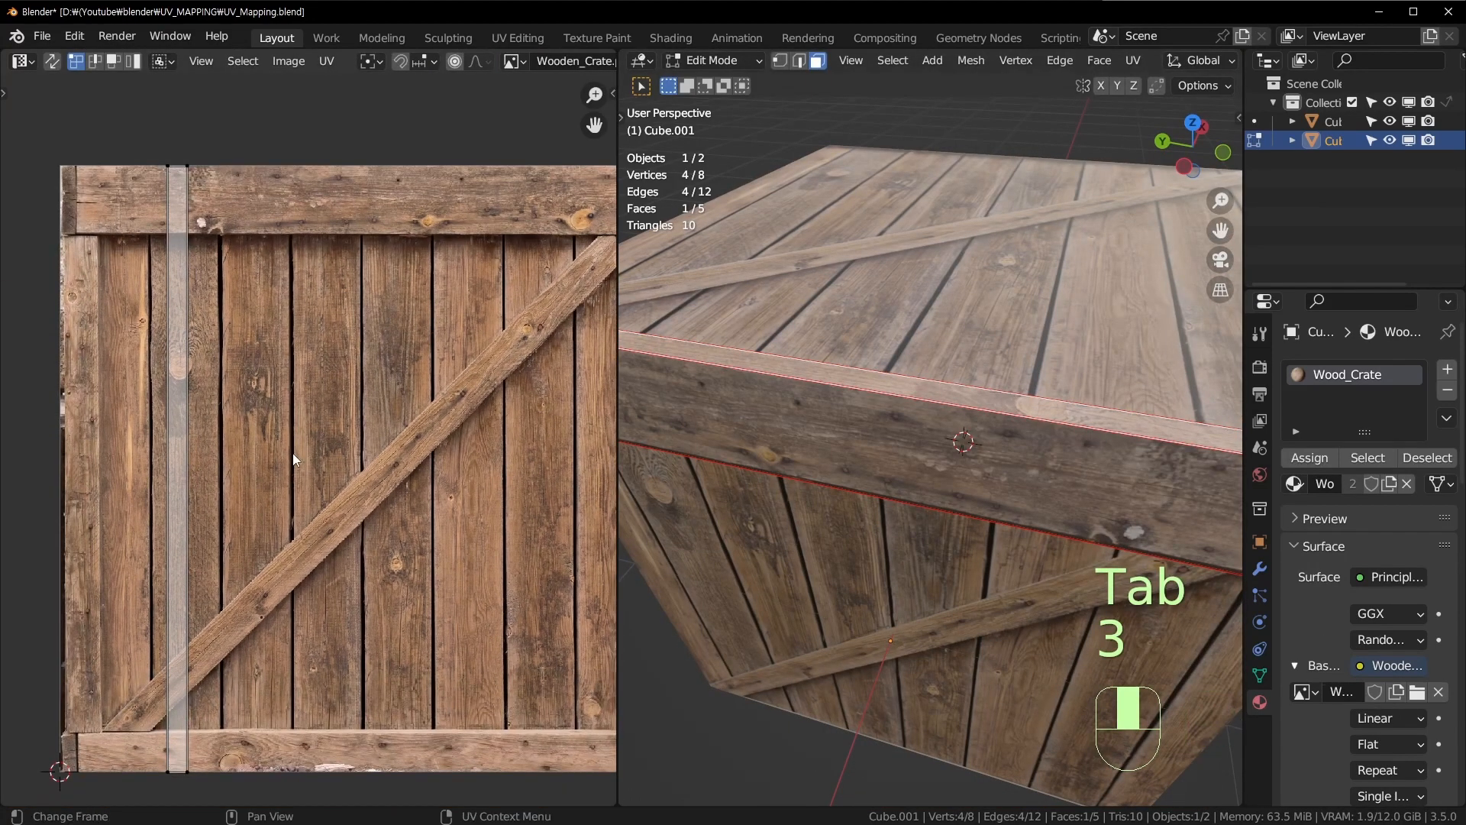
key(a)
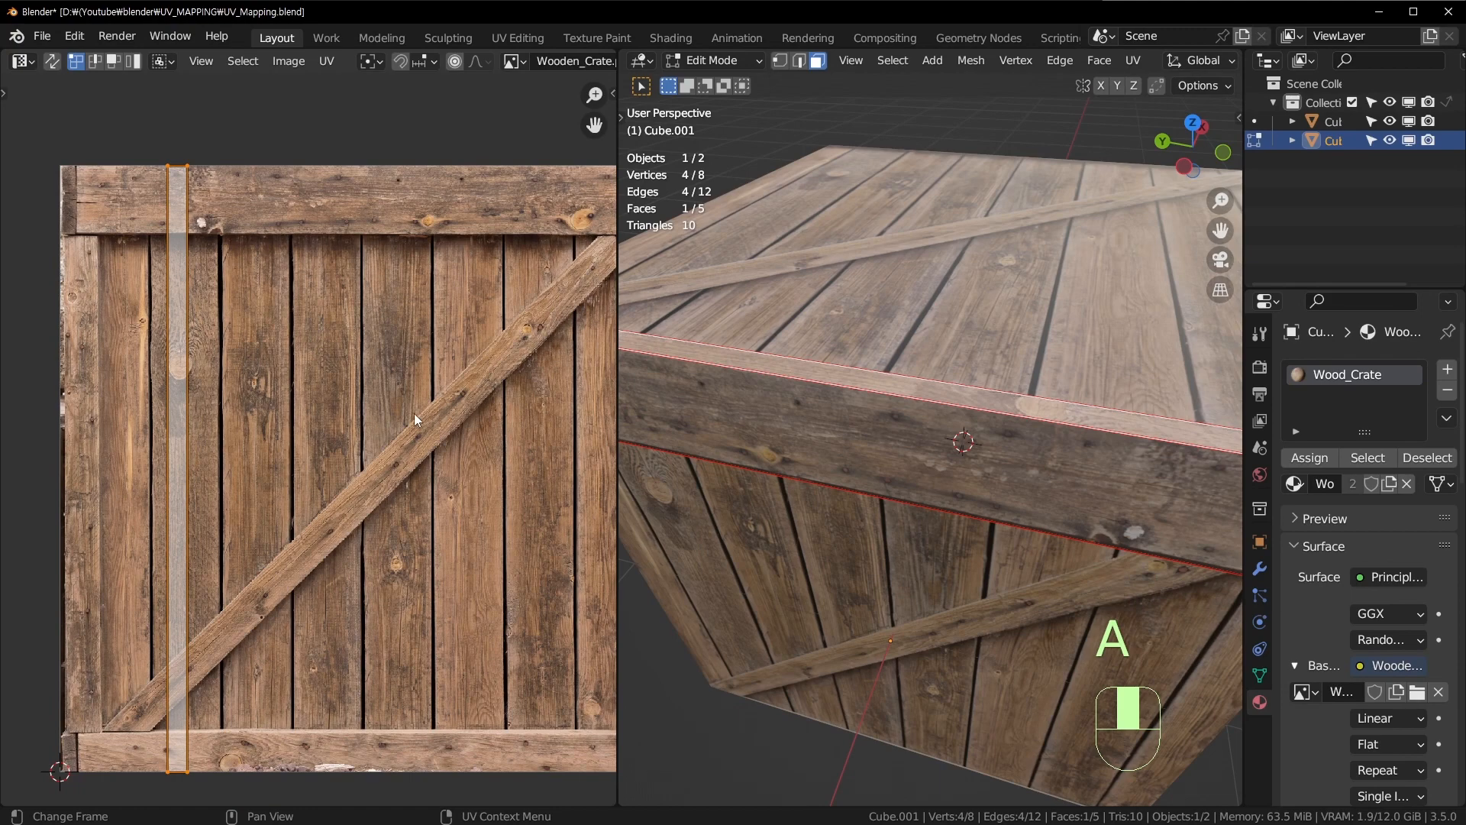
key(s)
click(396, 414)
key(g)
click(417, 412)
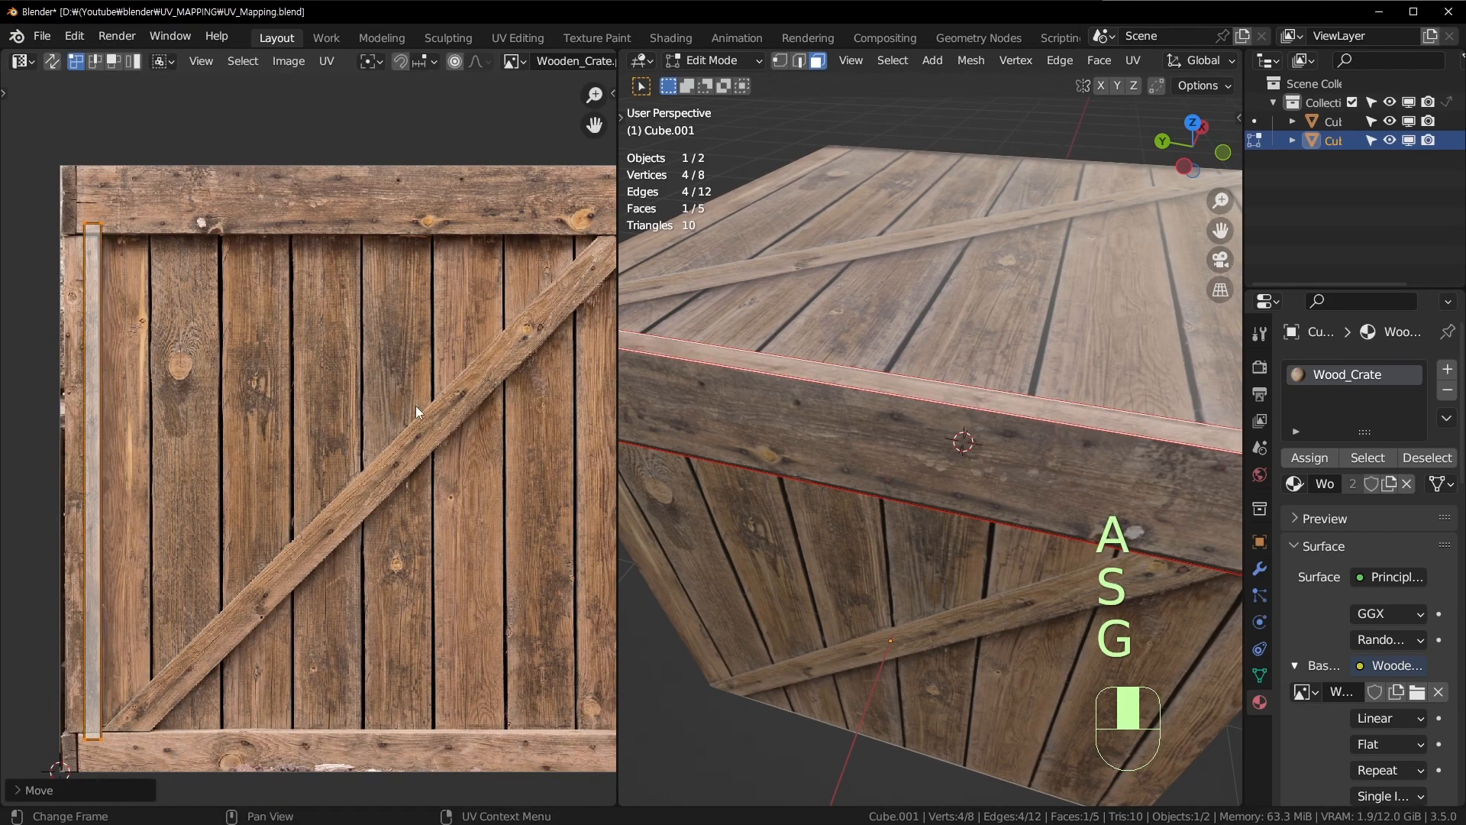
Step: Shrink the top face's UV strip further, fit it inside the left vertical plank and leave mesh editing
key(s)
click(405, 413)
key(g)
click(393, 412)
middle_drag(913, 431, 886, 465)
key(Tab)
scroll(993, 405, up, 3)
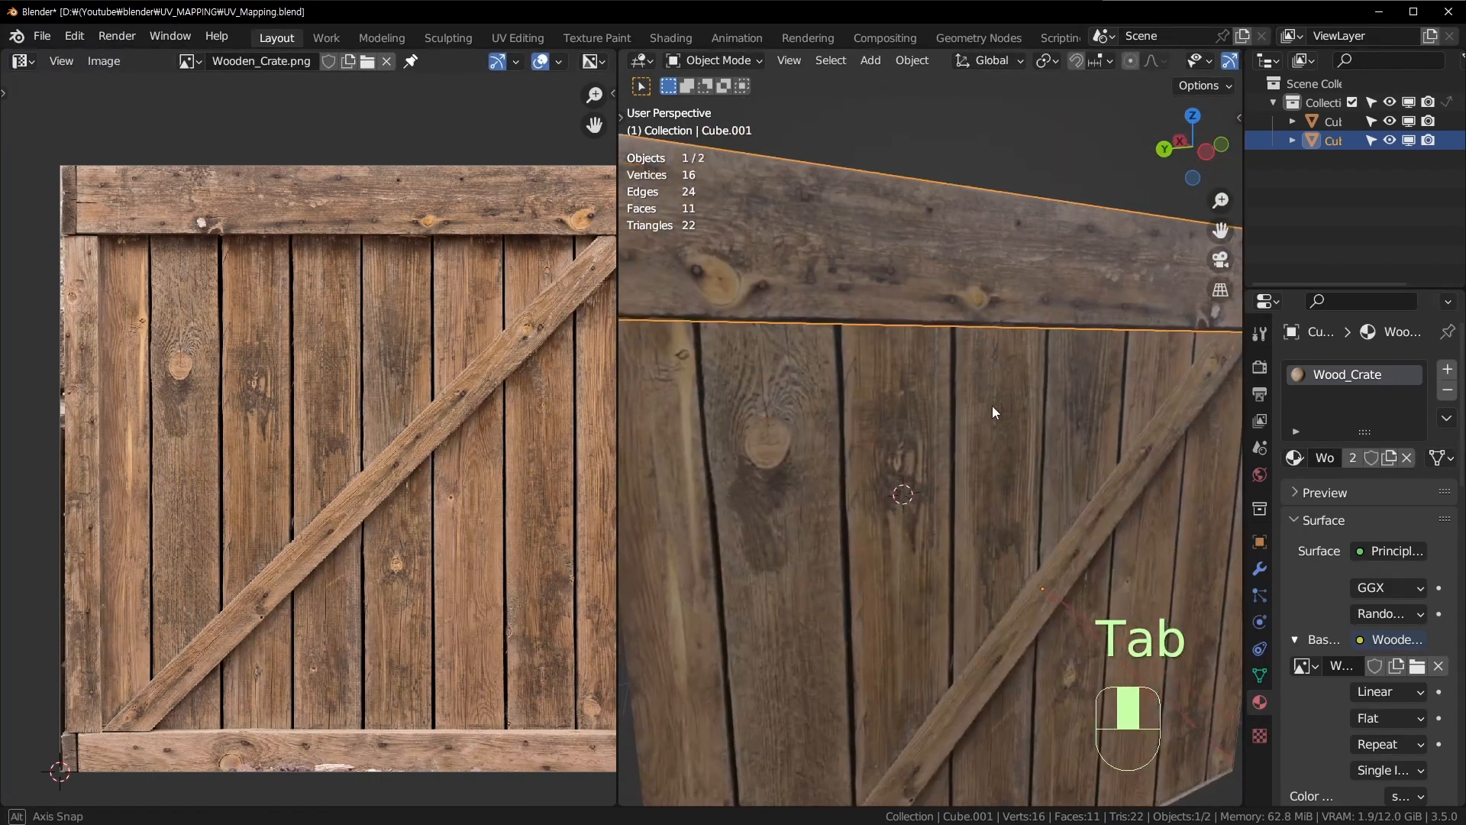
middle_drag(992, 405, 839, 452)
scroll(978, 430, down, 4)
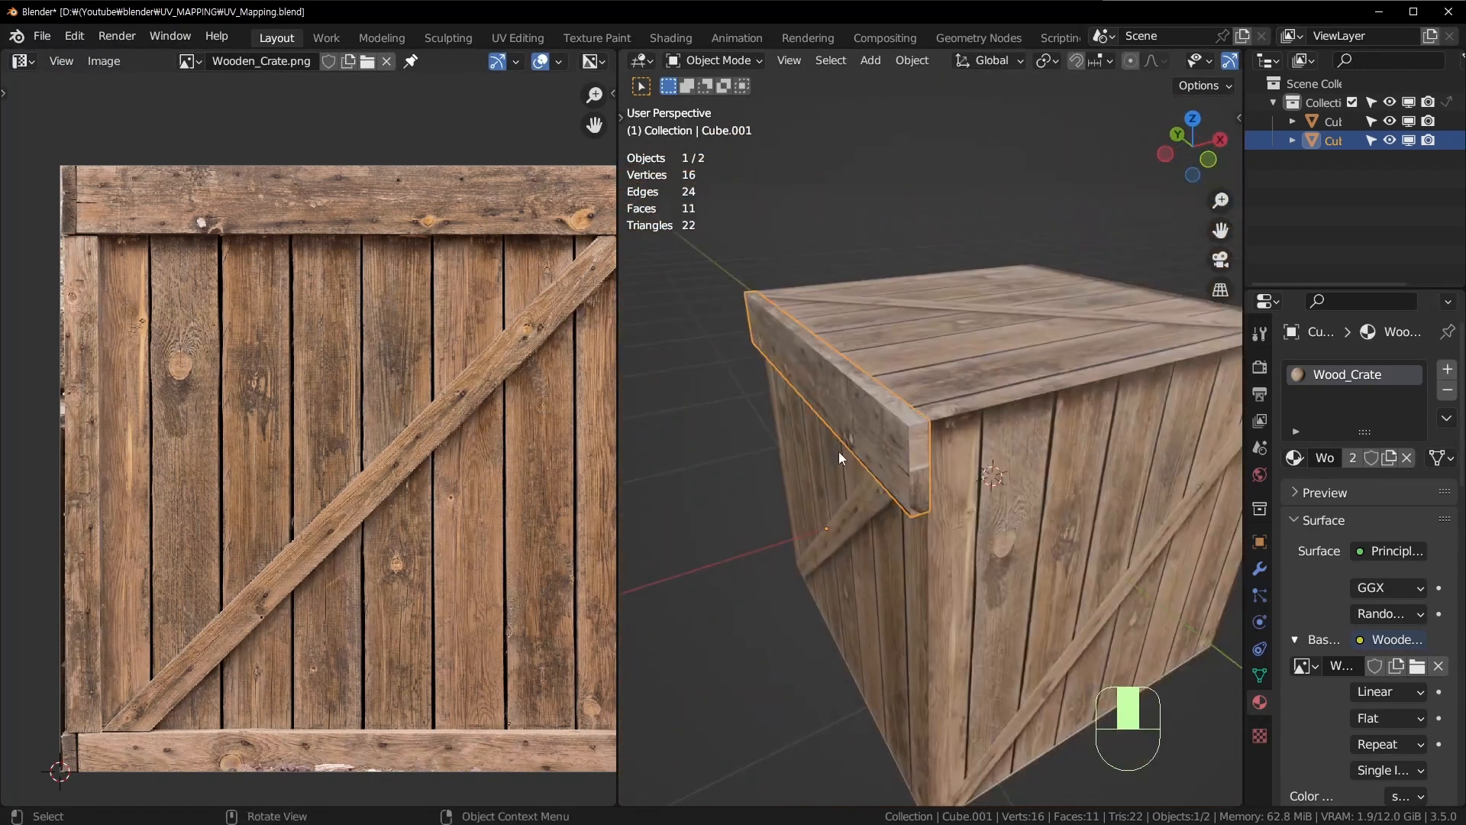
Step: Select the crate, set the render engine to Eevee and enable Ambient Occlusion
click(918, 286)
click(1260, 367)
click(1409, 368)
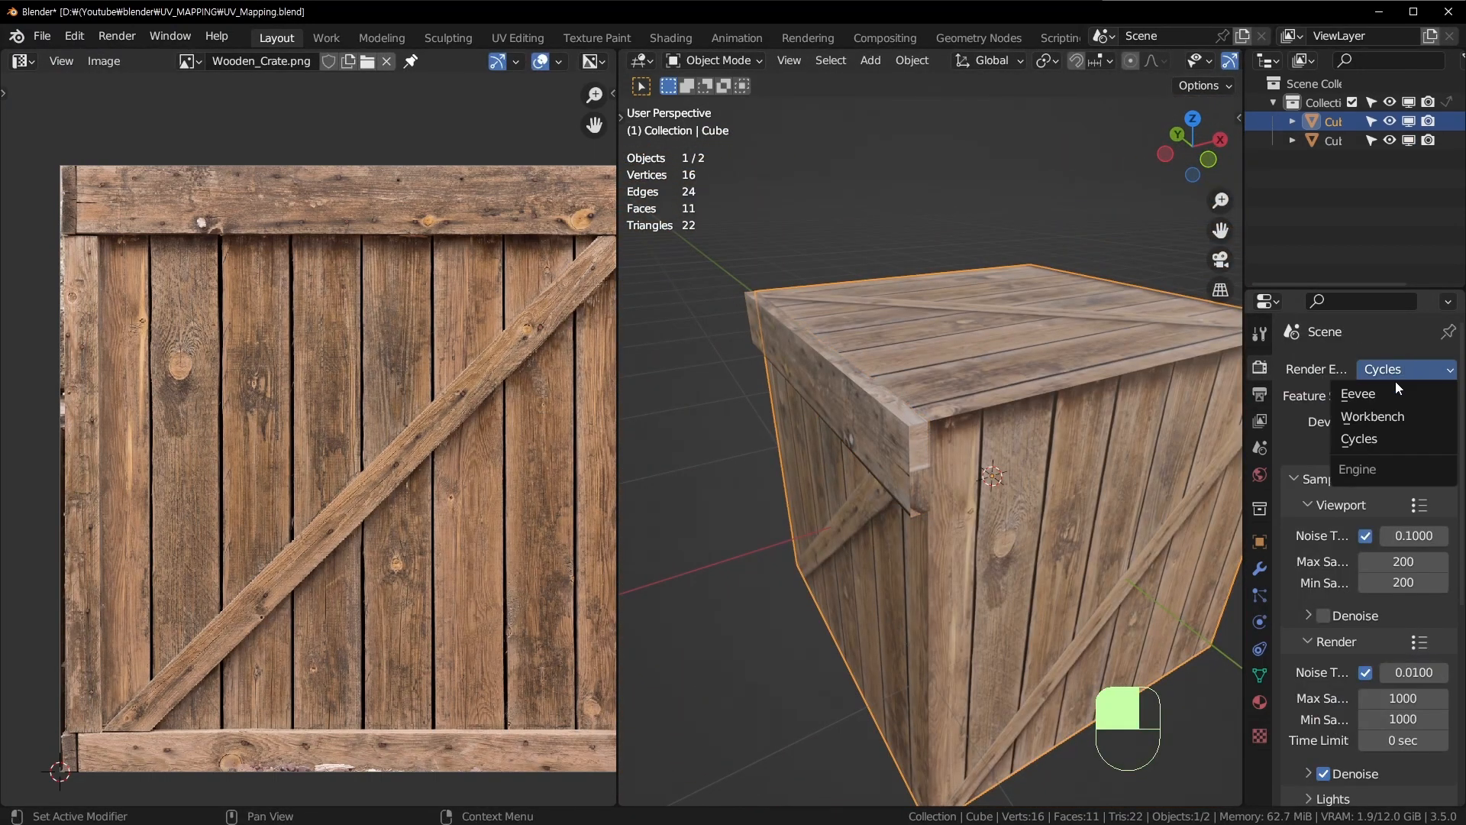
click(1382, 388)
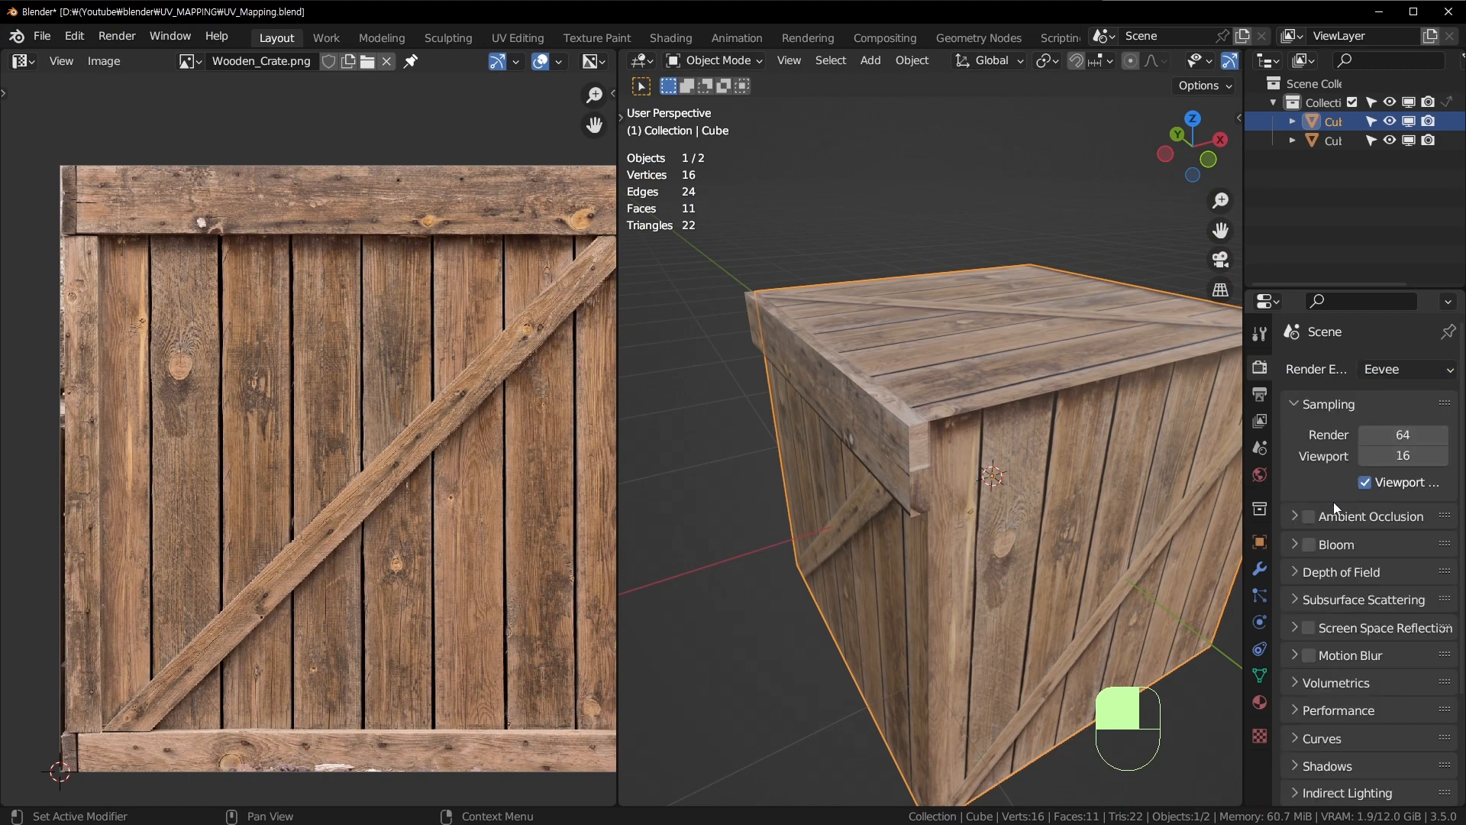
middle_drag(1060, 452, 1058, 241)
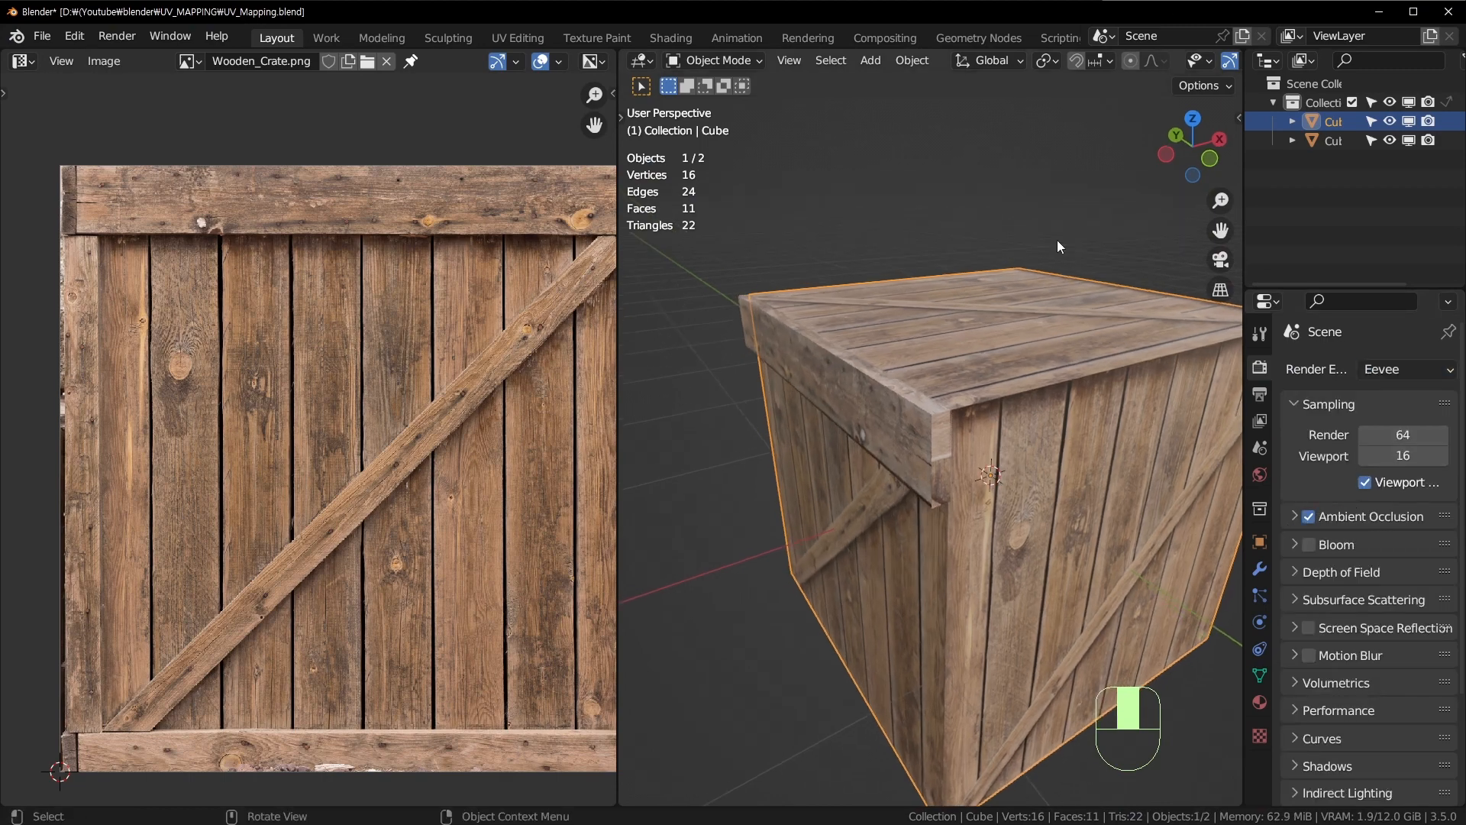
Step: Display the viewport in rendered shading and brighten the world background color to light grey
middle_drag(1179, 55, 867, 110)
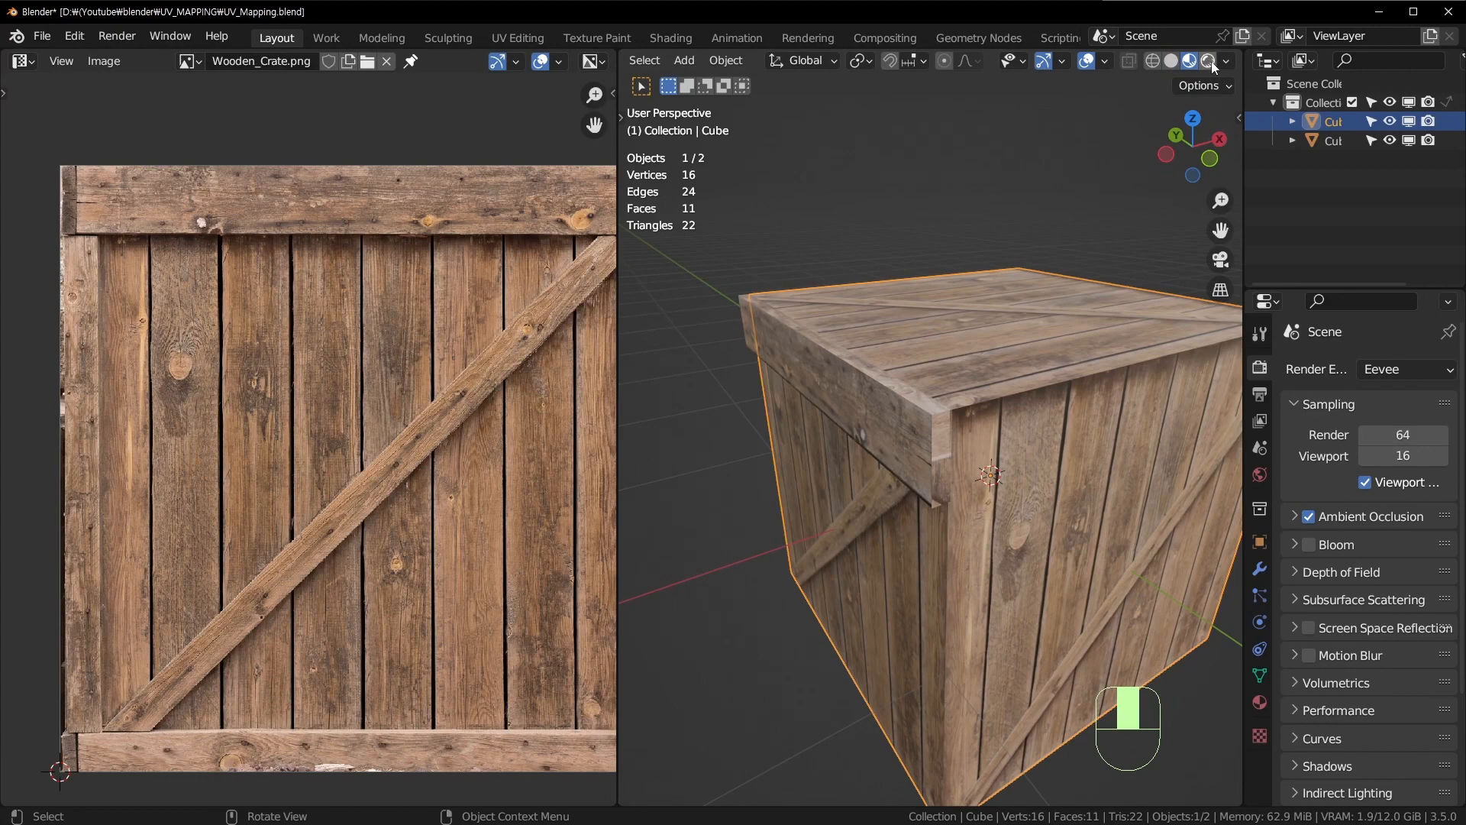
click(1209, 61)
mouse_move(1054, 290)
middle_down()
mouse_move(1014, 341)
mouse_move(1252, 485)
middle_up()
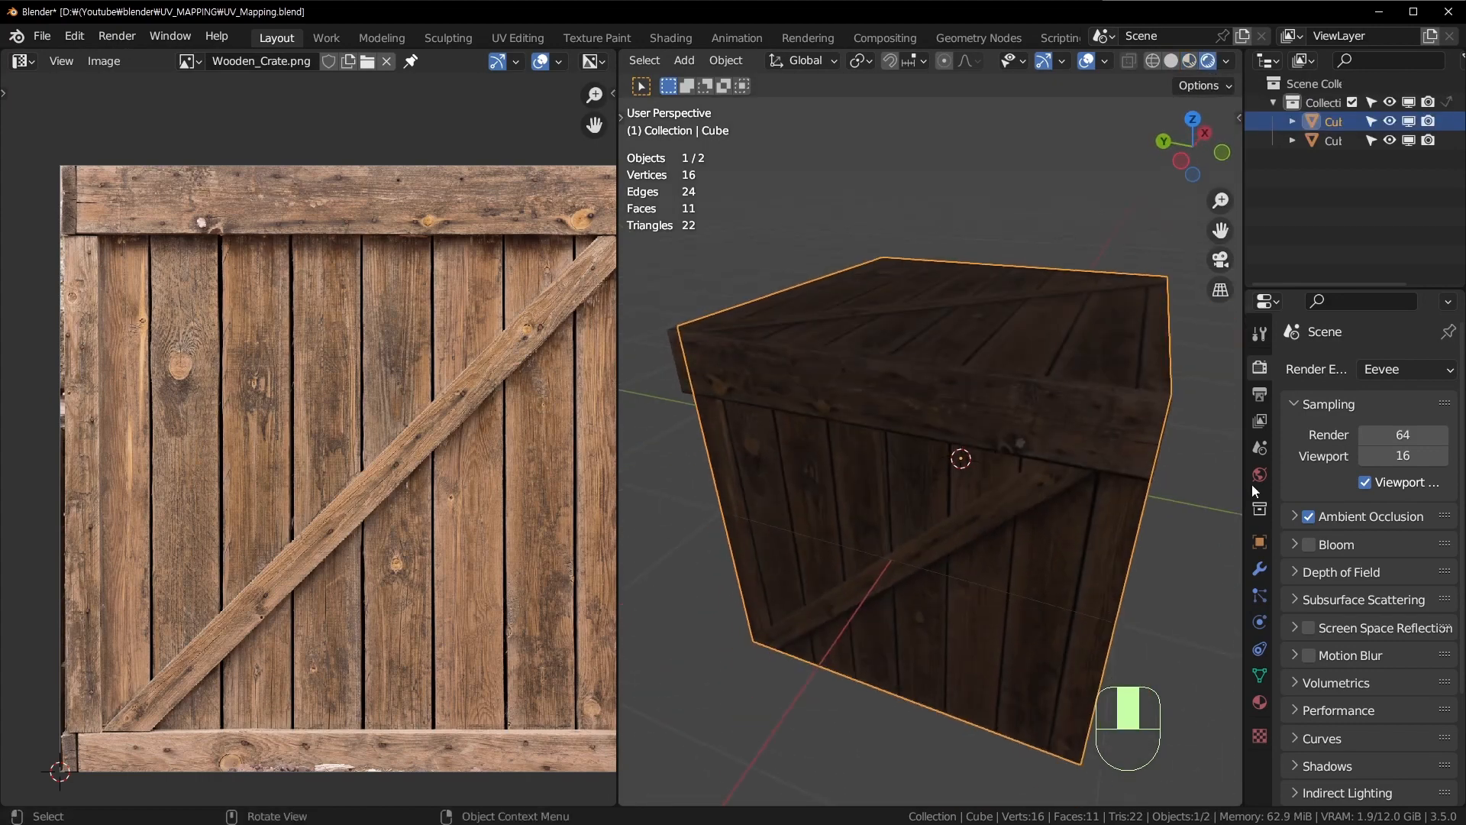
click(1260, 474)
click(1394, 509)
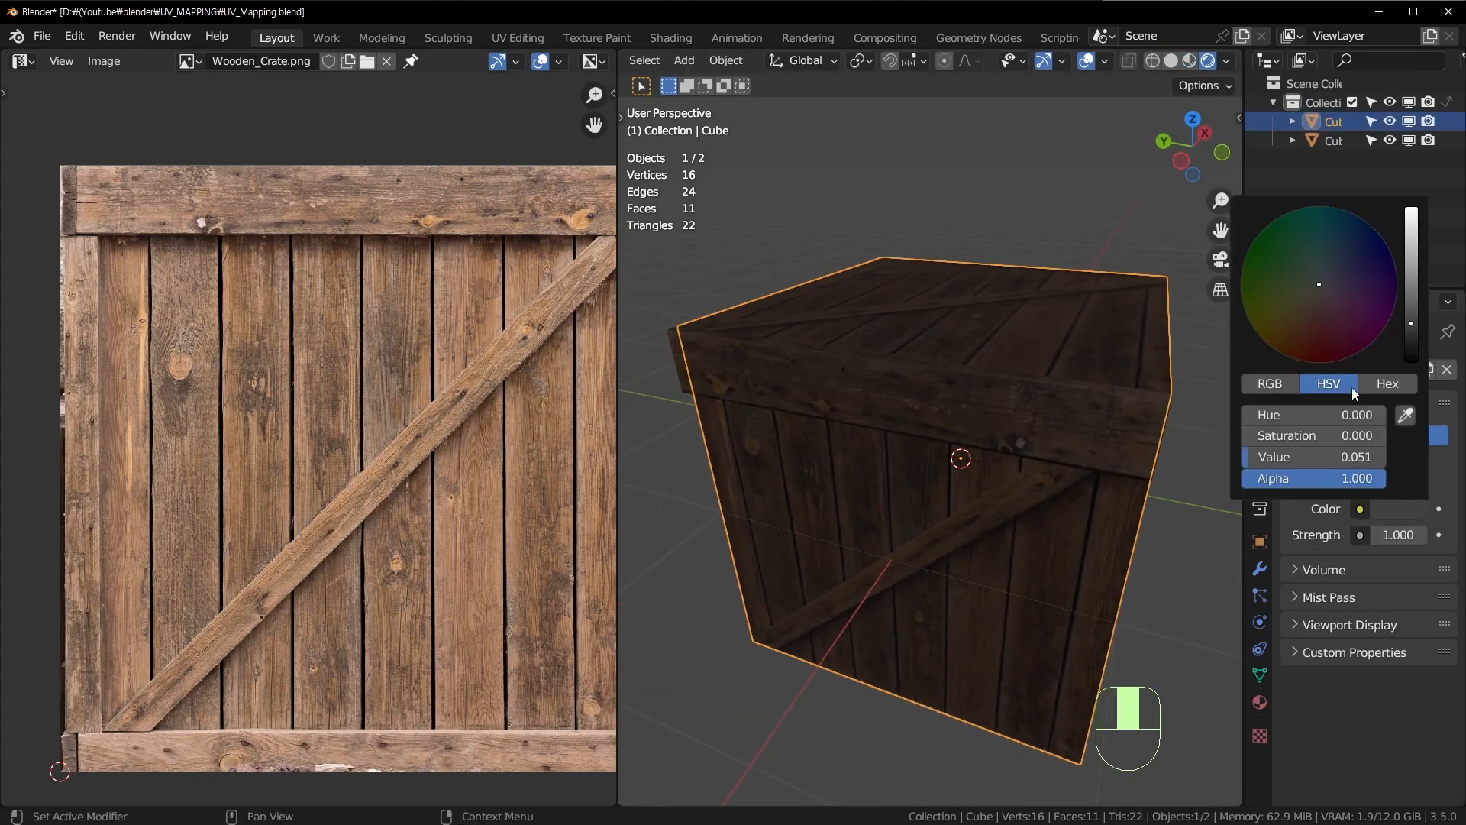
drag(1412, 324, 1412, 269)
middle_drag(974, 416, 1368, 351)
scroll(840, 472, up, 3)
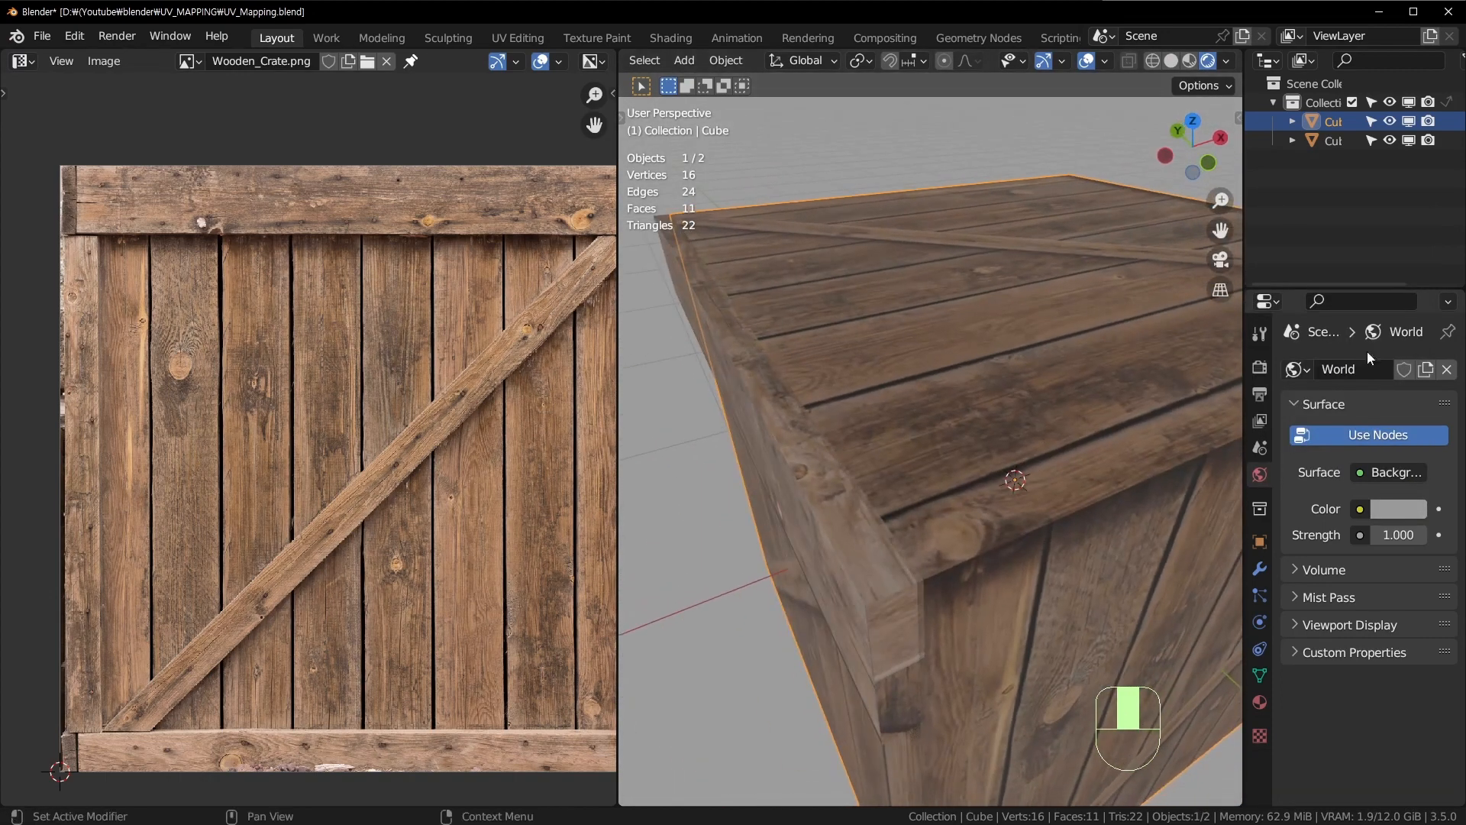
Step: Set the Ambient Occlusion distance to 0.96 m and return the viewport to material preview shading
click(1257, 370)
click(1309, 517)
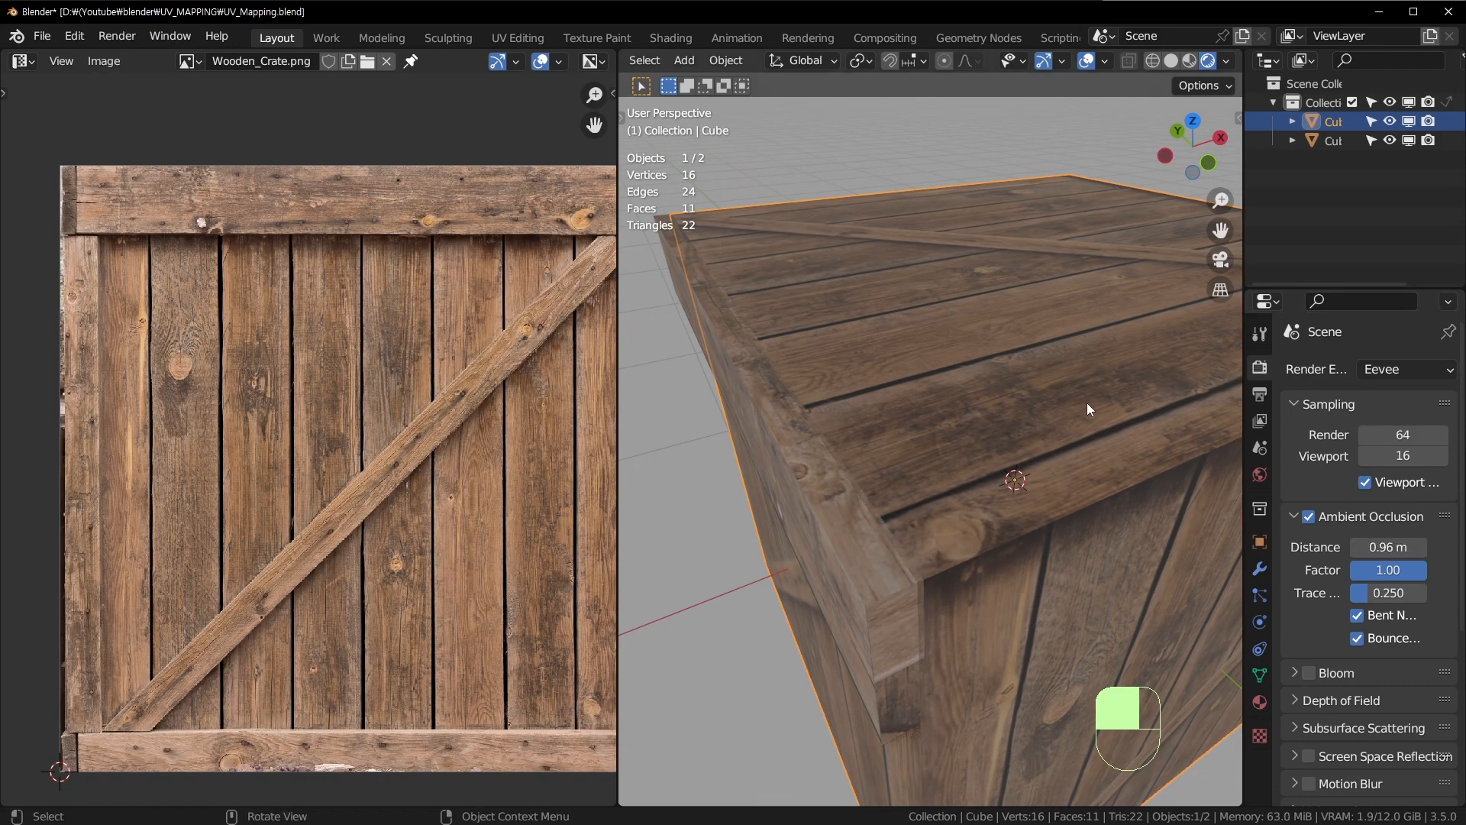
middle_drag(1087, 402, 1061, 270)
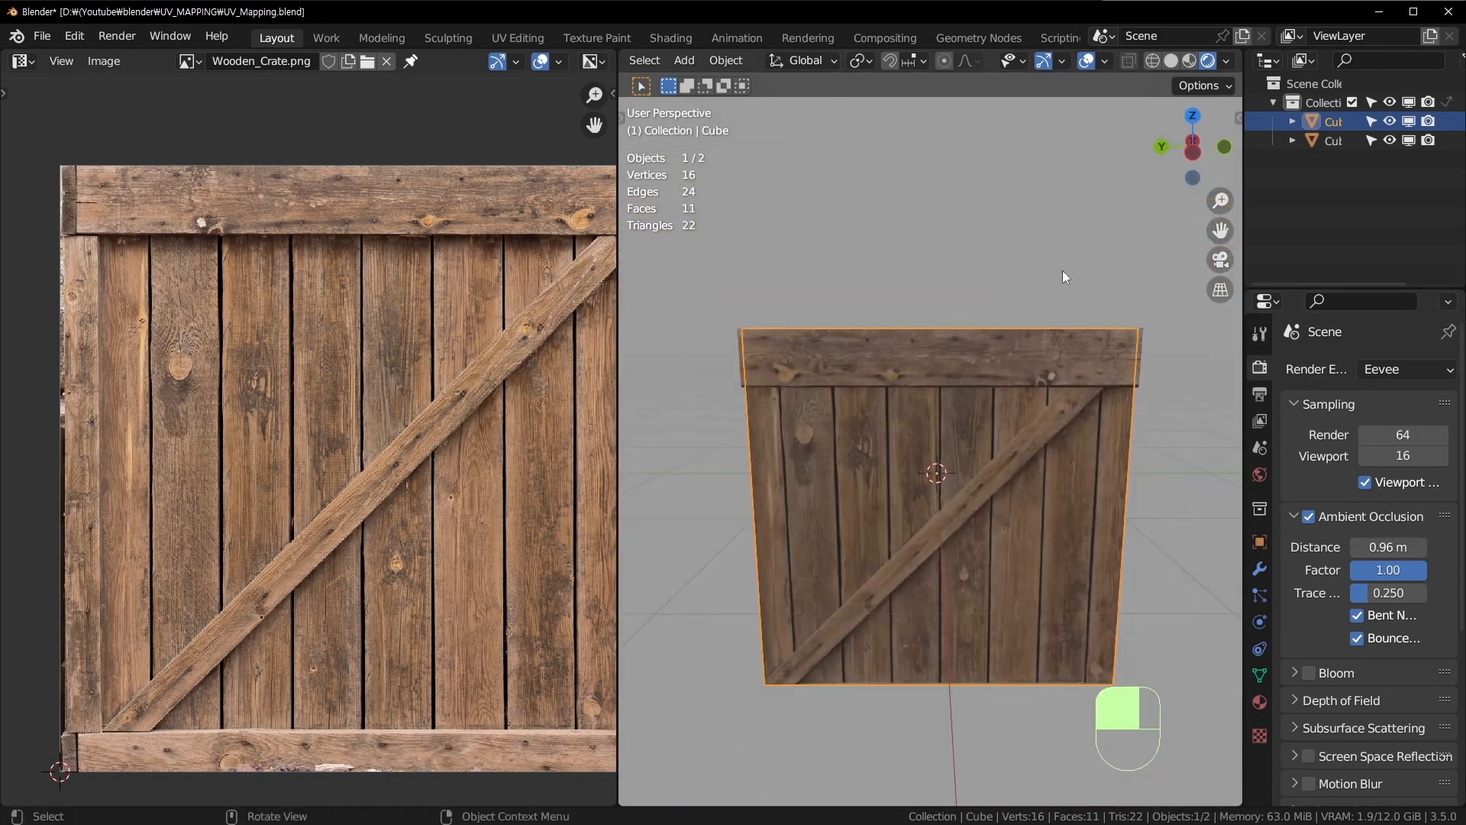
click(1190, 60)
middle_drag(1075, 372, 895, 497)
scroll(896, 498, up, 2)
scroll(877, 506, down, 1)
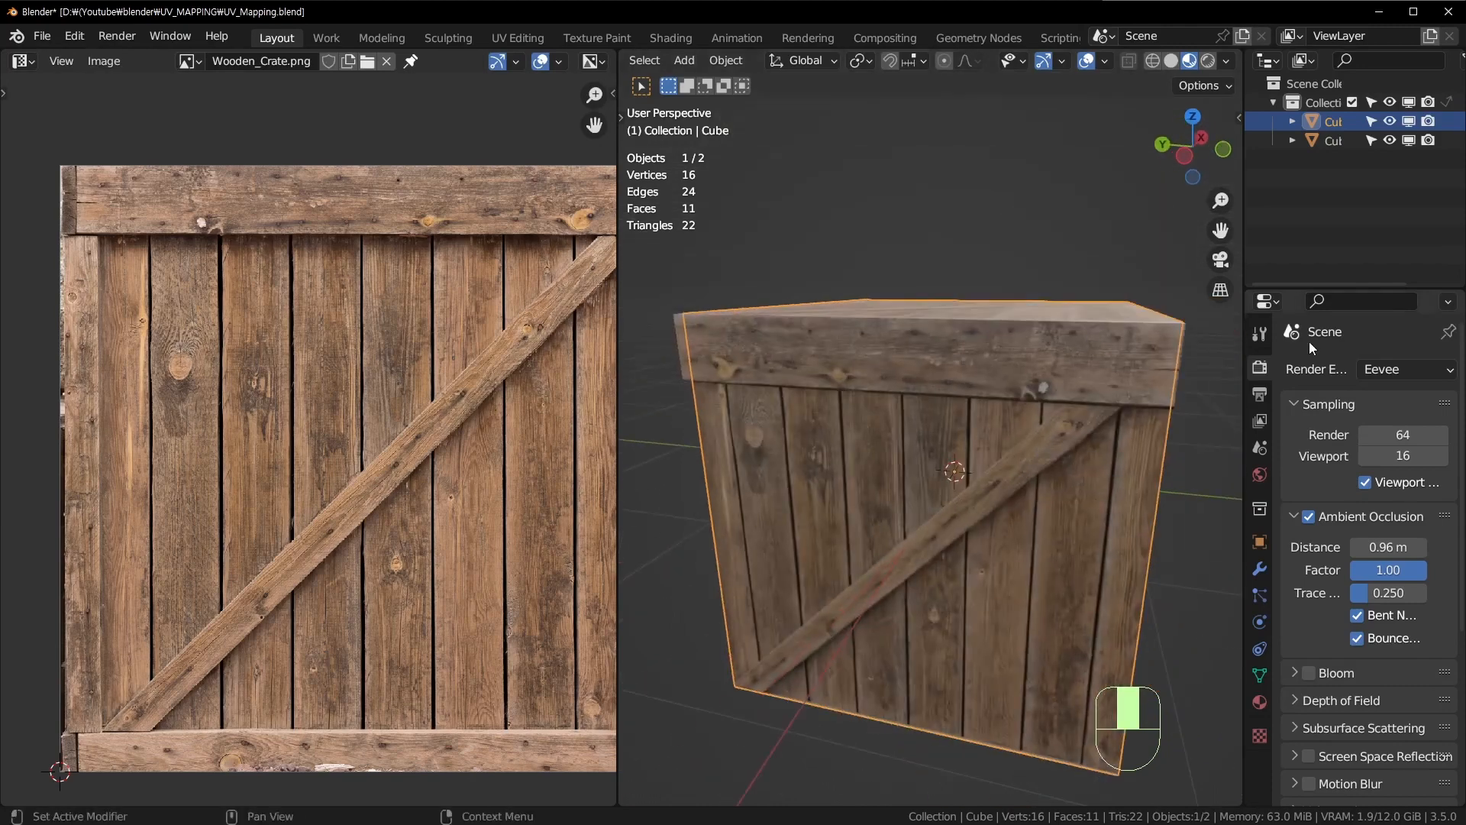
Step: Select the slab, select all its faces in mesh editing and clear the UV selection
middle_drag(1069, 428, 914, 336)
click(909, 323)
middle_drag(1074, 376, 1026, 468)
key(Tab)
key(a)
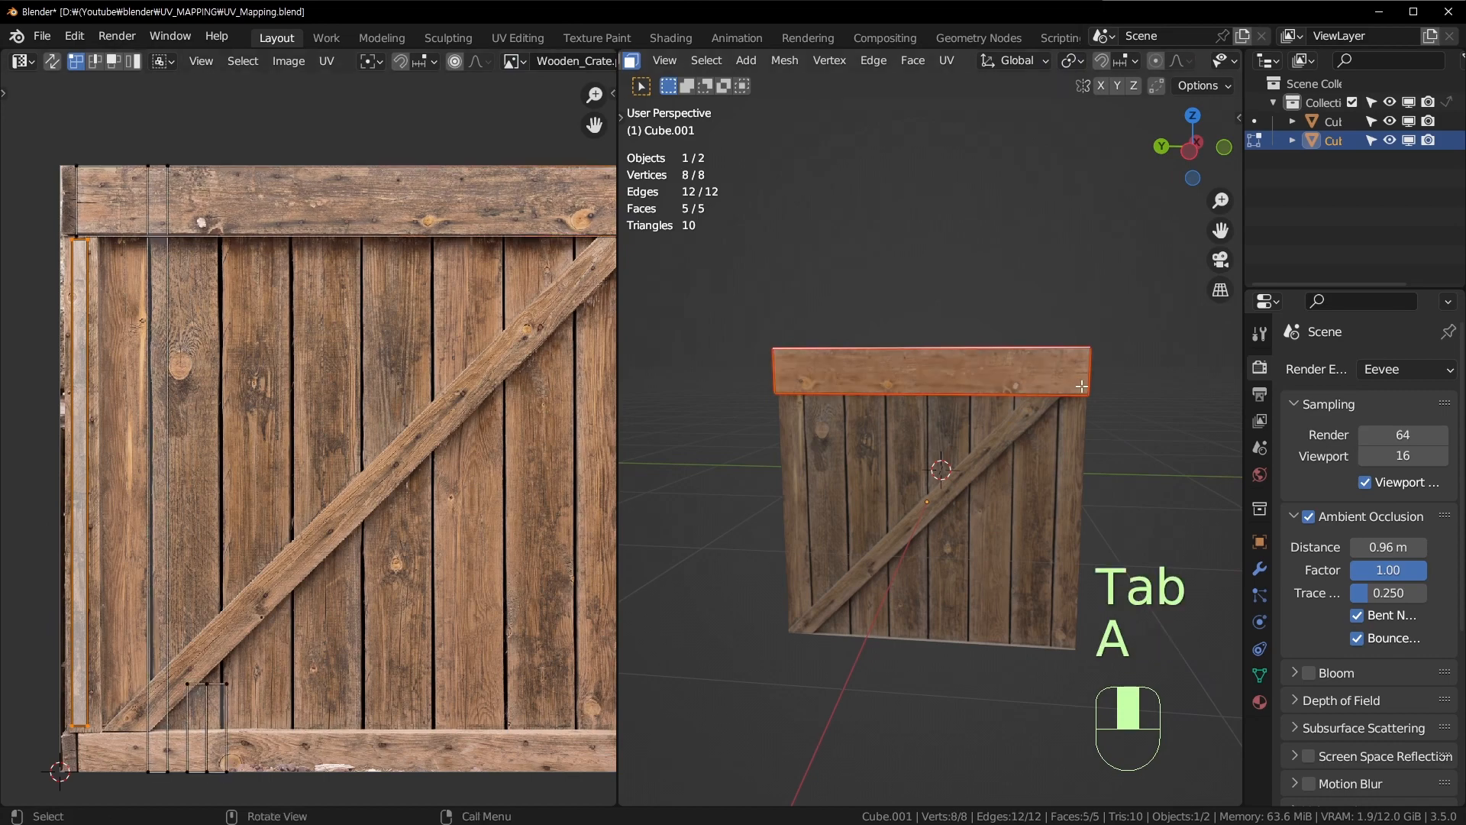
shift+scroll(229, 672, down, 3)
click(195, 652)
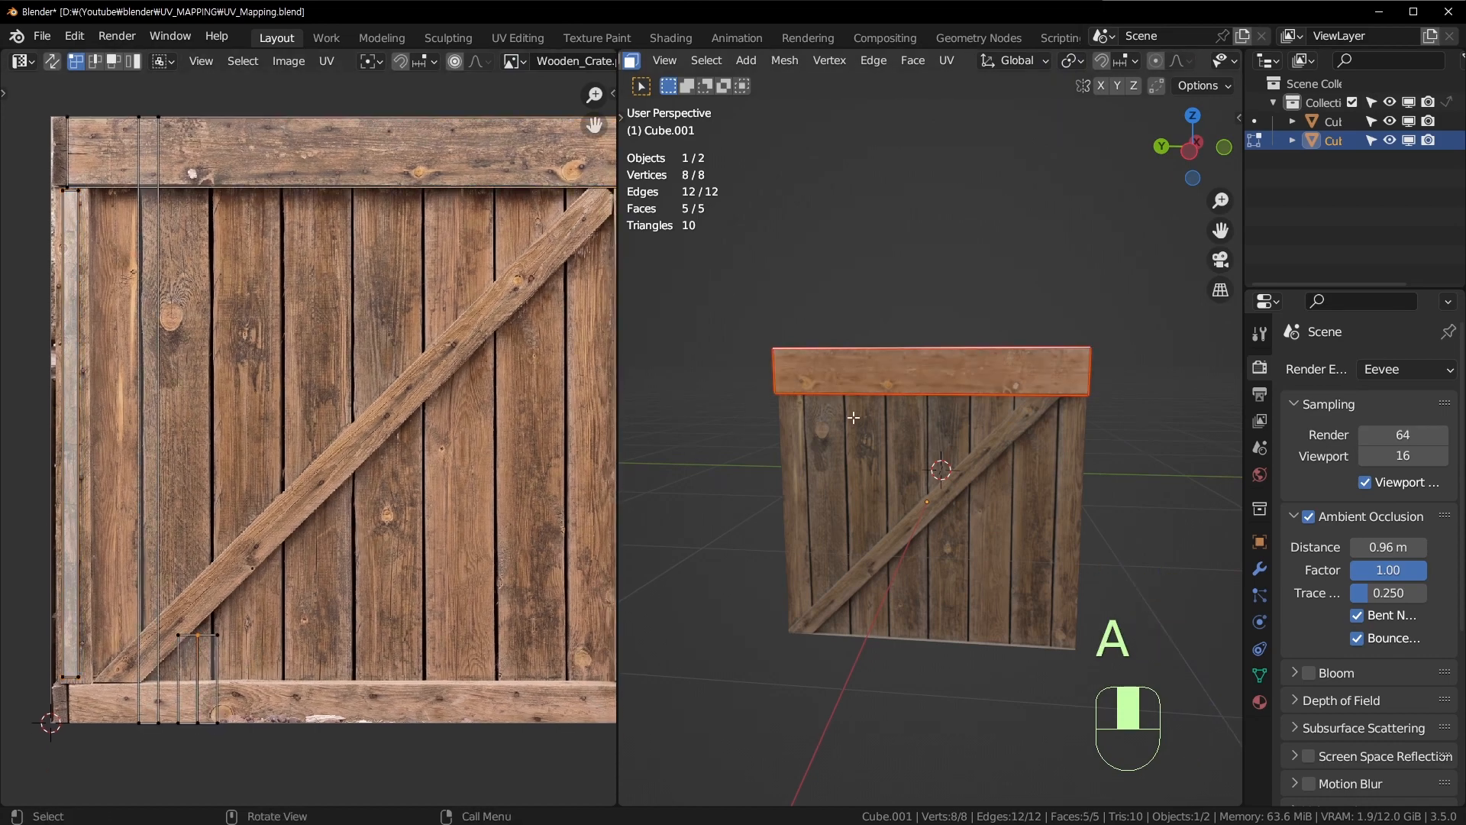
Step: Select all faces of the slab and pick the tall narrow UV island that spans the texture's full height
middle_drag(993, 458, 960, 424)
key(a)
scroll(960, 424, up, 2)
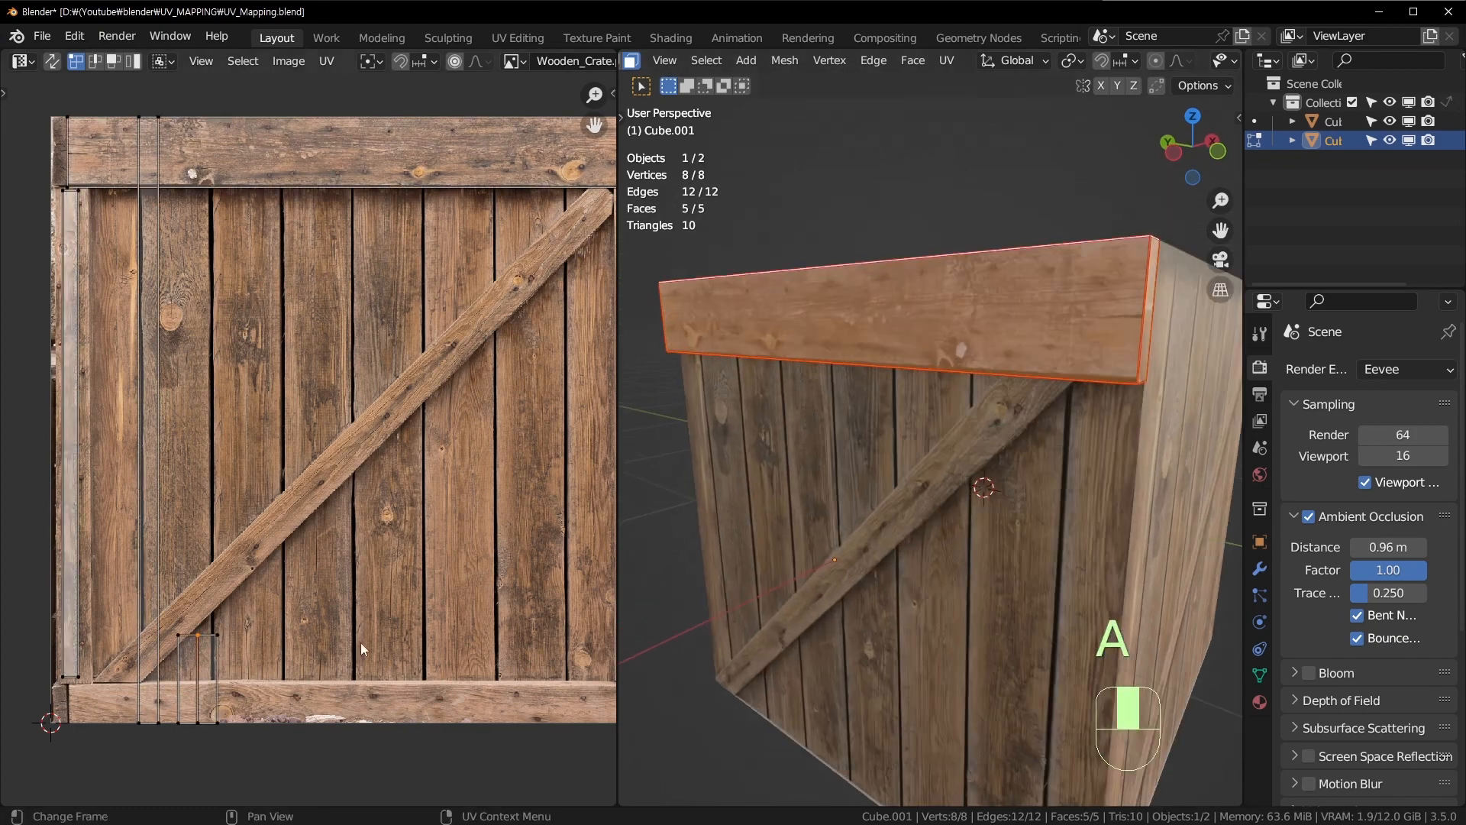
click(152, 420)
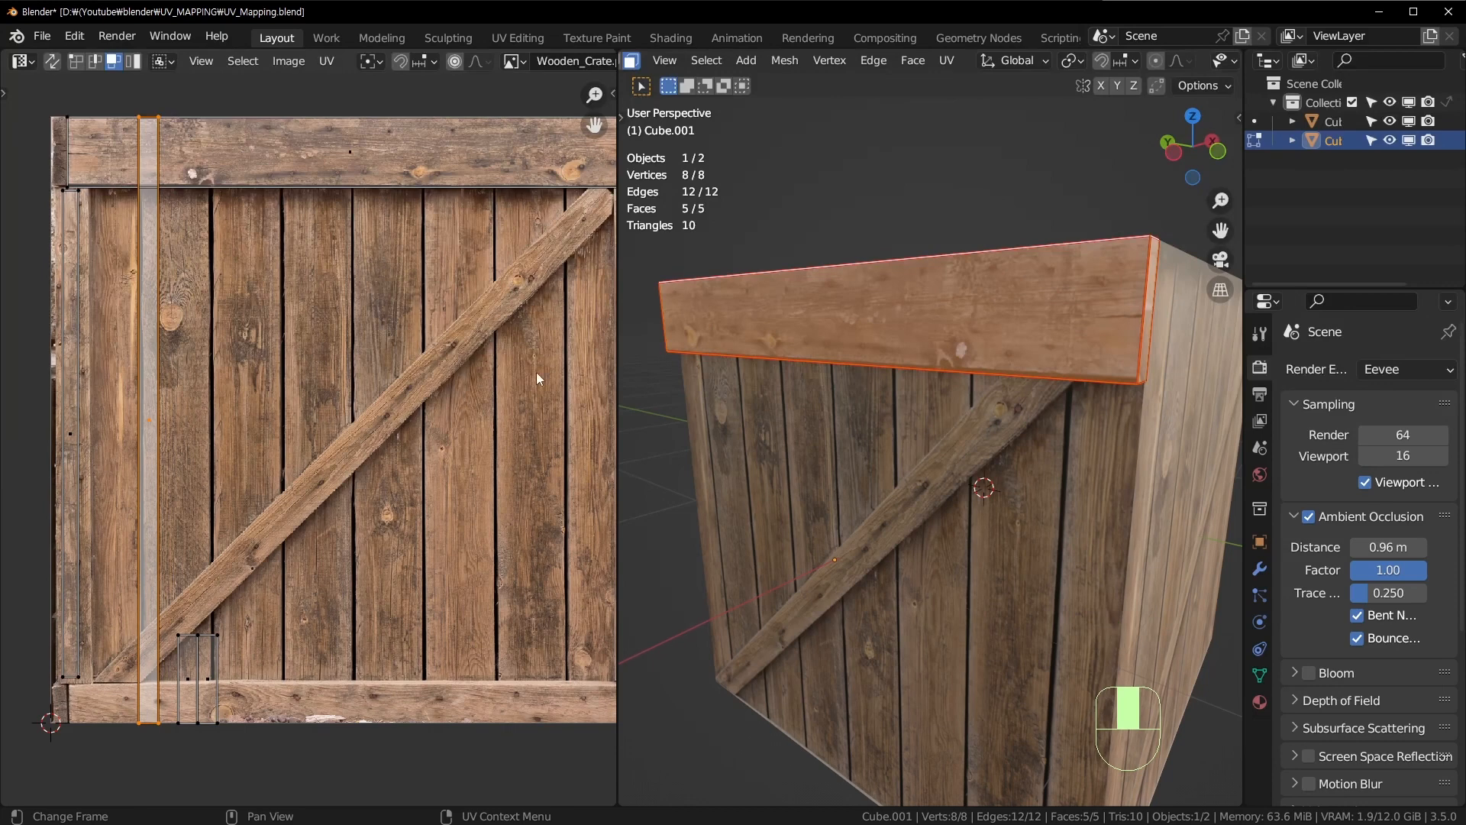
key(g)
key(r)
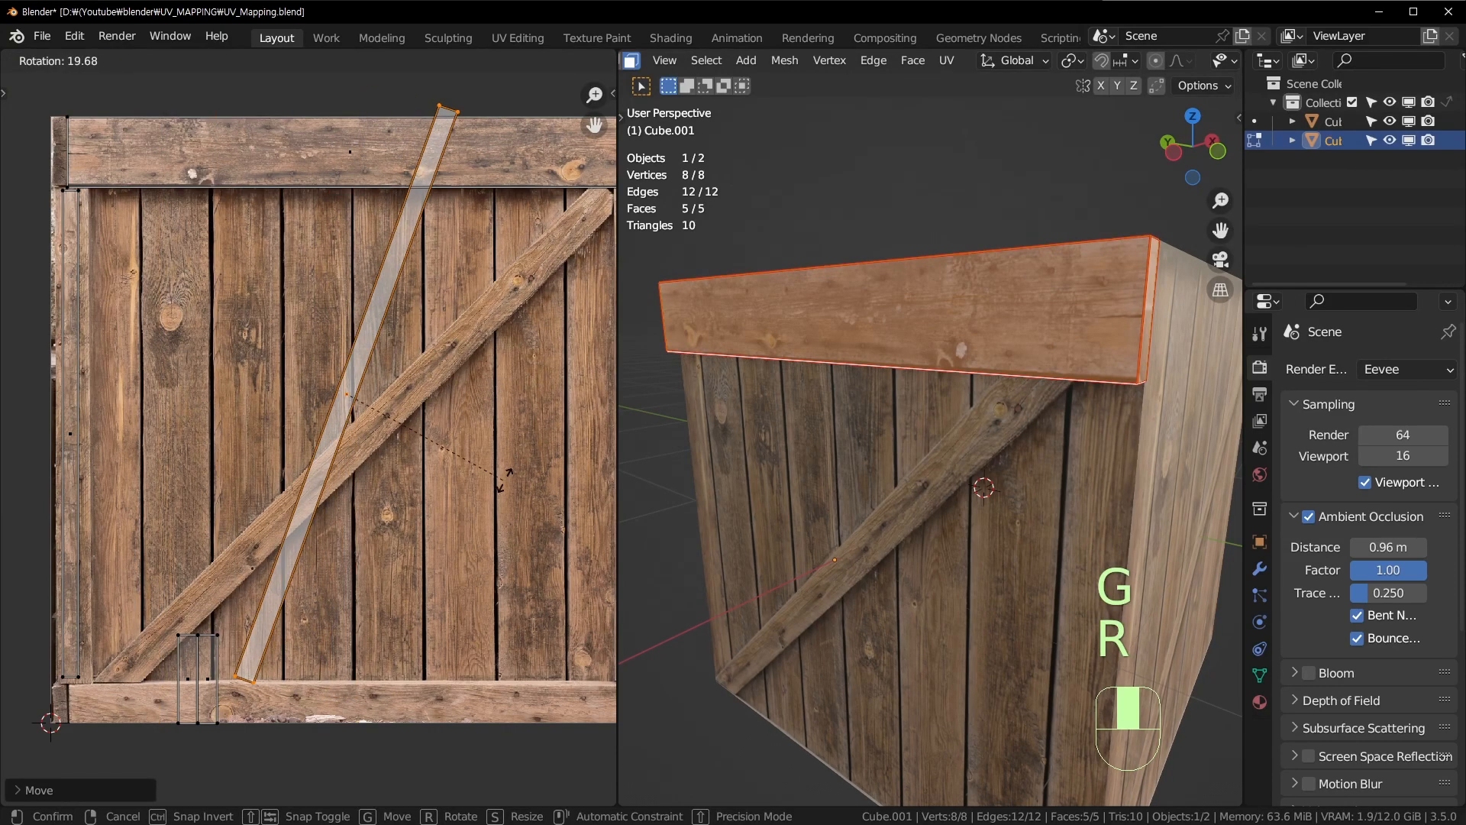
click(571, 441)
key(ctrl+z)
Step: Scale the tall narrow UV island down and move it onto the vertical border plank at the texture's right edge
shift+middle_drag(462, 387, 344, 403)
key(g)
click(575, 396)
key(s)
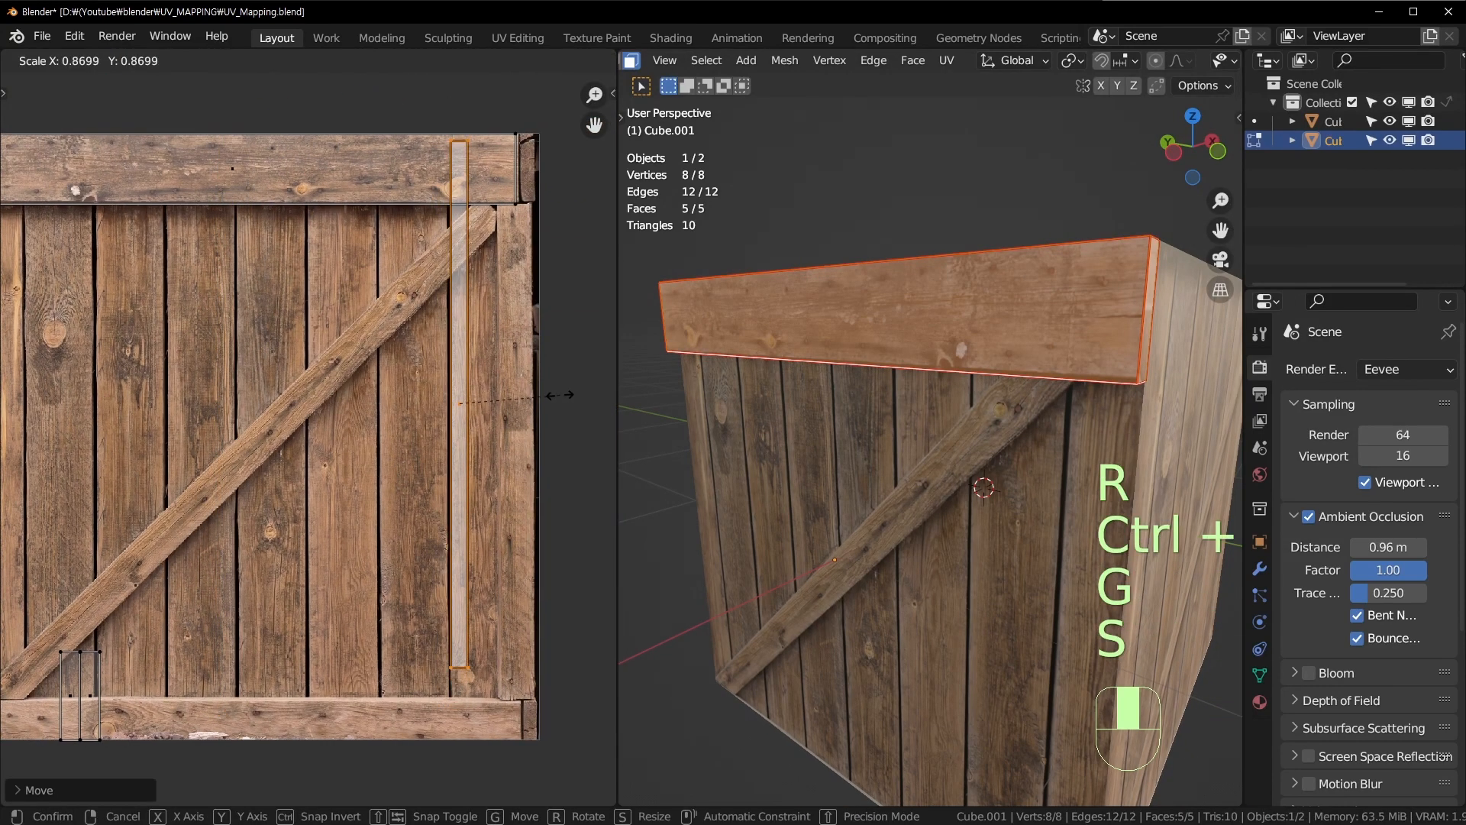
click(569, 401)
key(g)
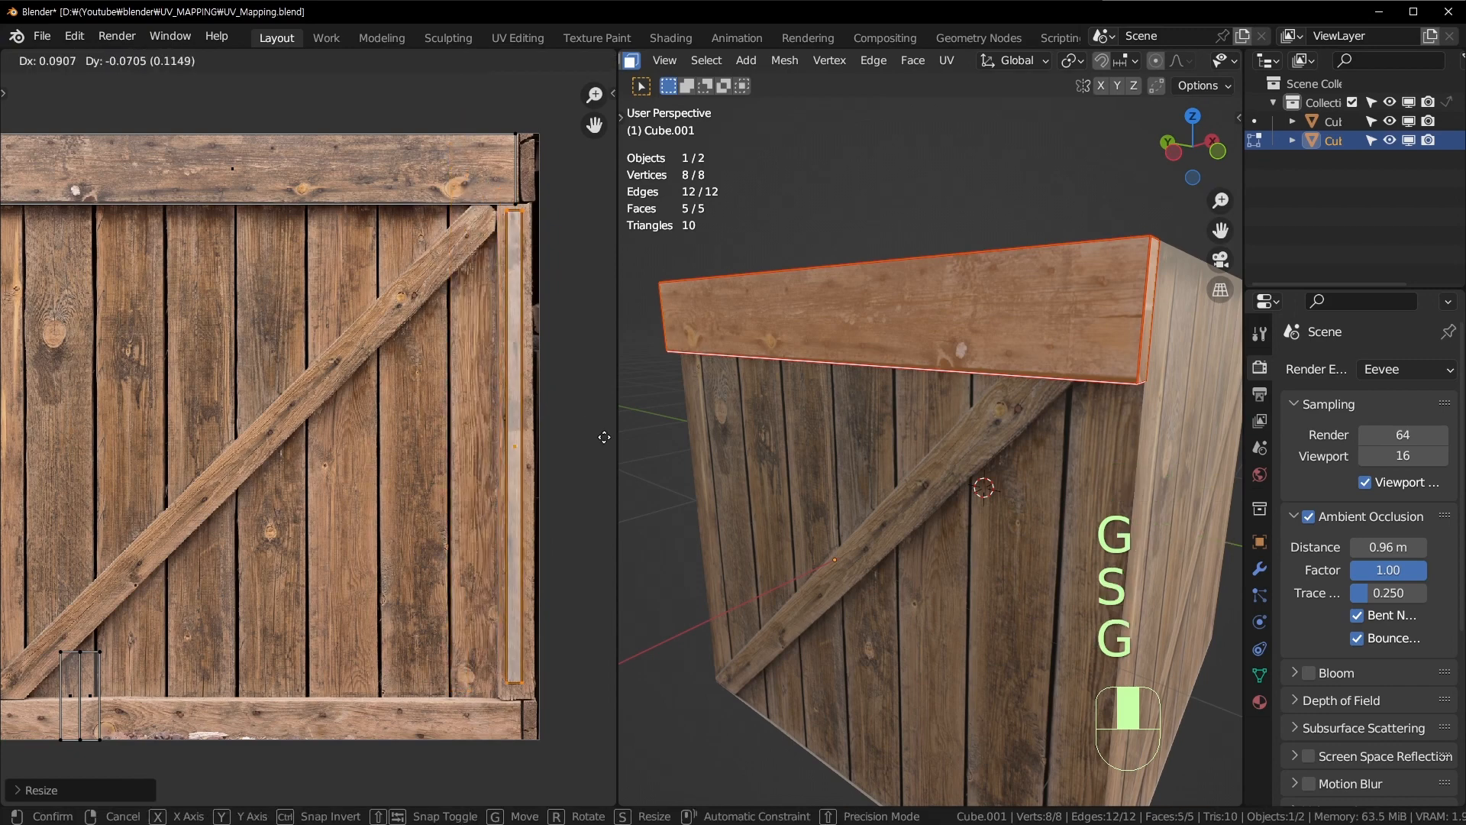
click(604, 437)
Step: Nudge the narrow UV island until it sits centred within the right border plank
key(shift+s)
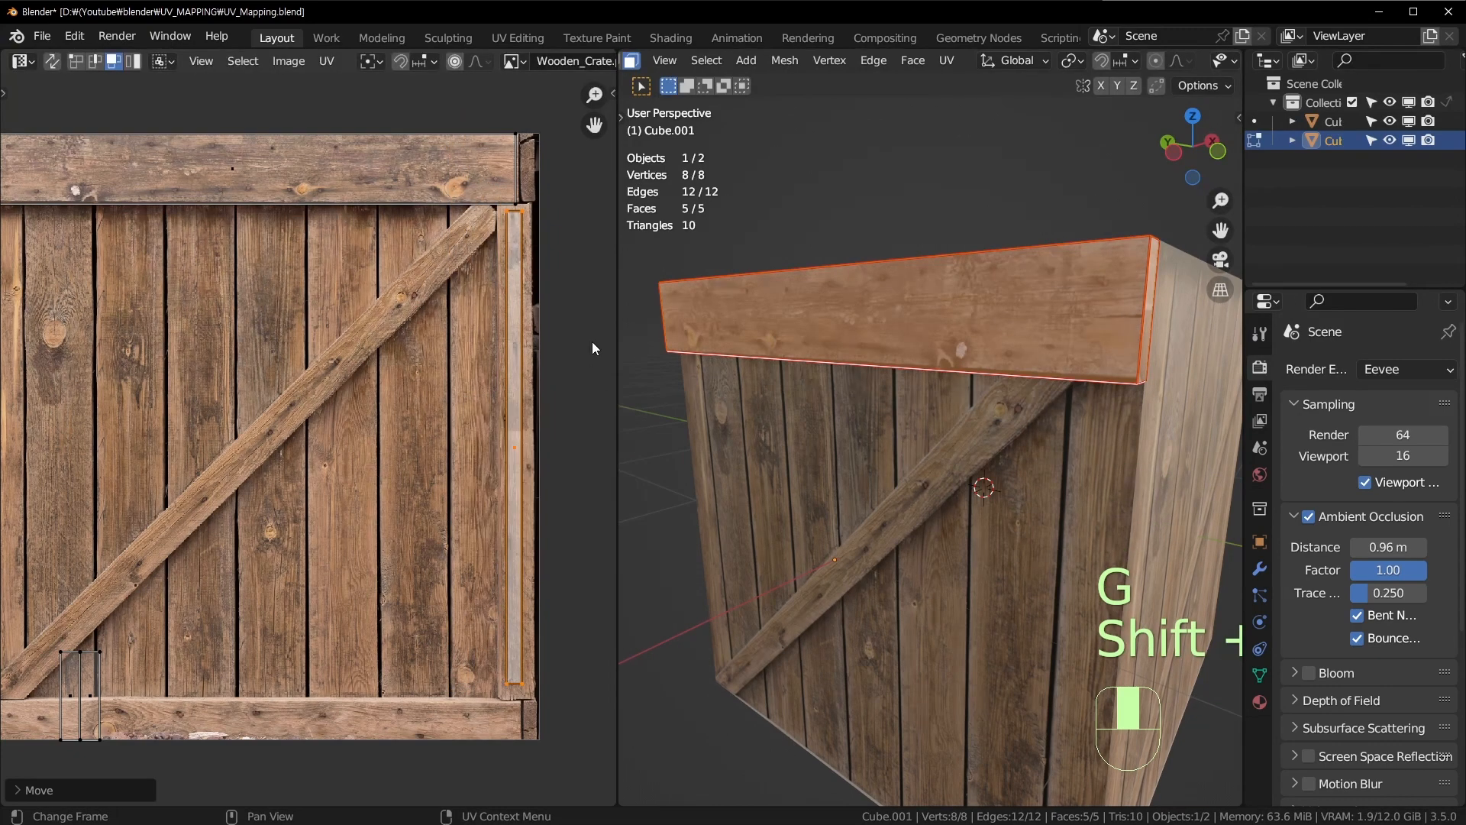
key(a)
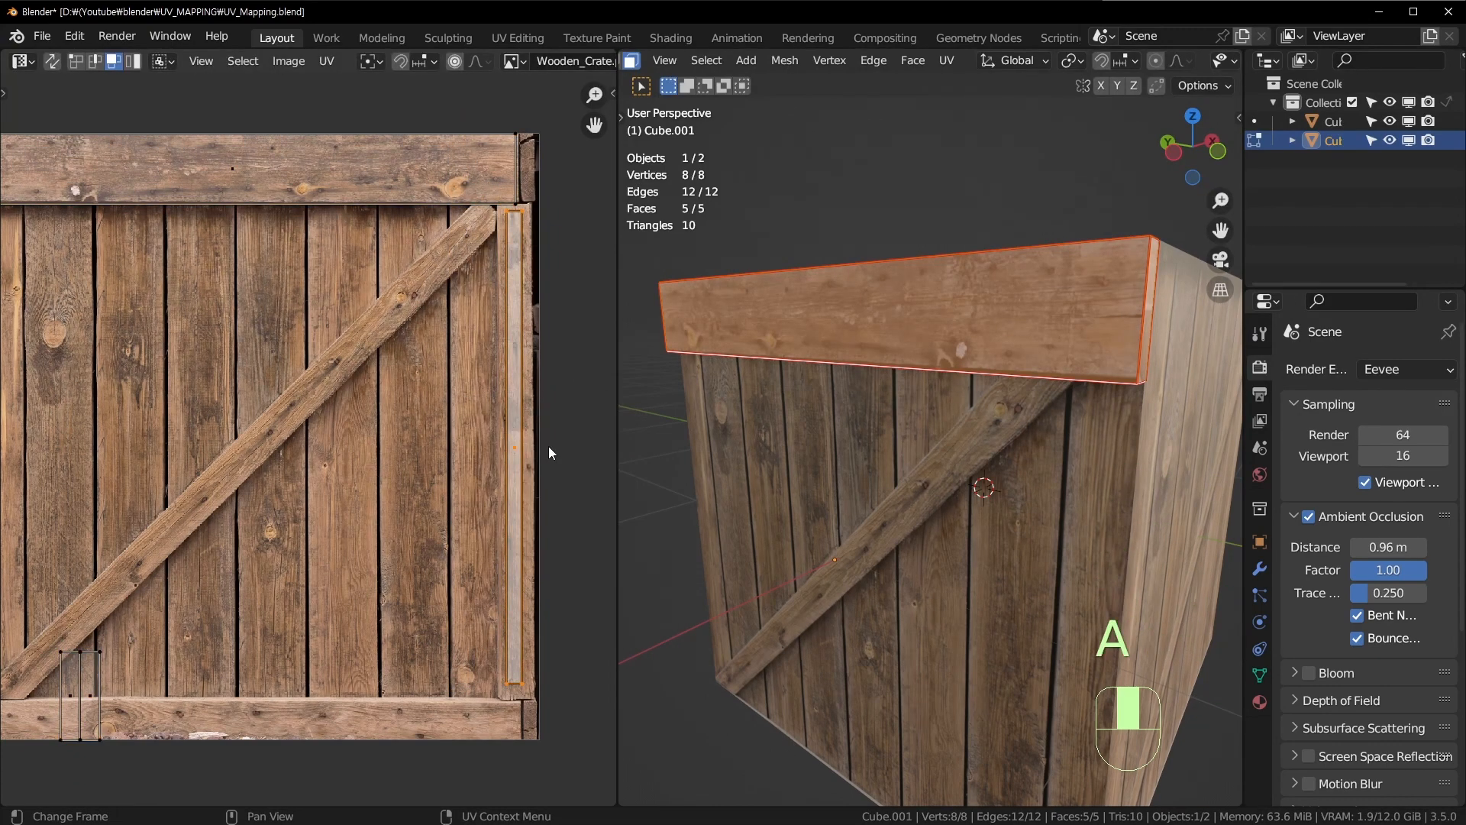
middle_drag(549, 446, 389, 454)
key(g)
click(575, 448)
scroll(583, 446, up, 2)
scroll(482, 415, down, 2)
key(g)
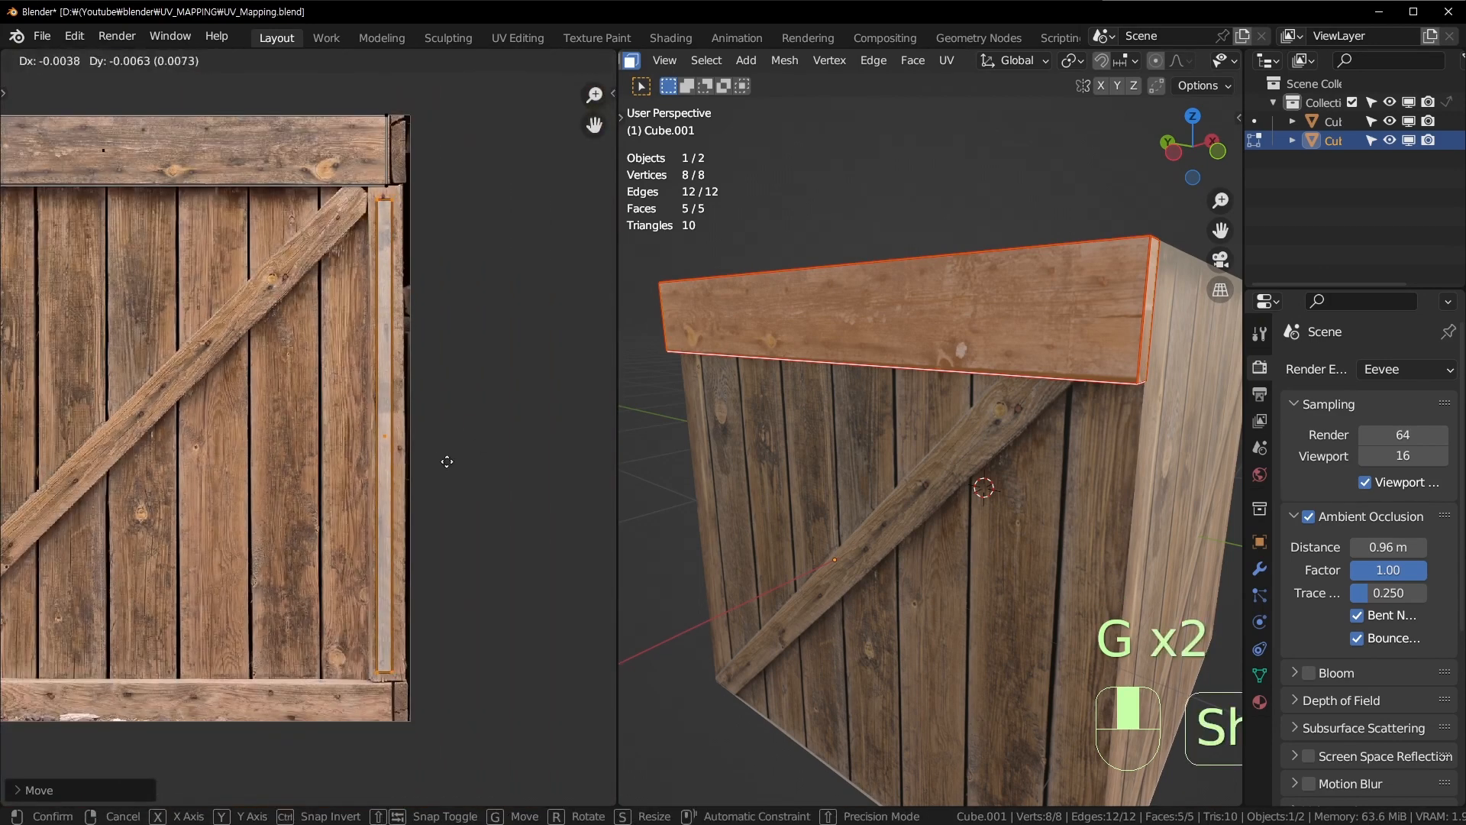
shift+click(439, 405)
Step: Move the slab end face's small UV island onto the dark end-grain block in the texture's upper-left corner
shift+middle_drag(70, 491, 475, 424)
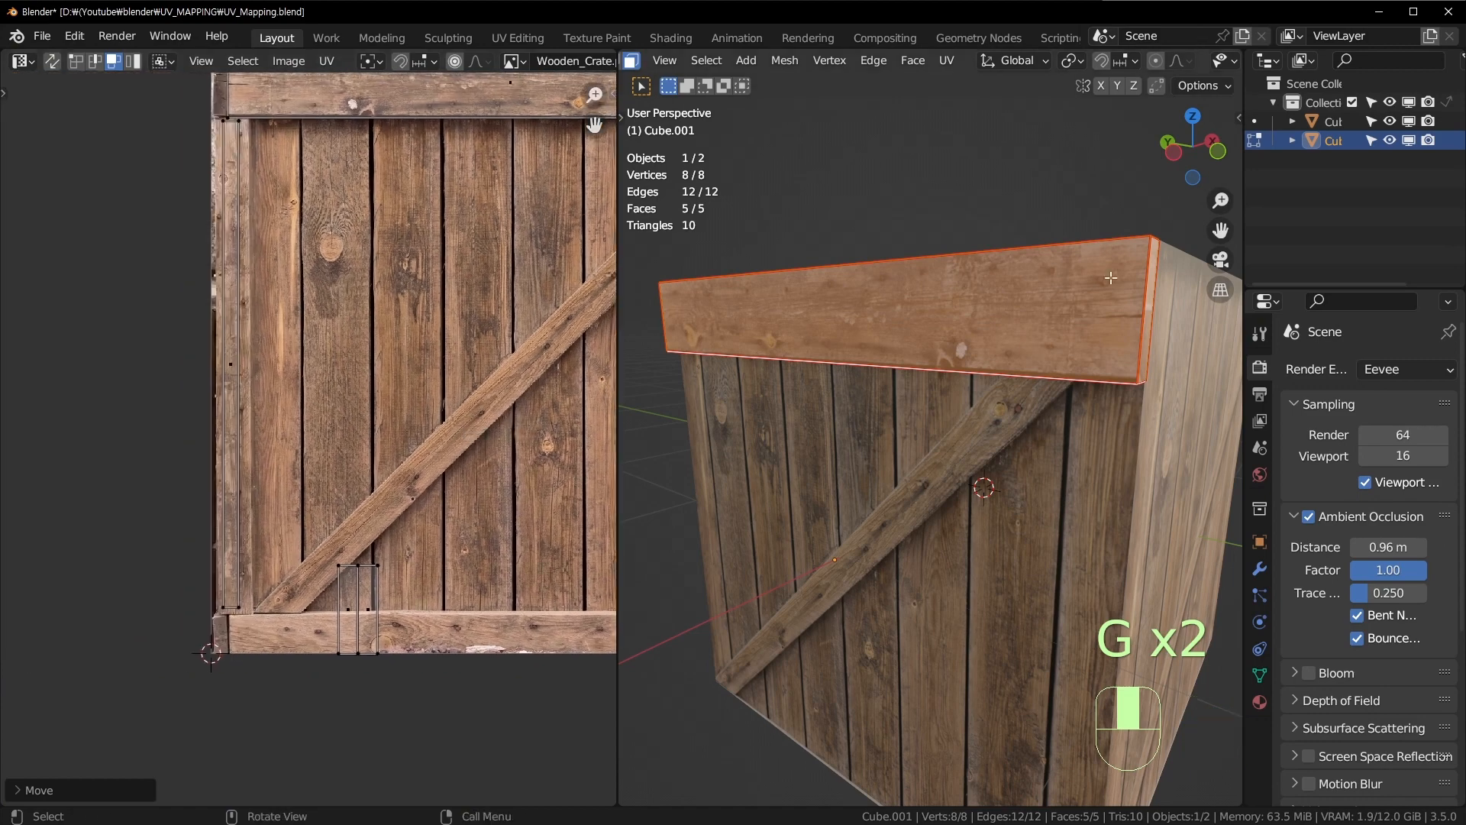
middle_drag(1110, 278, 992, 362)
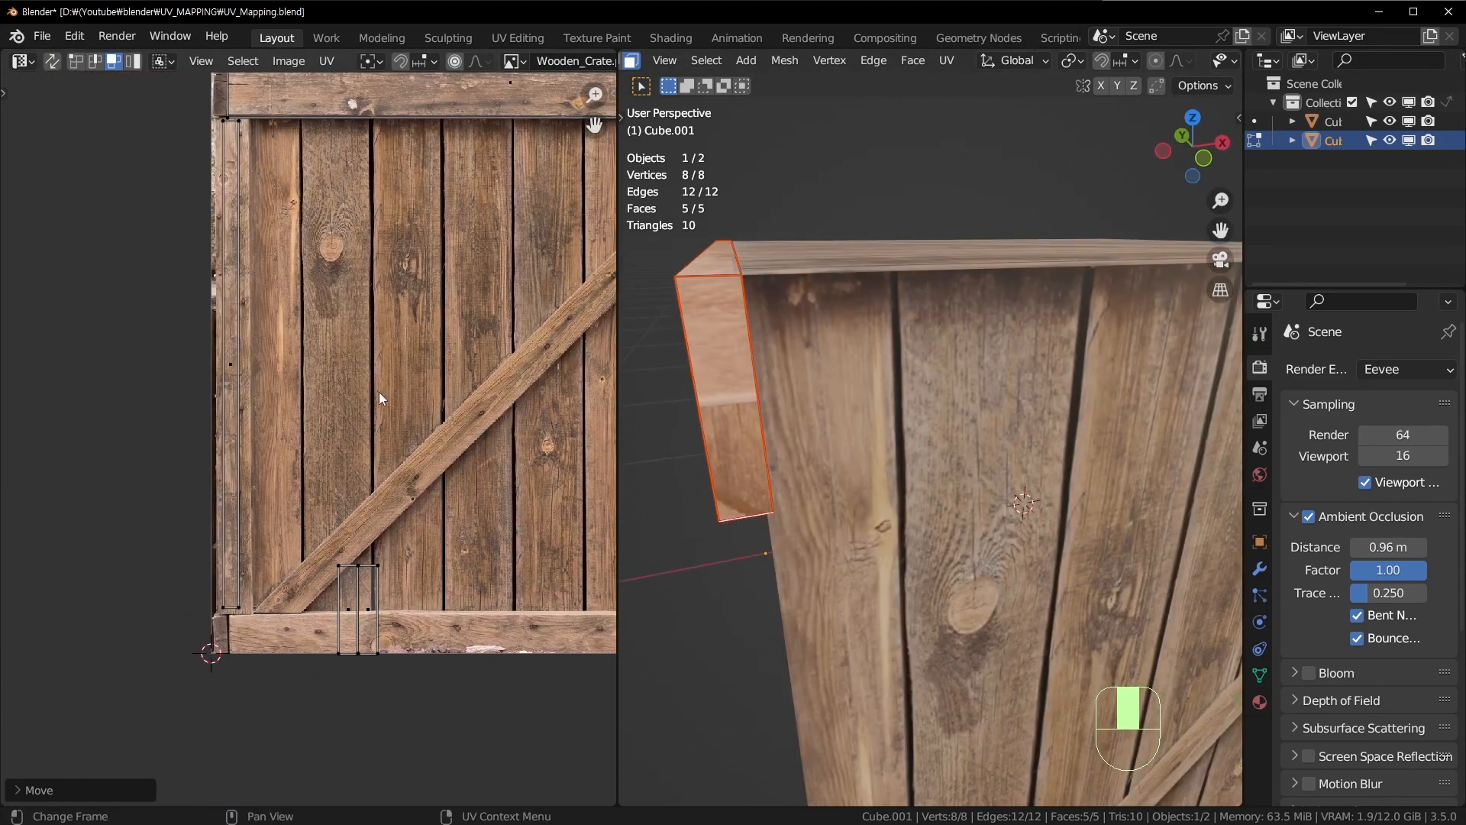
click(351, 599)
key(g)
click(310, 269)
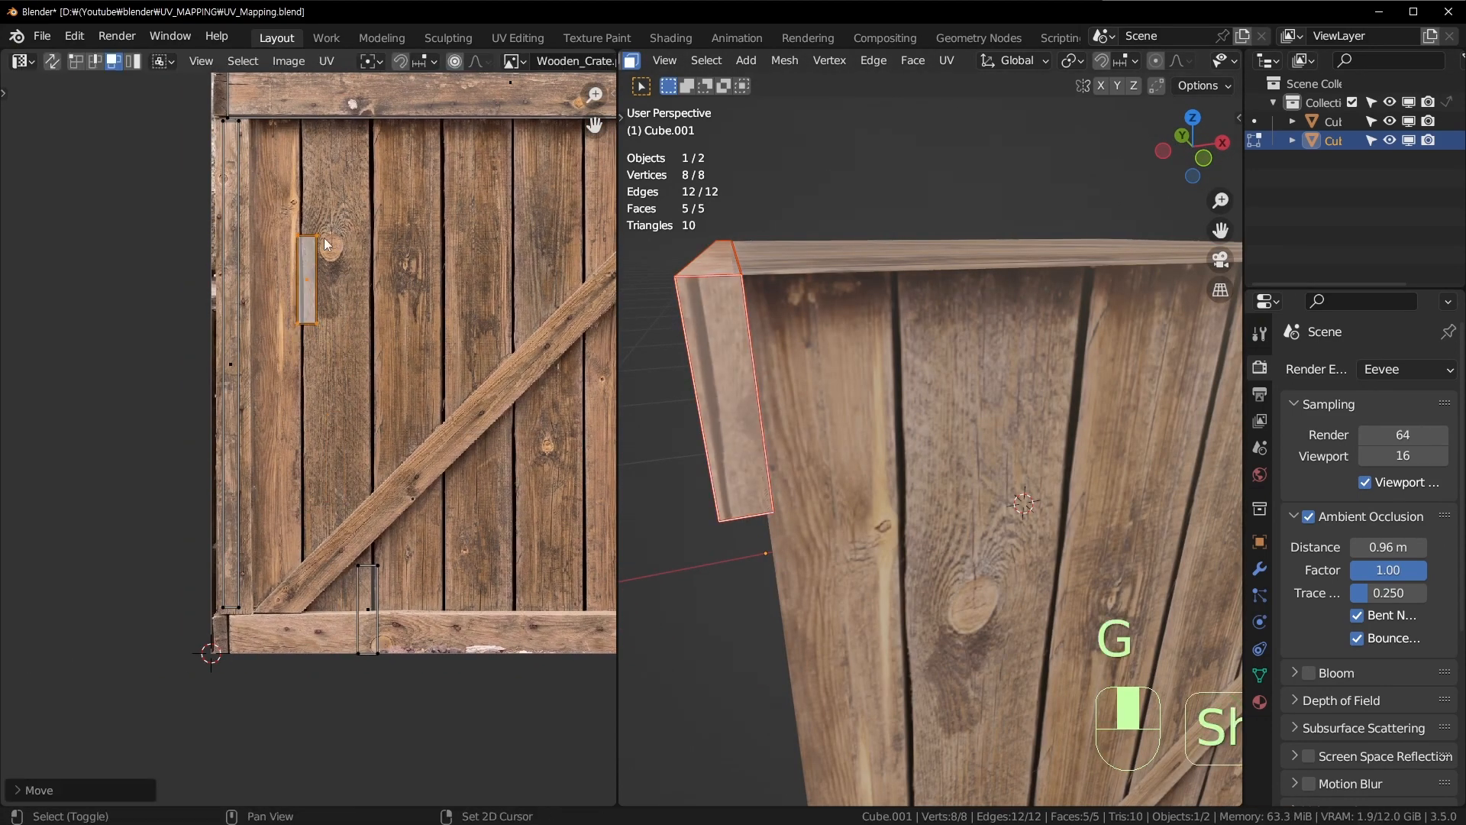
shift+middle_drag(307, 200, 356, 415)
shift+middle_drag(552, 657, 497, 639)
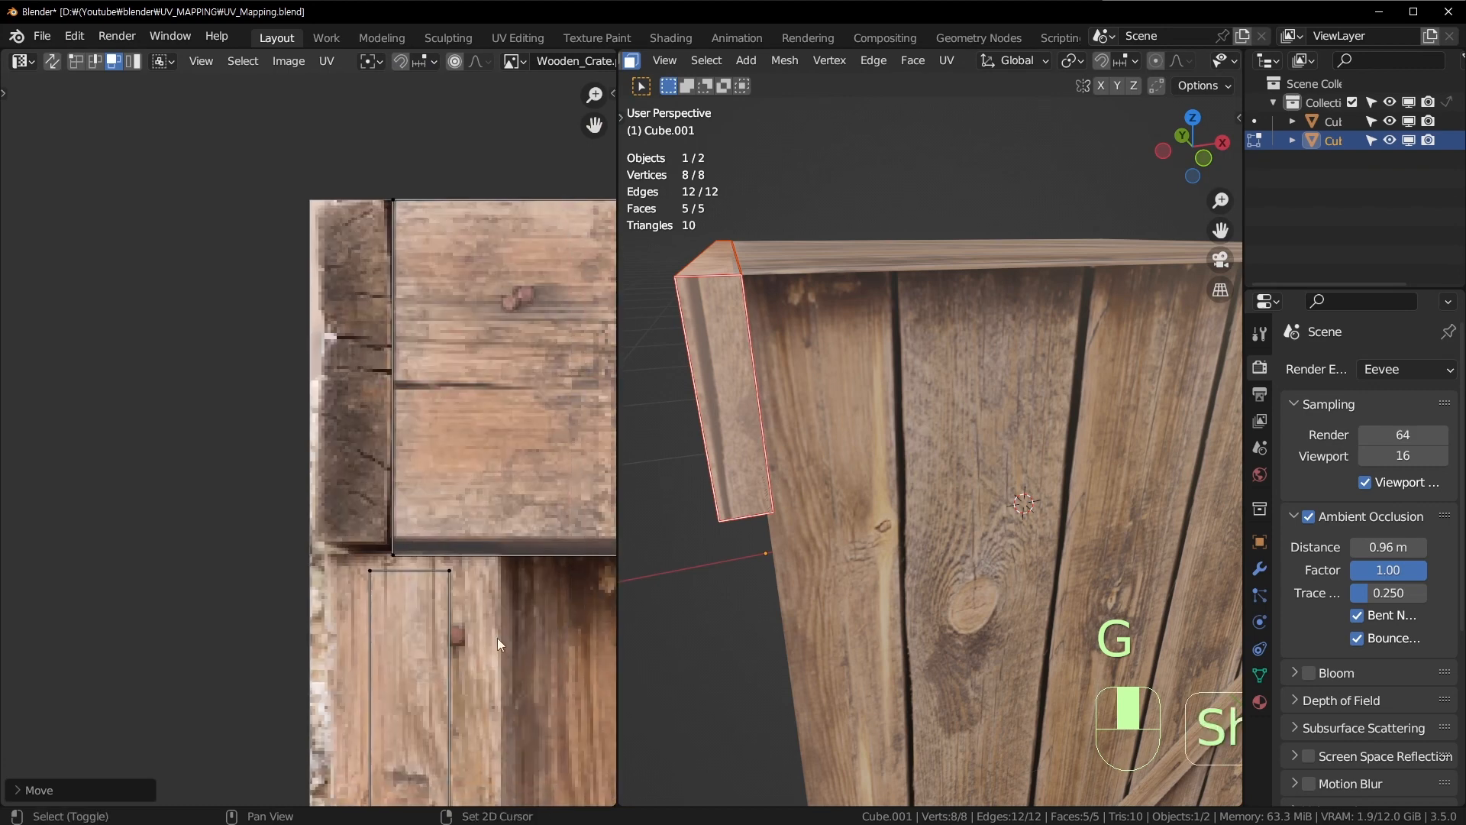
key(g)
click(450, 437)
scroll(469, 530, down, 2)
key(g)
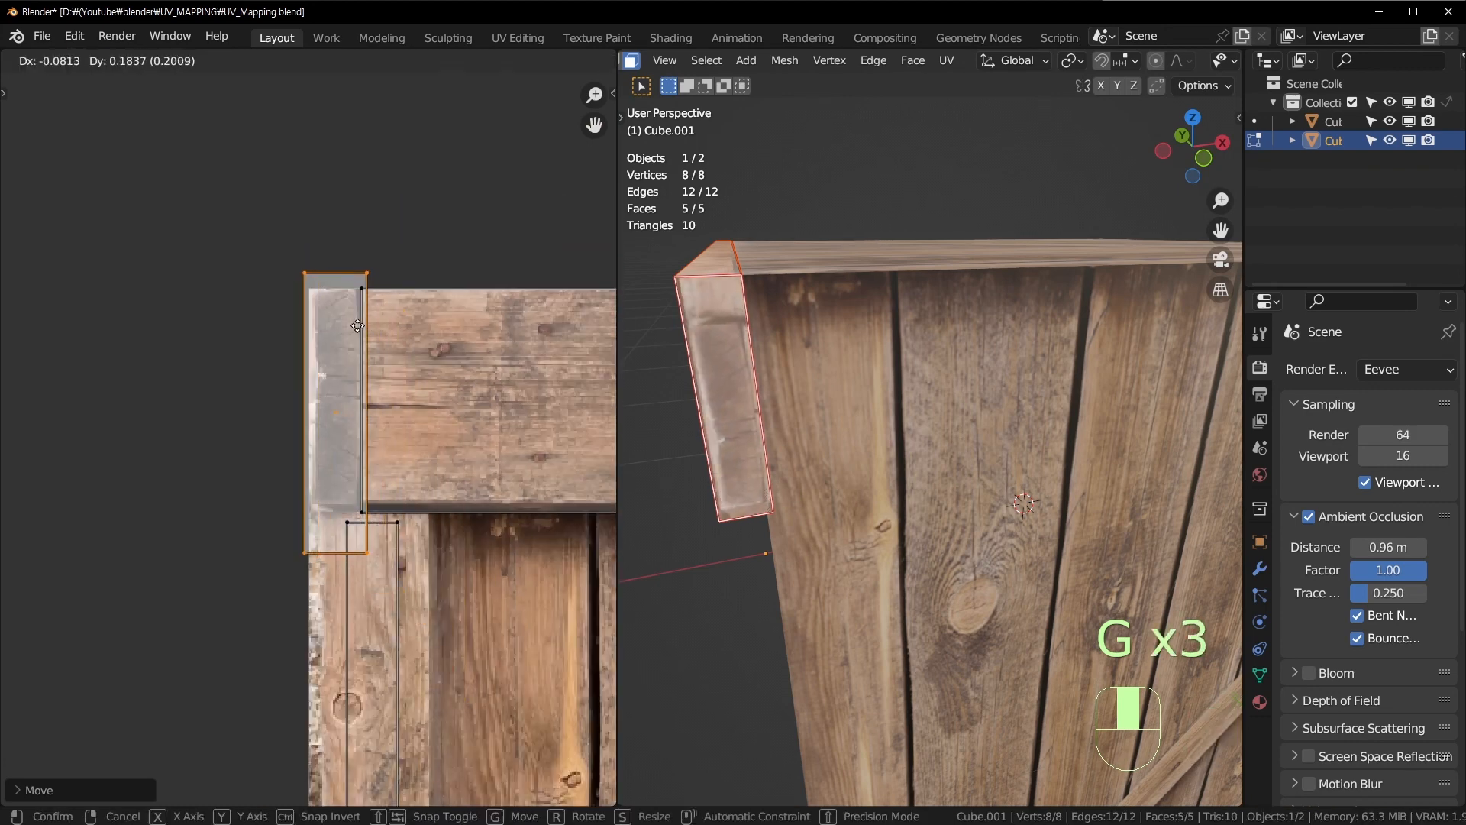
click(371, 328)
Step: Scale the end face's UV island down uniformly and align it over the upper-left end-grain block
scroll(415, 341, up, 2)
key(s)
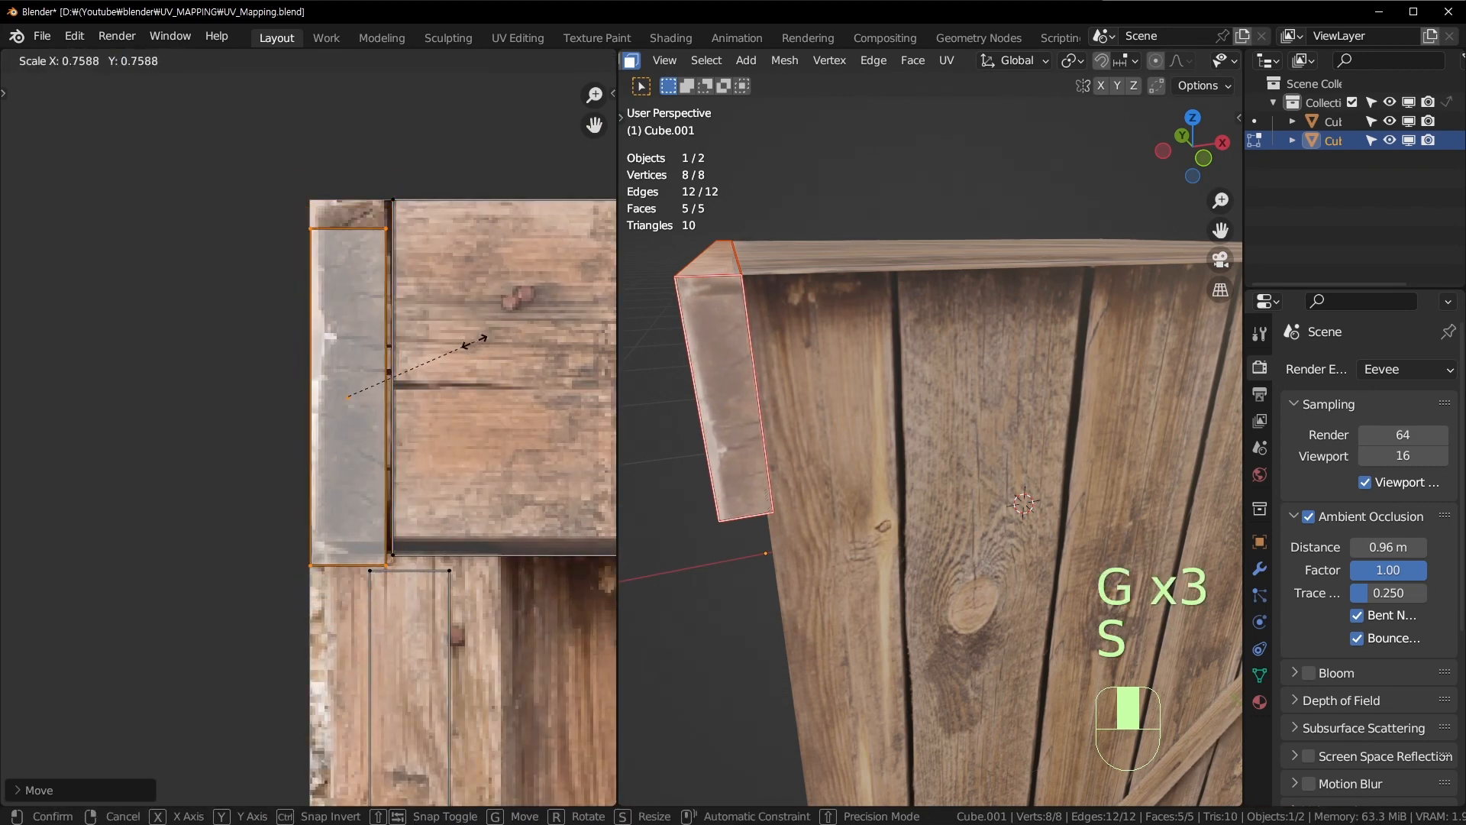
click(493, 336)
key(g)
click(519, 273)
key(g)
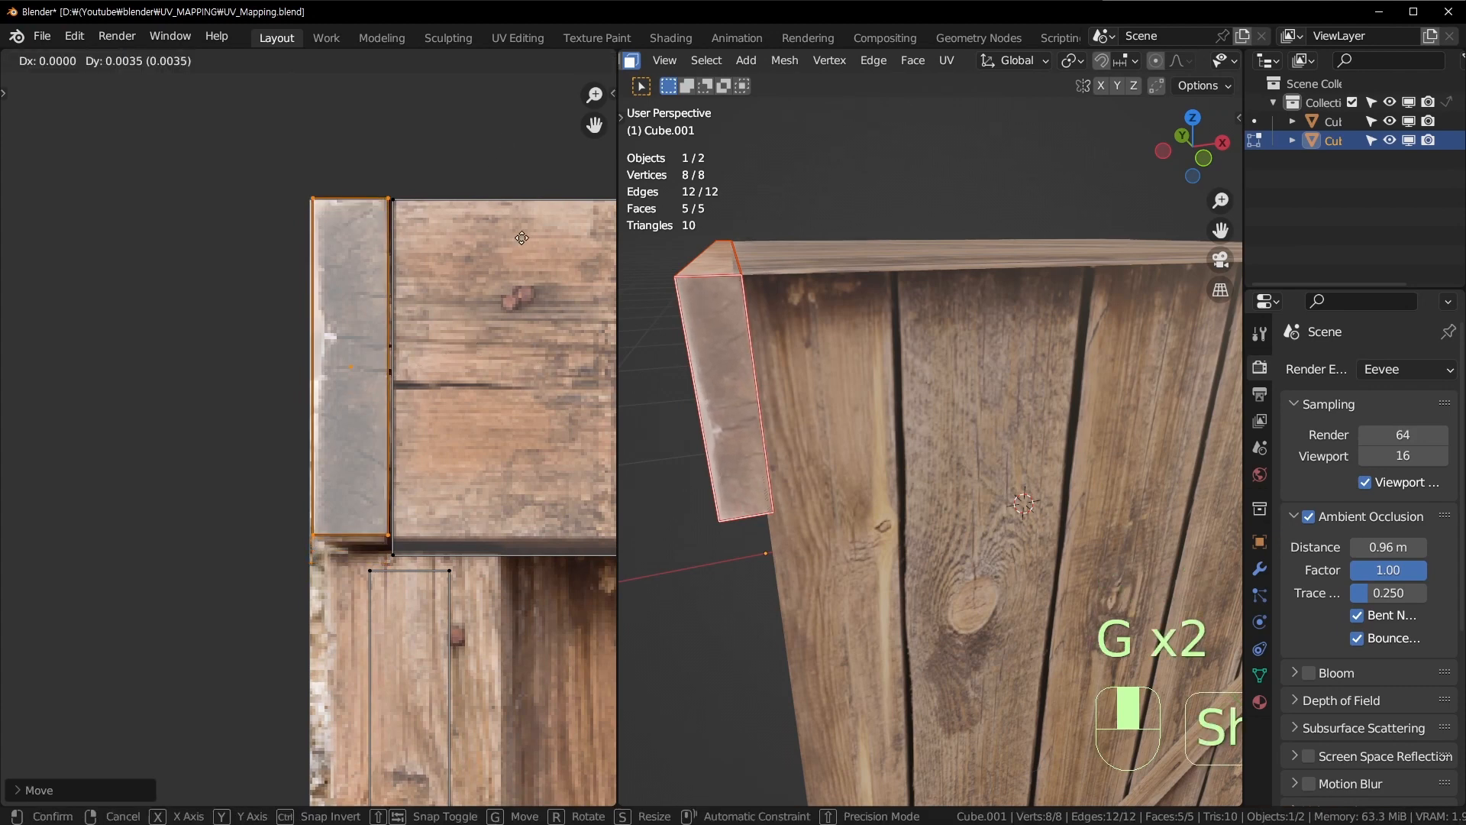
key(s)
click(513, 303)
key(g)
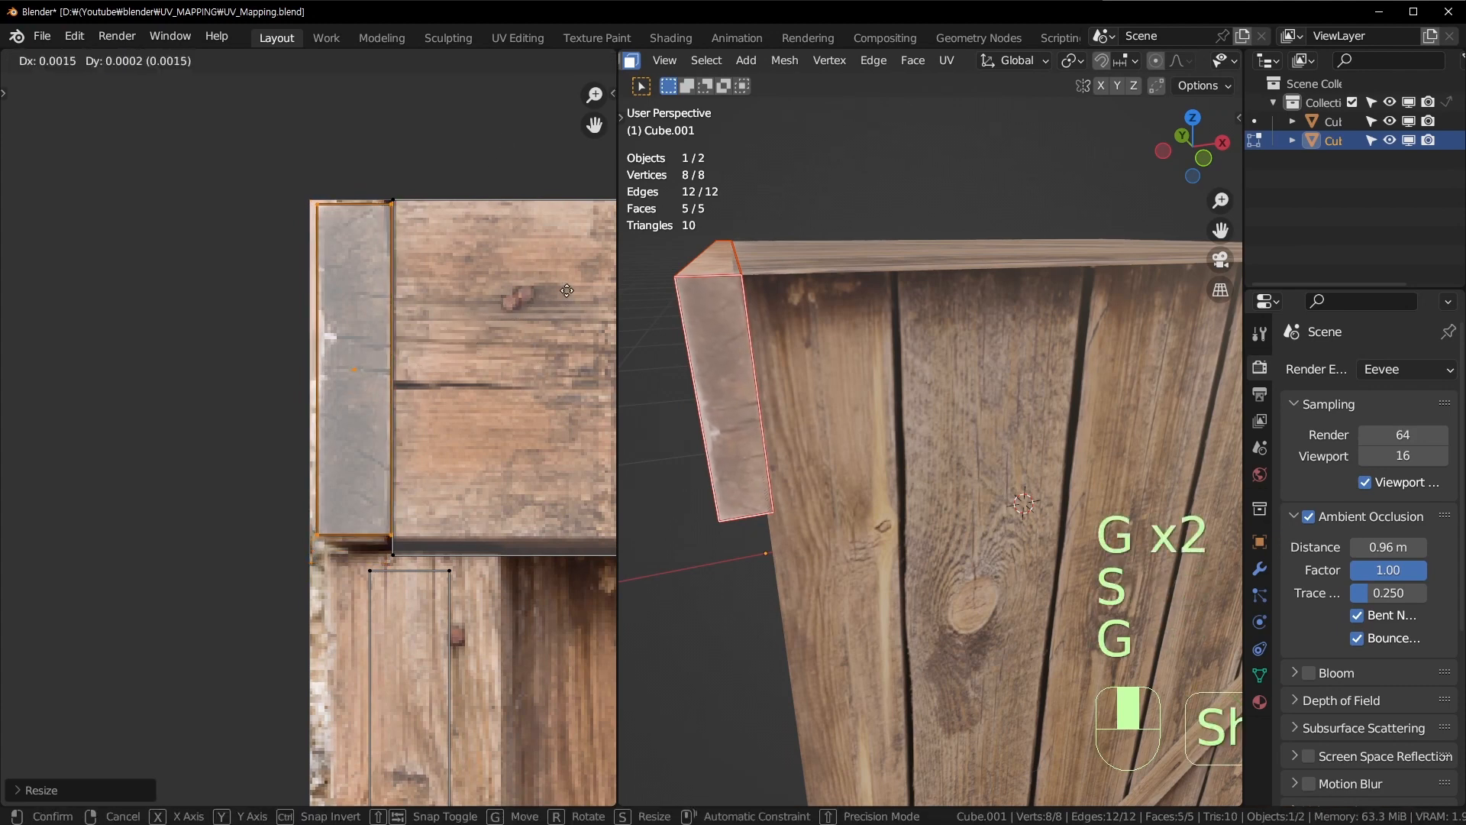
click(553, 295)
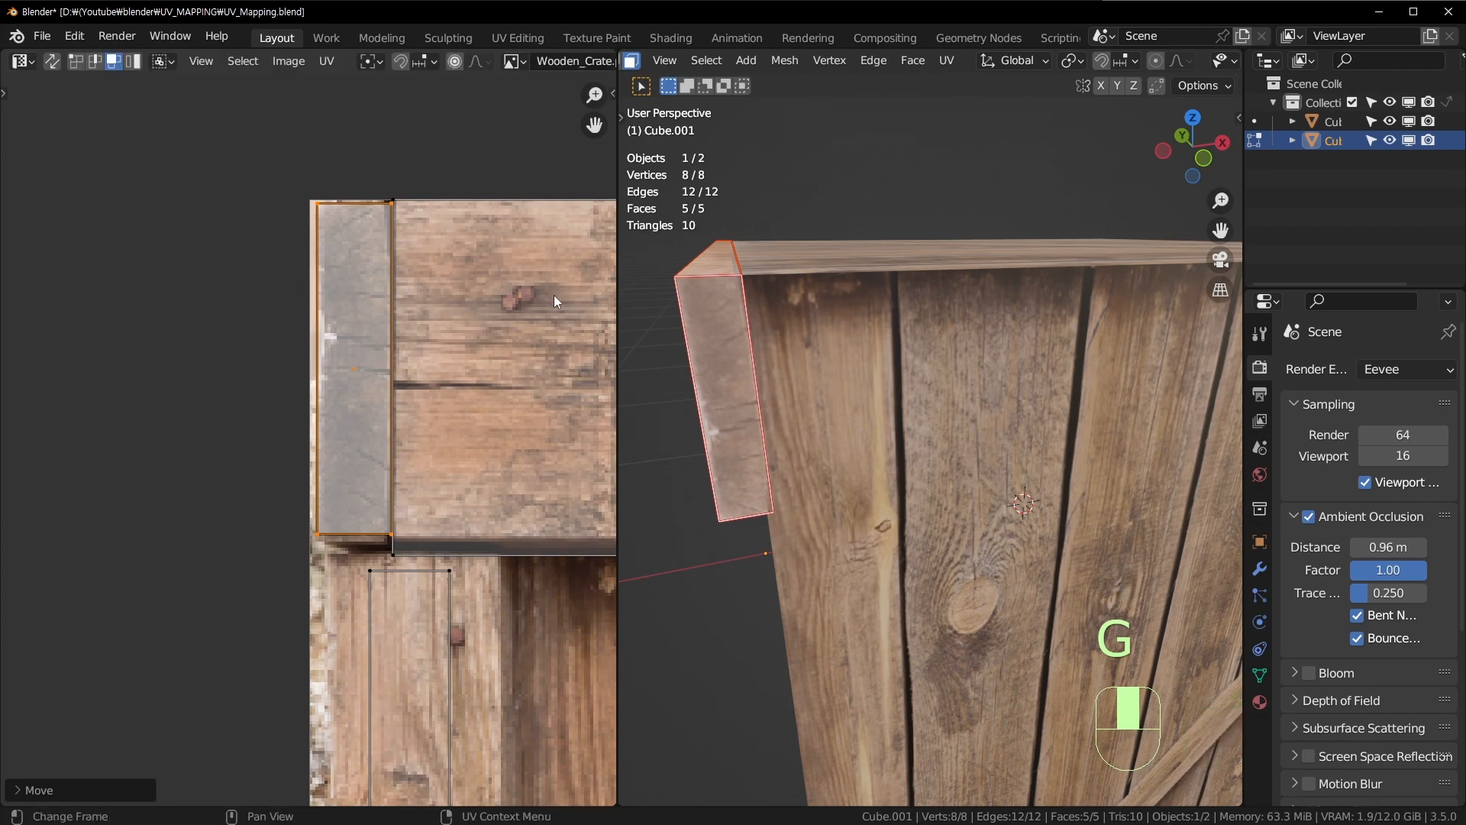
Step: Shrink the end face's UV island along Y and X and nudge it inside the end-grain block's edges
key(s)
key(y)
click(501, 294)
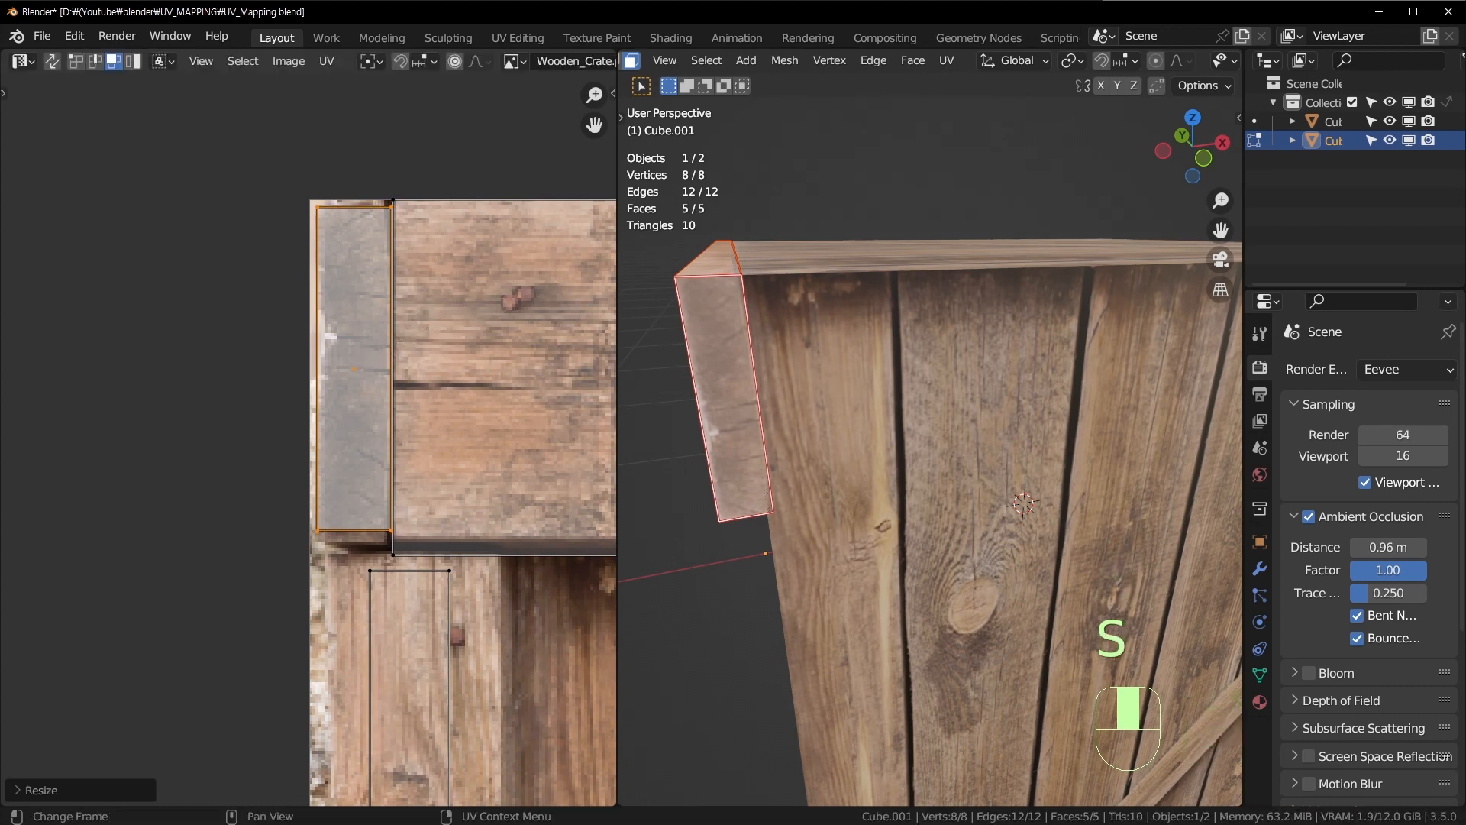
key(s)
key(x)
click(386, 322)
key(g)
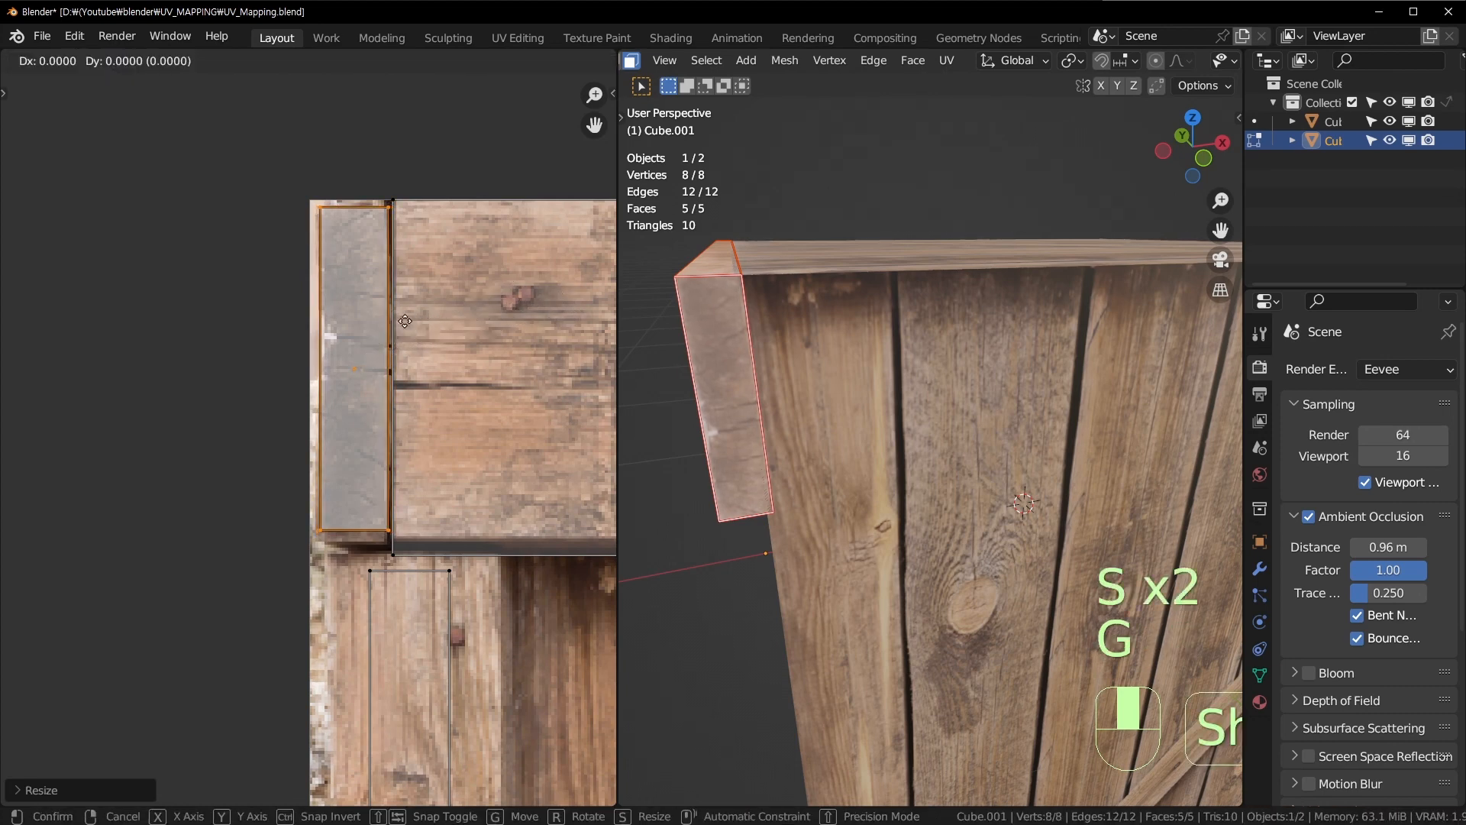
click(390, 327)
Step: Leave mesh editing, deselect the slab and inspect its texturing from several sides in a maximized viewport
middle_drag(843, 355, 858, 356)
key(Tab)
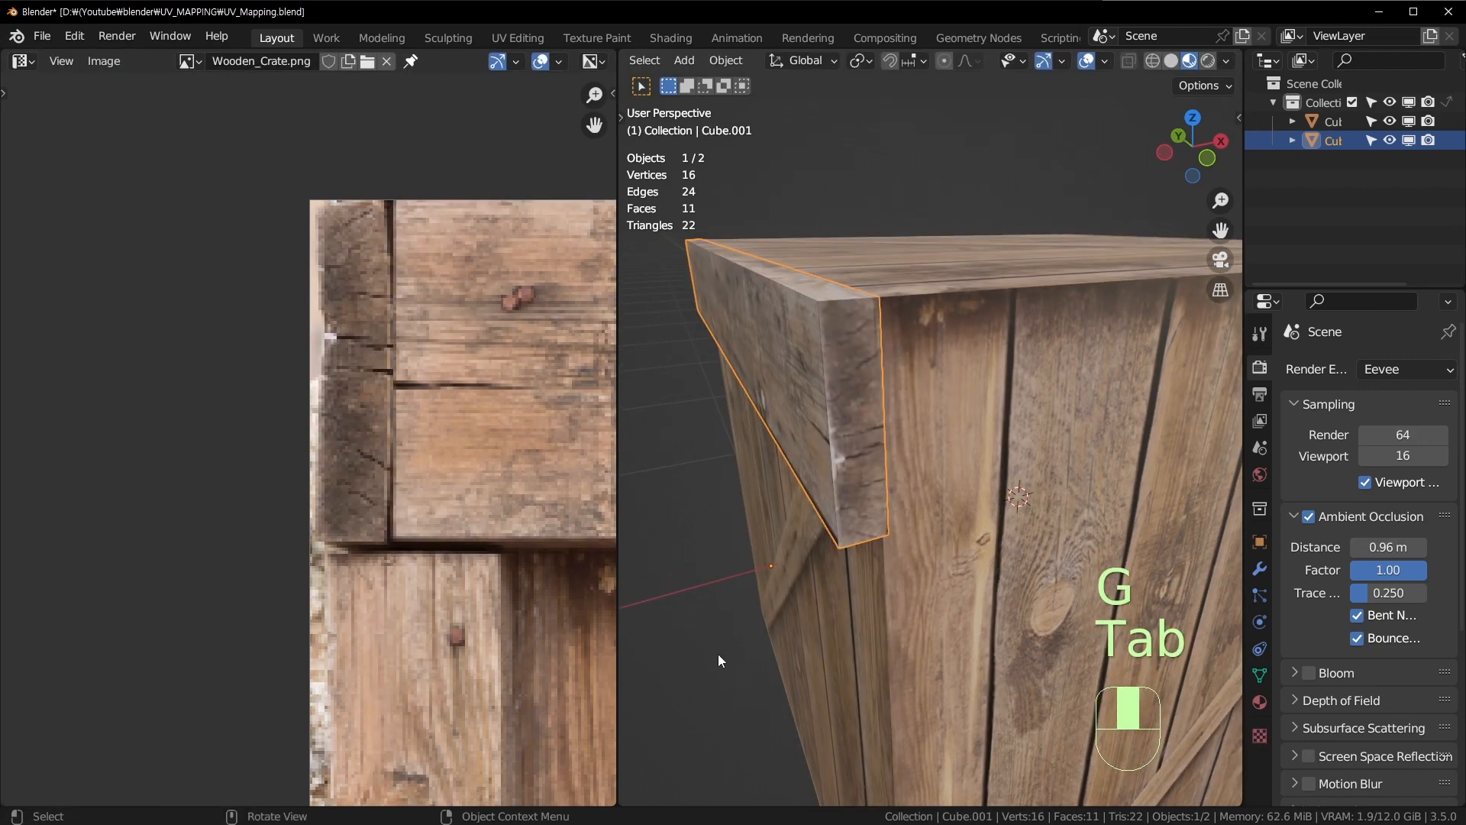
click(718, 654)
middle_drag(853, 447, 879, 469)
key(ctrl+space)
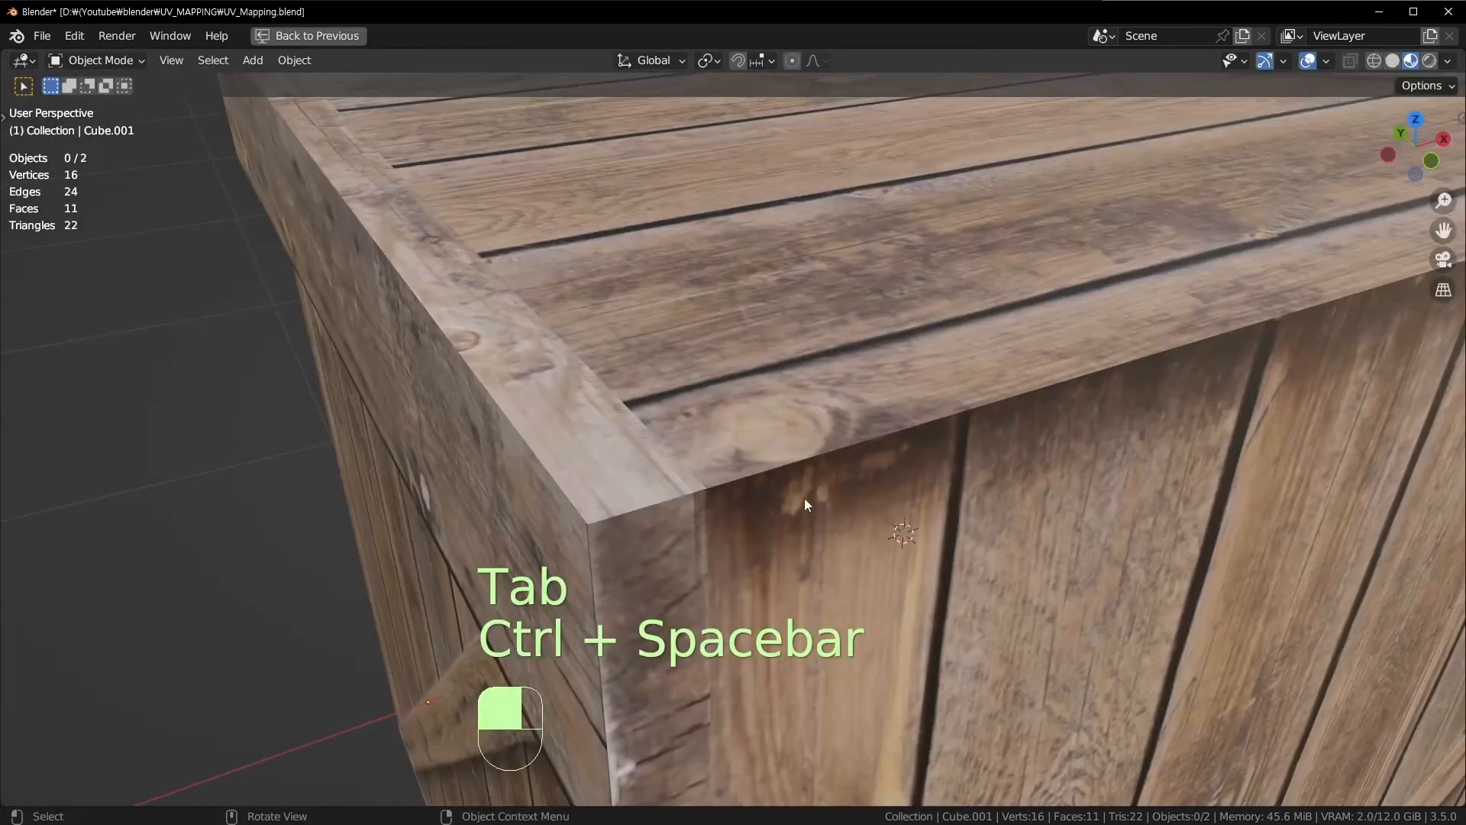
middle_drag(805, 498, 908, 267)
middle_drag(907, 615, 558, 324)
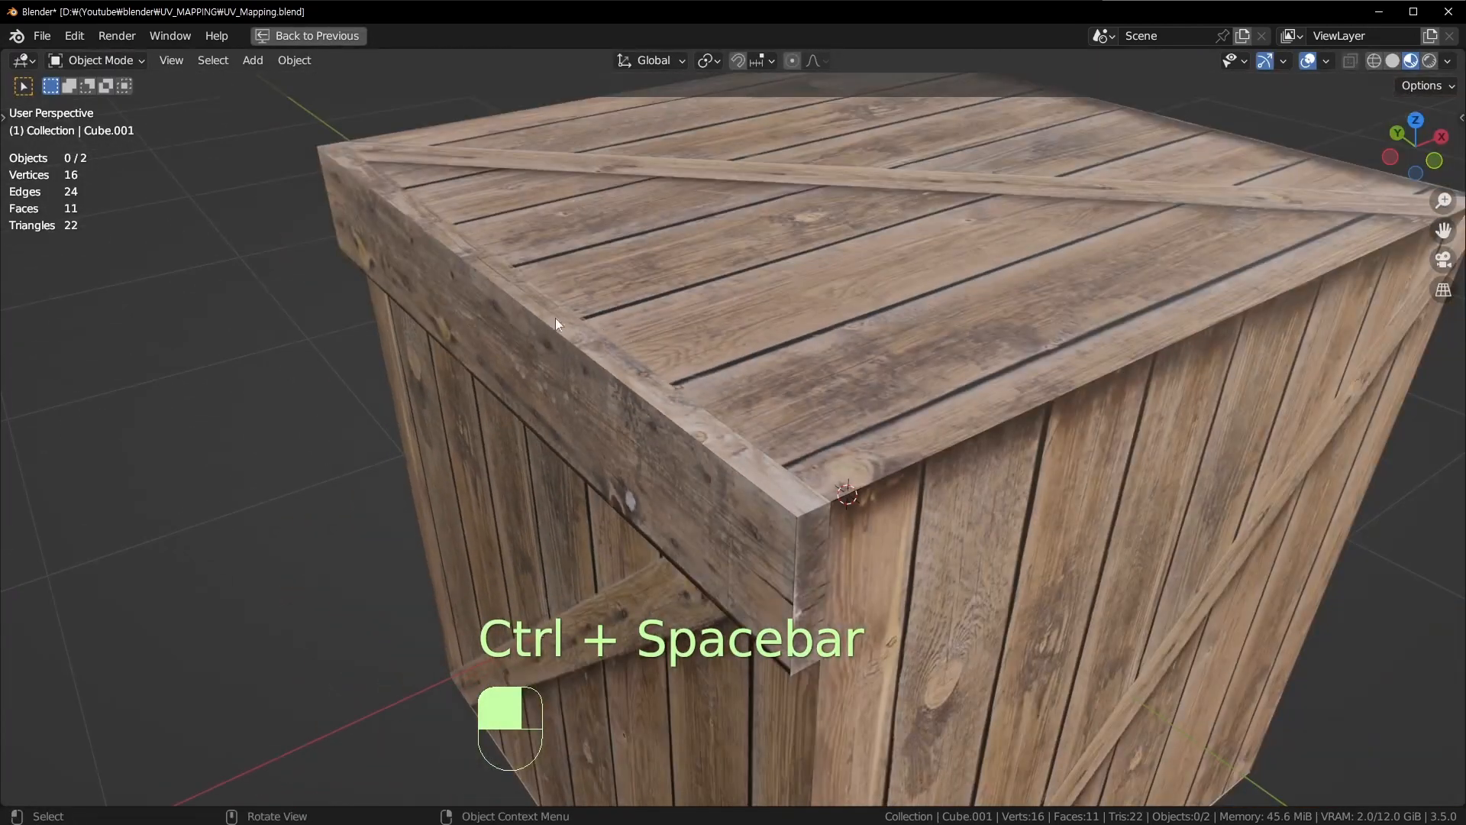
middle_drag(944, 501, 1043, 457)
middle_drag(782, 357, 907, 328)
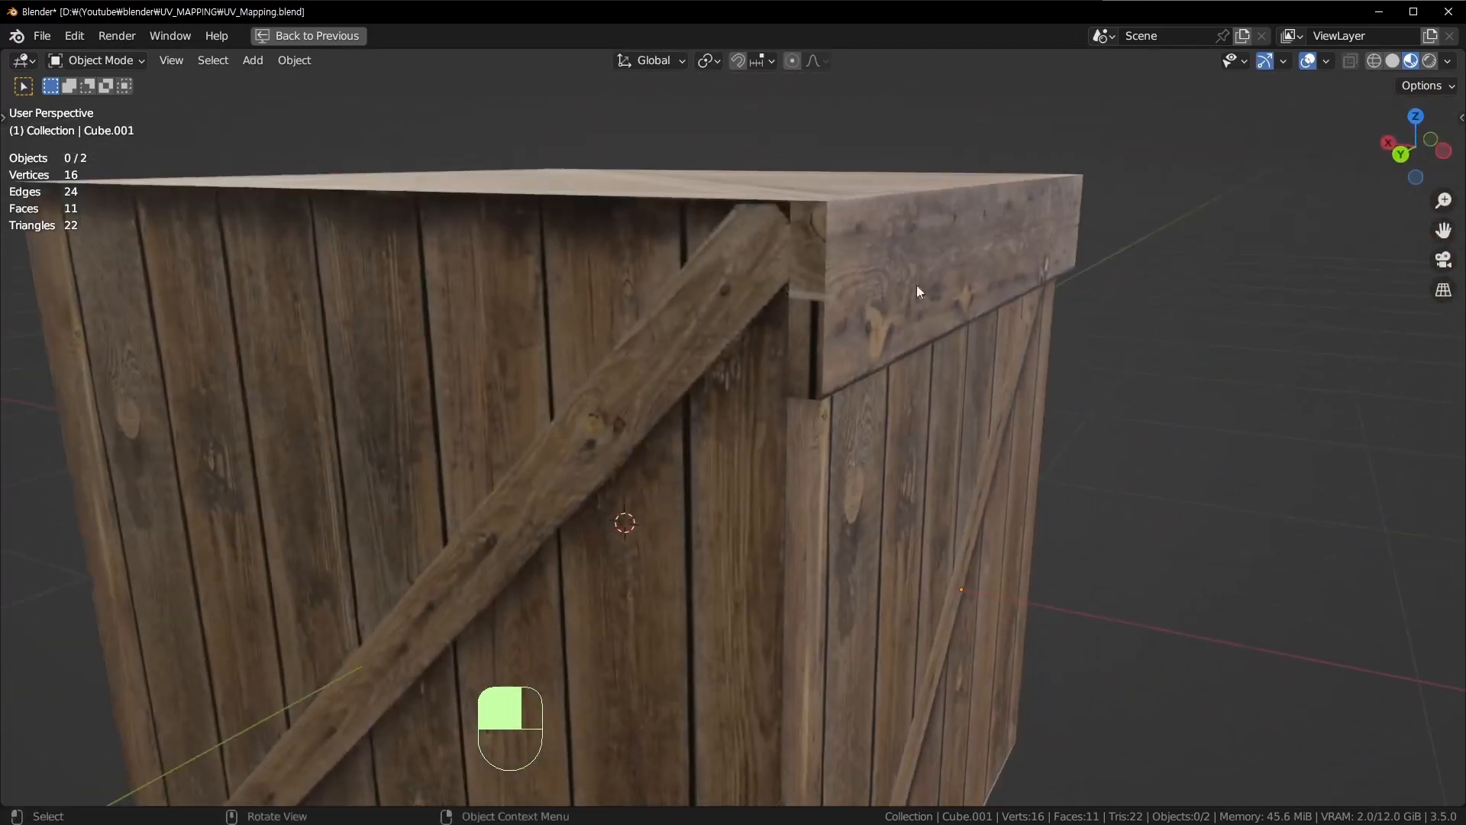
Step: Select the slab, restore the split layout and select the slab's opposite end face in mesh editing
click(912, 236)
scroll(912, 234, up, 2)
middle_drag(913, 240, 891, 382)
key(Tab)
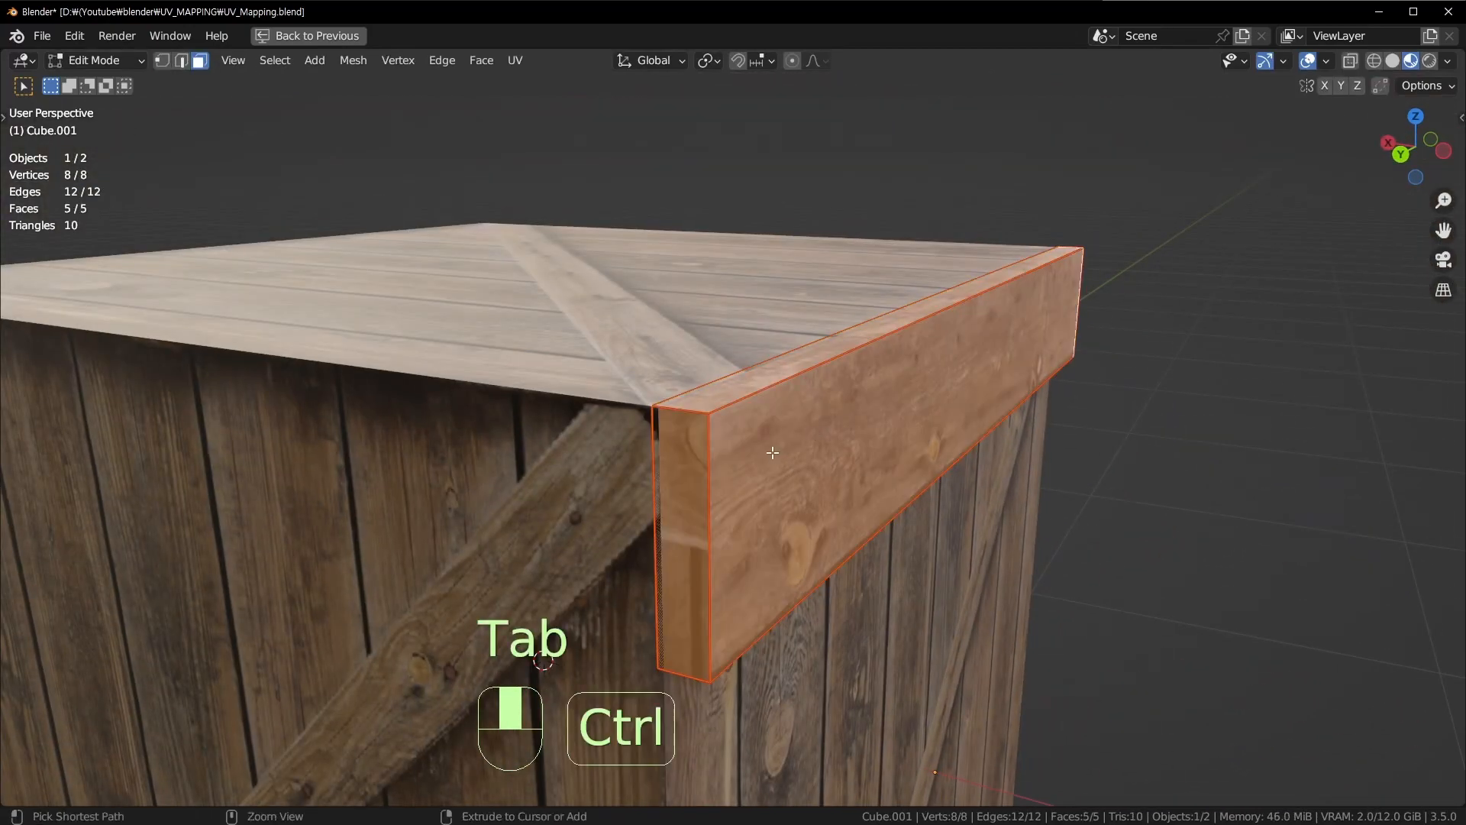
key(Tab)
key(ctrl+space)
key(Tab)
key(3)
click(886, 471)
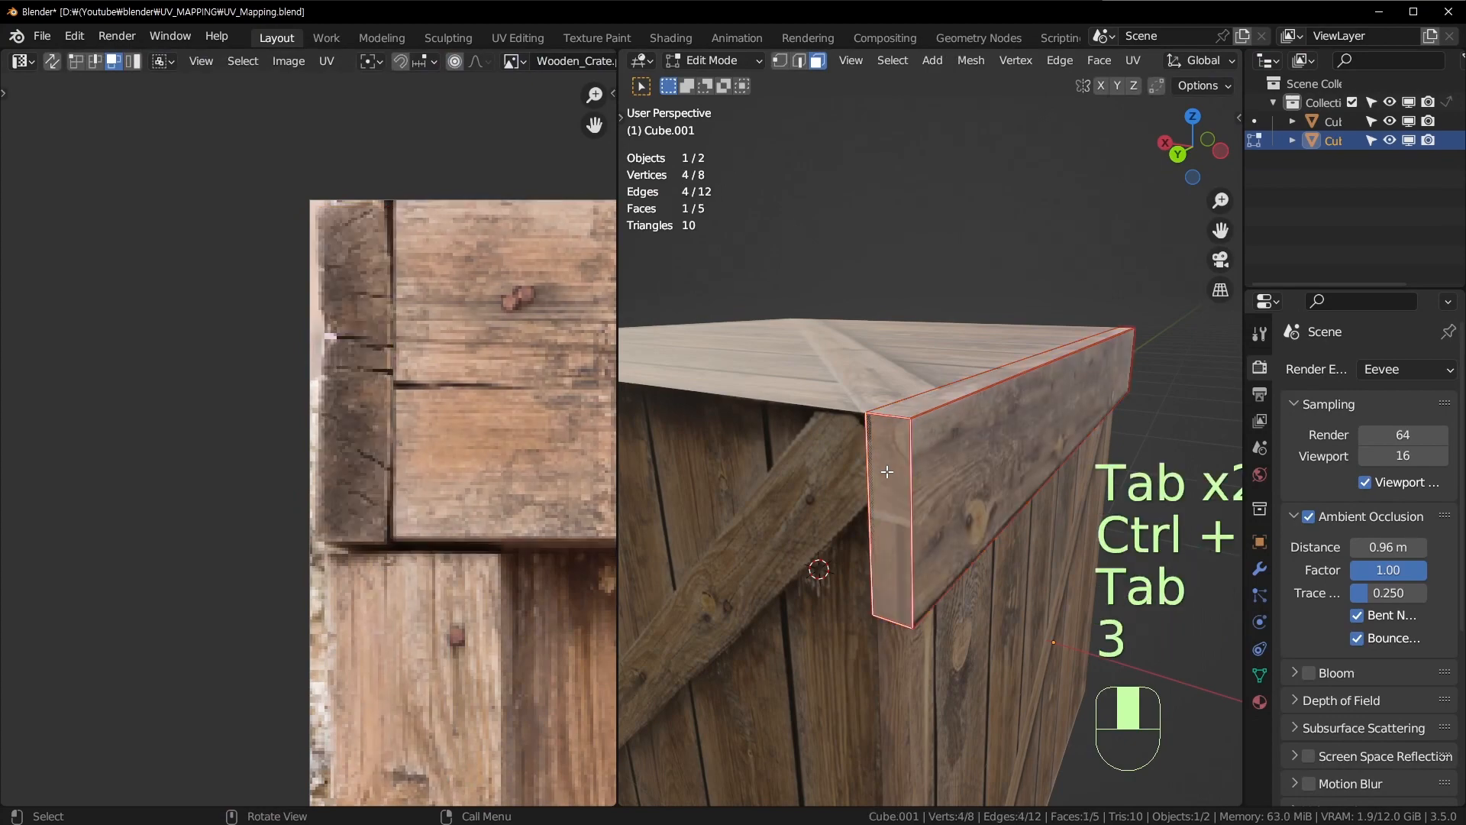
Step: Move the opposite end face's UV island up beside the end-grain block in the texture's upper-right corner
scroll(395, 426, down, 5)
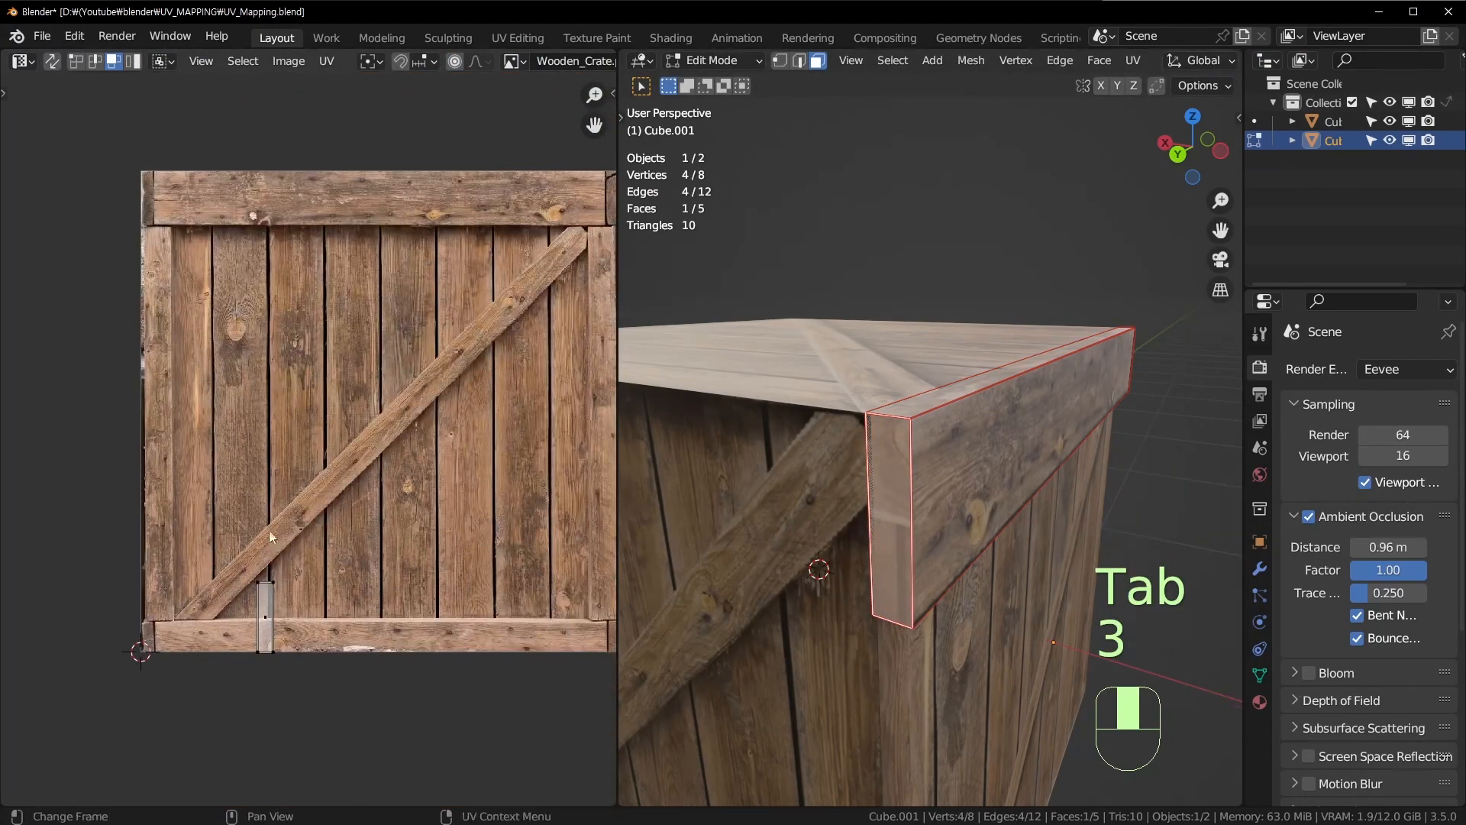
drag(219, 544, 291, 689)
shift+middle_drag(384, 558, 315, 617)
key(g)
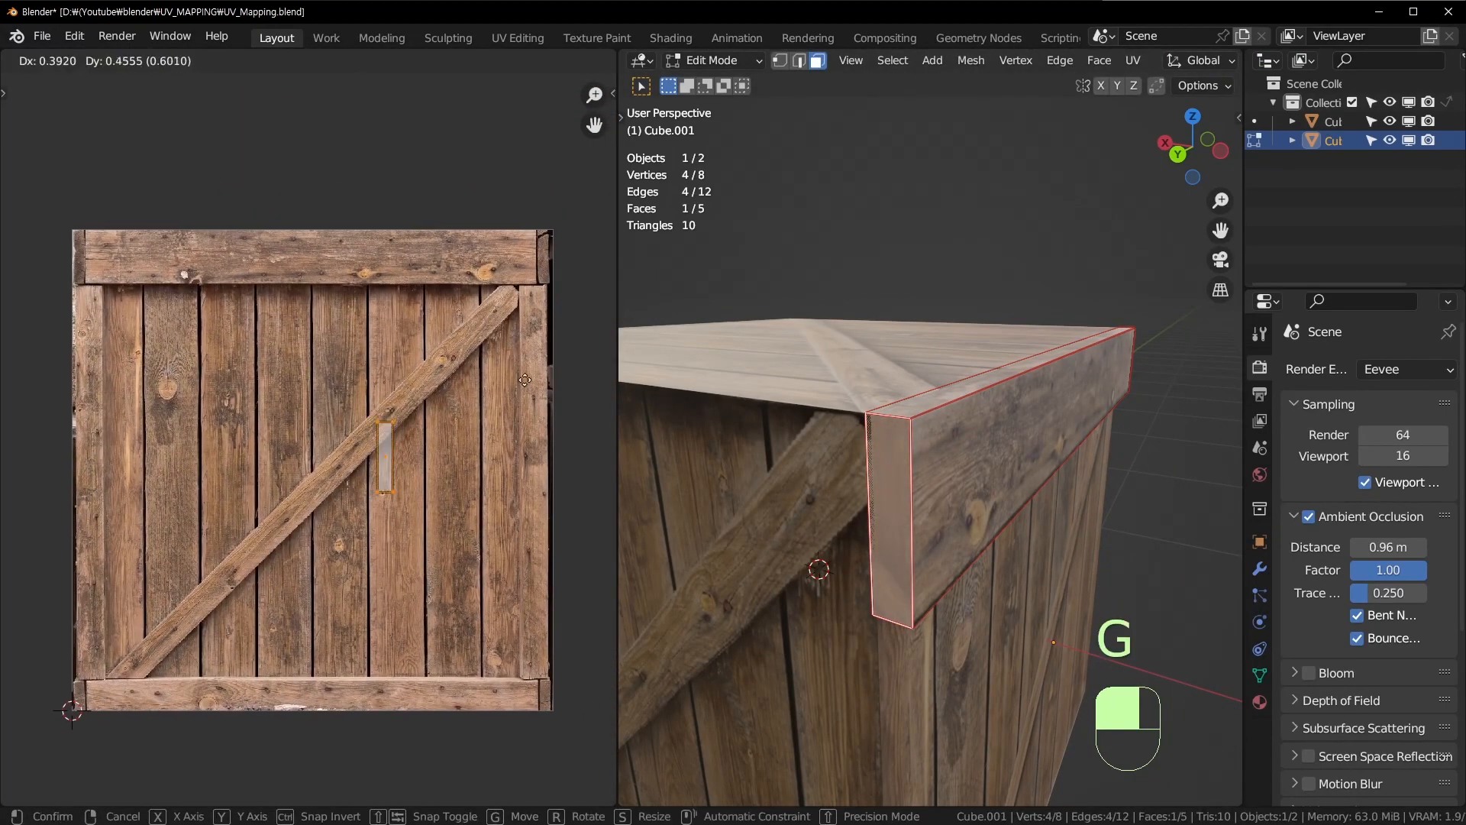
click(20, 205)
shift+middle_drag(390, 237, 240, 423)
scroll(428, 457, up, 8)
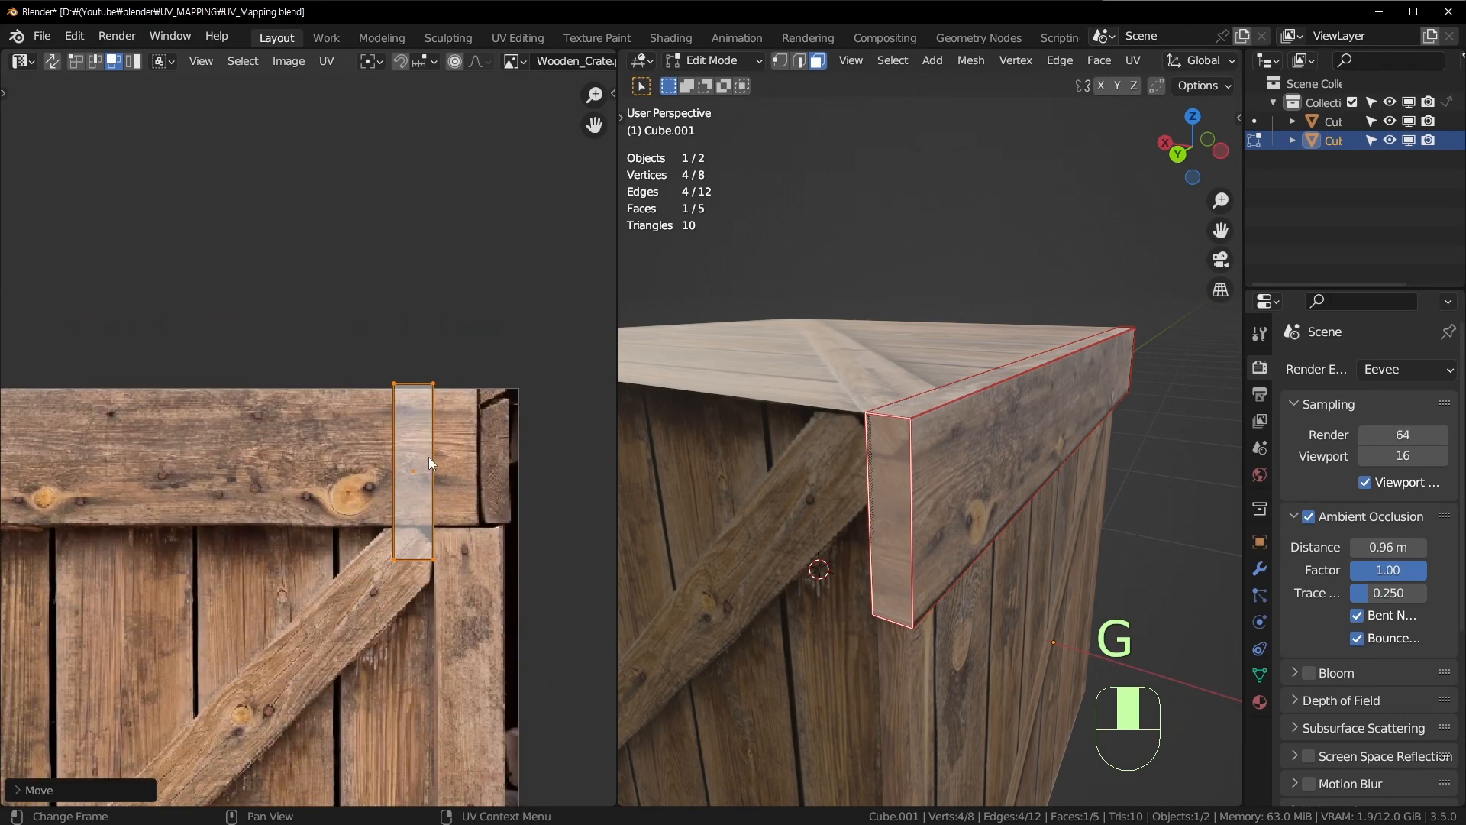
shift+middle_drag(405, 448, 23, 358)
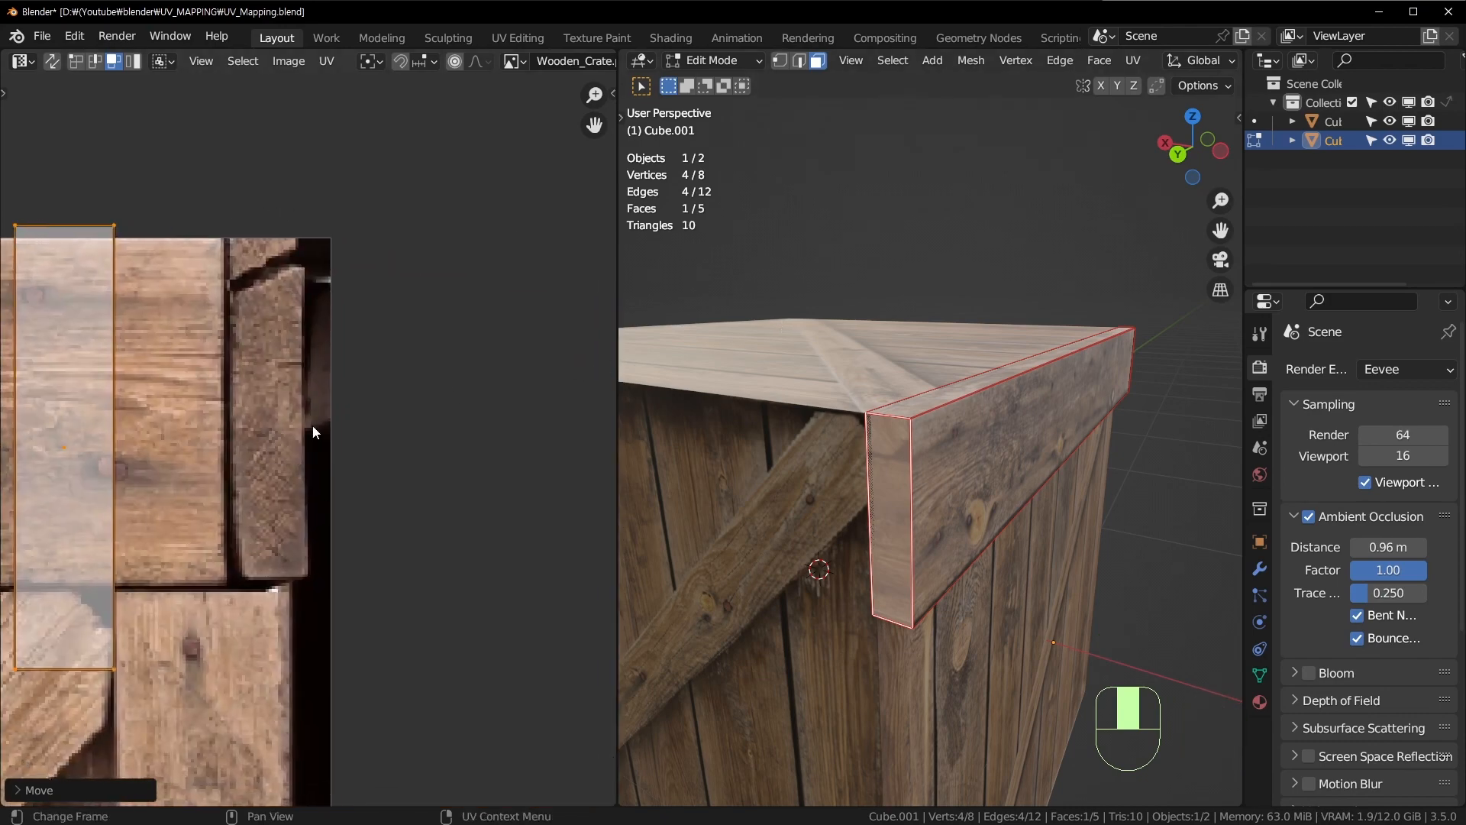
Step: Scale the opposite end face's UV island down and fit it over the upper-right end-grain block
shift+middle_drag(314, 432, 444, 447)
key(s)
click(344, 443)
key(g)
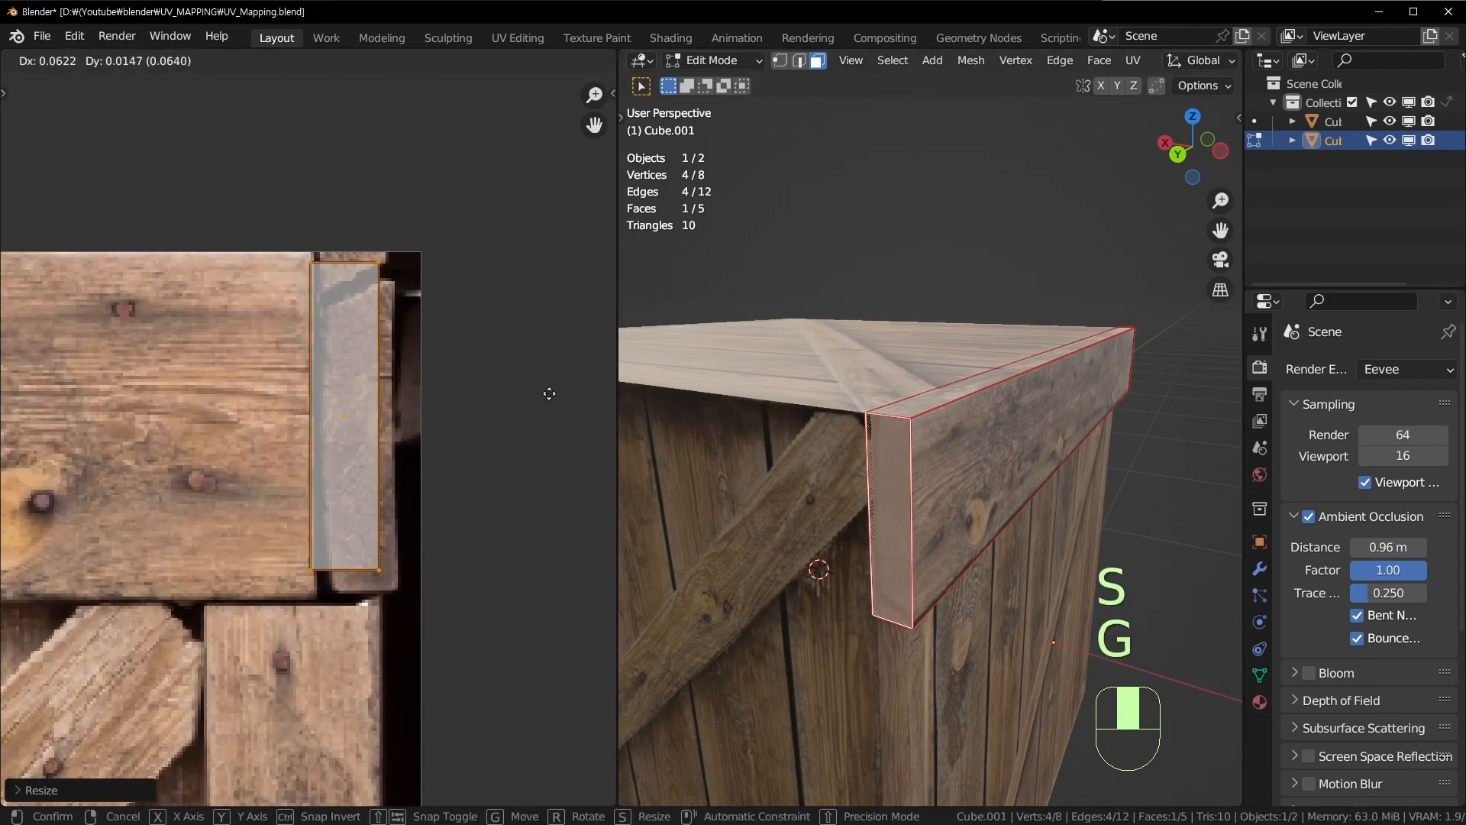
click(559, 399)
key(s)
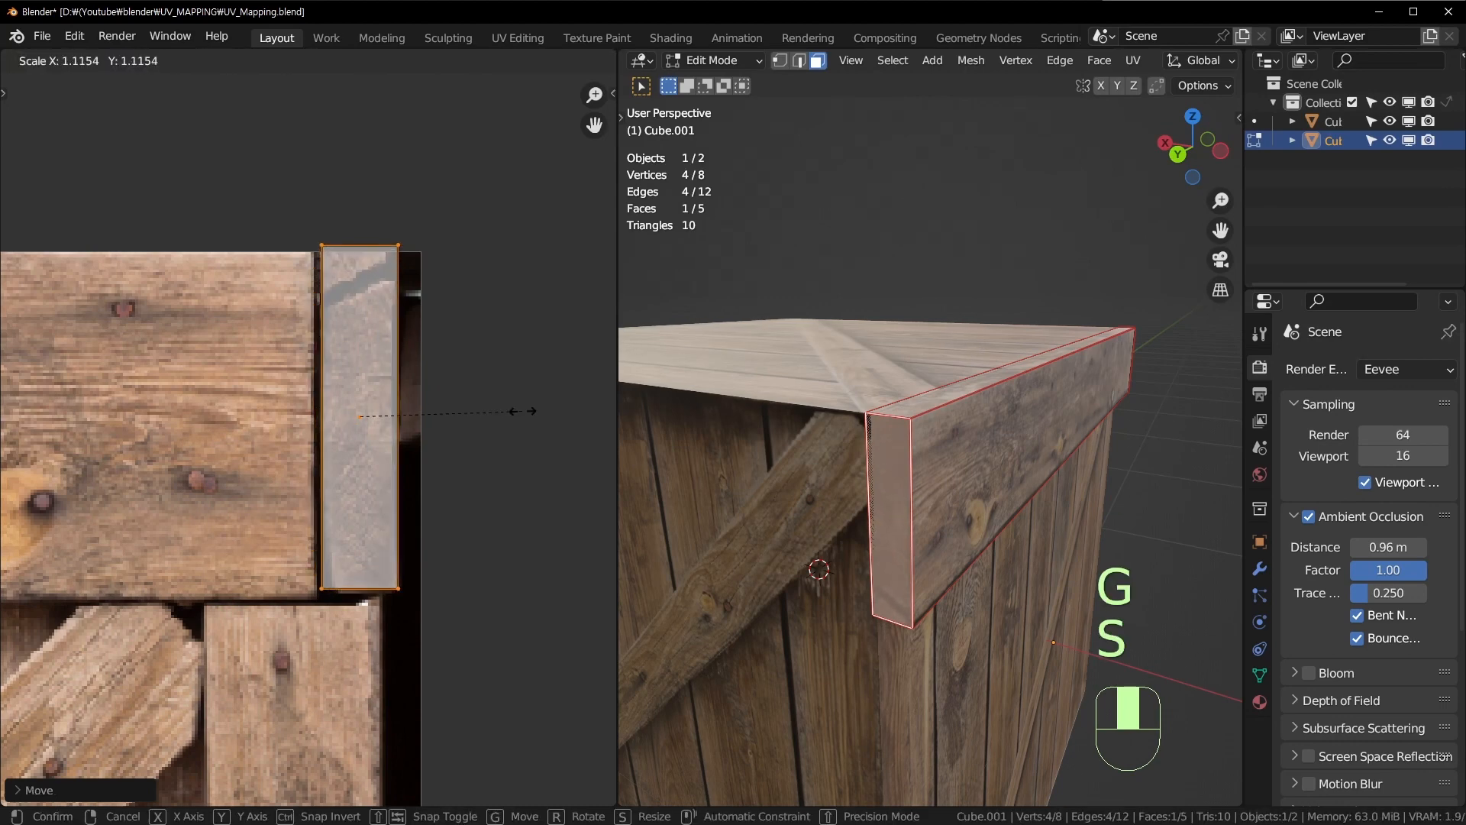
click(520, 413)
drag(371, 197, 481, 621)
key(g)
drag(372, 217, 459, 647)
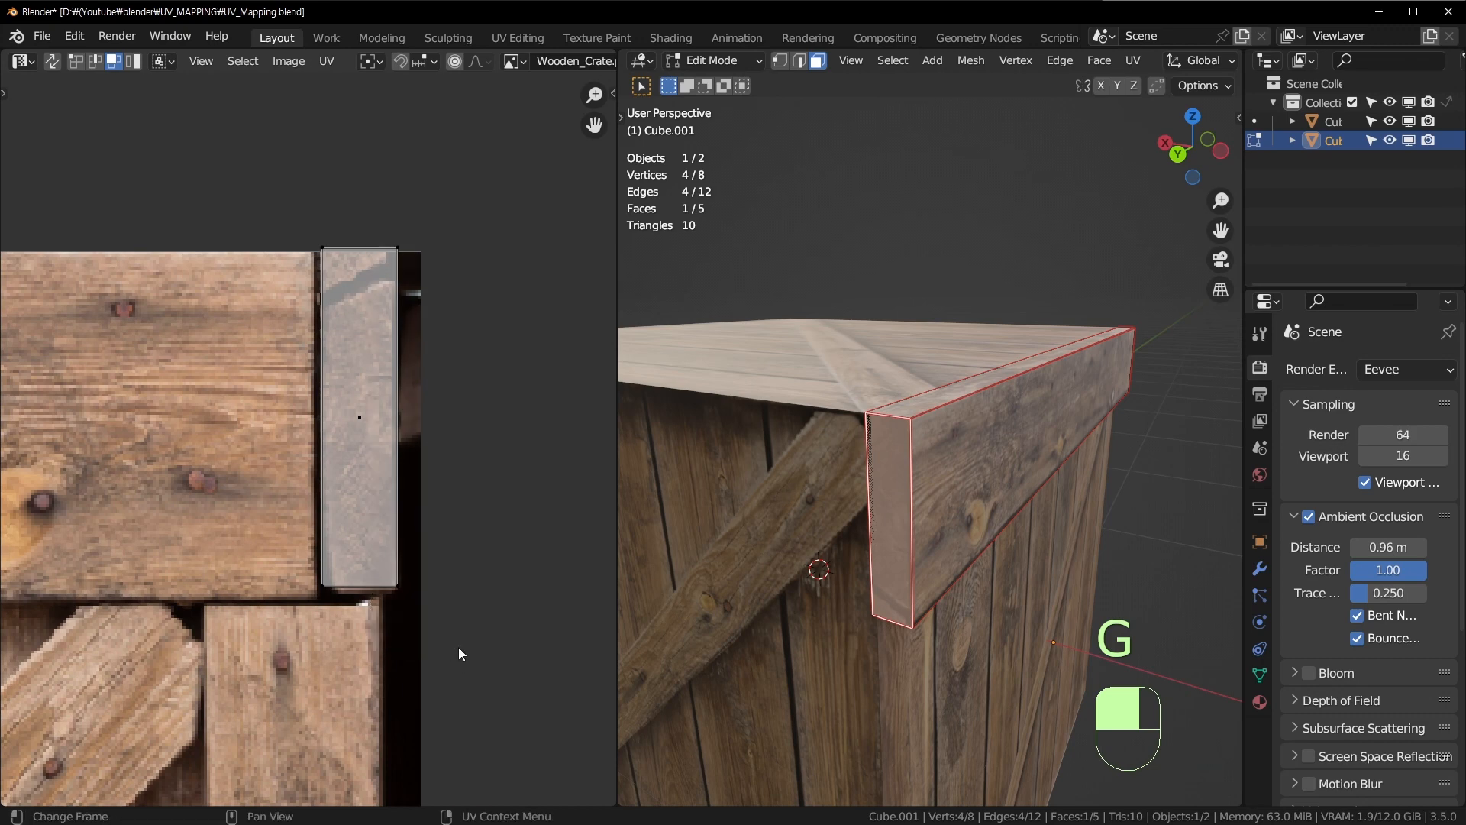
Step: Move the right-hand and upper vertices of the end face's UV island inward to the edges of the end-grain block
key(1)
drag(341, 199, 514, 689)
key(g)
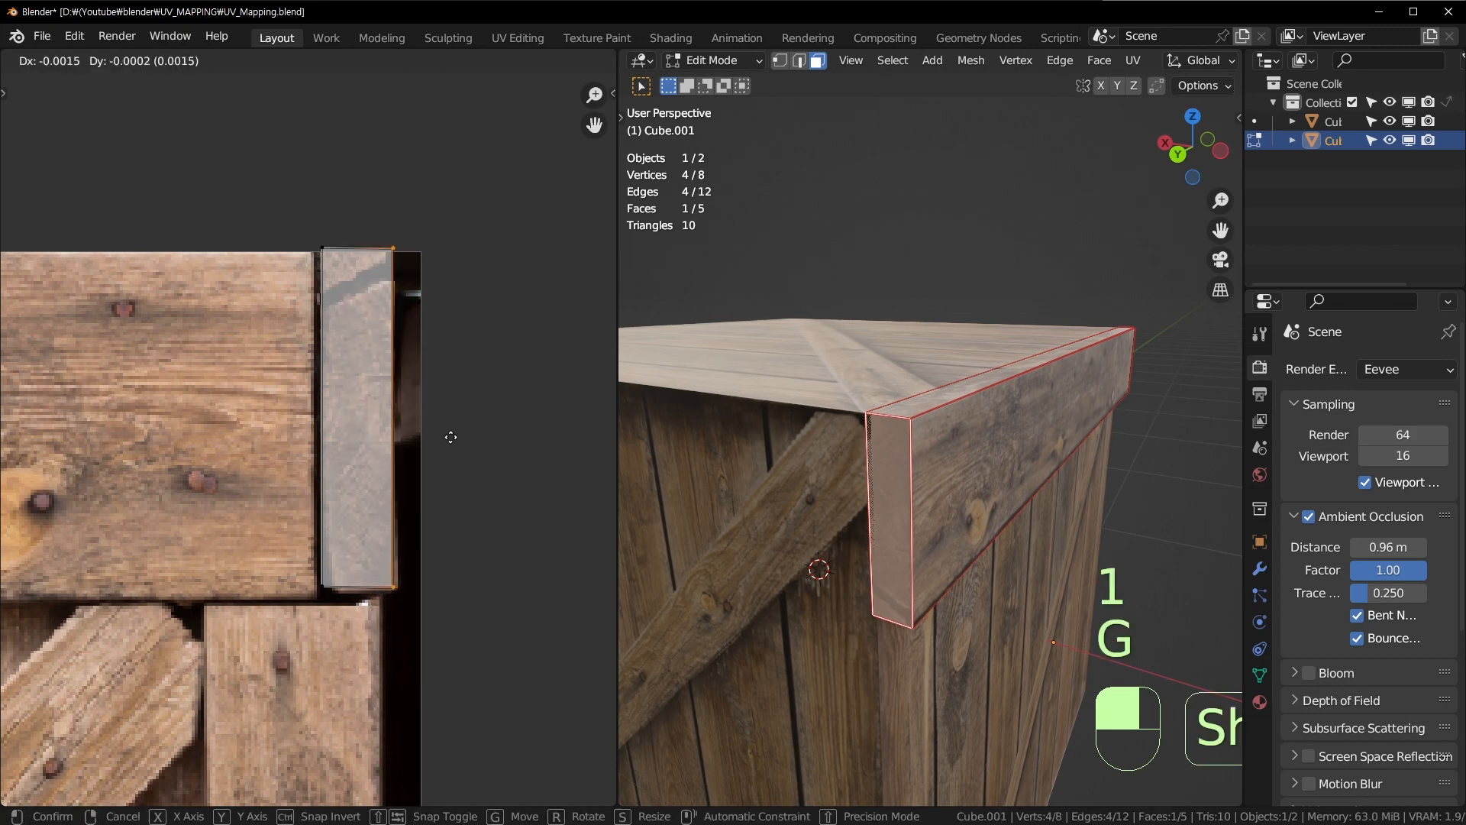
click(437, 439)
drag(301, 171, 481, 315)
key(g)
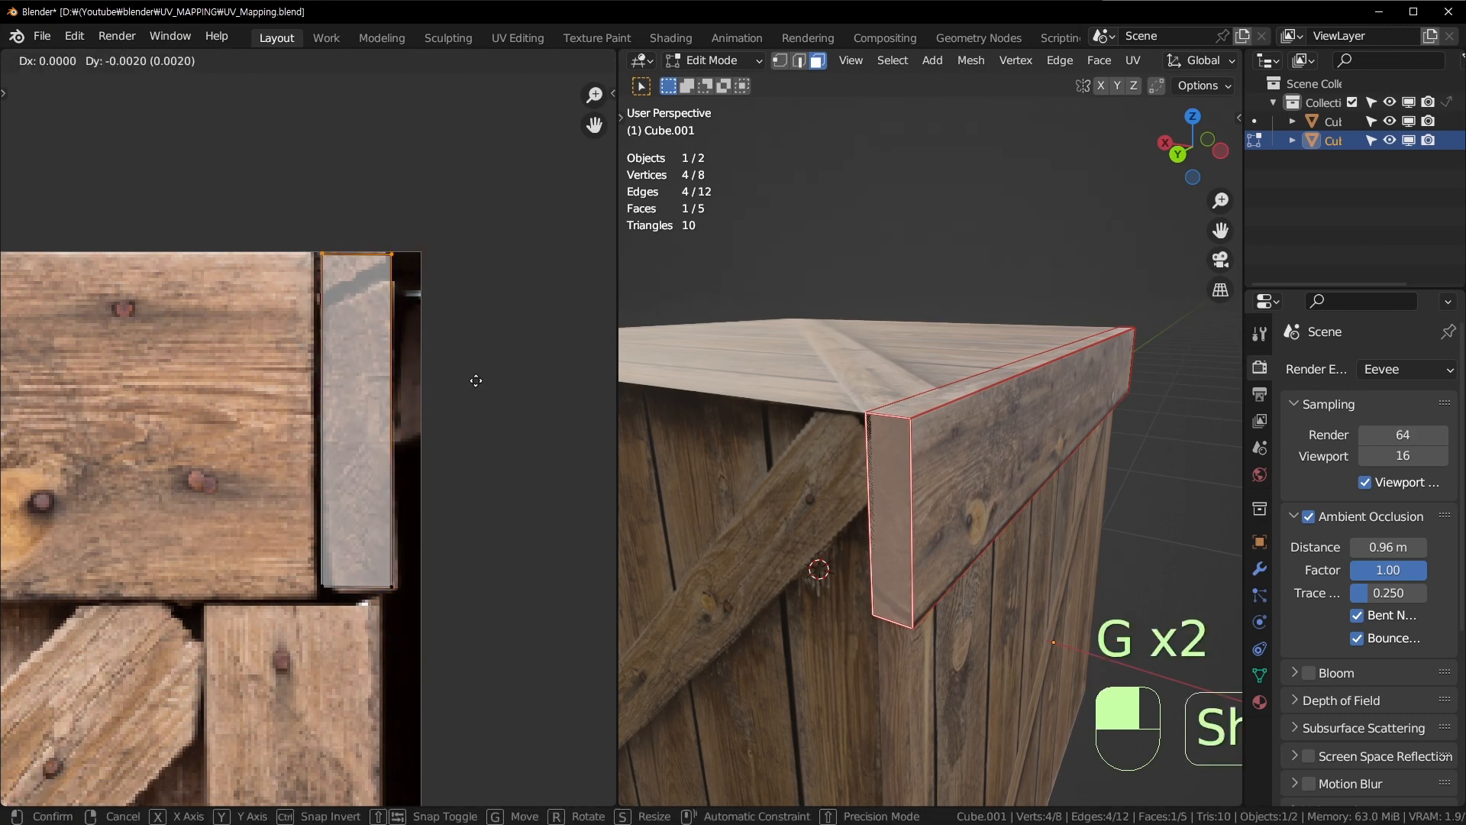
shift+click(451, 437)
Step: Adjust the left side and both upper corner vertices of the end face's UV island to follow the slanted end-grain block
drag(258, 276, 371, 666)
key(g)
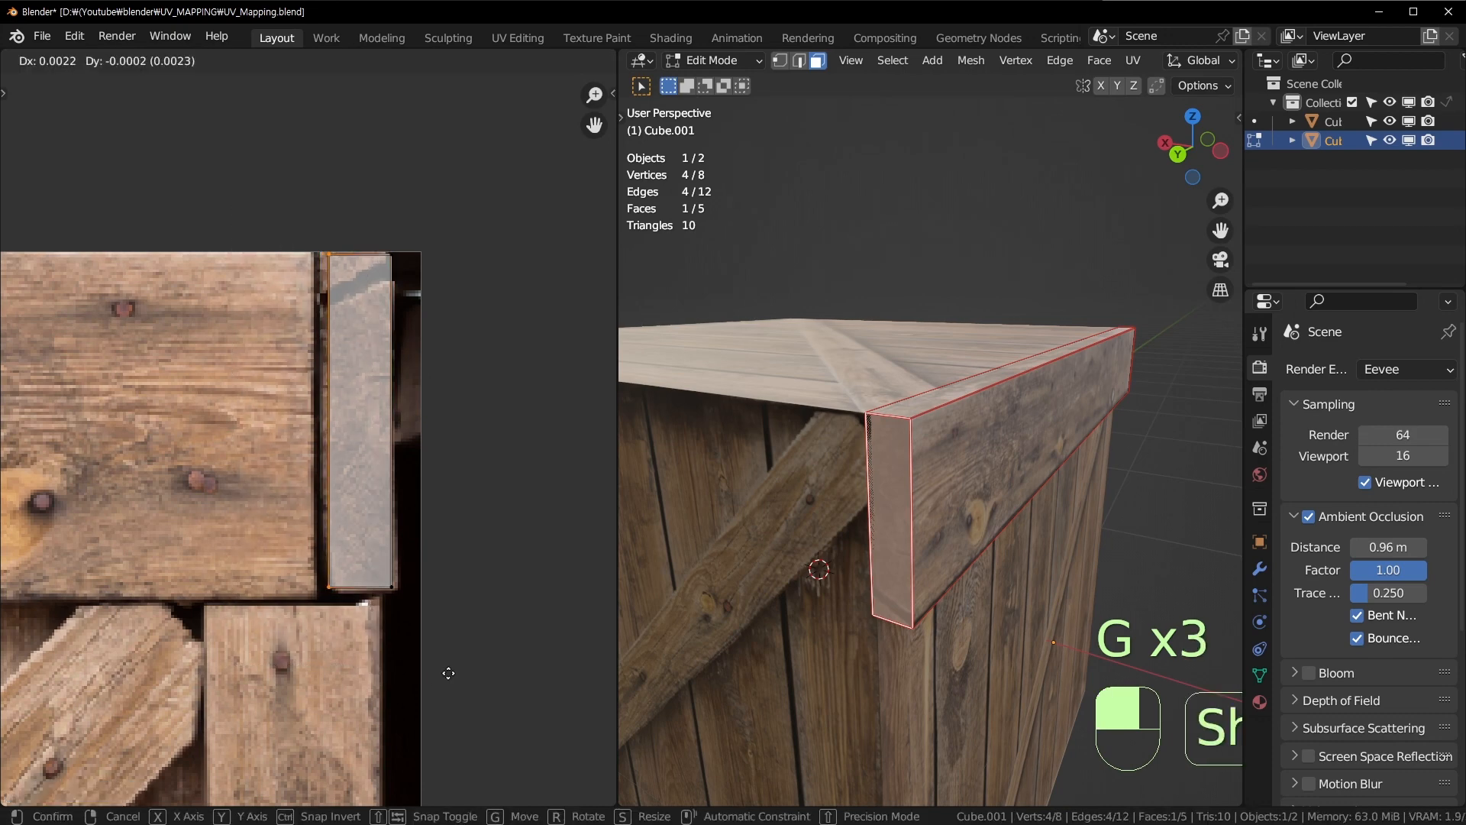
shift+click(370, 292)
key(g)
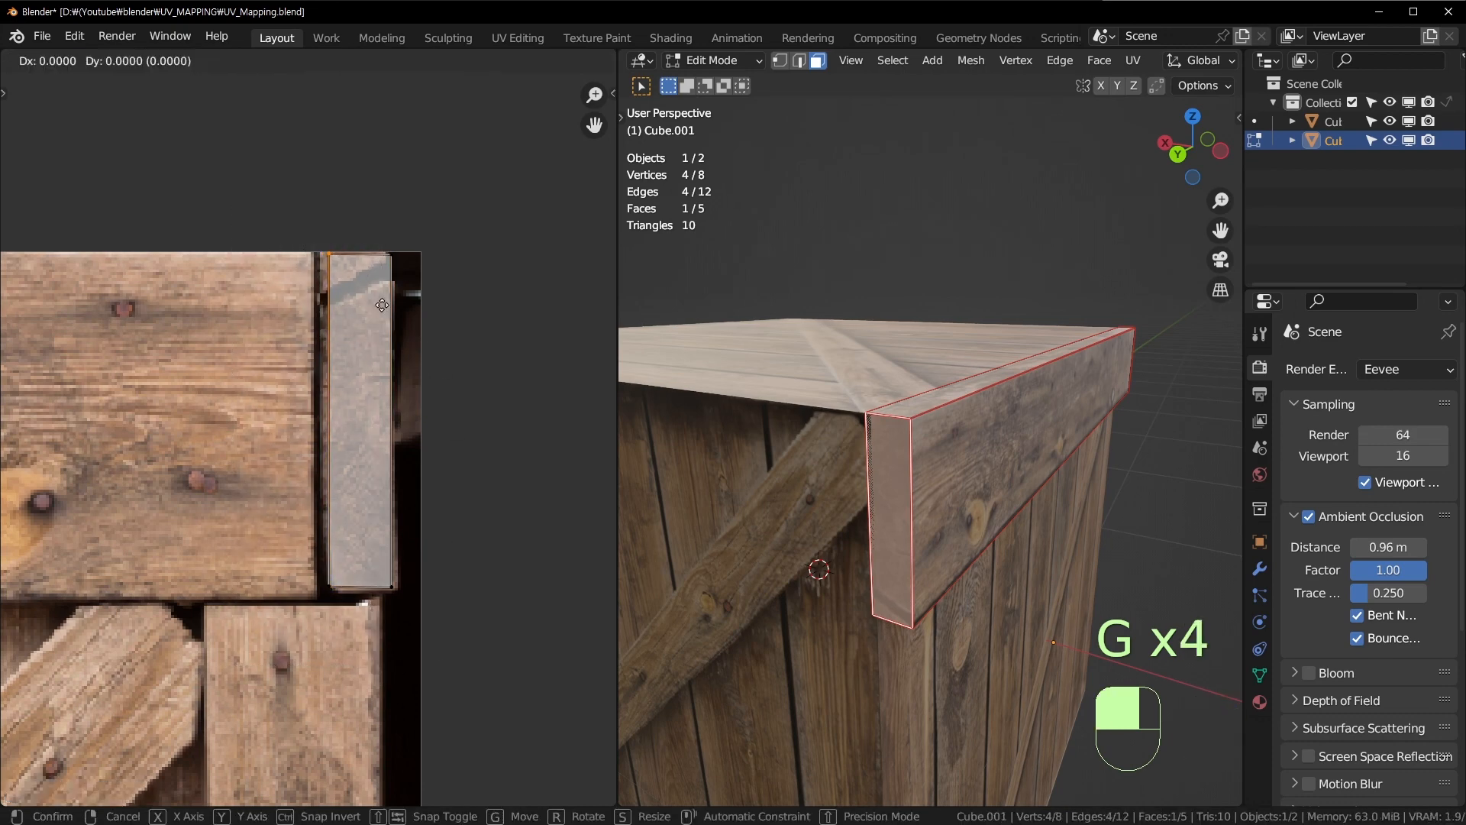
shift+click(315, 297)
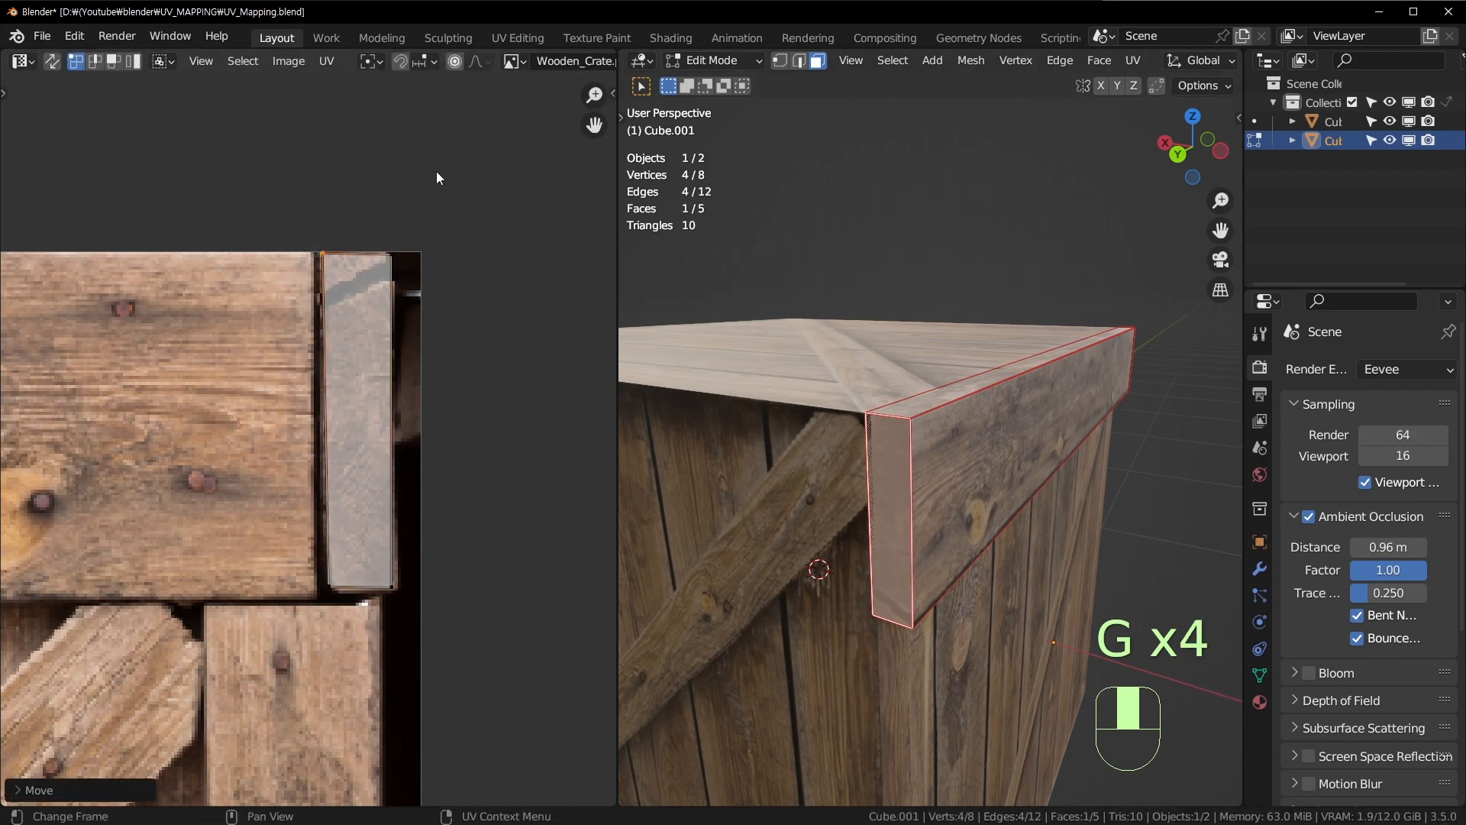
drag(362, 204, 474, 269)
key(g)
shift+click(443, 269)
click(904, 450)
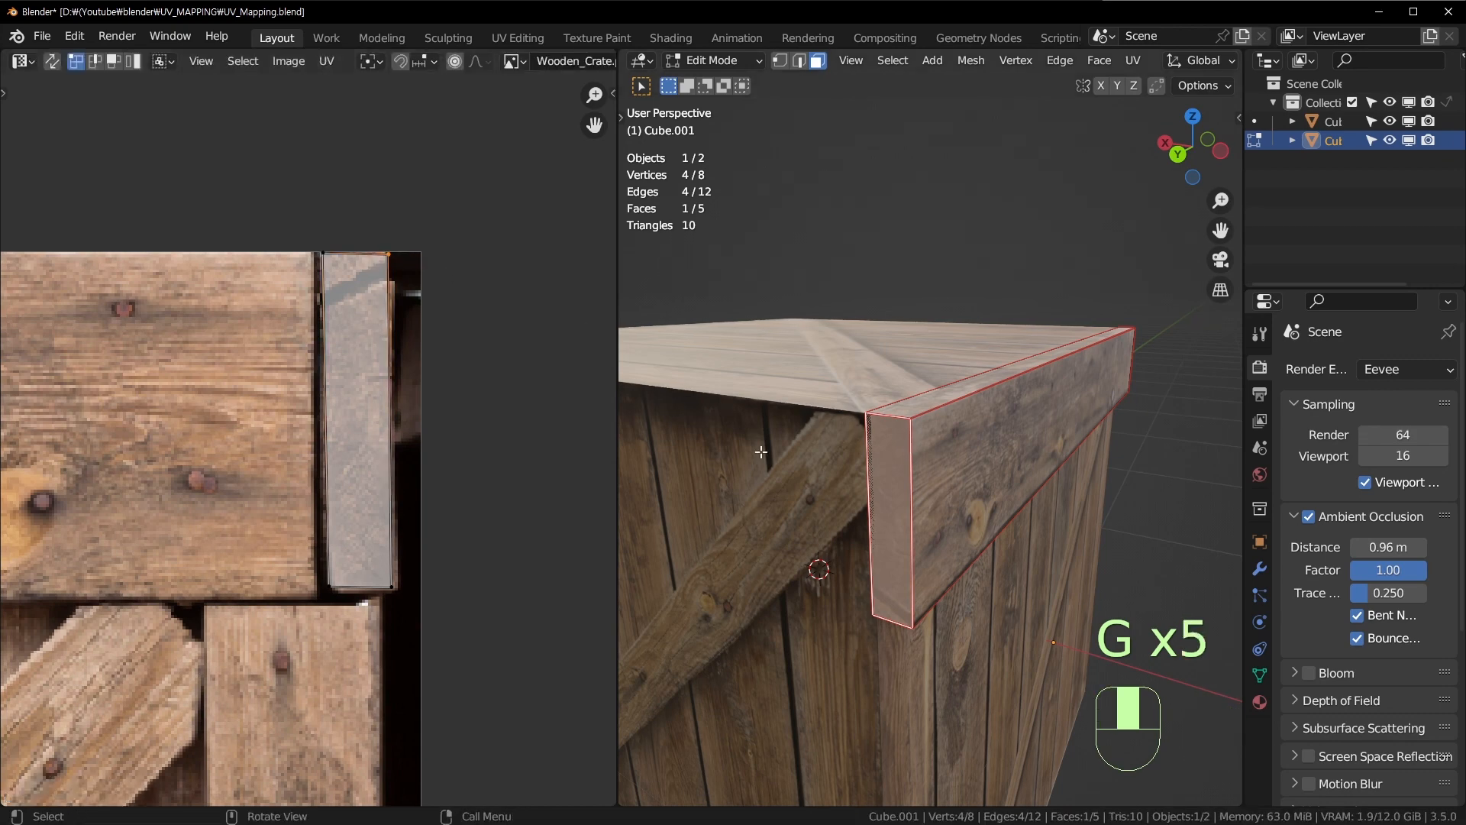
Step: Turn the end face's UV island upside down and reposition it over the end-grain block in the texture's upper-right corner
key(3)
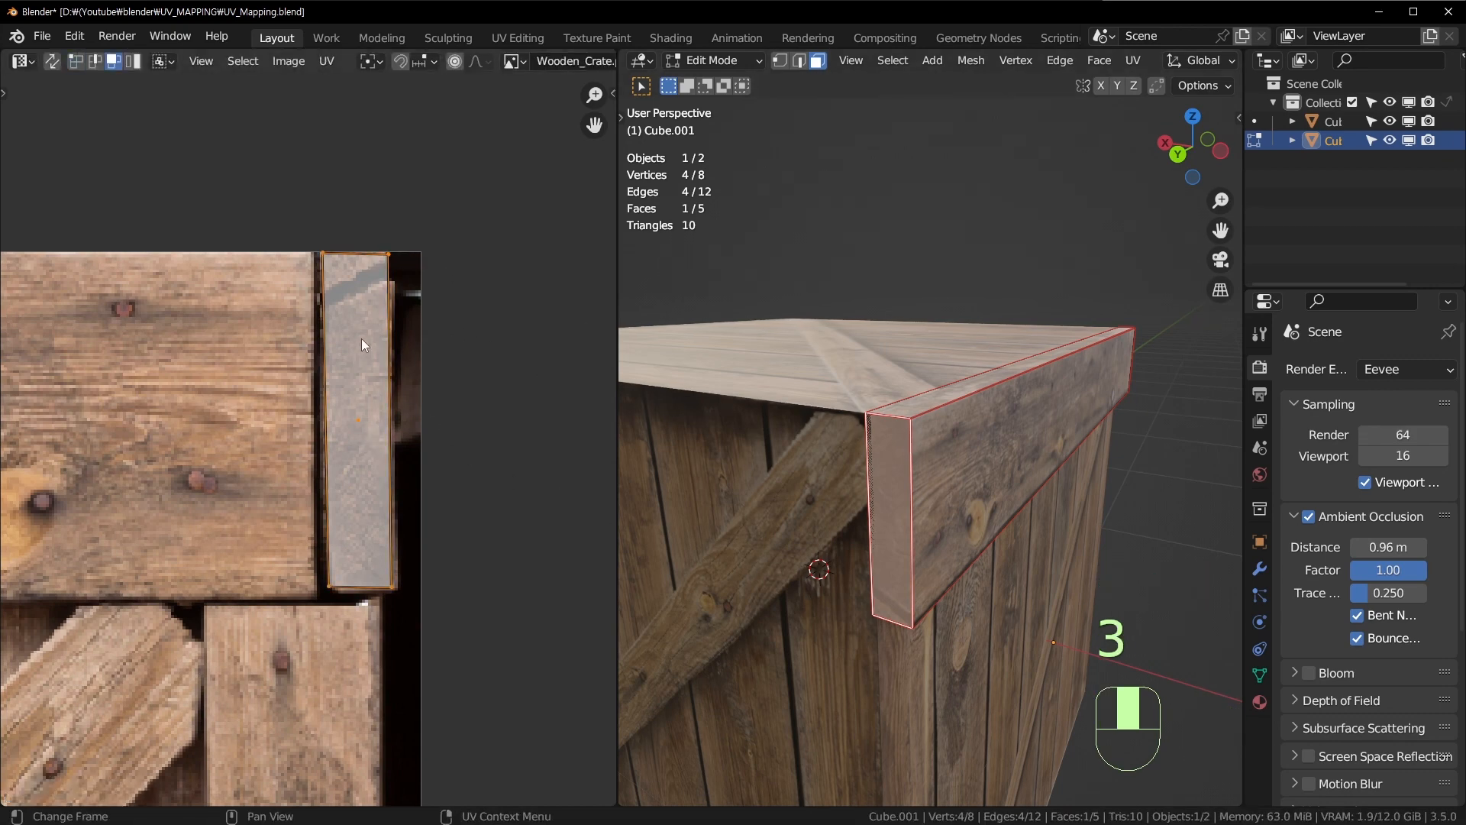
middle_drag(955, 603, 878, 565)
key(r)
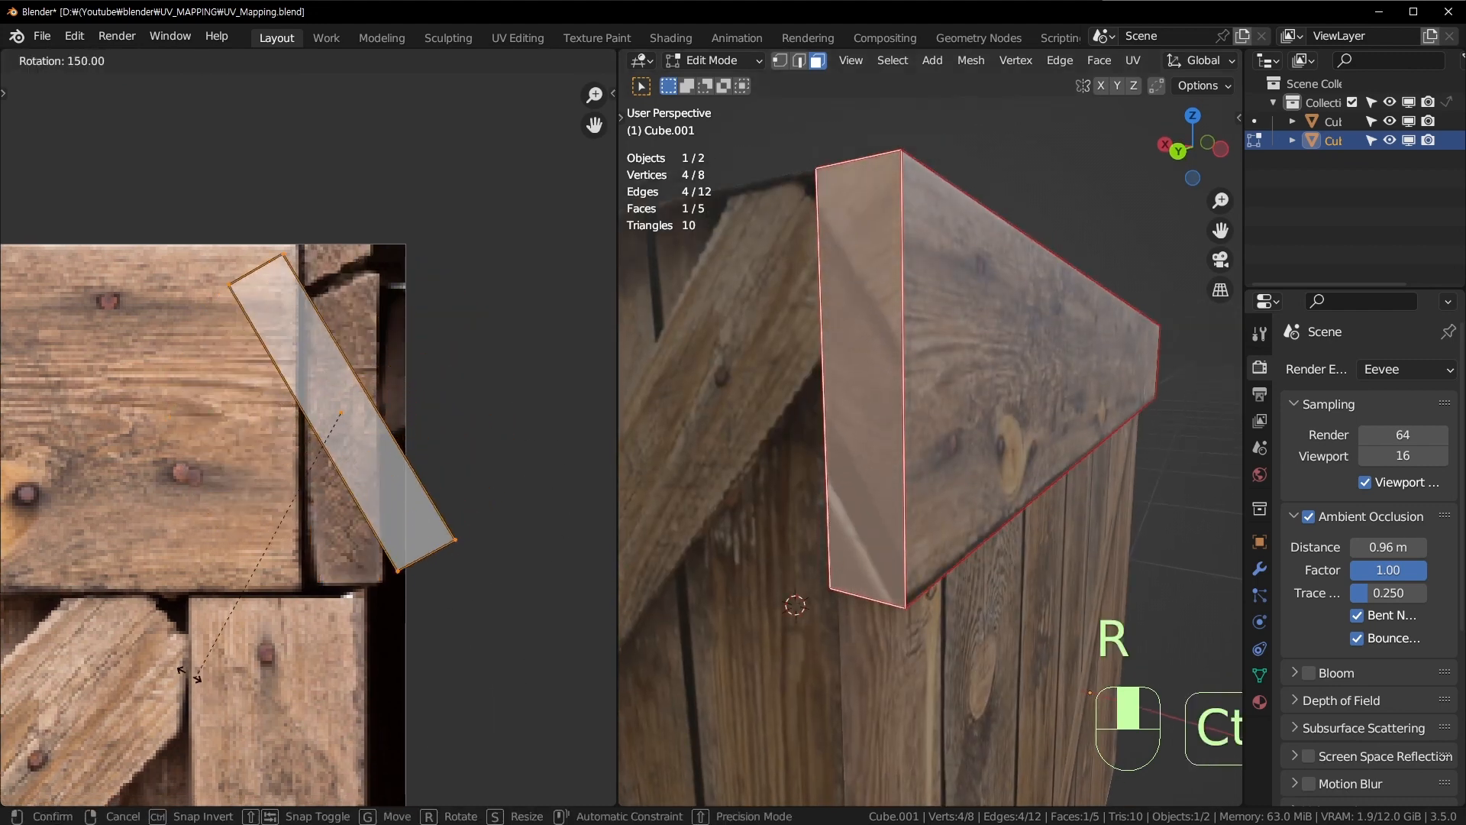
click(130, 556)
key(g)
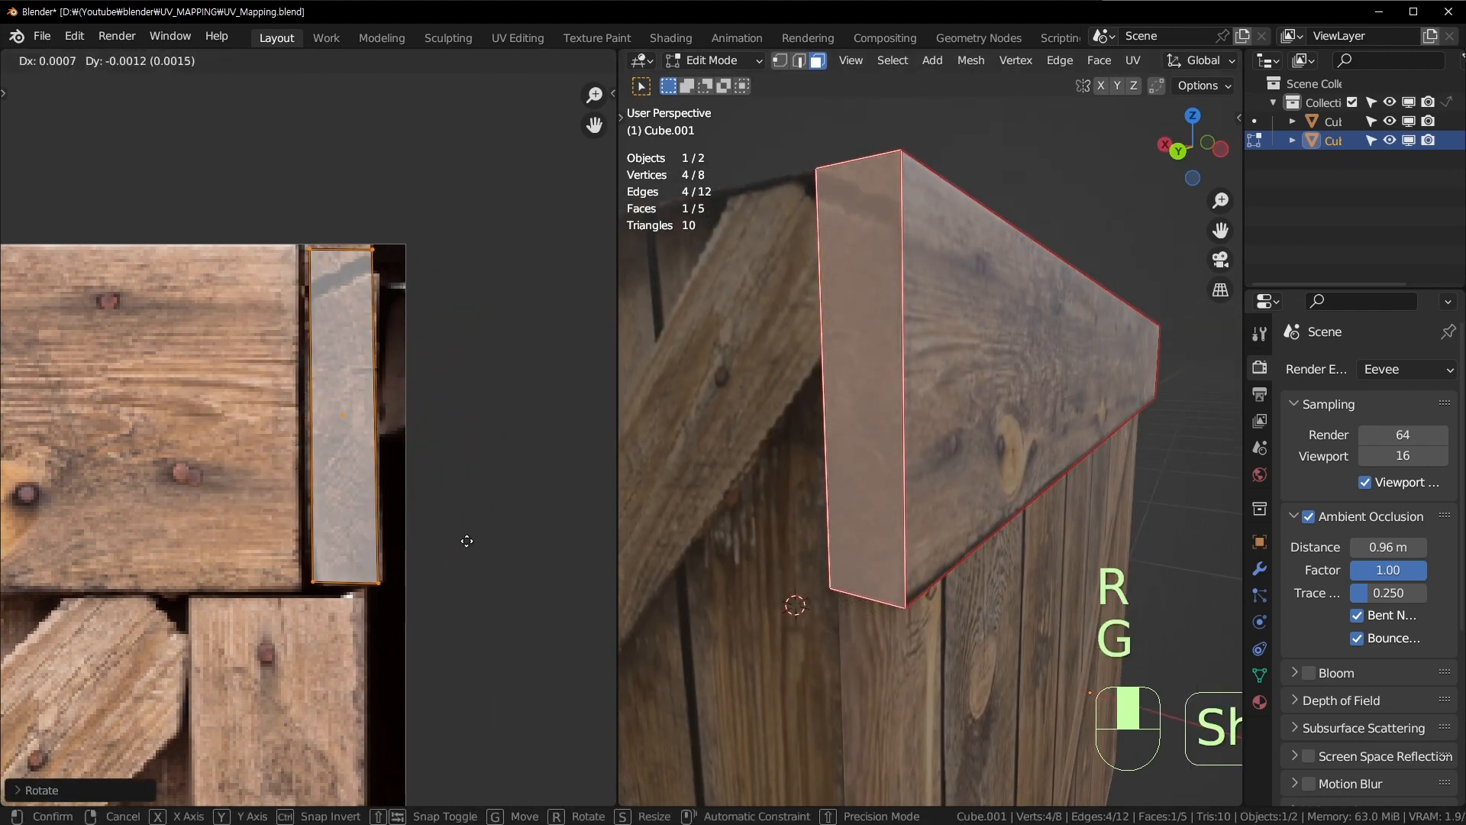
click(485, 507)
Step: Leave mesh editing and inspect the textured slab from several sides, comparing it with the whole crate texture
key(Tab)
scroll(1024, 369, down, 3)
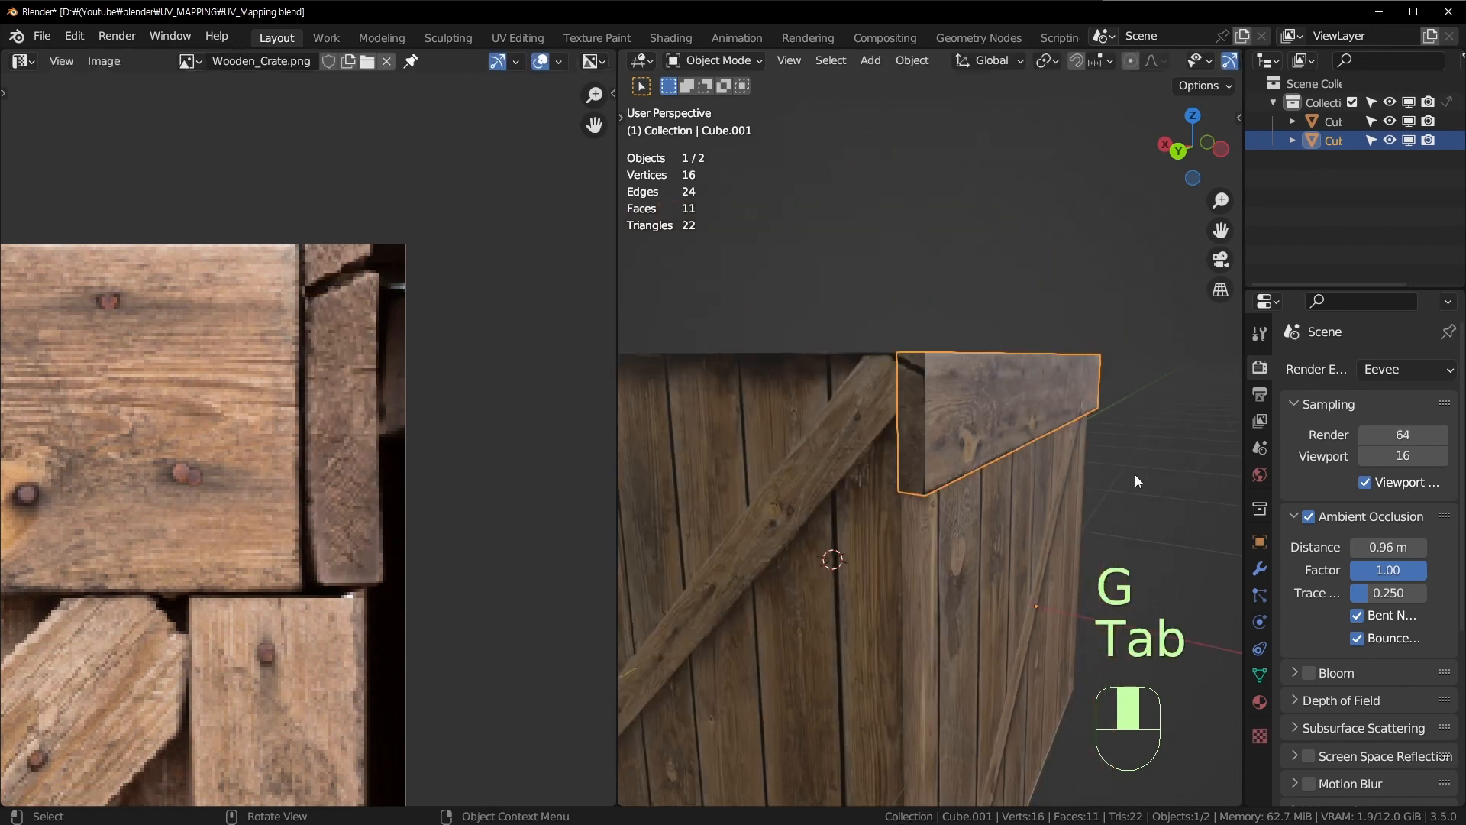
middle_drag(1135, 475, 864, 460)
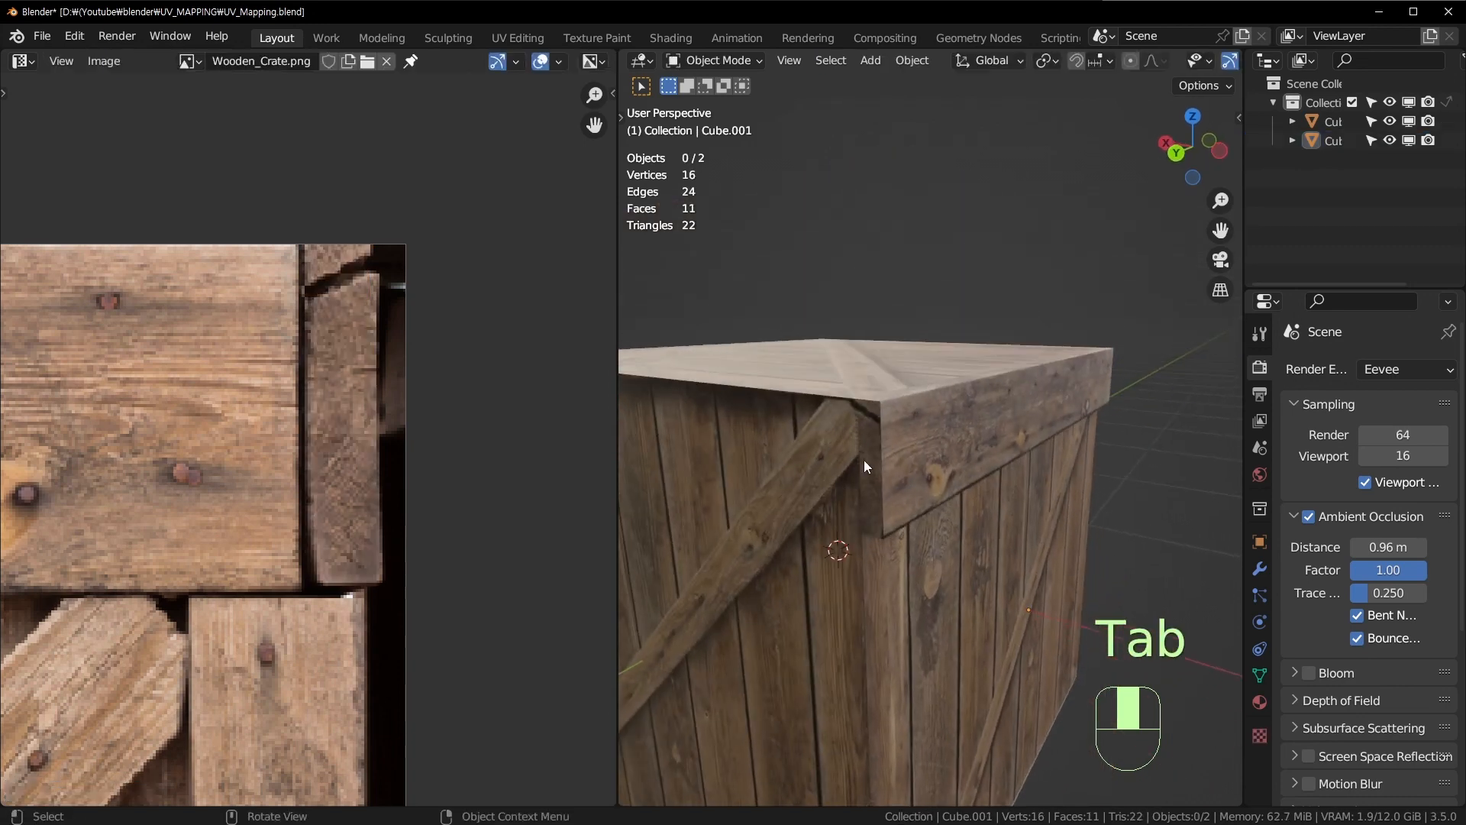
middle_drag(959, 515, 926, 305)
click(985, 396)
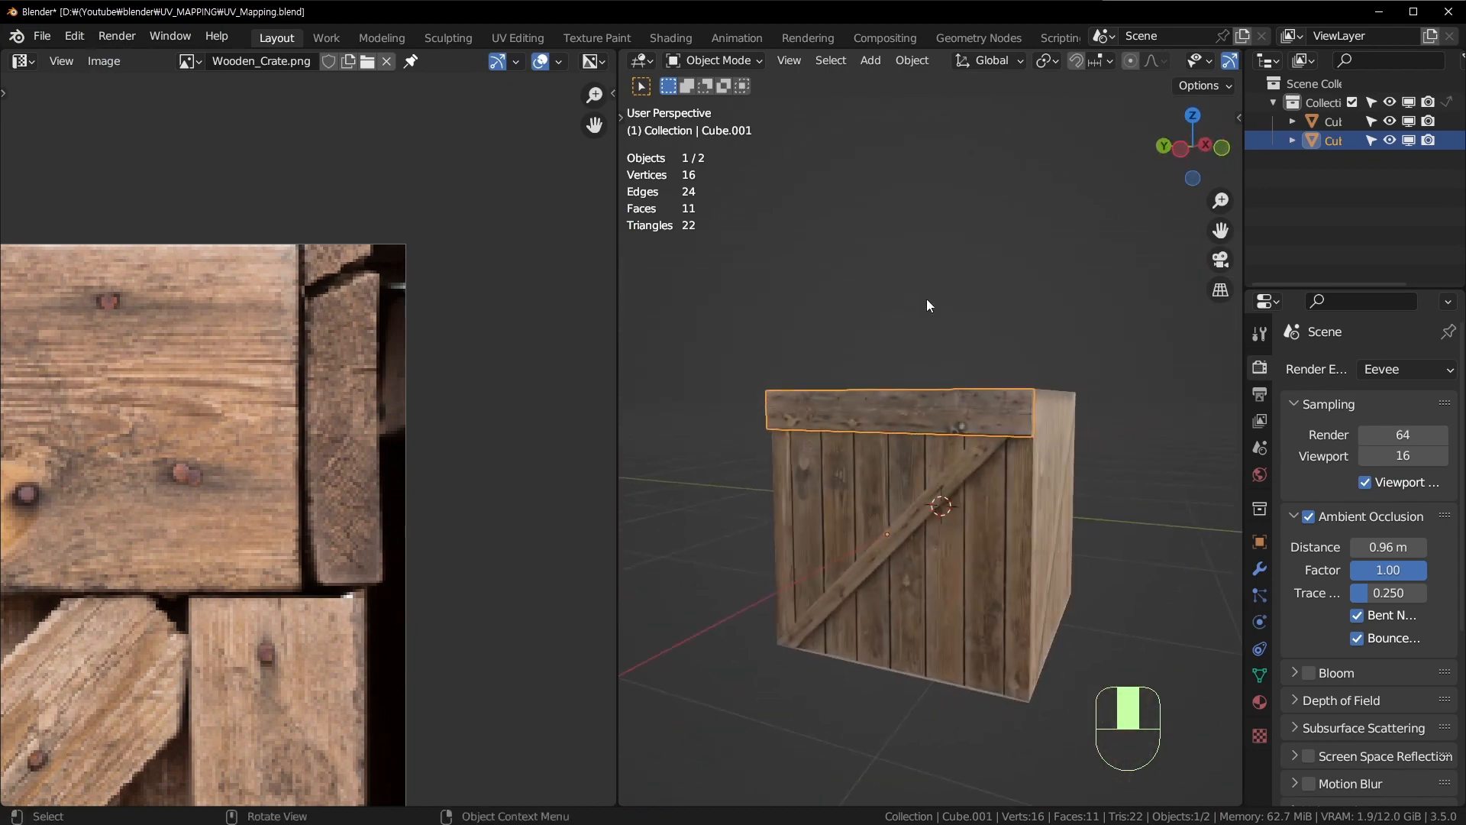
click(927, 306)
scroll(305, 441, down, 8)
shift+middle_drag(306, 441, 493, 313)
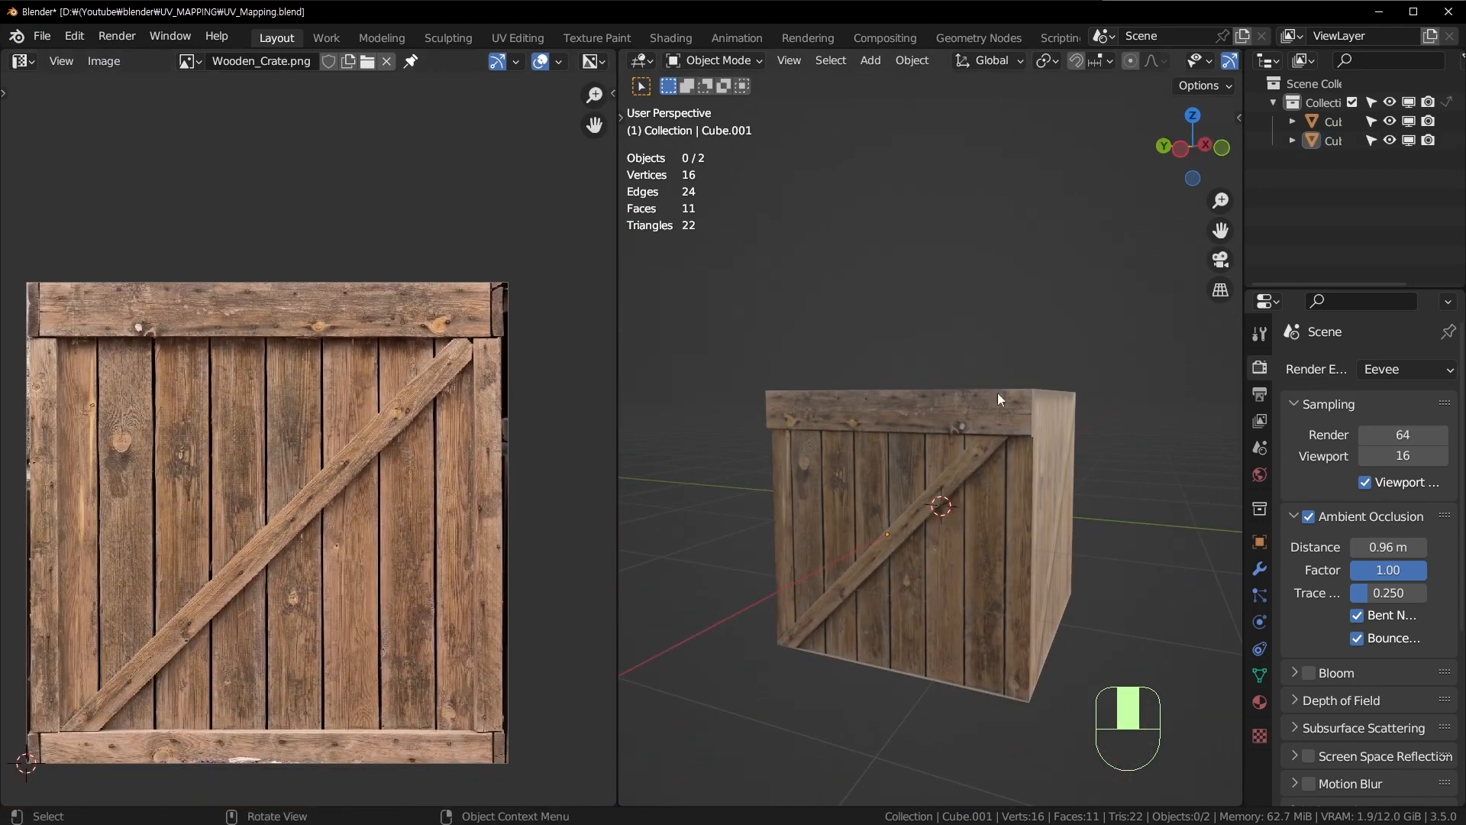
click(985, 405)
middle_drag(899, 475, 949, 474)
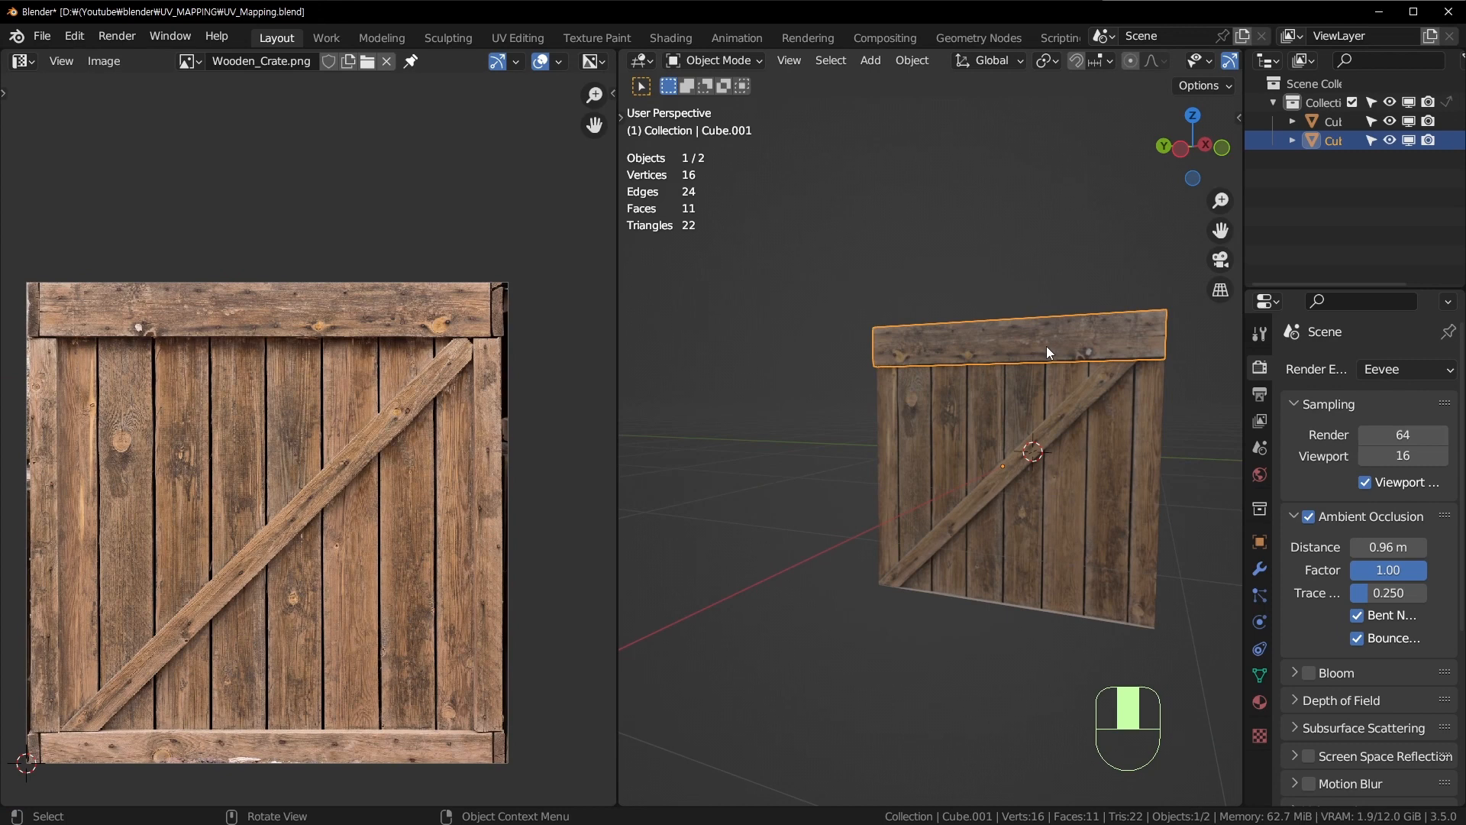
middle_drag(1060, 359, 957, 373)
scroll(965, 375, up, 2)
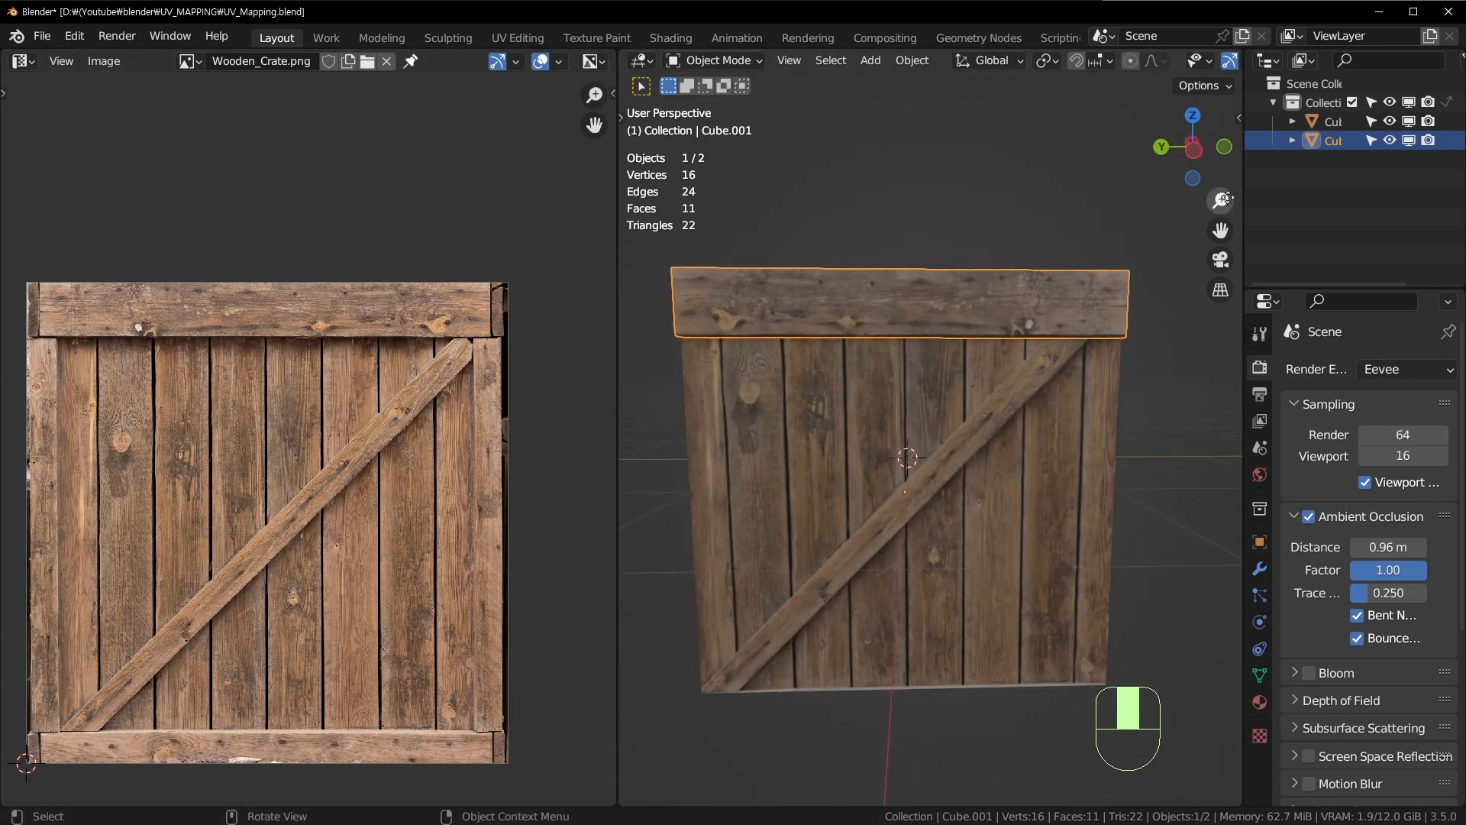
middle_drag(908, 419, 877, 420)
Step: Show the crate in the left orthographic view with the slab selected and save the file
key(KP_1)
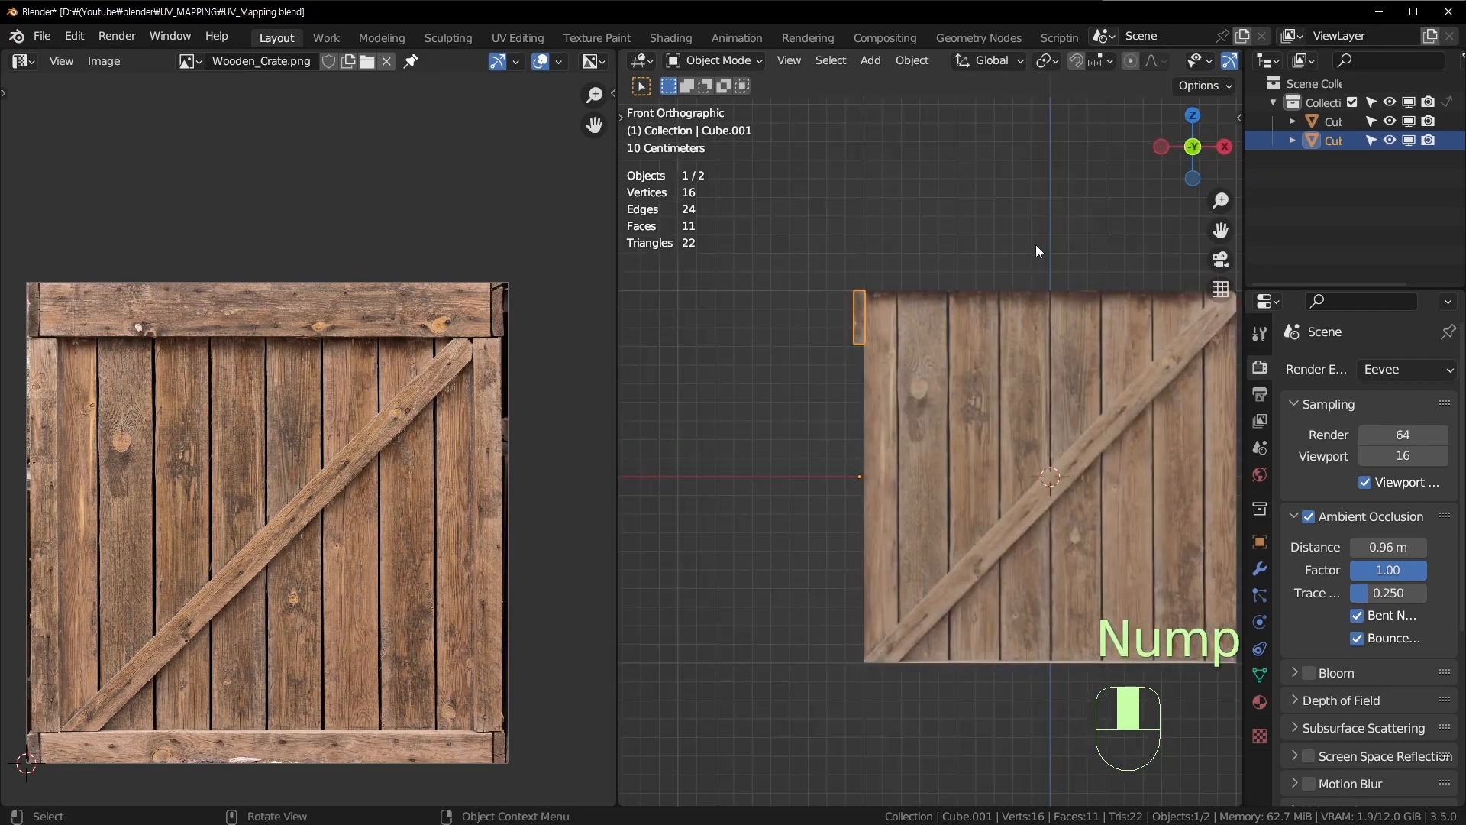
key(KP_3)
key(ctrl+KP_1)
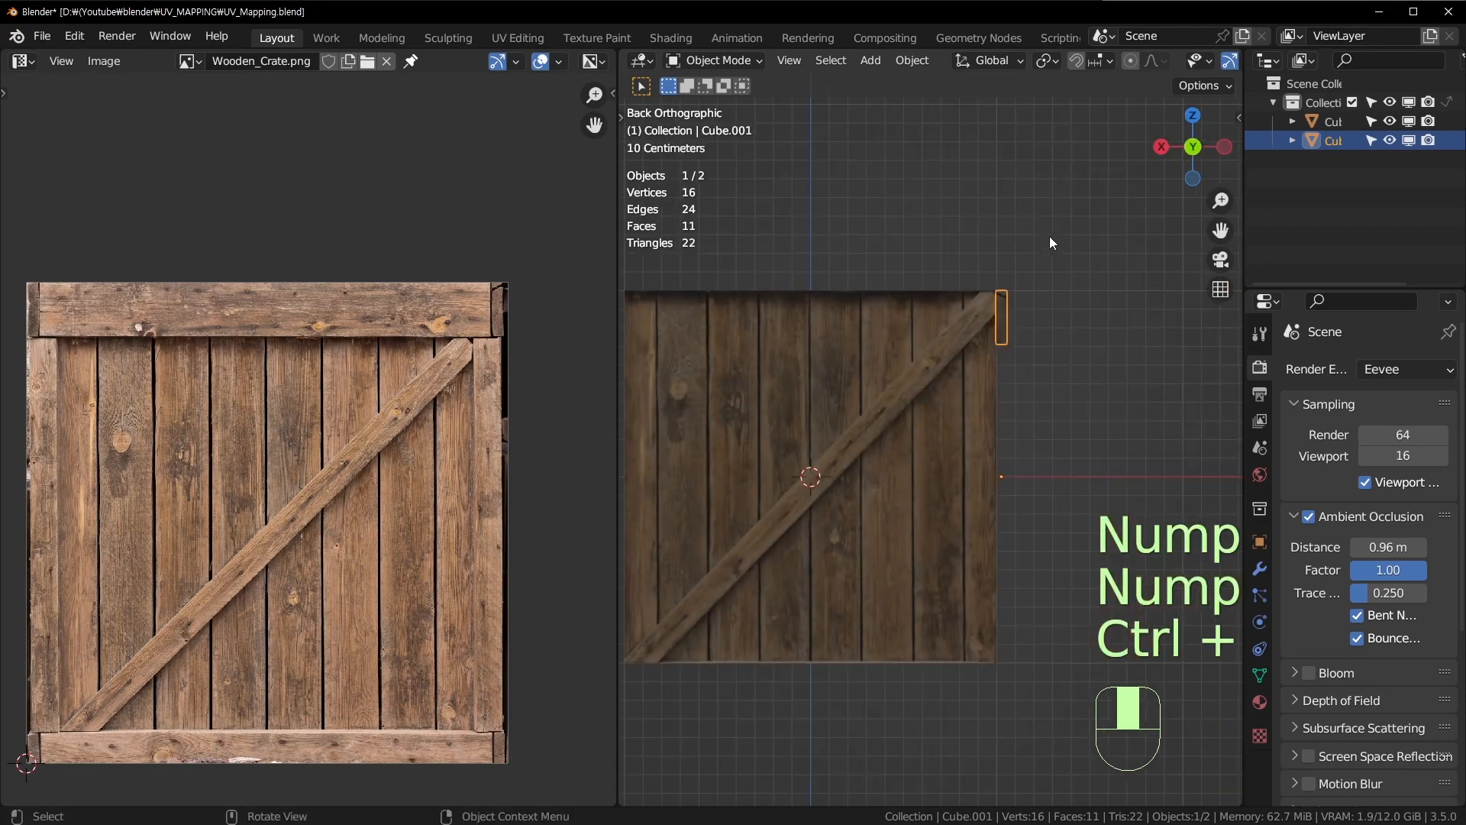
key(KP_1)
key(KP_3)
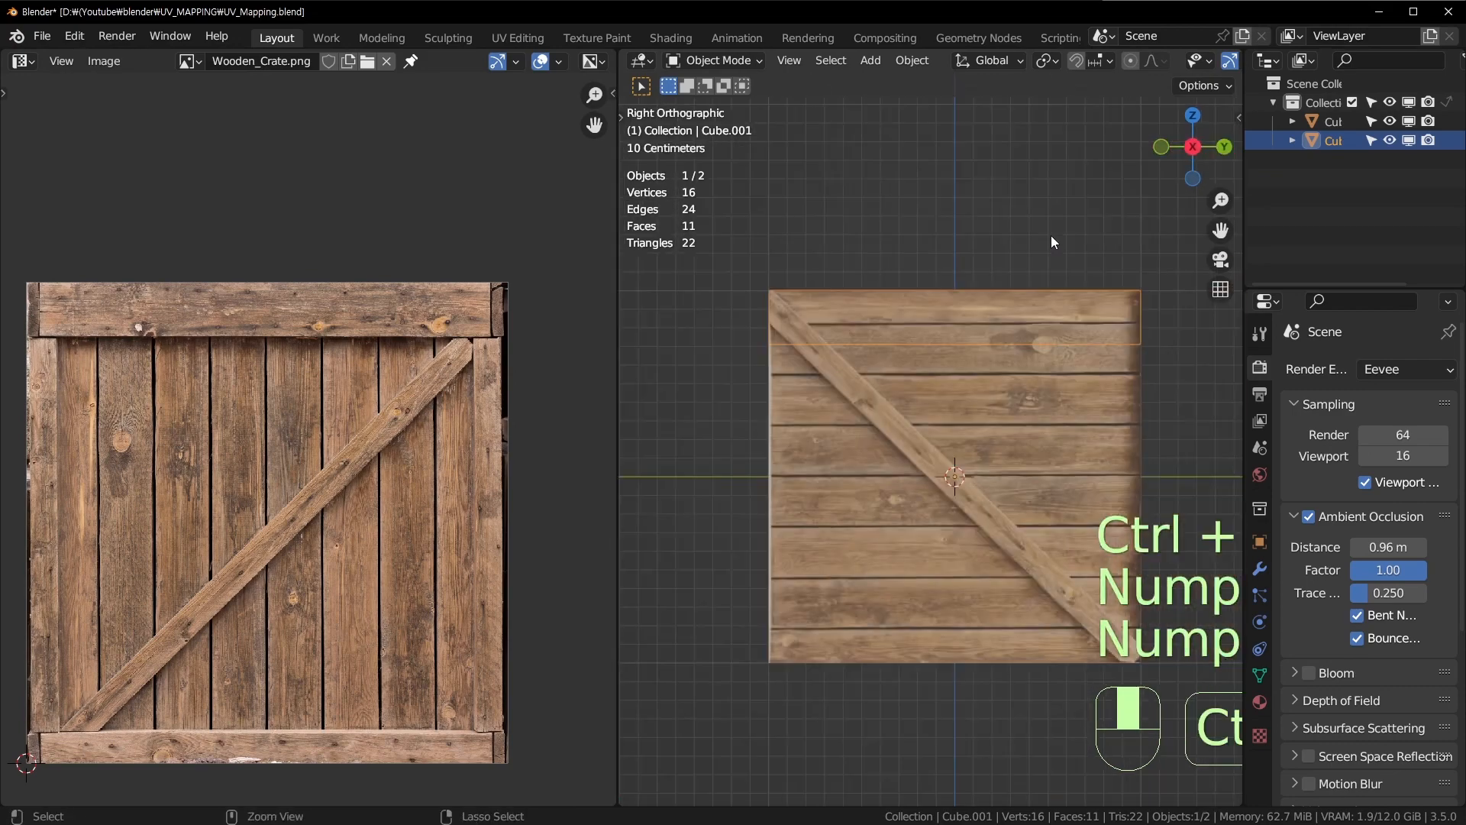
key(ctrl+KP_3)
shift+middle_drag(924, 506, 928, 496)
key(ctrl+s)
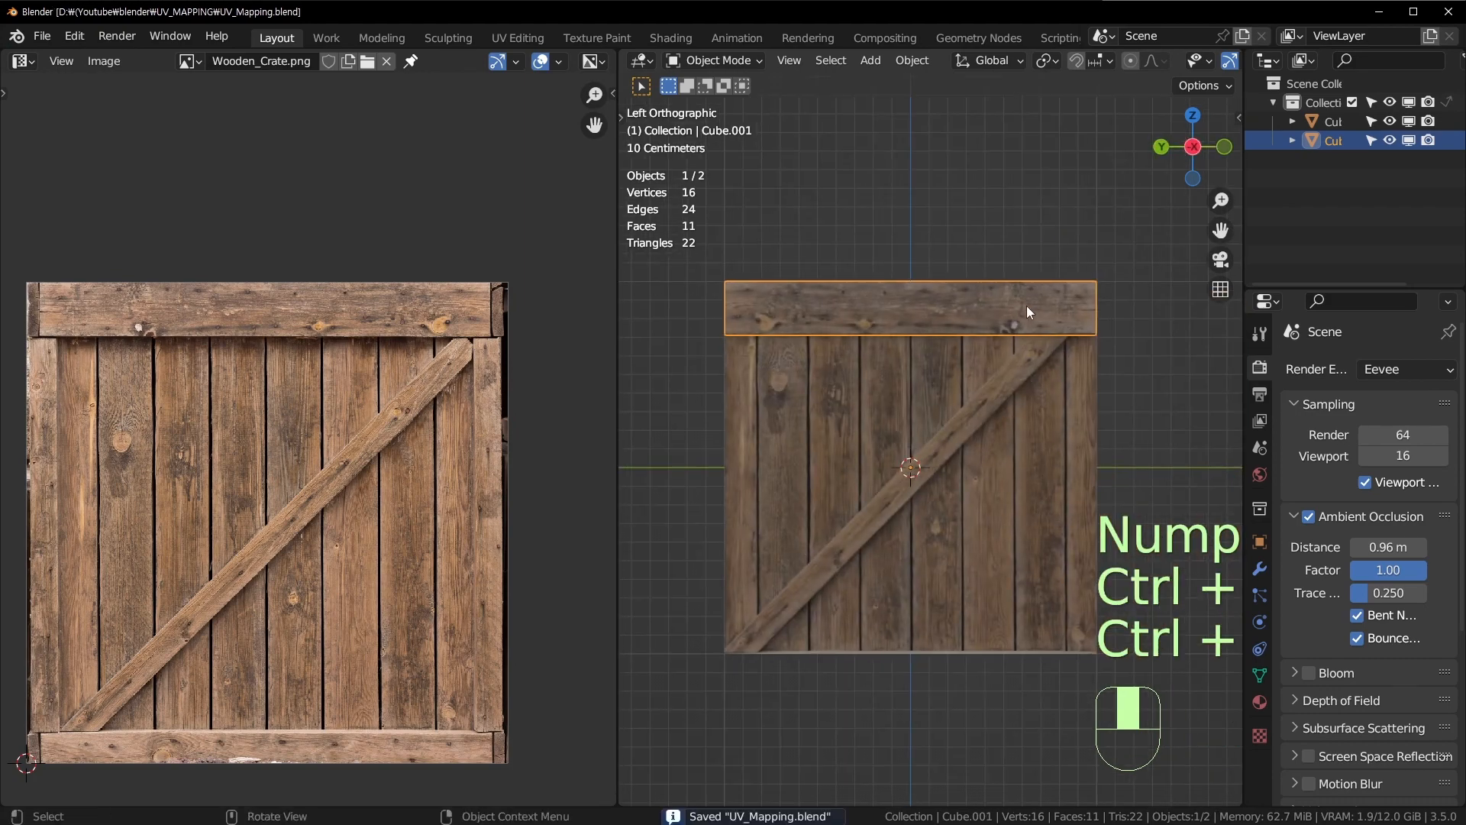
Step: Duplicate the slab and move the copy about 1.7 m down along Z to the crate's lower edge
key(shift+d)
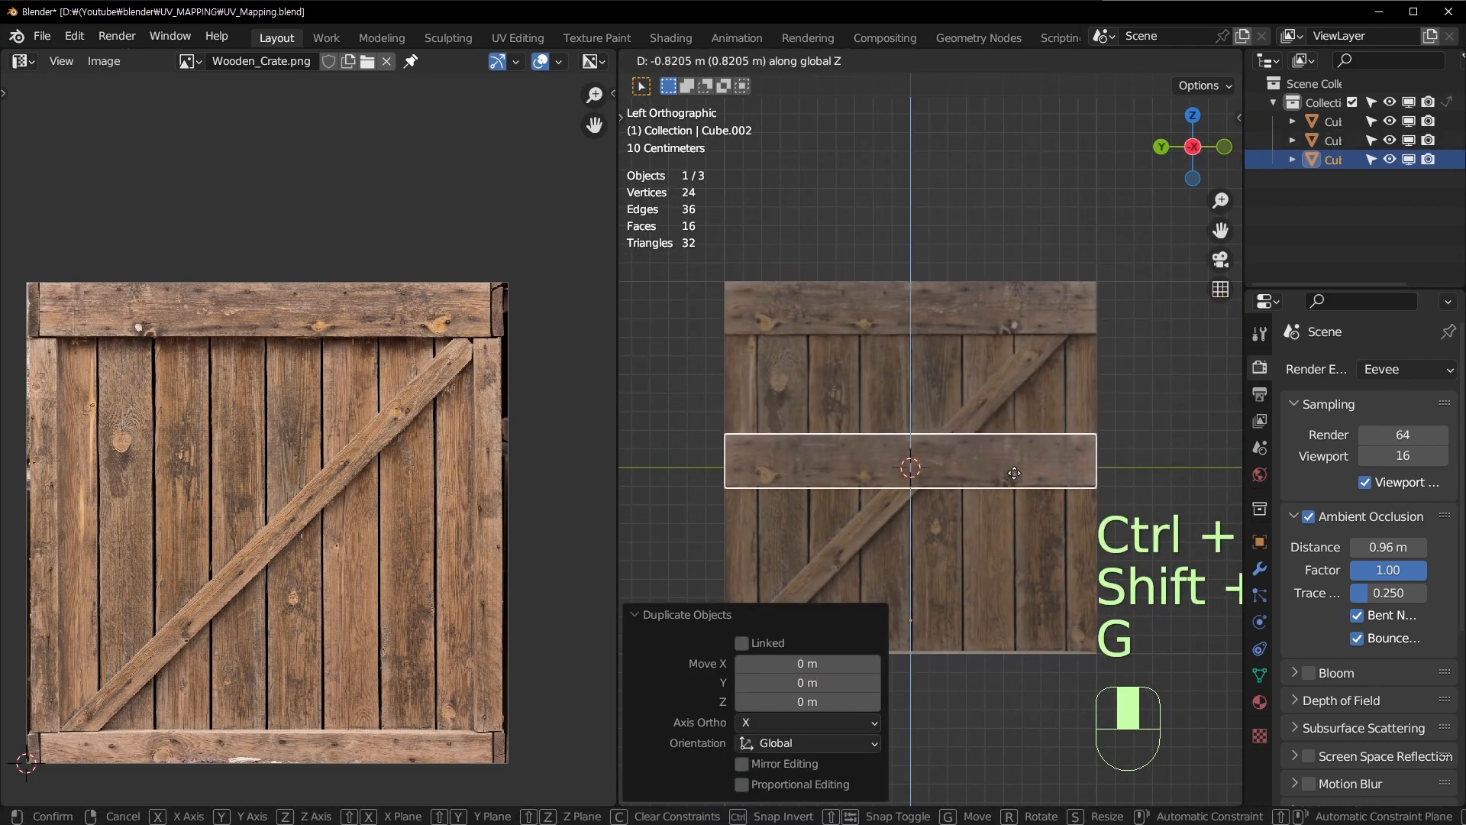
shift+middle_drag(1013, 605, 1014, 365)
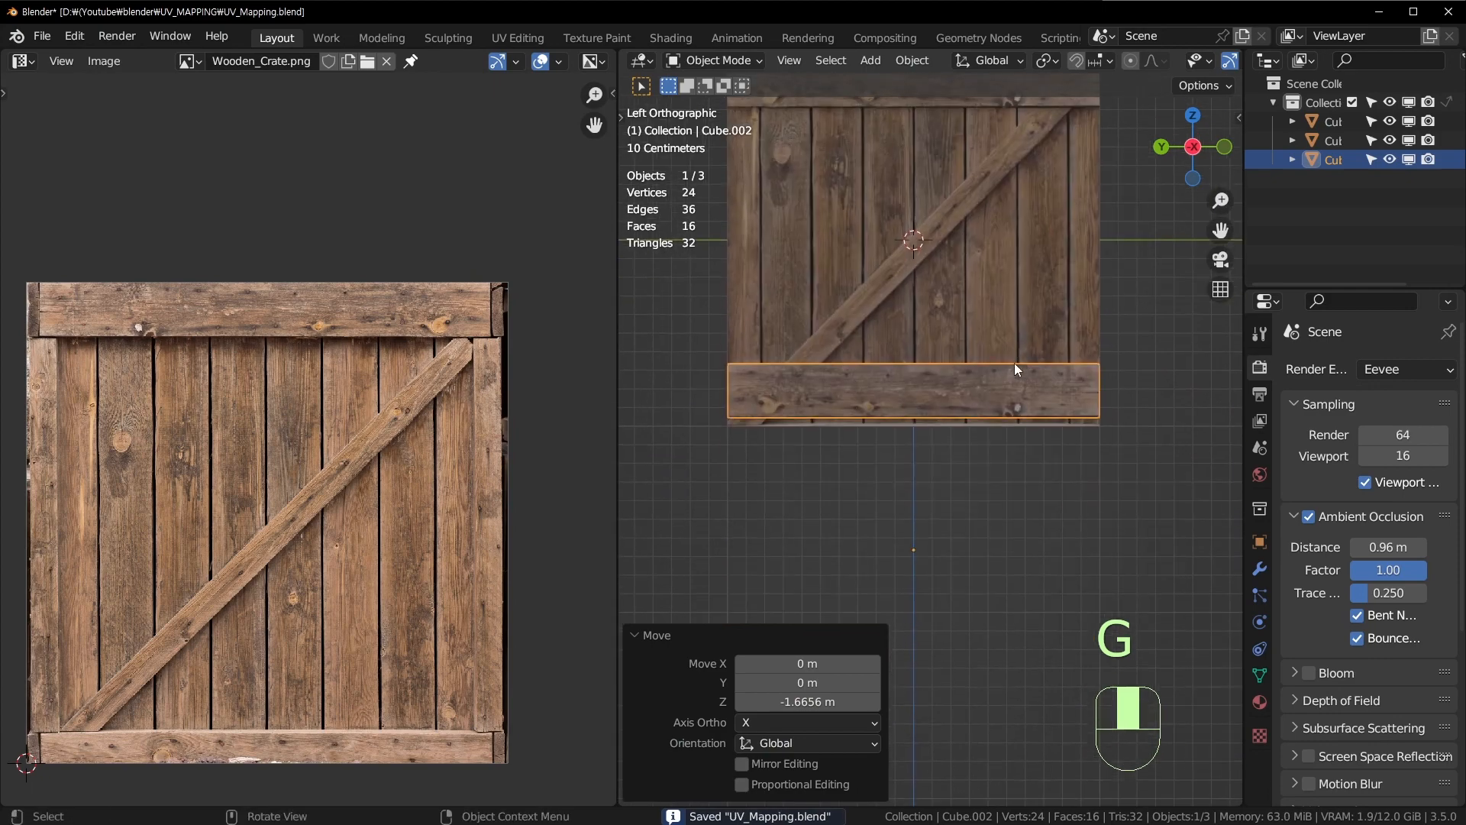
scroll(1025, 371, up, 2)
key(g)
click(1025, 373)
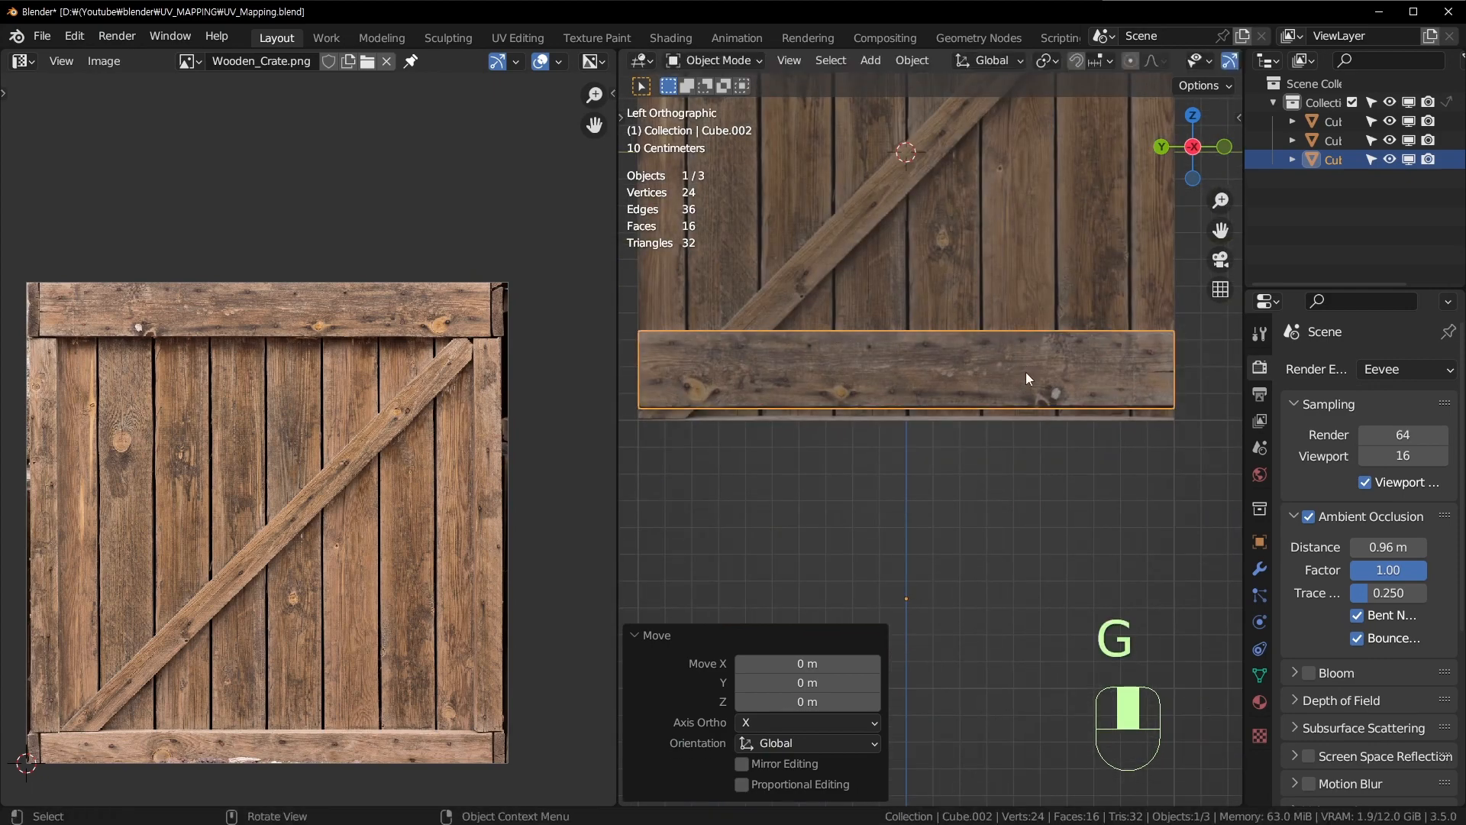
key(g)
click(1031, 439)
Step: Reduce the duplicated slab's height by moving its upper vertices about 0.13 m down along Z, with see-through selection enabled
key(Tab)
key(1)
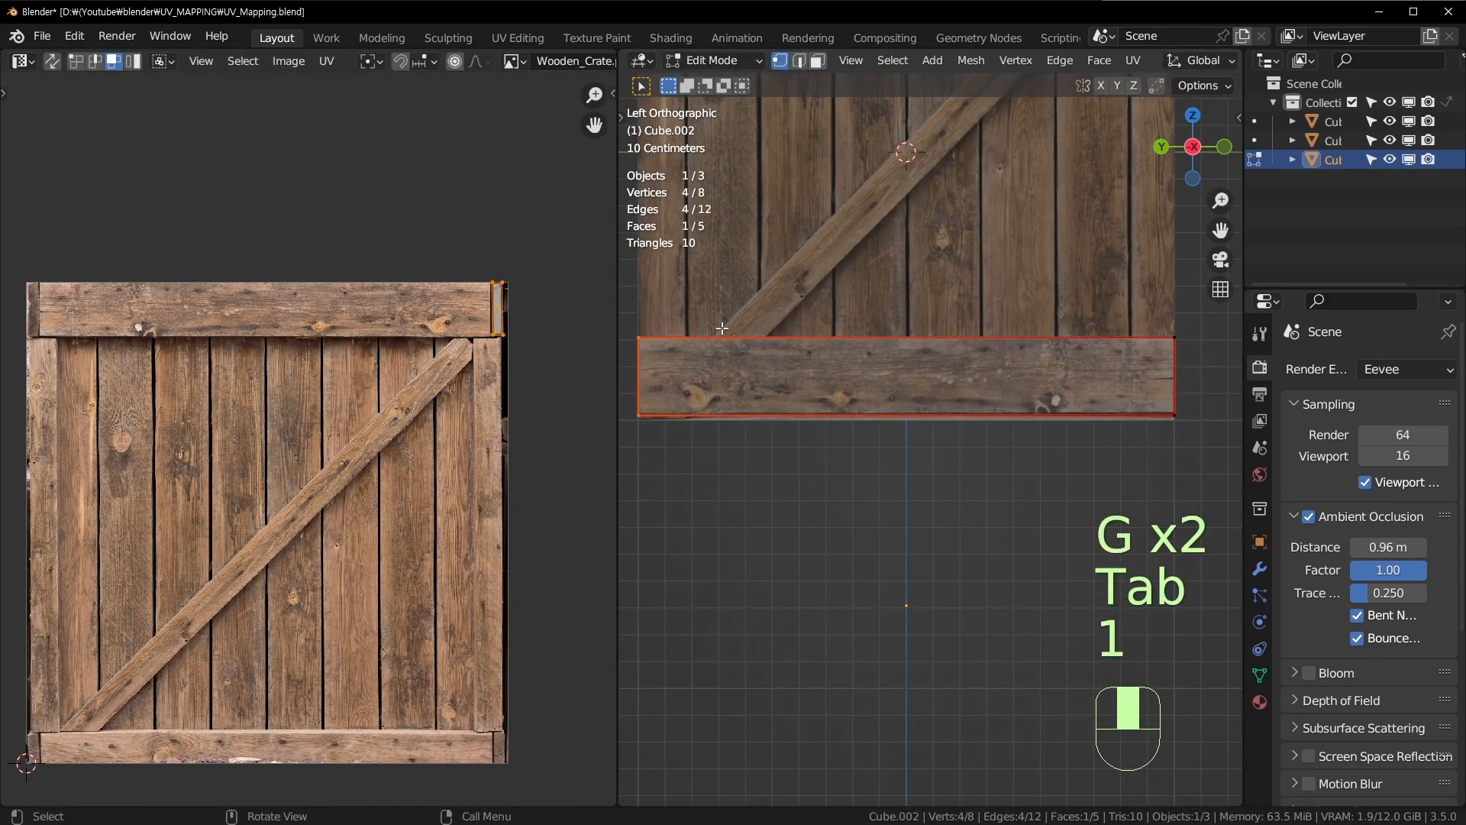
key(alt+z)
drag(628, 313, 1241, 376)
key(g)
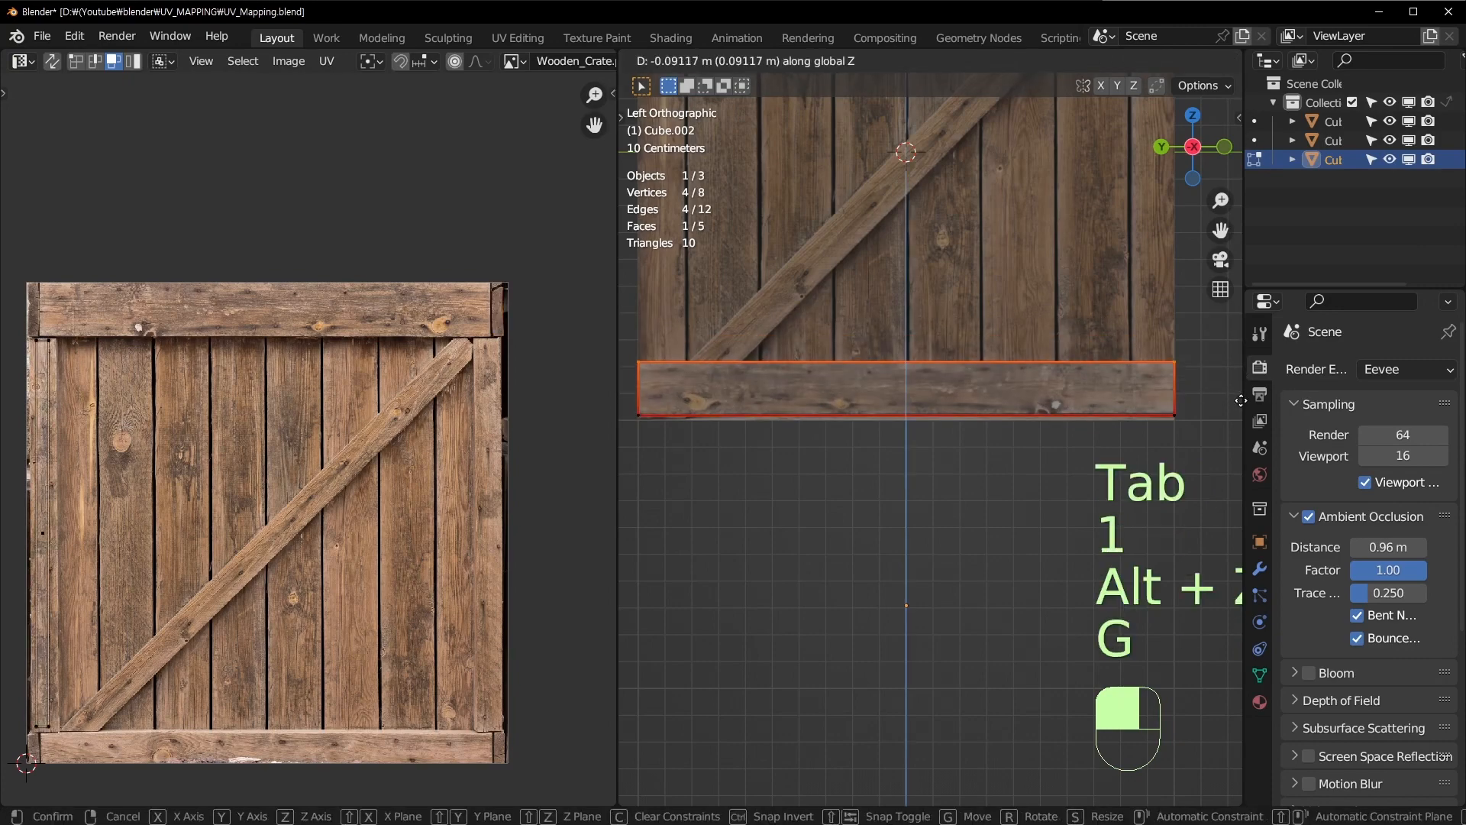
click(620, 411)
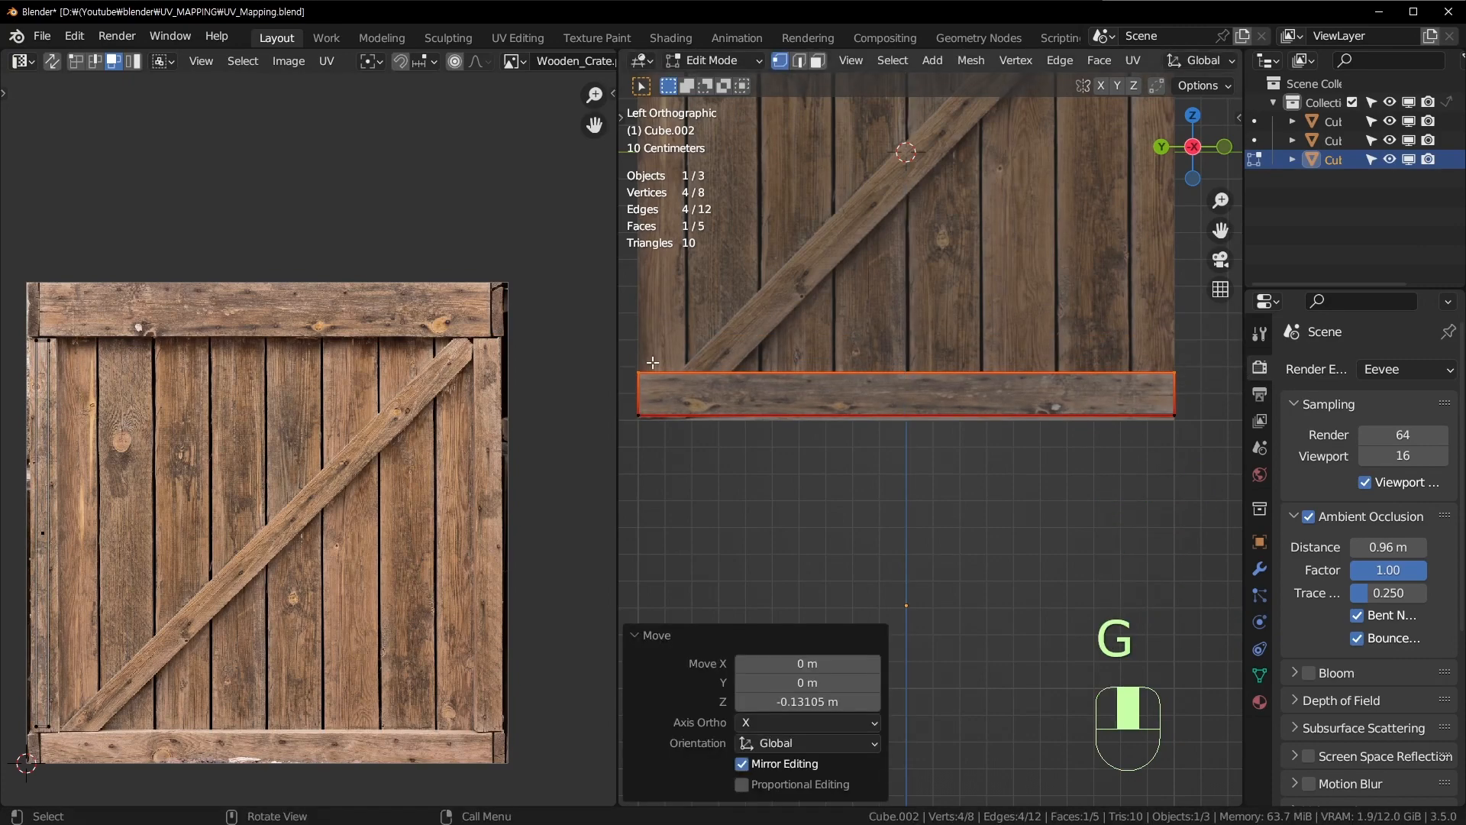
Step: Select all of the lower slab's geometry and unwrap it with the Angle Based method
shift+middle_drag(795, 324, 803, 385)
key(a)
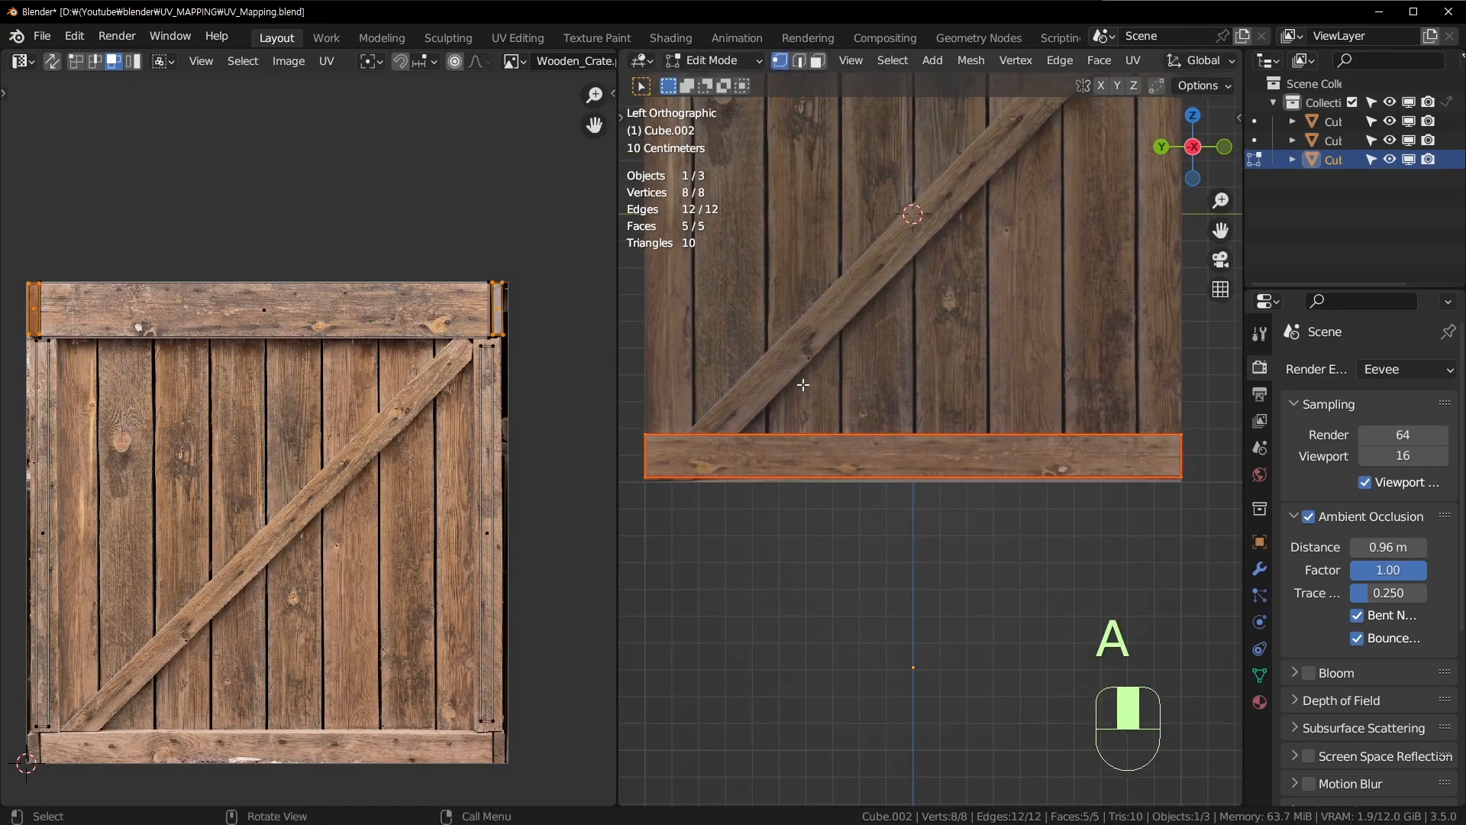
key(u)
click(947, 369)
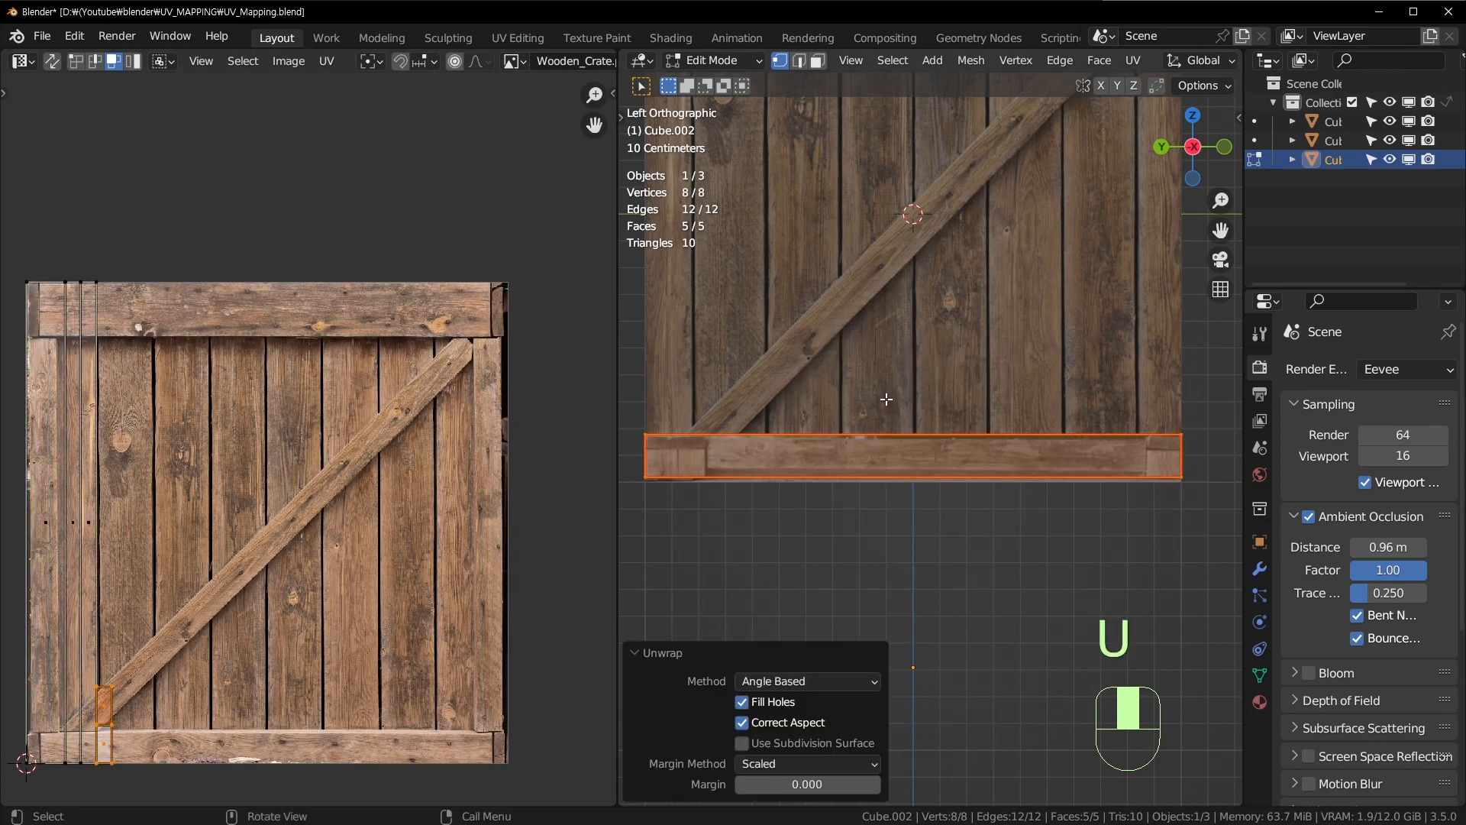
Step: Move the lower slab's large front UV island to the texture's right side, scale it down and rotate it horizontal
key(3)
click(52, 516)
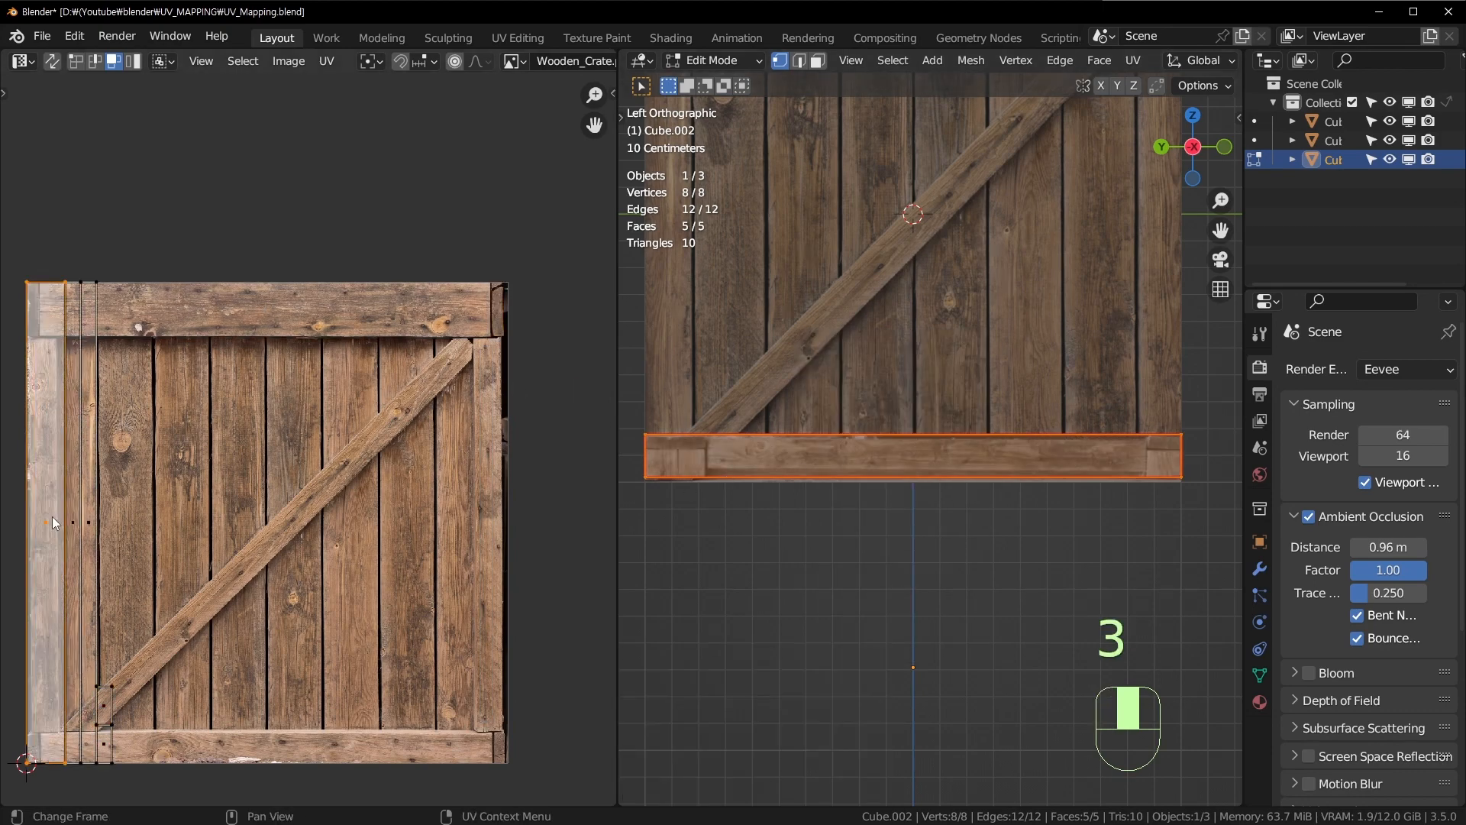
key(g)
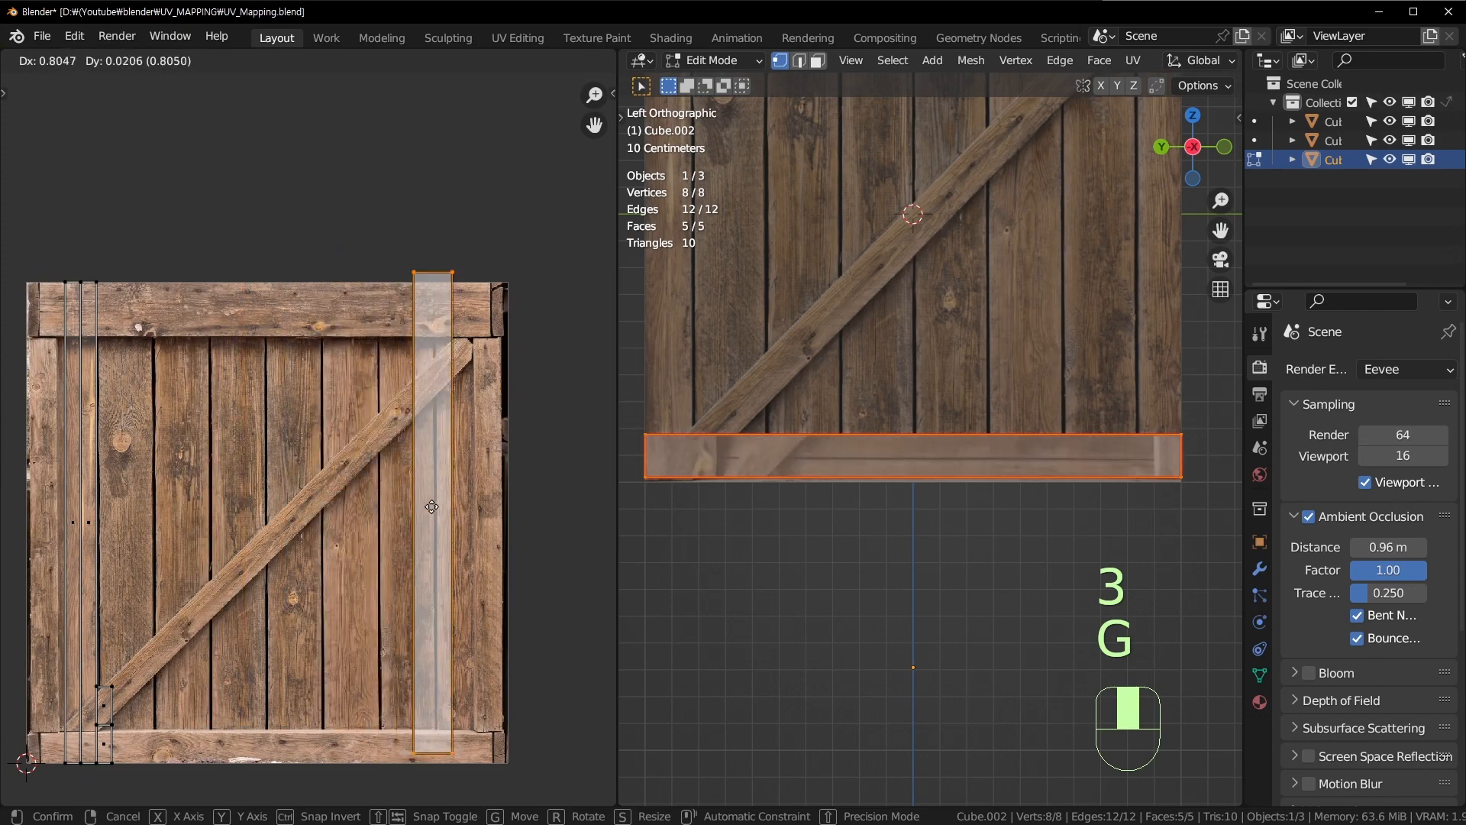
click(470, 501)
key(s)
click(509, 495)
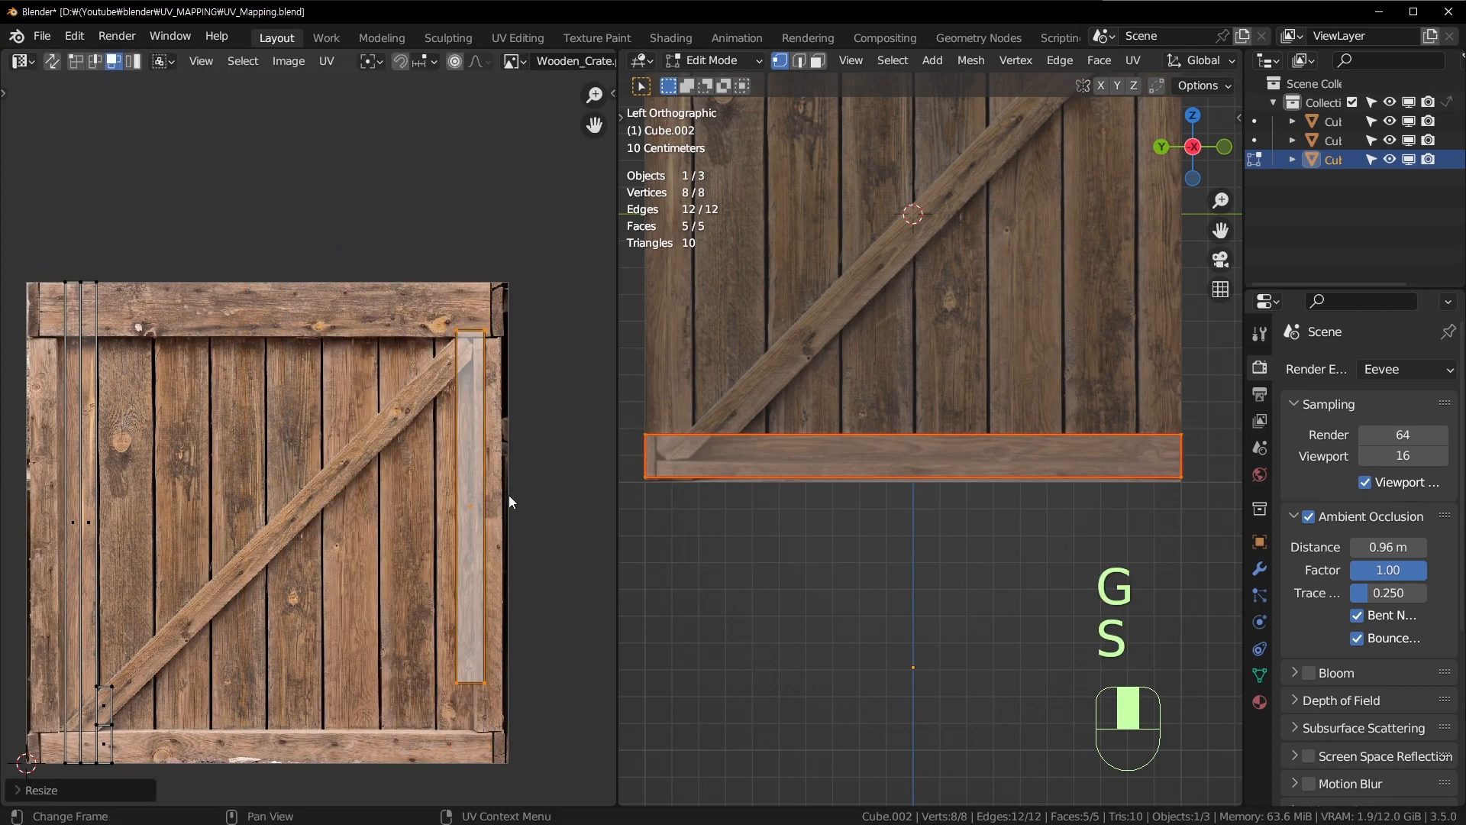
key(r)
ctrl+click(483, 465)
Step: Move the horizontal front-face UV island onto the bottom plank of the crate texture
key(g)
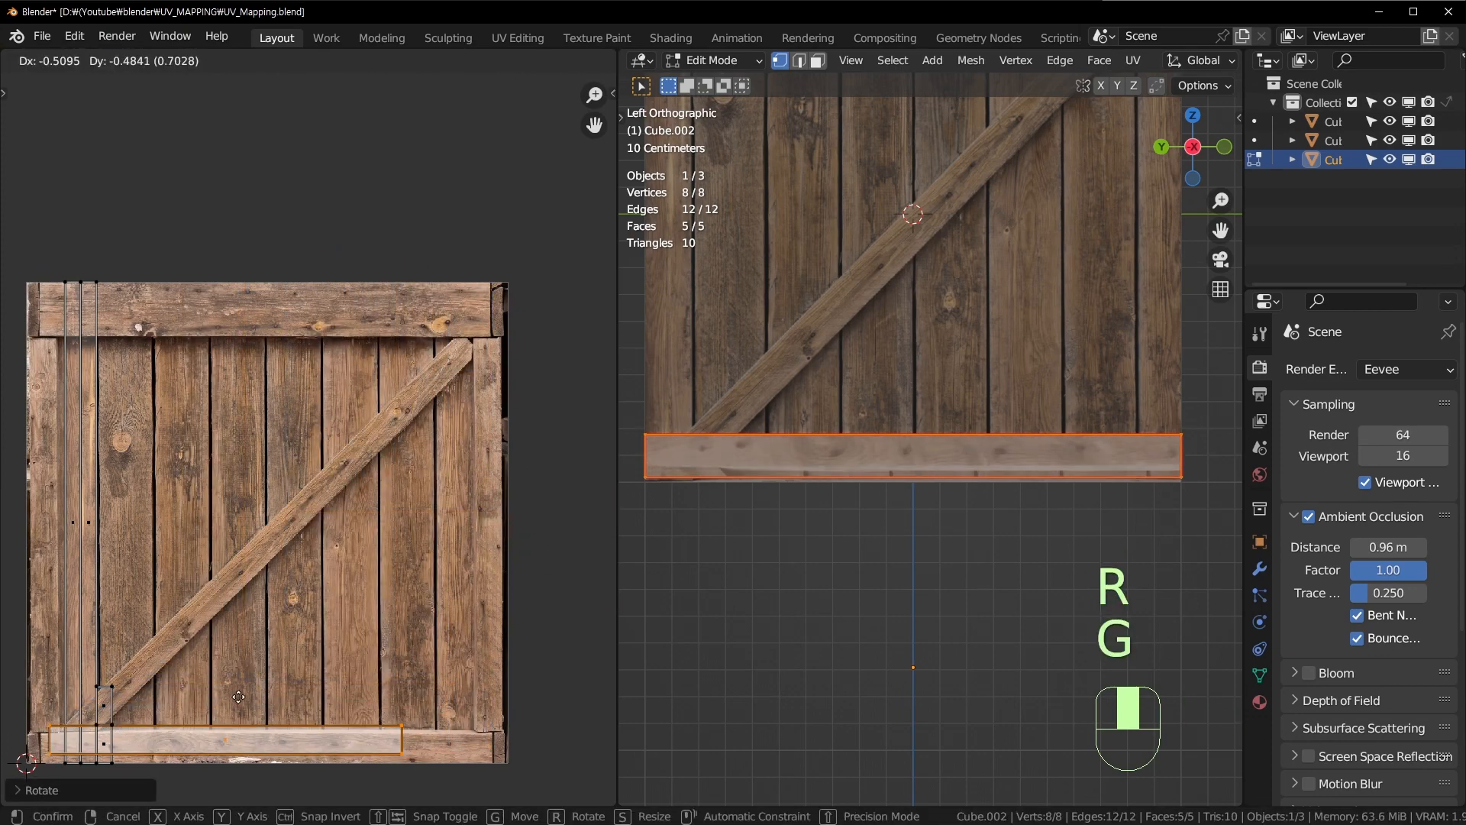
click(239, 700)
shift+middle_drag(283, 674, 302, 607)
scroll(346, 570, up, 2)
key(g)
key(g)
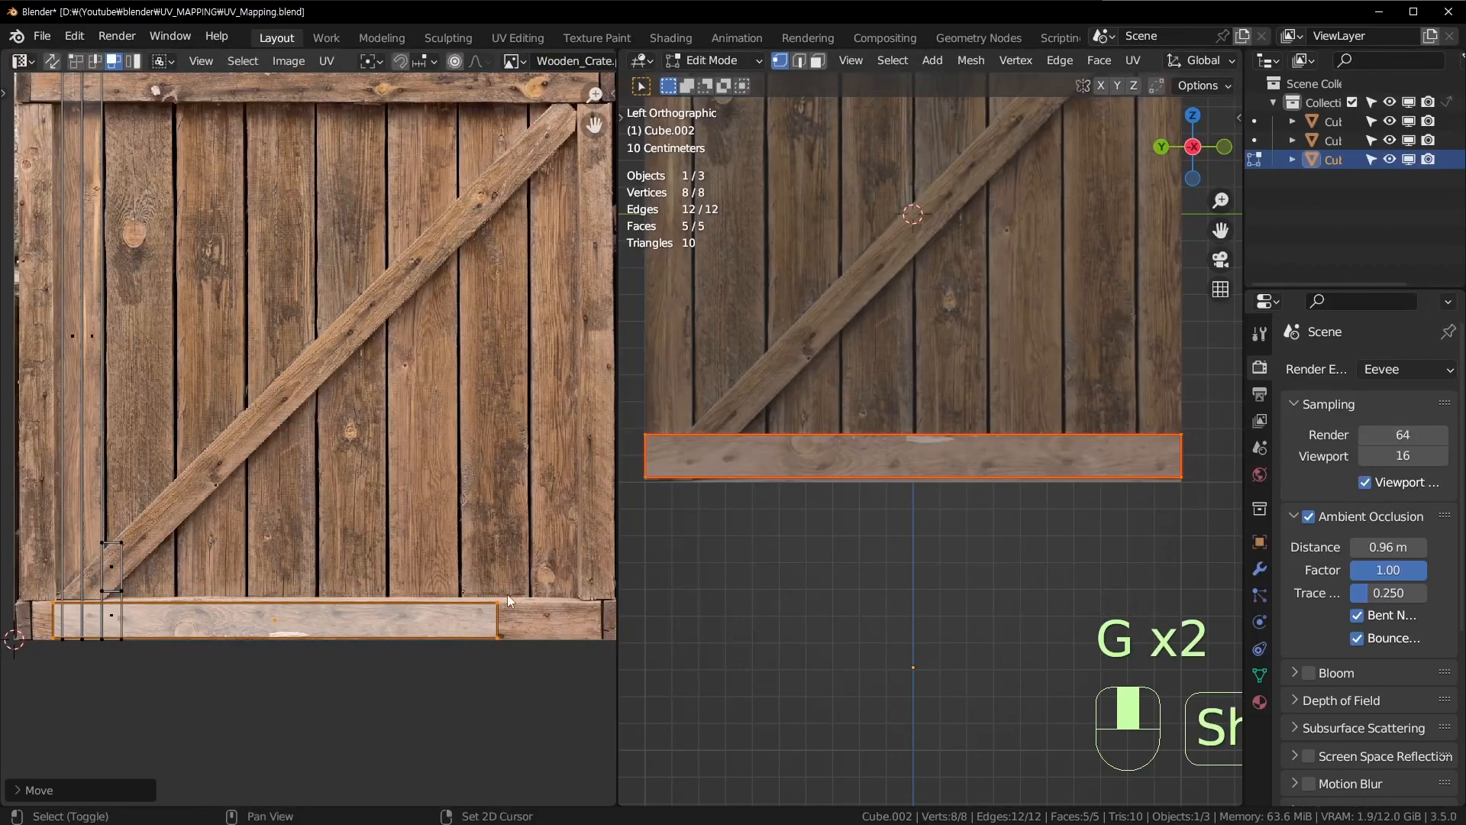
Step: Scale the front-face UV island up slightly and shift it to the right along the bottom plank
key(s)
click(16, 548)
key(g)
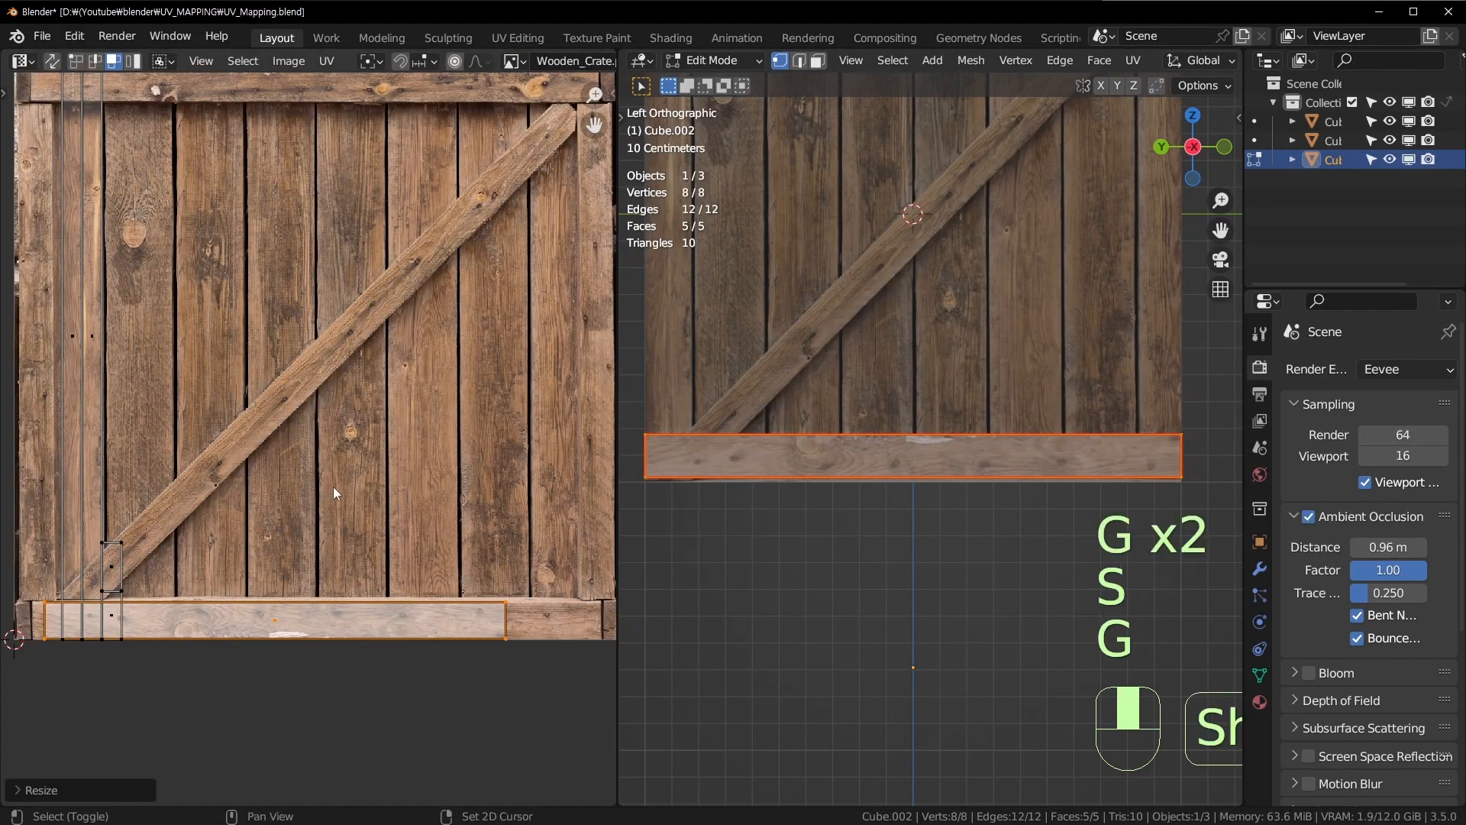
click(359, 547)
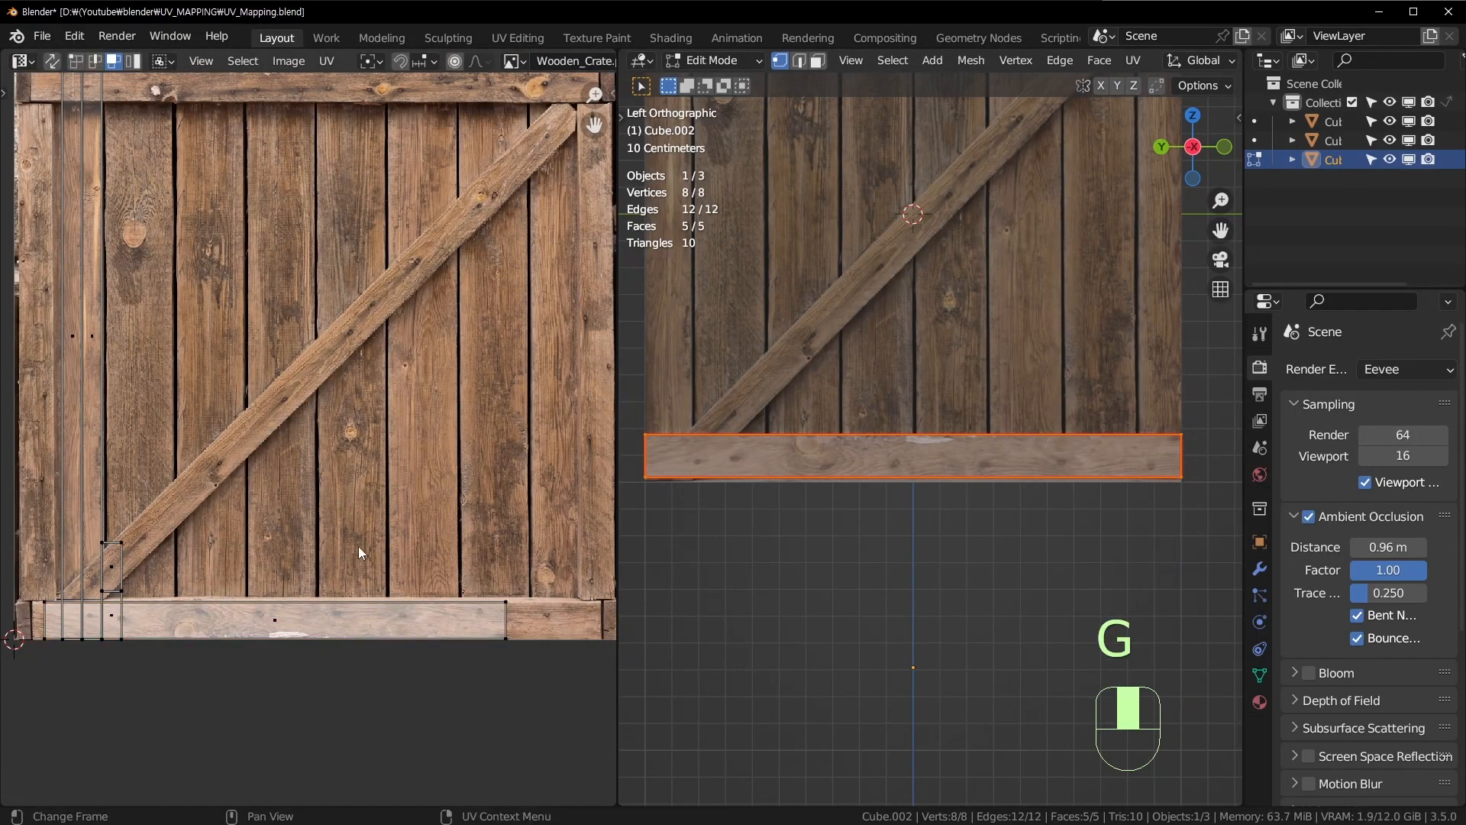
click(284, 620)
key(g)
click(130, 401)
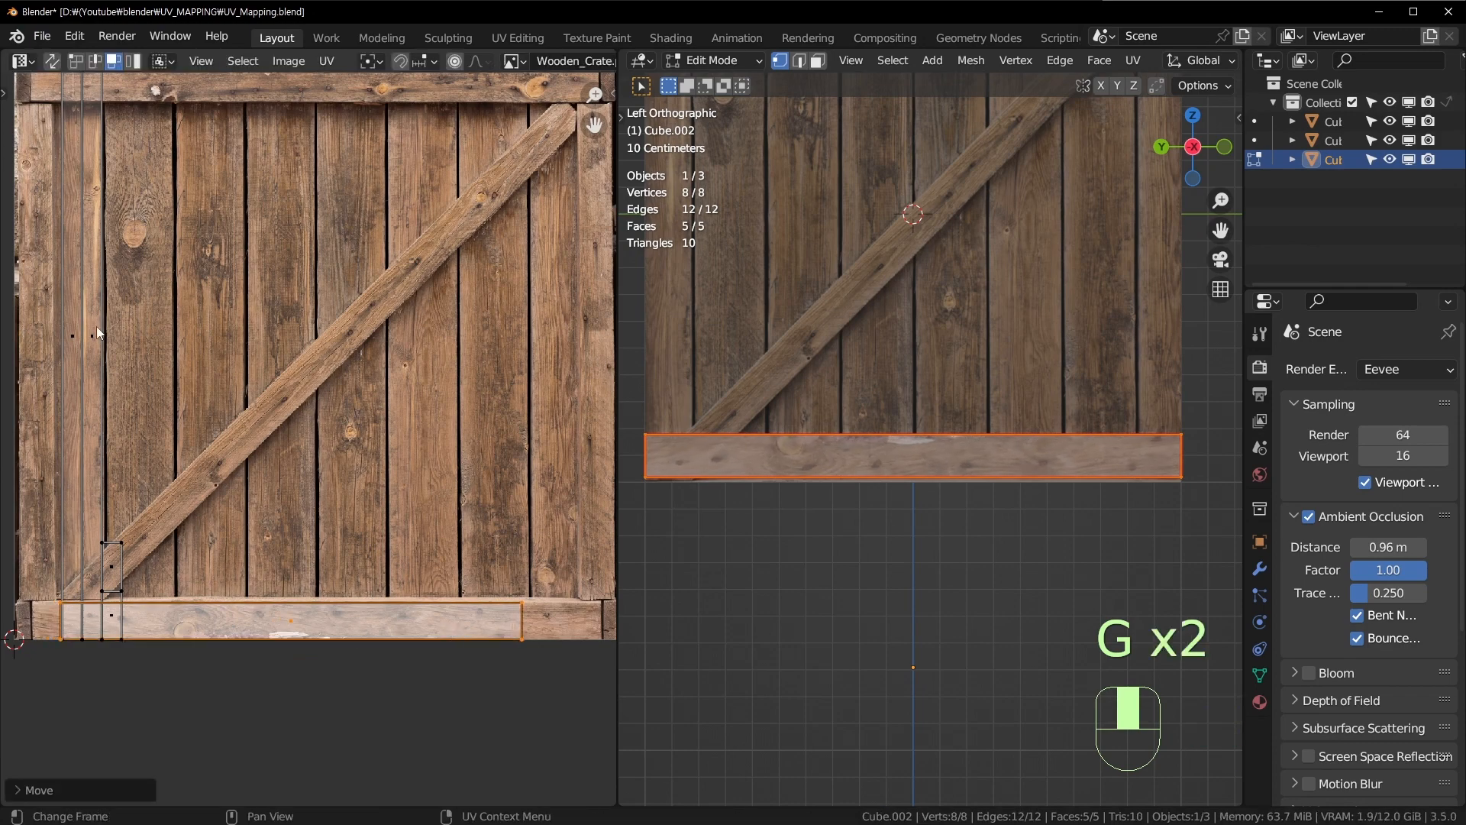
Step: Scale down the lower slab's first long vertical UV island and move it onto the texture's leftmost vertical plank
click(75, 341)
shift+middle_drag(75, 341, 352, 447)
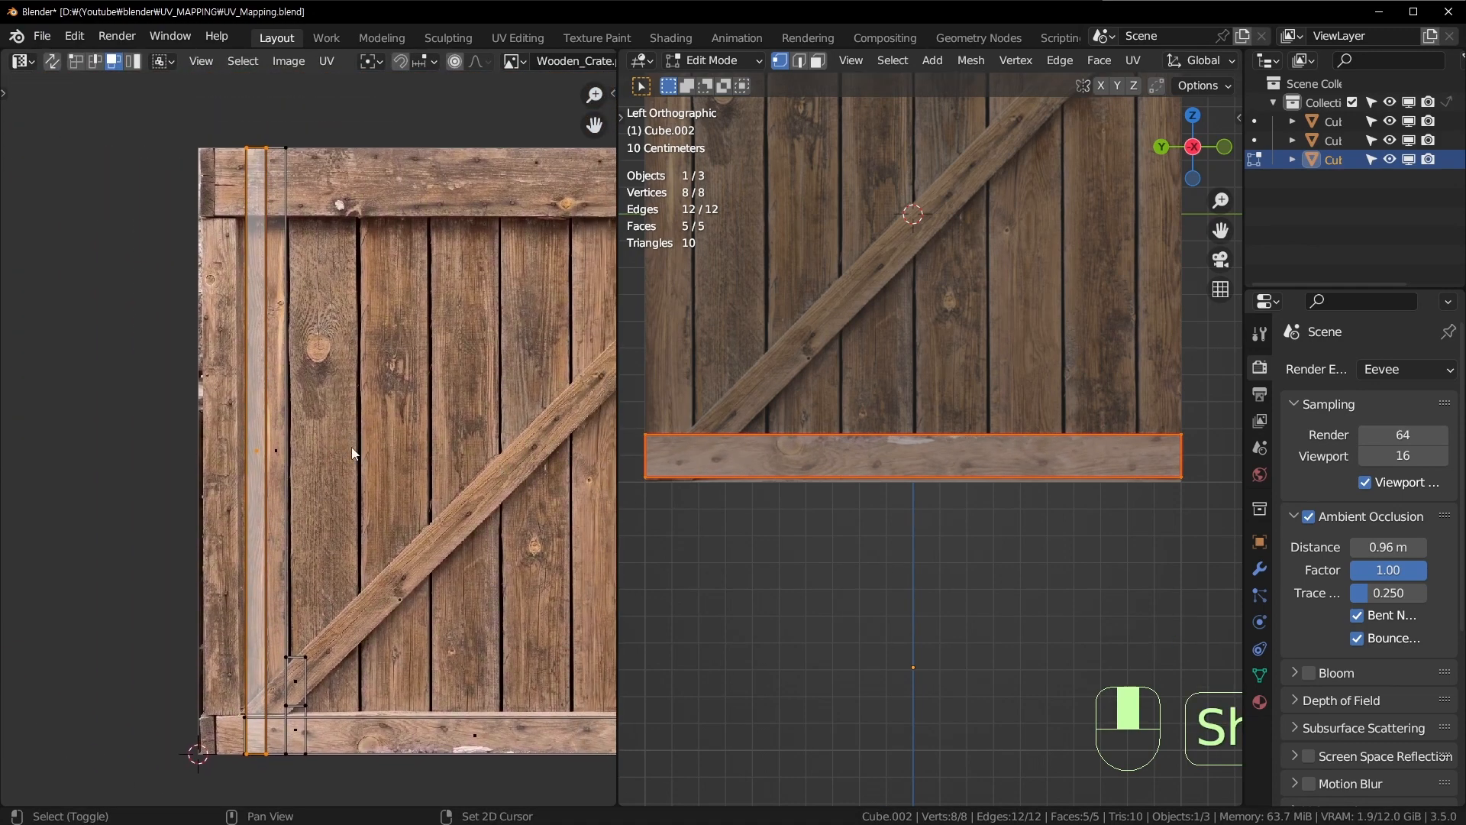
key(s)
click(353, 440)
key(g)
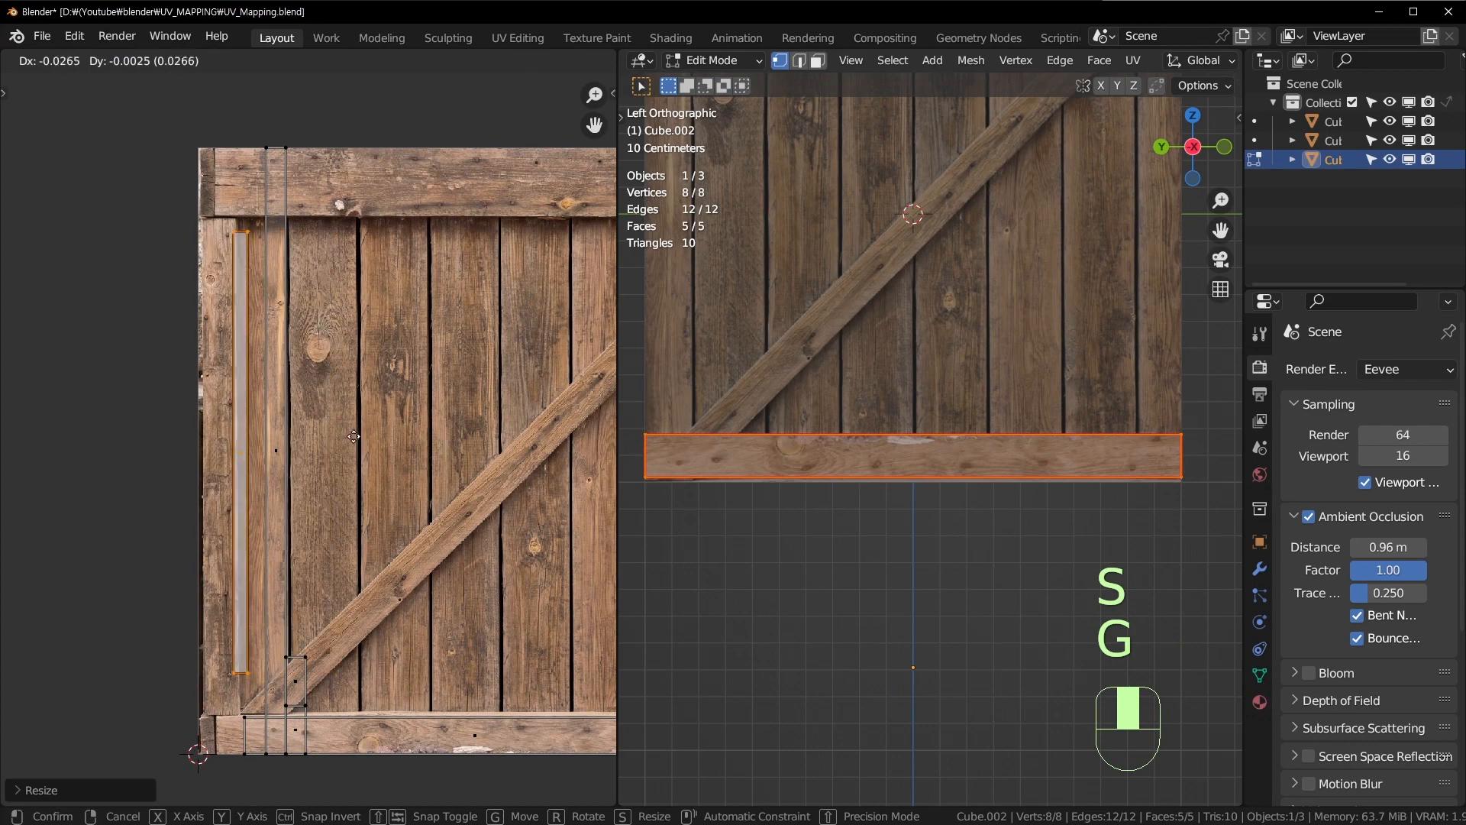
click(338, 436)
Step: Shrink the other long vertical UV island and place it on the knotted vertical plank near the texture's left side, then fine-tune its scale
click(287, 440)
key(s)
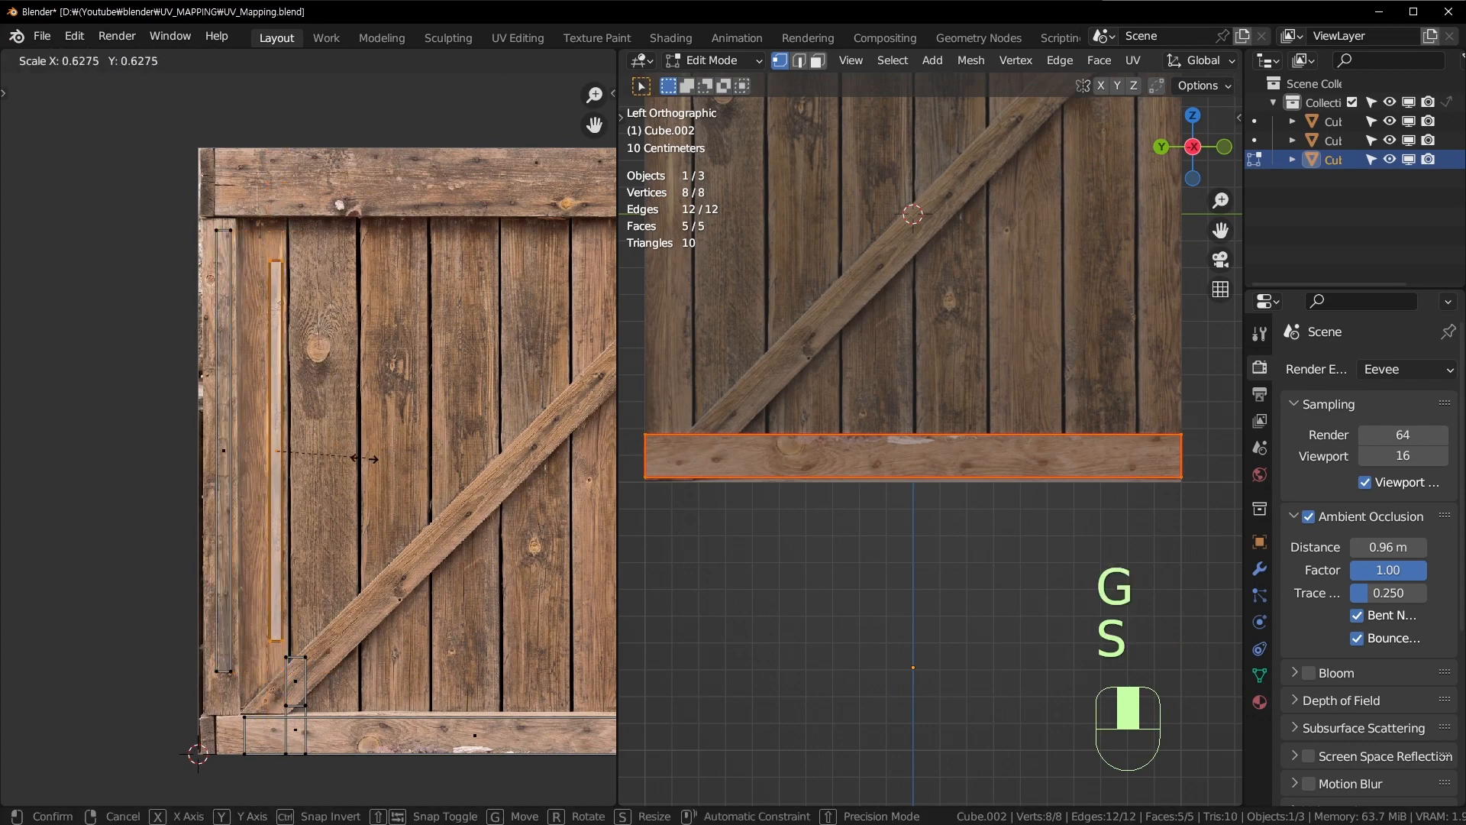
click(361, 447)
shift+middle_drag(361, 447, 342, 454)
key(g)
click(388, 432)
key(s)
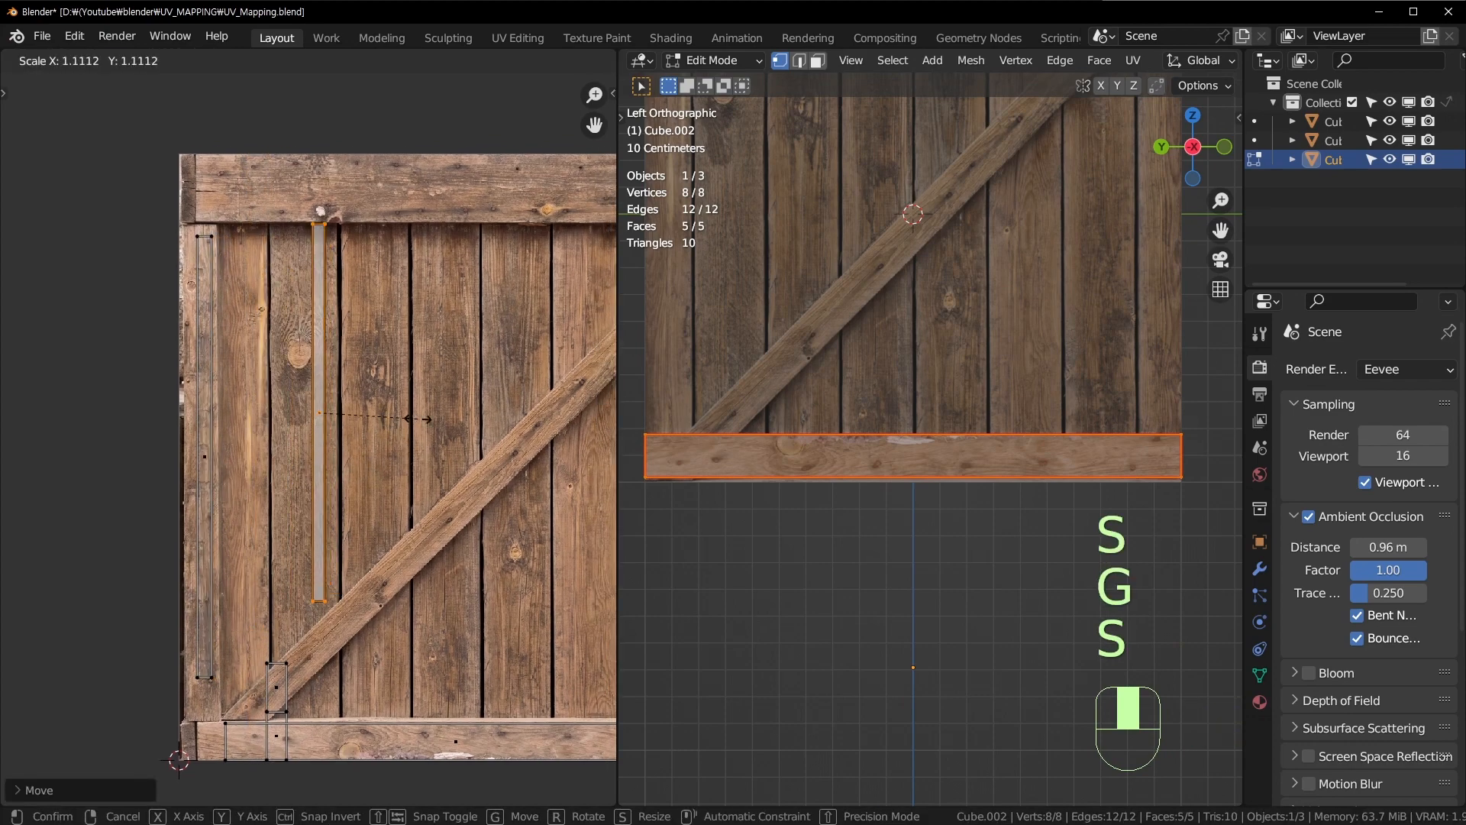
click(411, 429)
Step: Move the first small end-face UV island onto the left end of the crate texture's top plank
click(272, 700)
key(g)
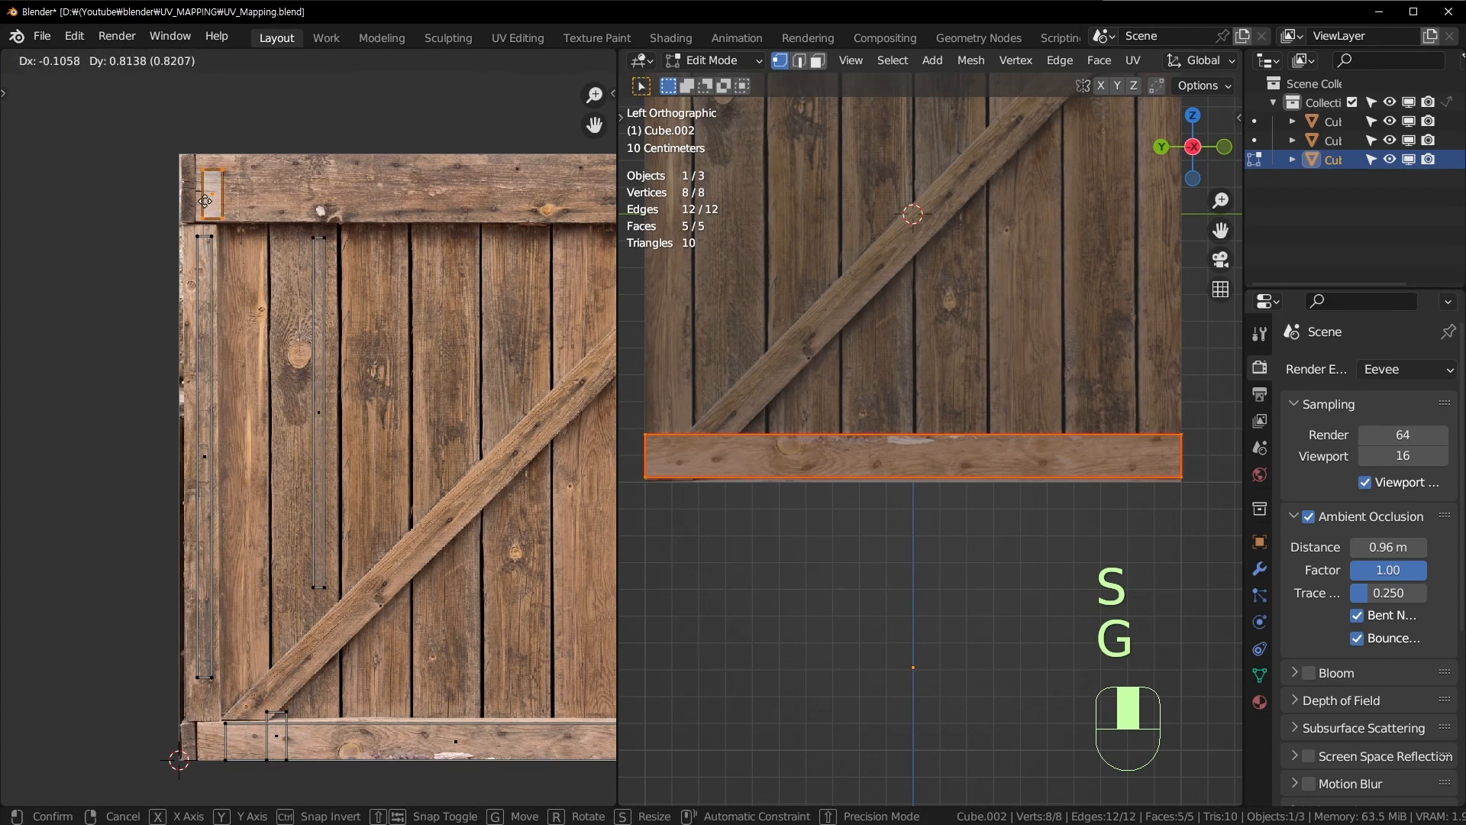
click(208, 201)
Step: Move the second small end-face UV island onto the end-grain block at the texture's lower-left corner, scaling and rotating it to fit
click(285, 737)
key(g)
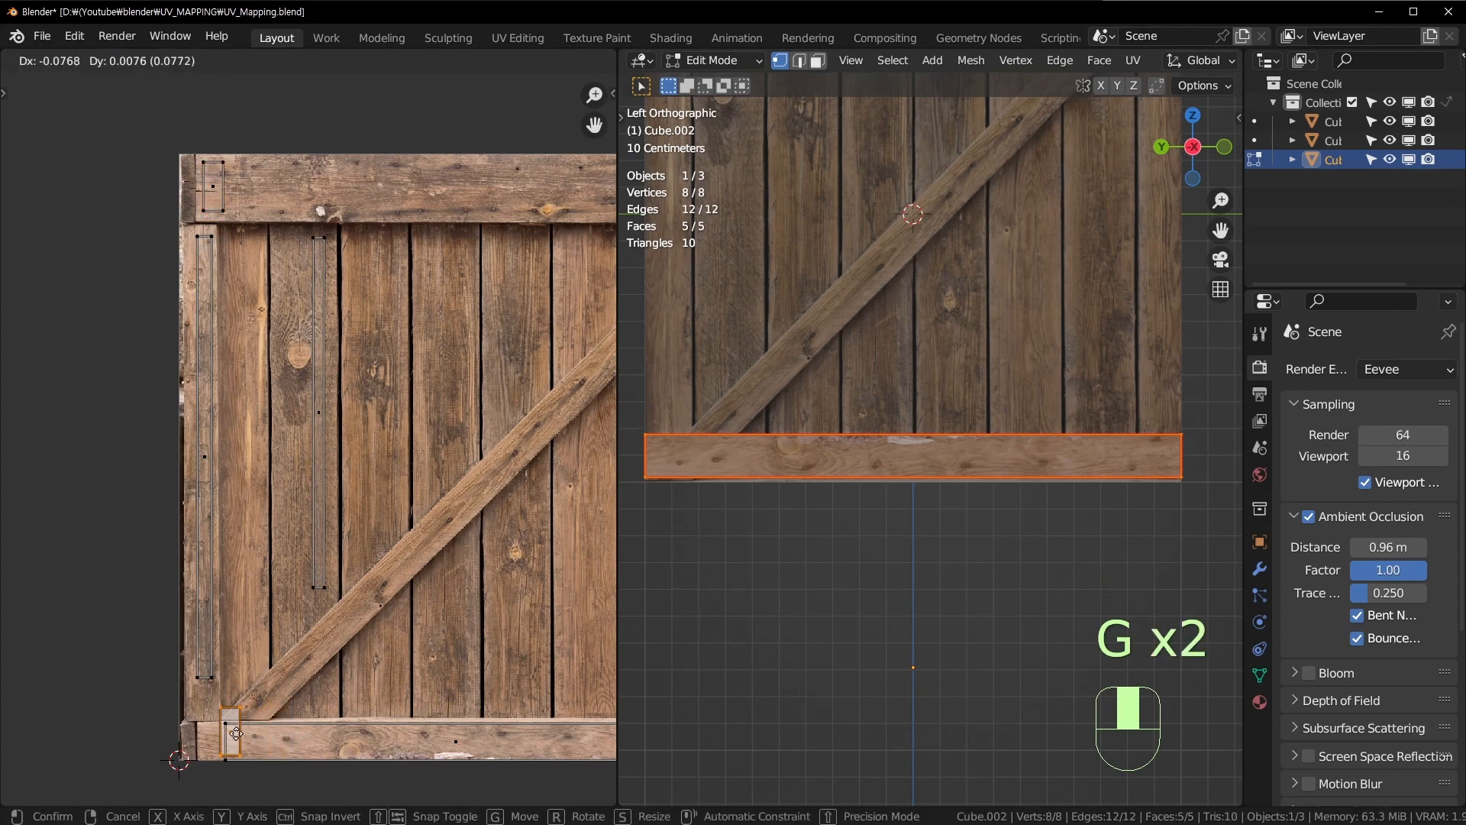
click(239, 735)
scroll(305, 687, up, 2)
shift+middle_drag(306, 687, 252, 385)
scroll(401, 516, up, 2)
key(g)
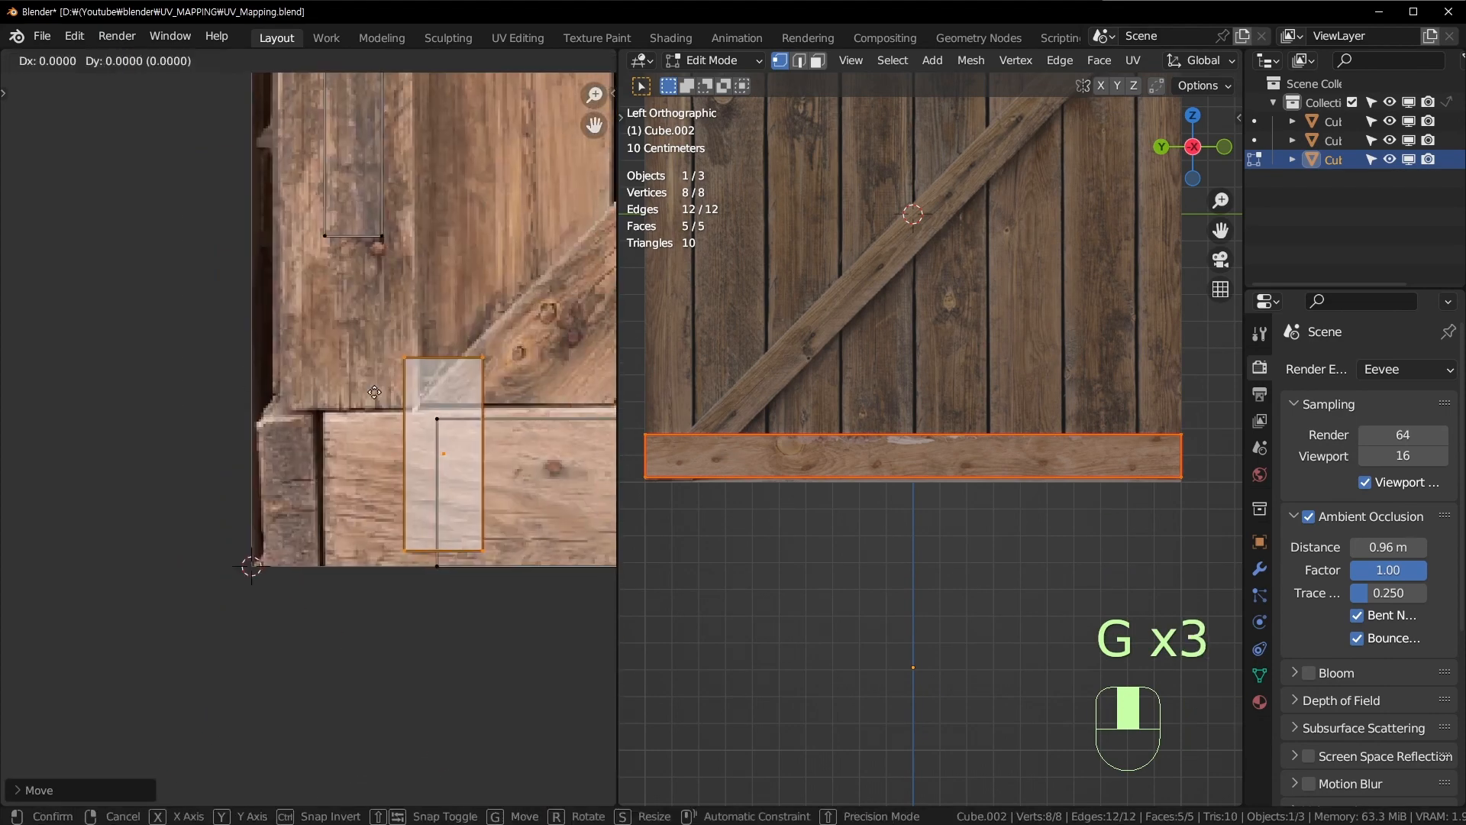
key(s)
key(g)
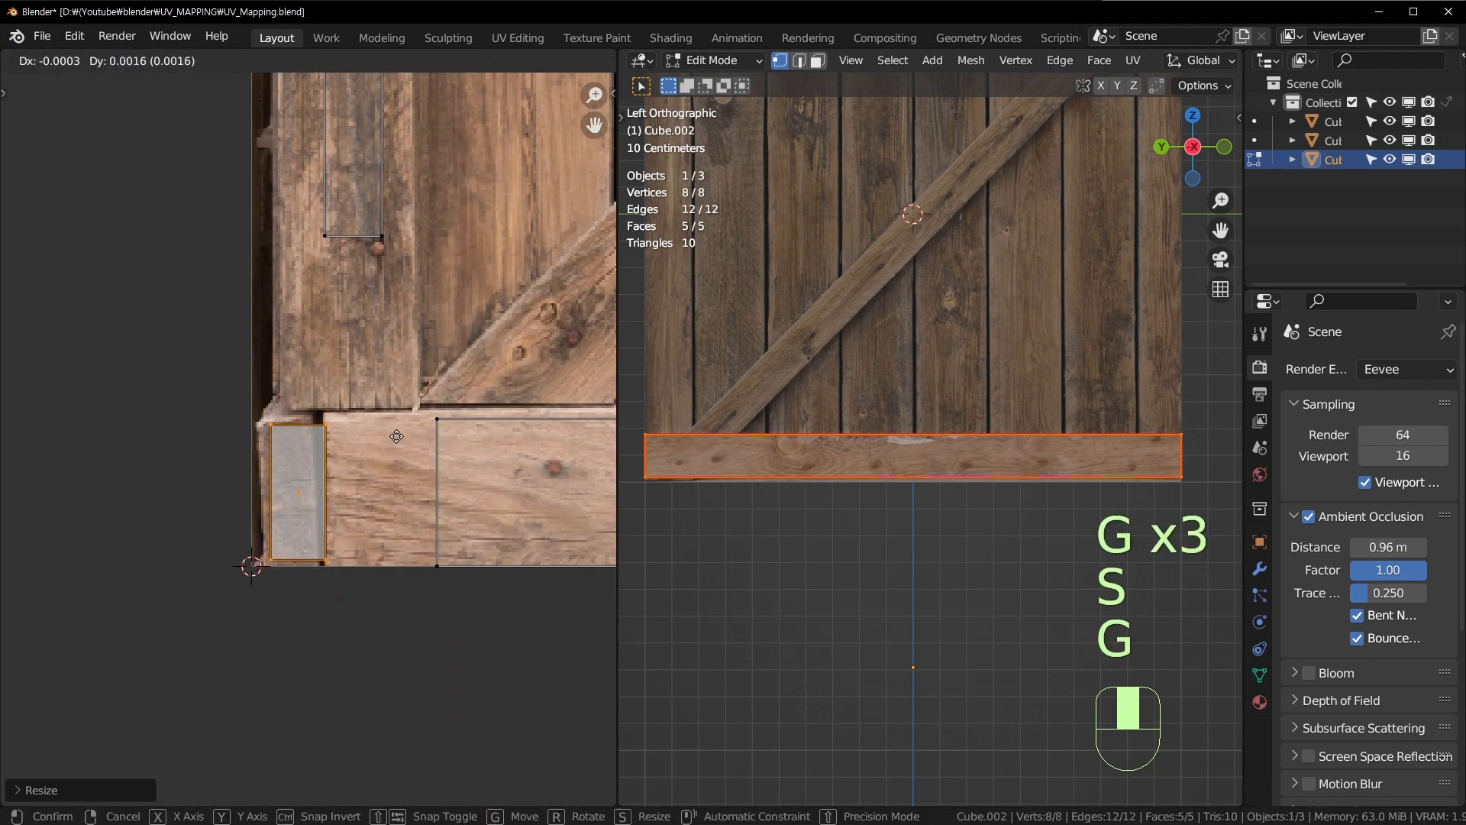
click(452, 442)
key(r)
click(489, 429)
key(g)
click(488, 392)
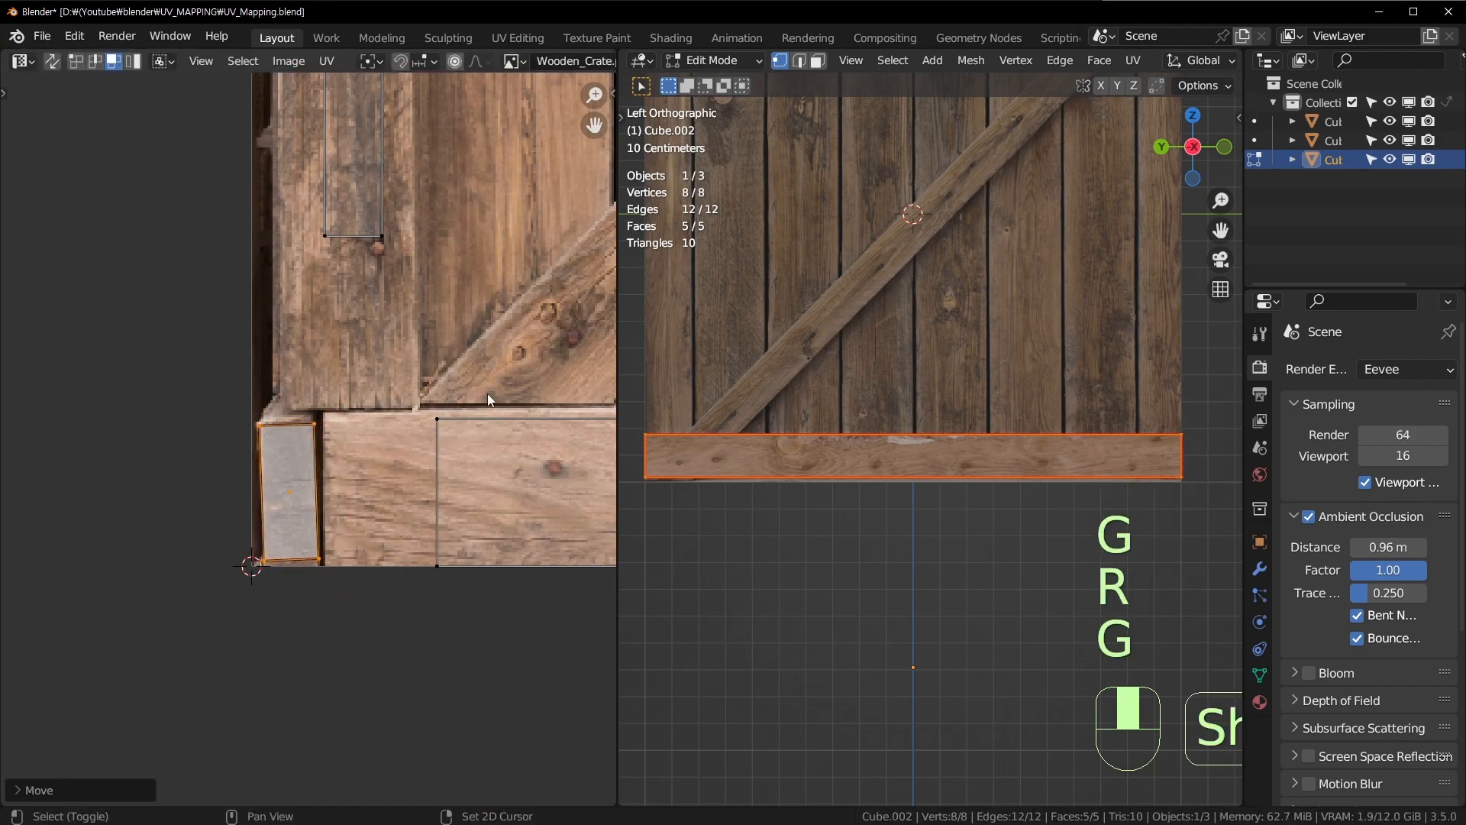
Step: Clear the selection and select only the lower slab's visible end face in face select mode
scroll(778, 386, down, 3)
scroll(533, 378, down, 3)
scroll(533, 378, up, 3)
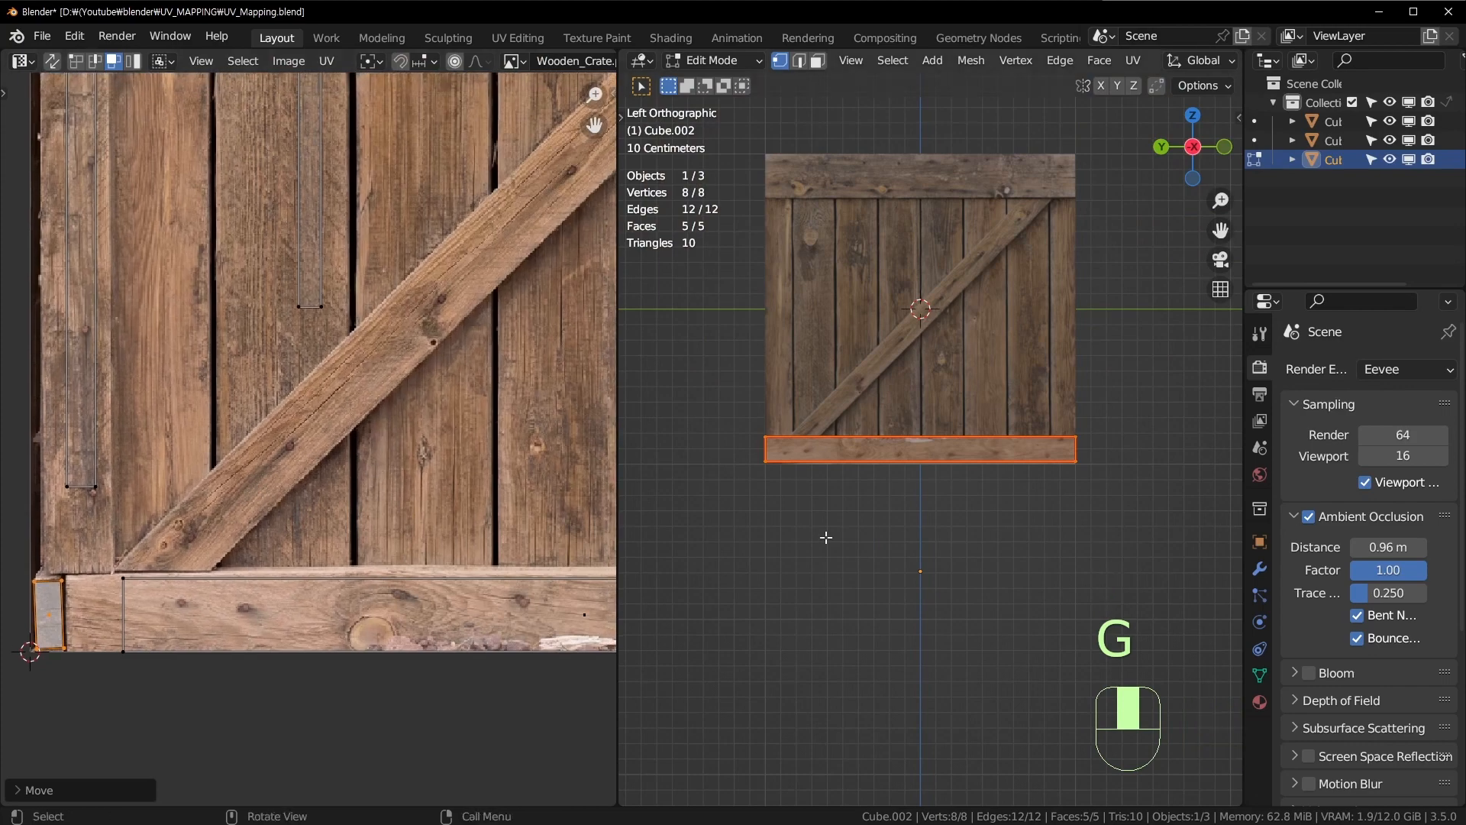
middle_drag(828, 533, 793, 556)
scroll(789, 477, up, 3)
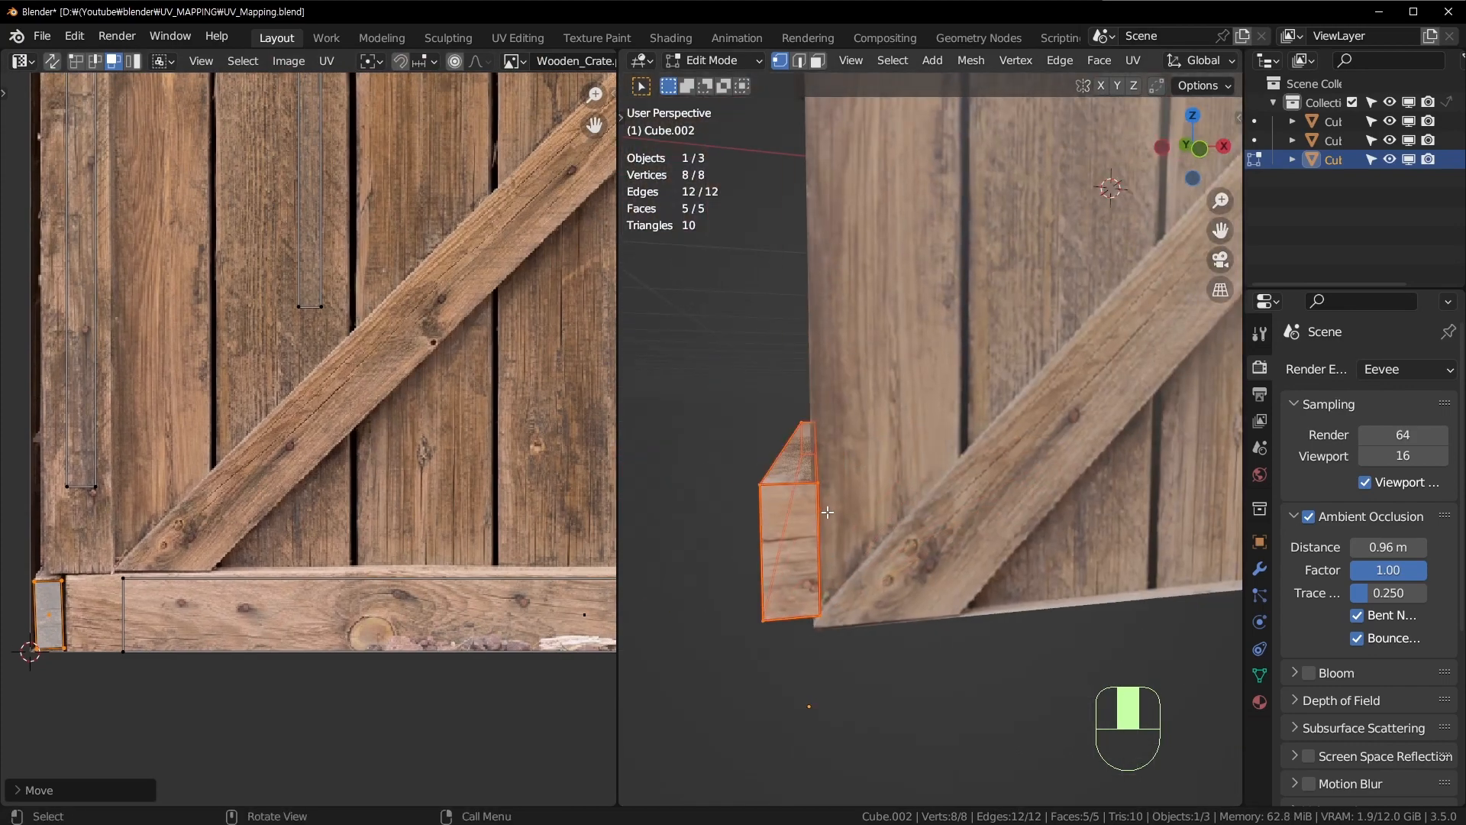
click(793, 556)
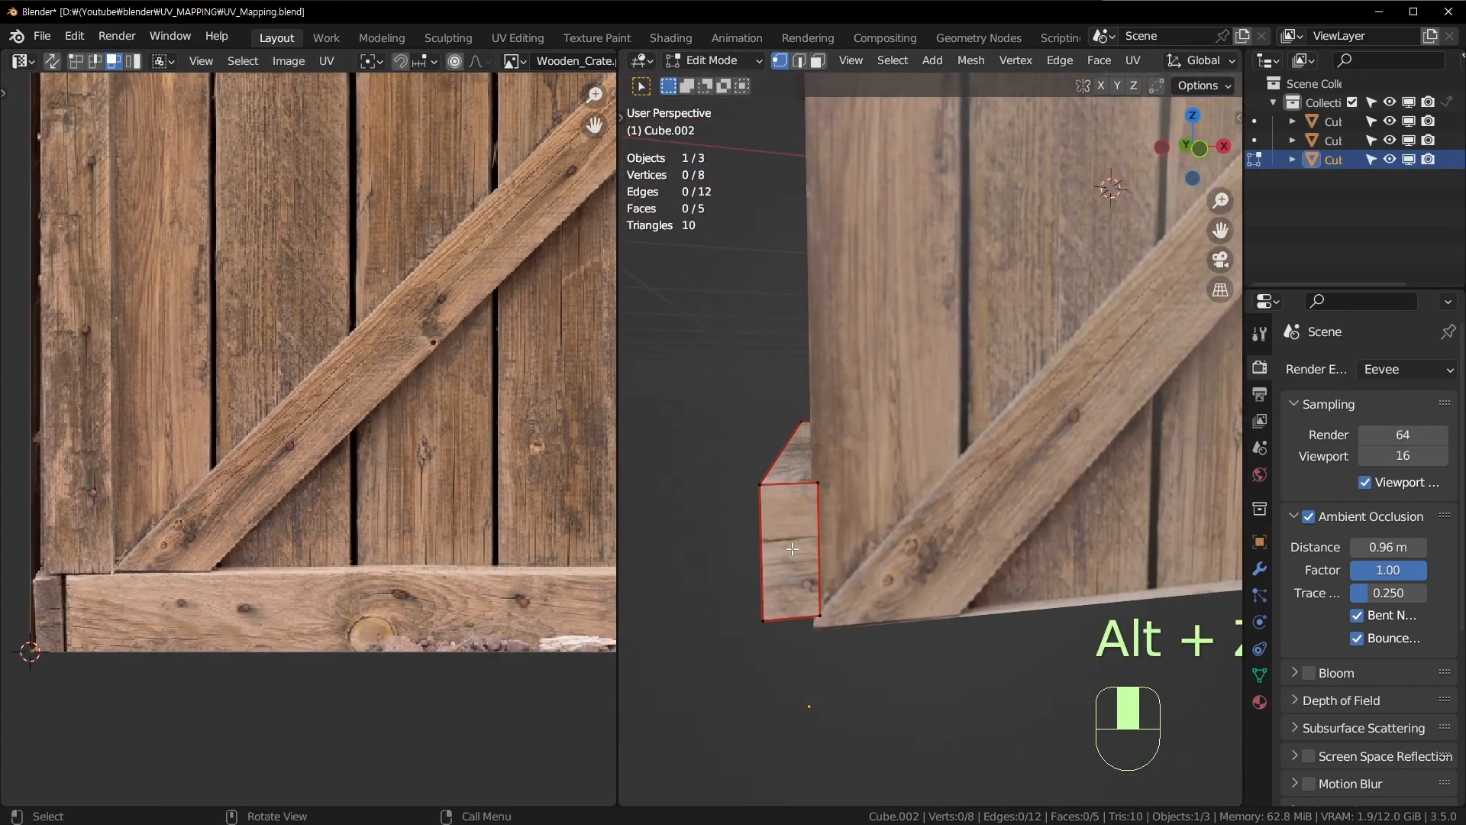
key(3)
click(792, 548)
scroll(405, 356, down, 4)
scroll(405, 356, up, 2)
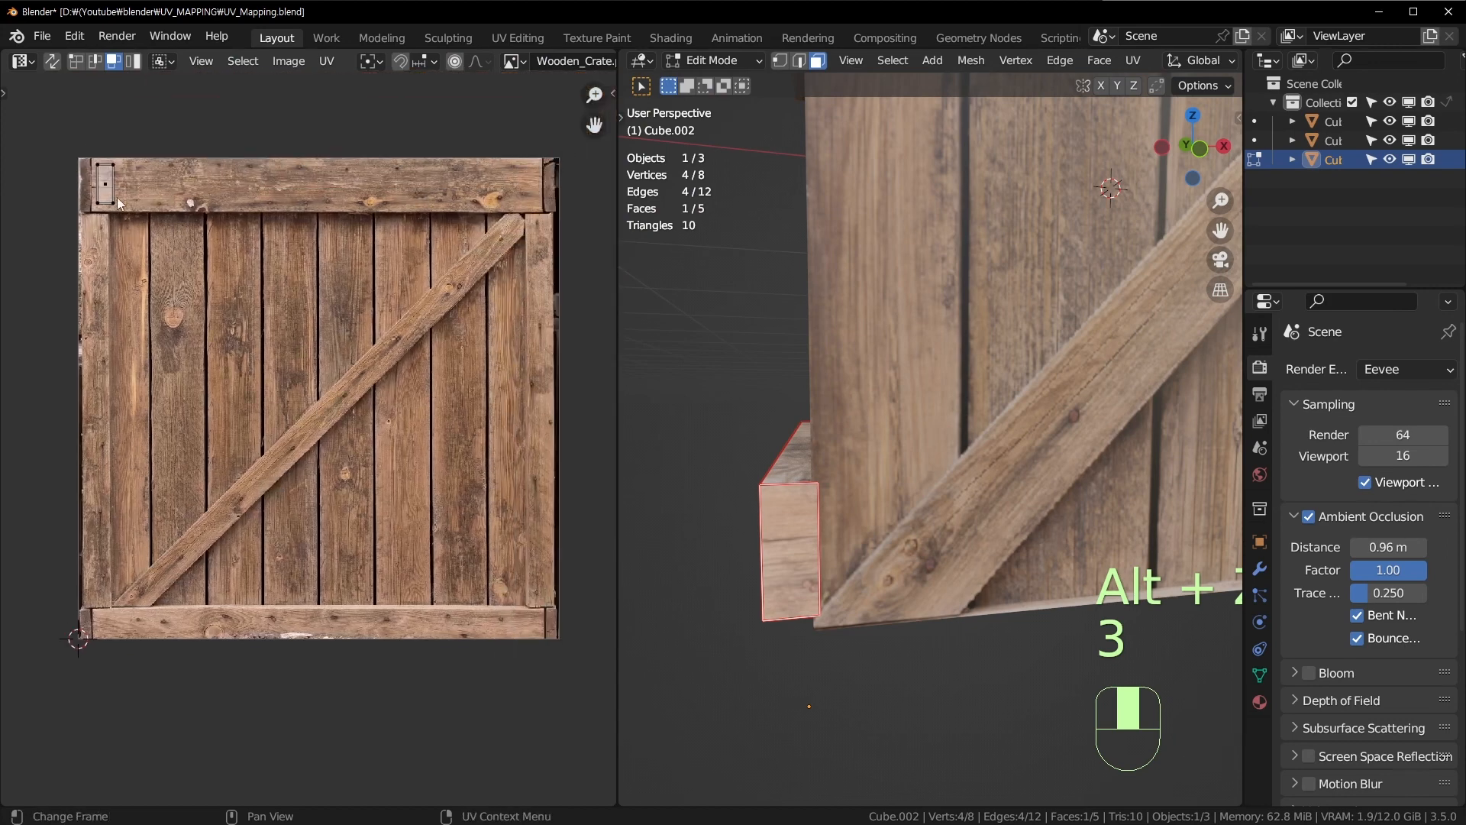
Step: Move the end face's UV island onto the end-grain block at the texture's upper-left corner and narrow it along X
click(106, 180)
shift+middle_drag(105, 180, 340, 376)
scroll(324, 417, up, 8)
shift+middle_drag(540, 135, 396, 533)
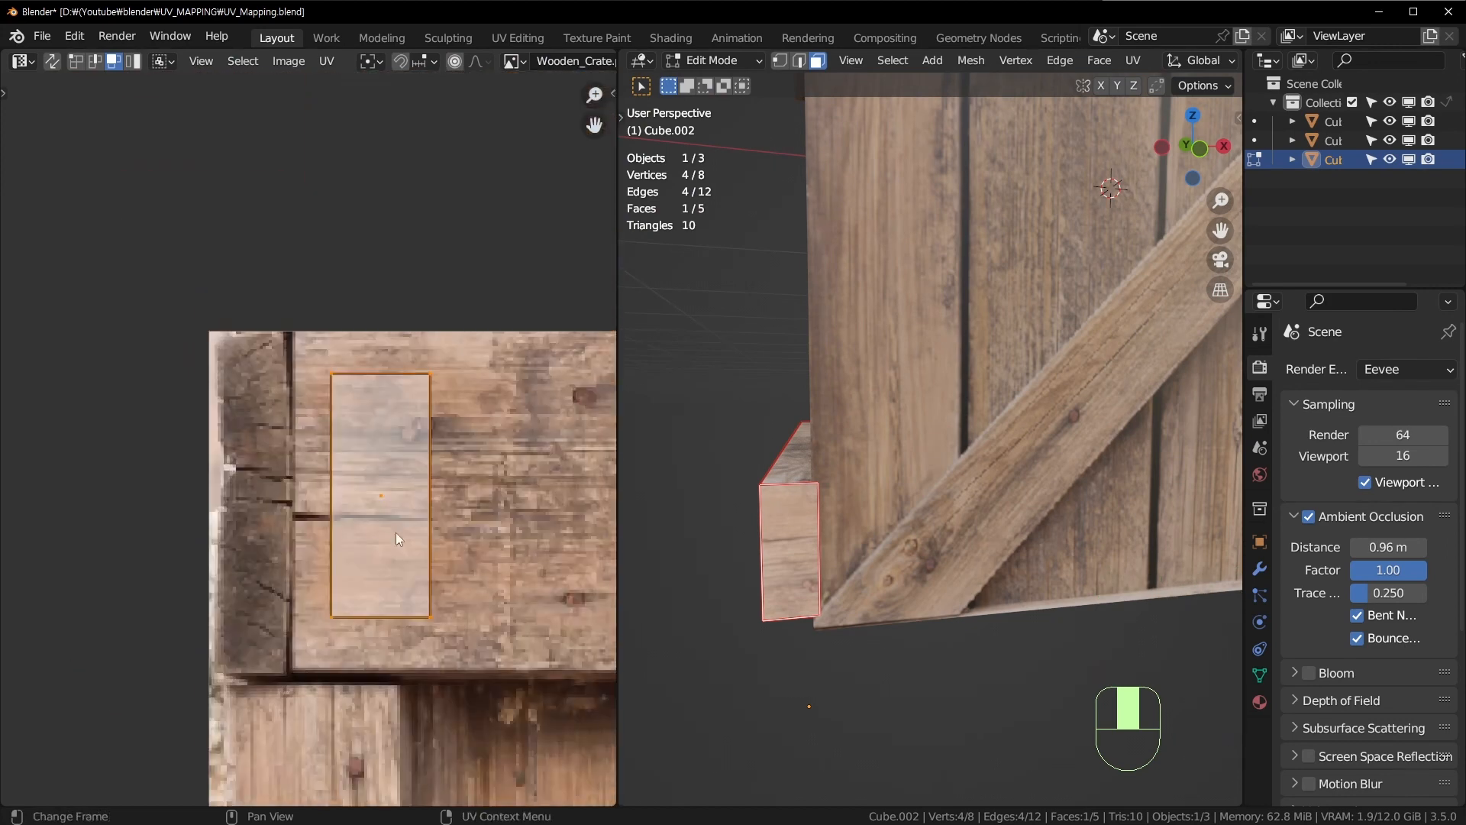
key(g)
click(329, 496)
key(s)
key(x)
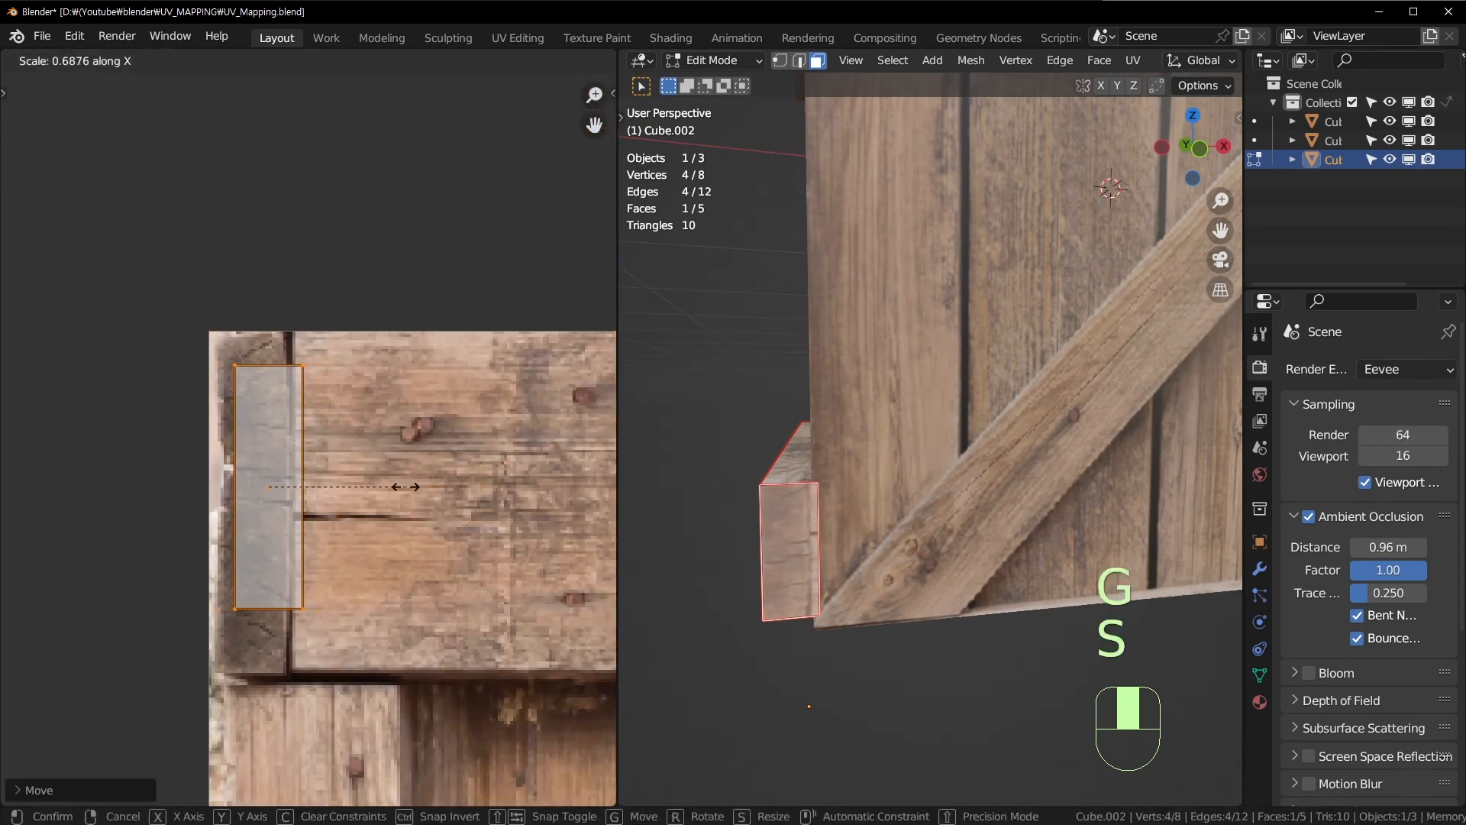
click(387, 497)
Step: Center the narrowed end-face UV island within the upper-left end-grain block and adjust its scale along Y
key(g)
click(378, 544)
key(s)
key(y)
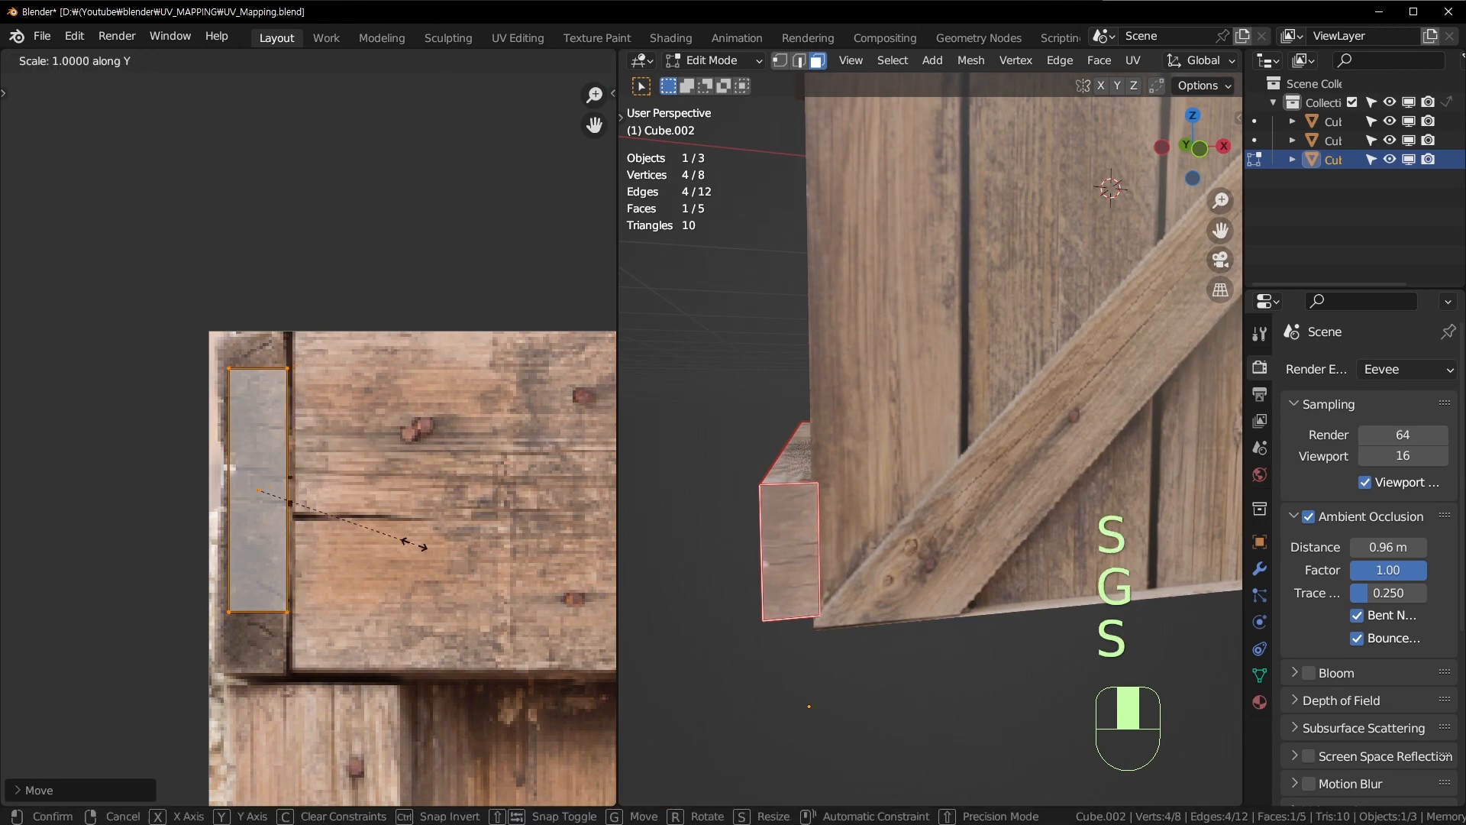
key(g)
right_click(495, 607)
Step: Return to Object Mode and examine the lower slab's texture on the crate from several angles in a maximized 3D view
middle_drag(840, 535, 960, 567)
key(Tab)
click(960, 566)
scroll(892, 336, down, 5)
middle_drag(892, 336, 796, 382)
click(796, 383)
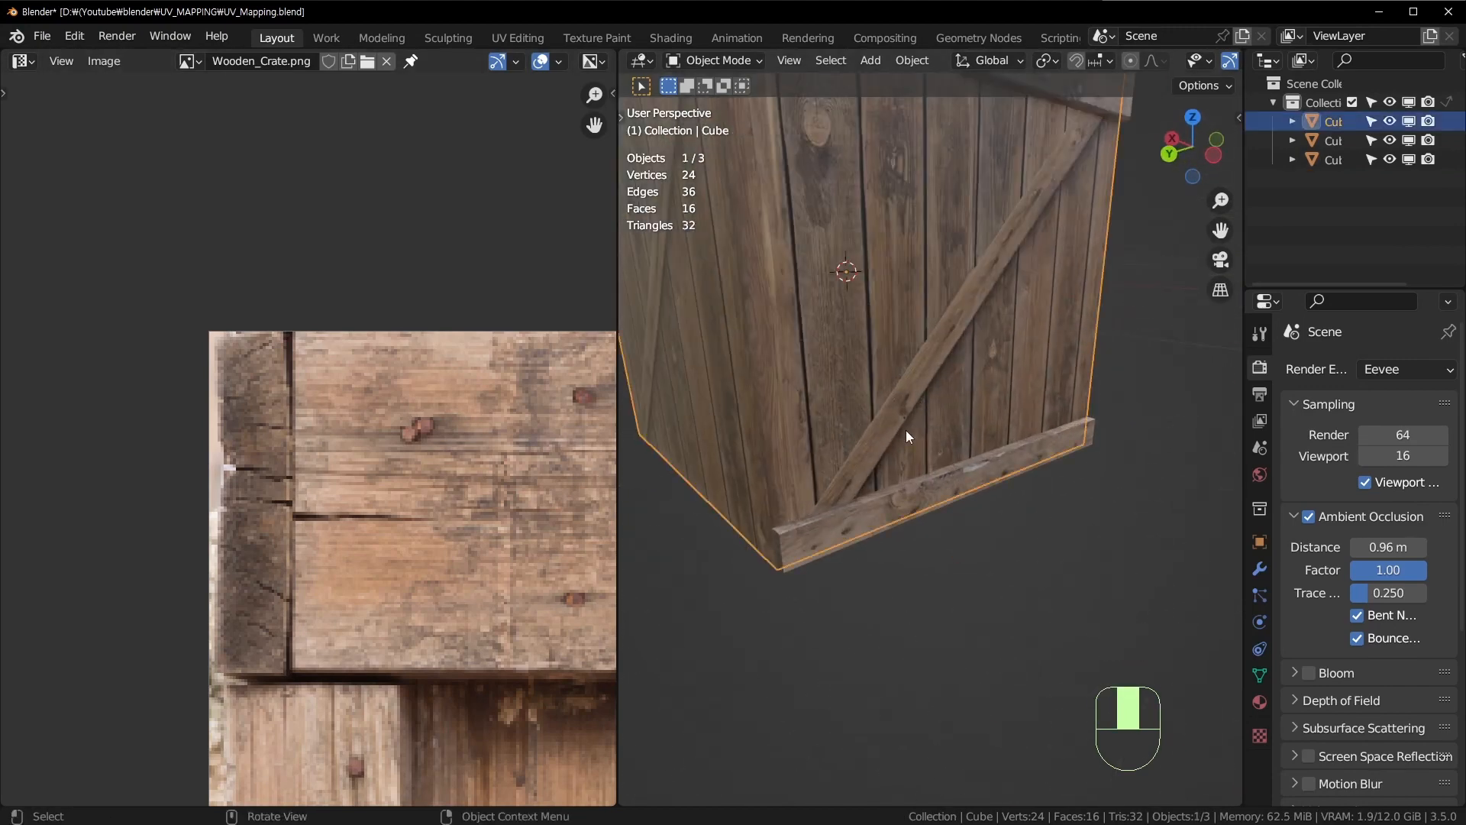
middle_drag(906, 429, 896, 365)
click(909, 588)
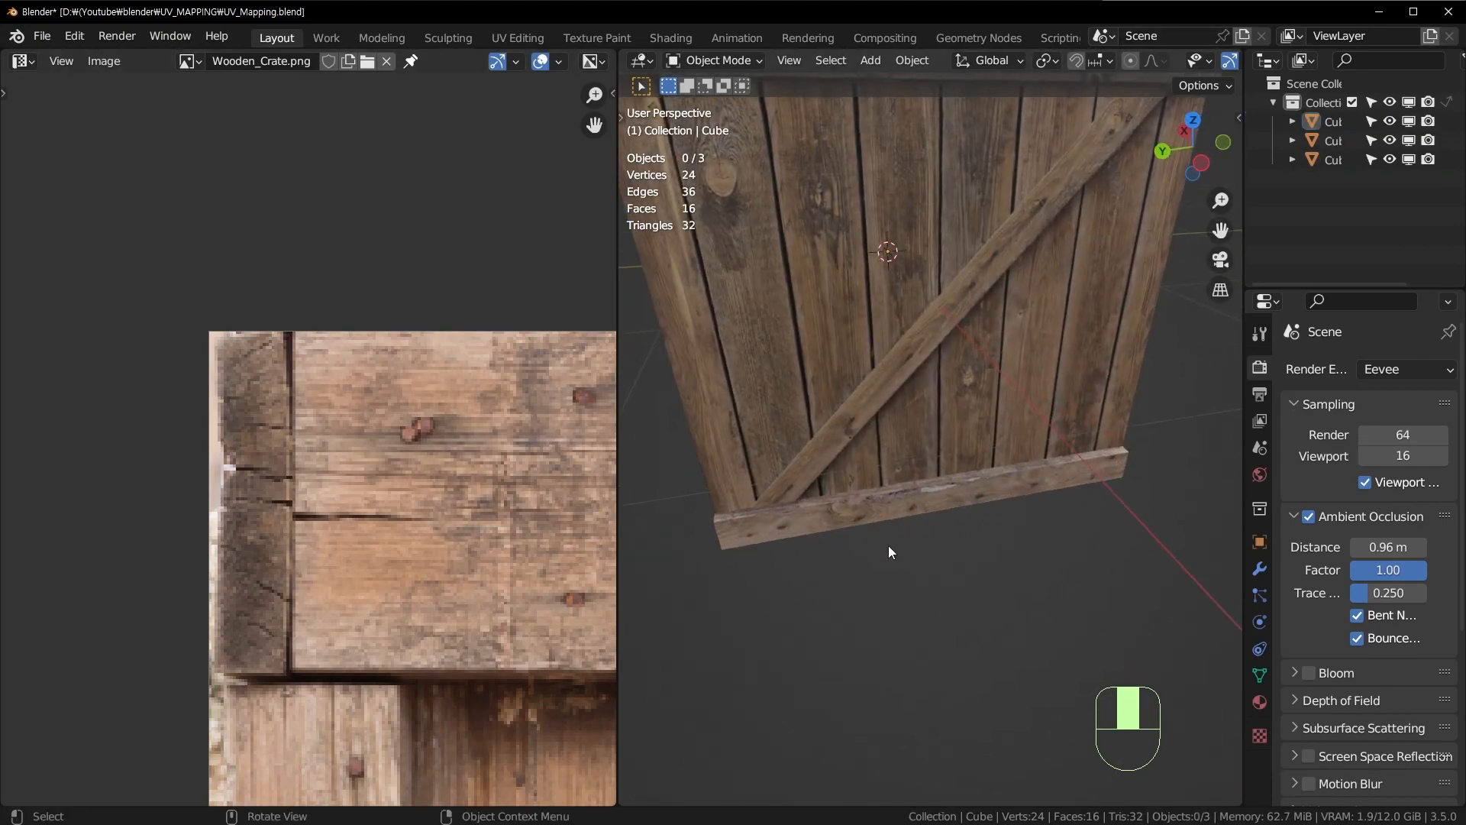
middle_drag(889, 547, 621, 412)
key(ctrl+space)
click(644, 383)
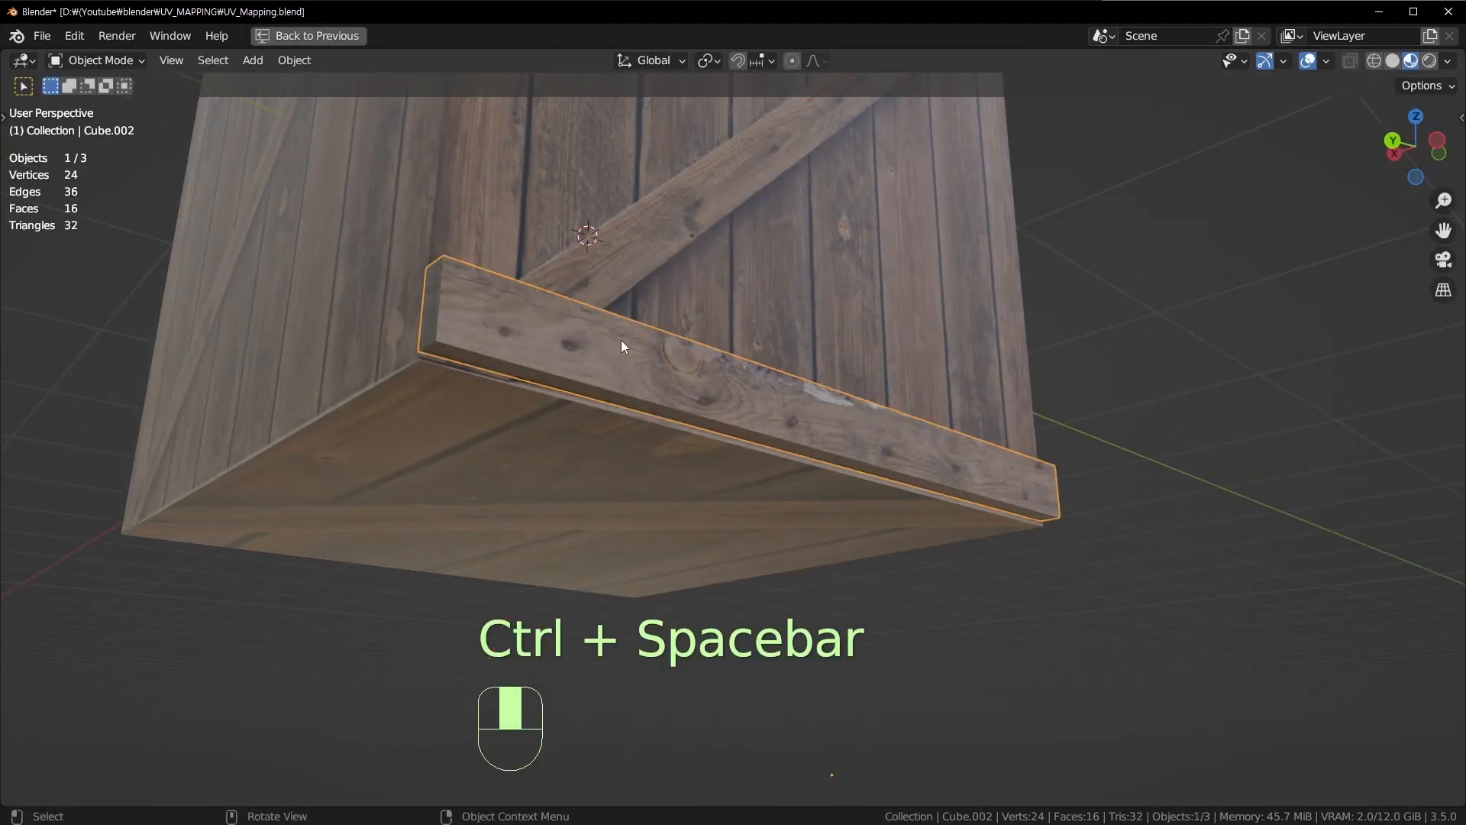
middle_drag(621, 341, 724, 560)
middle_drag(625, 605, 682, 588)
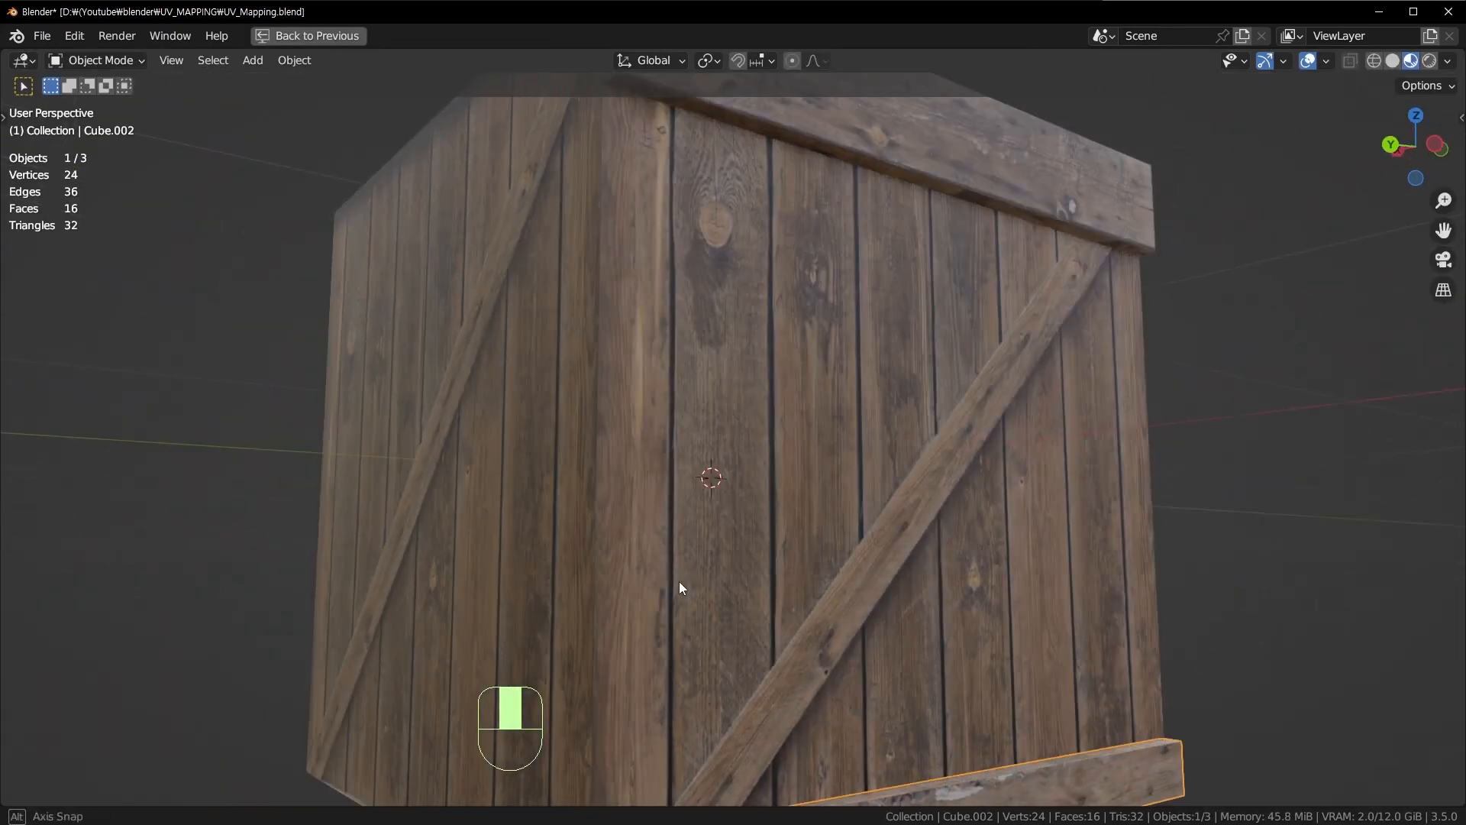
middle_drag(893, 488, 842, 525)
key(ctrl+space)
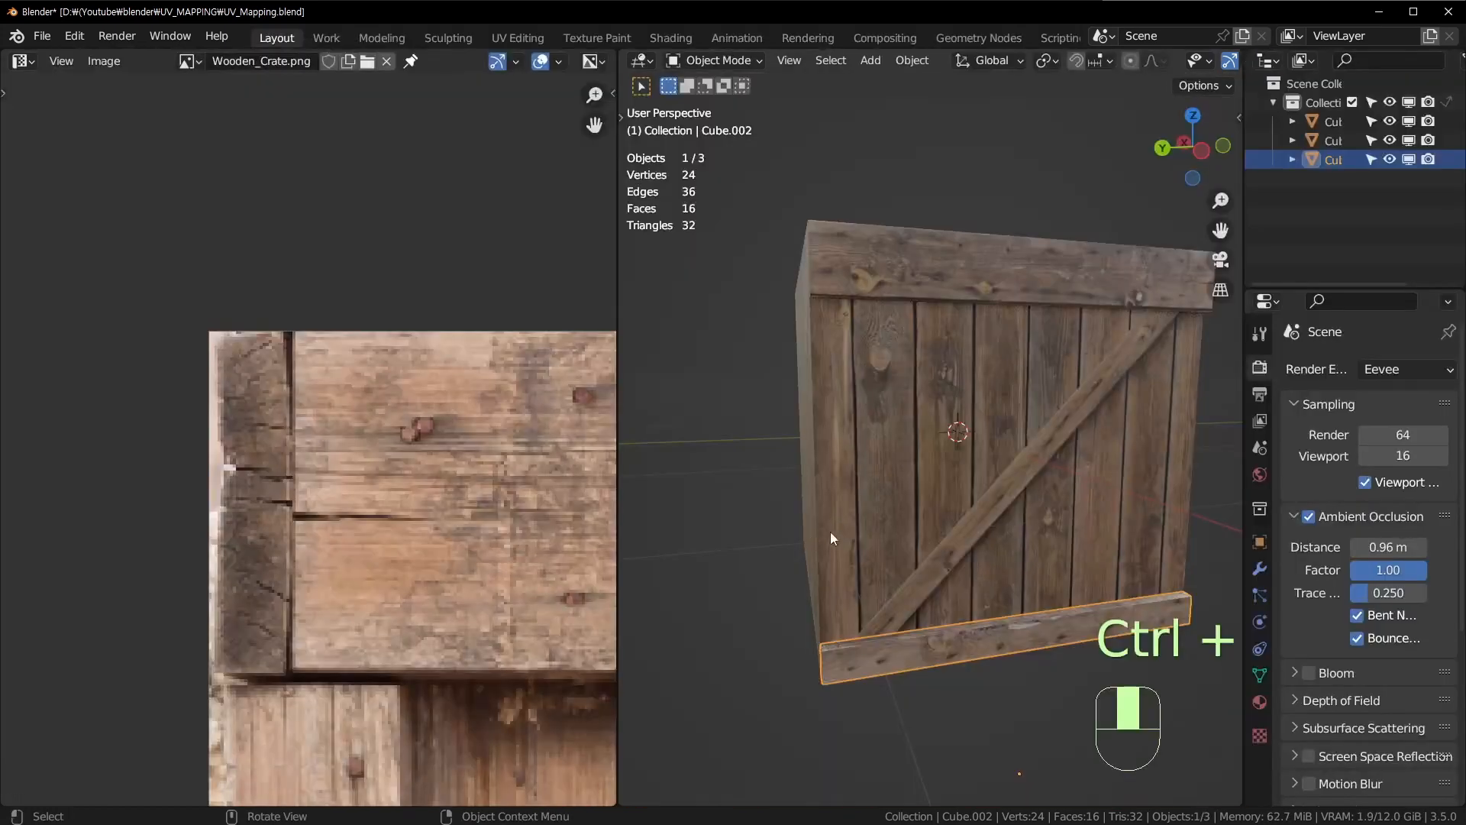
Step: Select the crate cube and examine it from several angles against the full crate texture
click(974, 482)
key(Tab)
key(Tab)
scroll(356, 593, down, 5)
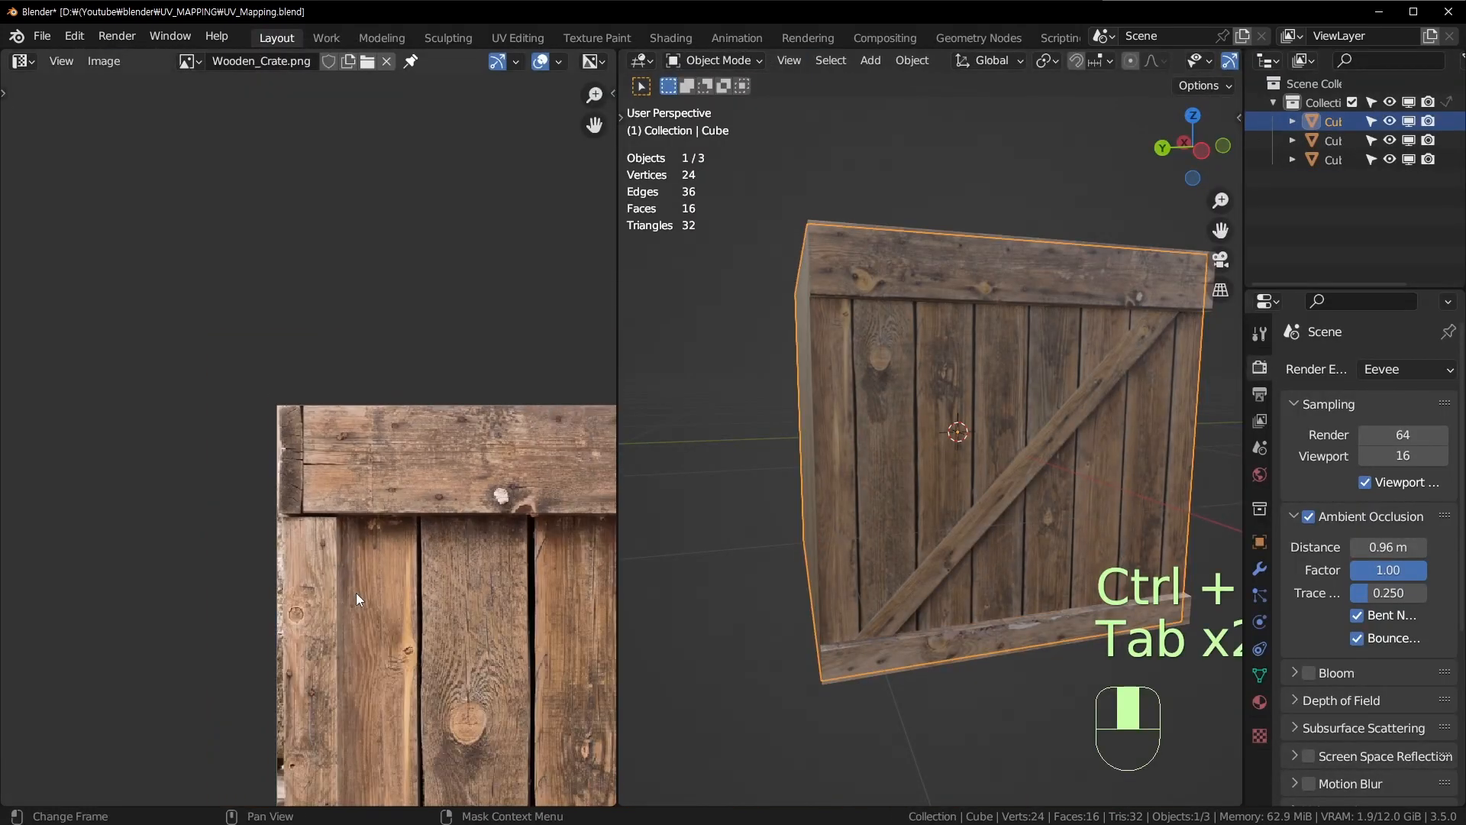
middle_drag(322, 466, 307, 449)
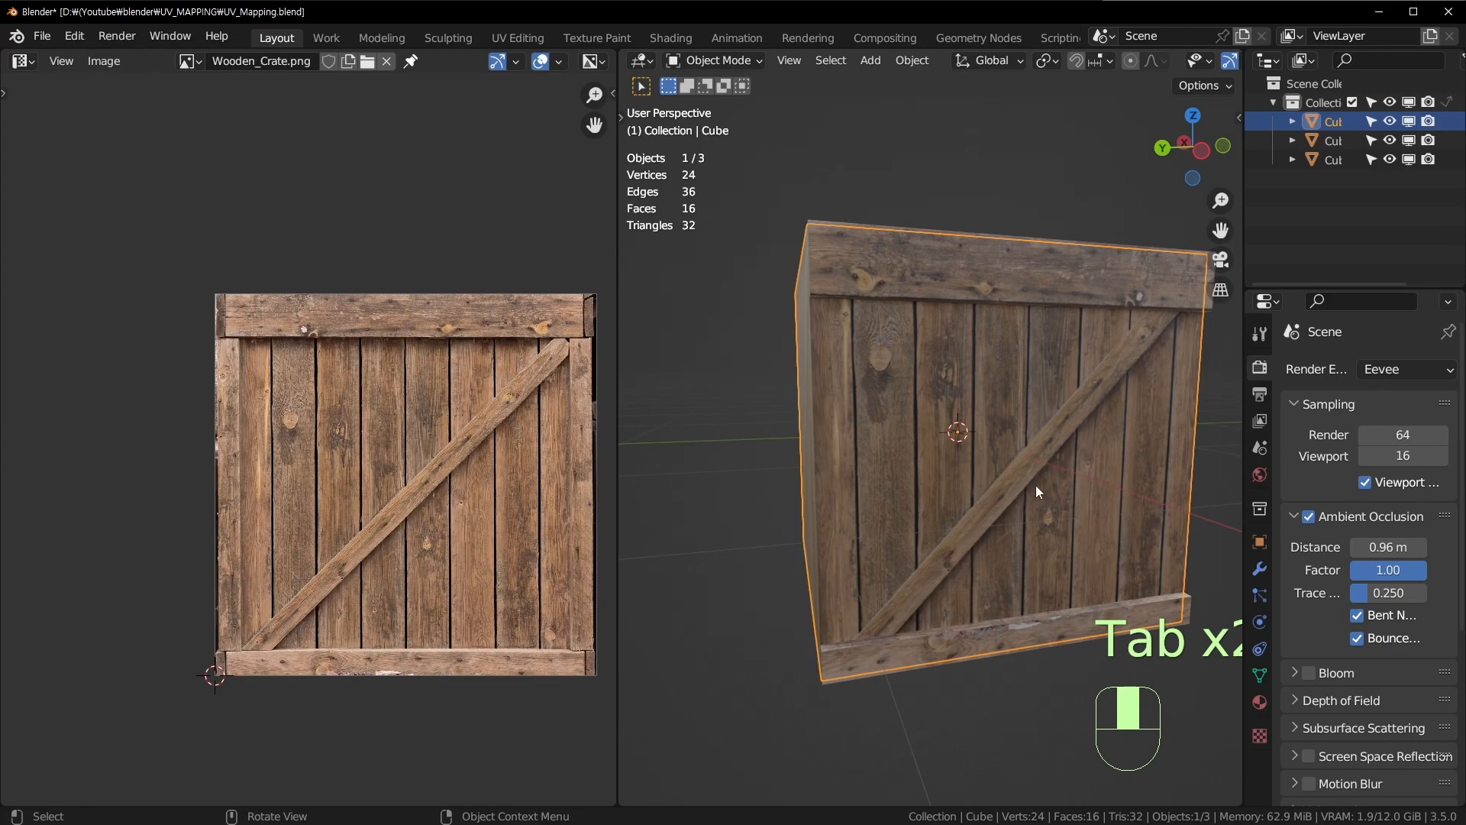
middle_drag(1035, 485, 937, 368)
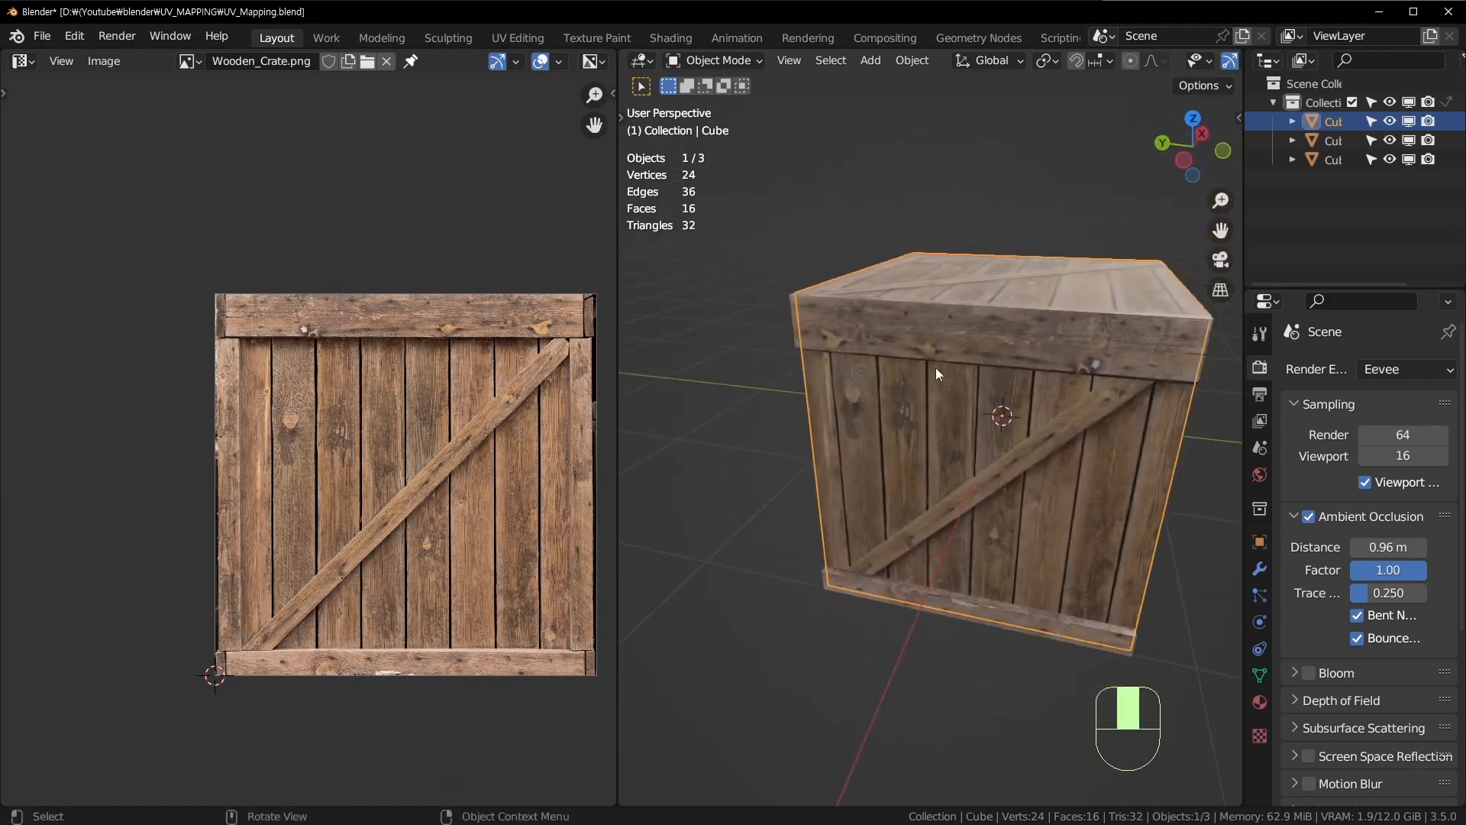
shift+middle_drag(918, 482, 818, 294)
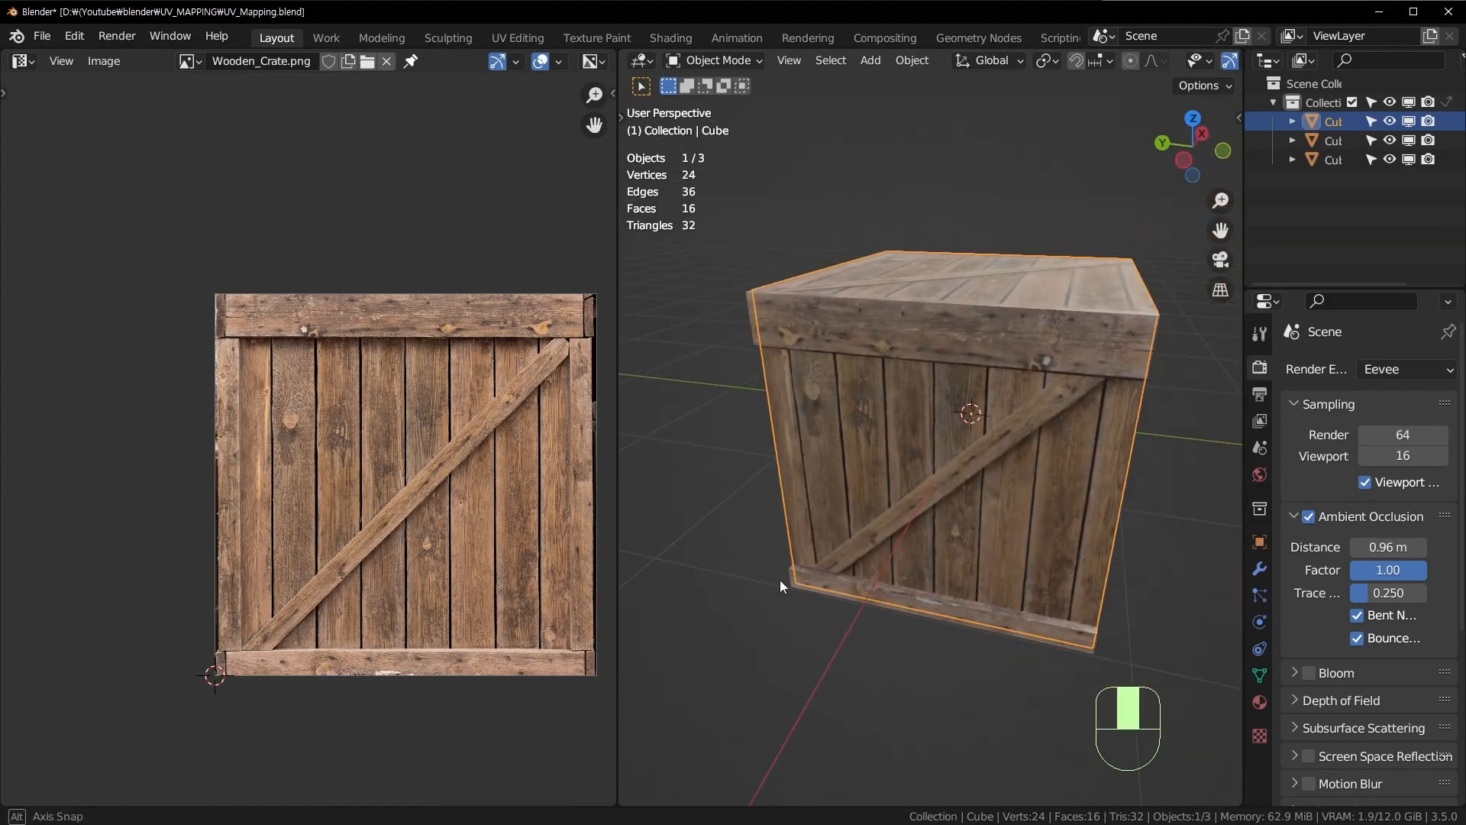
middle_drag(780, 581, 877, 560)
scroll(877, 559, up, 2)
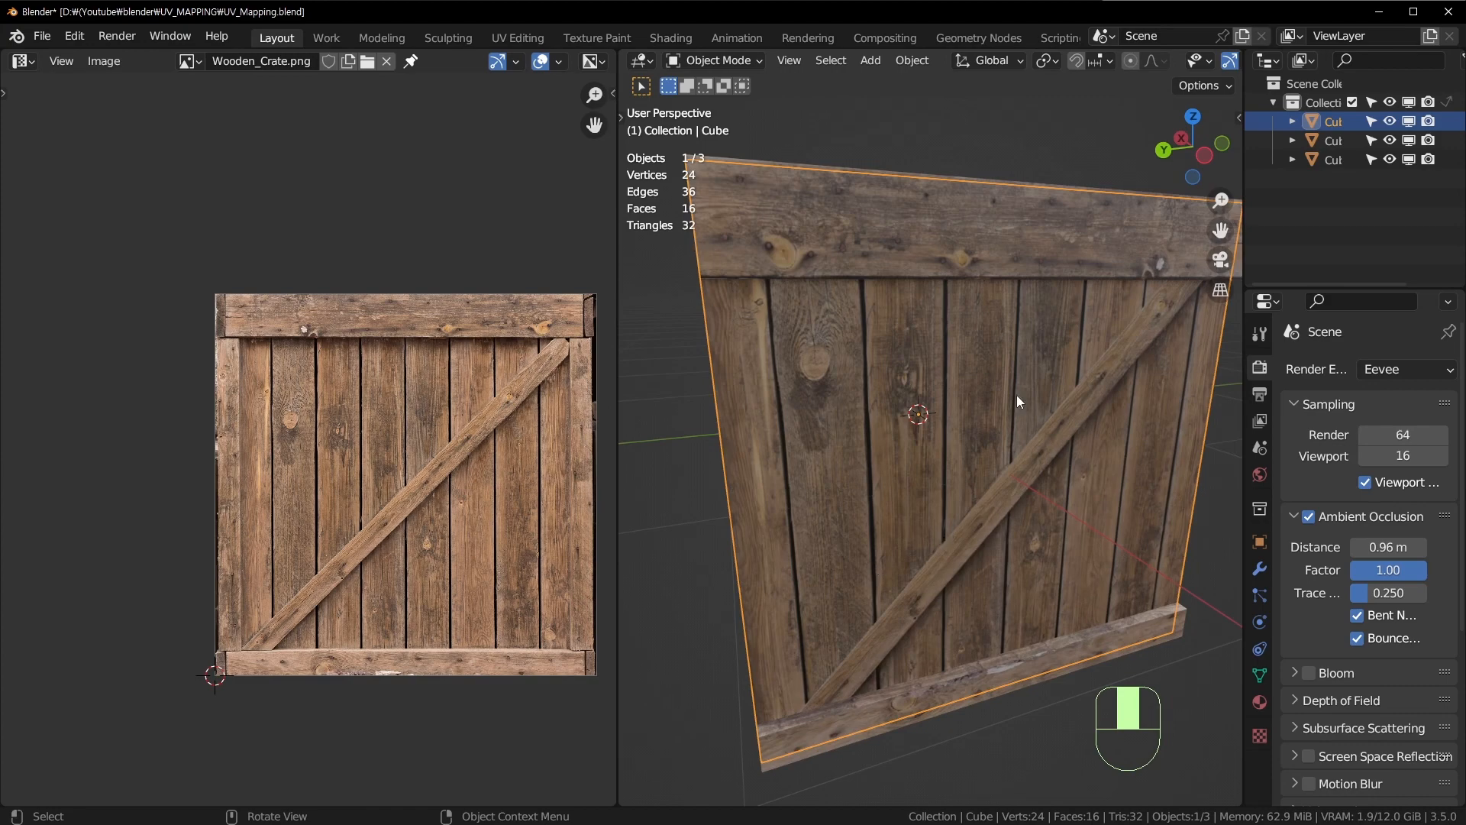
Step: Open the upper slab's material settings and compare its material with the one on the crate cube
click(935, 217)
middle_drag(937, 223, 968, 368)
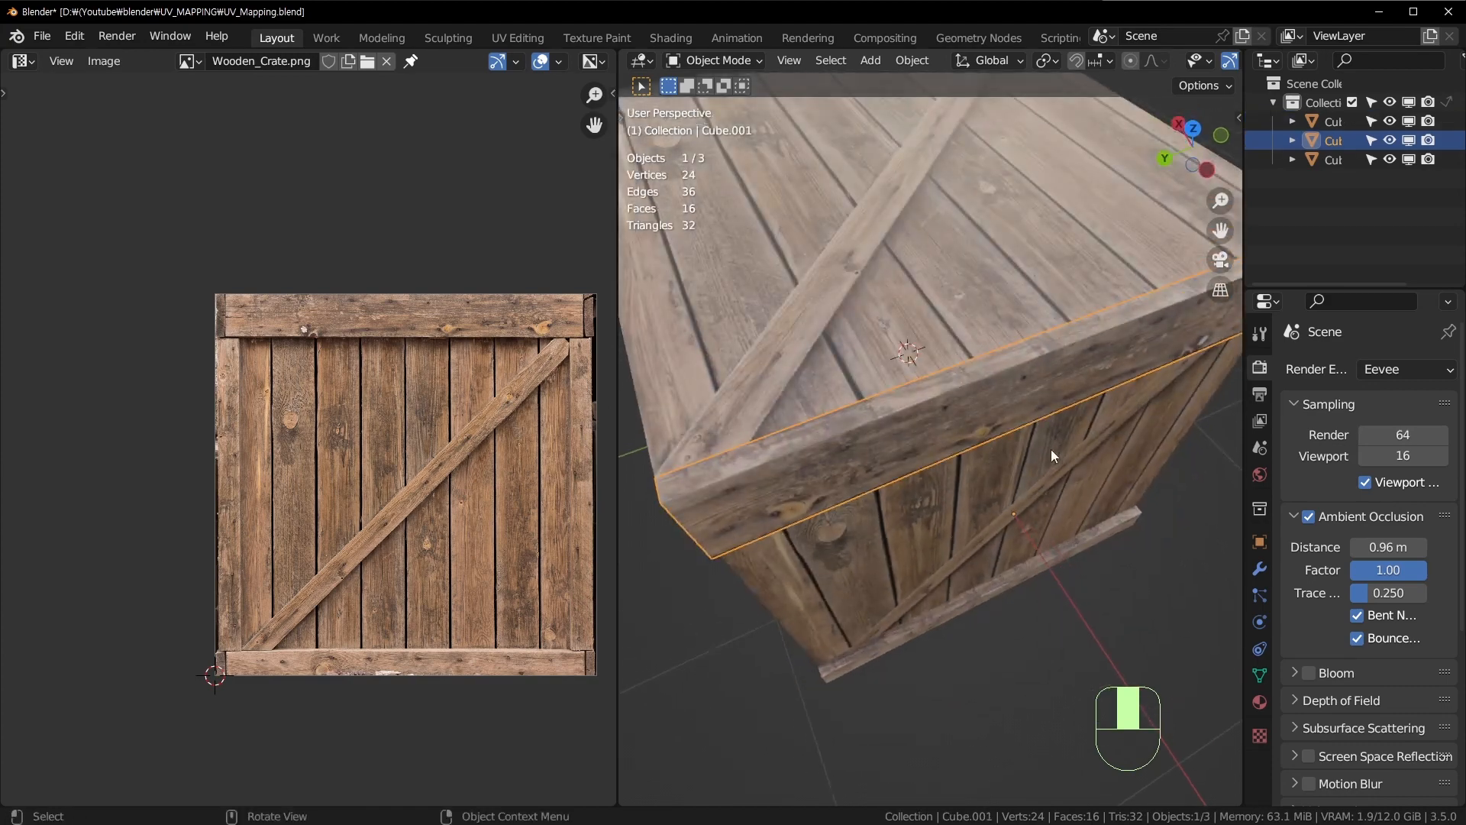
scroll(1057, 446, down, 4)
middle_drag(1057, 446, 1052, 415)
click(1260, 701)
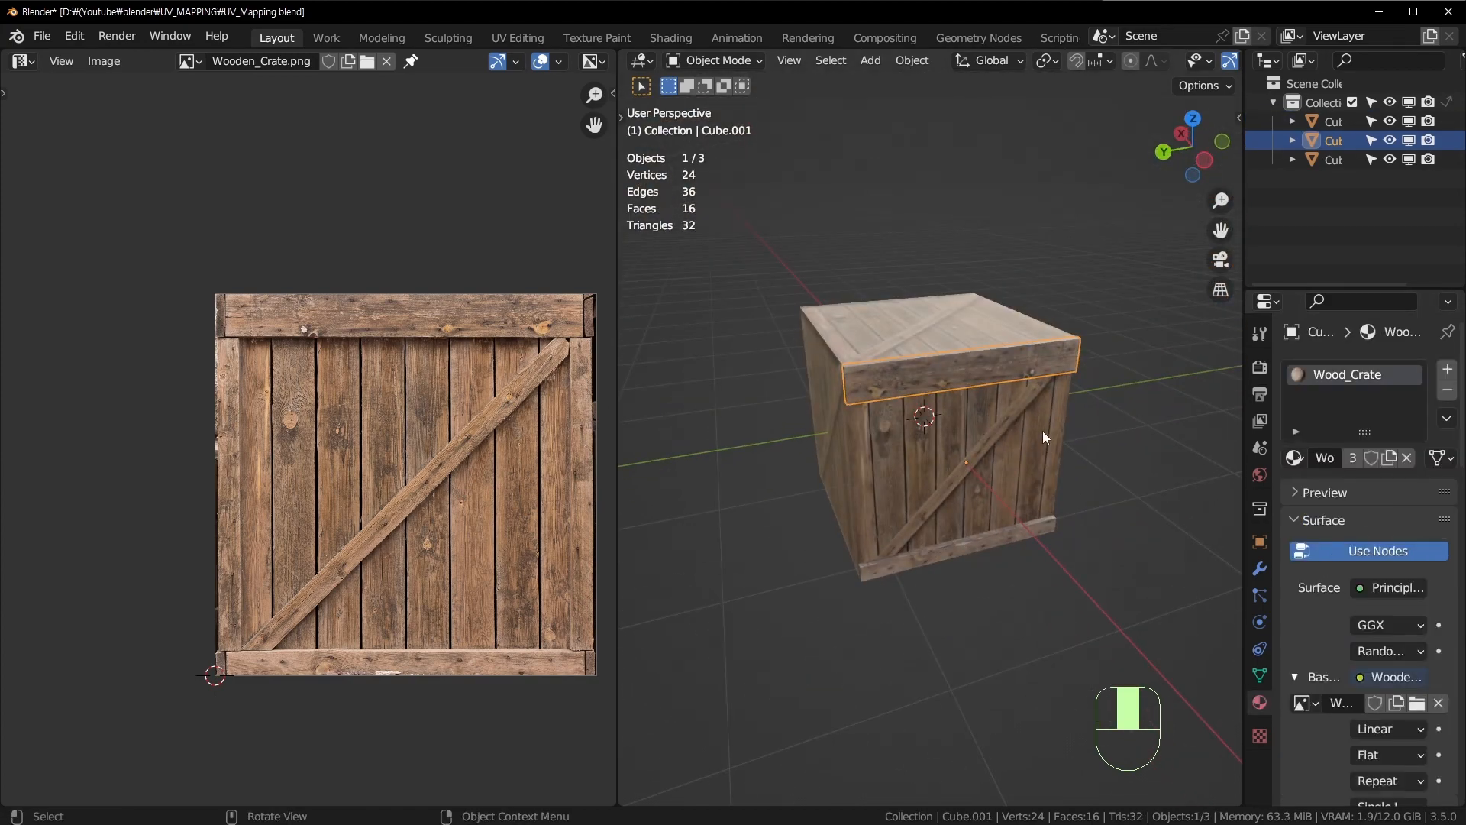
middle_drag(1010, 377, 916, 392)
scroll(923, 396, up, 1)
click(912, 492)
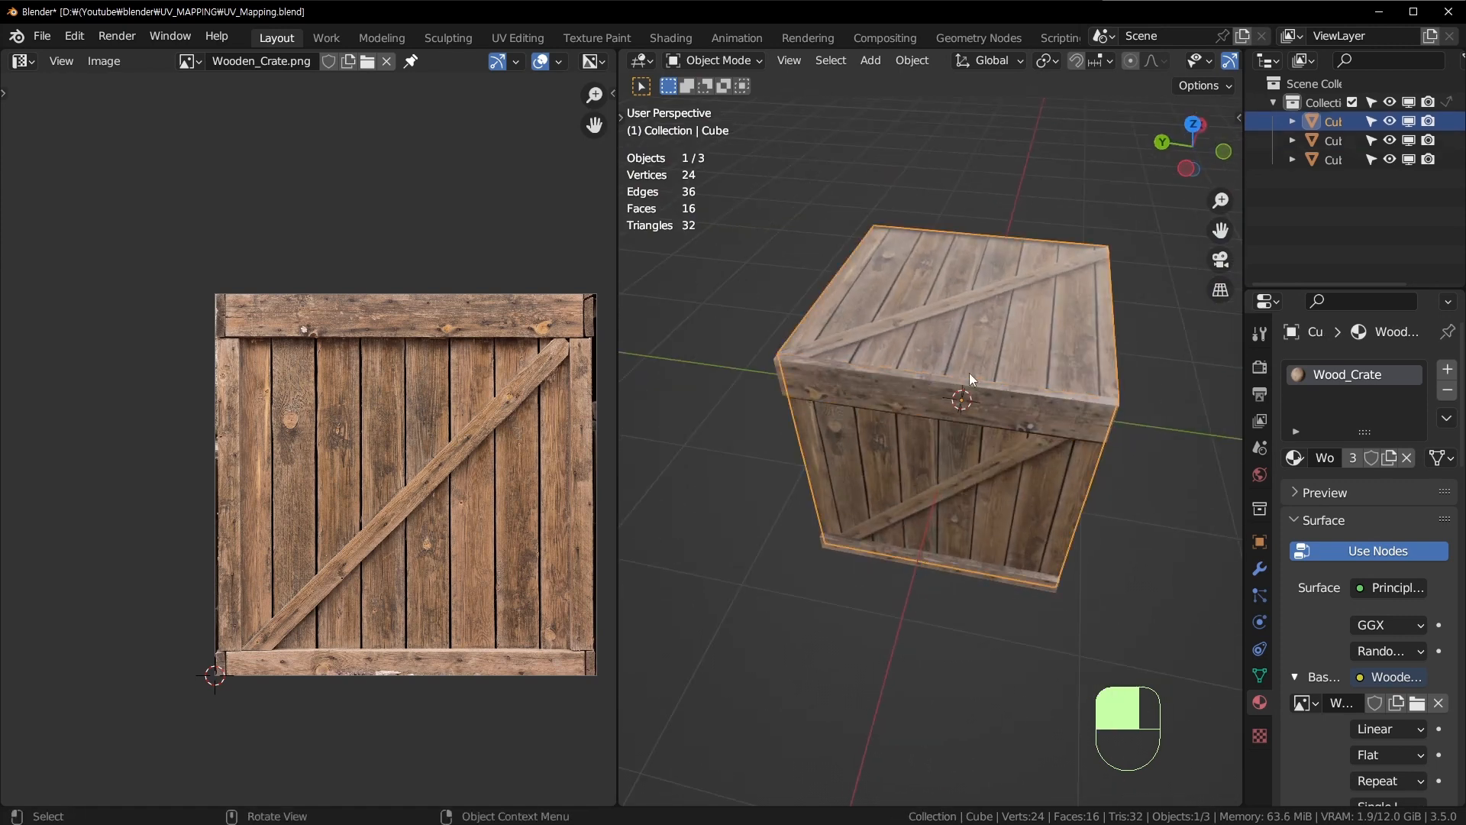
key(a)
click(974, 405)
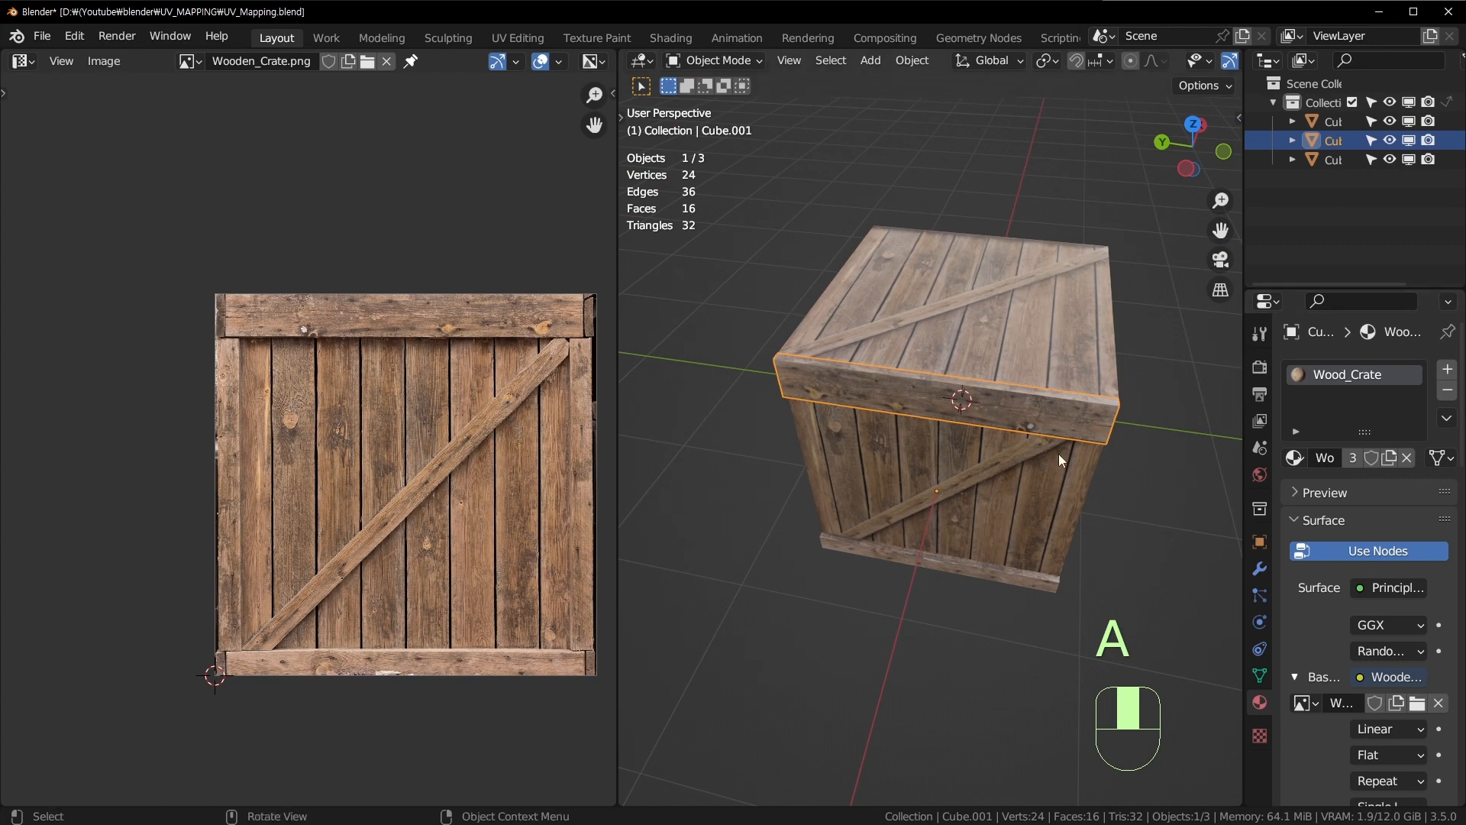
middle_drag(1059, 454, 869, 392)
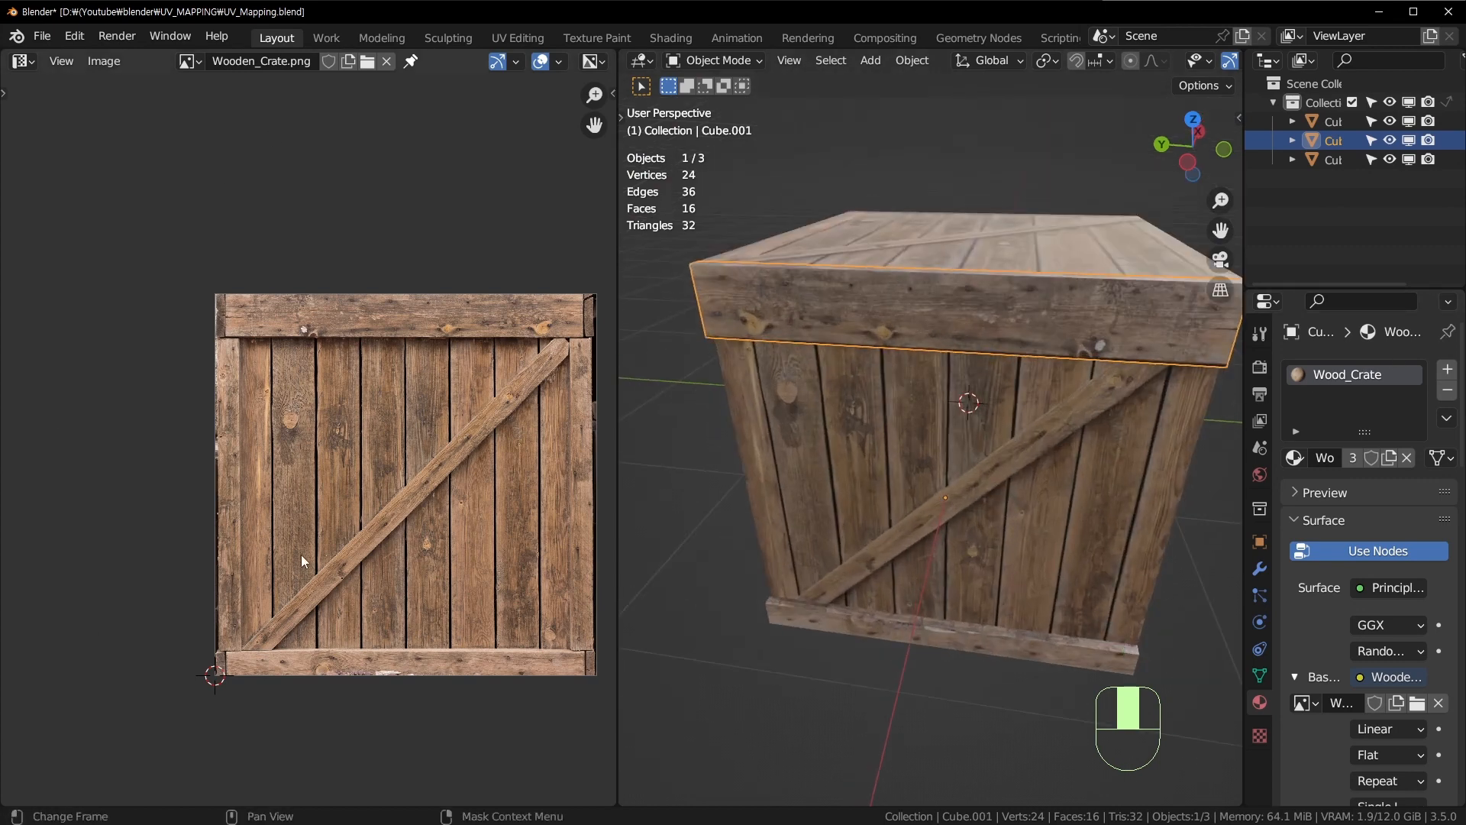
scroll(261, 535, up, 2)
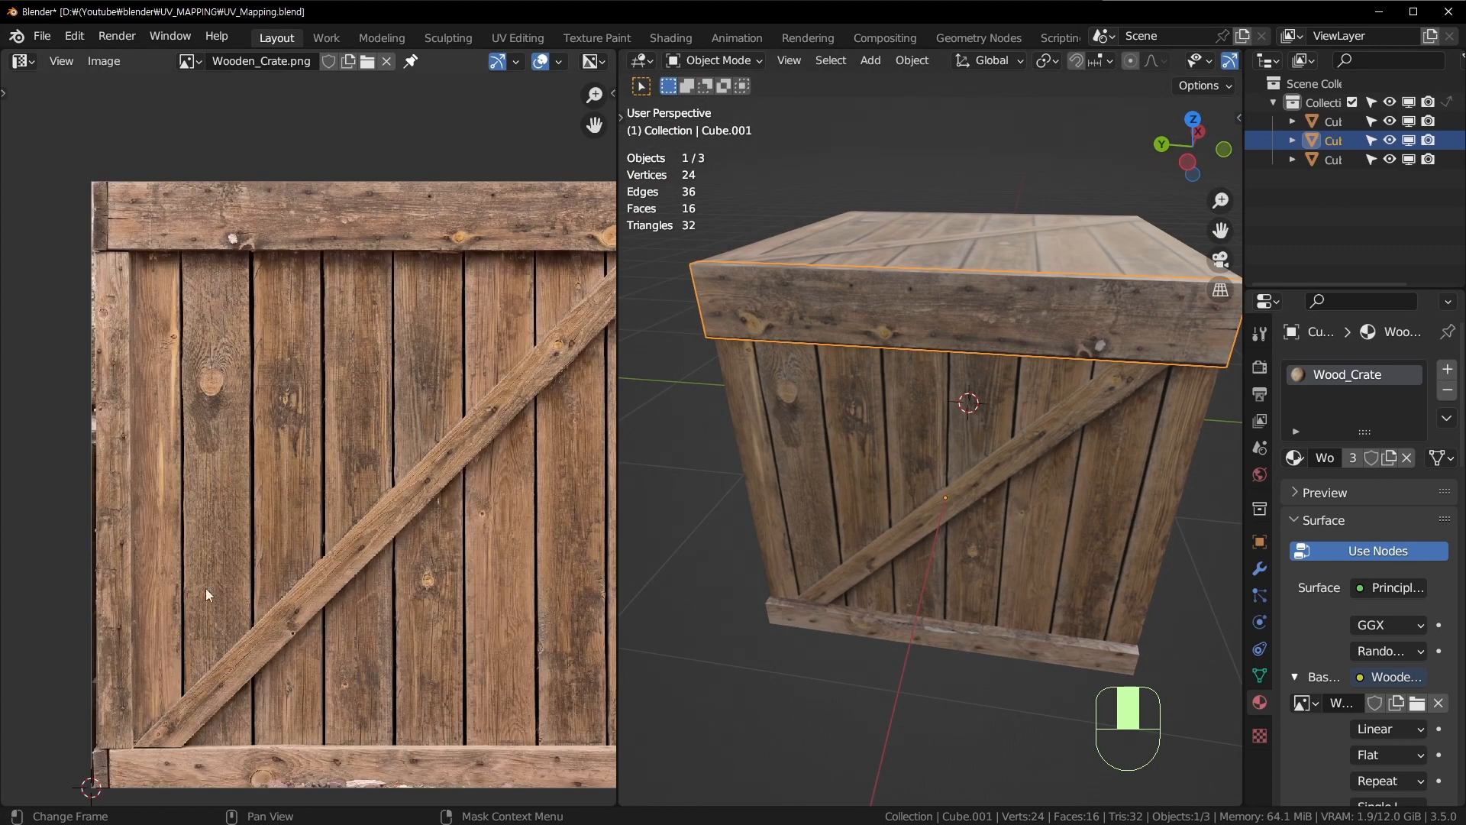
Step: Duplicate the lower slab in the left orthographic view, place the copy higher up and rotate it by -65°
click(884, 632)
key(KP_1)
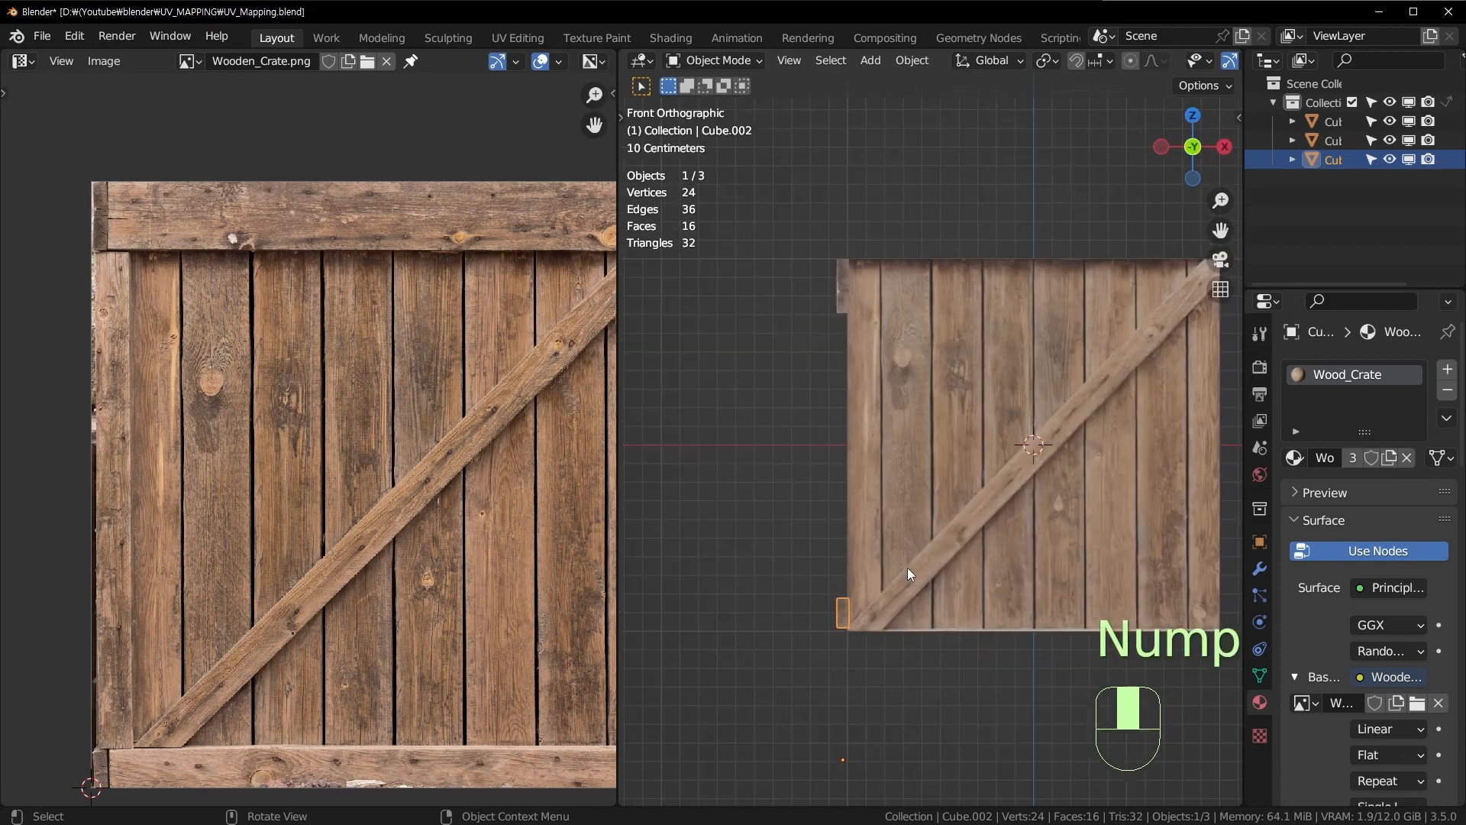
key(ctrl+KP_3)
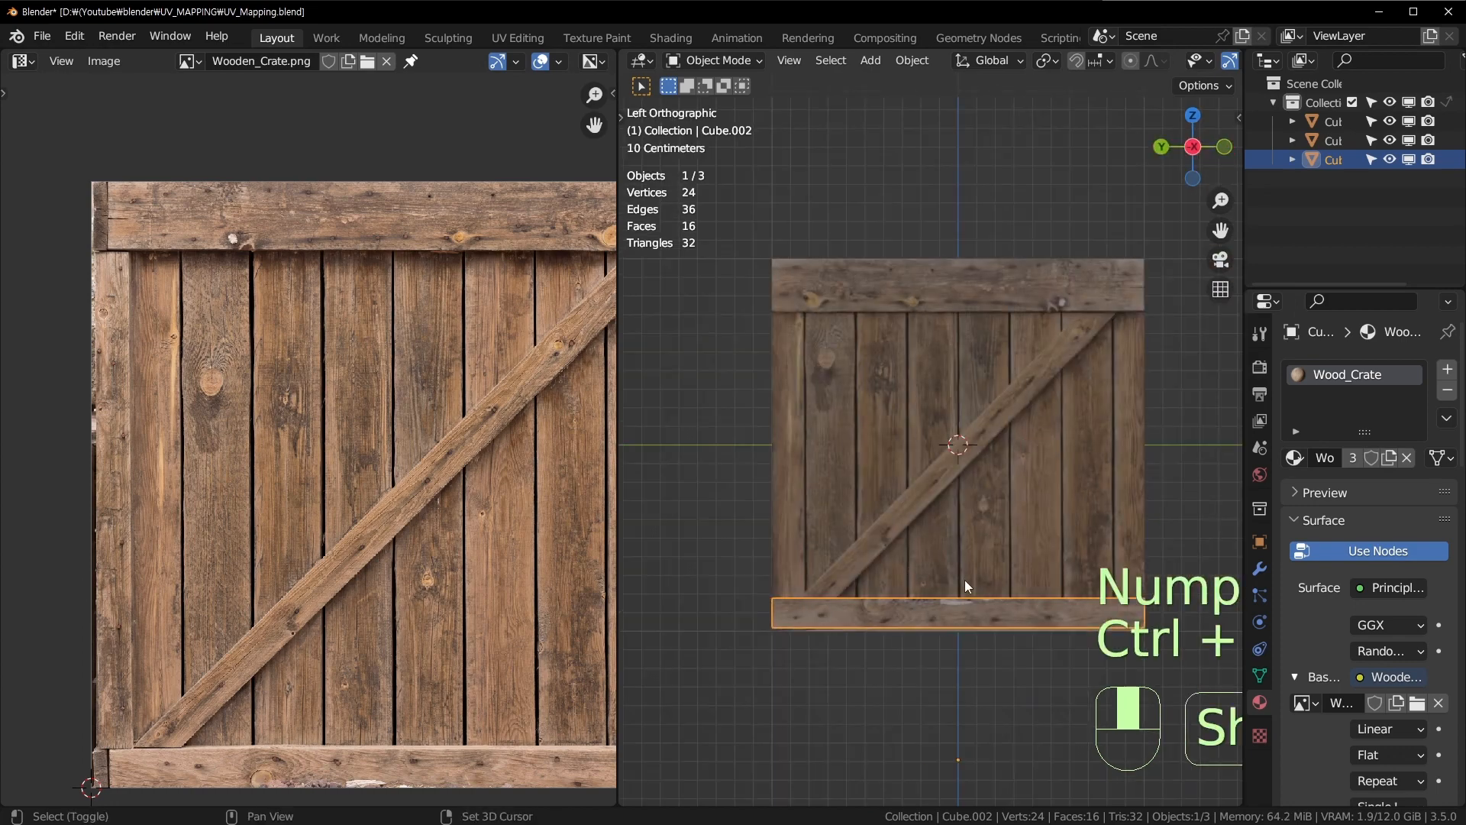
key(shift+d)
click(899, 433)
key(r)
click(863, 329)
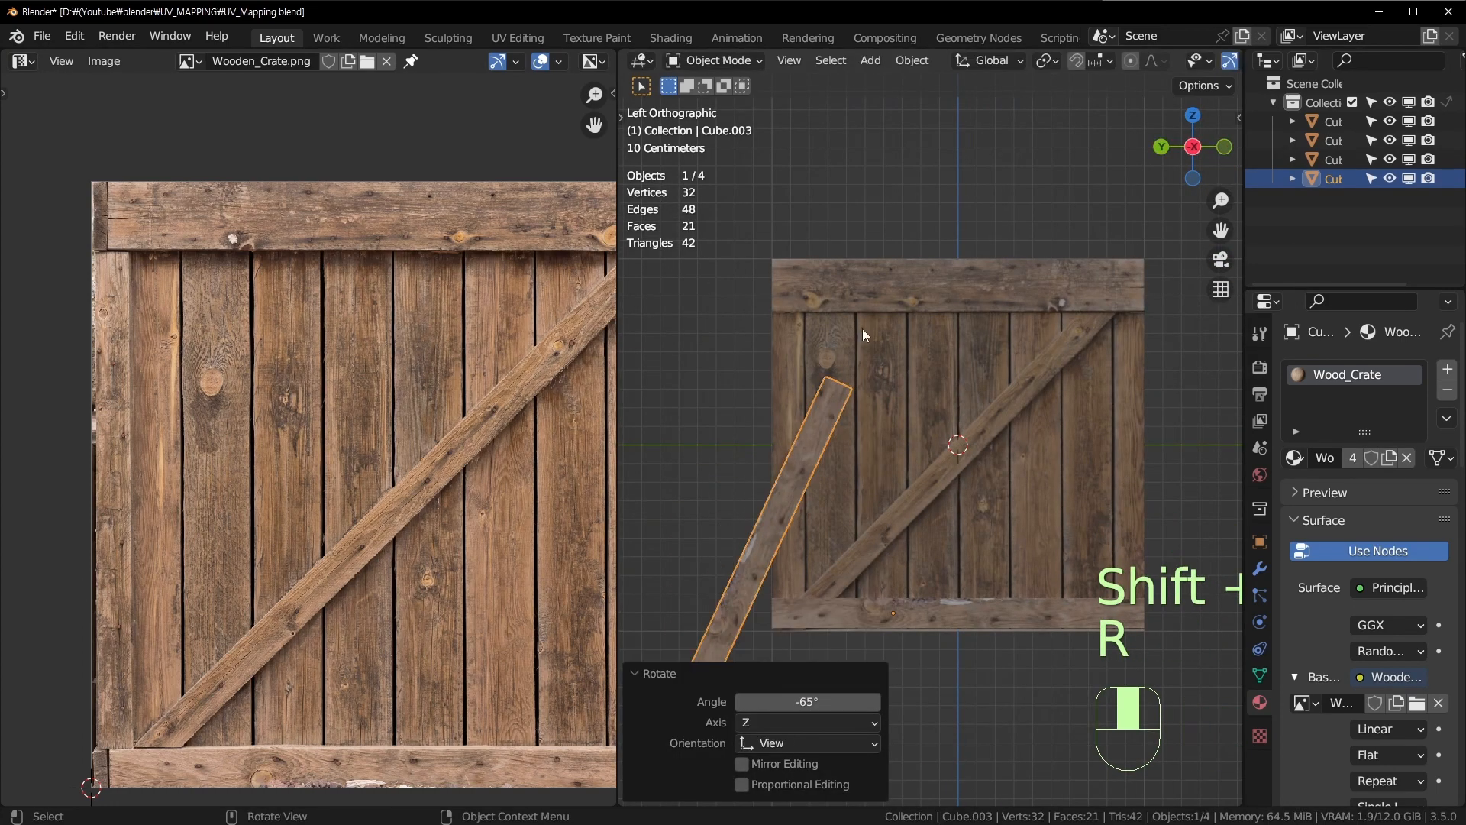
Step: Undo the copied slab's last rotation and set its origin to its geometry, using the median center
key(ctrl+z)
key(shift+c)
click(1050, 515)
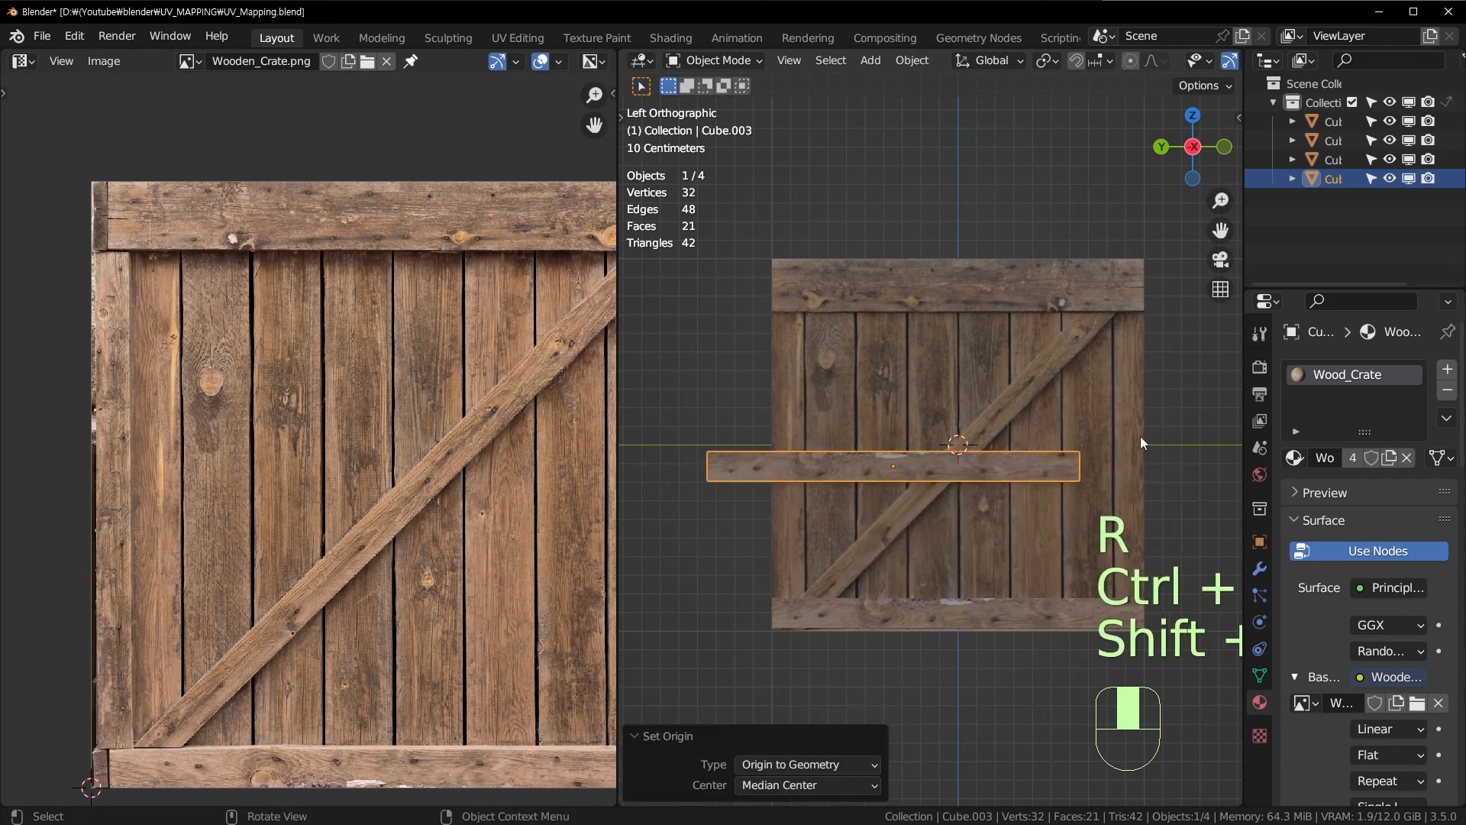
Step: Rotate the copied slab by -90° and move it onto the crate side's left vertical edge
key(r)
click(1024, 390)
key(g)
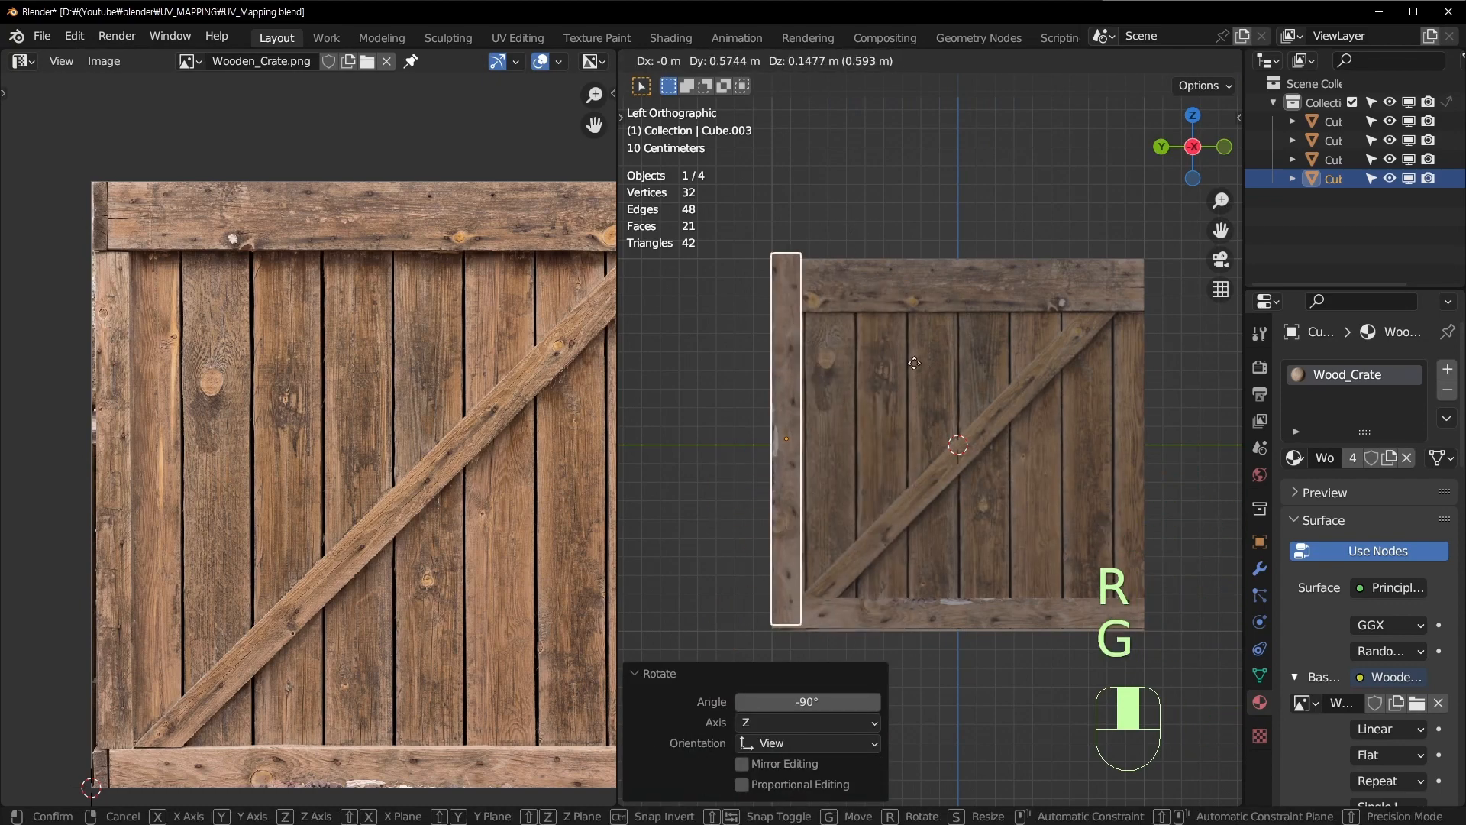
click(914, 365)
scroll(901, 398, up, 1)
shift+middle_drag(891, 423, 907, 373)
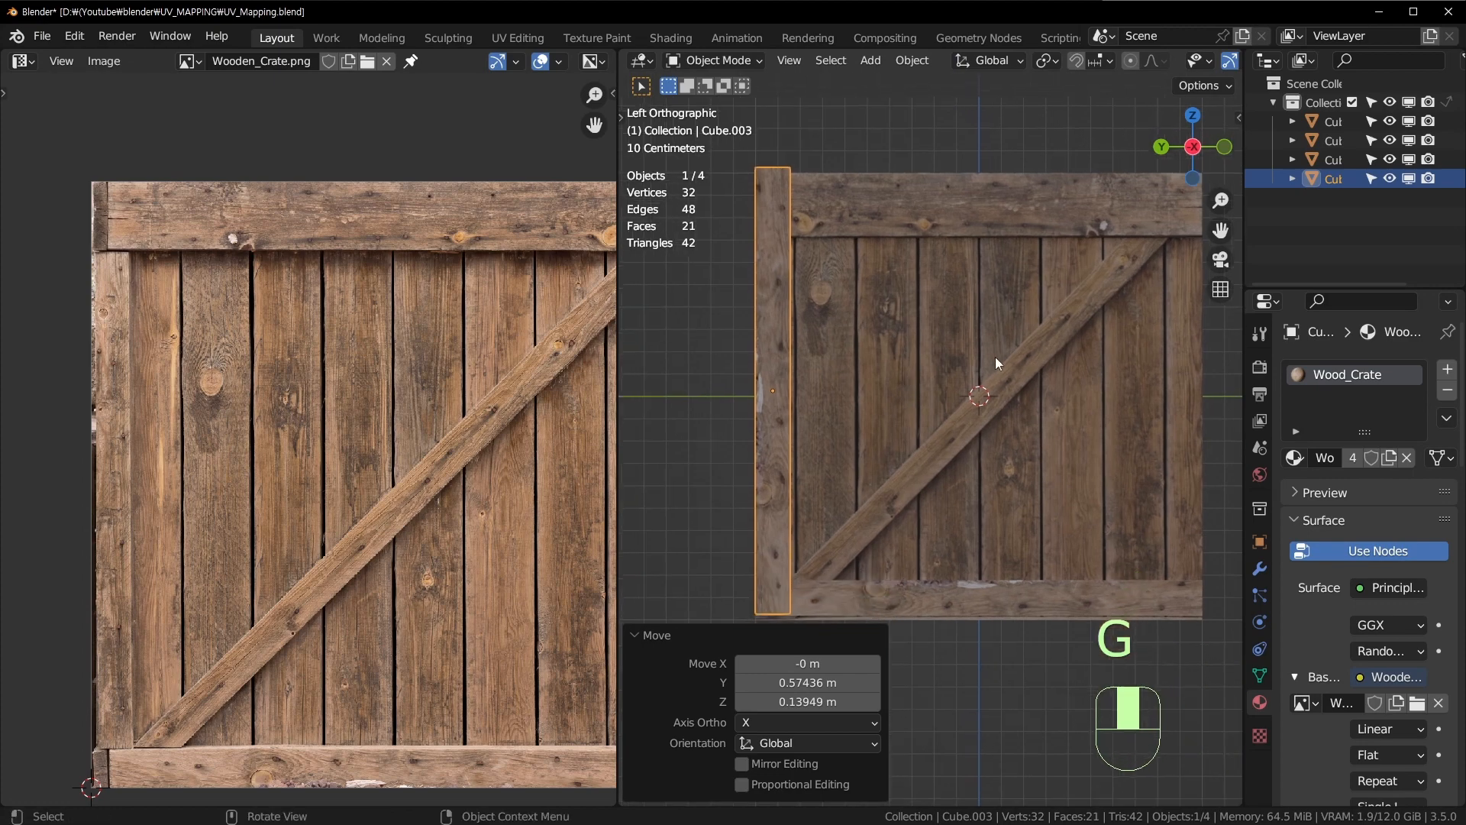
Step: Shorten the vertical plank along Z and position it so it fits between the upper and lower slabs
key(s)
key(z)
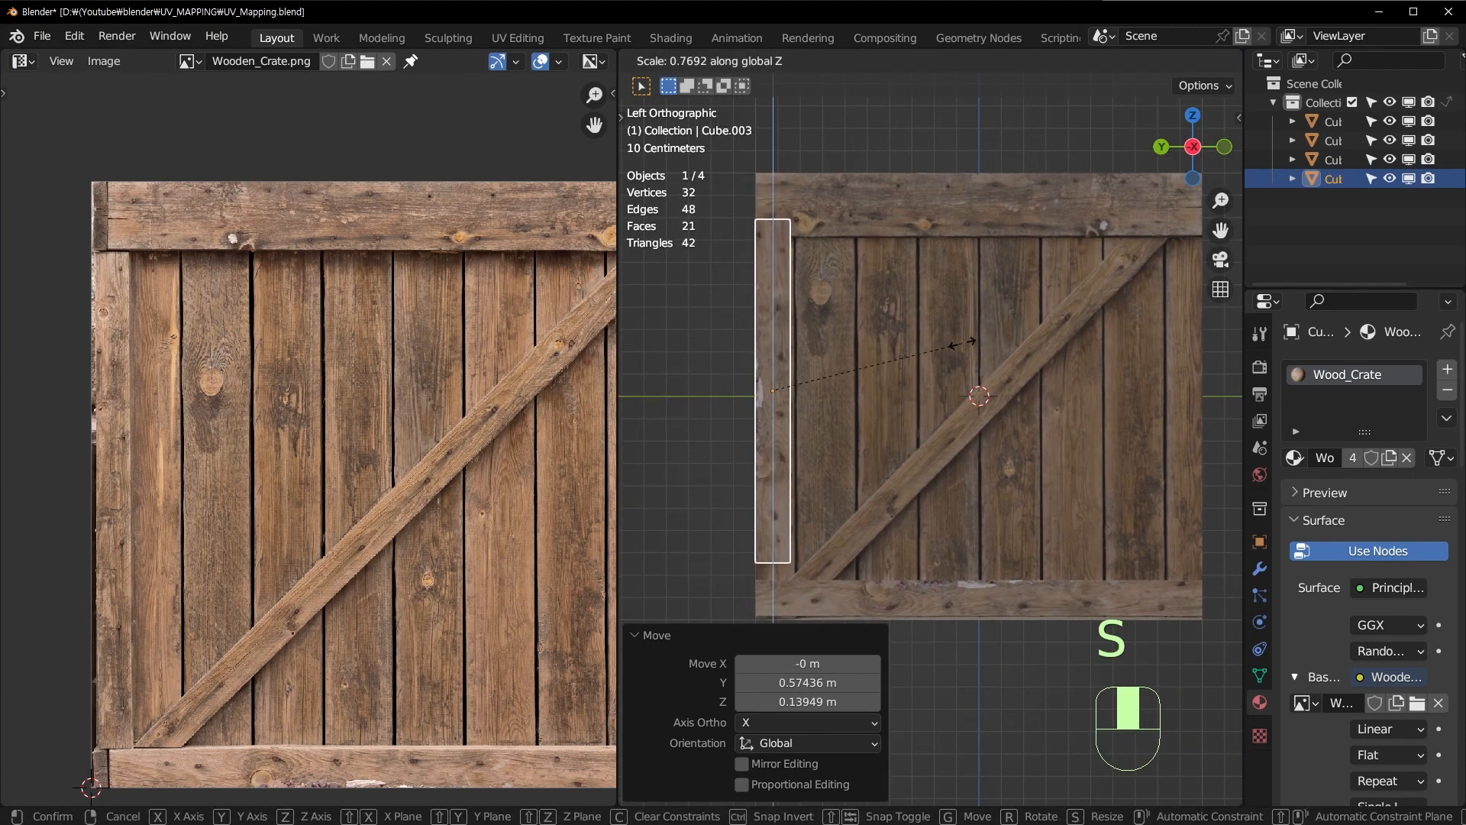
click(964, 343)
key(g)
click(1038, 480)
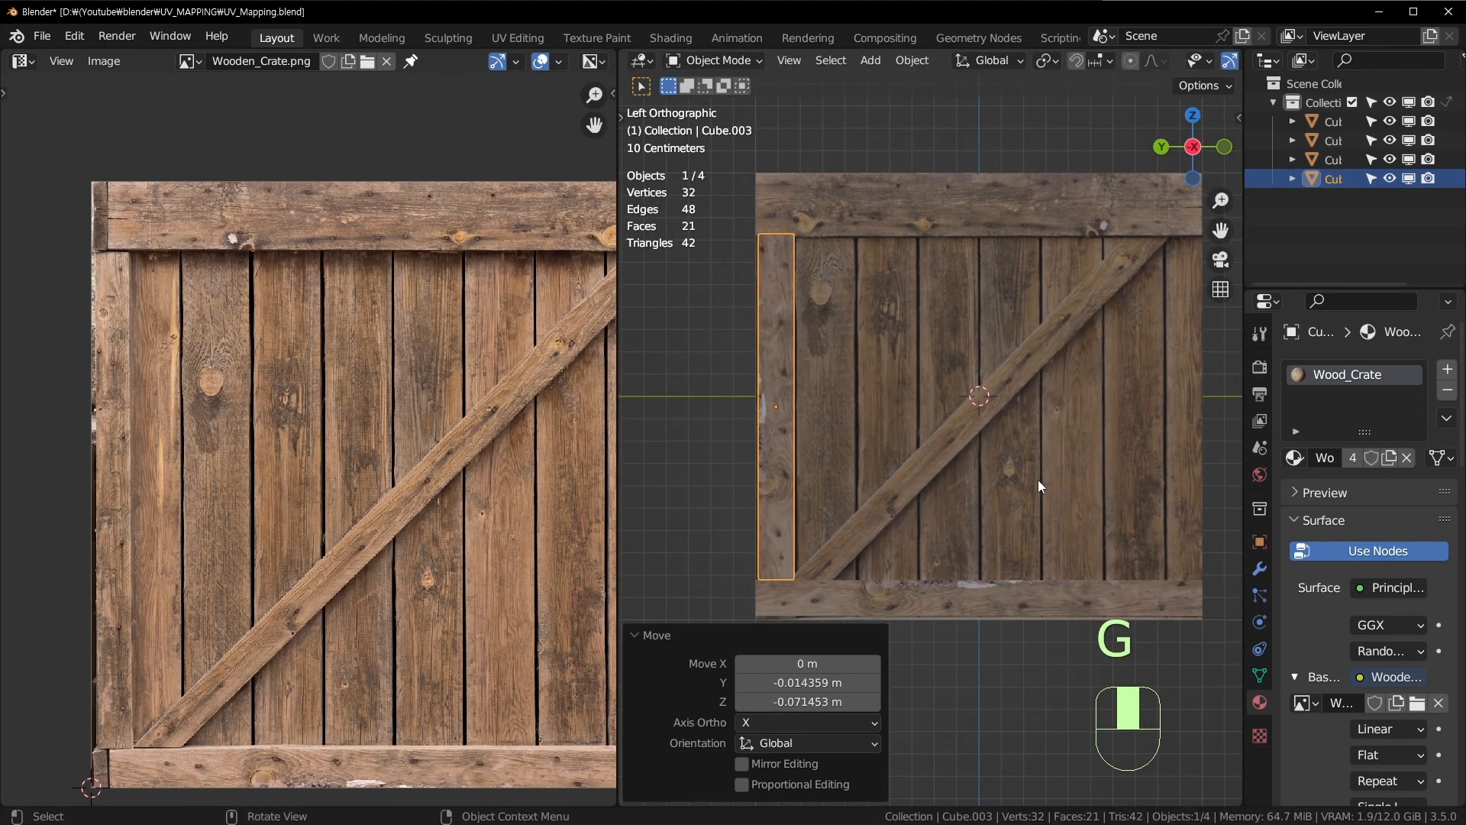
key(s)
key(z)
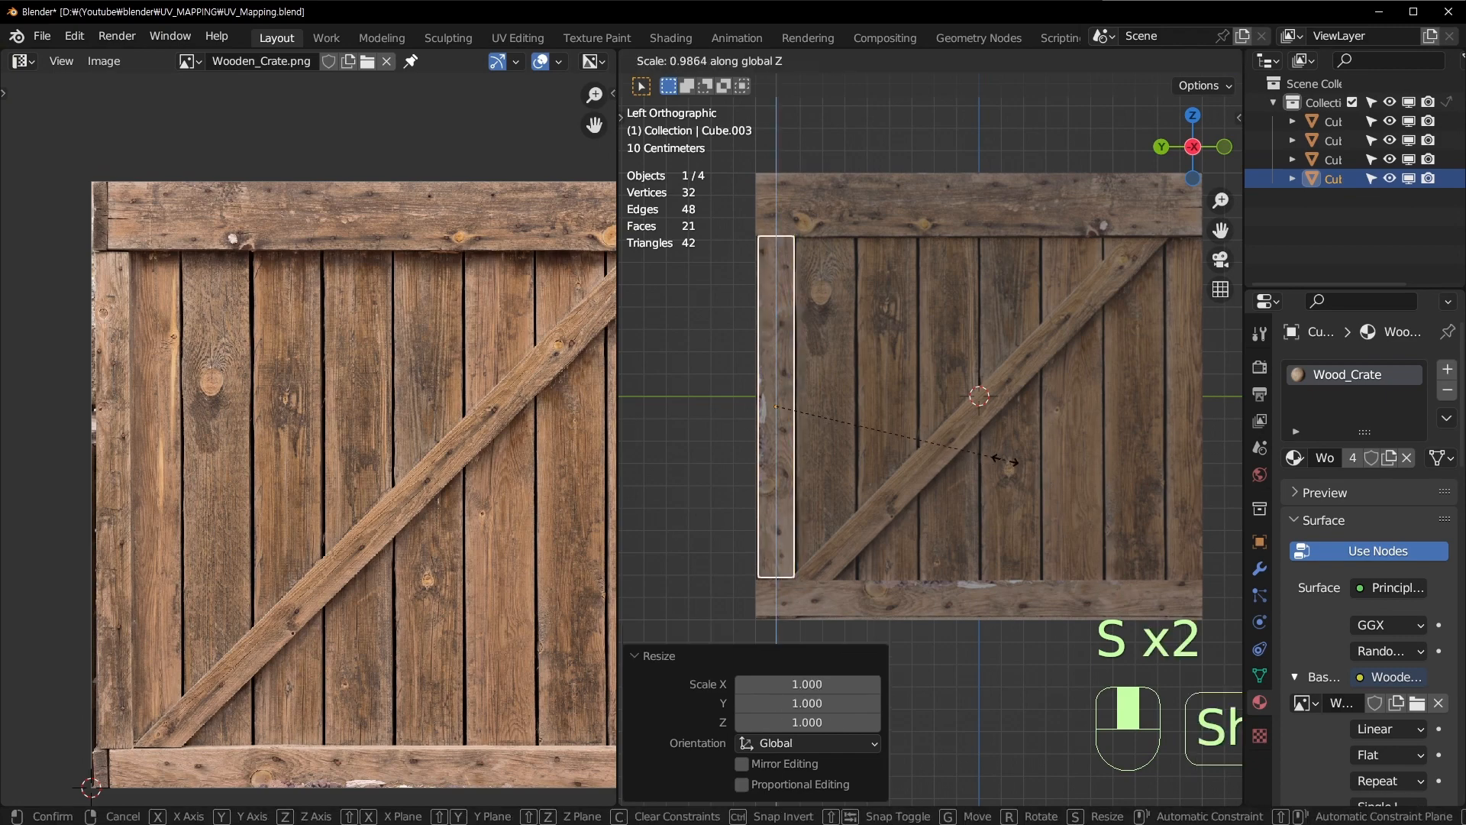
key(g)
click(970, 457)
key(a)
click(970, 457)
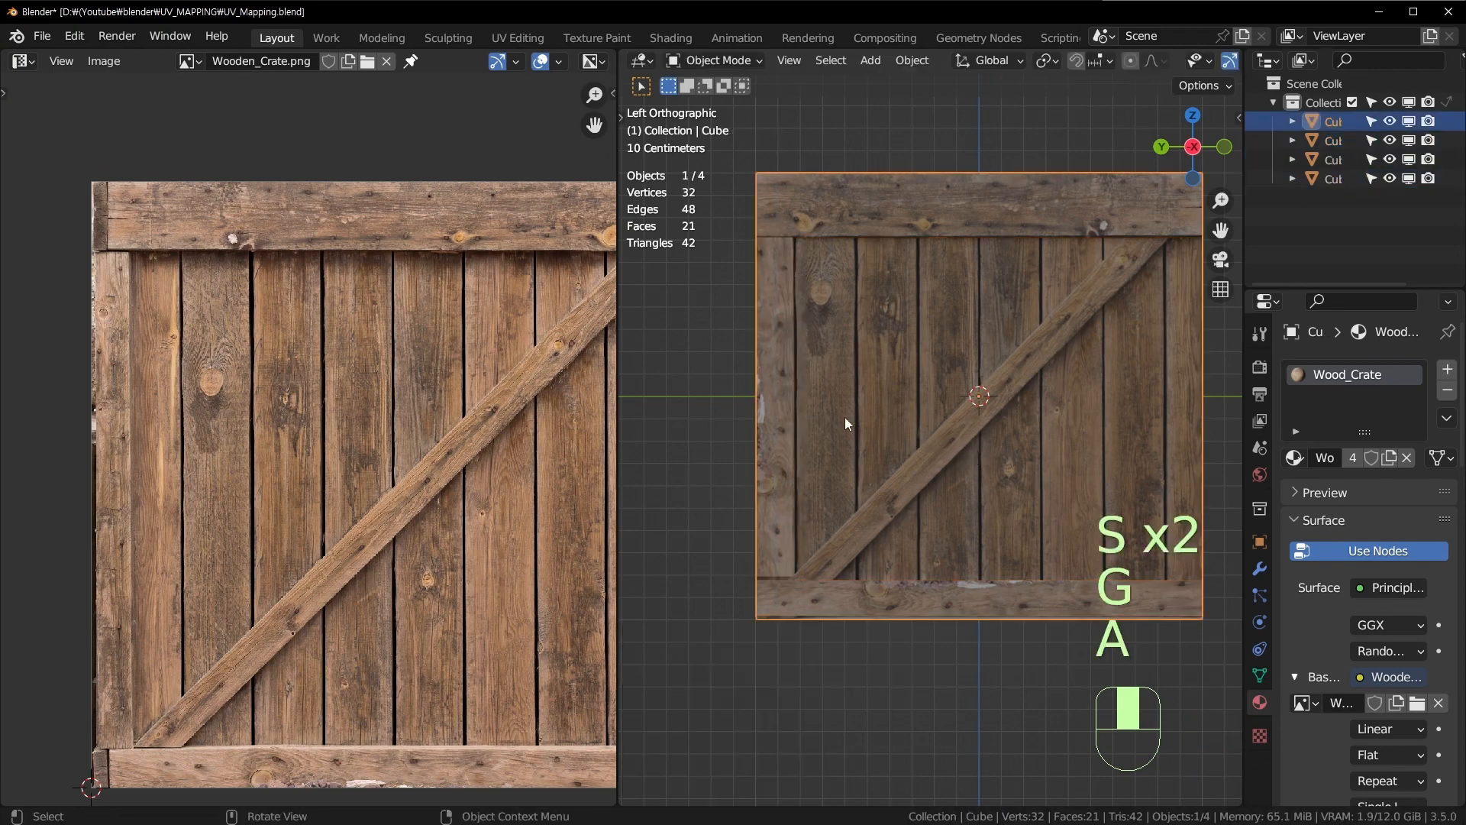
Step: Apply the vertical plank's scale and unwrap all its faces with the angle-based method
click(778, 411)
key(ctrl+a)
click(982, 405)
key(Tab)
key(a)
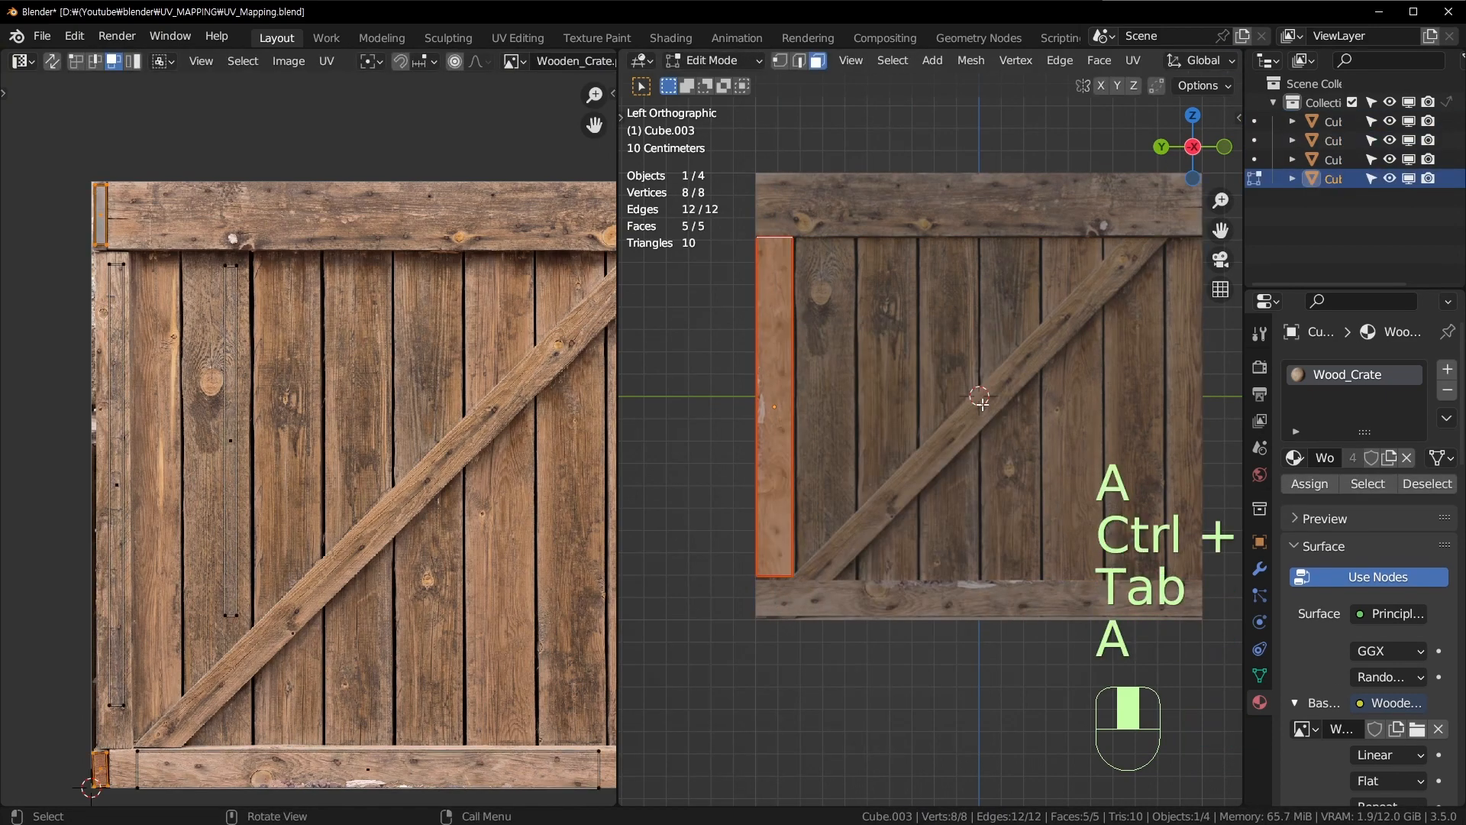
key(u)
click(983, 403)
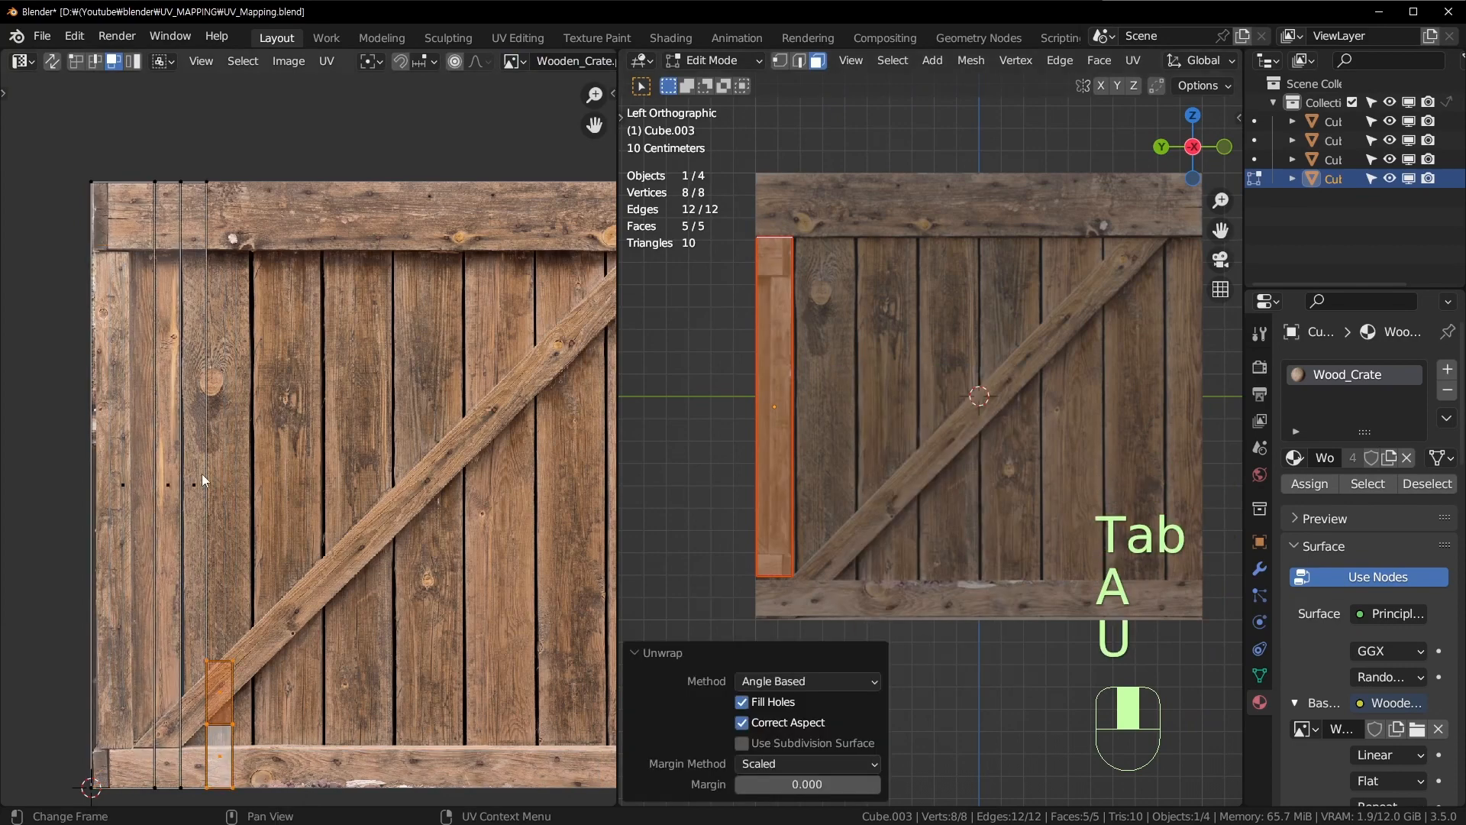
Step: Shrink the UV island of the plank's front face, place it over the texture's leftmost boards, and return to Object Mode in left orthographic view
shift+middle_drag(201, 474, 225, 434)
click(191, 447)
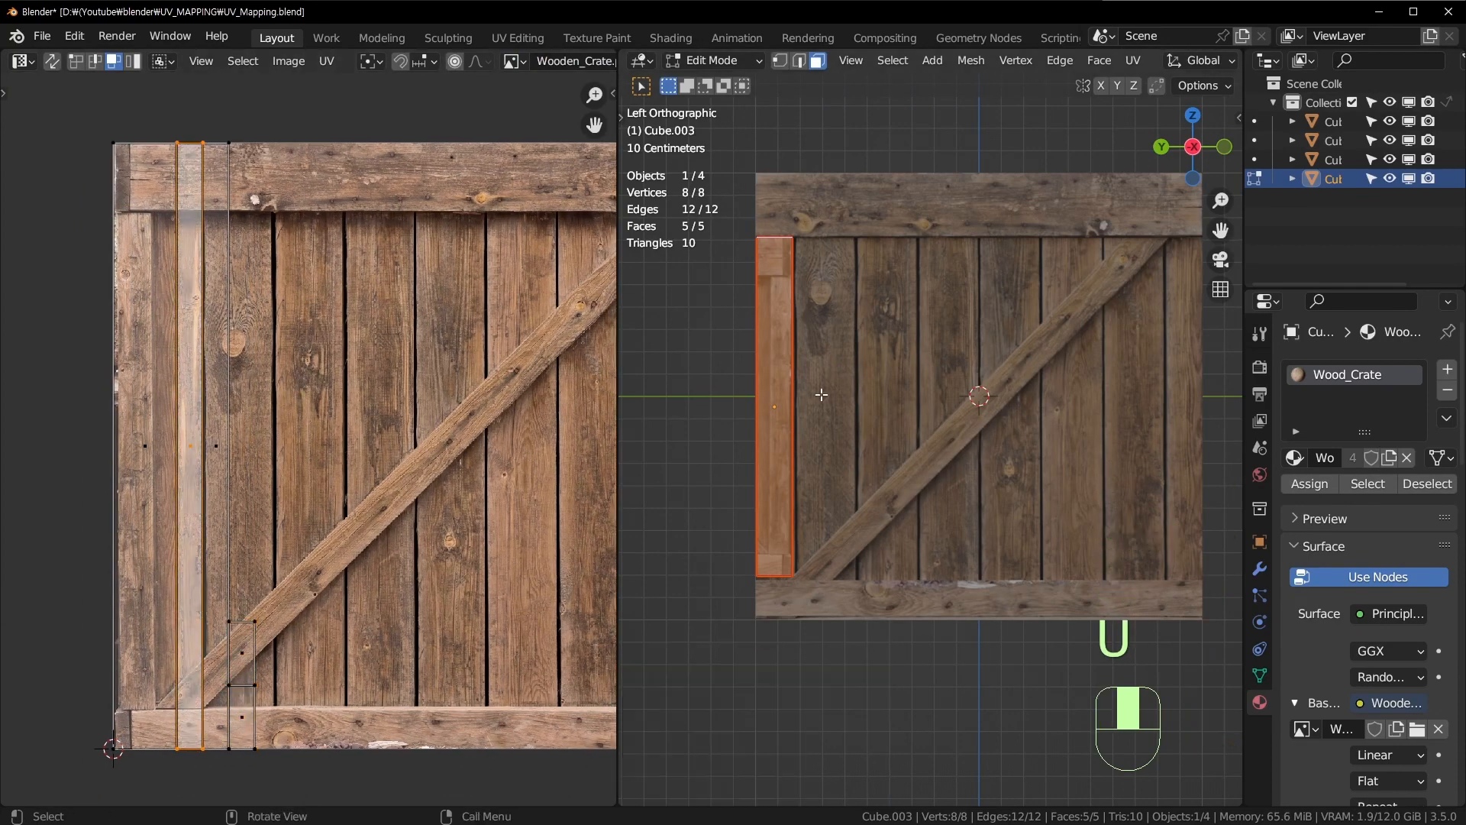
click(780, 401)
key(a)
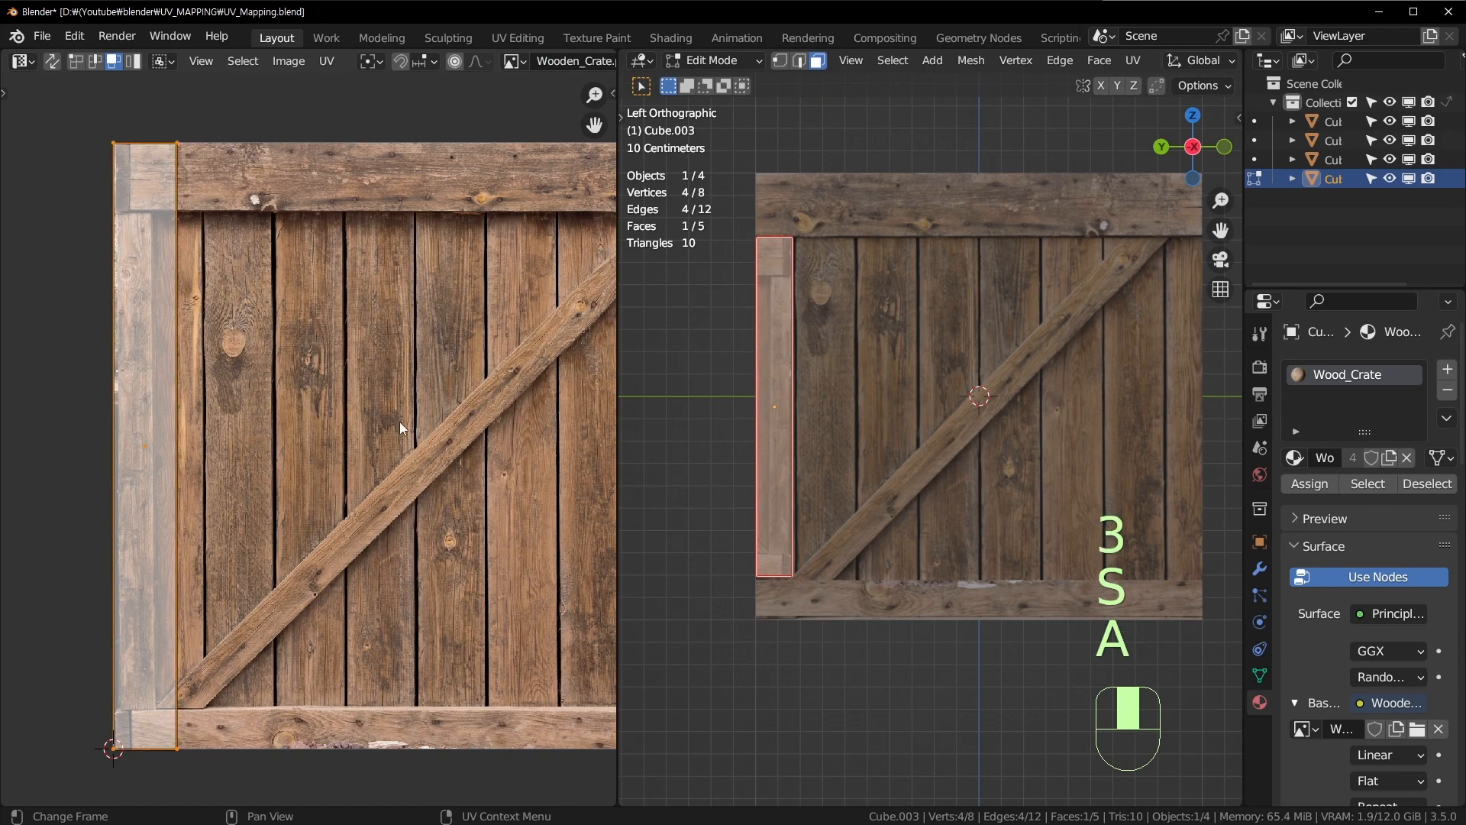
key(s)
key(g)
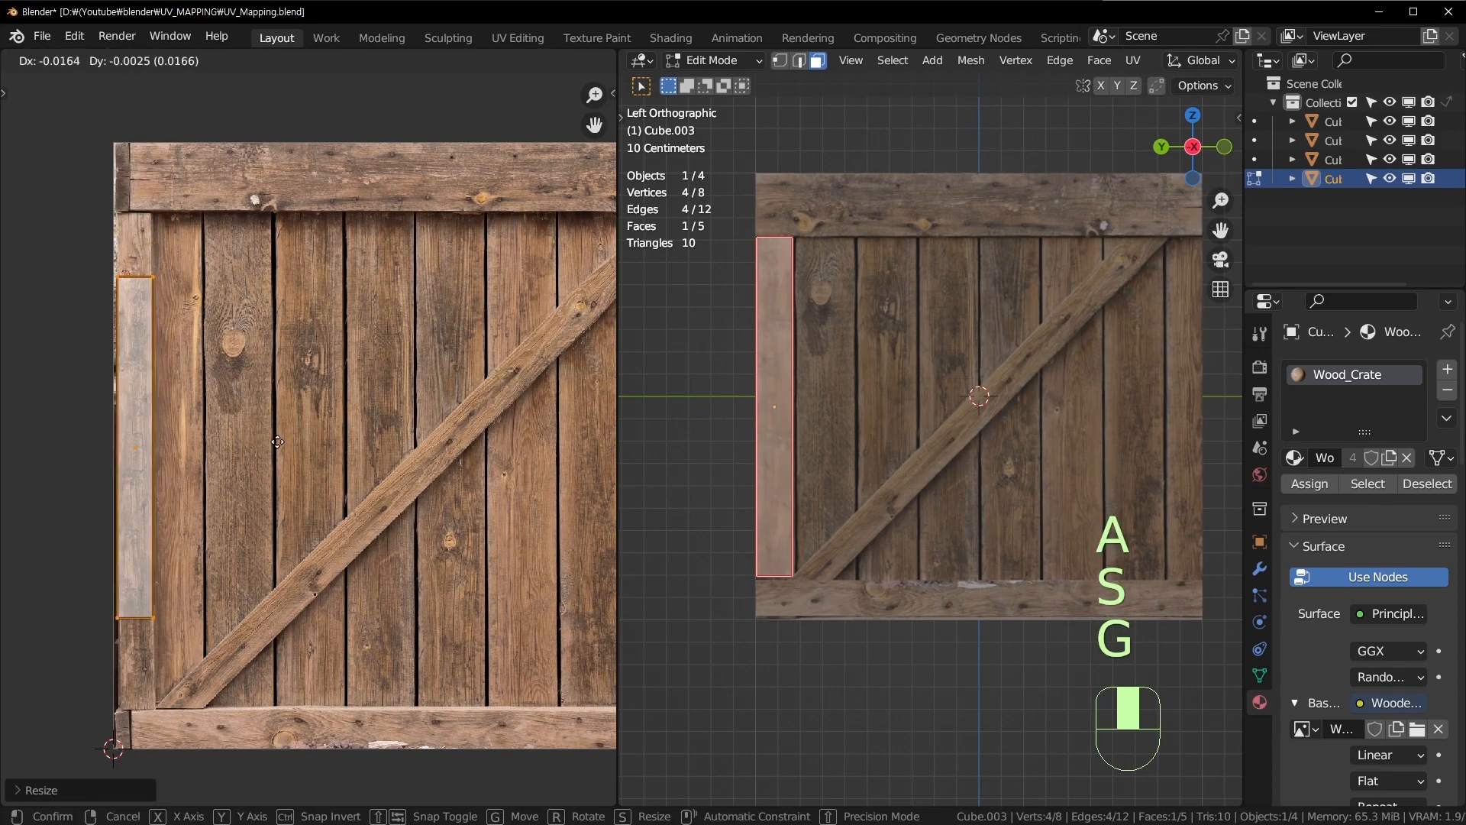
click(278, 440)
key(g)
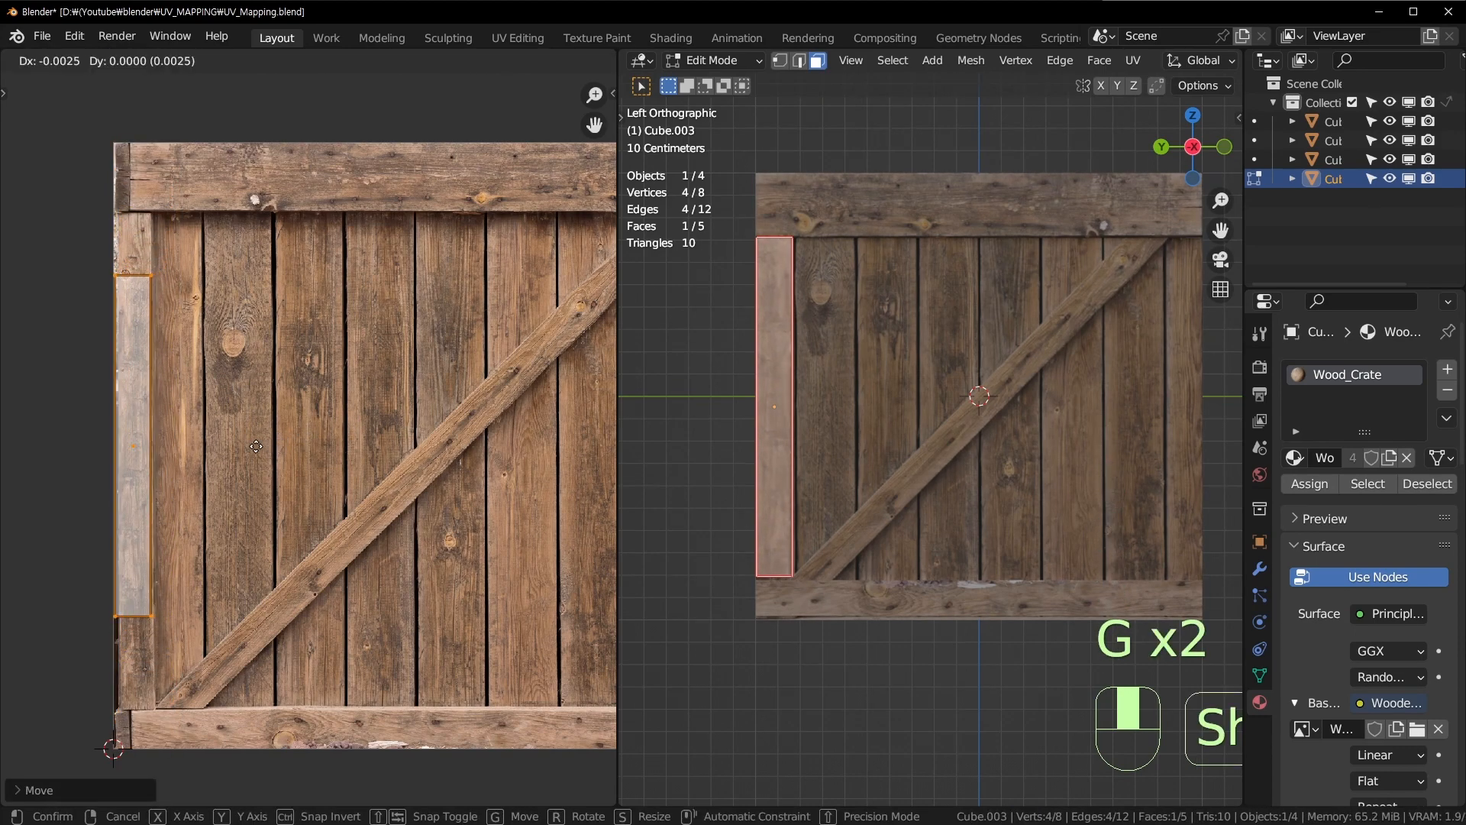
shift+click(294, 439)
key(Tab)
middle_drag(956, 413, 960, 470)
key(ctrl+KP_3)
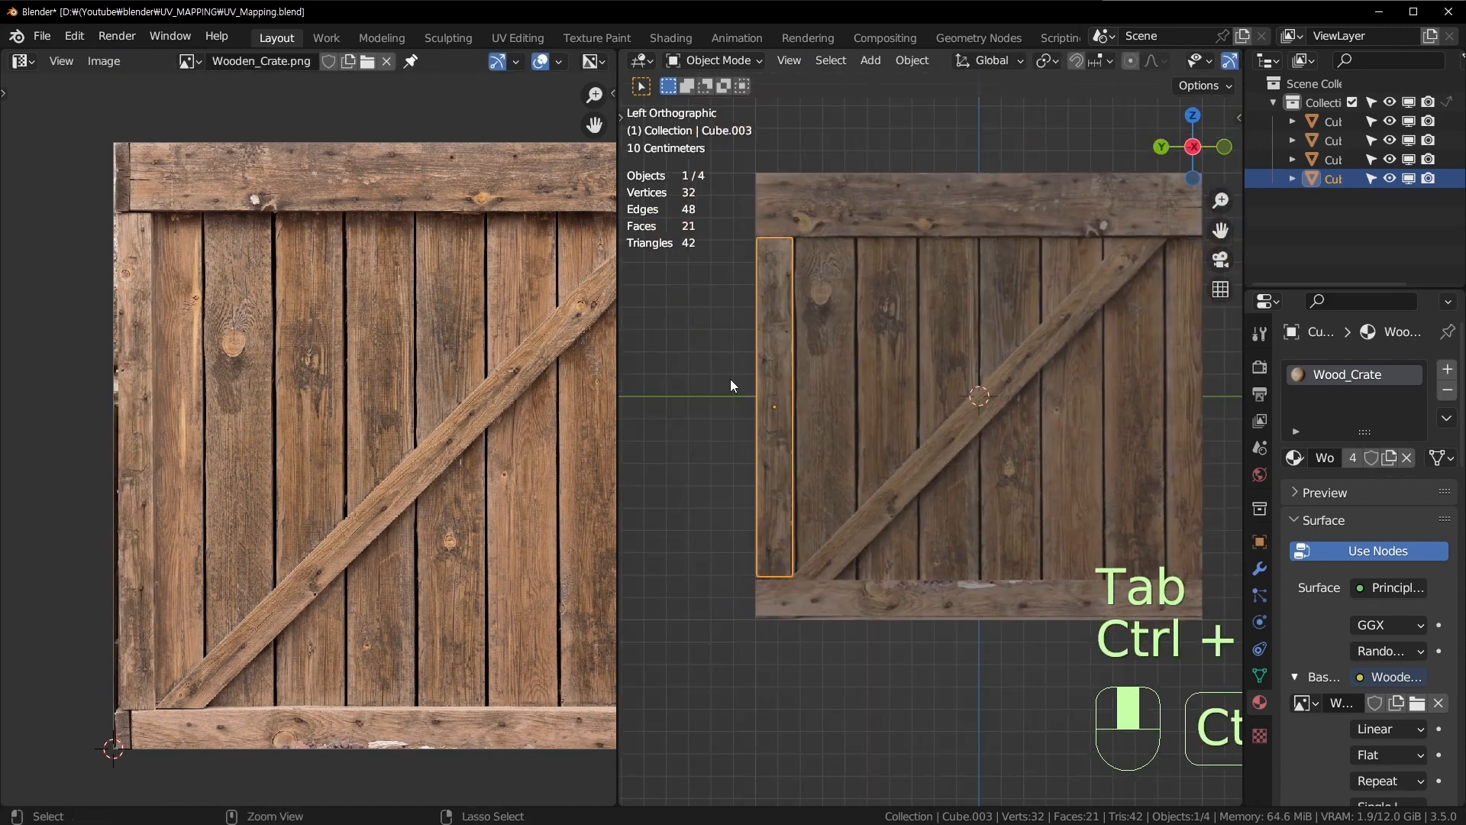
Step: Duplicate the vertical plank in place and apply the copy's rotation
key(shift+d)
key(g)
key(x)
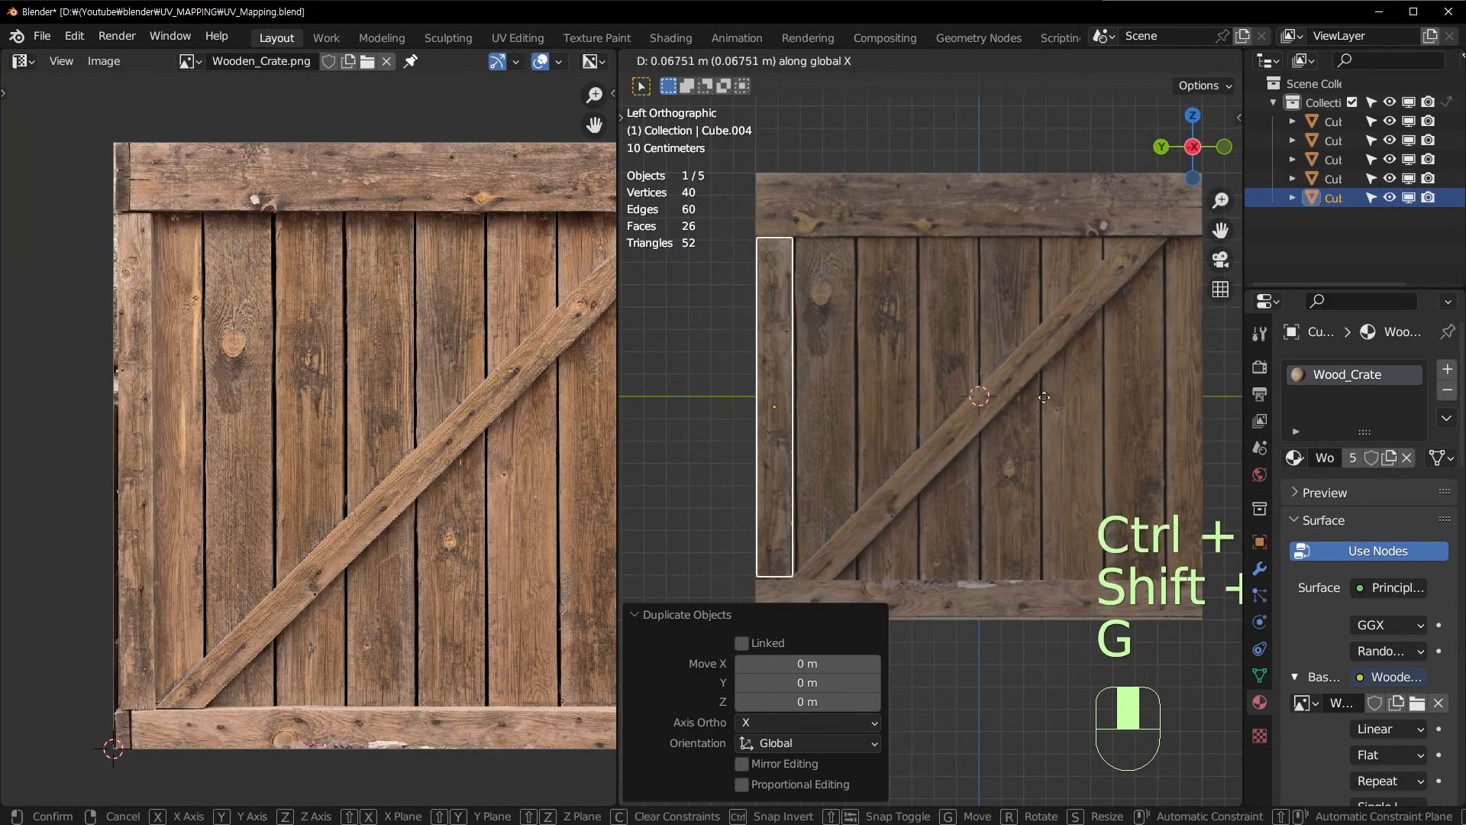
click(1047, 393)
key(ctrl+z)
shift+middle_drag(892, 409, 828, 418)
key(ctrl+a)
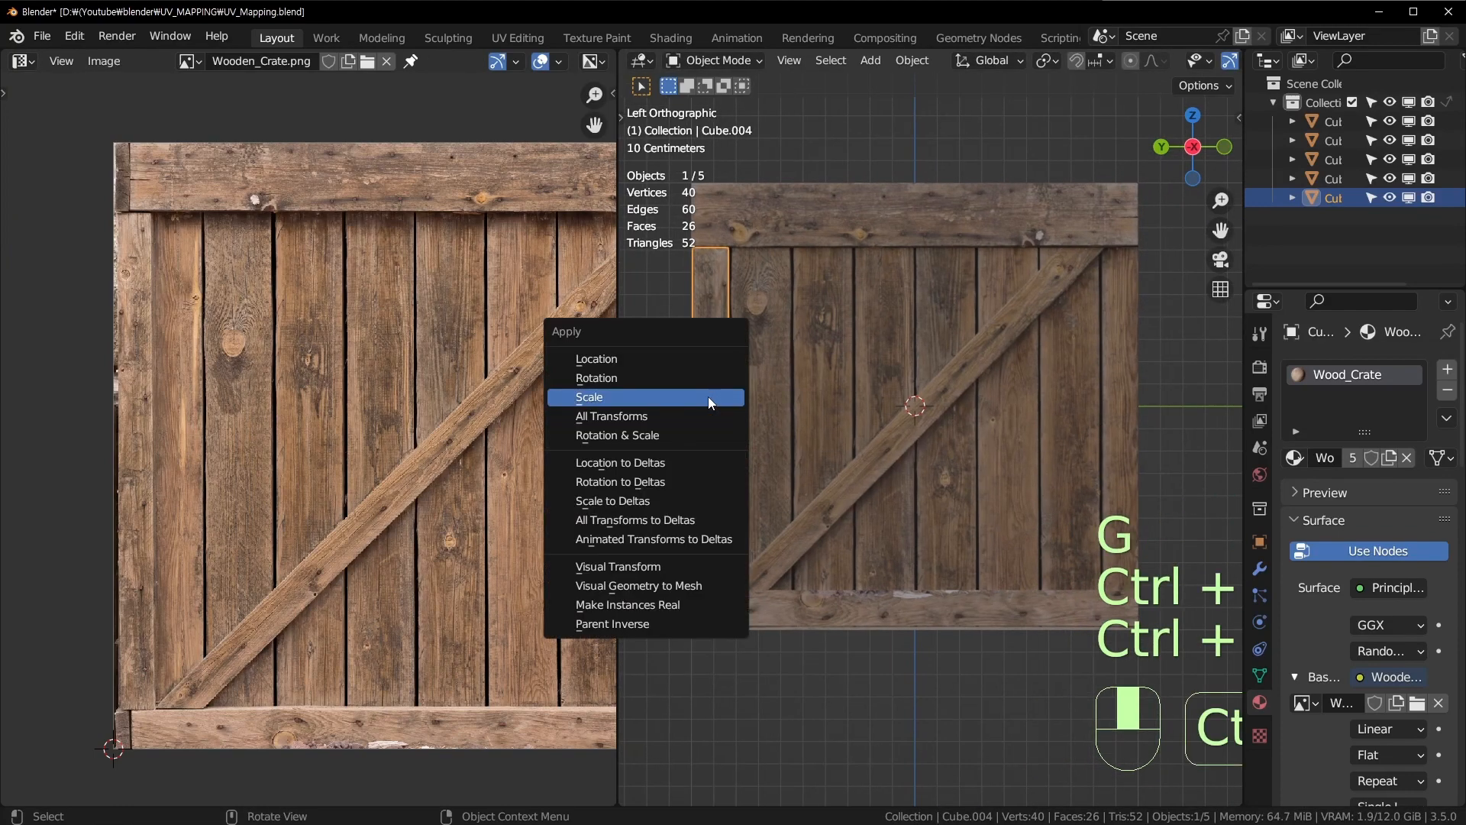
click(724, 385)
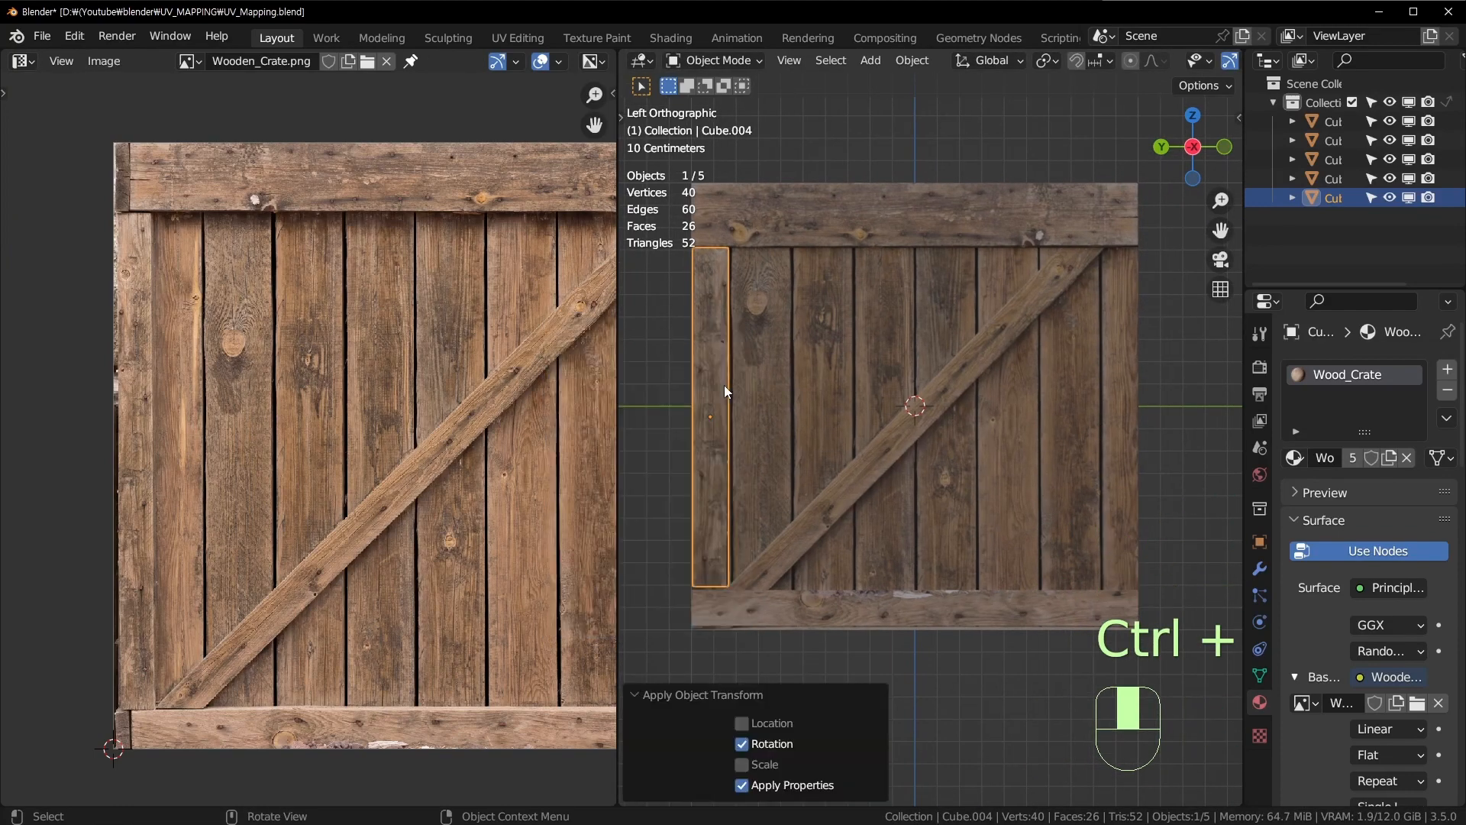
key(g)
key(x)
click(800, 425)
key(ctrl+z)
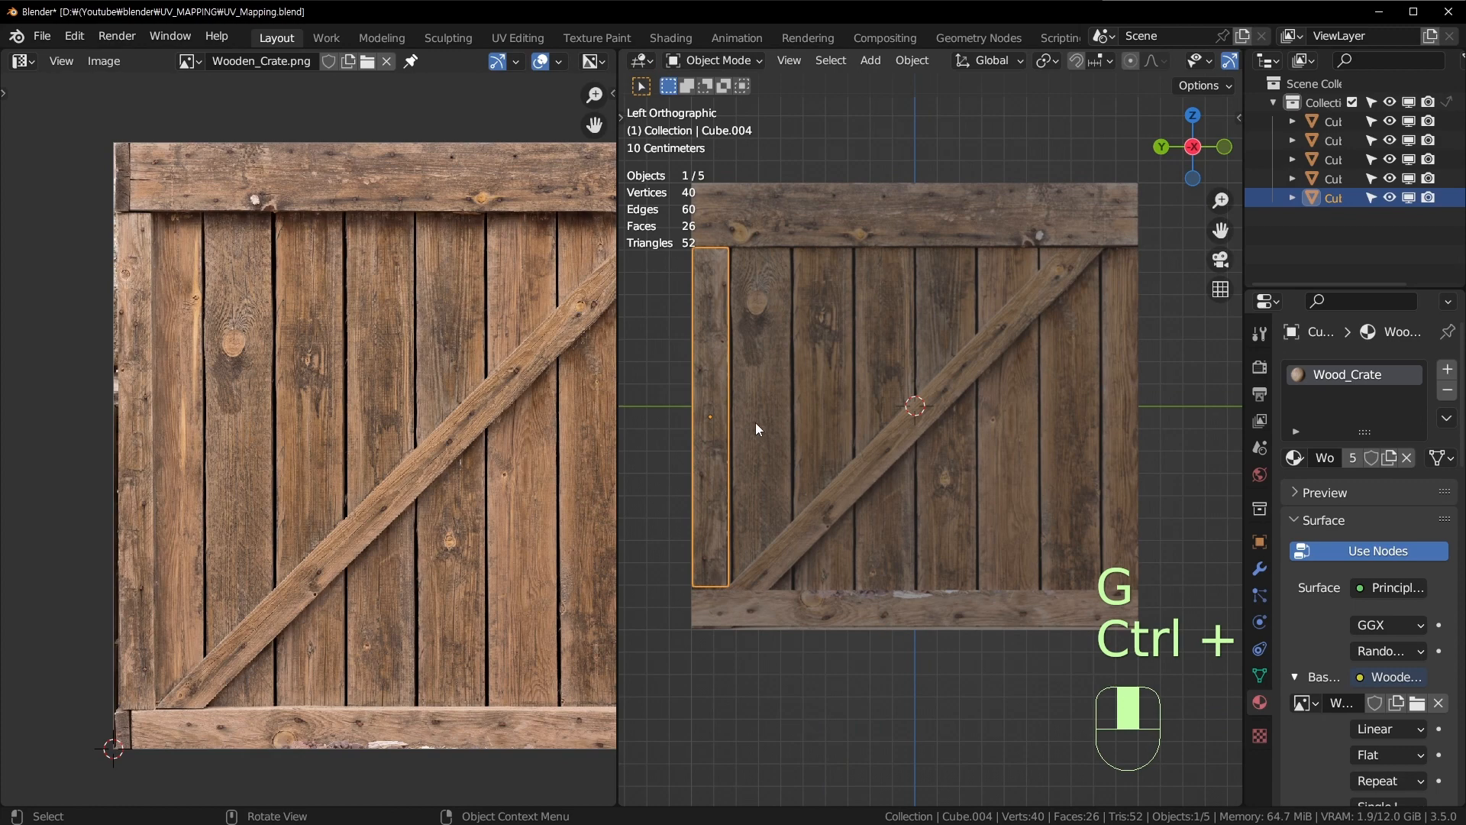
key(g)
key(y)
click(947, 413)
key(ctrl+z)
middle_drag(731, 373, 790, 448)
key(g)
click(874, 527)
middle_drag(875, 527, 967, 516)
key(ctrl+z)
key(g)
key(x)
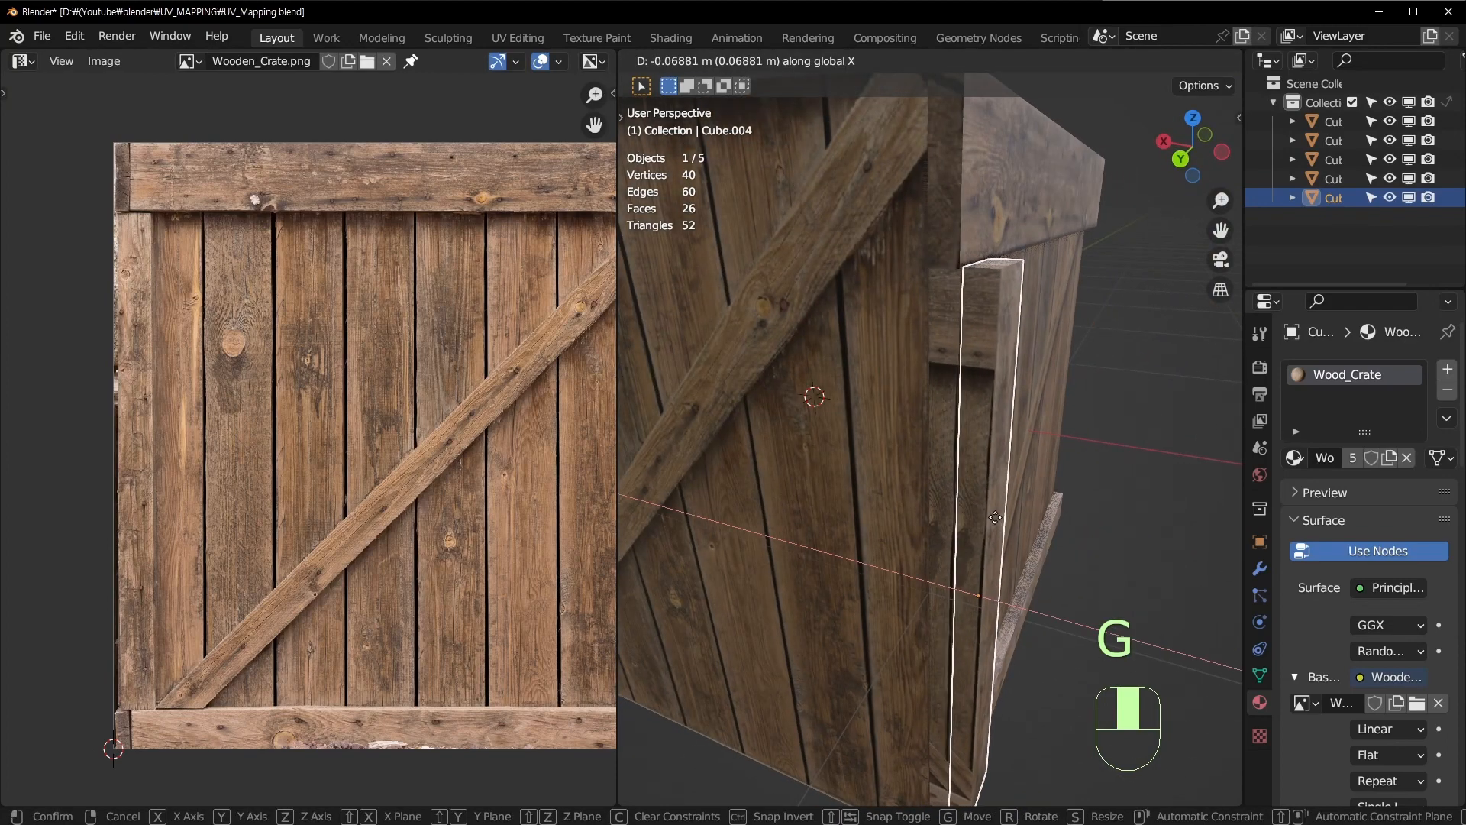
click(968, 515)
key(ctrl+z)
middle_drag(968, 515, 955, 496)
Step: Move the plank copy along the global Y axis until it lines up with the crate side's opposite vertical edge
key(g)
key(y)
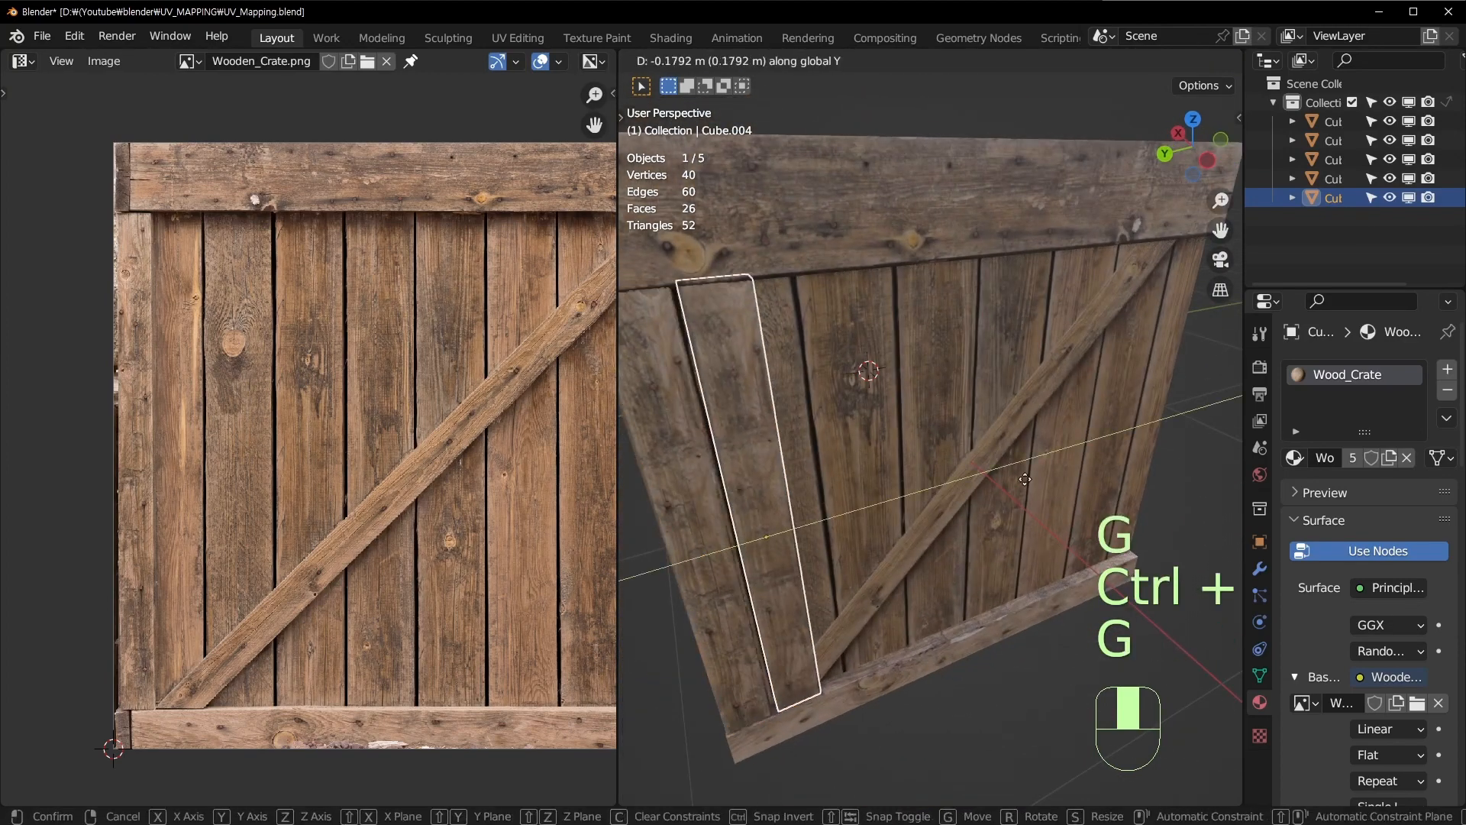
click(756, 386)
key(ctrl+KP_3)
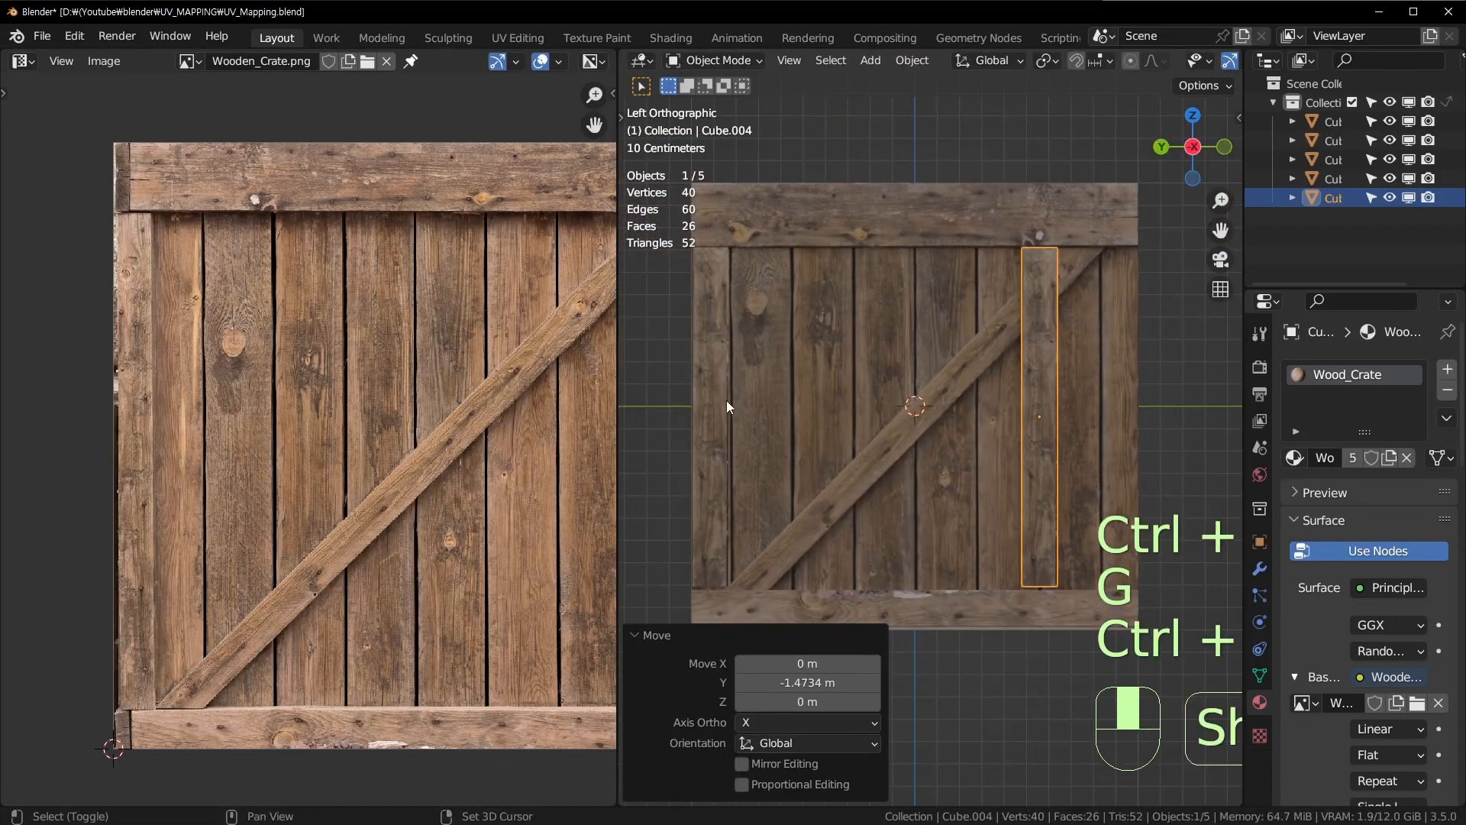
shift+middle_drag(727, 400, 678, 407)
scroll(1000, 365, up, 1)
shift+middle_drag(1144, 403, 1028, 408)
key(g)
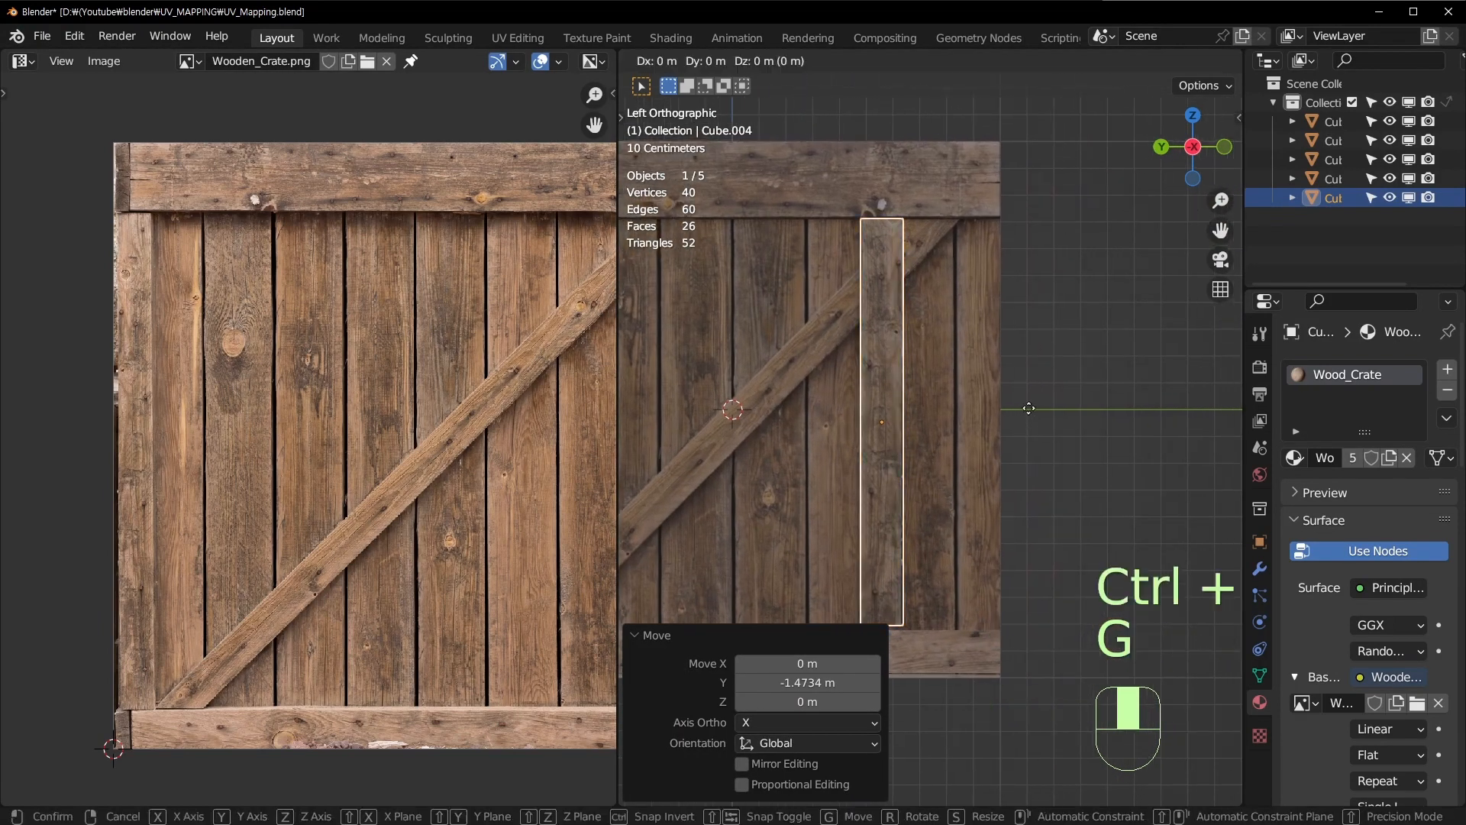
key(y)
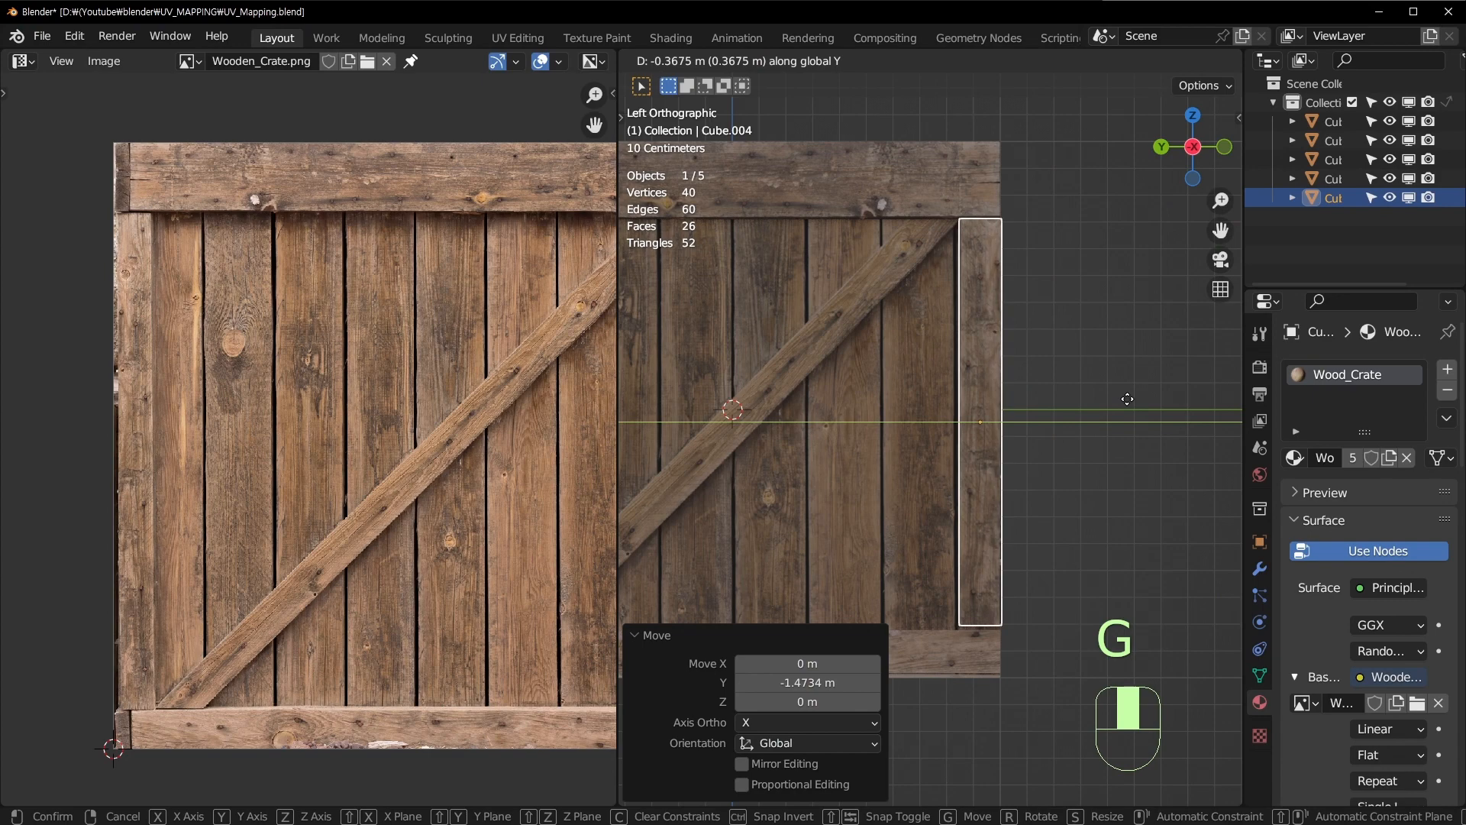
click(1119, 401)
Step: Rotate the plank copy by 180° in the left orthographic view
key(r)
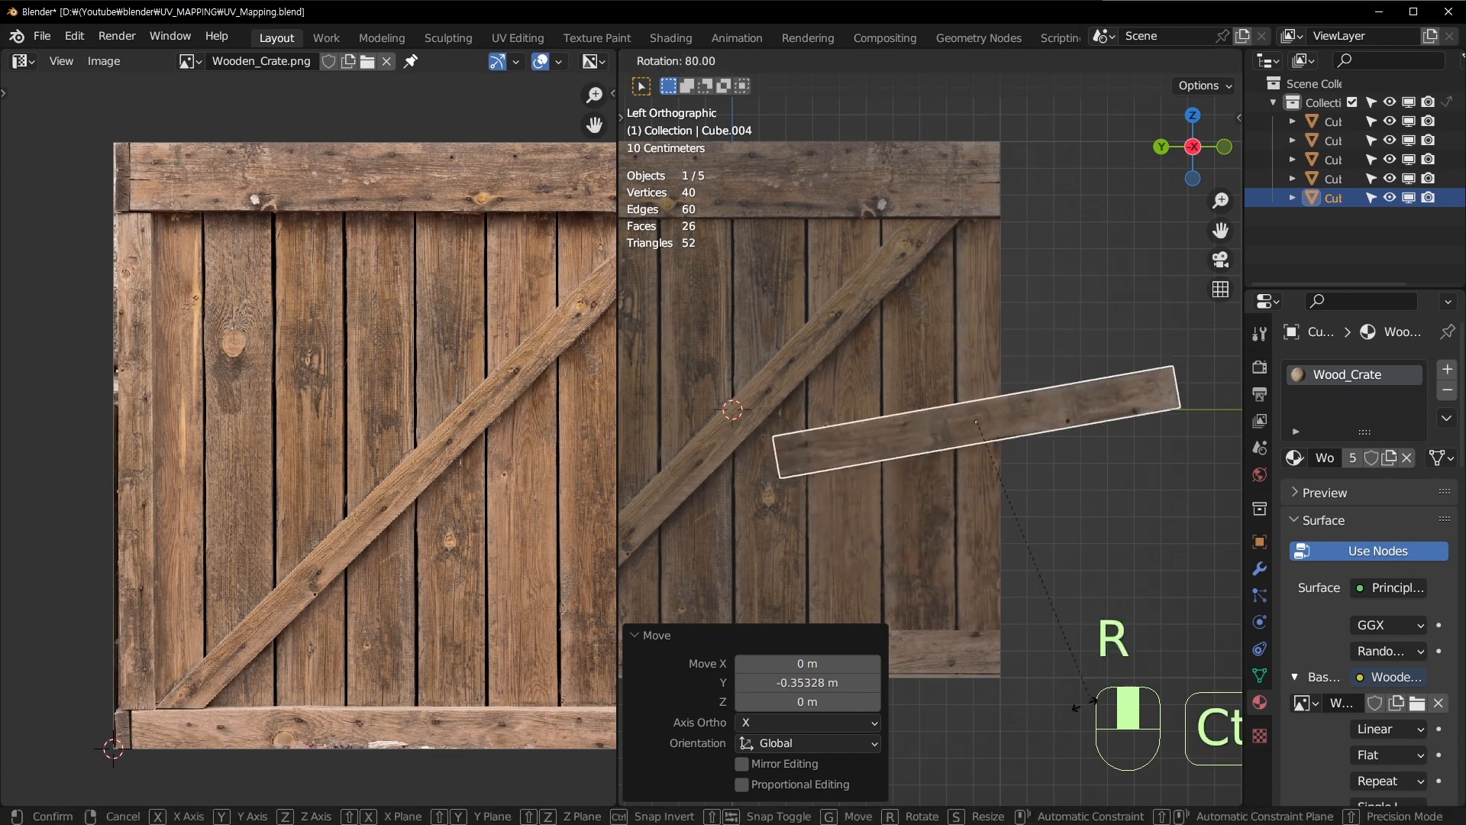
click(744, 471)
scroll(942, 391, up, 2)
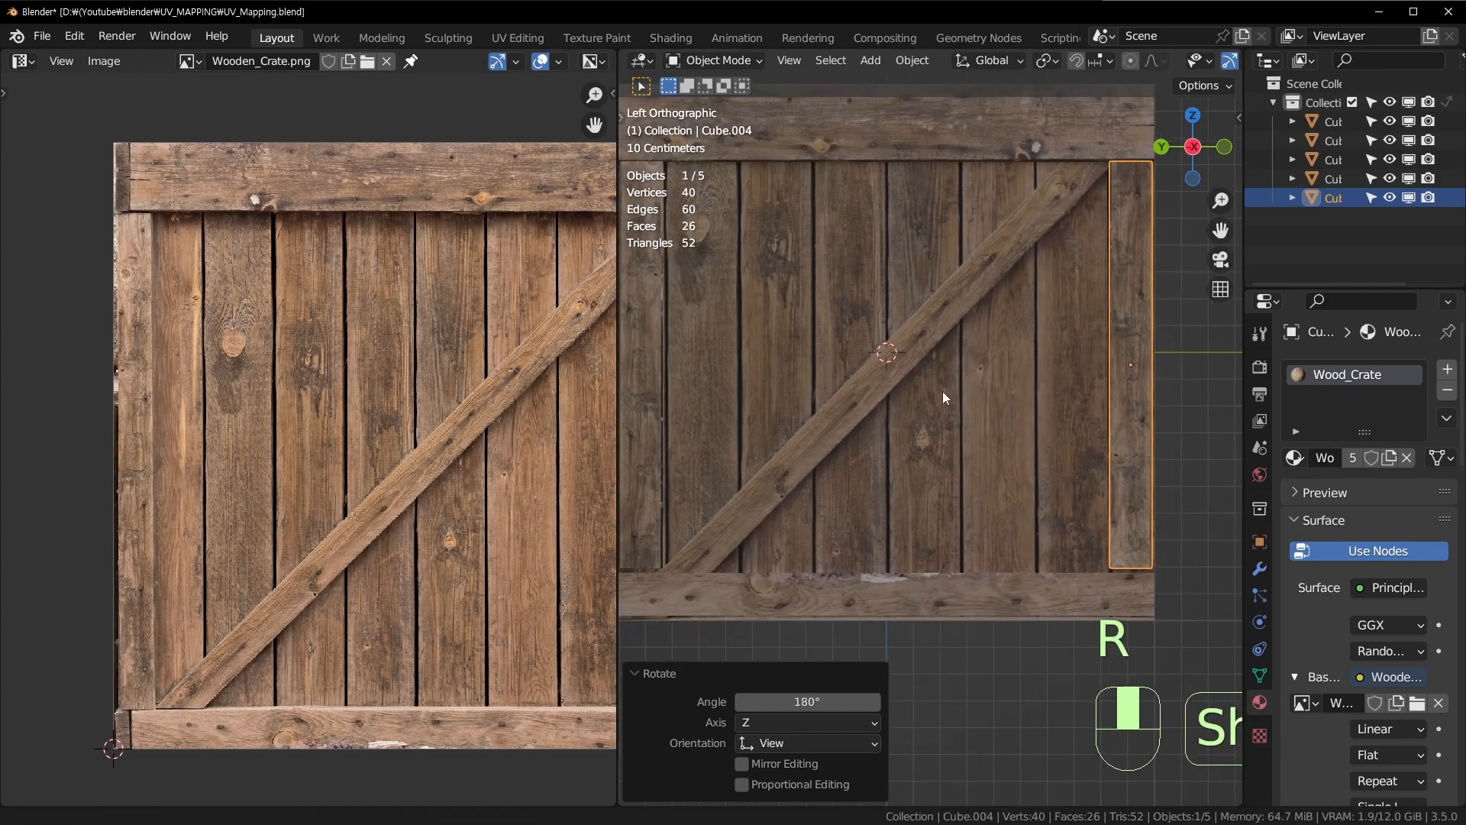
Step: Examine the planks framing the crate's side from several angles, in solid shading and with textures, with nothing selected
scroll(957, 400, down, 2)
shift+middle_drag(942, 391, 1044, 271)
click(933, 594)
click(982, 398)
middle_drag(982, 397, 818, 438)
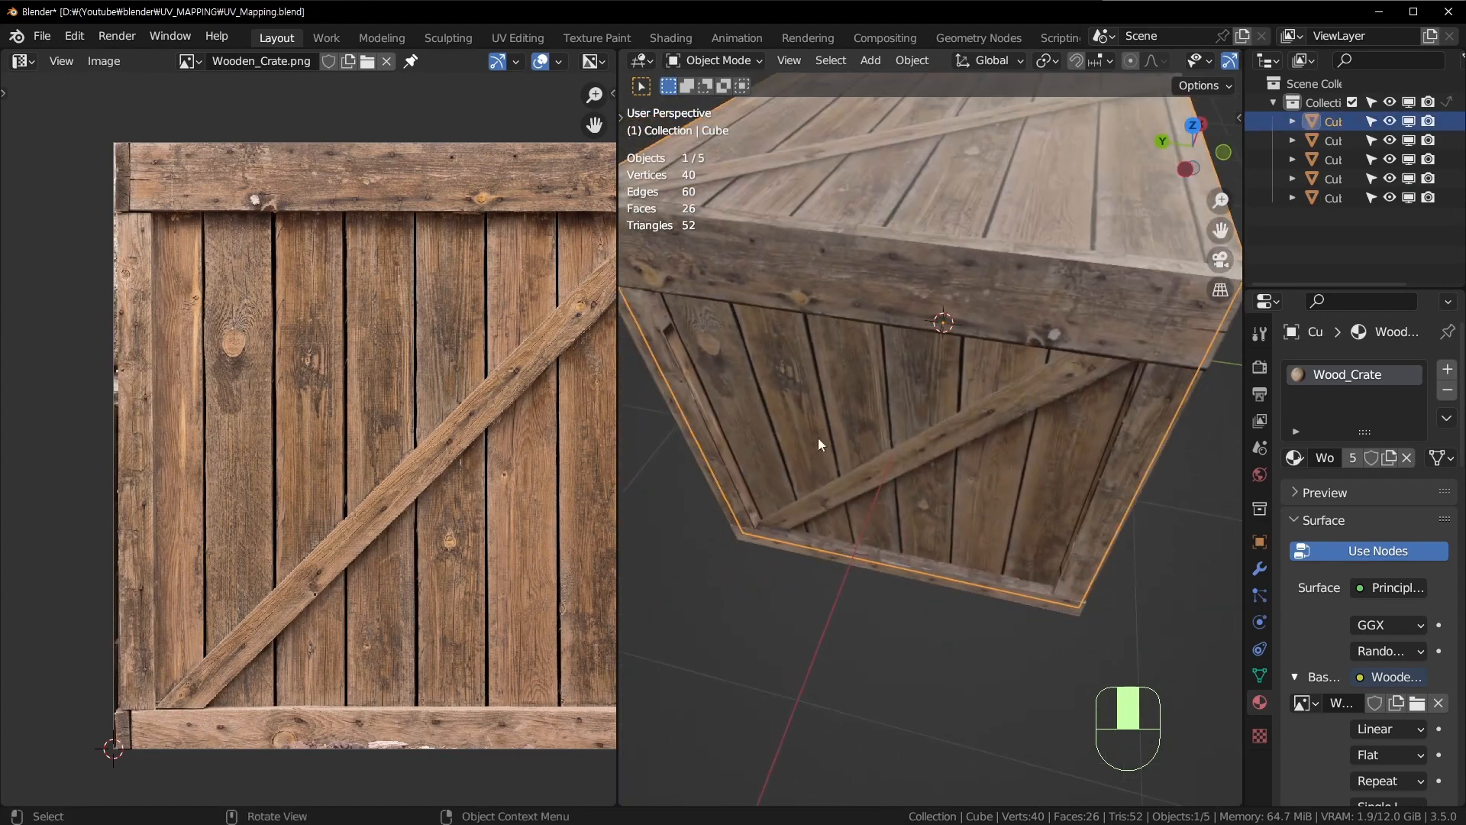
key(z)
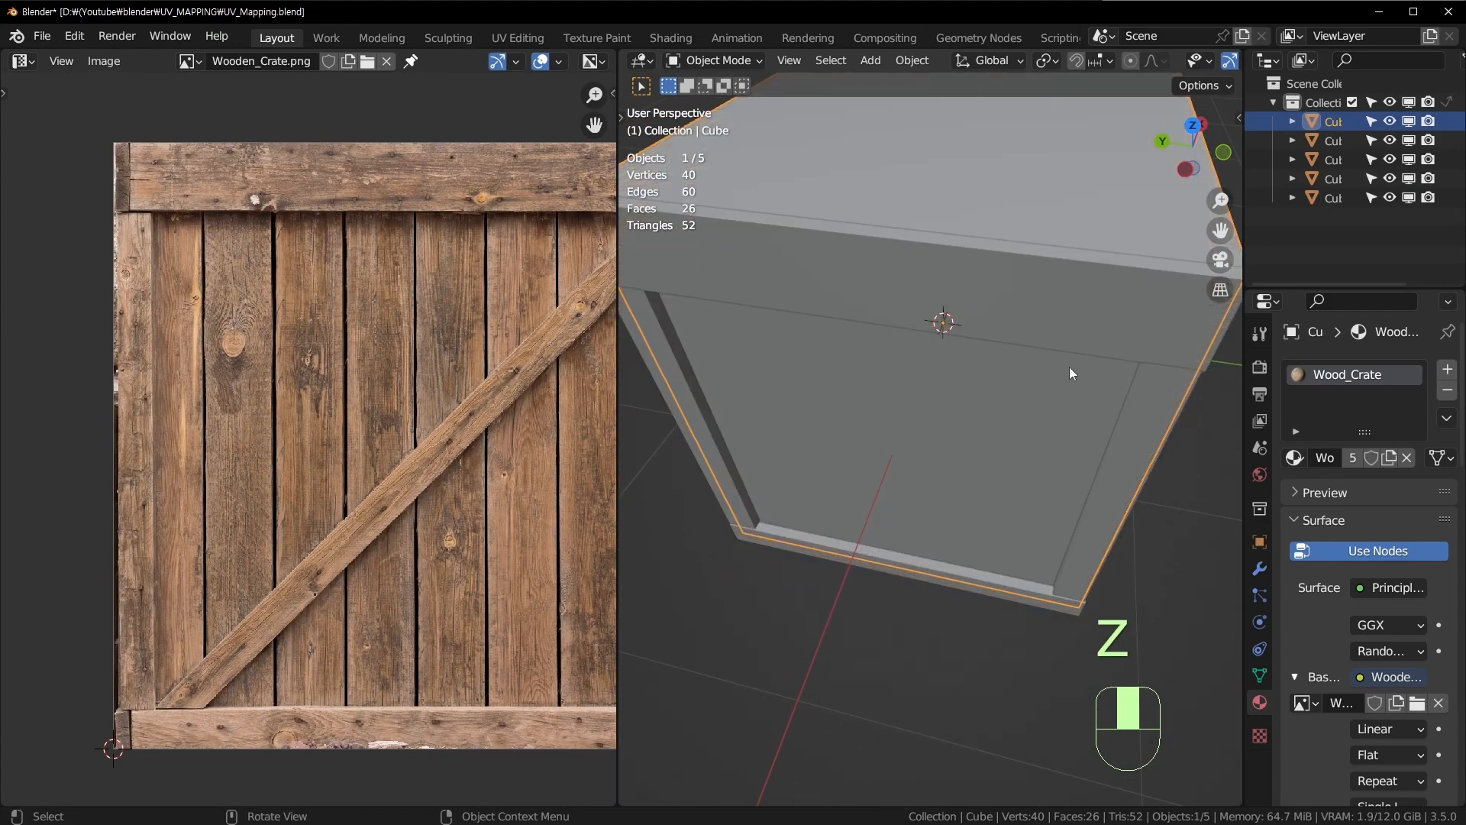
middle_drag(1070, 369, 898, 379)
key(alt+a)
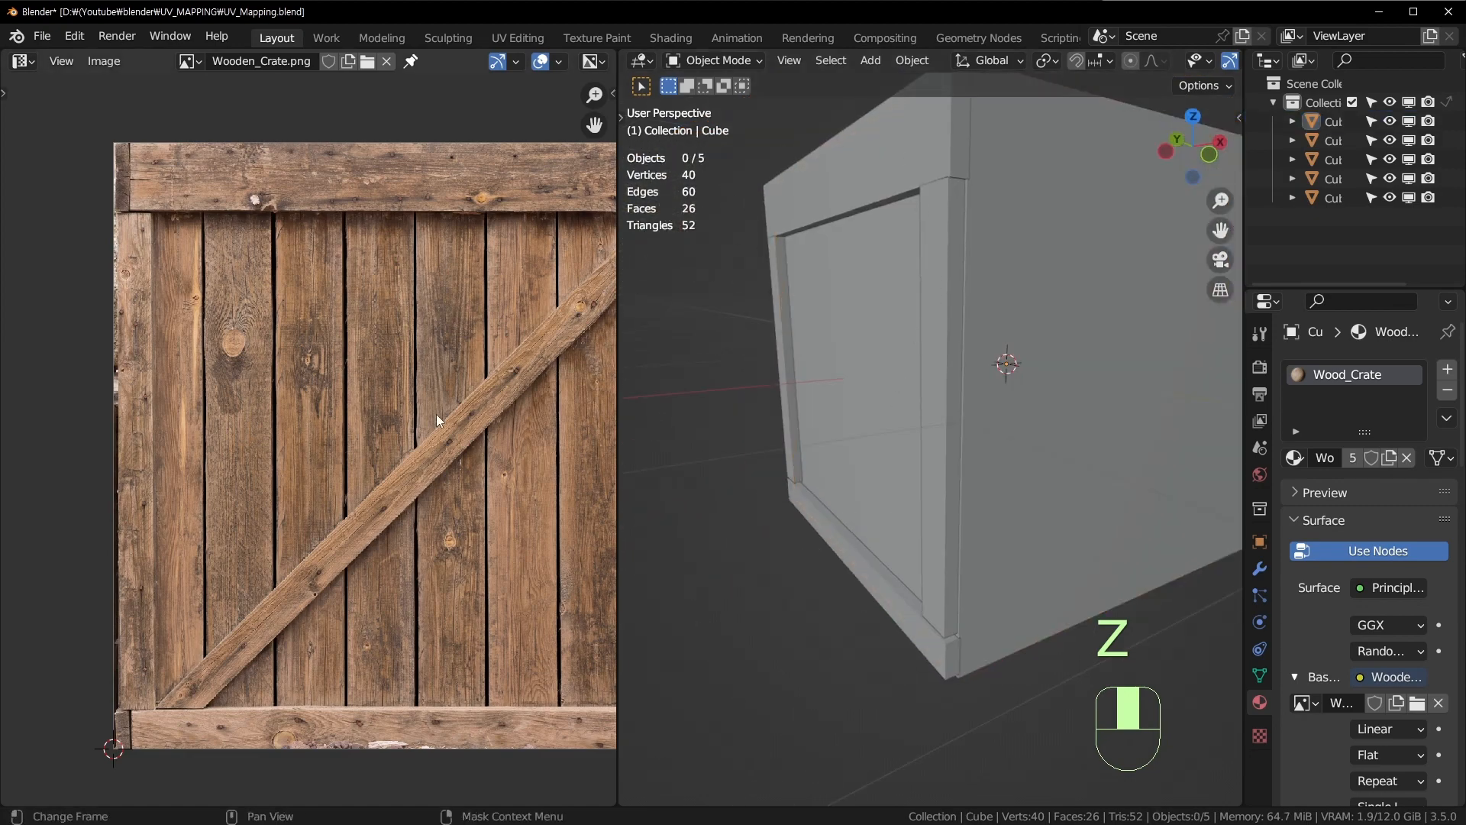
middle_drag(436, 414, 384, 391)
key(z)
click(848, 259)
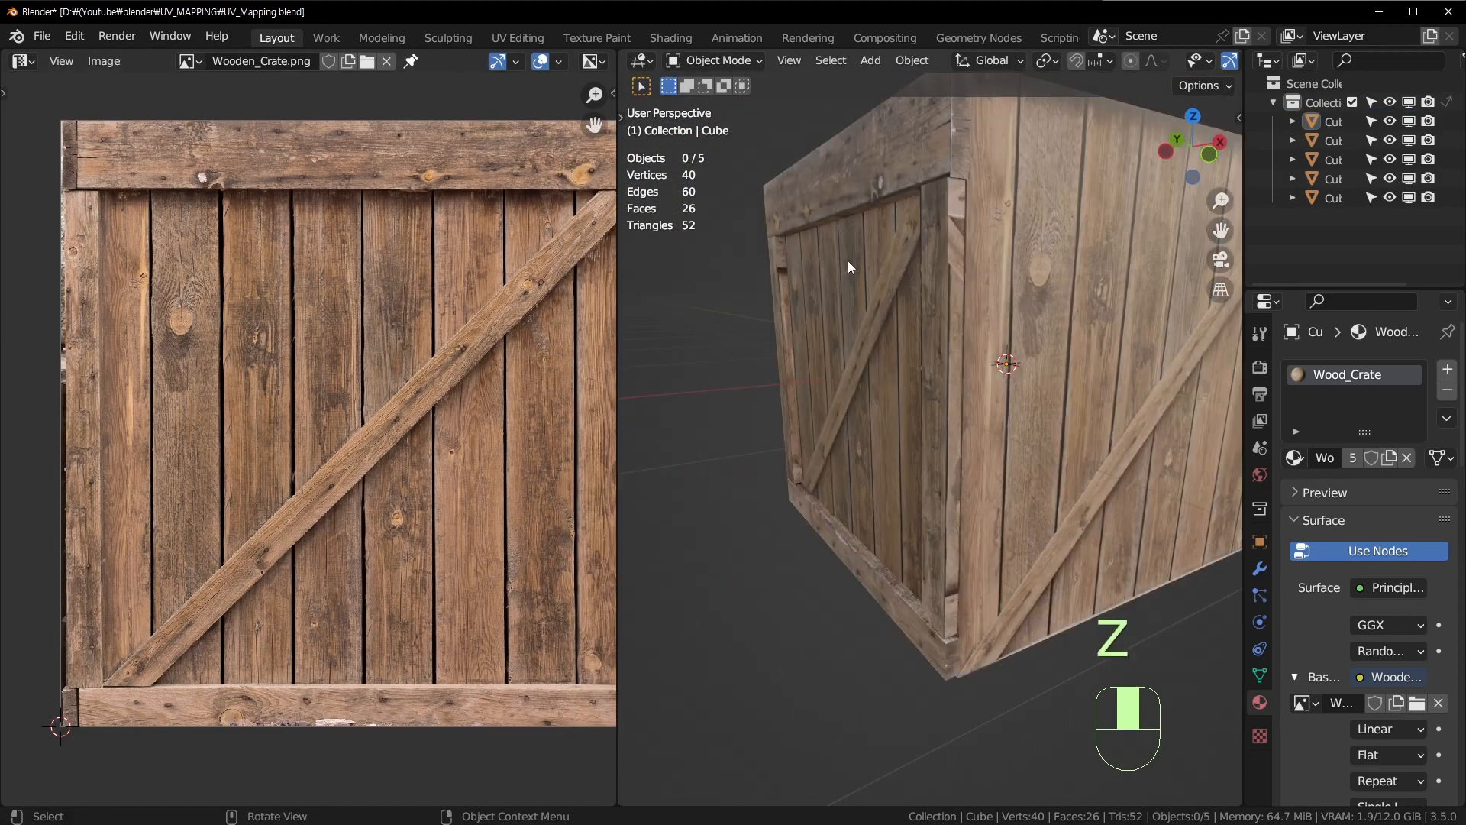
mouse_move(848, 260)
middle_down()
mouse_move(989, 277)
mouse_move(1009, 302)
mouse_move(1146, 246)
mouse_move(829, 340)
mouse_move(850, 235)
middle_up()
middle_drag(432, 461, 398, 470)
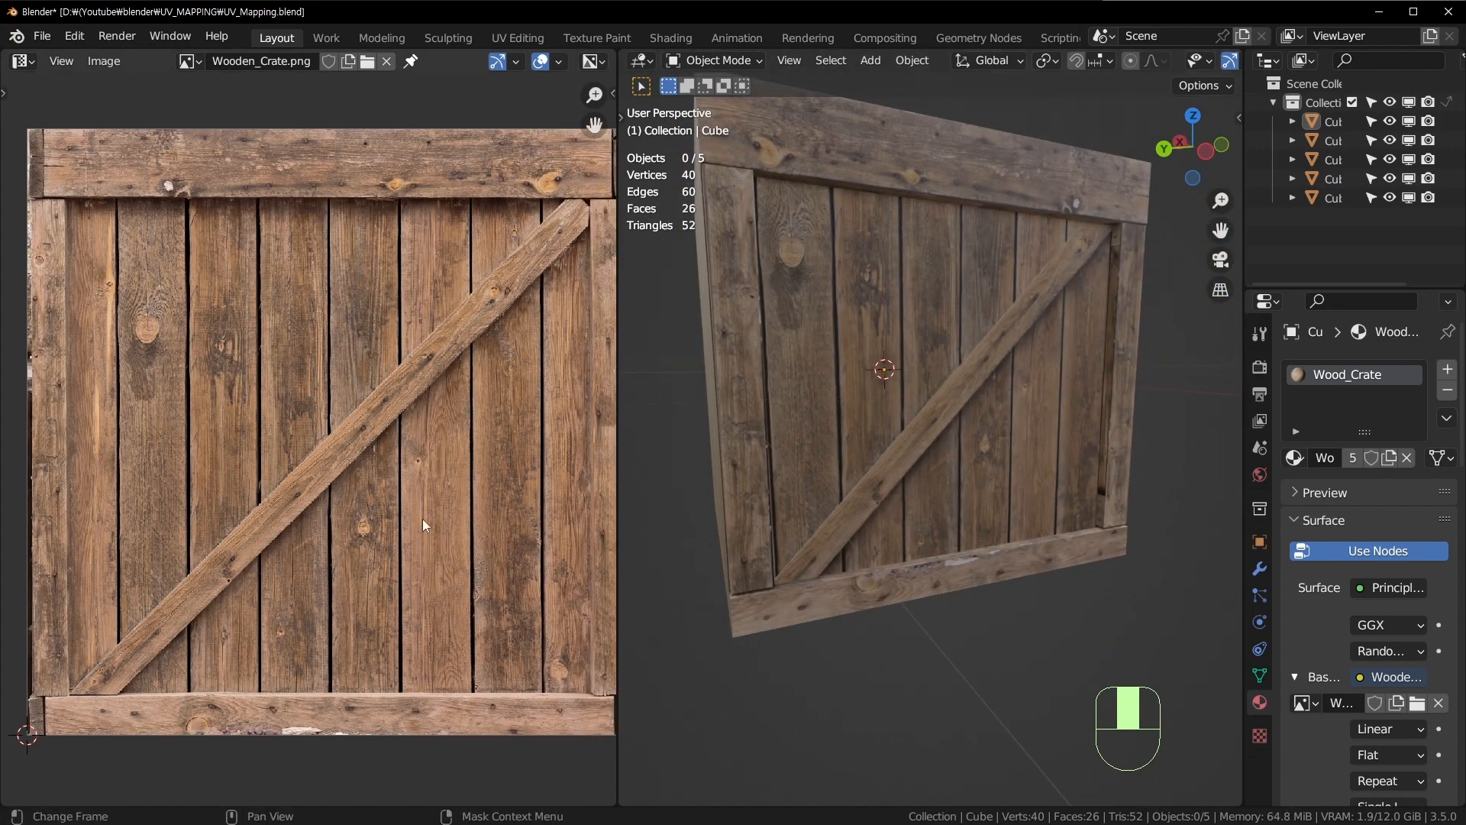
scroll(423, 526, down, 2)
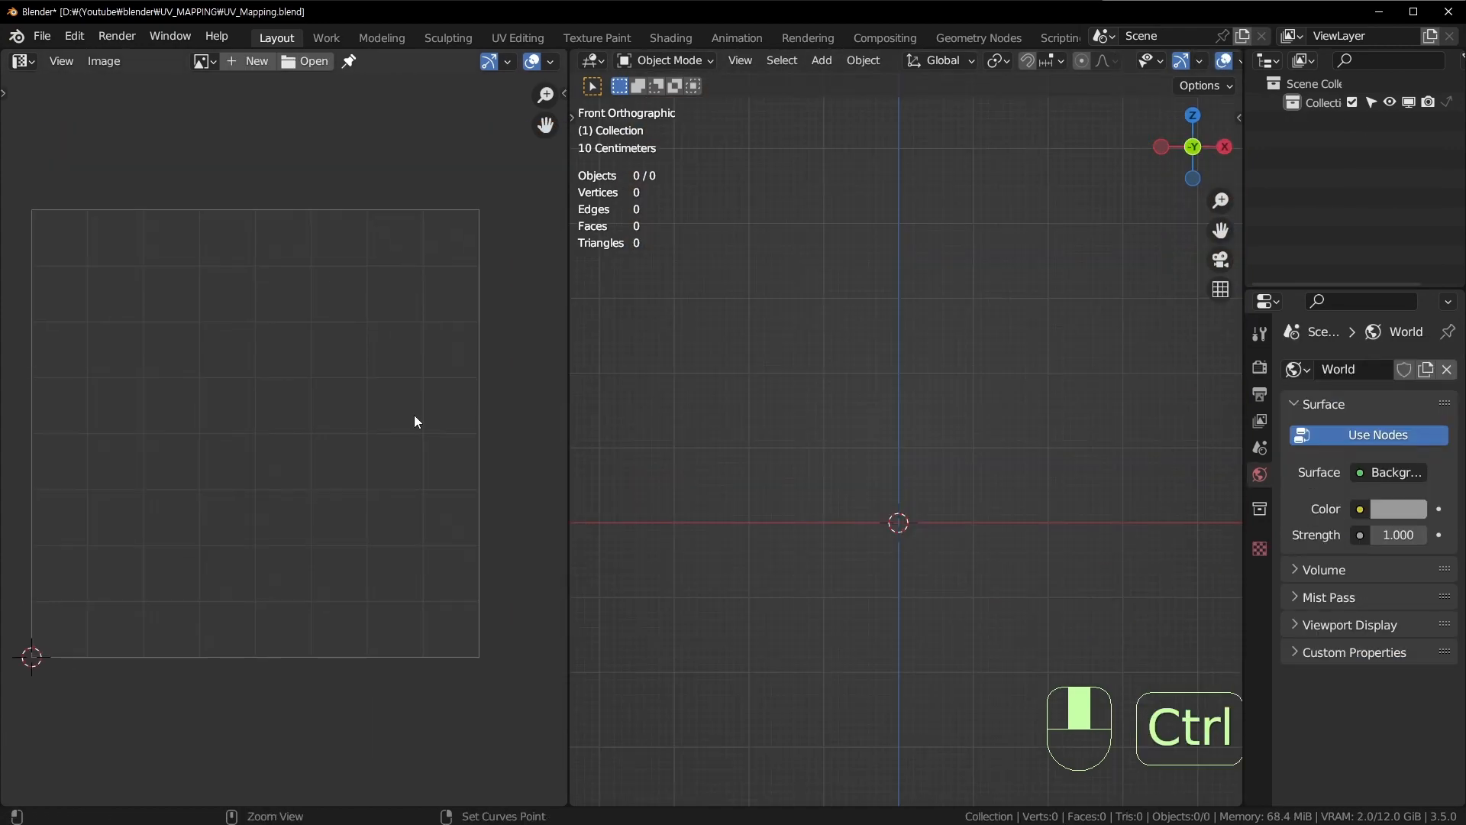
Step: Add a cylinder with 32 vertices, 1 m radius and 2 m depth to the empty scene and enter Edit Mode
mouse_move(356, 419)
shift+middle_down()
mouse_move(383, 414)
mouse_move(360, 416)
shift+middle_up()
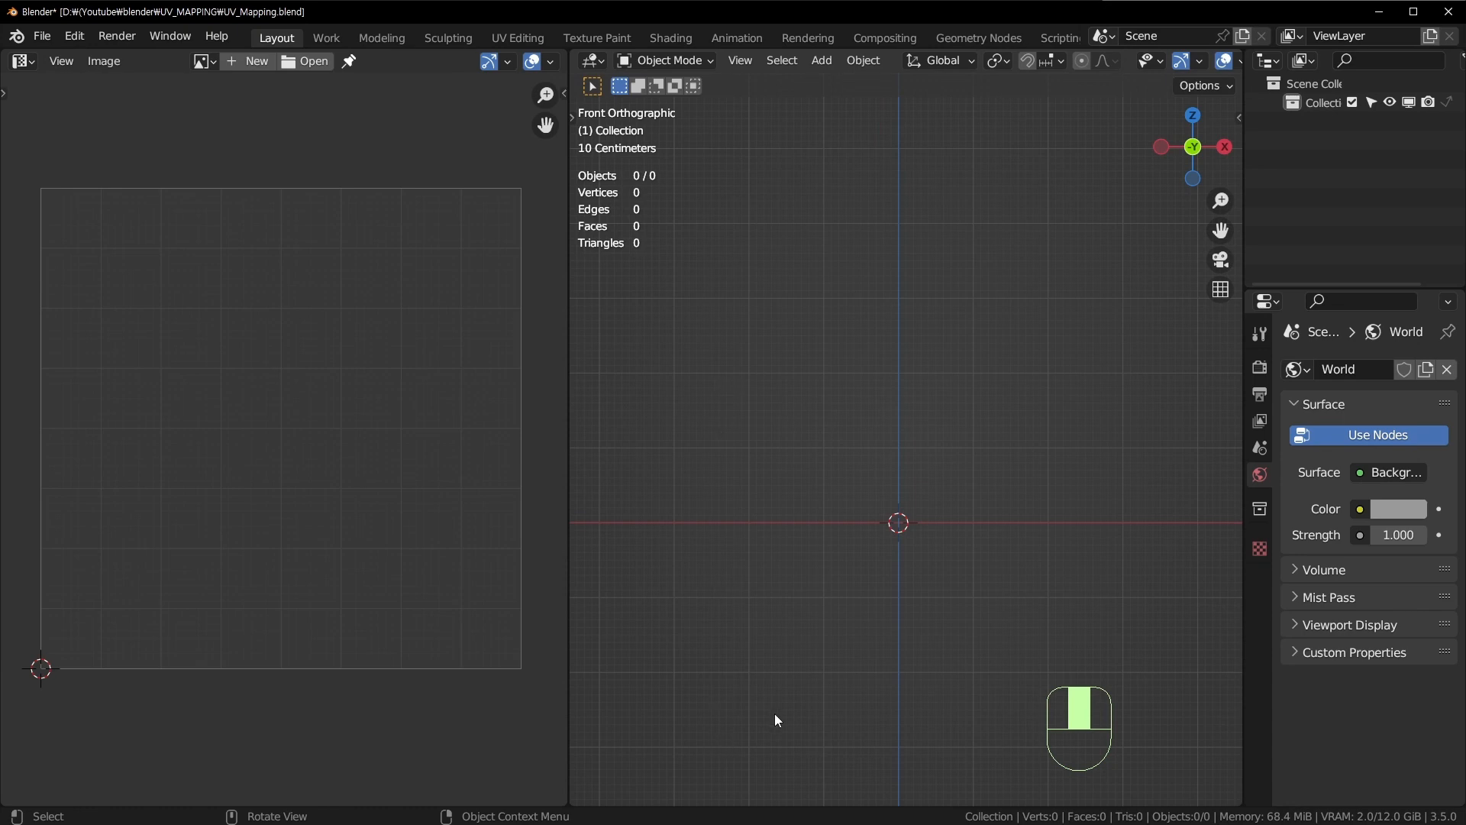
shift+middle_drag(818, 460, 868, 388)
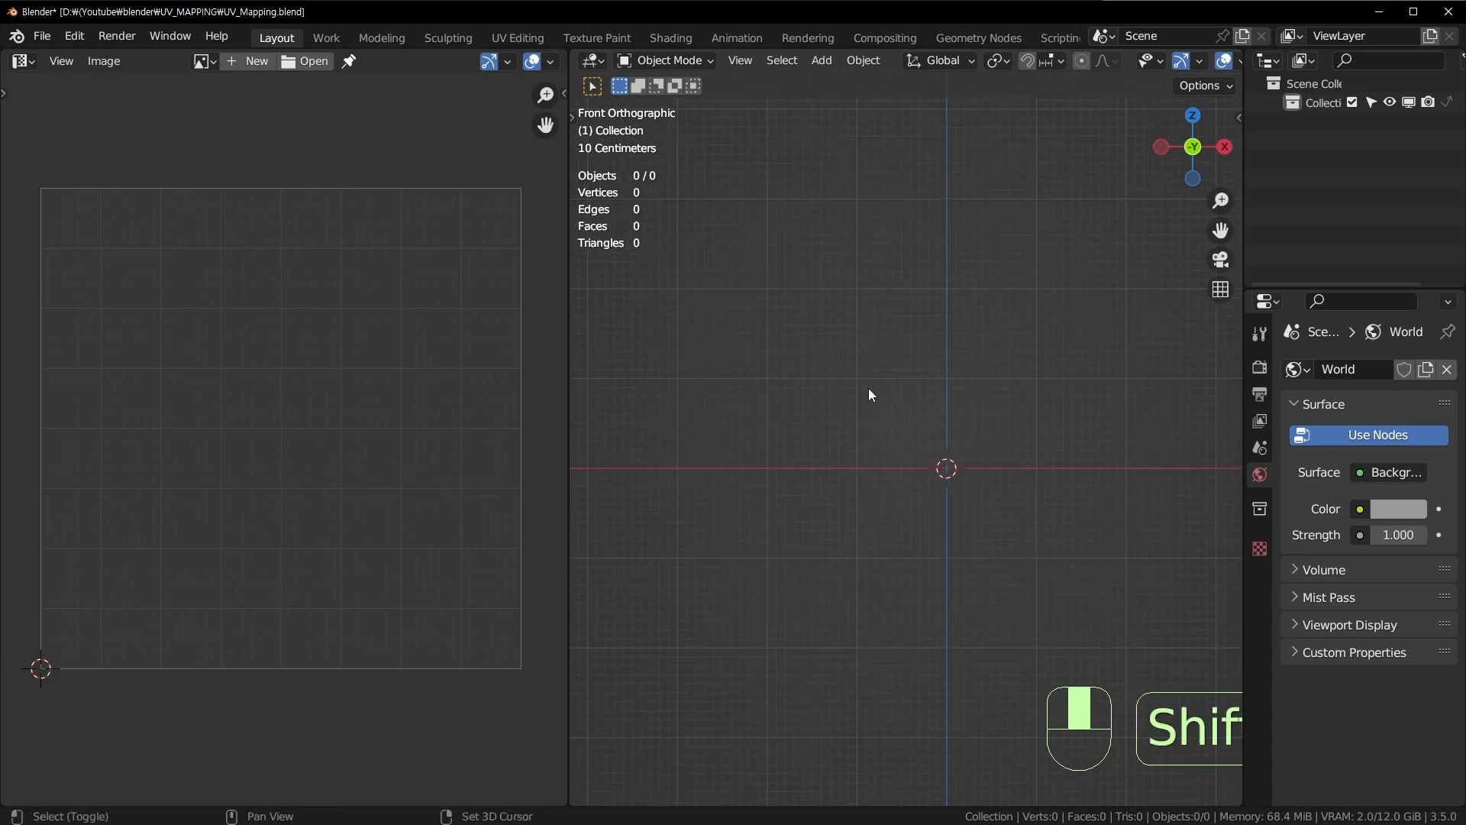
key(shift+a)
click(978, 483)
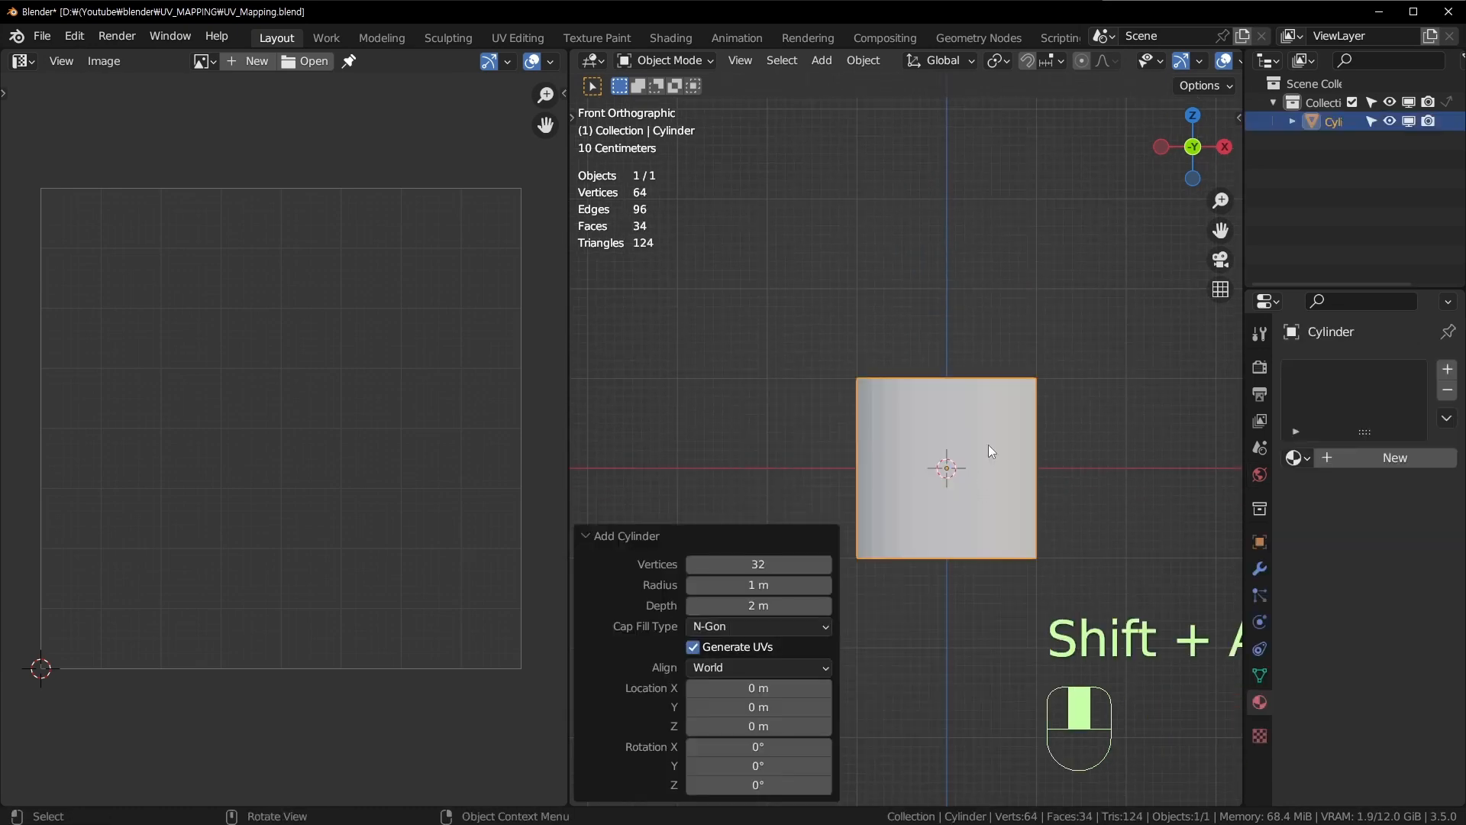
mouse_move(988, 445)
middle_down()
mouse_move(1021, 507)
mouse_move(992, 474)
middle_up()
key(Tab)
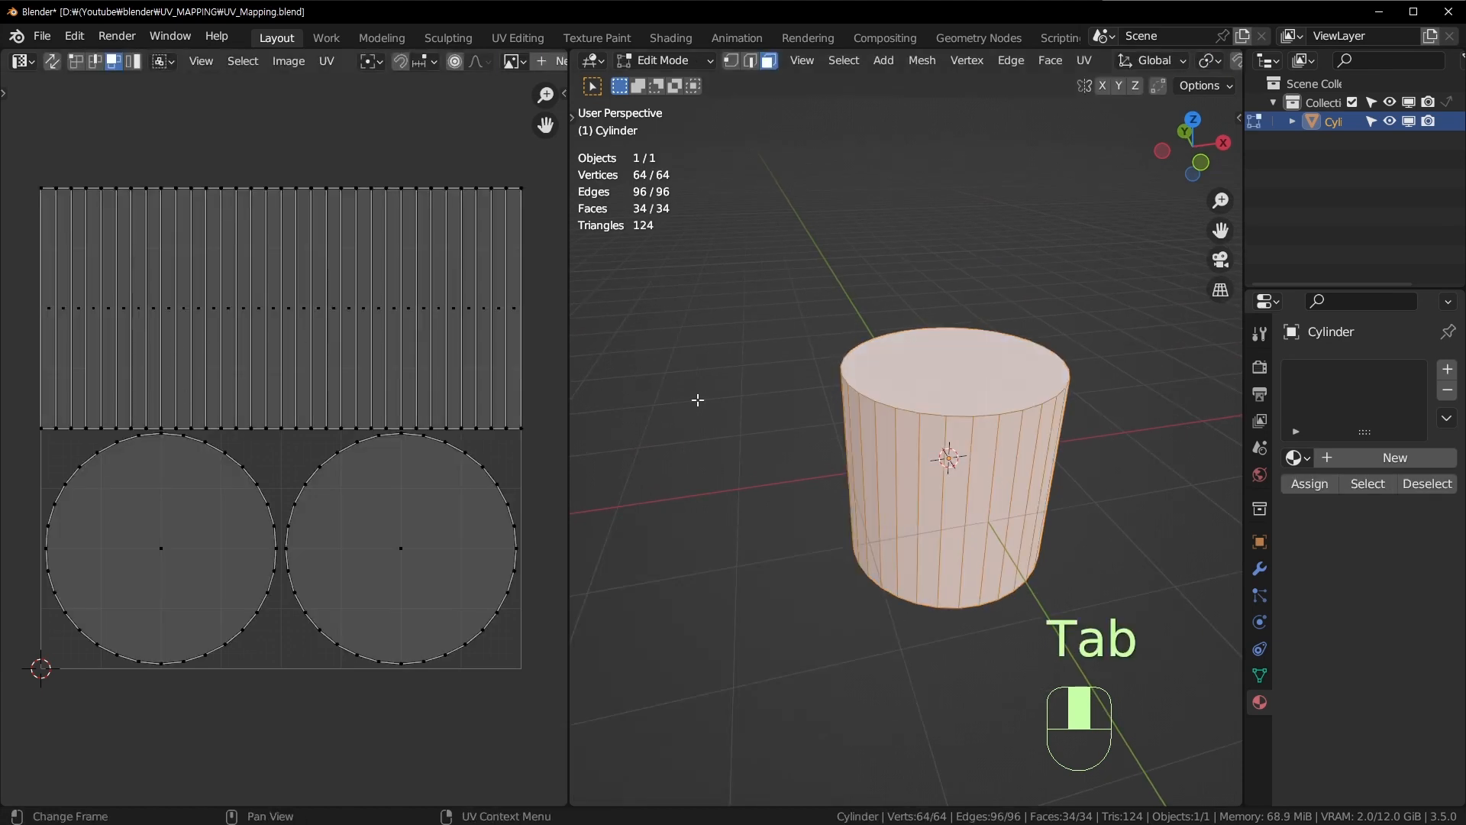
Step: Mark the edge loops around the cylinder's top and bottom rims as UV seams
middle_drag(697, 399, 971, 415)
key(3)
shift+middle_drag(972, 416, 933, 424)
key(3)
click(933, 416)
key(2)
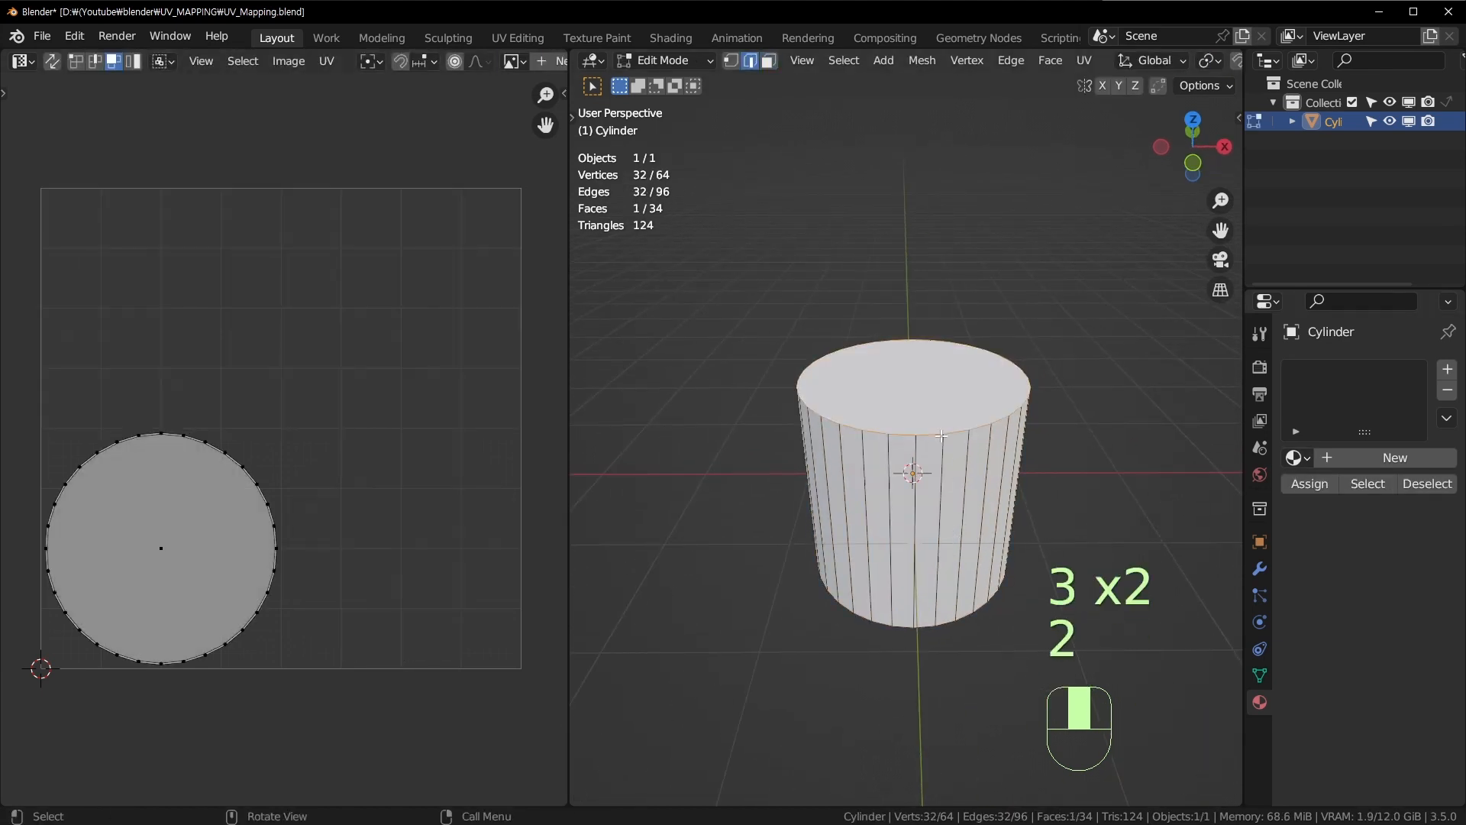
click(923, 439)
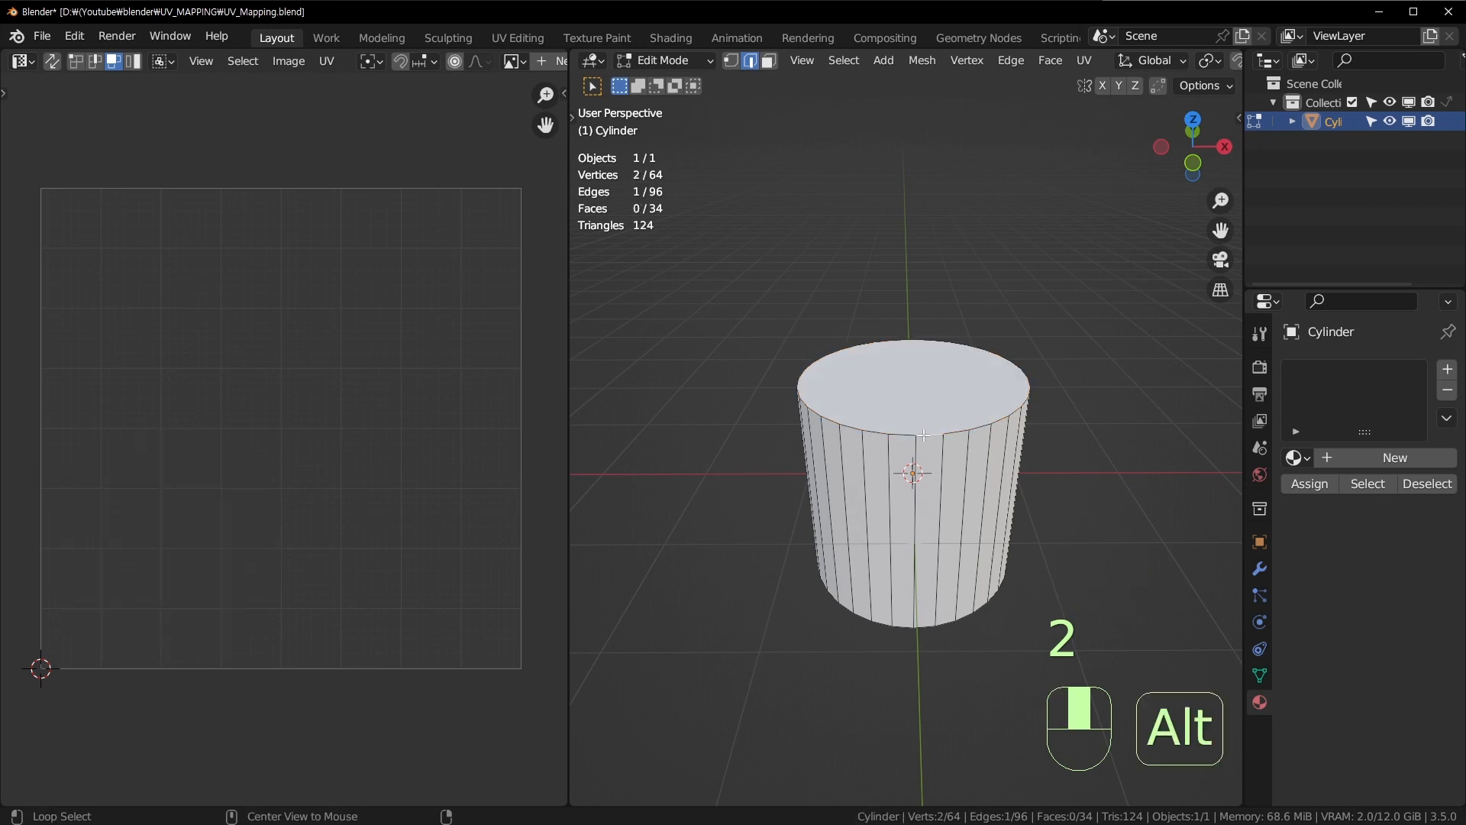
alt+click(924, 435)
alt+shift+click(932, 625)
middle_drag(1047, 557, 931, 516)
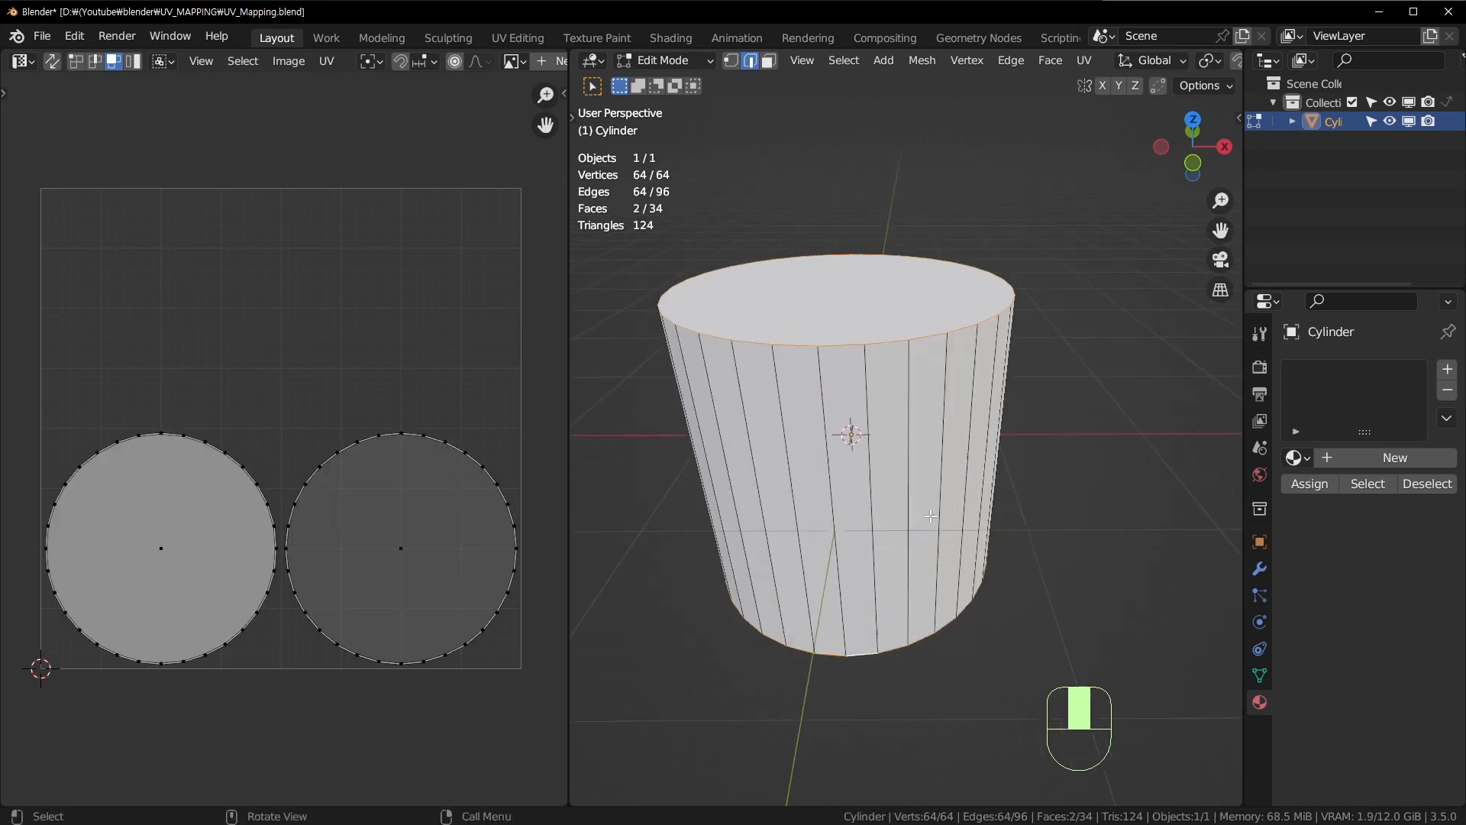
key(u)
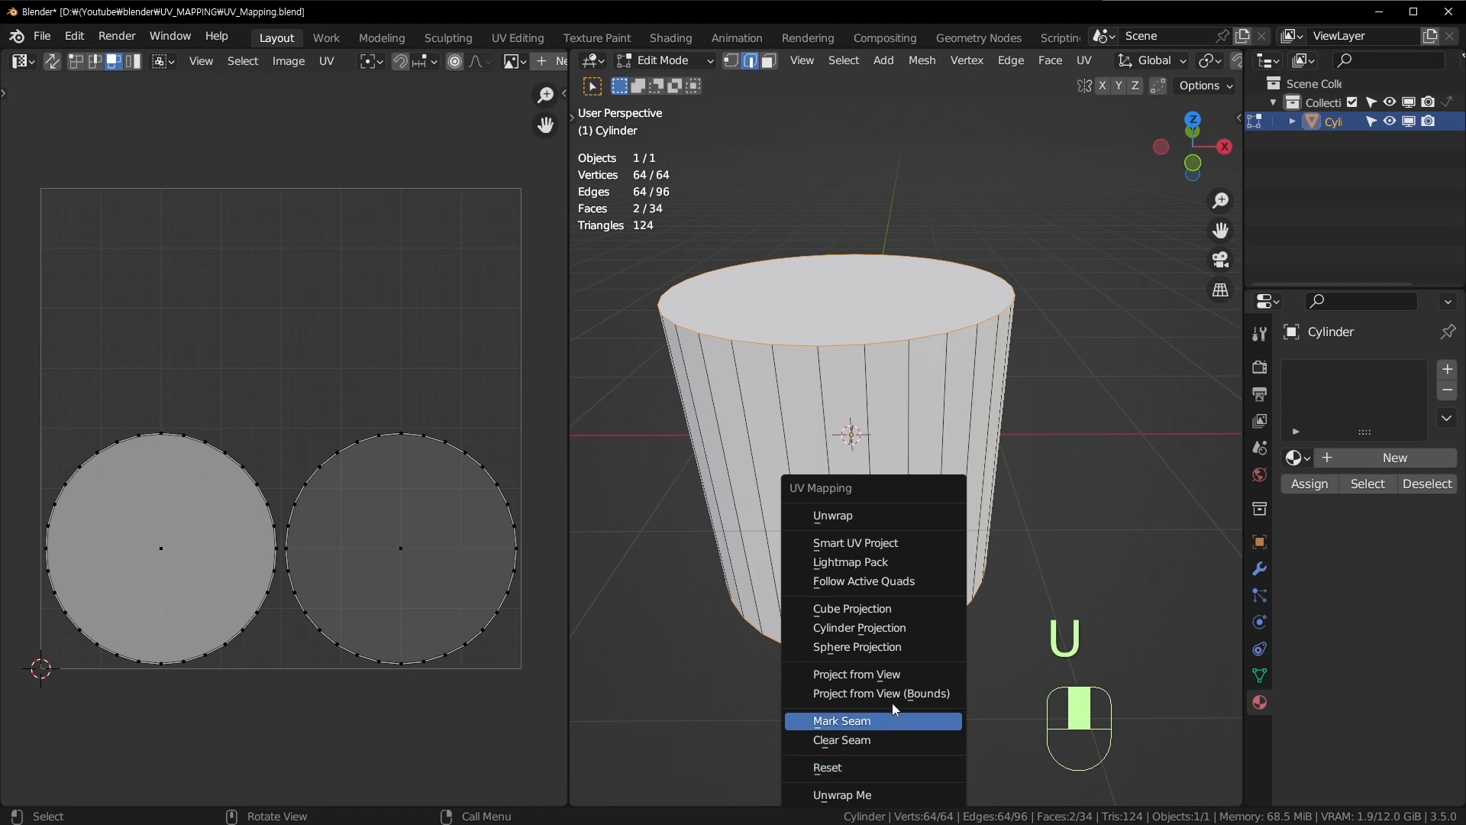
click(888, 724)
Step: Mark a single vertical edge on the front of the cylinder's side wall as a seam
middle_drag(888, 723, 840, 527)
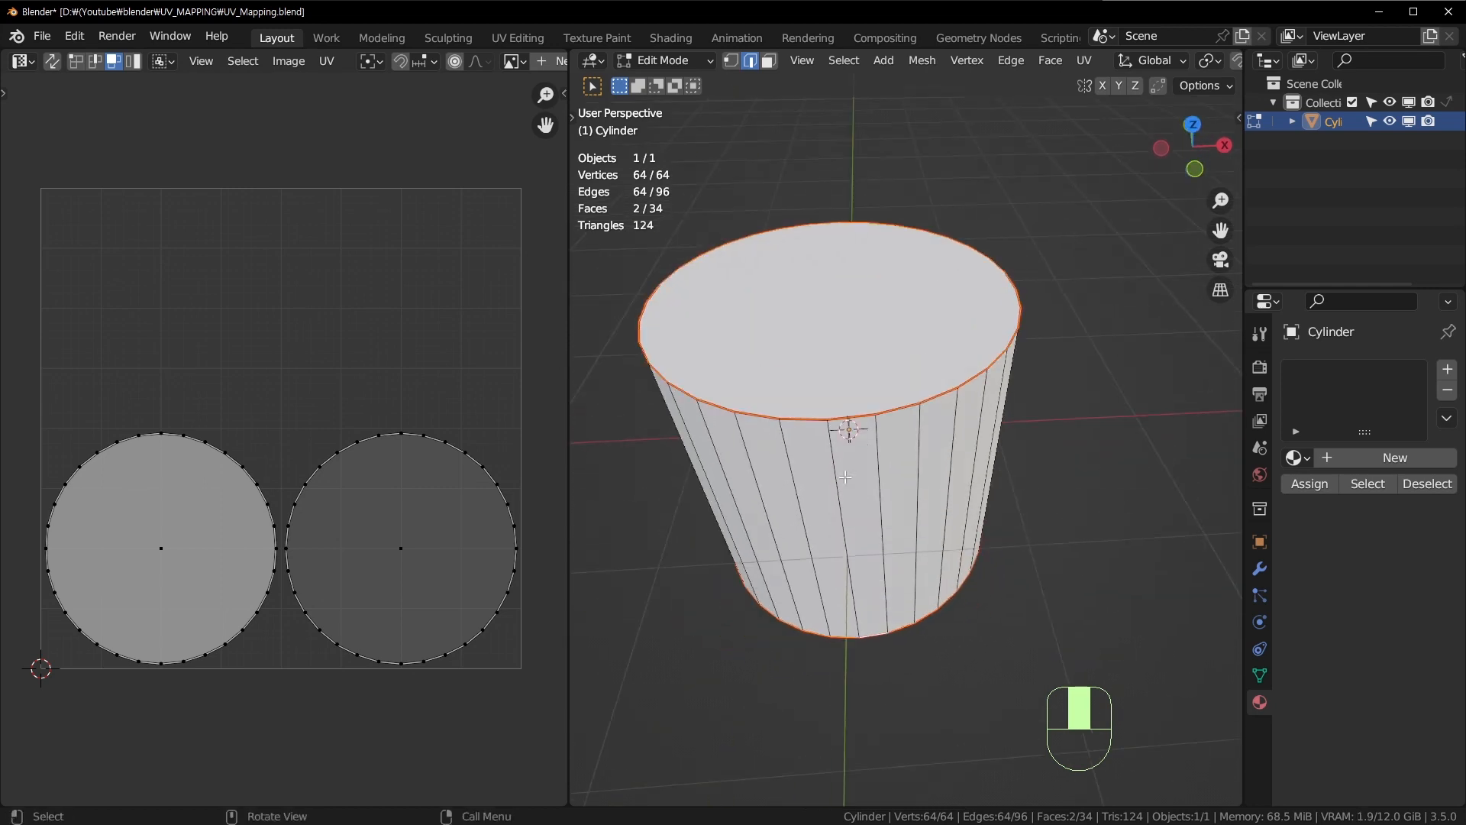
click(835, 495)
key(u)
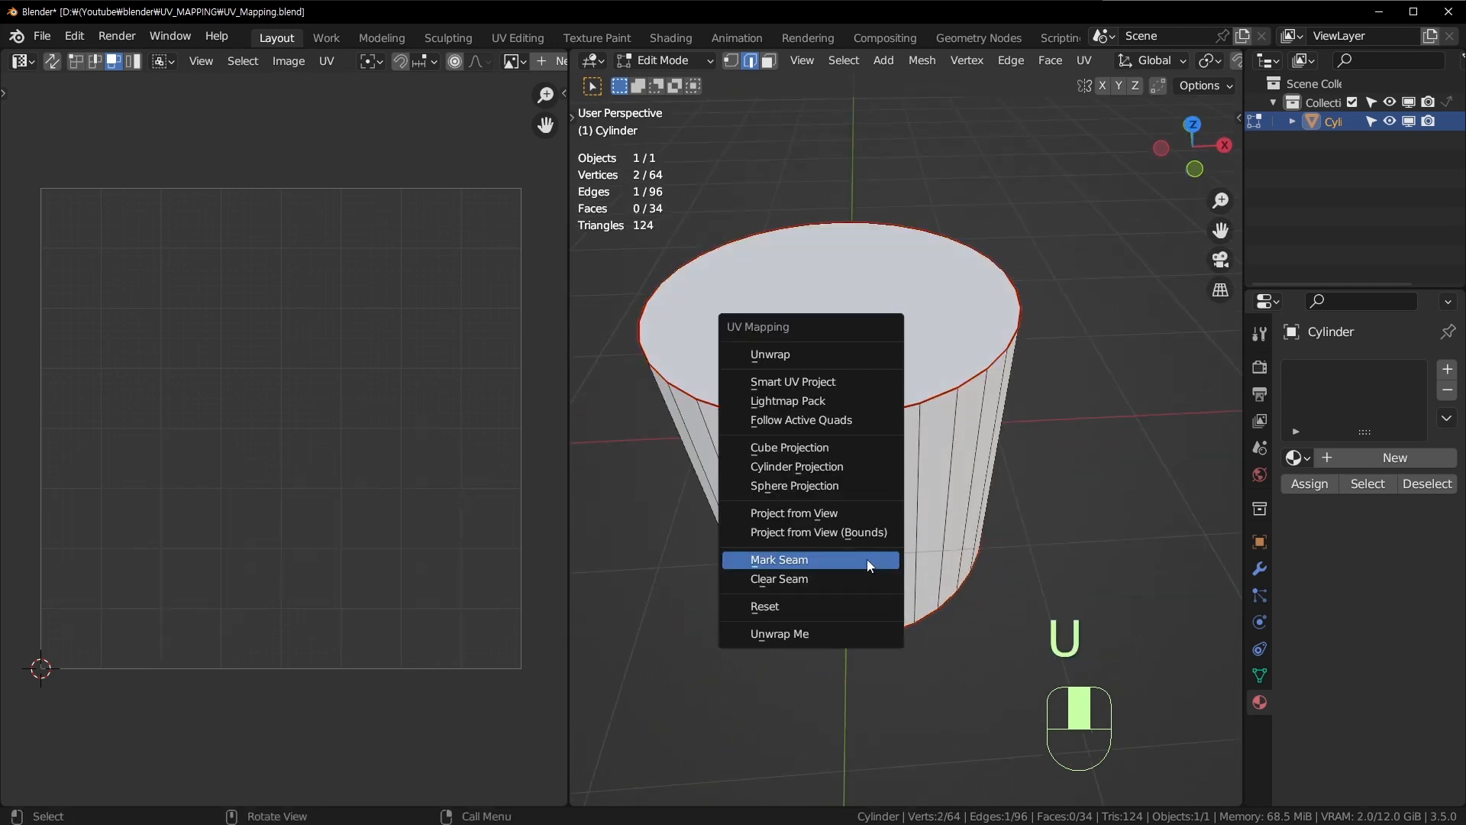
click(868, 559)
Step: Unwrap the whole cylinder along its marked seams
middle_drag(867, 559, 990, 468)
key(a)
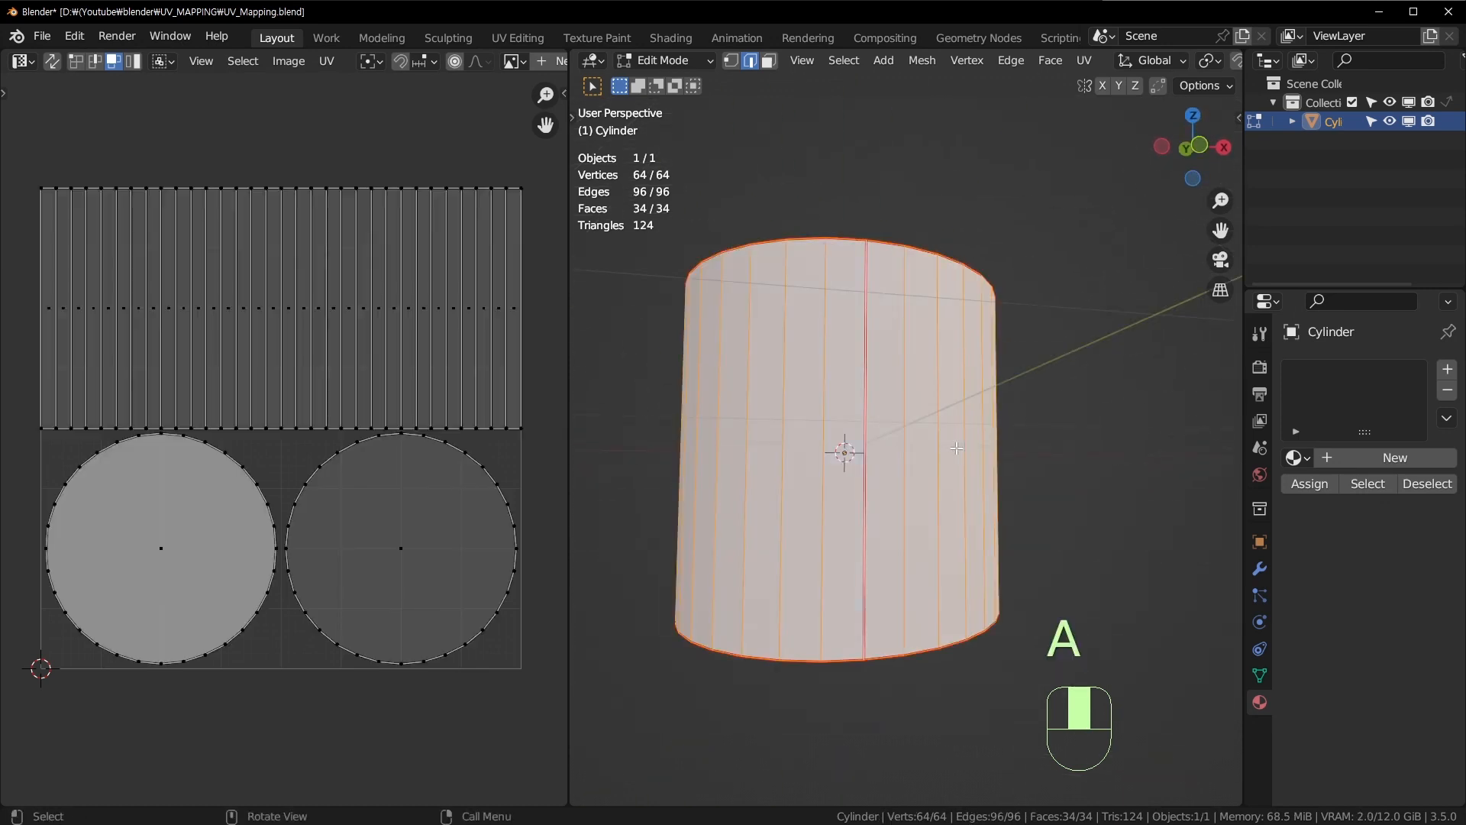
key(u)
click(947, 243)
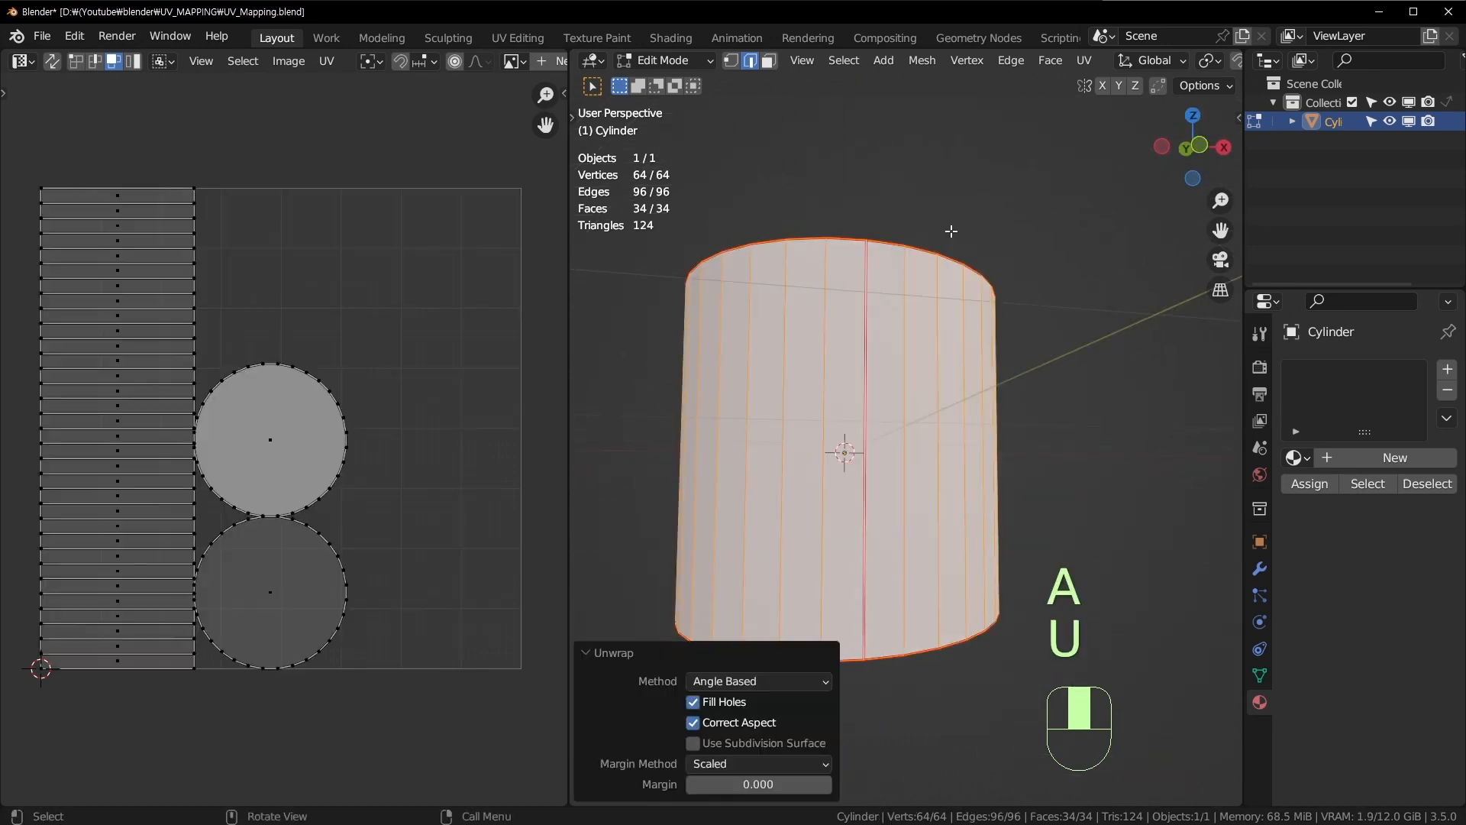
Step: Save the file and add the Coca-Cola can texture as a reference image in the front orthographic view
middle_drag(950, 231, 935, 420)
key(KP_1)
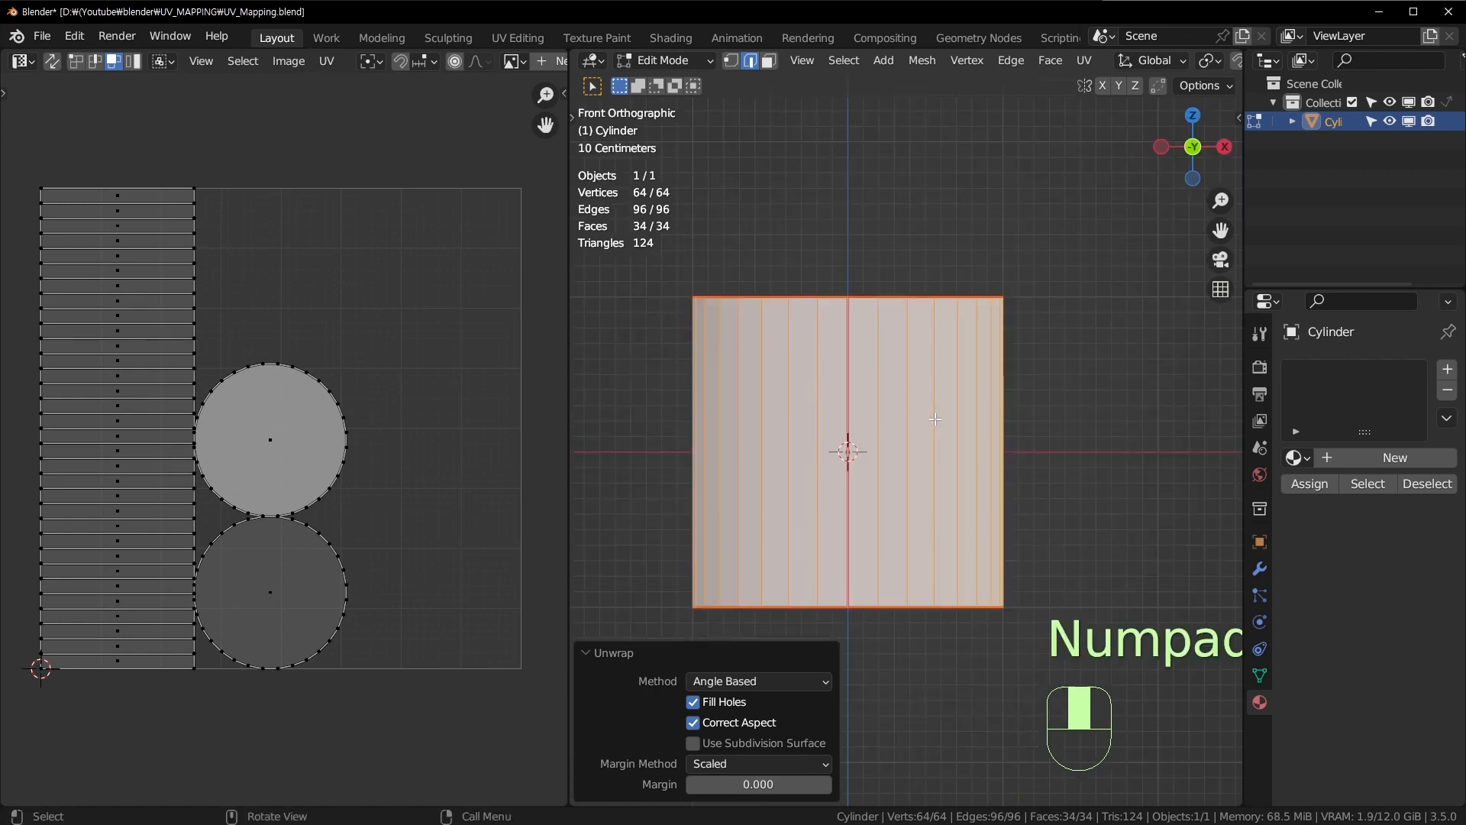
key(Tab)
scroll(935, 419, down, 2)
key(ctrl+s)
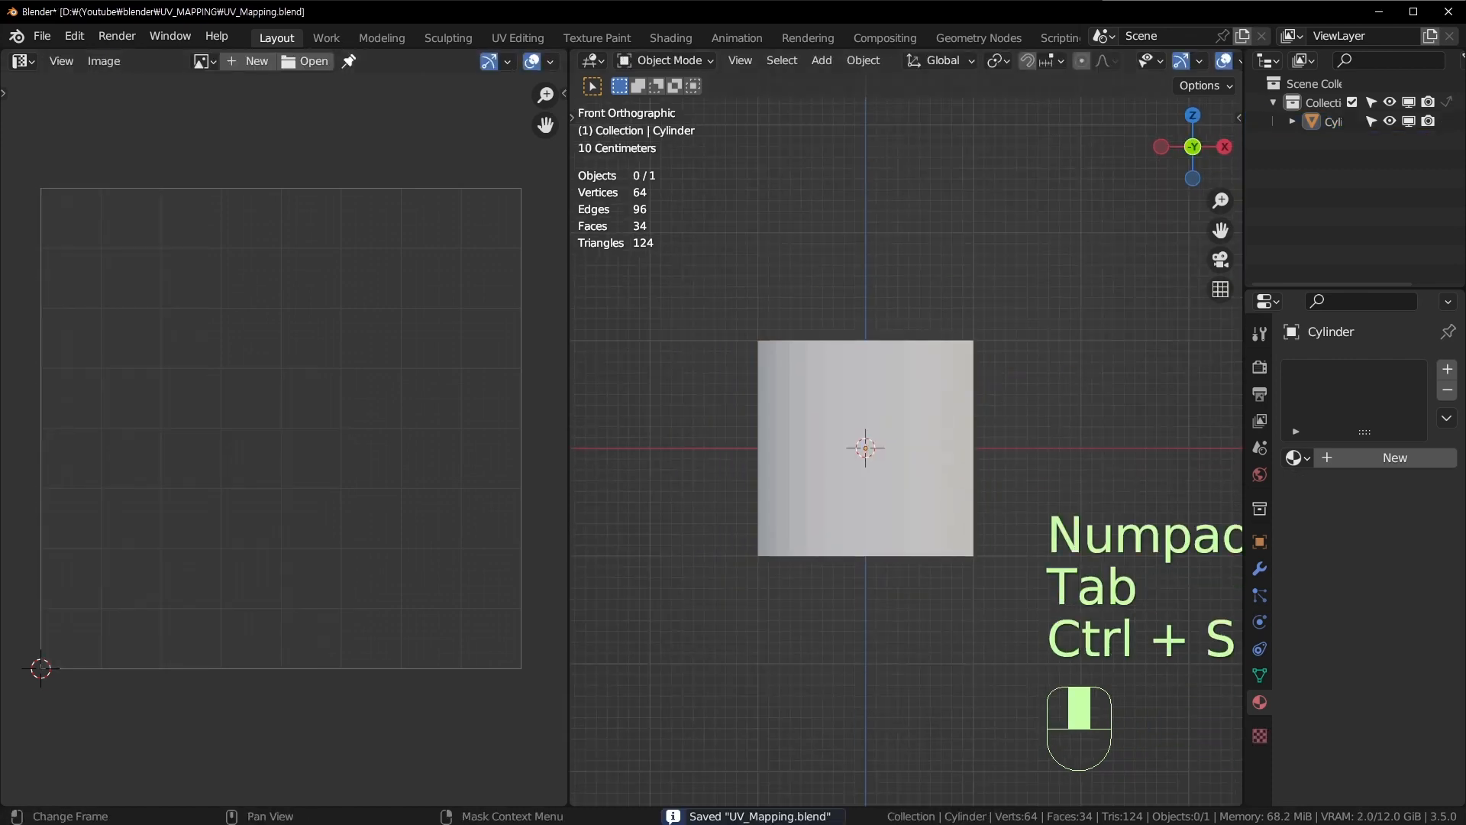
drag(959, 285, 874, 291)
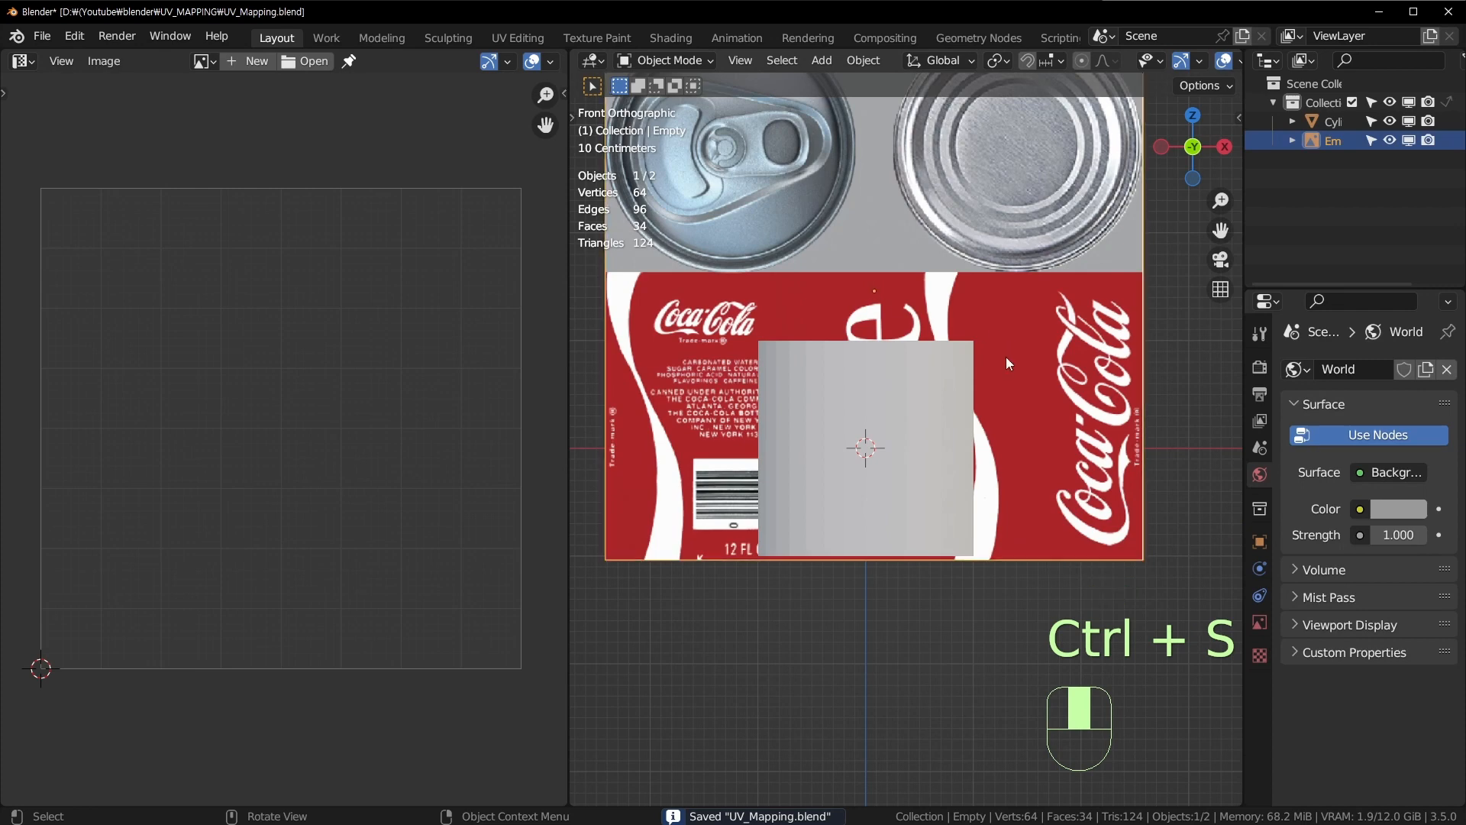
shift+middle_drag(955, 386, 1025, 534)
Step: Raise the cylinder's top face about 0.645 m along global Z to the upper edge of the red label in the reference image
click(921, 604)
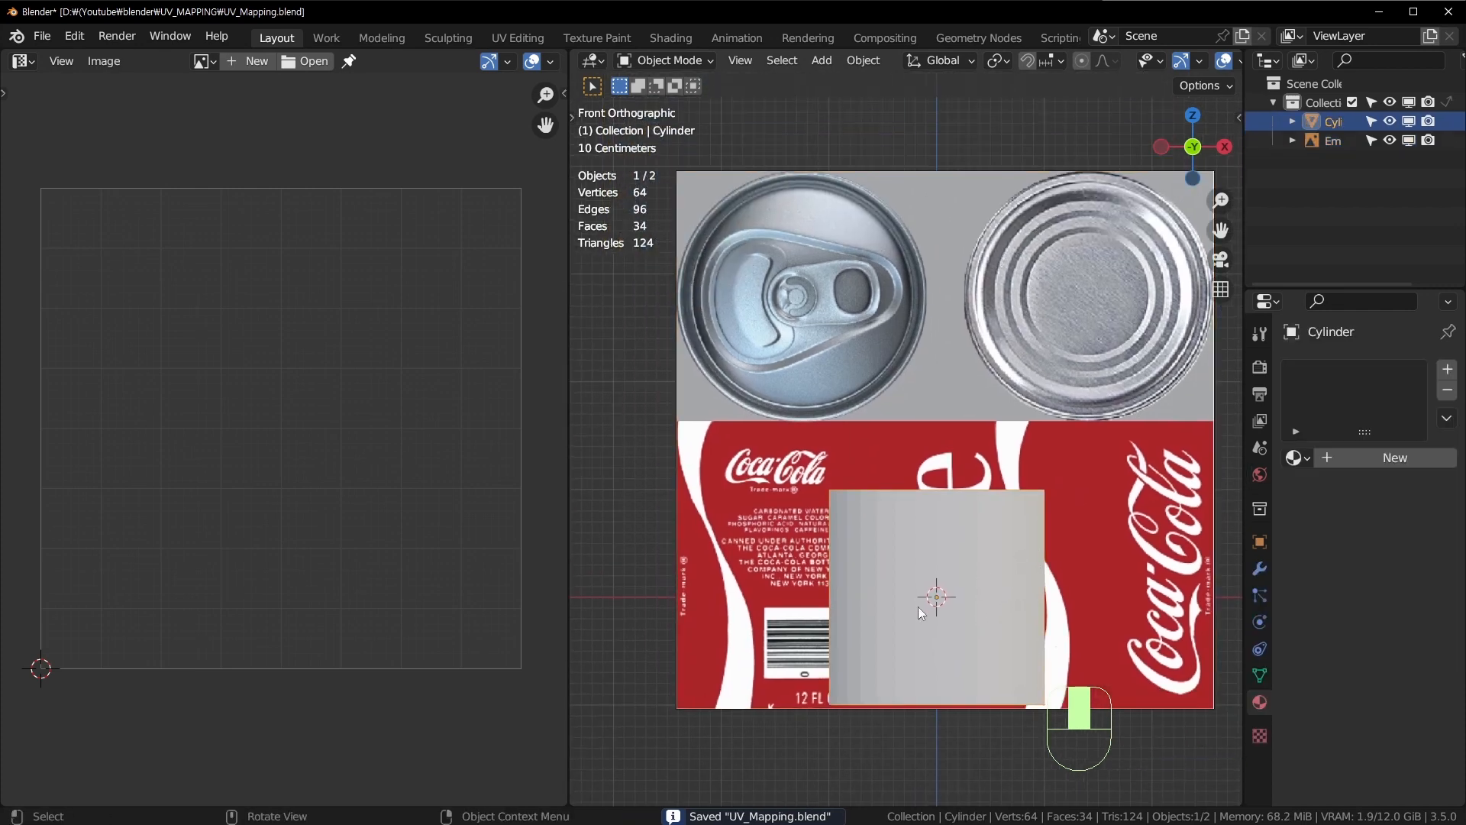
key(Tab)
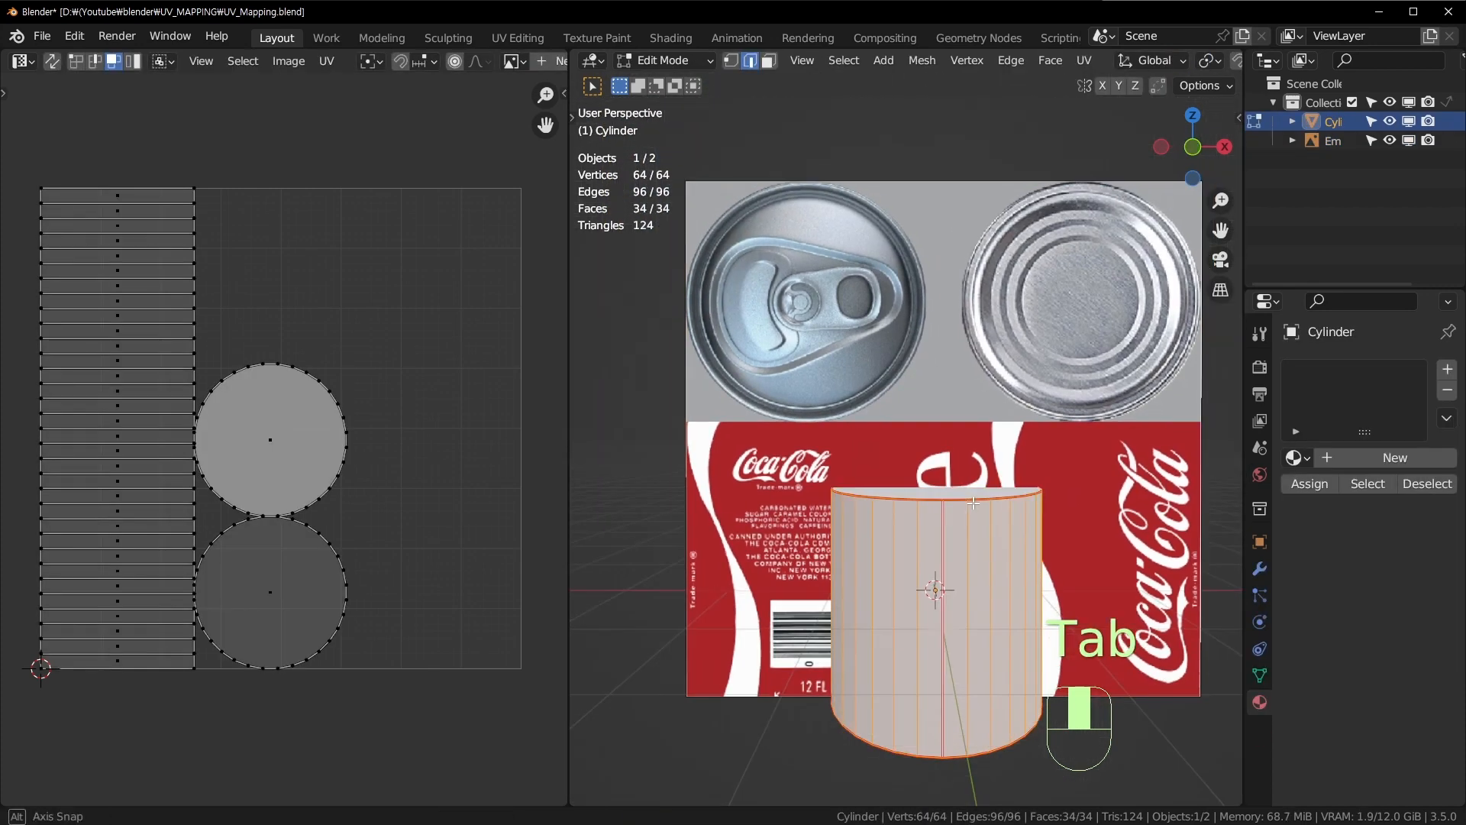
key(3)
click(925, 506)
key(KP_1)
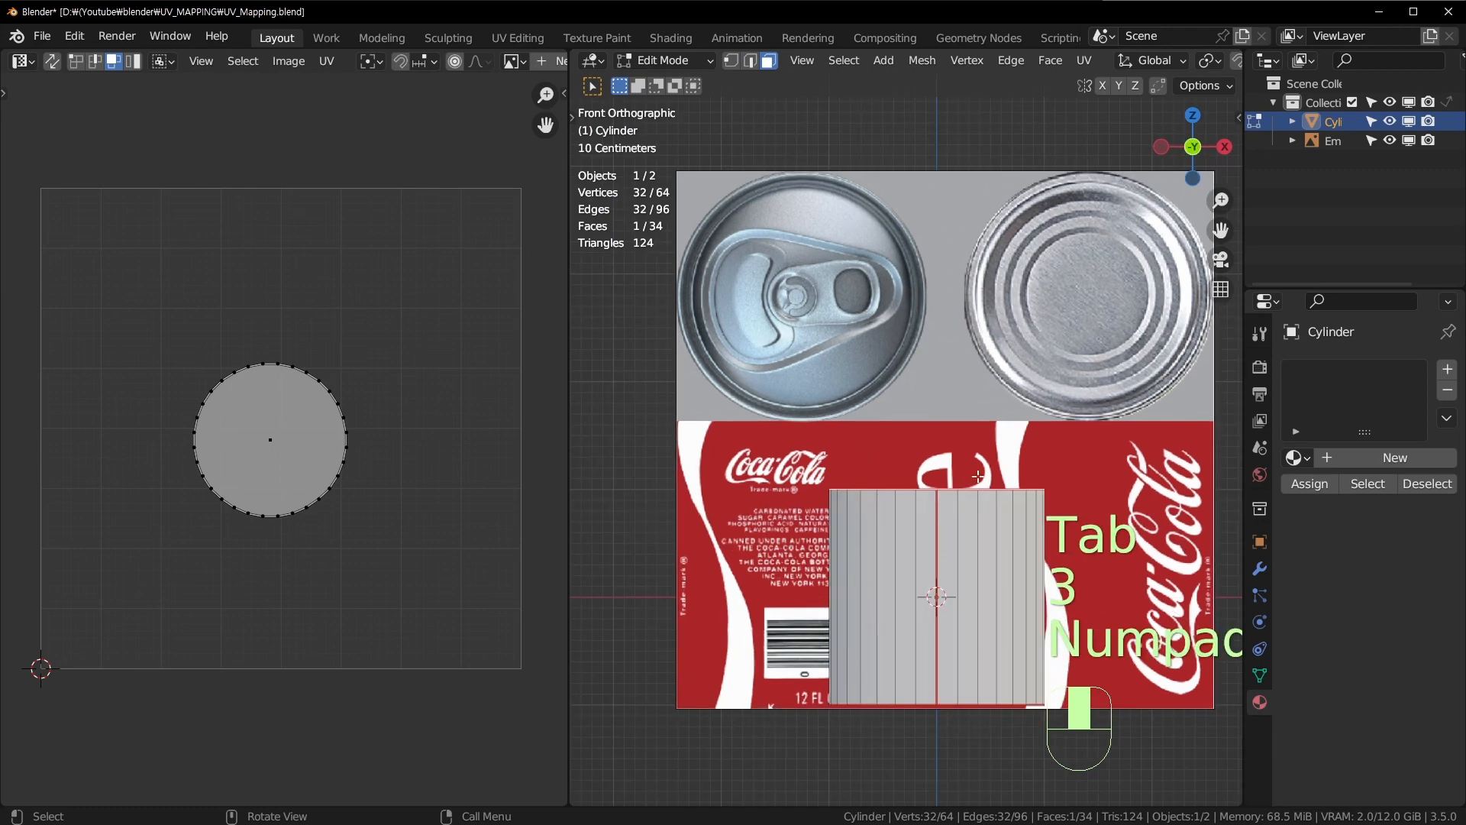
key(g)
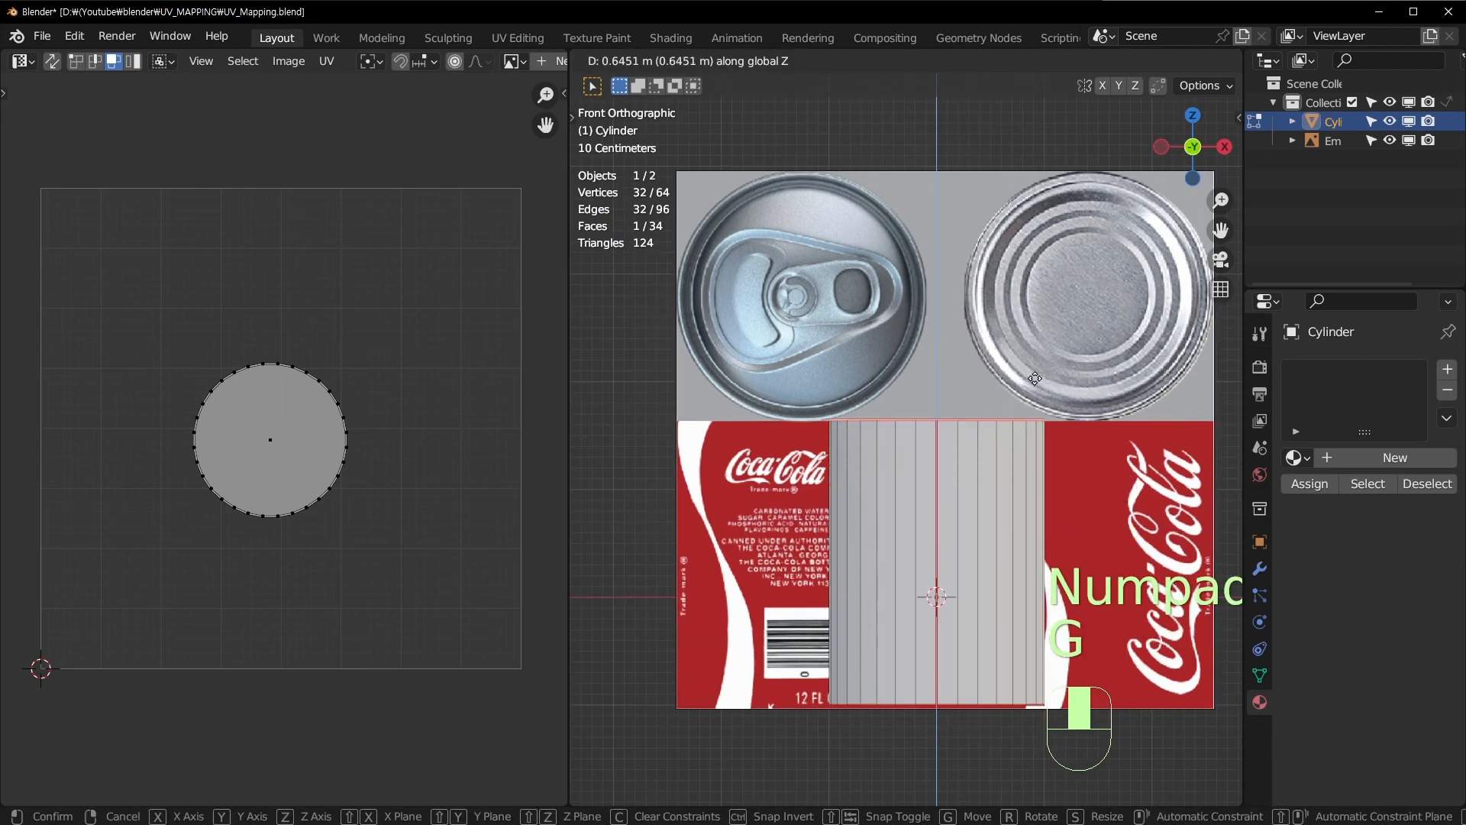
click(1034, 379)
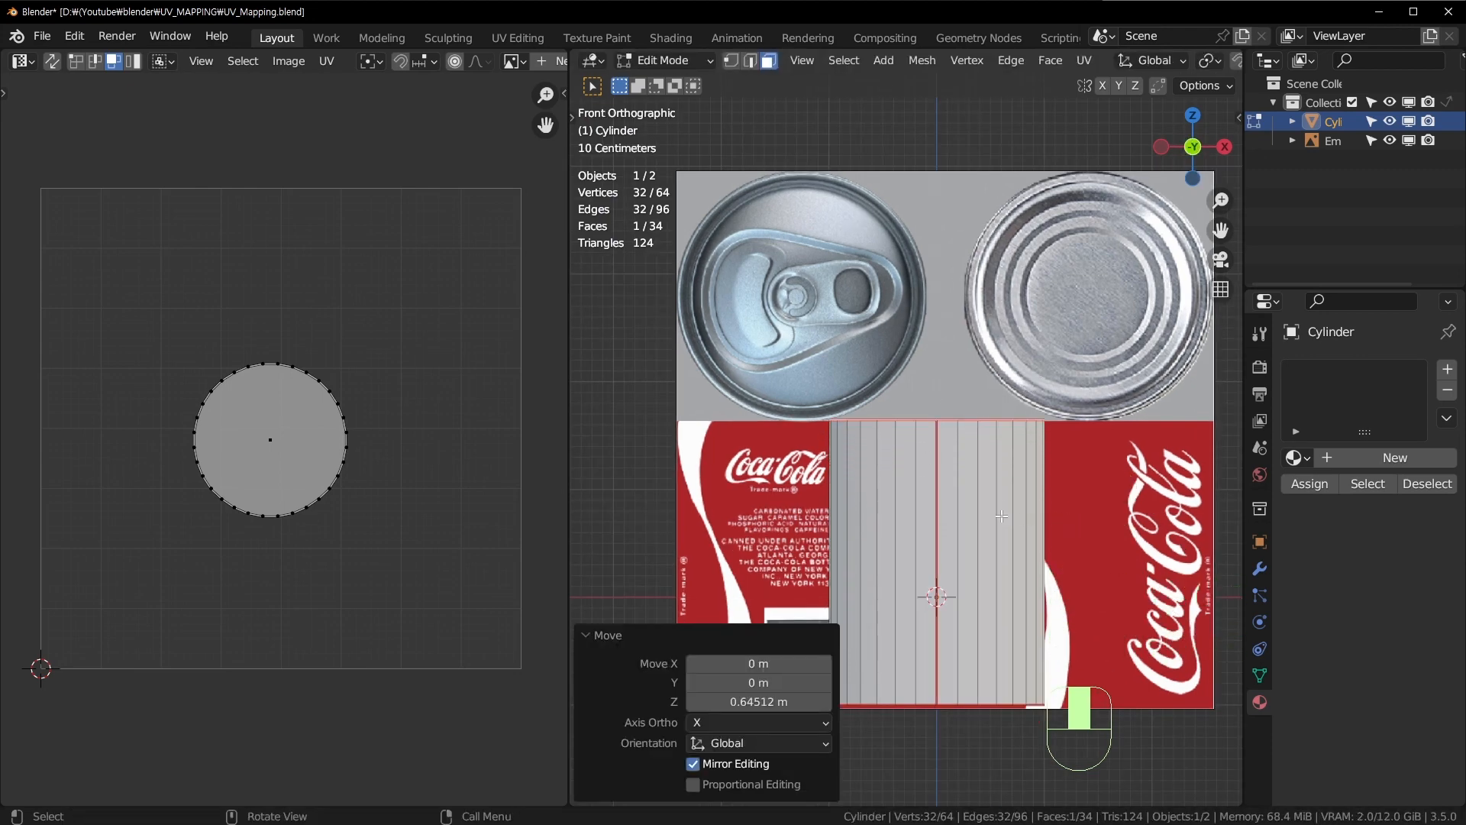
middle_drag(910, 461, 924, 366)
Step: Leave Edit Mode and delete the can reference image from the scene
key(Tab)
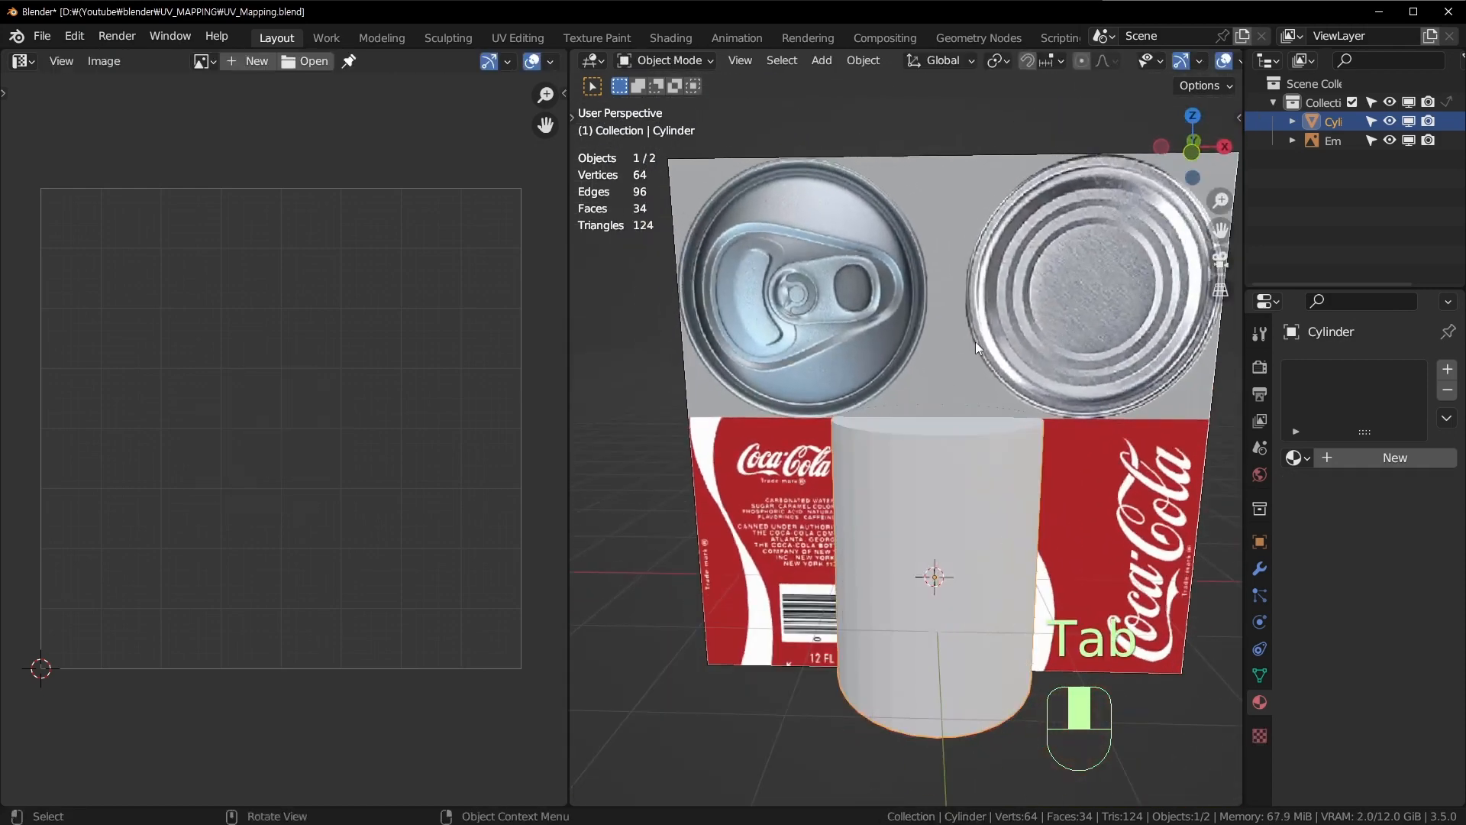
click(1061, 263)
key(x)
click(1061, 263)
Step: Create a new material named Cola on the cylinder
click(955, 559)
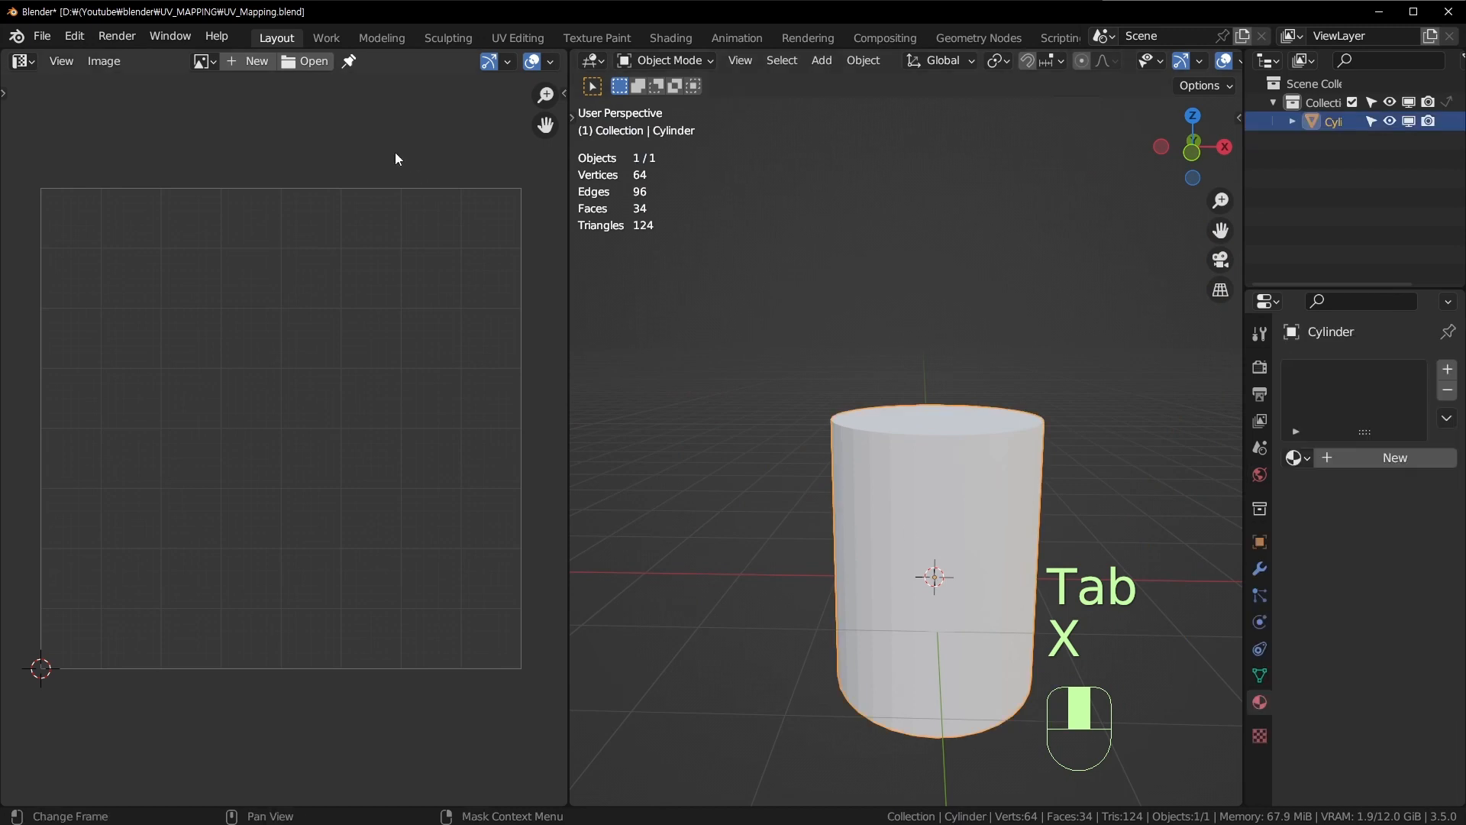
click(1351, 456)
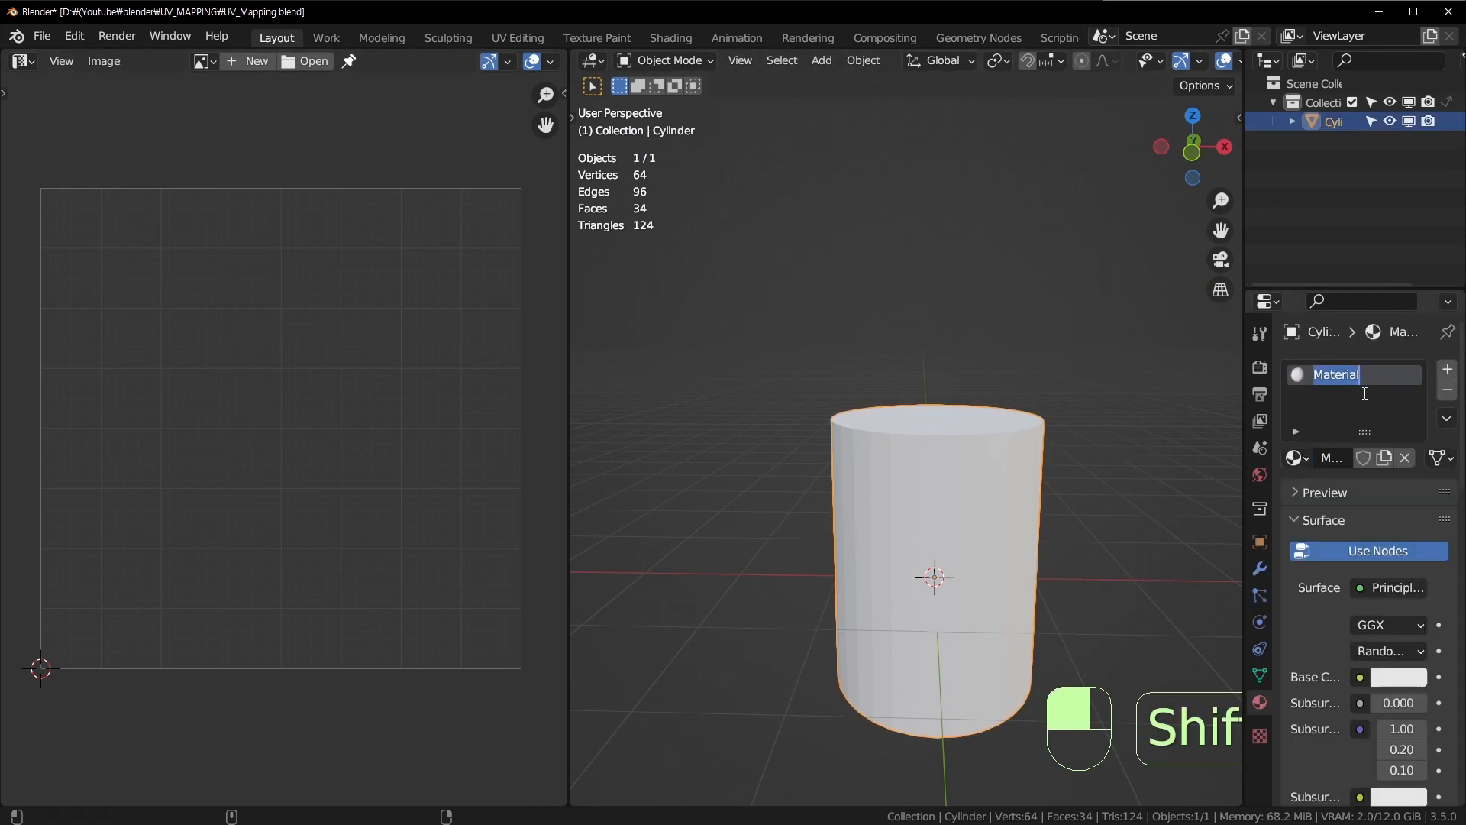
text(Cola)
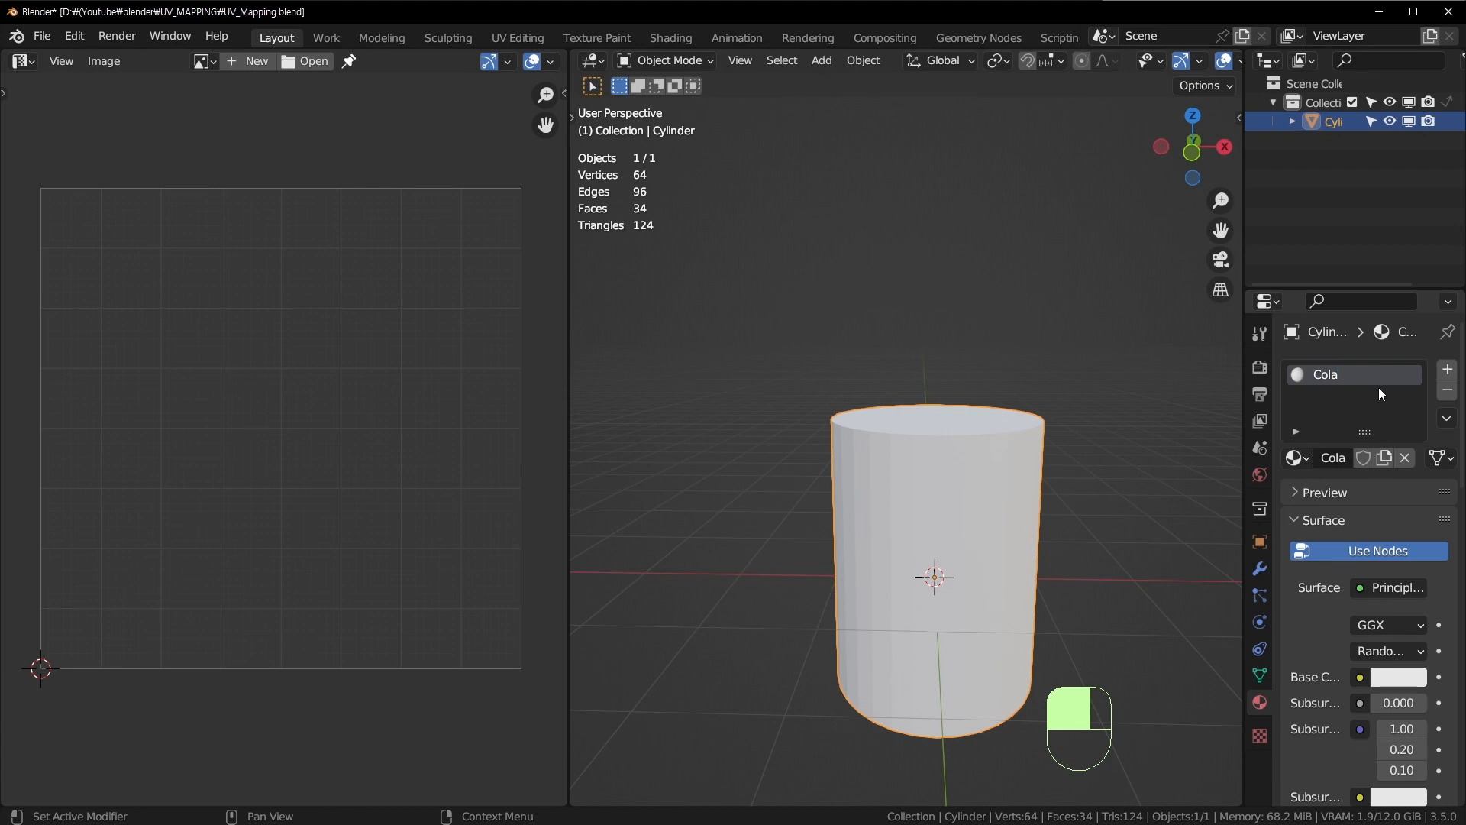
click(1362, 679)
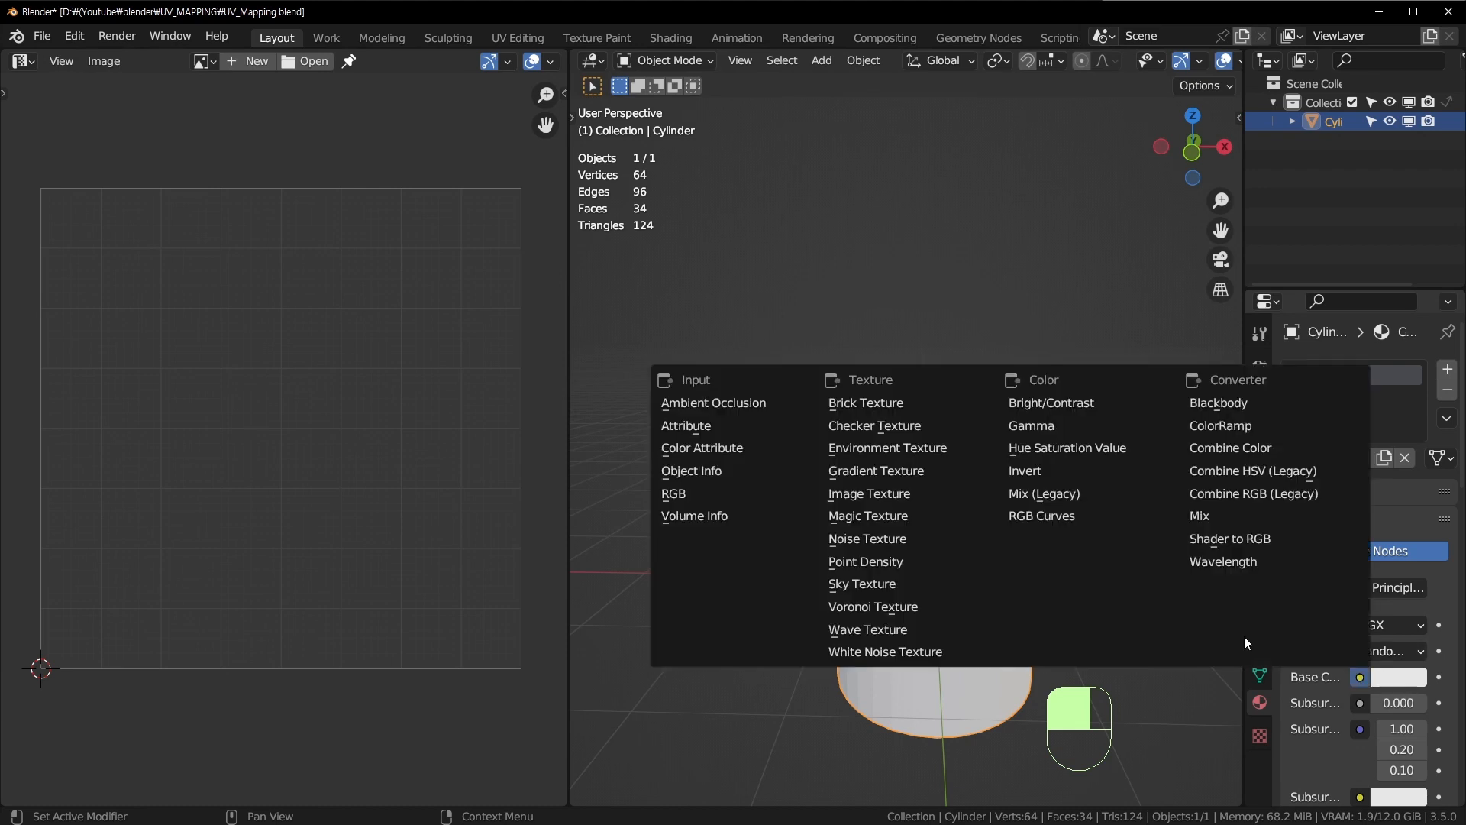
Step: Display the Cola.png image in the image editor and fit it in the view
click(203, 61)
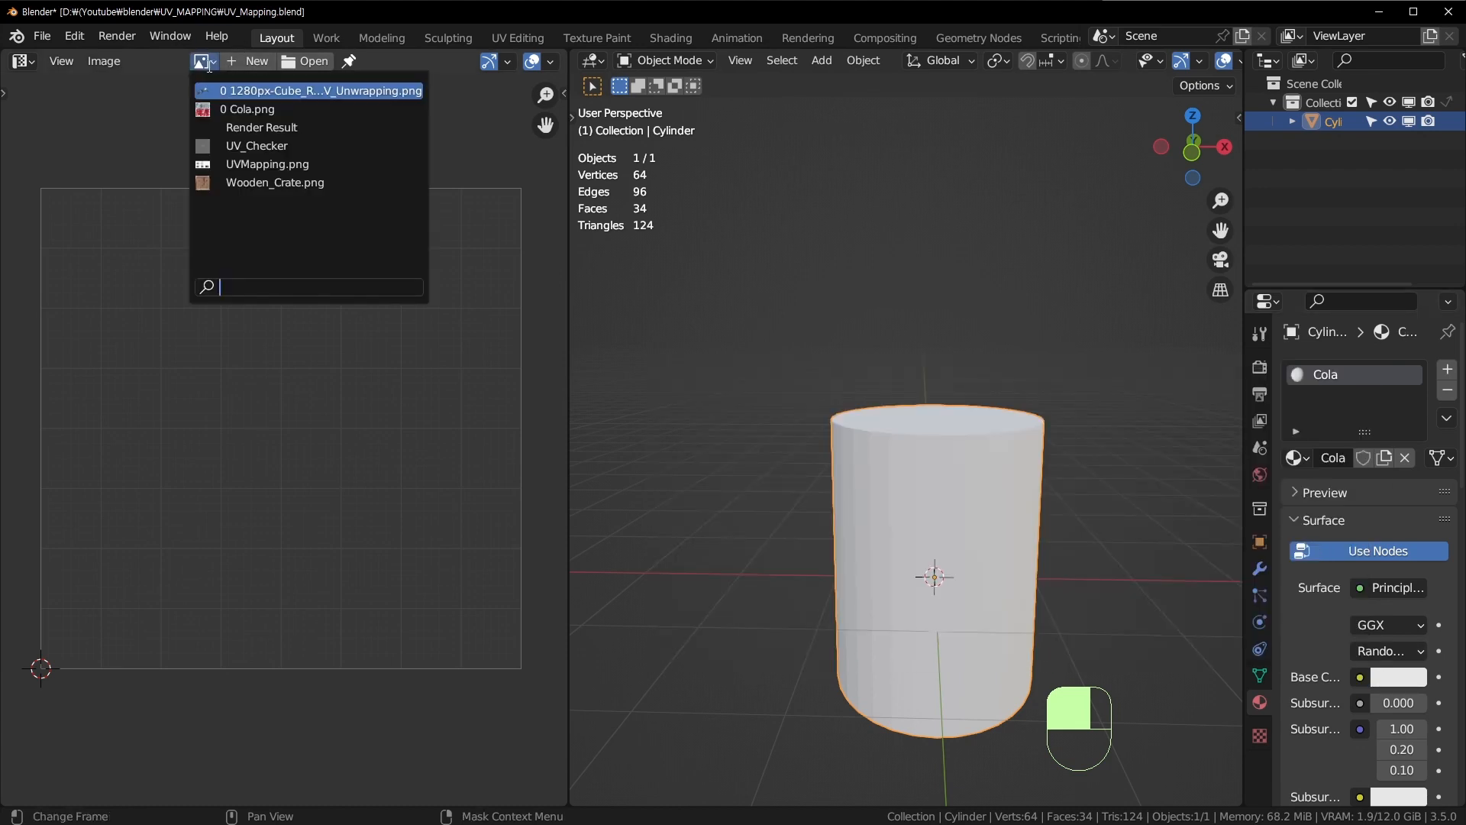
click(244, 106)
scroll(331, 336, down, 5)
scroll(330, 333, up, 2)
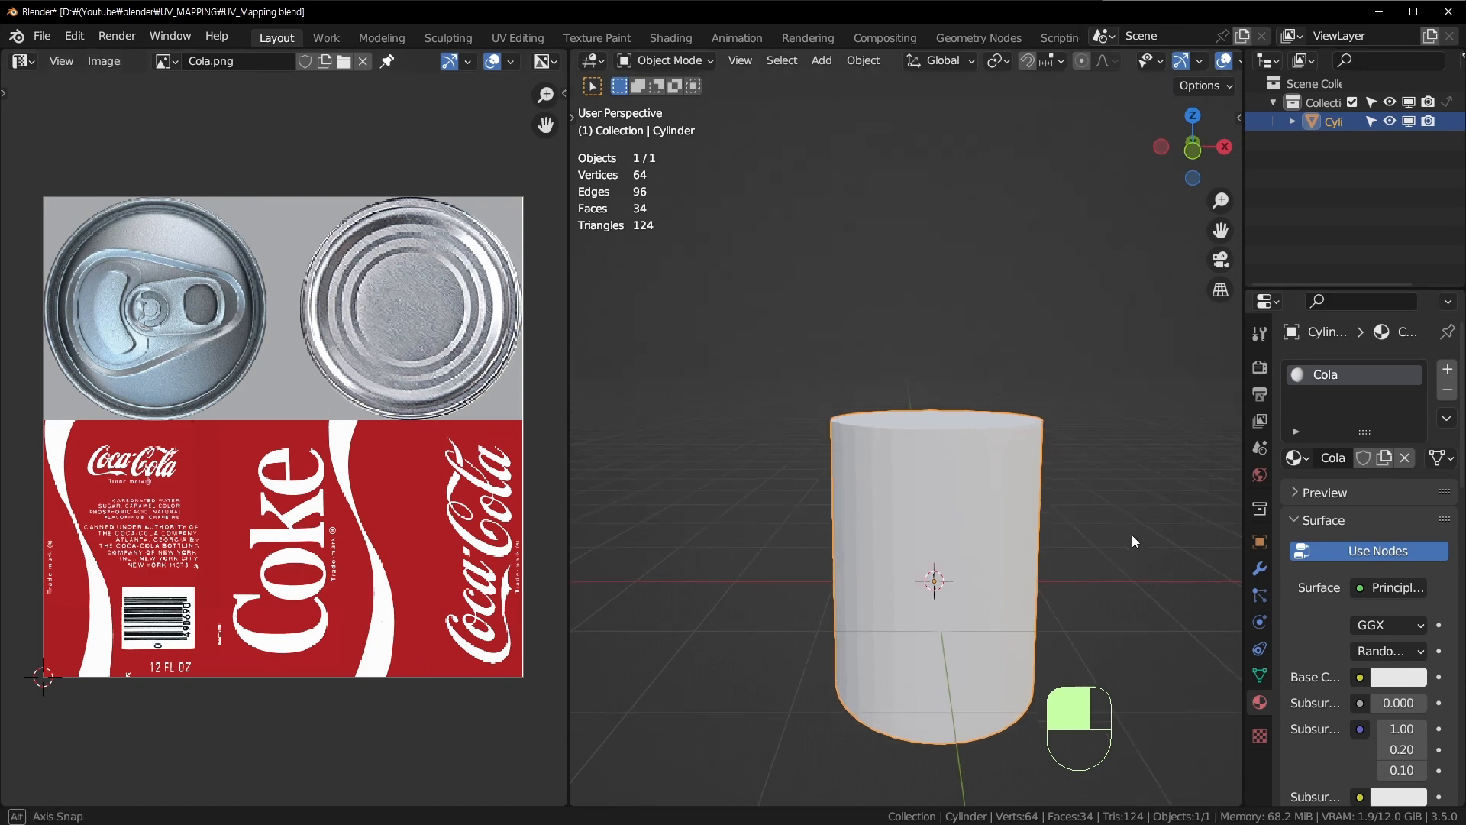
Step: Poke the cylinder's top and bottom cap faces so each is divided into triangles meeting at its center
scroll(1016, 468, up, 1)
key(Tab)
key(3)
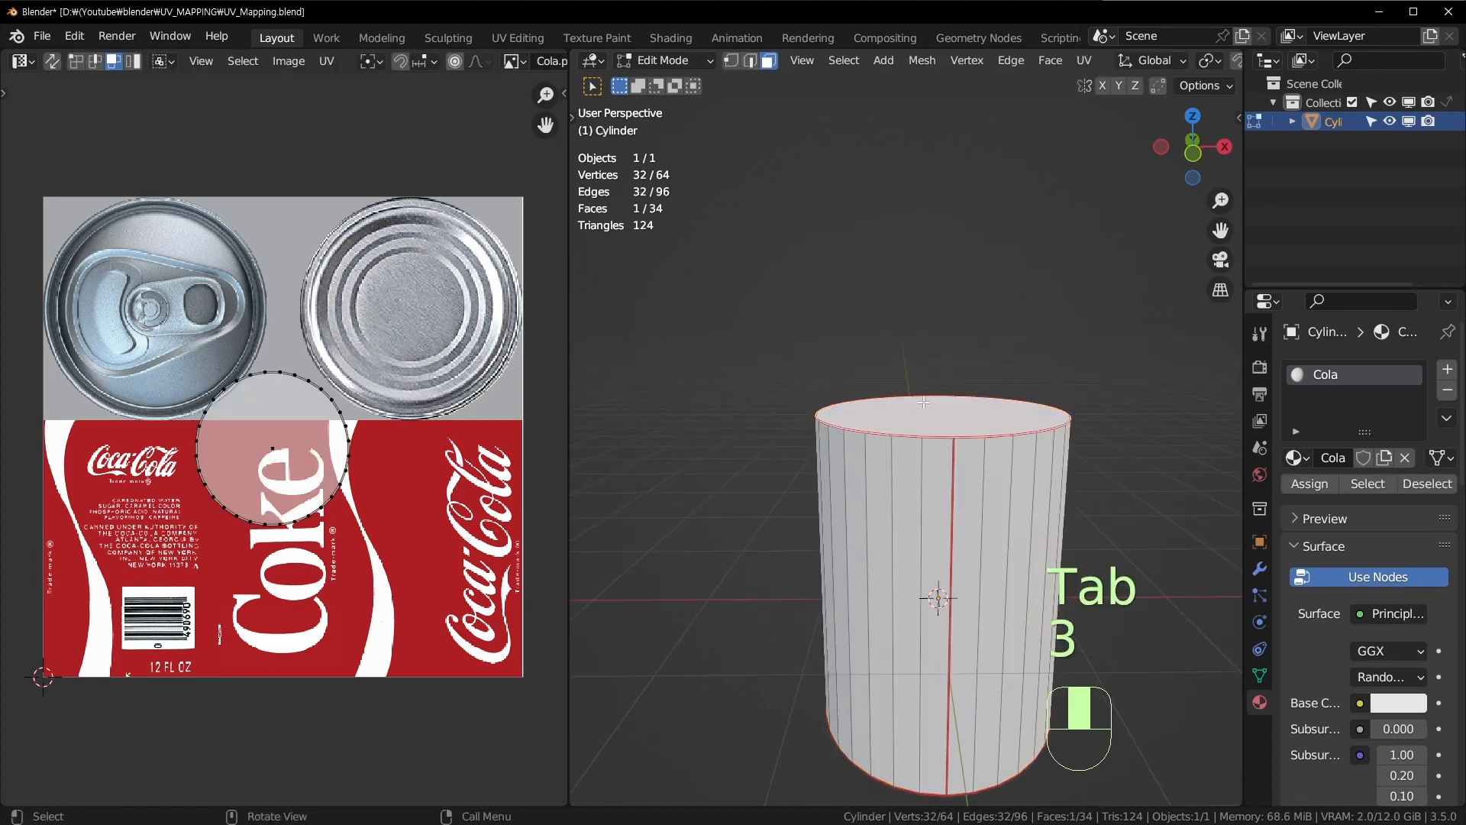
middle_drag(943, 604, 985, 609)
shift+click(964, 618)
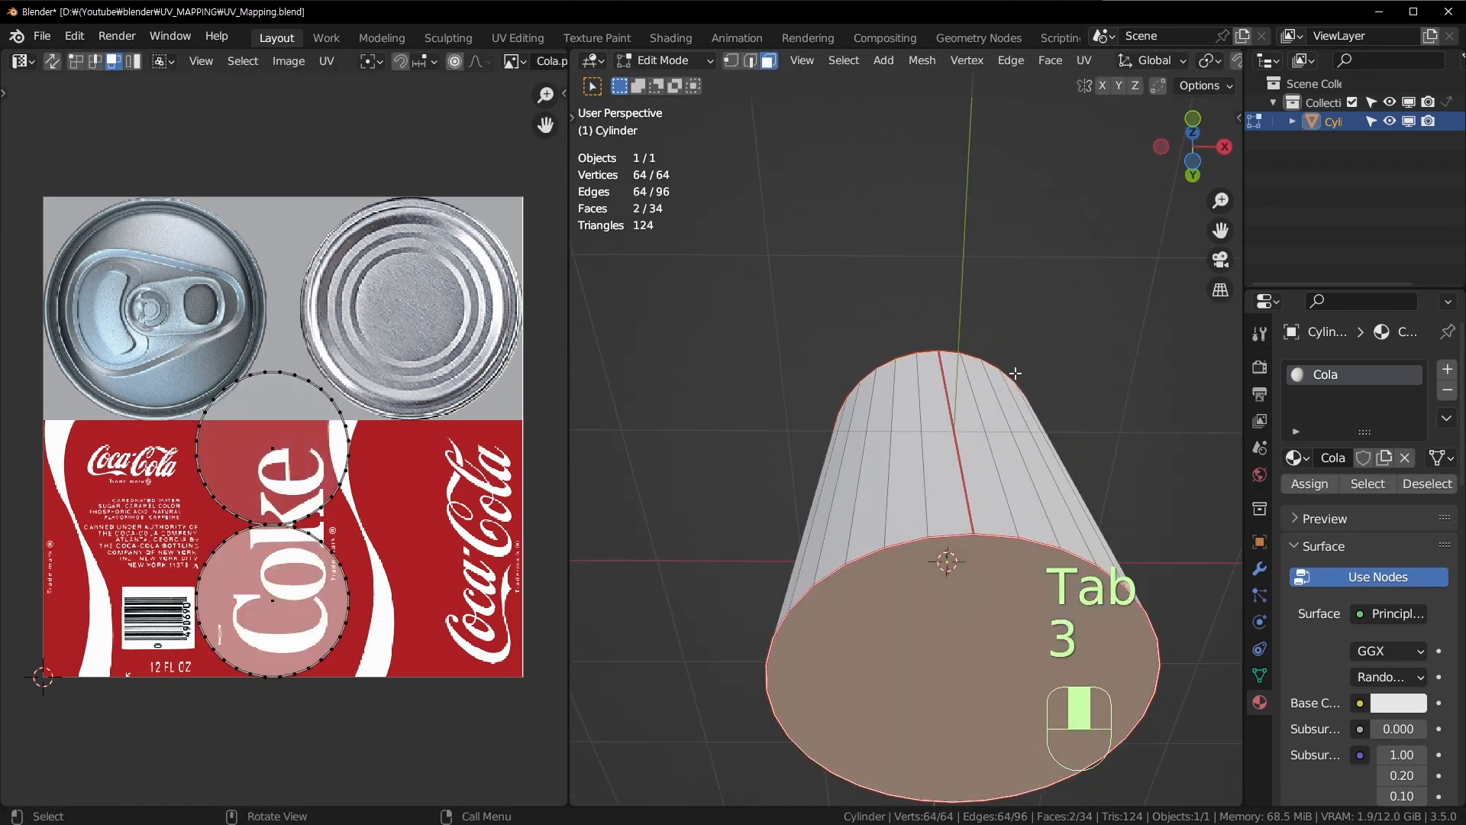
key(ctrl+f)
click(991, 459)
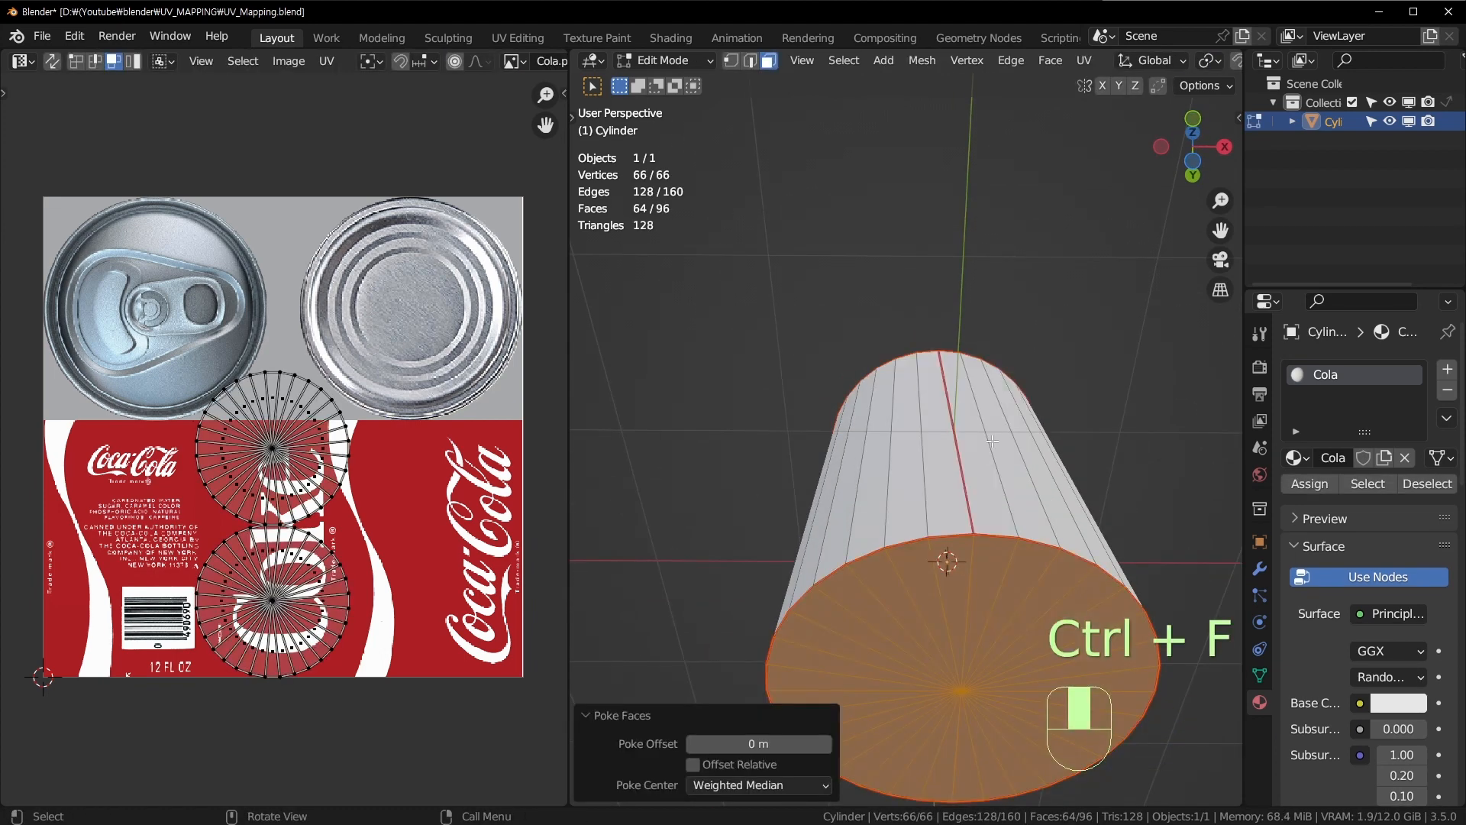
middle_drag(993, 459, 976, 603)
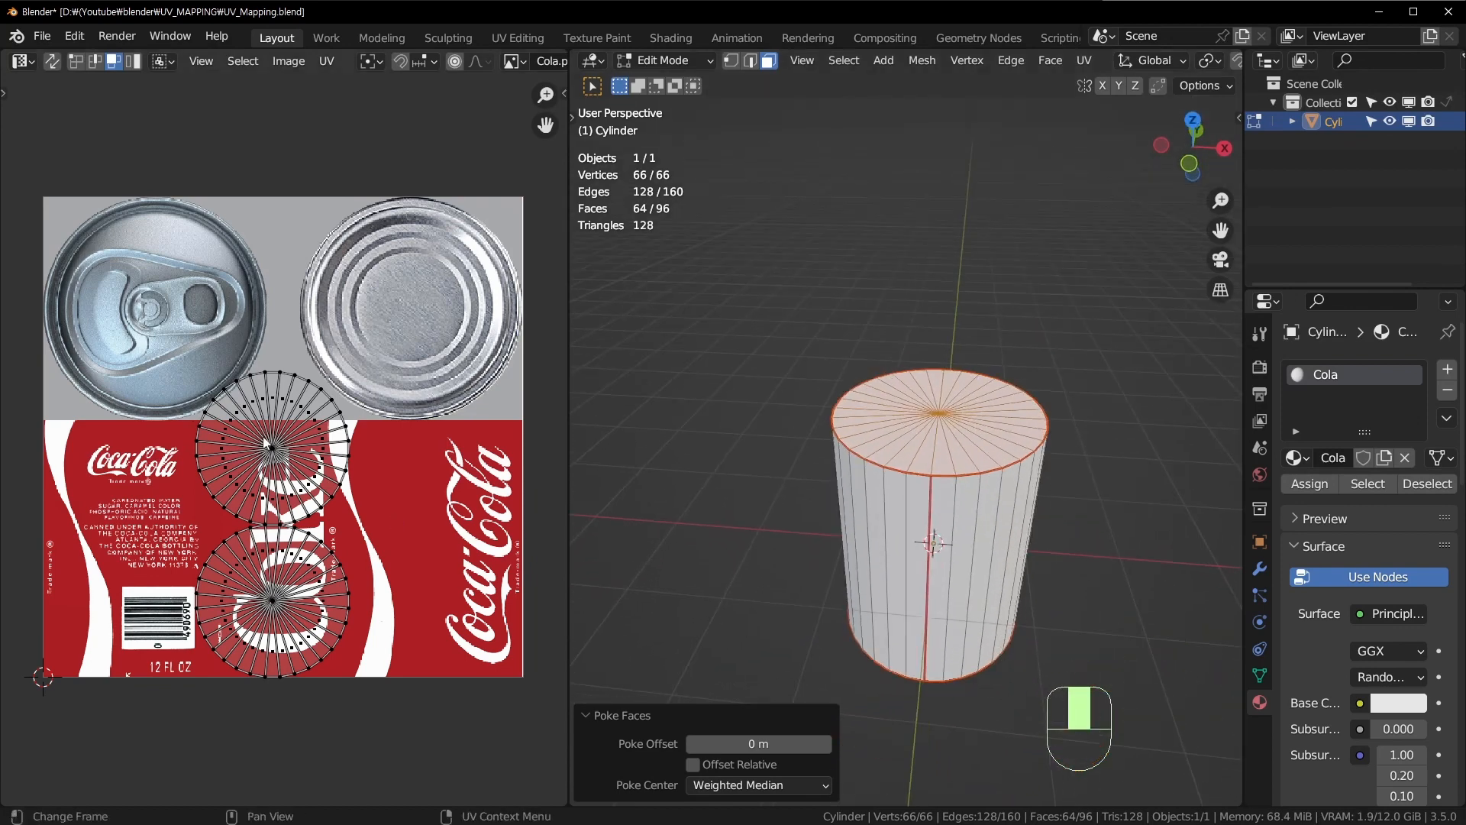
middle_drag(1189, 517, 1207, 489)
Step: Assign an Image Texture using Cola.png to the Cola material's base color
key(Tab)
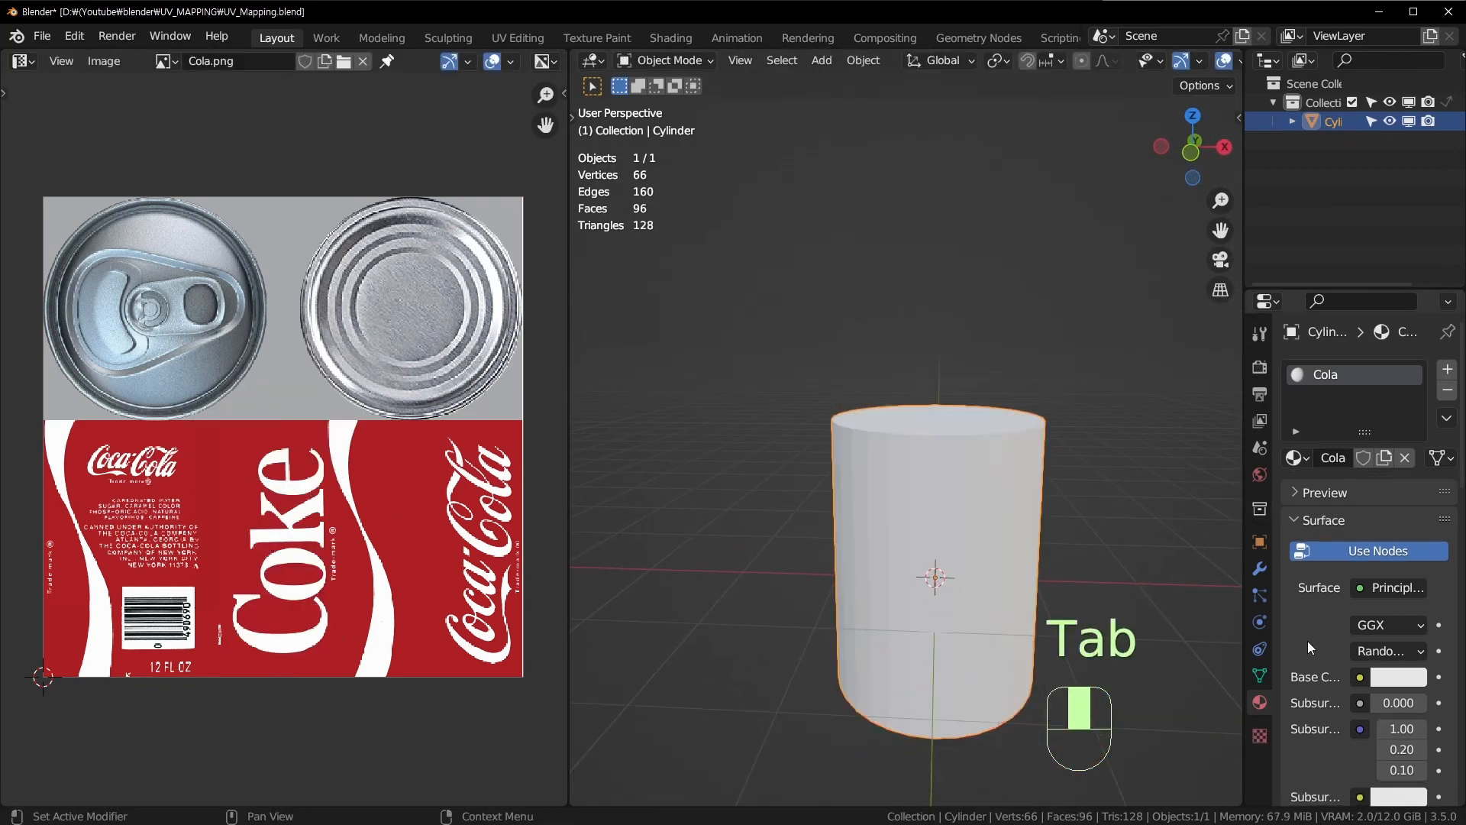
click(1361, 677)
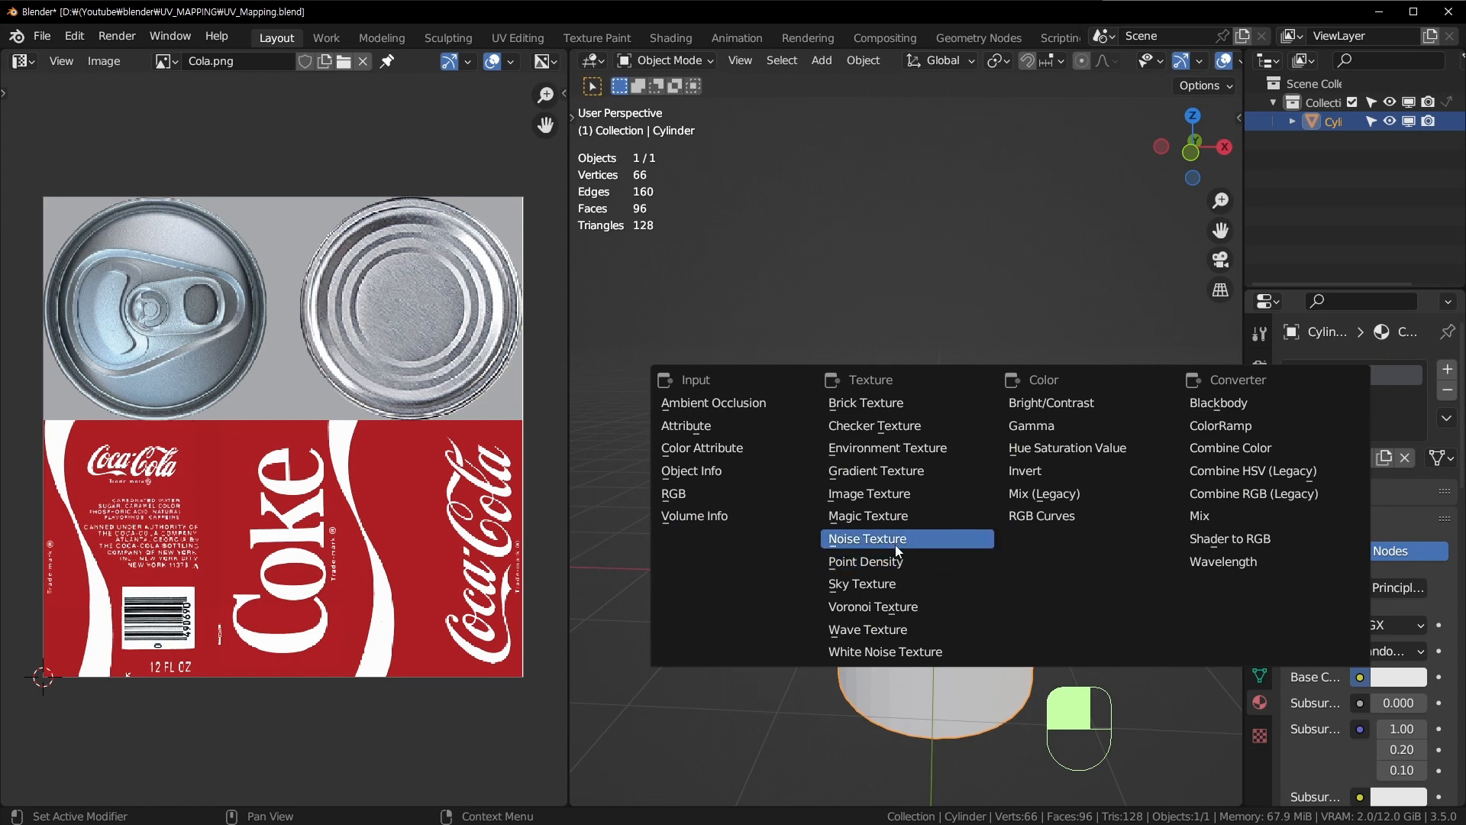
click(886, 492)
click(1317, 710)
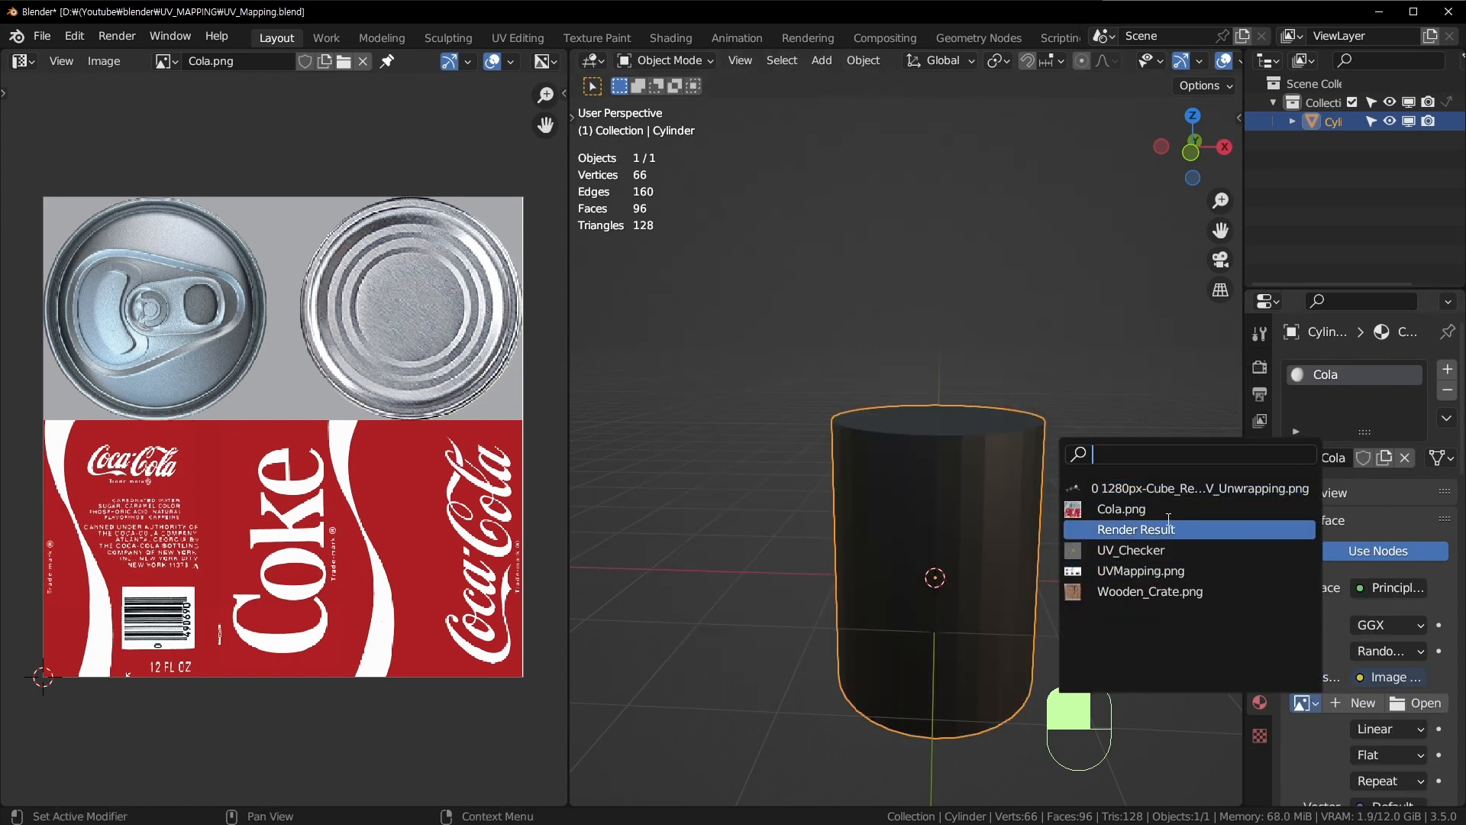
click(1142, 507)
Step: Shade the cylinder smooth with Auto Smooth enabled at a 60° angle
middle_drag(1019, 525, 855, 397)
click(863, 61)
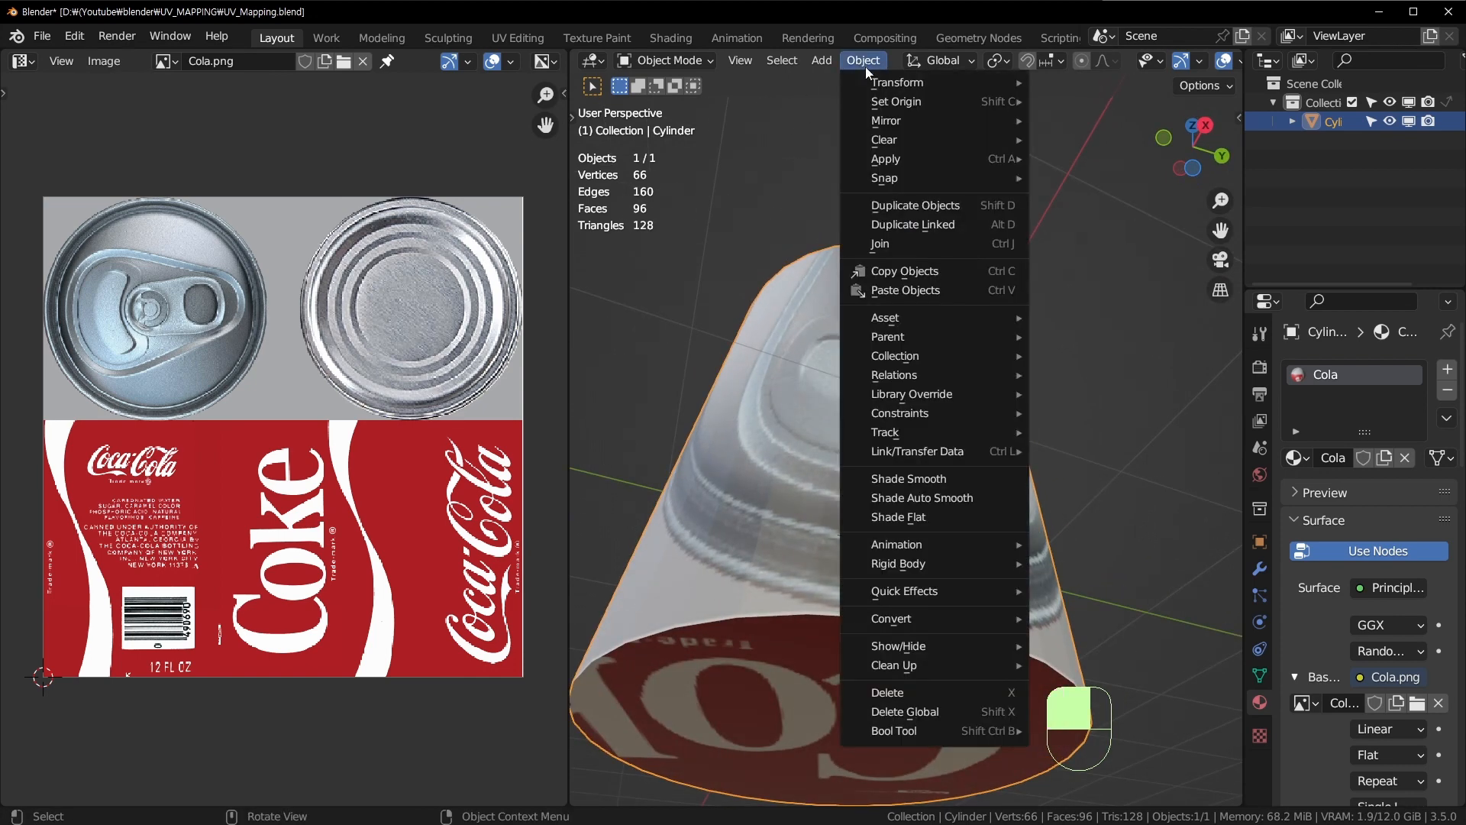
click(974, 481)
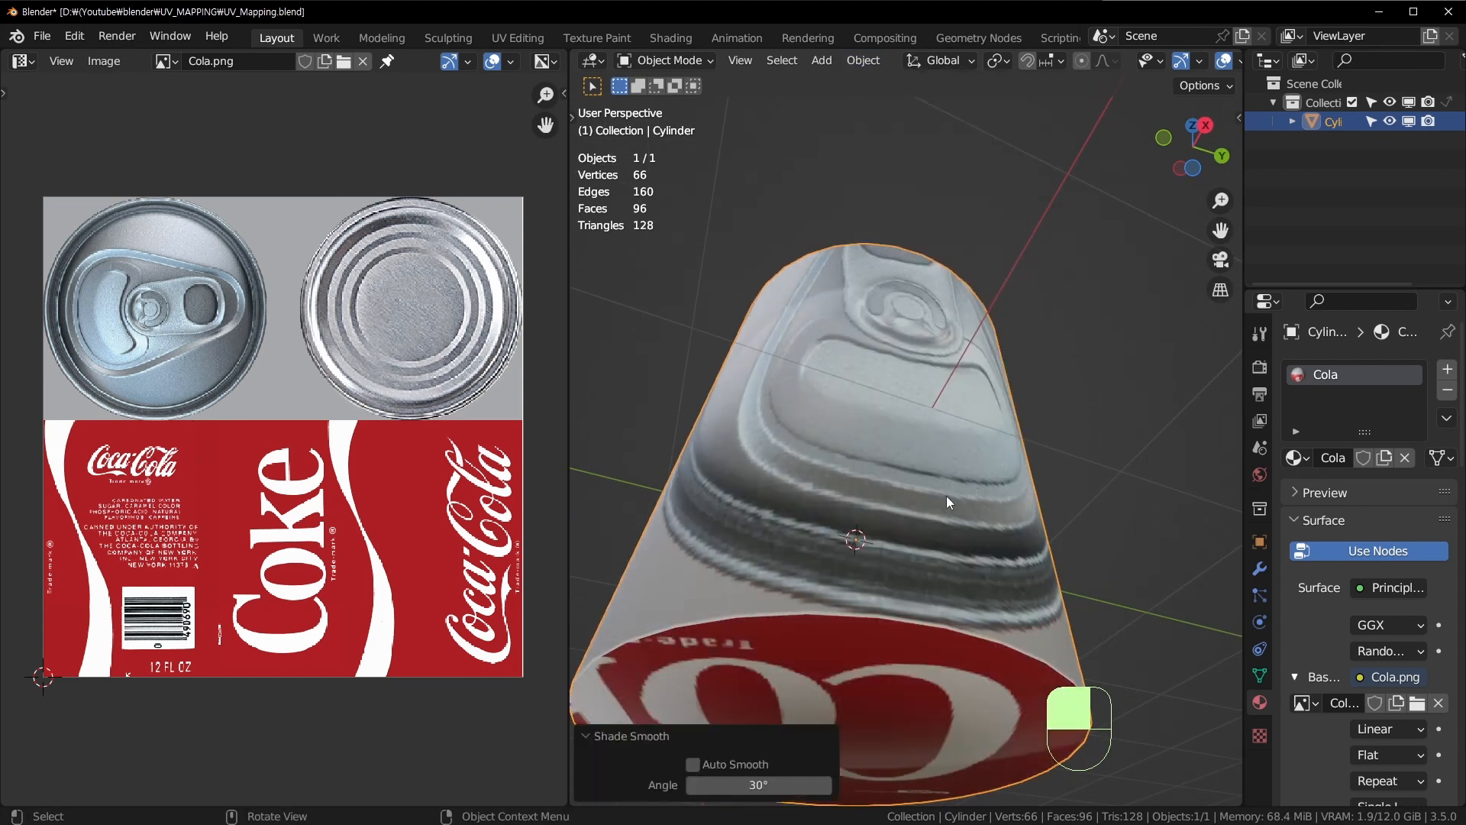
click(724, 784)
text(60)
key(Return)
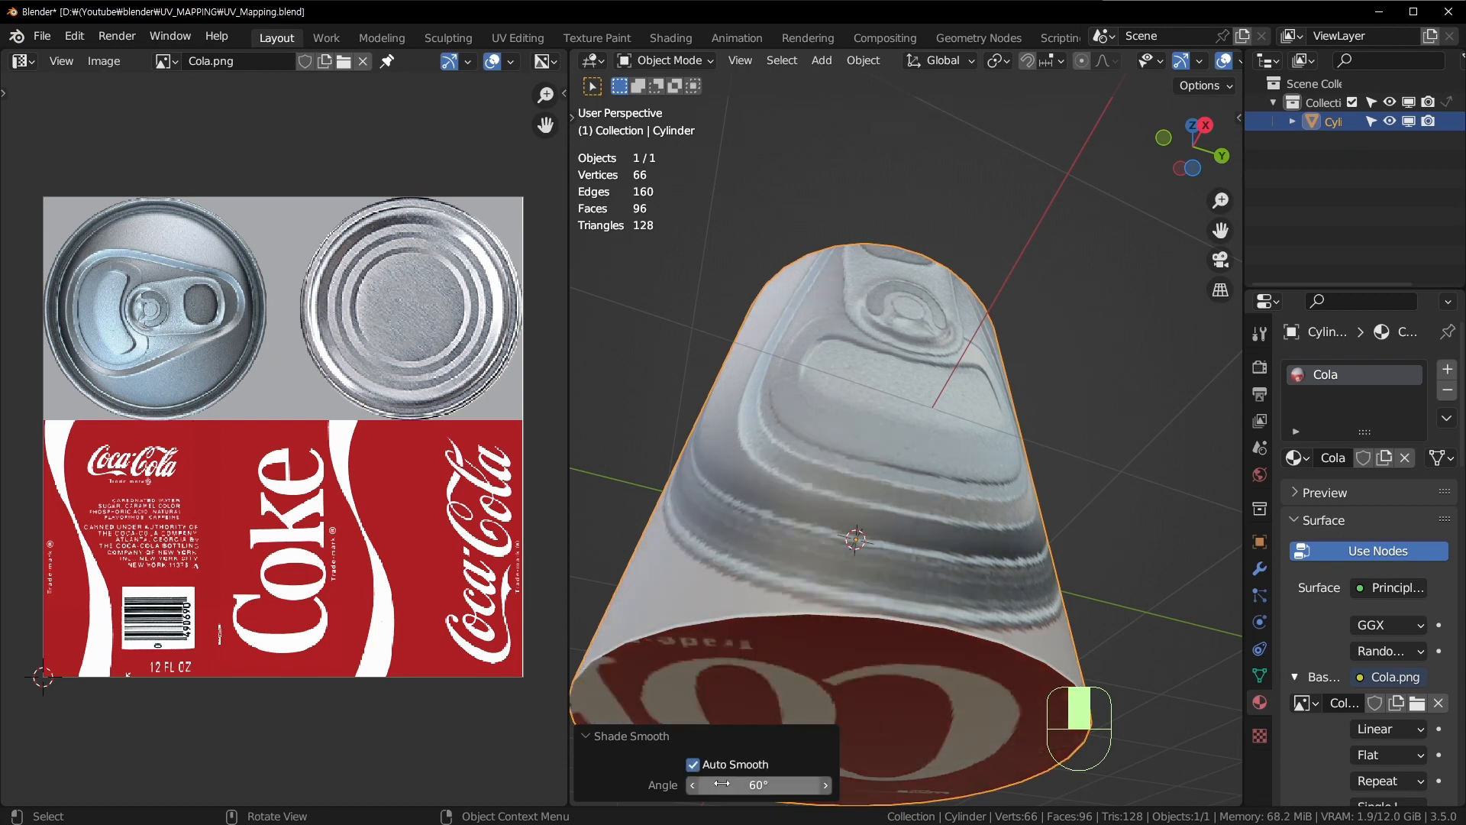
Step: Select all linked faces of the cylinder's top cap, with the linked selection delimited by UVs
middle_drag(972, 462, 931, 456)
key(Tab)
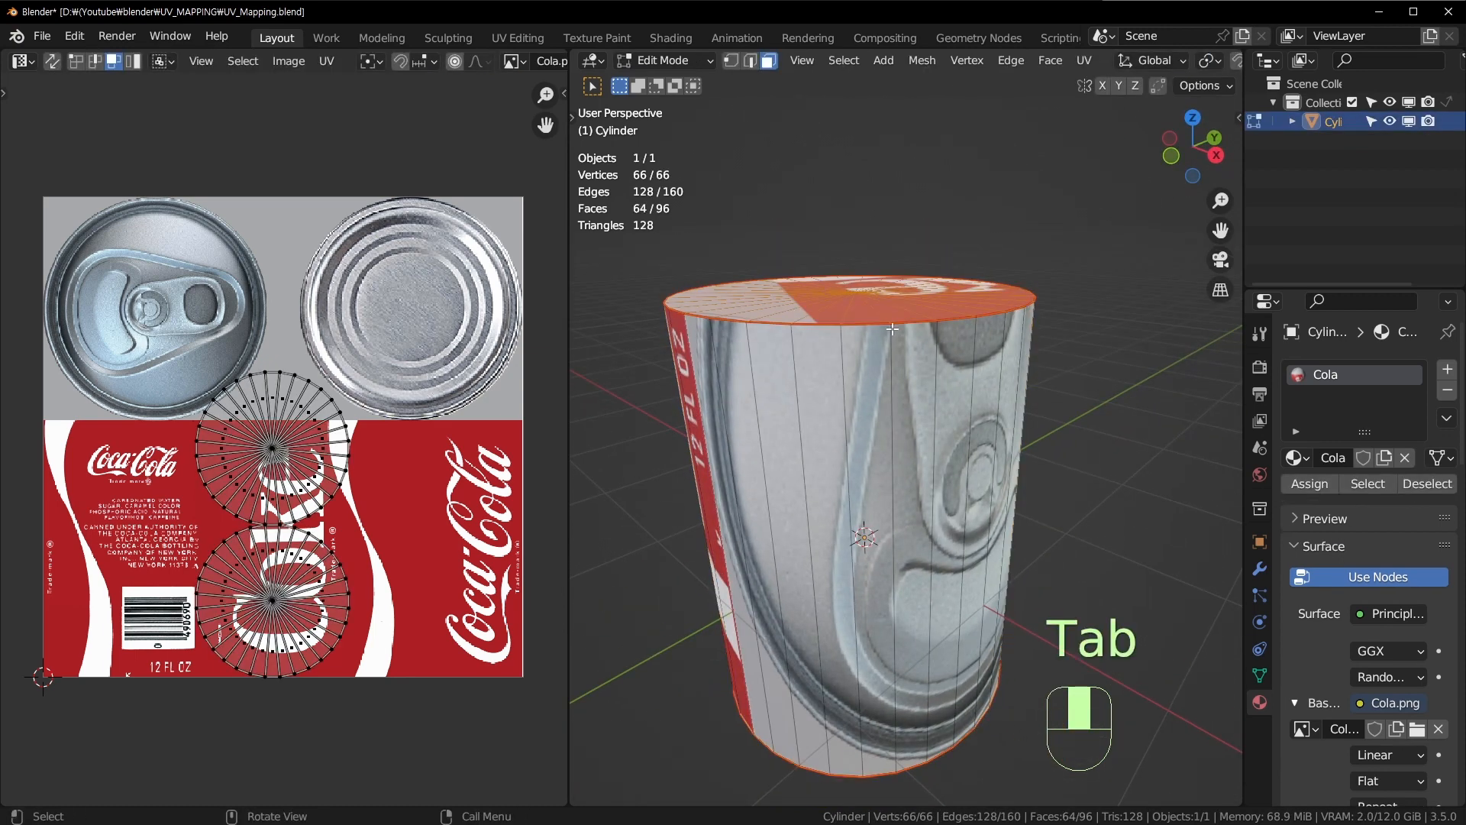
key(3)
click(833, 299)
middle_drag(857, 294, 846, 174)
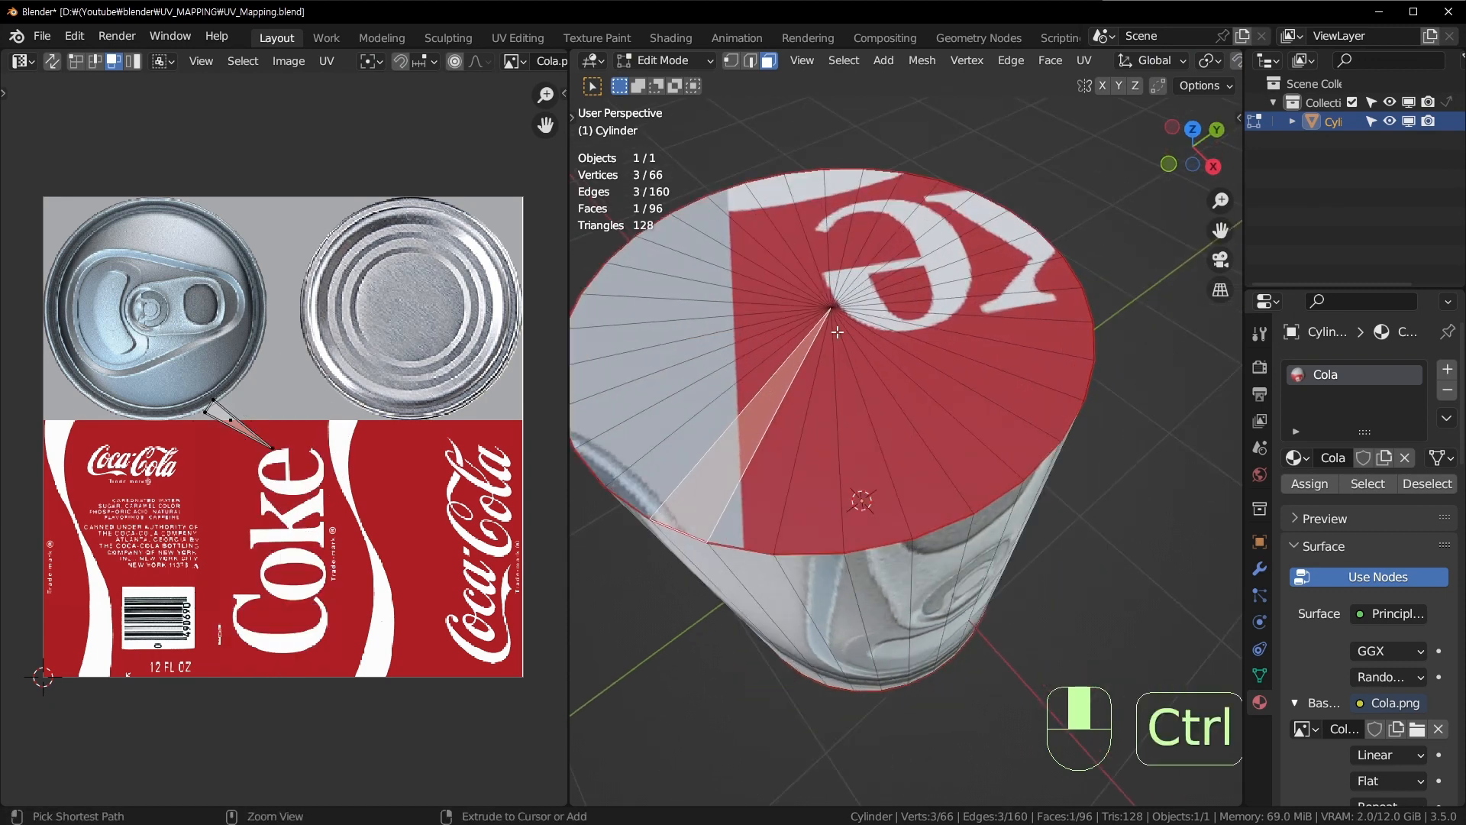
key(ctrl+l)
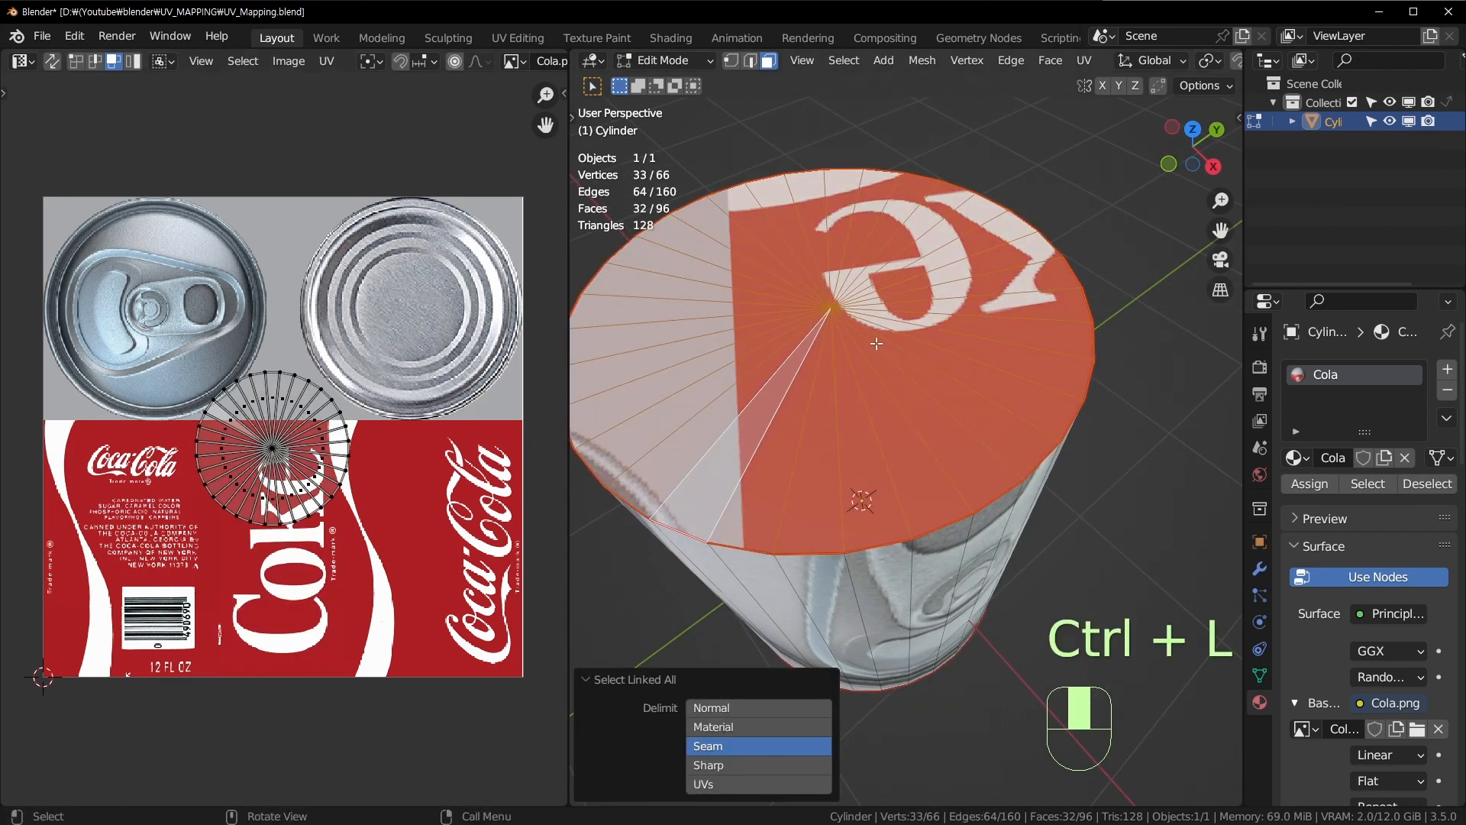
middle_drag(876, 344, 879, 260)
click(887, 475)
middle_drag(882, 481, 872, 535)
click(846, 301)
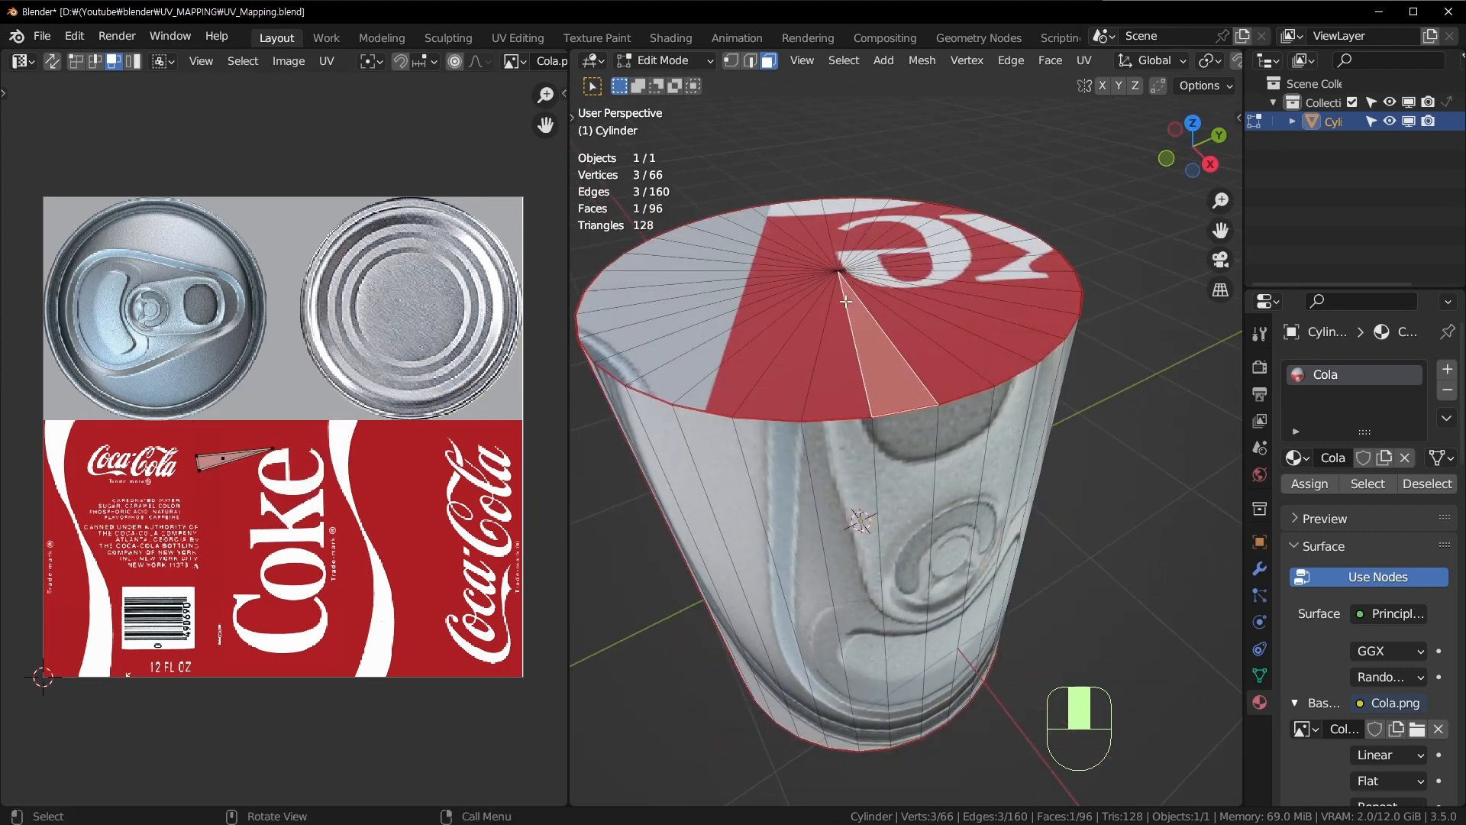
key(ctrl+l)
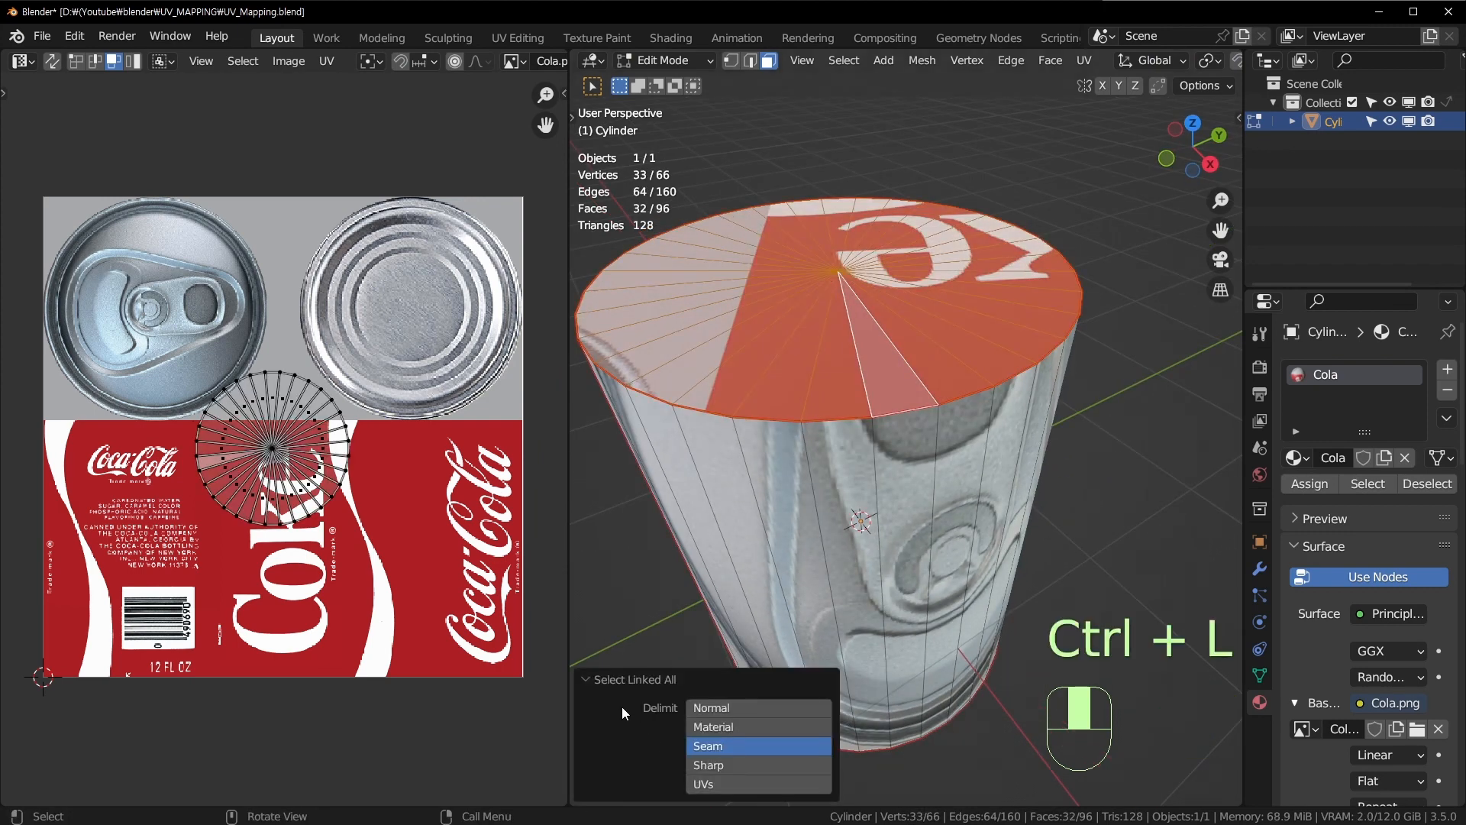
click(710, 785)
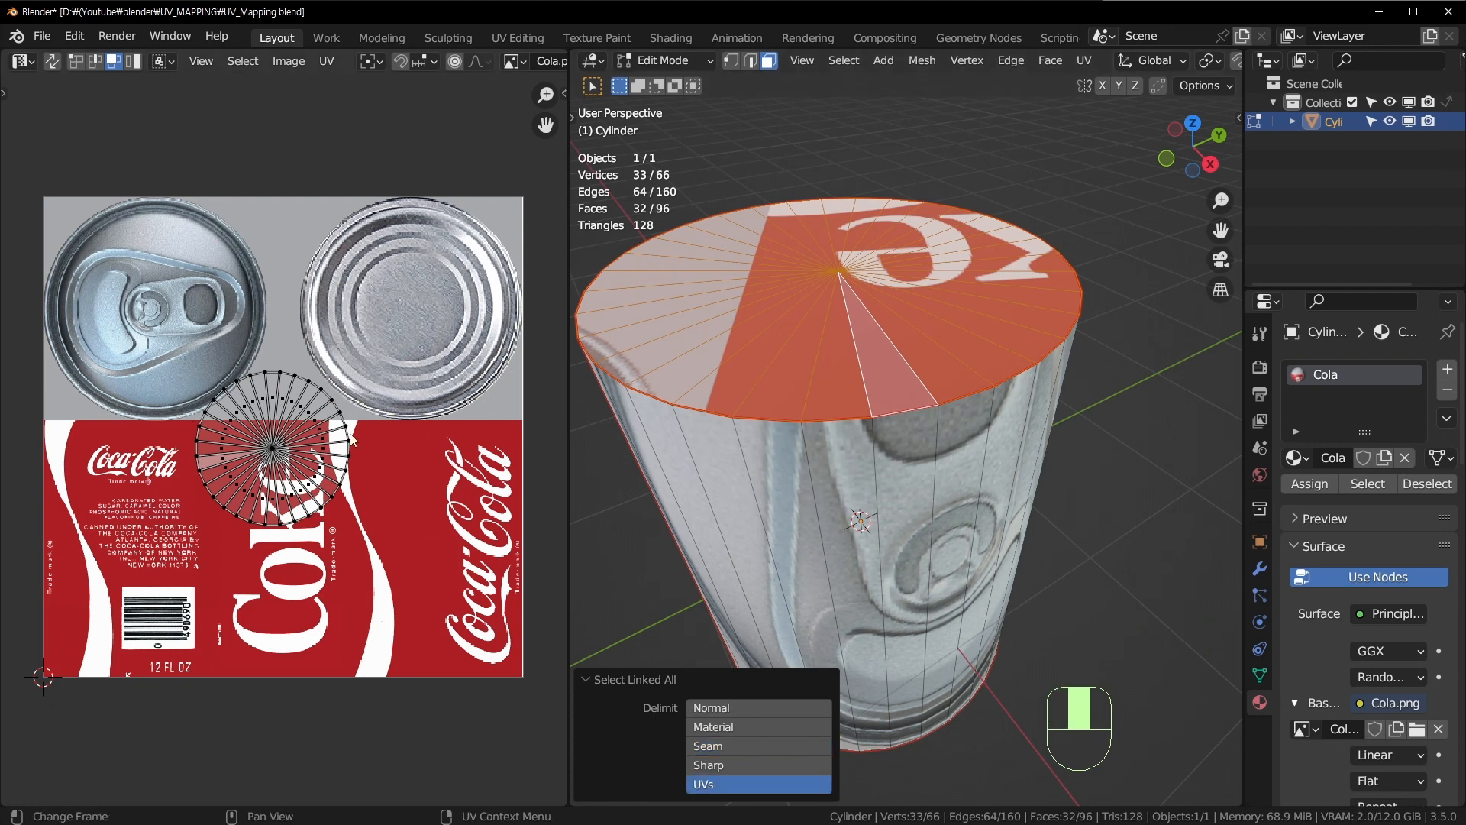
Step: Select the top cap's UV island and move it onto the can lid image with the pull tab
key(a)
click(317, 431)
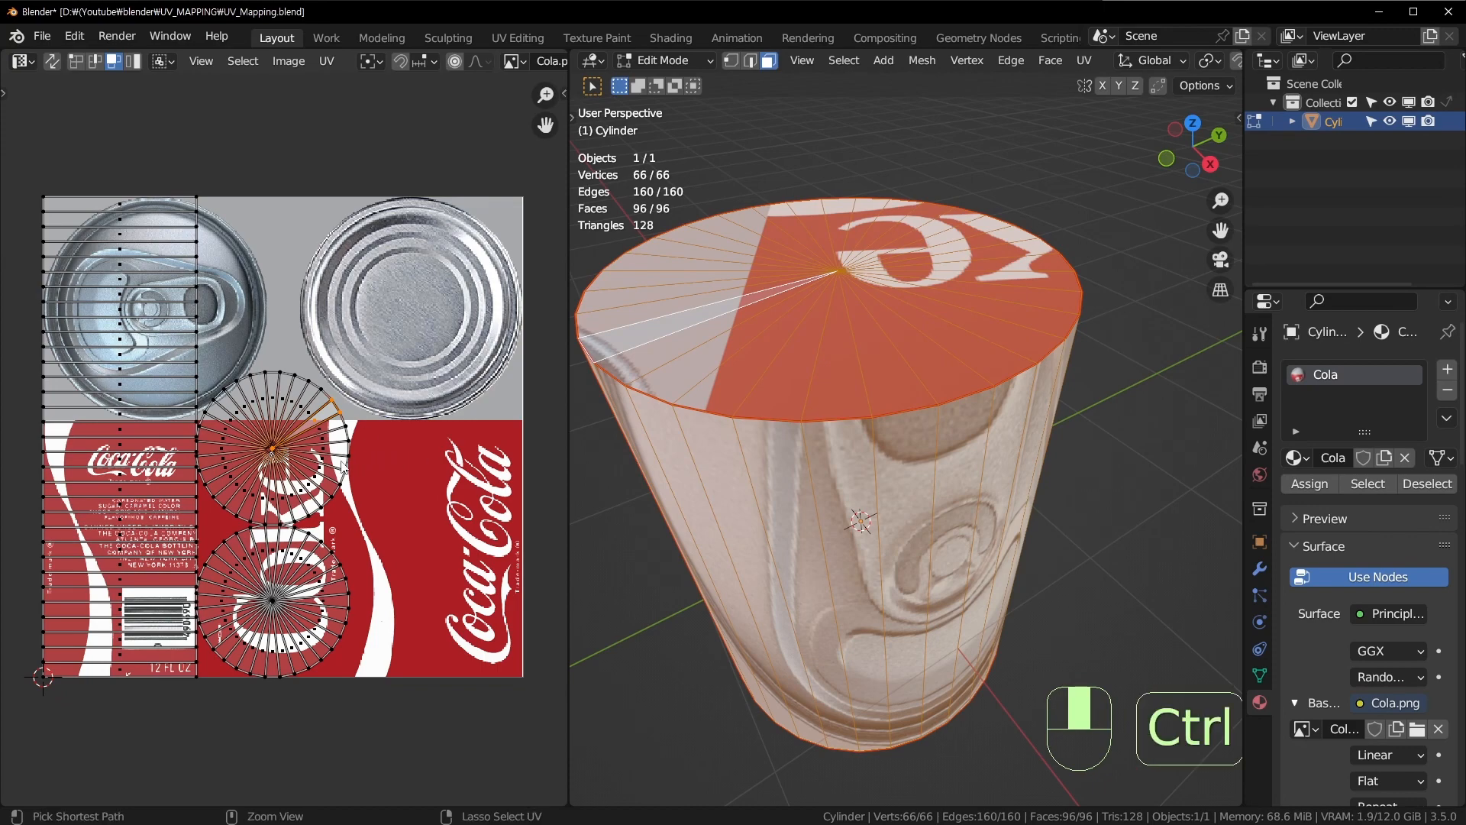
key(ctrl+l)
scroll(376, 463, up, 2)
key(g)
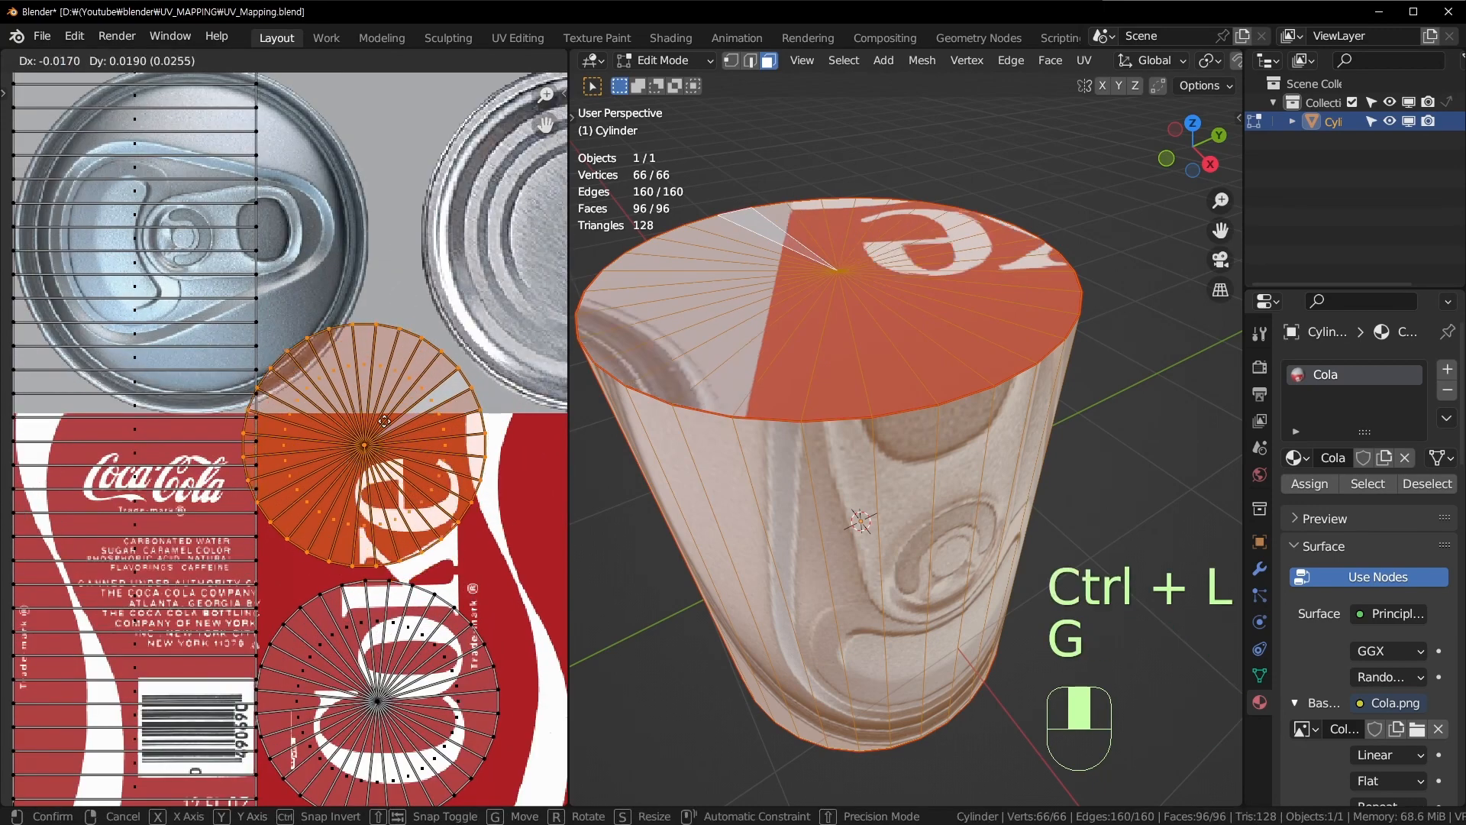
click(195, 259)
middle_drag(236, 249, 332, 423)
scroll(331, 423, up, 1)
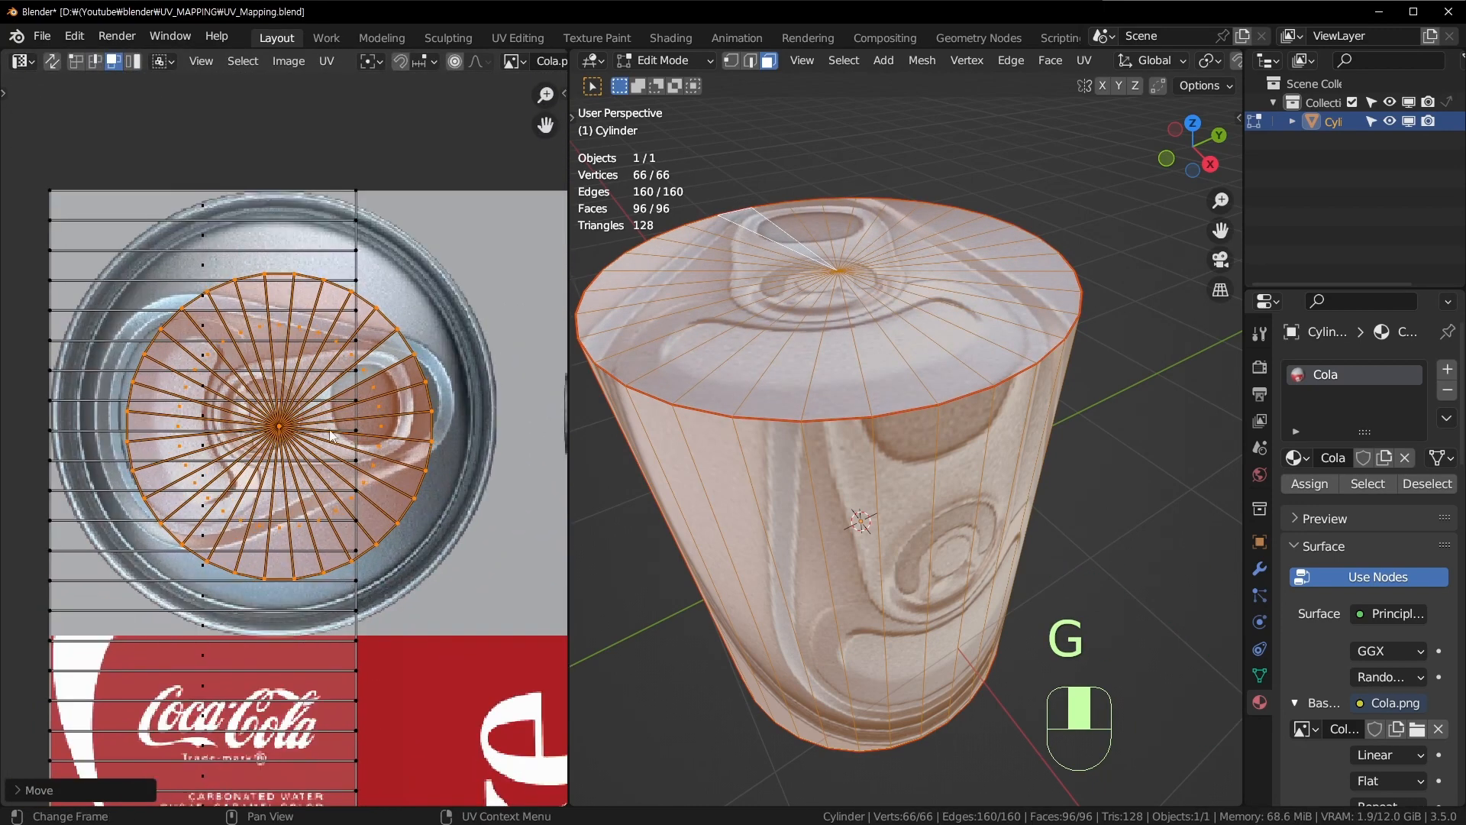
key(g)
click(322, 382)
Step: Select the linked top cap faces, then scale up and center their UV island on the can lid image
click(920, 344)
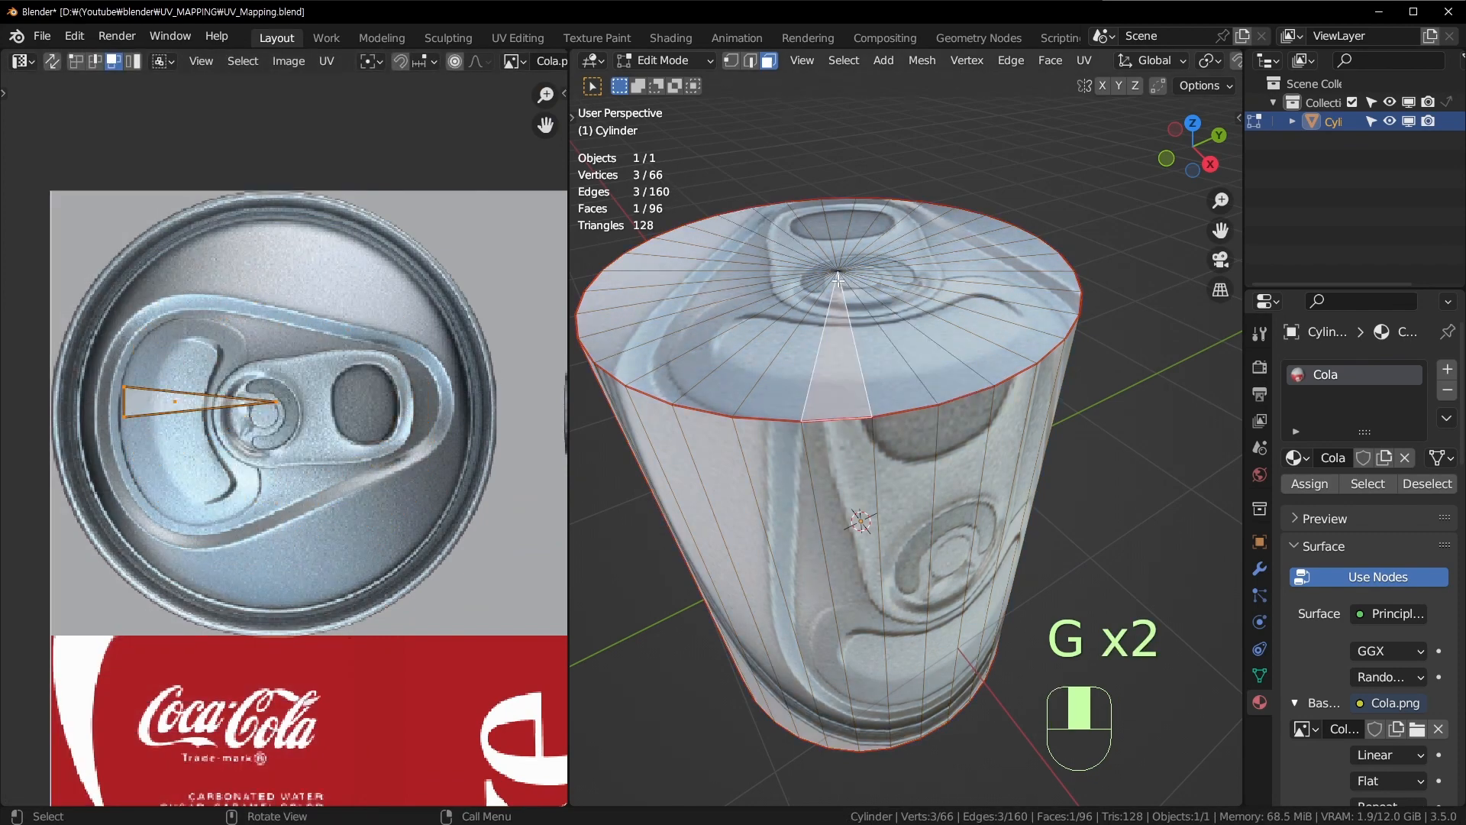
key(ctrl+l)
middle_drag(308, 421, 295, 420)
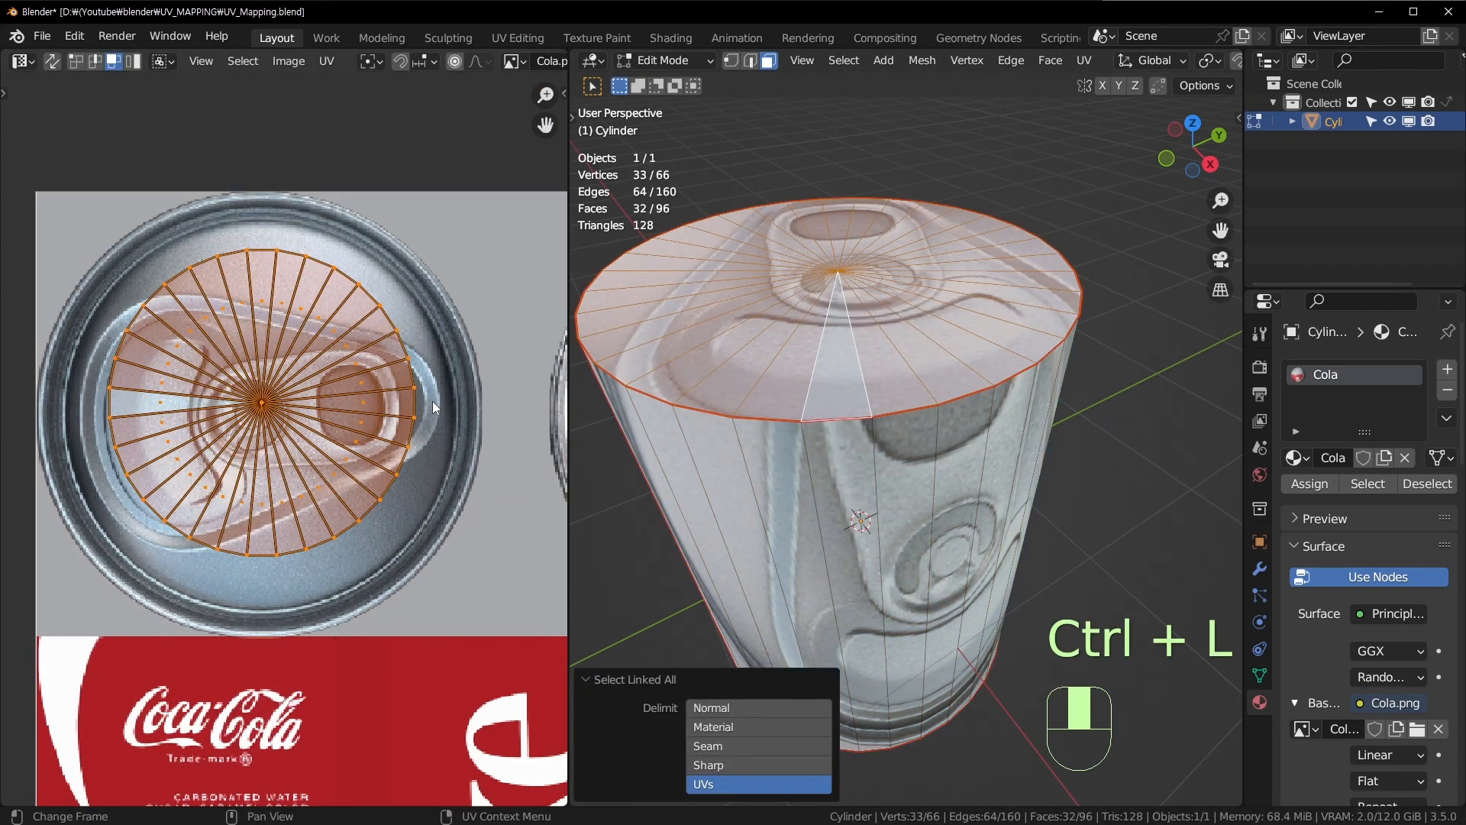
key(s)
key(g)
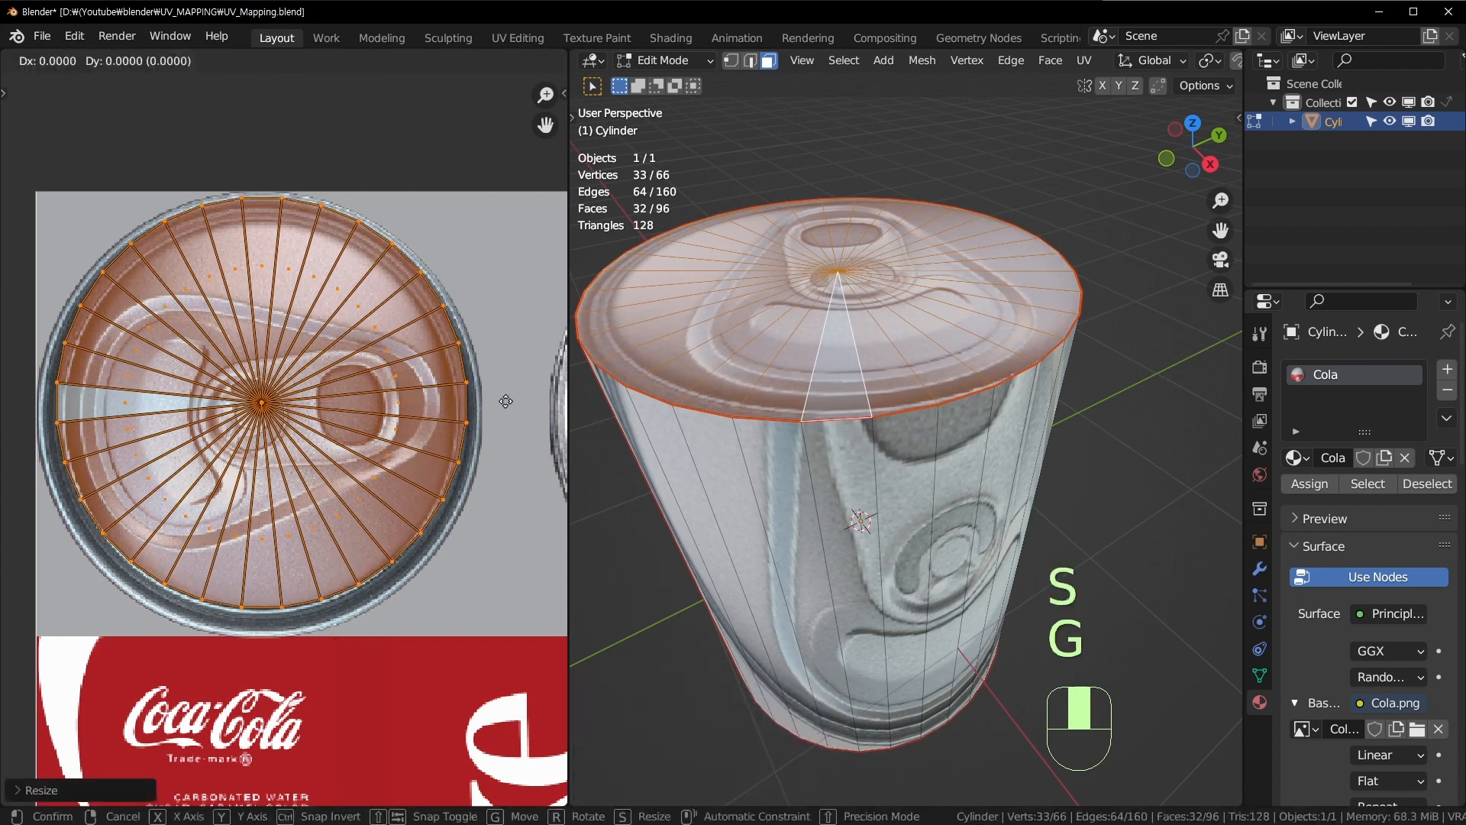
key(g)
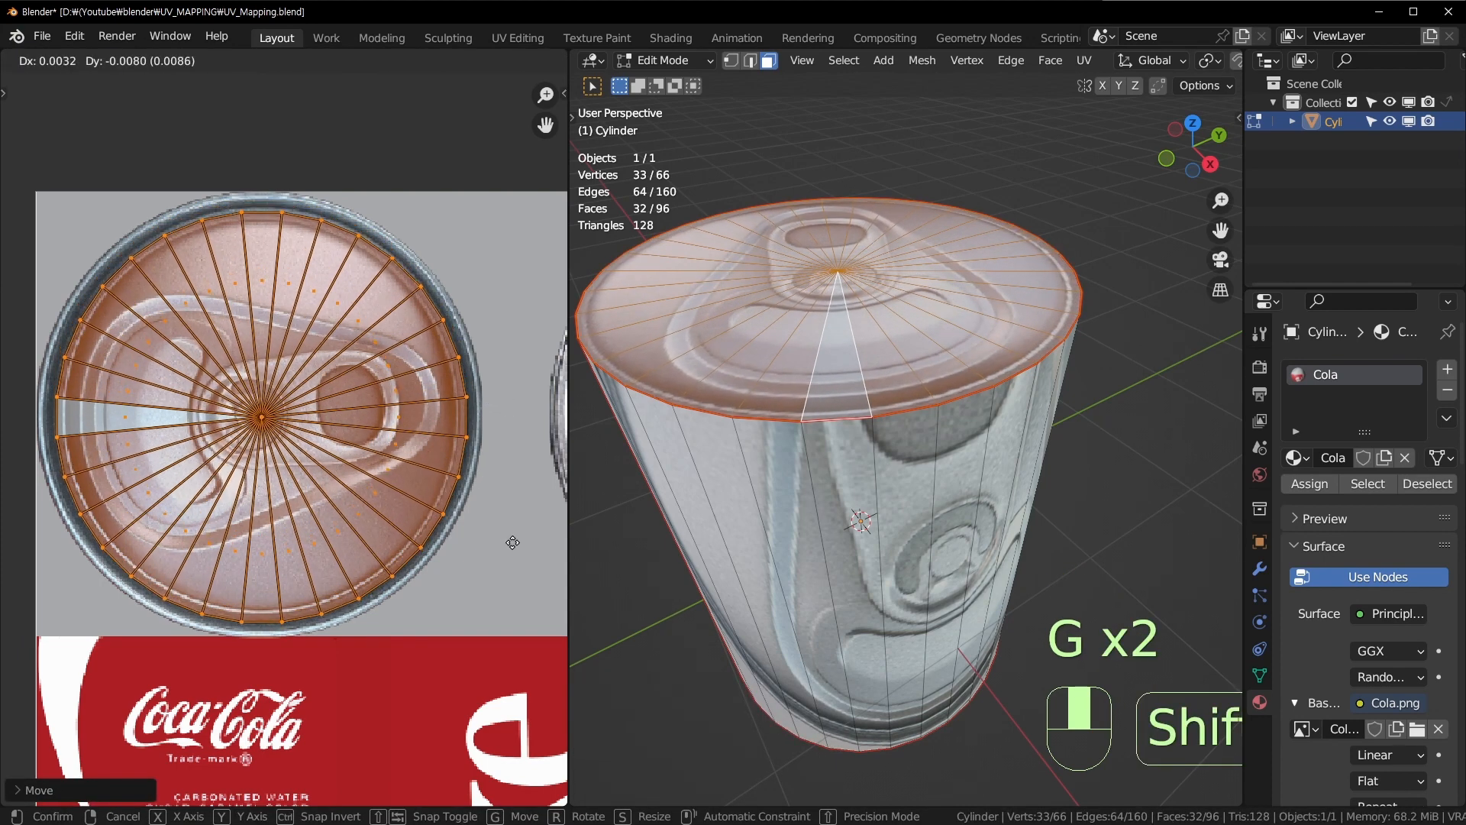
key(s)
click(507, 518)
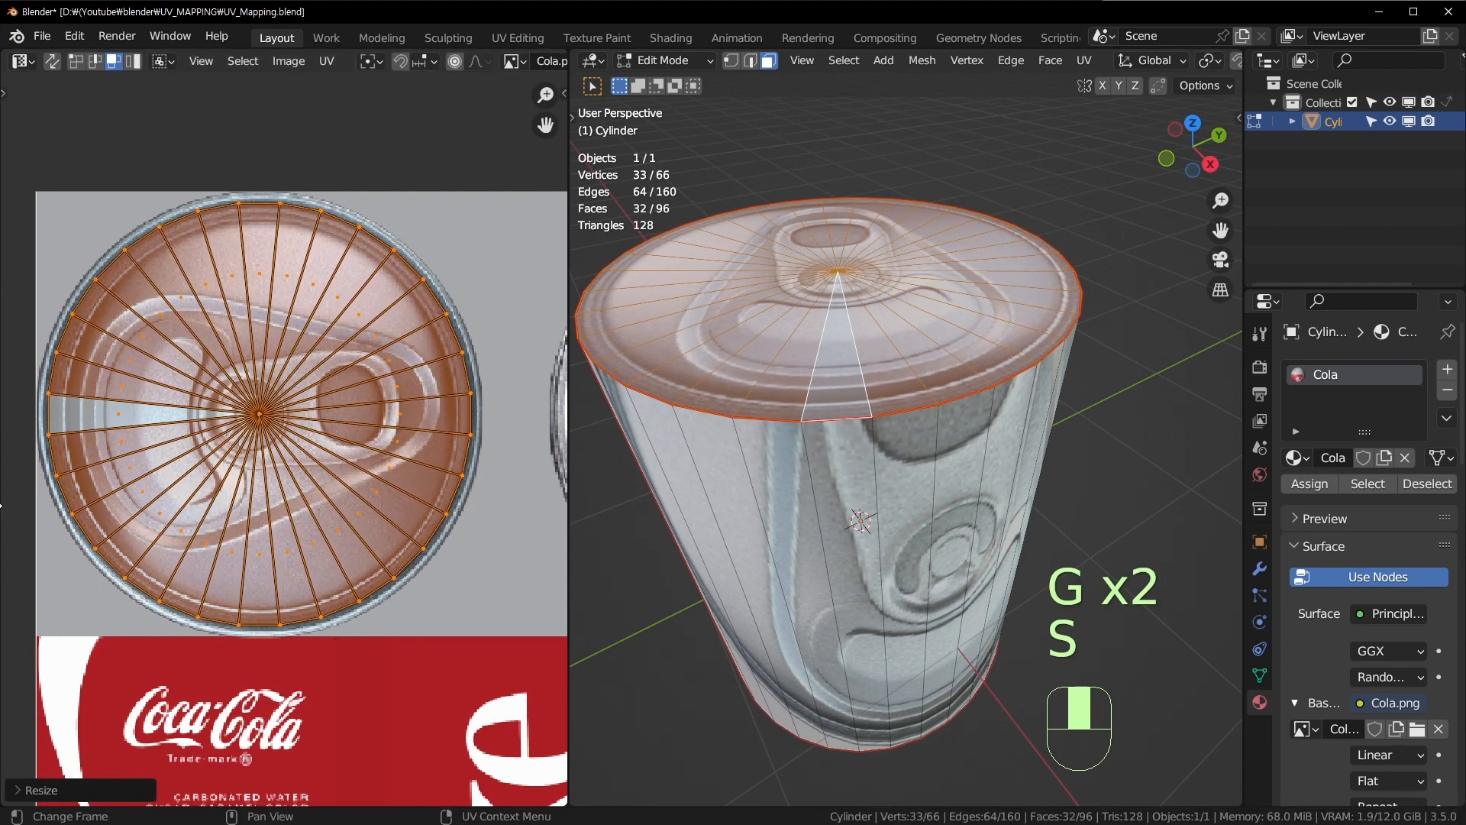
Step: Rotate the top cap's UV island to turn the lid image on the can, and scale it by about 1.034 to meet the rim
key(r)
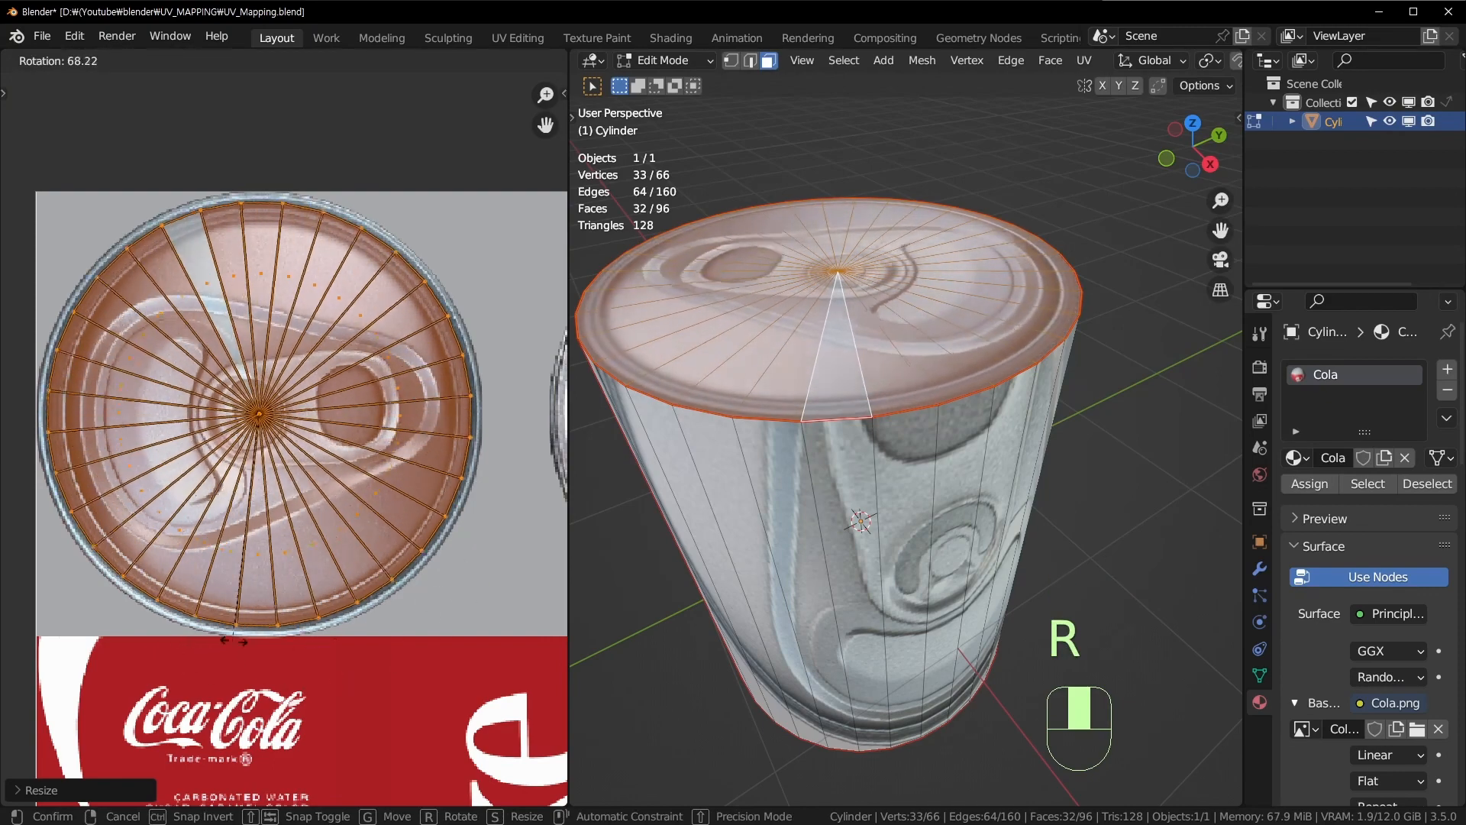
click(346, 578)
shift+middle_drag(478, 473, 475, 443)
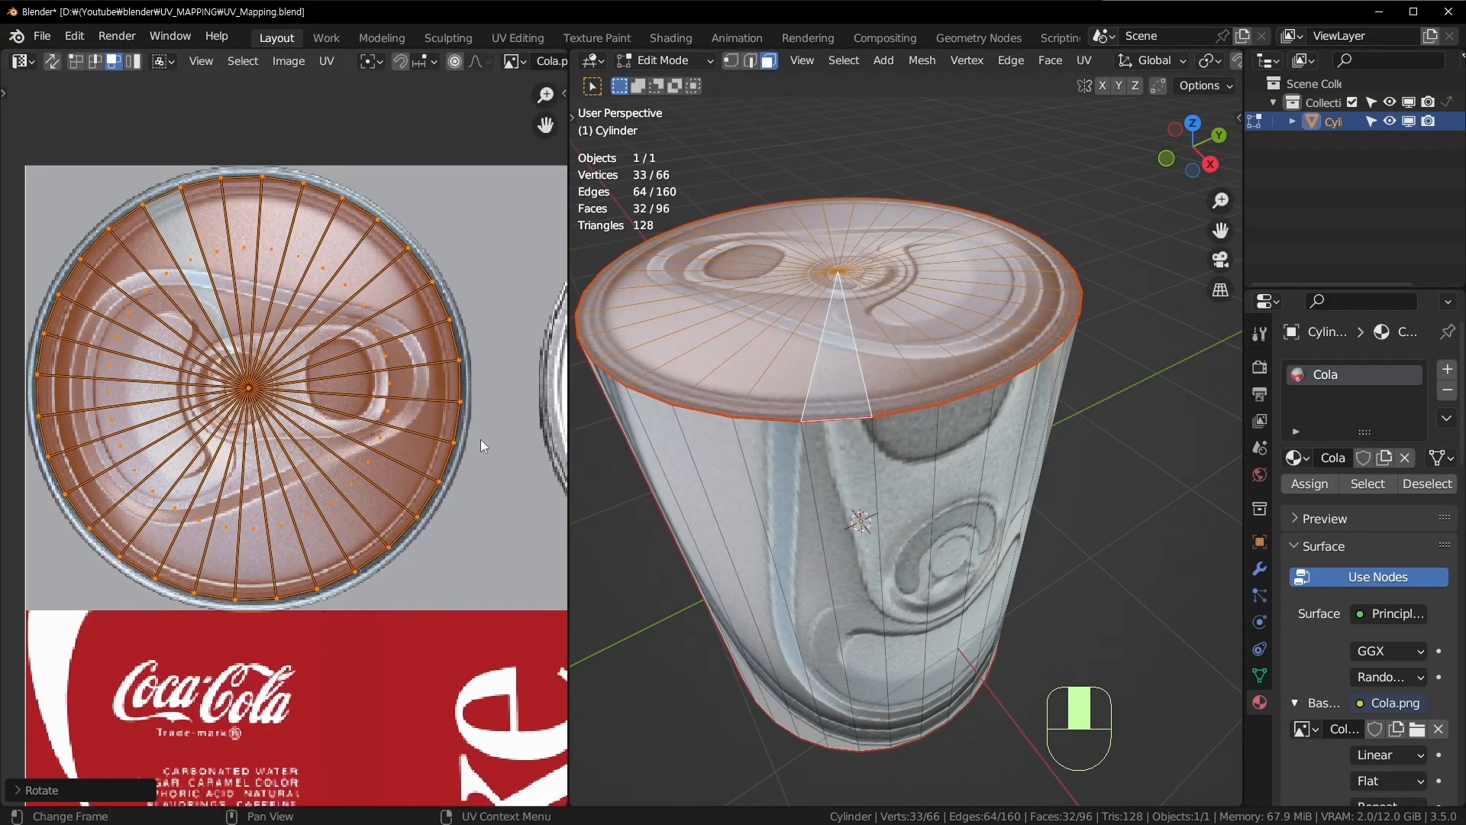
key(s)
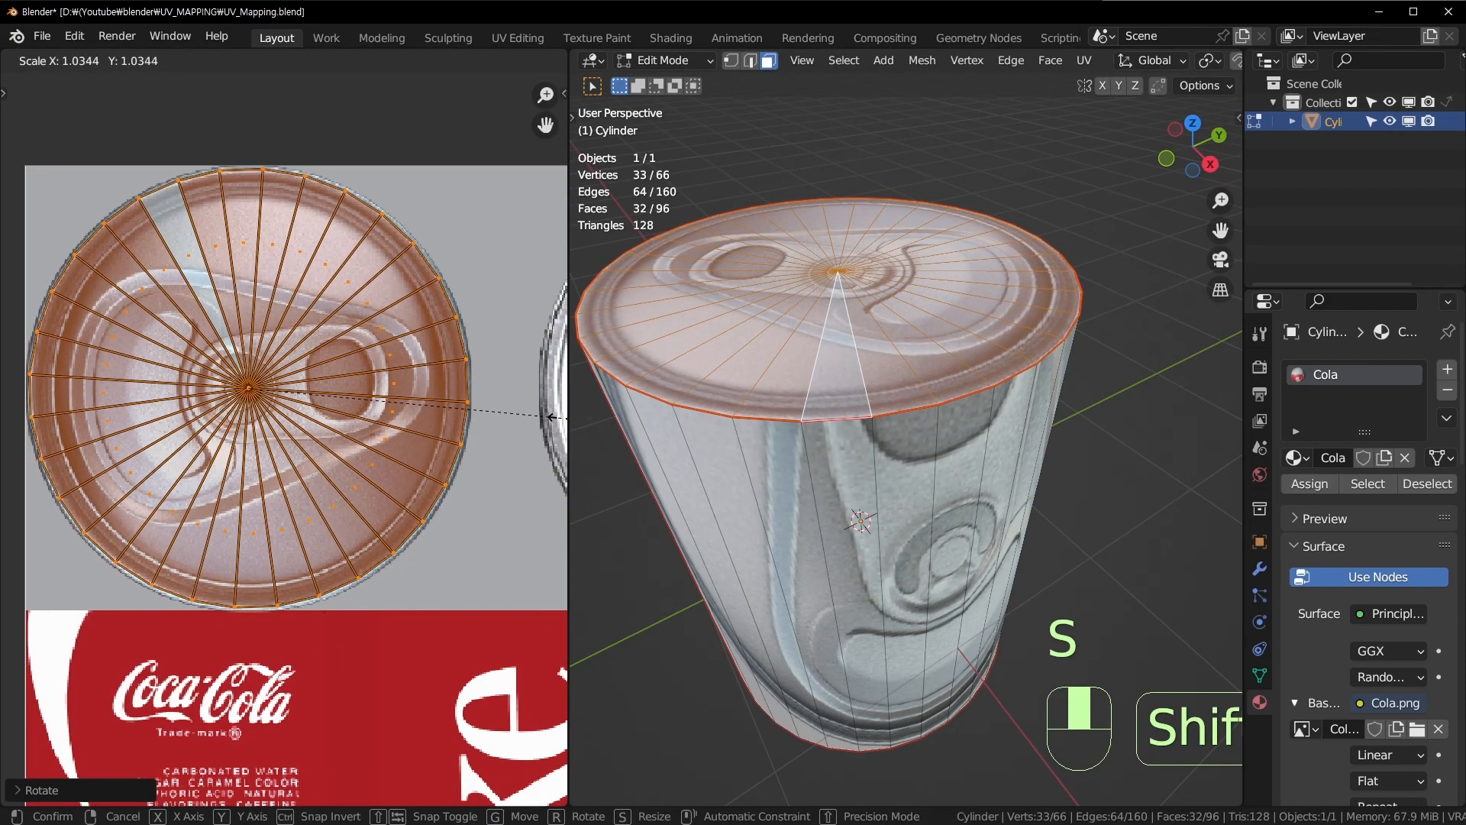
click(551, 416)
middle_drag(859, 408, 840, 456)
scroll(840, 456, down, 4)
middle_drag(871, 574, 832, 504)
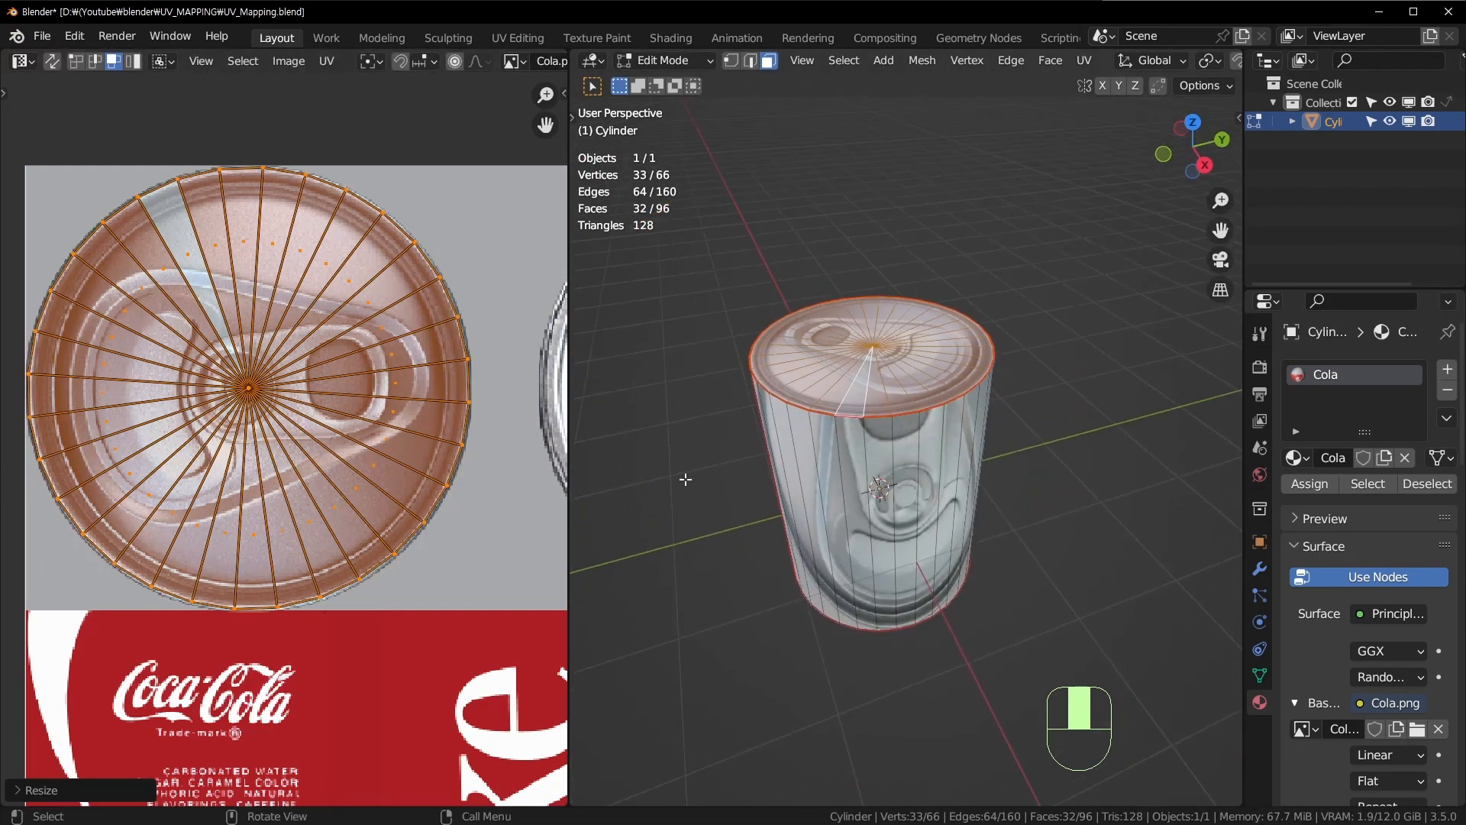
Step: Select the bottom cap's UV island and move it onto the ringed can bottom image
shift+middle_drag(479, 454, 150, 301)
middle_drag(857, 635, 905, 472)
click(899, 481)
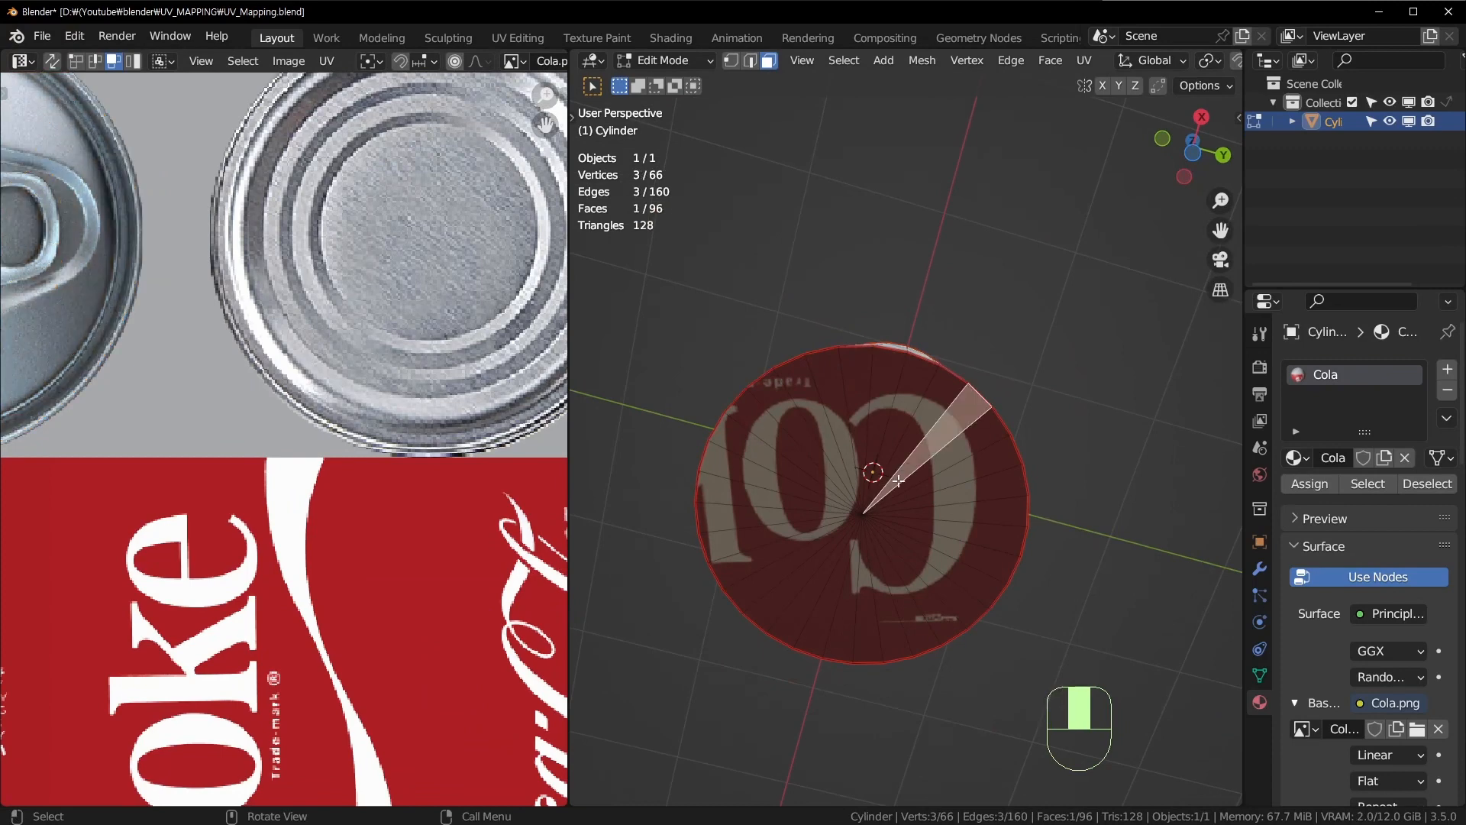
scroll(319, 488, down, 3)
key(ctrl+l)
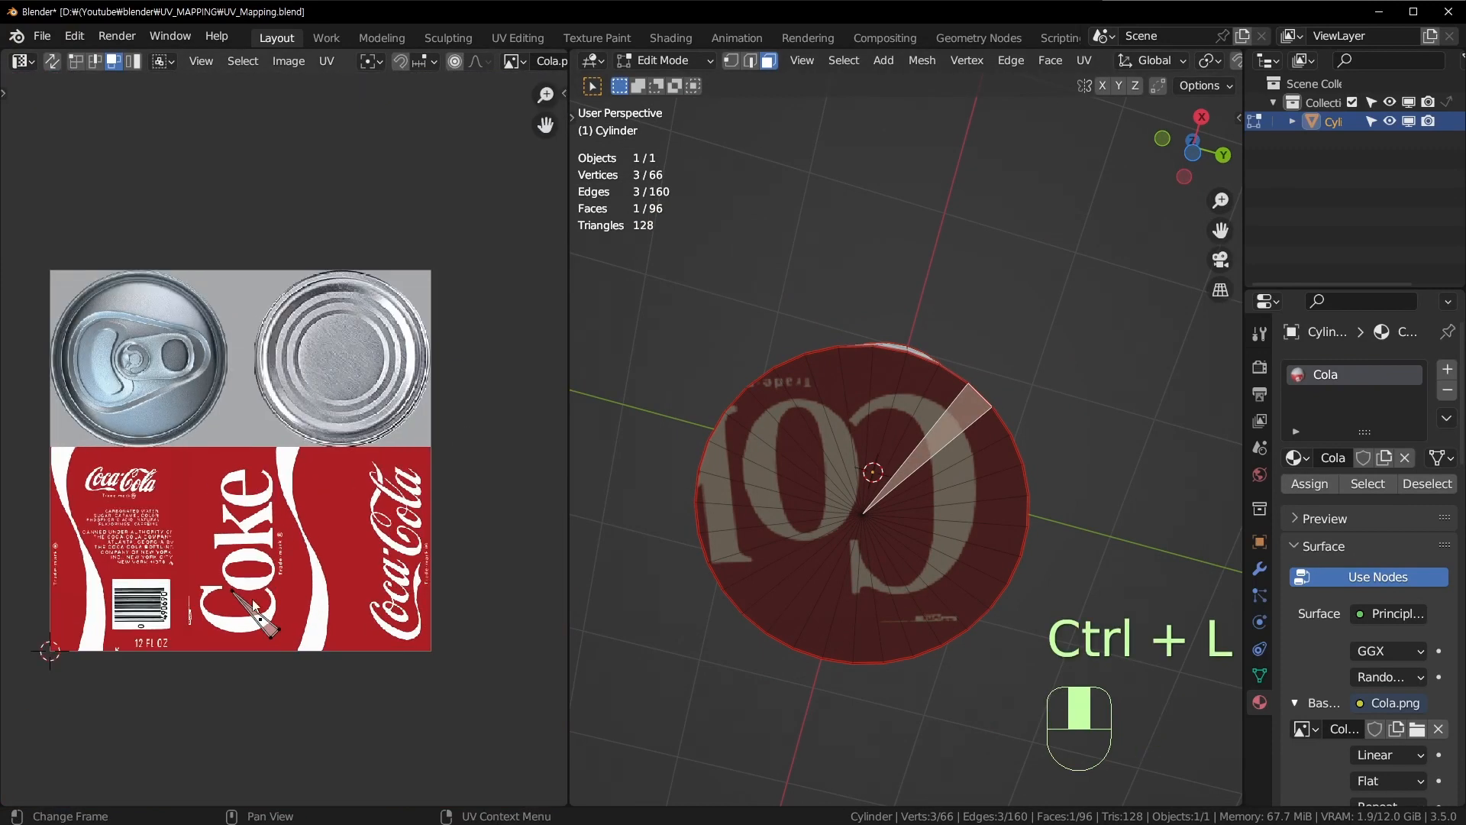
key(a)
key(ctrl+l)
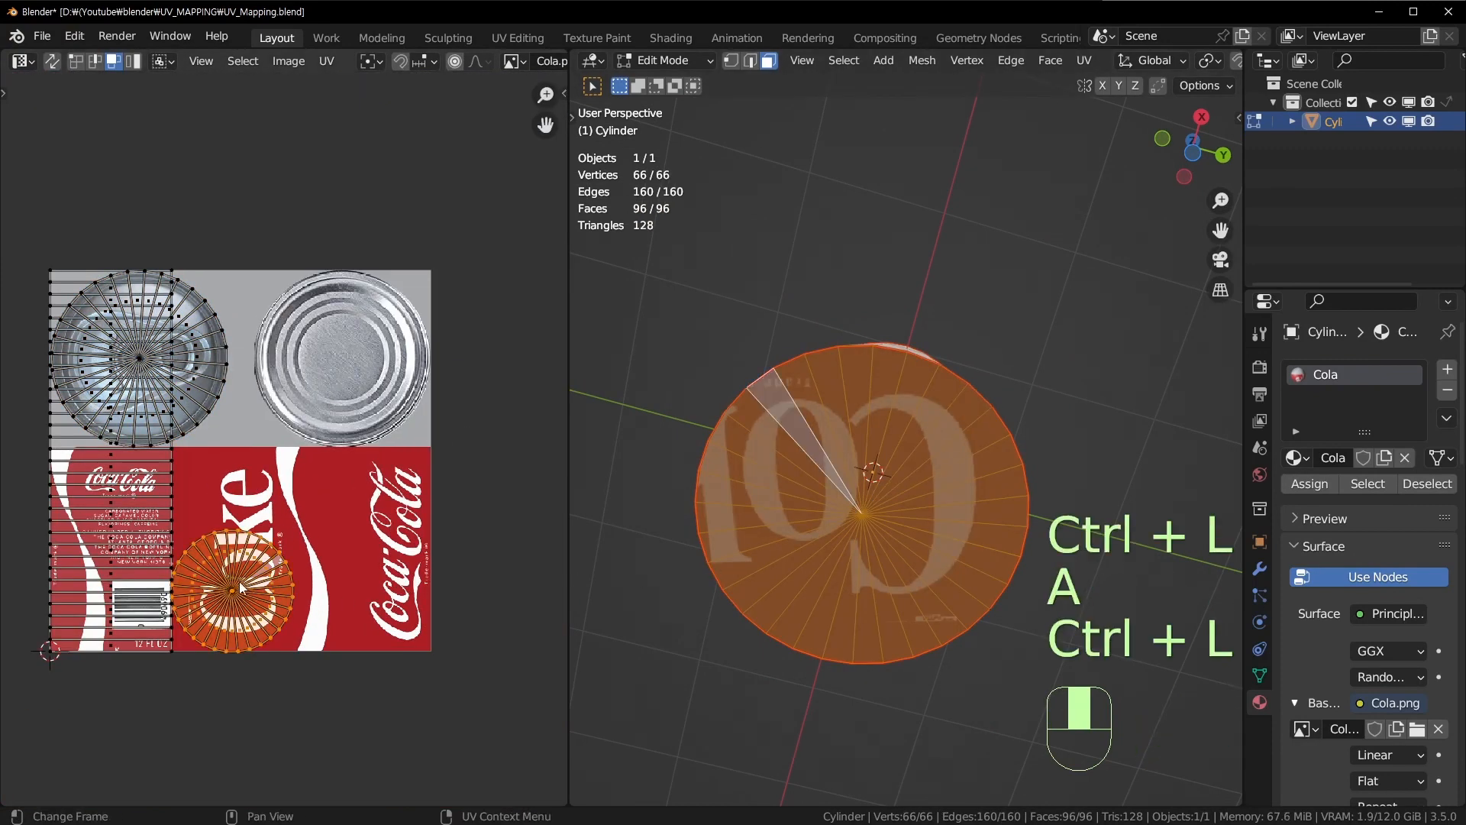
key(g)
click(363, 331)
scroll(364, 332, up, 5)
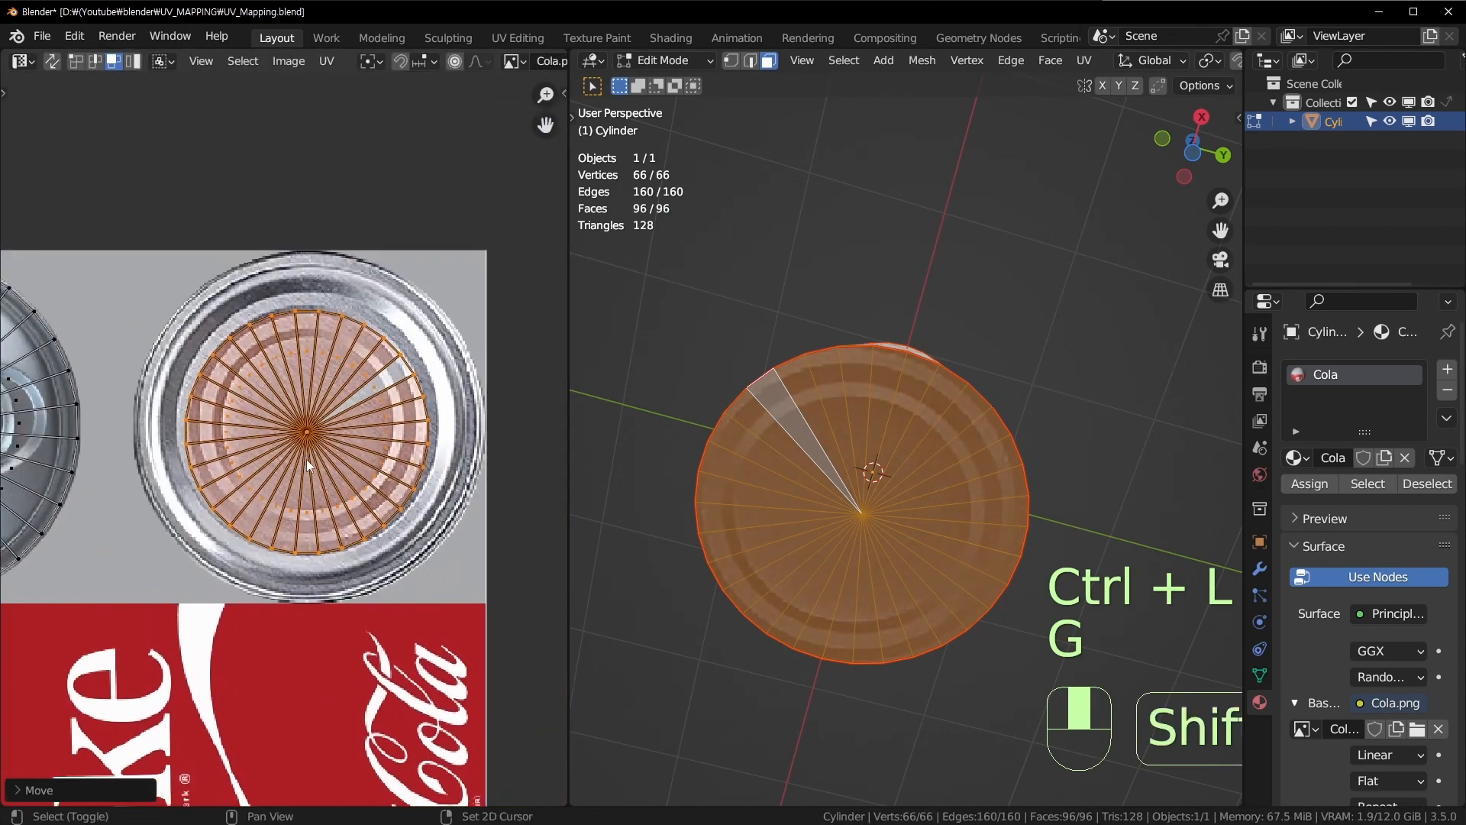
Step: Scale and center the bottom cap's UV island to fit the outer rim of the can bottom image
key(s)
click(439, 410)
key(g)
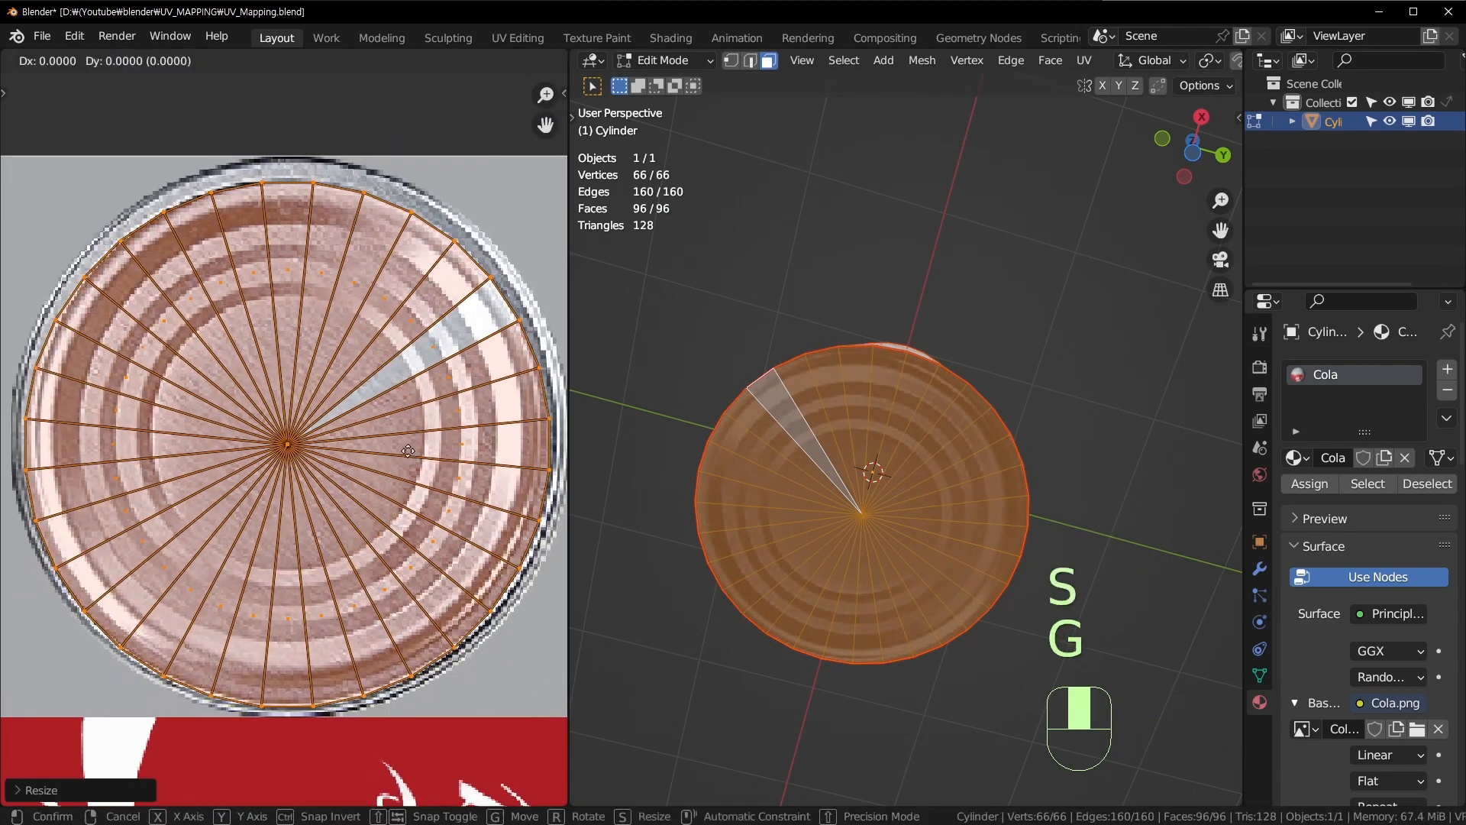
key(shift)
key(s)
key(g)
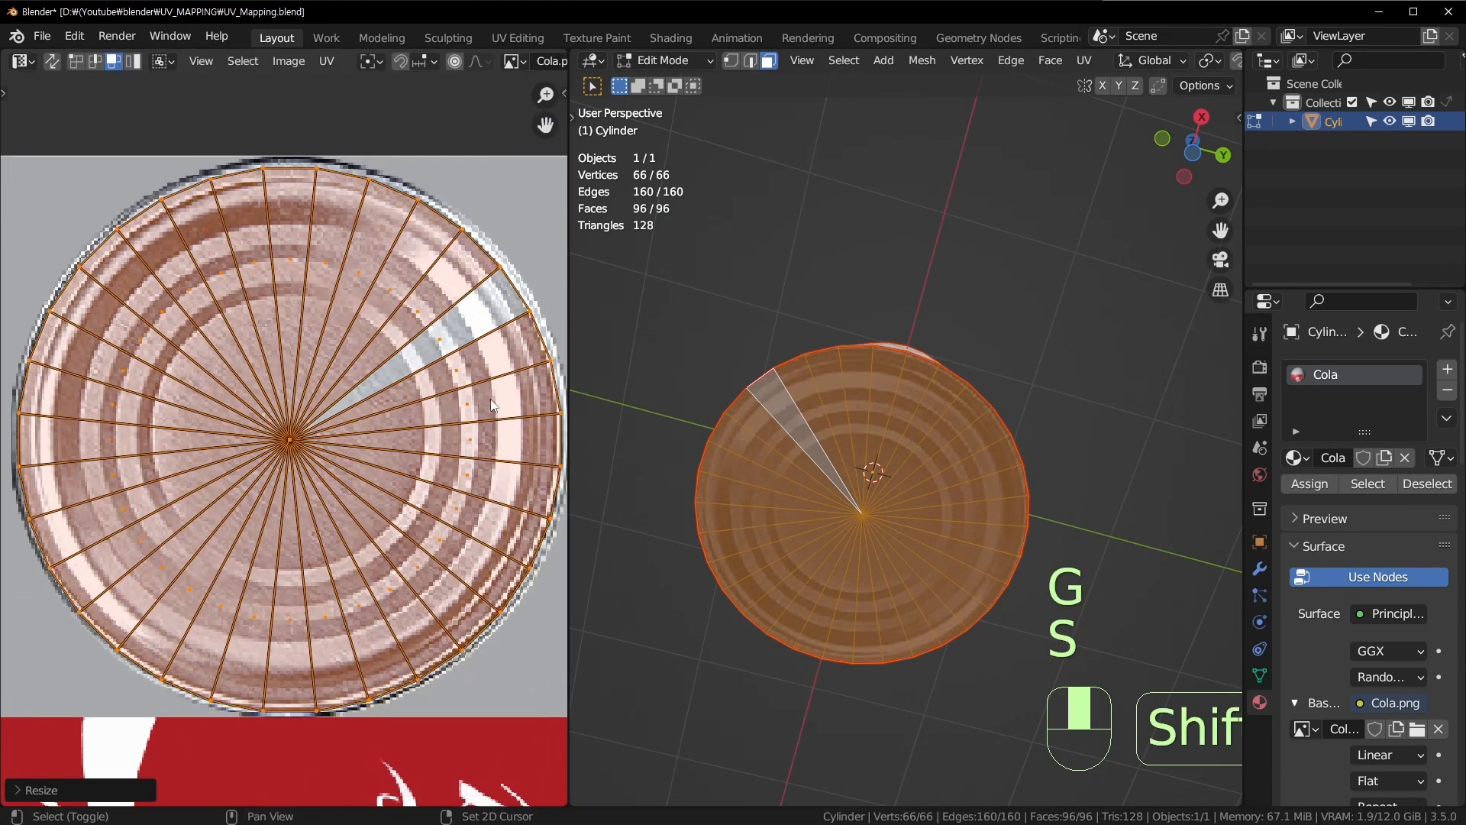
key(s)
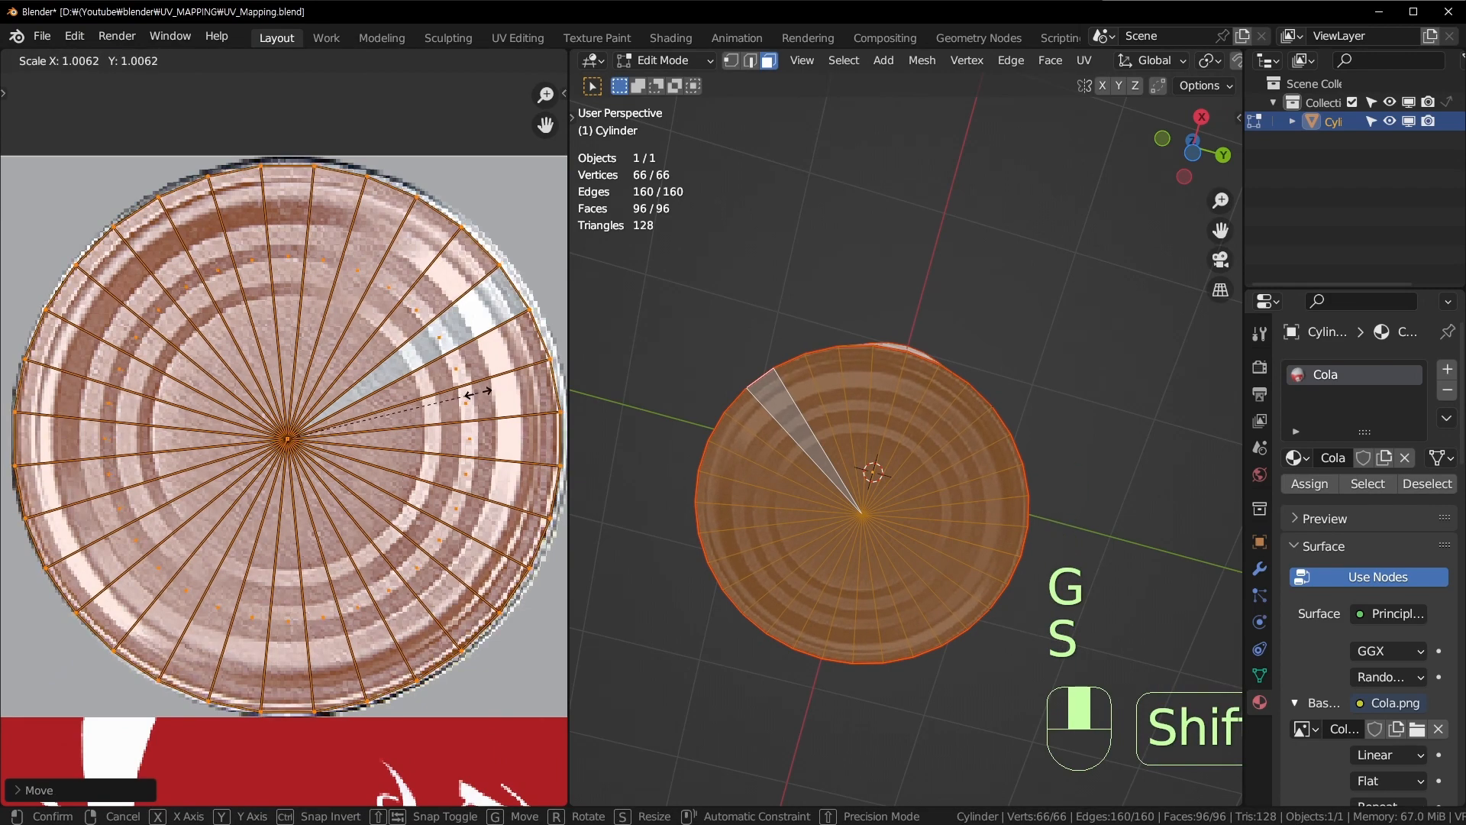
click(478, 393)
key(g)
click(479, 393)
key(s)
click(493, 388)
key(Tab)
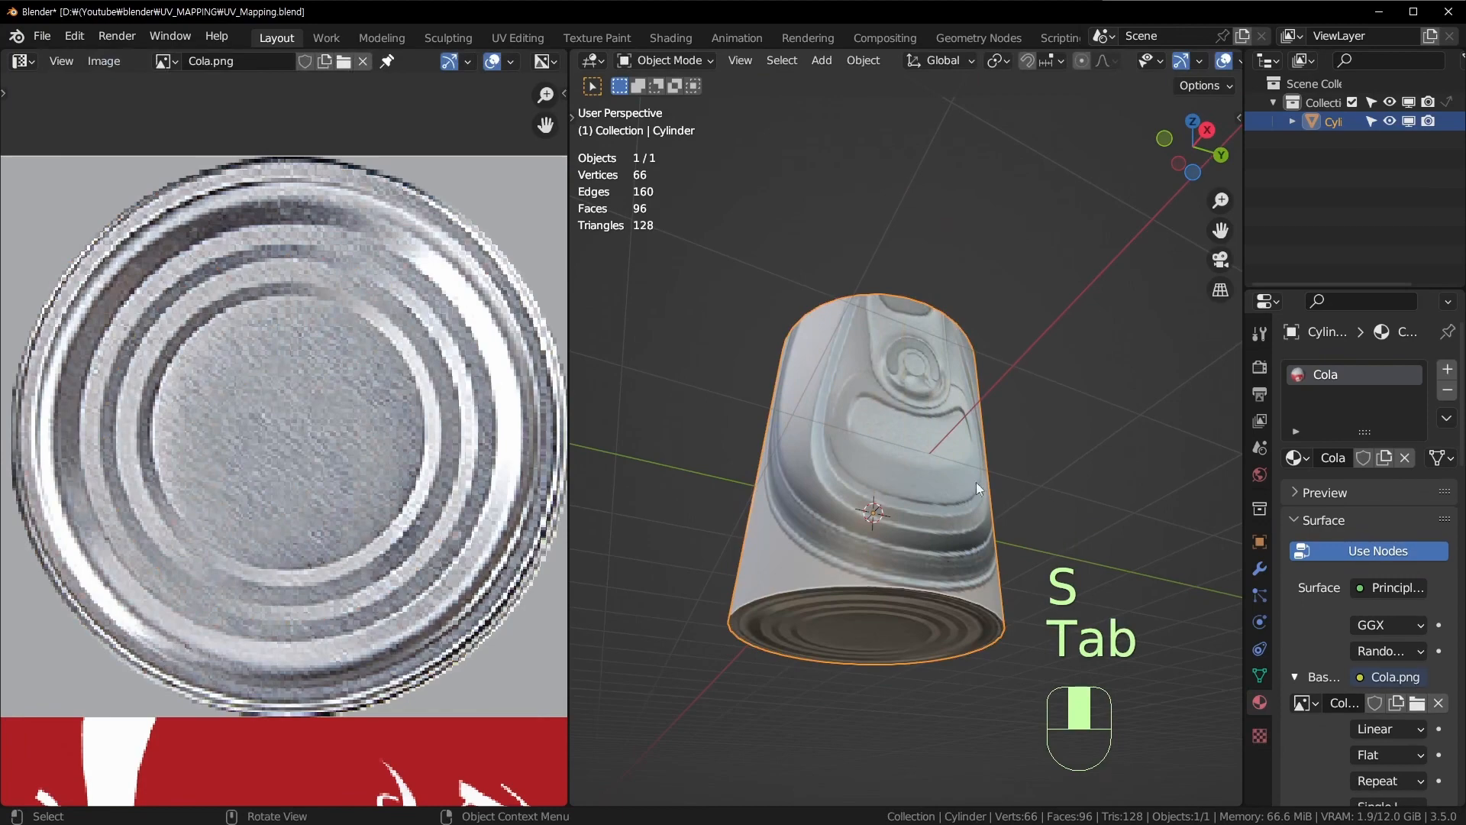
middle_drag(914, 707, 901, 725)
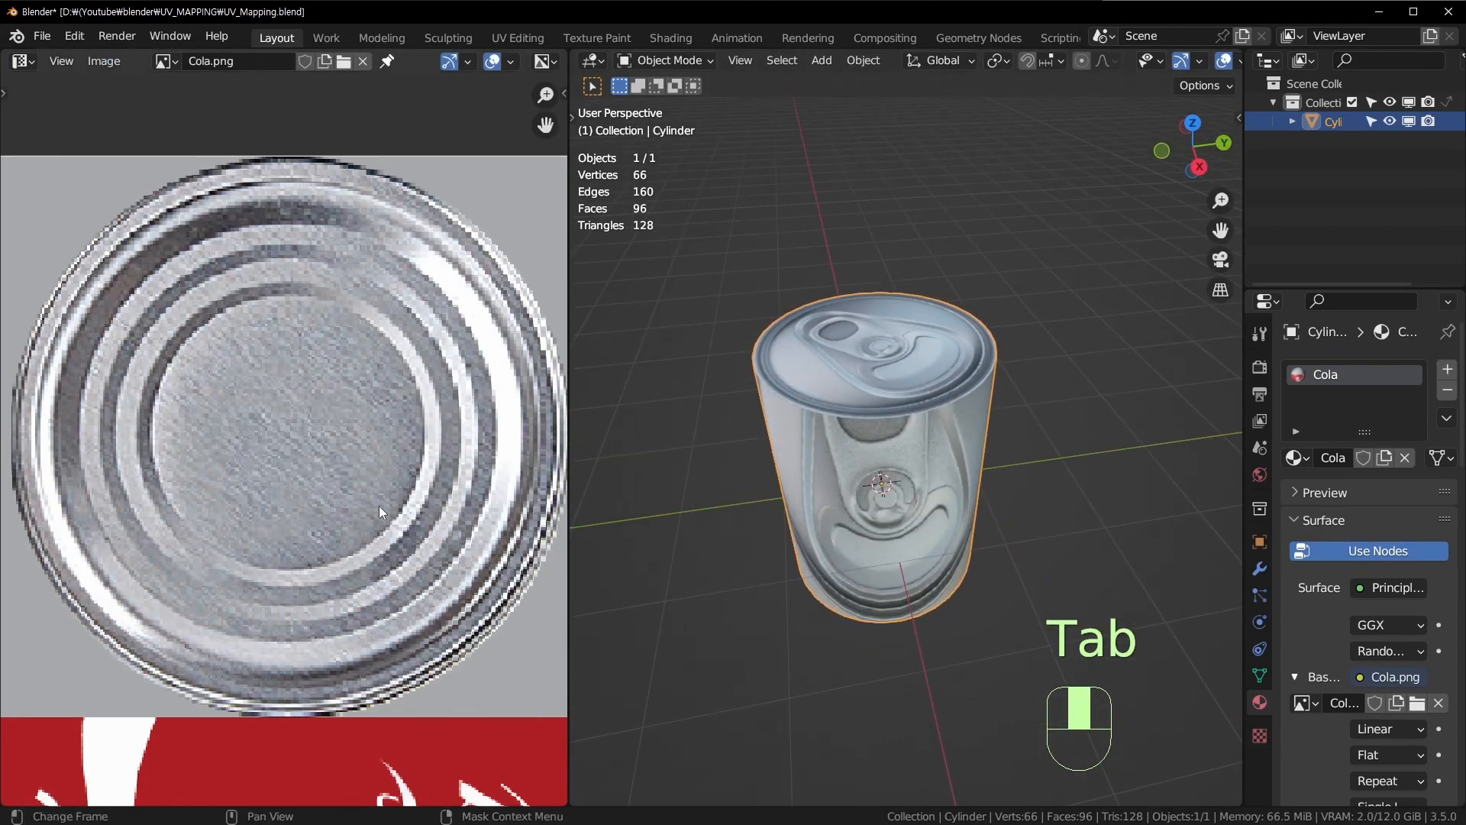
Step: Select all linked side faces of the cylinder, leaving out both caps
key(Home)
key(shift+Home)
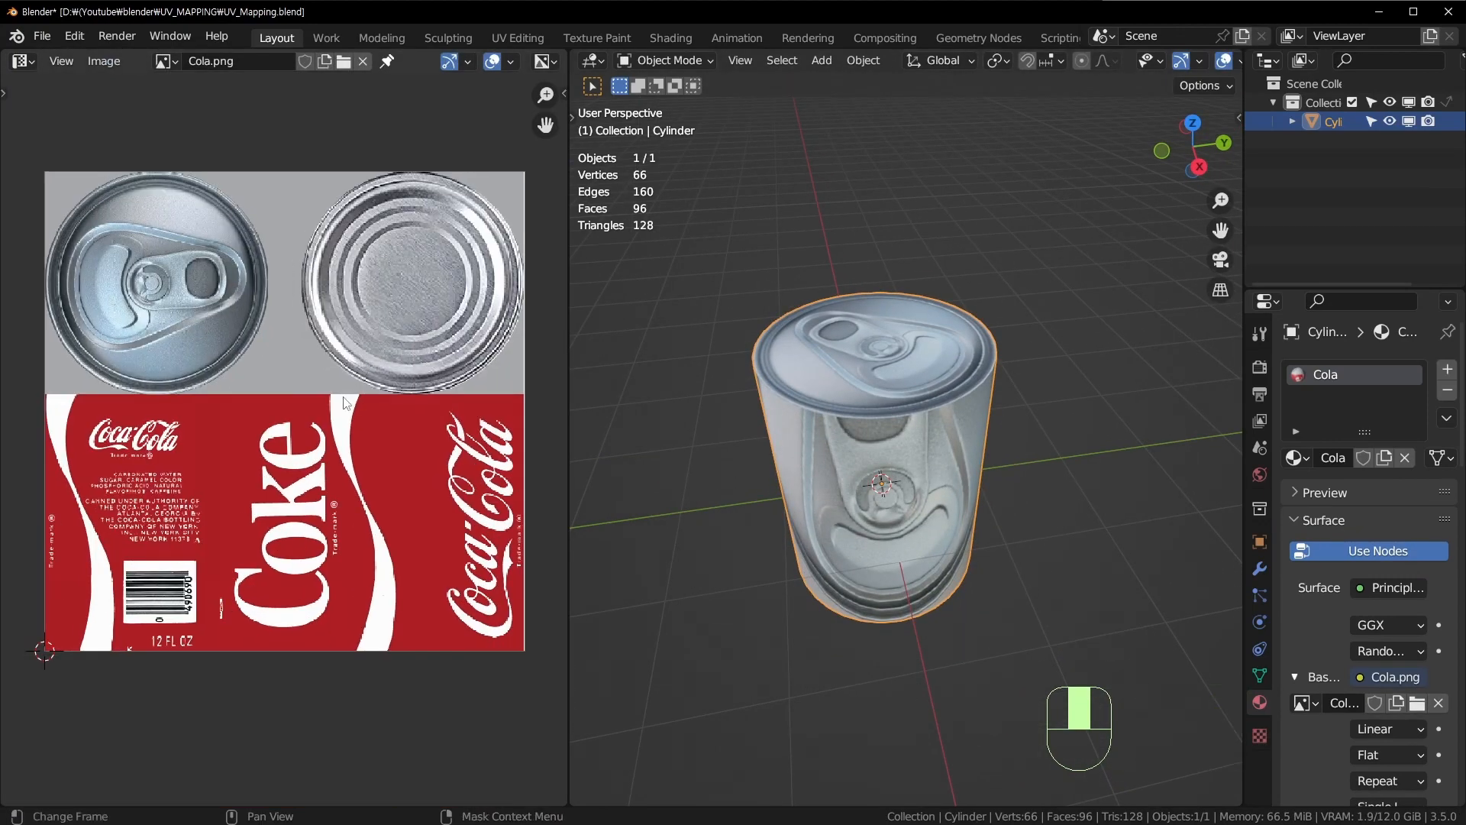
scroll(345, 403, up, 1)
middle_drag(883, 501, 889, 467)
key(Tab)
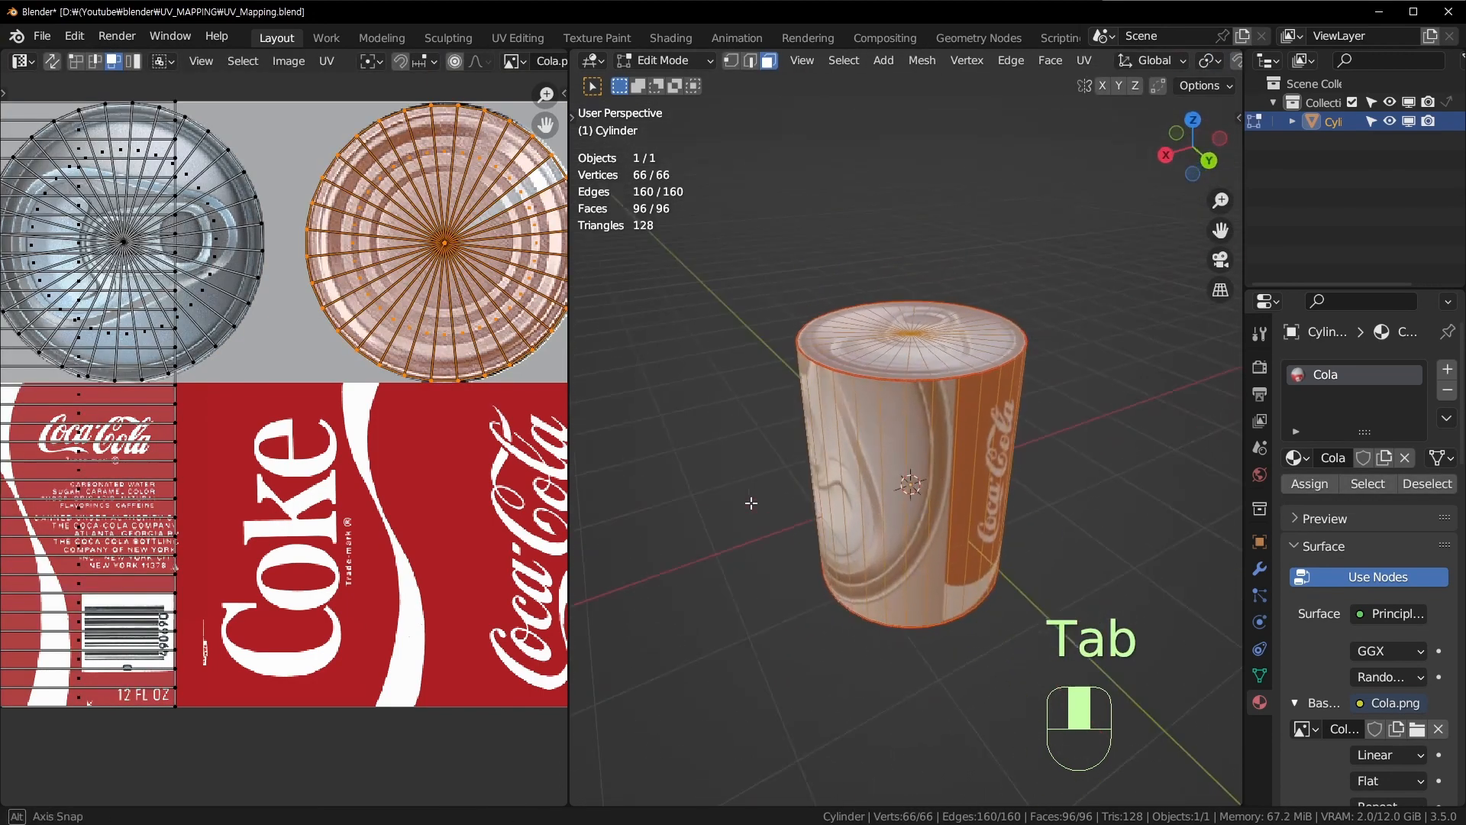
key(3)
click(974, 445)
key(ctrl+l)
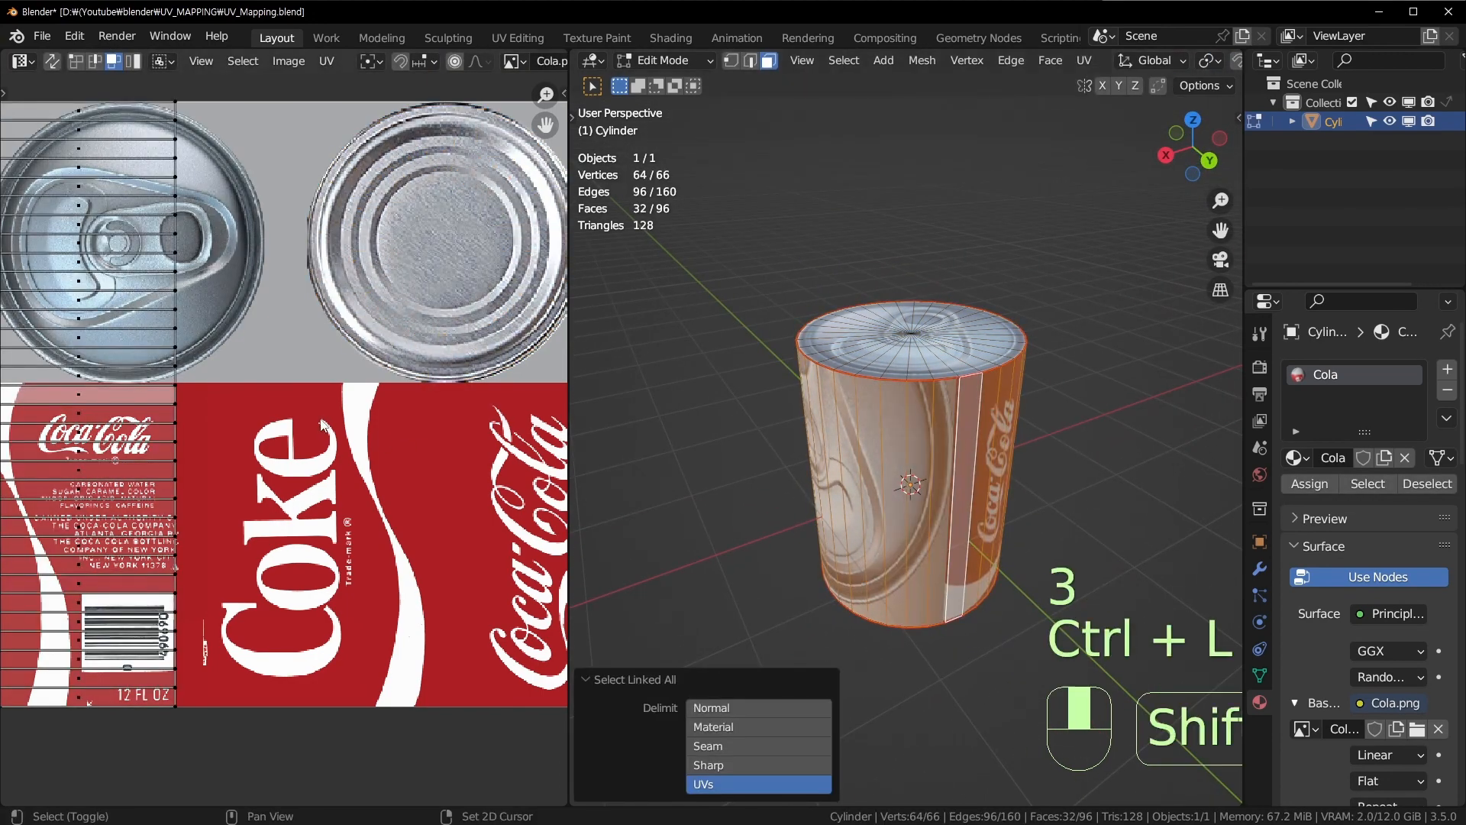
Step: Rotate the side faces' UV island 90° so that it lies horizontally
shift+middle_drag(252, 305, 371, 238)
shift+middle_drag(275, 239, 268, 457)
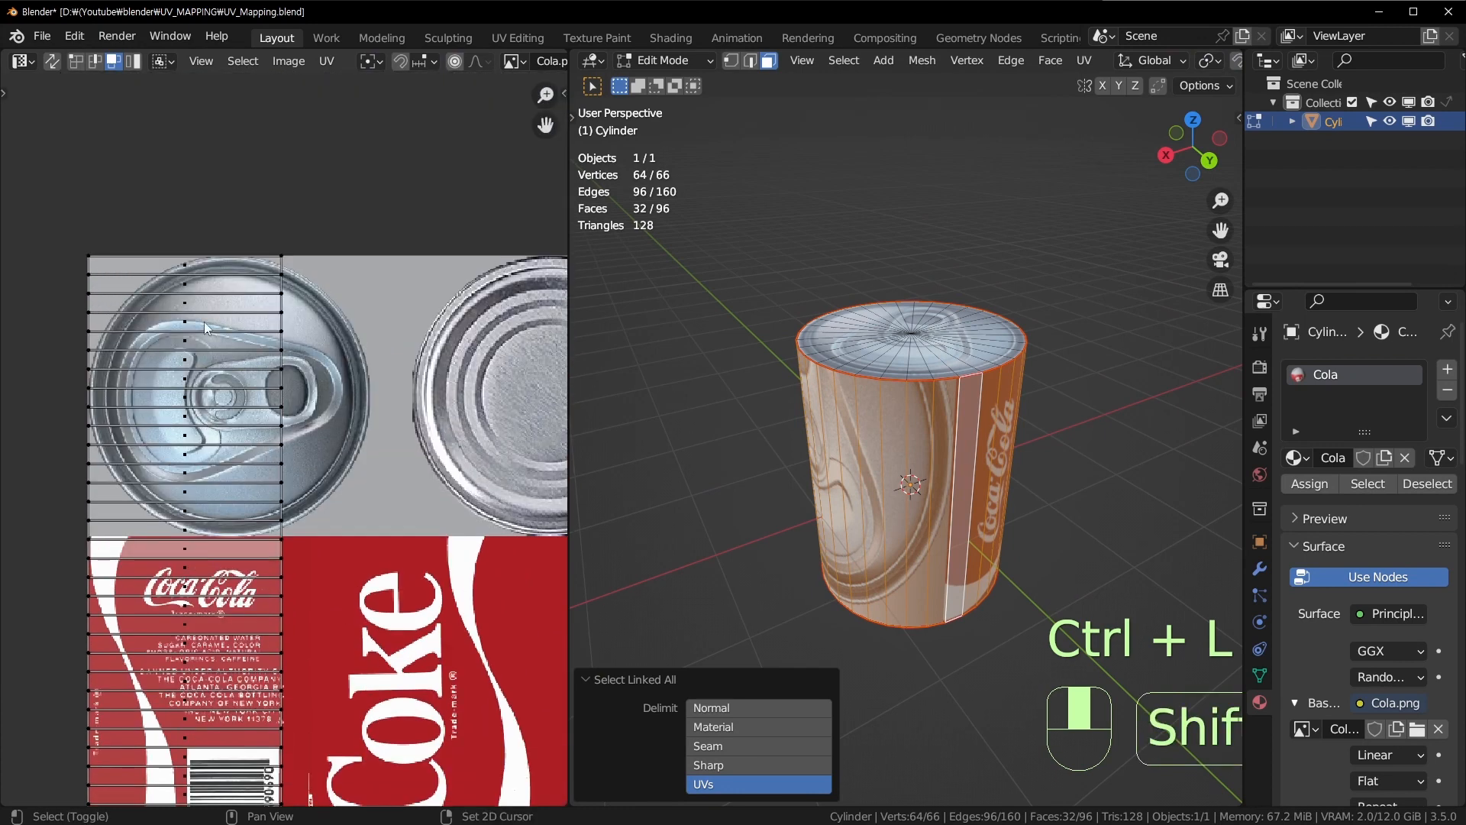
shift+middle_drag(376, 669, 380, 481)
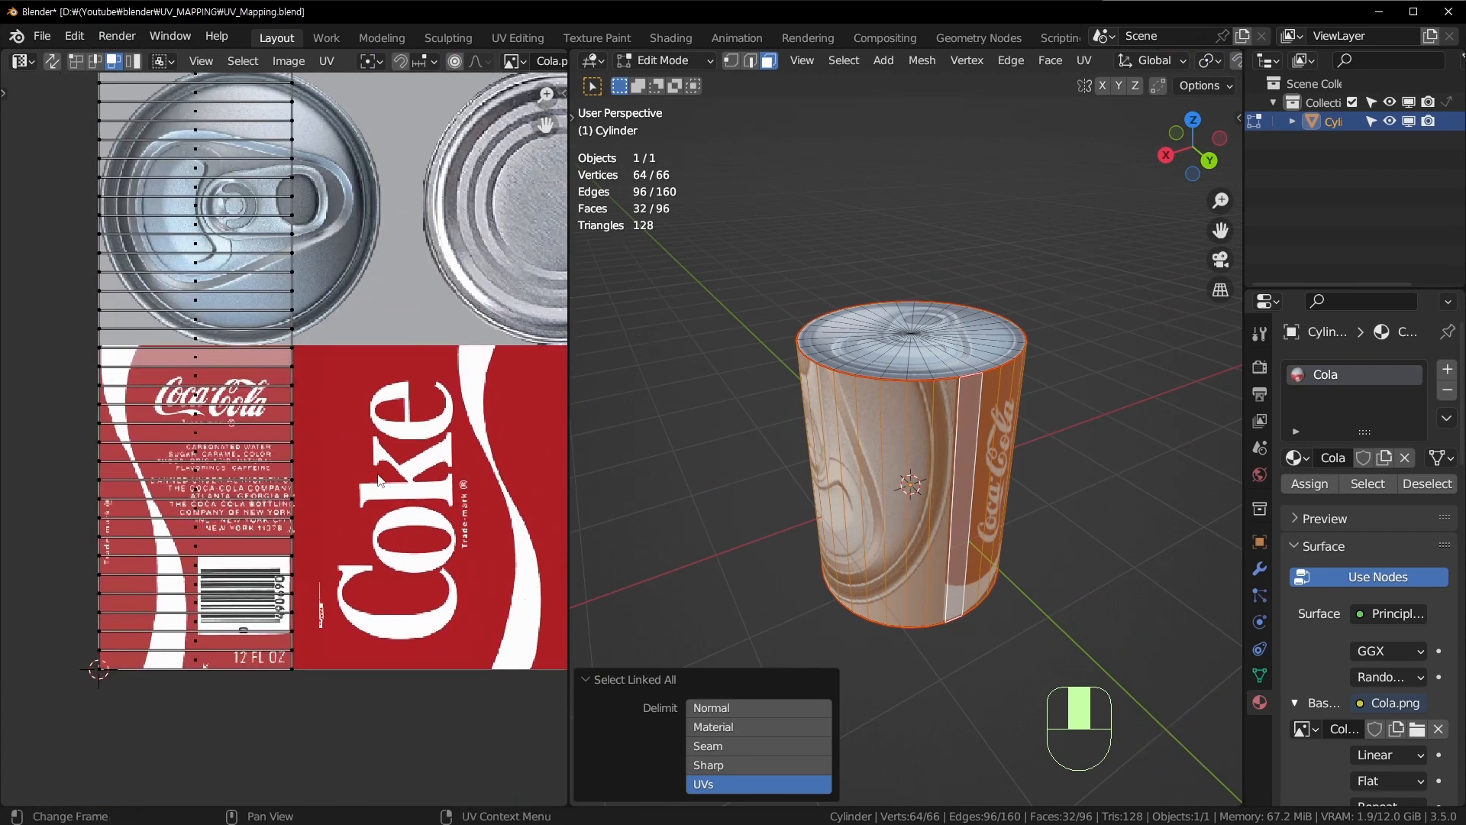
key(a)
key(r)
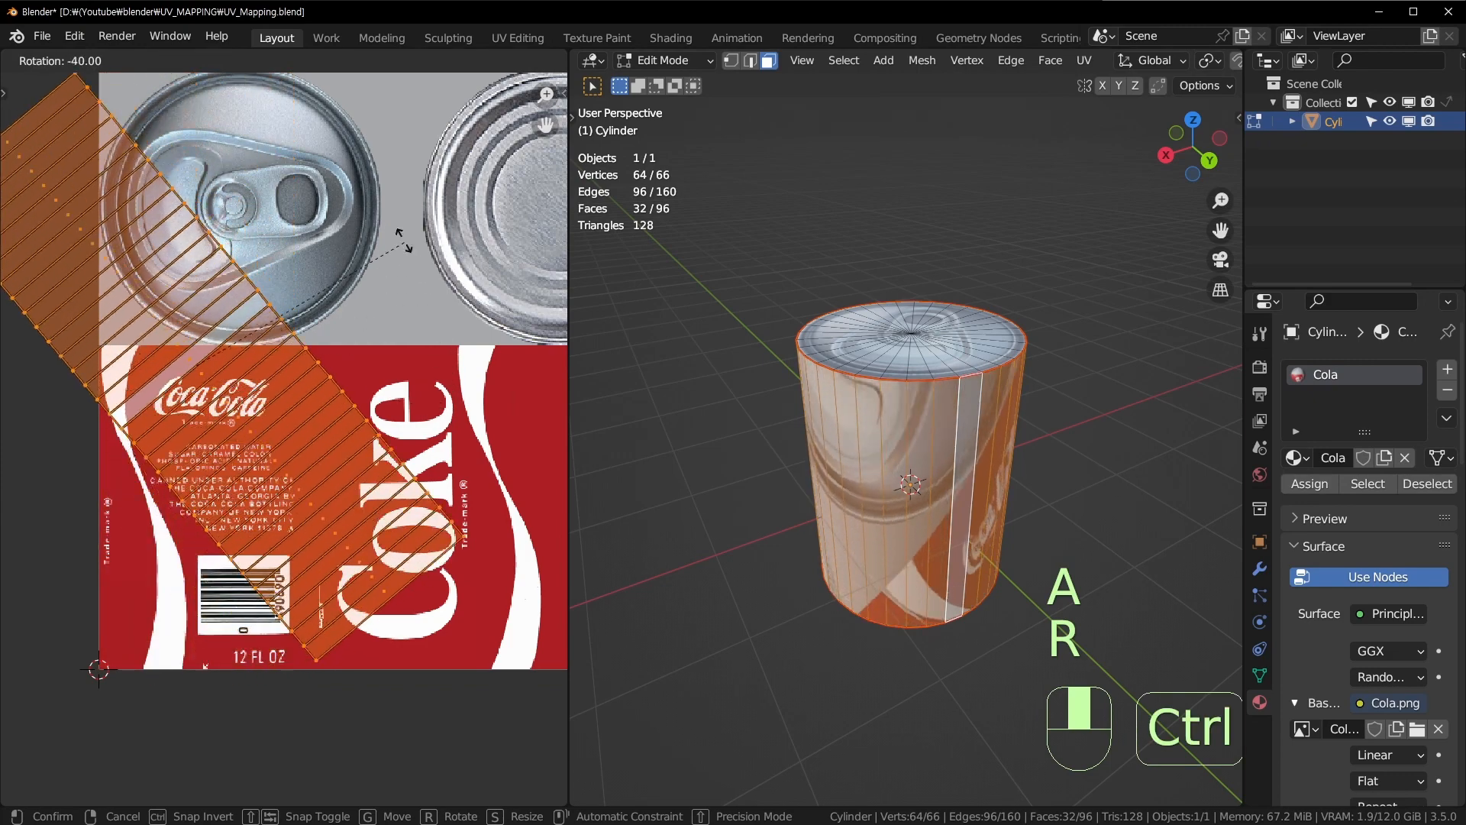
click(599, 389)
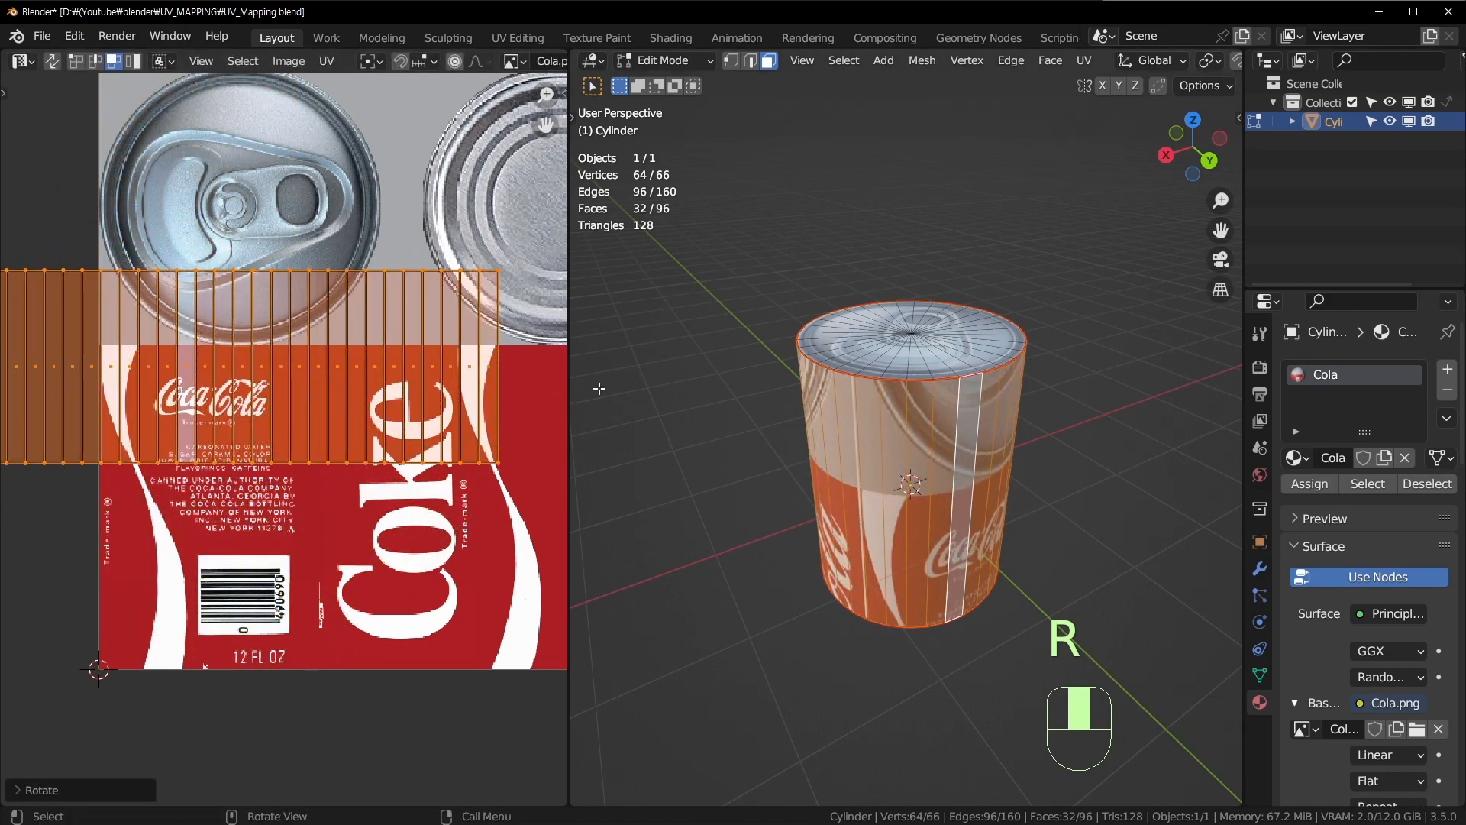
Step: Widen the UV editor and move the side faces' UV island onto the red label area, lining up its ends with the image edges
drag(569, 394, 764, 395)
key(g)
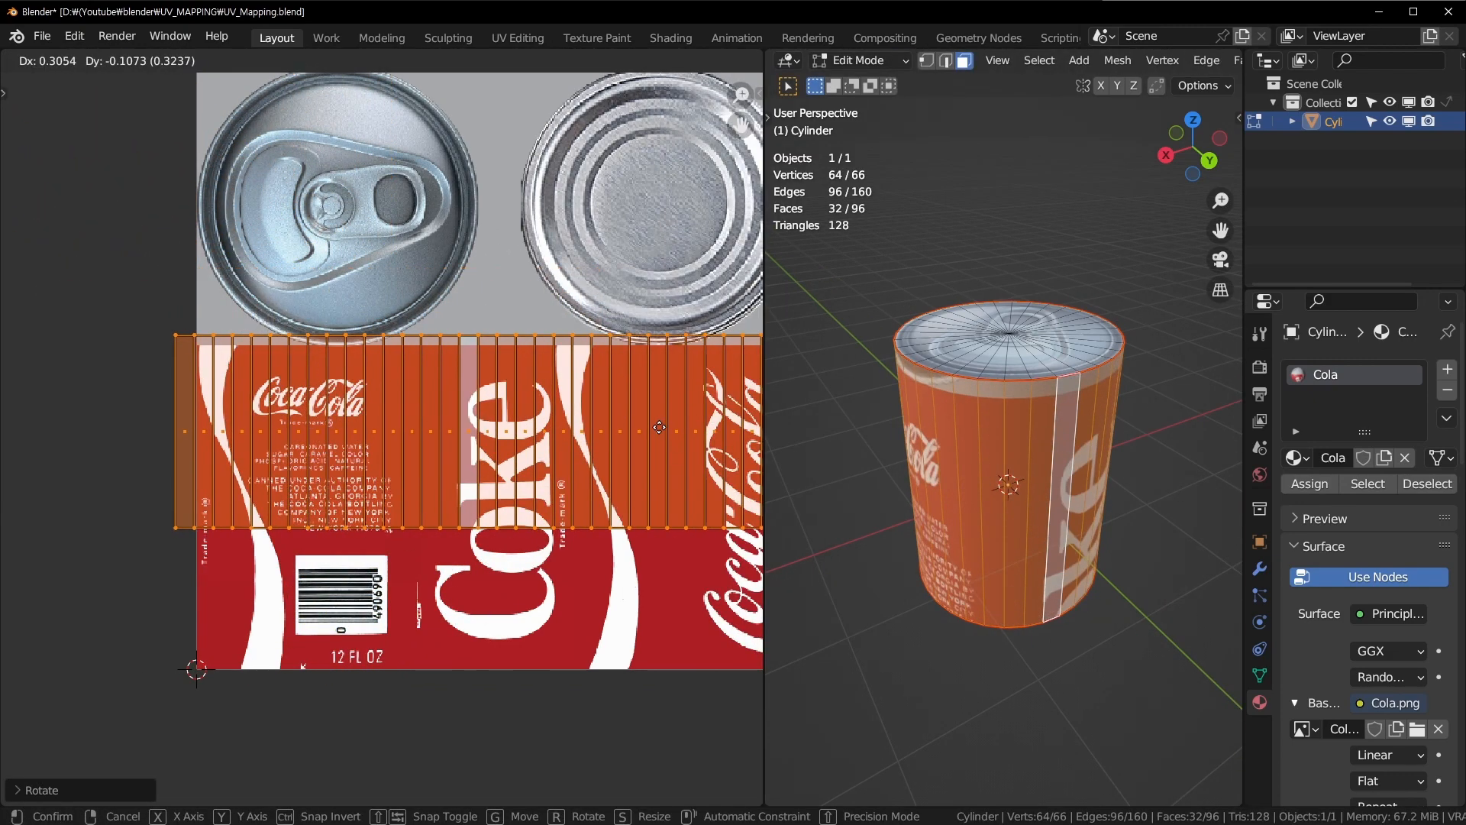
click(575, 433)
middle_drag(575, 433, 475, 413)
key(g)
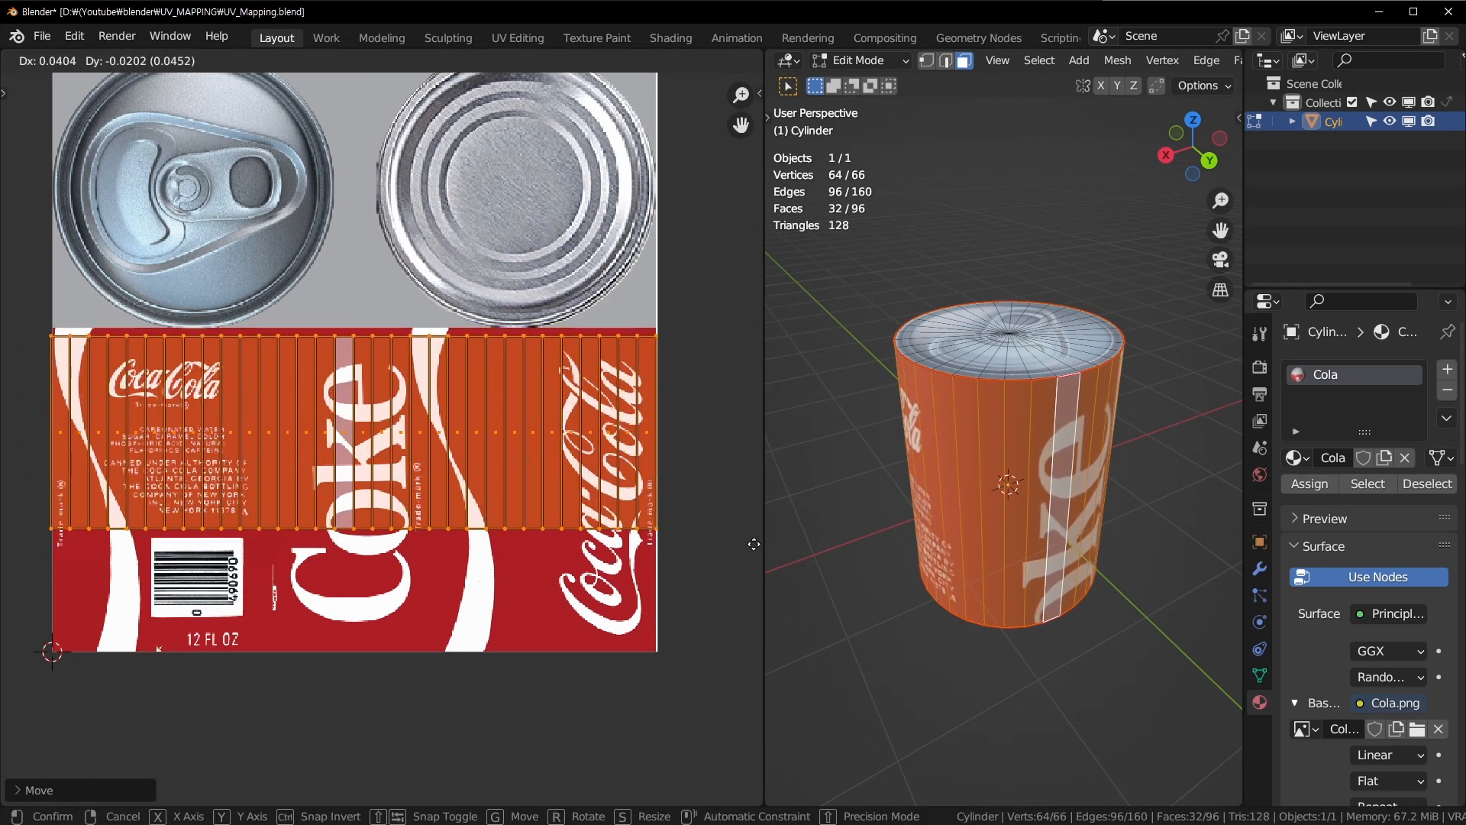
click(727, 634)
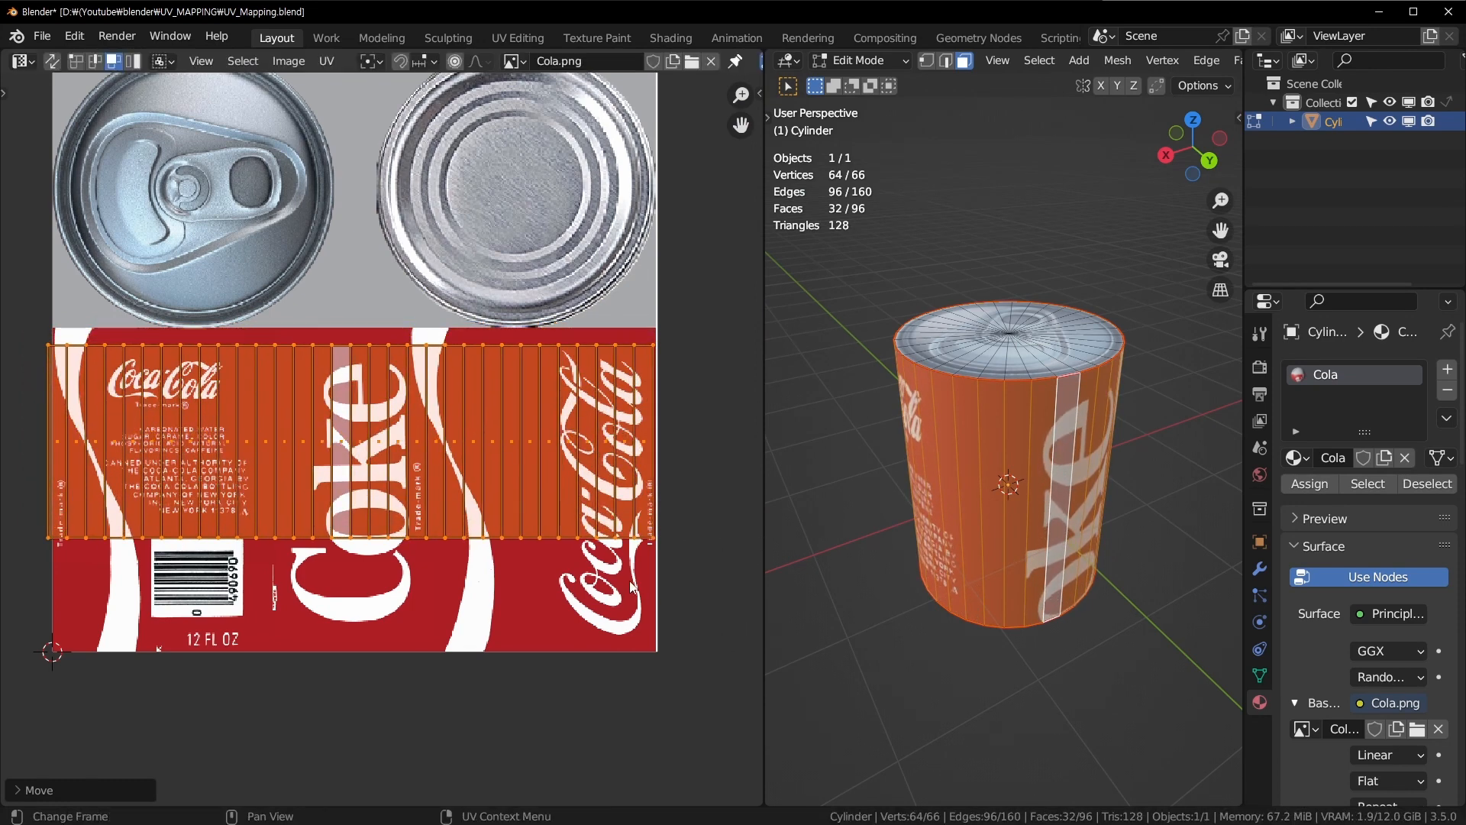
scroll(648, 565, up, 1)
key(g)
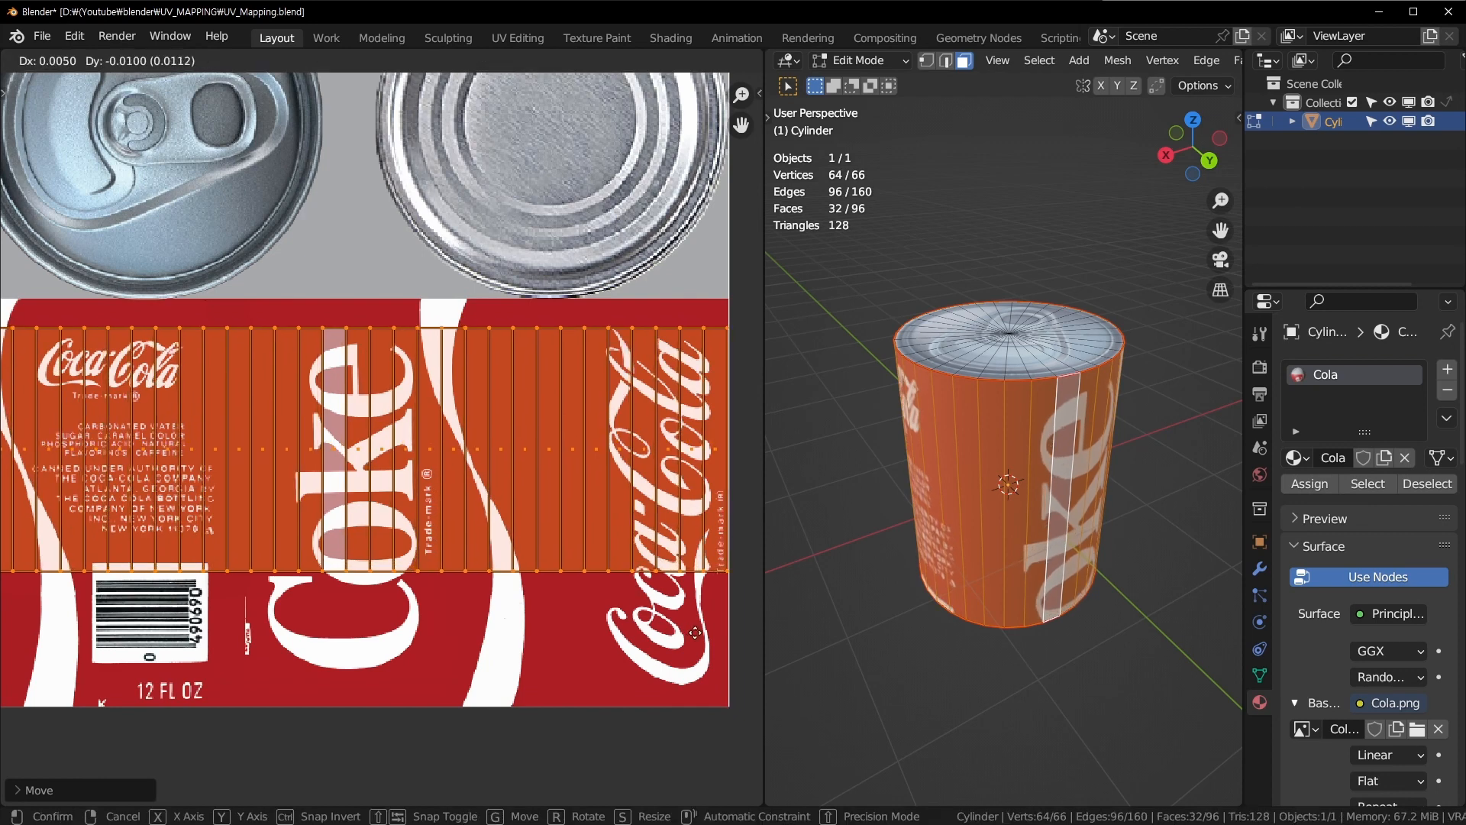
click(705, 658)
Step: Scale the side UV island slightly to match the label's full width and lower it along Y by about 0.06
middle_drag(409, 556, 550, 483)
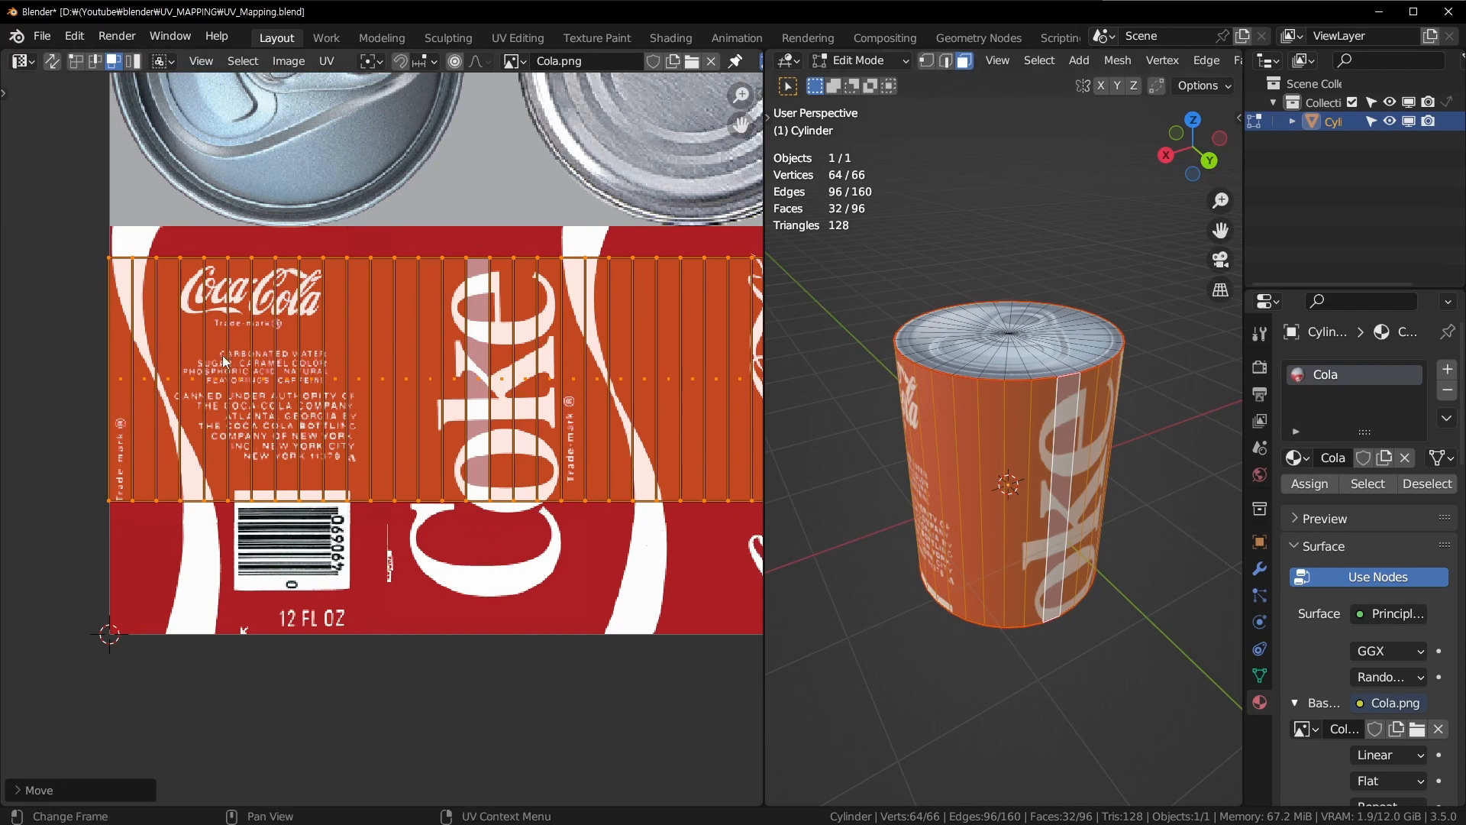
scroll(223, 362, up, 3)
middle_drag(61, 306, 293, 432)
scroll(556, 362, up, 2)
scroll(546, 236, down, 2)
scroll(595, 336, down, 2)
shift+middle_drag(725, 376, 256, 360)
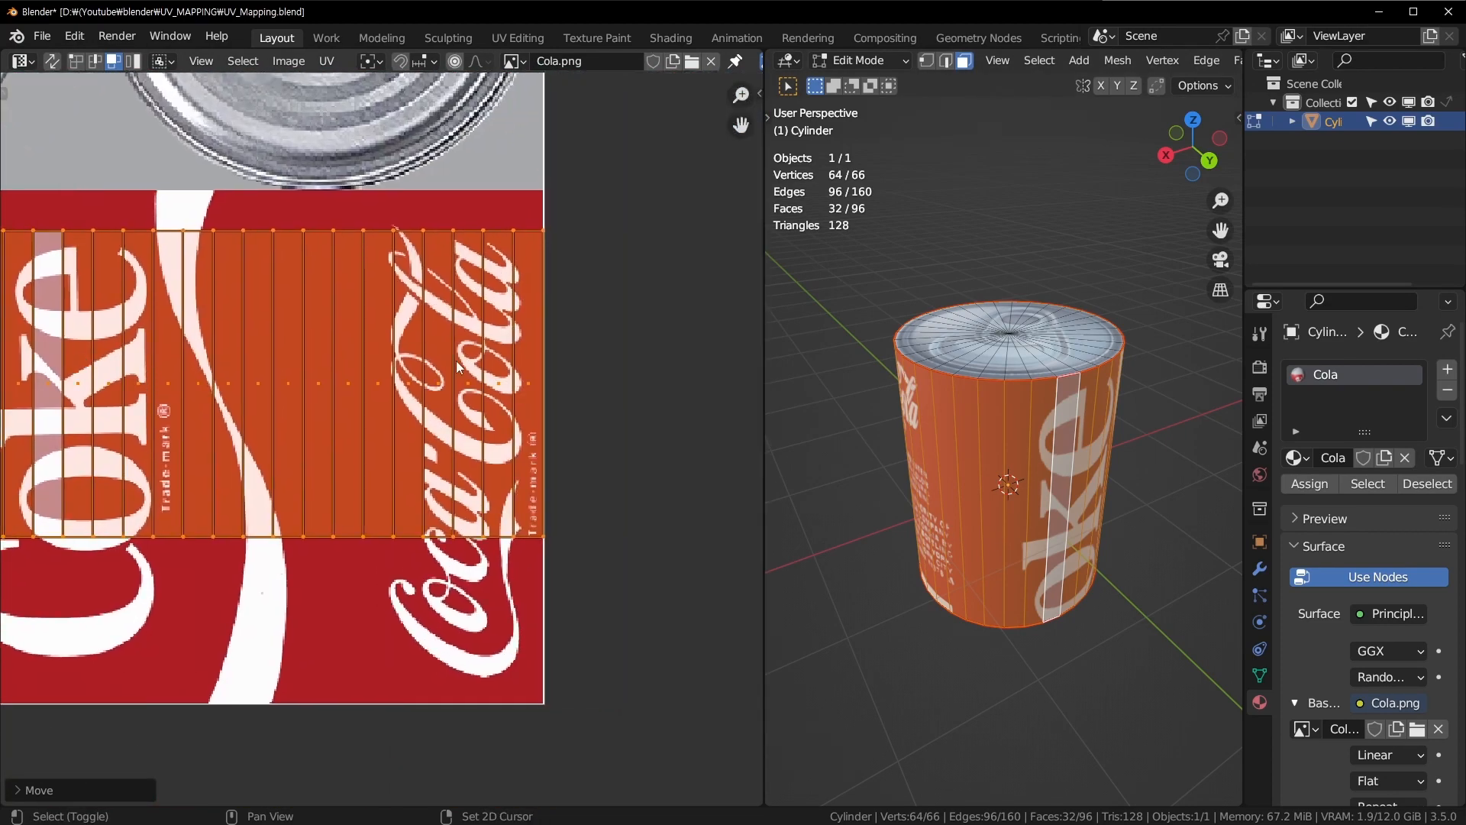
scroll(571, 300, down, 3)
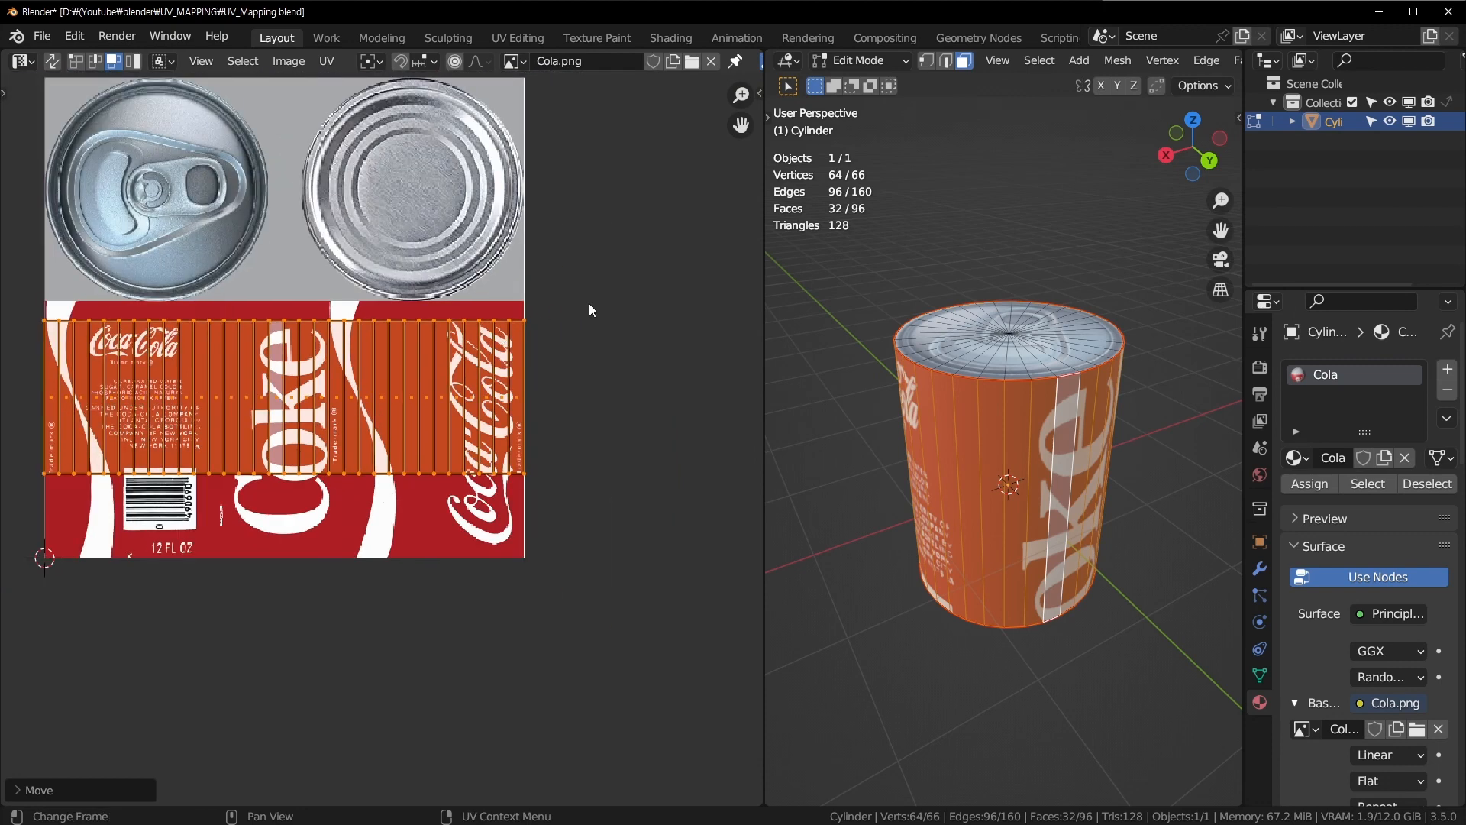
key(s)
click(693, 277)
key(g)
key(y)
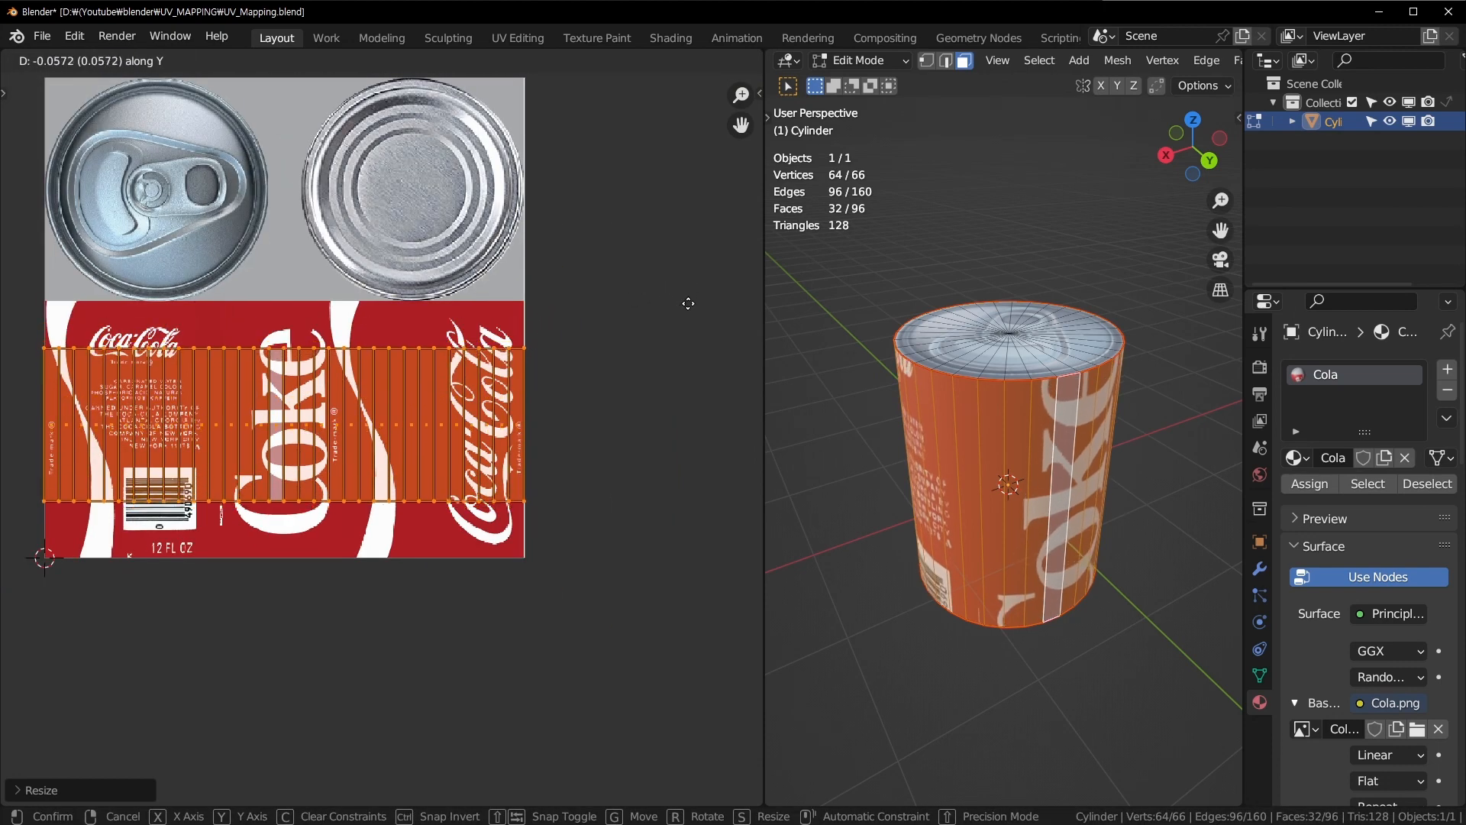
click(688, 303)
Step: Maximize the UV editor and raise the side island's upper vertex row about 0.1 along Y to the red label's upper edge
scroll(540, 387, up, 1)
middle_drag(392, 388, 402, 455)
key(ctrl+space)
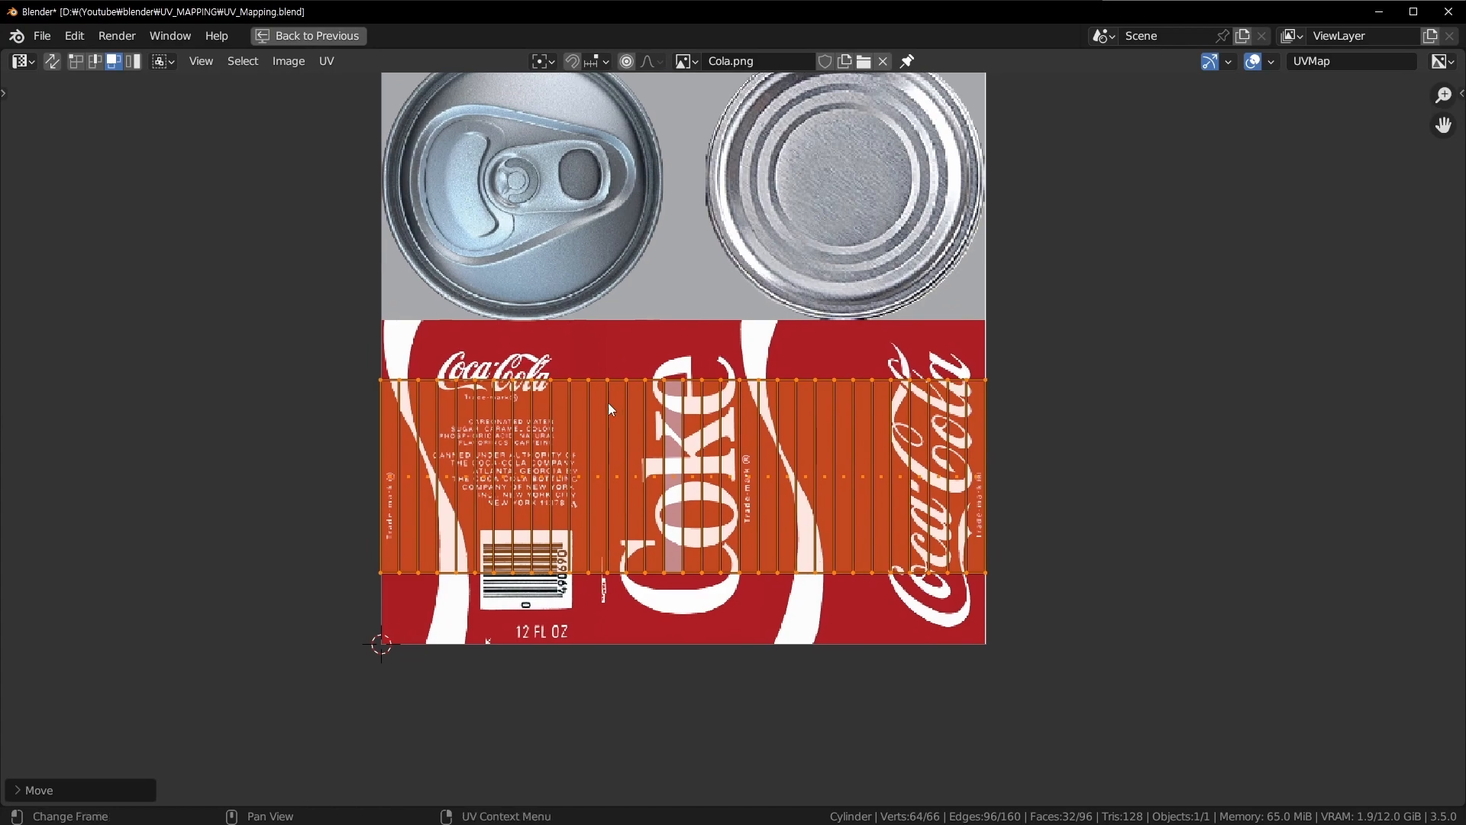
scroll(608, 402, up, 2)
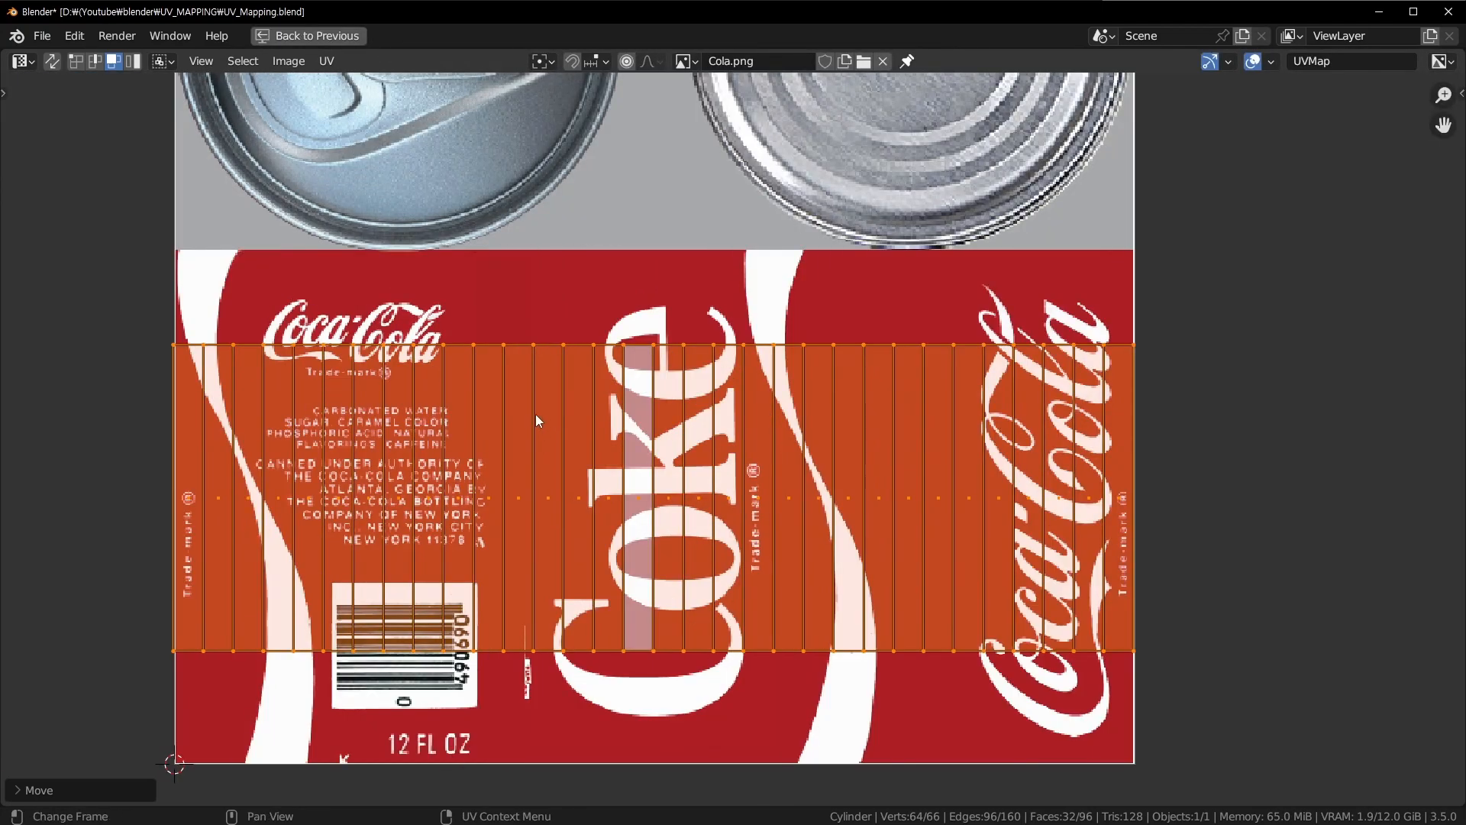
key(ctrl+space)
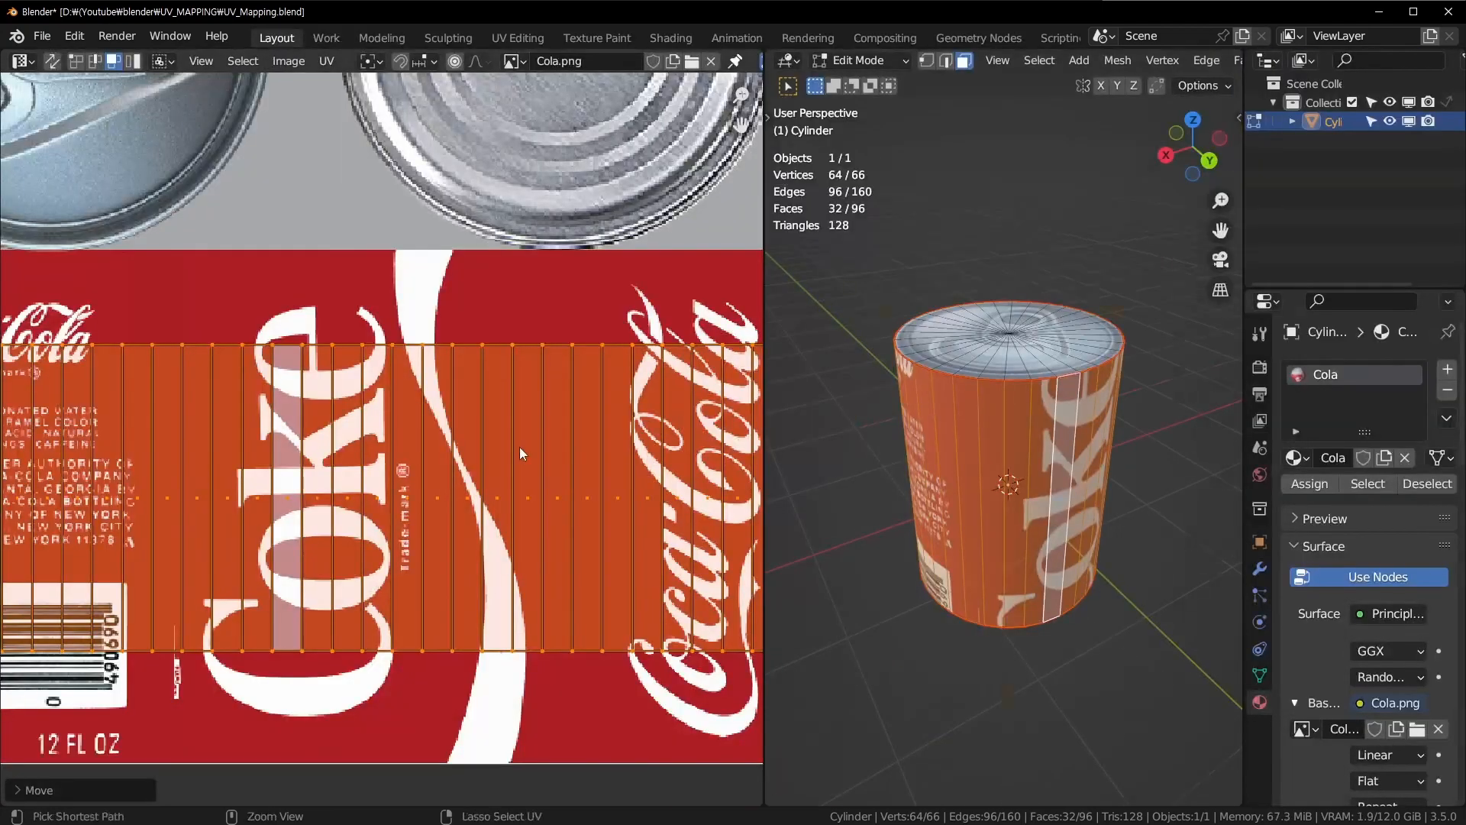
key(ctrl+space)
drag(50, 291, 1157, 362)
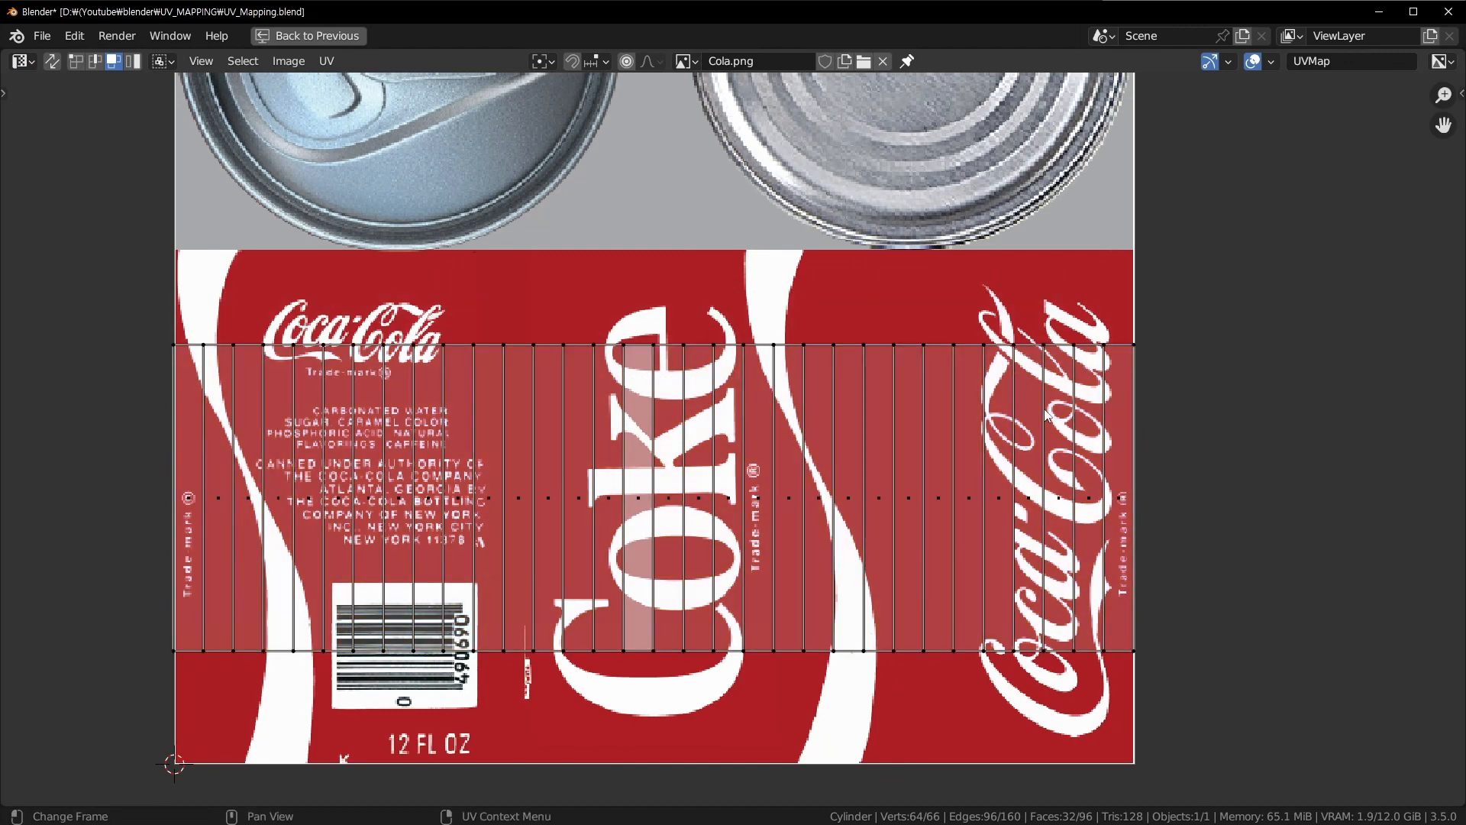
drag(131, 304, 1022, 359)
drag(76, 309, 1185, 360)
scroll(1171, 370, up, 1)
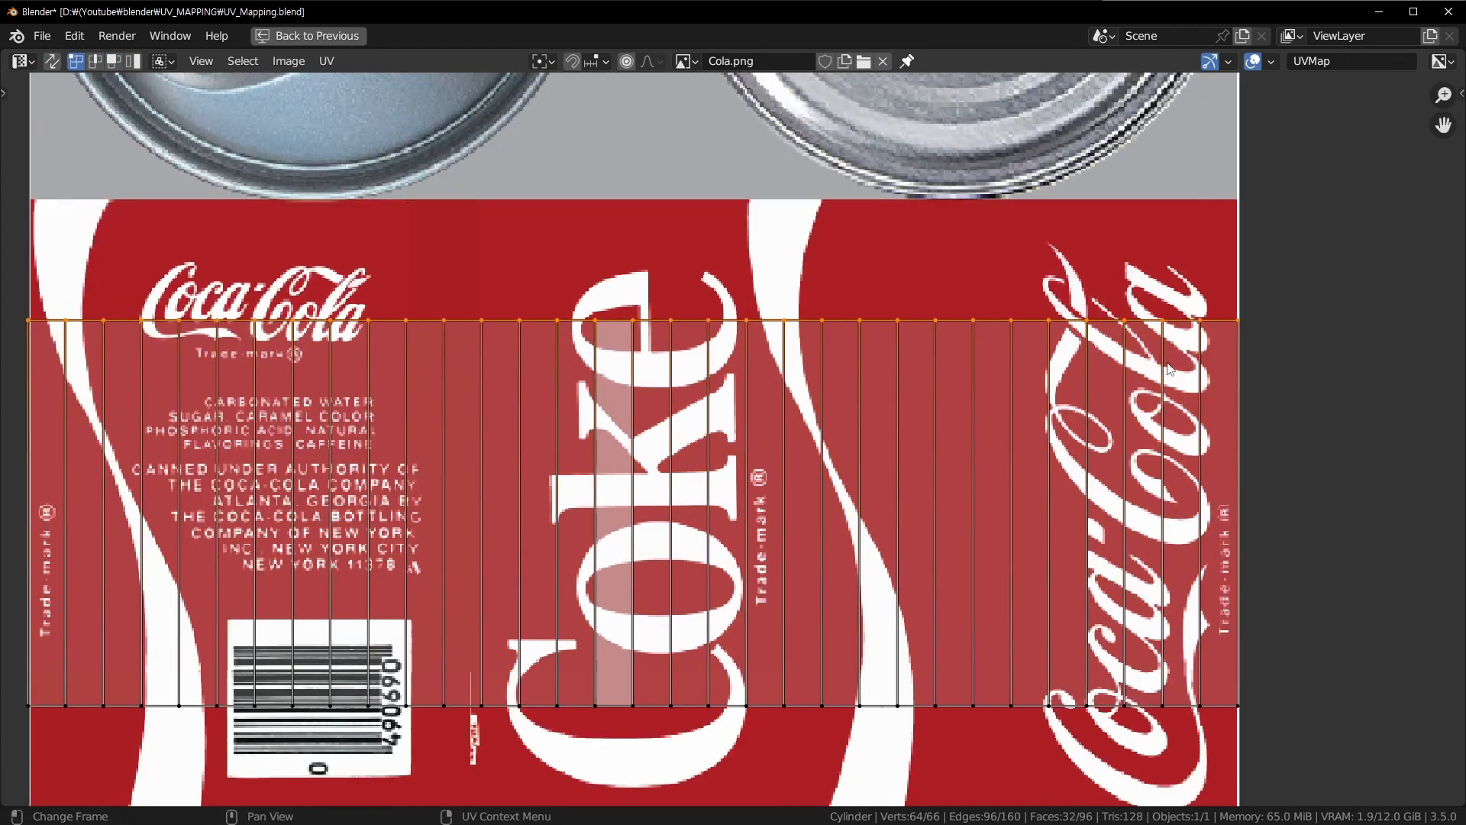
scroll(1169, 372, down, 1)
key(g)
key(y)
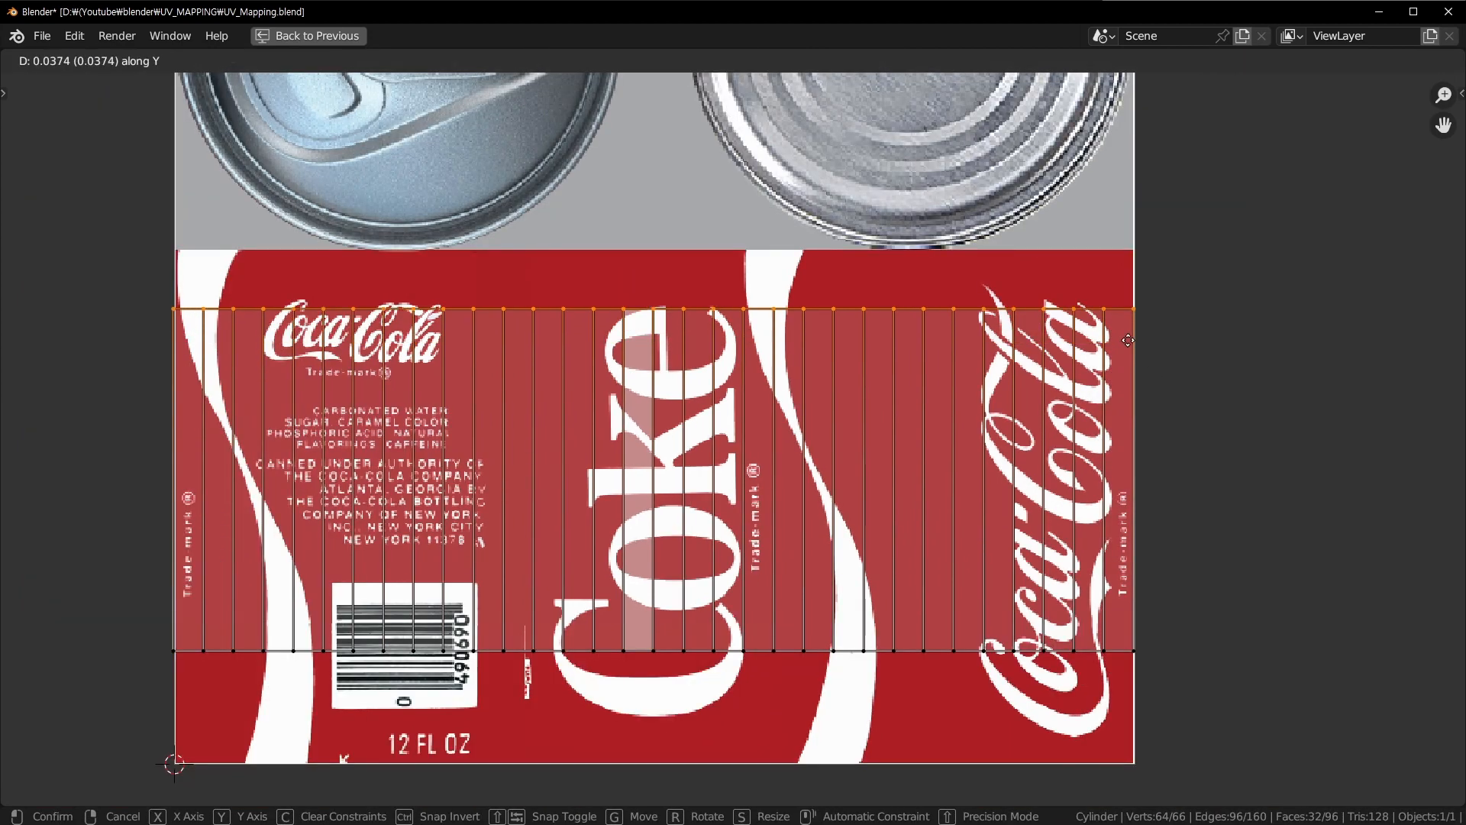
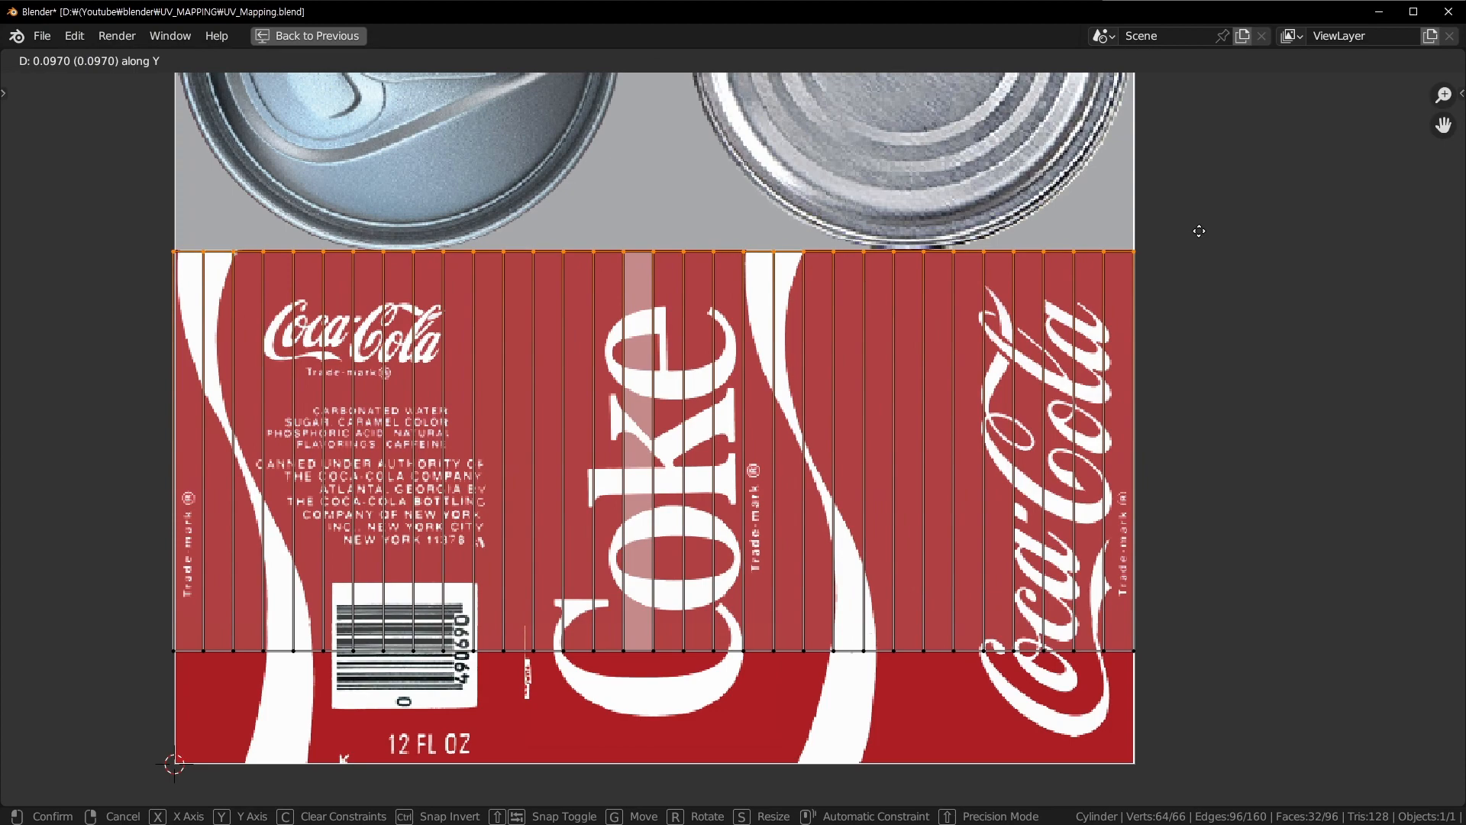
click(1201, 228)
Step: Lower the side island's bottom vertex row about 0.12 along Y to the label's lower edge
middle_drag(1200, 228, 1171, 47)
drag(101, 414, 1257, 541)
key(g)
key(y)
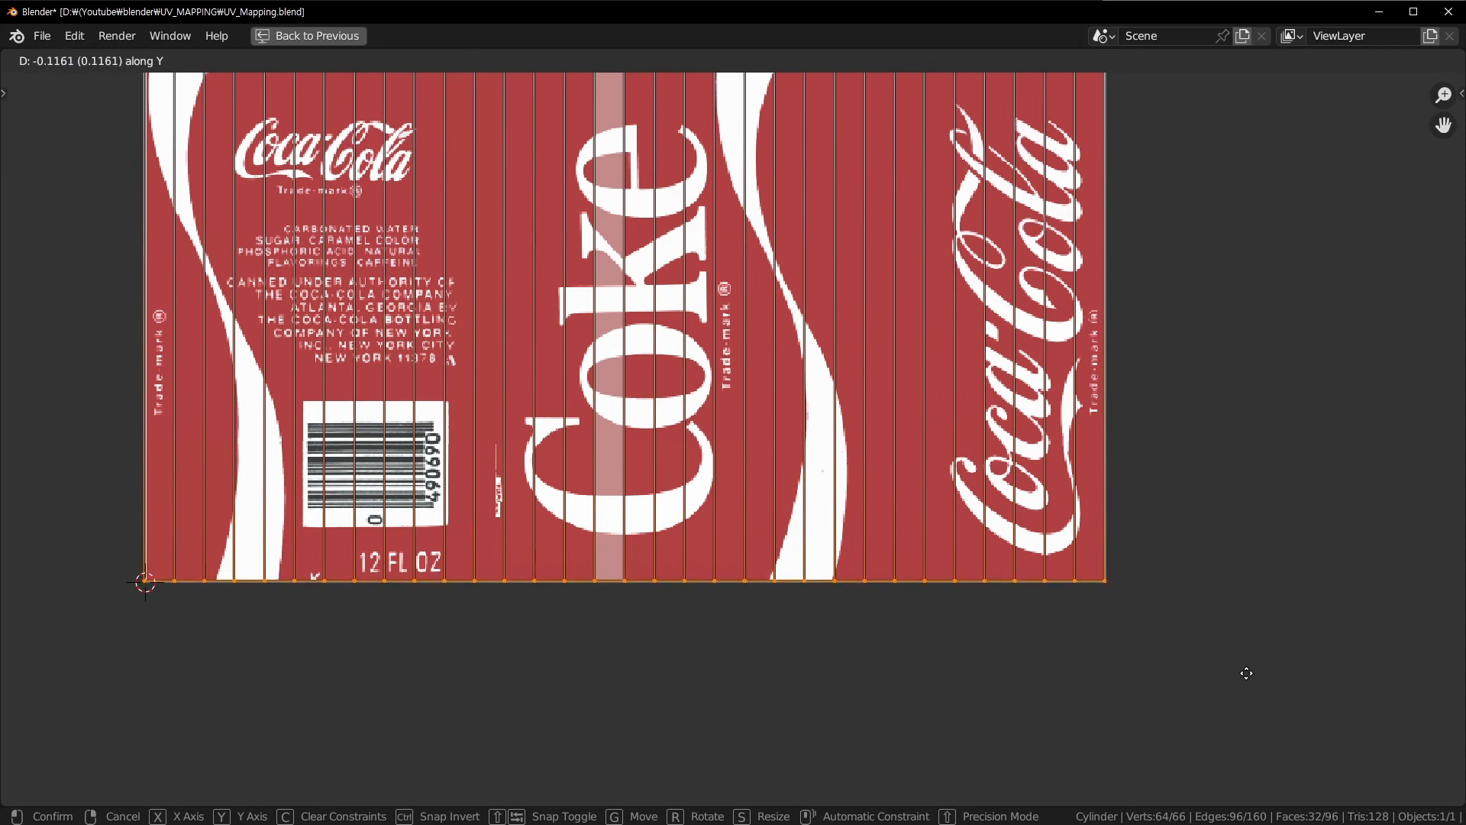
click(1250, 678)
scroll(918, 313, down, 2)
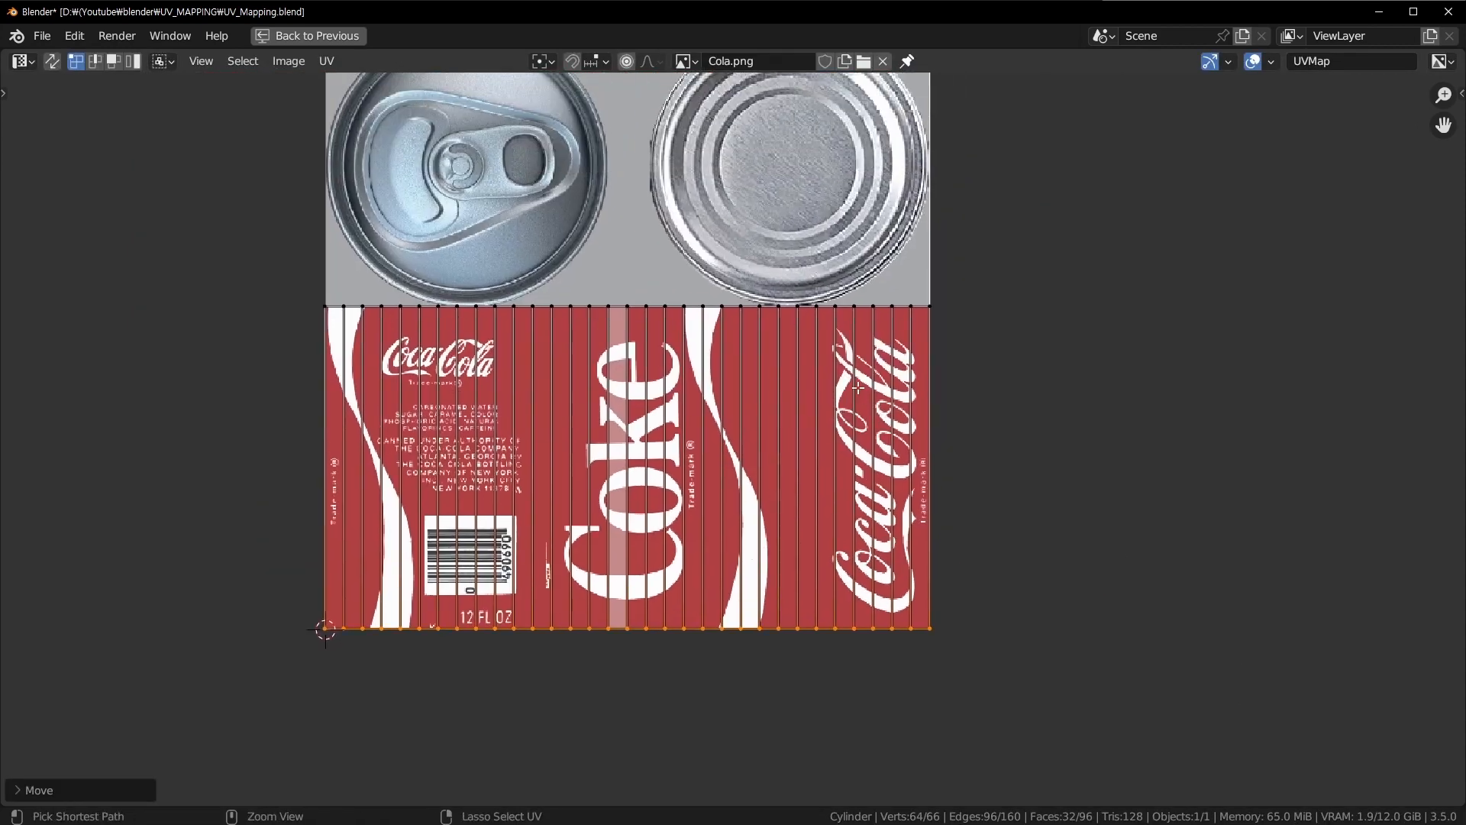
Step: Restore the split layout and examine the label mapping and its seam around the can in Object and Edit Mode
key(ctrl+space)
key(Tab)
middle_drag(1085, 506, 1056, 546)
key(Tab)
click(971, 586)
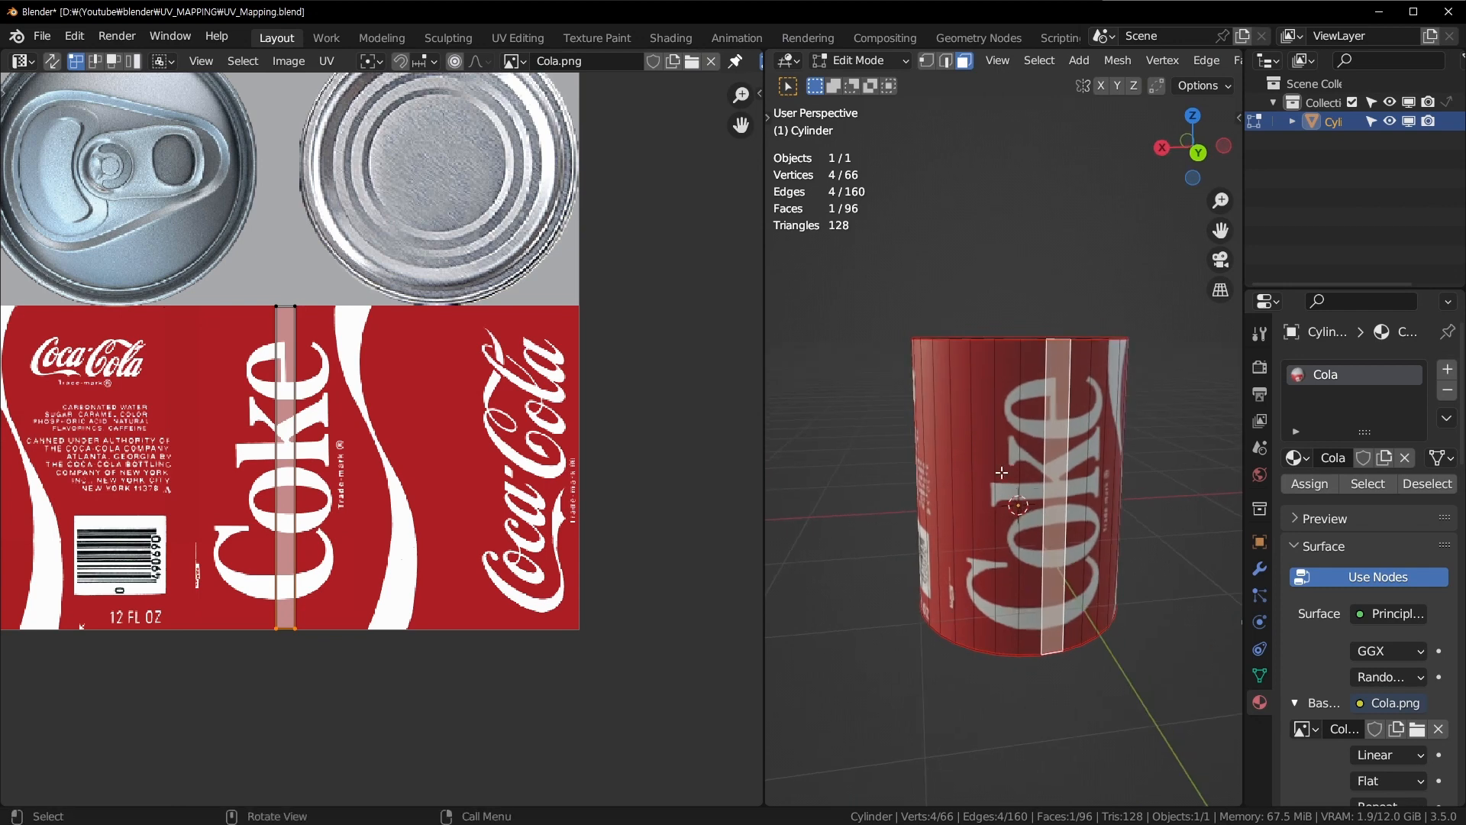
key(Tab)
key(Tab)
middle_drag(916, 488, 856, 430)
key(Tab)
scroll(1004, 561, down, 2)
scroll(1033, 550, up, 2)
key(Tab)
scroll(898, 480, up, 2)
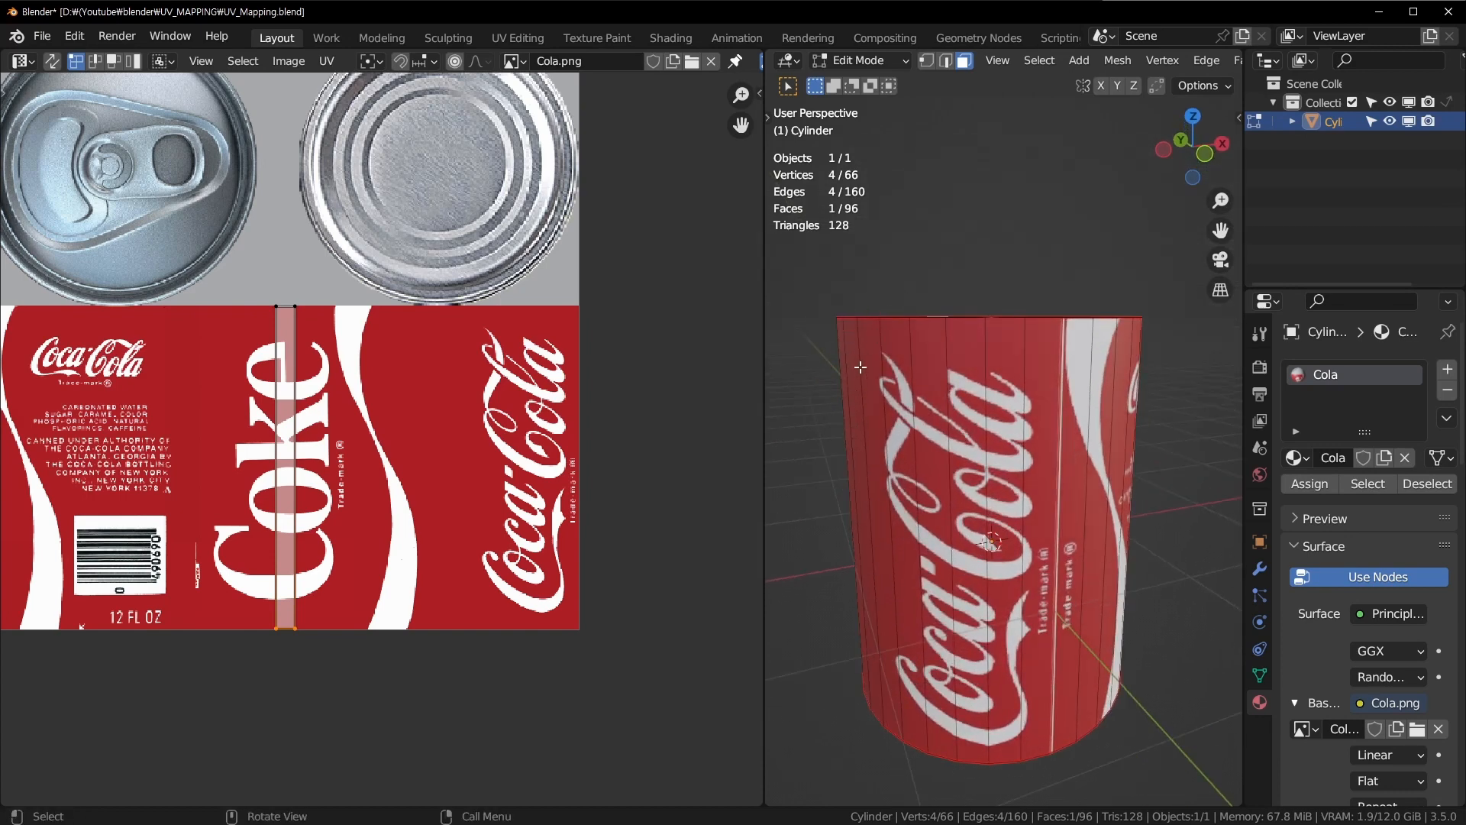
middle_drag(890, 488, 989, 501)
scroll(1023, 433, up, 2)
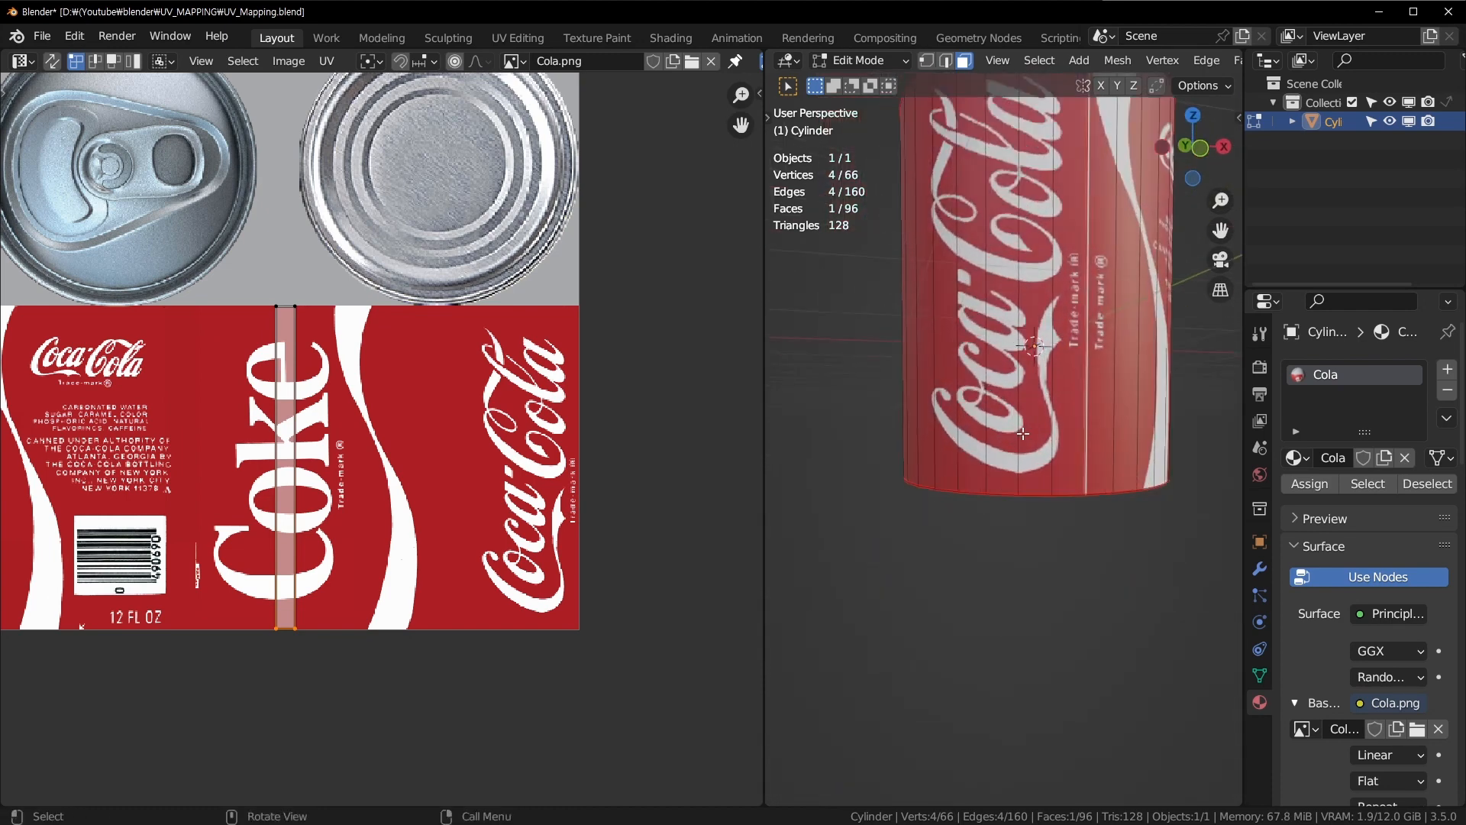
Step: Add one loop cut around the can's side and slide it close to the upper rim, with a factor of about -0.88
middle_drag(1022, 329, 1028, 389)
key(ctrl+r)
click(1028, 389)
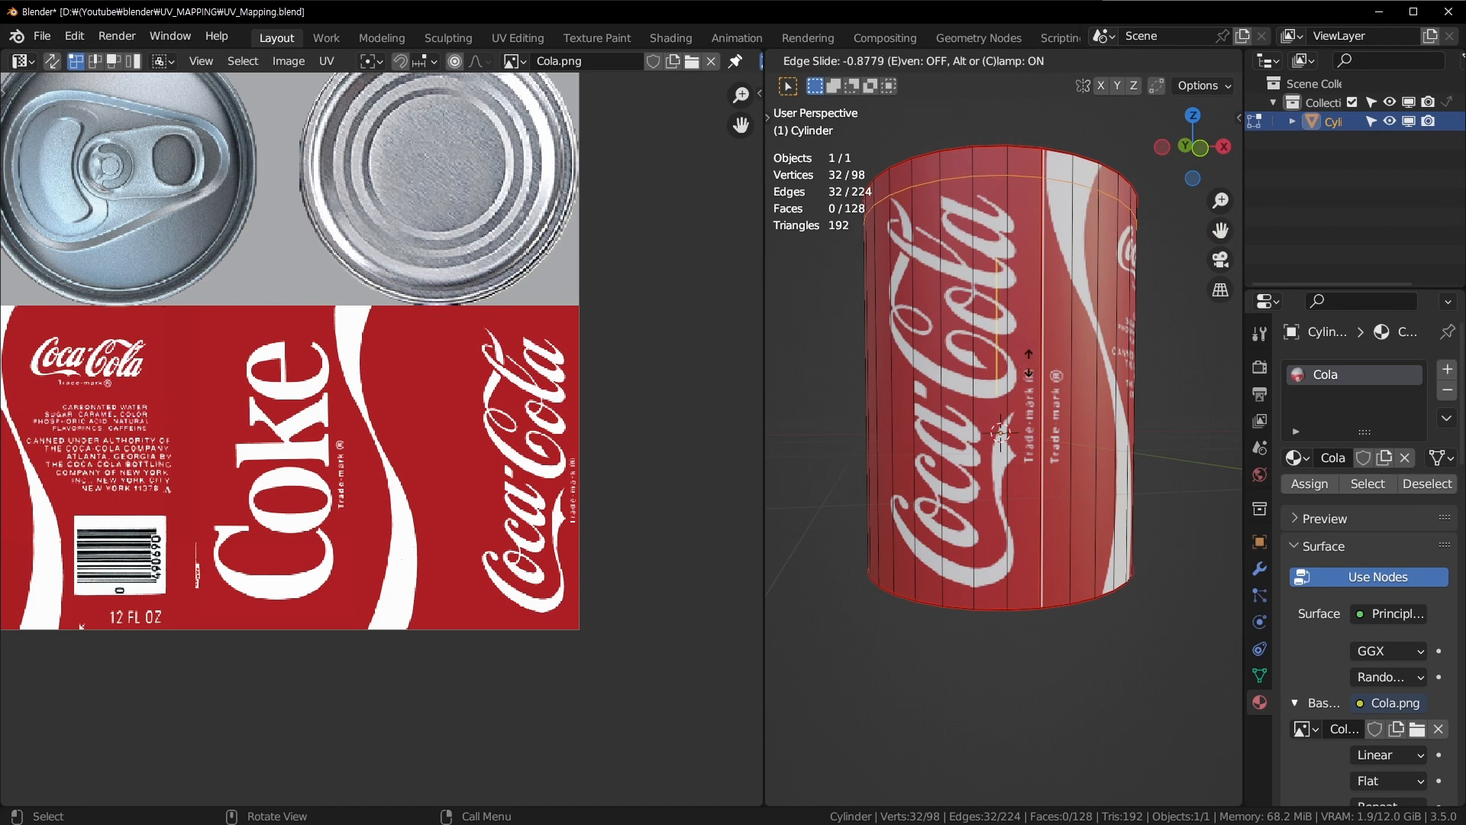
click(1029, 363)
Step: Select the whole top cap and scale it to about 0.8 to taper the can's upper end, fine-tuning by 1.01
middle_drag(1033, 252, 1034, 373)
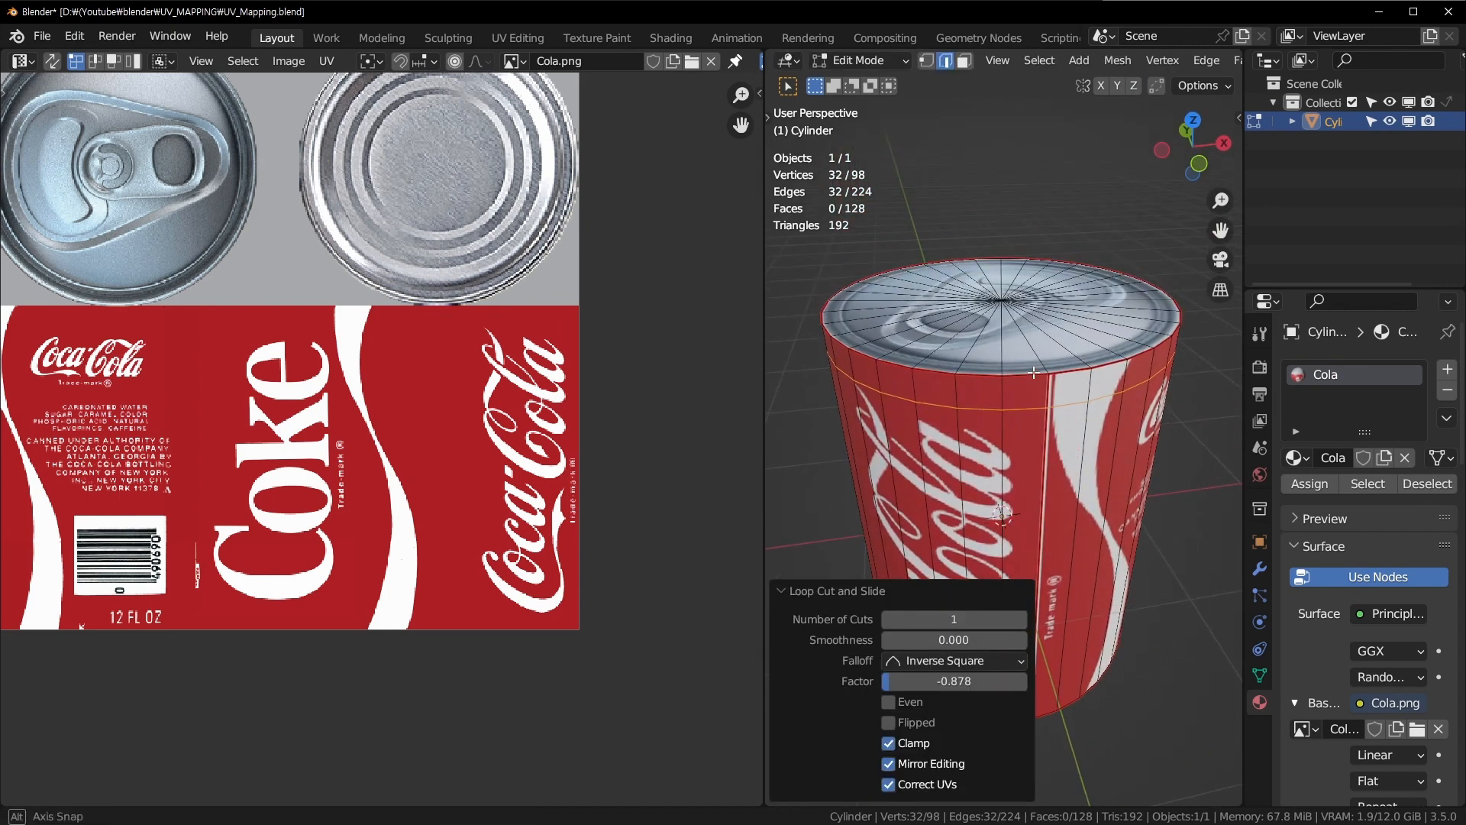
key(1)
click(997, 294)
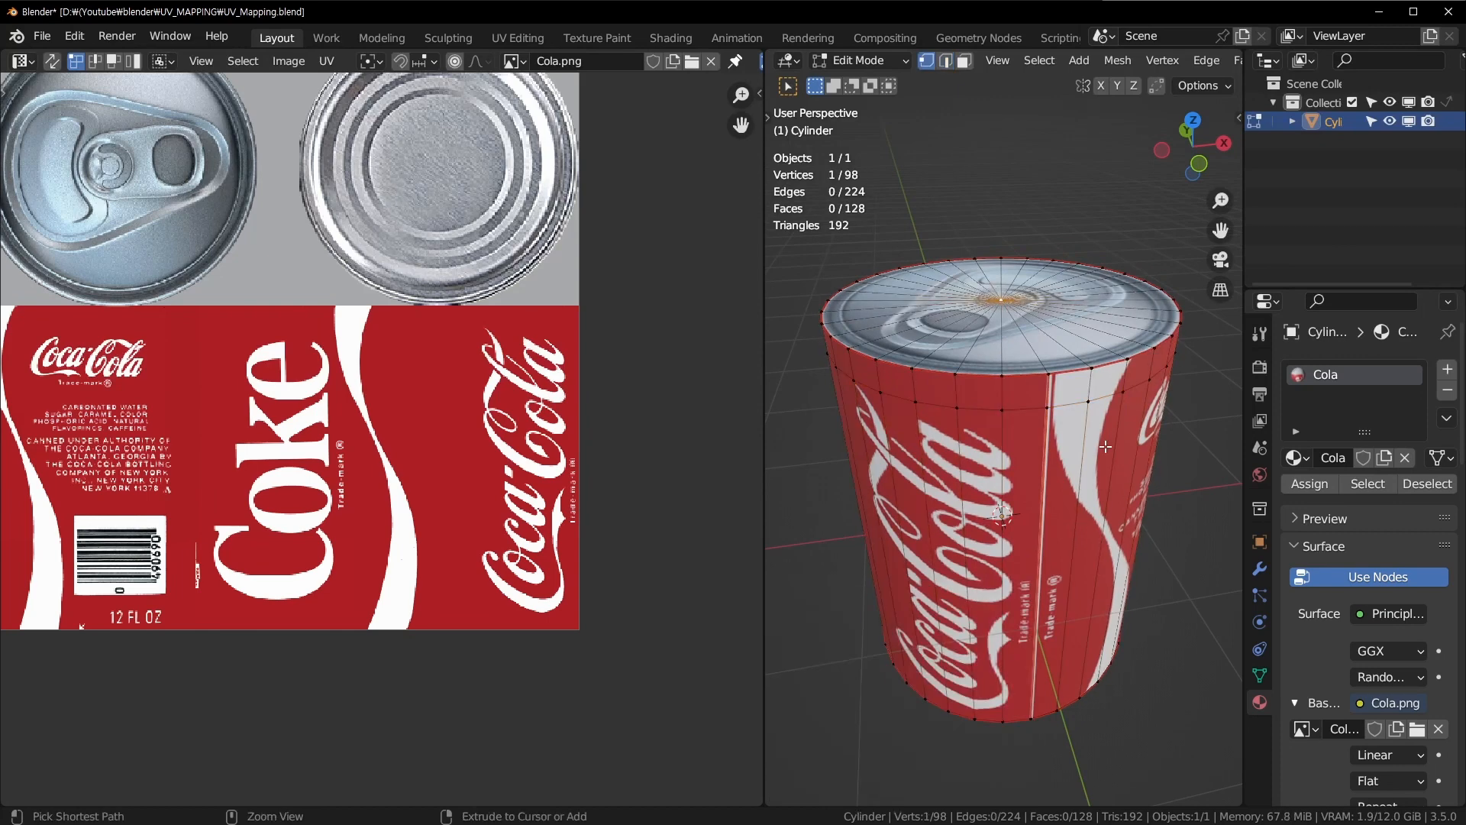
key(ctrl+KP_Add)
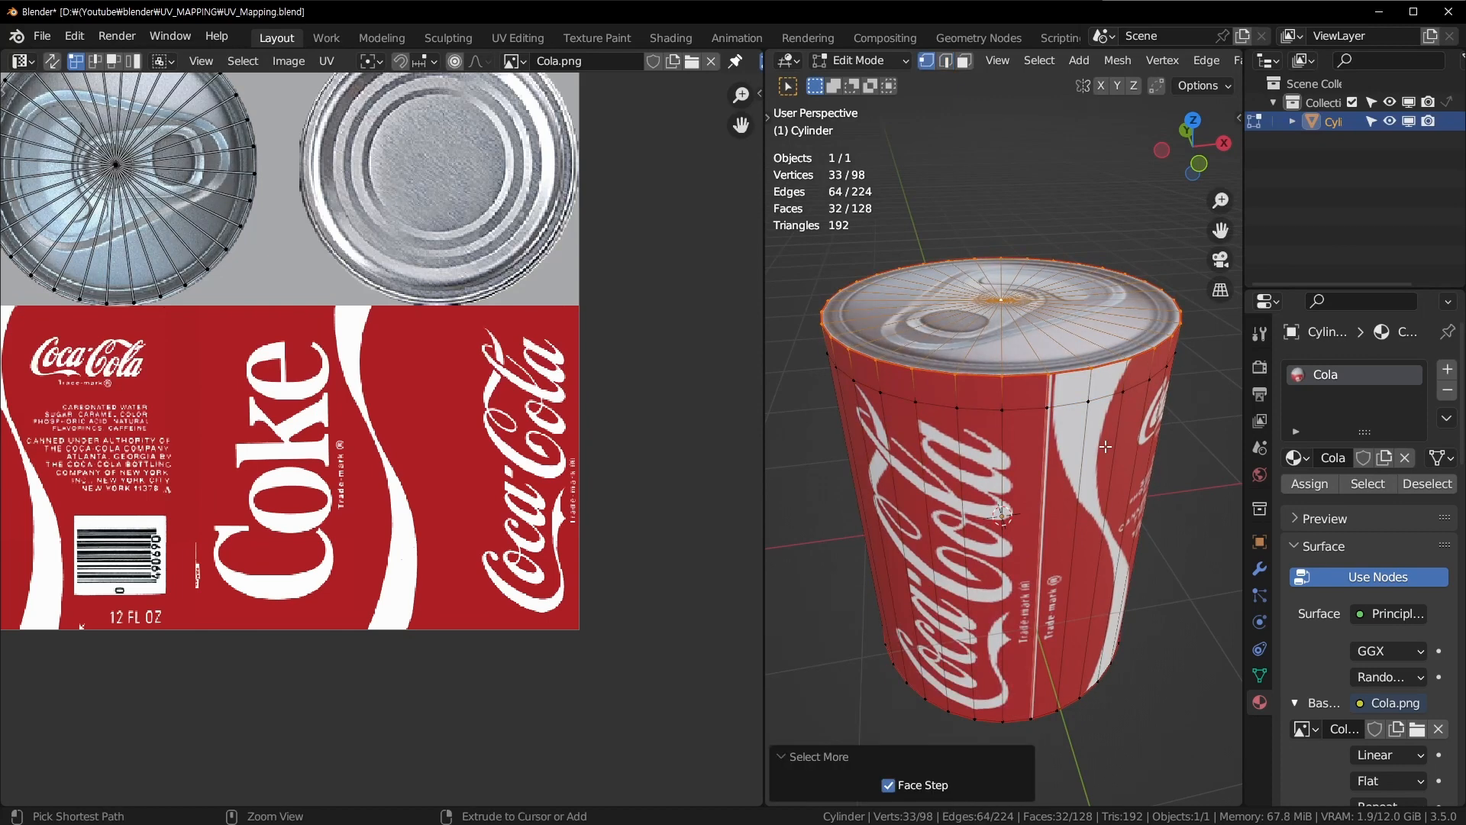
key(3)
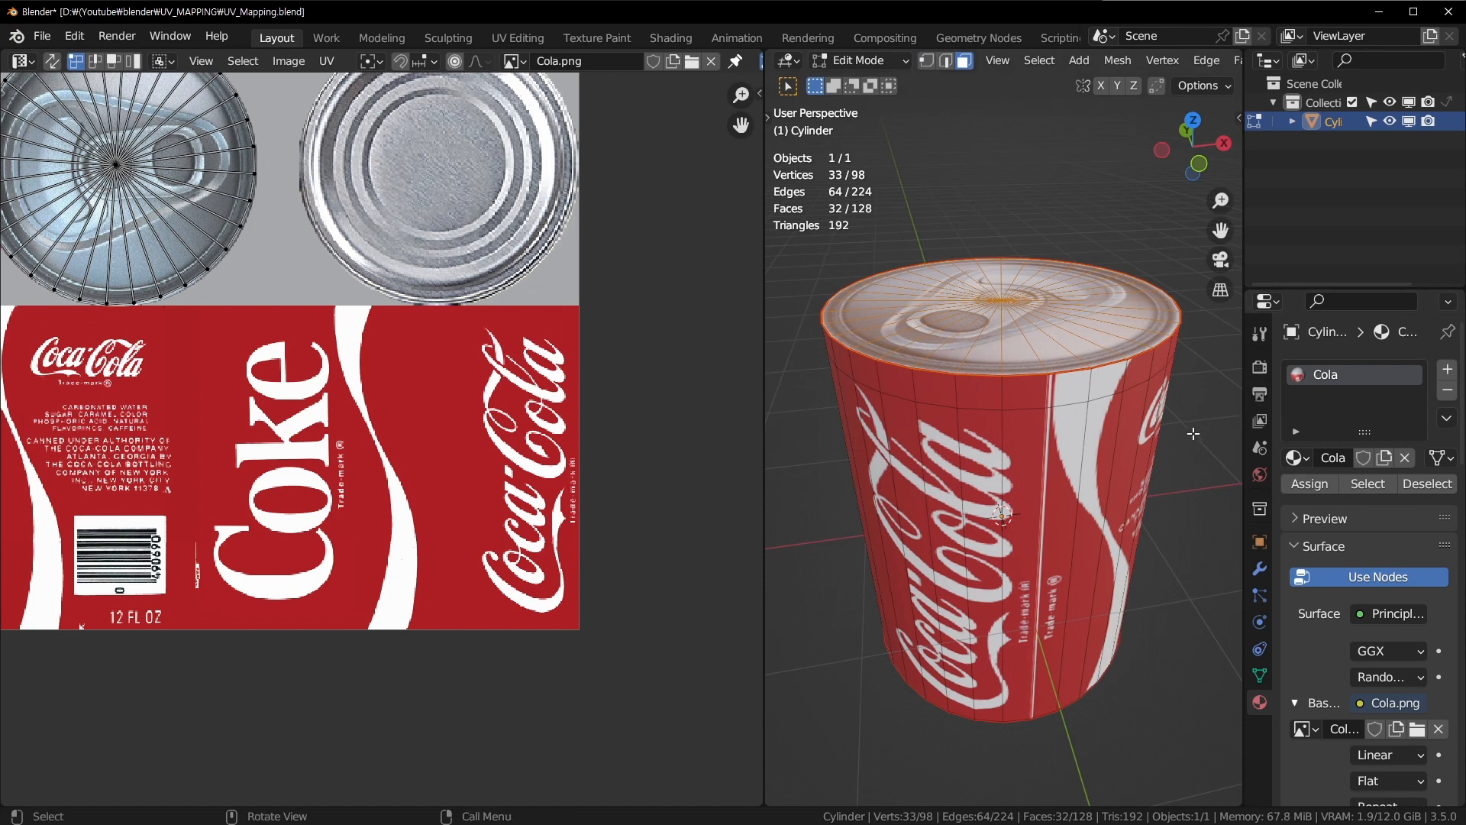
key(s)
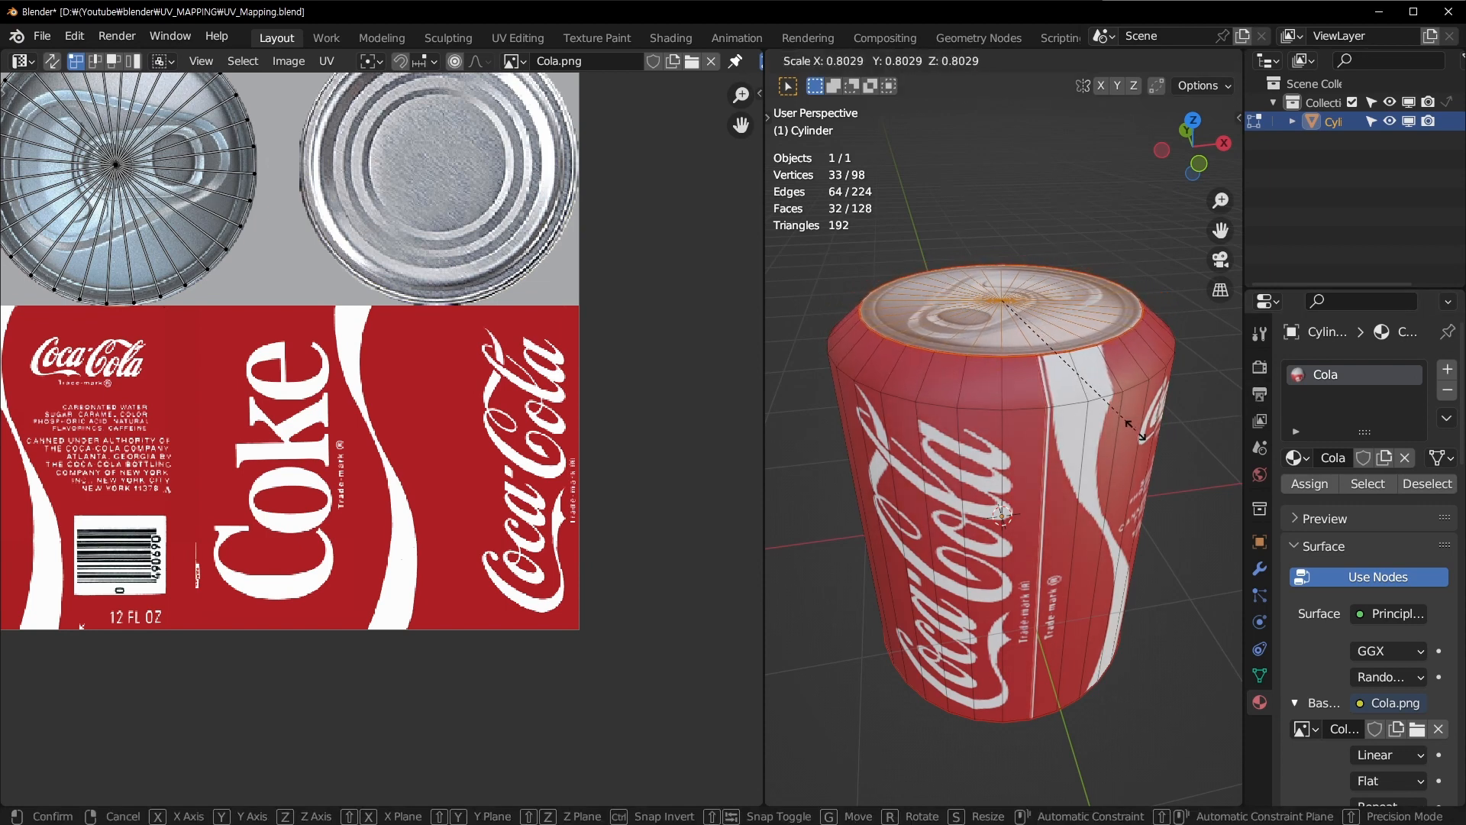
click(1142, 443)
middle_drag(1128, 462, 1028, 481)
key(s)
click(1134, 444)
Step: Add a loop cut around the can's side and slide it close to the bottom rim
scroll(1028, 466, up, 2)
key(ctrl+r)
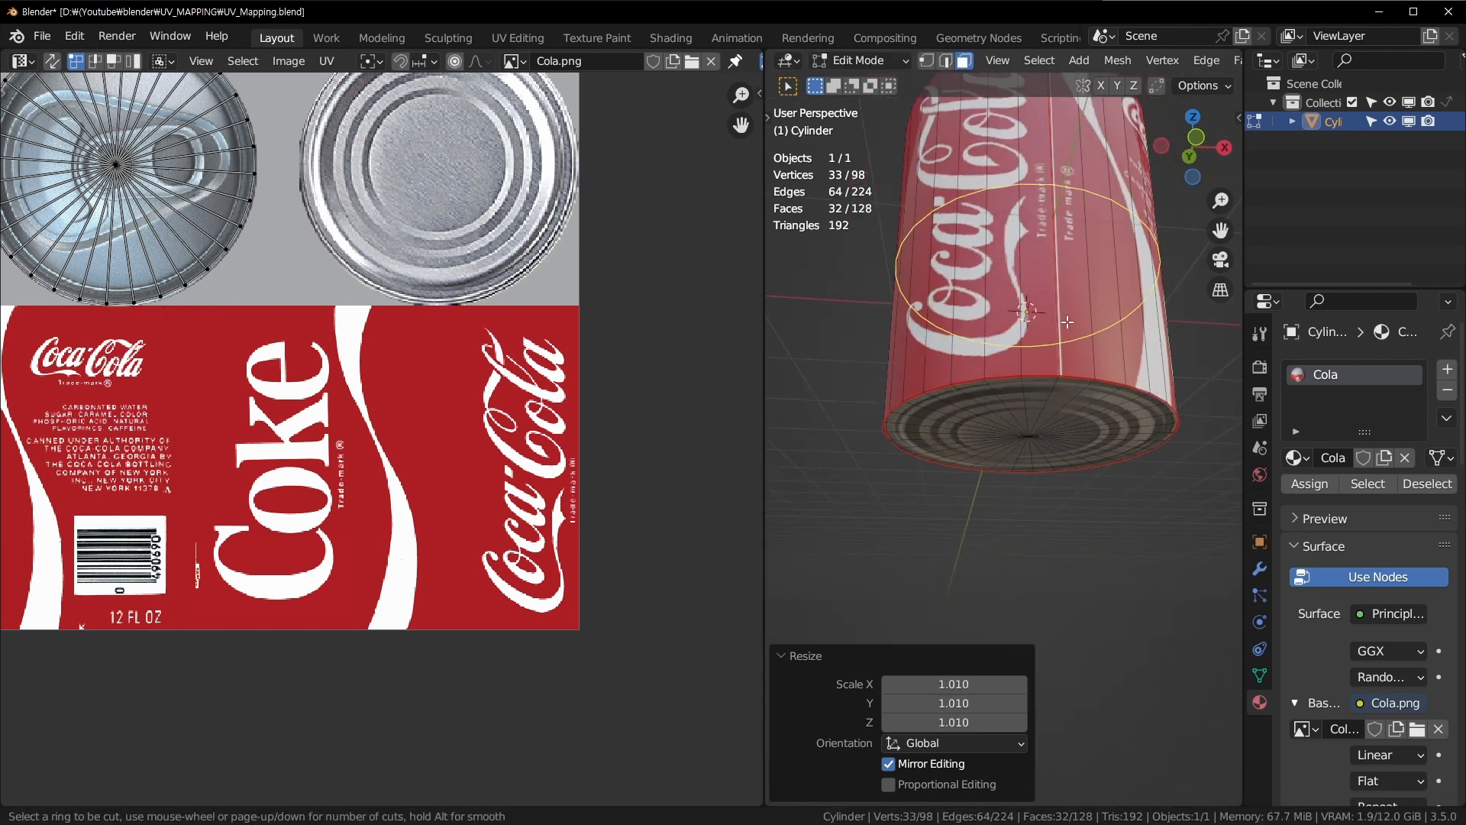
click(1050, 416)
click(1046, 466)
Step: Select the whole bottom cap and scale it to about 0.914 to taper the can's lower end
key(1)
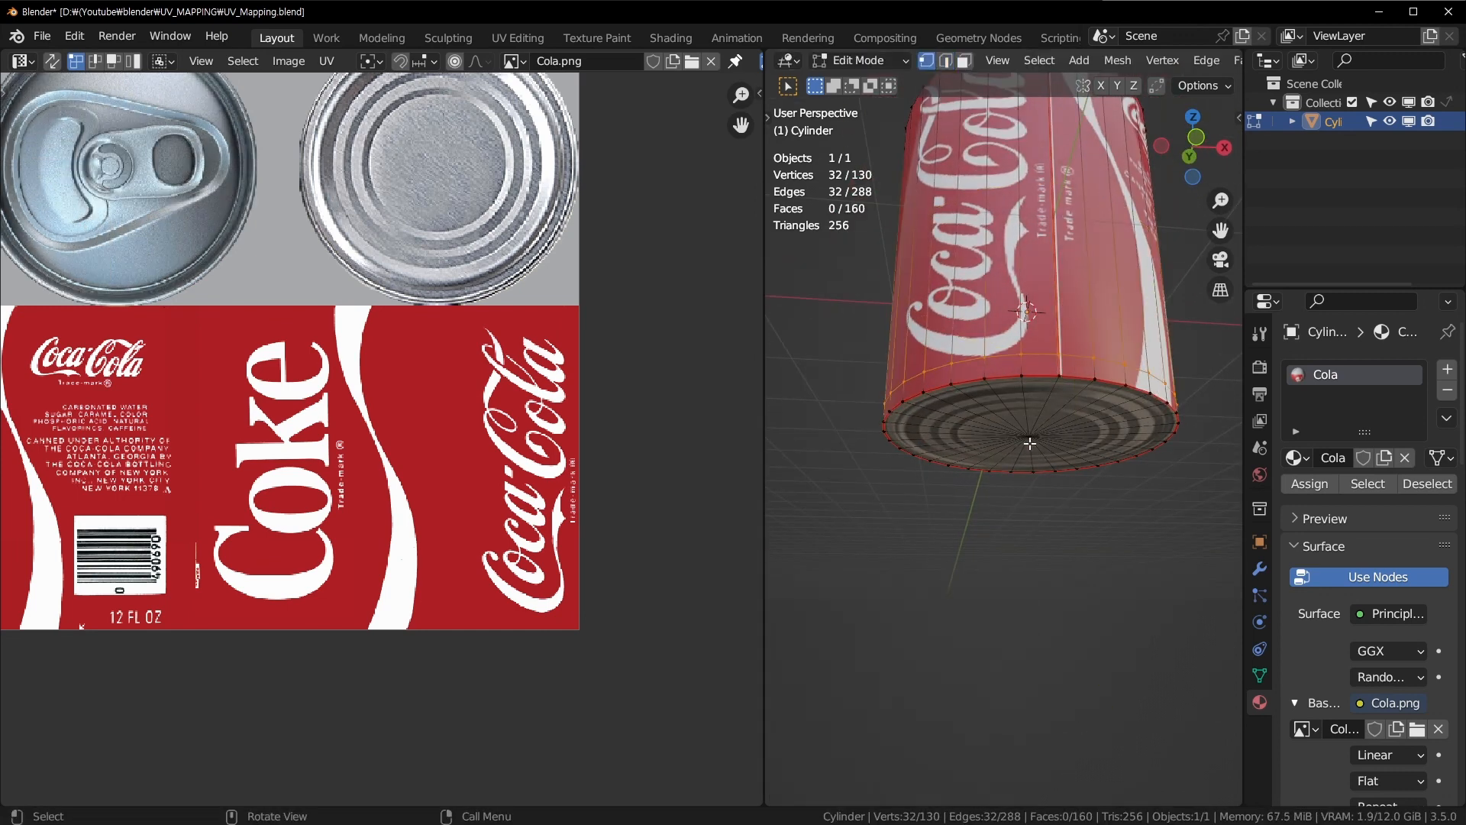
click(1028, 437)
key(ctrl+KP_Add)
key(s)
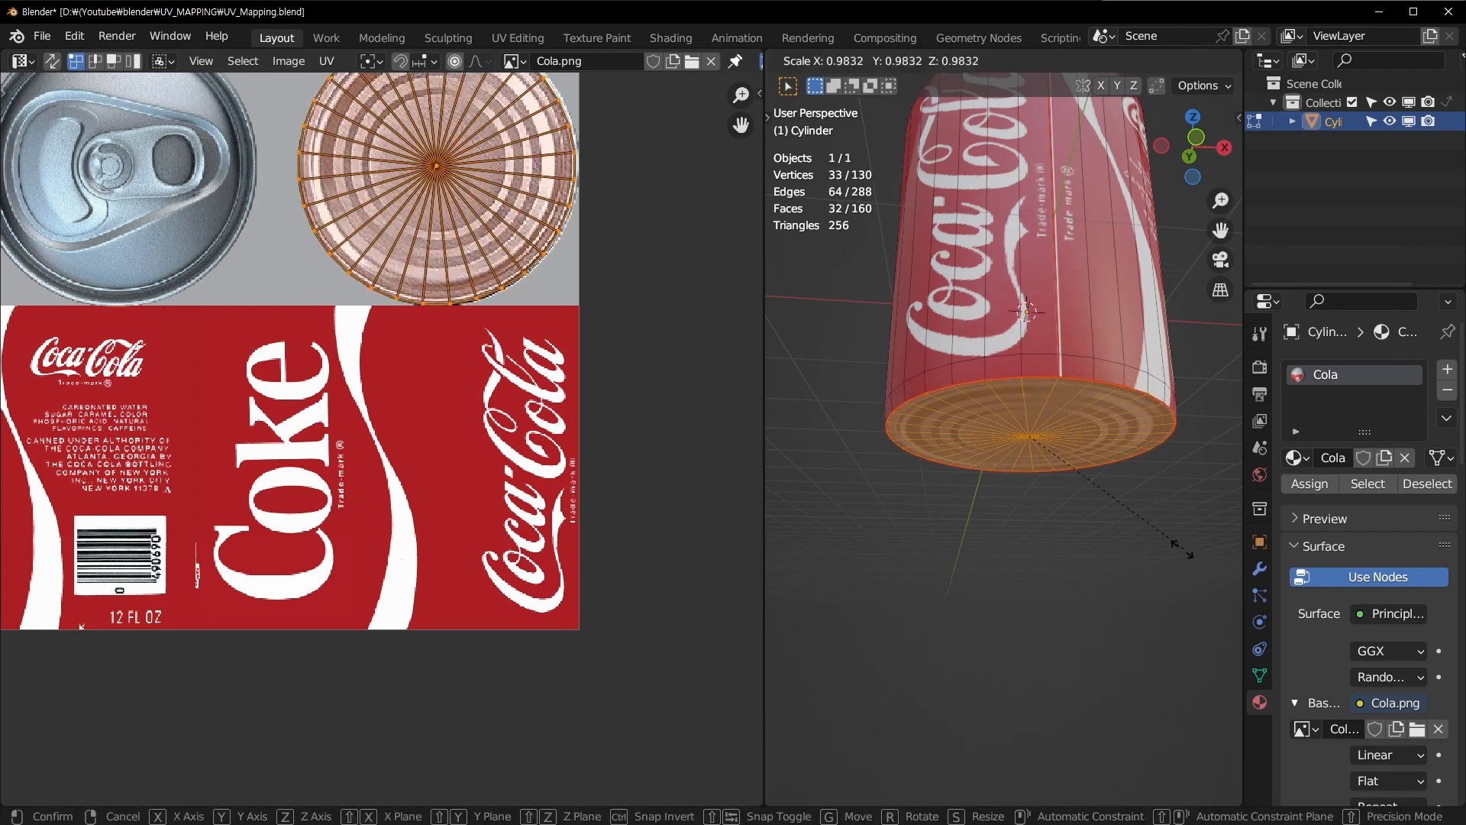
click(1028, 333)
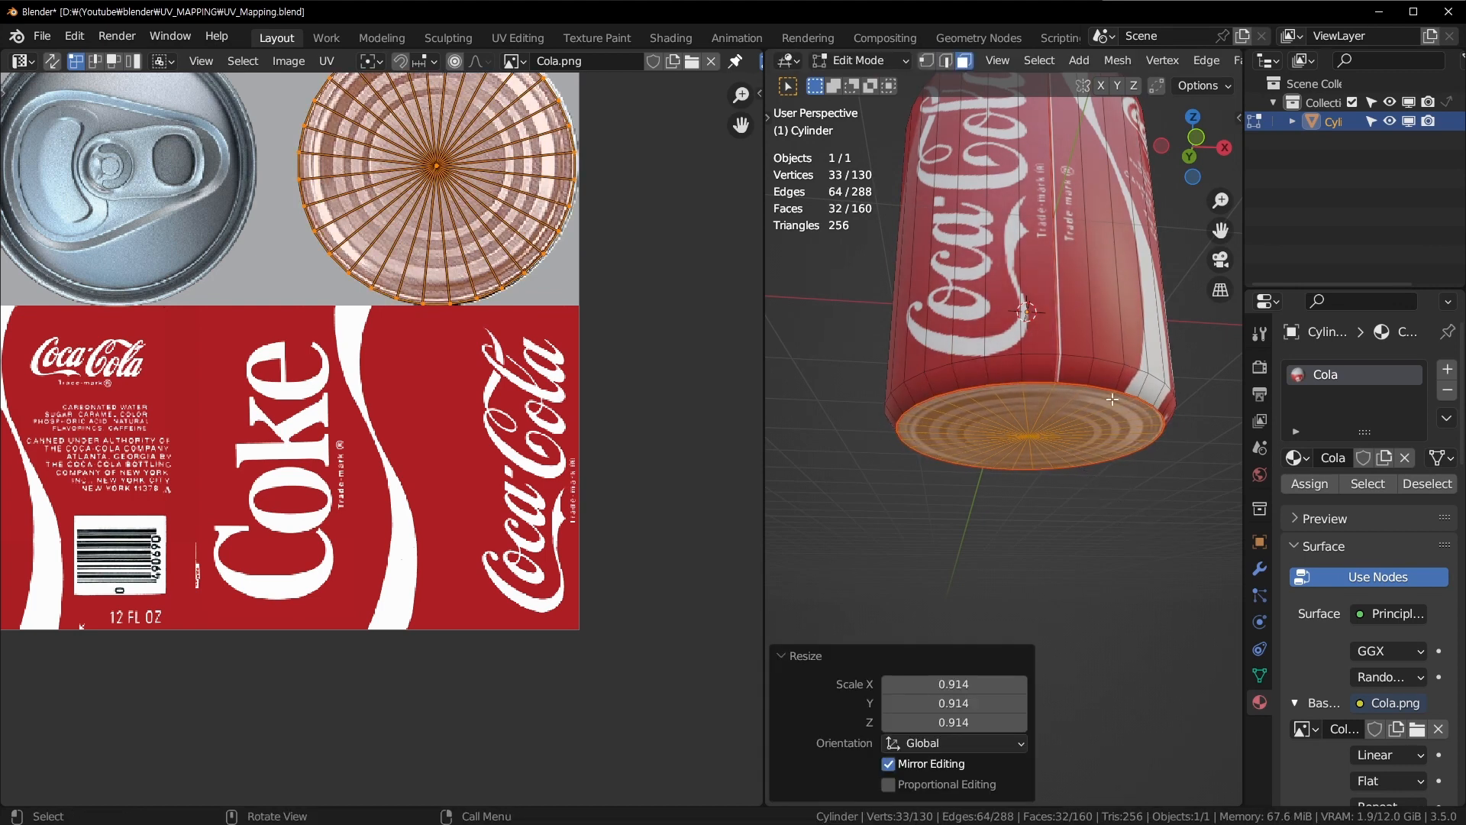
Step: Examine the tapered, textured can from several sides in Object Mode
key(Tab)
middle_drag(1028, 333, 1001, 411)
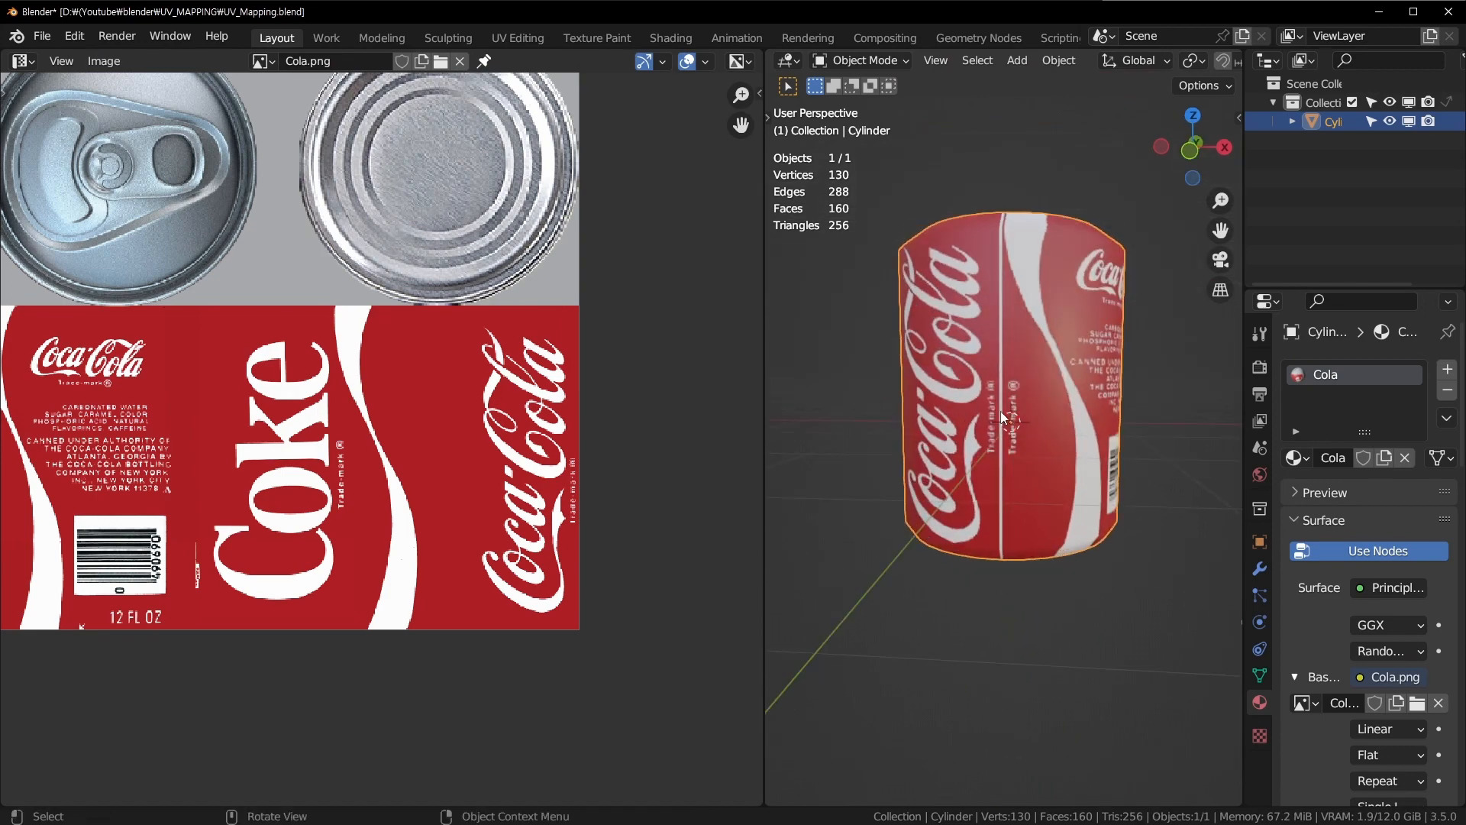
key(ctrl+space)
scroll(1008, 435, down, 3)
middle_drag(1020, 461, 878, 423)
key(ctrl+space)
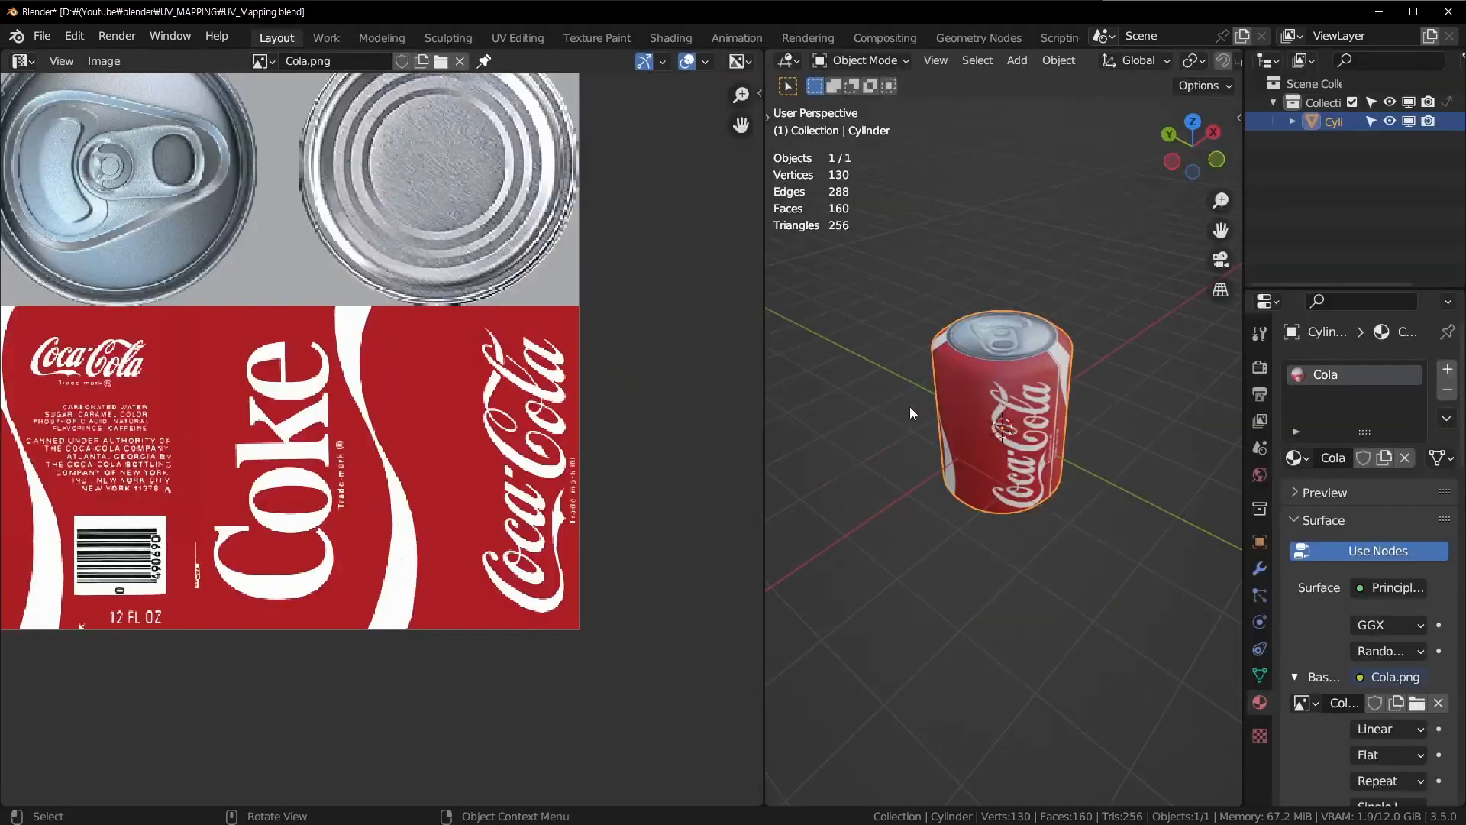
scroll(955, 318, up, 2)
middle_drag(967, 378, 966, 457)
Step: Select the whole top cap in Edit Mode and raise it about 0.056 m along Z
key(Tab)
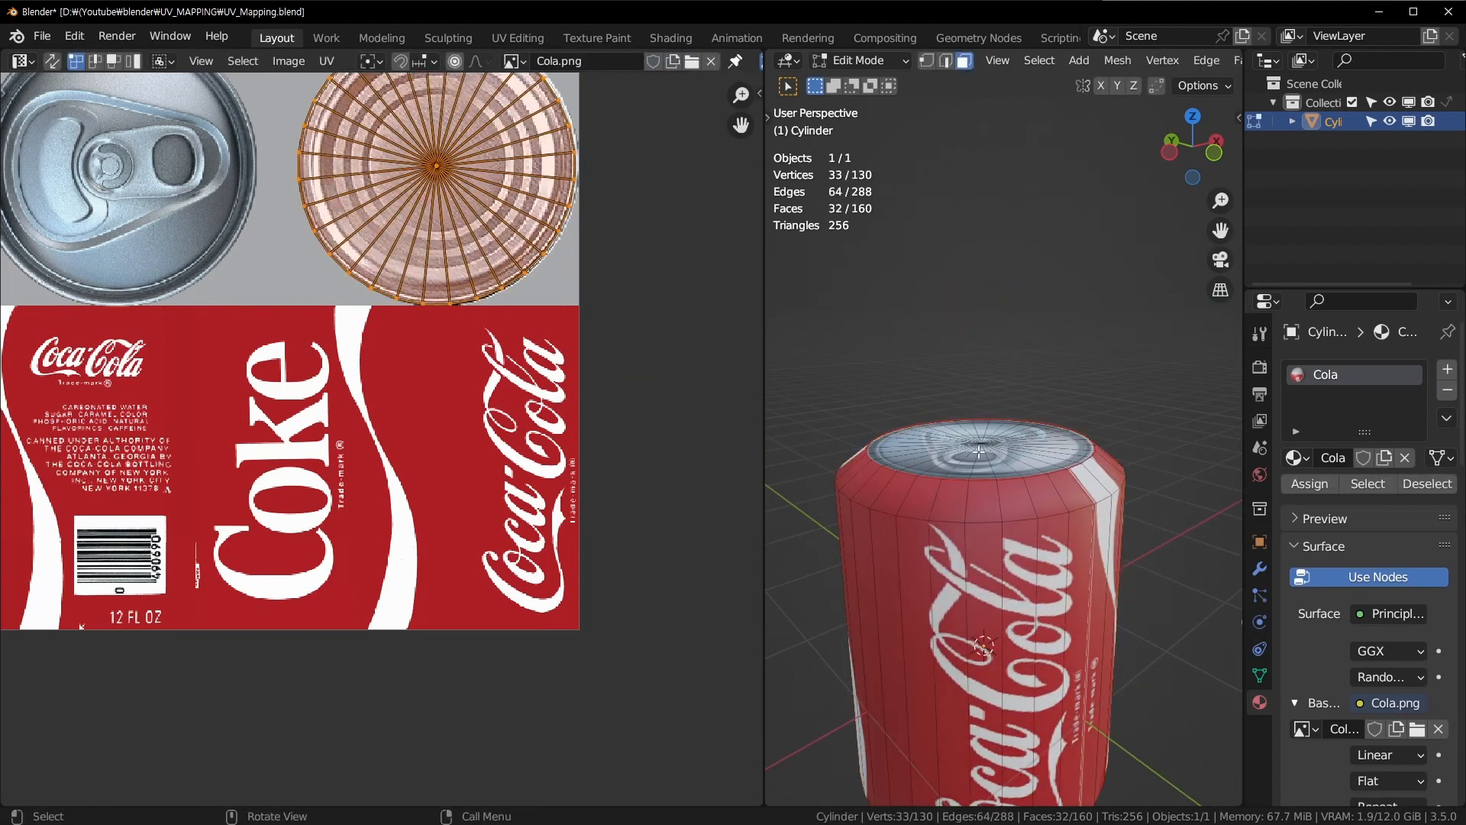
click(985, 446)
key(ctrl+KP_Add)
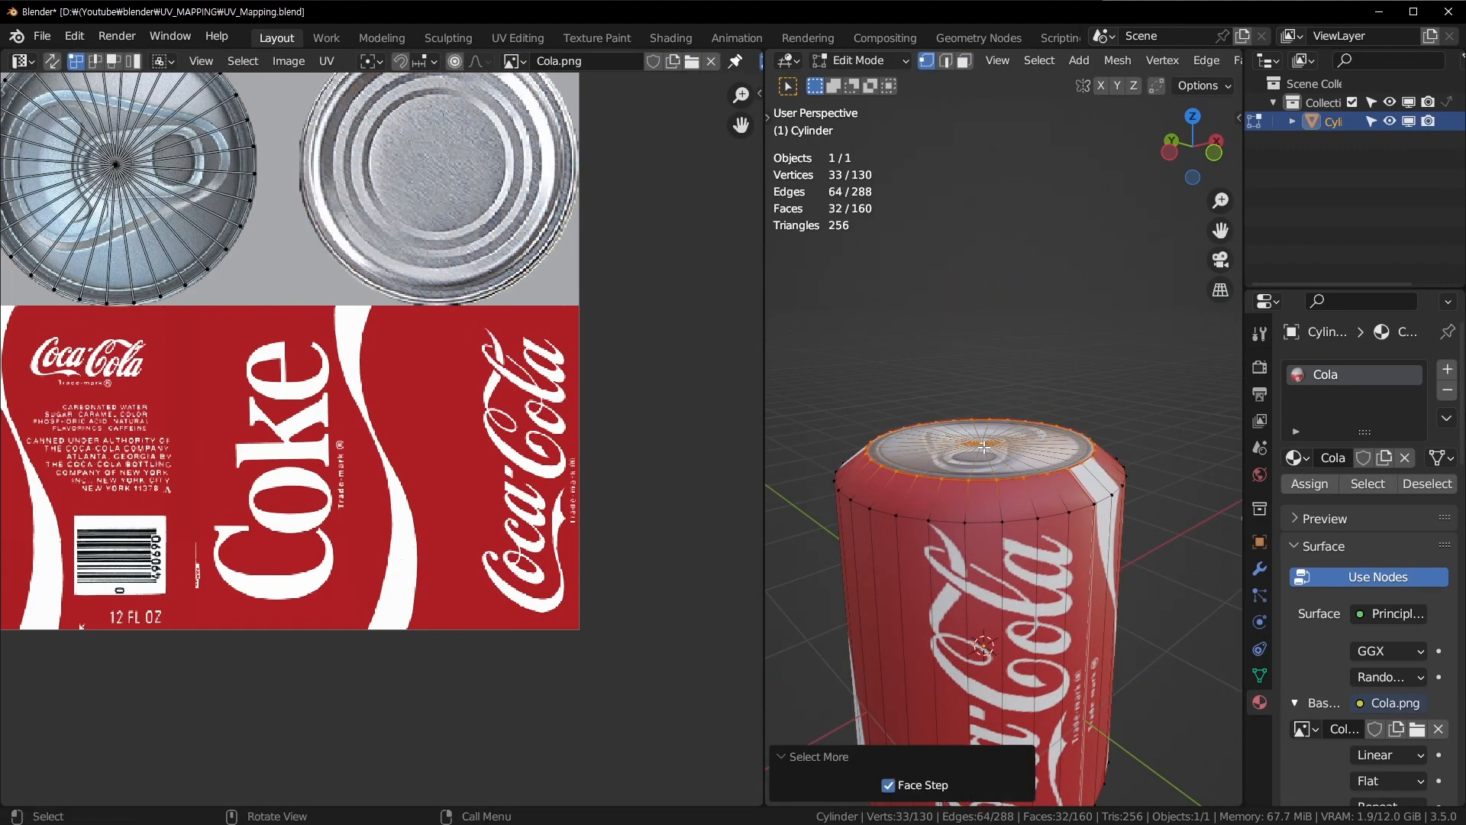
key(g)
key(z)
click(1054, 336)
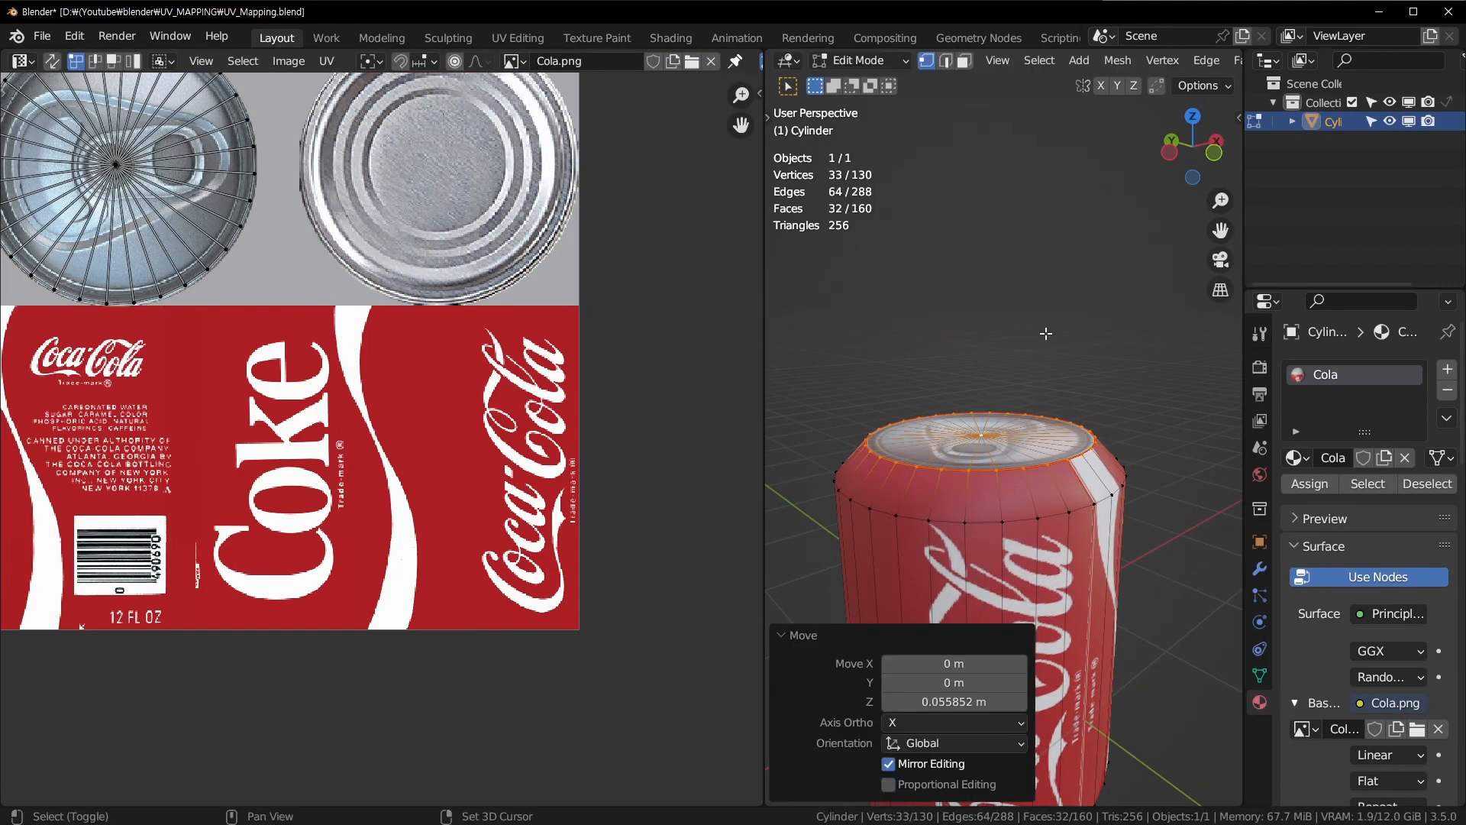
Step: Widen the 3D viewport and inset the can's top cap faces by about 0.078 m in face select mode
middle_drag(978, 427, 973, 595)
scroll(1002, 514, up, 1)
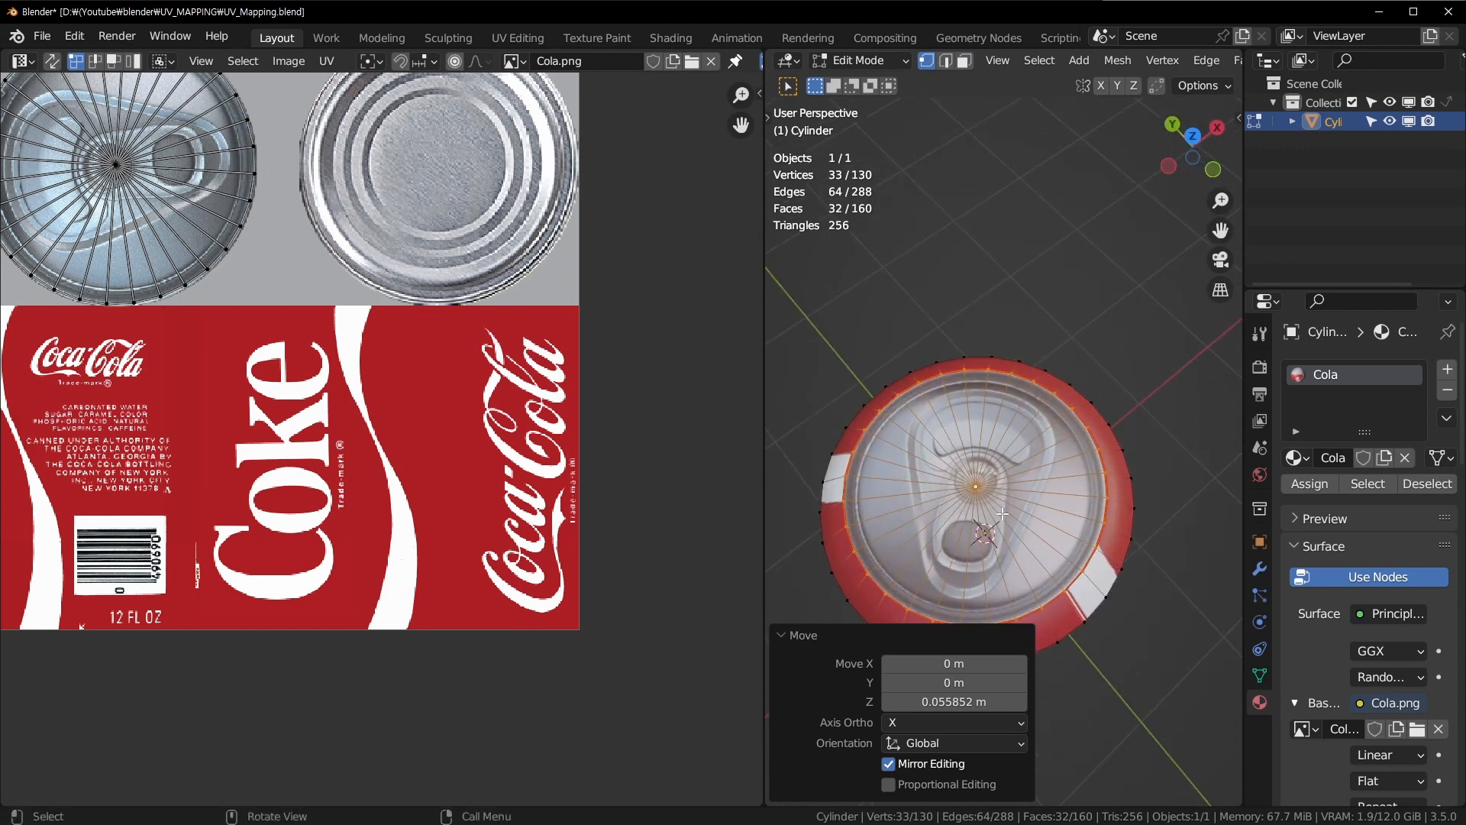
key(3)
middle_drag(1075, 520, 848, 514)
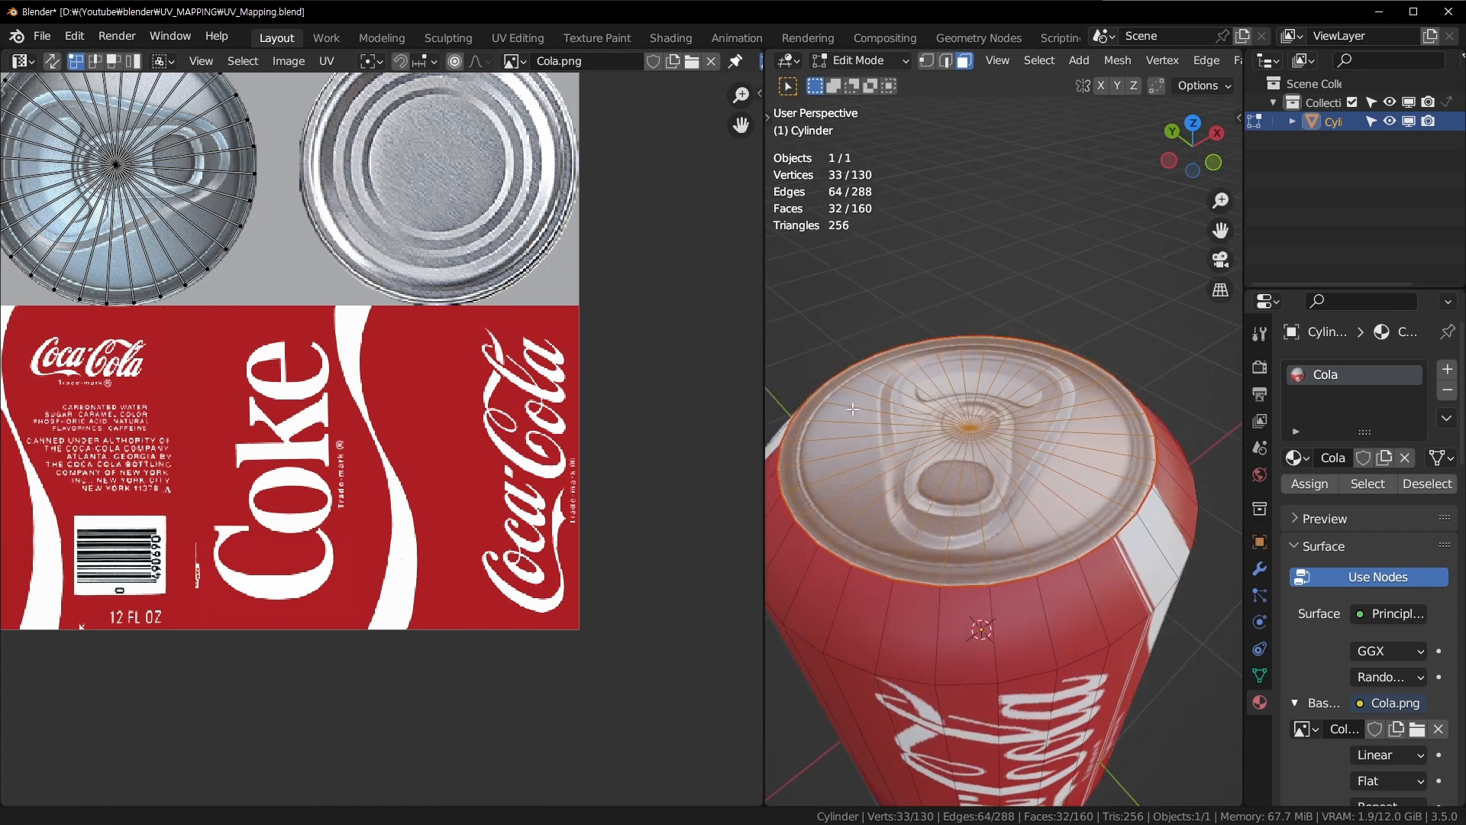
drag(762, 435, 560, 434)
key(i)
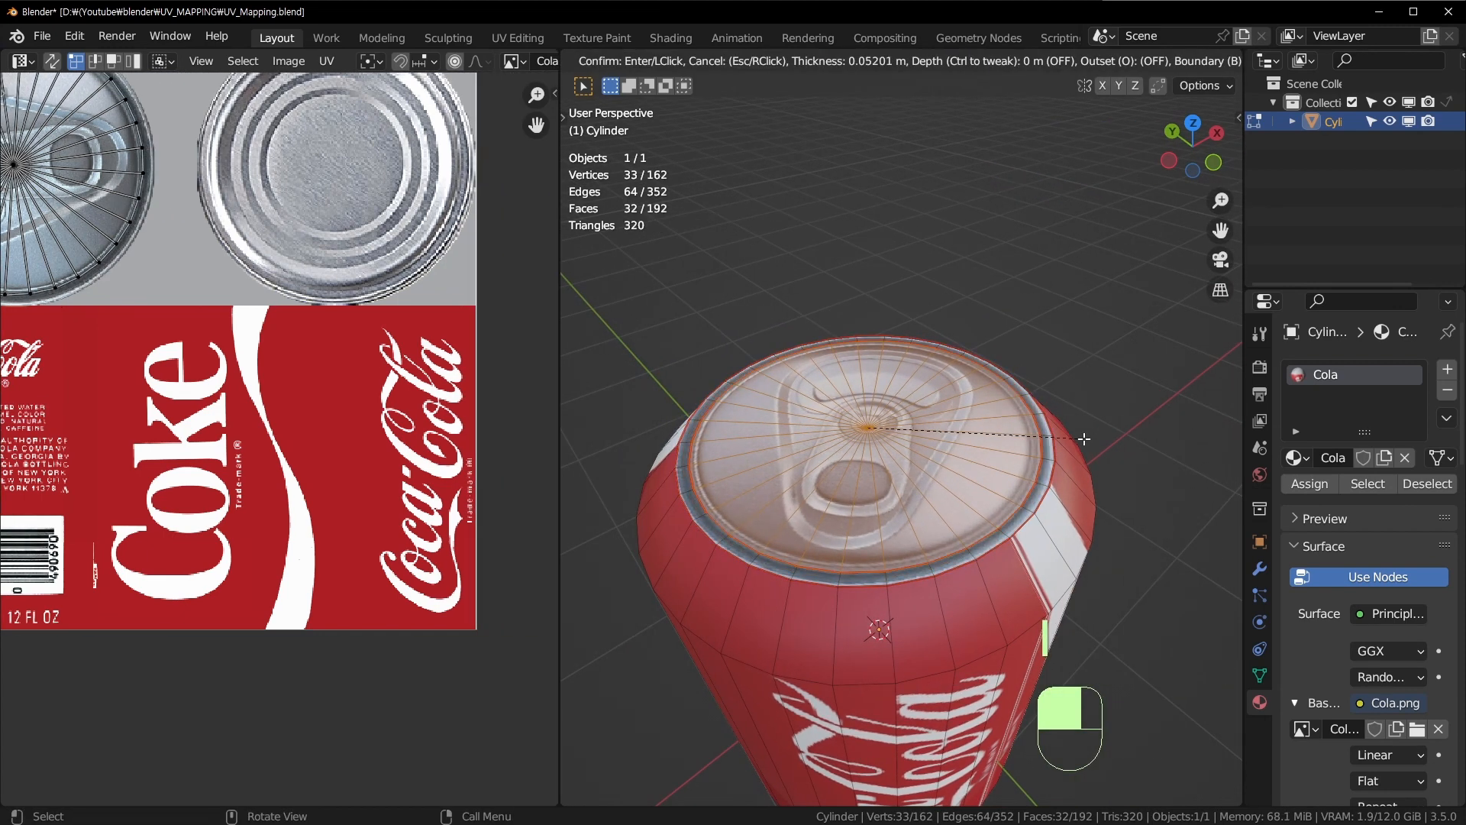
click(1077, 440)
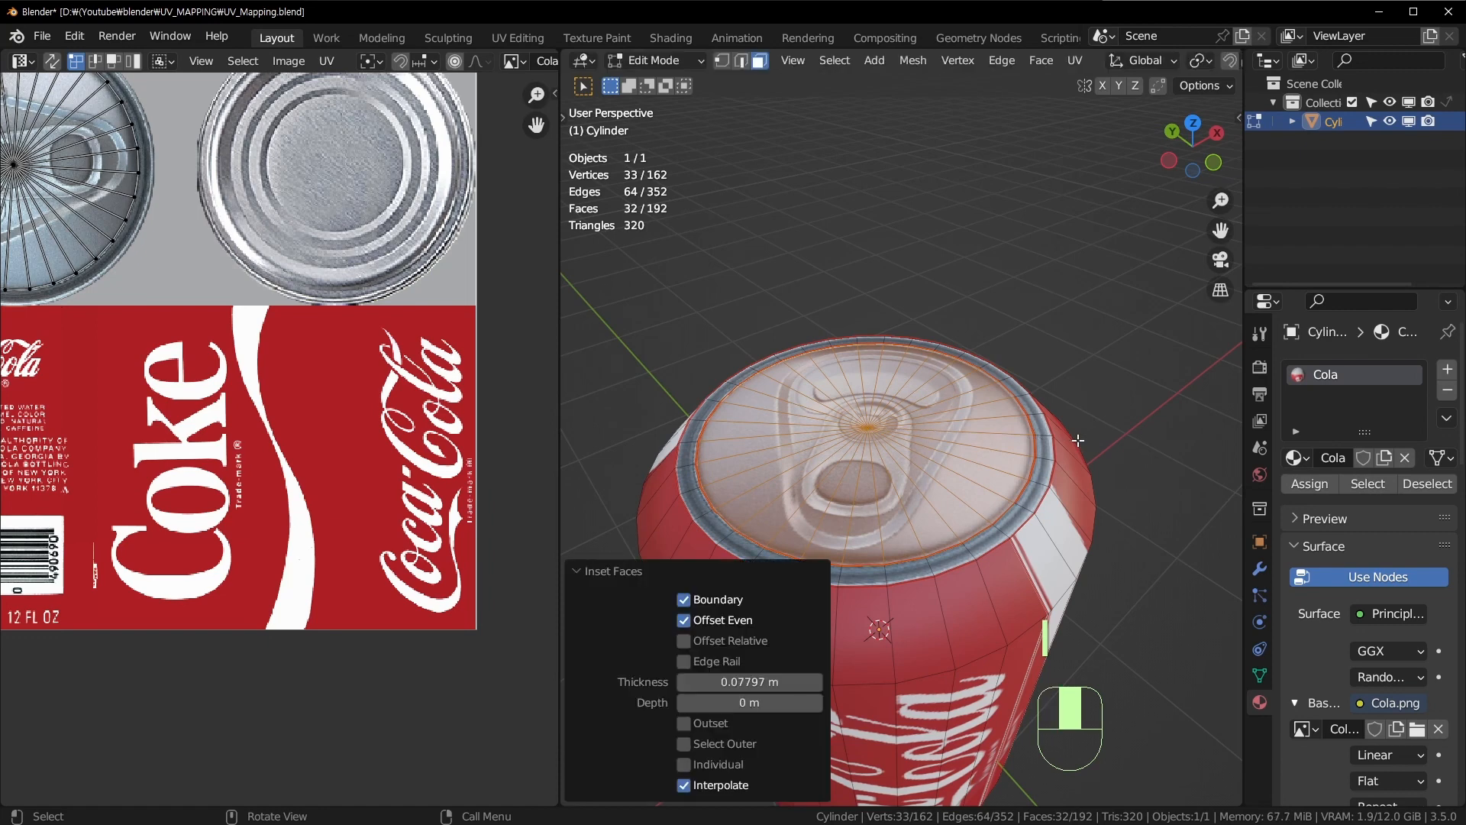
Step: Inset the inner top cap faces a second time by about 0.027 m
middle_drag(1093, 472, 1175, 410)
key(i)
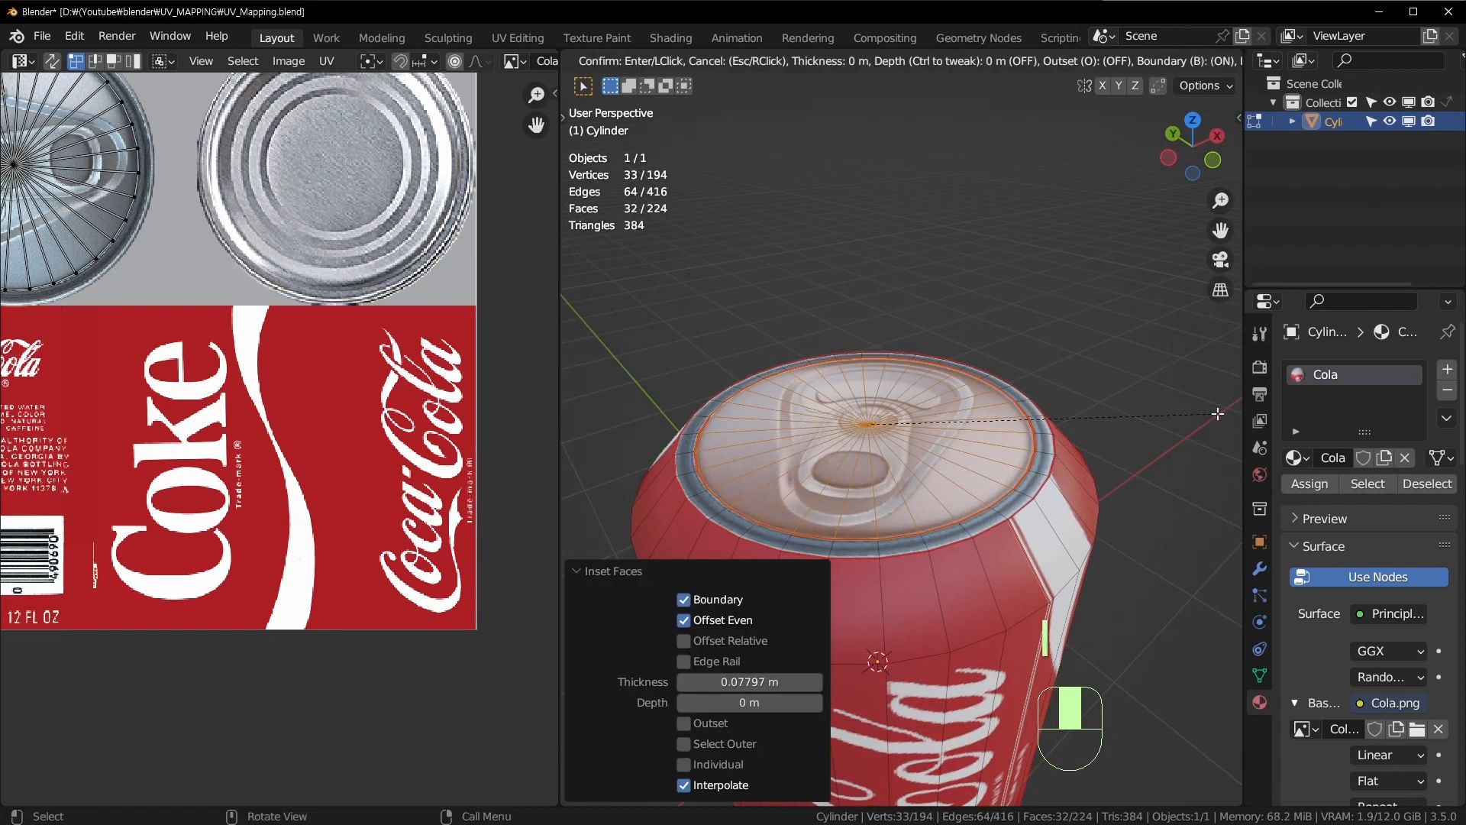
click(1206, 417)
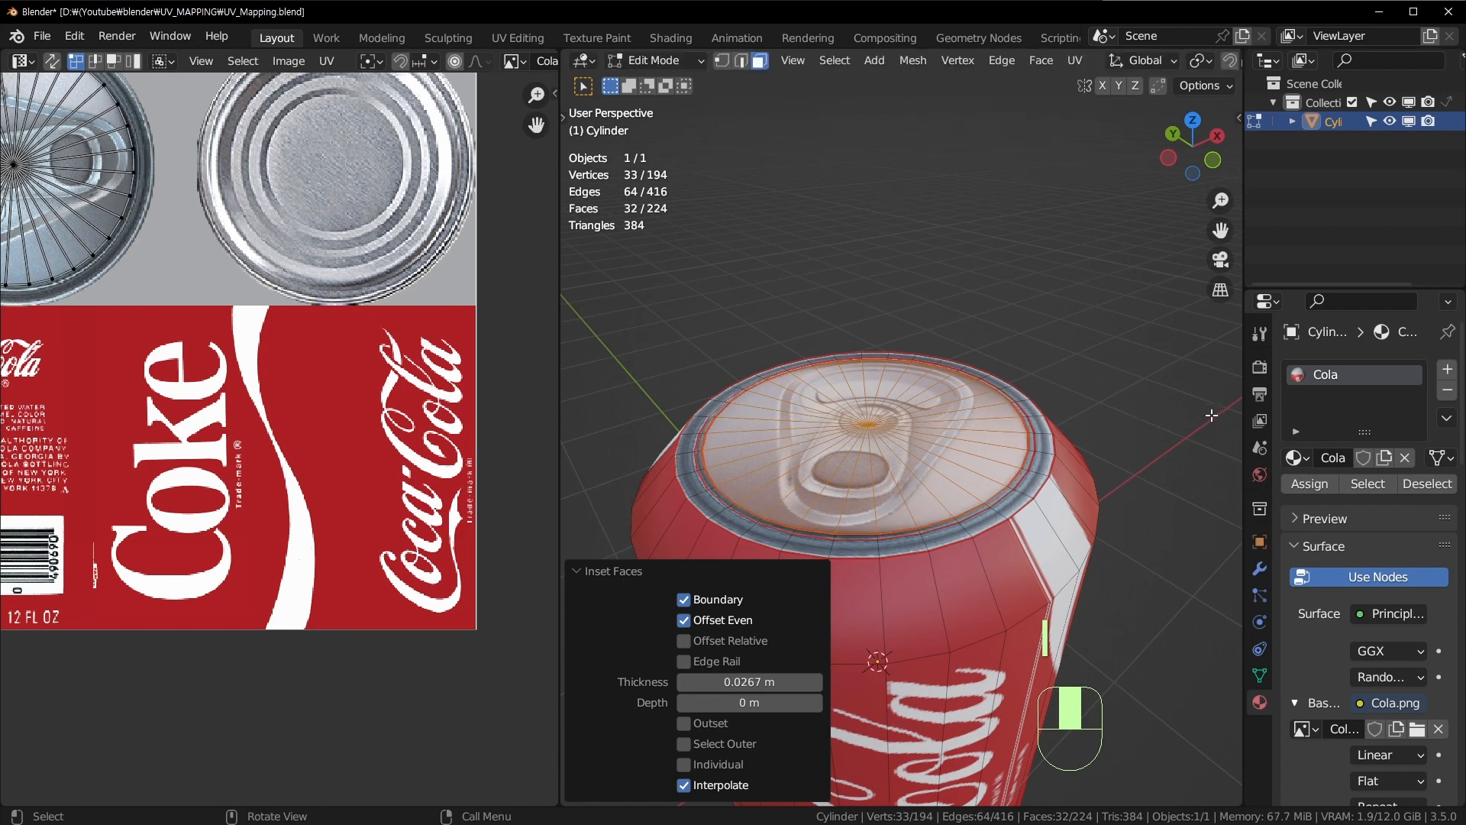
Step: Lower the inset lid faces about 0.09 m along Z to recess them inside the rim
key(g)
key(z)
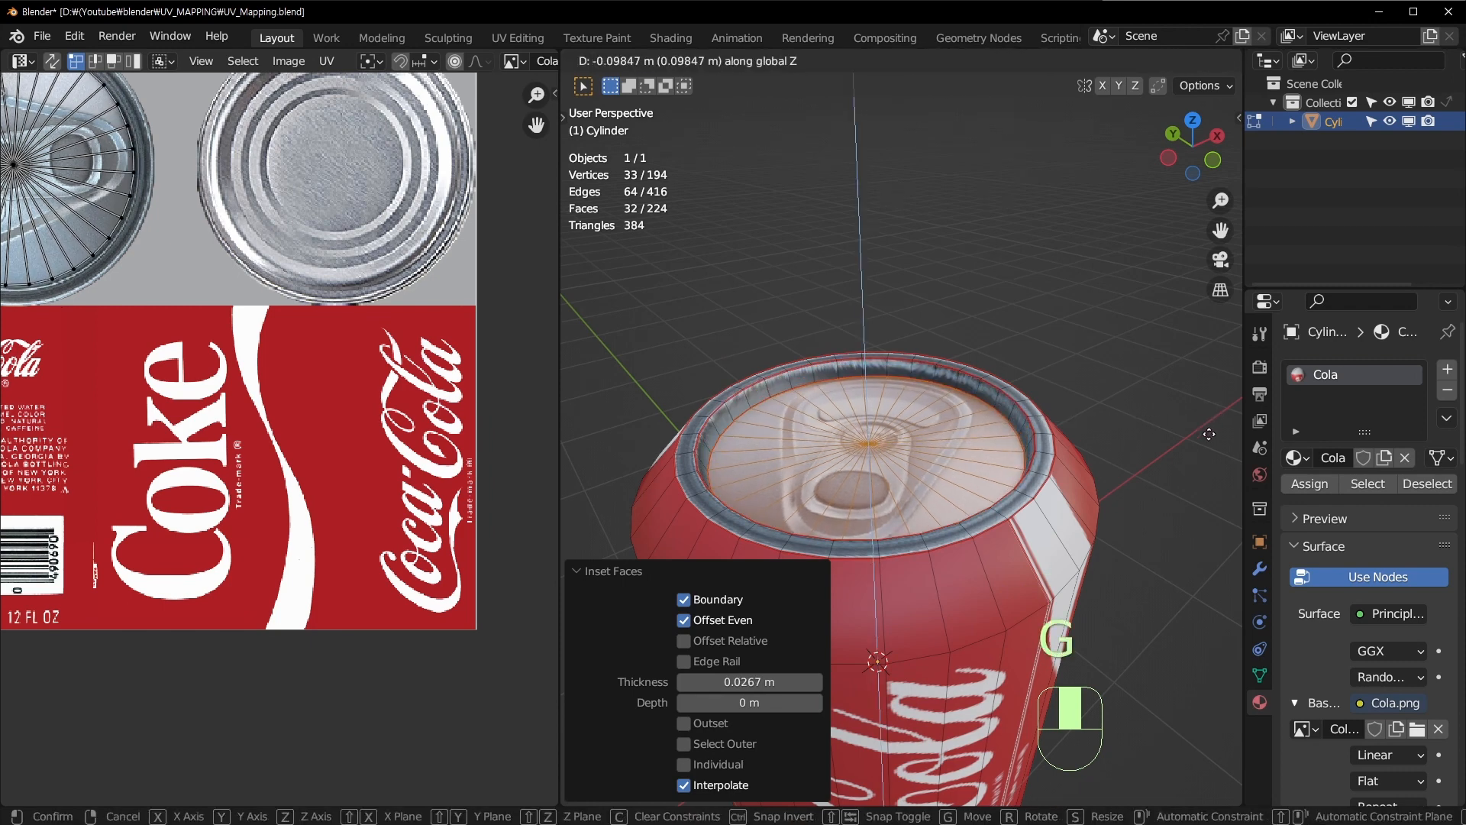
click(1220, 434)
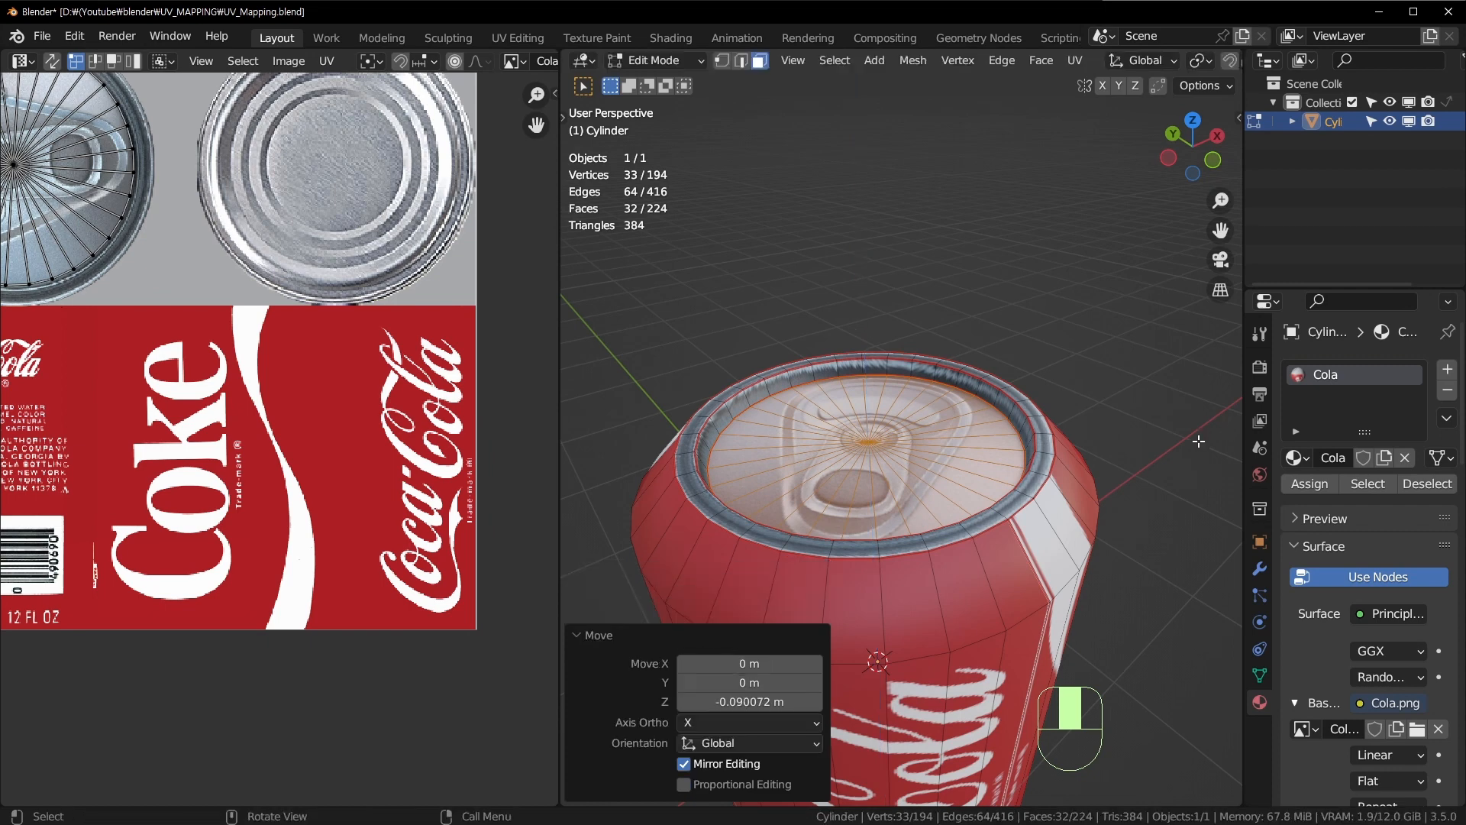
middle_drag(1220, 435, 928, 506)
key(Tab)
key(Tab)
Step: Bevel the edge loop around the can's upper shoulder with 2 segments and a width of about 0.17 m
scroll(901, 533, up, 2)
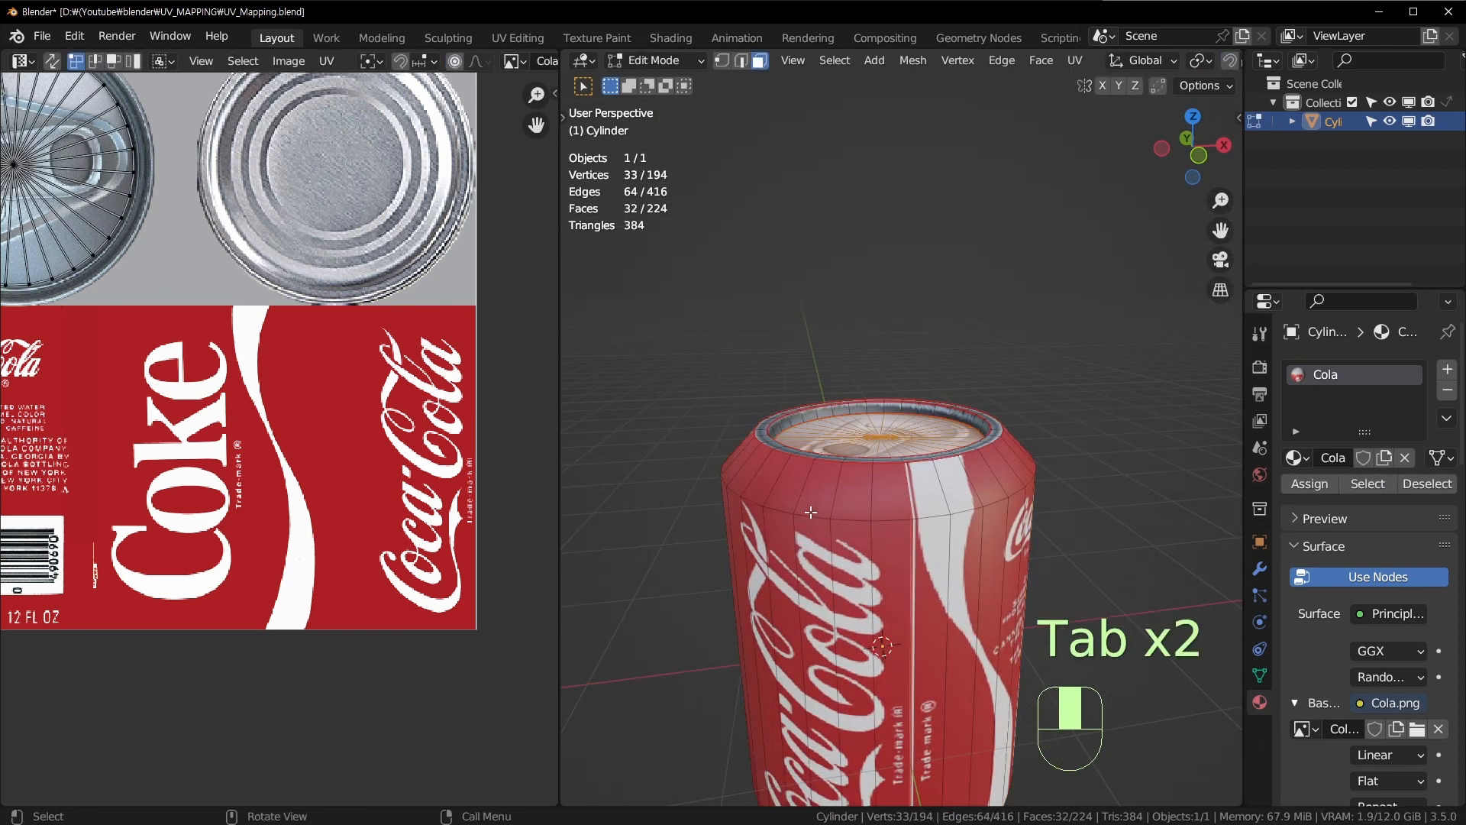
alt+click(833, 544)
key(2)
alt+click(833, 527)
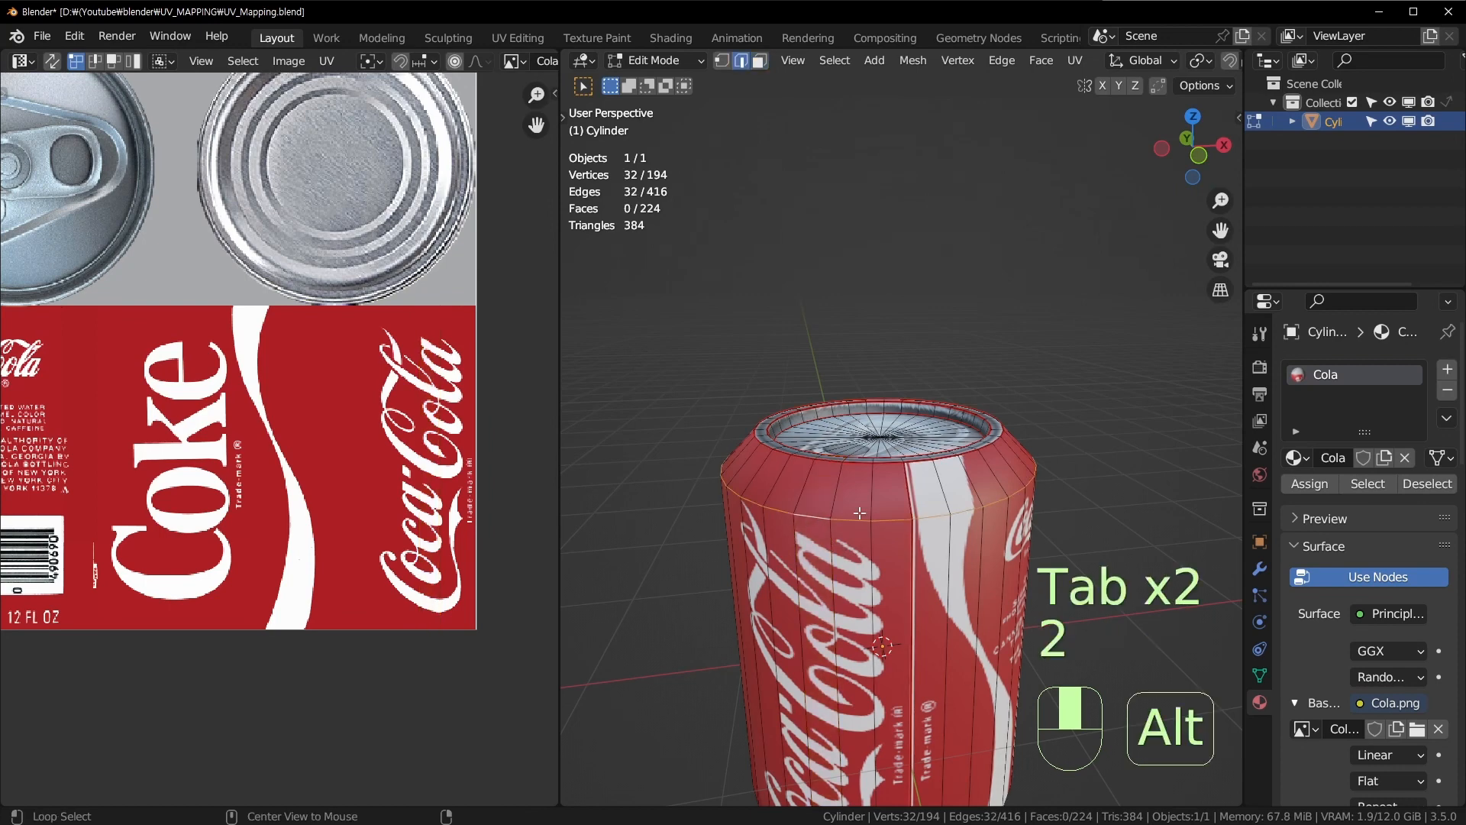
key(ctrl+b)
scroll(1040, 517, up, 1)
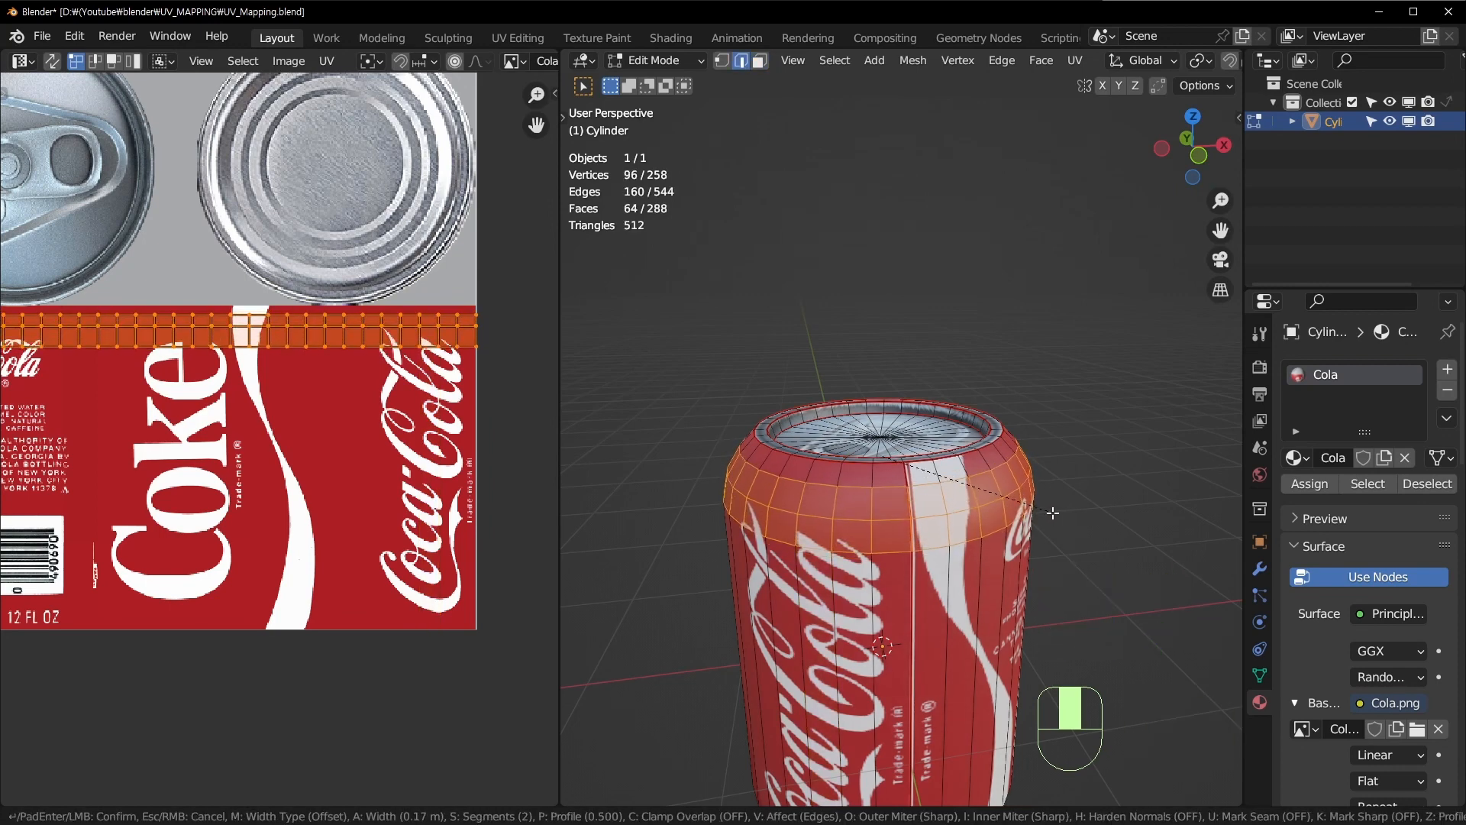
click(1051, 513)
Step: Examine the rounded shoulder and recessed lid in Object Mode, comparing them with the Cola.png texture
key(Tab)
scroll(1107, 517, down, 3)
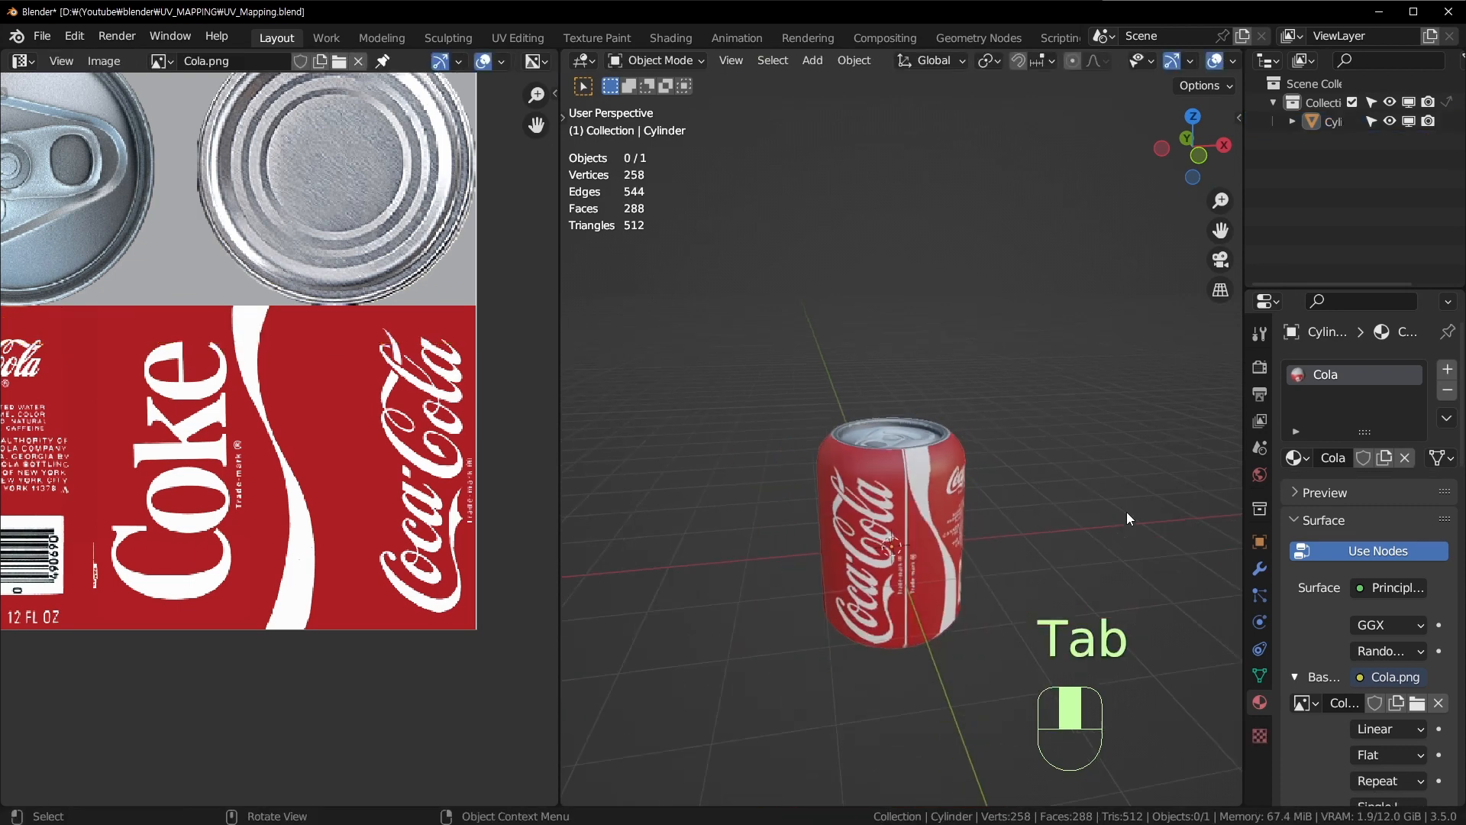
middle_drag(1126, 511, 886, 672)
scroll(882, 535, up, 3)
scroll(941, 527, down, 3)
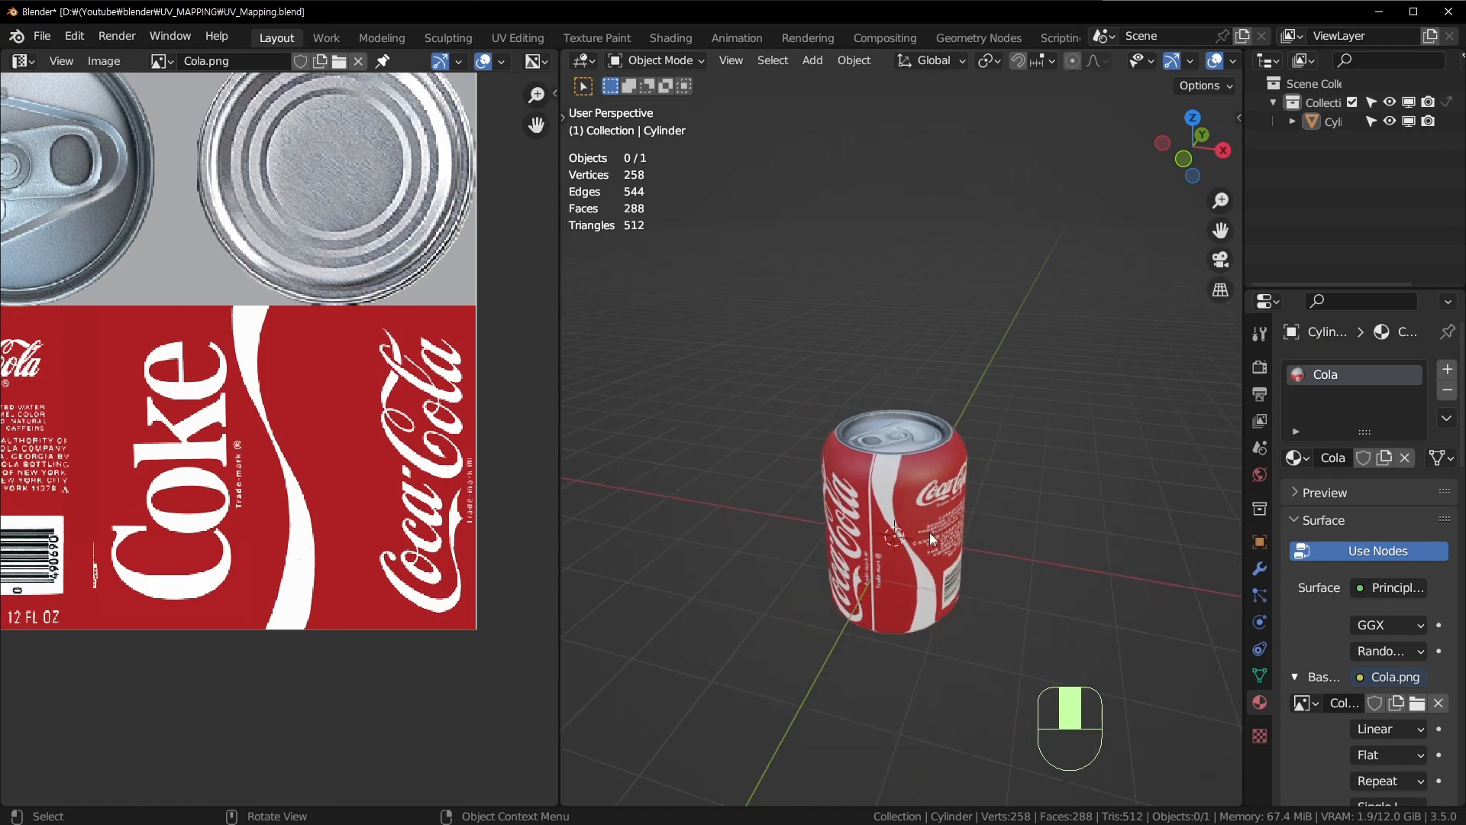
middle_drag(929, 534, 873, 474)
scroll(882, 493, up, 3)
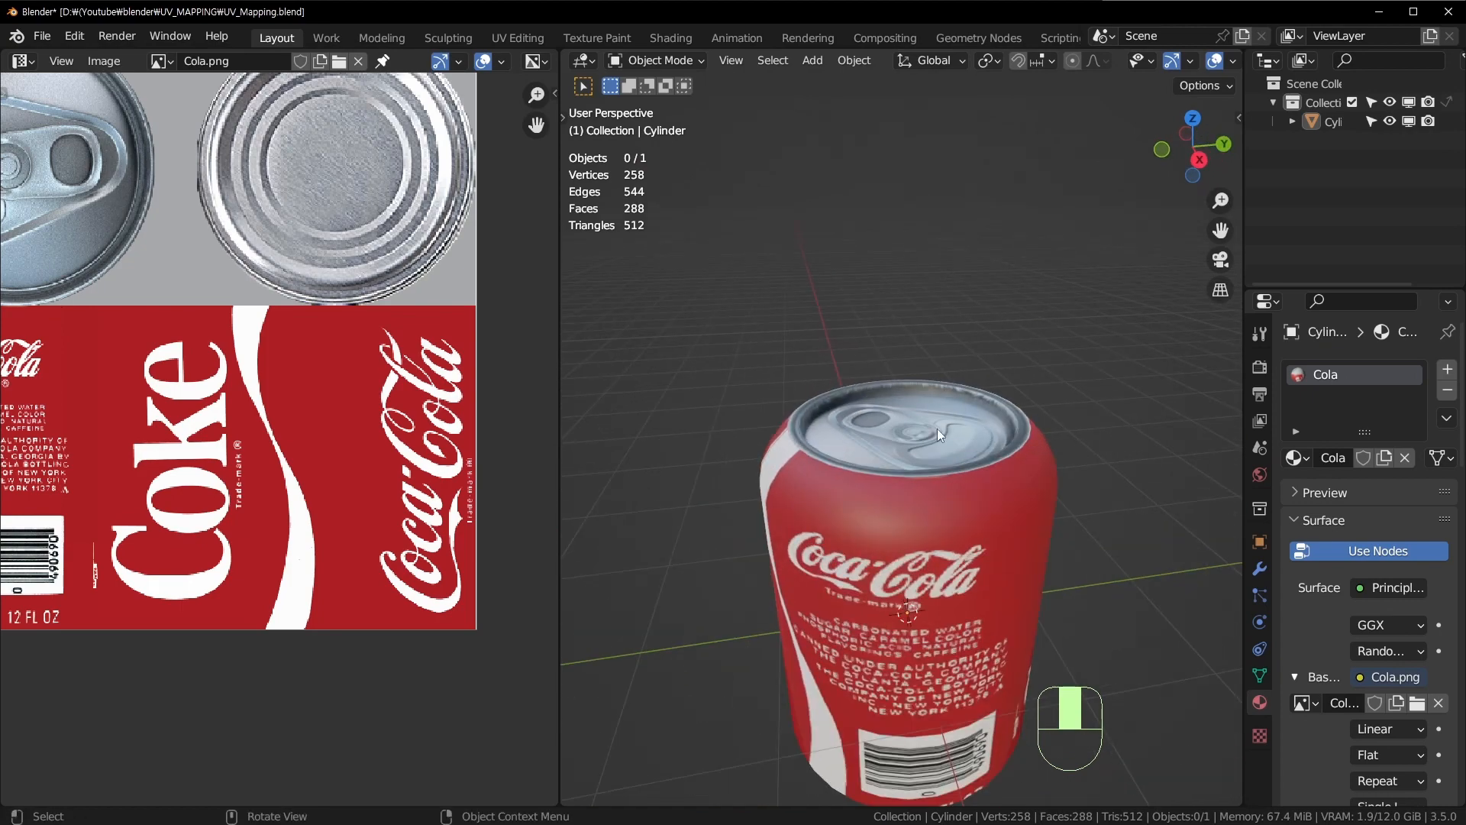
scroll(245, 342, down, 4)
scroll(254, 295, up, 2)
middle_drag(254, 295, 318, 420)
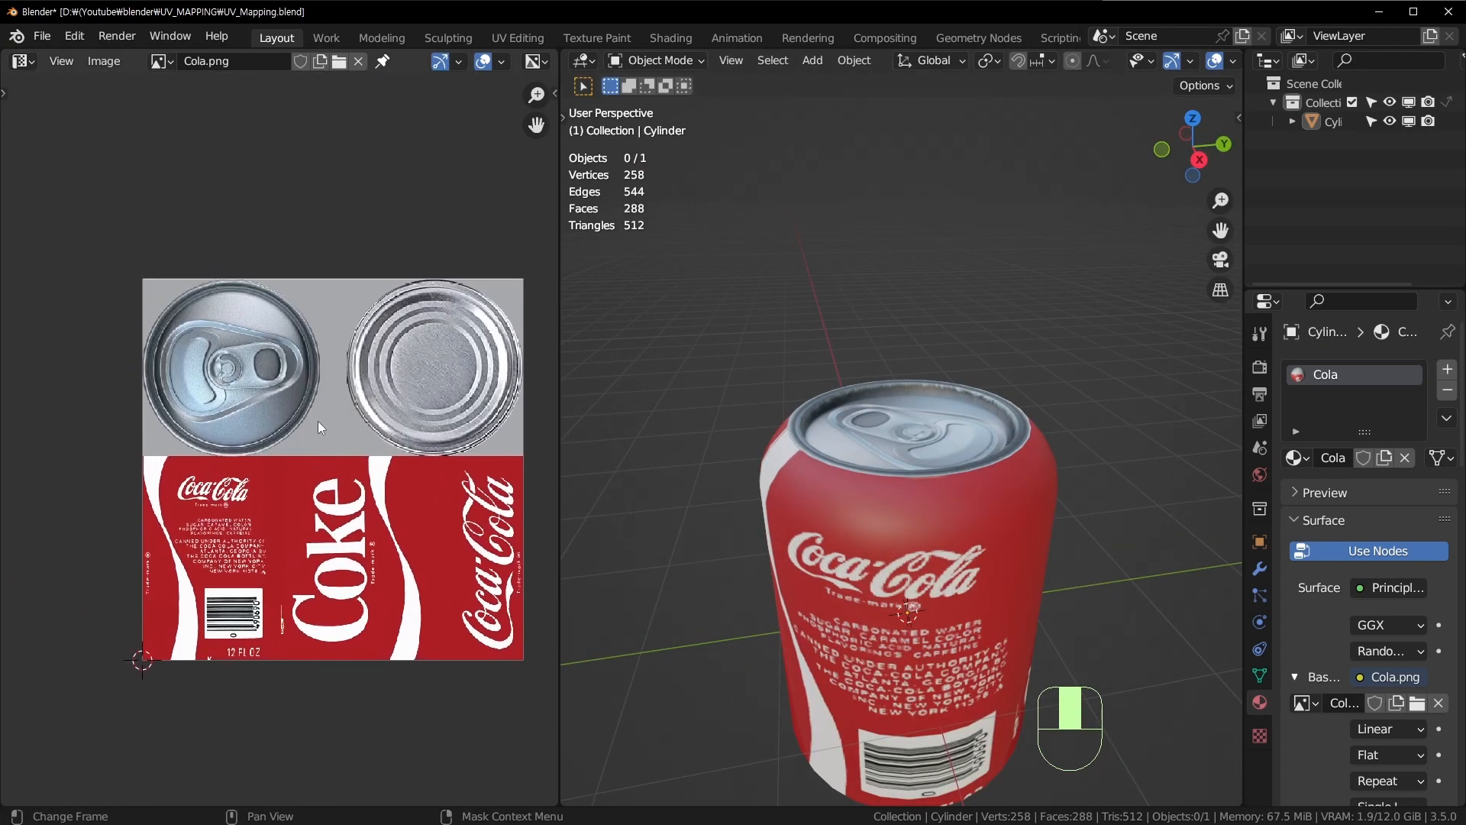
scroll(318, 420, up, 2)
middle_drag(899, 558, 927, 536)
shift+middle_drag(942, 665, 935, 425)
Step: Add a centred loop cut around the flat top rim and raise it slightly along Z to round the rim
key(Tab)
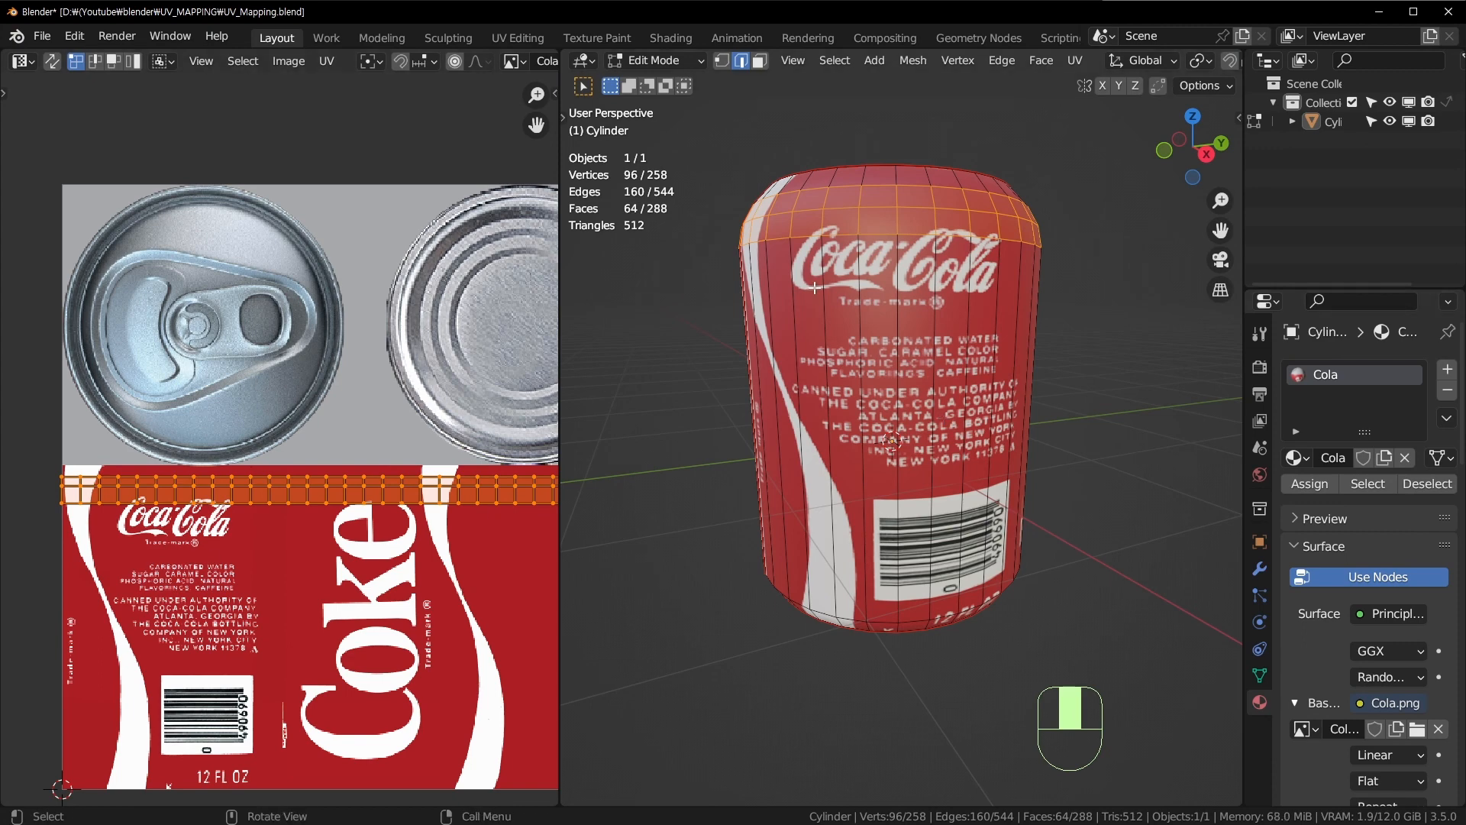
shift+middle_drag(898, 278, 884, 456)
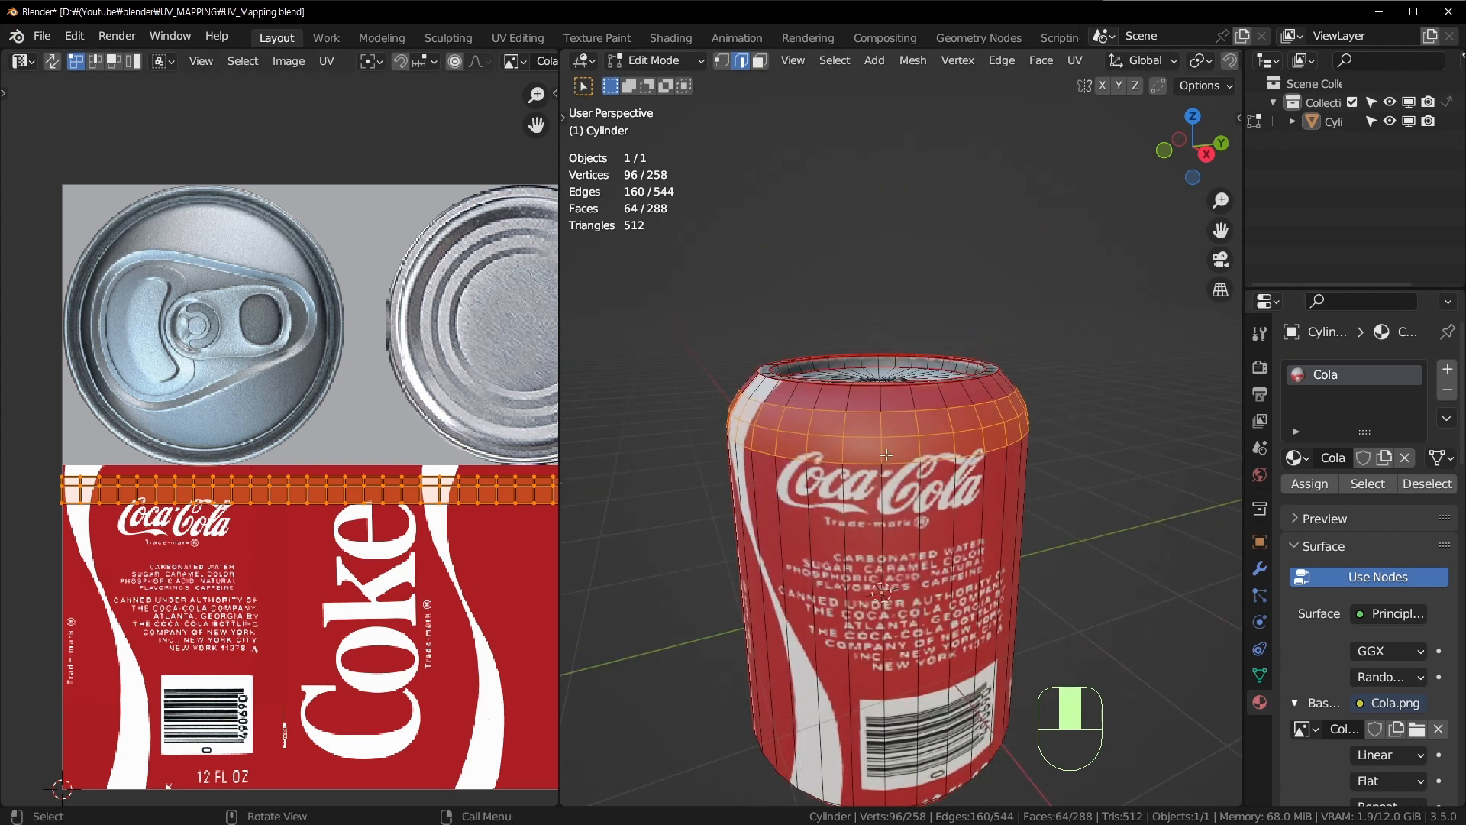
scroll(884, 456, up, 3)
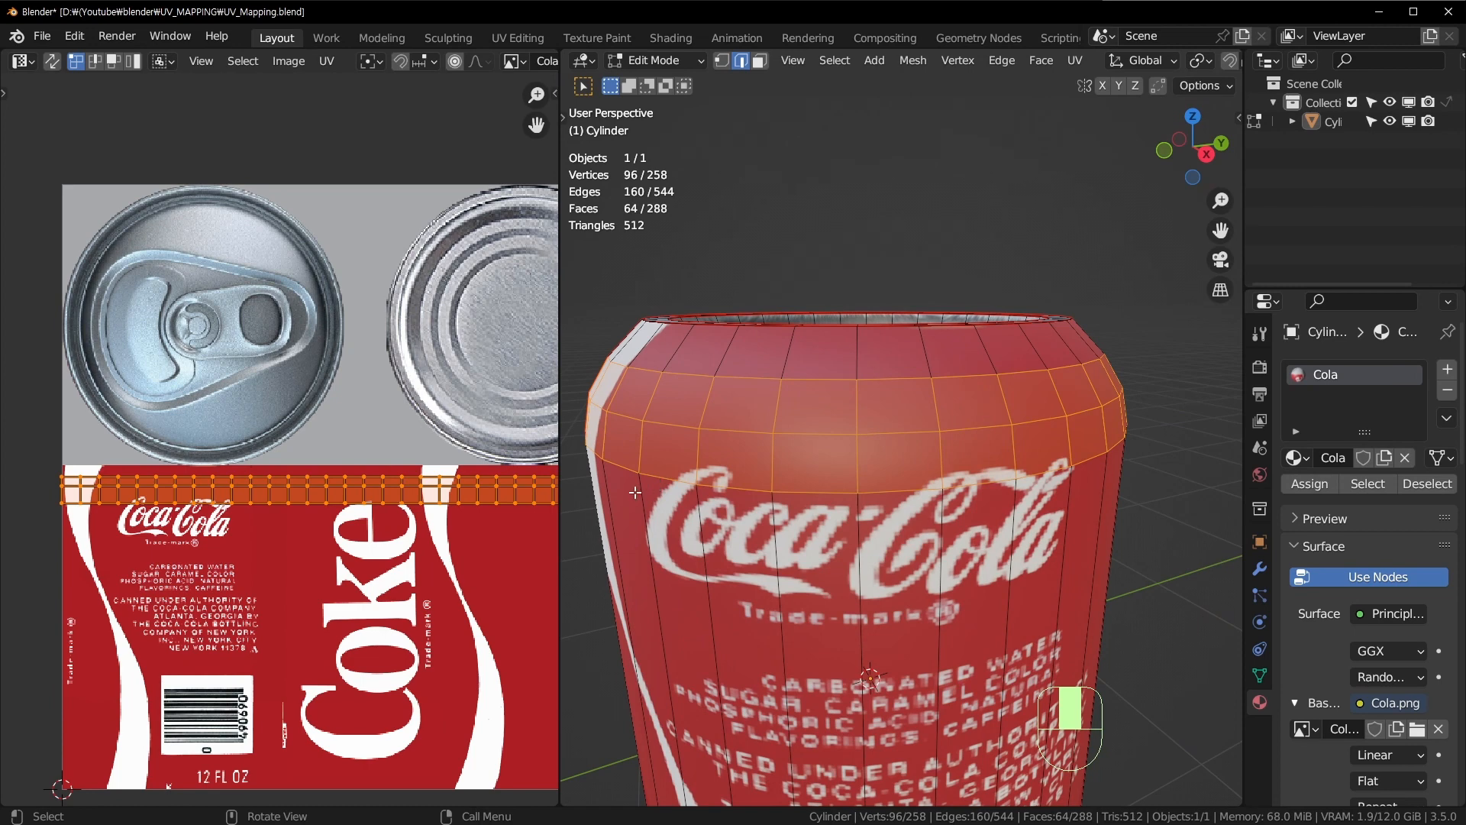
middle_drag(681, 325, 693, 366)
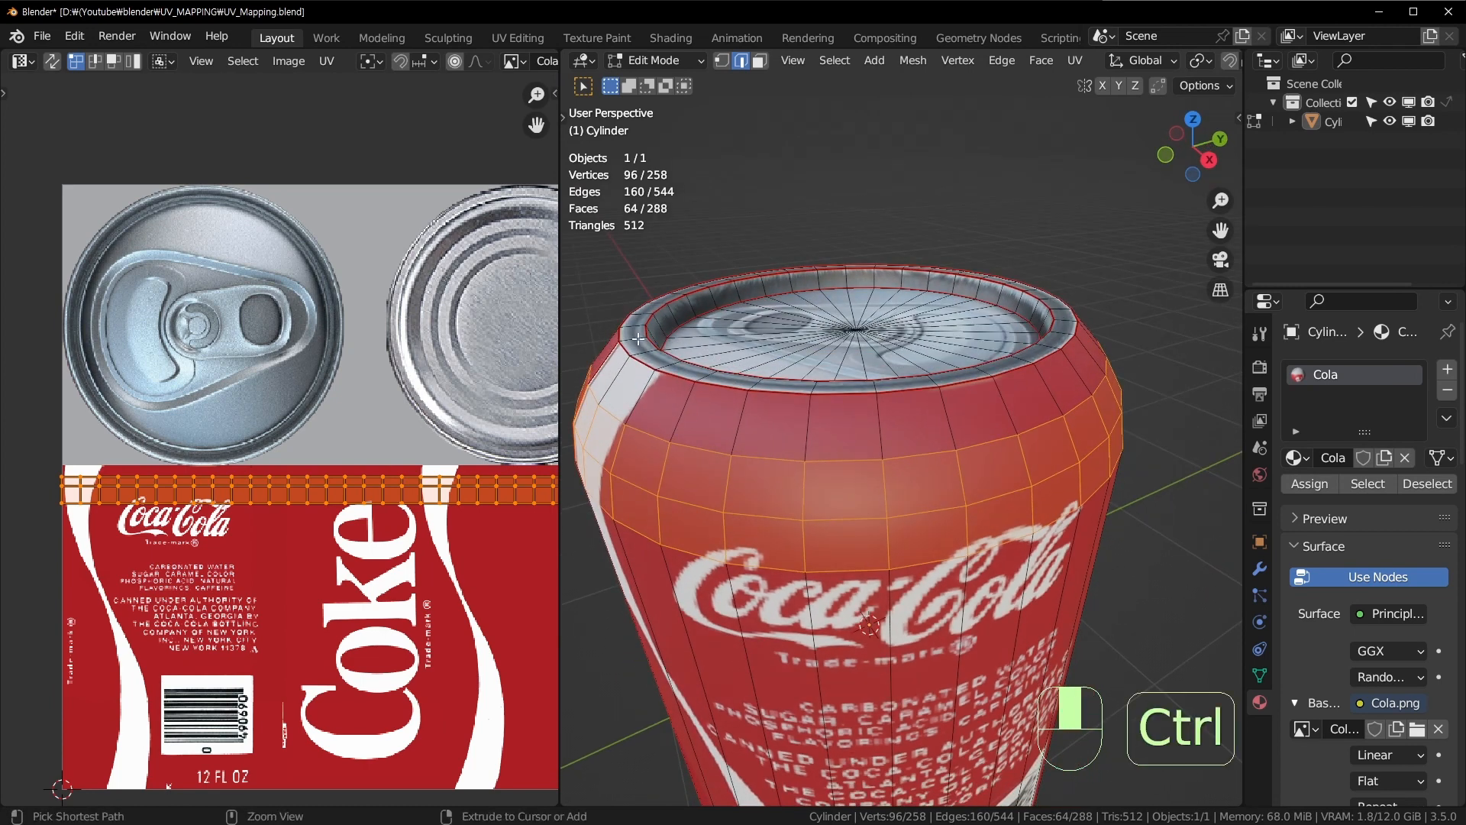
key(ctrl+r)
click(638, 336)
key(g)
key(z)
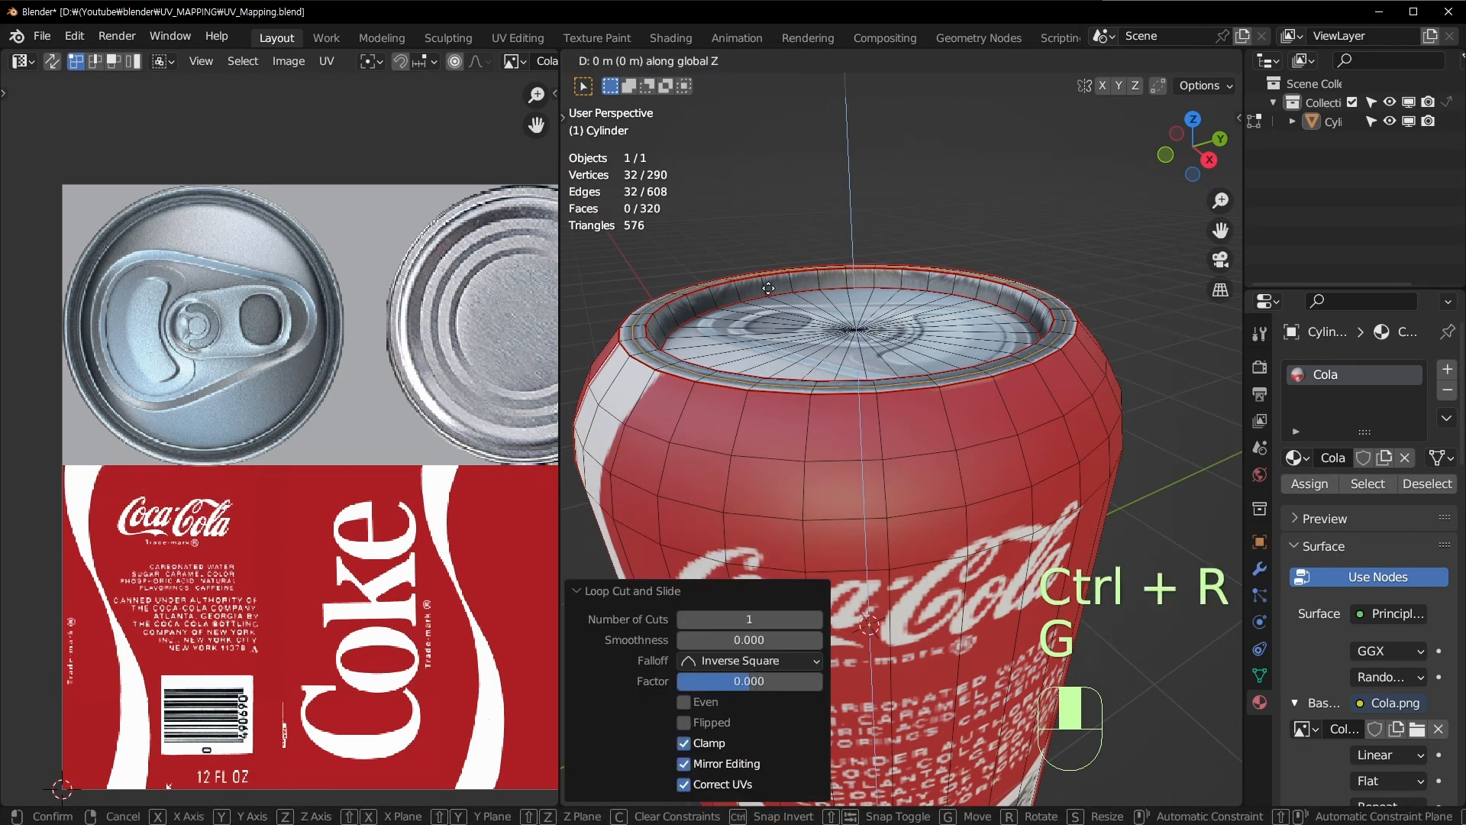
click(795, 222)
key(Tab)
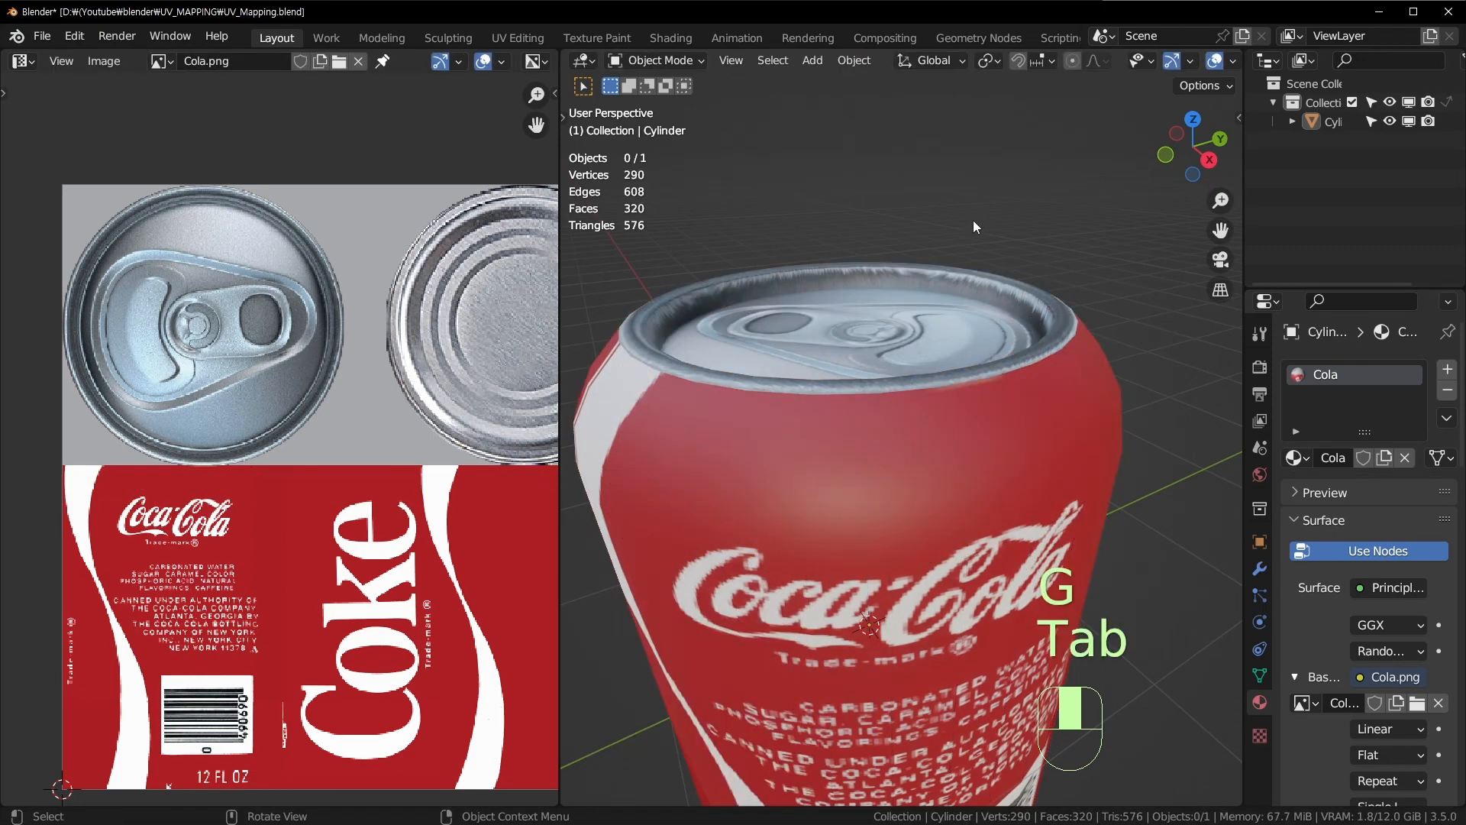
middle_drag(972, 223, 928, 288)
scroll(840, 499, up, 4)
Step: Add a loop cut just below the top rim, slid to a factor of -0.405, and scale it to 0.976
key(Tab)
middle_drag(840, 499, 764, 428)
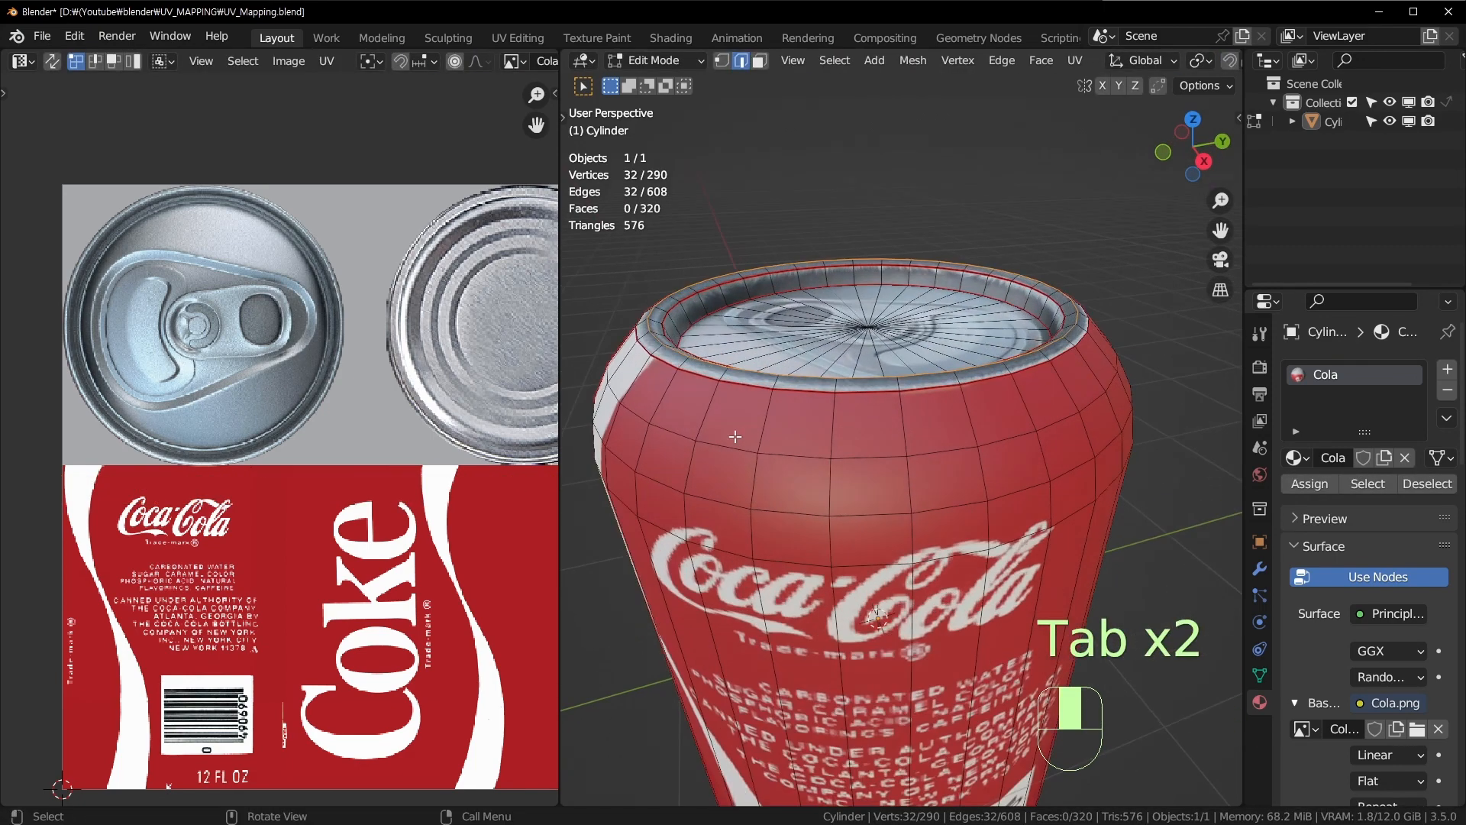
key(ctrl+r)
click(726, 403)
click(725, 402)
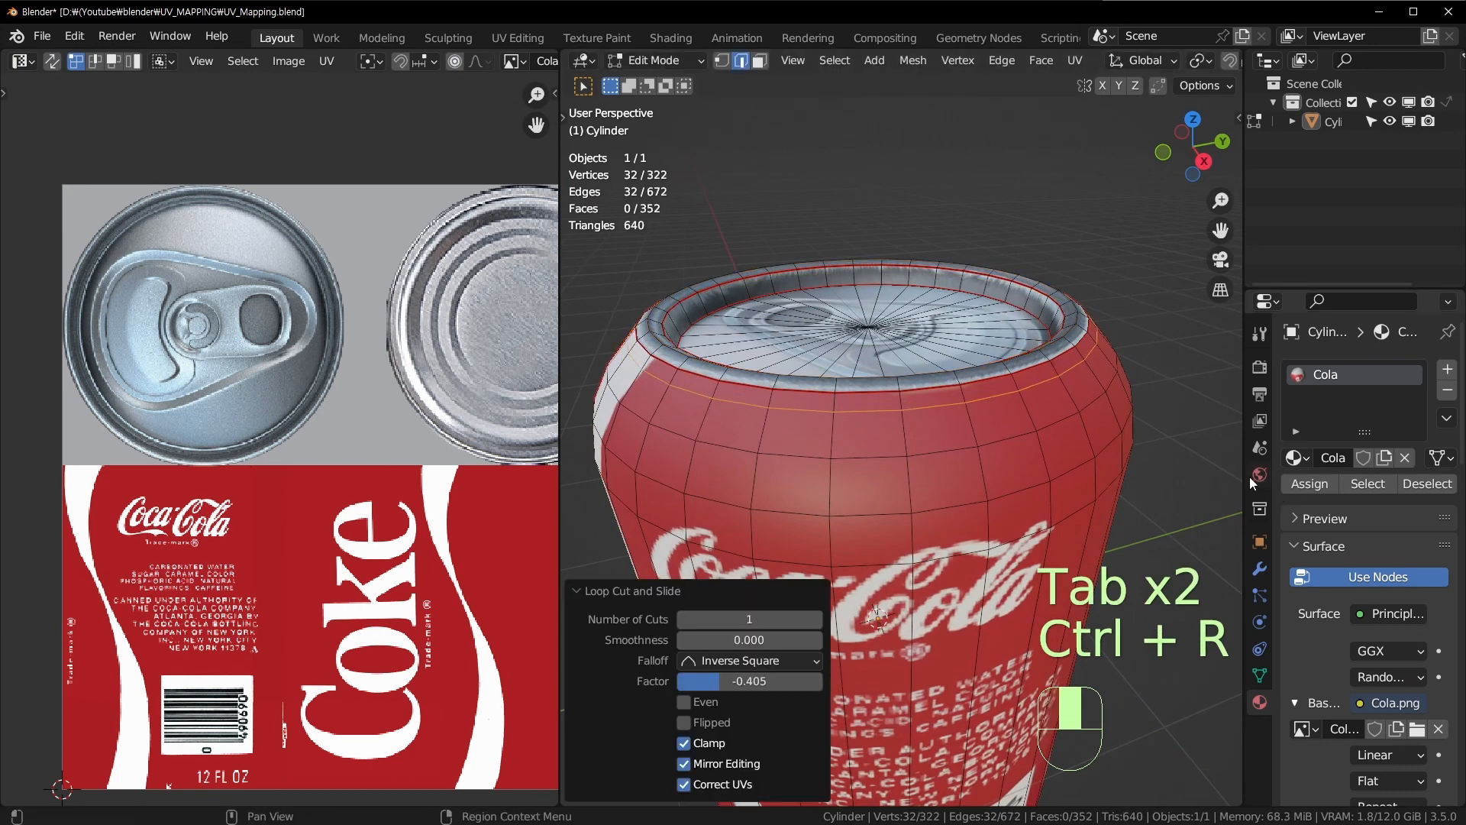
key(s)
click(1190, 469)
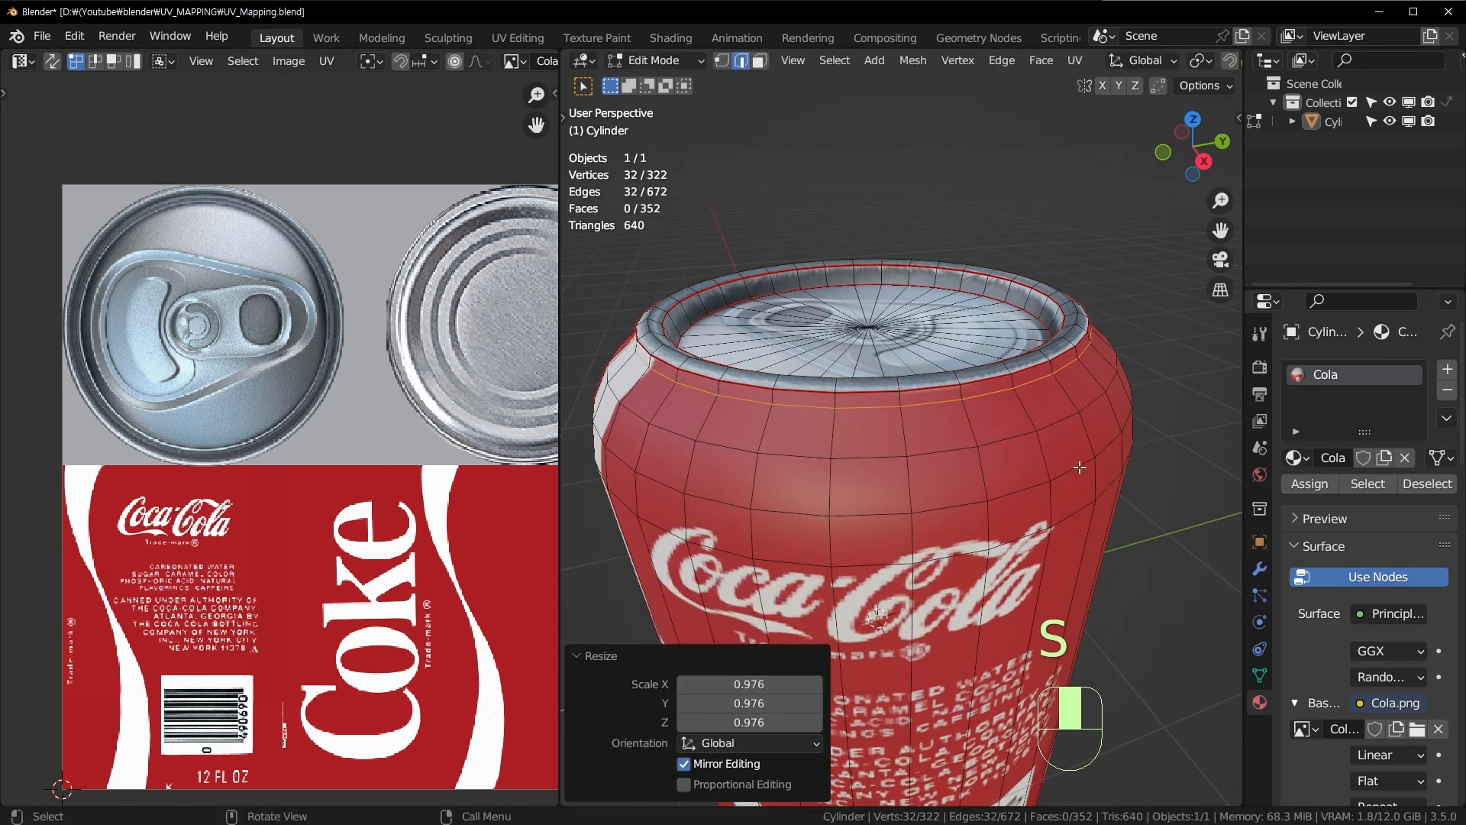
Step: Examine the can's narrowed neck and rim in Object Mode beside the texture image
key(Tab)
scroll(1083, 527, down, 3)
middle_drag(1083, 527, 1102, 498)
middle_drag(1020, 480, 982, 539)
click(902, 548)
middle_drag(308, 623, 262, 560)
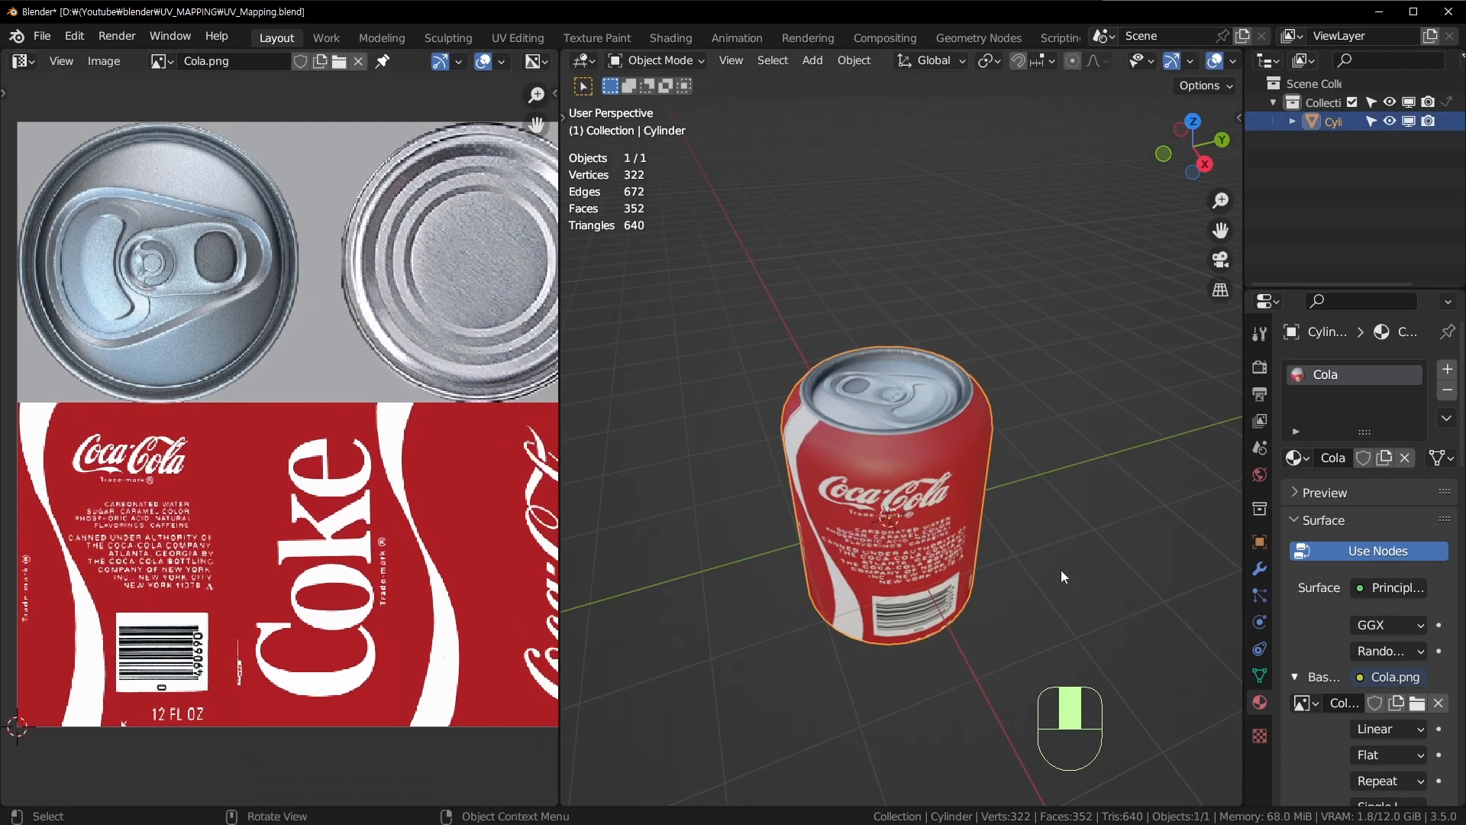
middle_drag(931, 590, 905, 546)
Step: Select the whole mesh, compare its UV layout over Cola.png with the can's top, side and bottom, and inspect the finished can in Object Mode
key(Tab)
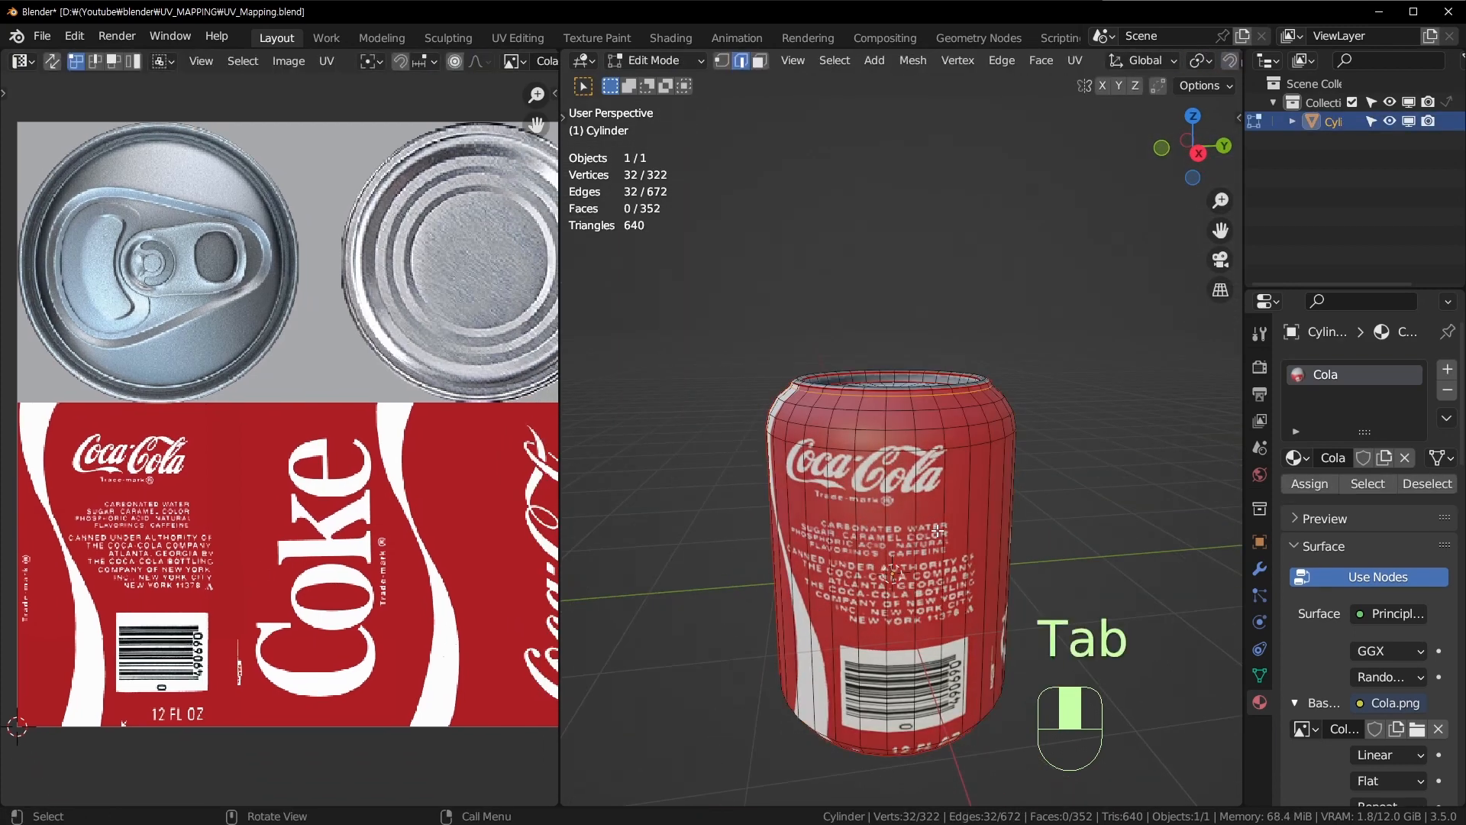
key(a)
middle_drag(322, 342, 283, 369)
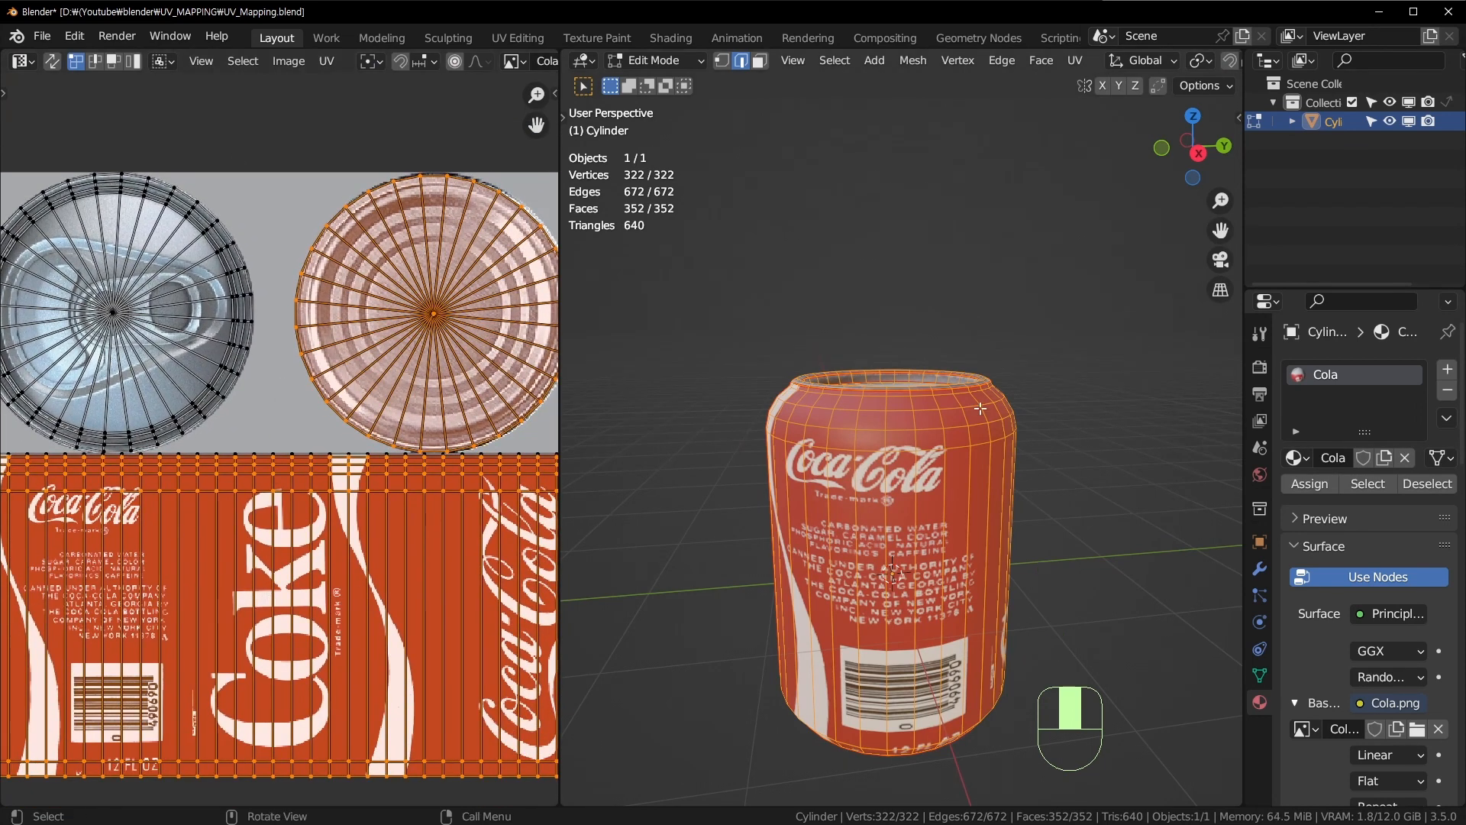
middle_drag(98, 212, 280, 142)
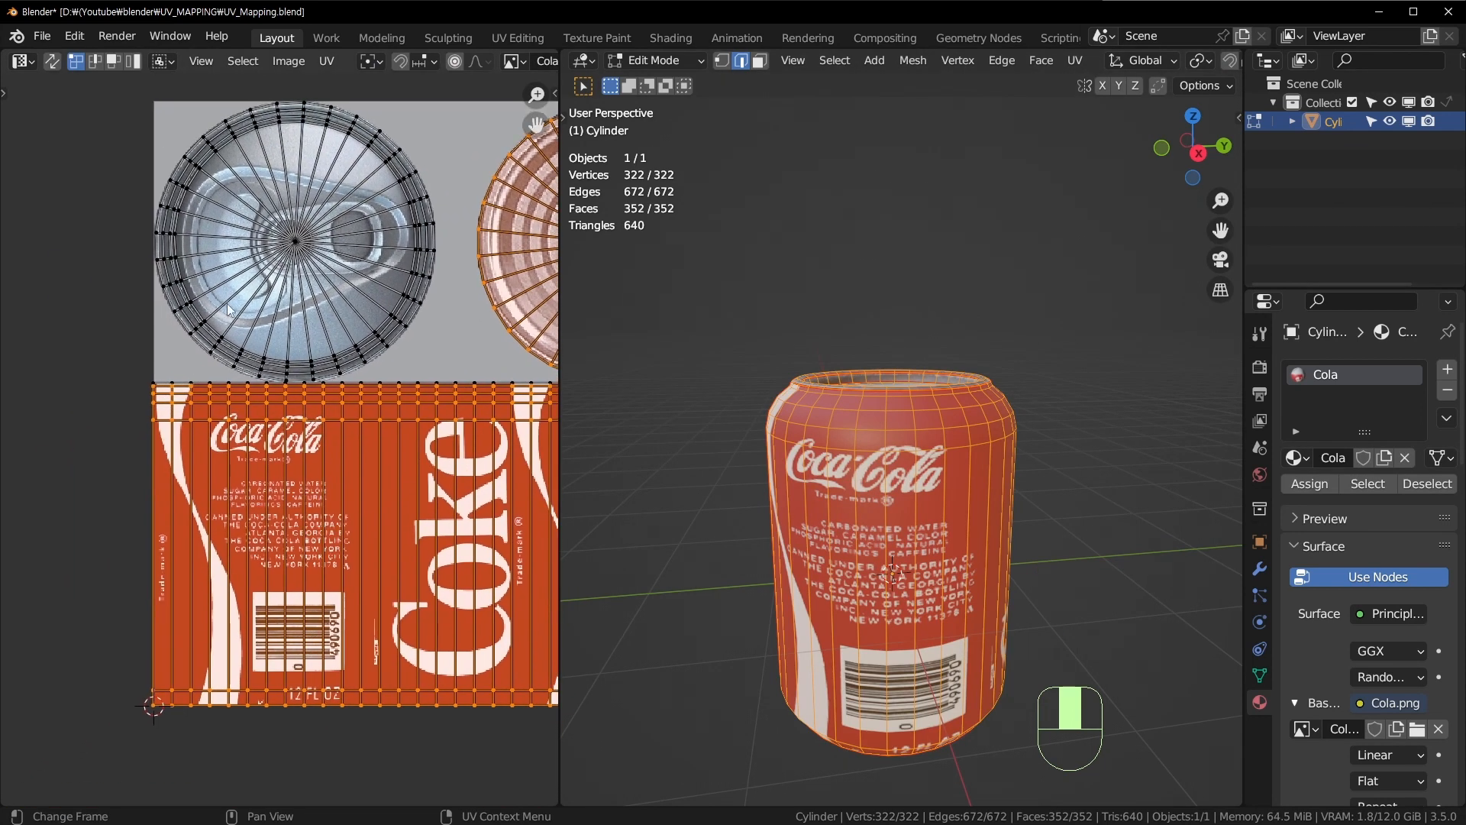
middle_drag(281, 461, 3, 517)
middle_drag(381, 514, 448, 473)
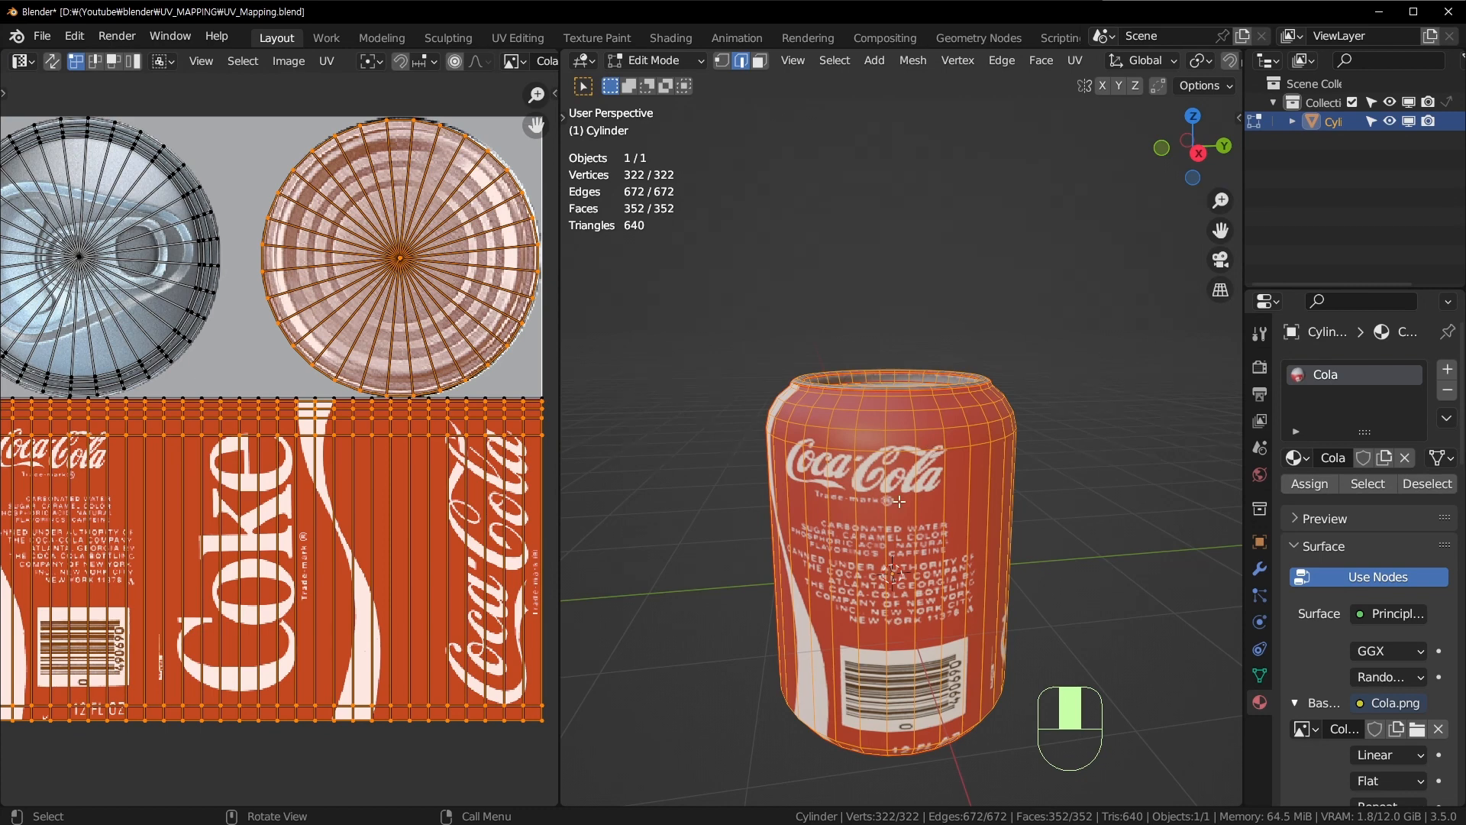
middle_drag(876, 395, 1067, 320)
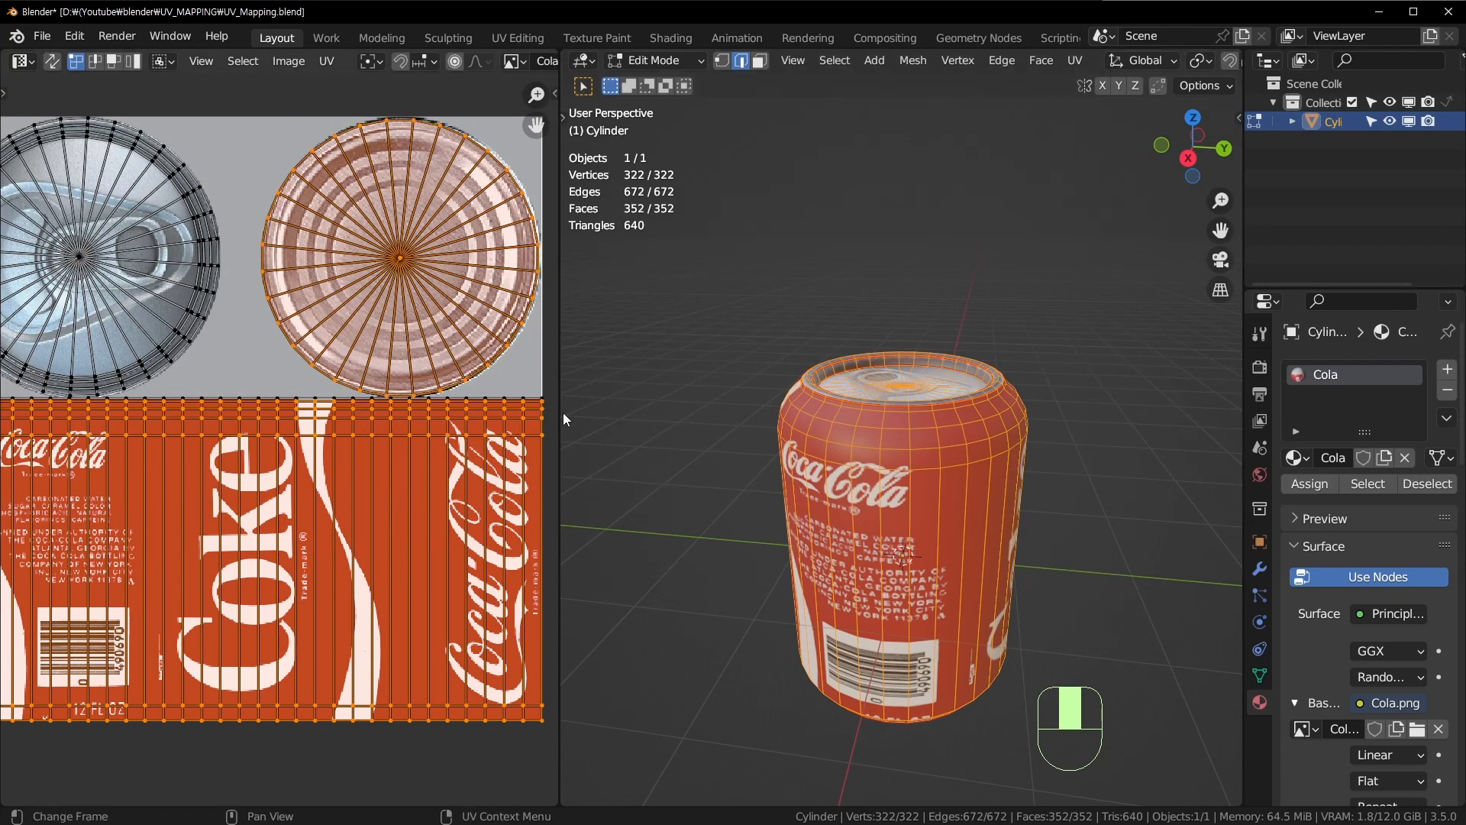
middle_drag(944, 432, 772, 426)
middle_drag(932, 292, 991, 430)
middle_drag(886, 263, 912, 360)
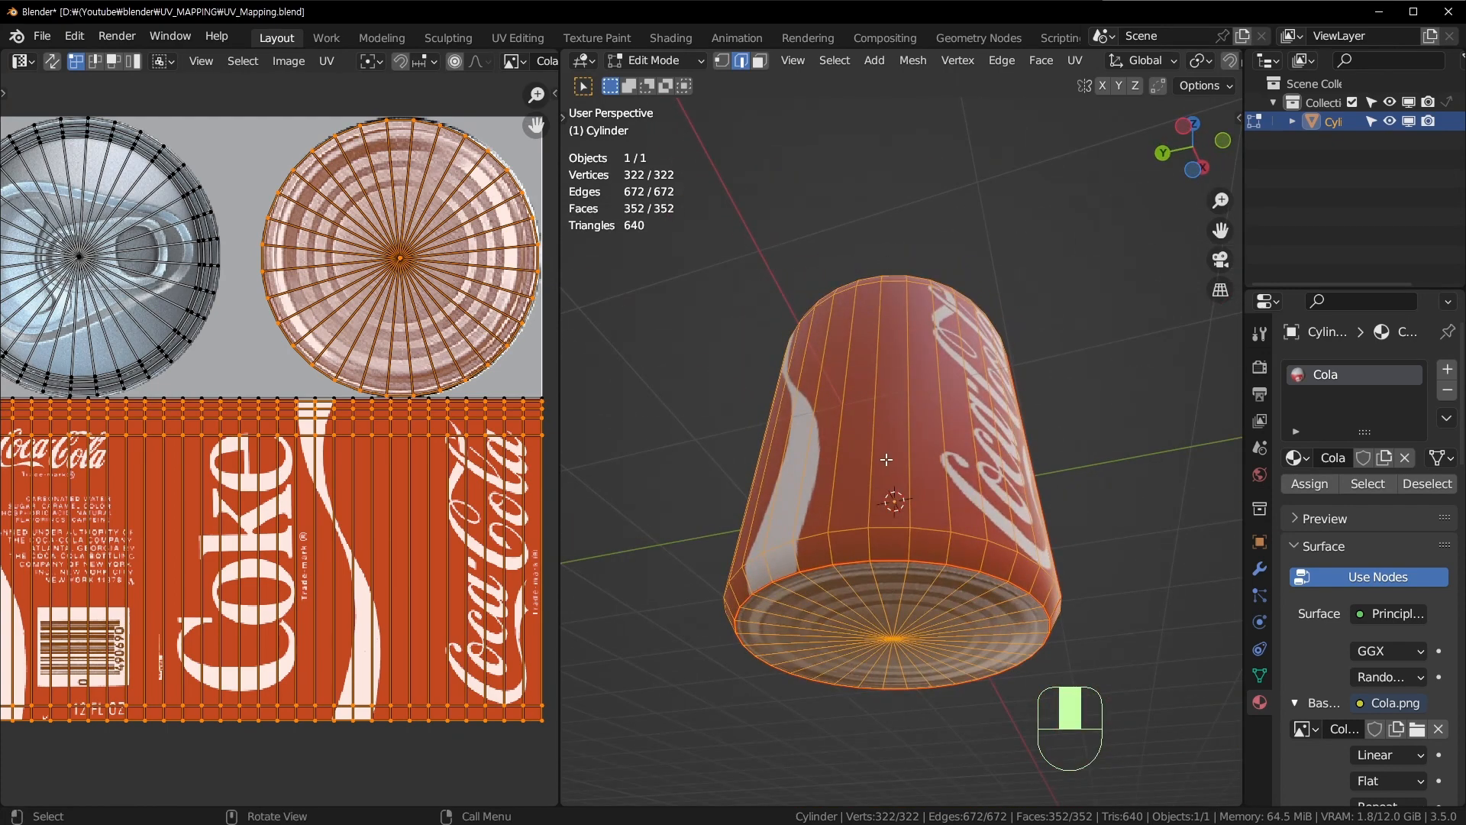
middle_drag(845, 375, 838, 411)
key(Tab)
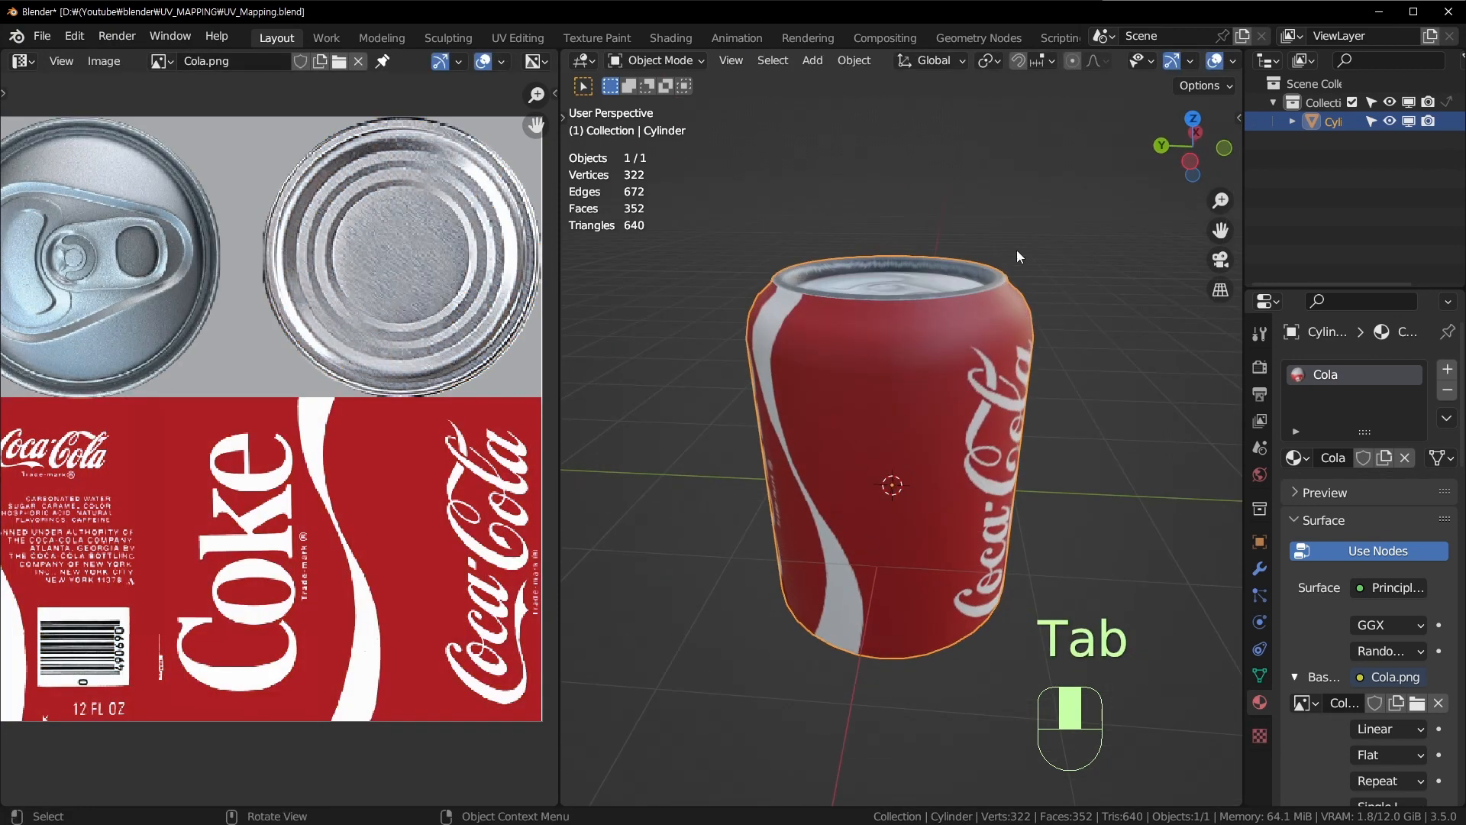
shift+middle_drag(790, 324, 873, 322)
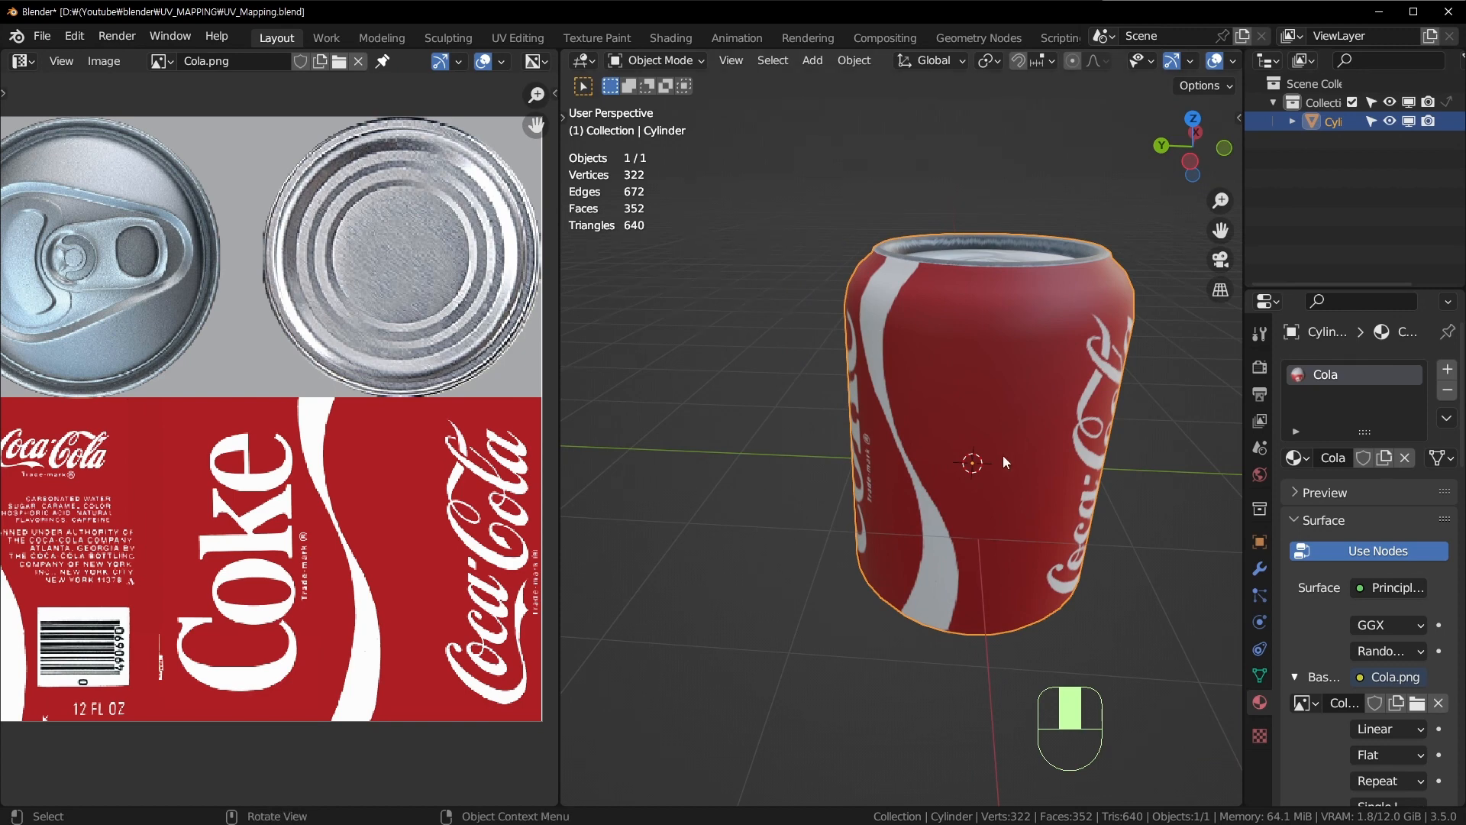
middle_drag(1003, 462, 1006, 377)
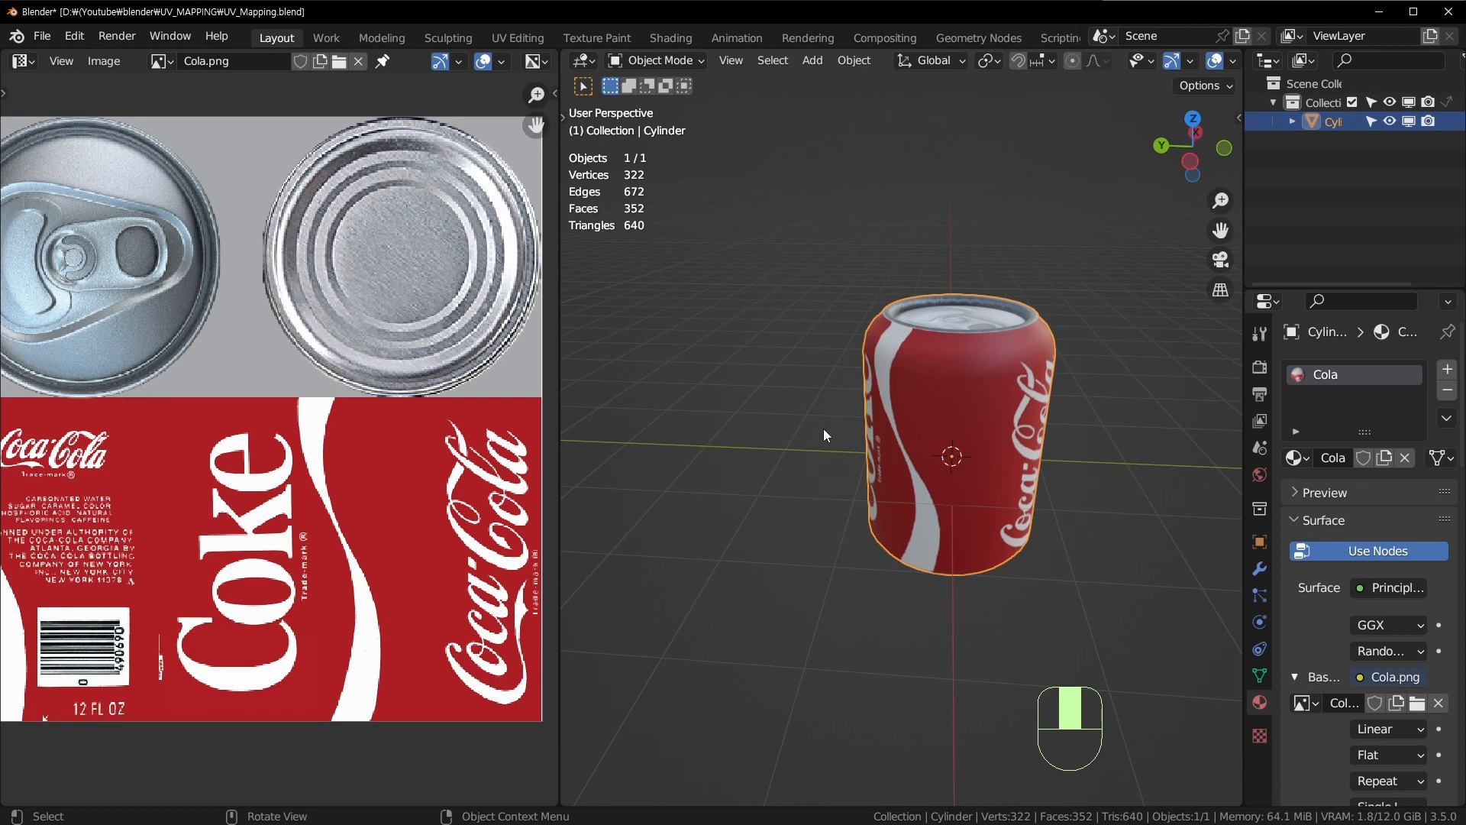
middle_drag(824, 429, 883, 438)
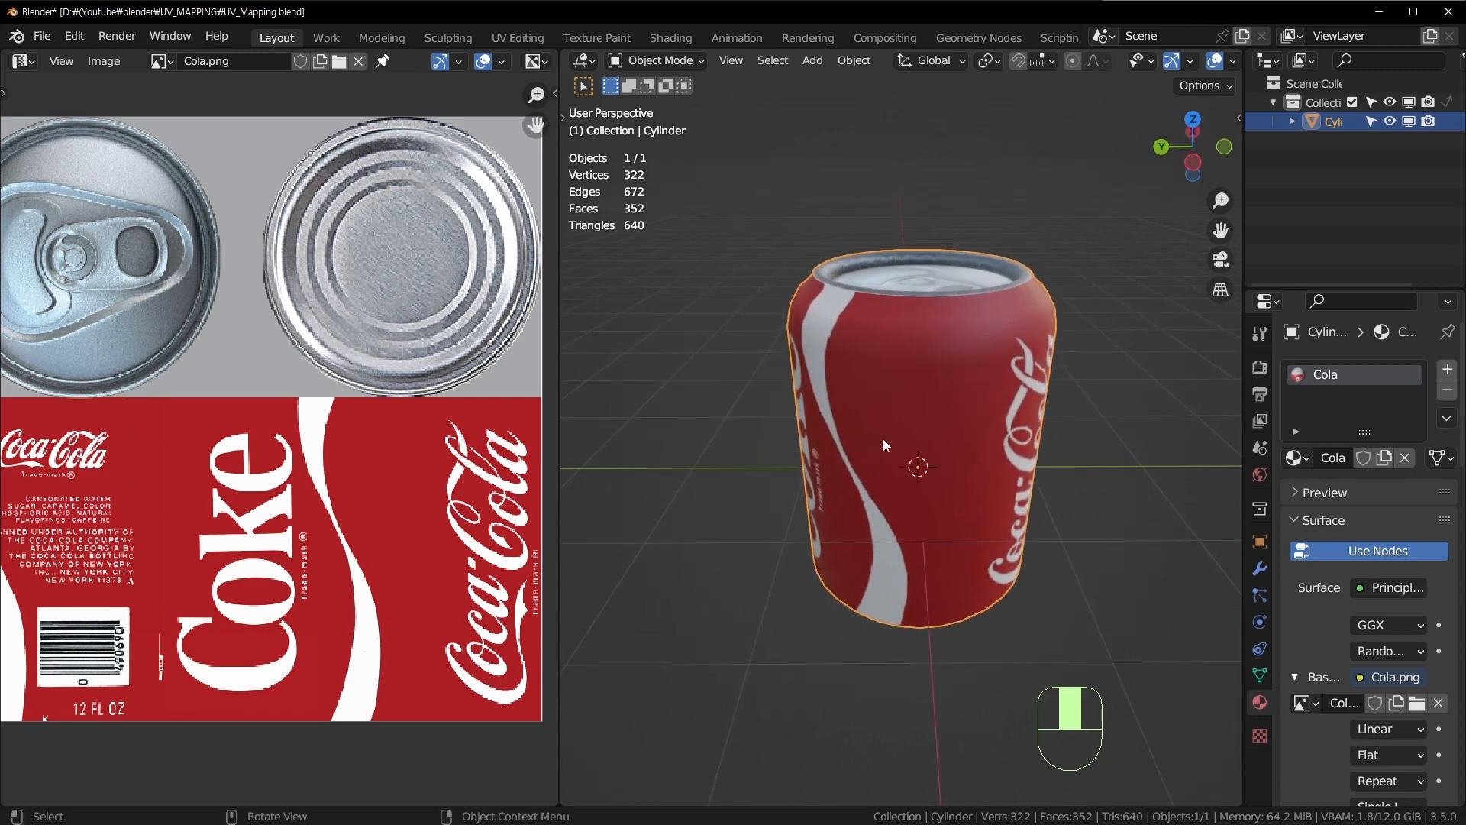